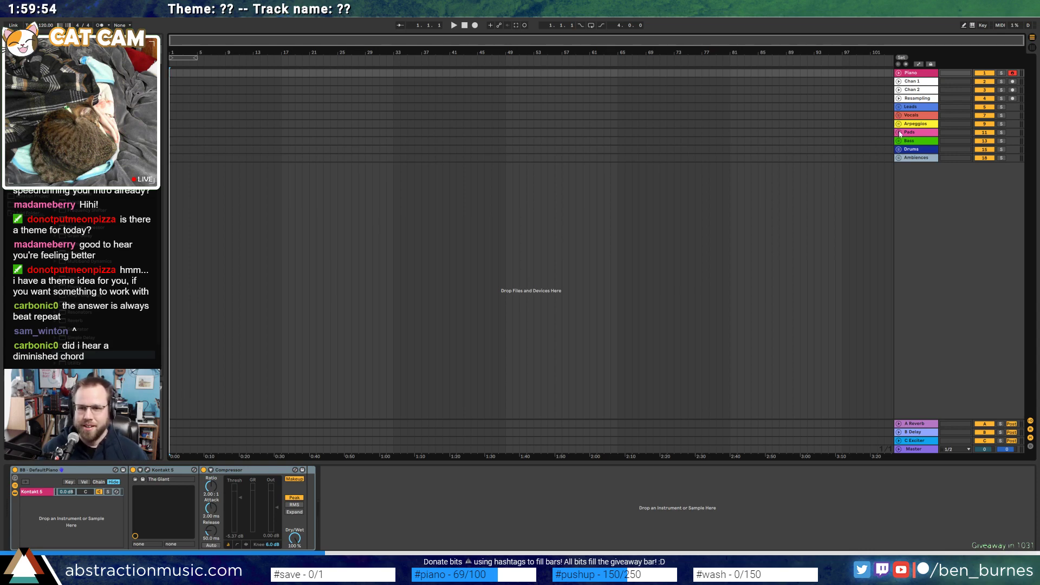
Expand the Pads group and load the Massive synthesizer onto its Pad track, placing the plugin window clear of the device chain
click(899, 133)
click(907, 157)
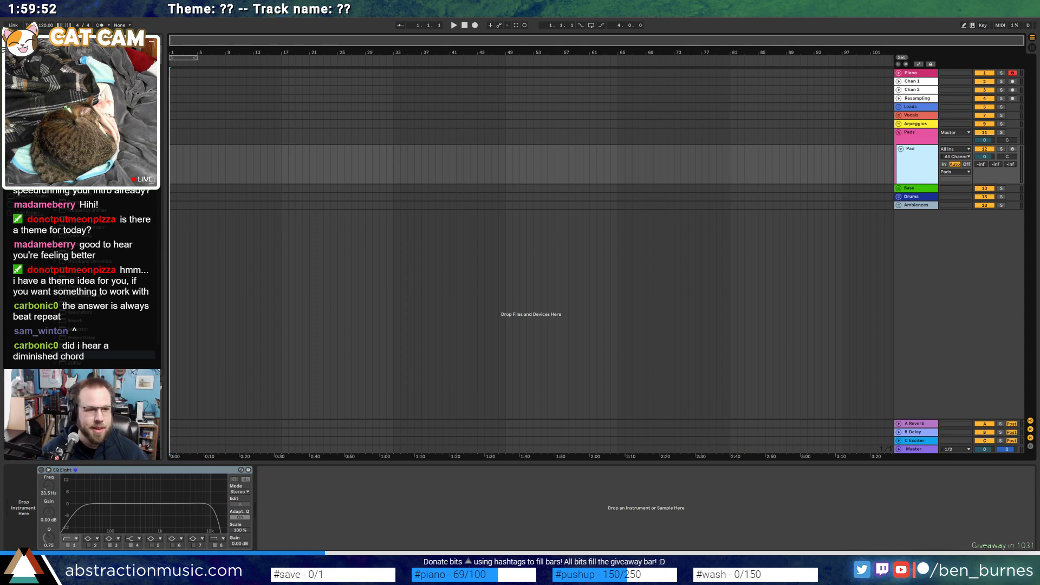
click(25, 117)
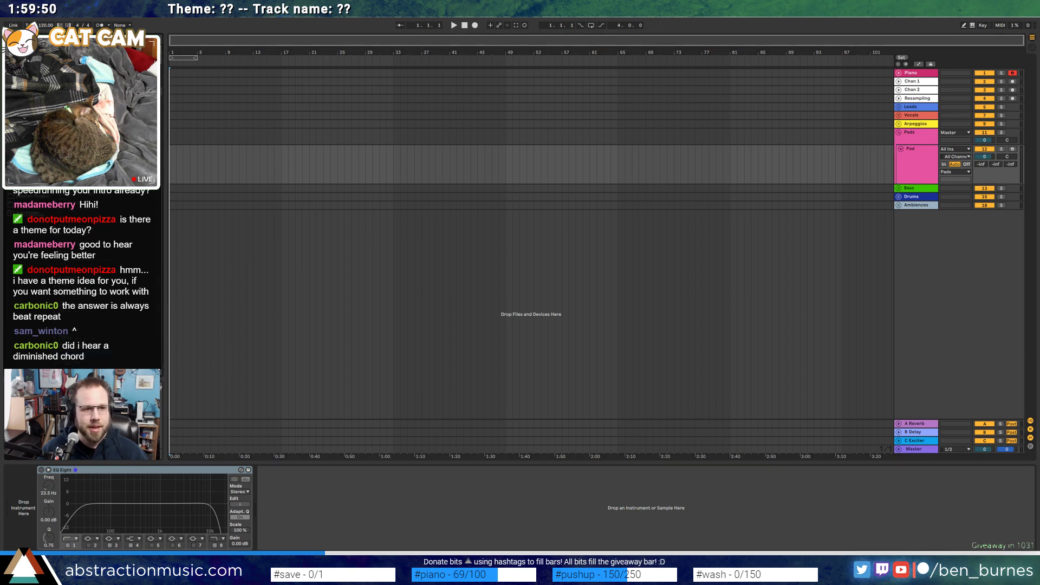
click(77, 204)
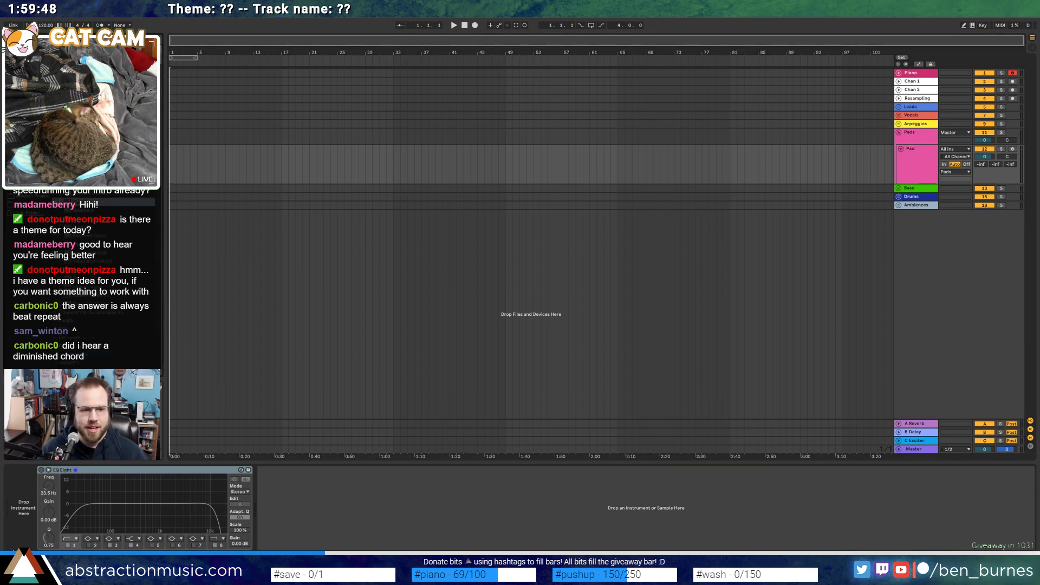
drag(76, 203, 20, 517)
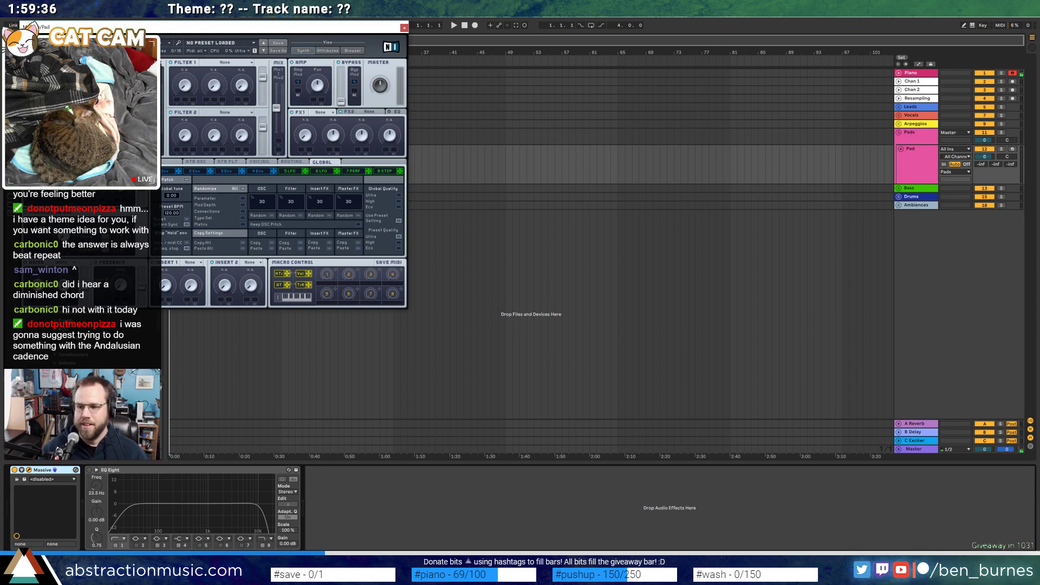
drag(250, 28, 545, 96)
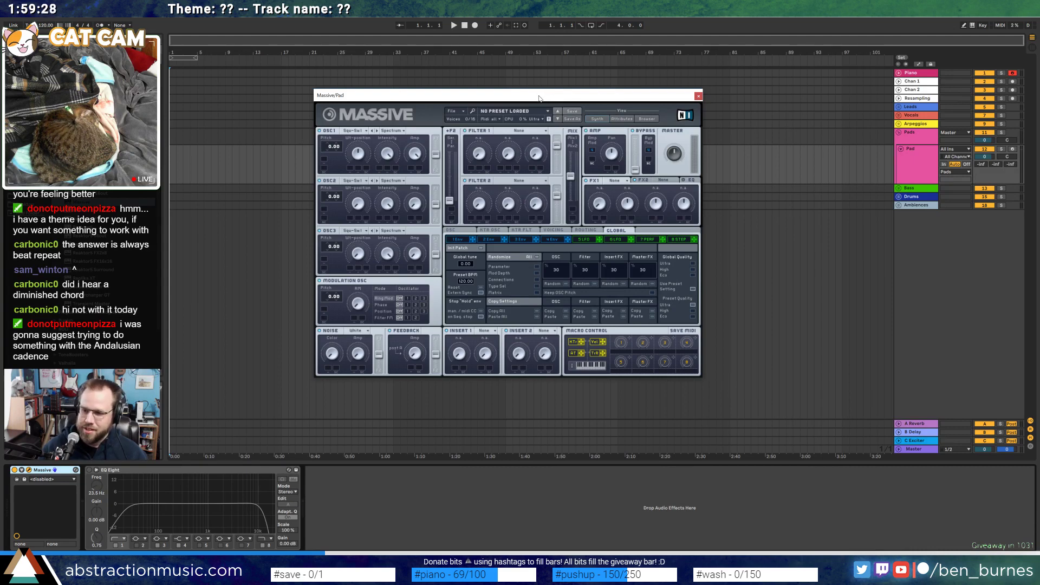
drag(532, 103, 488, 115)
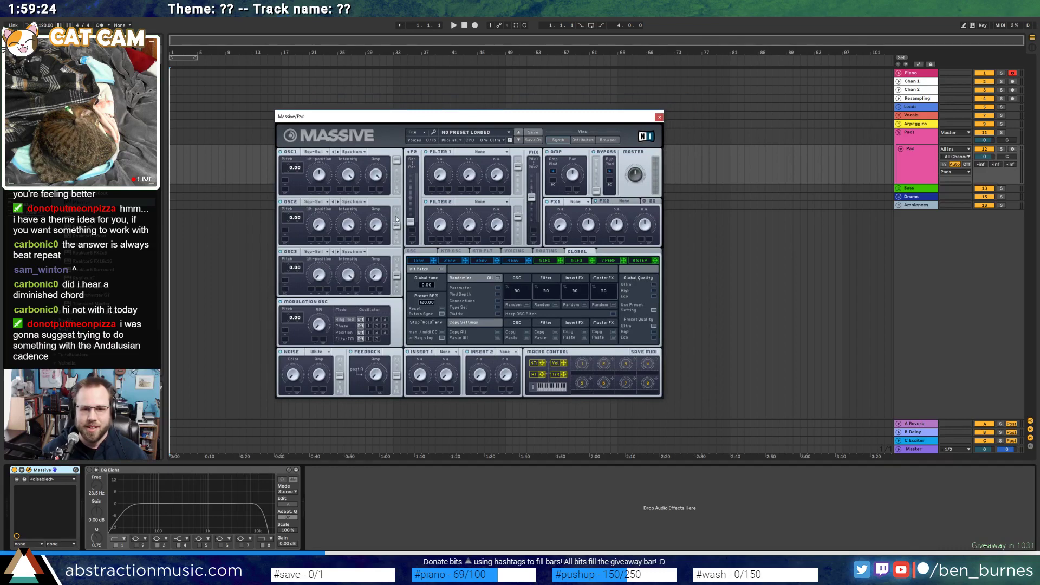
Raise Massive's serial/parallel filter routing fader all the way and turn up the Amp of oscillator 2
drag(396, 224, 410, 171)
drag(375, 225, 375, 162)
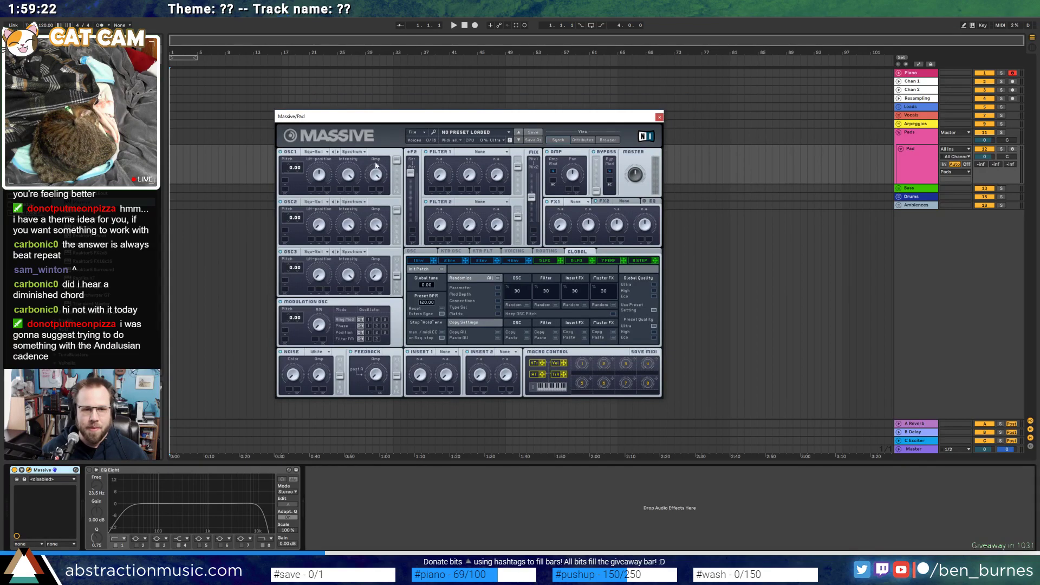
Load Simple Delay into Insert 1 and set Filter 1 to Lowpass 4
click(452, 352)
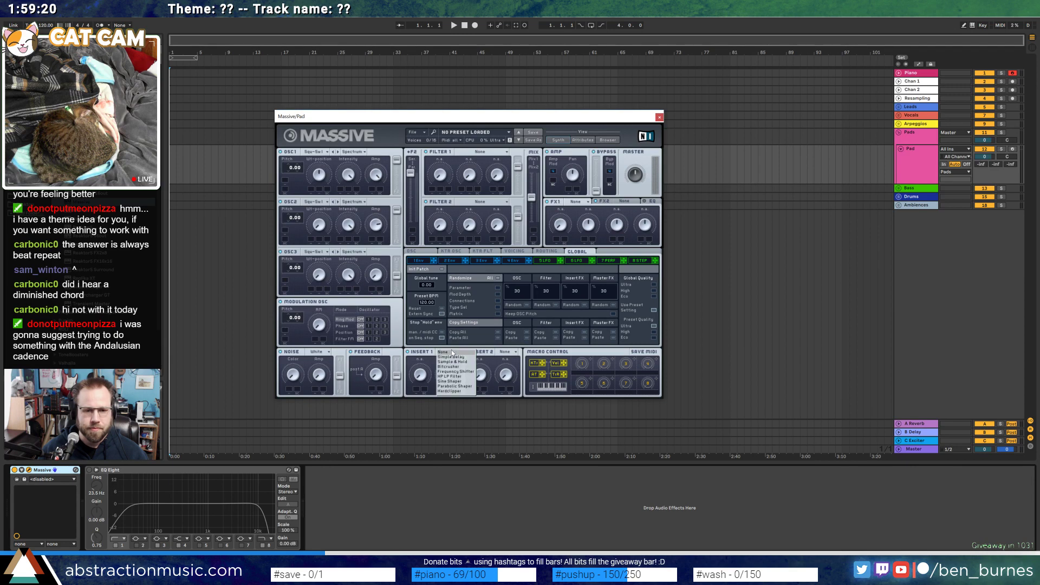
click(452, 358)
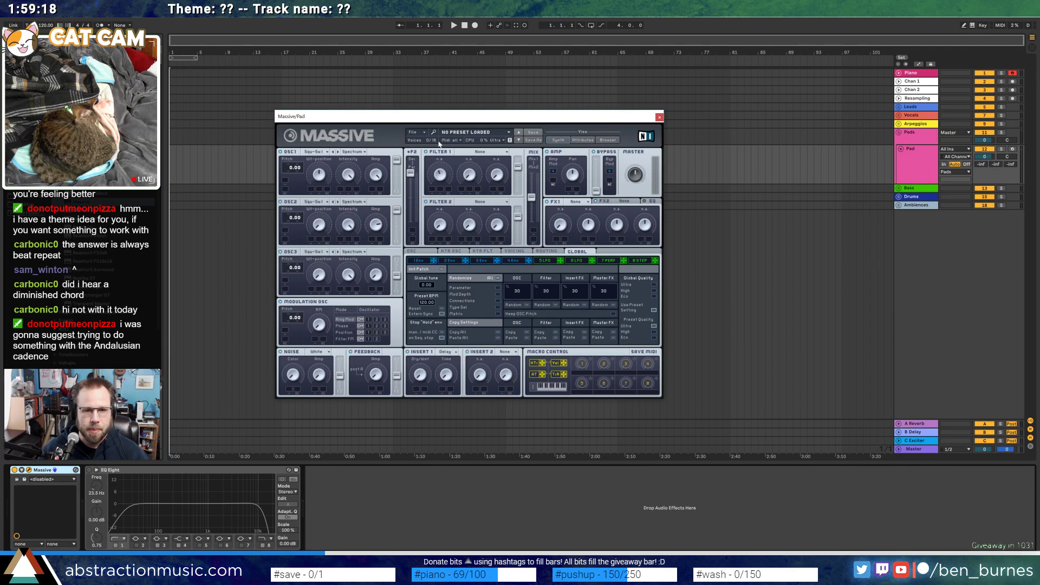
click(499, 152)
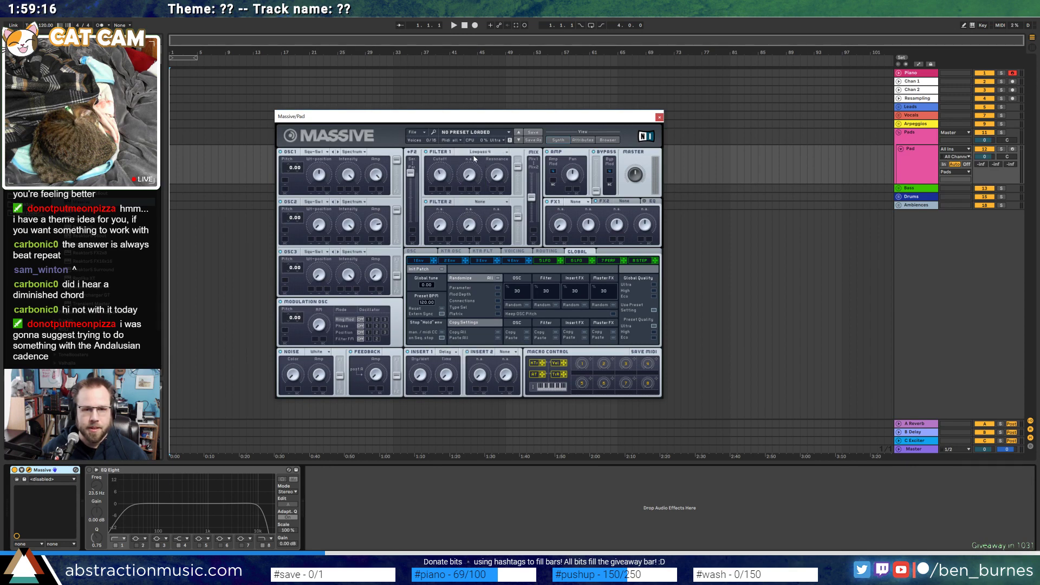
click(470, 165)
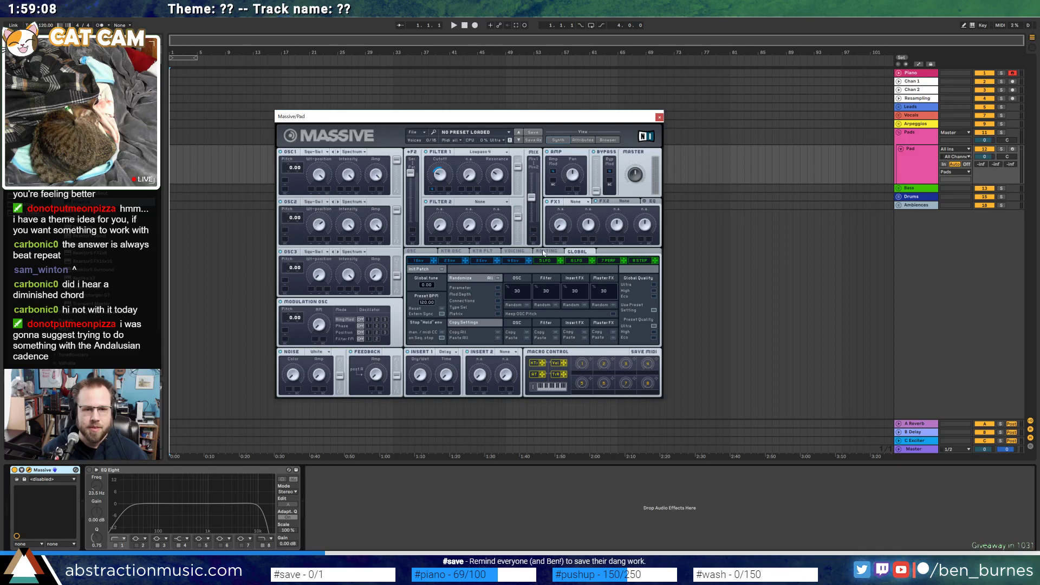
Enable the Pitch Cutoff and Wavetable Position unison spreads in Massive's voicing settings
click(544, 251)
click(514, 252)
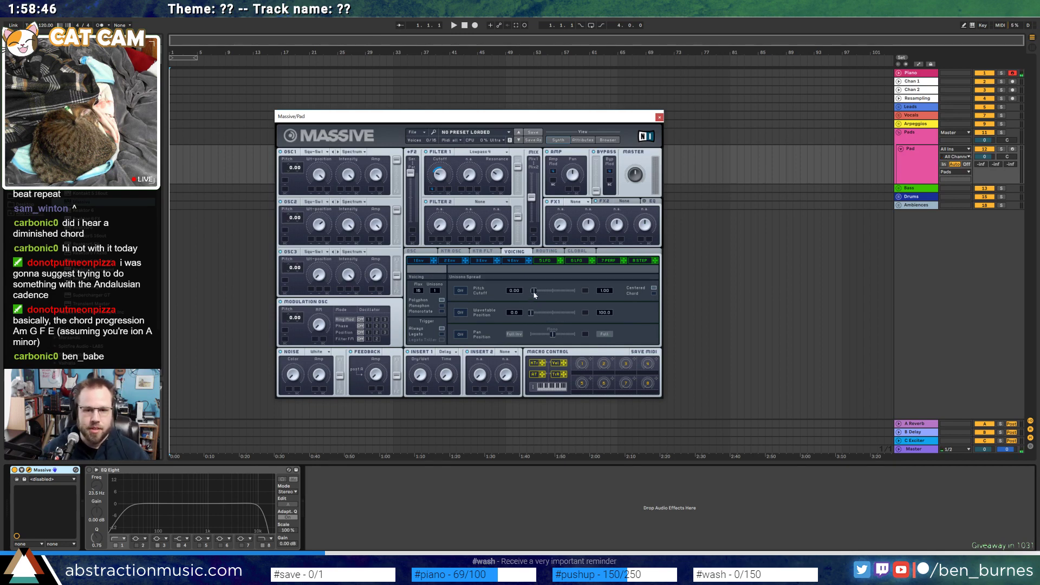
click(460, 291)
click(459, 313)
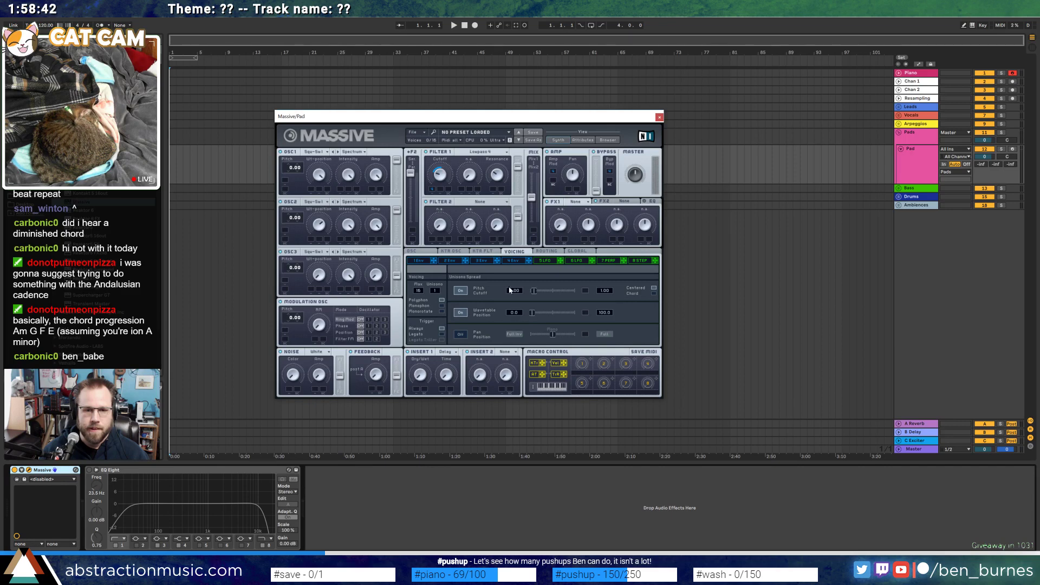
Set the project tempo to 135 BPM
drag(635, 116, 721, 167)
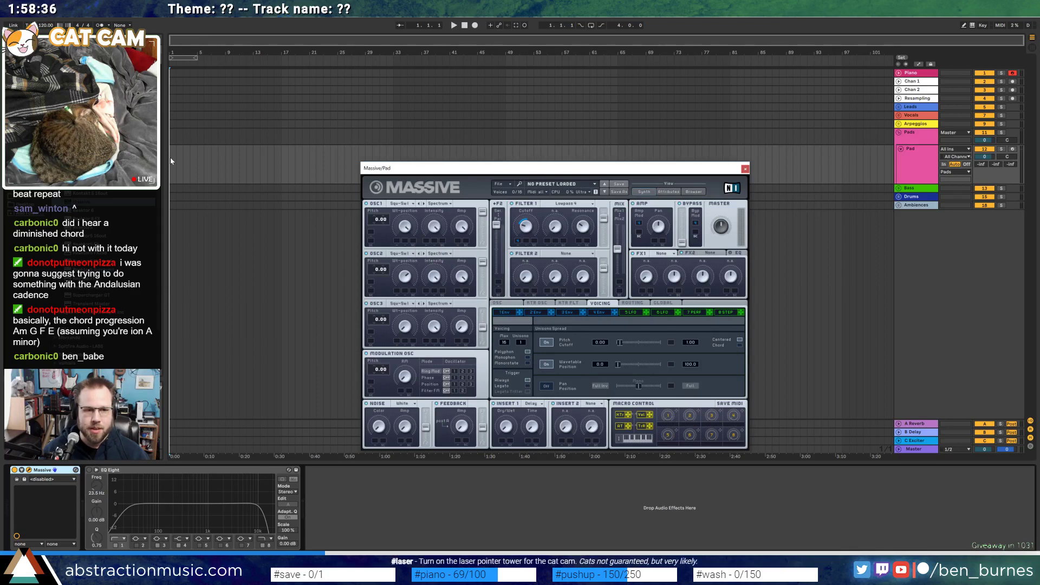
drag(170, 158, 193, 160)
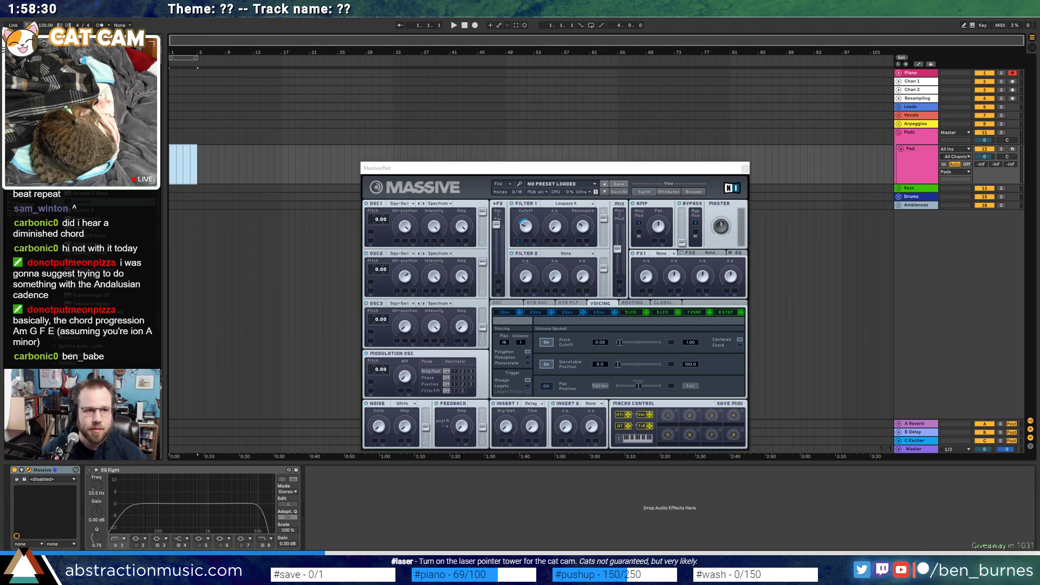
click(28, 25)
click(28, 25)
click(29, 25)
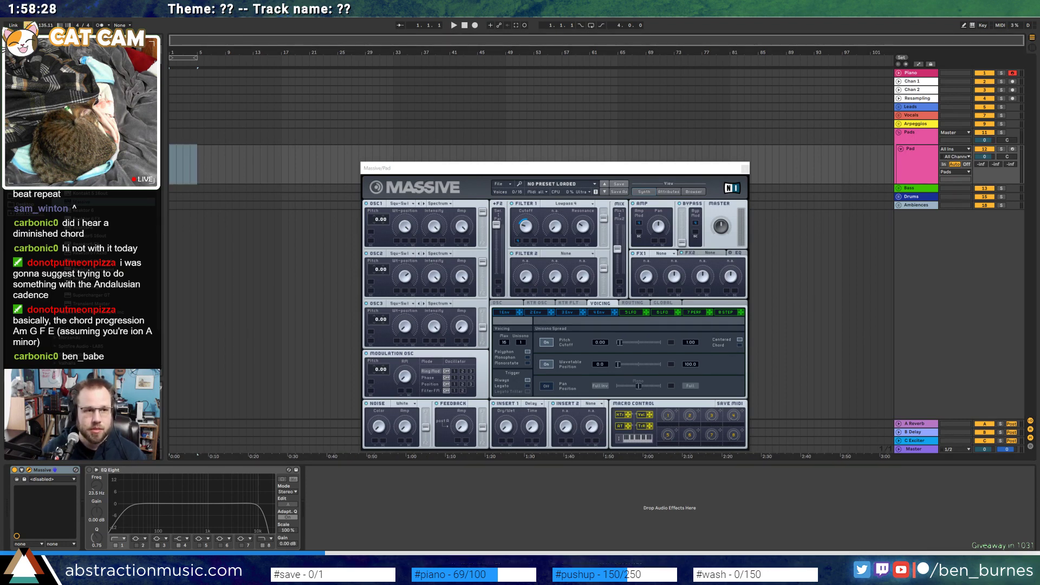
click(28, 25)
click(40, 26)
text(13)
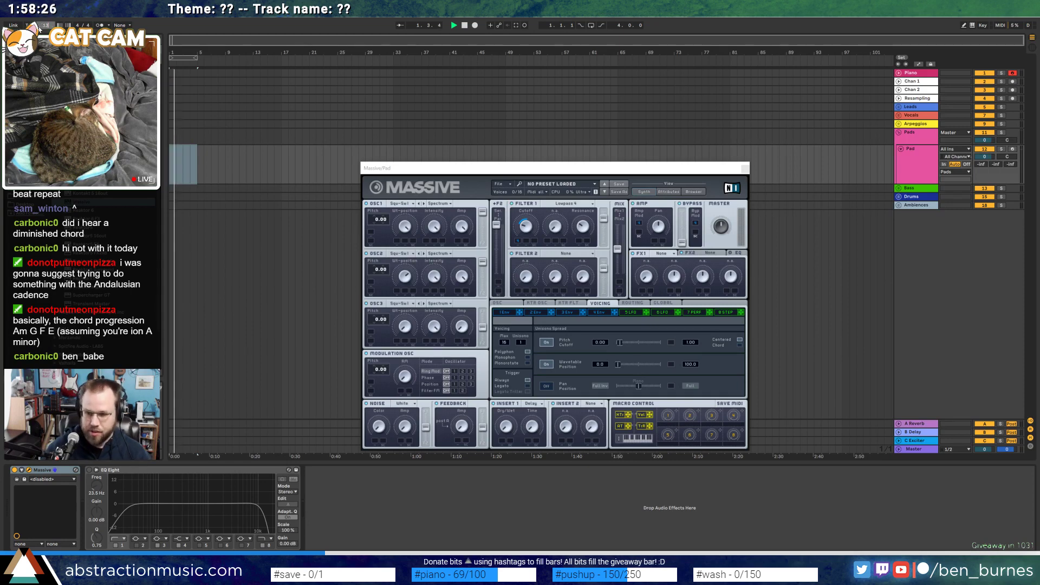
text(5)
key(Return)
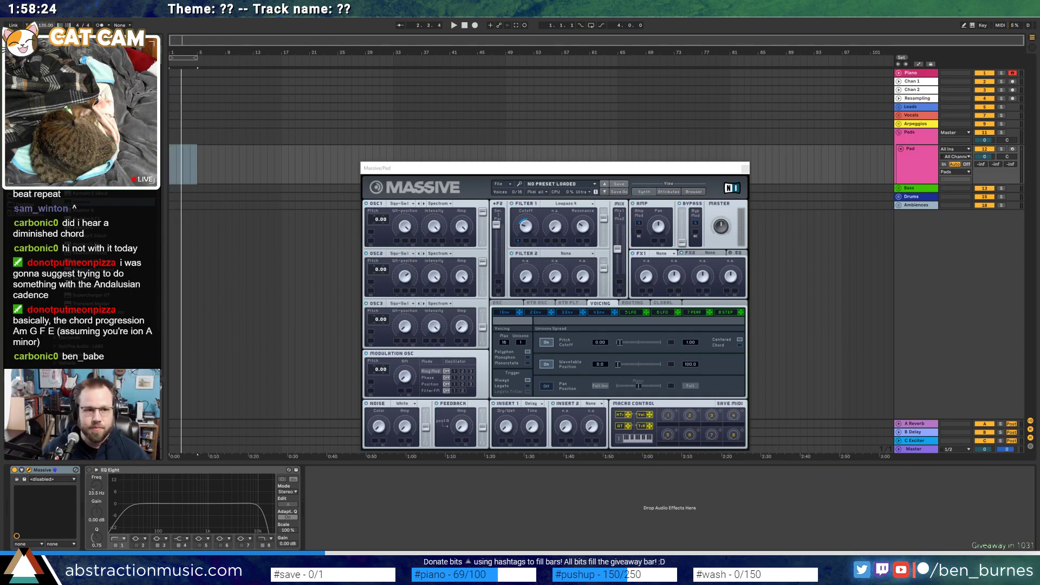
Create a one-bar MIDI clip at the start of the Pad track and clear the plugin window off the note editor
mouse_move(170, 167)
mouse_down()
mouse_move(199, 173)
mouse_move(176, 172)
mouse_up()
key(ctrl+shift+m)
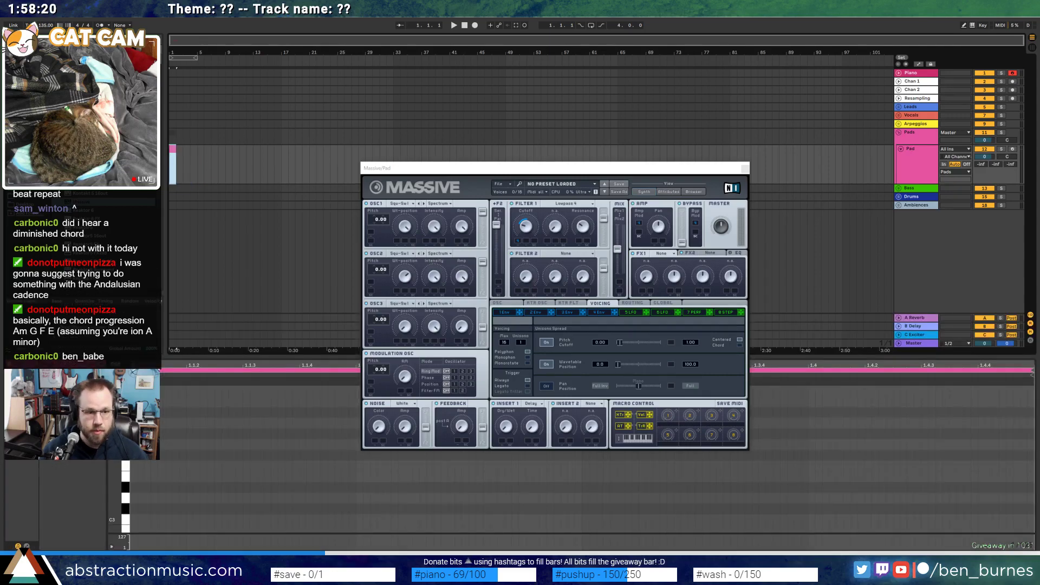
drag(487, 168, 509, 37)
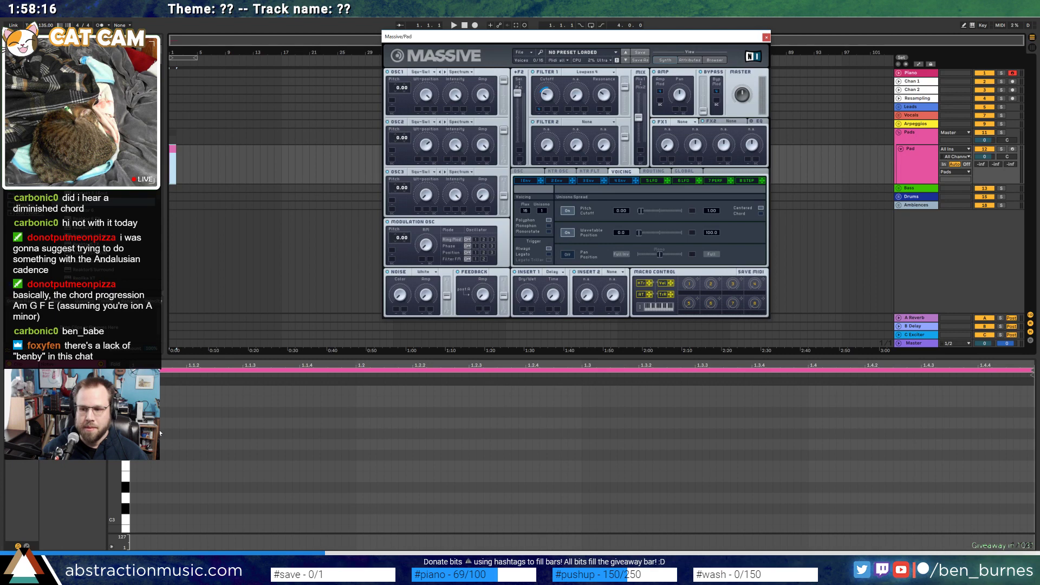
Fill the Pad clip with two half-bar notes, A3 followed by F3
drag(115, 431, 109, 431)
scroll(133, 477, up, 3)
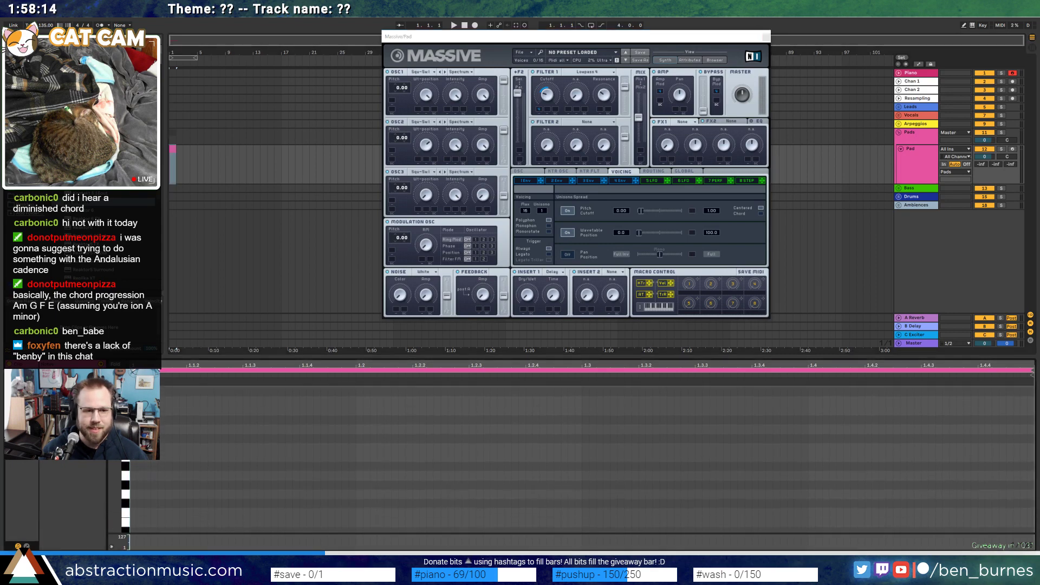
double_click(133, 477)
drag(133, 476, 581, 478)
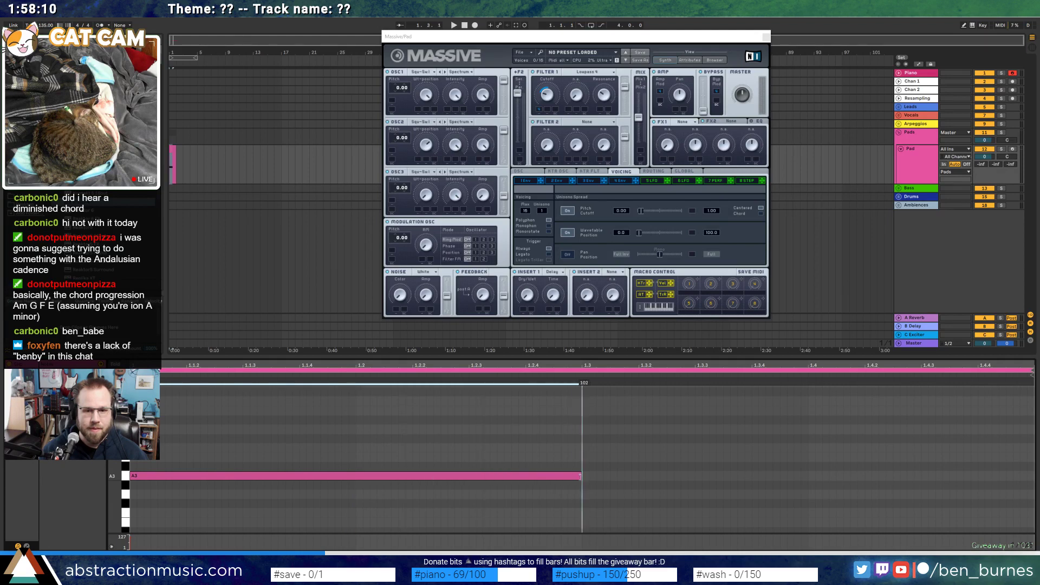
drag(1008, 527, 1032, 524)
Duplicate the Pad clip and consolidate both copies into a single two-bar clip
click(190, 157)
click(174, 150)
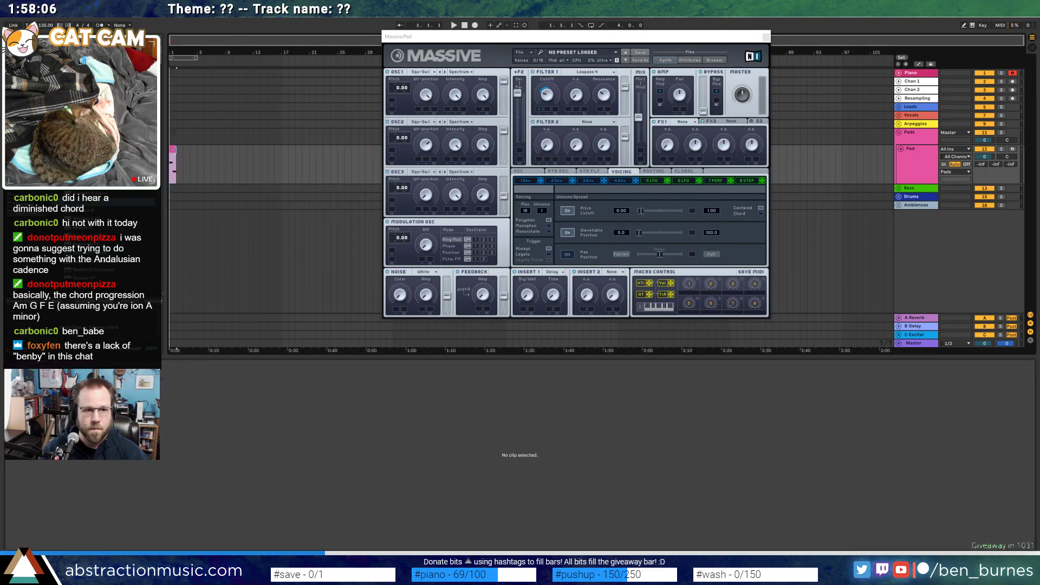
key(ctrl+j)
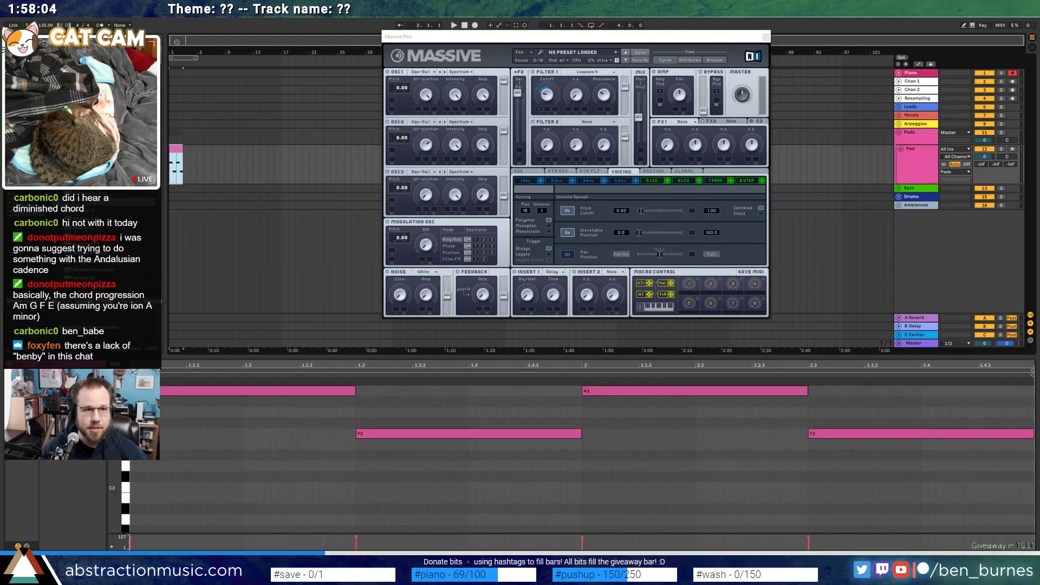
drag(180, 42, 180, 82)
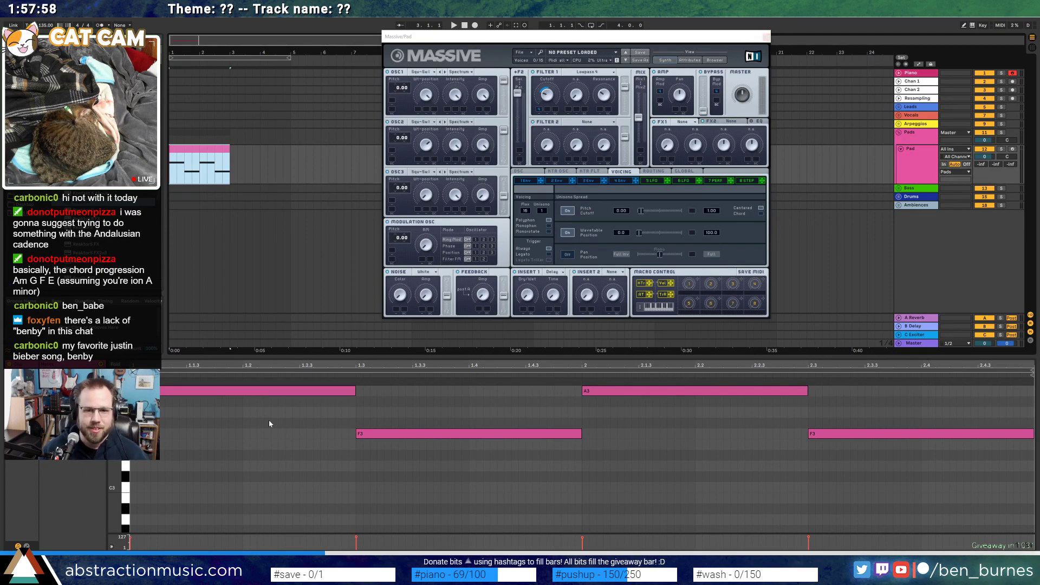
Add equally long notes a fifth above the first A3 and F3, the second one being C4
scroll(287, 433, up, 3)
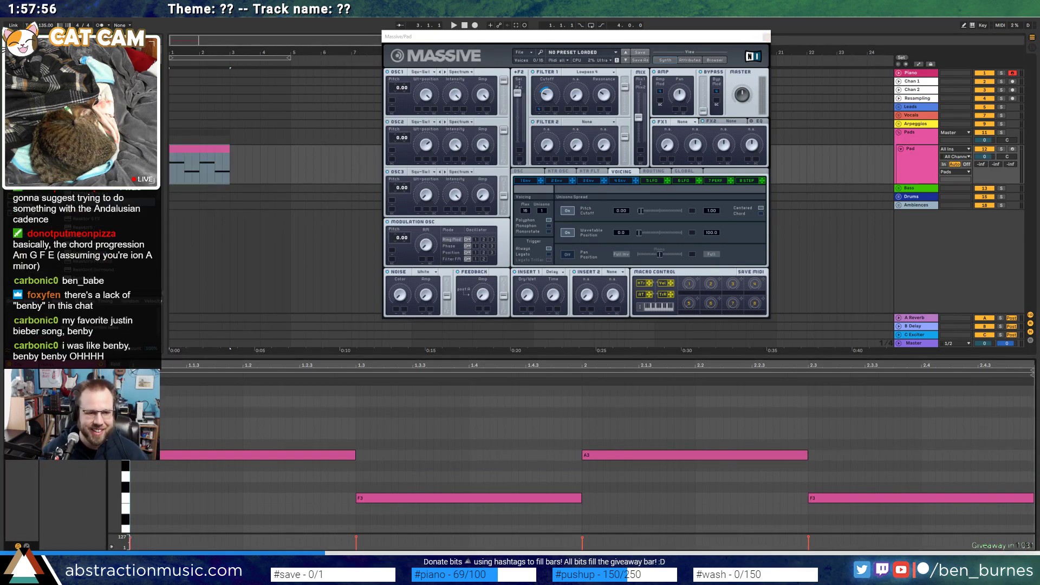
scroll(577, 460, up, 1)
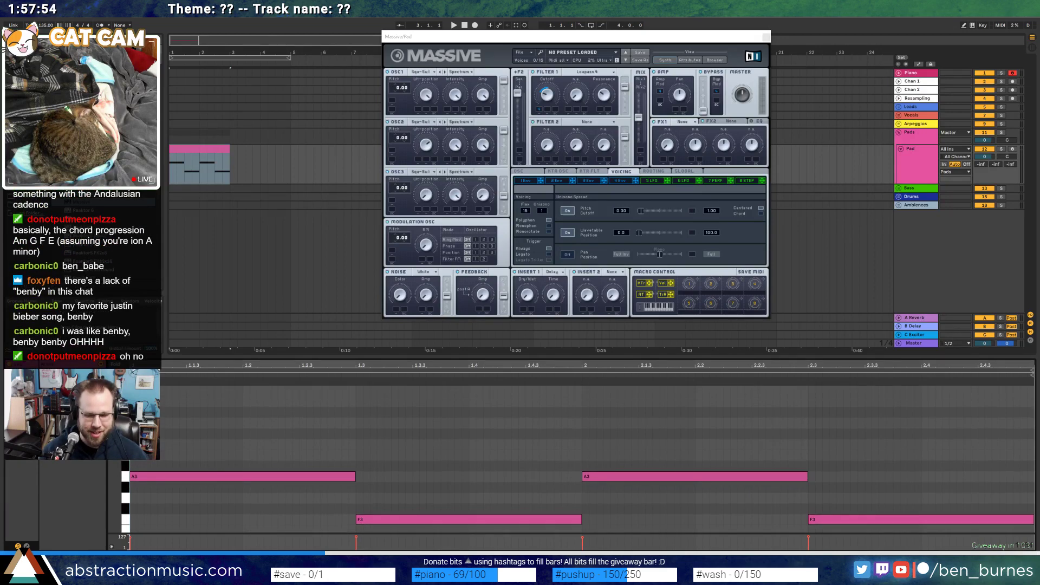
drag(136, 401, 355, 402)
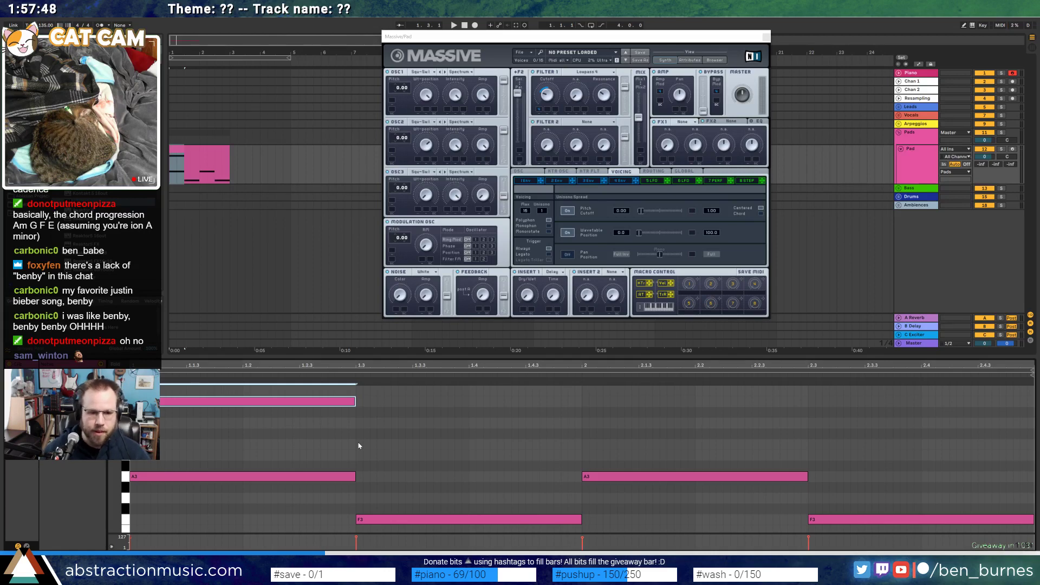
drag(359, 446, 573, 442)
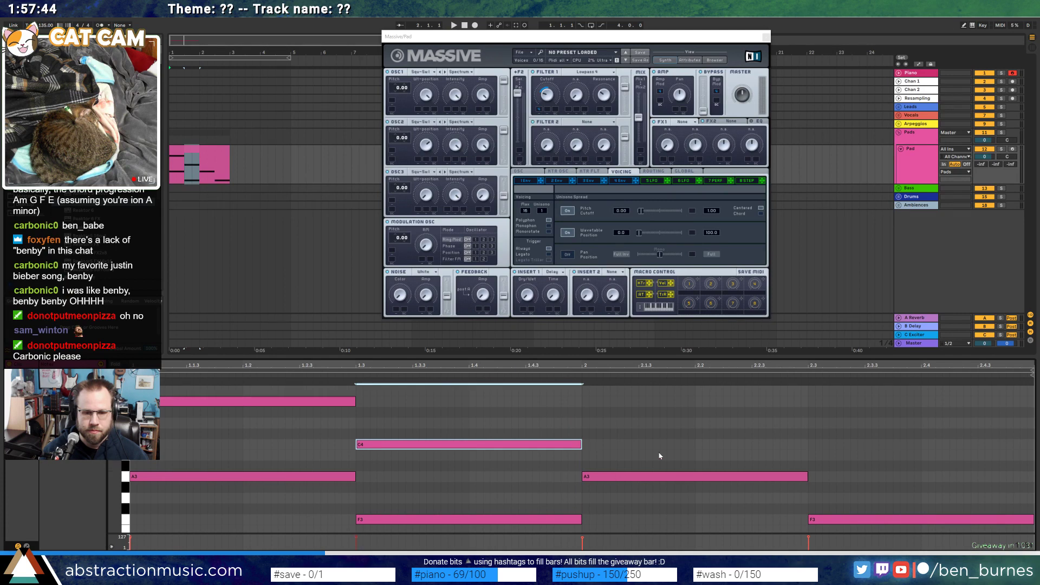
Transpose the third bass note down to G3 and the last bass note down to E3
drag(659, 454, 665, 473)
key(Down)
key(Down)
drag(895, 532, 898, 519)
key(Down)
key(Down)
key(Down)
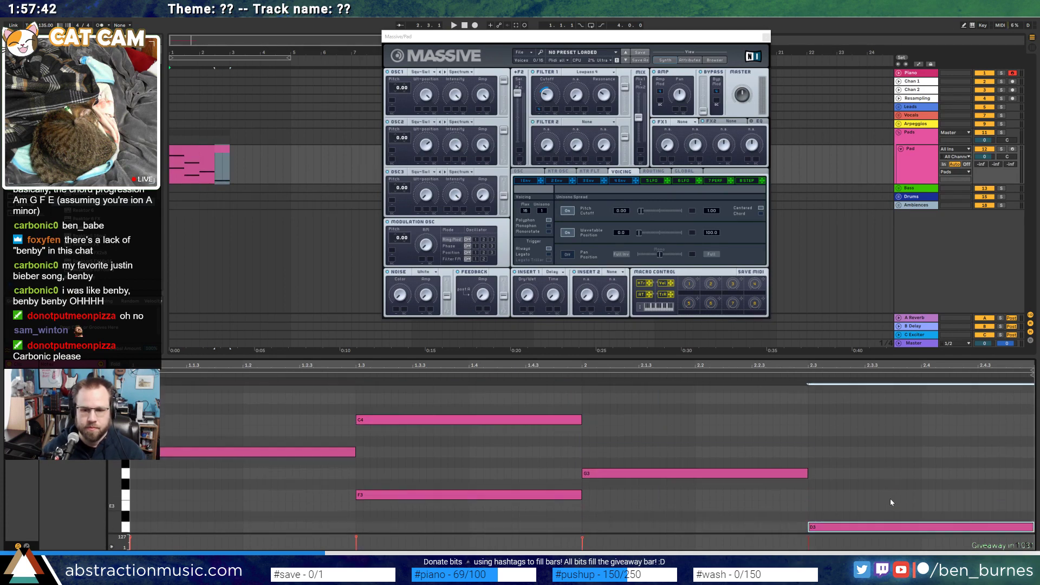
key(Up)
key(Up)
Add D4 above the G3 note and B3 above the E3 note, and play the progression
drag(588, 398, 808, 398)
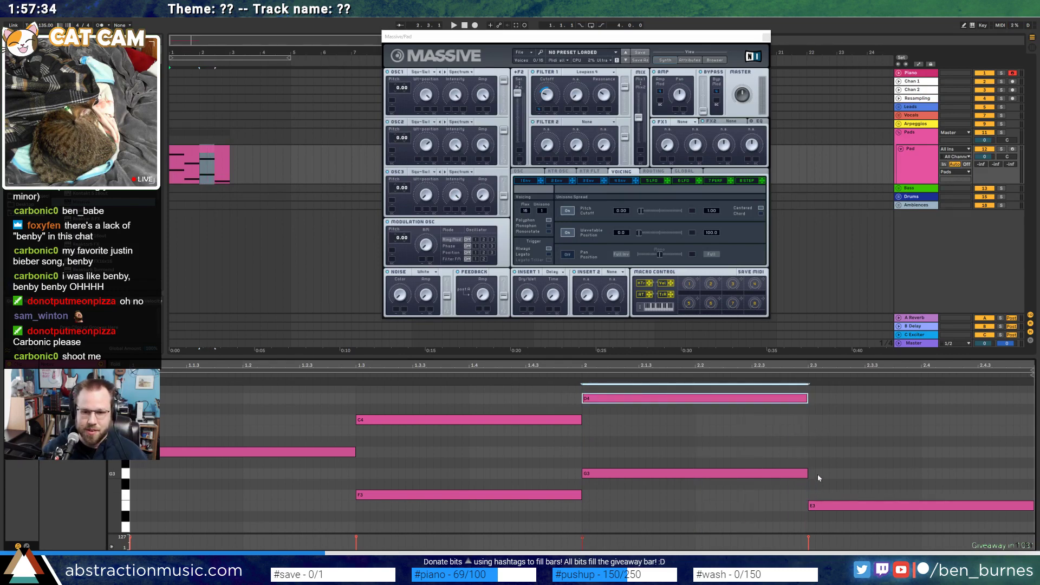
drag(811, 431, 1033, 431)
key(space)
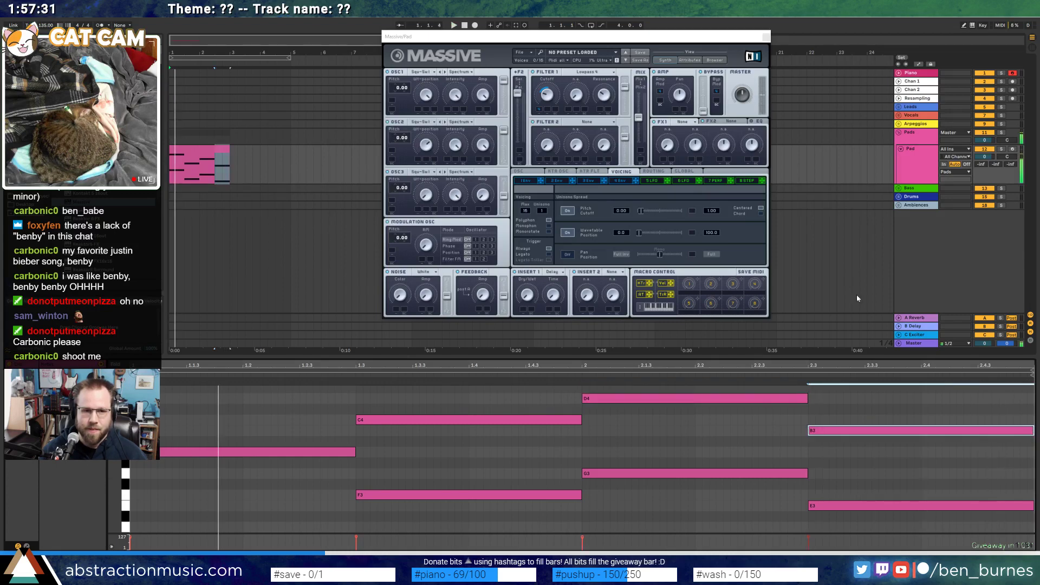
click(547, 95)
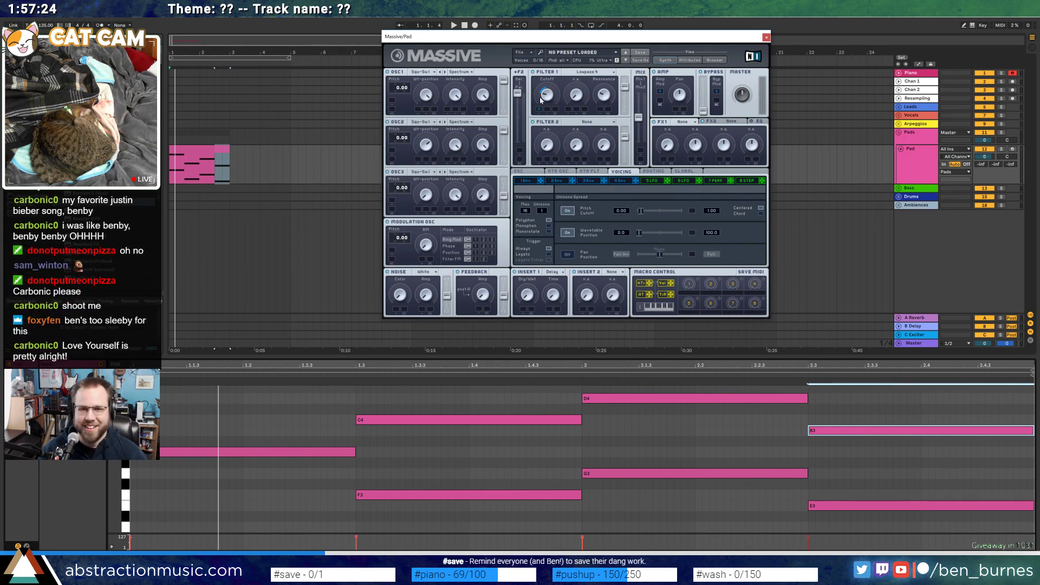
Transpose all notes in the Pad clip down one octave
click(279, 491)
key(ctrl+a)
key(shift+Down)
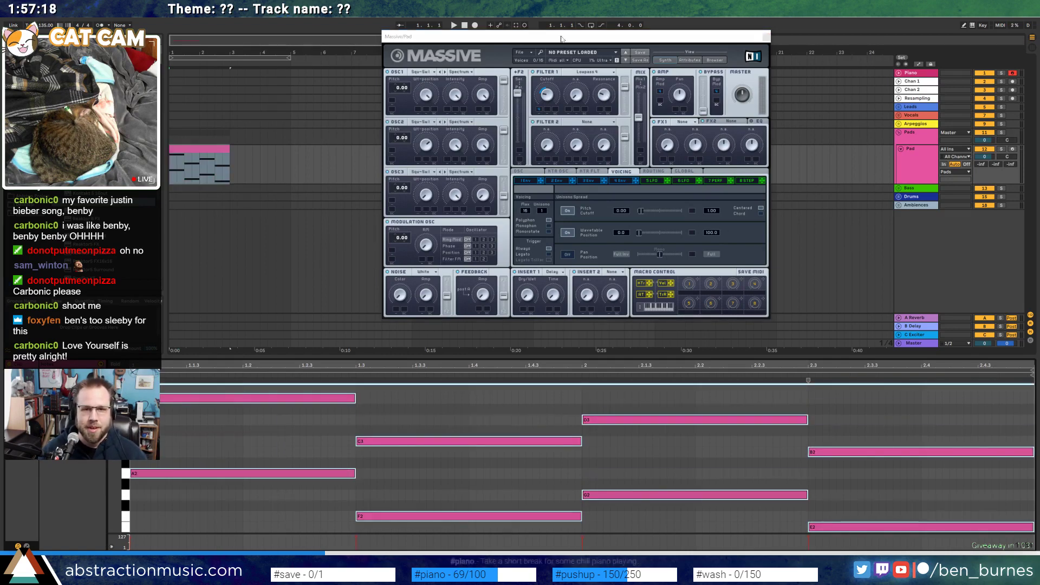
drag(563, 39, 539, 53)
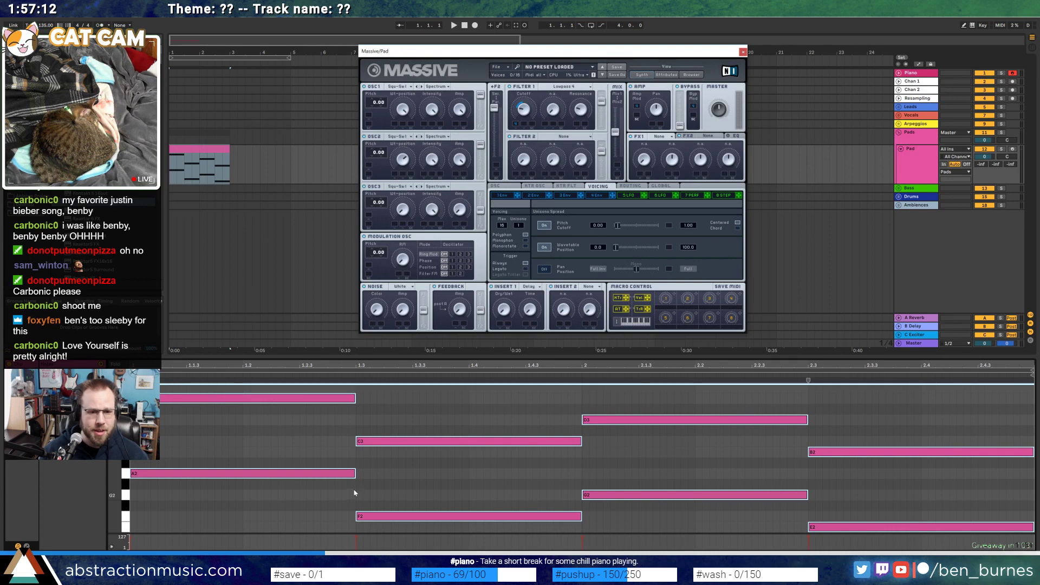
drag(355, 474, 139, 470)
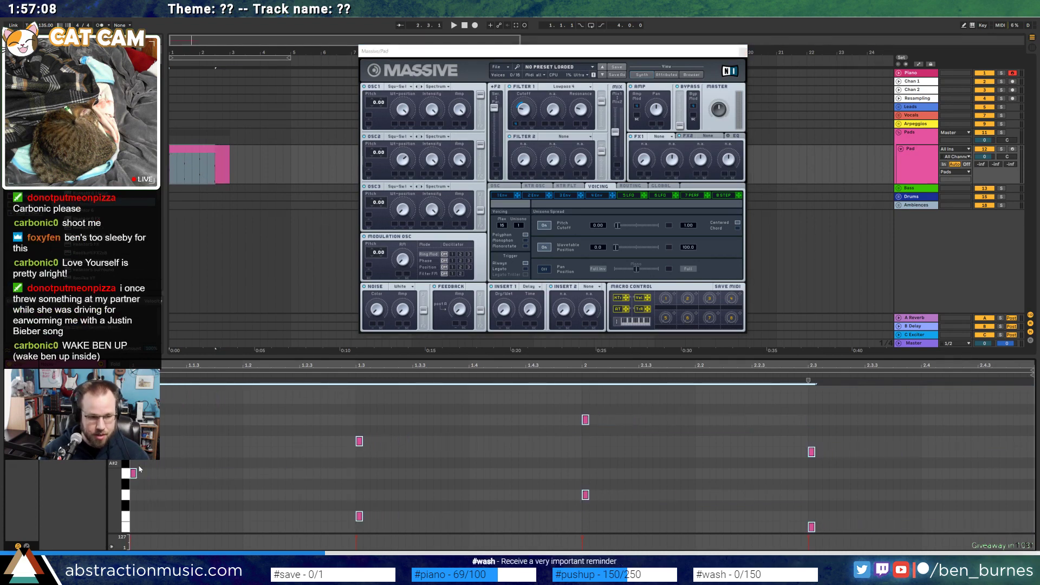
key(ctrl+d)
key(ctrl+d)
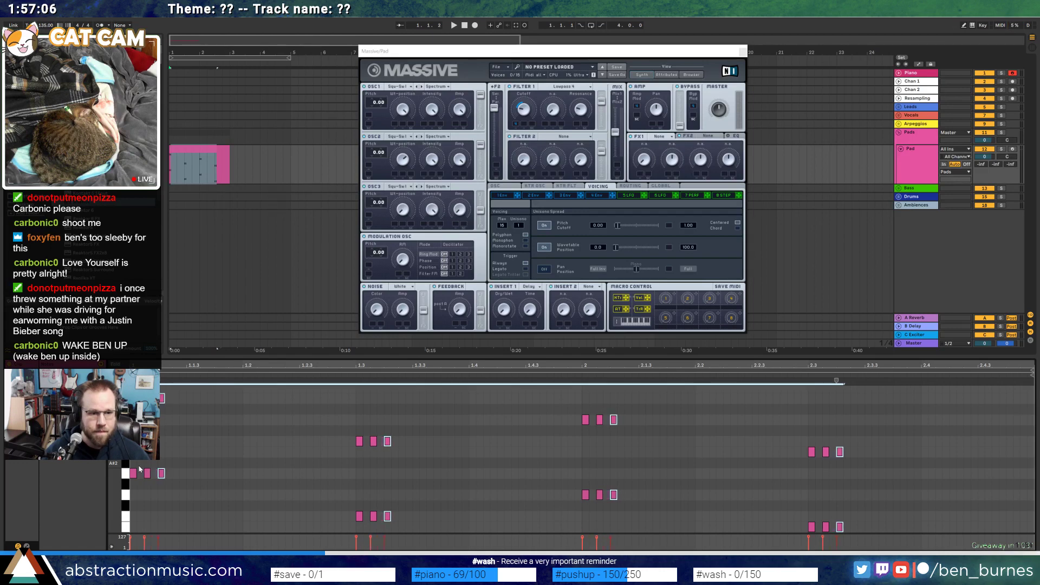
key(ctrl+d)
key(ctrl+z)
key(ctrl+z)
key(ctrl+z)
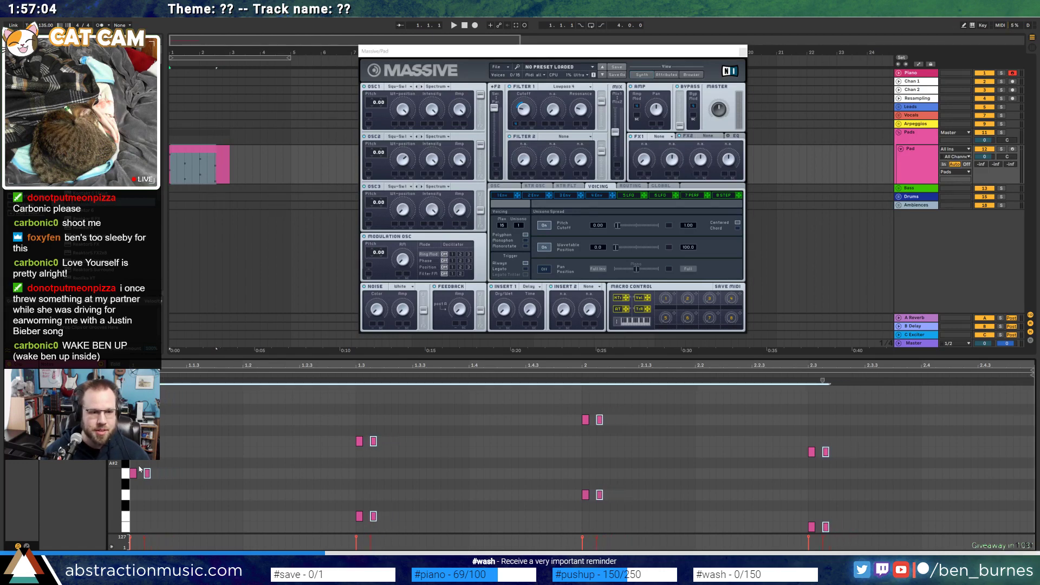
click(133, 474)
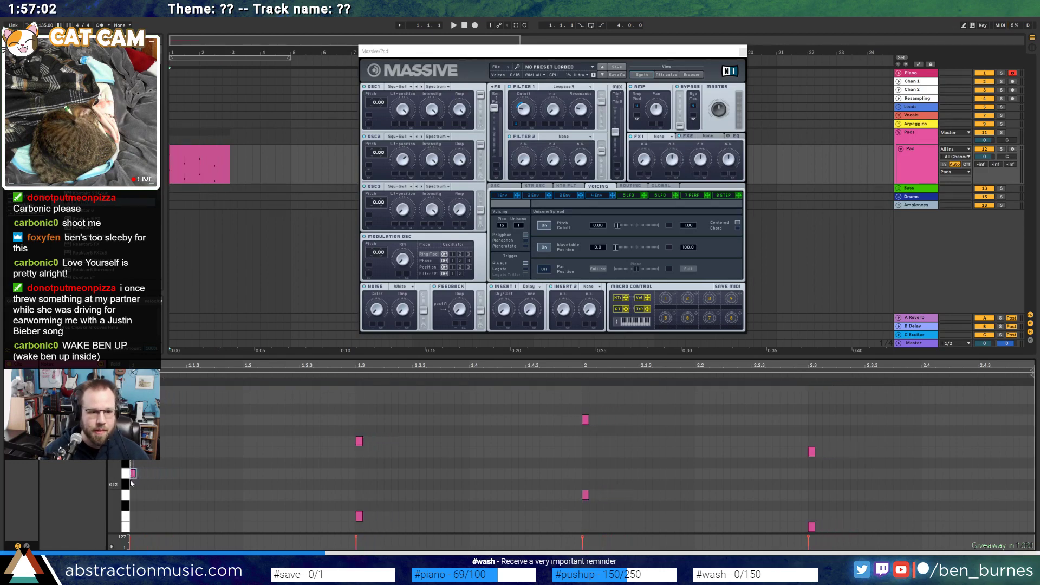
Set all notes to thirty-second length, repeat each chord every sixteenth until its half bar is filled, and play the pattern
key(ctrl+a)
drag(136, 473, 143, 473)
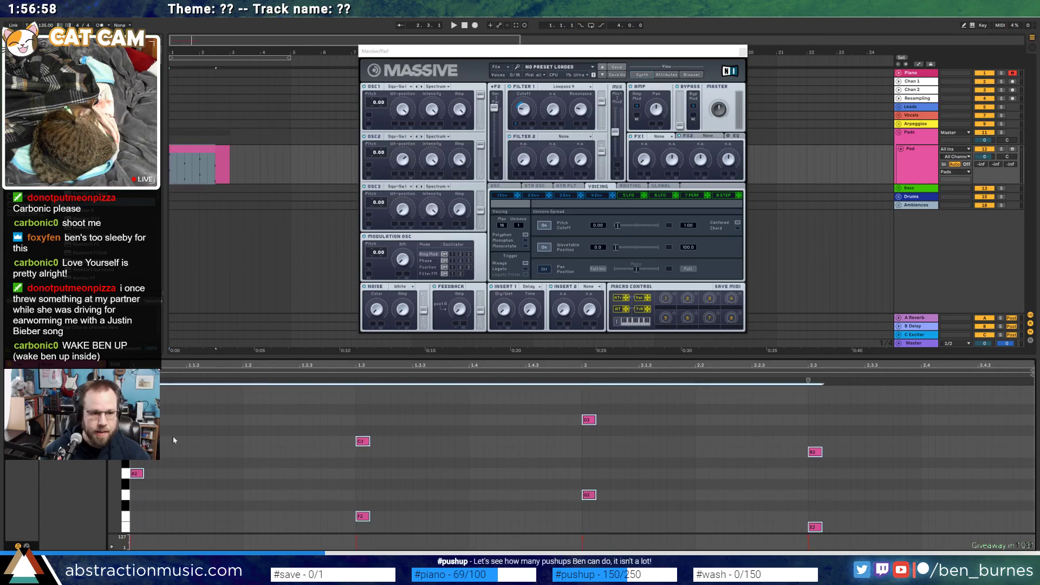
key(ctrl+d)
key(ctrl+d)
key(ctrl+d)
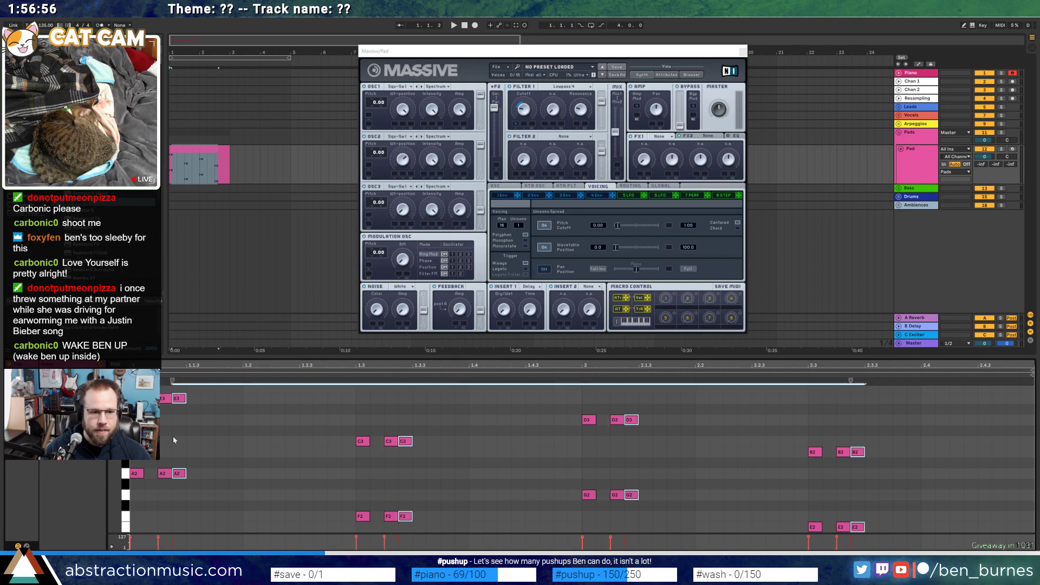
key(ctrl+d)
key(ctrl+d)
key(ctrl+d)
key(ctrl+d)
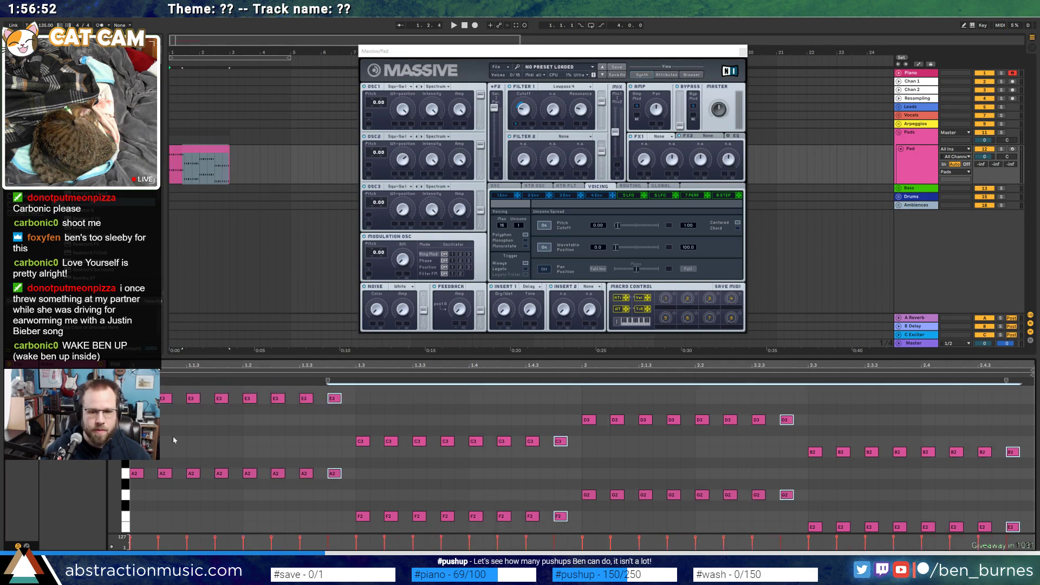
key(space)
key(space)
Undo the latest duplications until only four hits of each chord remain
key(ctrl+z)
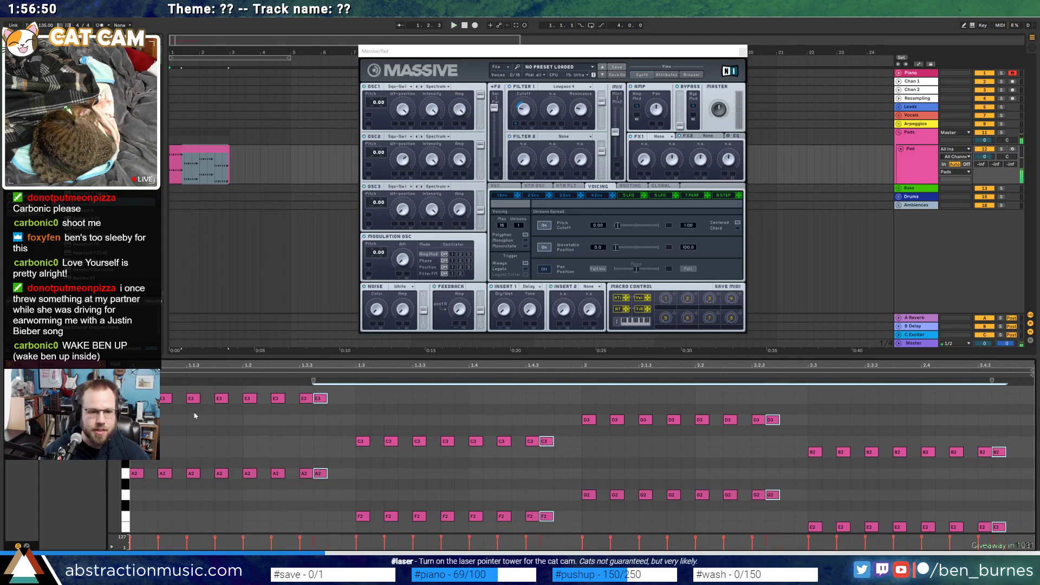
key(ctrl+z)
key(ctrl+z)
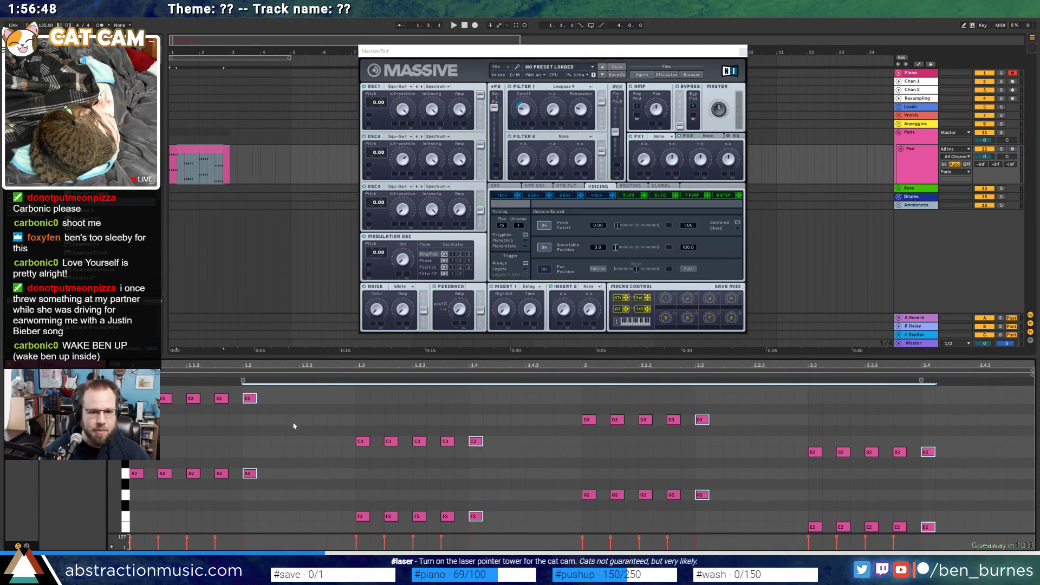
key(ctrl+z)
key(ctrl+z)
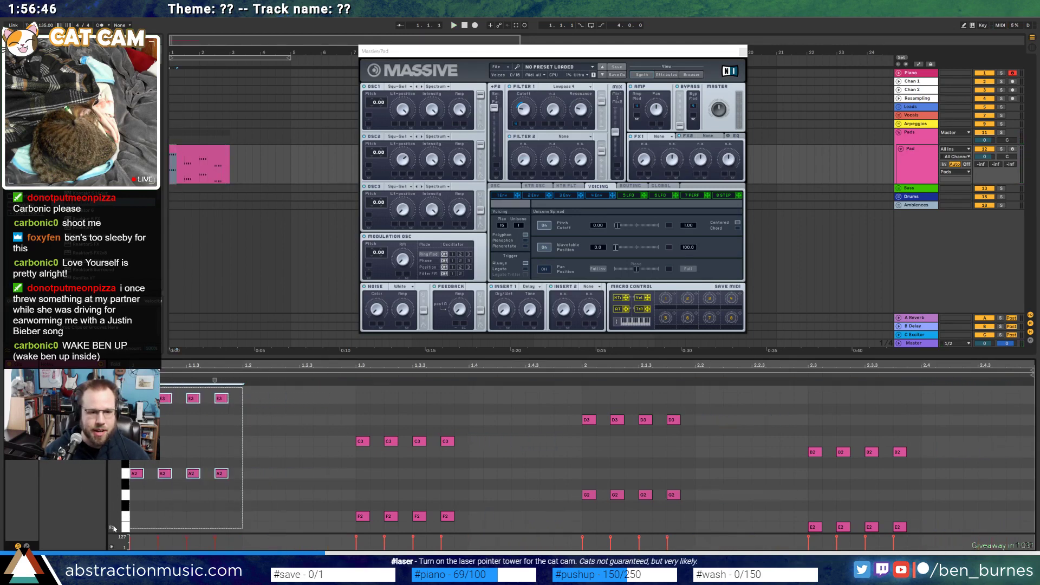
Stretch each chord's group of four hits to double its duration so the hits fall on every eighth note
drag(214, 382, 329, 382)
drag(353, 415, 455, 528)
drag(454, 384, 680, 528)
drag(665, 378, 749, 379)
drag(811, 438, 913, 534)
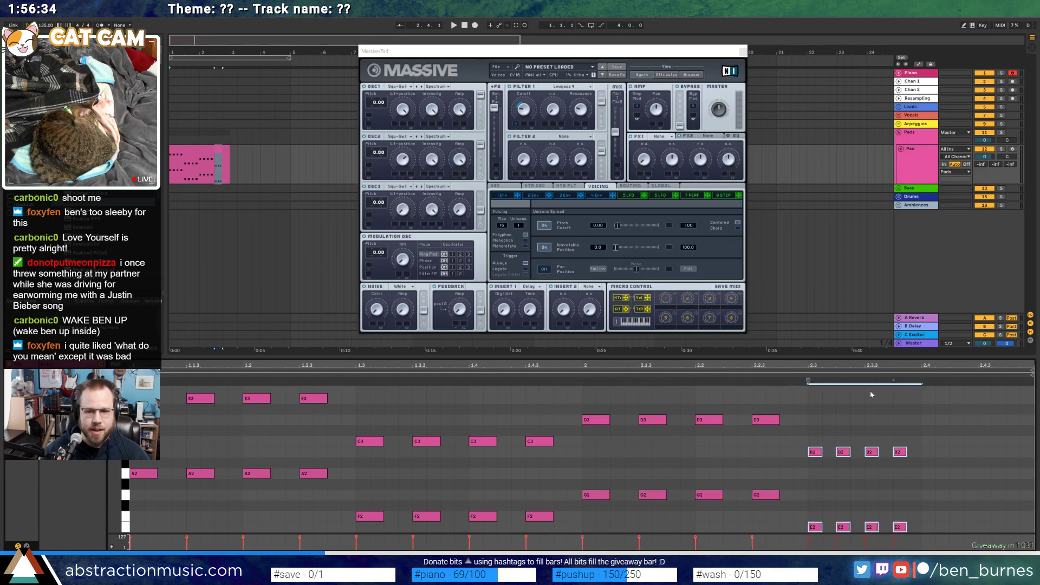
drag(921, 381, 978, 380)
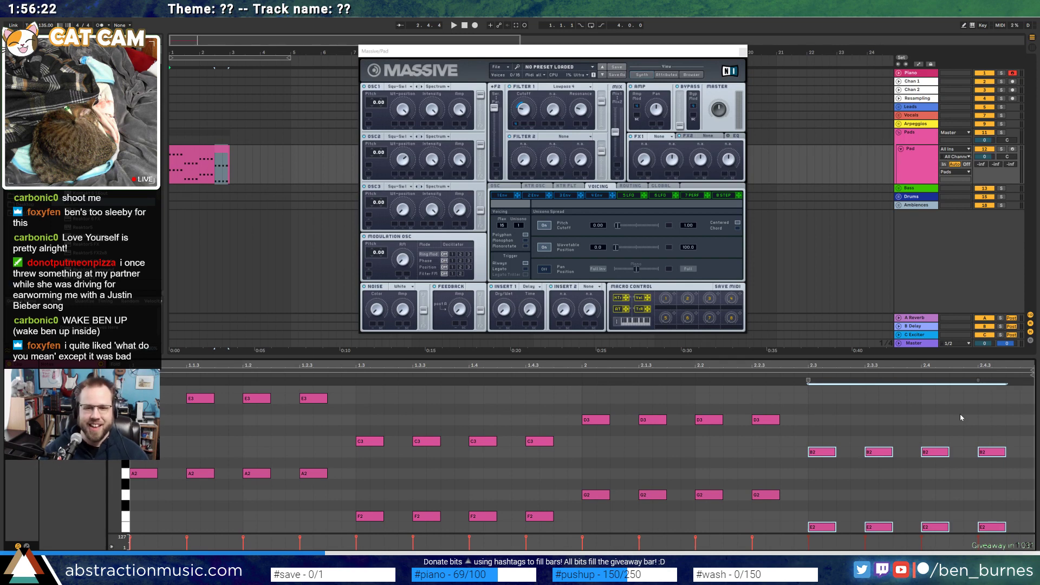
Add a C3 to the first A2–E3 chord hit and repeat it on the other three hits
click(158, 503)
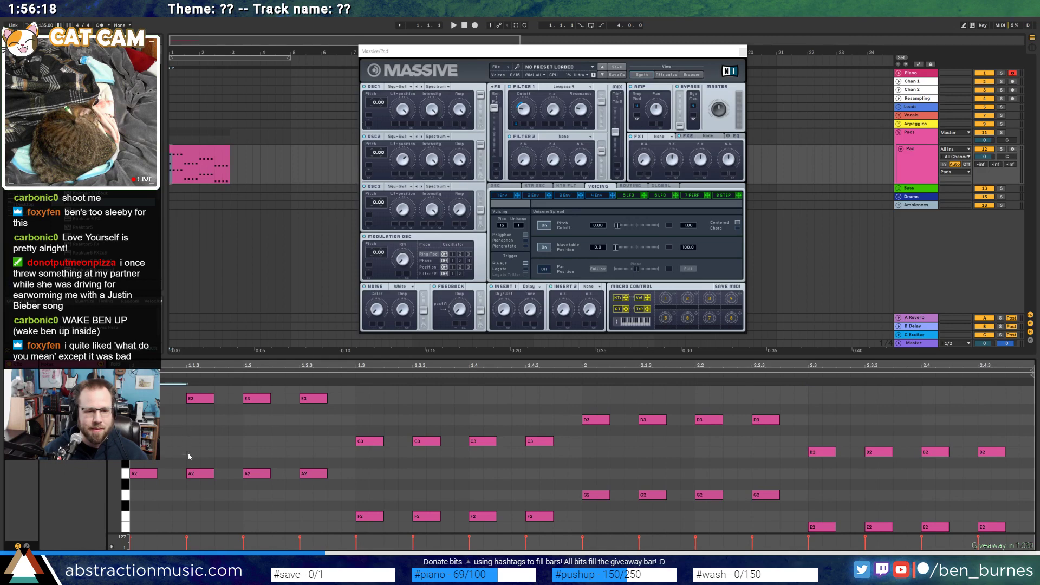
key(ctrl+d)
key(ctrl+d)
key(ctrl+d)
Add an A2 to the first F2–C3 chord hit and repeat it on the other three hits
double_click(358, 476)
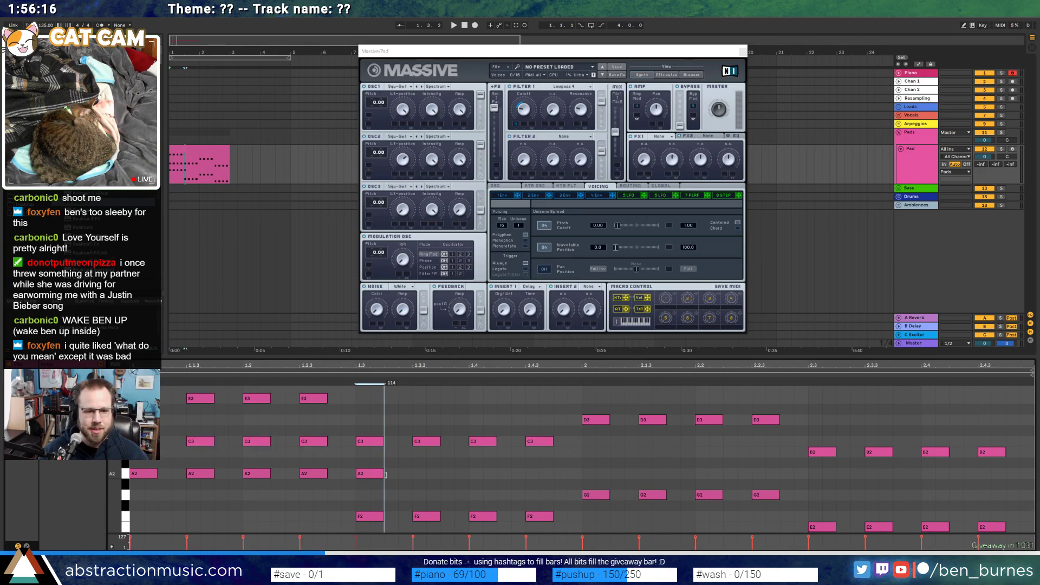
drag(386, 475, 414, 486)
key(ctrl+d)
key(ctrl+d)
key(ctrl+d)
Add a B2 to the first G2–D3 chord hit and repeat it on the other three hits
double_click(588, 456)
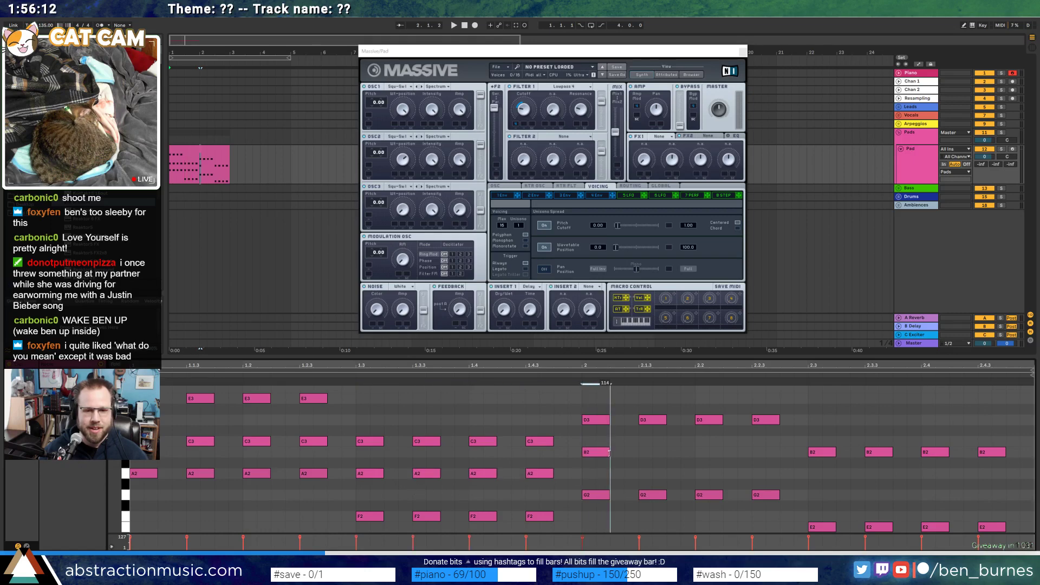
click(629, 460)
key(ctrl+d)
key(ctrl+d)
key(ctrl+d)
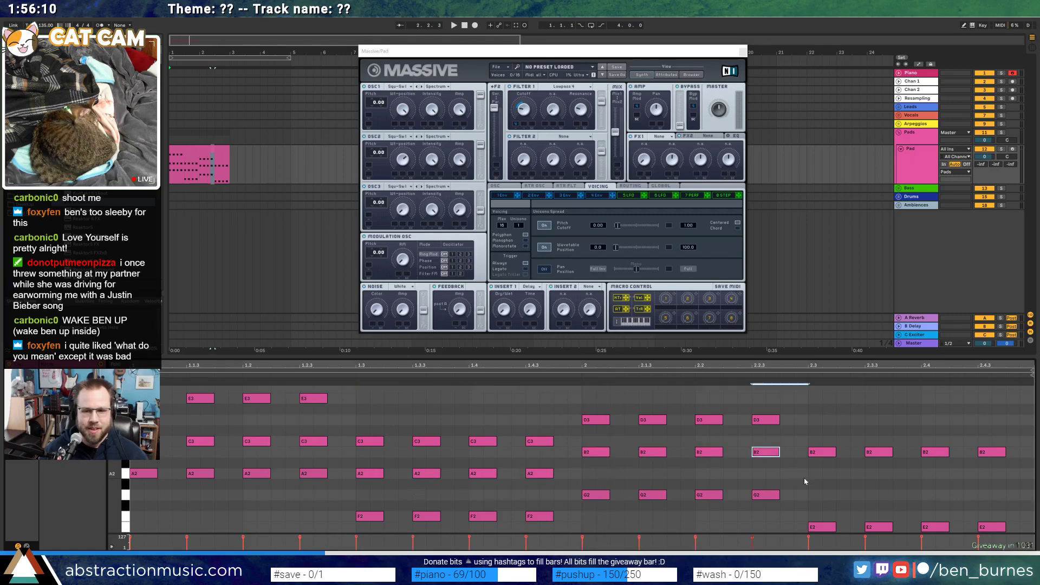
Add a G2 to the first E2–B2 chord hit and repeat it on the other three hits
double_click(816, 495)
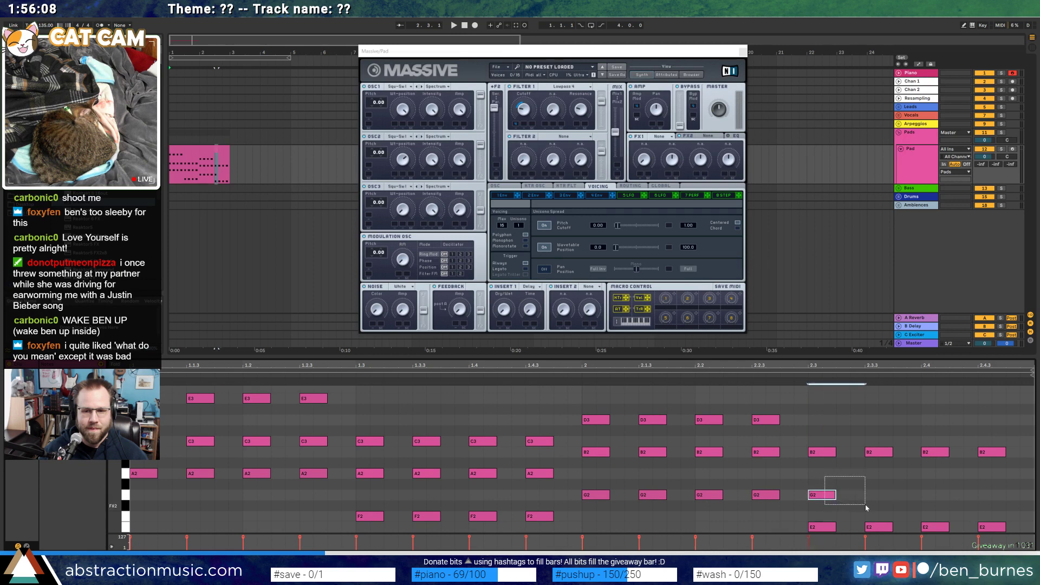
key(ctrl+d)
key(ctrl+d)
key(ctrl+d)
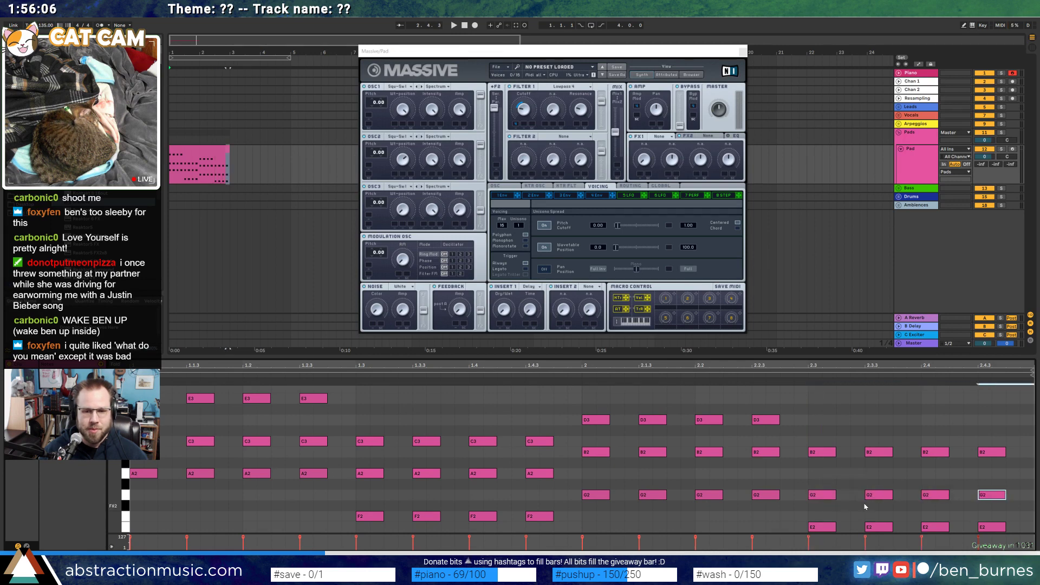
Move the Massive window aside, then loop and play the two-bar Pad clip
click(523, 110)
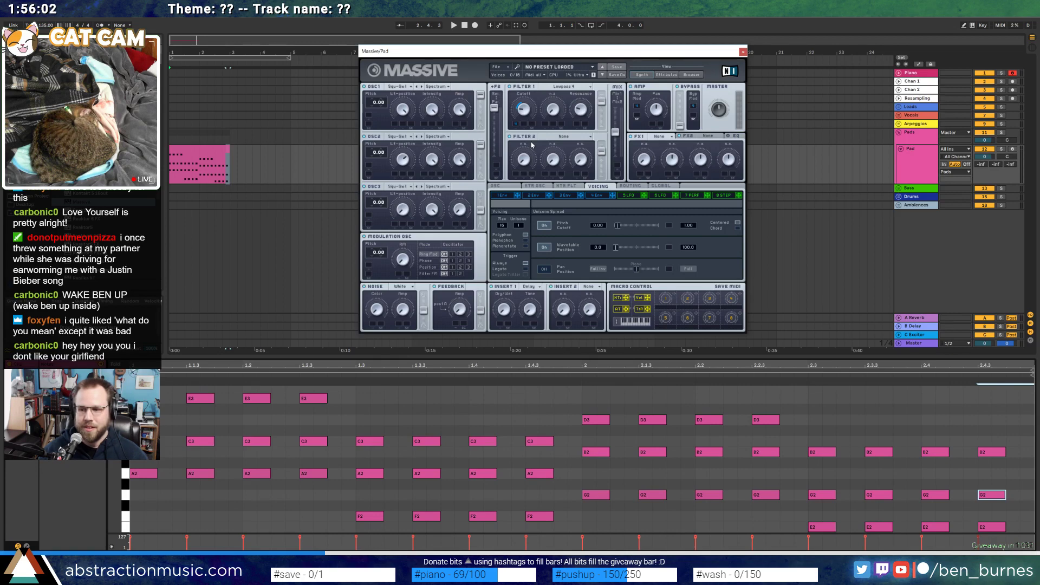
drag(497, 54, 455, 74)
click(194, 146)
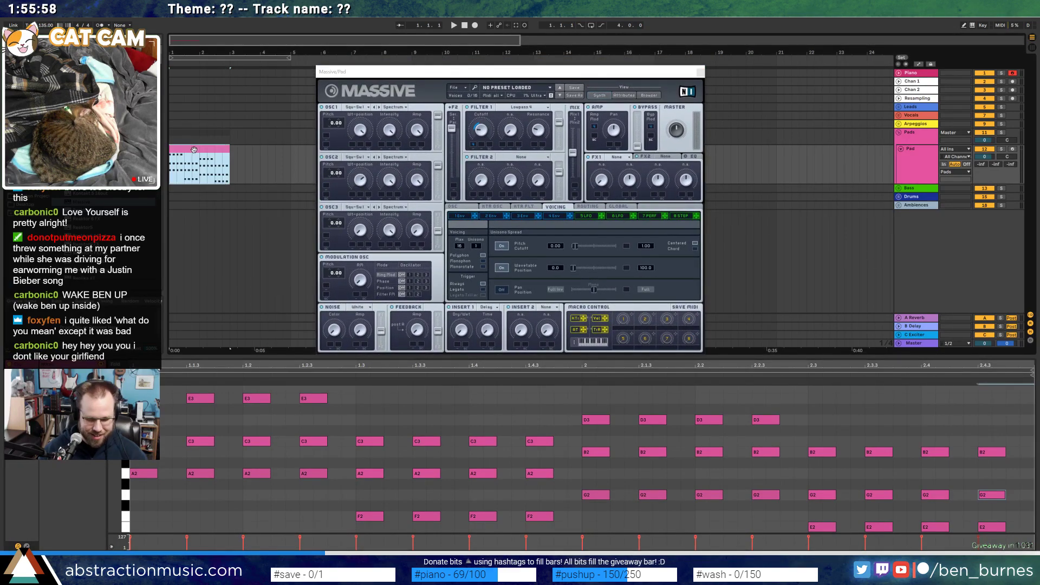
key(space)
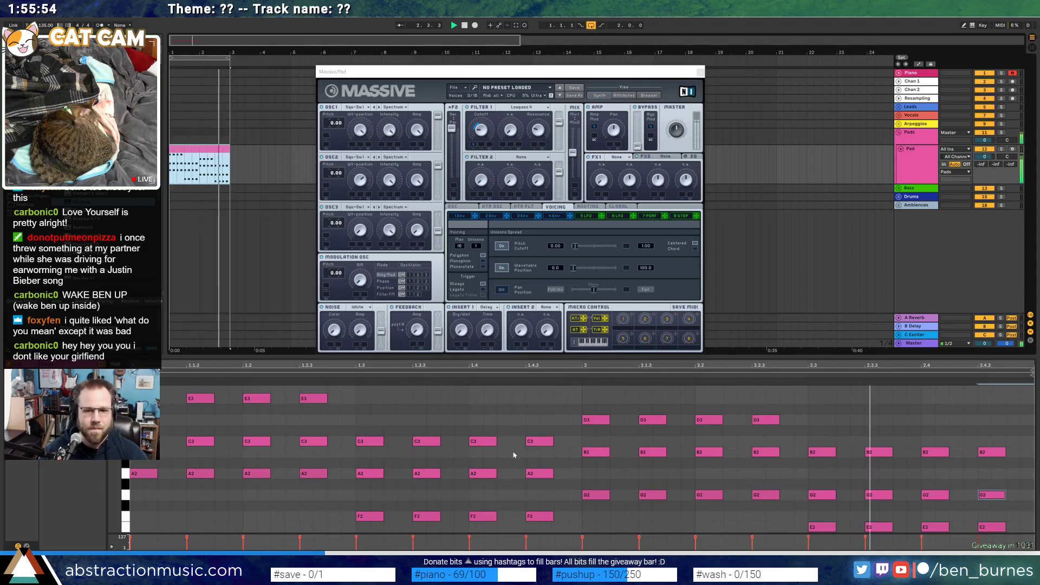
Replace the last F2–A2–C3 hit at 1.4.3 with a copy of the G2–B2–D3 chord and play the clip
drag(560, 412, 523, 522)
key(Delete)
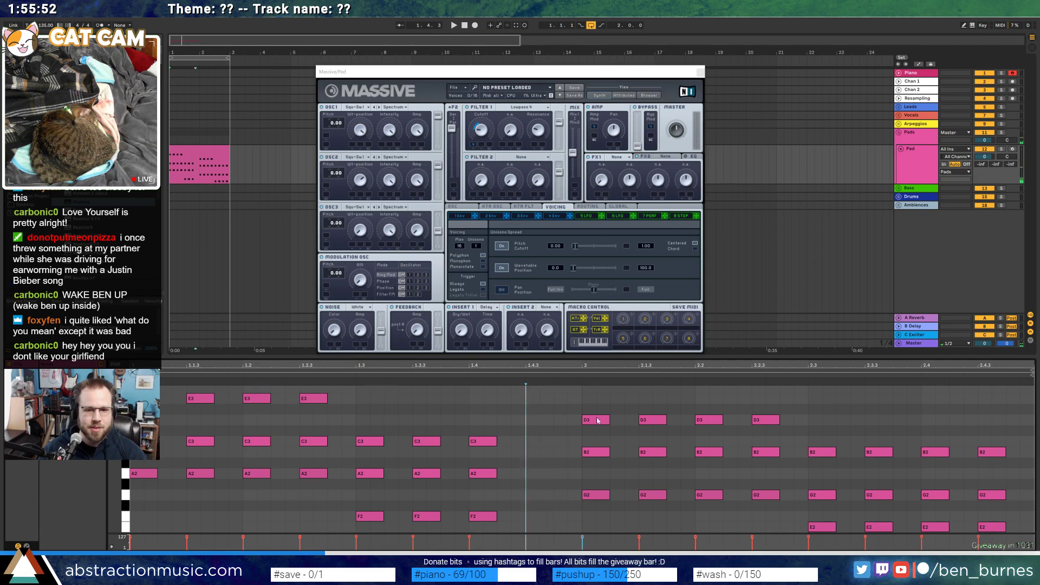
drag(598, 404, 591, 500)
click(528, 442)
key(ctrl+v)
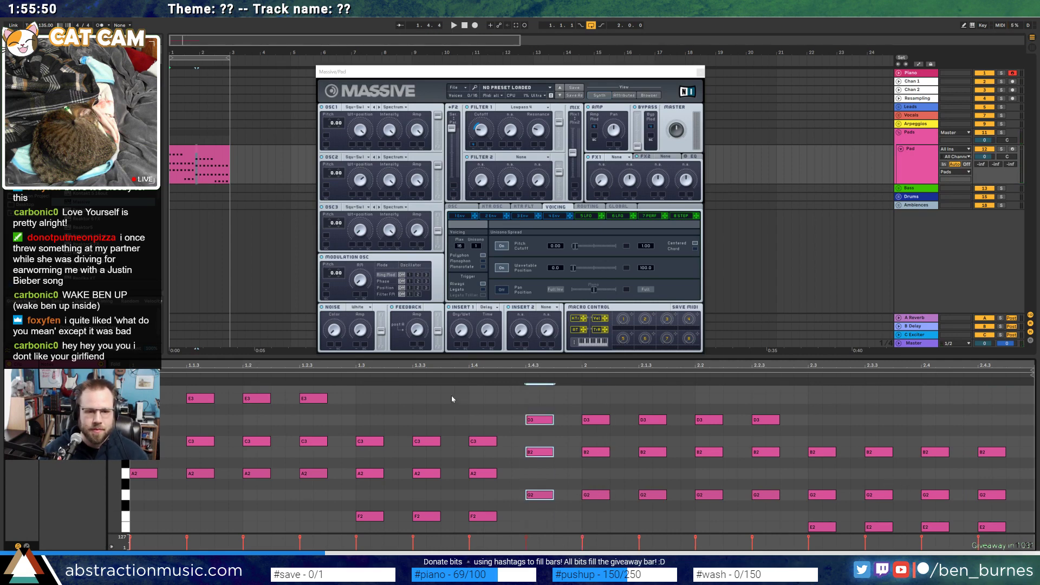
key(space)
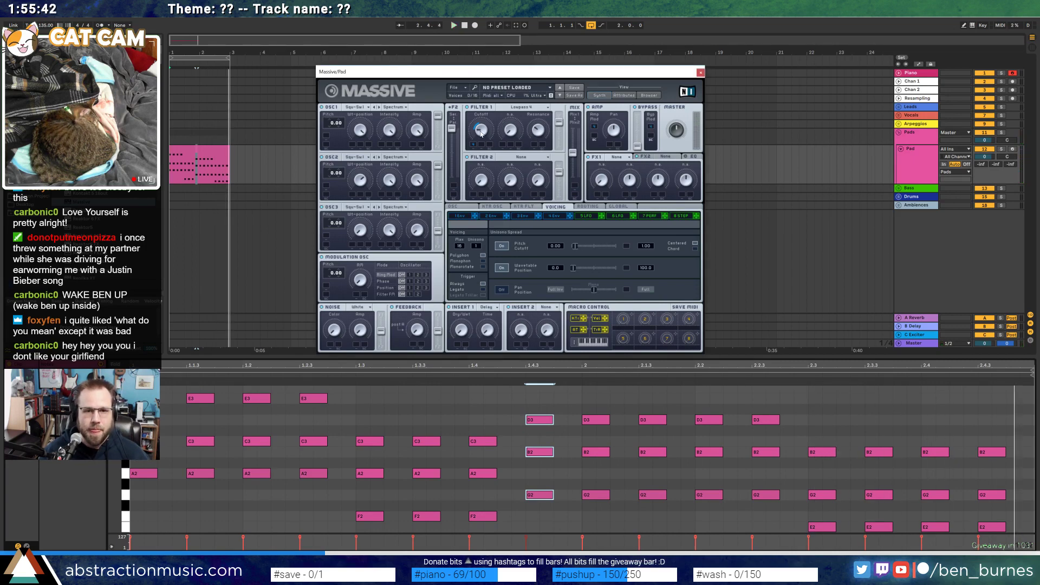
Set Massive's unison to 2, audition small pitch and wavetable position spreads during playback, and close the plugin window
key(space)
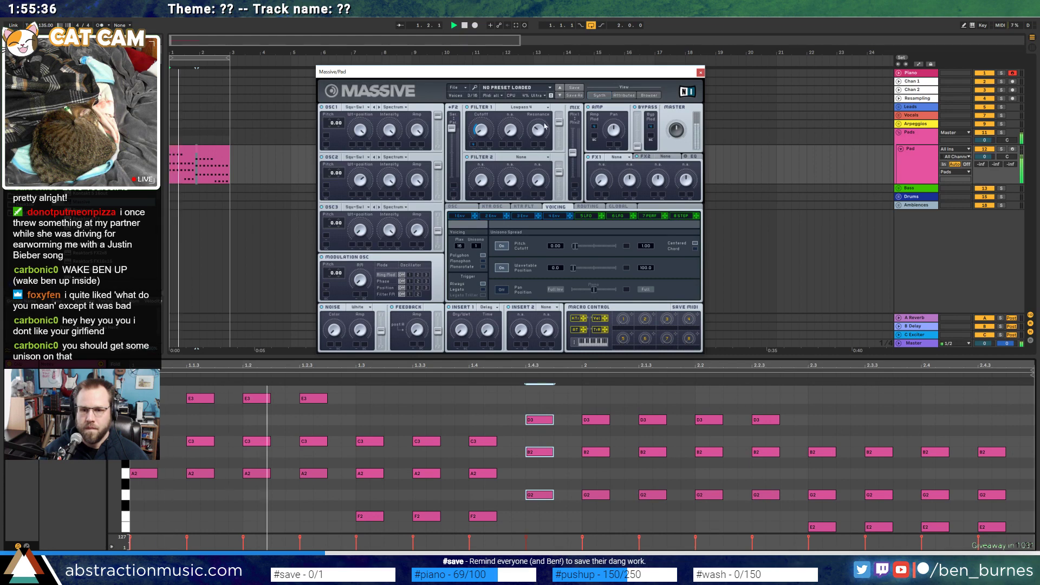
key(space)
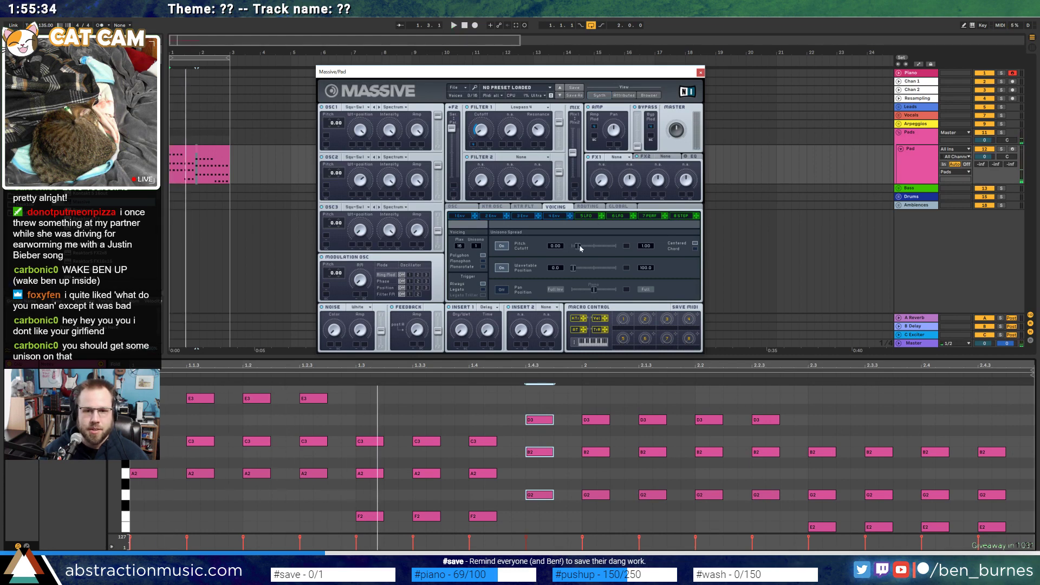
drag(575, 246, 581, 246)
key(space)
drag(477, 247, 476, 242)
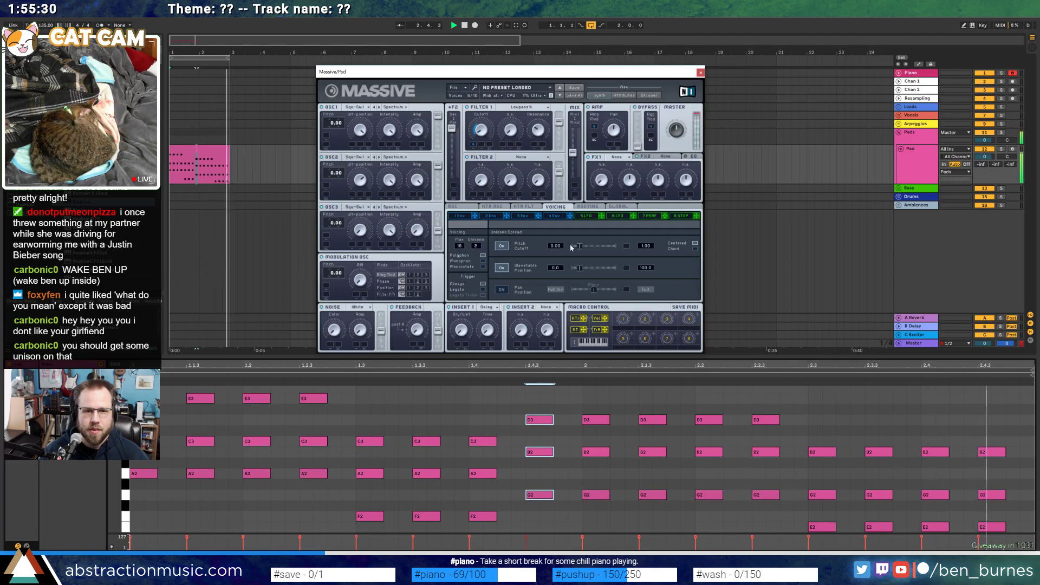
drag(580, 268, 576, 270)
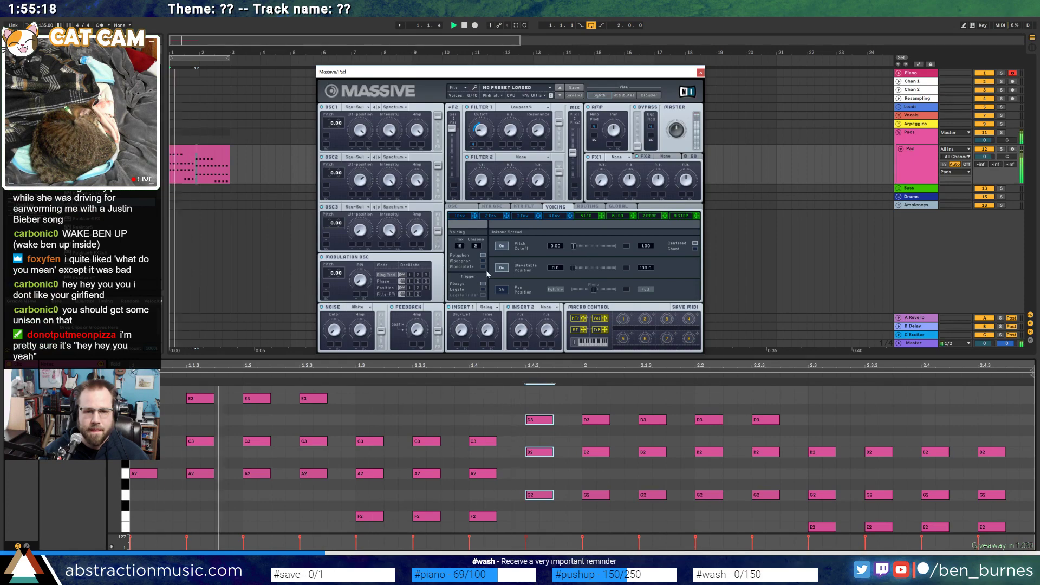
click(701, 73)
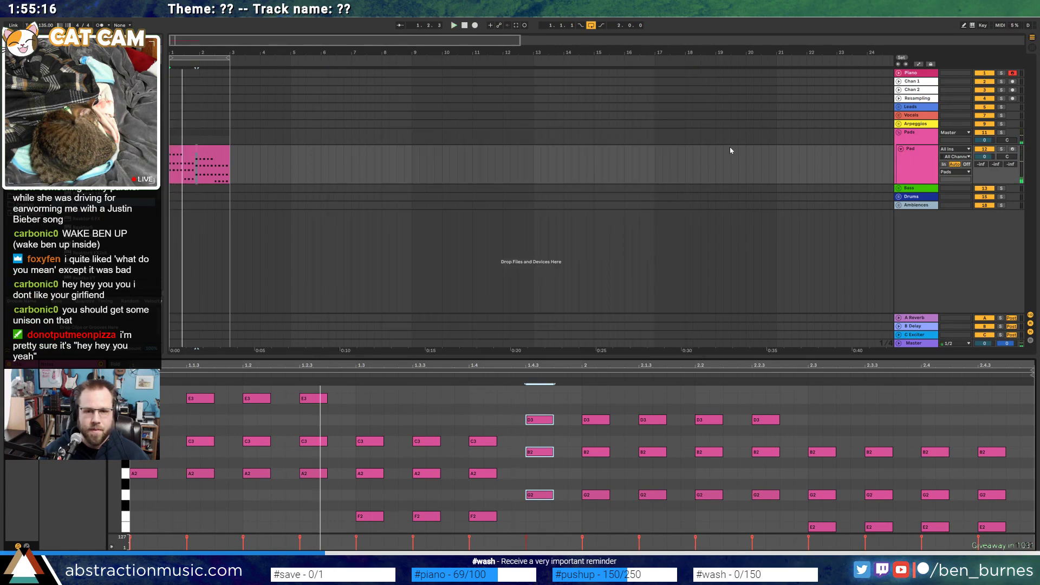
Group the Massive device on the Pad track into an Instrument Rack, show its chains and name the chain Massive
click(657, 170)
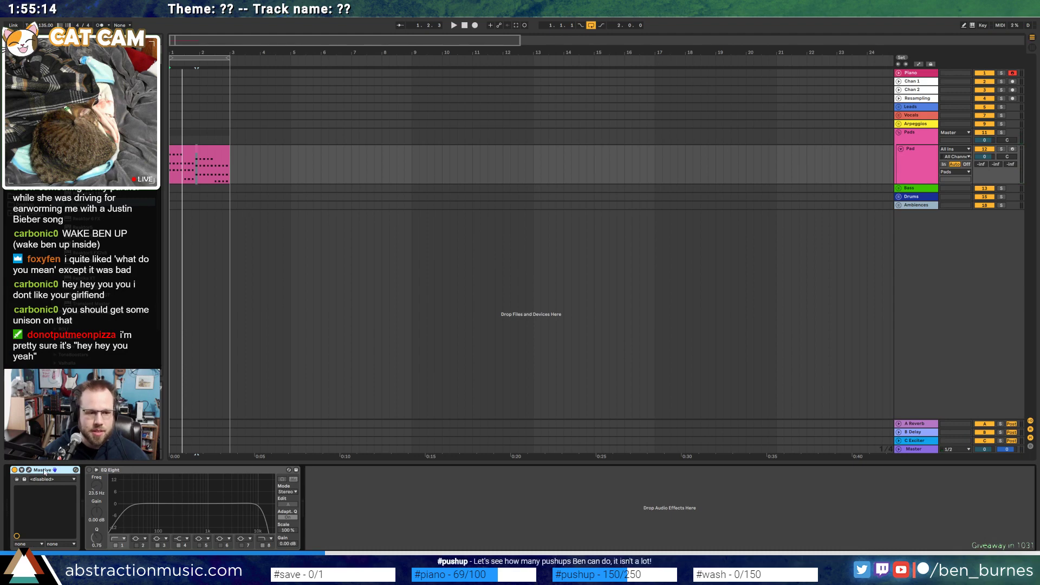
key(ctrl+g)
click(16, 485)
key(ctrl+r)
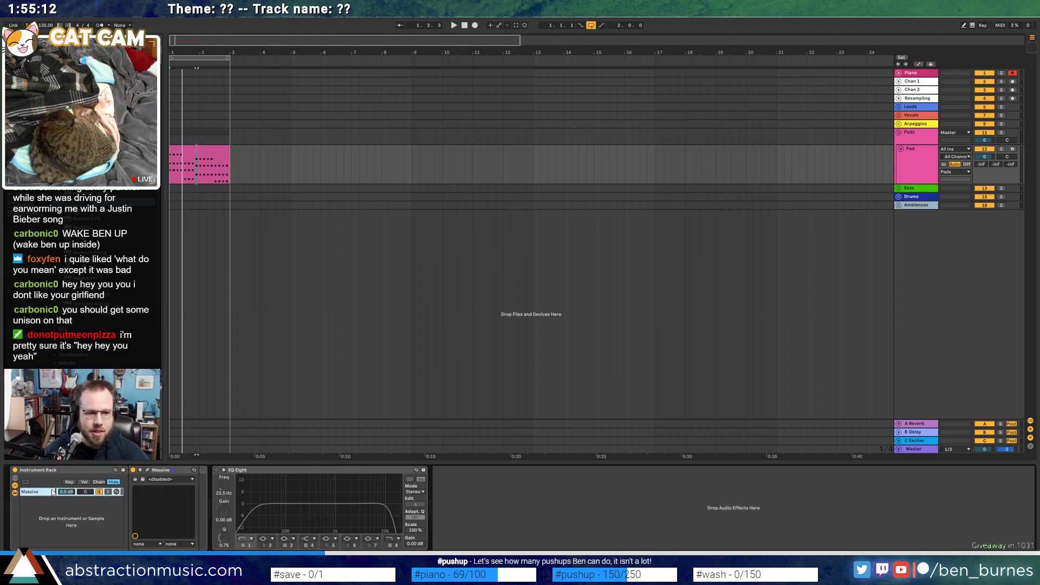
key(Return)
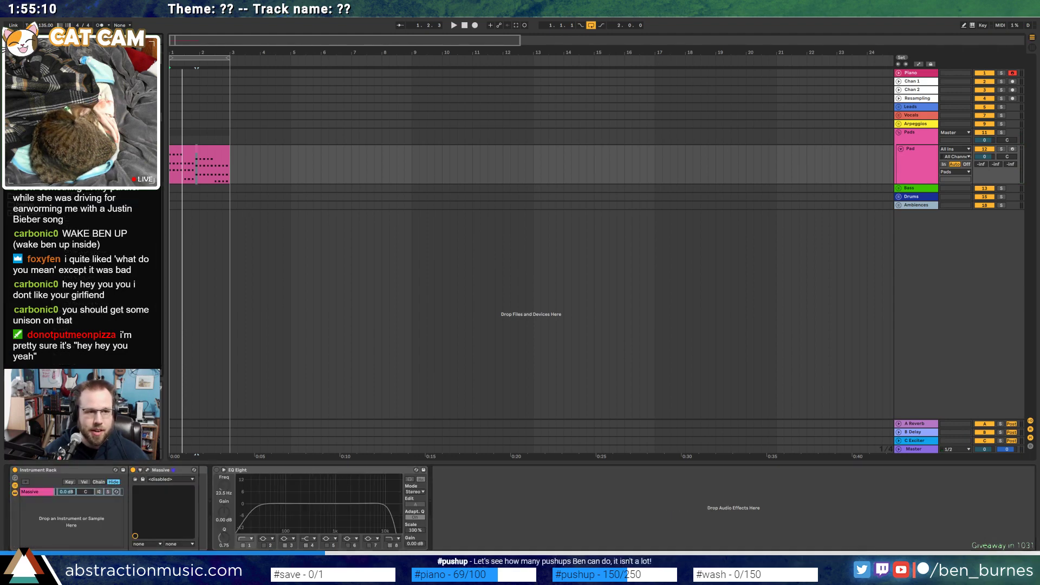
Add an Analog instrument as the rack's second chain and detune its second oscillator slightly downward
click(87, 523)
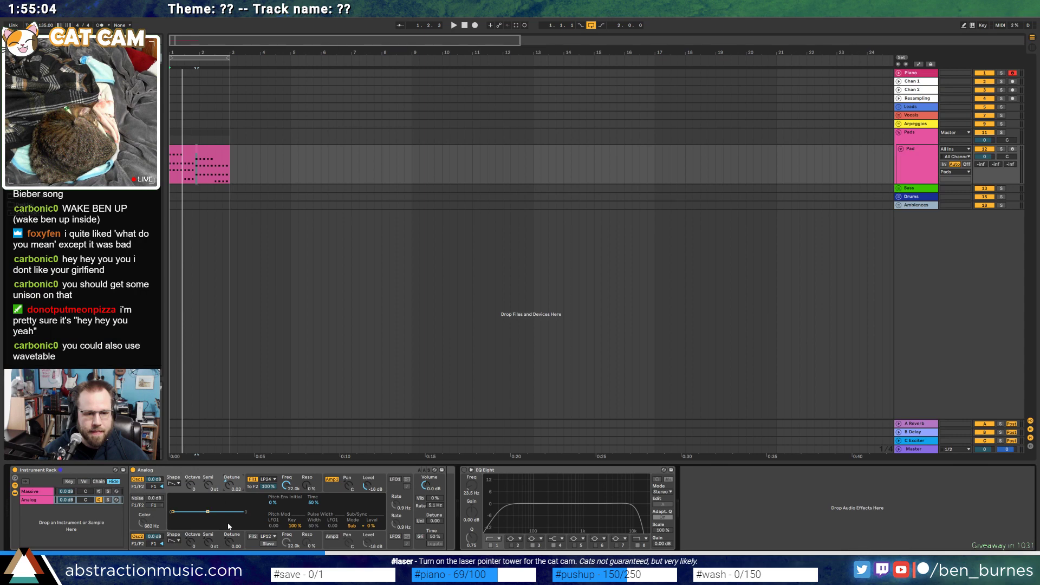
drag(230, 542, 230, 544)
Shape Analog's first filter with a lower cutoff and lower envelope sustain, and enable unison during playback
click(293, 488)
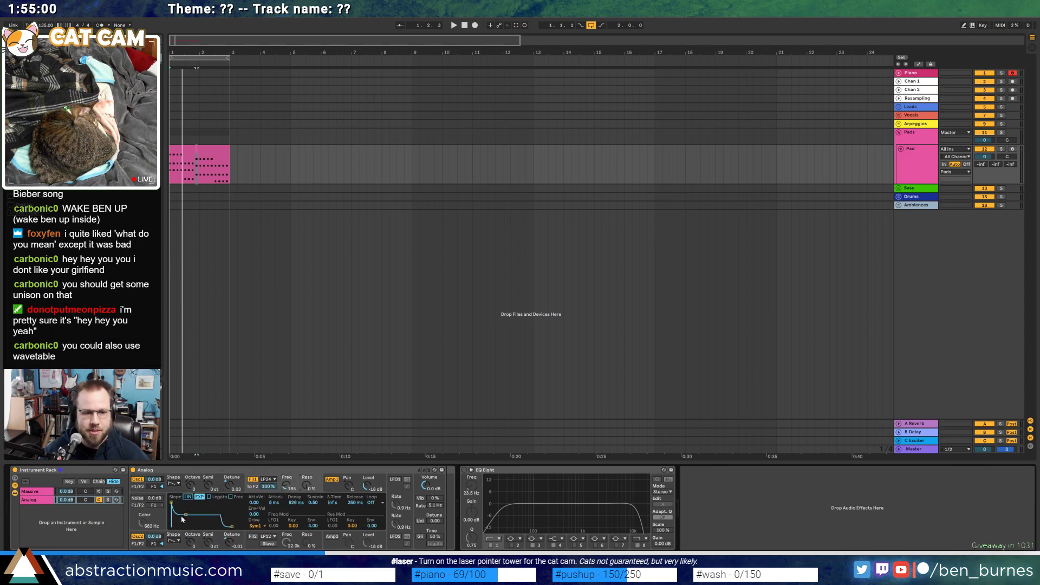
drag(185, 515, 185, 526)
key(space)
click(420, 520)
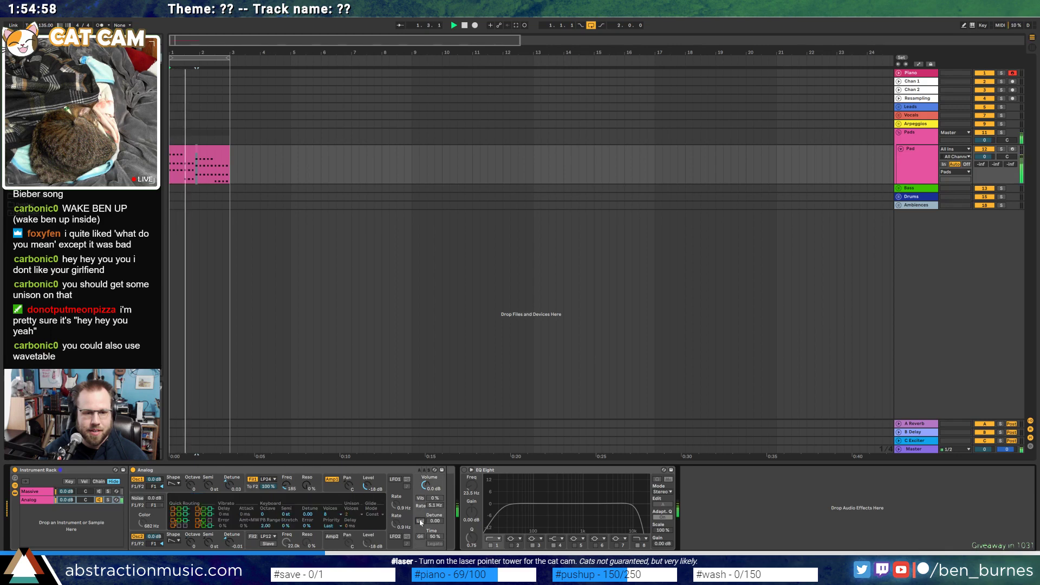
Set Analog's unison detune to 10.94 and raise the first filter's resonance to 14% during playback
drag(435, 521, 435, 521)
drag(305, 486, 305, 478)
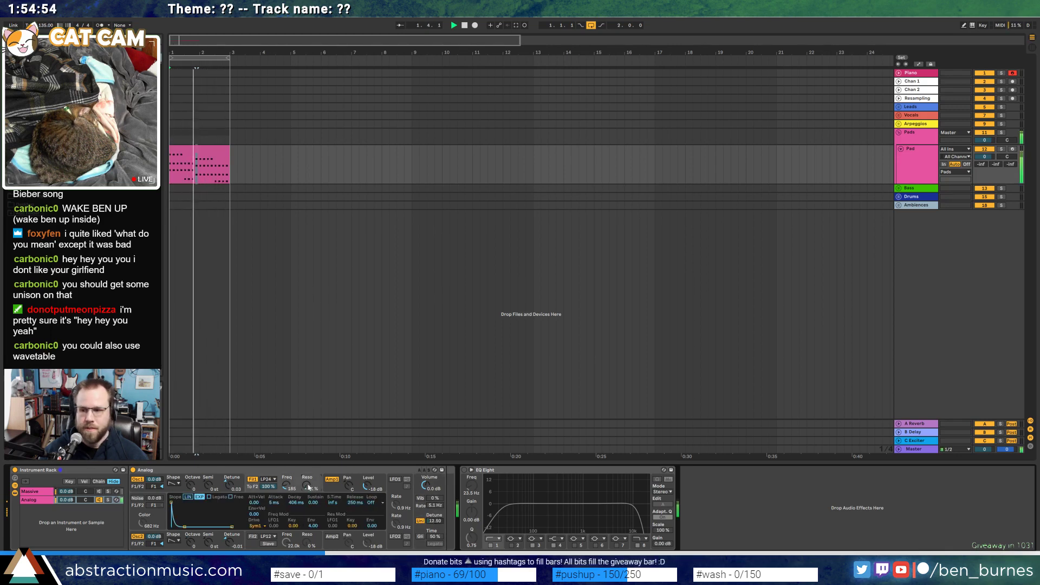
drag(435, 521, 435, 522)
key(space)
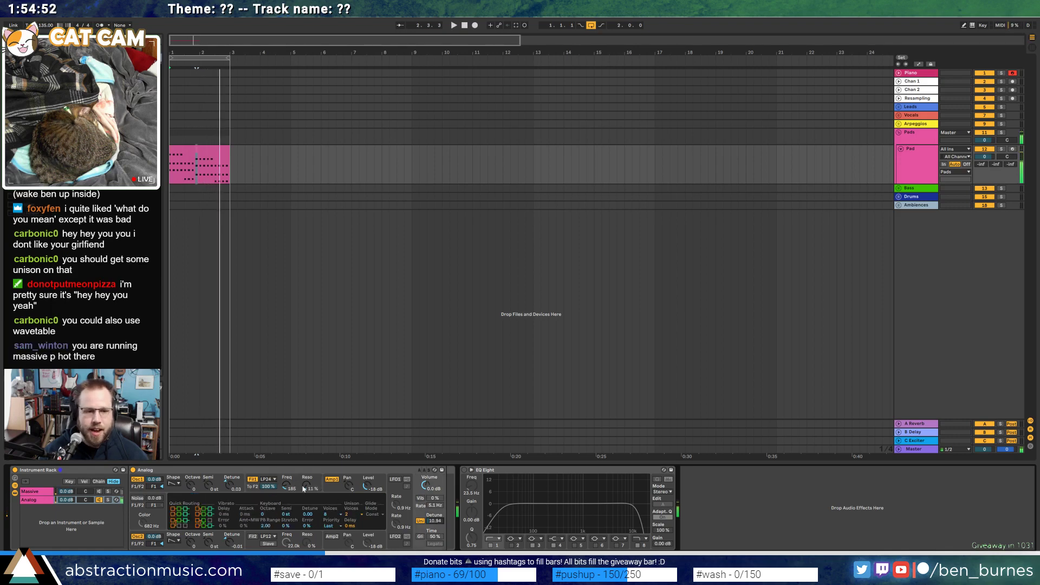
click(292, 486)
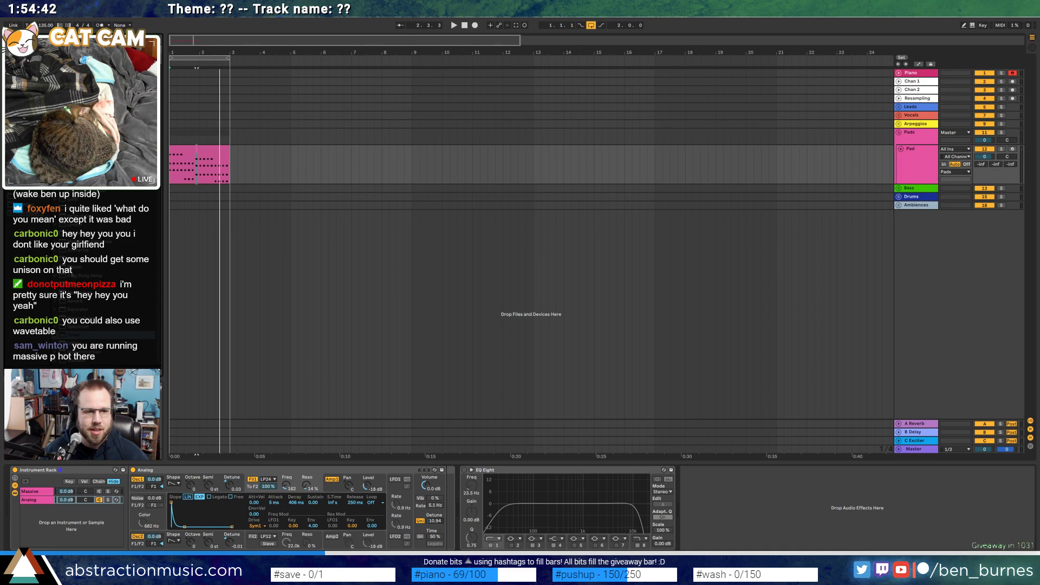
Add a Phaser effect after Analog inside the Analog chain
drag(71, 270, 473, 552)
drag(446, 499, 446, 501)
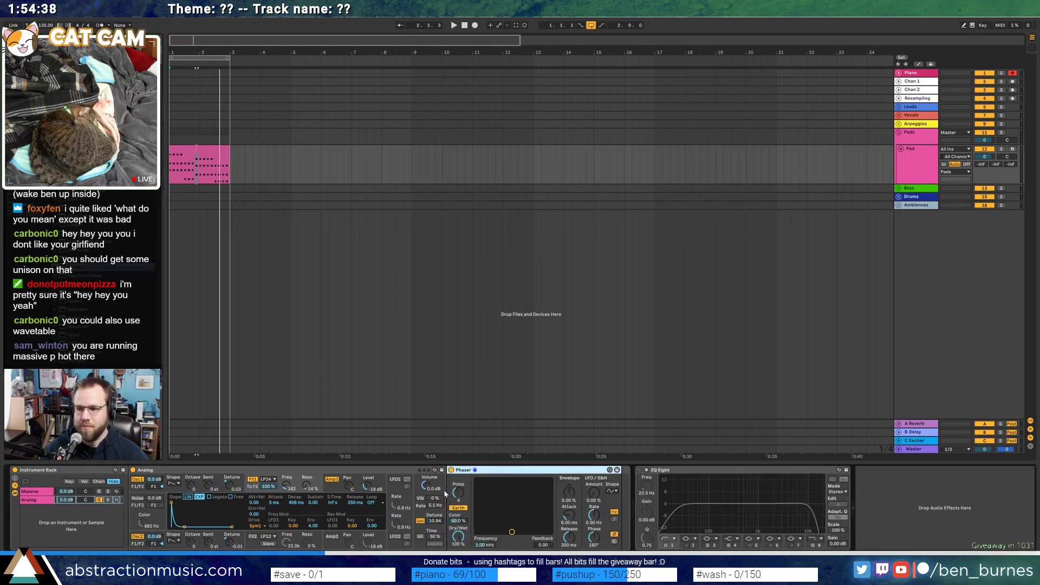
Open Massive from its chain, view its fourth envelope during playback and close the plugin window
click(31, 492)
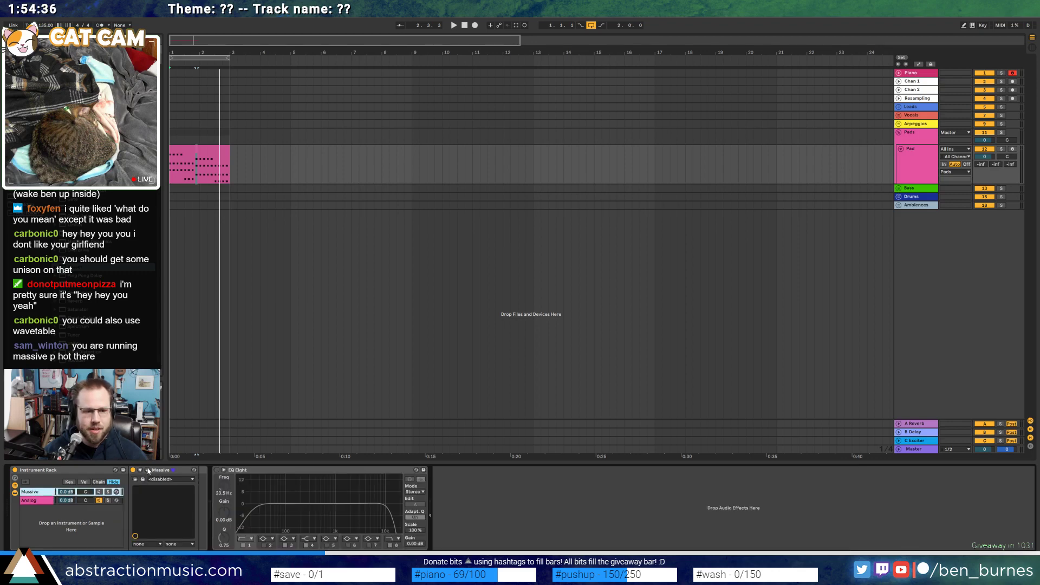
click(148, 470)
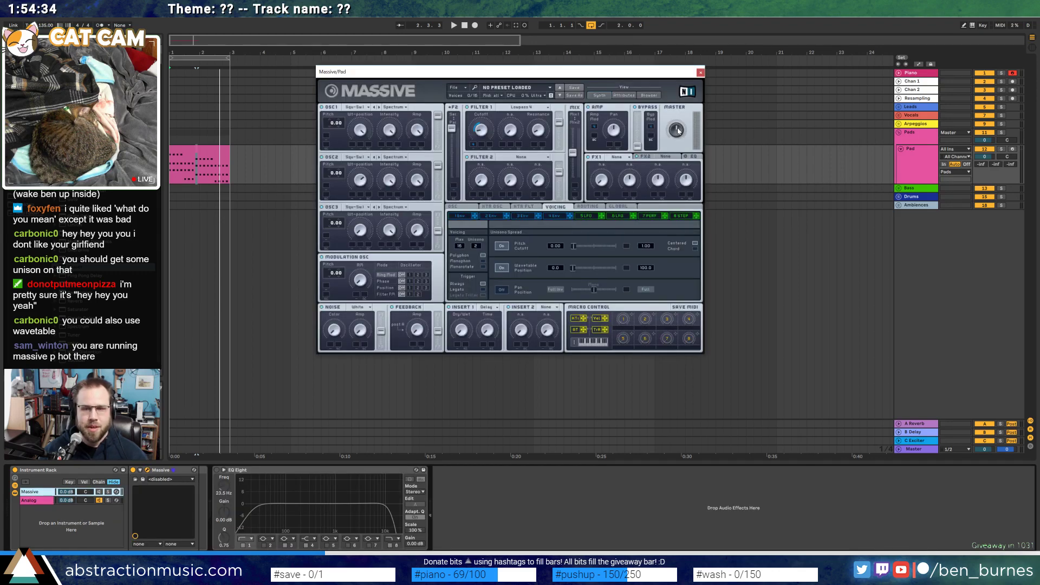
key(space)
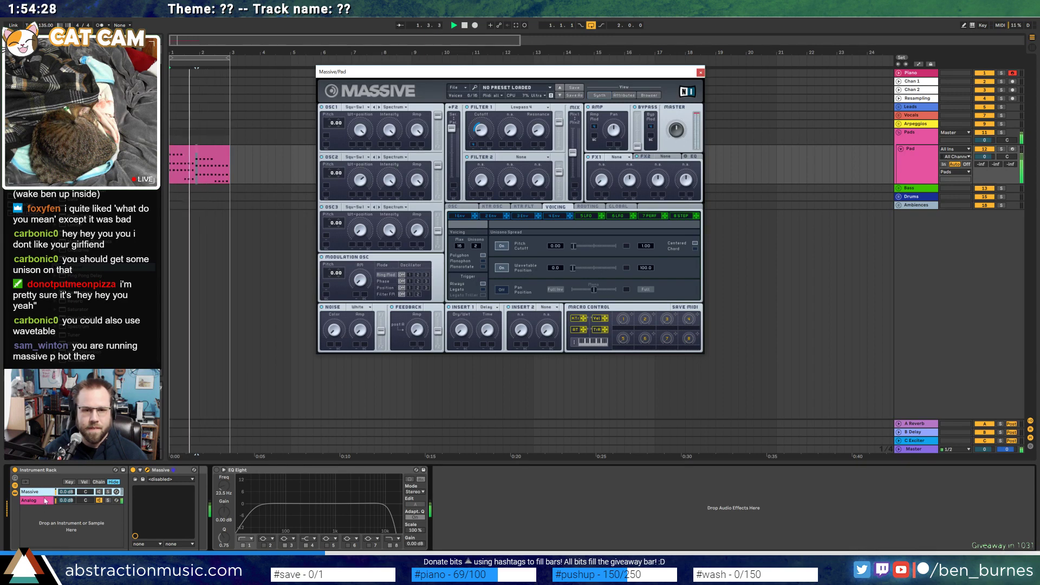
click(553, 217)
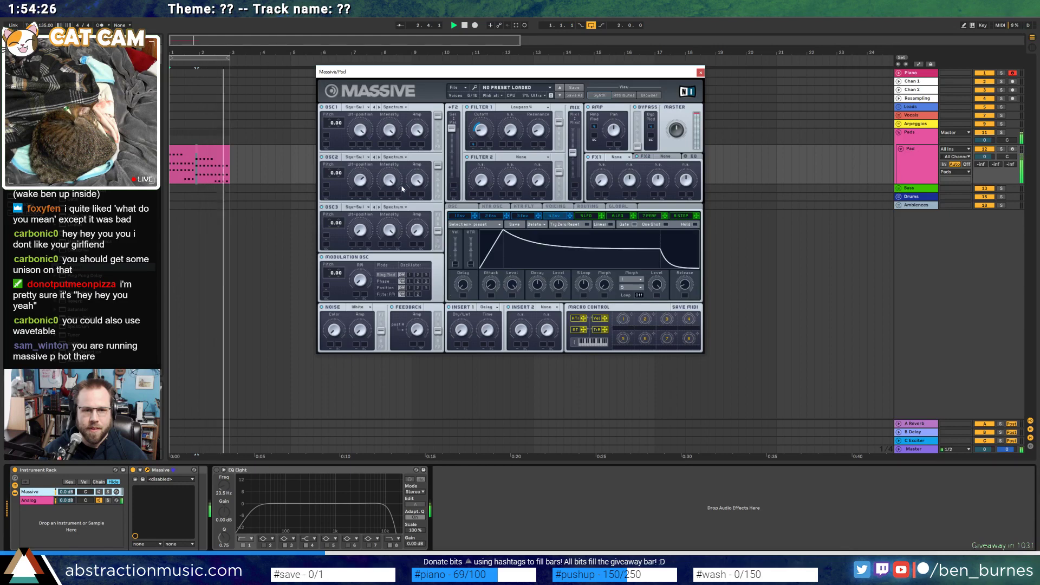
click(699, 73)
Lower Analog's detune to 7.81 and switch the Phaser in its chain to Space mode
click(38, 502)
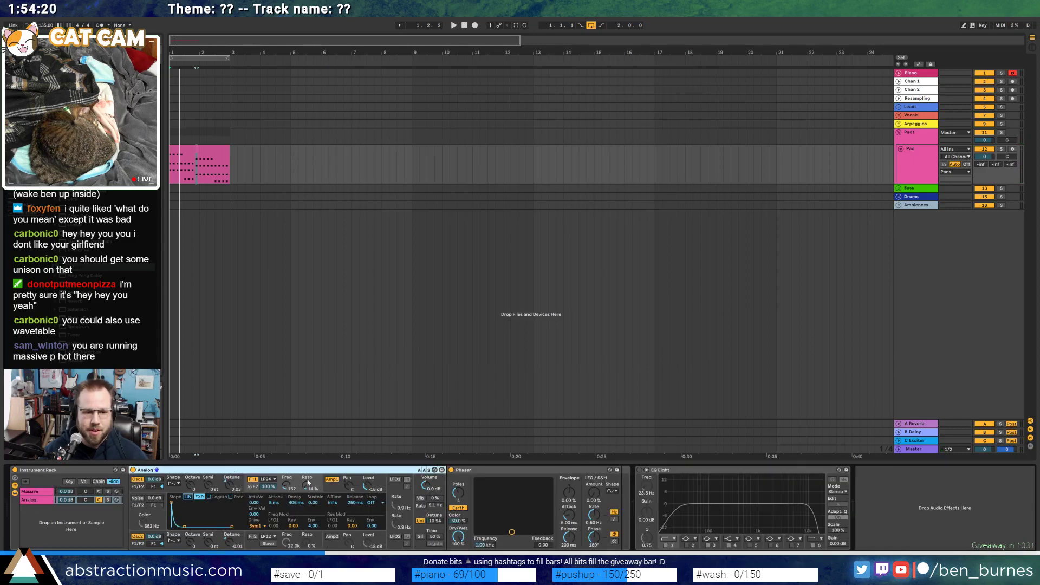
drag(441, 521, 442, 531)
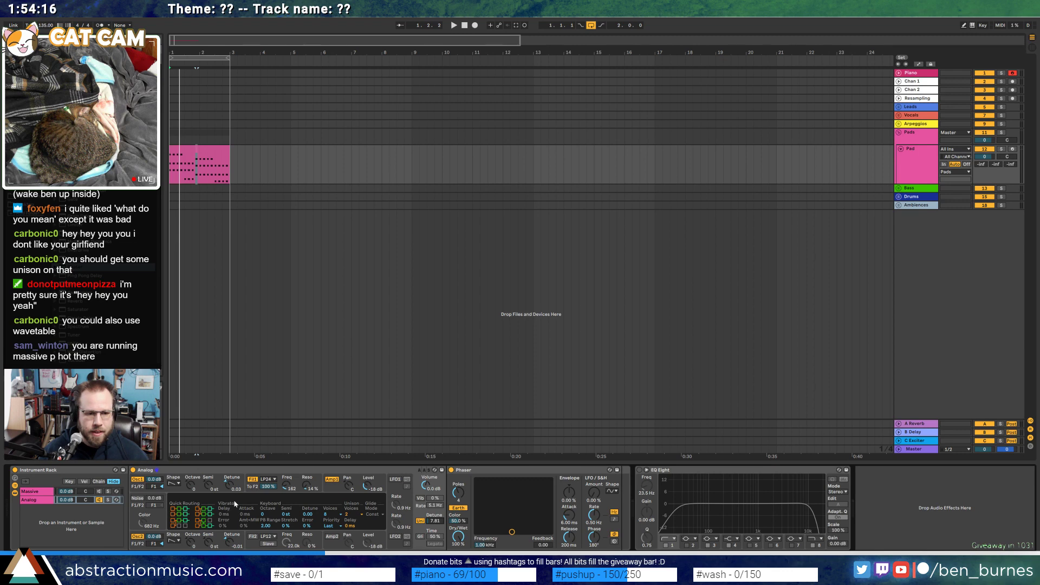
click(496, 474)
click(460, 502)
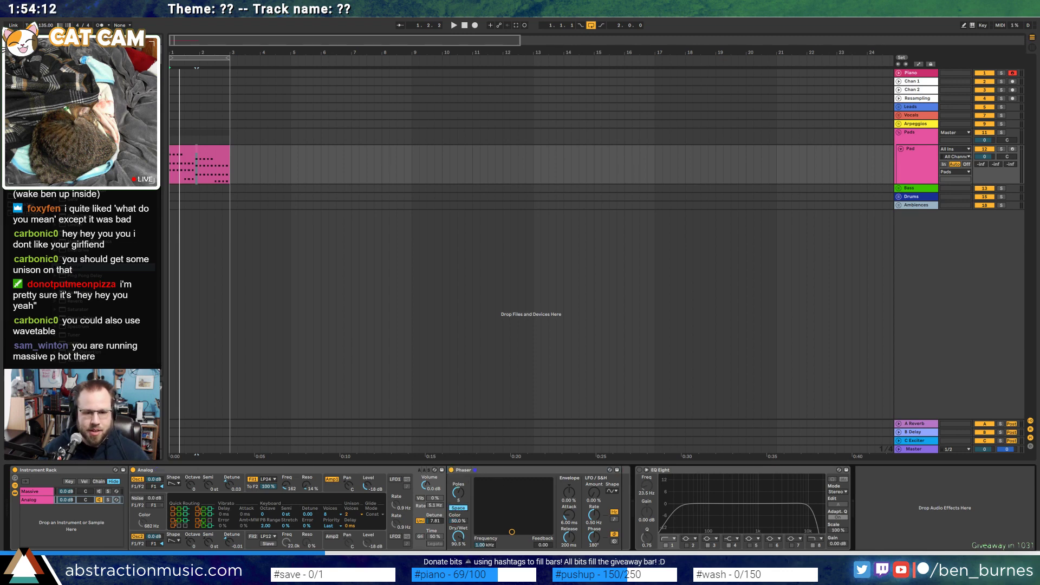
Insert a Reverb between Analog and the Phaser during playback and shorten its decay time
key(space)
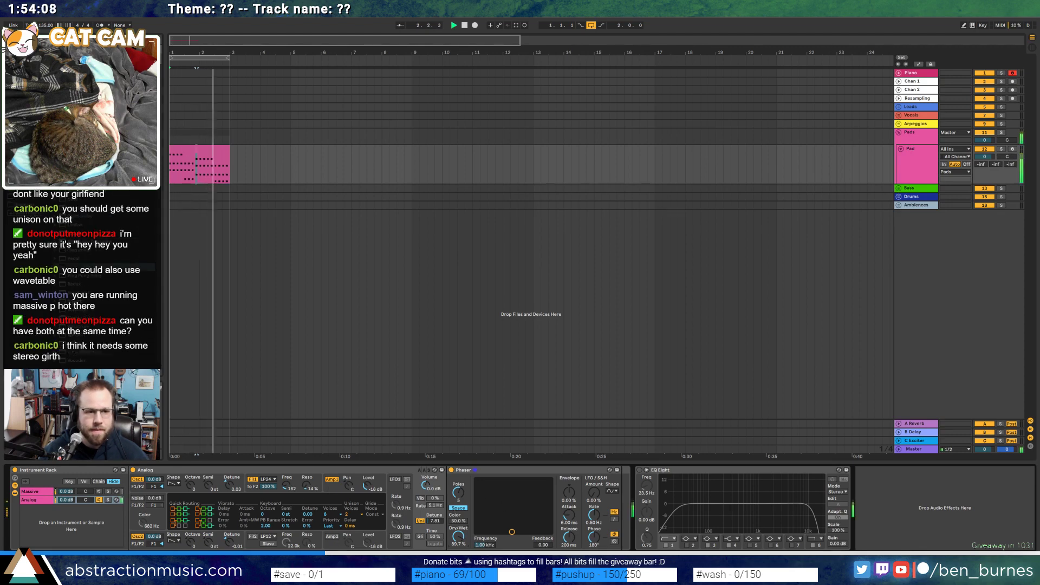
drag(452, 500, 453, 500)
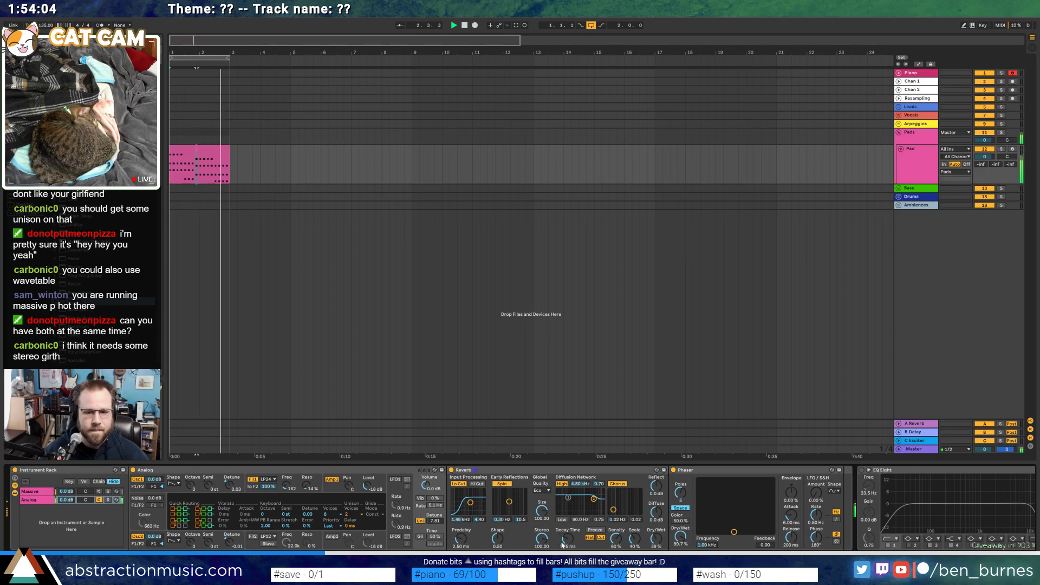
drag(566, 539, 565, 542)
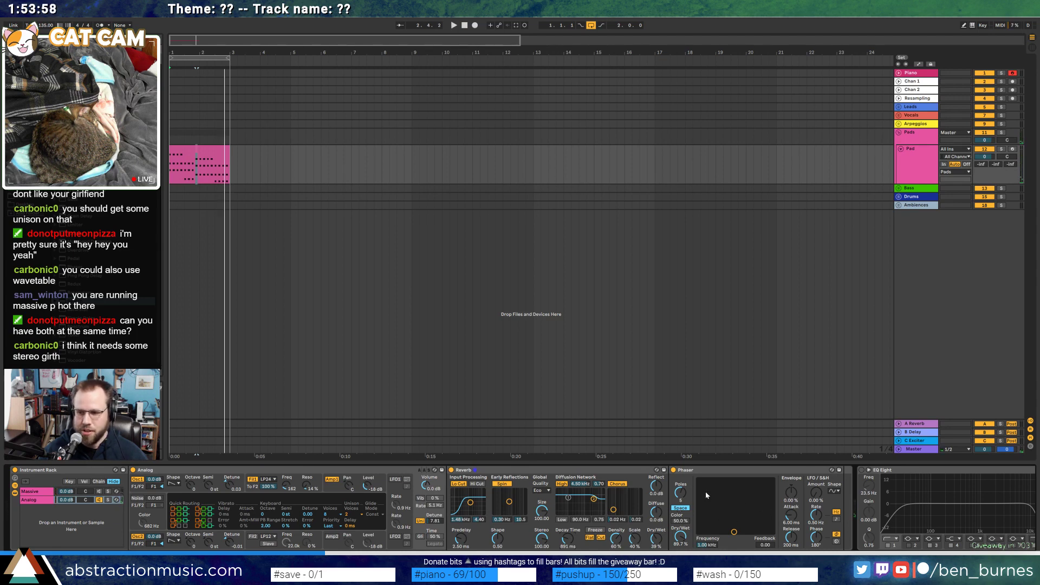
Reopen Massive and pull the sustain level of its fourth envelope down to zero
click(46, 493)
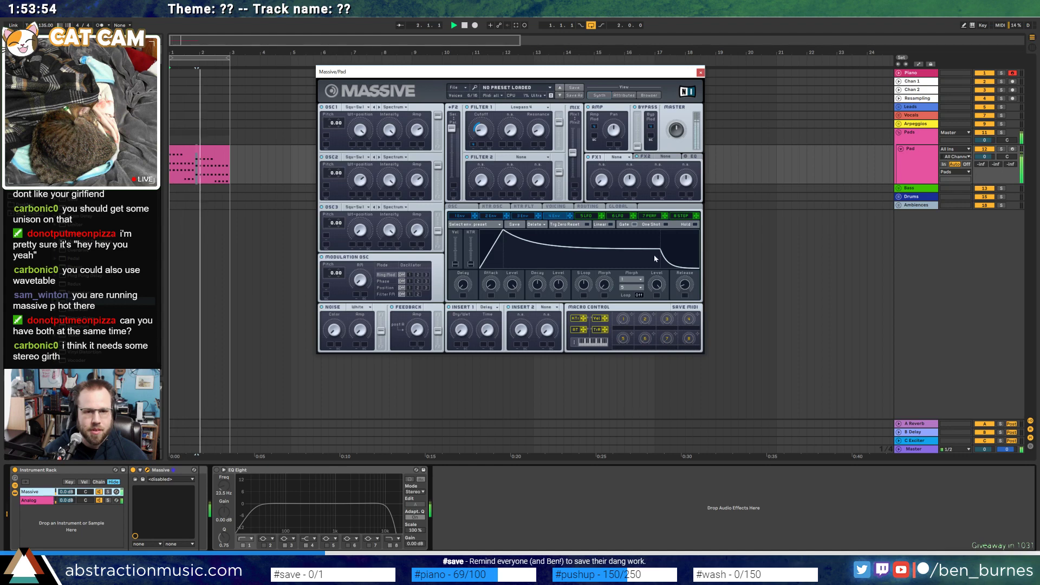
drag(660, 249, 625, 287)
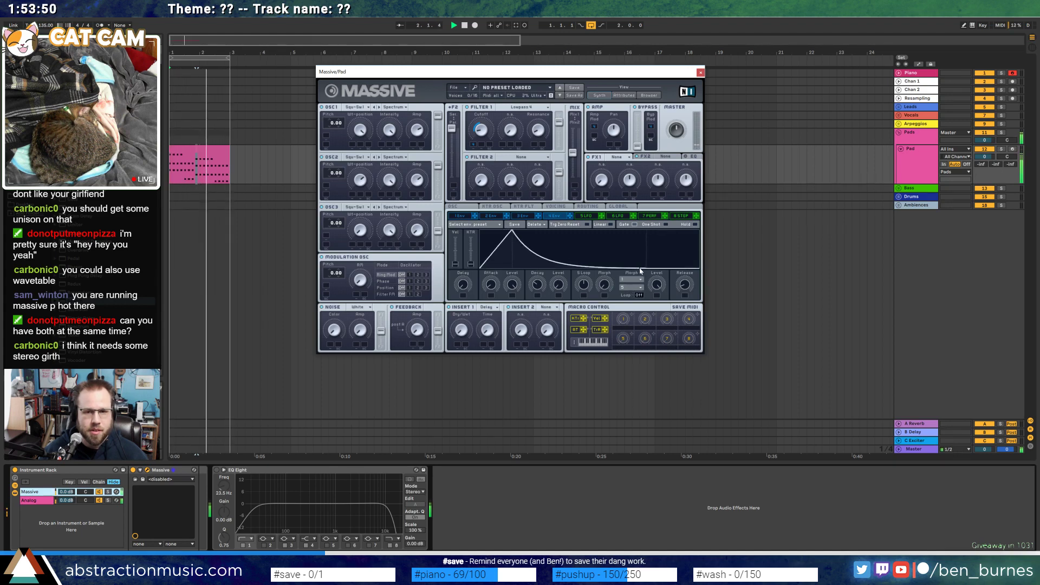
double_click(219, 148)
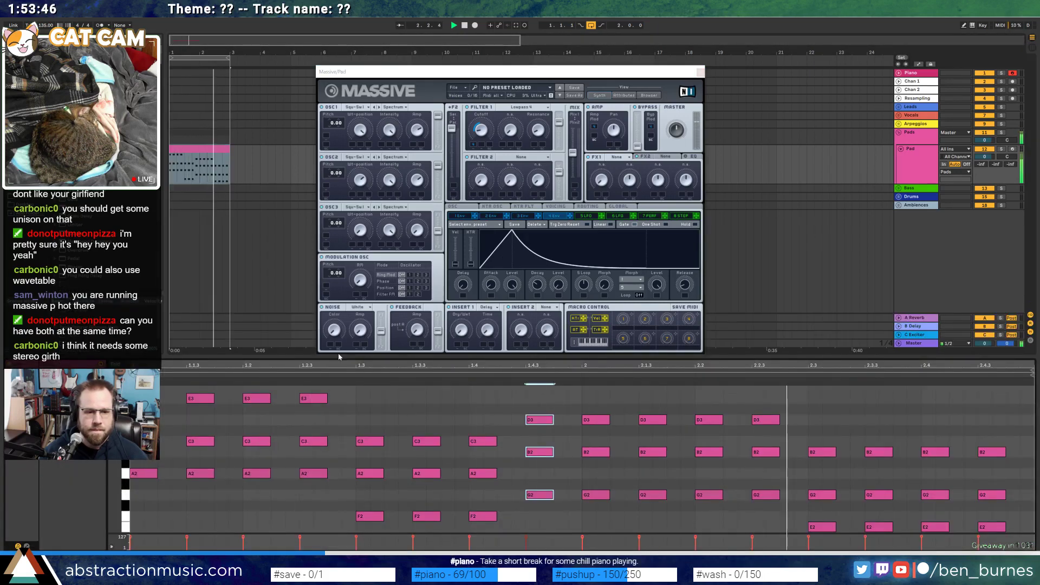
key(shift+Tab)
Move the Reverb and Phaser out of the Analog chain to sit after the rack, before EQ Eight
click(79, 499)
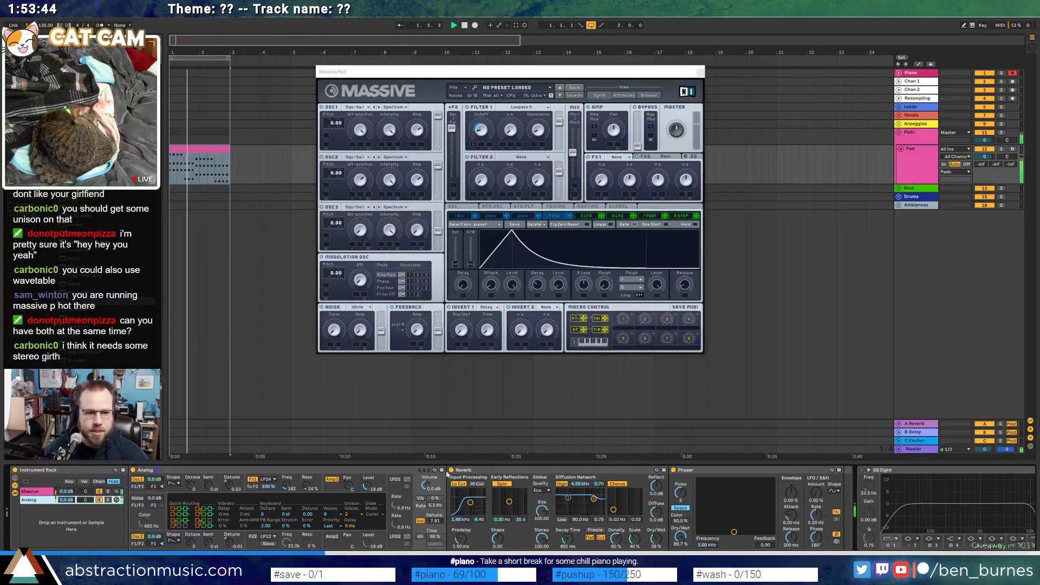
key(ctrl+x)
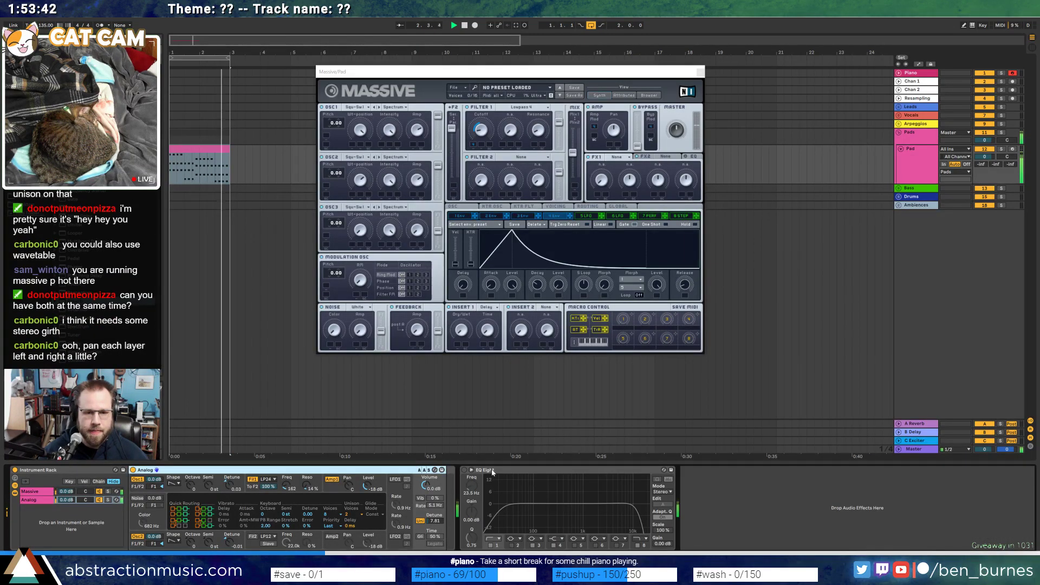
click(491, 470)
key(ctrl+v)
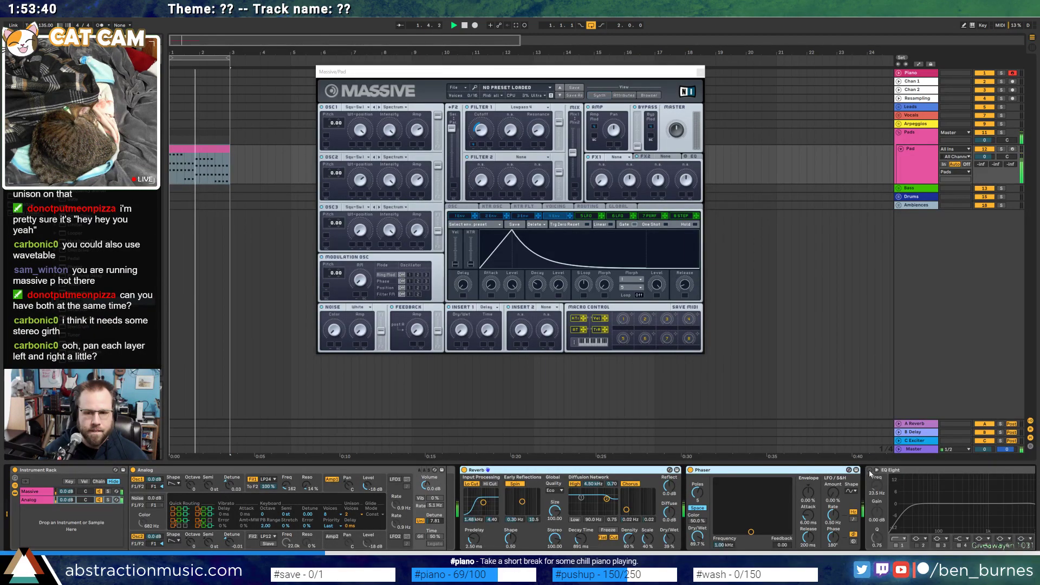
Set the Phaser's frequency to about 1.08 kHz, feedback to 0.70, LFO amount to 23.8% and rate to 0.77 Hz
drag(751, 530, 752, 519)
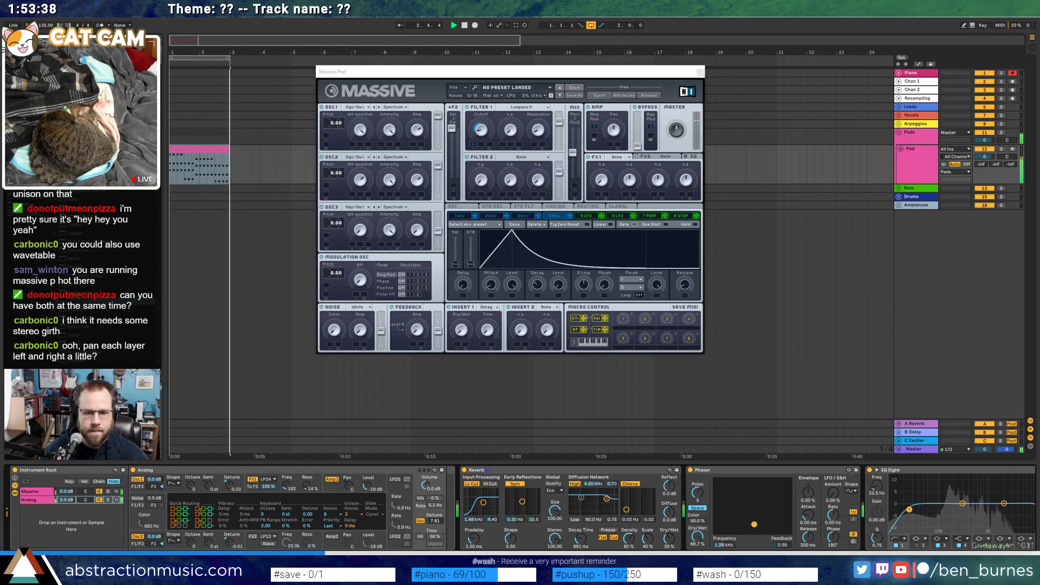
drag(833, 492, 833, 479)
drag(833, 514, 833, 508)
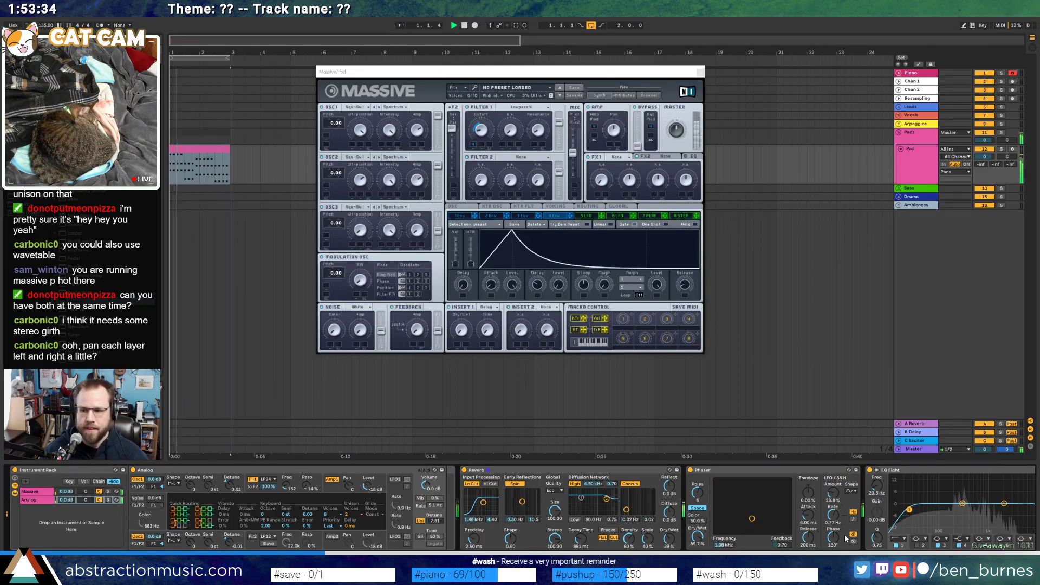
Try different amounts of left panning on the Massive chain and right panning on the Analog chain during playback
mouse_move(85, 491)
mouse_down()
mouse_move(85, 509)
mouse_move(85, 485)
mouse_up()
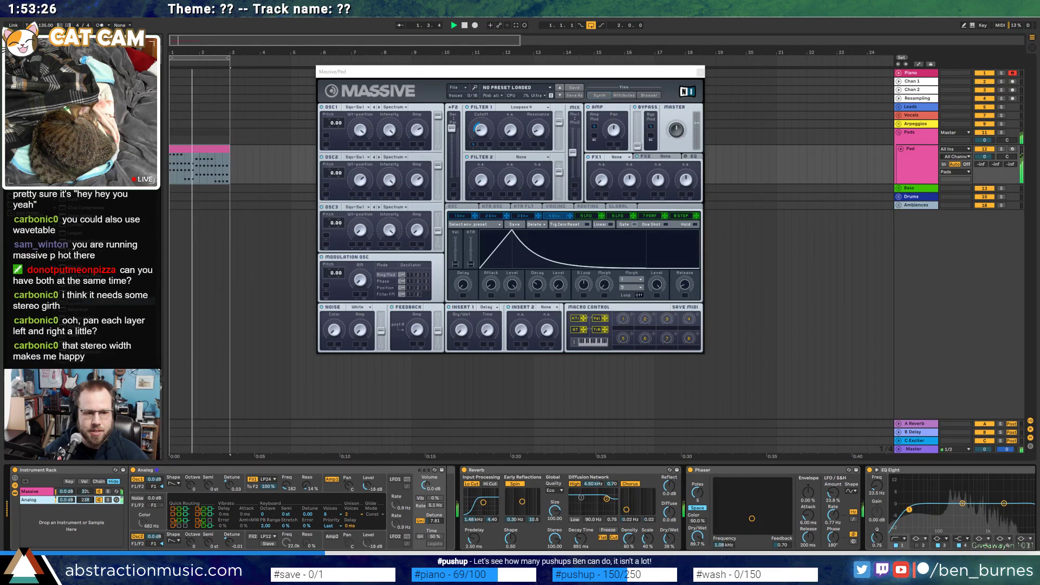
click(85, 492)
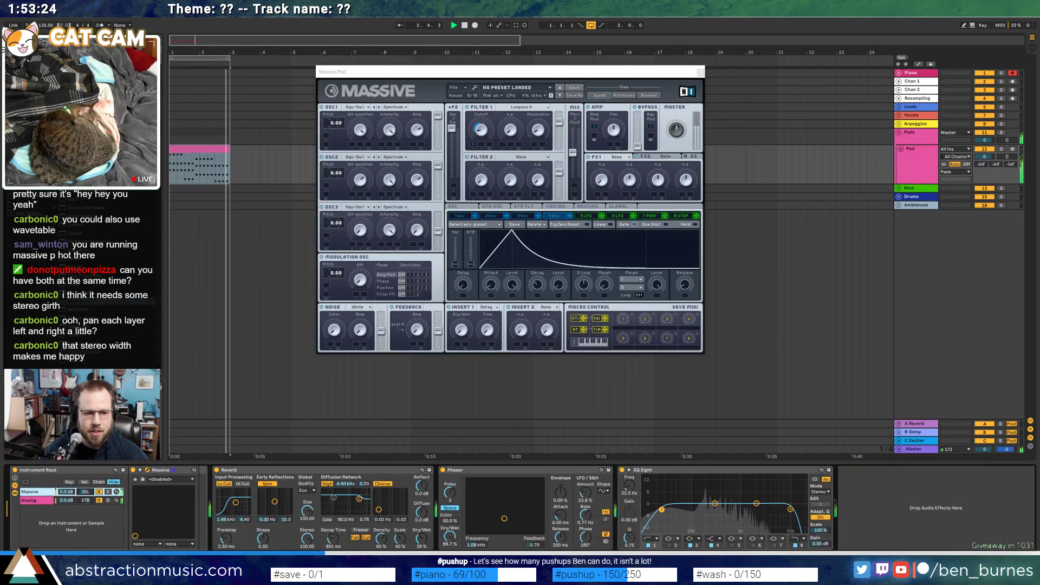
drag(85, 492, 85, 486)
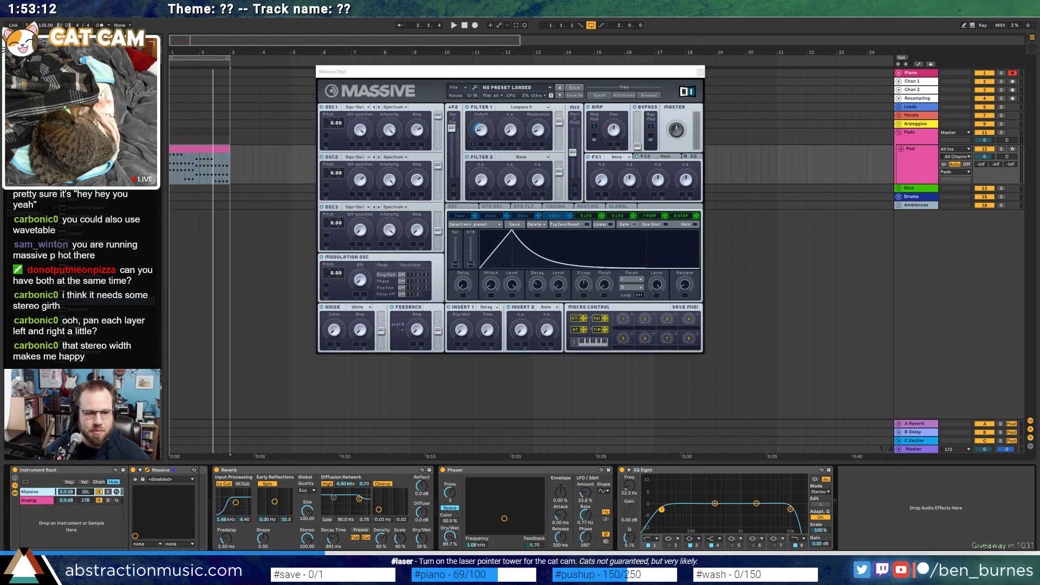
click(39, 500)
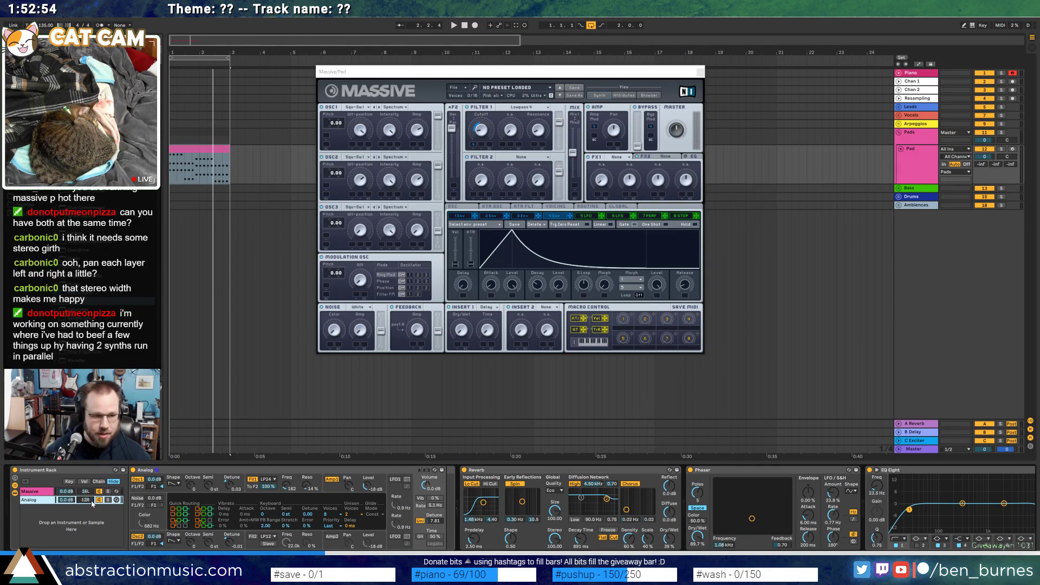
key(space)
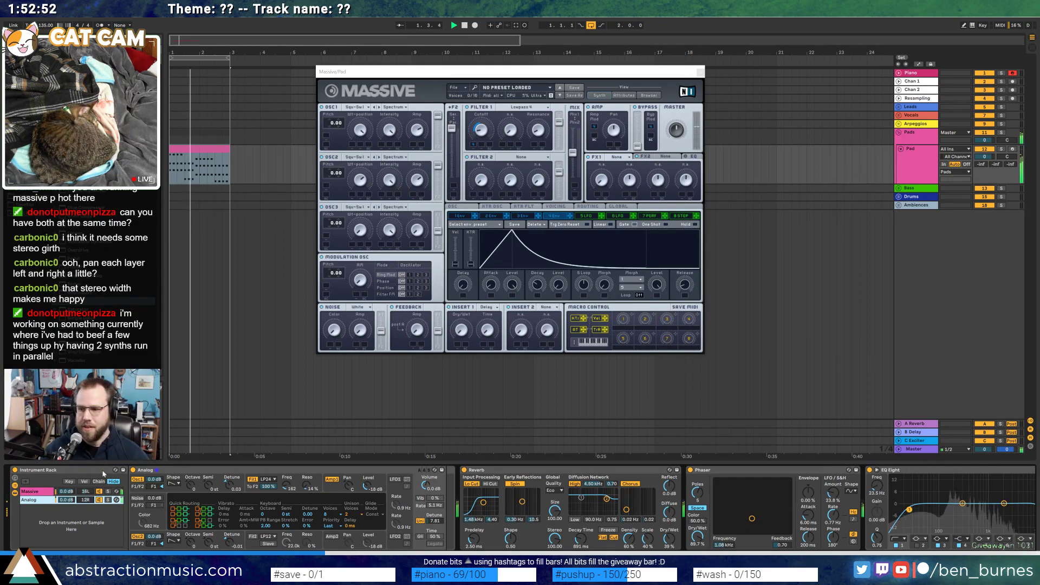
key(space)
Set the Analog chain's pan to 20R and the Massive chain's pan to 20L
click(100, 475)
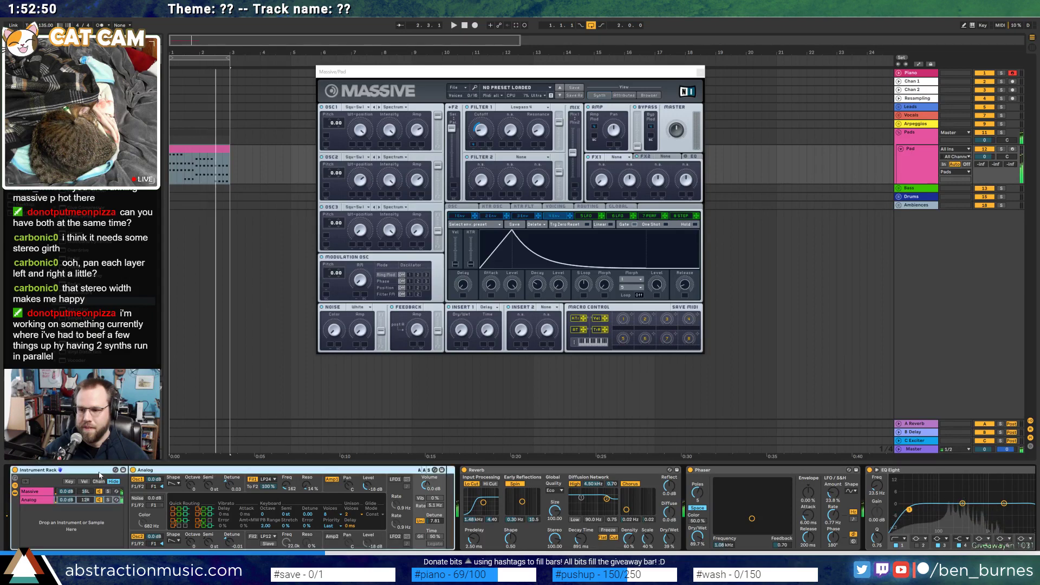
click(85, 500)
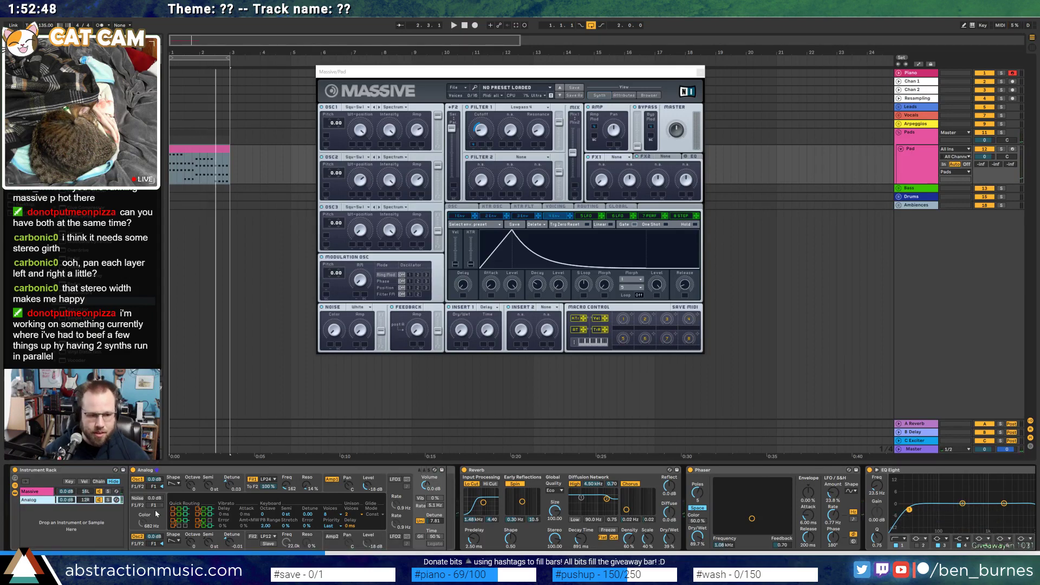
text(20)
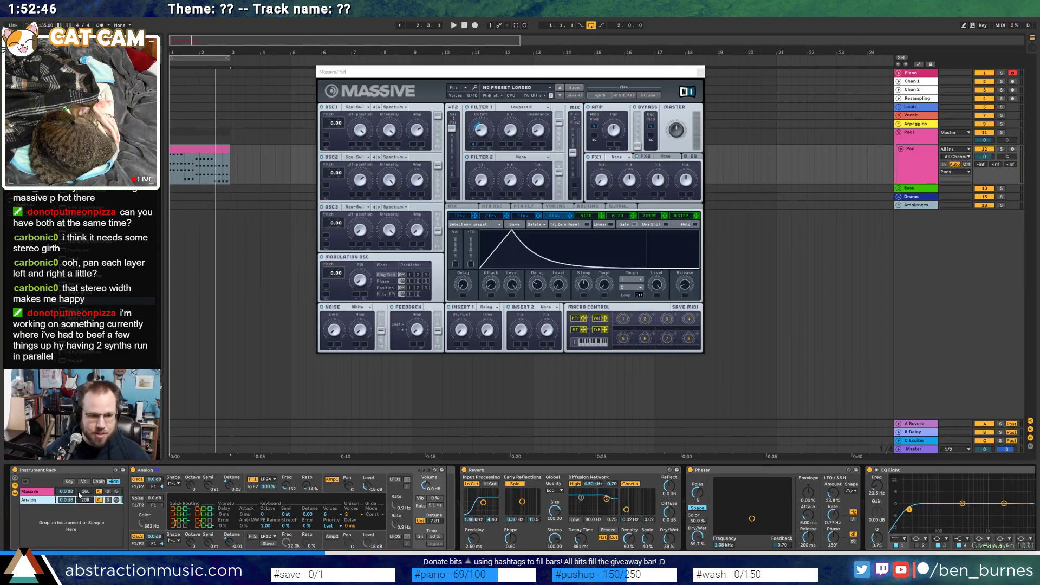
click(82, 492)
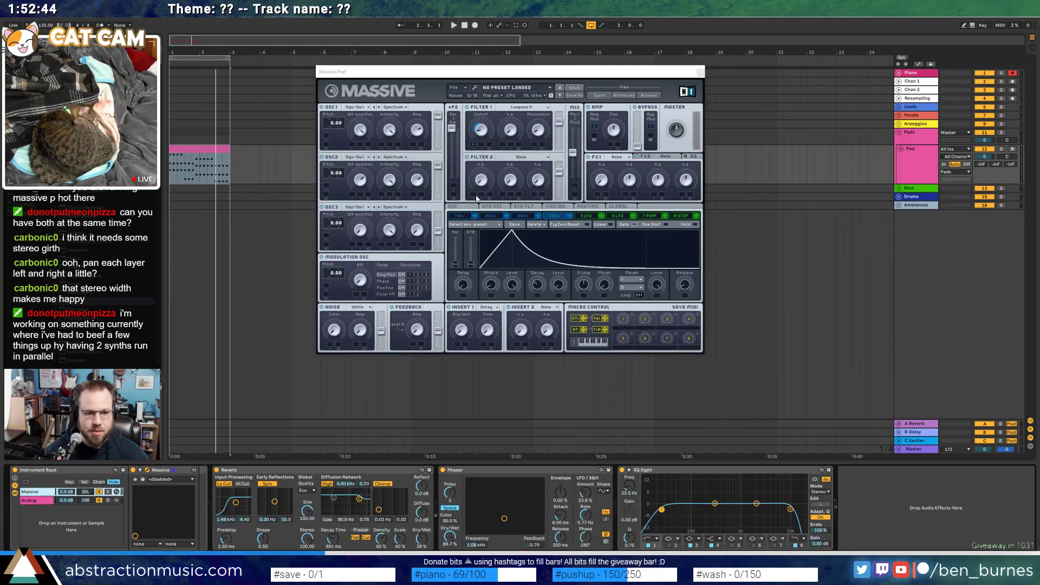
Retune the Phaser to about 1.88 kHz with 0.57 feedback and a 0.87 Hz LFO rate, lower its dry/wet, and close Massive
click(468, 471)
key(space)
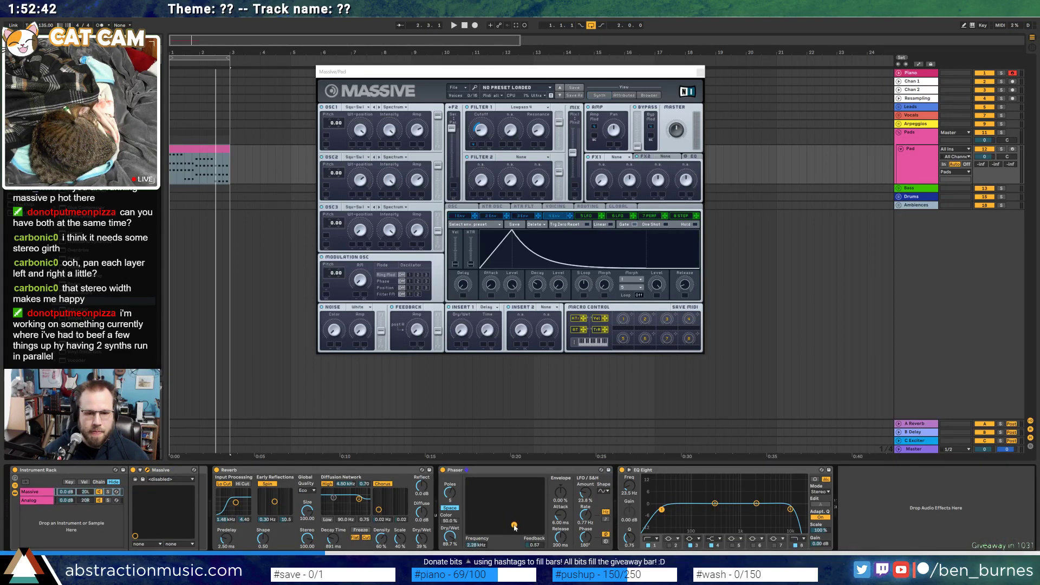
drag(585, 514, 585, 509)
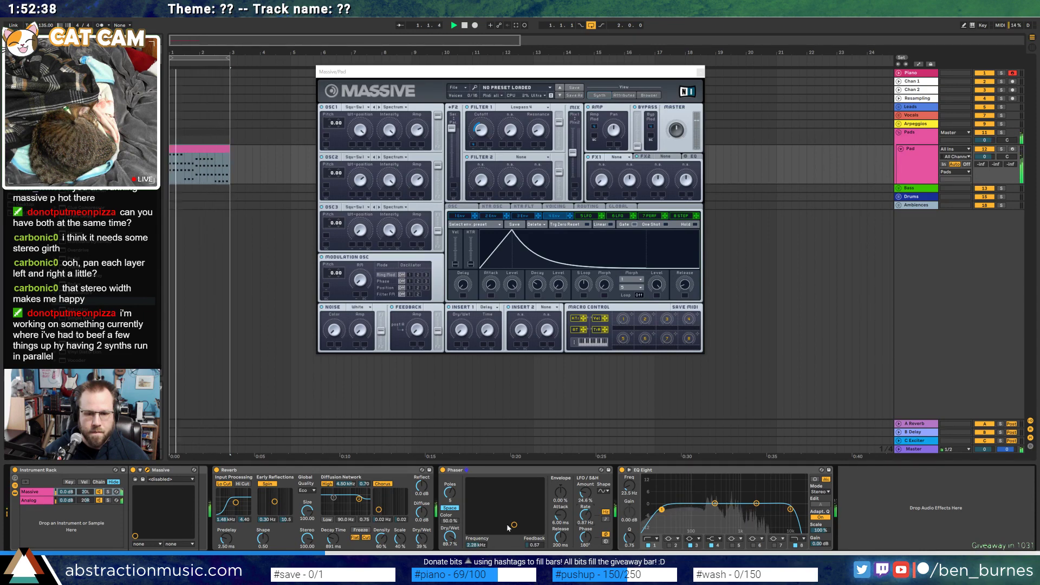
drag(514, 524, 509, 524)
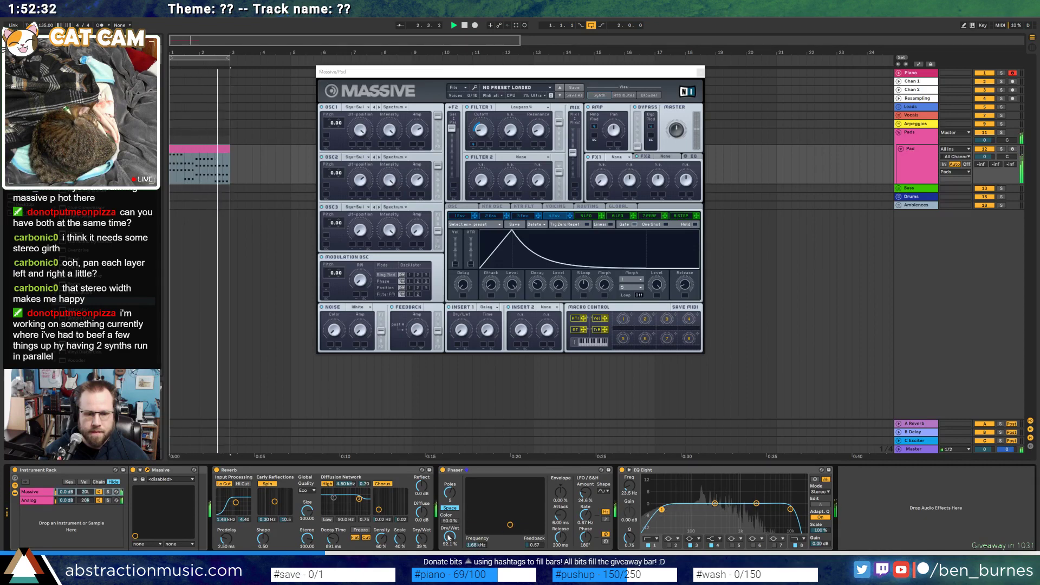
key(space)
click(700, 71)
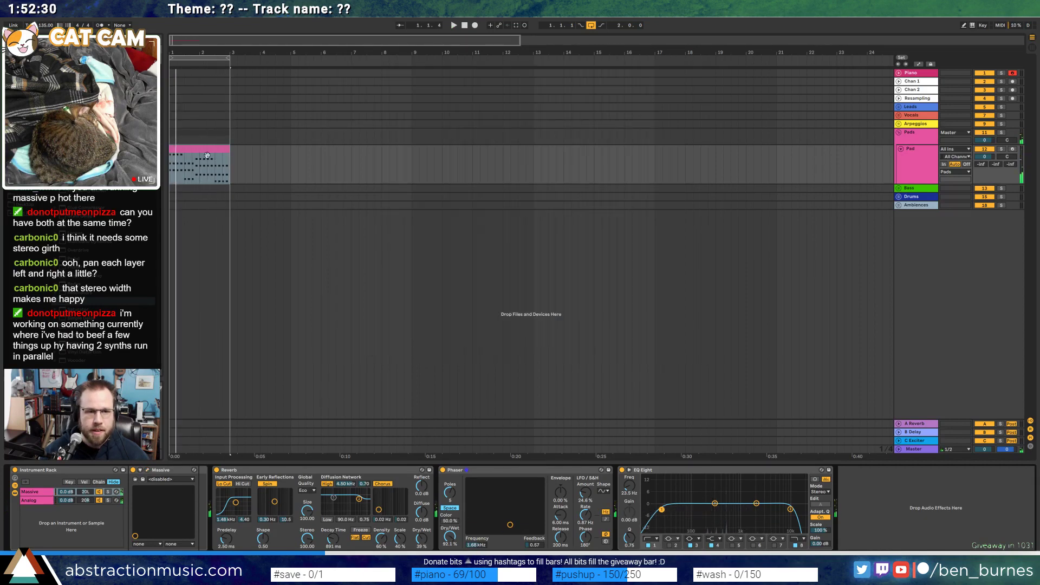
Open the Pad clip's notes, add a top note to the chord at 2.3, repeat it on each chord through 2.4.3, and play it back
double_click(199, 154)
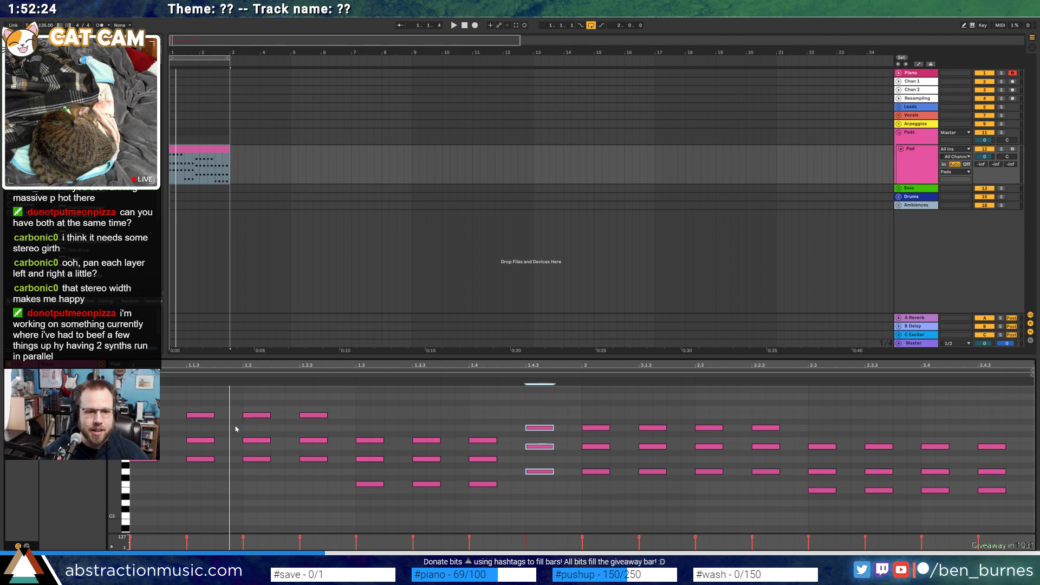
click(851, 423)
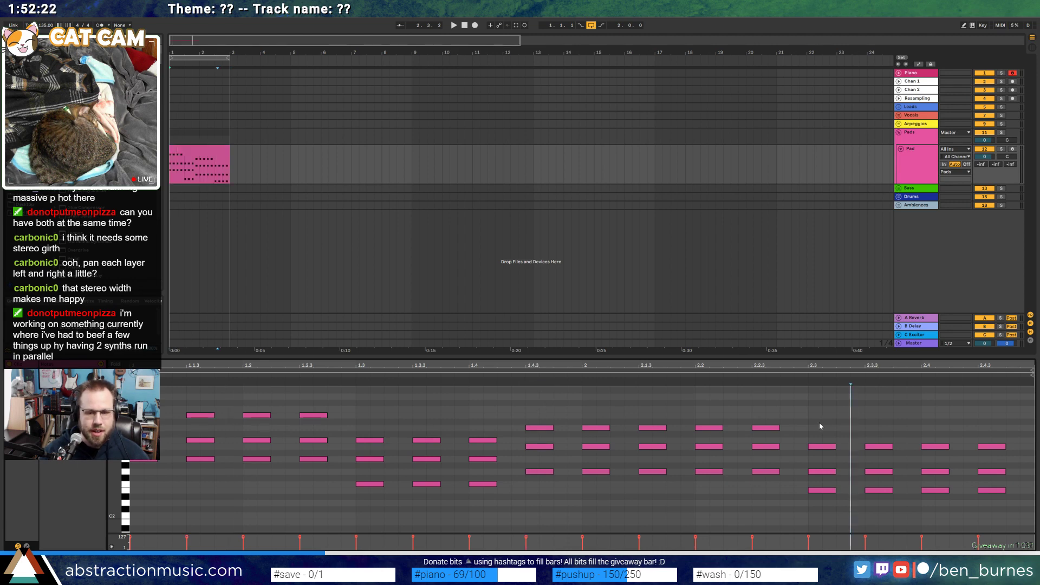
scroll(851, 419, down, 3)
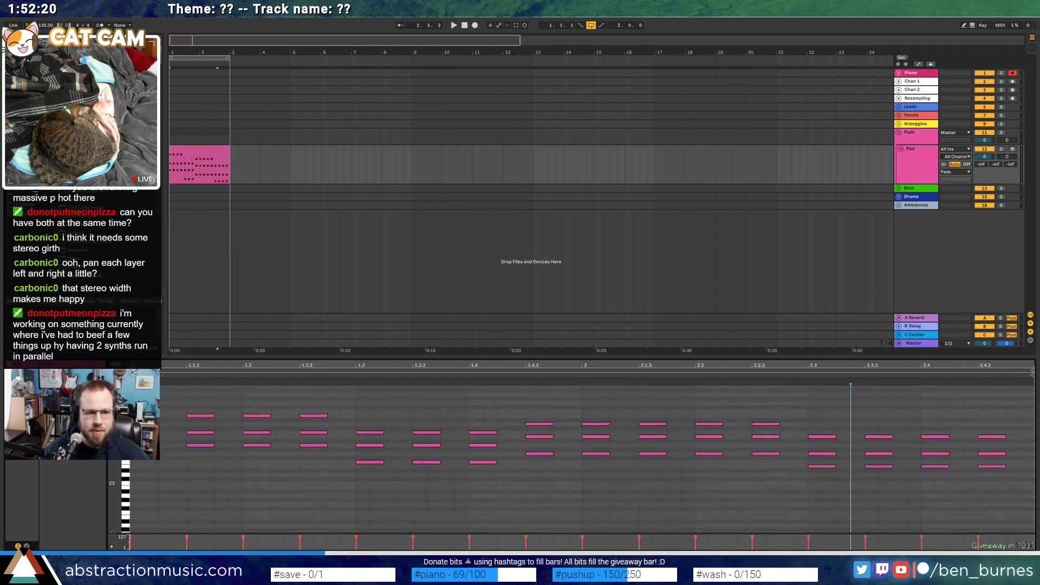
double_click(822, 424)
drag(822, 414, 864, 434)
key(ctrl+d)
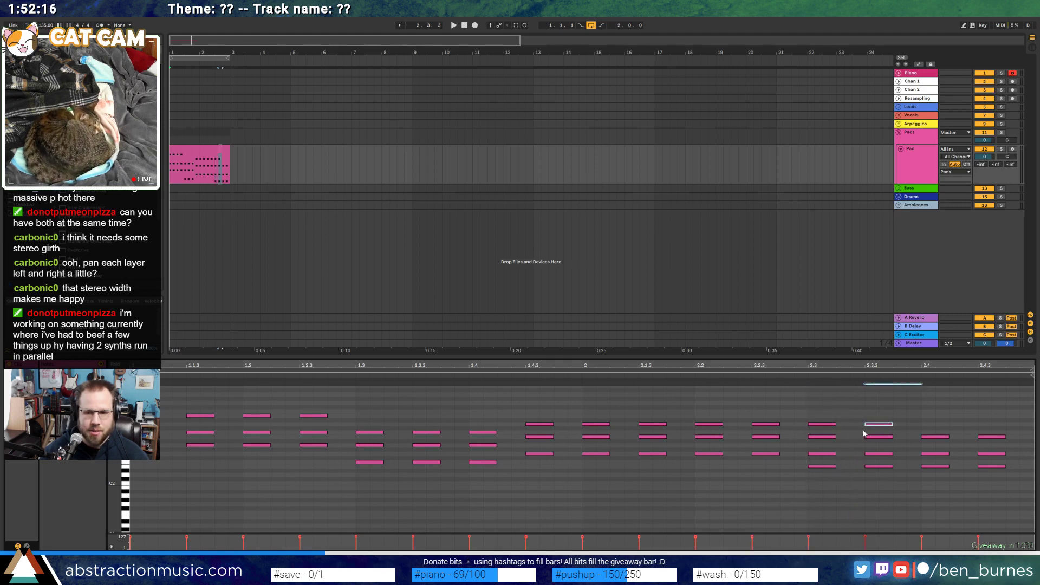
key(space)
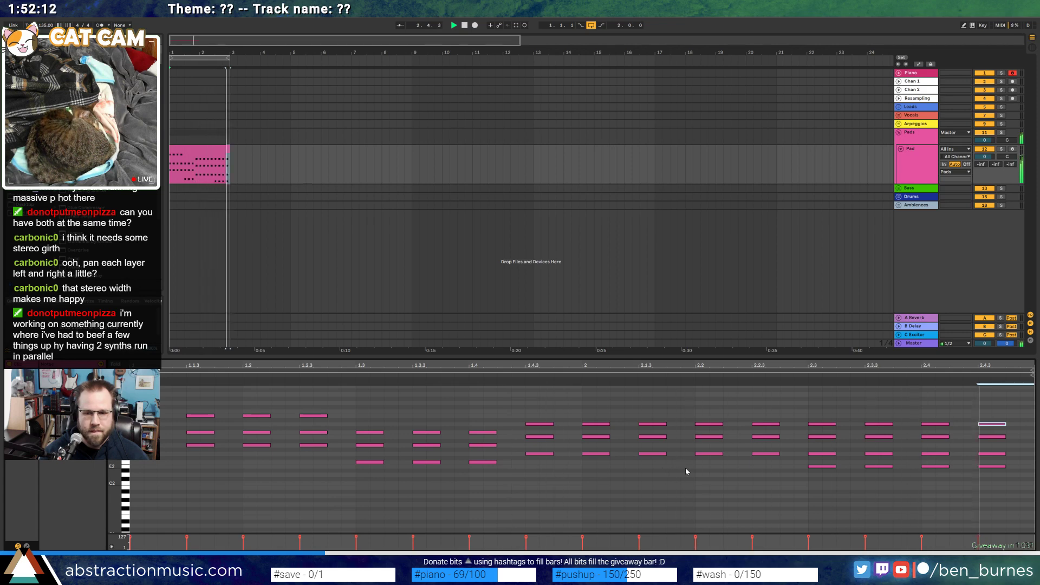
key(space)
Add a high note above the first chord and duplicate it onto every chord hit through 1.4
scroll(579, 460, up, 2)
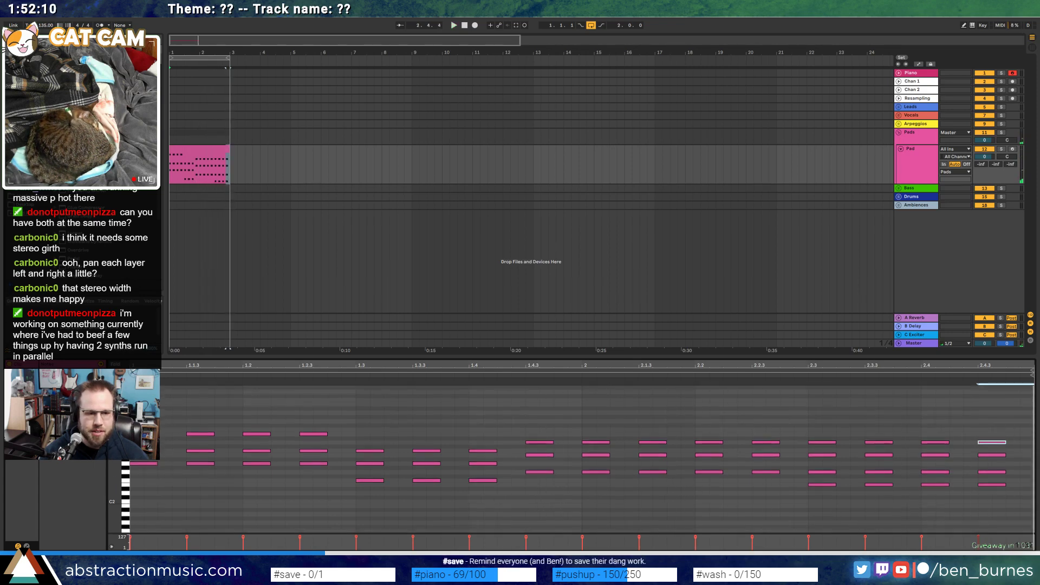
click(158, 413)
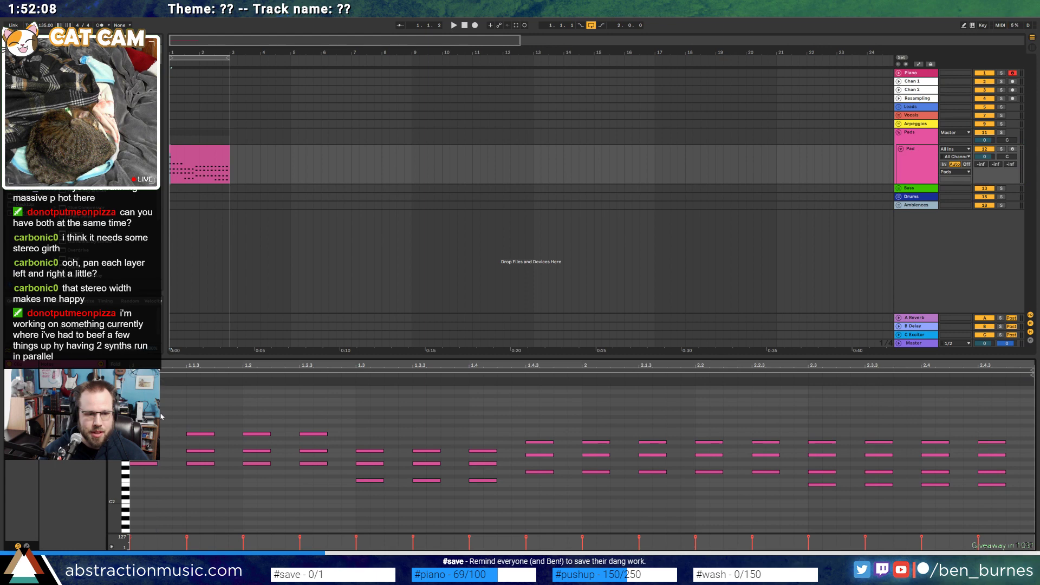
click(165, 411)
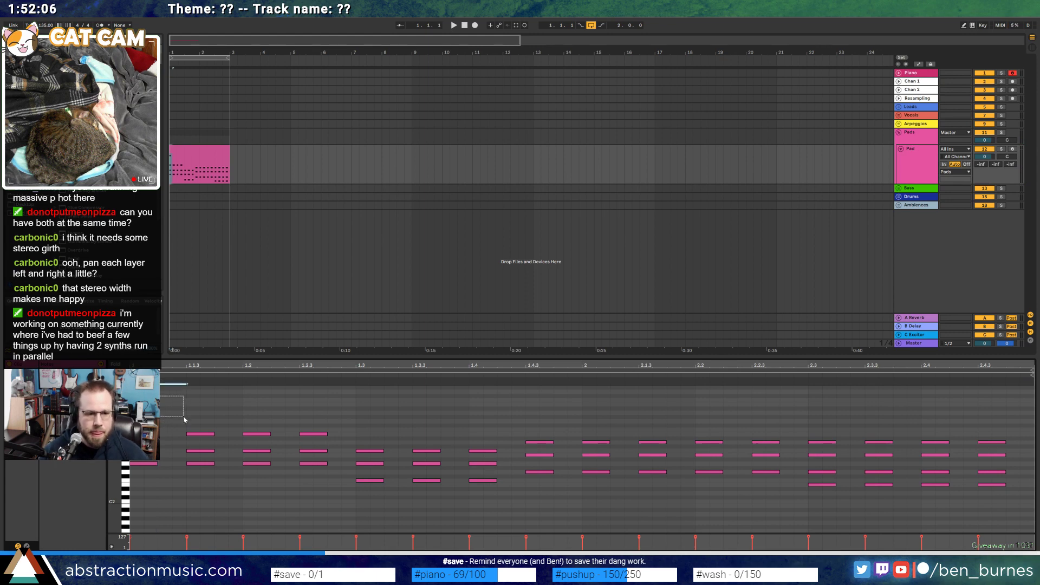
key(ctrl+d)
key(ctrl+d)
key(ctrl+d)
key(ctrl+d)
key(ctrl+d)
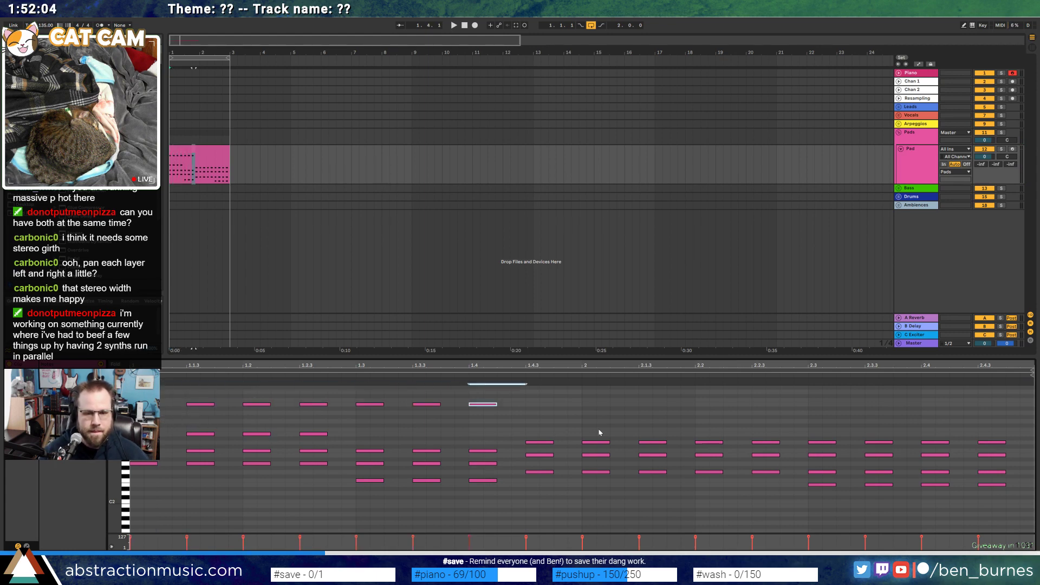
Continue the high line with one pitch from 1.4.3 to 2.2.3 and a slightly higher one from 2.3 to 2.4.3, and listen back
drag(540, 405, 579, 423)
key(ctrl+d)
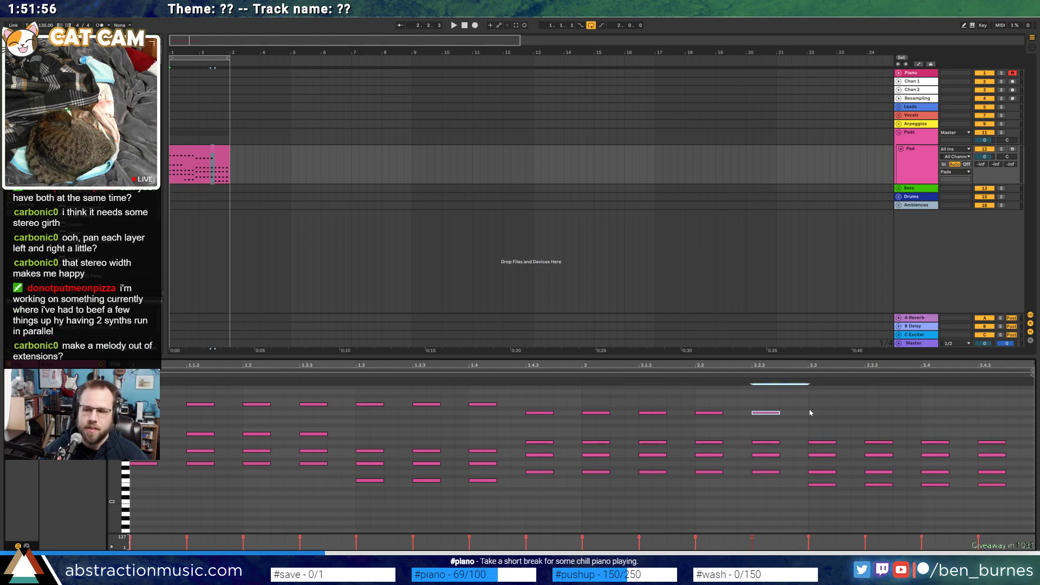
double_click(811, 405)
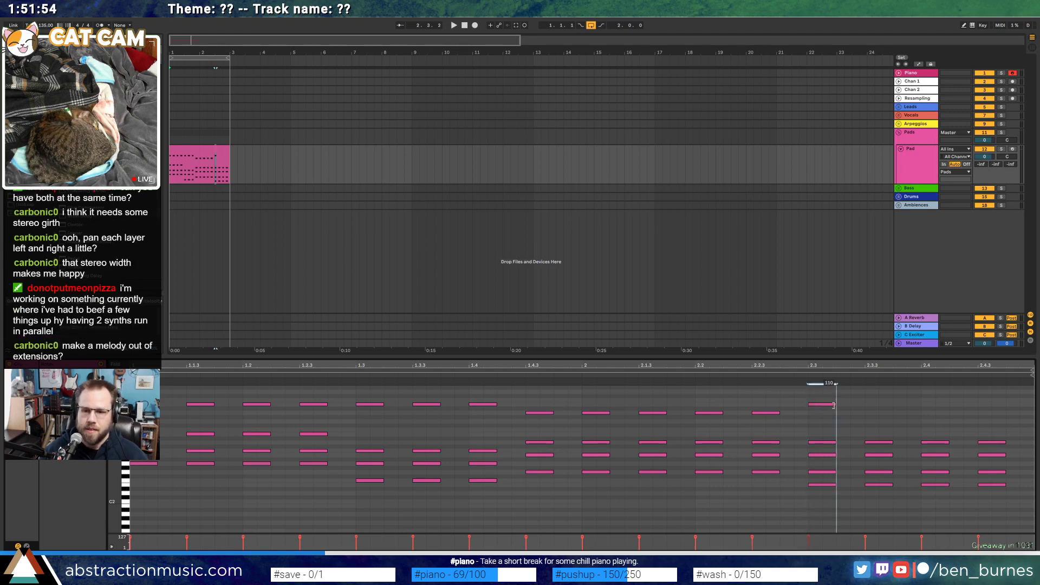
drag(825, 400, 863, 418)
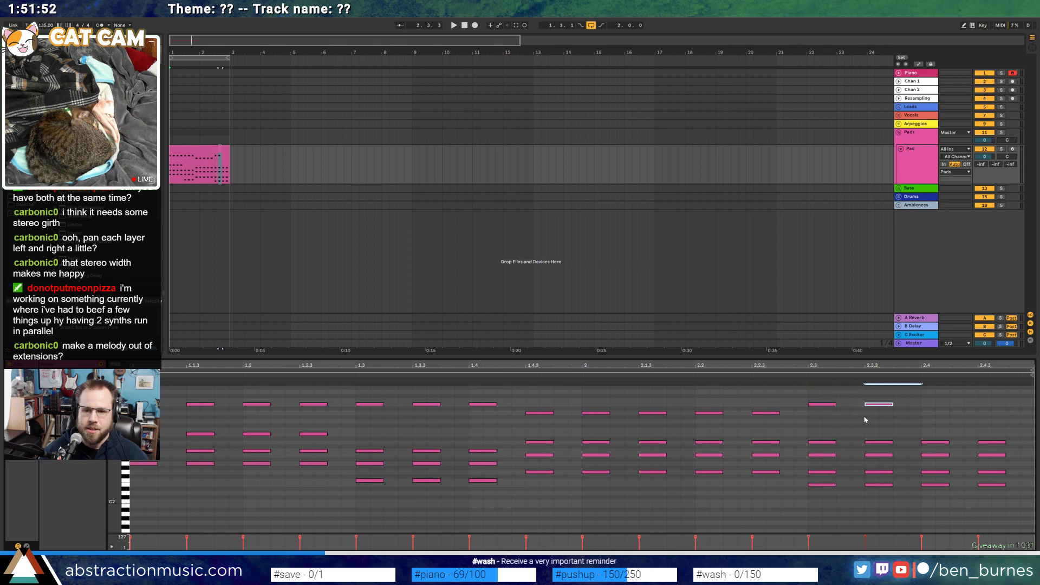
key(space)
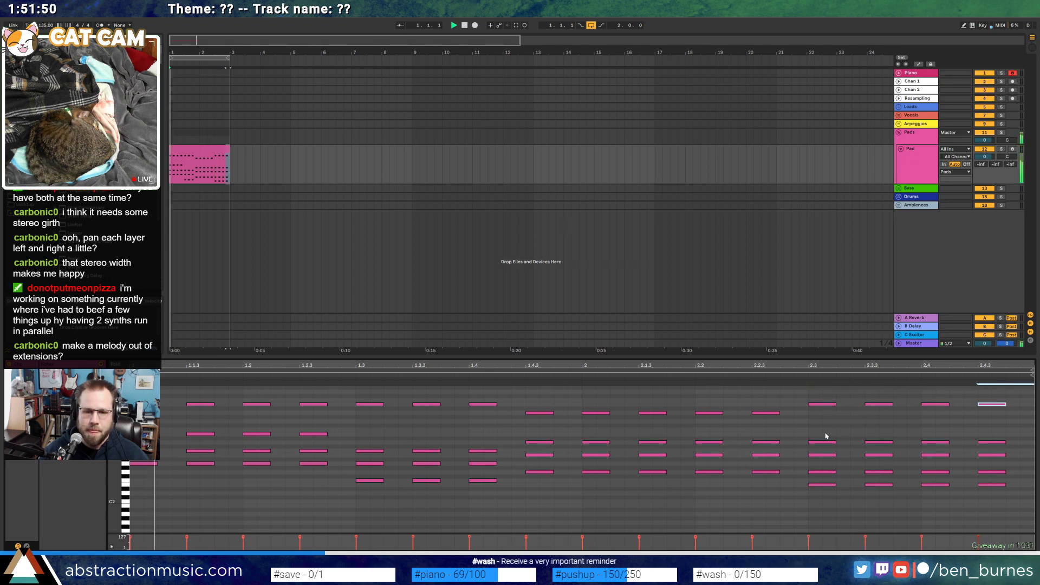
double_click(765, 455)
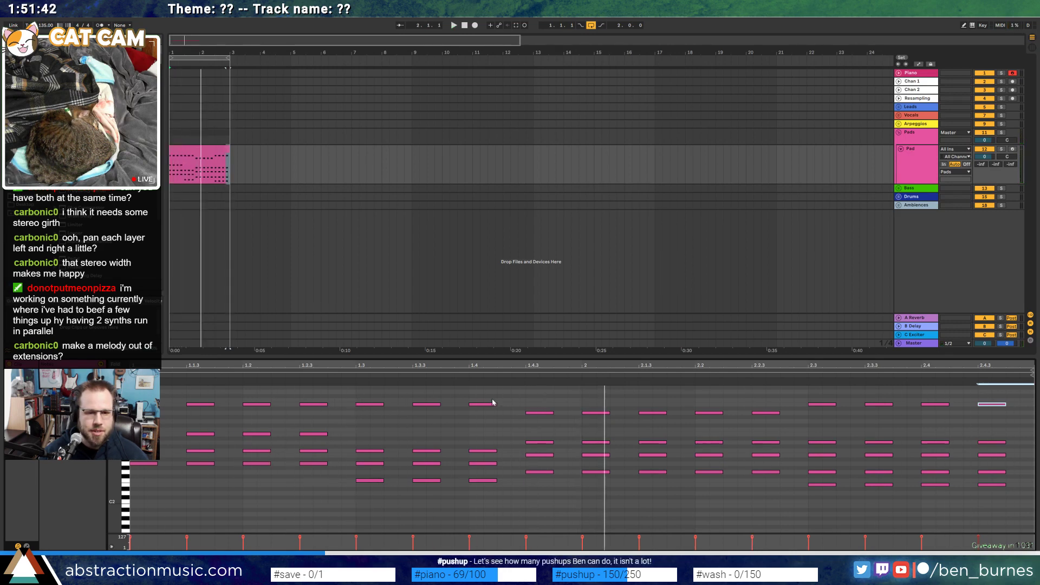
Raise the high notes from the start through 1.4 by one semitone and those from 1.4.3 to 2.2.3 by two semitones
drag(499, 397, 145, 426)
key(Up)
key(space)
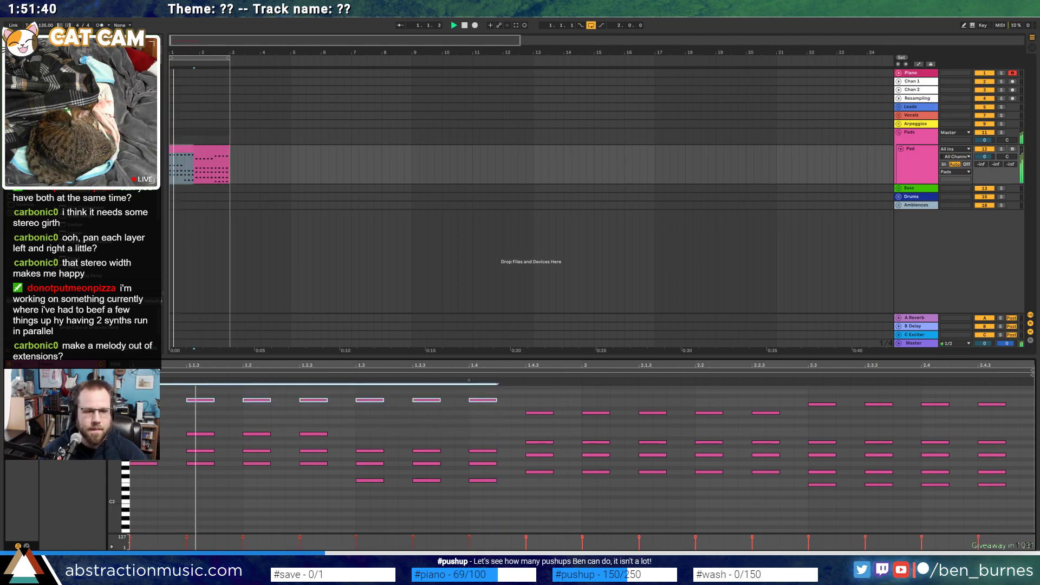
key(space)
drag(536, 399, 682, 421)
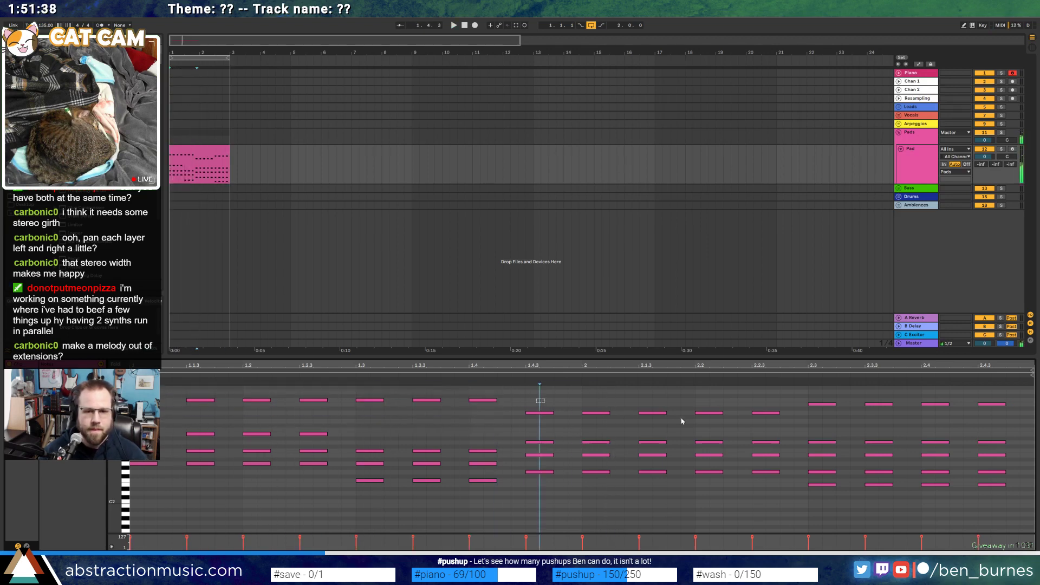
key(Up)
key(Up)
Lower the four high notes from 2.3 to 2.4.3 by two semitones
drag(819, 401, 891, 410)
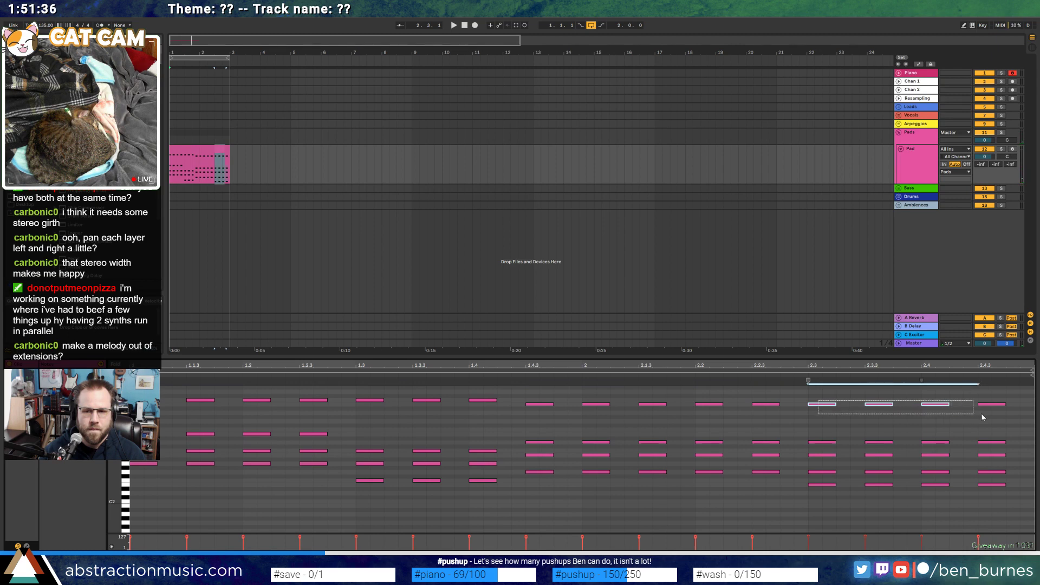
drag(981, 414, 992, 417)
key(Up)
key(Down)
key(Down)
key(Down)
Try the high notes at 2.4 and 2.4.3 up to three semitones higher
drag(928, 399, 1006, 423)
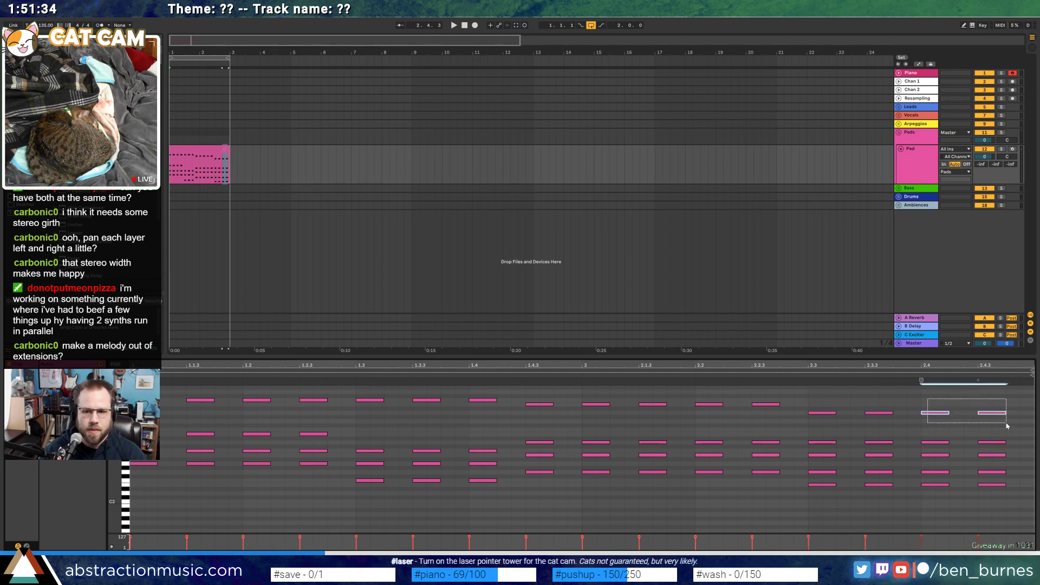
key(Up)
key(Up)
key(Up)
key(Down)
key(Down)
key(Down)
Raise the final high note at 2.4.3 by five semitones and play the loop
click(993, 412)
key(Up)
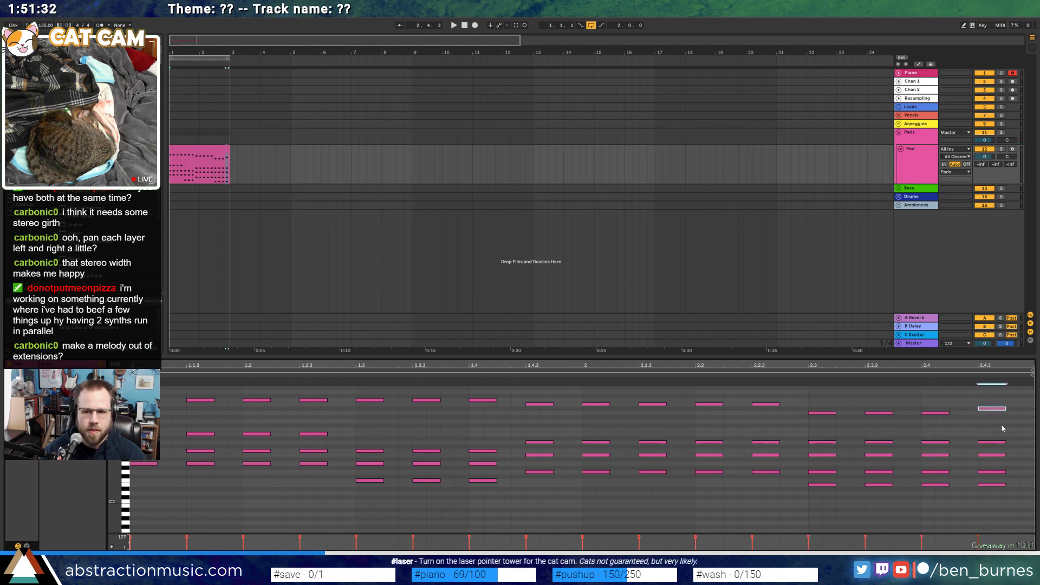
key(space)
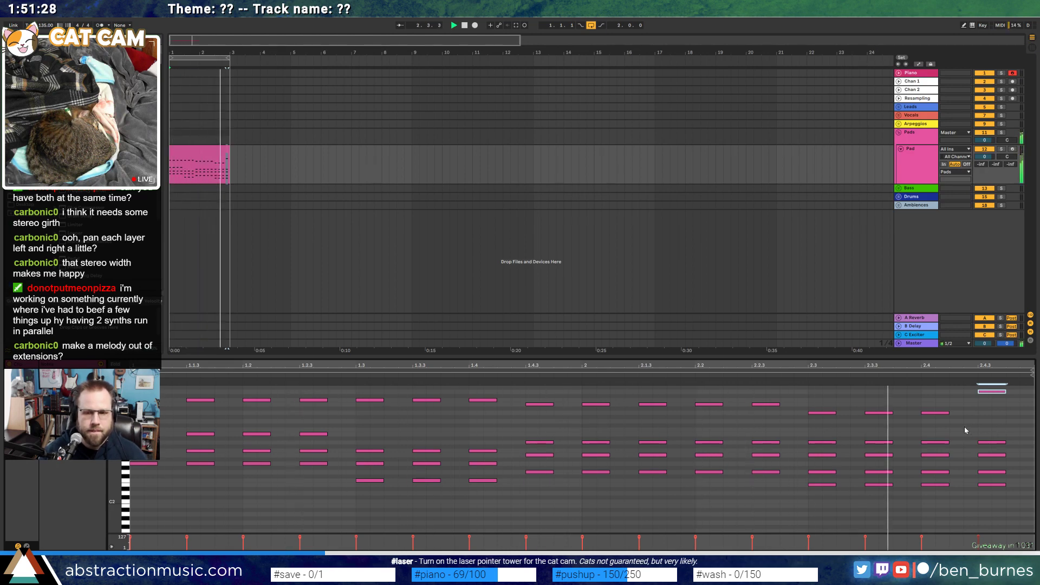
During playback, lower the high notes from 2.3 to 2.4 by two semitones and the final one at 2.4.3 by three
drag(833, 402, 945, 419)
key(Down)
key(Down)
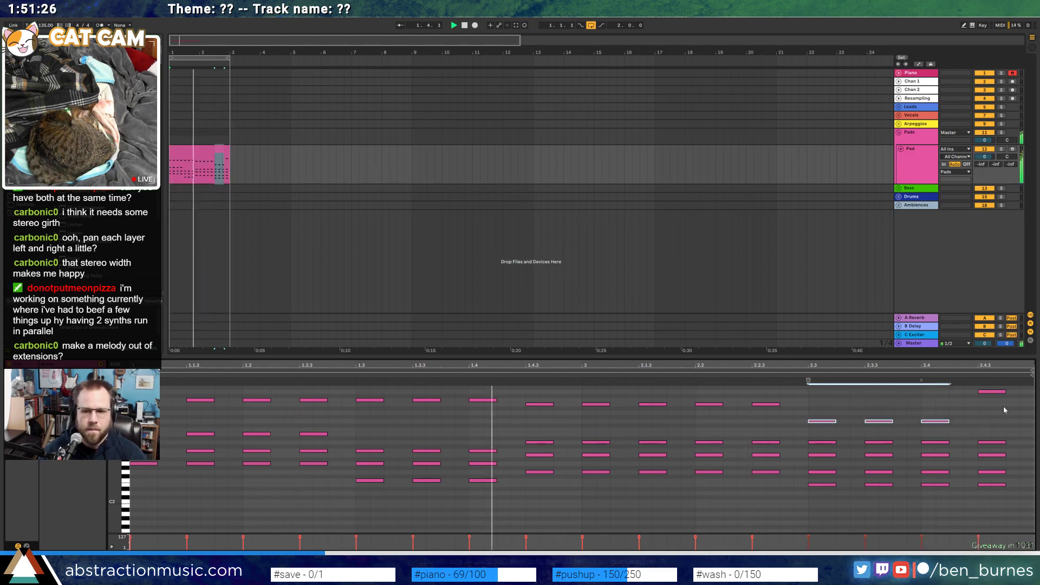
click(1001, 391)
key(Down)
key(Down)
key(Down)
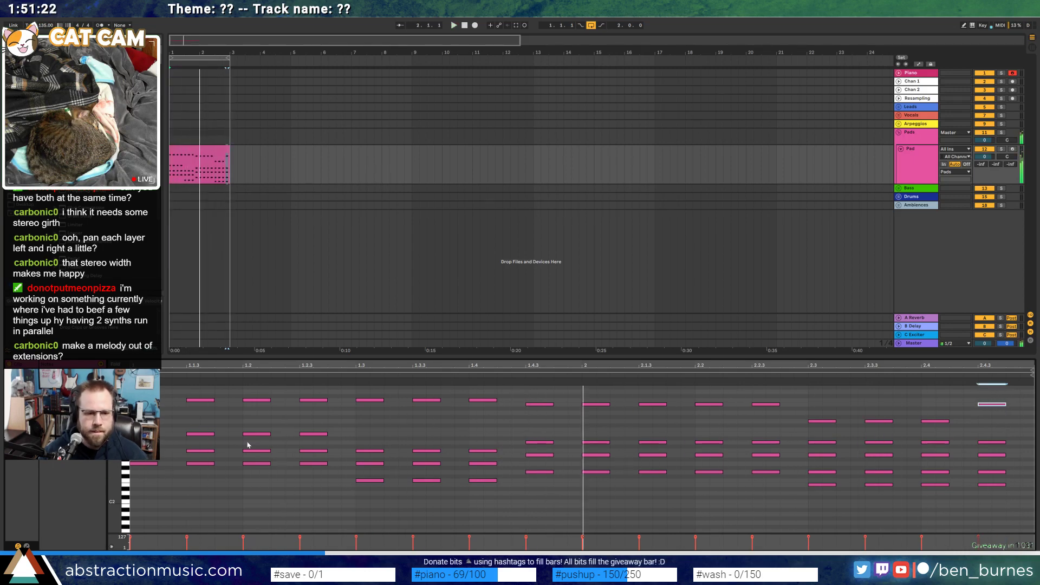
key(space)
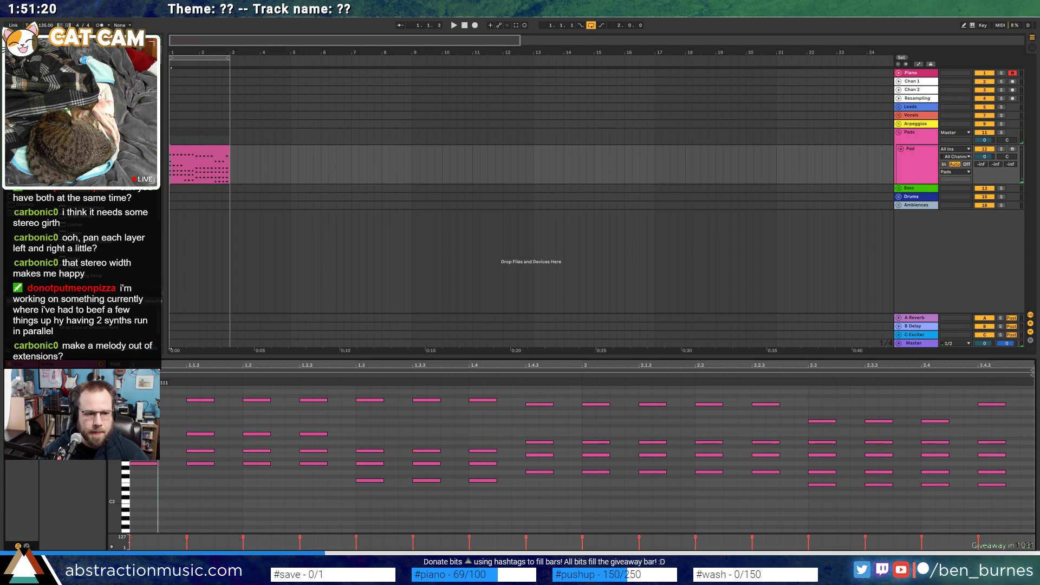
Add an inner line on the same pitch as the 2.3 high note, repeating it on every hit from the start through 2.2.3
key(ctrl+d)
key(ctrl+d)
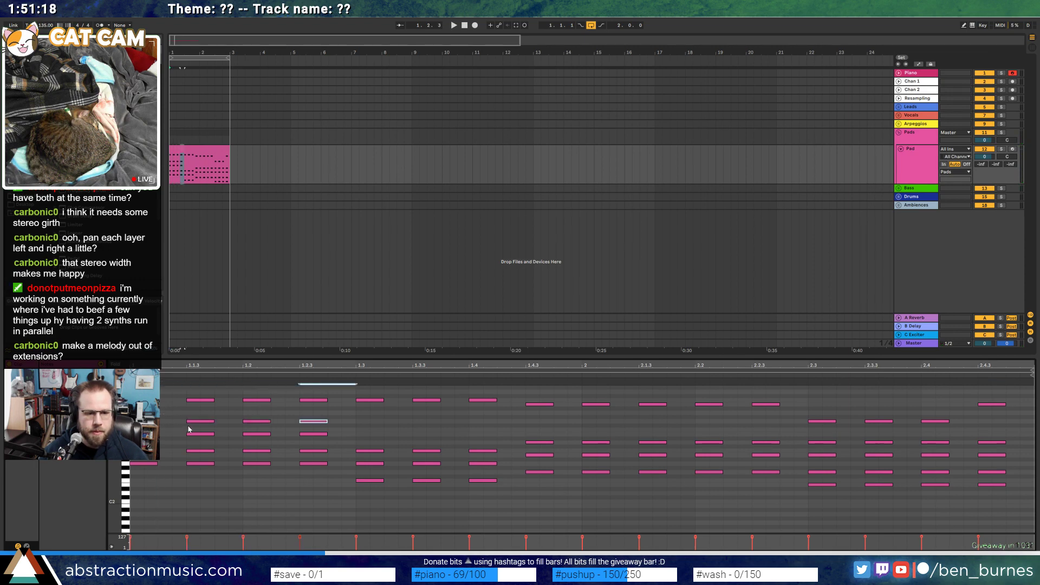
key(space)
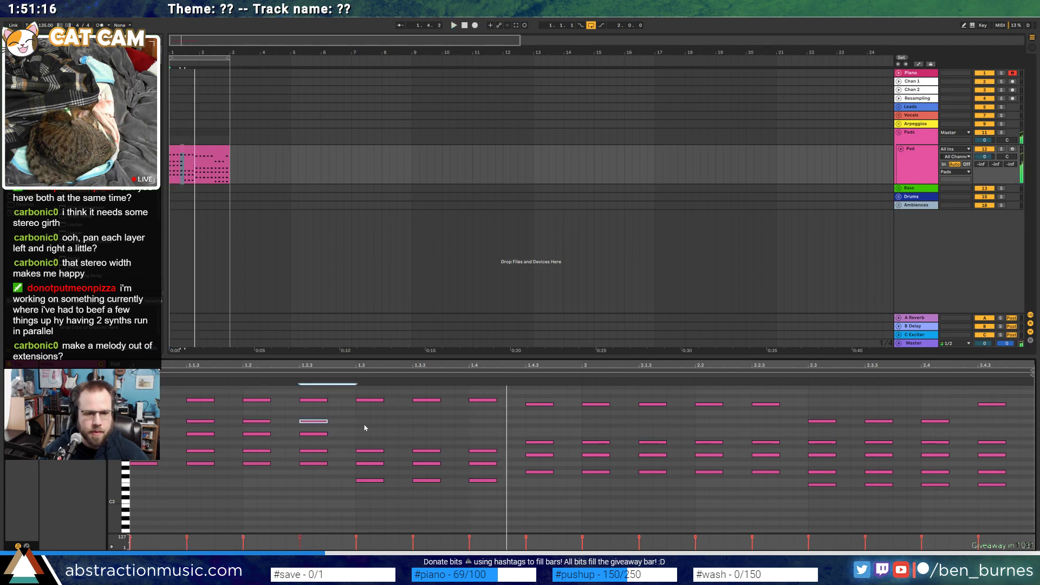
key(space)
drag(354, 416, 160, 423)
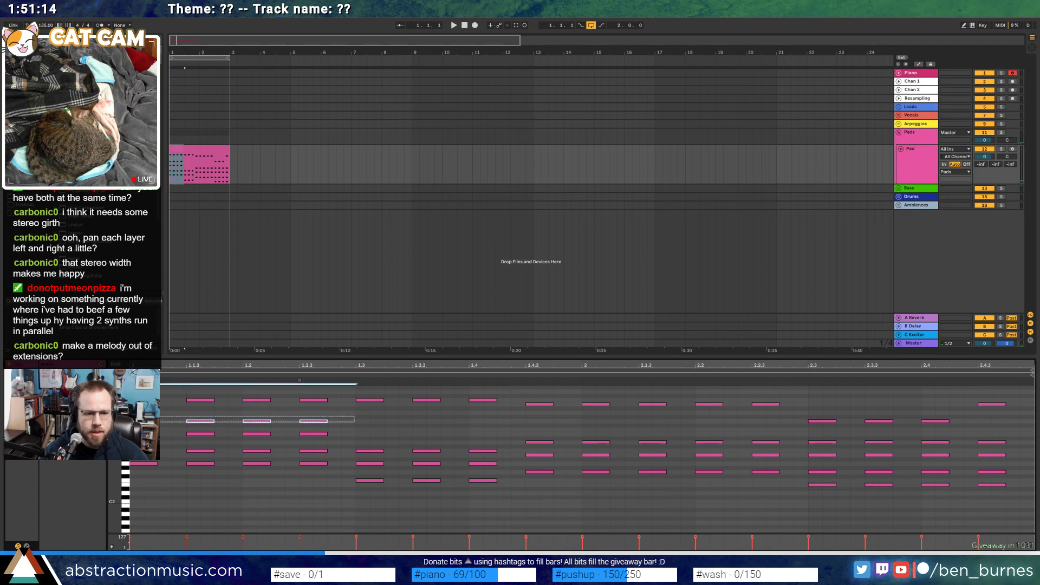
key(ctrl+d)
click(524, 422)
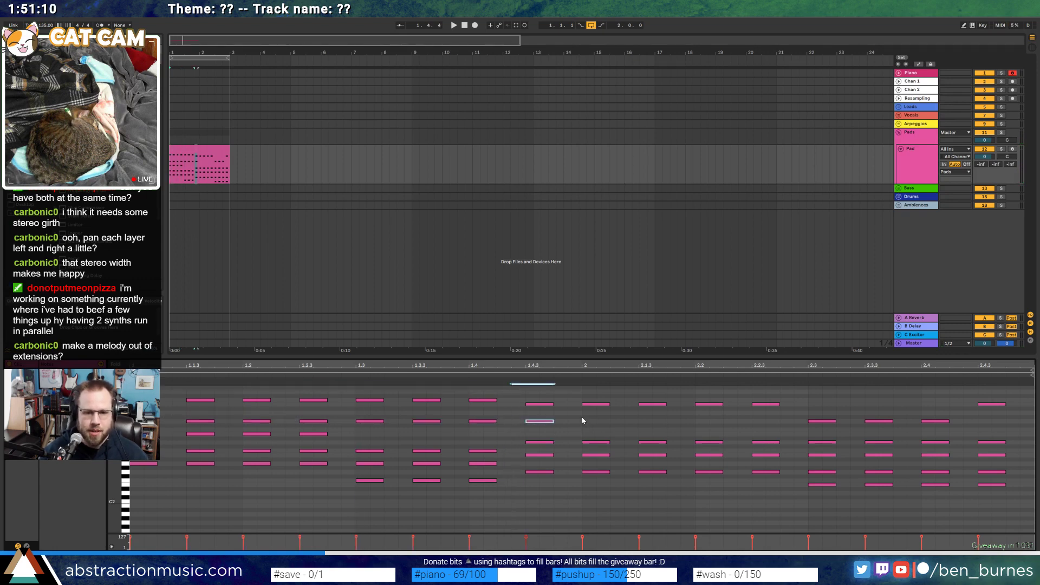
drag(583, 422, 374, 426)
key(ctrl+d)
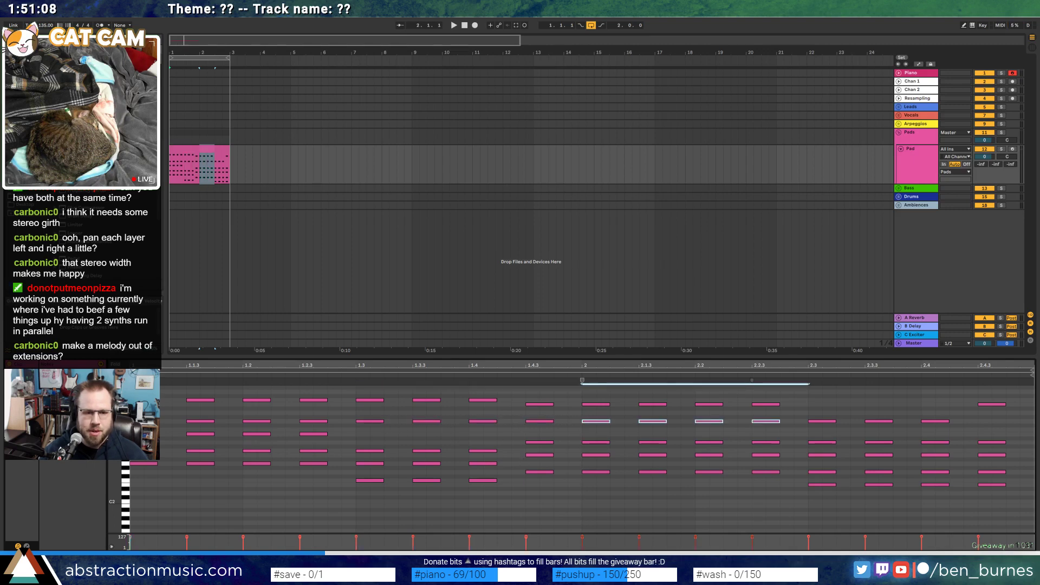
Lower the velocity of the repeated inner-line notes from the start through 2.2.3
click(126, 422)
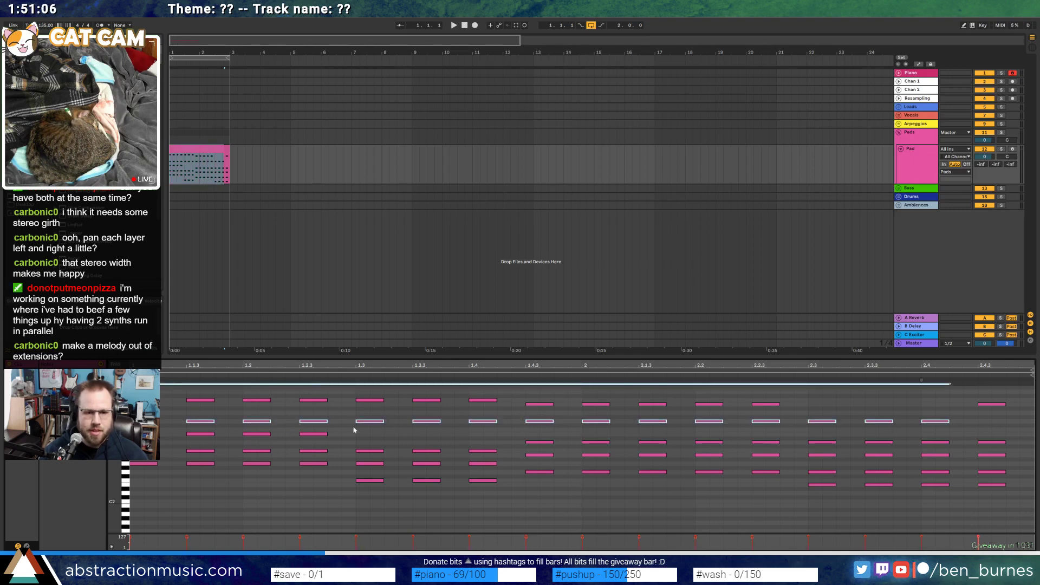
click(721, 417)
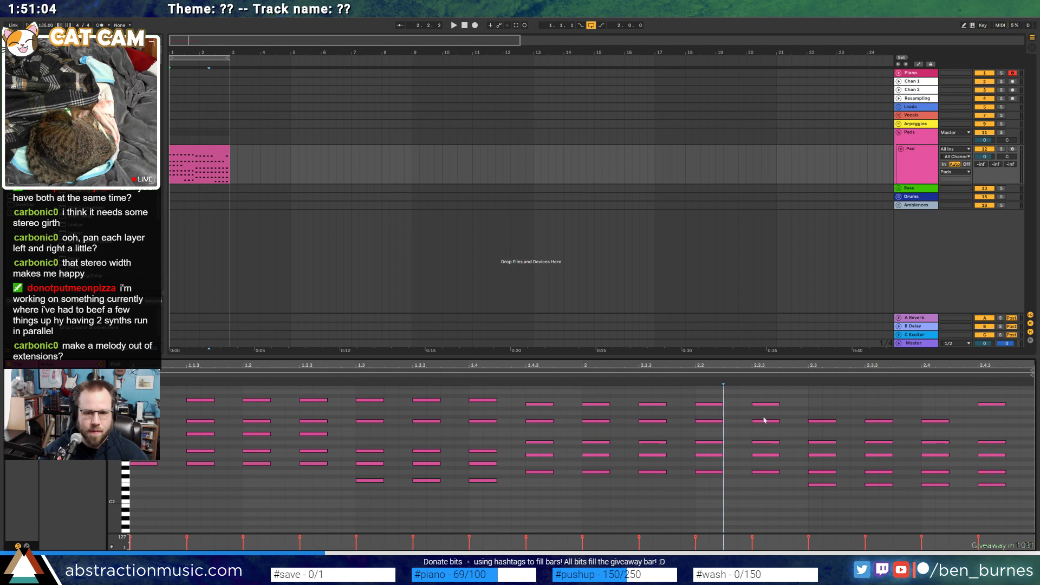
drag(764, 420, 157, 421)
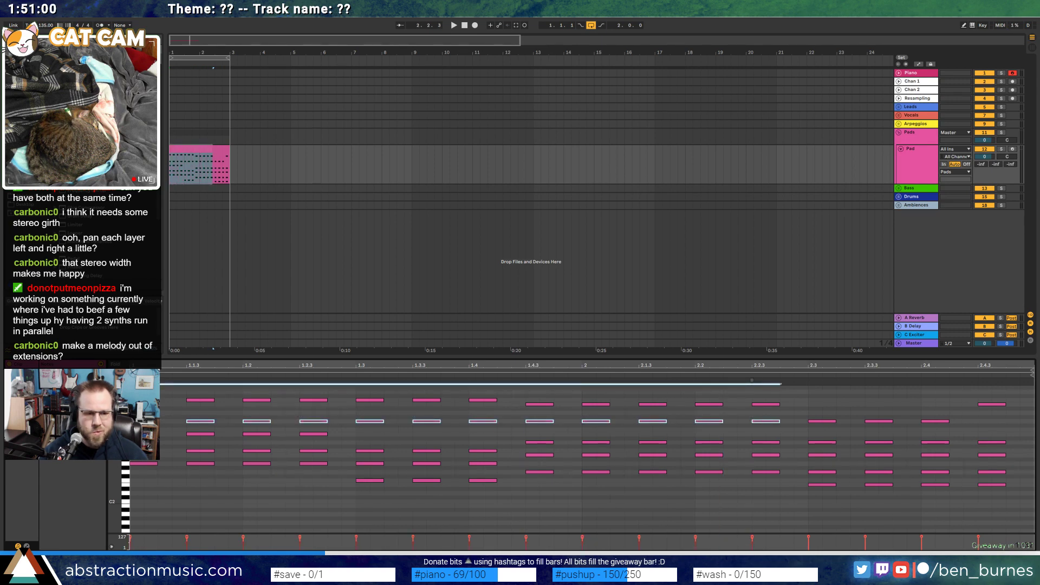
Lower the velocity of the middle notes in every chord and of the upper chord notes from 2.3 to 2.4.3
drag(158, 445, 330, 459)
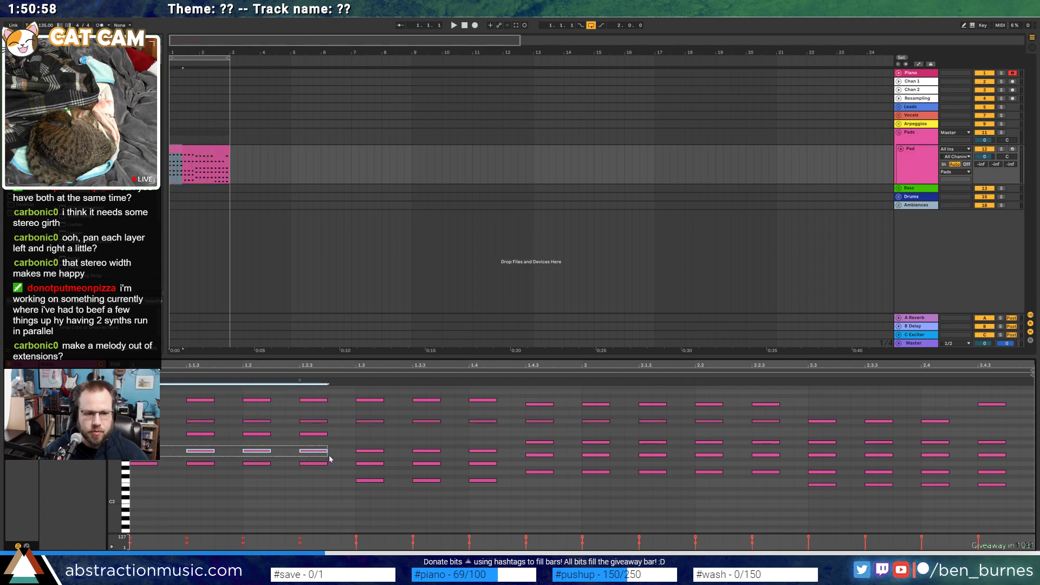
drag(432, 474, 791, 465)
drag(810, 465, 992, 480)
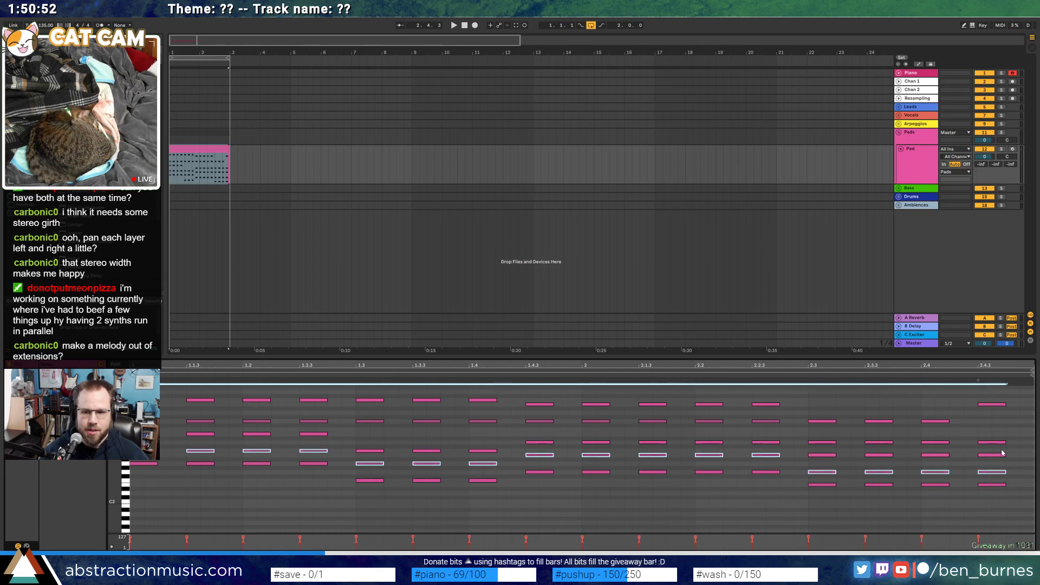
drag(1015, 437, 819, 445)
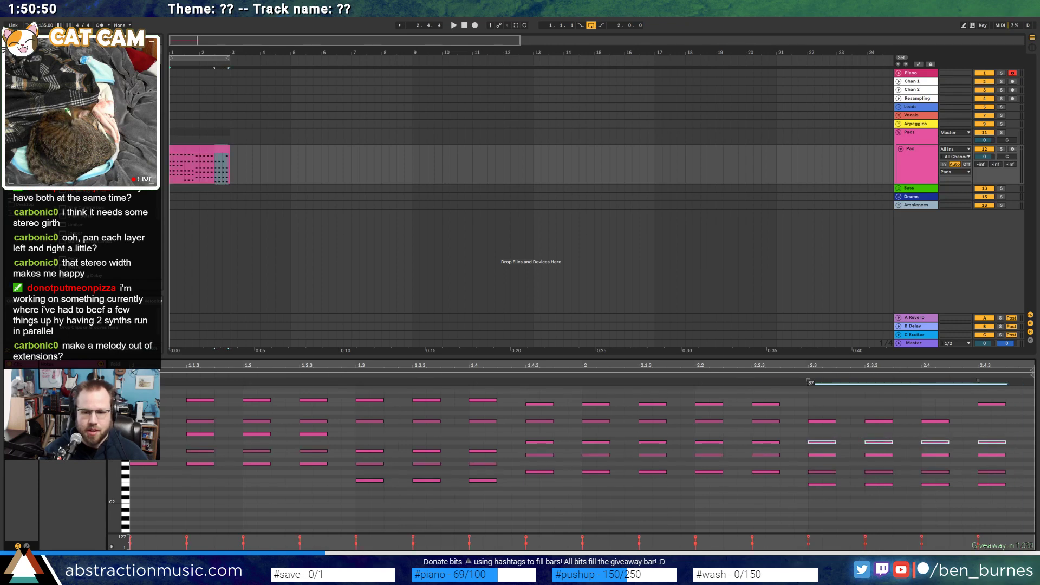
click(736, 503)
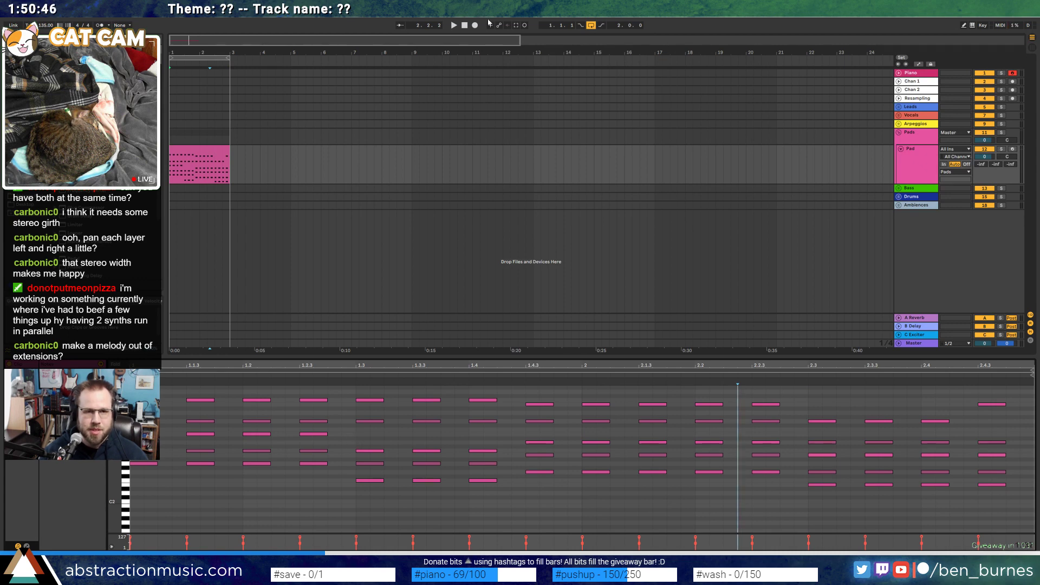
Play through the pad loop and open the Massive layer's synth window from the pad's instrument rack
key(space)
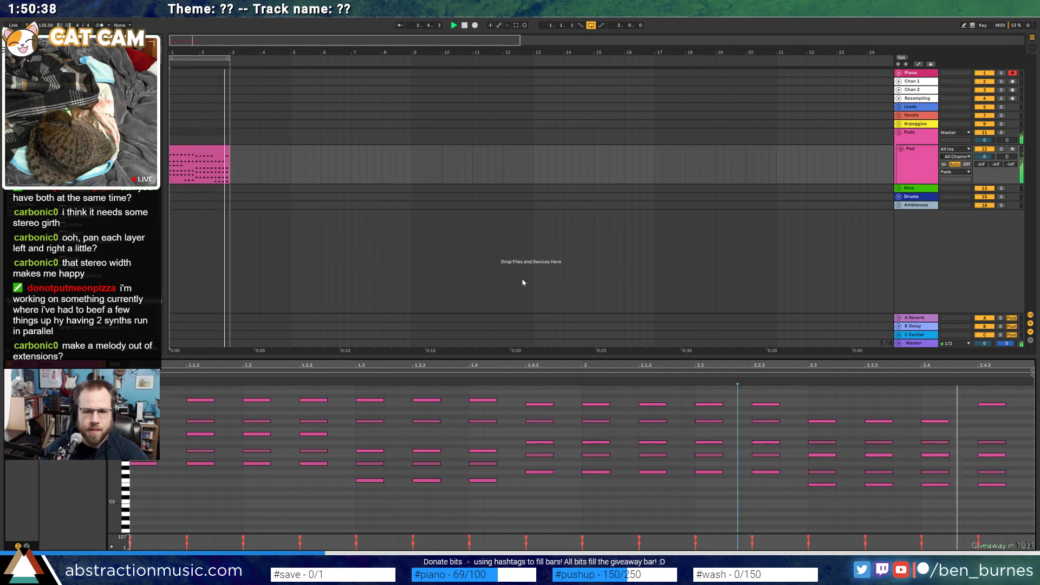
key(space)
key(shift+Tab)
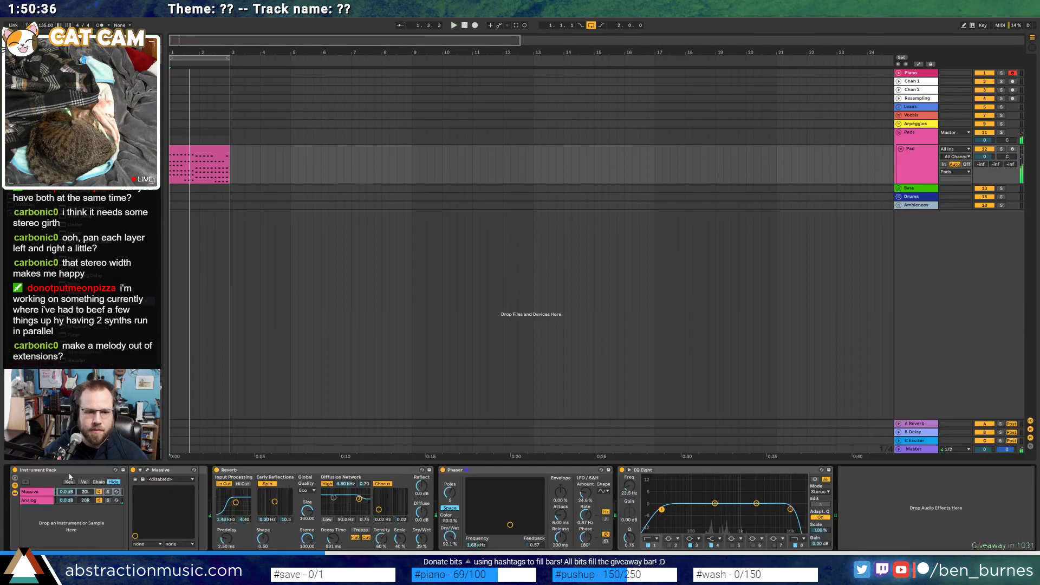
click(38, 491)
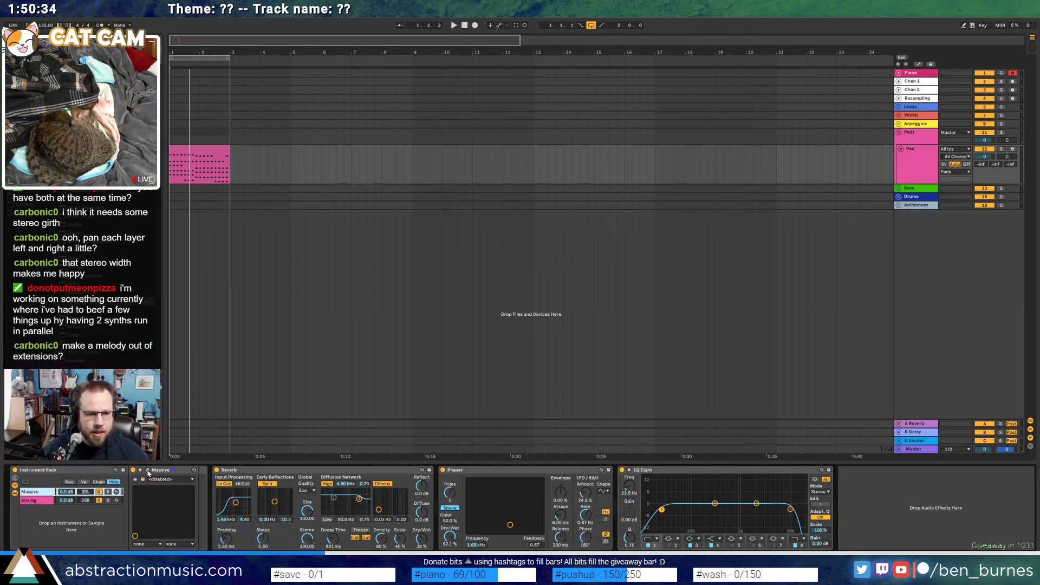
click(148, 470)
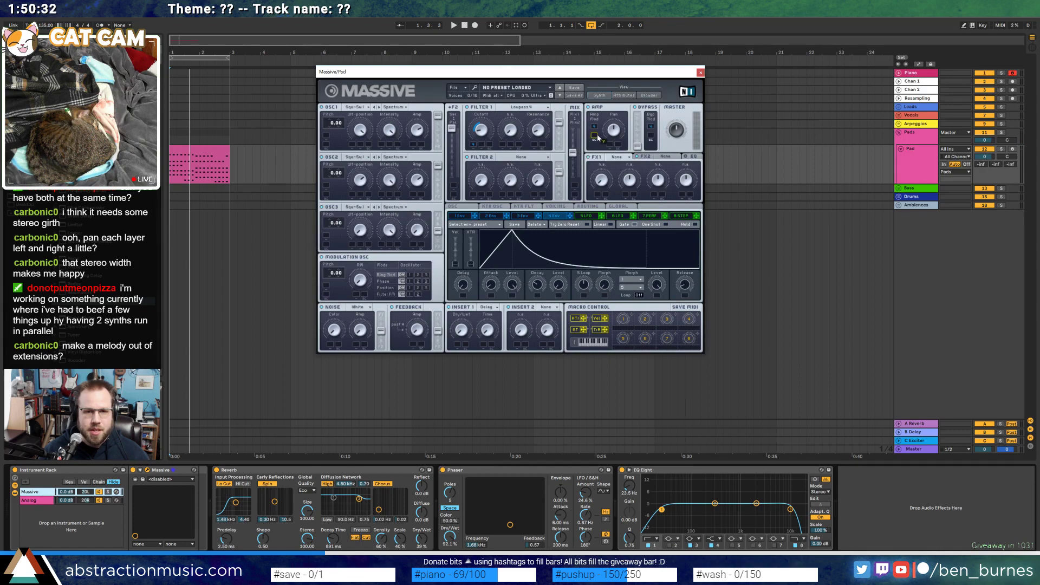
During playback, insert a Compressor ahead of the Reverb in the pad's device chain
key(space)
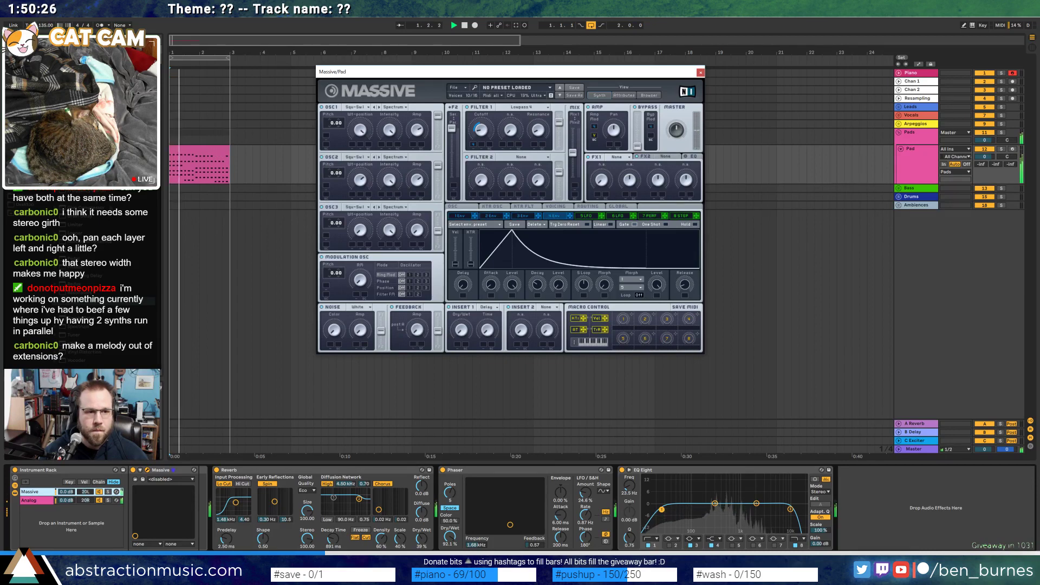
click(222, 486)
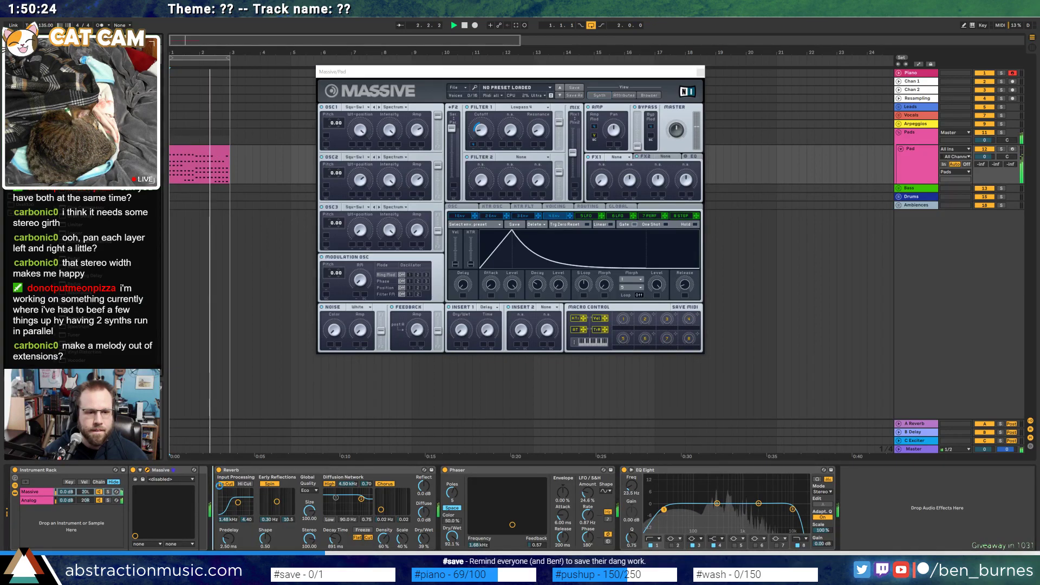
key(ctrl+z)
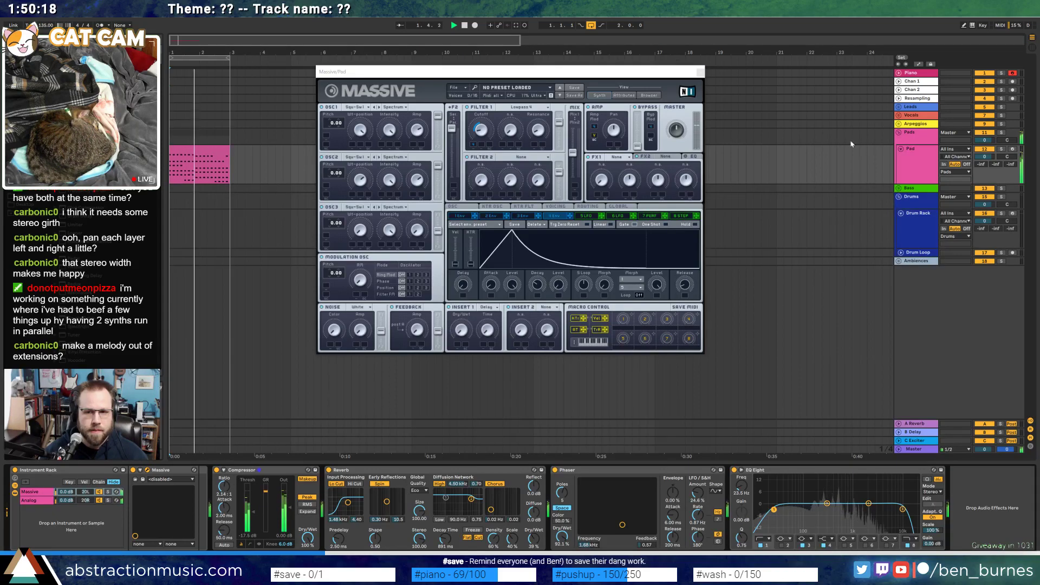
Select the Drum Rack track in the Drums group and browse the sample library for kick samples
click(898, 198)
click(902, 219)
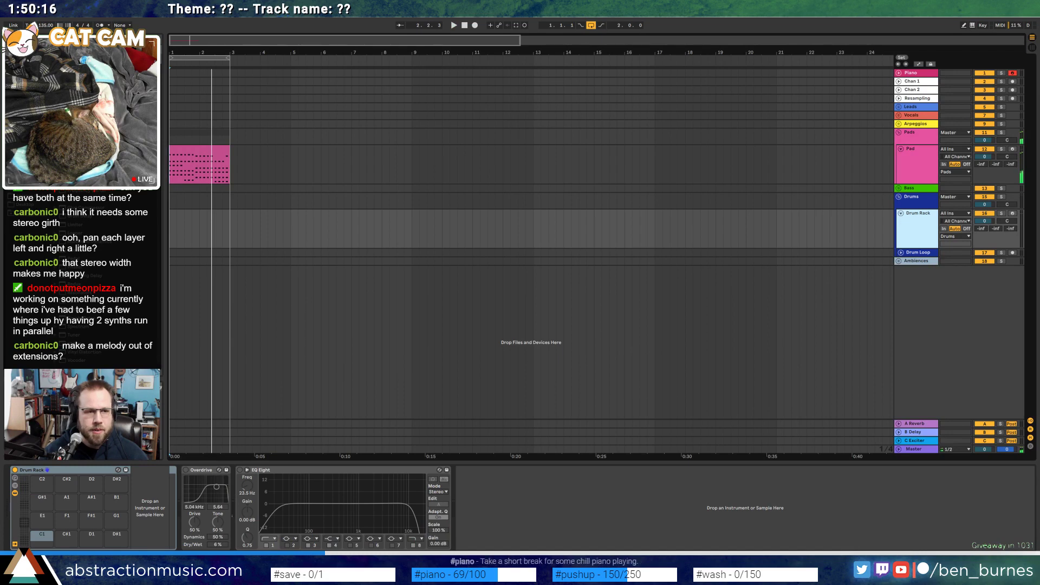
click(26, 187)
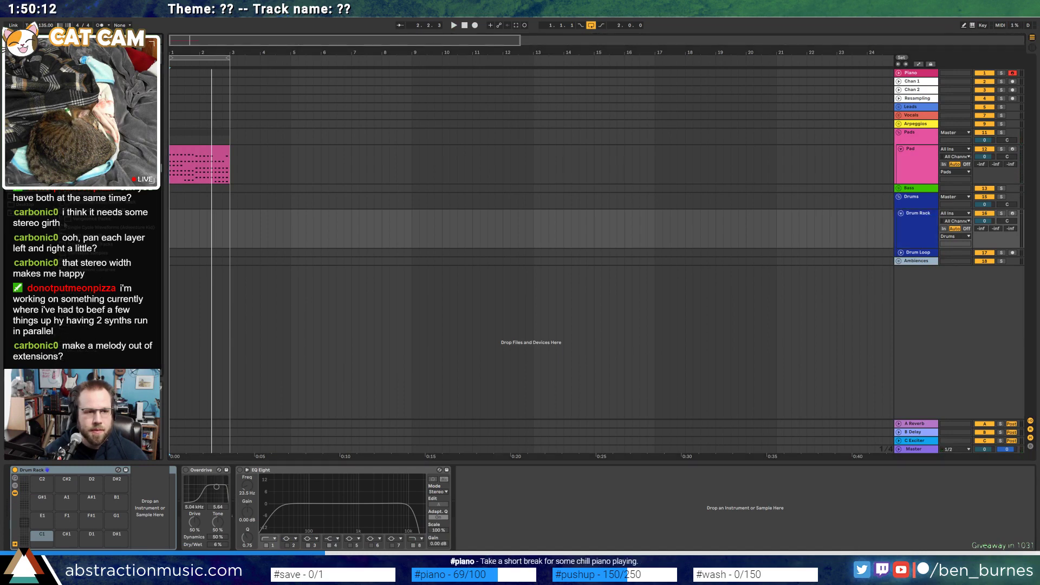
click(62, 220)
scroll(103, 271, down, 1)
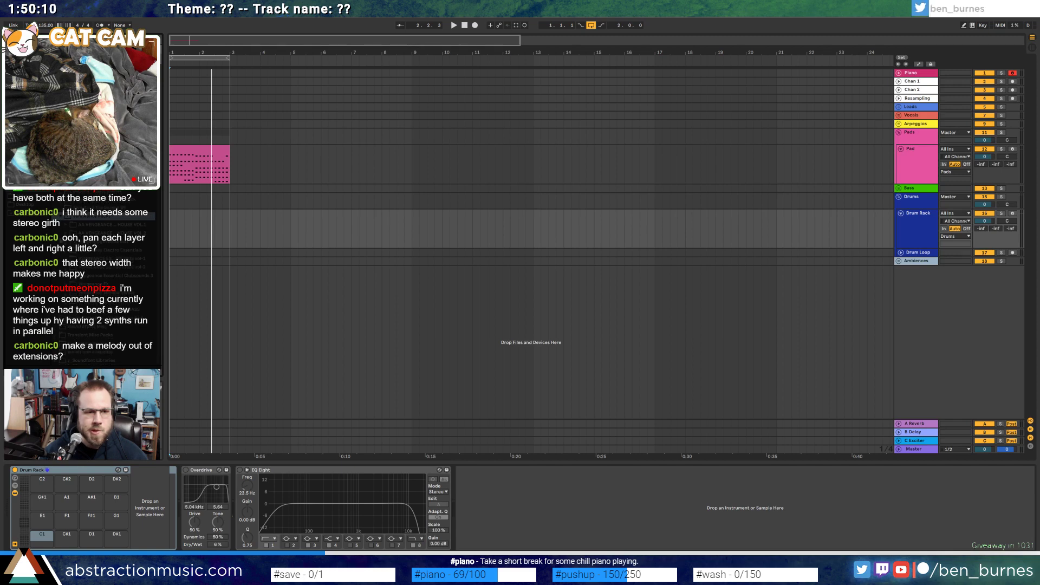
click(68, 233)
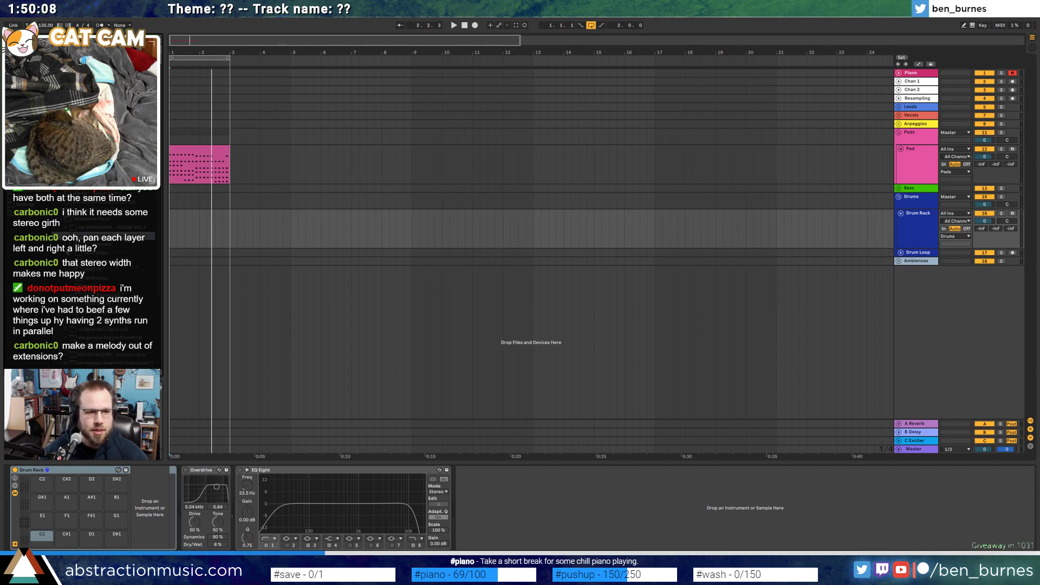
click(82, 278)
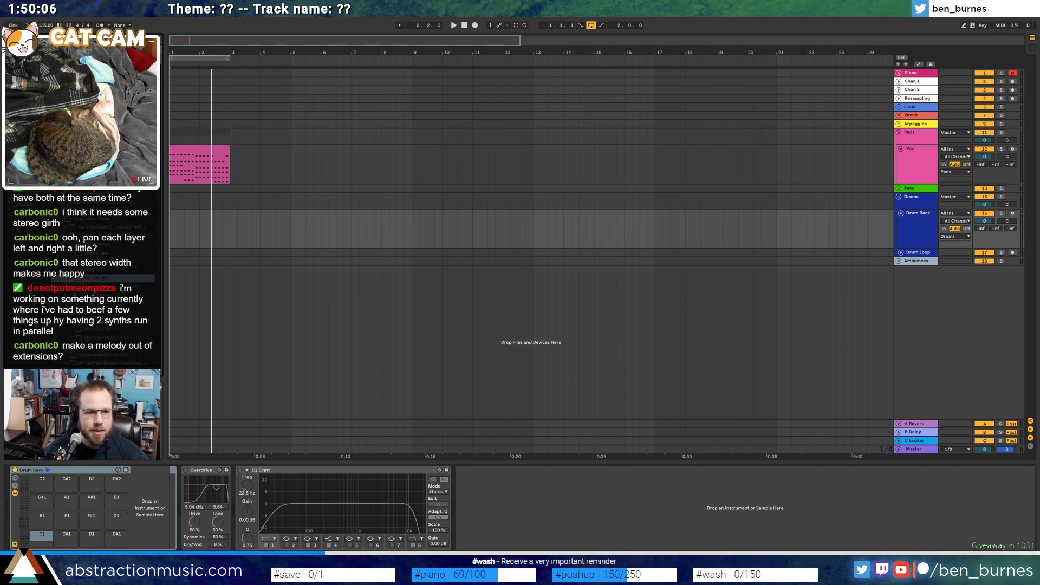
click(103, 304)
scroll(103, 311, down, 4)
click(102, 321)
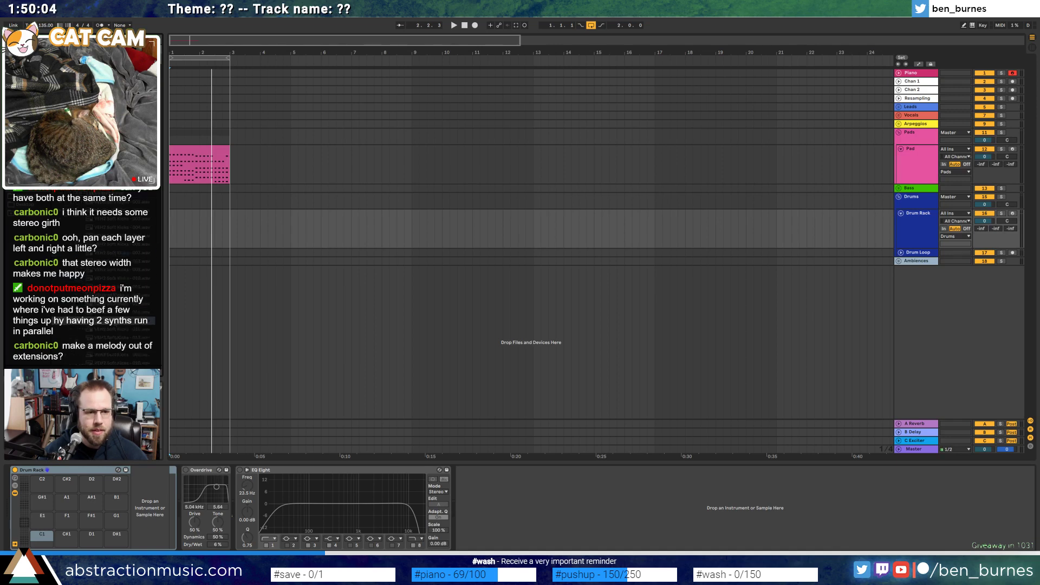
Audition the soft kick samples and load VEH2 Soft Kicks - 032 onto the Drum Rack's C1 pad
scroll(102, 321, down, 2)
click(103, 320)
scroll(103, 319, down, 3)
click(103, 320)
scroll(103, 320, down, 3)
click(103, 312)
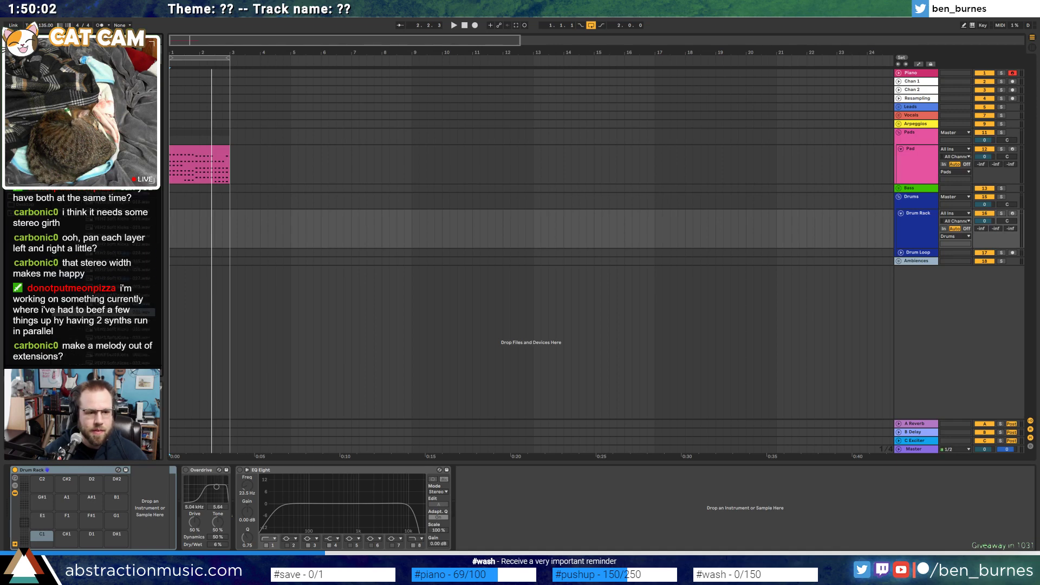
scroll(103, 312, down, 2)
click(103, 287)
key(Down)
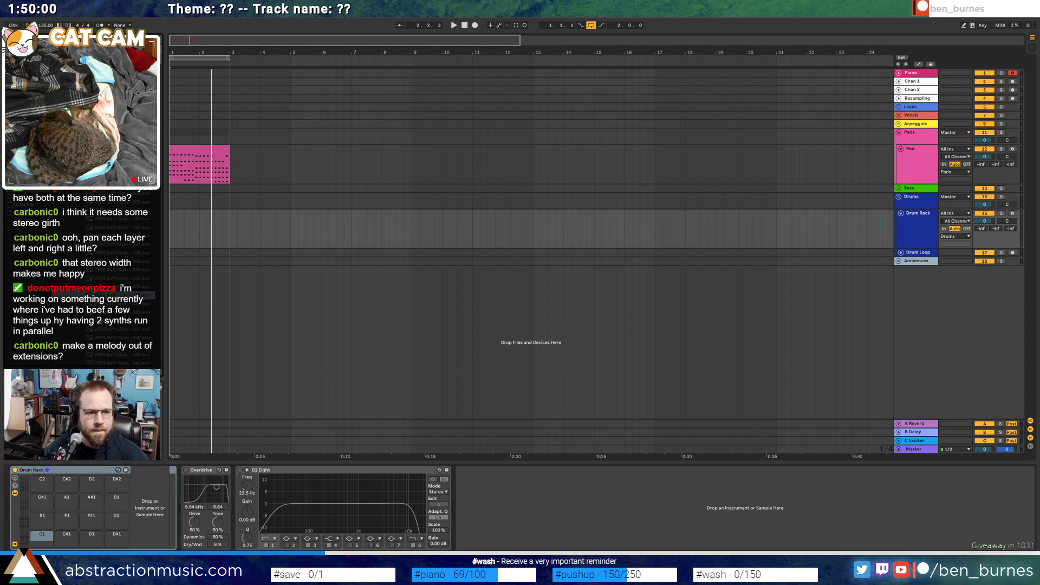
key(Up)
click(43, 537)
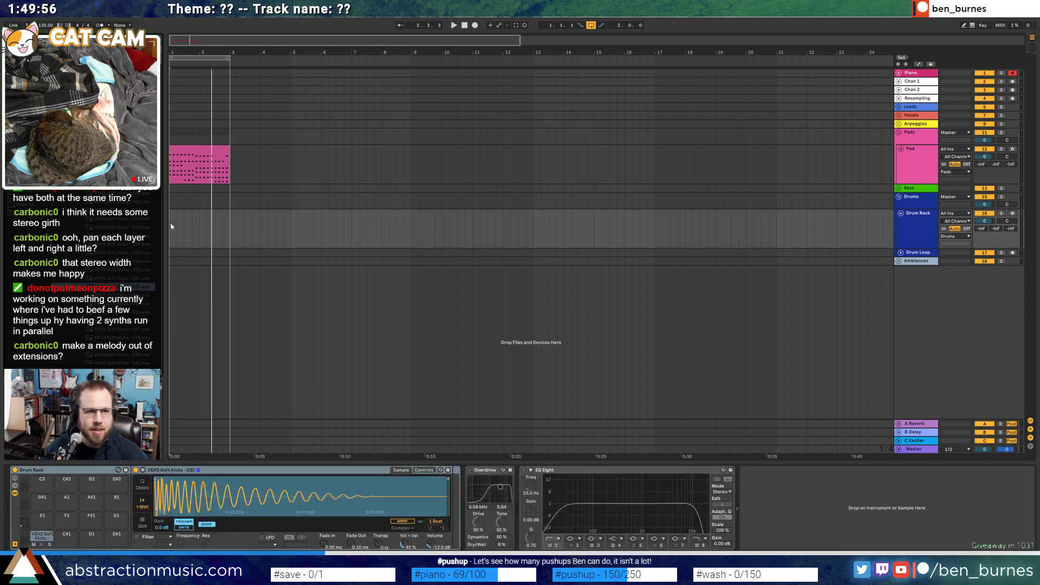
Create a two-bar MIDI clip on the Drum Rack track with a half-beat-long kick note on every beat
drag(170, 223, 226, 217)
key(ctrl+shift+m)
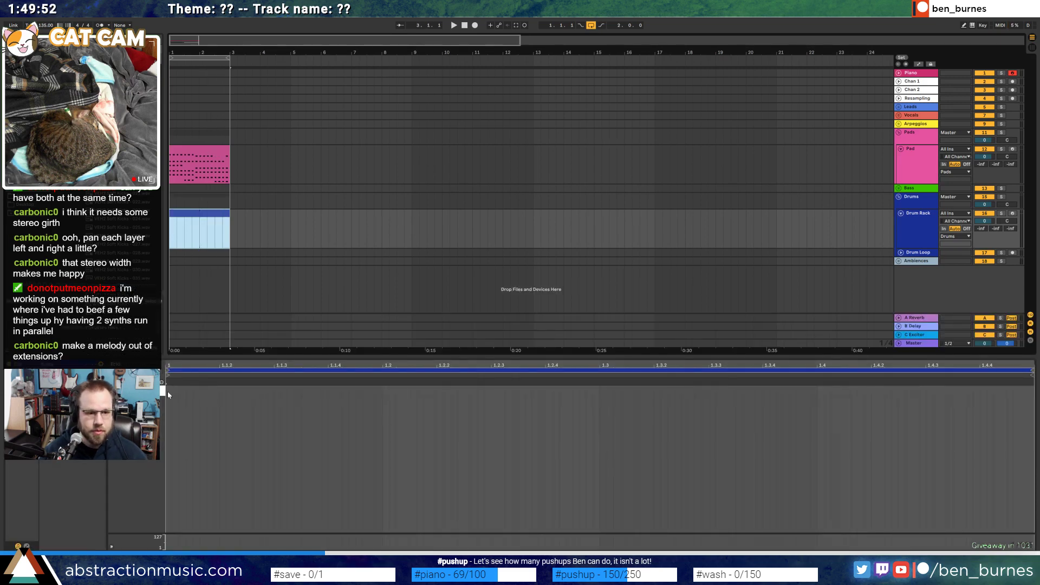
double_click(168, 391)
drag(219, 391, 275, 390)
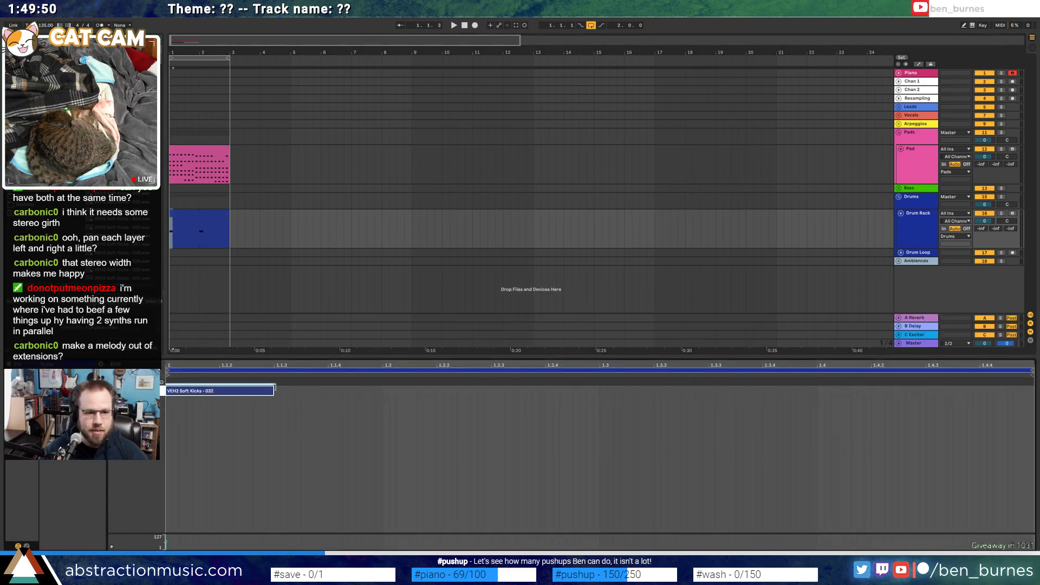
key(ctrl+d)
key(ctrl+d)
key(ctrl+d)
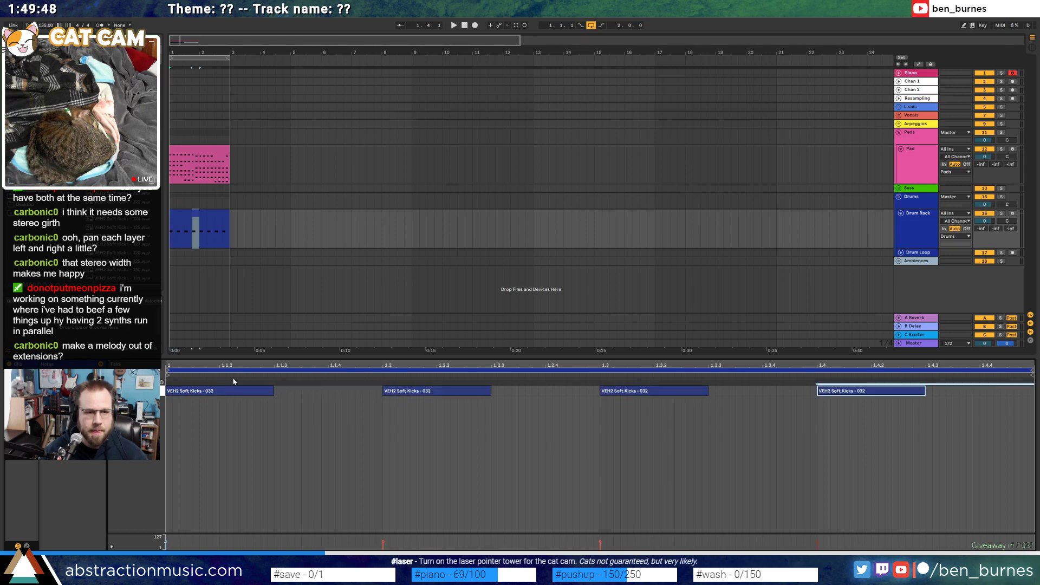
Duplicate the pad track's Compressor and move the copy to the end of the chain, after EQ Eight
click(188, 212)
click(202, 149)
key(shift+Tab)
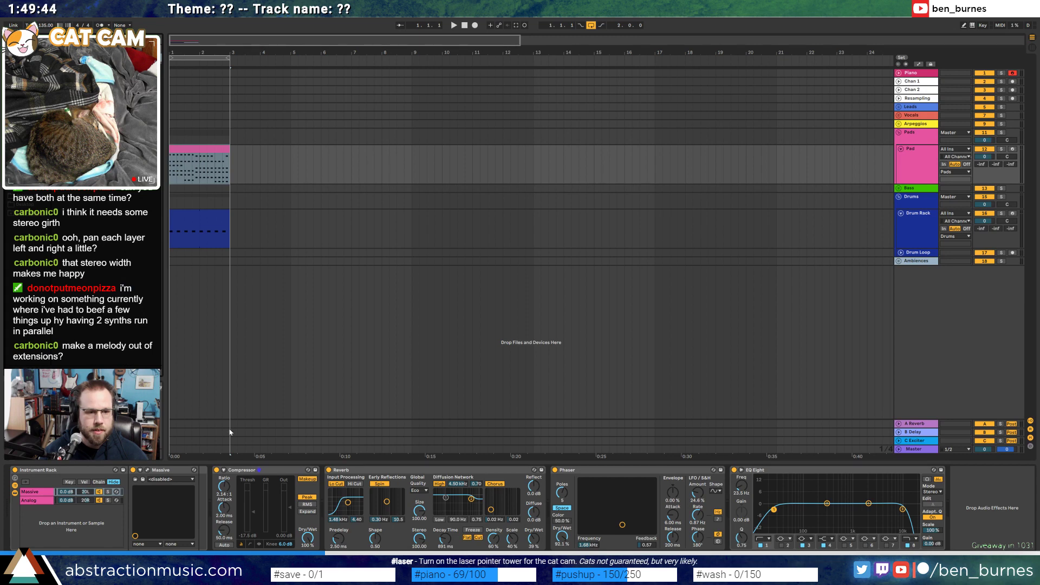
click(274, 471)
key(ctrl+d)
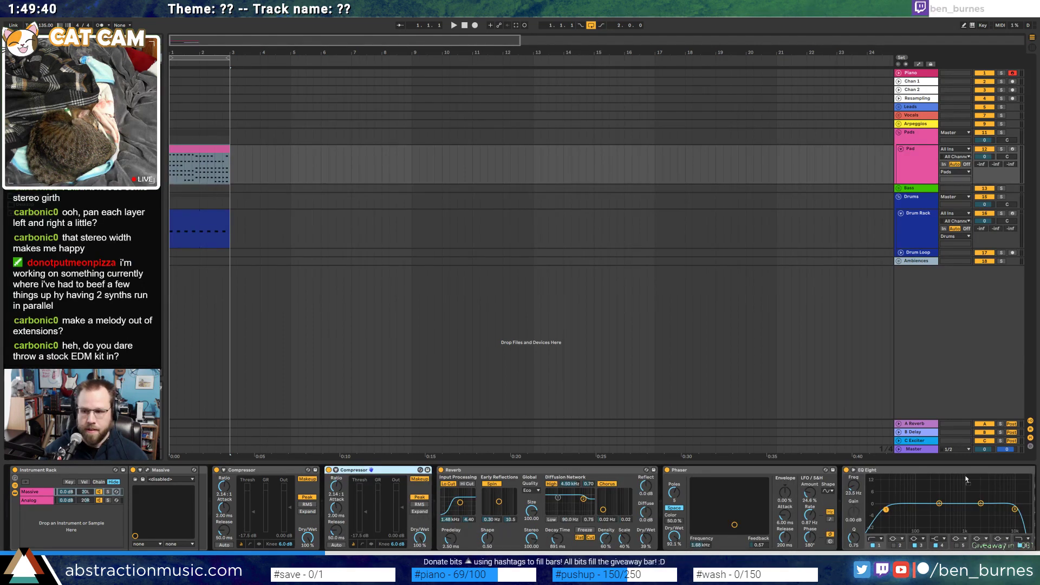
drag(386, 470, 965, 476)
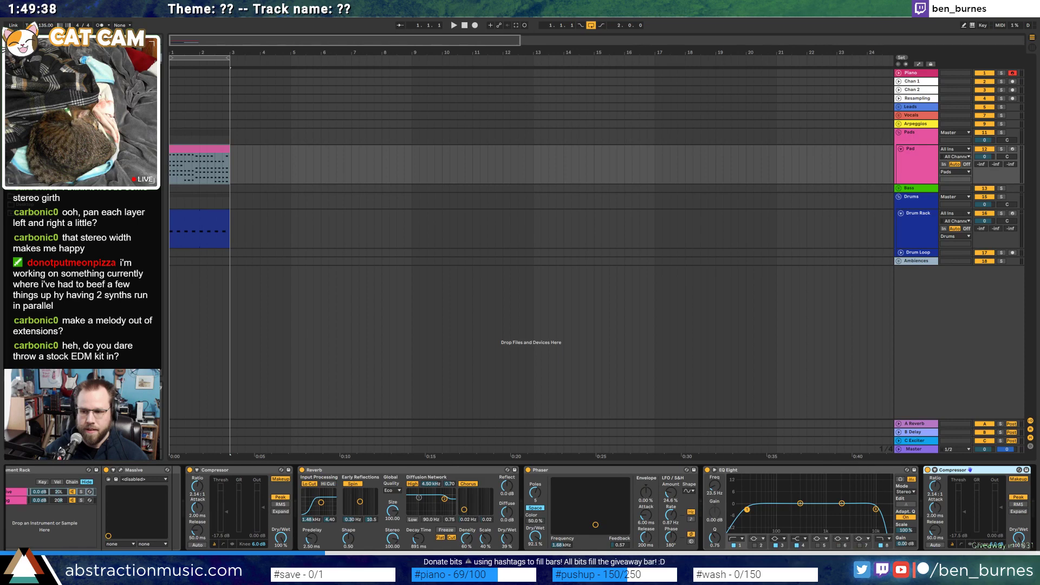
Set the last Compressor's sidechain input to Drum Rack, using the VEH2 Soft Kicks - 032 Pre FX signal
click(891, 470)
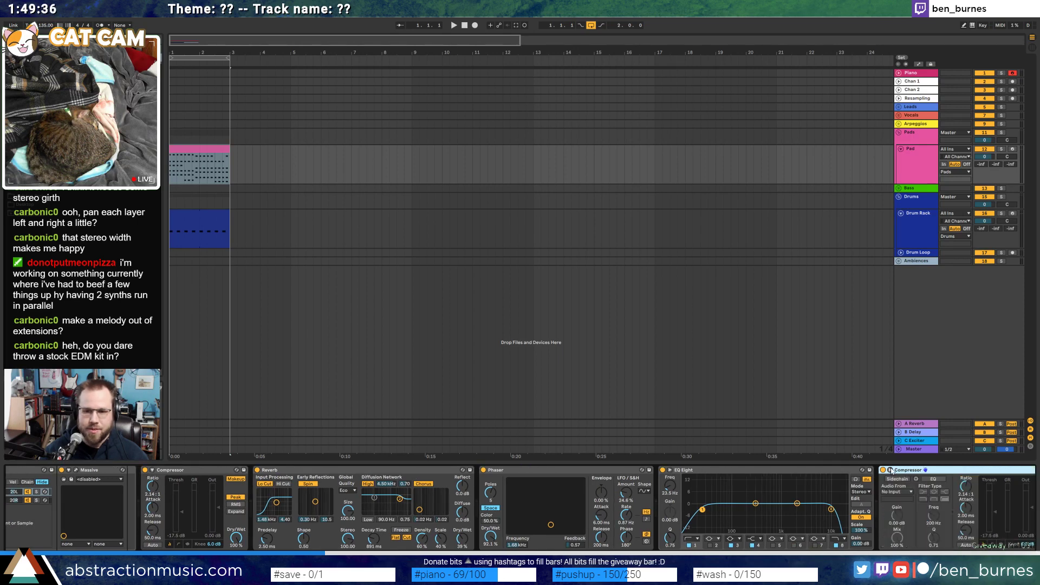
click(898, 492)
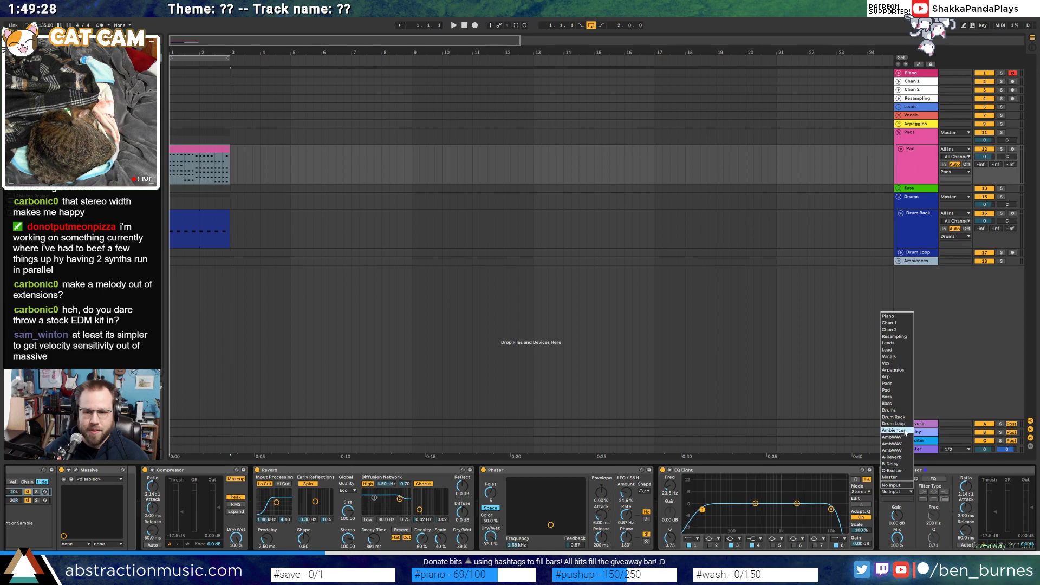
click(894, 417)
click(900, 498)
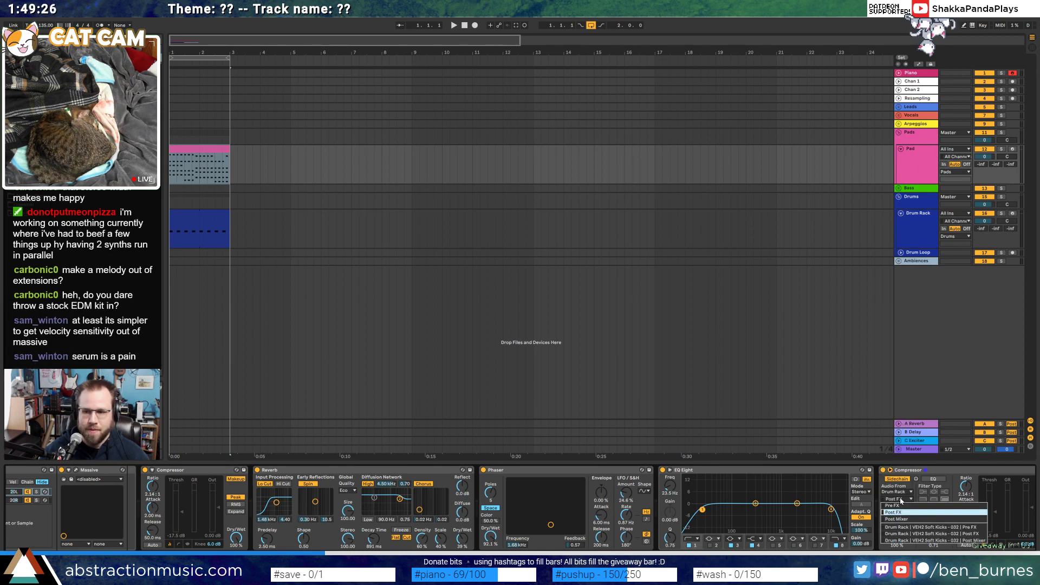
click(894, 527)
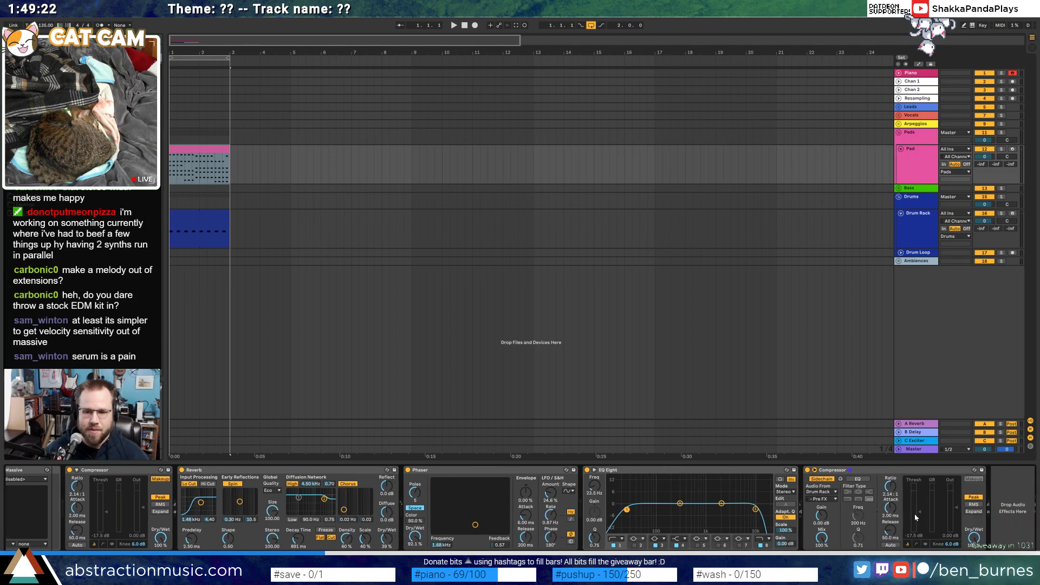
Lower the sidechain Compressor's threshold to about -33 dB and raise its ratio to about 2.80:1 during playback
drag(917, 512, 917, 521)
key(space)
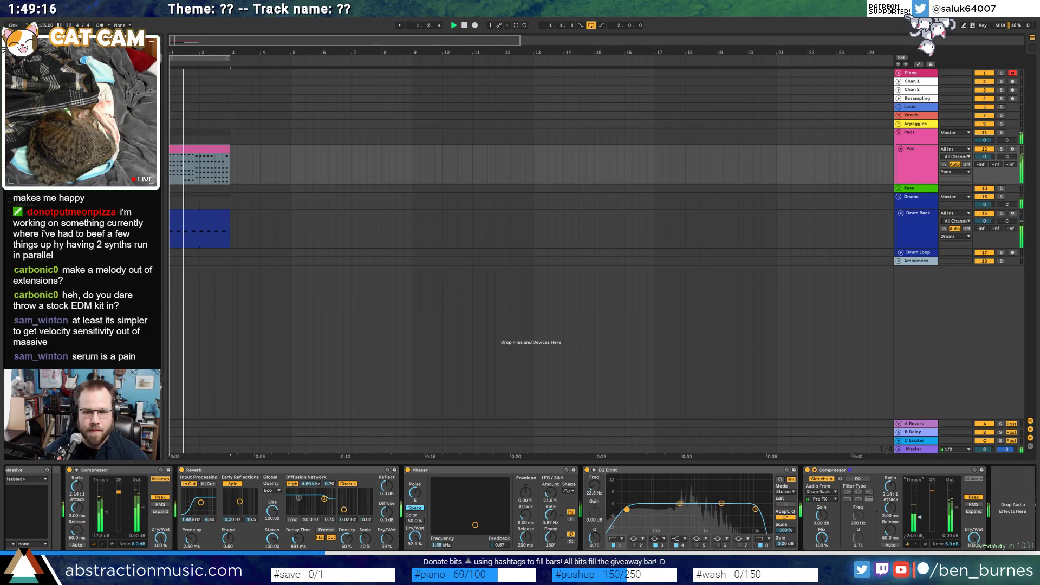
drag(919, 517, 920, 522)
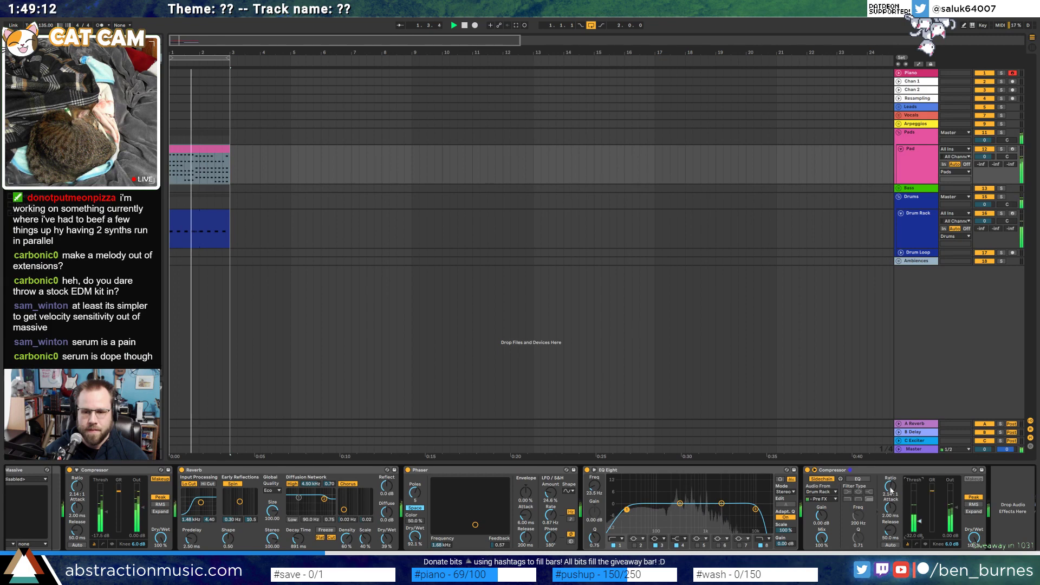
drag(892, 489, 891, 483)
Set the sidechain Compressor's attack to 6.57 ms, shorten its release, fine-tune its threshold to about -34 dB and stop playback
drag(891, 531, 918, 524)
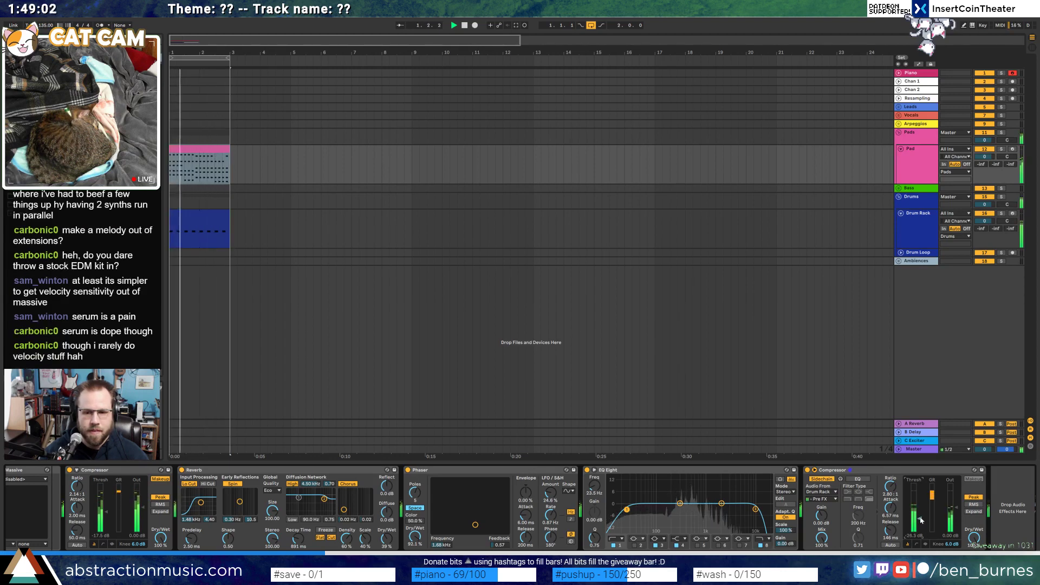
drag(920, 520, 895, 550)
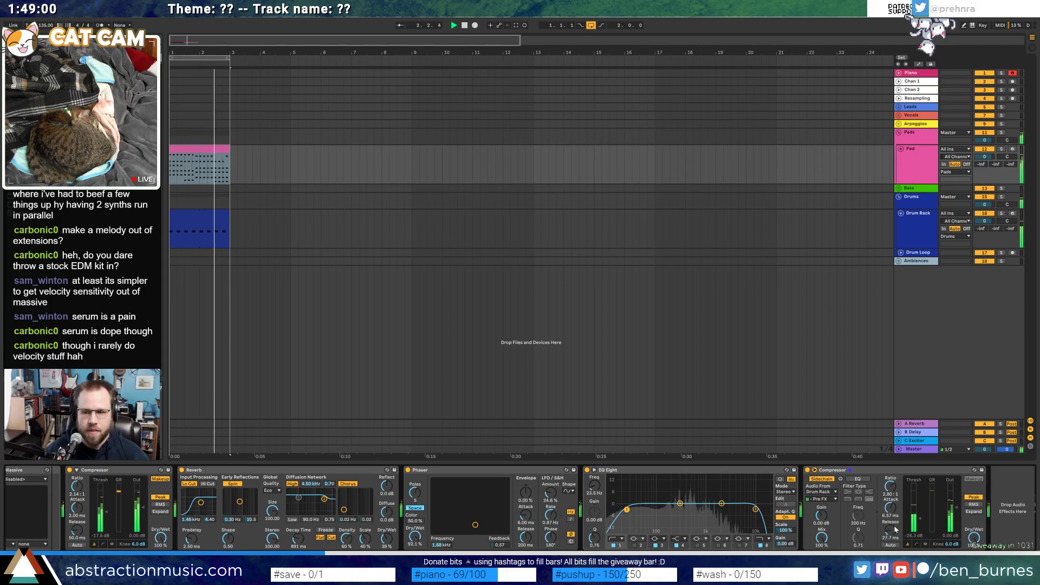
drag(920, 519, 920, 522)
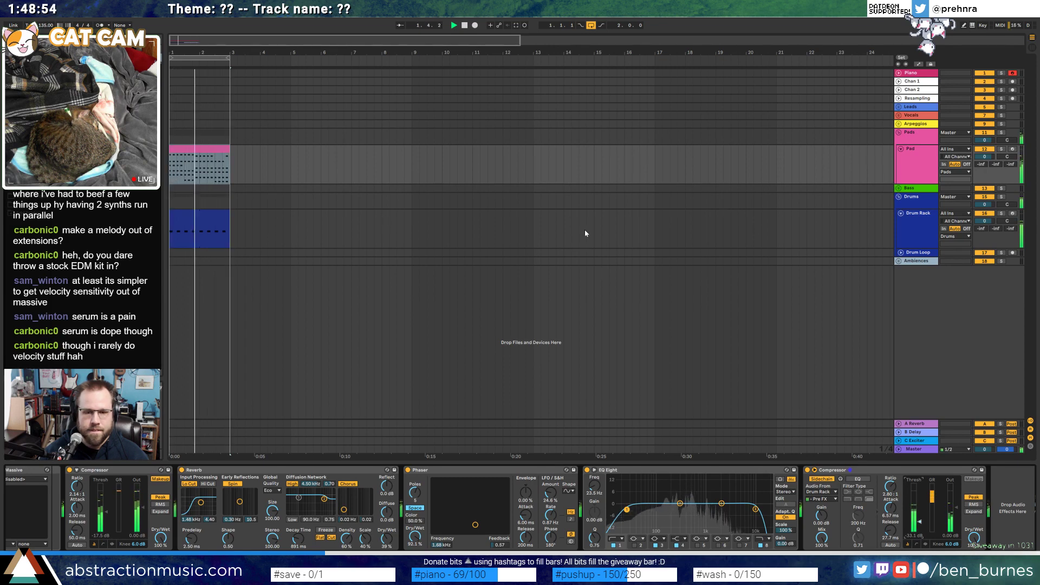
key(space)
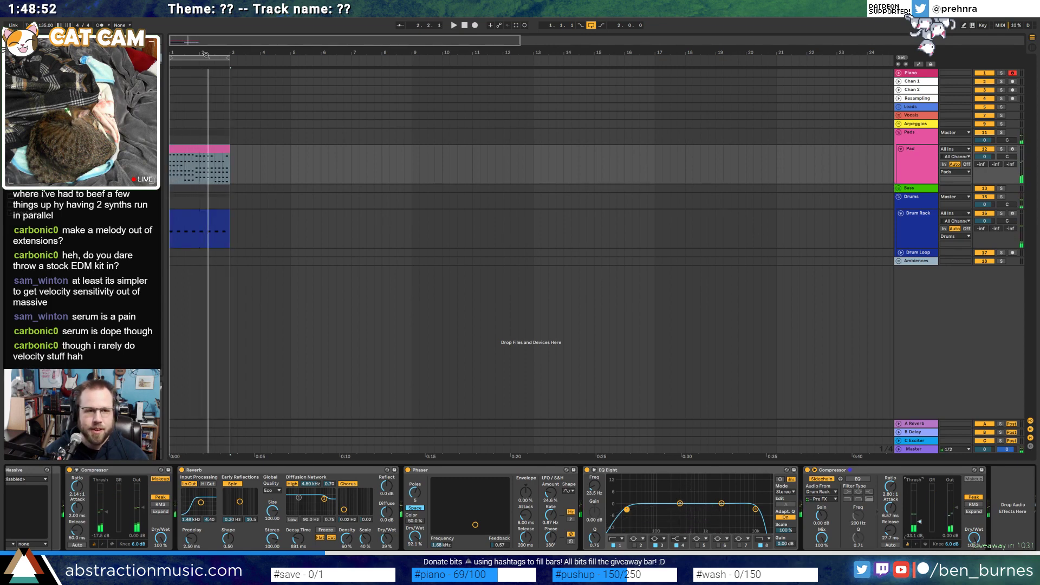
drag(206, 55, 206, 103)
click(909, 230)
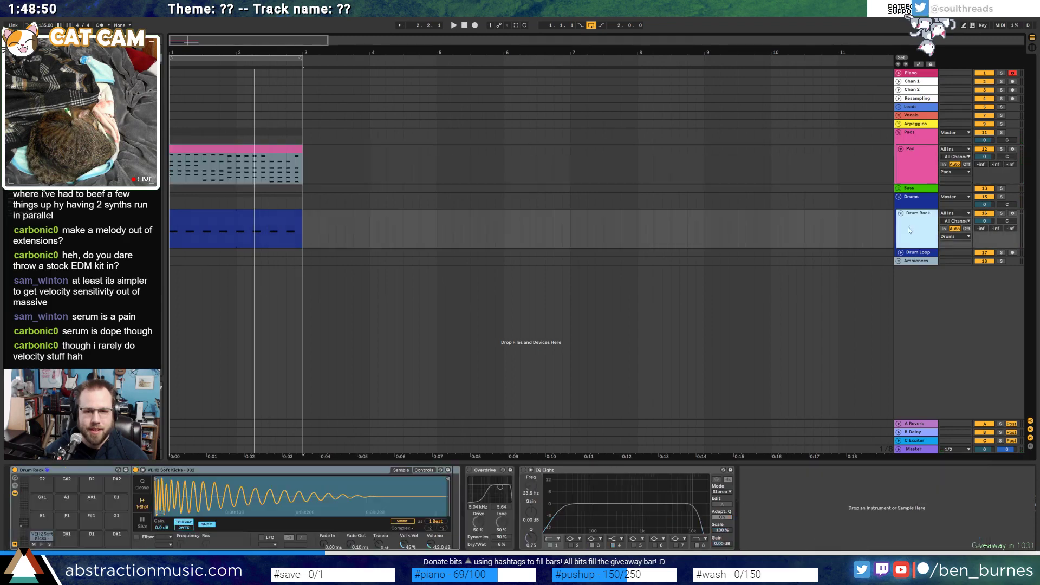
click(227, 219)
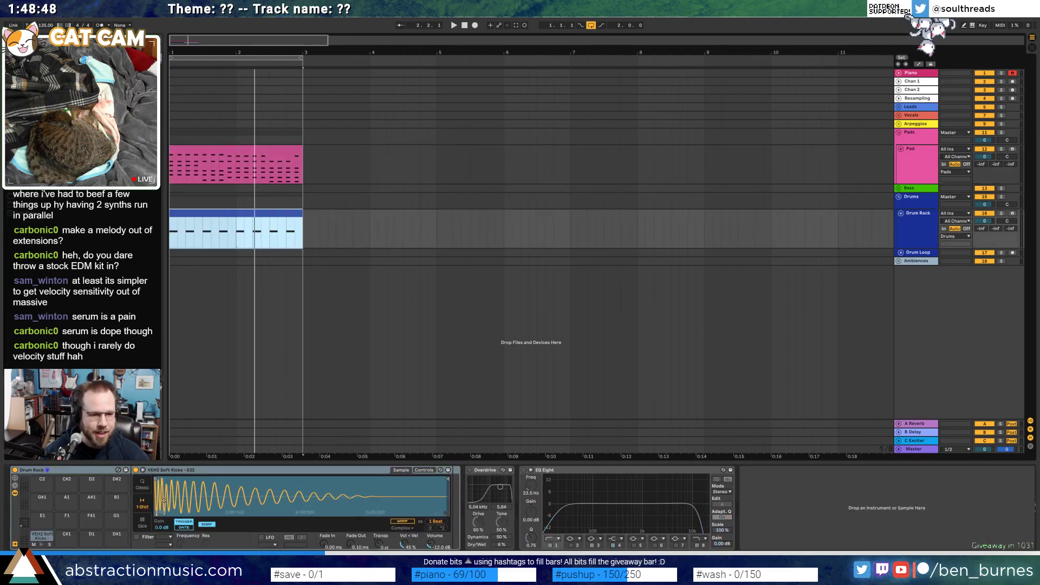
click(920, 178)
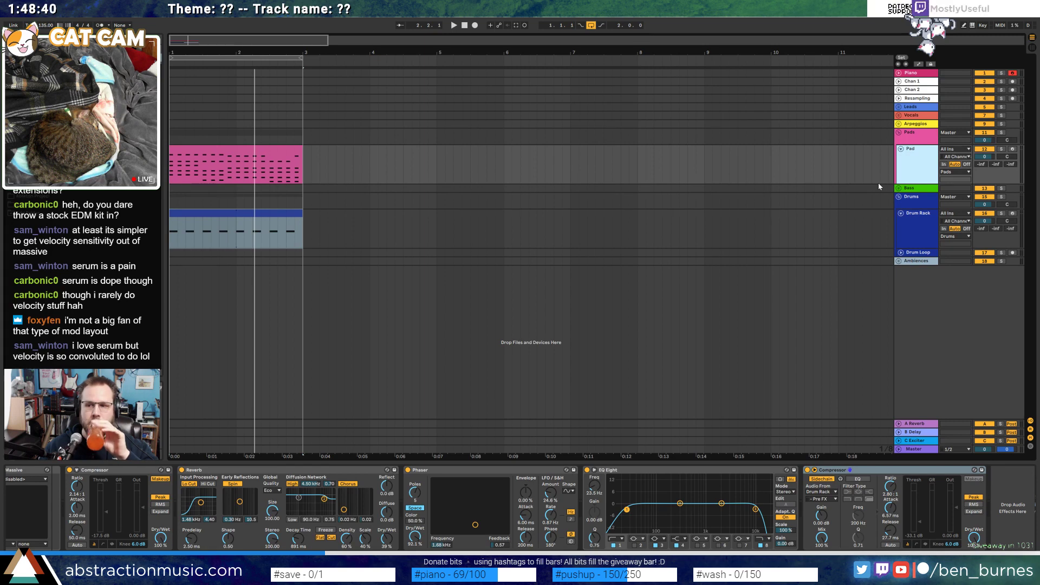
Play back the two-bar loop to check the kick pattern together with the sidechained pad
click(885, 235)
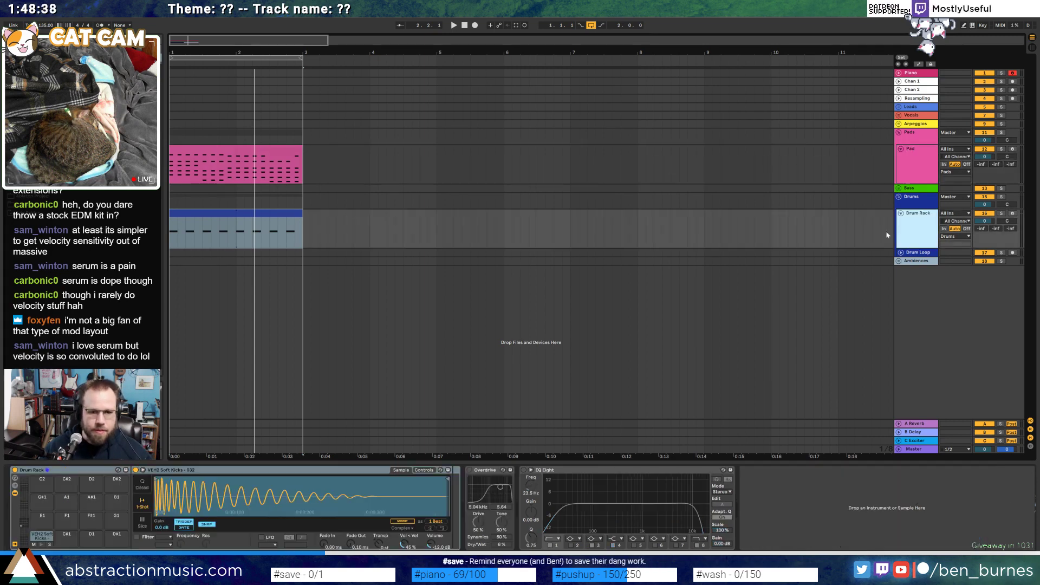
click(253, 224)
key(space)
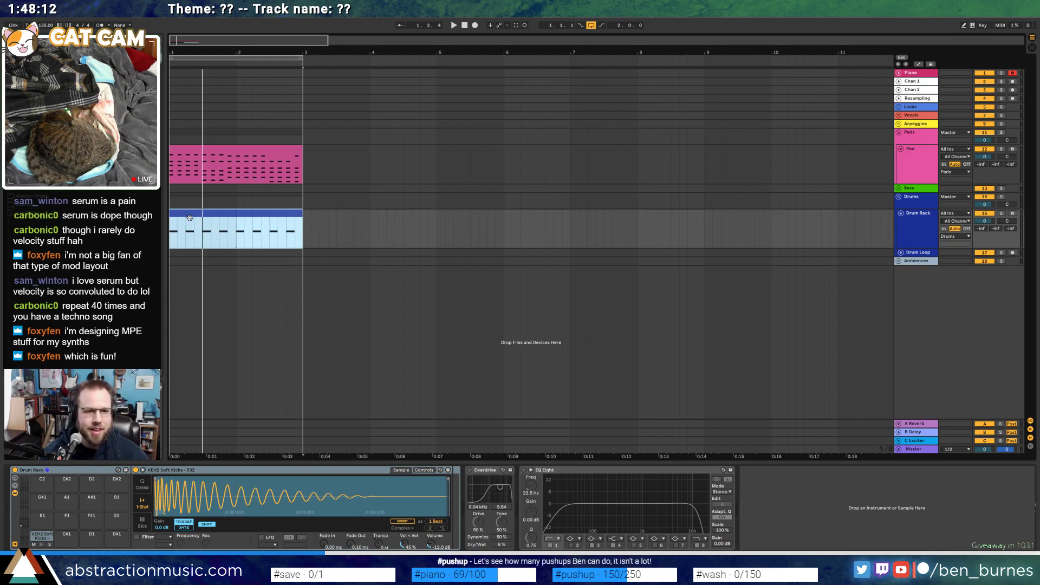
drag(182, 45, 174, 43)
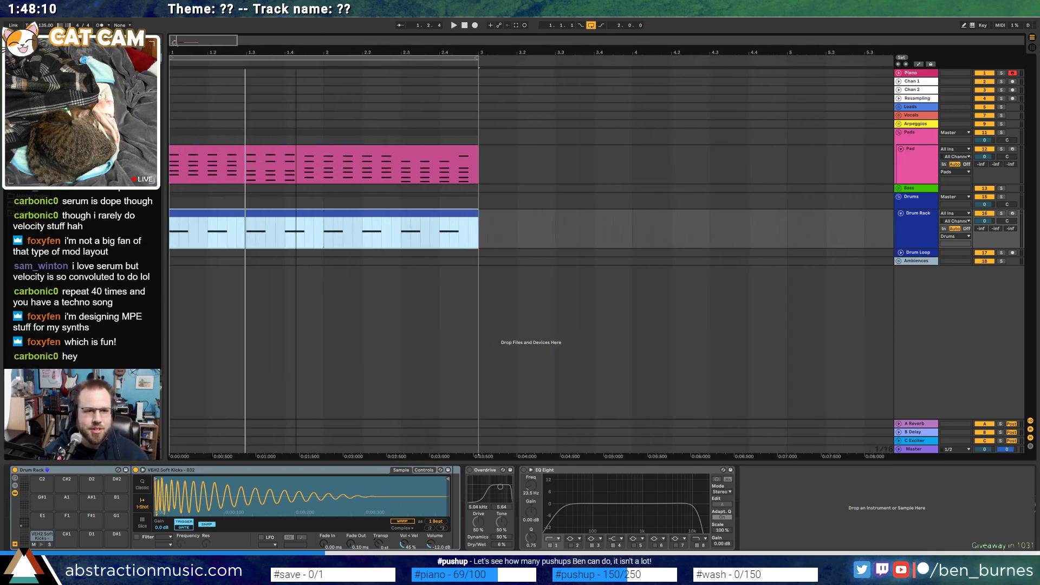
click(201, 56)
key(space)
key(space)
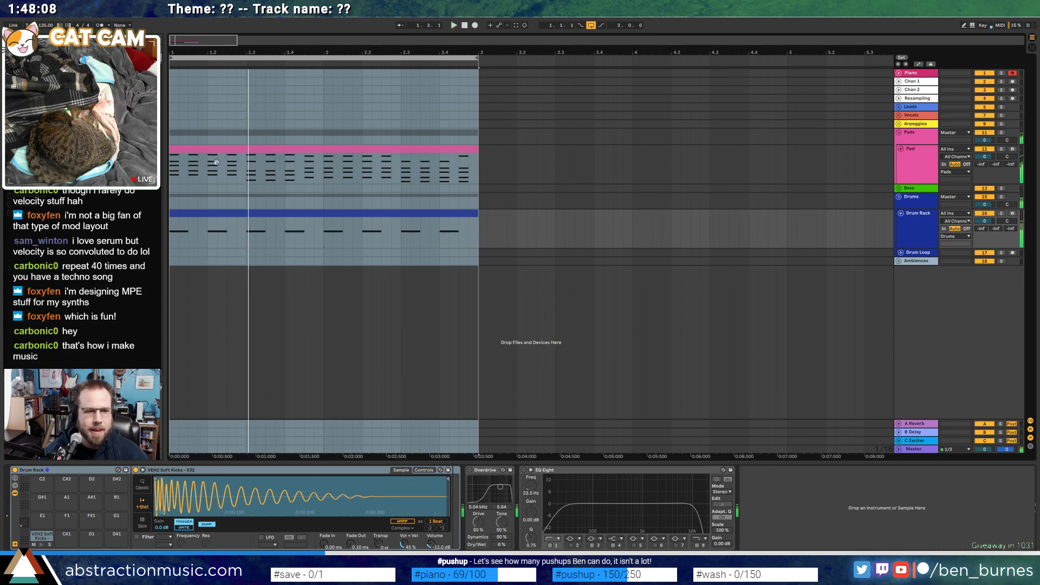
click(243, 154)
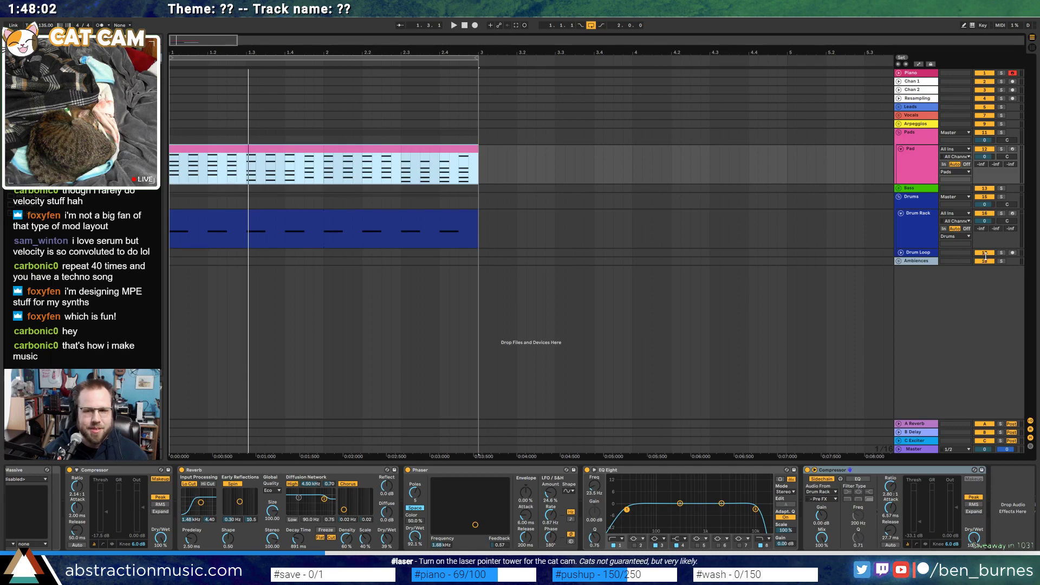
Select the Drum Rack track and open the VEH2 open hi-hat samples folder in the browser
click(889, 233)
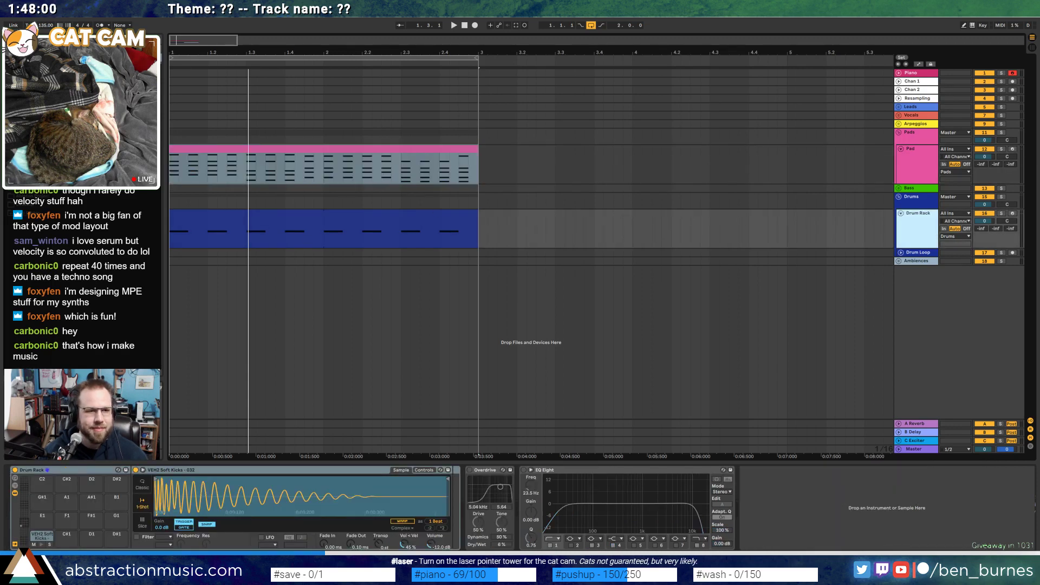
click(32, 205)
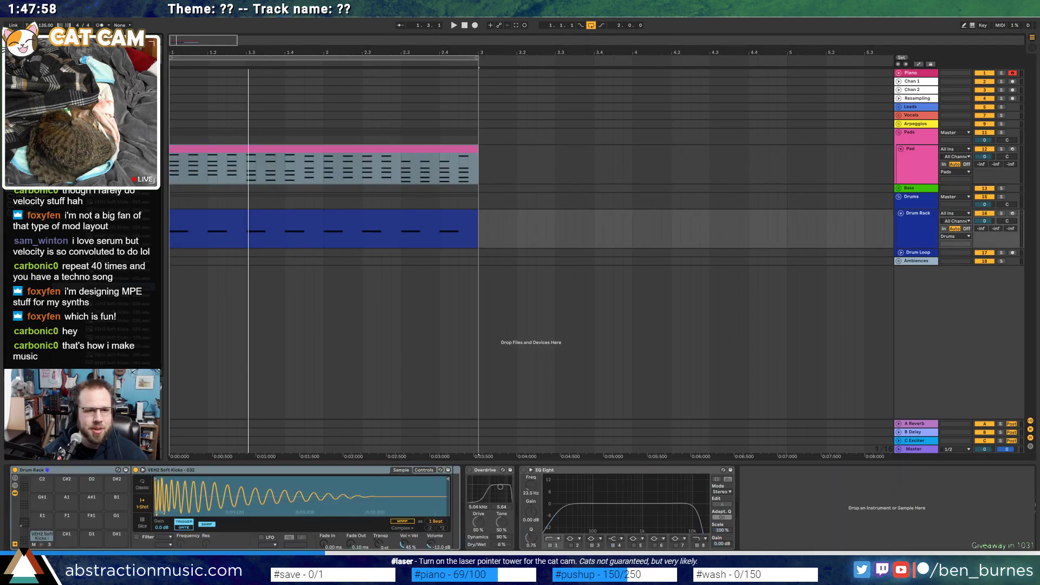
scroll(108, 288, up, 3)
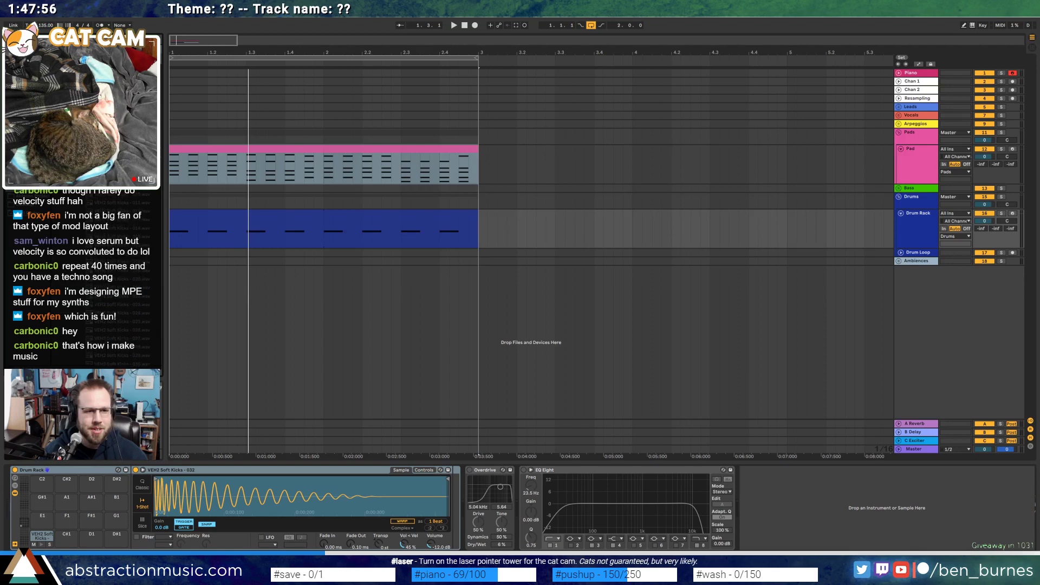
scroll(108, 287, up, 3)
click(78, 192)
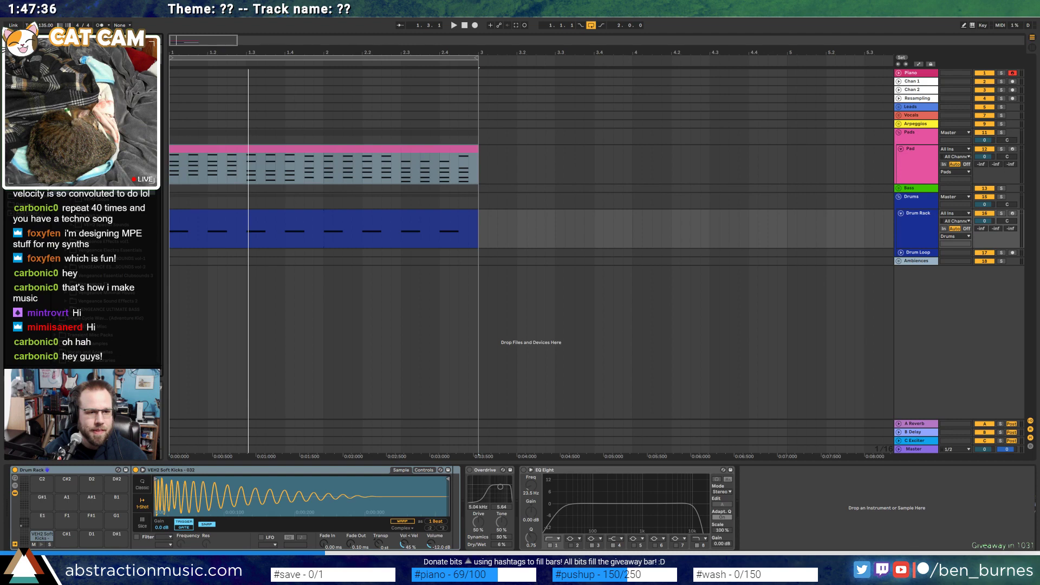
scroll(84, 281, up, 2)
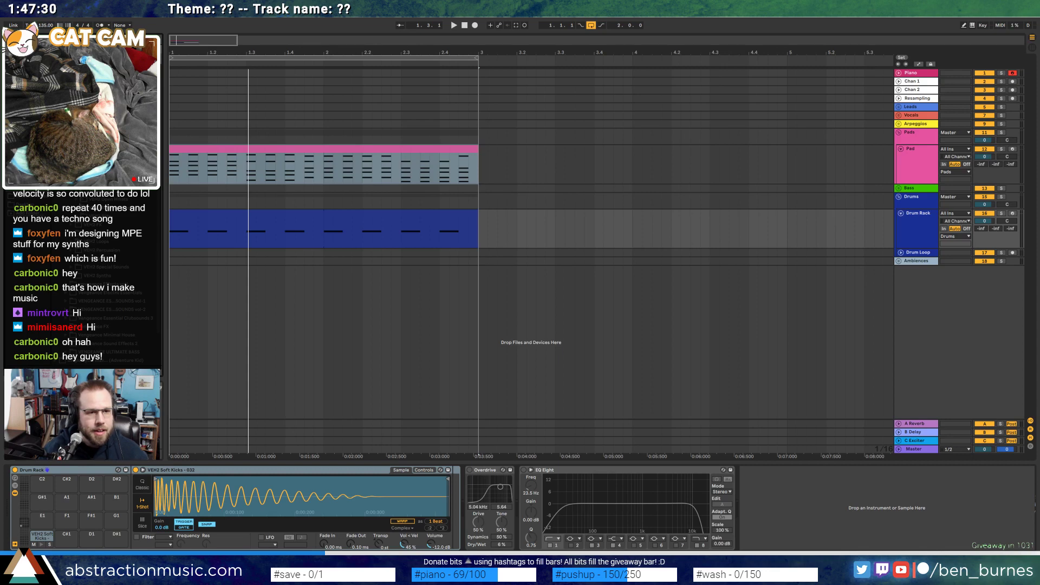
click(76, 200)
Audition the VEH2 open hi-hat samples and load VEH2 Open Hihats - 045 onto the Drum Rack's F1 pad
scroll(115, 229, down, 5)
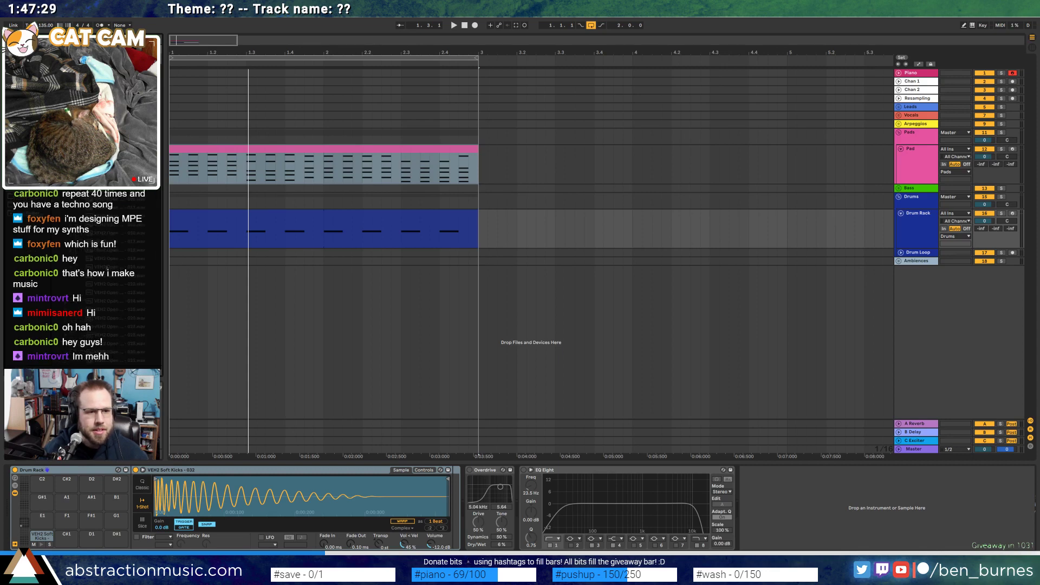
key(Down)
key(Down)
key(Down)
key(Down)
key(Down)
key(Down)
key(Down)
key(Down)
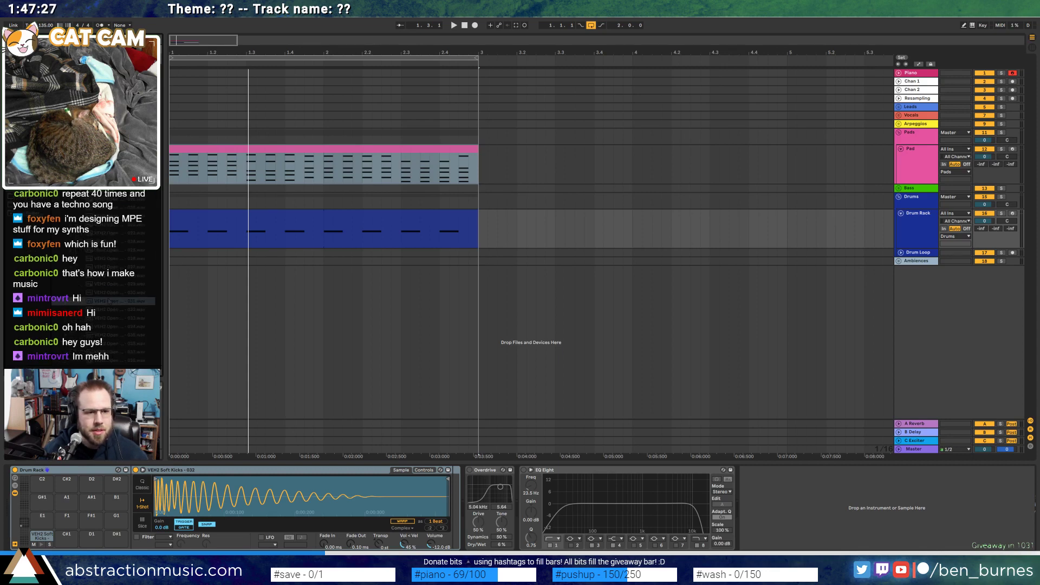
scroll(119, 251, down, 2)
click(121, 285)
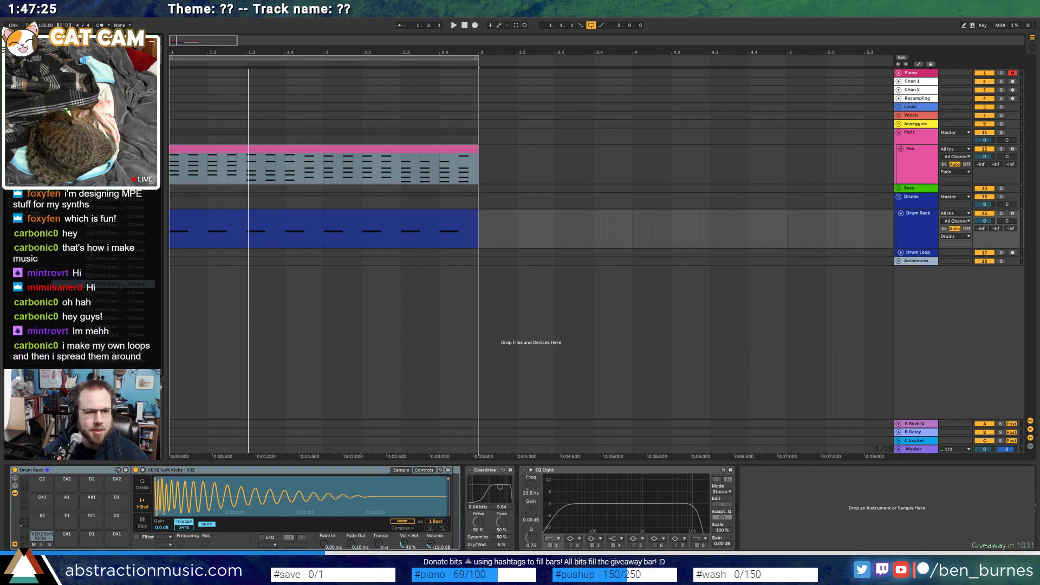
click(122, 294)
click(121, 318)
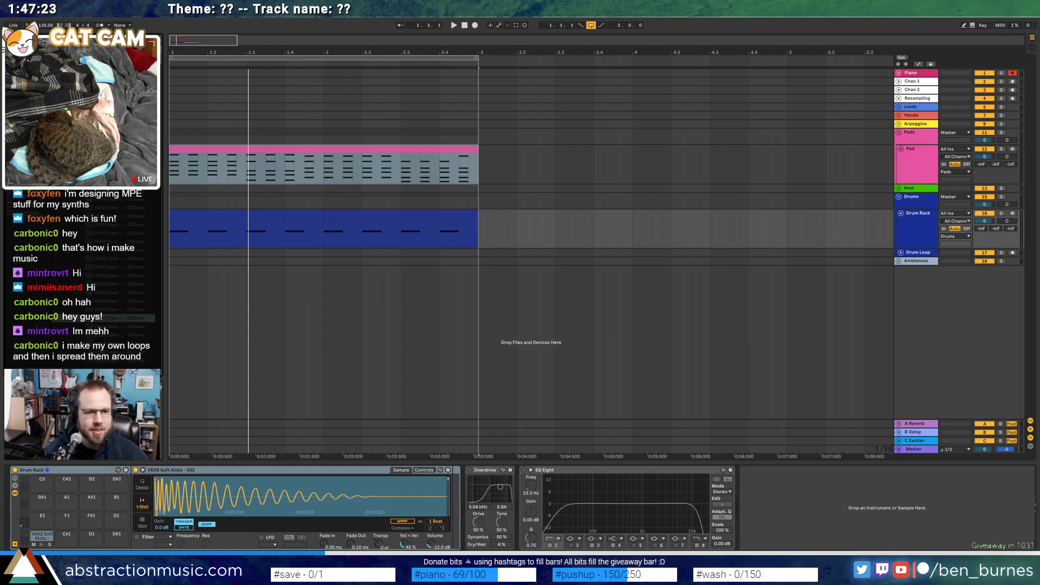
click(119, 327)
scroll(119, 327, down, 2)
click(121, 327)
scroll(120, 328, down, 2)
click(120, 326)
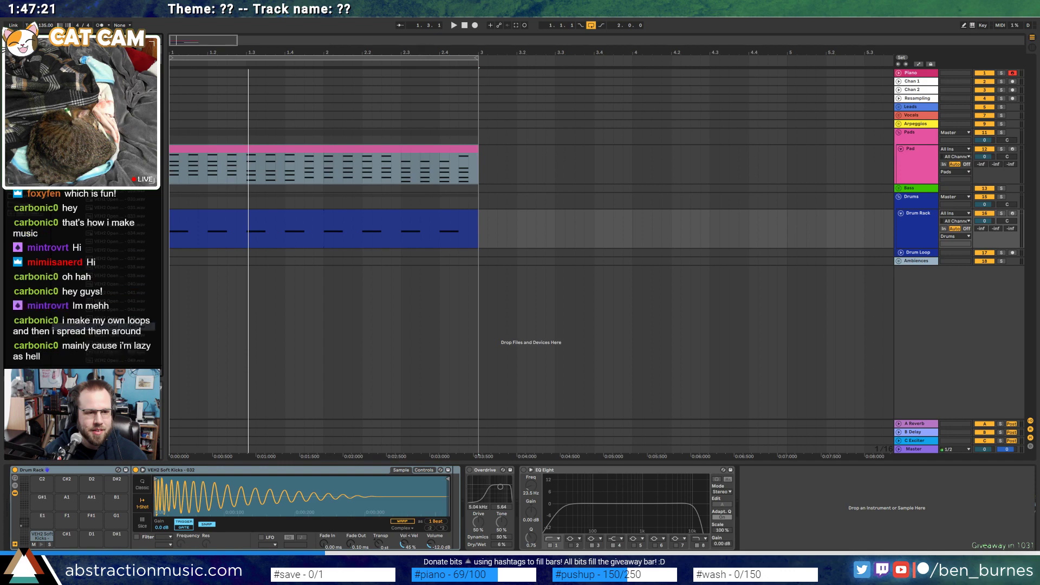
scroll(118, 325, down, 2)
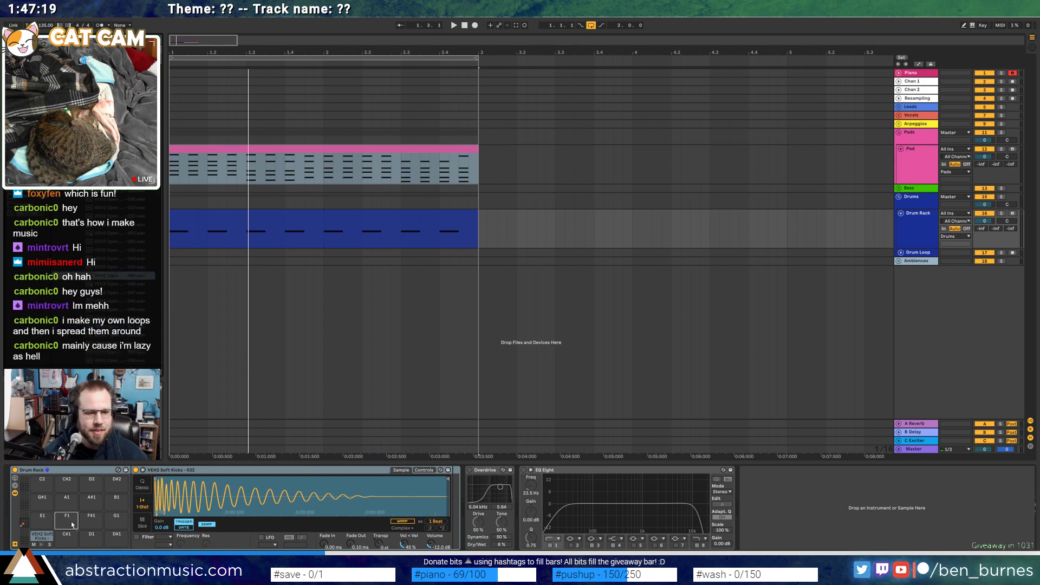
In the one-bar drum clip, add a sixteenth-note open hi-hat at 1.1.3 and duplicate it to the offbeat of every remaining beat
double_click(305, 212)
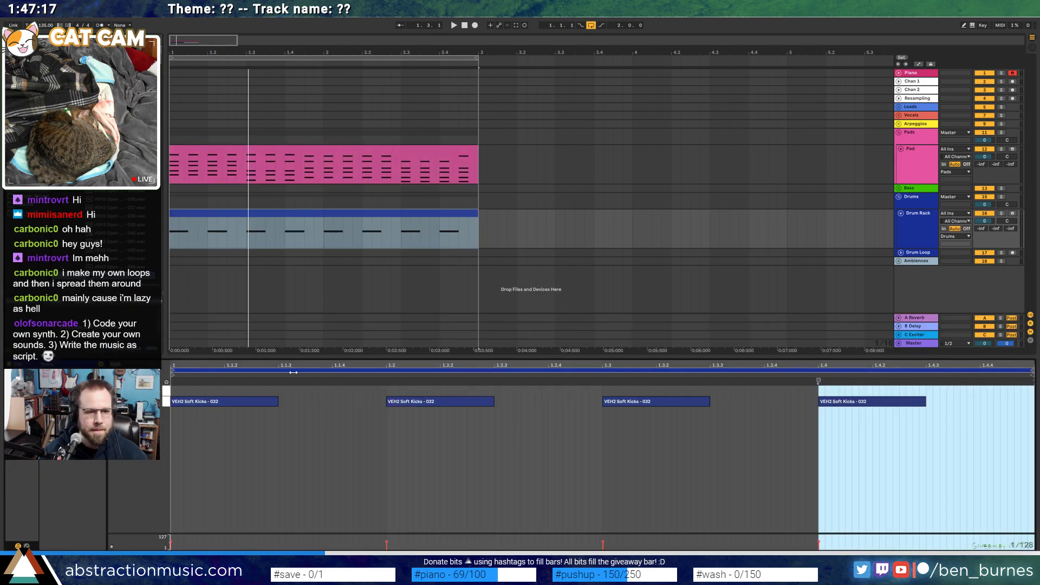
key(ctrl+2)
click(283, 391)
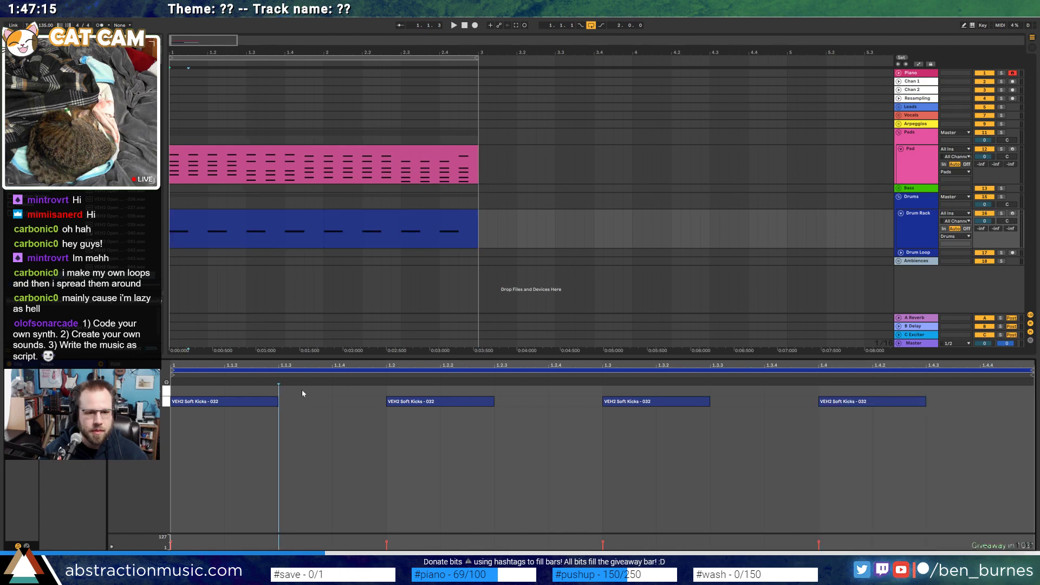
double_click(303, 391)
drag(389, 392, 172, 392)
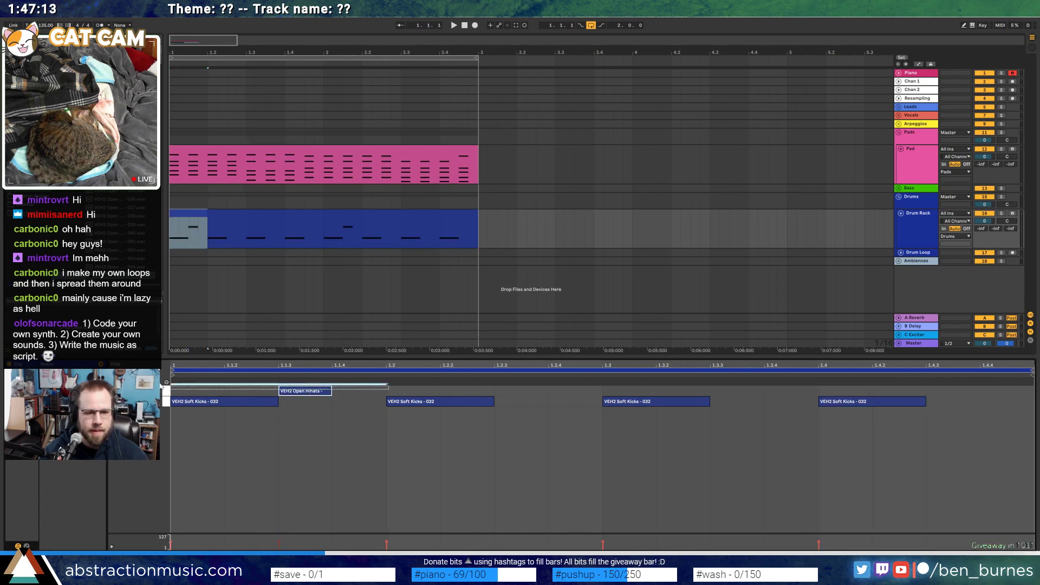
key(ctrl+d)
key(ctrl+d)
key(ctrl+d)
click(171, 391)
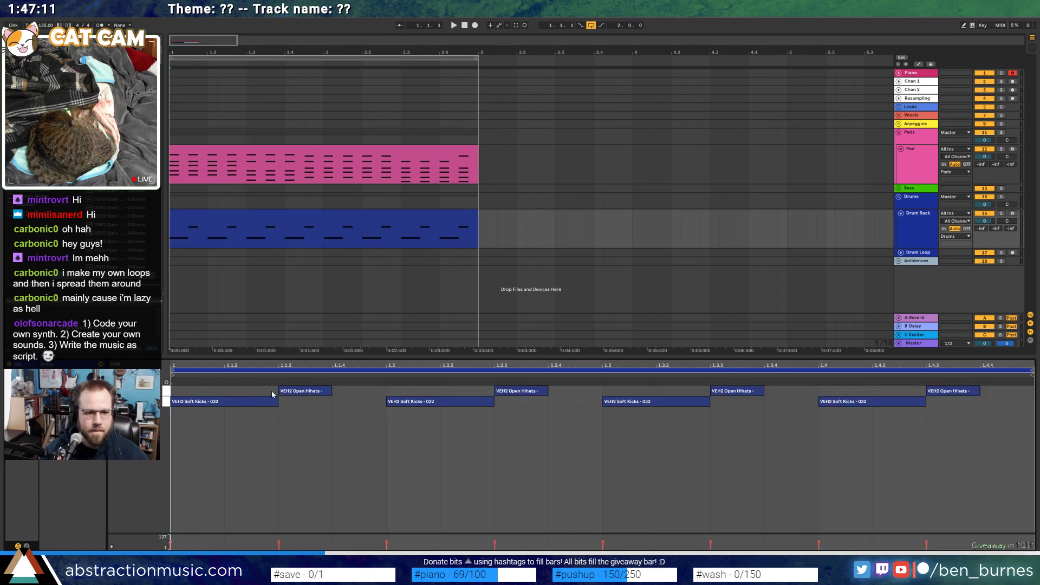
click(165, 391)
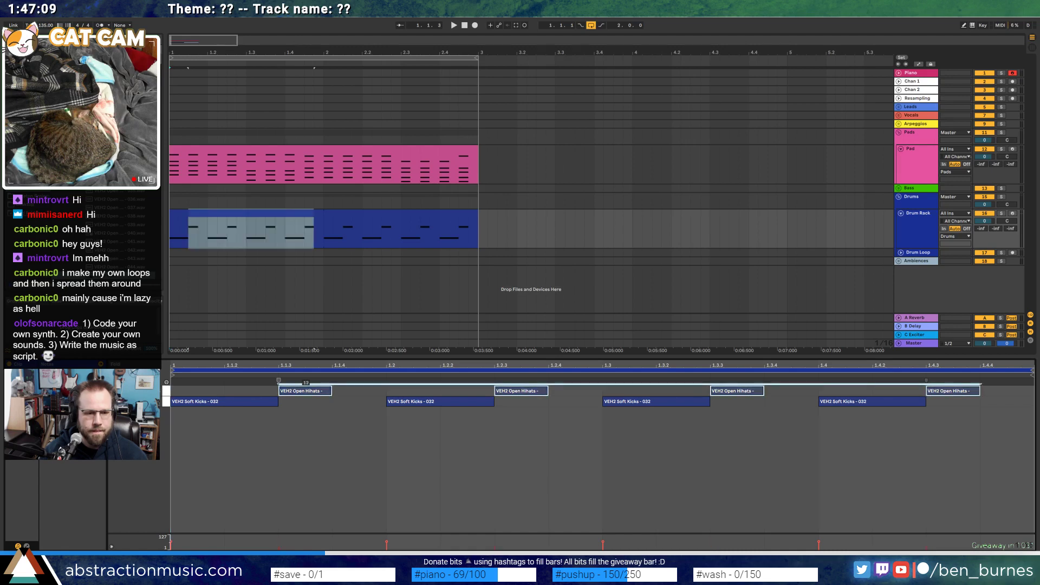
key(space)
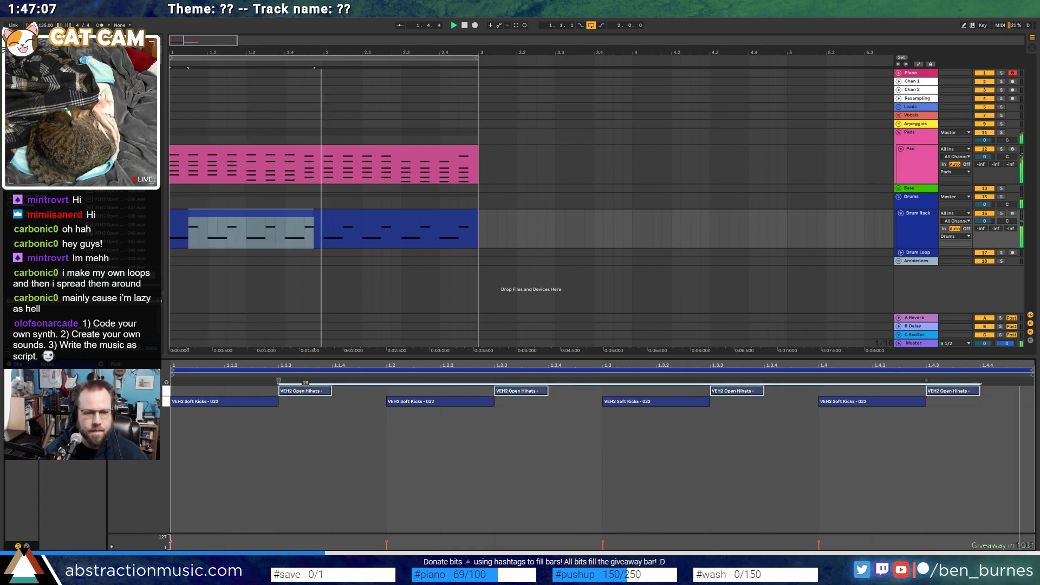
key(shift+Tab)
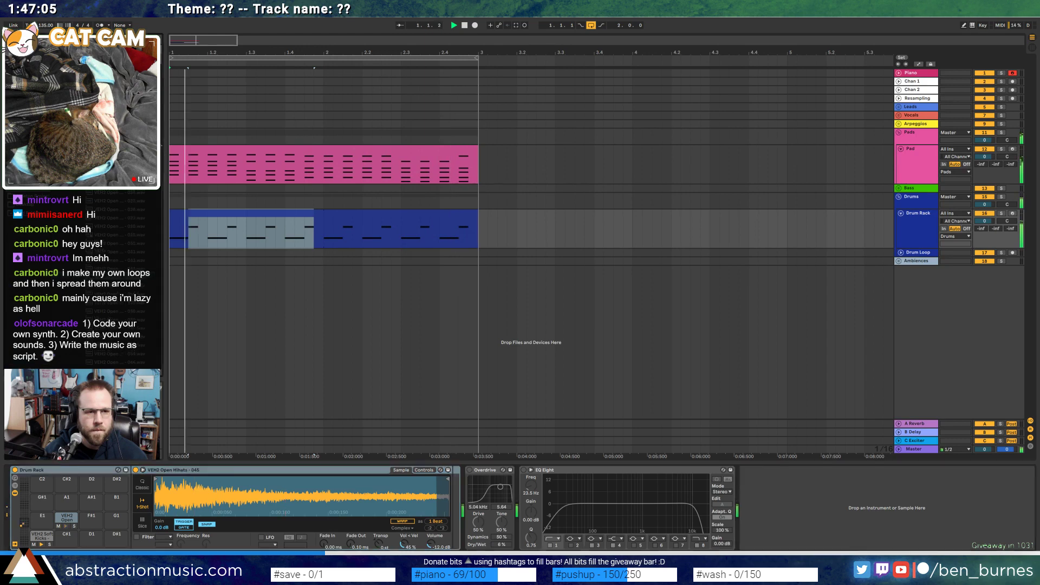
key(space)
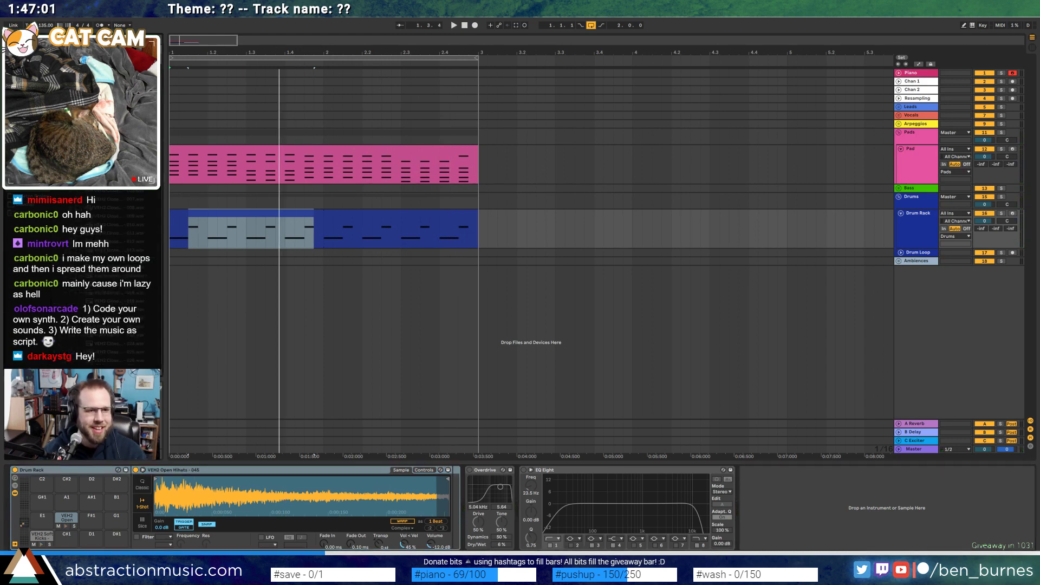
Audition the VEH2 closed hi-hat samples and load VEH2 Closed Hihats - 068 onto the Drum Rack's E1 pad
scroll(116, 204, up, 15)
click(115, 216)
scroll(113, 219, down, 2)
click(113, 233)
scroll(111, 235, down, 2)
click(109, 242)
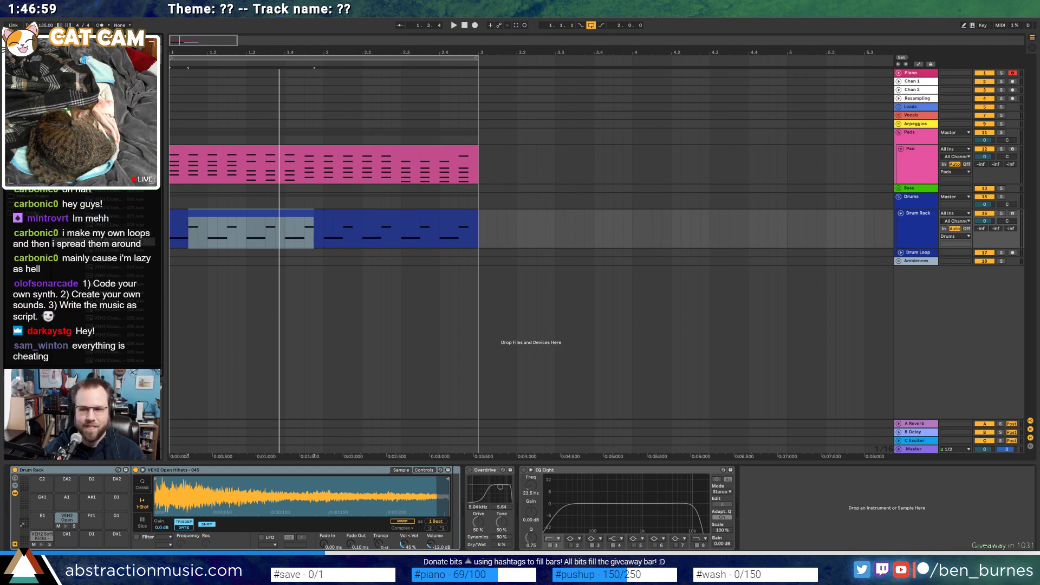
scroll(107, 243, down, 2)
click(107, 243)
scroll(107, 245, down, 2)
click(108, 244)
scroll(108, 245, down, 2)
click(109, 249)
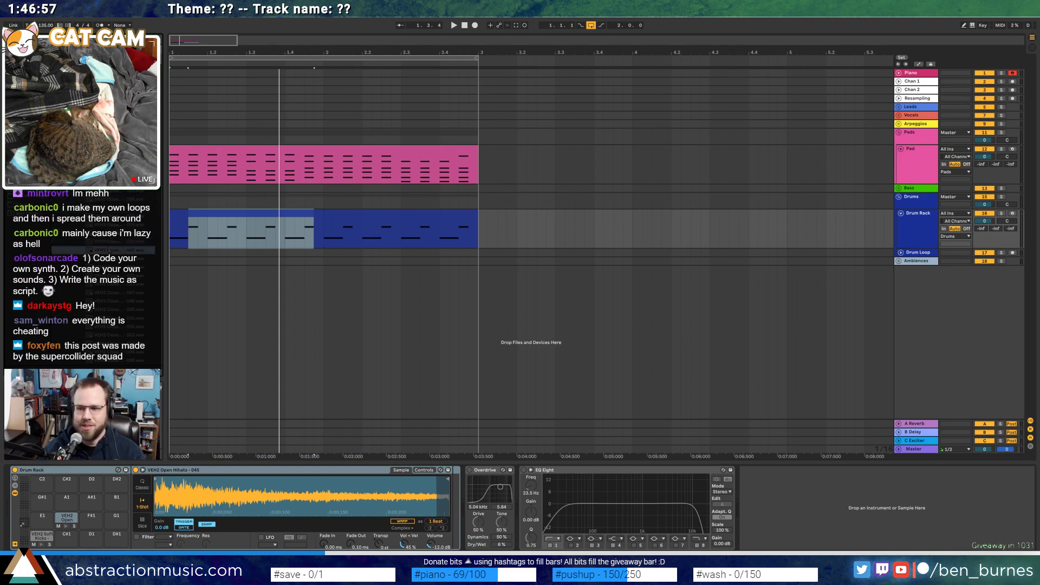
scroll(109, 250, down, 2)
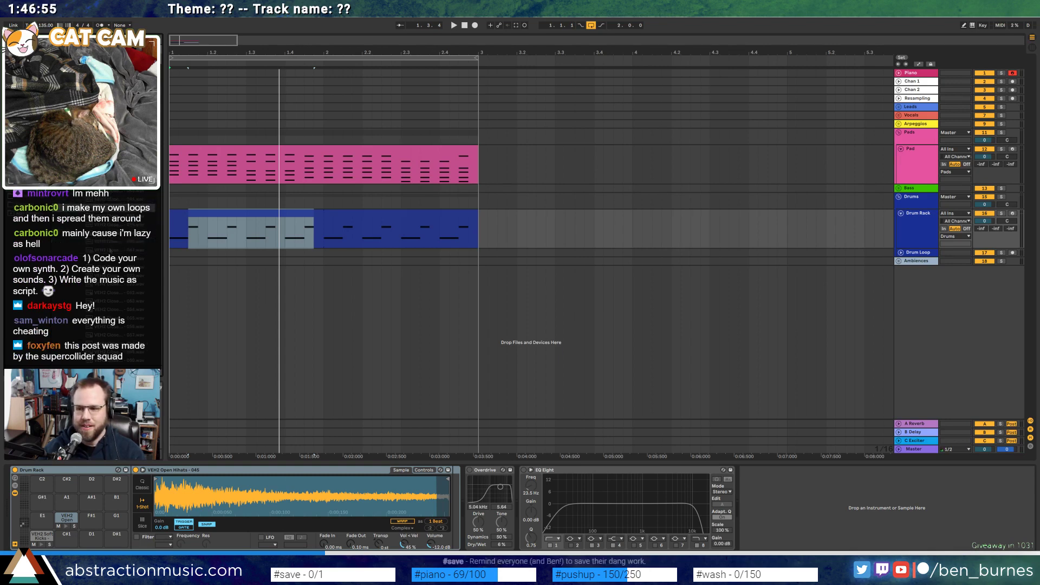
click(110, 250)
scroll(110, 250, down, 1)
click(111, 251)
scroll(110, 250, down, 1)
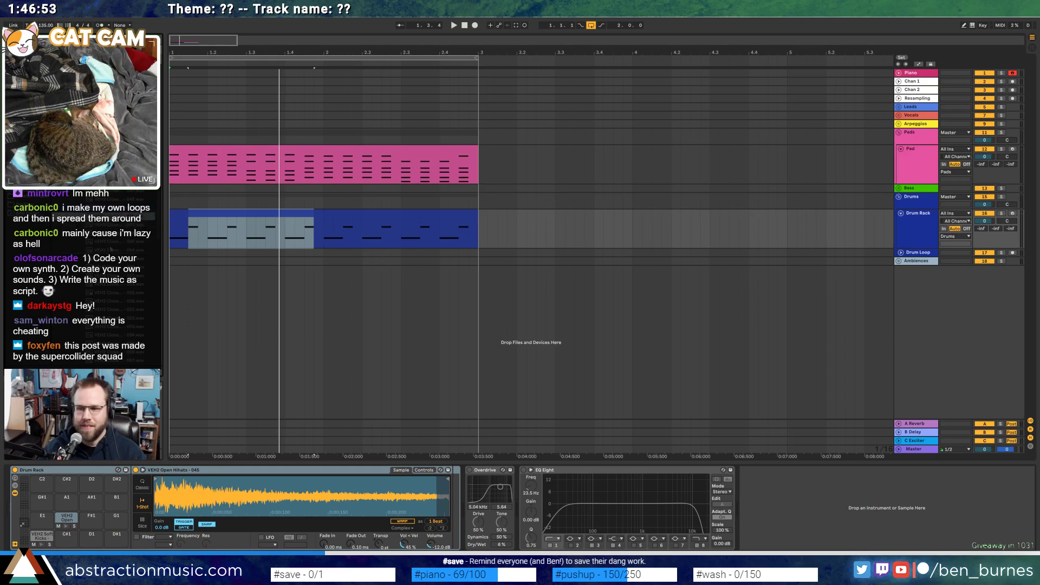
click(110, 225)
click(110, 233)
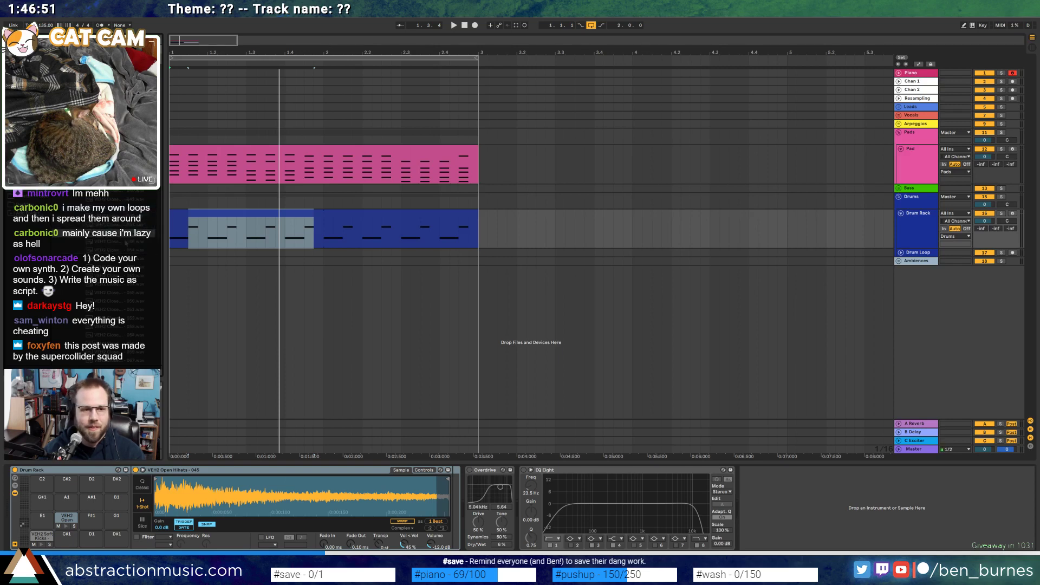
click(110, 242)
click(110, 250)
key(Down)
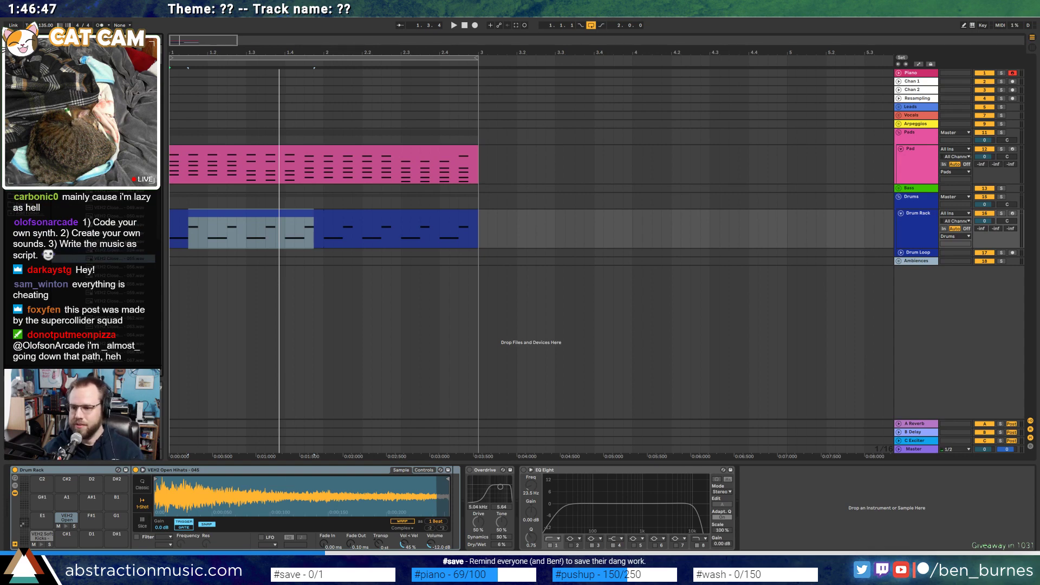
key(Down)
key(Down)
key(Down)
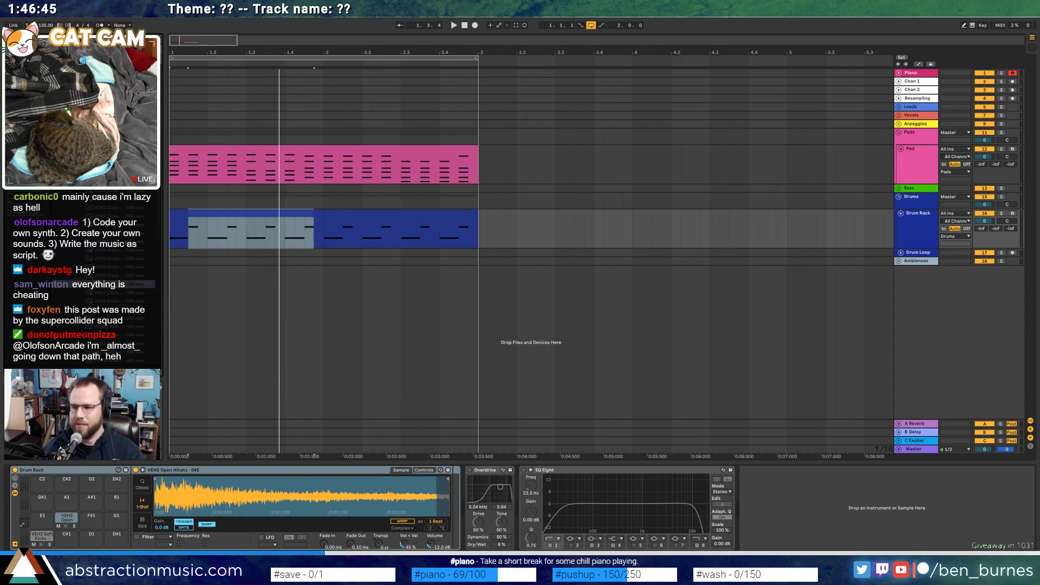
key(Down)
key(Down)
key(Down)
scroll(126, 271, down, 3)
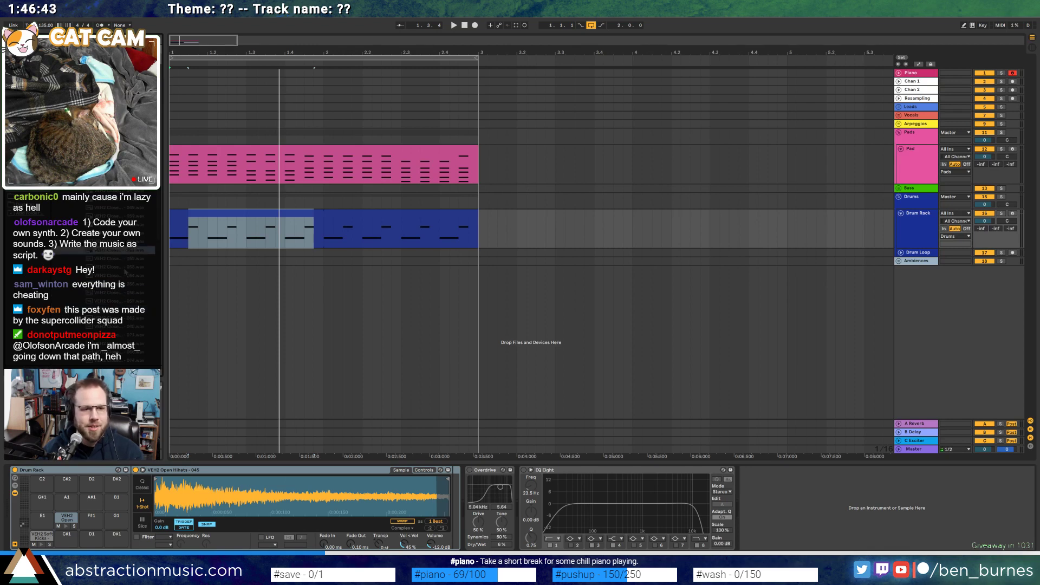
key(Down)
key(Down)
key(Down)
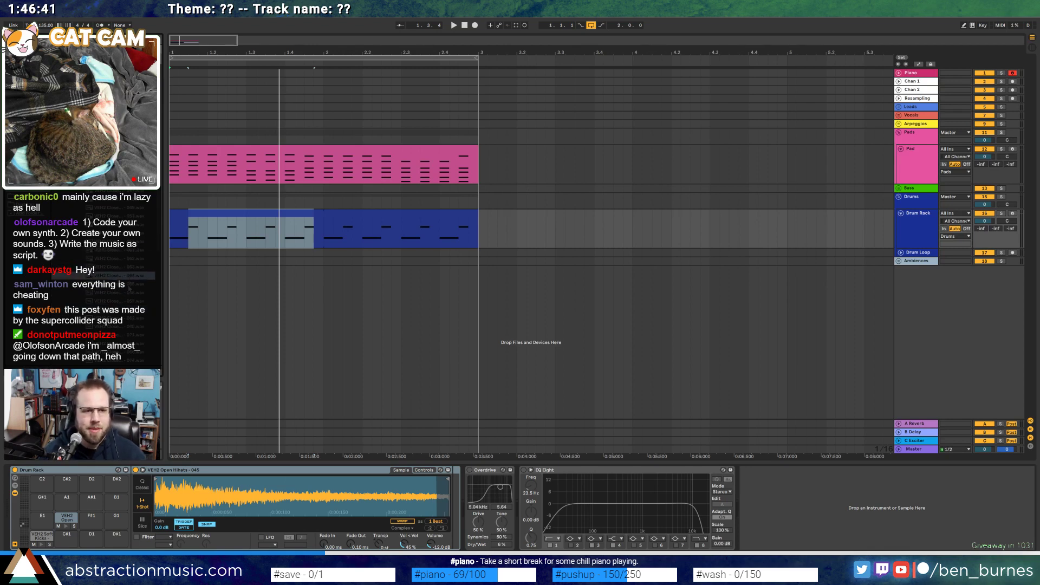
key(Down)
key(Down)
key(Down)
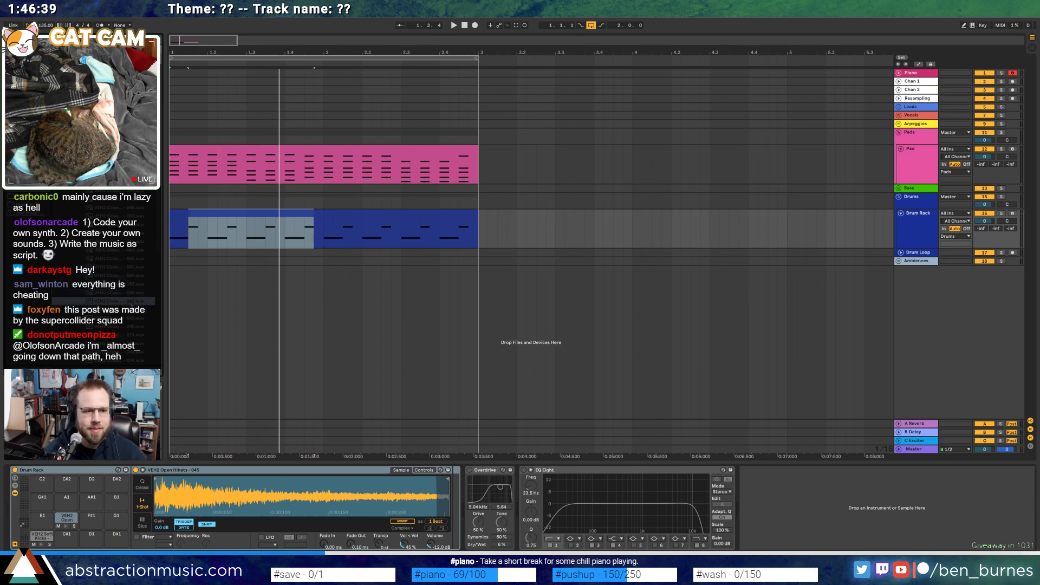
key(Up)
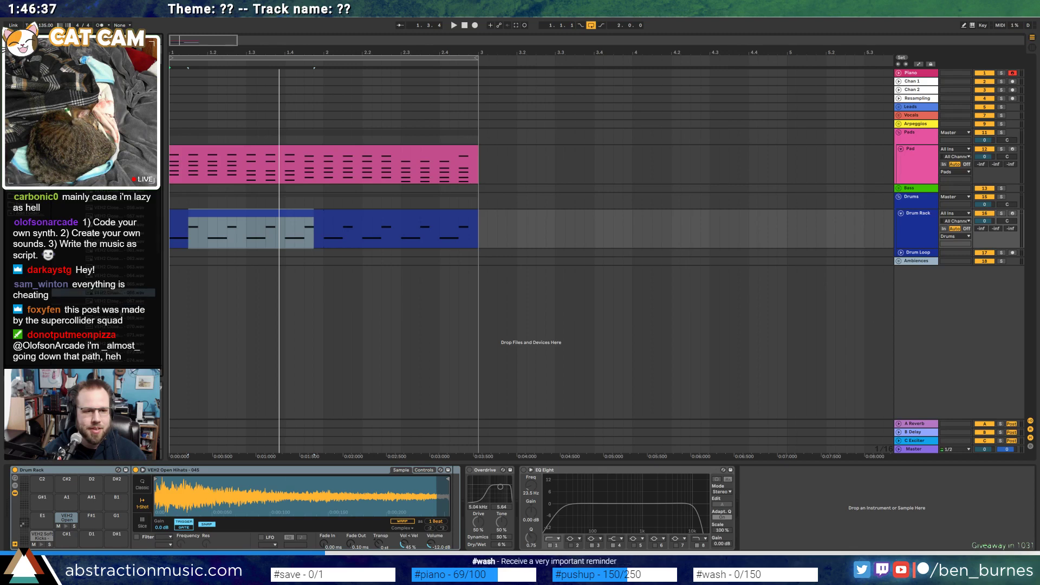
key(Down)
key(Down)
key(Down)
key(Up)
drag(124, 311, 46, 516)
In the one-bar drum clip, add sixteenth-note closed hi-hats at 1.1.1, 1.1.3 and 1.1.4 and duplicate the group to the remaining three beats
double_click(211, 211)
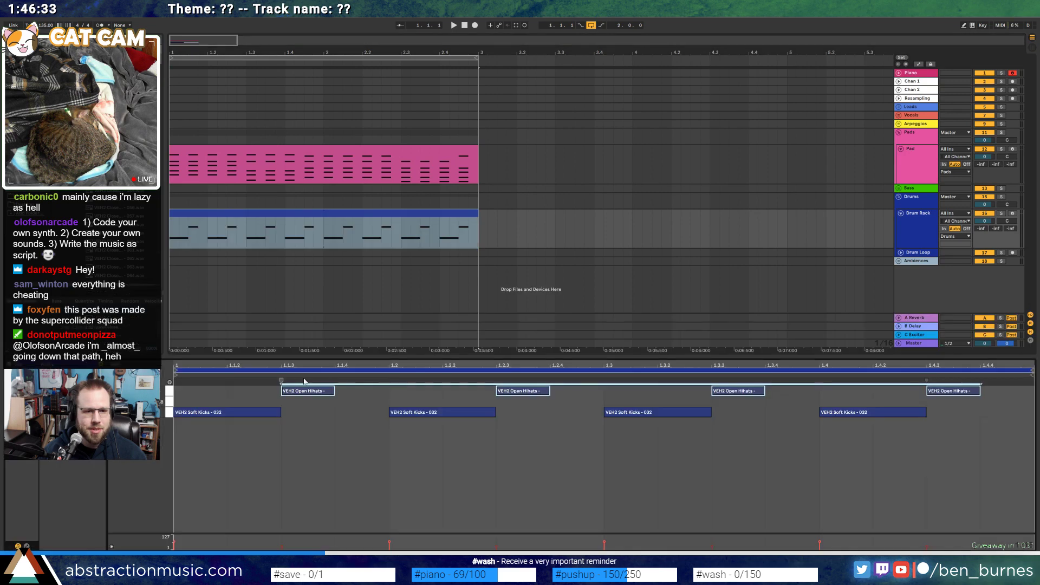
double_click(288, 406)
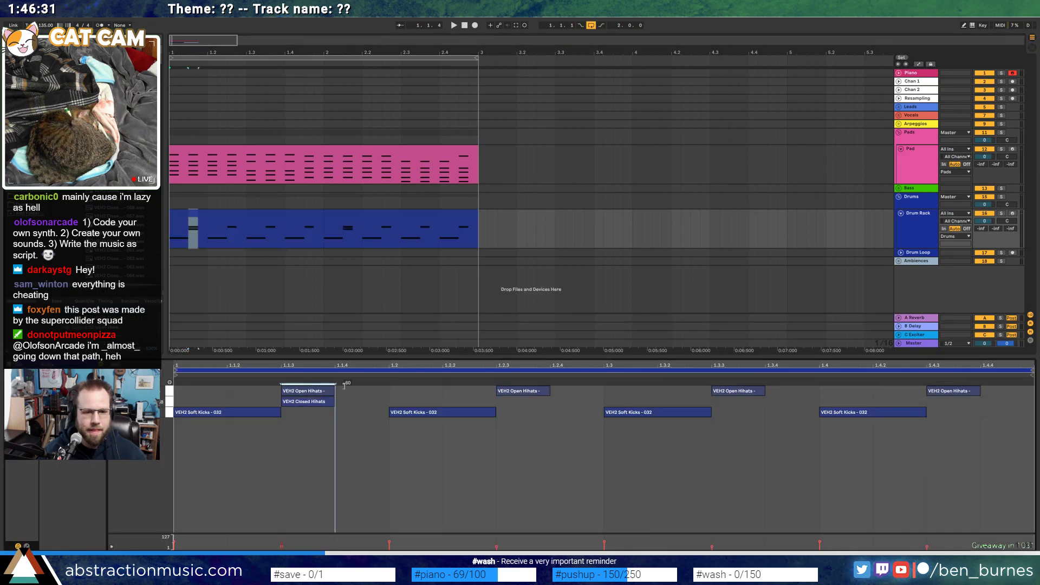
double_click(358, 401)
double_click(189, 401)
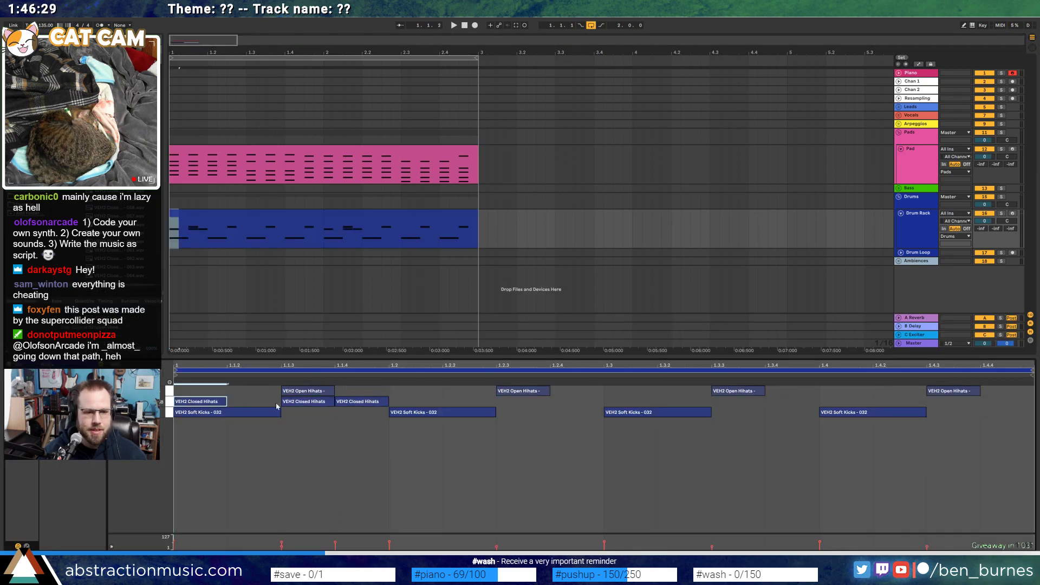
click(166, 404)
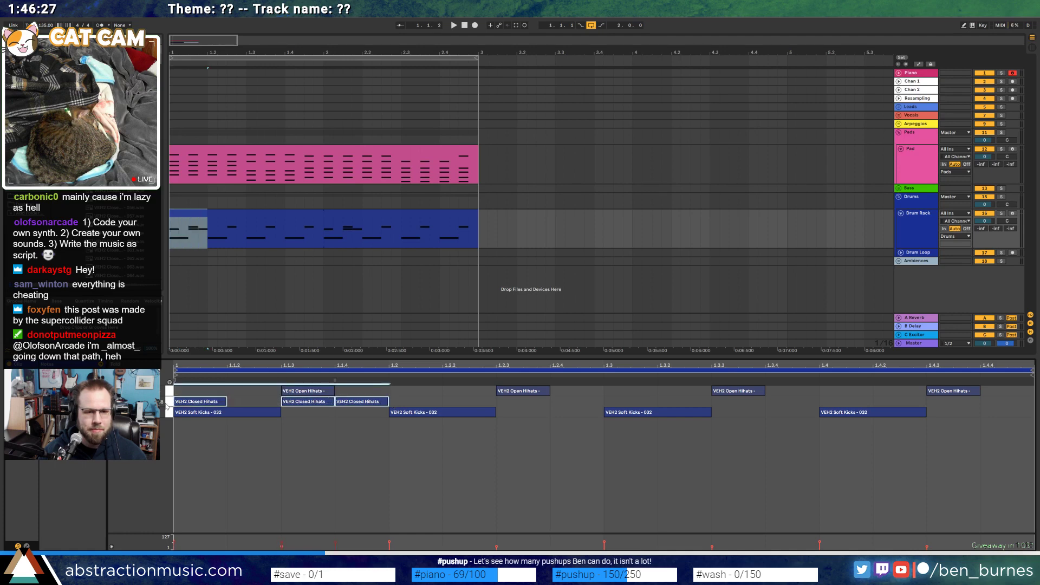
key(ctrl+d)
key(ctrl+d)
key(ctrl+d)
Check individual closed hi-hat notes in the clip's first two beats and play the loop, ending with playback stopped
key(shift+Tab)
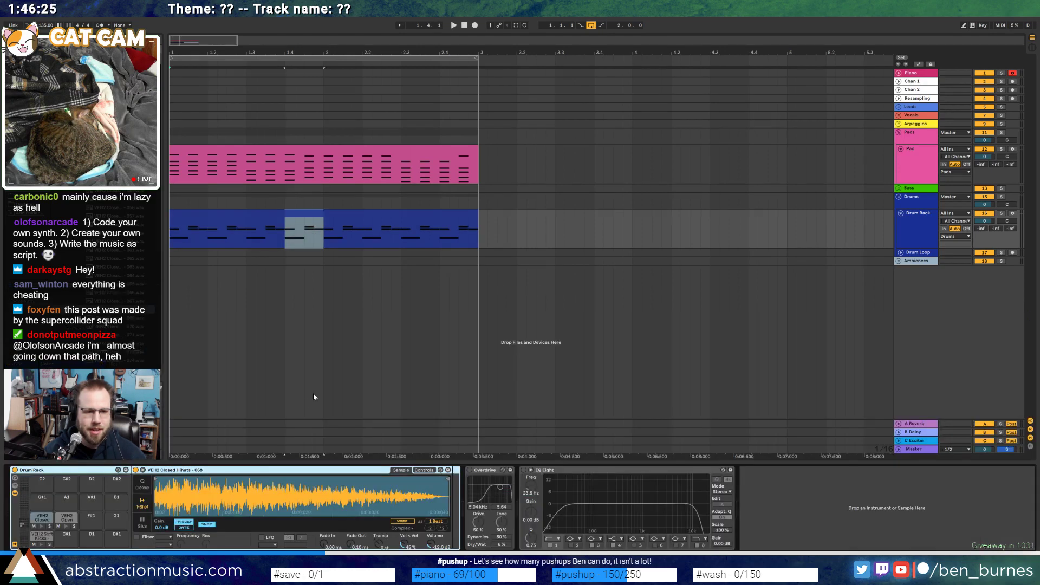
double_click(245, 213)
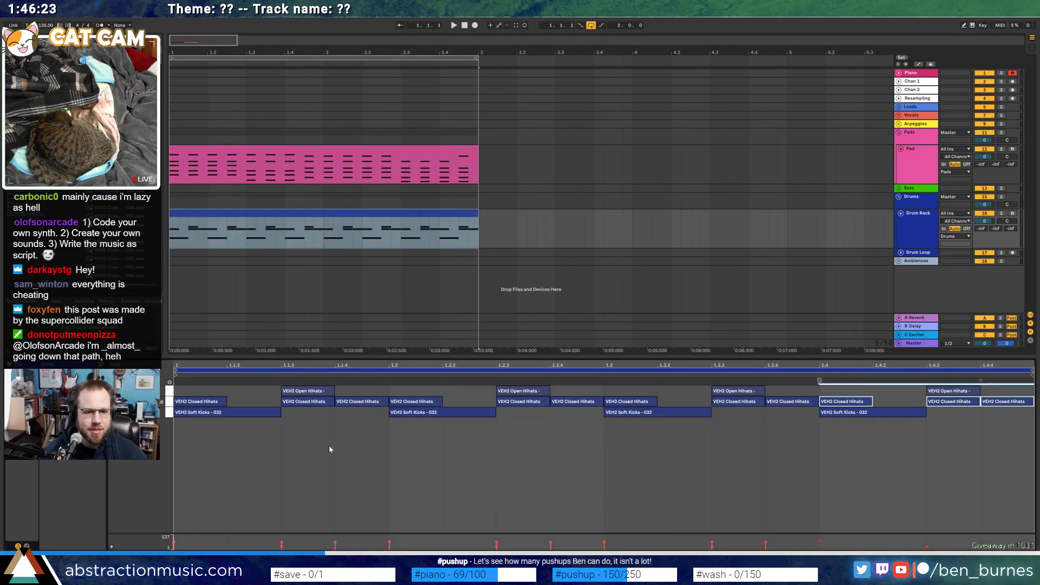
click(329, 443)
click(313, 402)
click(338, 403)
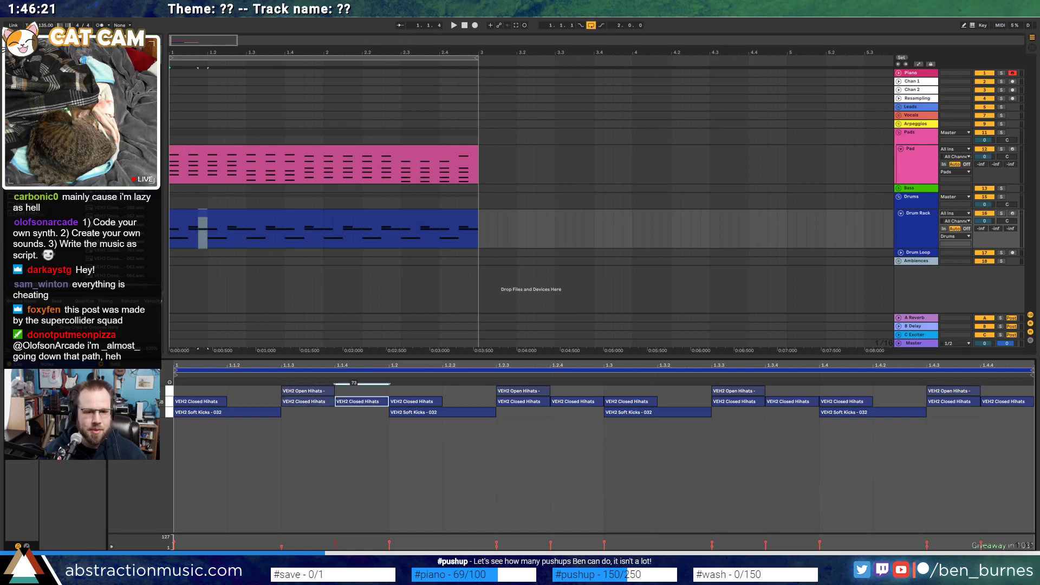
click(391, 402)
click(519, 401)
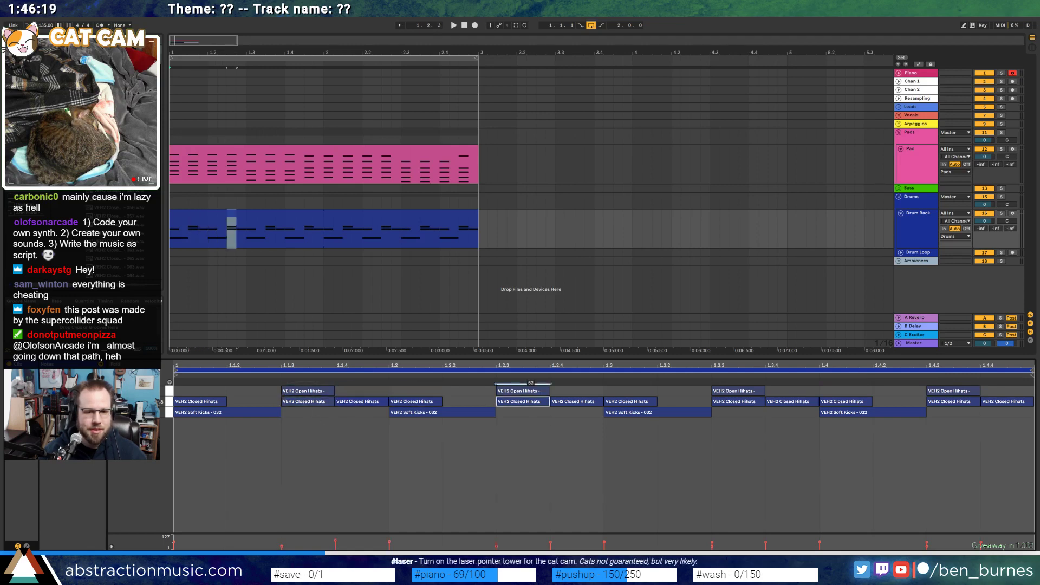
click(570, 403)
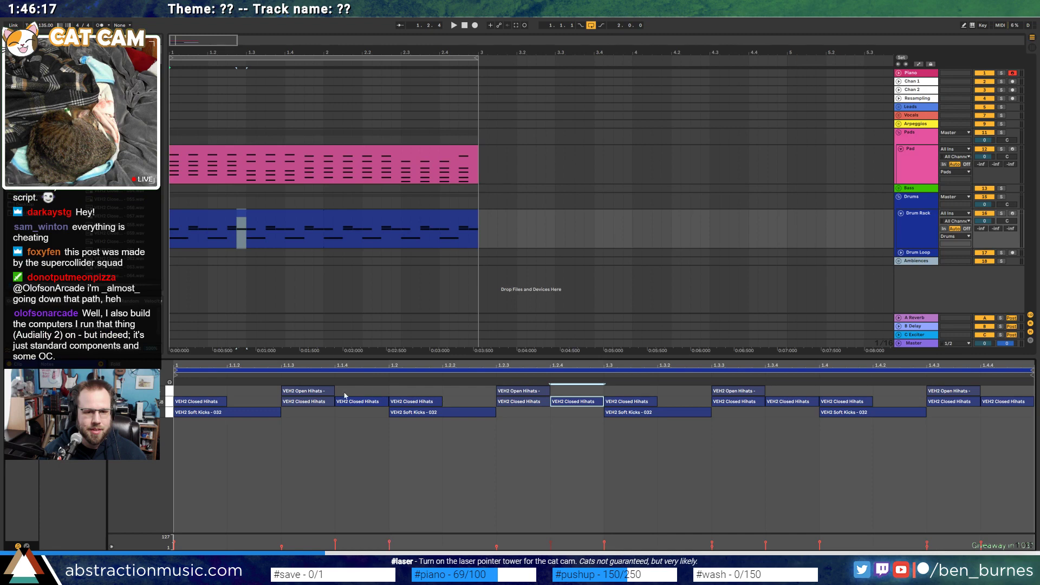
key(space)
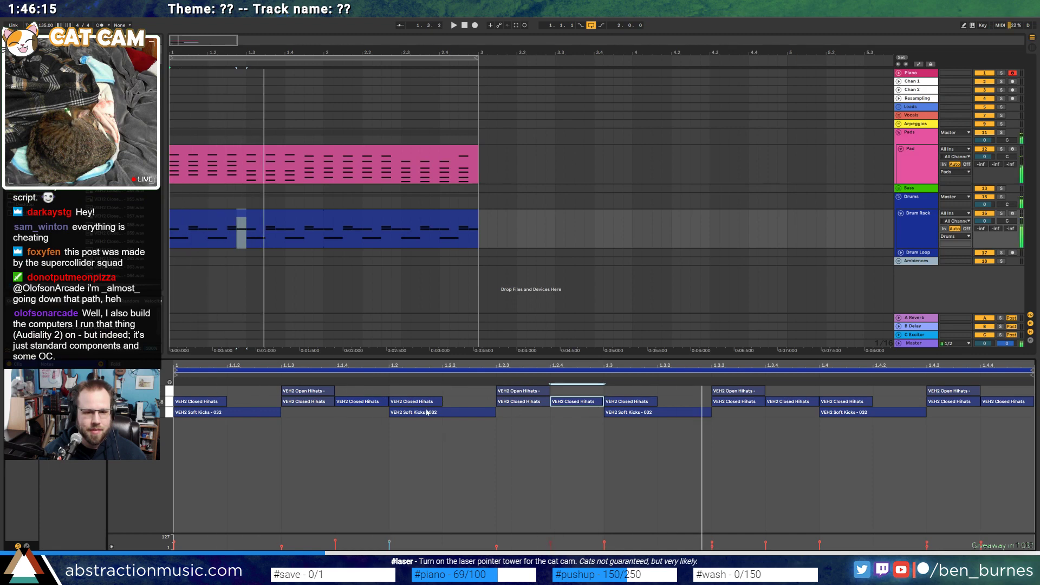
key(space)
Delete the closed hi-hat on the last sixteenth of every beat and play the loop
double_click(372, 405)
double_click(564, 401)
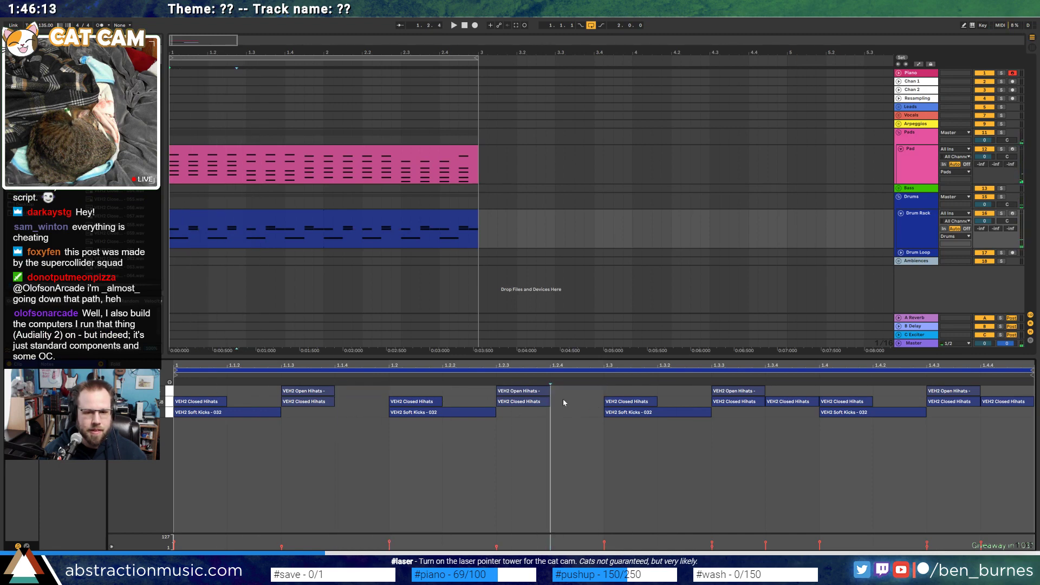
double_click(793, 404)
double_click(1001, 403)
key(space)
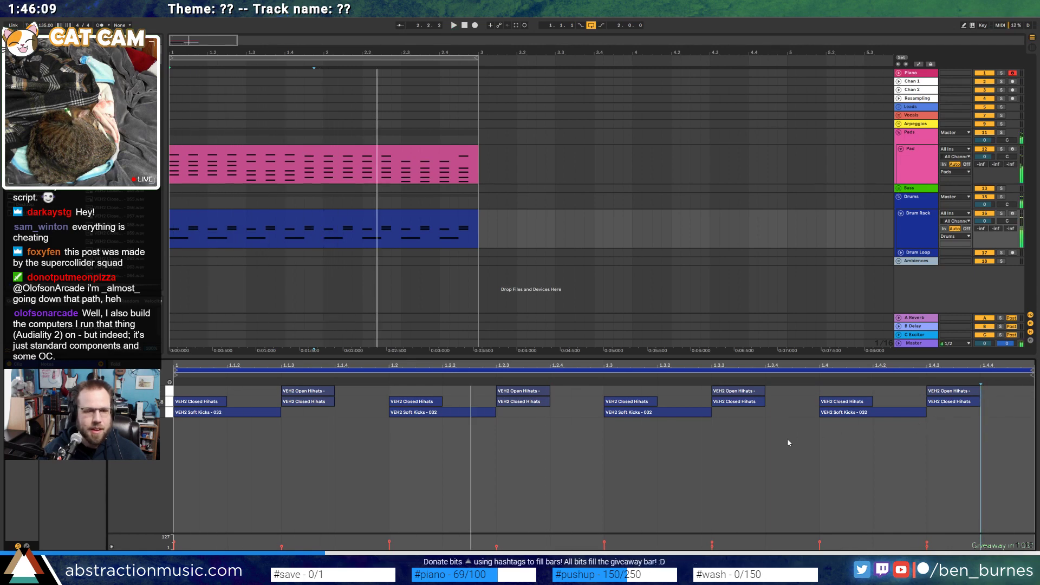
Stop playback and select the pad clip to show the Pad track's device chain
key(shift+Tab)
click(278, 150)
key(space)
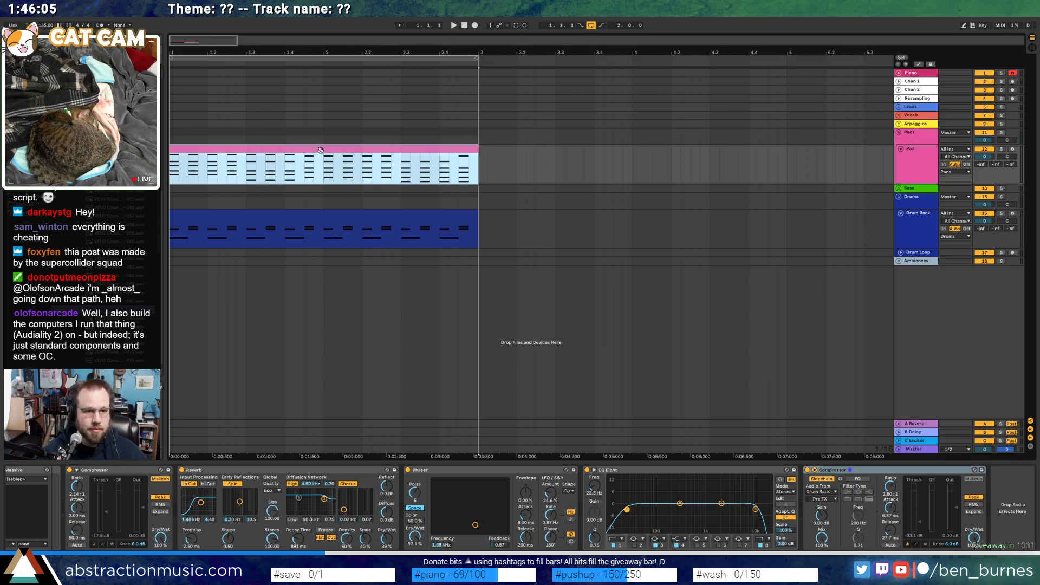
drag(159, 210, 151, 234)
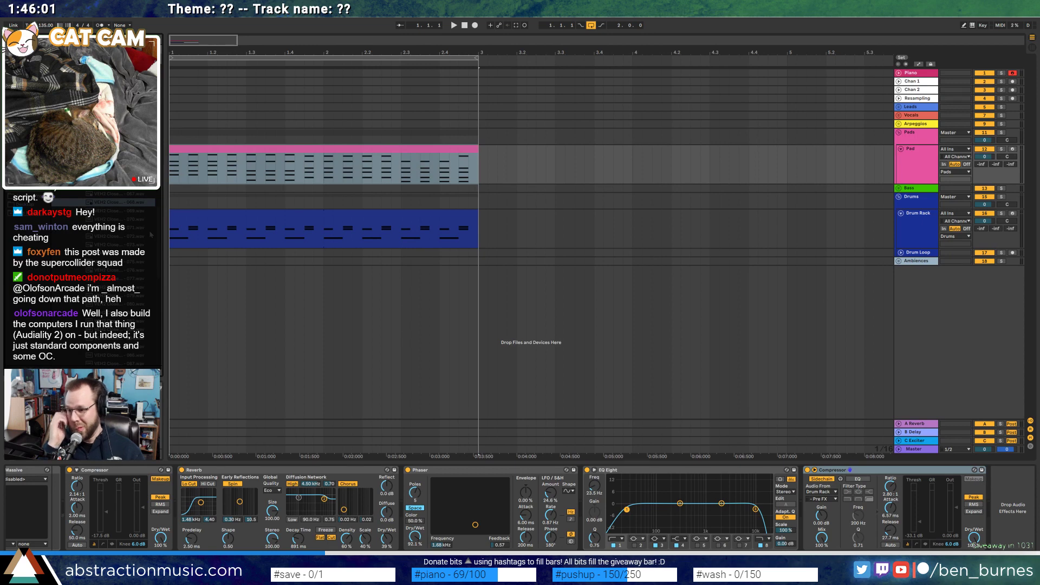
Start loop playback and deactivate the clip on the Drum Rack track
click(393, 234)
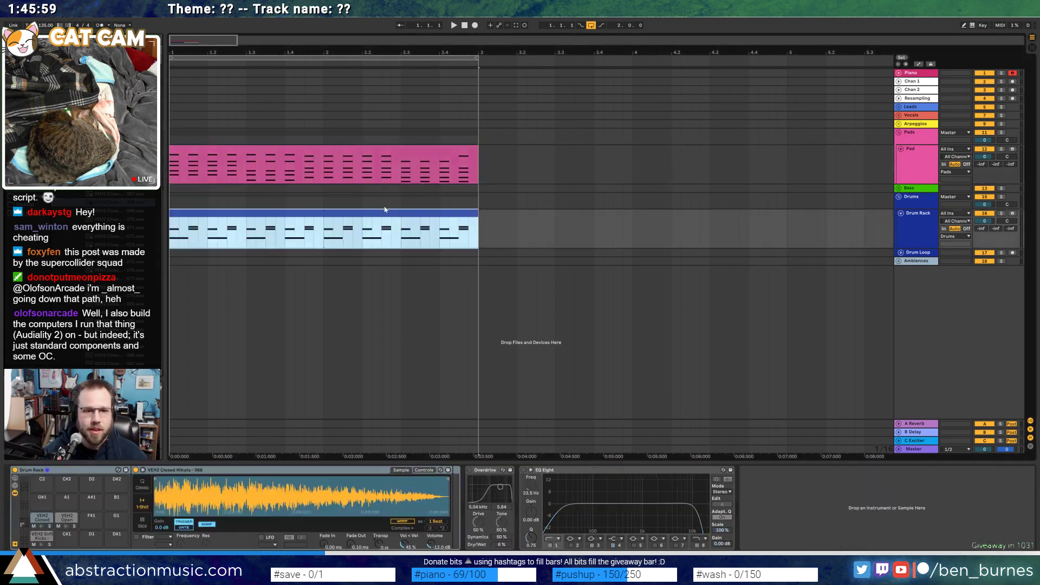
key(space)
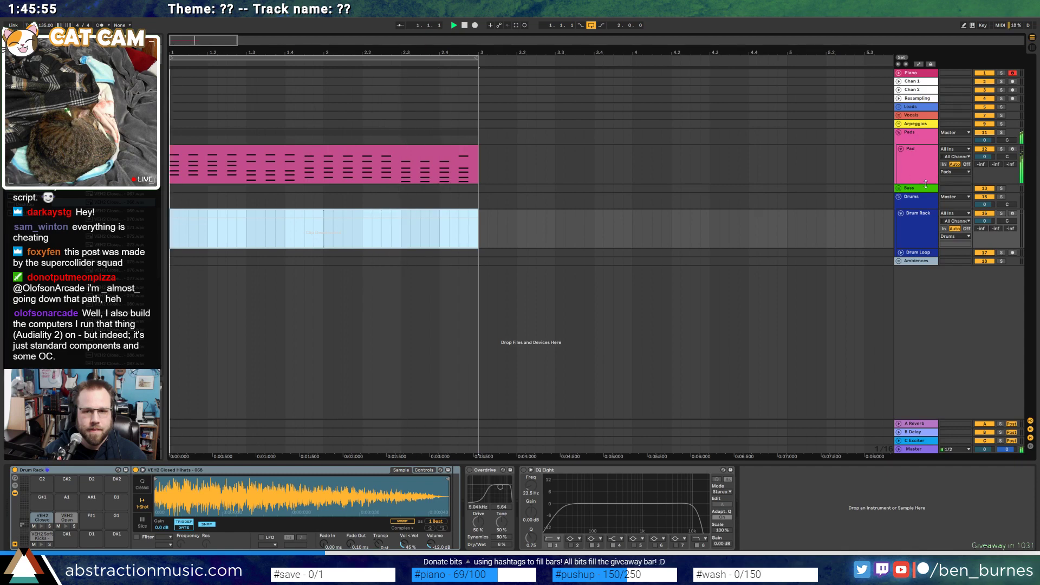
key(0)
Insert a new MIDI track below Pad in the Pads group, copy the pad clip onto it and open the copy
click(912, 171)
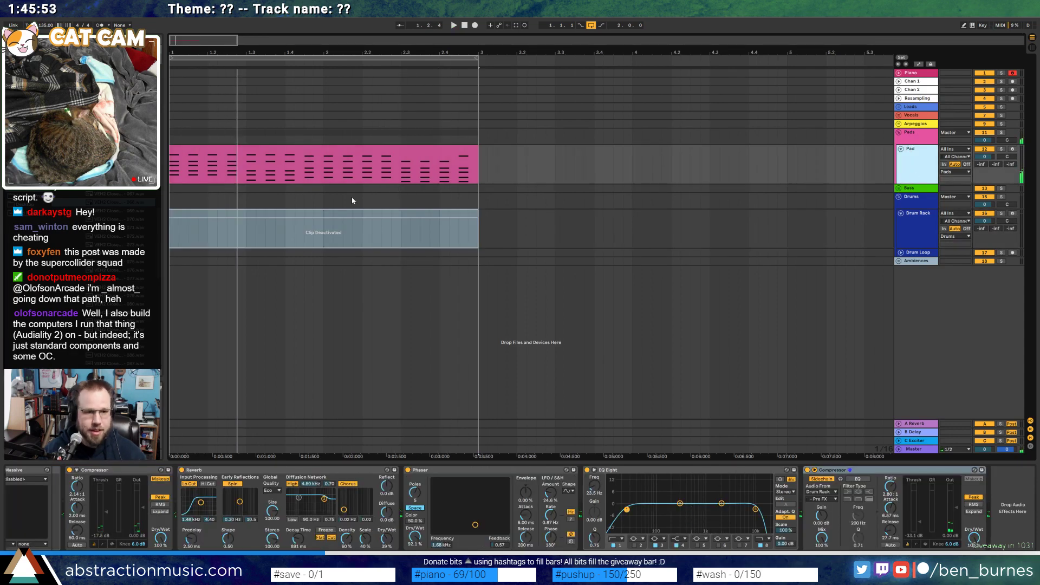
key(ctrl+shift+t)
drag(260, 149, 264, 191)
double_click(264, 191)
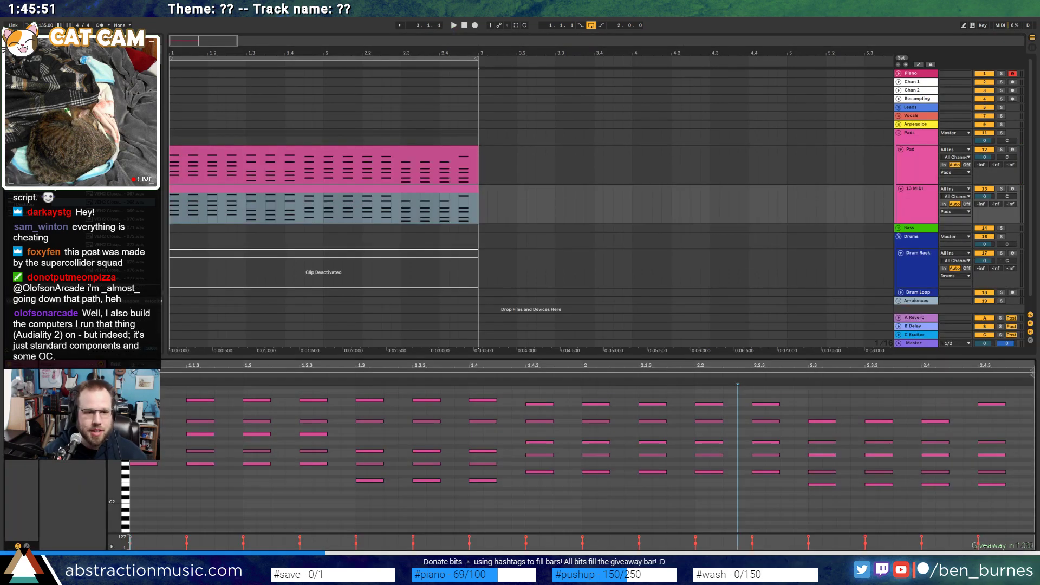
In the copied pad clip, delete the upper chord notes so that only the lowest note of each chord is left
drag(163, 388, 966, 454)
key(Delete)
mouse_move(511, 450)
mouse_down()
mouse_move(355, 479)
mouse_move(357, 467)
mouse_up()
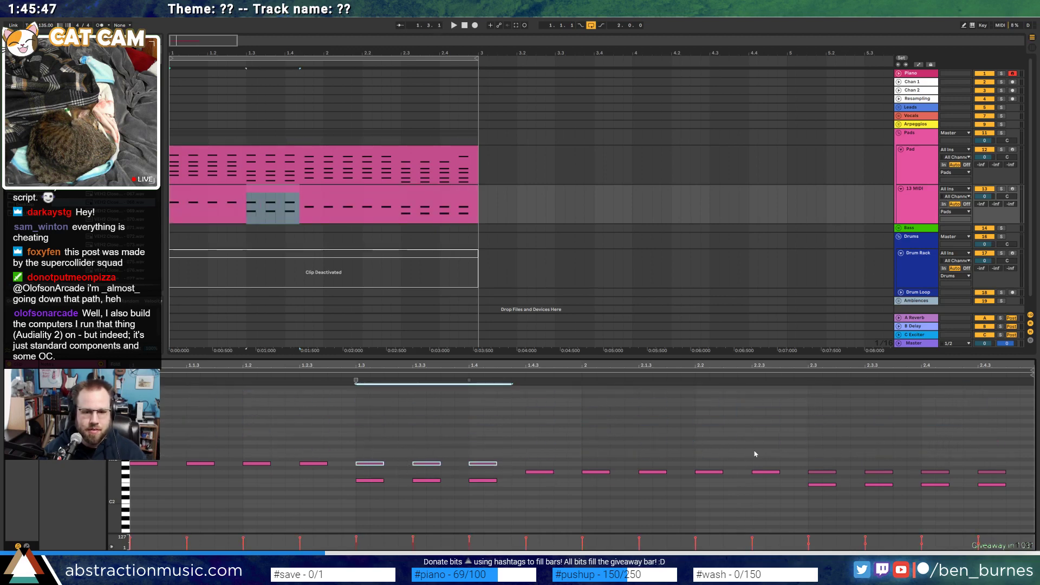
key(Delete)
drag(832, 468, 1008, 478)
key(Delete)
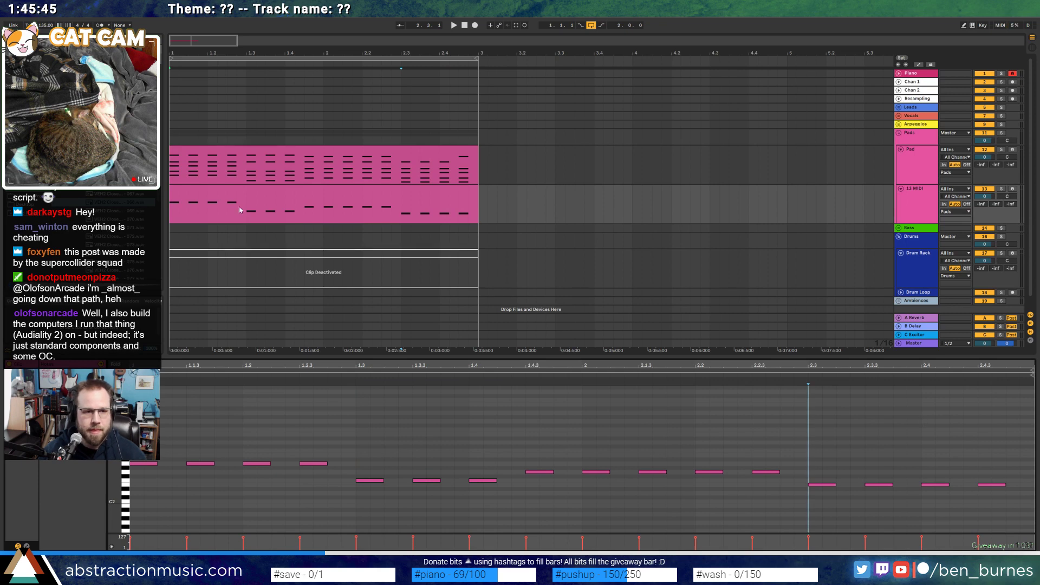
Load the Operator instrument onto the new MIDI track and start playback
key(shift+Tab)
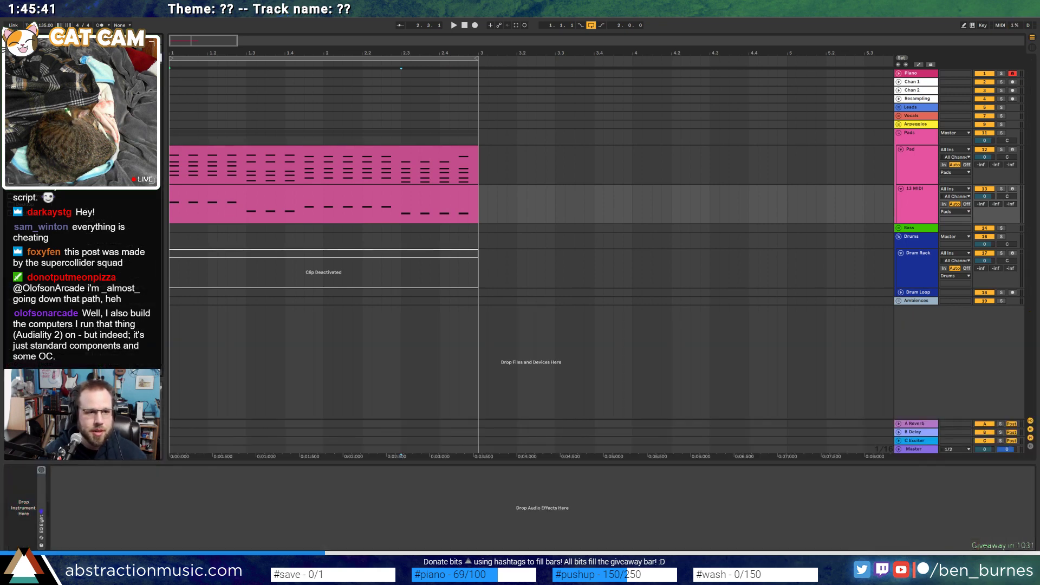
drag(5, 460, 23, 504)
key(space)
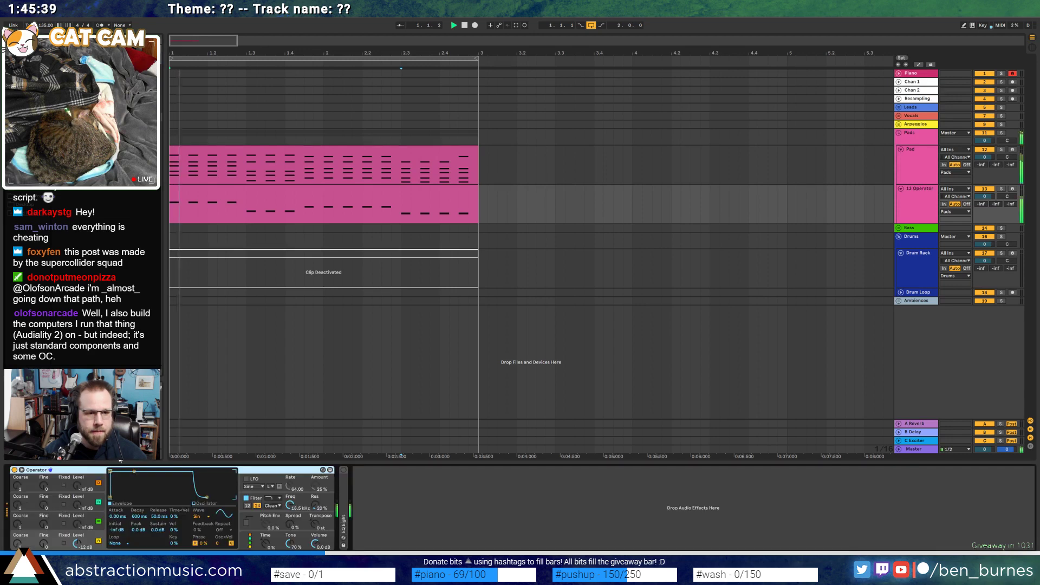
Transpose all notes in the Operator track's clip down two octaves and stop playback
double_click(290, 221)
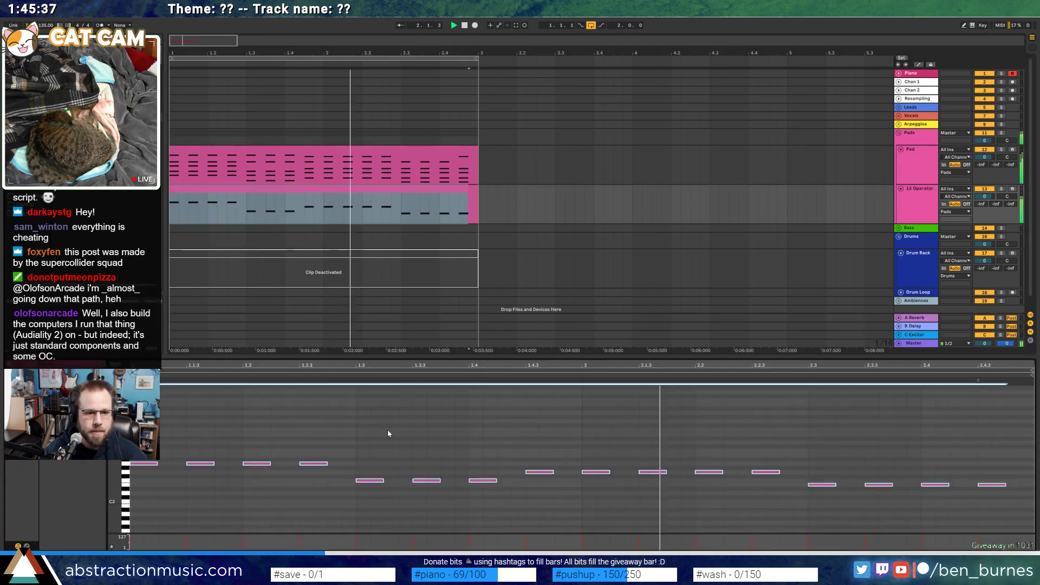
key(shift+Down)
key(shift+Down)
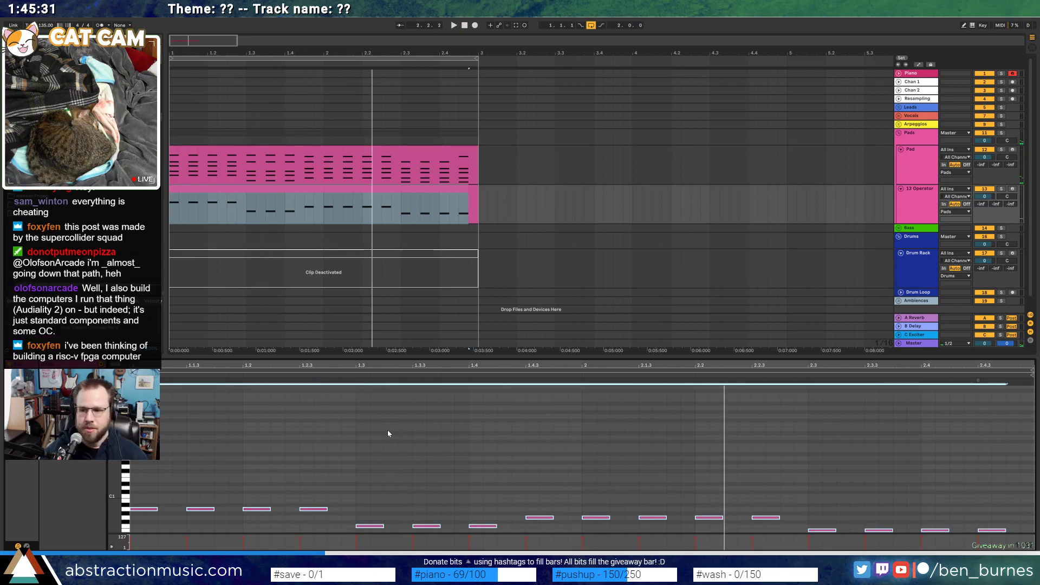
Lower the sustain of Operator's oscillator envelope to -inf dB, set its decay to 810 ms and start playback
key(shift+Tab)
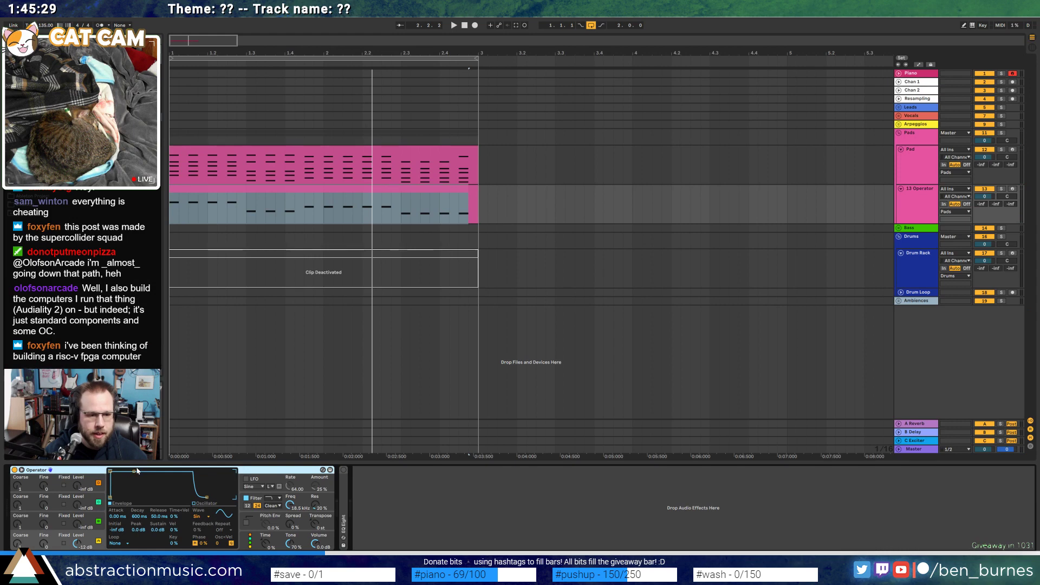
drag(137, 471, 138, 496)
key(space)
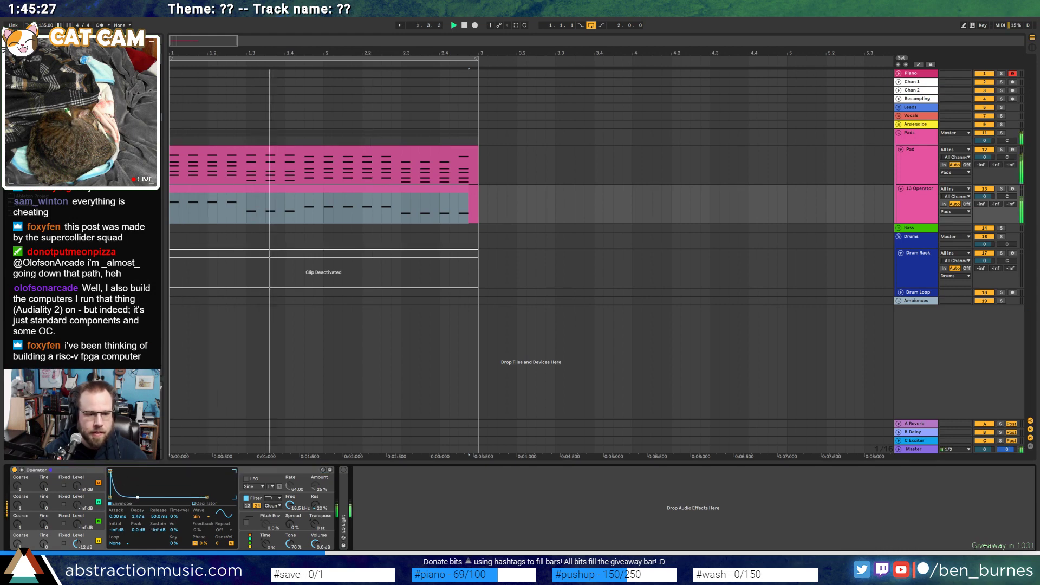
Transpose all notes in the Operator track's clip up one octave and stop playback
key(shift+Tab)
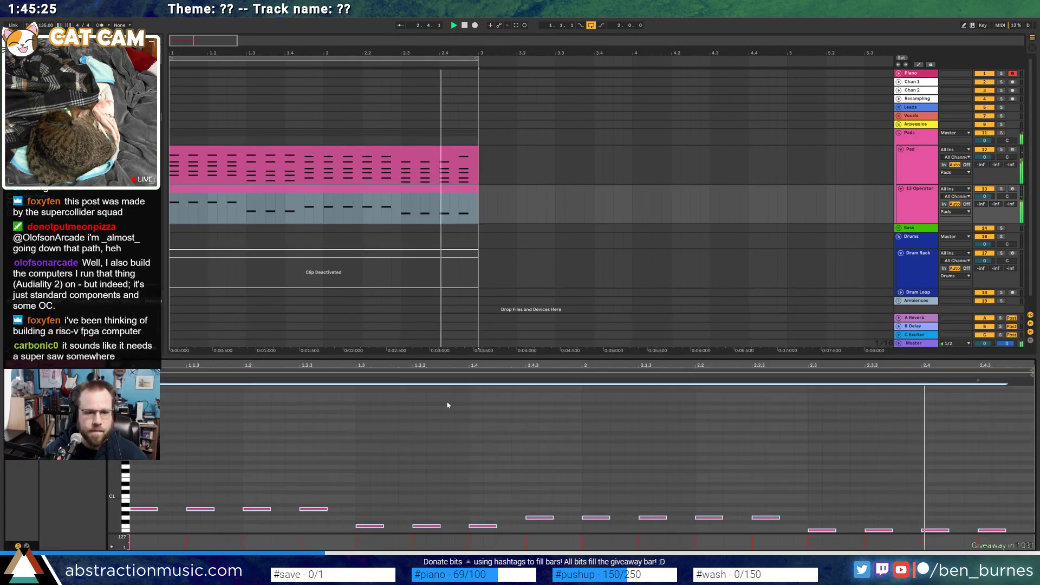
key(shift+Up)
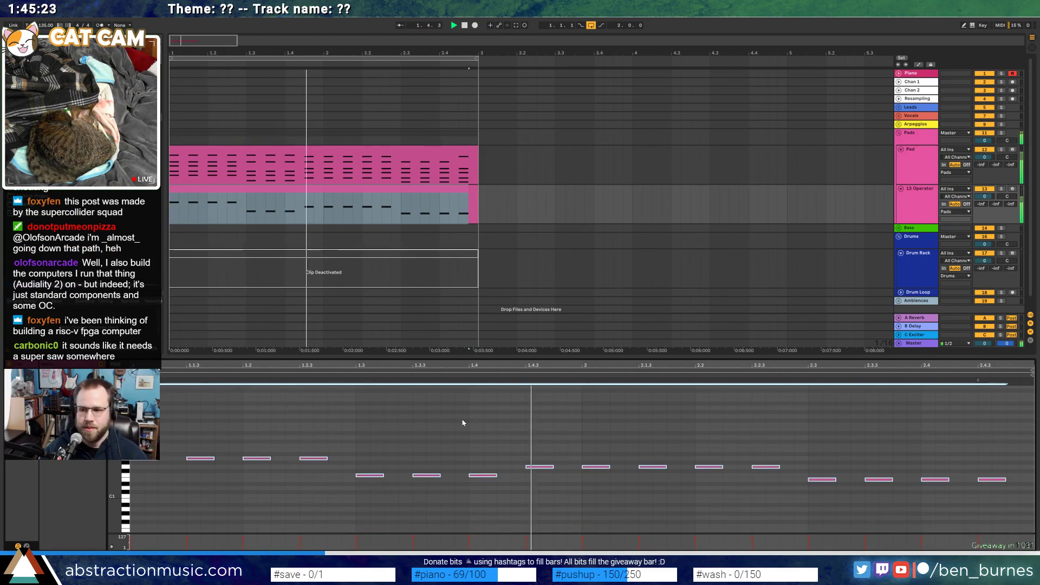
key(space)
Raise the first filter's frequency in the Analog chain of the Pad track's Instrument Rack and start playback
click(455, 144)
click(452, 150)
key(shift+Tab)
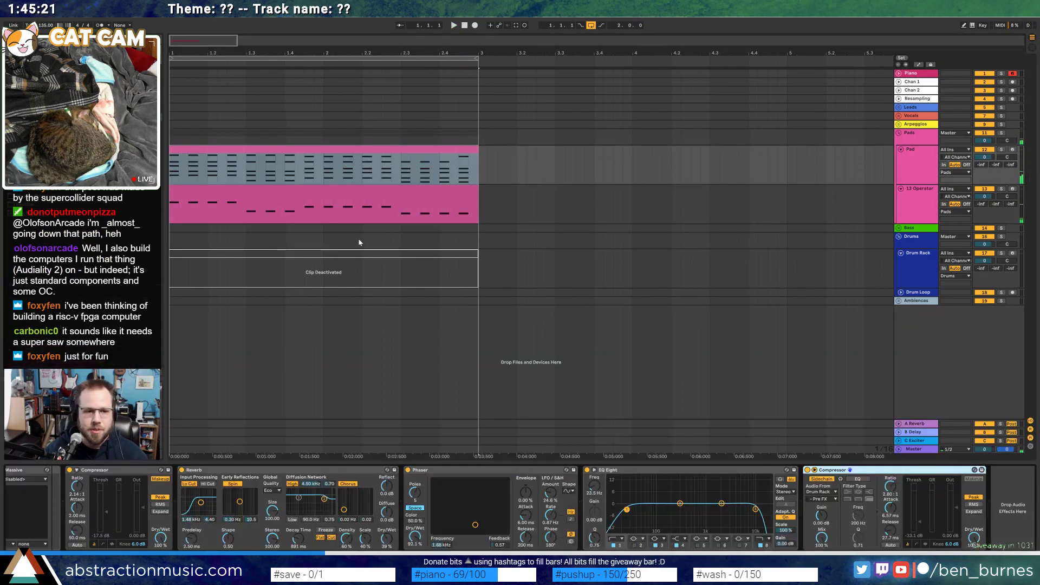
scroll(819, 528, left, 3)
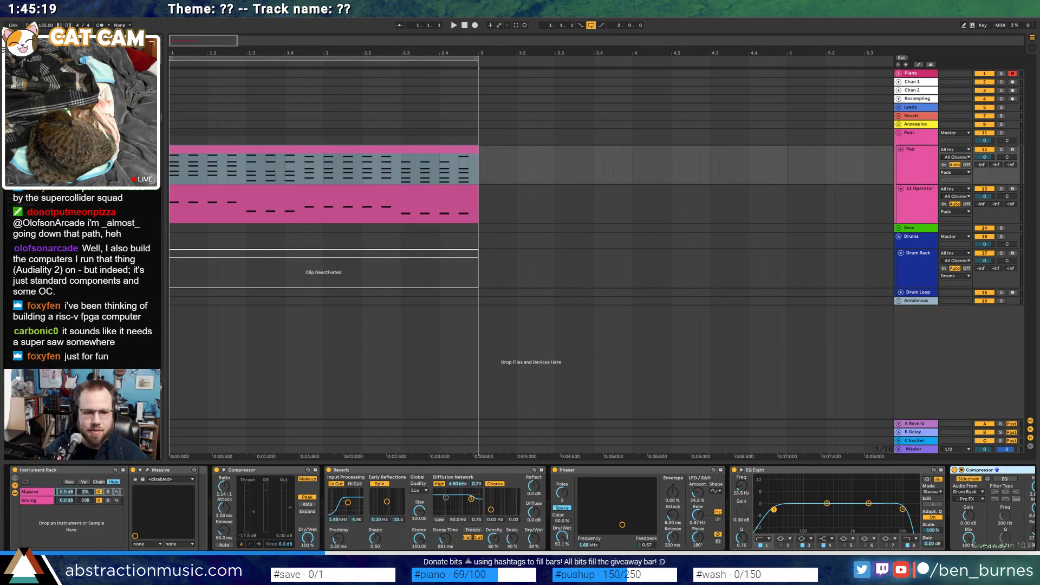
click(41, 502)
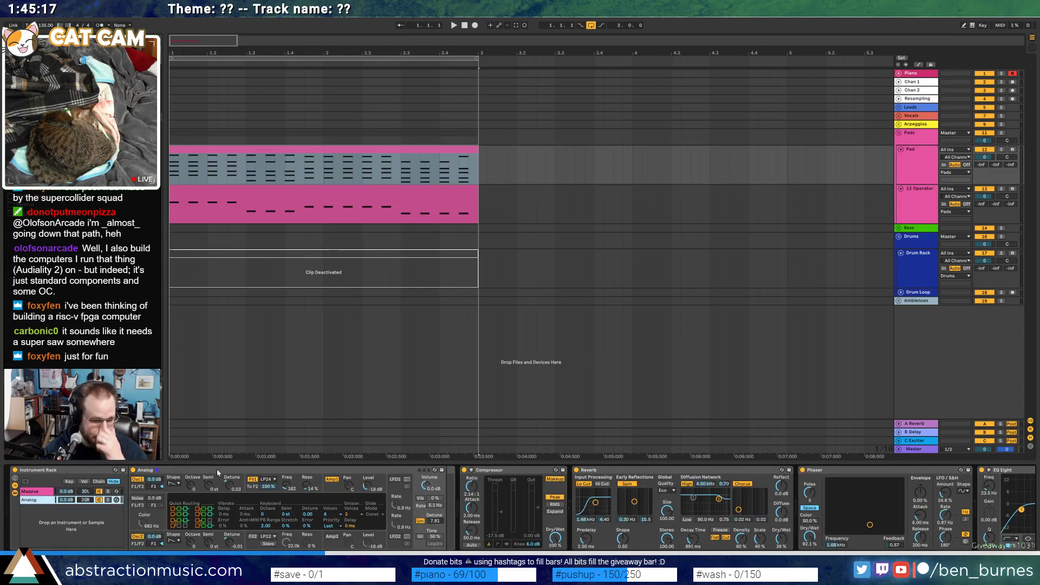
drag(286, 485, 287, 480)
key(space)
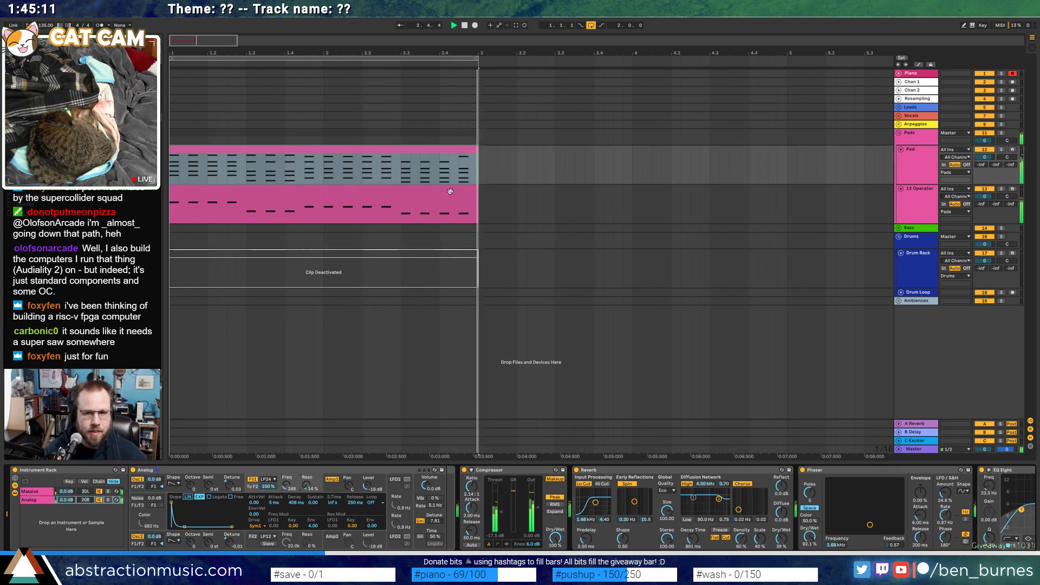
Open the Operator track's clip and listen to that track soloed from the start, and unsolo it
key(space)
double_click(460, 208)
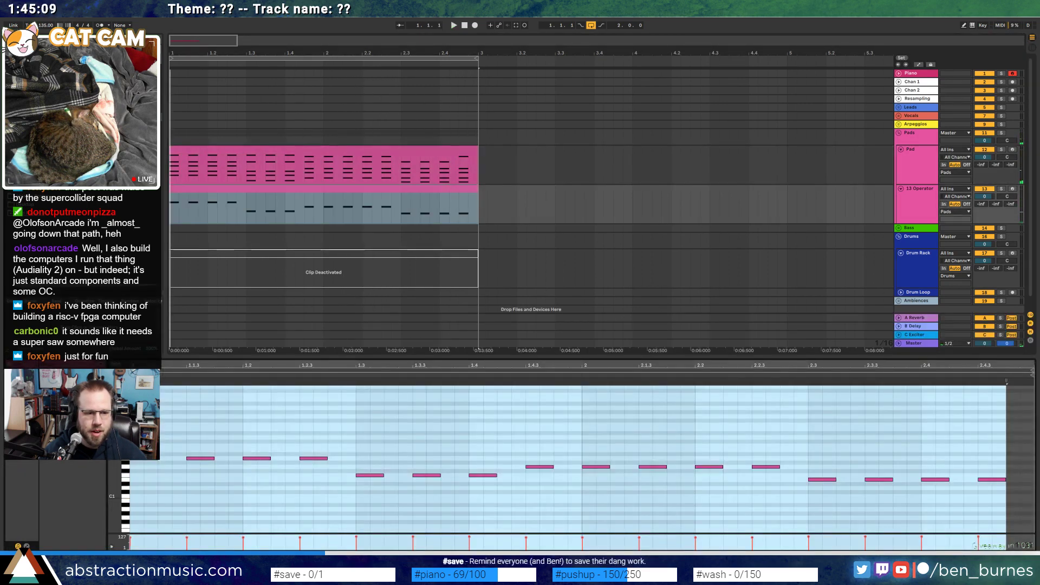
key(Home)
click(1002, 189)
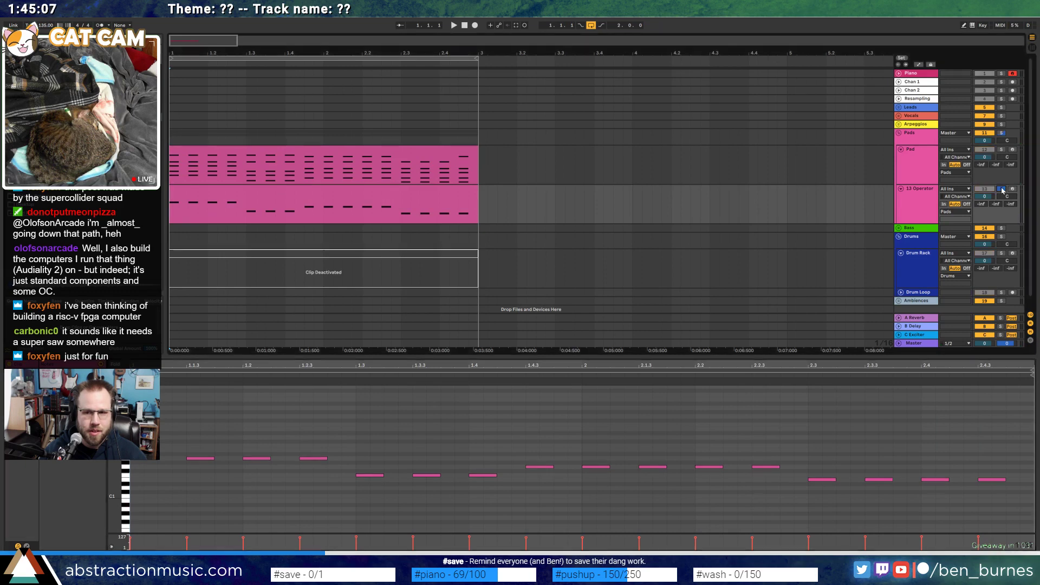
key(space)
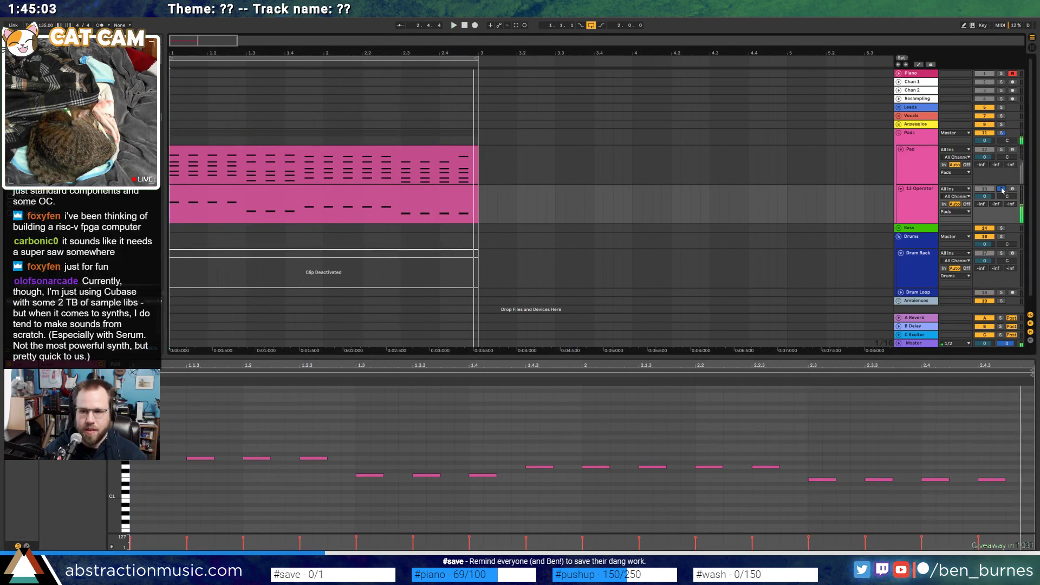
click(1002, 189)
Open the Pad track's clip and listen to the chords with the track soloed
click(932, 154)
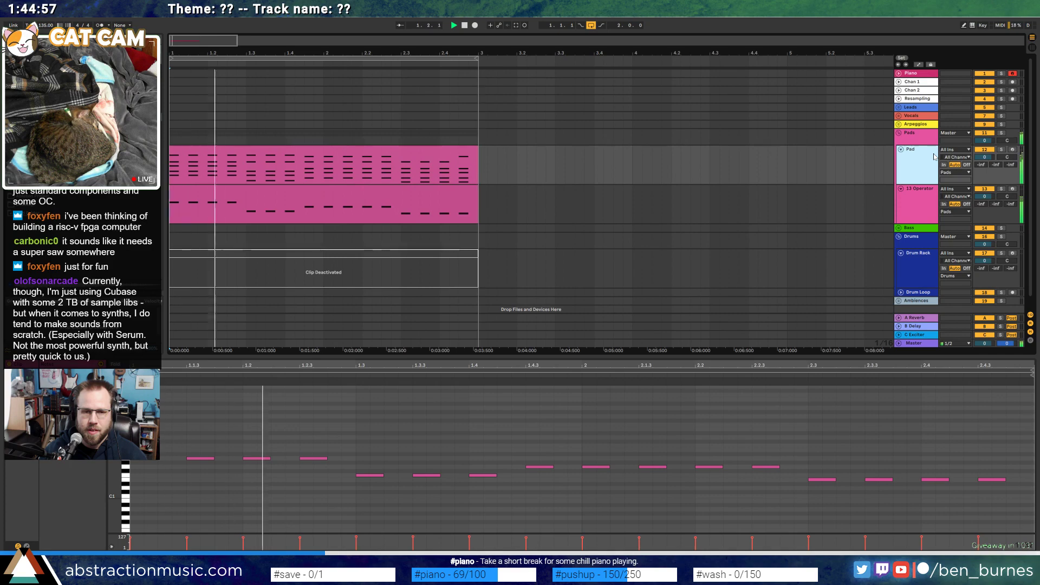
key(space)
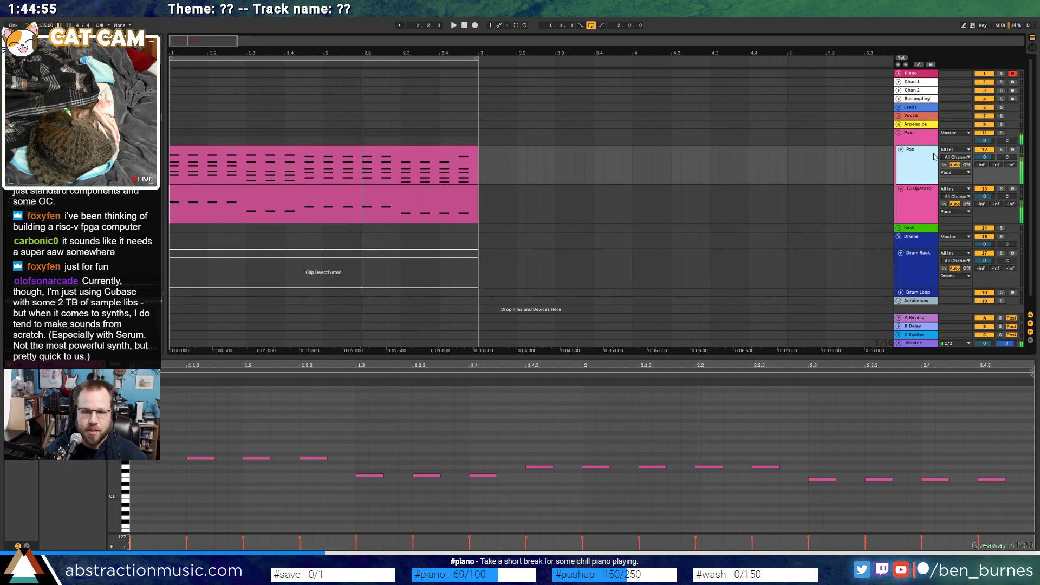
key(shift+Tab)
click(430, 158)
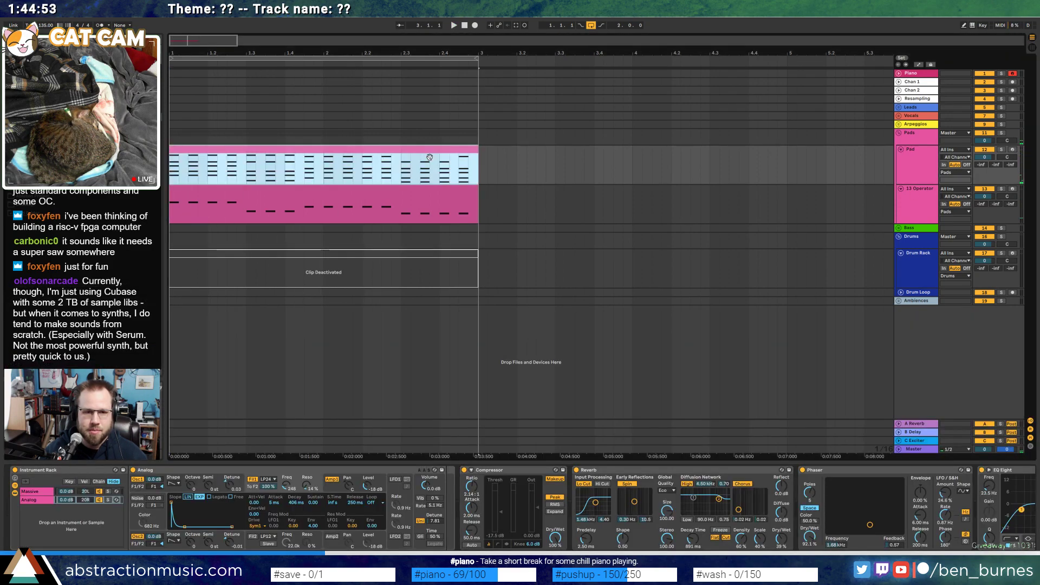
double_click(394, 153)
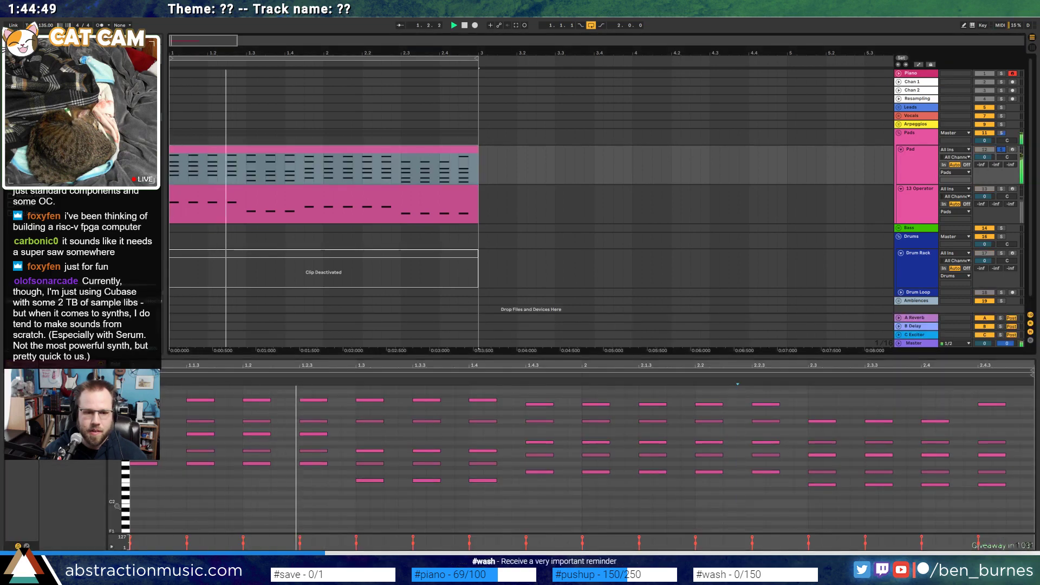
key(space)
Adjust the velocities of the lowest, middle and top chord voices in the Pad clip, with the top notes at 75–76
drag(135, 460, 986, 503)
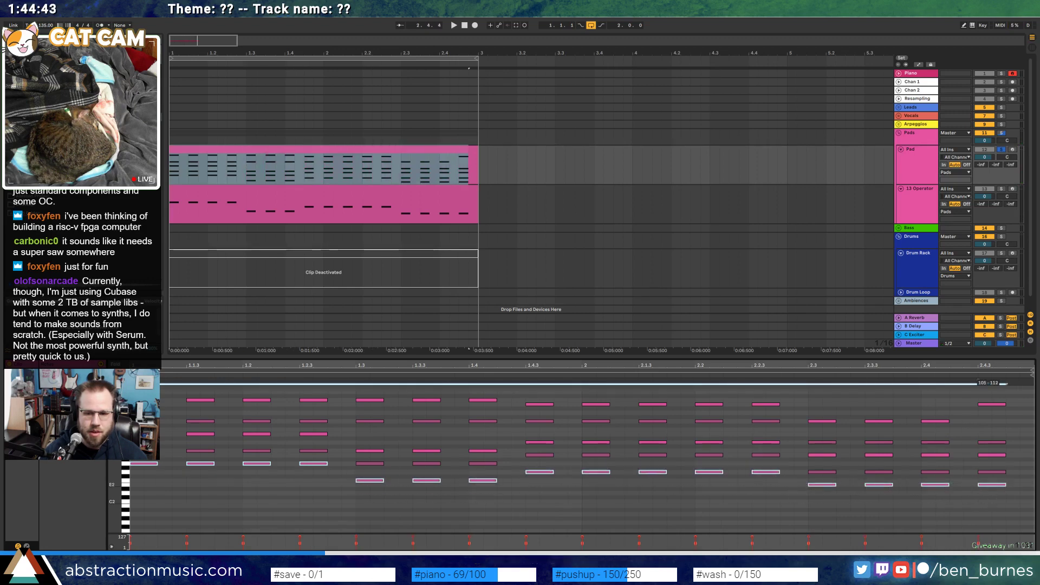
drag(1017, 455, 803, 451)
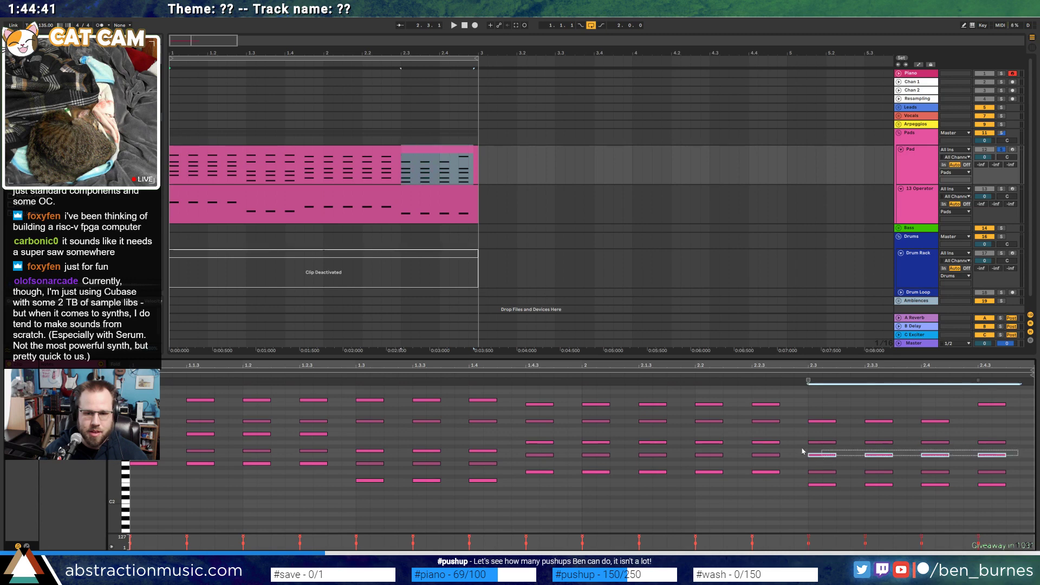
drag(536, 443, 367, 456)
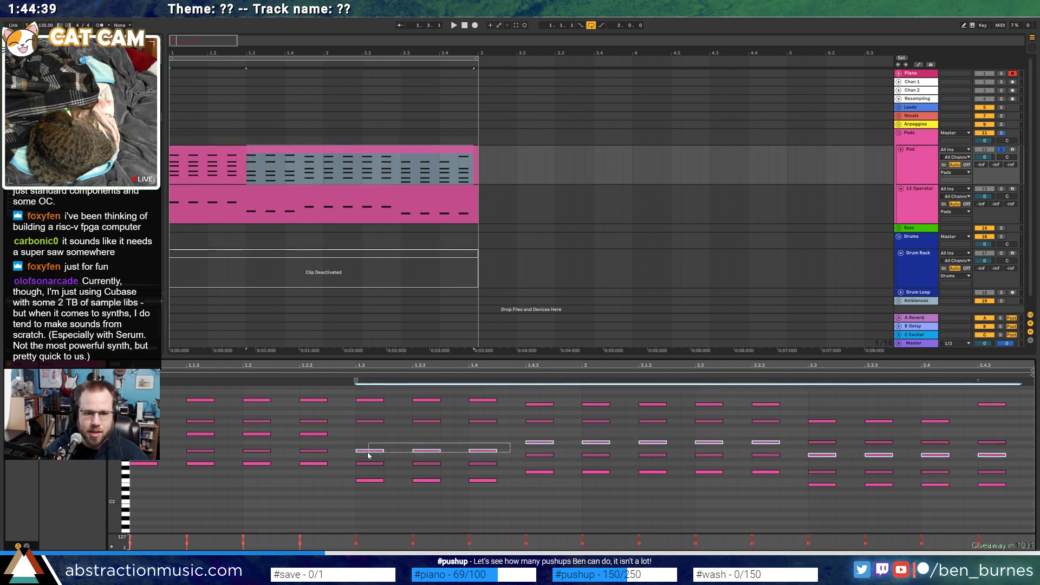
drag(182, 441, 181, 439)
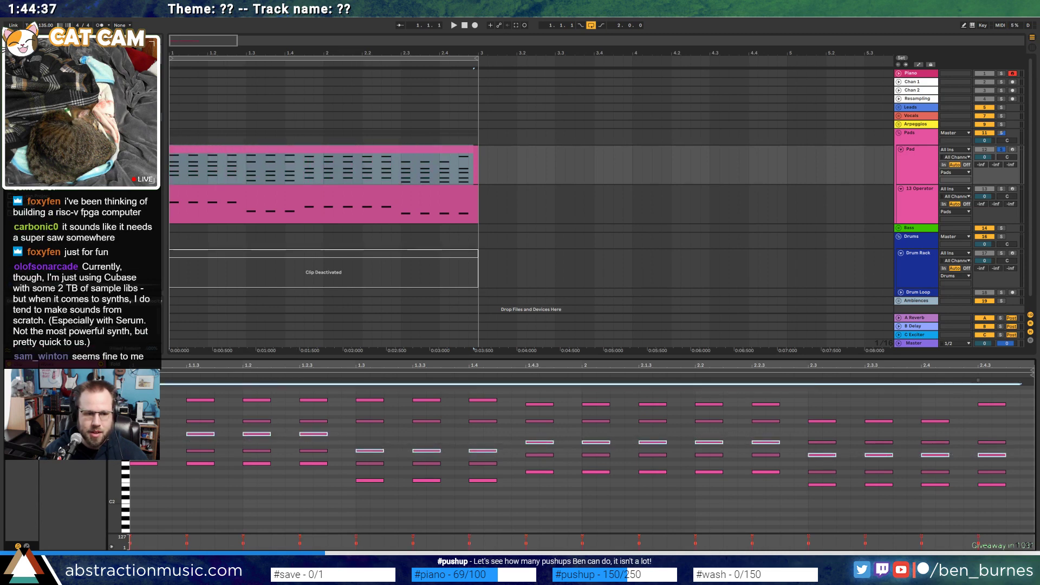
drag(131, 390, 948, 428)
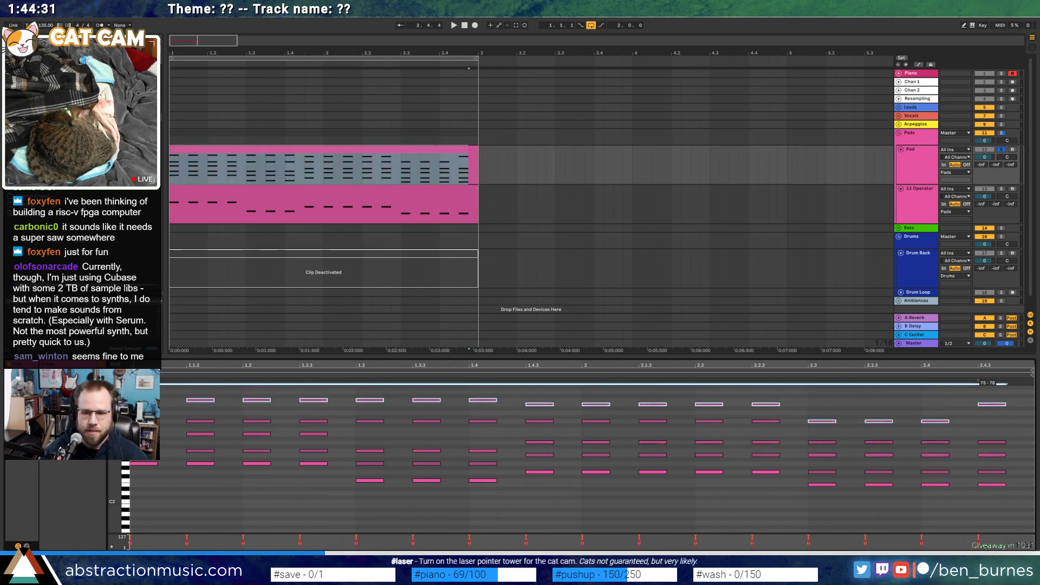
During playback, unsolo the Pad track, lower the Operator track's volume to about -6.8 dB and raise Pad's reverb send to about -23 dB
key(space)
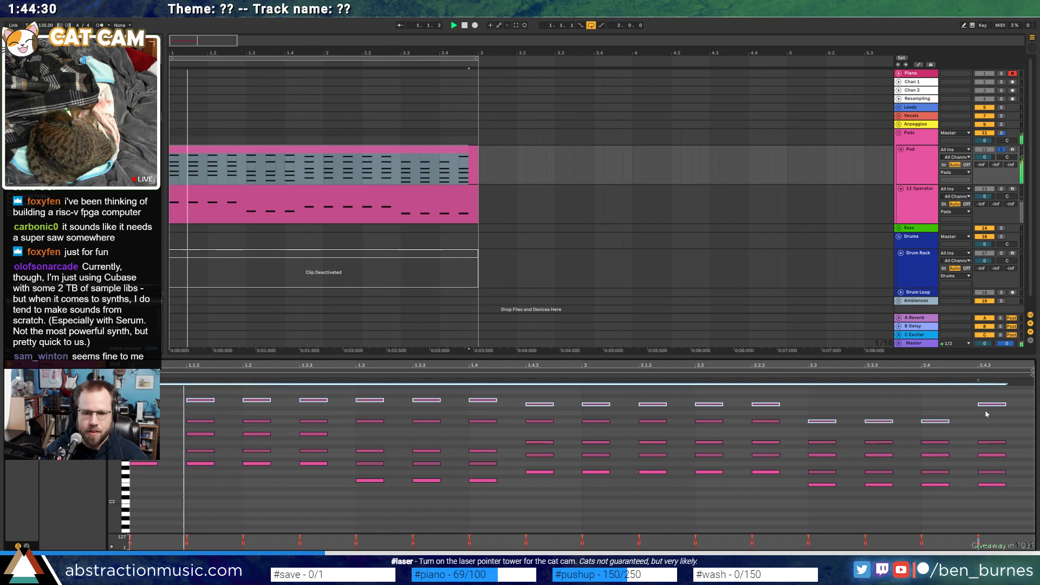
click(1001, 150)
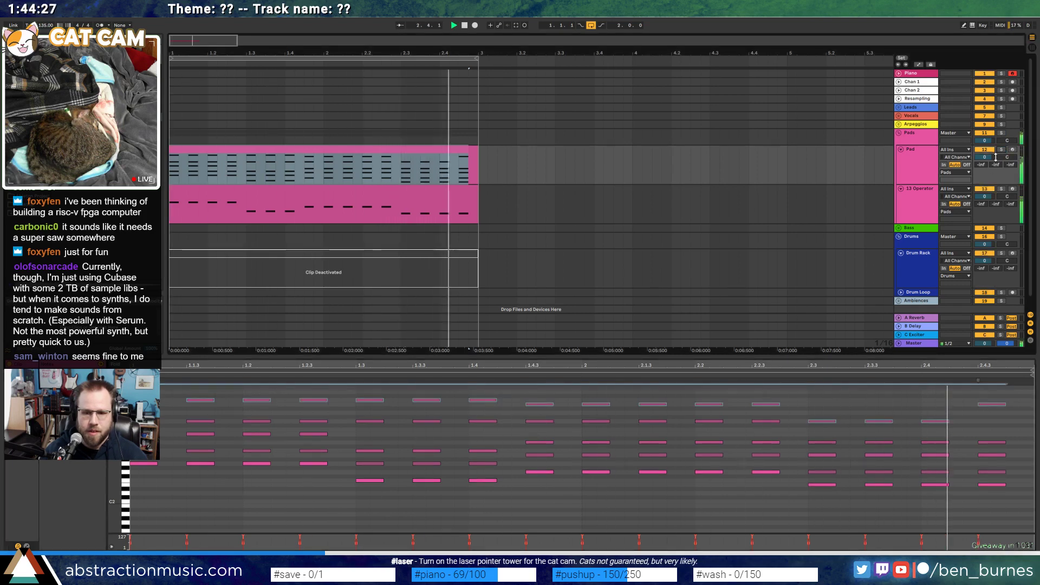
click(931, 217)
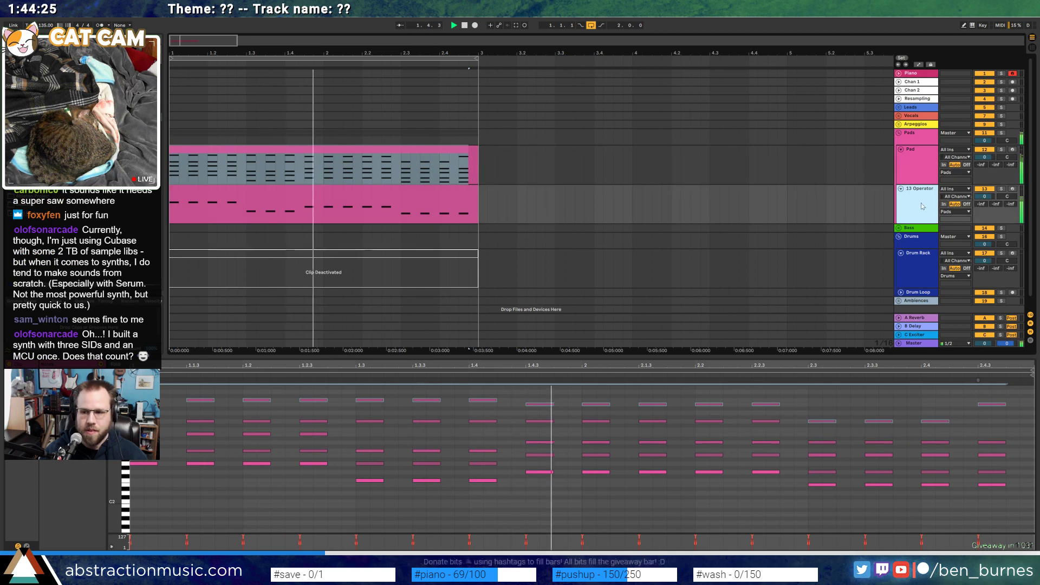
drag(985, 196, 985, 205)
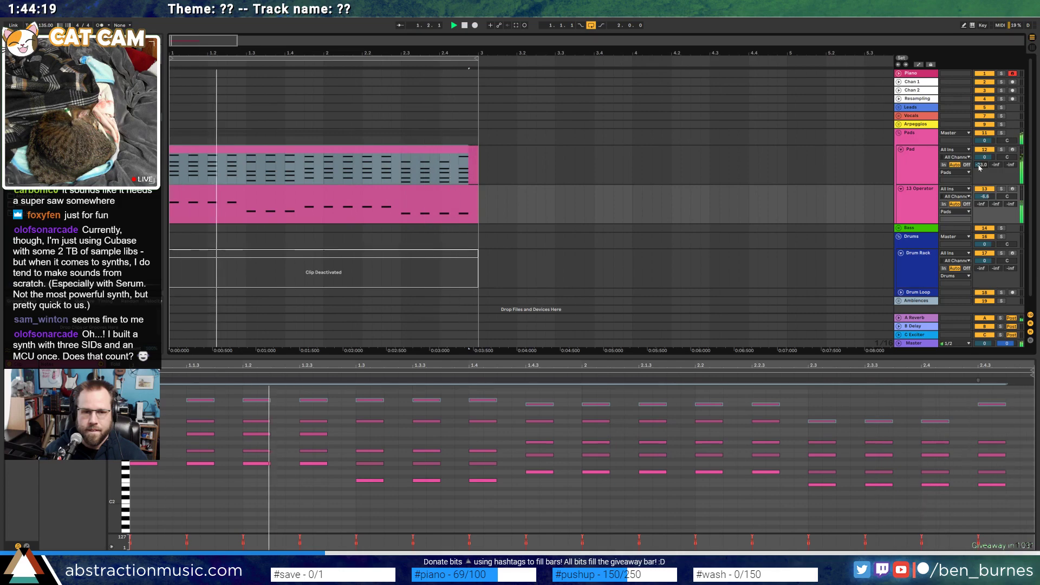
Duplicate the two-bar Pad clip three times so the chords fill eight bars
key(shift+Tab)
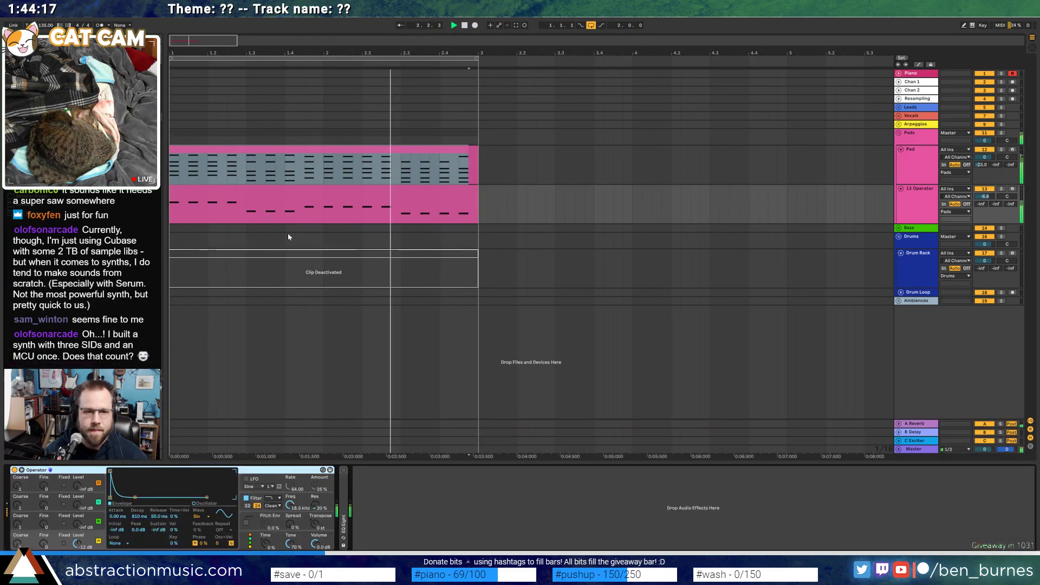
click(410, 155)
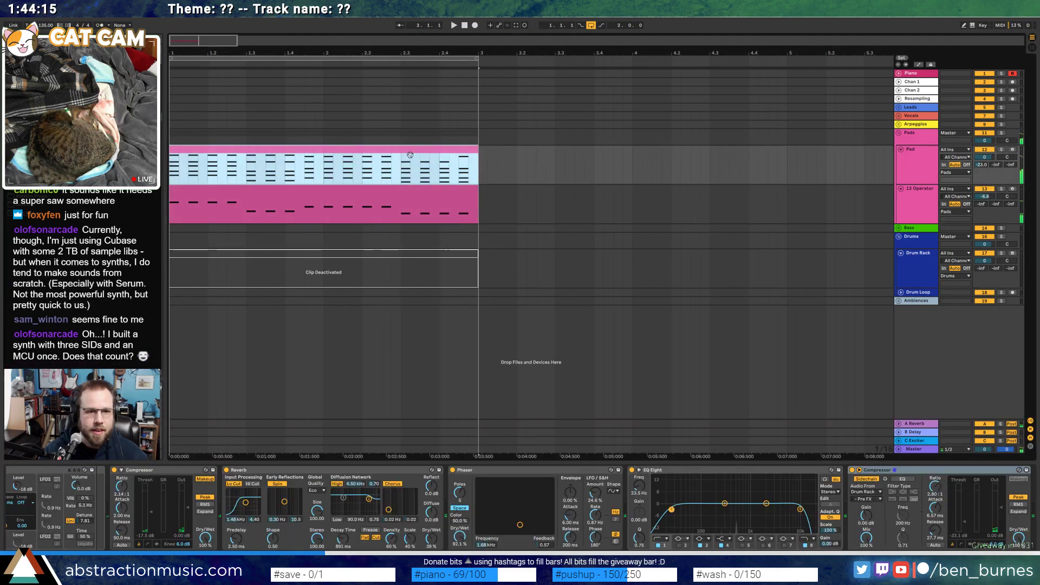
key(ctrl+d)
key(ctrl+d)
key(ctrl+d)
key(minus)
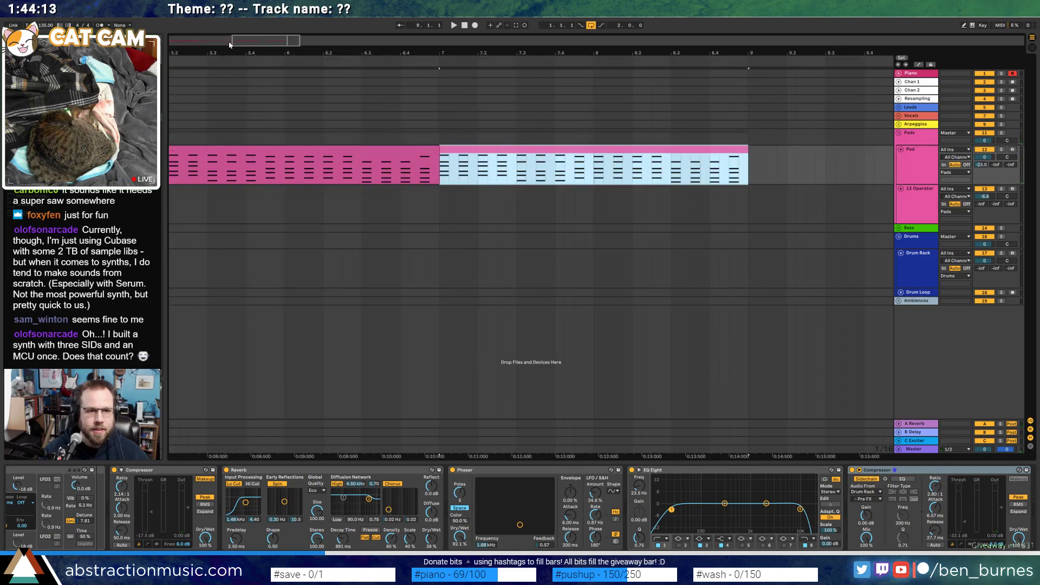
In the last Pad clip, replace the first three hits of the final chord with copies of the preceding chord
double_click(673, 147)
click(835, 411)
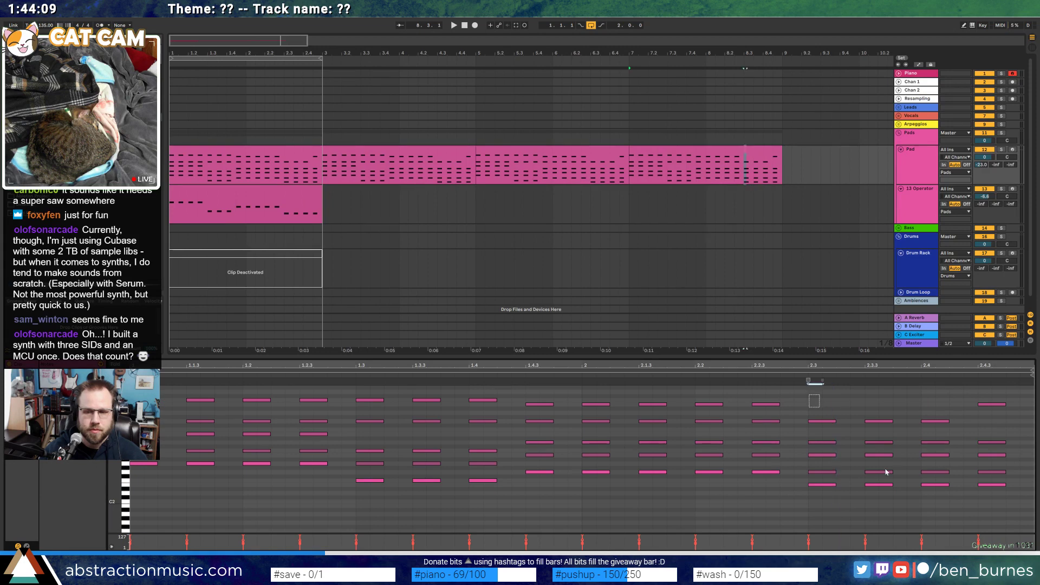
drag(887, 472, 950, 521)
key(Delete)
drag(807, 394, 639, 493)
key(ctrl+d)
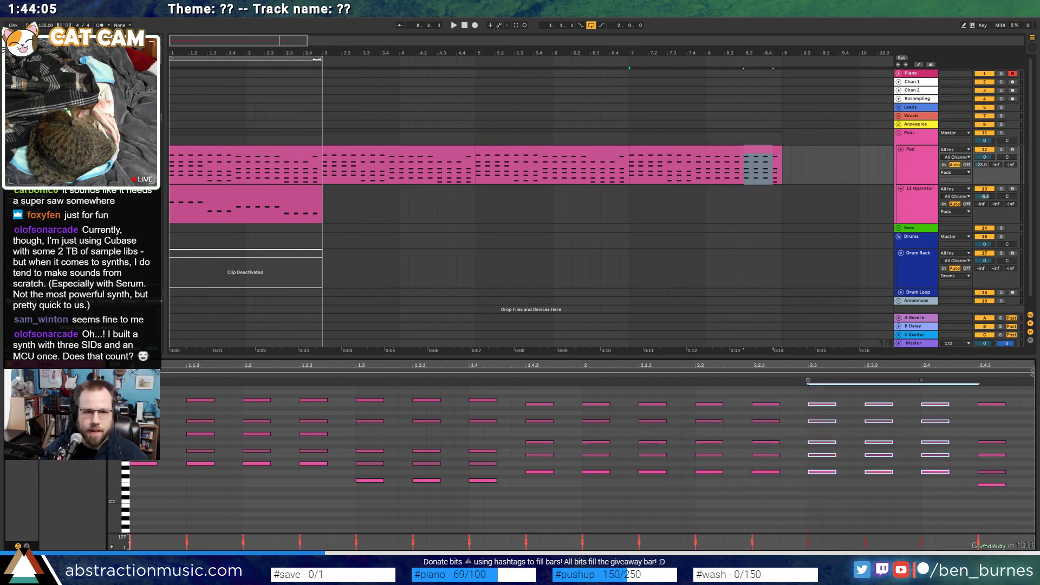
Extend the arrangement loop to eight bars and duplicate the Operator clip three times to fill it
drag(317, 59, 765, 65)
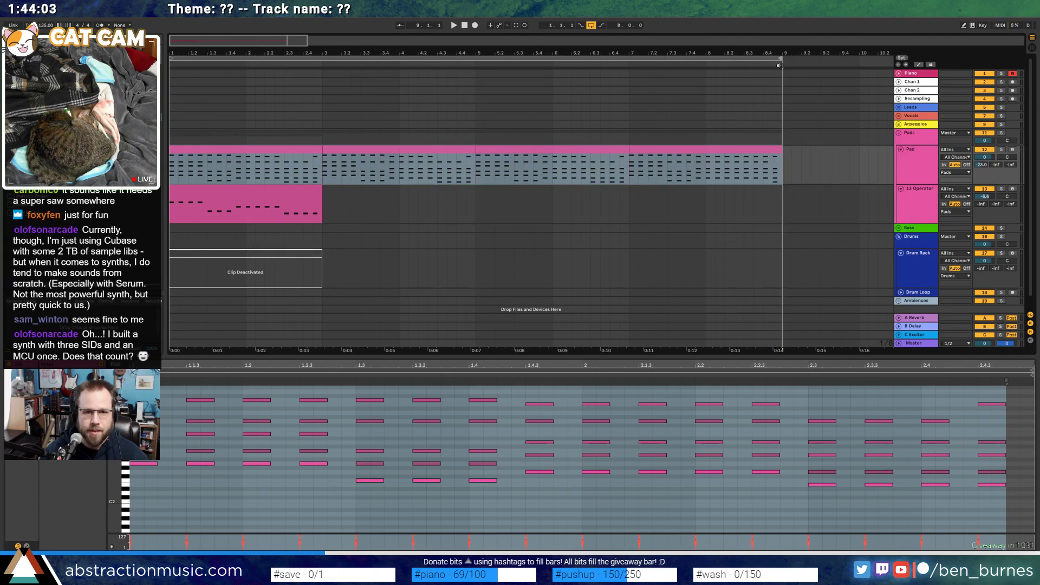
mouse_move(321, 189)
mouse_down()
mouse_move(714, 177)
mouse_move(302, 184)
mouse_move(323, 187)
mouse_up()
key(ctrl+d)
key(ctrl+d)
key(ctrl+d)
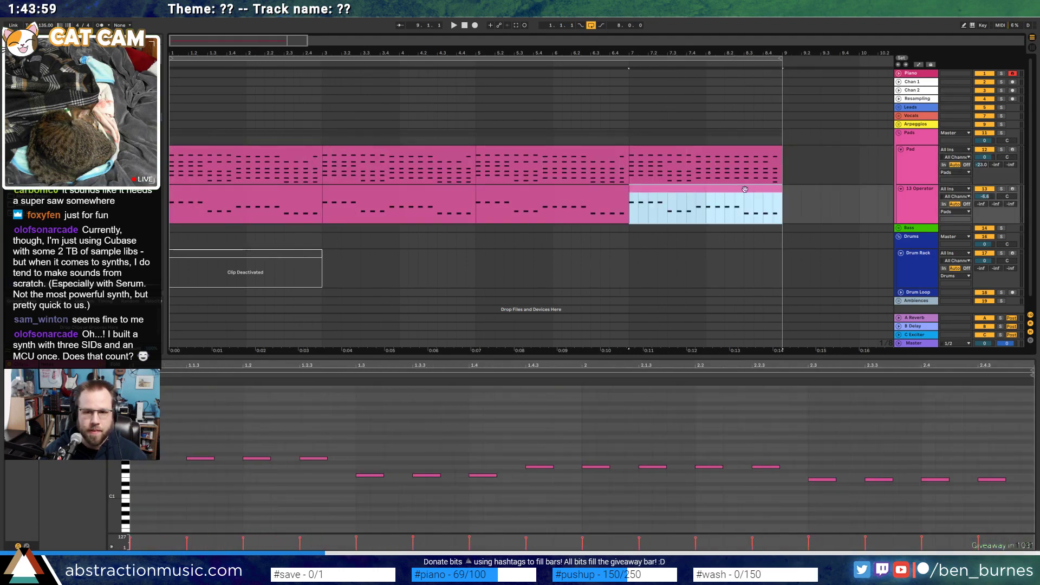
In the last Operator clip, raise the final four notes to the pitch of the preceding notes and start playback
drag(801, 445, 937, 498)
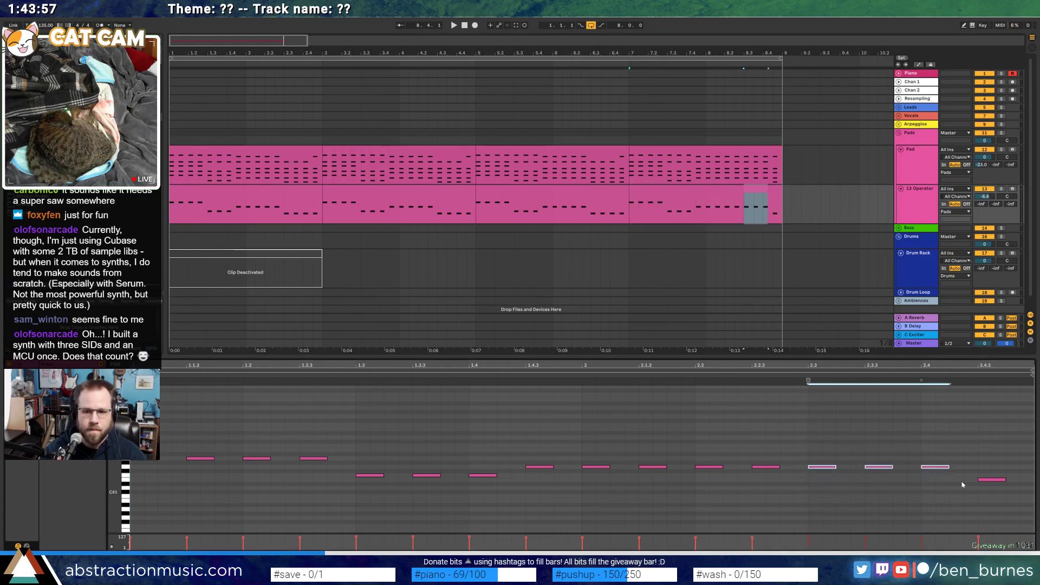
key(space)
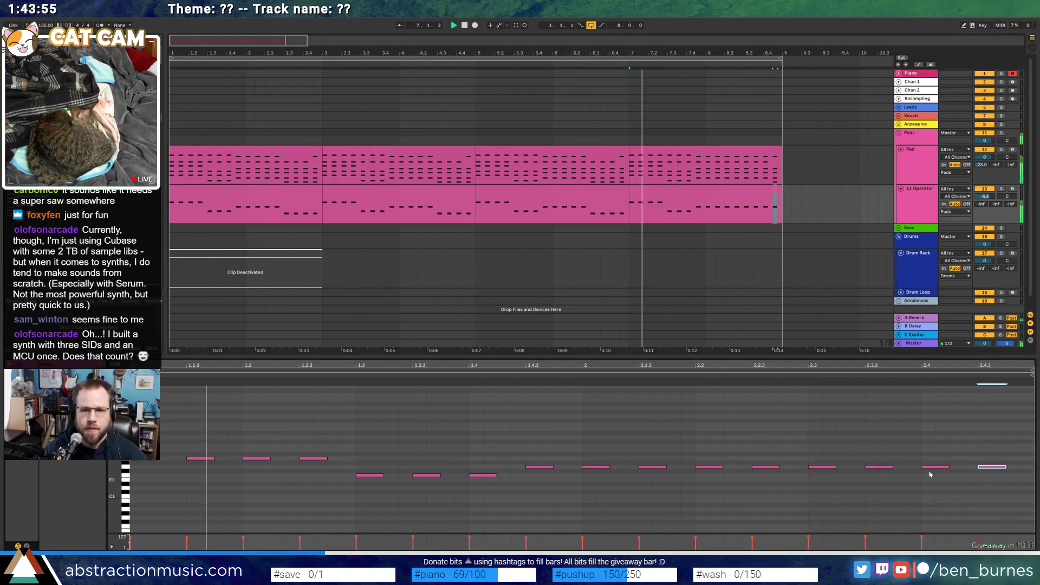
Consolidate the four Pad clips into one eight-bar clip and do the same with the four Operator clips
click(681, 161)
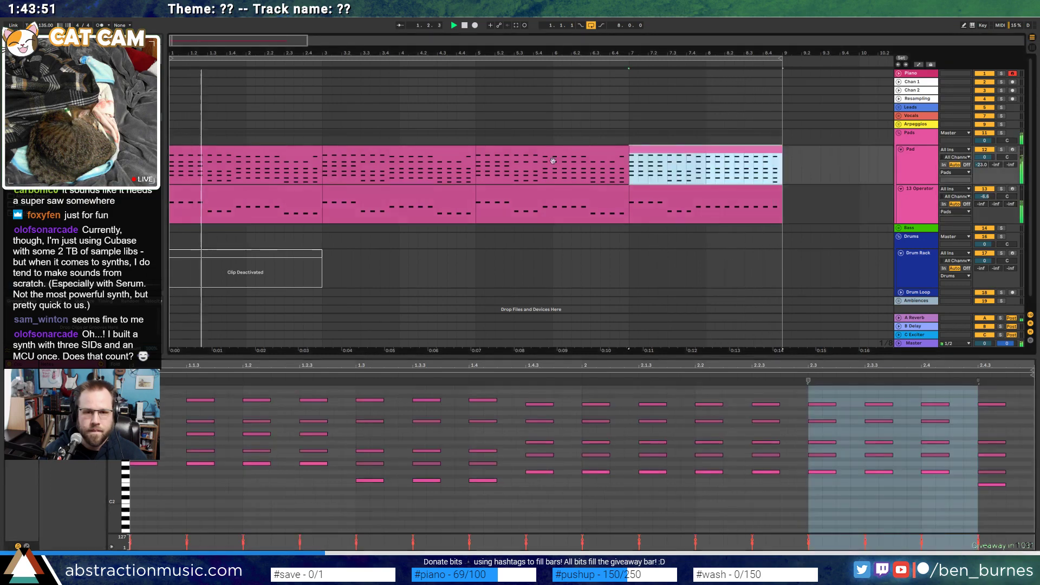
shift+click(296, 174)
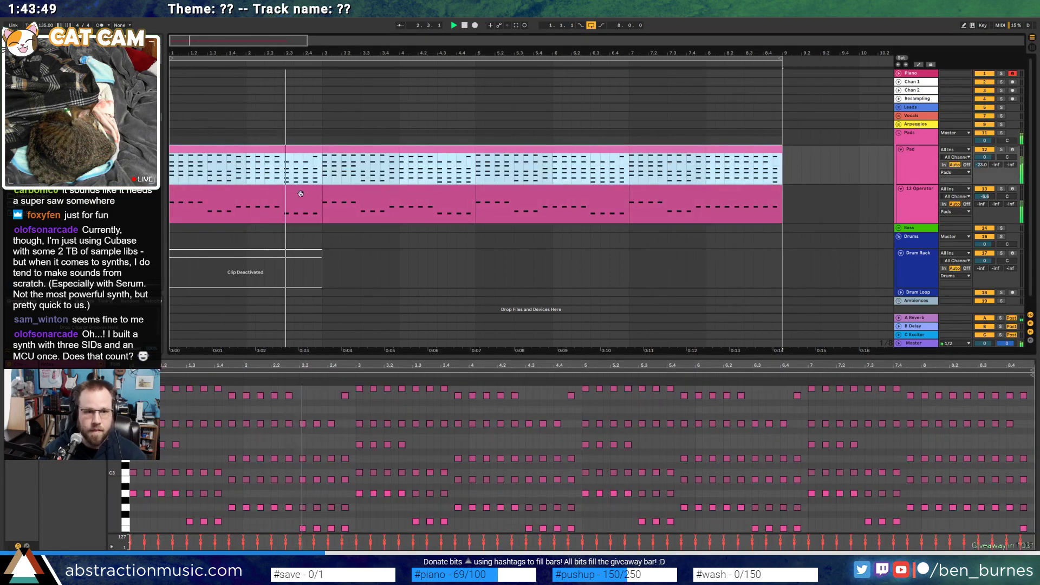
click(296, 206)
shift+click(678, 195)
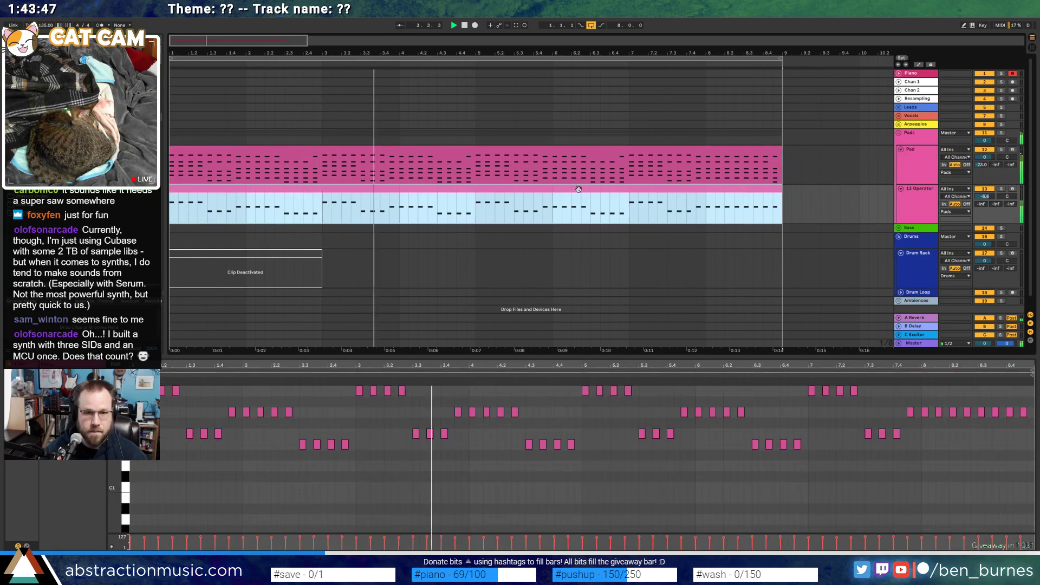
Set the third oscillator of the Operator bass to a coarse tuning of 0.5 and a level of -18 dB
key(shift+Tab)
drag(77, 524, 77, 513)
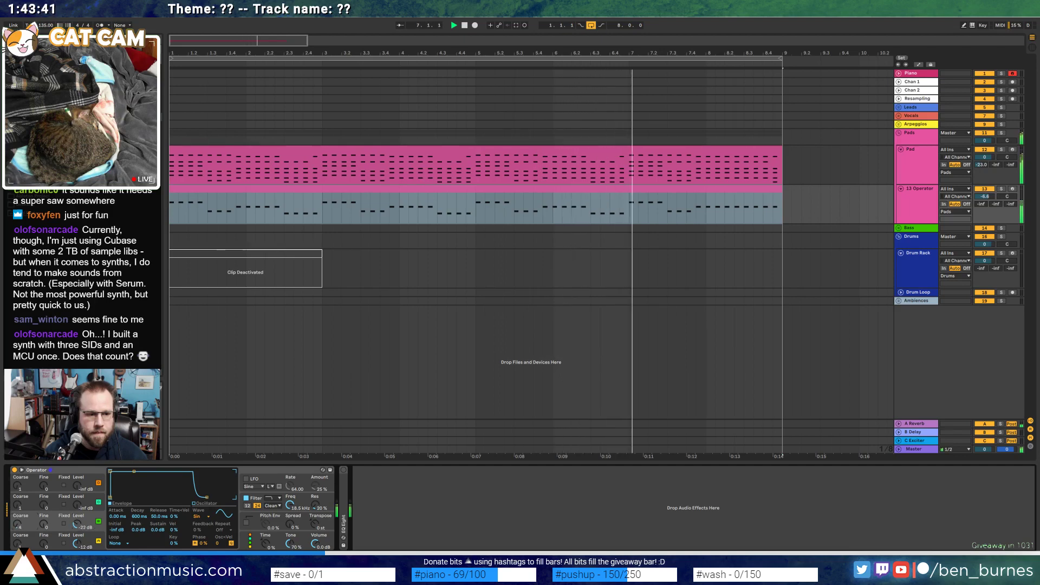
drag(77, 512, 77, 511)
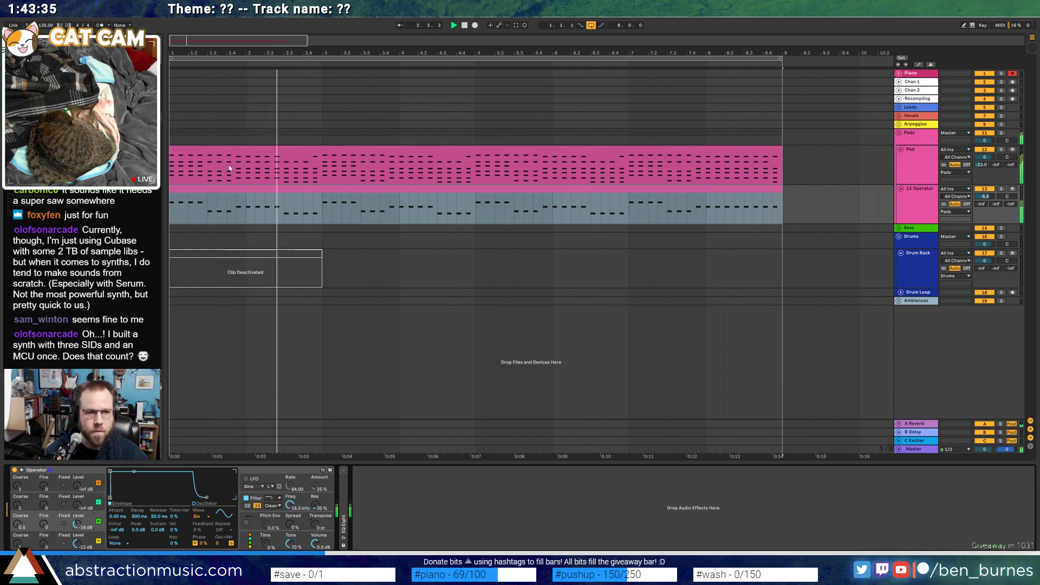
Reactivate the two-bar Drum Rack clip and play the arrangement with drums
click(198, 251)
key(0)
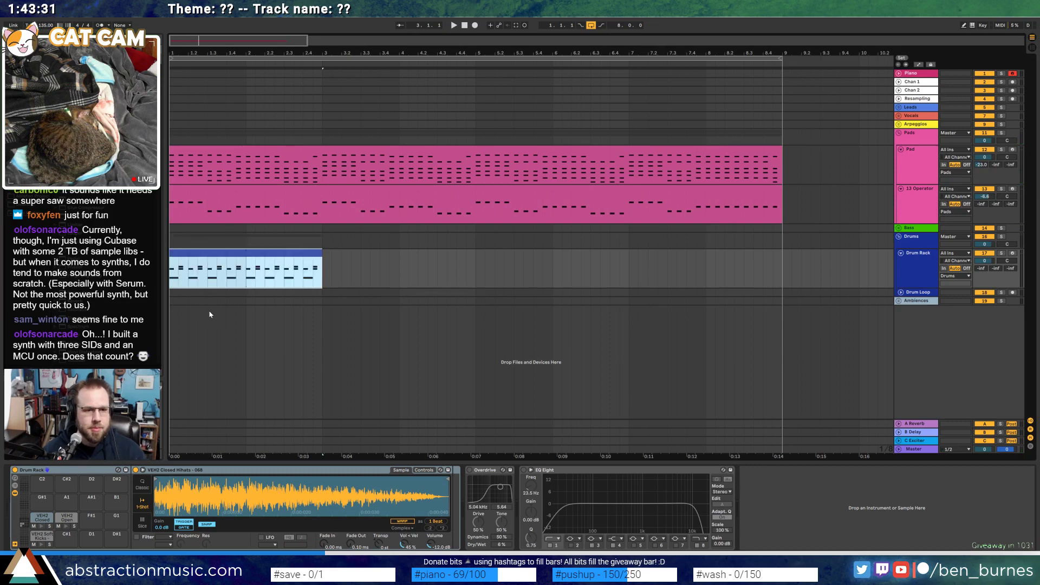
key(space)
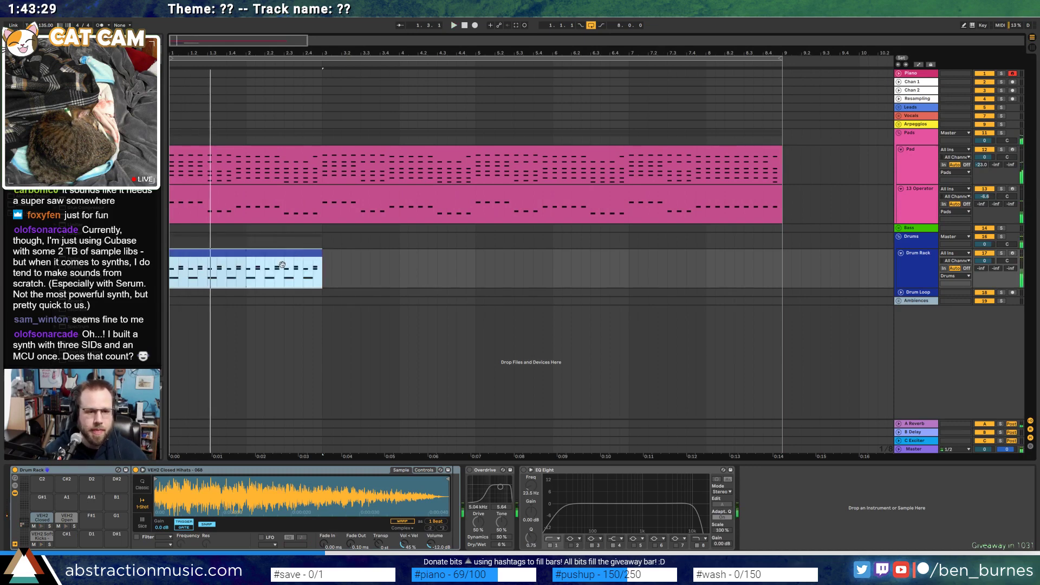
Reduce the Drum Rack clip to its soft kick notes and extend the kick loop to eight bars
double_click(287, 255)
key(space)
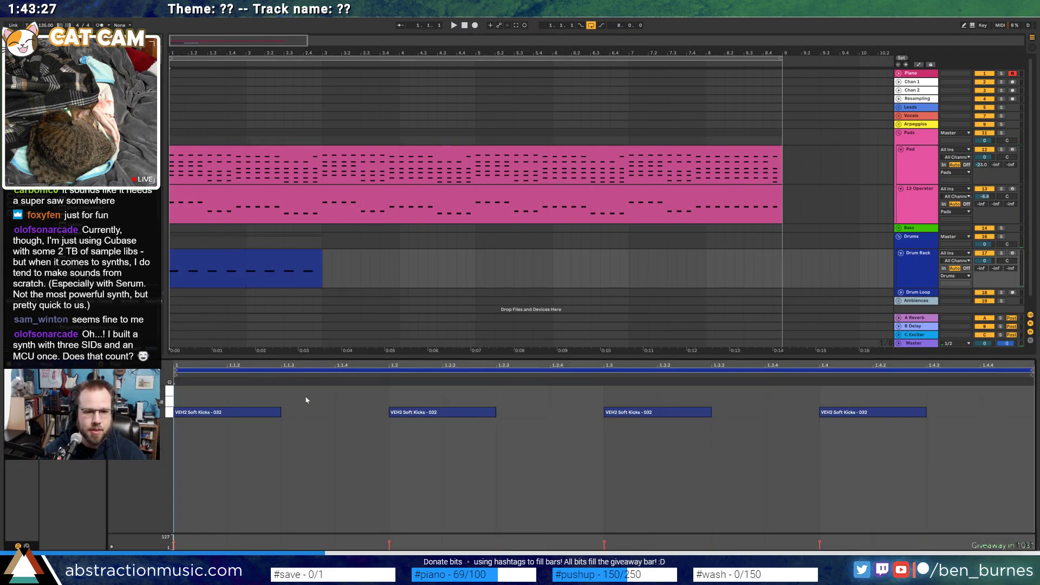
key(space)
drag(322, 251, 782, 248)
key(shift+Tab)
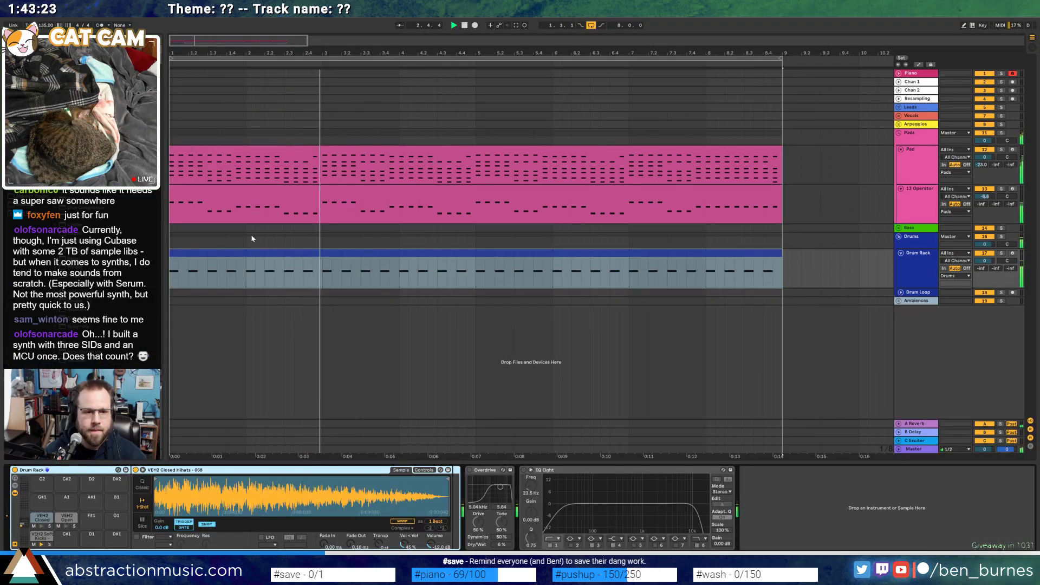
Open the eight-bar Pad clip and examine the lowest chord notes while auditioning the progression
double_click(374, 148)
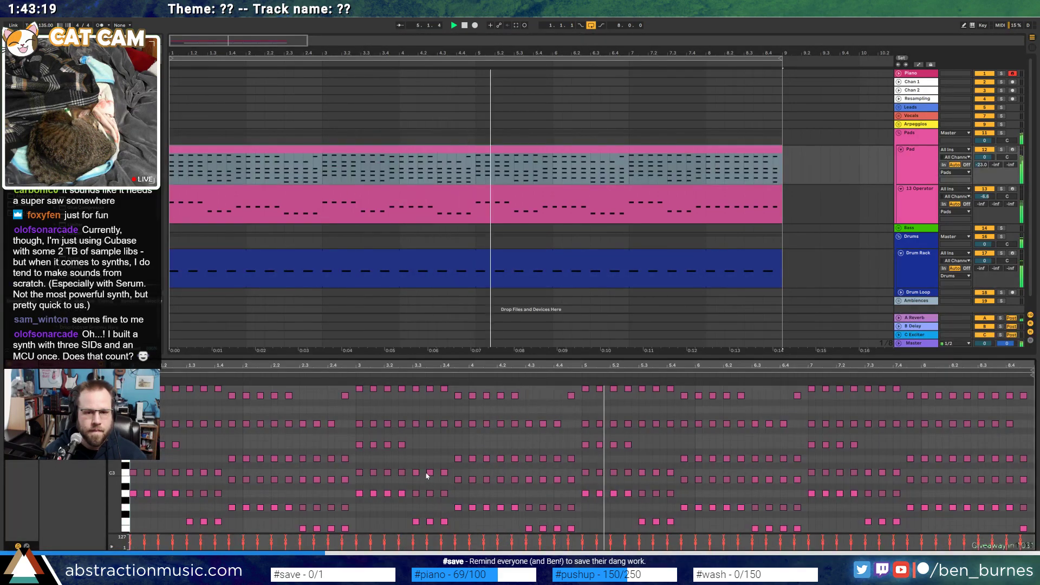
drag(113, 451, 106, 451)
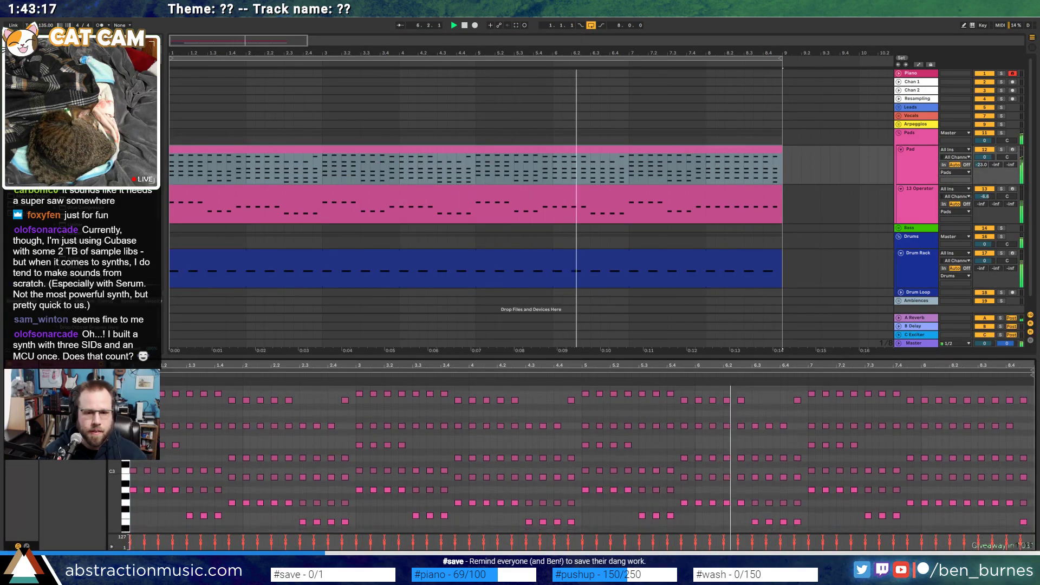
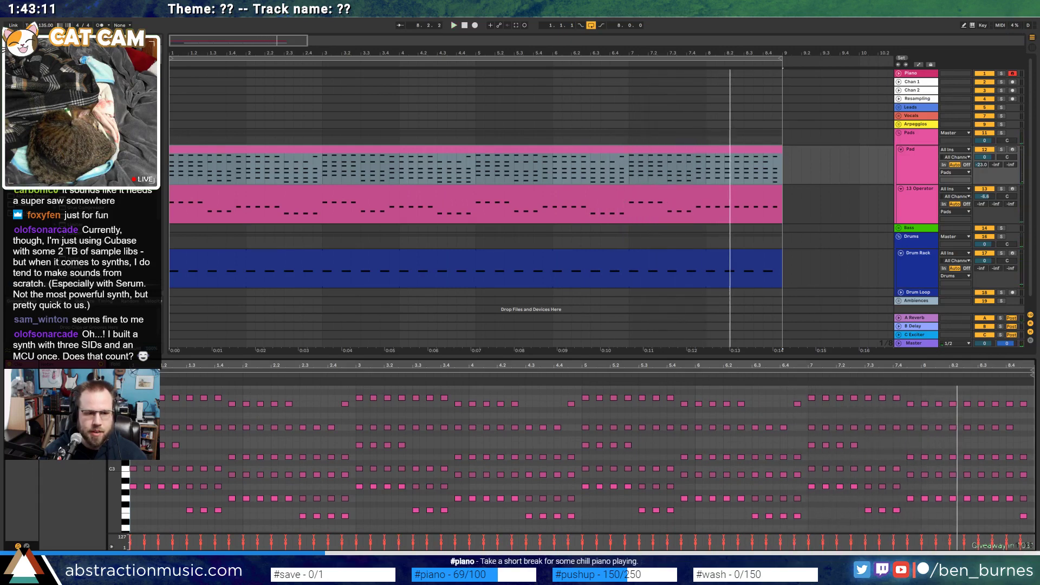
click(125, 445)
click(127, 487)
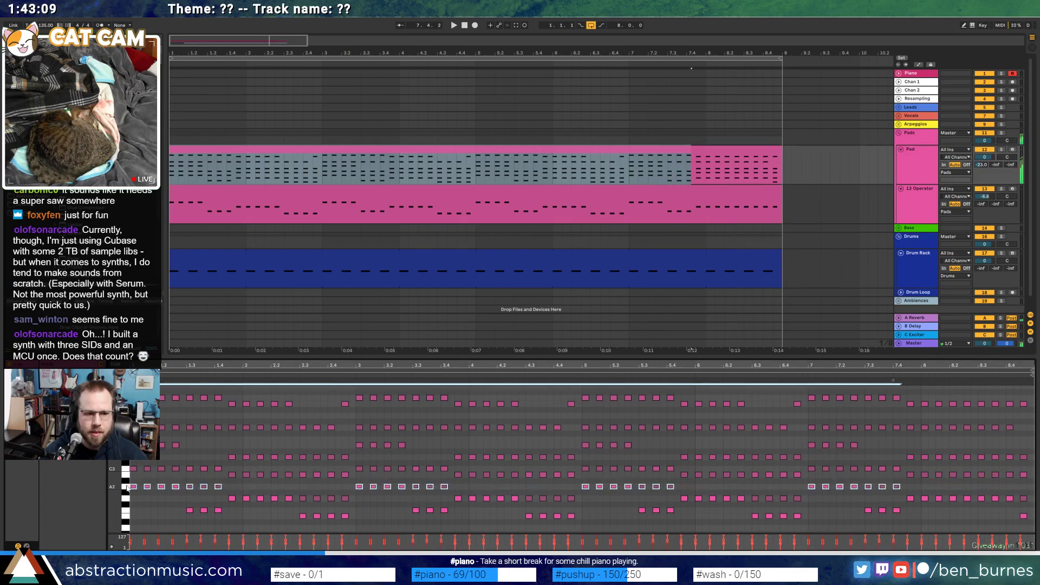
click(199, 500)
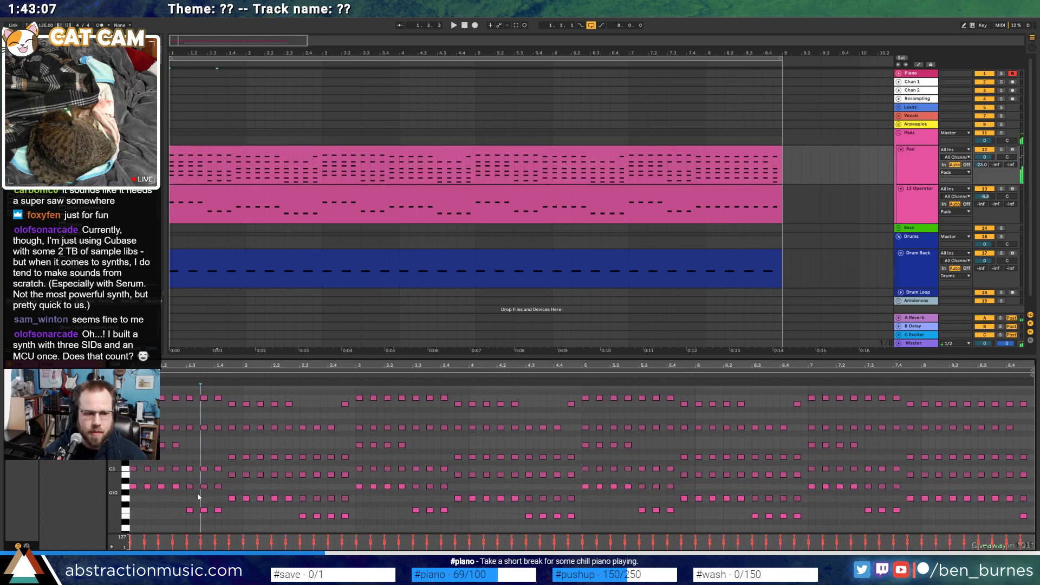
key(space)
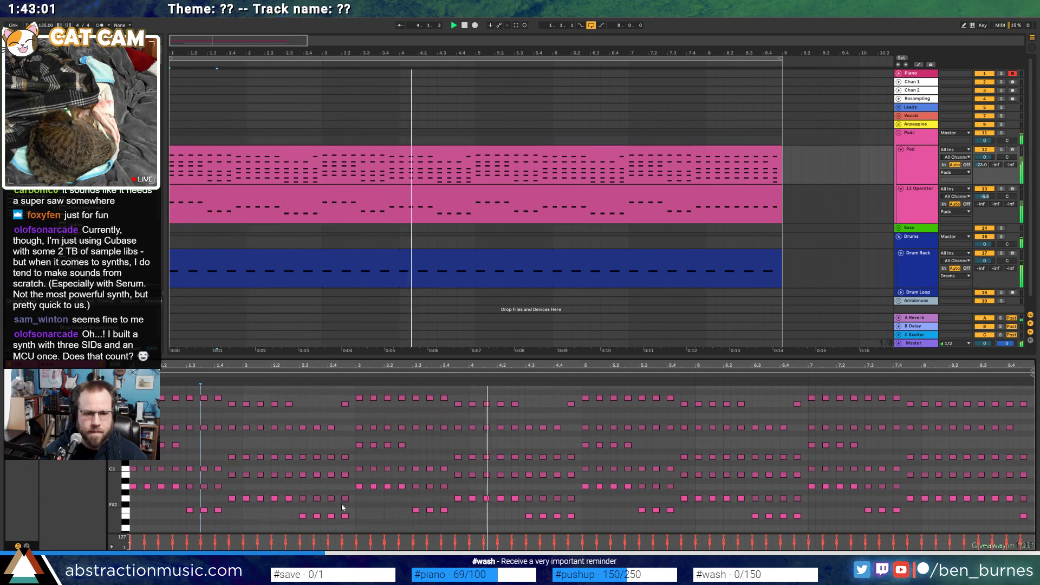
Adjust the velocity of the lowest notes in all the chords of the Pad clip
click(365, 510)
key(space)
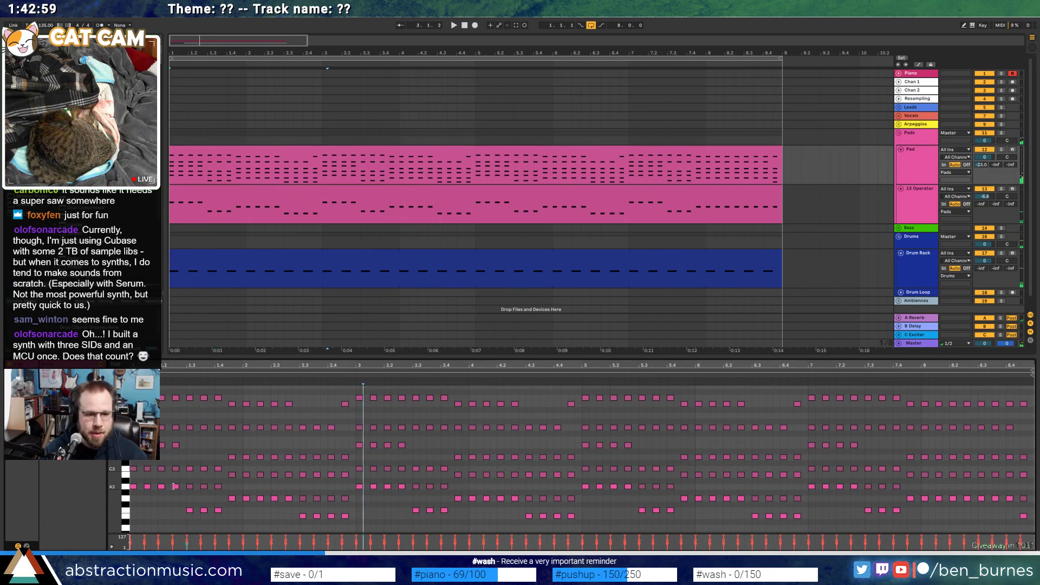
drag(1028, 538, 128, 492)
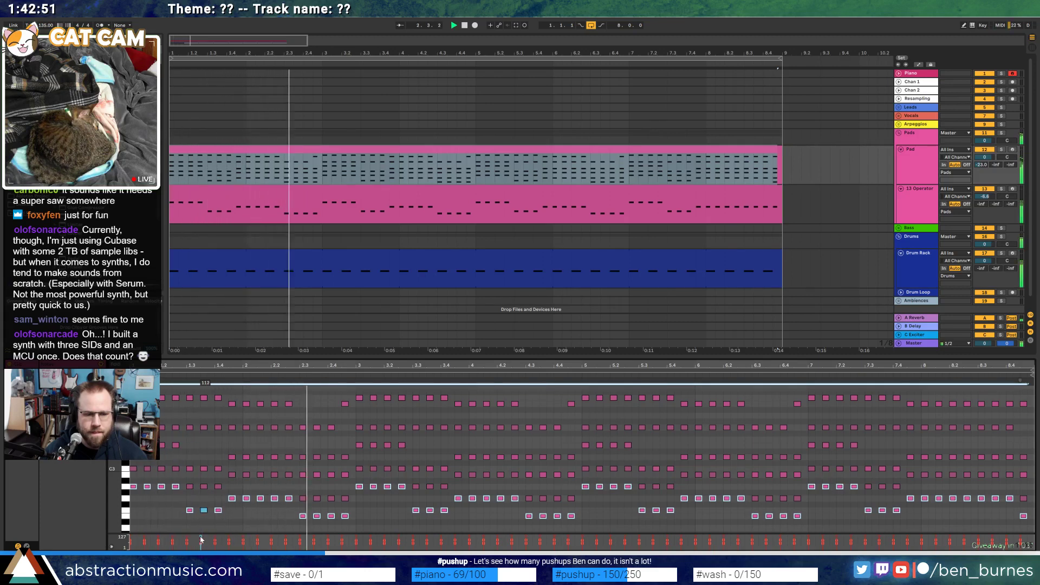
click(366, 509)
scroll(366, 509, up, 4)
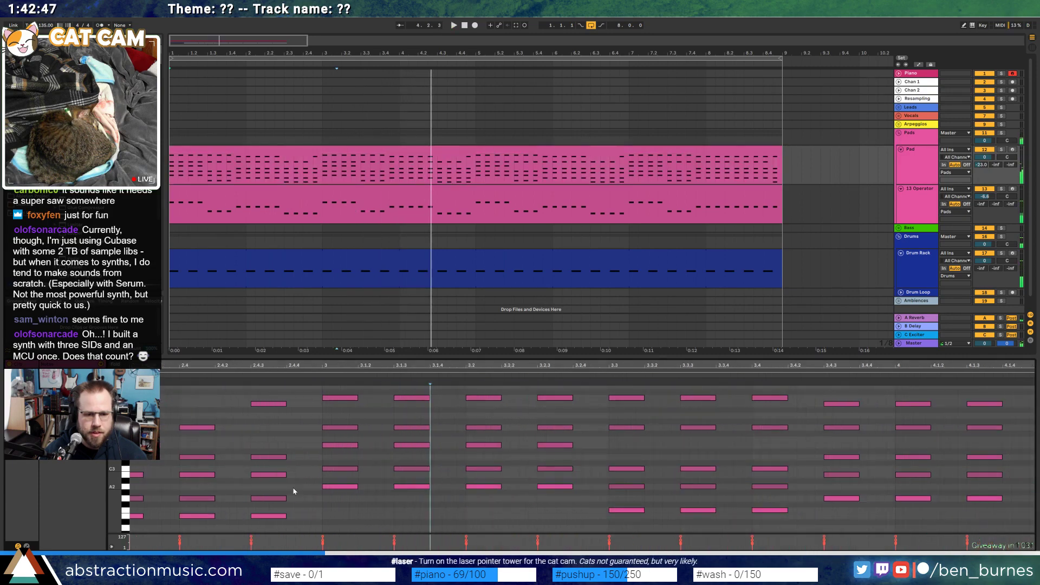
scroll(366, 490, down, 4)
Add a Saturator after the Operator bass with about 6 dB of drive and an output of -4.57 dB
key(shift+Tab)
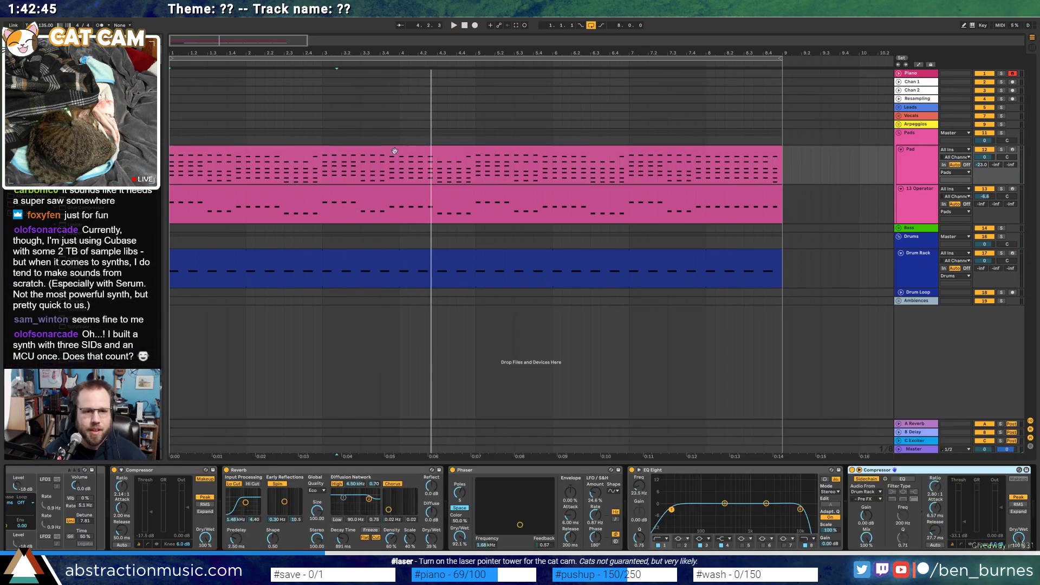
click(437, 197)
key(space)
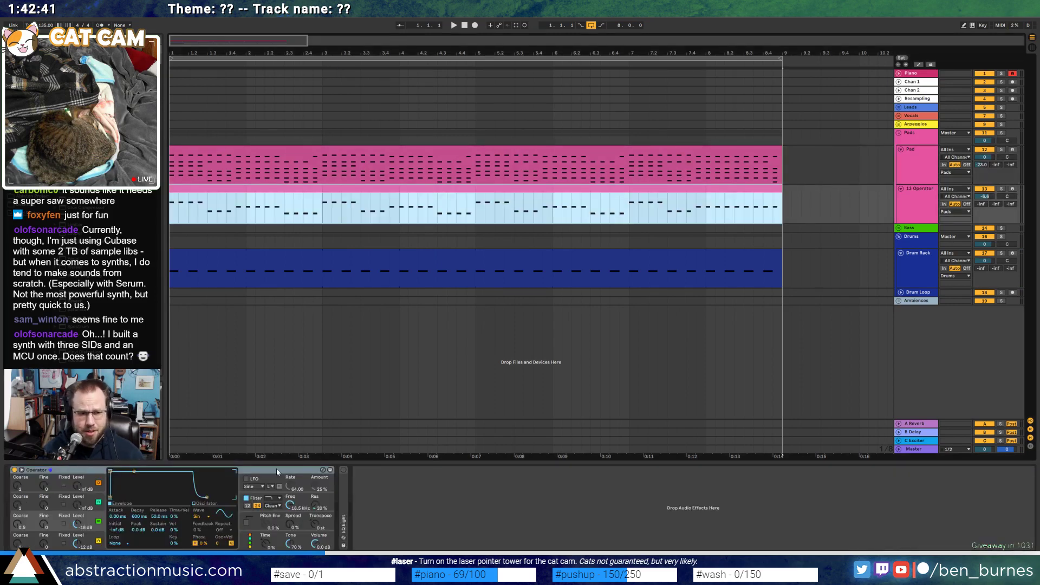
drag(75, 310, 333, 527)
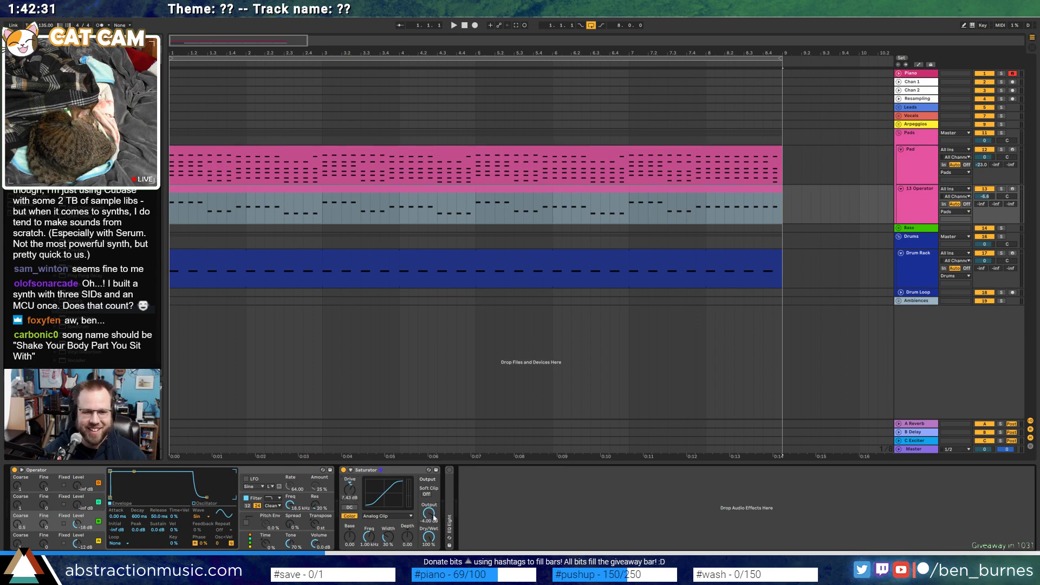
key(space)
drag(349, 489, 359, 494)
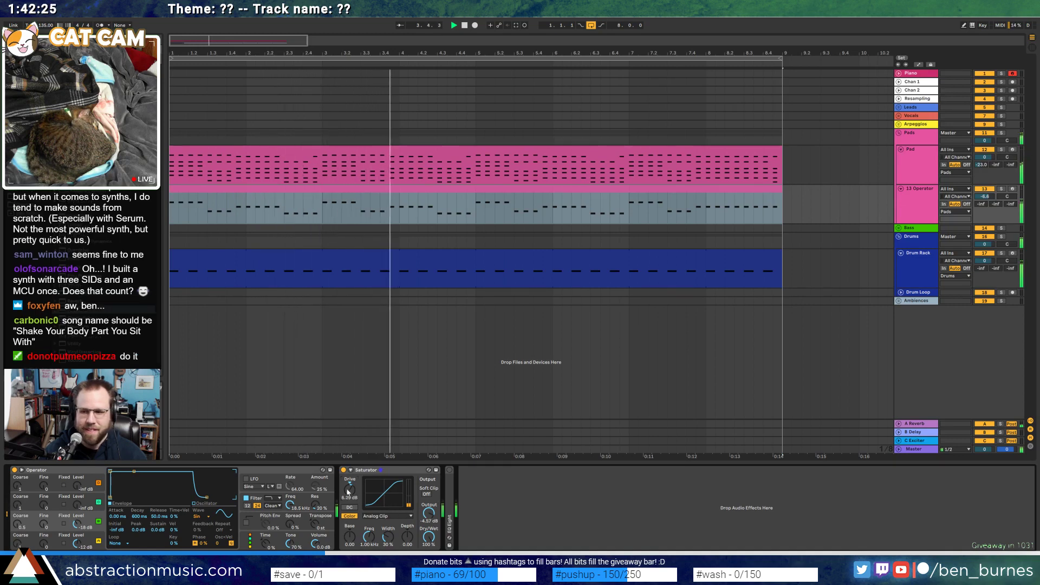
drag(349, 488, 348, 492)
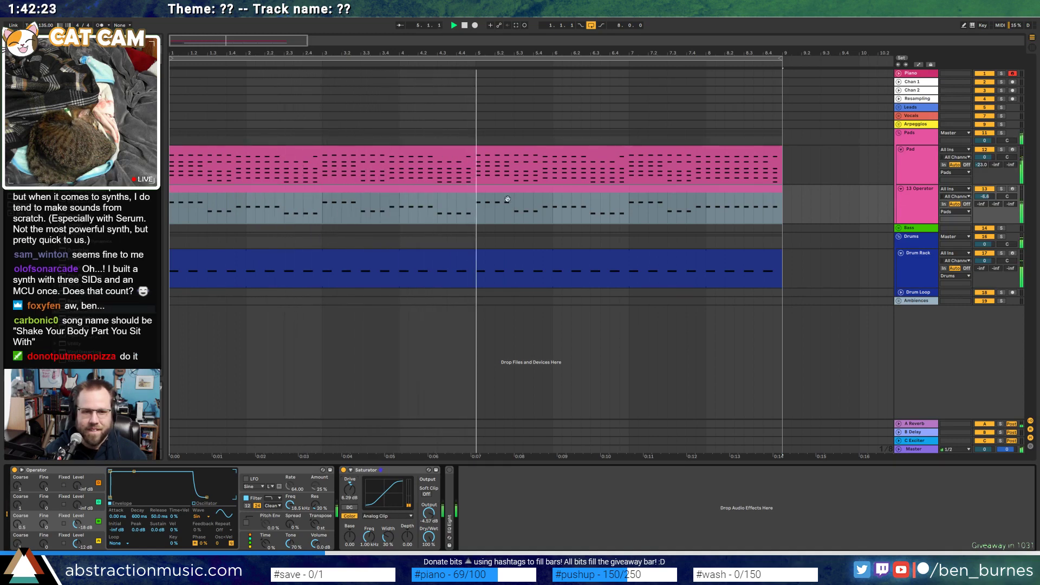
In the Pad clip, raise the upper note of bar 4's second-to-last chord hit to match the final hit's top note
click(464, 191)
click(468, 169)
double_click(478, 149)
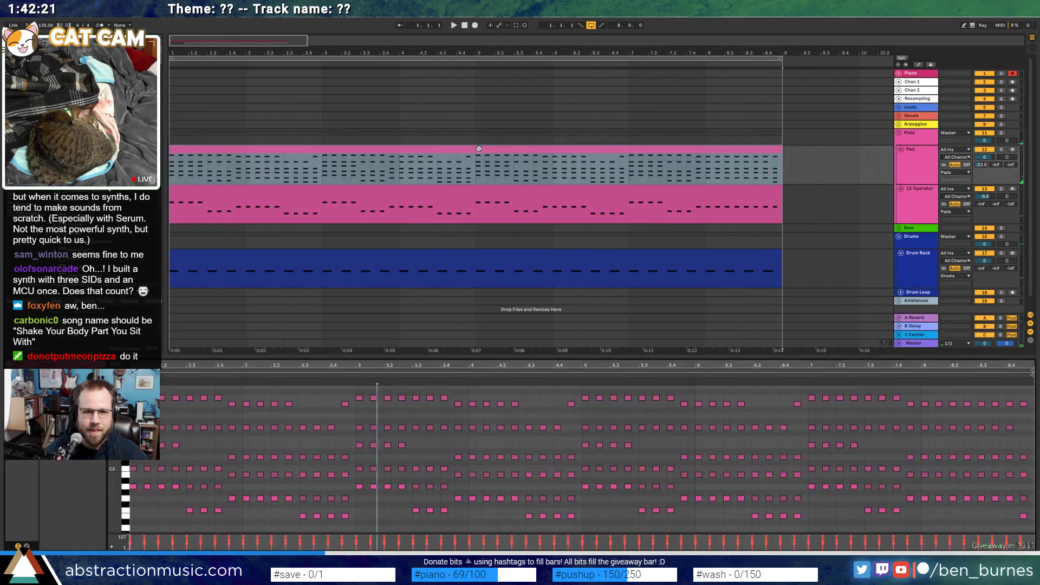
mouse_move(540, 413)
mouse_down()
mouse_move(558, 436)
mouse_move(557, 403)
mouse_up()
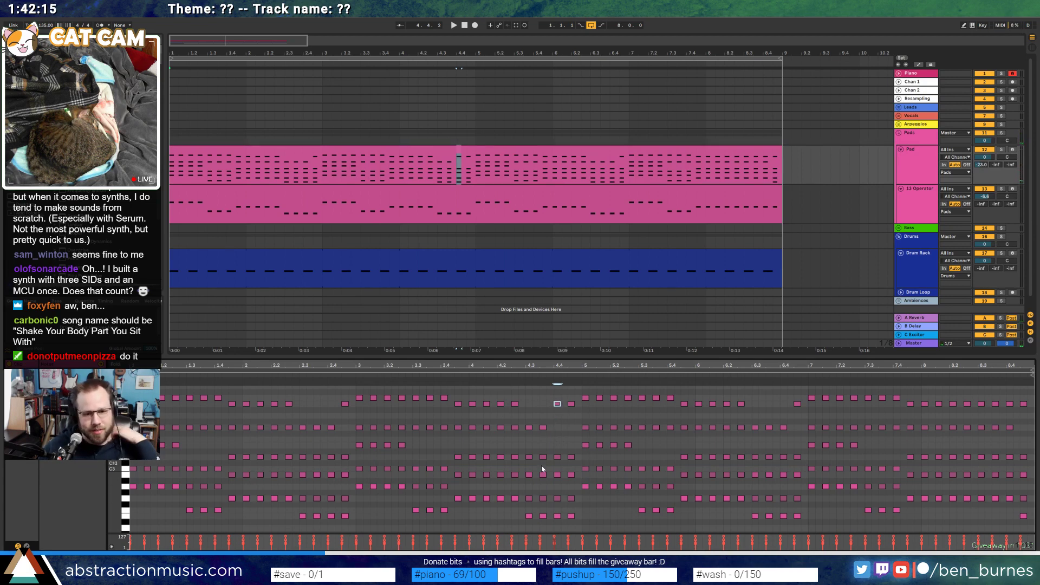
In the last two chord hits of bar 4, raise the middle notes three semitones, move the notes below to C3 and audition the change
drag(554, 449, 576, 465)
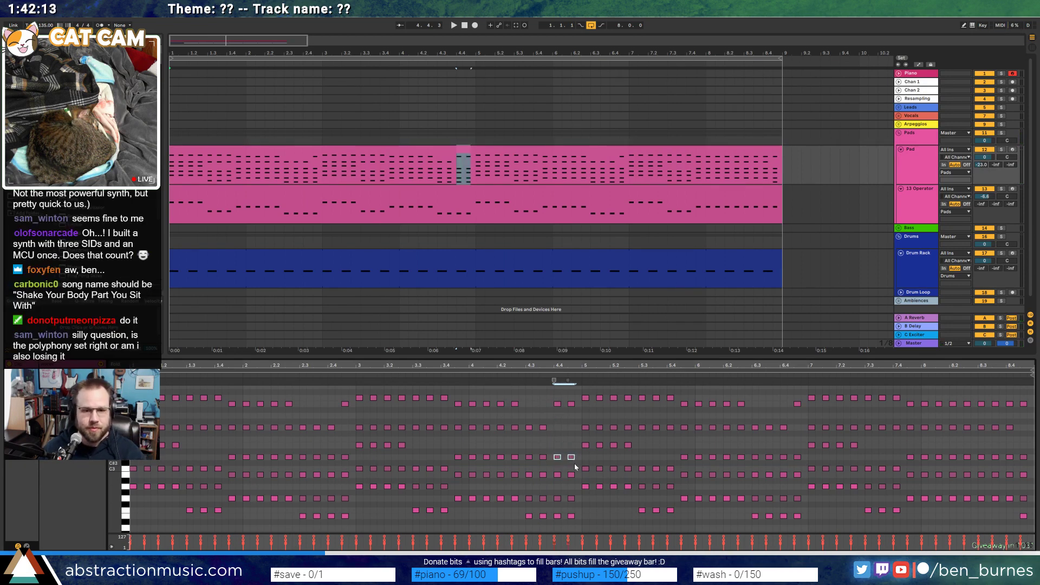
key(Up)
key(Up)
key(Up)
key(Down)
key(Down)
key(Down)
key(Down)
key(Down)
key(Down)
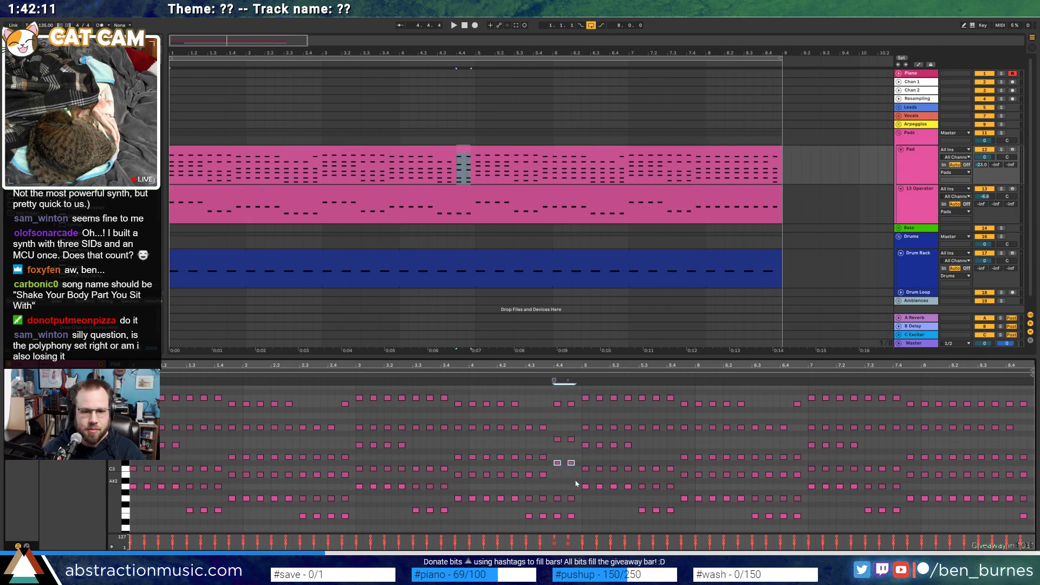
key(Down)
click(442, 375)
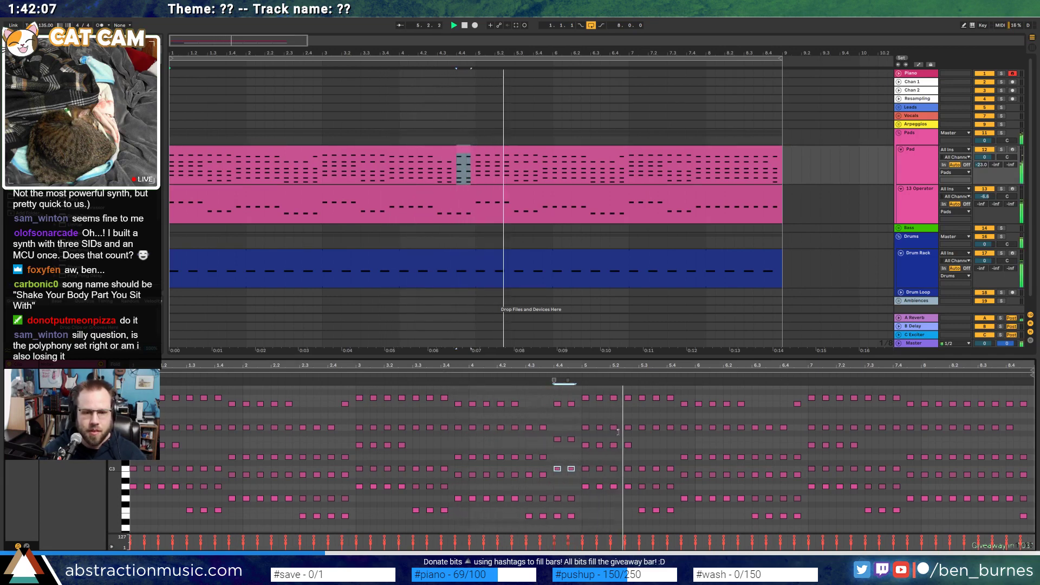
key(space)
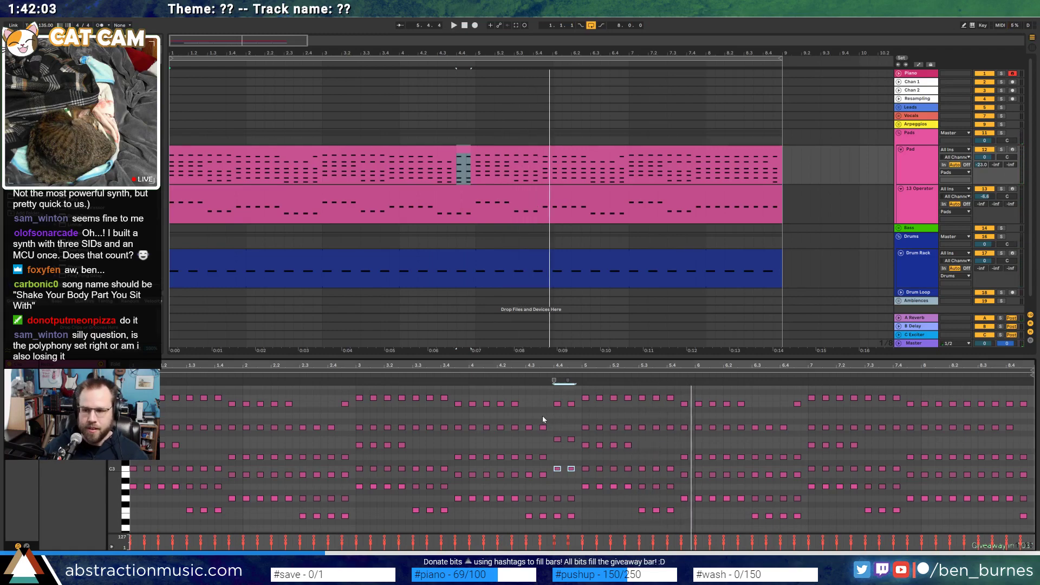
In the Pad track's Instrument Rack, set the Analog synth's polyphony to 32 voices
key(shift+Tab)
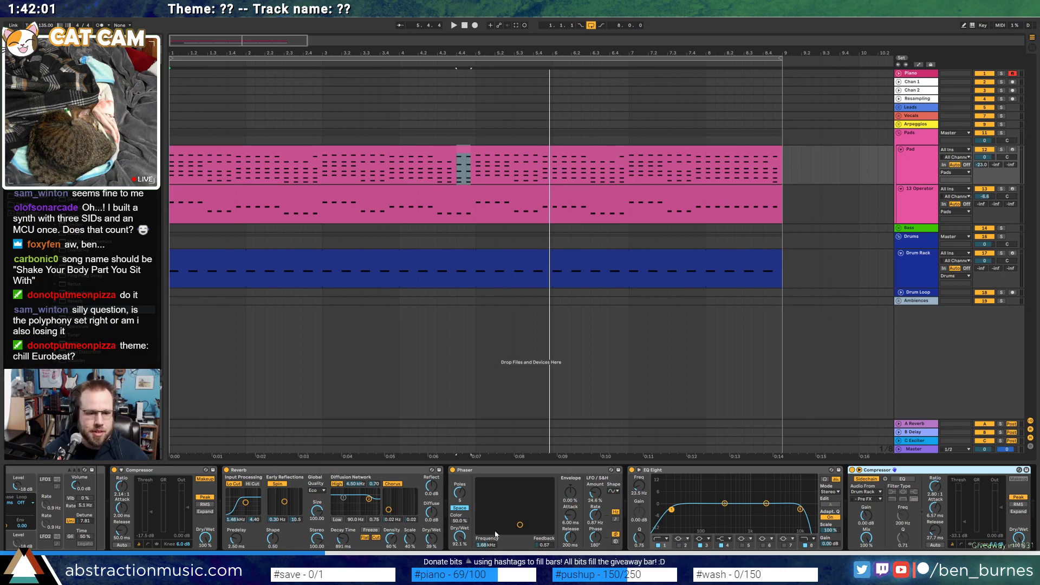
scroll(520, 508, left, 5)
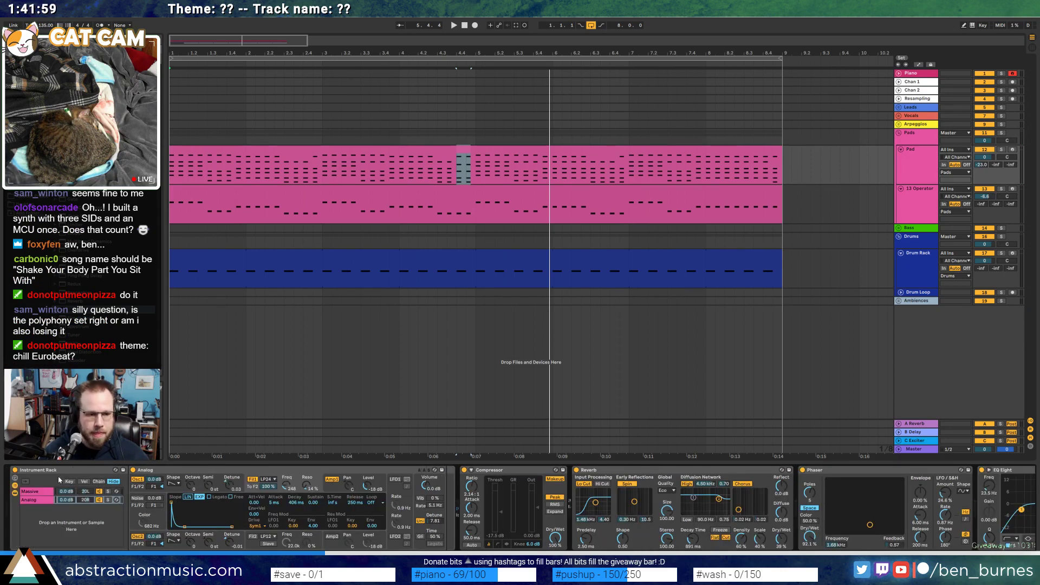
click(42, 493)
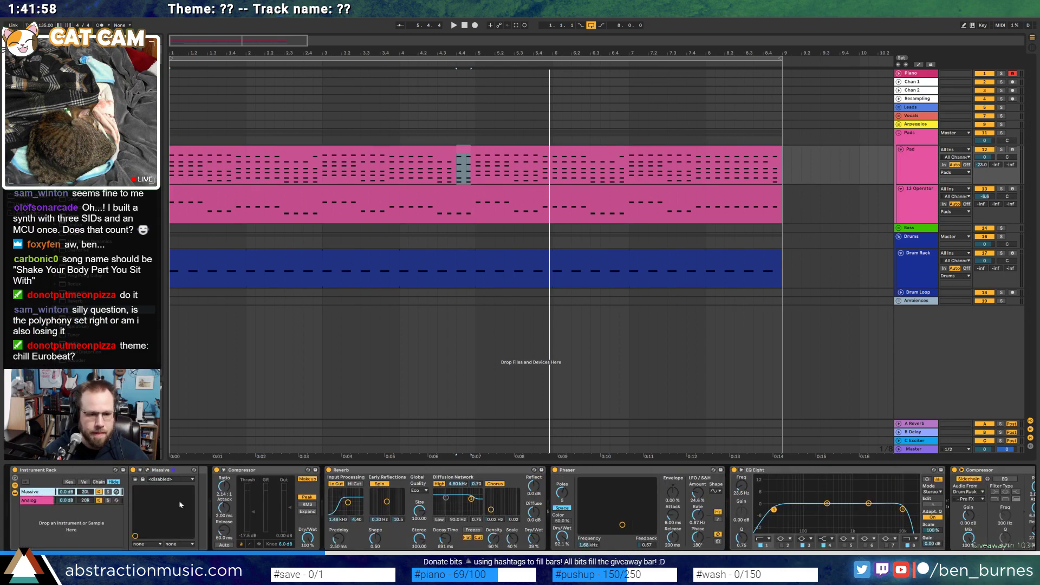
click(31, 501)
click(420, 494)
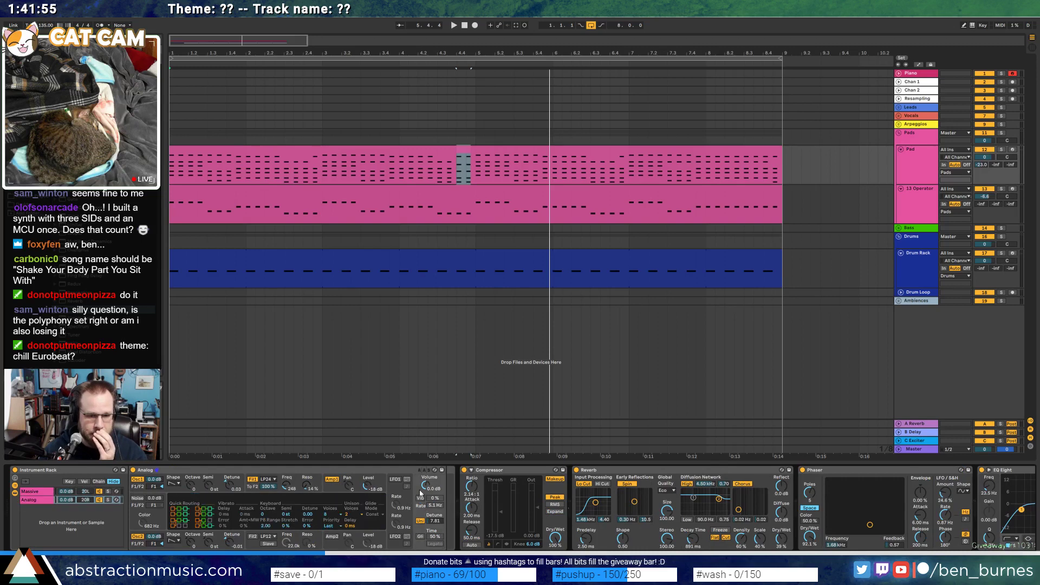
click(327, 515)
click(333, 507)
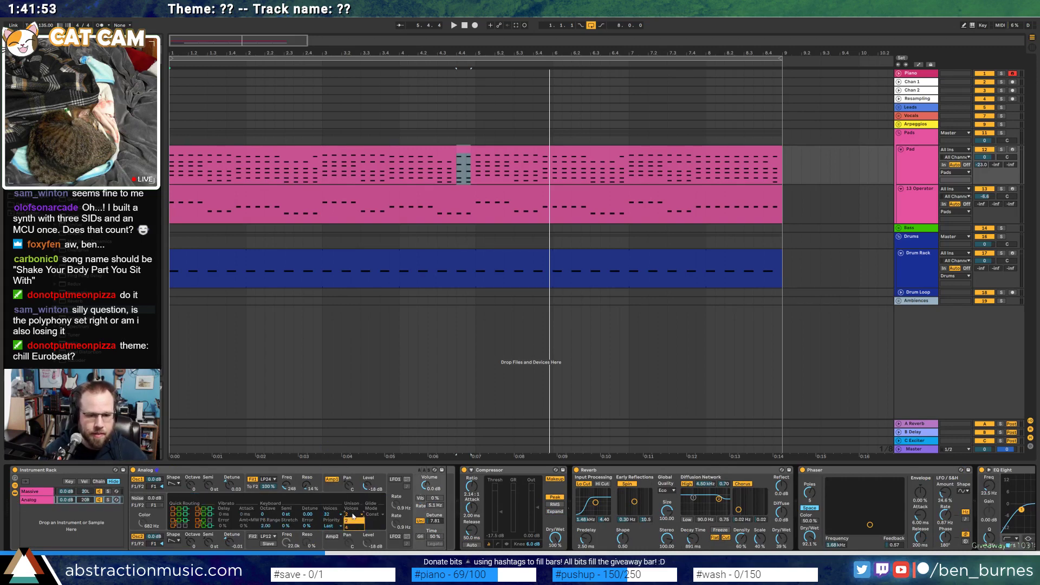
Open the rack's Massive synth, inspect its voicing settings while the loop plays, and close its window
click(43, 493)
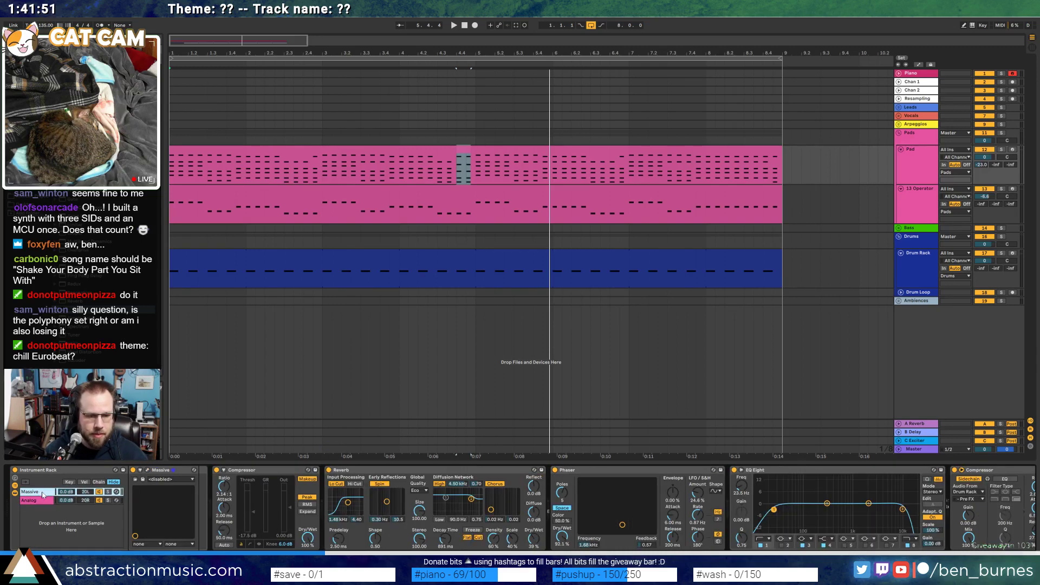
click(148, 471)
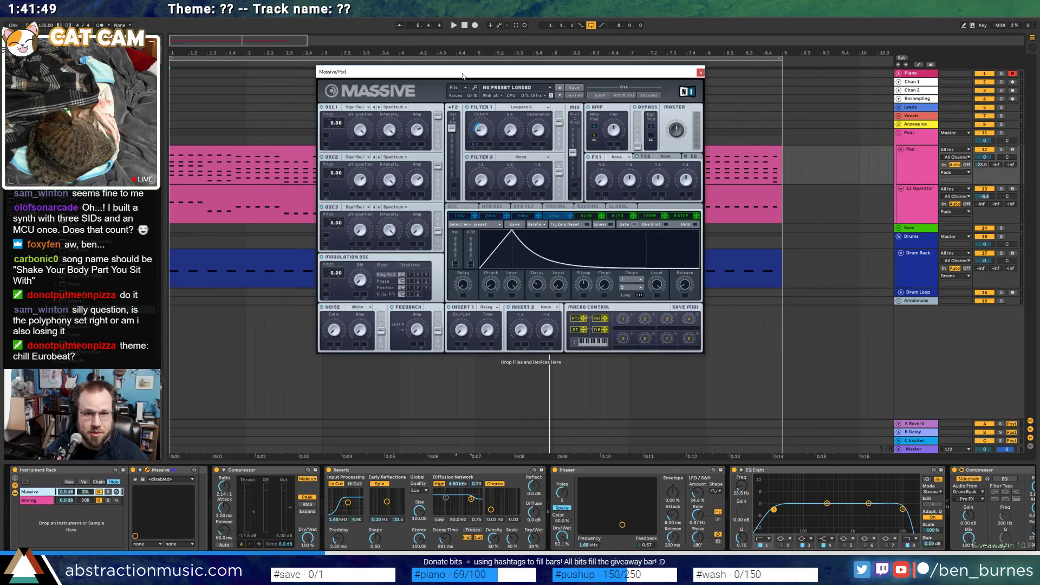
drag(463, 76, 466, 149)
click(461, 276)
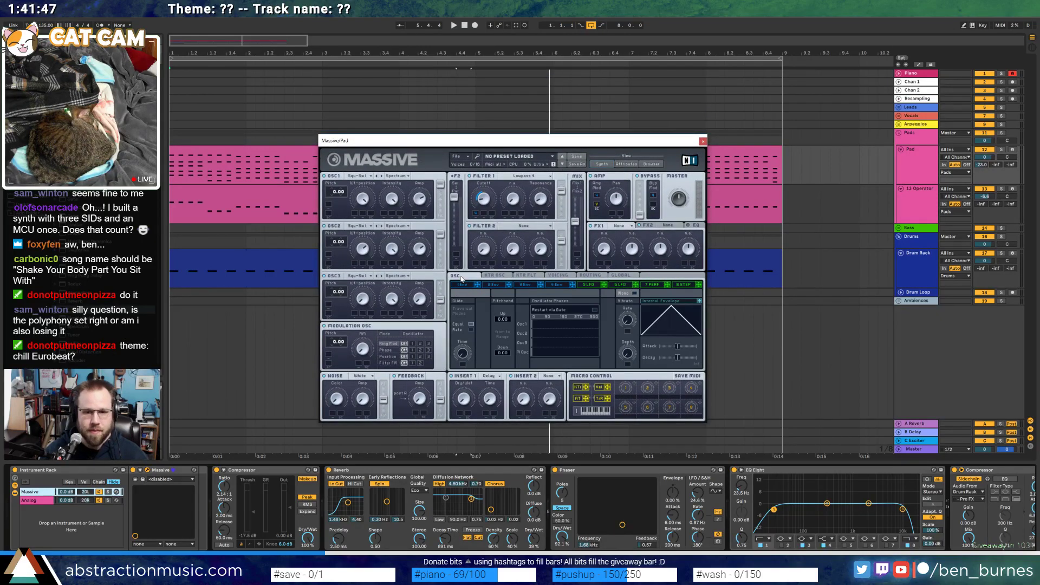
click(629, 275)
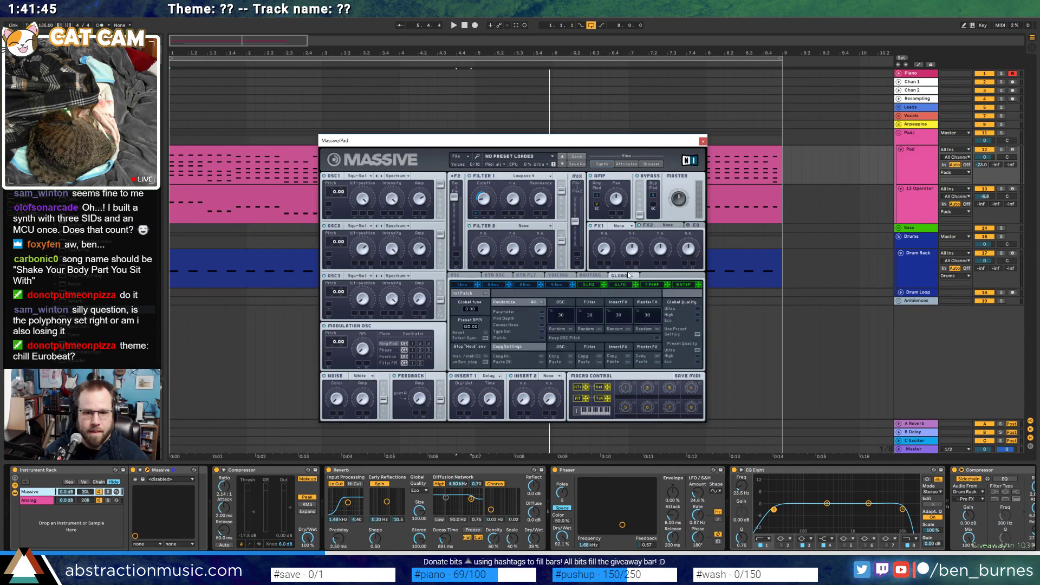
click(593, 275)
click(561, 276)
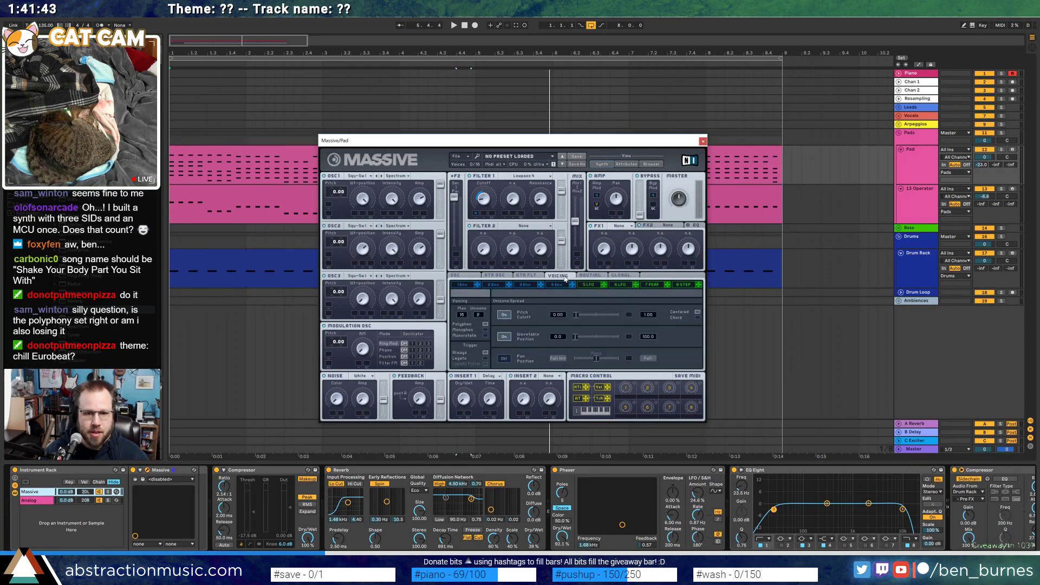
key(space)
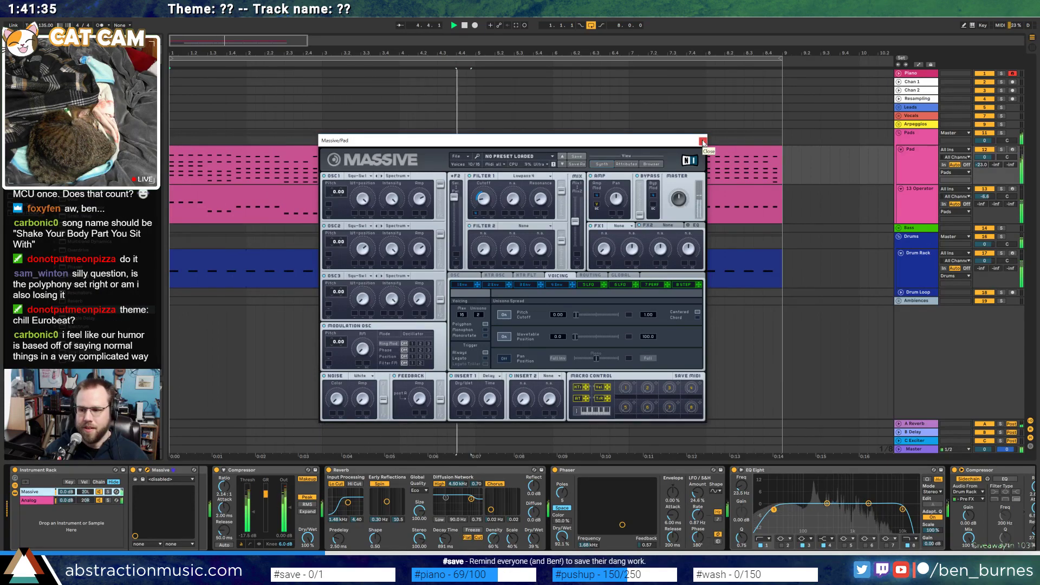
click(703, 141)
key(space)
In the Pad clip, lower the middle notes of bar 4's last two chord hits by one semitone and audition the change
double_click(429, 174)
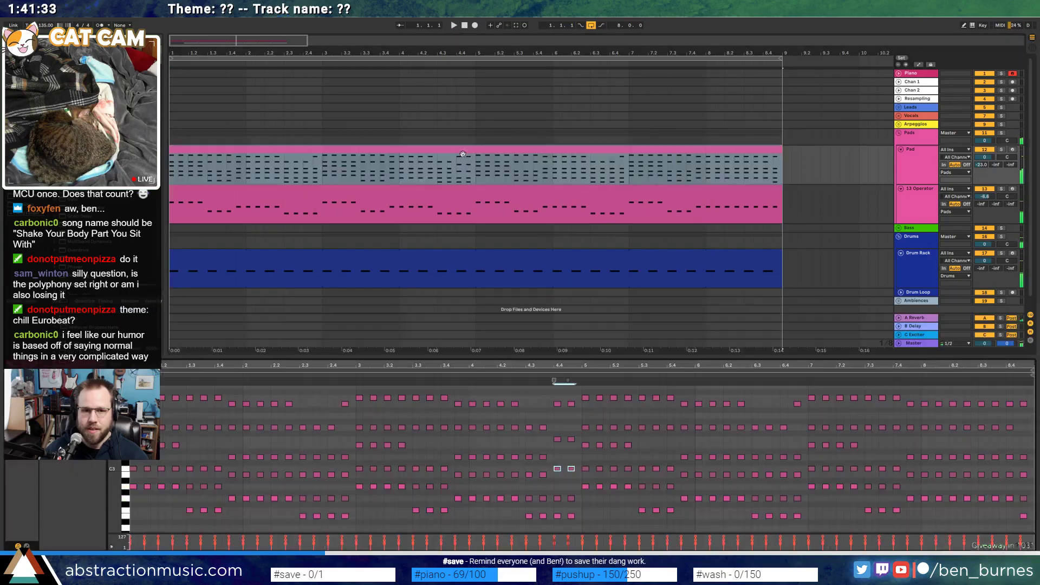
key(space)
click(430, 175)
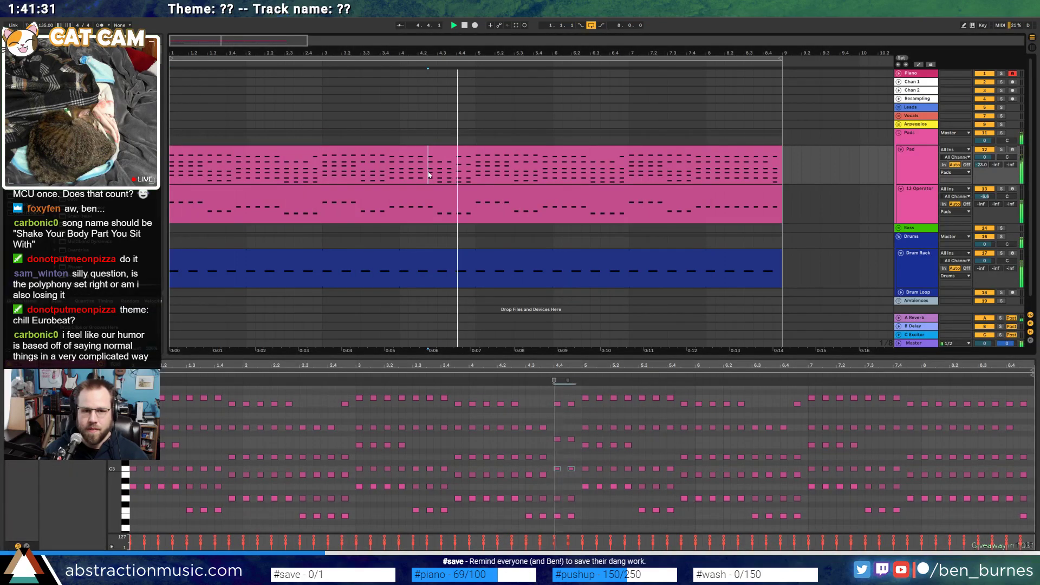
key(space)
click(466, 148)
click(572, 450)
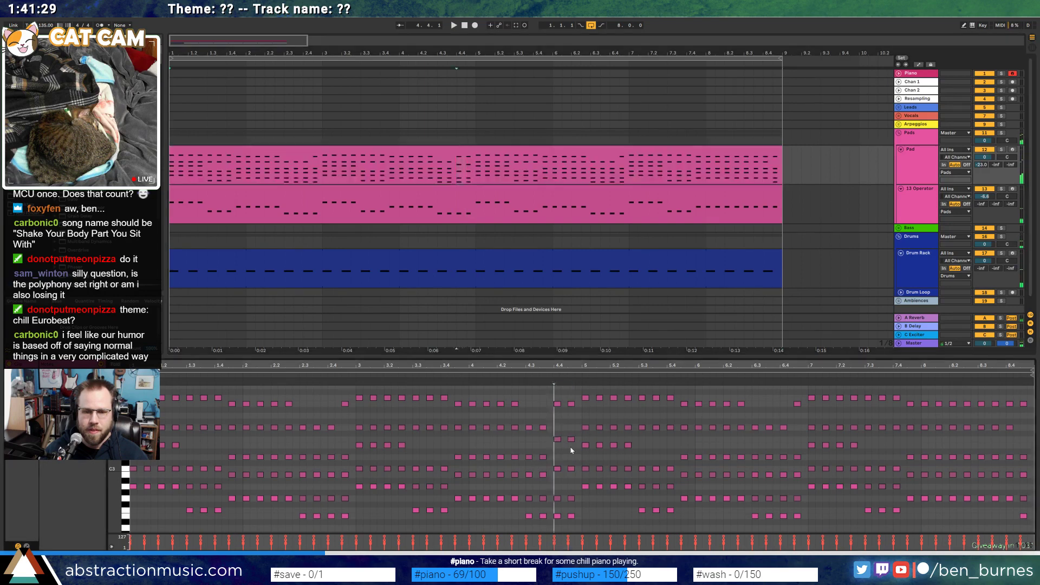
key(Down)
click(496, 373)
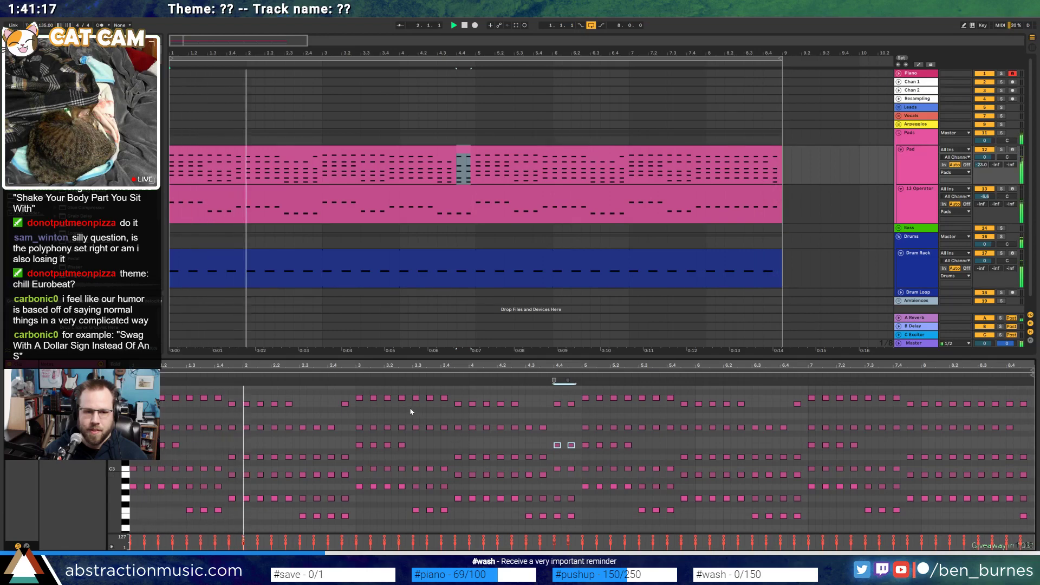
Try replacing bar 3's fourth chord hit in the Pad clip with a copy of the fifth hit
key(space)
drag(398, 389, 408, 503)
key(Delete)
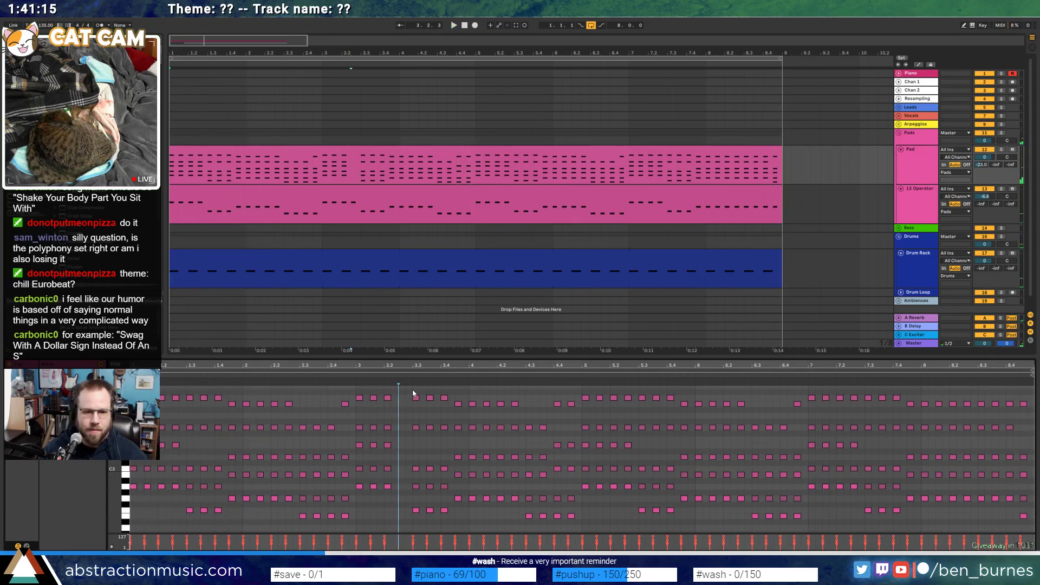
drag(413, 393, 416, 539)
key(ctrl+z)
key(space)
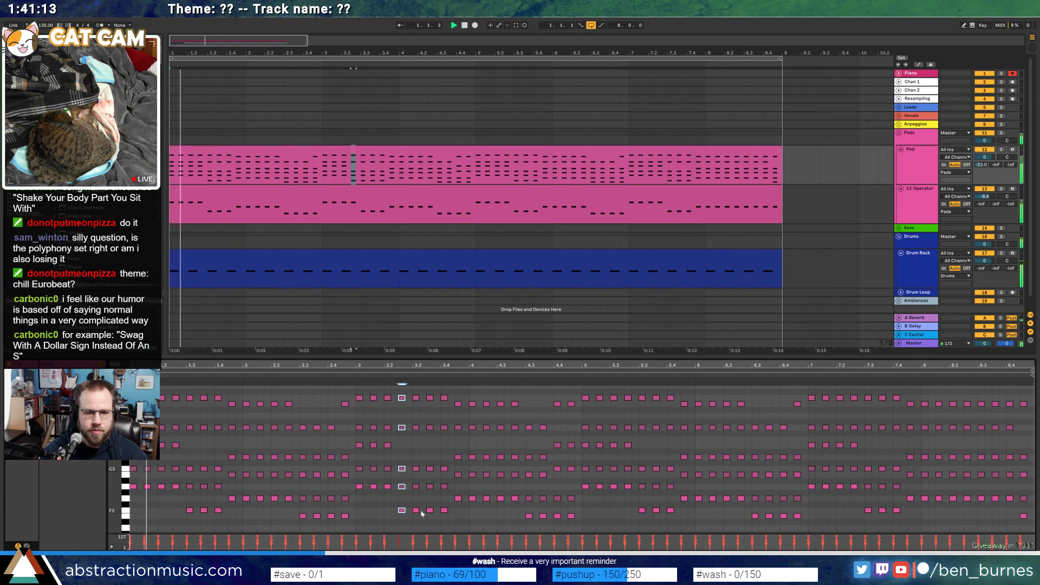
click(617, 528)
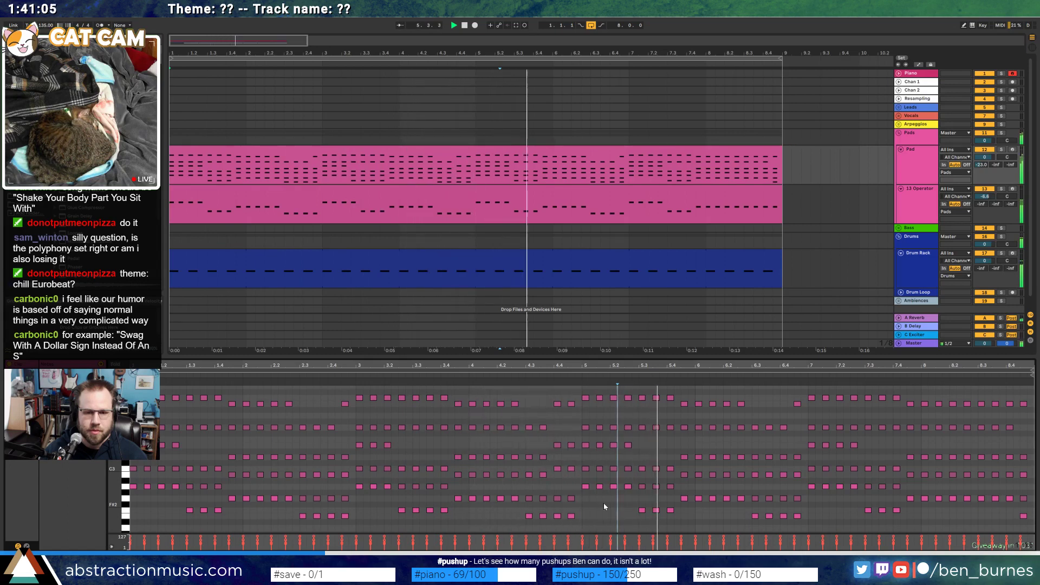
Replace bar 7's fifth chord hit with a copy of the fourth, and turn bar 3's fourth hit back into a copy of the third
click(868, 398)
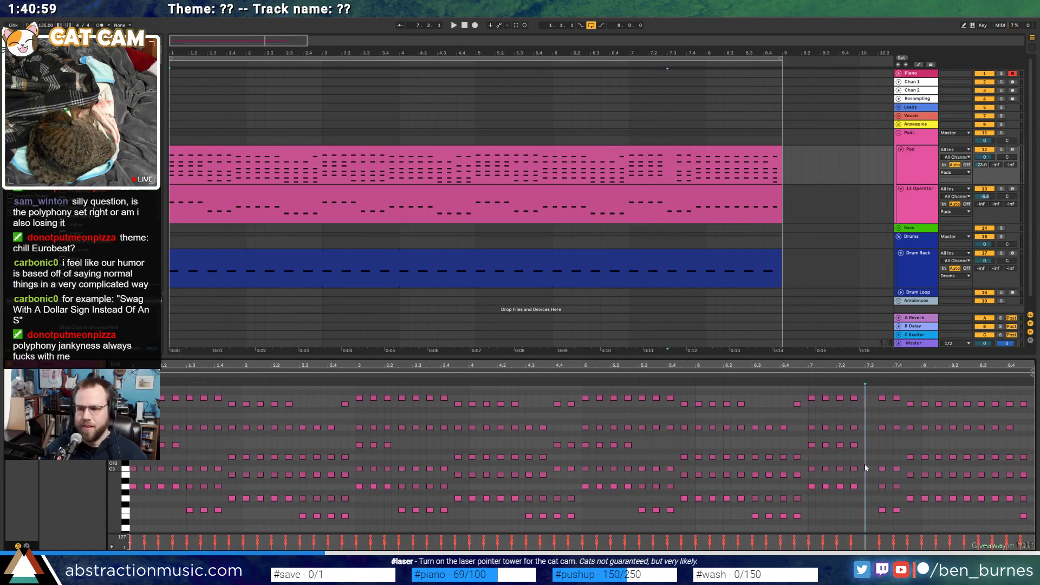
drag(855, 393, 882, 504)
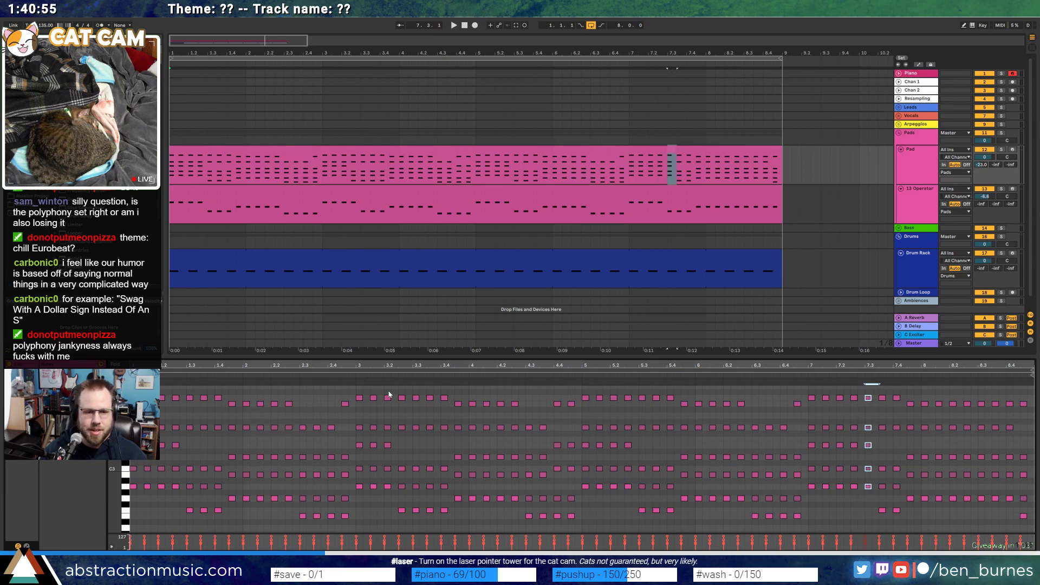
click(401, 504)
key(ctrl+v)
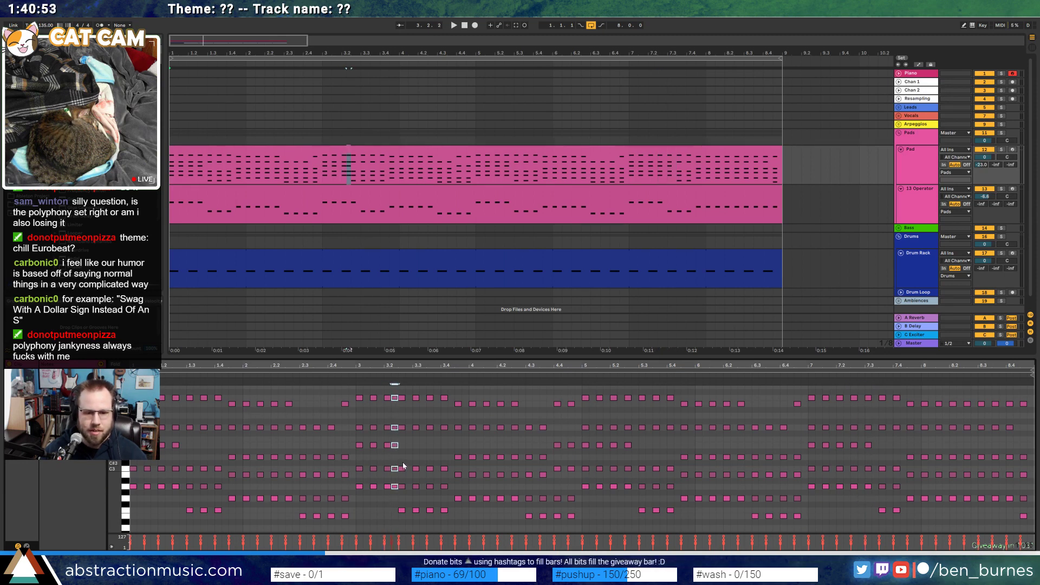
key(Right)
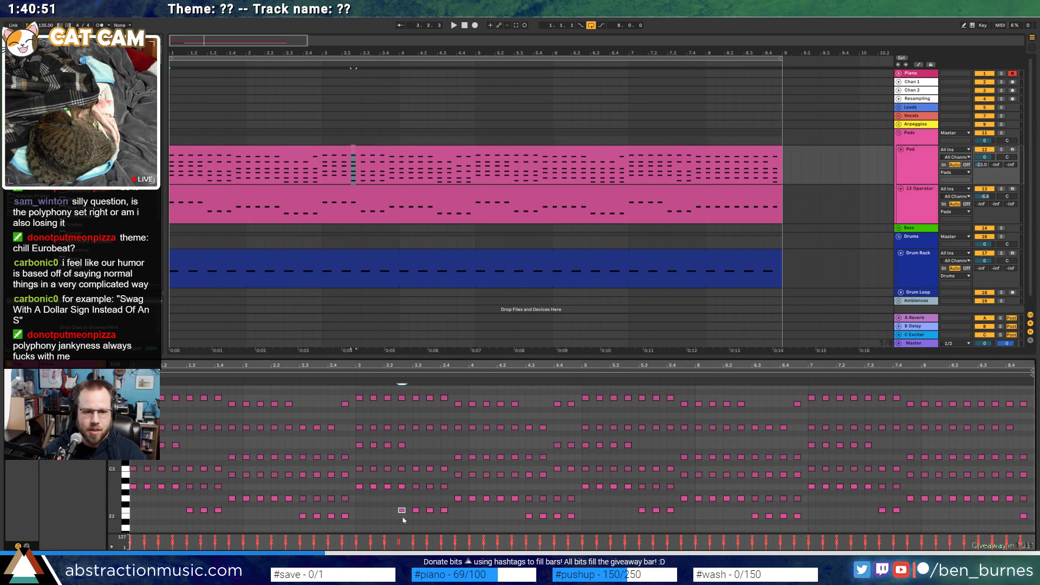
click(342, 376)
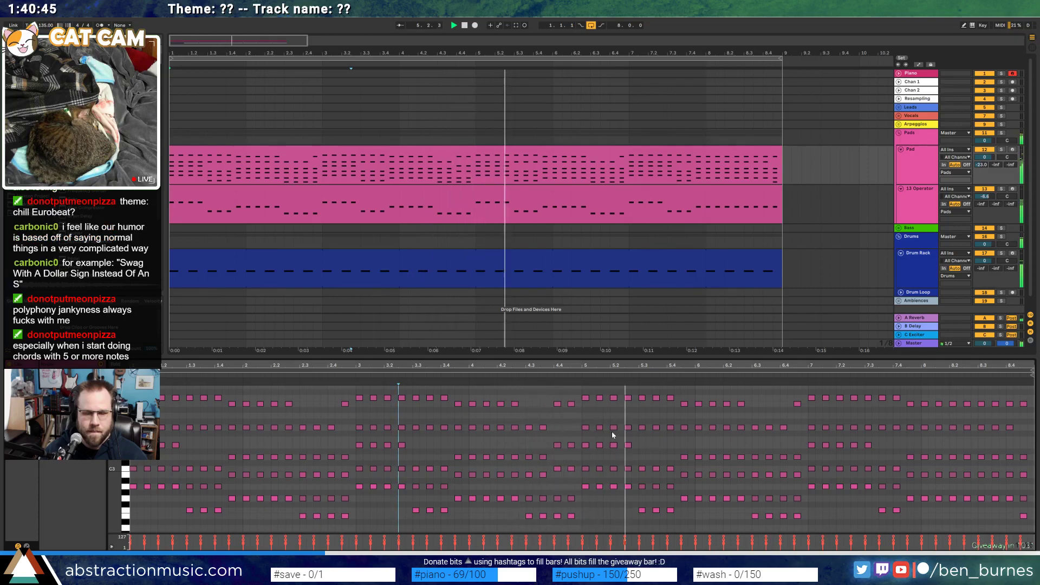
Lower the top notes of bar 4's last two chord hits by two semitones
drag(551, 399, 576, 412)
key(Down)
key(Down)
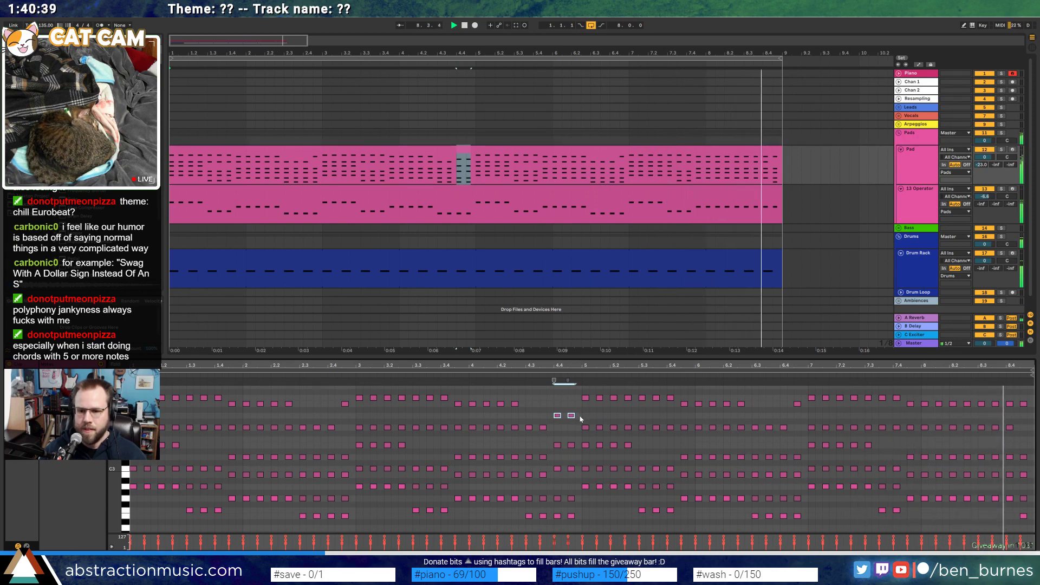
key(shift+Tab)
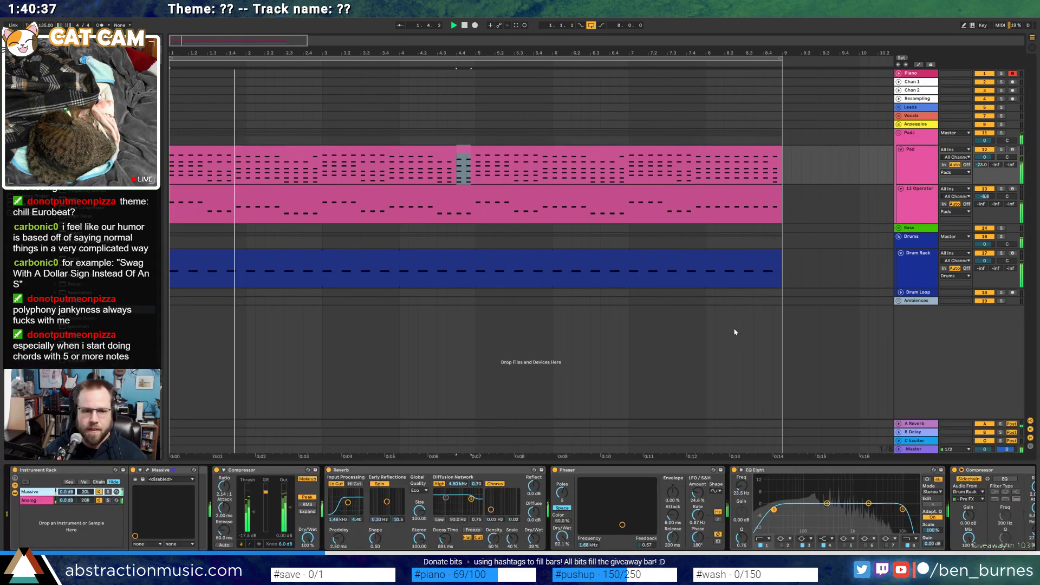
click(61, 470)
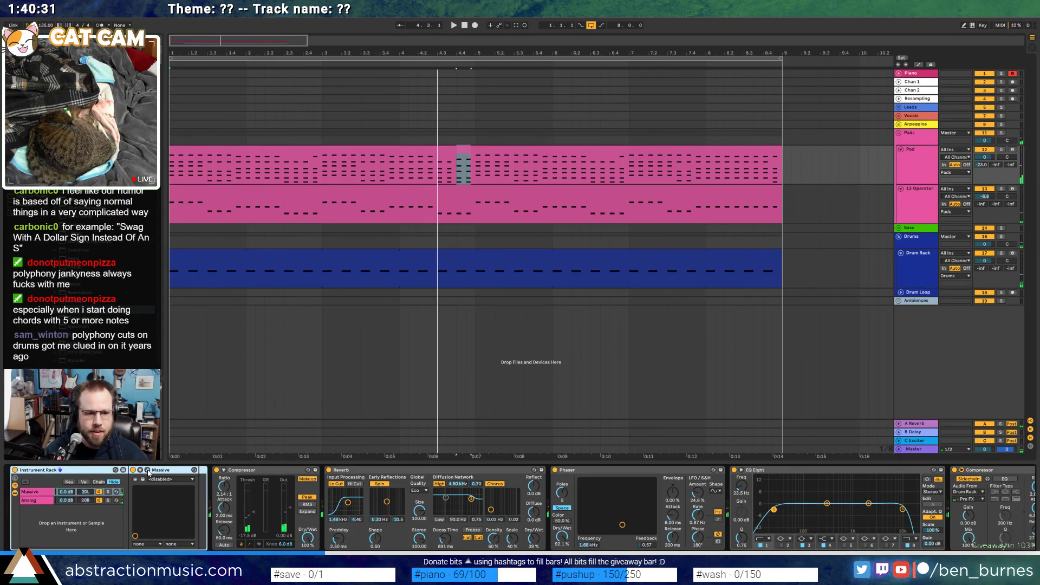
click(148, 470)
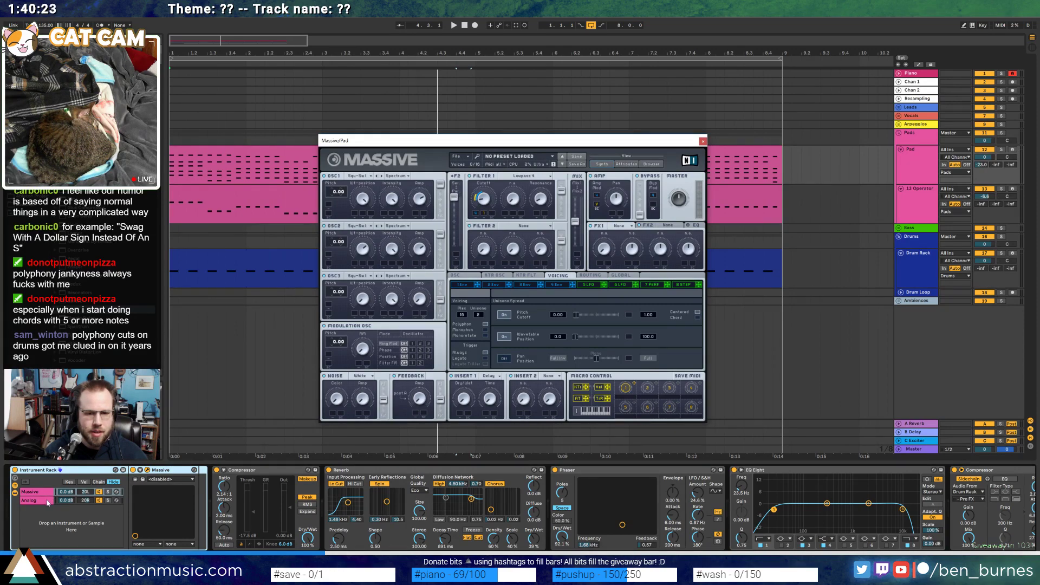
key(a)
click(794, 161)
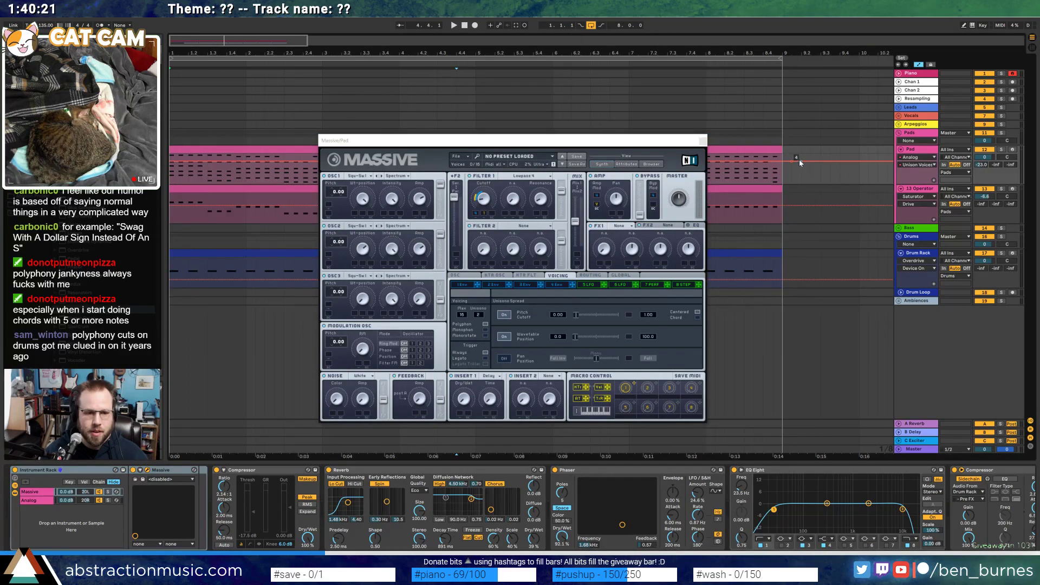
Show the Instrument Rack's macro controls and expose Massive's OSC1-AMP as a configured device parameter
click(15, 479)
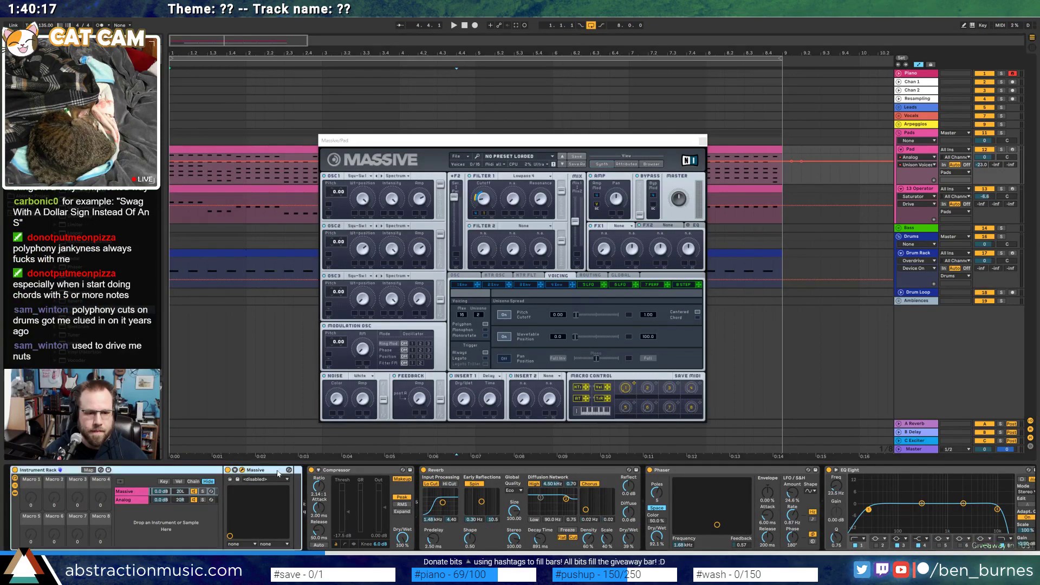
click(254, 471)
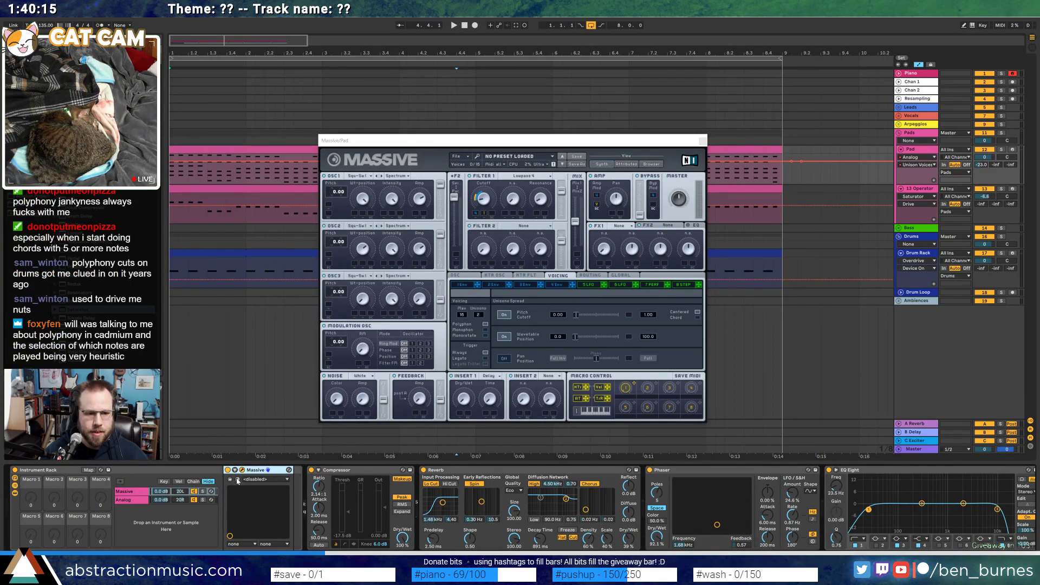
click(242, 556)
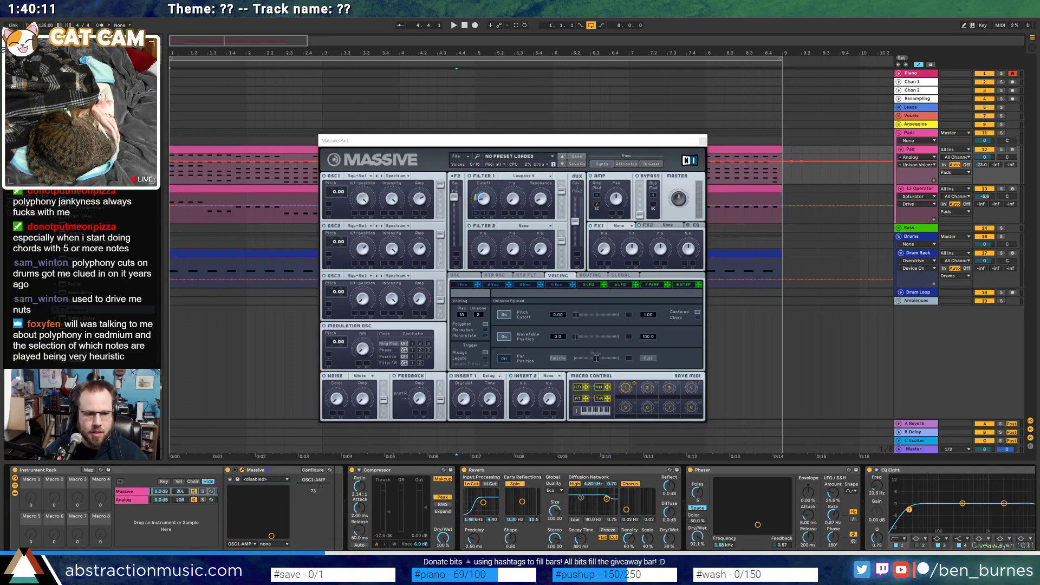
Map the Analog's F1 filter frequency to the rack's first macro with a range of 135 to 877
click(132, 499)
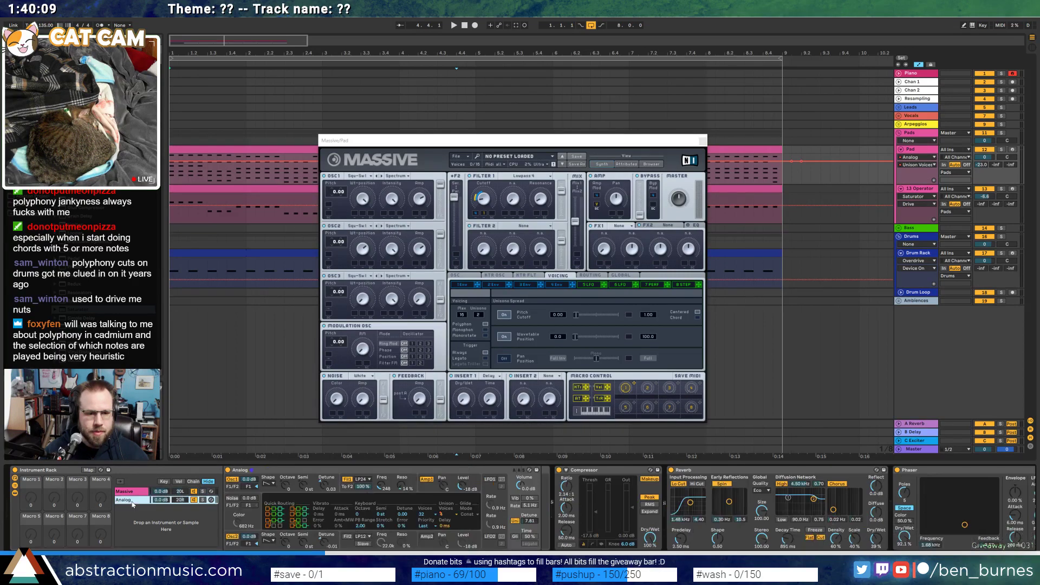
click(89, 470)
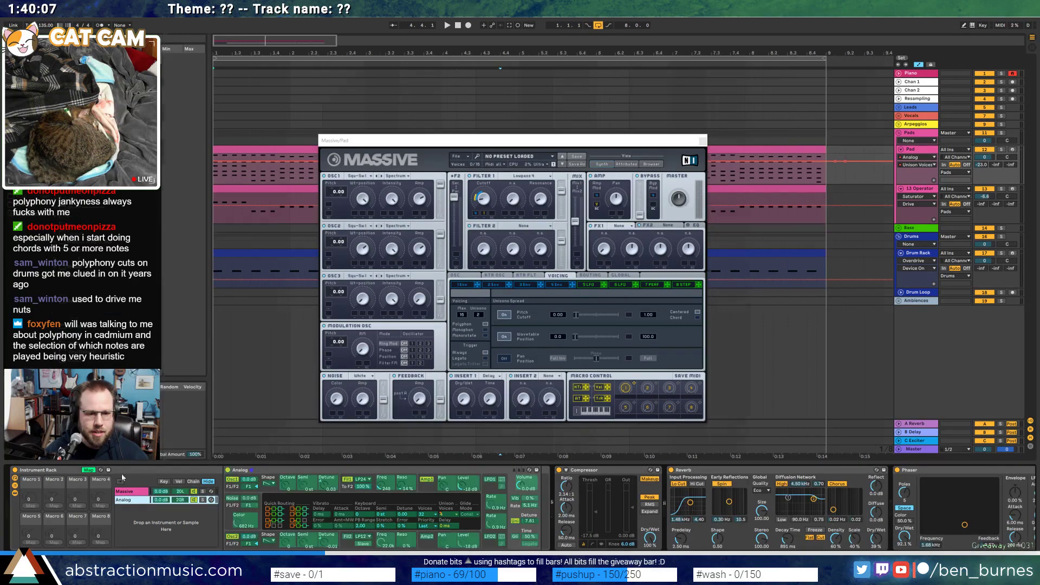
click(381, 490)
click(30, 504)
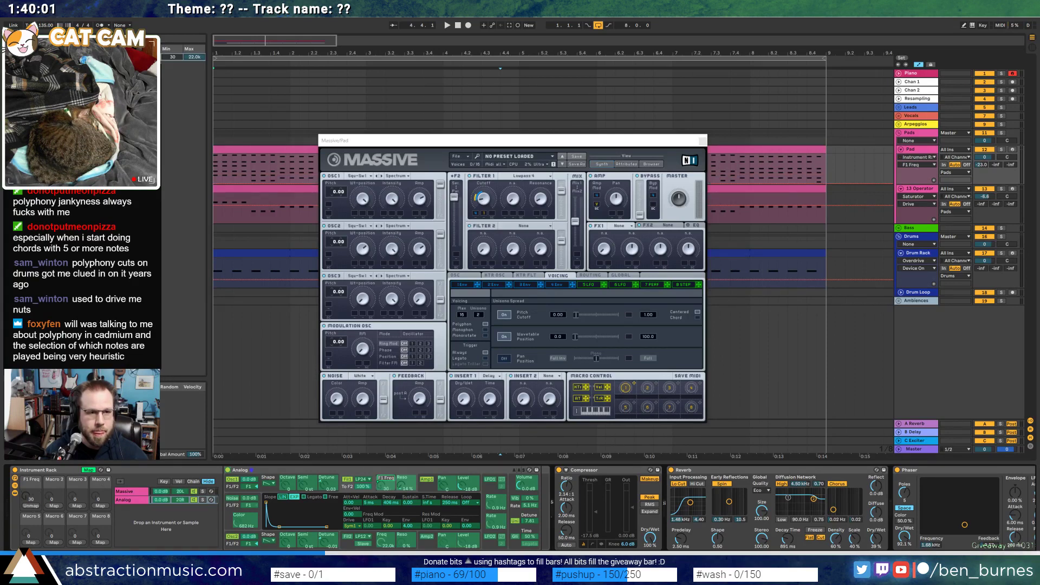
mouse_move(174, 61)
mouse_down()
mouse_move(174, 51)
mouse_move(194, 68)
mouse_up()
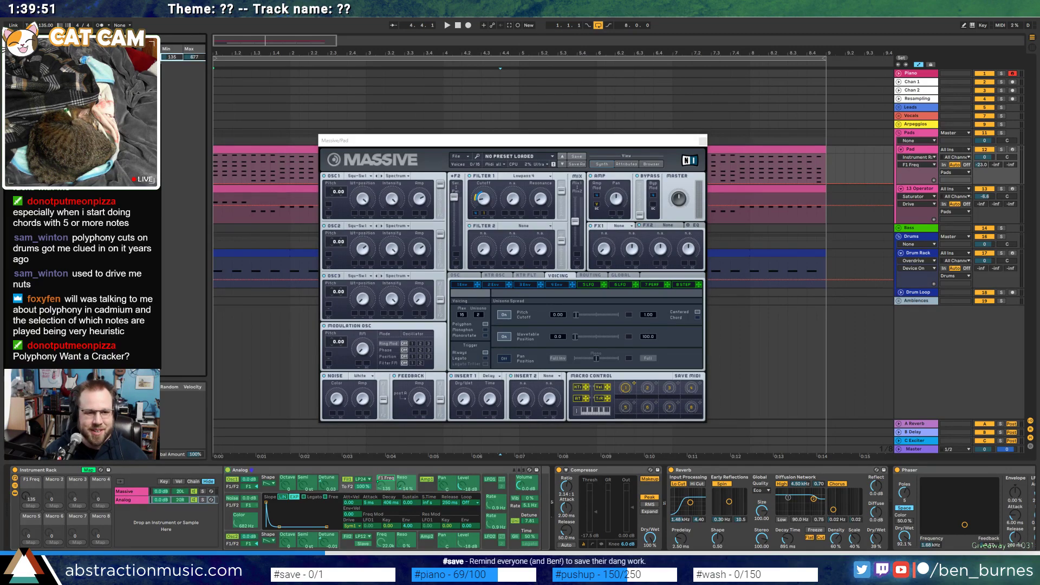
Map Massive's OSC1-AMP to the rack's first macro and raise the F1 frequency mapping's maximum to 2.1k
click(132, 493)
click(322, 491)
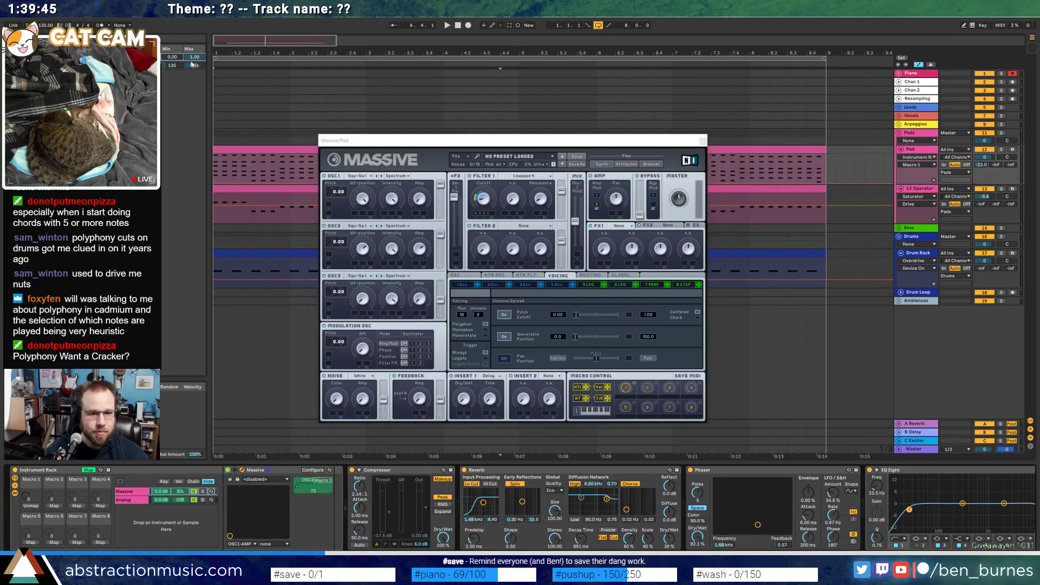
click(703, 142)
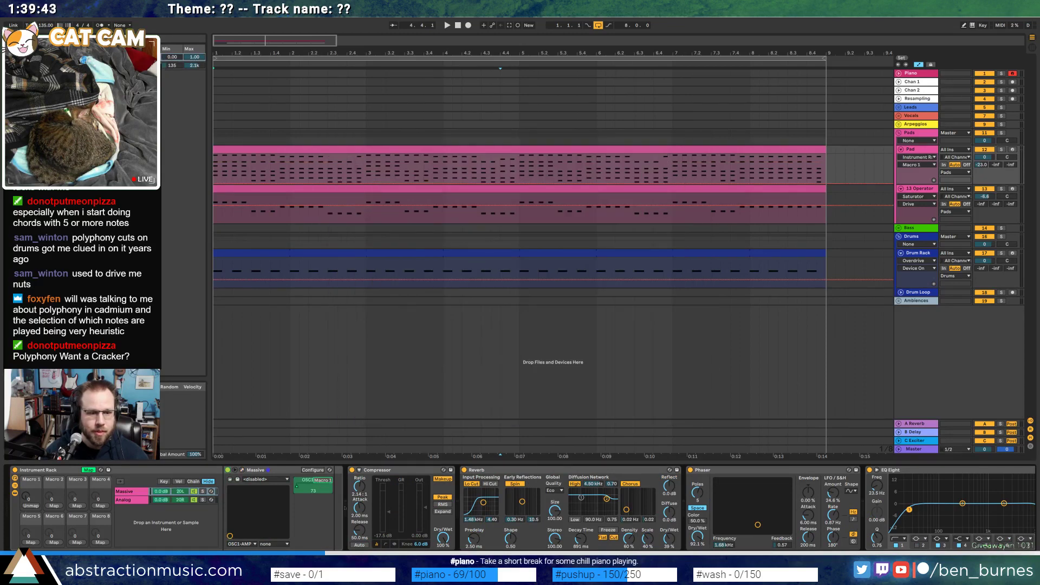
click(87, 469)
Play the track while sweeping the Pad rack's first macro to hear its effect
key(space)
mouse_move(32, 503)
mouse_down()
mouse_move(31, 442)
mouse_move(32, 490)
mouse_up()
key(space)
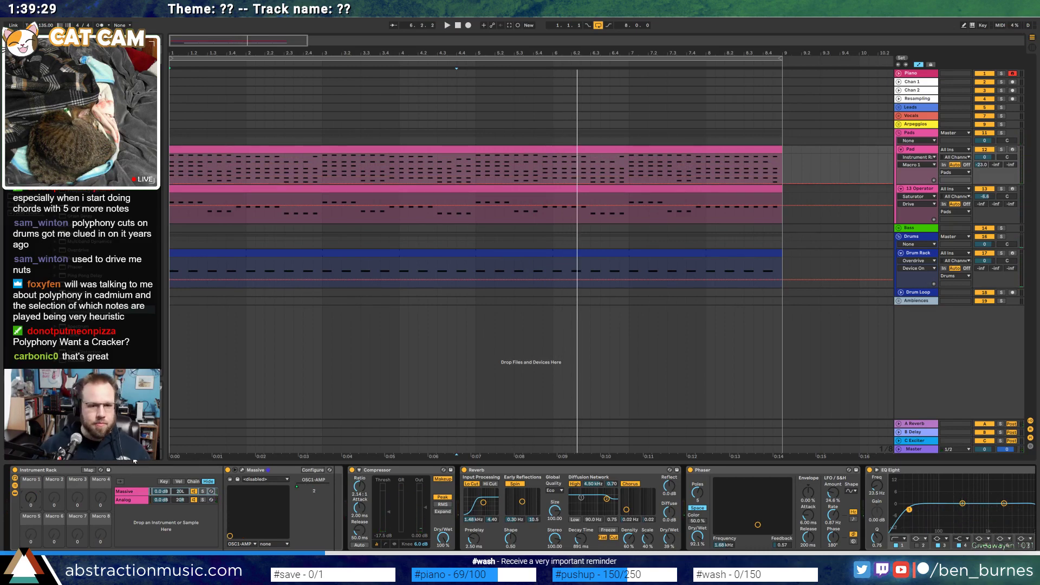
Open the 12 Operator track's clip, audition it and delete all of its notes
double_click(417, 186)
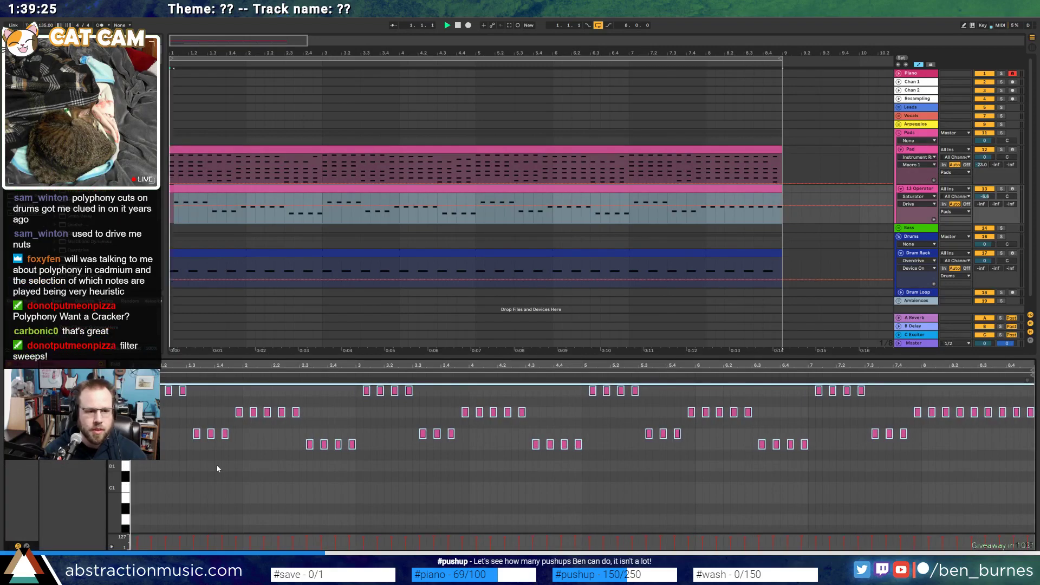
key(space)
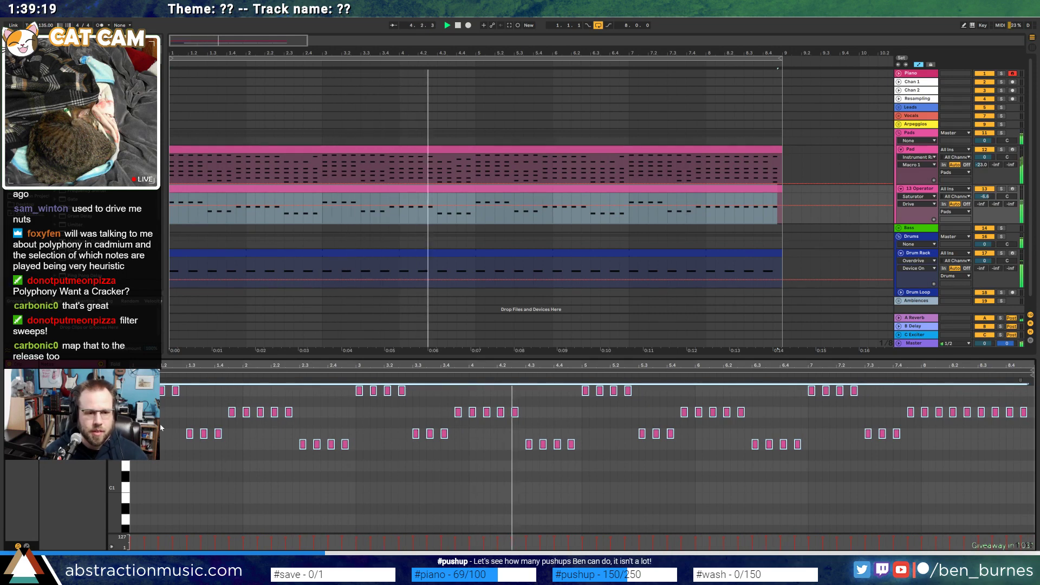
scroll(224, 466, up, 2)
key(space)
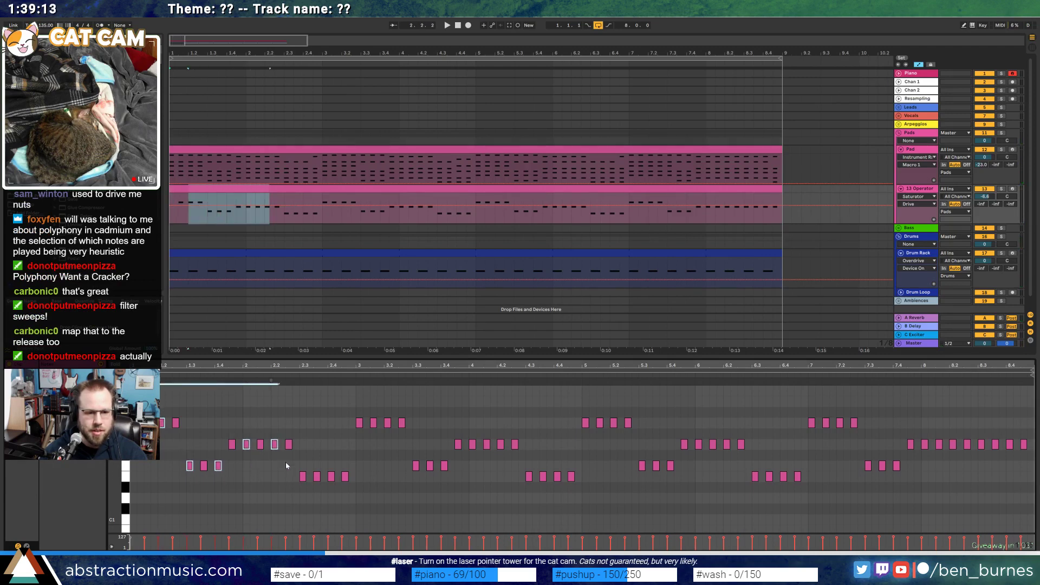
drag(313, 482, 334, 486)
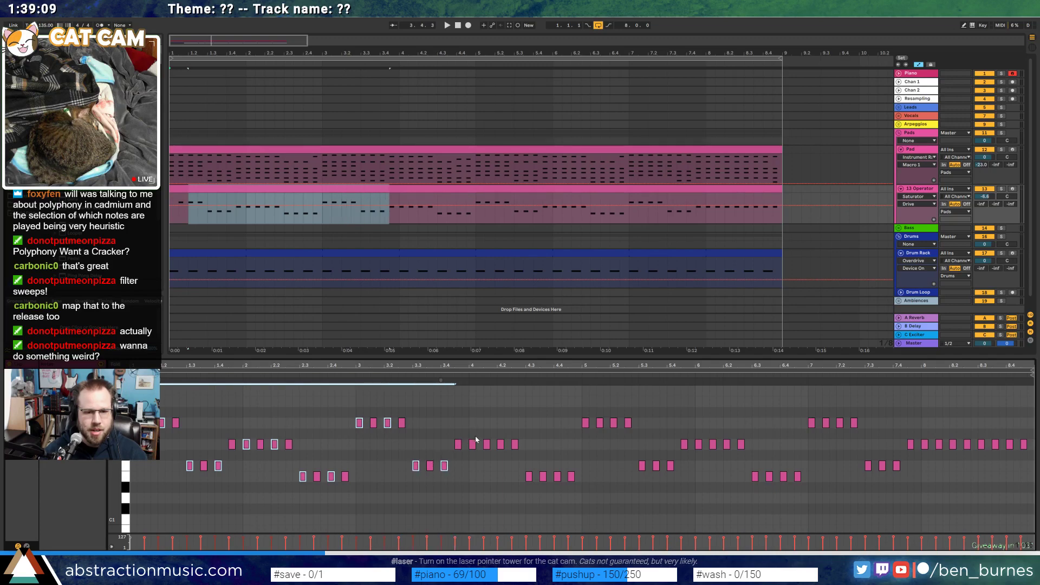
click(182, 401)
key(ctrl+a)
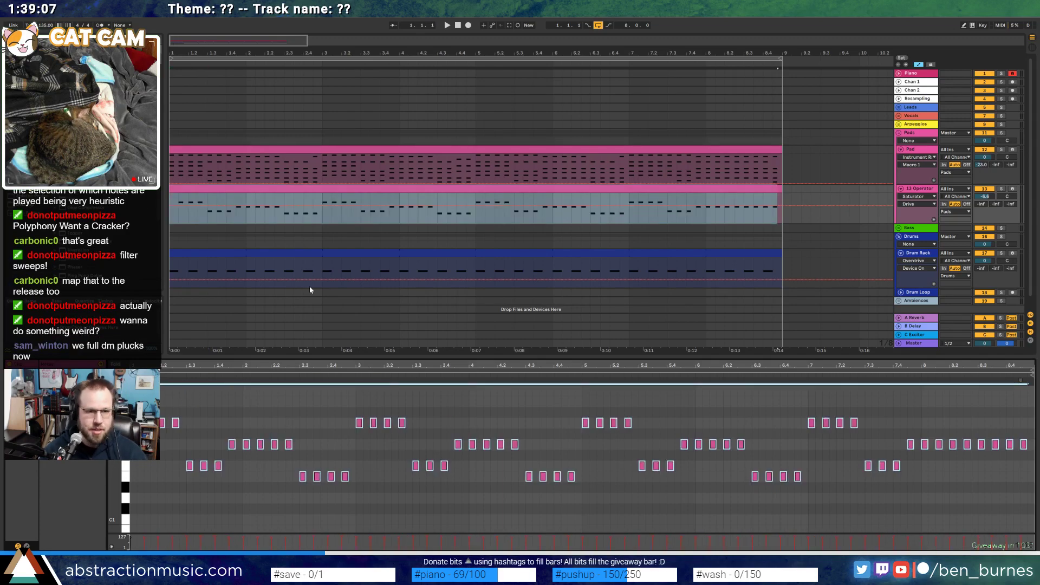
key(Delete)
Copy the lowest note of every Pad chord across all eight bars into the empty Operator clip
click(338, 142)
click(337, 149)
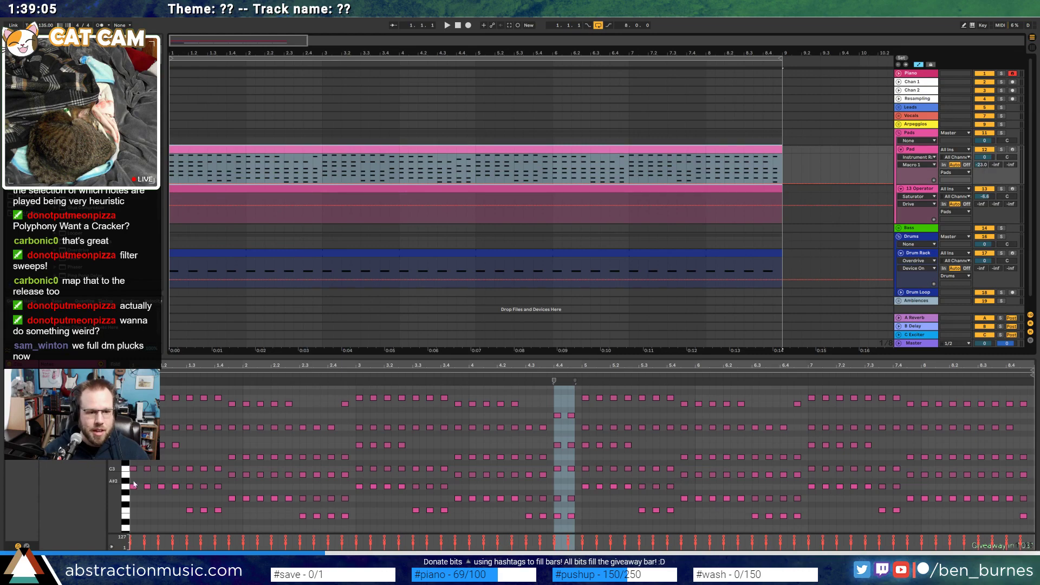
drag(133, 484, 574, 519)
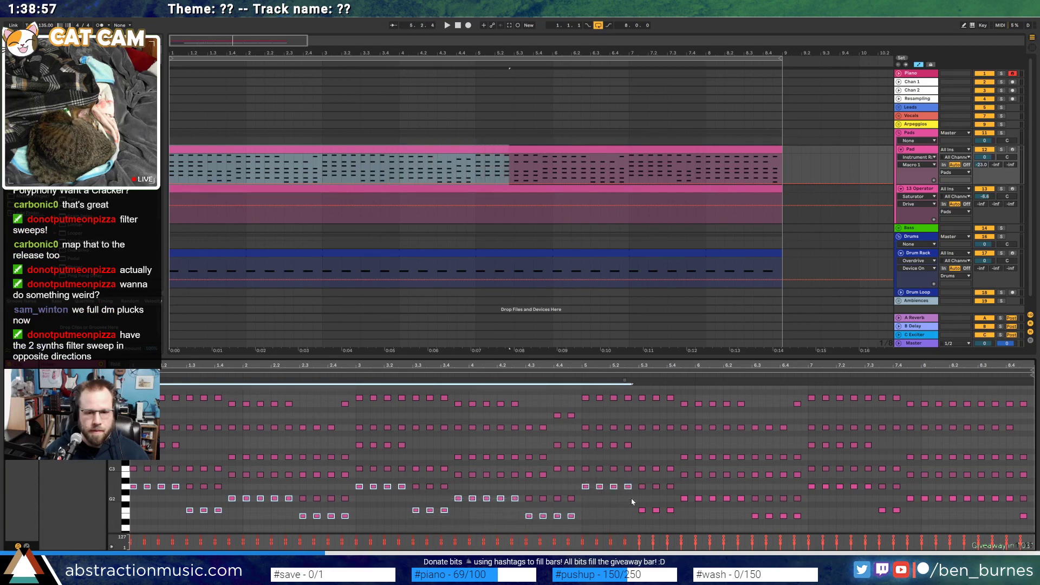
drag(729, 508, 1020, 514)
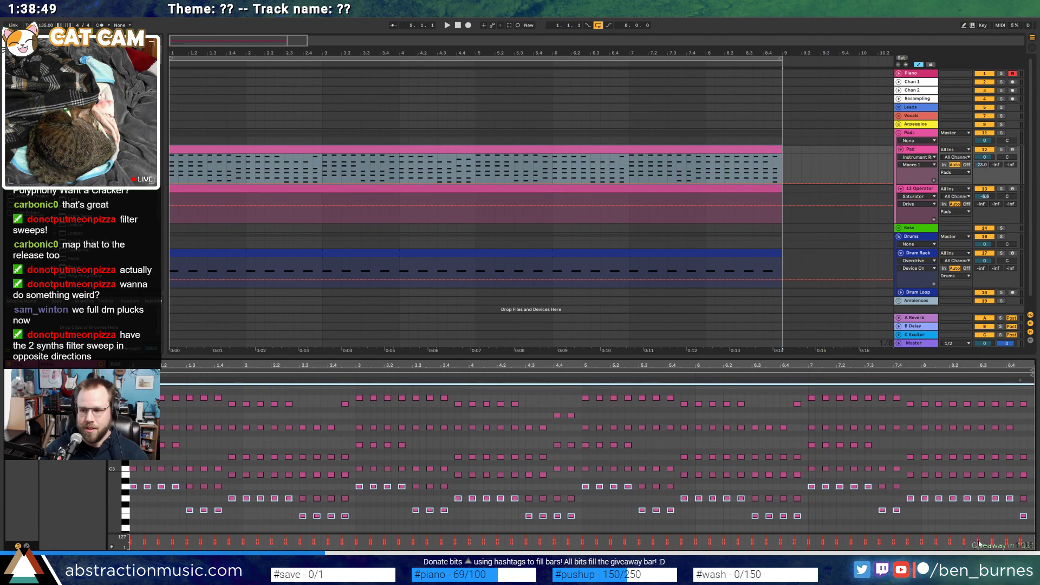
click(310, 190)
key(ctrl+v)
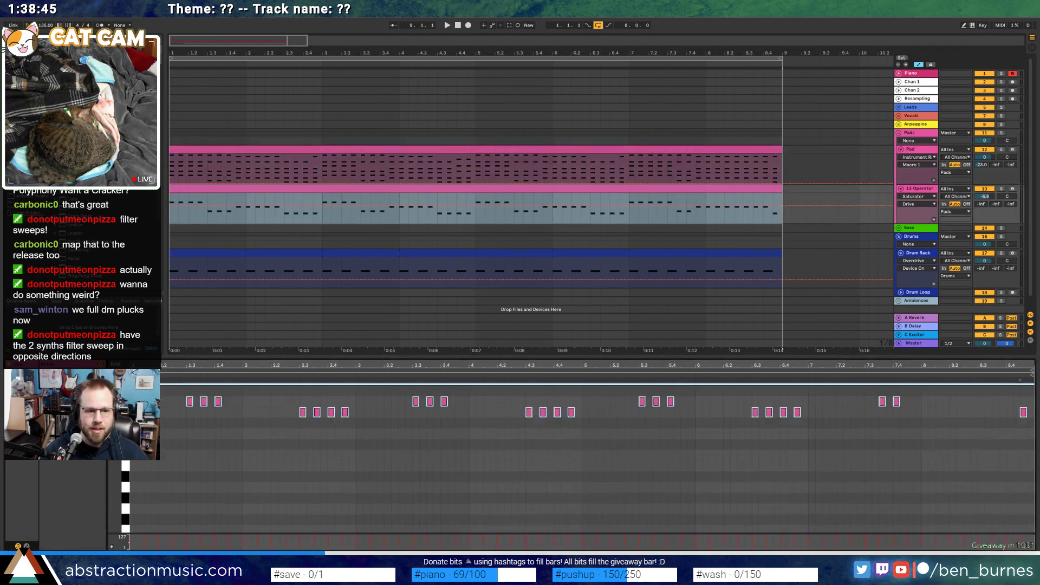
Delete the on-beat notes in bars 1 to 5 of the Operator clip, keeping the offbeat notes
drag(134, 403, 168, 427)
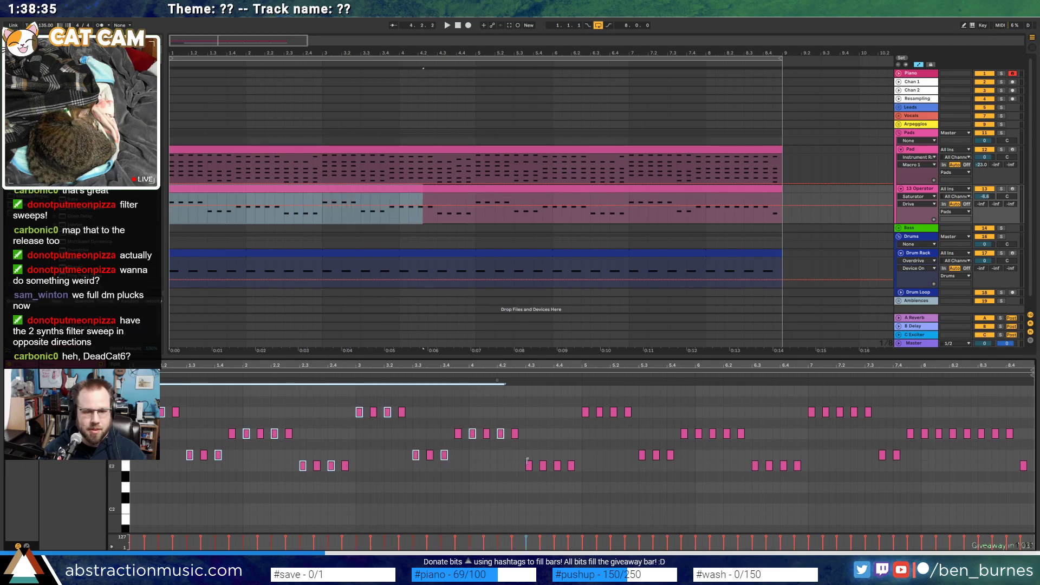
key(Delete)
key(space)
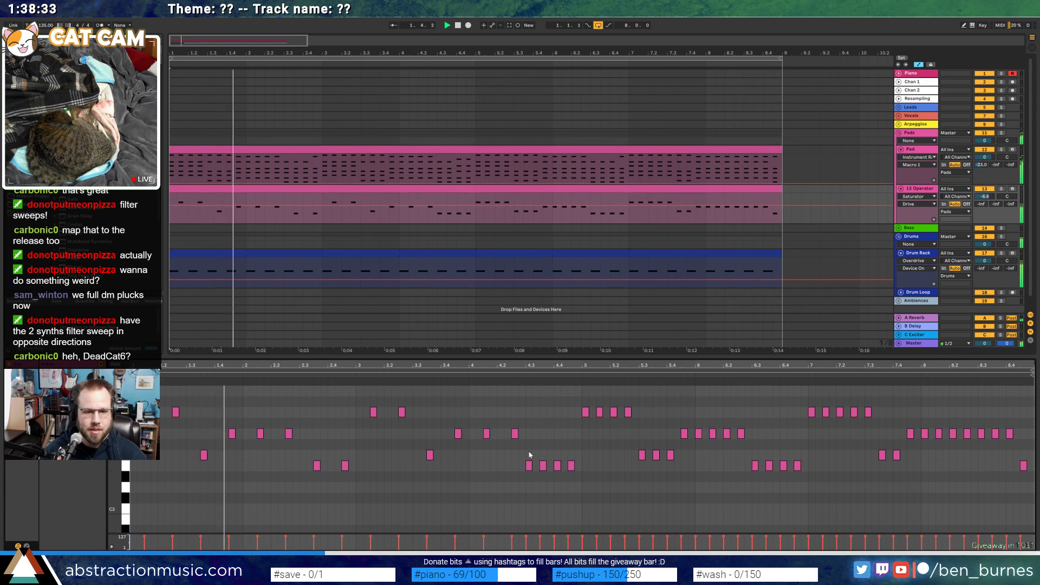
mouse_move(529, 453)
mouse_down()
mouse_move(537, 474)
mouse_move(564, 472)
mouse_up()
key(Delete)
key(Delete)
key(Delete)
mouse_move(582, 400)
mouse_down()
mouse_move(591, 419)
mouse_move(620, 422)
mouse_move(645, 468)
mouse_move(675, 463)
mouse_up()
key(Delete)
key(Delete)
key(Delete)
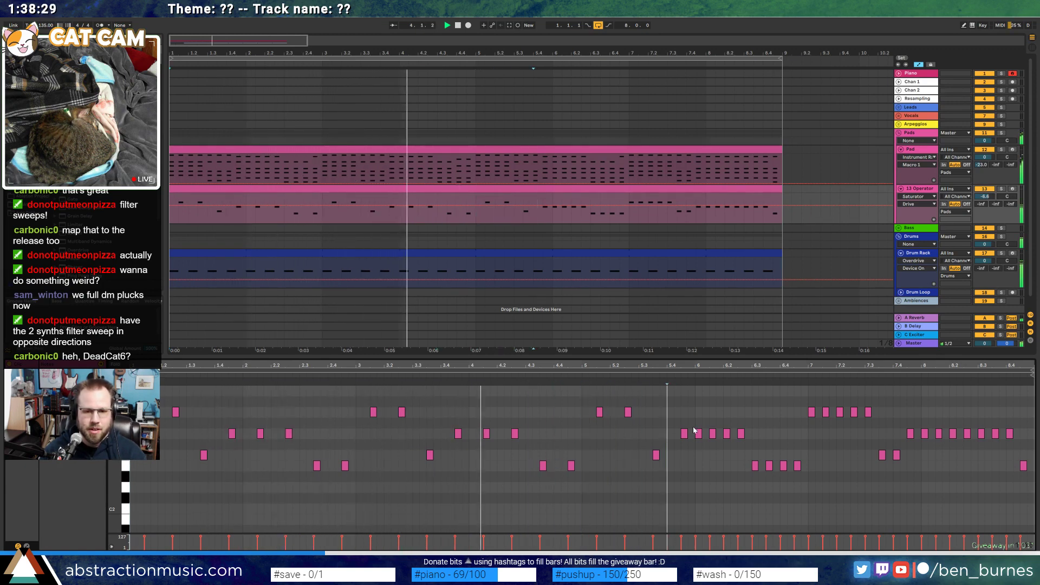
Delete the on-beat notes in bars 6 to 8 of the Operator clip and select all remaining notes
mouse_move(693, 427)
mouse_down()
mouse_move(760, 475)
mouse_move(788, 472)
mouse_up()
key(Delete)
key(Delete)
key(Delete)
key(Delete)
drag(806, 404, 901, 464)
key(Delete)
key(Delete)
key(Delete)
key(Delete)
drag(919, 425, 929, 442)
key(Delete)
drag(948, 420, 1015, 442)
key(Delete)
key(Delete)
key(Delete)
key(ctrl+a)
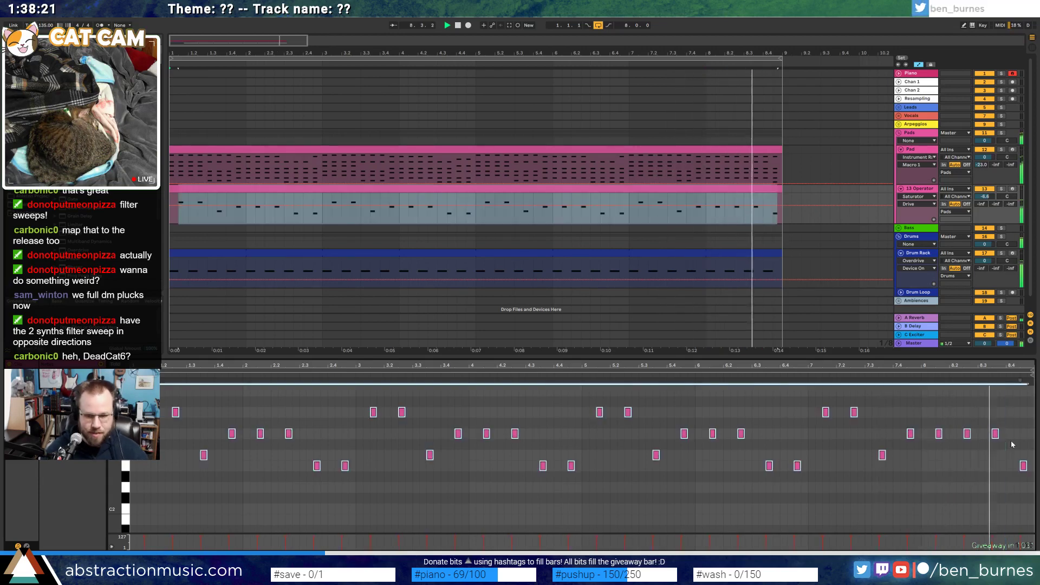
scroll(1011, 442, up, 3)
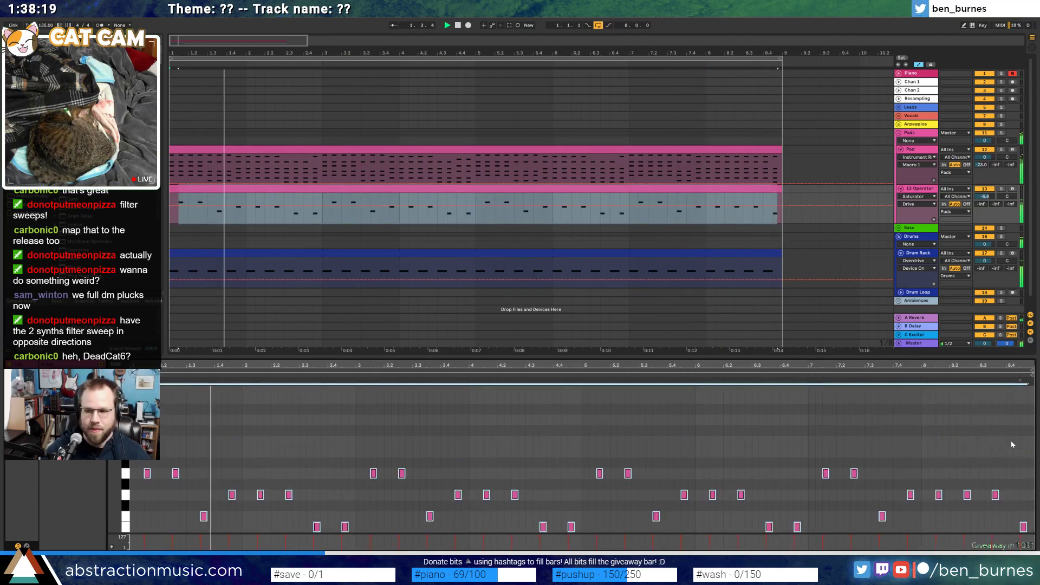
Raise the Operator track's volume to about -1.3 dB and set its oscillator envelope's decay to 1.31 s
key(shift+Tab)
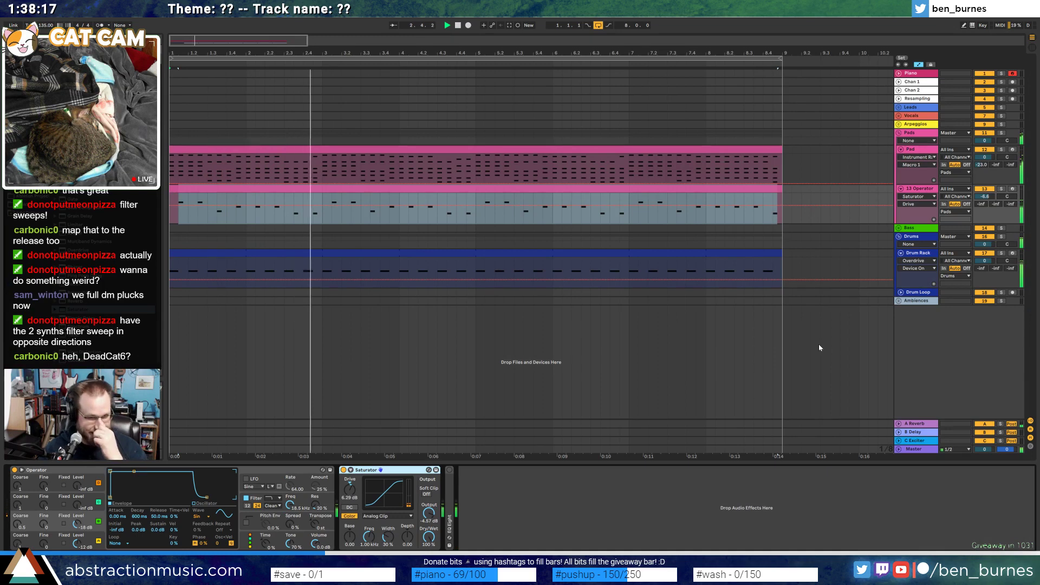
drag(984, 197, 984, 190)
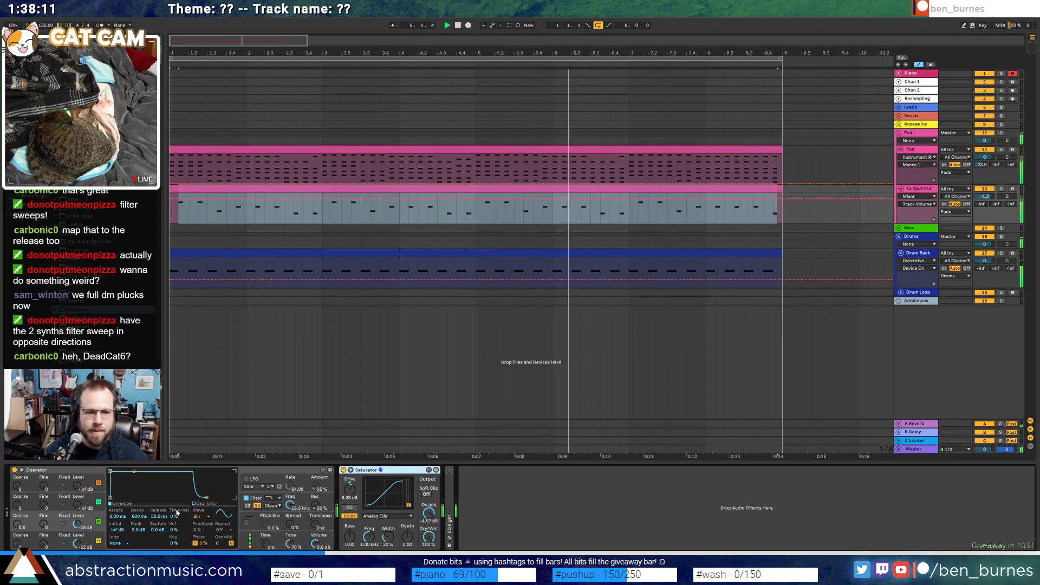
drag(134, 498, 138, 498)
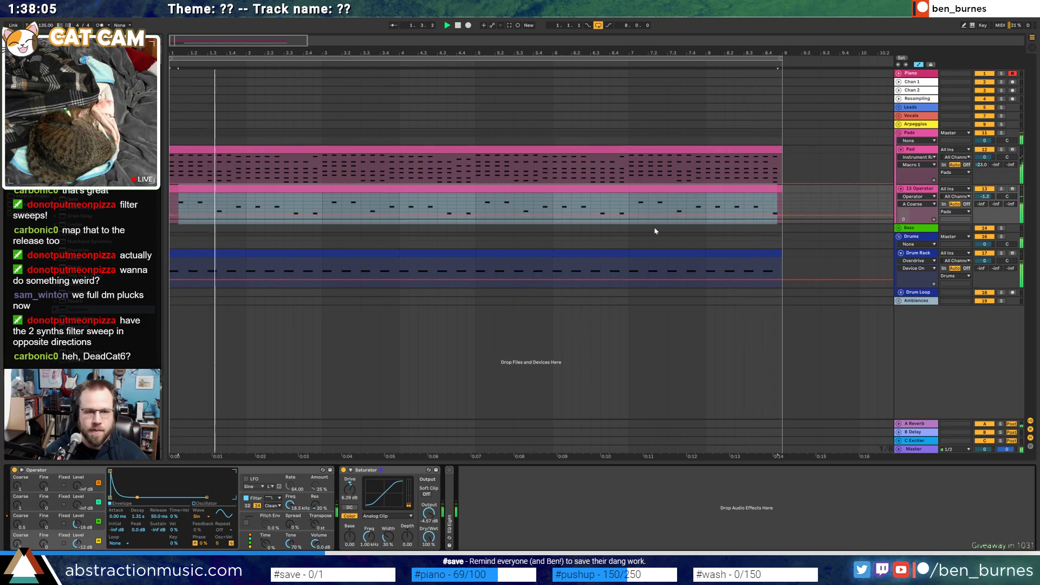
Draw a curved Macro 1 automation ramp on the Pad track, rising to 79 across bar 8
click(657, 203)
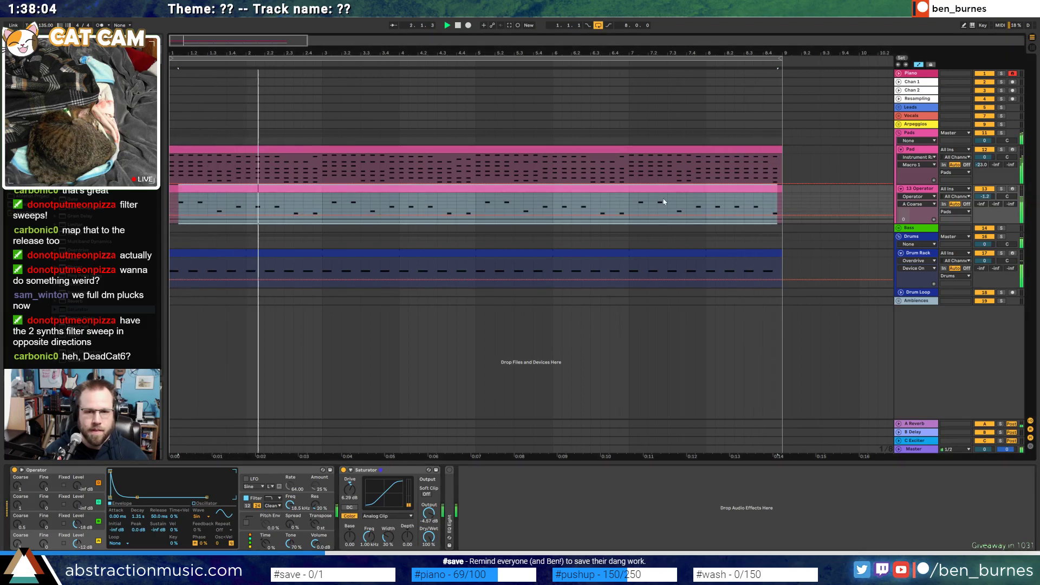
click(641, 252)
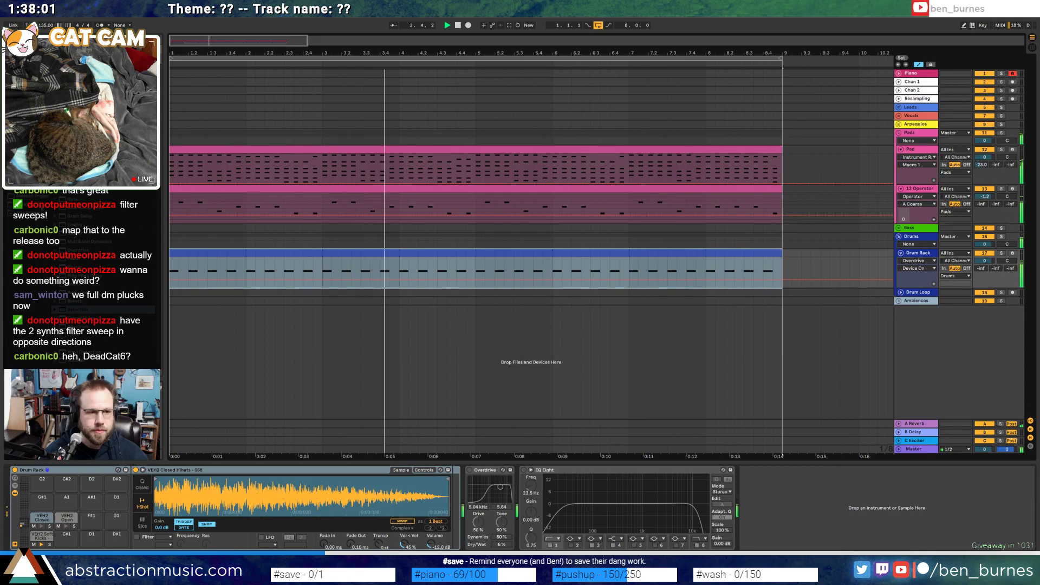
click(262, 148)
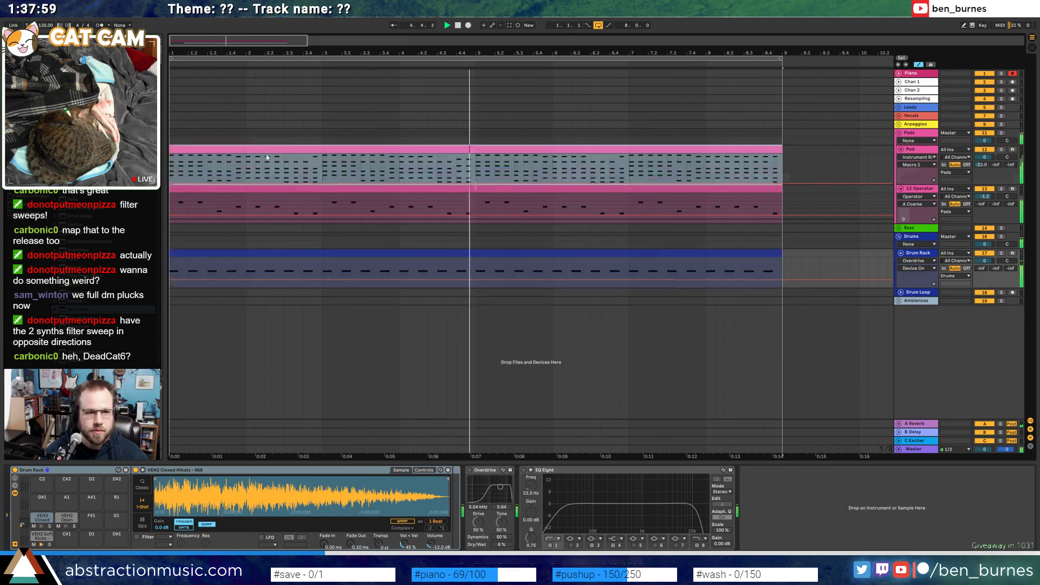
click(709, 184)
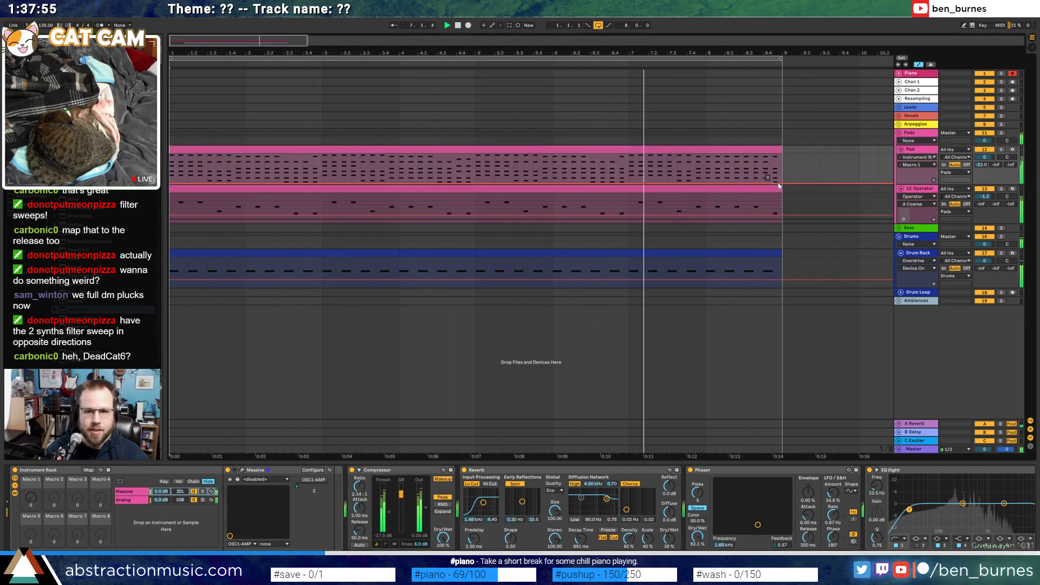
drag(764, 182, 781, 164)
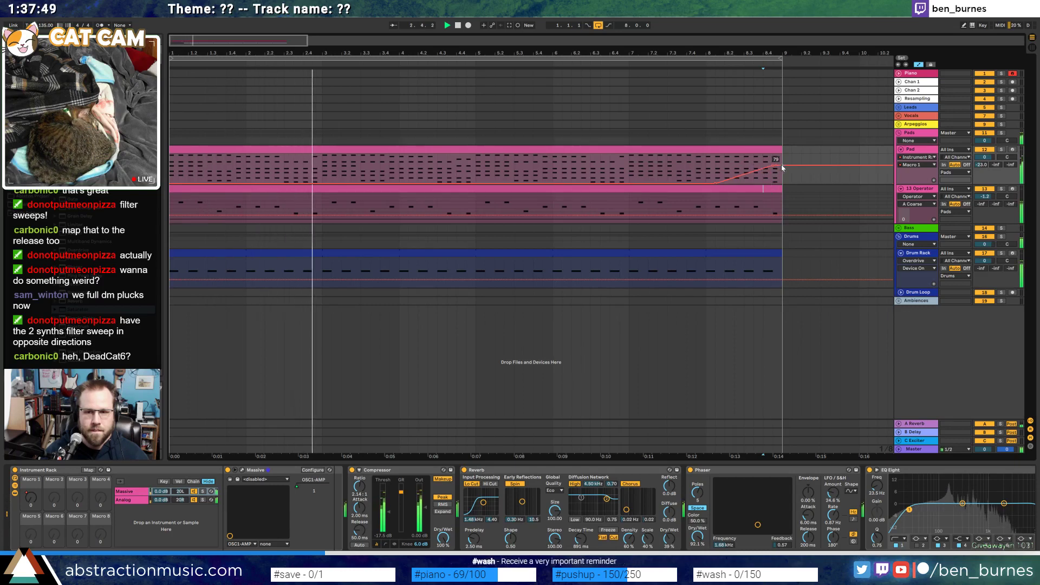
click(716, 172)
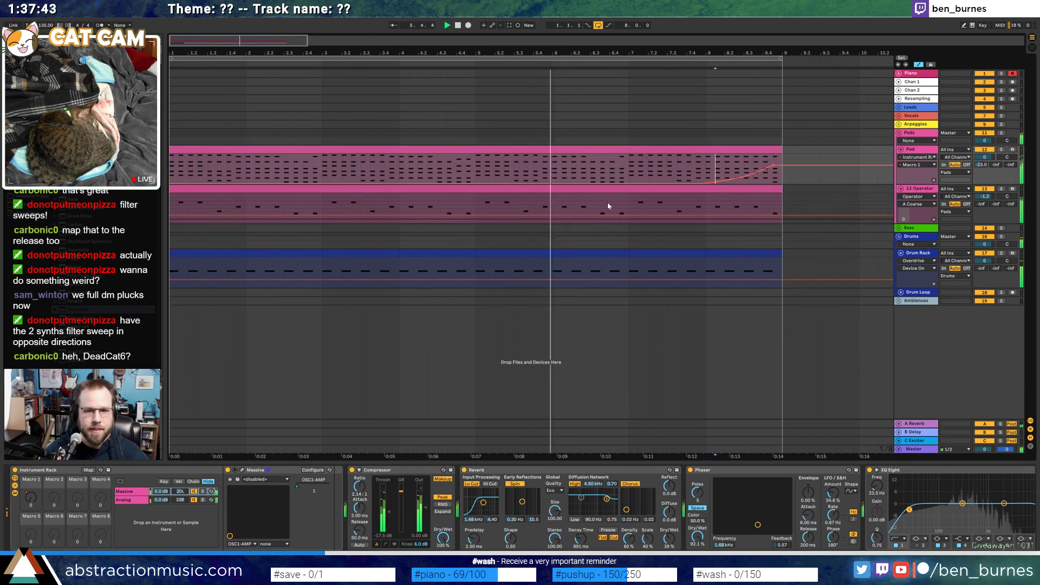
Drop the Pad's Macro 1 automation back to its low starting level at the end of bar 8
click(925, 151)
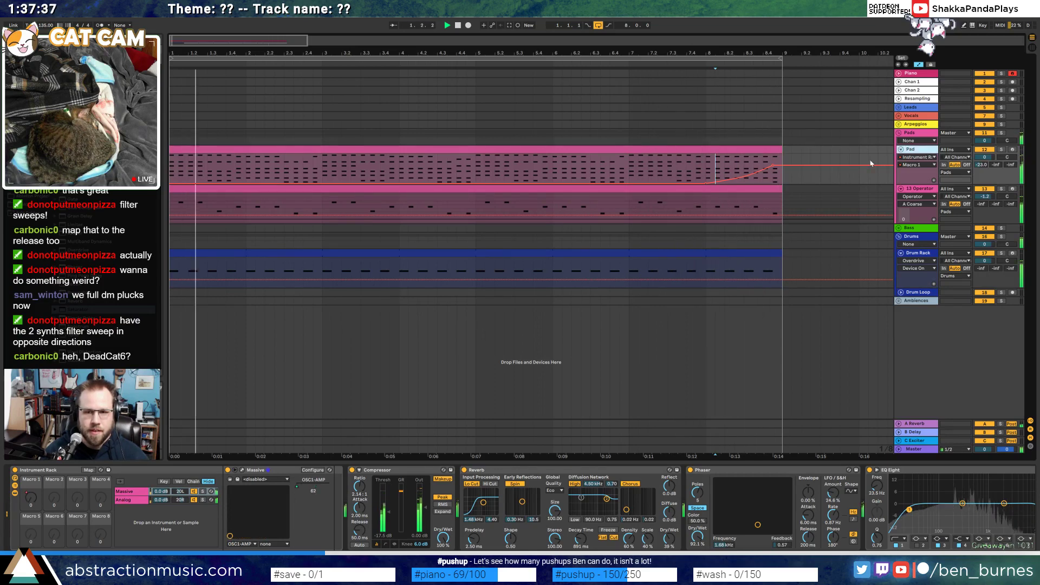
mouse_move(785, 167)
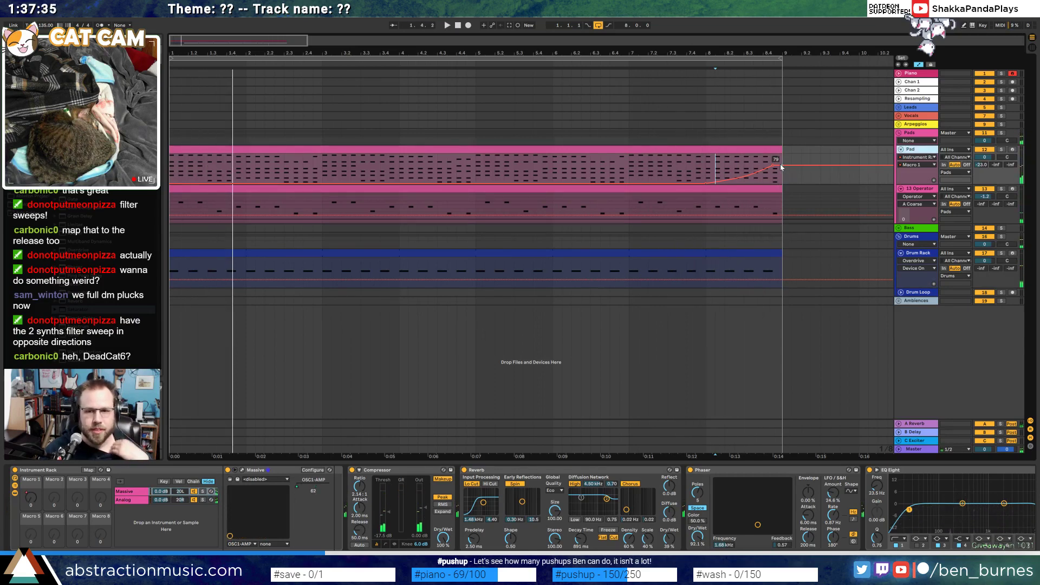
scroll(780, 164, up, 5)
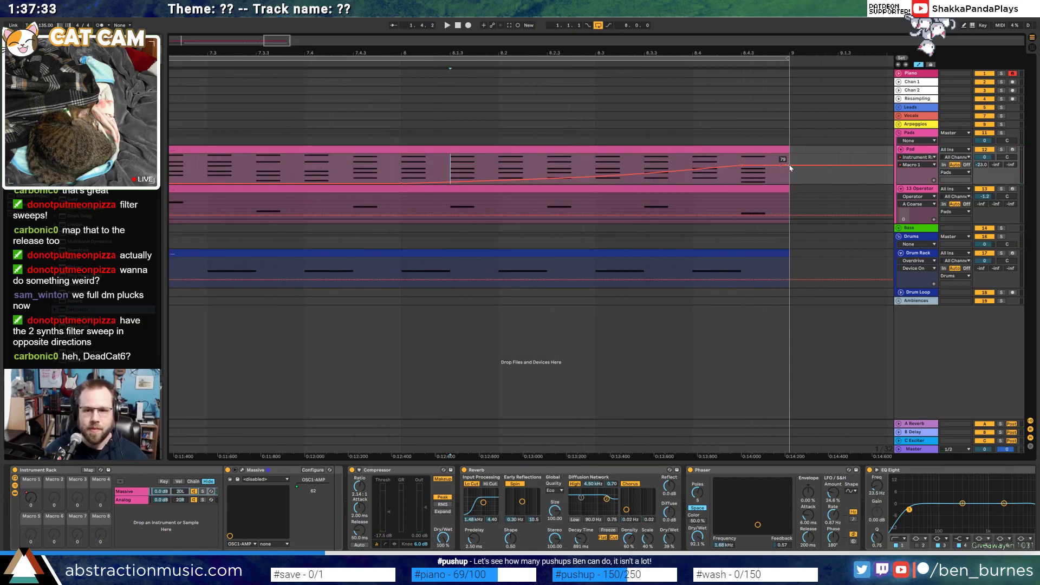
click(813, 140)
mouse_move(554, 53)
mouse_down()
mouse_move(507, 38)
mouse_move(506, 21)
mouse_up()
click(930, 151)
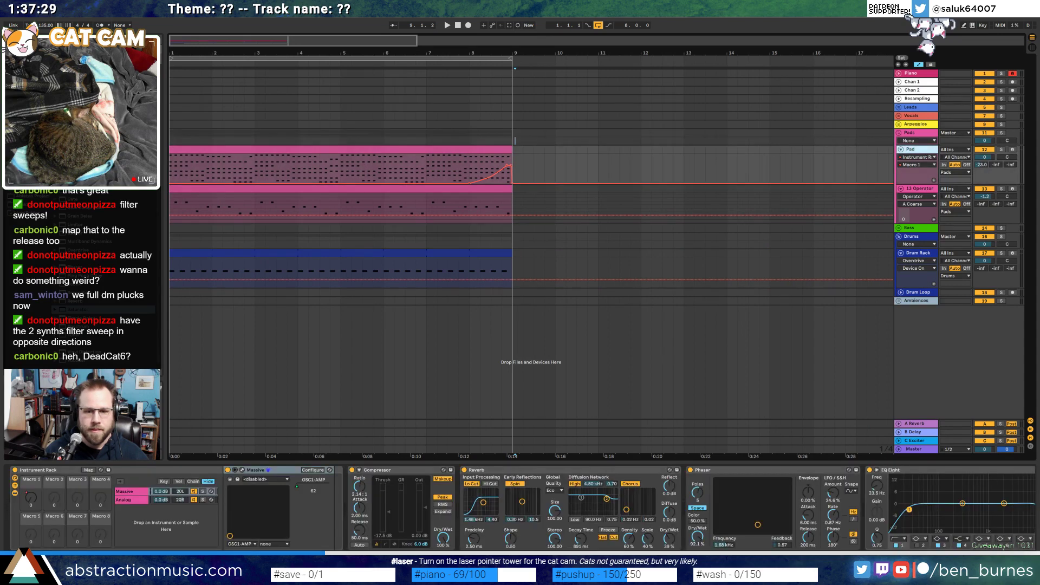
Lengthen the decay time of the Pad's Reverb and replay the track from the start with automation hidden
drag(581, 545, 578, 540)
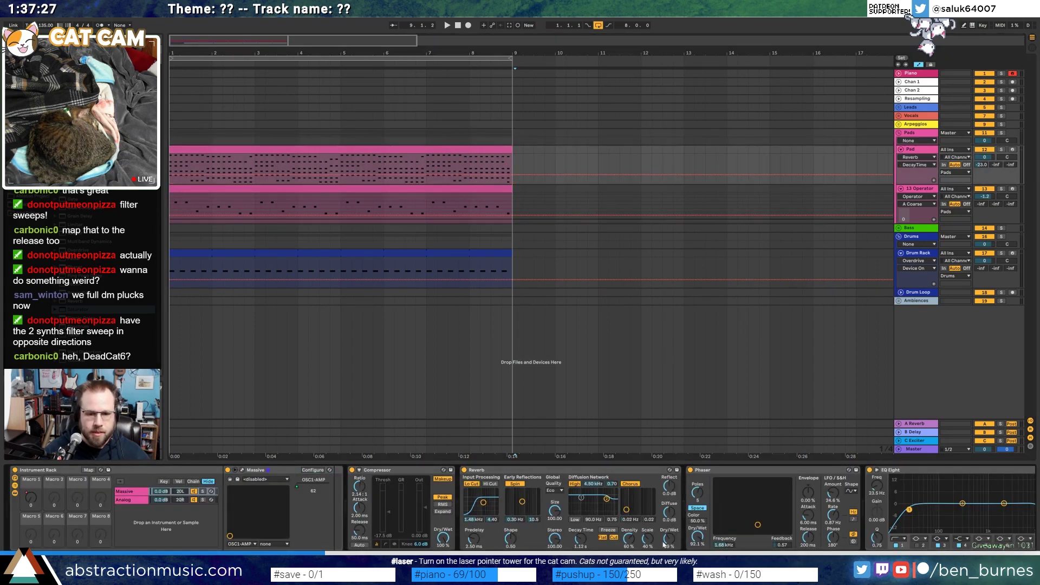
key(space)
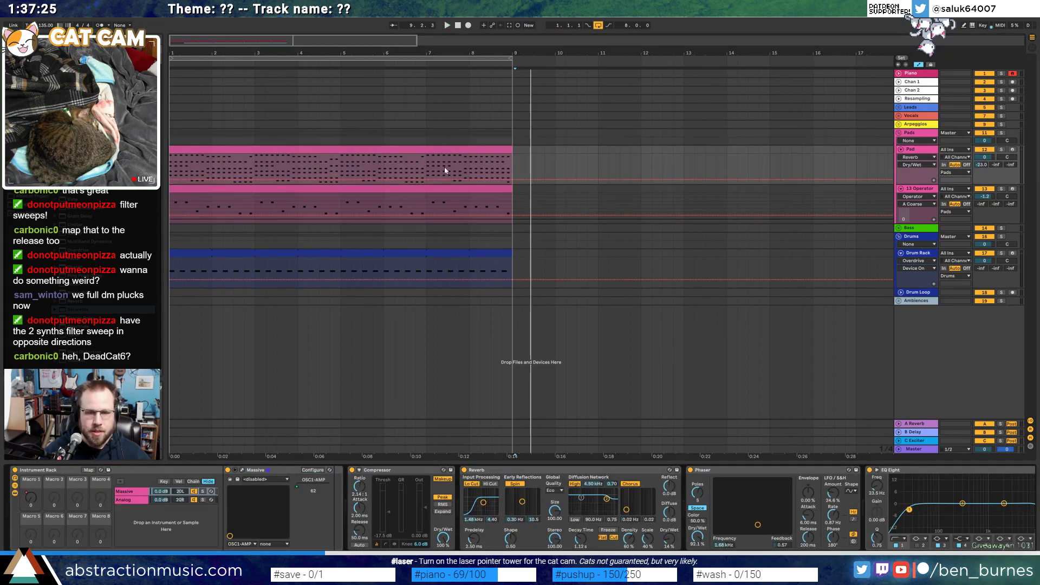
click(457, 26)
key(space)
key(a)
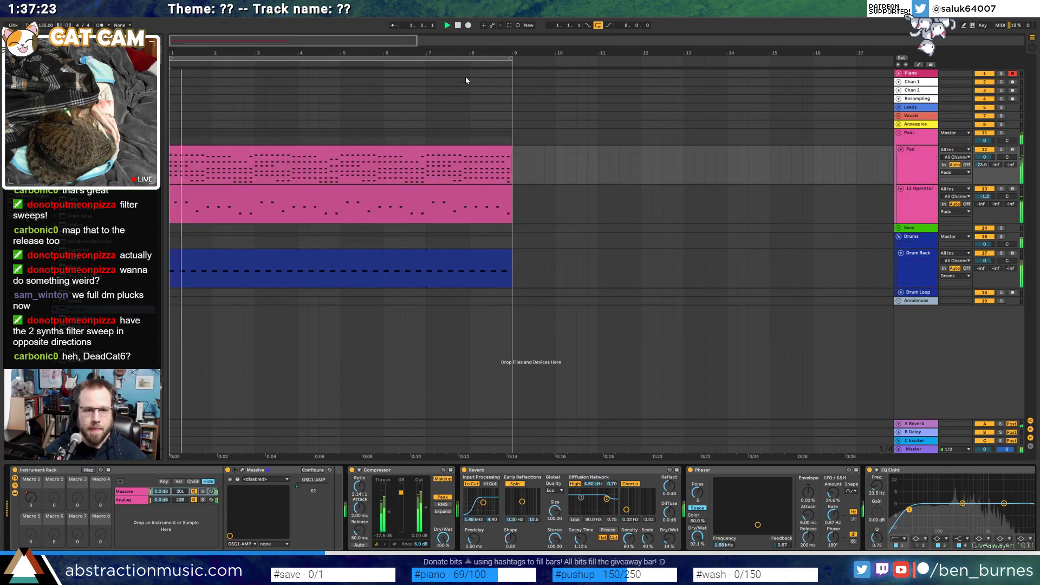
Reshape the Pad's EQ Eight with a slightly lower high cut and a repositioned mid boost, switching off the low-mid band
scroll(520, 510, right, 5)
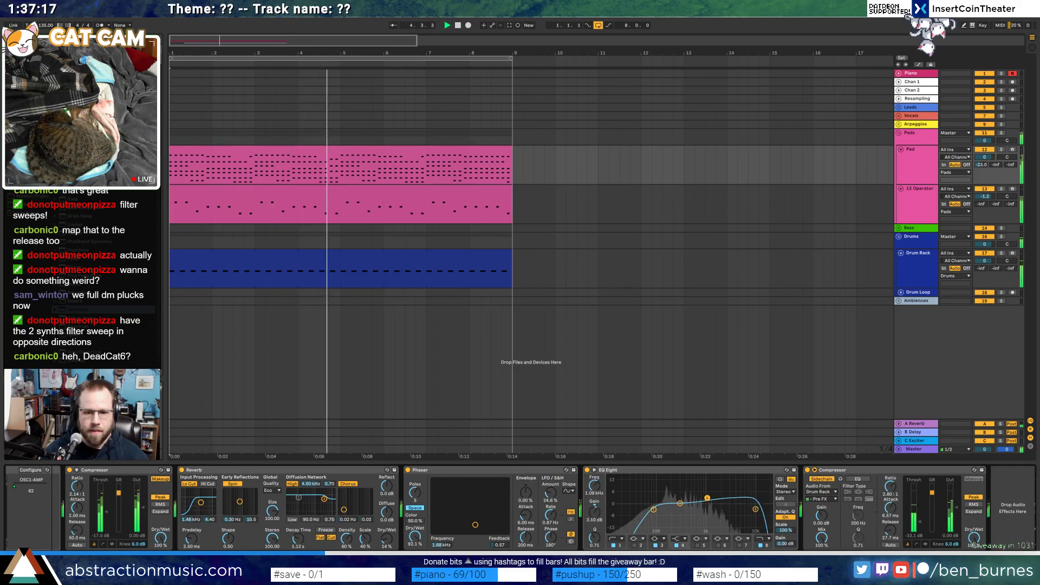
mouse_move(755, 510)
mouse_down()
mouse_move(741, 516)
mouse_move(699, 494)
mouse_move(750, 514)
mouse_up()
click(689, 547)
click(677, 546)
click(709, 499)
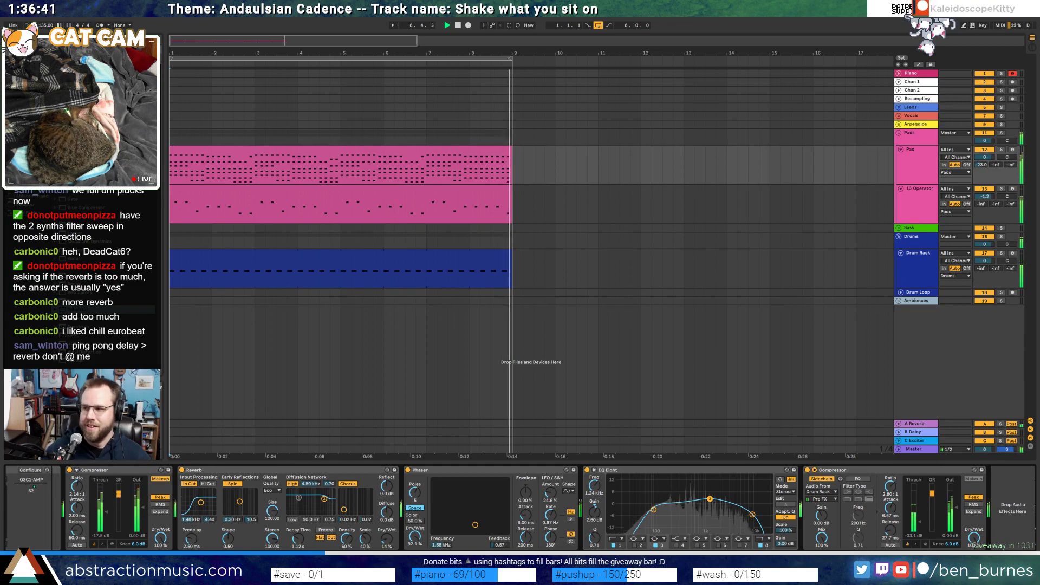
Play through the eight-bar loop and restart it from the beginning to review the pads, Operator bass and drums
drag(187, 40, 206, 51)
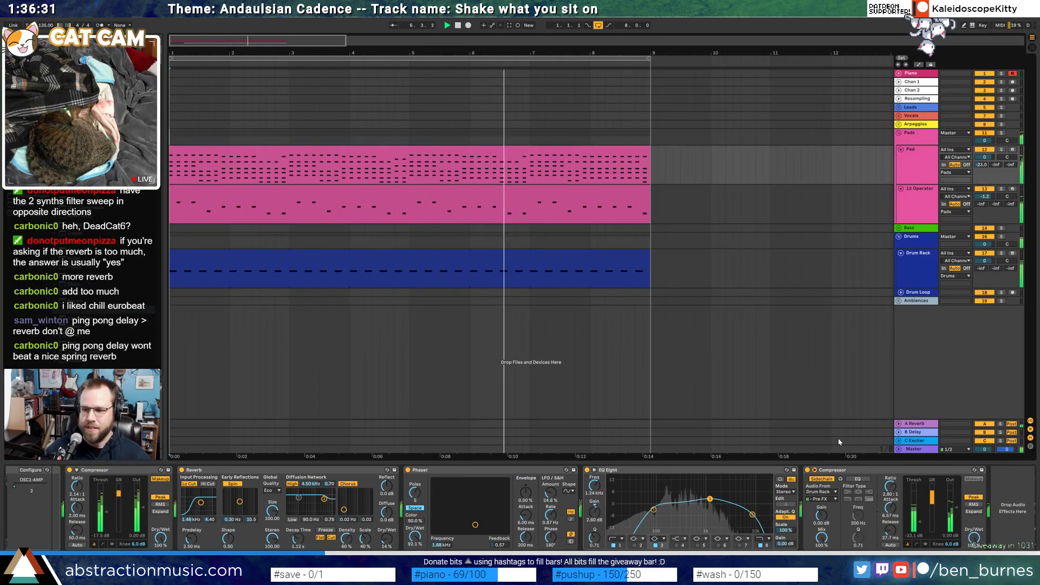
click(544, 163)
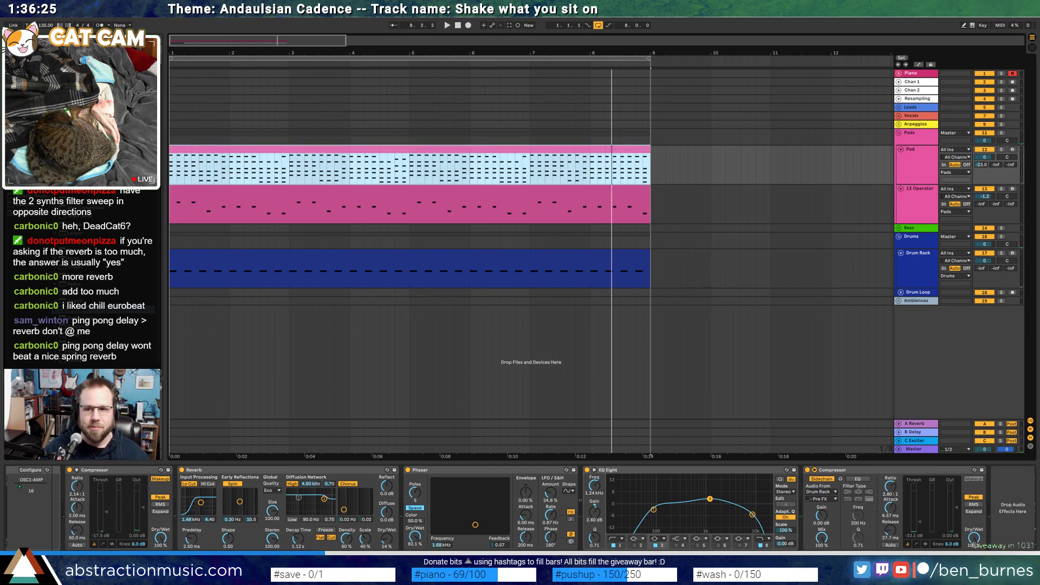
key(space)
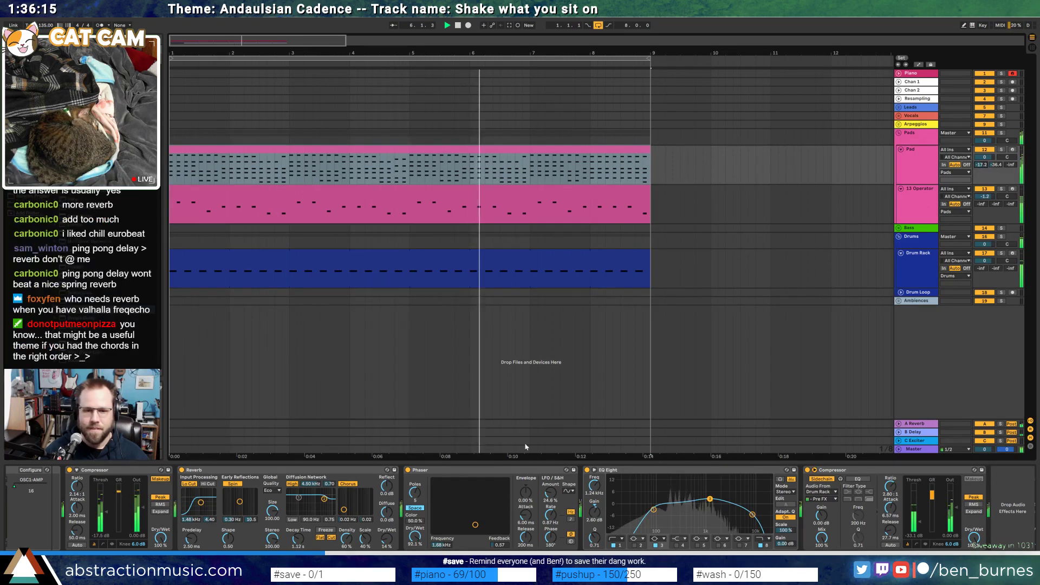
key(space)
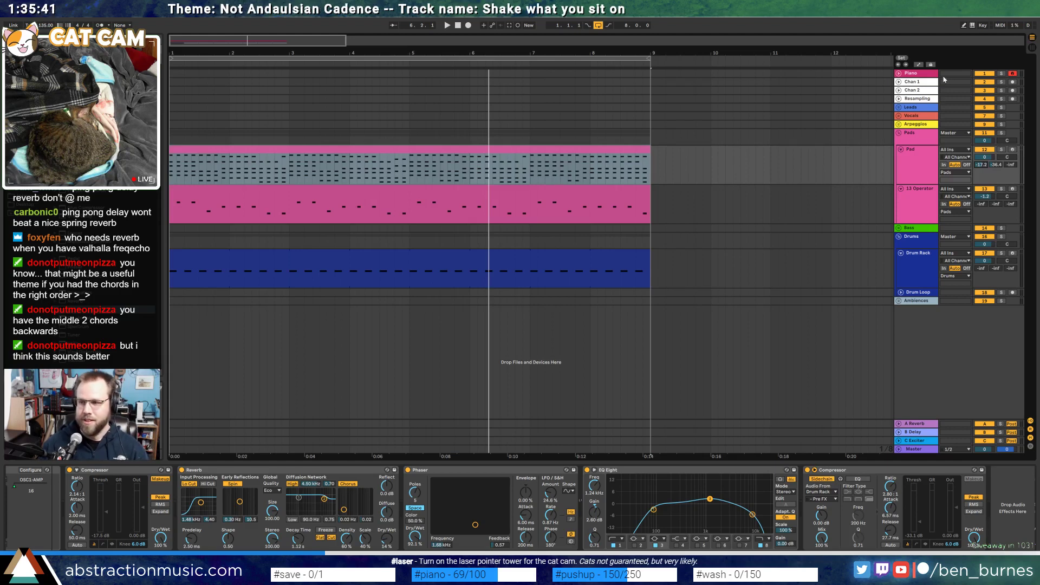
click(458, 25)
key(space)
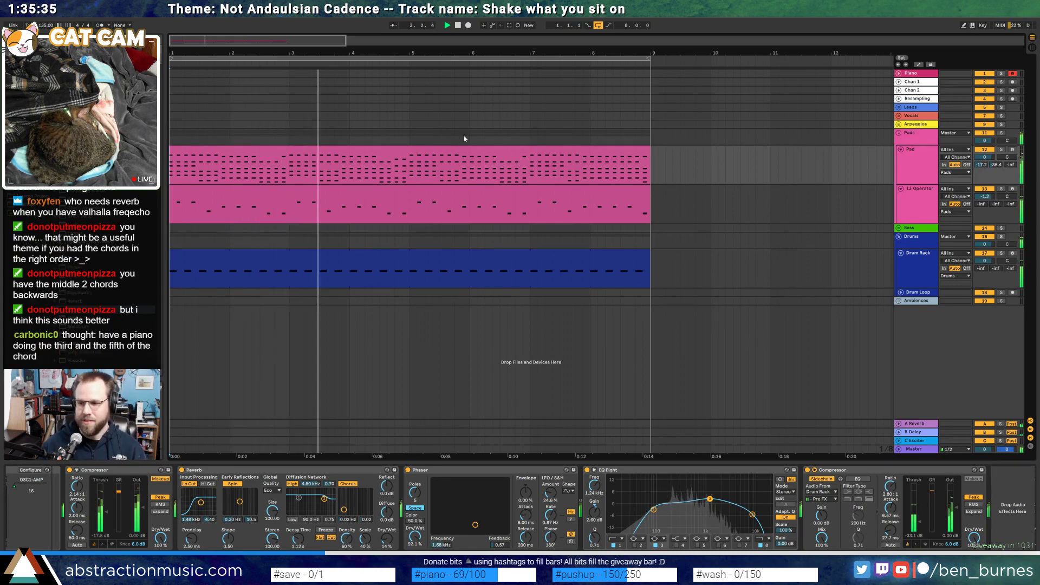
Unfold the Piano track, expand the Leads group and select its Lead track to show its device chain
click(899, 74)
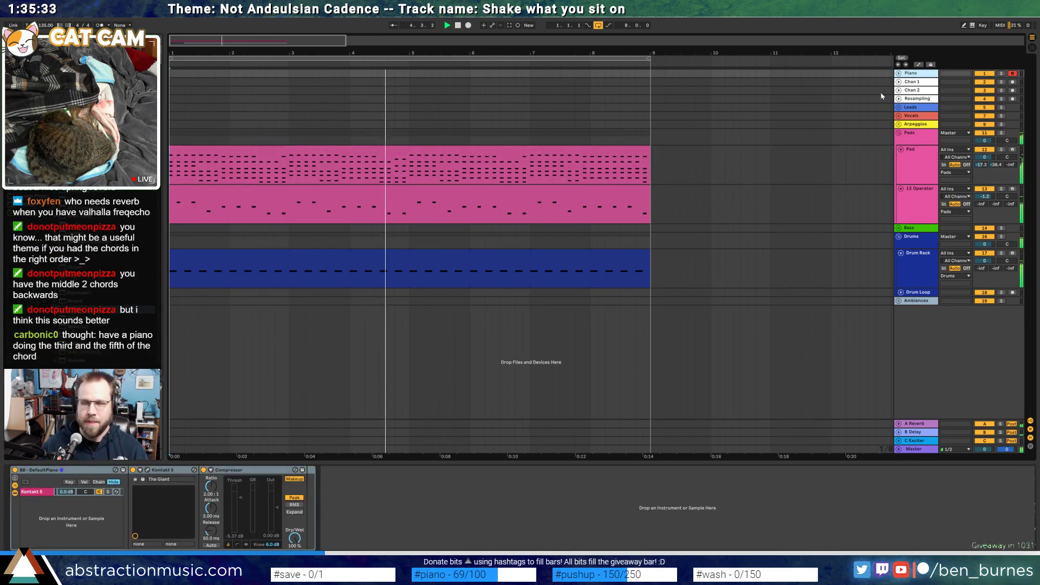
click(898, 73)
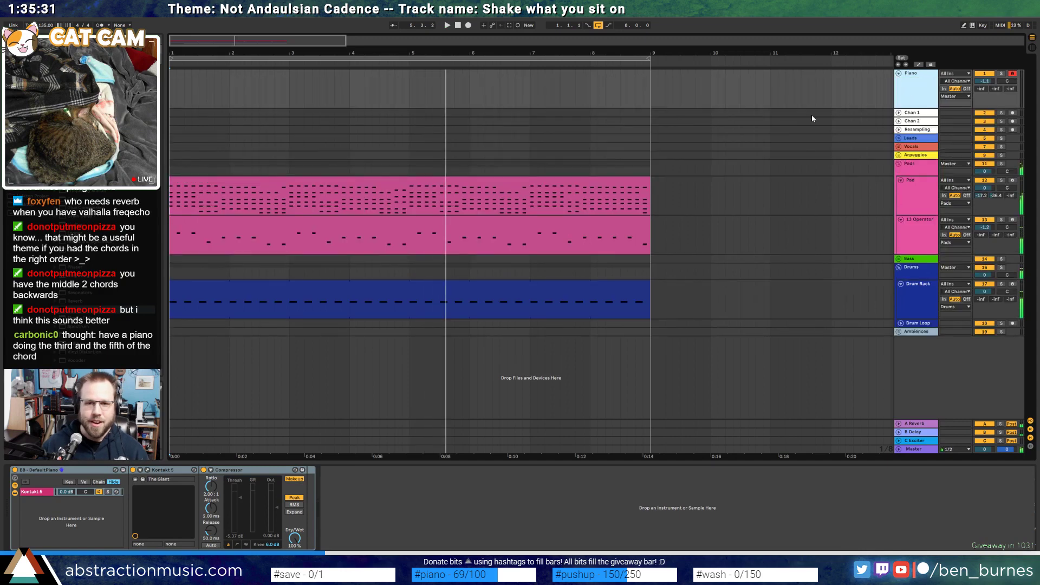
click(902, 139)
click(899, 140)
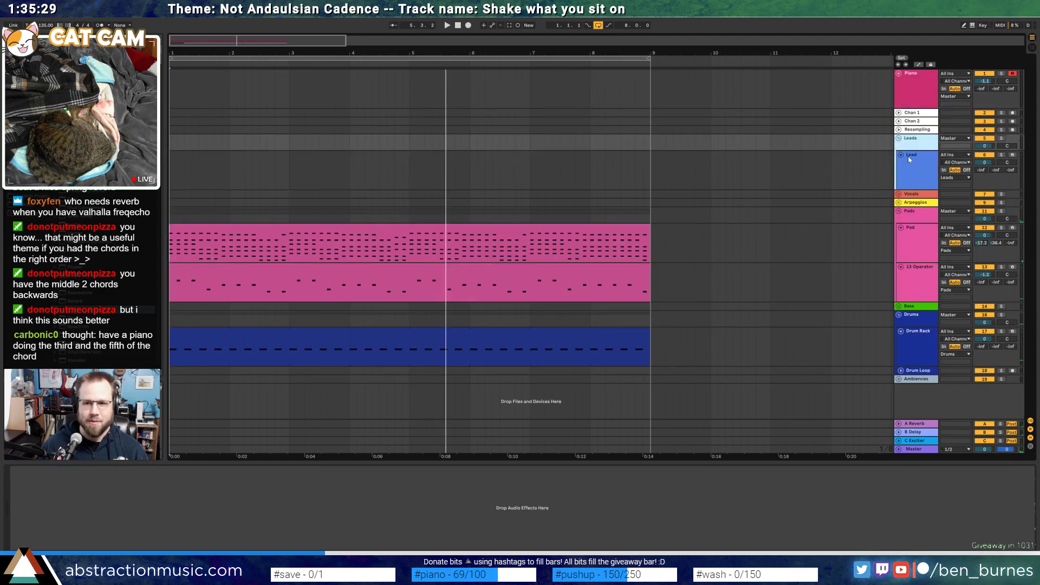
click(902, 155)
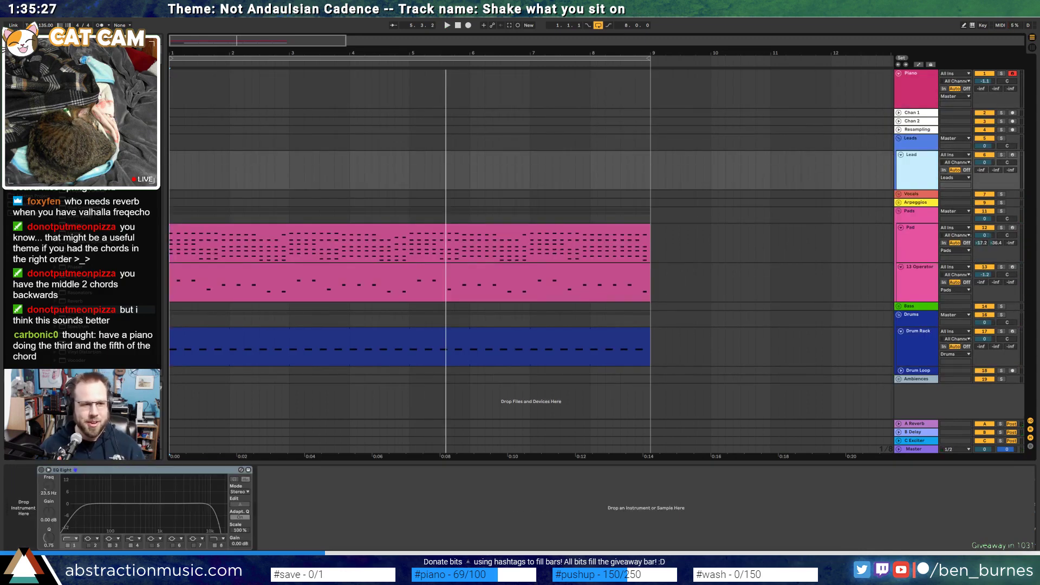
Insert Kontakt 5 on the Lead track and browse its instrument libraries down to The Maverick
click(27, 123)
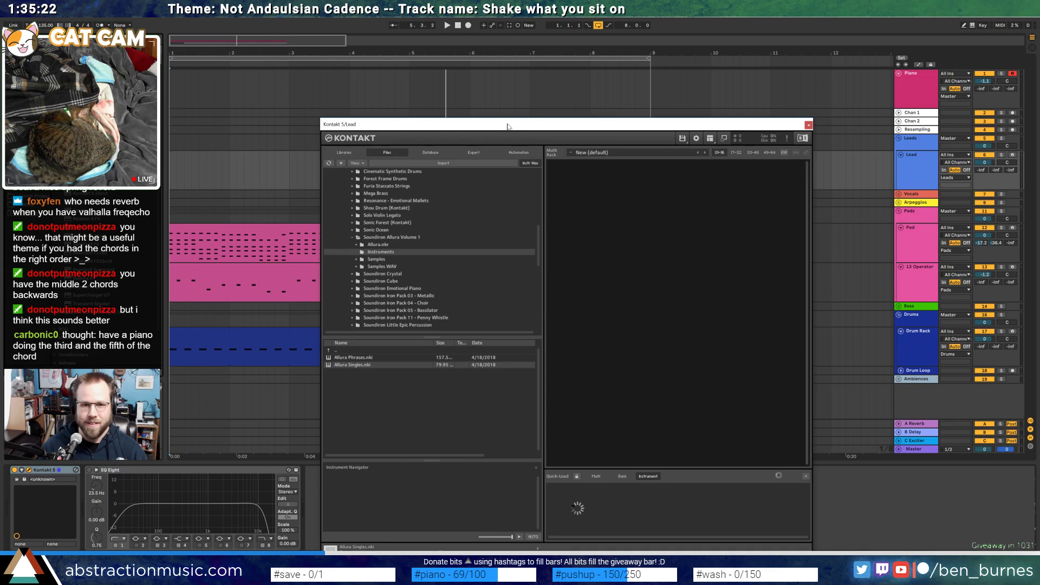
drag(508, 127, 563, 66)
click(405, 93)
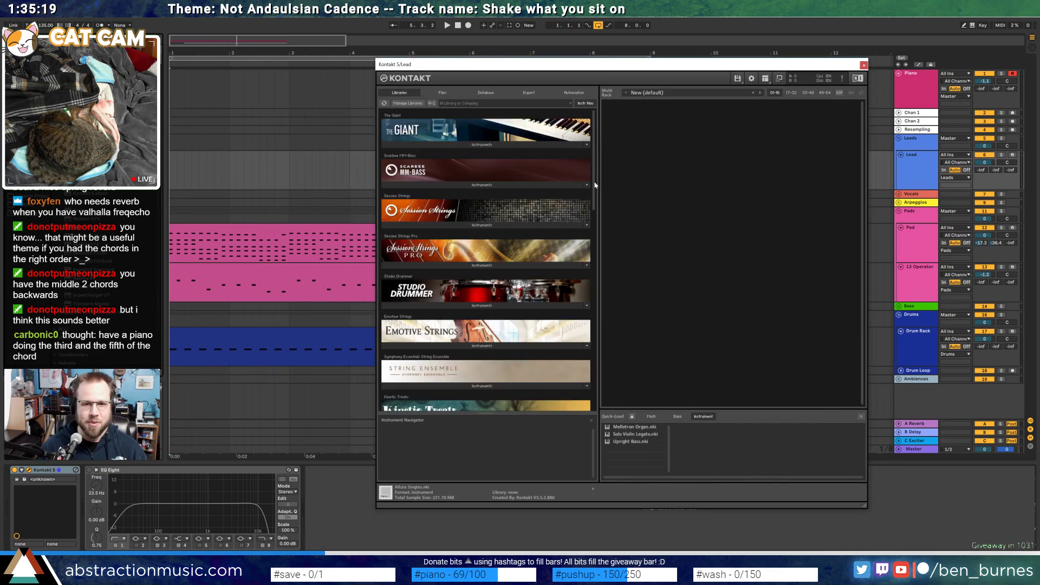
drag(595, 184, 606, 393)
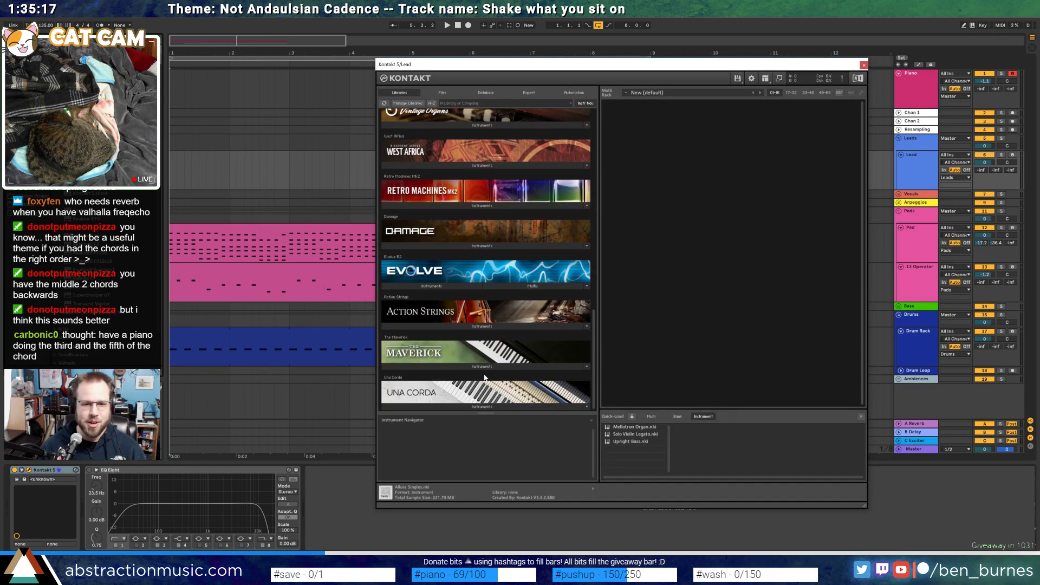
Load The Maverick piano into Kontakt, view its Tone settings and close the plugin window
click(461, 366)
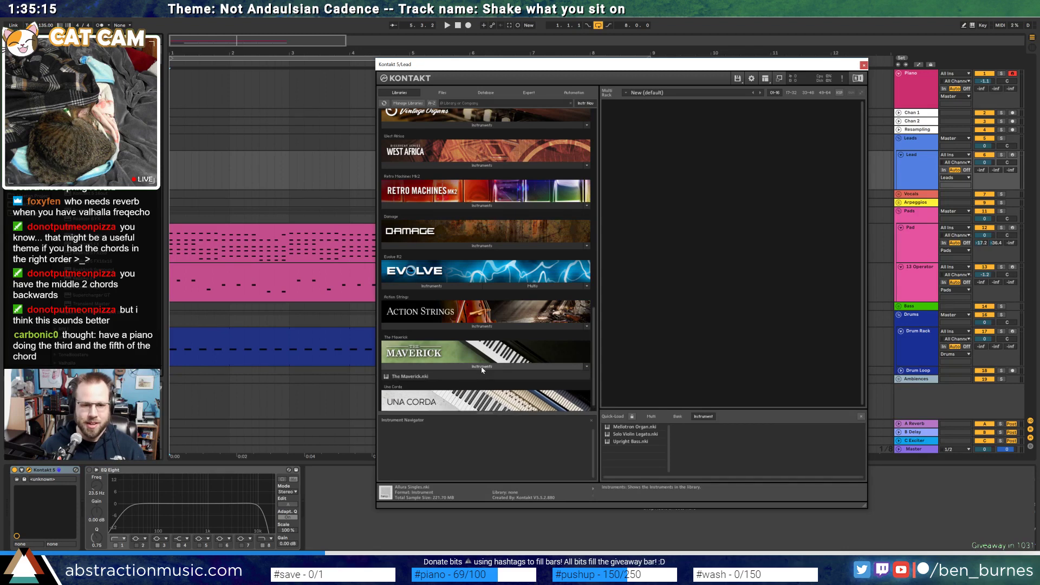
double_click(421, 368)
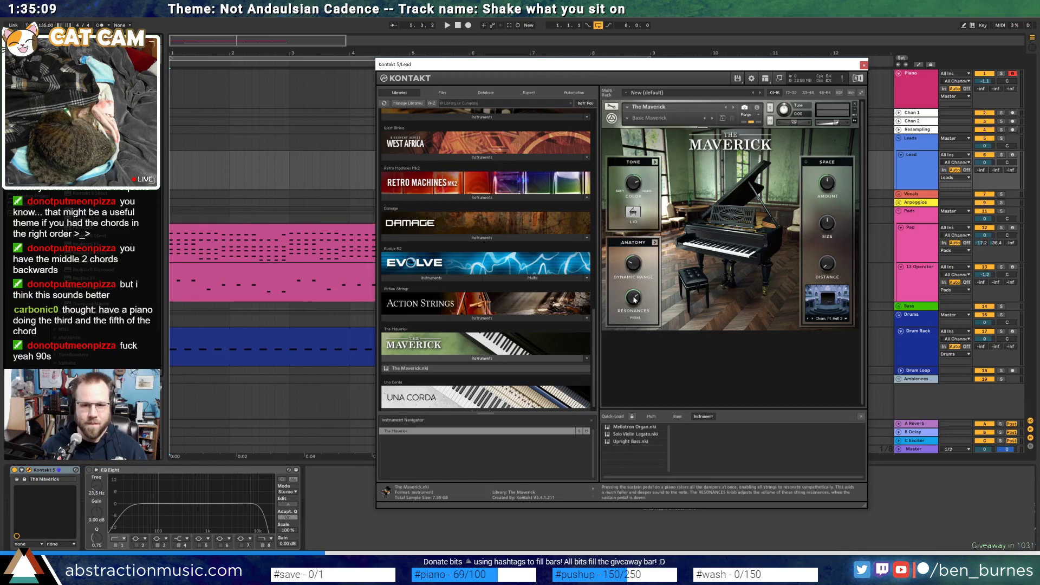
click(656, 164)
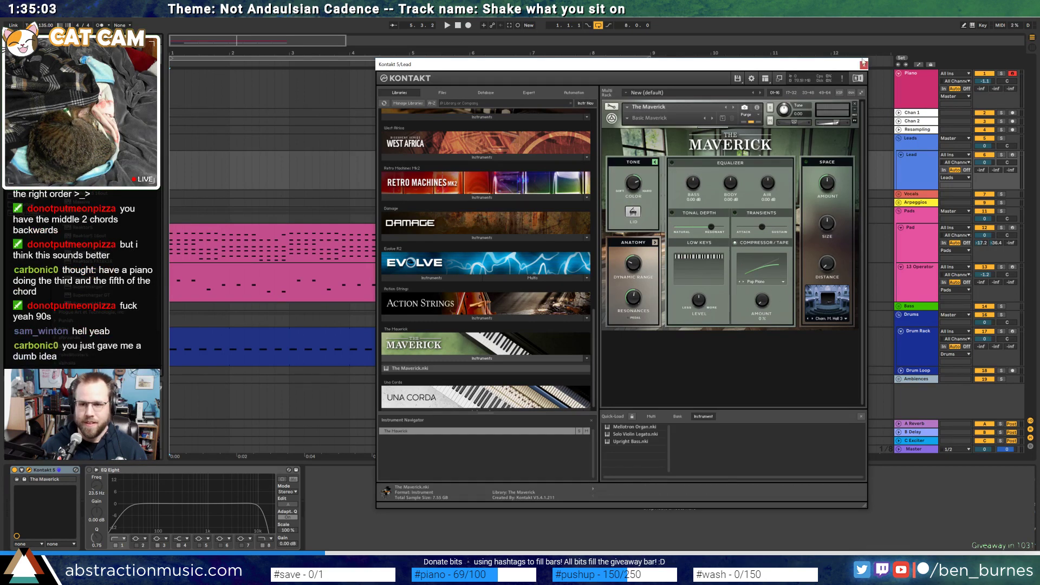
click(863, 66)
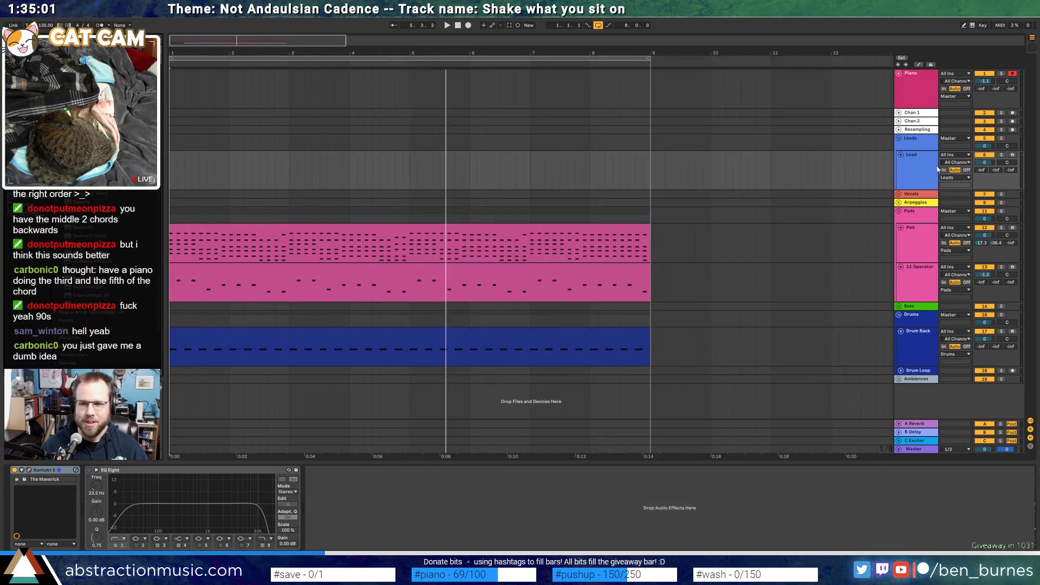
Lower the Lead track's volume and play the loop from the start
drag(981, 171, 981, 160)
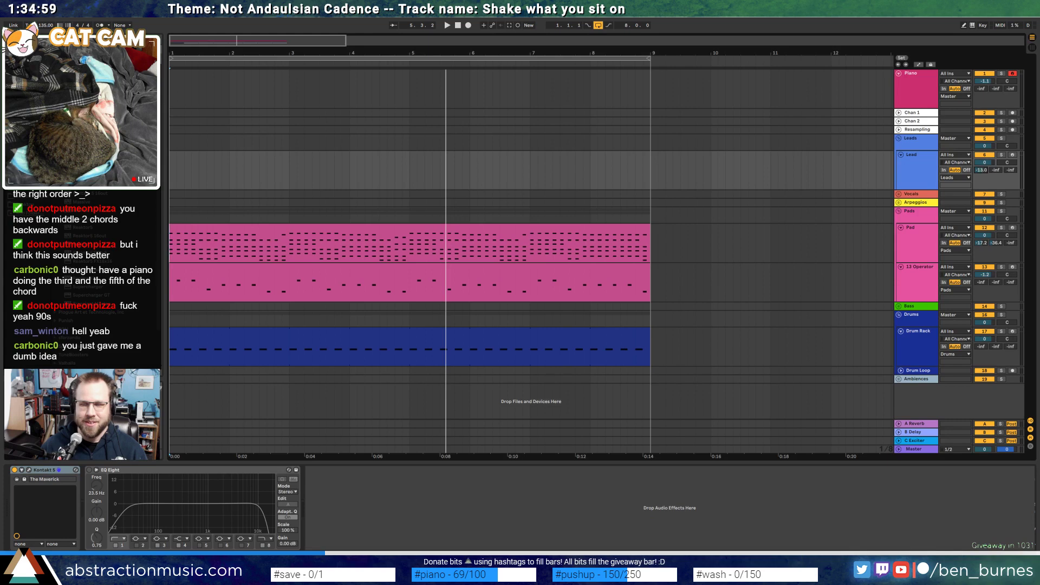
key(space)
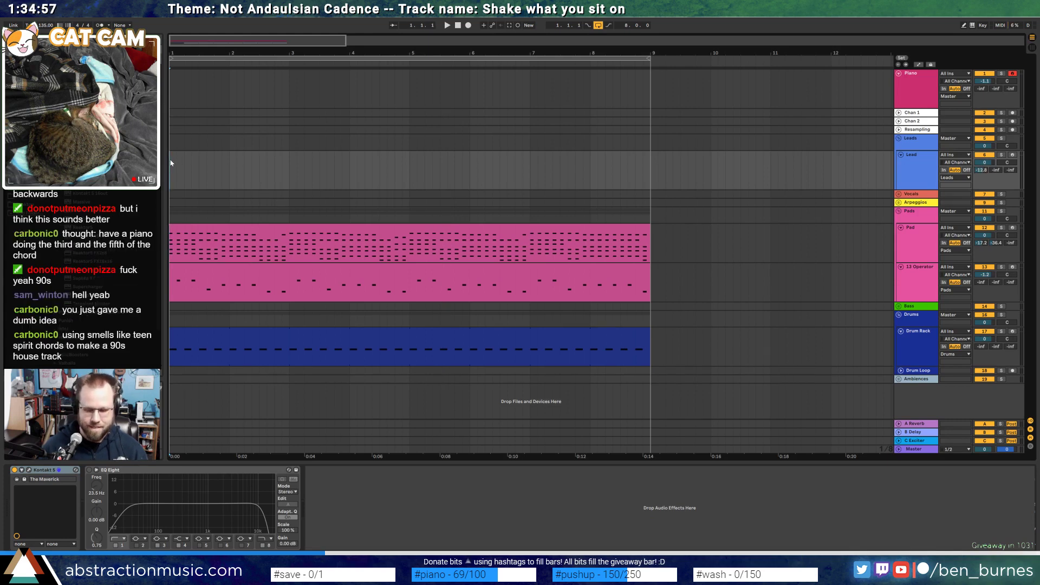
key(space)
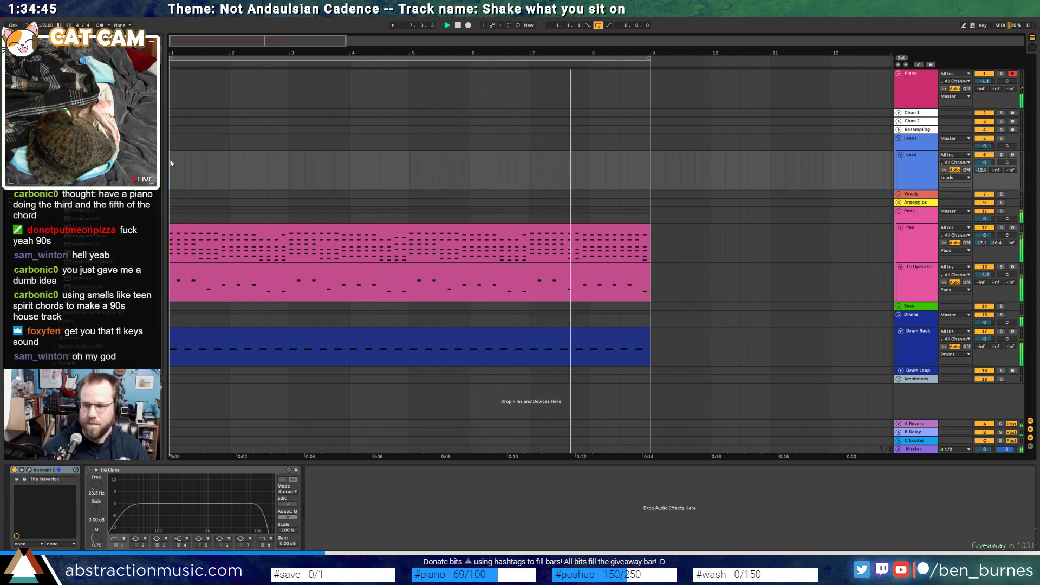
key(space)
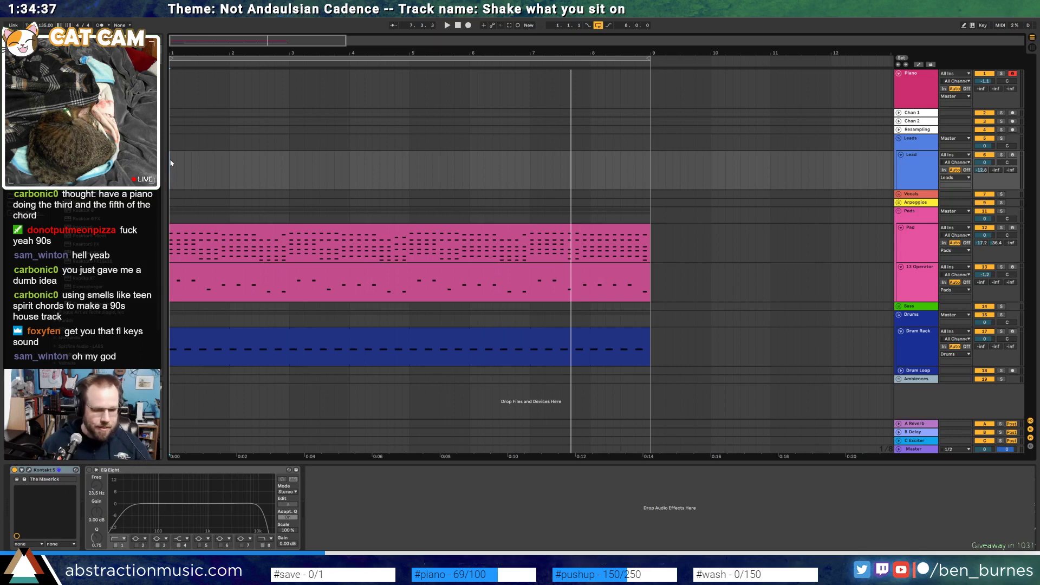
Enable the Lead track's EQ Eight with its low cut at 587 Hz and return playback to the start
click(89, 470)
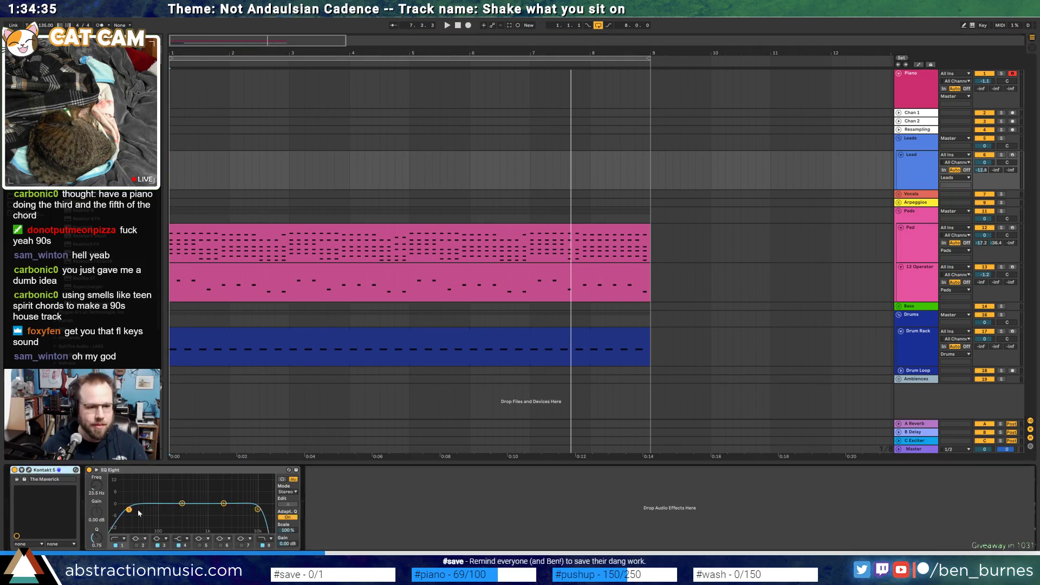
drag(191, 511, 197, 510)
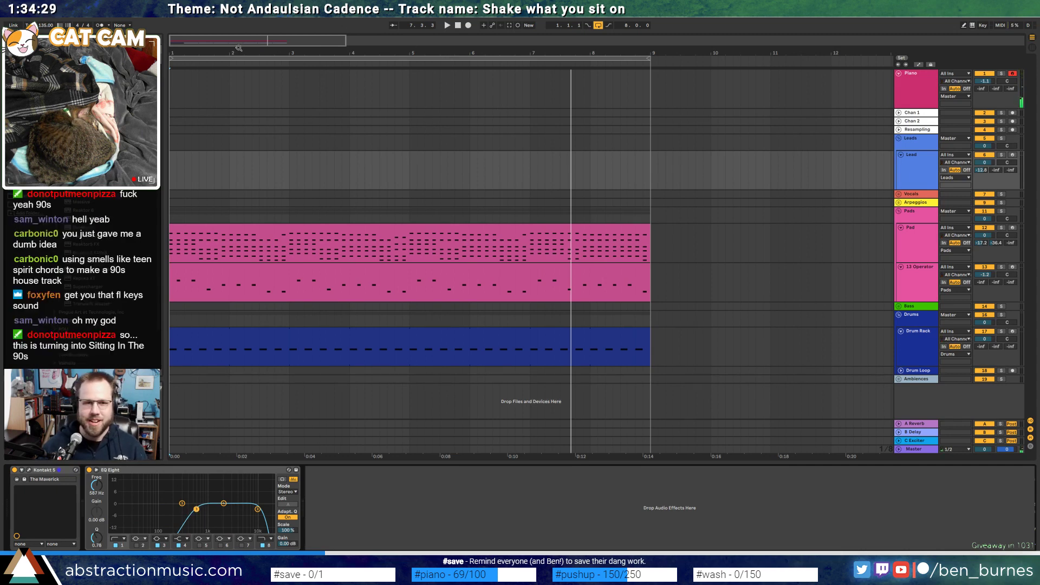
click(458, 26)
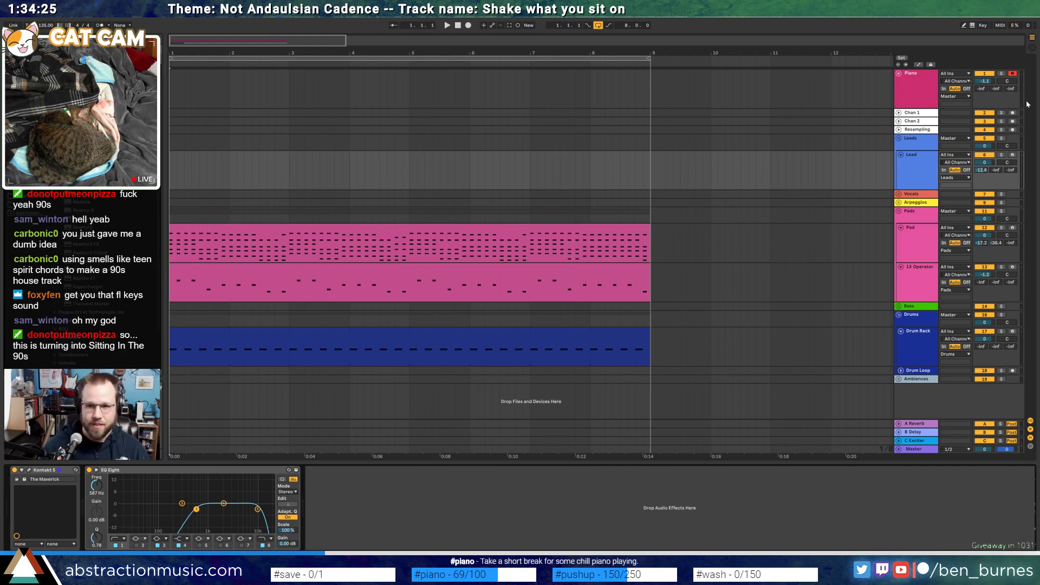
Raise the Lead track's reverb and delay sends to -11.0 and -10.6 dB and audition the loop
drag(997, 170, 997, 162)
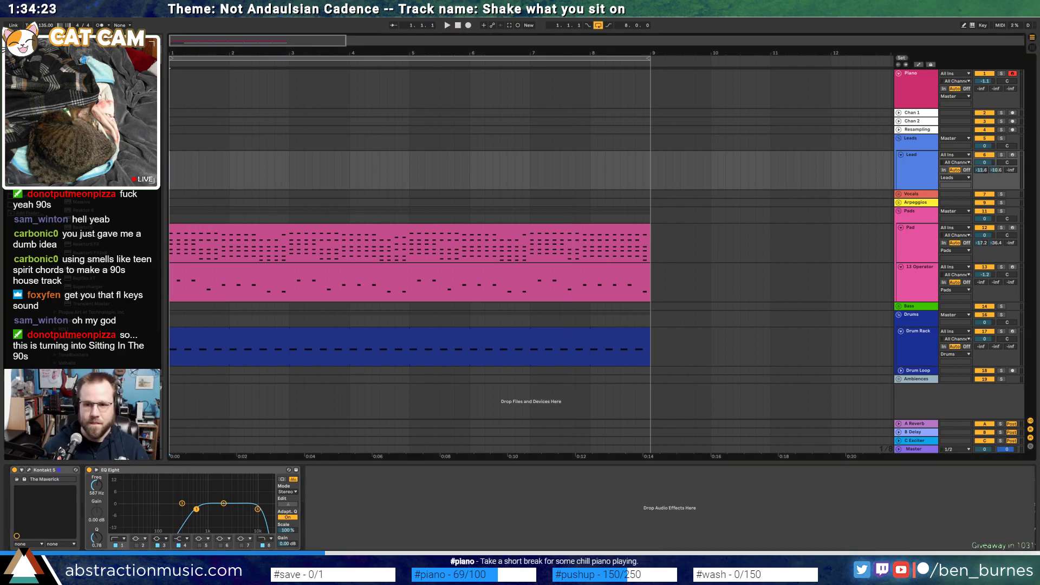
key(space)
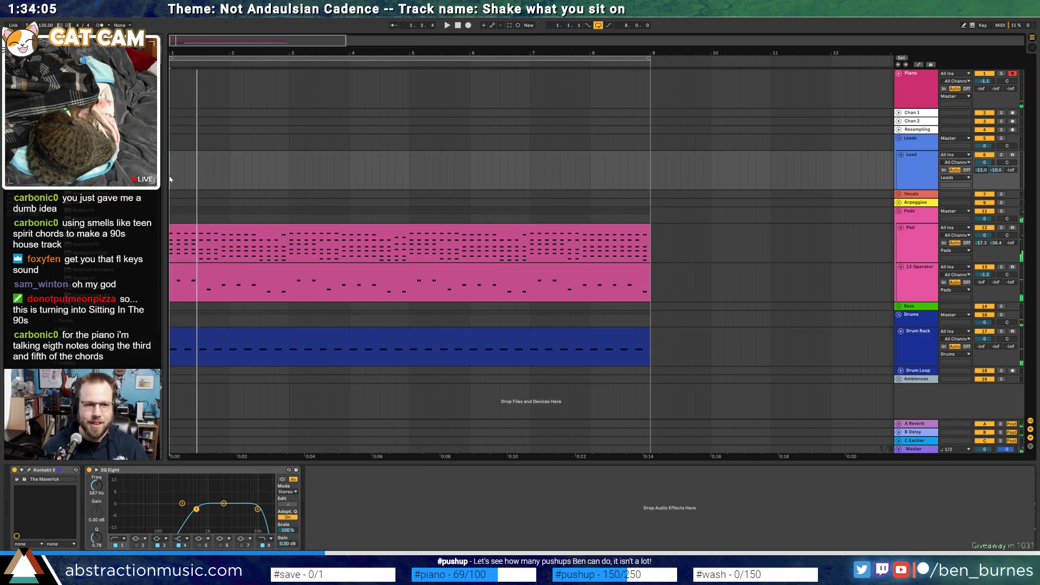
key(space)
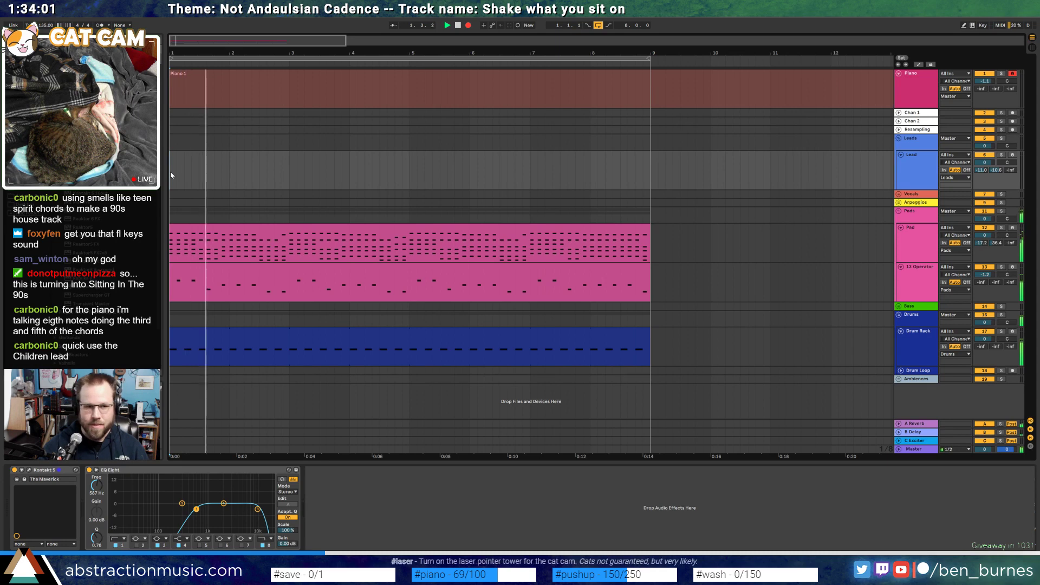
key(space)
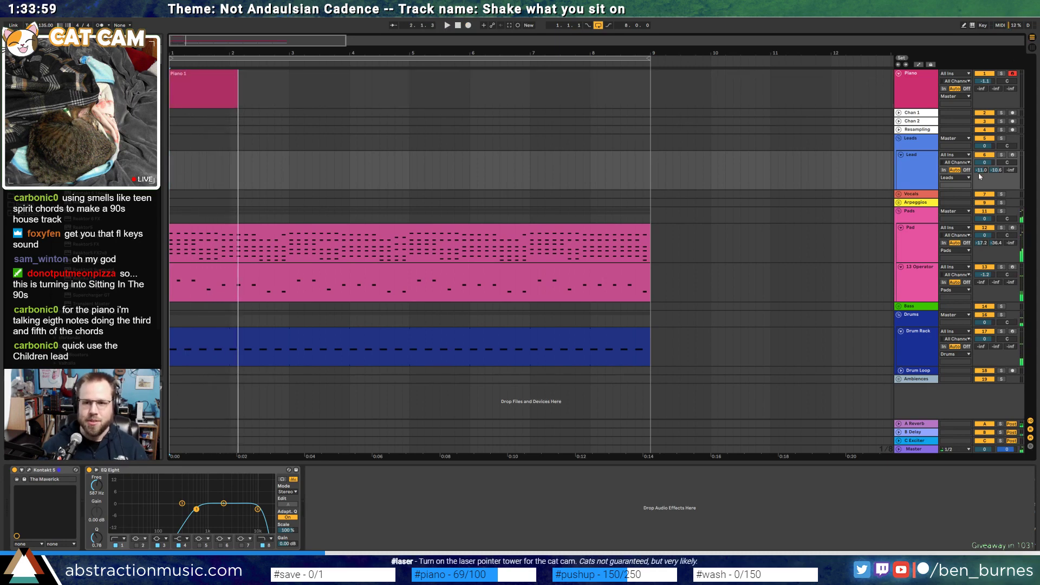
key(ctrl+z)
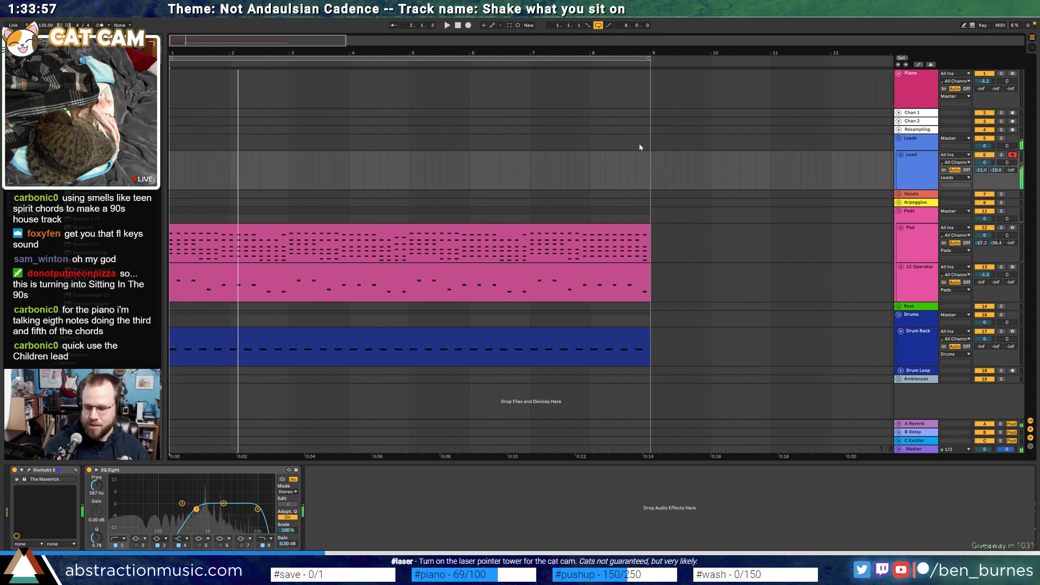
Record an eight-bar melody on the Lead track from bar 1 and play the clip back
click(173, 175)
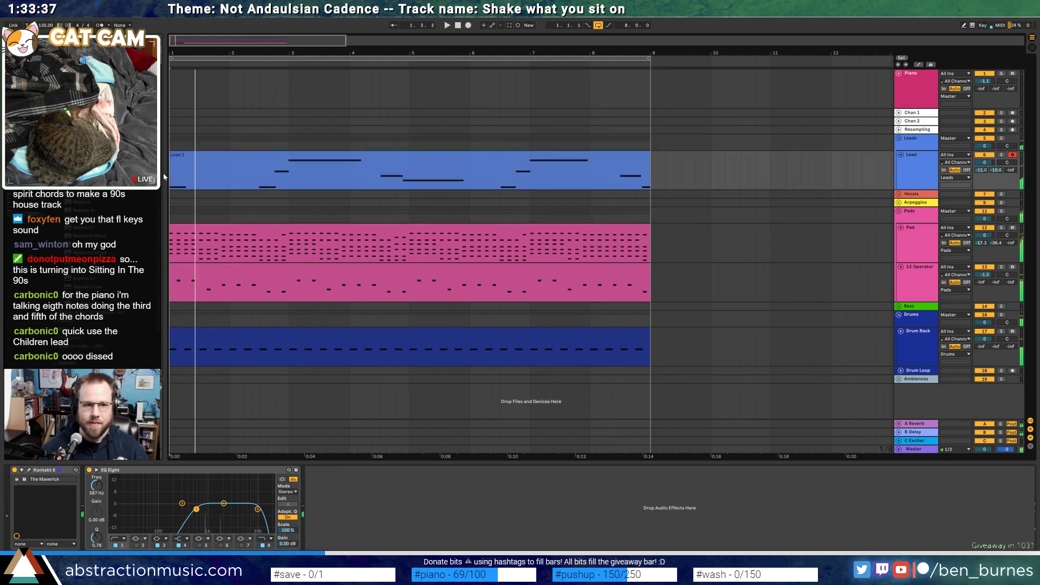
click(259, 158)
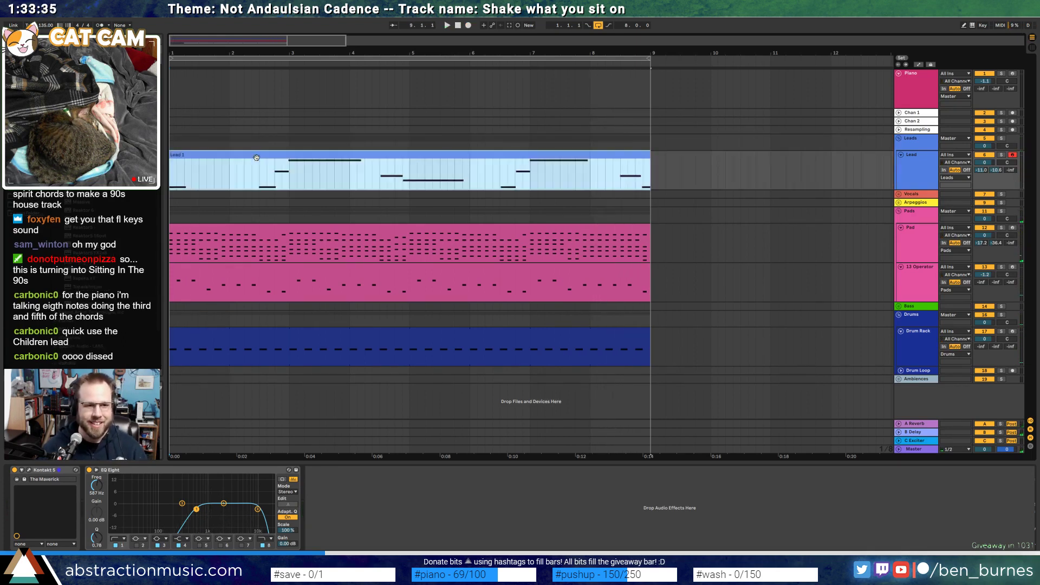
key(space)
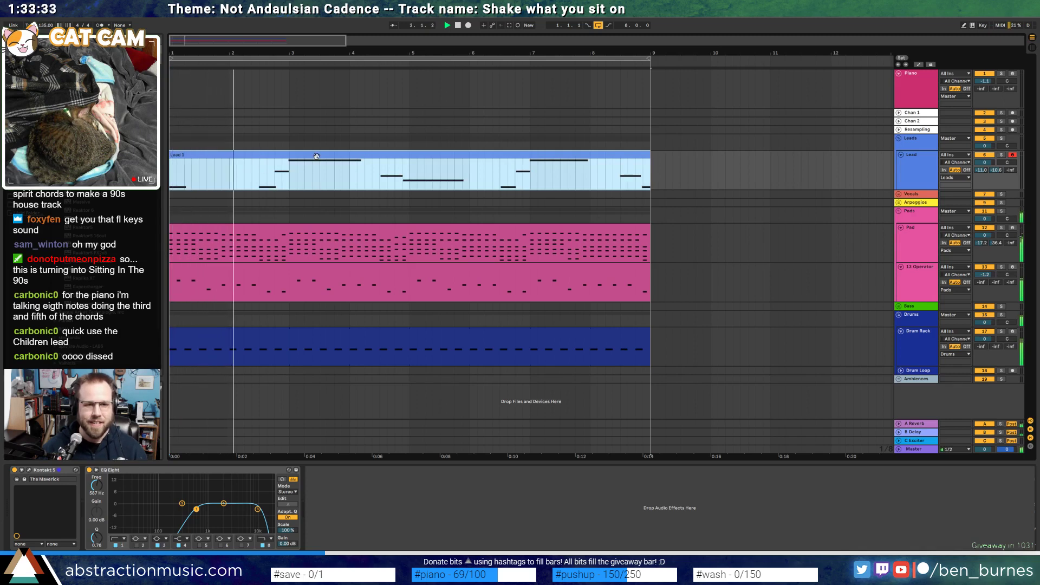
Quantize all notes of the Lead clip and return to the track's device chain during playback
double_click(313, 181)
key(space)
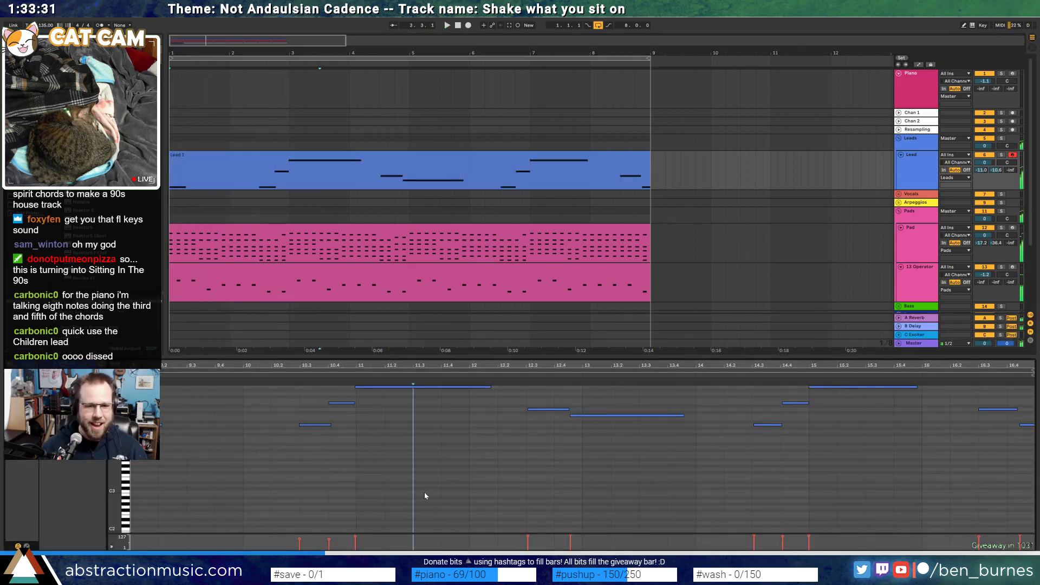
key(ctrl+a)
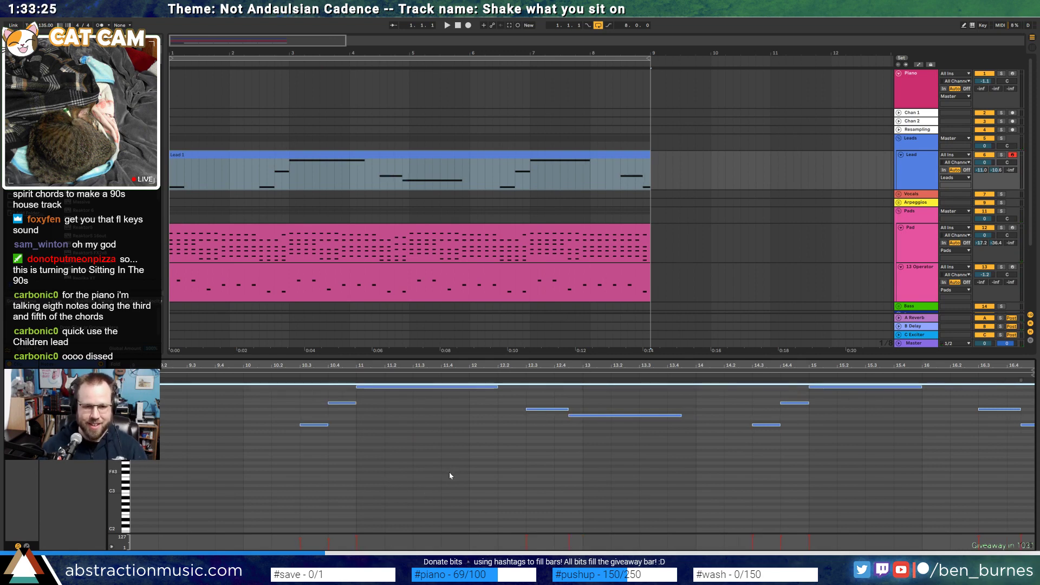
key(space)
key(shift+Tab)
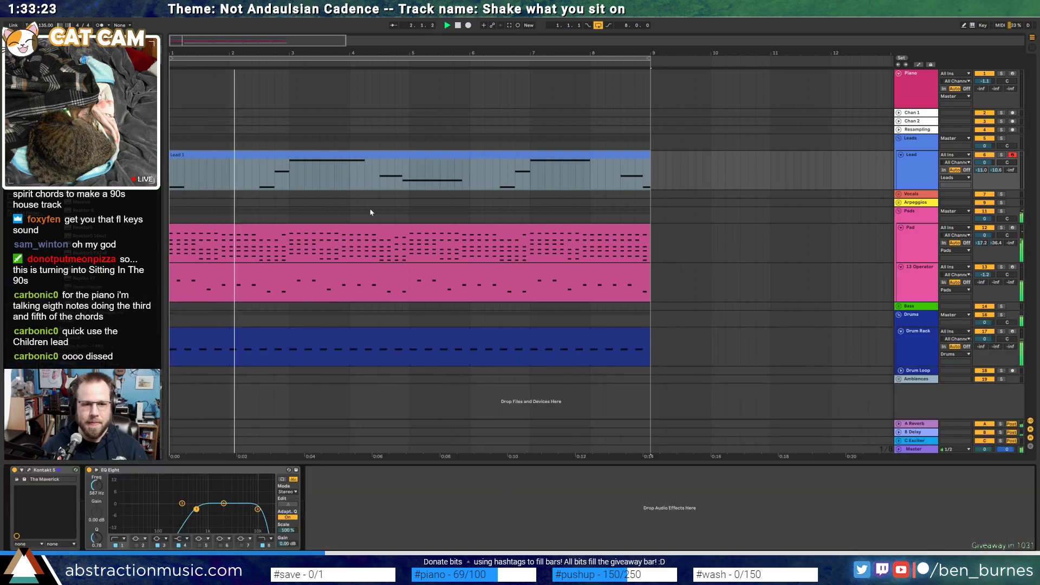
Open the Pad track's Massive synth and modulate OSC1's Wt-position with LFO 5
click(370, 238)
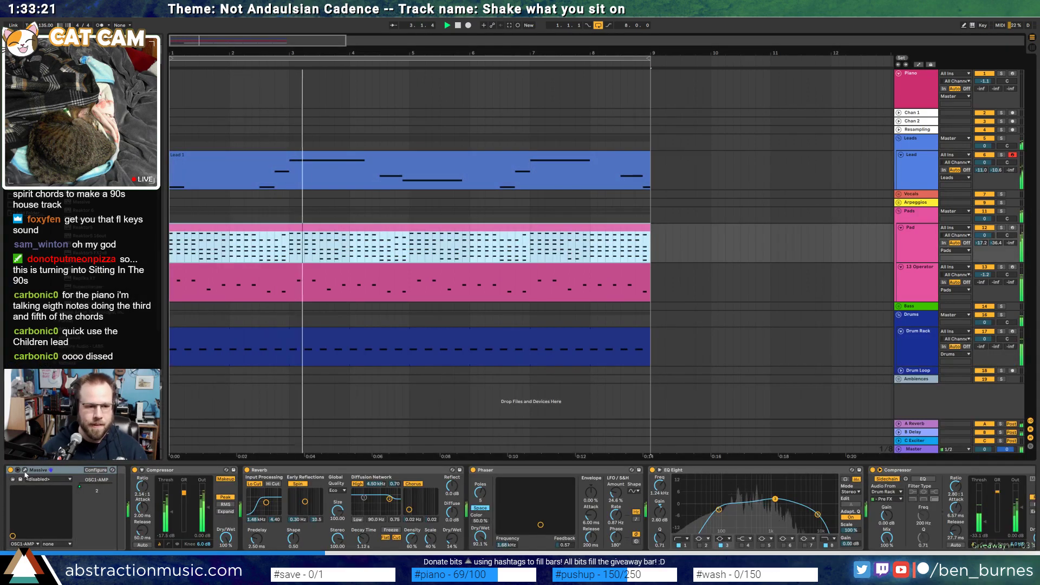
click(24, 470)
key(space)
drag(528, 154, 597, 170)
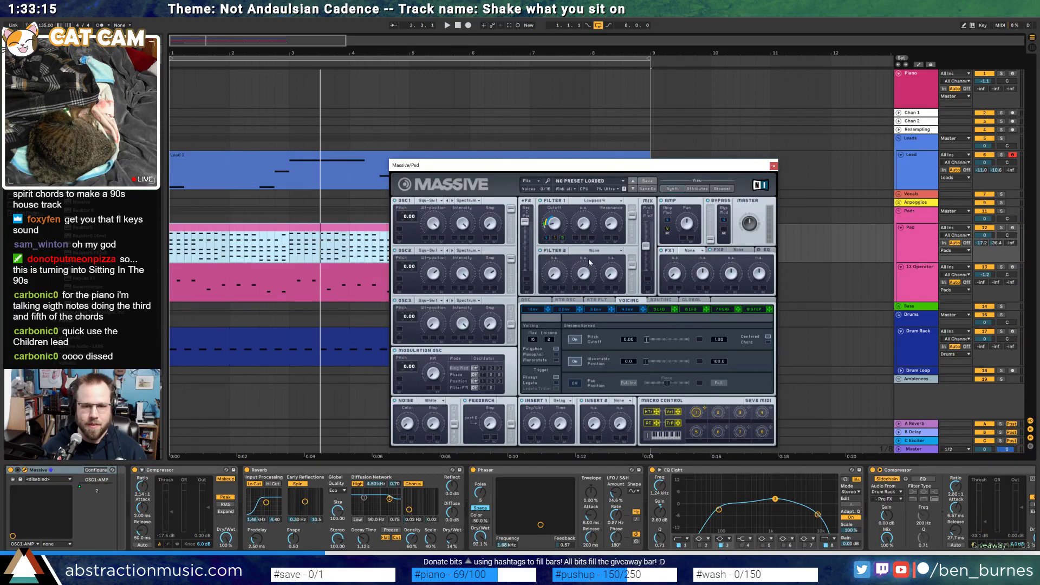
key(space)
click(659, 309)
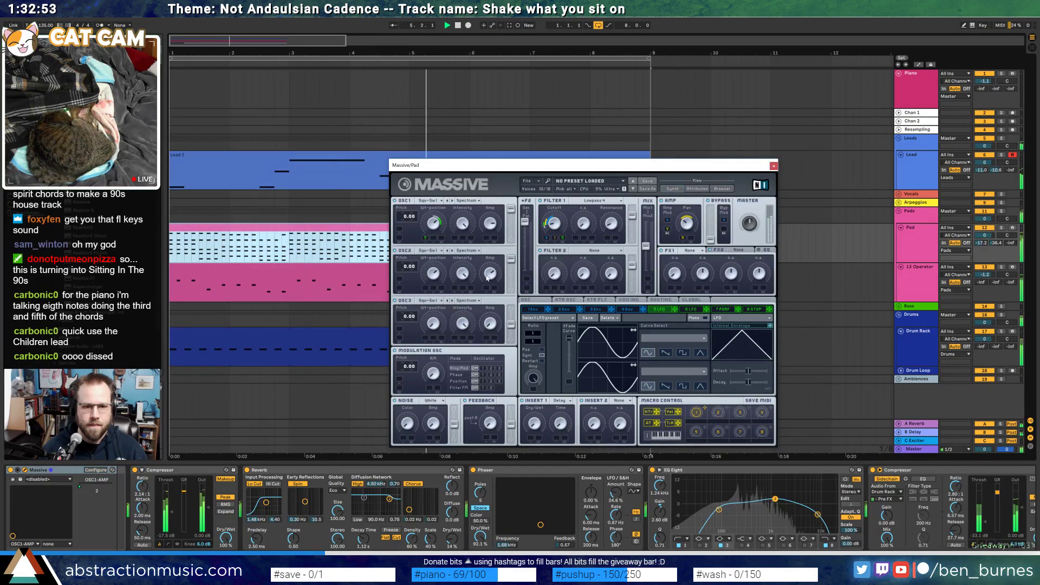
Set the wavetable of Massive's OSC1 to Polysaw I and of OSC2 to Polysaw II
click(429, 201)
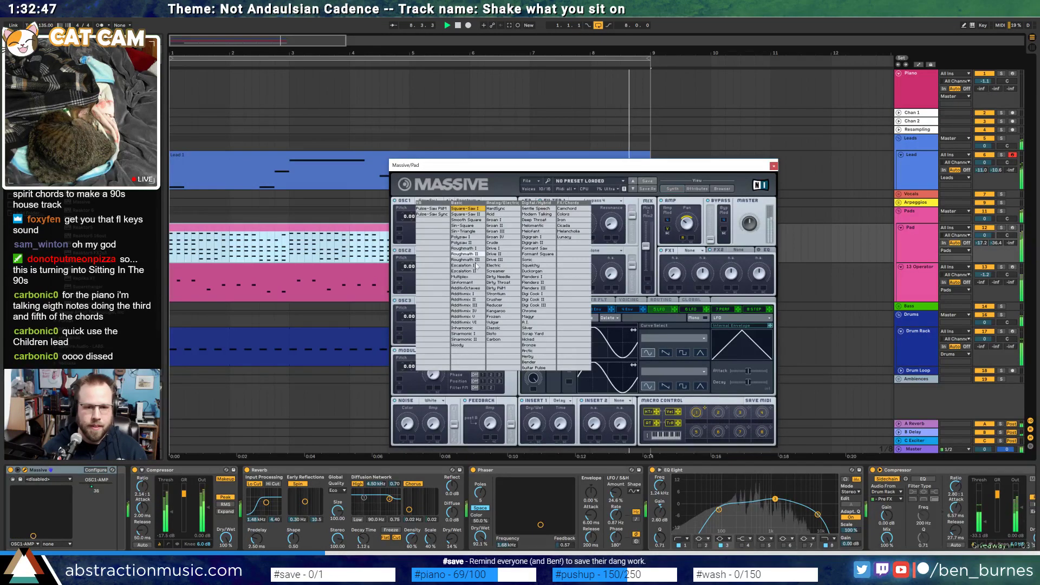
click(465, 237)
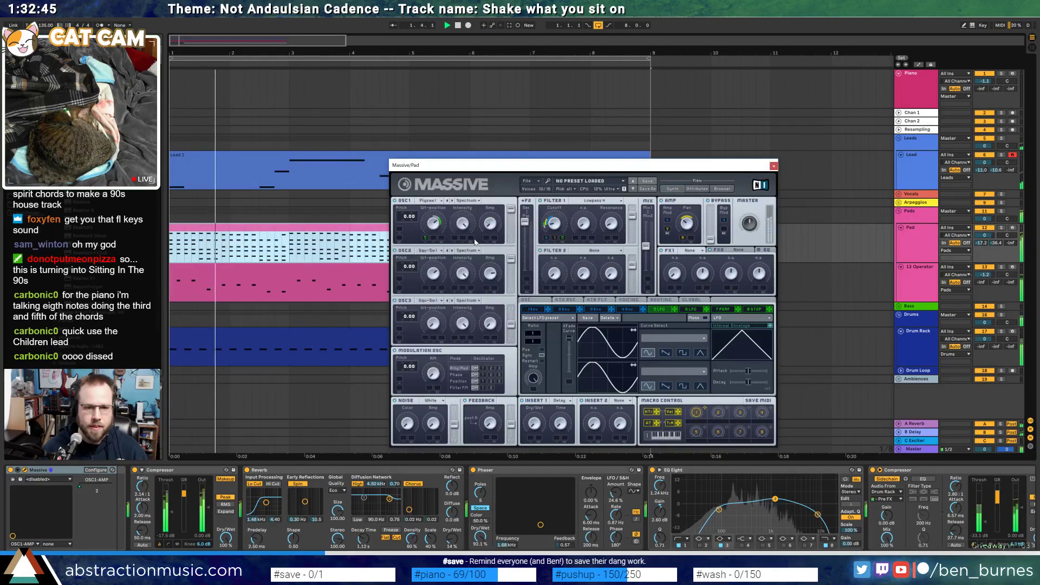
click(446, 250)
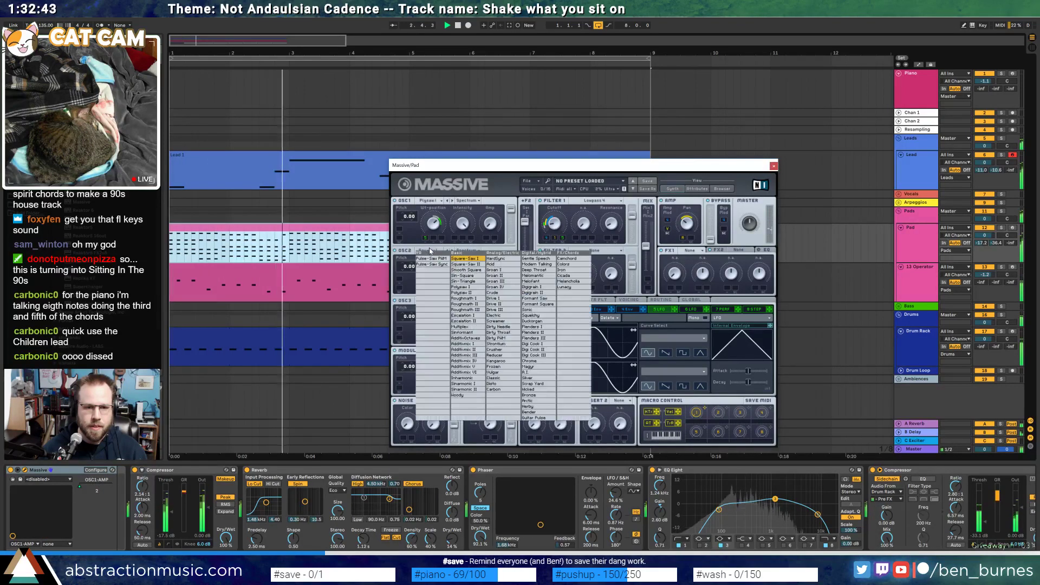
click(463, 259)
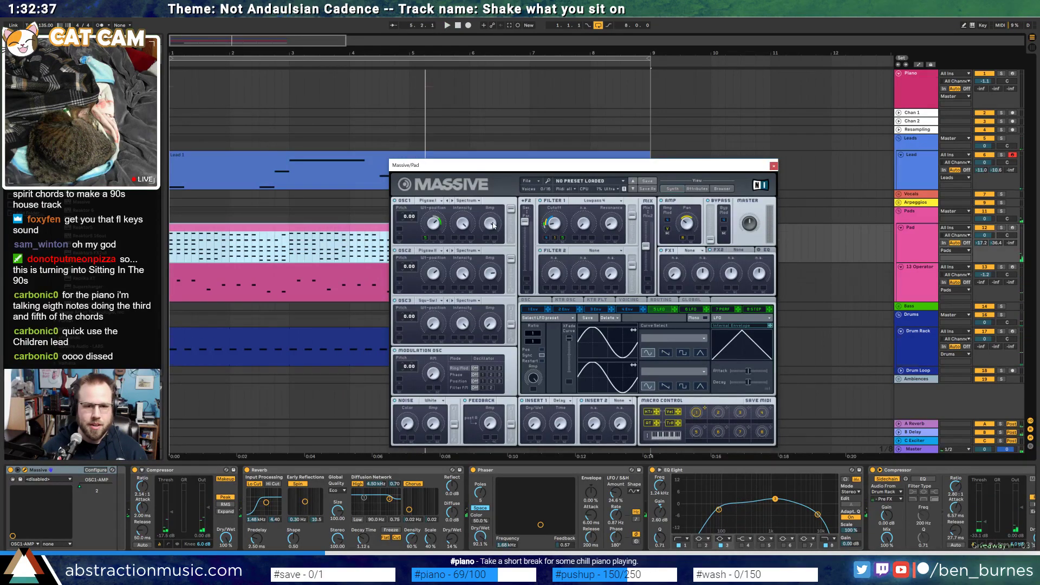
Turn on automation mode and tweak Massive's OSC1 and OSC2 Wt-position and OSC2 Amp during playback
key(a)
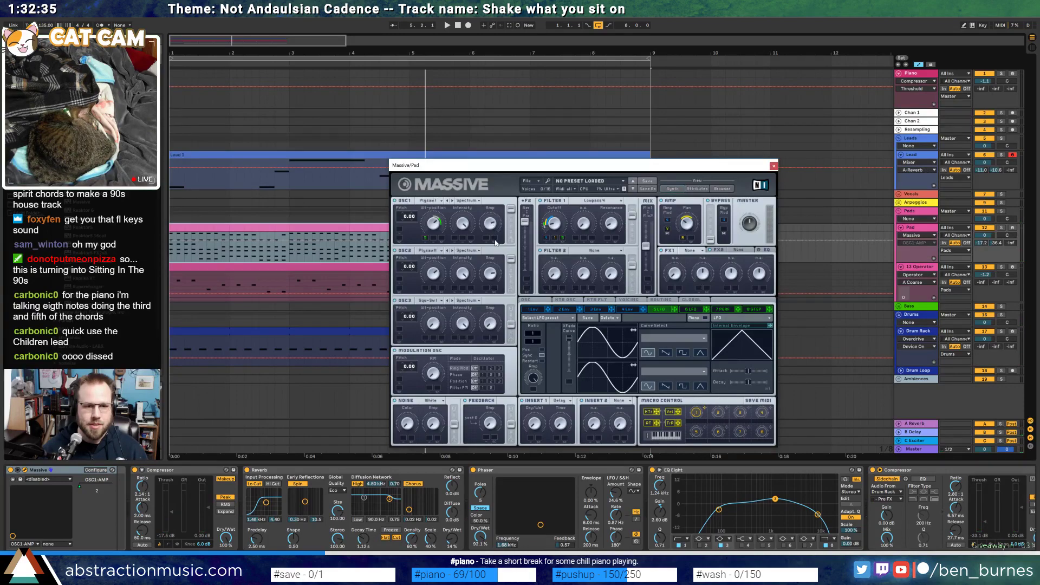
drag(544, 166, 516, 140)
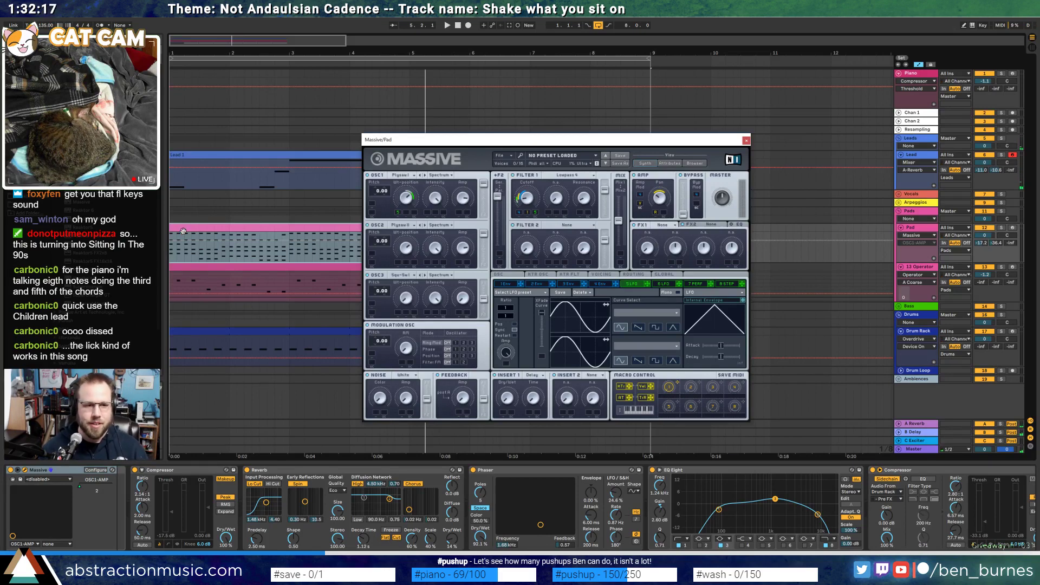
key(space)
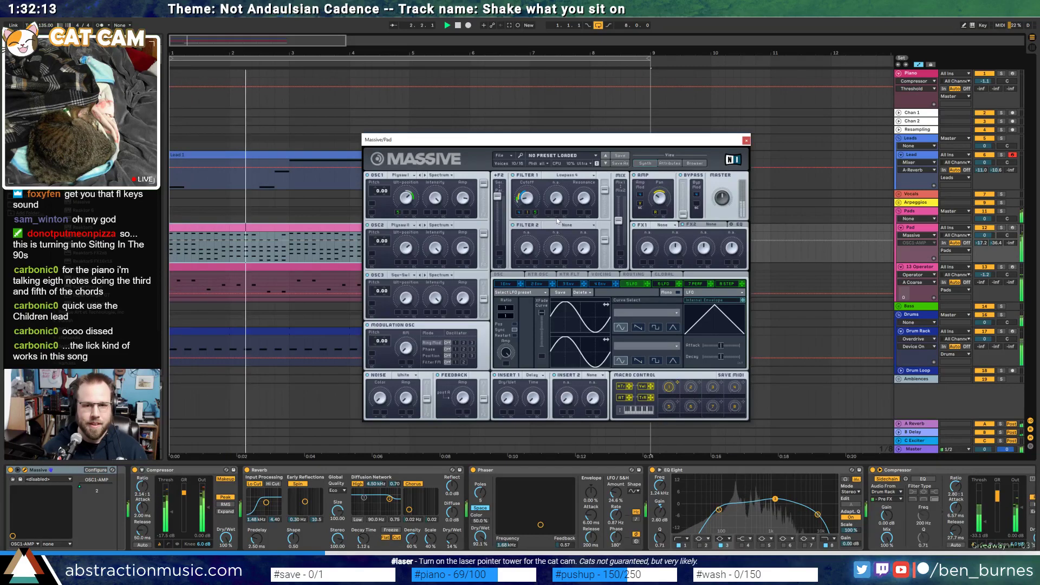
click(406, 198)
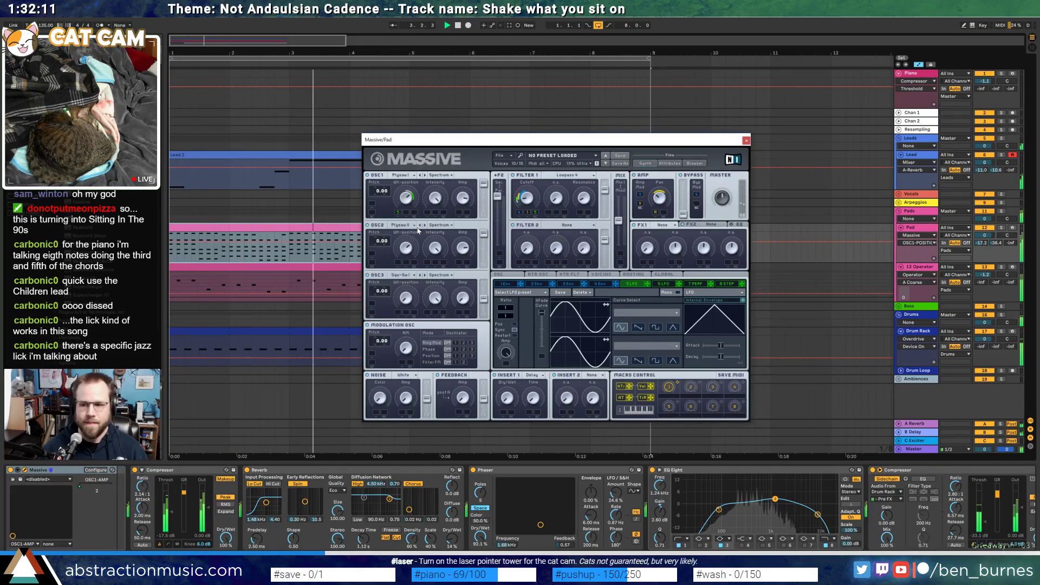
click(406, 248)
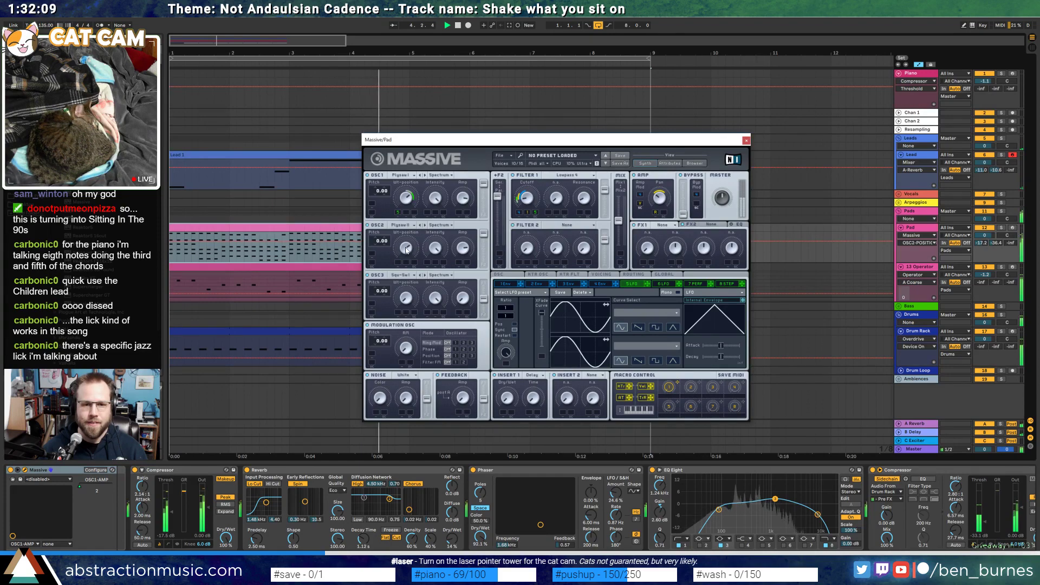
click(462, 250)
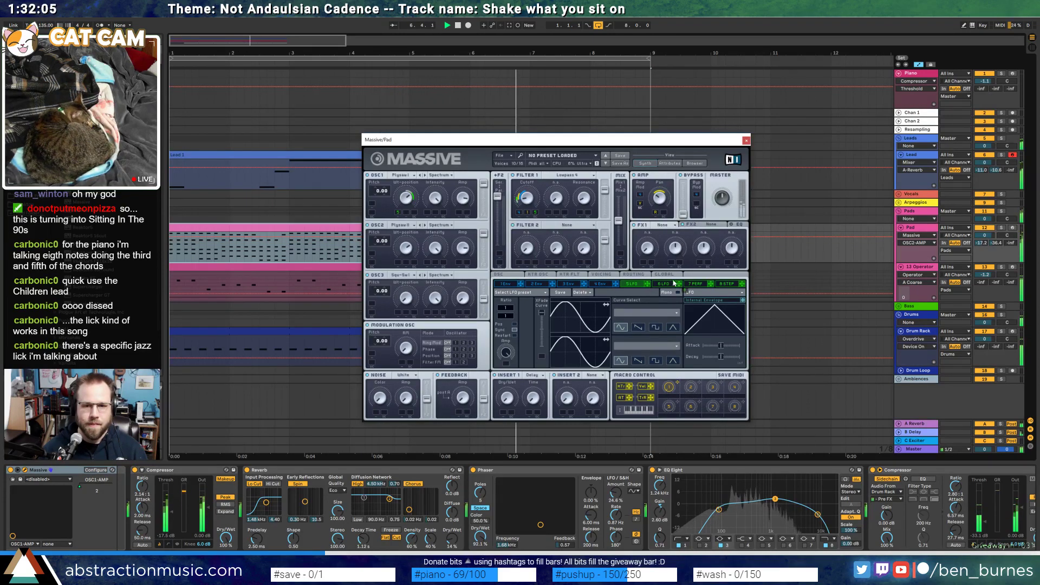
Modulate Filter 1's Resonance with an LFO and toggle the Restart option of LFO 5
click(579, 213)
drag(579, 213, 579, 206)
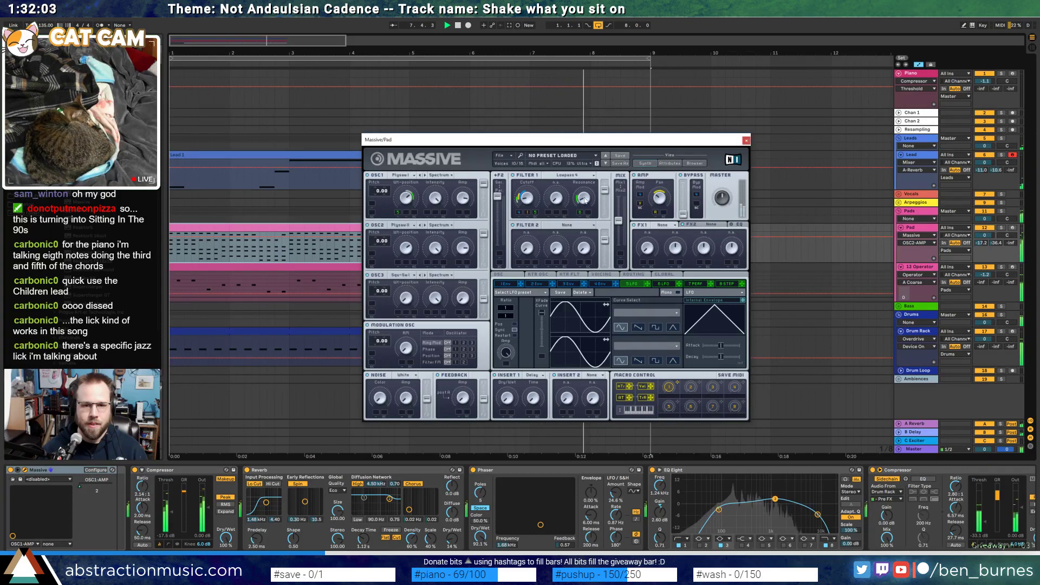
click(514, 336)
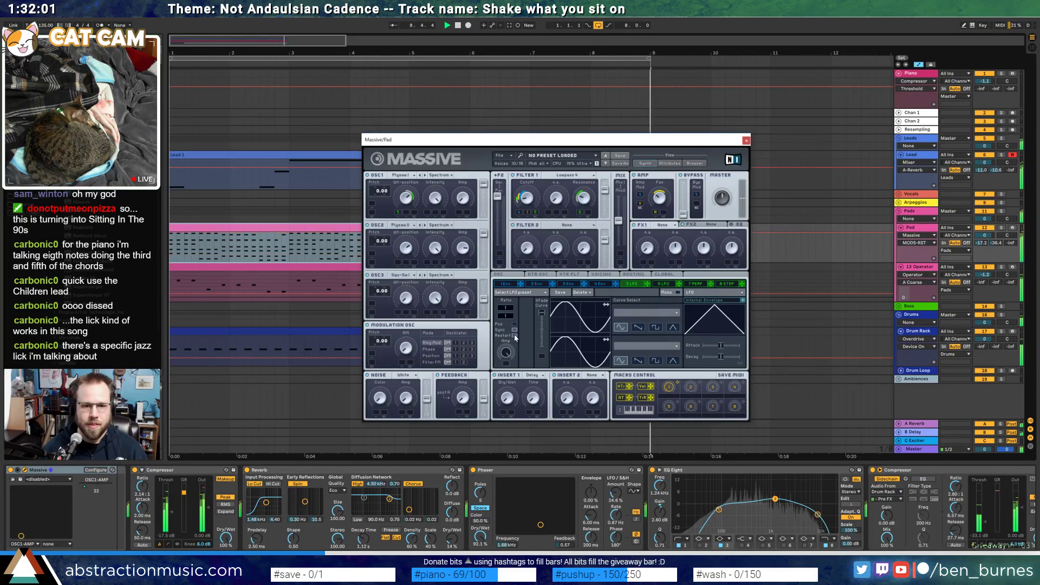
click(666, 284)
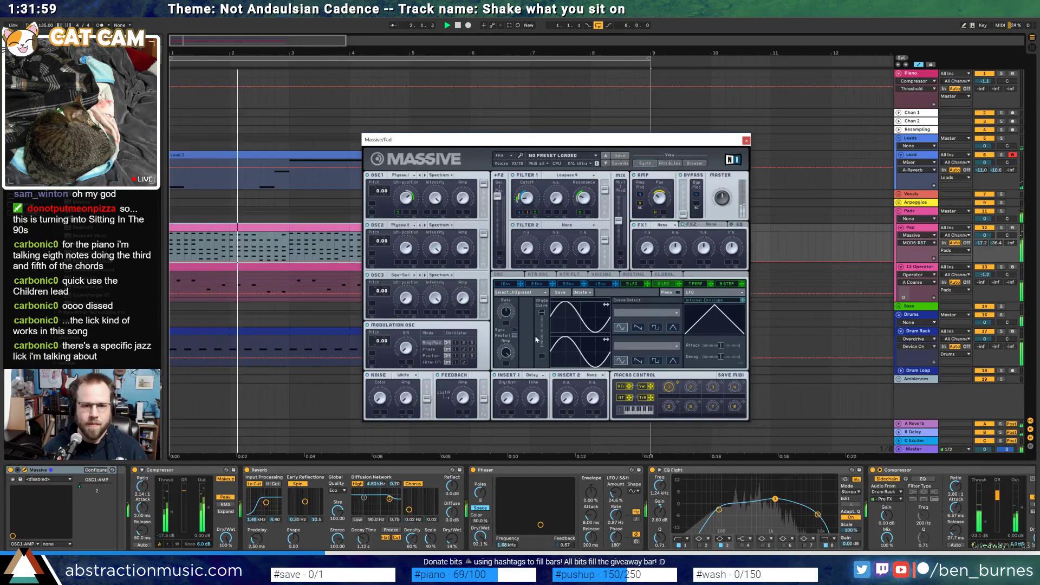
key(space)
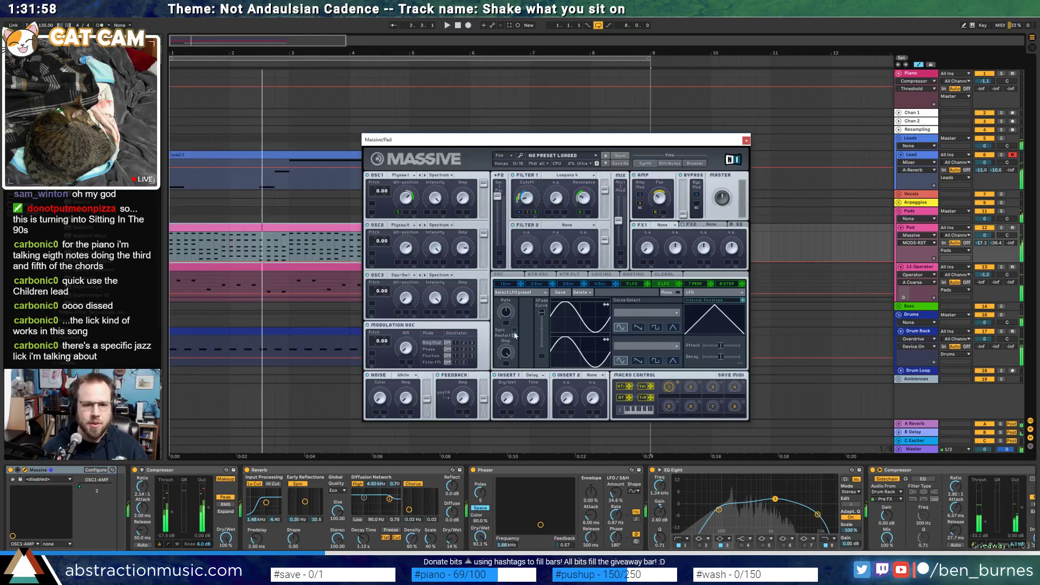
Turn off automation mode and check the options of Massive's configured OSC1-AMP parameter
click(465, 198)
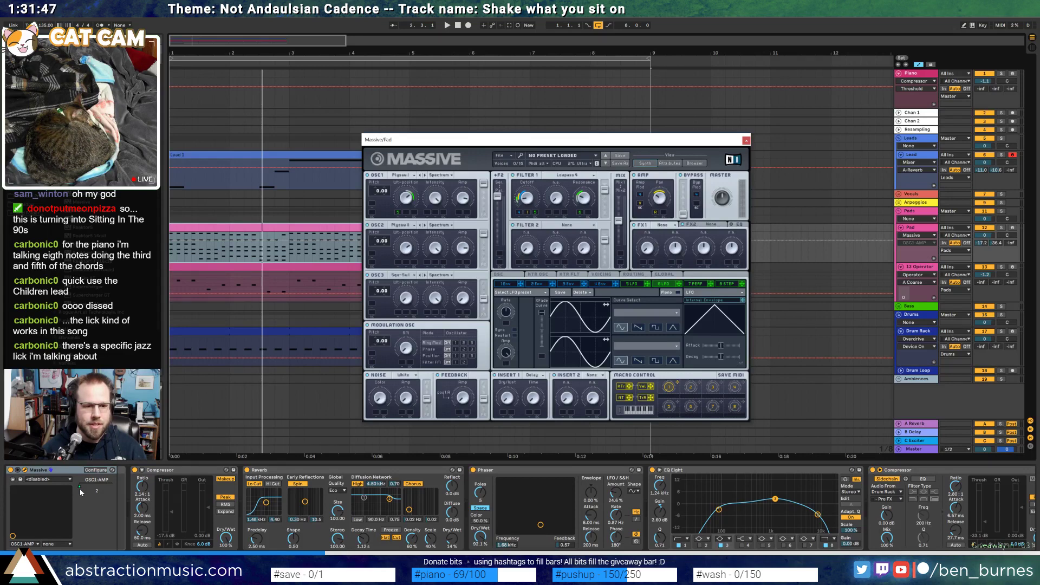
key(a)
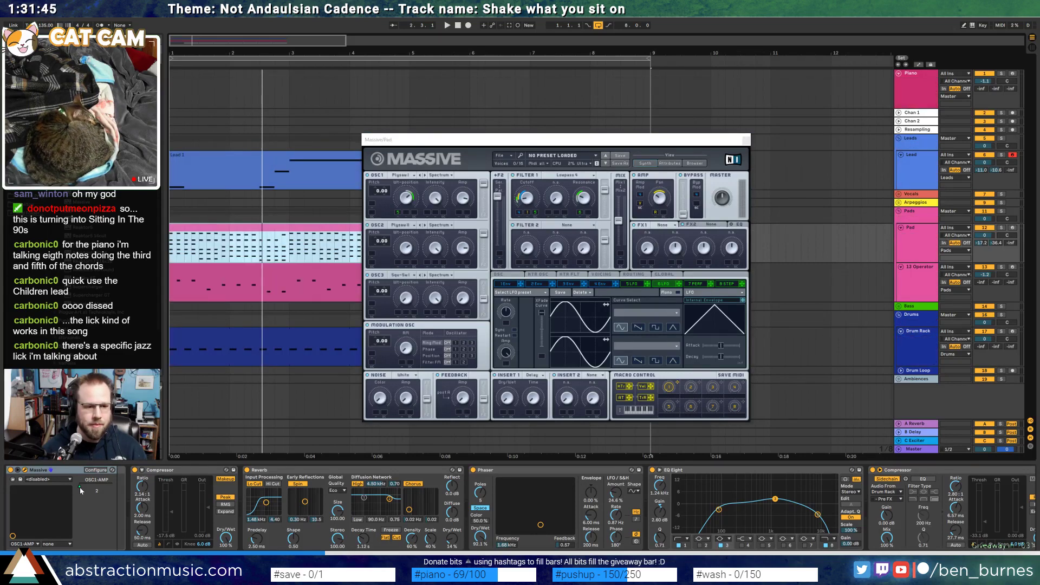
right_click(81, 489)
click(84, 506)
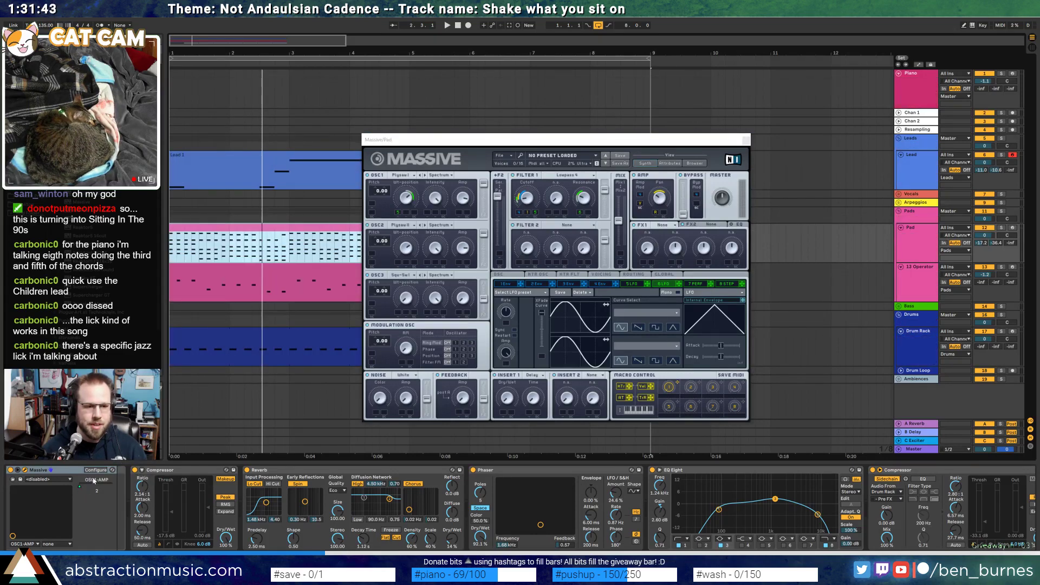
click(30, 544)
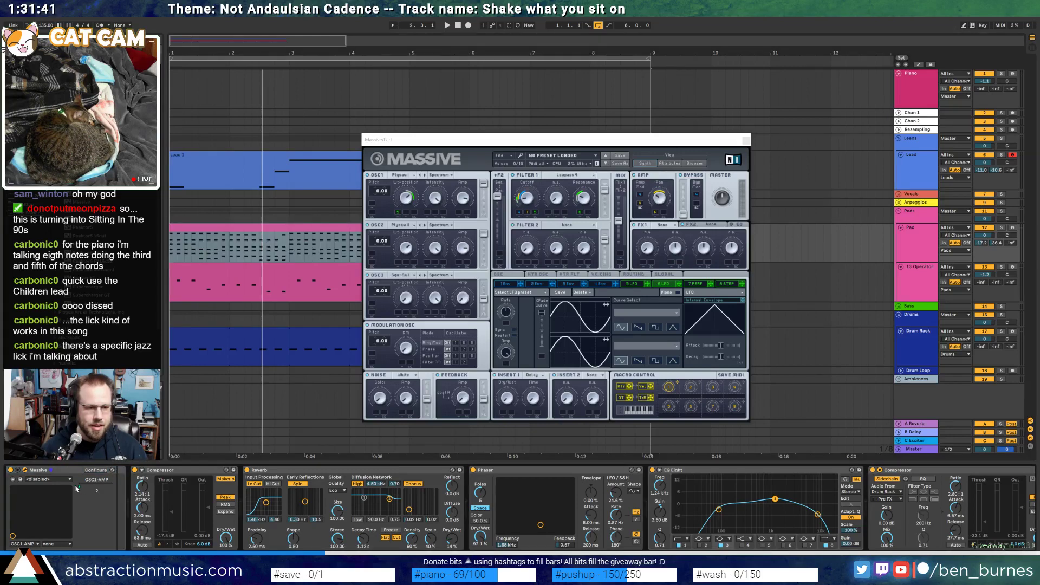
Reopen the Massive window and group the Pad track's Massive synth into an Instrument Rack
click(25, 471)
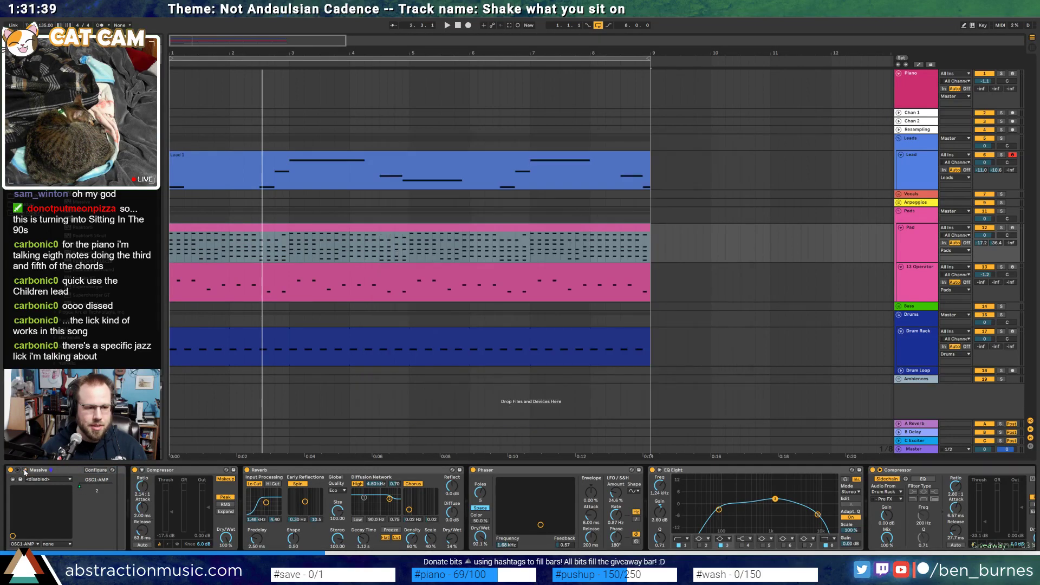
click(25, 471)
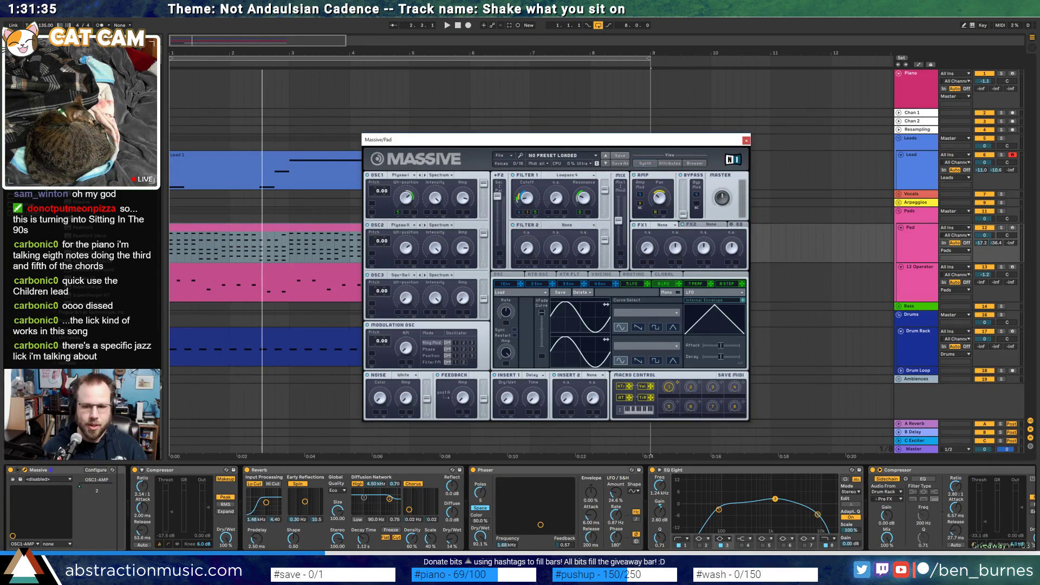
click(99, 522)
key(ctrl+g)
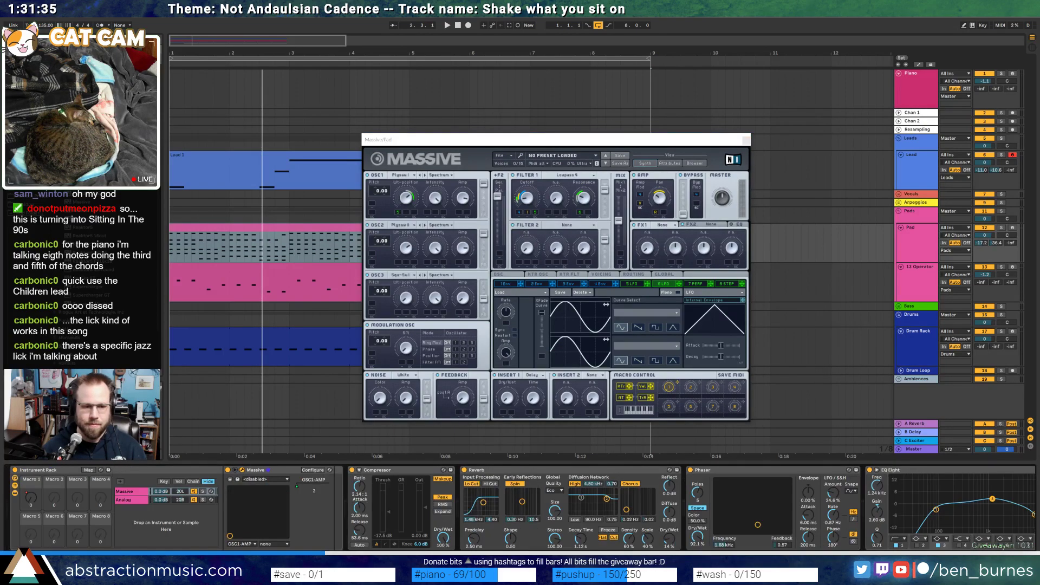
Turn on macro mapping for the Pad's Instrument Rack and remove the OSC1-AMP assignment from Macro 1
click(125, 492)
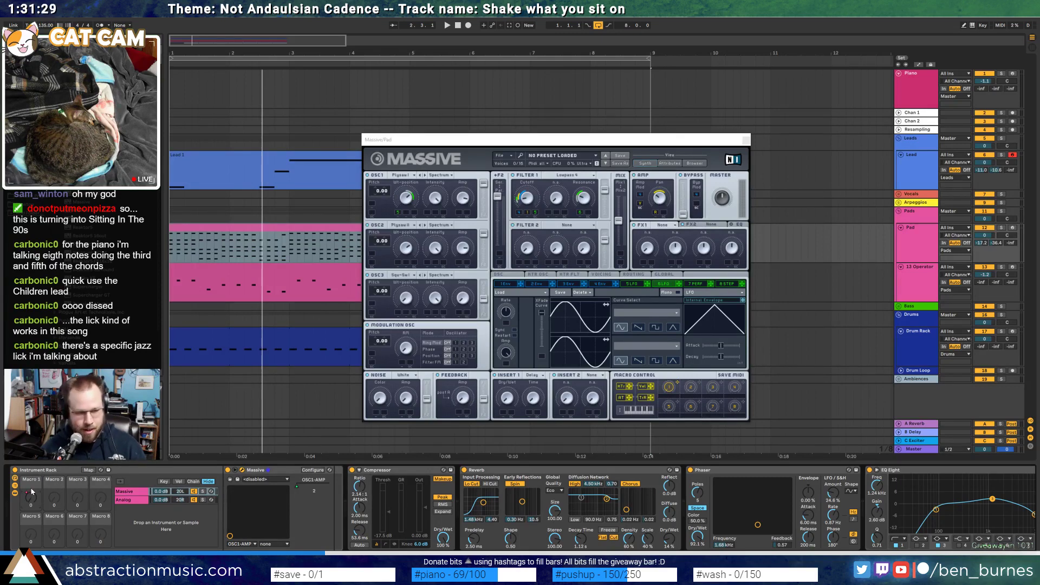
key(a)
key(a)
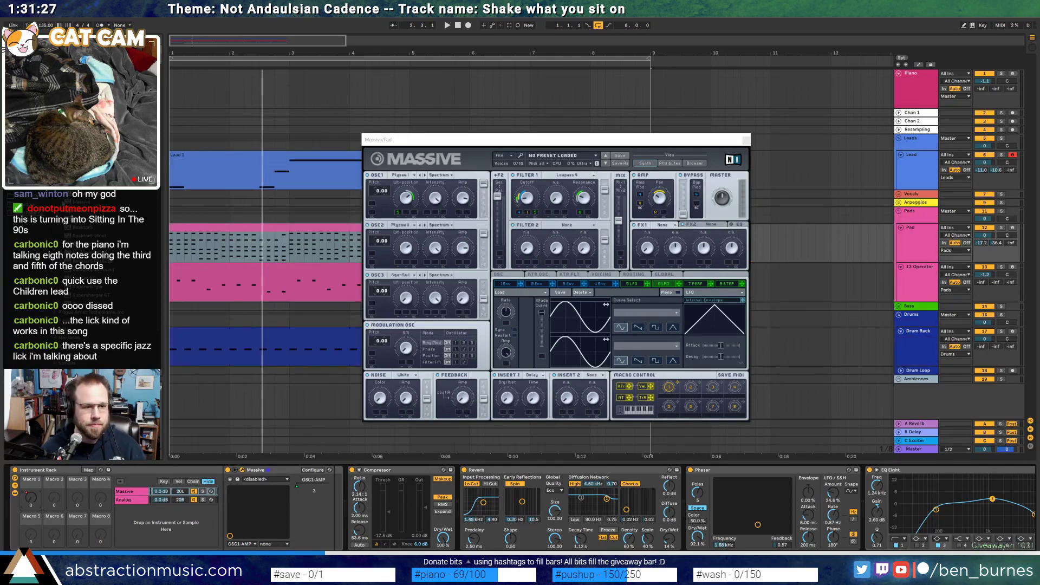
click(89, 470)
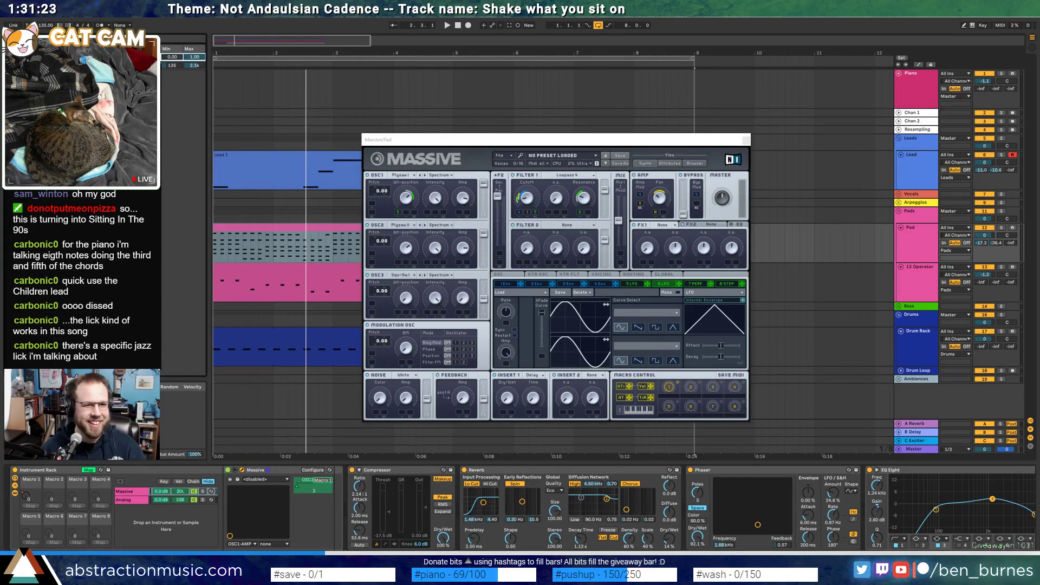
key(Delete)
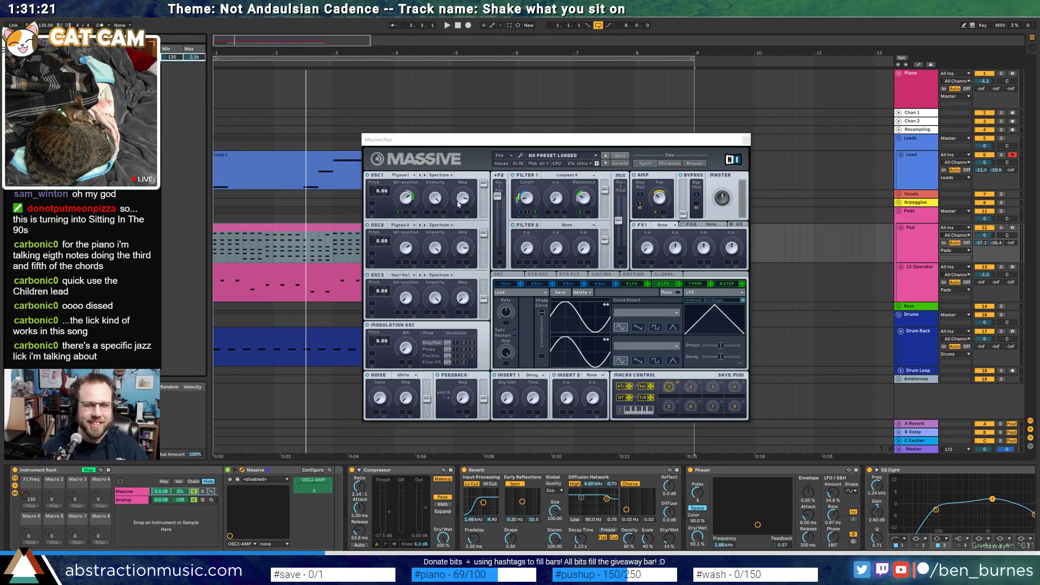
Add Filter 1's Cutoff to Massive's configured parameters and try mapping it to the rack's Macro 1, removing that mapping again
click(527, 198)
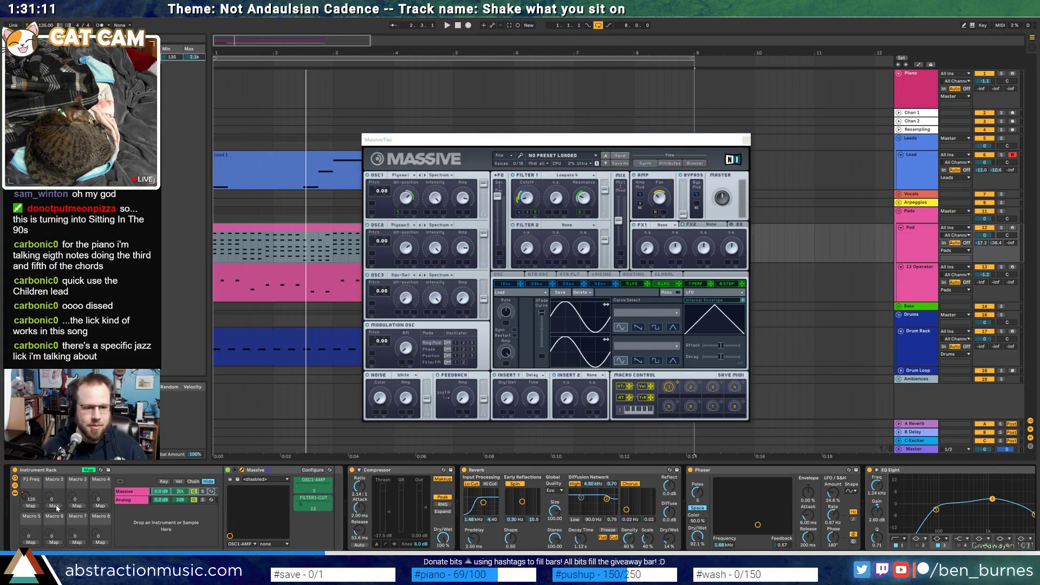
click(31, 506)
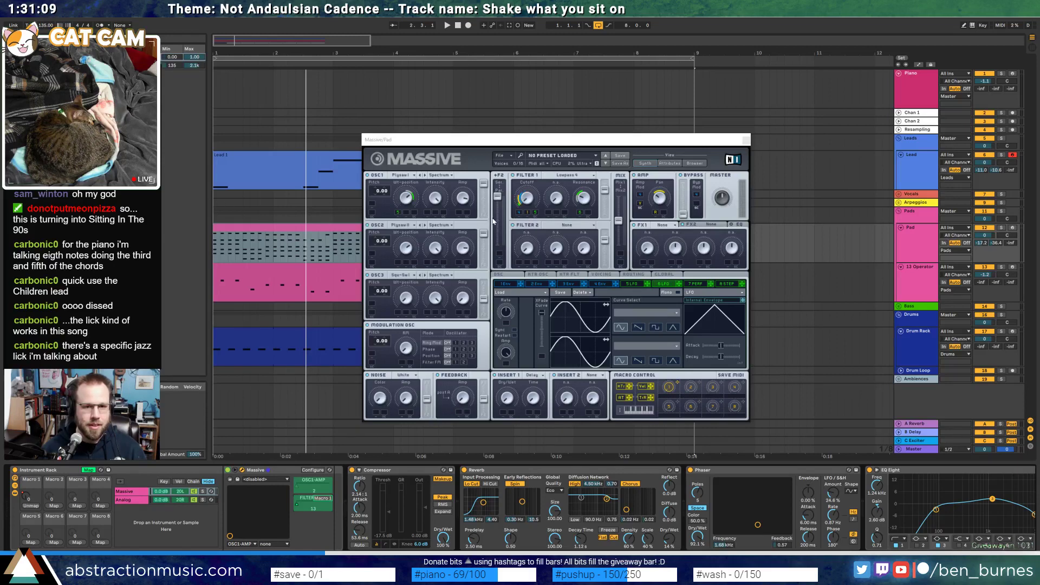
key(Delete)
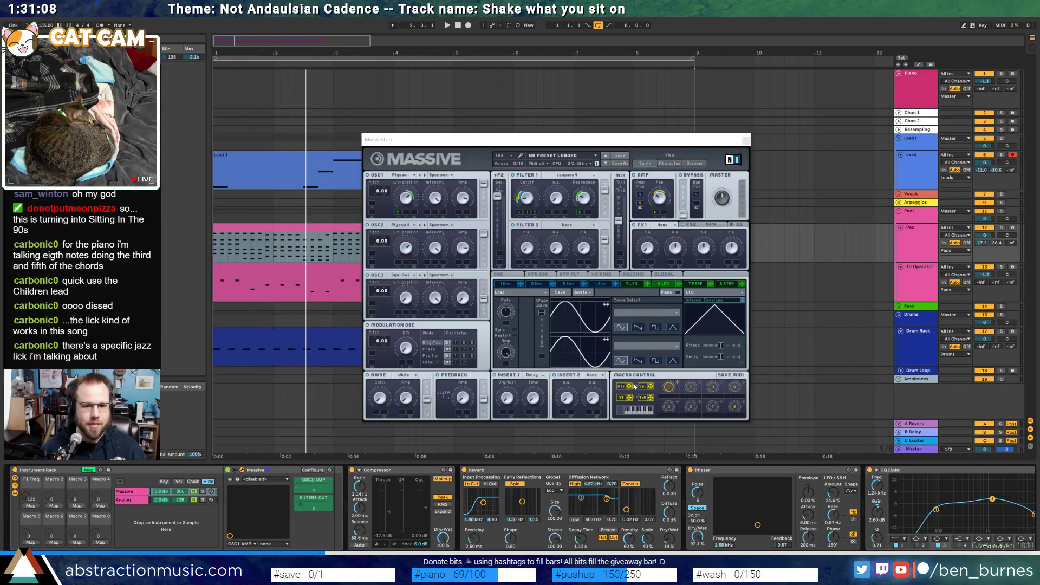
Expose Massive's own Macro 1, map it to the rack's Macro 1, and leave mapping and close the Massive window during playback
click(670, 390)
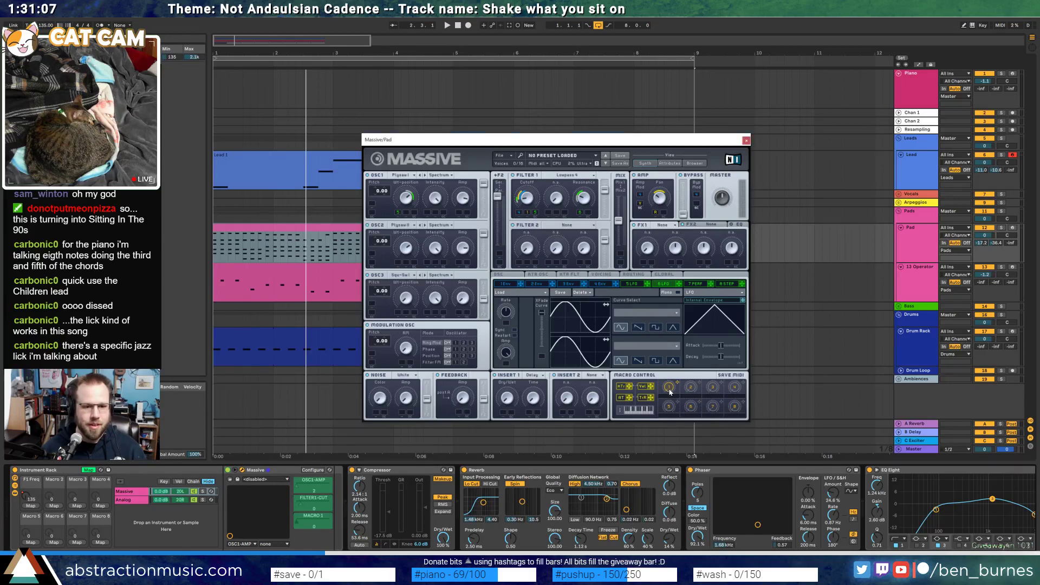
click(317, 517)
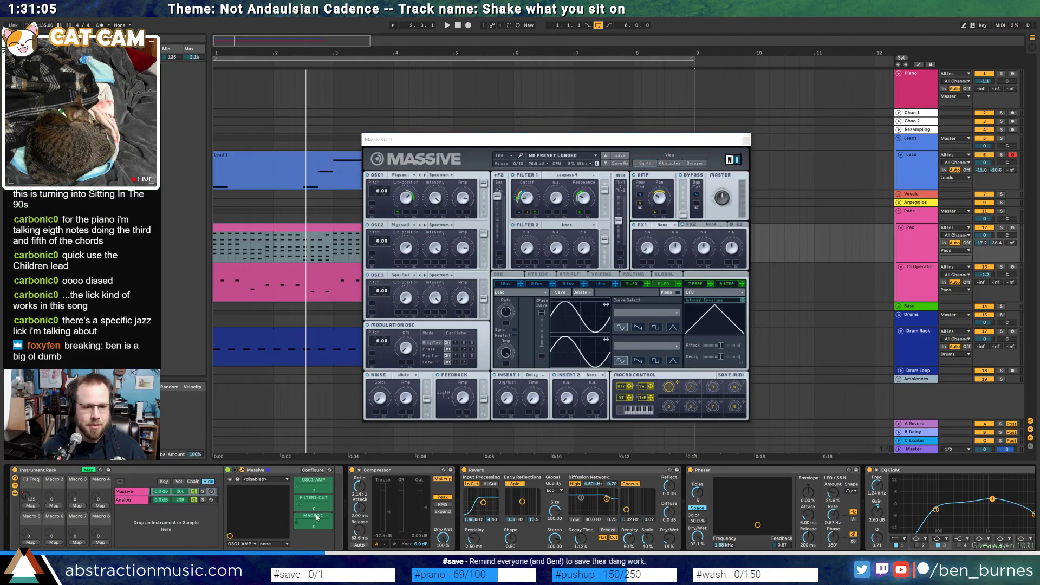
click(30, 502)
key(space)
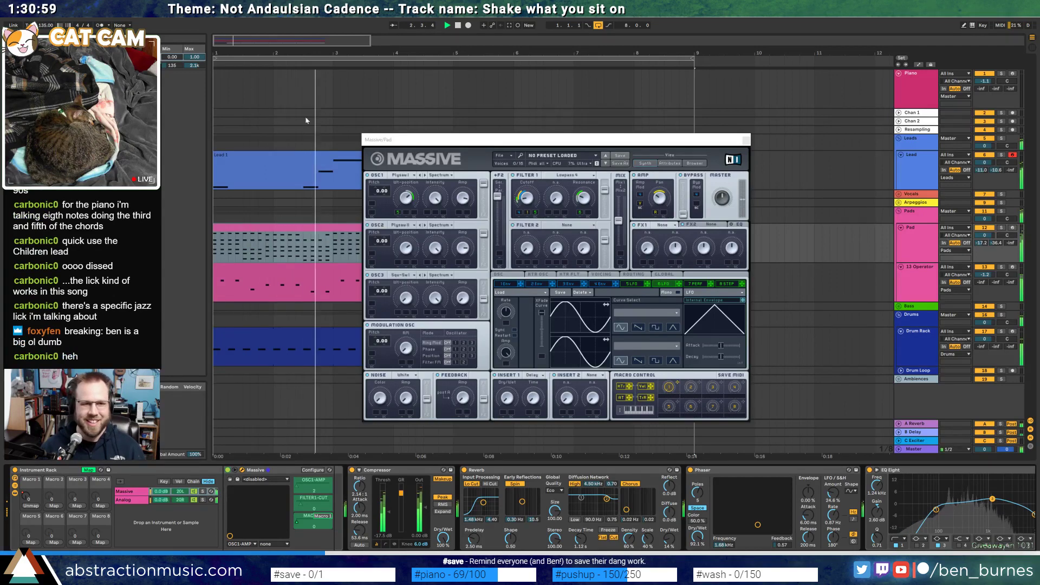
click(88, 471)
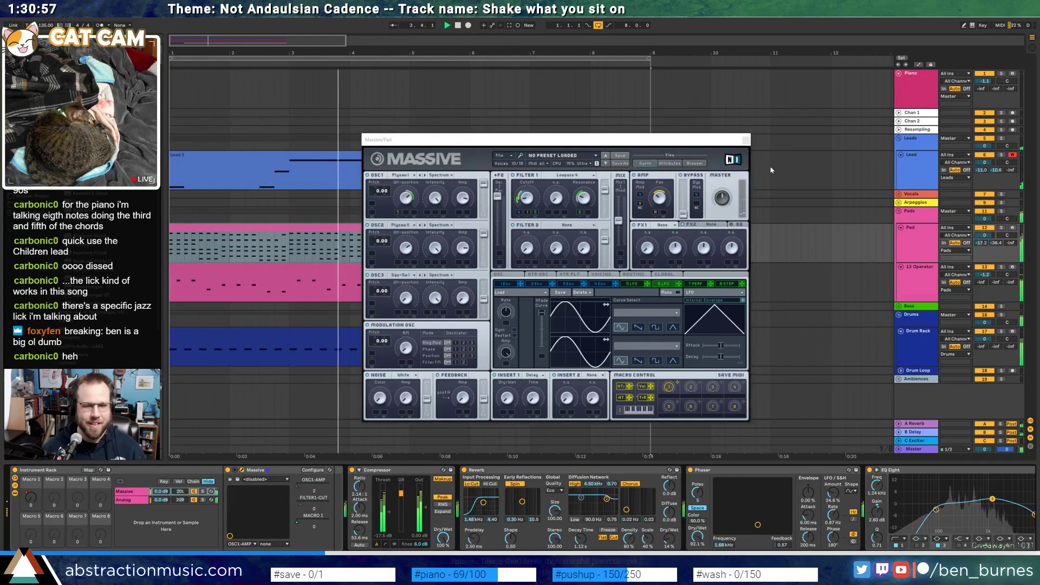
click(746, 140)
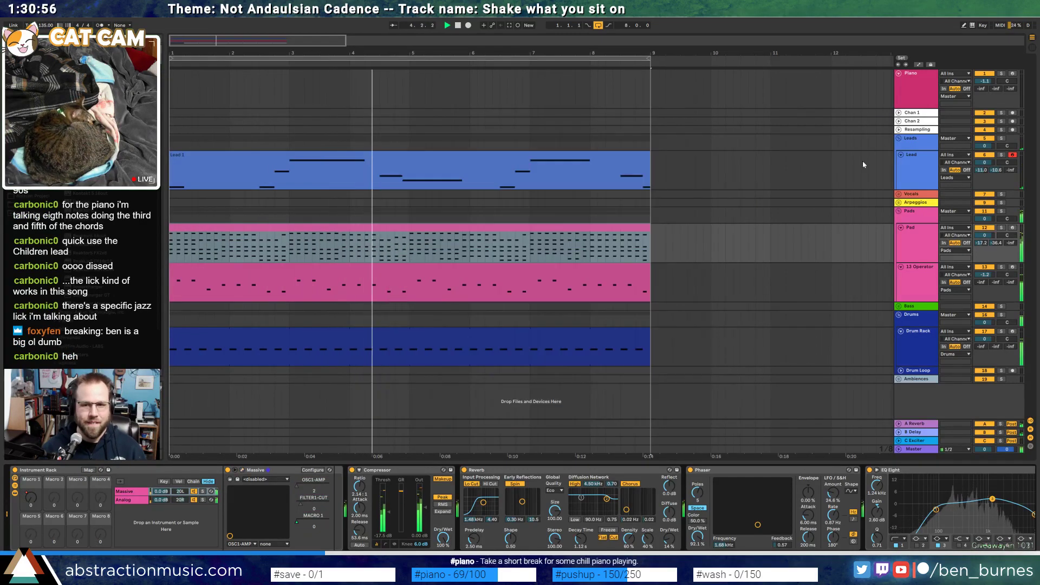
Group the Lead track's Kontakt 5 into an Instrument Rack and show its chain list
click(910, 170)
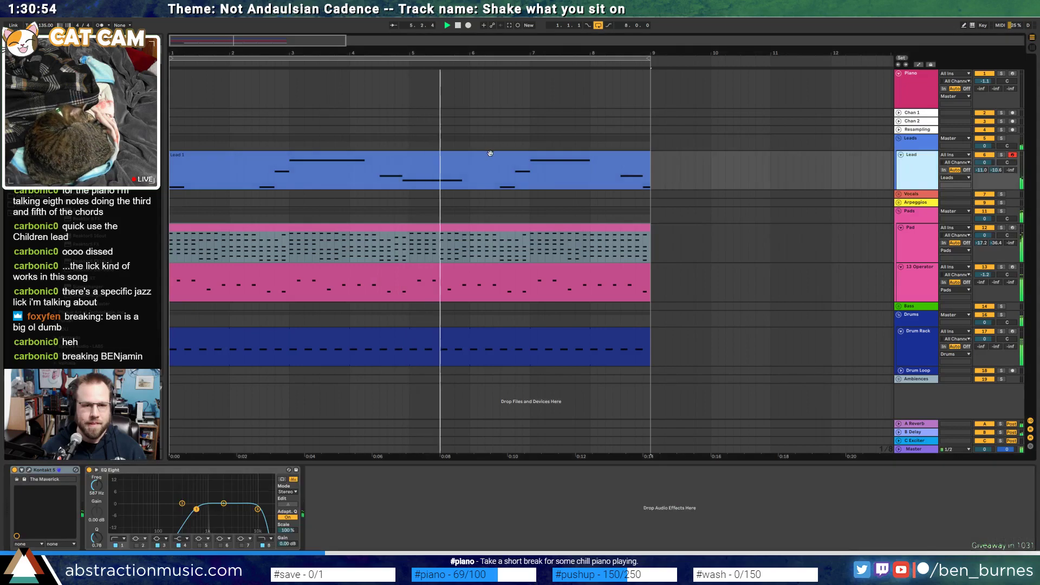
click(54, 480)
key(ctrl+g)
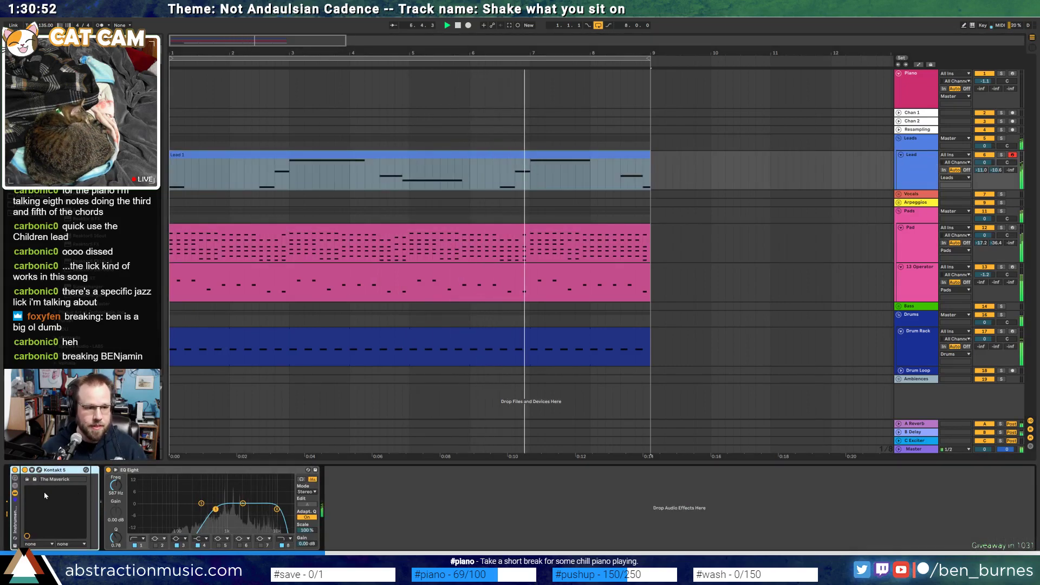
click(17, 490)
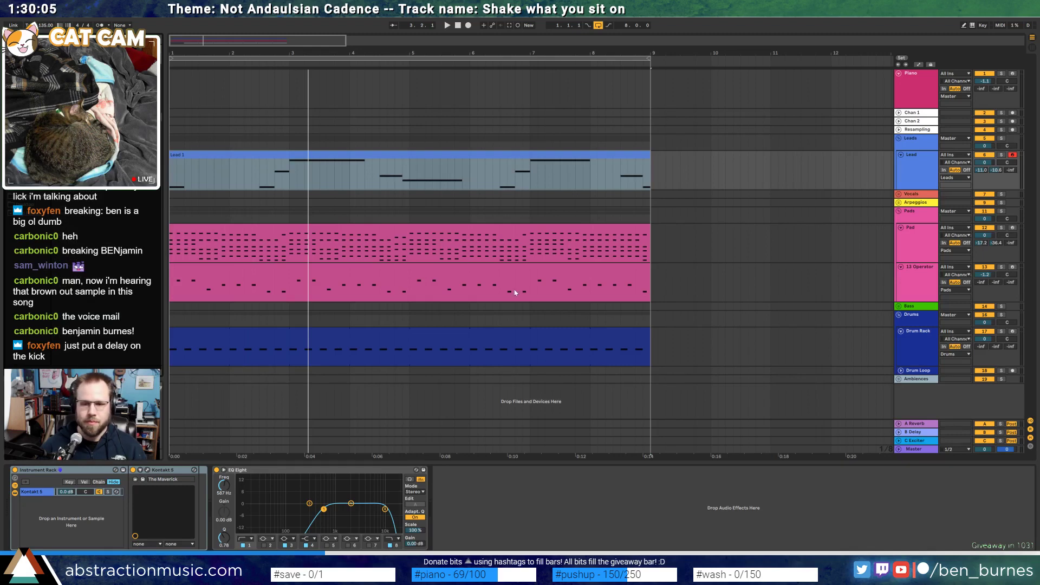
Add Operator as a second chain in the Lead track's Instrument Rack and select that chain
click(515, 327)
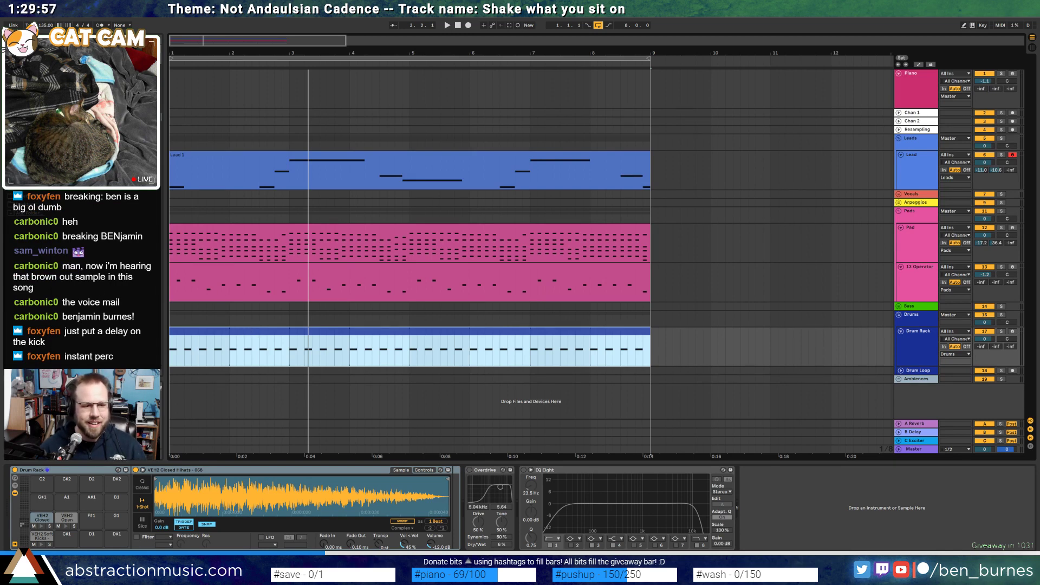
click(312, 167)
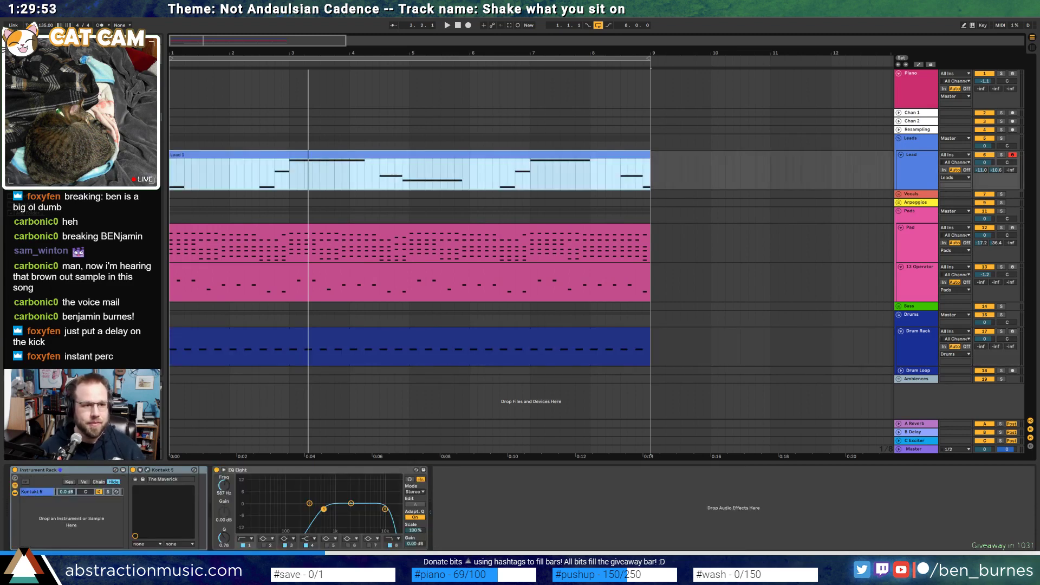
click(82, 516)
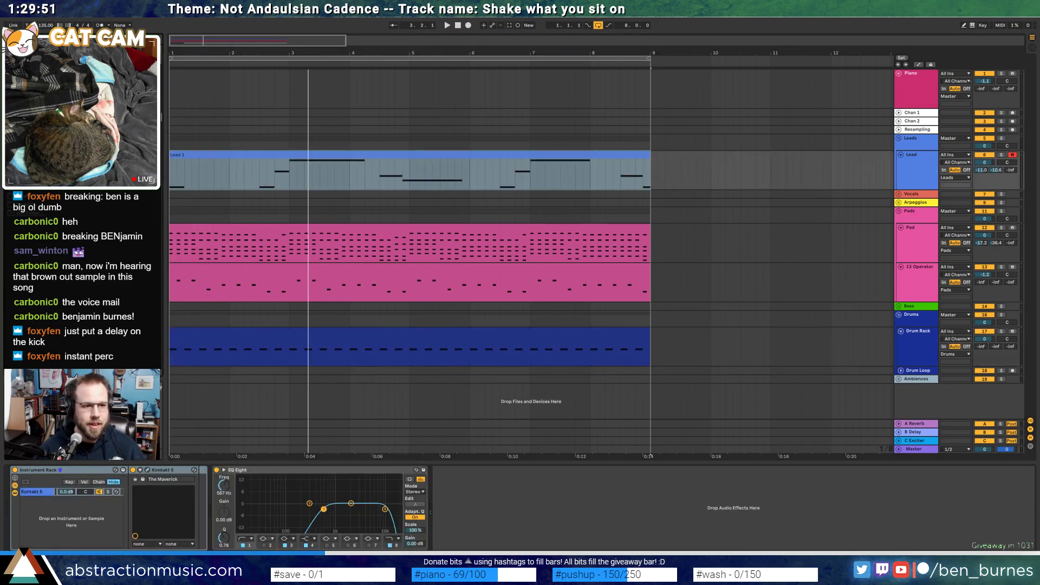
drag(83, 516, 53, 529)
click(45, 502)
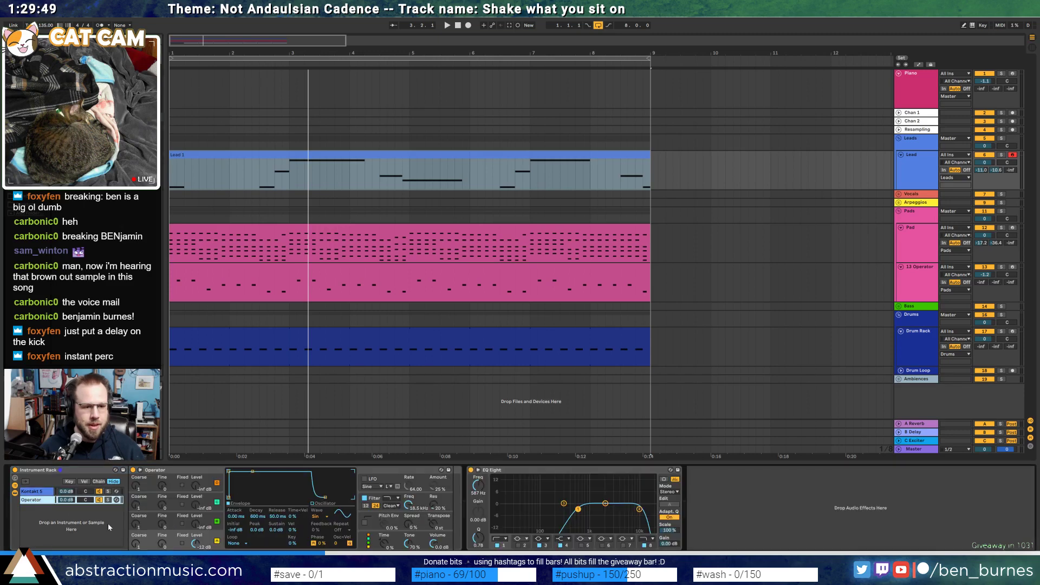
Raise Operator's Spread and reshape oscillator A's envelope with a decay of about 4.22 s and sustain at -inf dB
drag(410, 526, 410, 514)
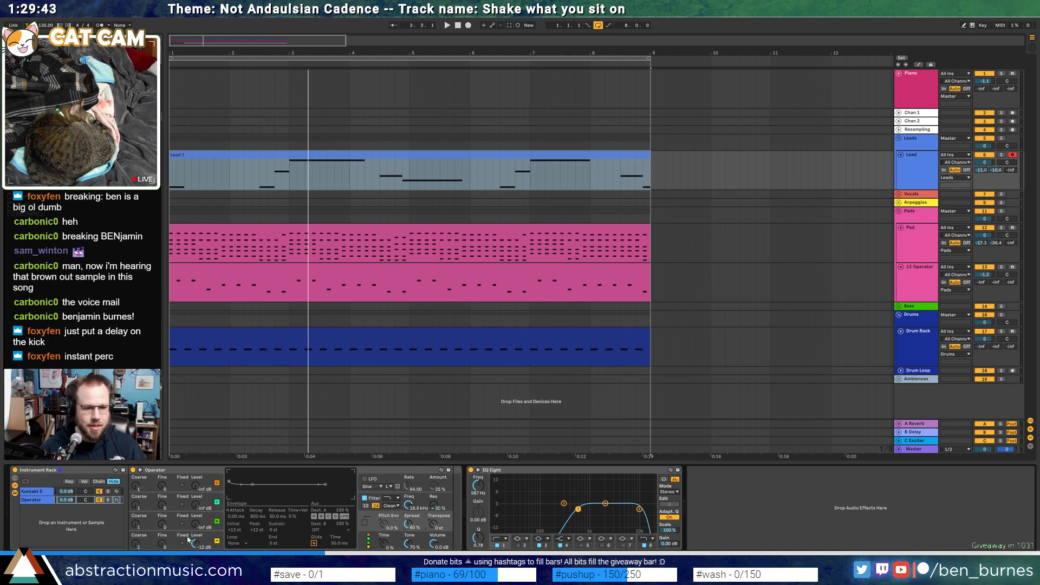
click(210, 509)
drag(255, 474, 257, 498)
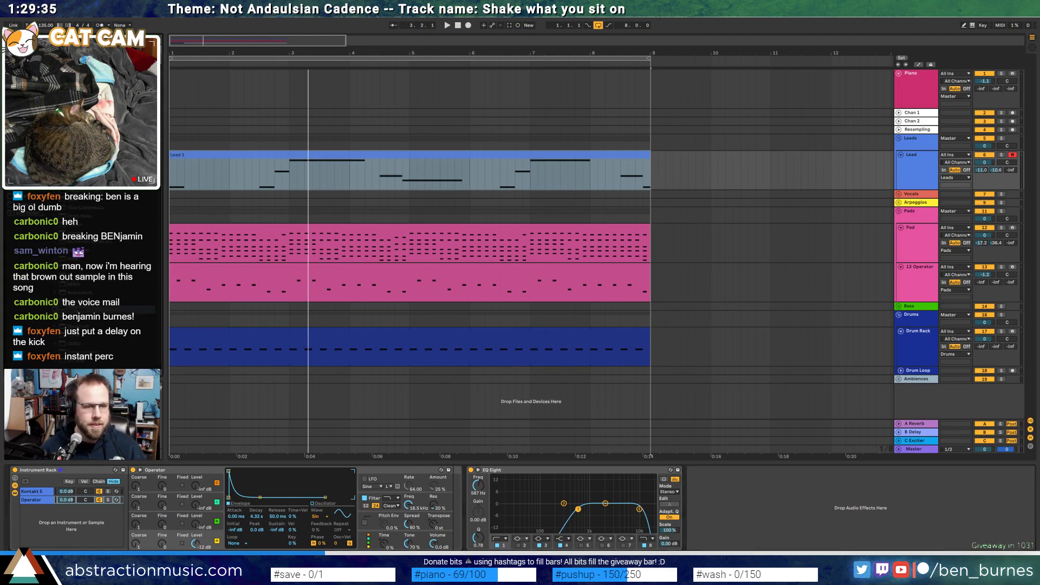
Add a Ping Pong Delay after Operator and tune it during playback to 43% Feedback, 27% Dry/Wet and a 2.12 kHz filter
drag(79, 277, 454, 512)
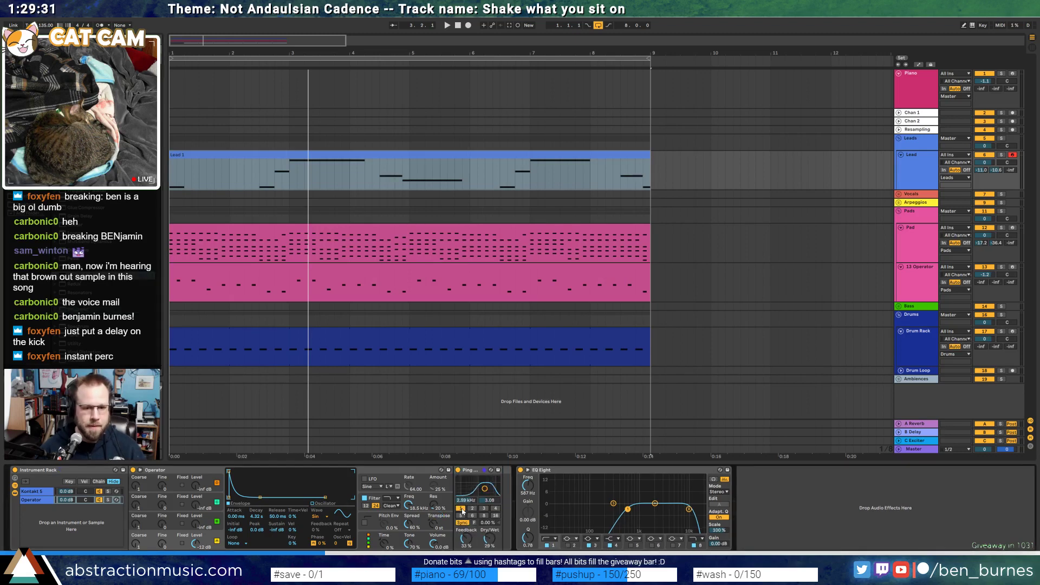
key(space)
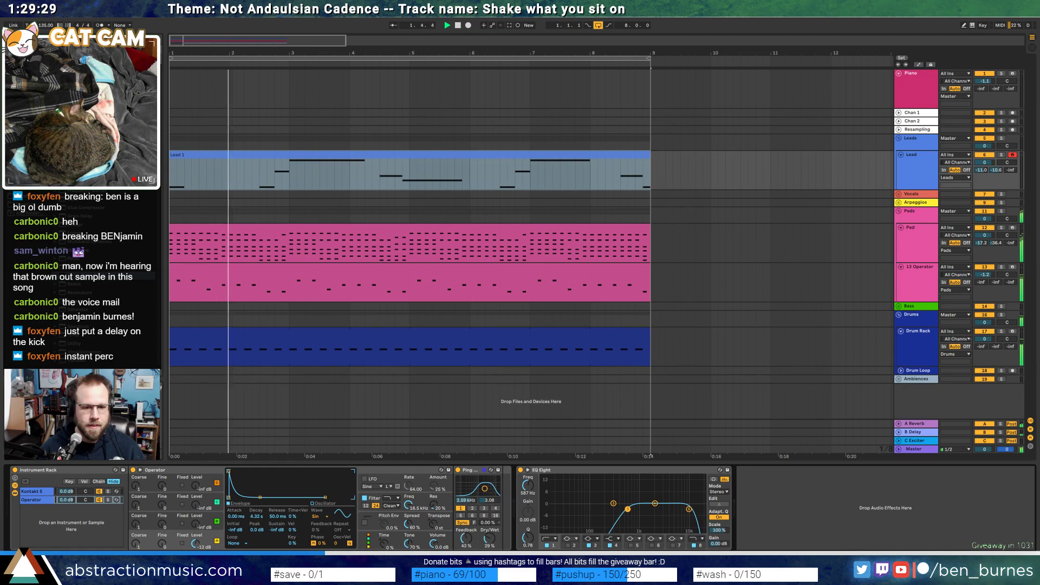
drag(493, 539, 492, 540)
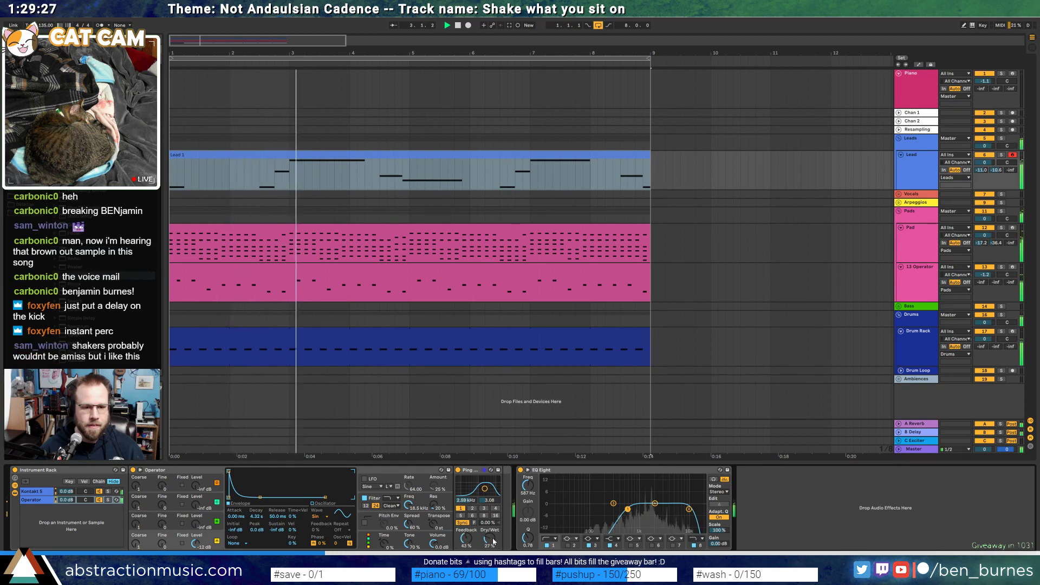
drag(485, 489, 483, 489)
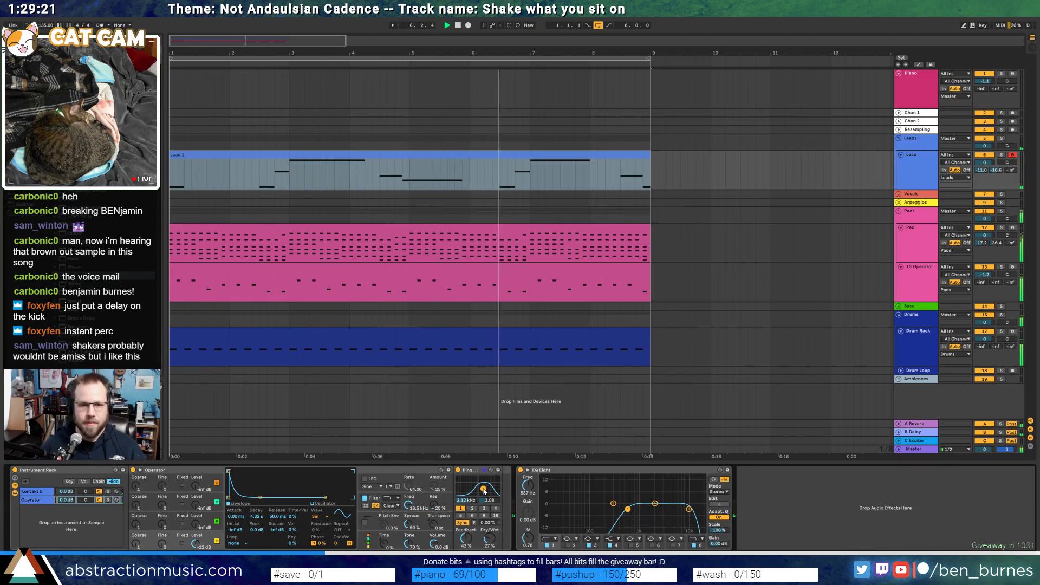
Shorten oscillator A's decay to 2.11 s and blend in oscillator B with Coarse 0.5 at about -35 dB
drag(260, 497, 257, 497)
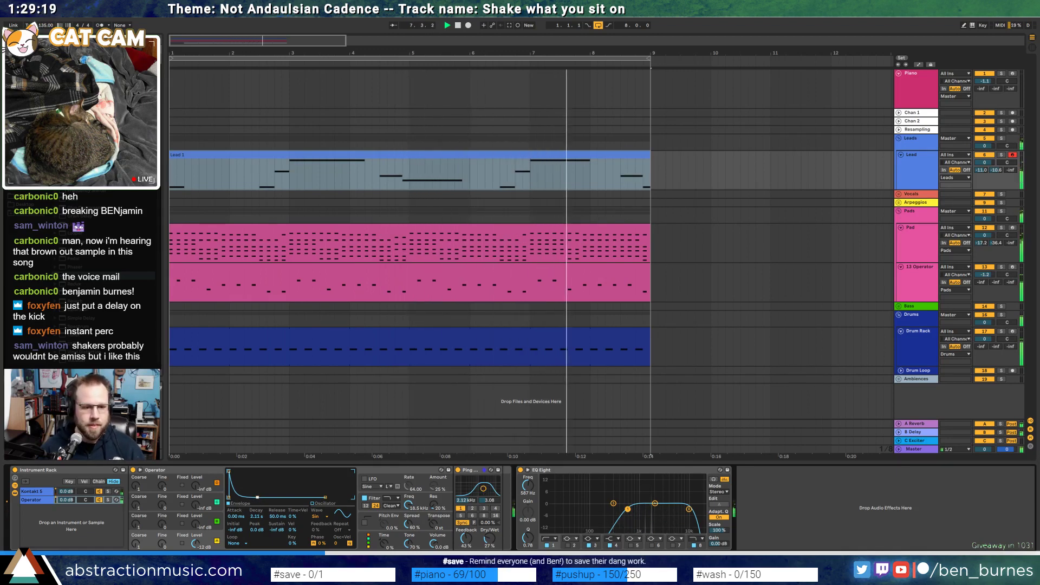
drag(136, 543, 136, 548)
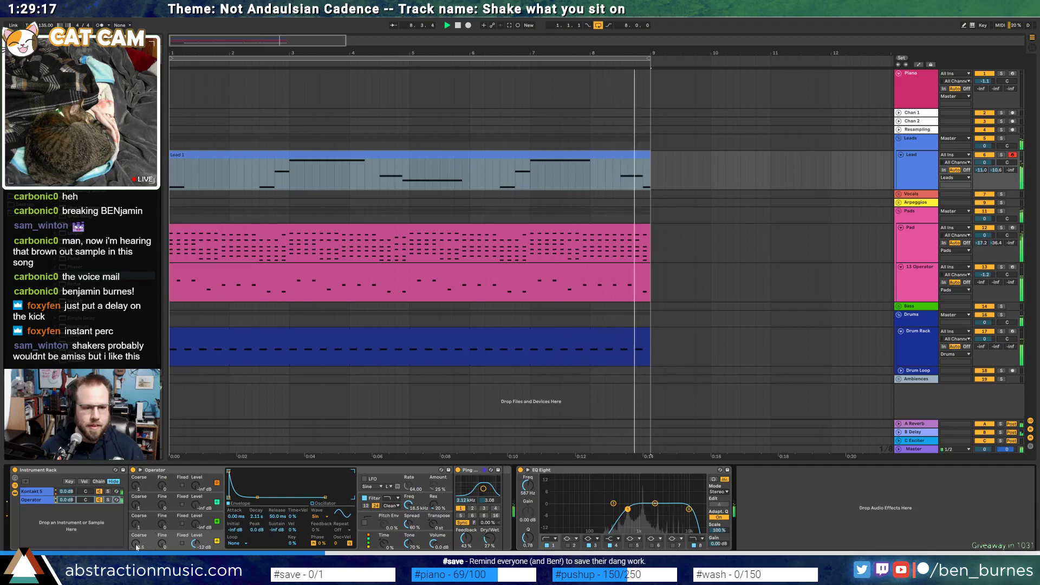
click(136, 524)
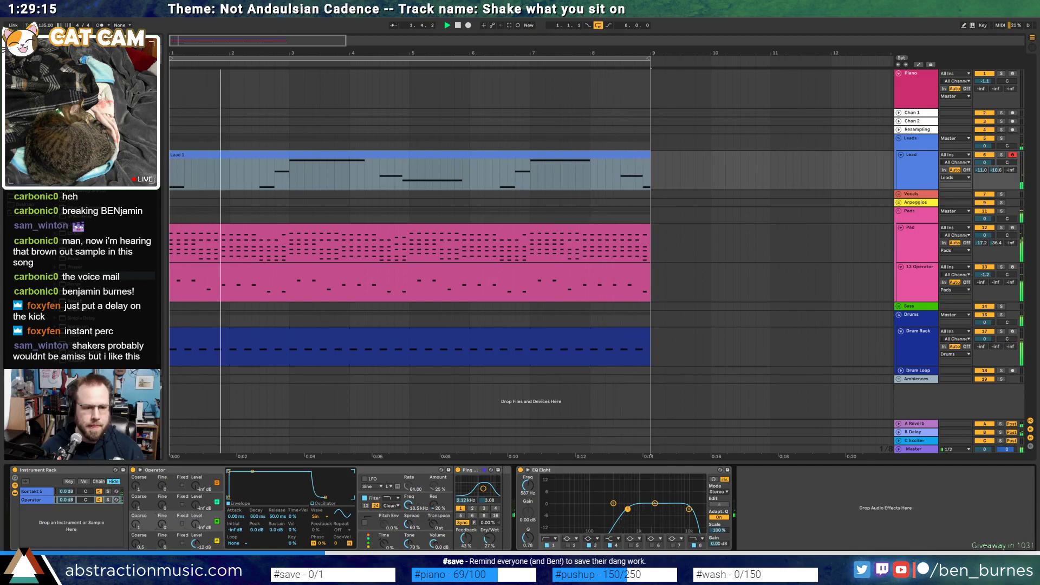
drag(196, 524, 195, 506)
click(139, 543)
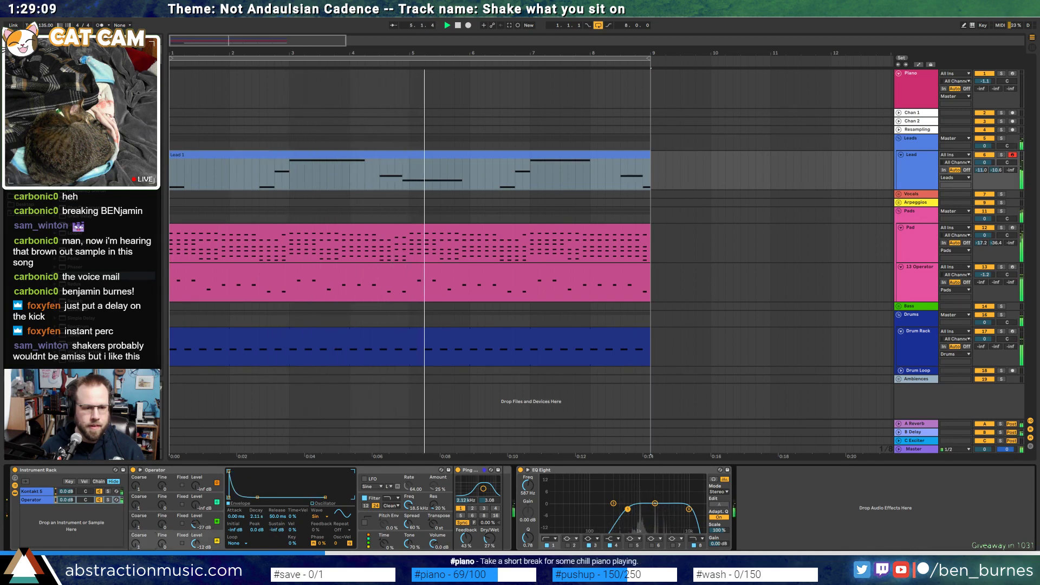
drag(136, 524, 195, 534)
click(174, 524)
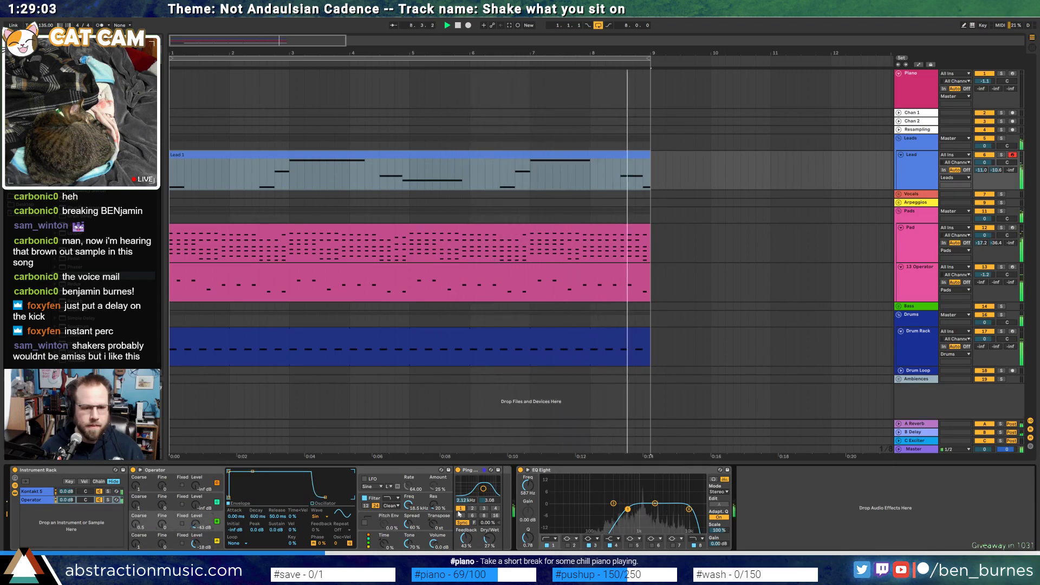
drag(195, 524, 195, 520)
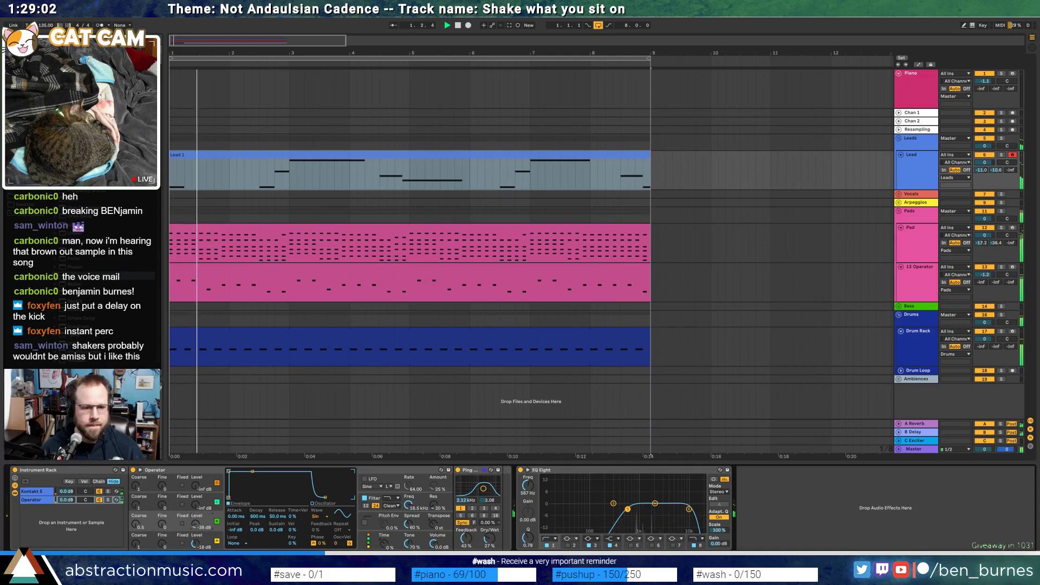
Set oscillator B's envelope decay to 2.11 s, raise Operator's Spread to 93%, and stop playback
click(186, 537)
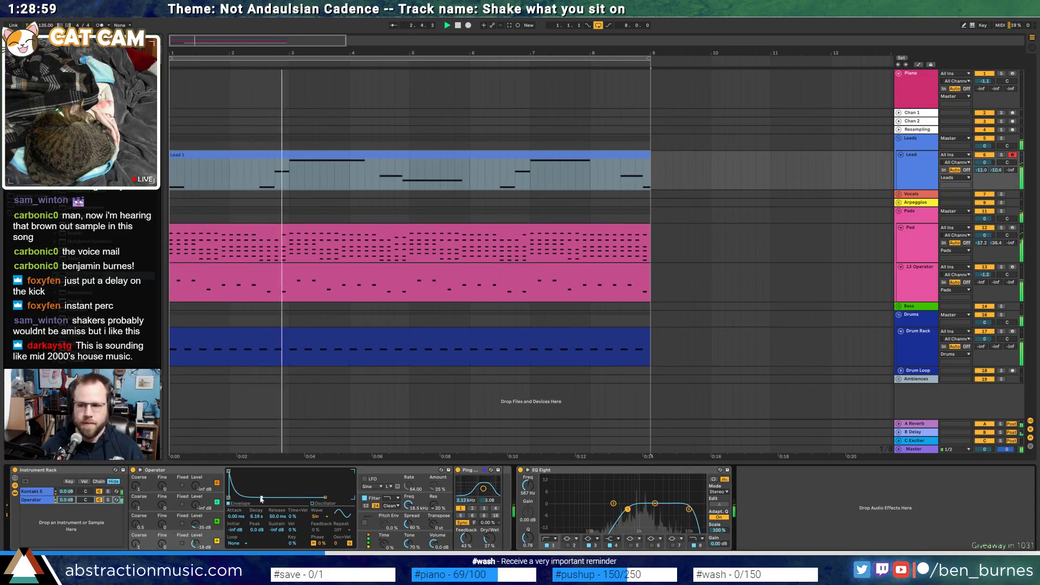
drag(261, 498, 257, 497)
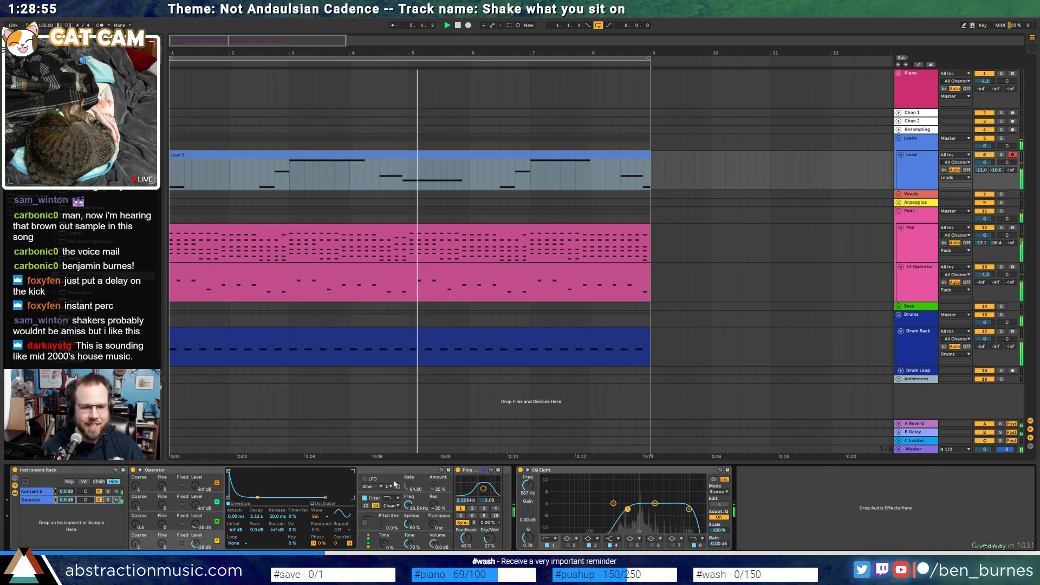
drag(411, 523, 412, 506)
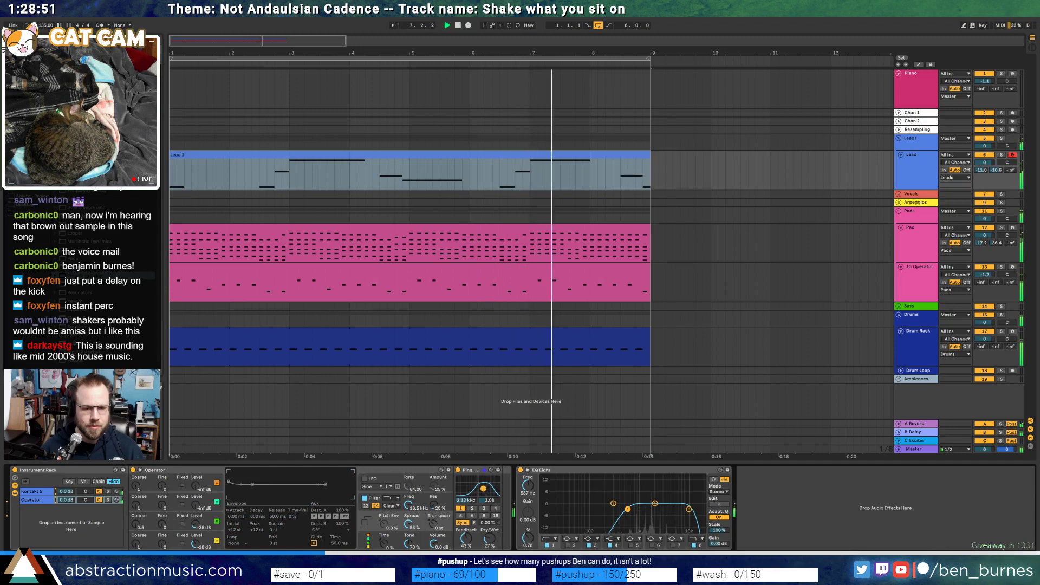
key(space)
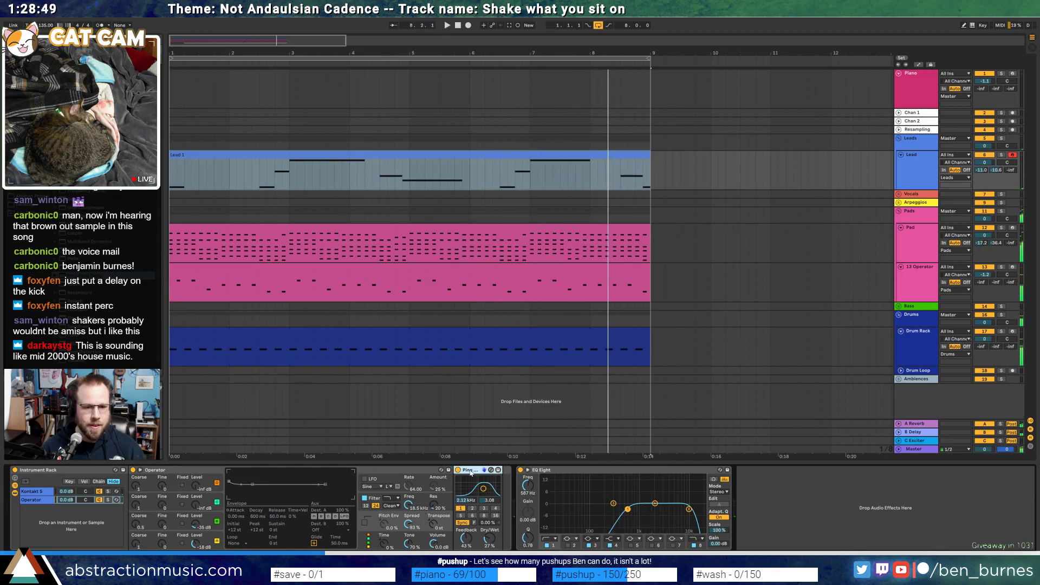
Replace the Lead's Ping Pong Delay with ValhallaShimmer and set its shift to 0.96 and feedback to 0.296
key(Delete)
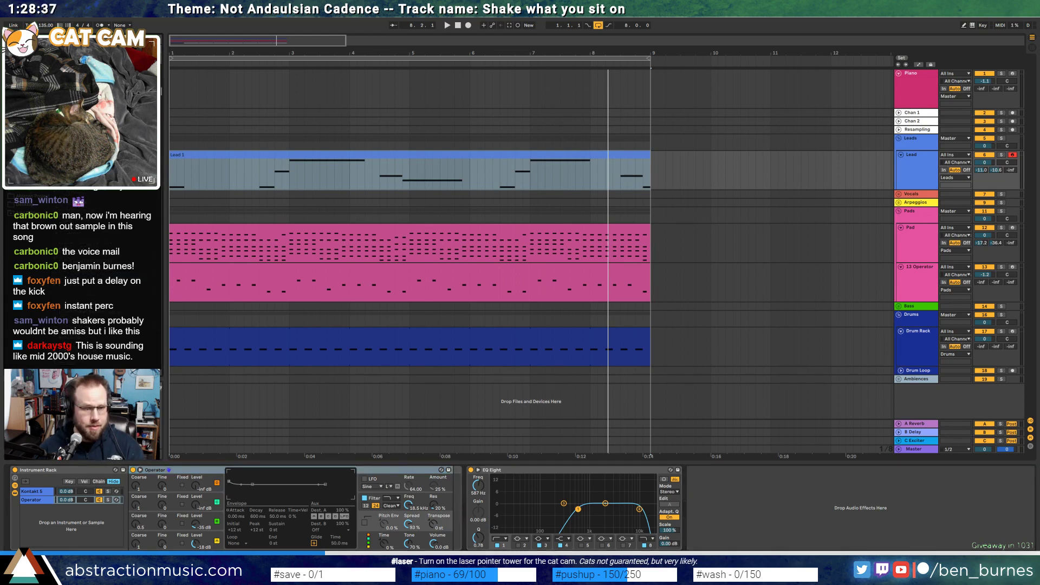
drag(87, 260, 454, 517)
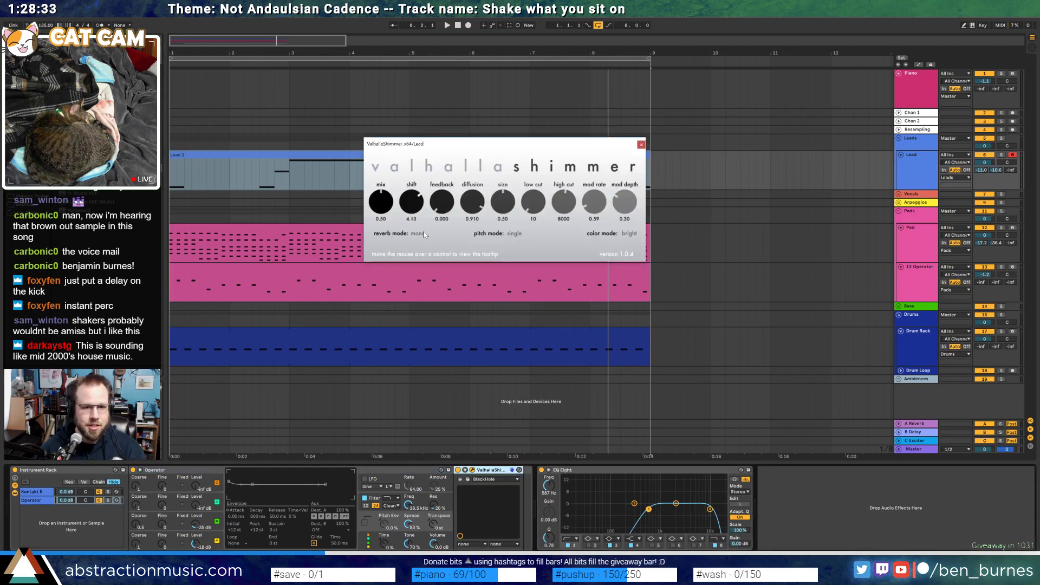
drag(424, 232, 427, 244)
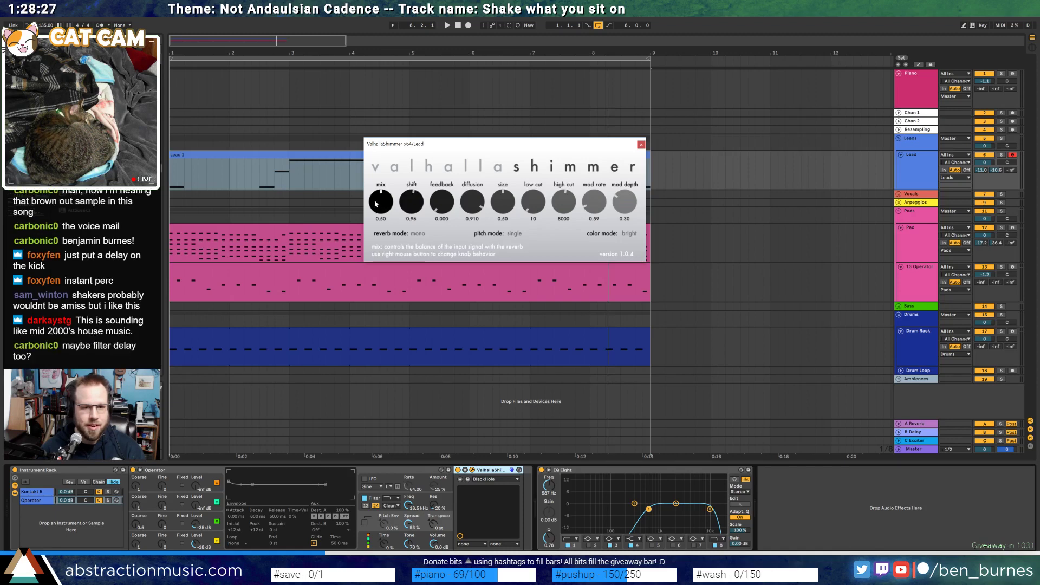
drag(439, 203, 431, 167)
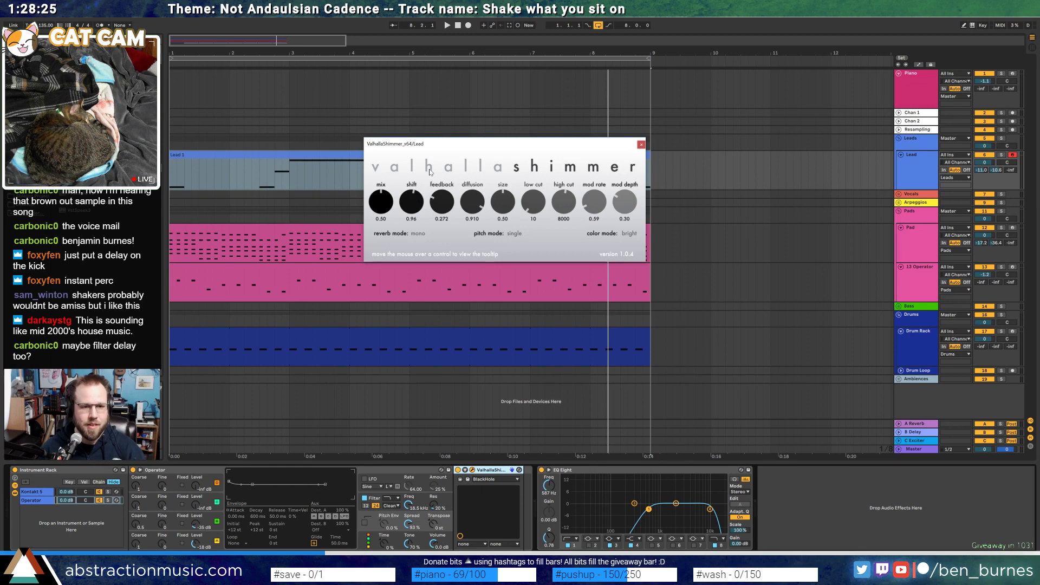
Tune ValhallaShimmer during playback to size 0.36, mod rate 0.71, high cut 5740 and low cut 560, closing its window and stopping playback
key(space)
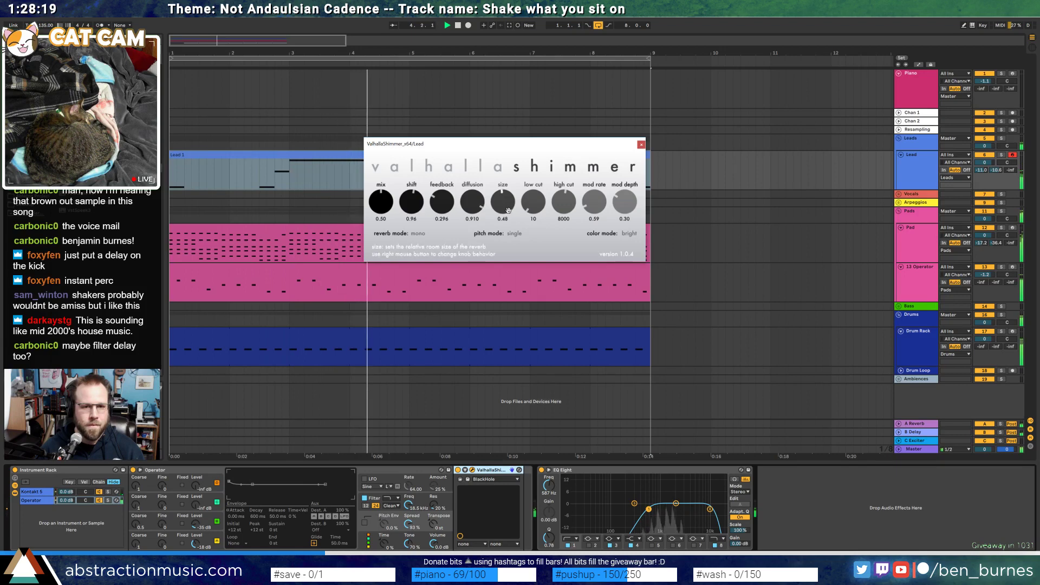
drag(506, 202, 507, 208)
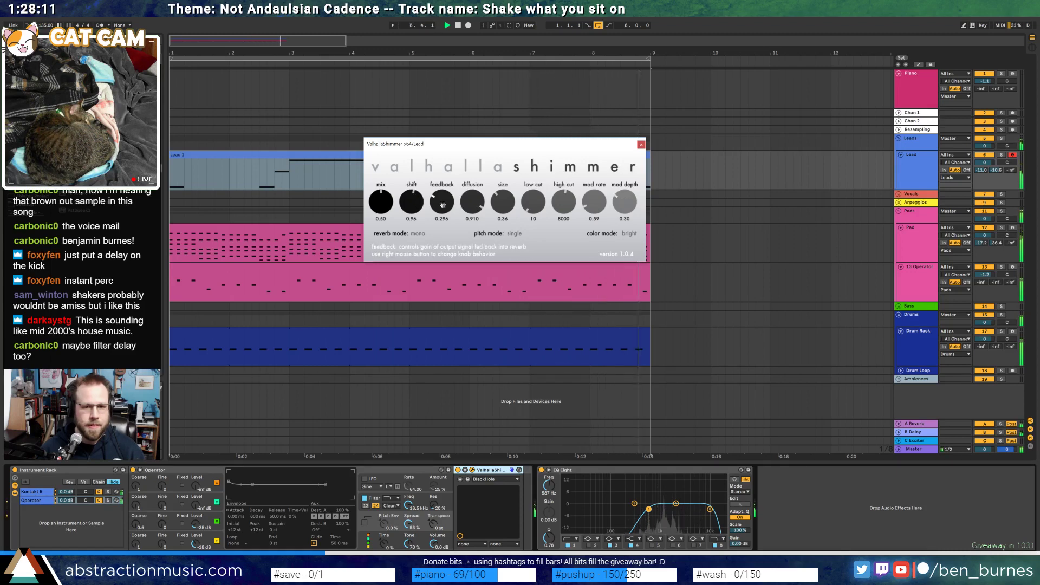
drag(594, 202, 561, 200)
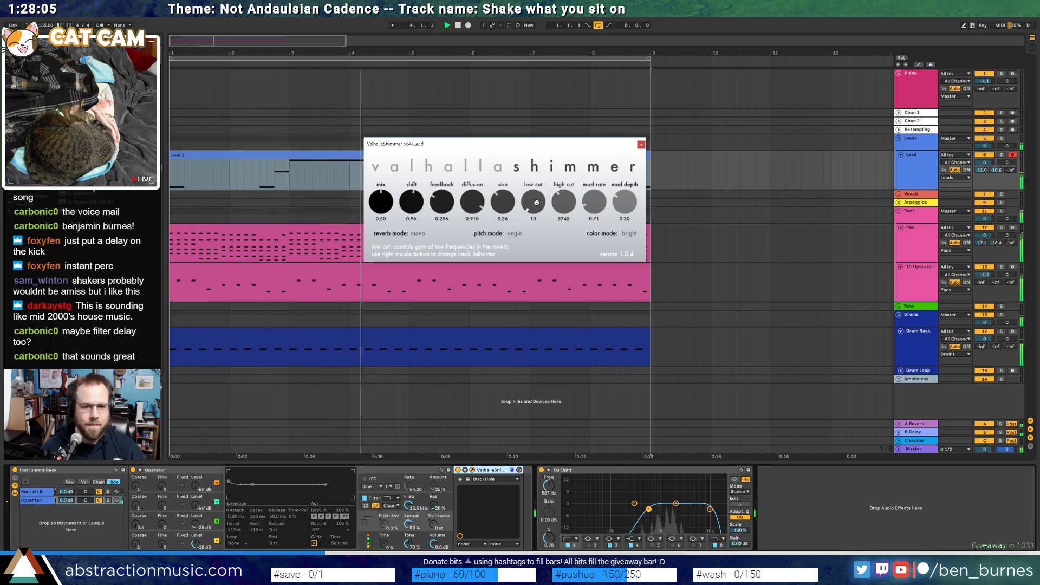
drag(536, 202, 539, 173)
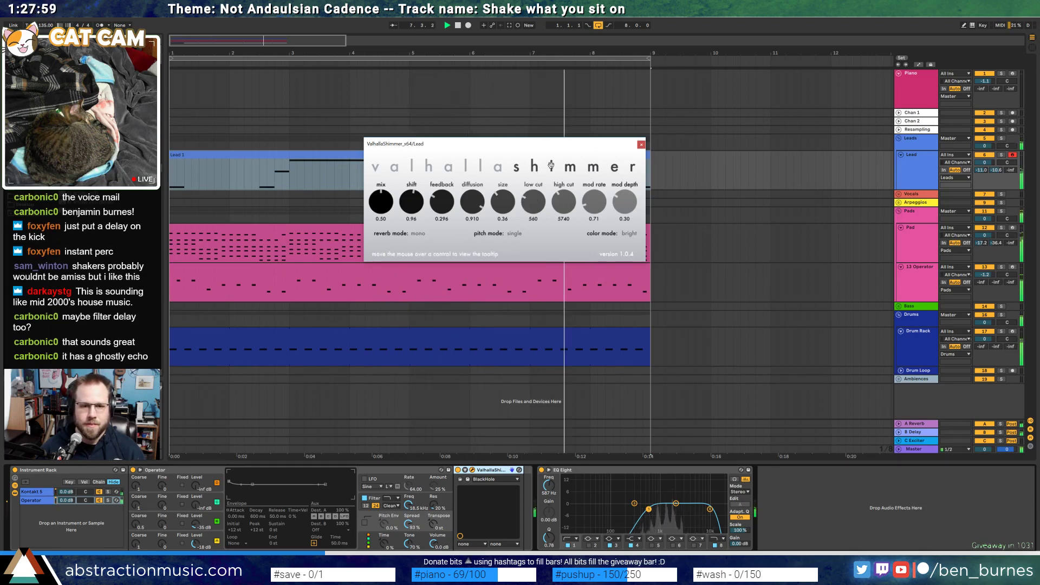
click(641, 144)
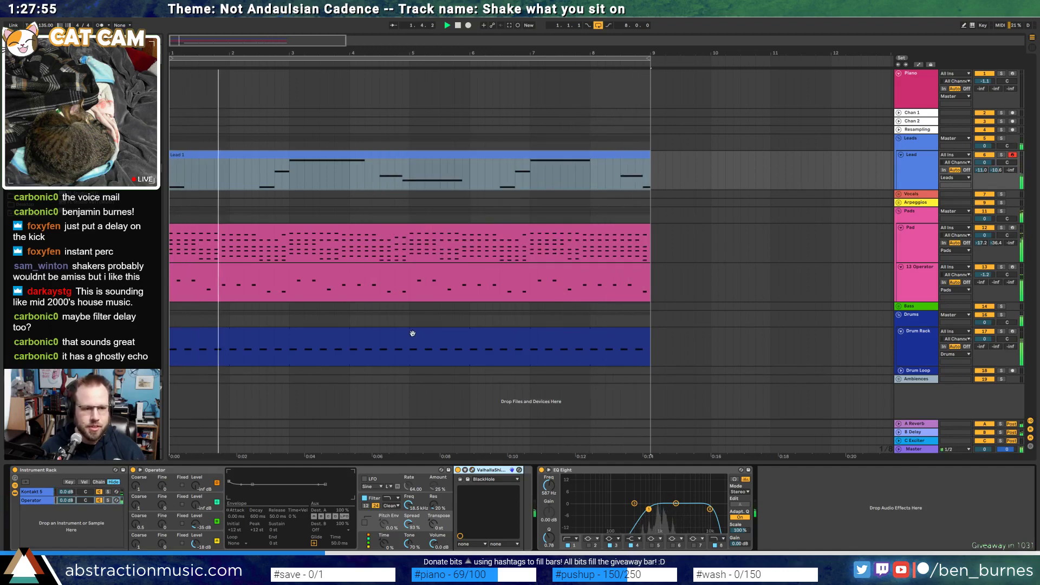
key(space)
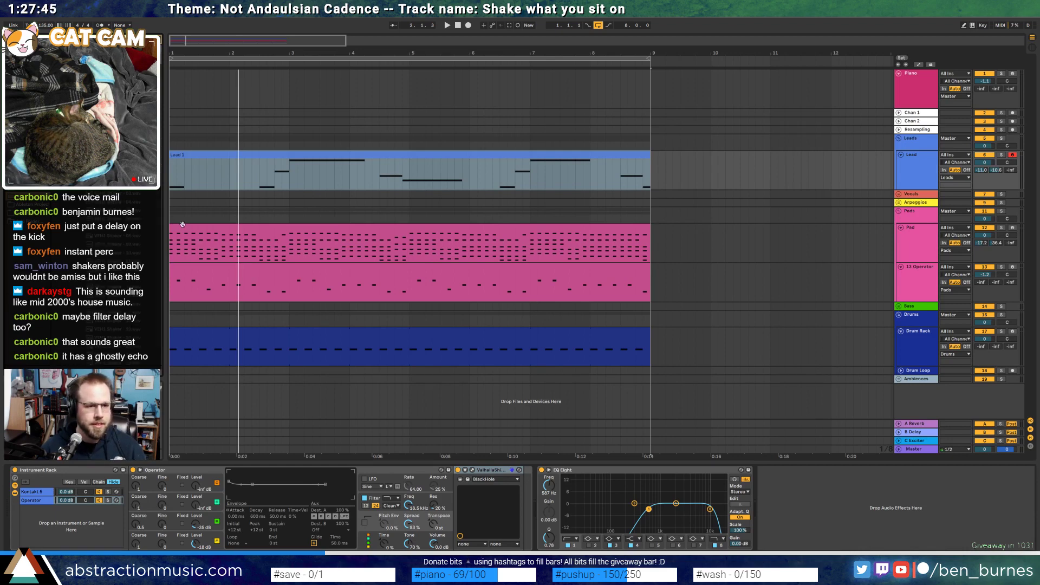
Load VEH1 Shaker - 02 over the Drum Rack's closed hi-hat and delete the neighbouring hi-hat pad
click(280, 329)
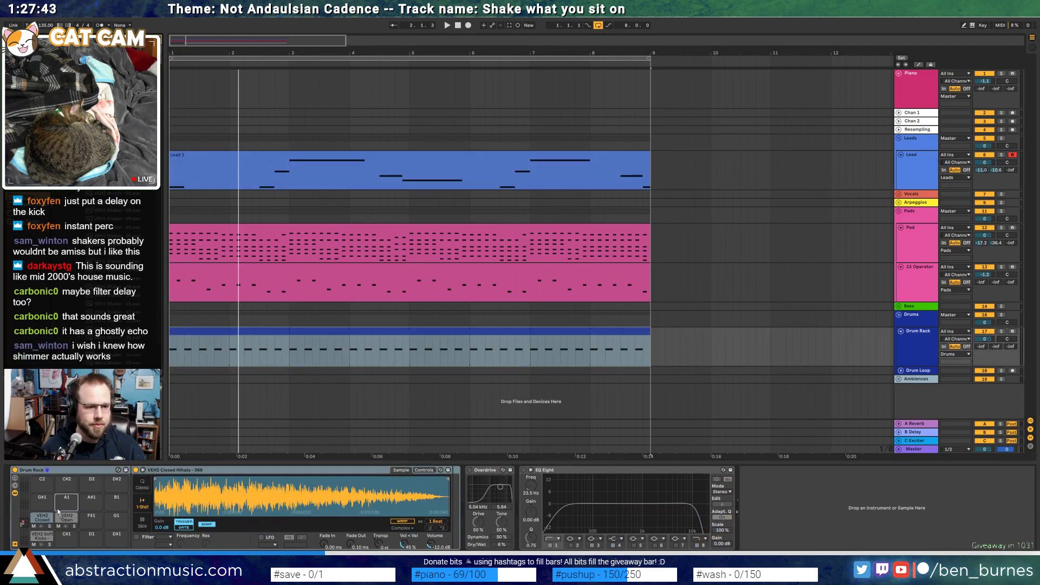
drag(61, 527, 44, 519)
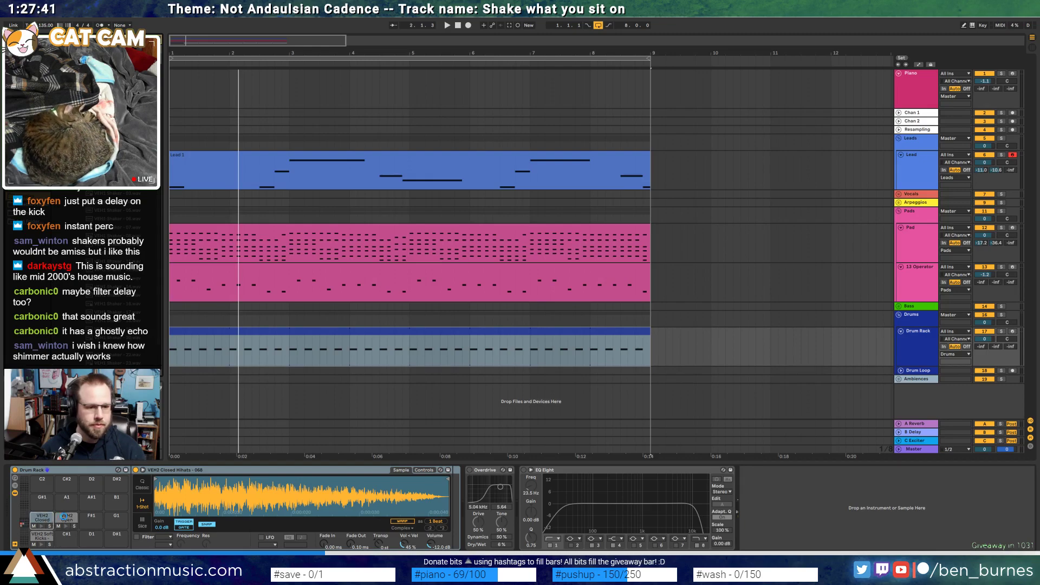
click(67, 518)
key(Delete)
Add shaker notes between the four kicks of the drum clip's bar, starting at 1.1.3, and start playback
double_click(320, 332)
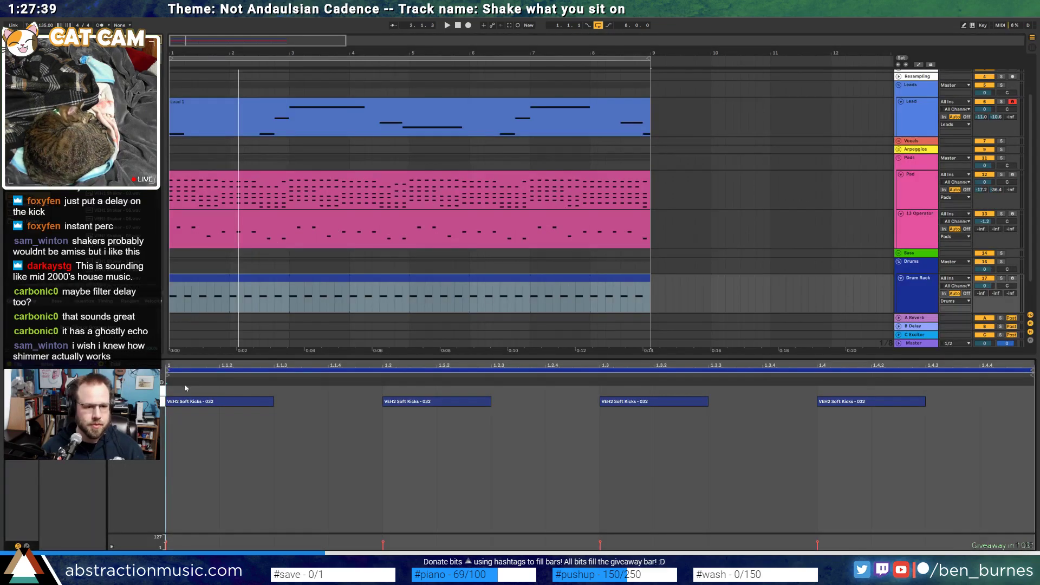
double_click(288, 390)
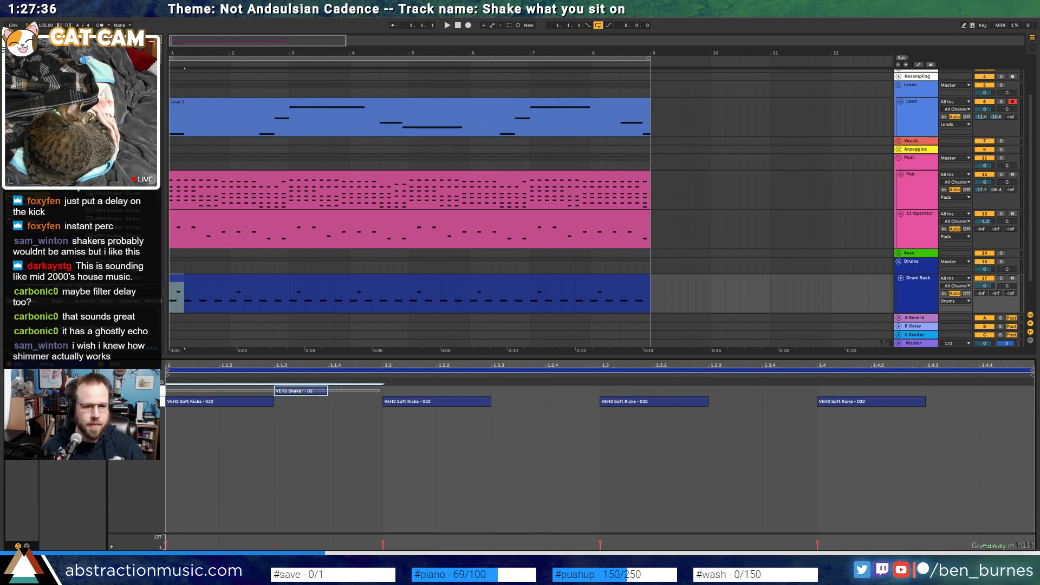
key(ctrl+d)
key(ctrl+d)
key(ctrl+d)
key(space)
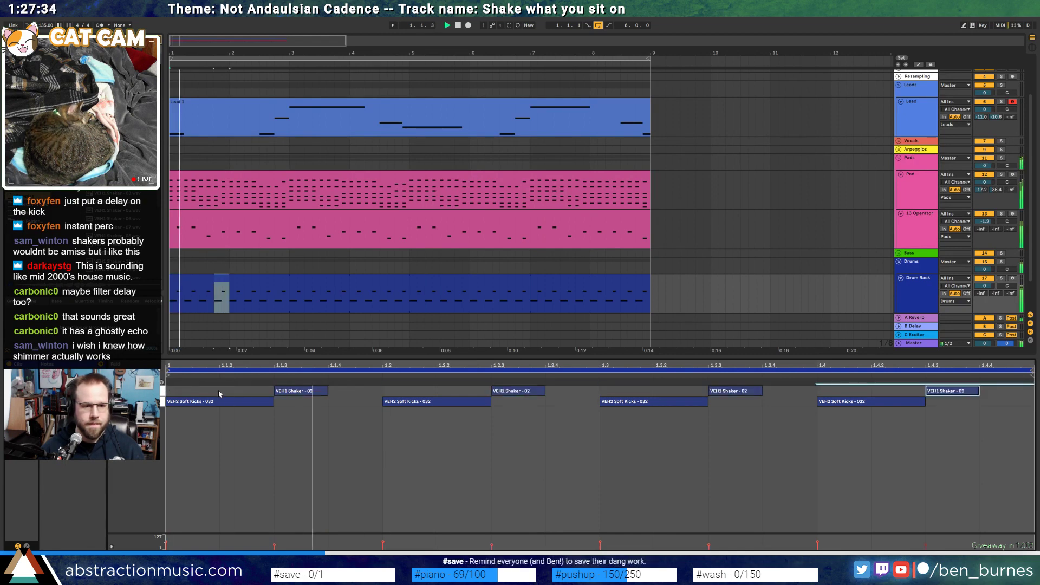
Trim the start and end of the VEH1 Shaker - 02 sample and set its Fade Out to 5.26 ms
click(164, 390)
key(shift+Tab)
click(42, 517)
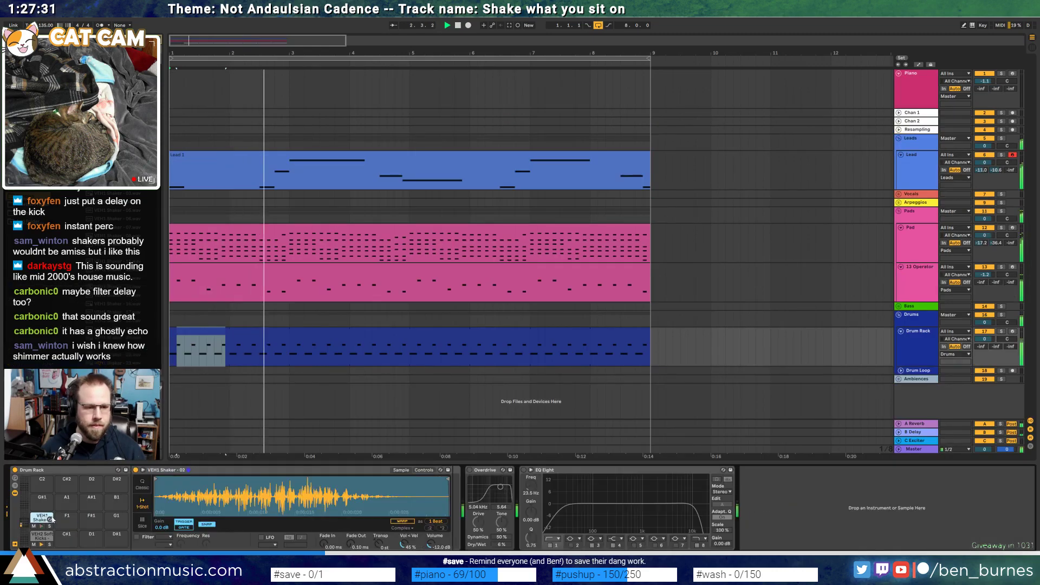
mouse_move(176, 492)
mouse_down()
mouse_move(176, 507)
mouse_move(176, 483)
mouse_move(293, 479)
mouse_move(215, 479)
mouse_up()
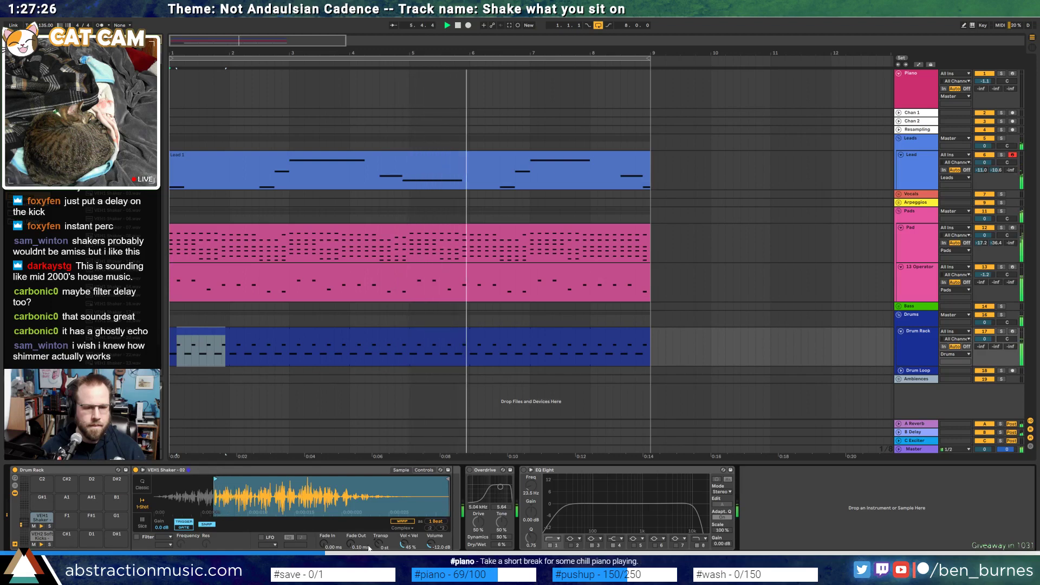
drag(351, 543, 350, 520)
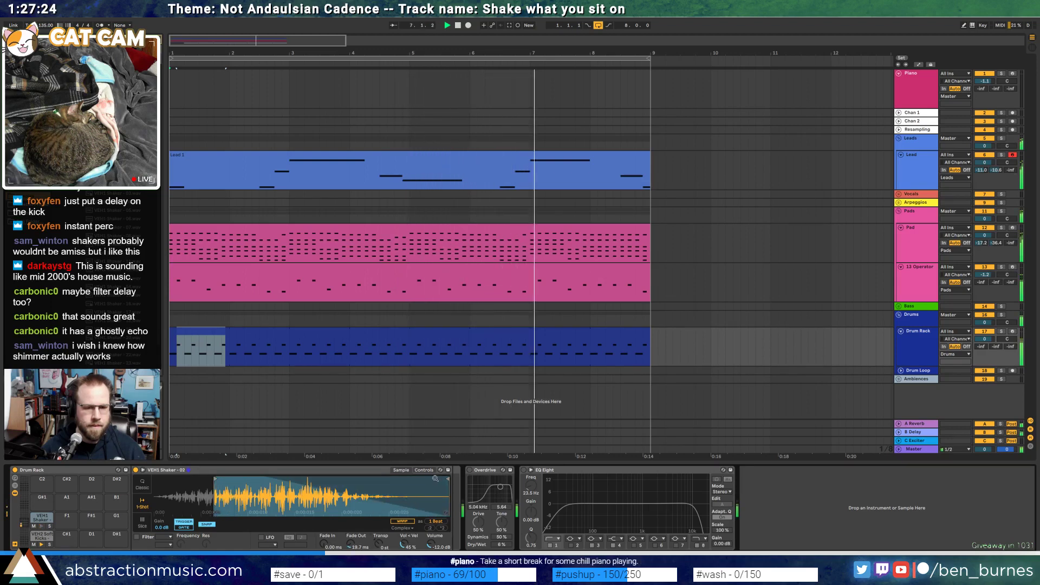
mouse_move(448, 479)
mouse_down()
mouse_move(347, 478)
mouse_move(358, 479)
mouse_up()
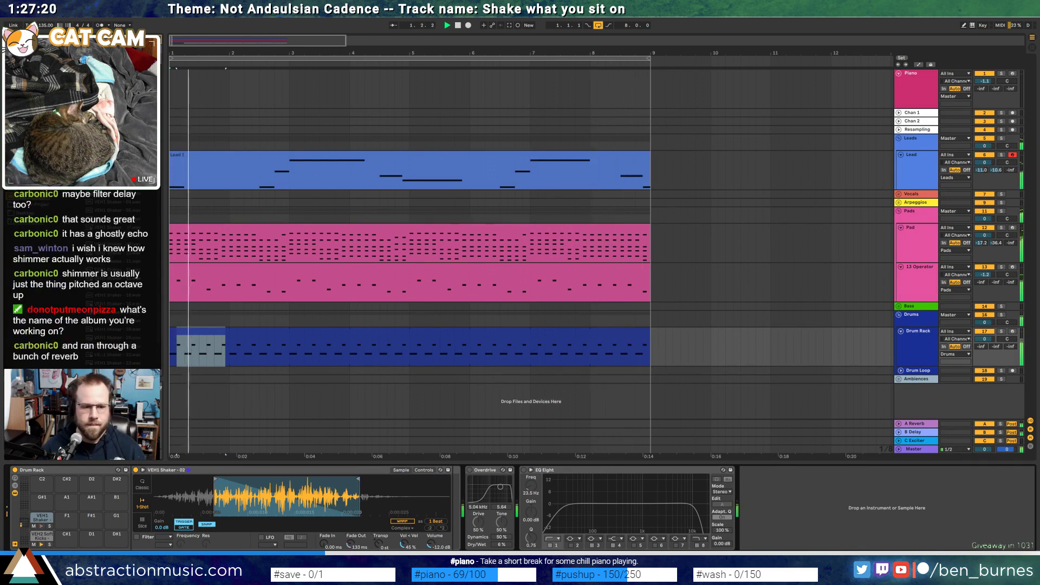
drag(350, 543, 351, 551)
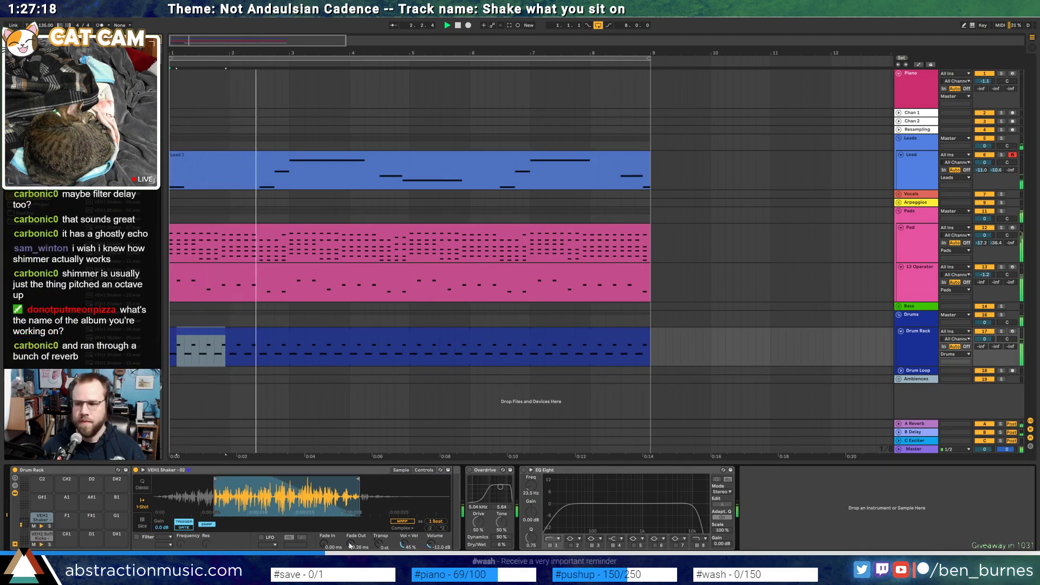
key(space)
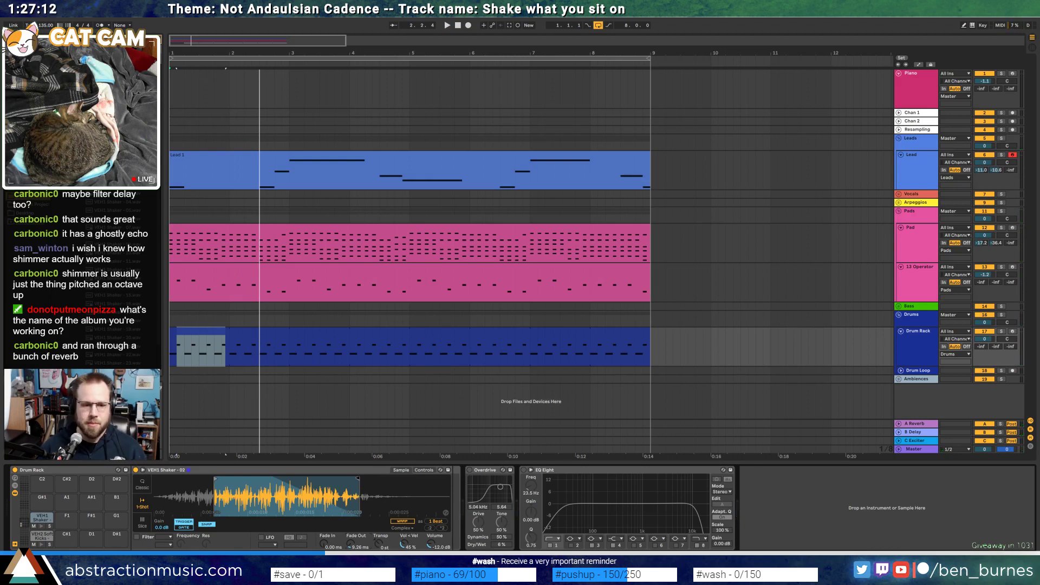
drag(357, 479, 373, 478)
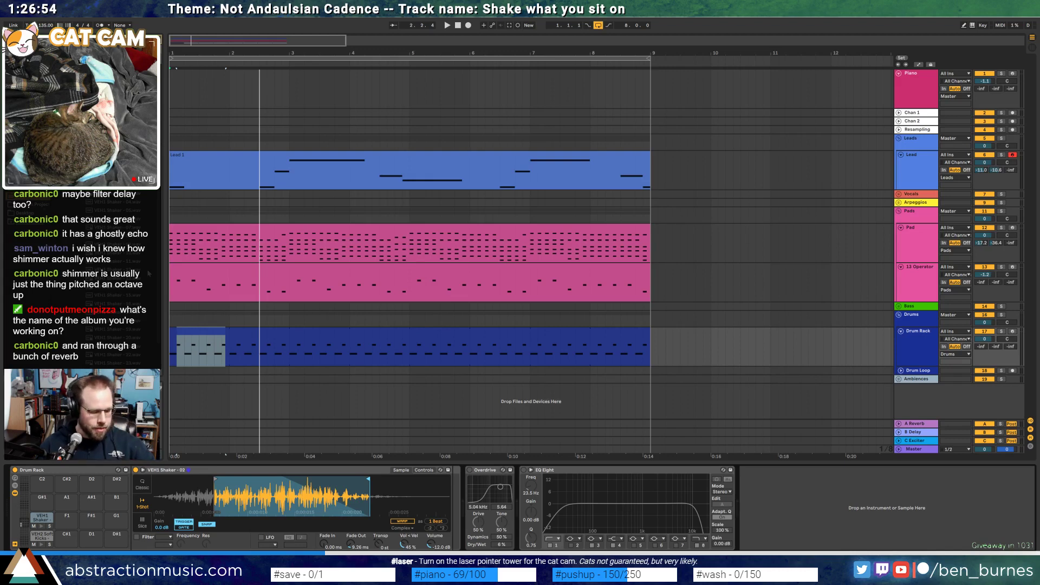
Replace the Drum Rack's shaker sample with VEH1 Shaker - 11 and play the loop with it
click(458, 26)
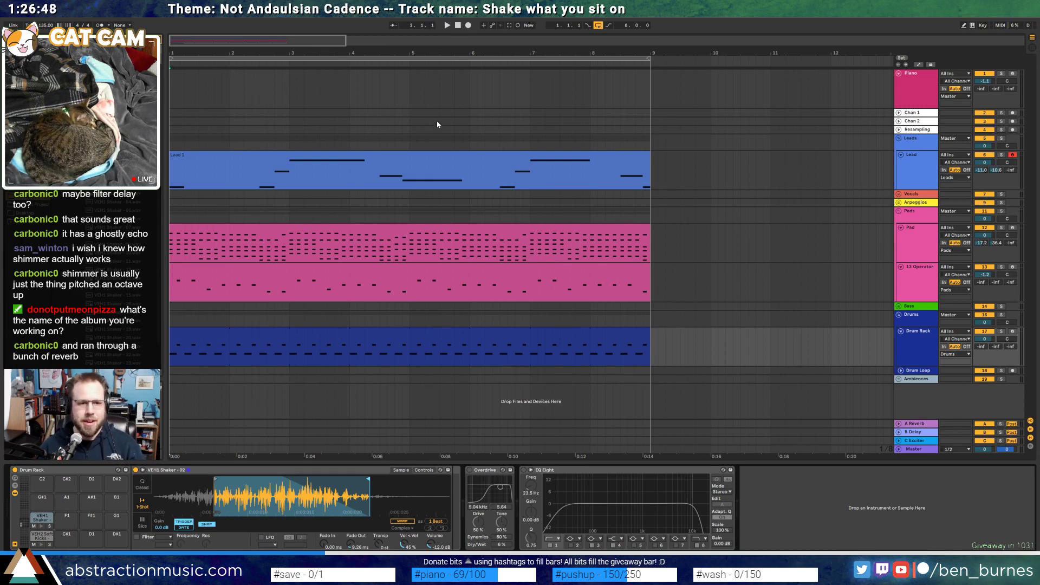
key(space)
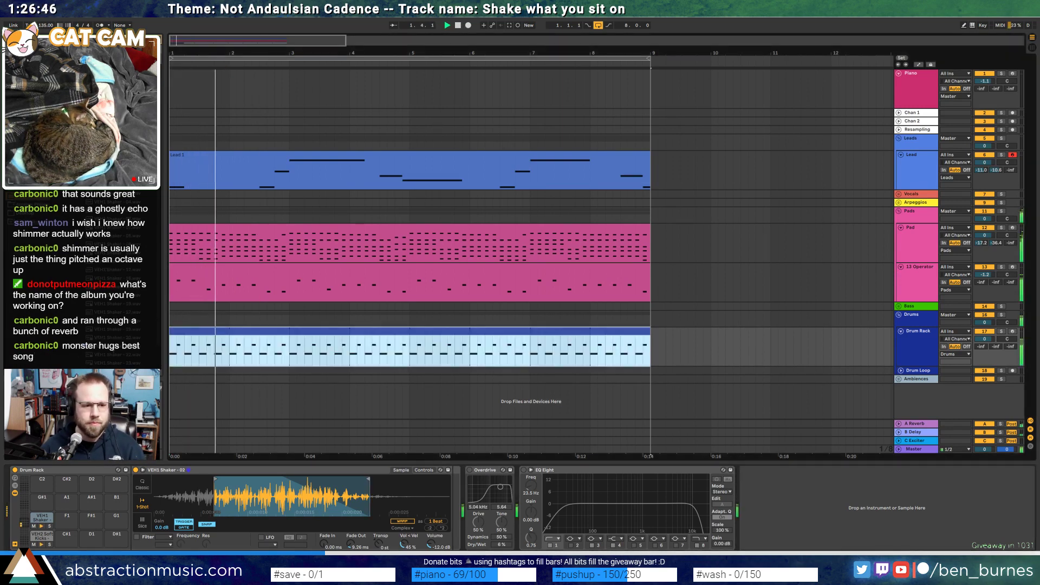
key(space)
click(109, 279)
click(106, 262)
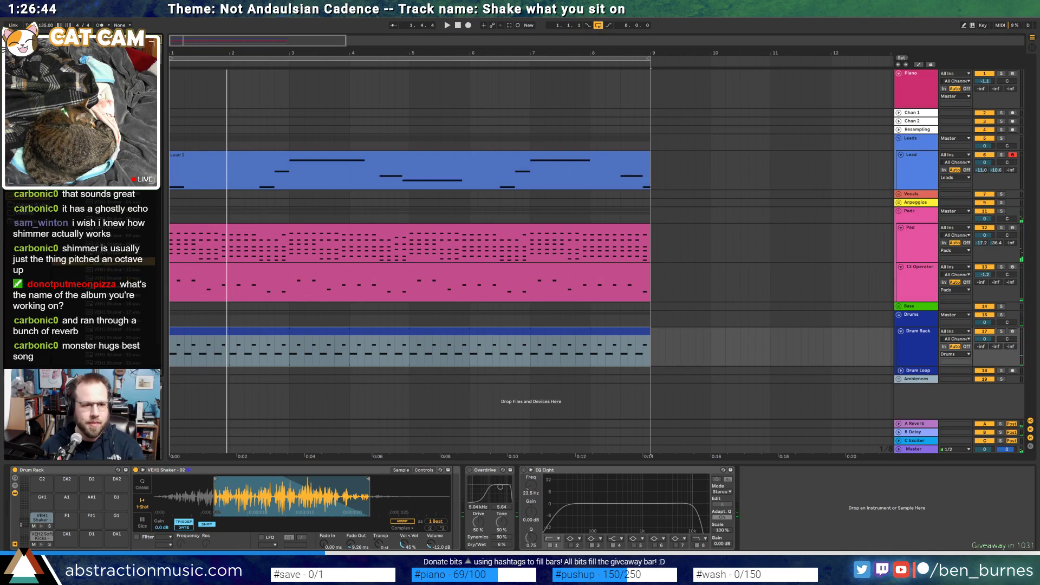
drag(41, 516, 41, 516)
key(space)
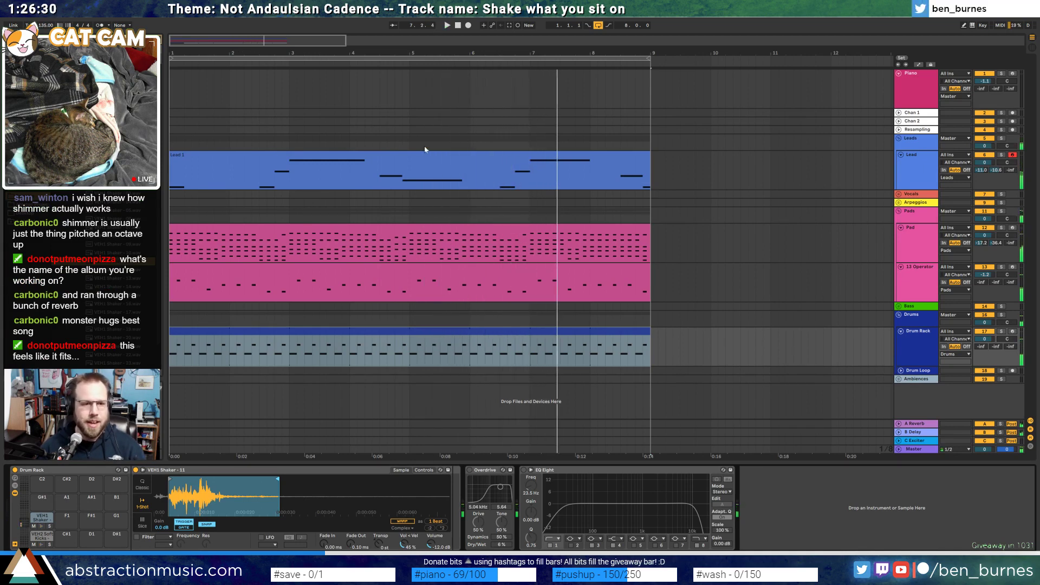
mouse_move(285, 40)
mouse_down()
mouse_move(285, 27)
mouse_move(284, 62)
mouse_move(258, 63)
mouse_move(286, 40)
mouse_up()
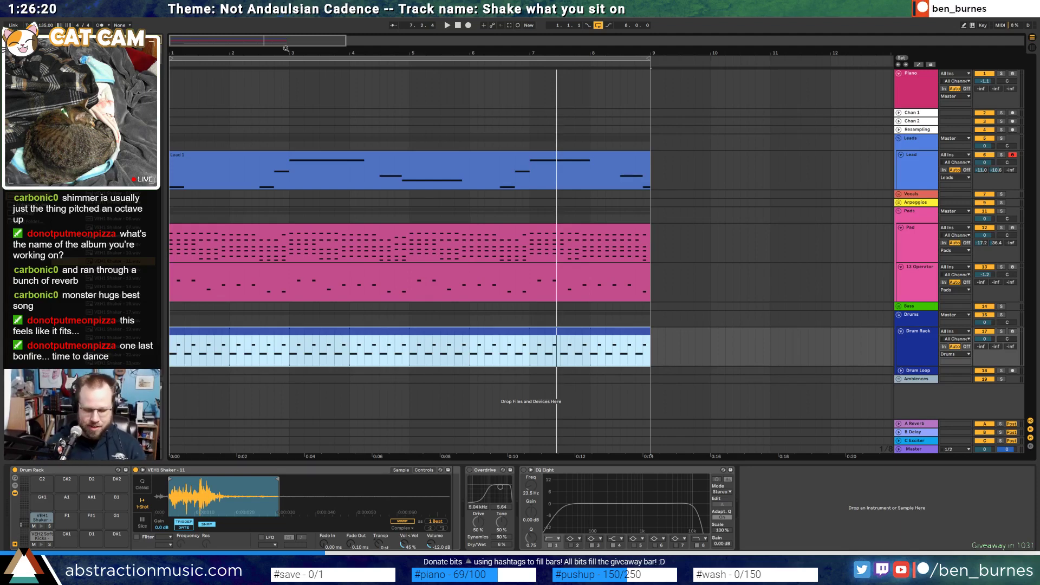
key(space)
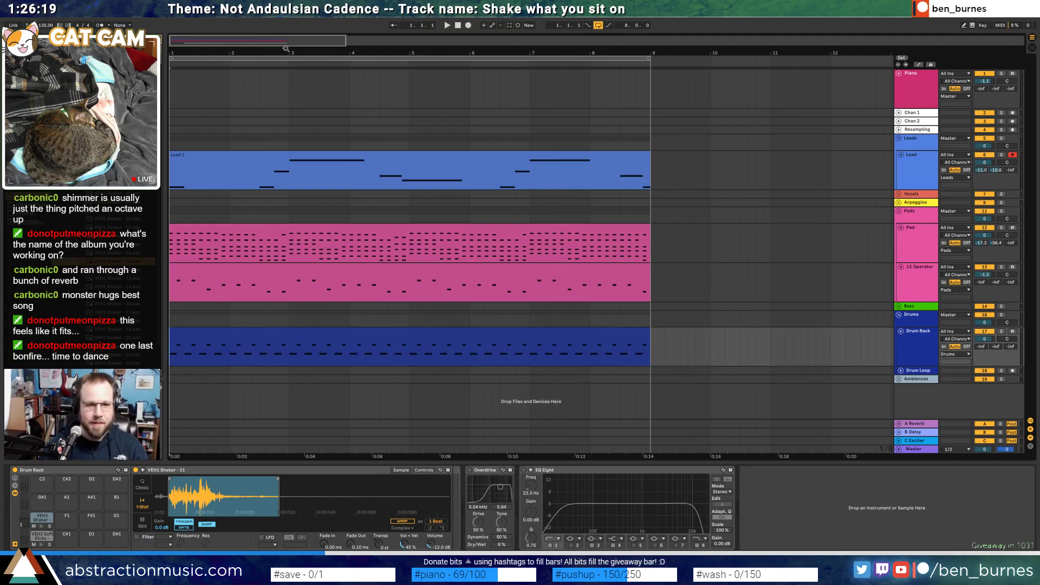
click(304, 265)
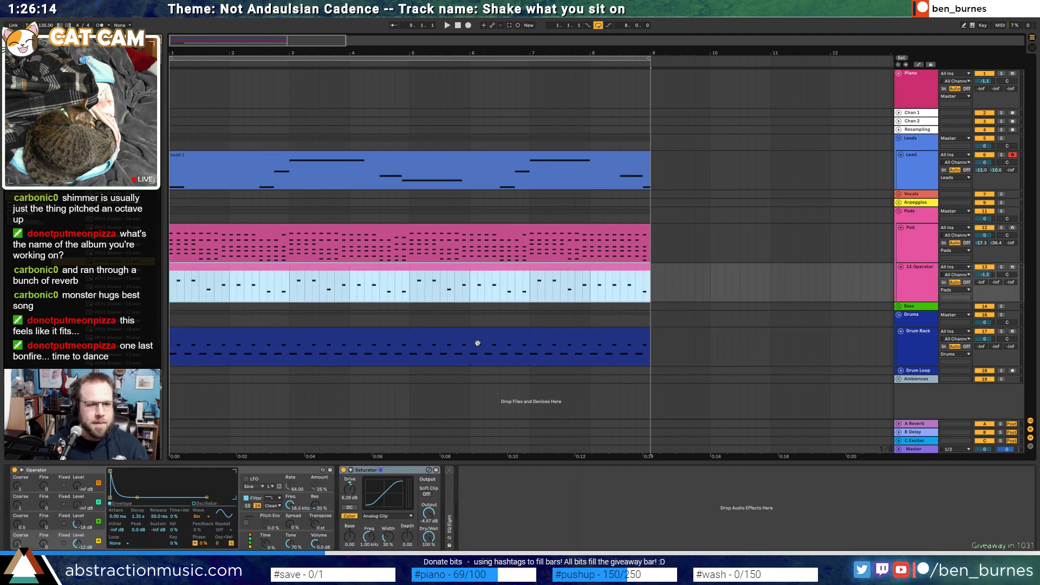
click(28, 119)
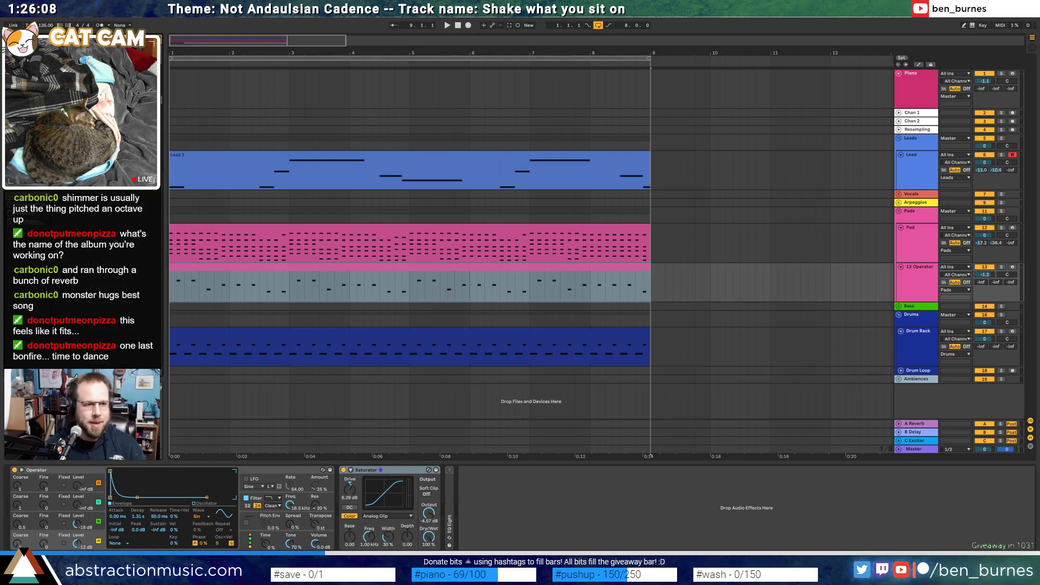
click(27, 205)
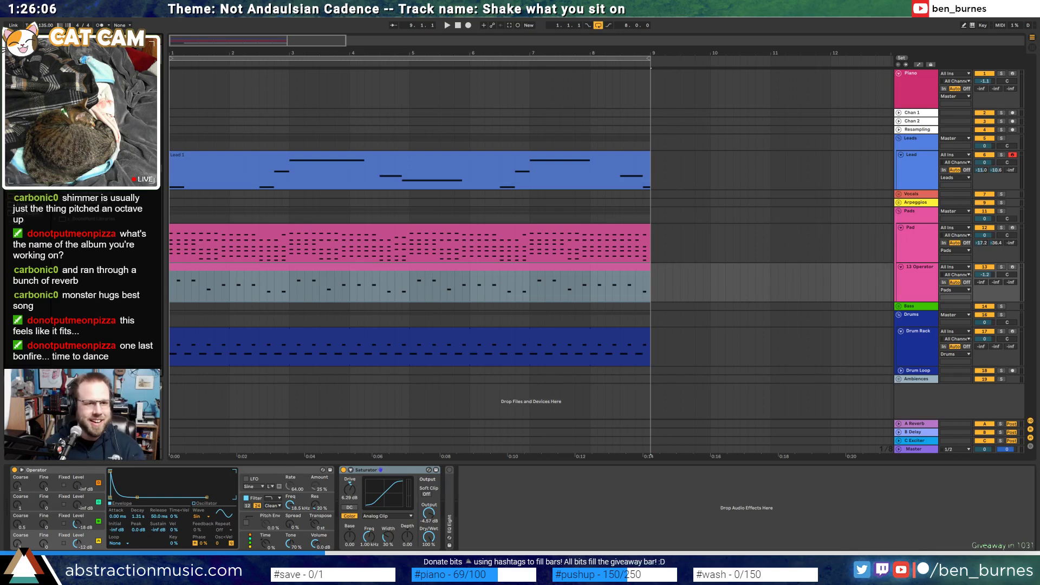
click(55, 202)
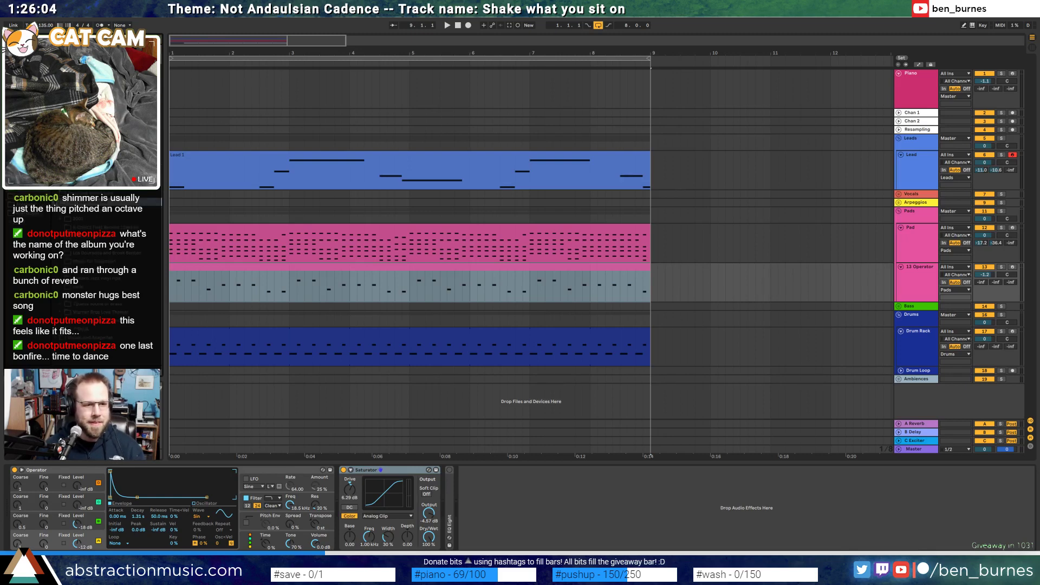
click(55, 202)
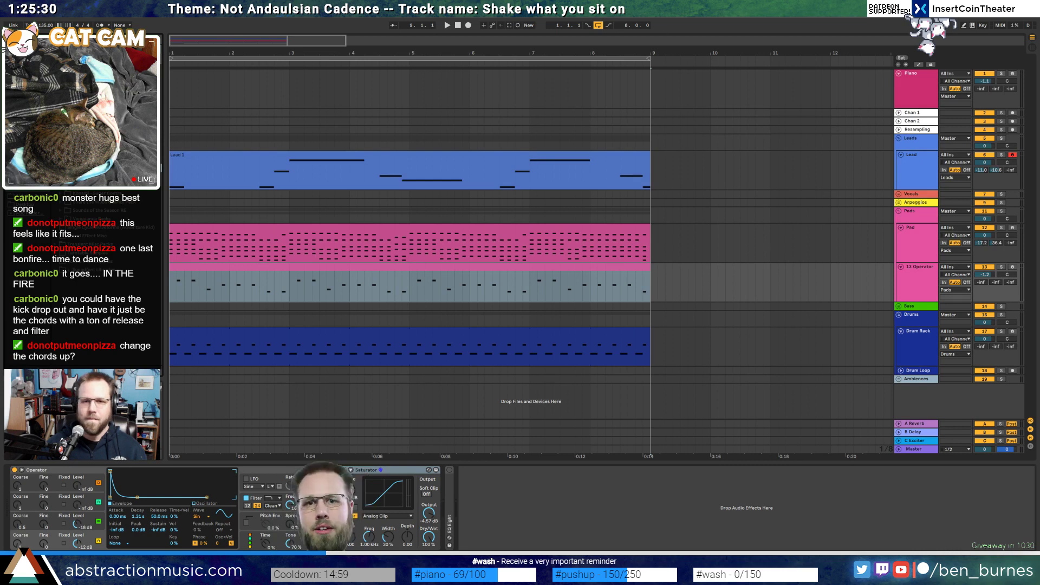
Save the Live Set as "2018-11-14 Shake What You Sit On" in the 2 Hour Tracks 2018 folder
key(ctrl+s)
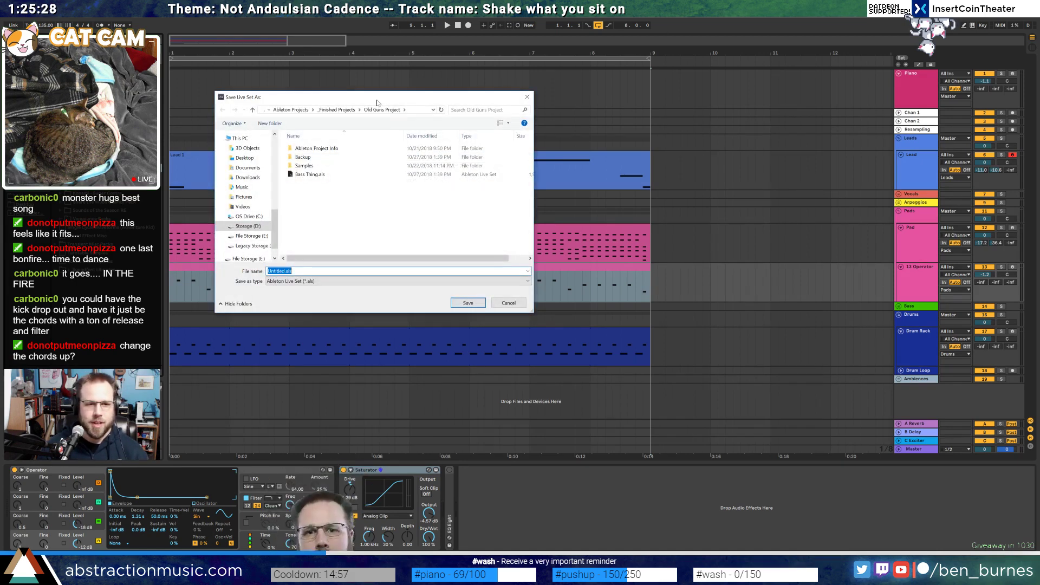
click(367, 147)
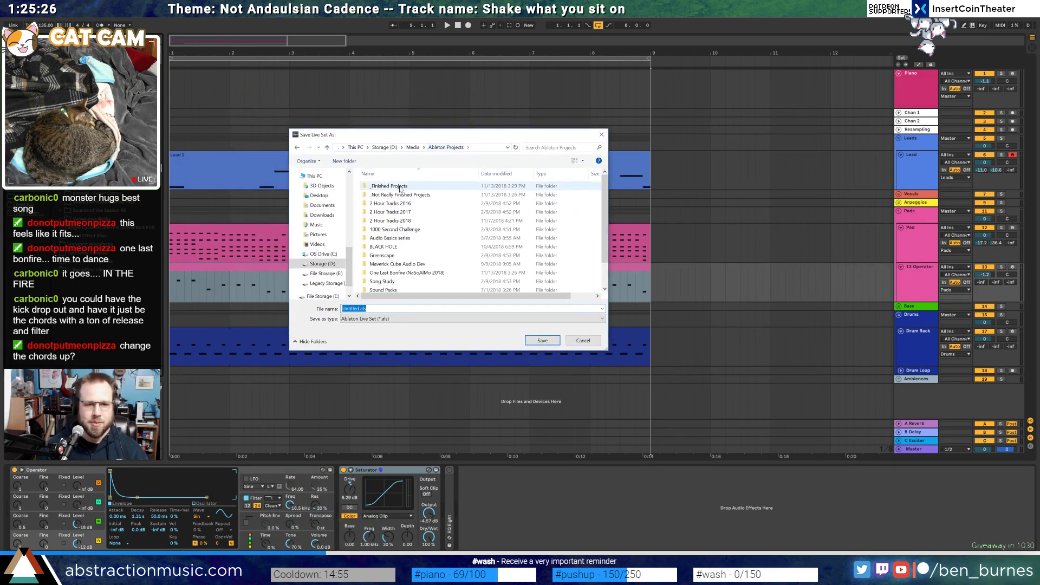
double_click(397, 220)
text(2018-)
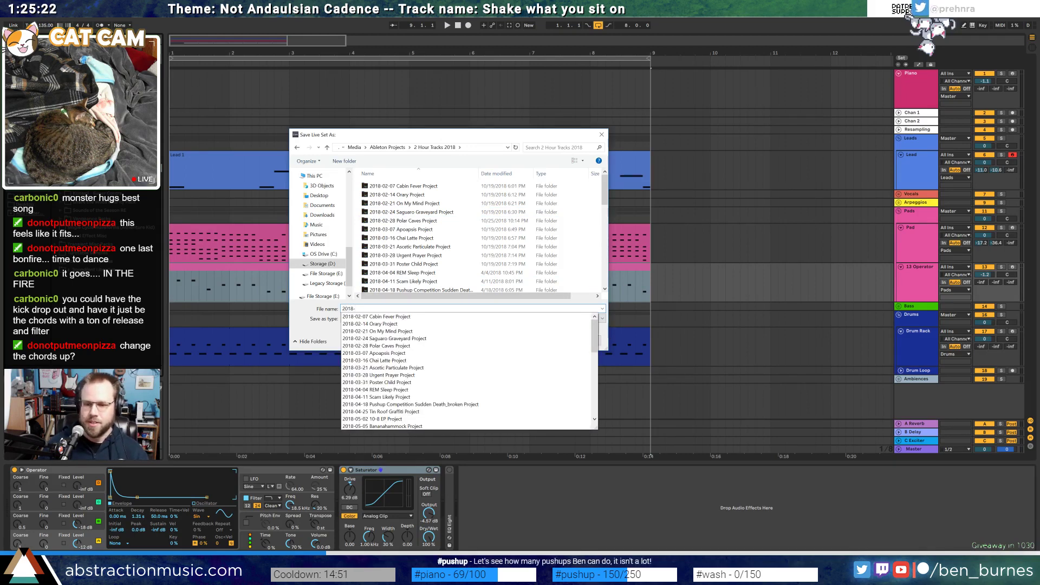
text(11-14)
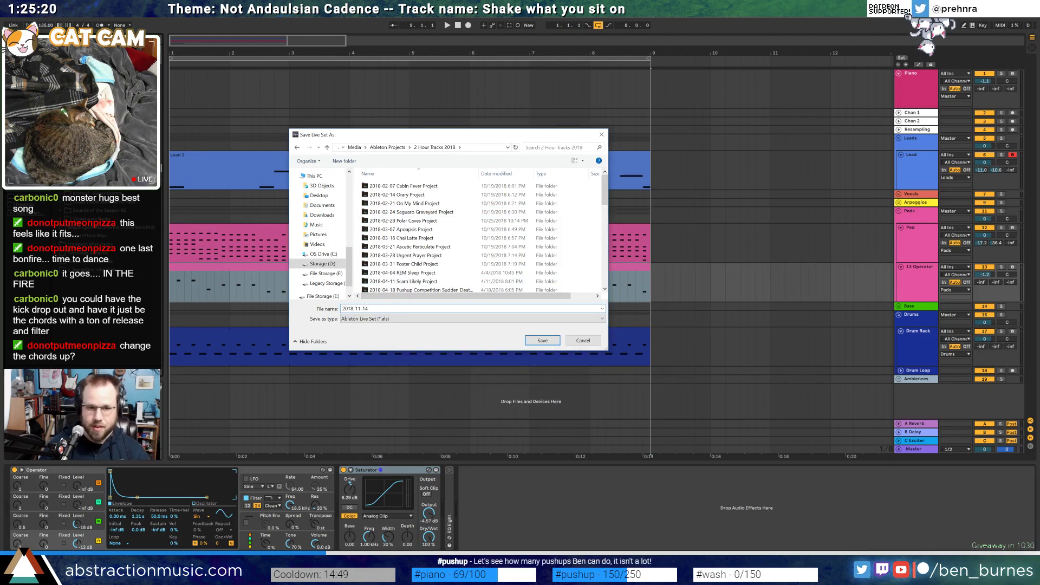
text( Shake )
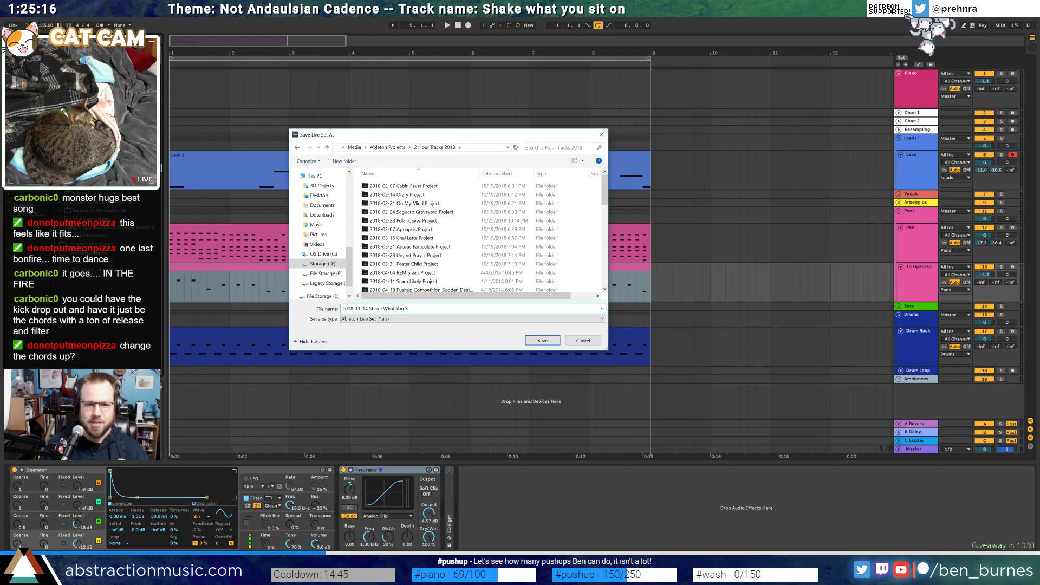
text(What You Sit On)
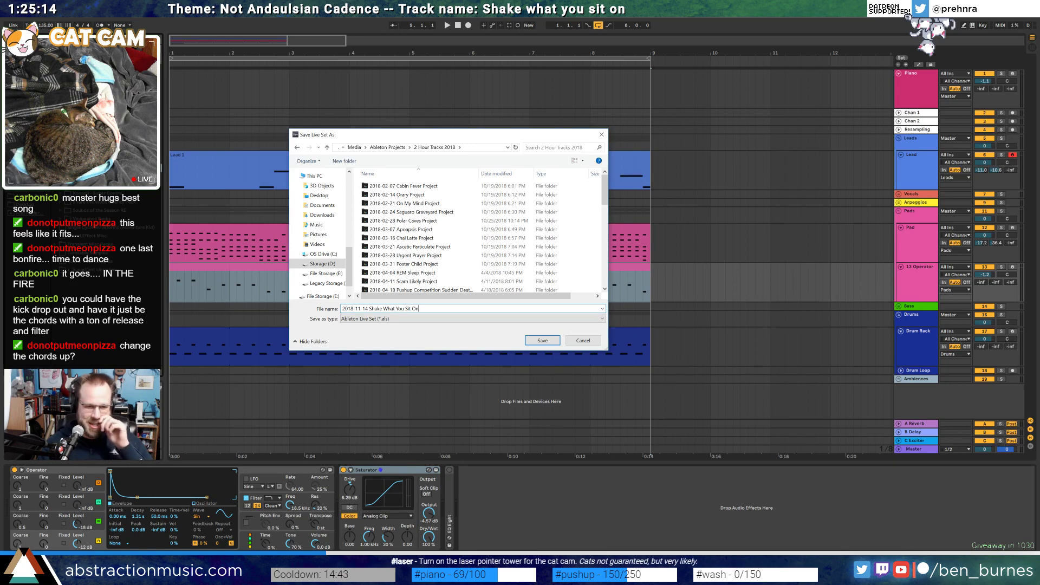
key(Return)
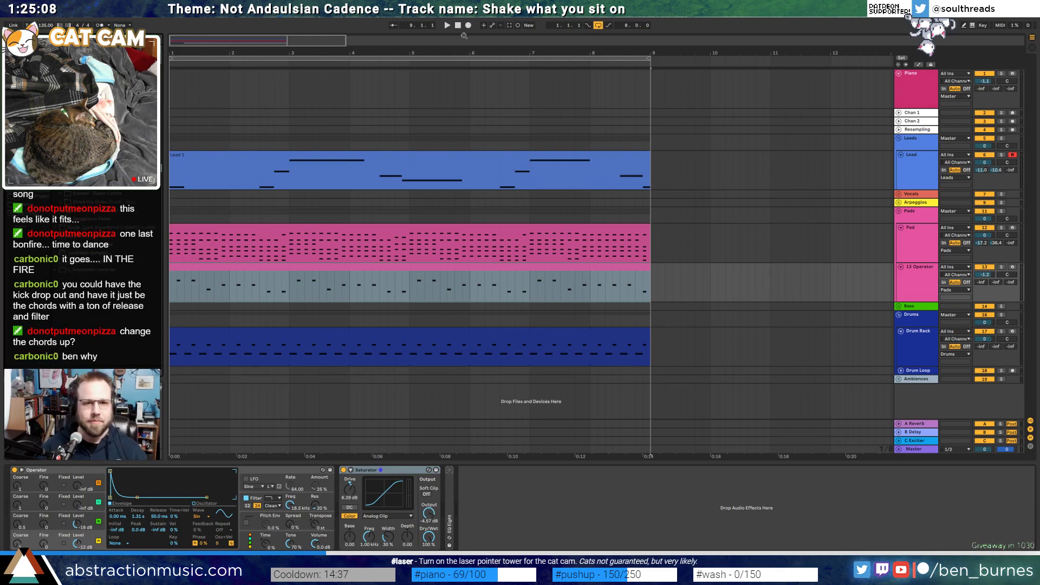
Play the loop from its start and add a breakpoint to the Pad's Macro 1 automation, ramping it down just before bar 9
click(458, 26)
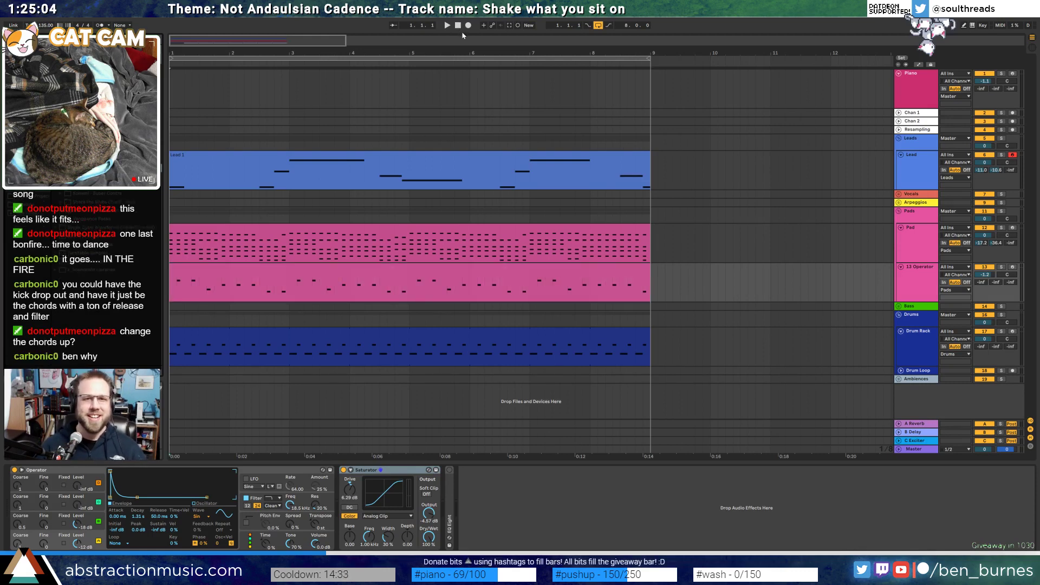
key(space)
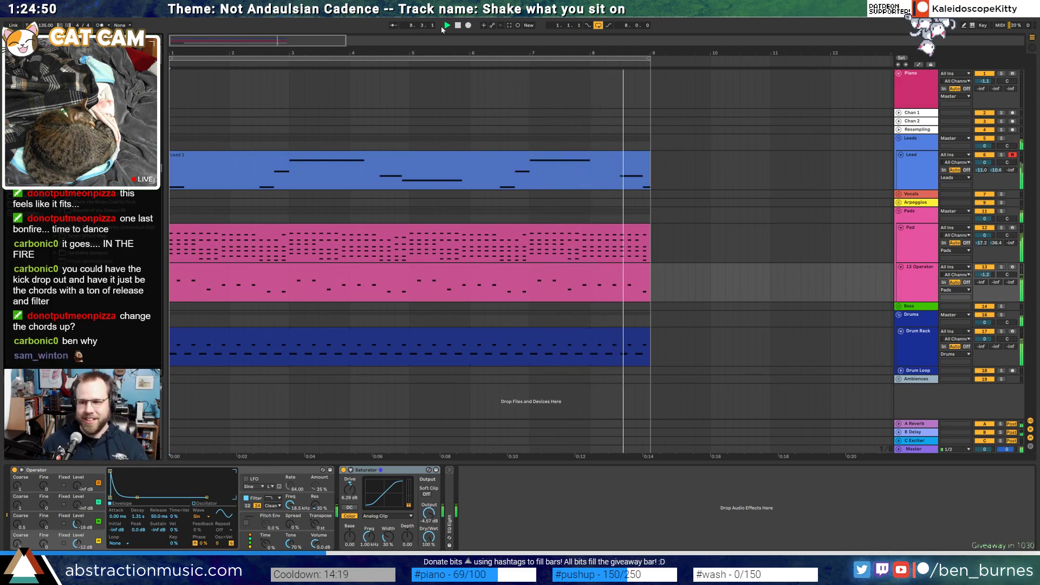
click(622, 228)
scroll(649, 239, up, 5)
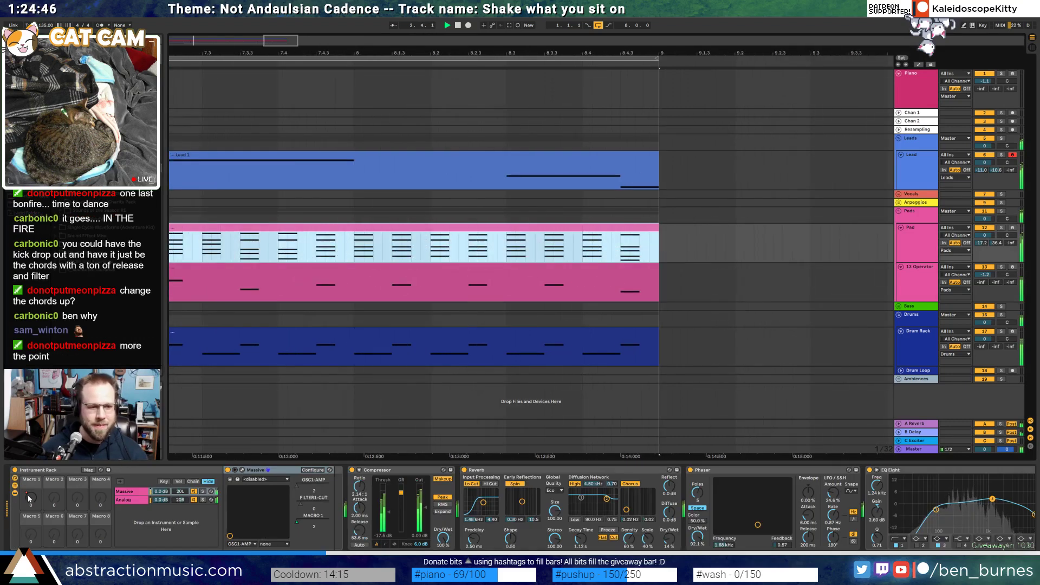
key(a)
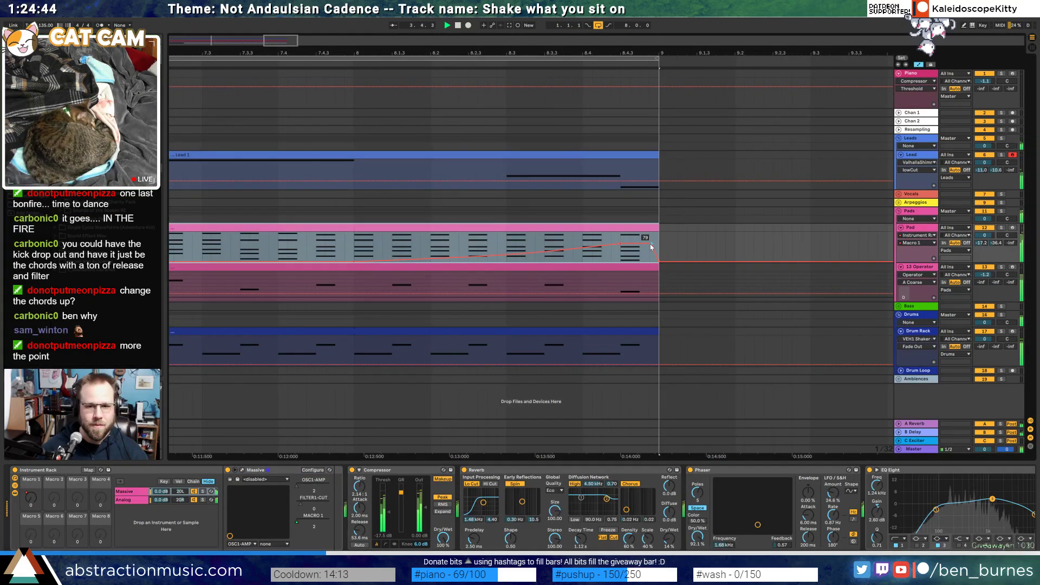
click(652, 243)
drag(652, 243, 655, 243)
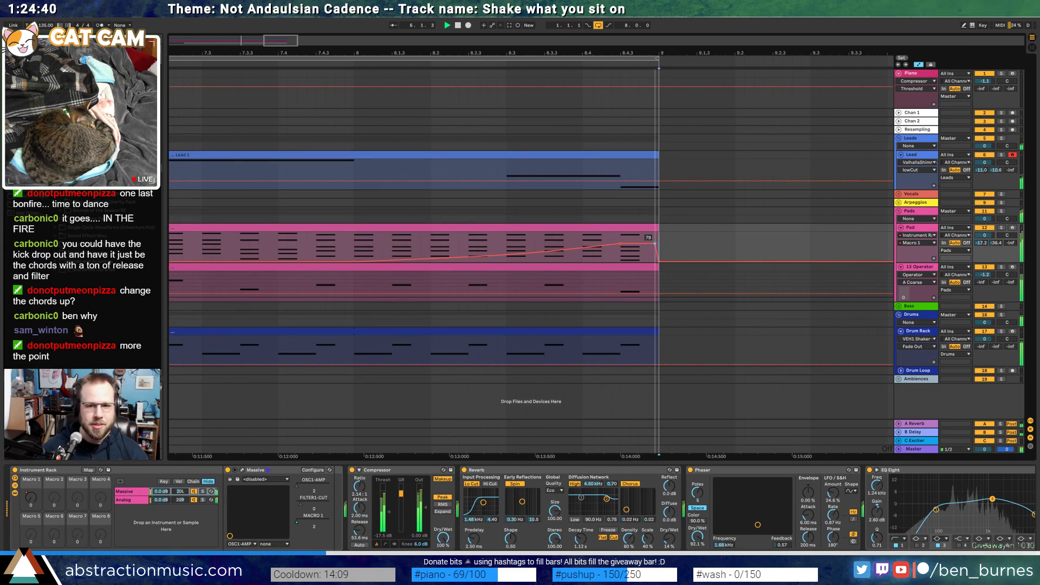
click(661, 243)
click(616, 156)
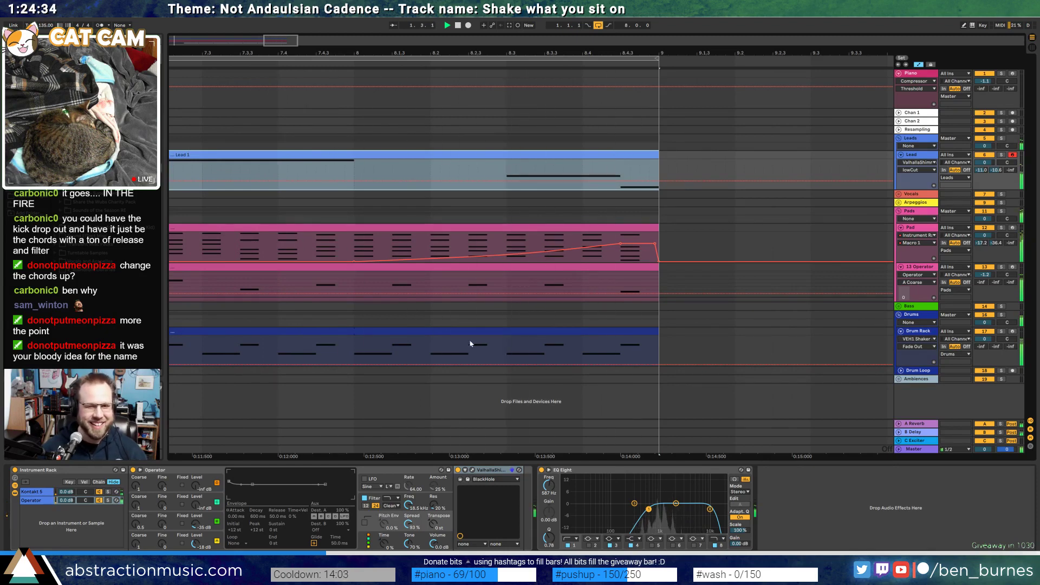
drag(653, 249, 655, 262)
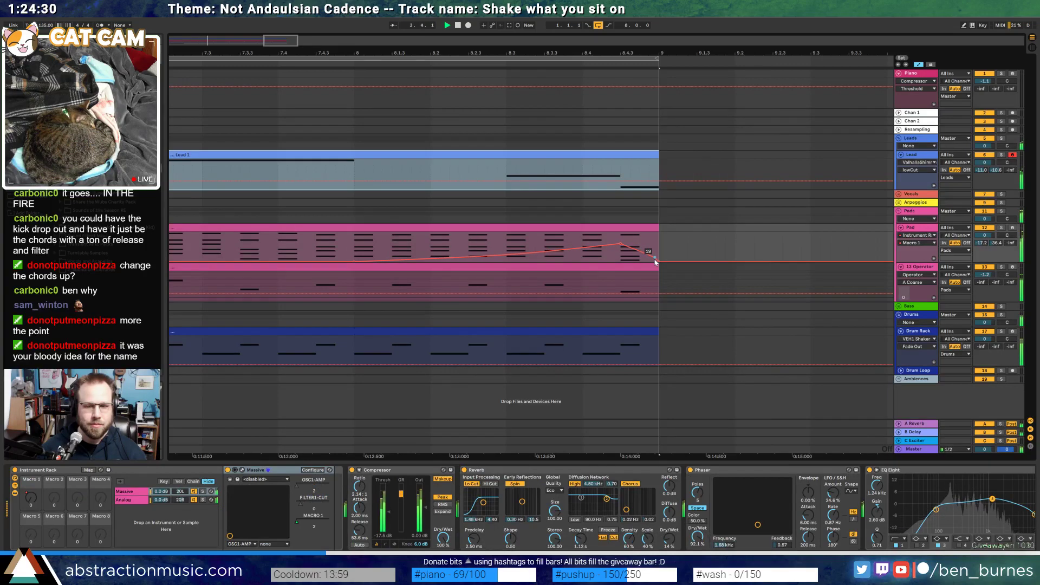
Set the Lead's ValhallaShimmer to dark color mode, dual pitch mode and bigStereo reverb mode
click(528, 157)
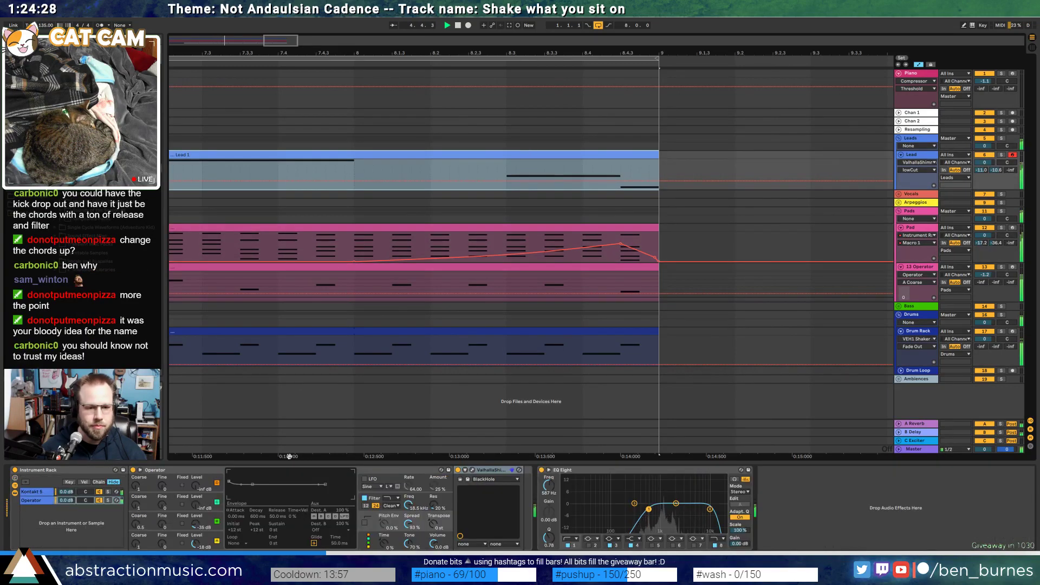
key(a)
click(474, 471)
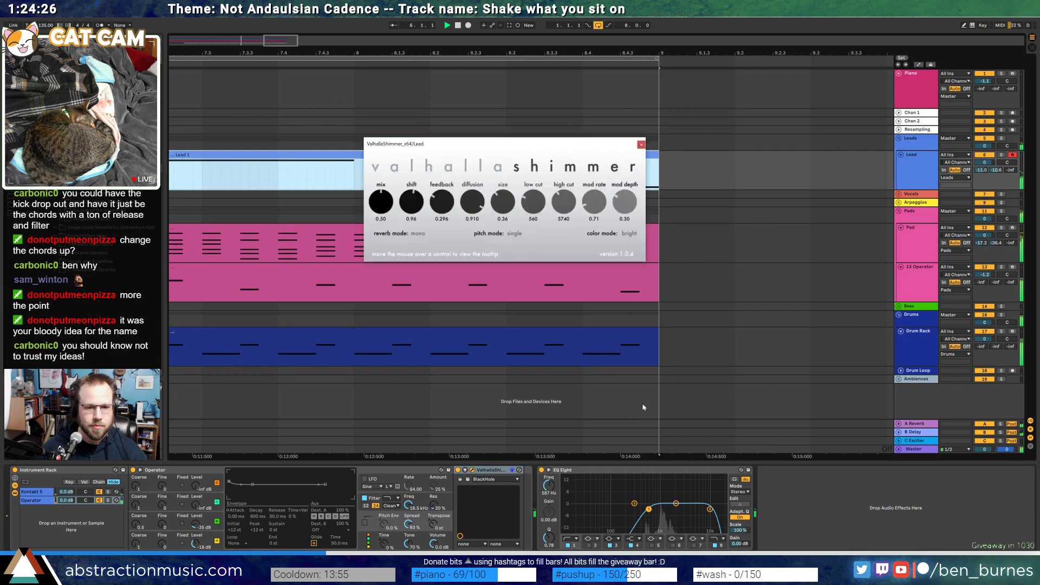
click(630, 234)
click(628, 250)
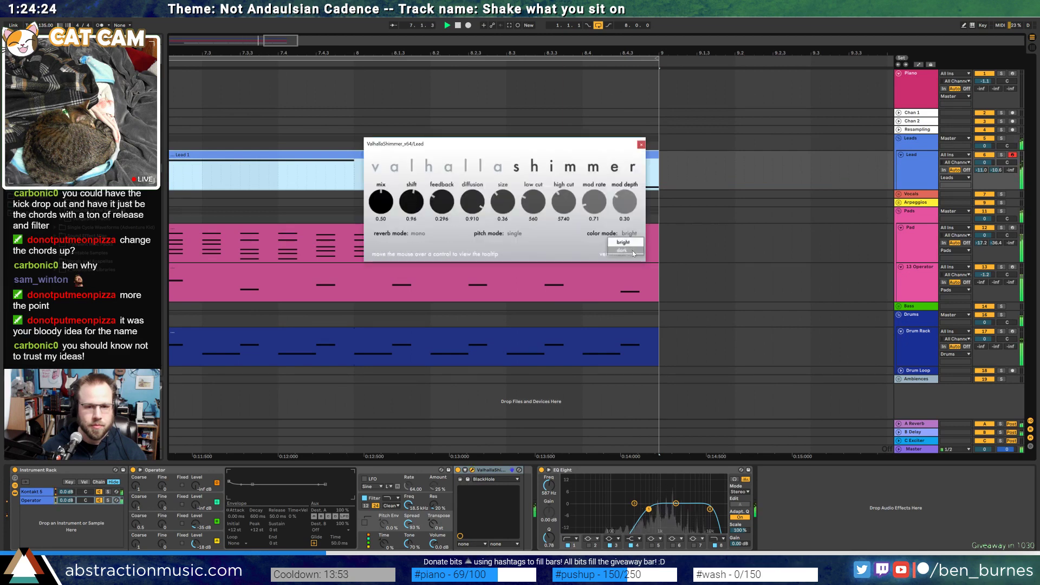
click(523, 235)
click(537, 252)
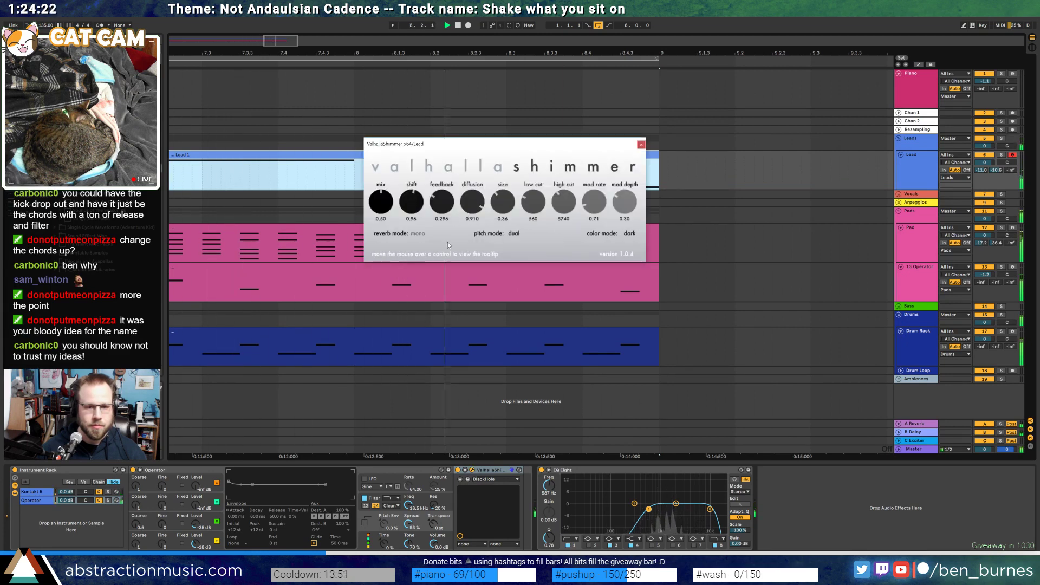
click(419, 232)
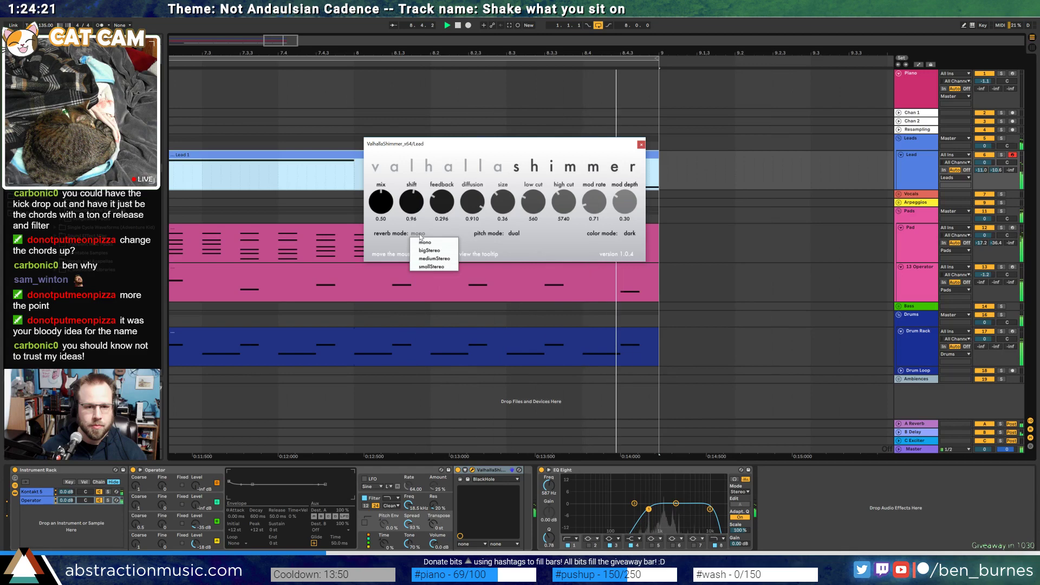
click(446, 252)
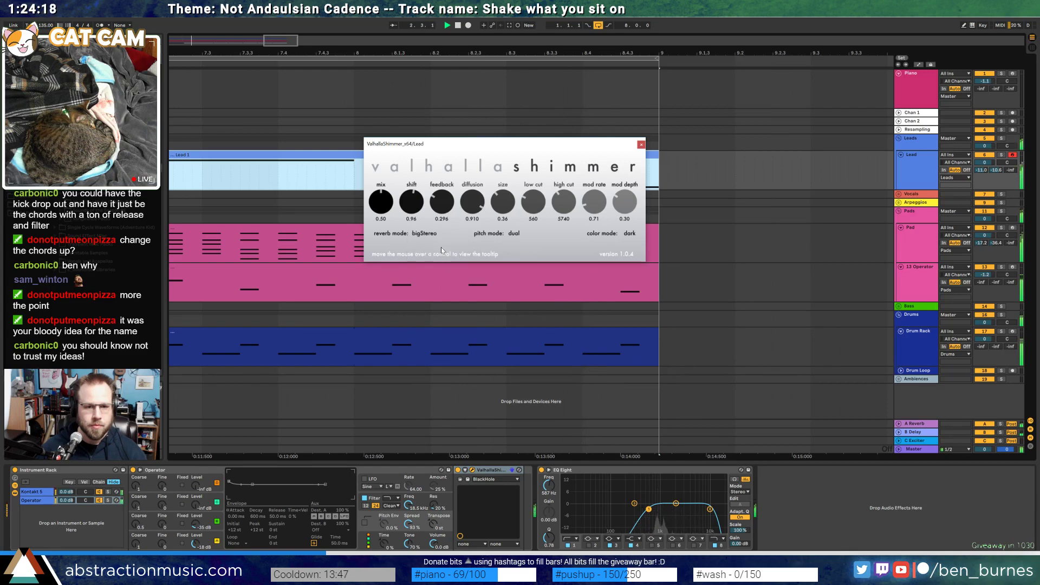
Lower the Lead's ValhallaShimmer feedback to 0.140, size to 0.21, diffusion to 0.767 and shift to 0.86
drag(443, 204, 443, 210)
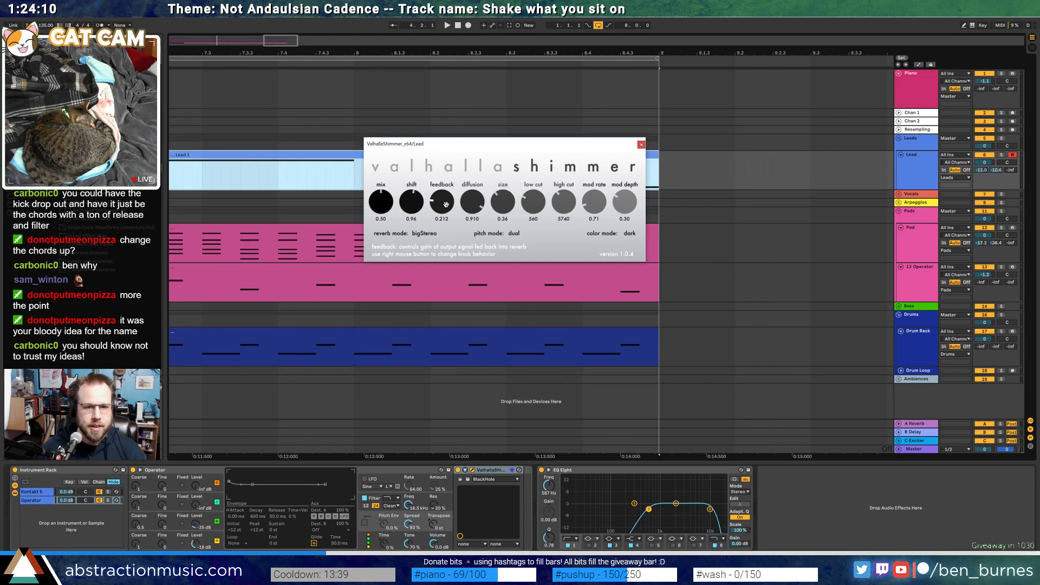
drag(446, 206, 446, 209)
key(space)
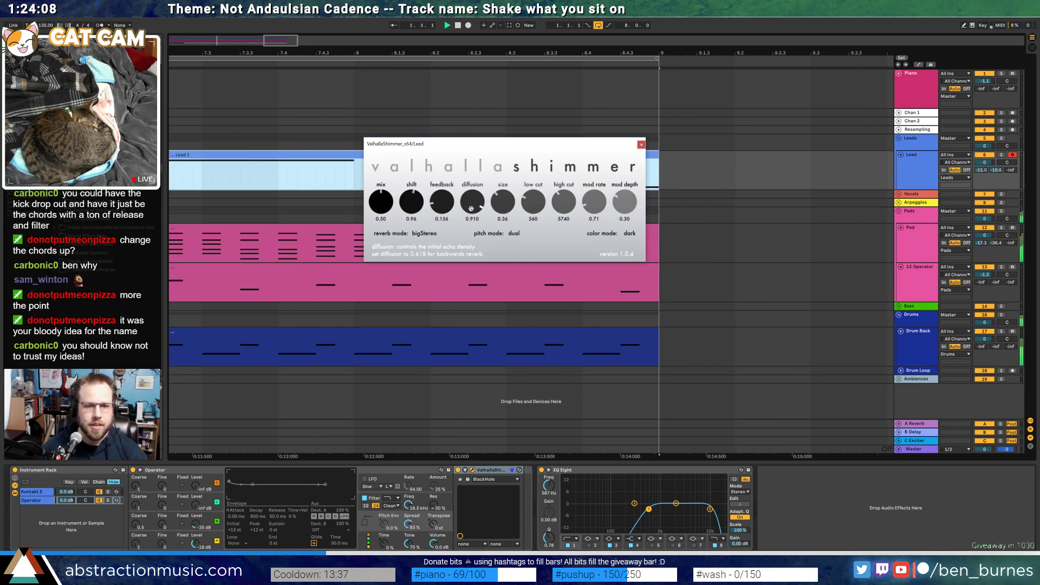
key(space)
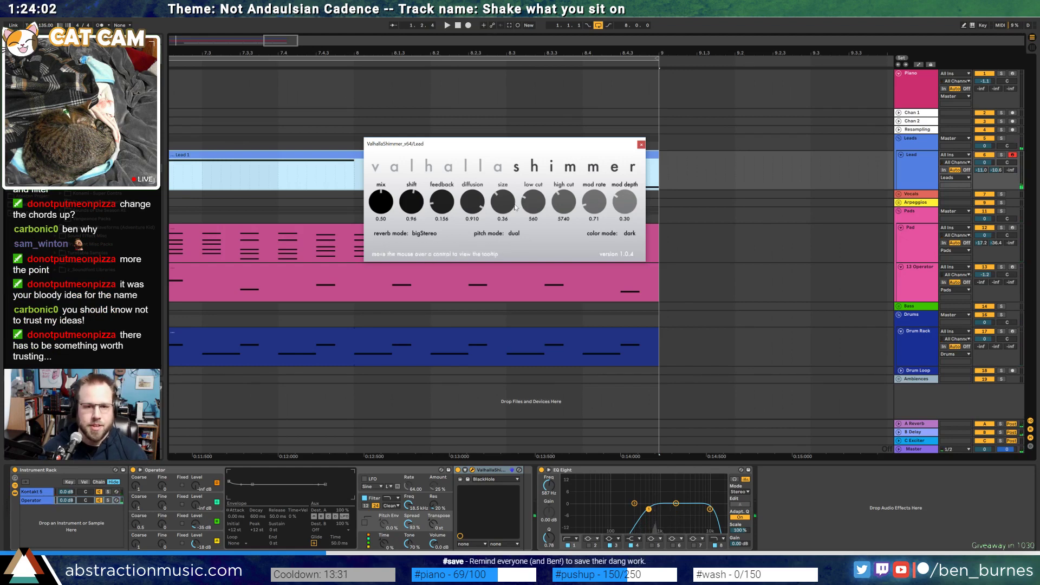
drag(514, 207, 509, 222)
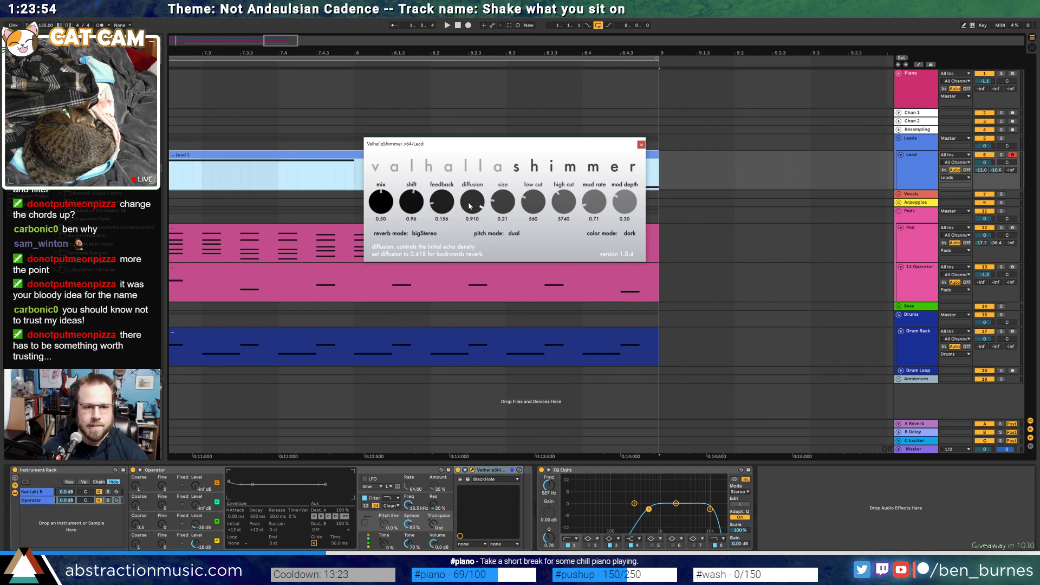
drag(469, 215, 471, 220)
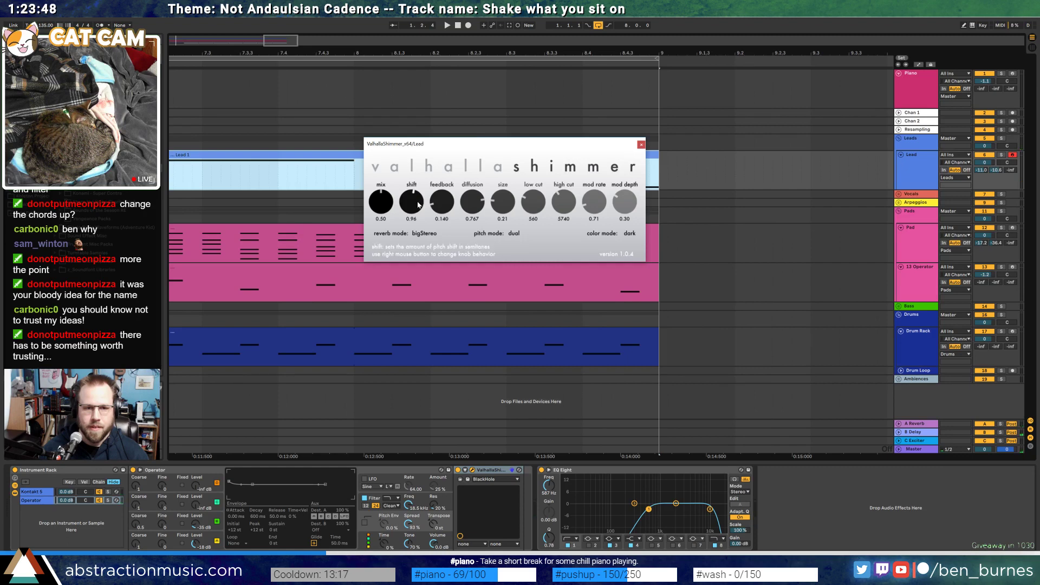
drag(418, 204, 417, 210)
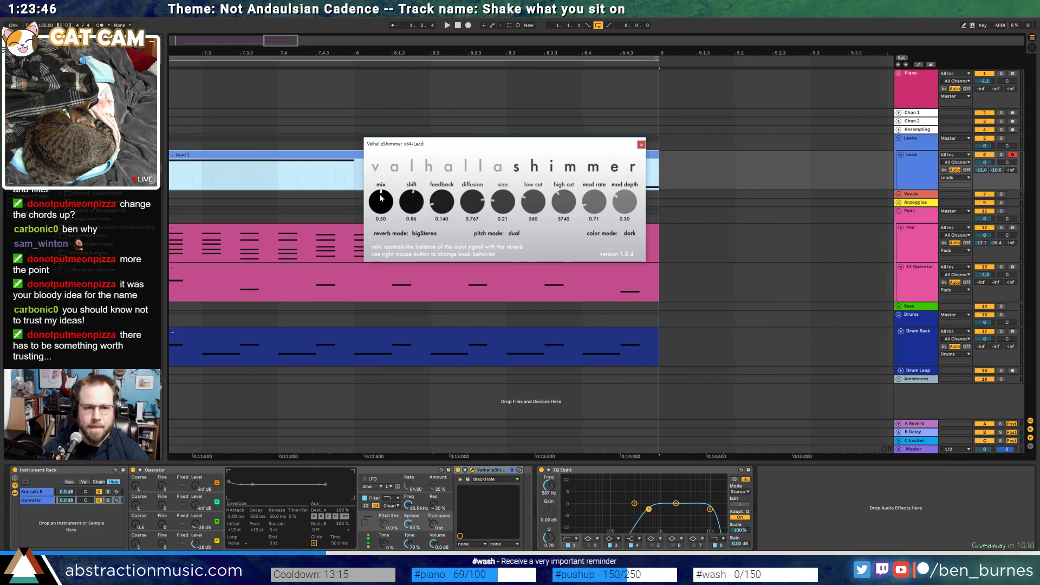
click(642, 145)
Play the loop and raise the Lead's ValhallaShimmer feedback to 0.172
key(space)
drag(420, 53, 350, 22)
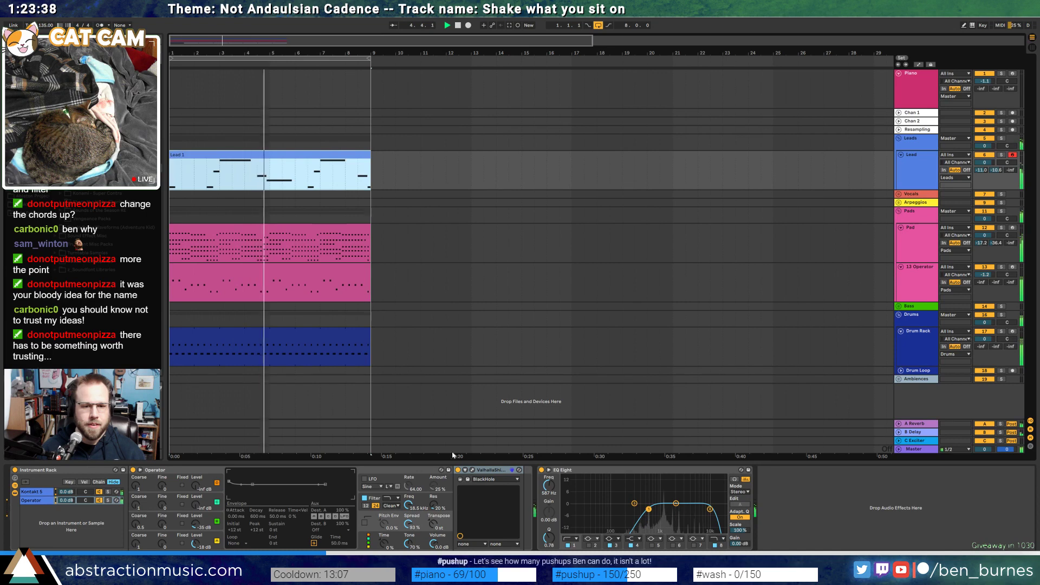
click(472, 470)
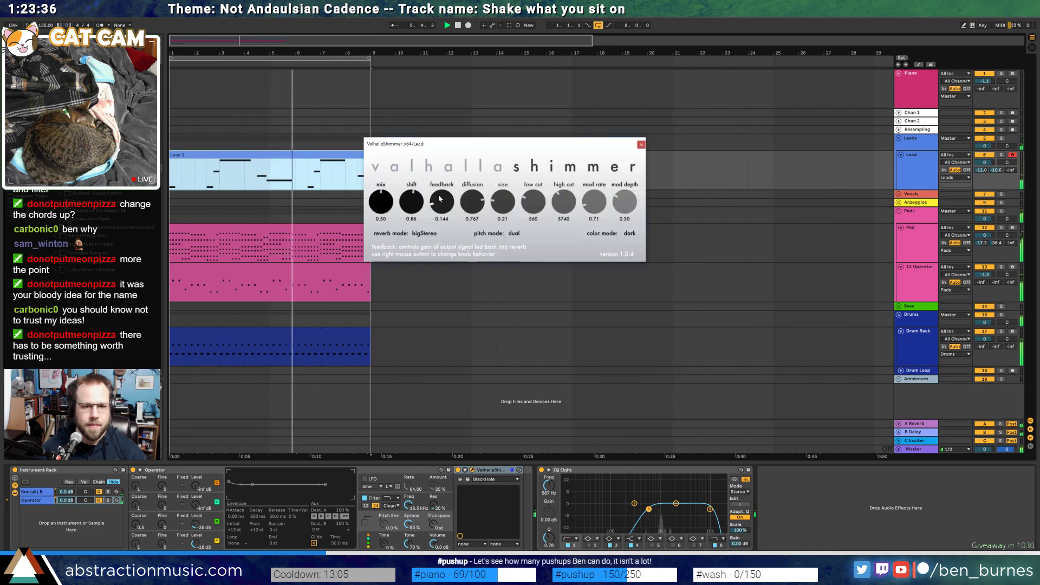
drag(439, 201, 440, 200)
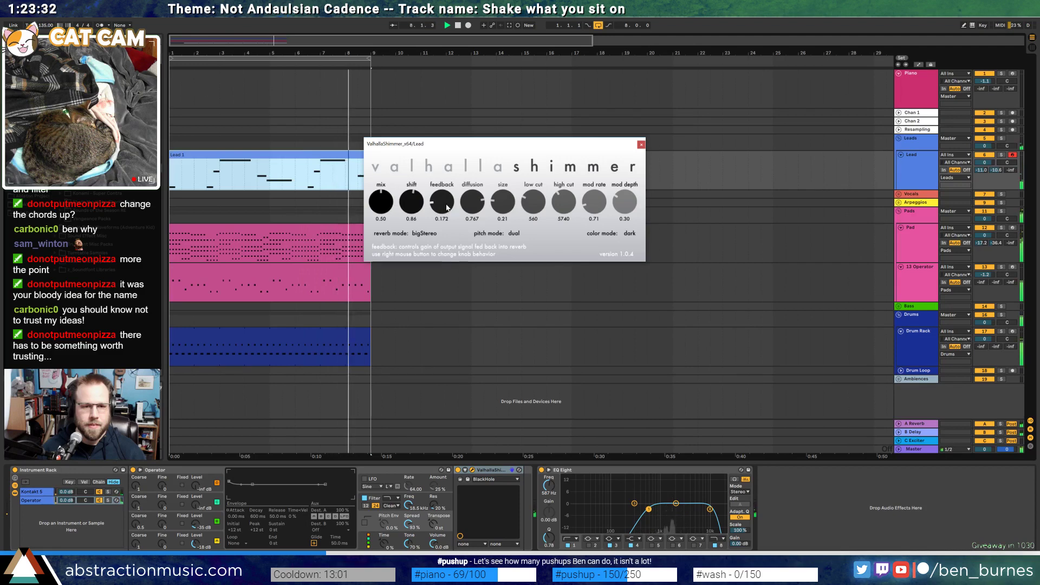
click(640, 145)
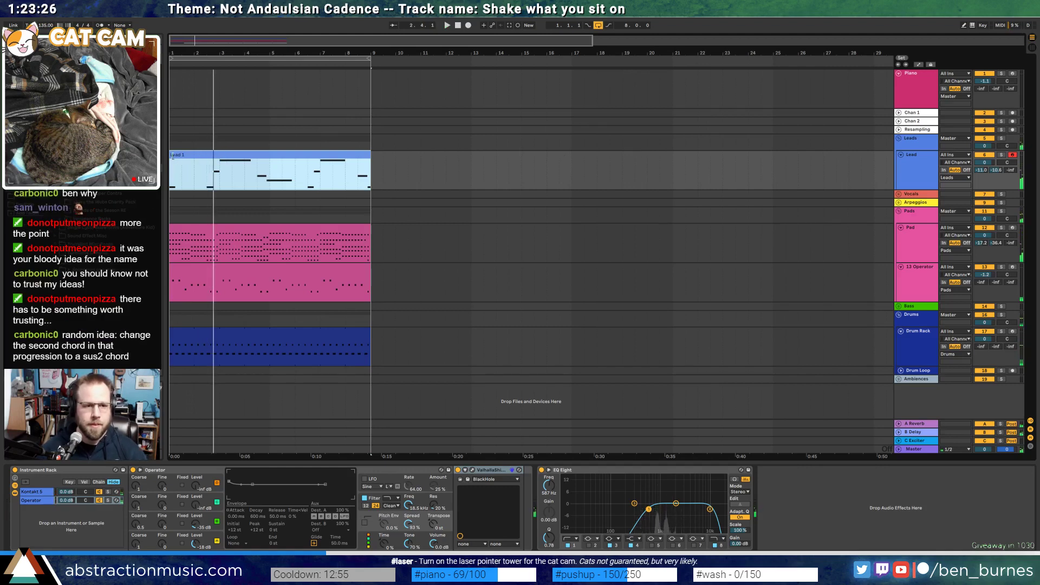
Trim the start of the Lead clip to 2.3, leaving out its opening note
drag(171, 168, 208, 156)
key(space)
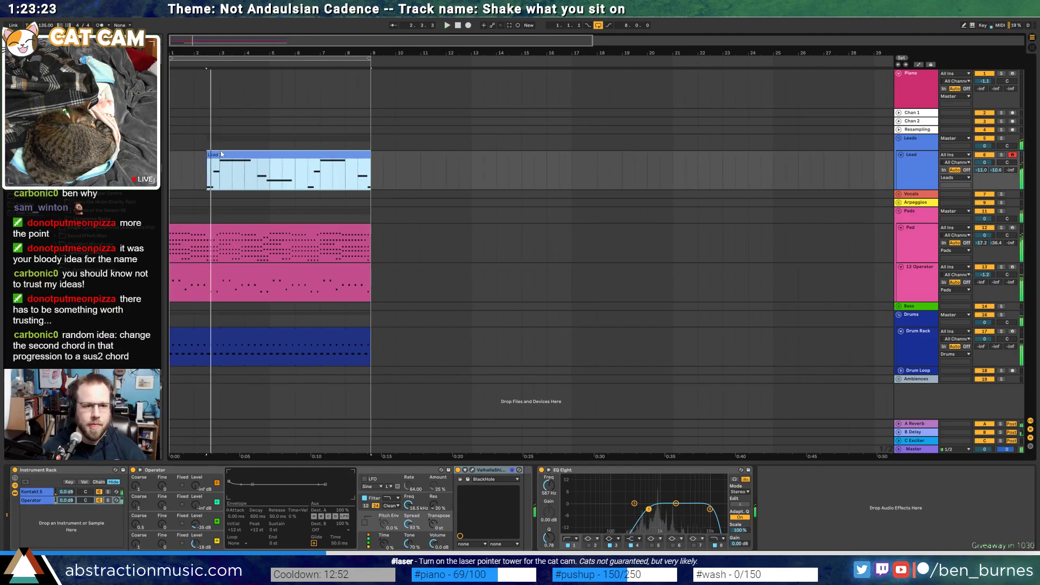
Duplicate the clips of all tracks directly after the first eight bars and delete the first Lead clip
click(297, 338)
key(ctrl+a)
key(ctrl+d)
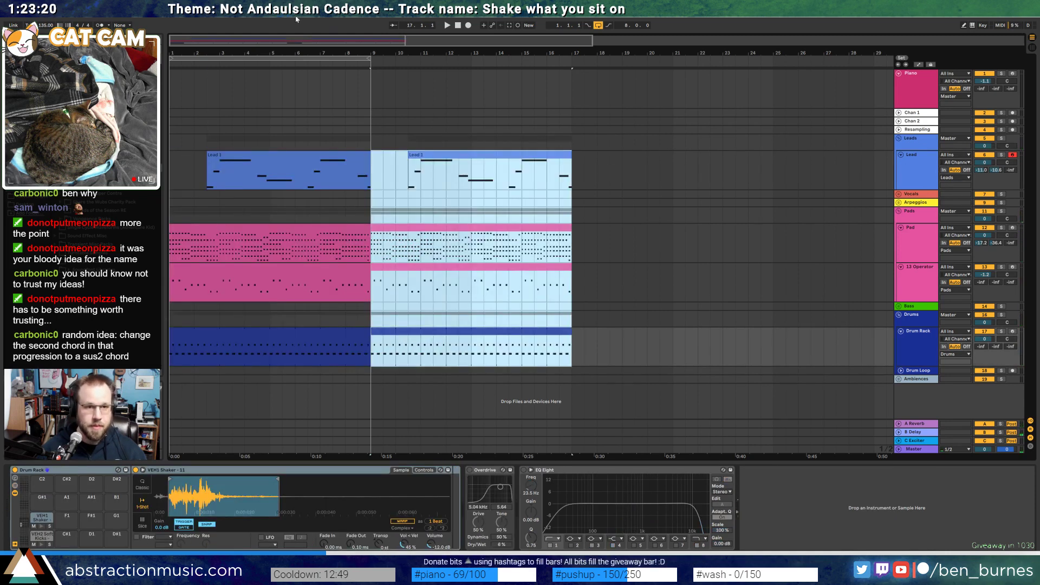
click(289, 162)
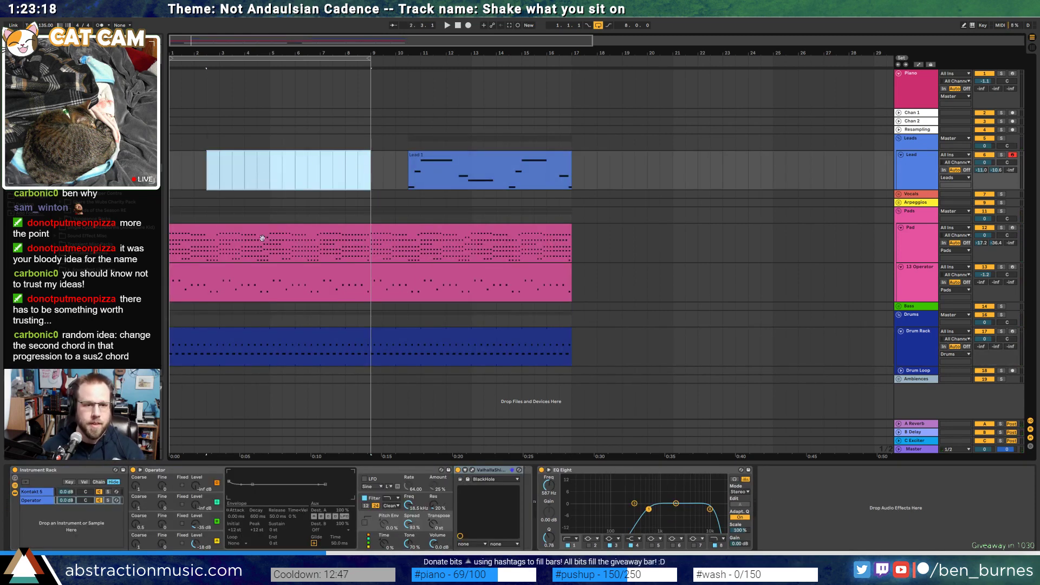
key(Delete)
Delete the 12 Operator clip in the first eight bars and move the loop to bars 9 to 17
click(268, 231)
double_click(340, 232)
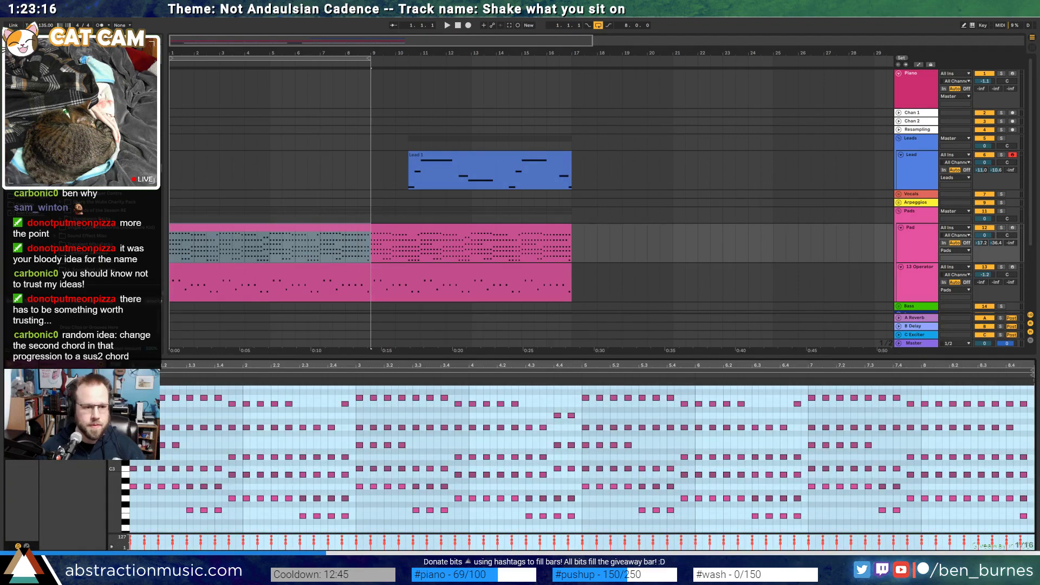
drag(366, 228, 573, 230)
click(292, 273)
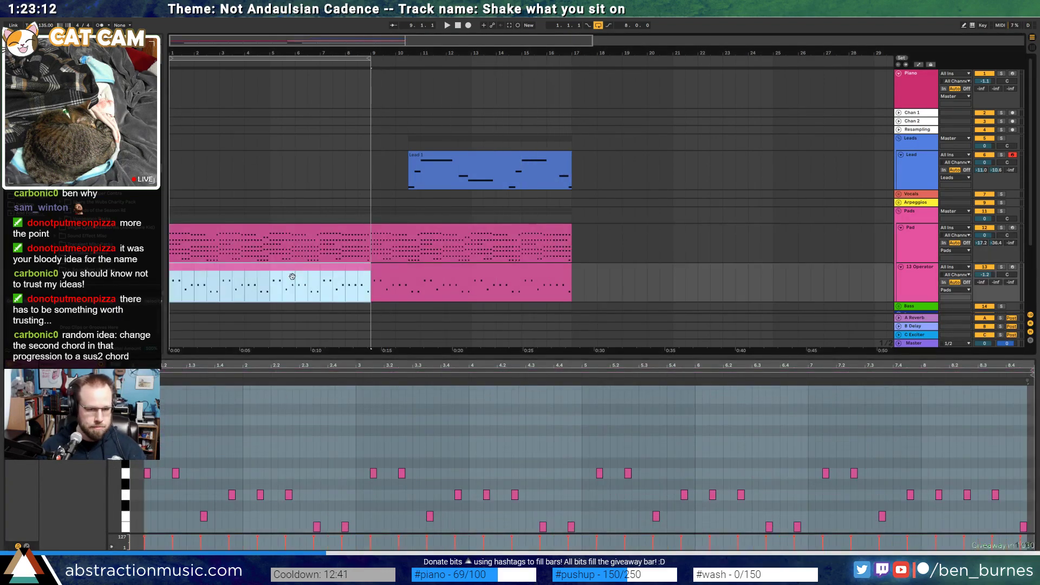
key(Delete)
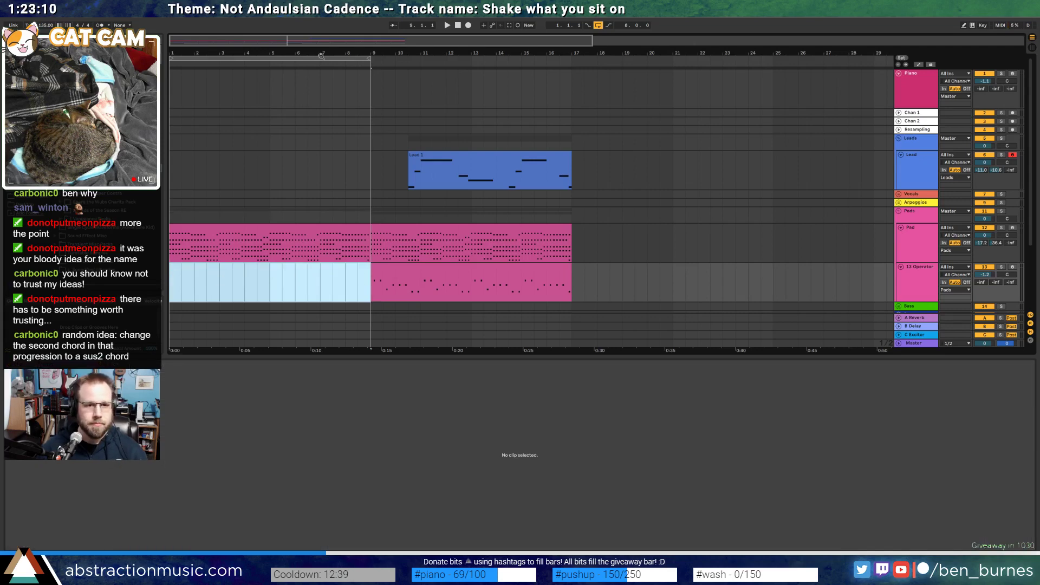
drag(321, 55, 520, 69)
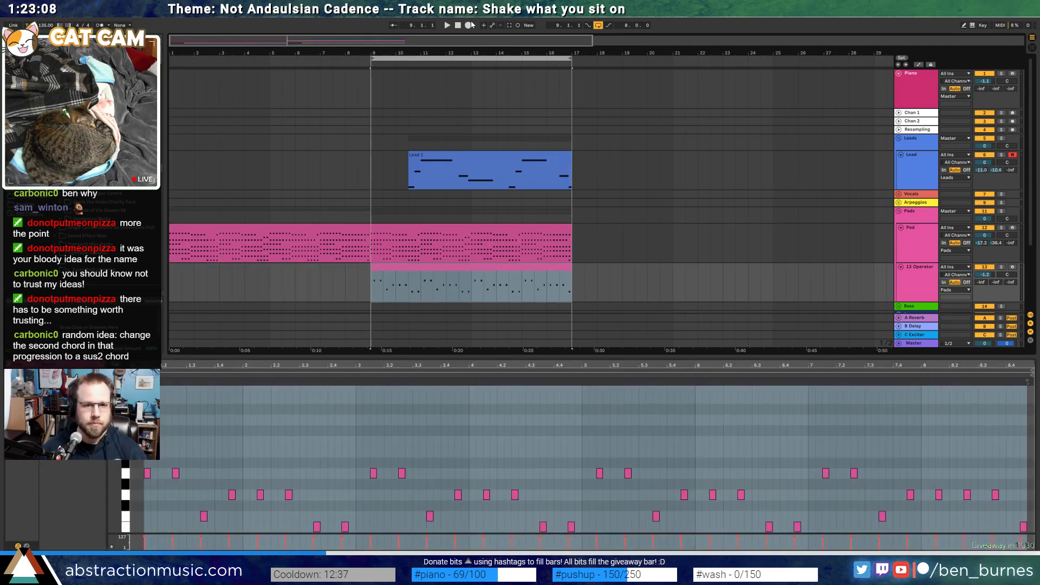
click(458, 25)
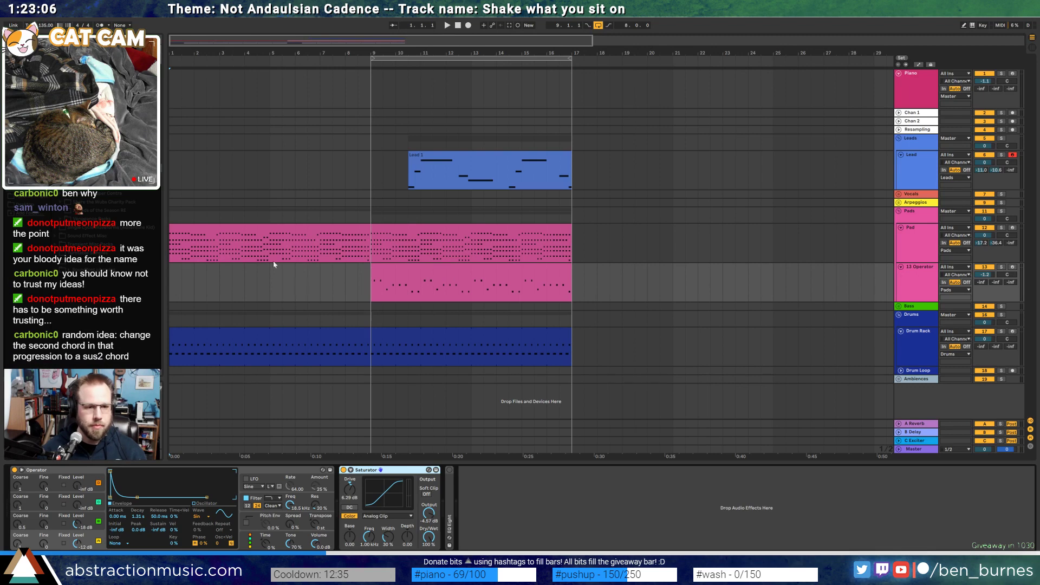
Show the automation lanes and examine the Pad's Macro 1 curve across the first eight bars and into the second
click(262, 238)
click(34, 496)
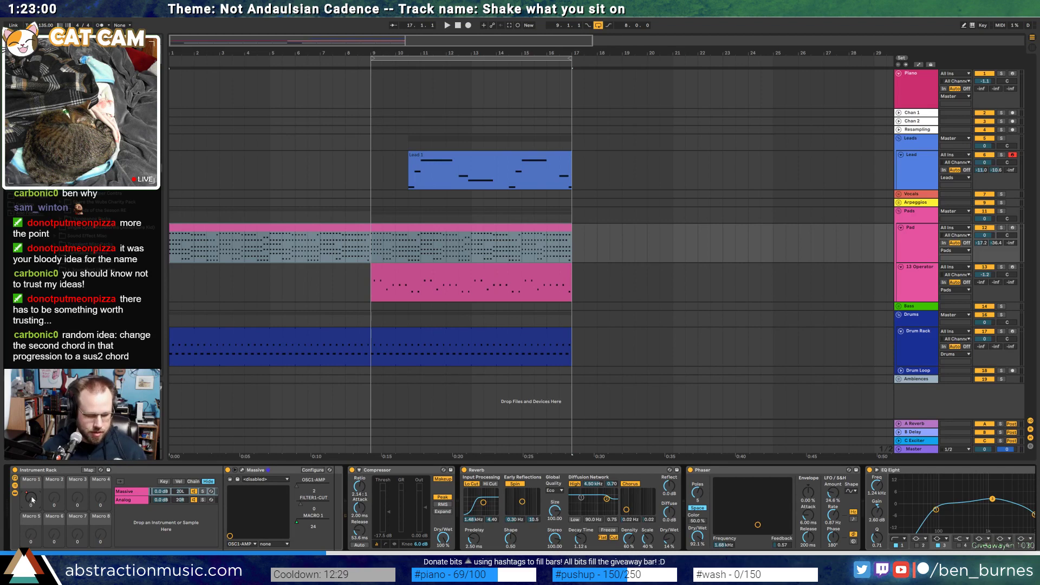
key(a)
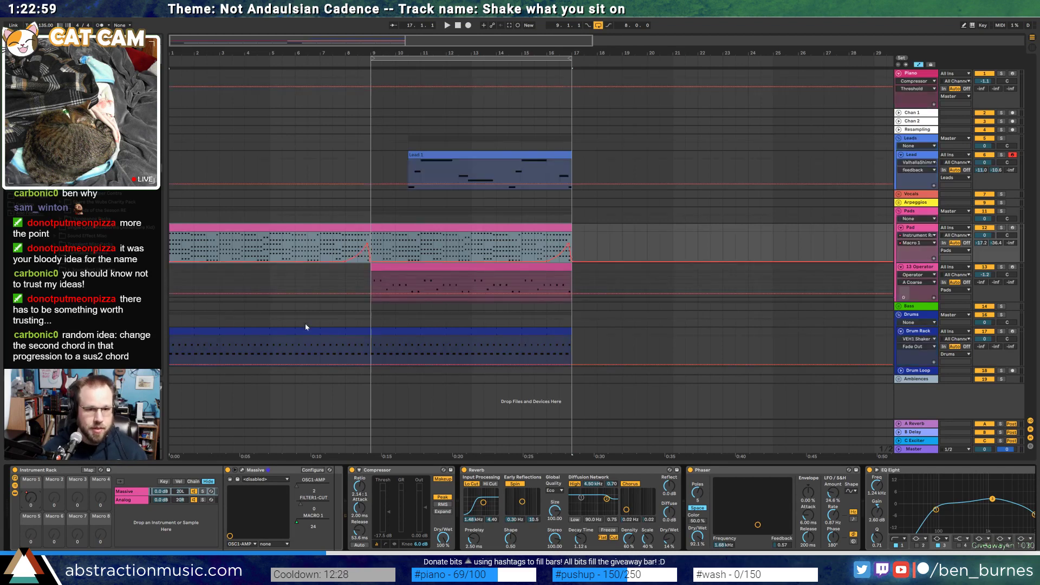
click(320, 259)
mouse_move(305, 261)
mouse_down()
mouse_move(370, 242)
mouse_move(171, 252)
mouse_up()
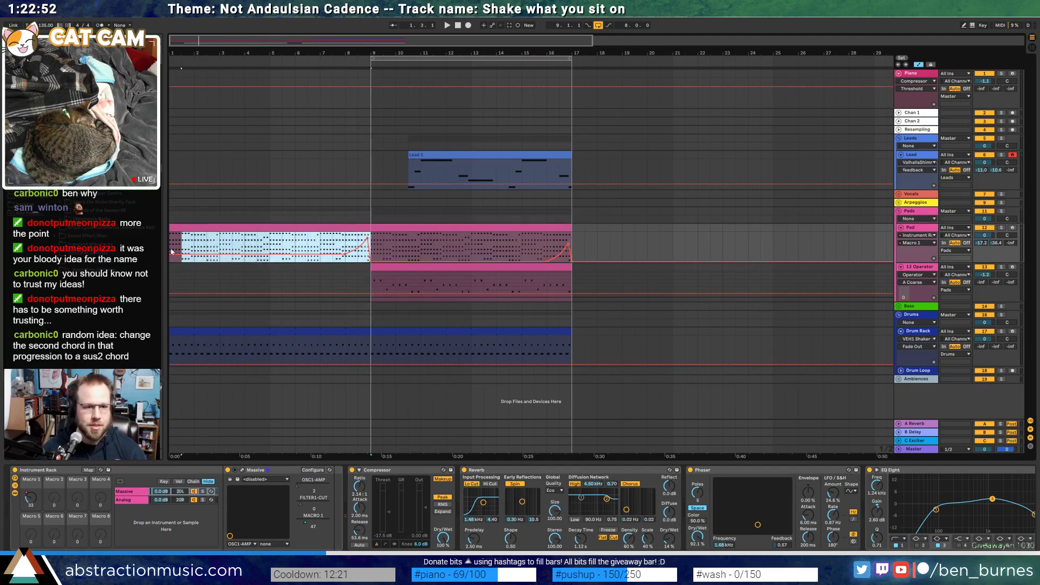
key(ctrl+d)
click(345, 261)
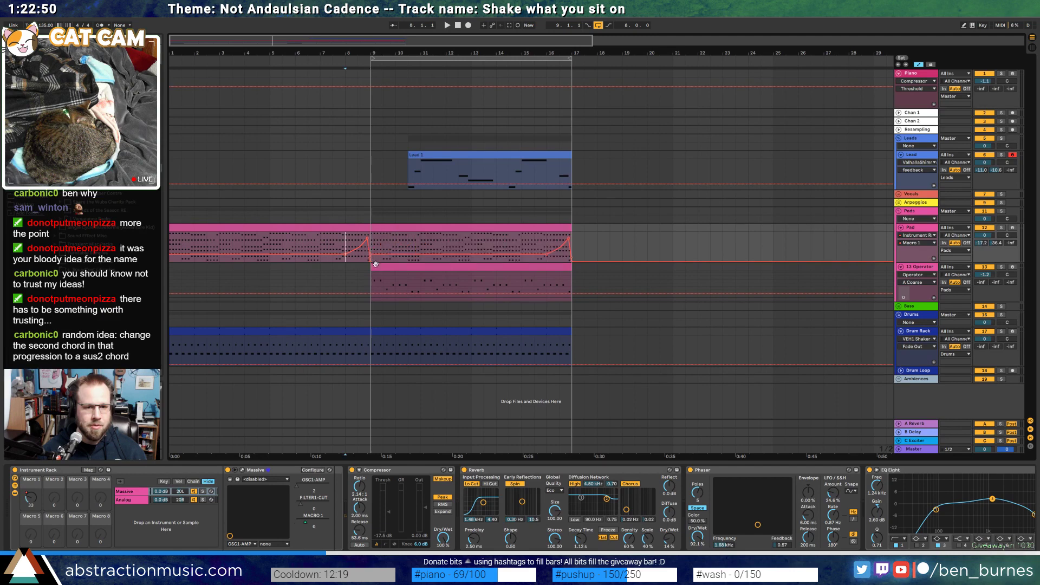
click(383, 249)
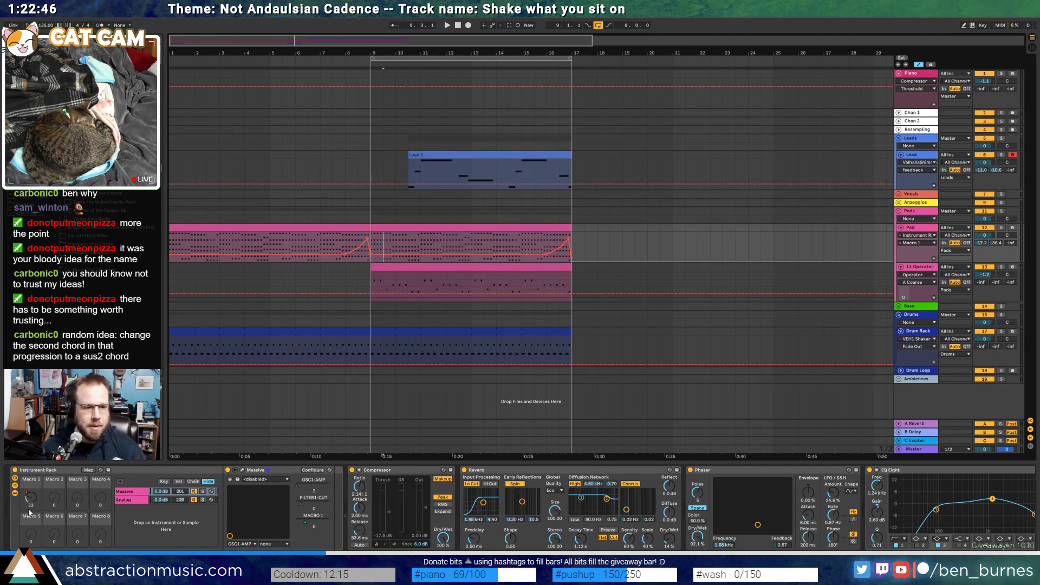
Lower the minimum of the Pad rack's Macro 1 mapping for the Analog filter frequency to 76
click(88, 469)
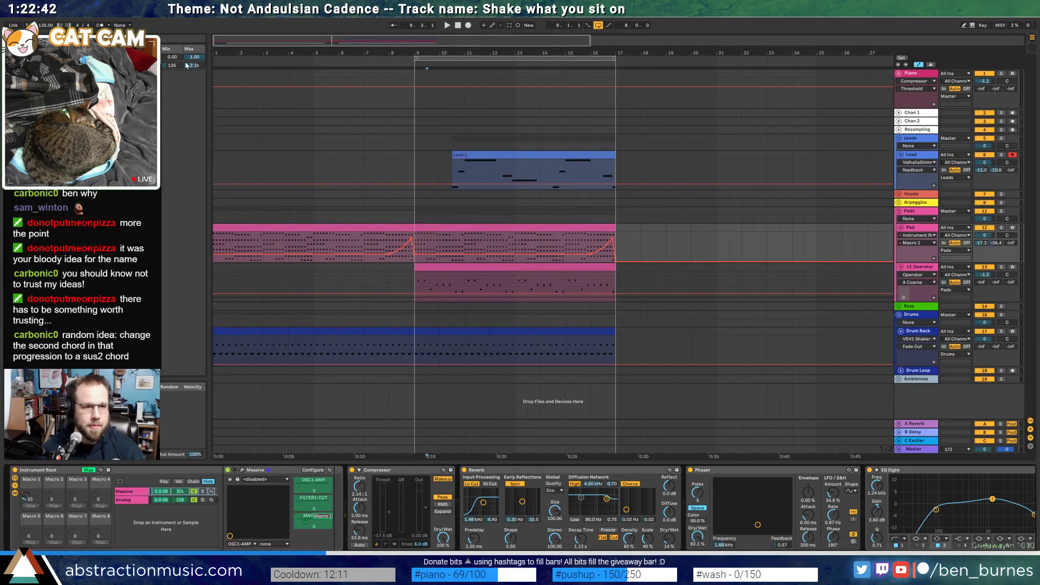
drag(180, 67, 181, 77)
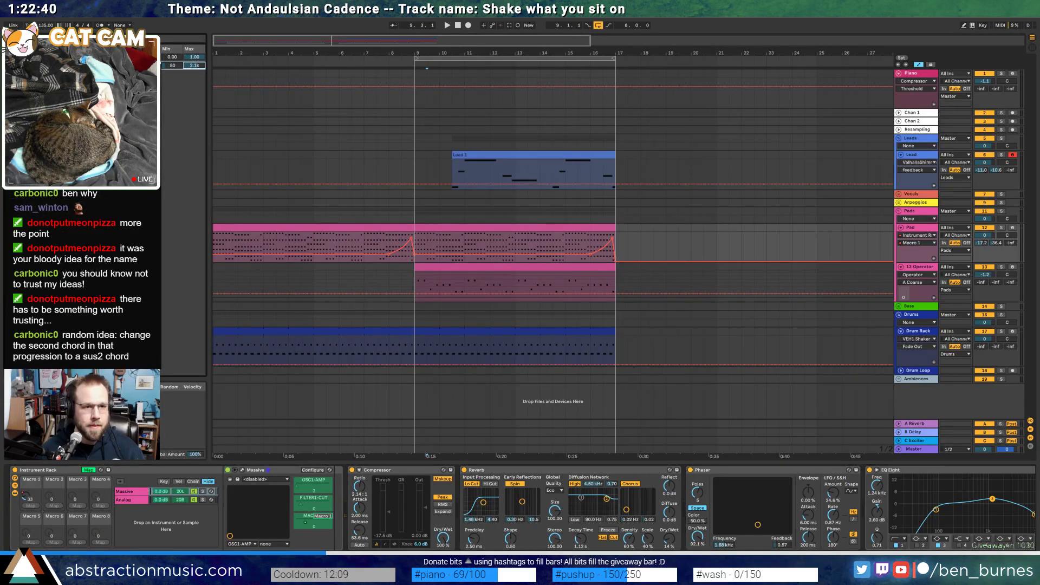
click(91, 470)
Open the Massive plugin from the Pad's rack to check its Filter 1 cutoff and resonance, and select the Analog chain
click(158, 494)
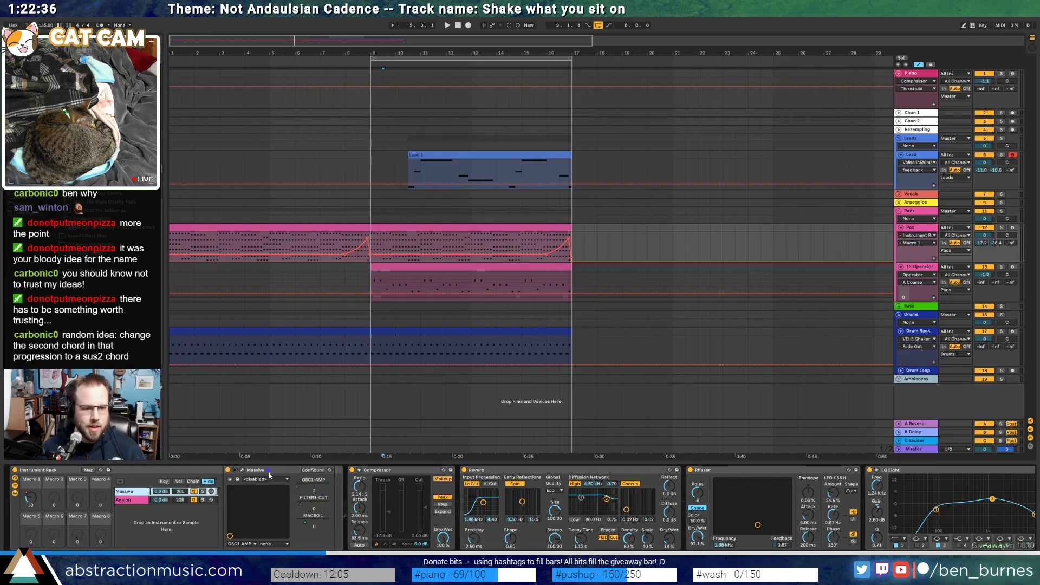
click(242, 470)
click(528, 201)
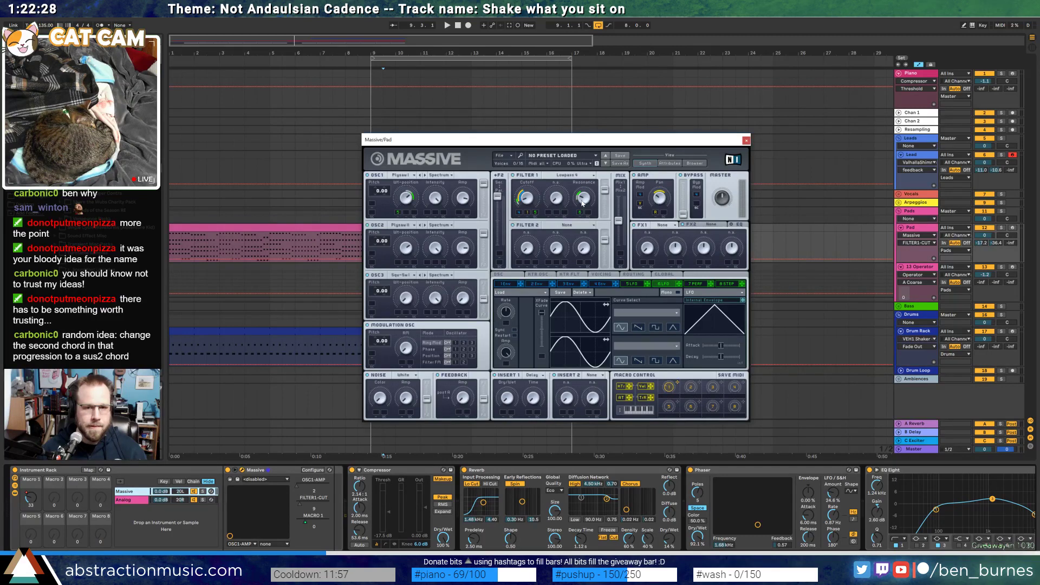
click(582, 199)
click(145, 500)
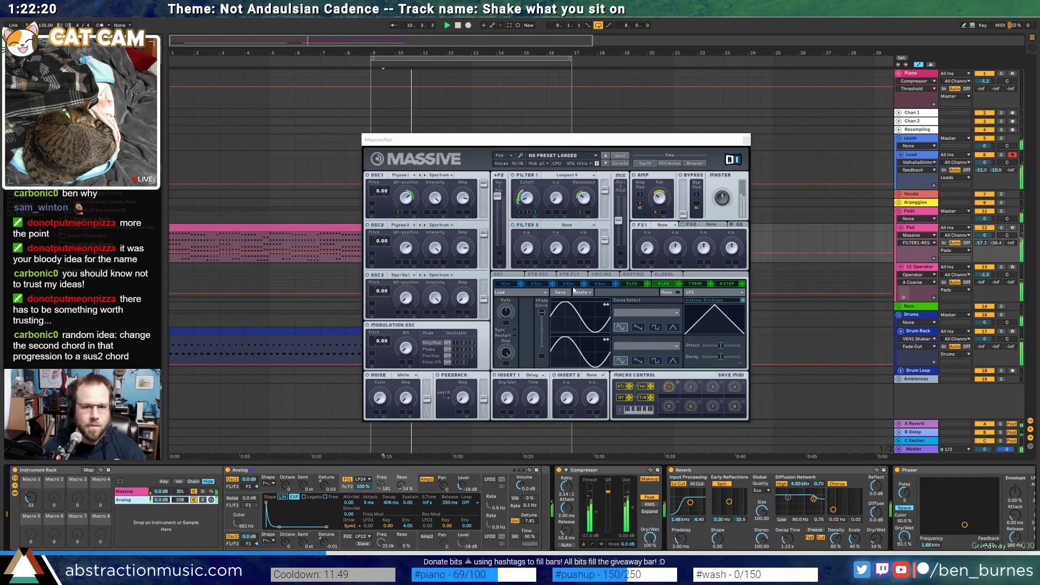
Play the track from the start and slightly shorten the decay of Massive's envelope 4
click(599, 283)
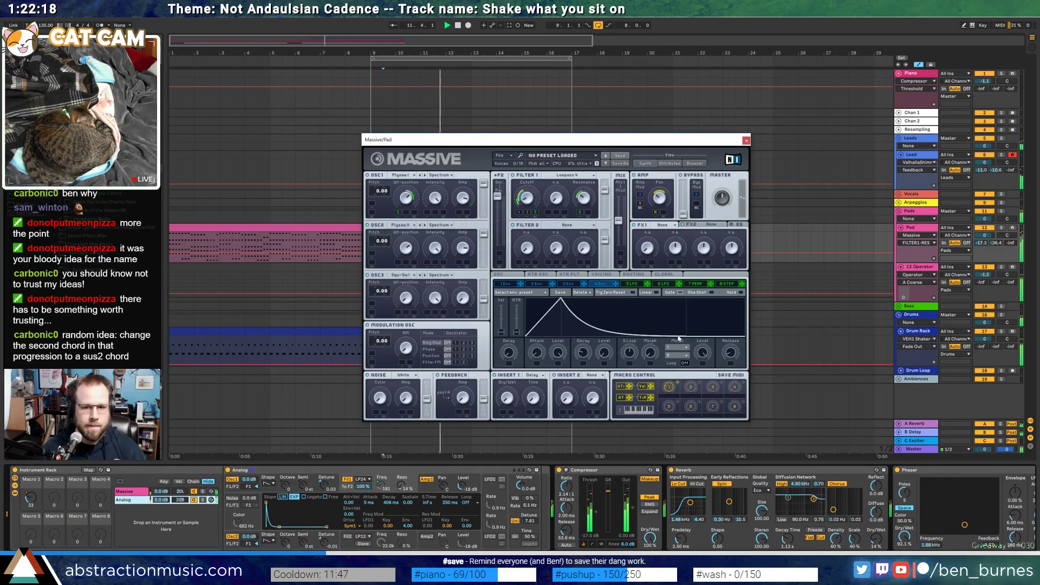
key(space)
click(458, 26)
key(space)
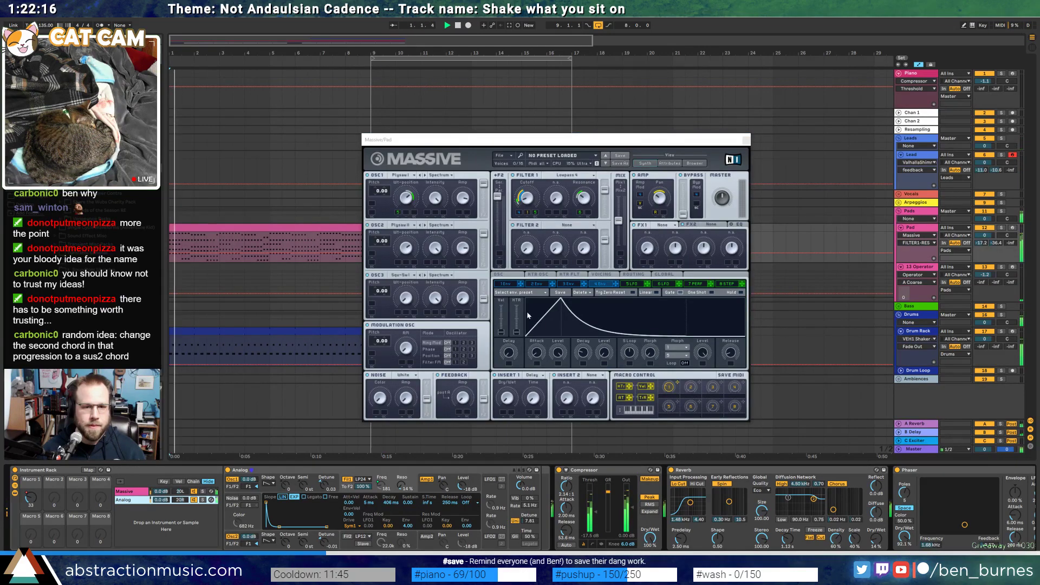
key(space)
drag(583, 353, 583, 357)
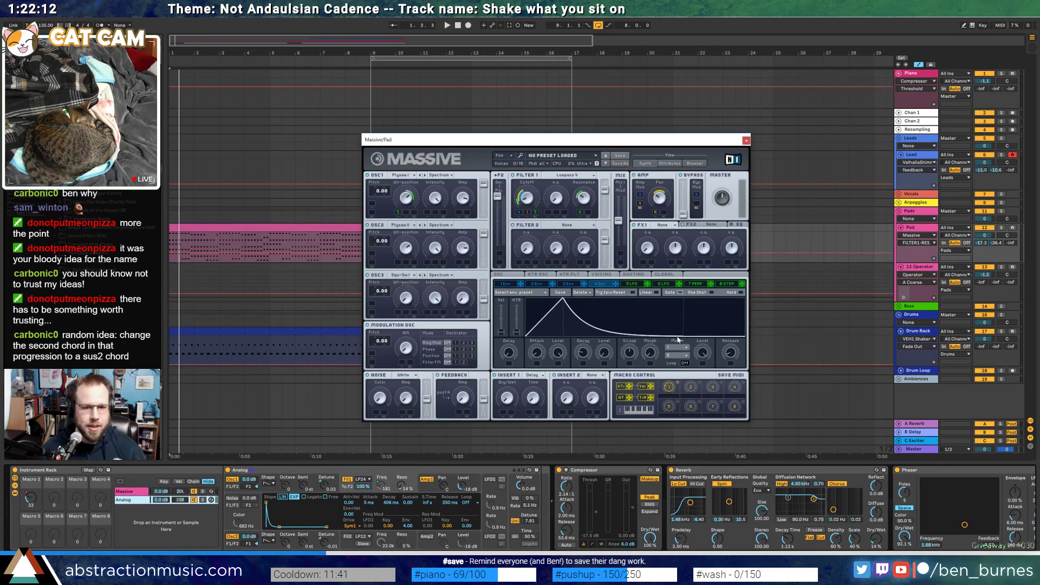
Try mapping the attack of Massive's envelope 4 to Macro 2 of the Pad's rack
click(537, 352)
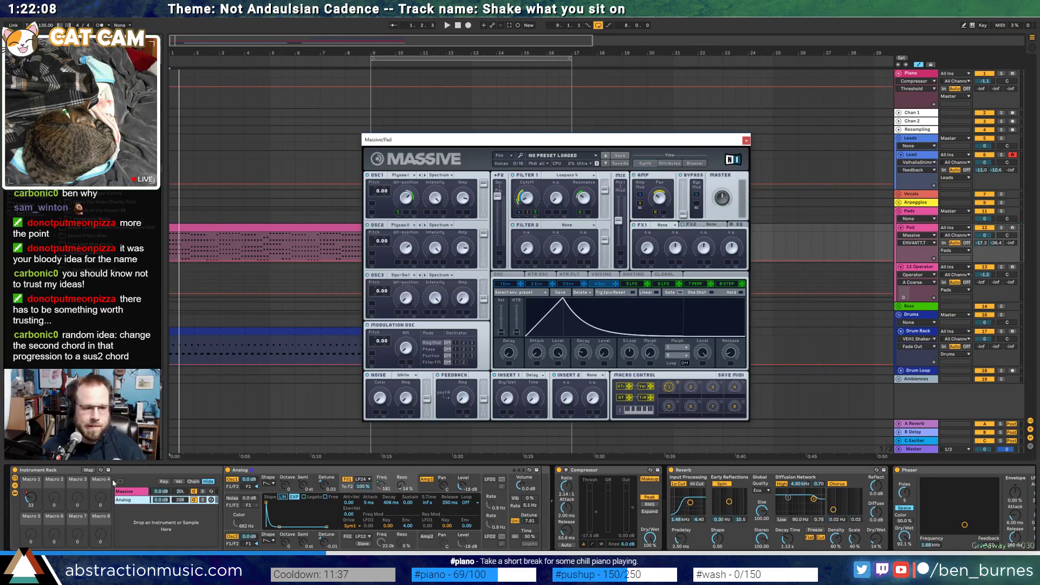
click(88, 470)
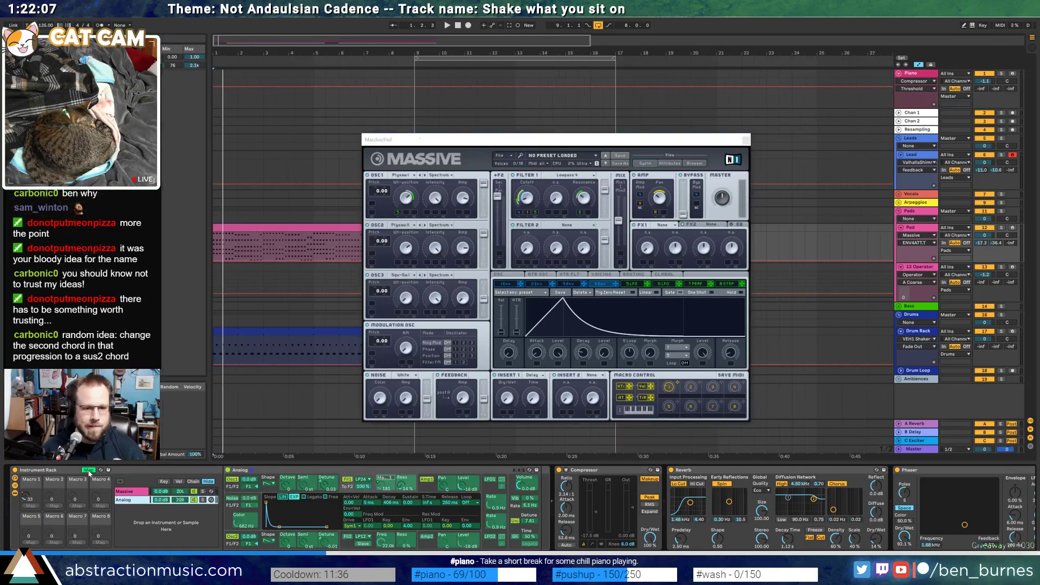
click(120, 491)
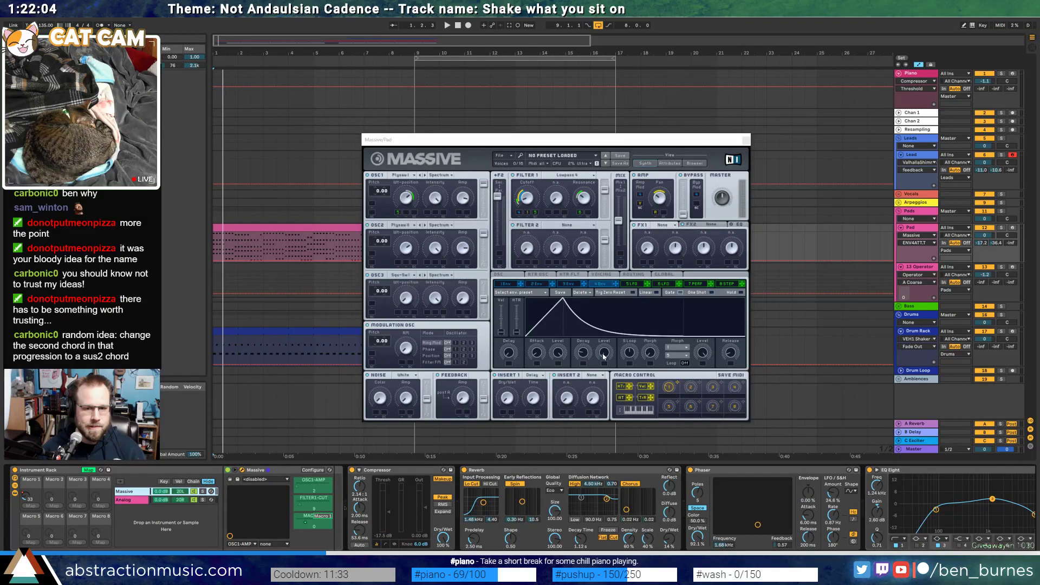
click(540, 354)
click(316, 535)
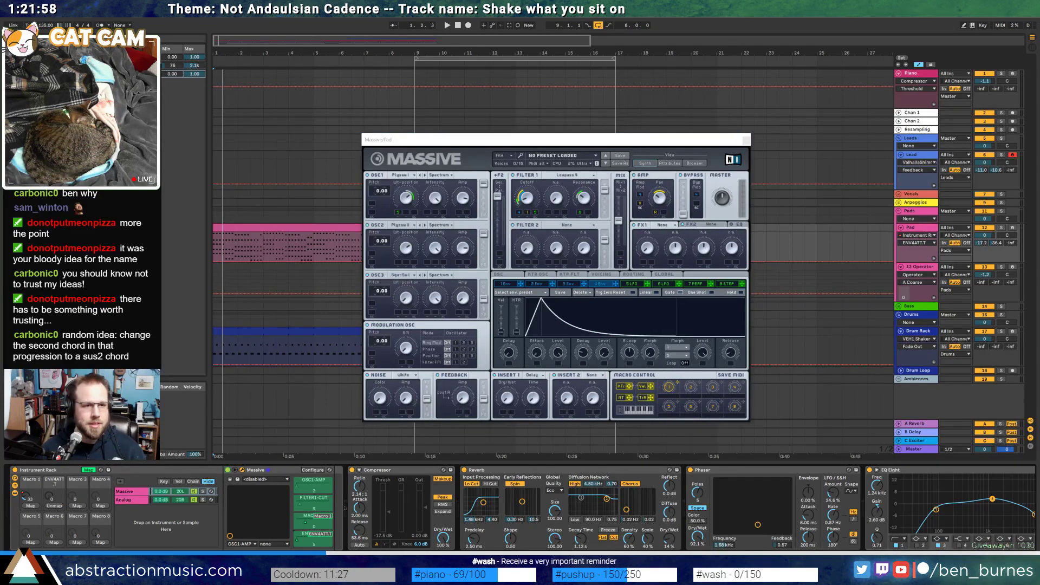
click(54, 508)
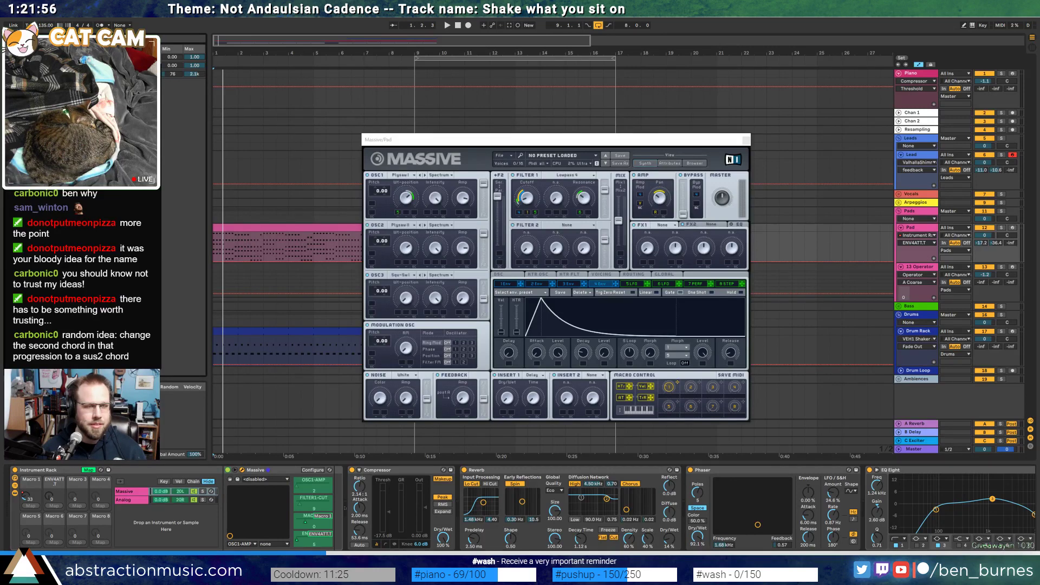
Remove the Massive attack mapping from Macro 2 and map the decay of Analog's Amp 1 envelope to that macro instead
click(138, 500)
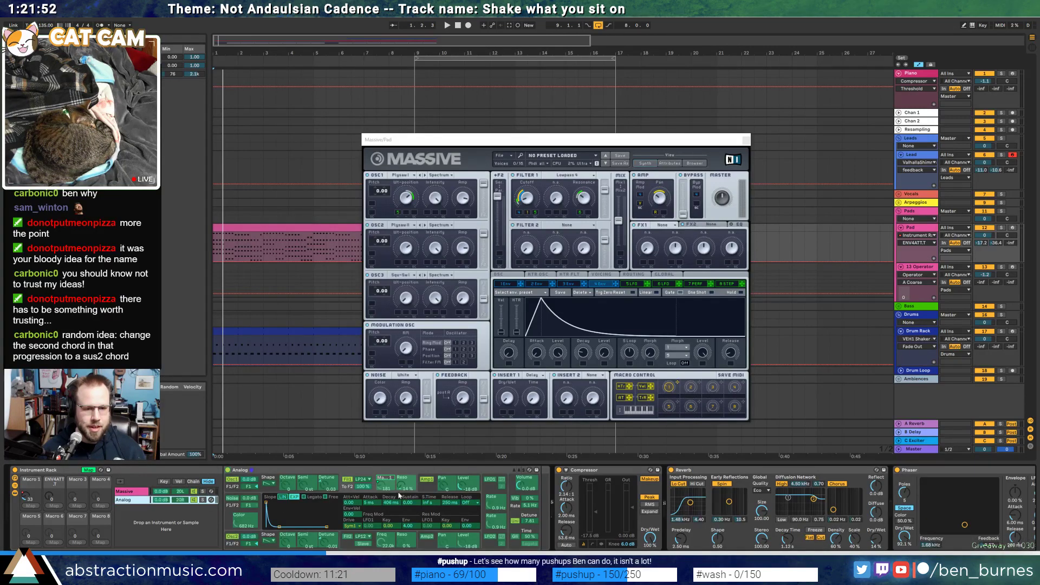
click(427, 480)
drag(281, 514, 285, 526)
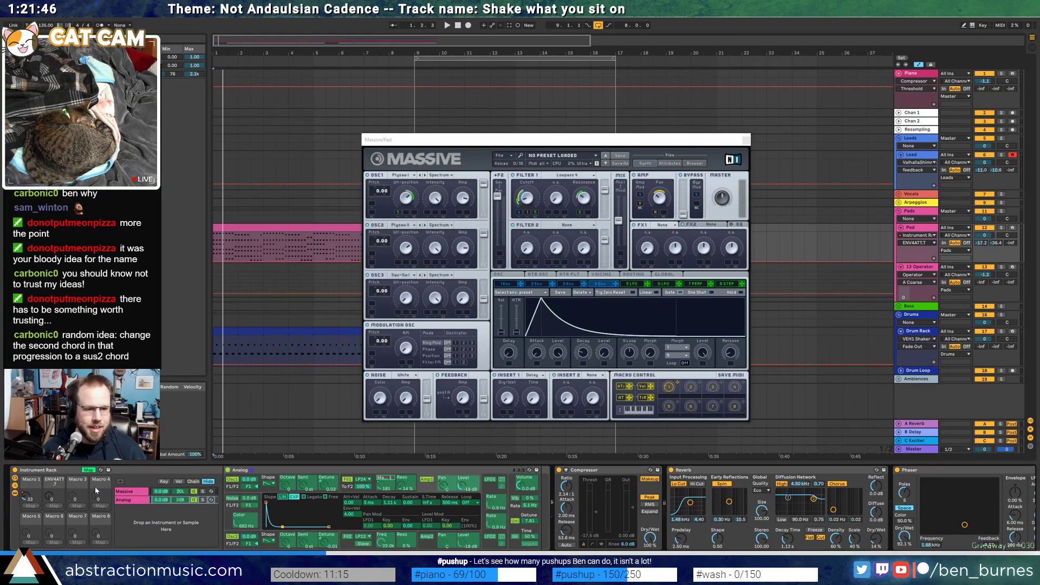
key(Delete)
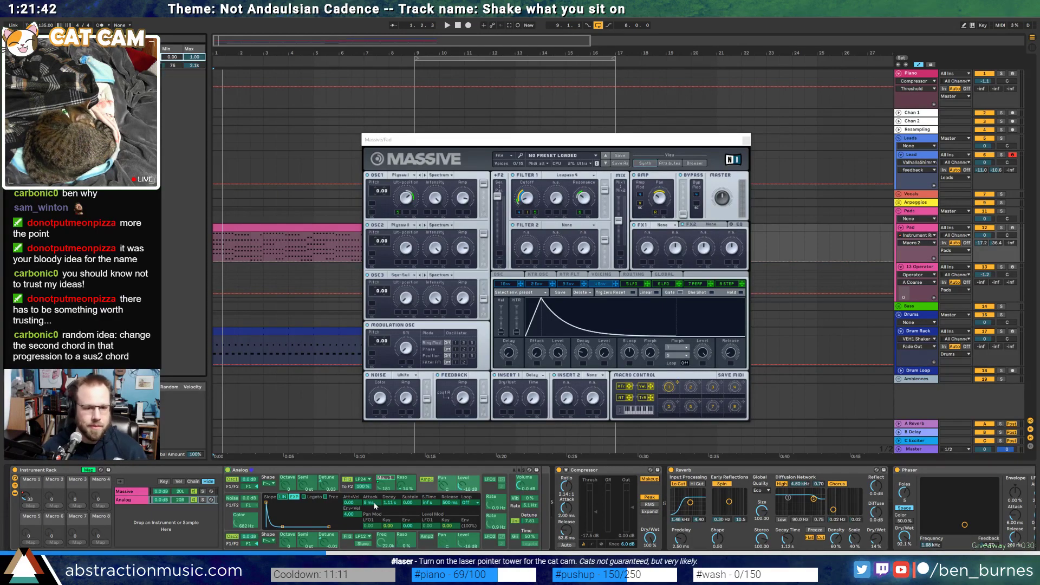
click(393, 503)
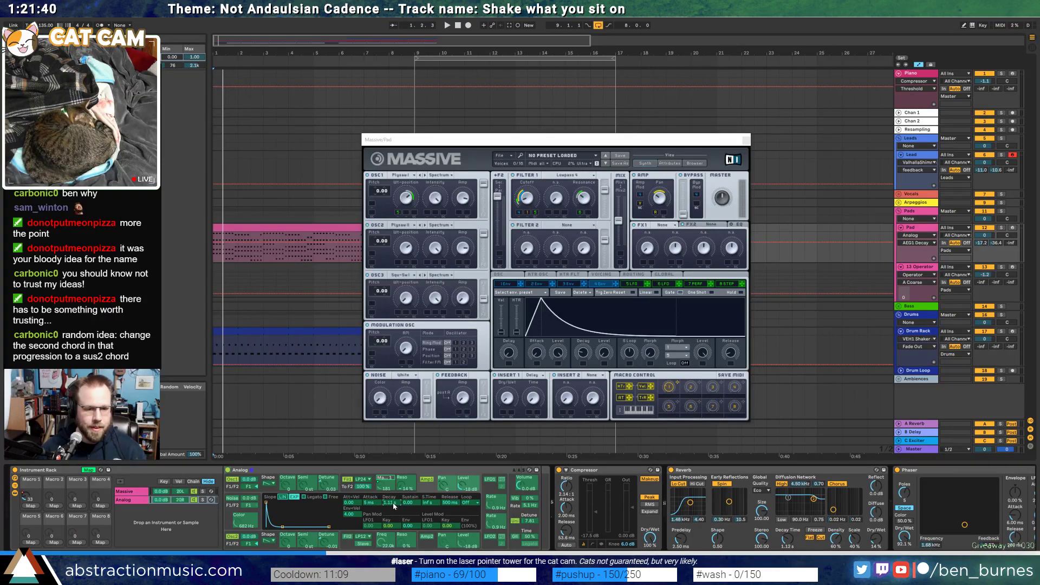
click(54, 506)
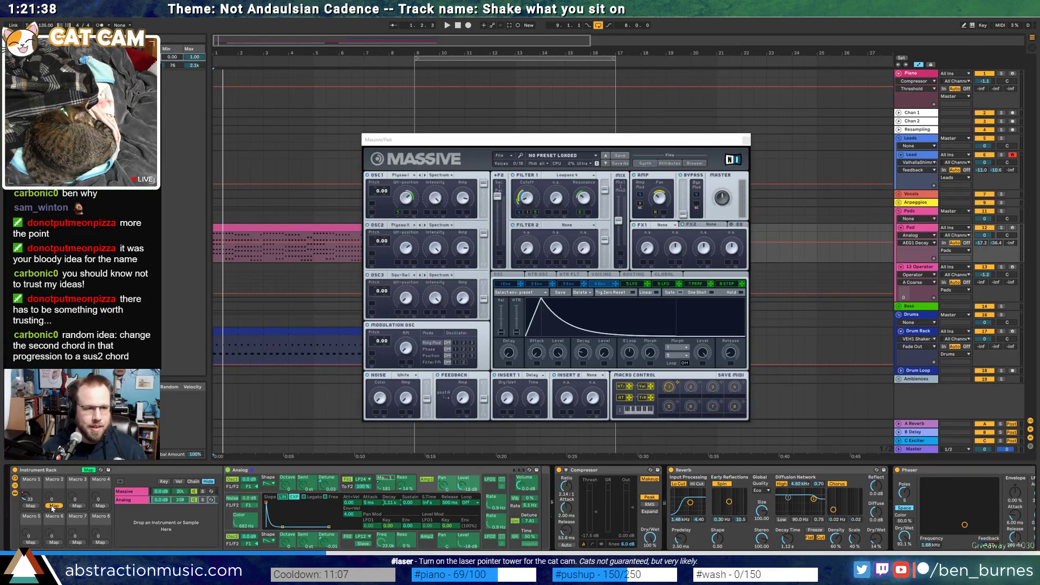
Add the decay of Massive's envelope 4 as a parameter and map it to Macro 2 as well
click(599, 286)
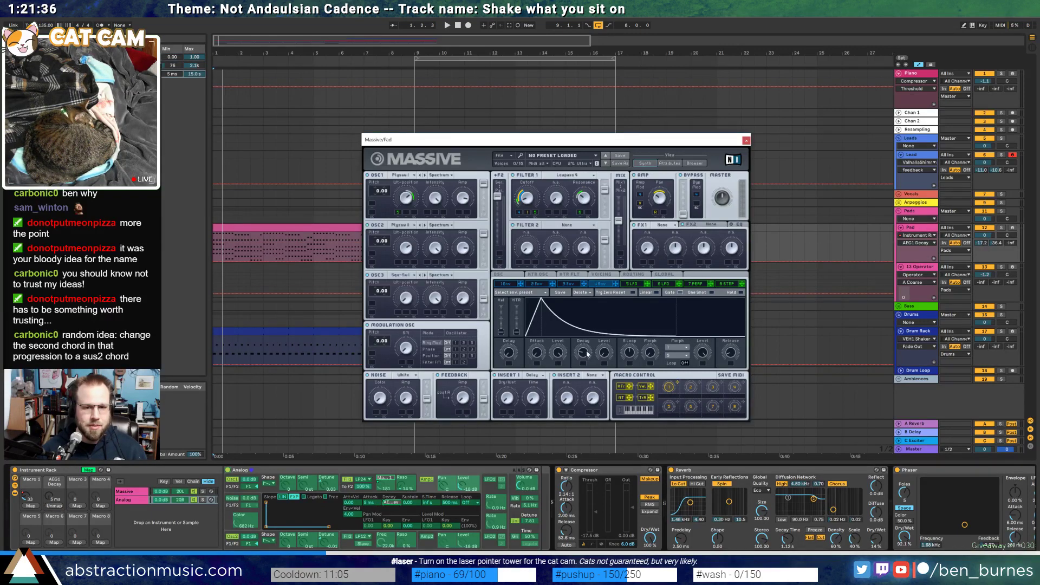
drag(583, 353, 581, 358)
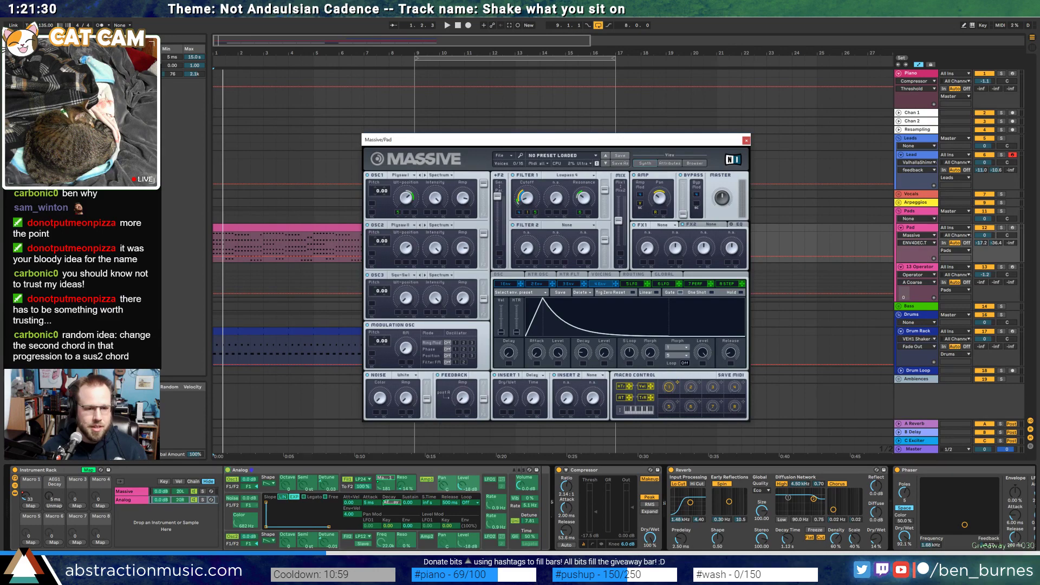
click(132, 492)
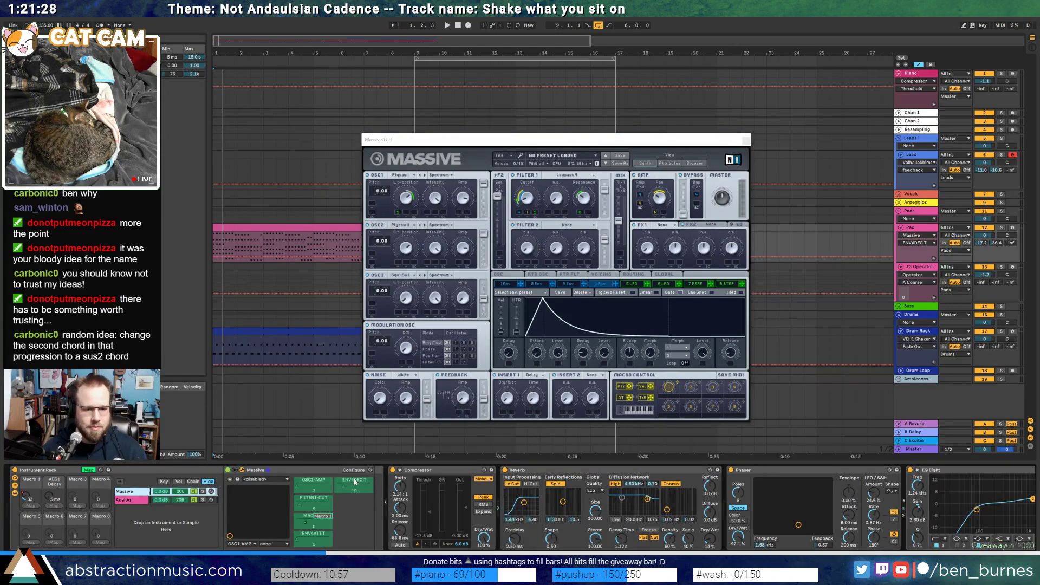
click(55, 505)
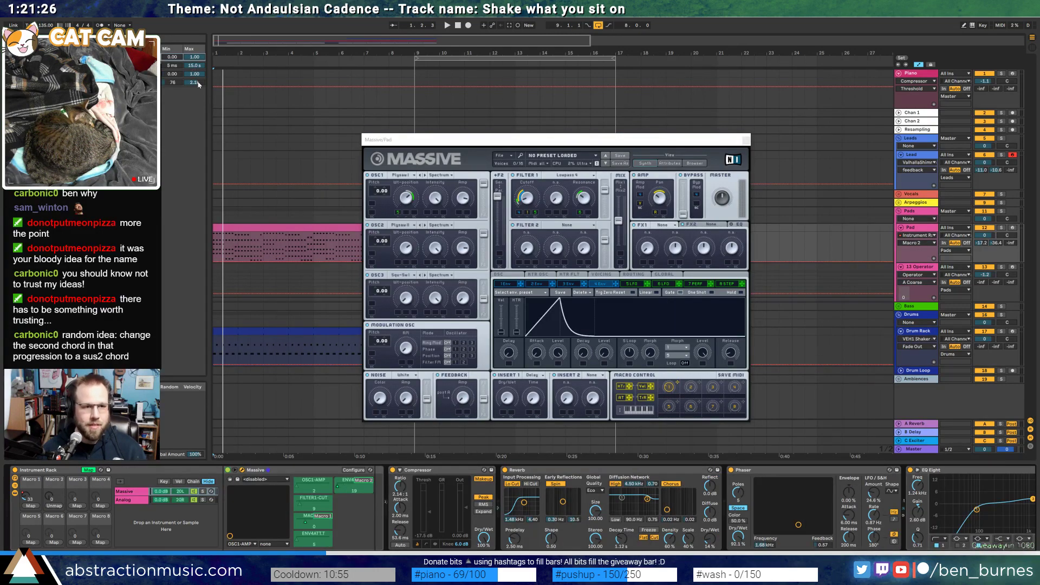
Reorder the macro mapping list so Macro 1's mappings come first, and close the Massive window
click(171, 66)
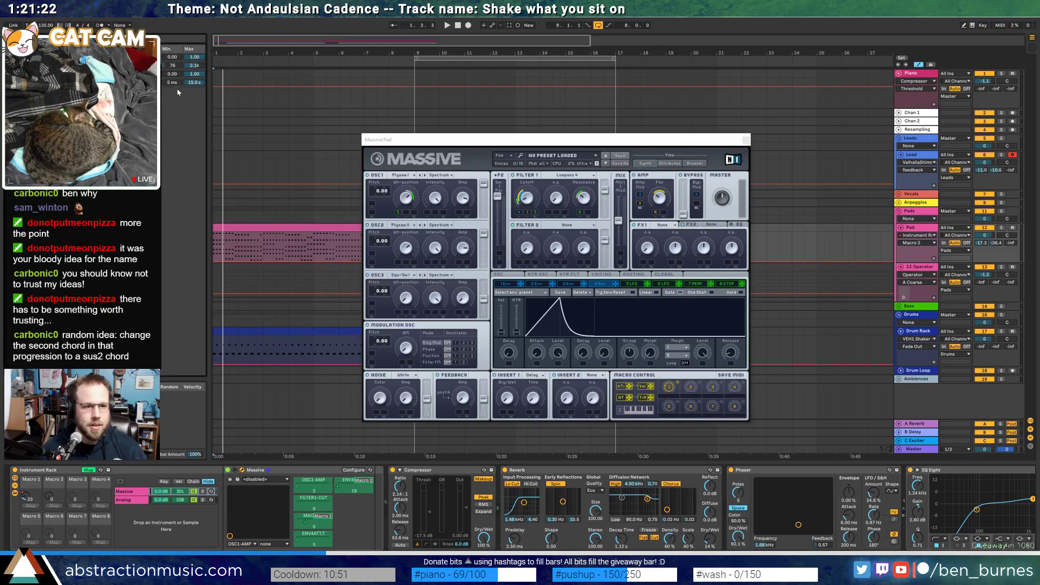
click(747, 140)
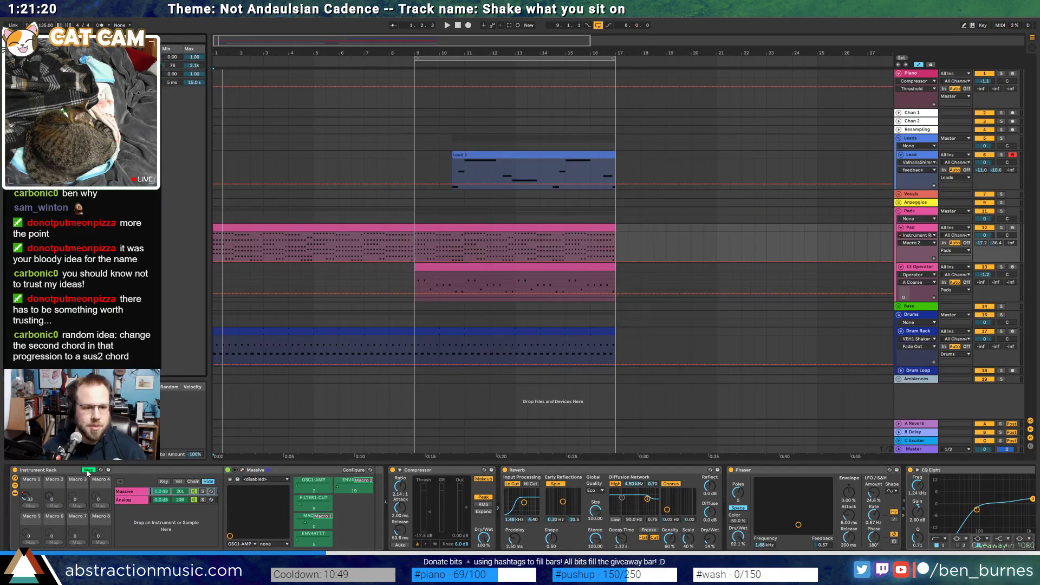
click(88, 471)
click(89, 470)
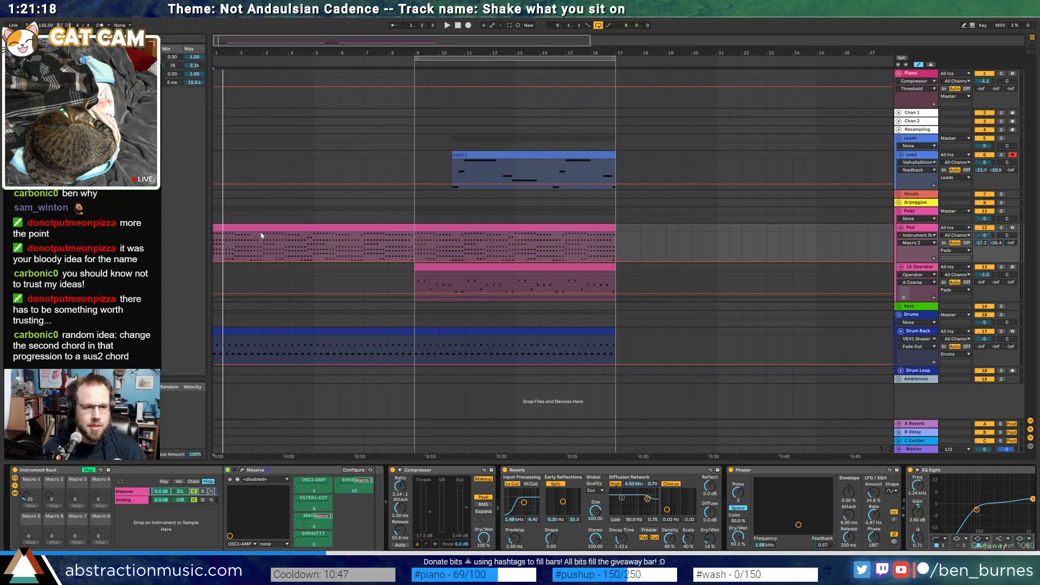
Try narrowing the ranges of Macro 2's two decay mappings and sweep the macro during playback
click(173, 76)
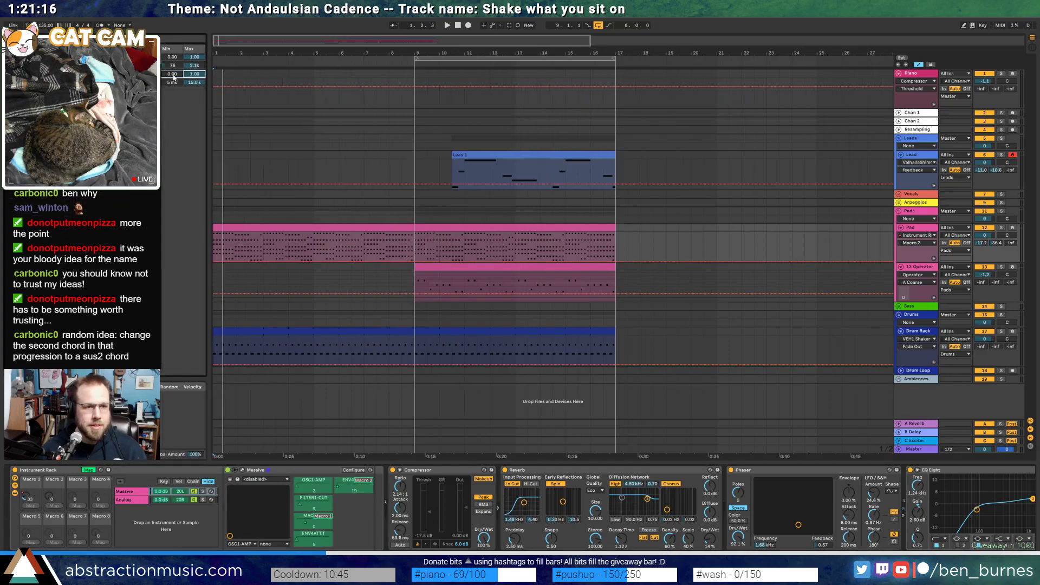
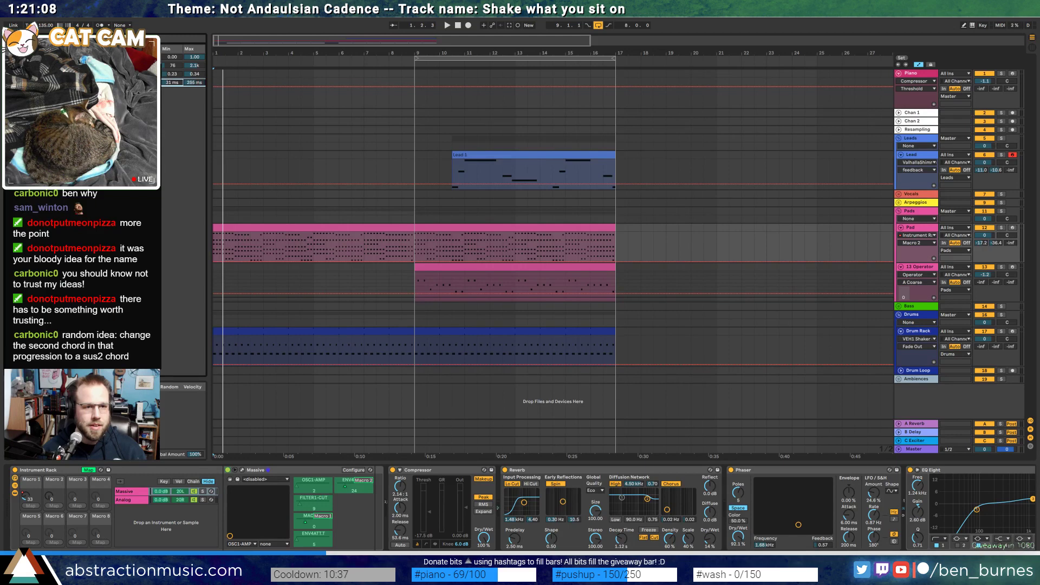
key(space)
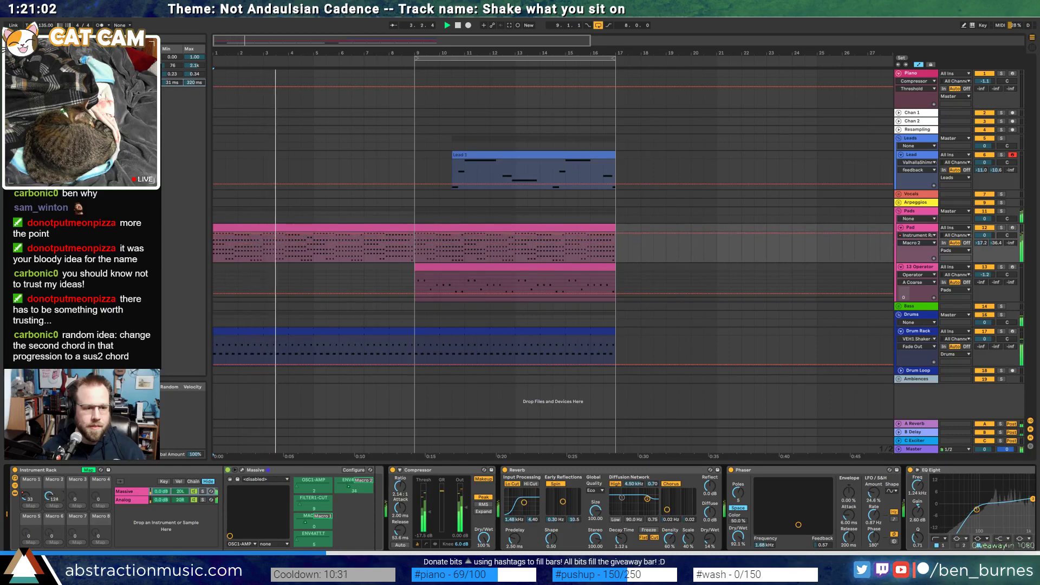
drag(188, 76, 188, 65)
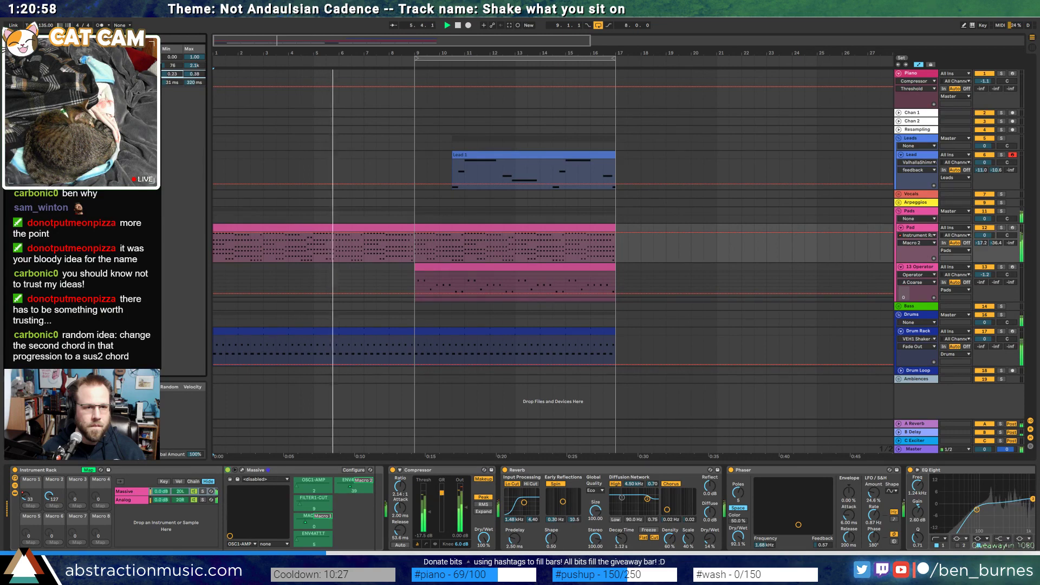
drag(193, 74, 173, 66)
drag(26, 497, 57, 547)
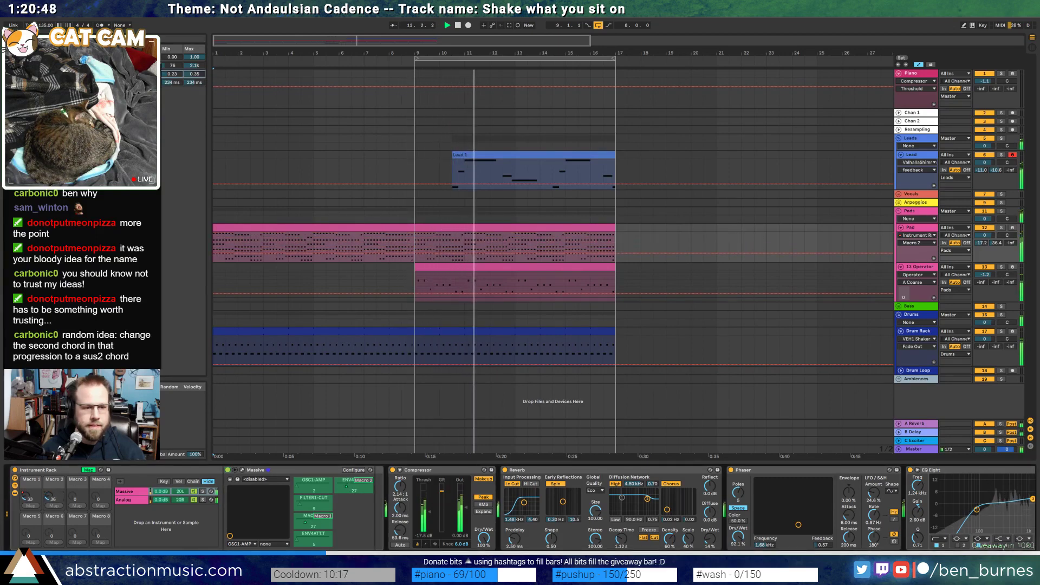
drag(56, 547, 57, 536)
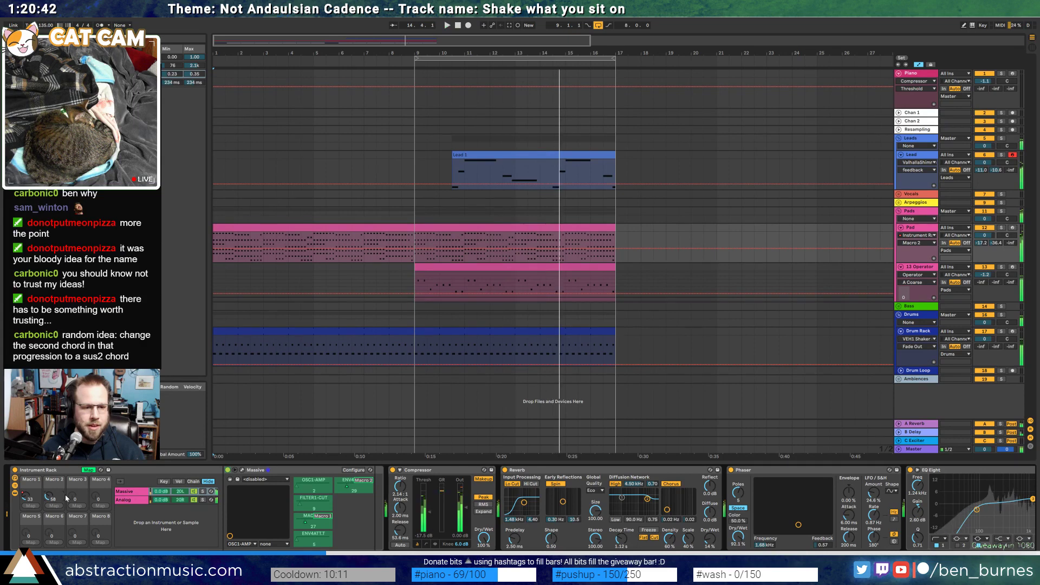
Leave macro mapping and undo the Macro 2 decay mappings and Massive's added envelope 4 decay parameter
click(89, 471)
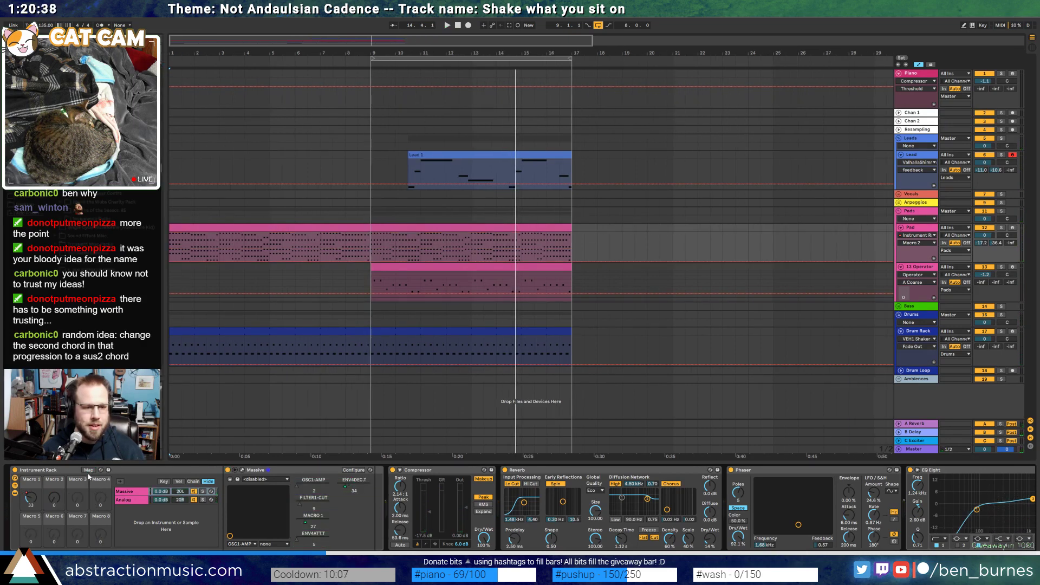
key(ctrl+z)
key(ctrl+z)
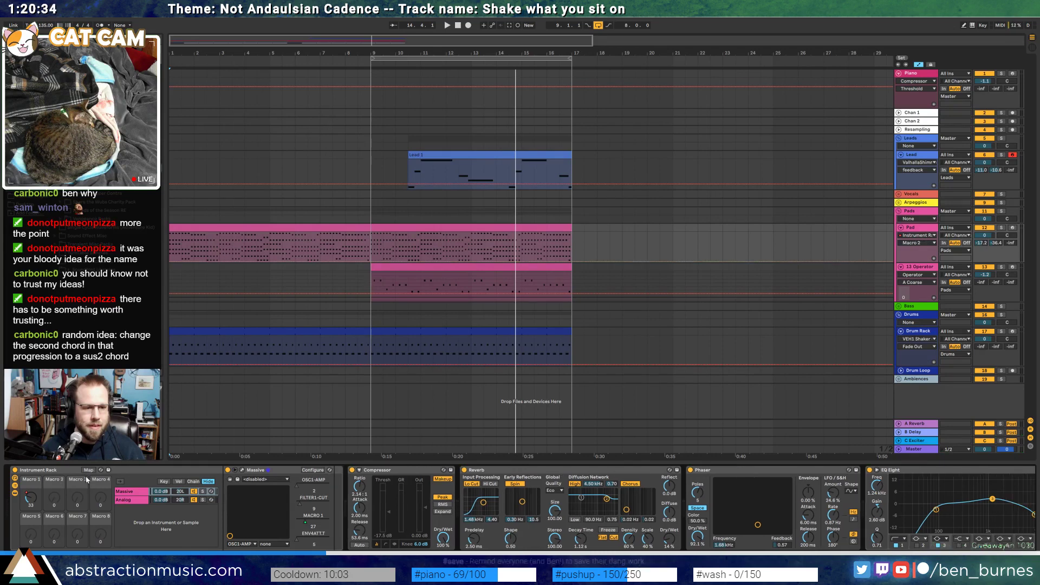
Adjust the filter 1 resonance of the Pad rack's Analog chain during playback and close the Massive window
key(space)
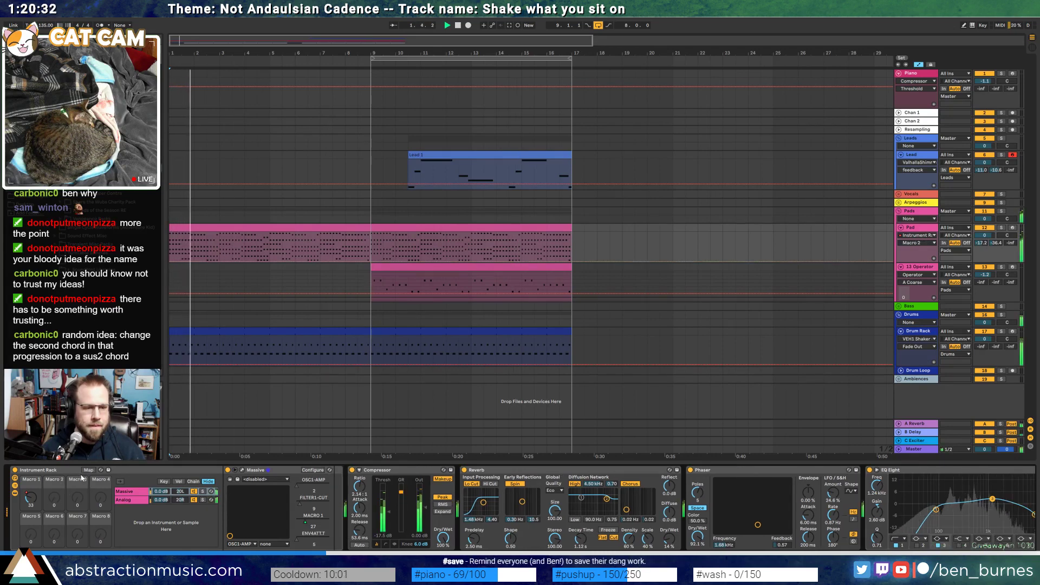
click(241, 470)
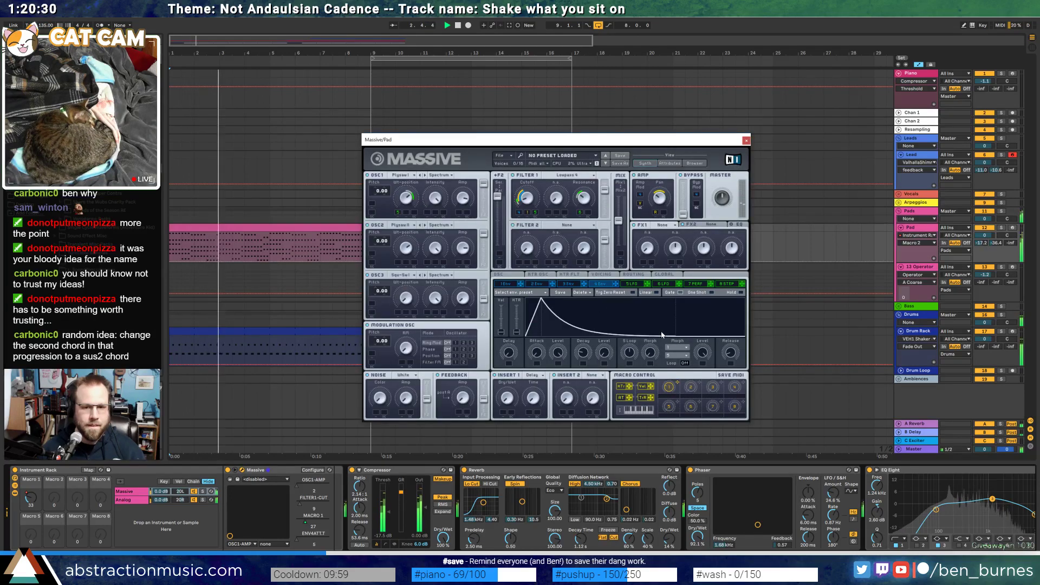
click(137, 499)
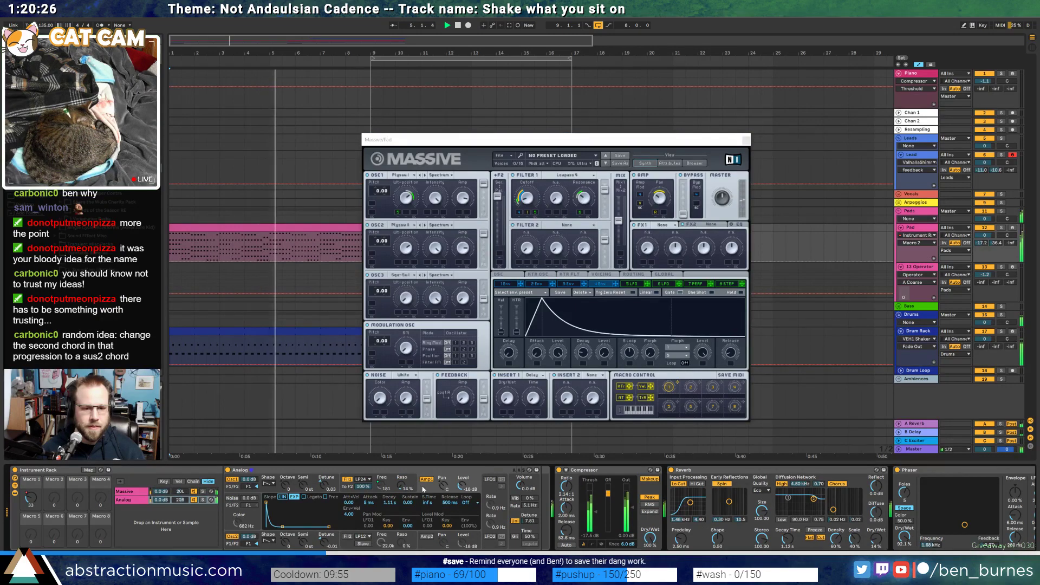
mouse_move(389, 503)
mouse_down()
mouse_move(389, 517)
mouse_move(401, 475)
mouse_move(402, 491)
mouse_up()
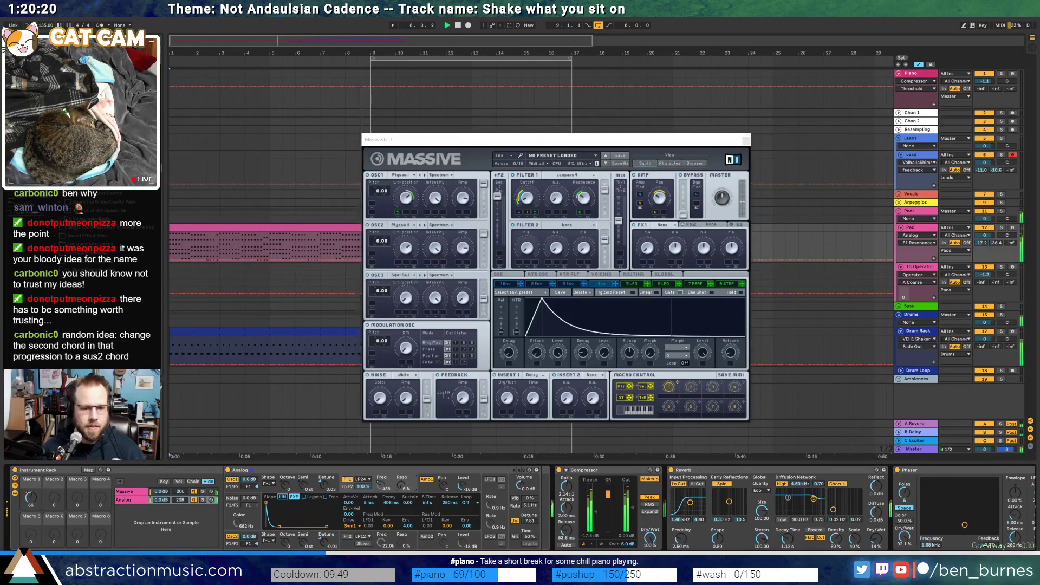
click(745, 141)
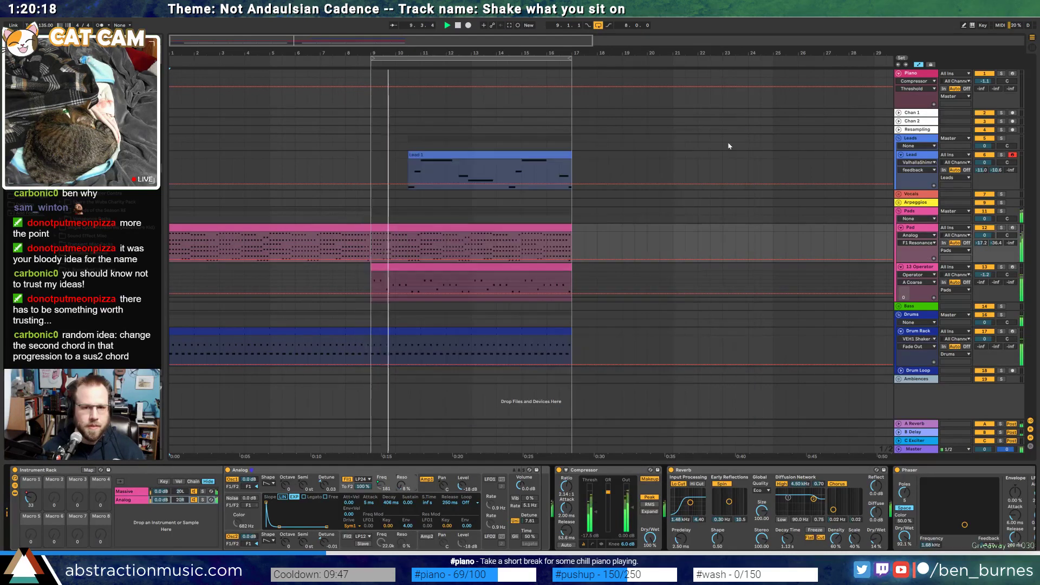
Open the MIDI clip on the 12 Operator track and add an E2 note between the two E1 notes near the end of bar 4
click(411, 268)
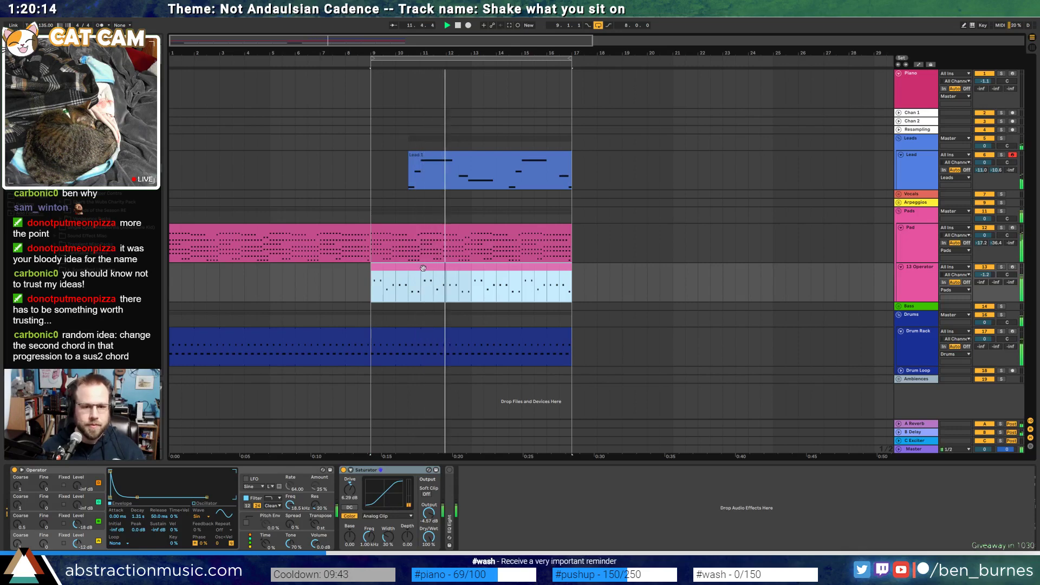
double_click(411, 267)
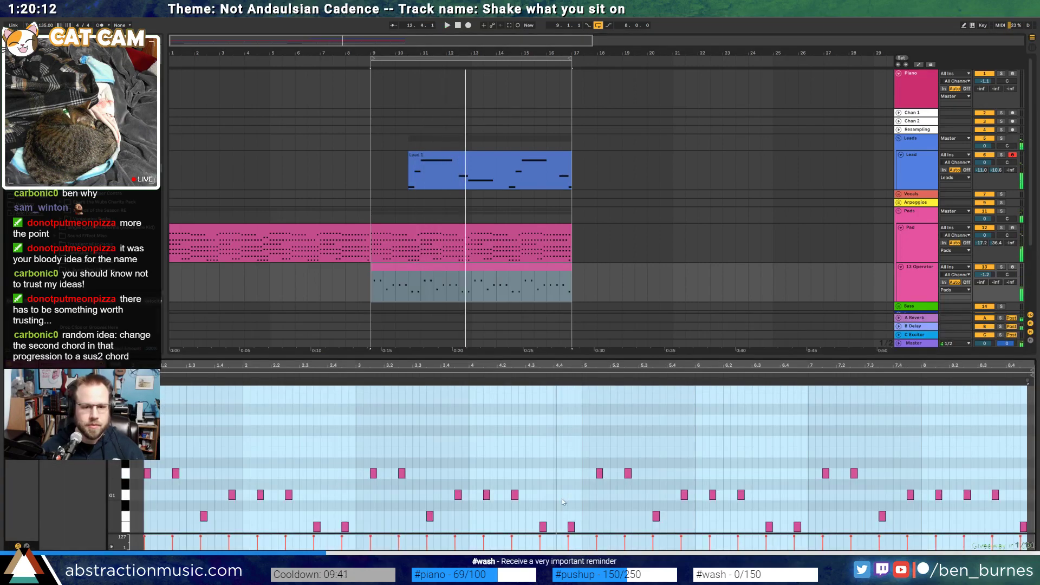
click(555, 527)
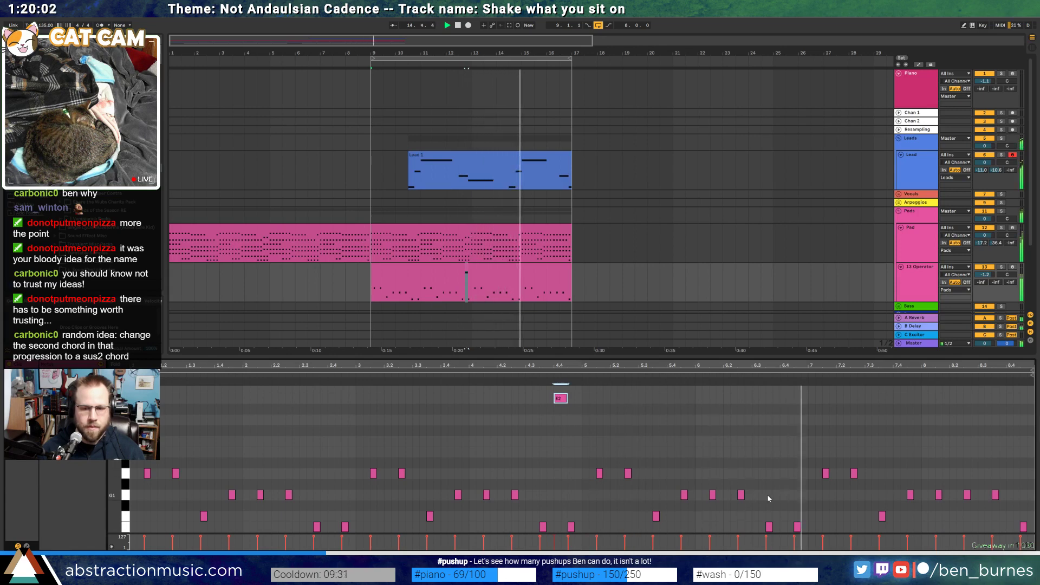
Add a B1 note around beat 6.4 of the Operator clip and raise the E1 note right after it to D2
click(789, 474)
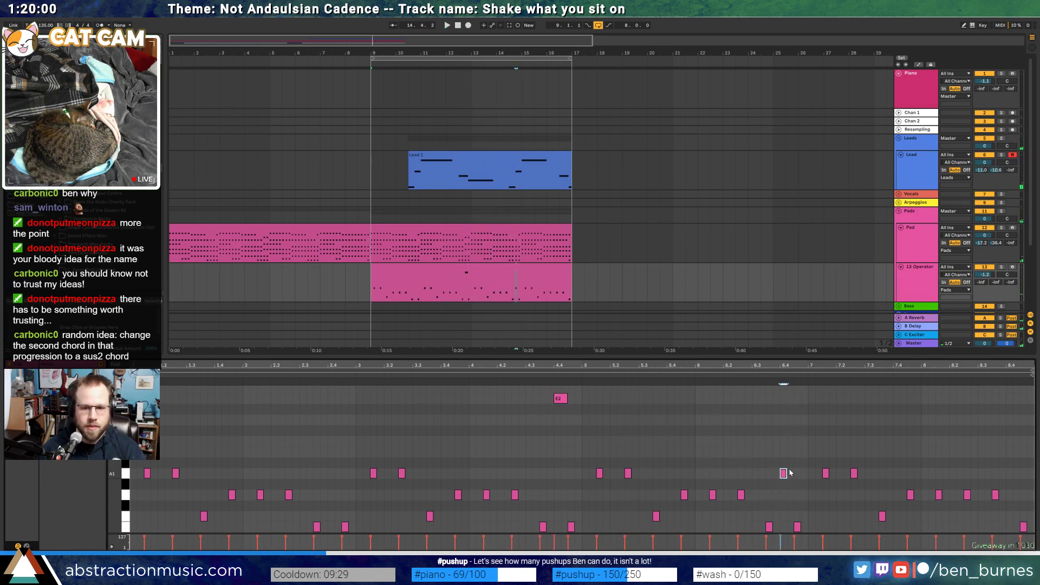
key(space)
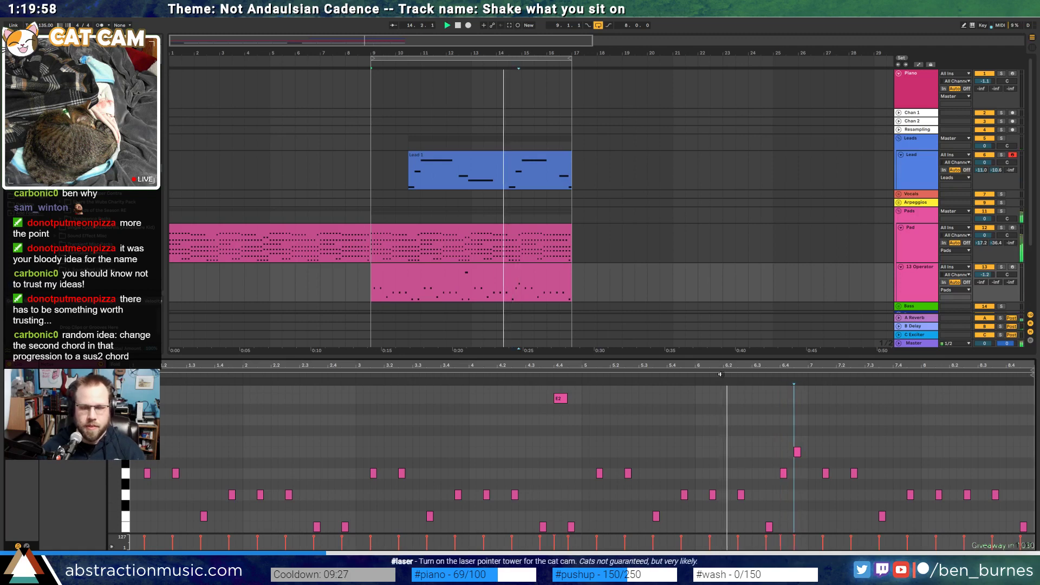
click(784, 474)
key(Up)
key(Up)
click(802, 478)
click(798, 452)
key(Up)
key(Up)
key(Up)
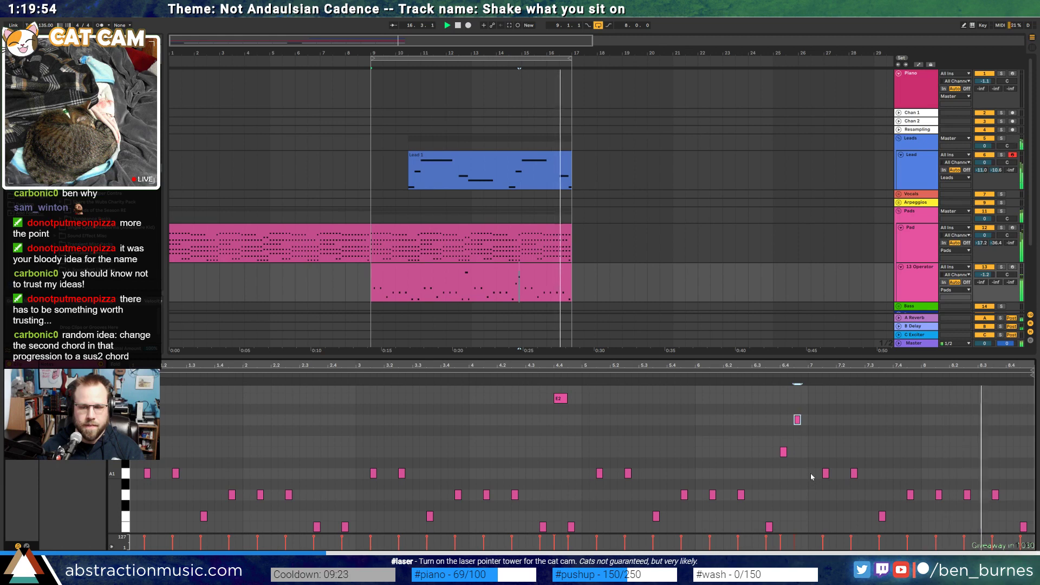
key(space)
Build an octave fill near the end of bar 8 with a short extra G1 followed by two G2 notes
drag(1004, 361, 972, 390)
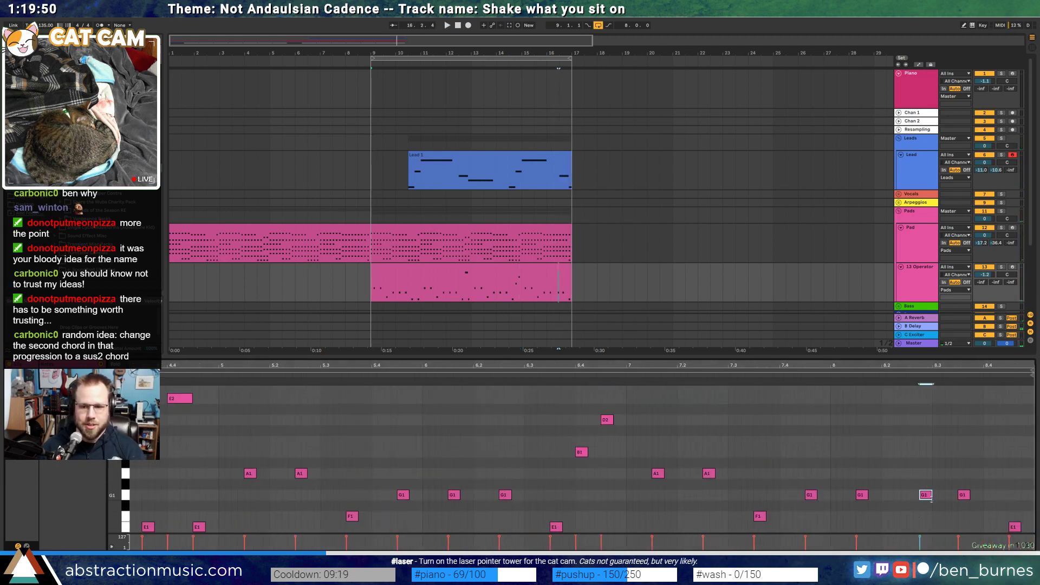
double_click(948, 494)
key(Delete)
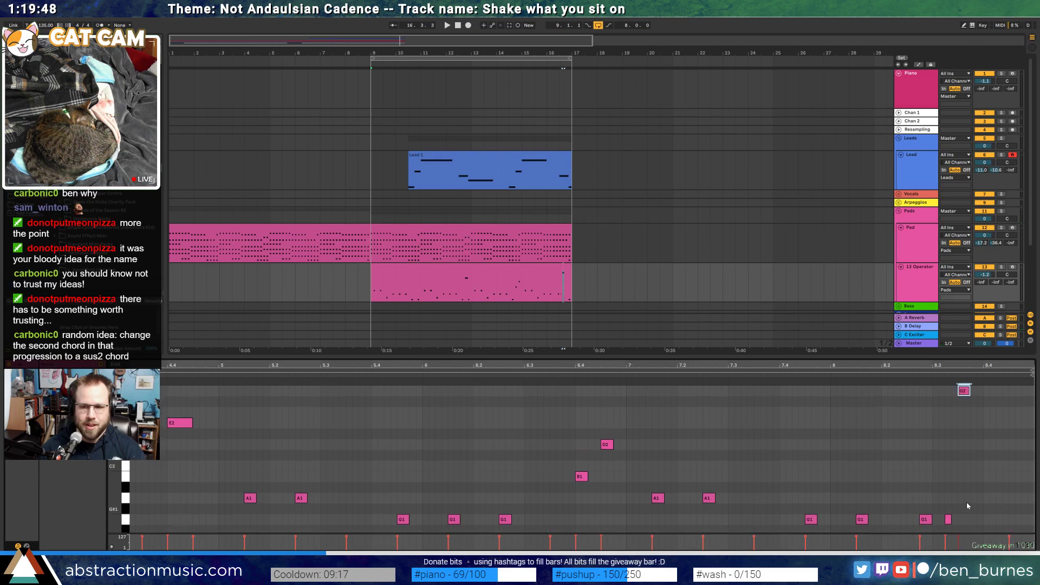
scroll(975, 499, down, 2)
scroll(990, 482, up, 3)
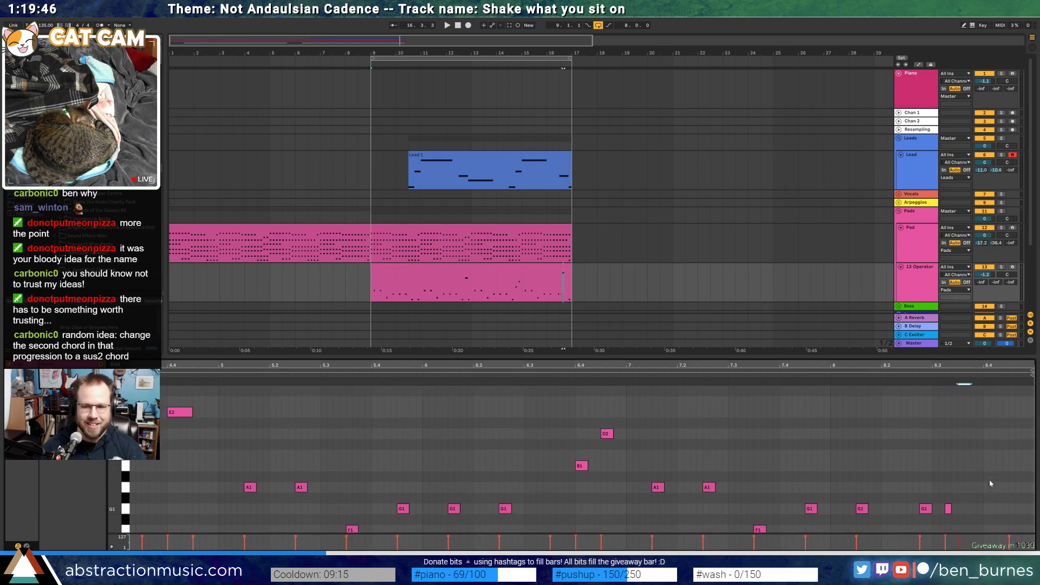
double_click(988, 402)
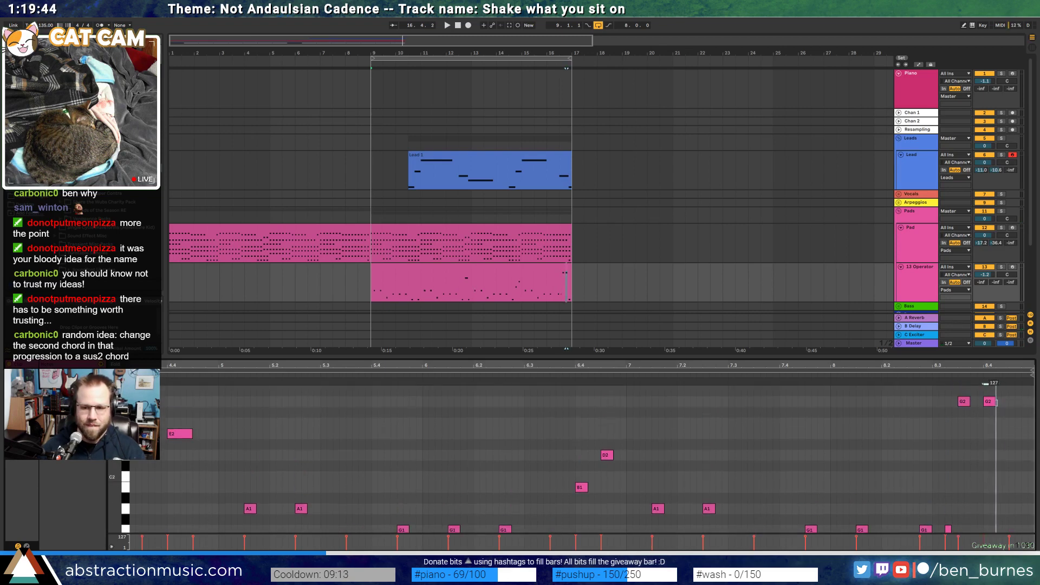
Solo the Operator track for playback, shorten the two G2 notes at the end of bar 8, and unsolo the track
click(535, 291)
key(space)
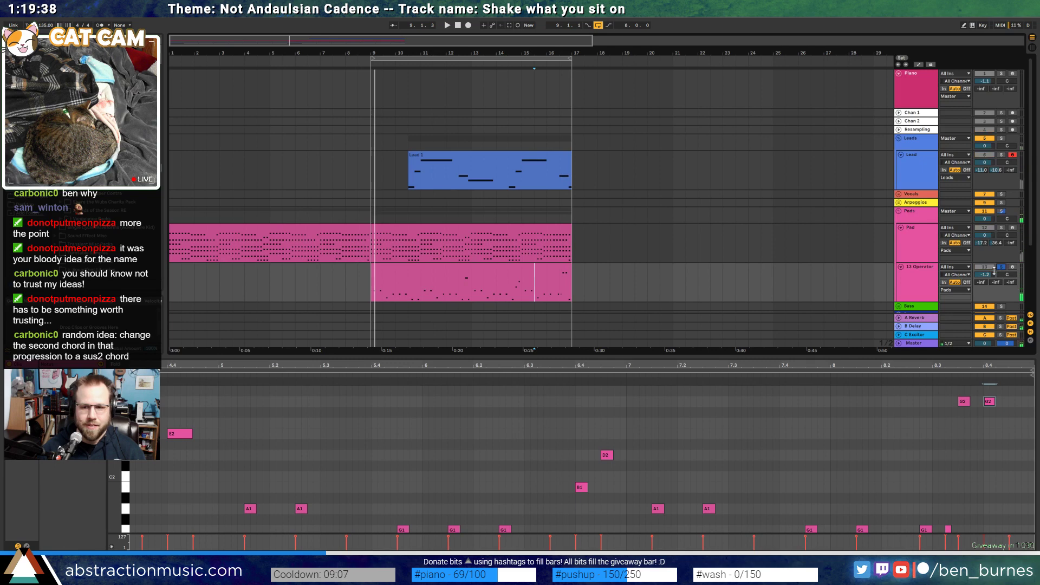
key(space)
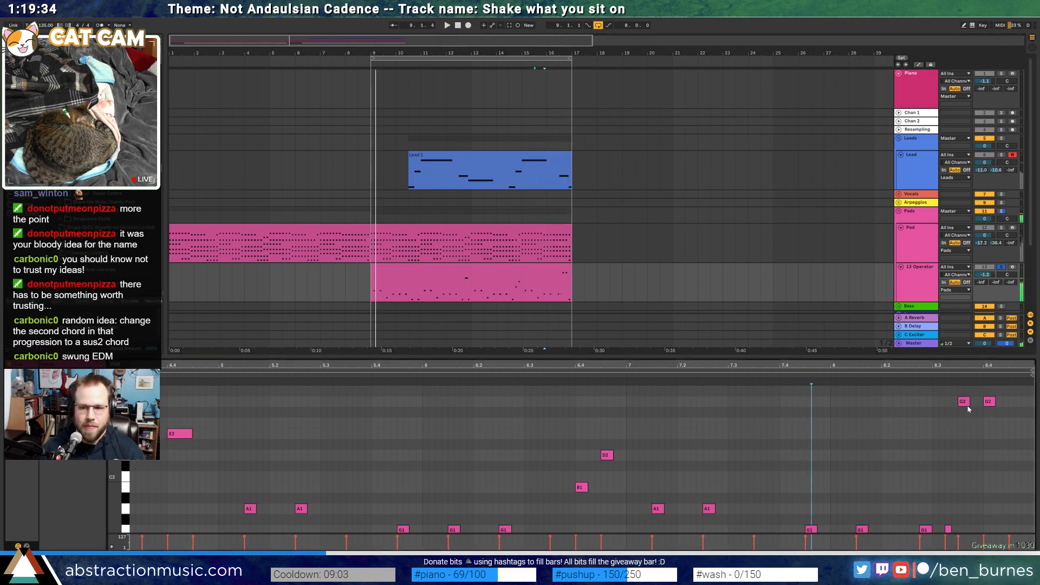
drag(958, 401, 965, 404)
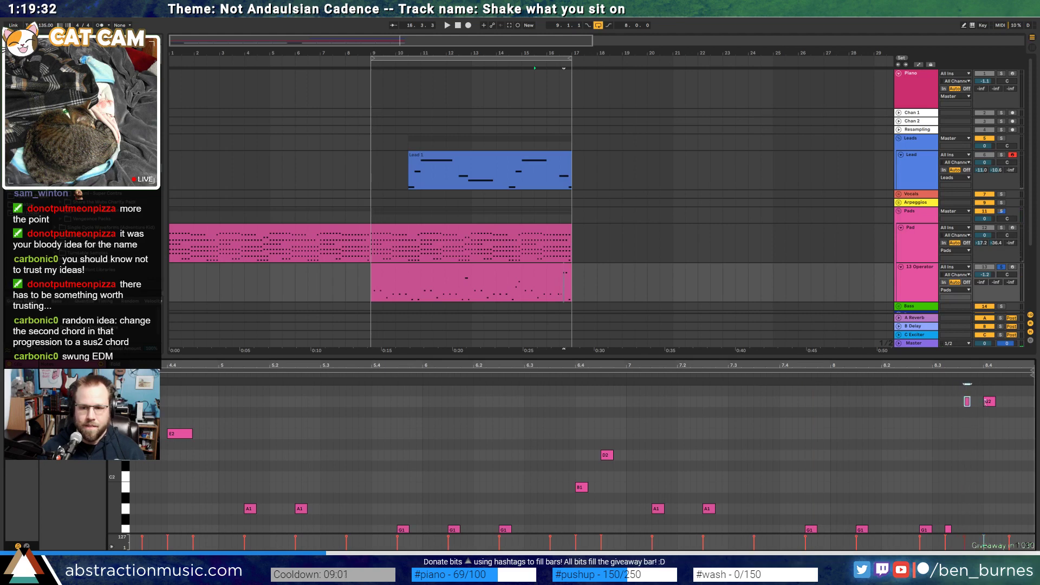
click(957, 392)
shift+click(1009, 417)
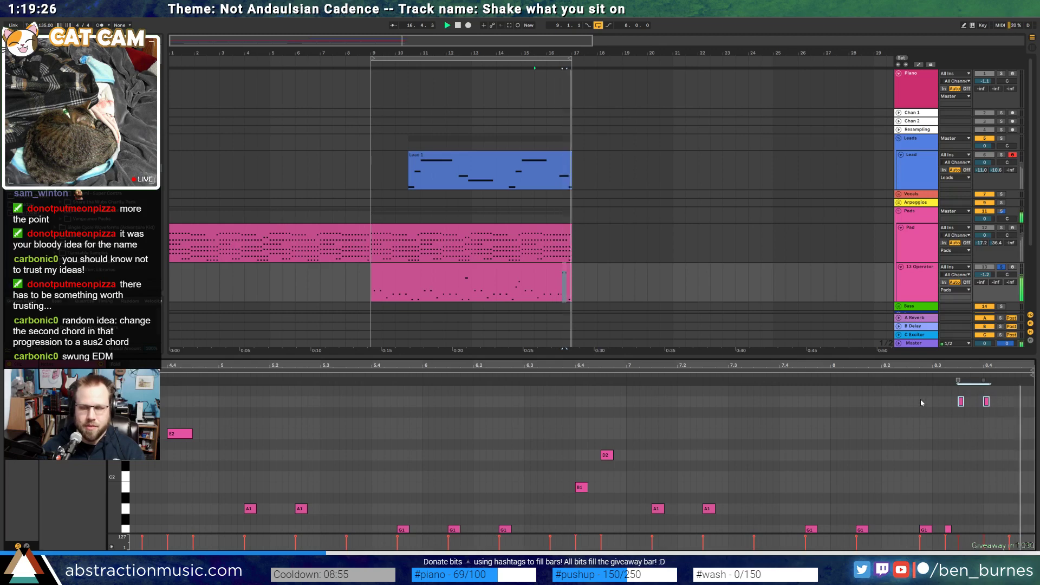
click(1001, 267)
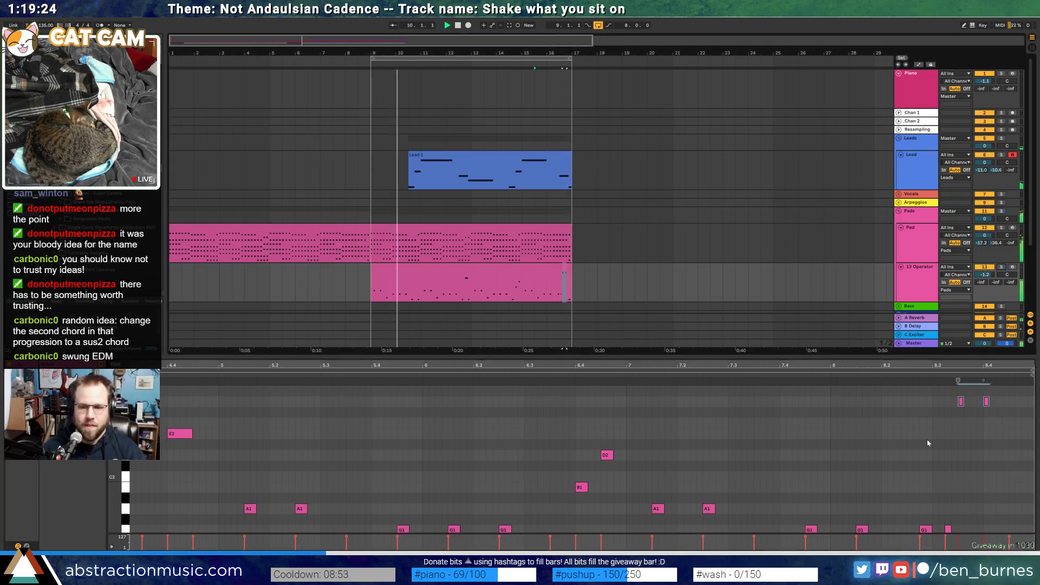
Reopen the Operator clip's notes and lengthen the two G2 notes at the end of bar 8
key(shift+Tab)
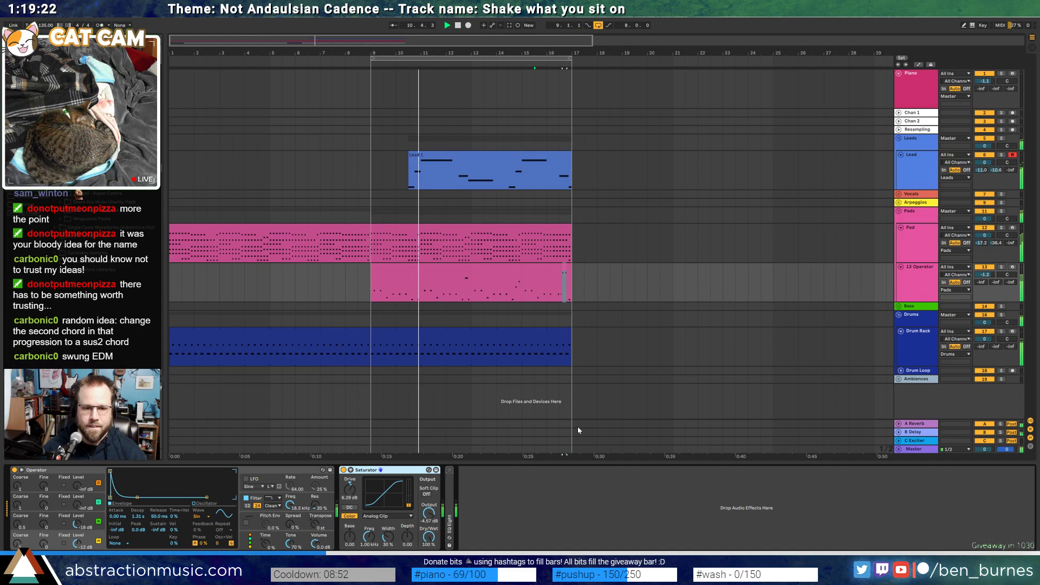
click(560, 269)
double_click(560, 270)
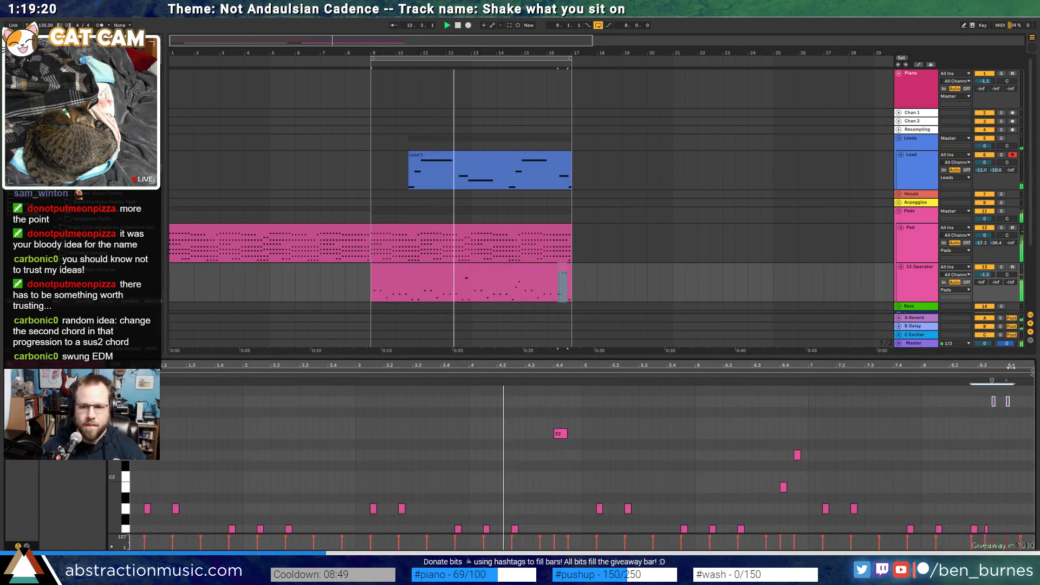
drag(976, 407, 984, 407)
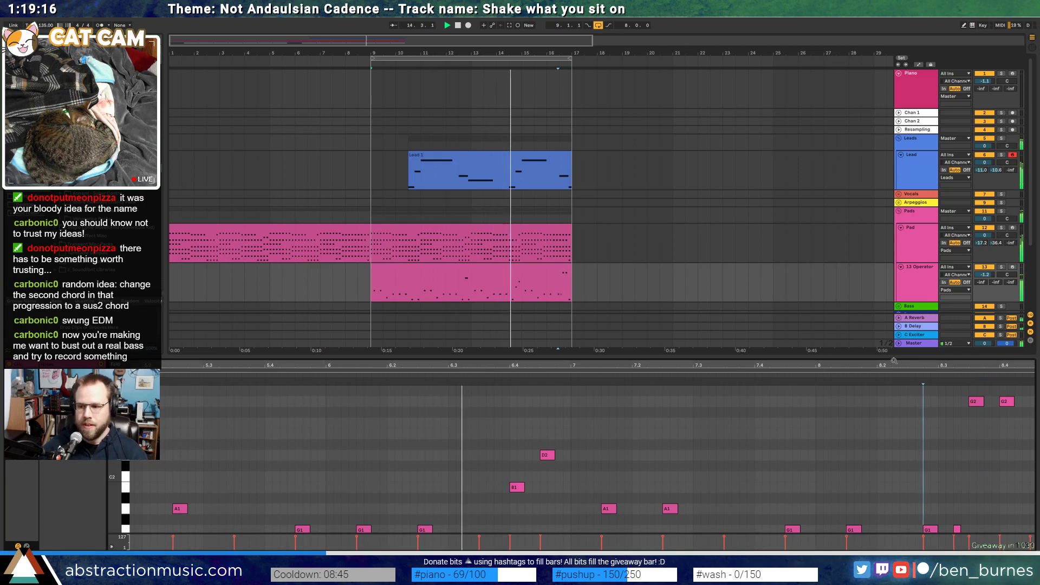
drag(894, 362, 894, 351)
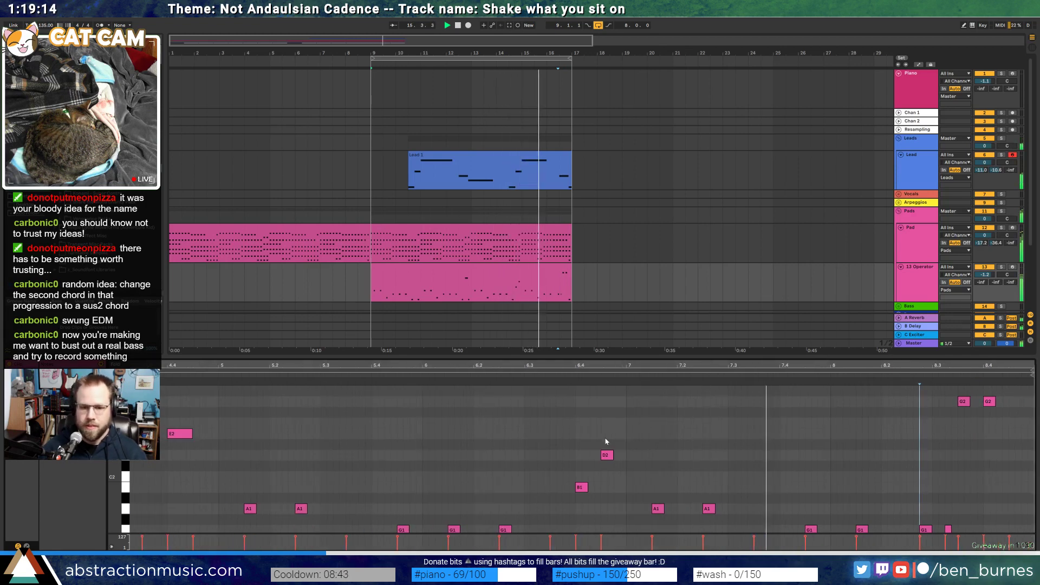
Move the D2 note near beat 6.4 one grid step earlier and lengthen it by one grid step
scroll(606, 439, down, 2)
click(610, 414)
key(Left)
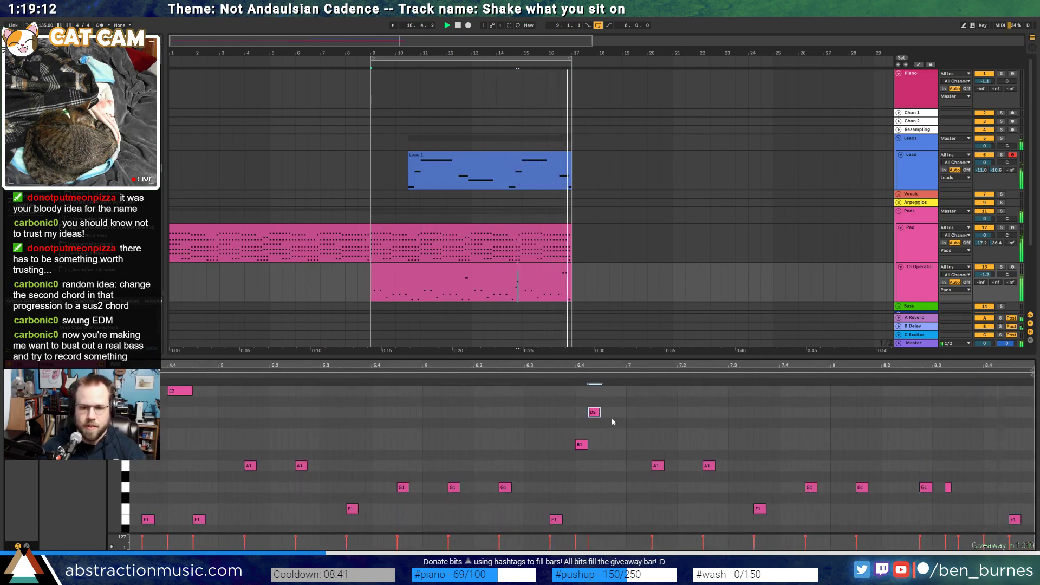
key(shift+Right)
key(shift+Tab)
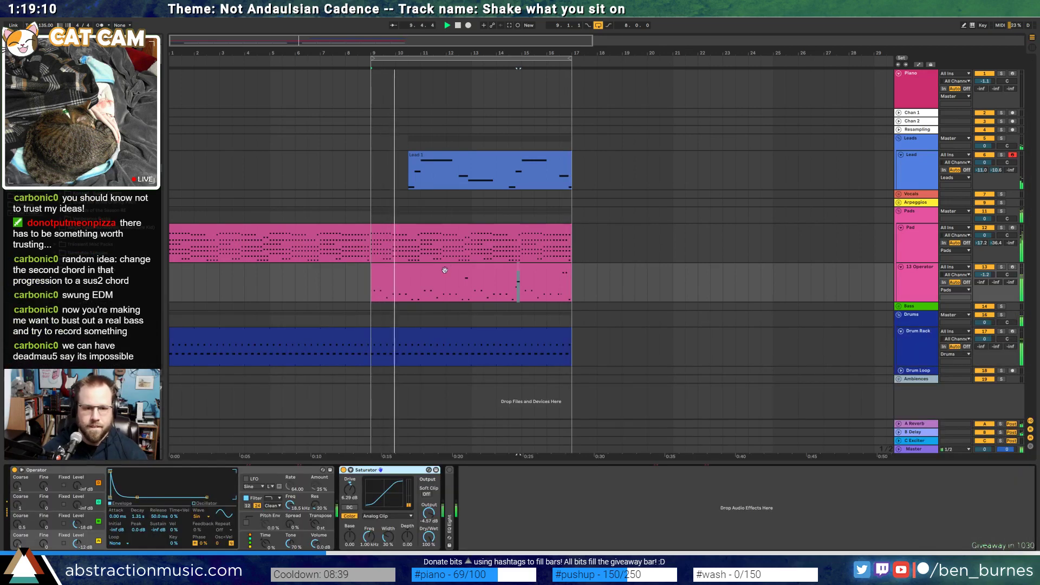
key(shift+Tab)
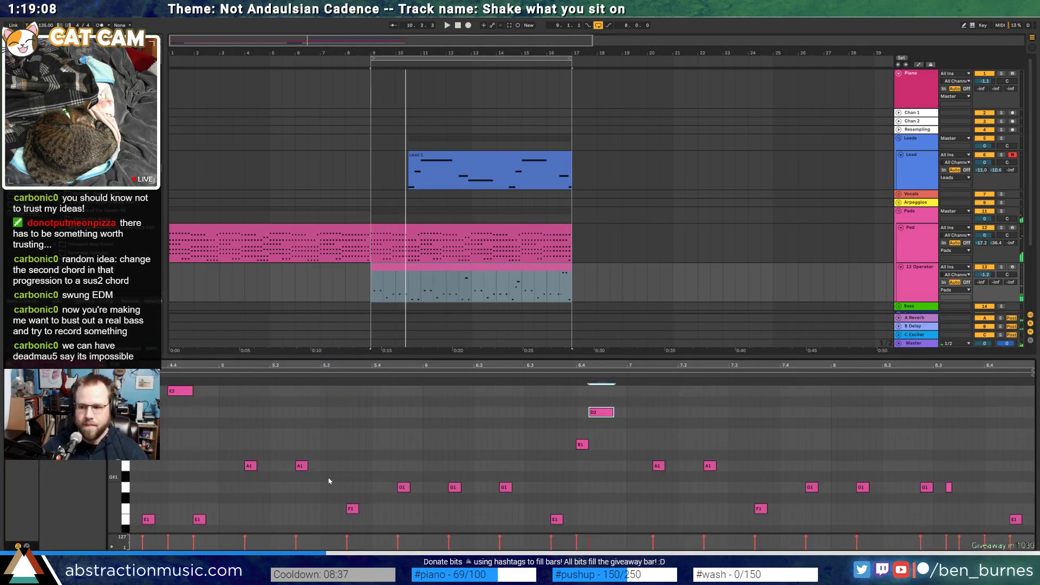
Try moving the G1 note before beat 2 one grid step earlier with a short G1 added at beat 1.4, and audition it
key(space)
click(327, 450)
scroll(327, 431, down, 2)
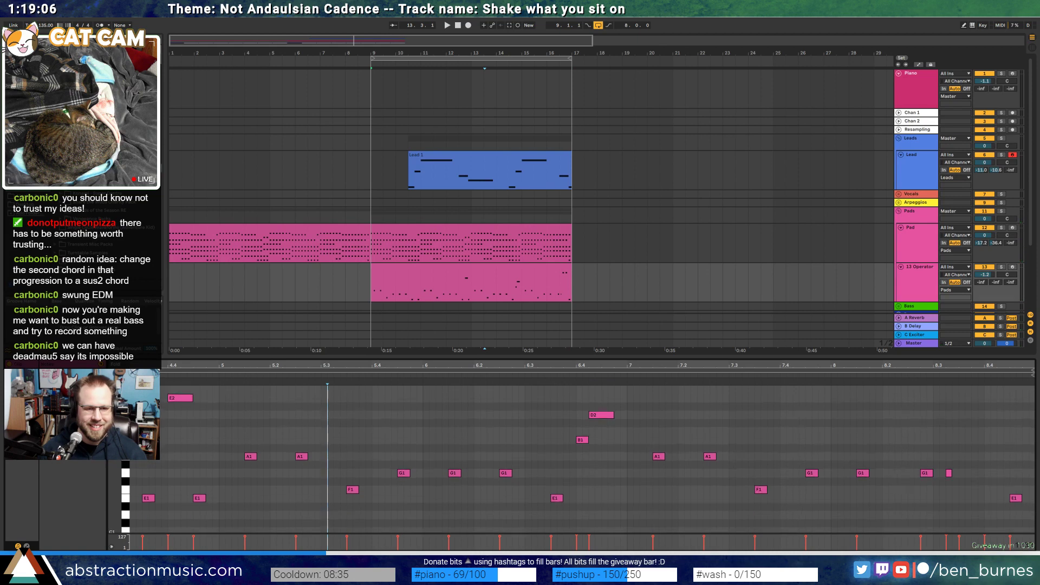
scroll(327, 431, up, 1)
key(space)
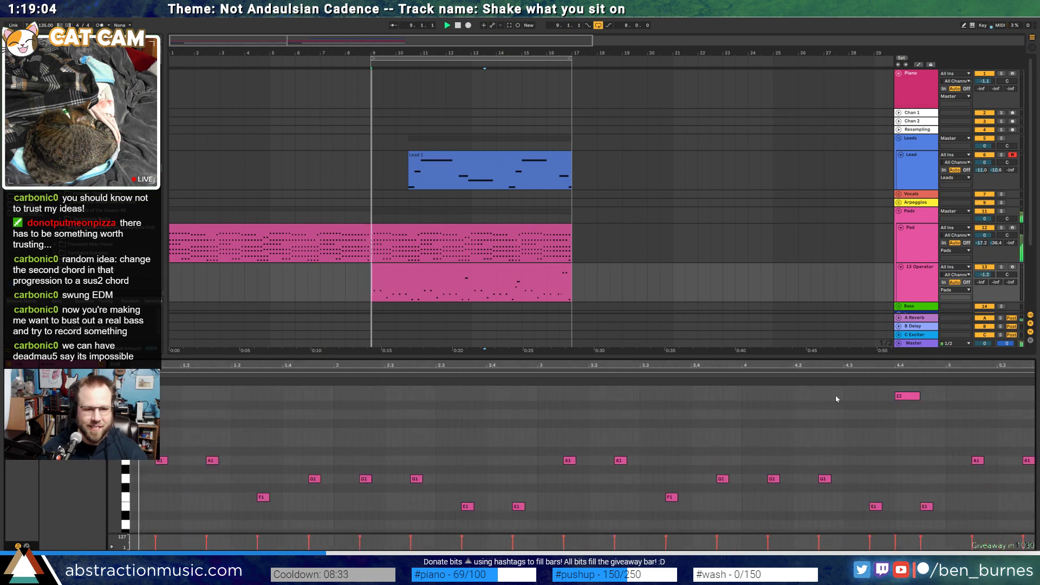
click(314, 479)
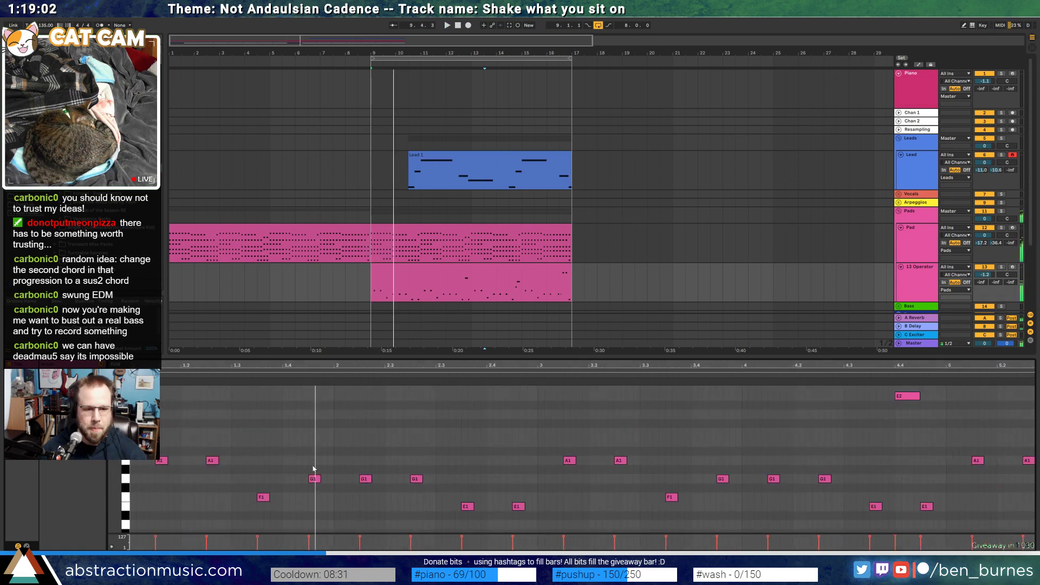
key(space)
key(Left)
key(Right)
key(Right)
key(Left)
key(Left)
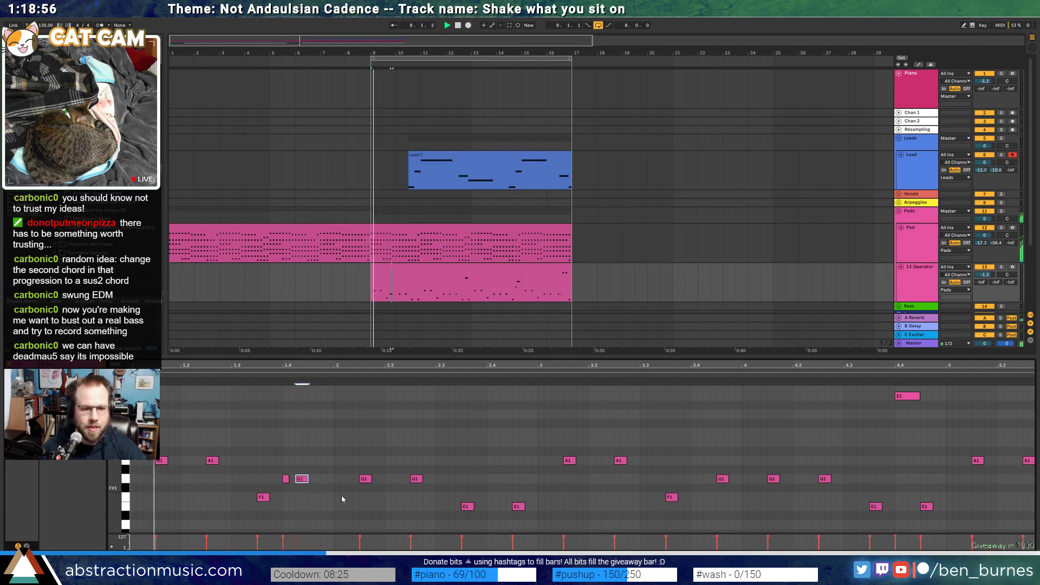
click(296, 485)
key(space)
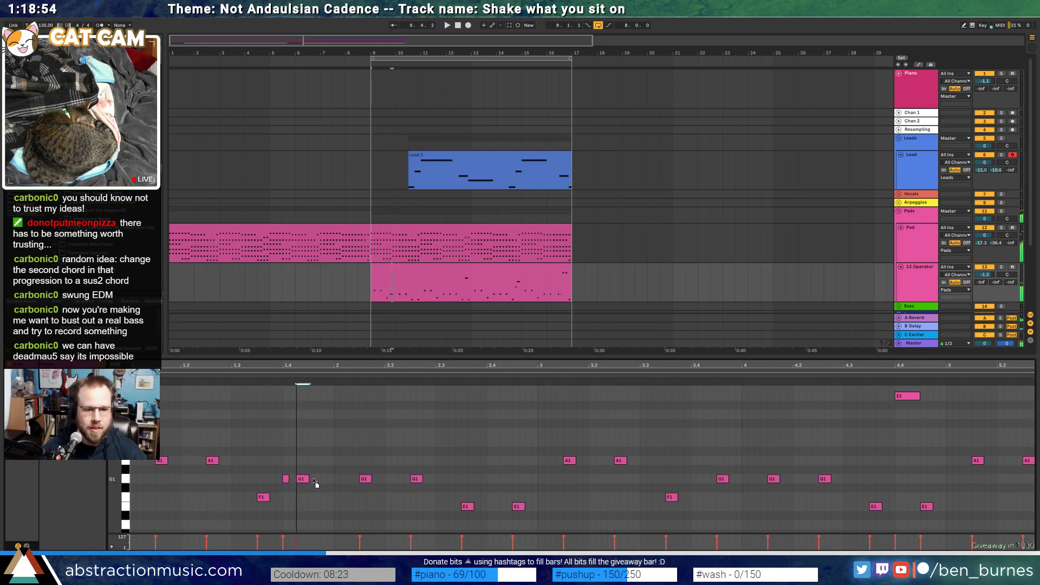
Audition the short extra G1 after beat 1.4 at slightly later positions, with the following G1 at its original place, then delete the extra note
click(219, 378)
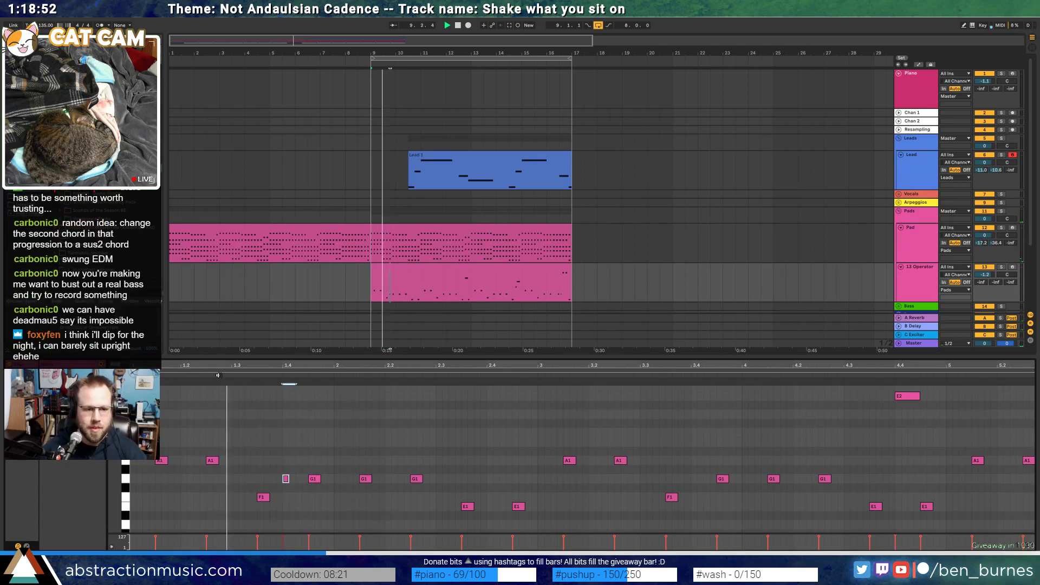
click(272, 448)
key(space)
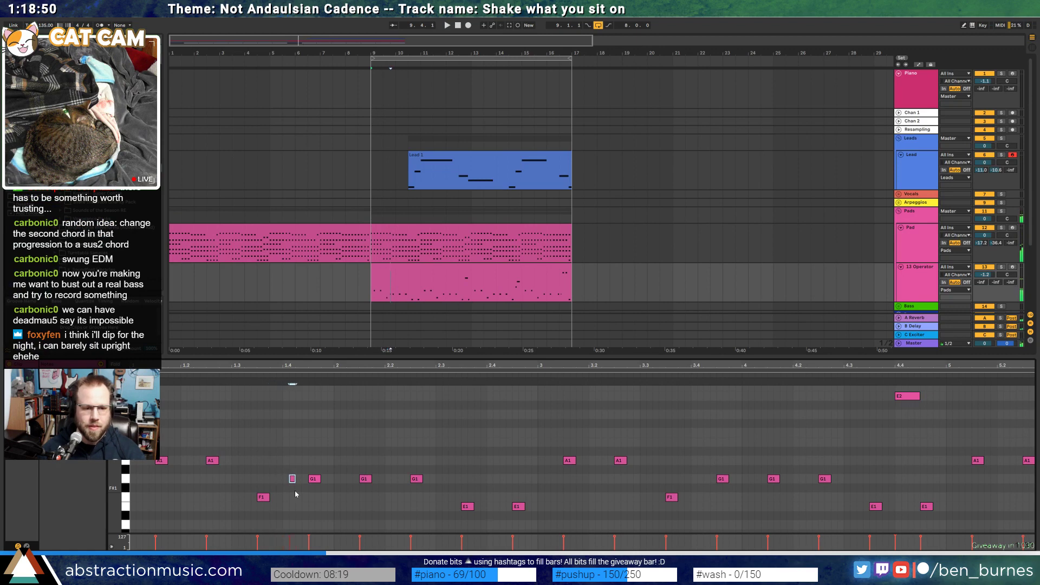
key(Right)
key(space)
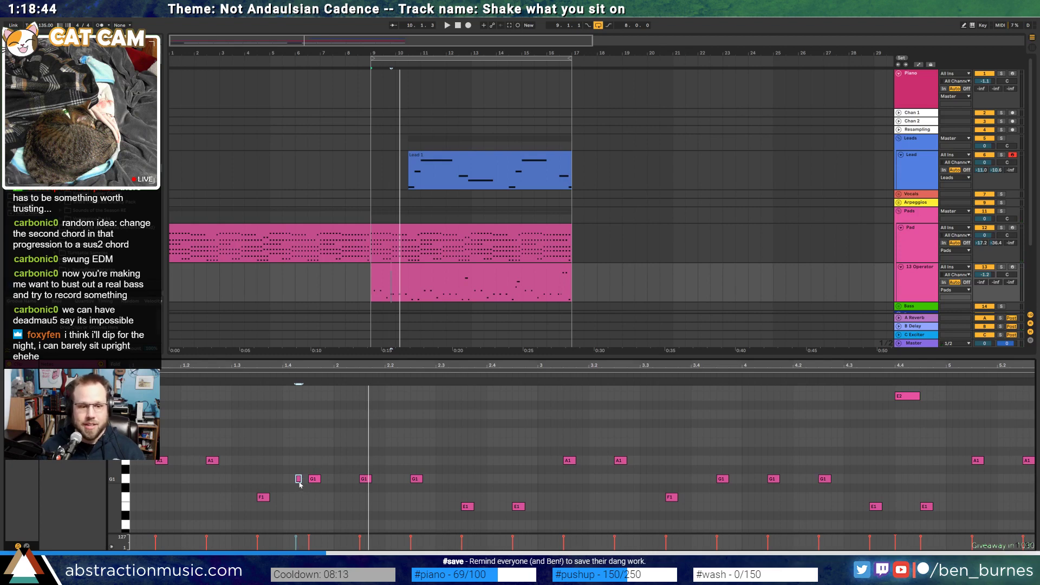
key(space)
key(Delete)
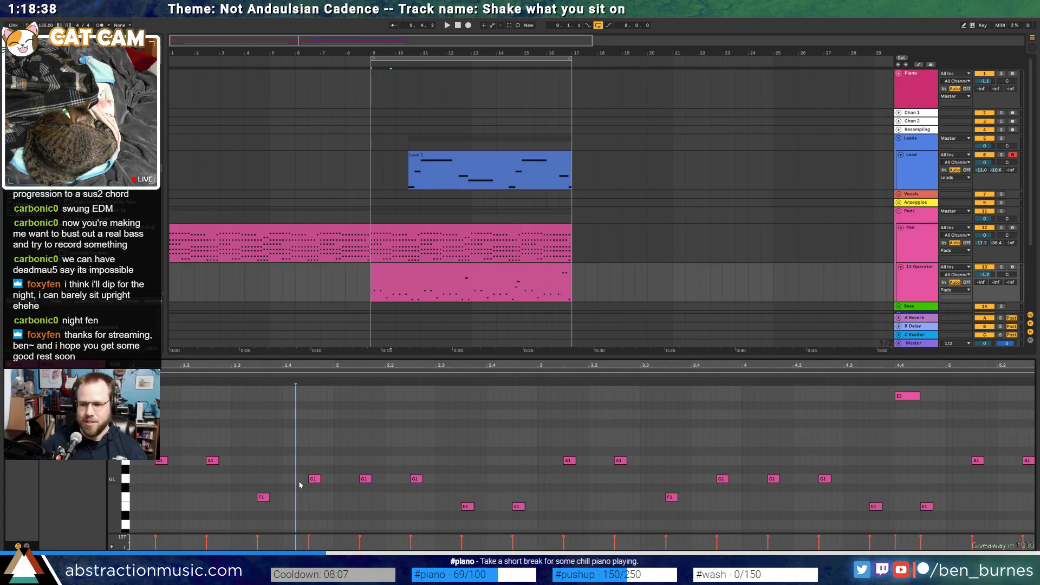
Try the G1 note before beat 2 one grid step earlier and twice as long, then restore its original position and length
key(space)
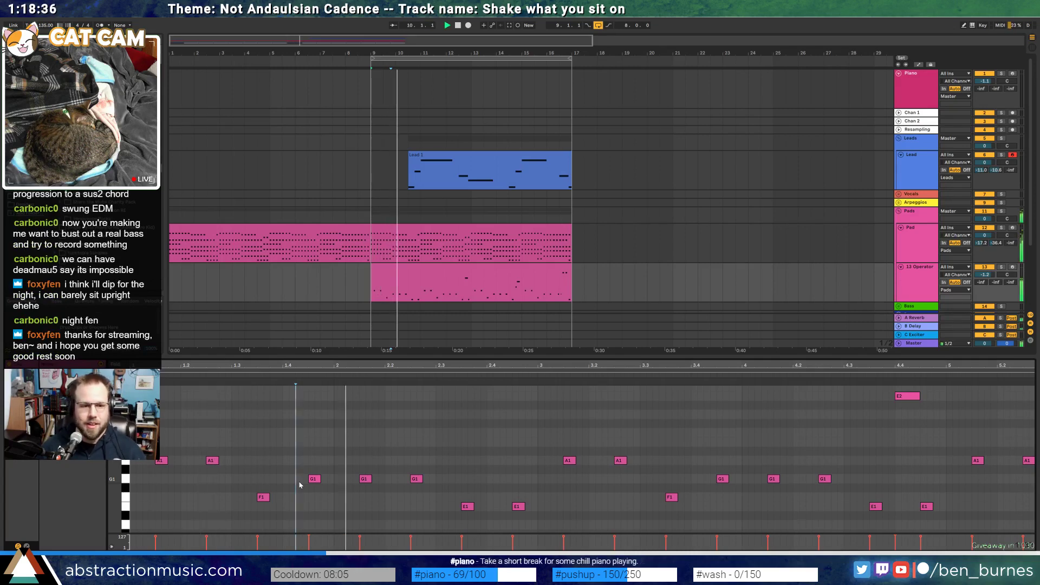
key(space)
click(321, 501)
key(Left)
key(shift+Right)
key(shift+Right)
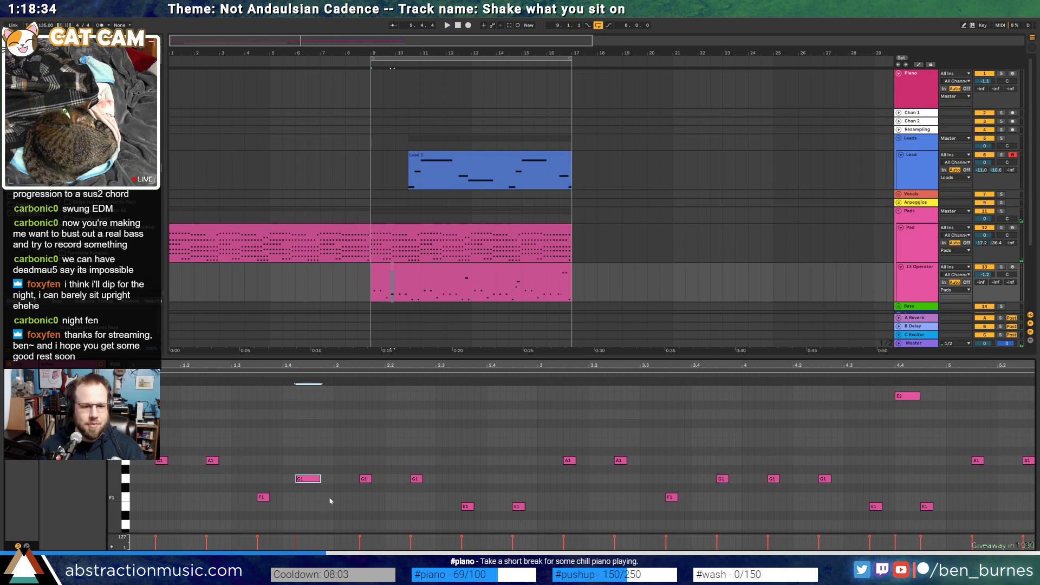
key(space)
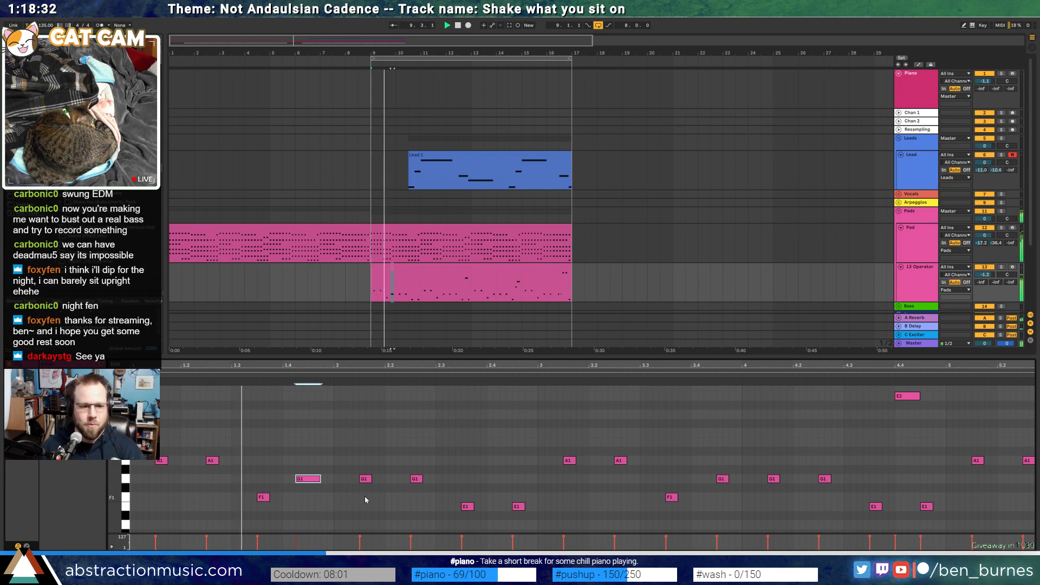
key(Right)
key(Right)
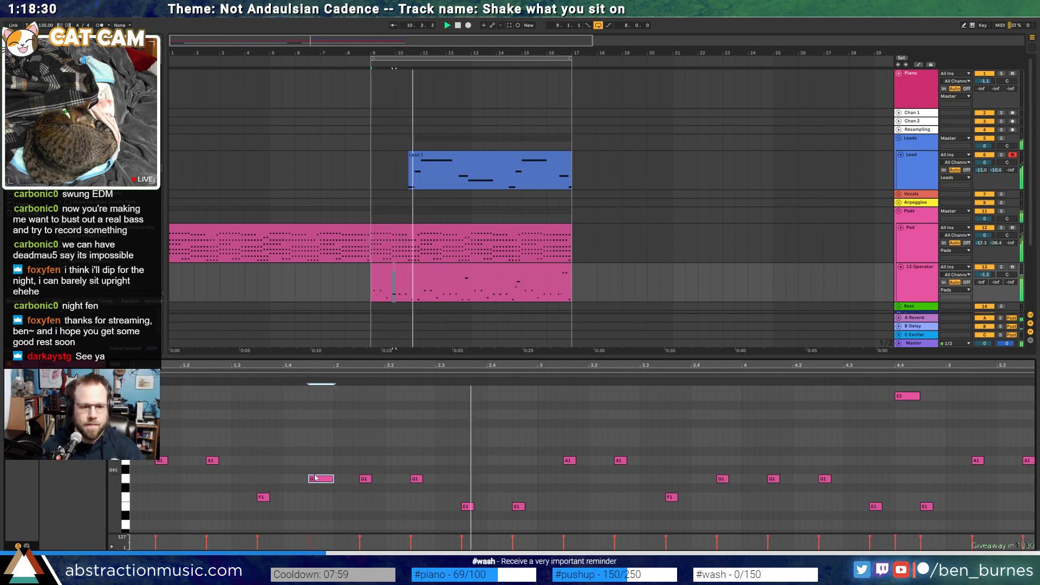
key(shift+Left)
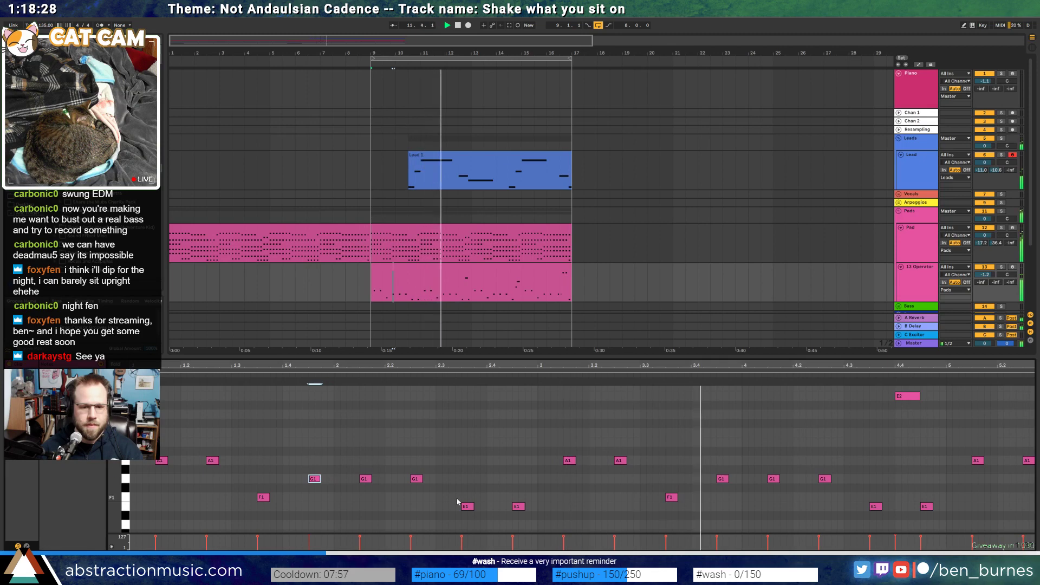
Try the second E1 note after beat 2.4 an octave higher at E2, then lower it back to E1
click(518, 507)
key(shift+Up)
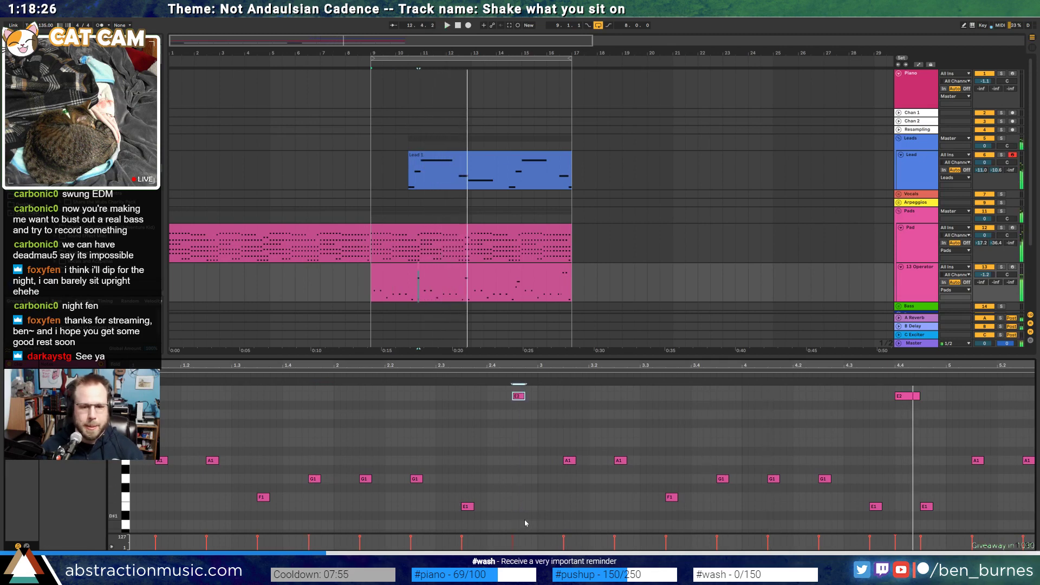
click(601, 297)
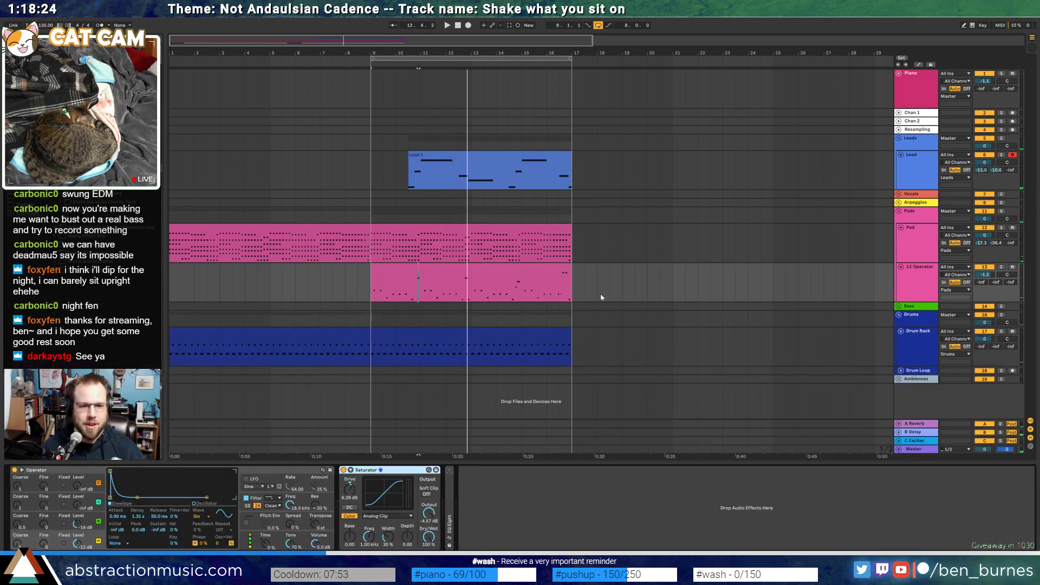
double_click(455, 267)
key(space)
click(465, 425)
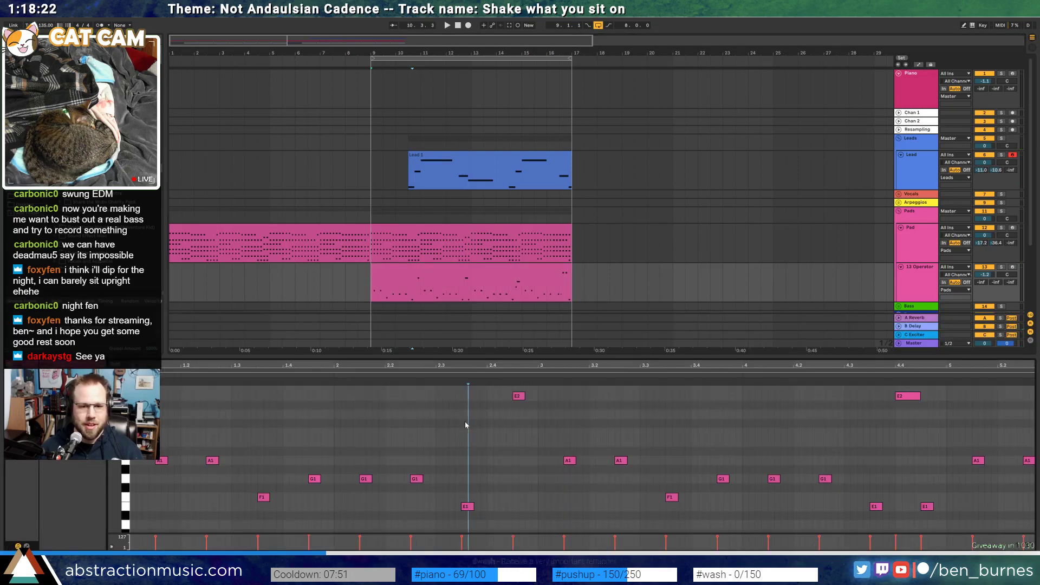
scroll(503, 435, up, 2)
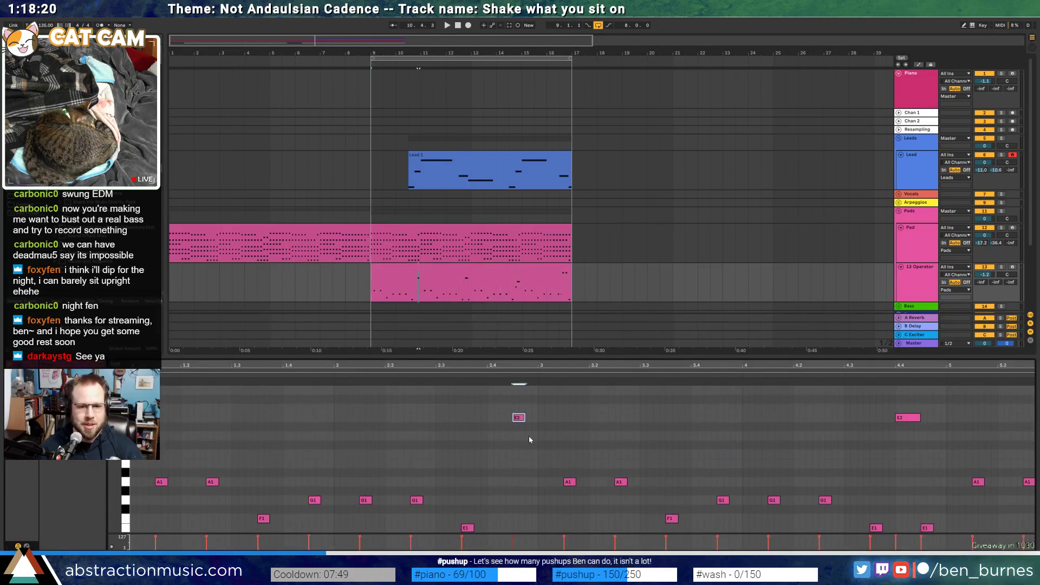
key(shift+Down)
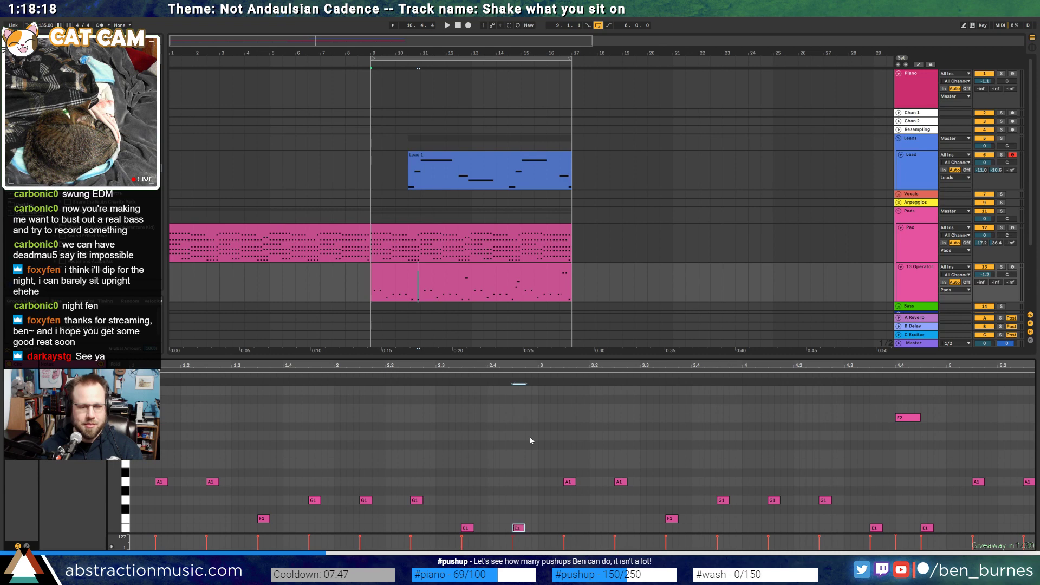
Raise the E1 note after beat 2.4 seven semitones to B1 and play back the bass line
key(Up)
key(Up)
key(Up)
key(Up)
key(Up)
key(Up)
key(Up)
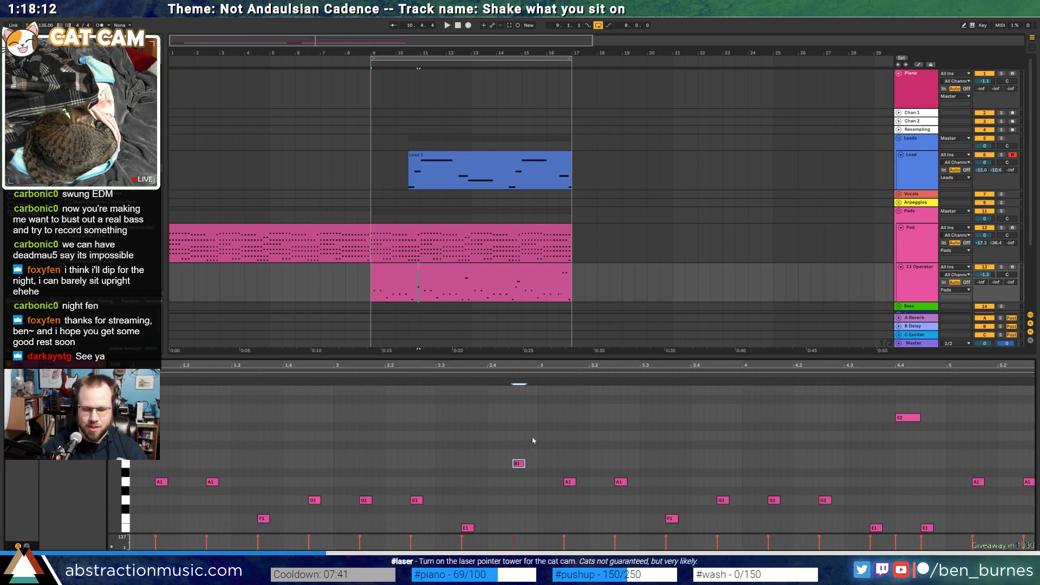
key(space)
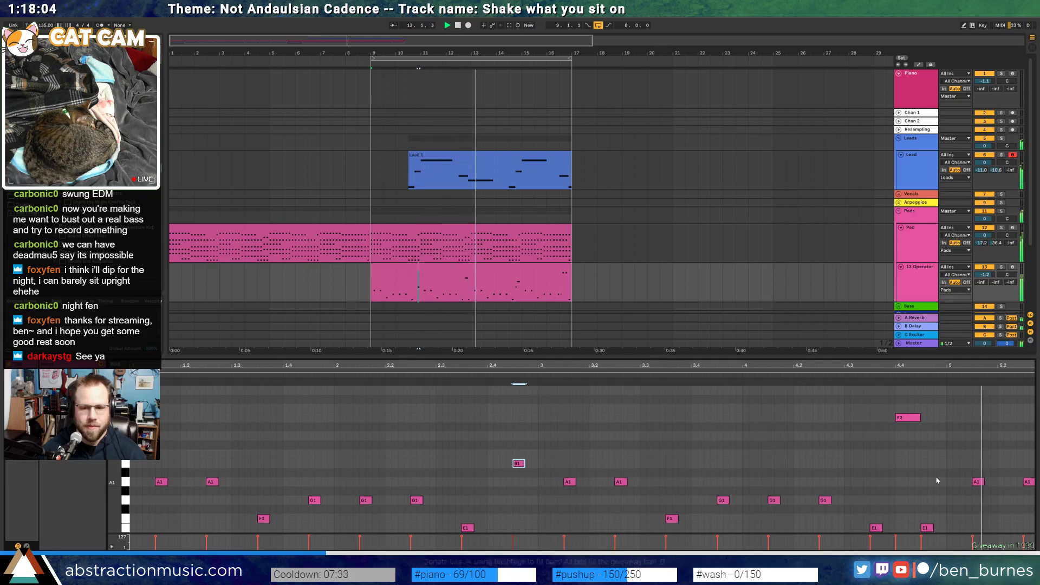
Copy the sidechain Compressor at the end of the Pad track's device chain to the end of the Lead track's chain
key(shift+Tab)
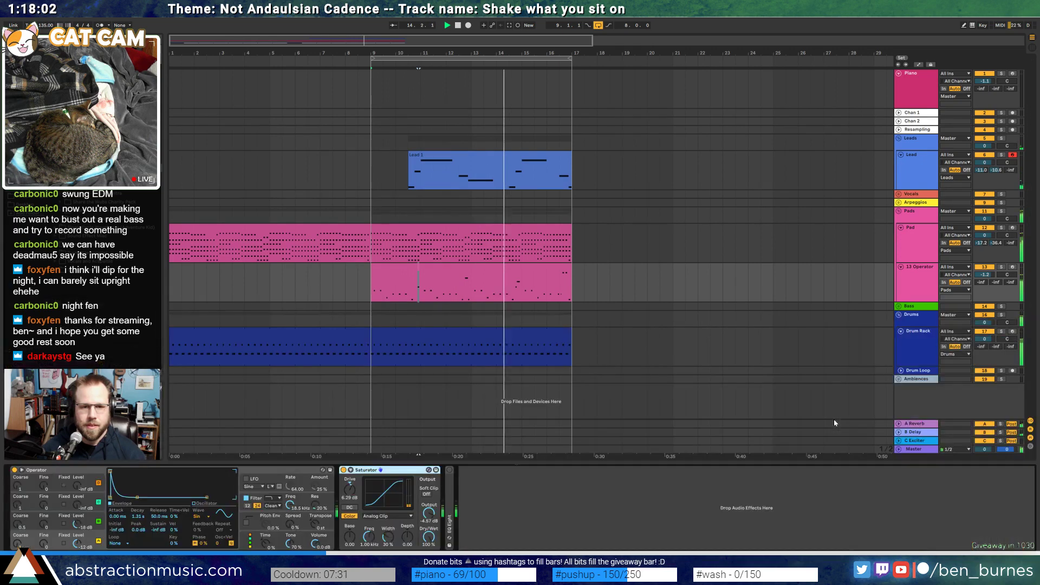
click(545, 232)
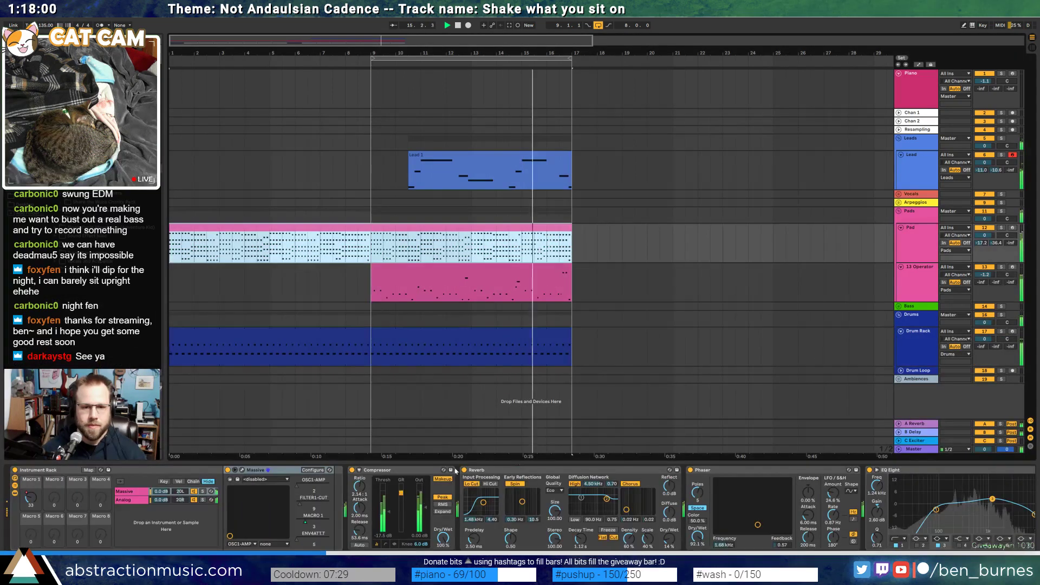
click(424, 470)
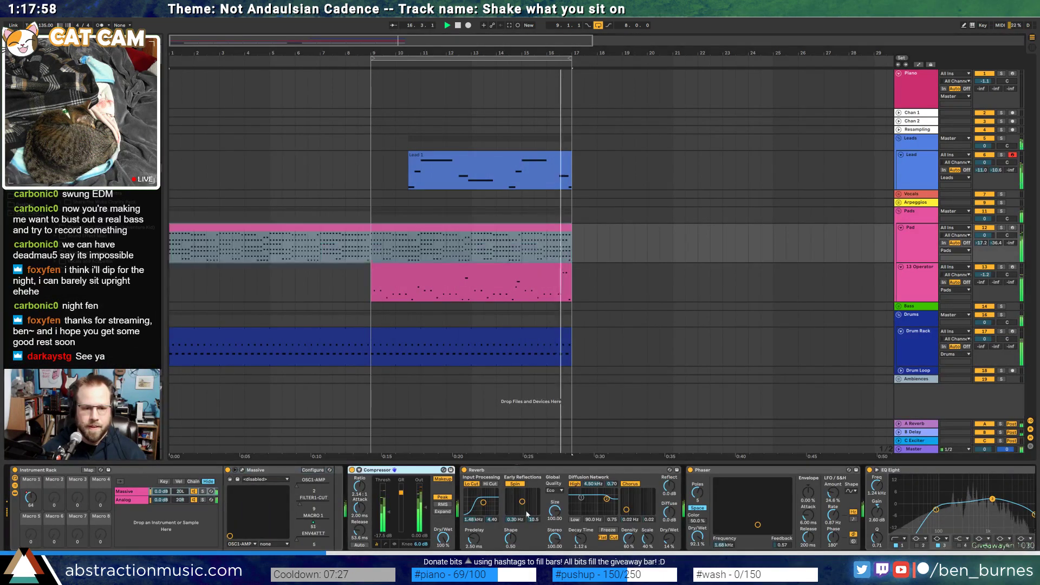
scroll(424, 470, down, 5)
click(892, 470)
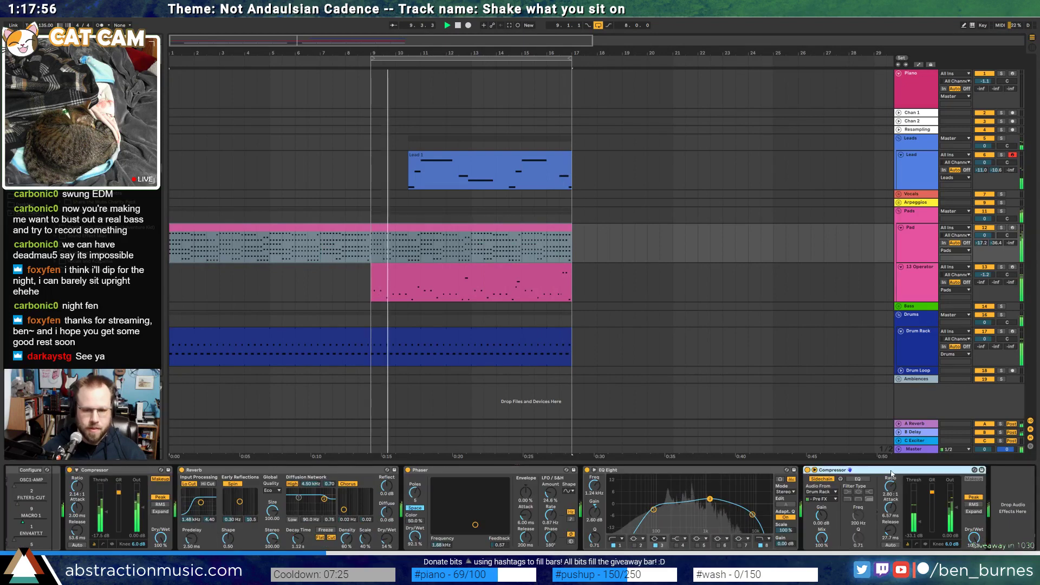
click(561, 155)
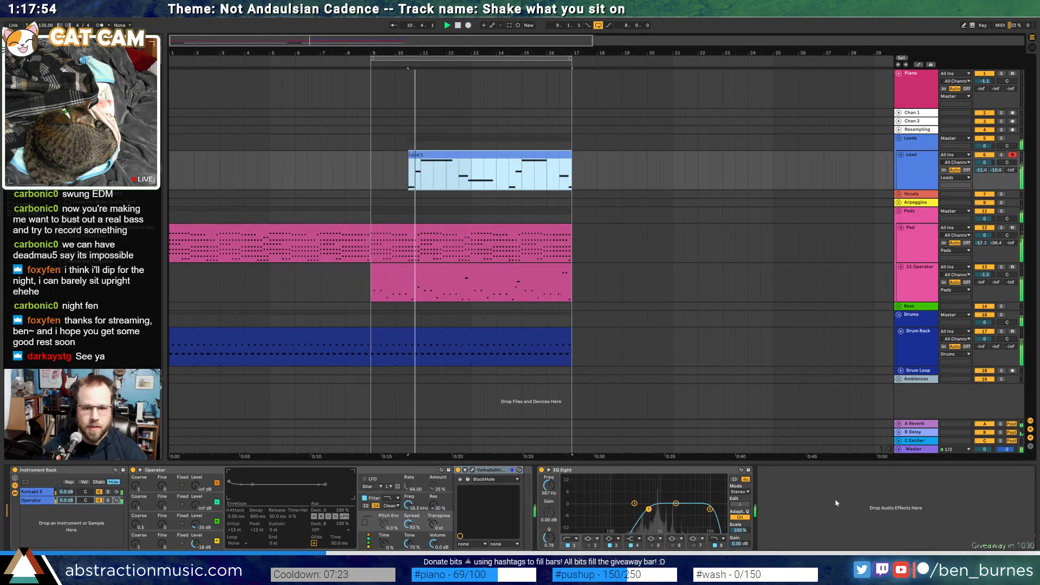
click(789, 482)
key(ctrl+v)
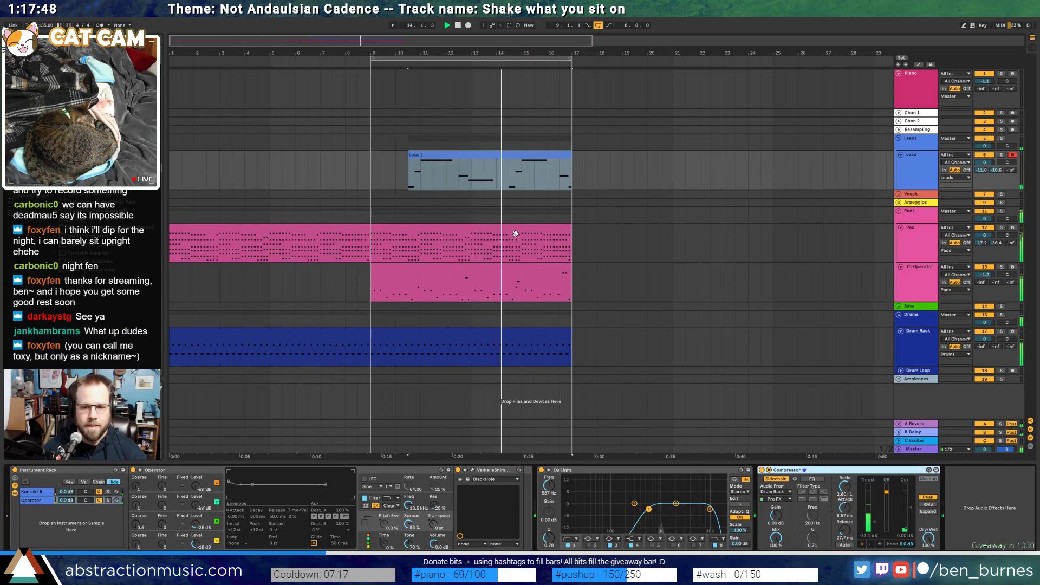
In the Operator clip near beat 6.4, insert a C2 between B1 and D2, start D2 one grid step later, and shorten B1 and C2
click(530, 267)
double_click(529, 267)
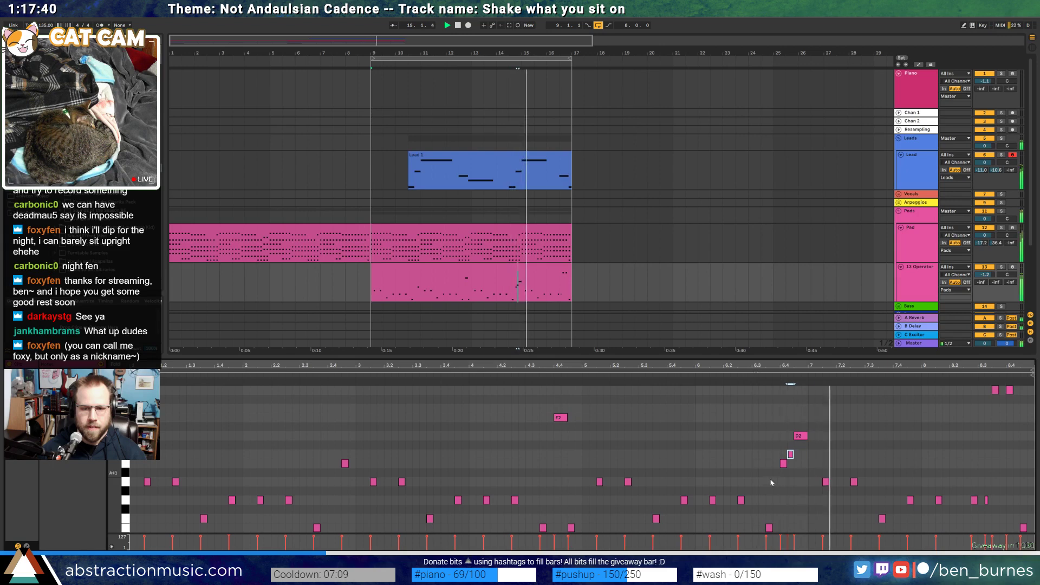
scroll(774, 450, up, 3)
mouse_move(773, 447)
mouse_down()
mouse_move(811, 460)
mouse_move(791, 452)
mouse_up()
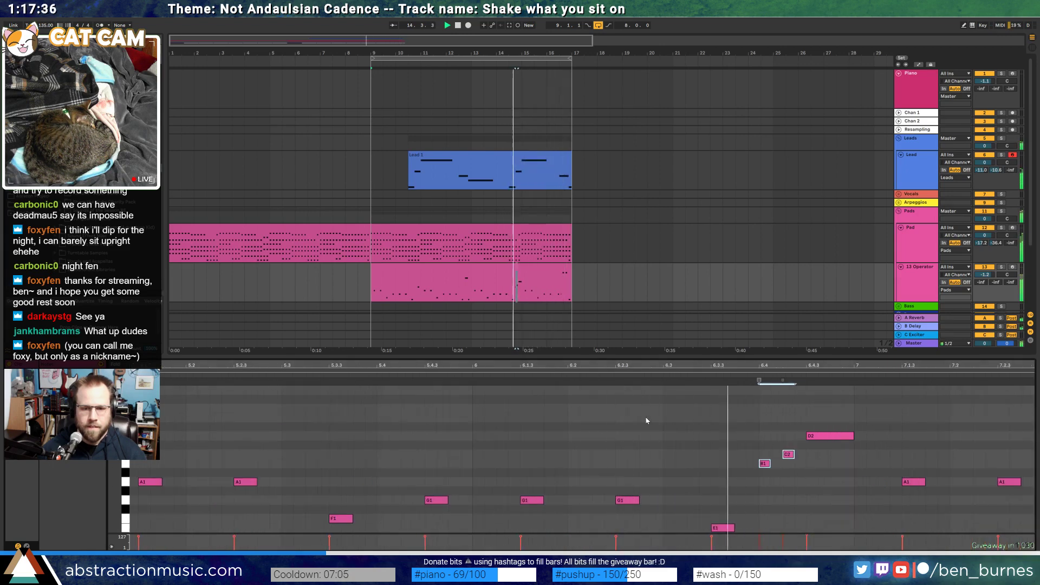
scroll(646, 421, down, 3)
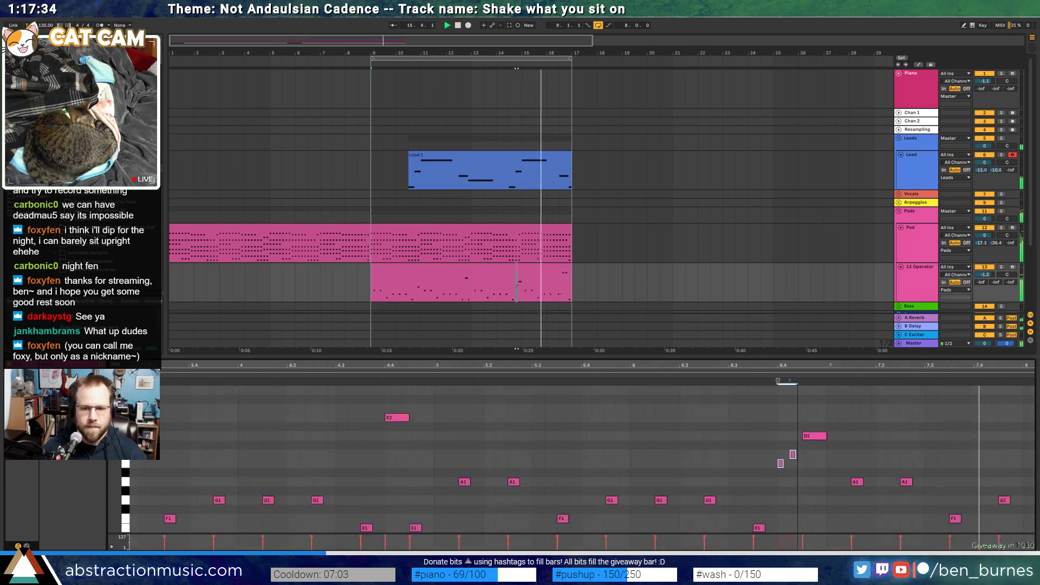
scroll(802, 454, down, 2)
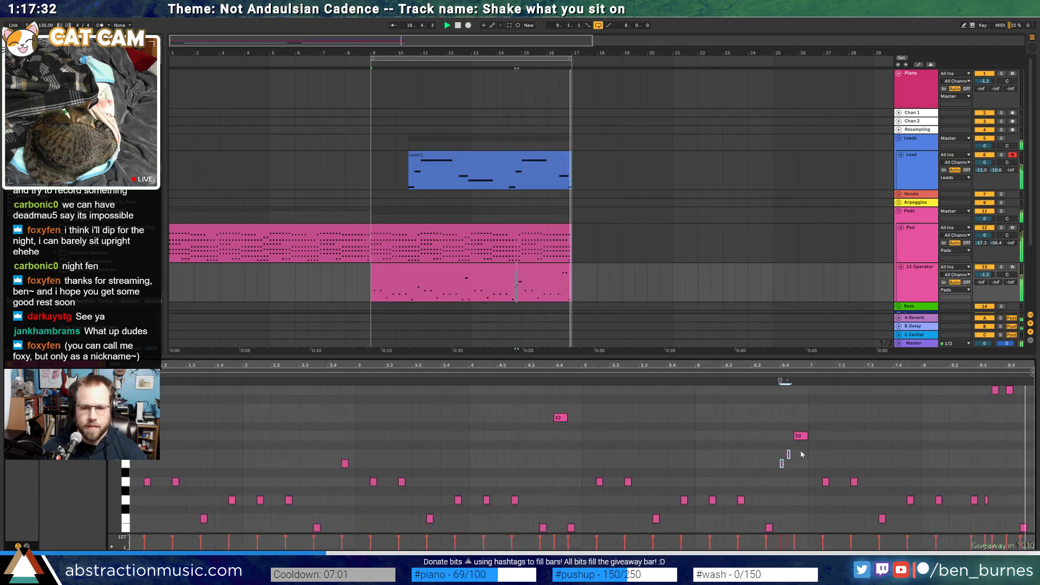
Remove the VEH1 Shaker - 11 notes from the first eight bars of the Drum Rack track
key(shift+Tab)
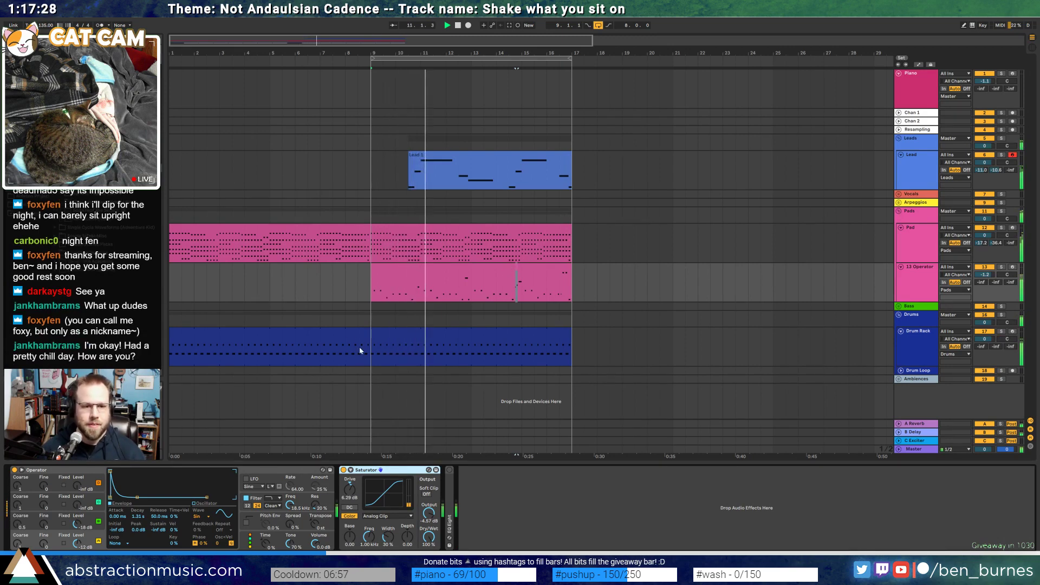
drag(363, 350, 169, 352)
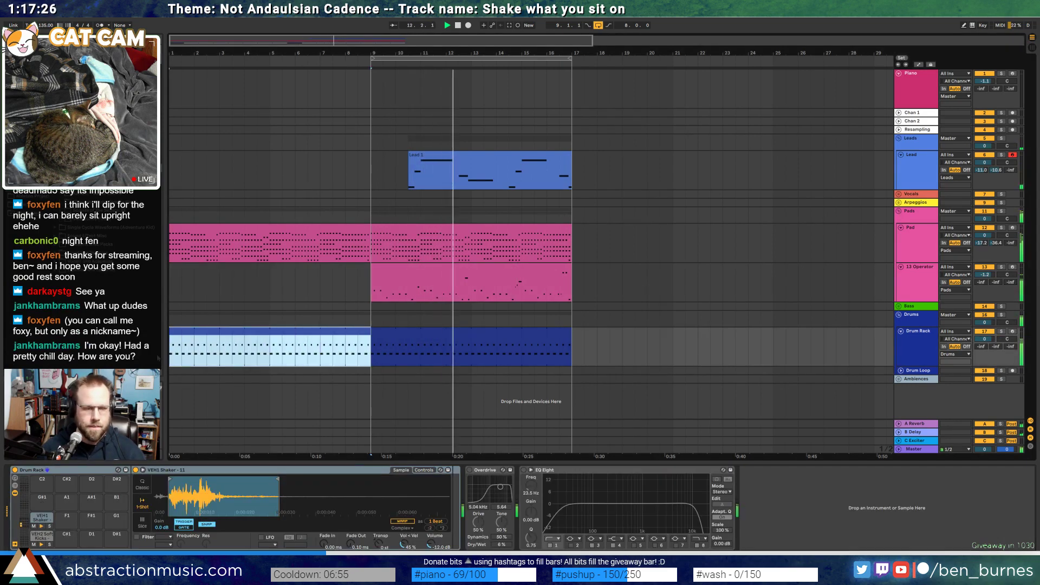
key(shift+Tab)
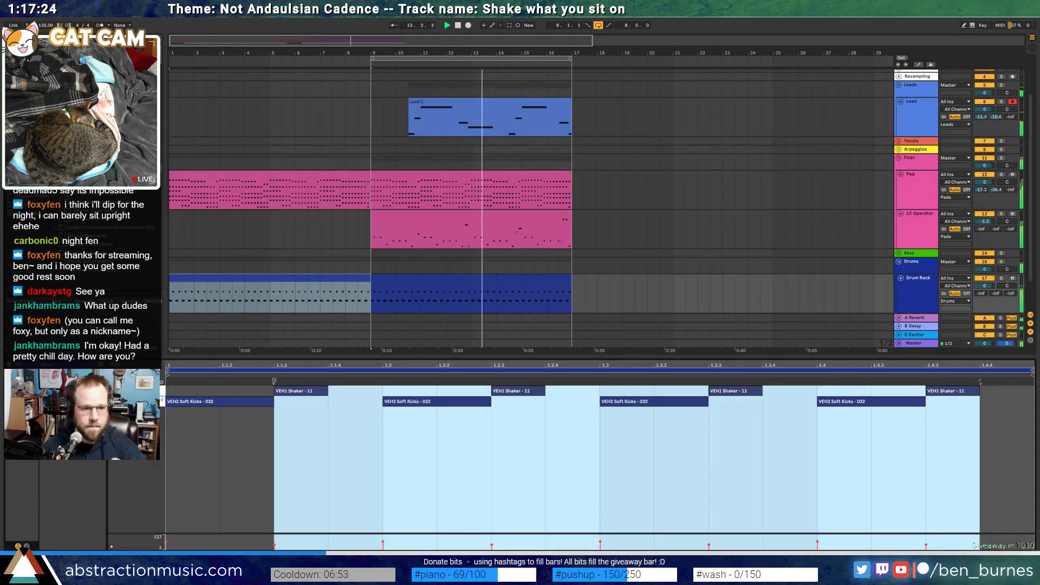
key(shift+Tab)
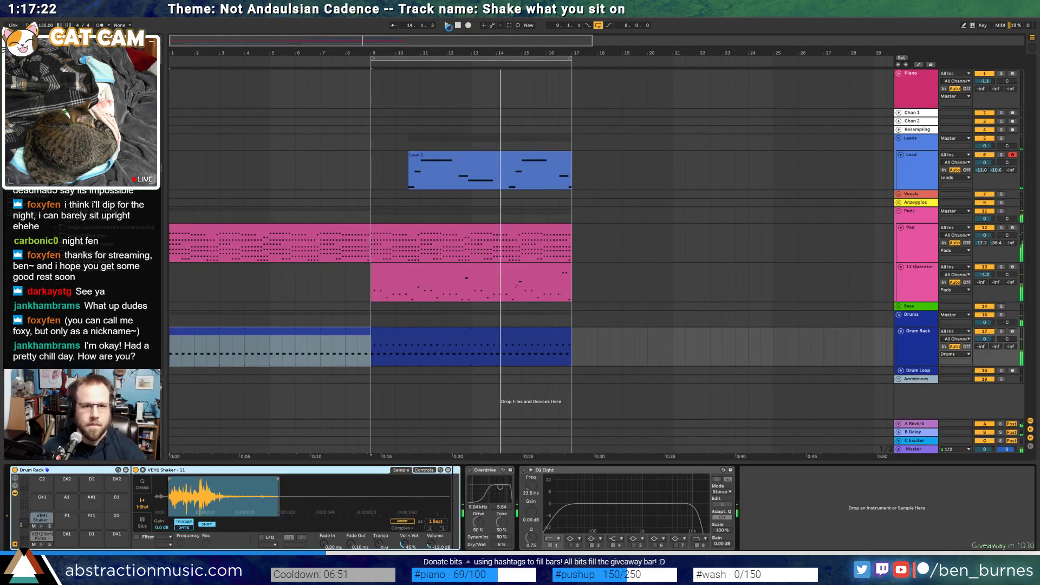
Split bar 8 of the Drum Rack track into its own clip and delete the VEH2 Soft Kicks - 032 notes on beats 2, 3 and 4
click(458, 26)
key(space)
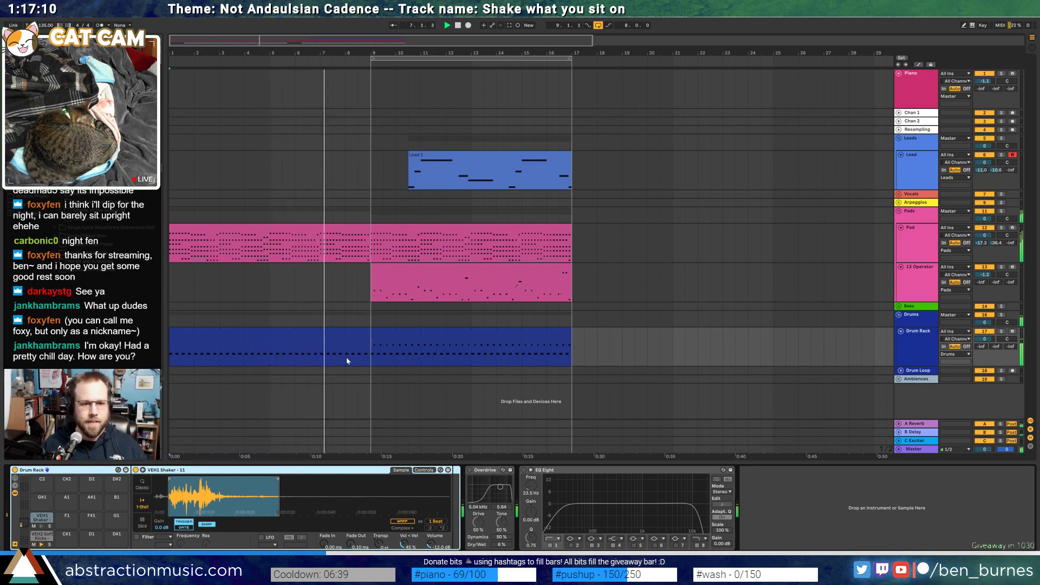
drag(347, 357, 367, 346)
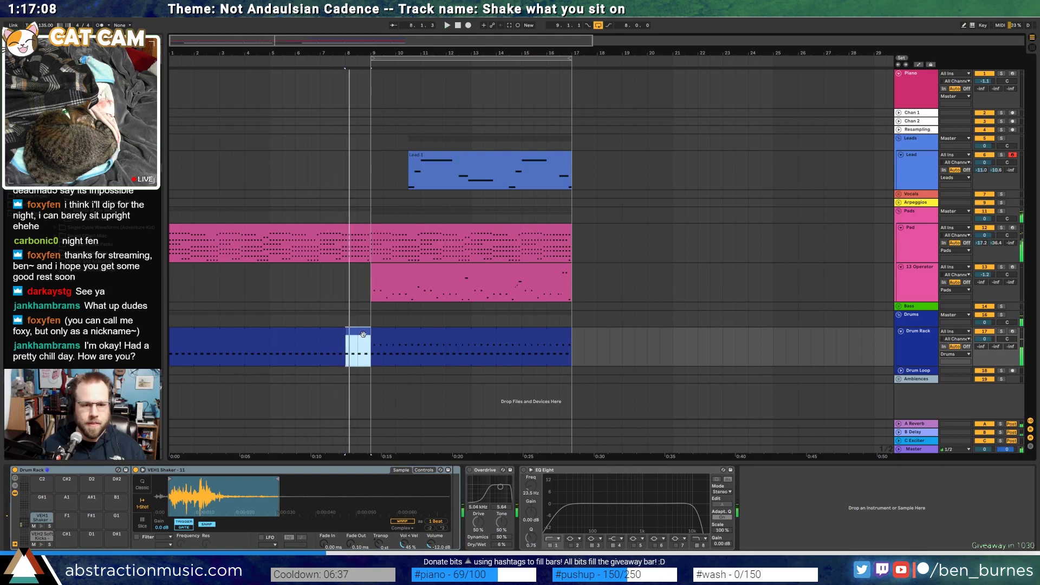
double_click(363, 334)
drag(401, 428, 848, 405)
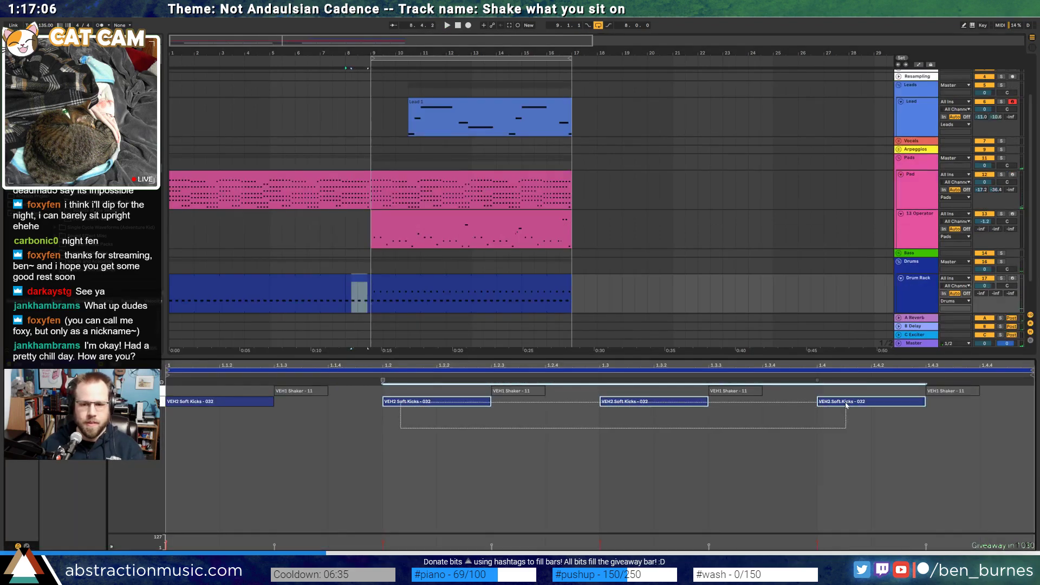
key(Delete)
Reactivate the VEH1 Shaker - 11 notes at 1.3.3 and 1.4.3 in the bar 8 drum clip
shift+click(735, 387)
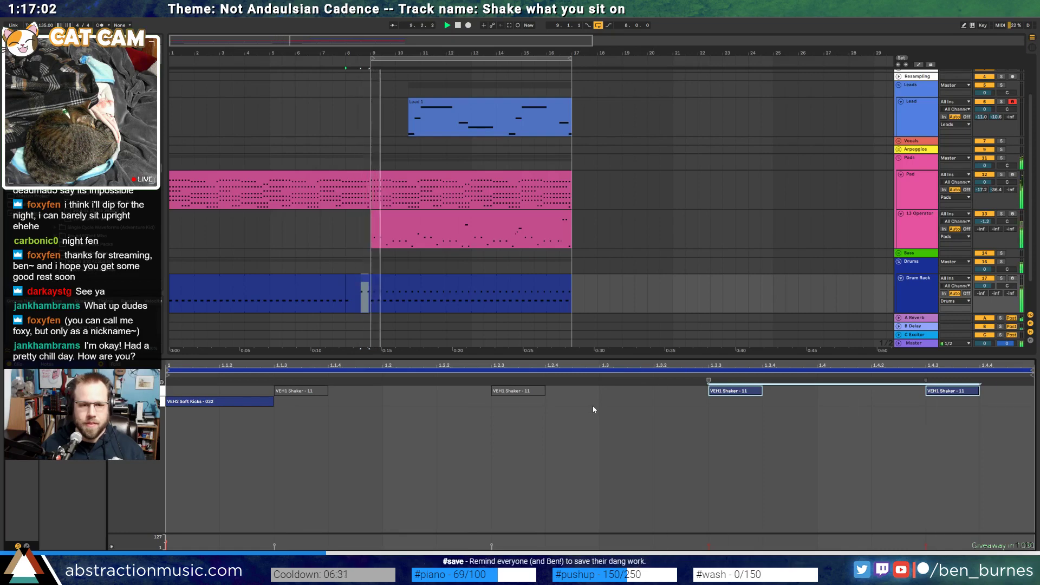
key(shift+Tab)
click(461, 275)
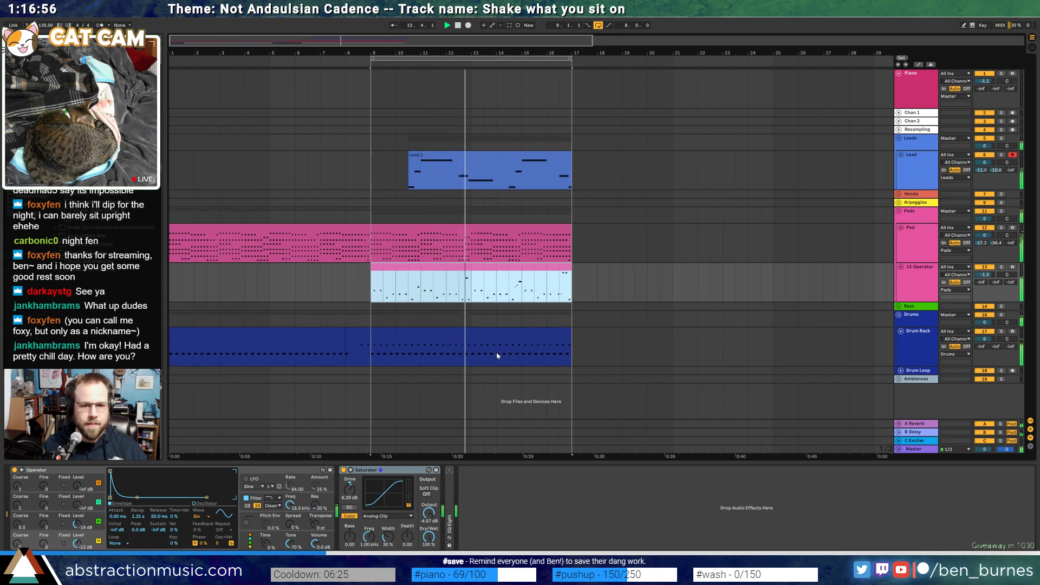
Separate bar 12 of the drums, move the beat 2 kick to 1.1.4, and add a softer kick at 1.2.3
drag(446, 356, 471, 353)
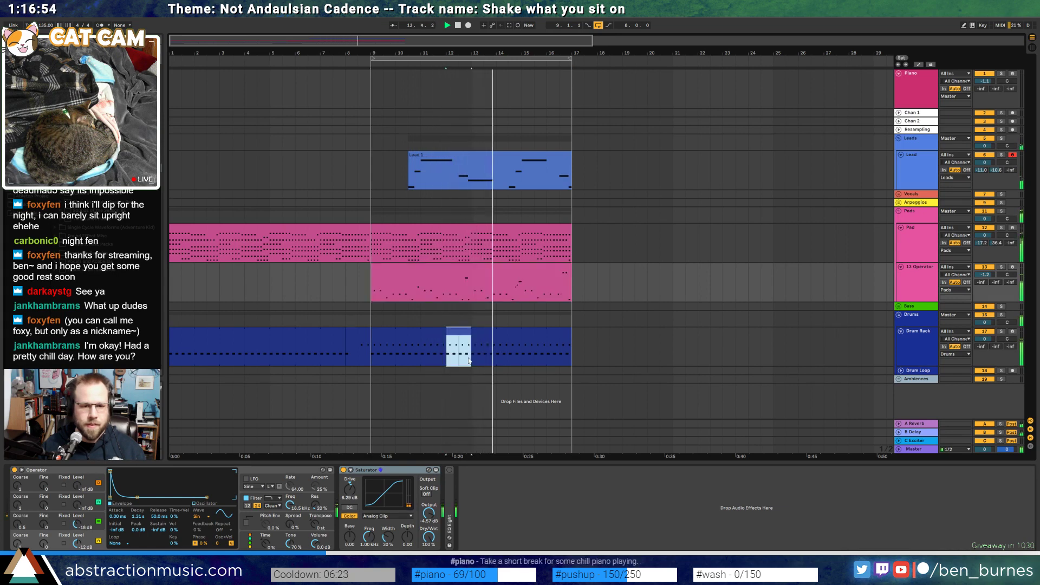
double_click(458, 329)
click(367, 468)
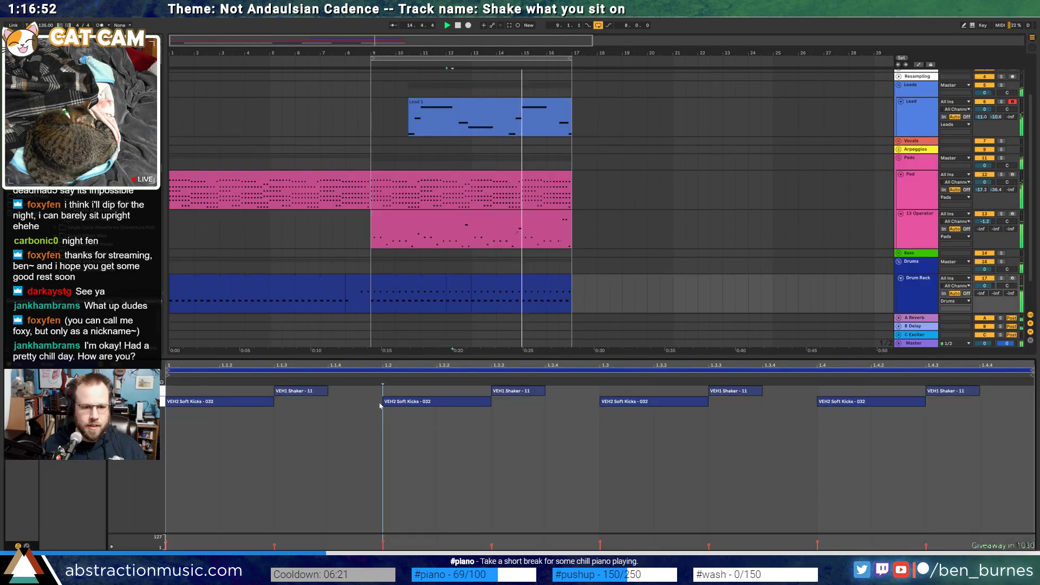
mouse_move(416, 410)
mouse_down()
mouse_move(357, 410)
mouse_move(373, 410)
mouse_up()
double_click(502, 404)
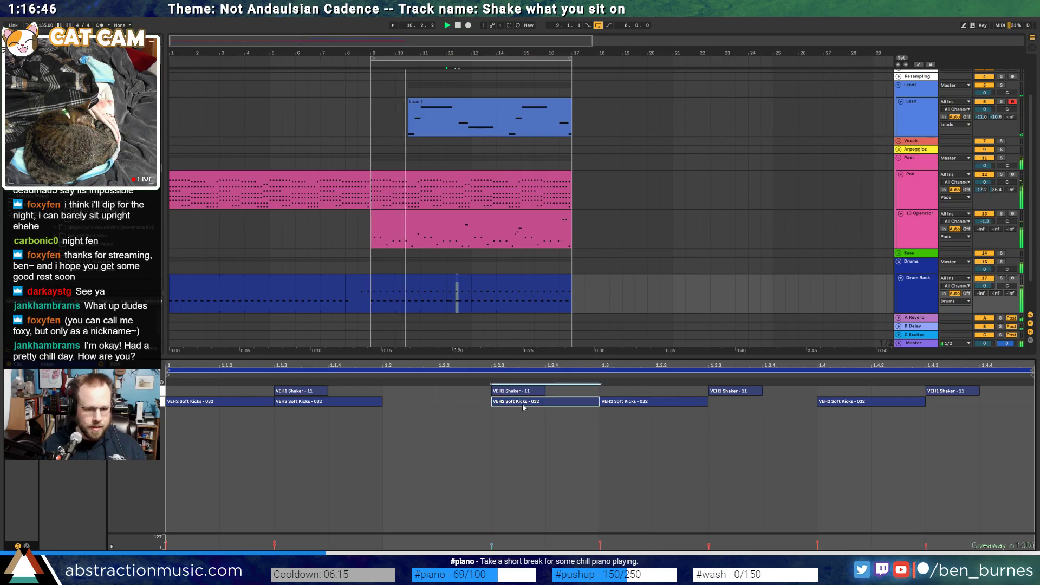
mouse_move(524, 404)
mouse_down()
mouse_move(485, 409)
mouse_move(525, 413)
mouse_up()
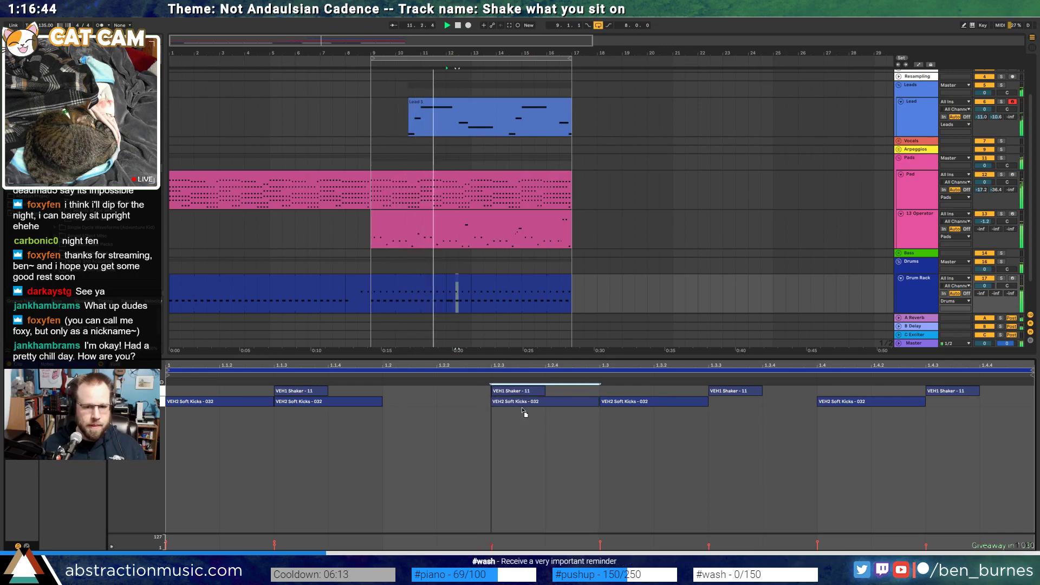
drag(338, 402, 392, 404)
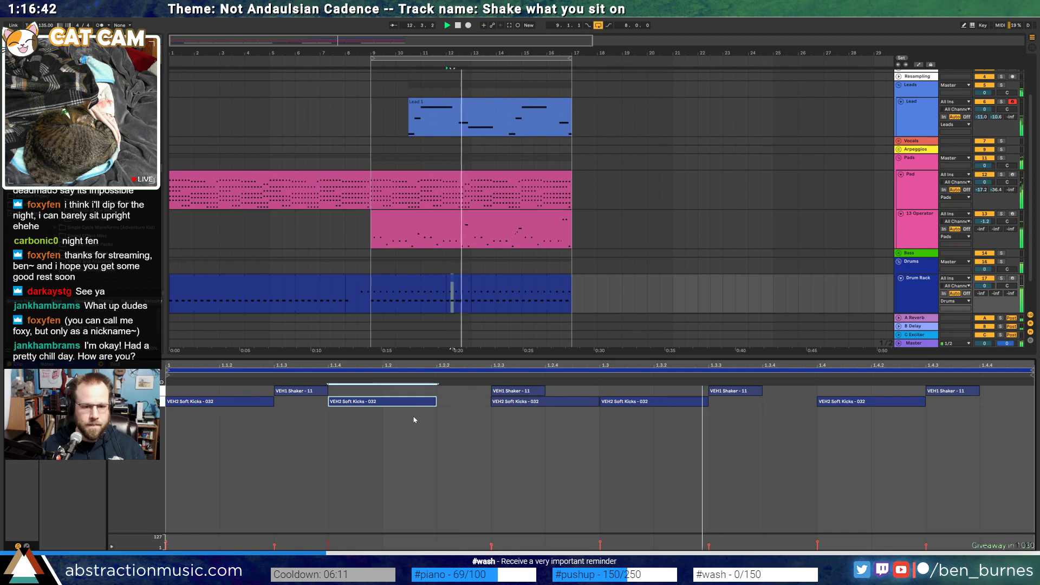
key(space)
Copy the bar 12 drum clip to bar 16 of the Drum Rack track
click(456, 286)
key(ctrl+c)
click(545, 302)
key(ctrl+v)
In the bar 16 drum clip, move kicks to 1.1.3, 1.2.2 and 1.3.4, add a kick at 1.4.3, and play it back
click(493, 428)
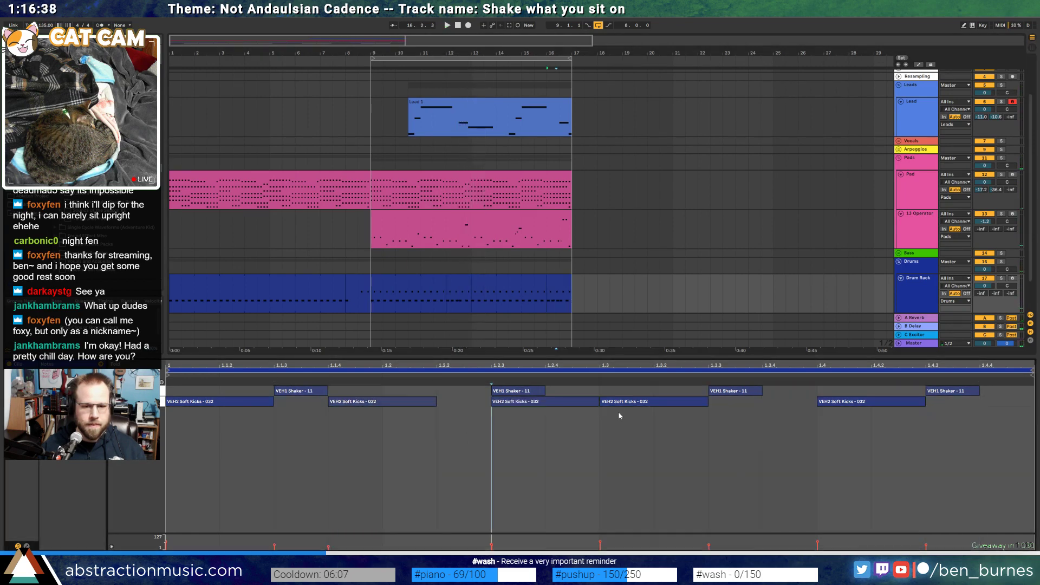
drag(387, 402, 339, 406)
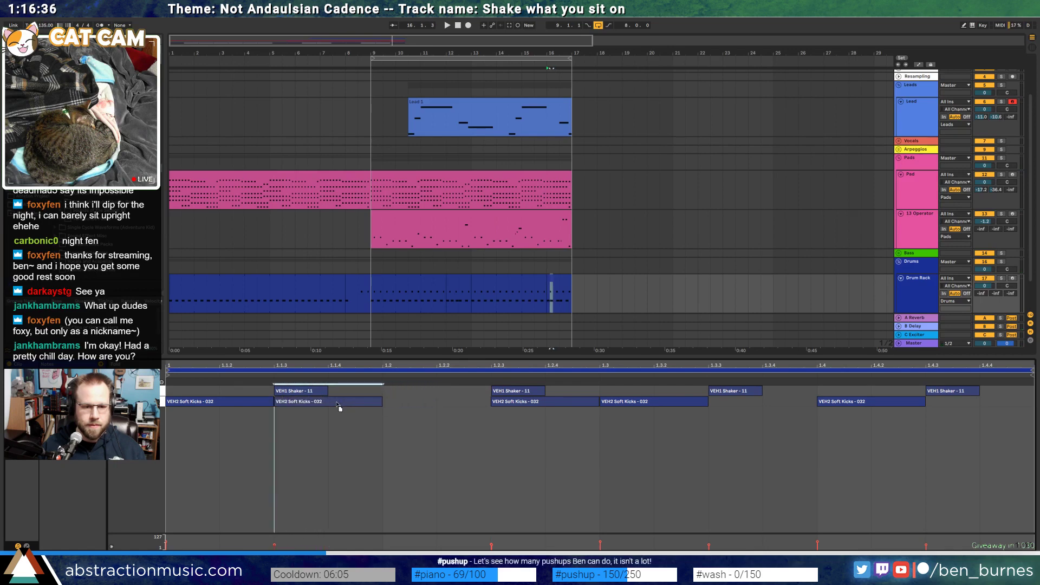
drag(523, 404, 478, 410)
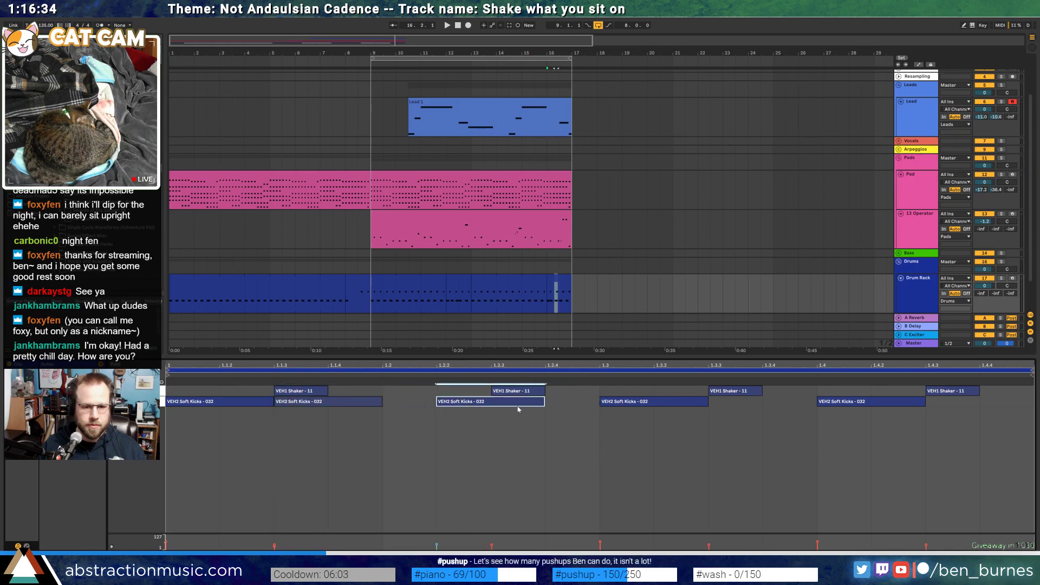
drag(844, 402, 794, 410)
double_click(938, 406)
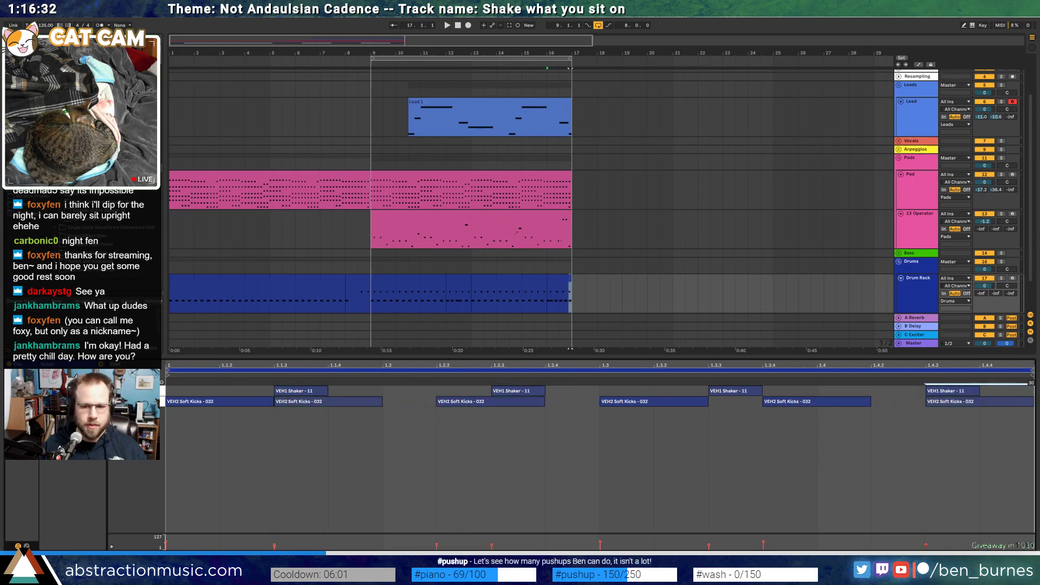
key(space)
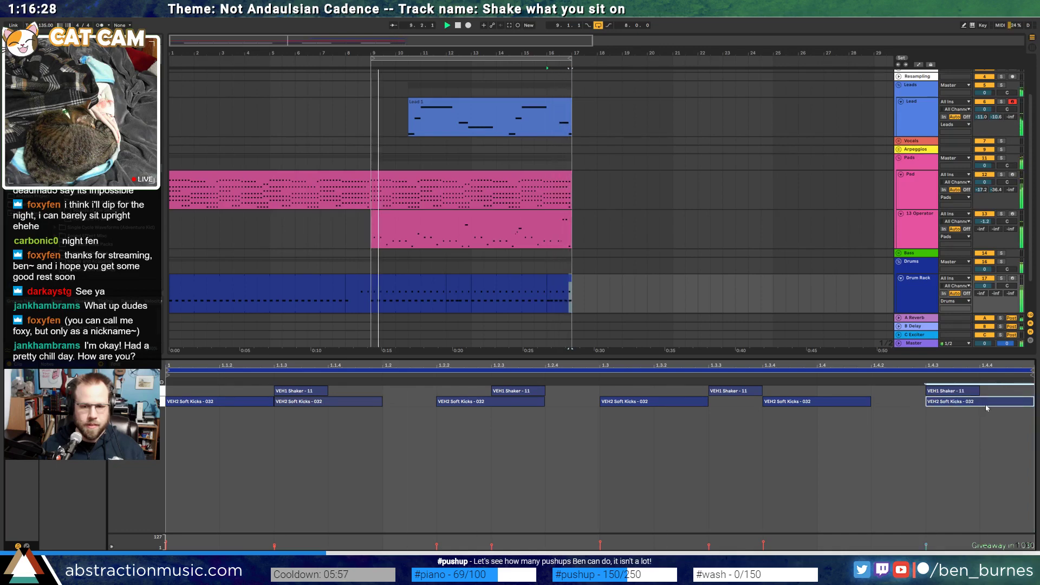
key(space)
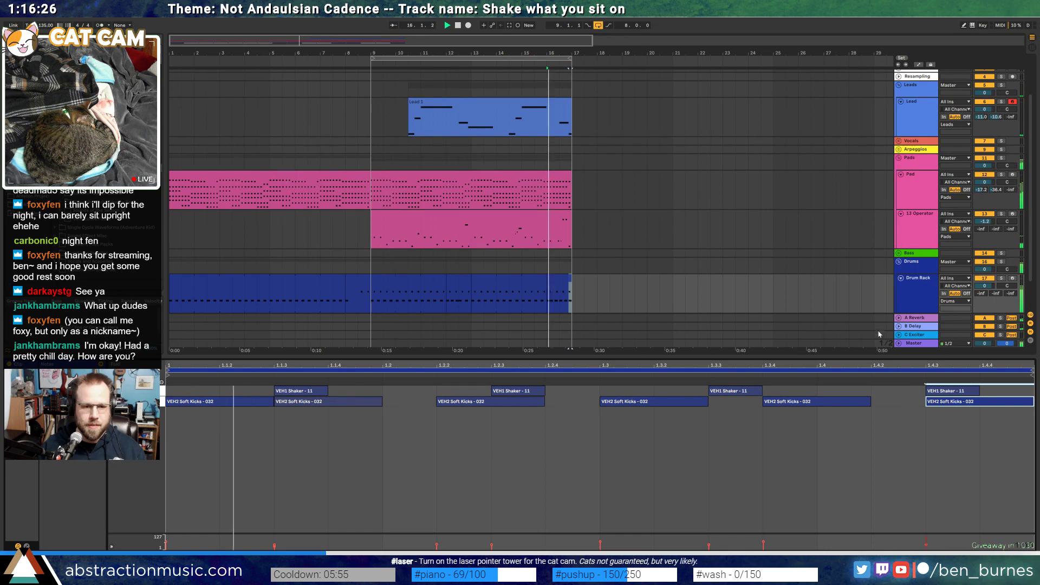
Shift the four middle kicks of the bar 16 clip to 1.1.4, 1.2.3, 1.3.2 and 1.4
click(373, 402)
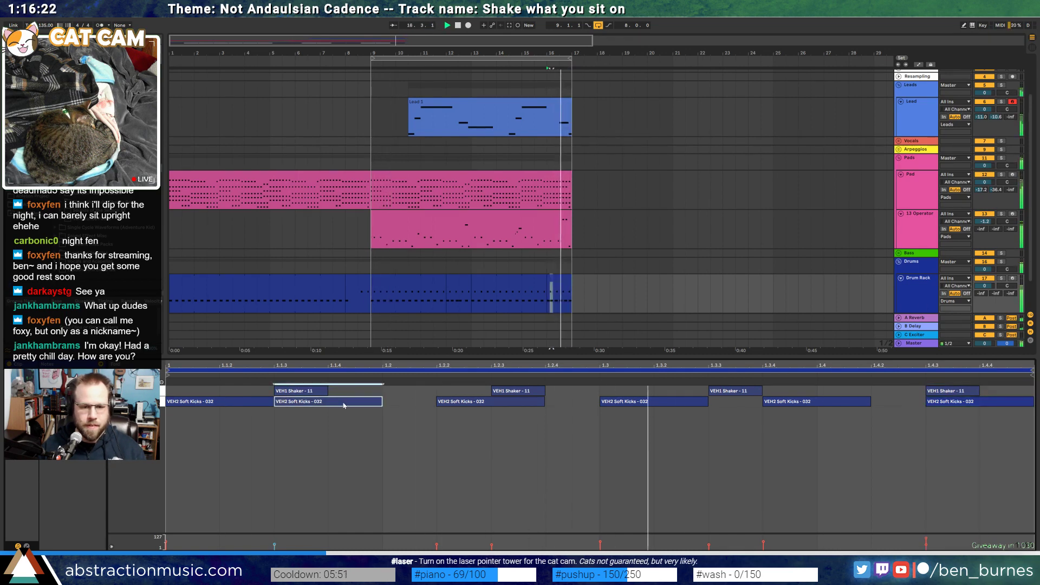
drag(349, 406, 824, 411)
click(508, 404)
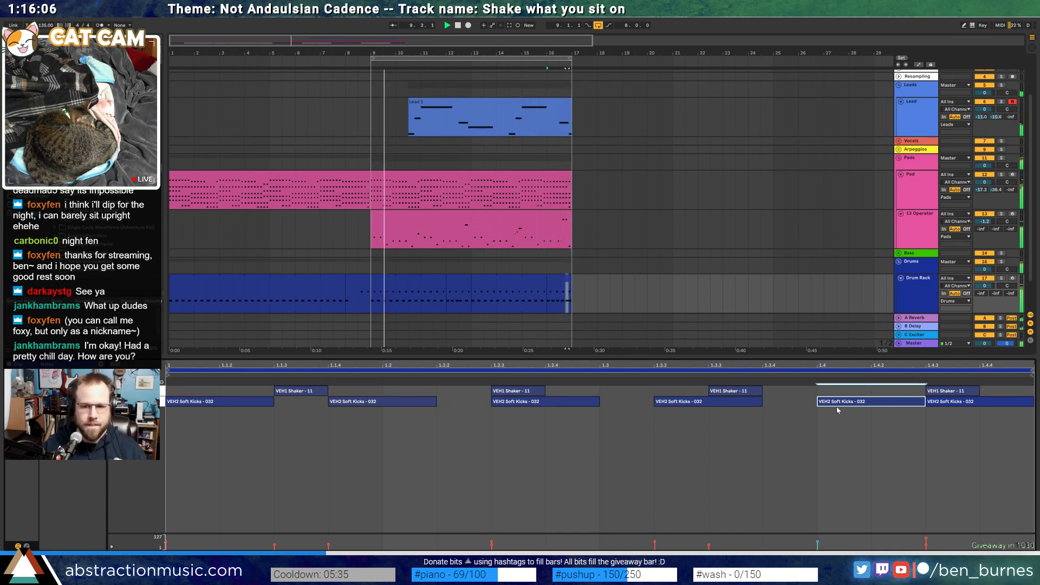
Adjust the velocities of the first five kicks in the bar 16 clip to about 60–90
drag(864, 417, 225, 401)
drag(233, 402, 233, 402)
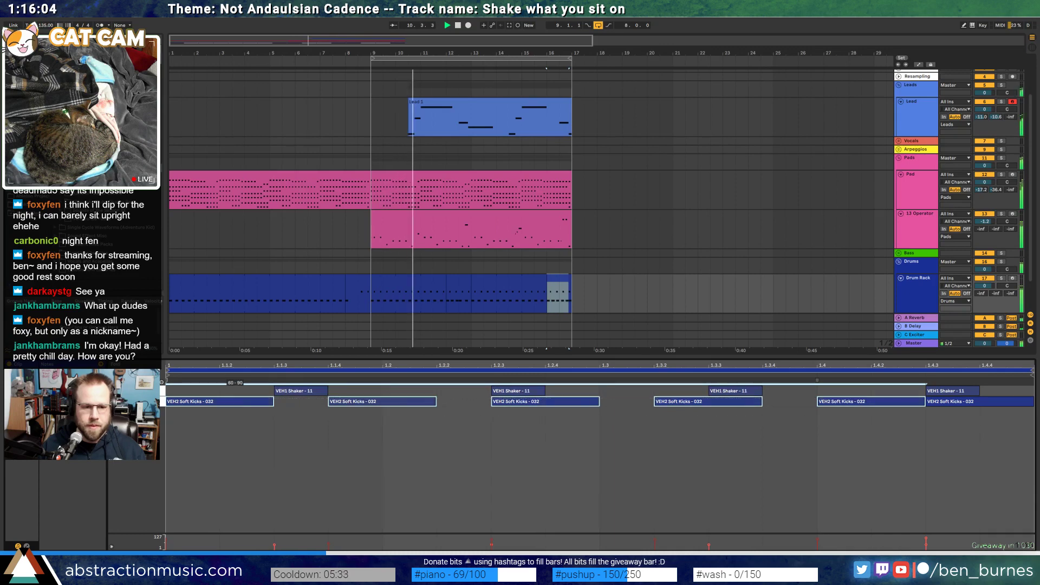
key(shift+Tab)
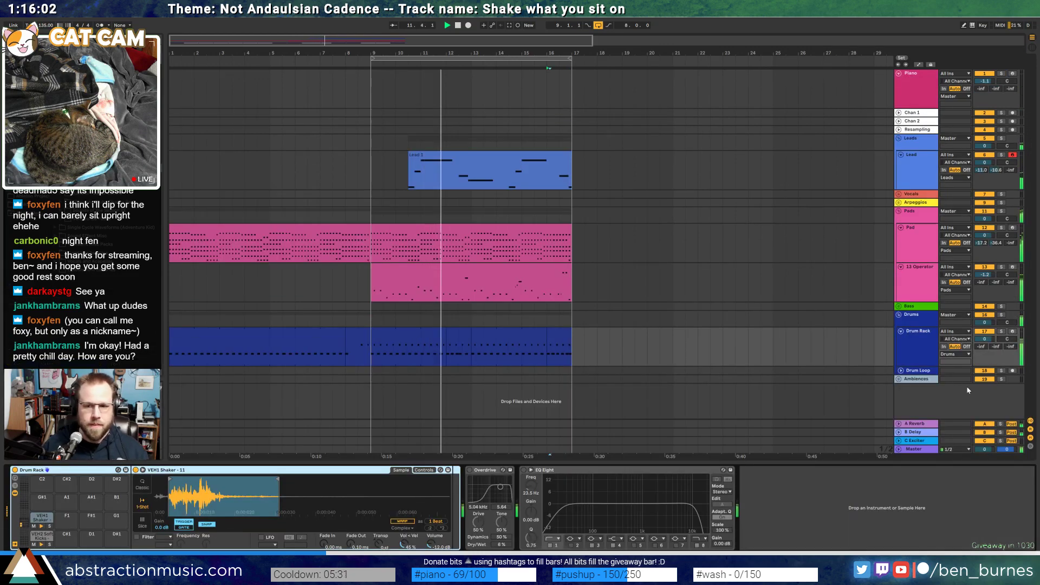
In the bar 12 clip, remove the 1.2.3 kick, move the others to beat 2 and 1.2.4, and set the beat 4 kick's velocity to 74
key(space)
double_click(458, 330)
click(374, 437)
drag(363, 404, 416, 403)
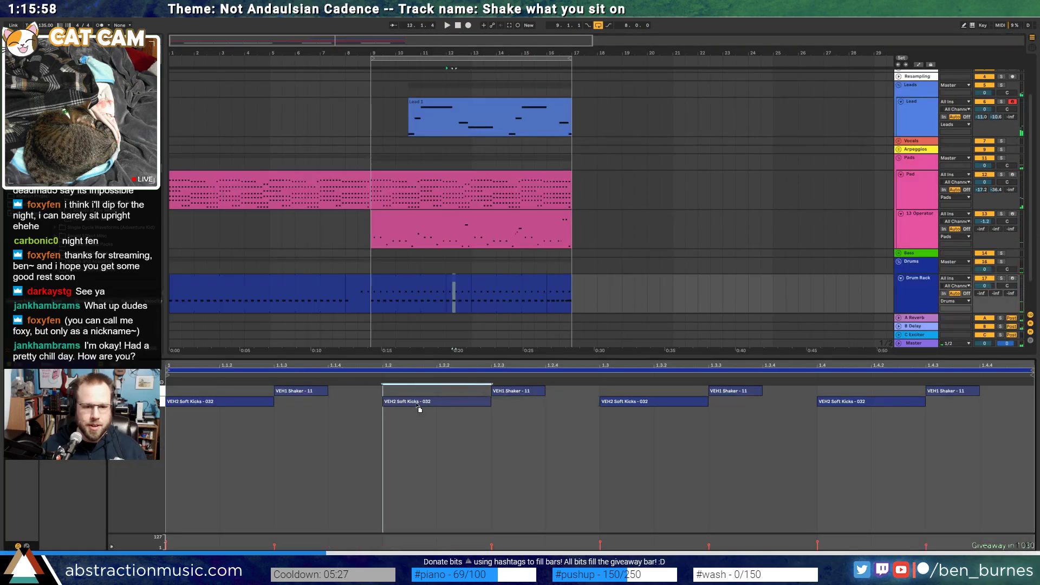
drag(614, 402, 591, 403)
key(space)
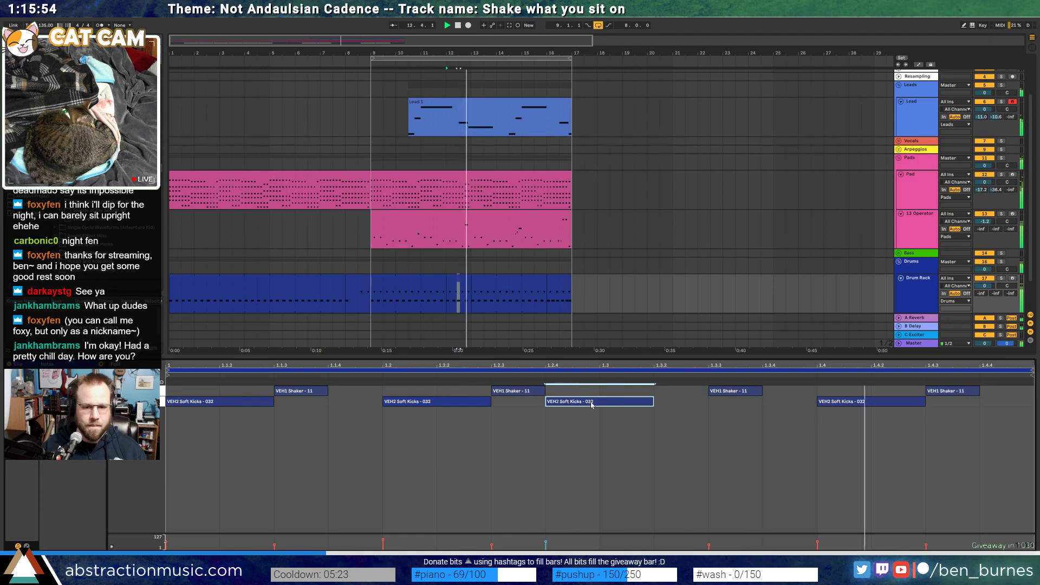
drag(856, 398, 856, 396)
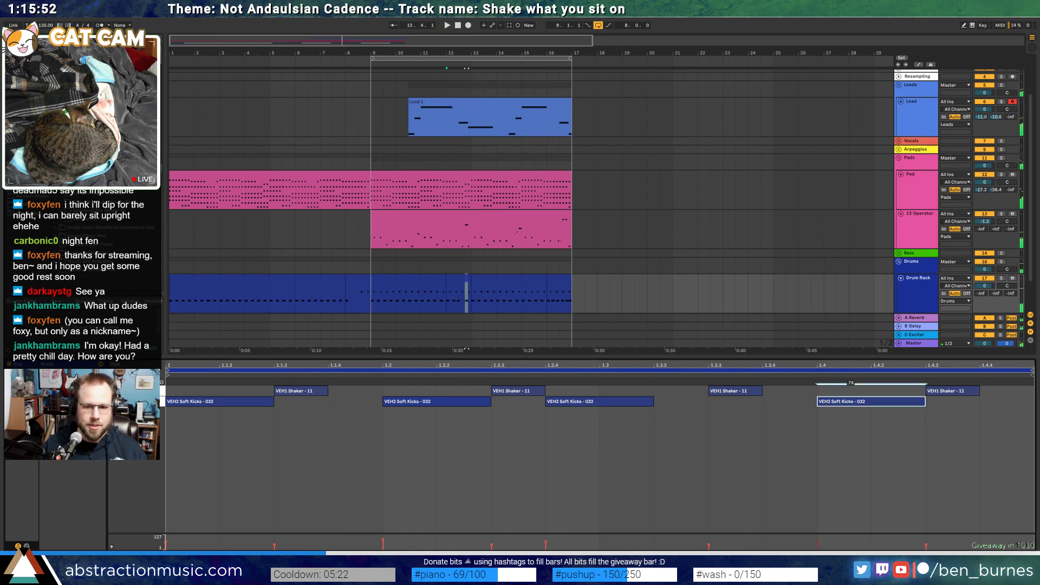
click(708, 413)
Play back the bar 16 drum variation and check its kick at 1.1.4
click(552, 285)
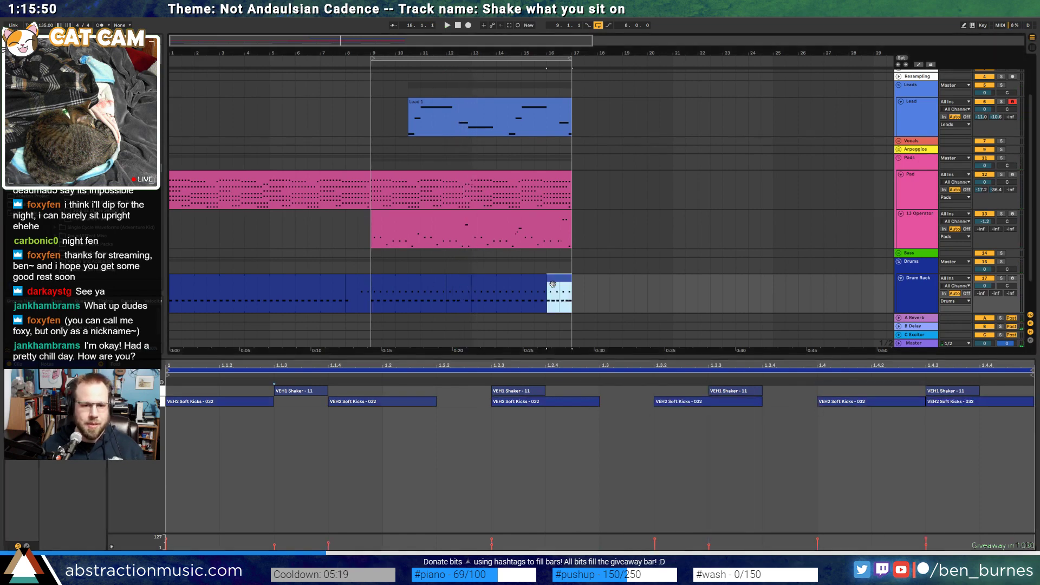
key(space)
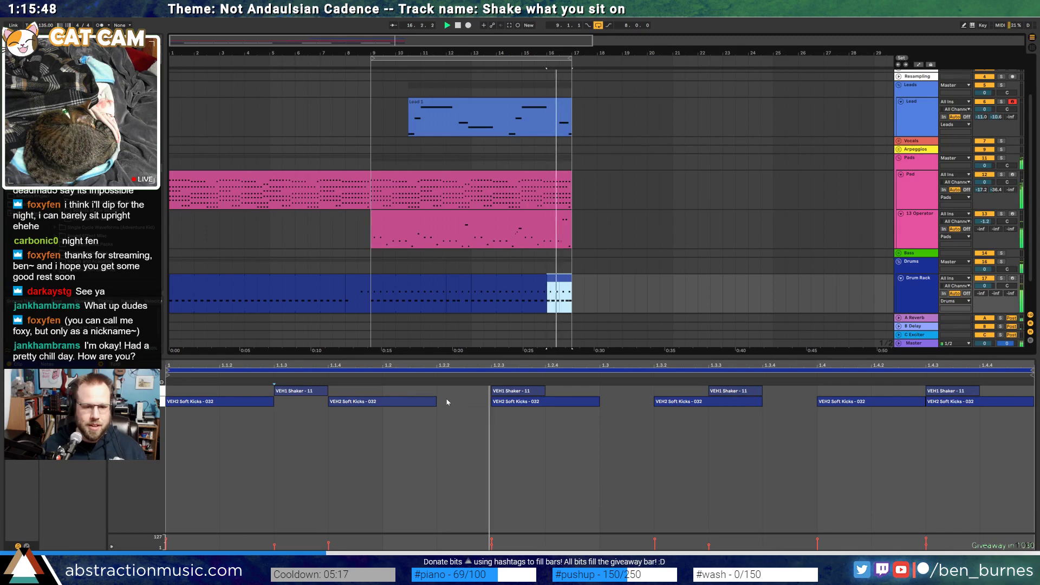
click(397, 401)
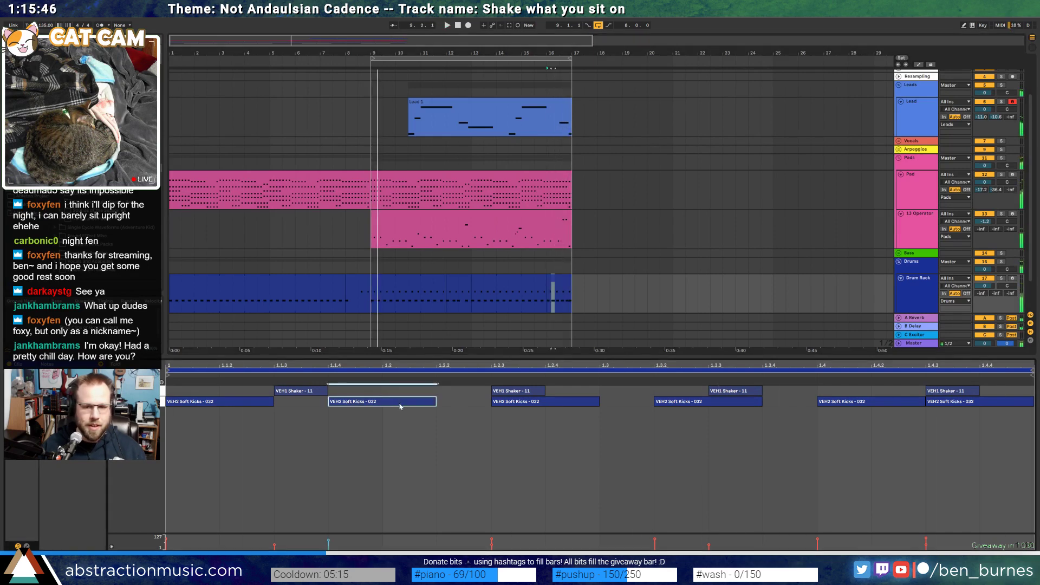
Consolidate the drum clips in bars 9–16 into one clip and add a VEH1 Shaker - 11 note at 8.4.4 with velocity 87
key(shift+Tab)
click(427, 332)
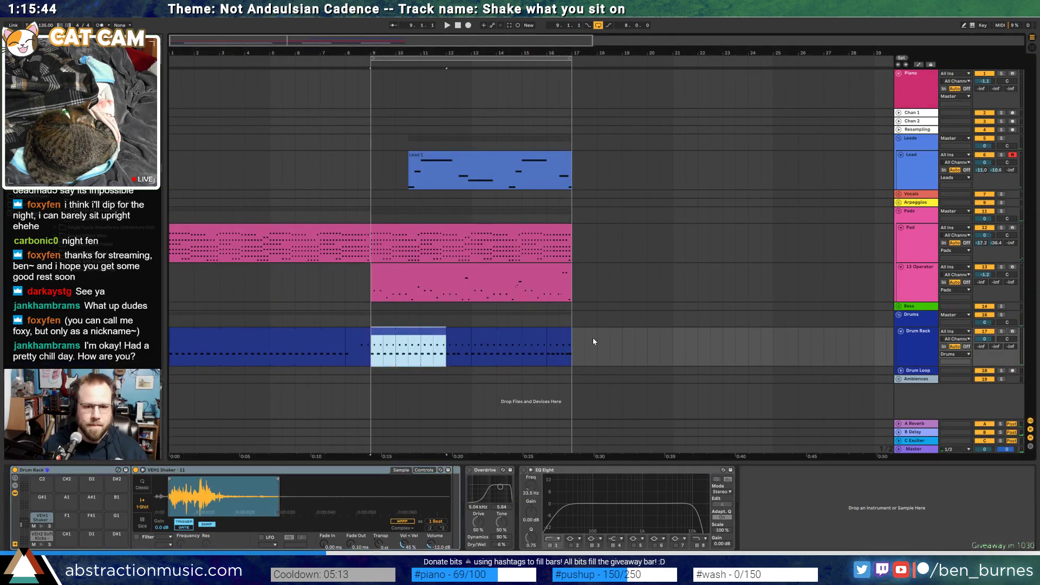
shift+click(569, 332)
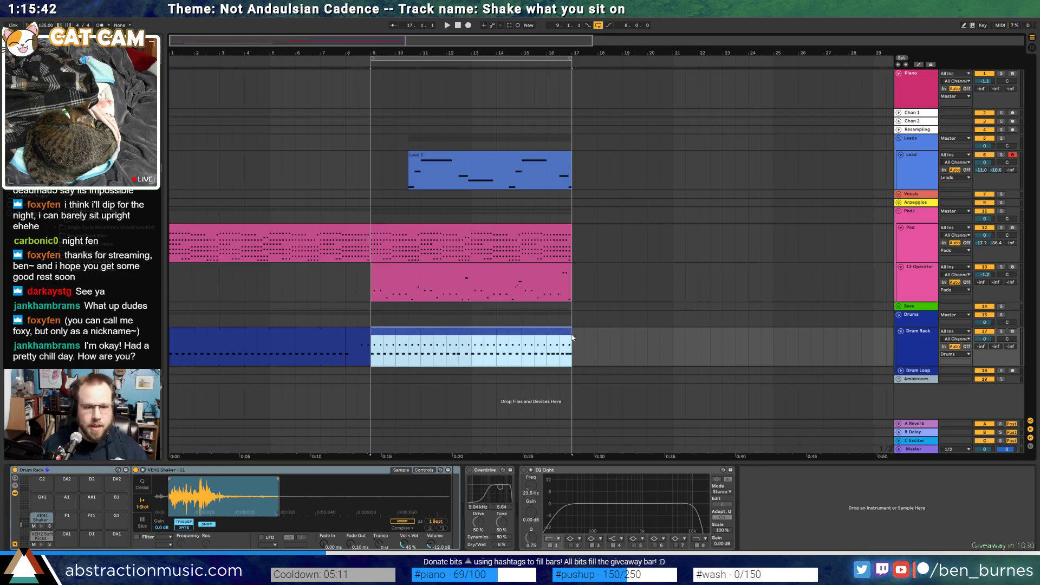
key(shift+Tab)
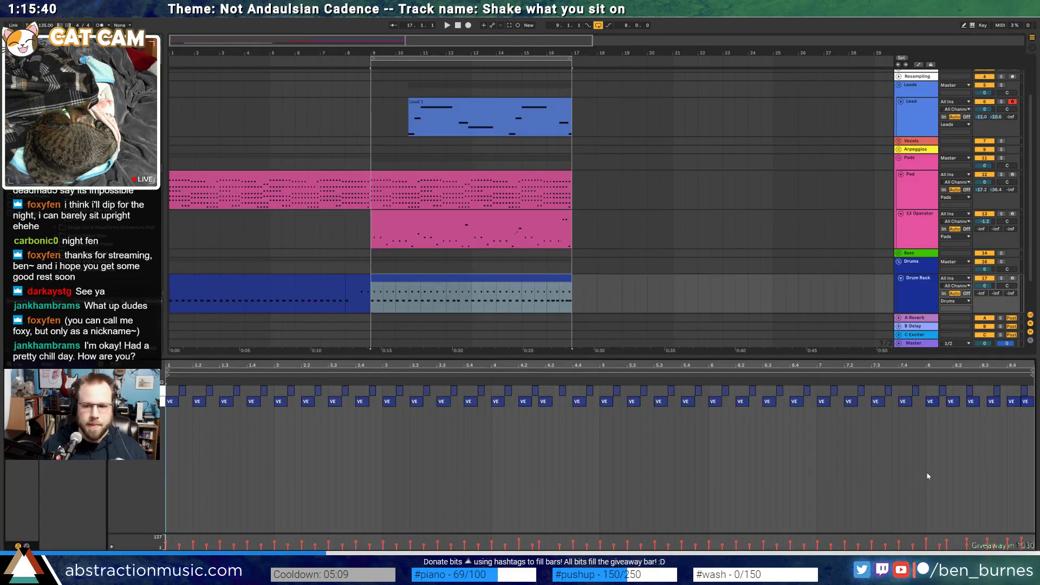
drag(1018, 365, 996, 372)
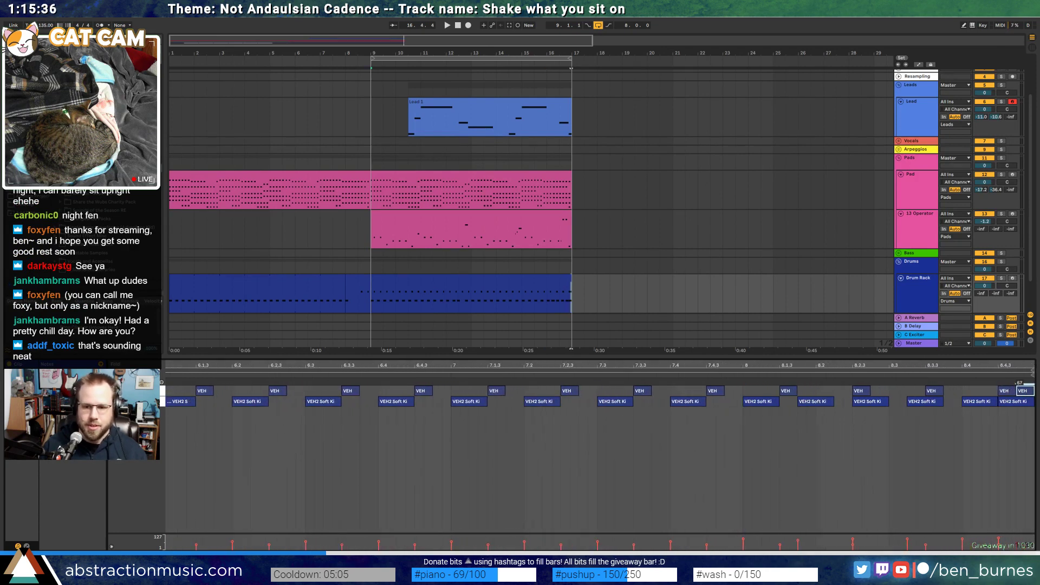
key(shift+Tab)
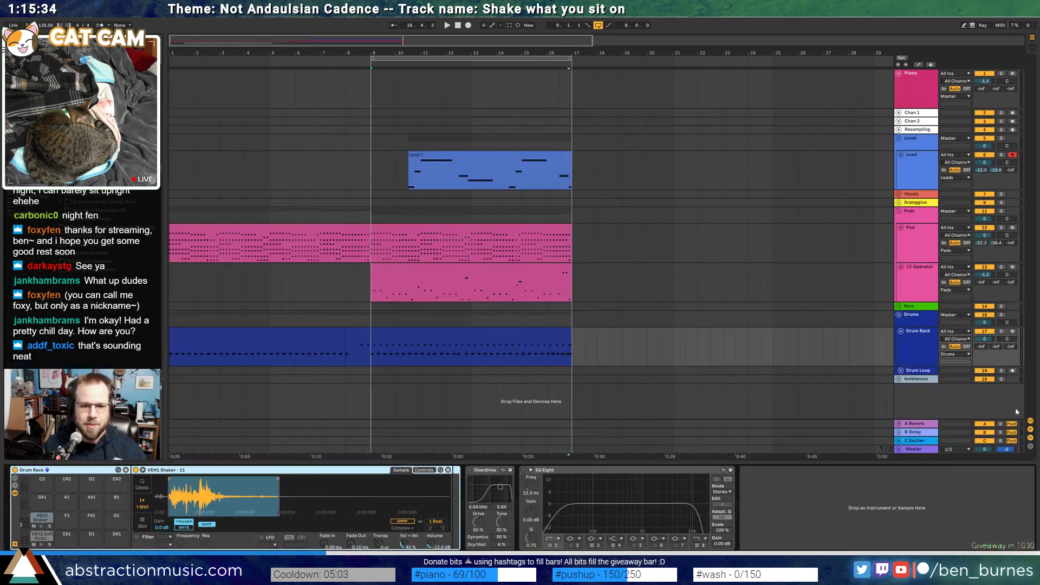
Set the Base of the Saturator on the Operator track to -12.8 and play back the section
click(456, 337)
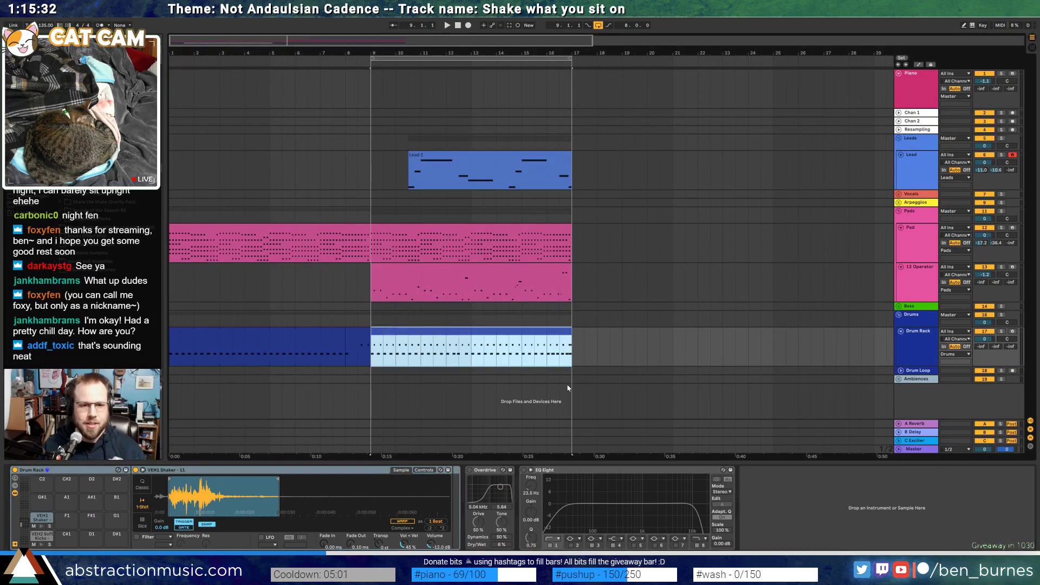
click(507, 278)
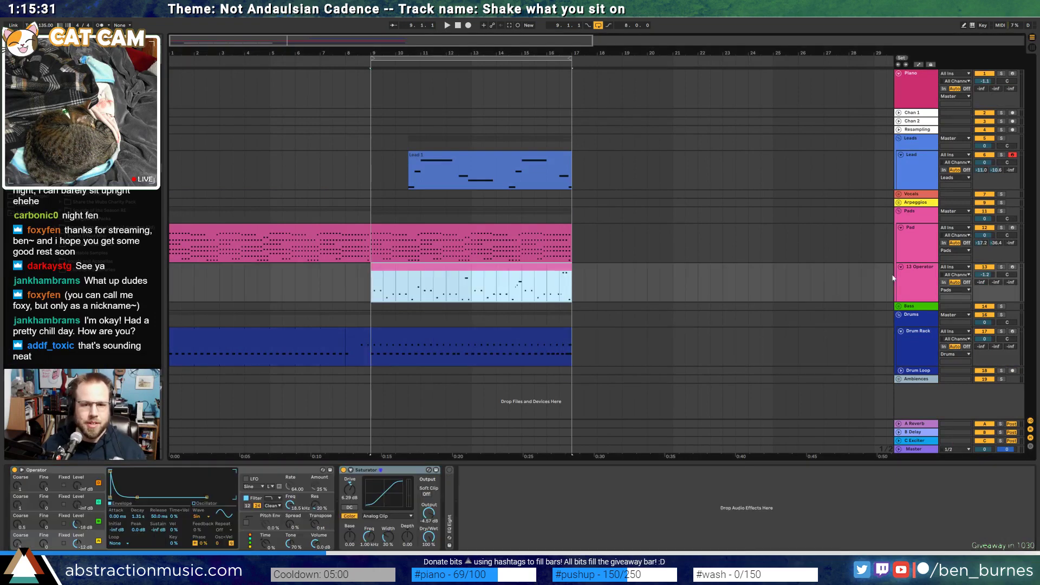
click(998, 274)
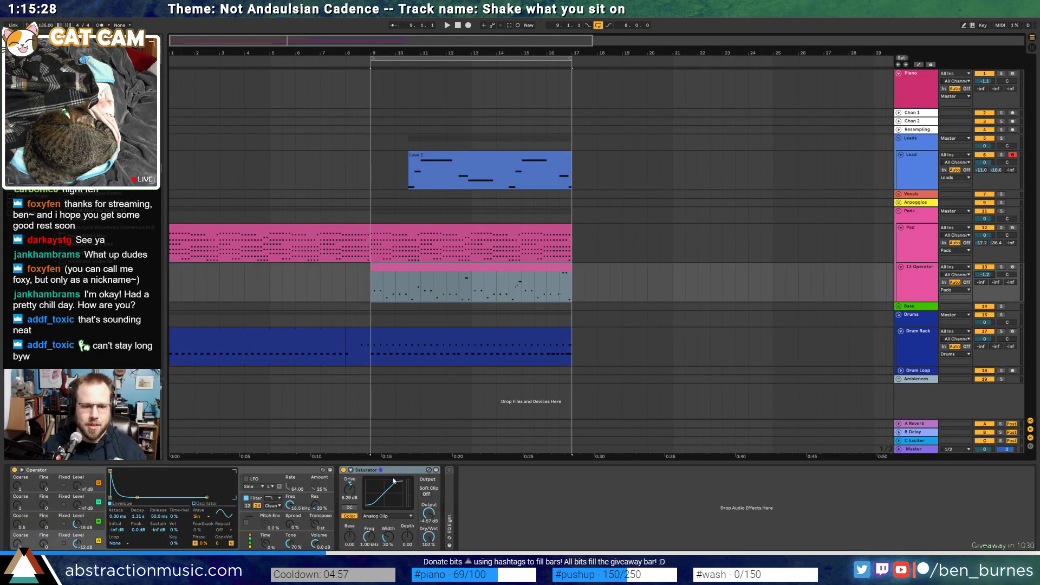
drag(349, 537, 349, 543)
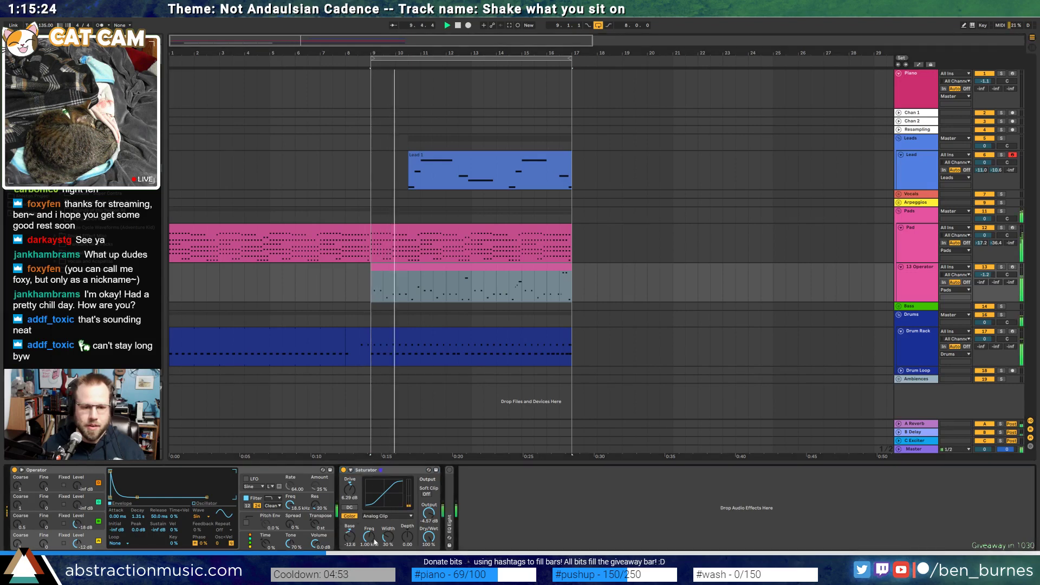
Adjust the Operator track's Saturator during playback: Drive 7.43 dB, Output -6.00 dB, Base -5.71, Freq 639 Hz and Width 22 %
drag(388, 537, 349, 533)
drag(349, 489, 349, 484)
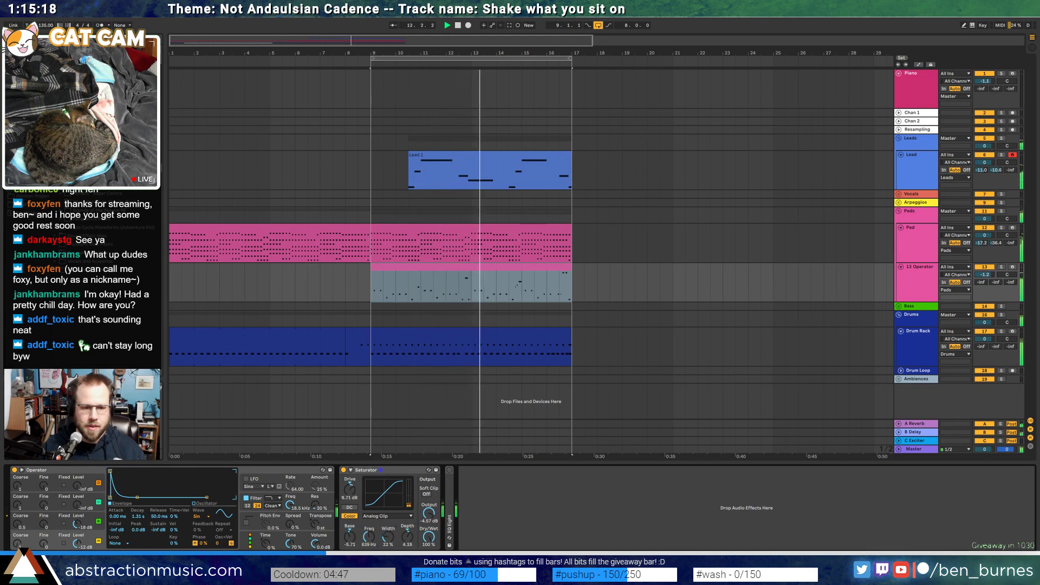
drag(426, 514, 426, 517)
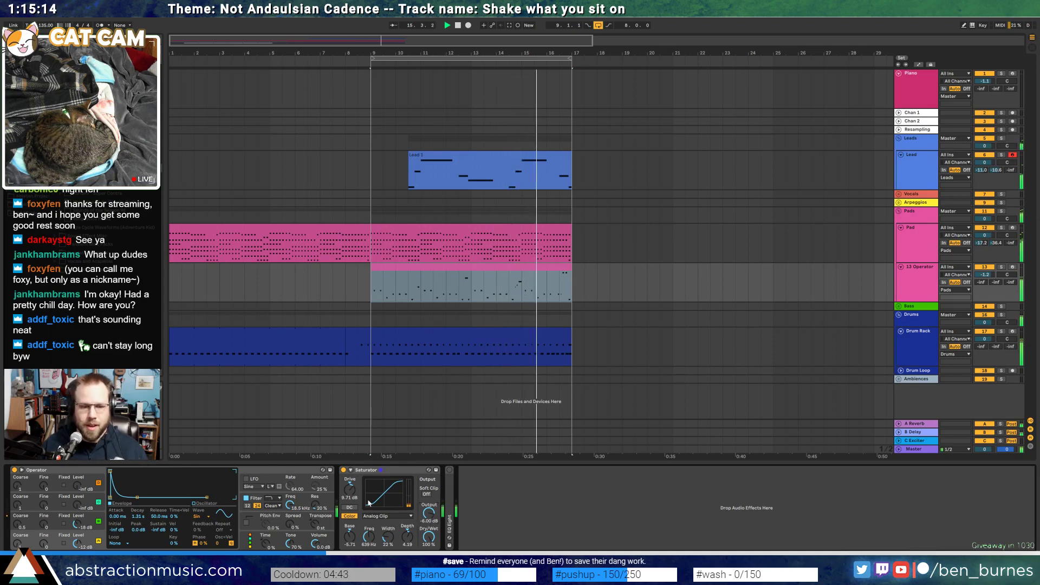
drag(349, 489, 349, 491)
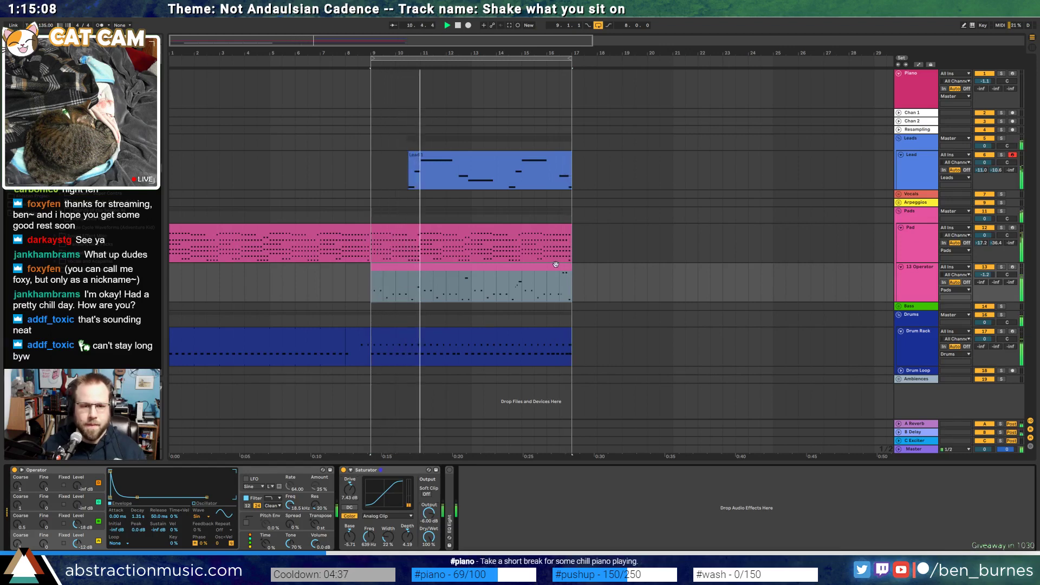
Duplicate the Pad section in bars 9–16 into bars 17–24 and stop playback
click(569, 243)
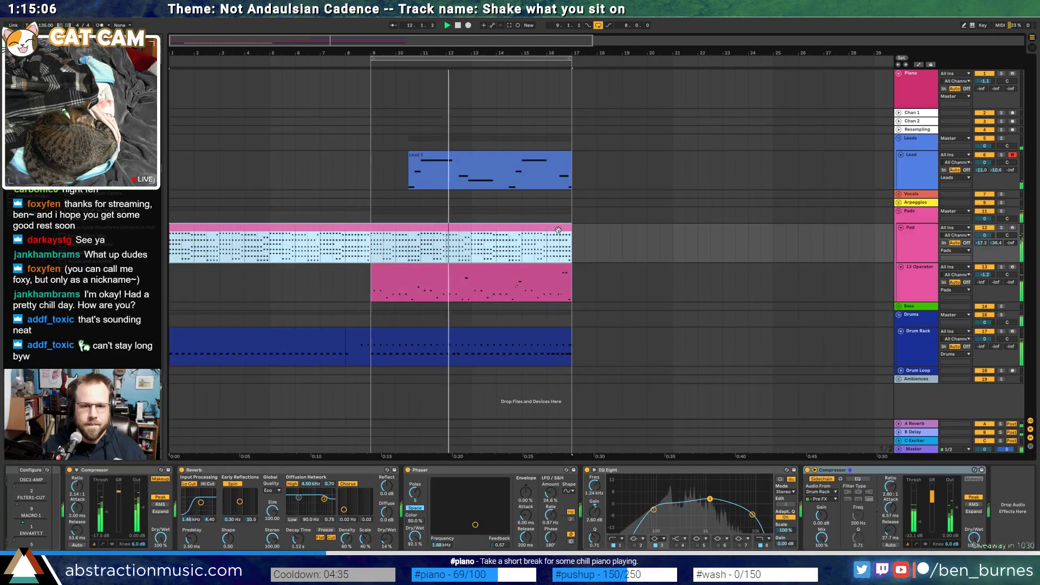
drag(566, 247, 366, 242)
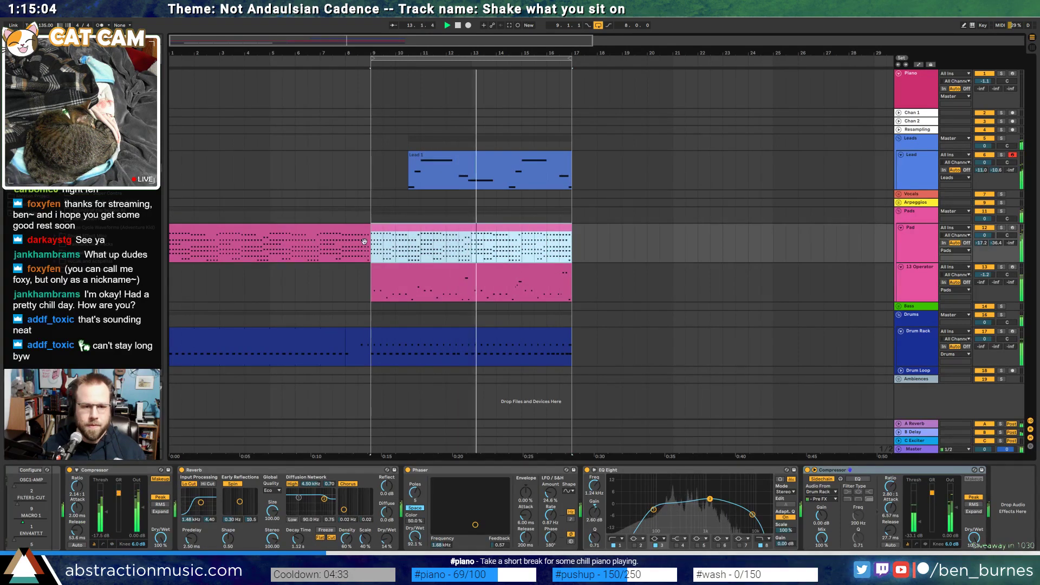
key(ctrl+d)
key(space)
Extend the Lead 1 clip to bar 25 with its notes looped, and move the arrangement loop to bars 17–24
click(536, 158)
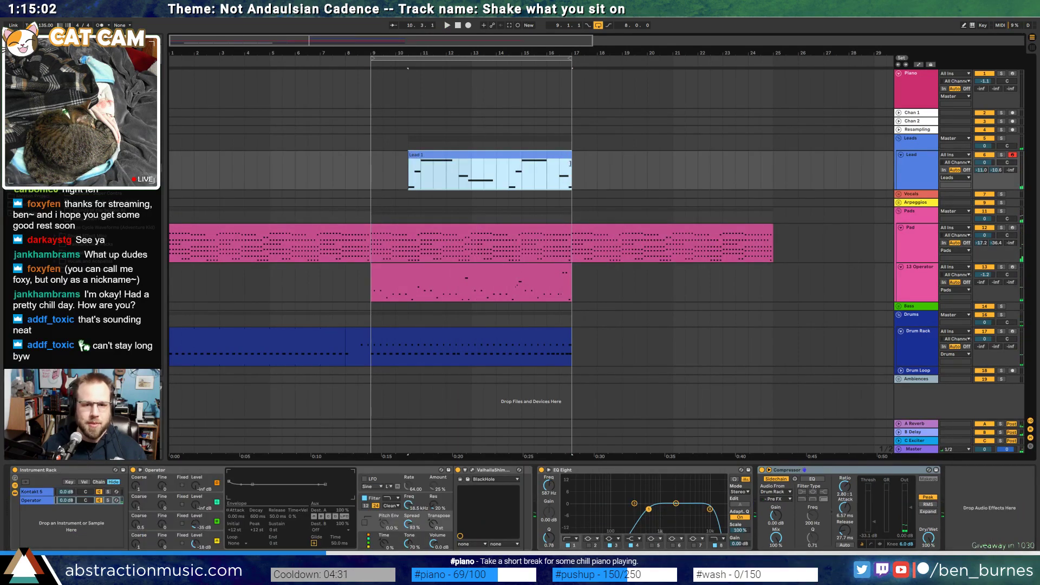
drag(568, 159, 774, 159)
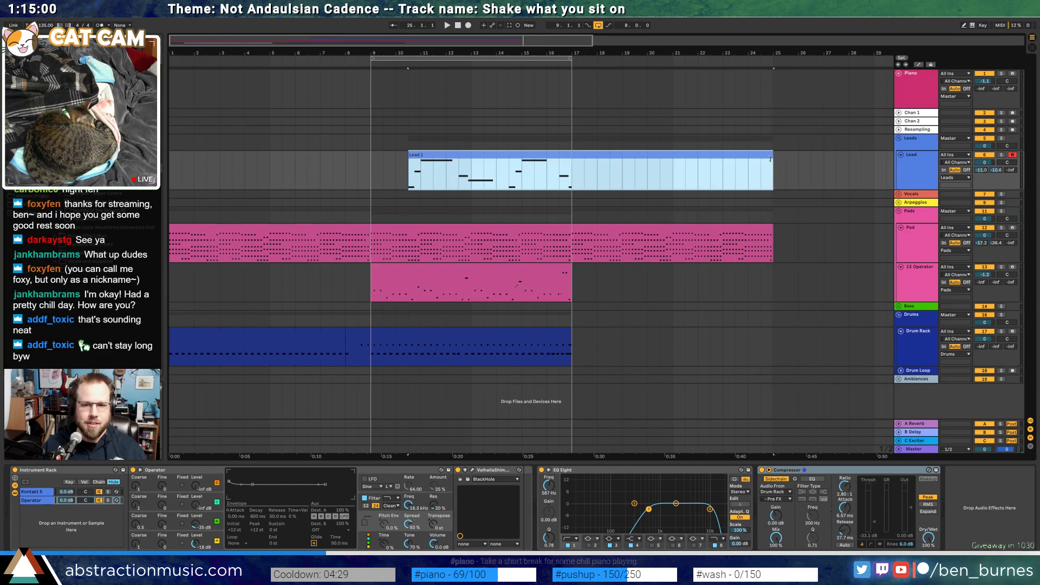
key(shift+Tab)
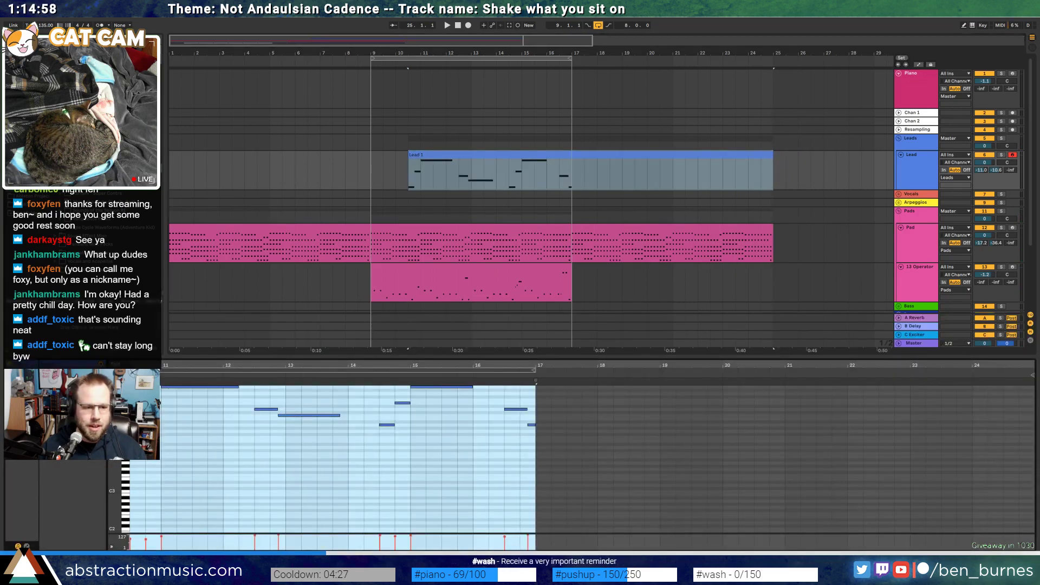
key(ctrl+l)
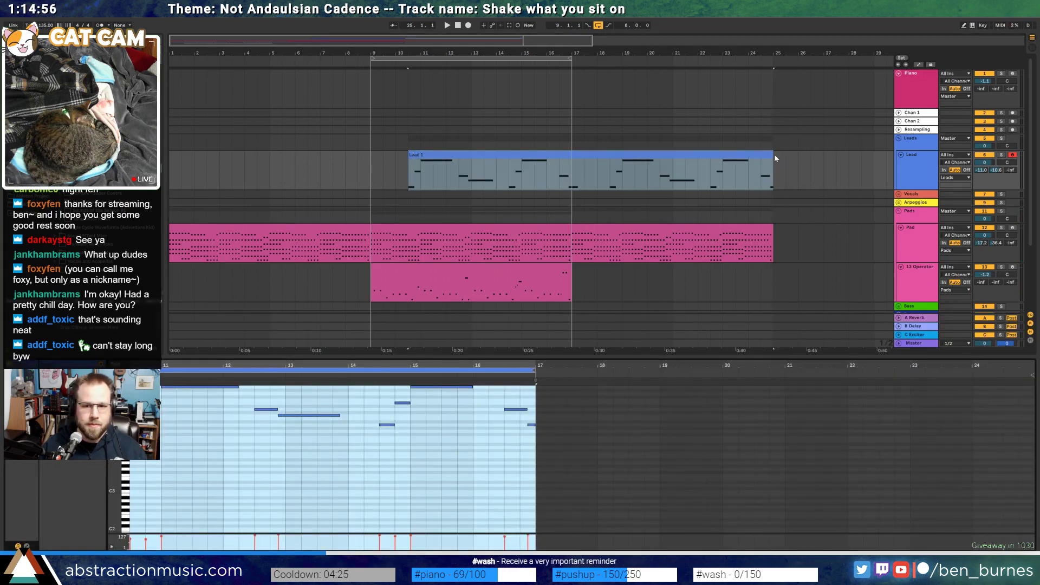
drag(546, 60, 751, 77)
Extend the Operator bass clip and the second Drum Rack clip to bar 25
click(526, 273)
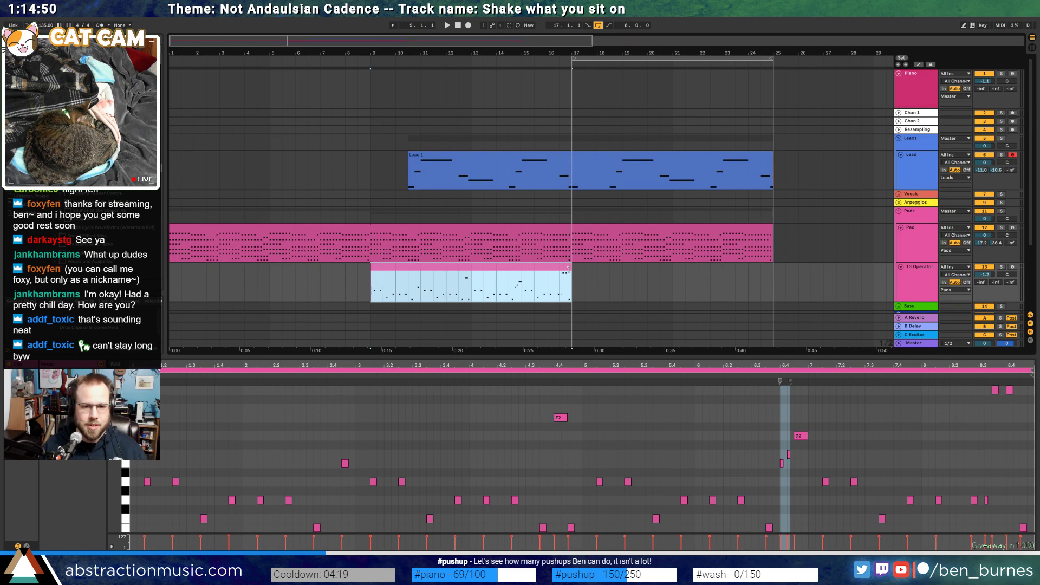
drag(571, 267, 772, 275)
scroll(769, 276, down, 1)
scroll(769, 277, down, 1)
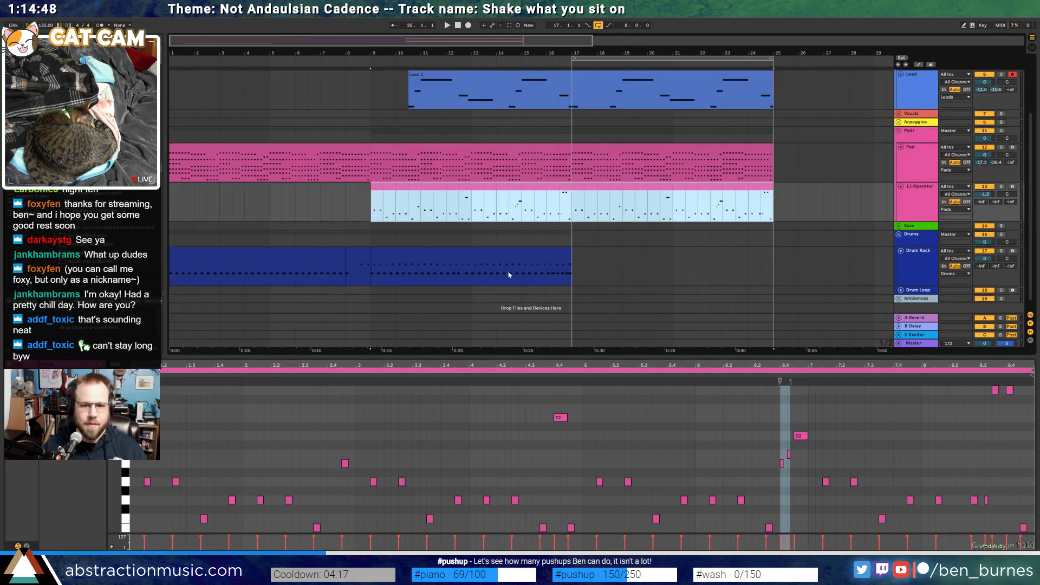
click(509, 271)
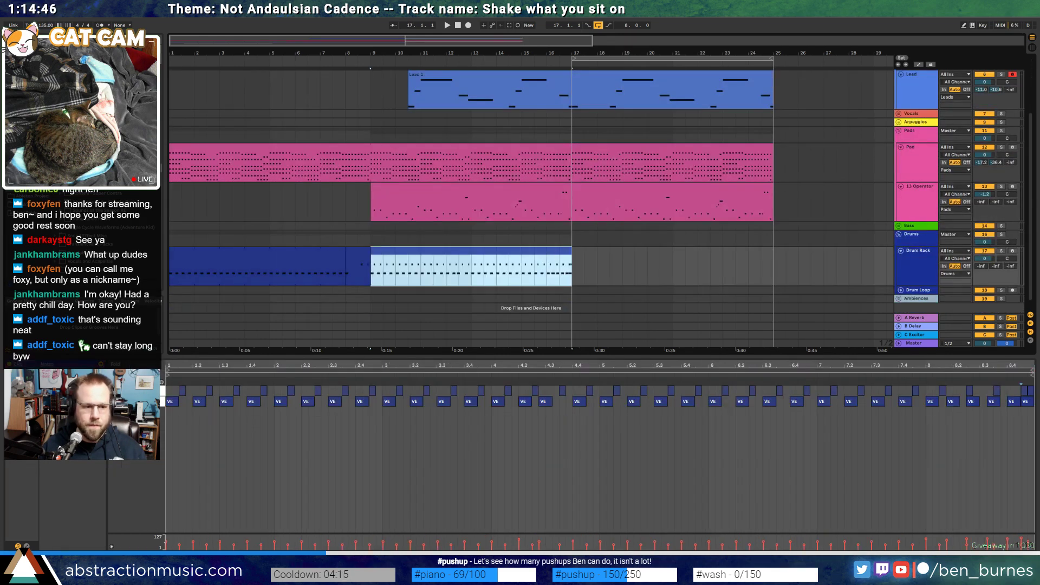
drag(571, 265, 774, 265)
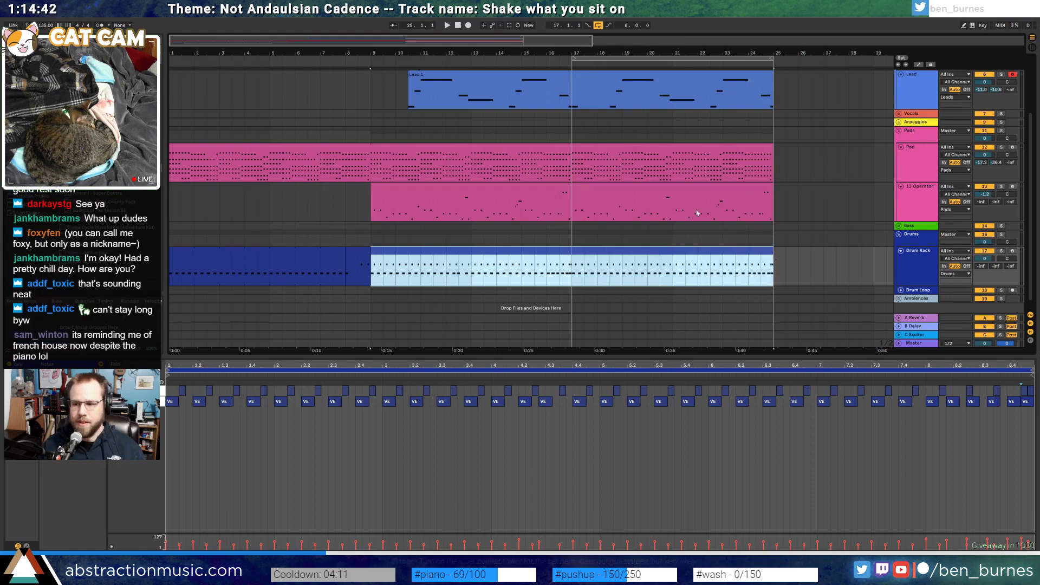
scroll(251, 222, up, 1)
key(shift+Tab)
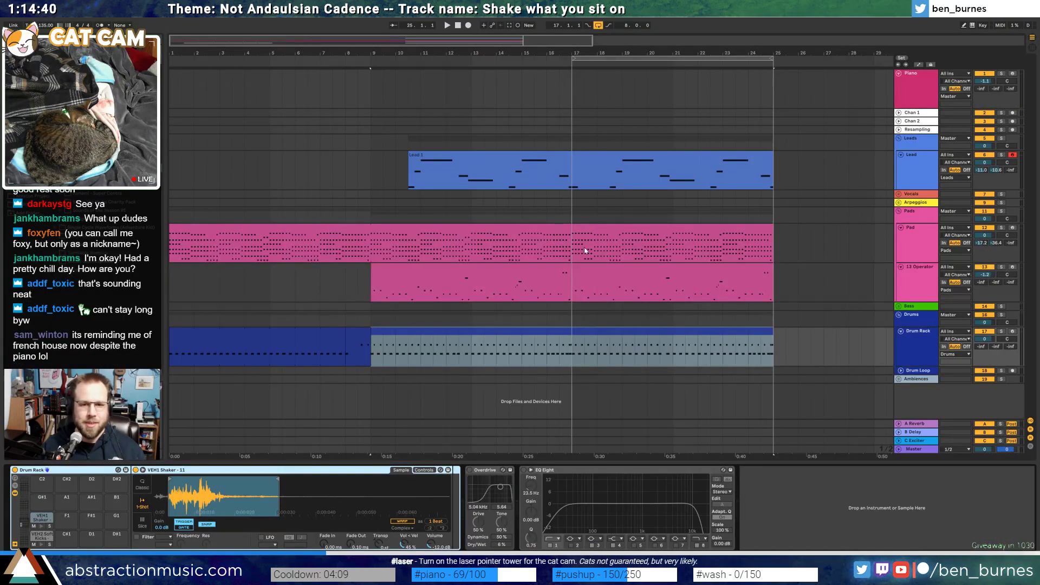
In the Pad clip at bar 17, lower the first four A2 notes to F2, raise the next three F2 notes to A2, and play it back
click(587, 228)
key(space)
scroll(646, 224, up, 3)
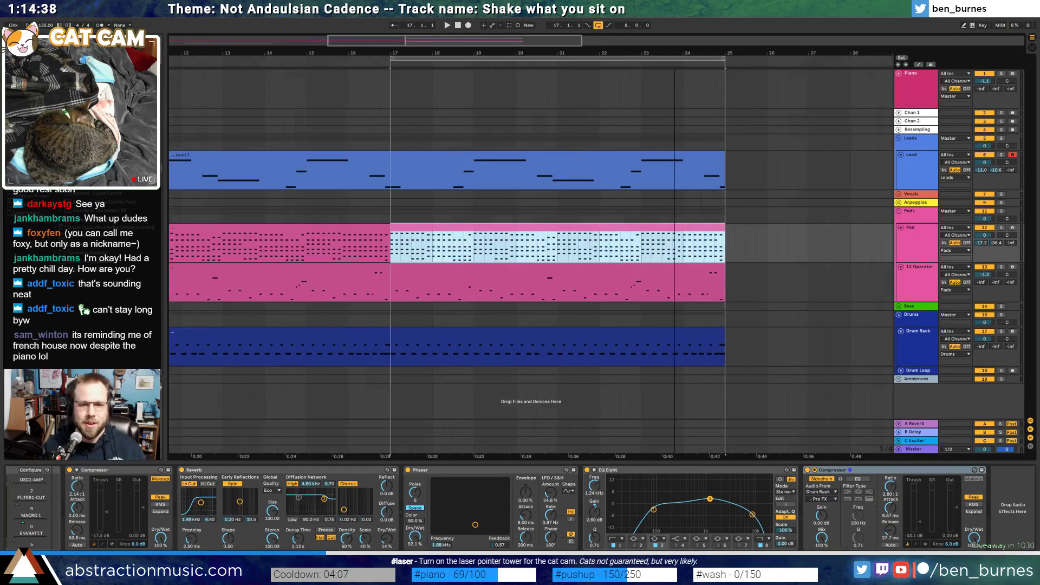
double_click(646, 225)
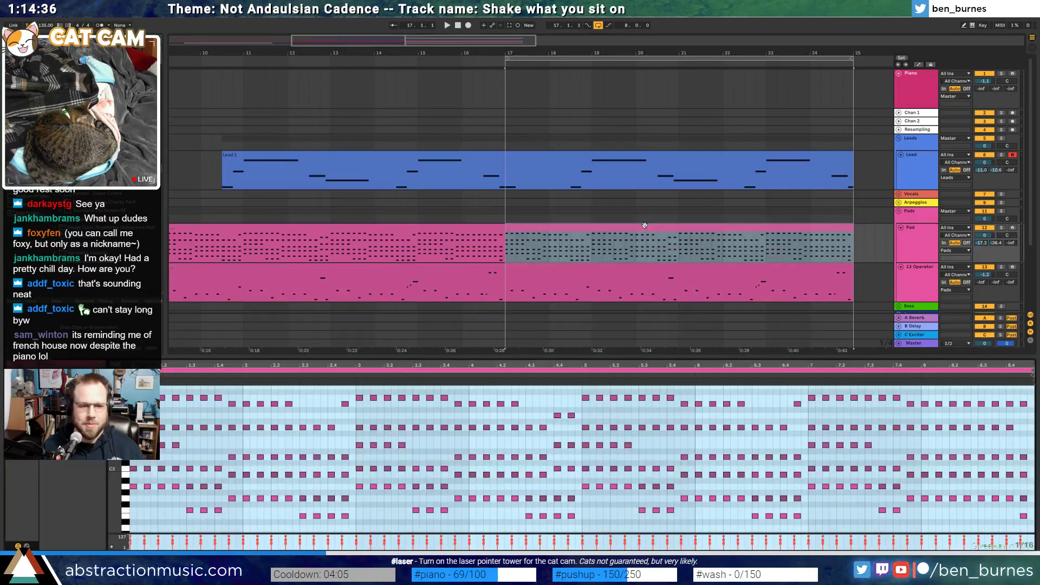
click(174, 454)
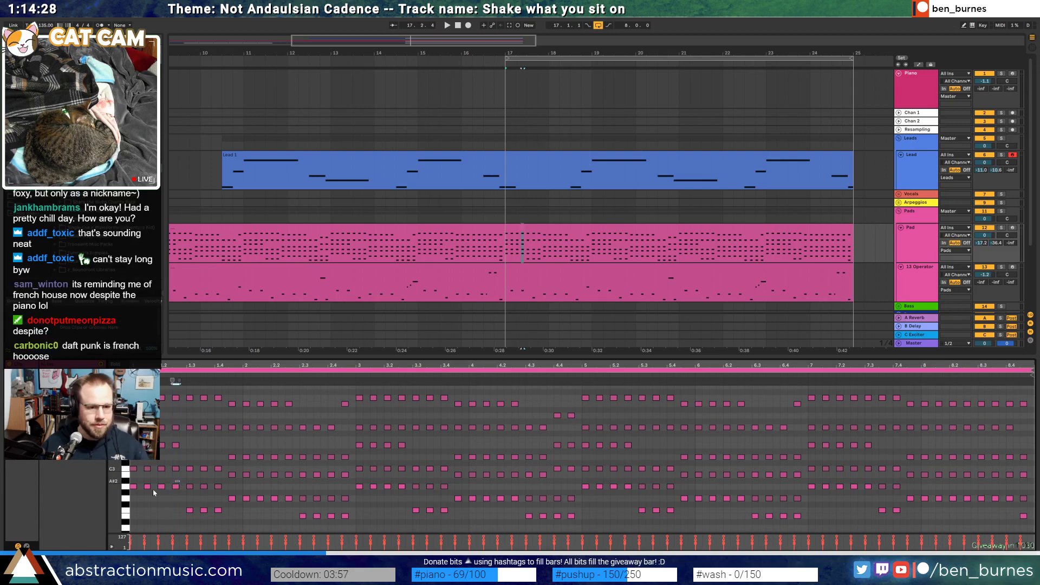
drag(182, 491, 217, 524)
key(Down)
key(Up)
key(Up)
key(Up)
key(Up)
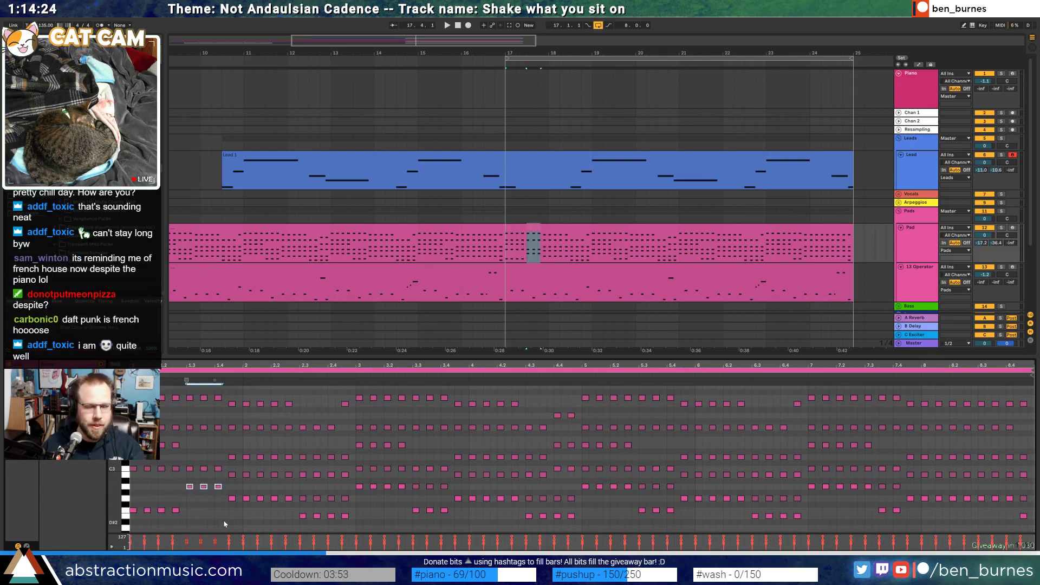
key(space)
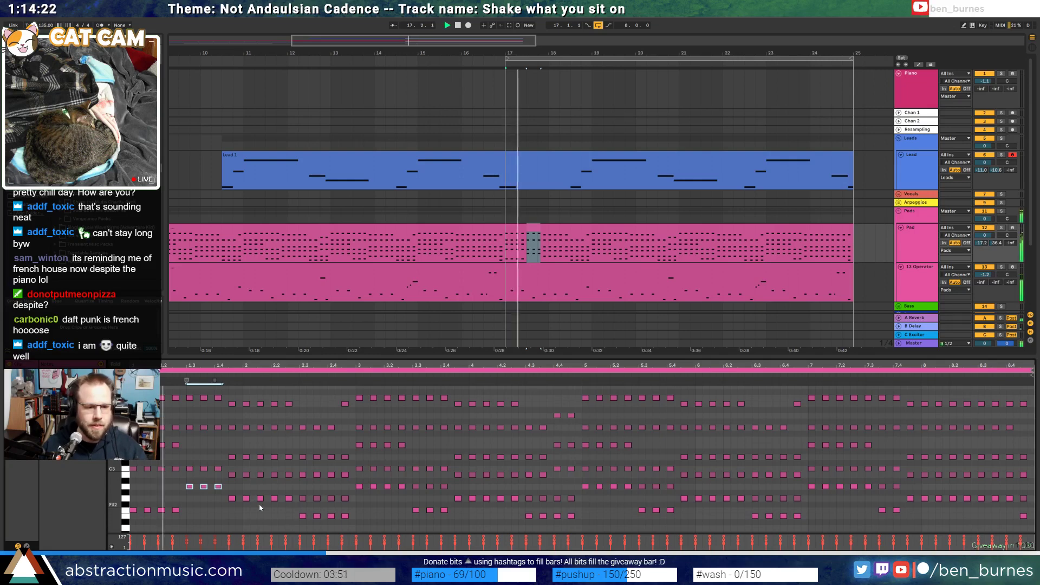
key(space)
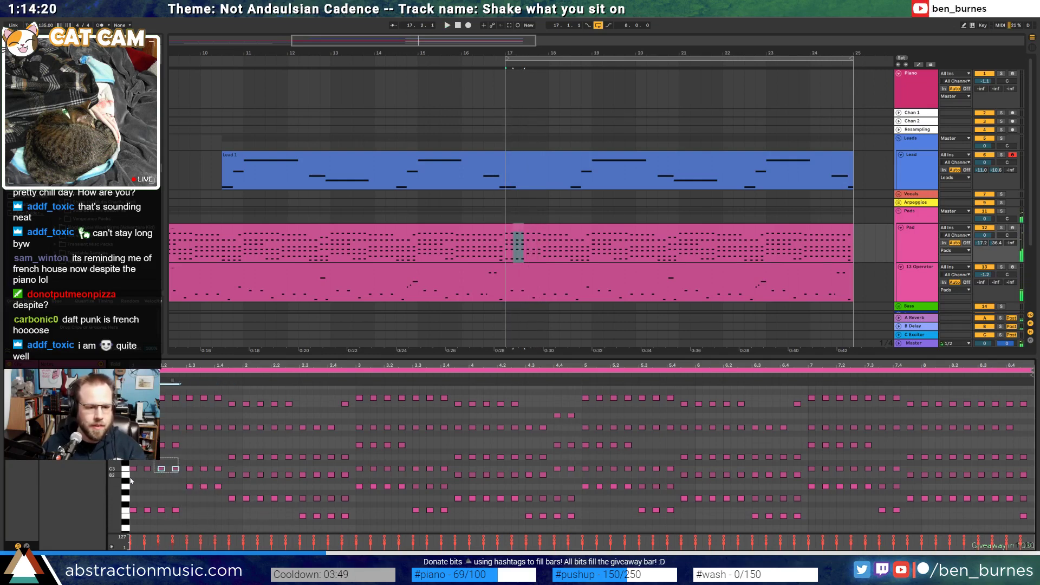
Raise the E3 notes in the Pad clip's first bar to F3 and continue them through beats 1.3 and 1.4
click(125, 498)
drag(129, 515, 180, 507)
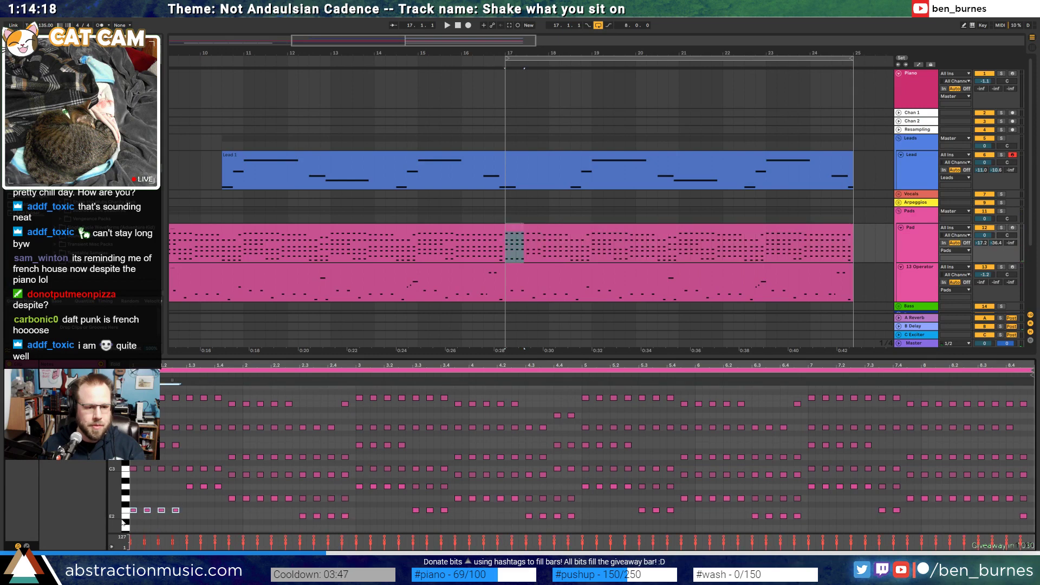
drag(182, 449, 295, 460)
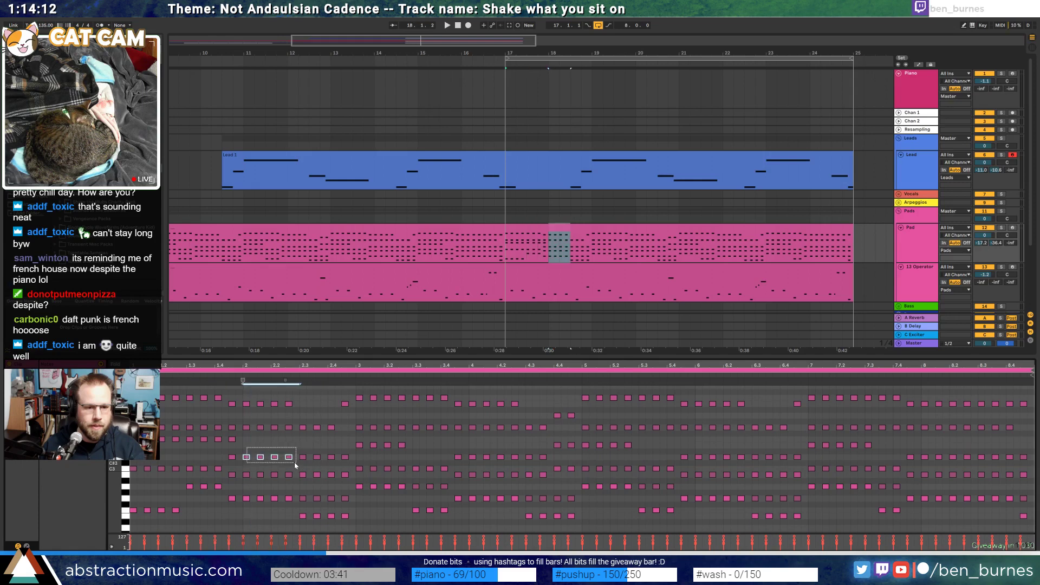
Try raising the Pad clip's D3 notes at the start of bar 2 to E3, listen, and move them back to D3
key(Up)
key(Up)
click(229, 462)
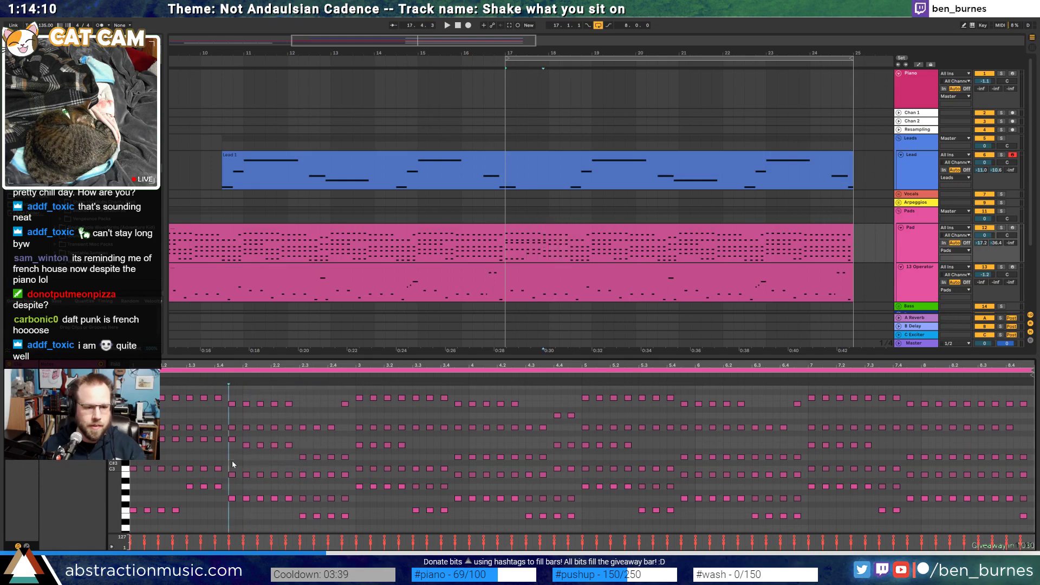
key(space)
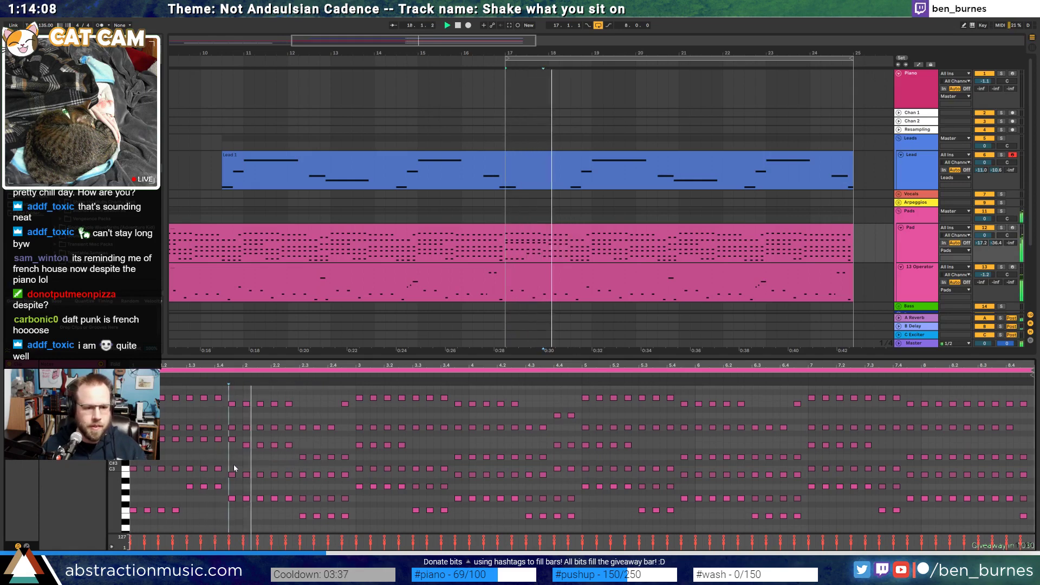
key(space)
click(233, 440)
key(Down)
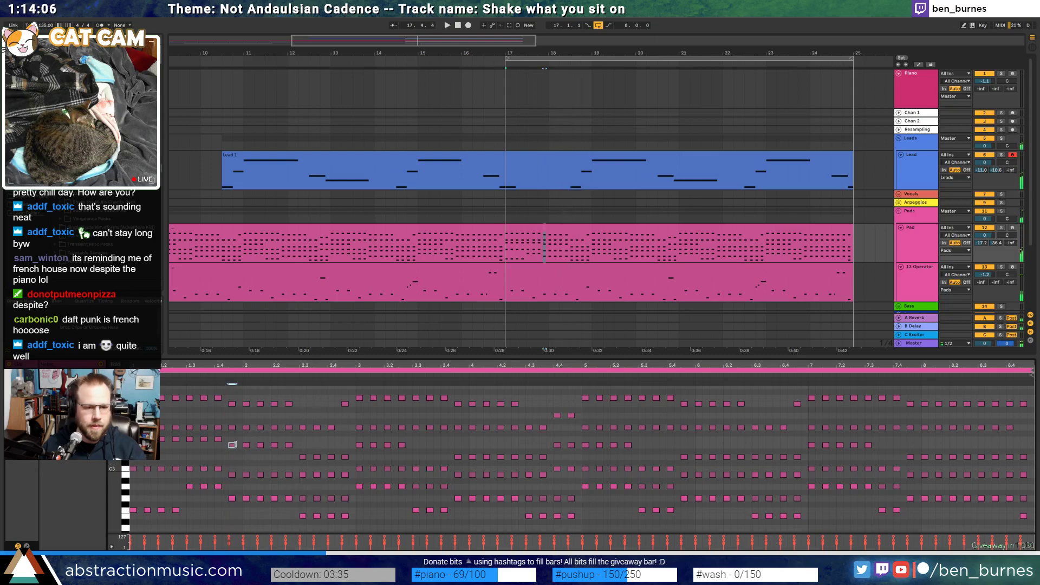
drag(237, 442, 293, 451)
key(Down)
key(Down)
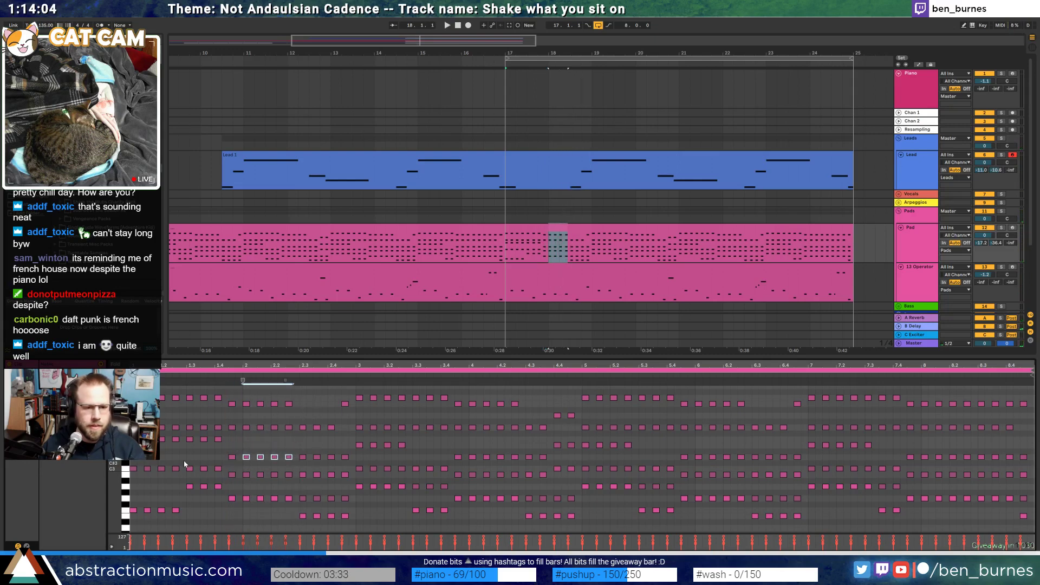
Raise the three C3 notes at beats 1.3 to 1.4 of the Pad clip to D3 and play back the change
drag(190, 461, 222, 479)
key(Up)
key(Up)
key(space)
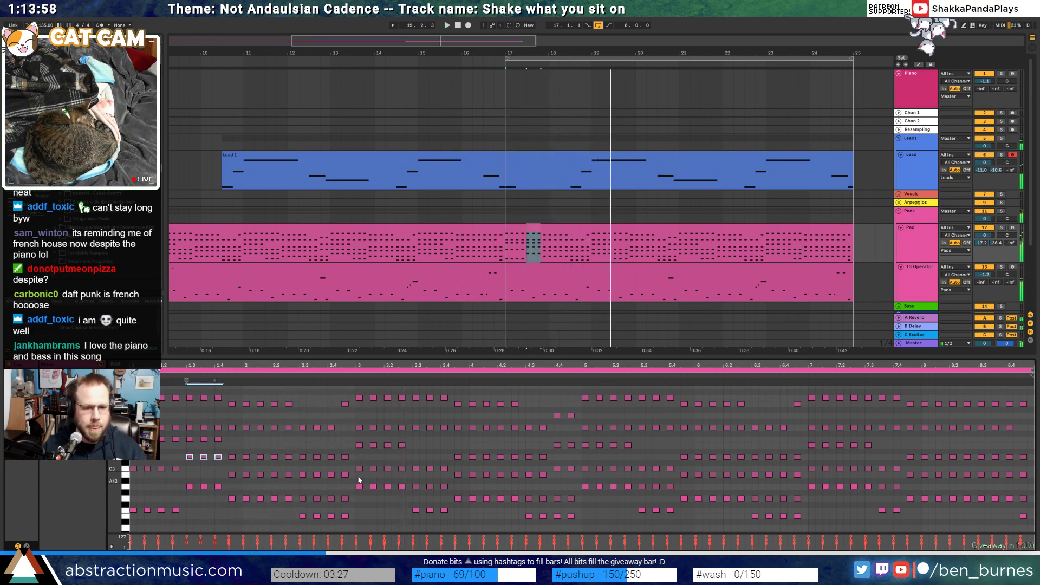
In bar 3 of the Pad clip, lower the first four A2 notes to E2 and raise the following three F2 notes to A2
drag(359, 476, 437, 513)
key(Down)
key(Down)
key(Down)
key(Down)
key(Down)
shift+click(444, 509)
key(Up)
key(Up)
key(Up)
key(Up)
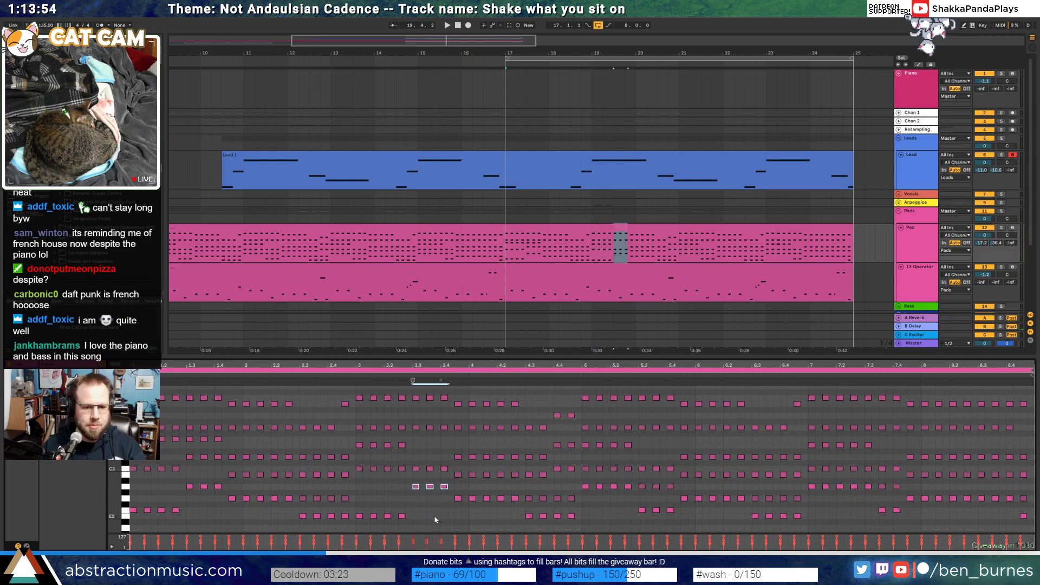
Add three D3 notes from beat 3.3 to 3.4 in the Pad clip and play back the new chord
click(435, 520)
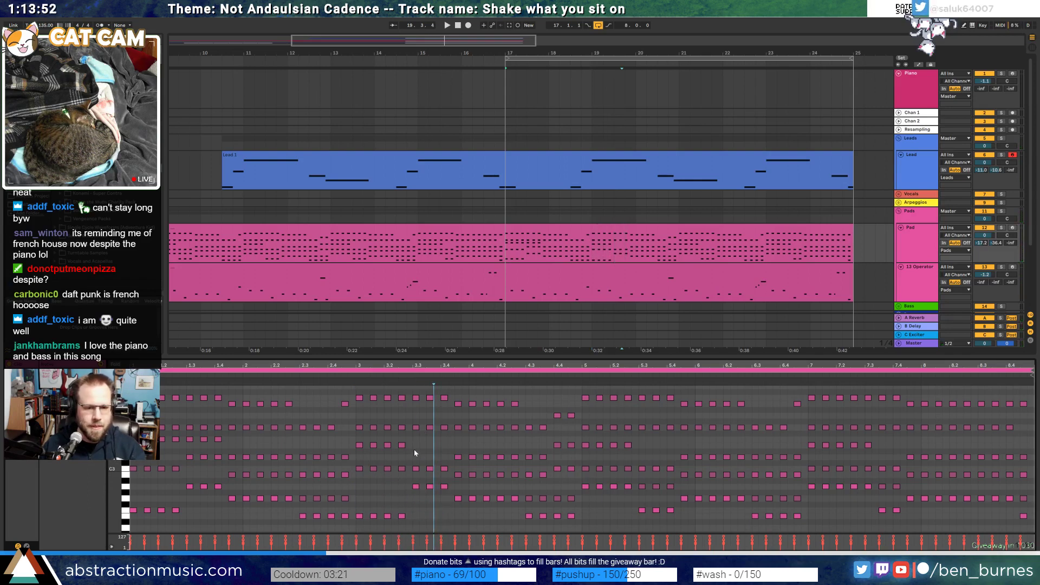
double_click(415, 456)
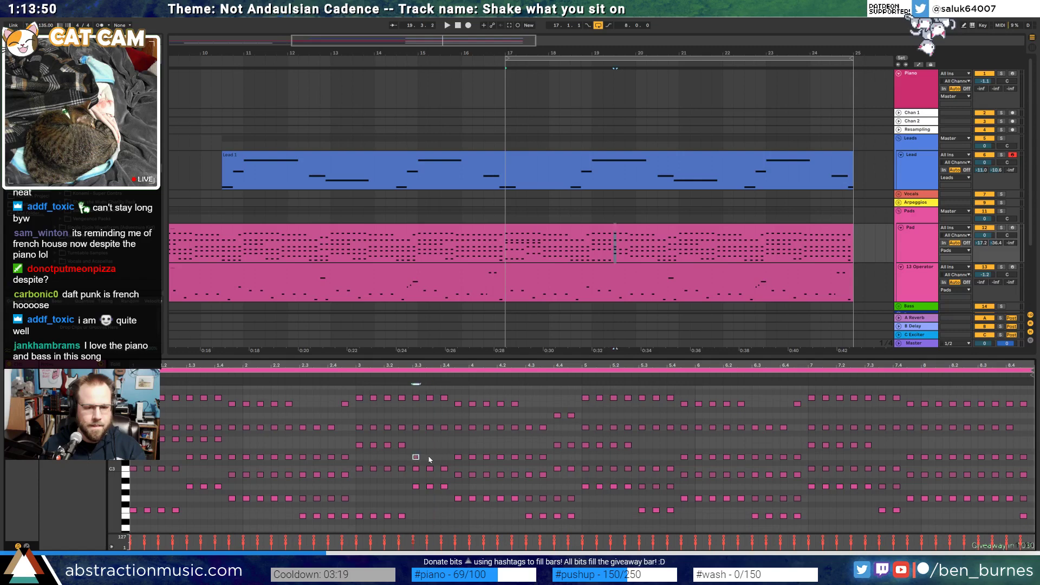
key(ctrl+d)
key(ctrl+d)
key(space)
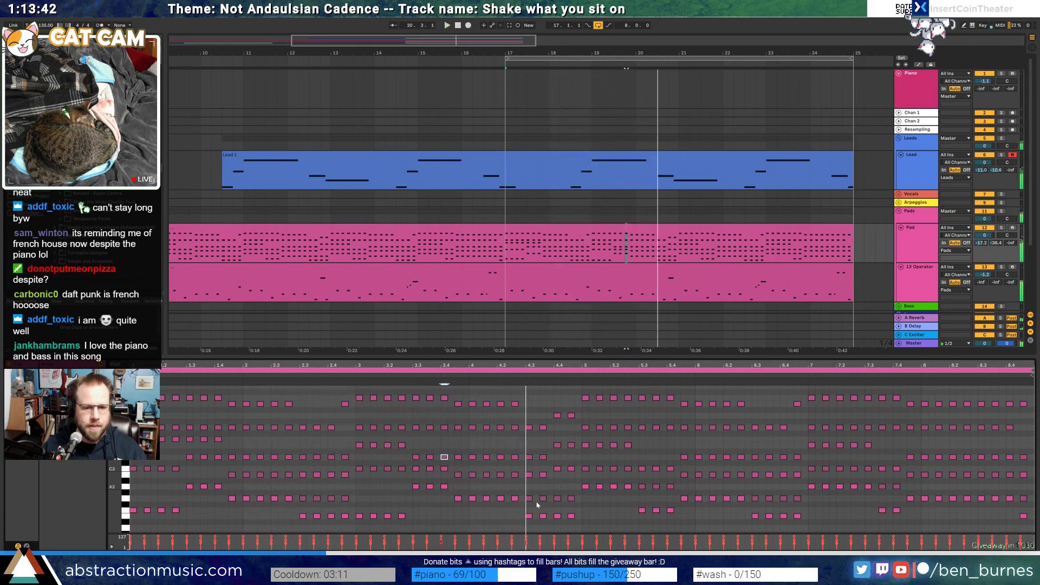
In bar 4 of the Pad clip, lower beat 4.3's G3 notes to F#3 and raise beat 4.4's C3 notes to C#3 and A3 notes to A#3
drag(525, 512, 573, 525)
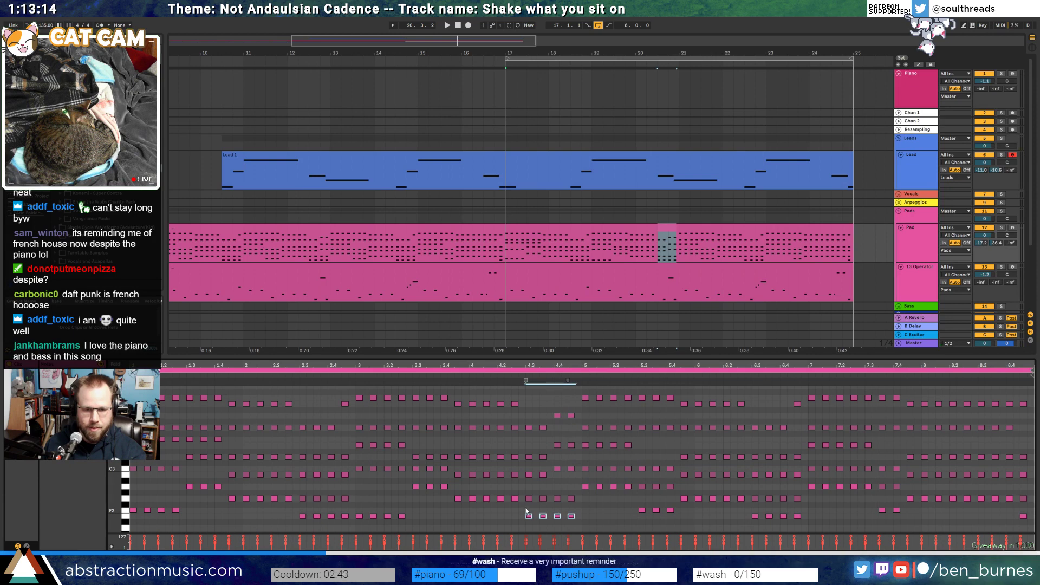
scroll(527, 512, down, 3)
scroll(527, 511, up, 3)
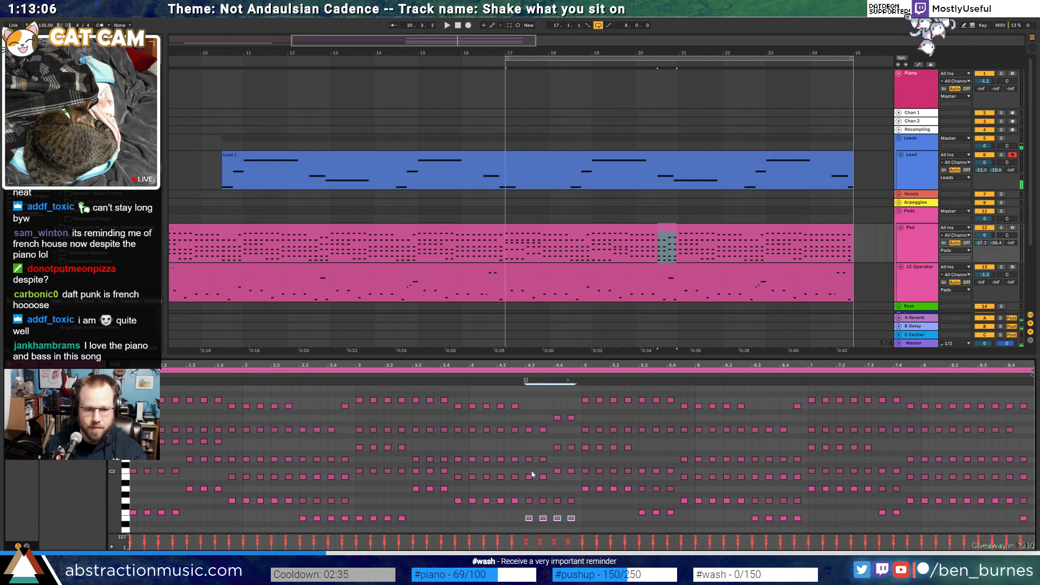
drag(555, 463, 574, 482)
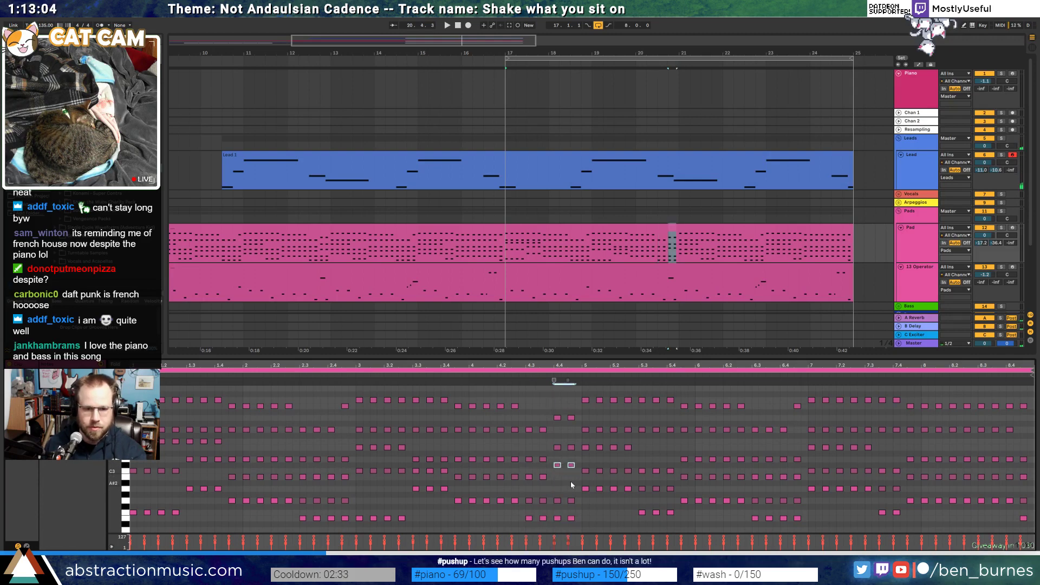
drag(523, 448, 575, 428)
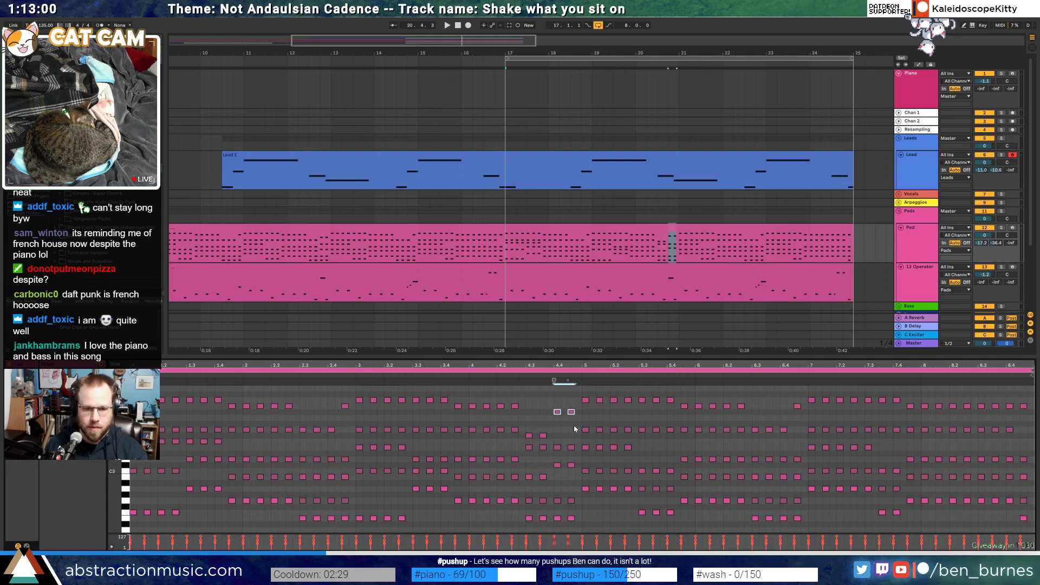
In bar 4 of the Pad clip, raise beat 4.4's A#3 notes to B3 and the lowest notes from beats 4.3 to 4.4 to F#2
key(Up)
key(Up)
click(532, 469)
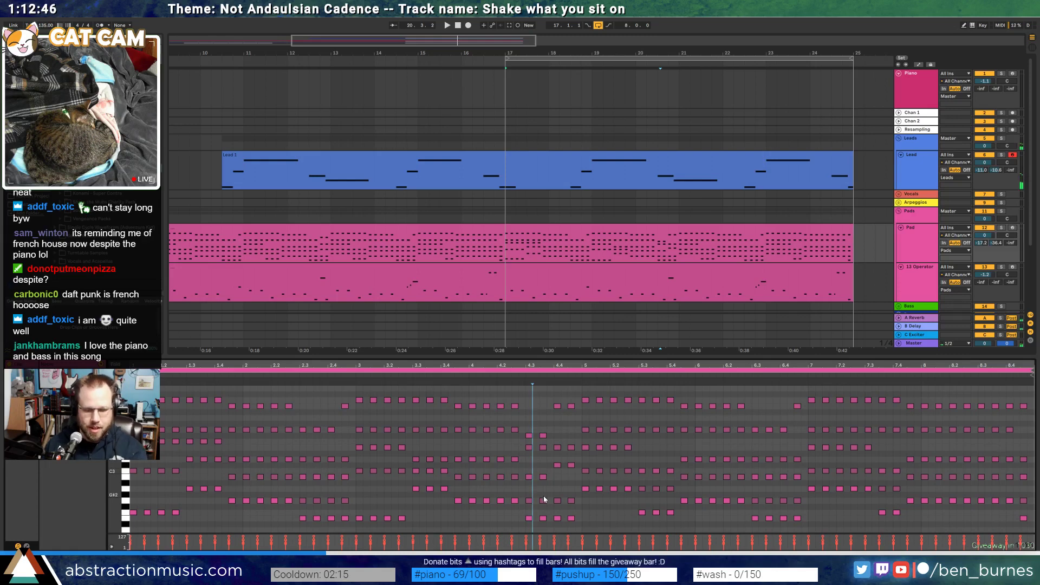
drag(528, 511, 560, 501)
key(Up)
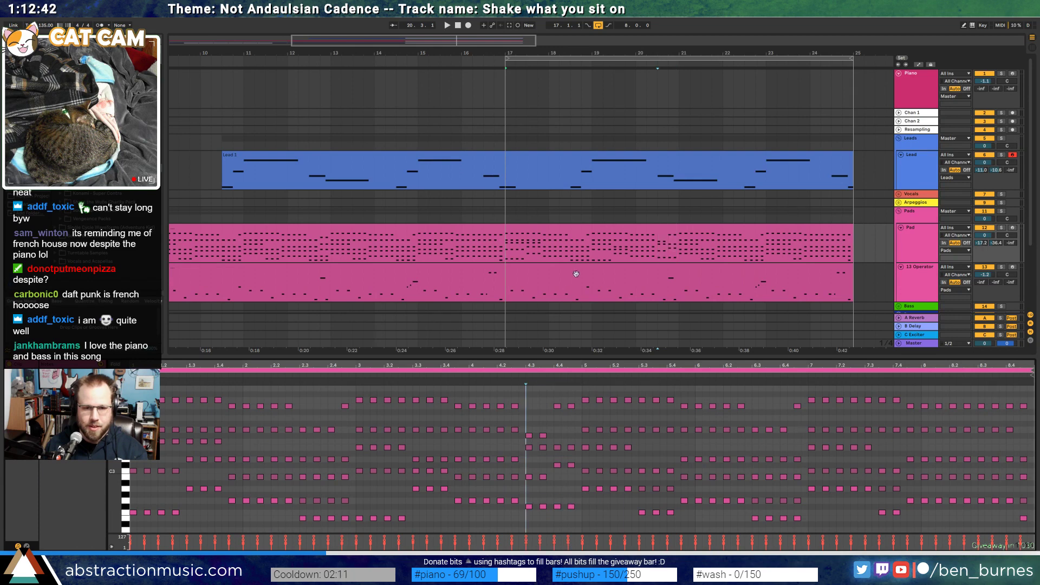
Deactivate the Operator track's clip from bar 17 to bar 25 and return to the Pad clip's notes
click(784, 265)
drag(855, 277, 509, 287)
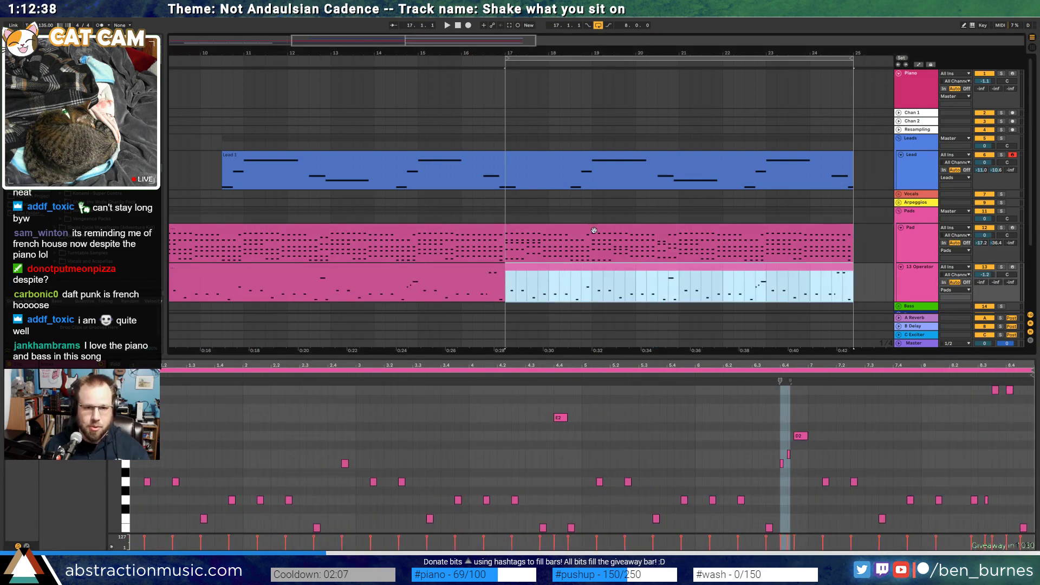
key(Up)
key(Down)
key(0)
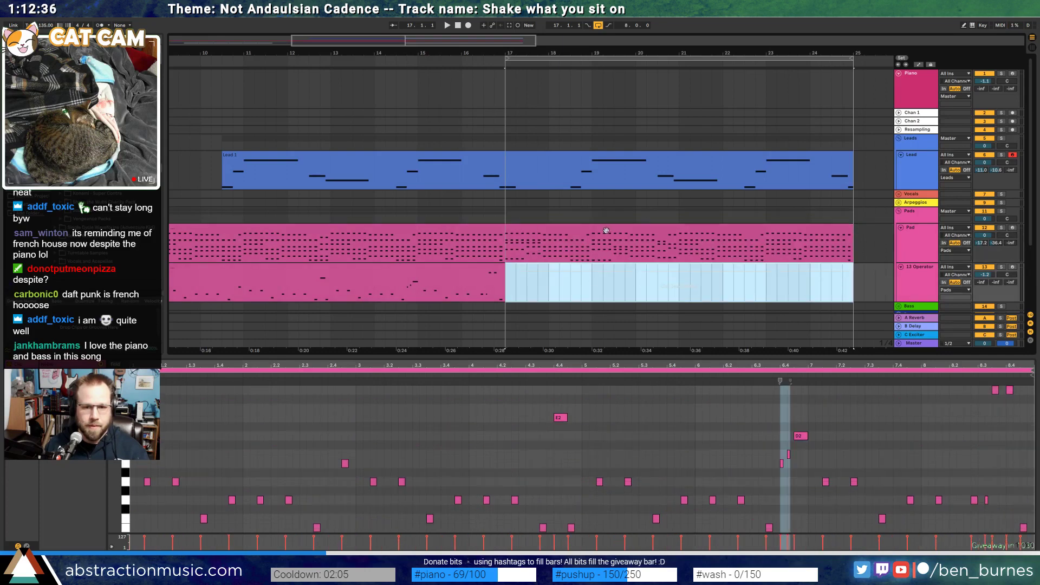
key(Up)
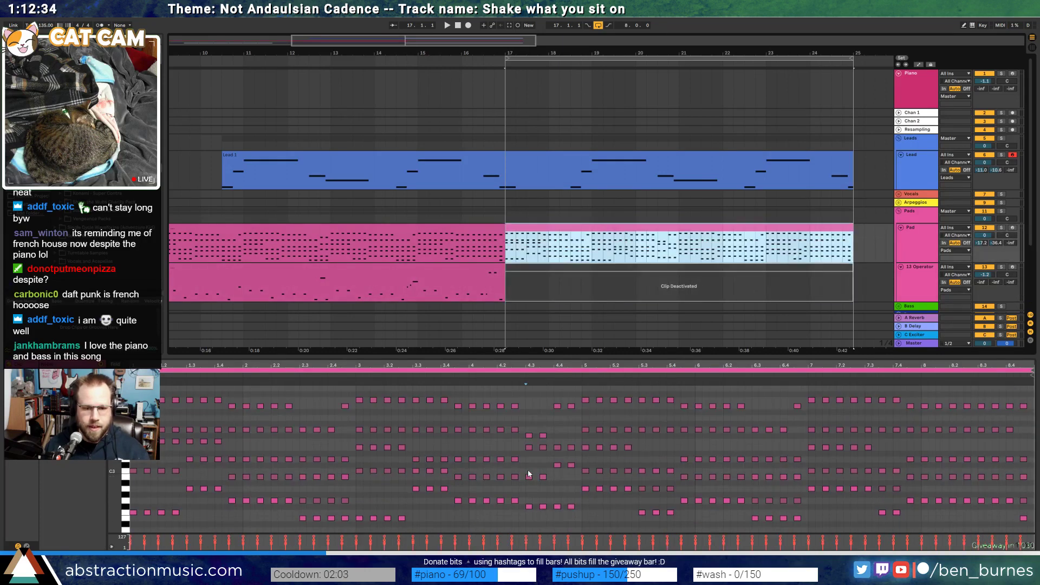
Lower beat 4.4's C#3 notes to B2, extend the F#3 notes through beat 4.4, and lower the E3 notes to D#3
mouse_move(563, 469)
mouse_down()
mouse_move(554, 469)
mouse_move(574, 477)
mouse_up()
shift+click(572, 465)
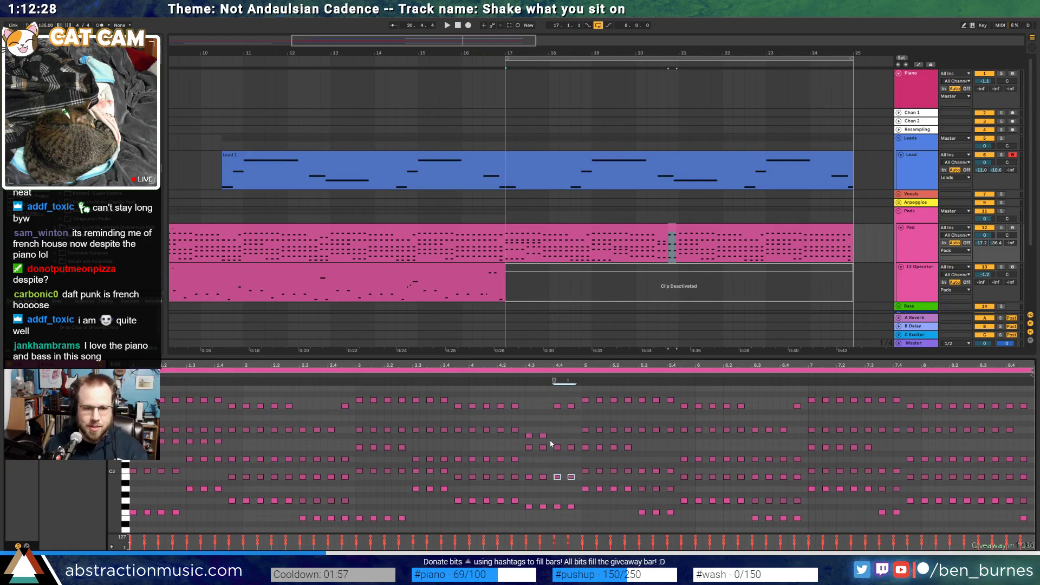
drag(529, 430, 573, 453)
key(ctrl+d)
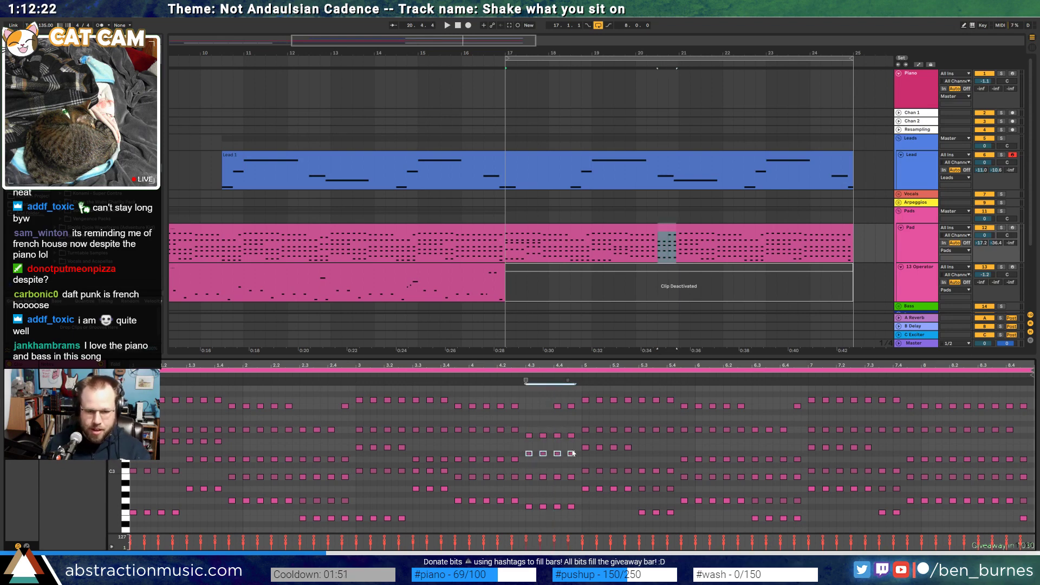
Add two A3 notes at beat 4.3 of the Pad clip and play back the chord
double_click(532, 418)
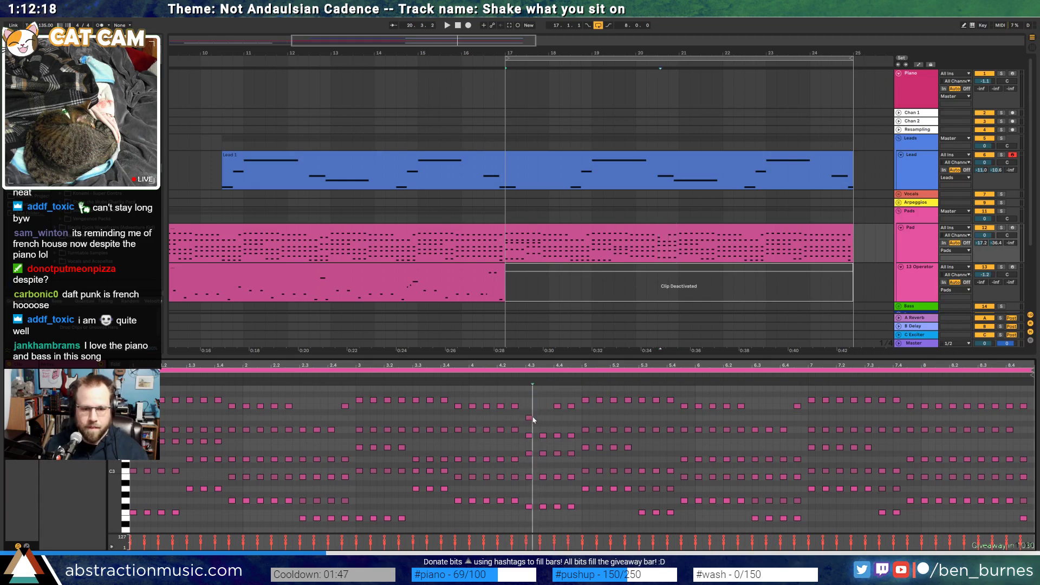
click(532, 419)
key(ctrl+d)
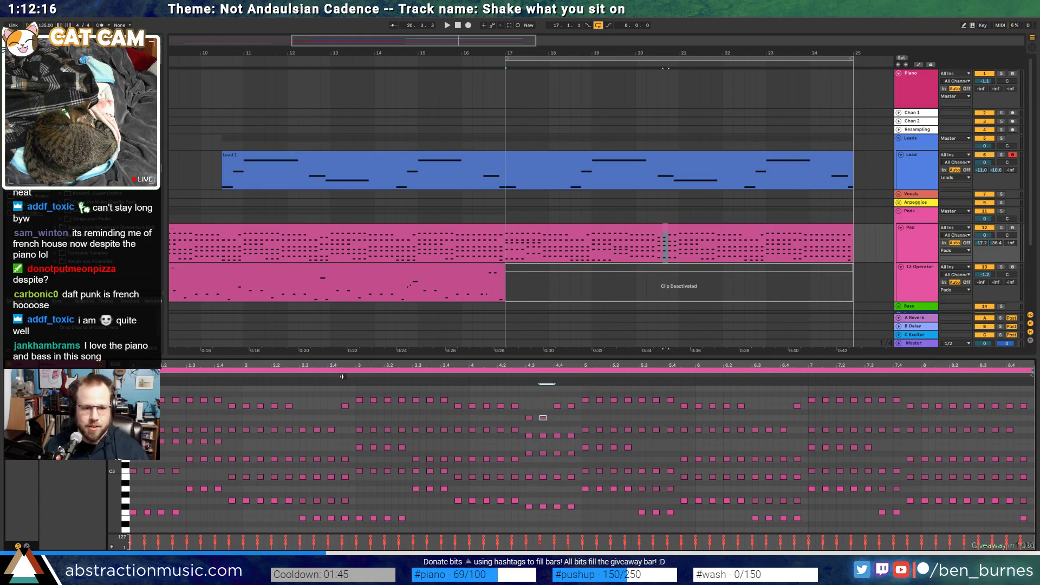
key(space)
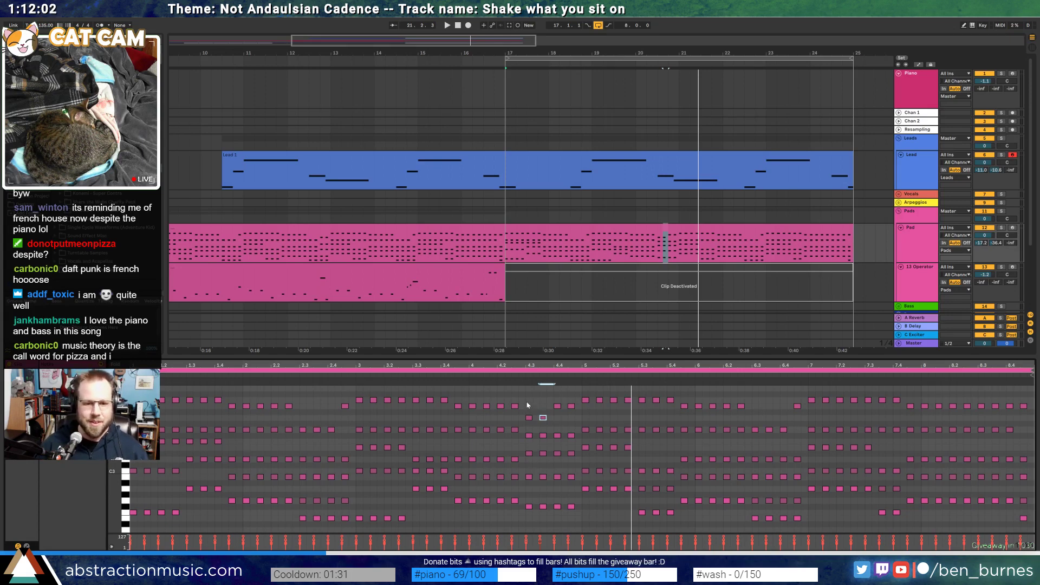
Replace the Pad notes at beats 8.3 to 8.4 with the chord cut from beats 4.3 to 4.4 and play back the clip
drag(528, 405, 577, 511)
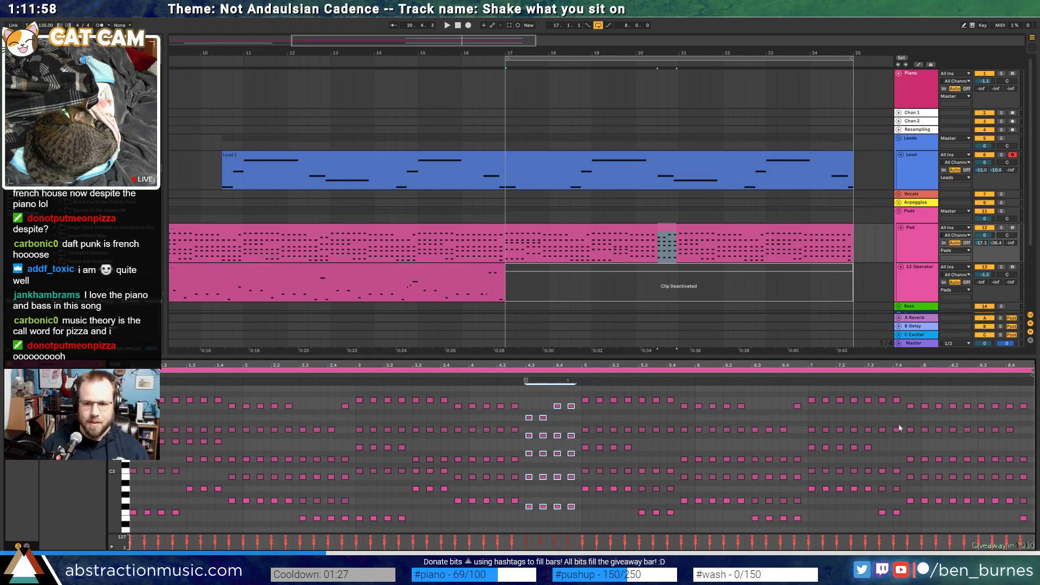
drag(975, 400, 1029, 523)
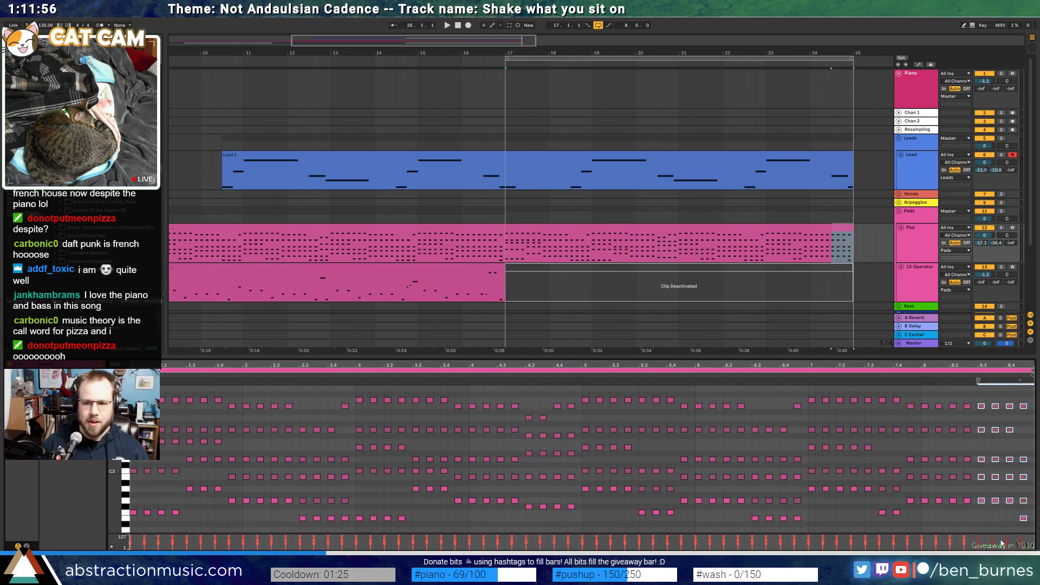
key(Delete)
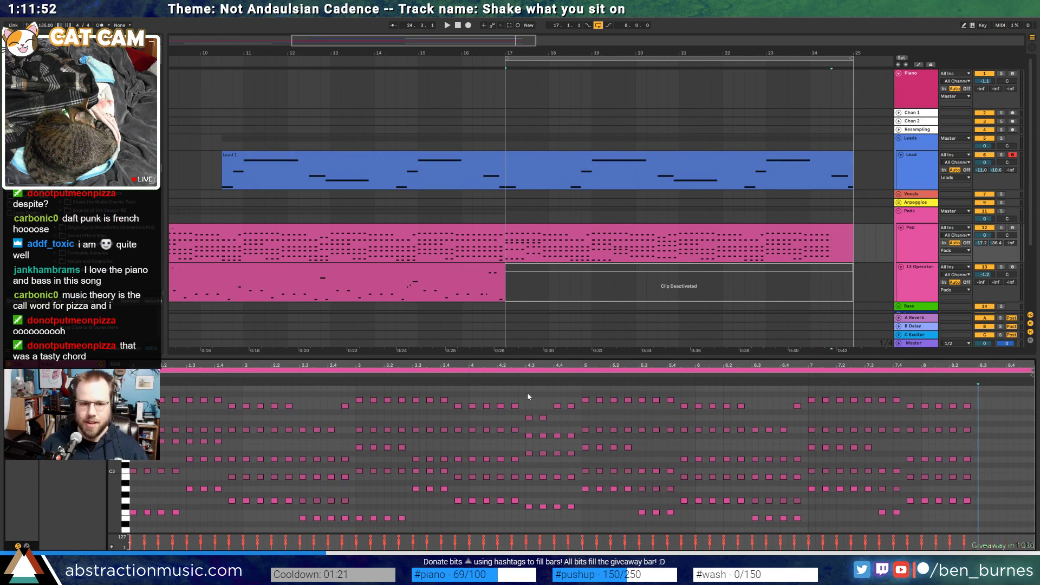
drag(528, 398, 580, 531)
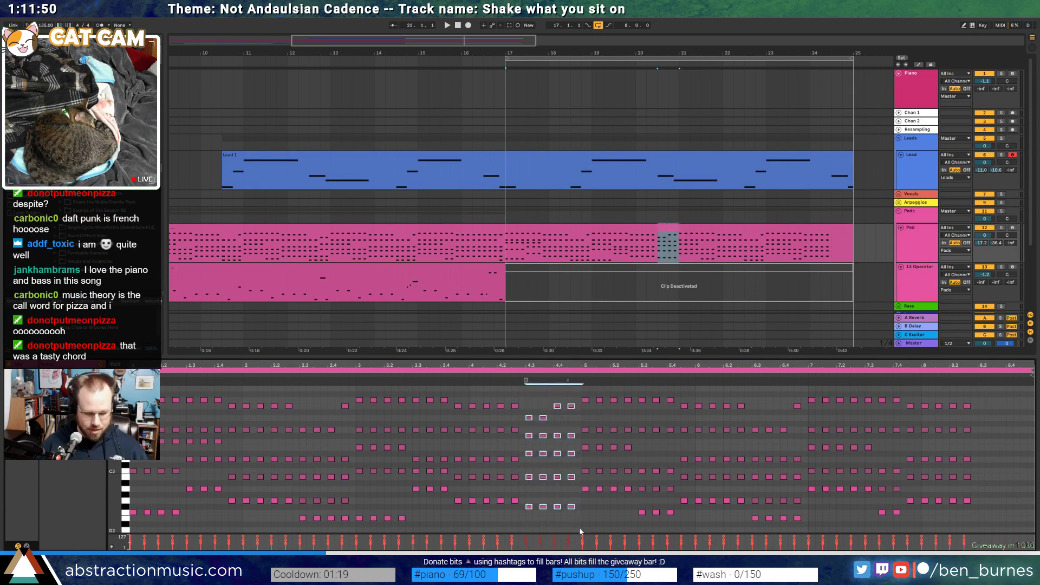
key(Delete)
click(982, 408)
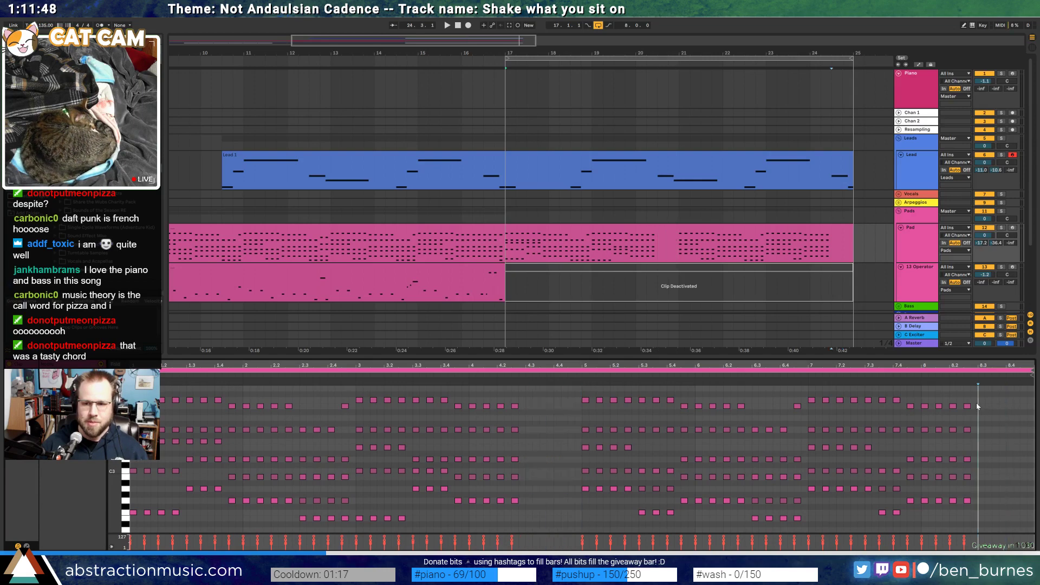
key(ctrl+v)
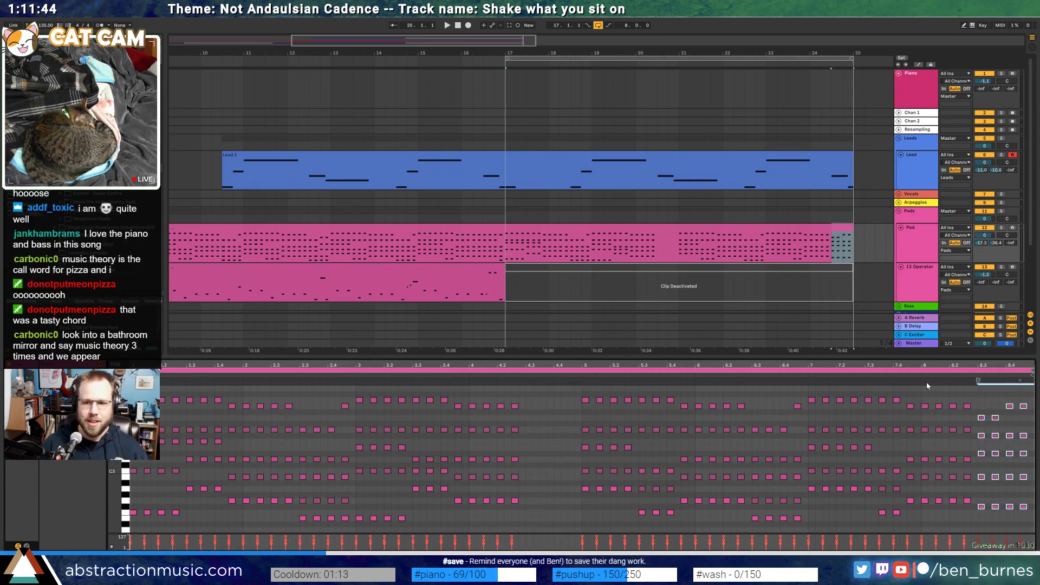
key(space)
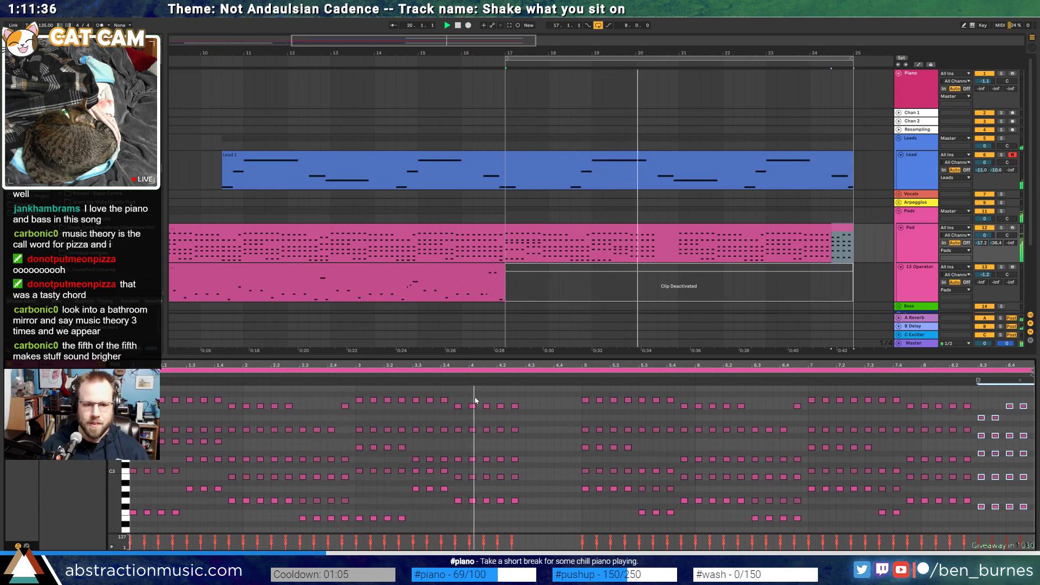
key(space)
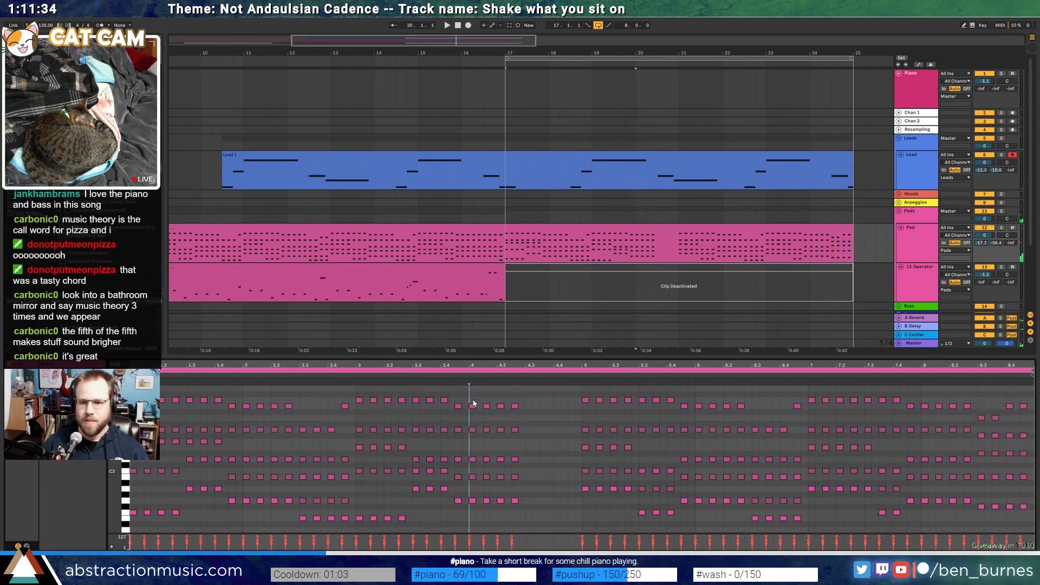
Duplicate the preceding Pad chord into beats 4.3 to 4.4, raising its G2 notes to G#2 and lowering its G3 notes to F#3
drag(471, 399, 524, 519)
key(ctrl+d)
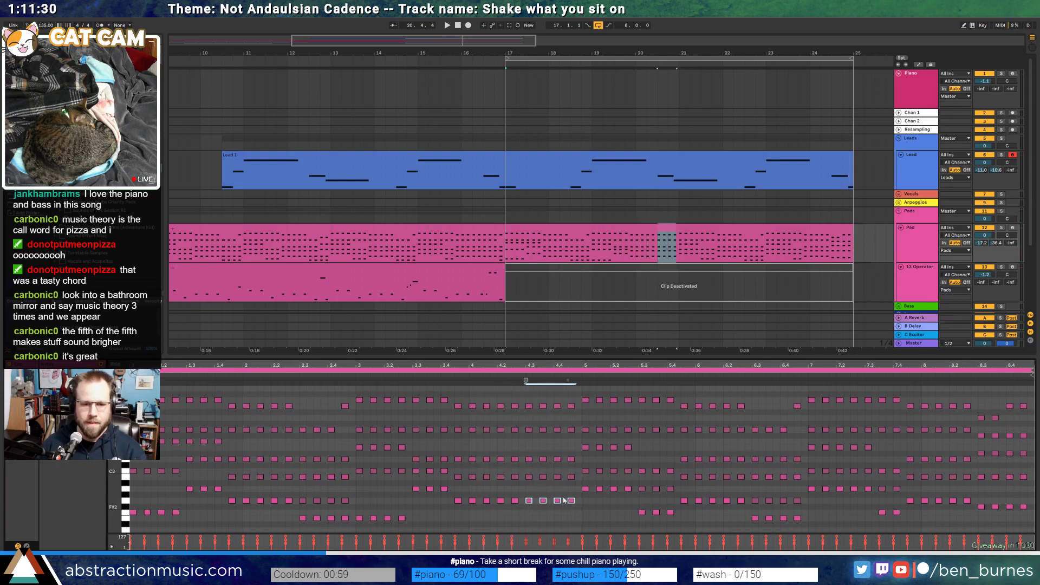
key(Up)
drag(527, 422, 572, 441)
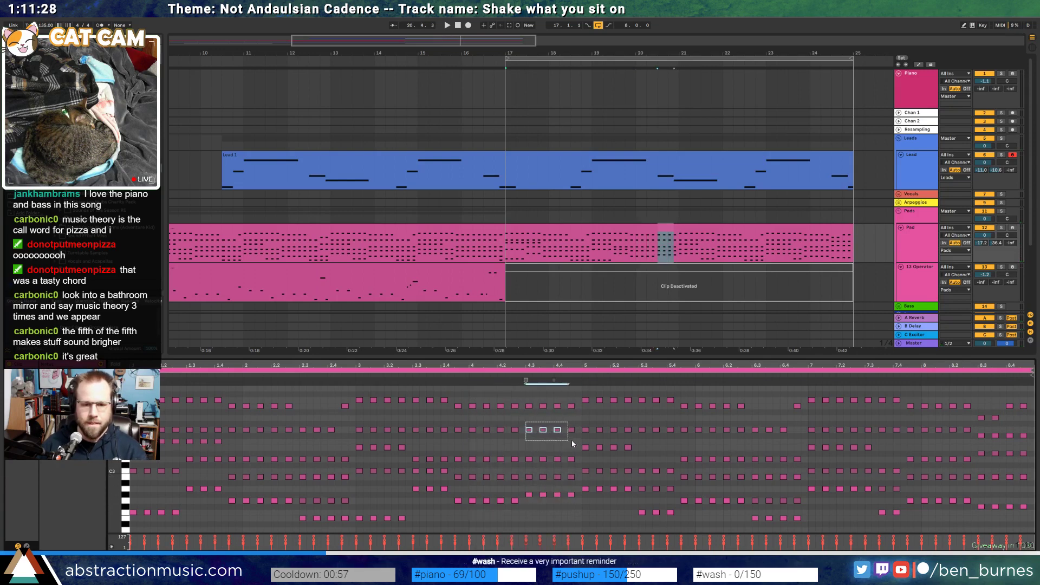
key(ctrl+z)
click(443, 382)
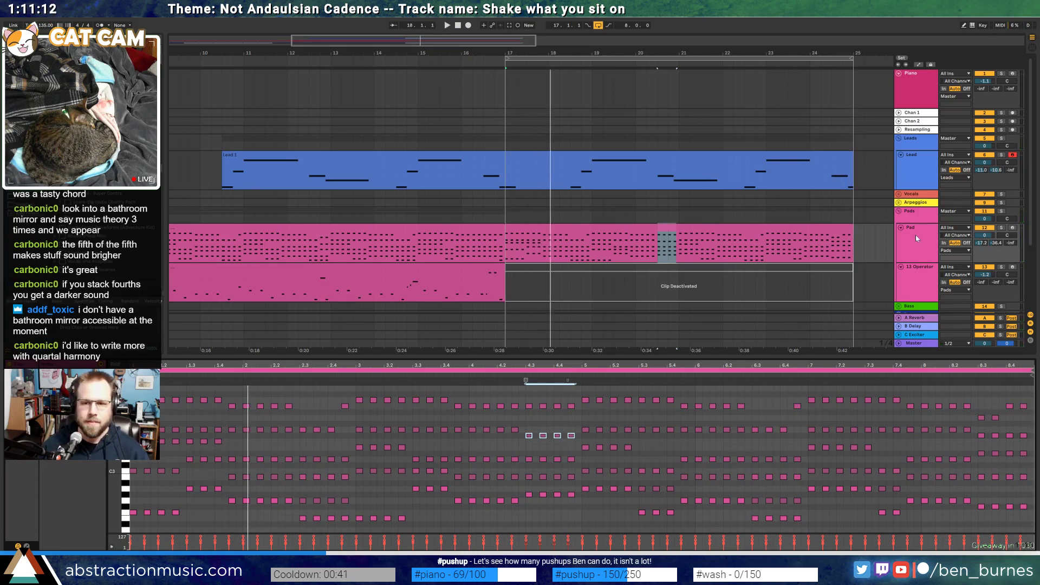
Show the Pad track's Massive synth and set the filter envelope decay of the rack's Analog chain to 595 ms
click(900, 246)
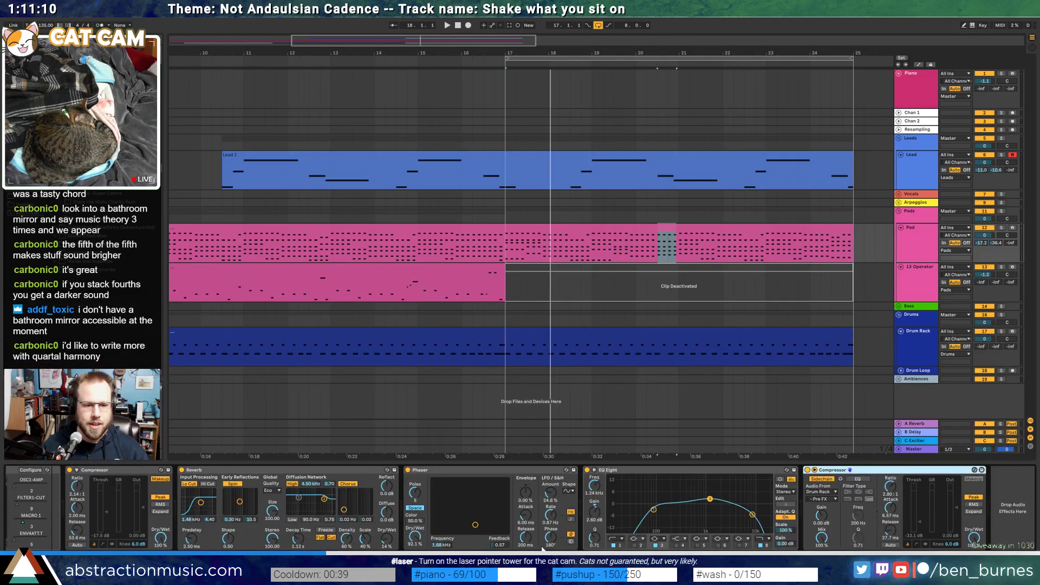
scroll(520, 508, left, 5)
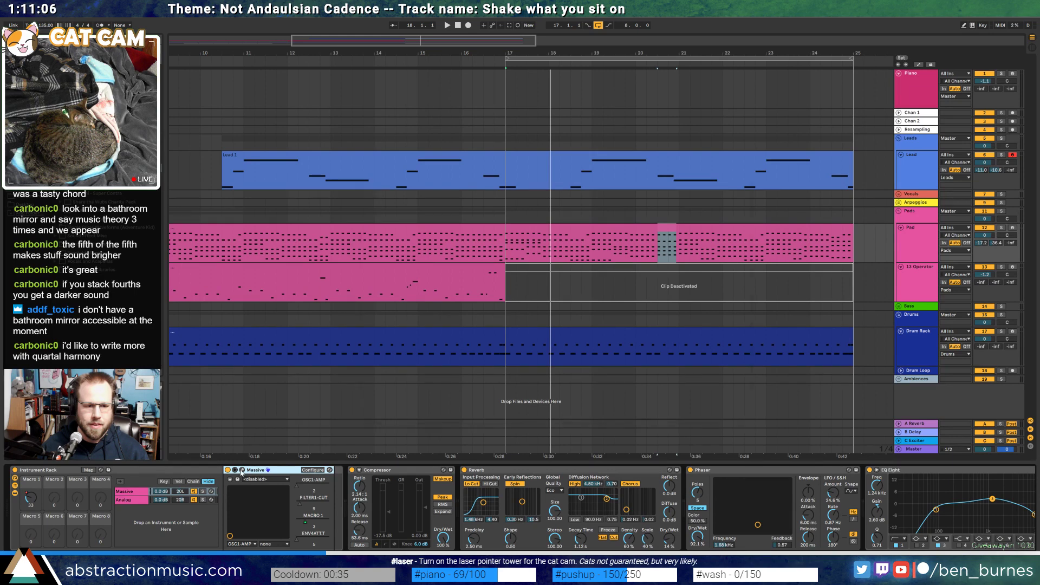
click(241, 470)
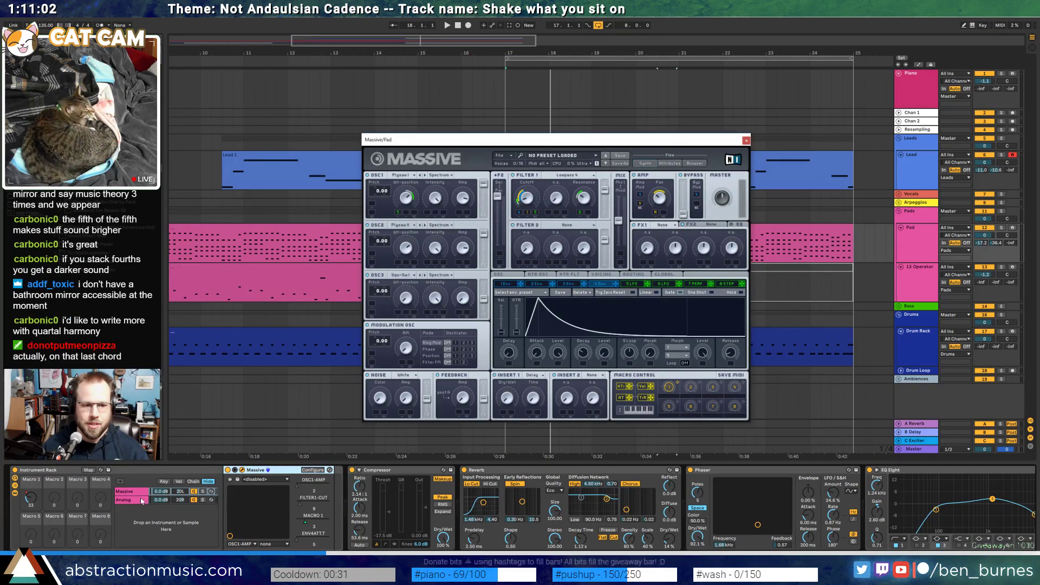
click(124, 500)
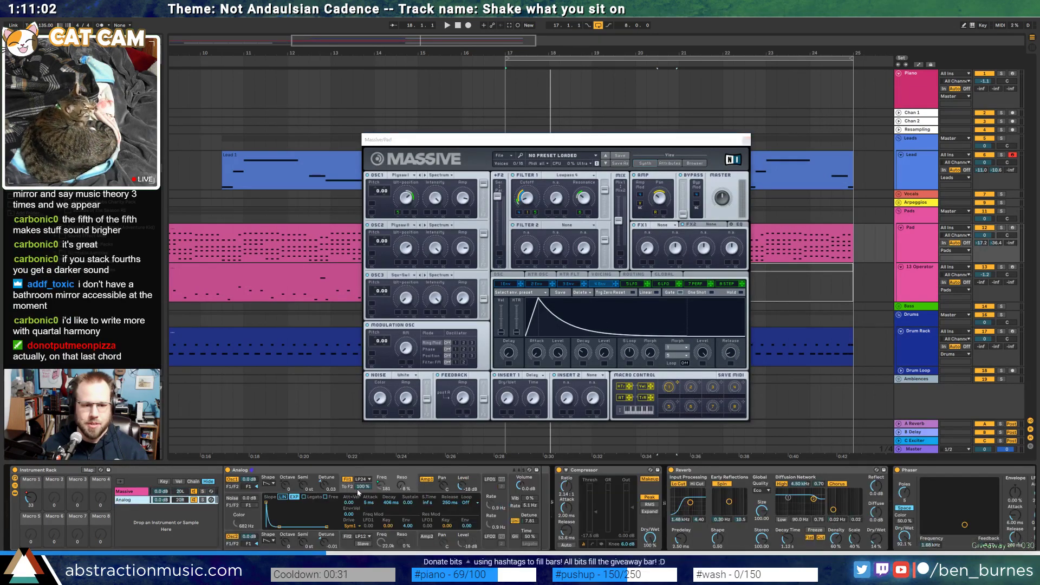
click(426, 492)
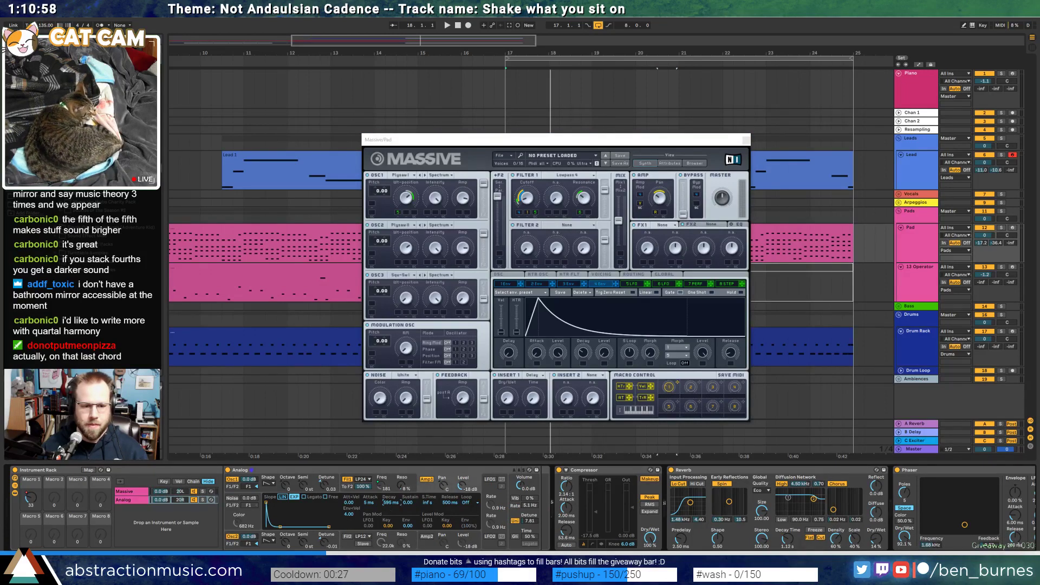
Play back the arrangement from bar 12 to hear the Pad sound and close the Massive window
click(287, 252)
key(space)
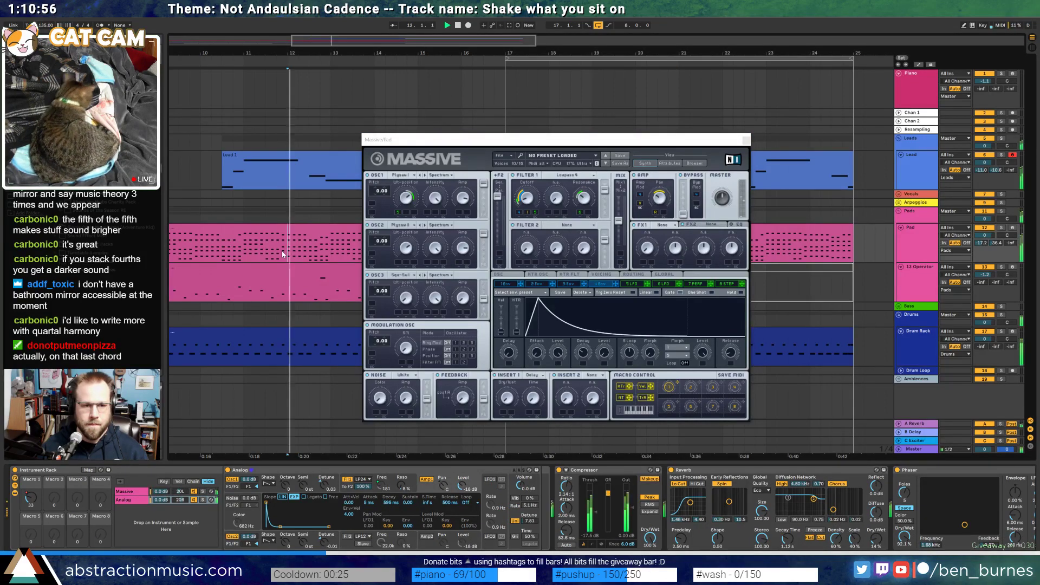
click(746, 140)
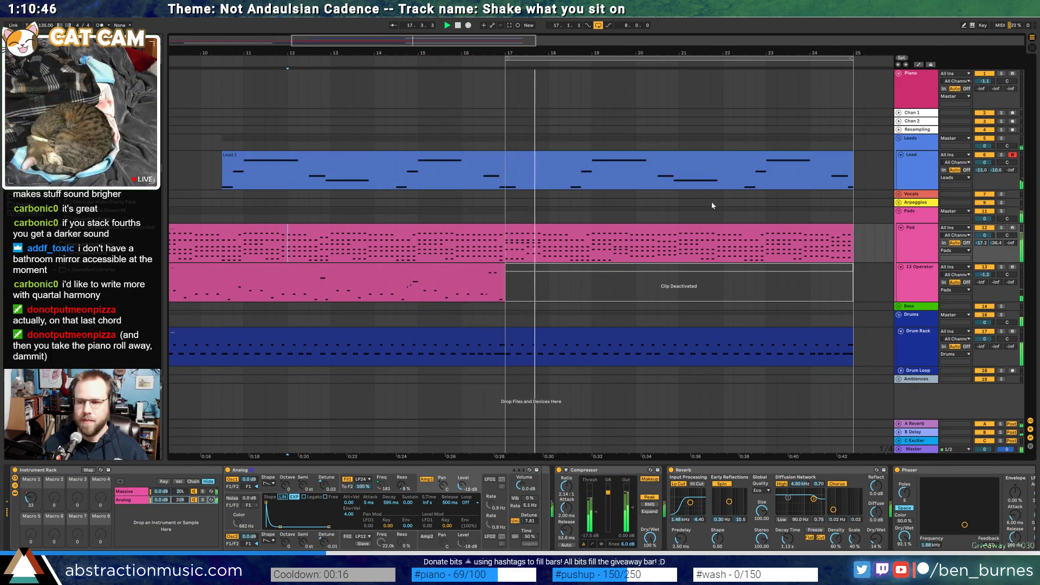
Reopen the Pad clip starting at bar 17 and lower the three A2 notes at beats 1.3 to 1.4 to F2
double_click(598, 234)
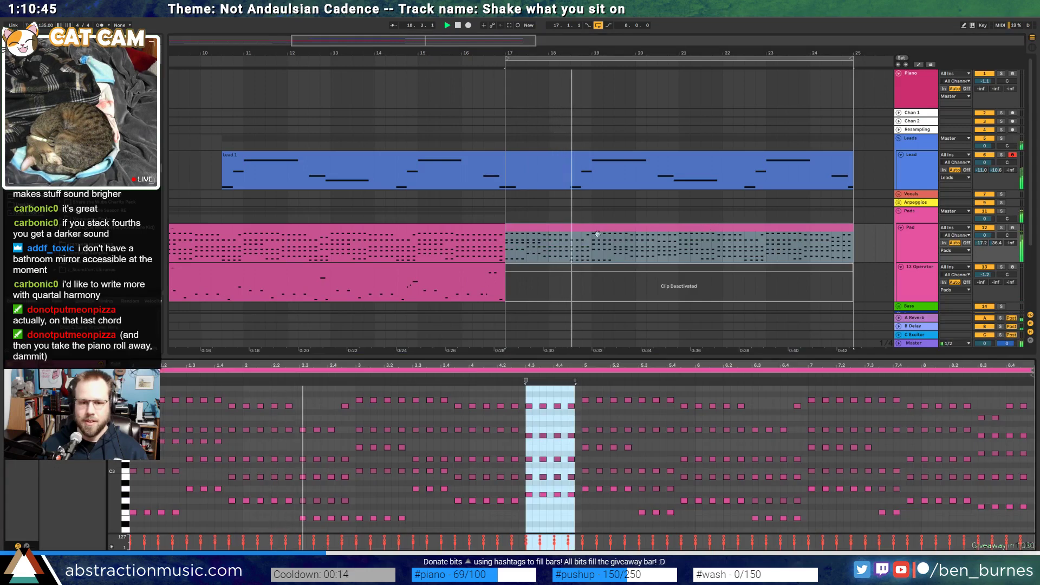
click(305, 401)
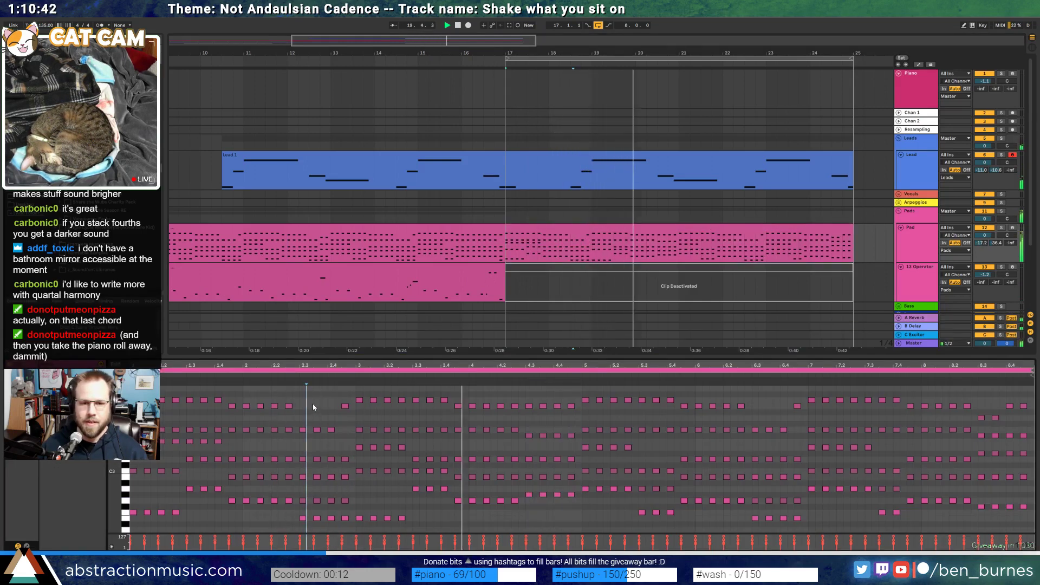
mouse_move(183, 482)
mouse_down()
mouse_move(221, 493)
mouse_move(137, 520)
mouse_up()
key(Down)
key(Down)
key(Down)
key(Down)
Raise the first four F2 notes in bar 1 of the Pad clip to A2 and play back the change
click(180, 506)
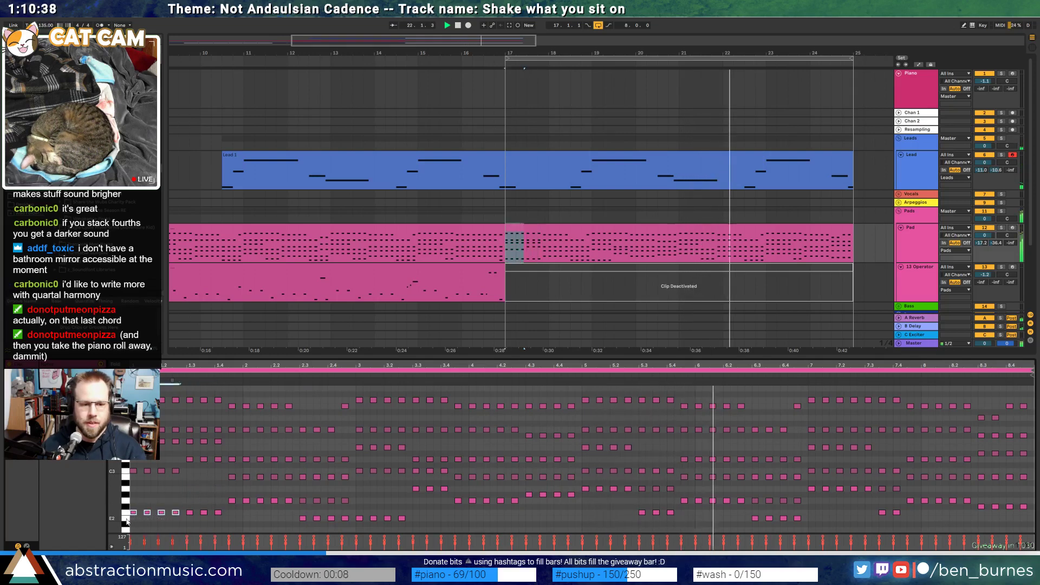
key(Up)
key(Up)
key(Up)
key(Up)
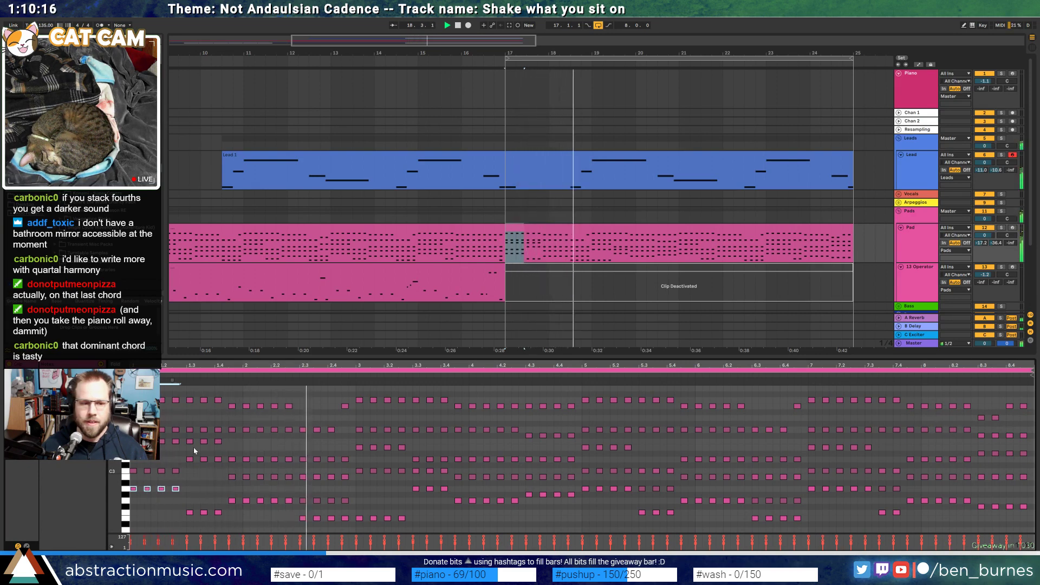
Check the notes at beat 4.3 and the whole last chord from beat 8.3 in the Pad clip by selecting them
drag(121, 433, 115, 428)
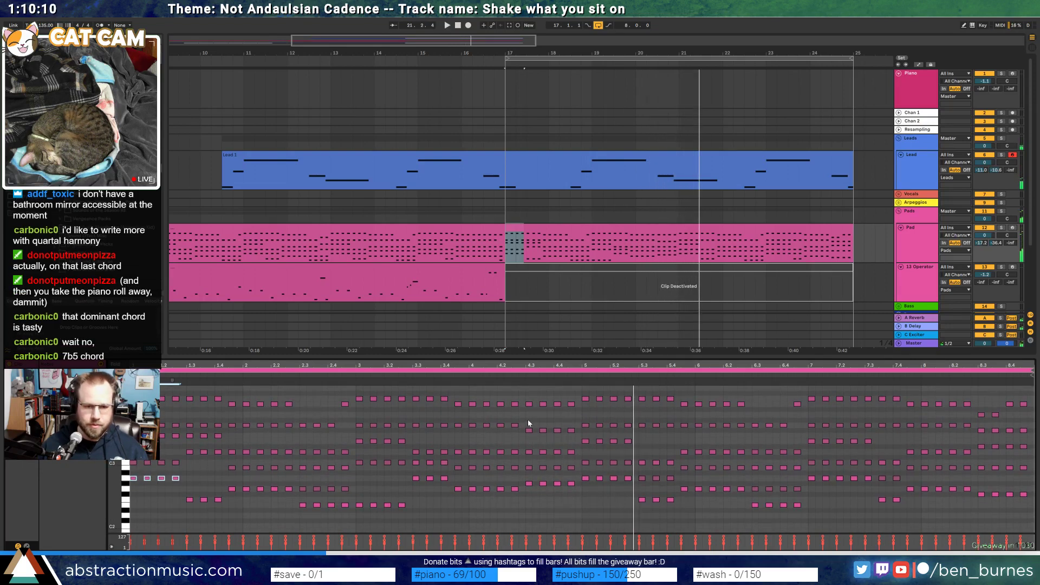
drag(527, 423, 575, 437)
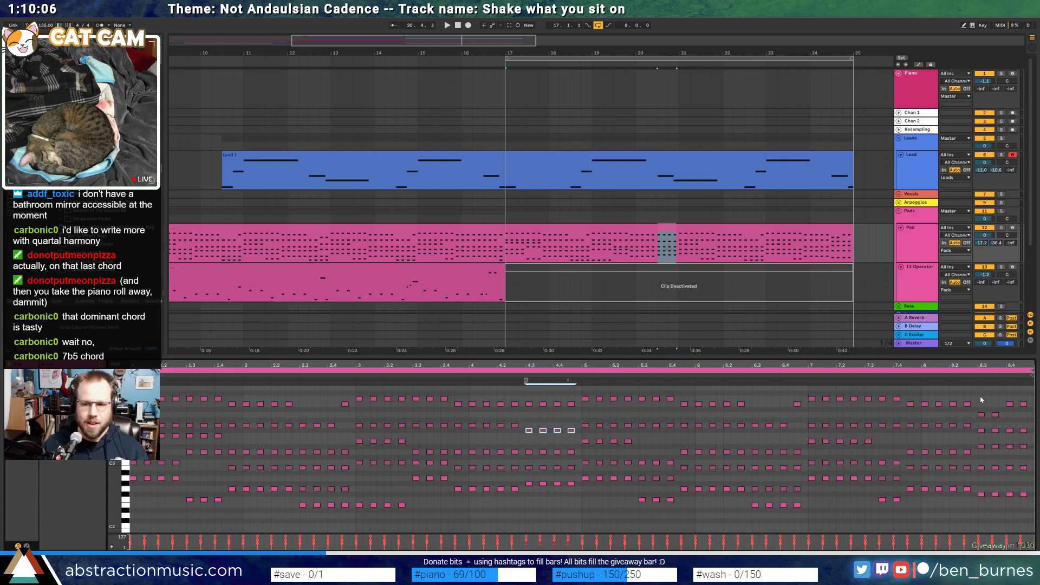
drag(980, 396, 1033, 532)
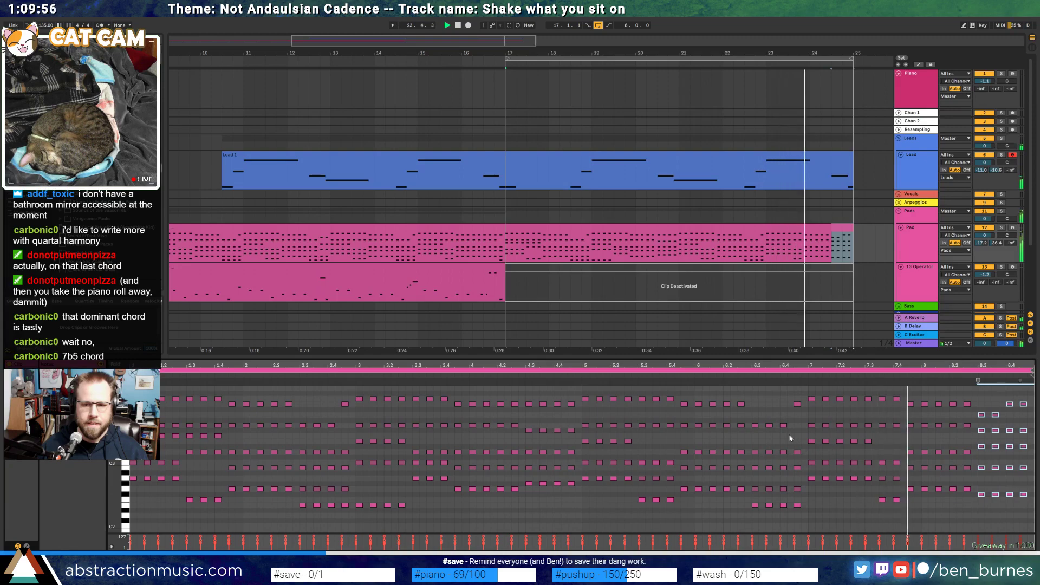
Split the Lead clip at bar 17 and lower the note at beat 16.3 of its first part by one semitone
click(831, 156)
key(space)
click(998, 421)
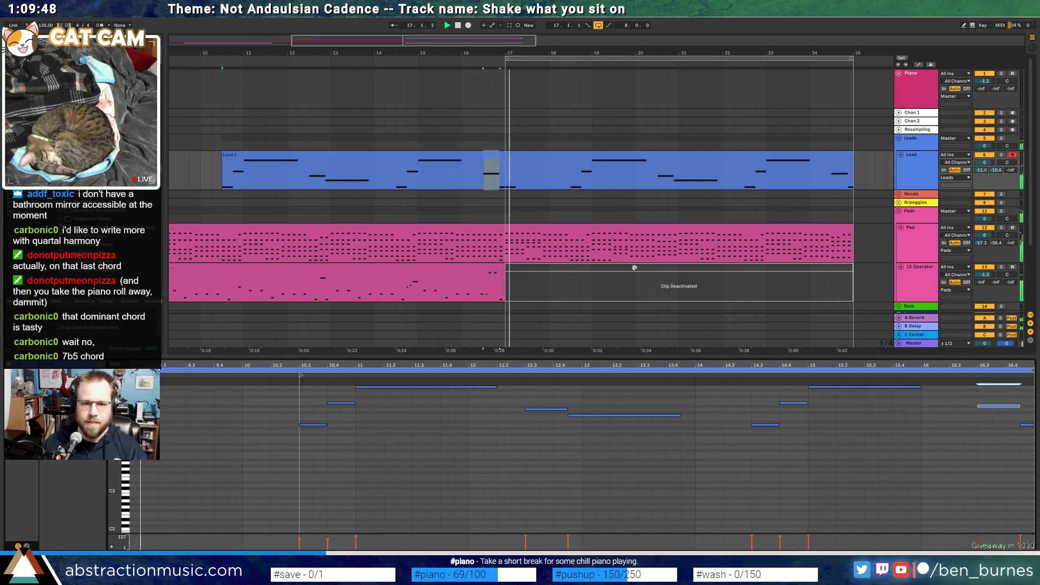
click(505, 170)
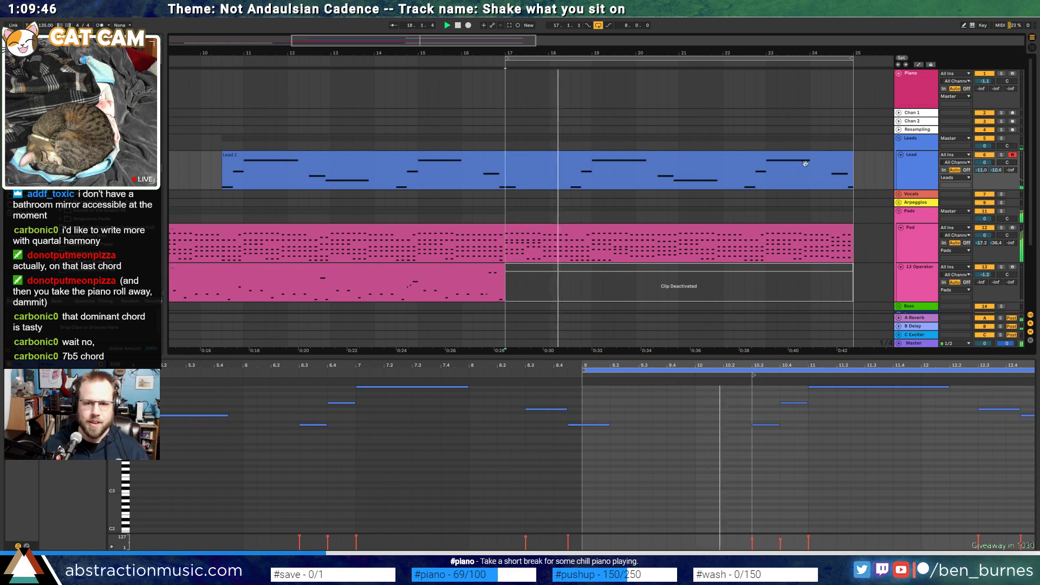
drag(852, 172, 519, 178)
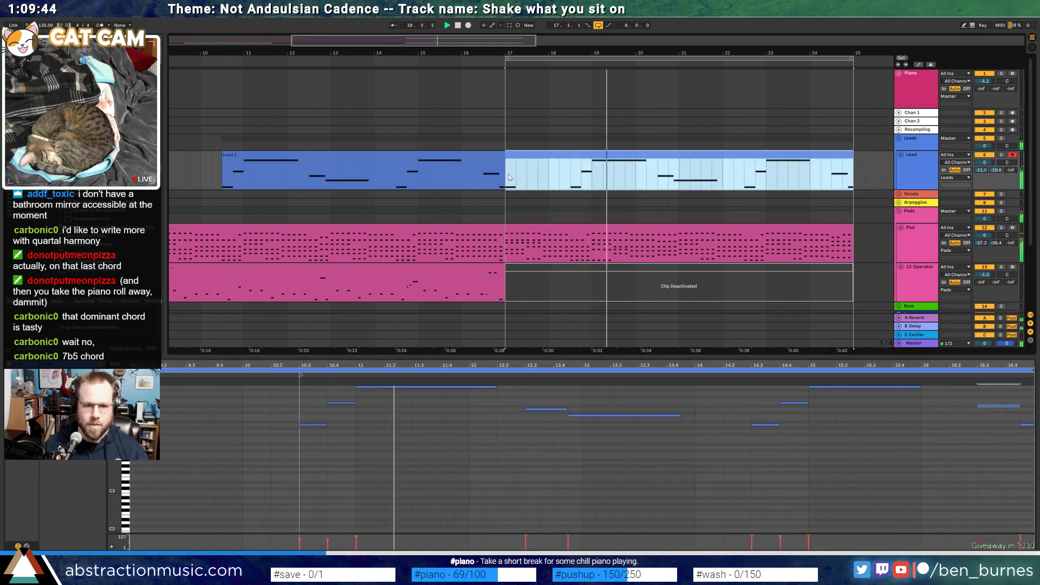
click(977, 406)
drag(978, 407, 986, 415)
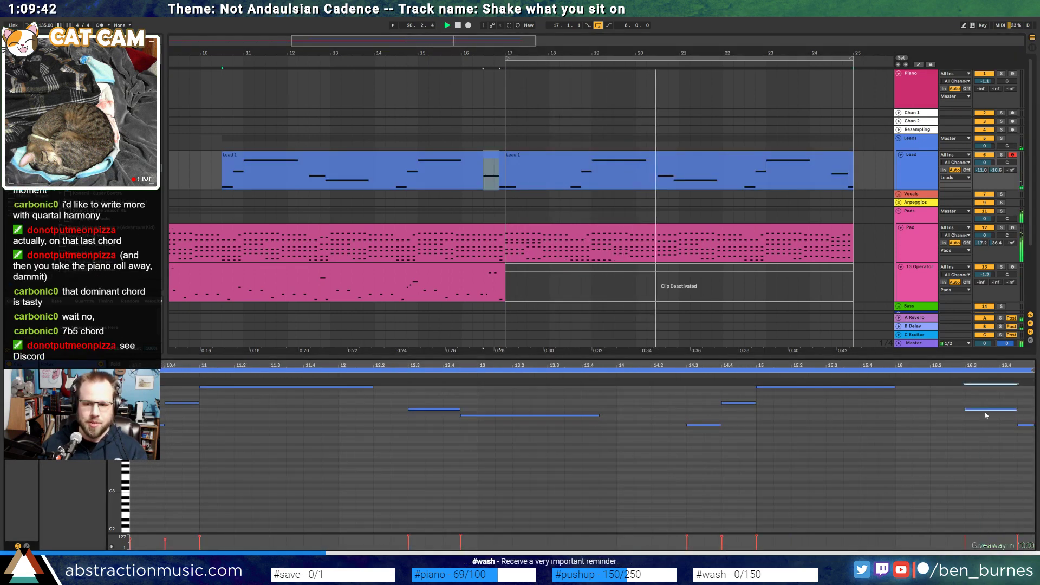
key(ctrl+z)
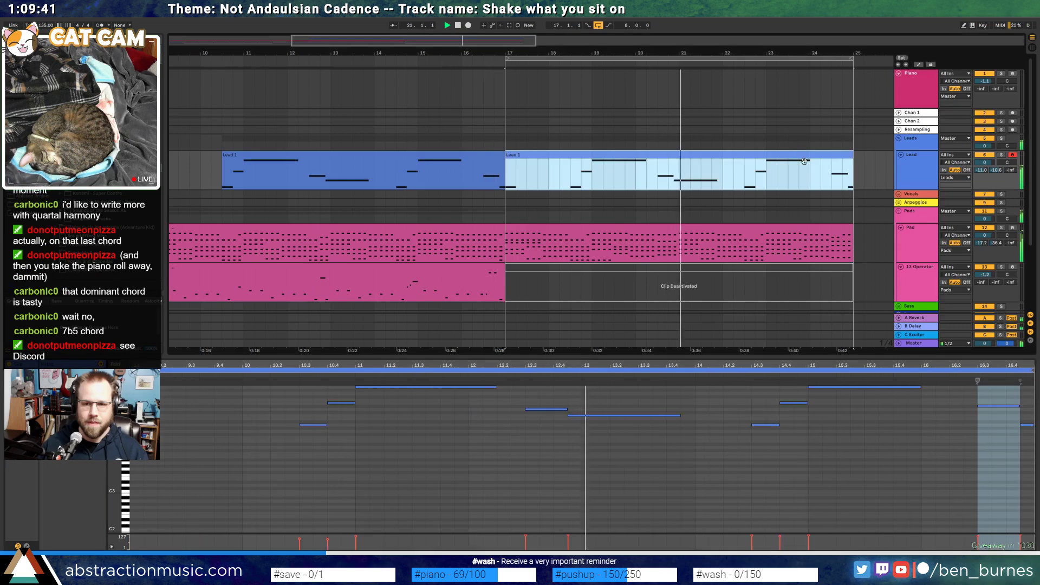
click(922, 438)
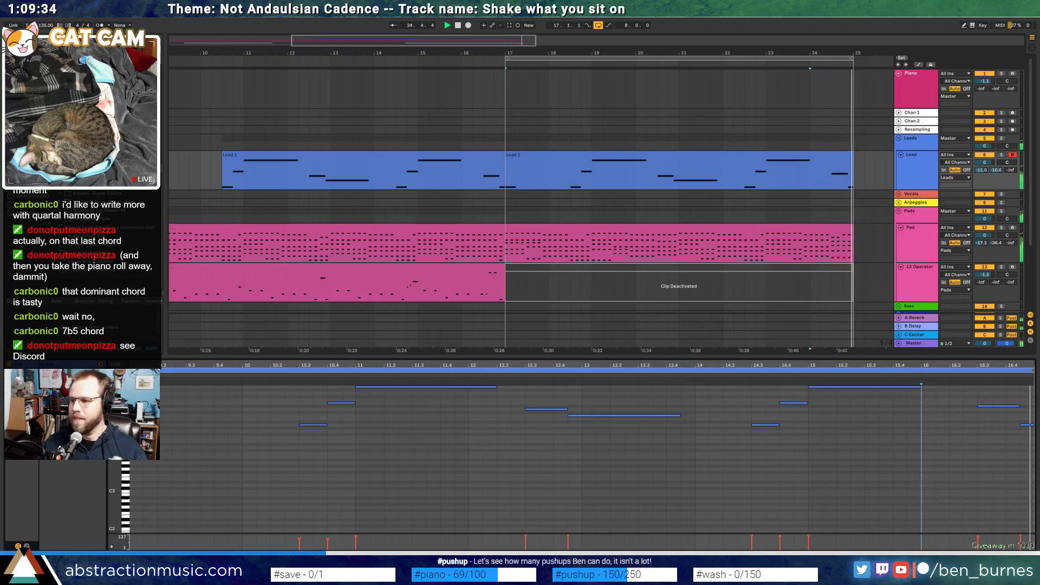
Lower the top note at beat 8.4 of the Pad clip starting at bar 17 by two semitones
click(816, 227)
click(1009, 404)
key(Down)
key(Down)
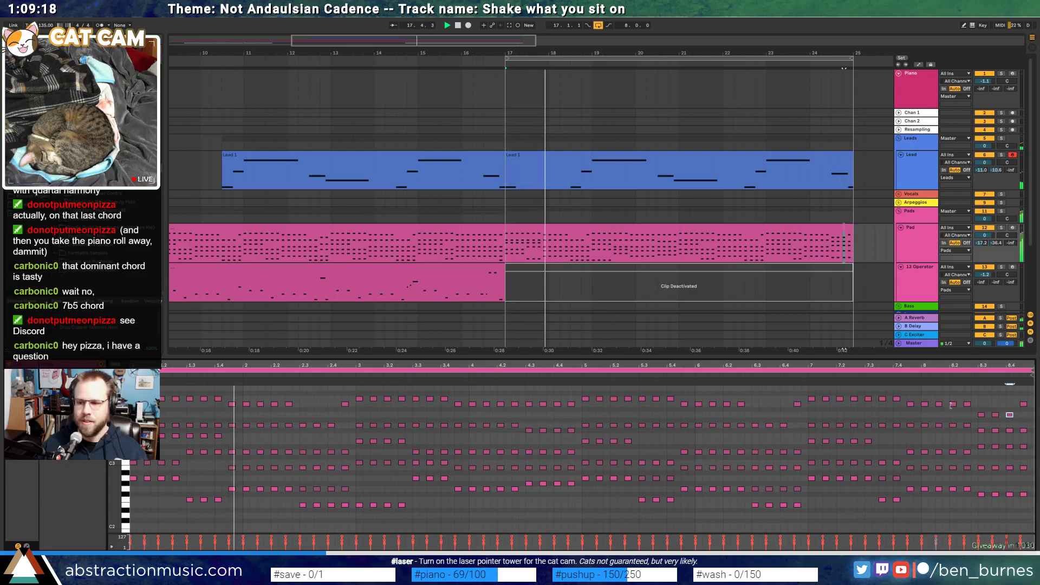
click(987, 402)
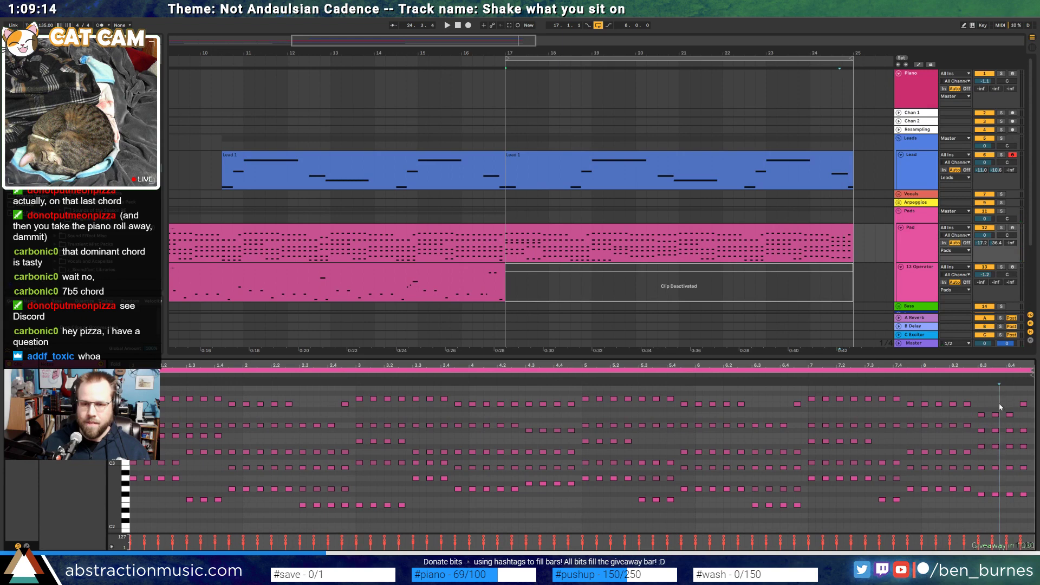
Compare the melody notes of the Lead clip from bar 17 with the last chord of the Pad clip
click(788, 156)
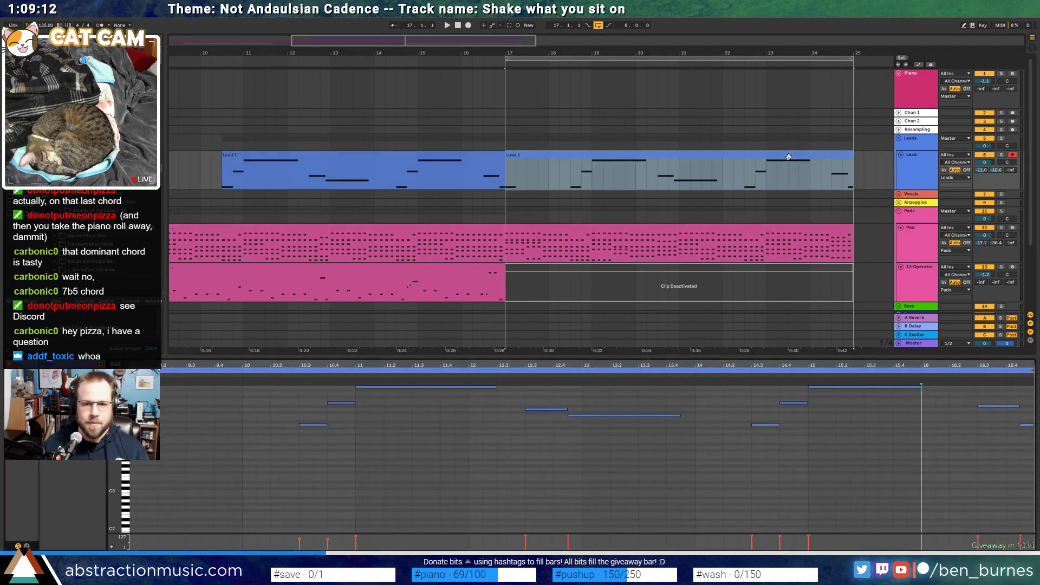
click(342, 433)
scroll(341, 433, up, 4)
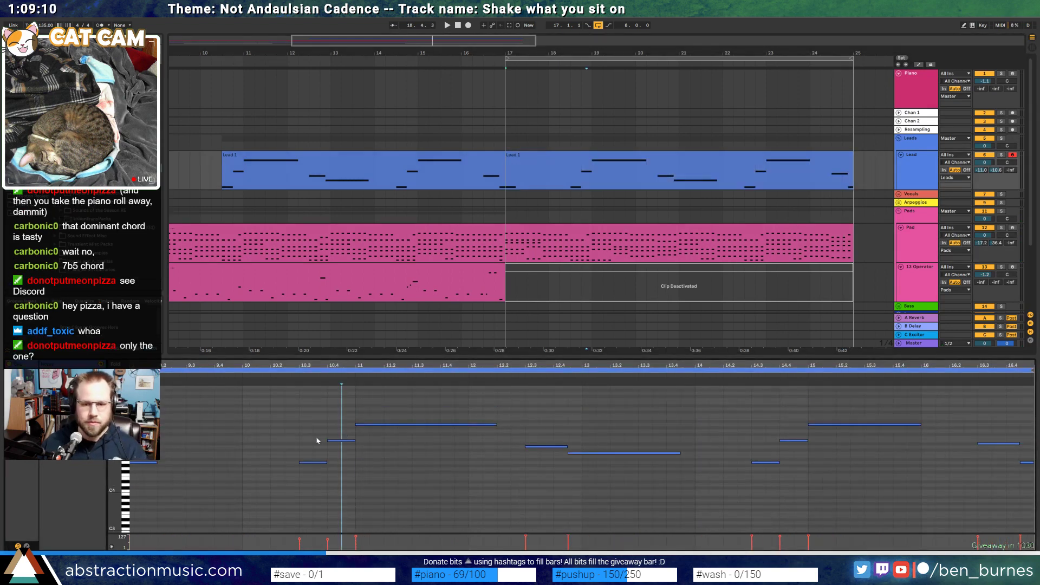
click(842, 235)
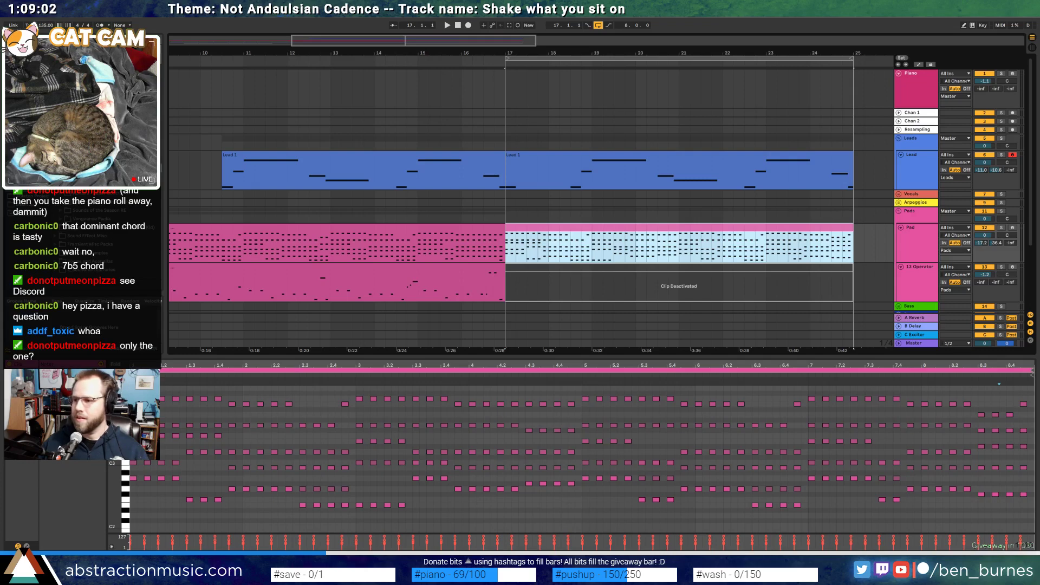
click(982, 414)
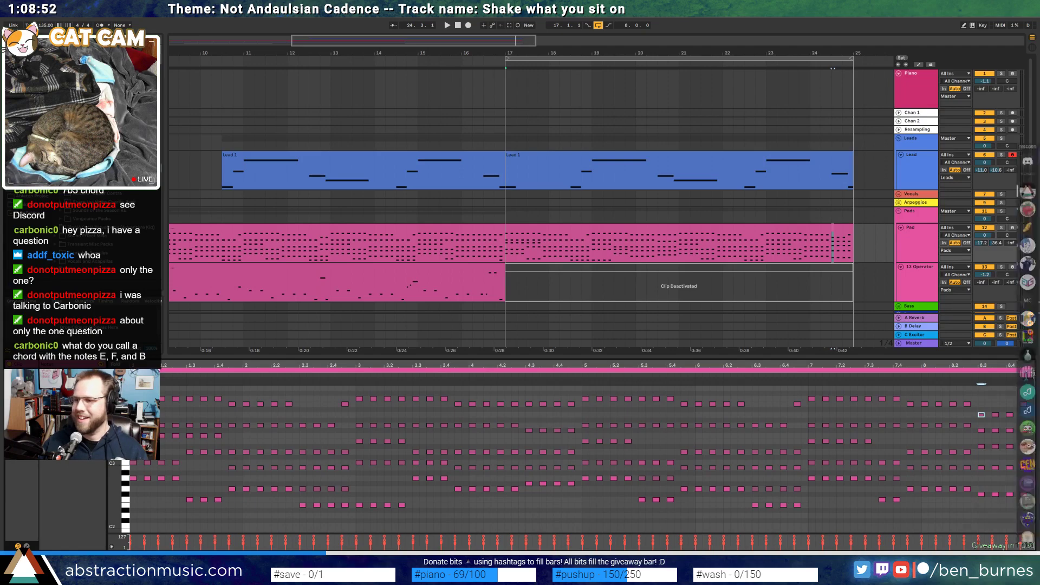
Show the Pad track's devices, solo the track and play it back
click(745, 397)
key(shift+Tab)
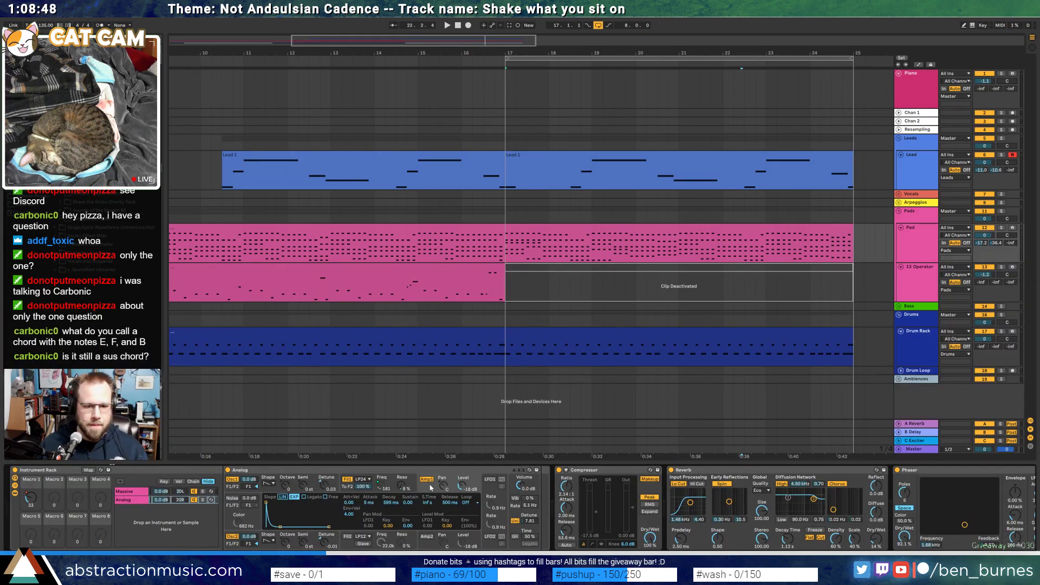
click(1002, 228)
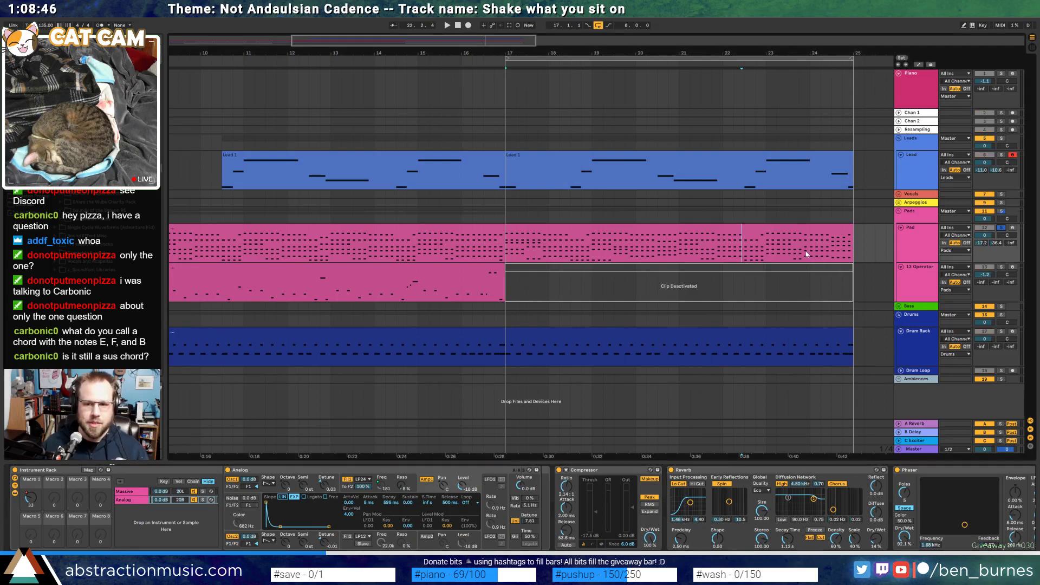
key(space)
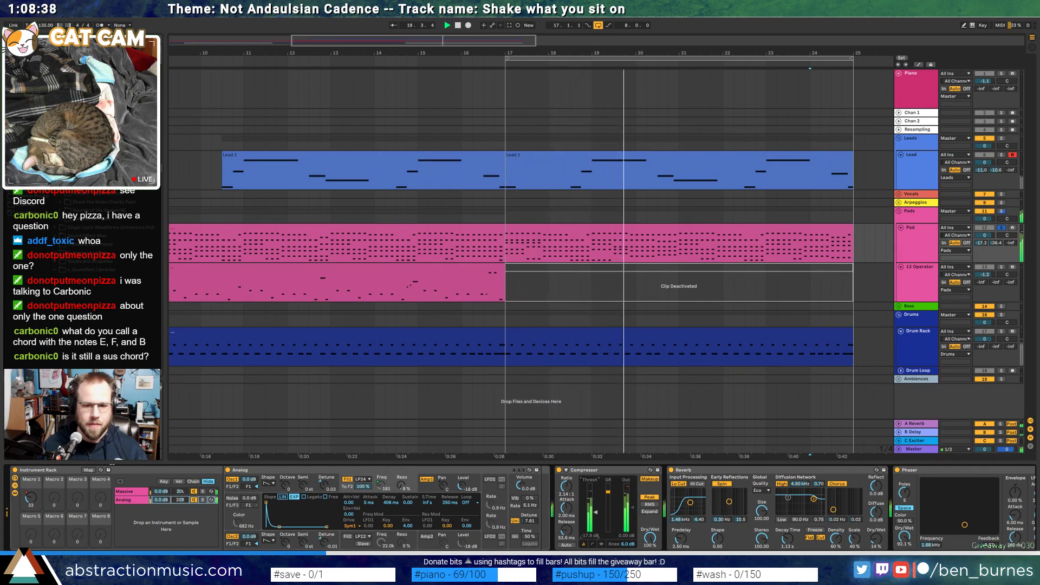
Check the Analog chain's amp envelope, try a higher Macro 1 and undo it, and set the filter envelope decay to 469 ms
click(427, 490)
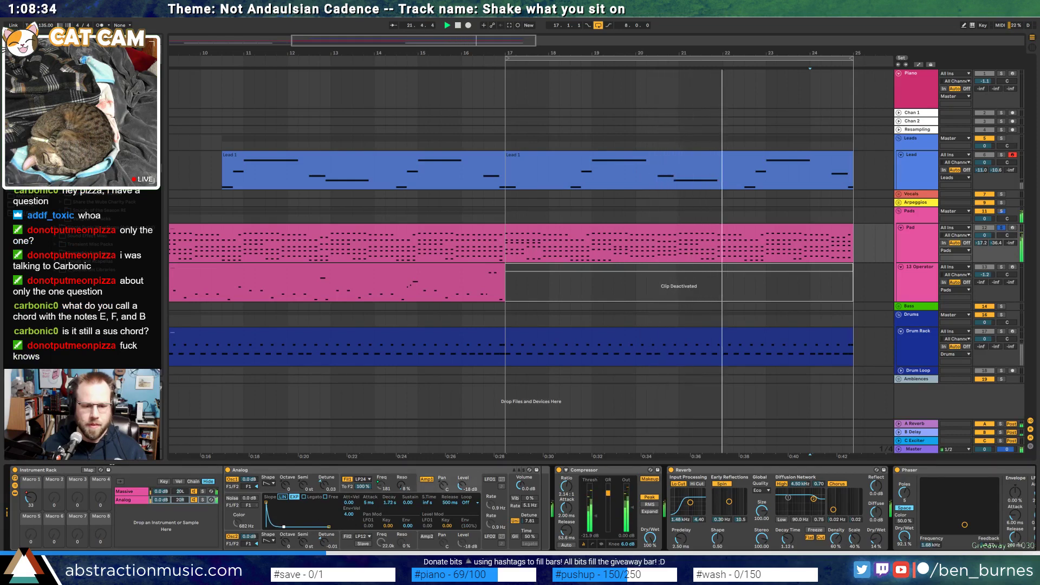
click(371, 486)
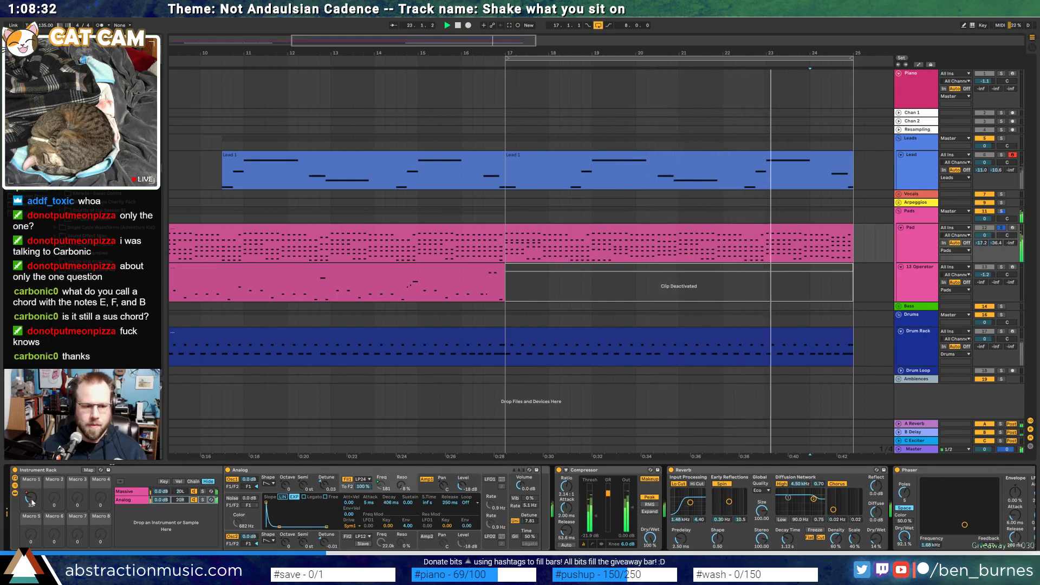
drag(31, 500, 31, 494)
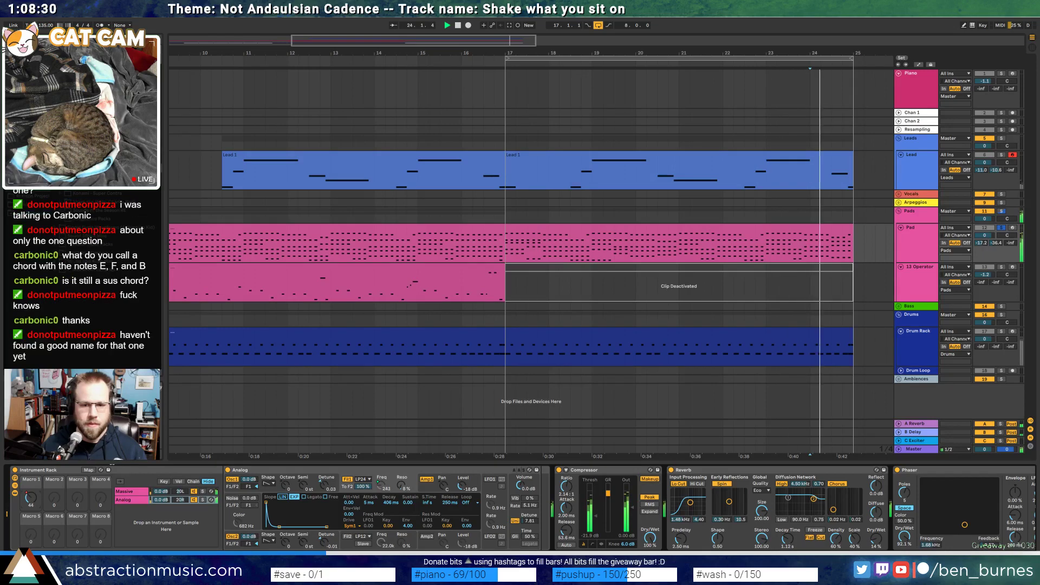
key(ctrl+z)
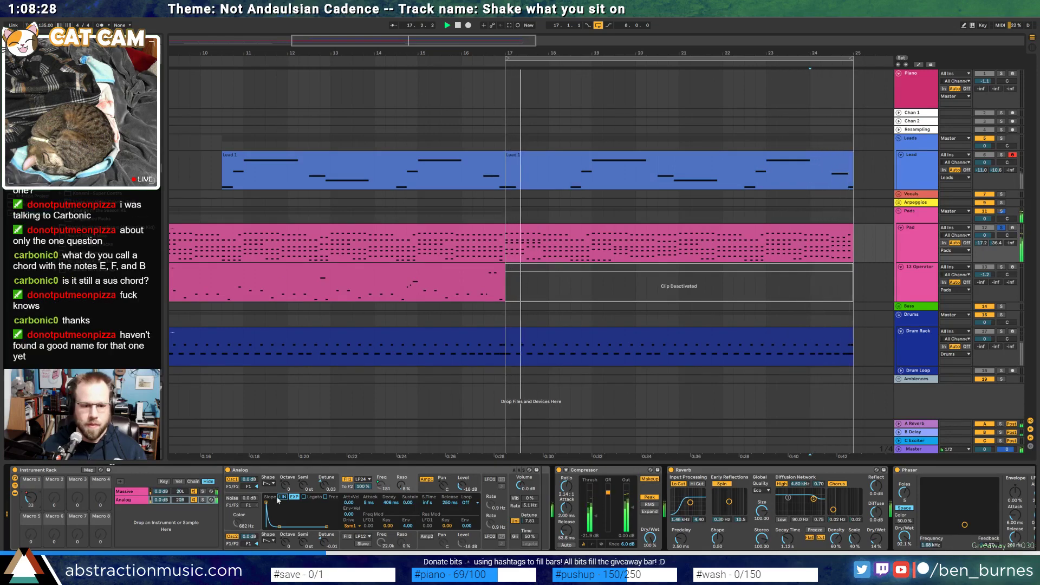
drag(278, 499, 279, 527)
key(space)
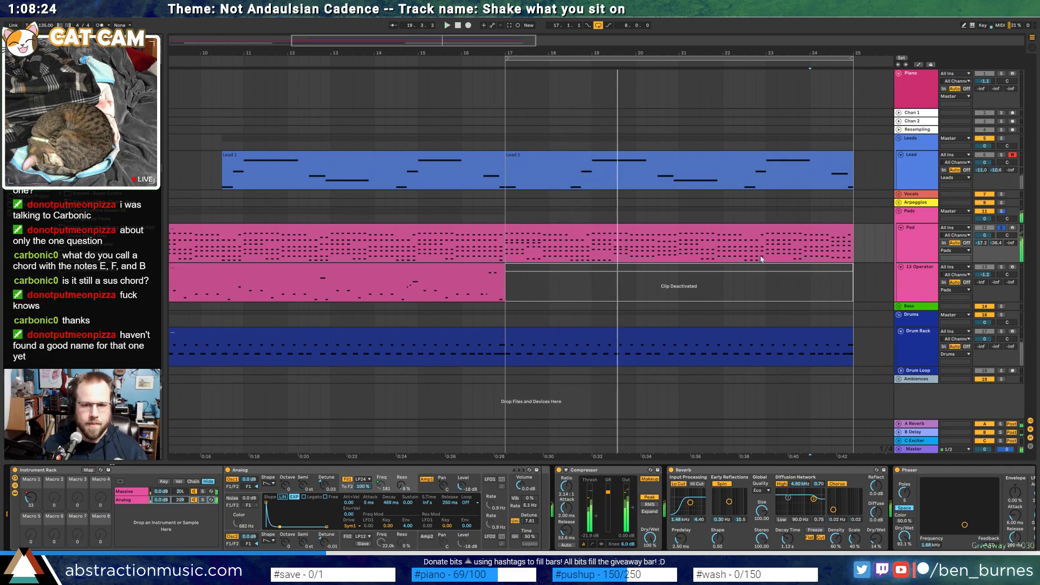
Show the Pad track's Macro 1 automation and play back its rise from bar 24
click(761, 256)
key(space)
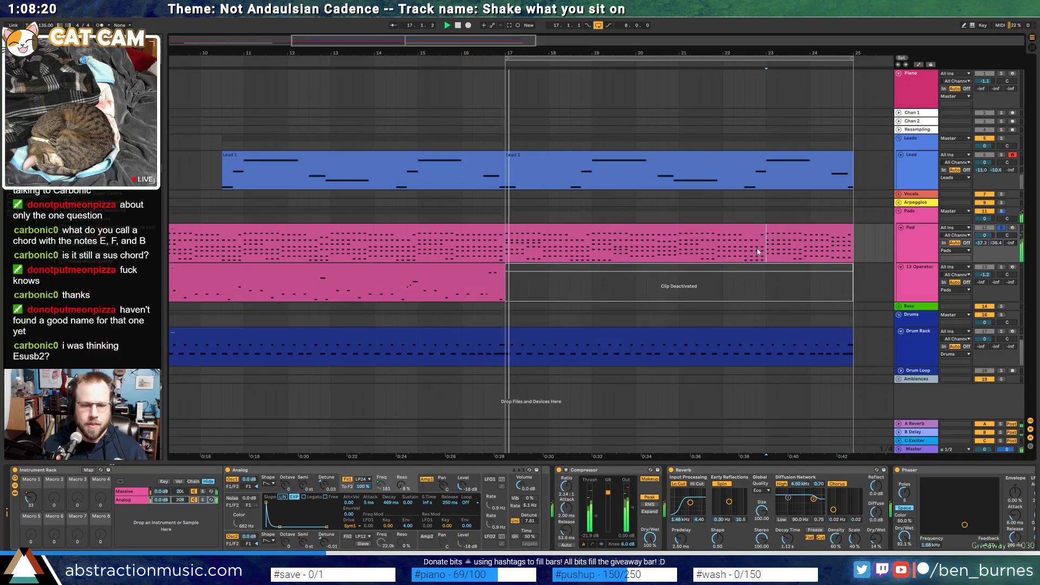
click(805, 248)
key(a)
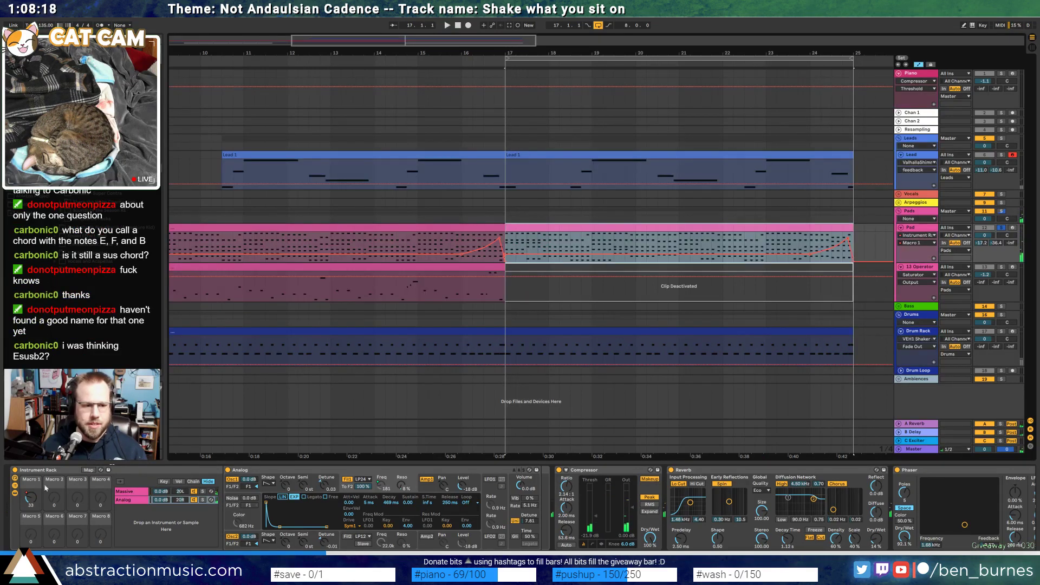
click(811, 247)
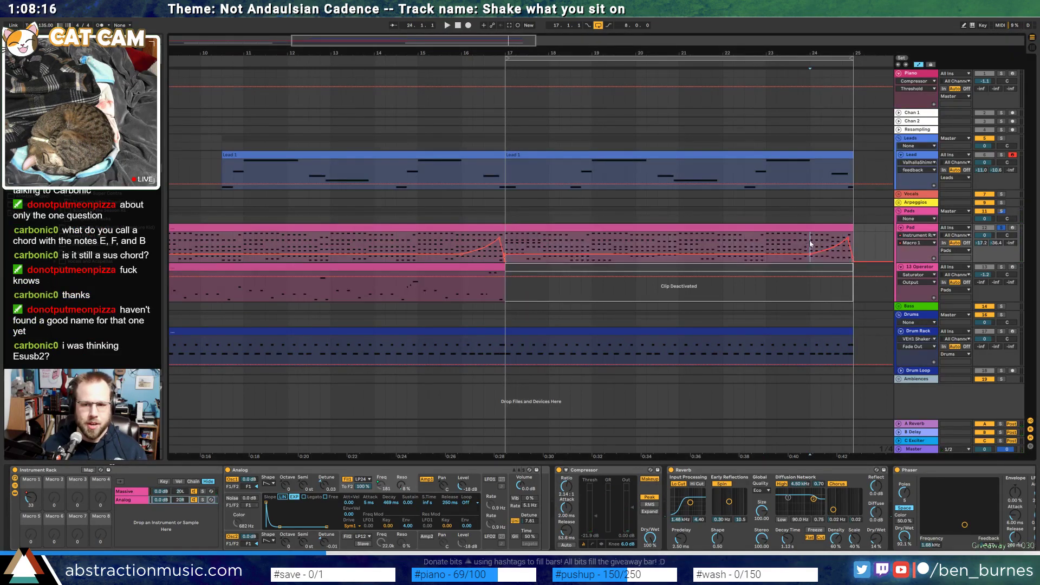
key(space)
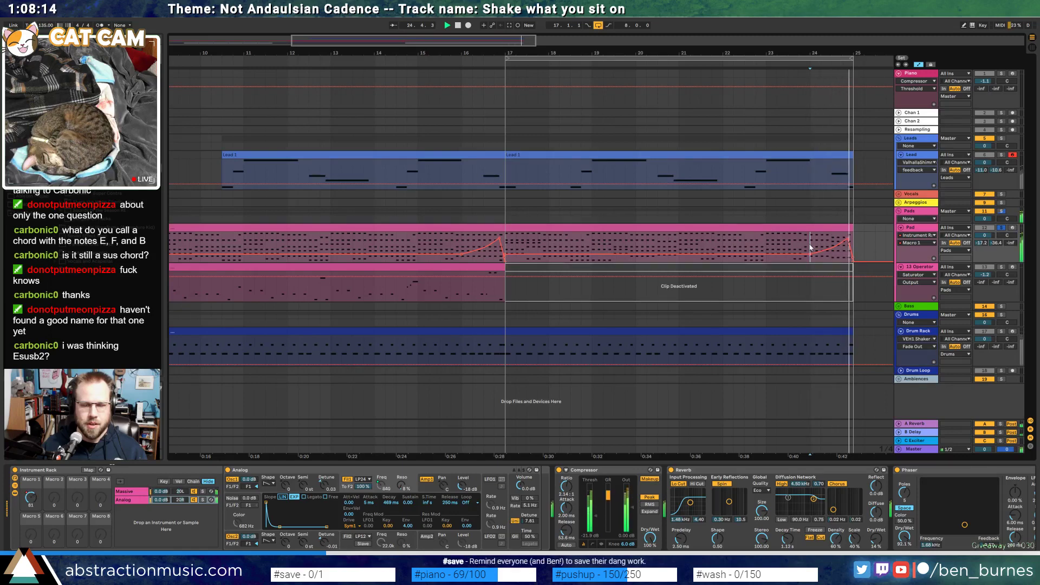
Compare the Pad with its sidechain Compressor off and on during playback and raise that Compressor's threshold slightly
scroll(520, 509, right, 10)
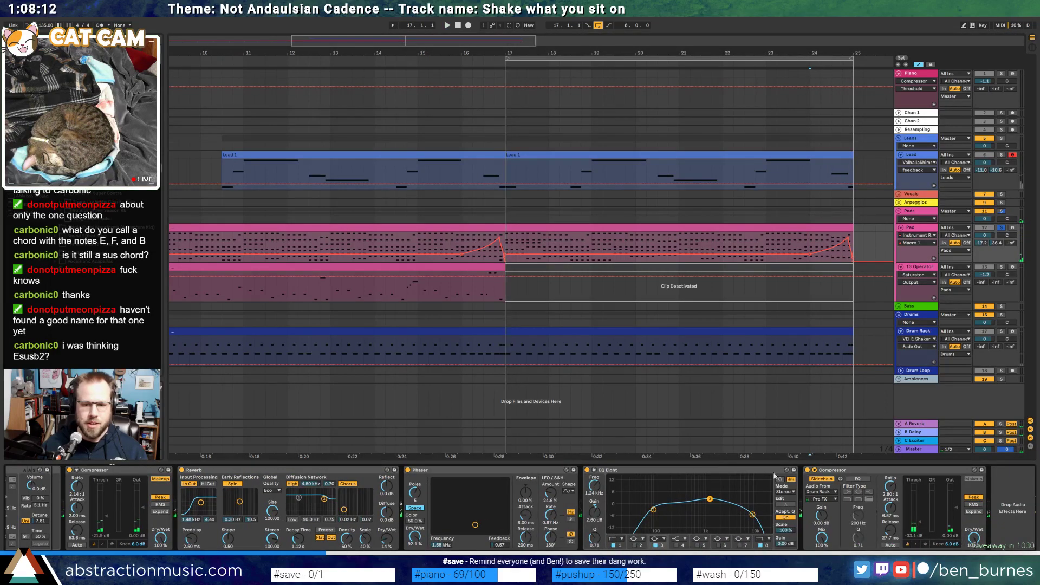
click(807, 470)
key(space)
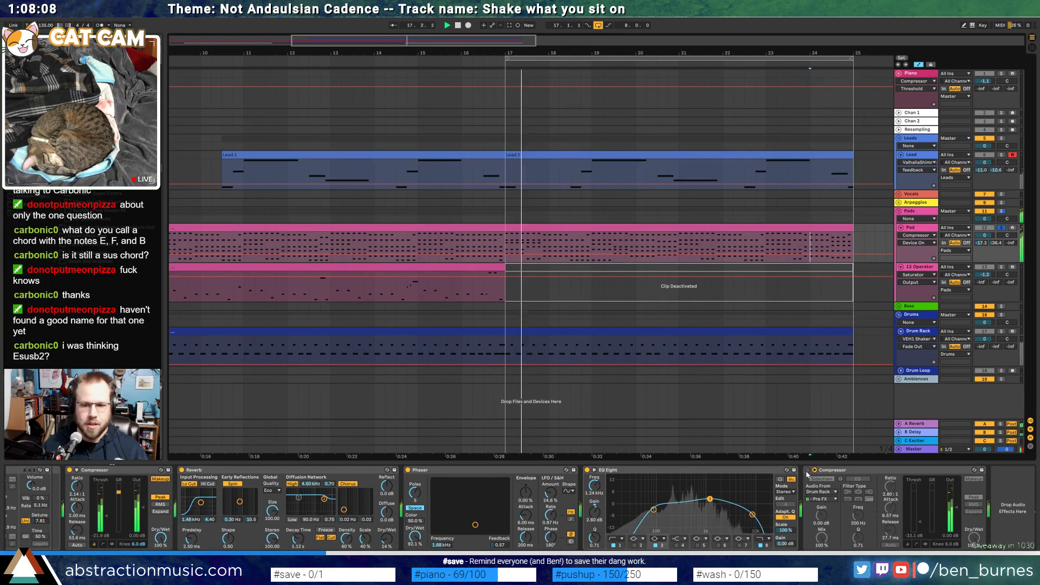
click(807, 471)
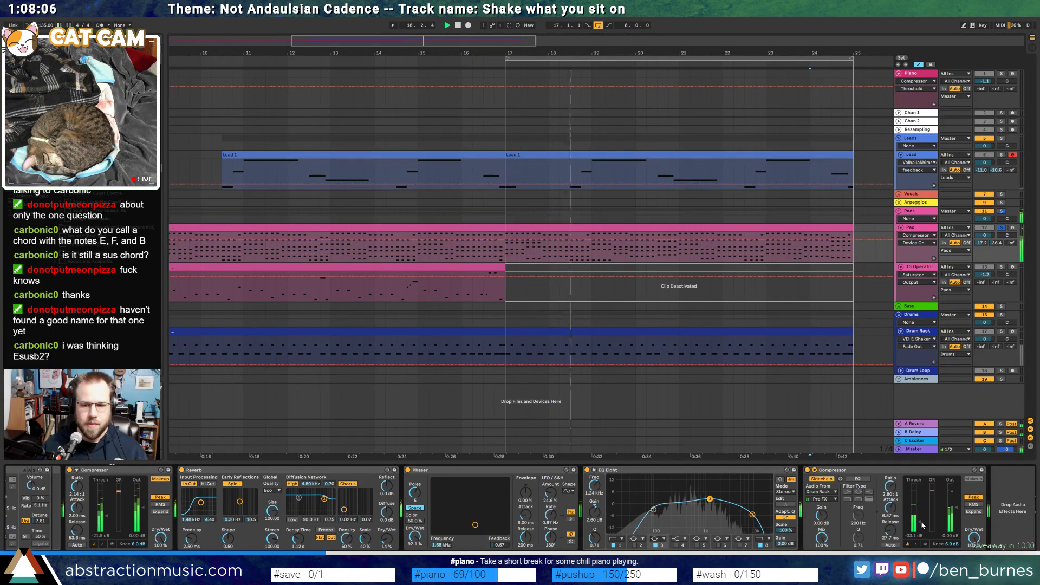
drag(921, 524, 921, 518)
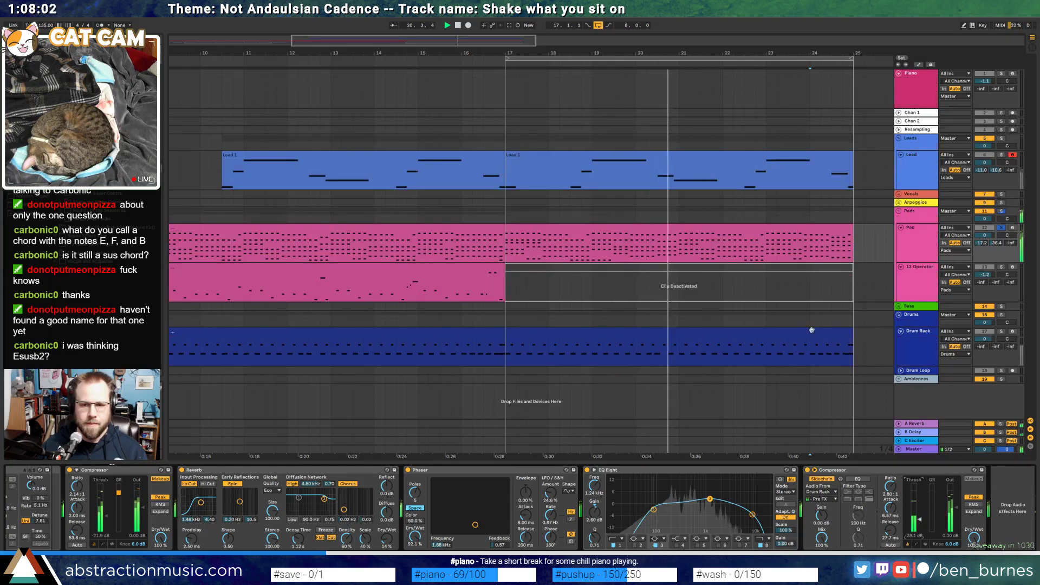
Automate the Pad's sidechain Compressor to switch off during bars 16 and 24, and unsolo the Pad track
right_click(807, 471)
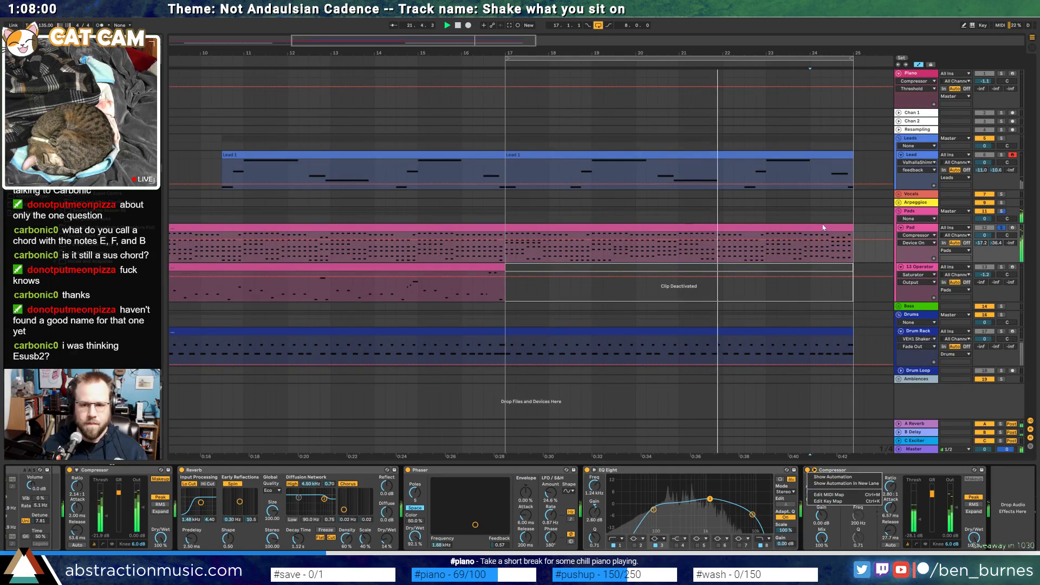
click(811, 245)
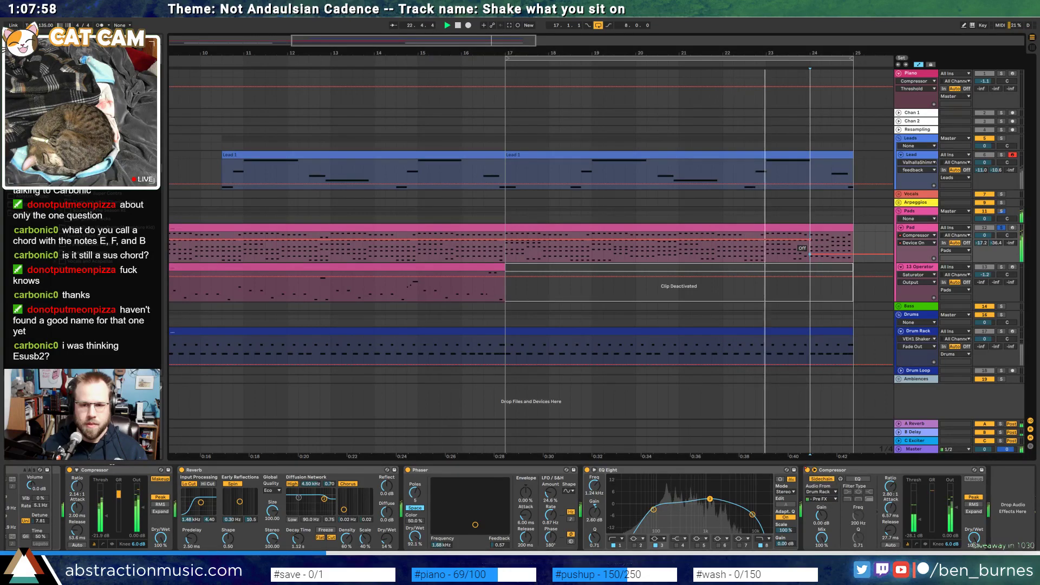
click(506, 243)
drag(474, 242, 473, 255)
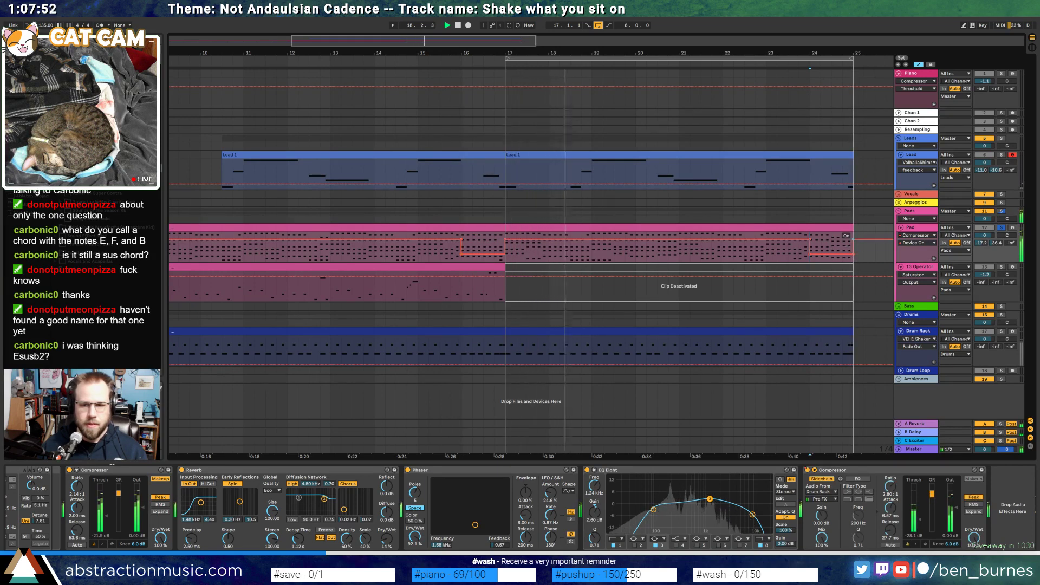
click(1001, 228)
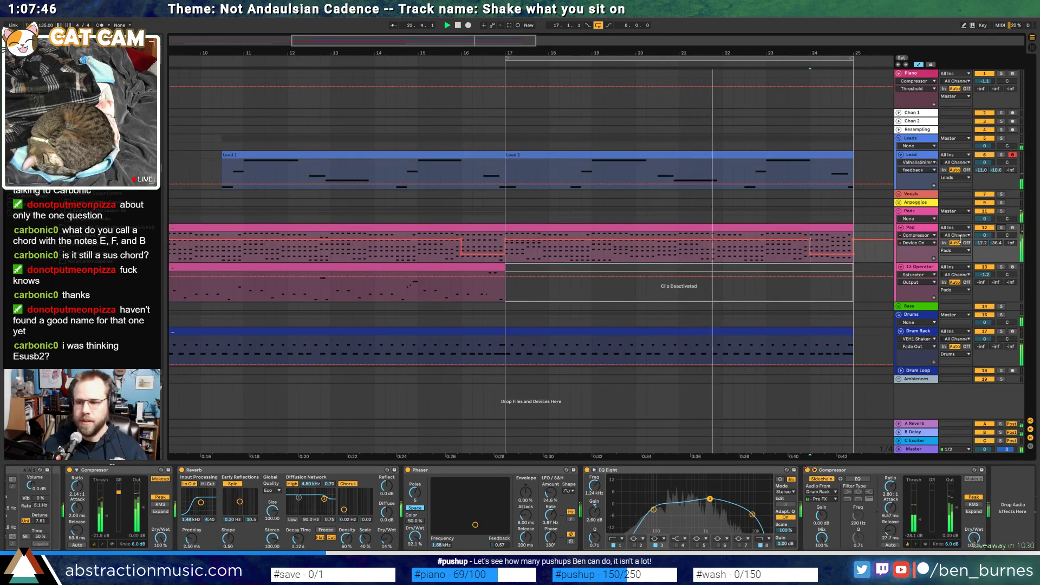
Delete the on/off automation of the Pad's sidechain Compressor
click(790, 258)
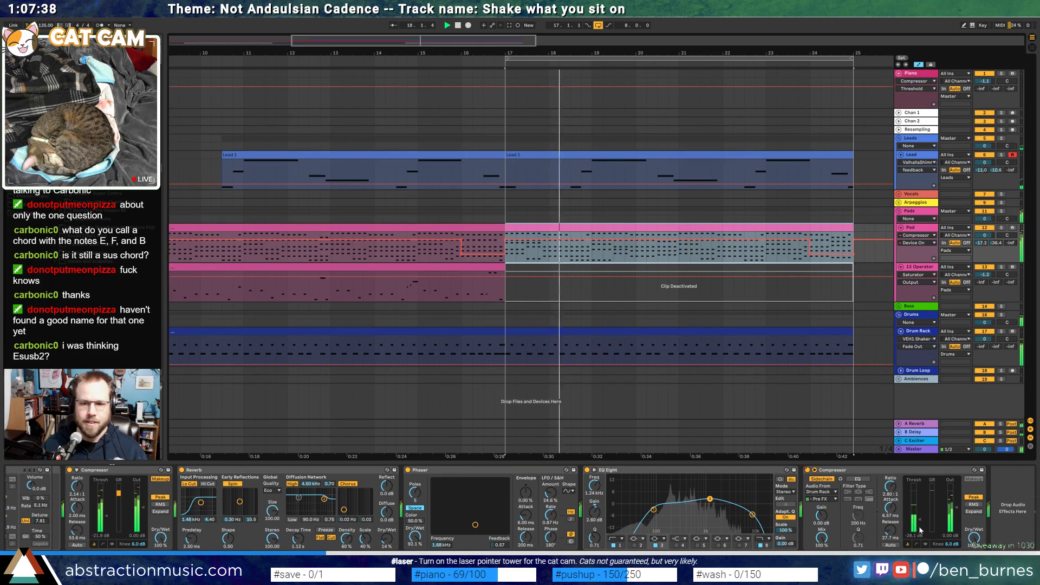
right_click(887, 471)
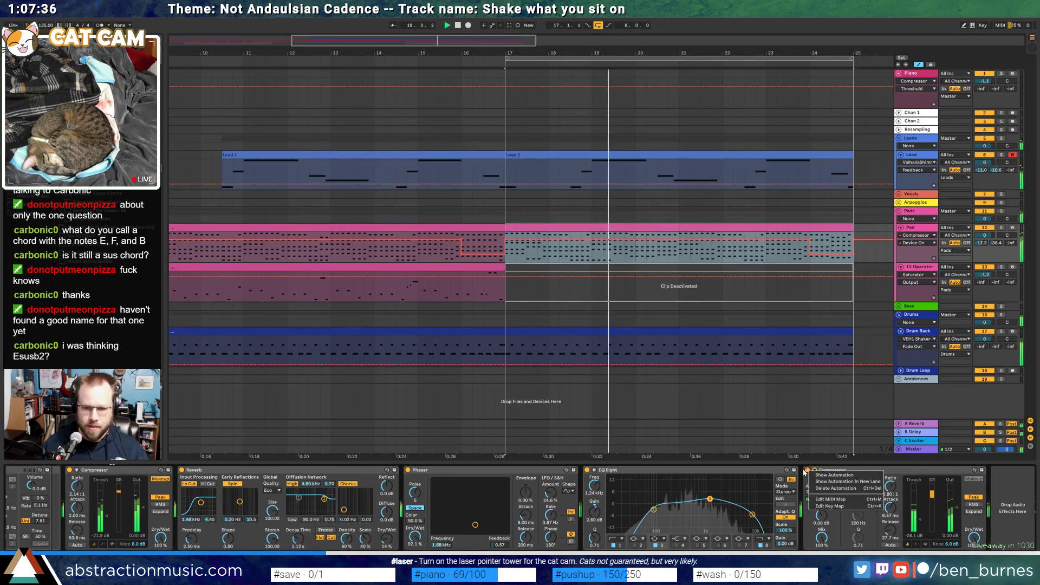
click(836, 488)
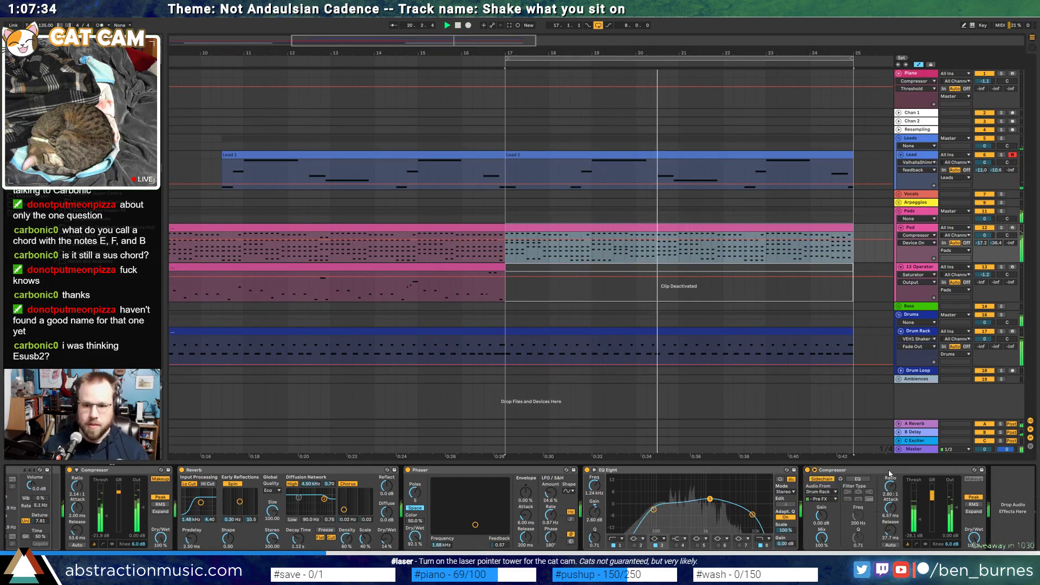
Automate the Pad's sidechain Compressor threshold to rise during bar 24 and copy that automation to bar 16
click(917, 516)
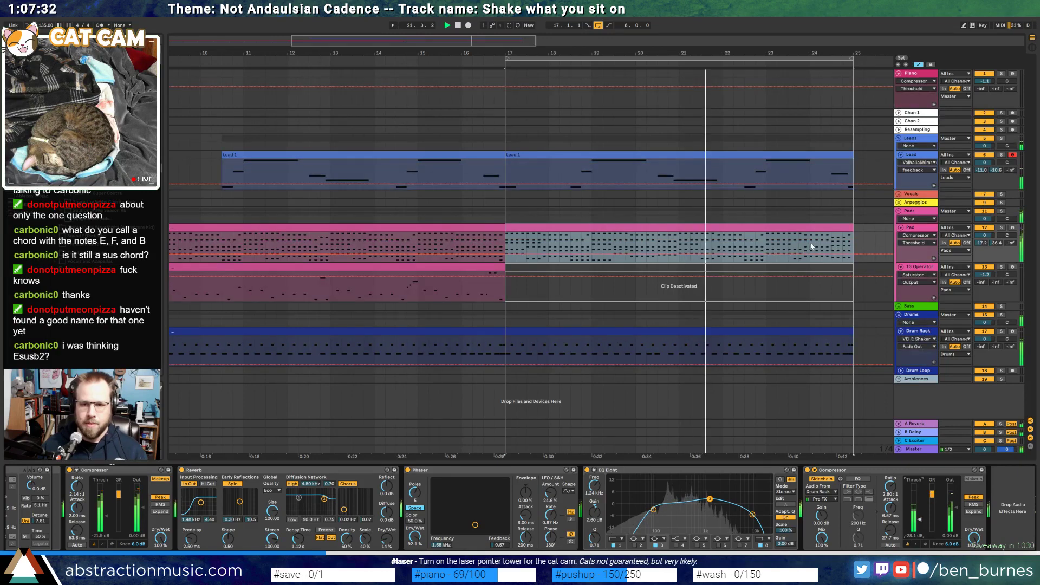
drag(811, 244, 841, 244)
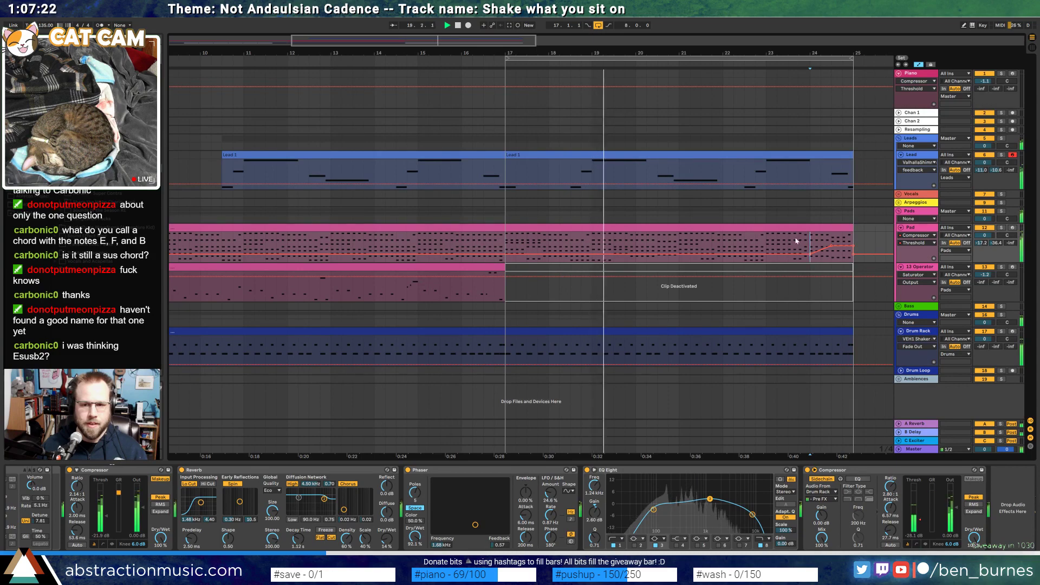
drag(811, 246, 853, 247)
key(ctrl+c)
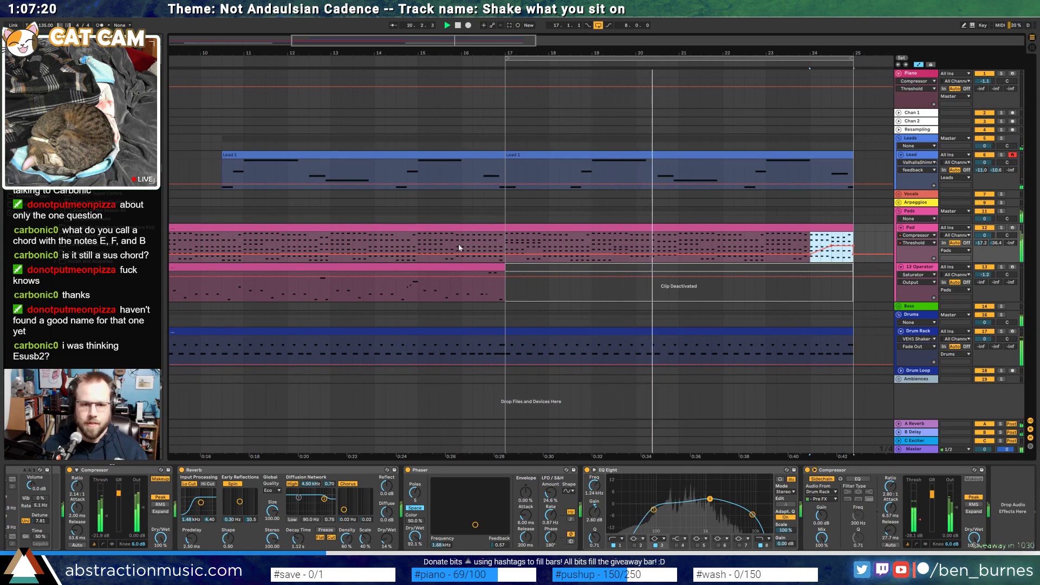
click(461, 247)
key(ctrl+v)
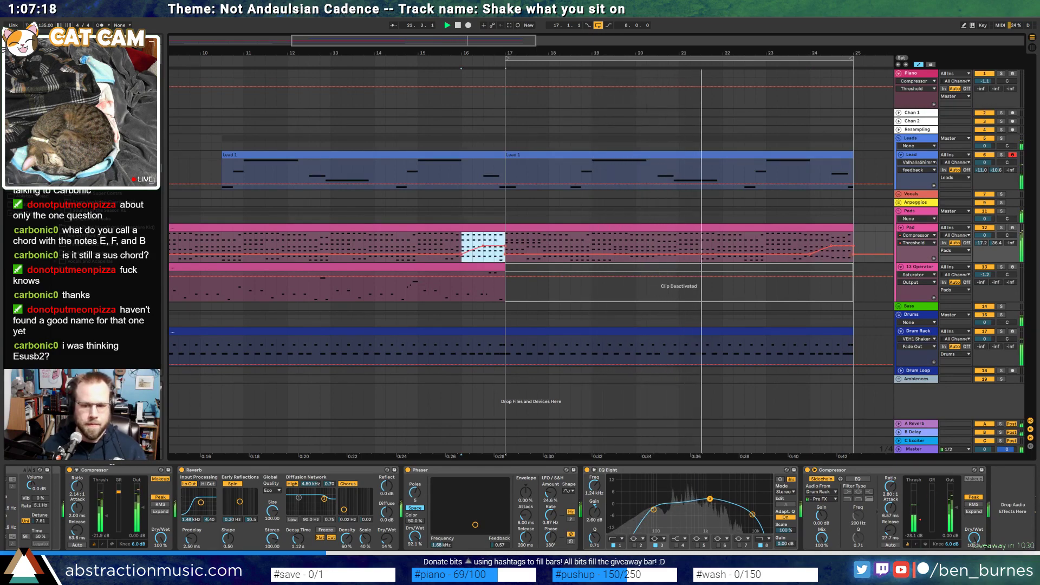
Reshape the Pad's Macro 1 automation so it falls back in a gradual curve after the peaks near bars 17 and 25
scroll(130, 515, left, 10)
click(31, 498)
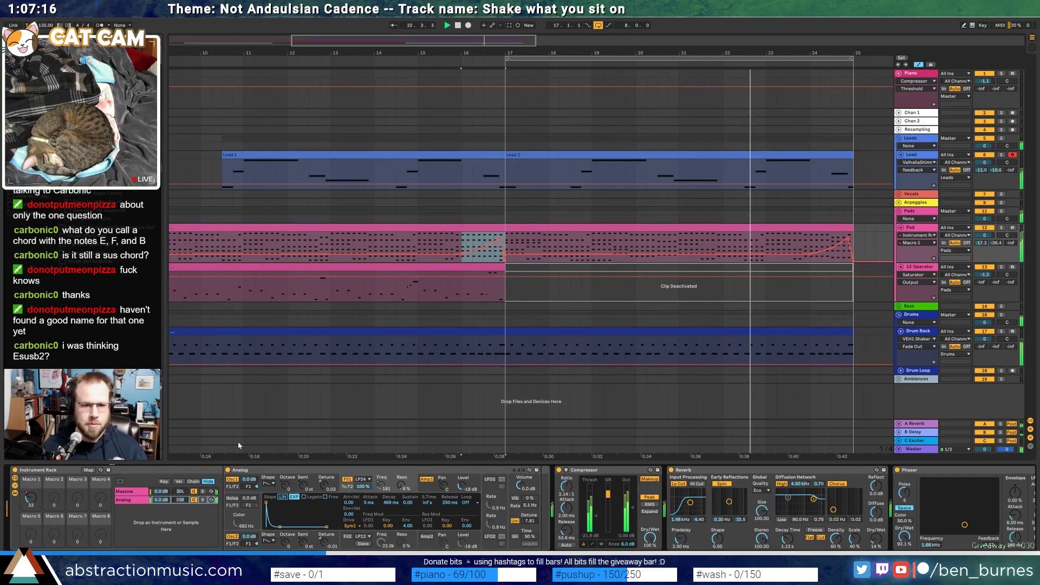
drag(504, 257, 514, 258)
click(515, 255)
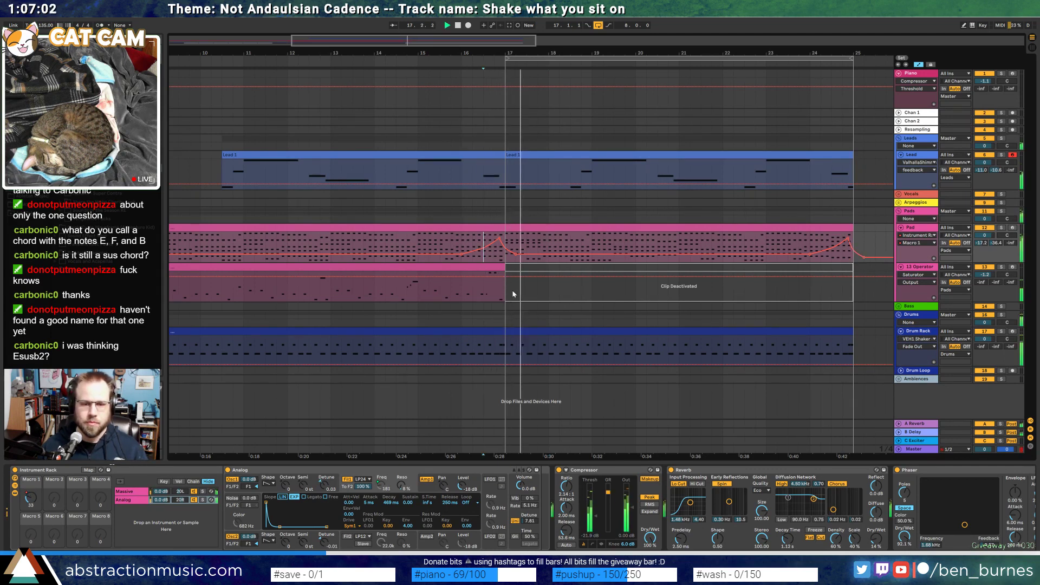
Stop playback, open the Pad clip starting at bar 17 for note editing, and select low notes of its chords
key(space)
click(549, 234)
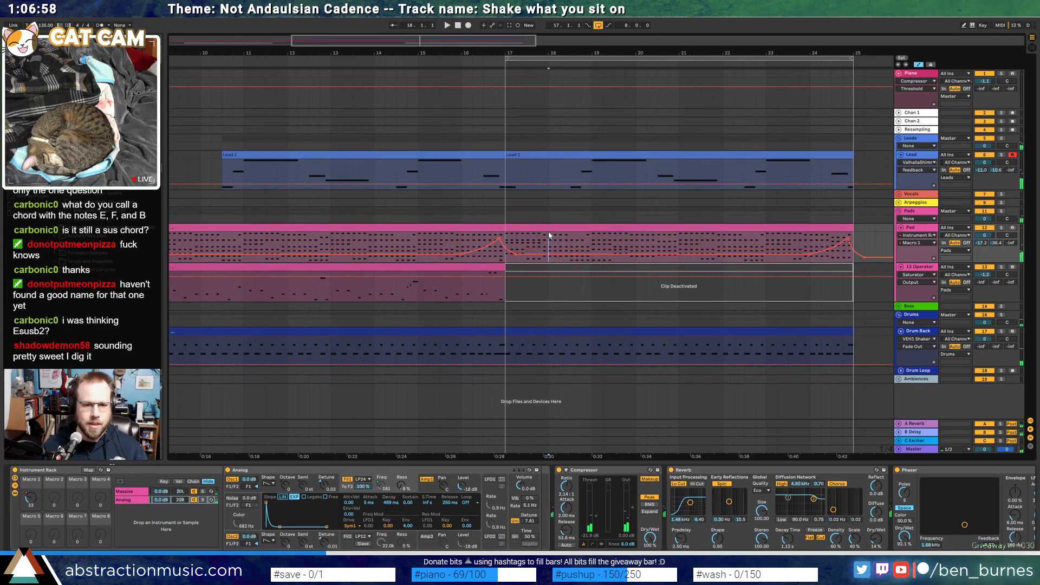
double_click(548, 233)
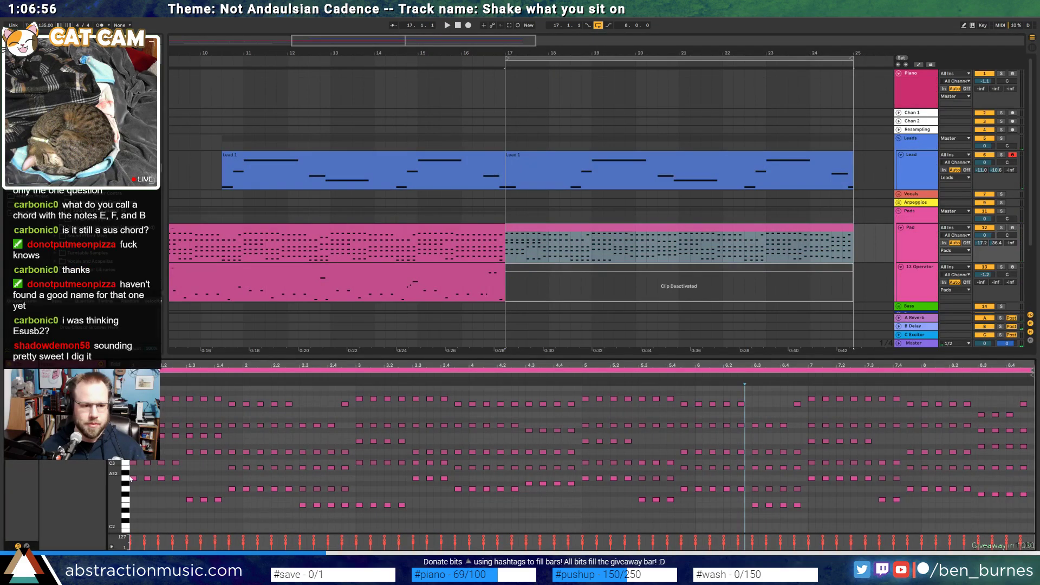
click(133, 477)
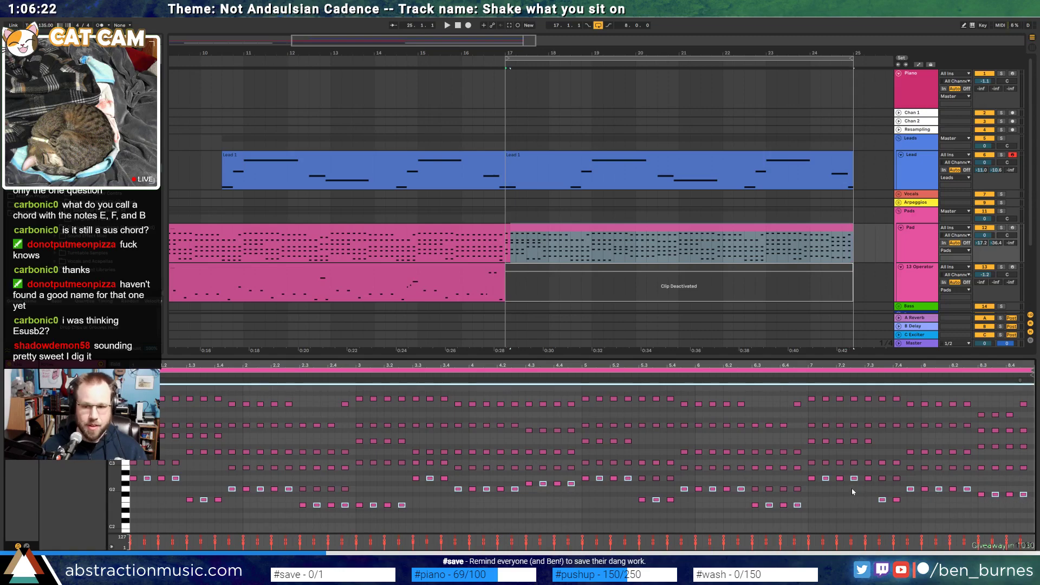
Replace all notes in the deactivated second Operator clip at bar 17 with the low notes copied from the Pad clip
click(563, 267)
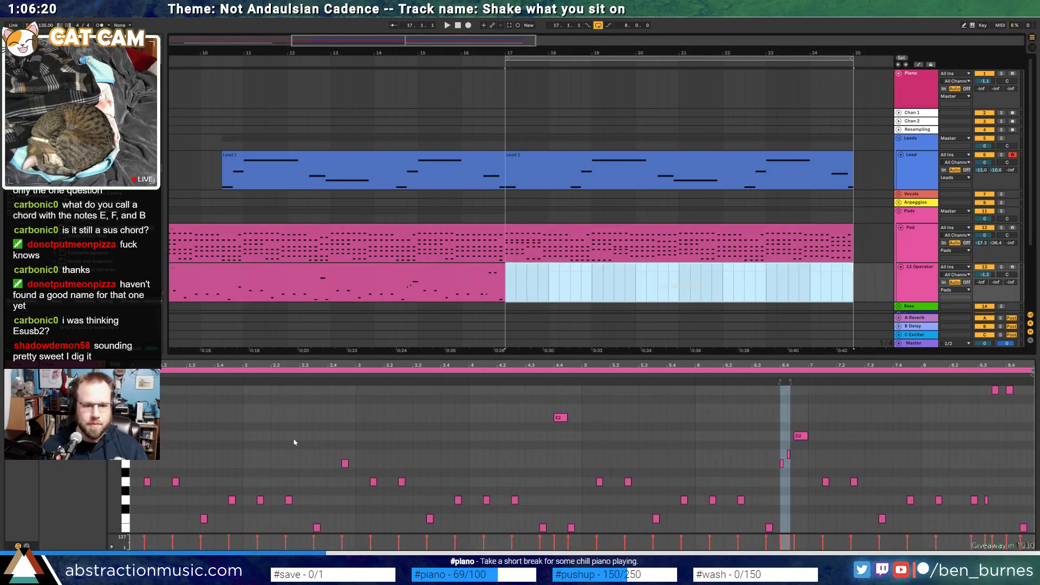
key(ctrl+a)
double_click(543, 270)
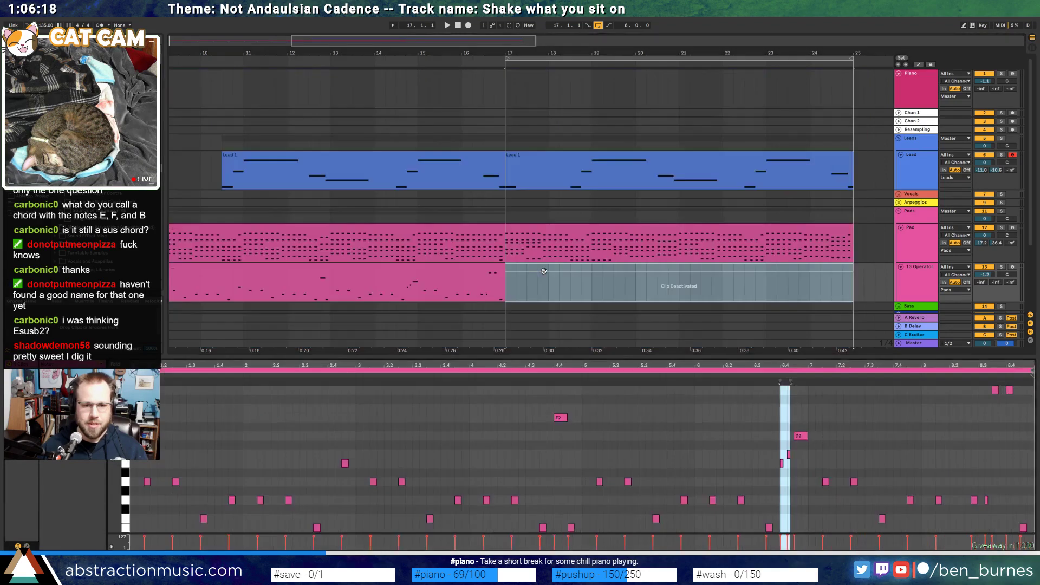
click(390, 420)
key(ctrl+a)
key(Delete)
key(space)
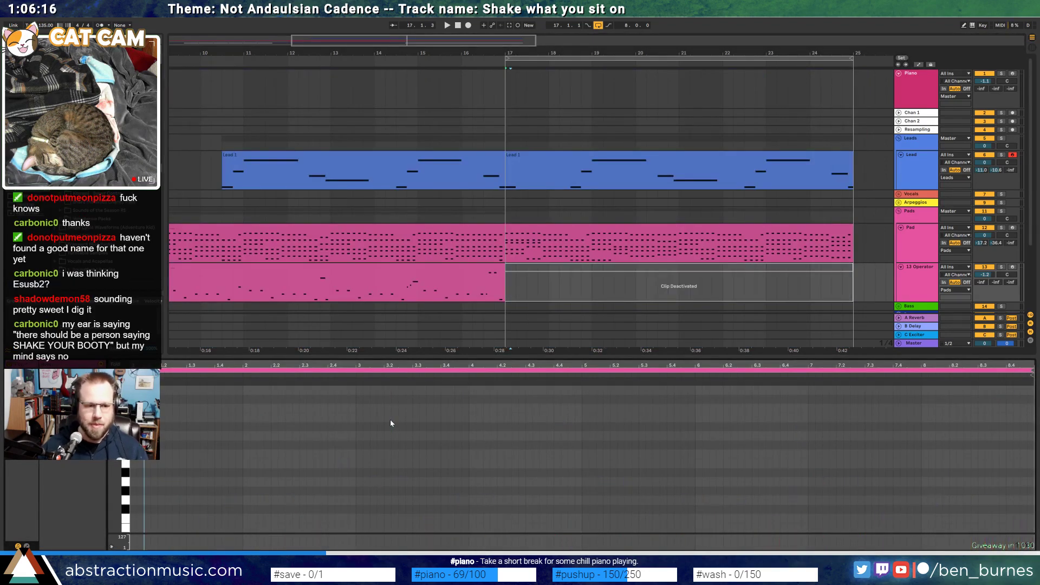
key(ctrl+z)
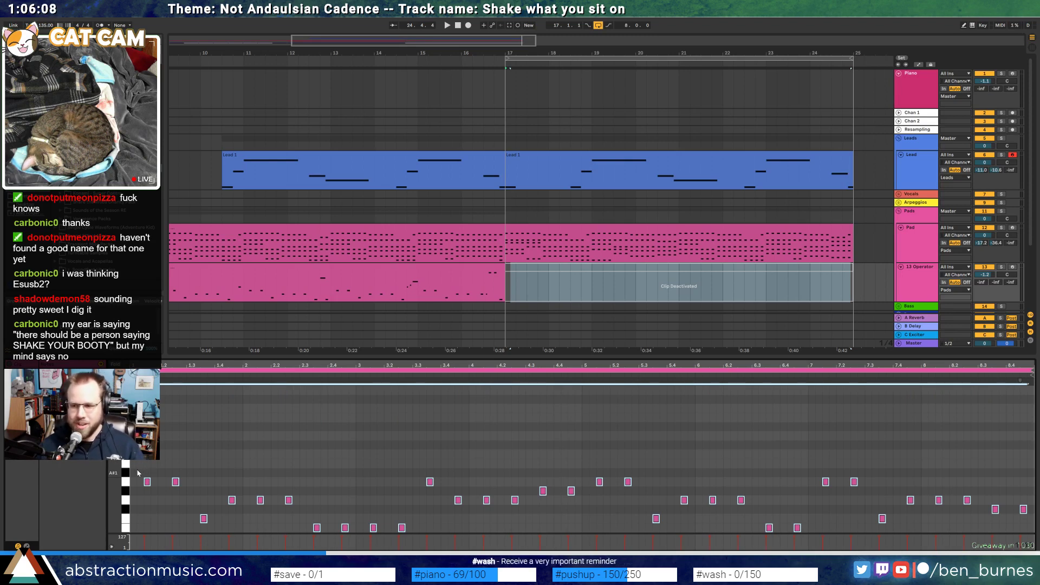
Reactivate the second Operator clip while playing the loop from bar 17 to hear its new bass line
key(space)
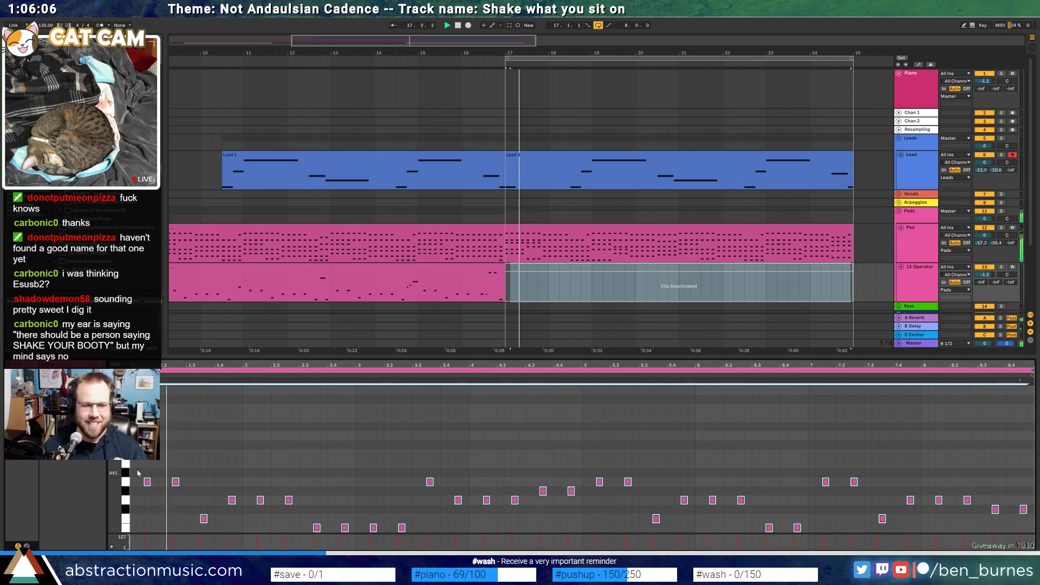
click(702, 269)
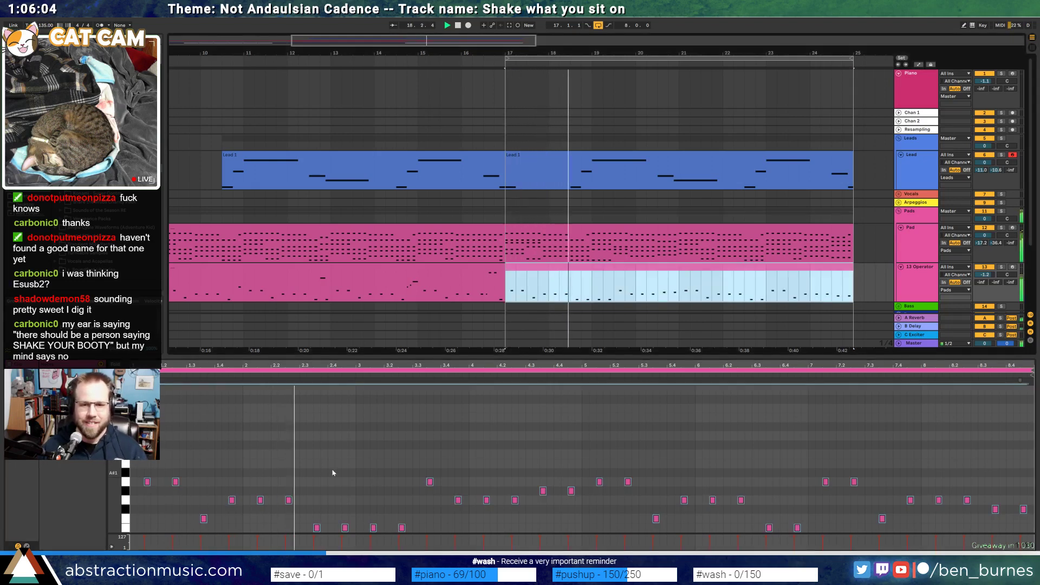
key(0)
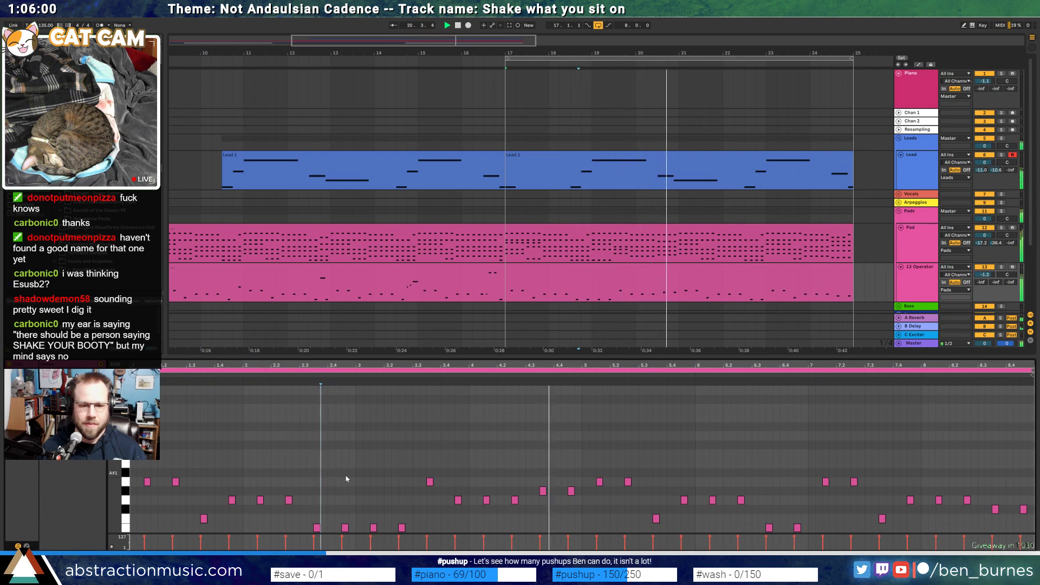
key(shift+Tab)
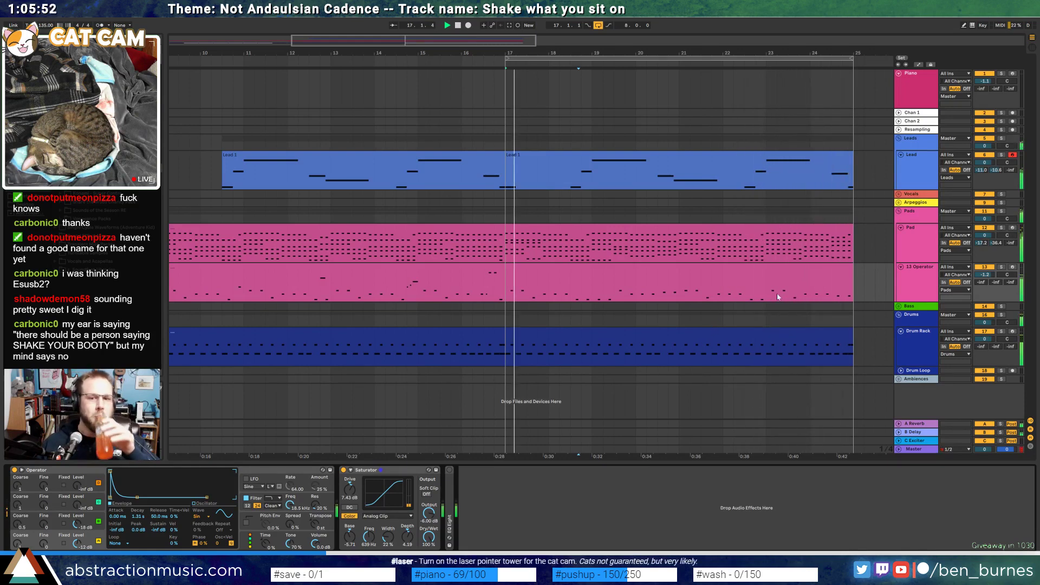
In the second Operator clip, add a B1 note on 2.4 and raise the following note to E2, lengthened up to bar 3
double_click(718, 270)
key(space)
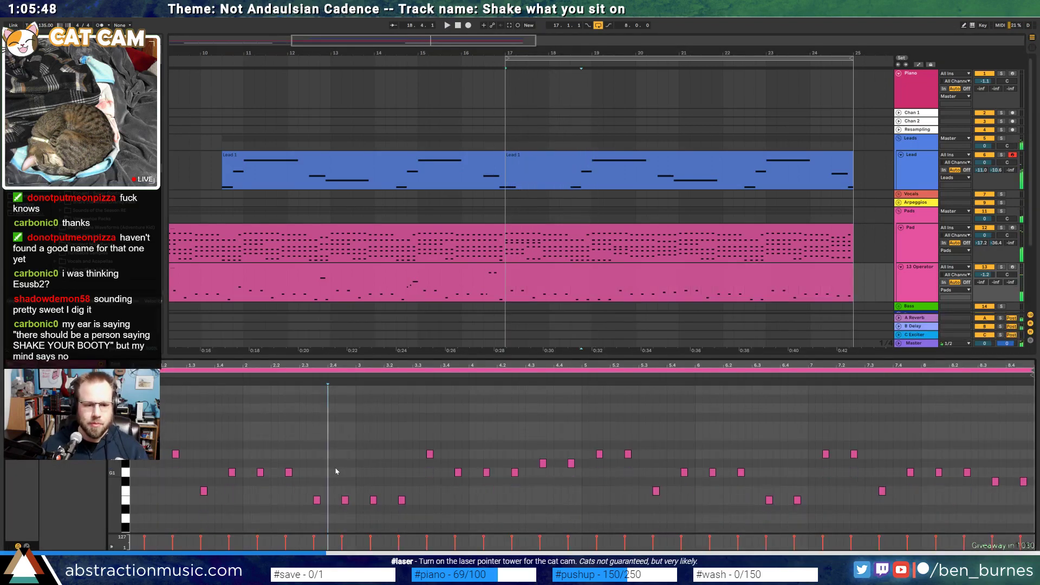
double_click(330, 436)
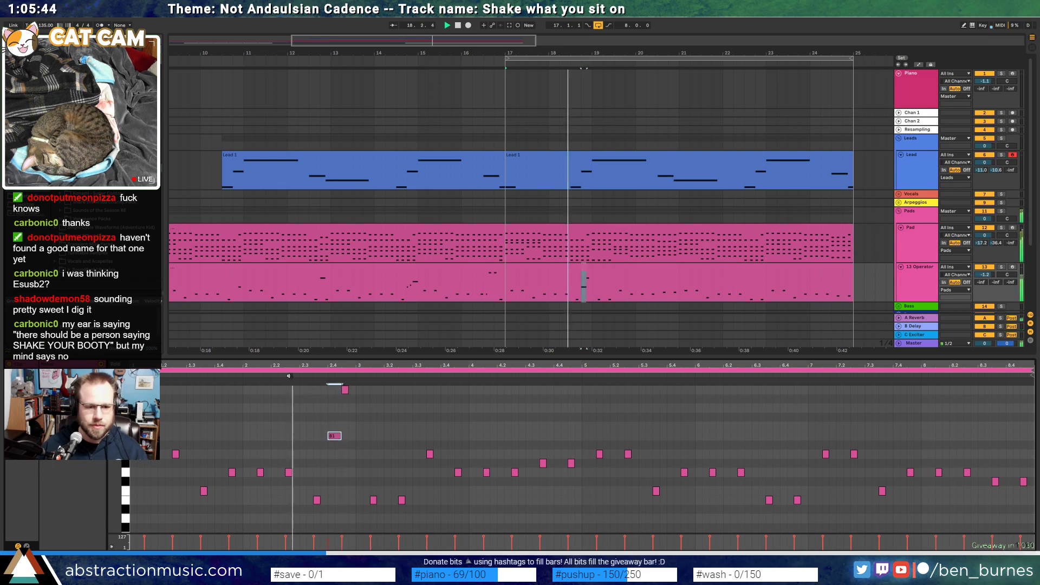
click(349, 390)
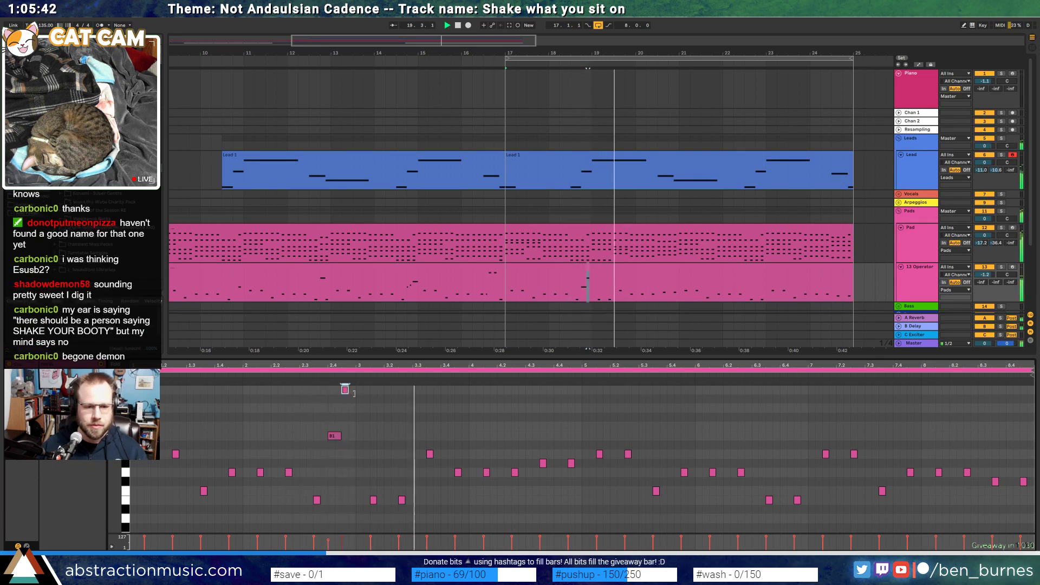
drag(354, 393, 357, 392)
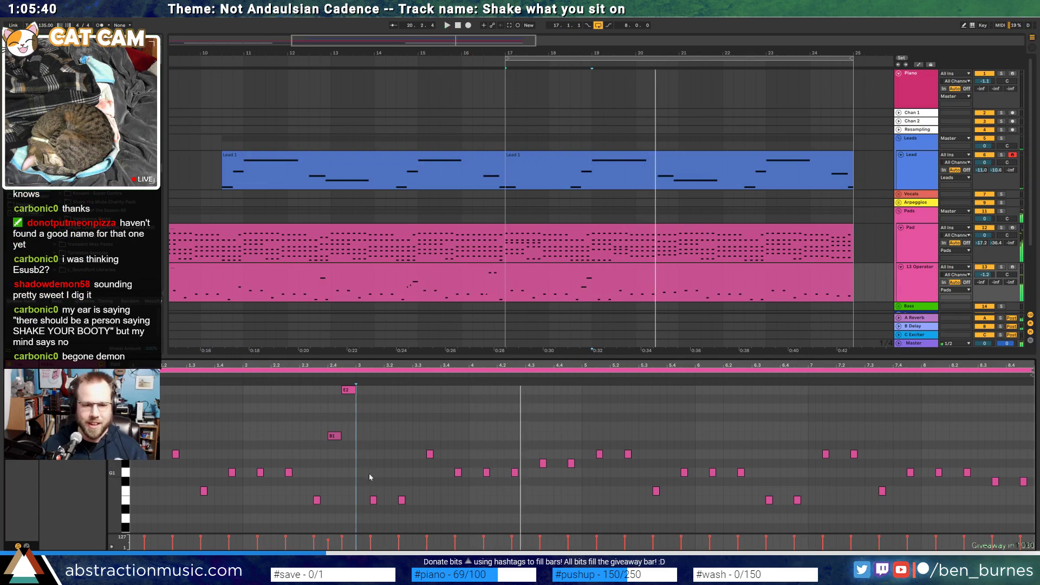
Raise the two low E notes just after bar 3 by five semitones to A and play back the change
key(space)
drag(367, 480, 408, 515)
key(Up)
key(Up)
key(Up)
key(Up)
key(Up)
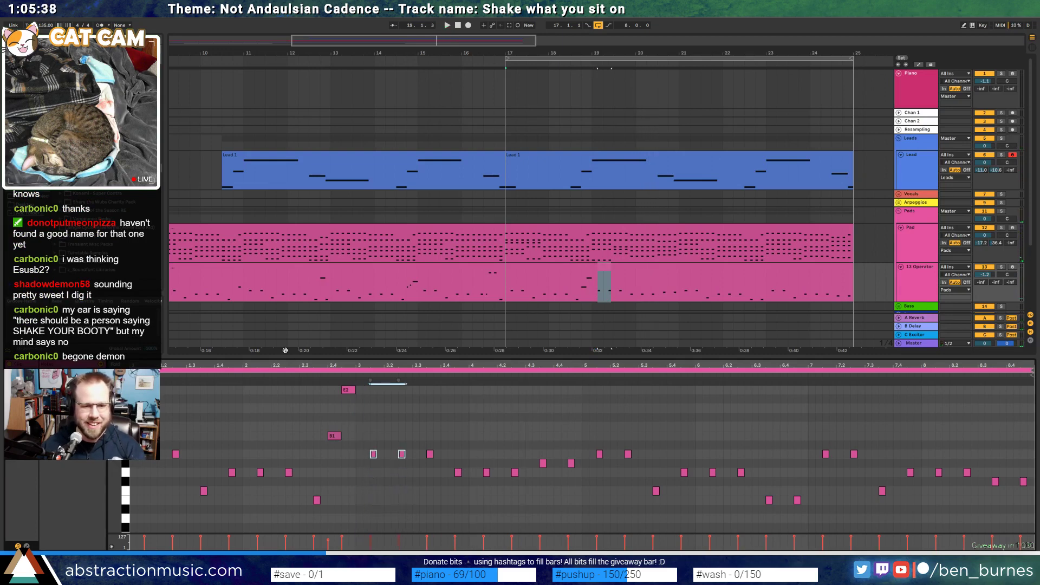
key(space)
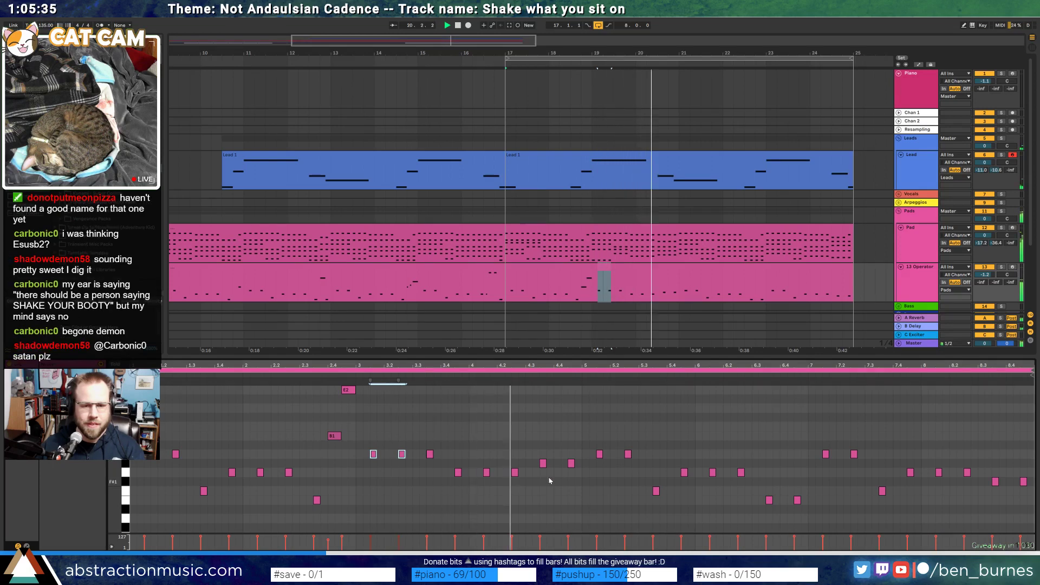
key(space)
Add extra G#1 notes on beats 4.3 and 4.4 of the Operator clip and play back the passage
scroll(549, 479, up, 2)
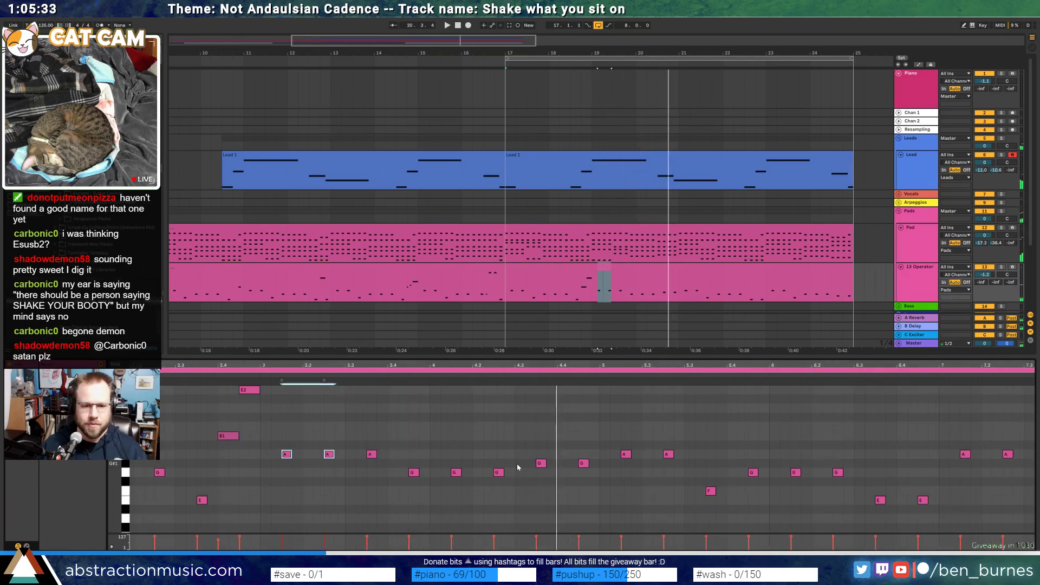
double_click(518, 465)
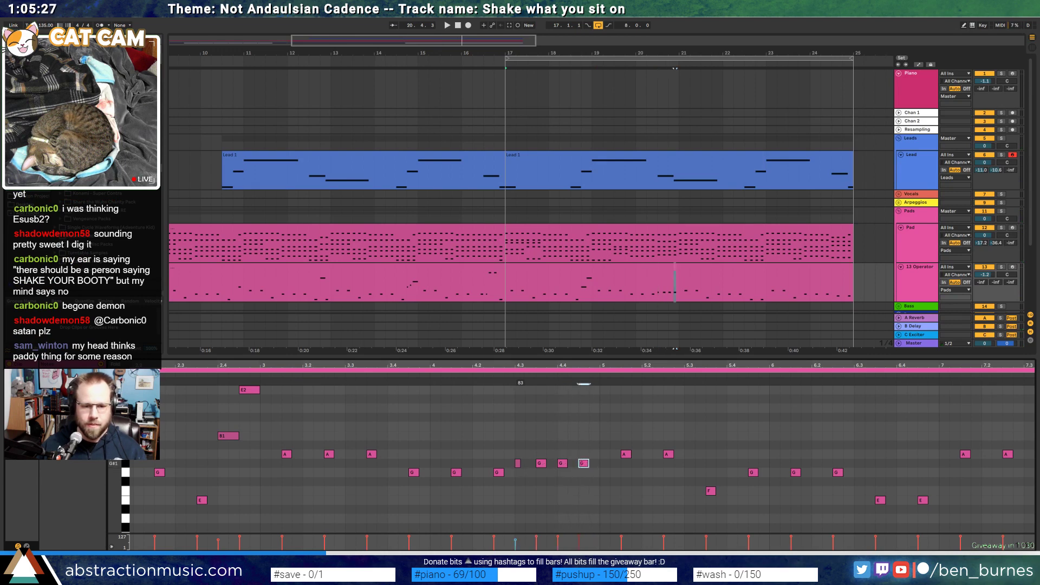
key(space)
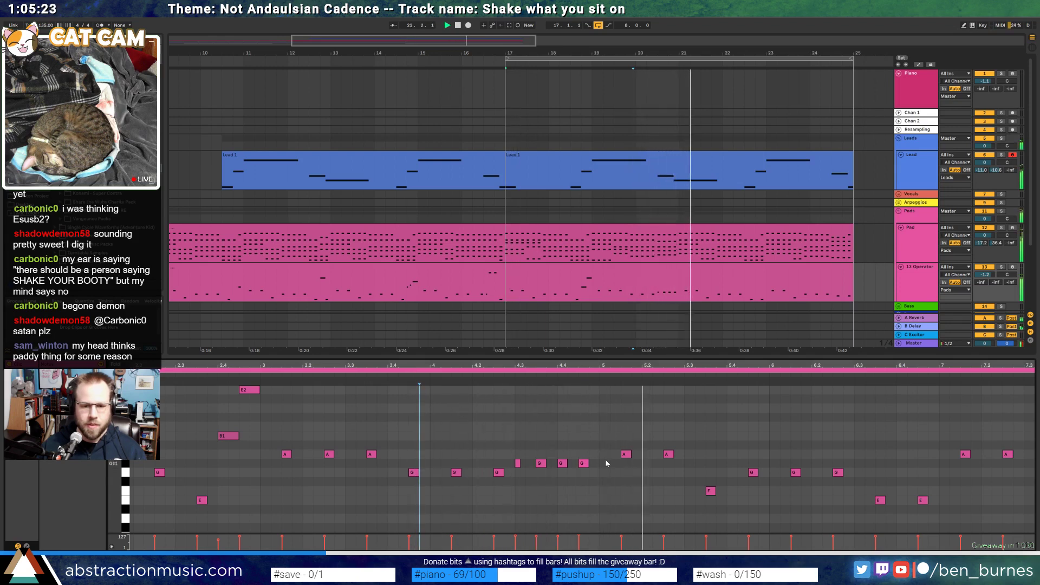
key(space)
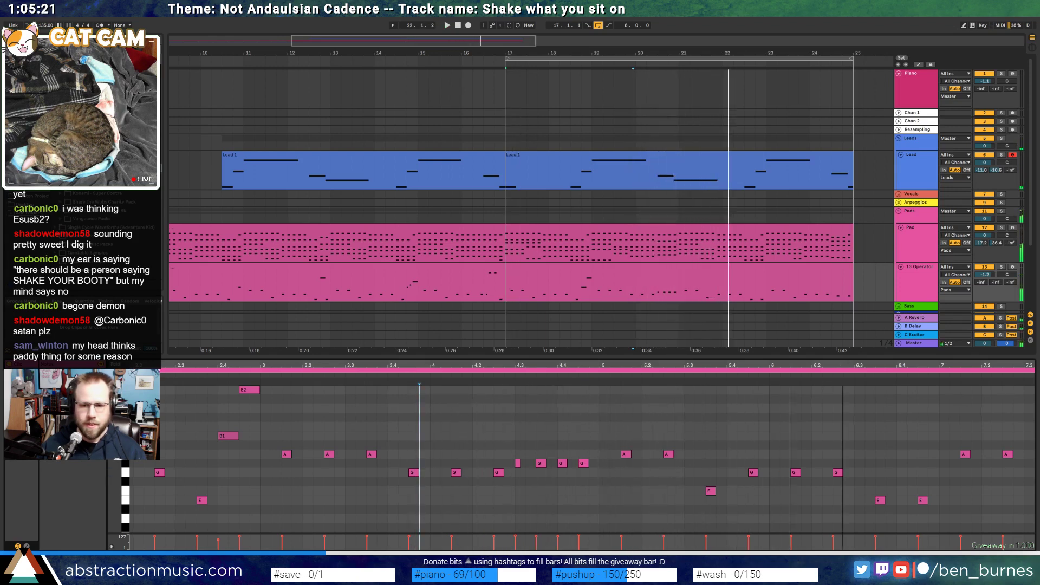
Add a short G on 6.3 and an E on 6.4, and raise the following note to E2, extended to bar 7
scroll(610, 514, right, 3)
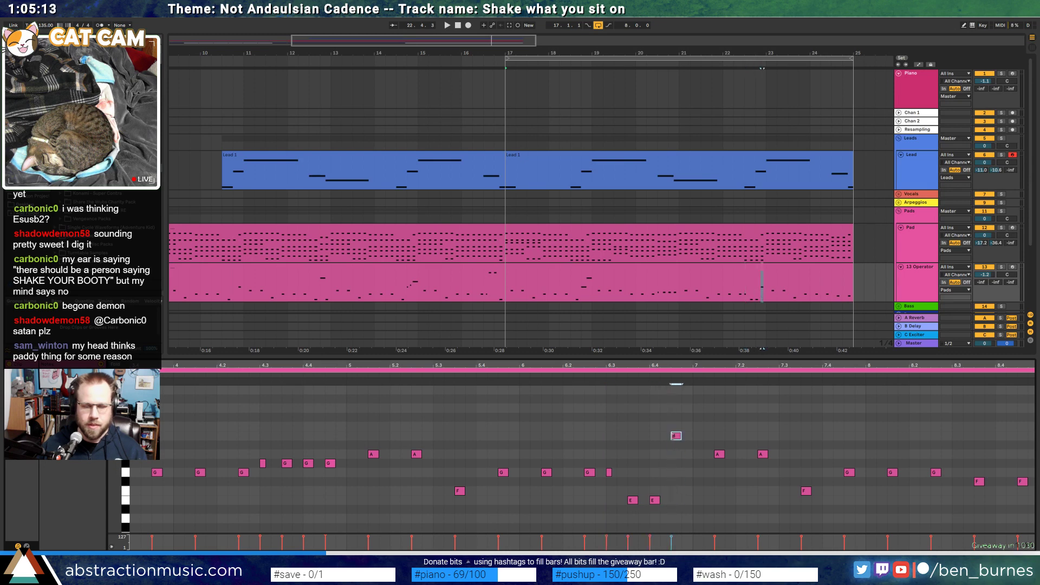
key(Up)
key(Up)
key(Up)
key(Up)
key(Up)
key(Up)
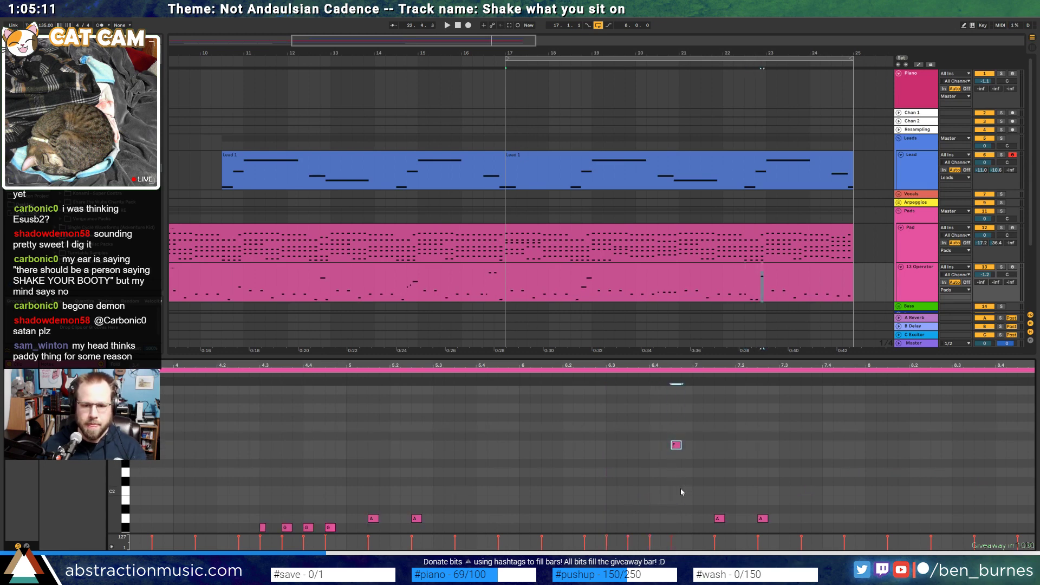
key(shift+Right)
key(Down)
key(minus)
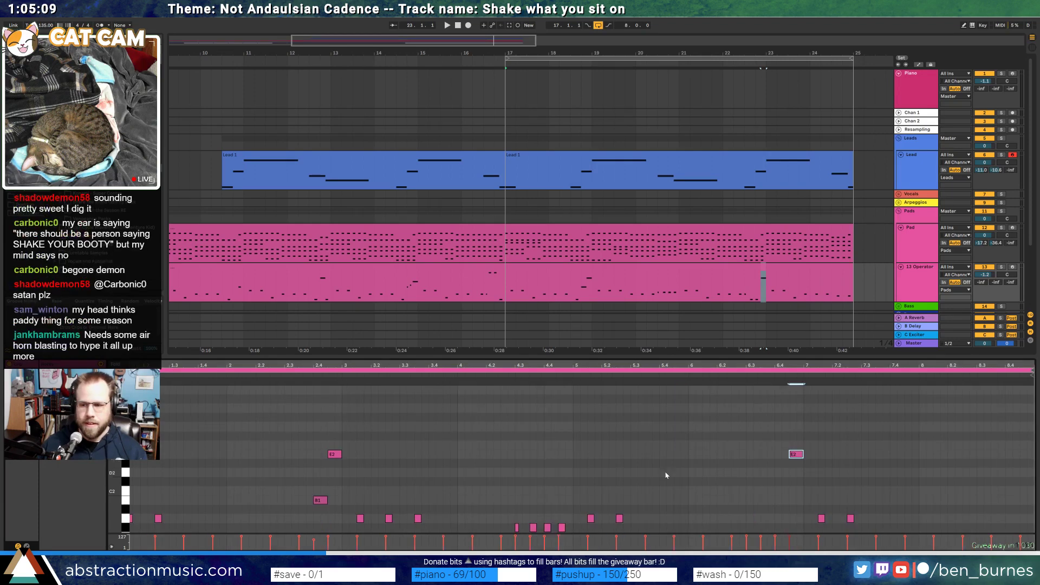
Preview a sample from the browser, and play the loop from bar 17 to review the edited Operator bass line
scroll(665, 474, down, 1)
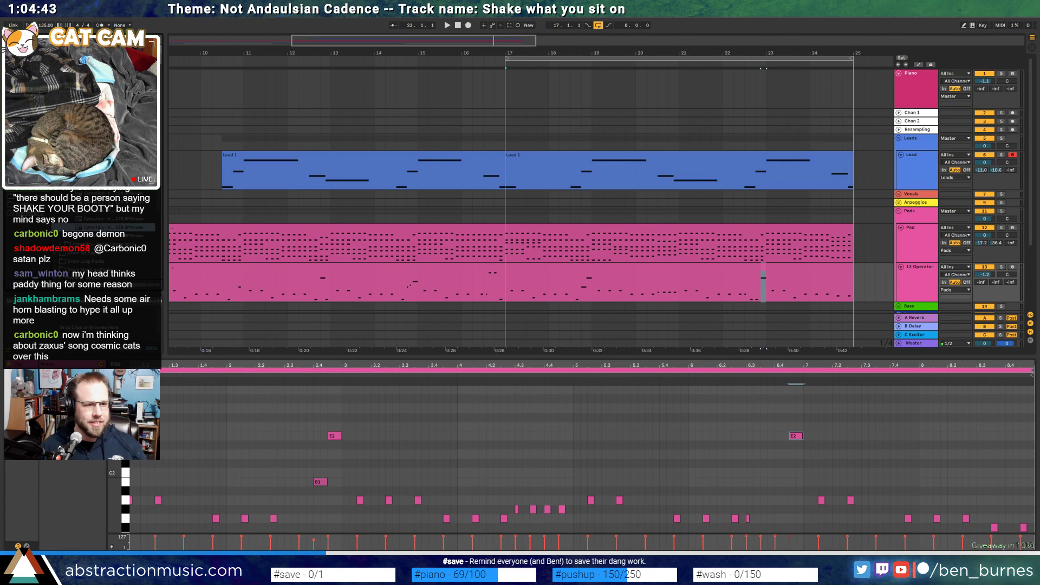
click(107, 220)
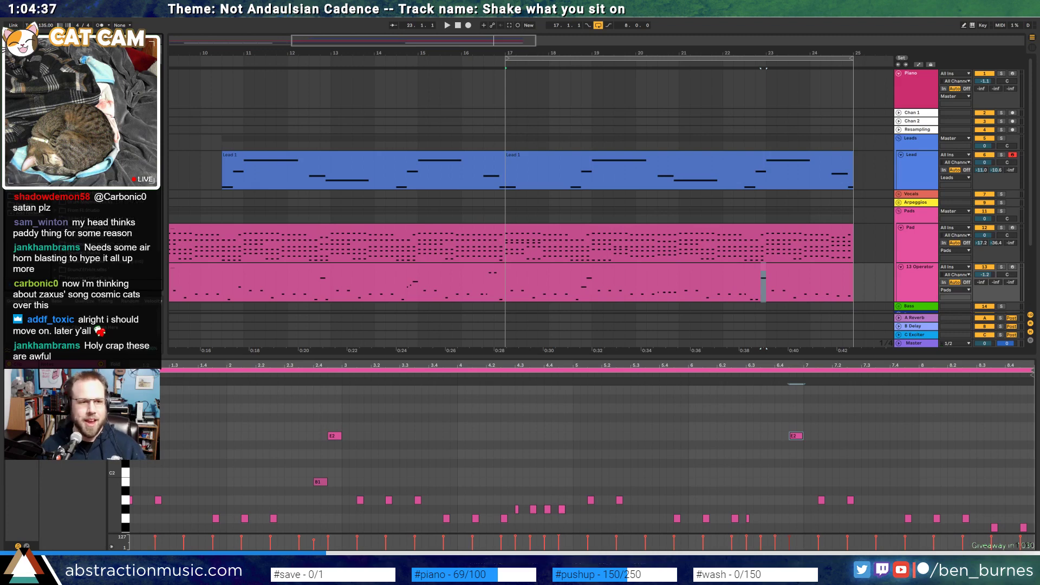
drag(448, 40, 448, 34)
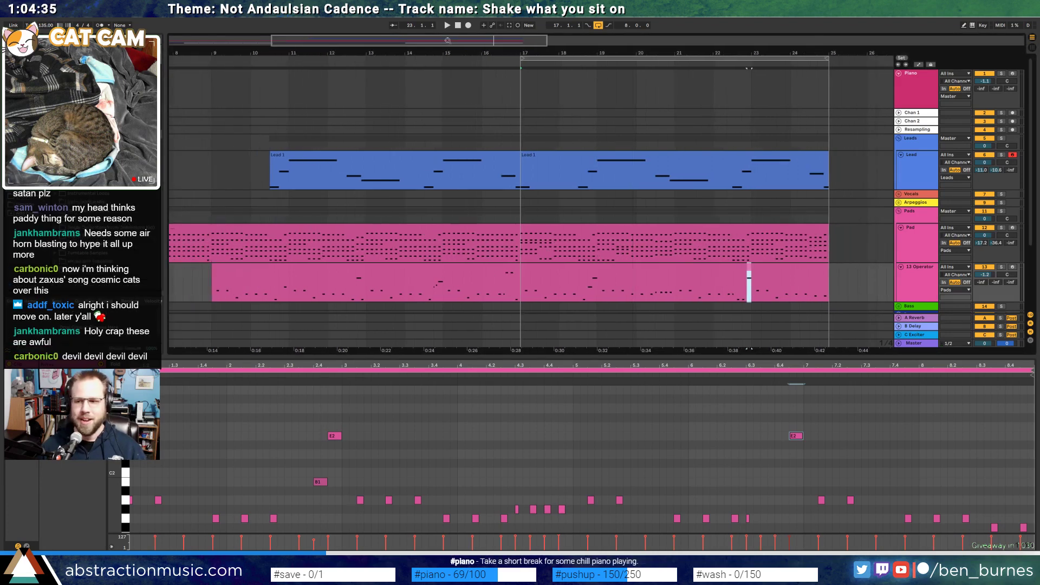
scroll(465, 131, down, 2)
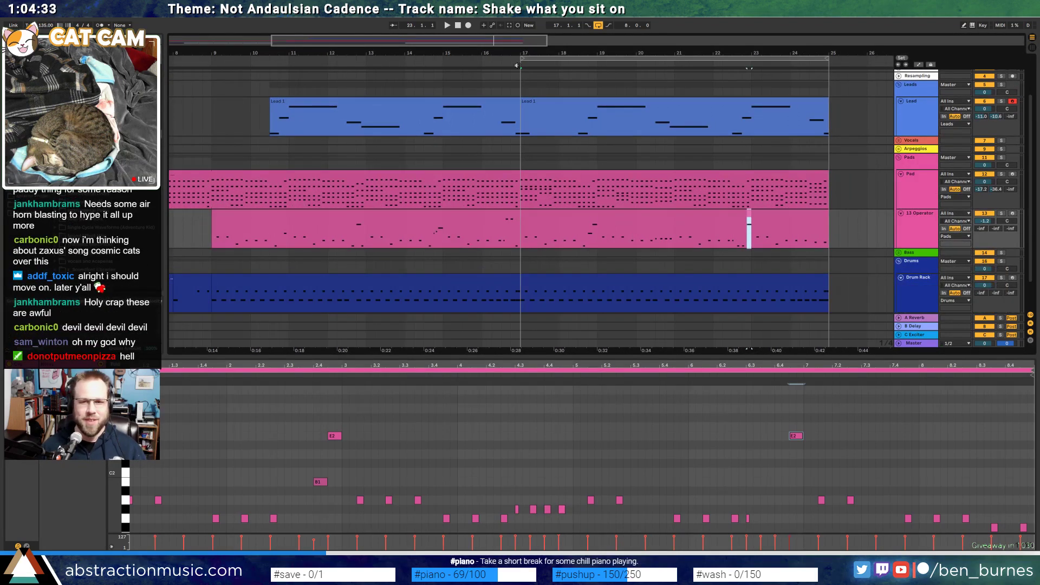
key(space)
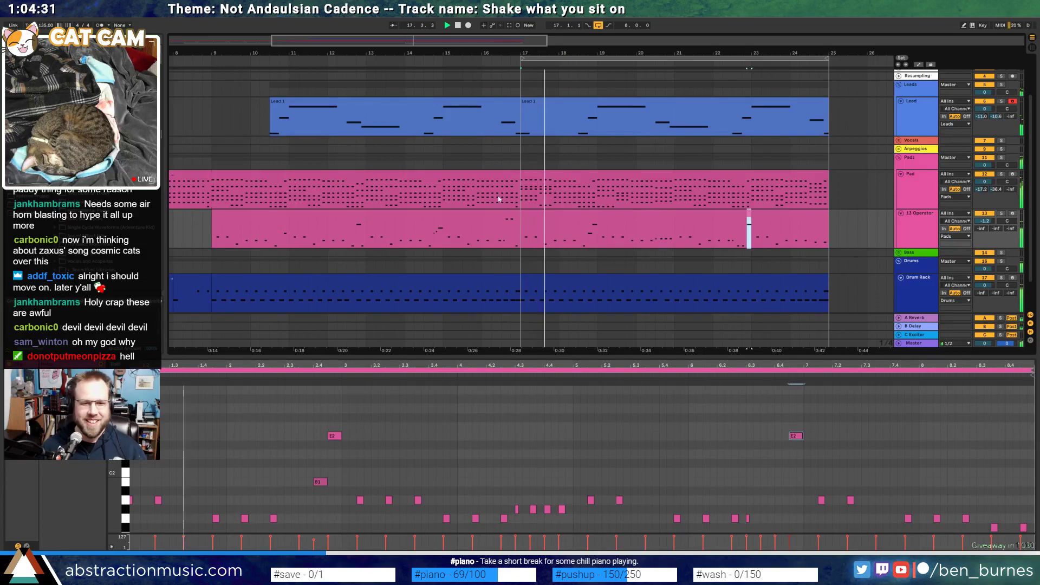
scroll(715, 433, down, 3)
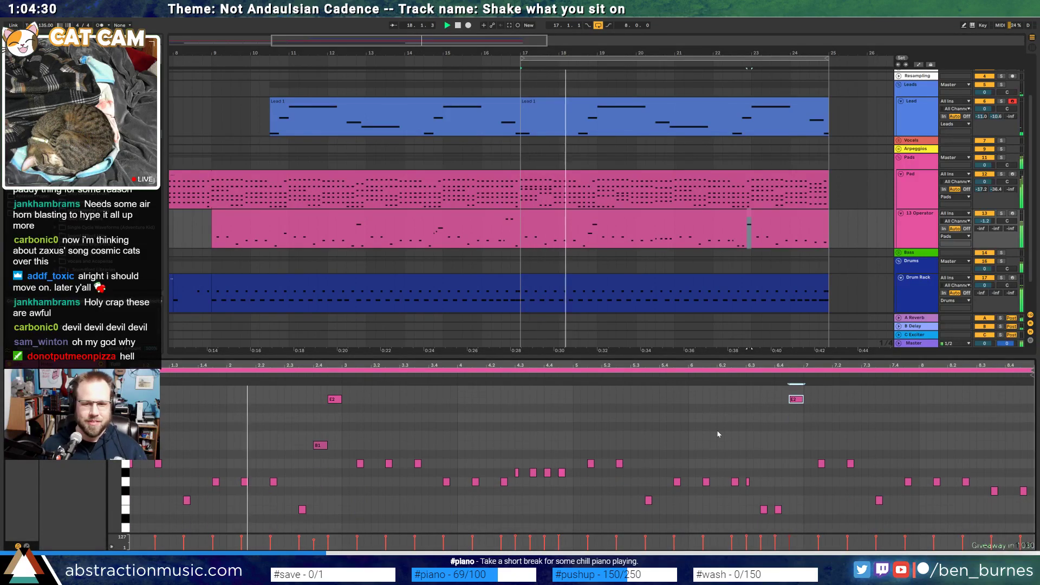
click(778, 509)
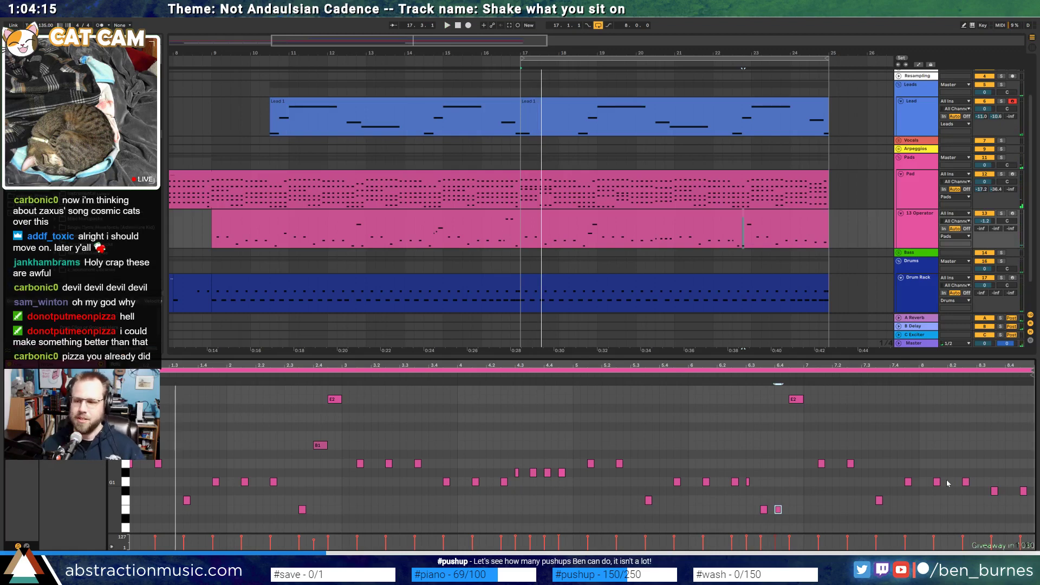
Play the arrangement from around bar 9 with all of the clips in view and the Operator's devices shown
key(shift+Tab)
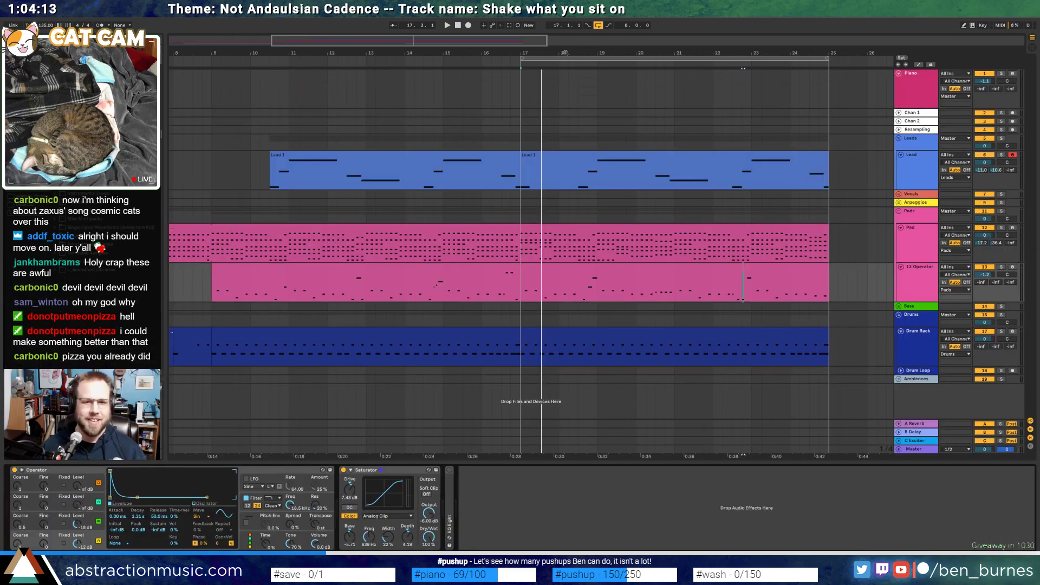
drag(565, 53, 558, 32)
click(332, 57)
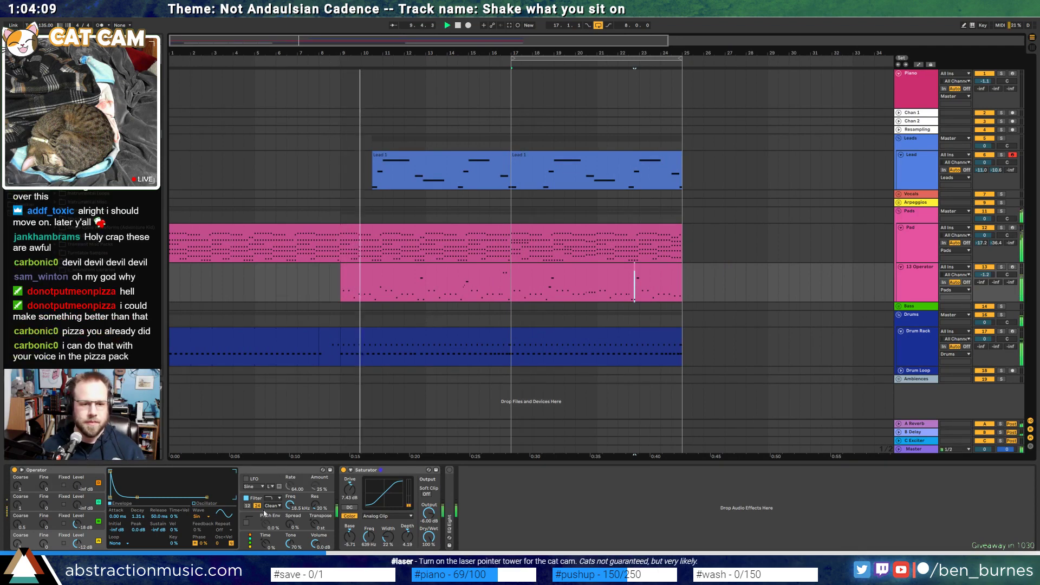
Show the automation lanes, check the Pad's Macro 1 curve near bars 9 and 17, and display the sidechain Compressor's Threshold automation
click(311, 227)
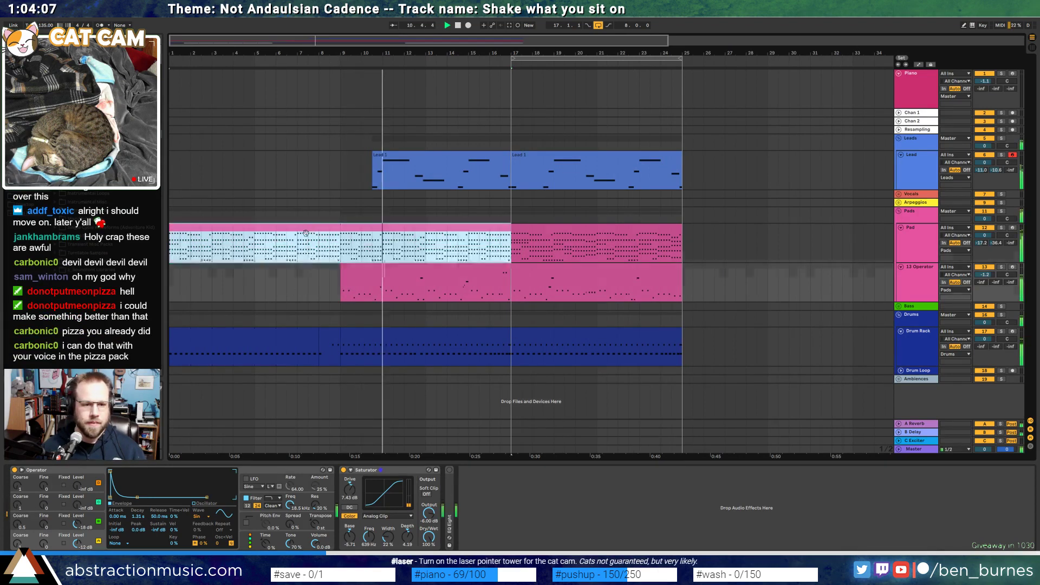
key(a)
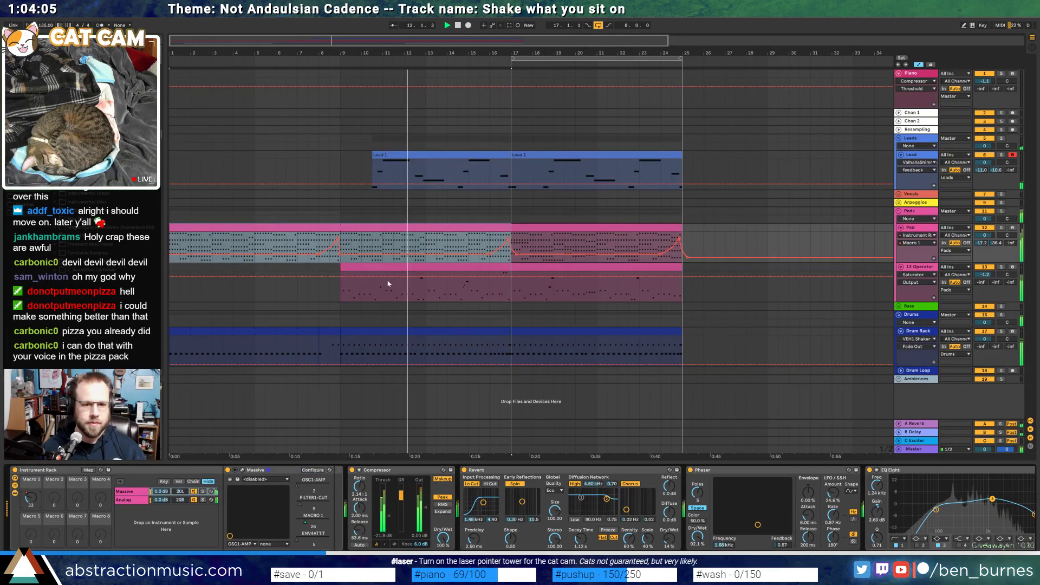
drag(490, 241, 517, 240)
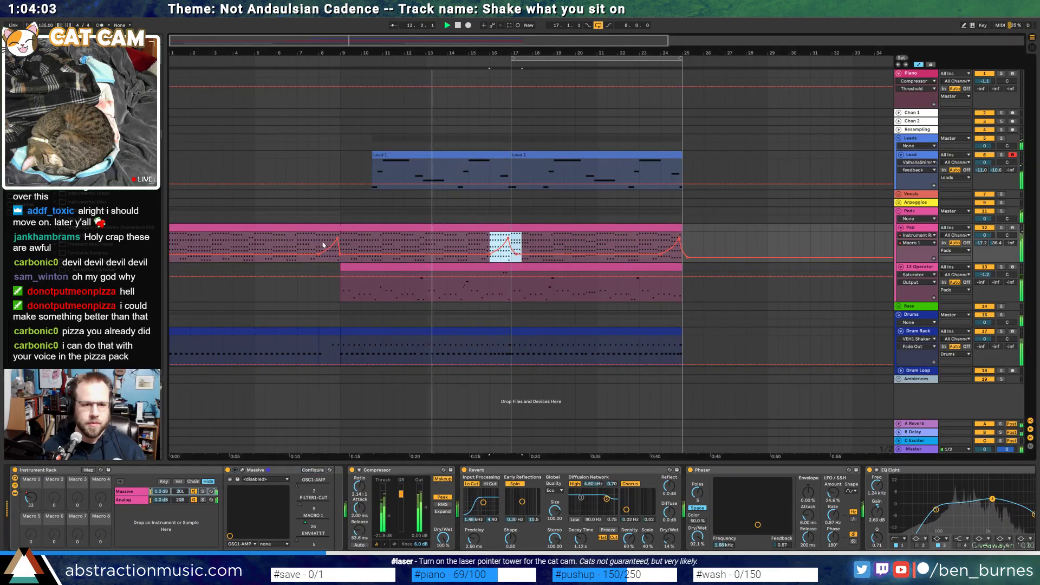
drag(319, 242, 351, 241)
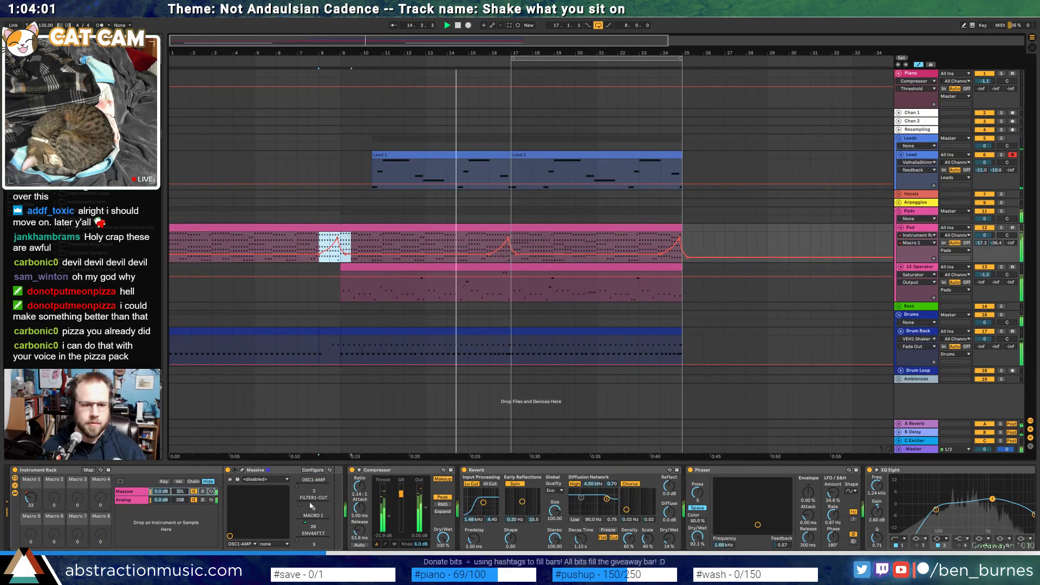
click(994, 559)
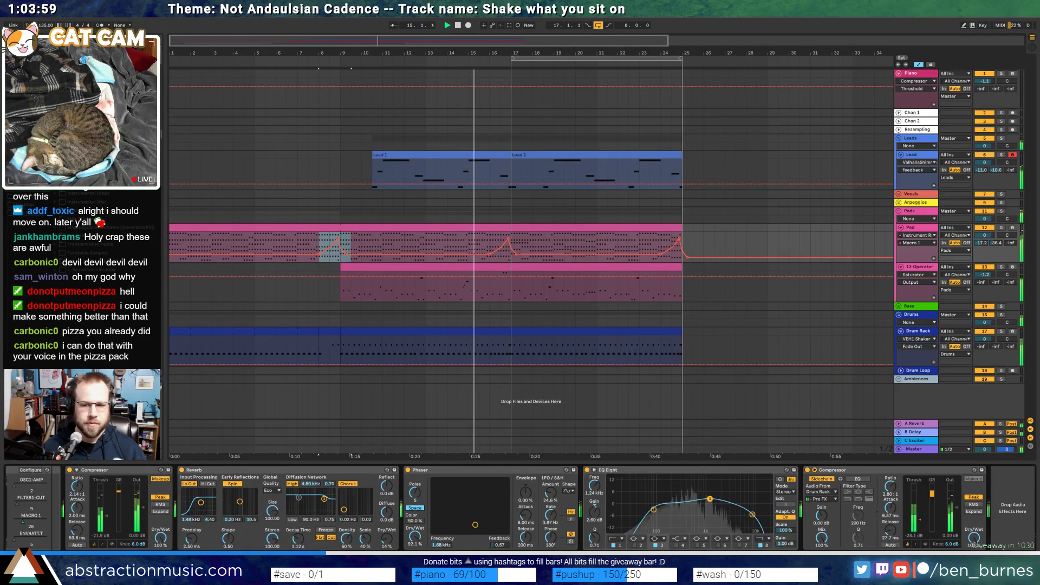
click(919, 519)
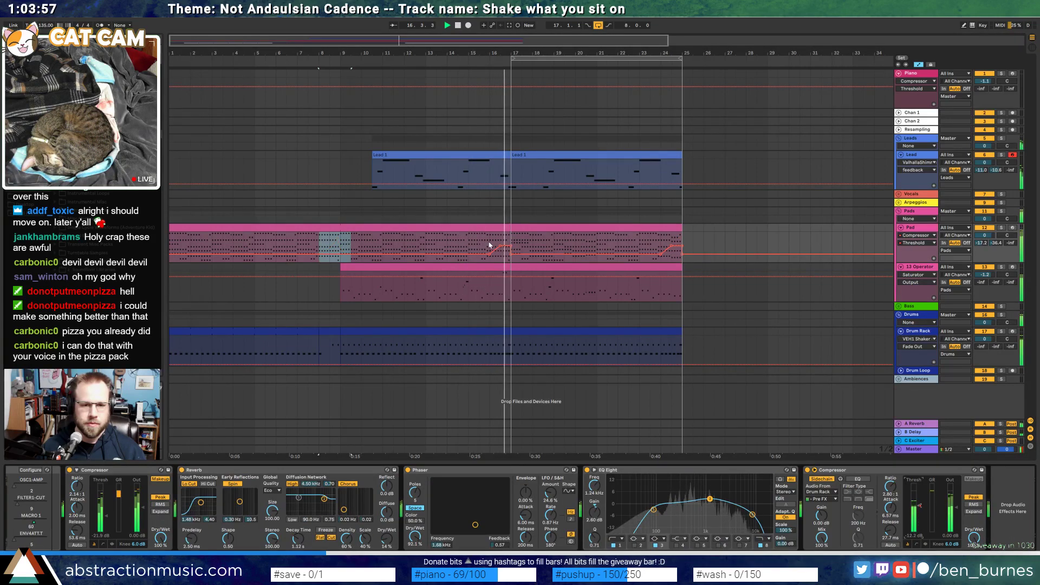
Copy the Pad compressor's Threshold automation ramp from bar 16 to bar 8, and hide the automation lanes
drag(489, 244, 511, 243)
key(ctrl+c)
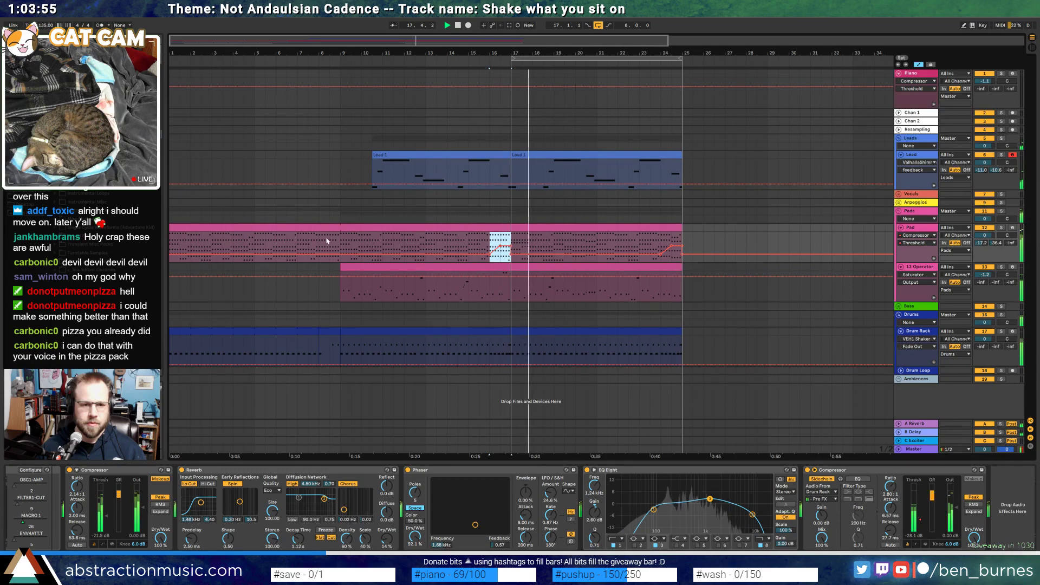
click(319, 247)
key(ctrl+v)
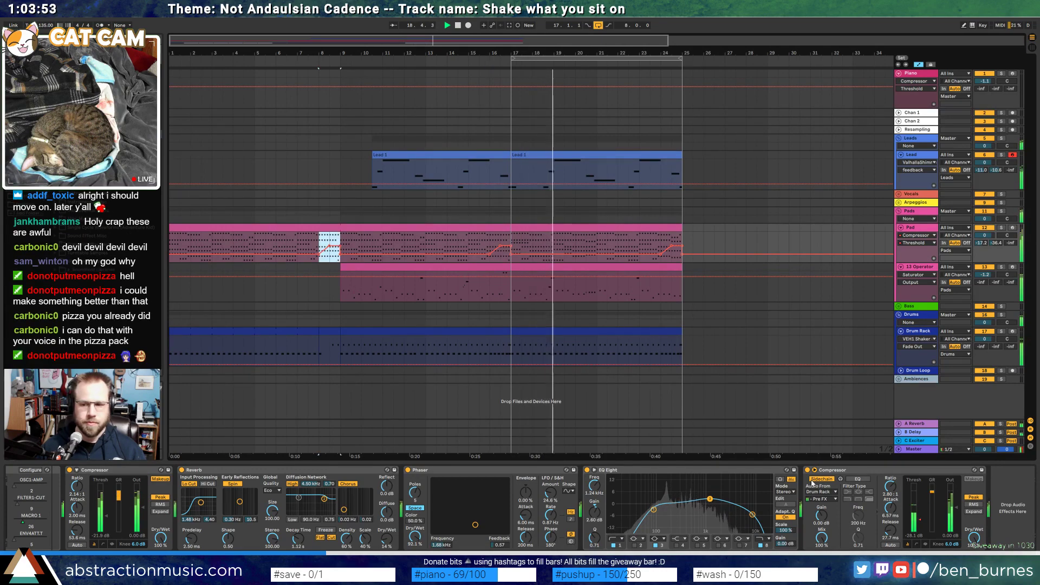
key(shift+Tab)
key(shift+Tab)
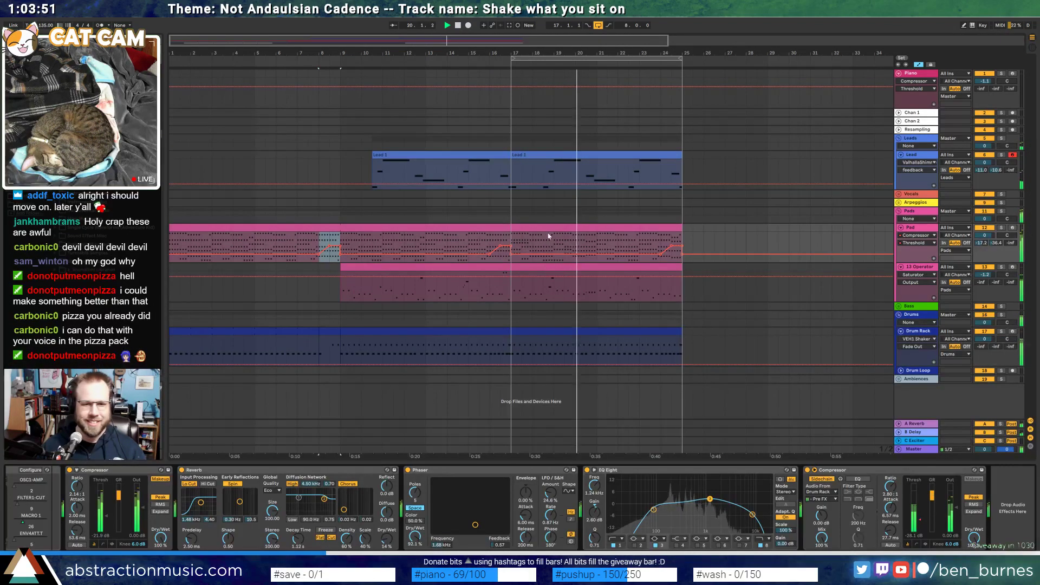
click(553, 250)
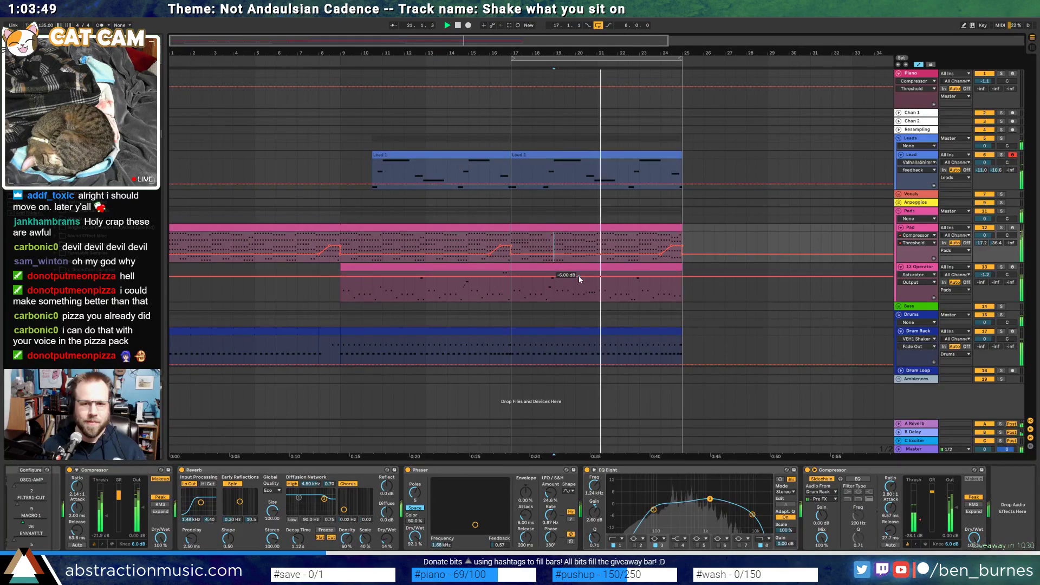
key(a)
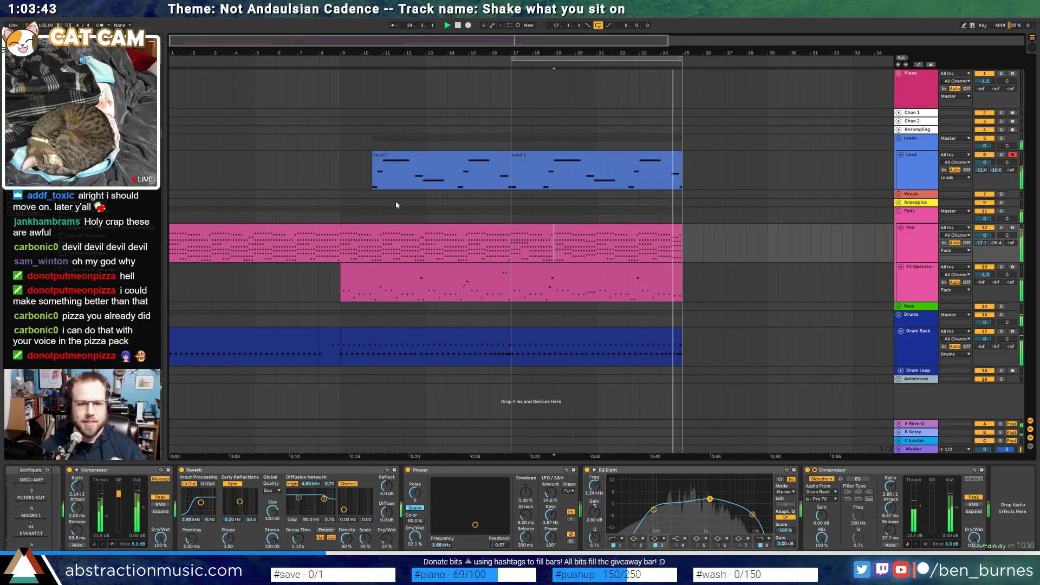
Raise the low-cut frequency of the Pad track's EQ Eight to about 163 Hz
click(532, 336)
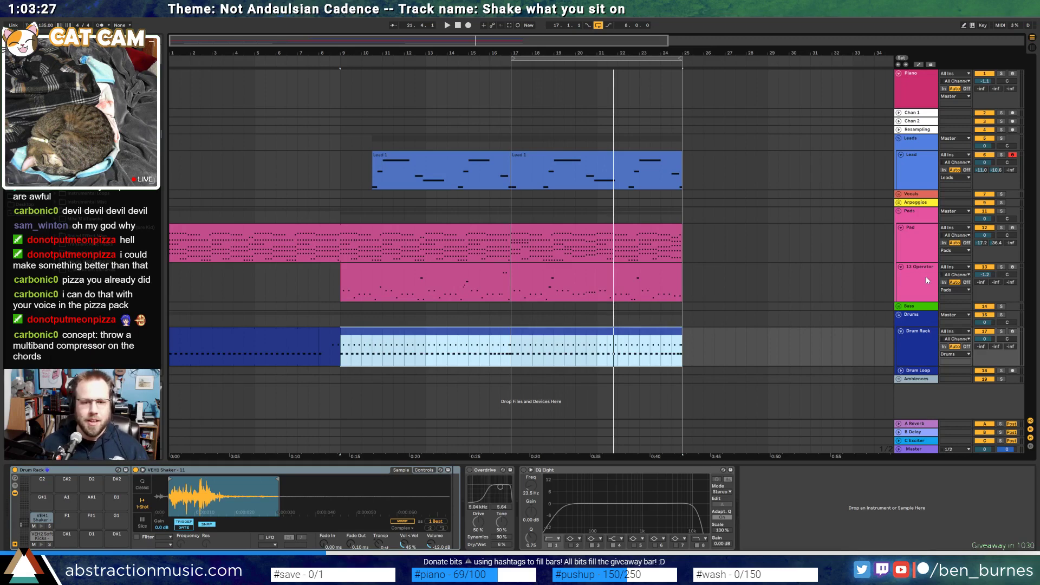
click(923, 241)
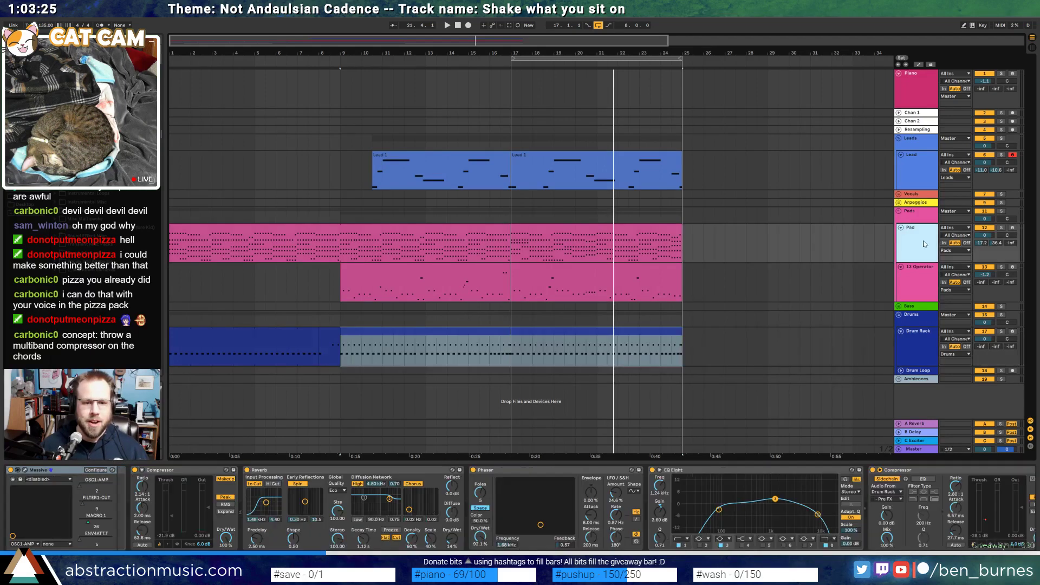
drag(720, 510, 732, 508)
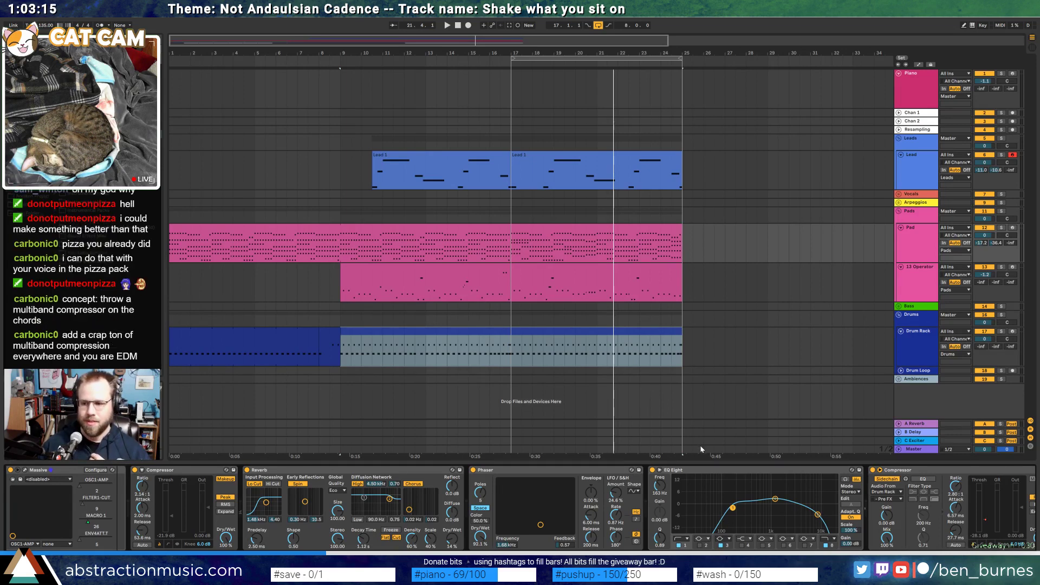
Try an OTT multiband compressor at the start of the Master chain while playing the arrangement from bar 1, and remove it
click(921, 449)
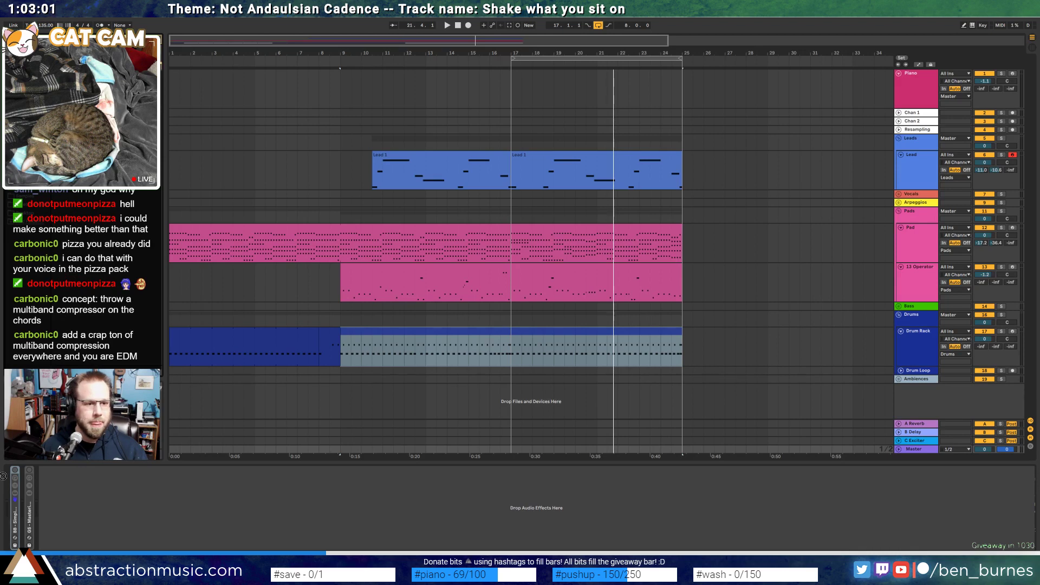
drag(3, 476, 7, 492)
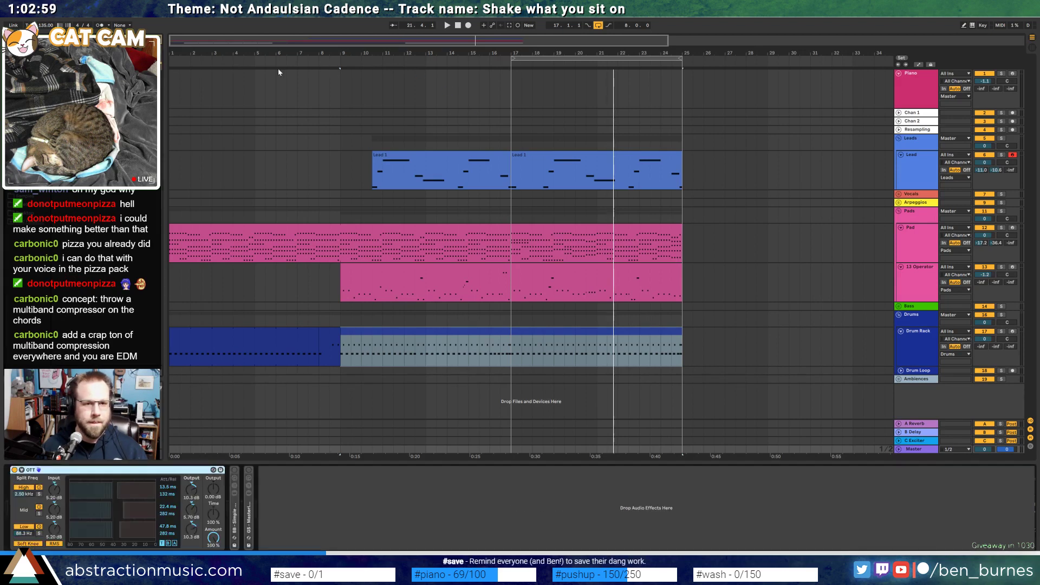
double_click(457, 25)
key(space)
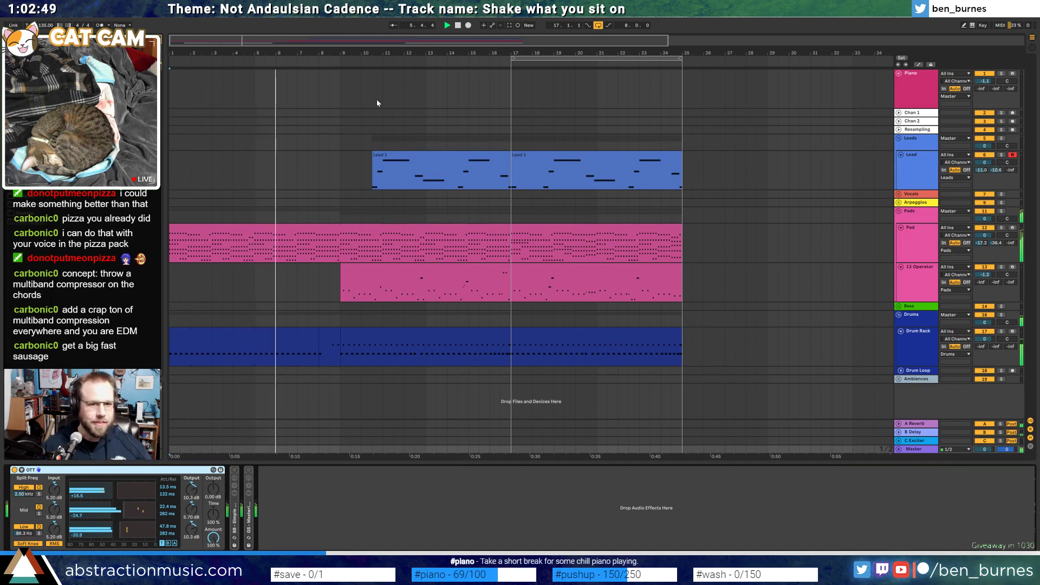
click(367, 58)
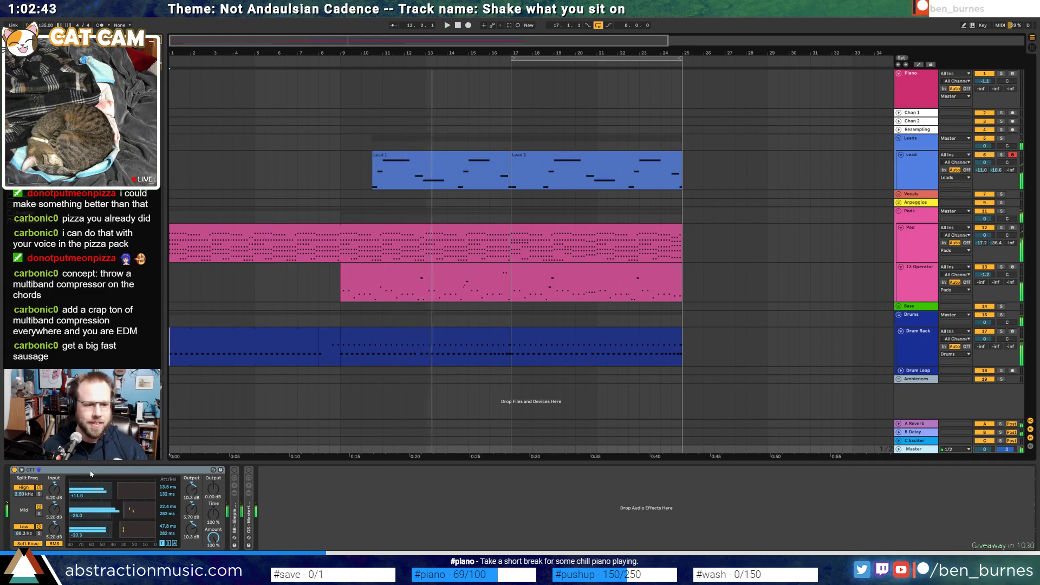
key(Delete)
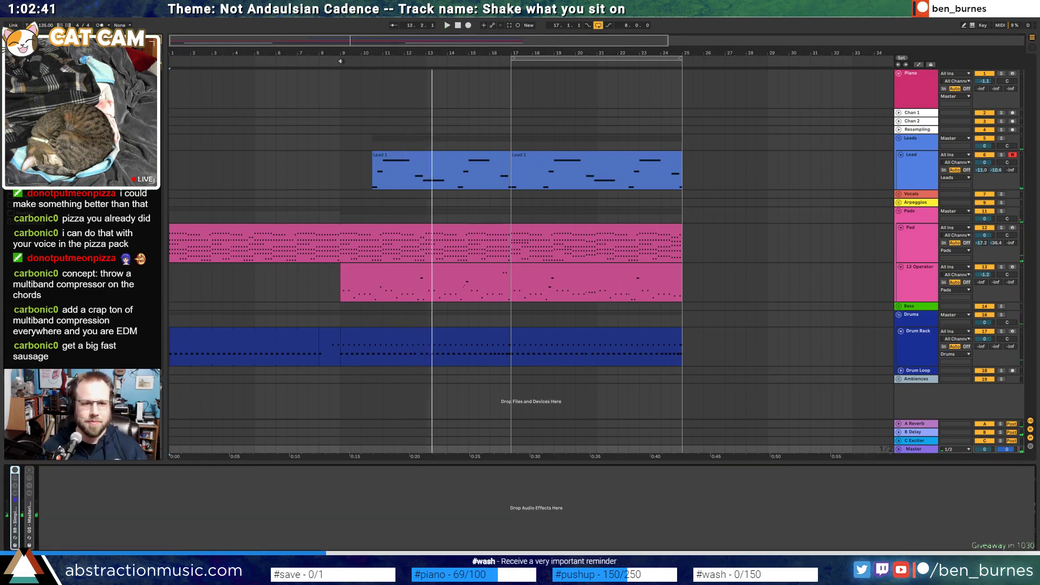
Open the drum clip starting at bar 9, add an extra shaker hit on the last sixteenth before 4.2, and play the passage
click(340, 61)
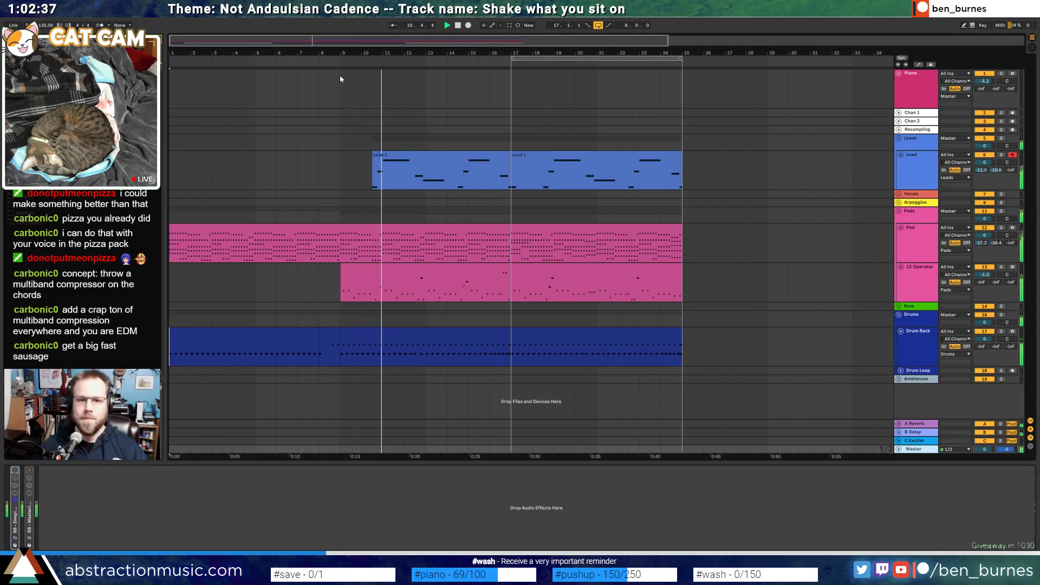
click(458, 328)
double_click(421, 339)
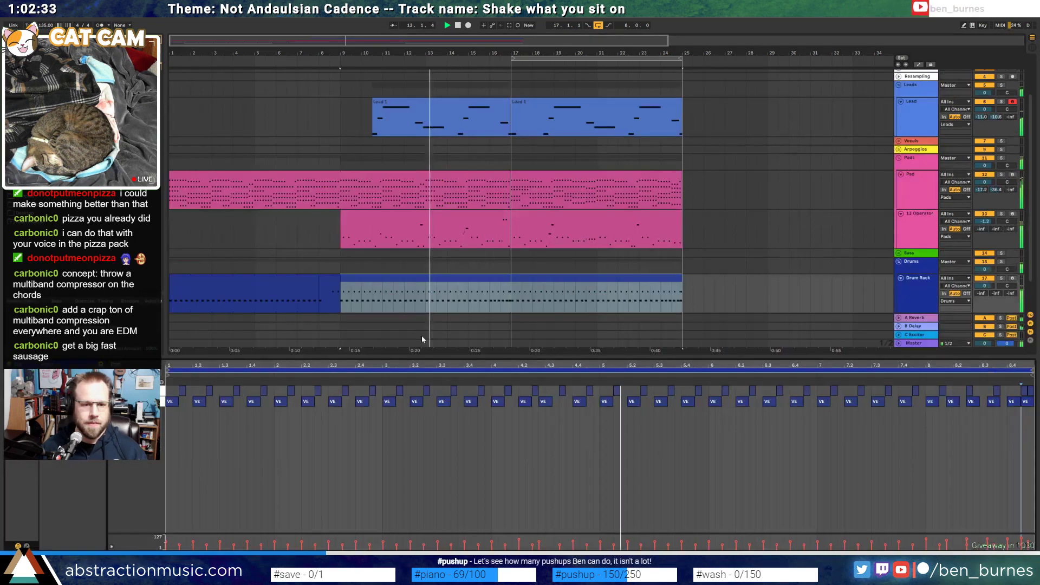
scroll(510, 421, up, 3)
key(space)
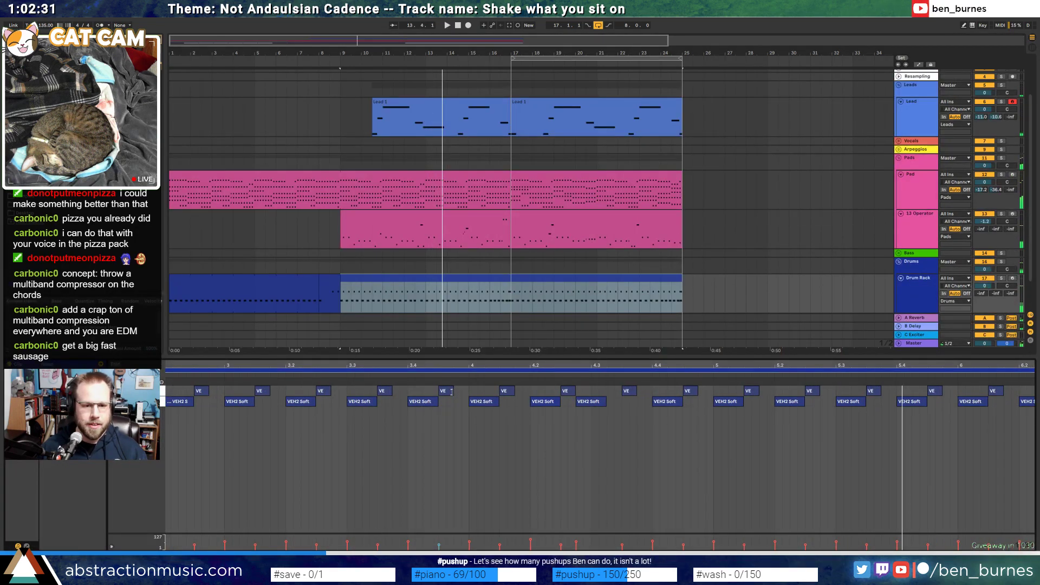
double_click(521, 393)
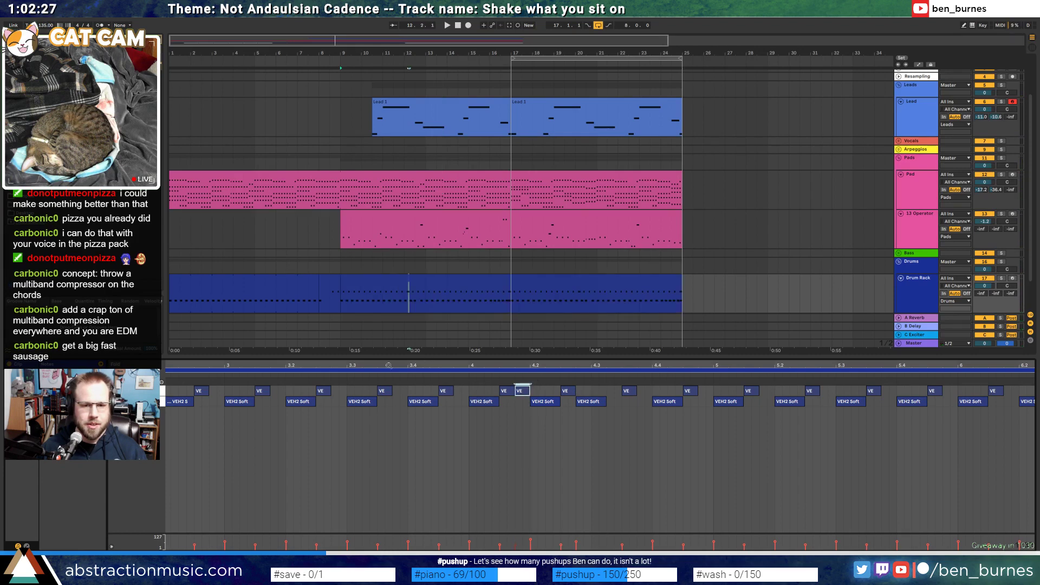
key(space)
click(471, 453)
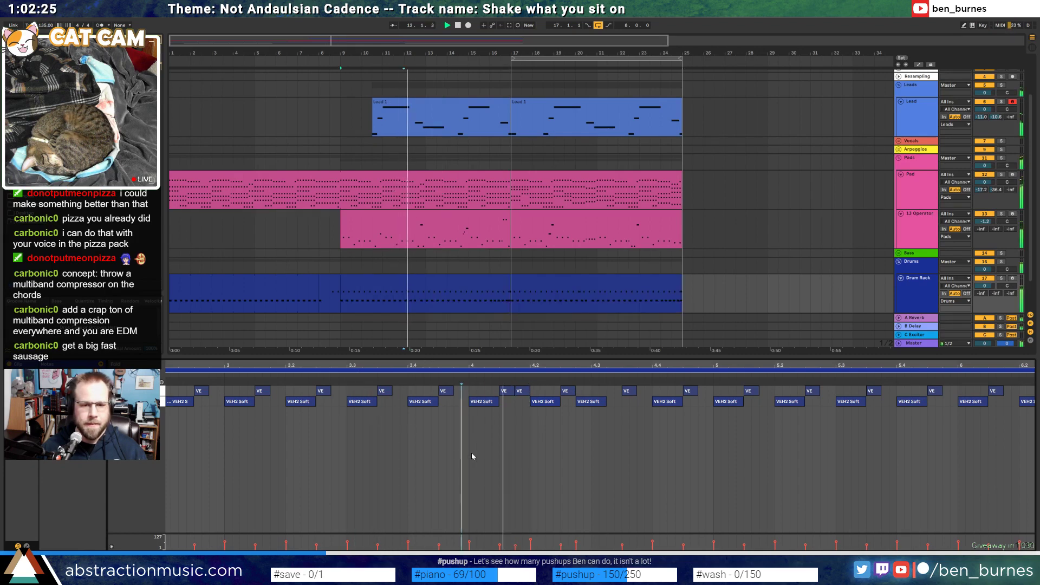
Add another extra shaker hit on the last sixteenth before 8.2 of the drum clip
drag(663, 367, 540, 338)
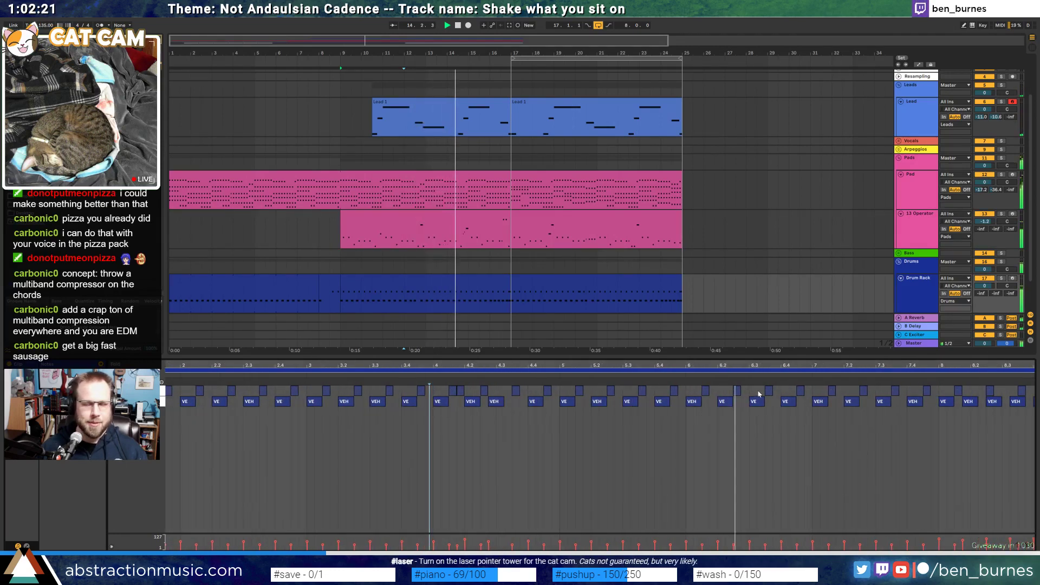
click(937, 393)
click(937, 391)
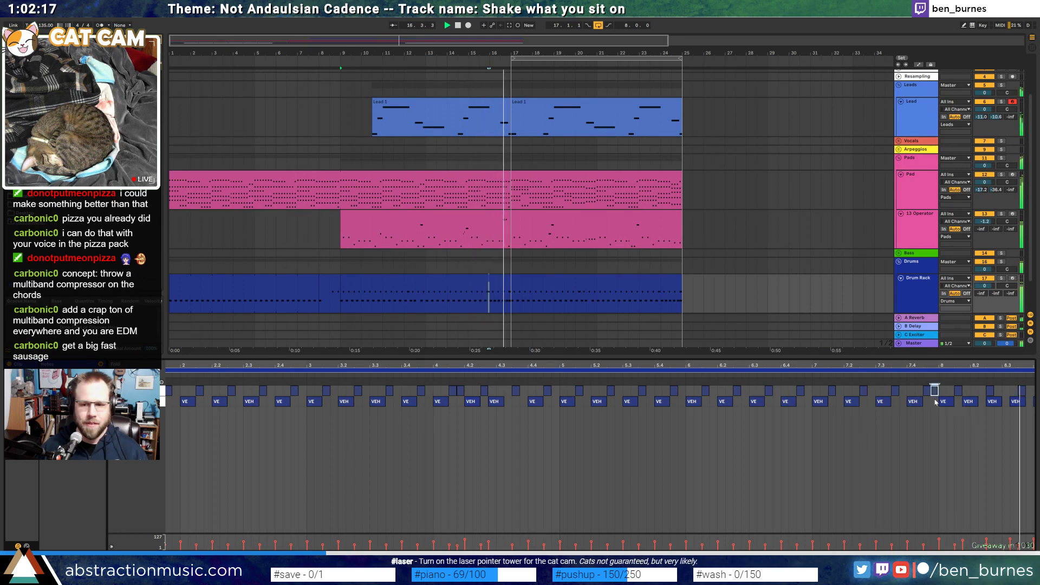
click(966, 391)
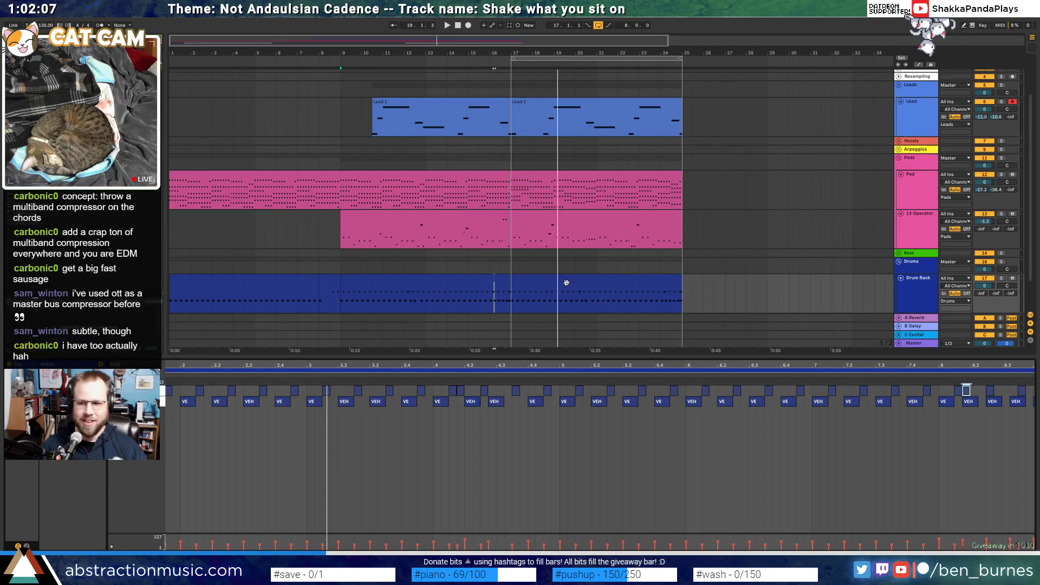
Shorten the drum clip to end at bar 17 and duplicate it across bars 17 to 25, with the Drum Rack devices shown
drag(680, 293, 513, 291)
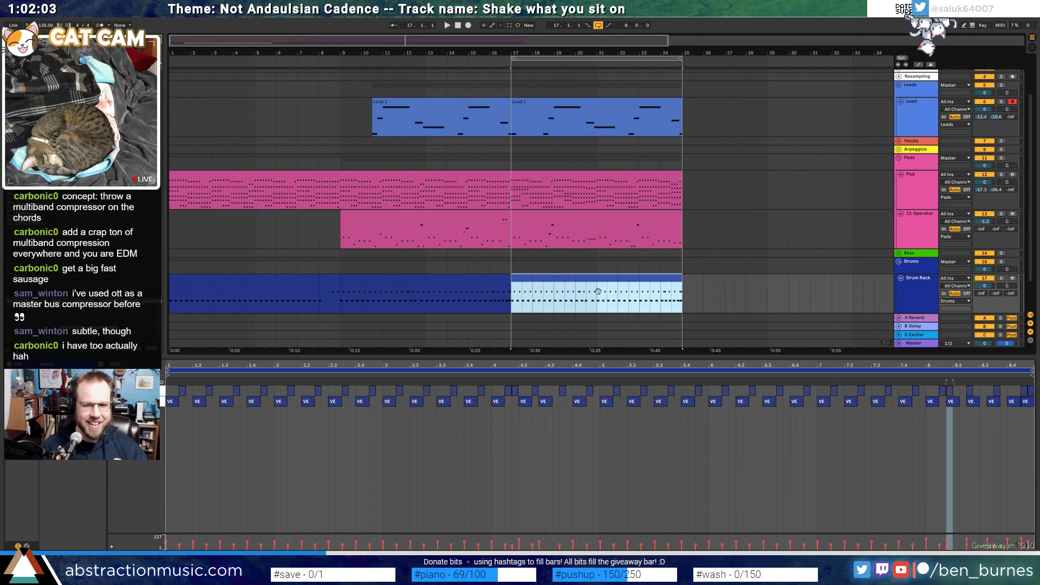
key(shift+Tab)
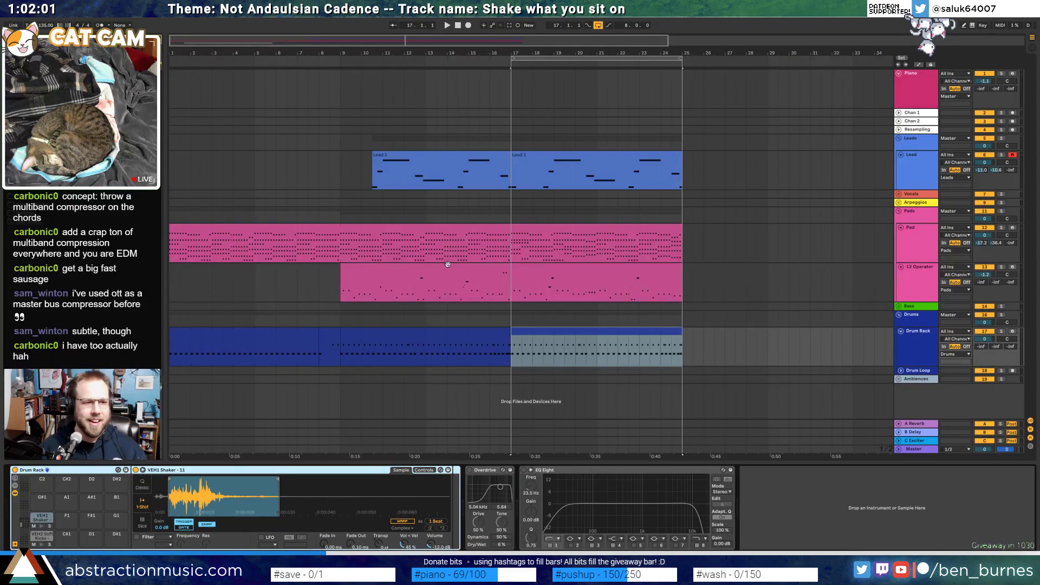
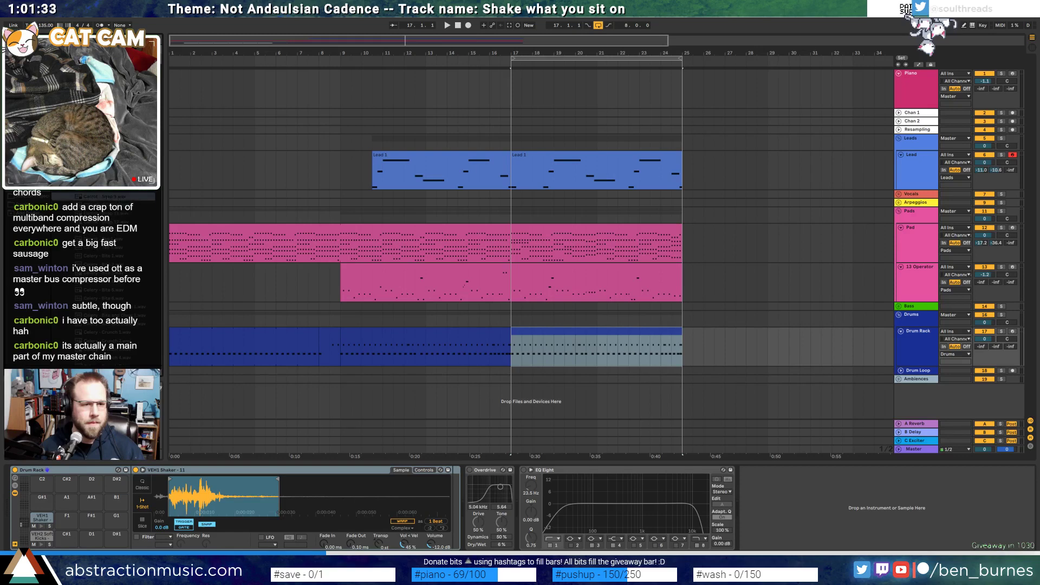
Open the drum clip at bar 17 and add a hit of the newly loaded sample on beat 1.2
double_click(541, 331)
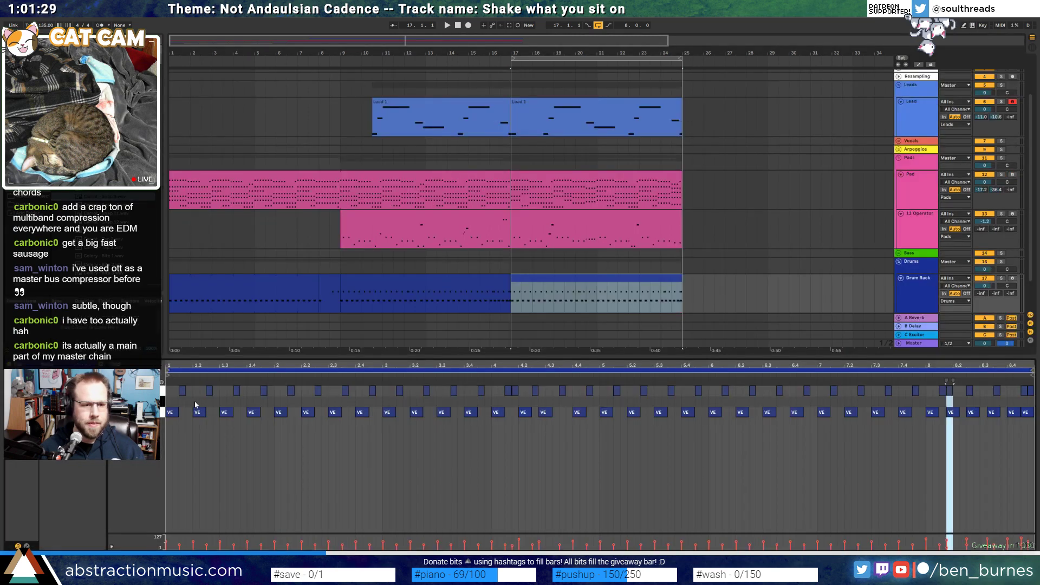
double_click(195, 401)
key(space)
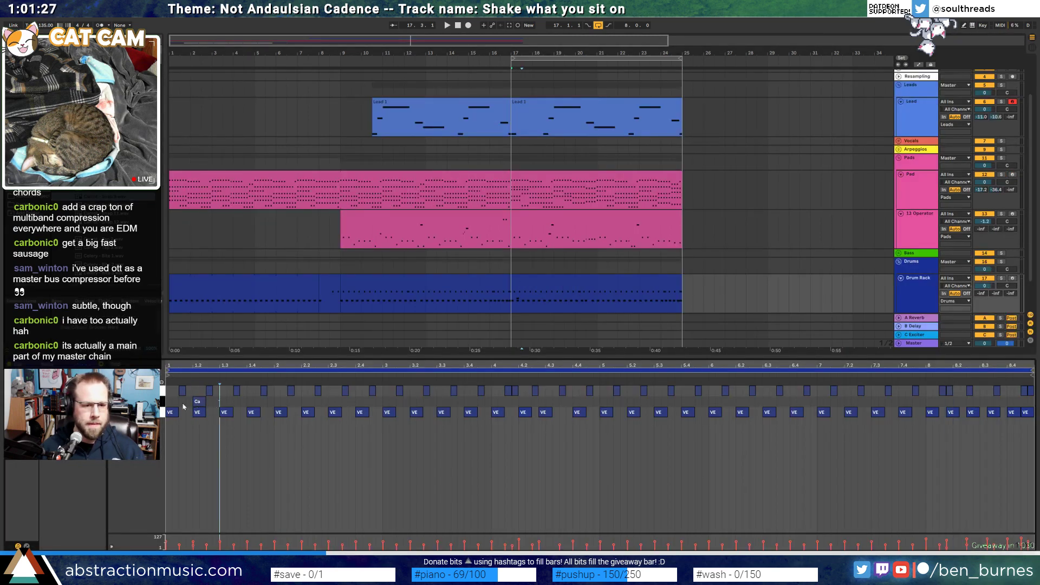
Duplicate the new hit every two beats through 8.4 so that it falls on beats 2 and 4 of every bar
key(ctrl+d)
key(ctrl+d)
key(ctrl+d)
key(ctrl+d)
key(ctrl+d)
key(ctrl+d)
key(ctrl+d)
key(ctrl+d)
key(ctrl+d)
key(ctrl+d)
key(ctrl+d)
key(ctrl+d)
key(ctrl+d)
key(ctrl+d)
key(ctrl+d)
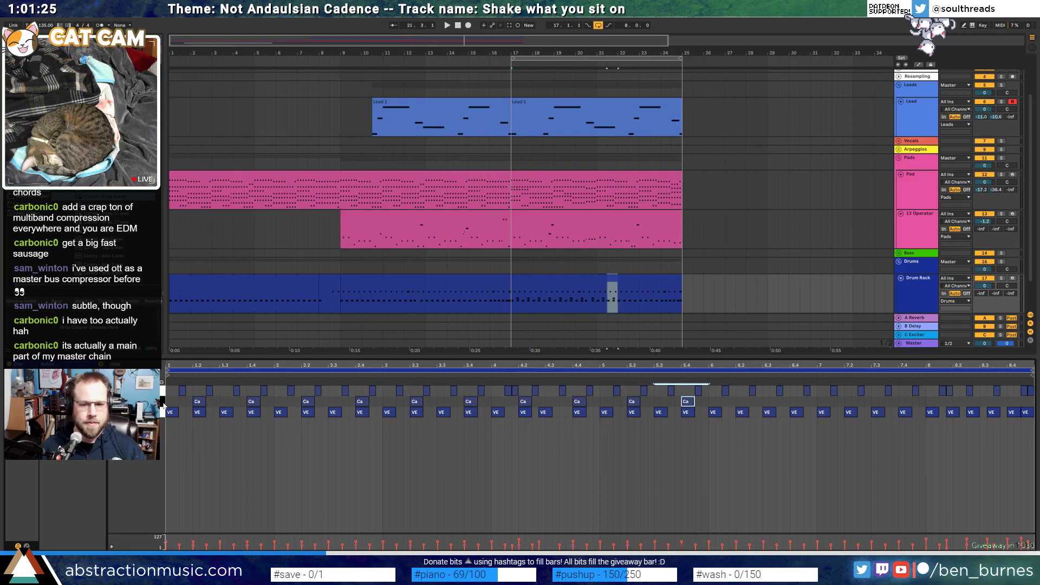
Play the loop from bar 17 and move the new hit at 1.4 an eighth note earlier, to about 1.3.3
key(space)
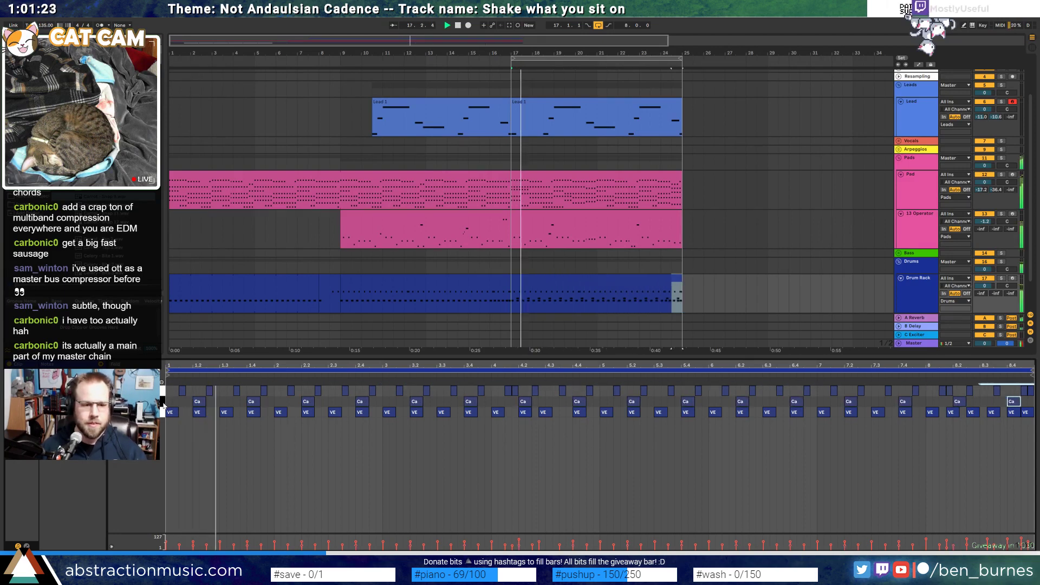
click(249, 401)
key(Left)
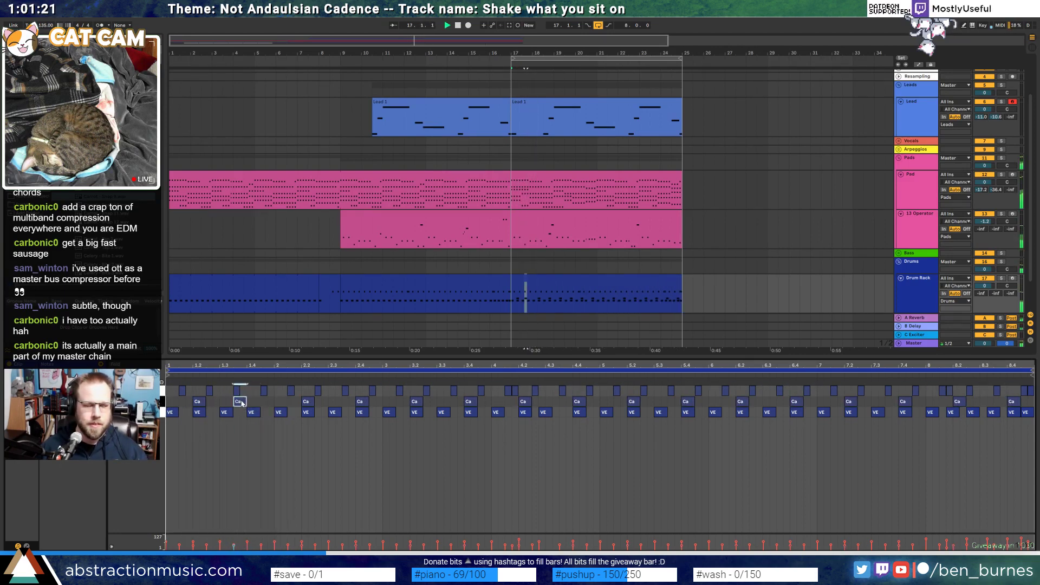
Play the loop and nudge the early hit at about 1.3.3 back onto beat 1.4
key(space)
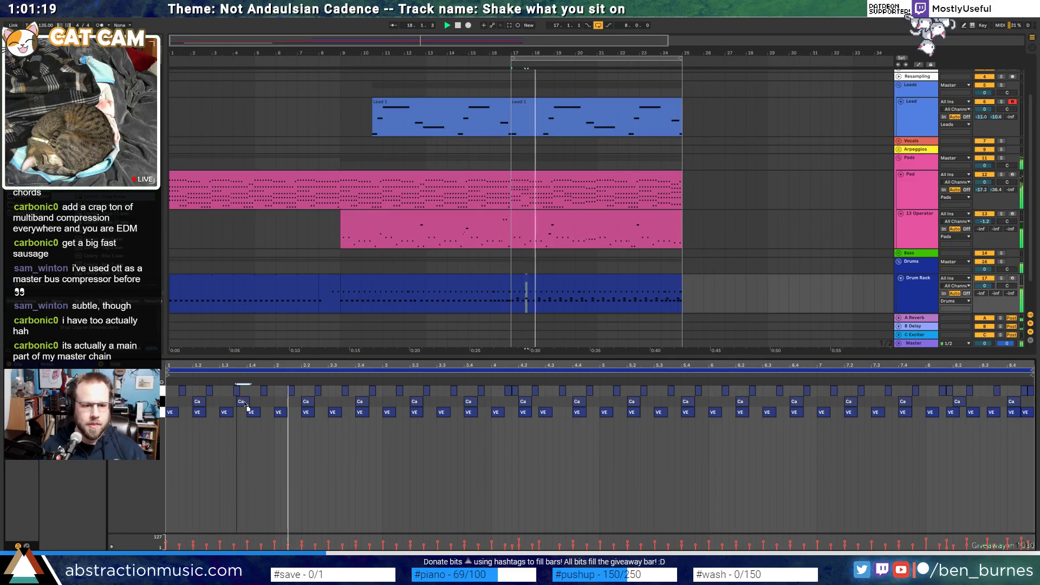
key(Right)
key(space)
key(Right)
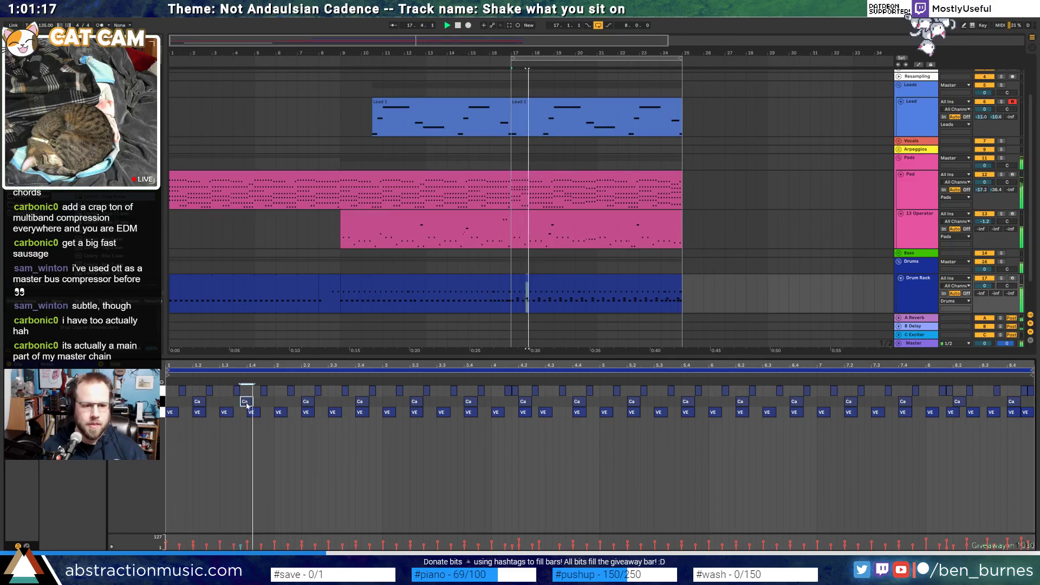
Look through the sample files in the BB - Fruits and Veg Sample Pack folder and close the folder window
key(shift+Tab)
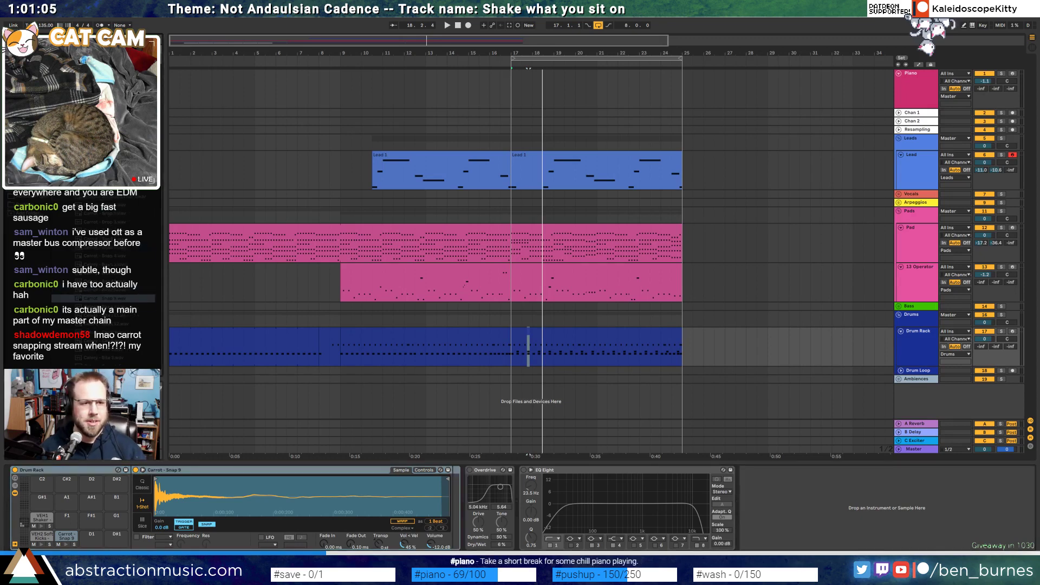
scroll(103, 277, up, 6)
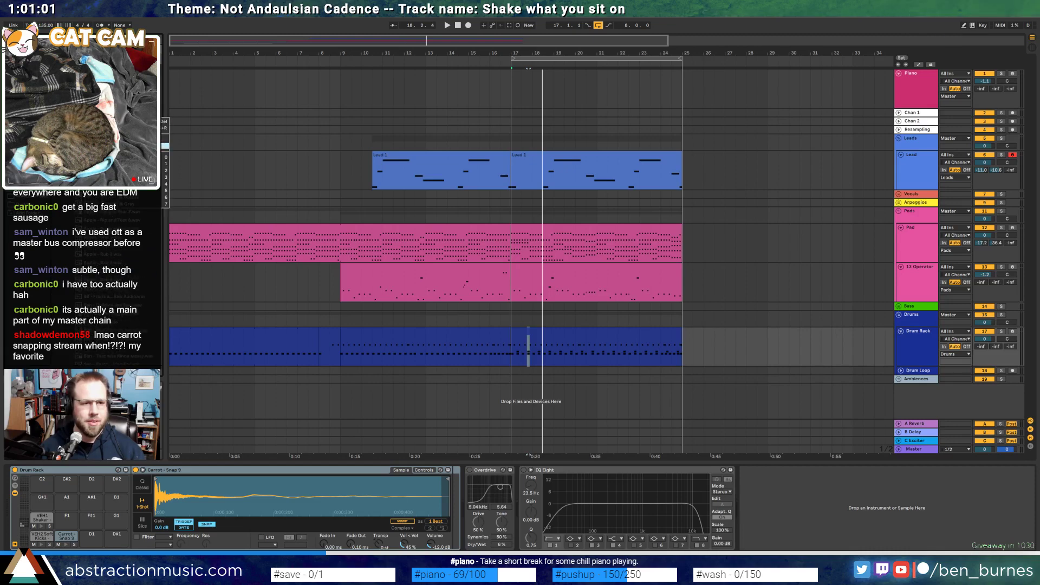
drag(404, 103, 566, 86)
scroll(488, 184, down, 5)
scroll(551, 271, down, 20)
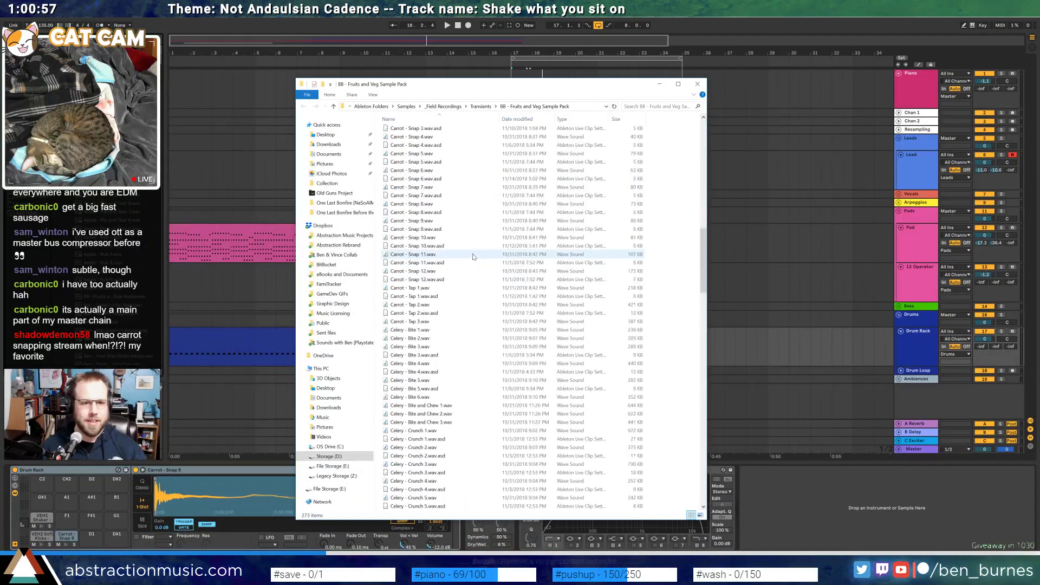
drag(704, 304, 703, 95)
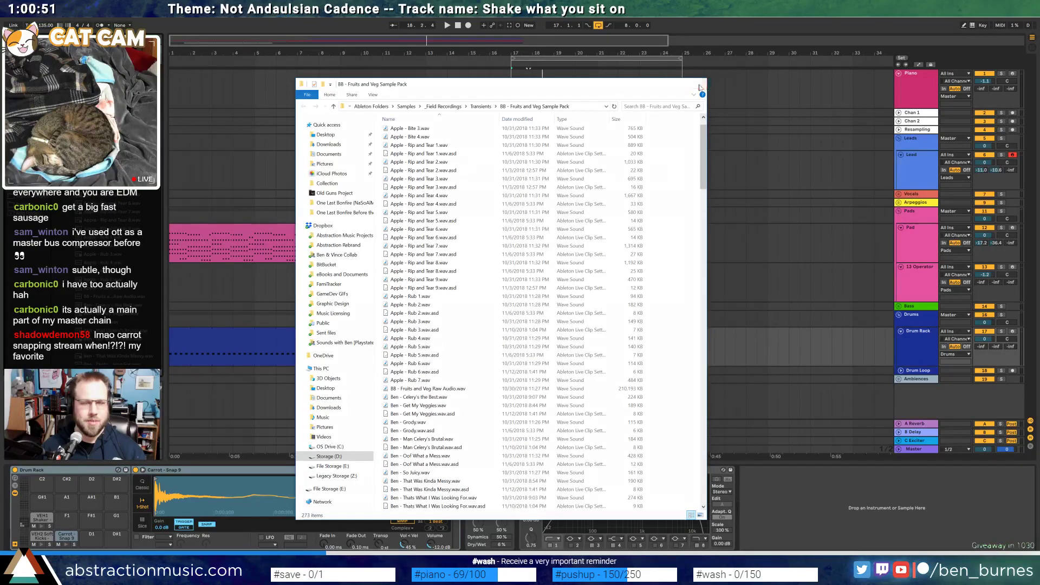
click(700, 85)
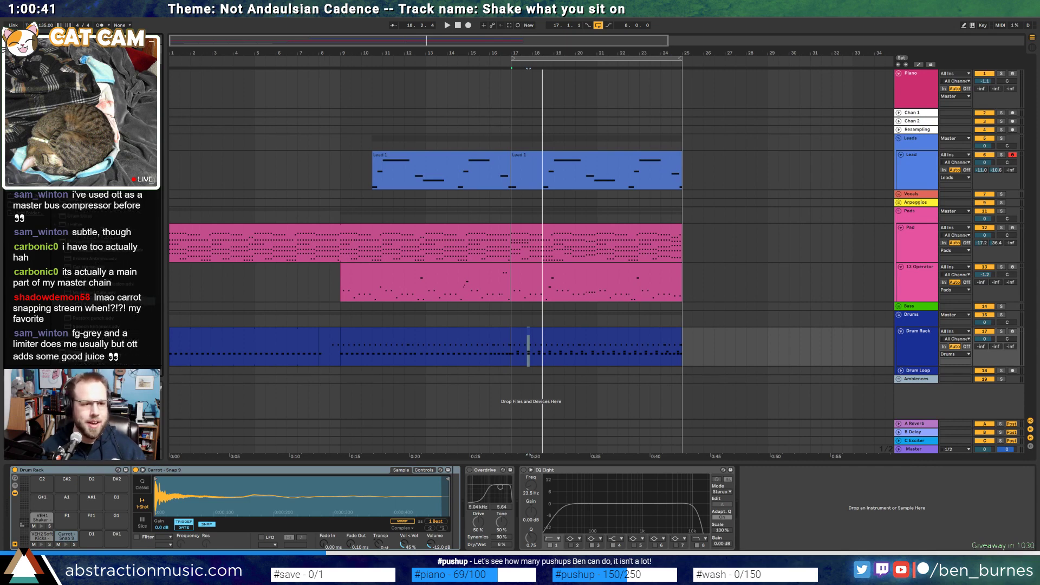
Try the OTT multiband compressor after the Carrot - Snap 9 sampler, auditioning it in the loop
drag(81, 302, 449, 503)
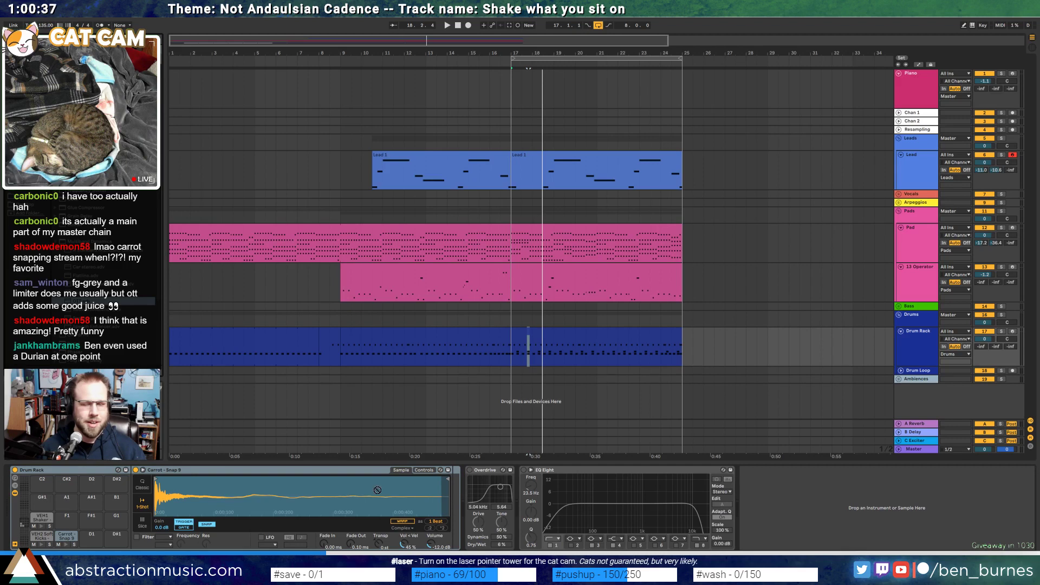
drag(378, 490, 452, 499)
key(space)
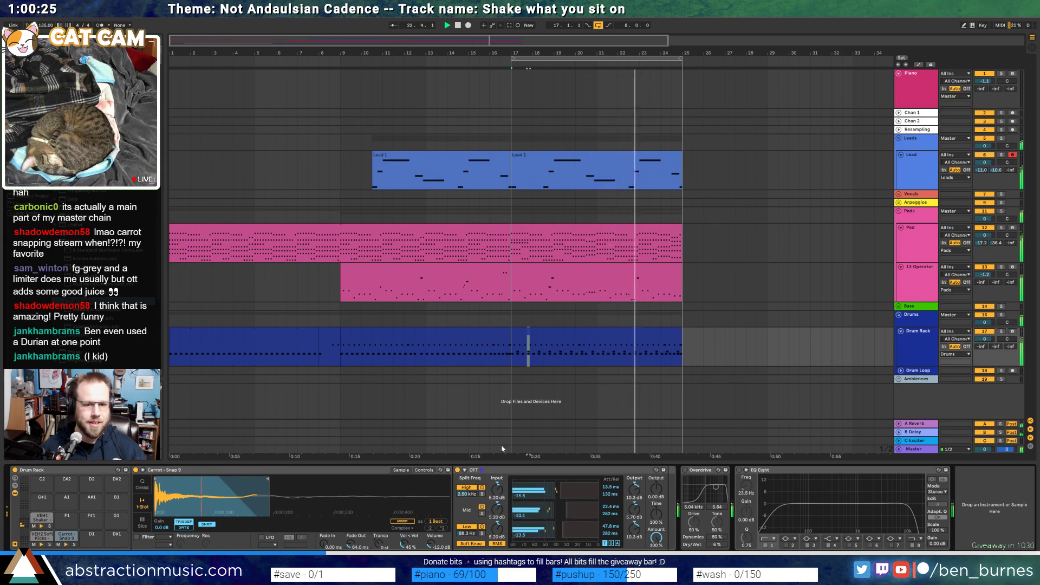
key(space)
click(517, 470)
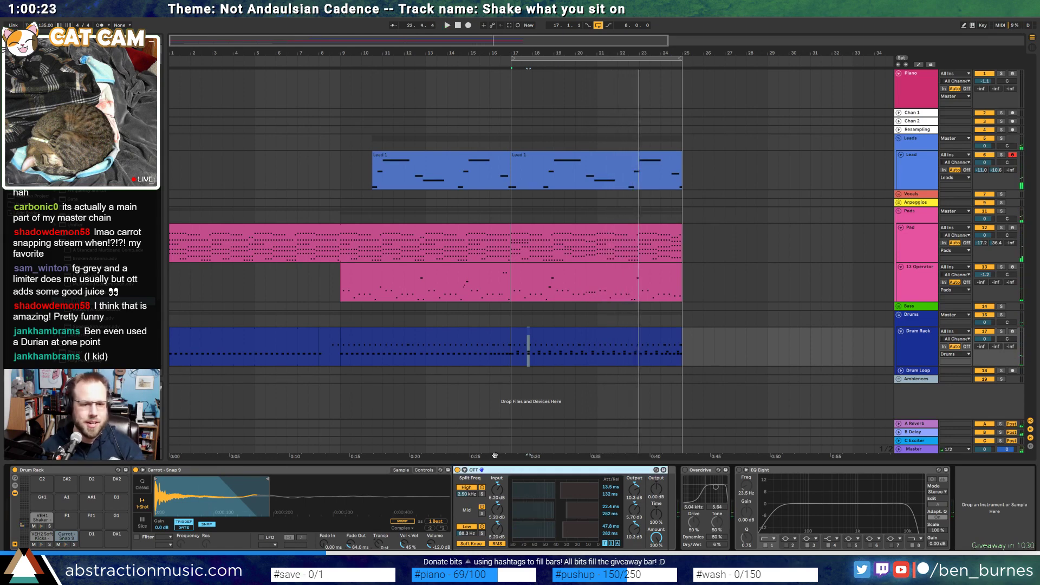
key(Delete)
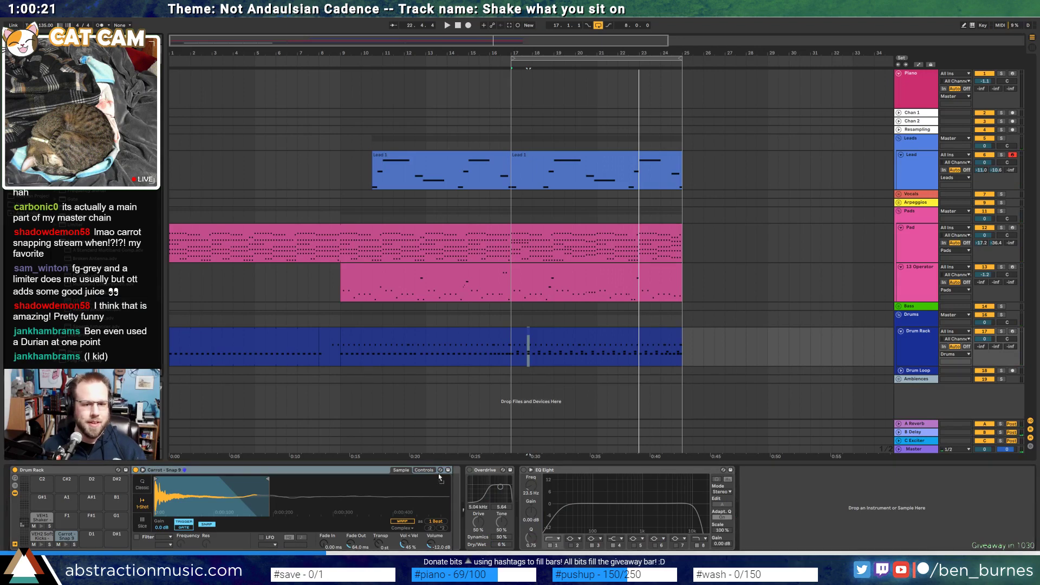
Add a Compressor after the Carrot - Snap 9 sampler and insert a Reverb ahead of it, adjusting the reverb's dry/wet mix during playback
drag(451, 486, 447, 478)
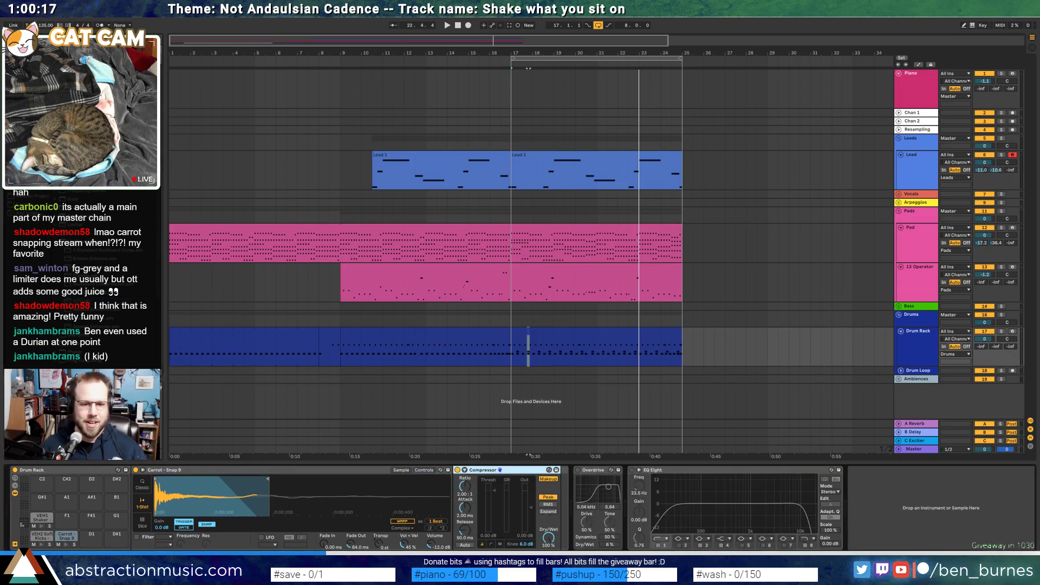
key(space)
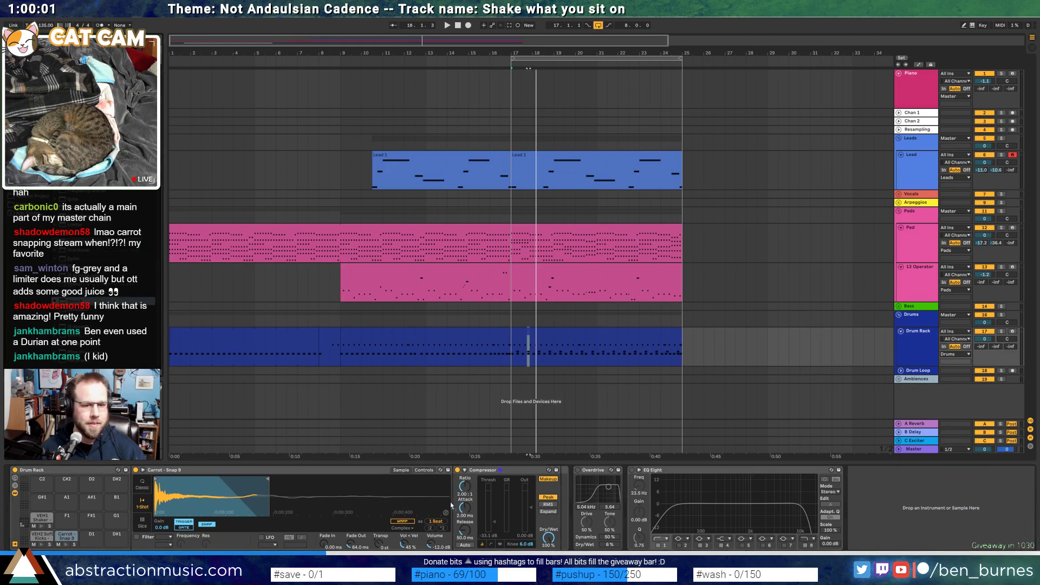
drag(450, 505, 489, 505)
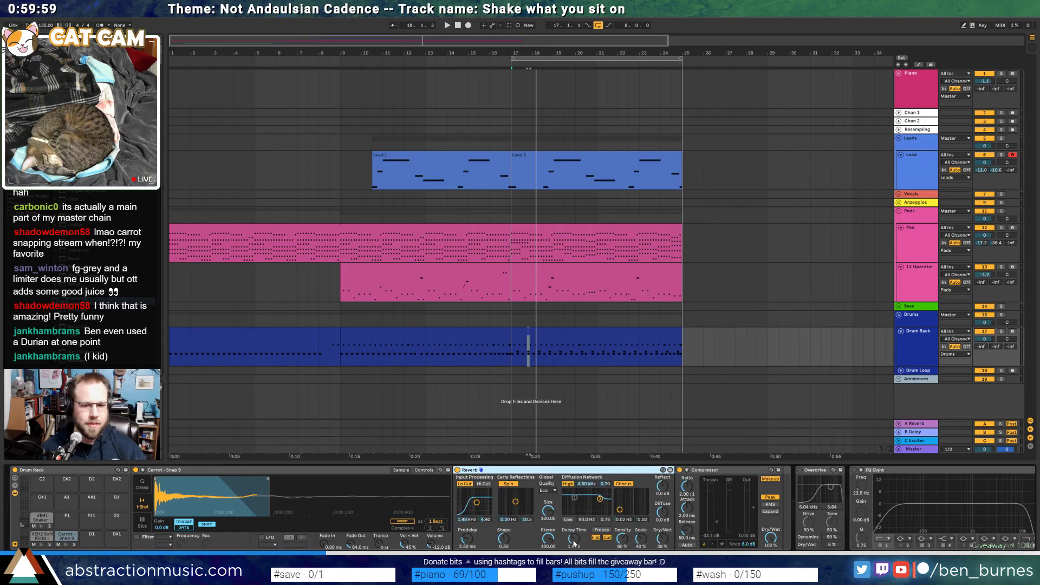
key(space)
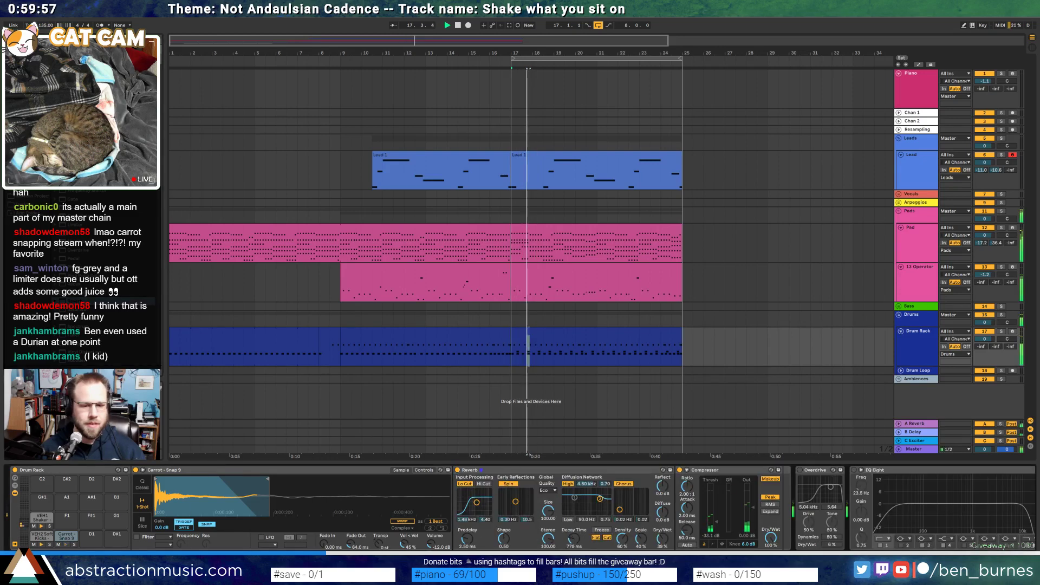
mouse_move(661, 539)
mouse_down()
mouse_move(661, 552)
mouse_move(661, 539)
mouse_up()
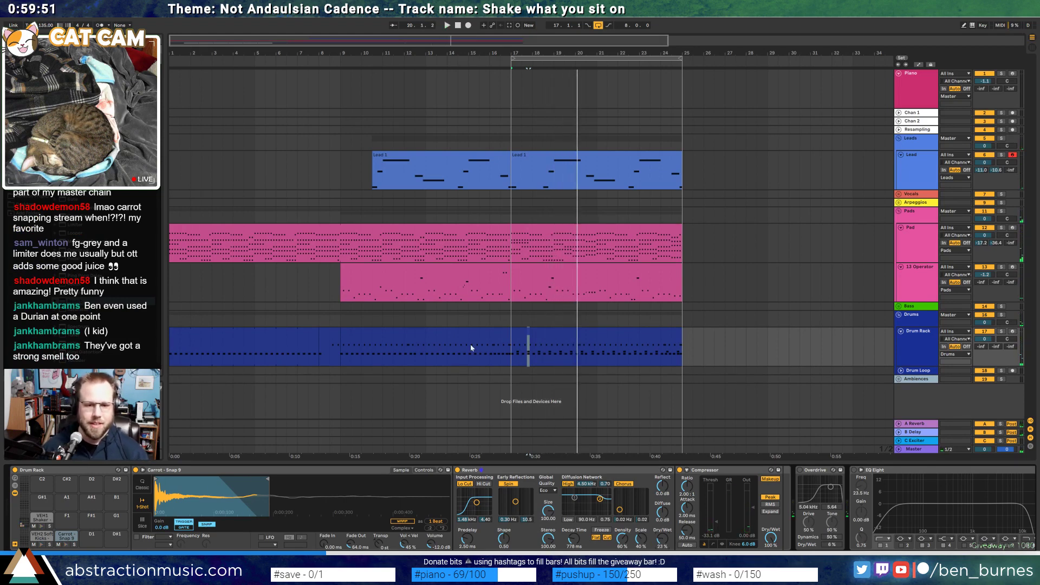
Open the drum clip at bar 17 and move the carrot hit on beat 8.2 a sixteenth note earlier, to about 8.1.4
double_click(530, 344)
key(space)
click(396, 450)
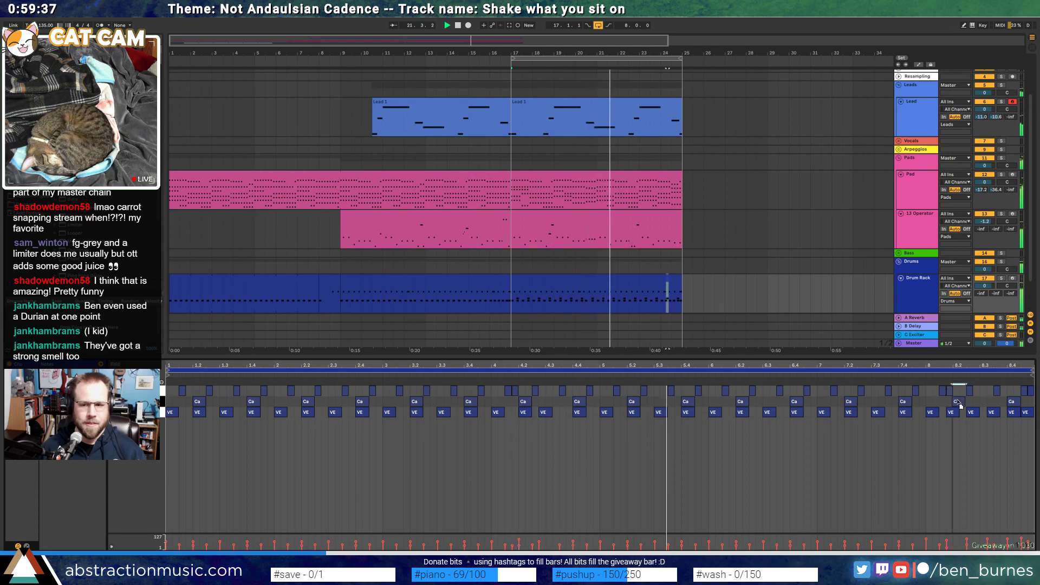
drag(959, 403, 952, 403)
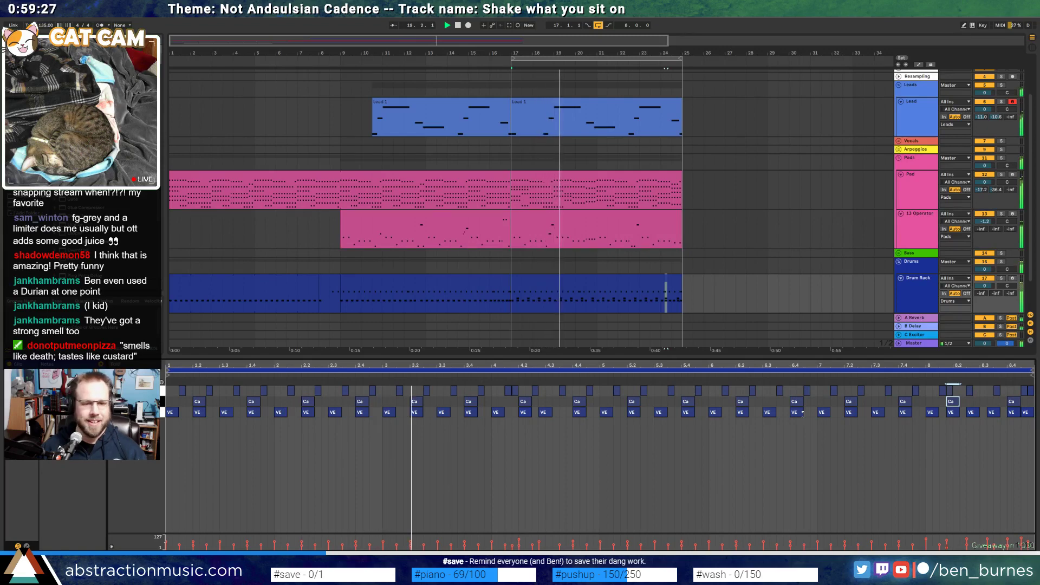
Enable a high-pass filter at 534 Hz on the Carrot - Snap 9 sampler and check its detailed controls
key(shift+Tab)
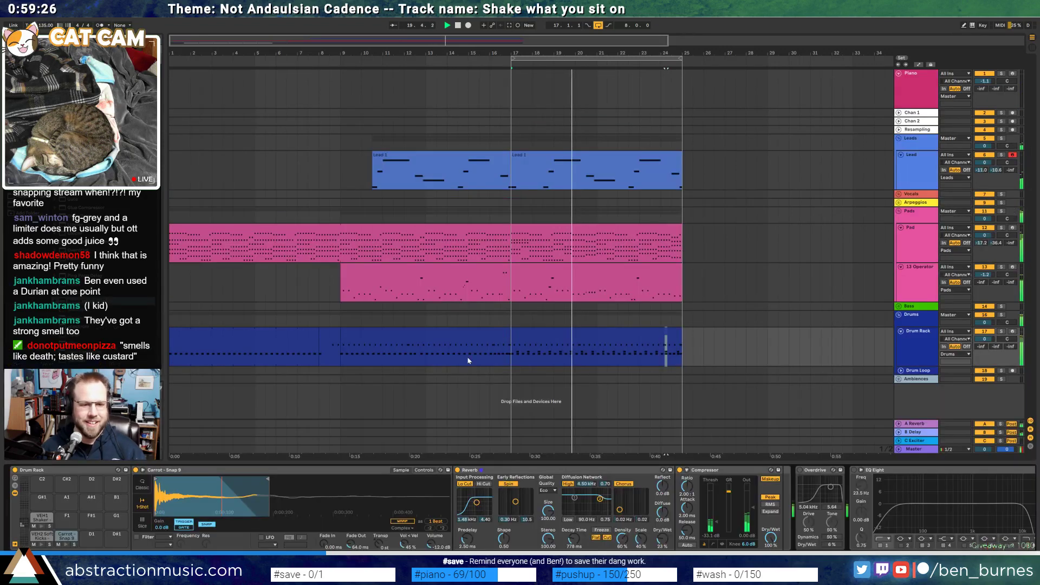
click(137, 537)
click(164, 537)
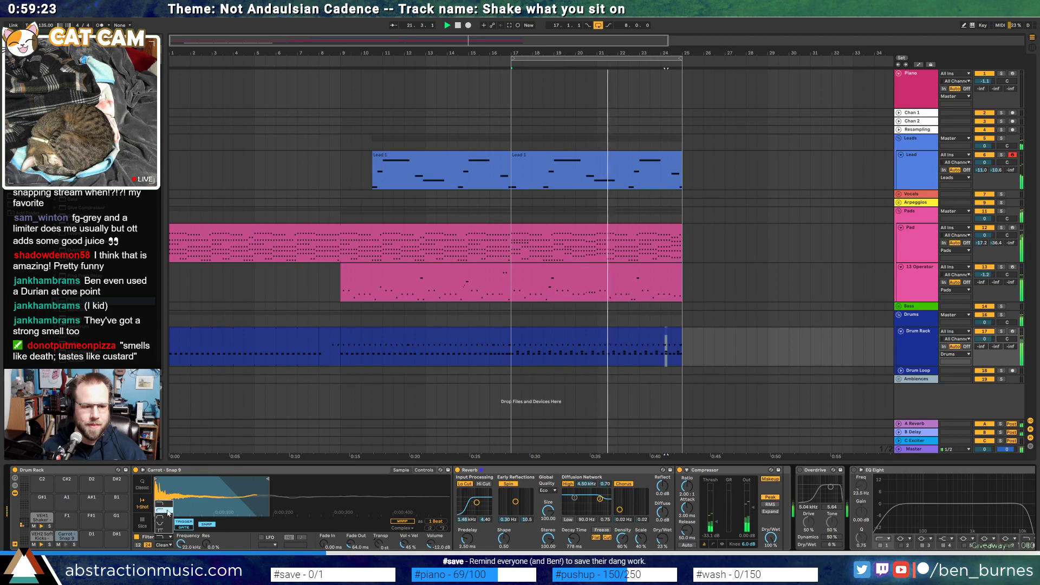
click(168, 512)
mouse_move(180, 544)
mouse_down()
mouse_move(180, 569)
mouse_move(180, 547)
mouse_up()
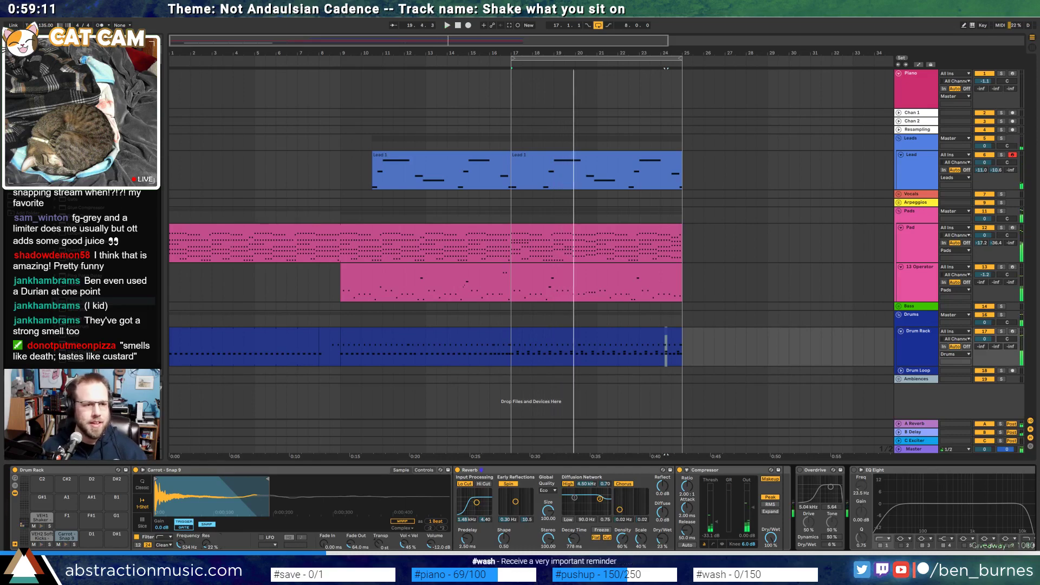
click(424, 470)
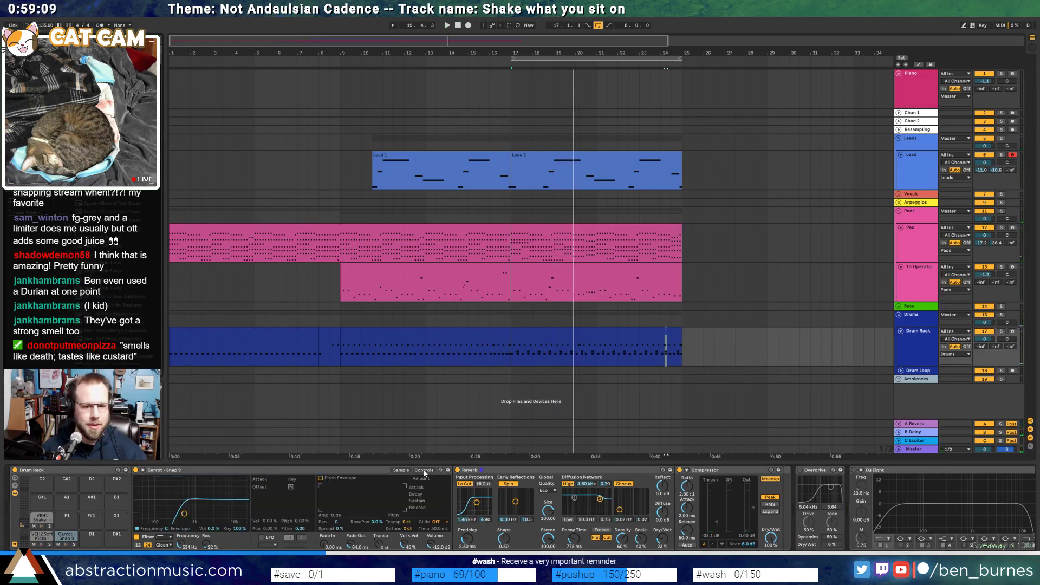
click(406, 471)
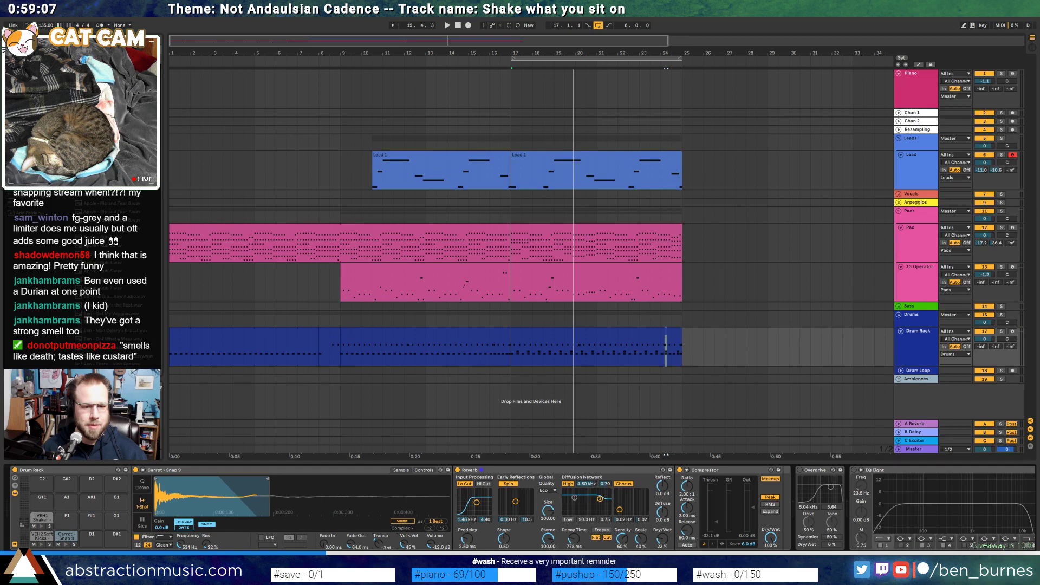
Group the Carrot - Snap 9 sampler into an Instrument Rack during playback and show the rack's chain list
key(space)
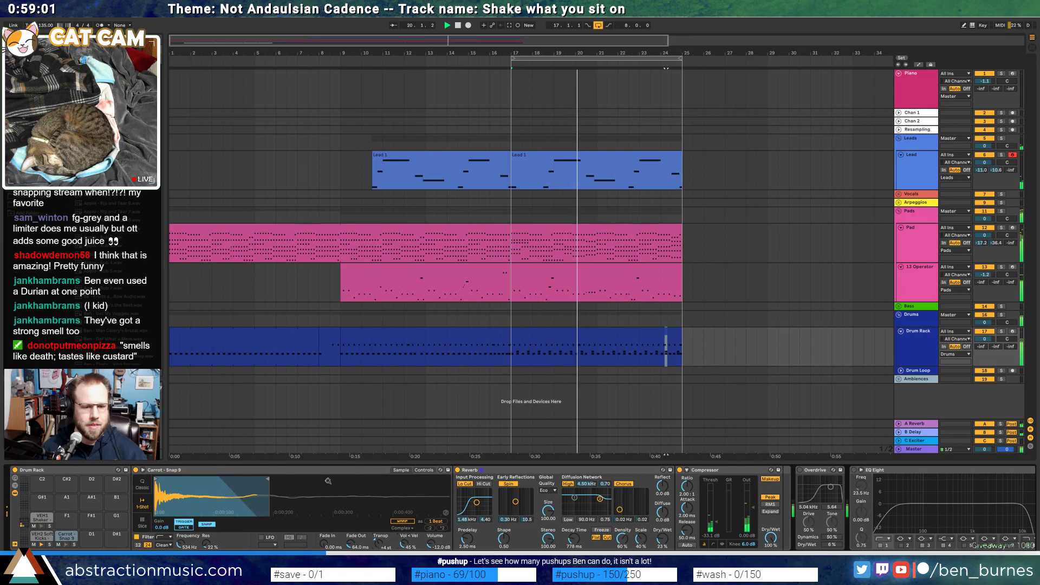
click(348, 475)
key(ctrl+g)
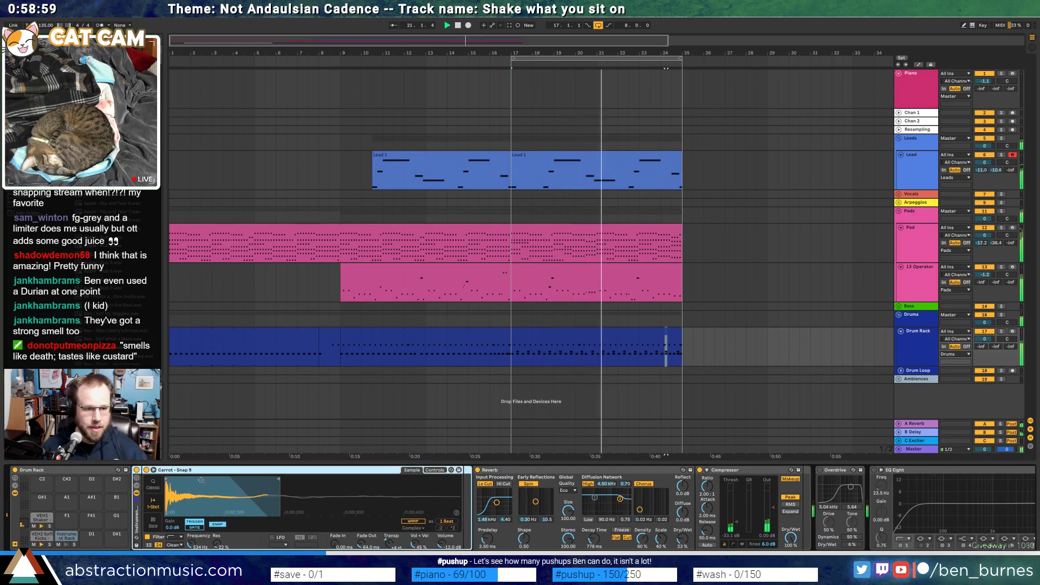
click(137, 487)
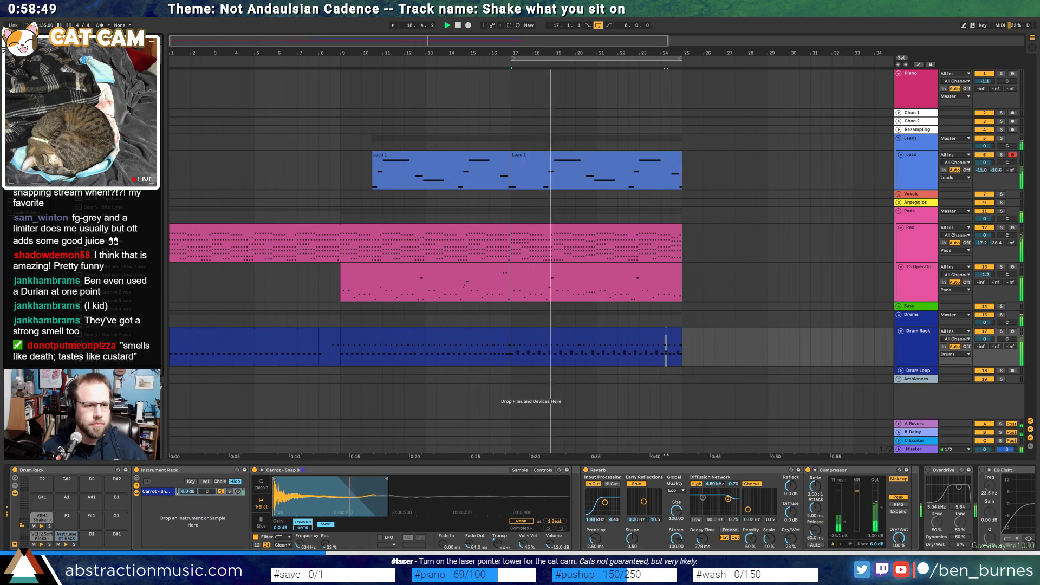
Add the Carrot - Snap 4 sample as a second rack chain in one-shot mode with a 141 ms fade-out
drag(103, 130, 169, 505)
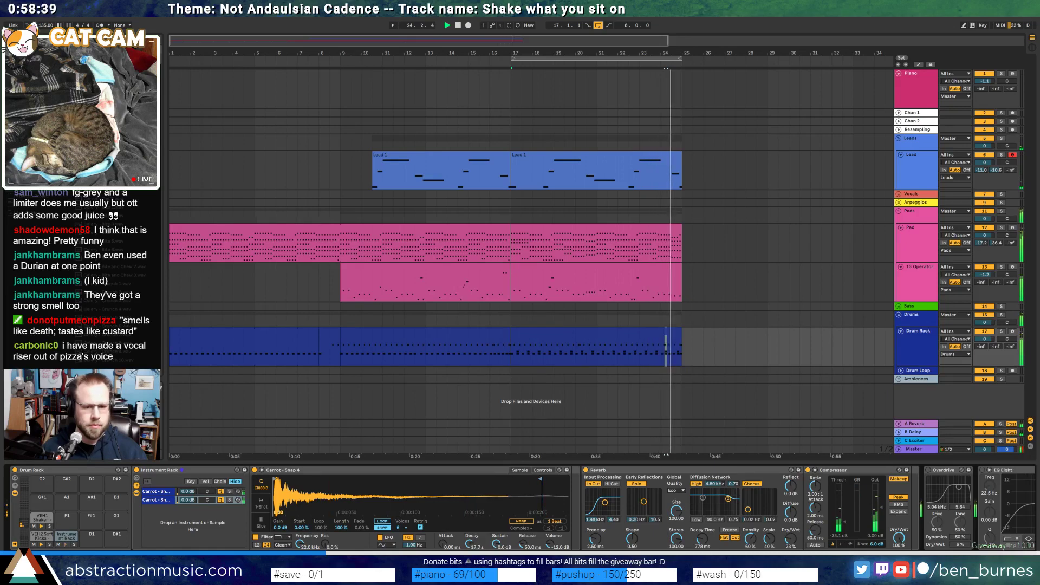
click(261, 503)
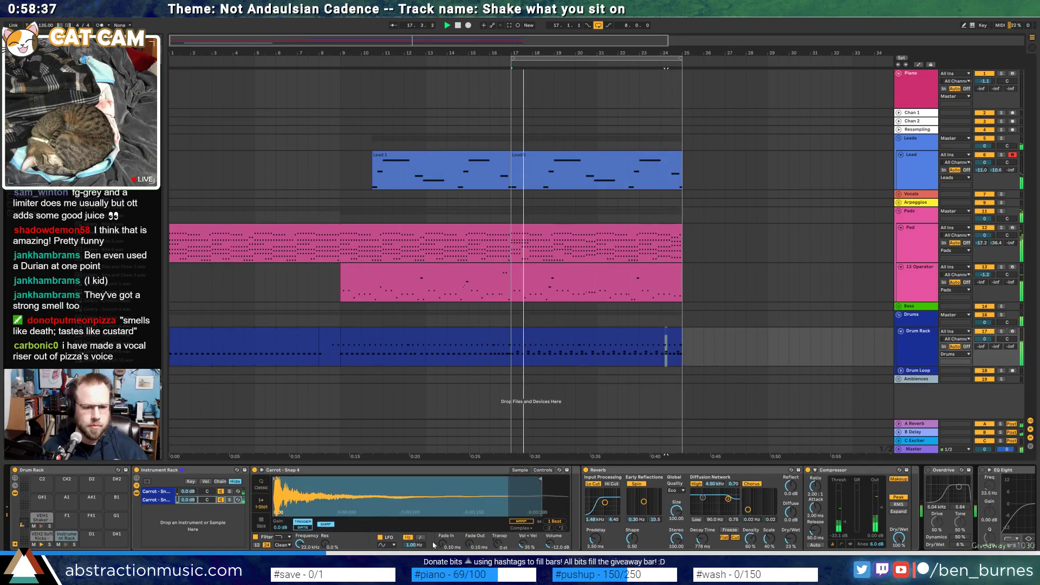
drag(475, 542, 475, 510)
Give the Carrot - Snap 4 sampler a random-waveform LFO with pitch modulation at about 49%
click(543, 470)
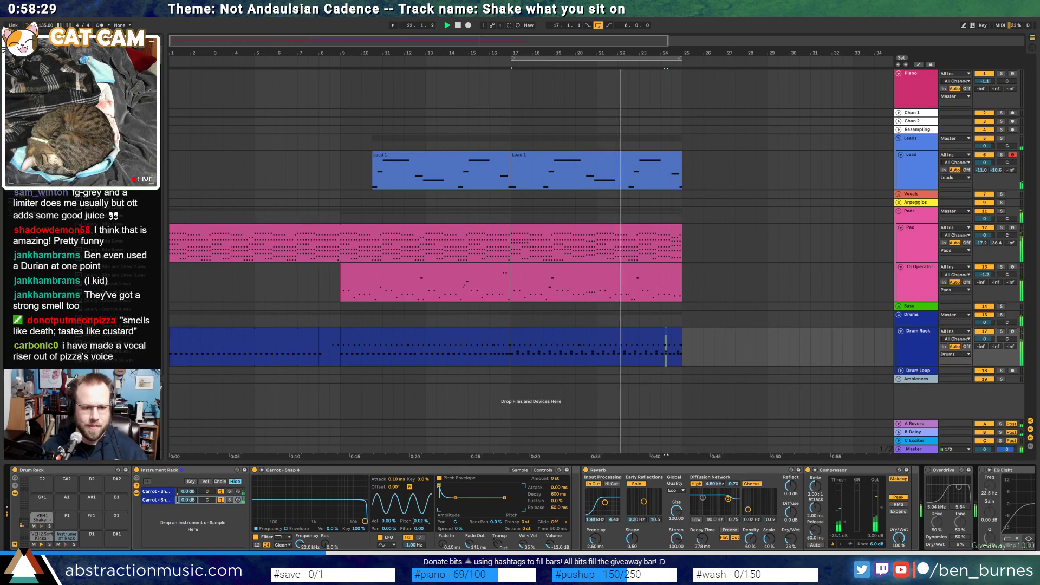
drag(422, 521, 405, 493)
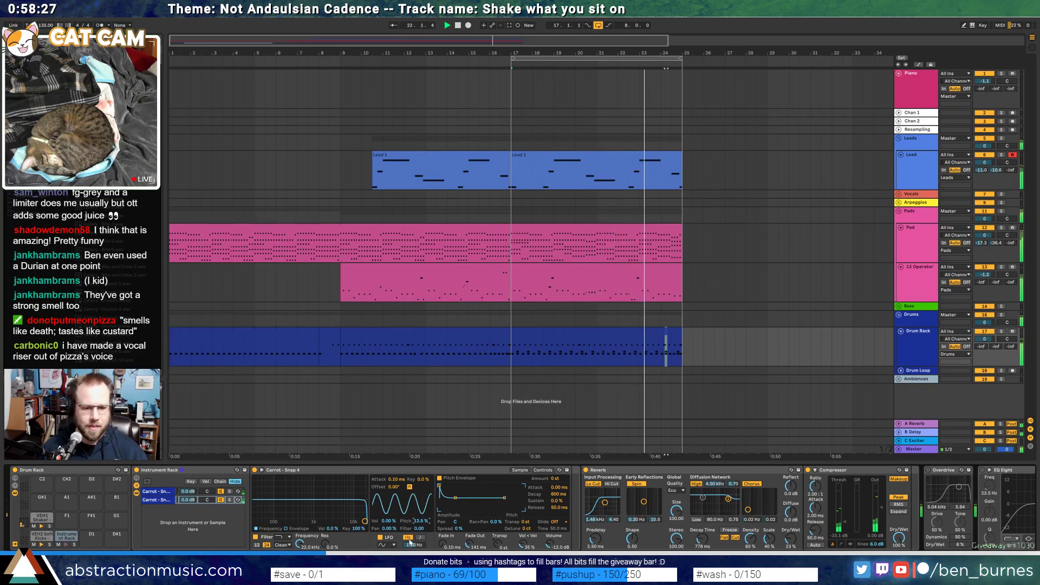
click(393, 545)
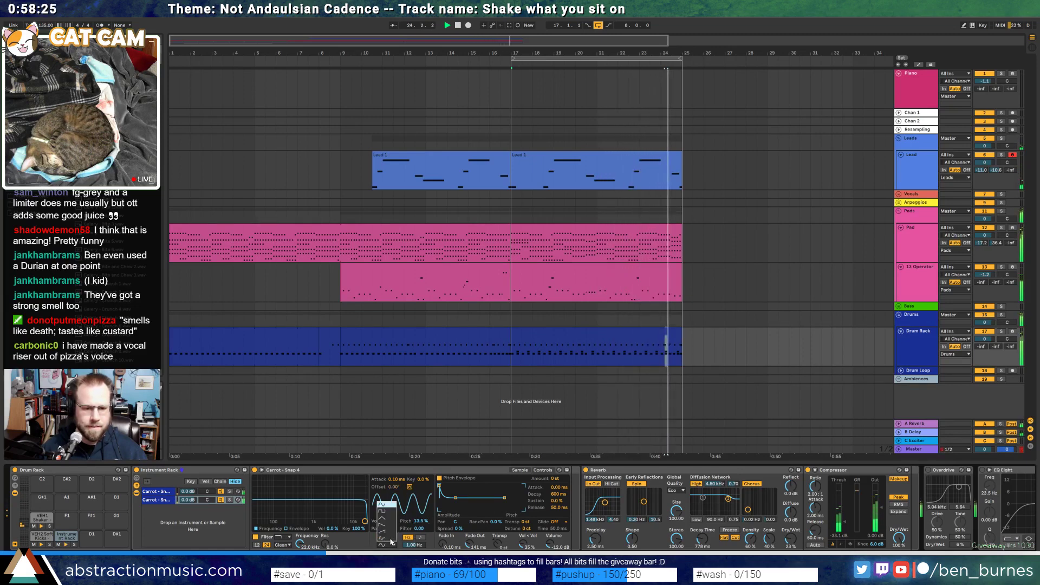
click(392, 540)
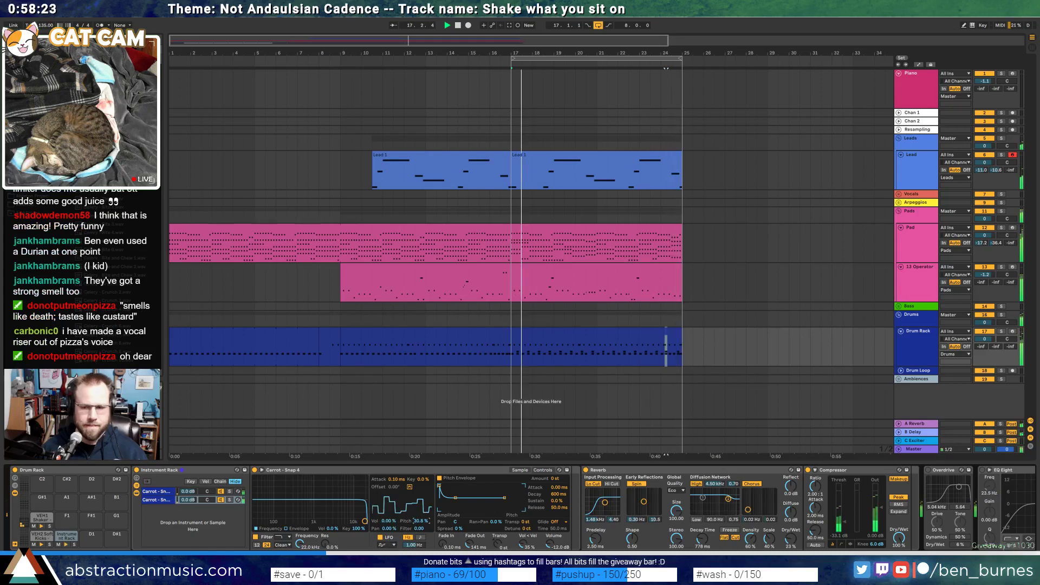
drag(422, 524, 422, 518)
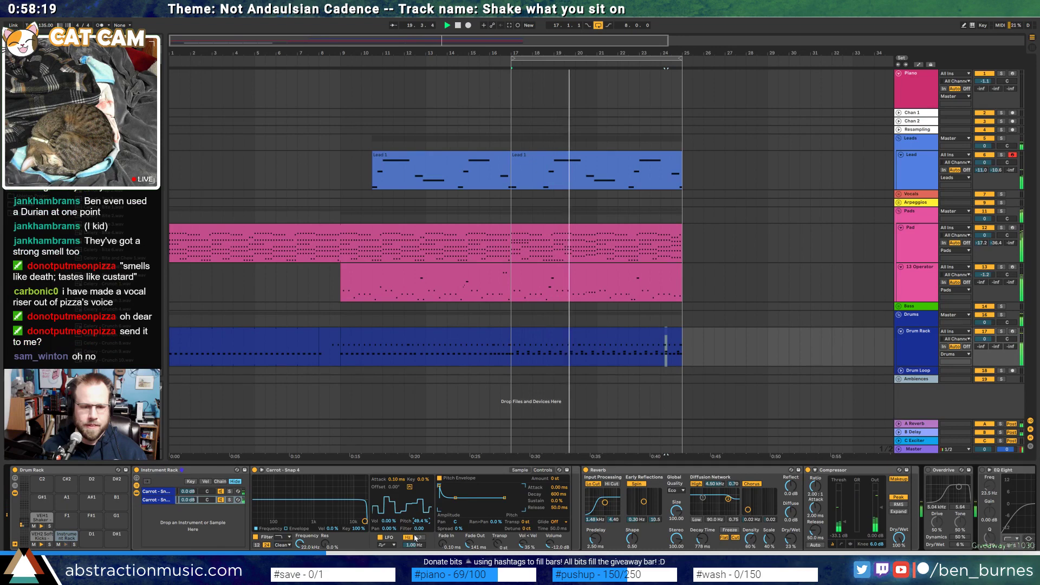
Compare with the Carrot - Snap 9 chain's filter and set Carrot - Snap 4's filter to high-pass at 1.11 kHz
click(144, 492)
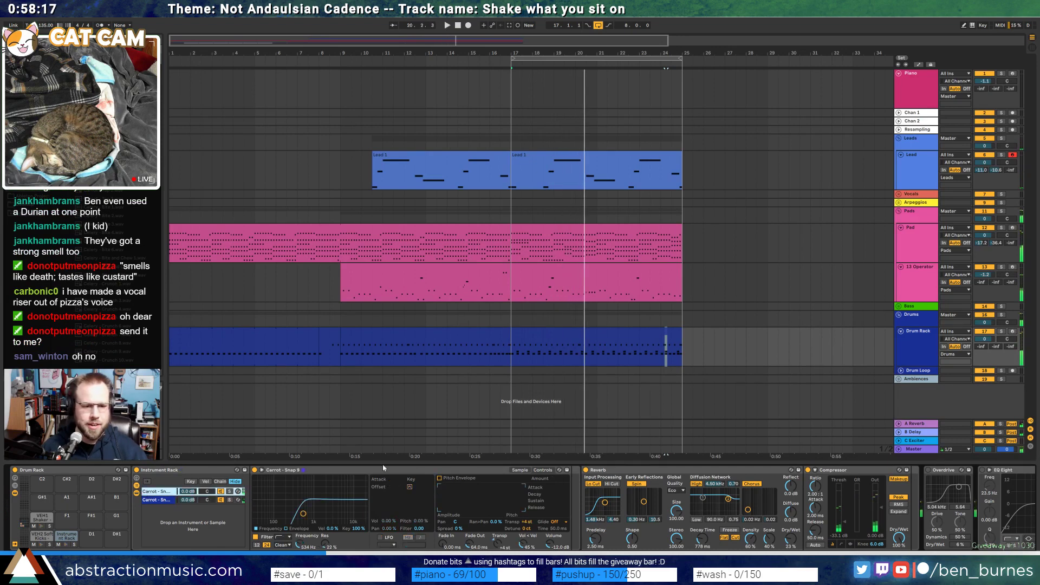
click(158, 501)
click(278, 538)
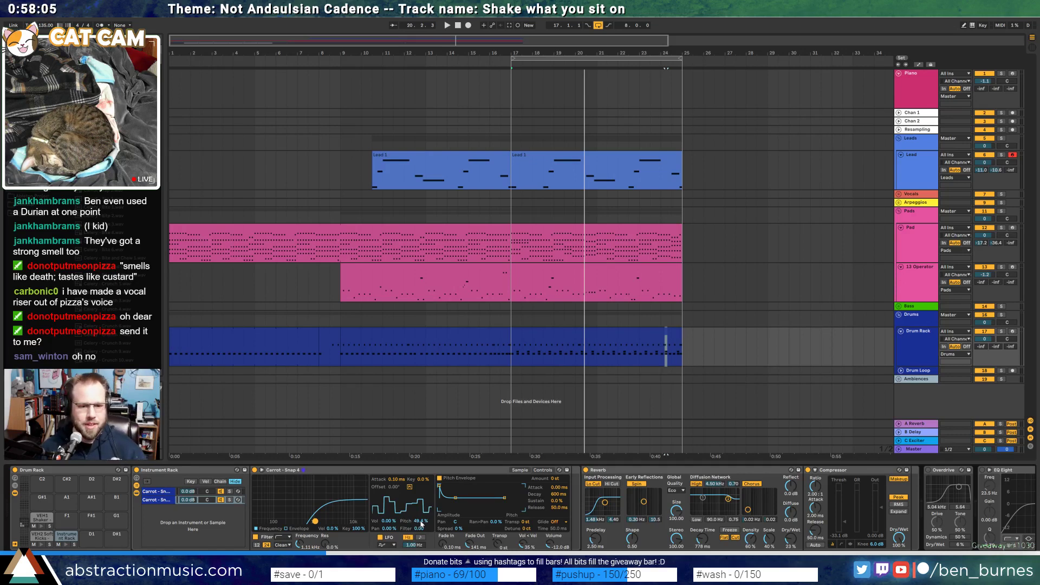
Play the loop and set Carrot - Snap 4's LFO pitch modulation to about 25.8% with a little pan modulation
key(space)
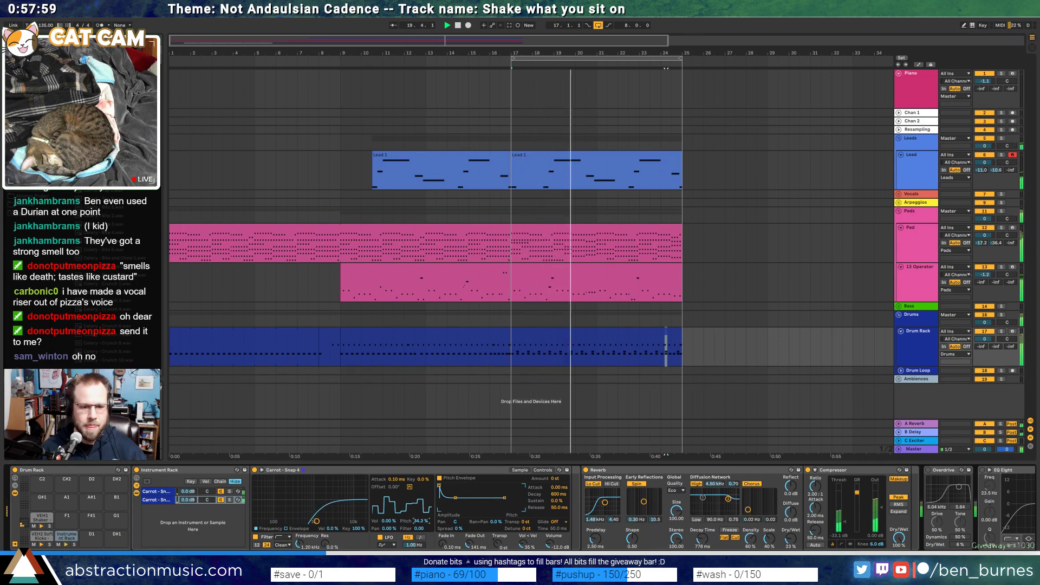
mouse_move(405, 523)
mouse_down()
mouse_move(405, 536)
mouse_move(389, 503)
mouse_move(389, 524)
mouse_up()
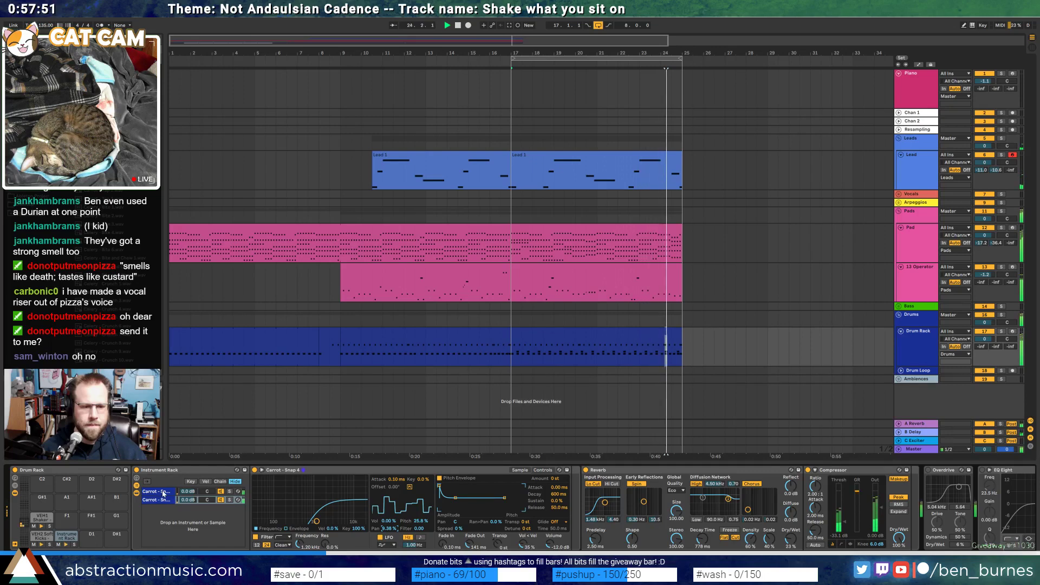
key(space)
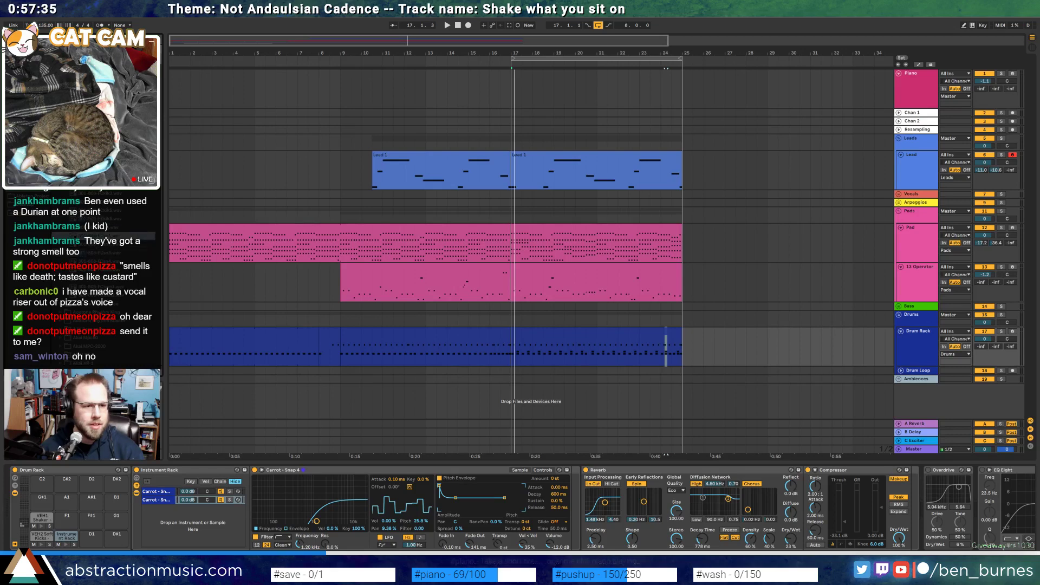
Add the 808 sample as a third chain in the snare's Instrument Rack and set its volume to -2.0 dB during playback
drag(164, 518, 176, 507)
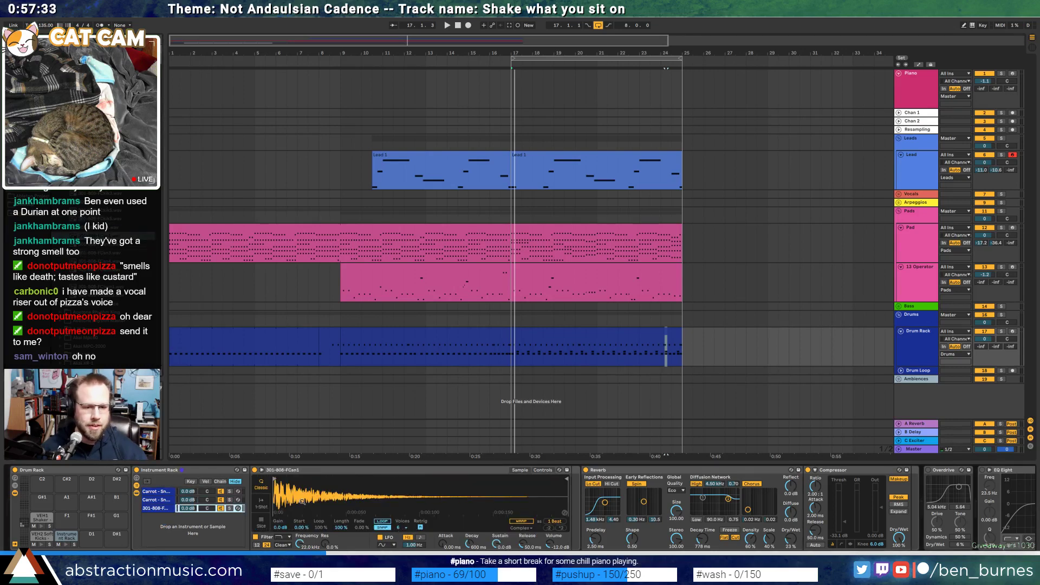
key(space)
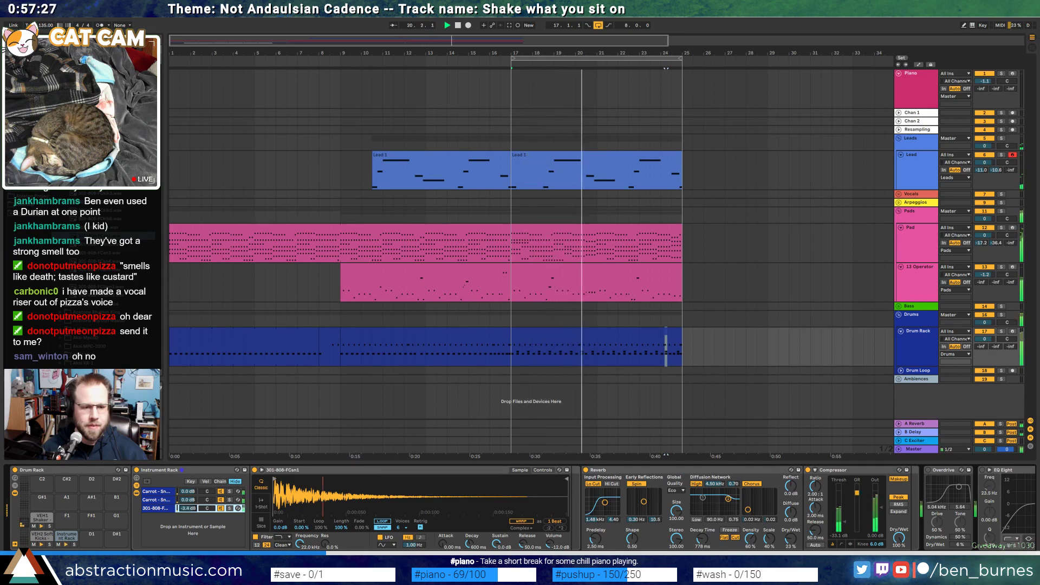
drag(188, 509, 190, 509)
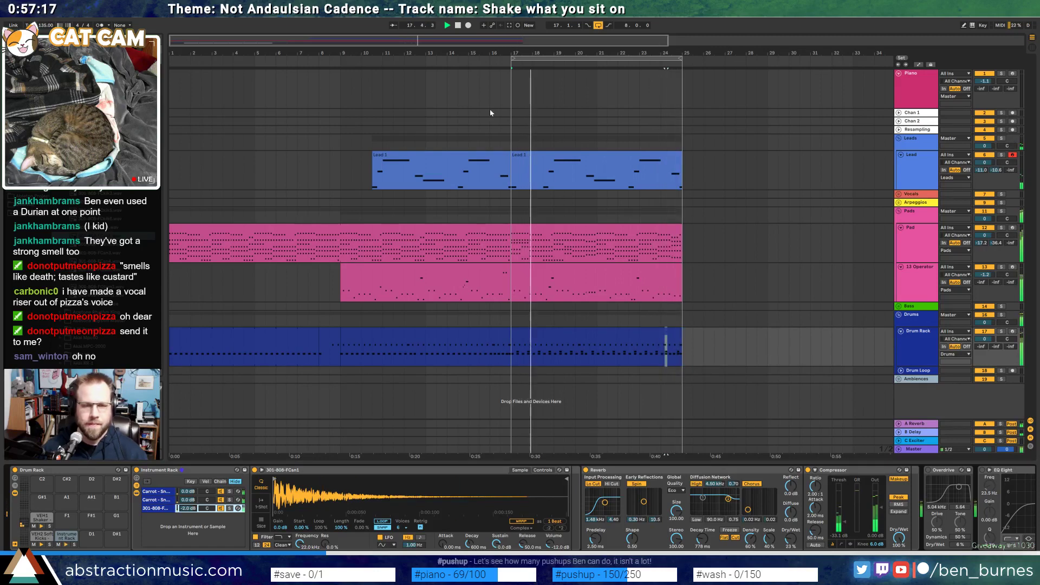
Play the arrangement from the start, unfold the Vocals group to show the Vox track, and browse for samples
click(457, 25)
key(space)
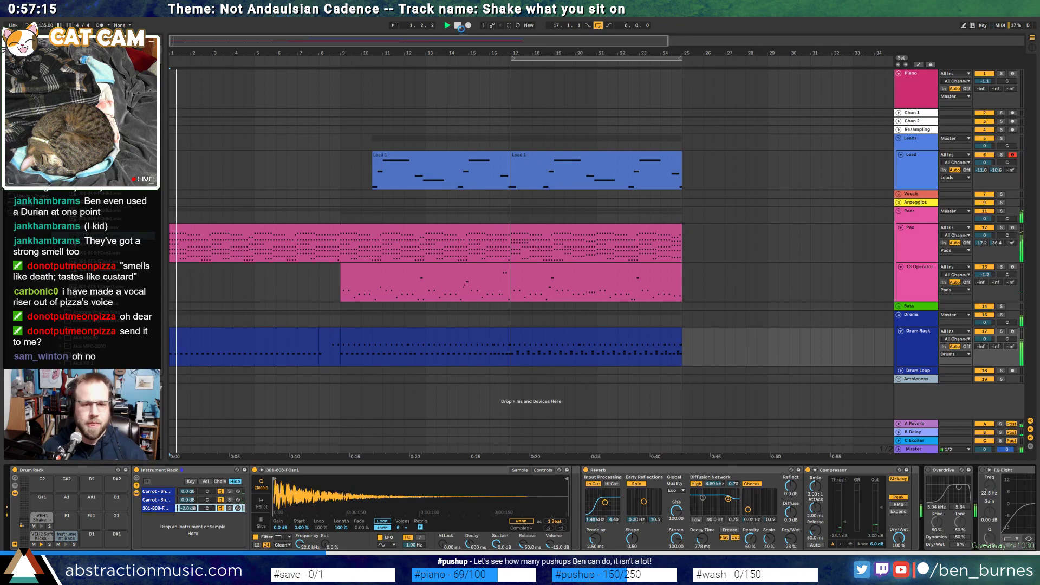
click(899, 194)
click(921, 212)
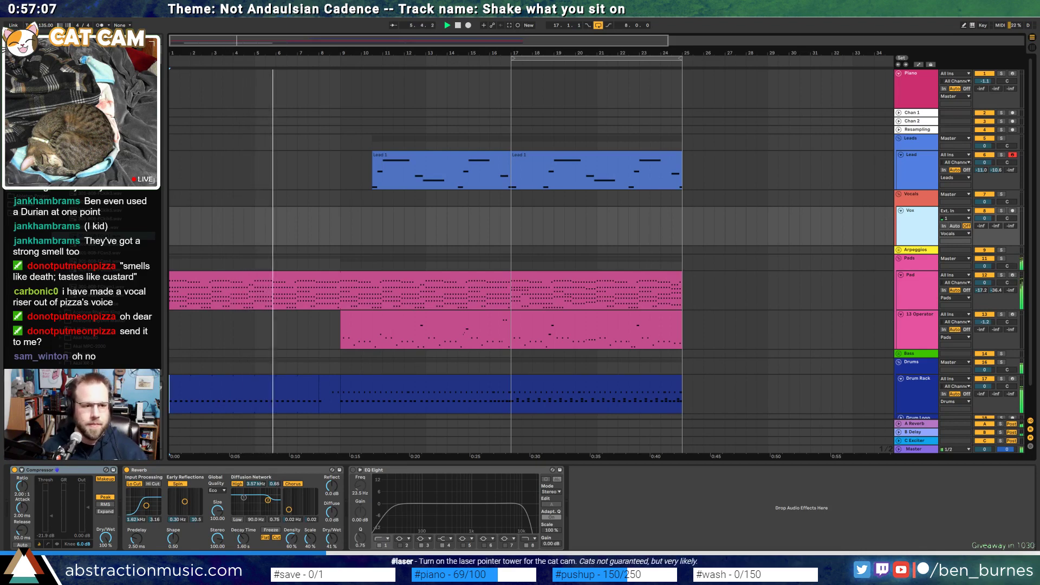
click(120, 311)
scroll(120, 312, down, 5)
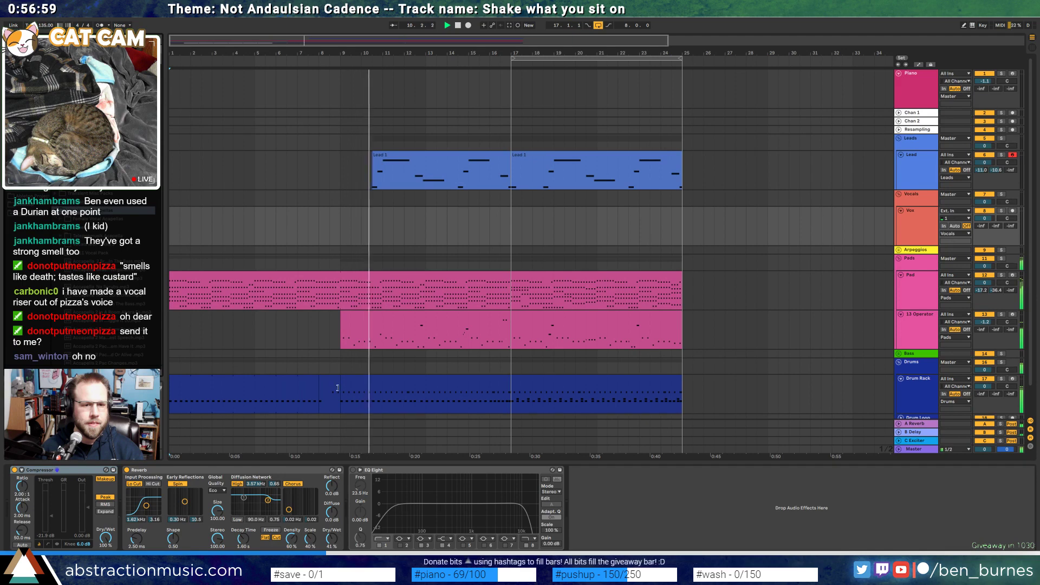
Show the Drum Rack's chain list, set the VEH1 Shaker chain to -2.7 dB and slightly lower the snare's Instrument Rack chain
click(352, 381)
click(46, 516)
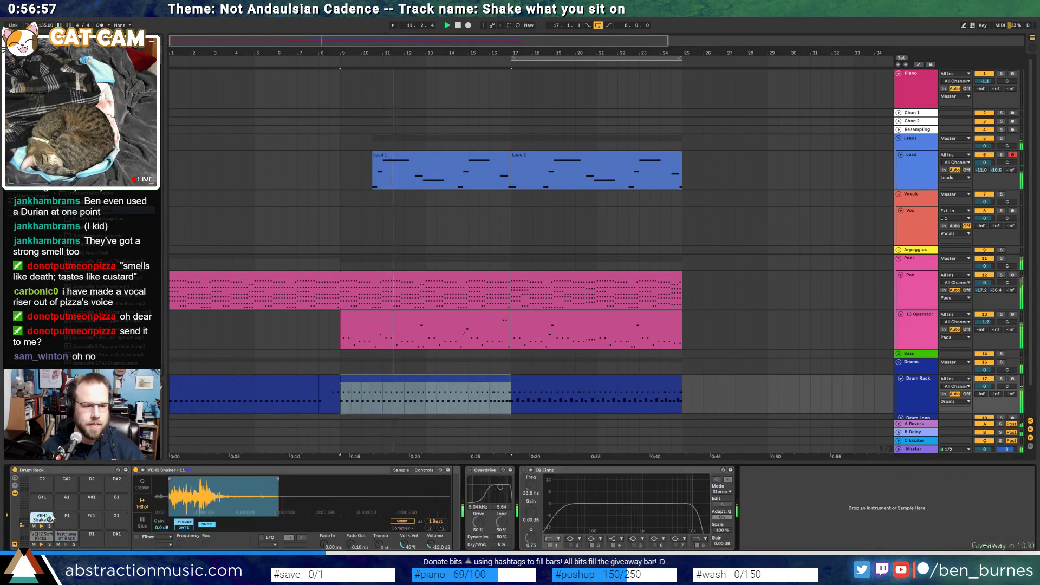
click(14, 485)
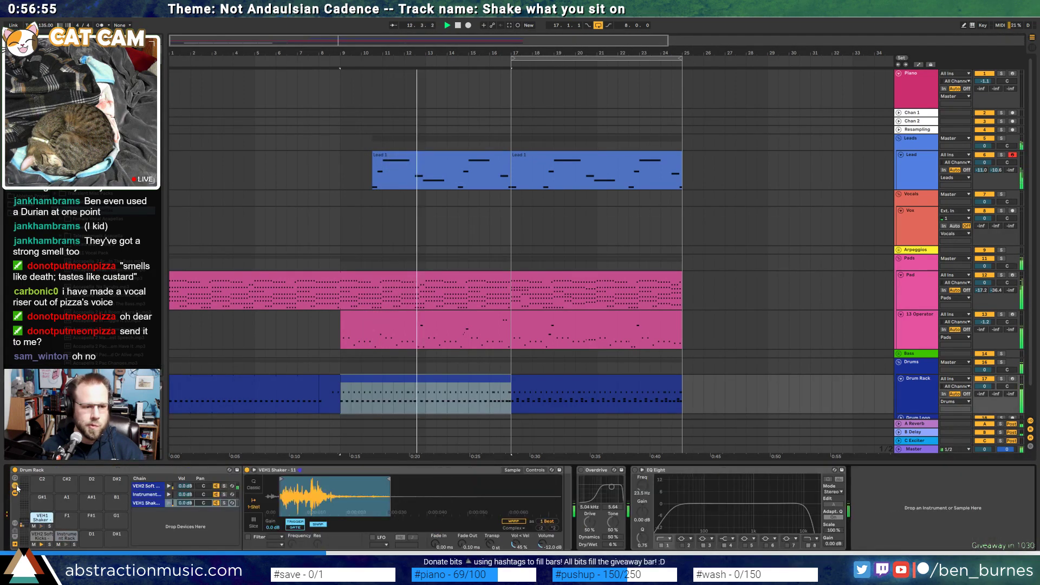
drag(185, 503, 185, 497)
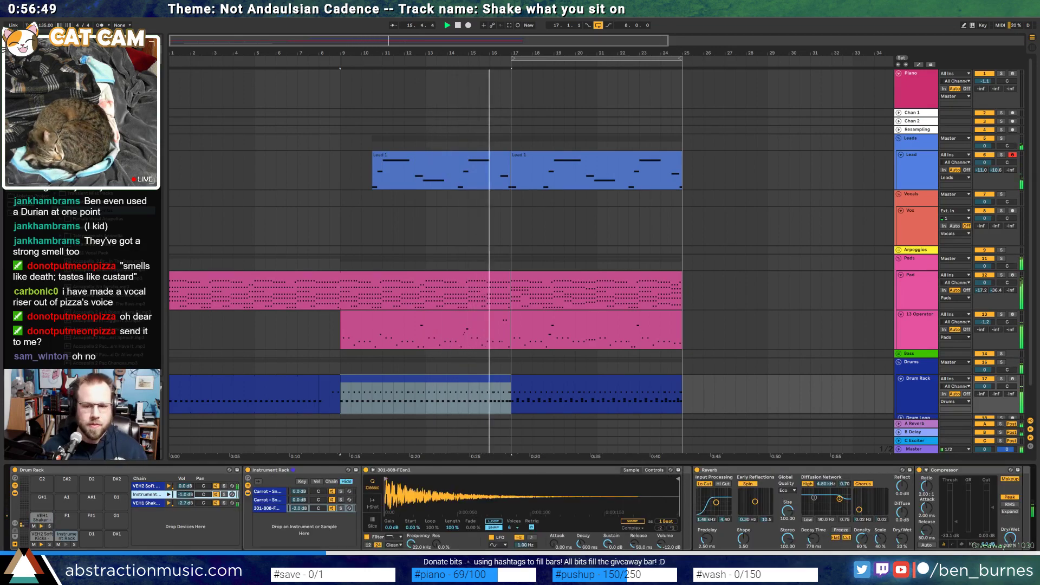
Try a different Overdrive filter setting on the snare and delete the Overdrive from its effects chain
scroll(687, 499, right, 5)
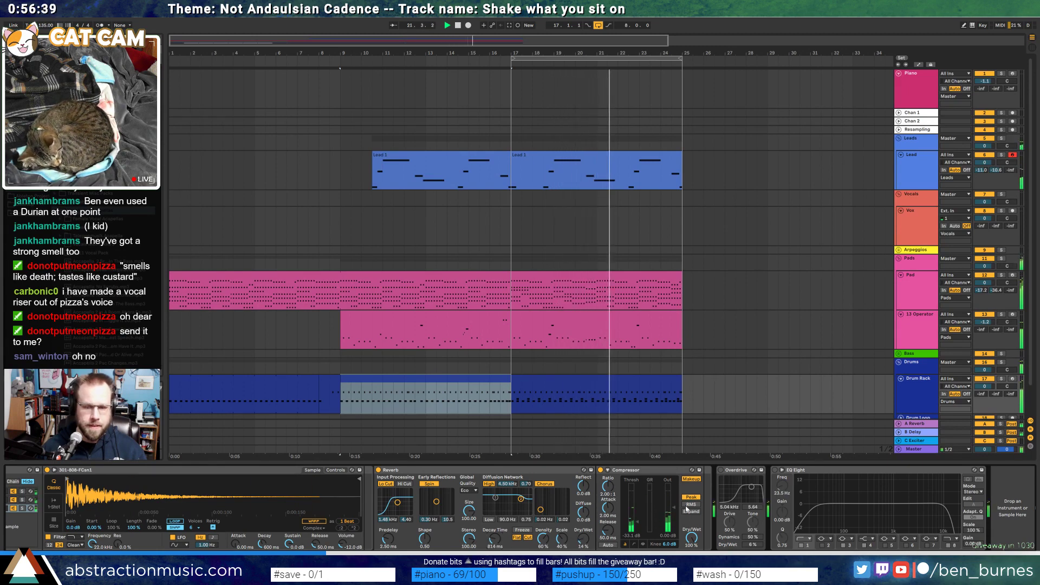
drag(751, 491, 749, 495)
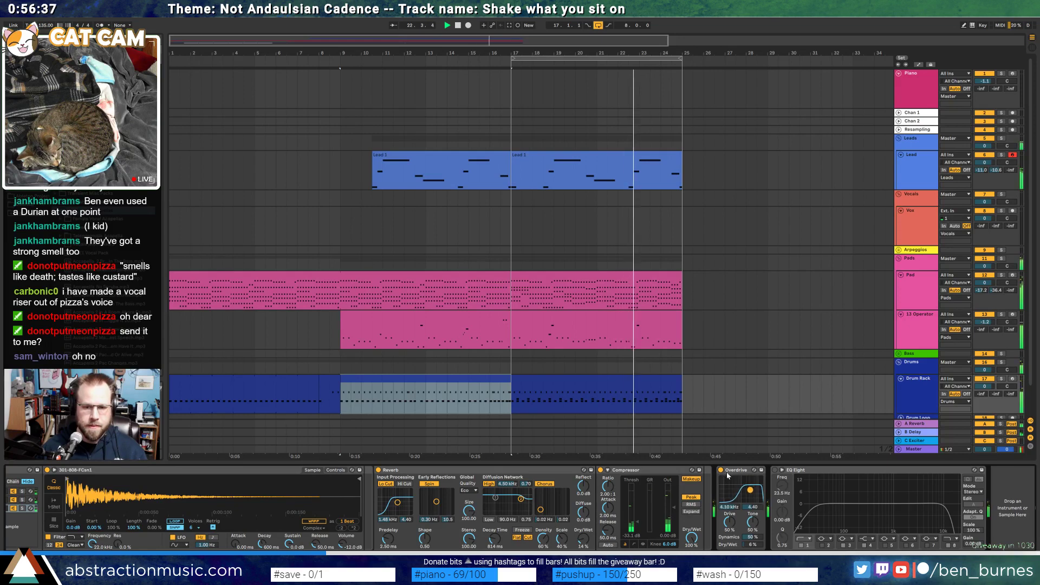
key(Delete)
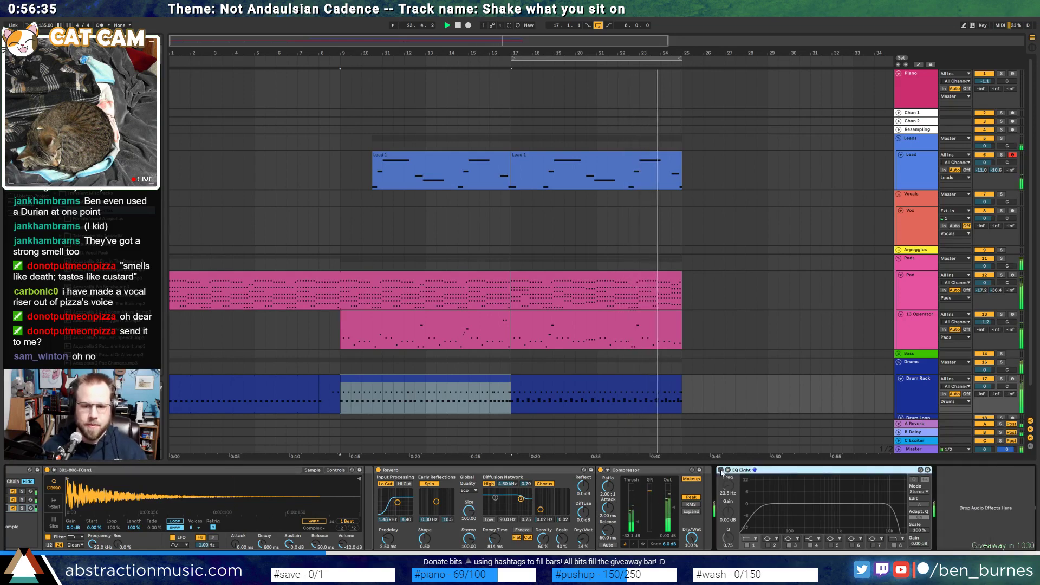
Enable the snare's EQ Eight and reshape its low and high bands, moving the upper-mid band to about 2.7 kHz at about -1.9 dB
click(721, 470)
drag(855, 503, 898, 511)
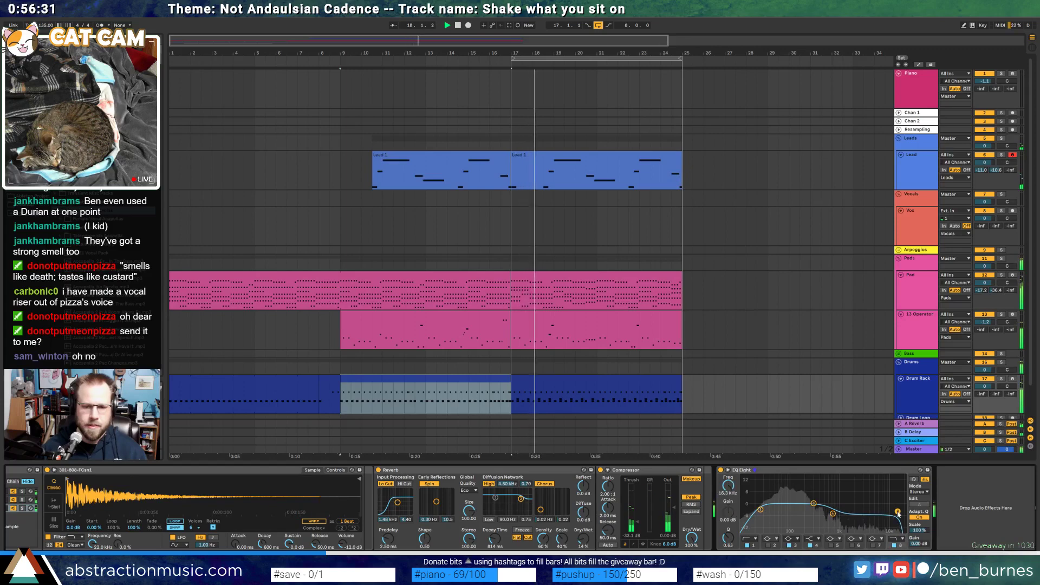
drag(761, 509, 762, 495)
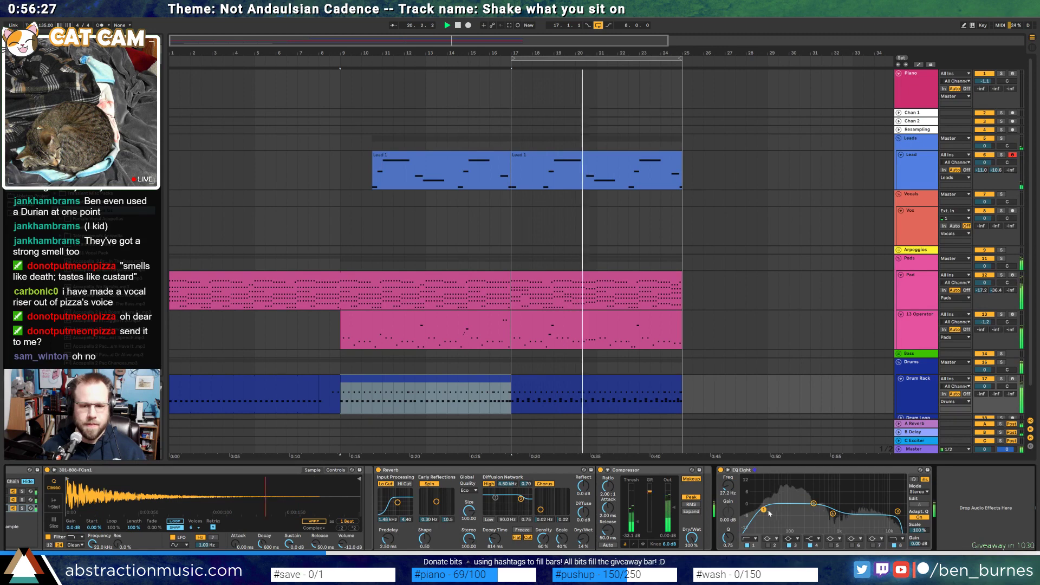
click(659, 486)
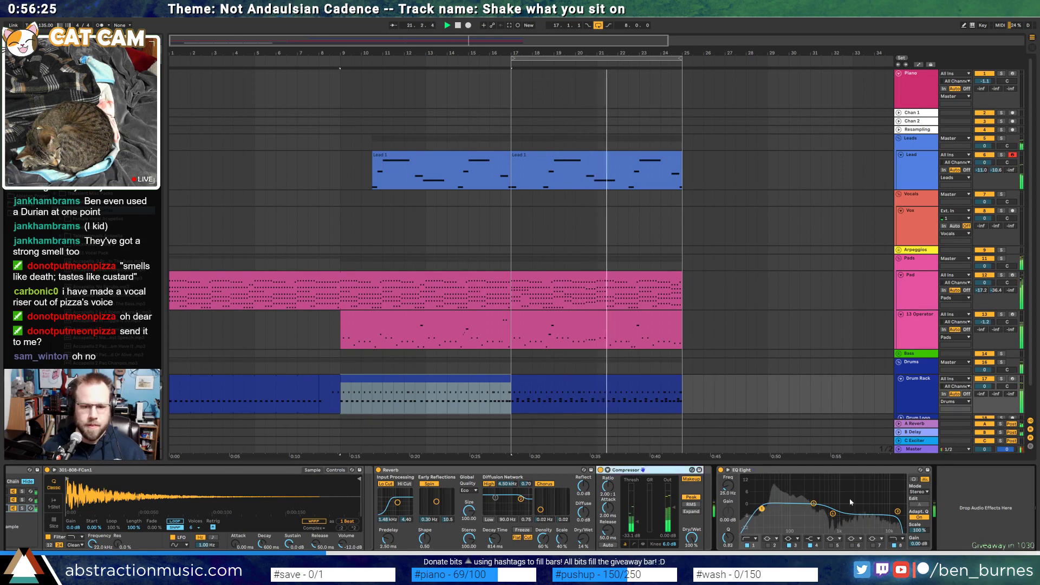
drag(834, 516, 861, 507)
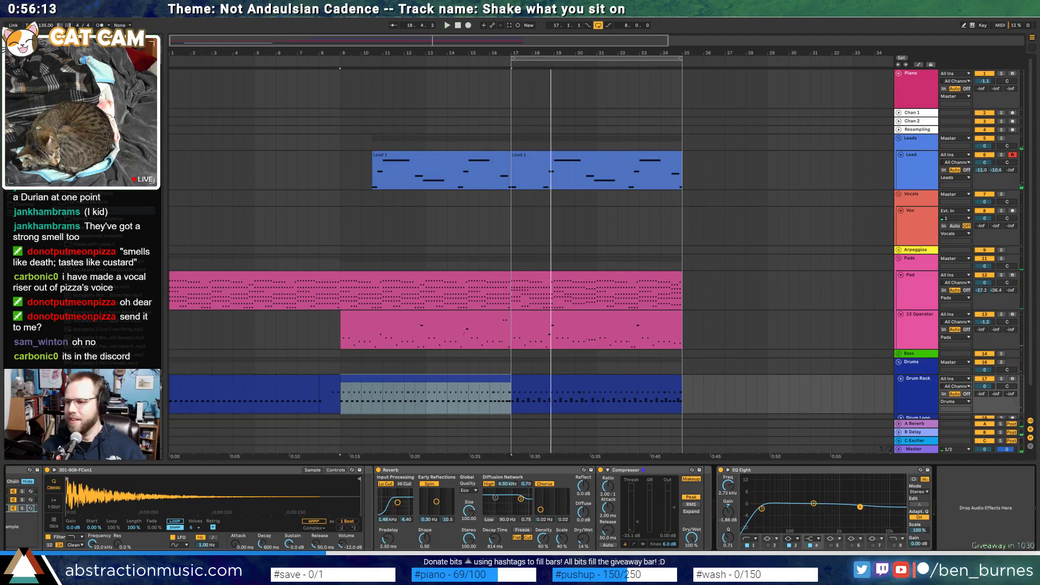
Switch to Discord to check the shared pizza.wav in the general channel, and move its window away from the arrangement
key(alt+Tab)
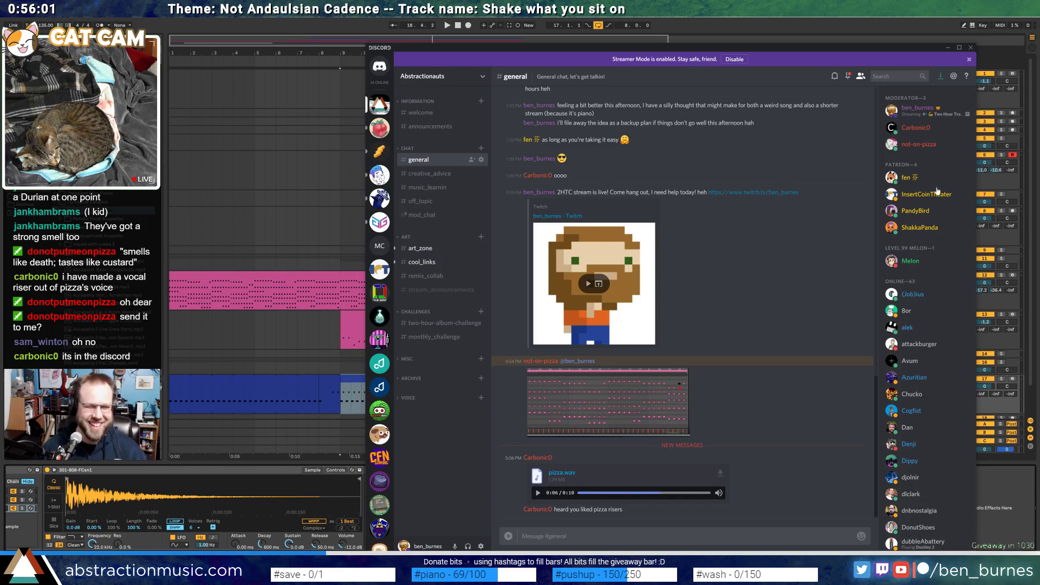
click(948, 48)
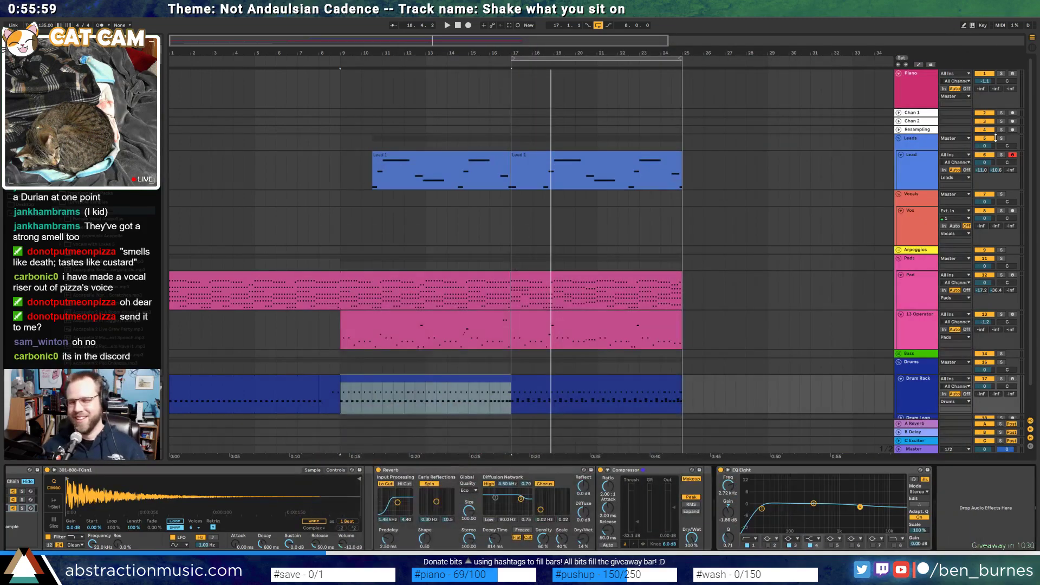
key(alt+Tab)
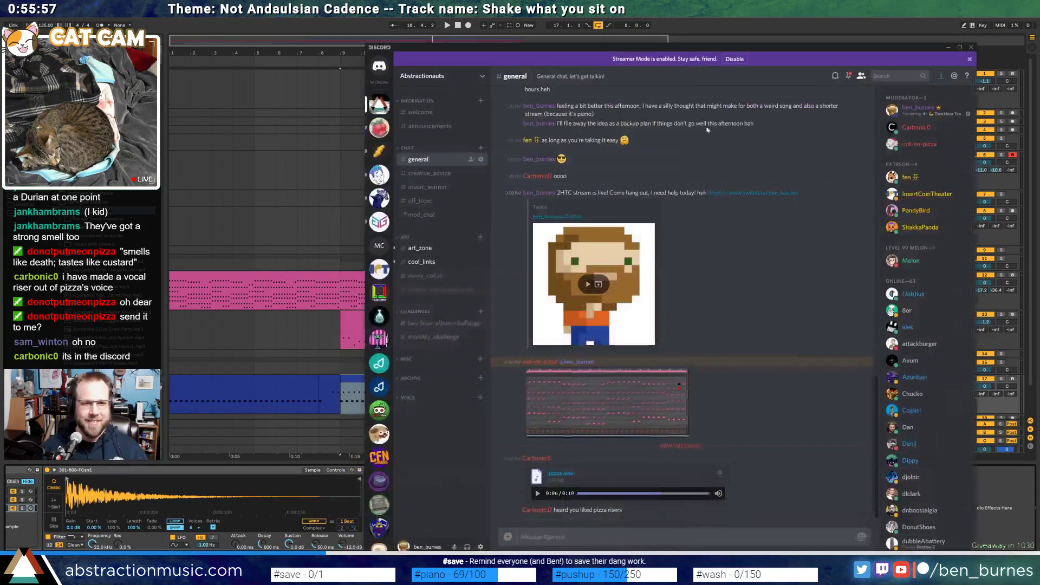
drag(476, 46, 1039, 30)
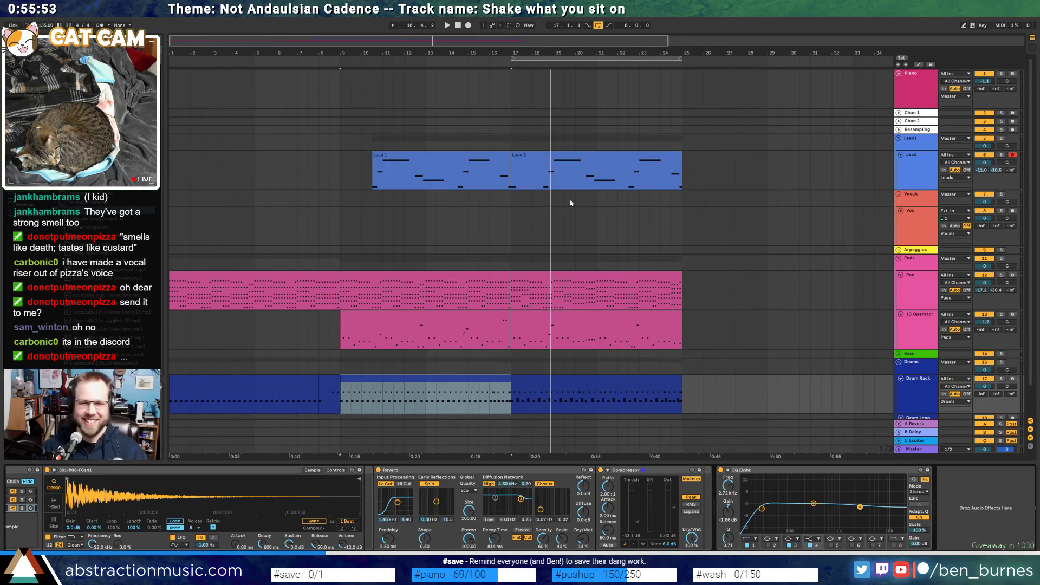
Place the insert marker at bar 17 on the Vox track and select that track
click(506, 238)
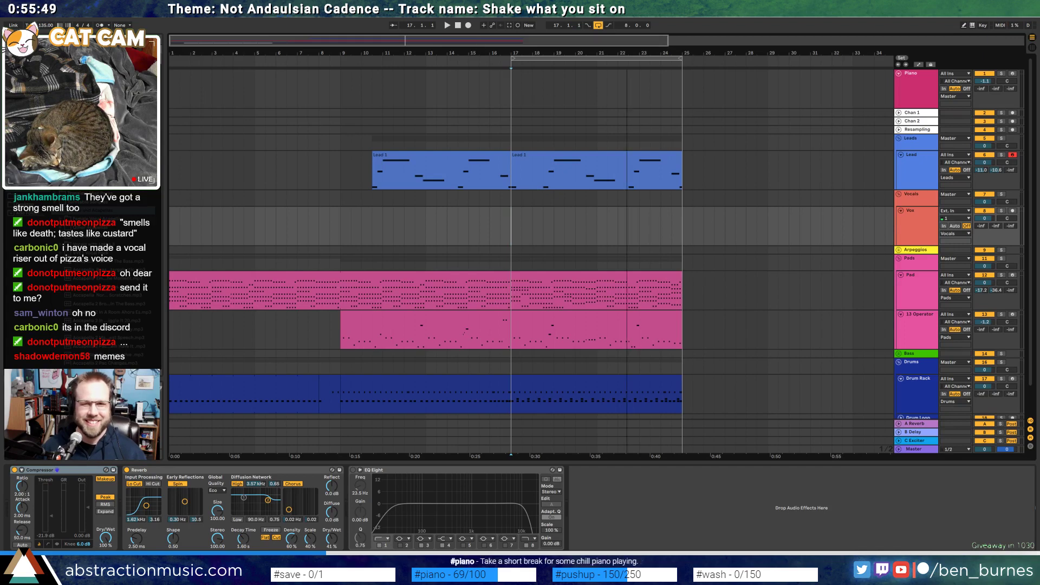
drag(485, 41, 553, 43)
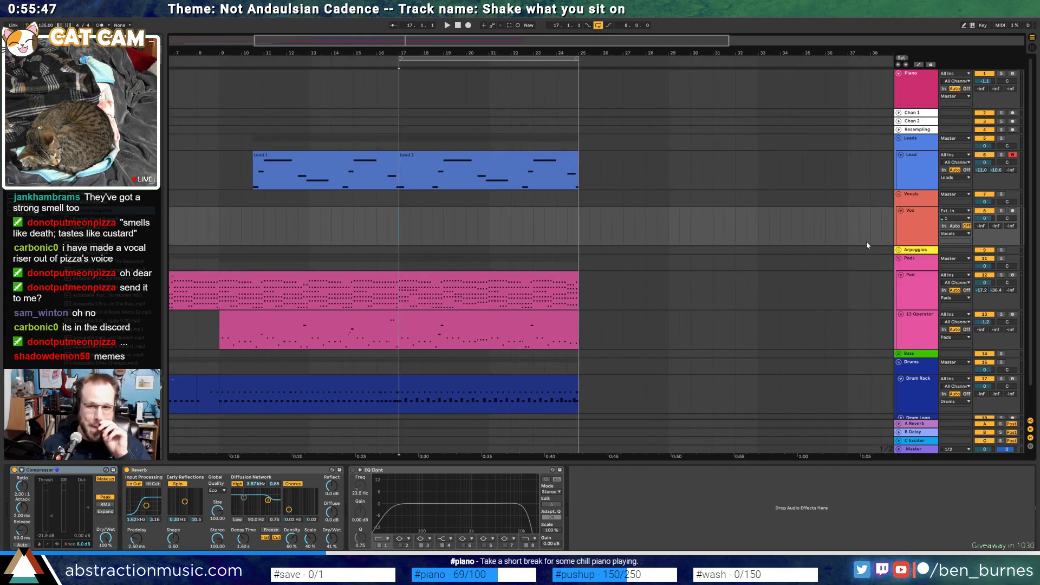
click(908, 236)
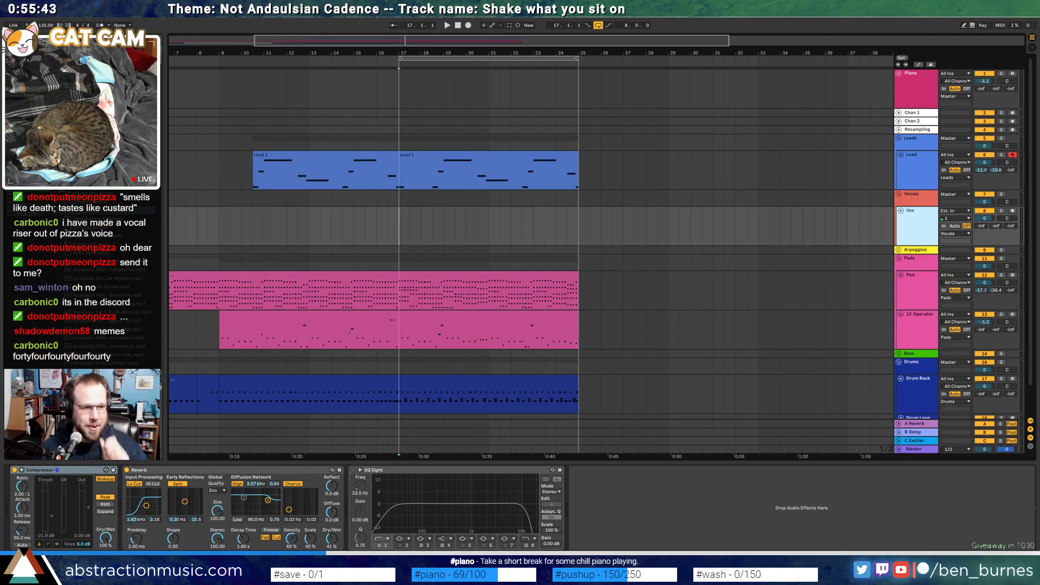
click(32, 205)
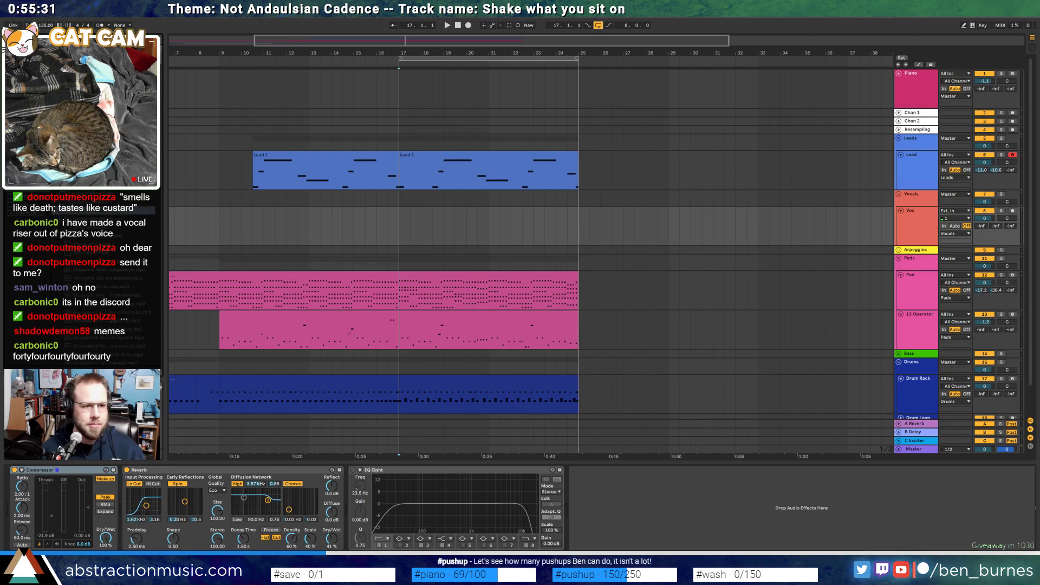
click(926, 222)
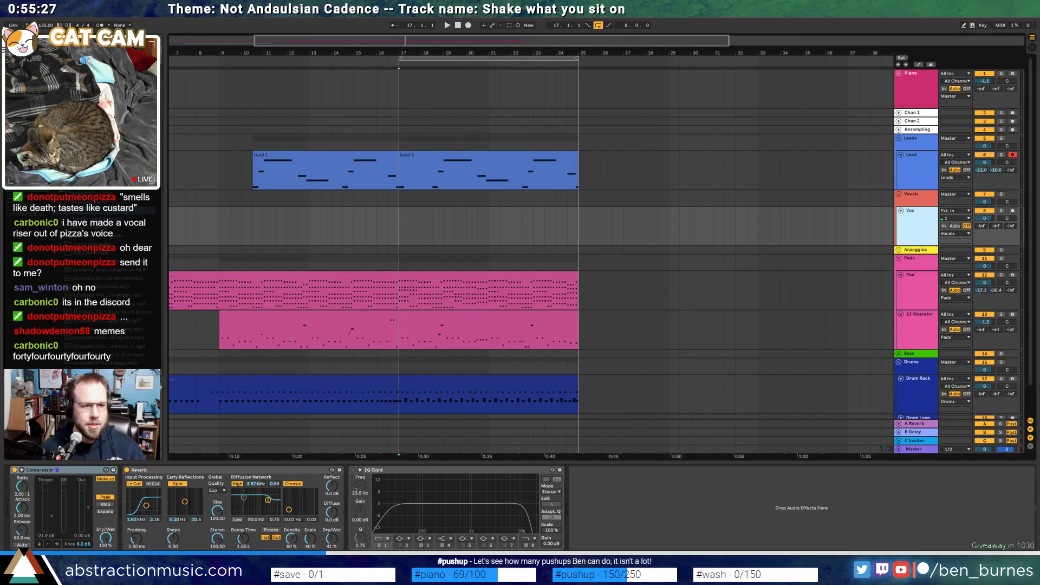
Audition several vocal samples from the browser list to find one for the Vox track
click(61, 219)
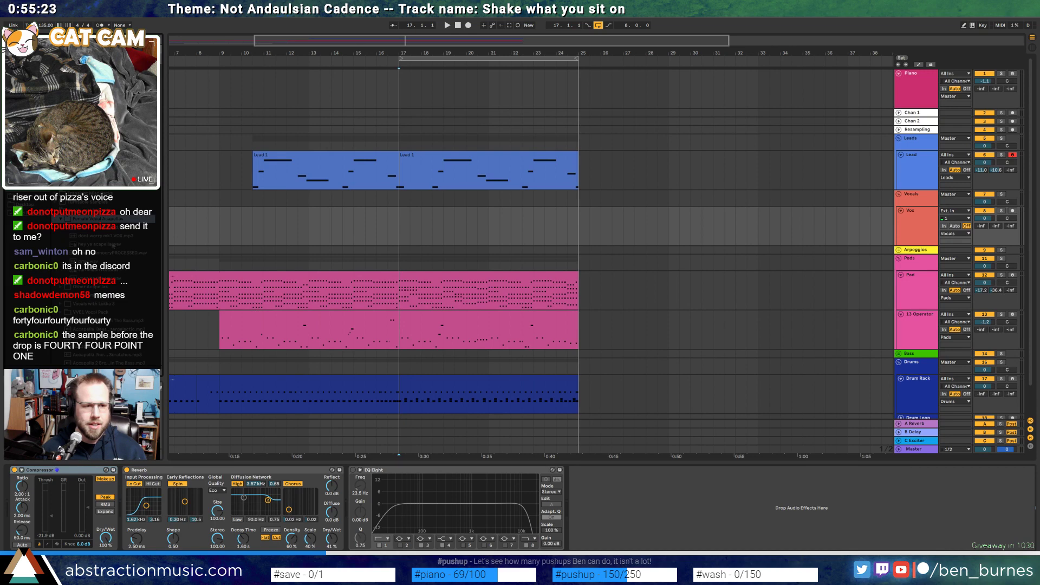
click(87, 228)
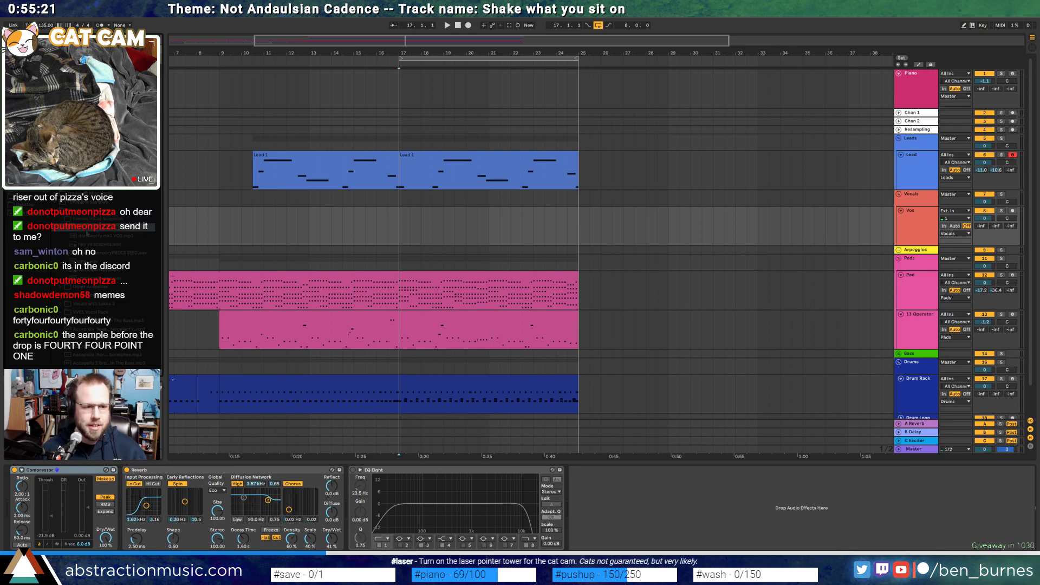
click(86, 237)
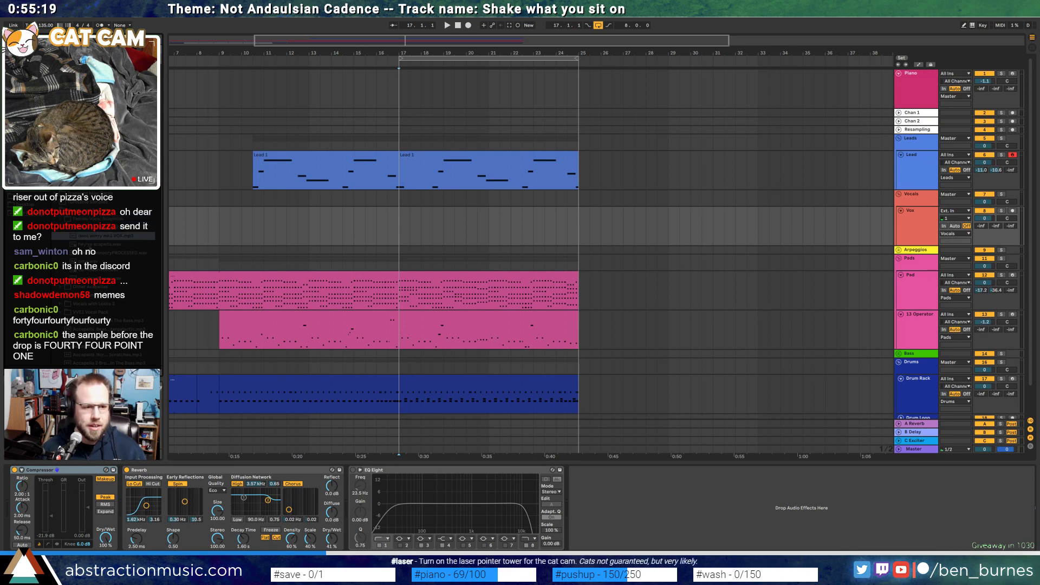
click(86, 245)
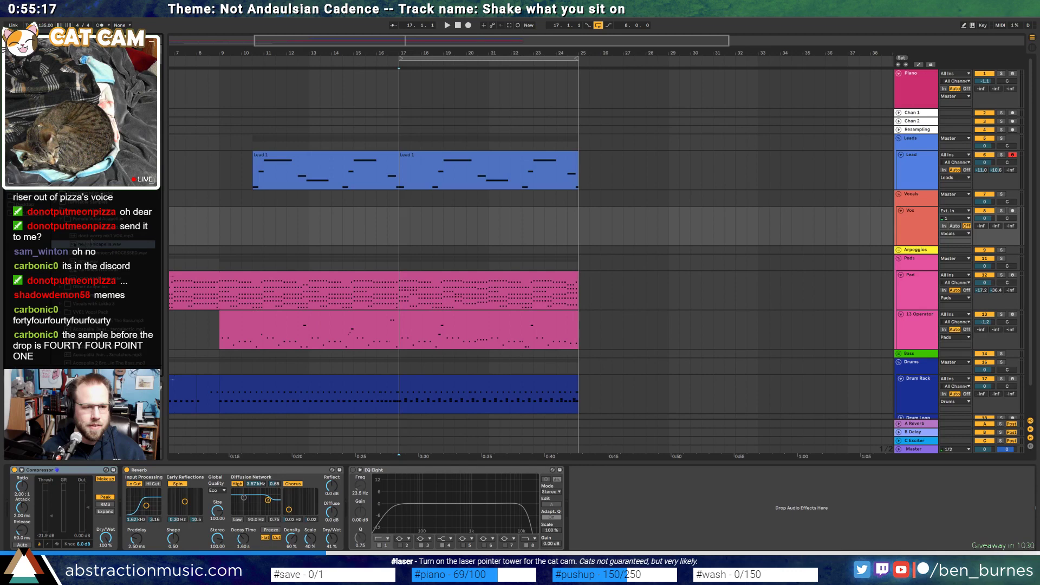
click(87, 253)
click(89, 261)
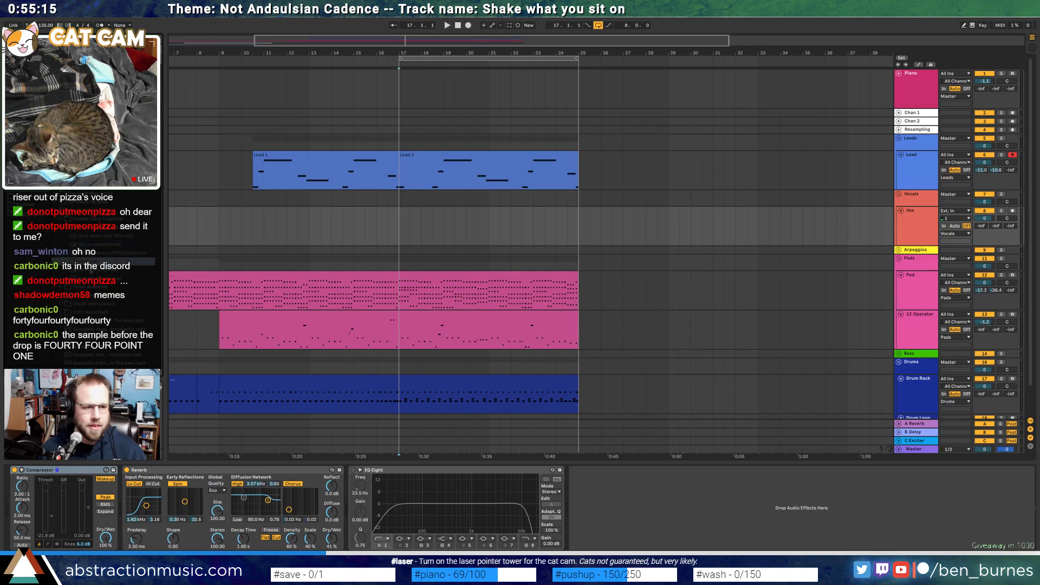
click(91, 270)
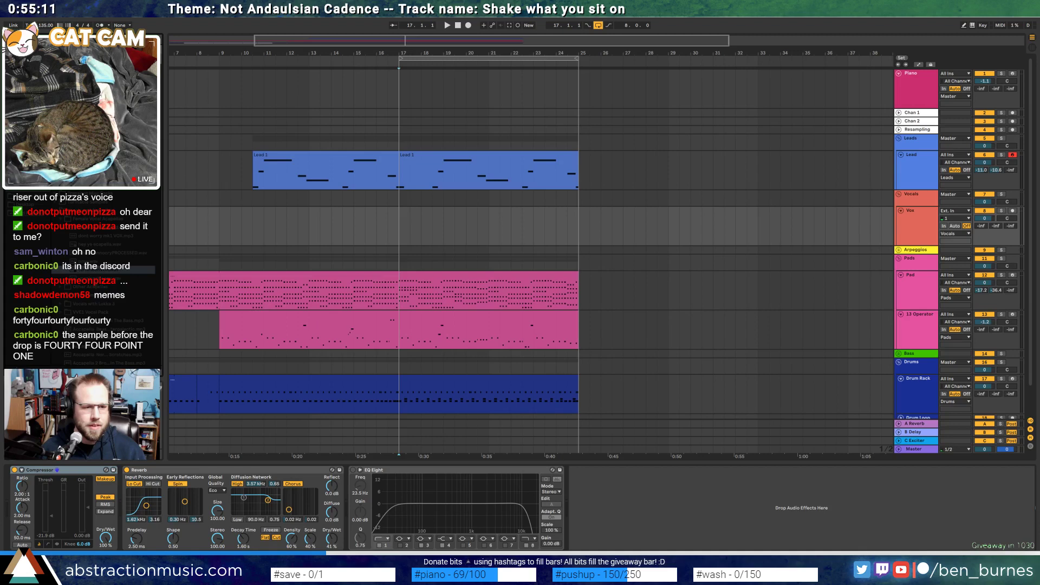
click(94, 278)
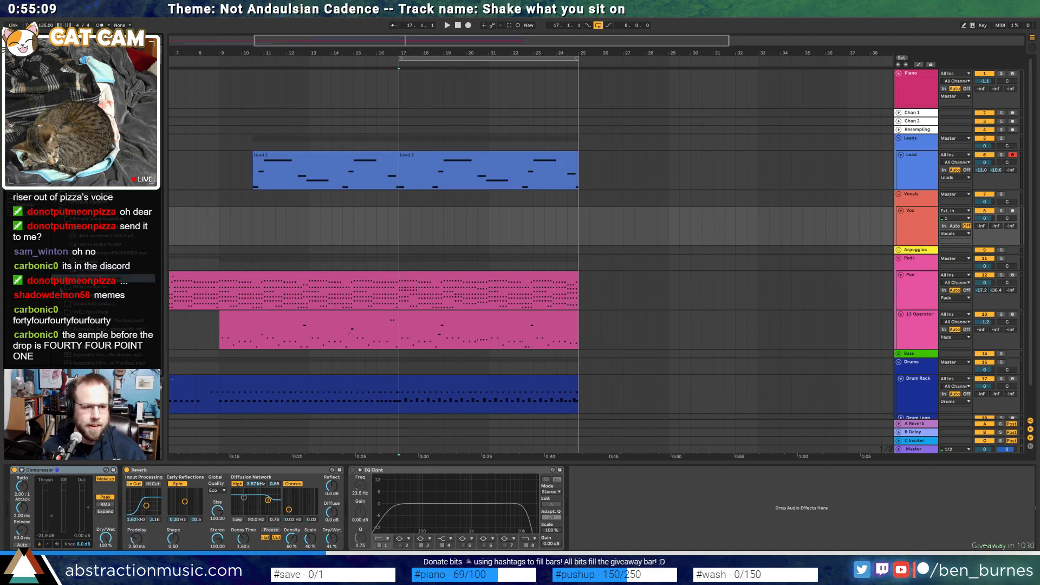
click(90, 245)
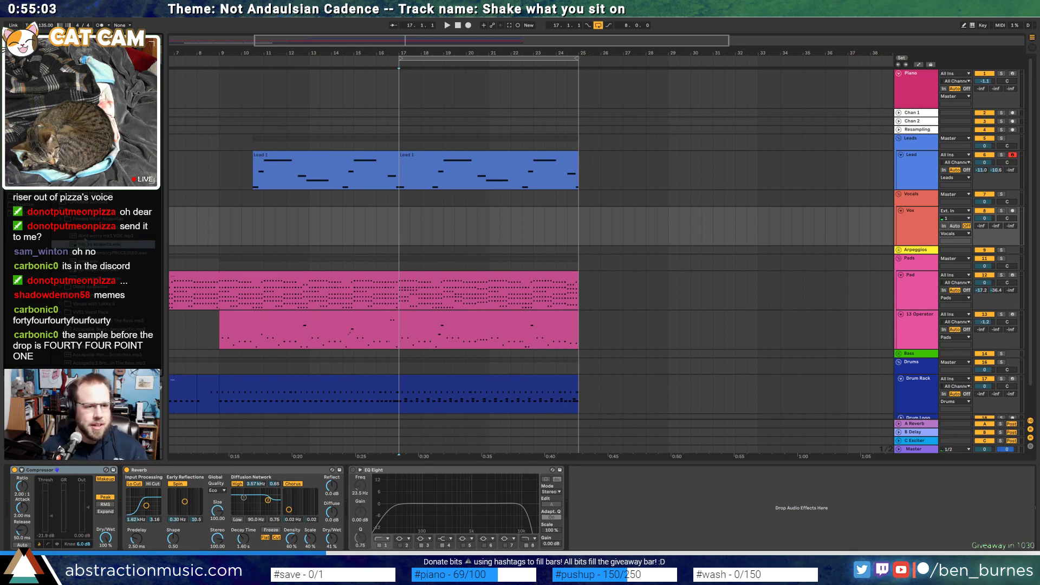
click(83, 237)
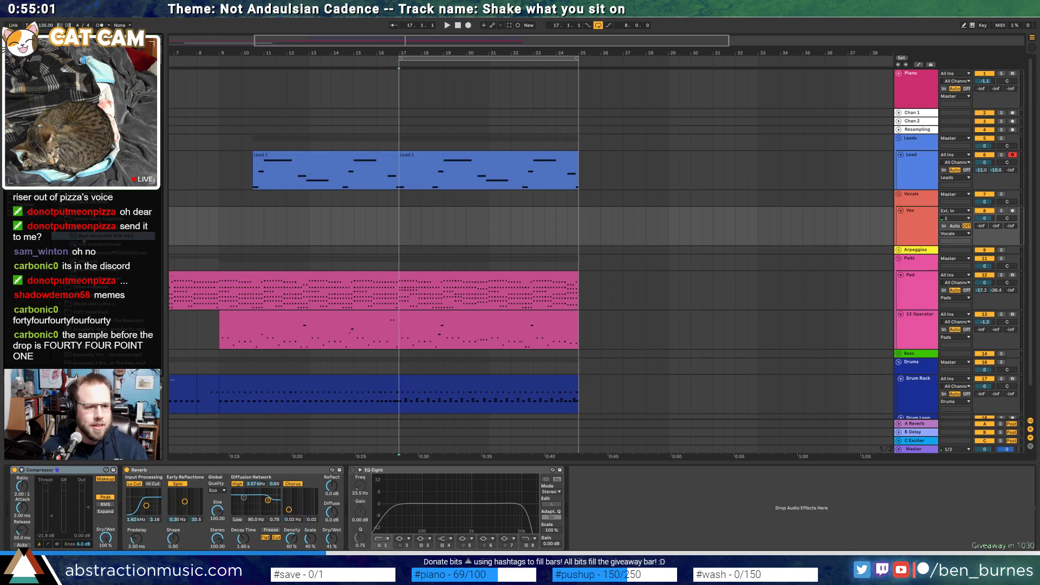
Add the dont worry mk1 VOX sample at bar 17 on the Vox track and play its passage after bar 25
drag(82, 237, 401, 229)
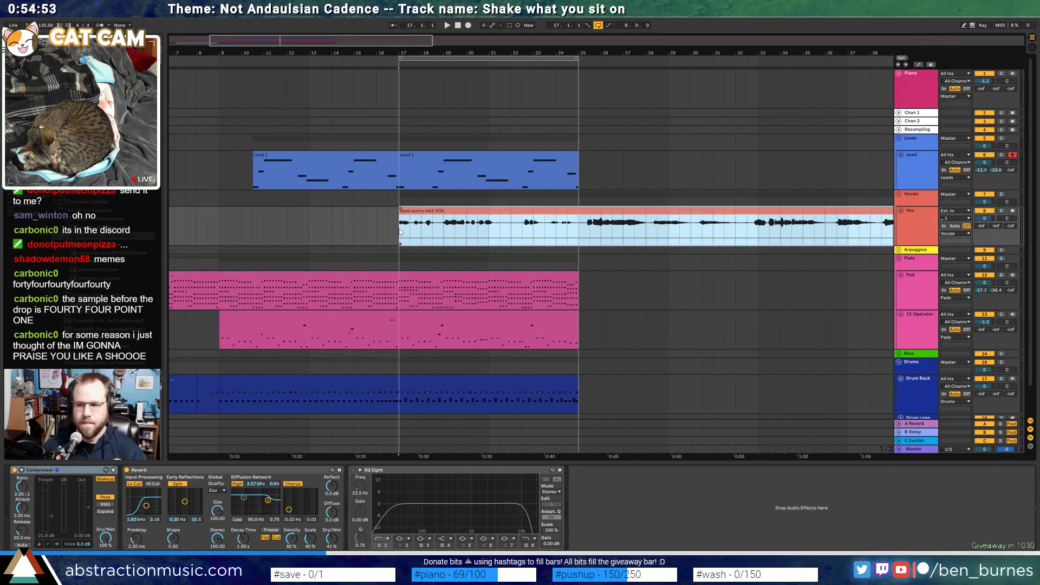
key(space)
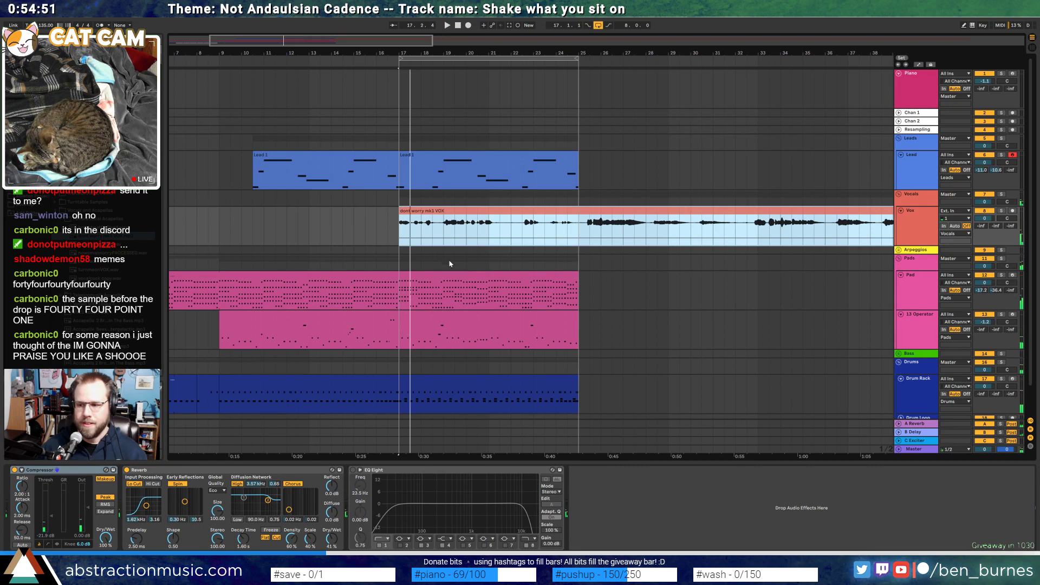
drag(580, 237, 747, 243)
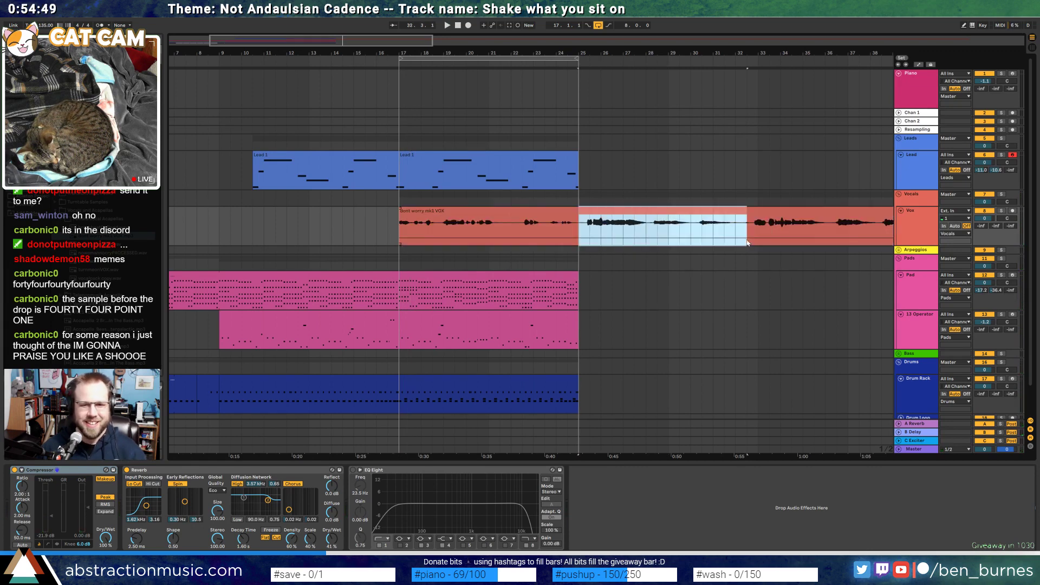
click(590, 228)
key(space)
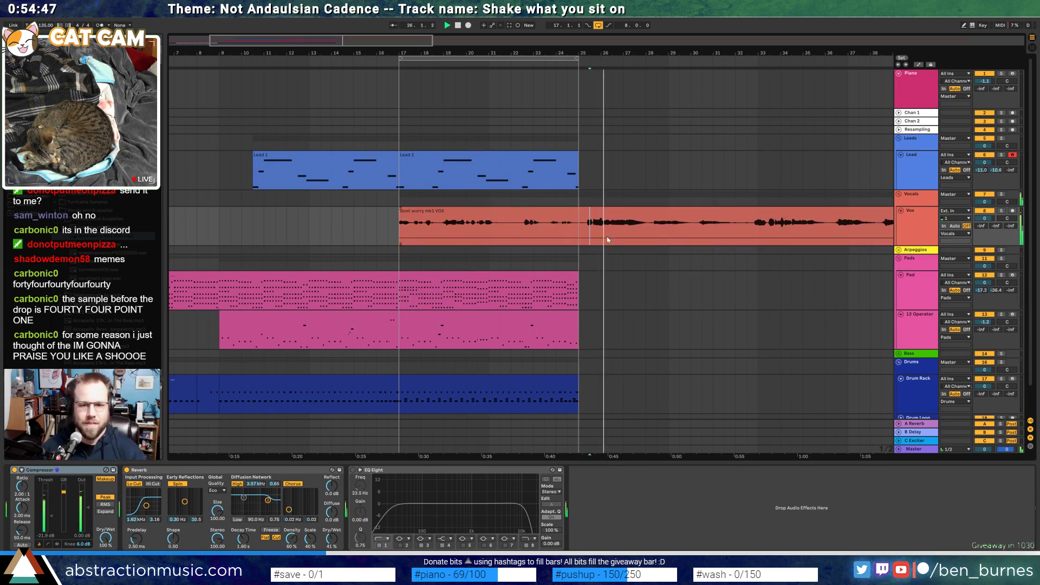
key(space)
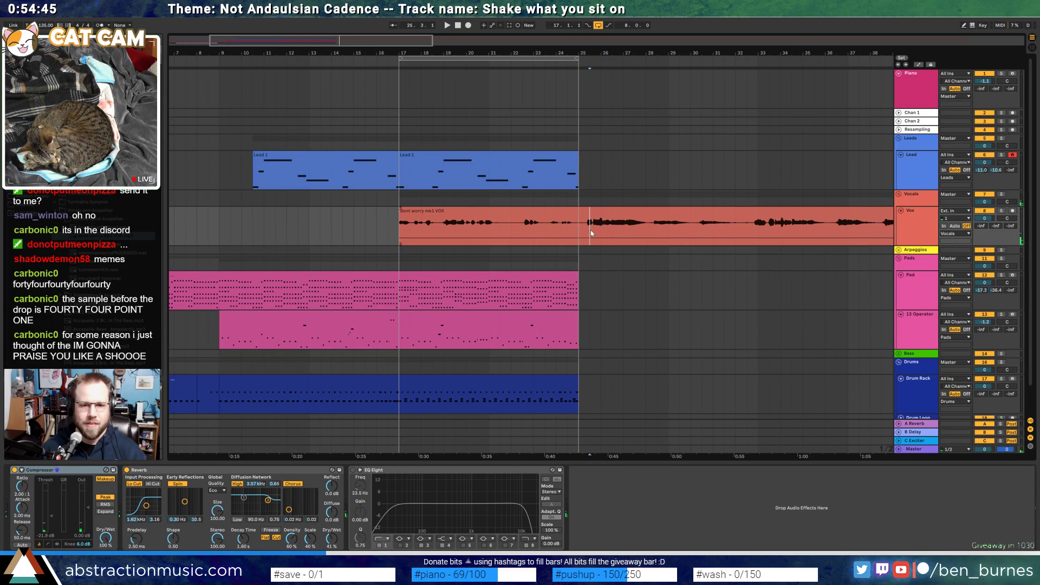
Split out the vocal phrase between bars 25 and 28, delete the rest of the clip, and move the phrase to bar 17.3
key(ctrl+e)
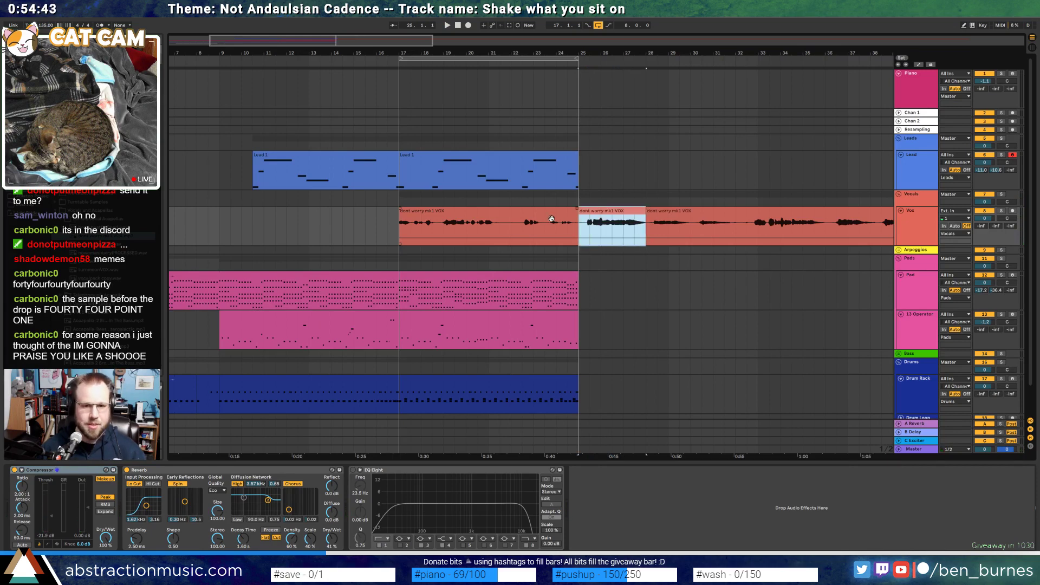
key(Left)
key(Delete)
click(694, 214)
key(Delete)
drag(612, 212, 443, 215)
Play the moved vocal phrase with the track and transpose its clip down one semitone
key(space)
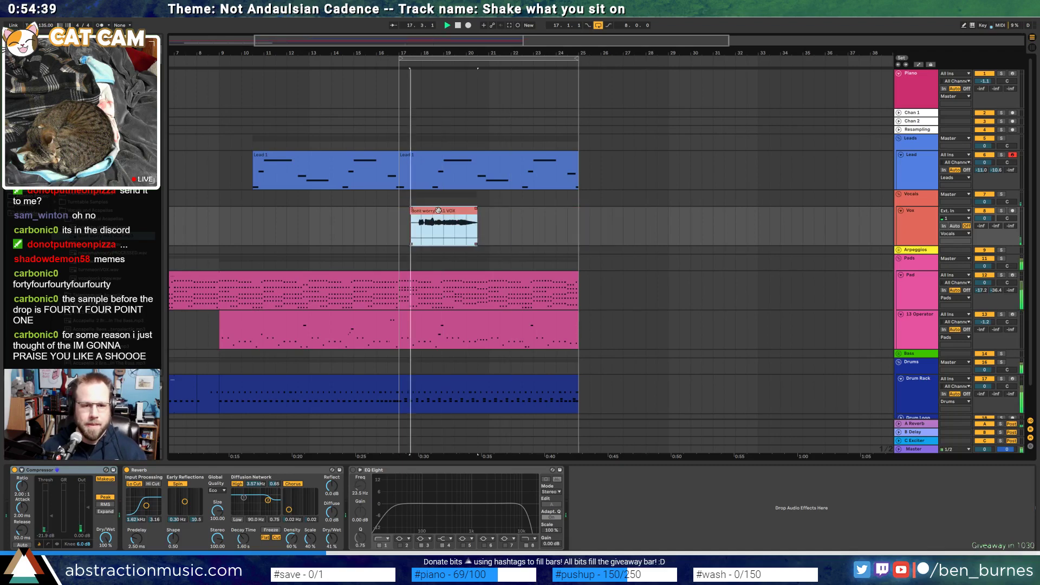
key(space)
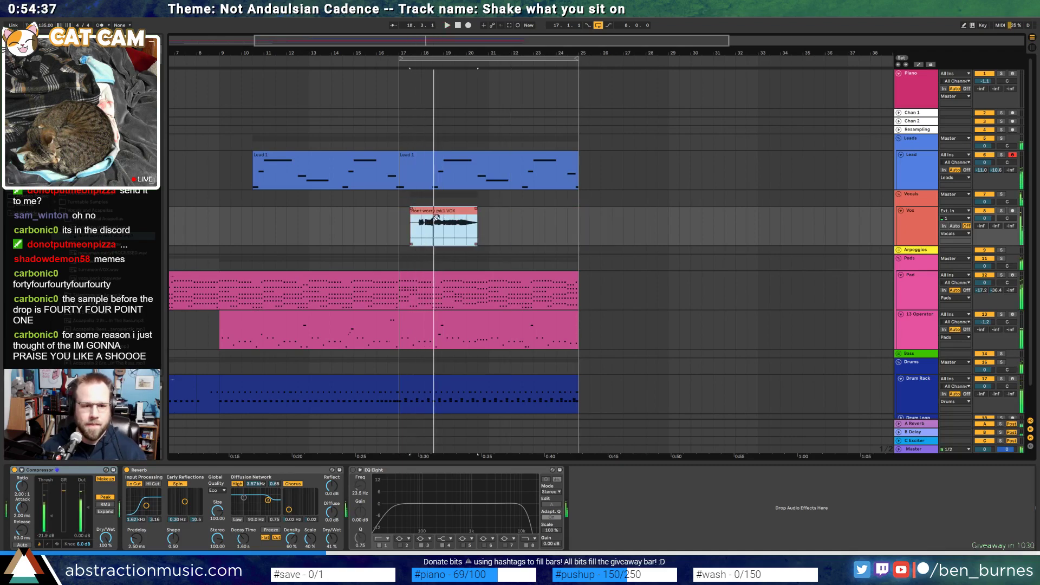
double_click(443, 214)
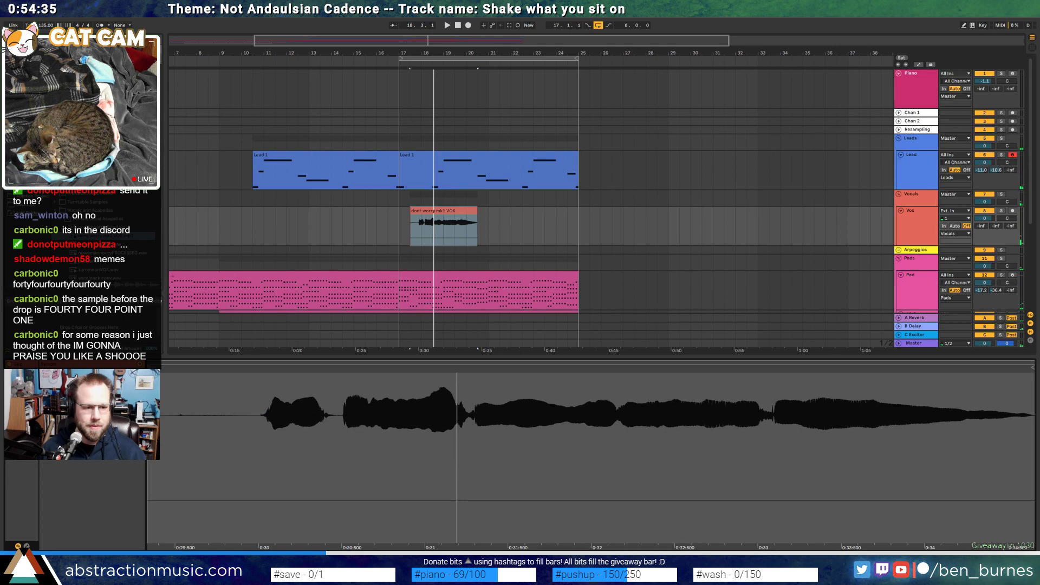
key(Down)
key(space)
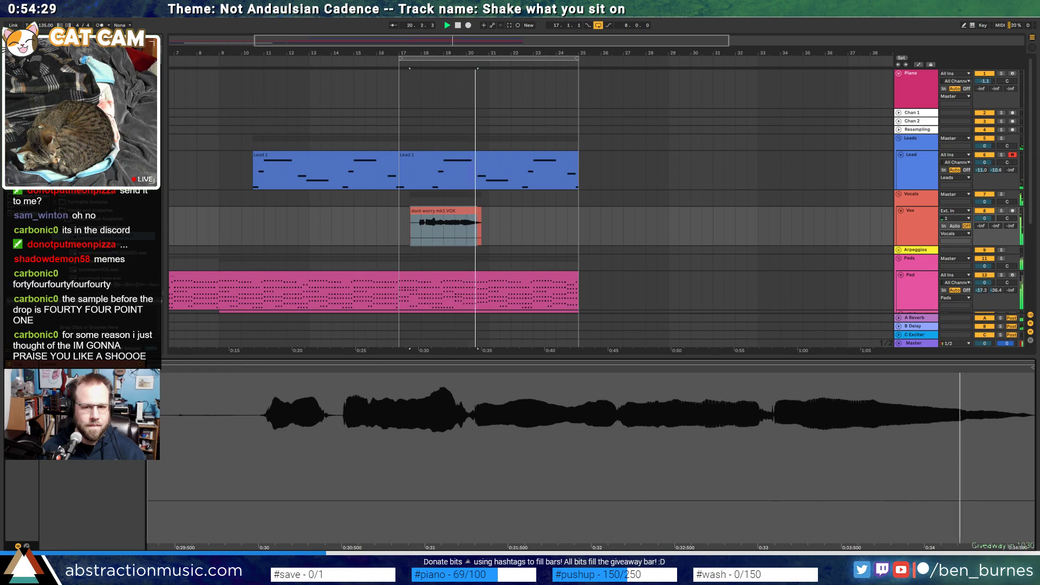
key(space)
click(427, 207)
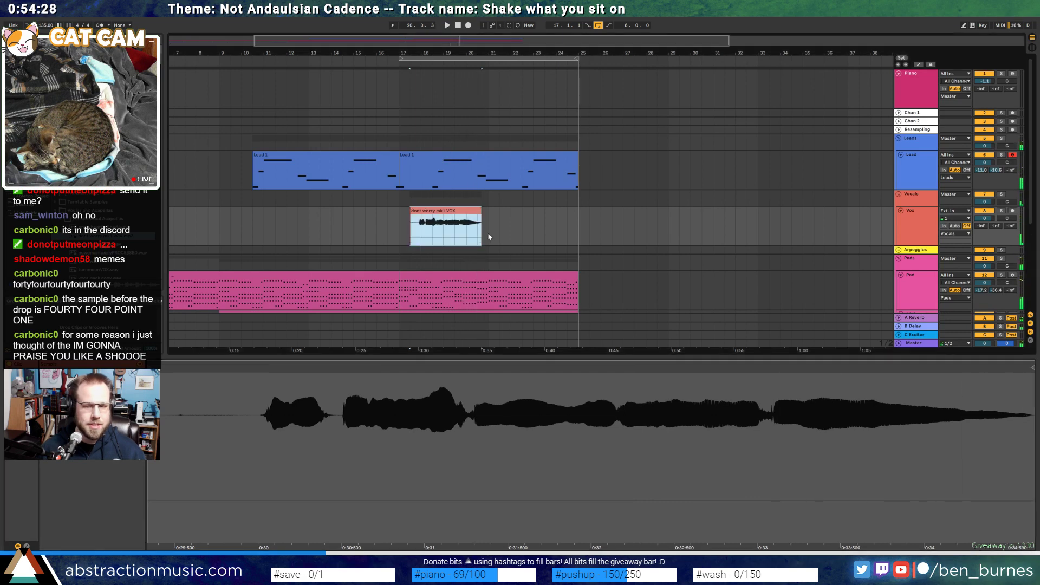
Insert a new MIDI track directly below the Vox track in the Vocals group
click(919, 231)
key(ctrl+shift+t)
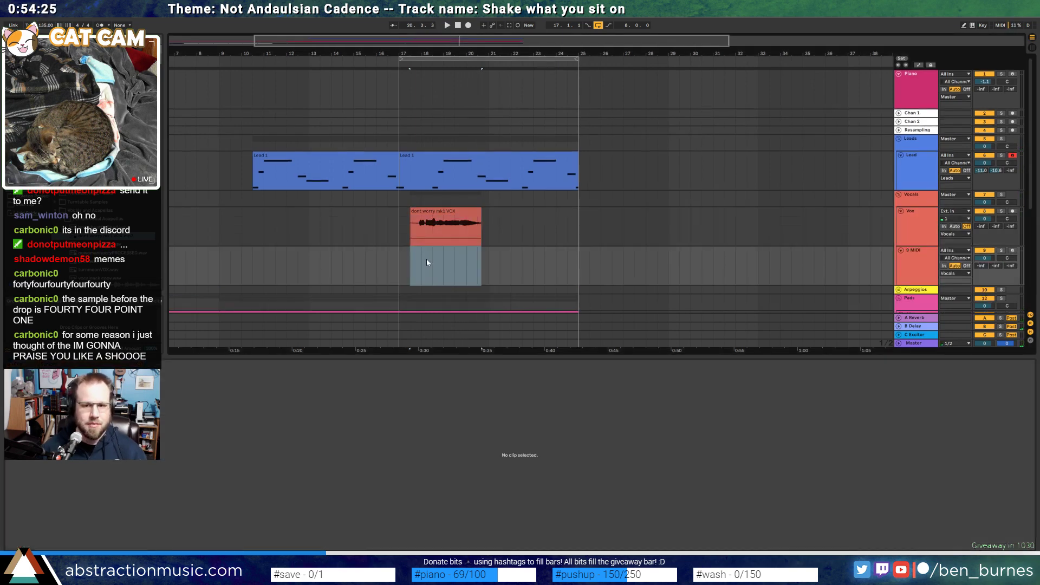
key(Up)
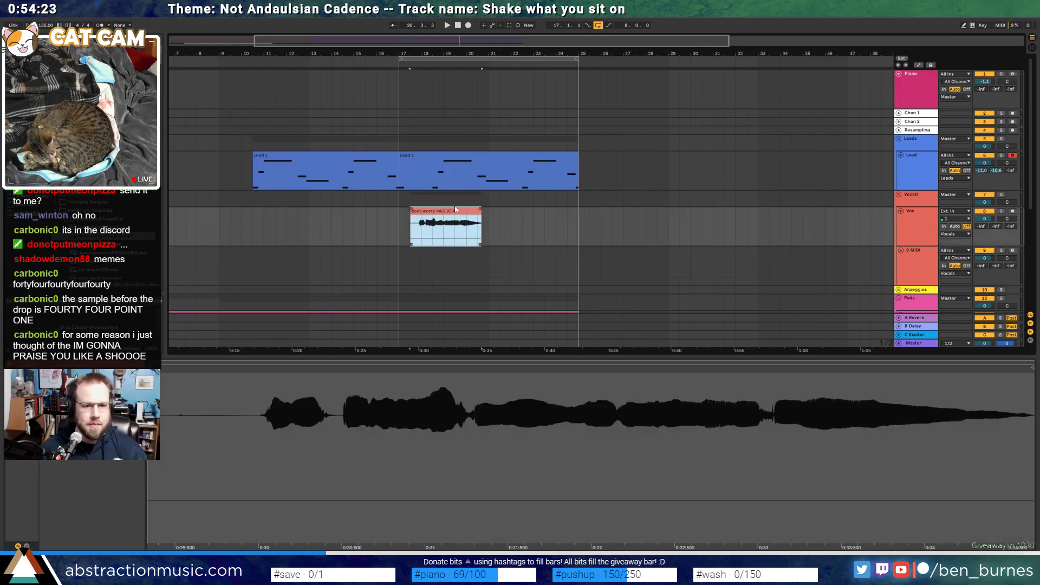
click(917, 267)
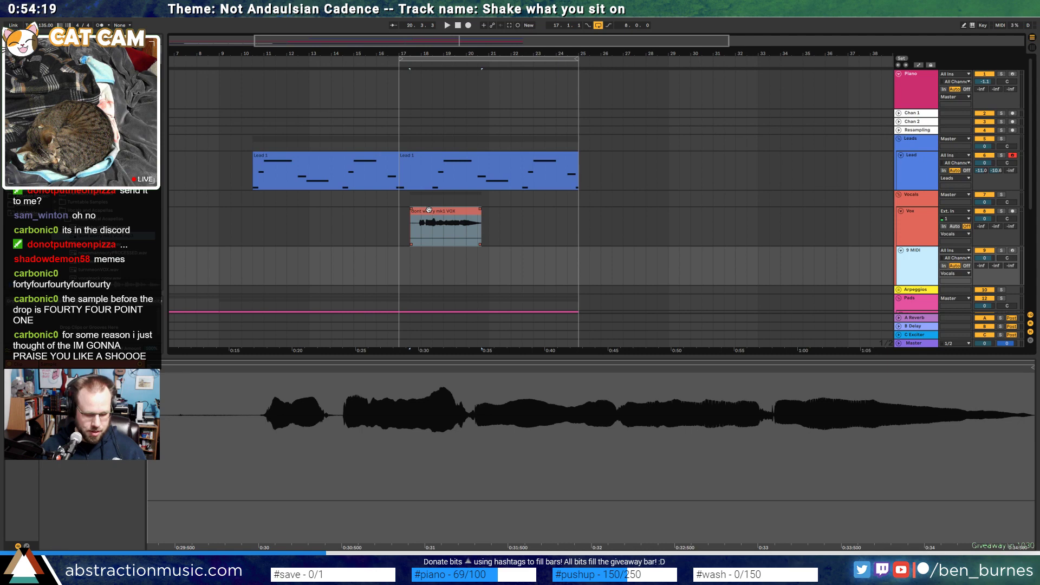
click(388, 244)
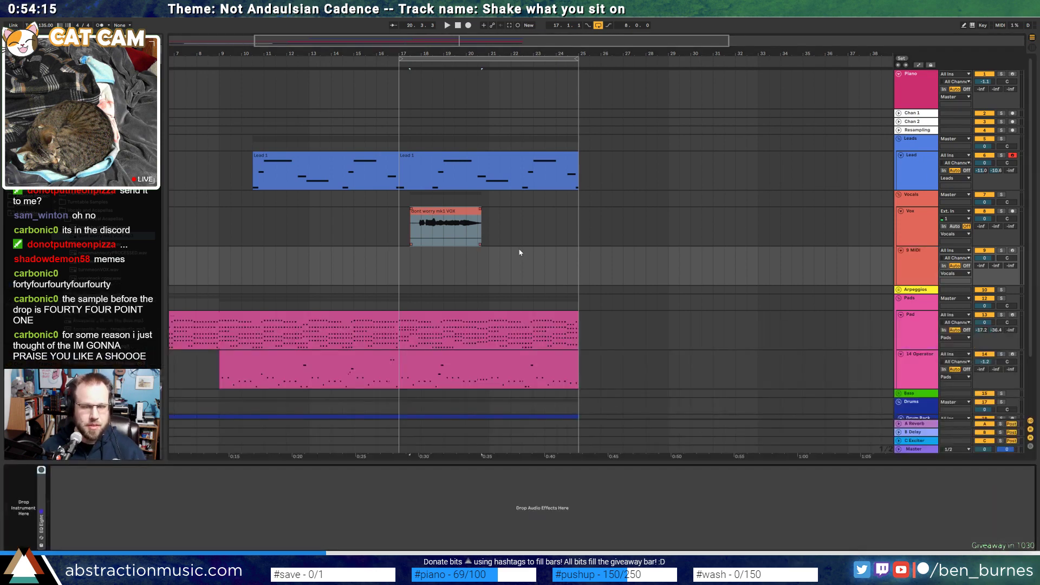
Add a Utility device to the Vox track and turn off its Compressor and Reverb
click(461, 211)
click(27, 97)
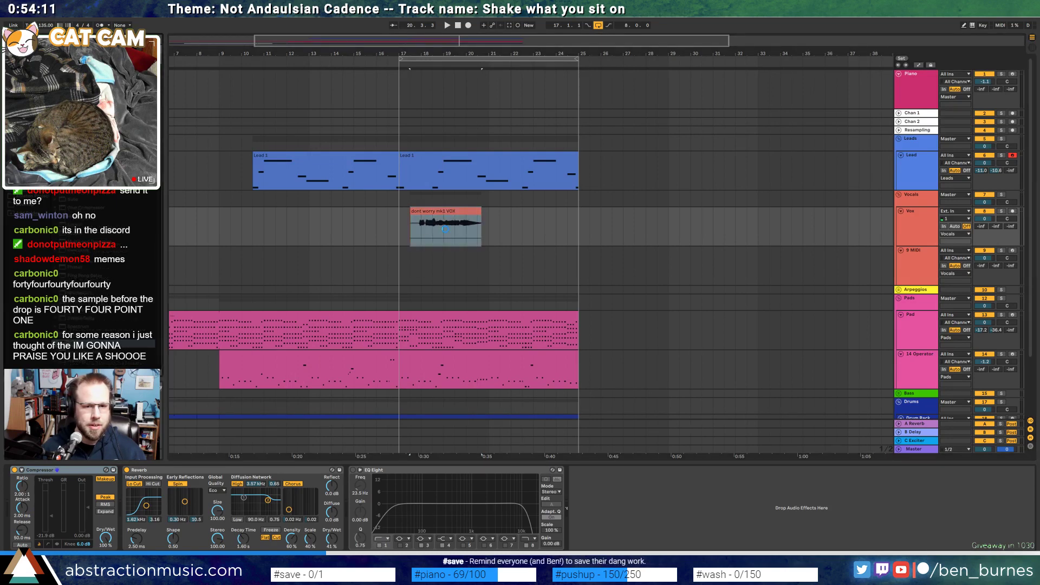
right_click(923, 225)
click(916, 215)
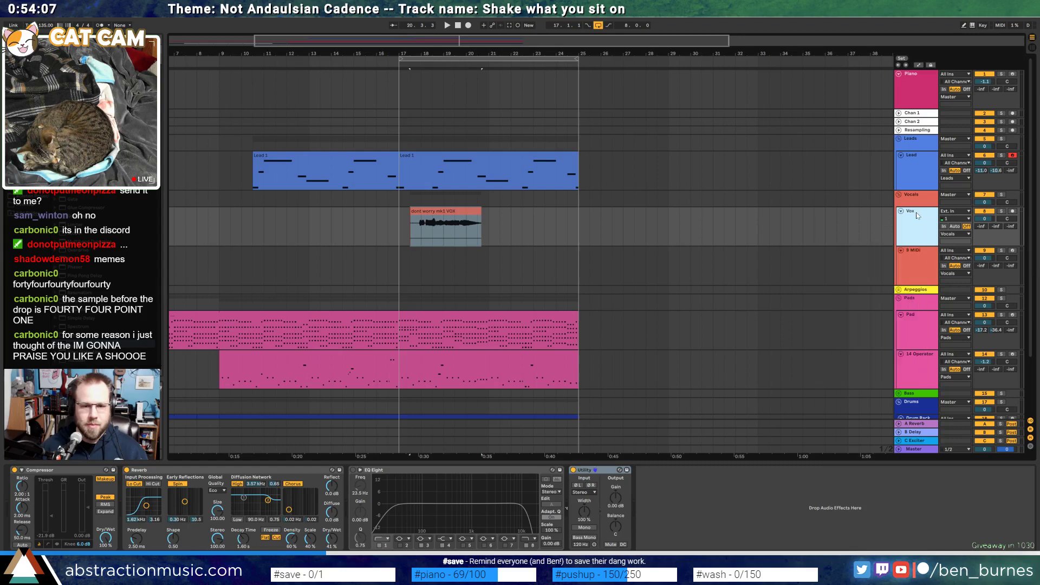
click(500, 230)
click(15, 470)
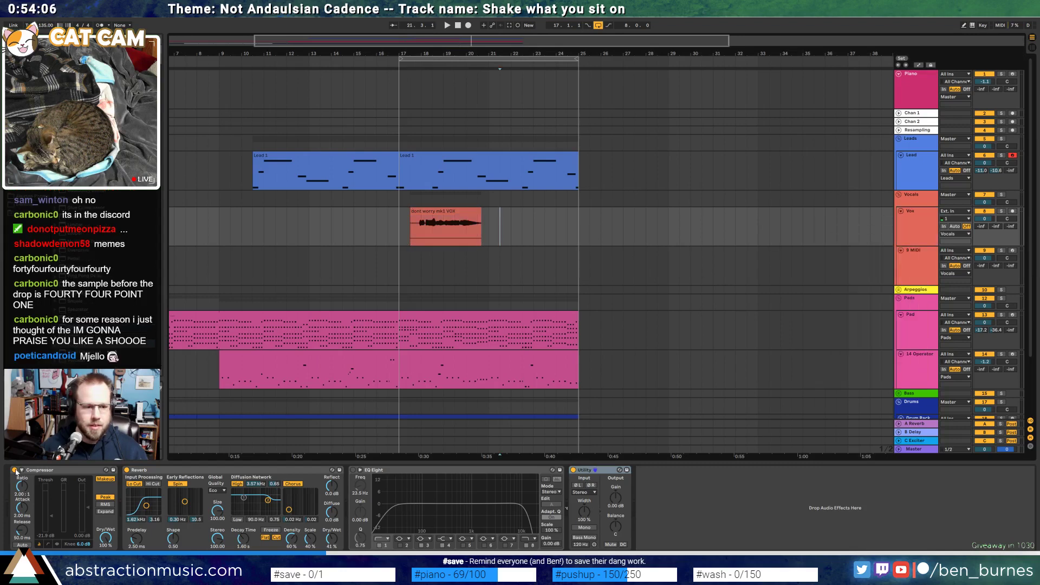
click(127, 471)
Set the Utility's width to 0% and freeze the Vox track
drag(584, 512, 599, 535)
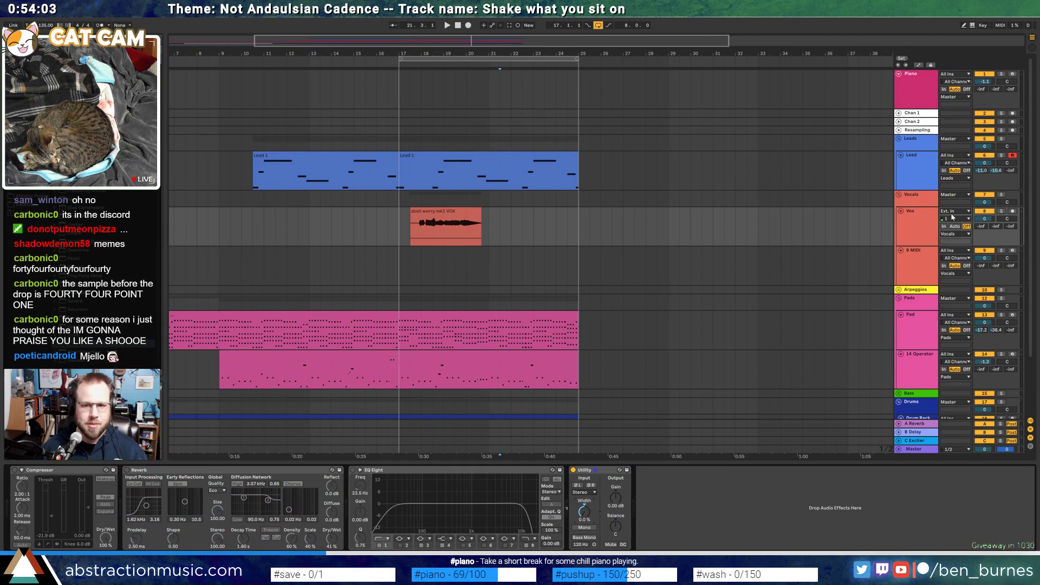
right_click(922, 225)
click(969, 275)
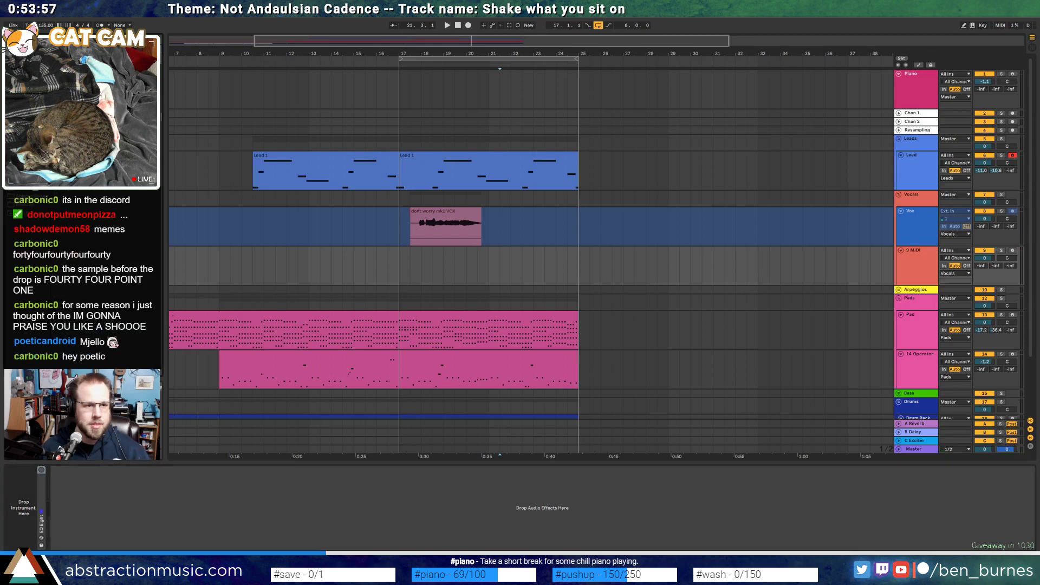
drag(98, 271, 26, 492)
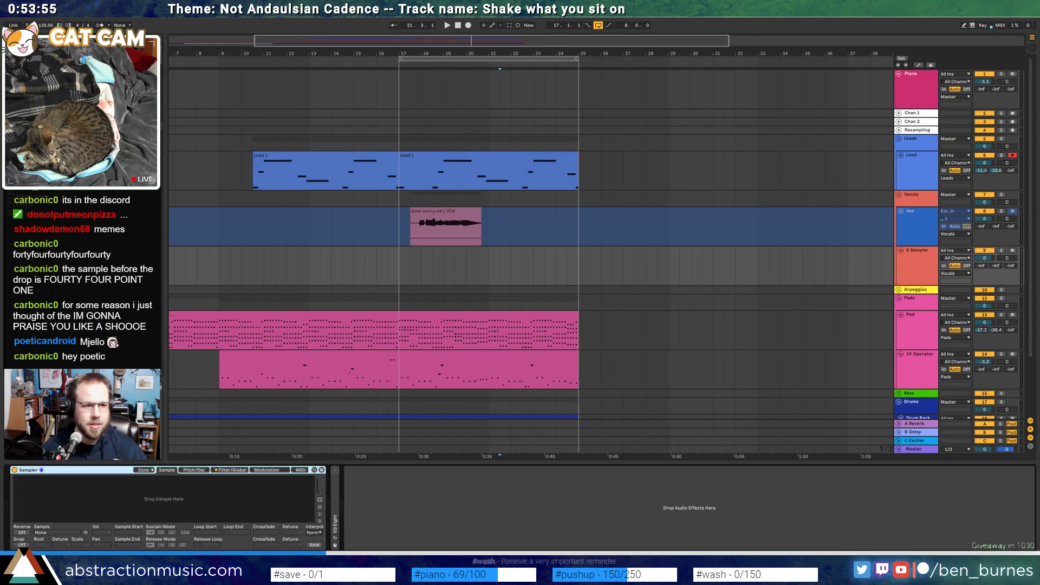
click(84, 475)
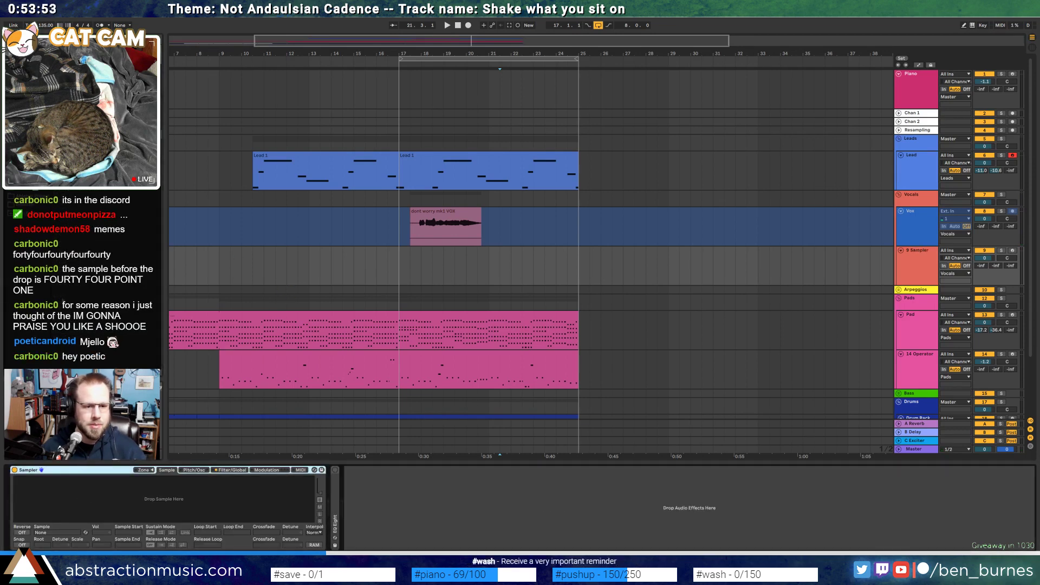
key(Delete)
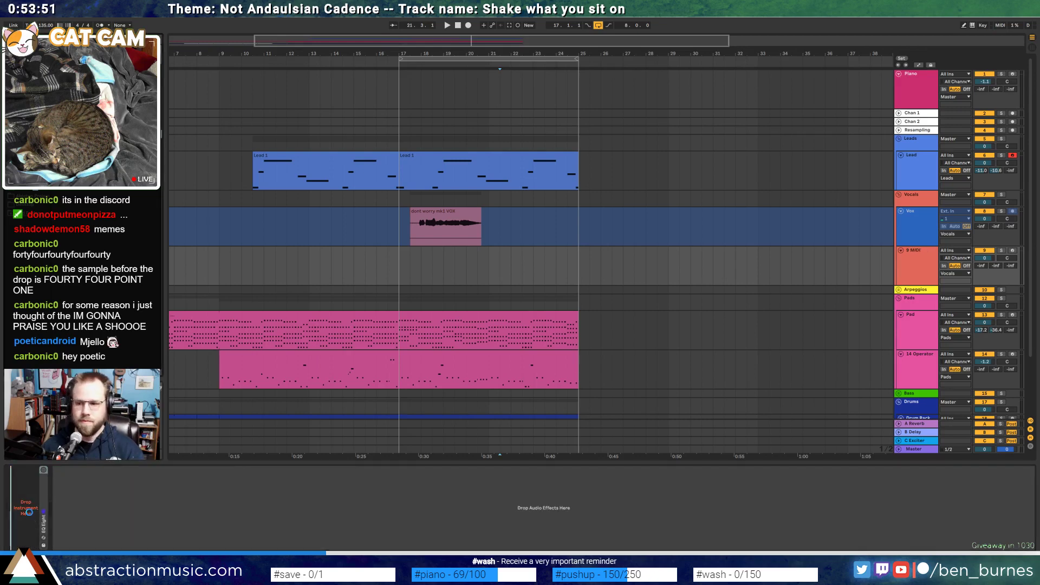
Load the frozen vocal clip from the Vox track into Simpler on the MIDI track below and switch it to Slice mode
key(ctrl+z)
click(437, 212)
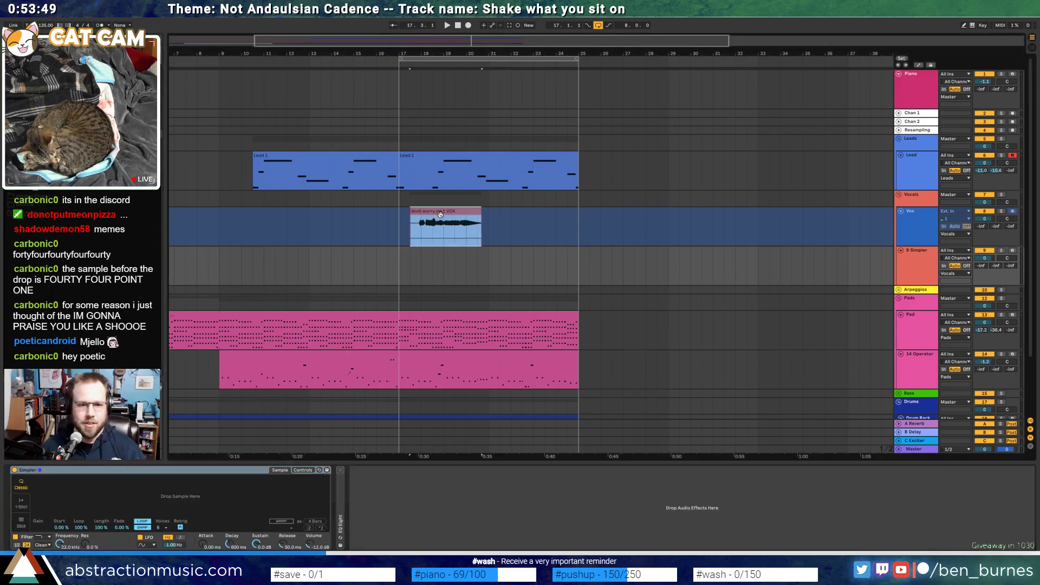
click(921, 267)
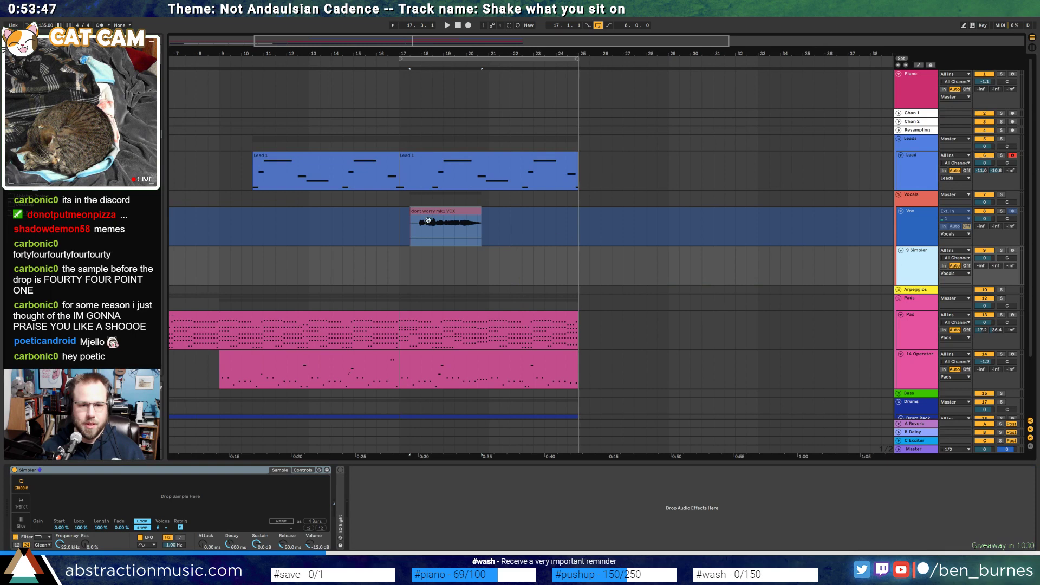
drag(428, 220, 162, 496)
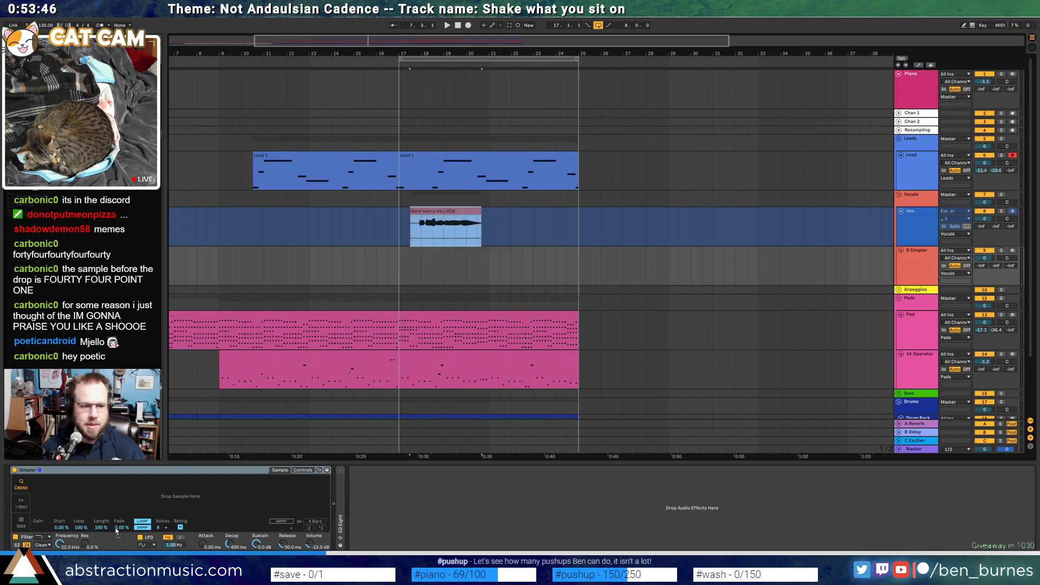
click(16, 521)
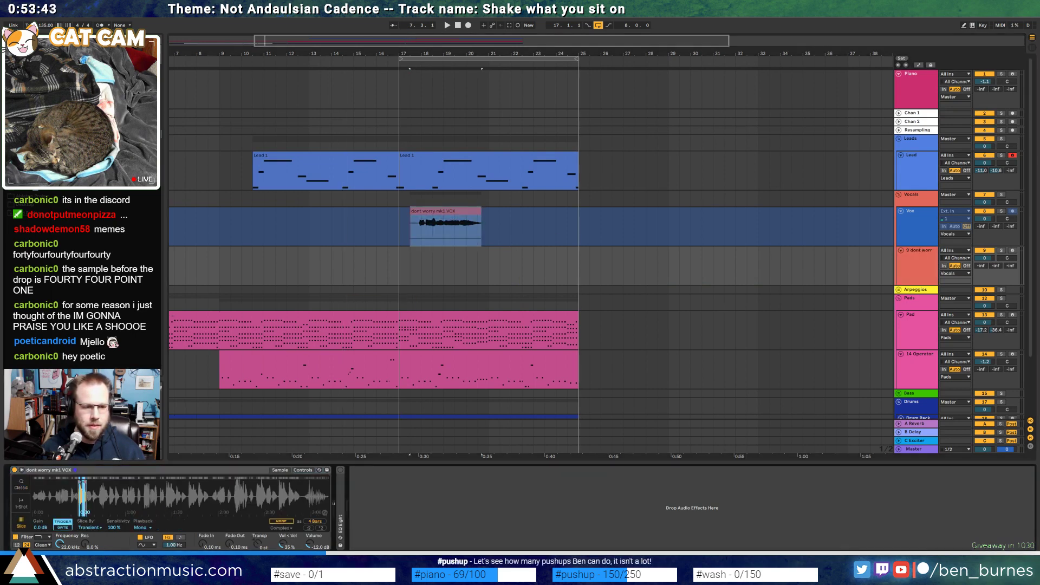
drag(84, 498, 253, 498)
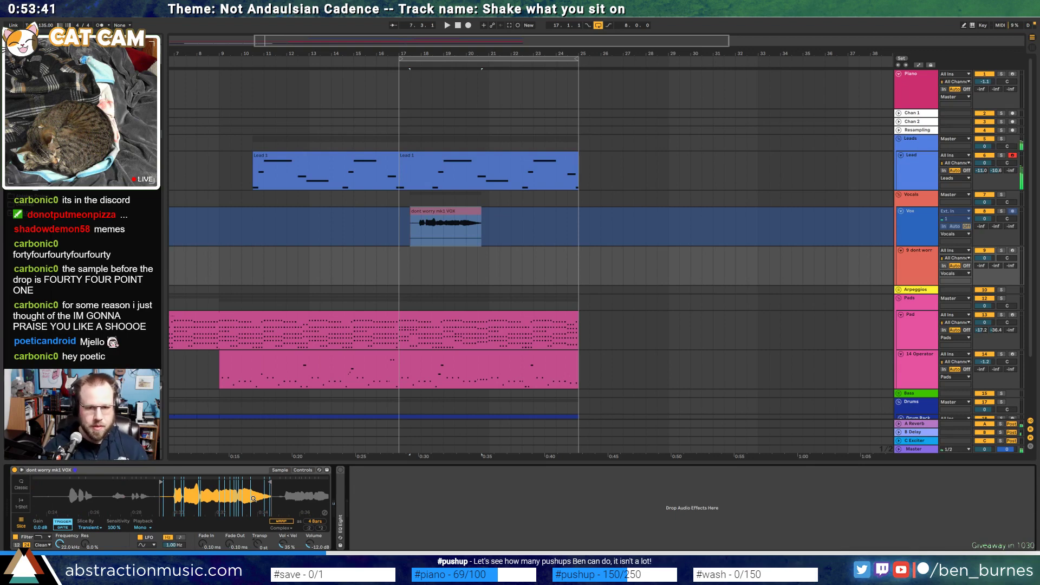
Arm the vocal Simpler track for recording and add a Utility with its width at 0% after Simpler
click(1012, 251)
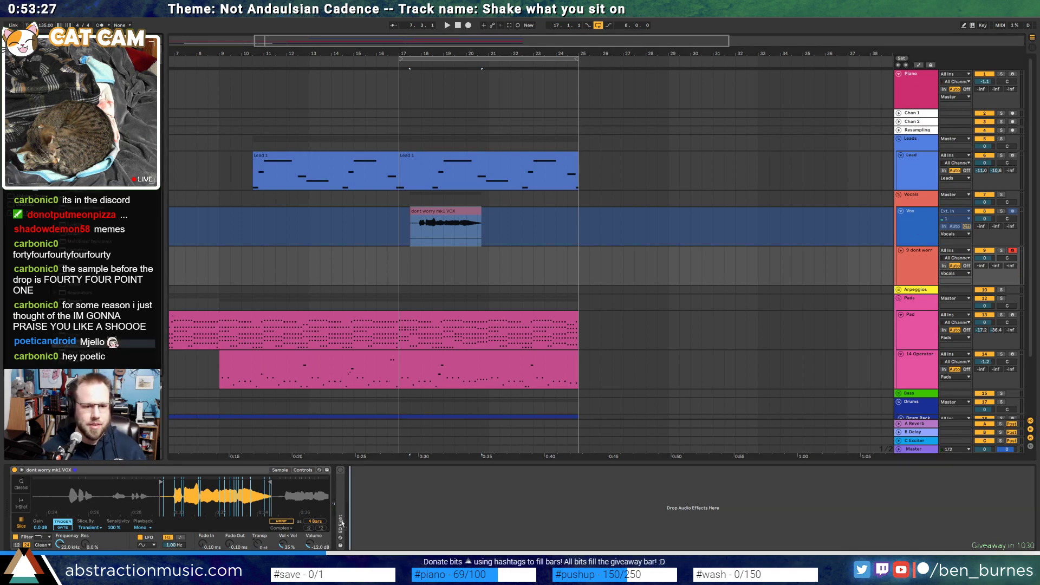
drag(342, 522, 343, 521)
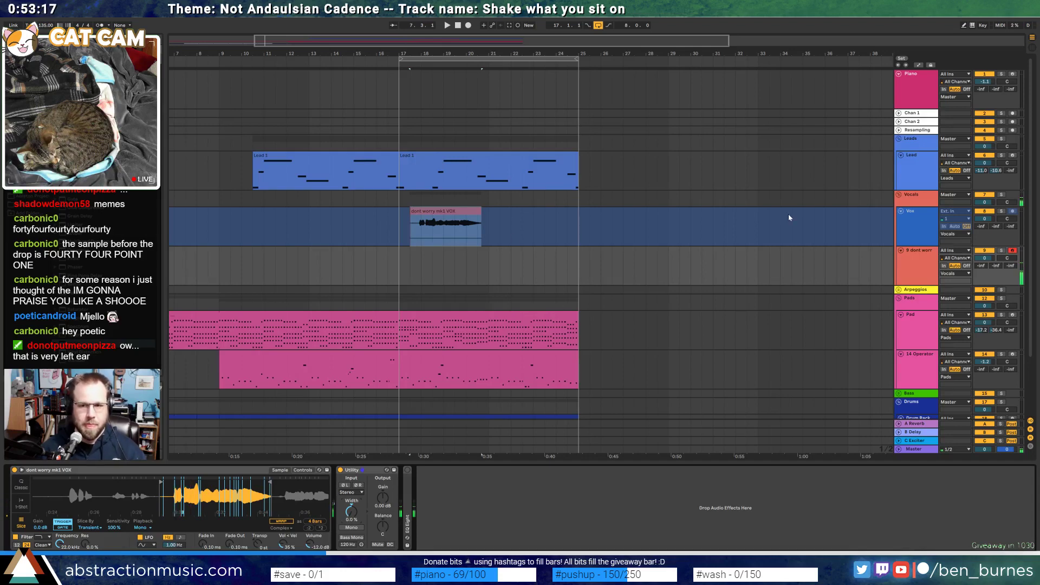
Delete the original Vox audio track and play the looped section from bar 17
key(Delete)
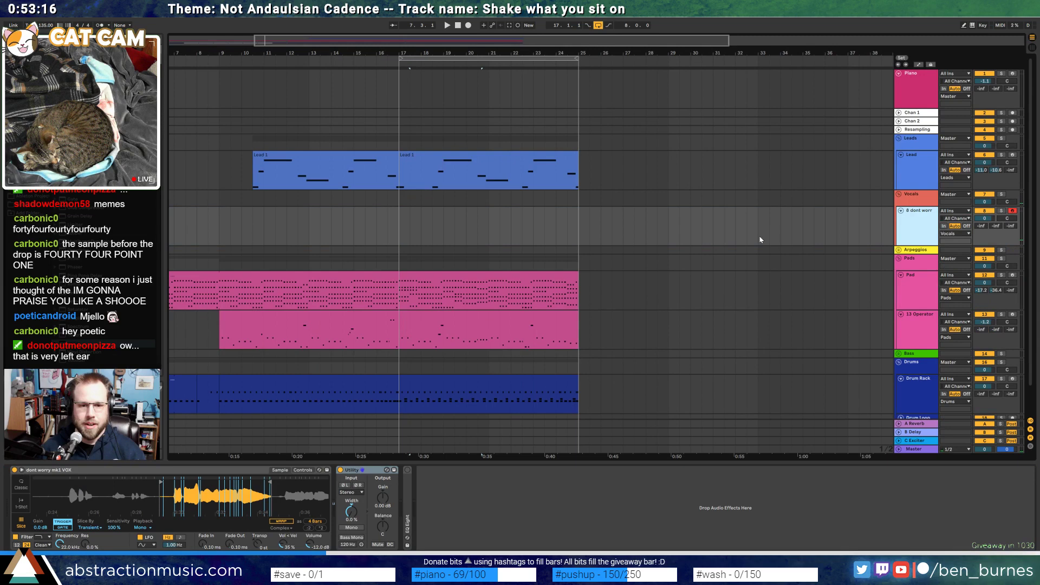
click(401, 223)
key(space)
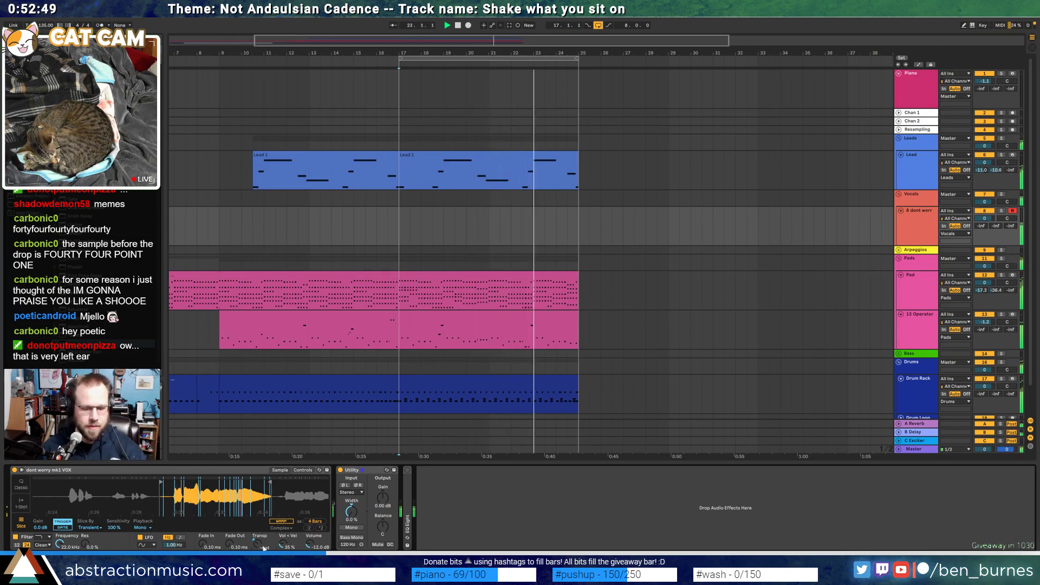
Rename the vocal Simpler track as Vox? and set its Reverb send to -18.0 dB
click(920, 232)
key(ctrl+r)
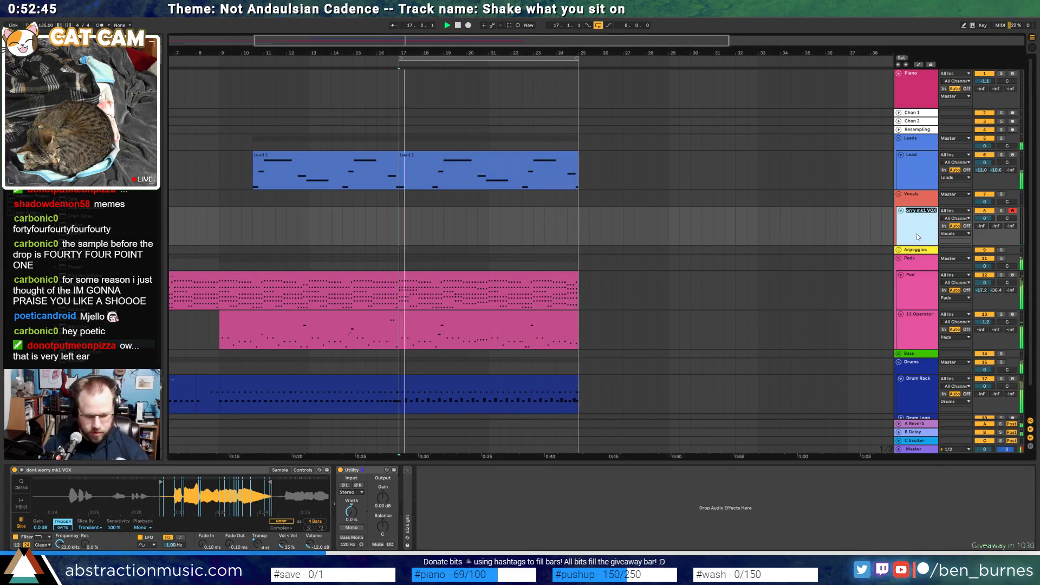
text(Vox?)
key(Return)
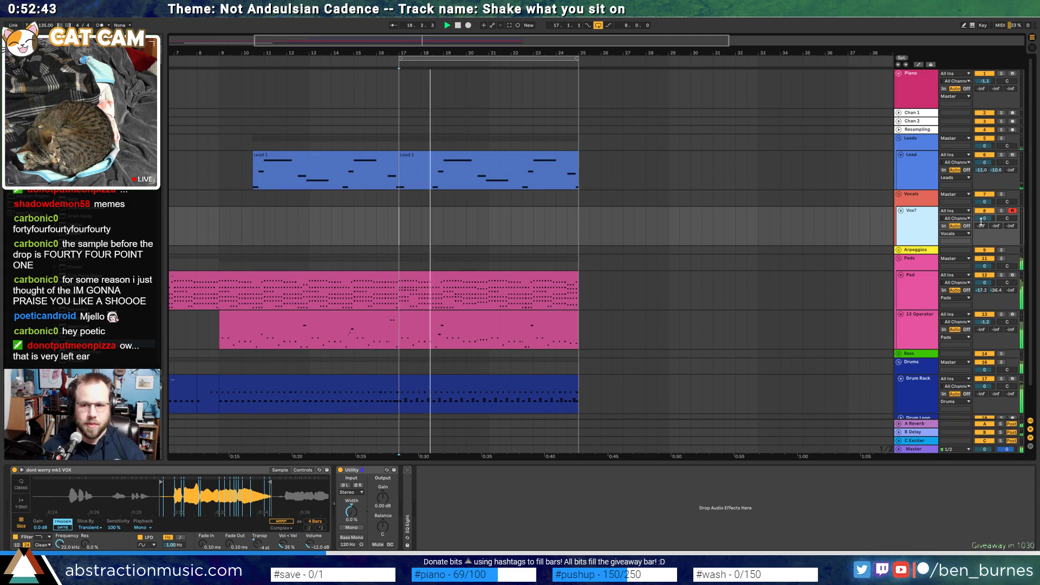
drag(981, 226, 981, 192)
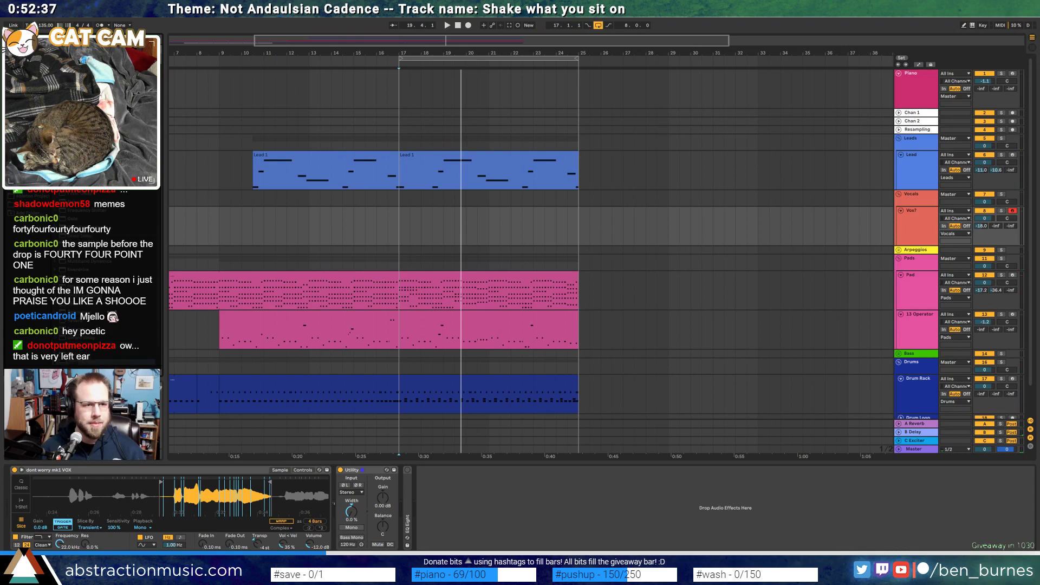
Add a high-pass Auto Filter and a Compressor with its threshold at about -27.2 dB after the Utility on the Vox? track
click(404, 504)
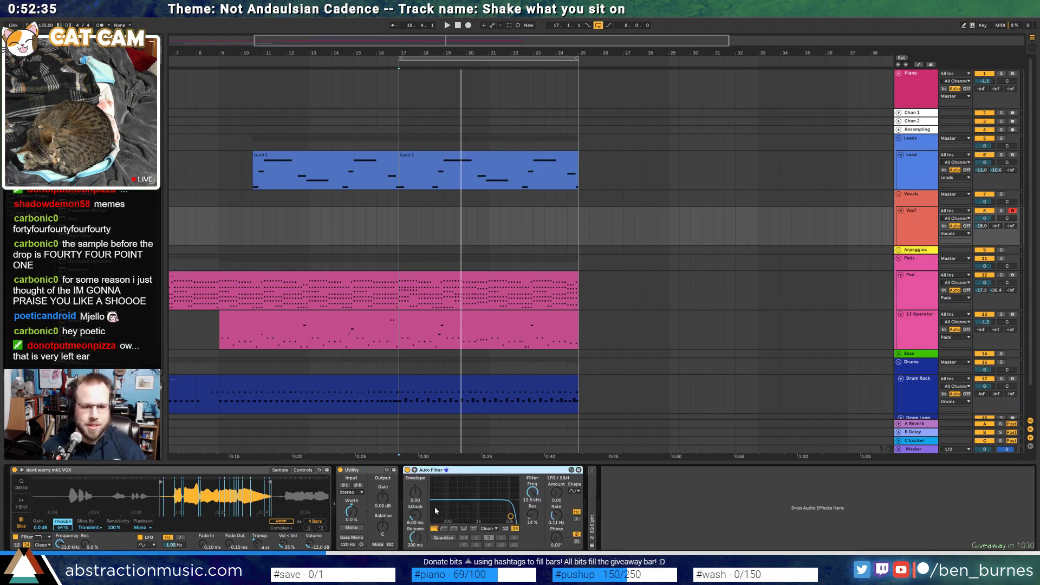
click(444, 529)
drag(511, 516, 477, 516)
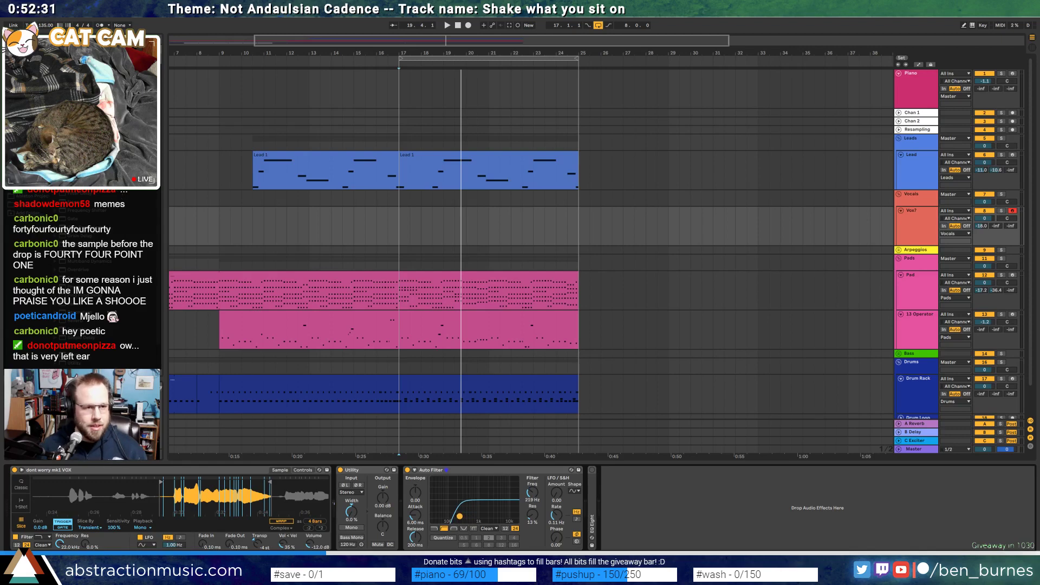
click(591, 522)
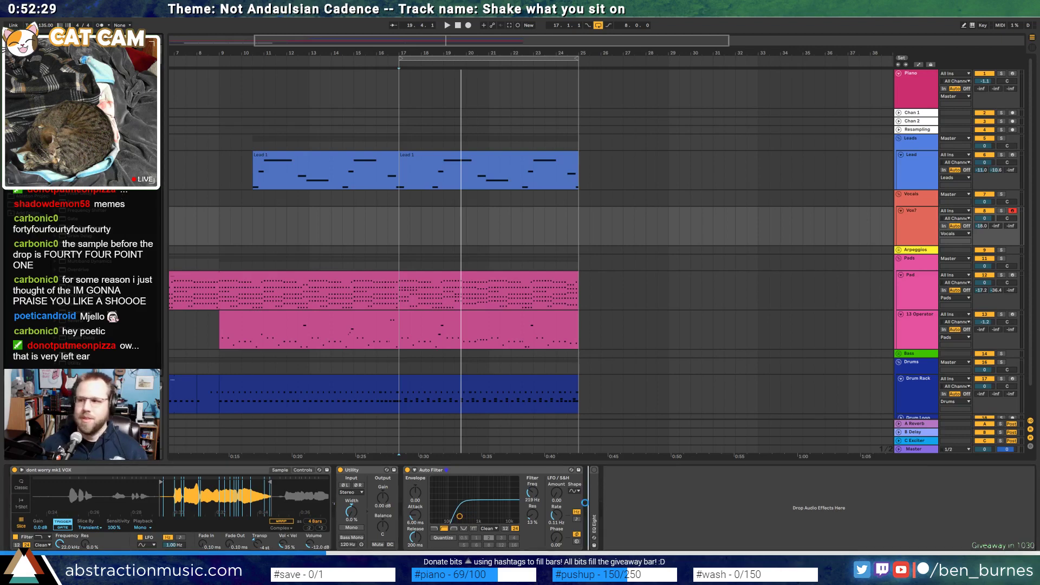
drag(626, 492, 626, 518)
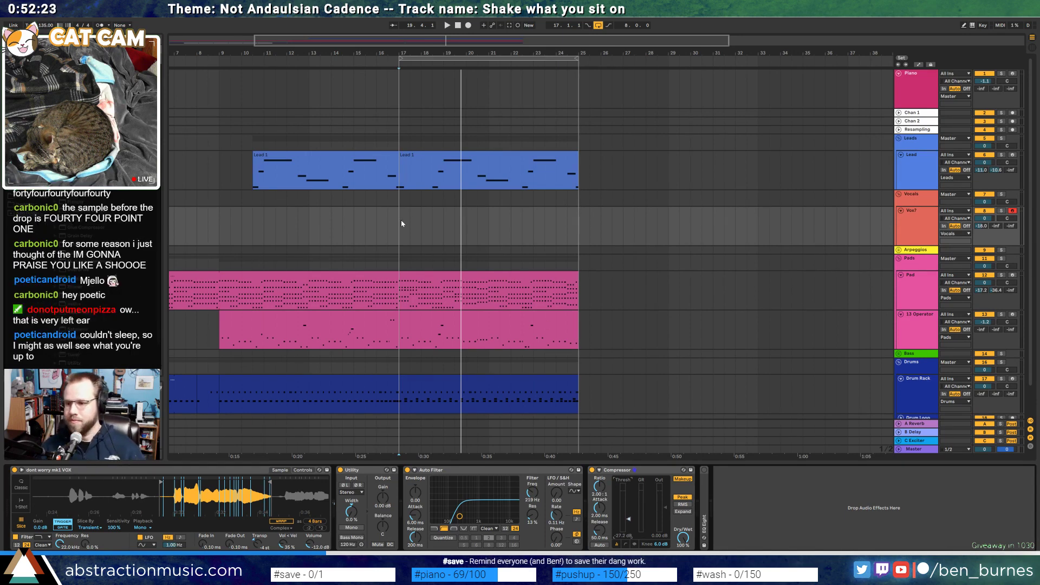
Create an empty two-bar MIDI clip on the Vox? track from bar 17 to bar 19
key(space)
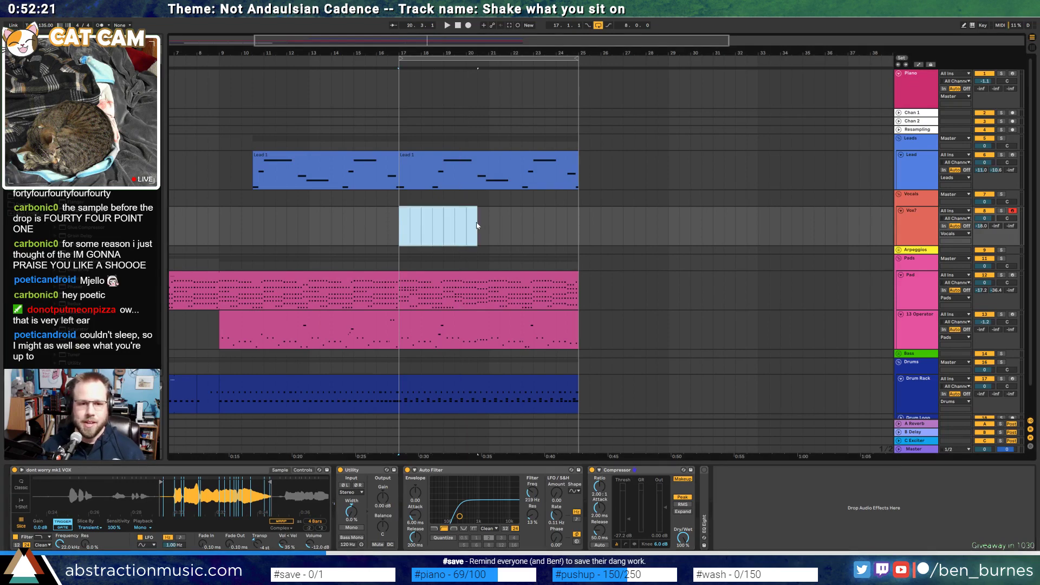
drag(477, 226, 454, 226)
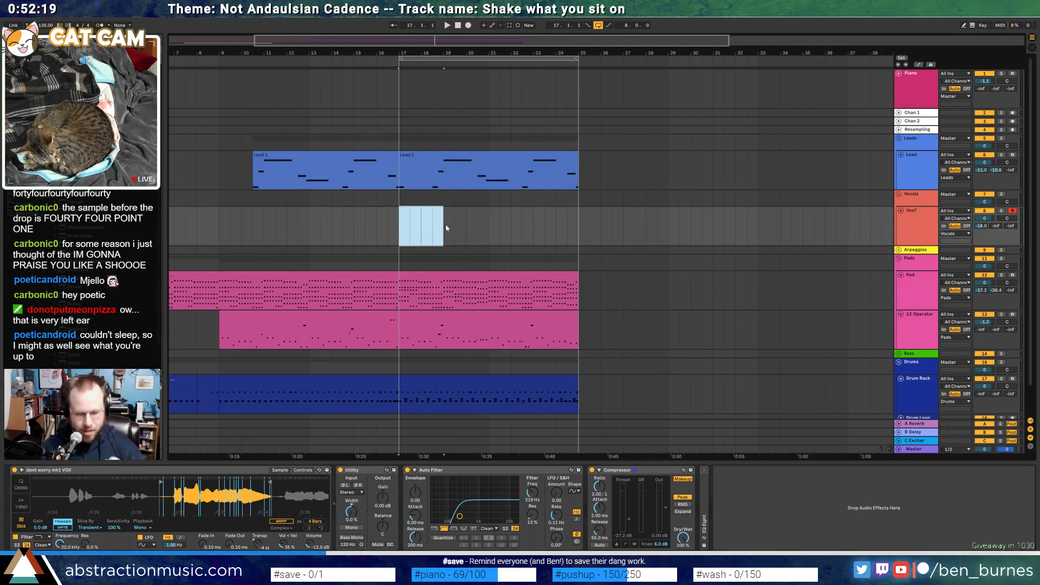
key(ctrl+shift+m)
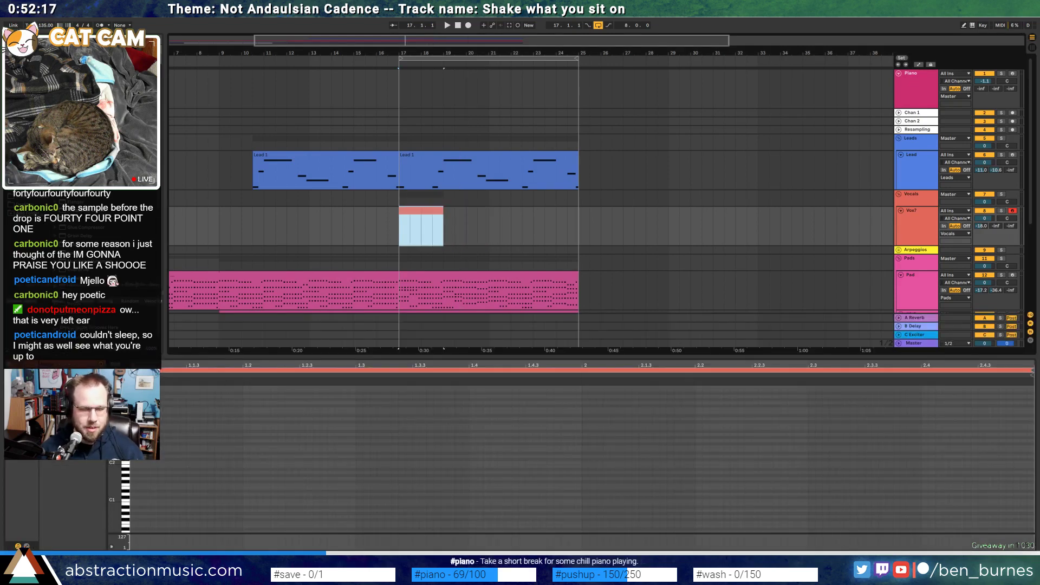
Raise the high-pass cutoff of the Vox? track's Auto Filter and set the track's Reverb send to -40.0 dB
key(shift+Tab)
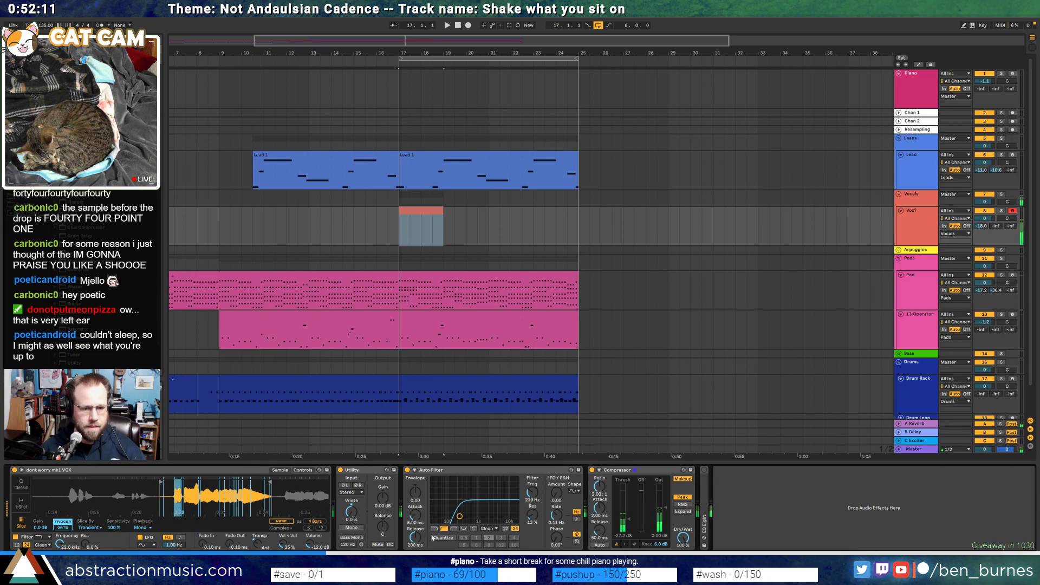
mouse_move(459, 516)
mouse_down()
mouse_move(469, 515)
mouse_move(456, 514)
mouse_up()
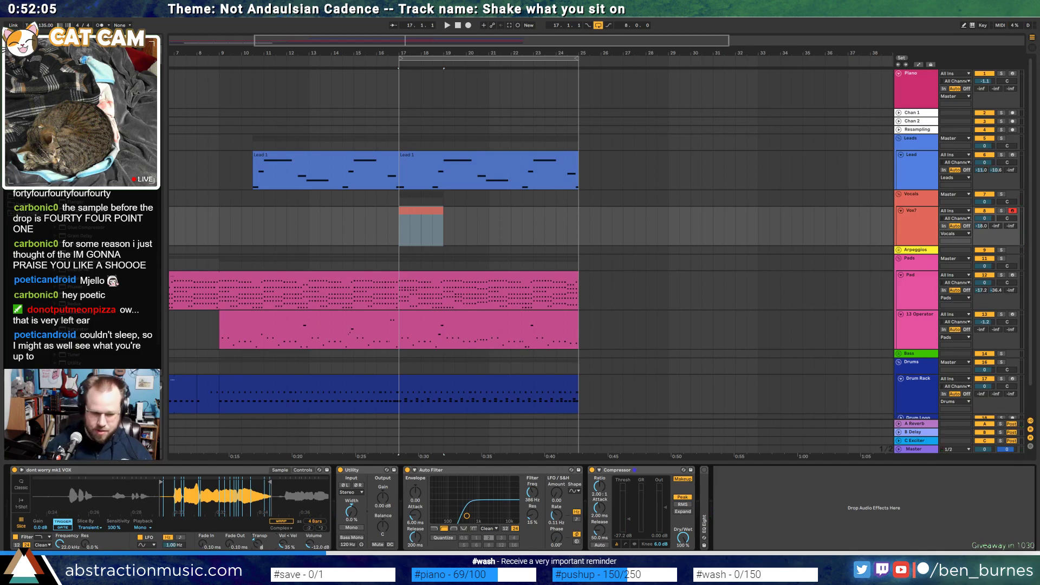
drag(257, 544, 258, 536)
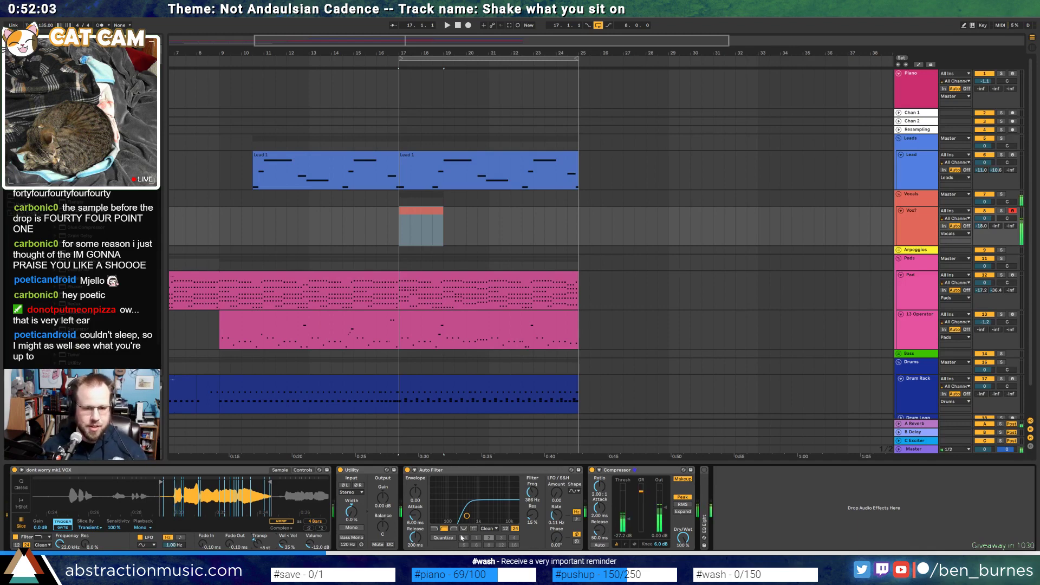
drag(467, 516, 474, 519)
drag(984, 226, 984, 228)
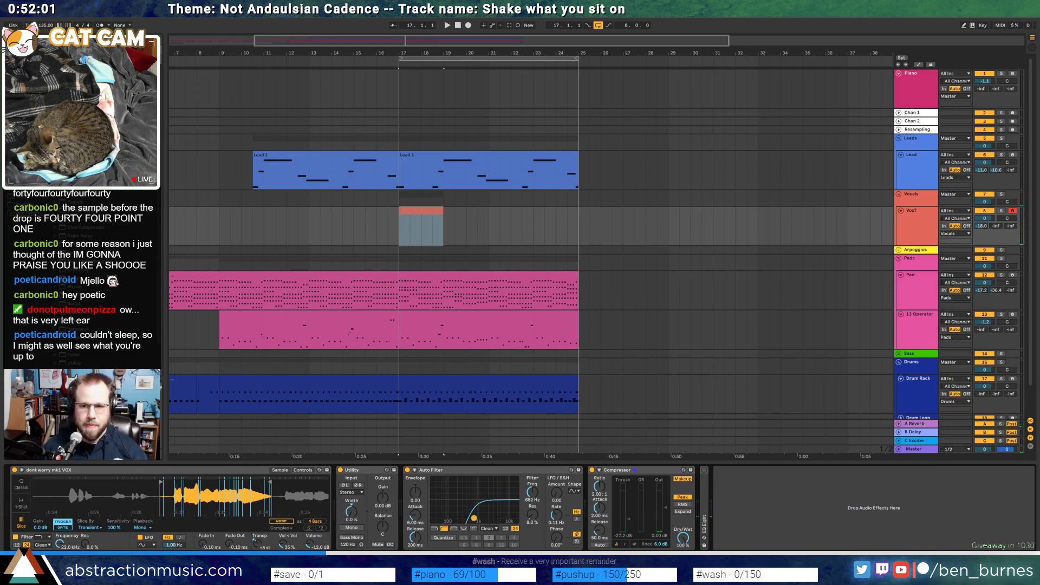
Draw a half-beat note at 1.2 in the Vox? clip, raise its pitch, and play the section to check the slice
double_click(412, 210)
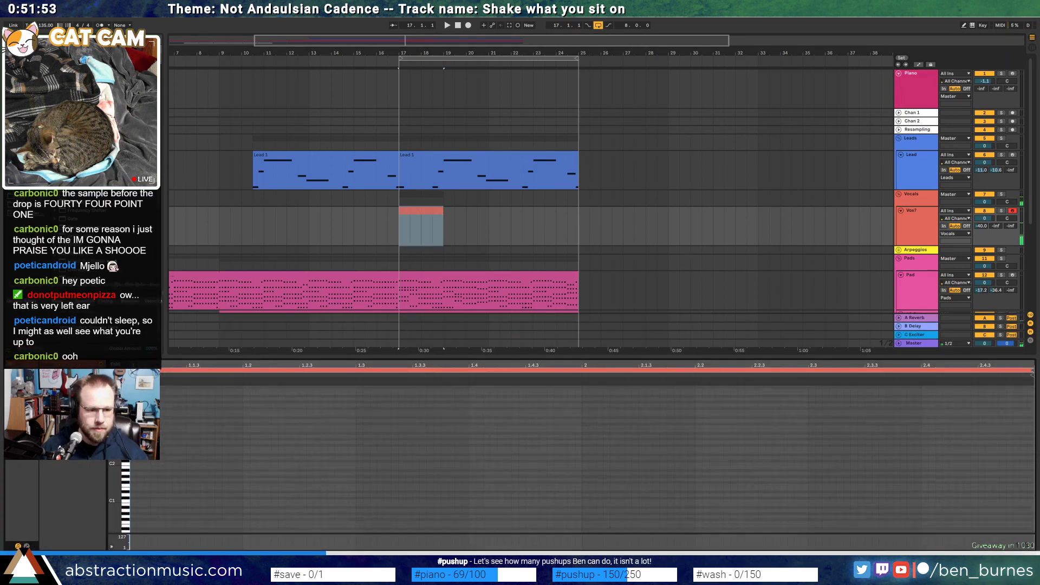
drag(115, 488, 137, 474)
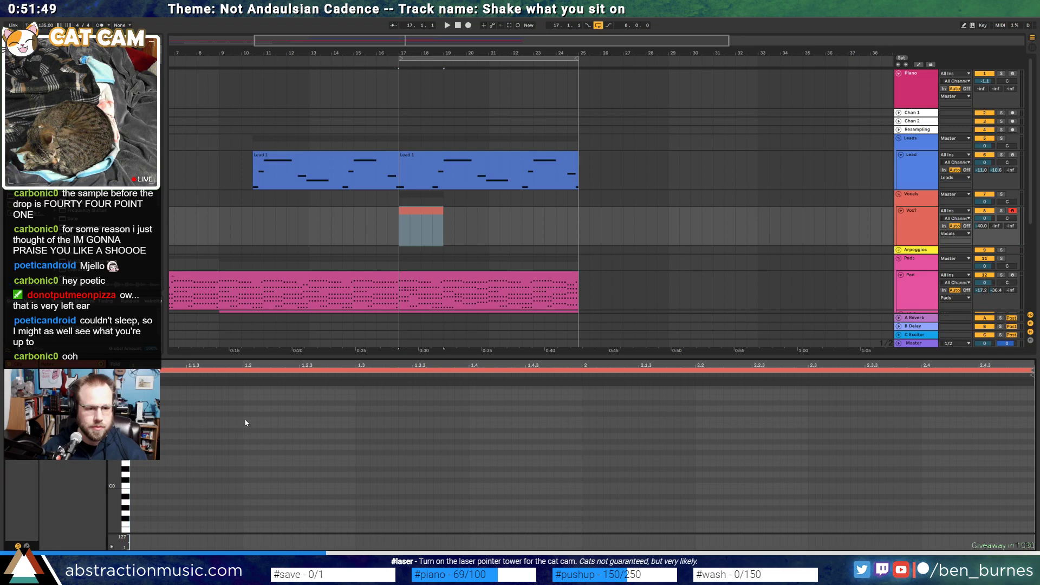
drag(249, 419, 300, 419)
key(Up)
key(Up)
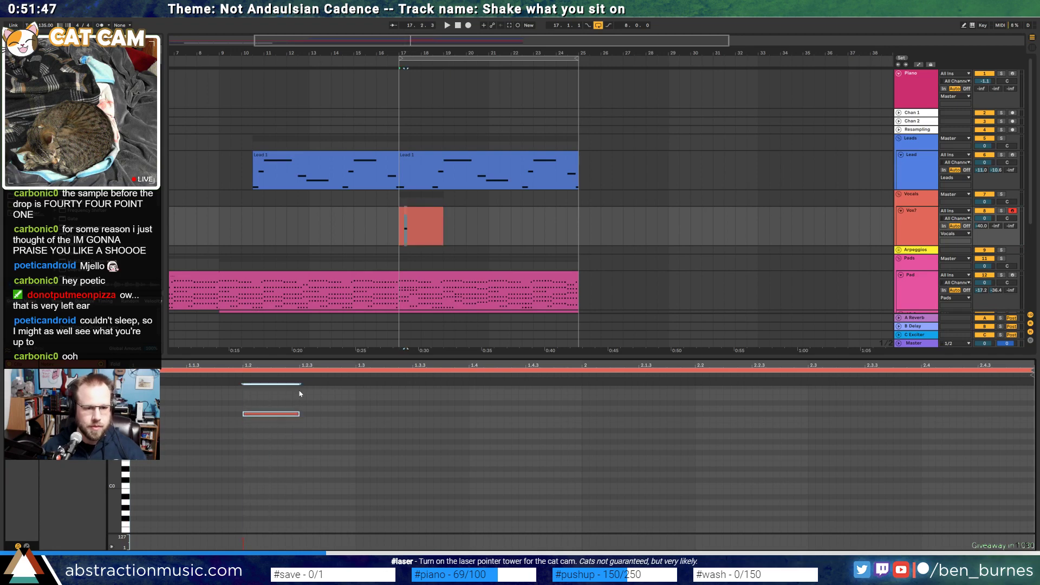
key(space)
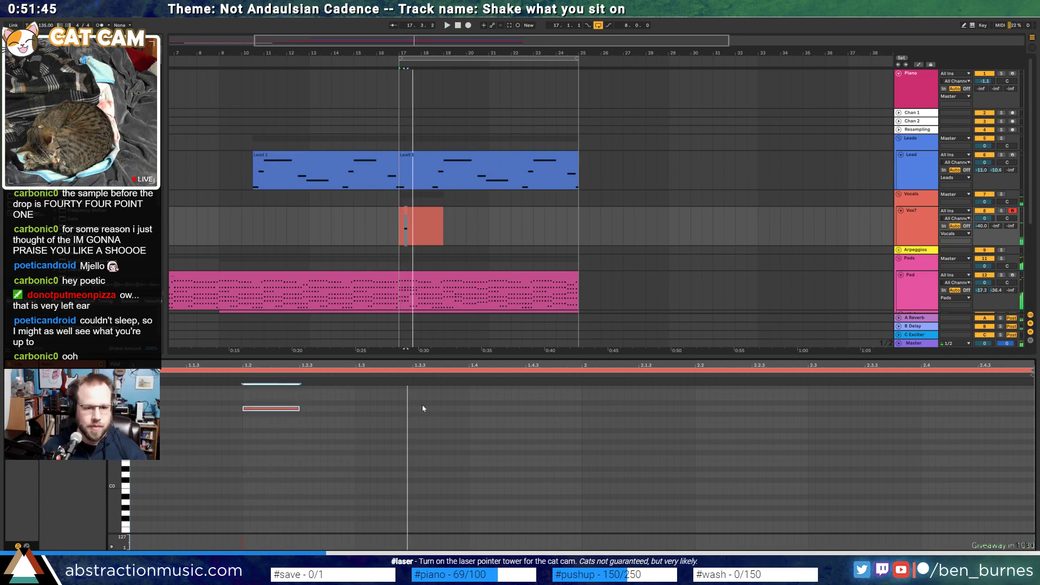
Add a half-beat note at 1.3.3 on the same pitch and a one-beat note at 1.4 on a higher pitch
double_click(416, 409)
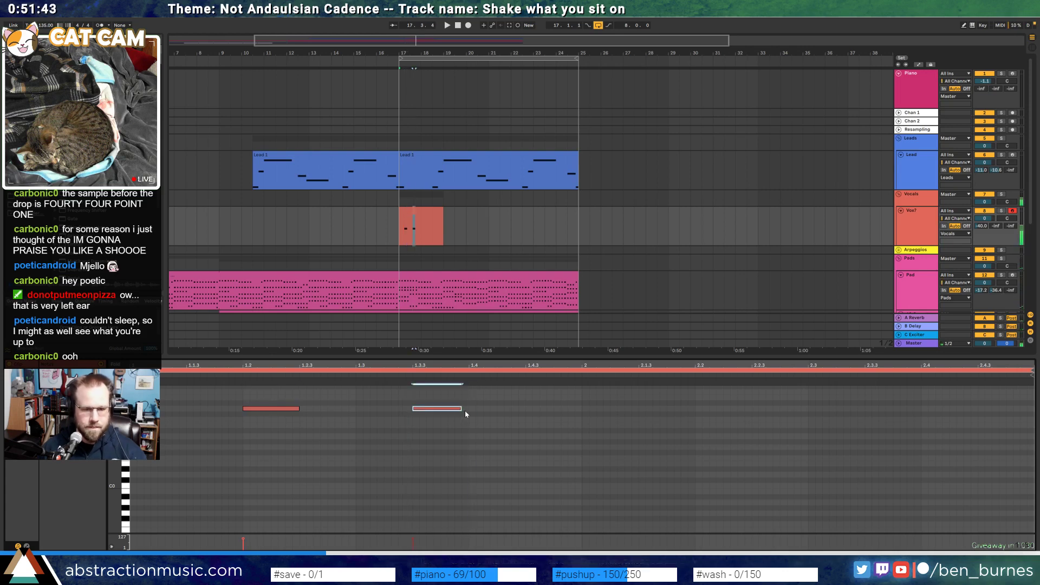
drag(461, 409, 581, 397)
scroll(477, 417, up, 2)
click(471, 405)
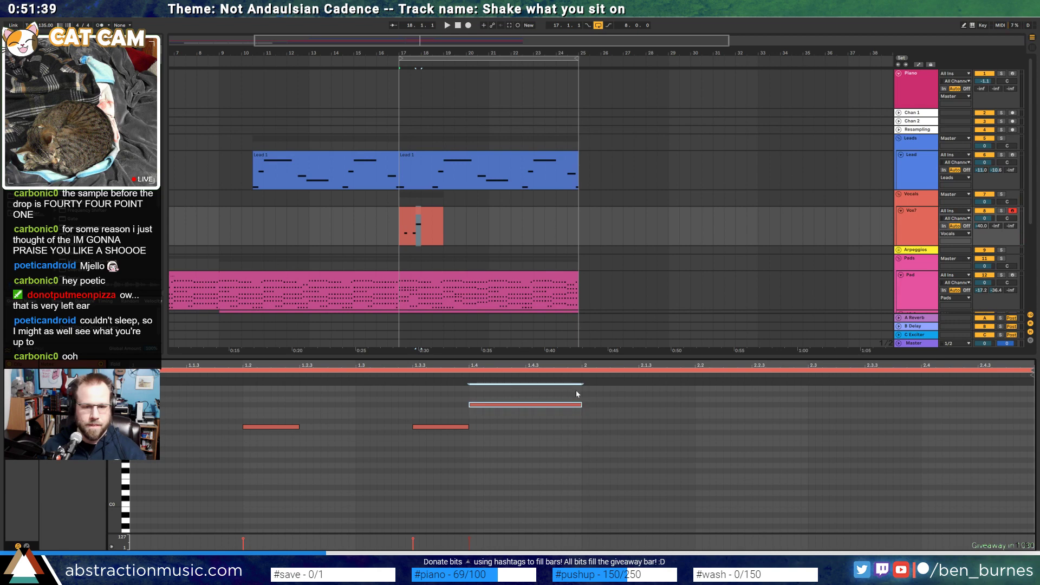
Duplicate the three notes into the clip's second bar and extend the looping Vox? clip to bar 25
key(ctrl+a)
key(ctrl+d)
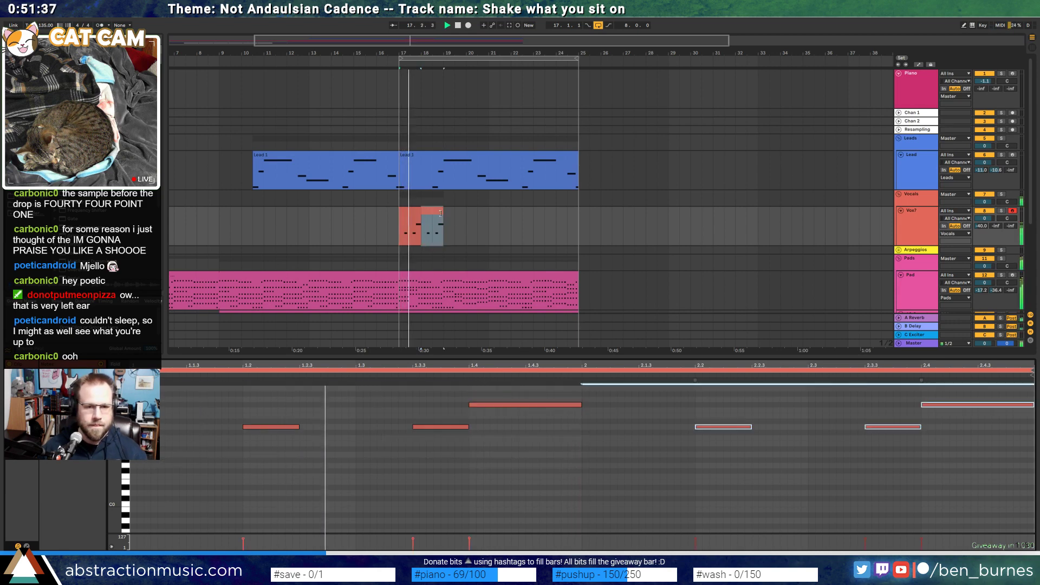
drag(443, 223, 578, 222)
key(space)
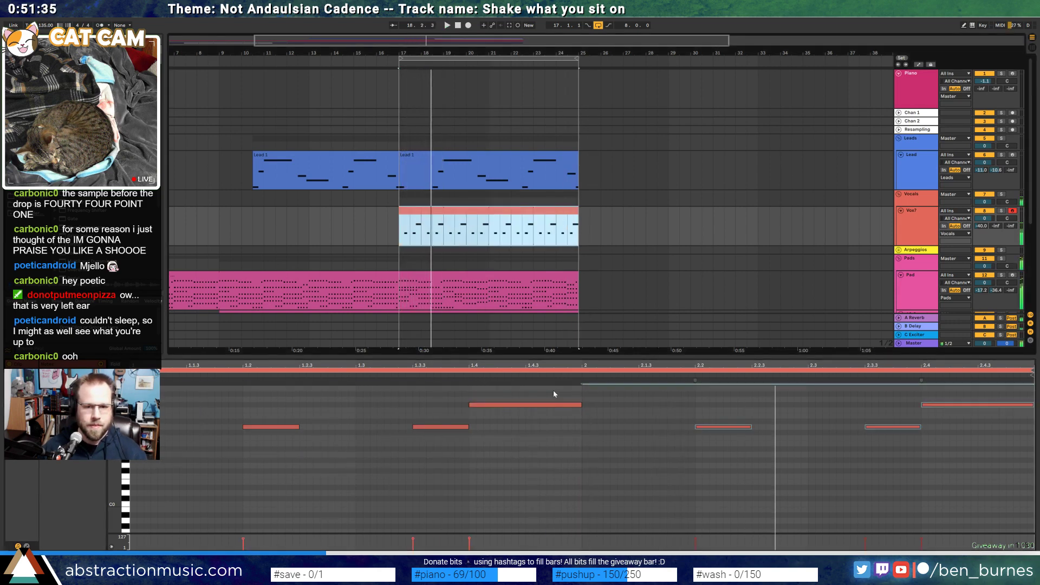
Move the high note at 1.4 later so it starts at bar 2
click(557, 405)
key(Right)
key(Right)
key(Right)
key(Right)
key(Right)
key(Right)
key(Right)
key(Right)
key(Right)
key(Right)
key(Right)
key(Right)
key(Right)
key(Right)
key(Right)
key(Right)
key(Right)
key(Right)
key(Right)
key(Right)
key(Right)
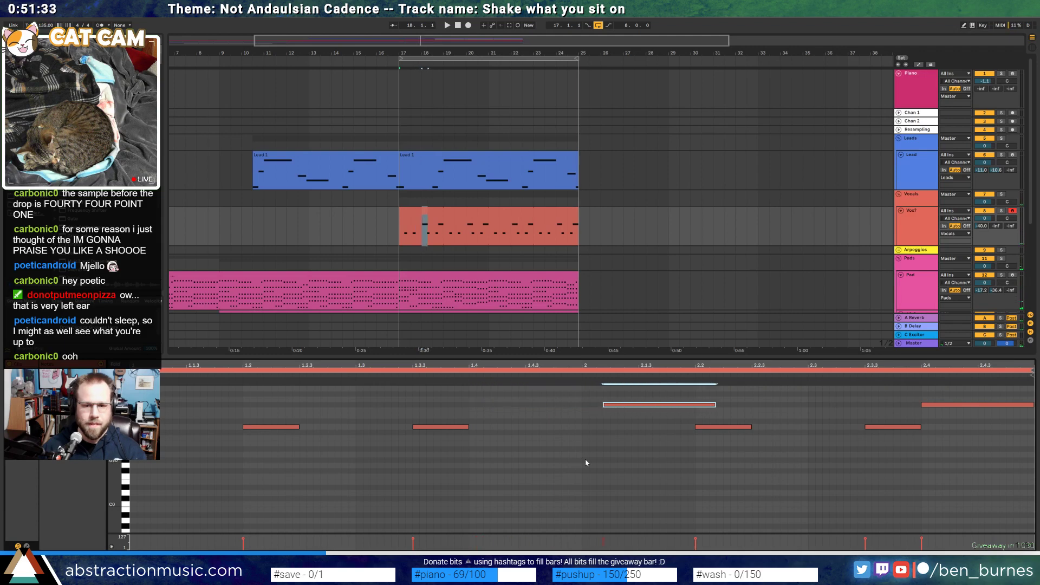
key(Left)
key(Left)
key(Left)
key(Left)
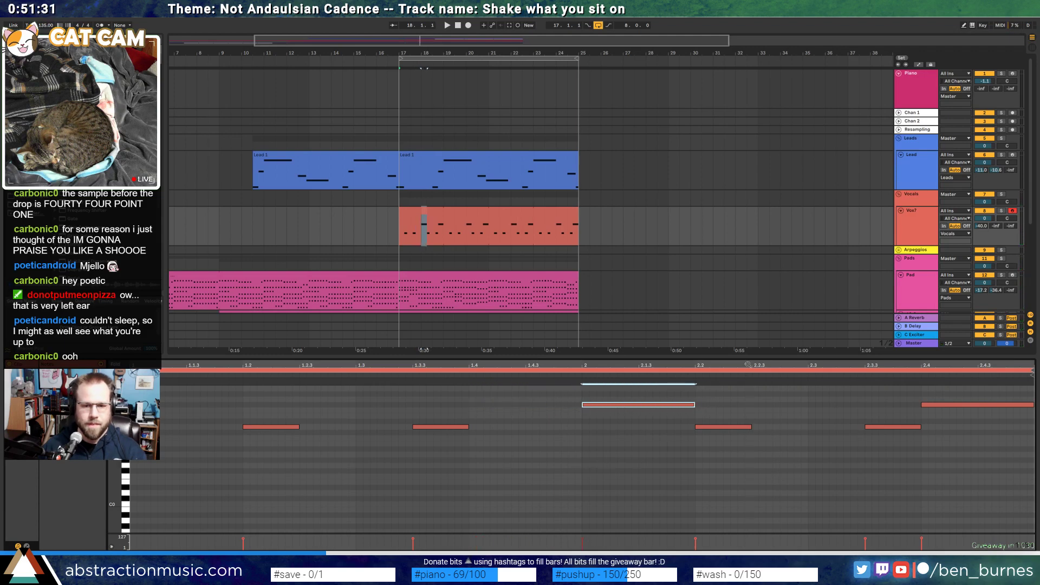
Play the vocal pattern and move its first high note earlier to start at 1.4.3
key(space)
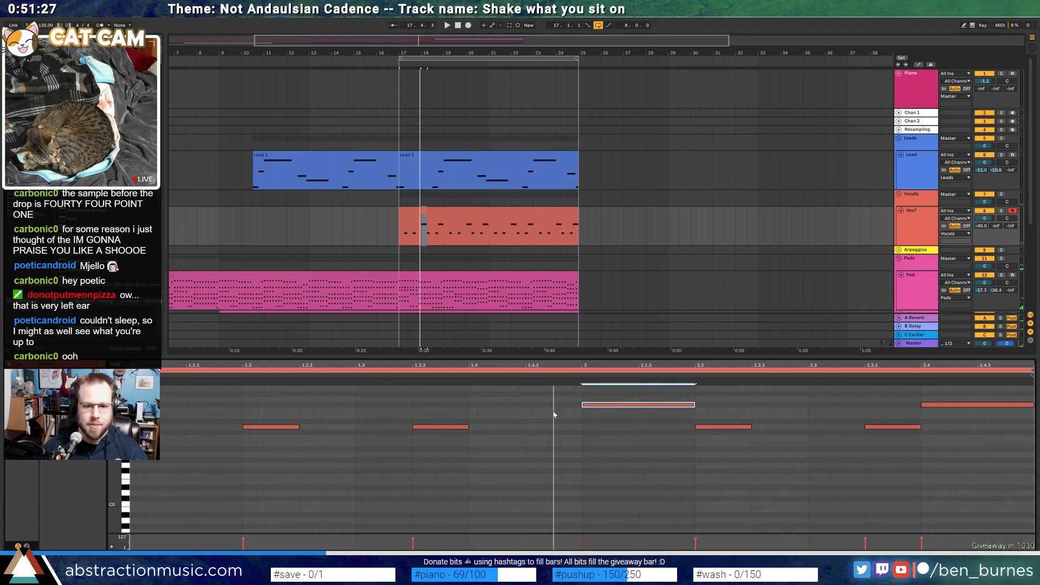
drag(587, 412, 546, 411)
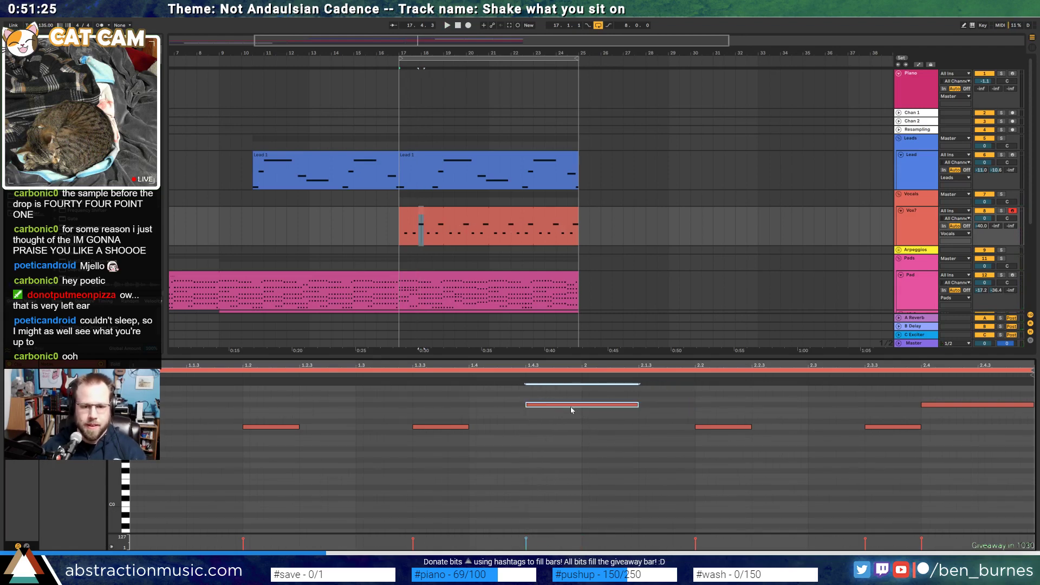
Shorten both high vocal notes to half a beat, starting them at 1.4.3 and 2.4.3
drag(638, 406, 587, 410)
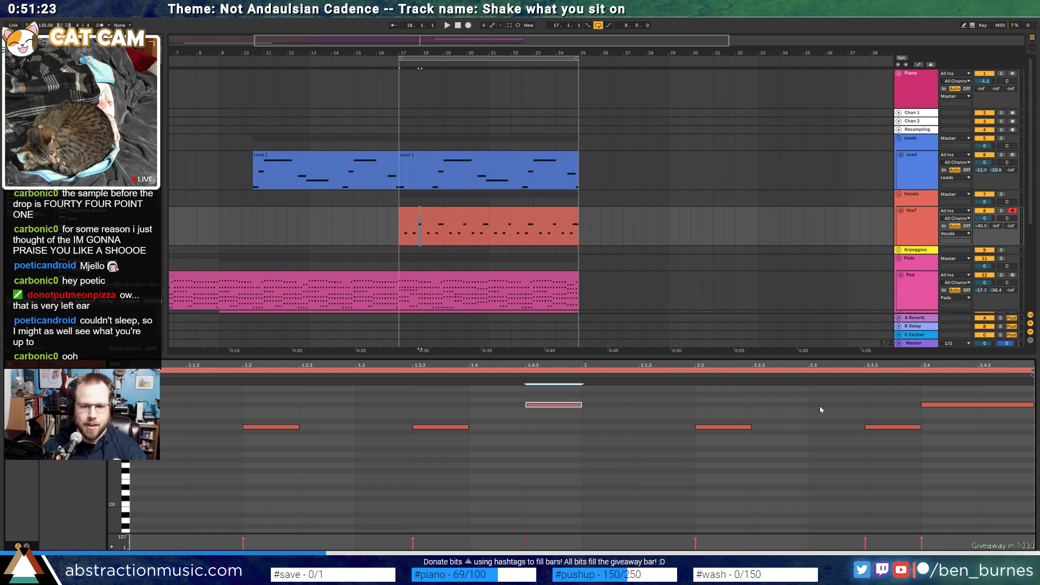
drag(921, 405, 968, 407)
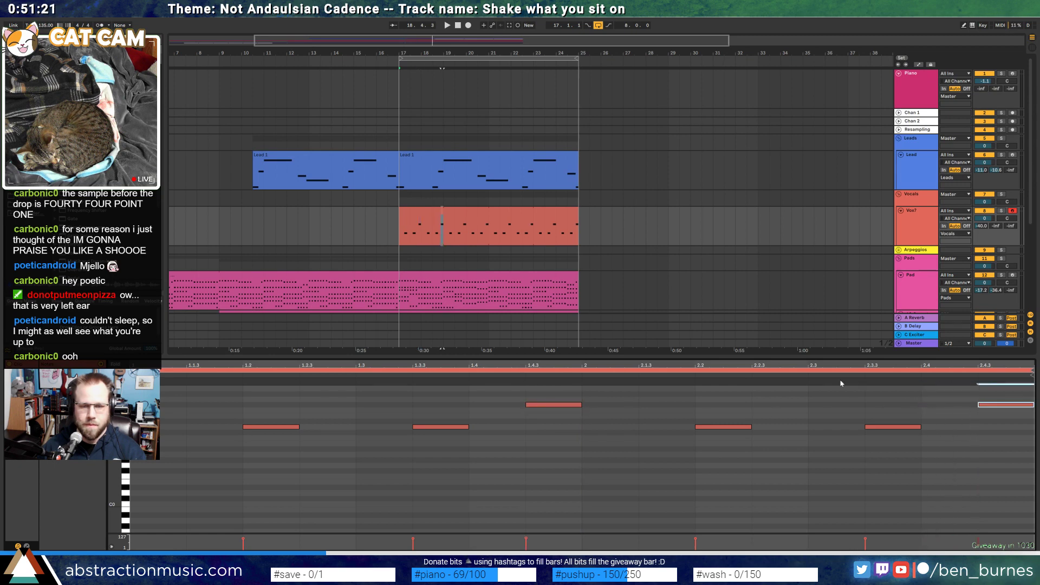
Raise the last high note at 2.4.3 by two semitones and play the Vox? pattern
scroll(915, 431, up, 4)
key(Up)
key(Up)
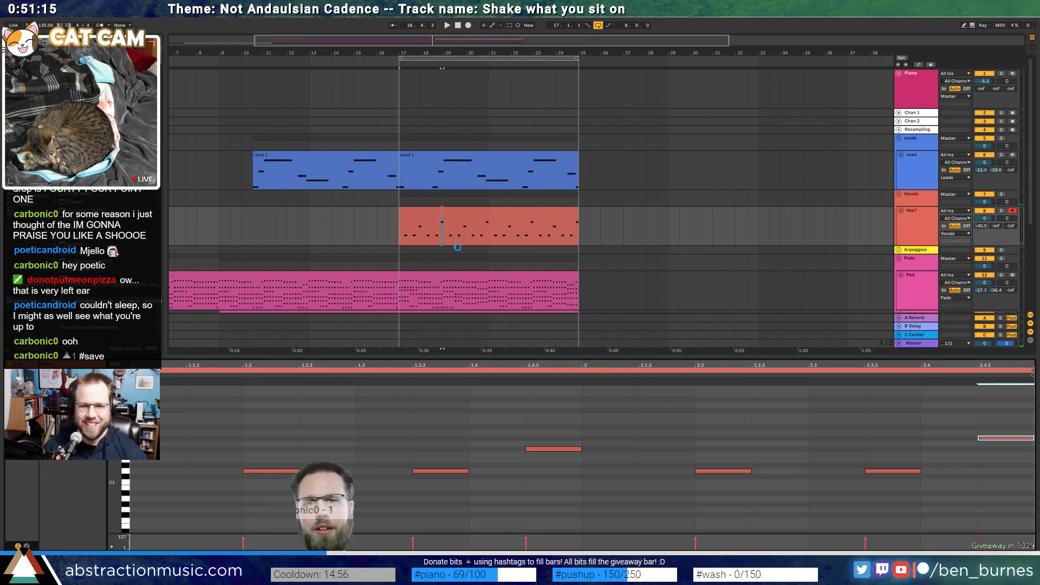
click(430, 213)
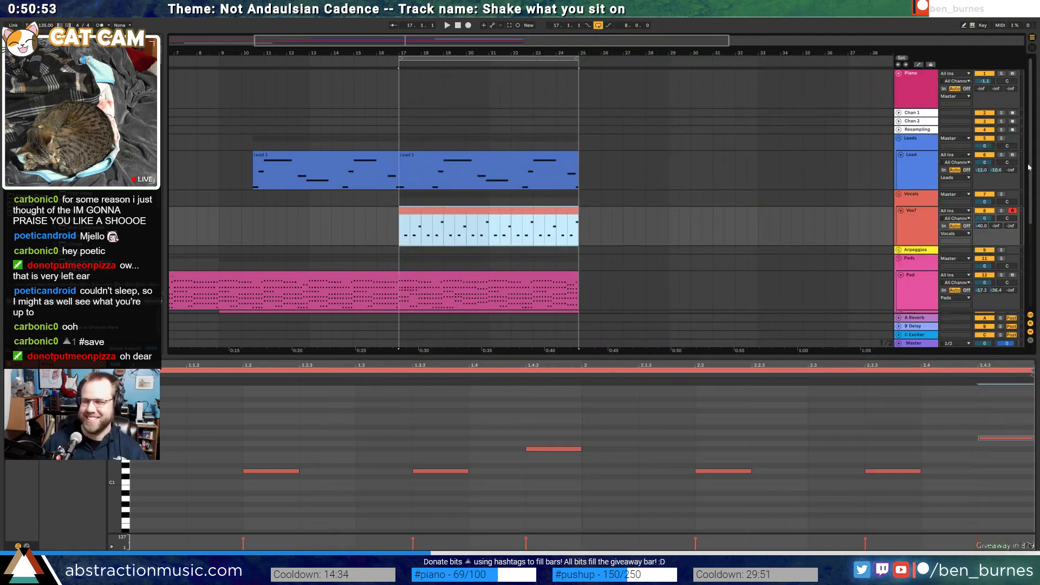
click(455, 209)
key(space)
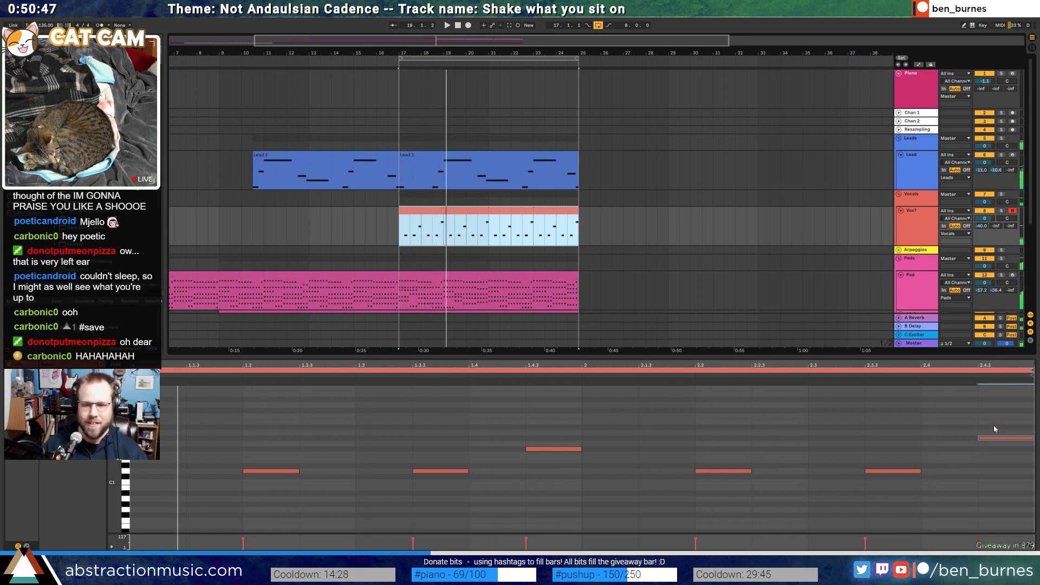
Play the revised pattern and lower the high note at 1.4.3 by two semitones to E1
click(982, 439)
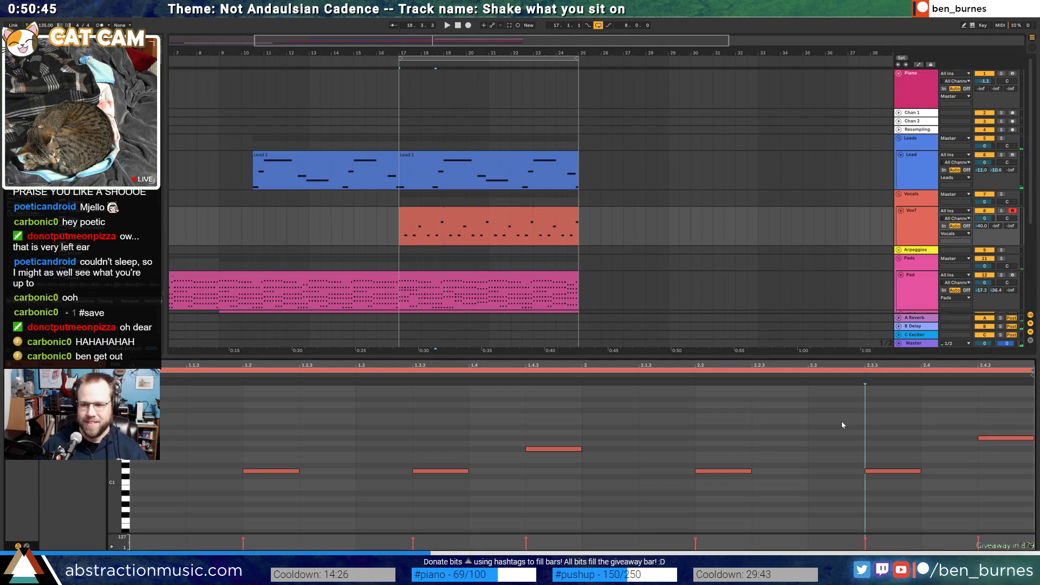
drag(883, 425, 264, 471)
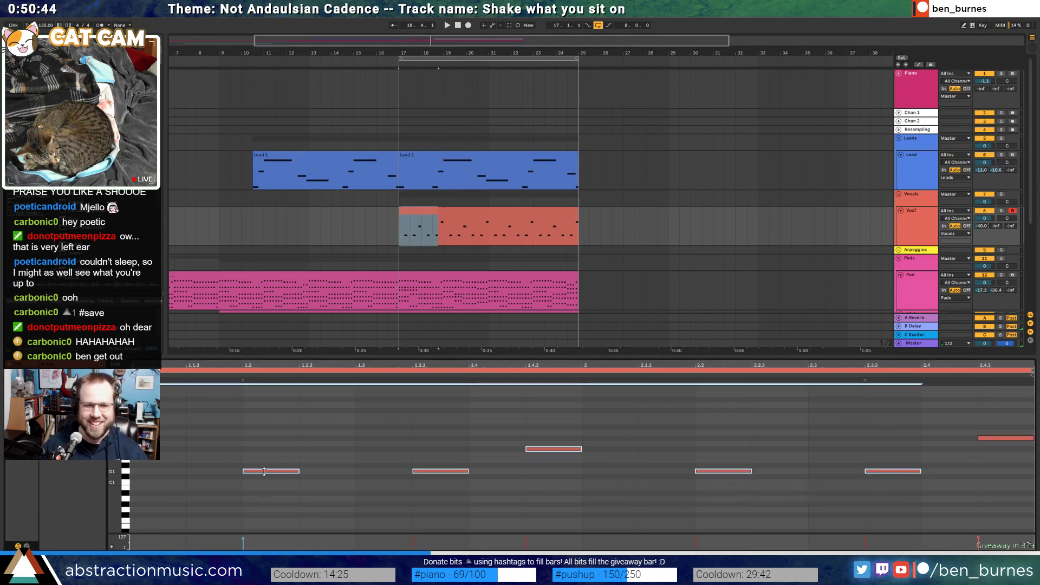
click(321, 436)
key(space)
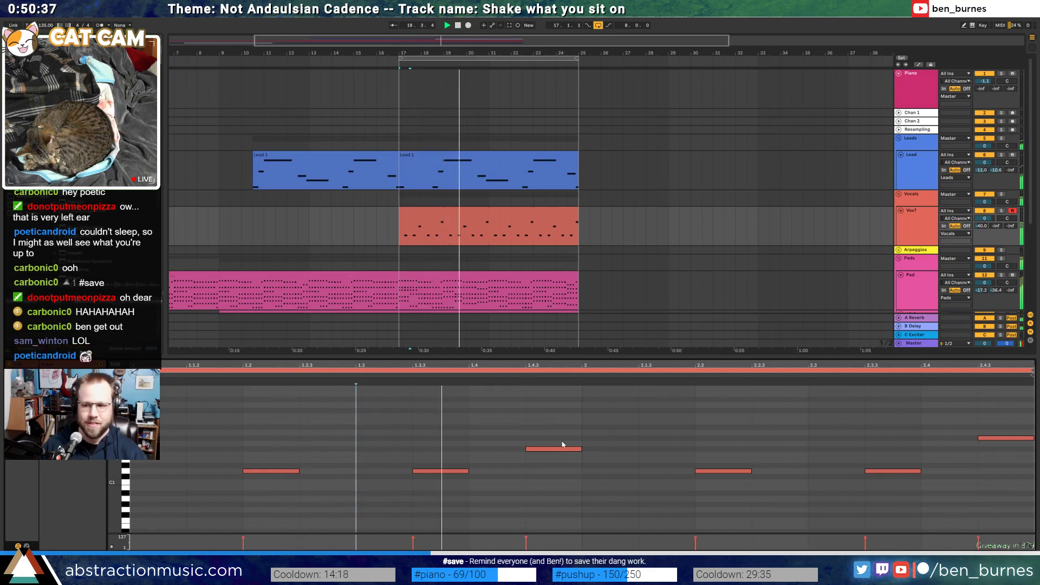
click(564, 448)
key(space)
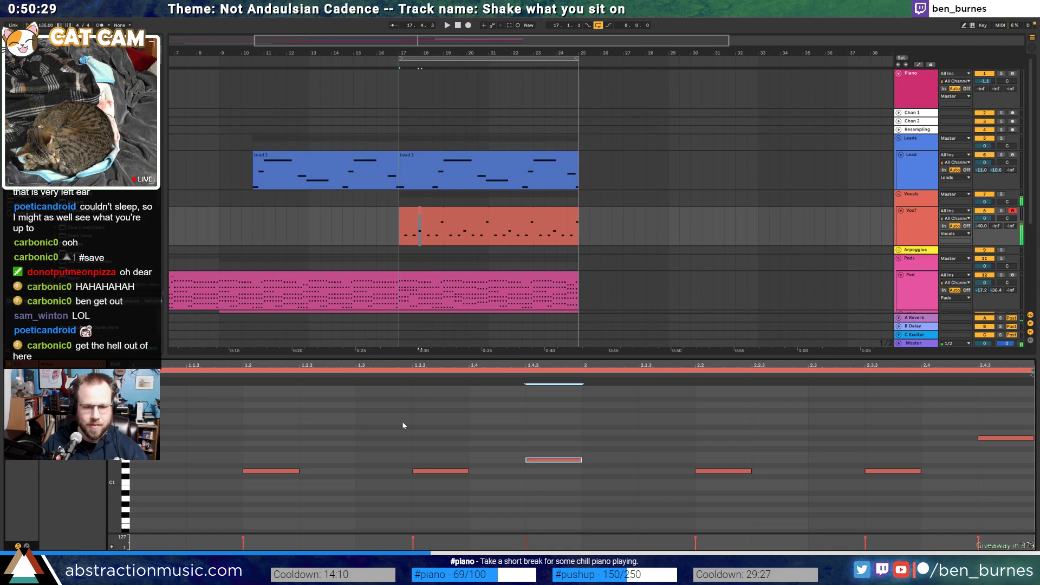
Audition the vocal pattern while comparing its last high note with the sample slices in Simpler
key(shift+Tab)
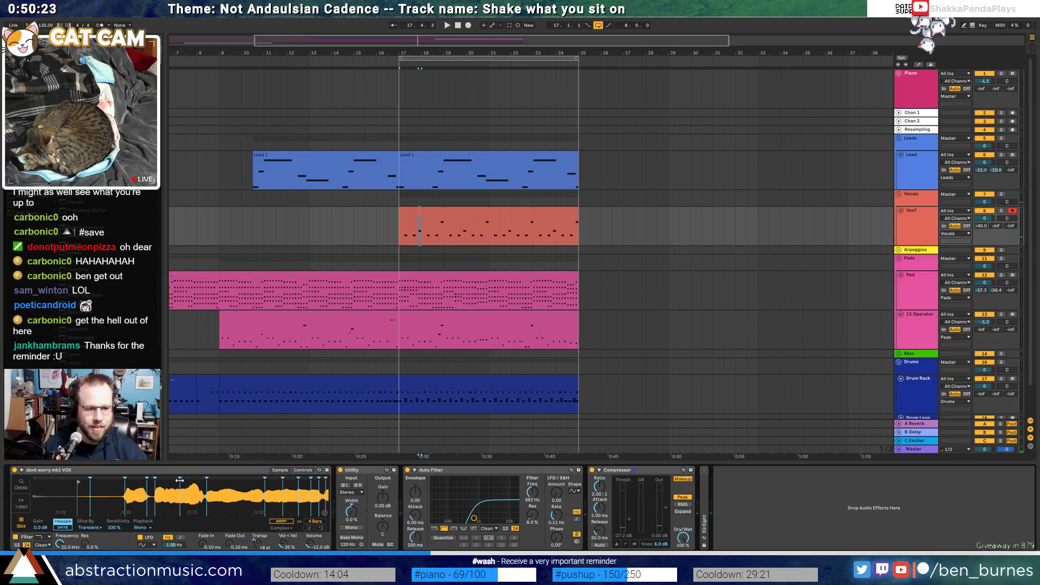
key(space)
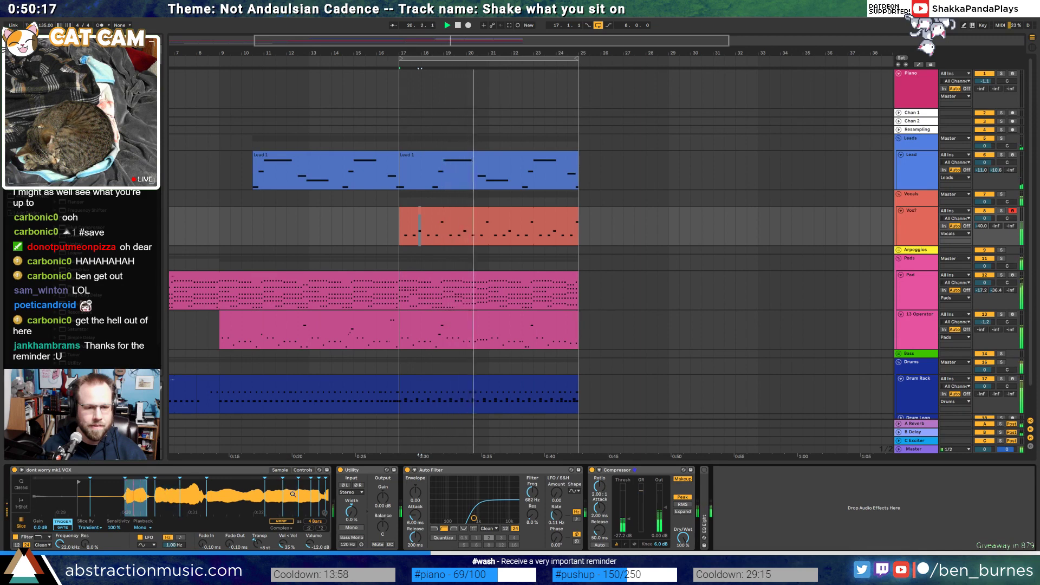
key(space)
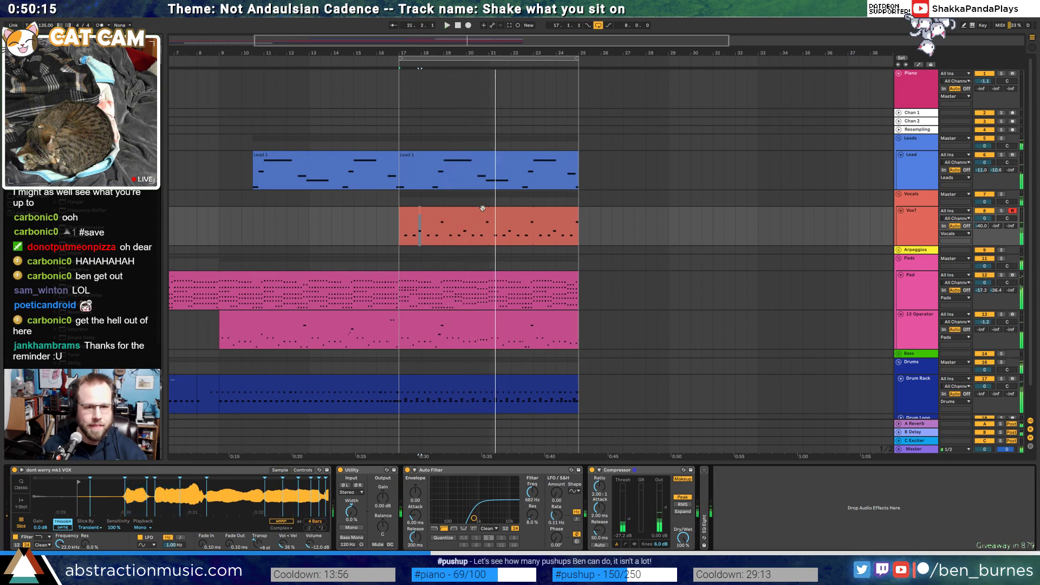
click(482, 210)
click(1002, 439)
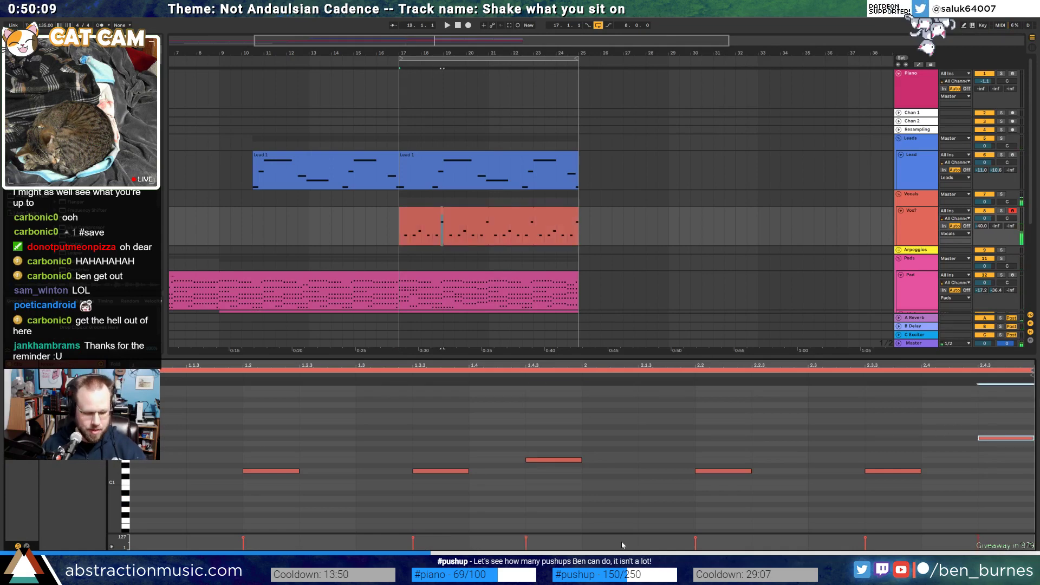
key(shift+Tab)
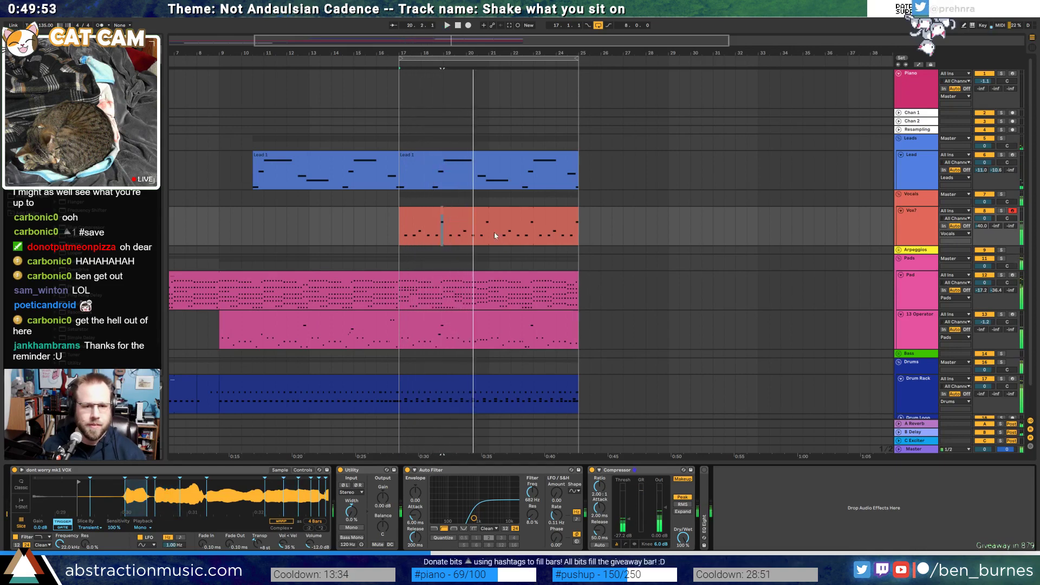
key(space)
Turn bars 17 to 21 of the Vox? track into a separate four-bar clip, open its notes and play it
drag(488, 230, 396, 227)
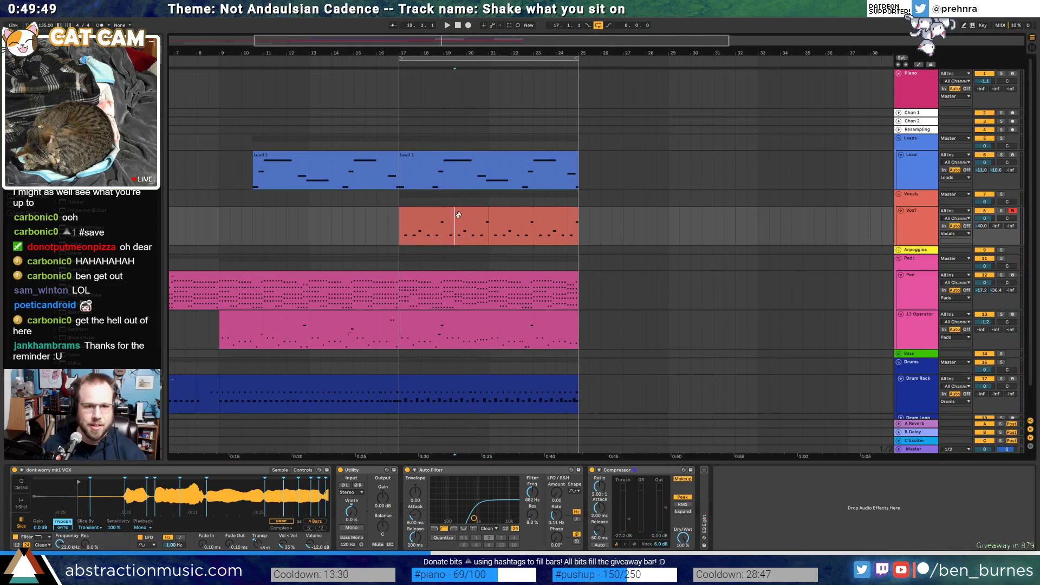
double_click(459, 214)
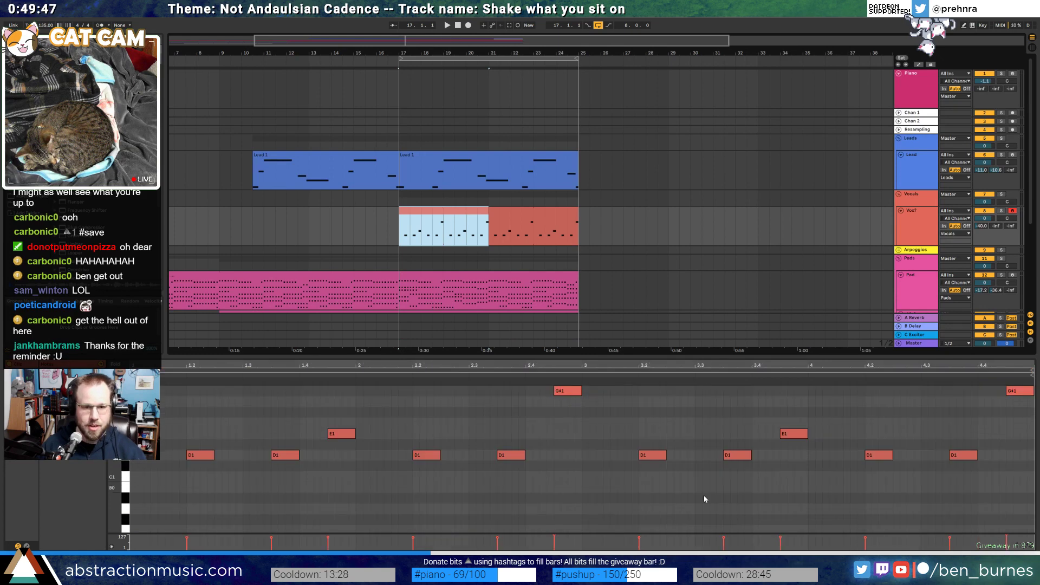
click(687, 427)
key(space)
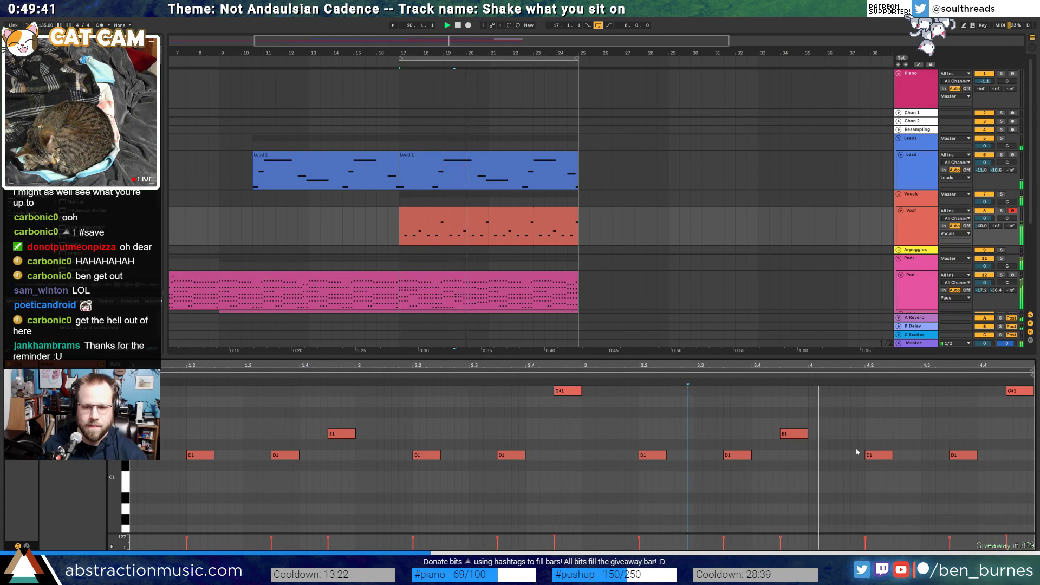
Add sixteenth-length G#1 notes at 4.1.3 and 4.3 in the four-bar vocal clip, checking the rhythm by playback
key(space)
double_click(847, 390)
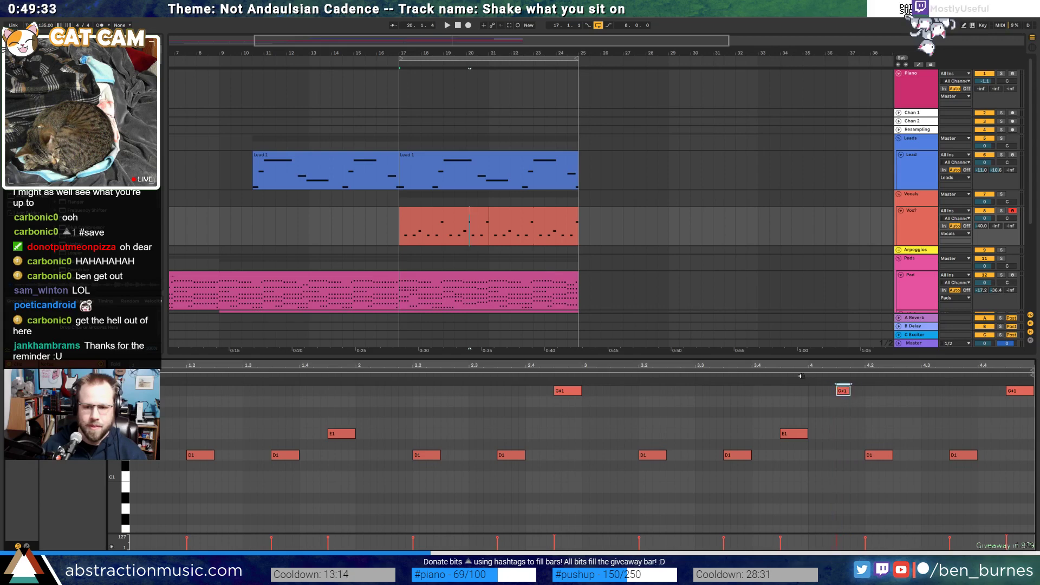
key(space)
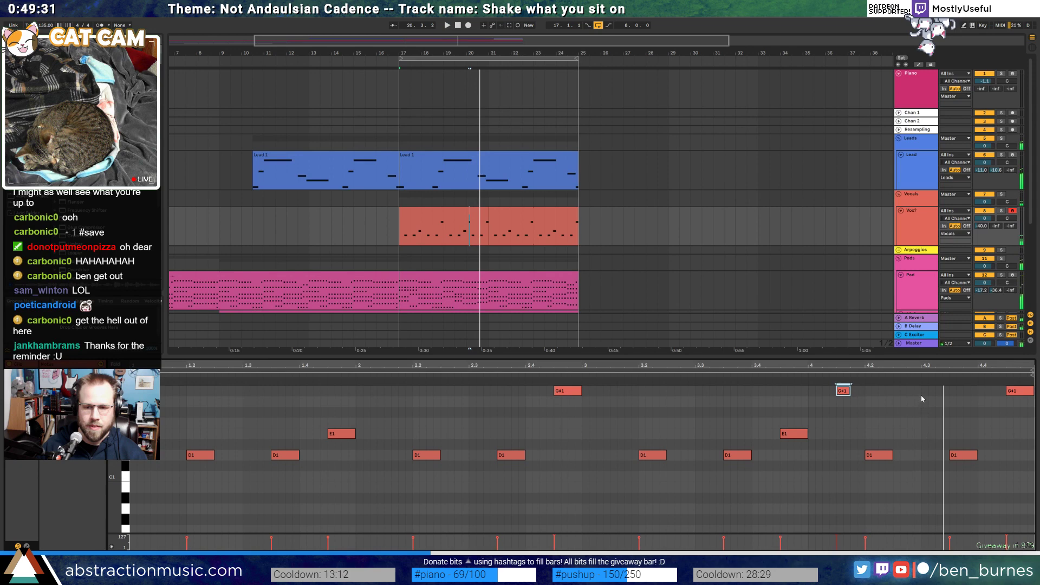
key(space)
double_click(925, 390)
Shorten the final G#1 note at 4.4.3 to a sixteenth and place a matching one at 4.4
scroll(1002, 442, up, 2)
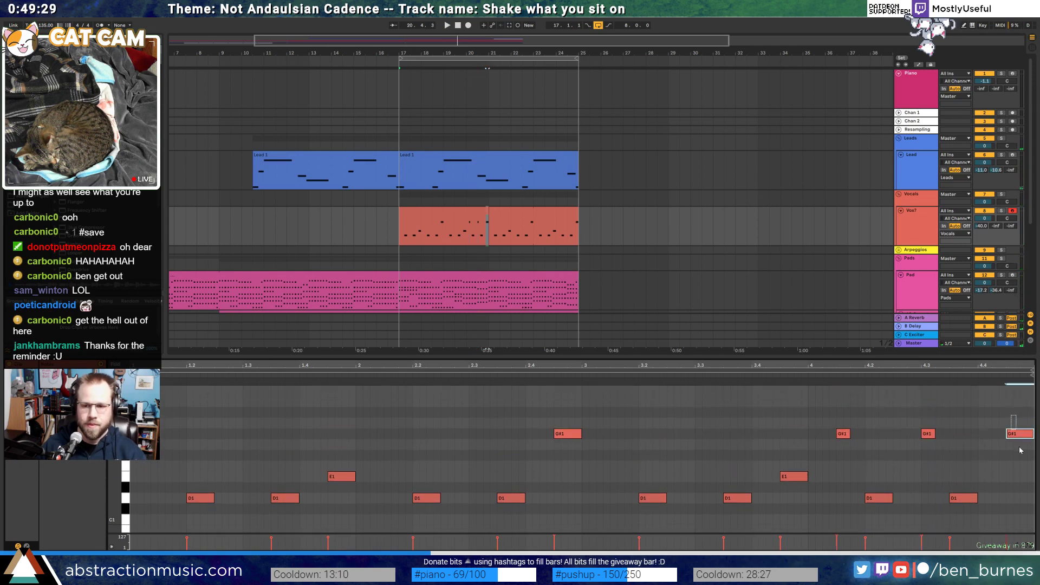
drag(981, 415, 1005, 449)
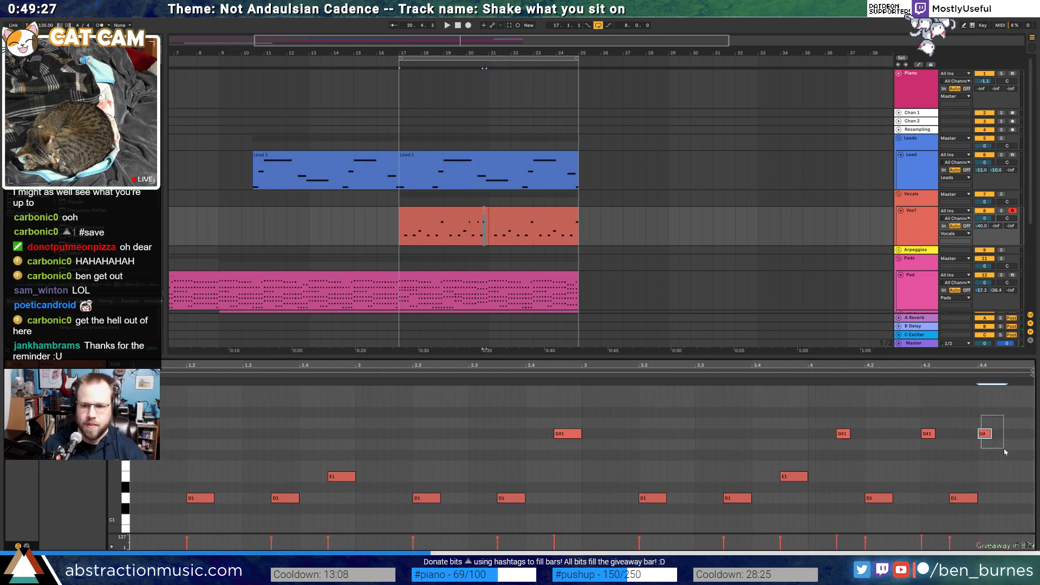
click(987, 483)
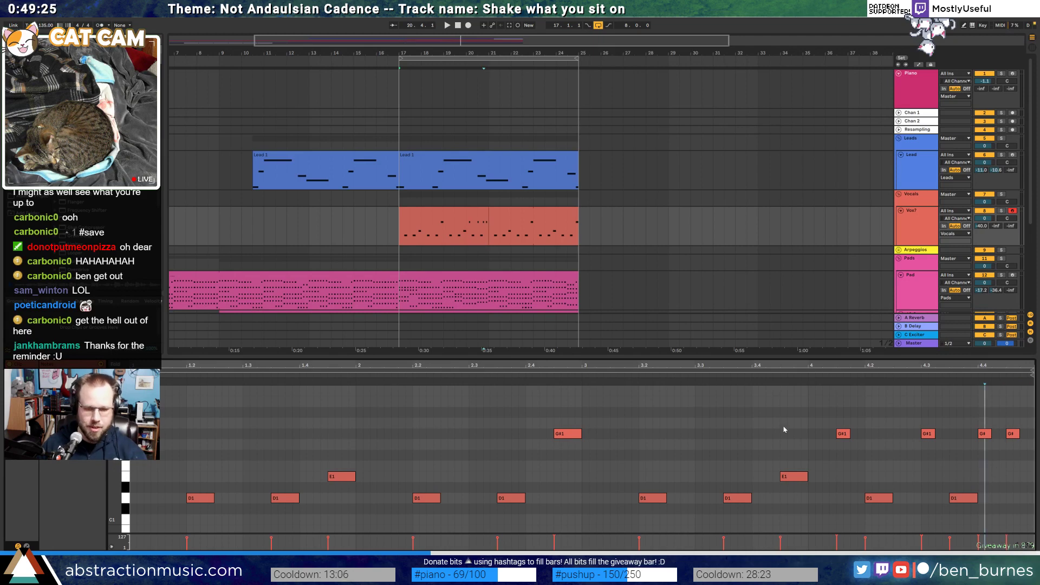
Raise all the G#1 notes in the vocal clip to A#1 and play the result
drag(524, 407, 1033, 464)
key(Up)
key(Up)
key(Up)
key(Down)
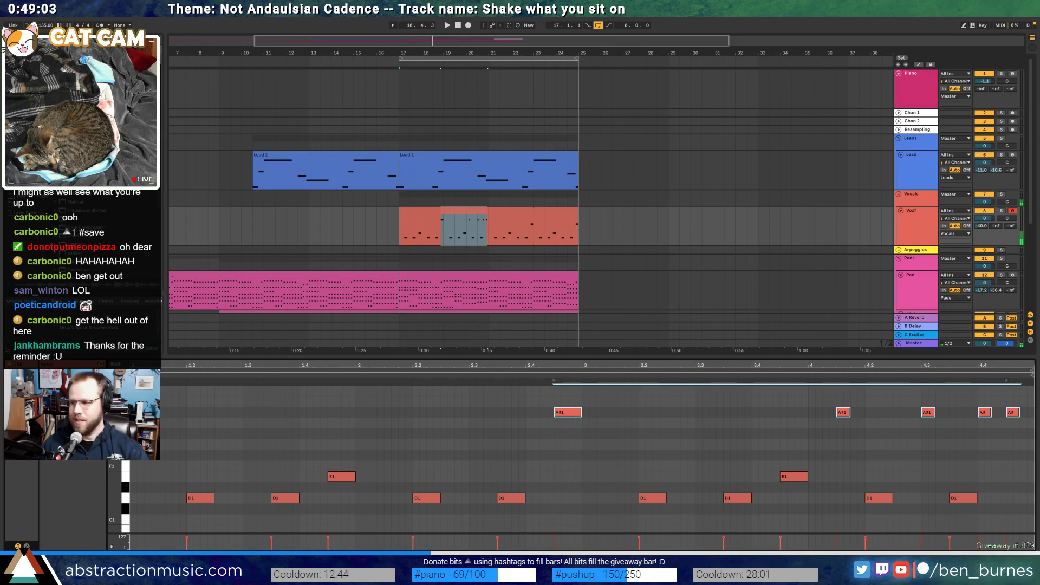
key(space)
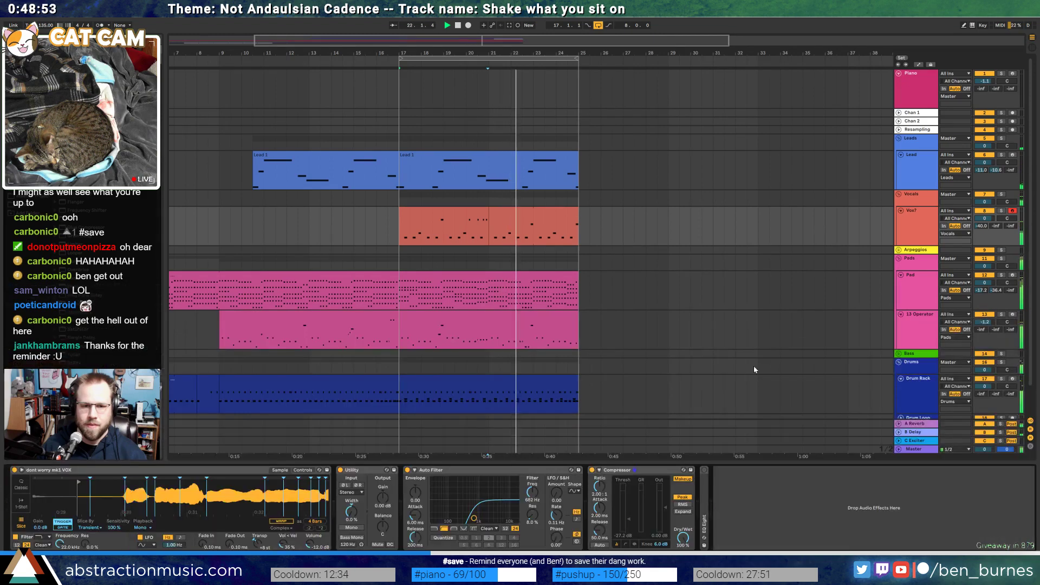
Extend the four-bar Vox? clip to bar 25 and check the vocal sample's later slices in Simpler during playback
click(464, 214)
double_click(463, 215)
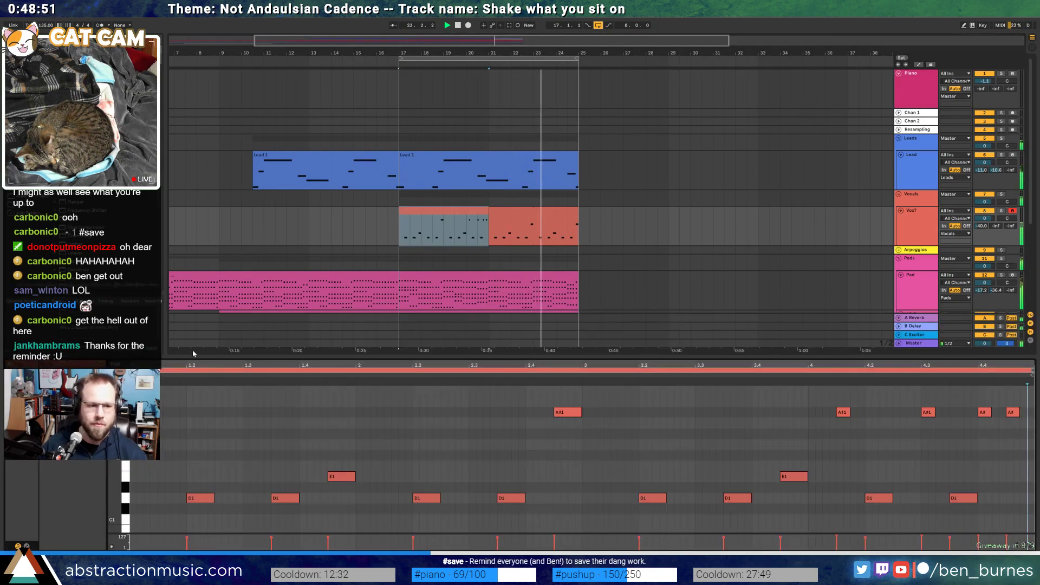
drag(489, 212, 577, 215)
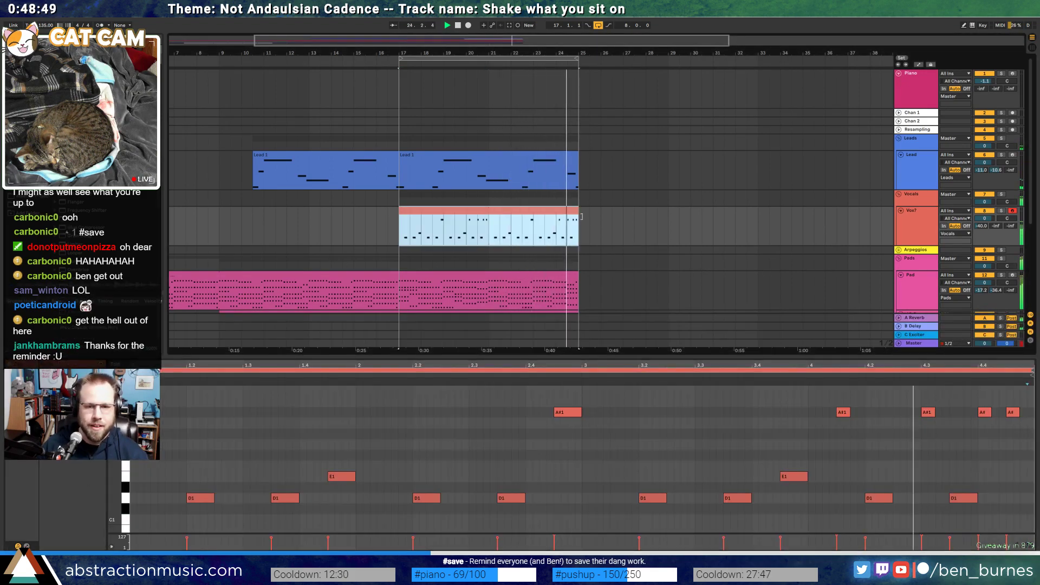
key(shift+Tab)
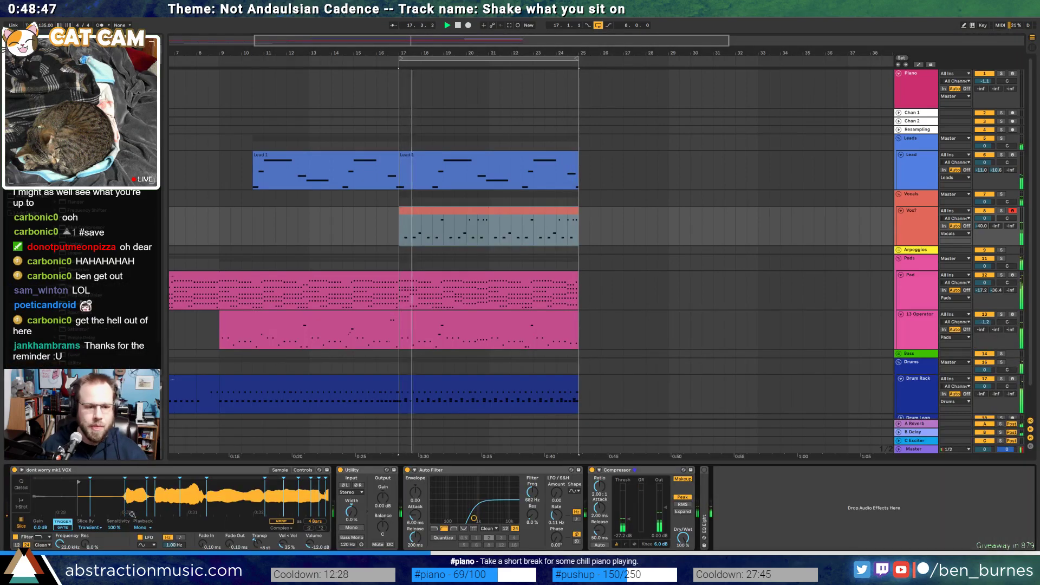
drag(255, 491, 189, 489)
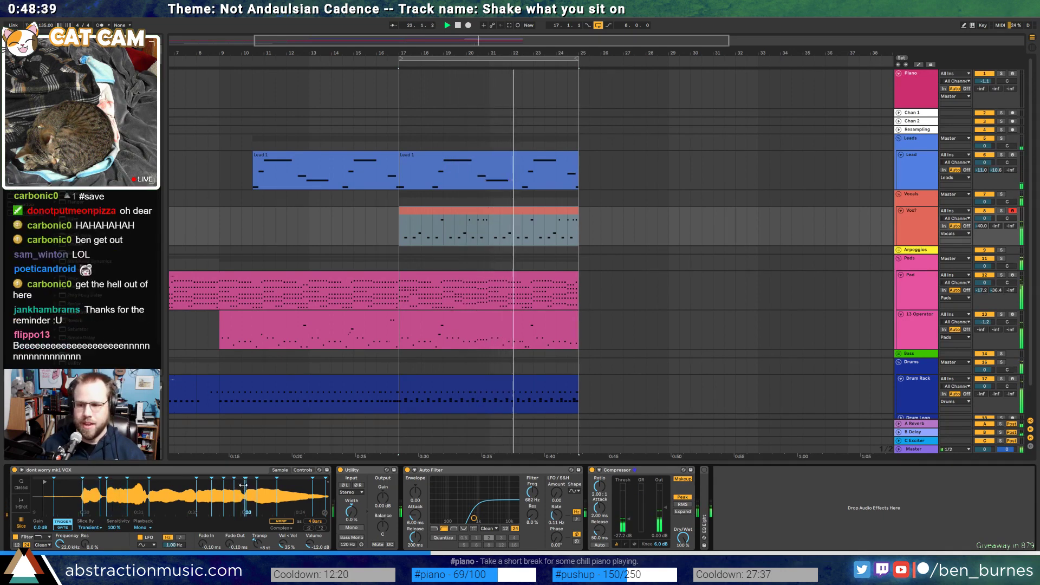
Move the A#1 note at 4.3 two sixteenths earlier to 4.2.3 and play from around bar 4 of the clip
double_click(535, 211)
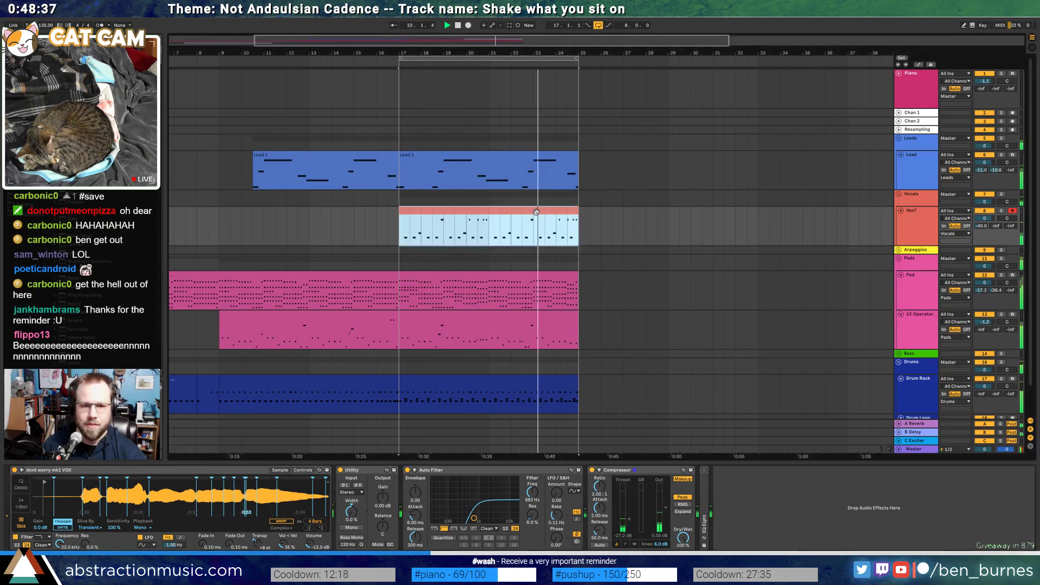
drag(748, 428, 568, 438)
click(653, 433)
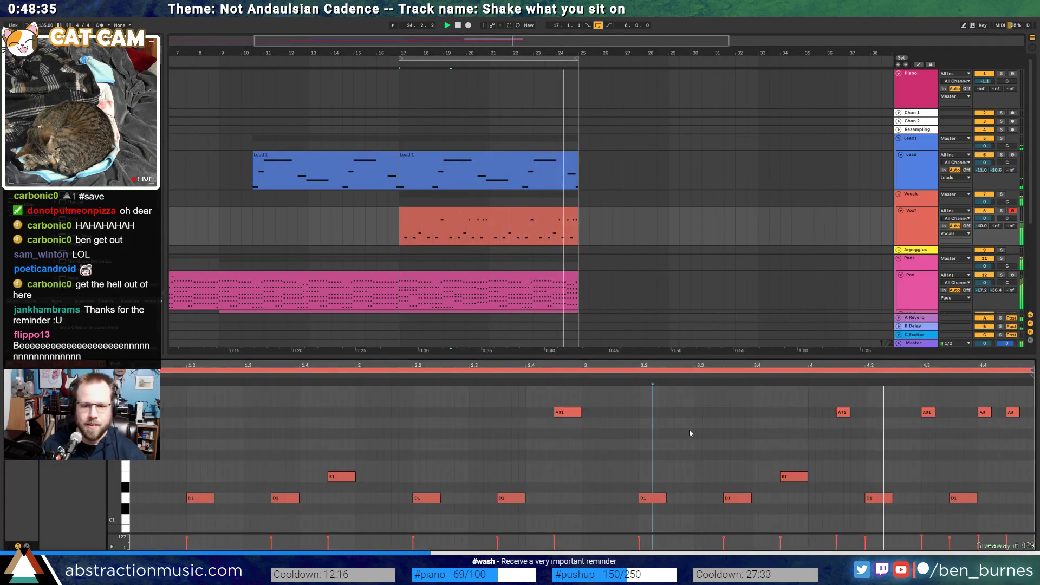
key(space)
click(927, 412)
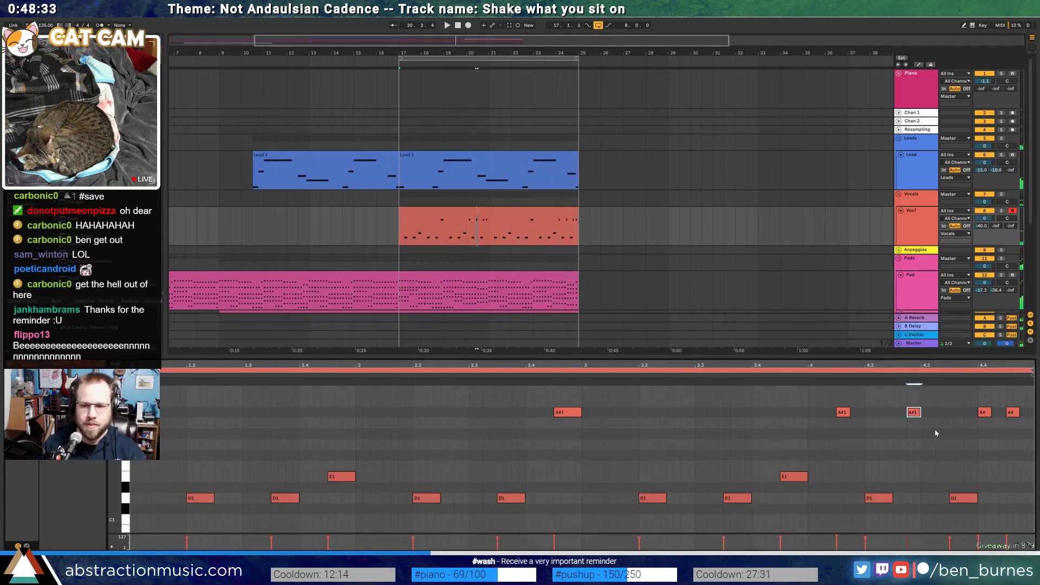
key(Left)
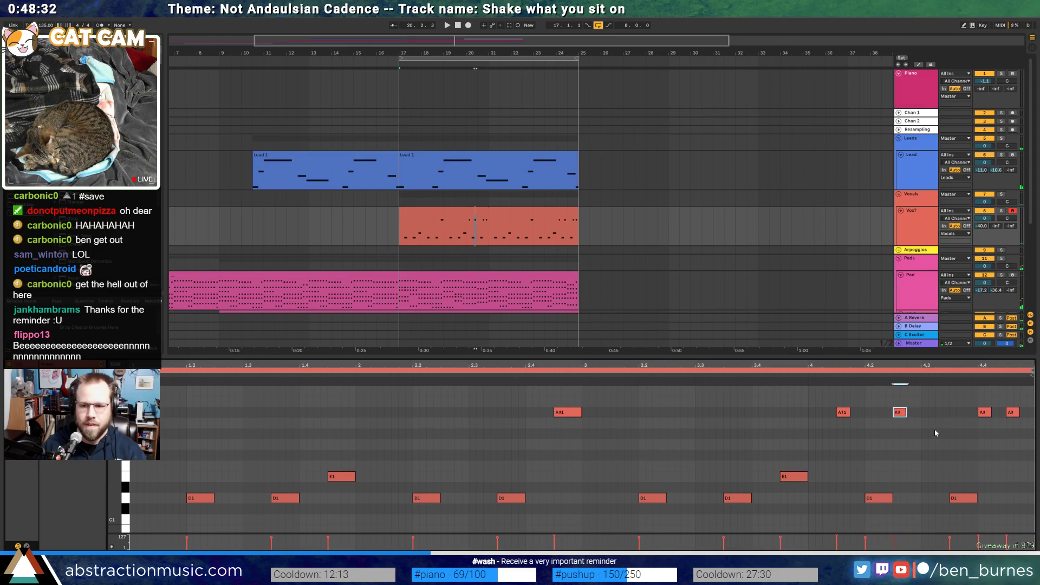
click(805, 371)
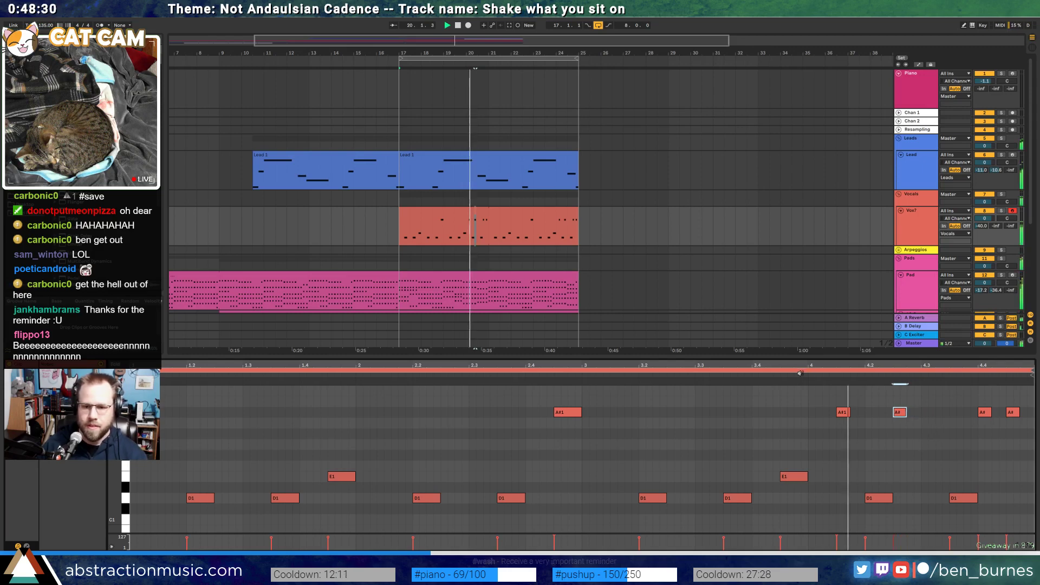
Add a sixteenth-length E1 note at 4.3 and play the end of the vocal phrase
key(space)
double_click(924, 444)
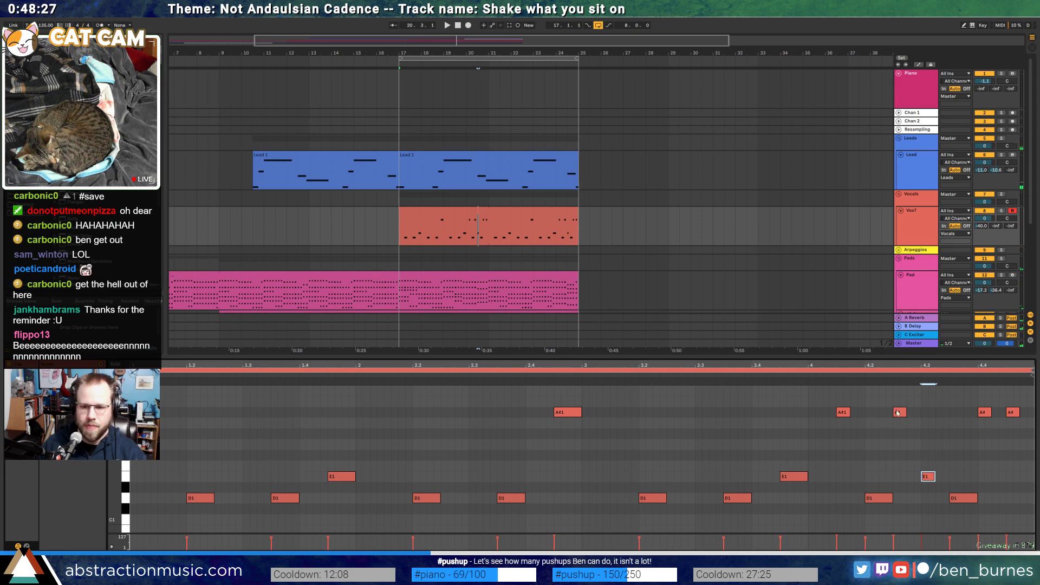
click(773, 374)
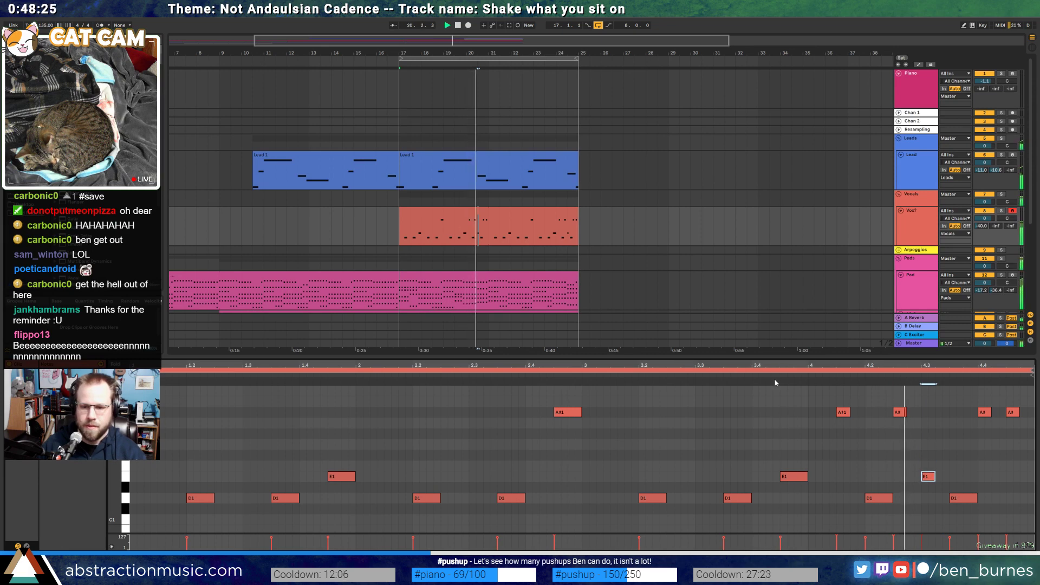
Place a very short D1 note right after the E1 note at 4.3 in the vocal clip and play the phrase
double_click(942, 498)
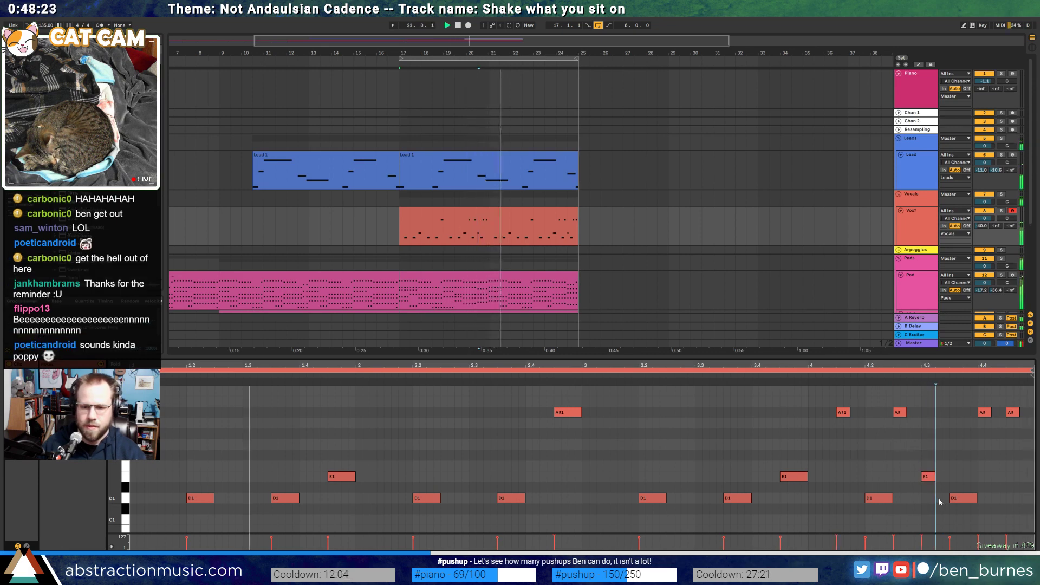
double_click(940, 498)
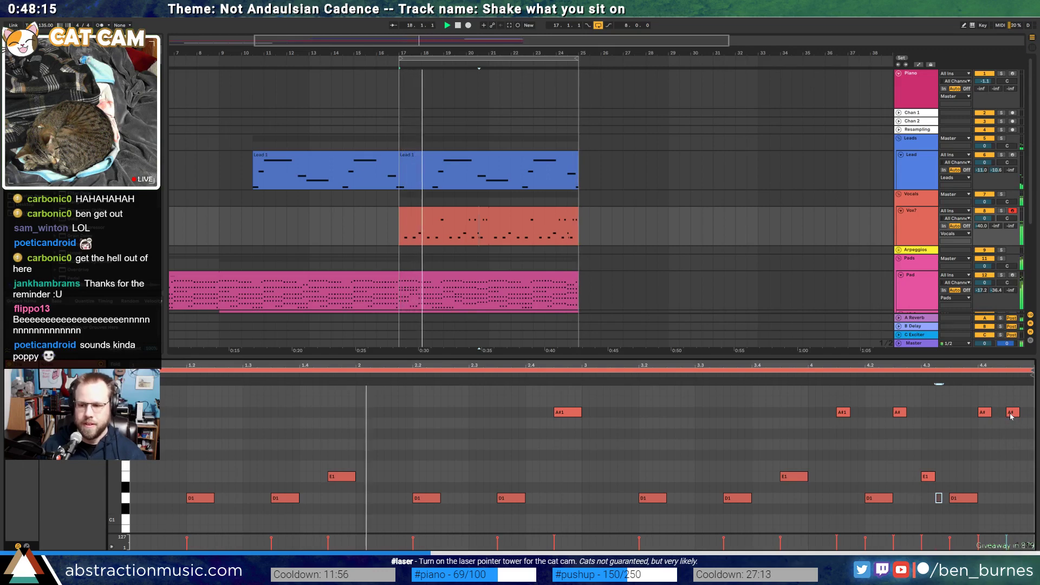
key(shift+Tab)
Stop playback, duplicate the Vox? clip to bars 25–33 and remove the original at bar 17
click(458, 214)
key(space)
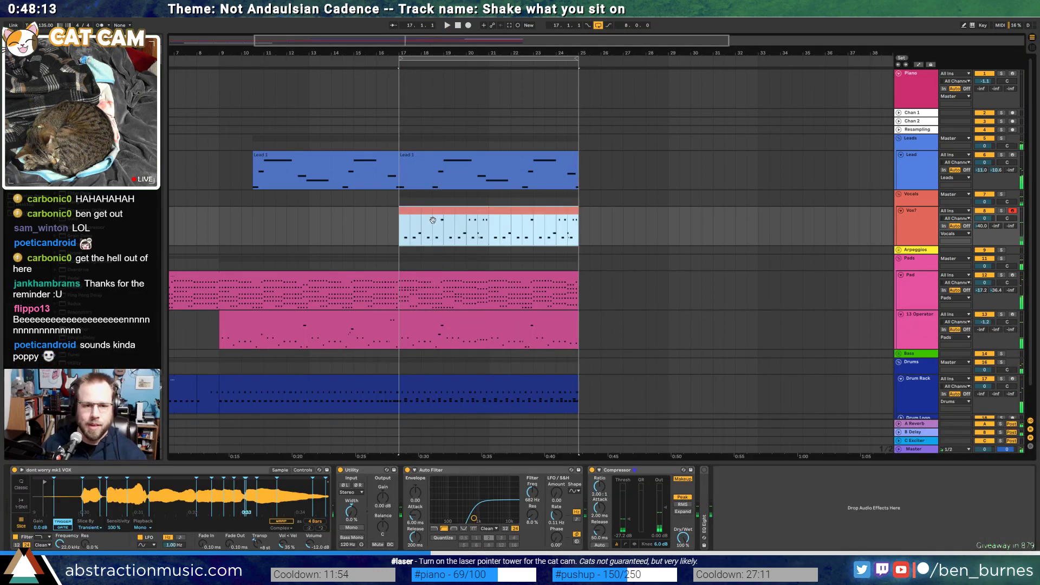
key(ctrl+d)
click(467, 210)
Extend the Lead 1 part on the Lead track from bar 25 to about bar 42
click(331, 158)
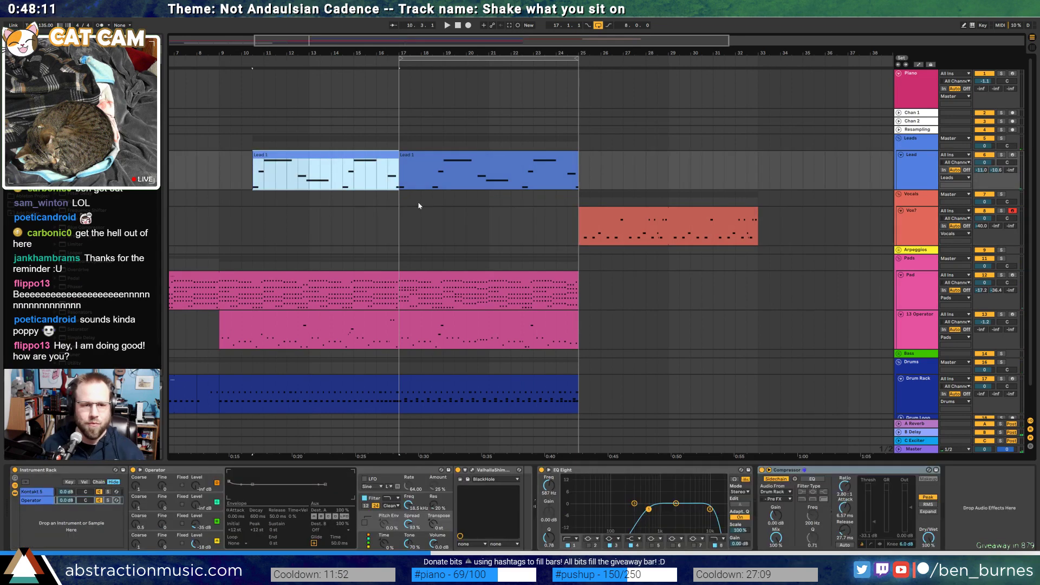
drag(605, 42, 605, 24)
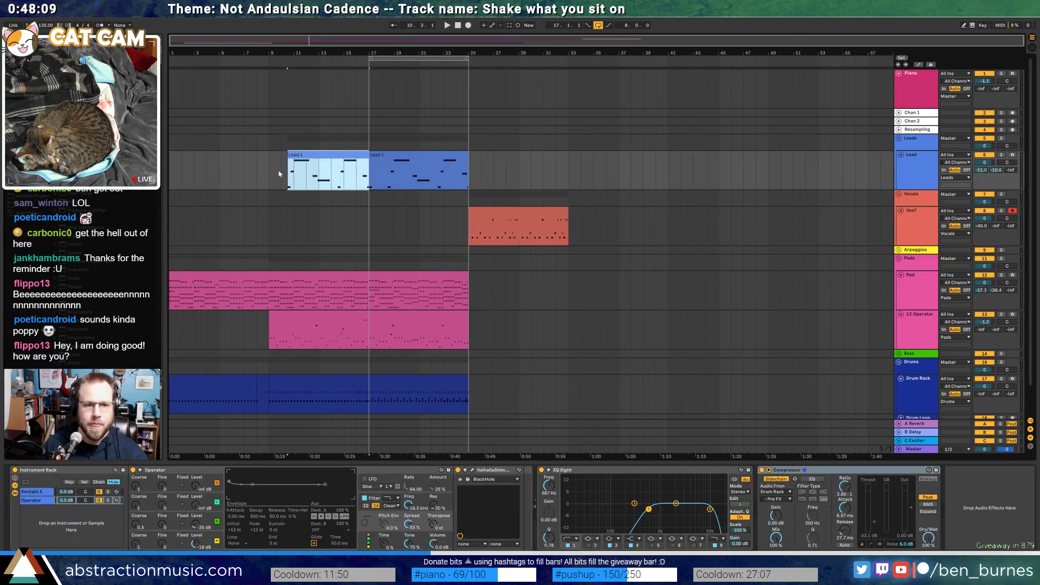
drag(279, 173, 680, 159)
click(464, 157)
click(634, 223)
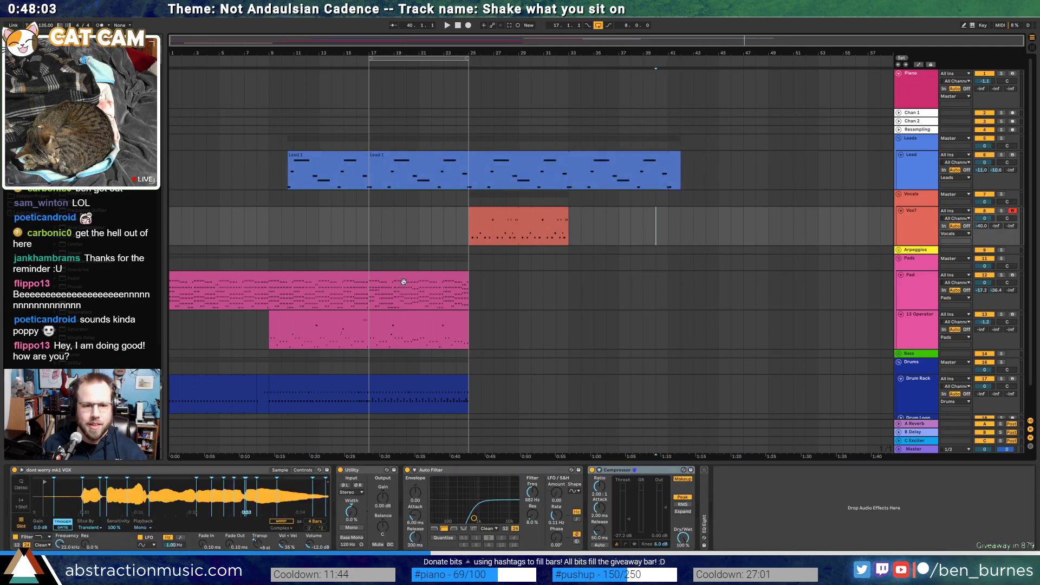
Duplicate the Pad and Operator clips of bars 9–25 onto bars 25–41
click(401, 282)
click(327, 281)
shift+click(269, 299)
key(ctrl+d)
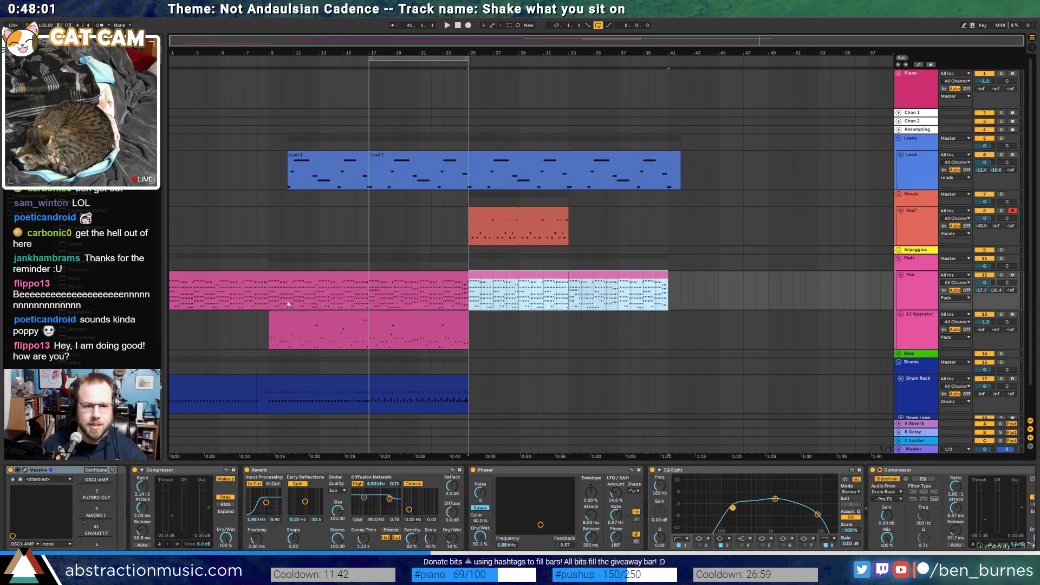
click(321, 323)
key(ctrl+d)
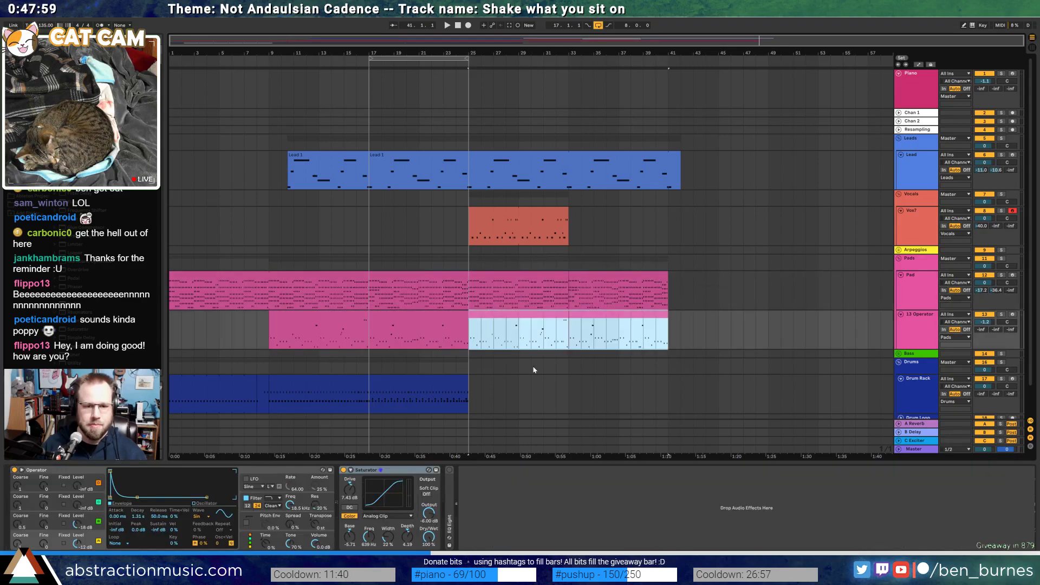
Extend the last Drum Rack clip to bar 41 and the Vox? clip to bar 49
scroll(534, 370, down, 1)
click(444, 358)
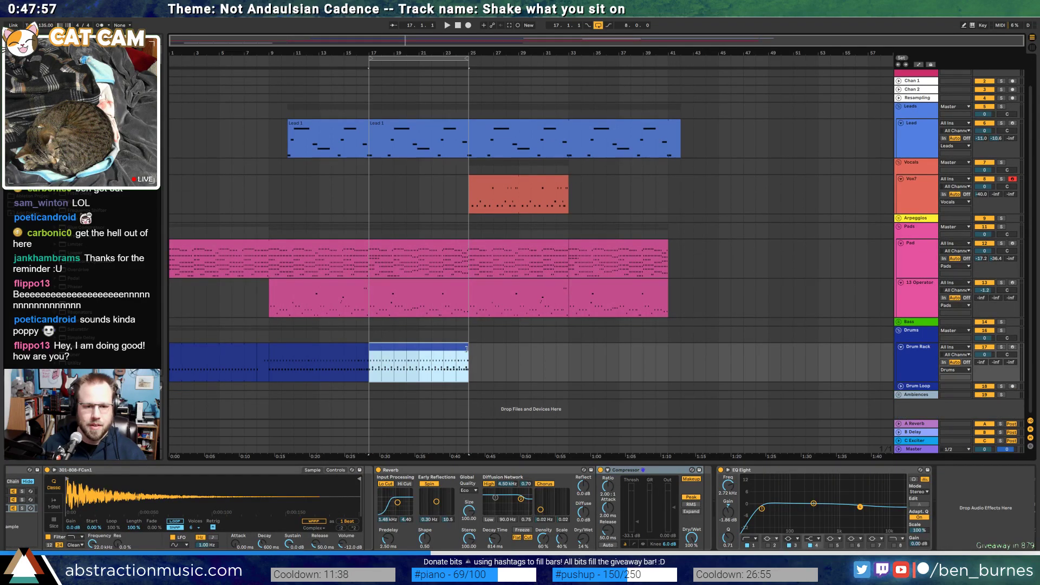
drag(467, 348, 669, 349)
click(579, 187)
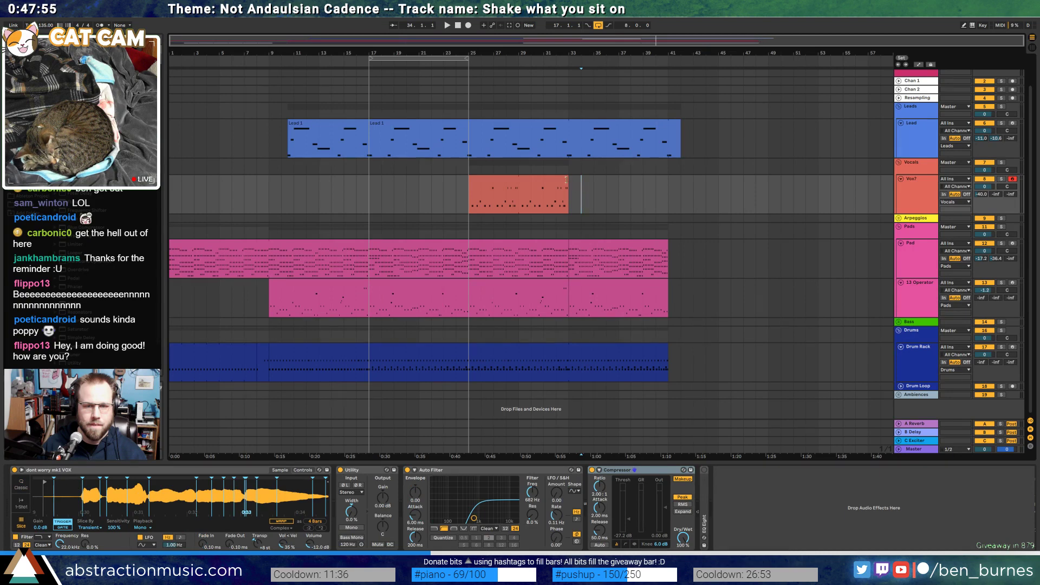
drag(567, 180, 763, 188)
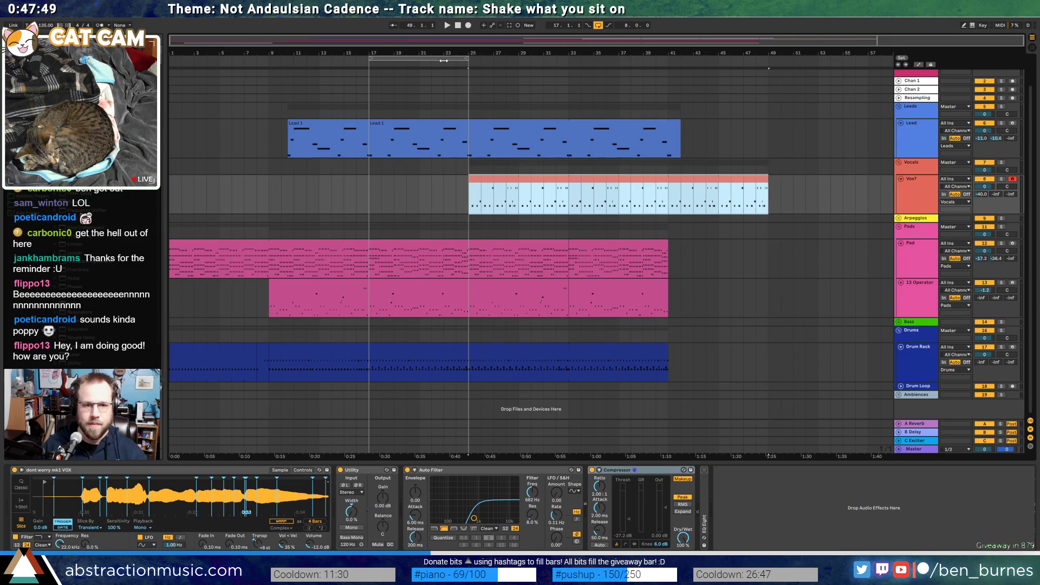
Join the Lead 1 clips into one and move the loop to bars 41–49 during playback from about bar 10
drag(443, 61, 550, 59)
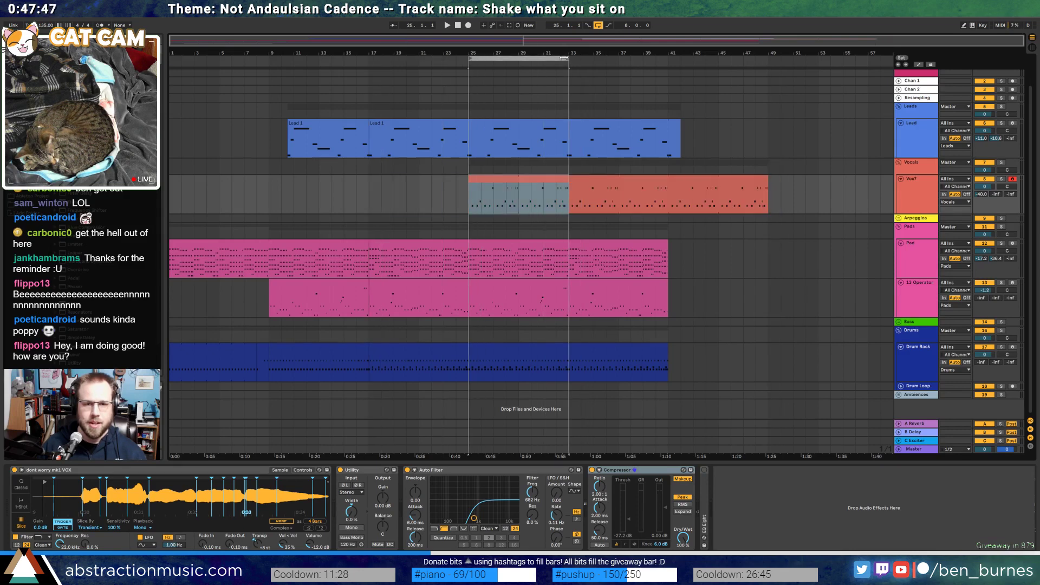
click(286, 62)
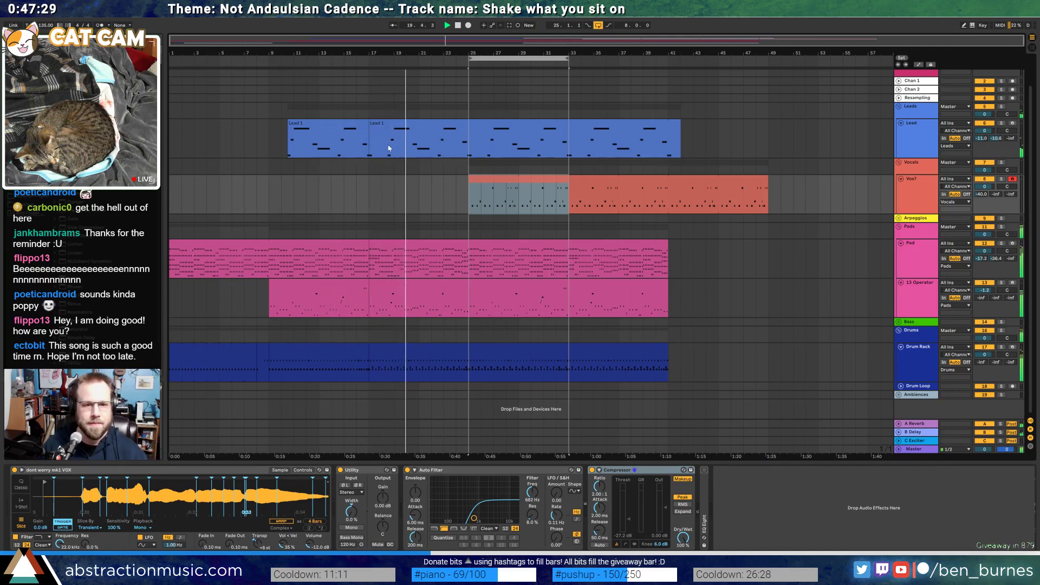
click(371, 124)
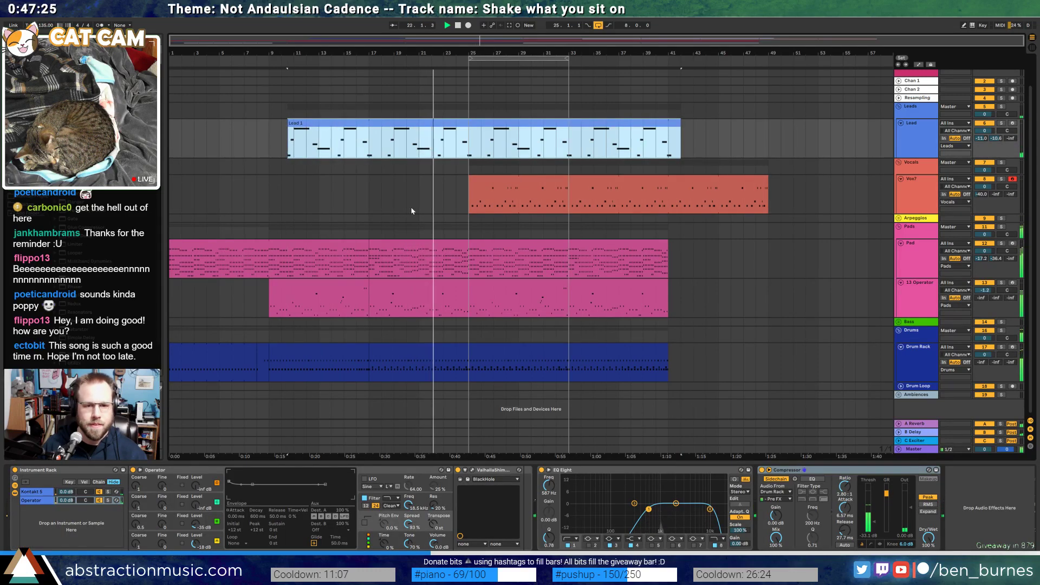
drag(512, 56, 711, 57)
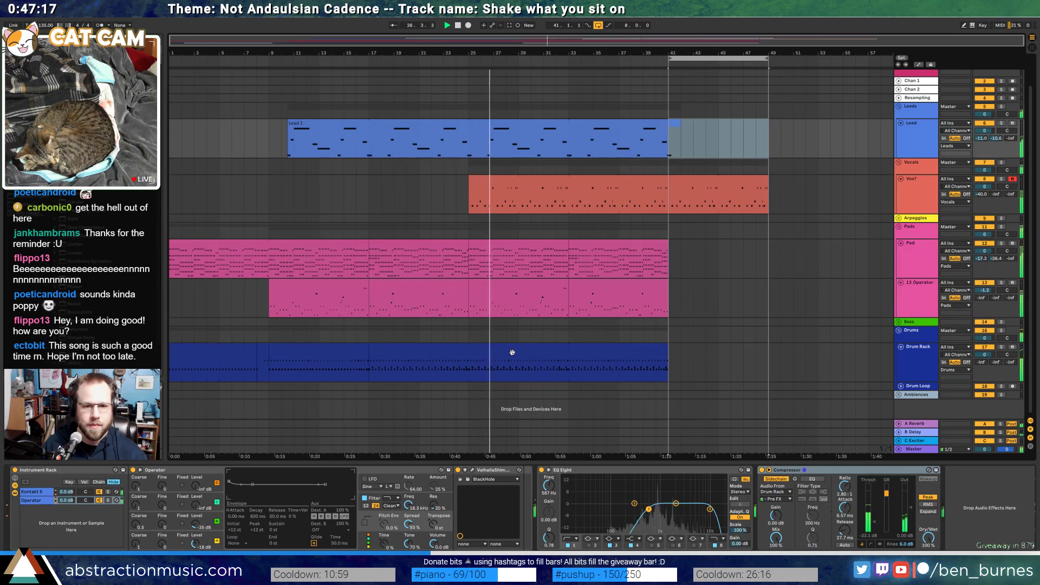
double_click(494, 191)
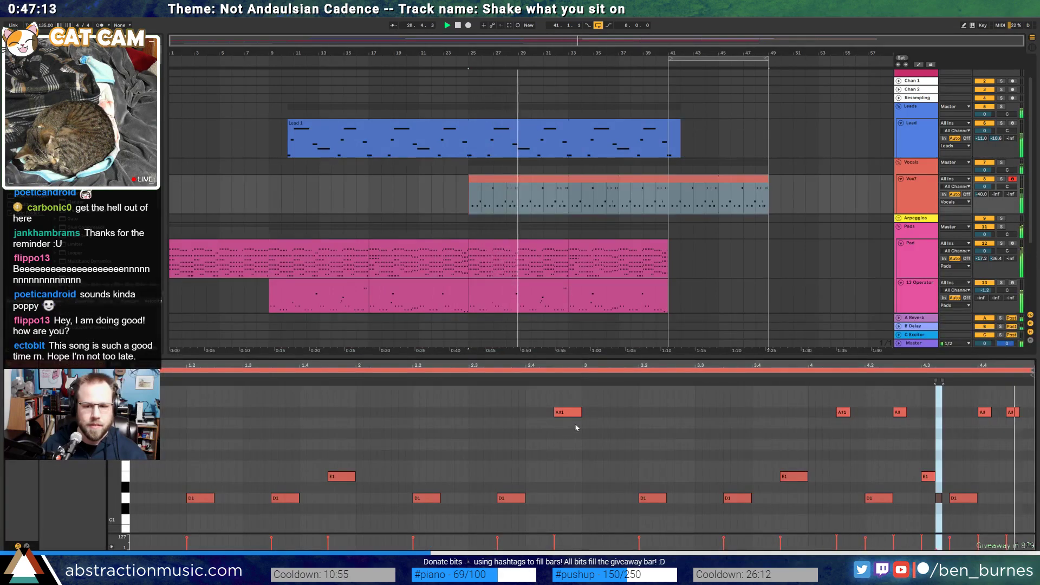
key(shift+Tab)
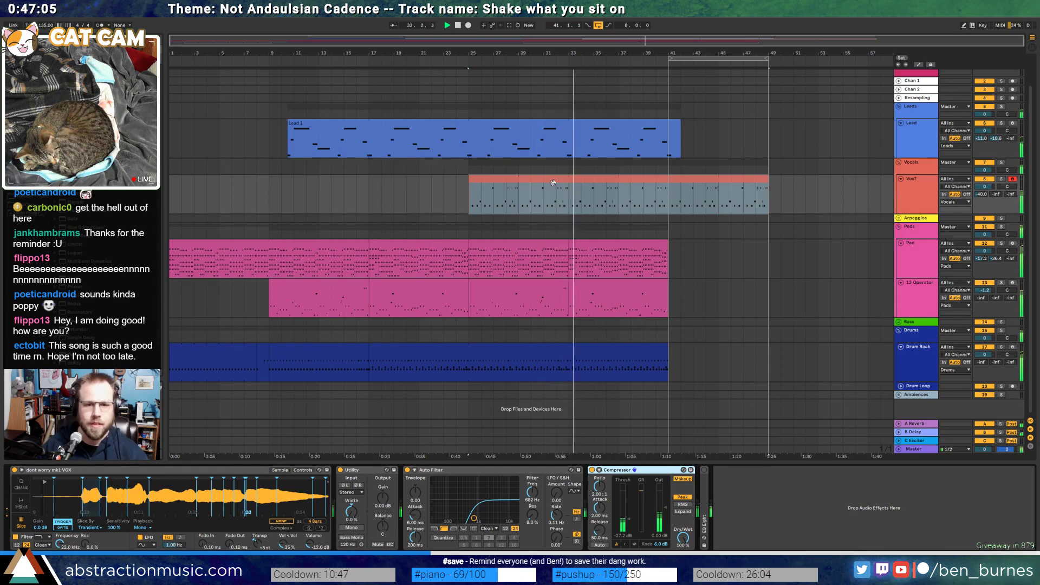
Stop playback and split the Lead 1 clip at bars 17, 25 and 33
click(533, 150)
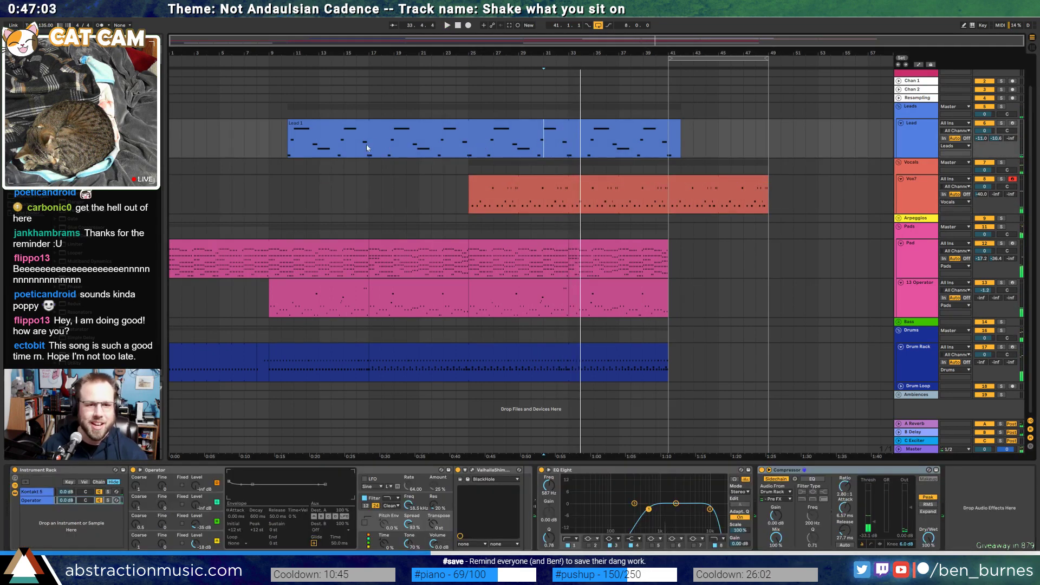
key(space)
drag(366, 144, 283, 142)
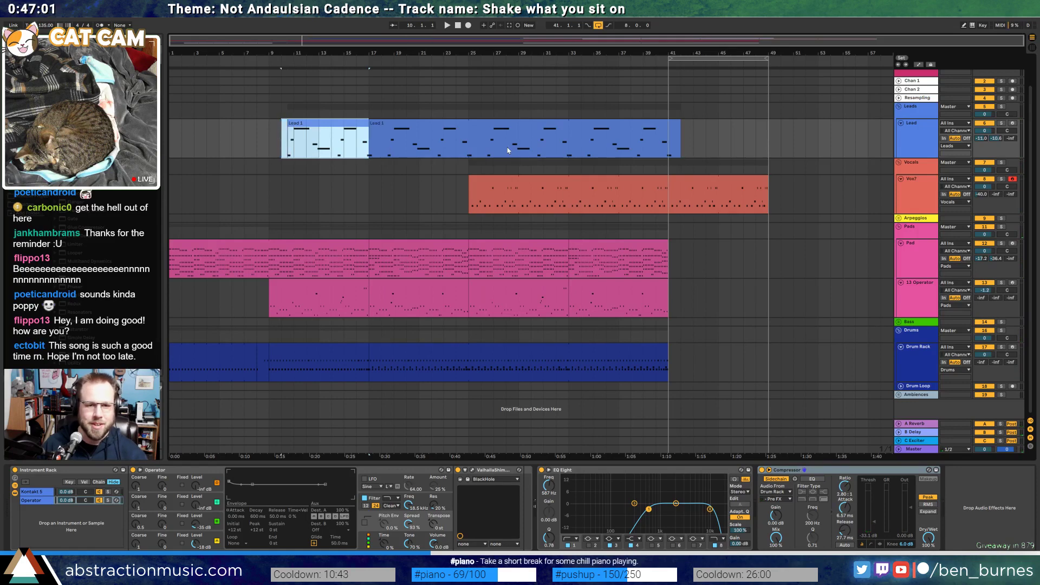
drag(469, 142, 568, 151)
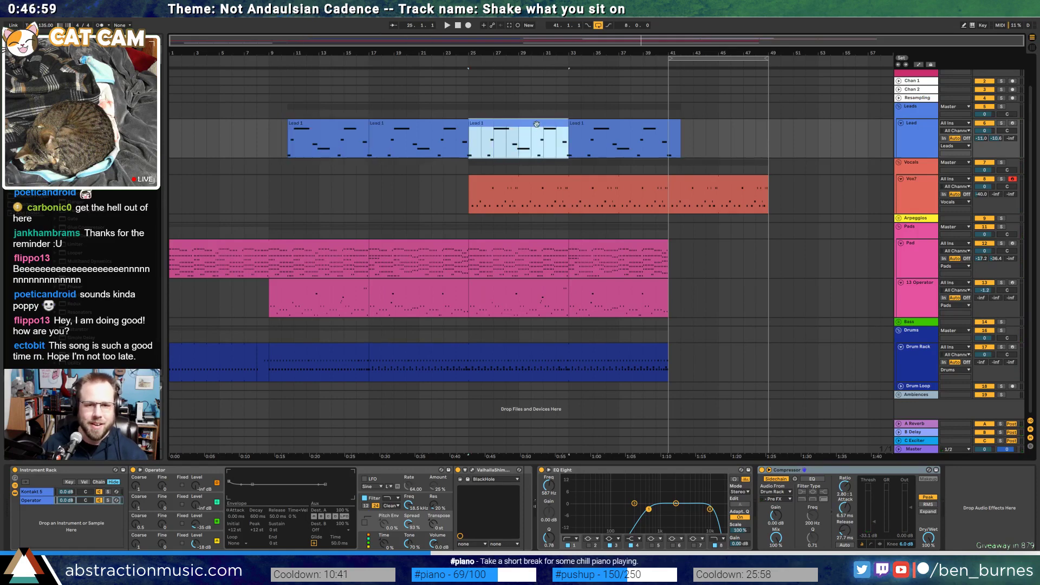
Lower the note near 16.3 in the first and third Lead 1 clips and play the transition into bar 33
double_click(537, 124)
click(982, 443)
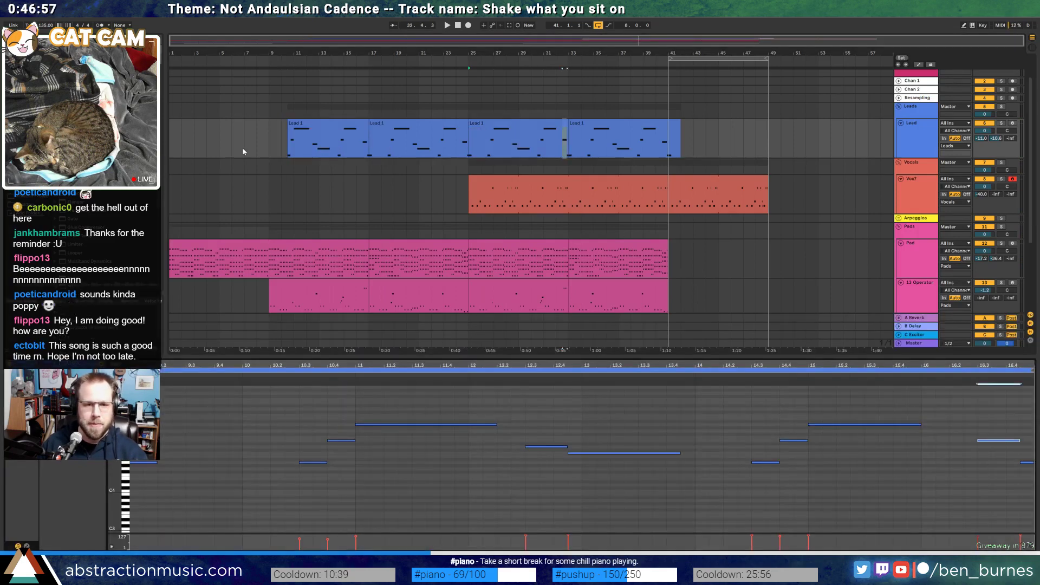
click(314, 124)
drag(990, 444, 990, 447)
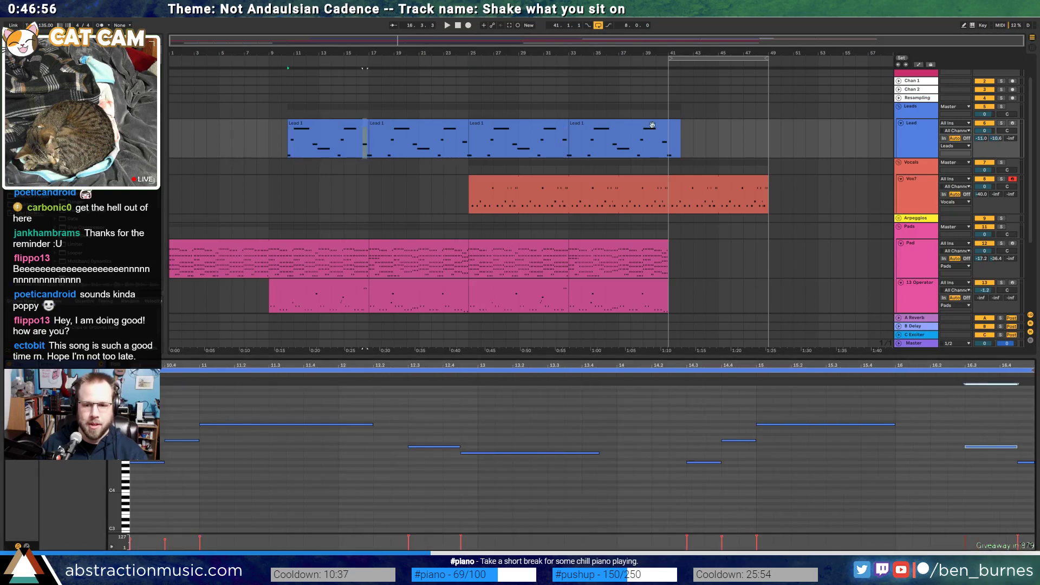
click(542, 122)
click(1002, 456)
key(space)
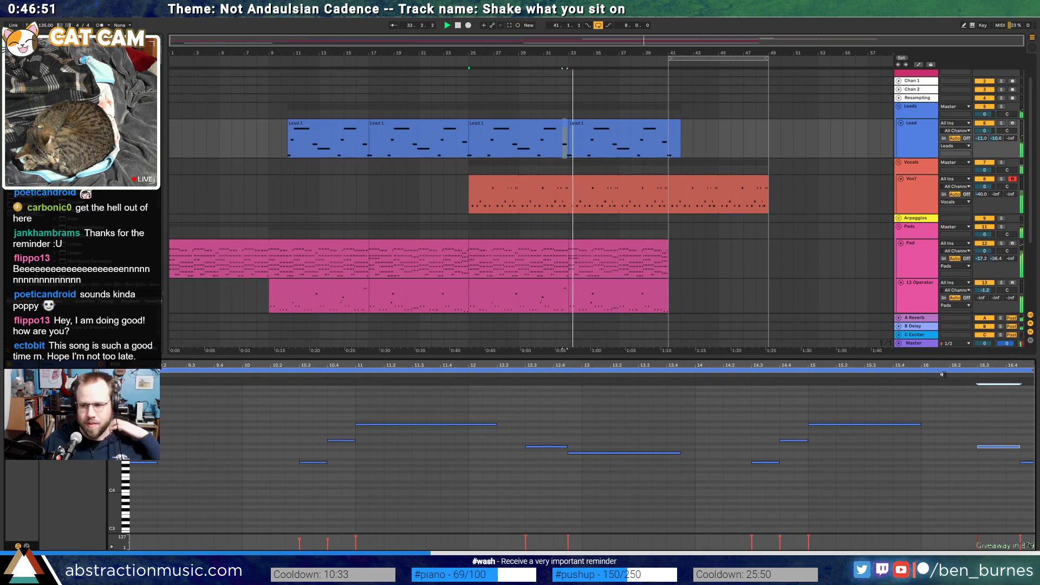
Copy the Drum Rack clip of bars 9–17 and paste it at bar 41
click(669, 281)
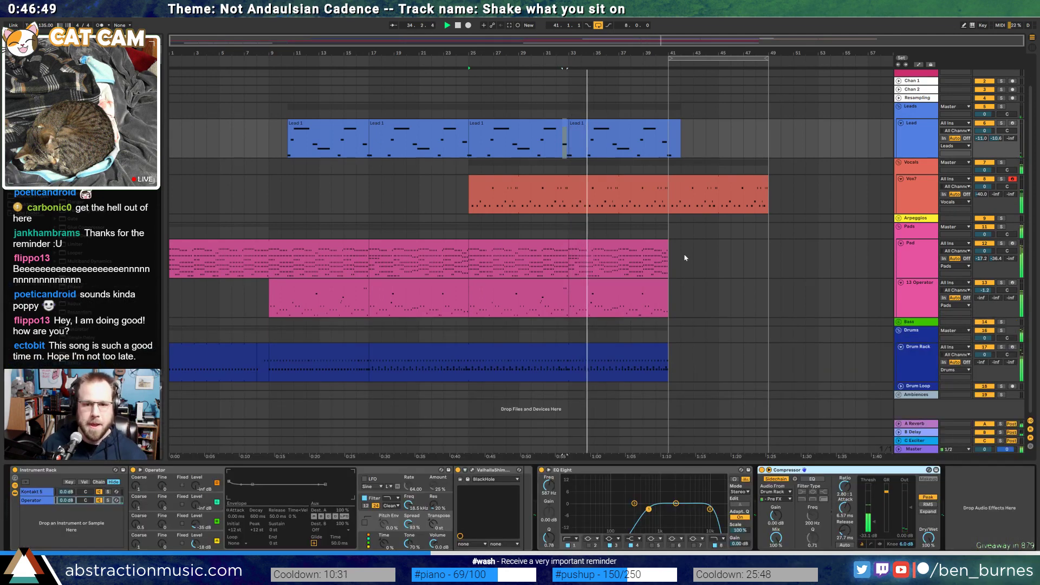
click(296, 347)
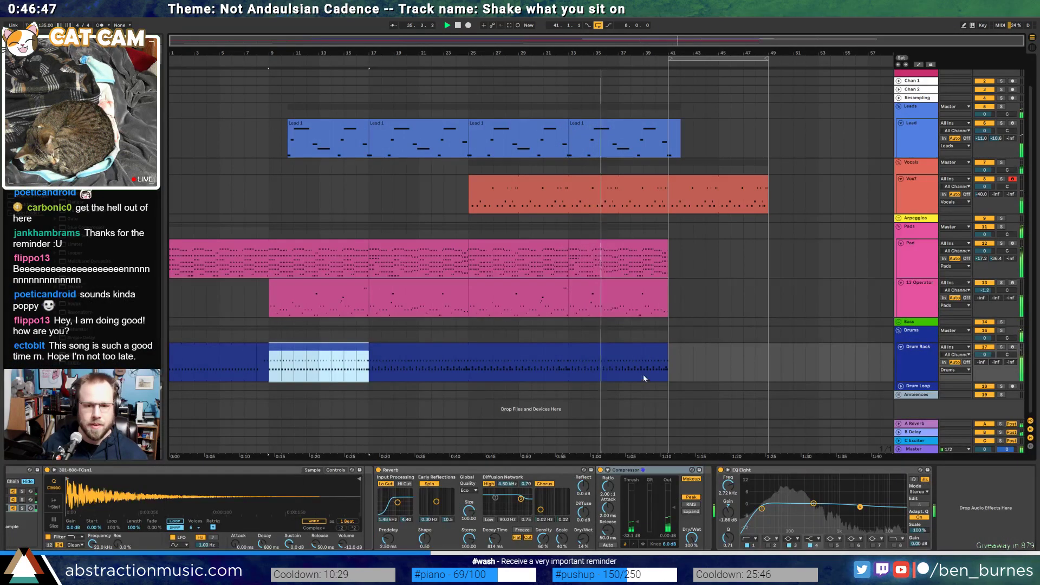
click(671, 359)
key(ctrl+v)
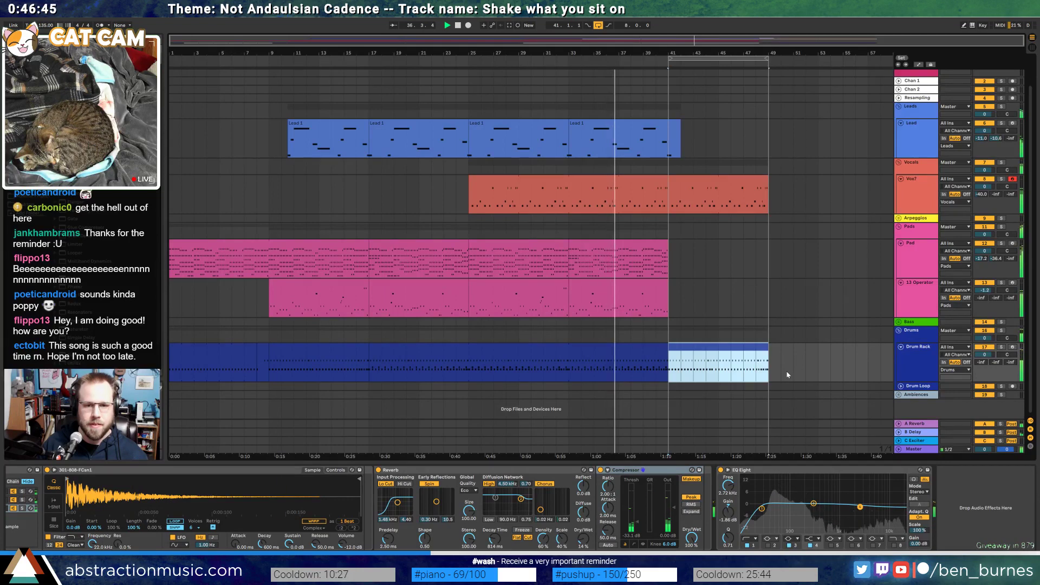
Set the Vox? track's reverb send to about -22.5 dB and its delay send to about -65 dB while listening
click(687, 186)
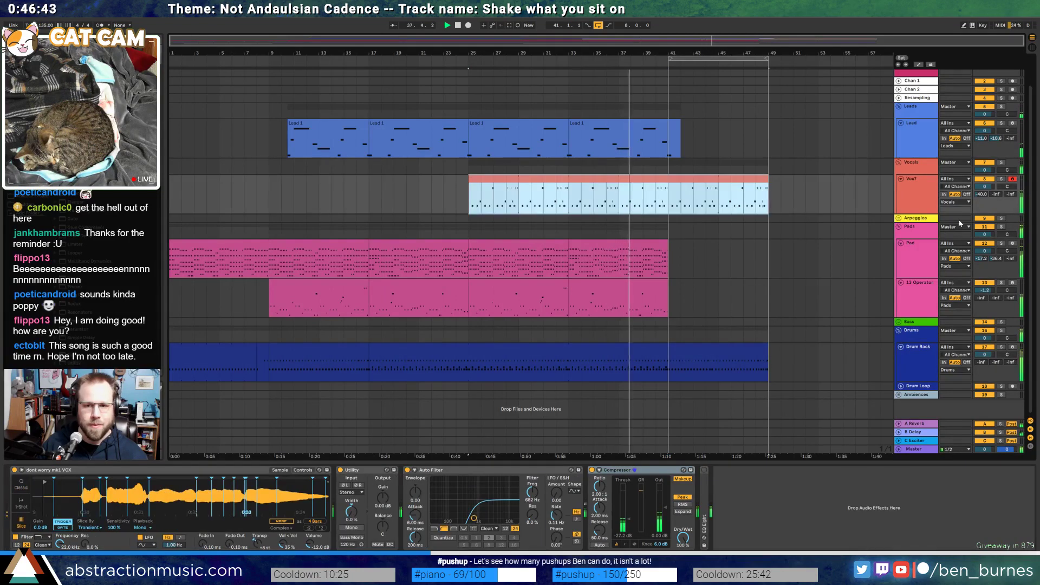
click(984, 202)
mouse_move(984, 195)
mouse_down()
mouse_move(996, 179)
mouse_move(996, 203)
mouse_move(981, 198)
mouse_up()
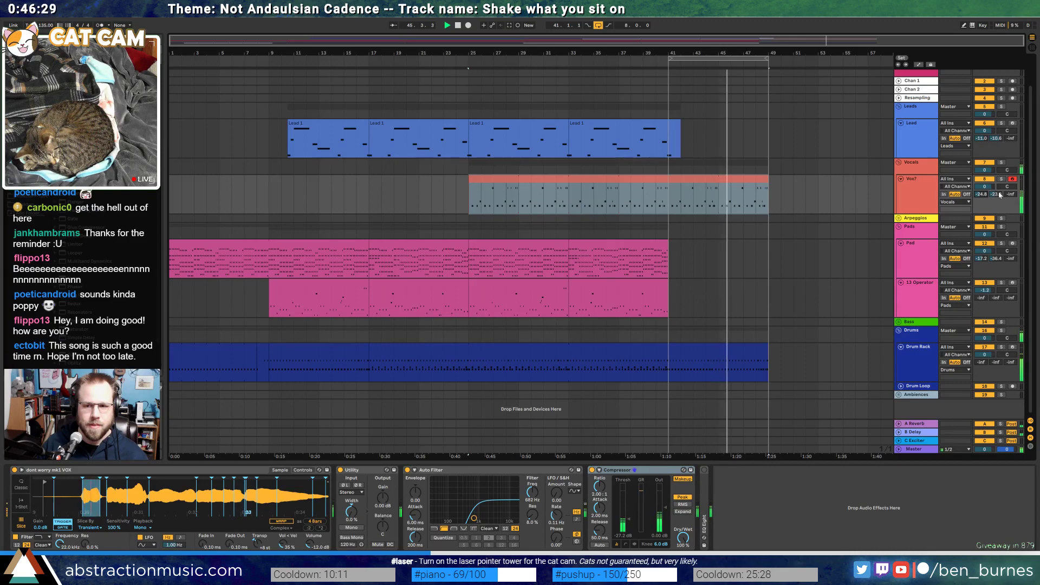
mouse_move(998, 194)
mouse_down()
mouse_move(998, 224)
mouse_move(981, 184)
mouse_up()
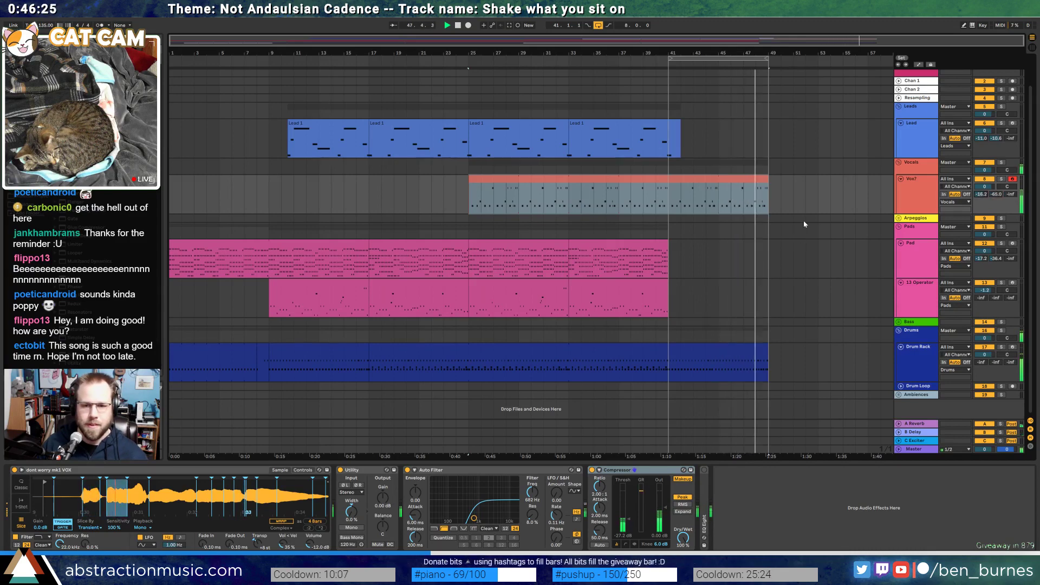
drag(980, 194, 979, 198)
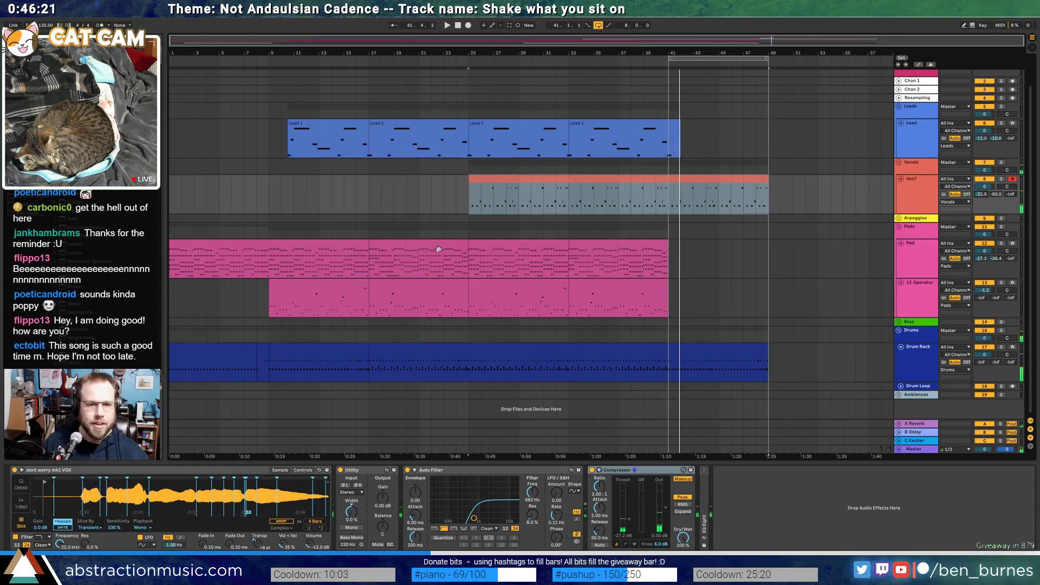
Offset all notes of the top drum row a sixteenth later in the Drum Rack clip at bar 25 and play the result
click(508, 239)
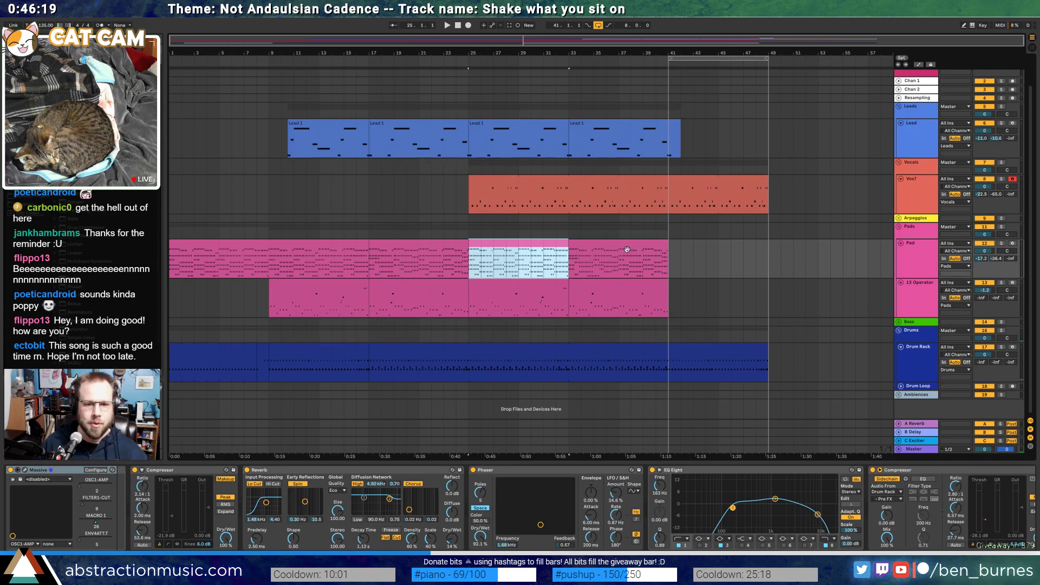
click(509, 348)
drag(474, 362, 674, 376)
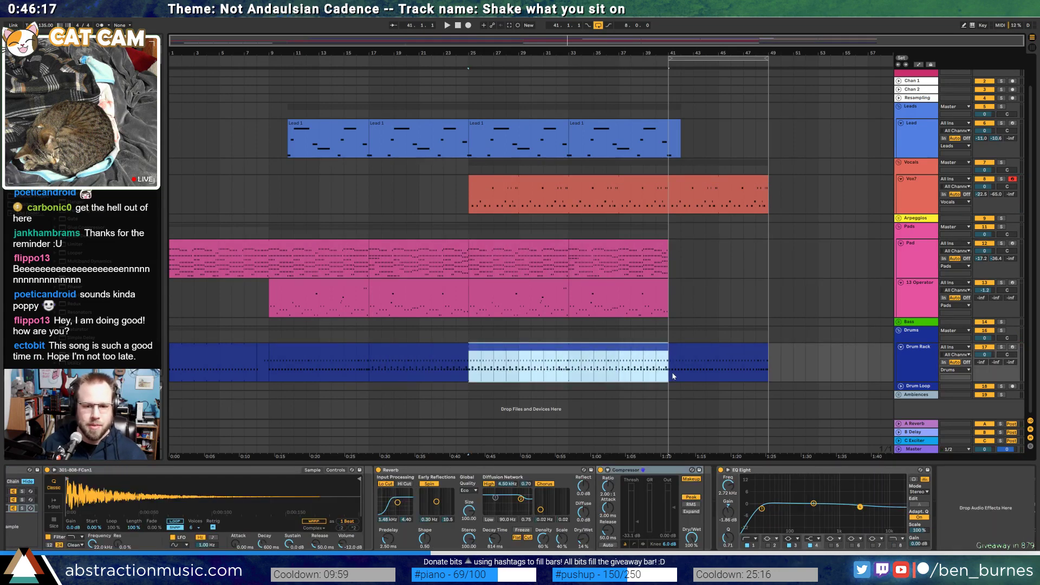
double_click(572, 348)
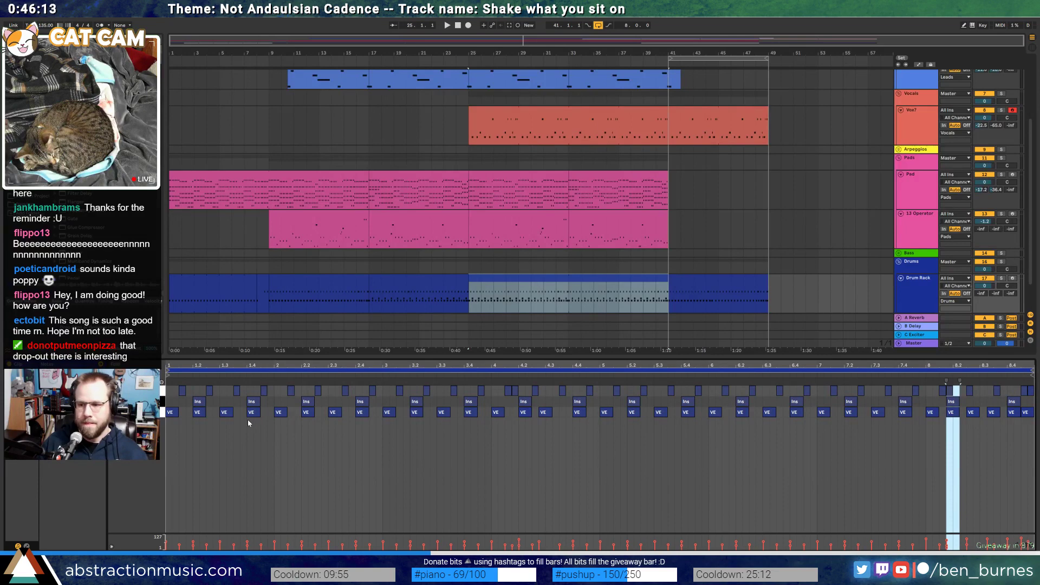
click(161, 391)
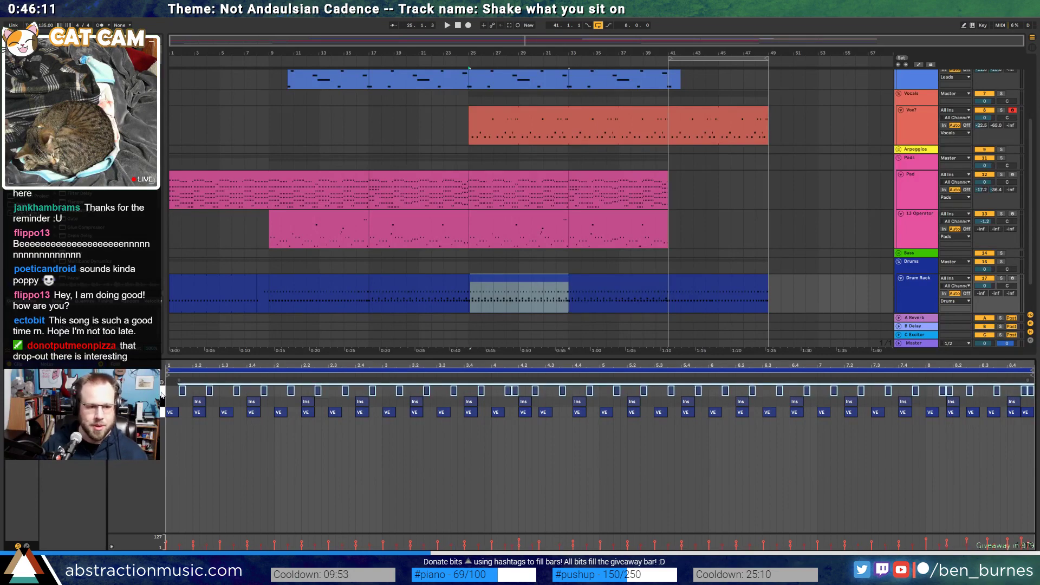
key(Right)
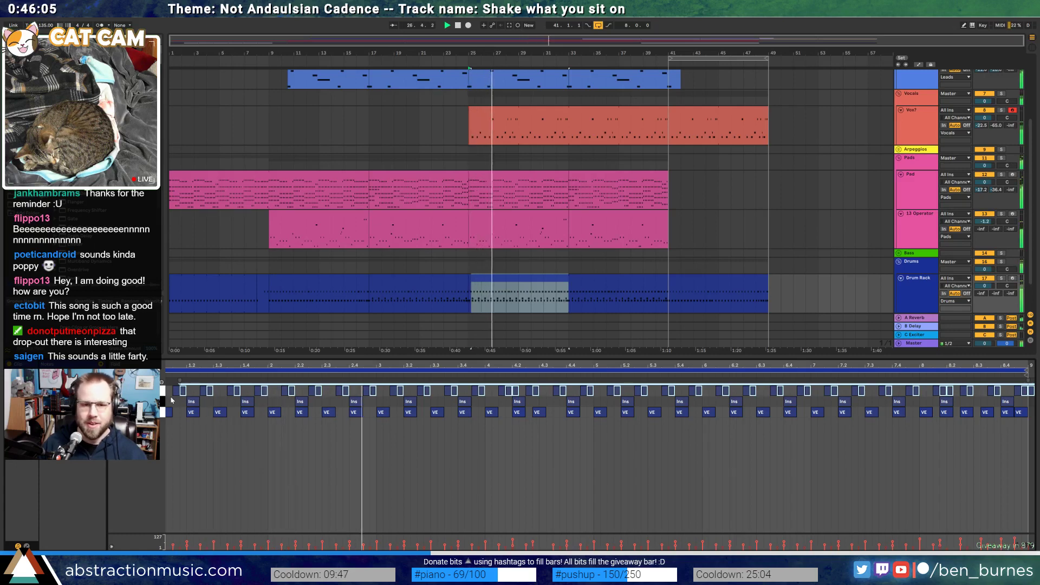
Raise the Auto Filter's high-pass frequency on the Vox? track to about 1.10 kHz while listening
key(shift+Tab)
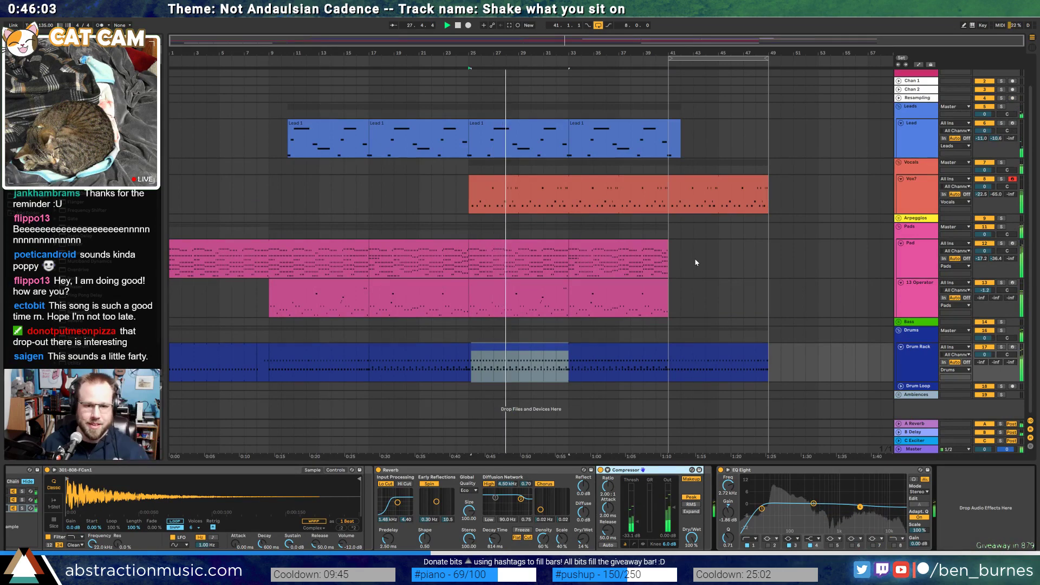
click(813, 195)
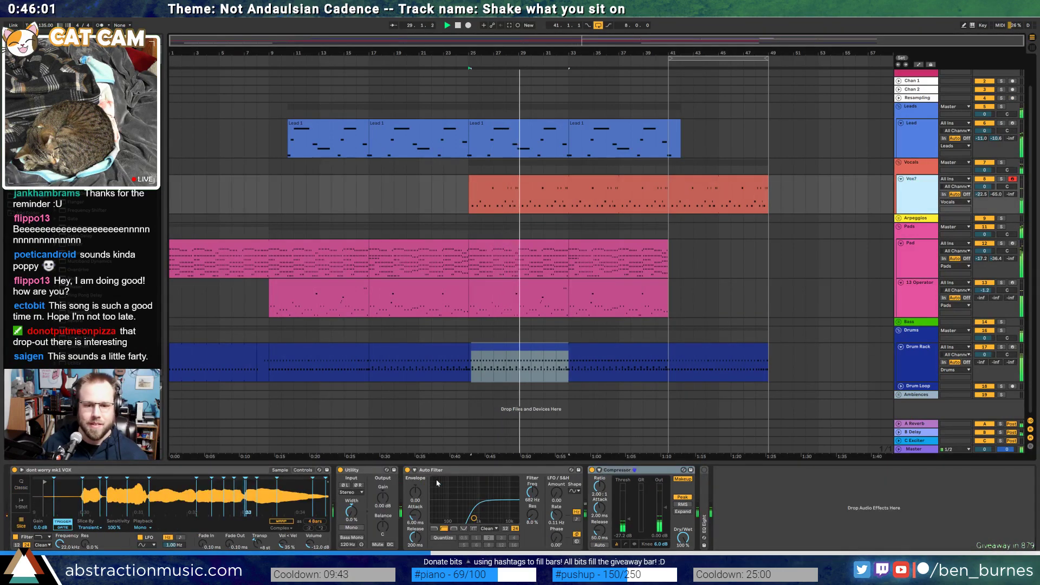
drag(474, 519, 479, 519)
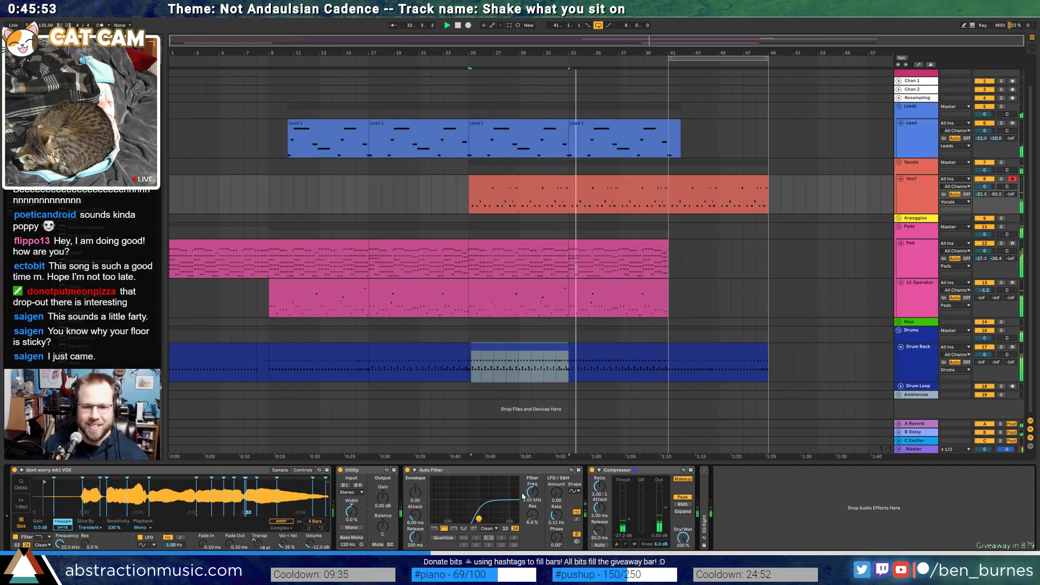
scroll(532, 495, up, 2)
Lower the Vox? compressor's threshold to about -48.4 dB and add an Auto Pan after it with a low Amount
scroll(626, 522, down, 5)
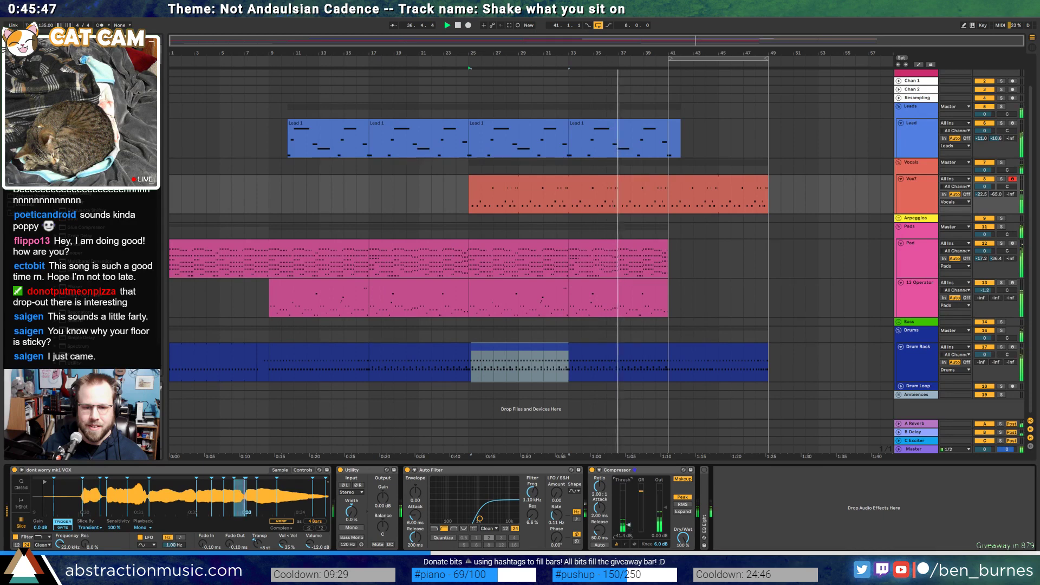
scroll(625, 522, down, 3)
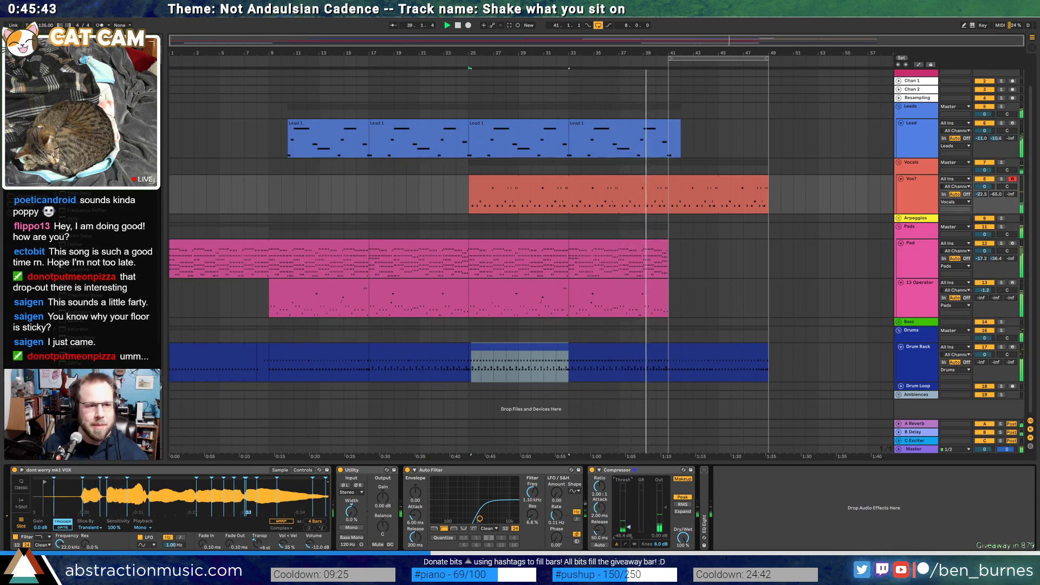
drag(79, 82, 712, 522)
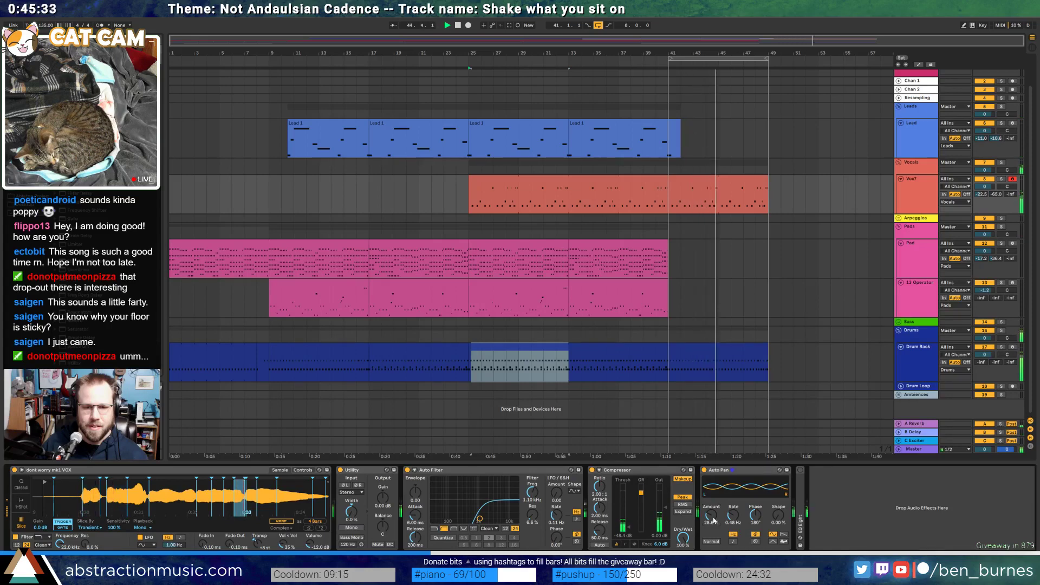
In the Drum Rack clip at bar 41, remove the Instrument Rack hits, rework the kicks after 8.3 into a tighter run and play it
double_click(721, 348)
key(space)
click(622, 493)
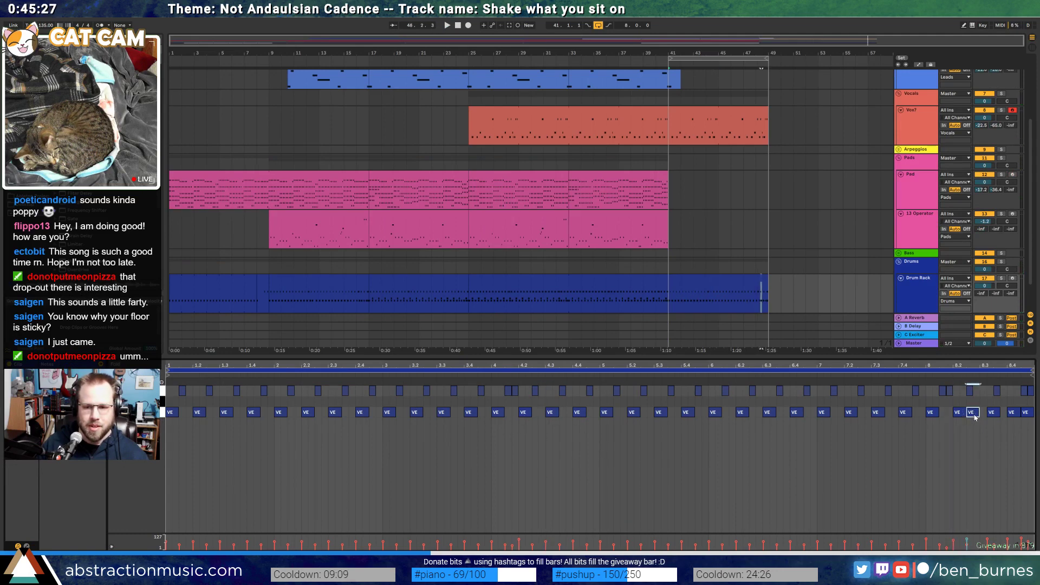
drag(997, 415, 986, 415)
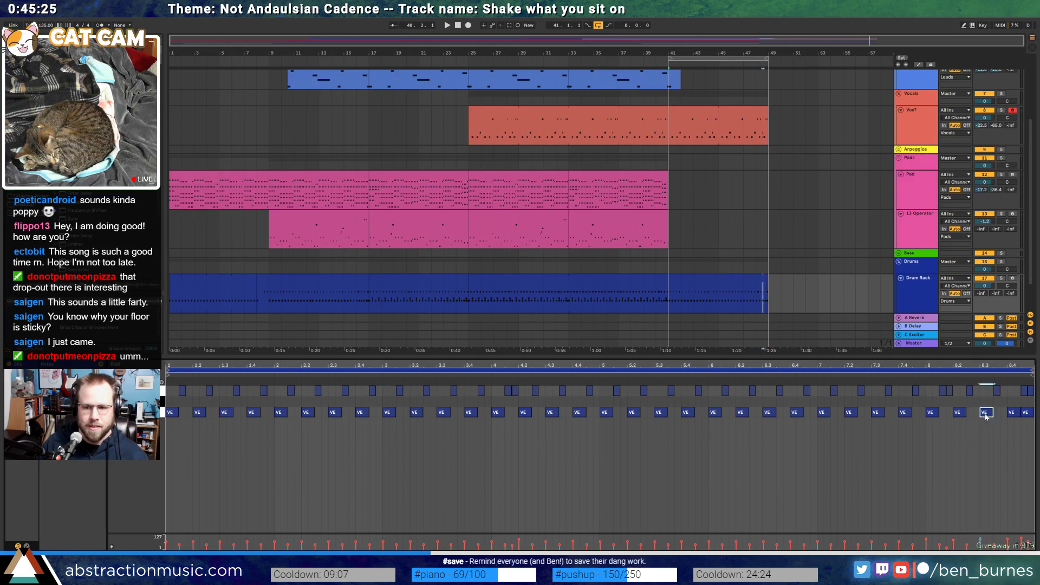
key(space)
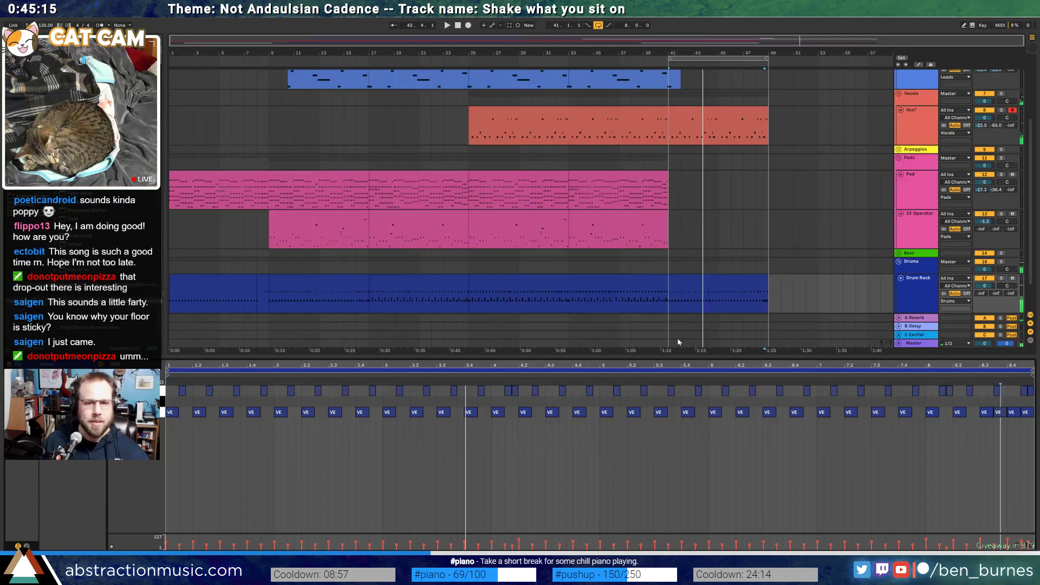
key(shift+Tab)
click(673, 306)
key(space)
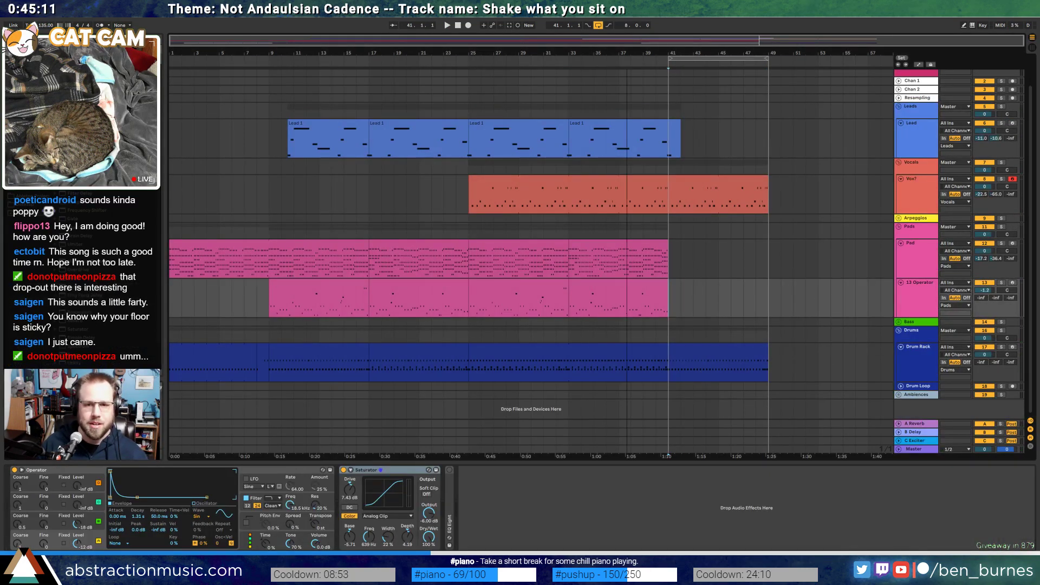
click(594, 133)
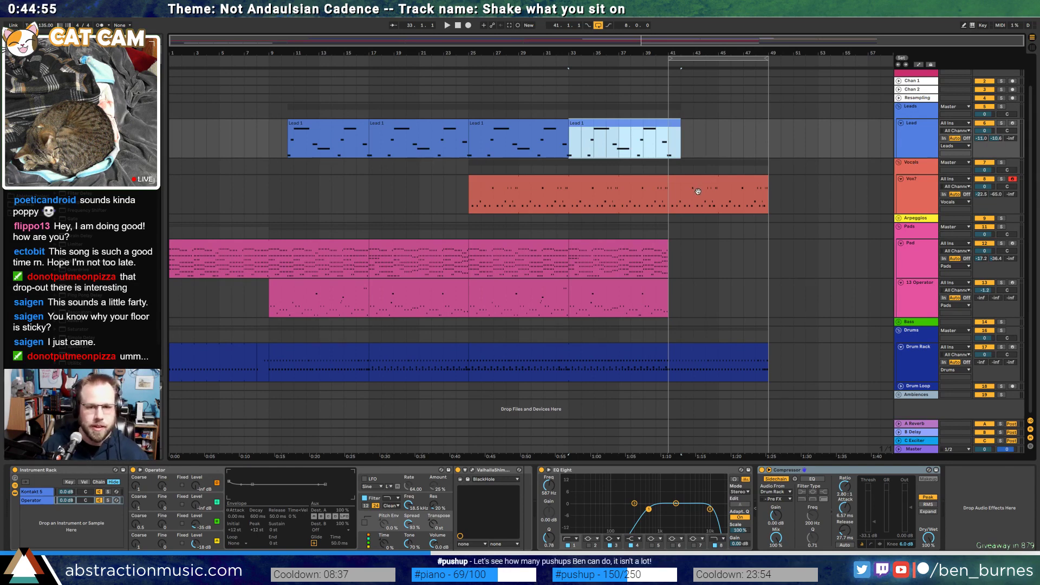
click(920, 136)
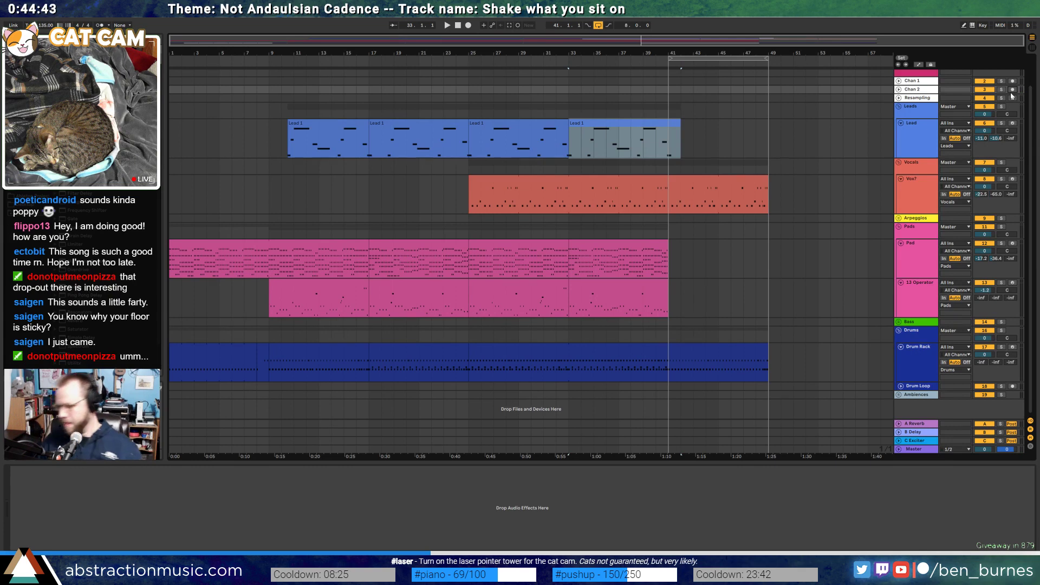
click(460, 26)
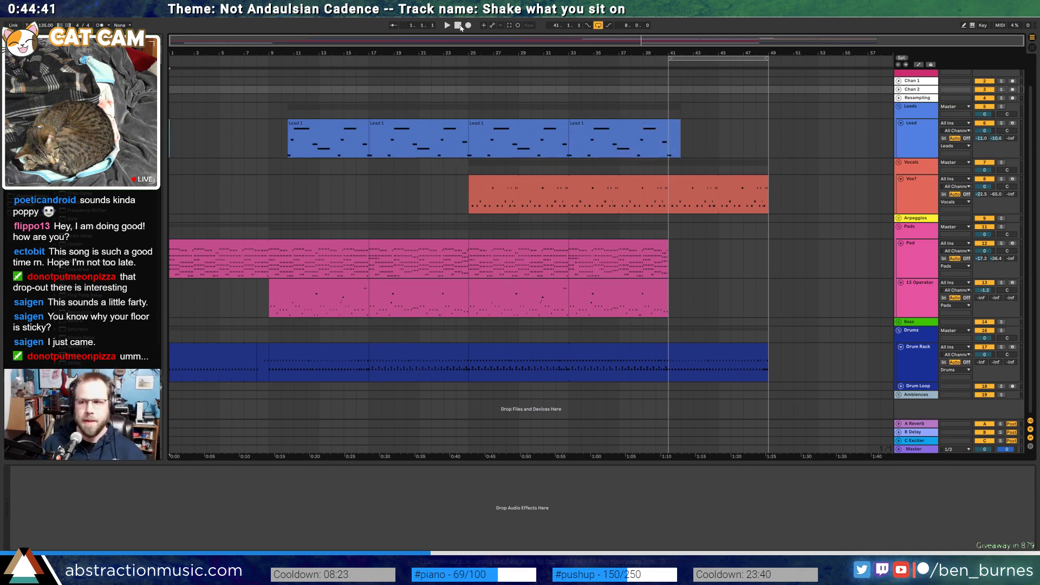
Play the arrangement from the start and lower the Pad track's reverb send to about -24.8 dB
key(space)
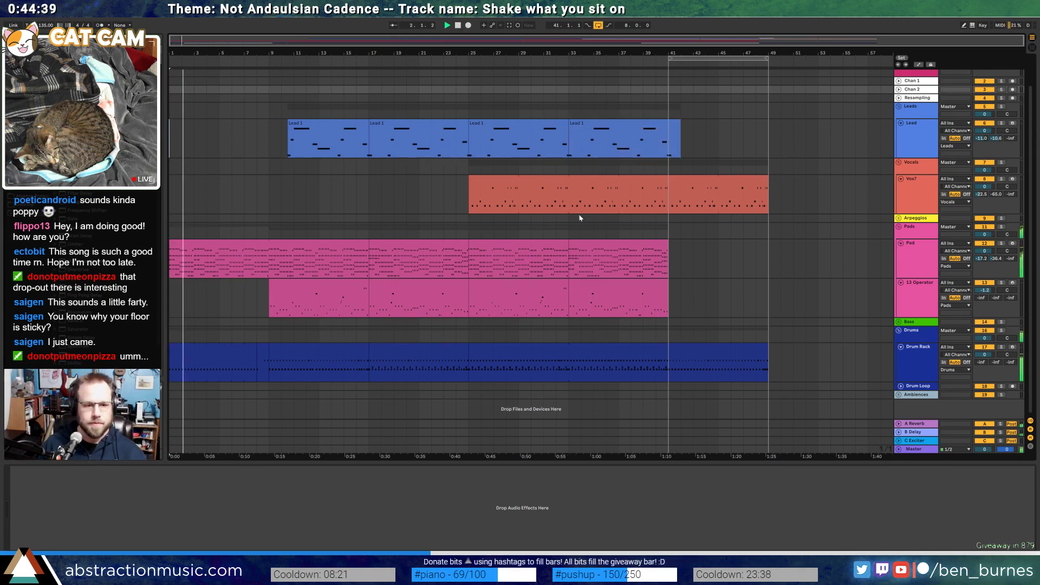
click(268, 258)
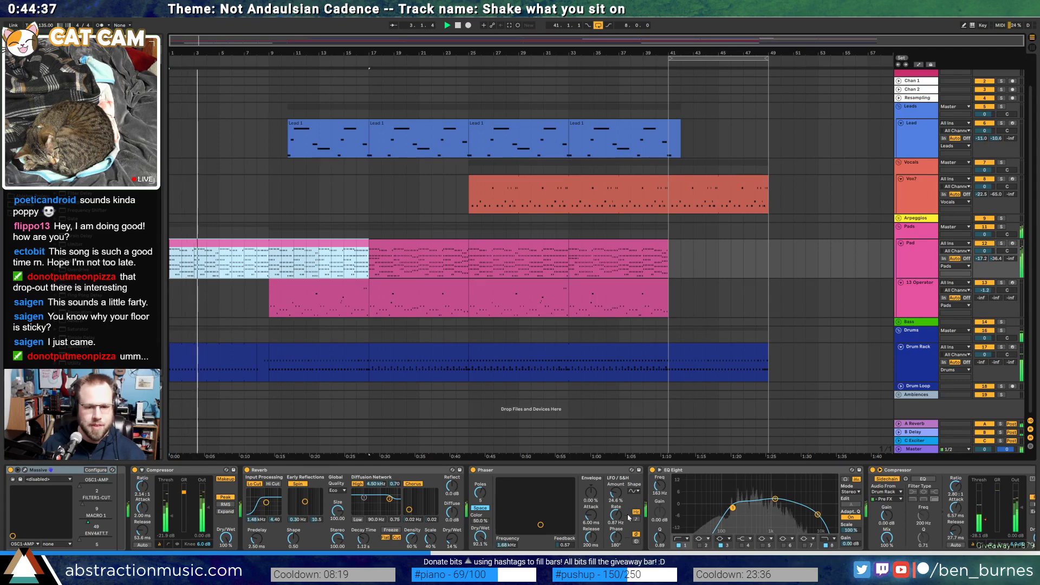
drag(487, 544, 487, 558)
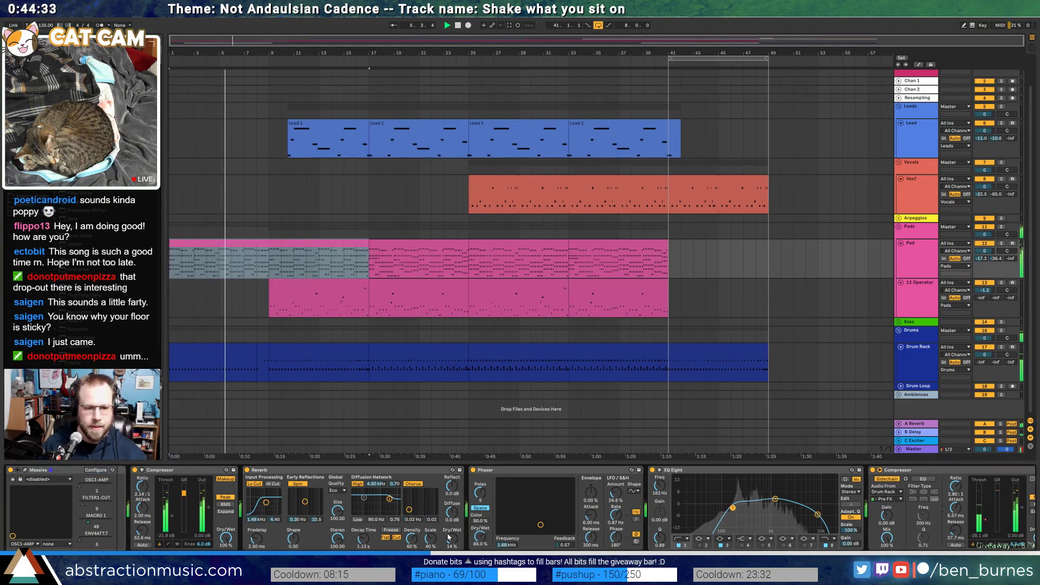
drag(361, 540, 360, 547)
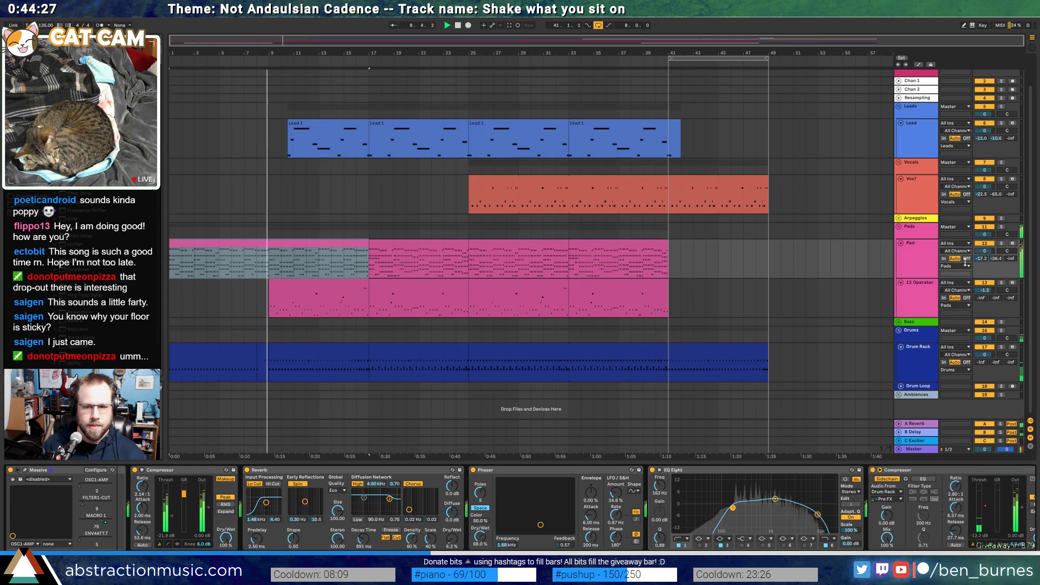
drag(980, 259, 980, 262)
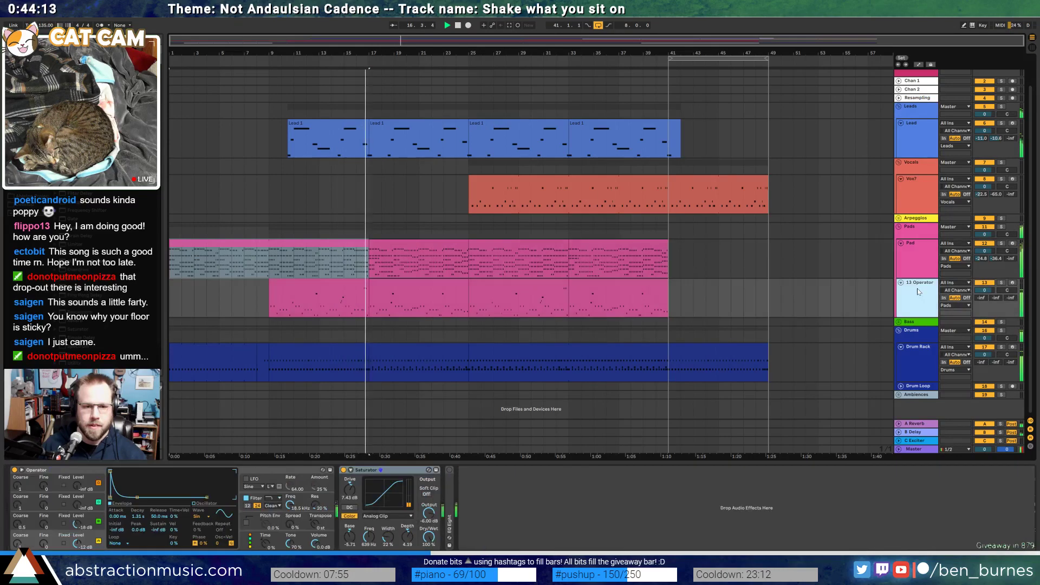
Set the Saturator on the 12 Operator track to about 8.57 dB Drive and -5.14 dB Output
click(918, 288)
drag(349, 489, 349, 487)
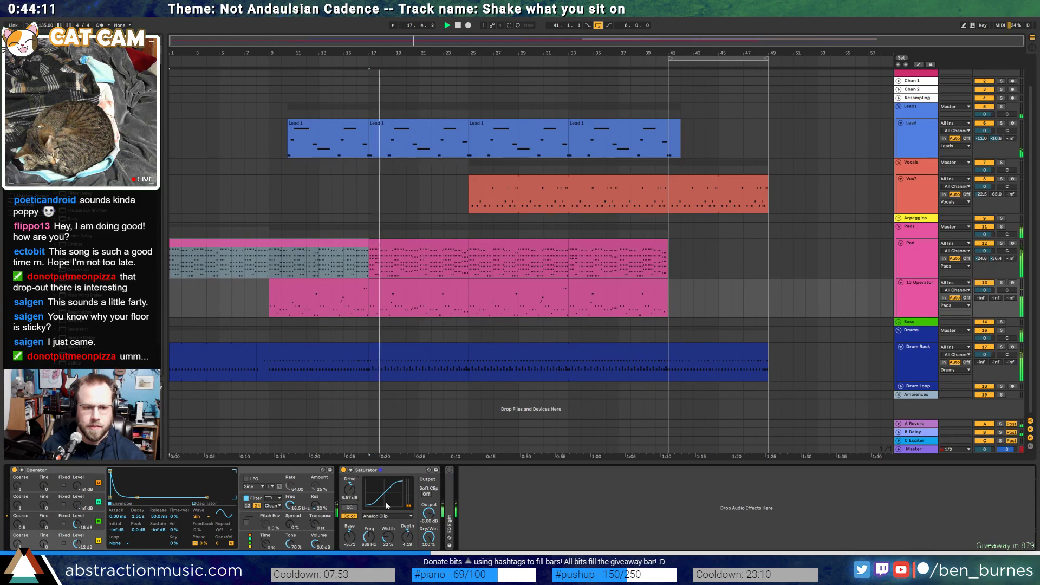
drag(432, 516, 429, 512)
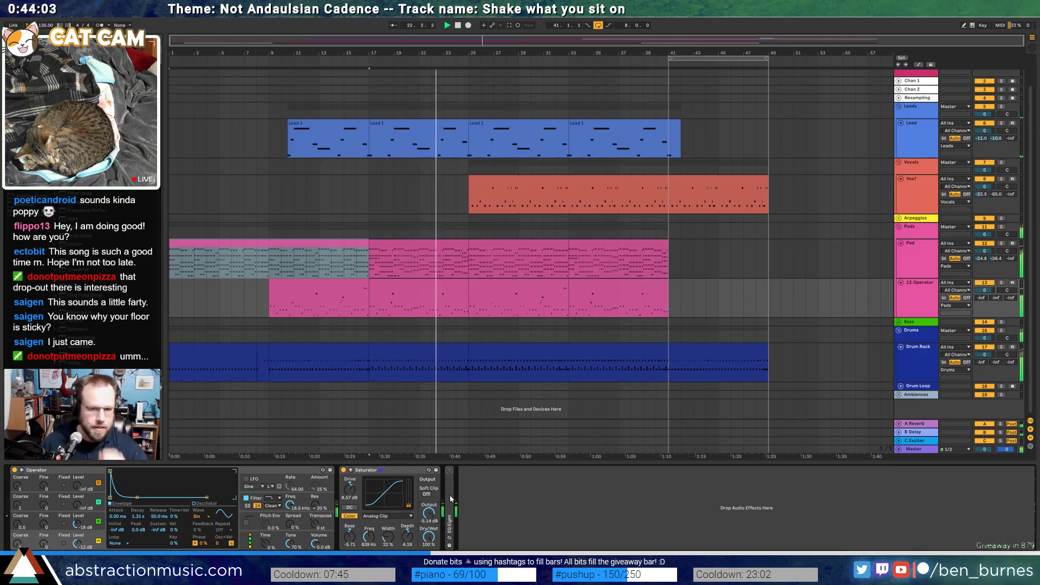
Split off bar 24 of the Drum Rack clip and deactivate its notes except the first kick, the 8.4 hits and the last two shakers
scroll(482, 316, up, 3)
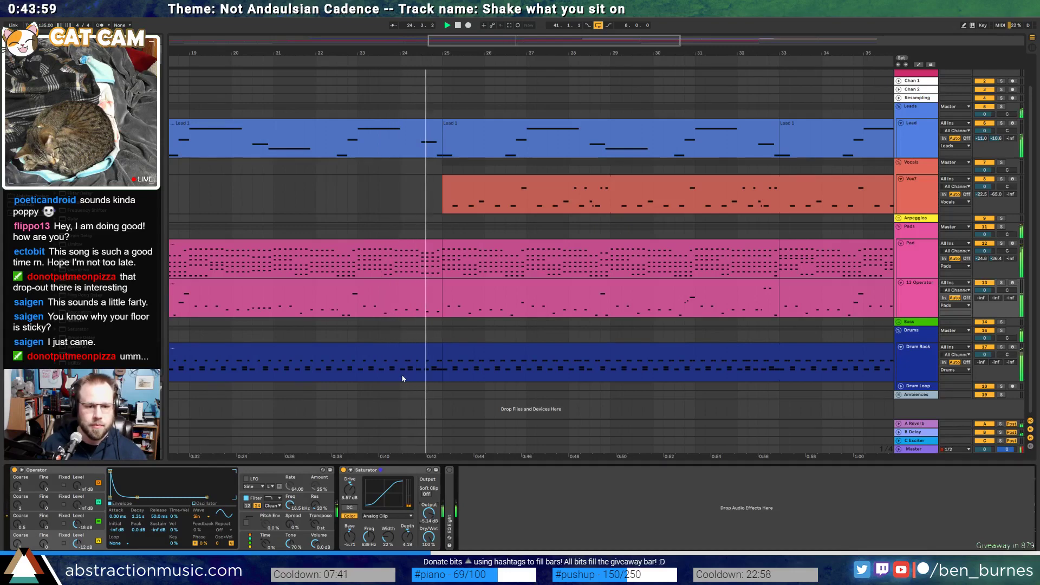
key(space)
drag(400, 375, 433, 373)
double_click(432, 373)
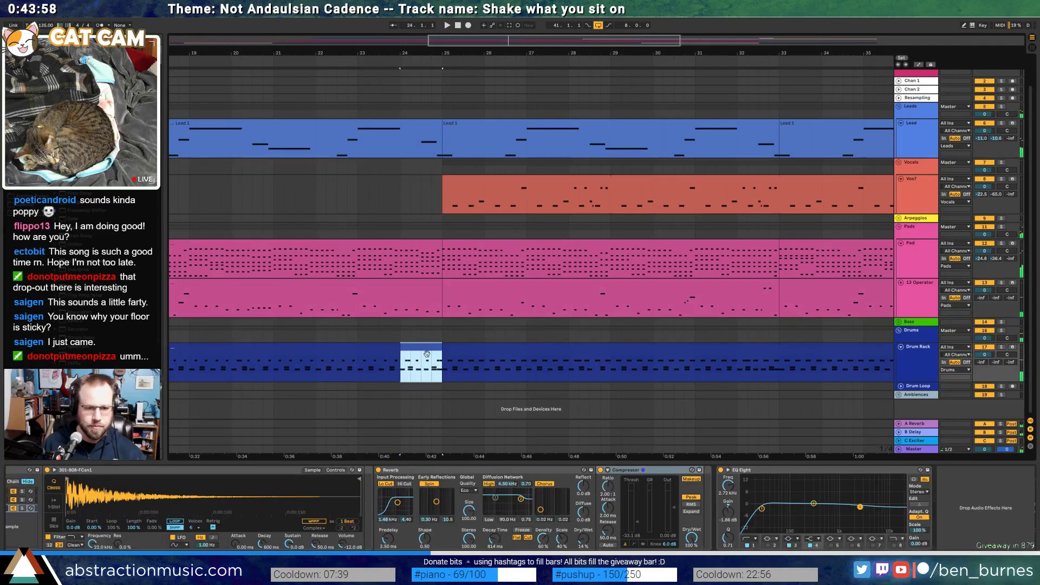
drag(264, 387, 739, 399)
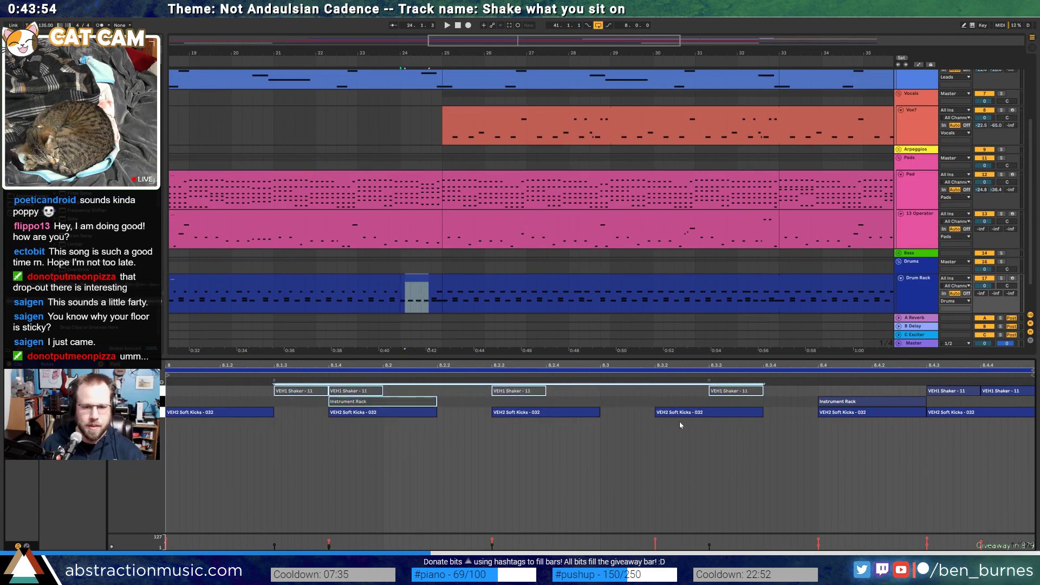
drag(709, 441, 423, 413)
key(0)
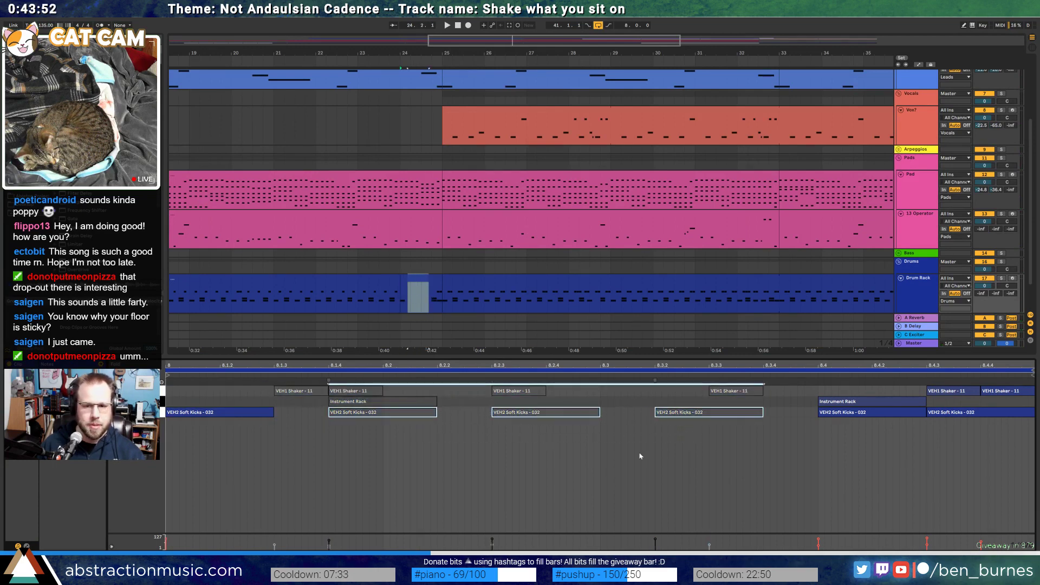
drag(1028, 435, 1033, 389)
key(0)
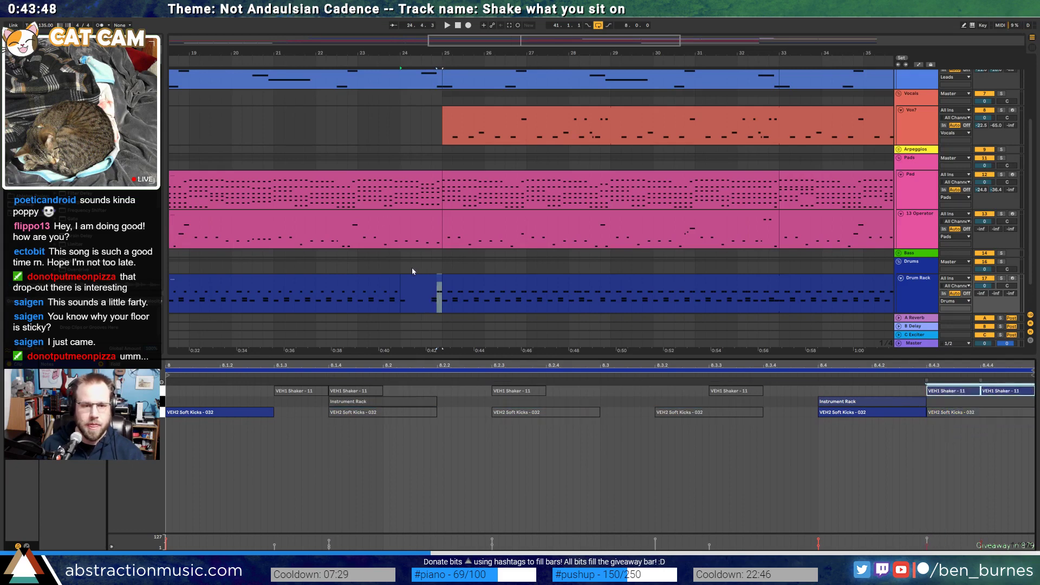
Shorten the 12 Operator clip before bar 25 so it ends at bar 24 and play the lead-in
scroll(433, 253, up, 1)
drag(439, 235, 396, 240)
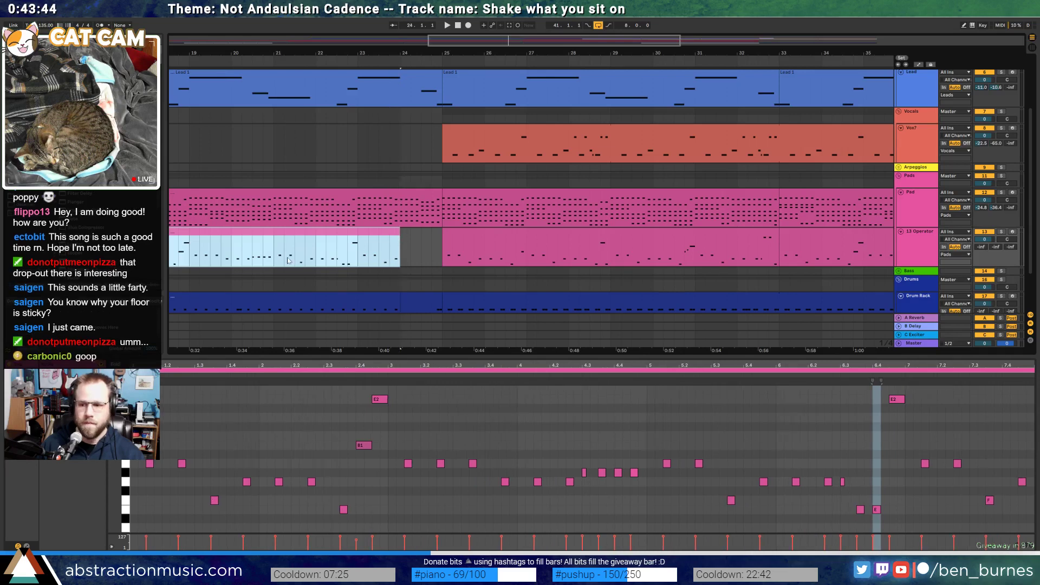
click(263, 260)
click(304, 251)
key(space)
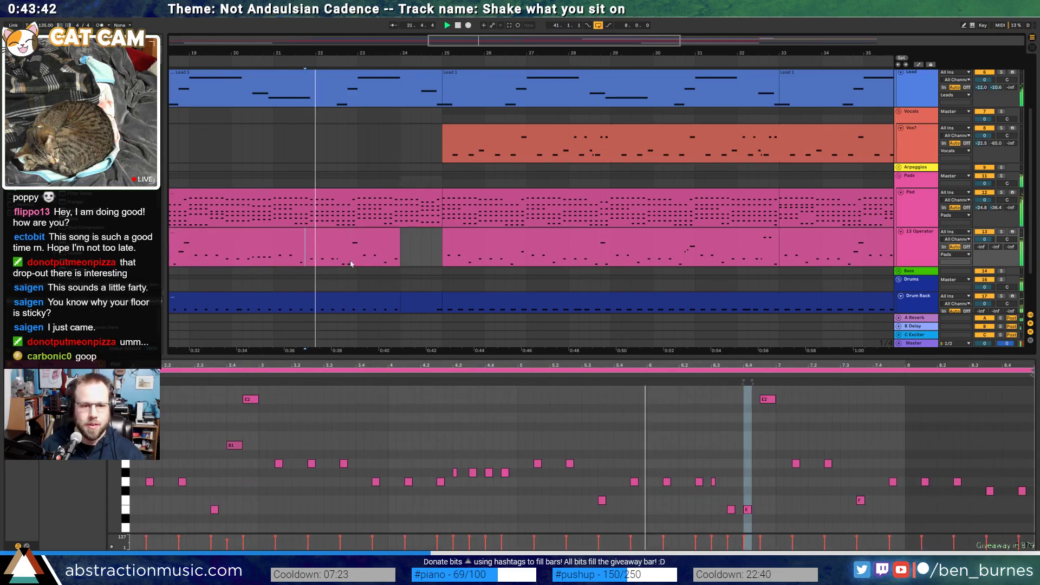
Shorten the Lead 1 clip before bar 25 so it ends at bar 24
scroll(425, 96, up, 2)
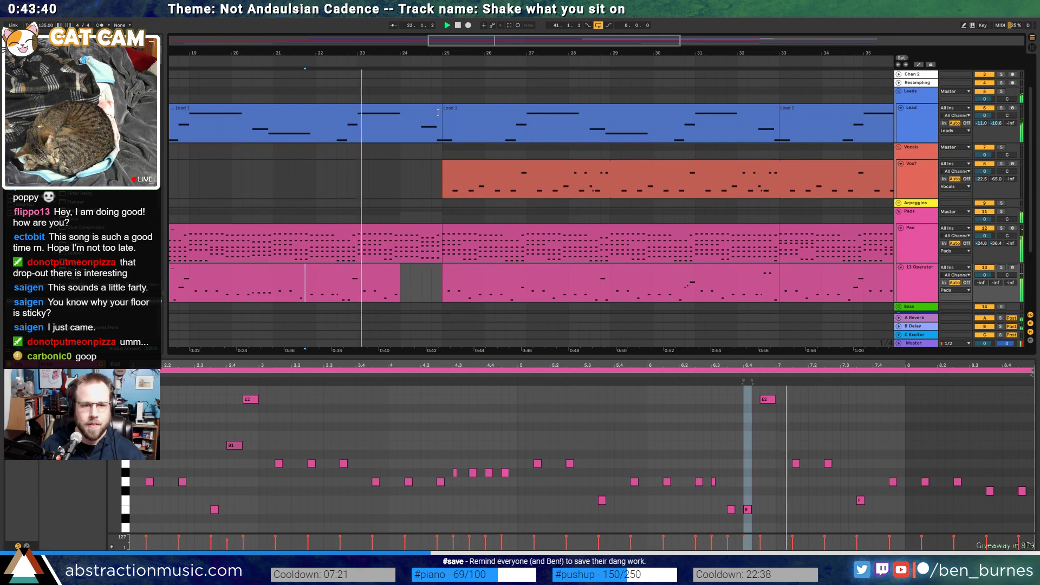
drag(442, 114, 401, 113)
click(409, 132)
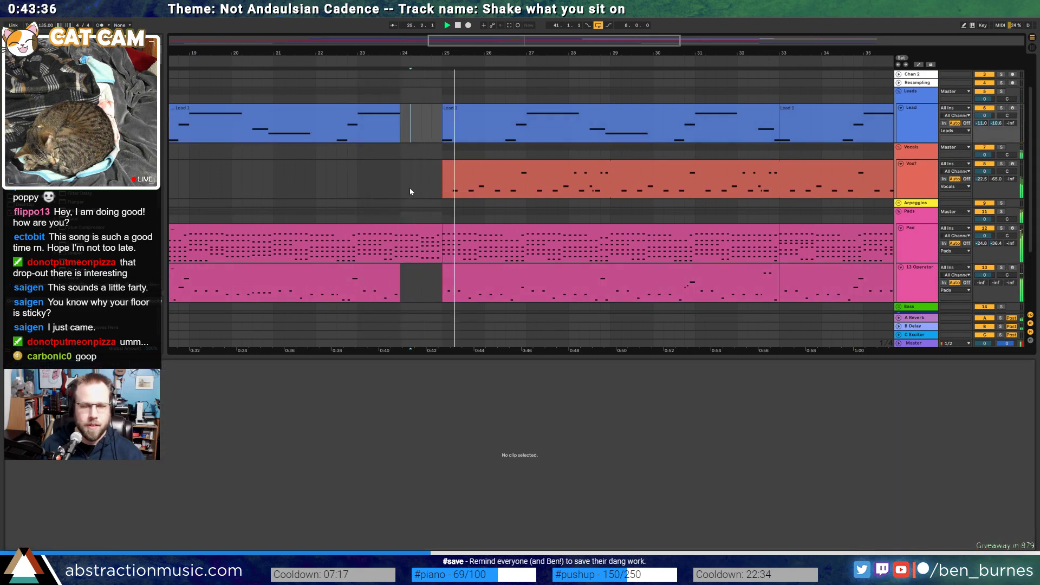
Add a Chorus effect to the Vox? track between the Utility and the Auto Filter
drag(532, 52, 344, 39)
click(915, 178)
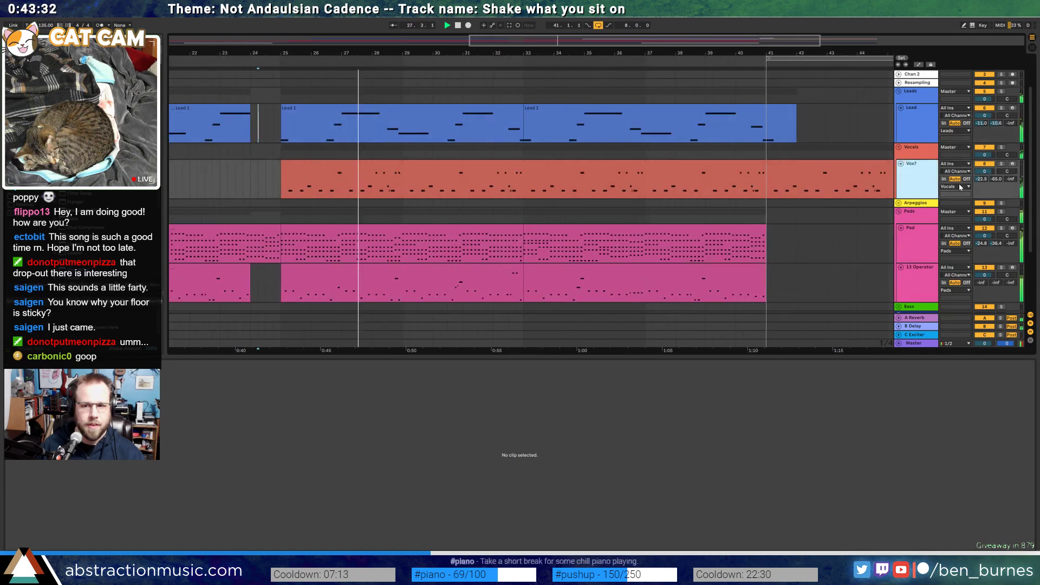
key(shift+Tab)
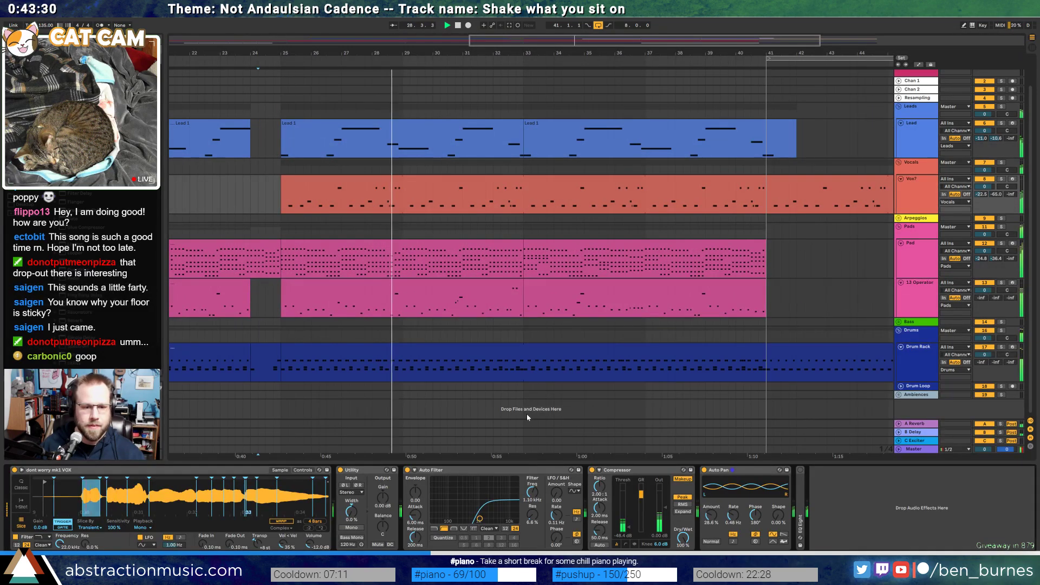
key(space)
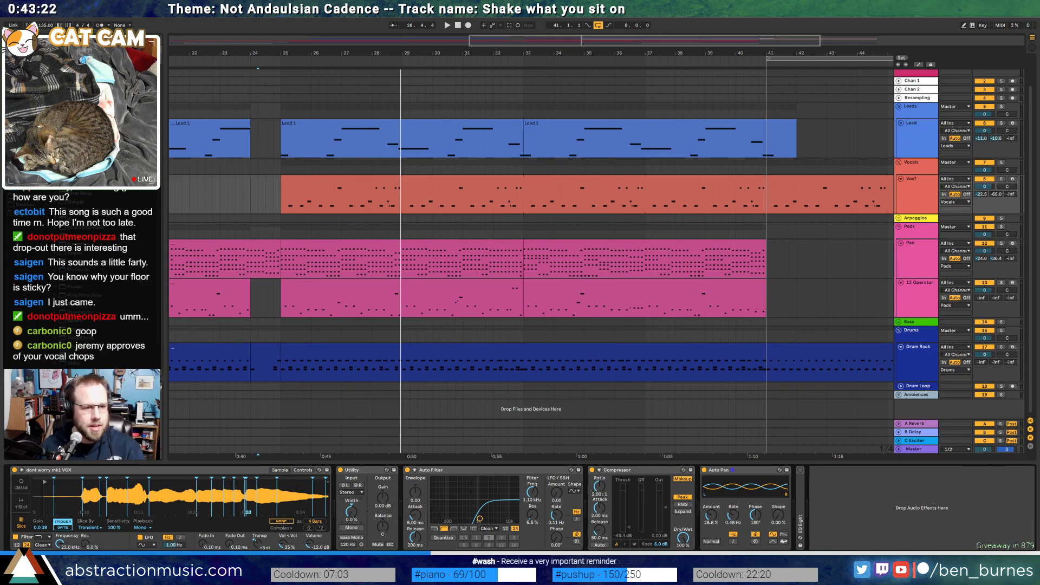
drag(75, 321, 396, 525)
Adjust the Chorus's modulation amount and rate and reduce its Dry/Wet mix while playing the section from bar 24
drag(479, 508, 486, 520)
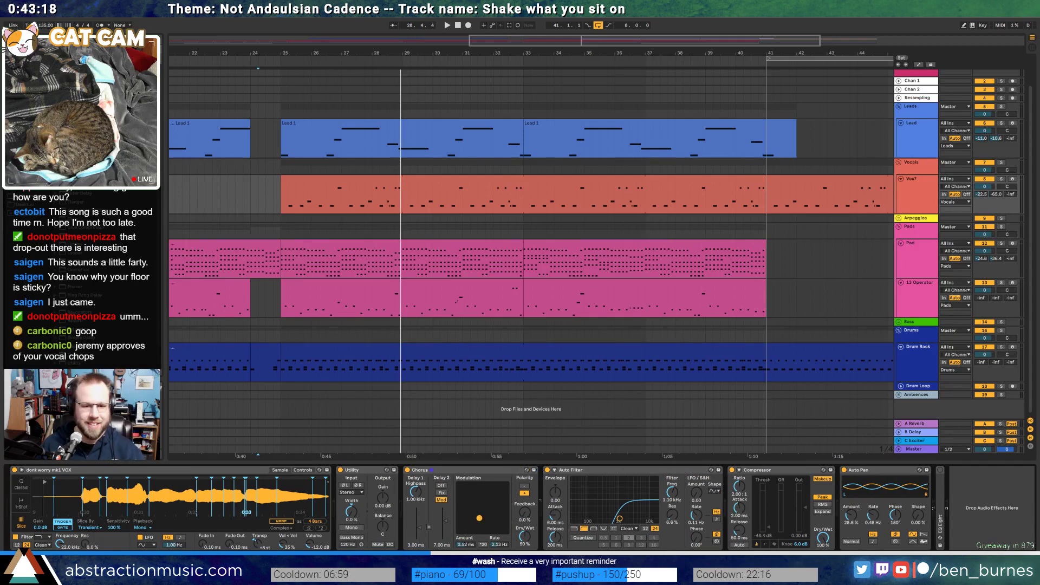
key(space)
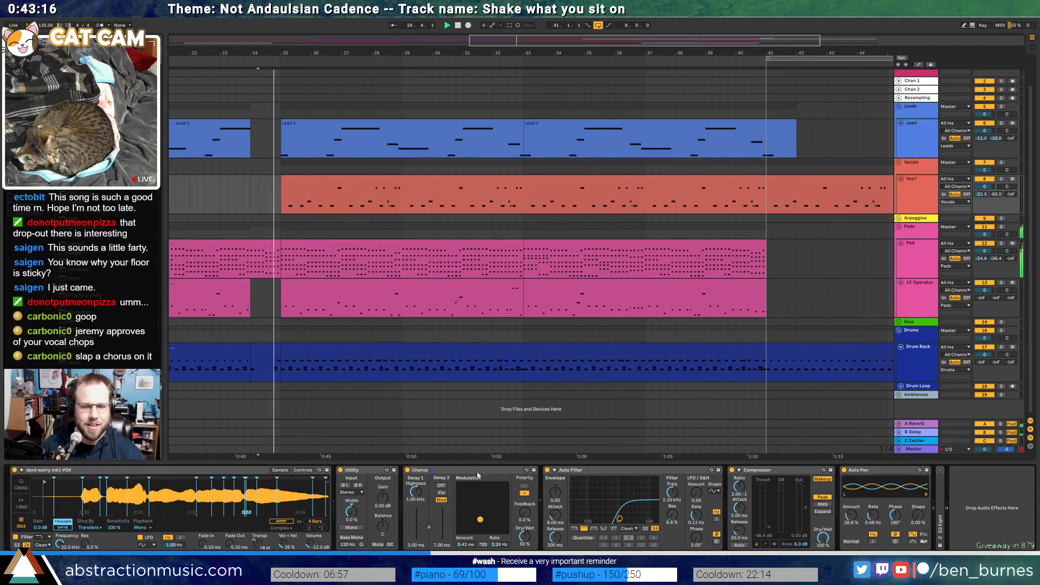
mouse_move(480, 520)
mouse_down()
mouse_move(529, 536)
mouse_move(526, 491)
mouse_move(485, 522)
mouse_up()
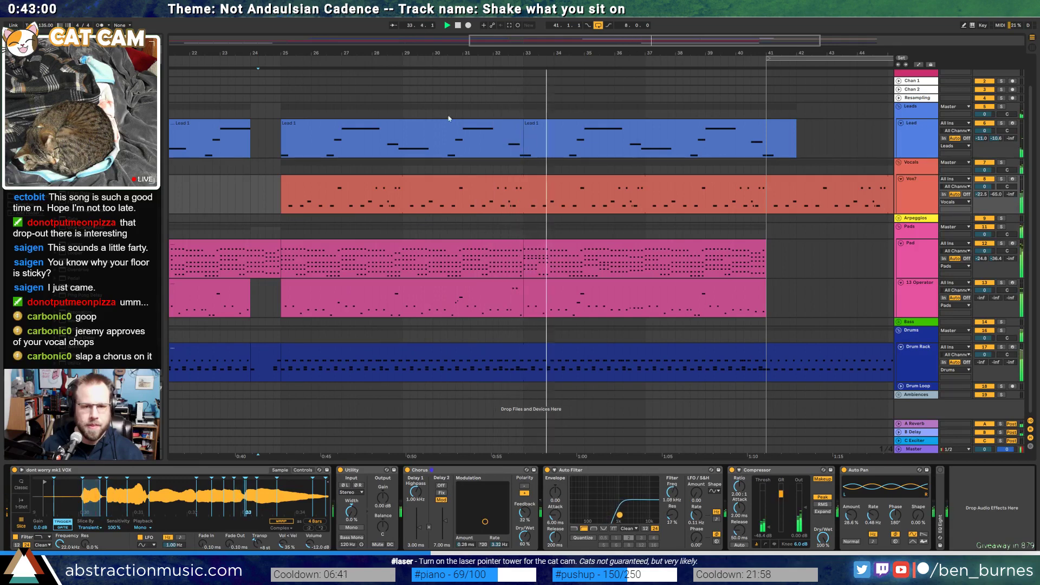
Split the A#1 note just before bar 3 of the Vox? clip into two notes
scroll(624, 101, right, 1)
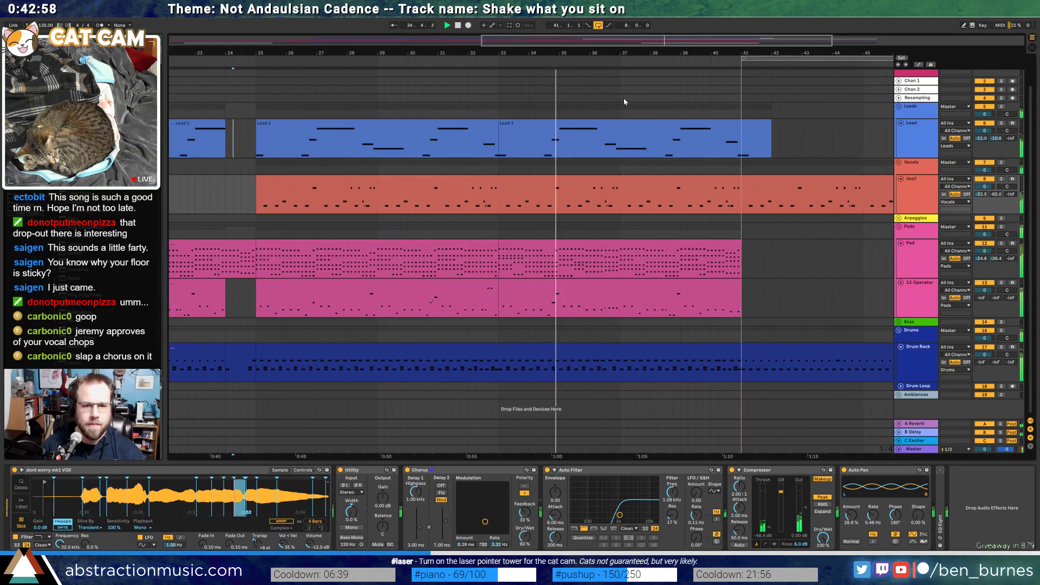
double_click(605, 179)
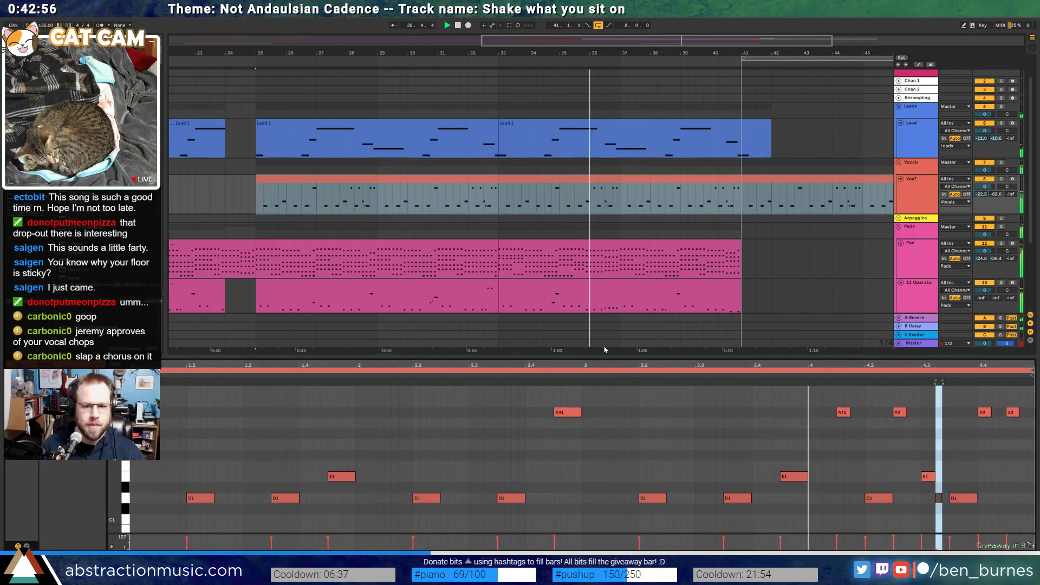
click(570, 414)
key(ctrl+e)
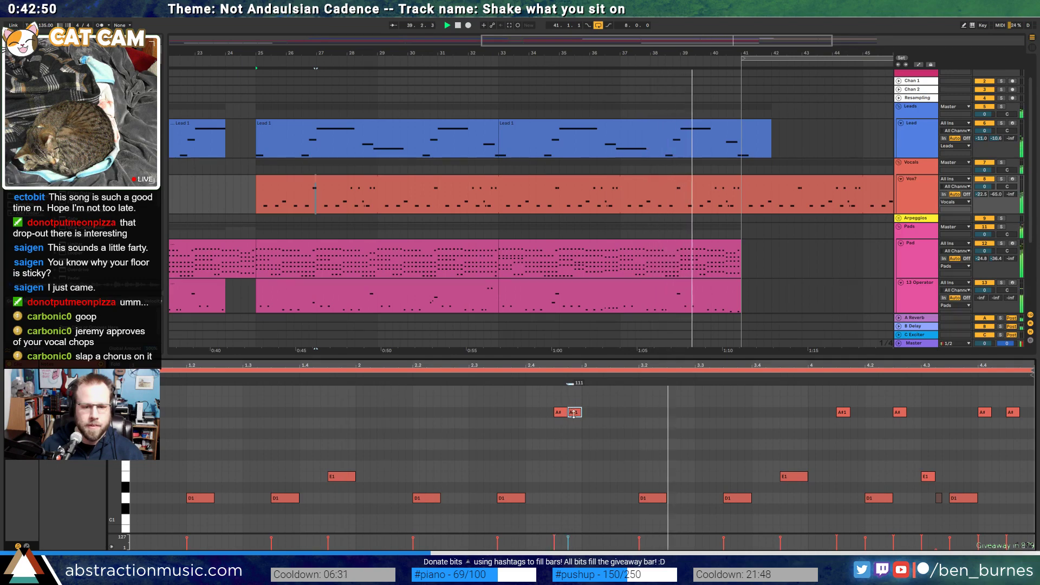
key(shift+Tab)
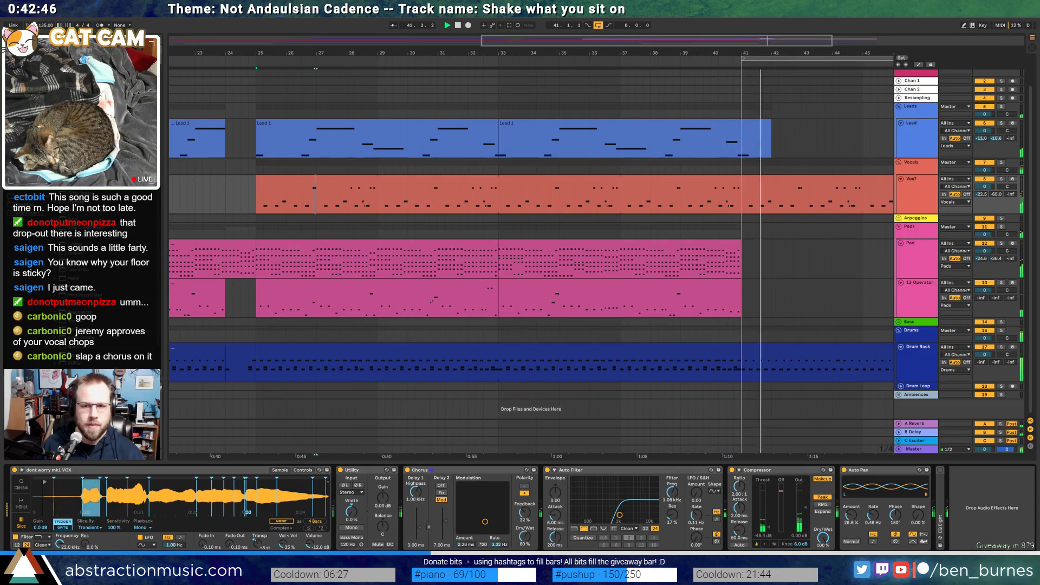
Try extending the Pad clip slightly past bar 41, play the transition, and restore the clip's end to bar 41
drag(724, 53, 535, 78)
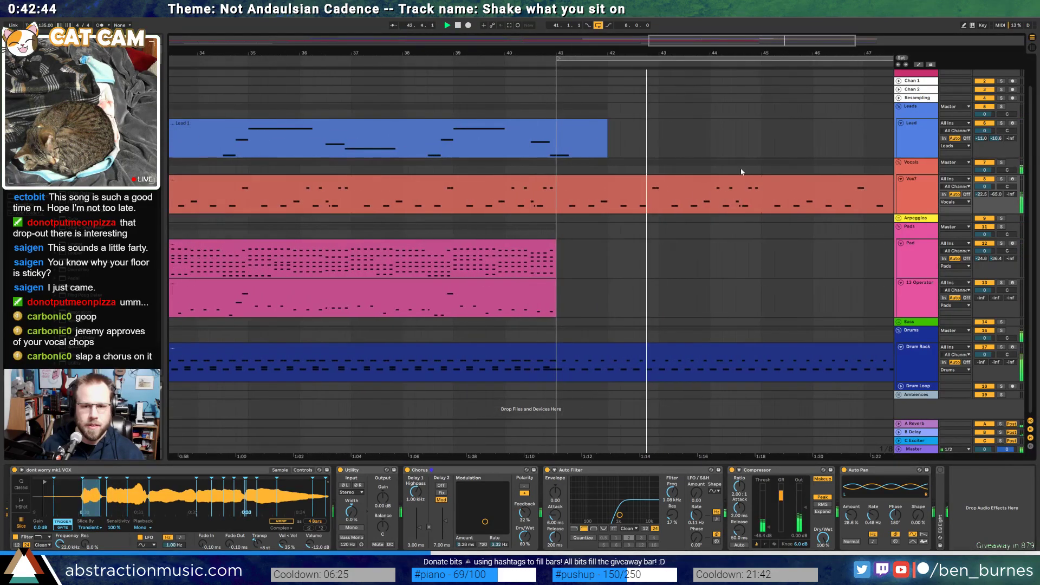
key(space)
click(560, 245)
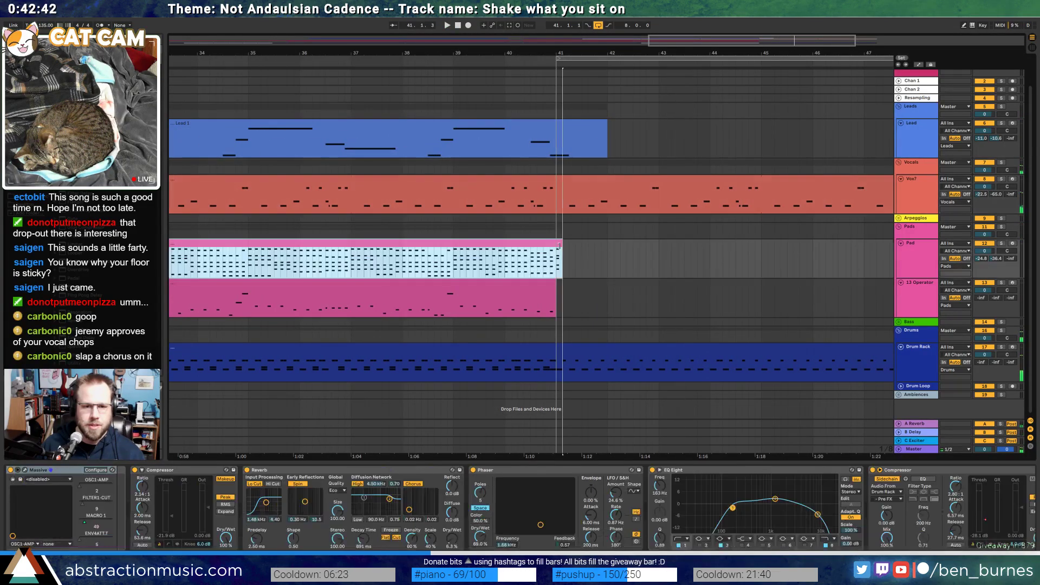
click(556, 261)
key(space)
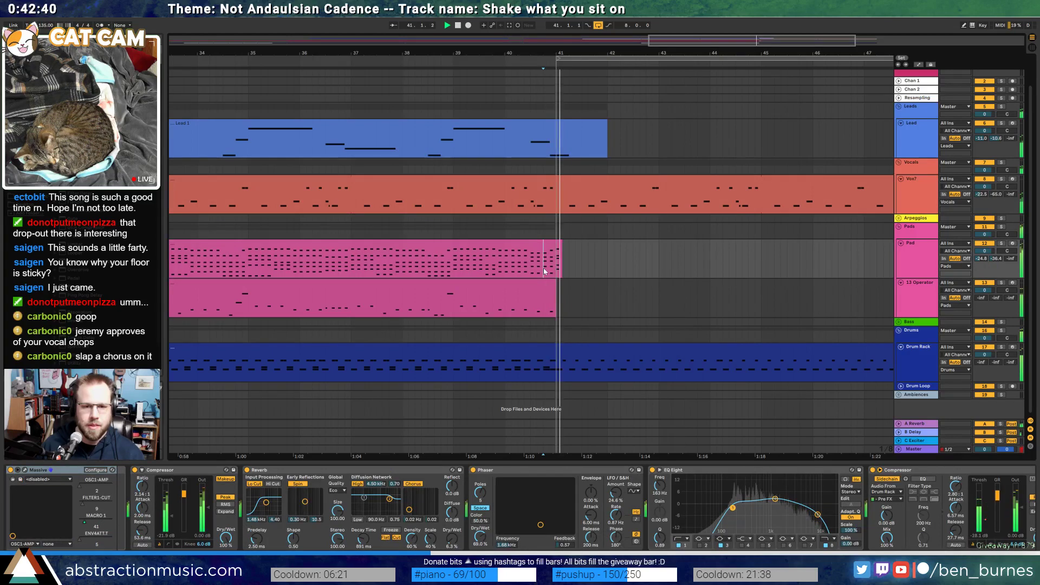
key(space)
click(560, 245)
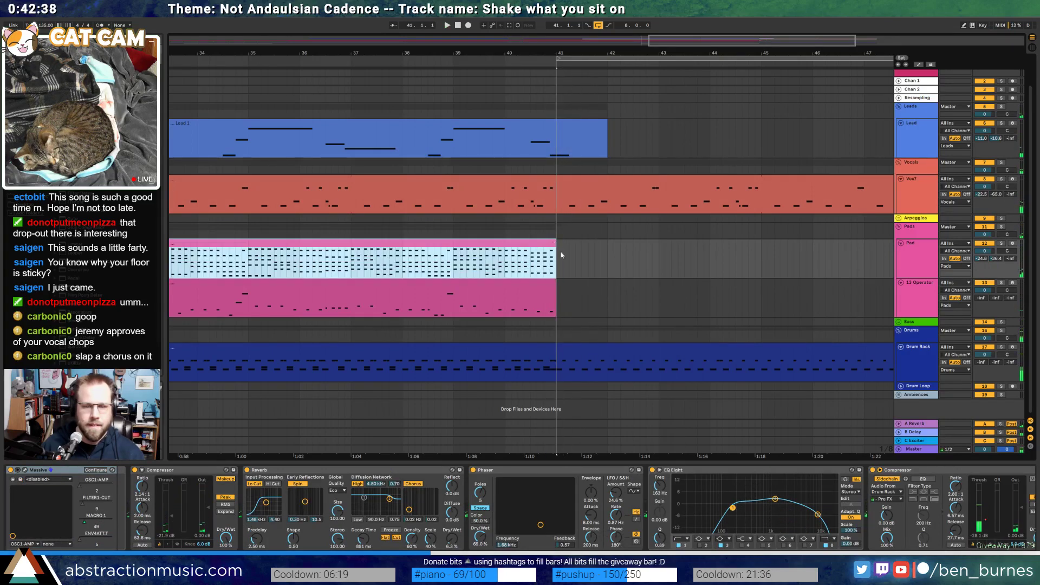
click(563, 259)
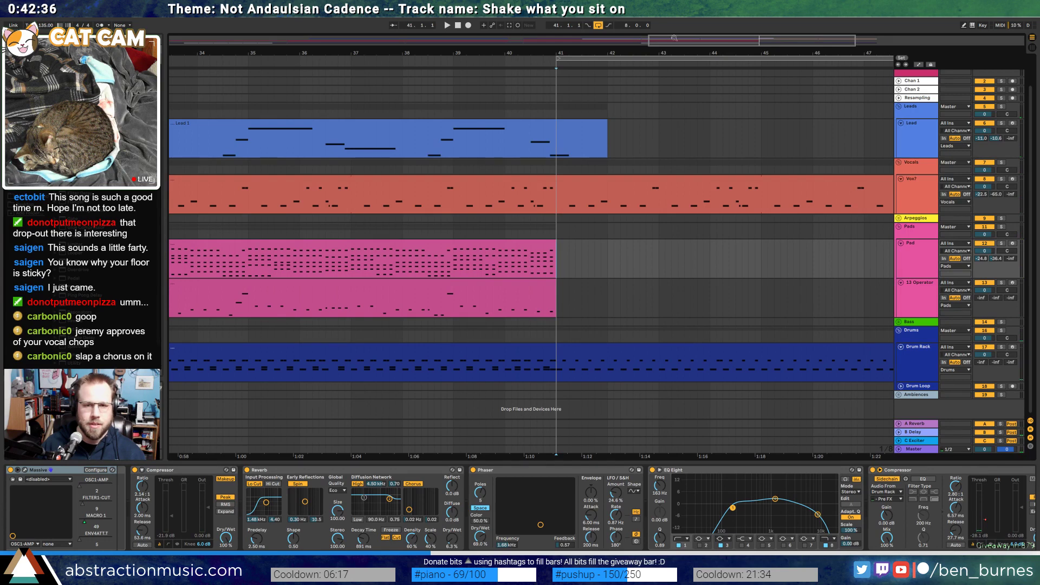
Open the Lead 1 clip at bar 25 and lower the short note just before clip bar 11 by about two semitones
drag(462, 44, 462, 38)
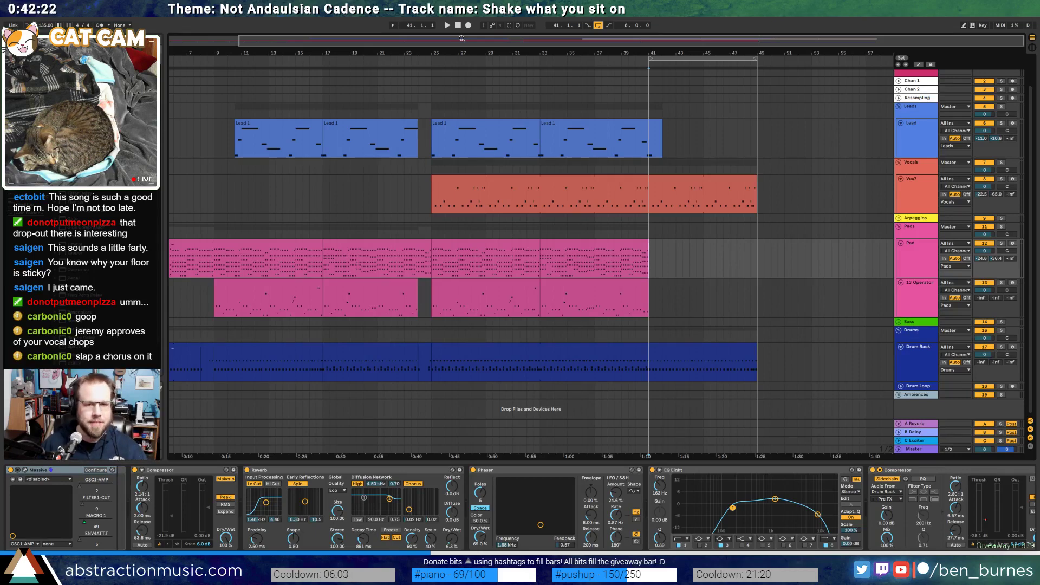
drag(644, 44, 611, 46)
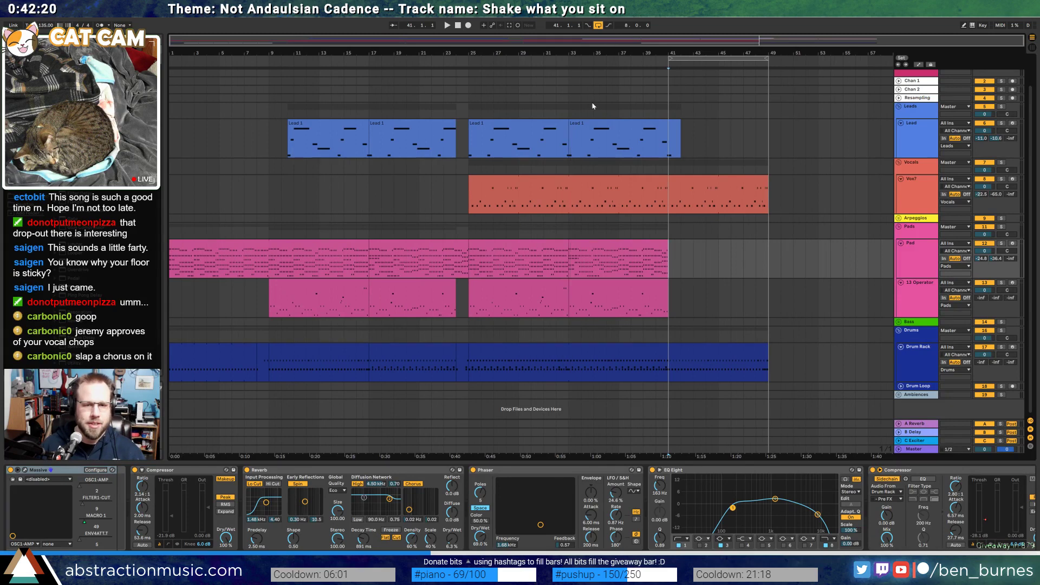
click(515, 126)
click(384, 428)
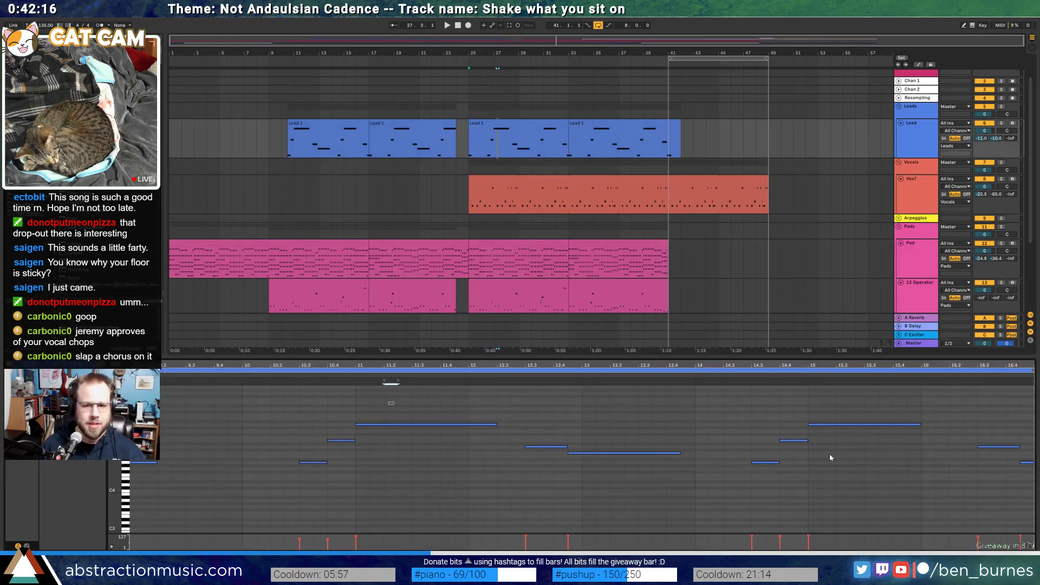
drag(830, 457, 940, 429)
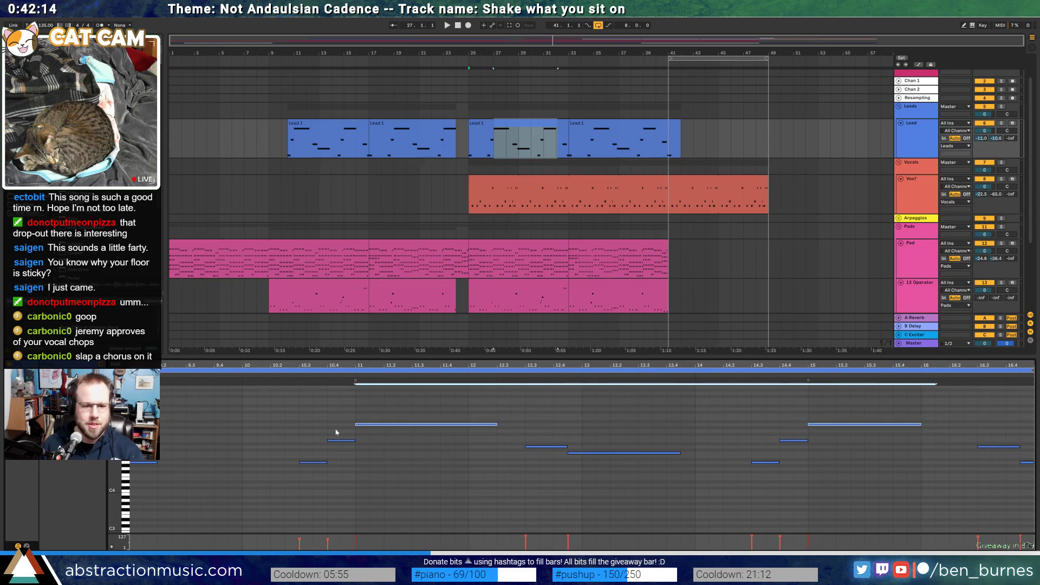
drag(341, 440, 341, 444)
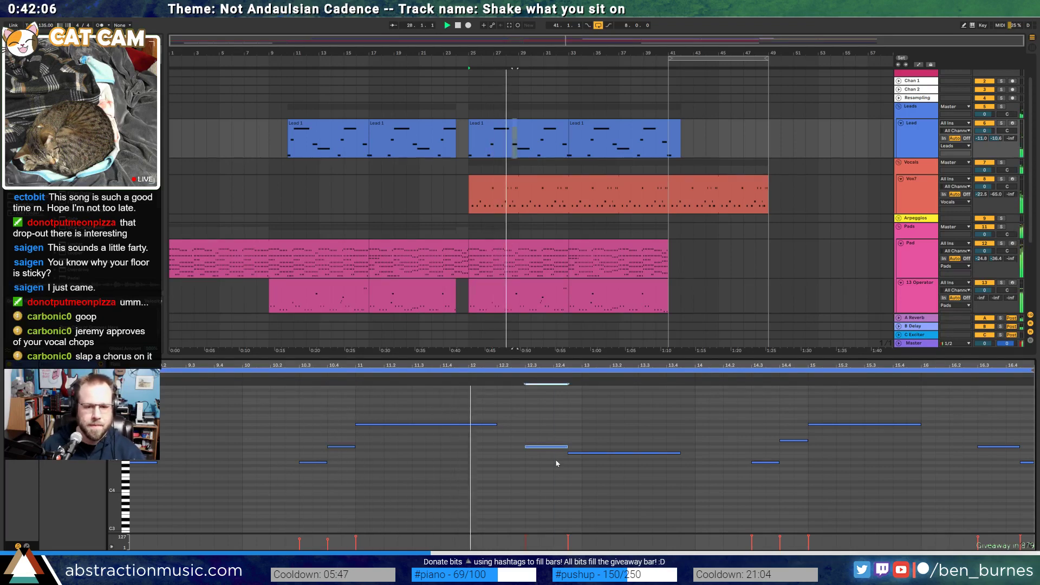
Raise the short note before clip bar 12.4 about three semitones and the long note following it about four semitones while playing
drag(546, 447, 546, 434)
drag(617, 453, 618, 447)
key(Up)
key(Up)
key(Up)
drag(532, 422, 600, 459)
key(Up)
key(space)
key(Down)
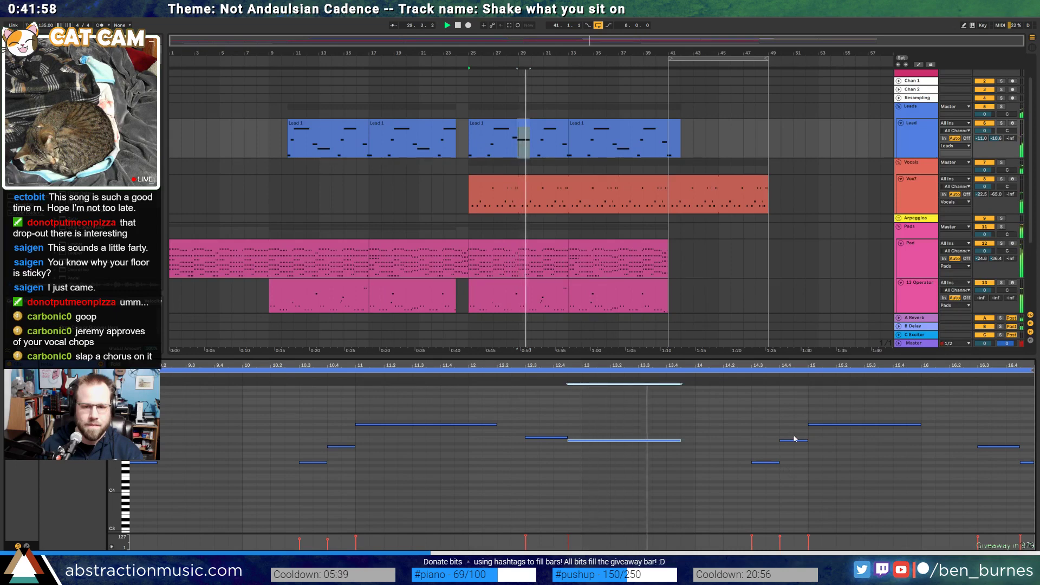
Lower the short note before clip bar 15 about two semitones and lengthen the note near 16.3 so it starts earlier
drag(792, 440, 796, 446)
click(852, 424)
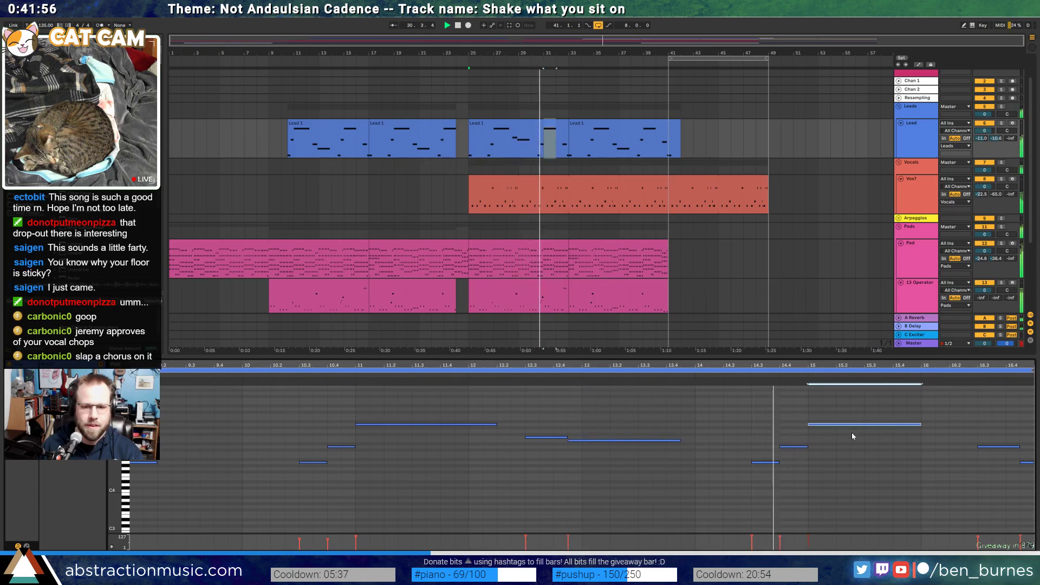
click(987, 447)
key(space)
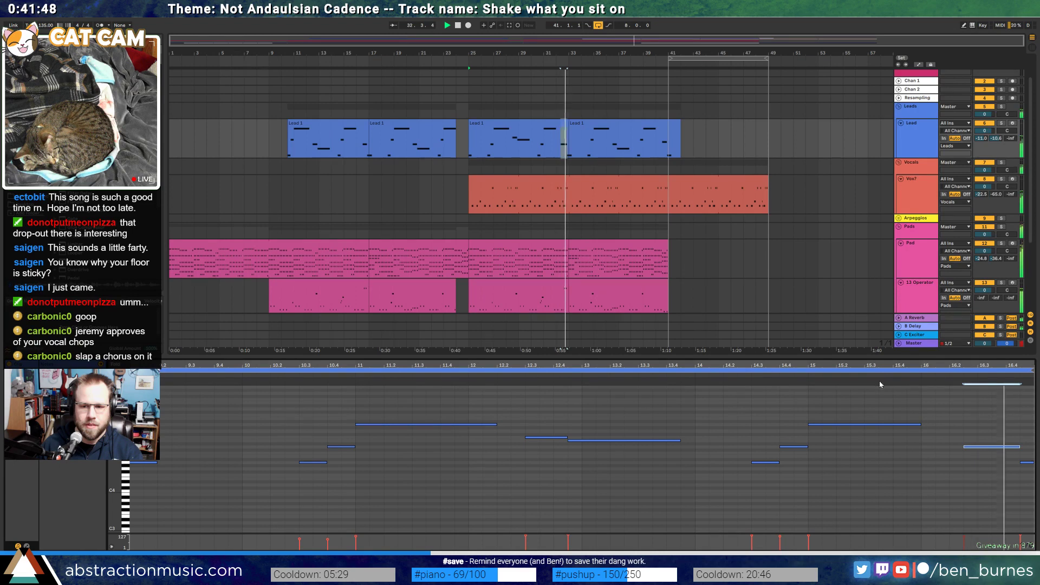
In the Lead 1 clip at bar 33, lower the short note before clip bar 11 and raise the one before 12.4 three semitones
click(617, 126)
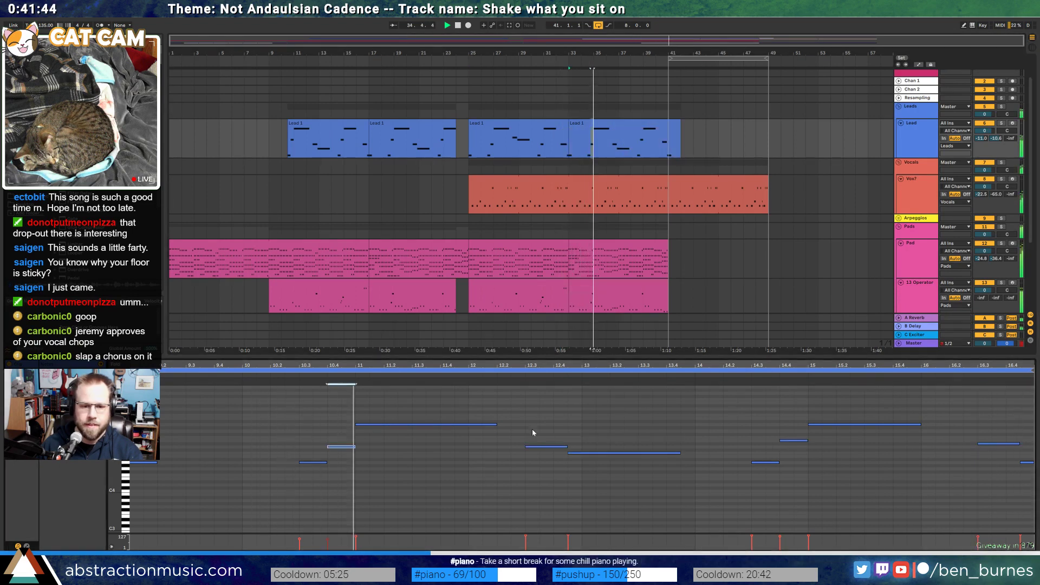
drag(535, 428, 646, 512)
key(Up)
key(Up)
key(Up)
Raise the long note starting near clip bar 12.4 to the same pitch as the long note at bar 11
drag(613, 432, 625, 466)
key(Up)
key(Up)
key(Up)
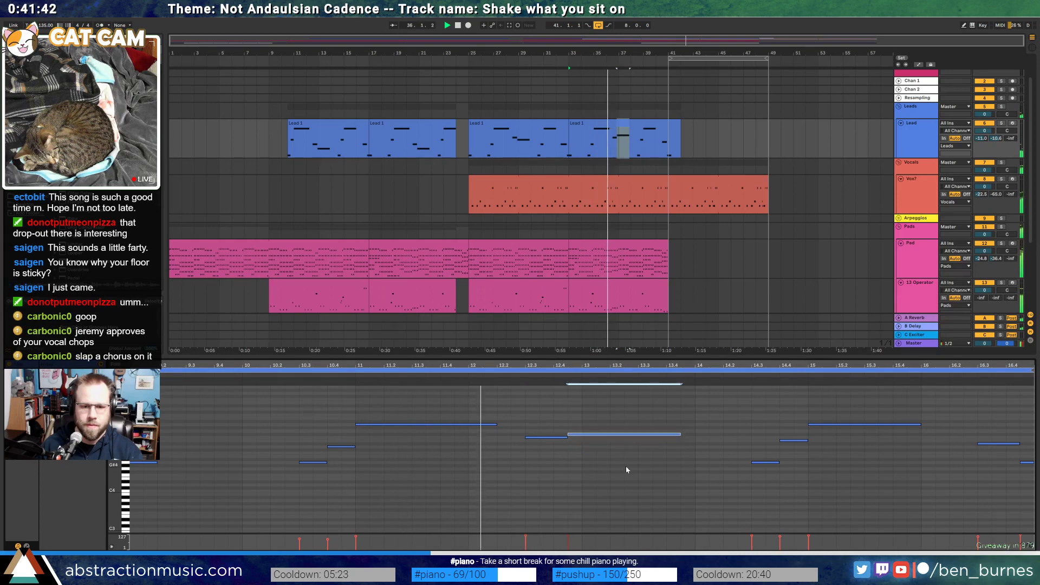
key(Up)
key(Up)
key(Up)
key(Up)
key(Up)
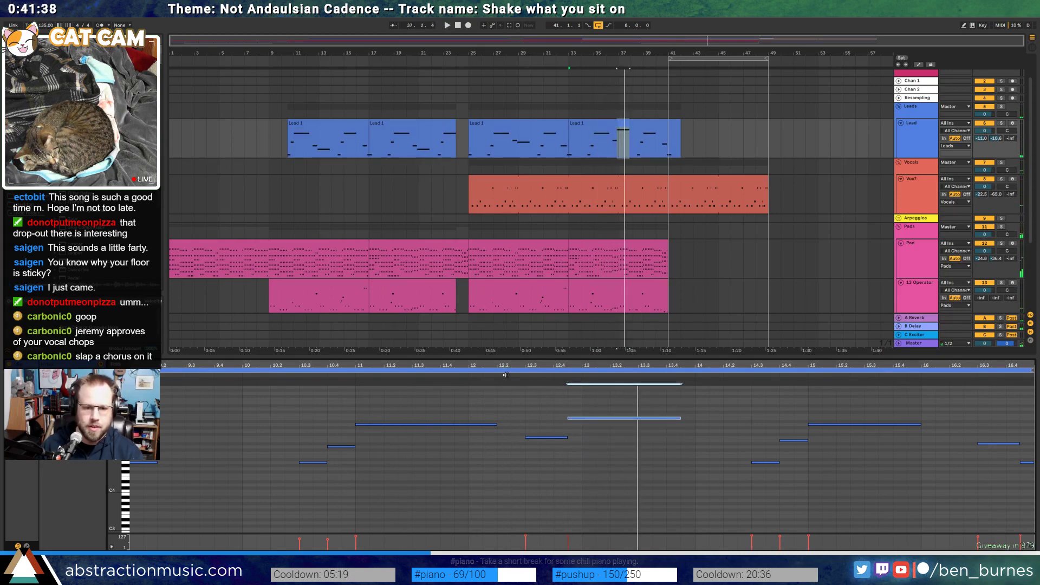
key(Down)
Raise the short note before clip bar 12.4 above the following long note and lower the short note before bar 15 about two semitones
click(539, 459)
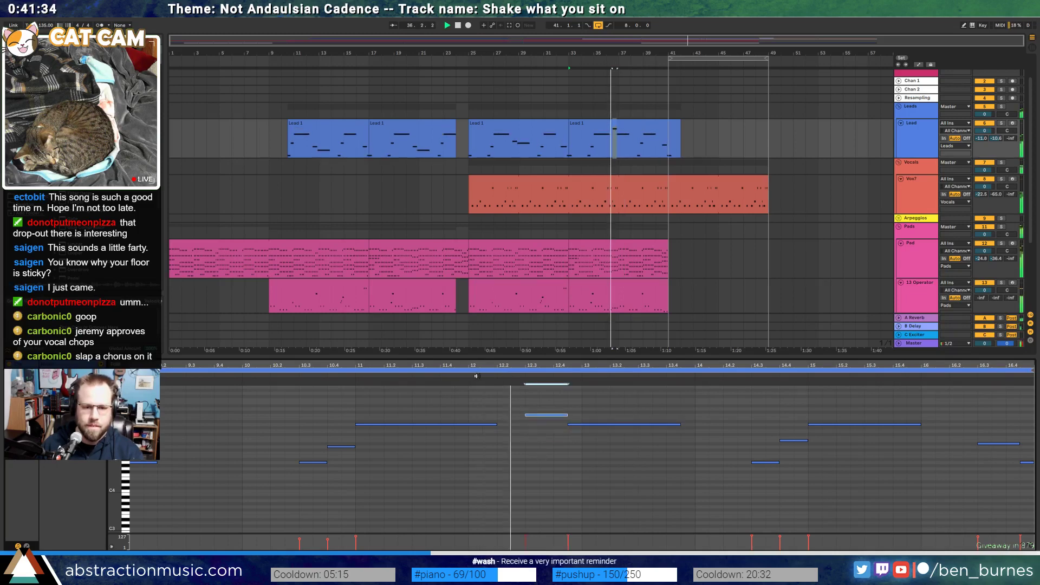
drag(785, 441, 785, 448)
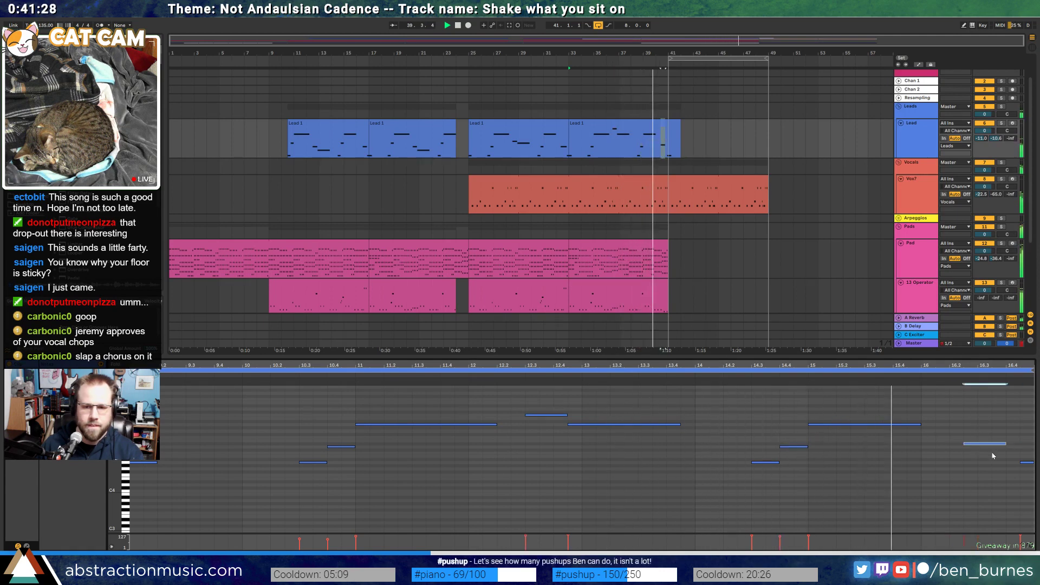
Try placing the note near clip bar 16.3 earlier in the bar 33 Lead 1 clip, and undo the move
drag(1000, 444, 957, 447)
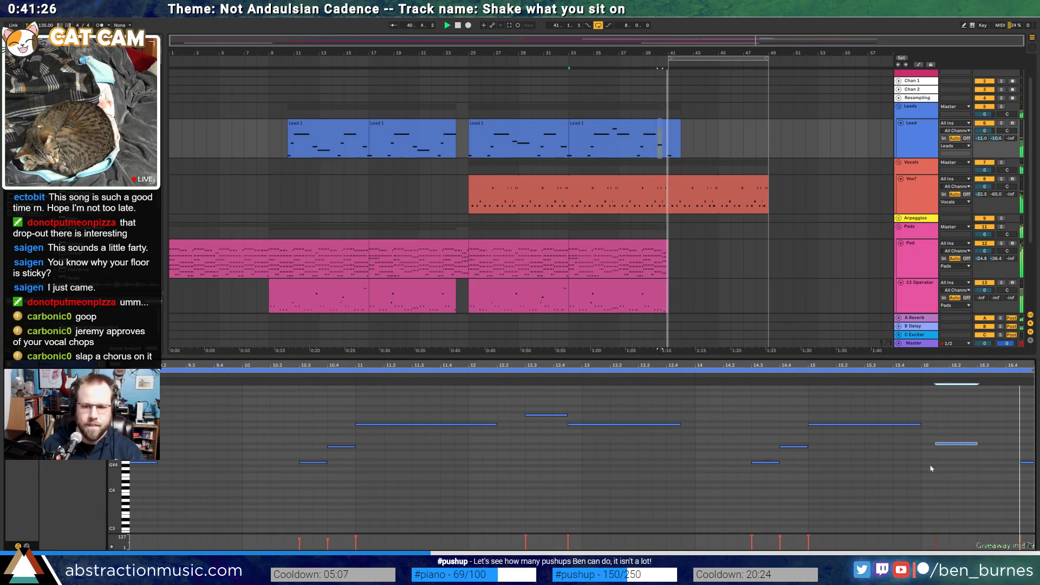
key(space)
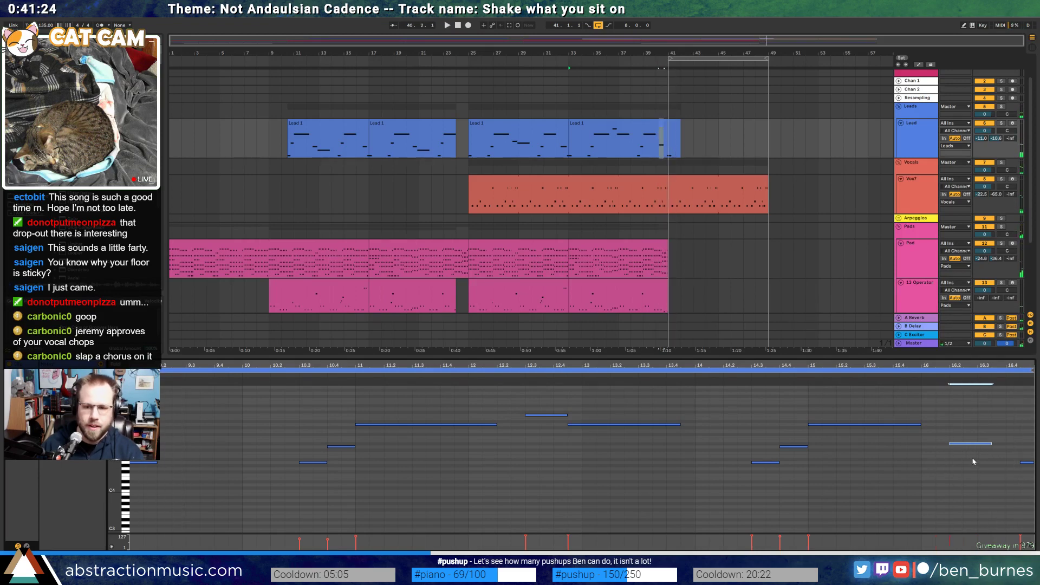
key(ctrl+z)
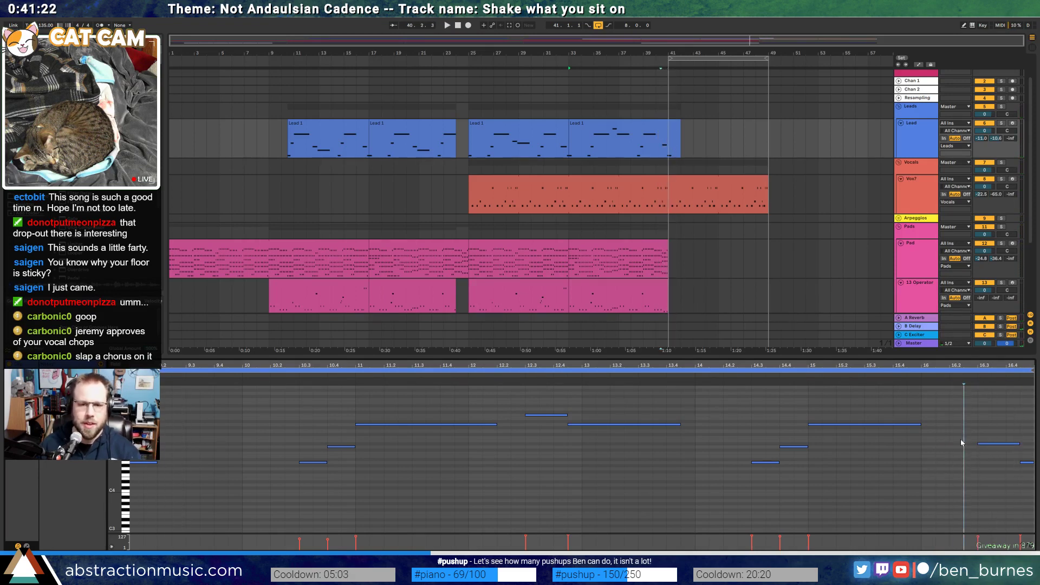
Arm the Chan 2 track for recording, play from bar 33, and set the playback start to bar 25
key(shift+Tab)
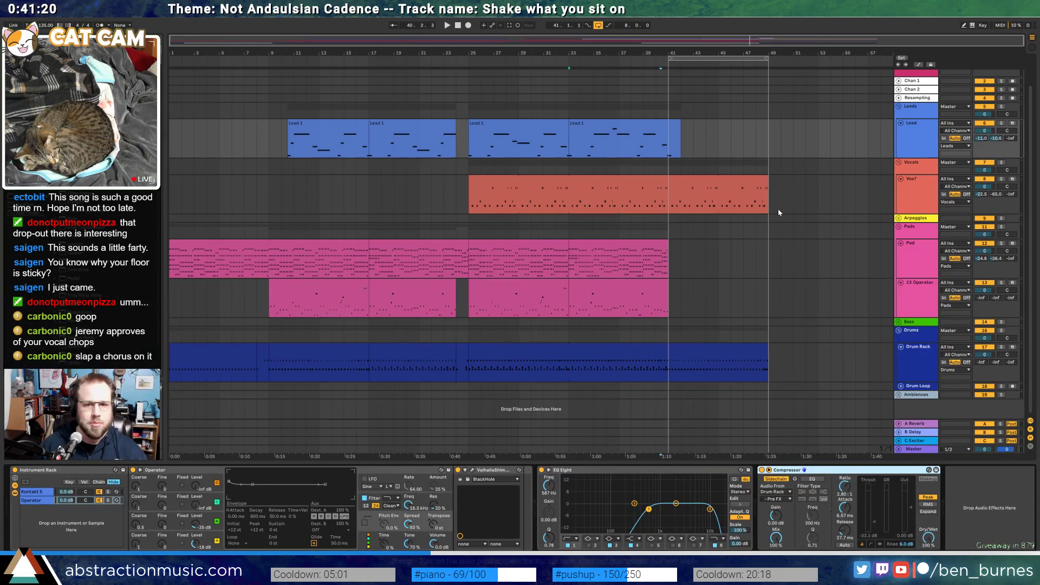
click(910, 137)
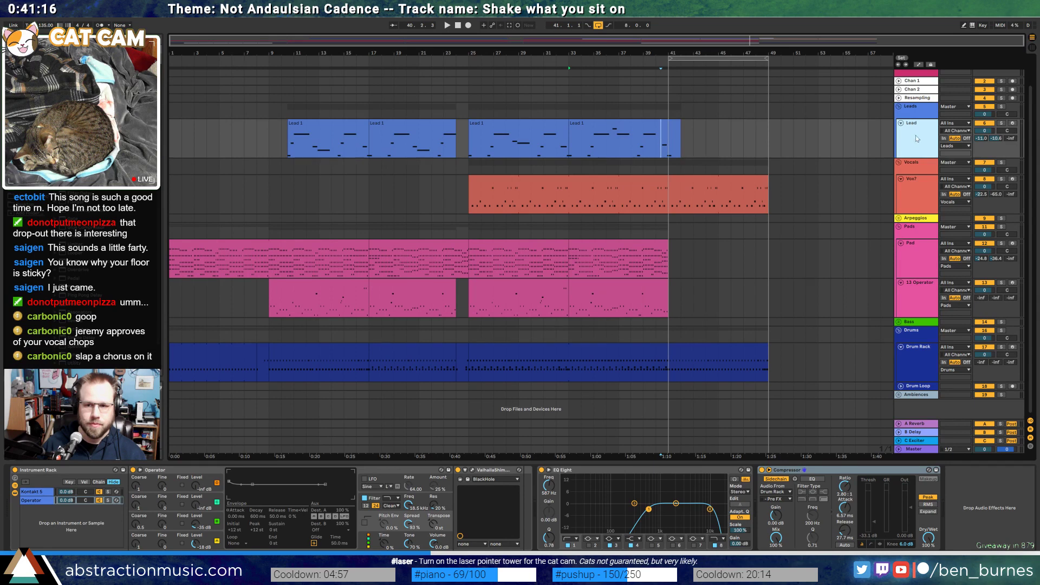
click(912, 91)
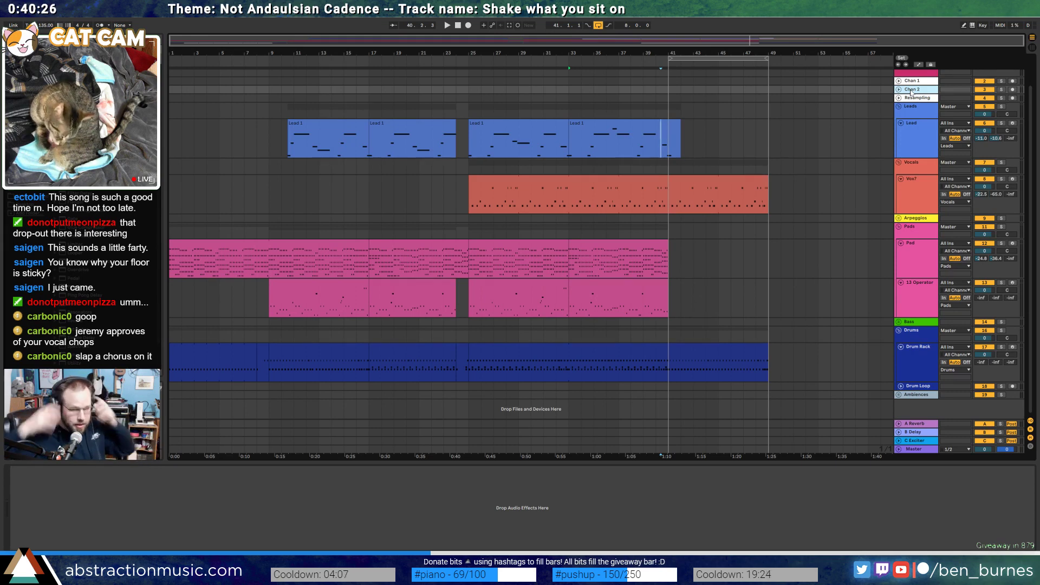
click(1013, 90)
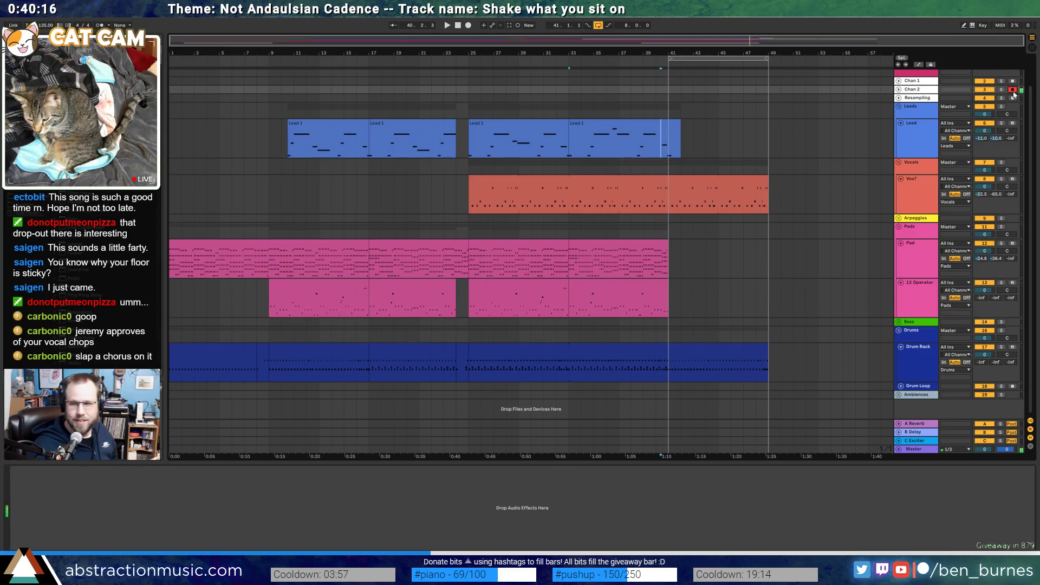
key(space)
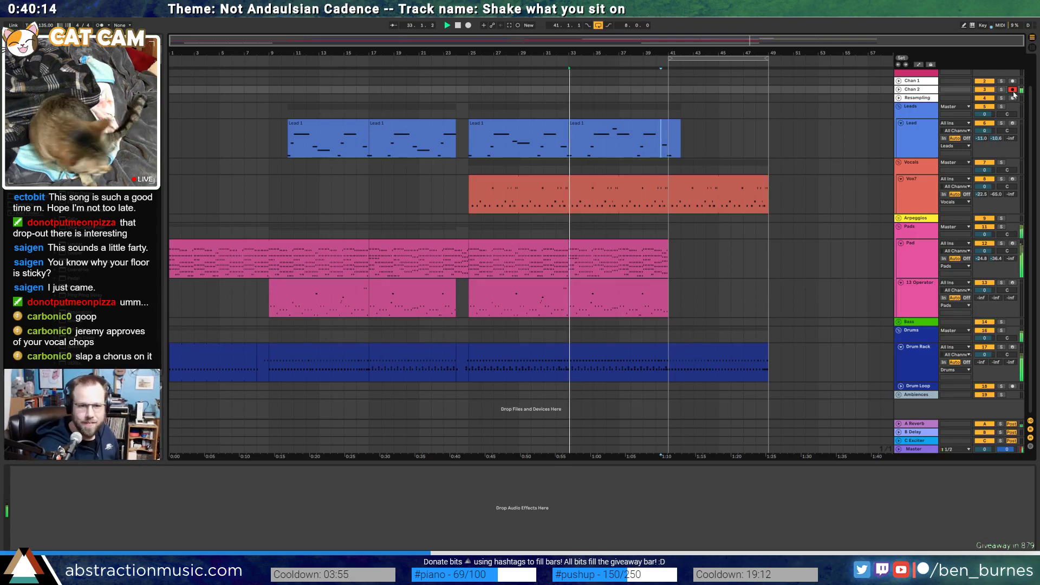
click(469, 89)
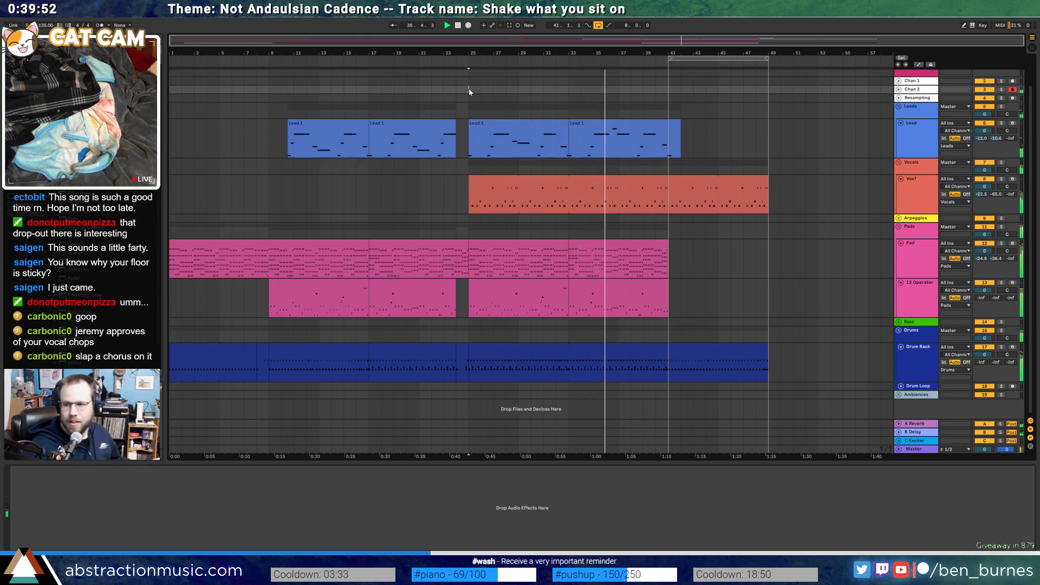
key(space)
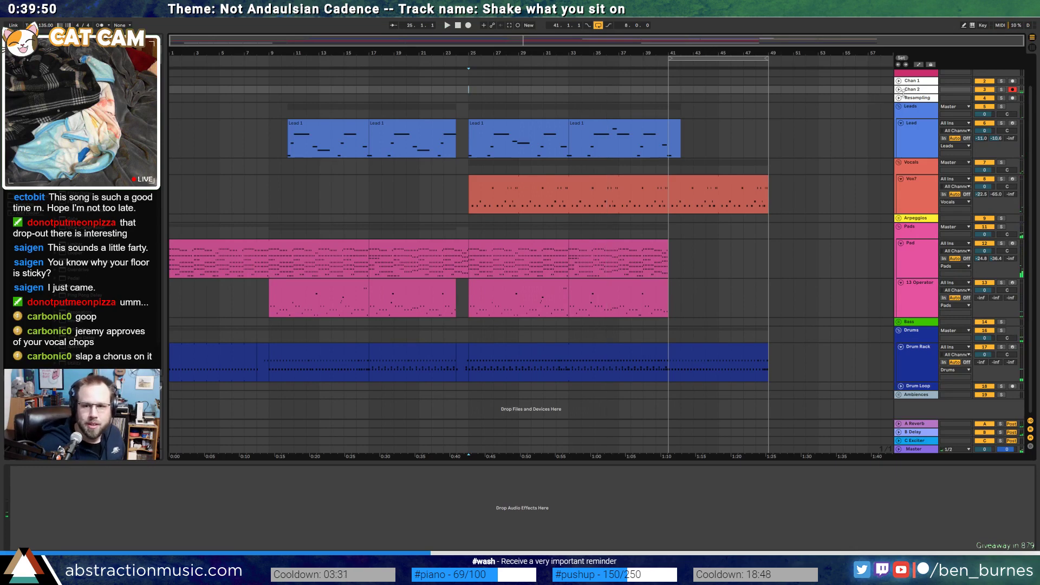
Unfold the Chan 2 track and set its Reverb and Delay sends to -inf
click(899, 89)
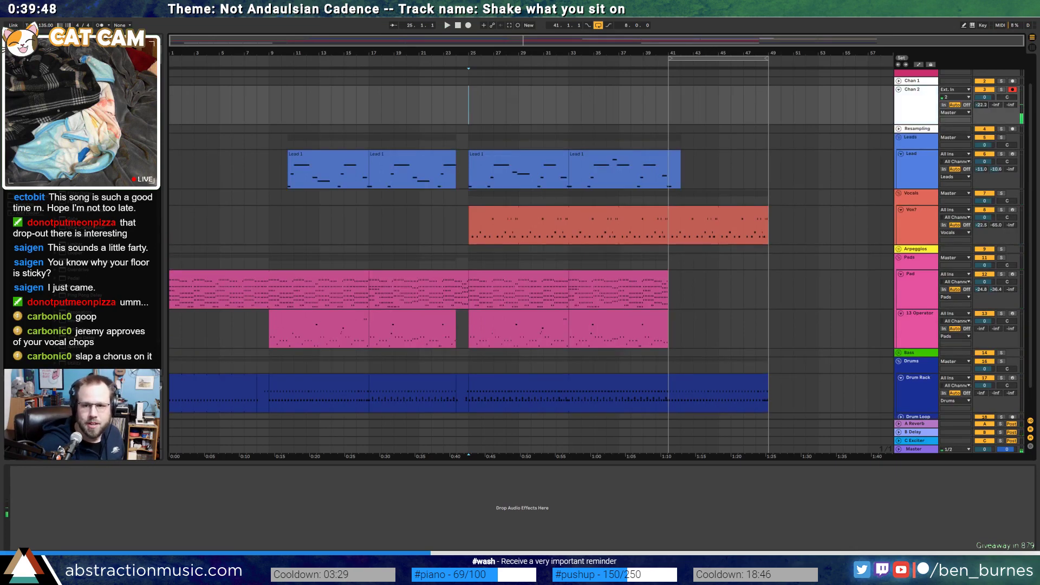
drag(984, 105, 984, 135)
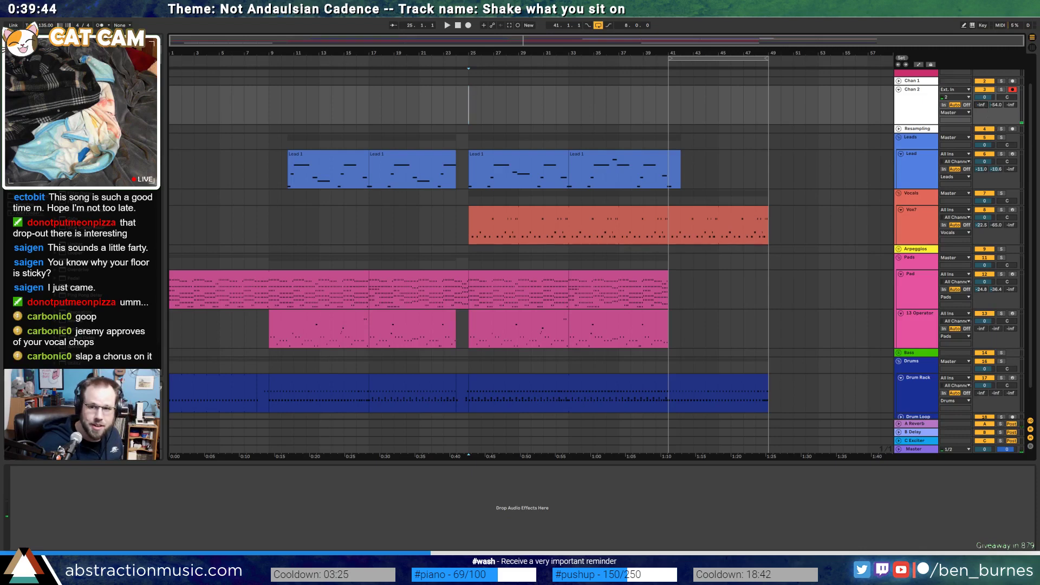
drag(996, 105, 999, 110)
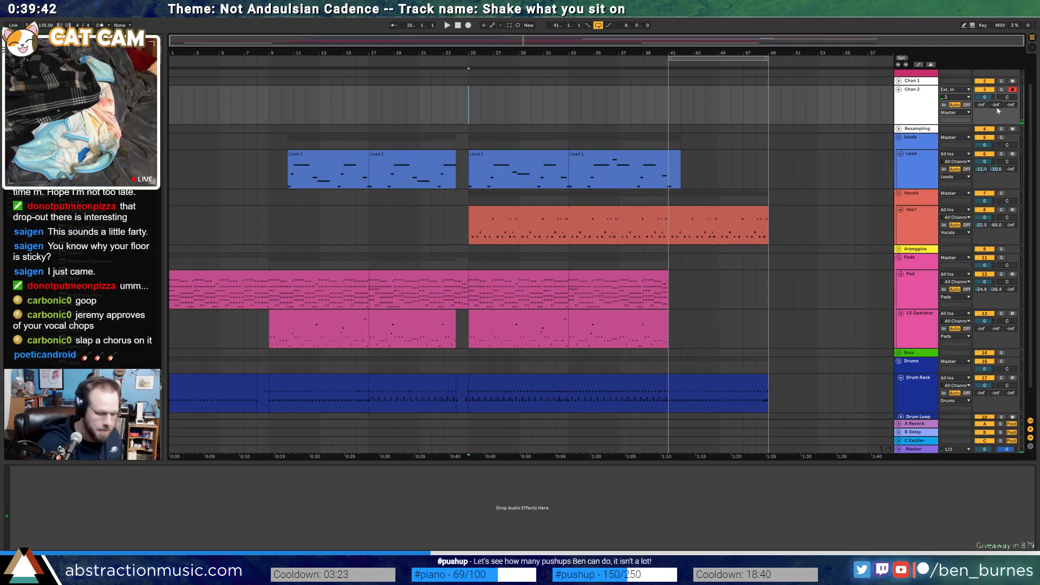
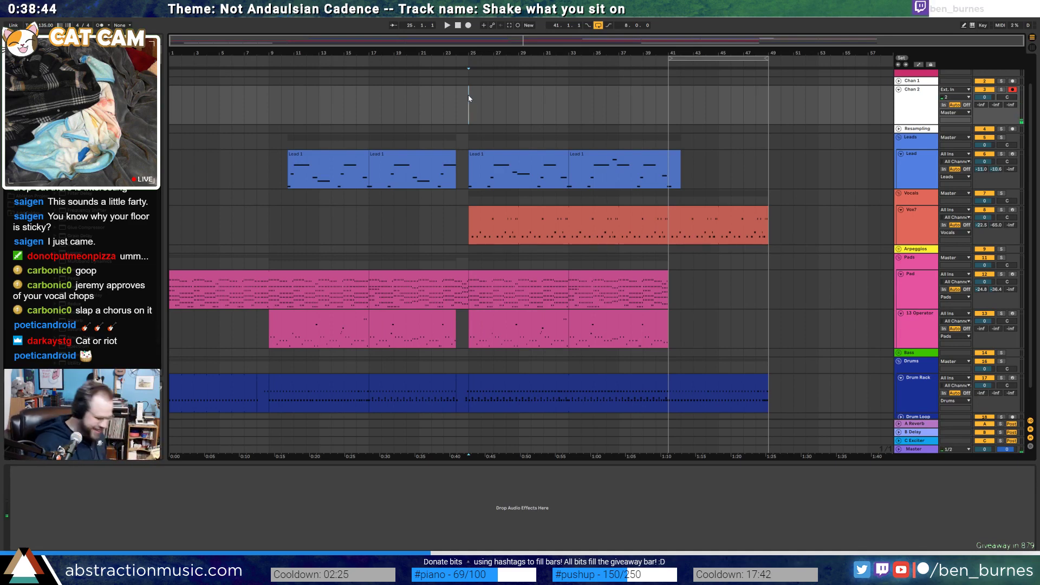
Record several trial takes of the external input on Chan 2, each starting from bar 25
key(F9)
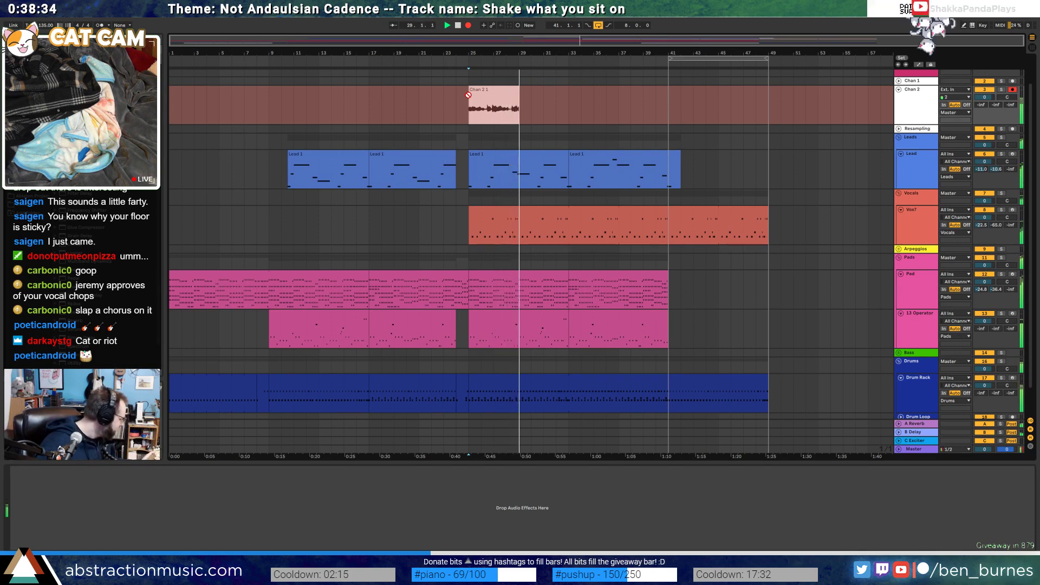
key(space)
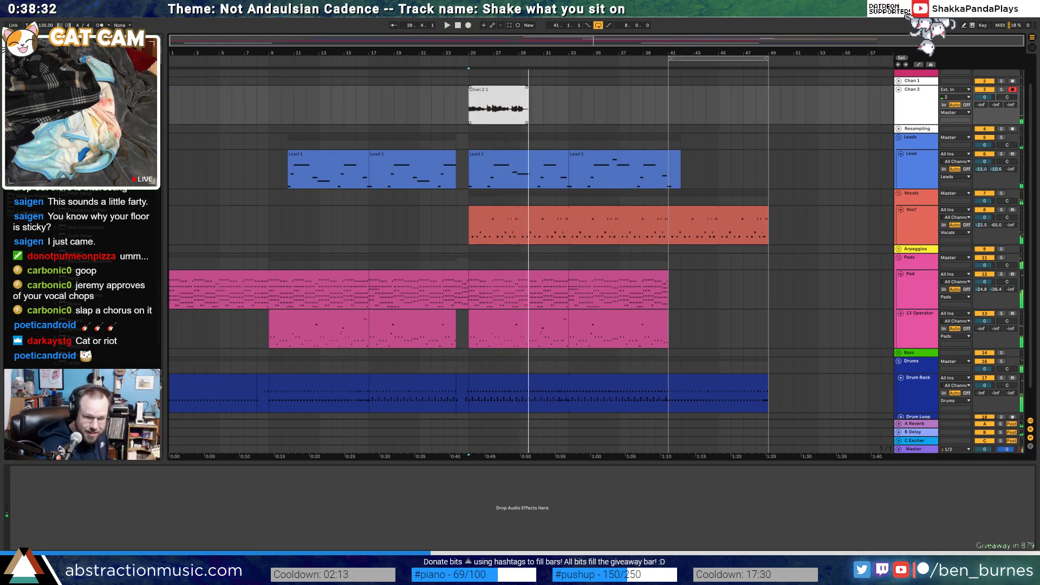
key(F9)
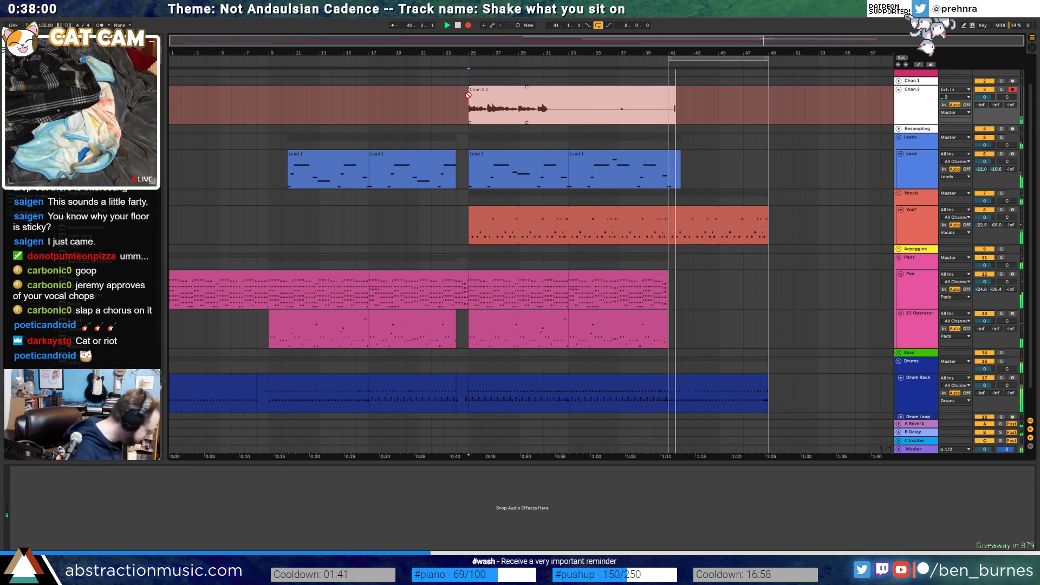
key(space)
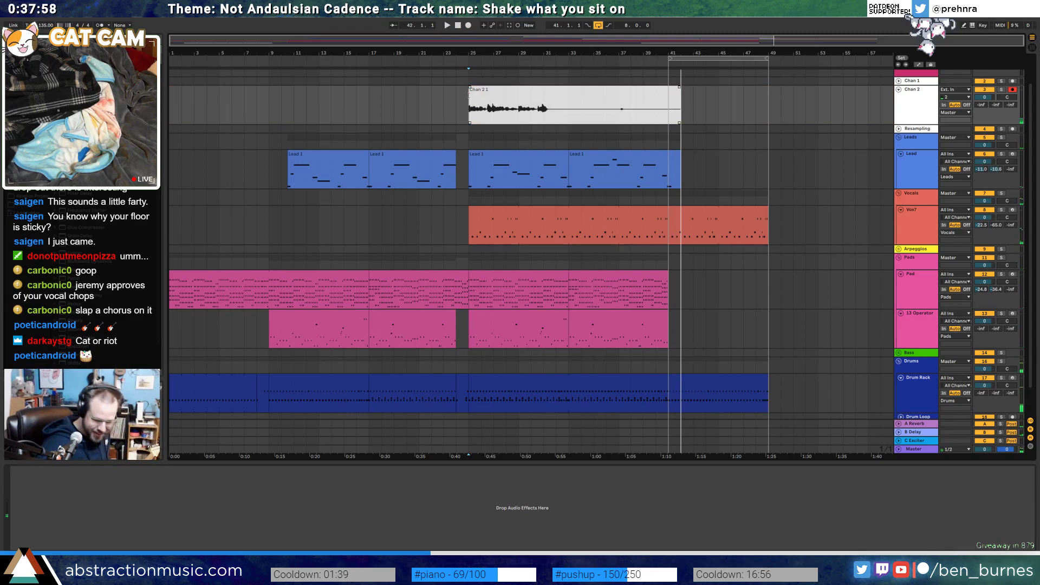
key(F9)
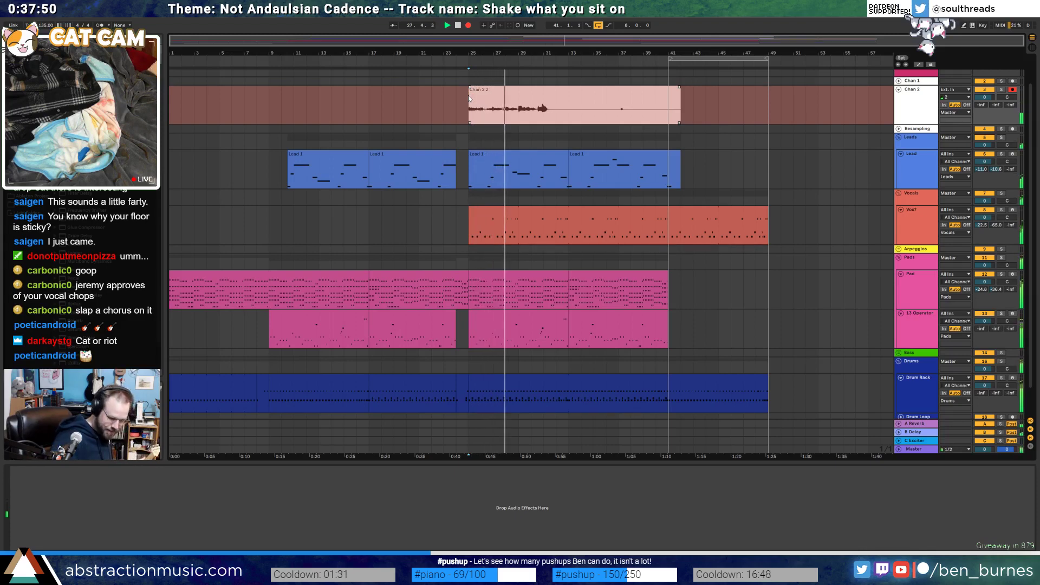
key(space)
key(F9)
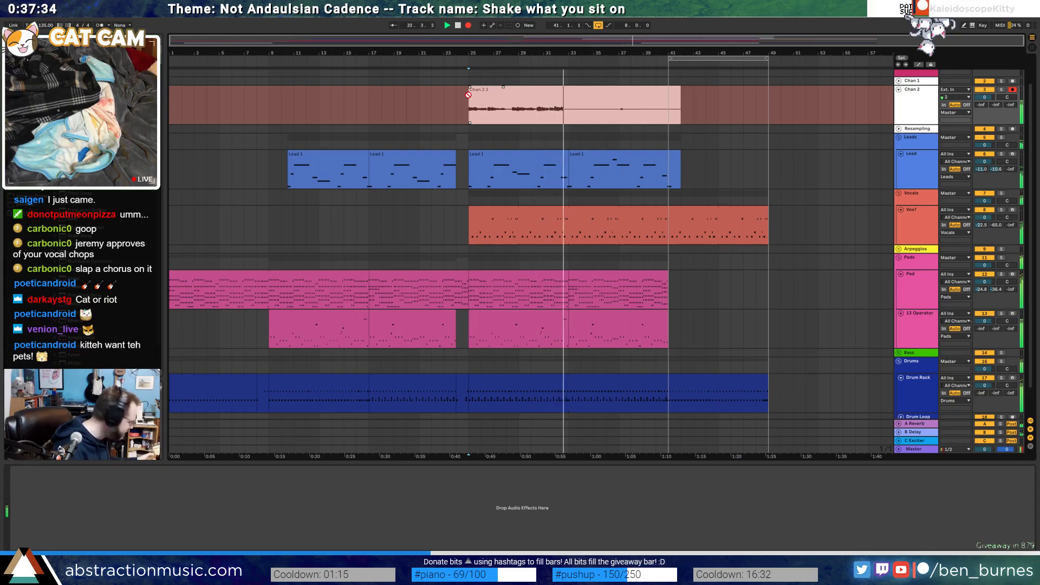
key(space)
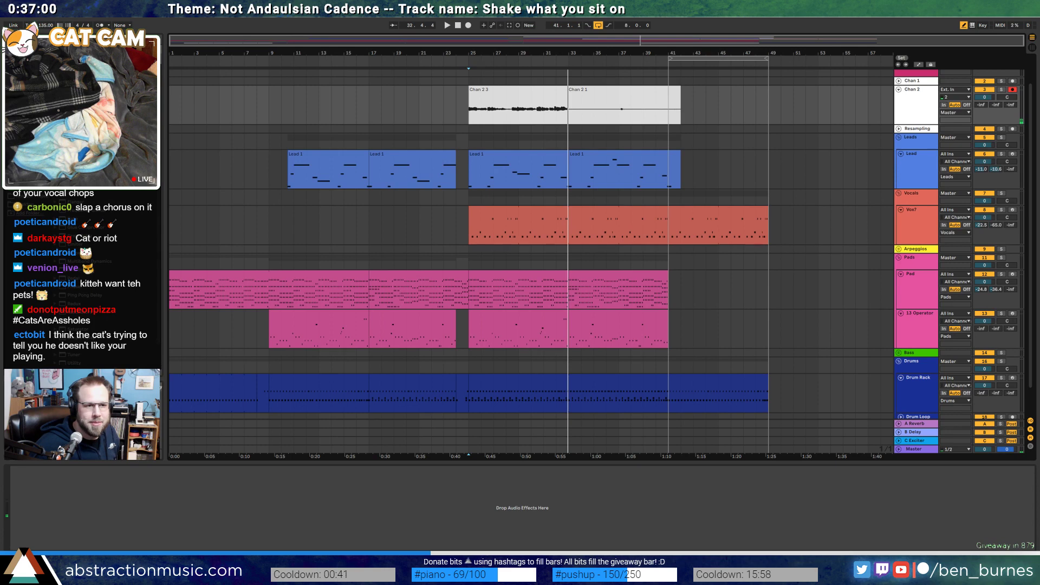
Add Auto Pan to Chan 2 with a sawtooth waveform, tempo-synced 1/8 rate, 0° phase and 73% amount
drag(476, 145, 37, 508)
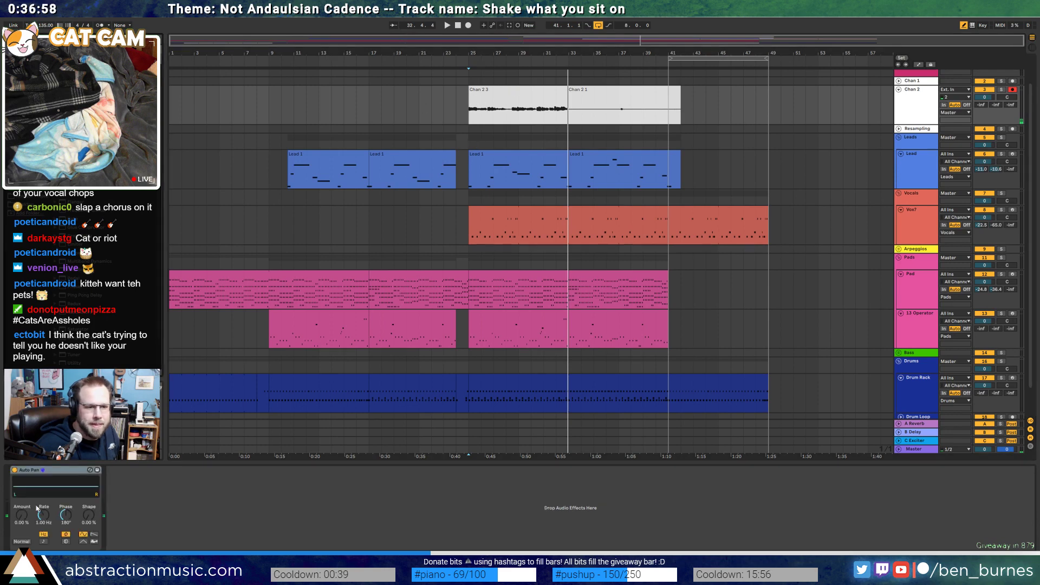
click(96, 534)
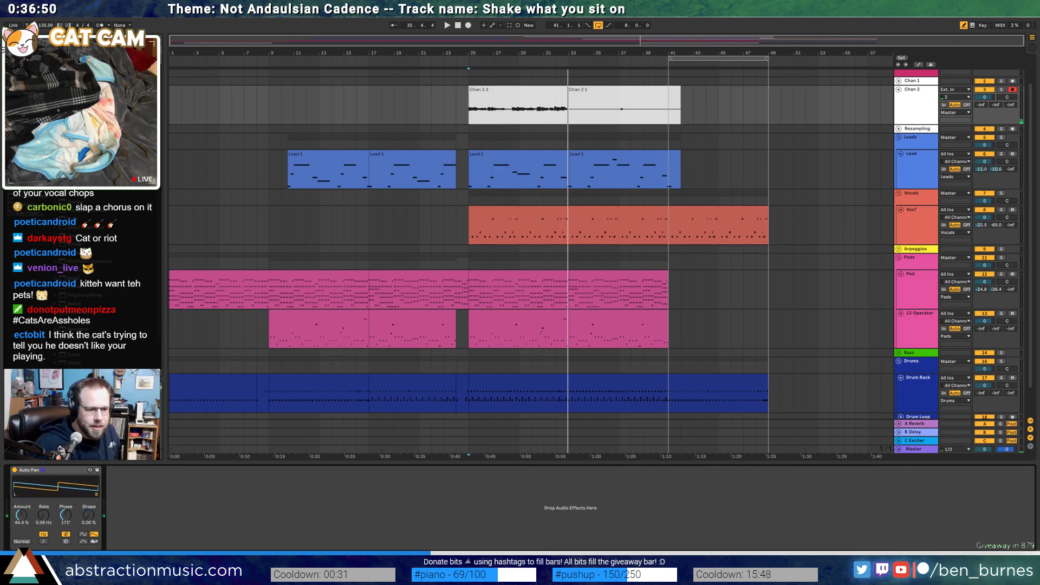
click(43, 542)
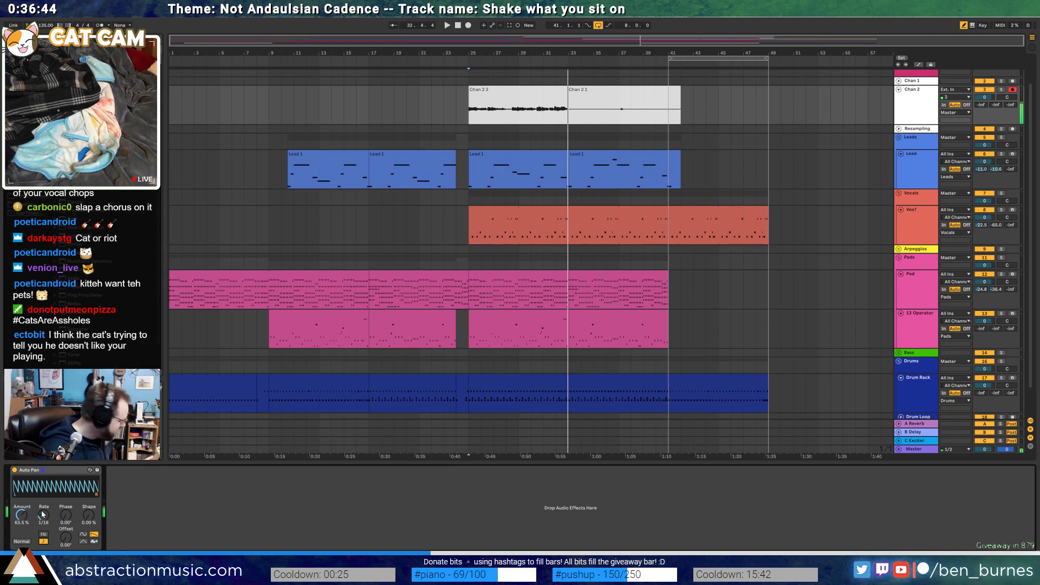
drag(43, 519, 44, 518)
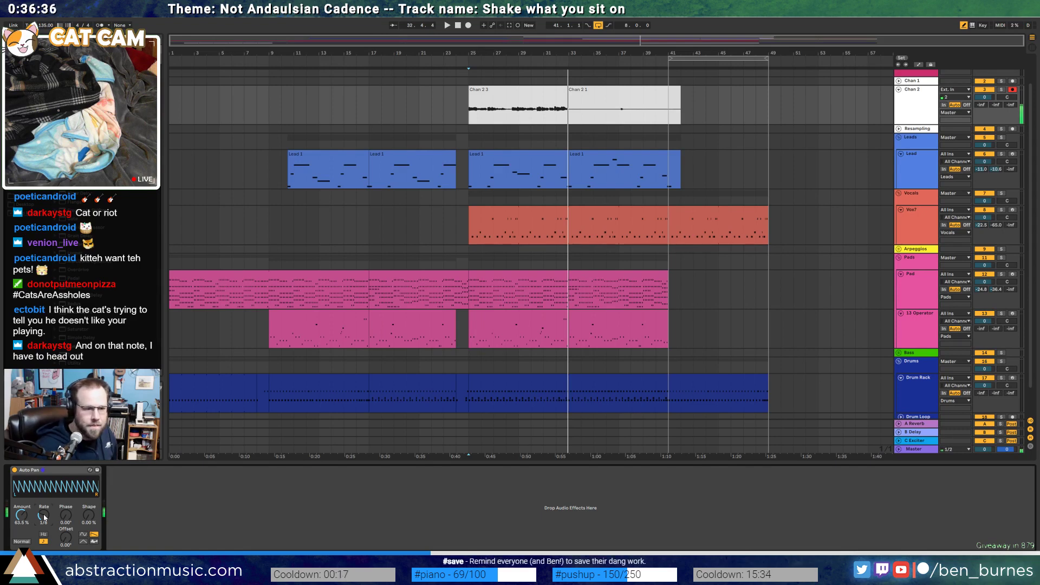
Record a trial take through Auto Pan on Chan 2 from bar 25 to about bar 33
click(487, 98)
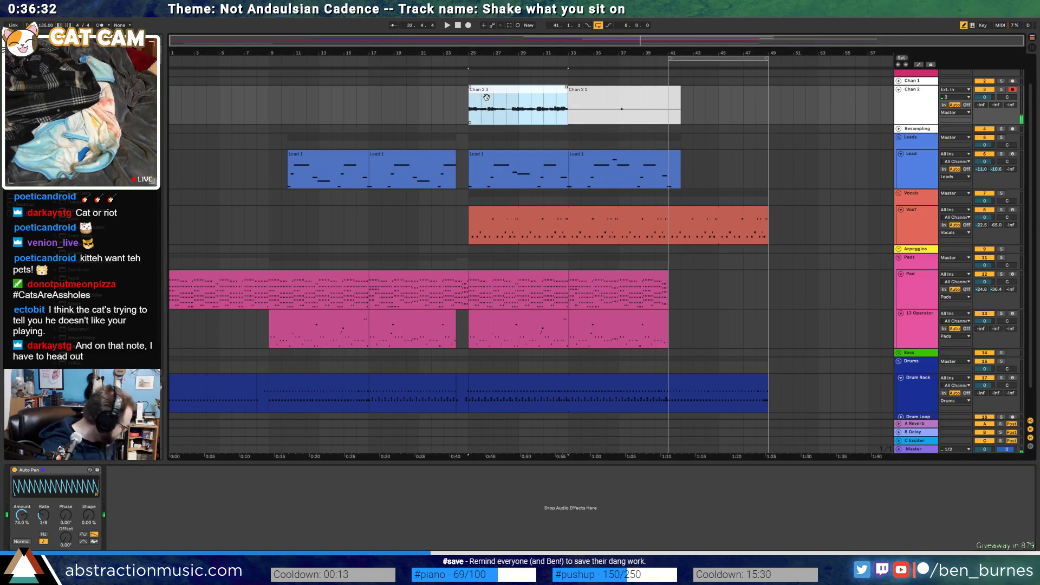
key(F9)
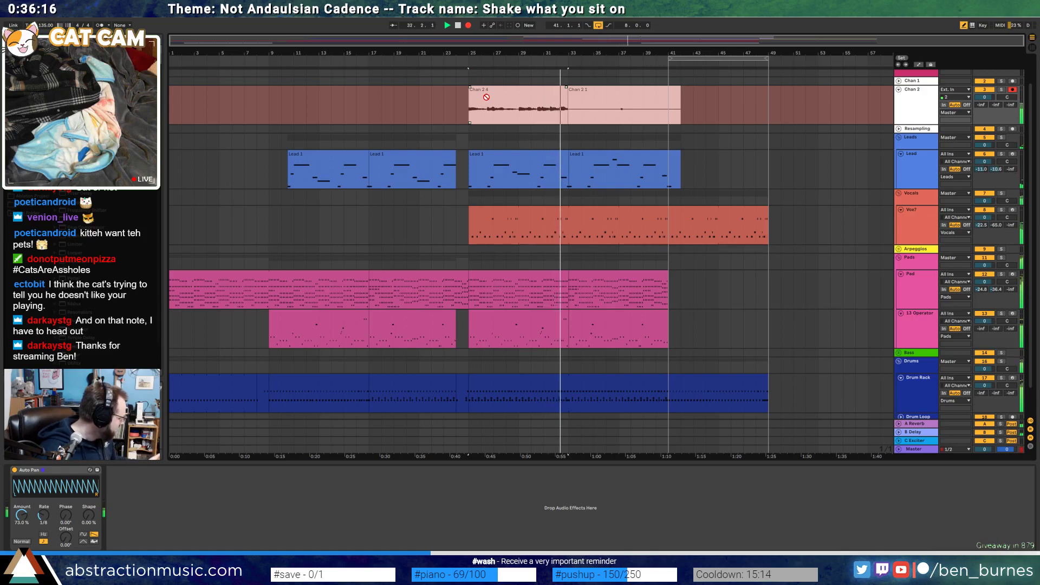
key(space)
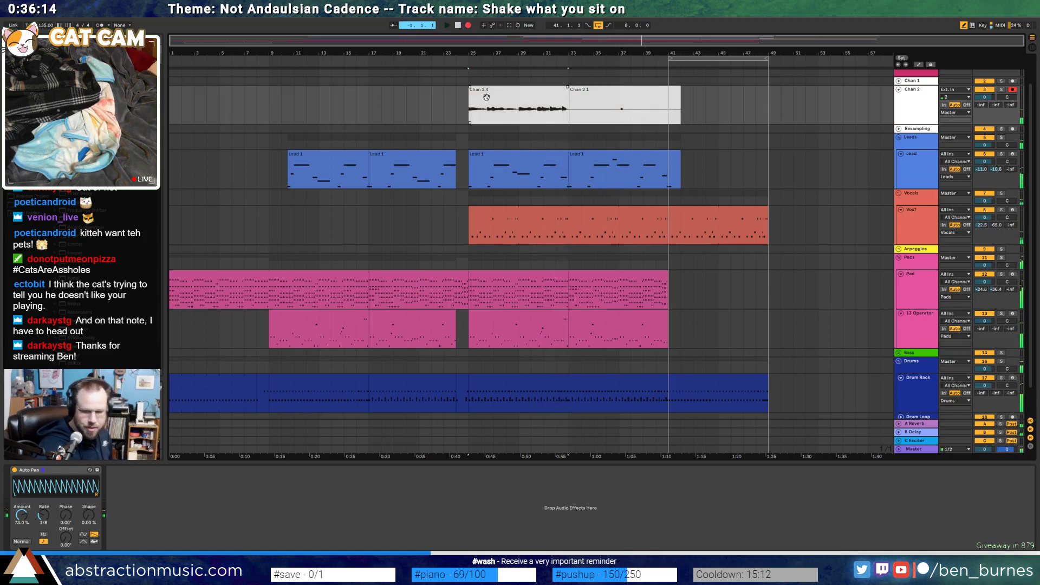
Record a longer take on Chan 2 from bar 25 to just before bar 41
click(486, 97)
key(space)
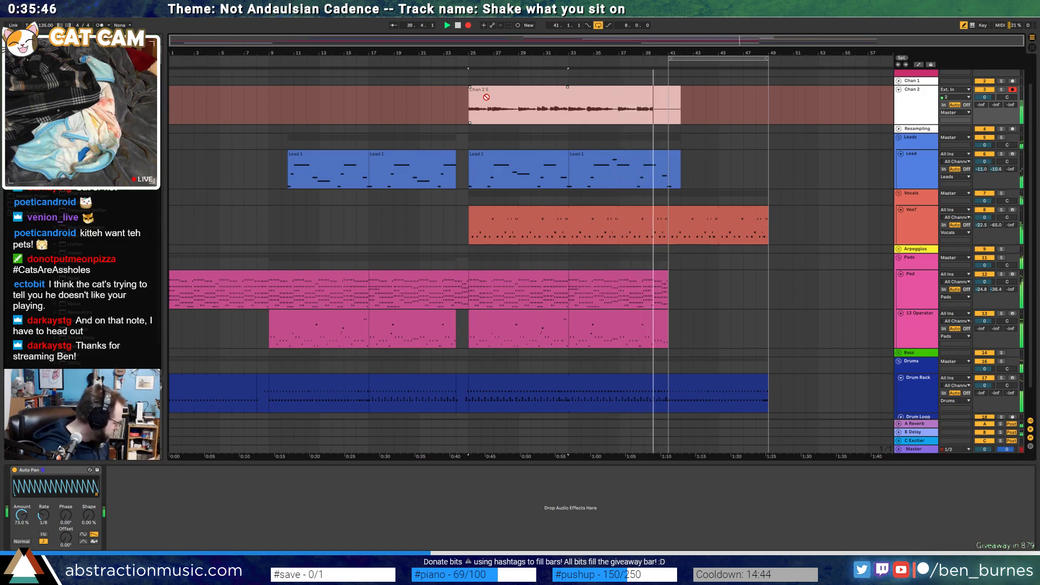
key(space)
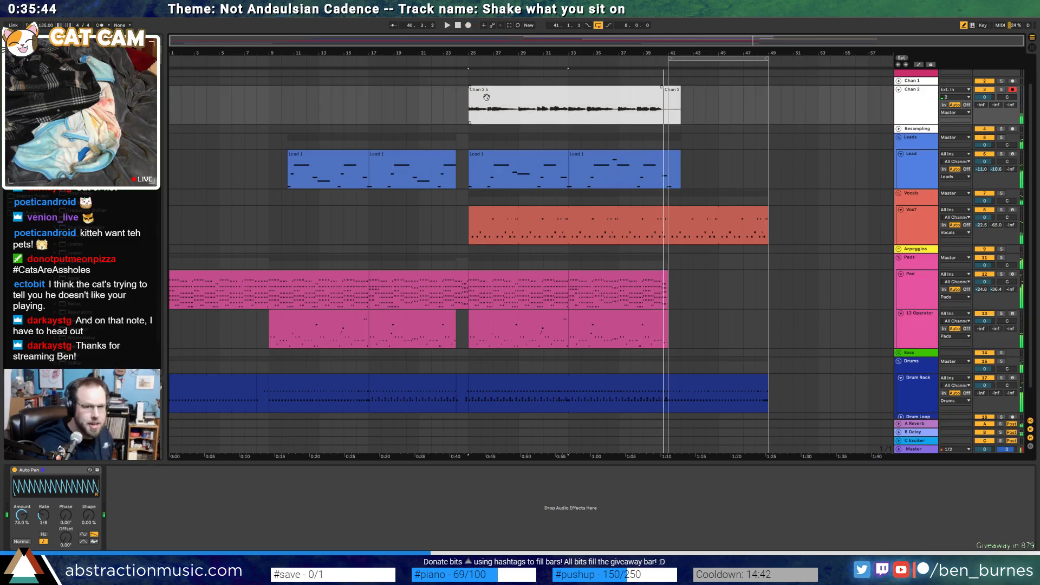
Duplicate bars 25 to 33 of the Chan 2 recording to bar 33 and delete the leftover audio past bar 41
drag(569, 120, 466, 106)
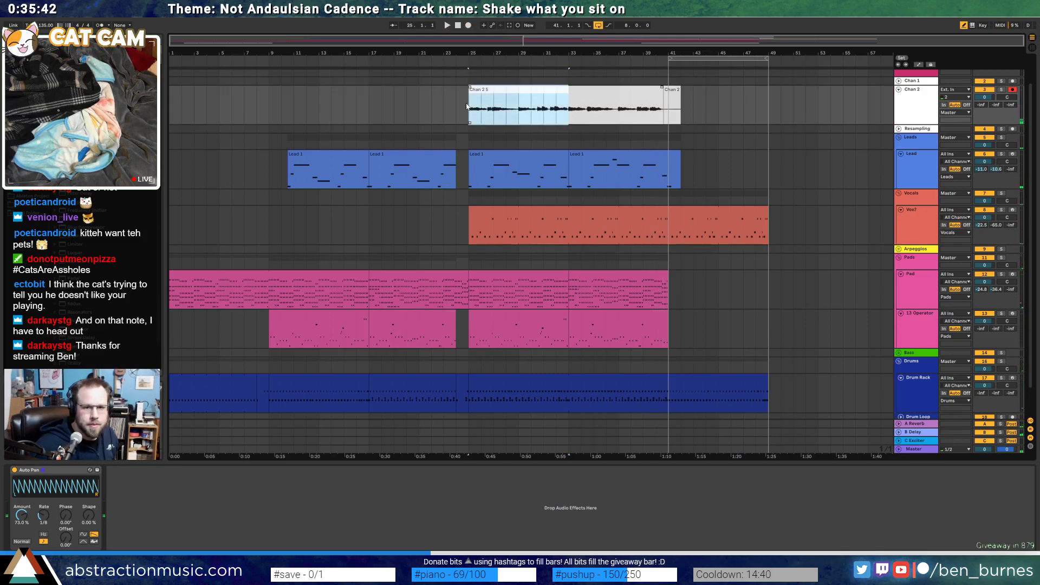
key(ctrl+d)
key(space)
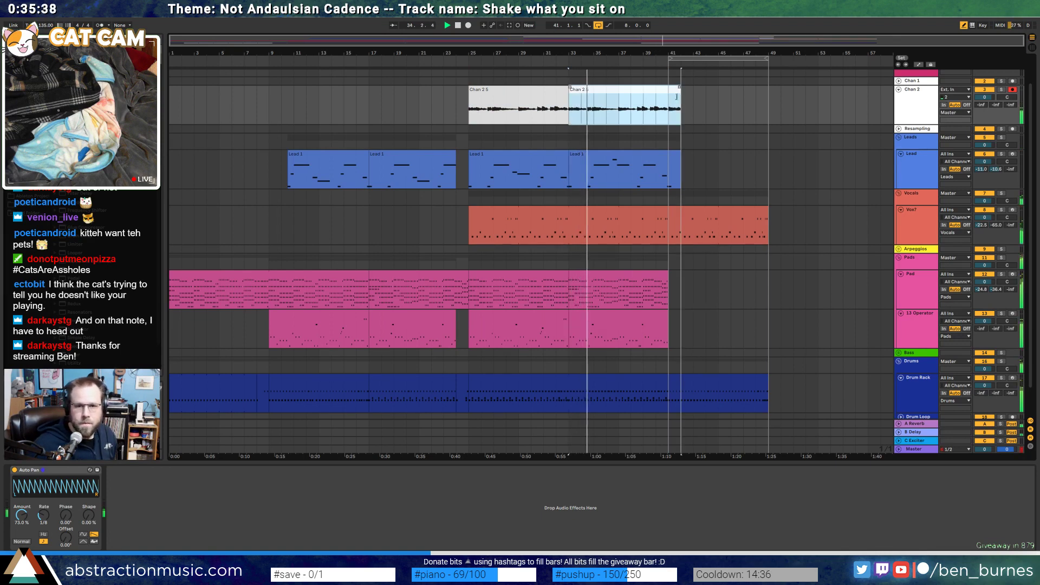
click(673, 91)
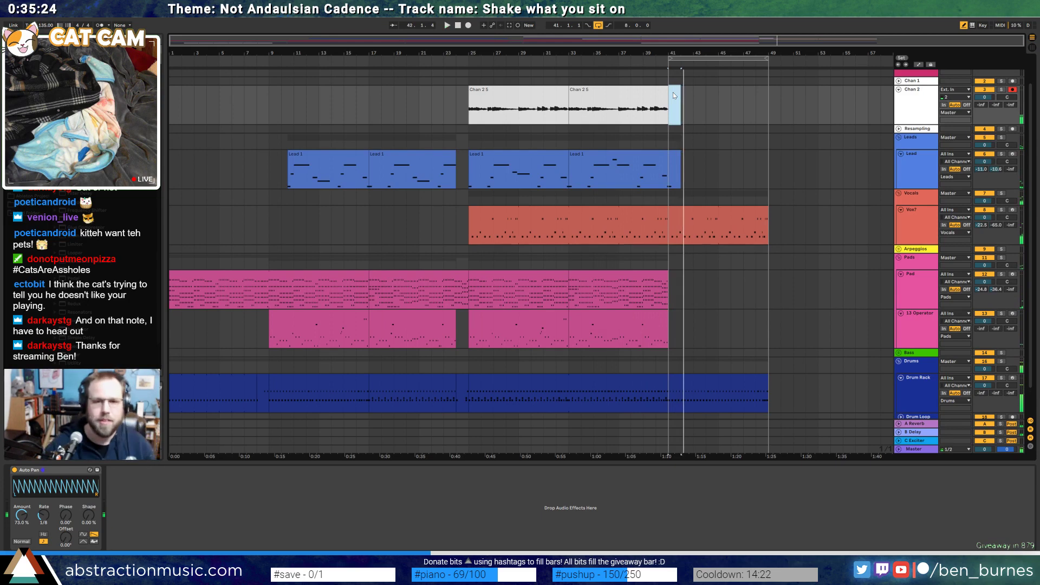
key(space)
Open the bar 25 Chan 2 audio clip and loop its full eight-bar length
double_click(553, 88)
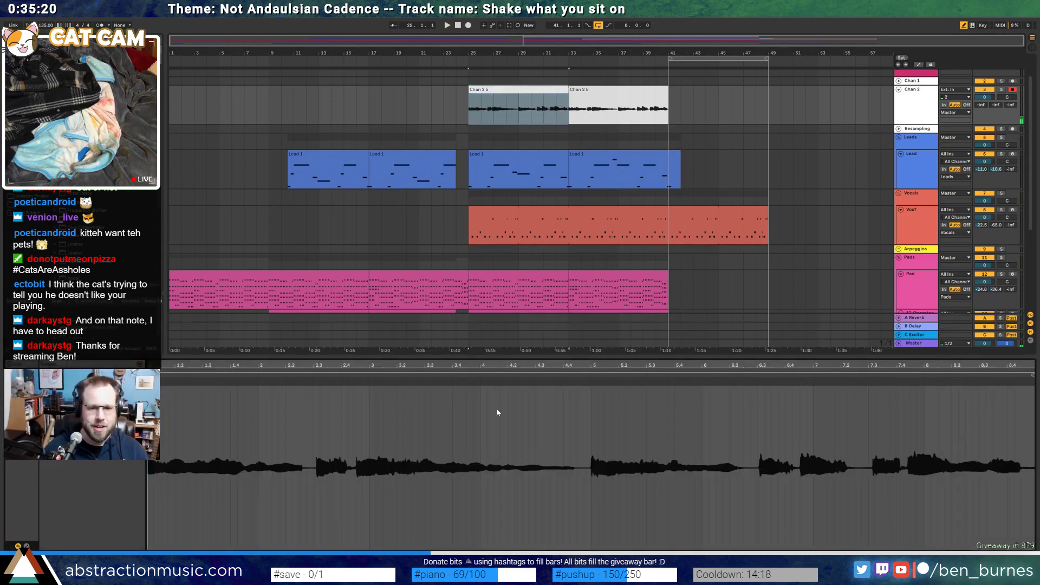
drag(151, 428, 1035, 430)
key(ctrl+l)
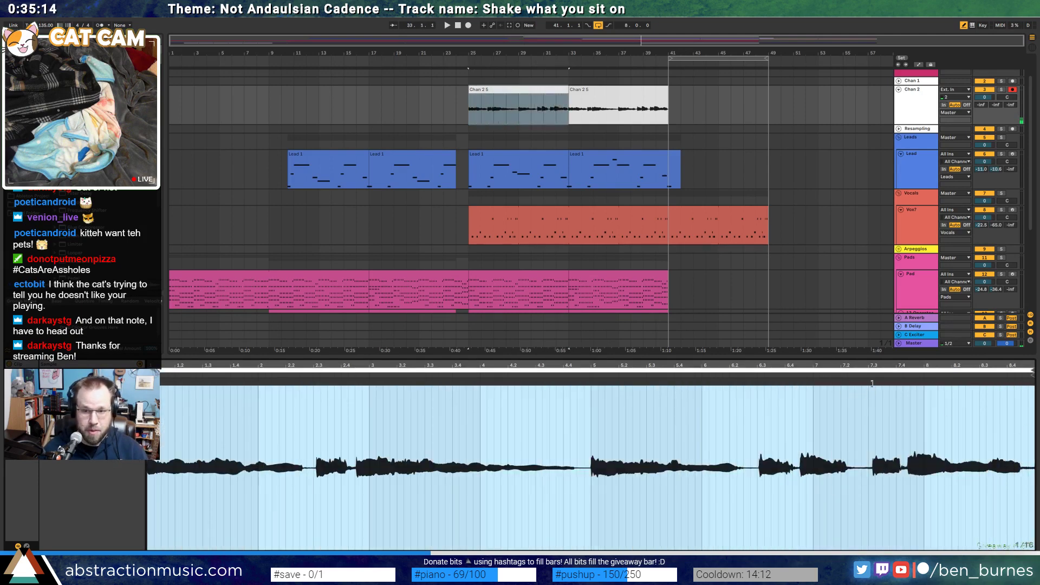
Add warp markers on the clip's late notes, anchoring 6.4.3 and aligning the next two notes to 7.3 and 7.4.3
click(799, 383)
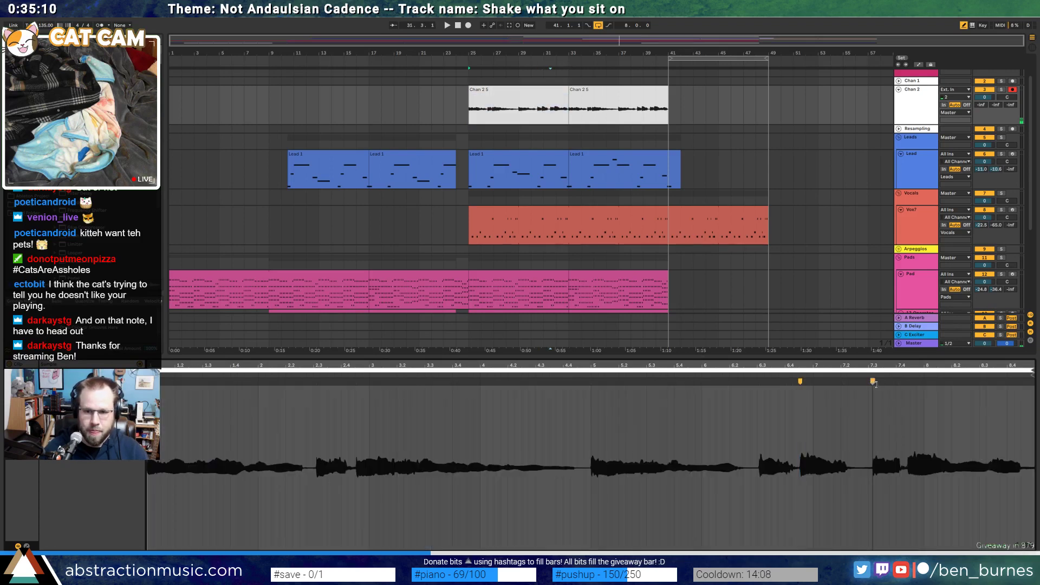
drag(876, 384, 909, 382)
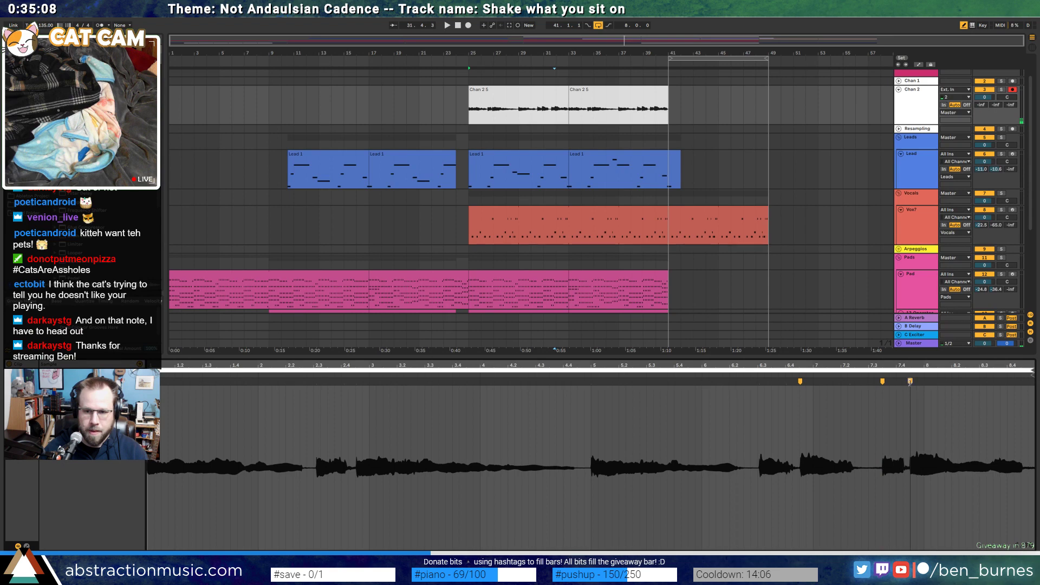
click(761, 375)
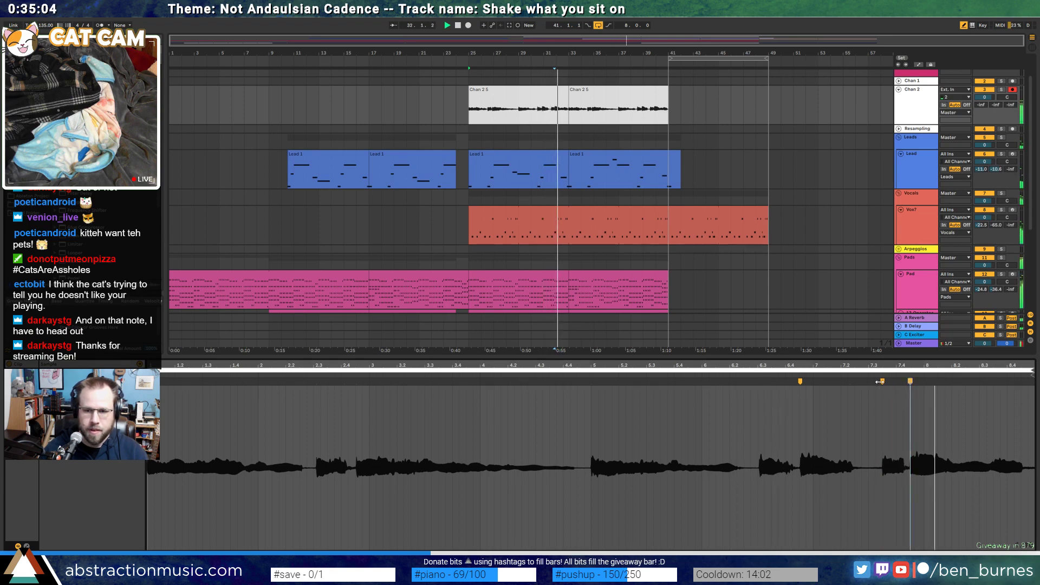
drag(883, 382, 866, 382)
click(779, 380)
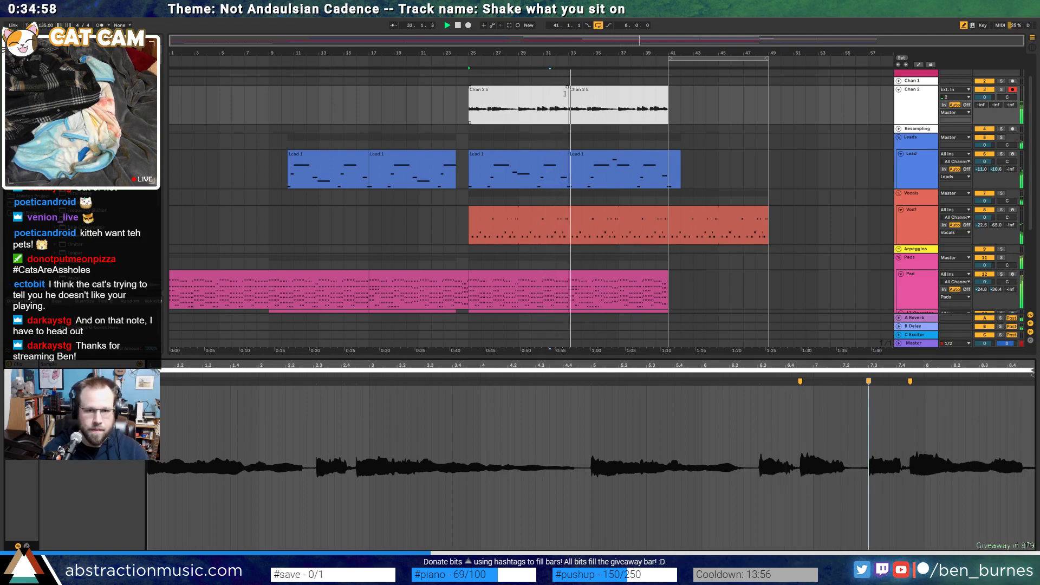
Extend the looped Chan 2 clip to bar 41 and align its earlier notes with warp markers at 2.3, 2.4.3, 5 and 6.3
drag(469, 95, 667, 95)
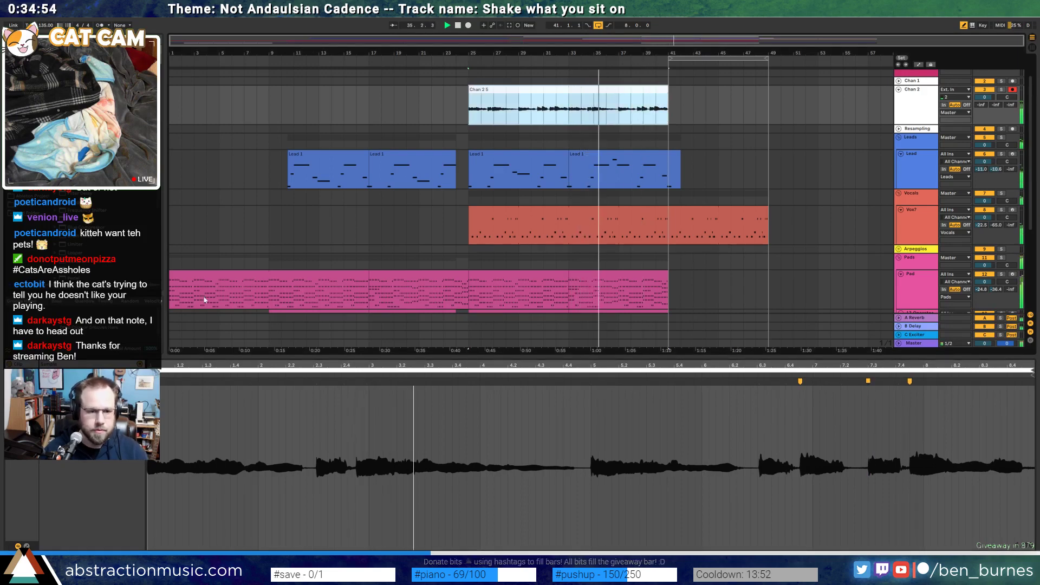
double_click(355, 382)
double_click(592, 382)
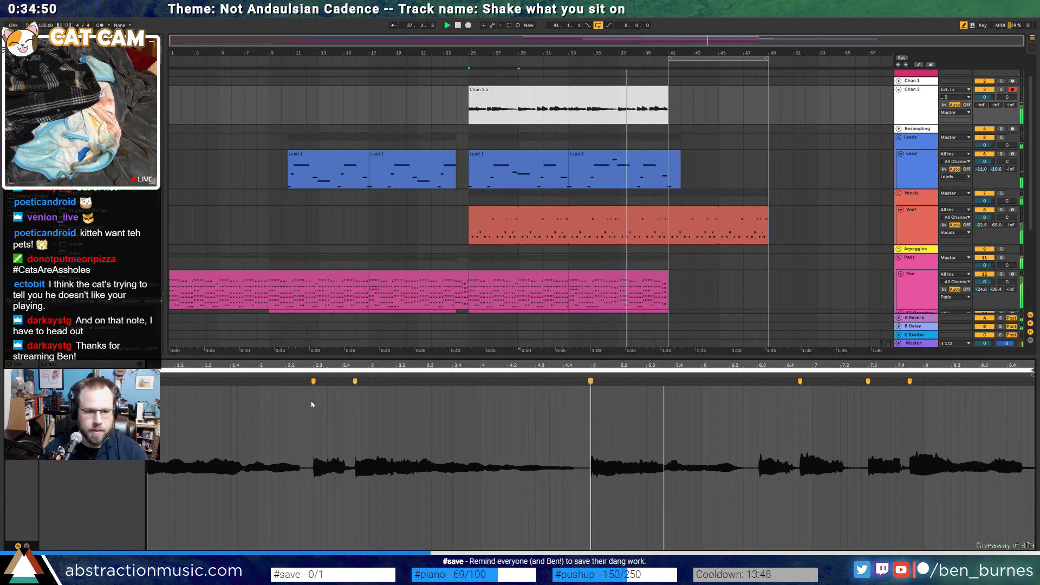
double_click(758, 382)
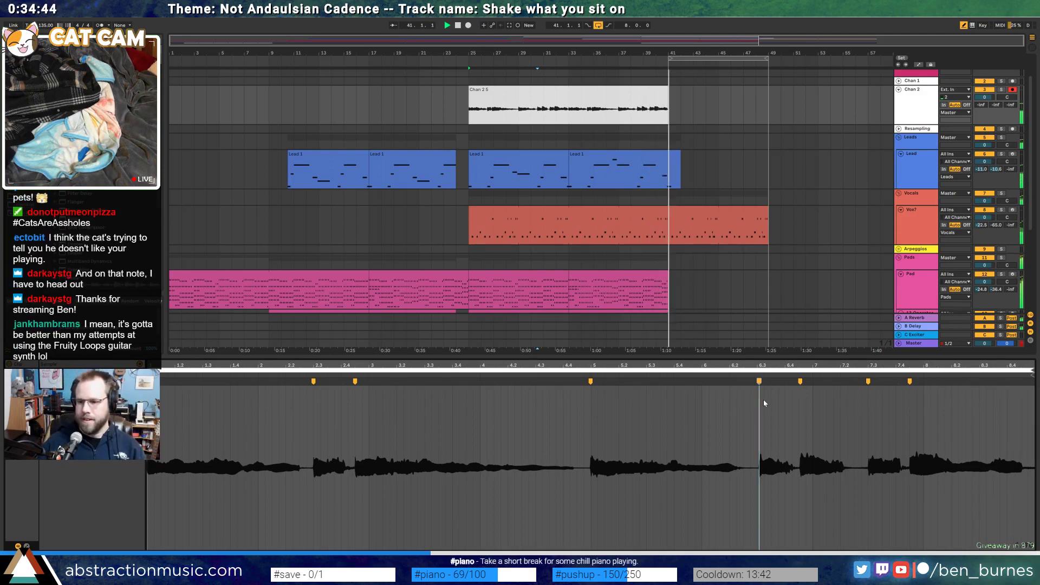
Copy the first eight bars of the Pad track and paste them at bar 41
click(688, 274)
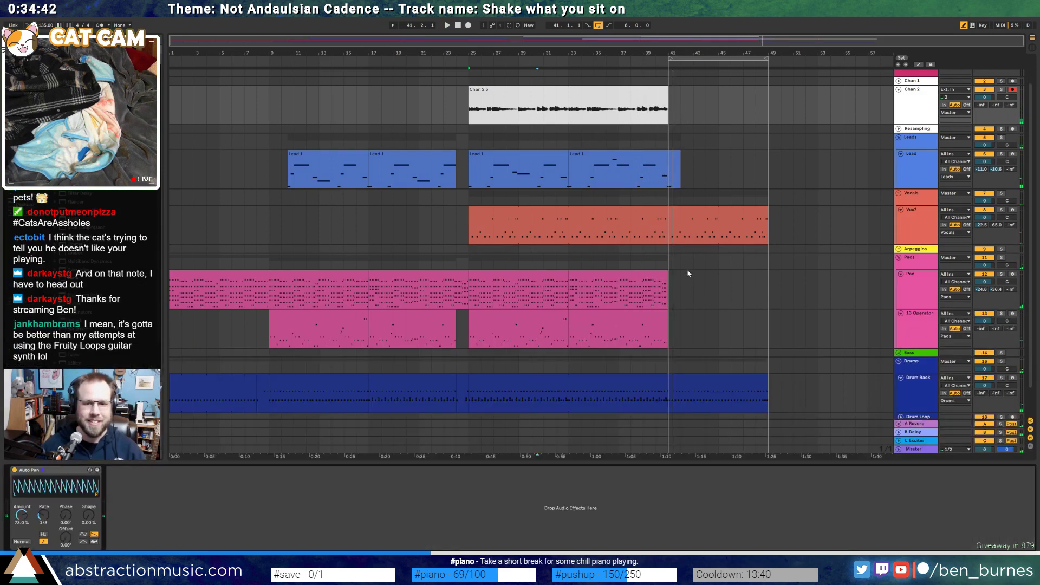
click(675, 284)
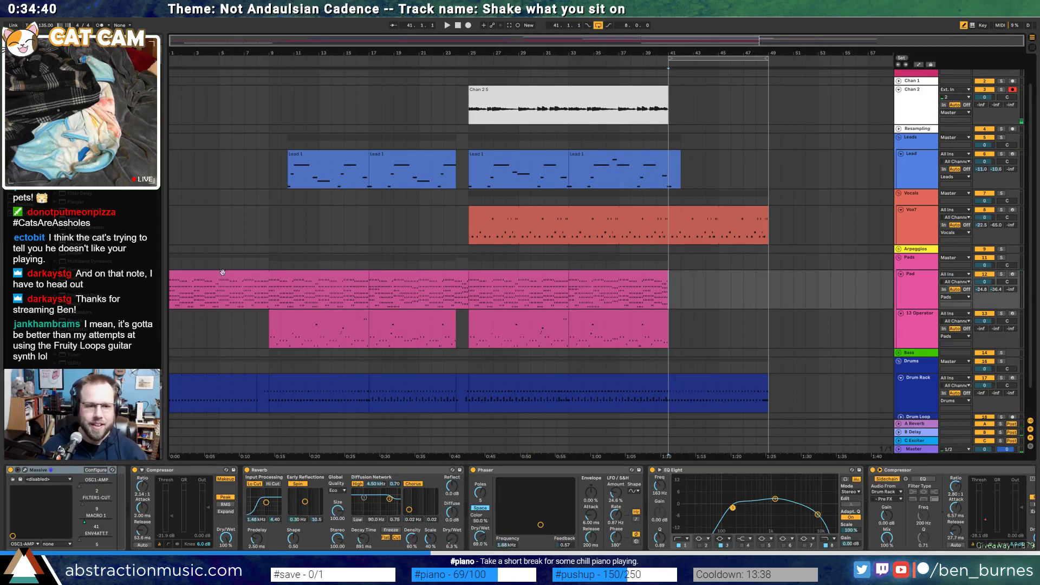
click(222, 272)
drag(269, 301, 175, 296)
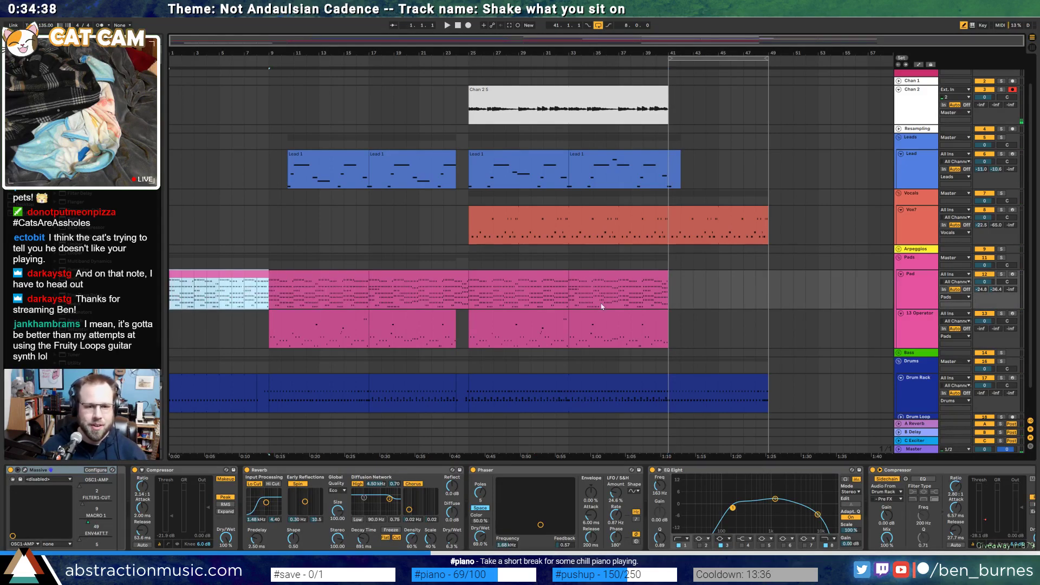
click(671, 293)
key(ctrl+v)
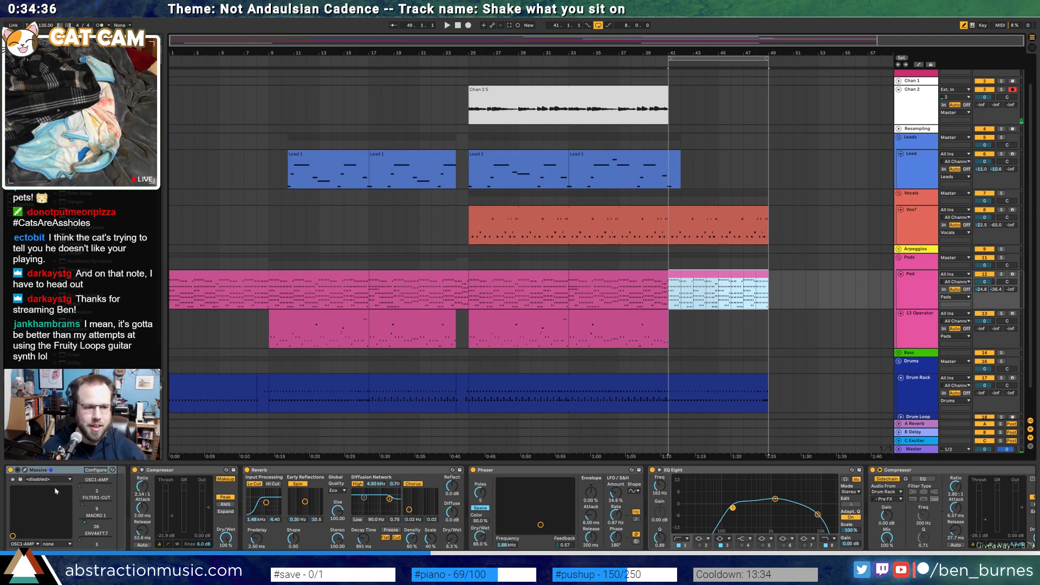
Show the automation lanes and flatten the Pad track's Macro 1 rise at the end of the clip starting at bar 41
scroll(66, 520, up, 5)
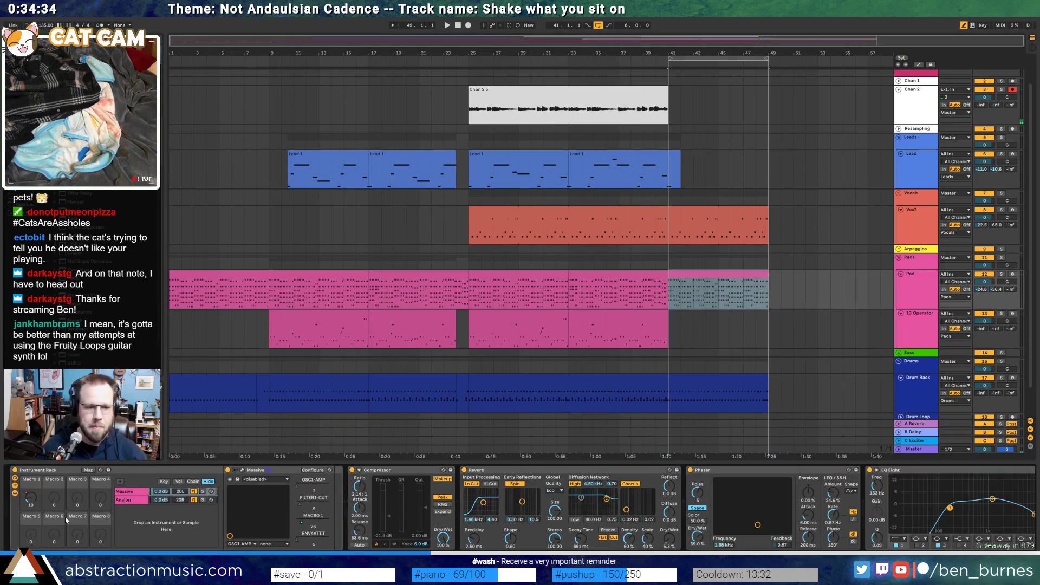
key(a)
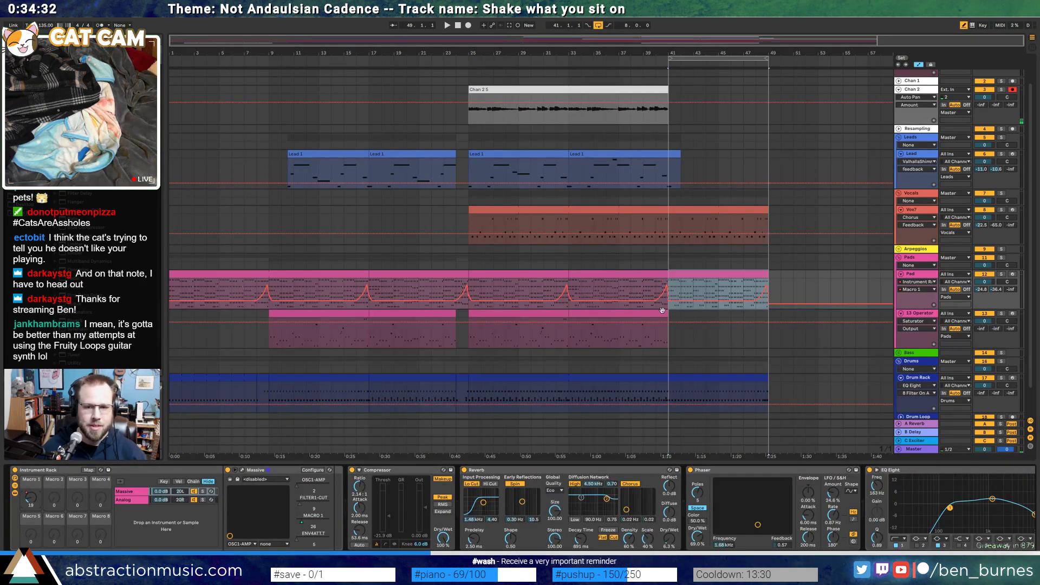
key(b)
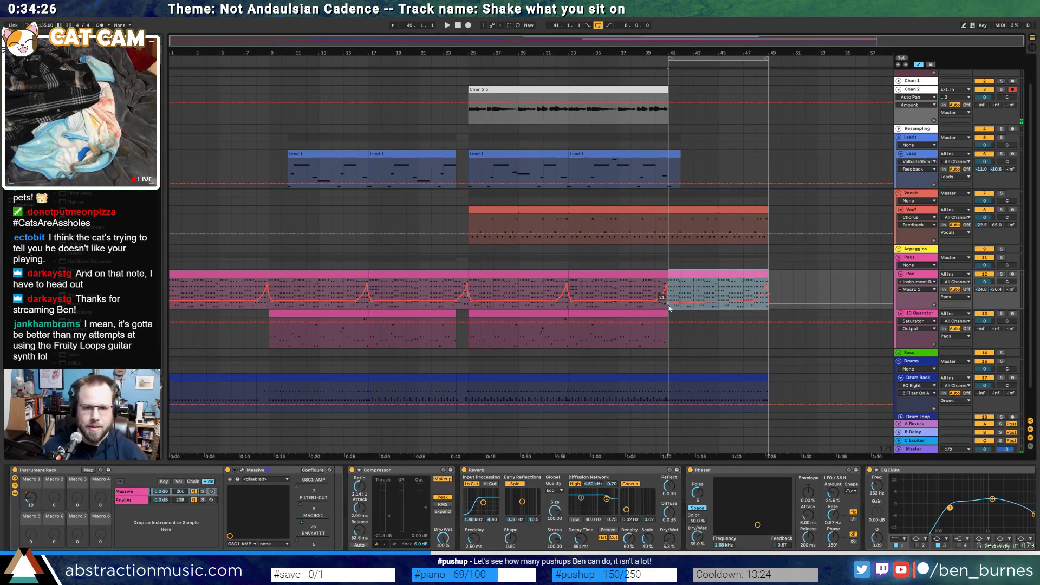
scroll(670, 307, up, 5)
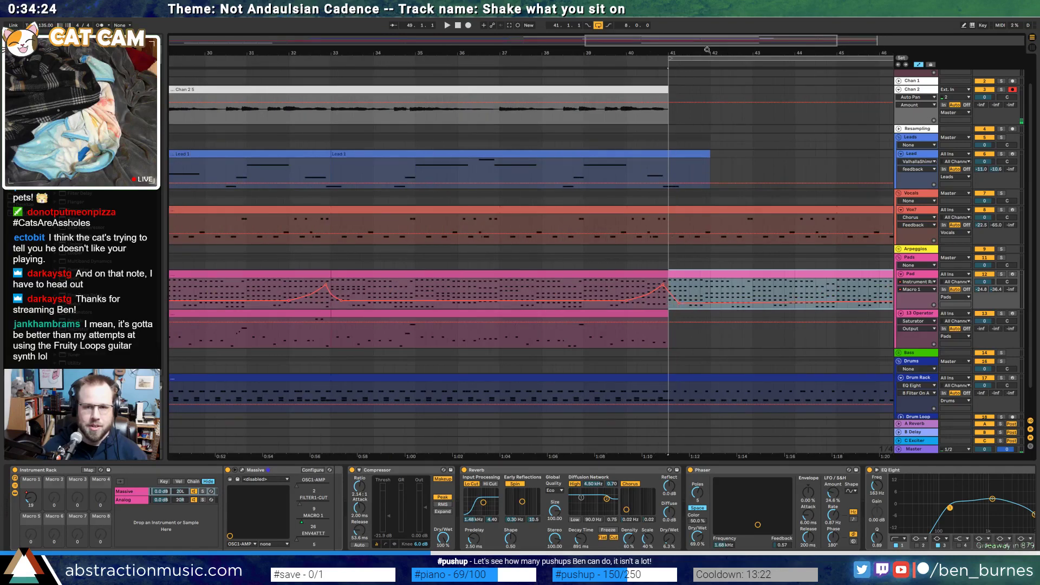
scroll(833, 113, right, 5)
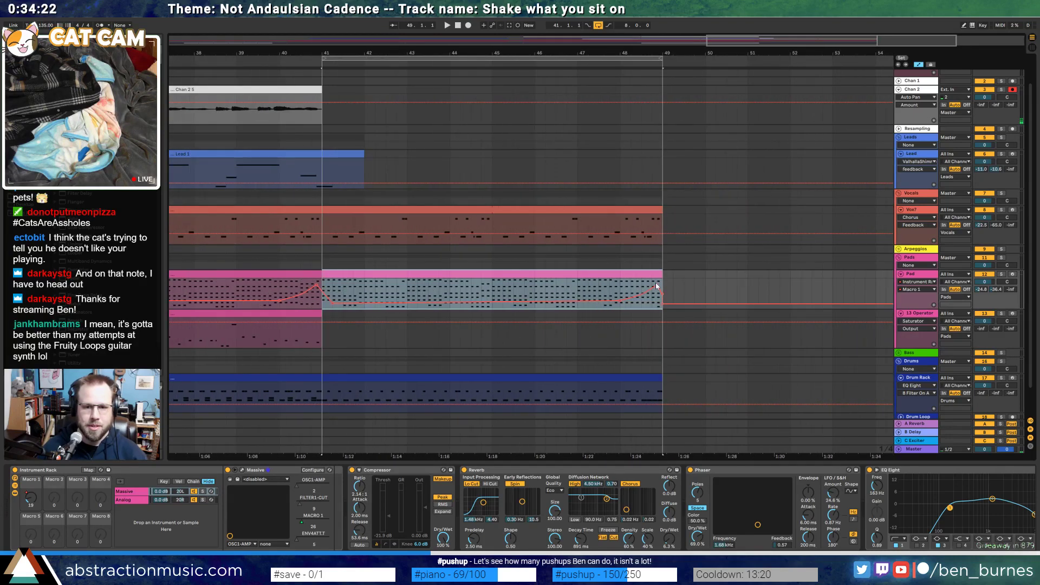
drag(661, 296, 662, 308)
Open the bar 41 Pad clip and raise the lower notes of bar 1's last three chords to match the preceding chords
double_click(564, 274)
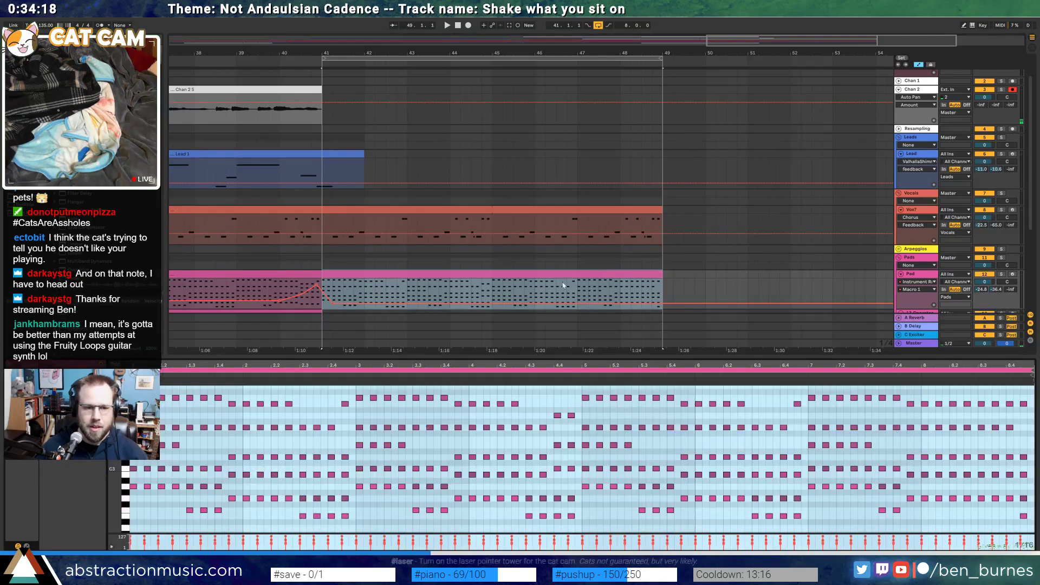
click(203, 462)
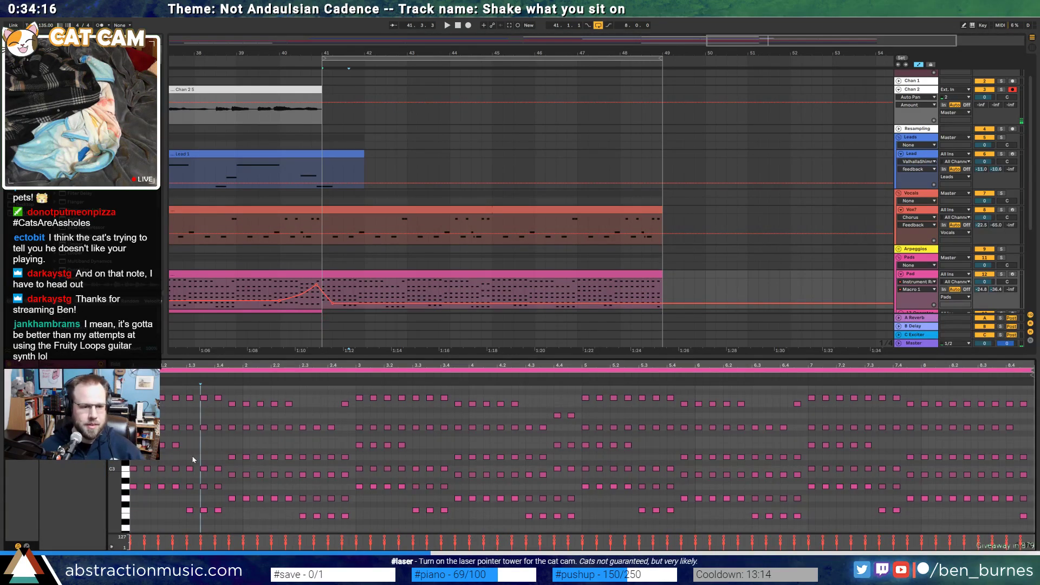
drag(187, 456, 199, 491)
drag(210, 529, 218, 528)
key(Up)
key(Up)
key(Up)
key(Up)
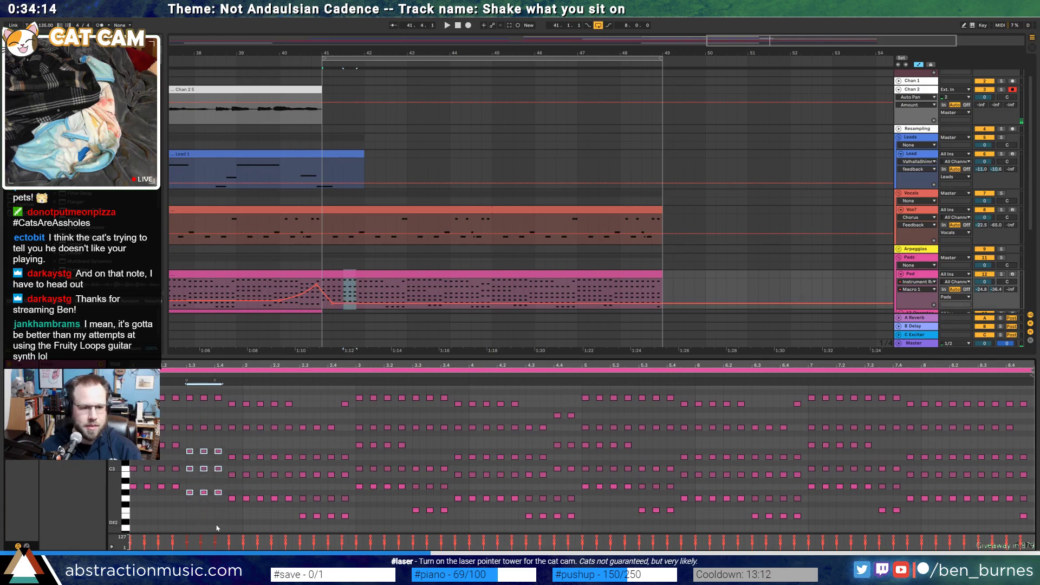
drag(187, 457, 222, 470)
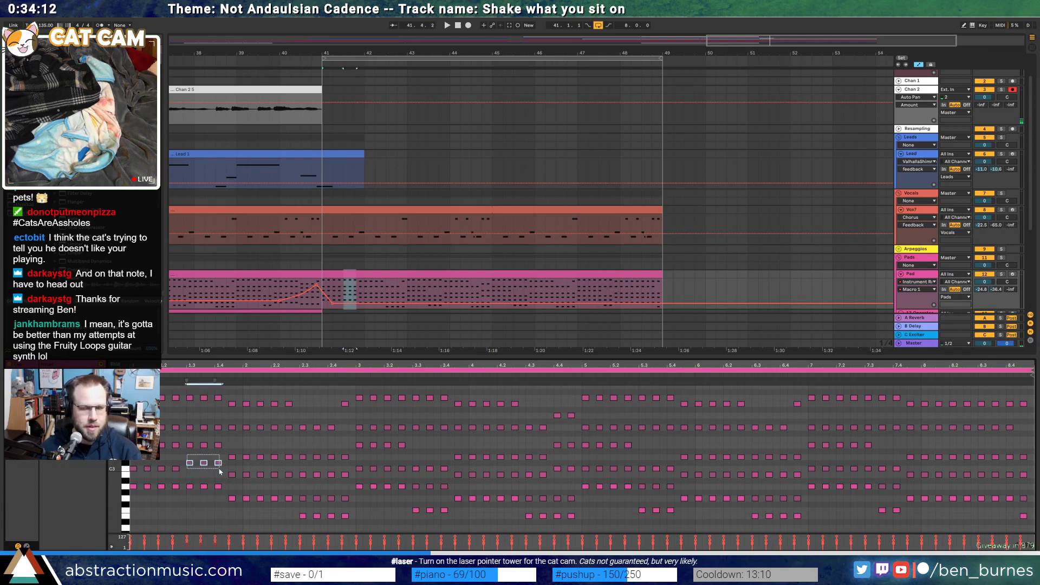
key(Down)
Transpose the last four chords of bar 2 up three semitones and play the changed Pad part
drag(302, 417, 346, 525)
key(Up)
key(Up)
key(Up)
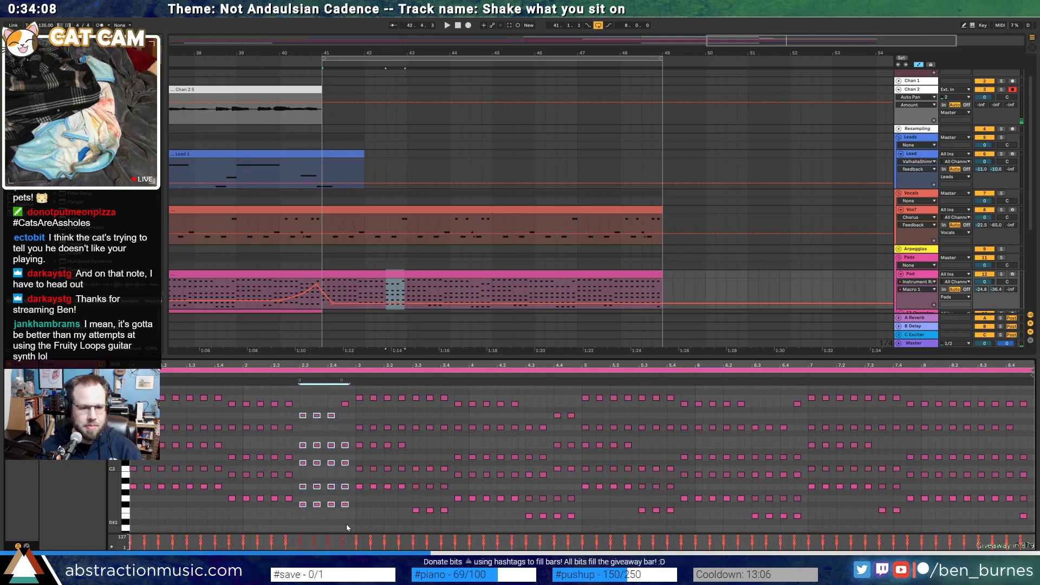
key(space)
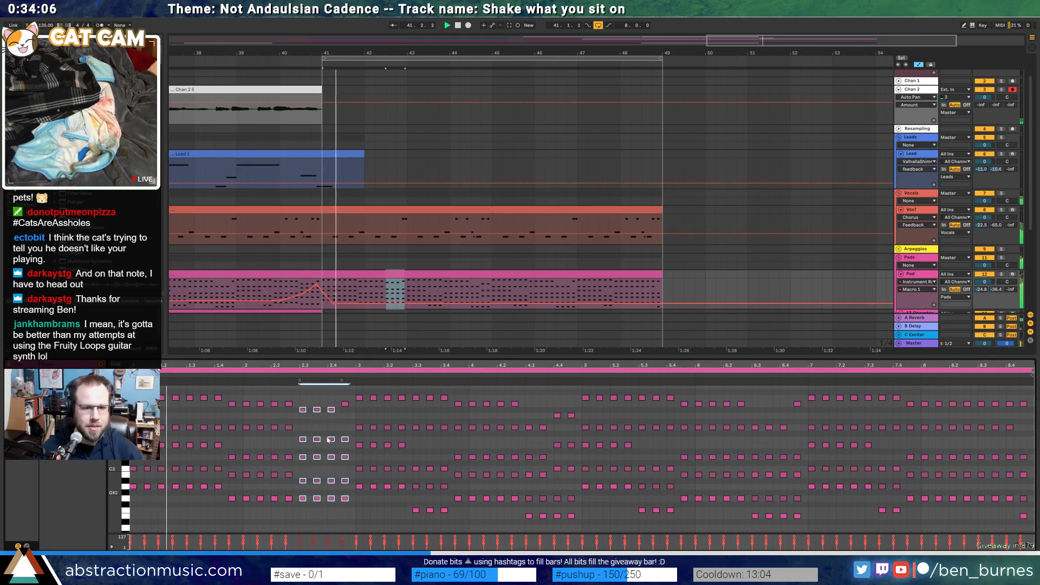
Raise the upper notes of bar 2's last four chords to match the chords before them, checking by playback
click(375, 306)
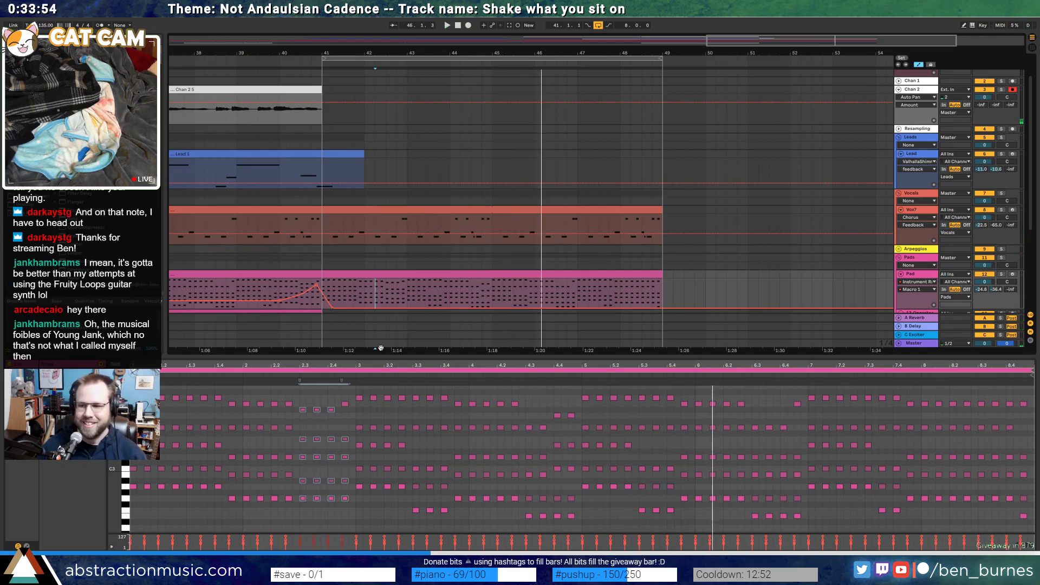
drag(304, 399, 344, 450)
key(Up)
key(space)
key(Up)
key(Up)
key(space)
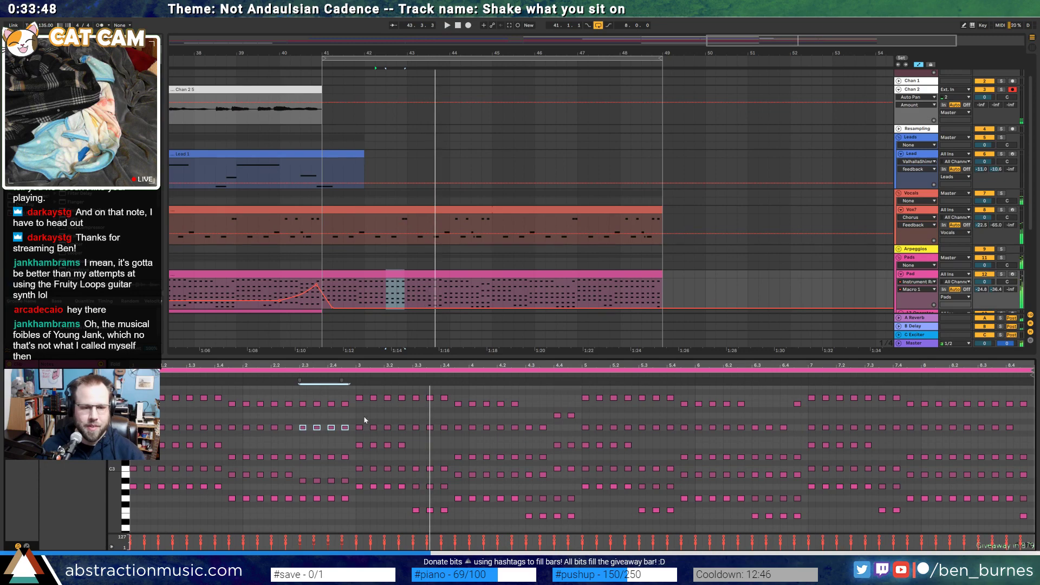
Delete the Pad clip's notes from bar 3 onward and duplicate its first two bars once
drag(356, 389, 1033, 532)
key(Delete)
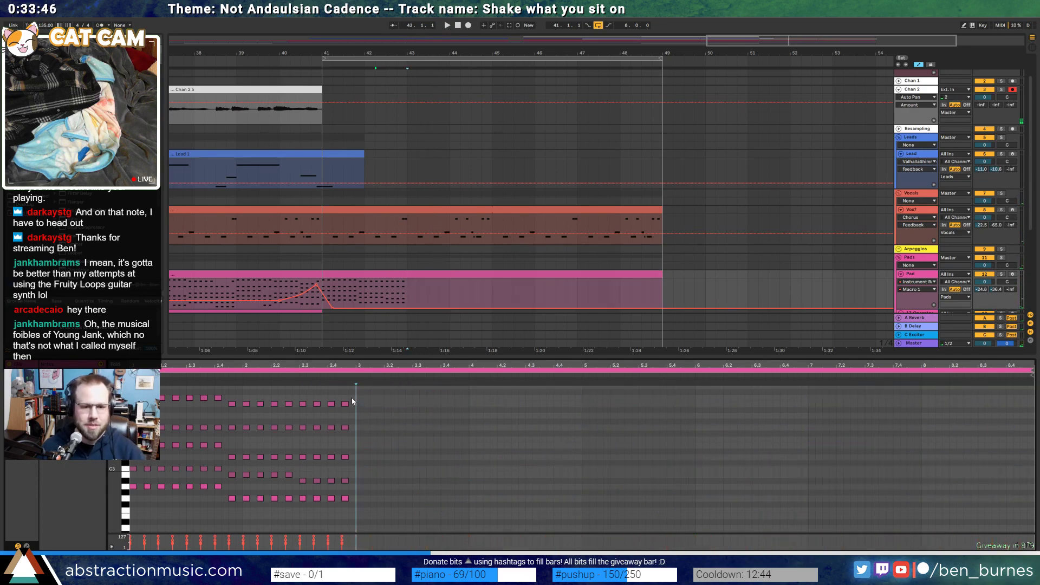
drag(352, 389, 99, 505)
key(ctrl+d)
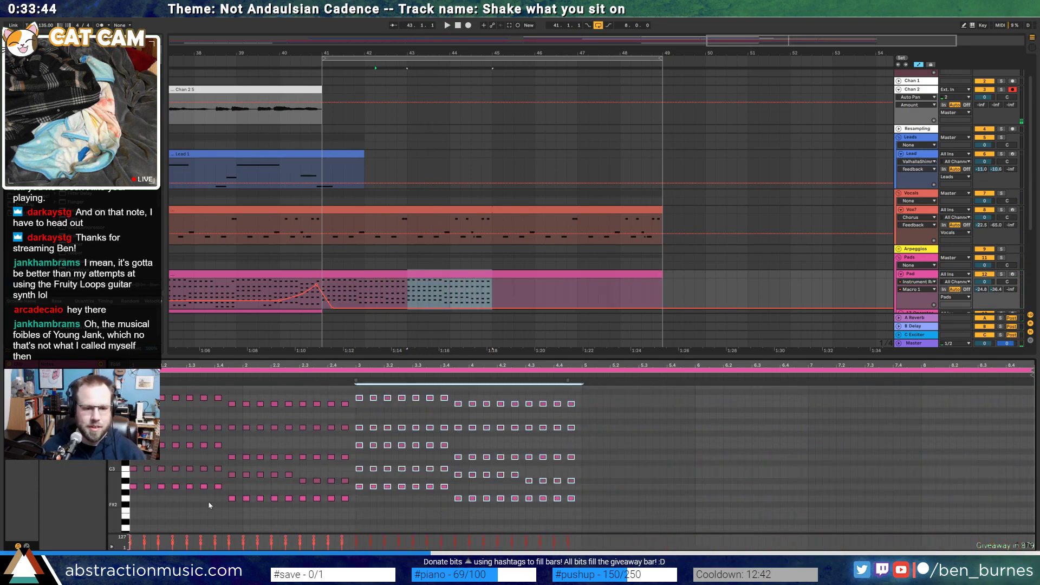
Move the mismatched inner notes late in bar 2 up a semitone and clear the duplicated notes from bar 3
drag(298, 477, 347, 486)
key(Delete)
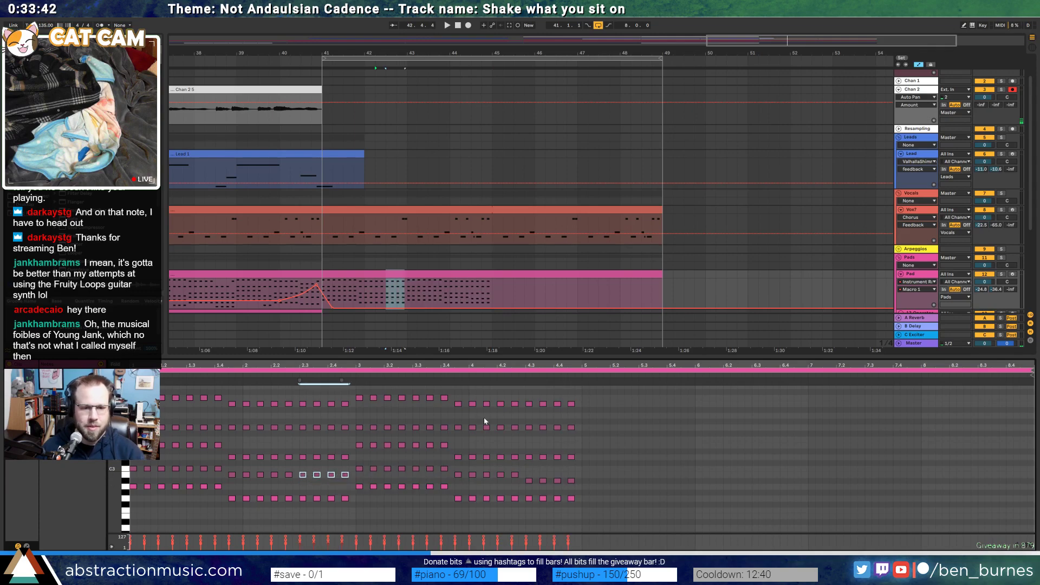
drag(357, 389, 802, 532)
key(Delete)
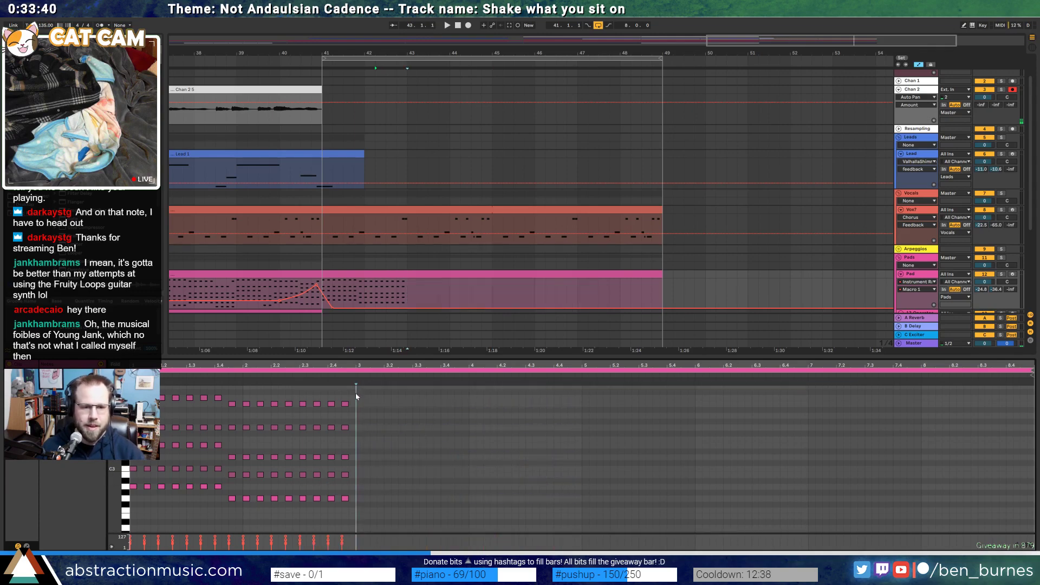
Duplicate the corrected first two bars of Pad notes three times to fill the eight-bar clip
drag(357, 390, 120, 523)
key(ctrl+d)
key(ctrl+d)
key(ctrl+d)
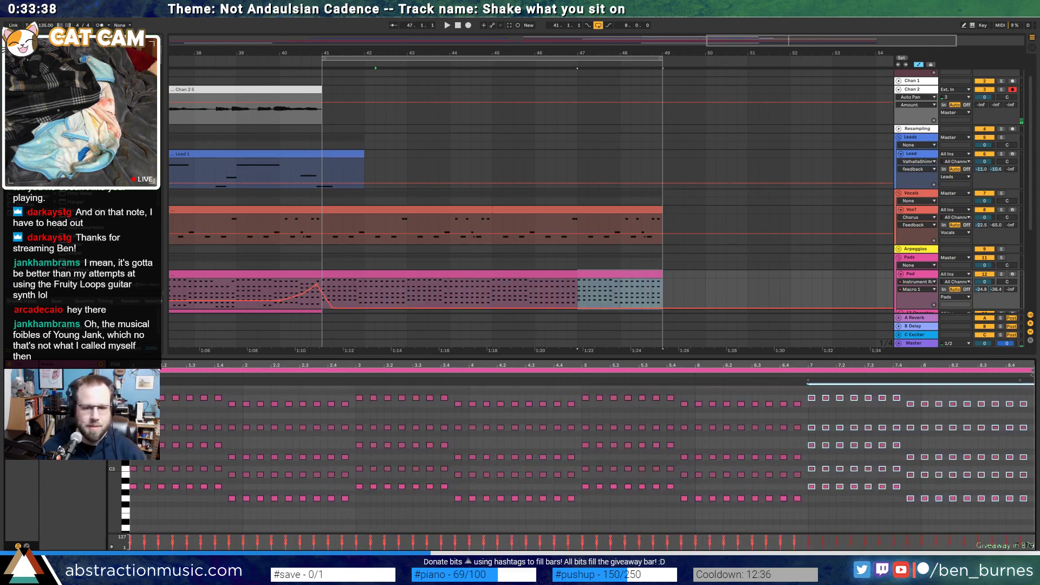
Play the transition from bar 40 into the new section and show the devices of the vocal track
key(space)
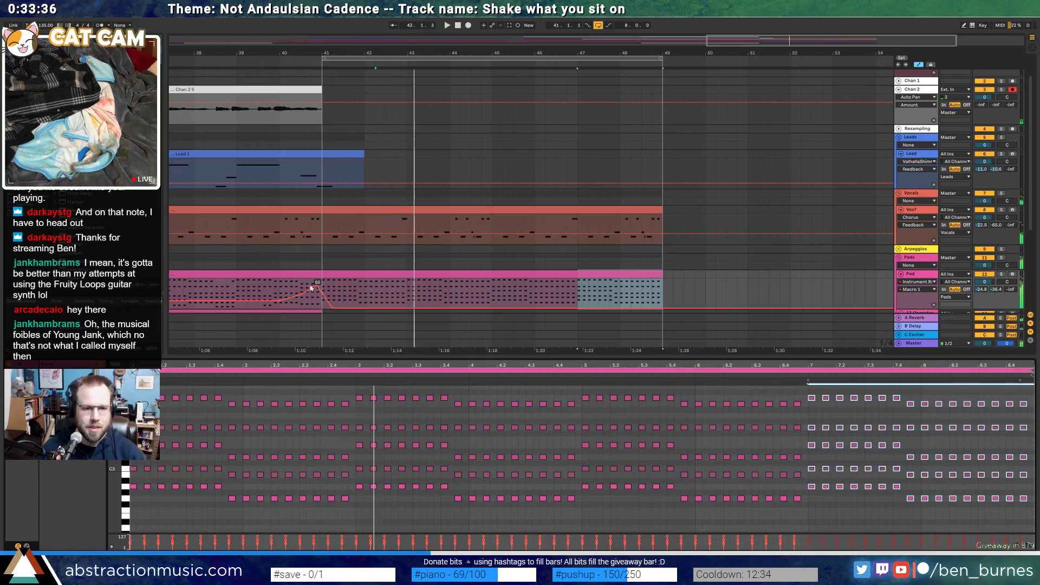
click(292, 289)
key(space)
key(space)
key(shift+Tab)
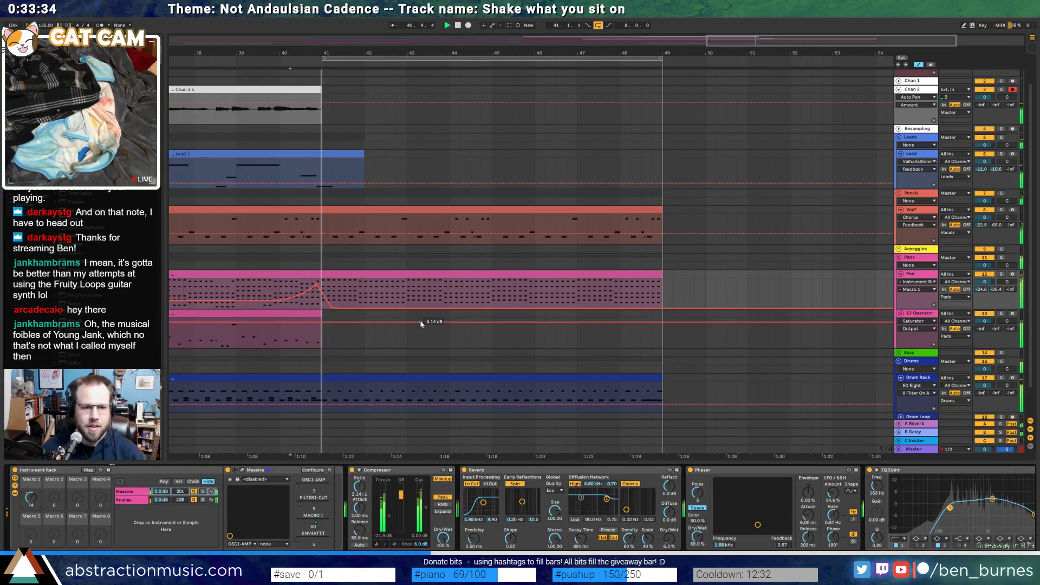
click(399, 210)
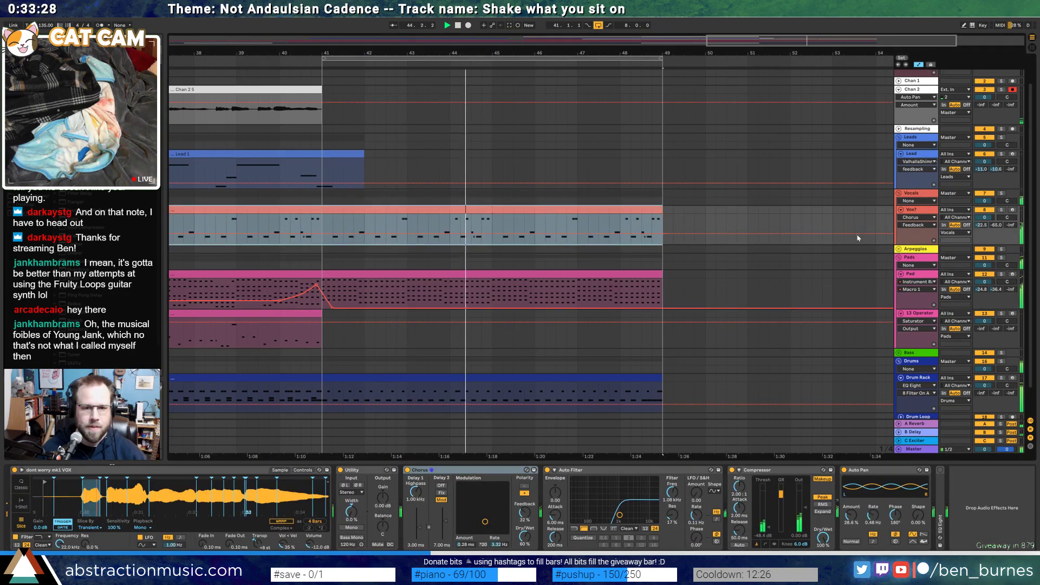
Hide the automation lanes and insert a new MIDI track below the 13 Operator track
key(a)
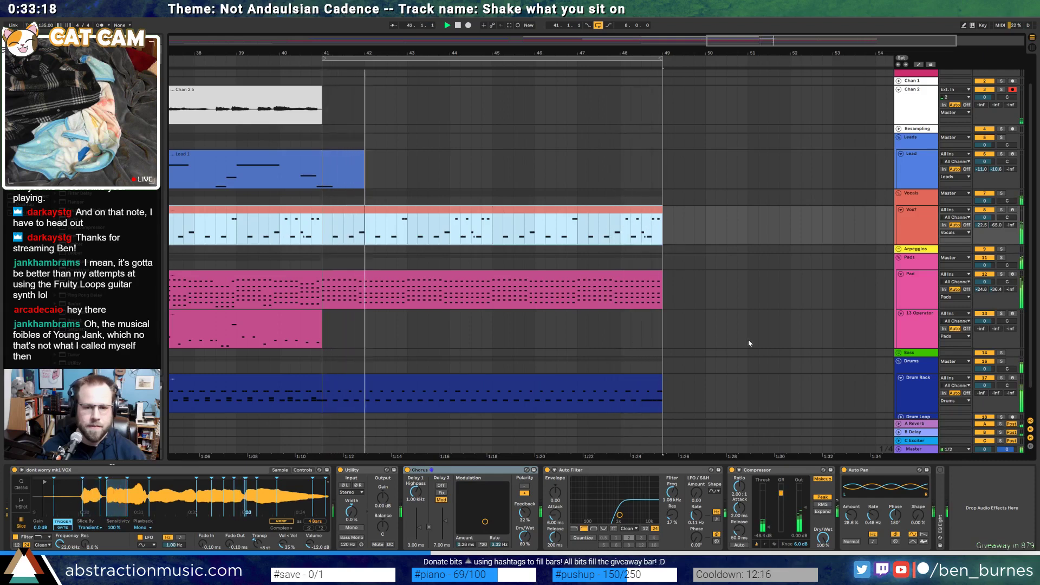
click(916, 333)
key(ctrl+shift+t)
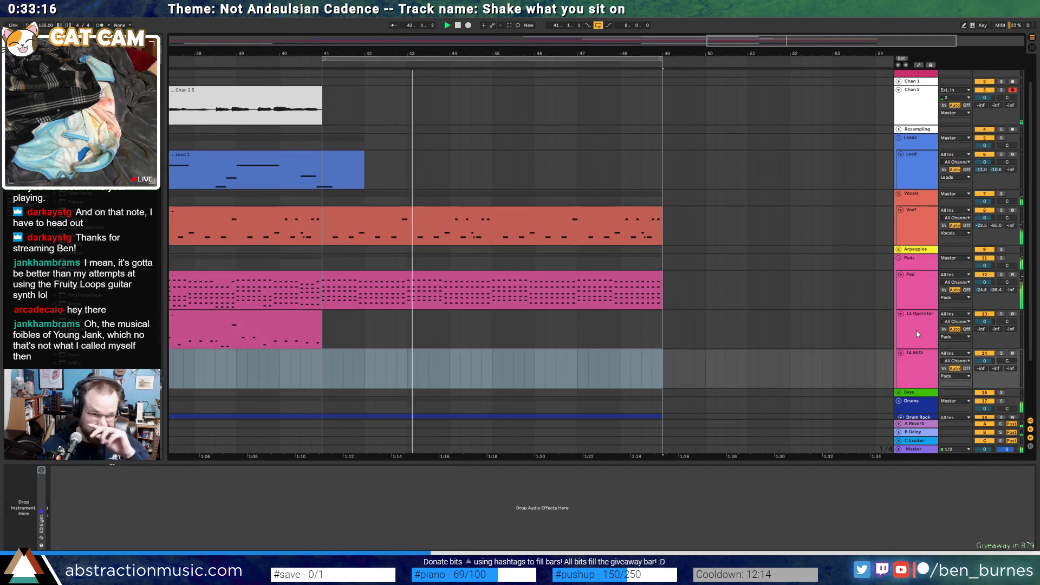
Expand the Drum Loop track and stop playback
scroll(553, 328, down, 2)
click(915, 384)
key(space)
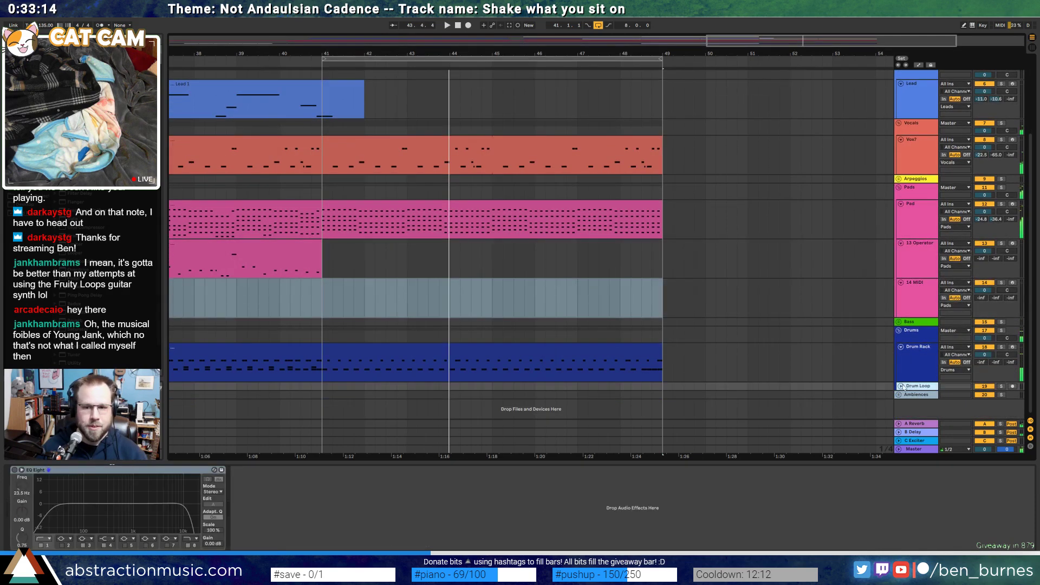
Find the "midnight break beat-1" sample in the library and place it on the Drum Loop track at bar 41
key(ctrl+f)
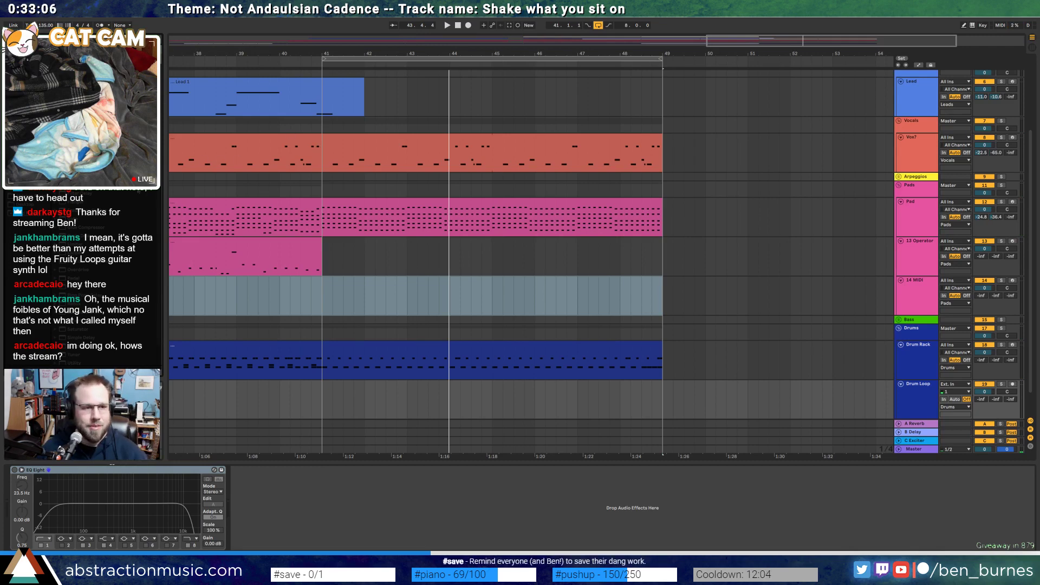
click(24, 204)
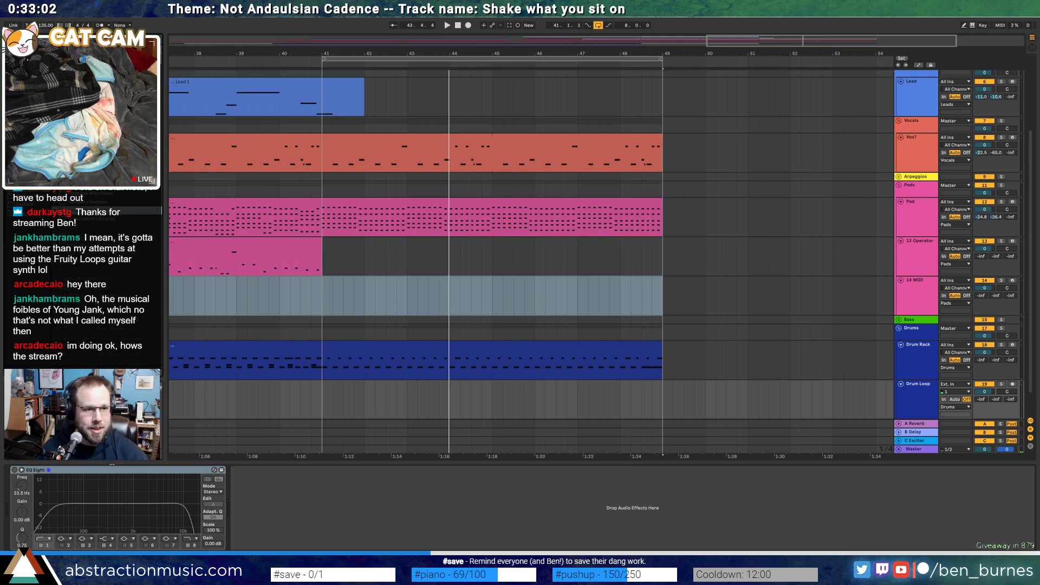
click(56, 108)
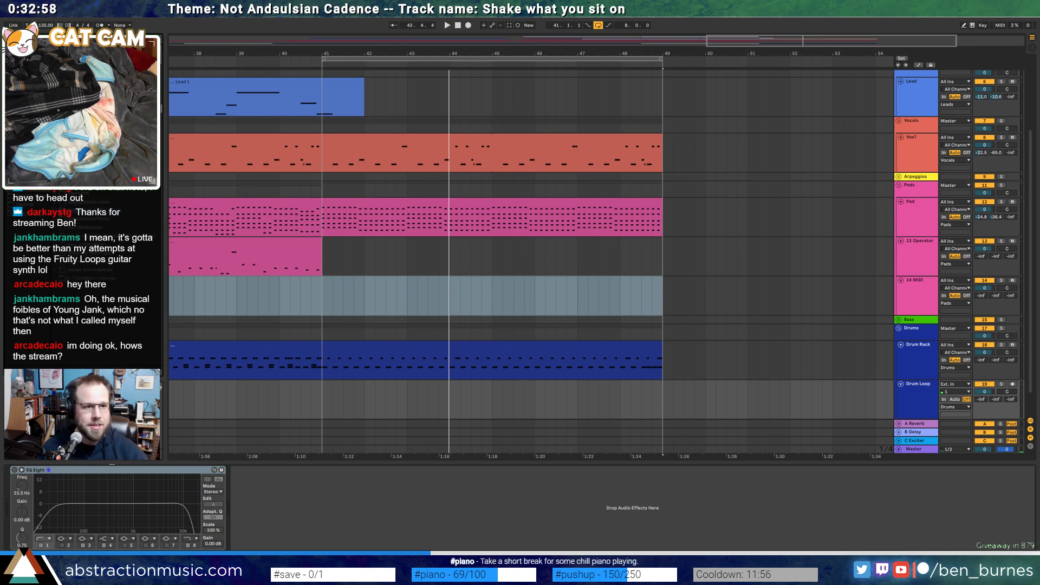
scroll(155, 246, down, 5)
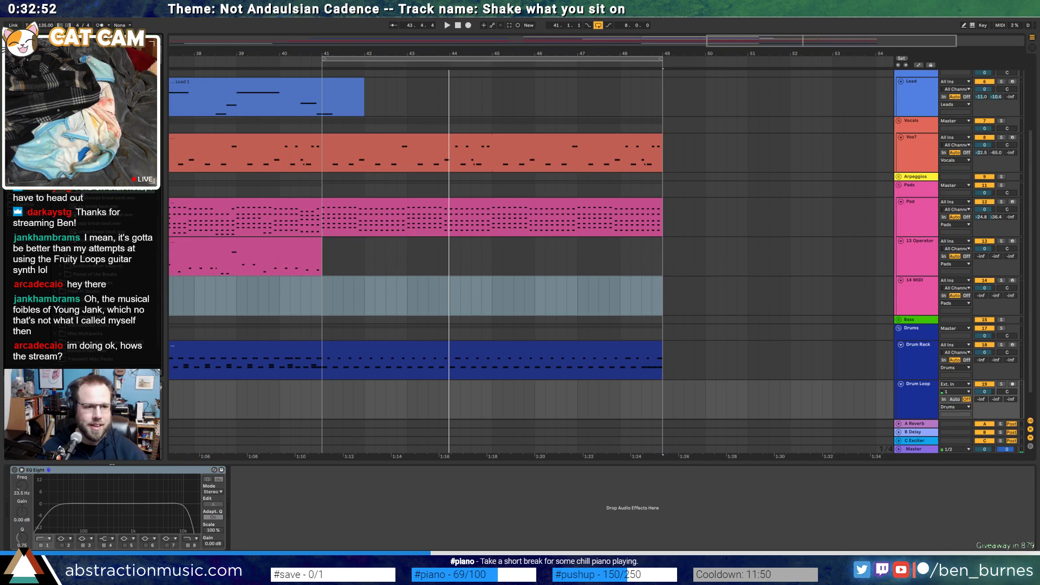
scroll(791, 314, down, 2)
drag(152, 244, 324, 368)
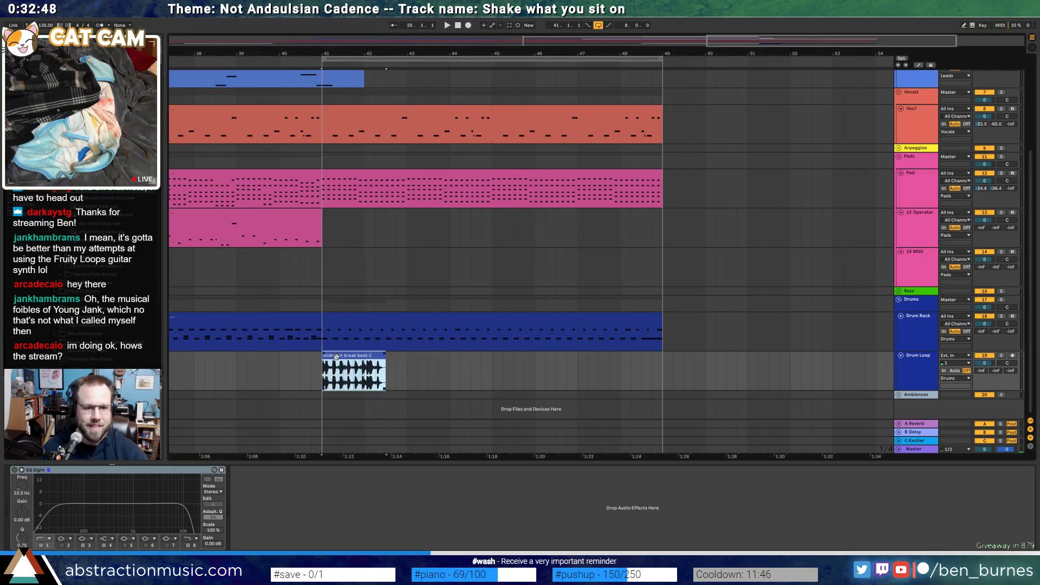
Open the break beat clip, play it, and warp its third large hit to beat 1.3 with a warp marker
double_click(334, 359)
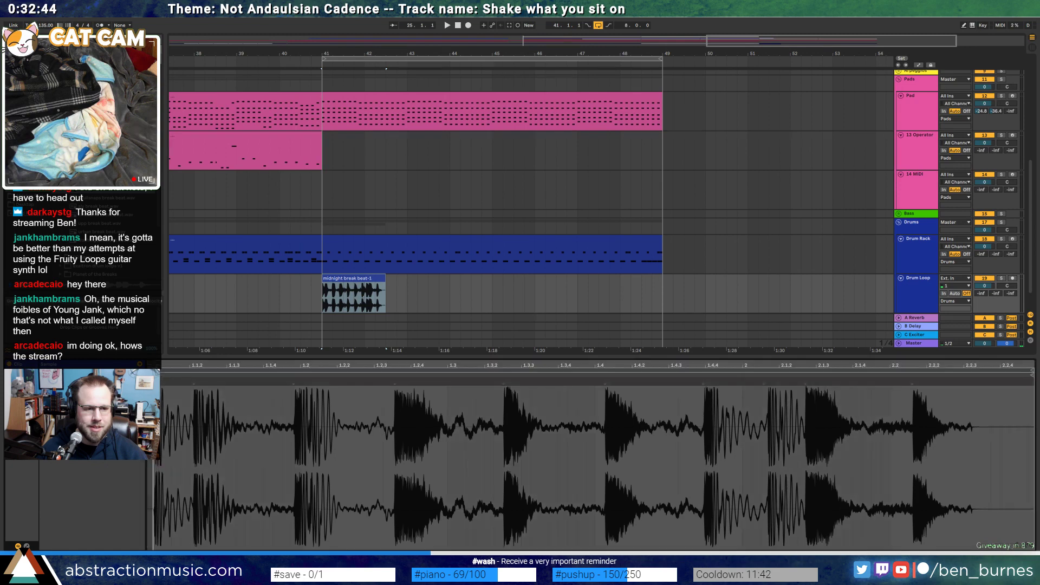
click(293, 384)
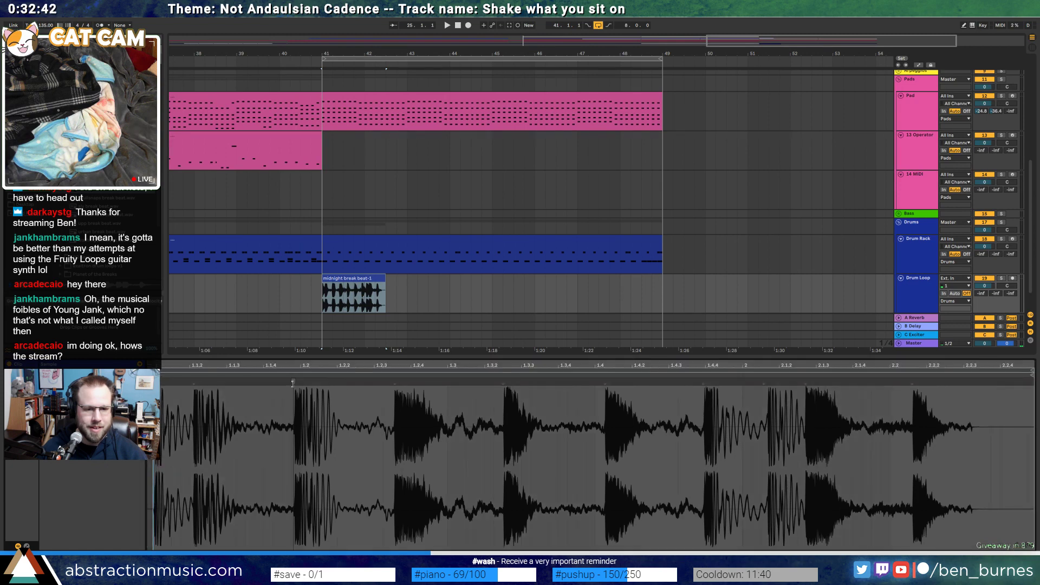
key(space)
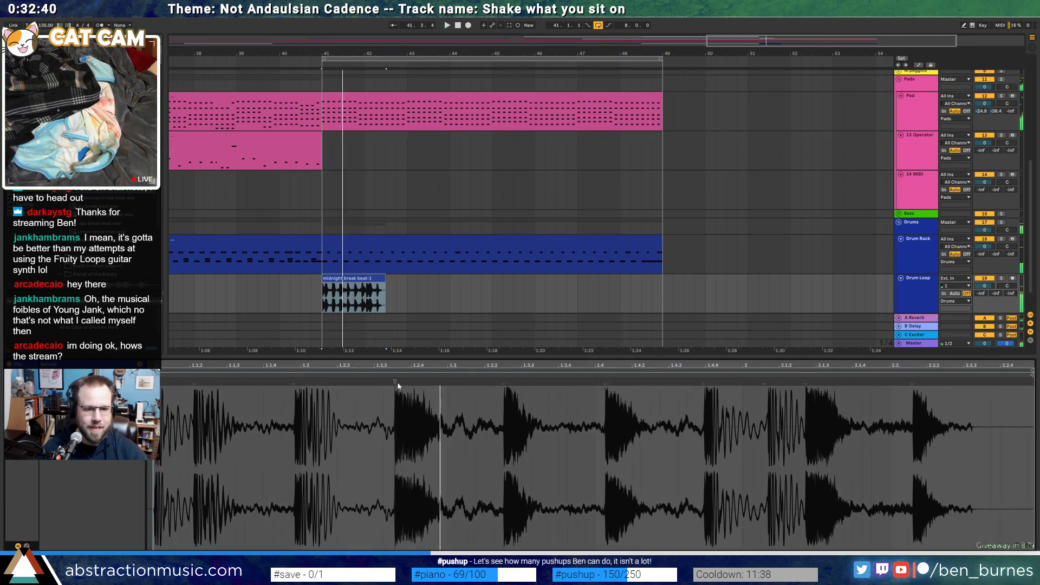
double_click(397, 383)
mouse_move(397, 384)
mouse_down()
mouse_move(385, 383)
mouse_move(449, 382)
mouse_up()
key(space)
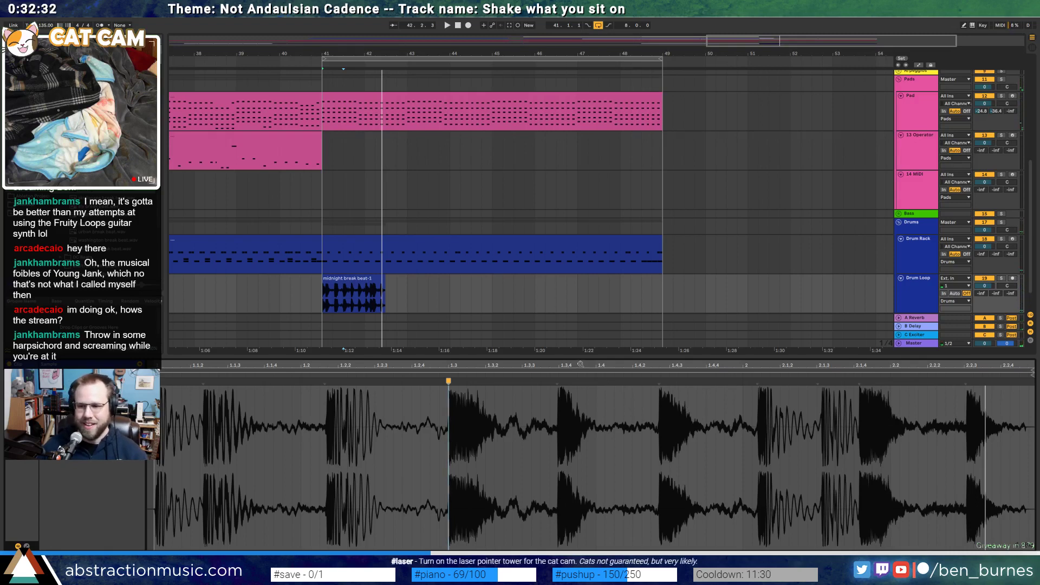
Delete the break beat clip from the Drum Loop track
click(360, 279)
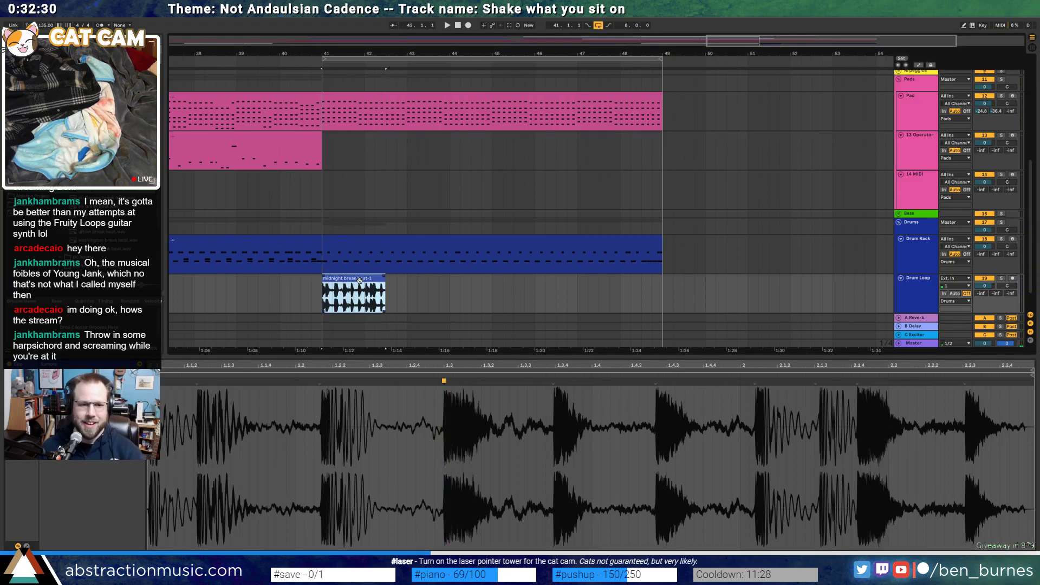
key(Delete)
click(321, 287)
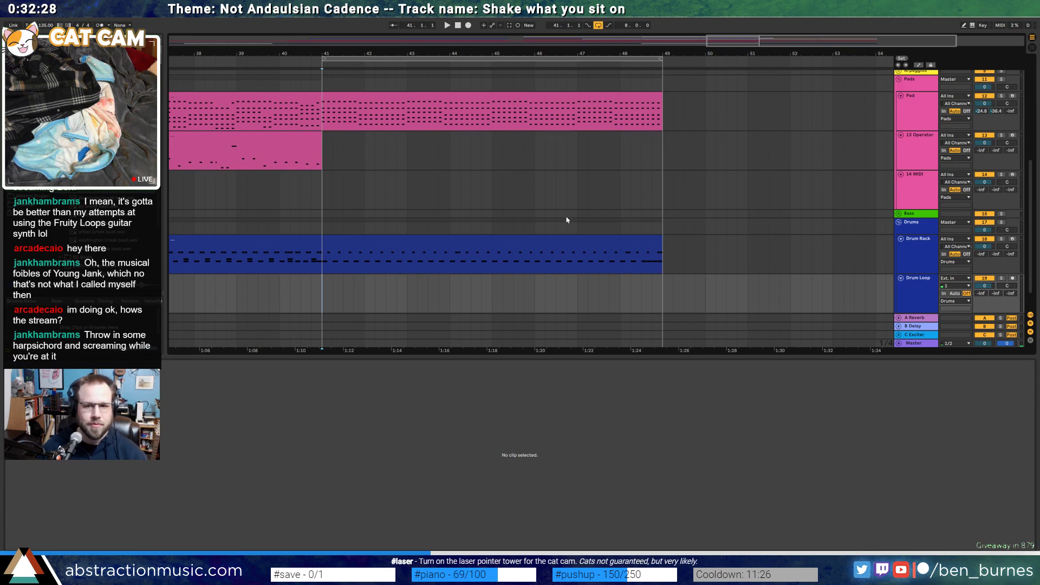
Select the Drum Rack clip that starts at bar 41
click(903, 192)
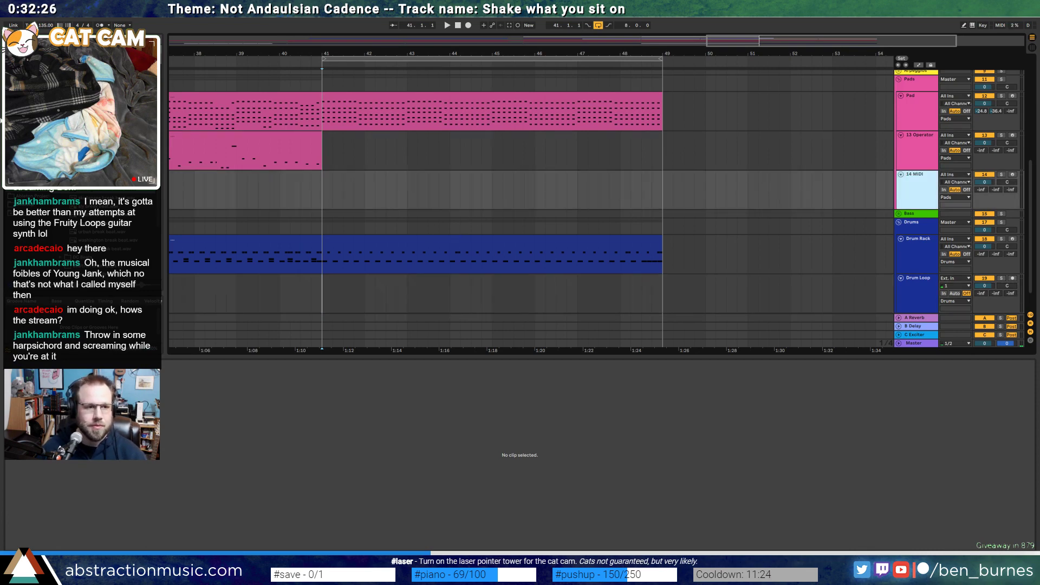
drag(329, 190, 364, 194)
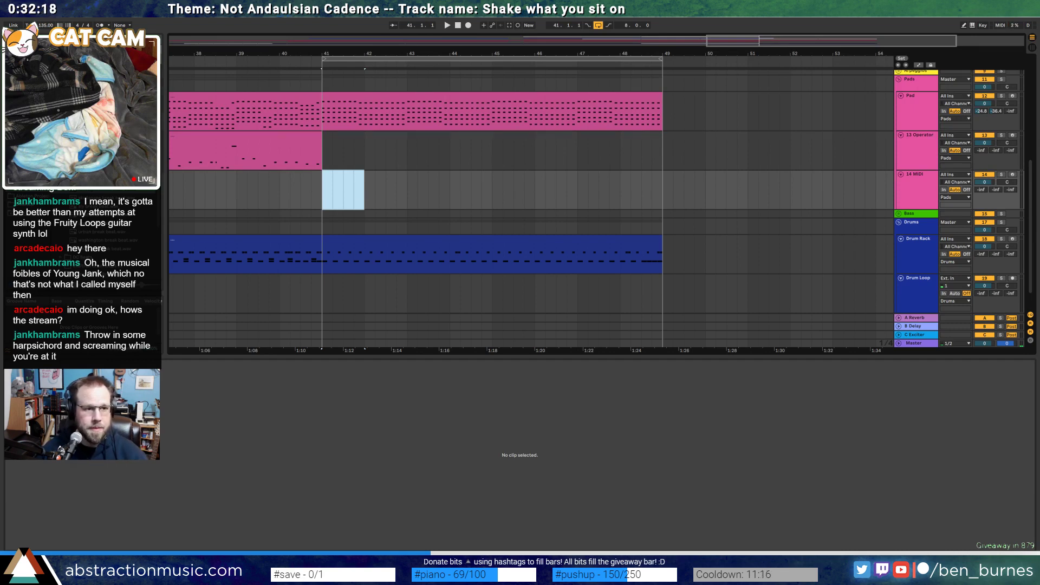
click(344, 236)
Browse the sample library folders and preview several sounds for the drum part
click(32, 204)
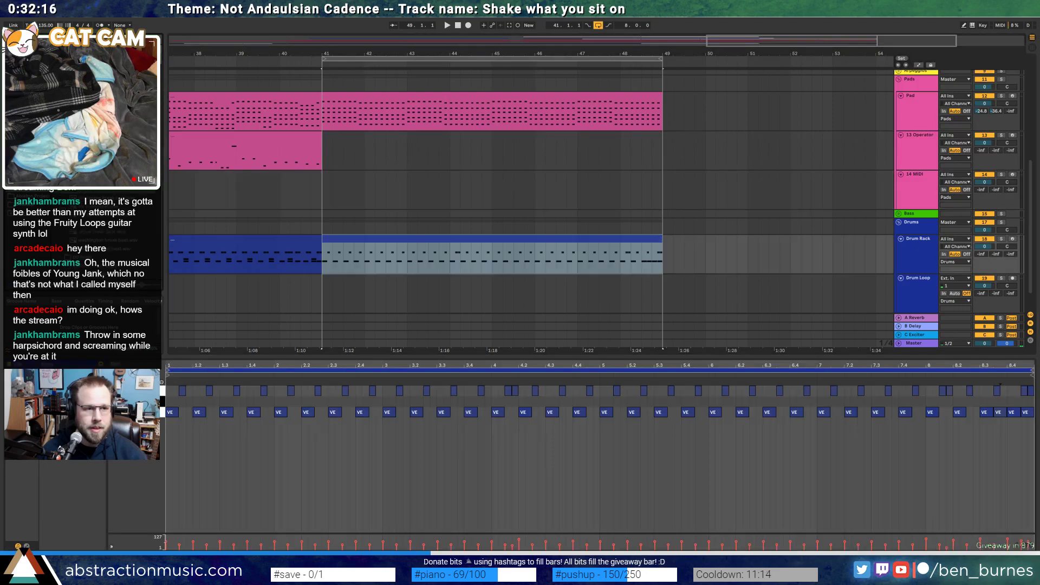
scroll(109, 238, up, 3)
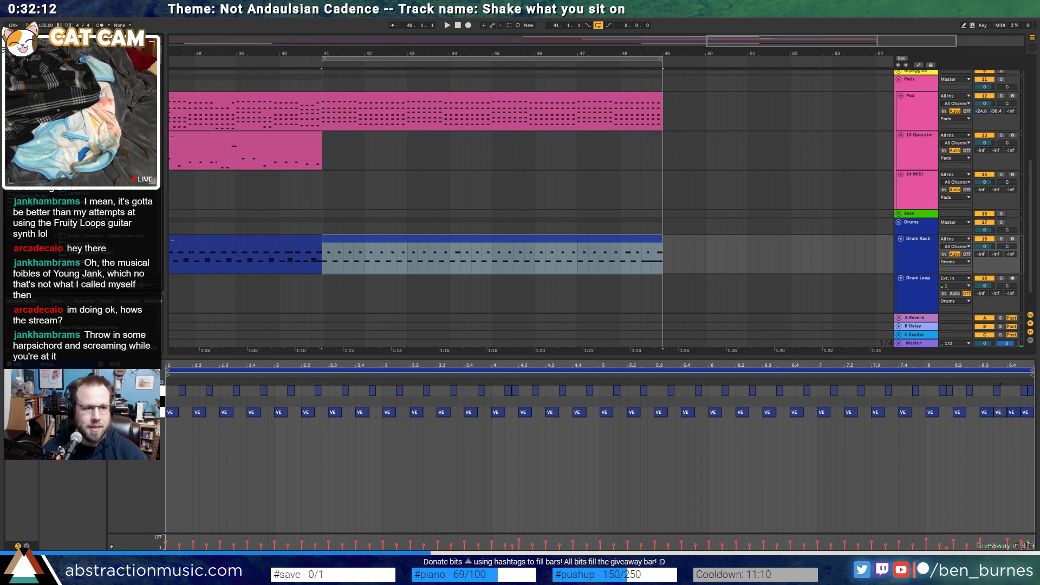
scroll(108, 239, up, 3)
scroll(108, 238, up, 3)
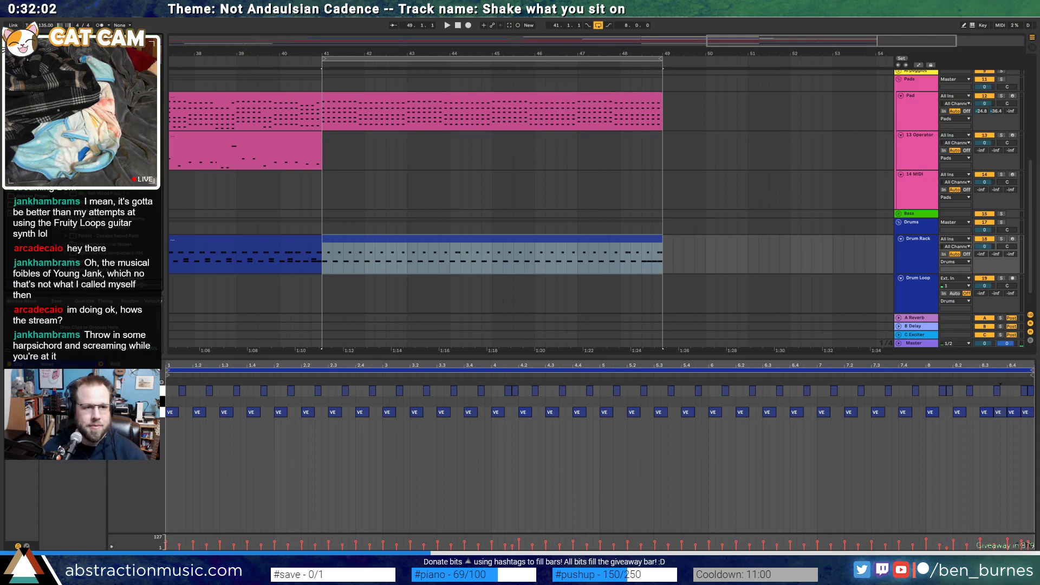
scroll(108, 238, down, 3)
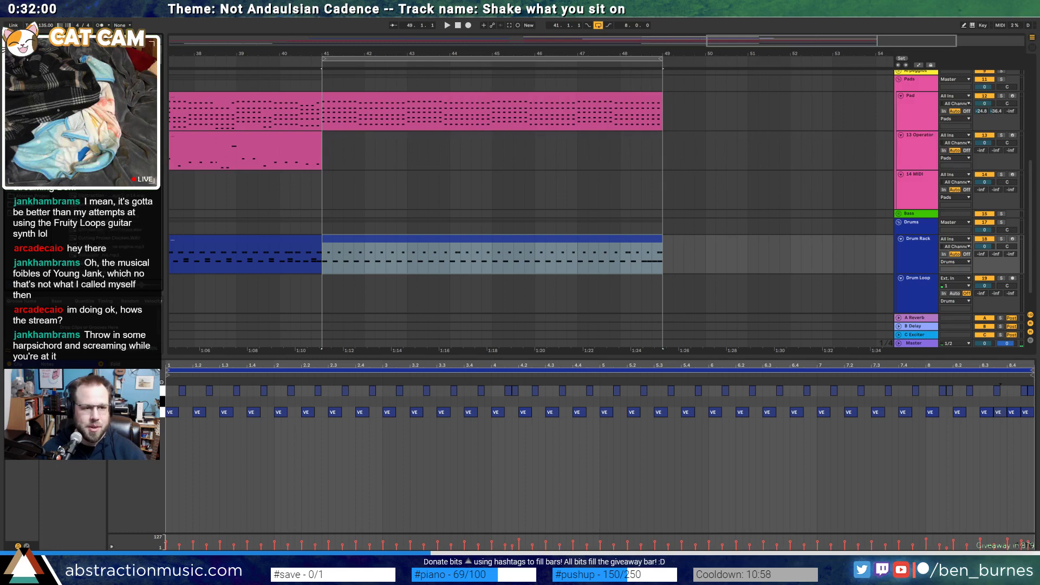
scroll(109, 239, down, 5)
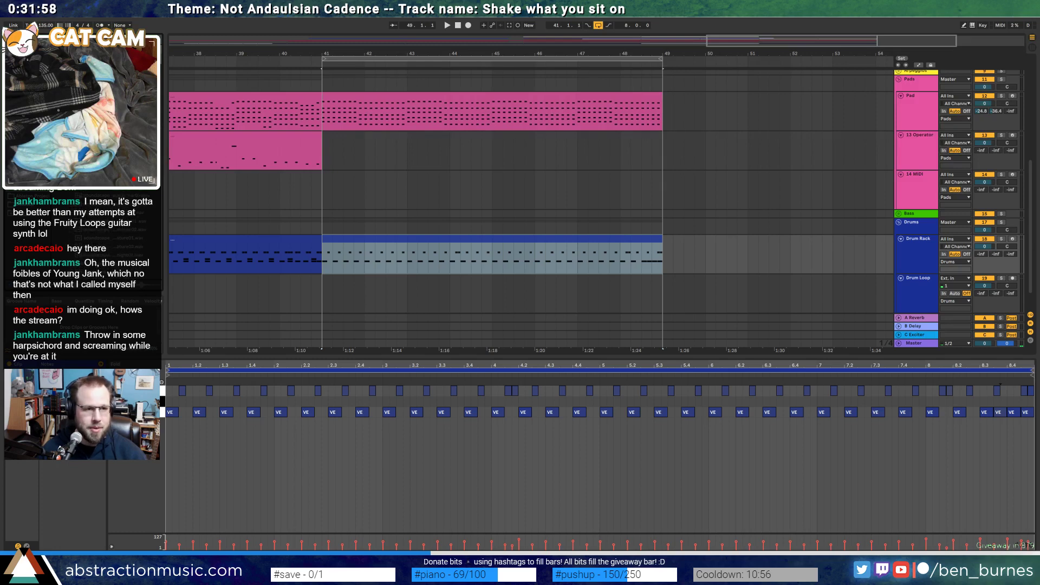
click(107, 211)
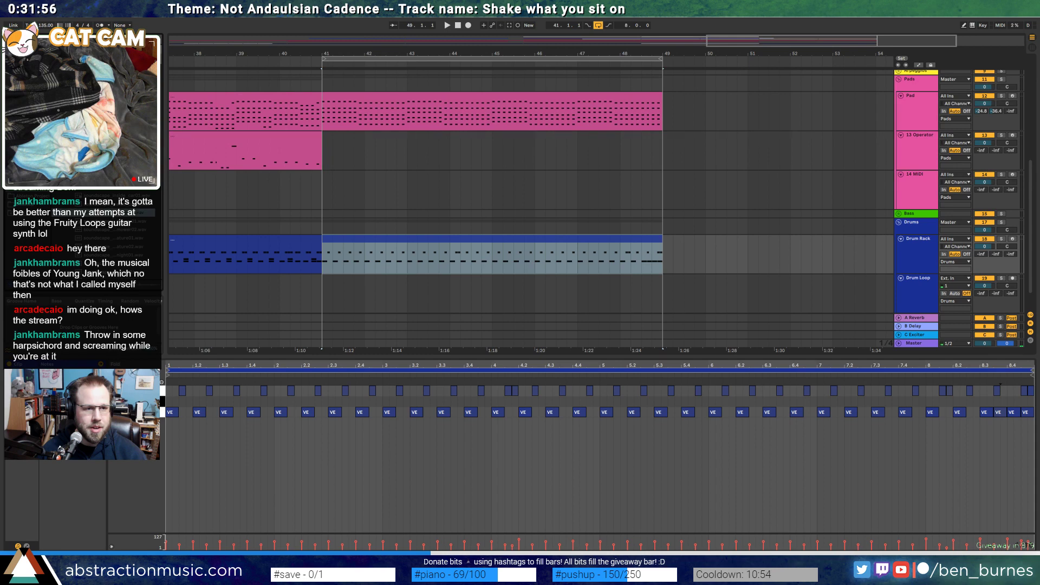
scroll(108, 238, up, 5)
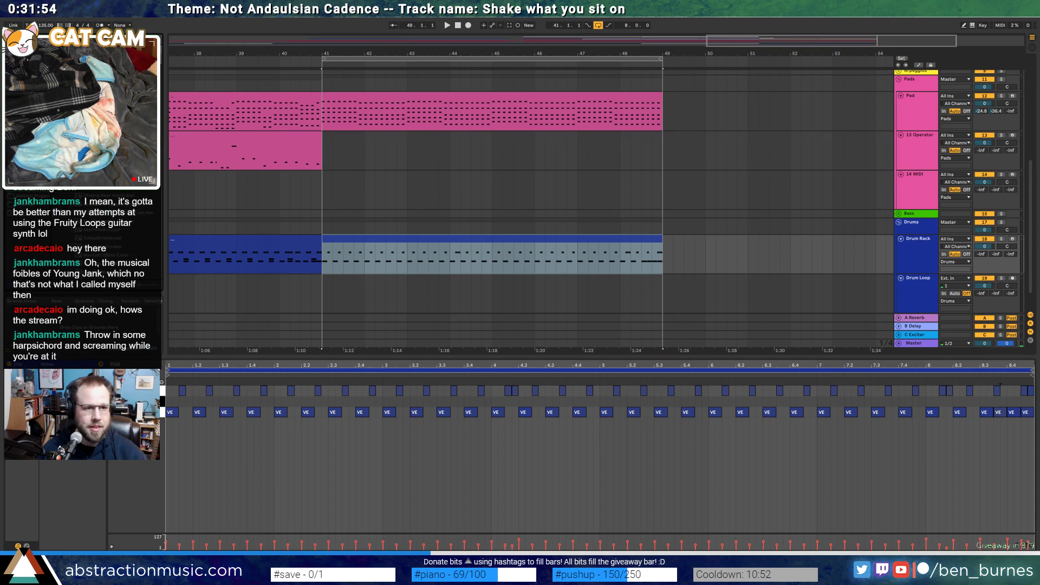
click(109, 204)
click(116, 238)
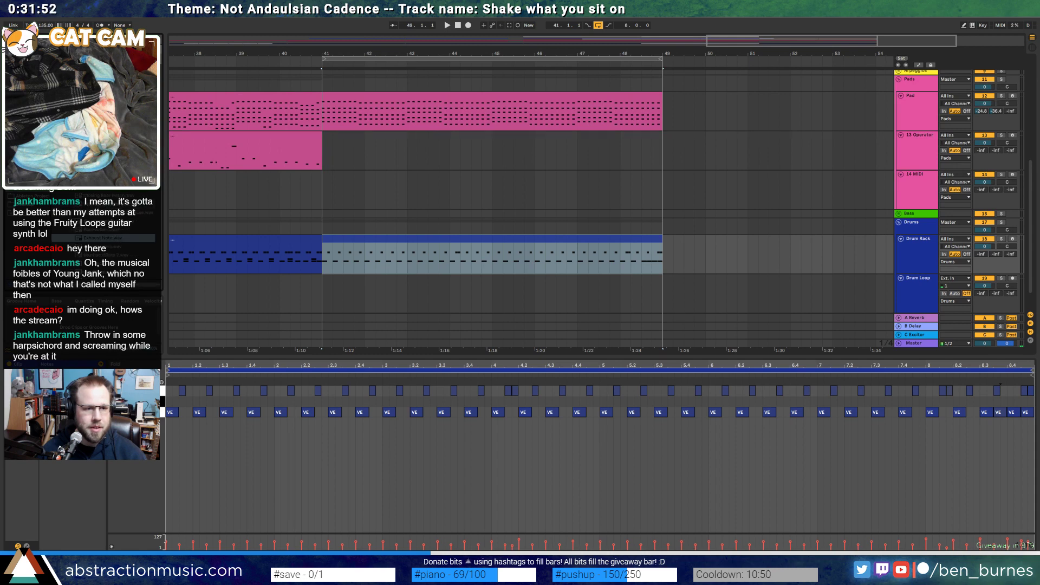
click(109, 205)
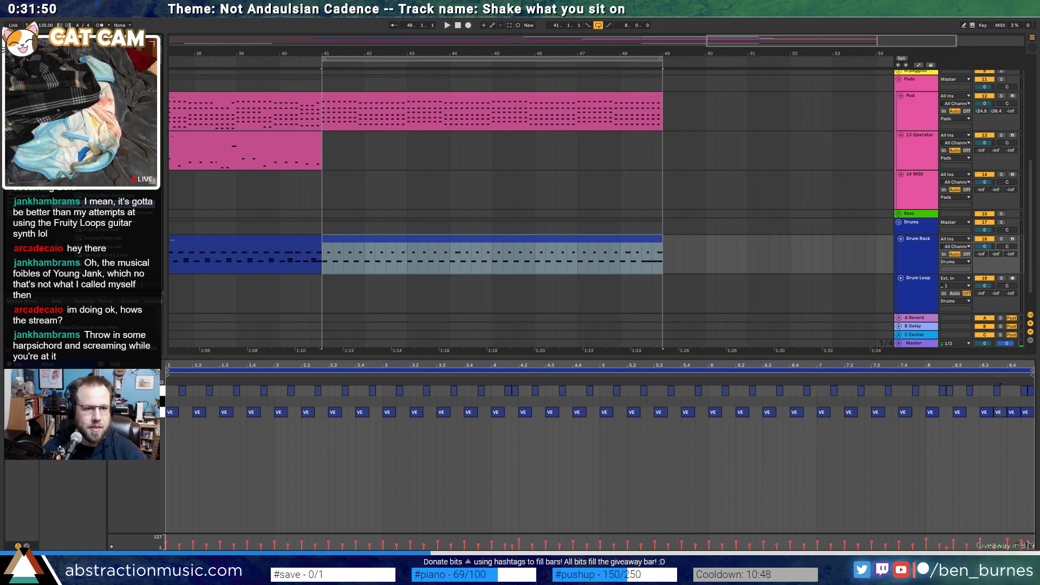
scroll(114, 216, down, 1)
click(117, 231)
scroll(119, 235, down, 2)
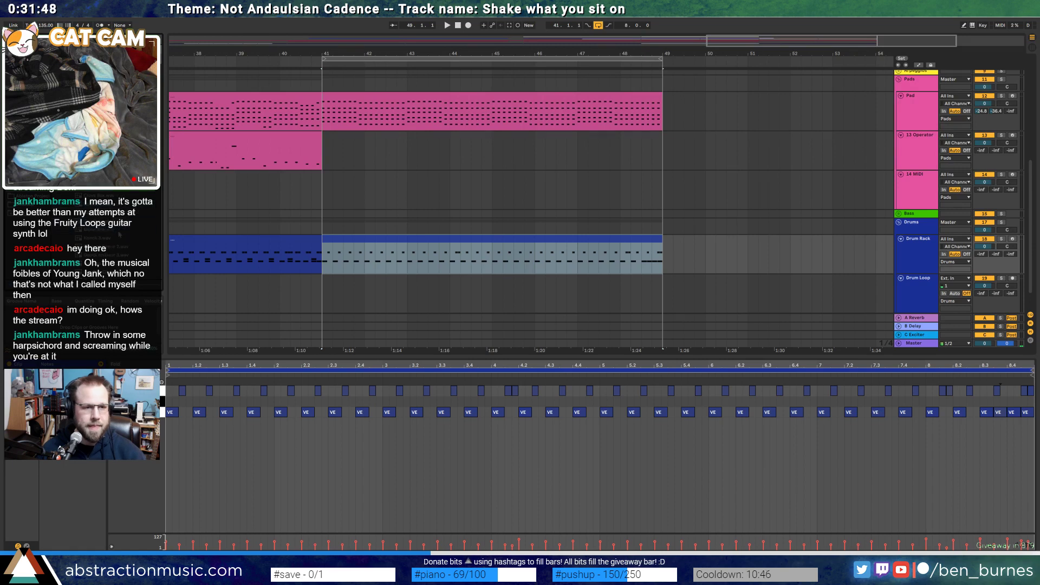
scroll(121, 236, down, 4)
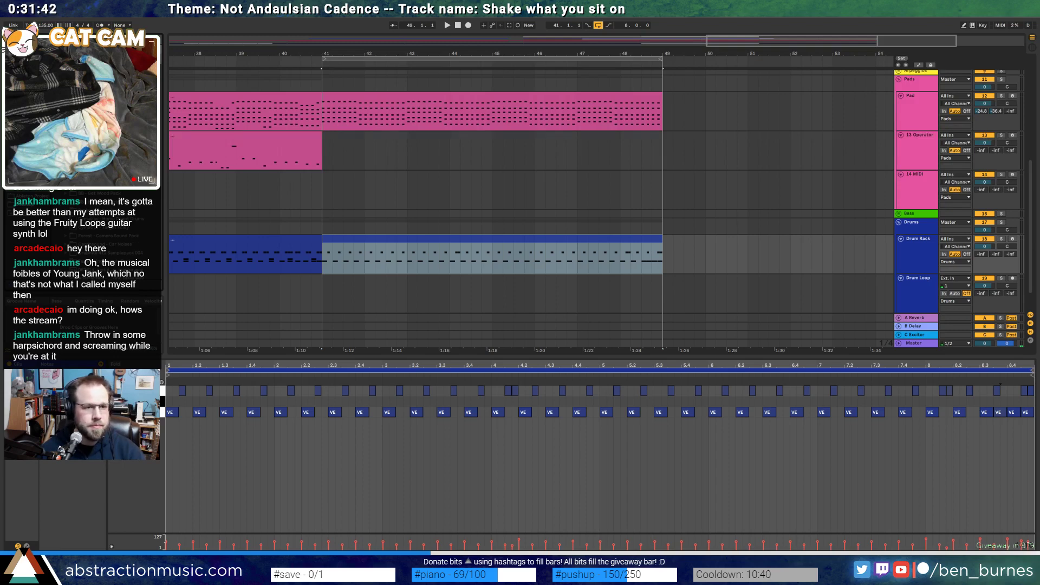
Audition a further run of samples one after another down the library list
click(96, 194)
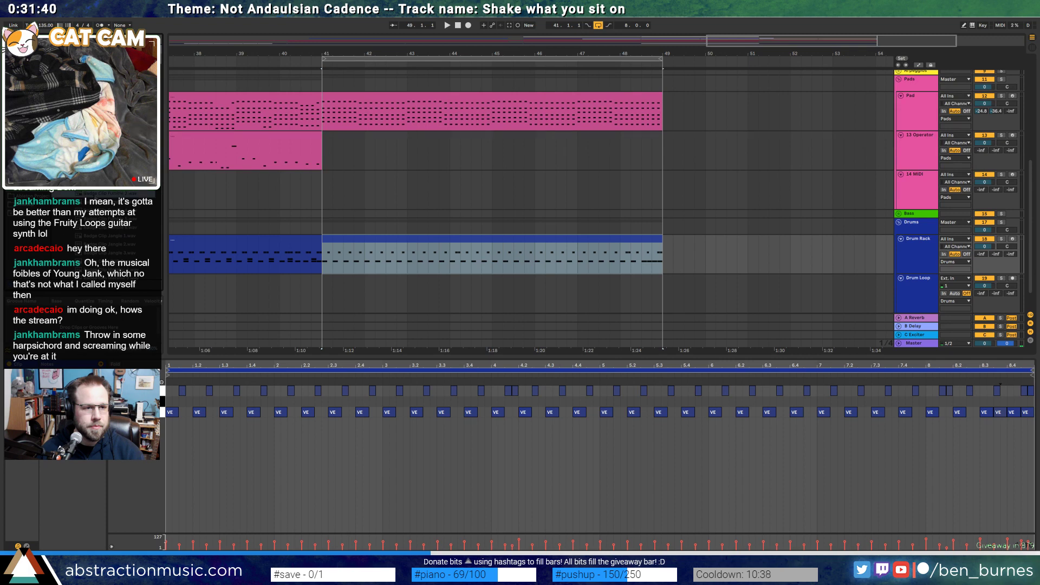
click(101, 228)
scroll(102, 232, down, 2)
click(103, 237)
scroll(102, 236, down, 2)
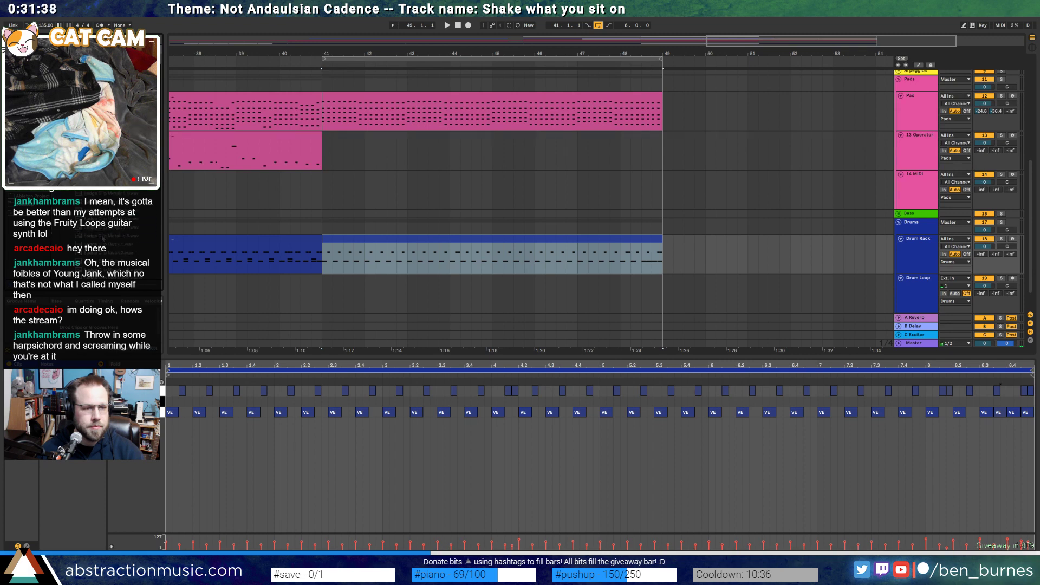
click(103, 237)
scroll(102, 237, down, 1)
click(103, 237)
scroll(103, 237, down, 2)
click(102, 237)
scroll(103, 238, down, 2)
click(103, 237)
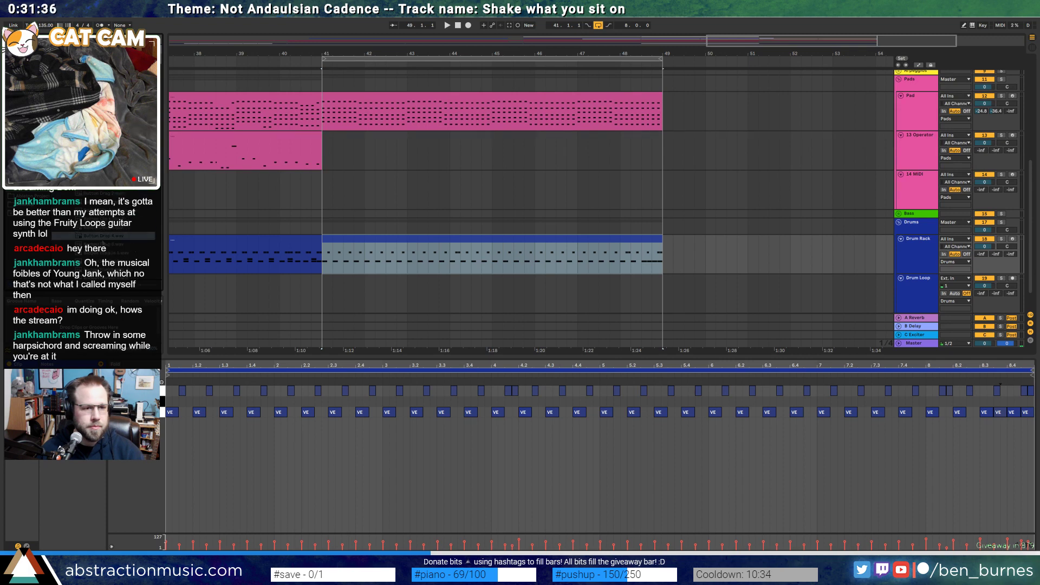
scroll(103, 239, down, 1)
click(103, 244)
scroll(103, 244, down, 2)
click(104, 245)
scroll(104, 246, down, 1)
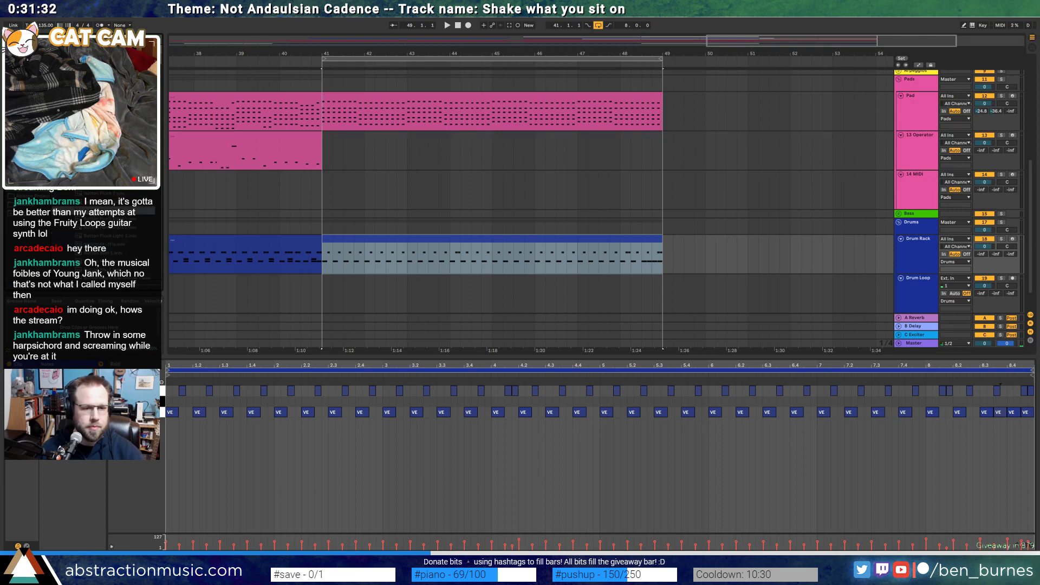
Show the Drum Rack's pads in the device chain and load a library sample onto a free pad
key(shift+Tab)
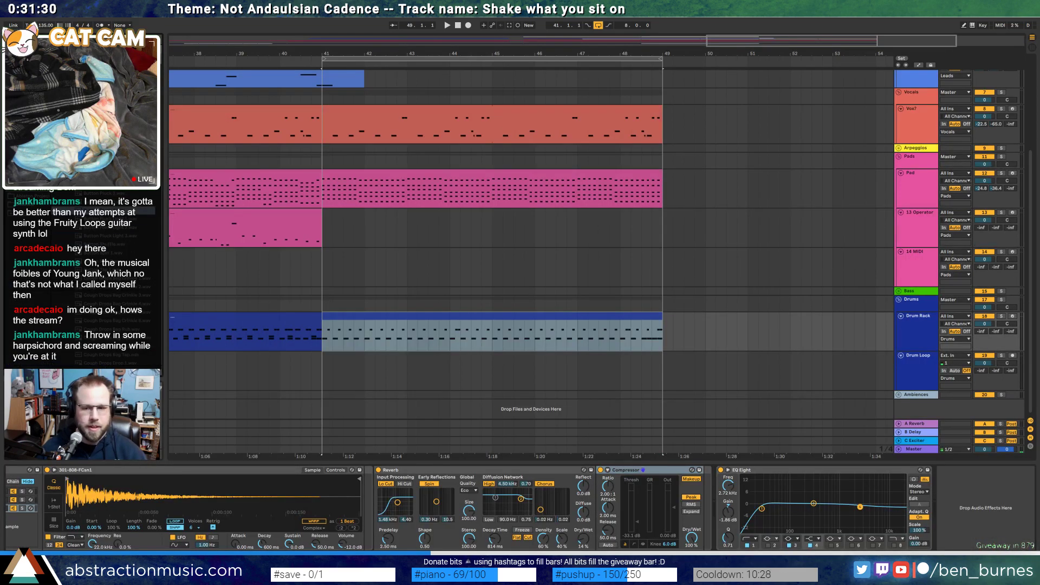
scroll(520, 507, left, 5)
click(97, 297)
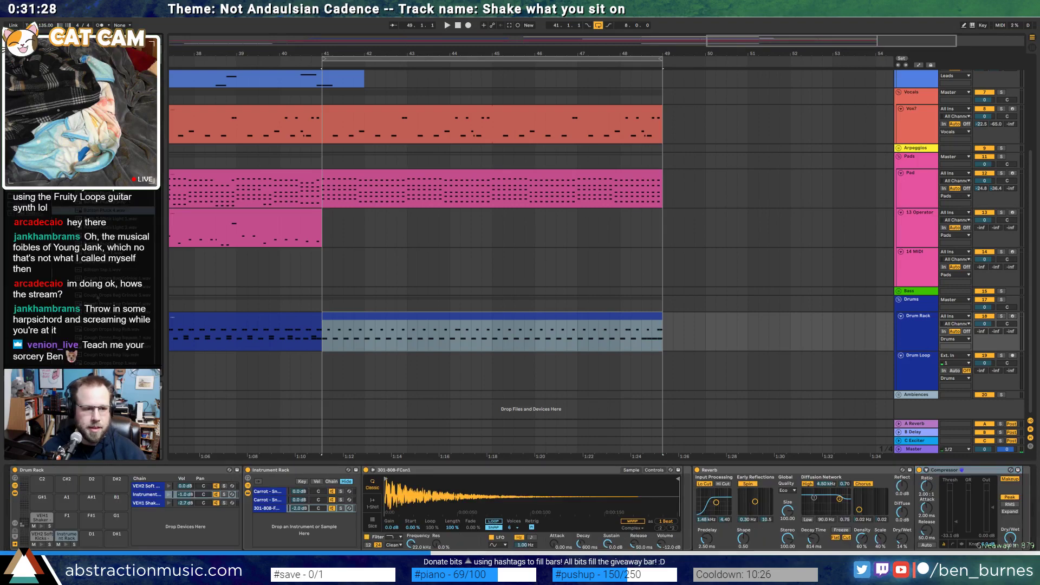
Open the bar 41 Drum Rack clip and add one note for the new pad at clip position 2.4.4
double_click(355, 315)
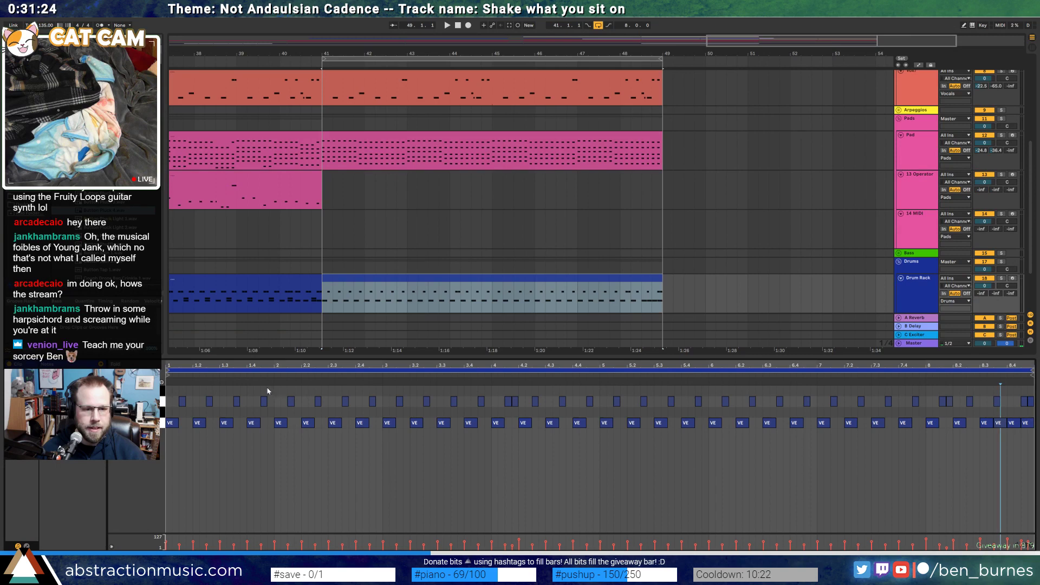
double_click(268, 390)
drag(167, 388, 379, 394)
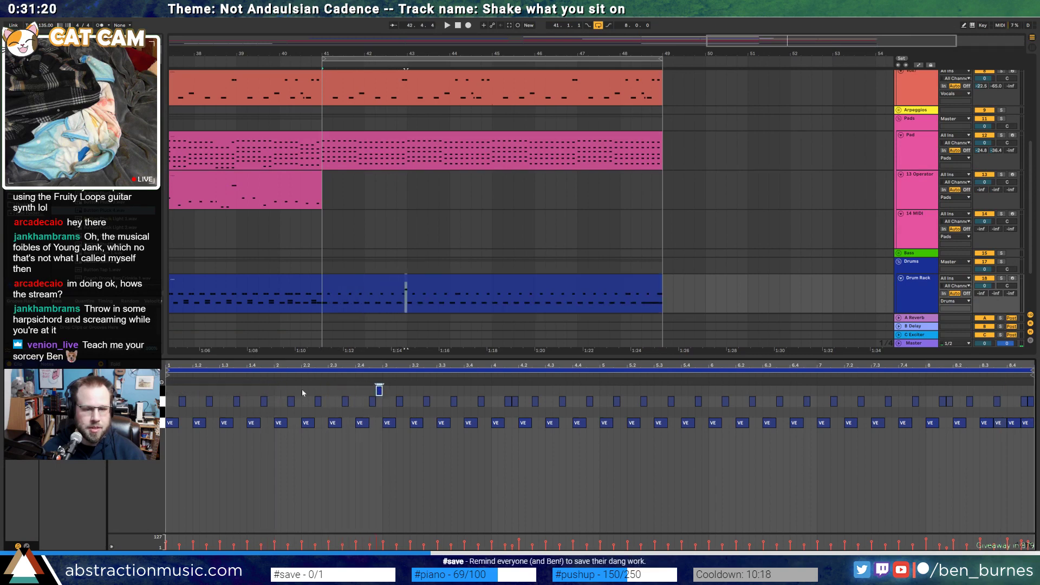
Duplicate the new pad's 2.4.4 note every two bars up to clip position 8.4.4 and play the section back
shift+click(164, 391)
key(ctrl+d)
key(ctrl+d)
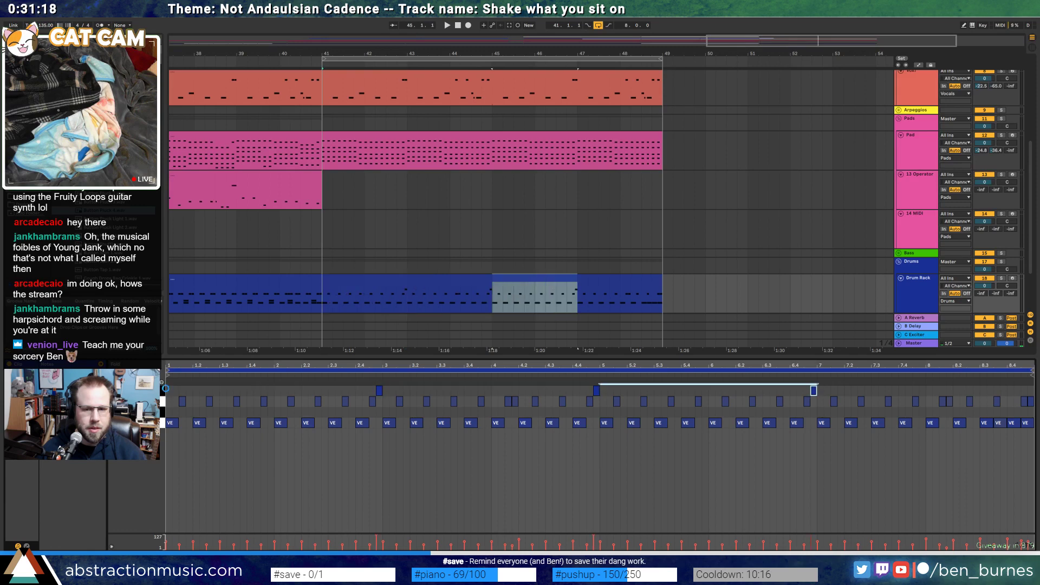
key(ctrl+d)
key(space)
click(165, 397)
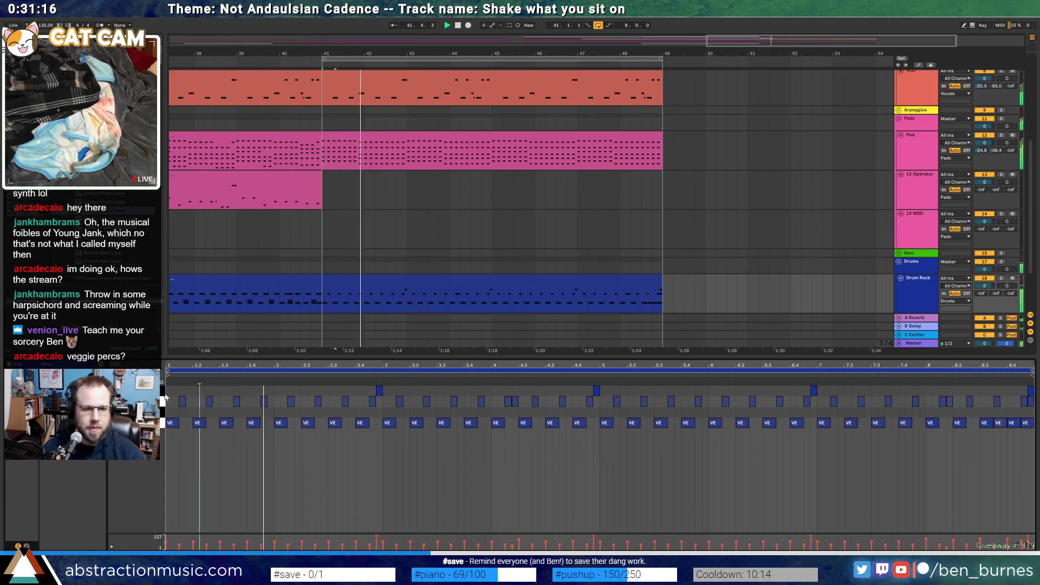
click(379, 388)
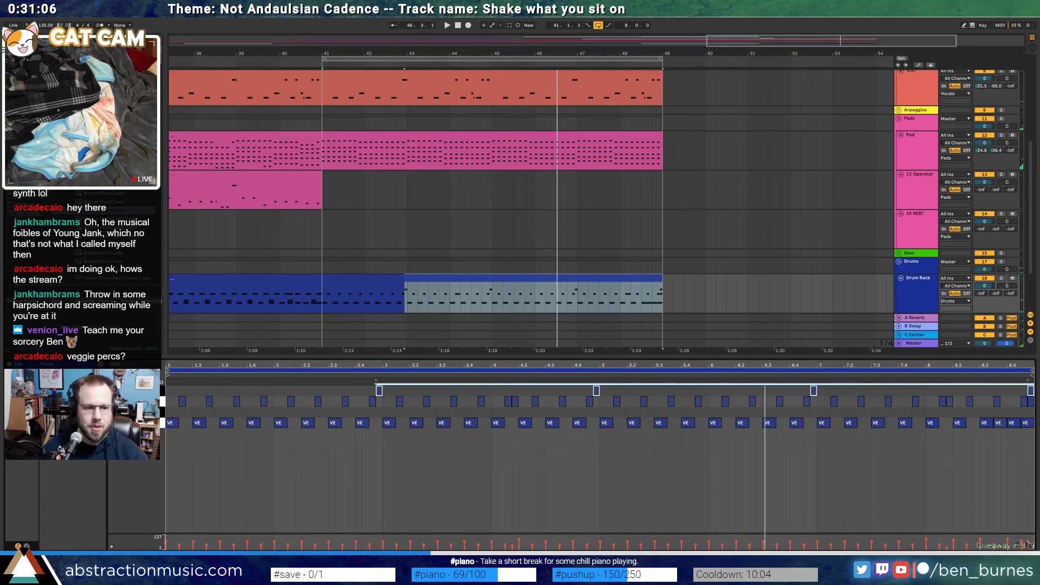
Step through a long run of library entries to look for another percussion sample
drag(157, 92, 157, 85)
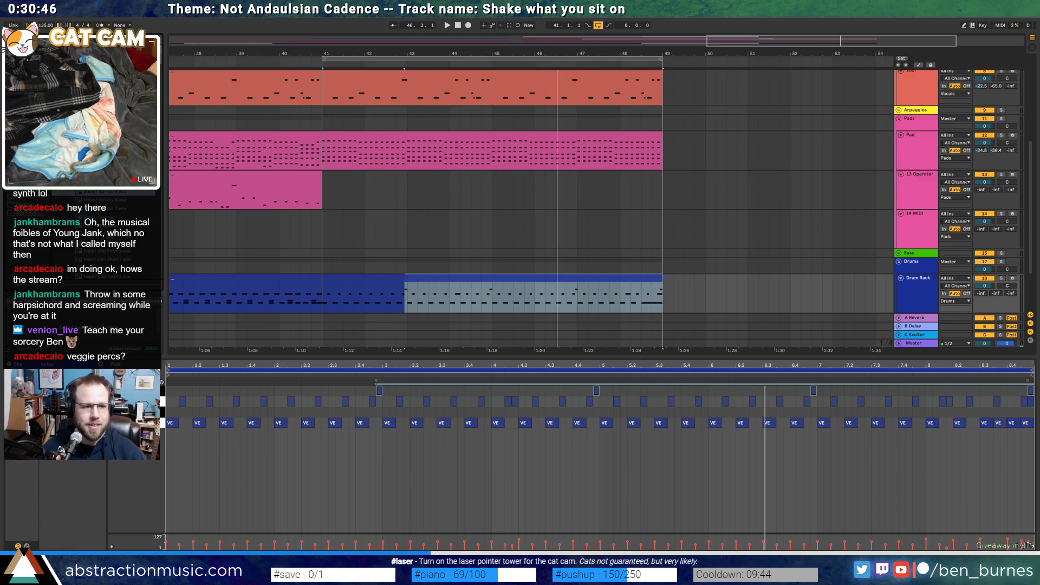
key(Down)
key(Down)
key(Down)
key(Down)
key(Down)
key(Down)
key(Down)
key(Down)
key(Down)
key(Down)
key(Down)
key(Down)
key(Down)
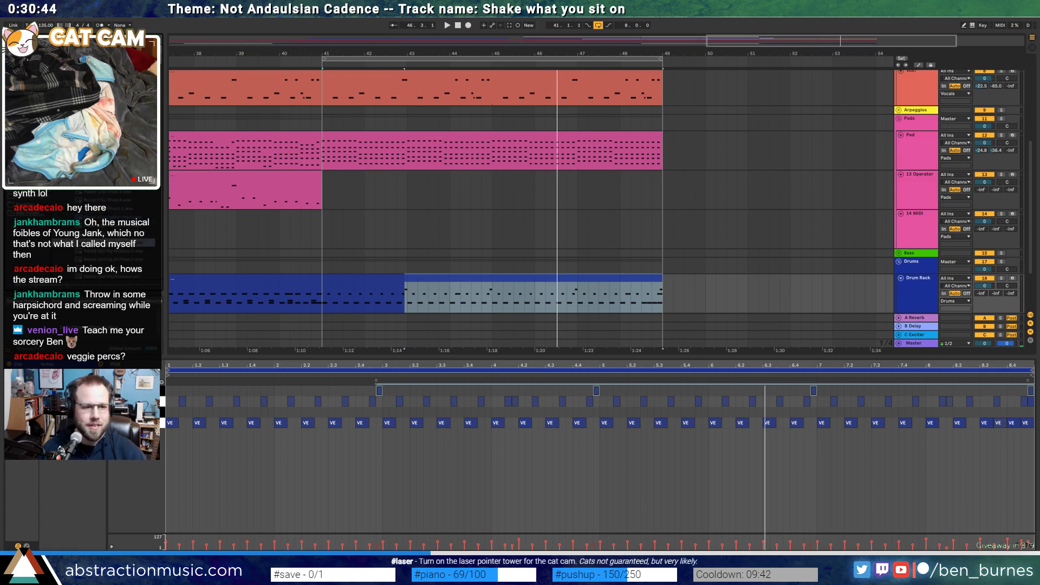
key(Down)
key(Down)
key(Down)
key(Down)
key(Down)
key(Down)
key(Down)
key(Down)
key(Down)
key(Down)
key(Down)
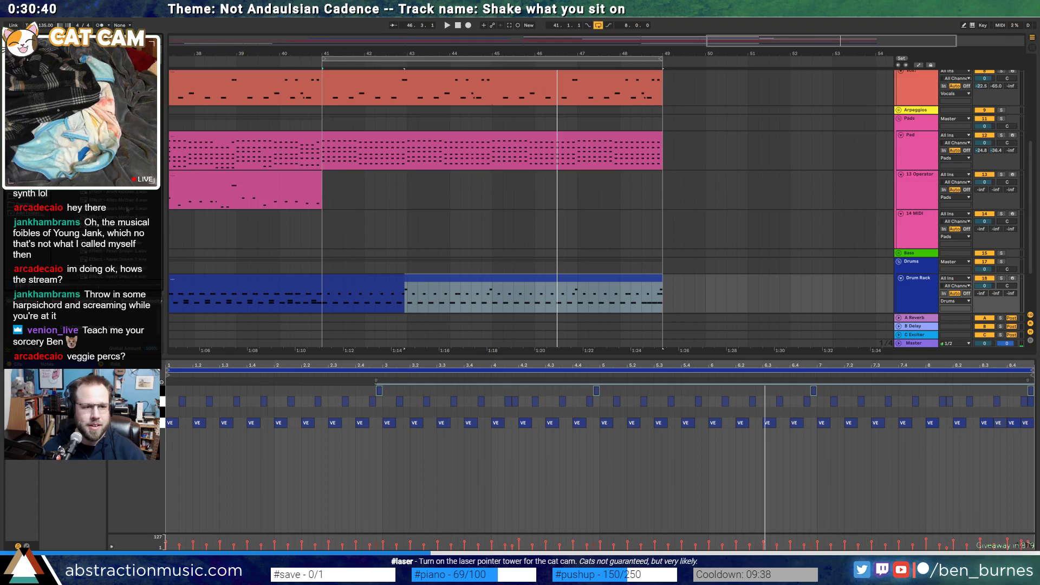
Browse lower down the sample library and check several more individual entries and folders
scroll(130, 210, down, 2)
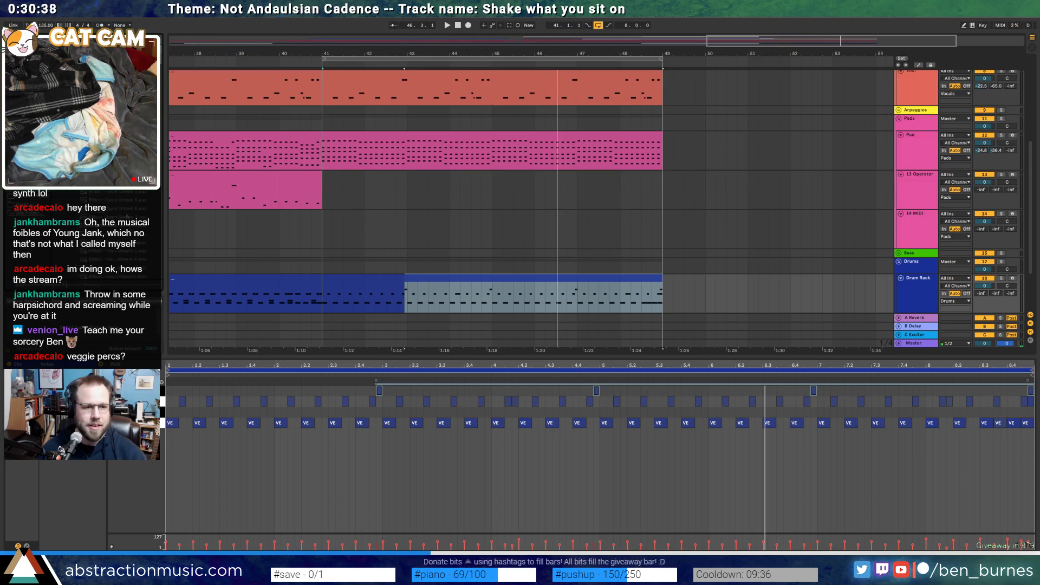
click(136, 217)
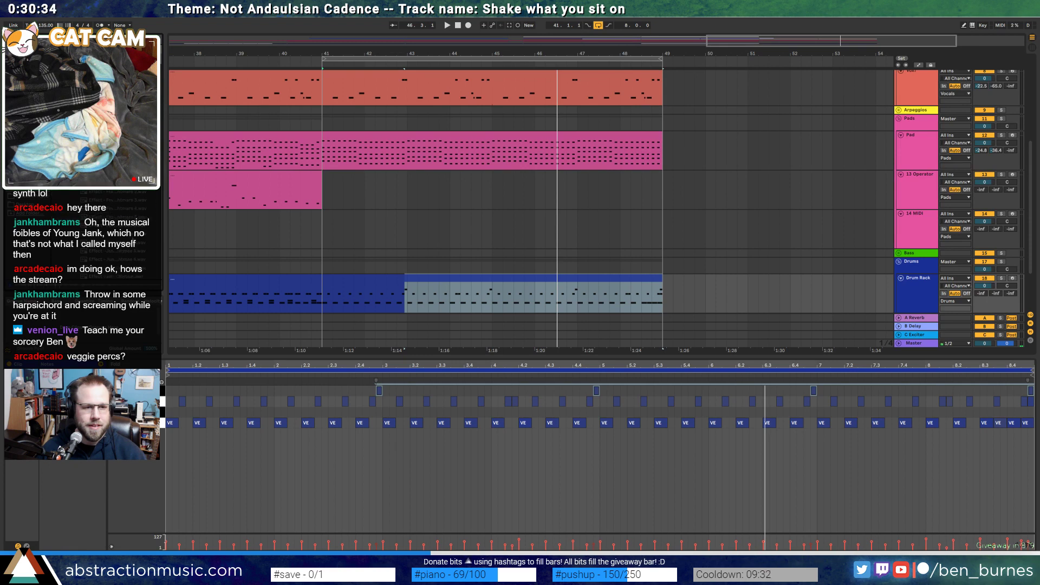
click(132, 236)
click(139, 250)
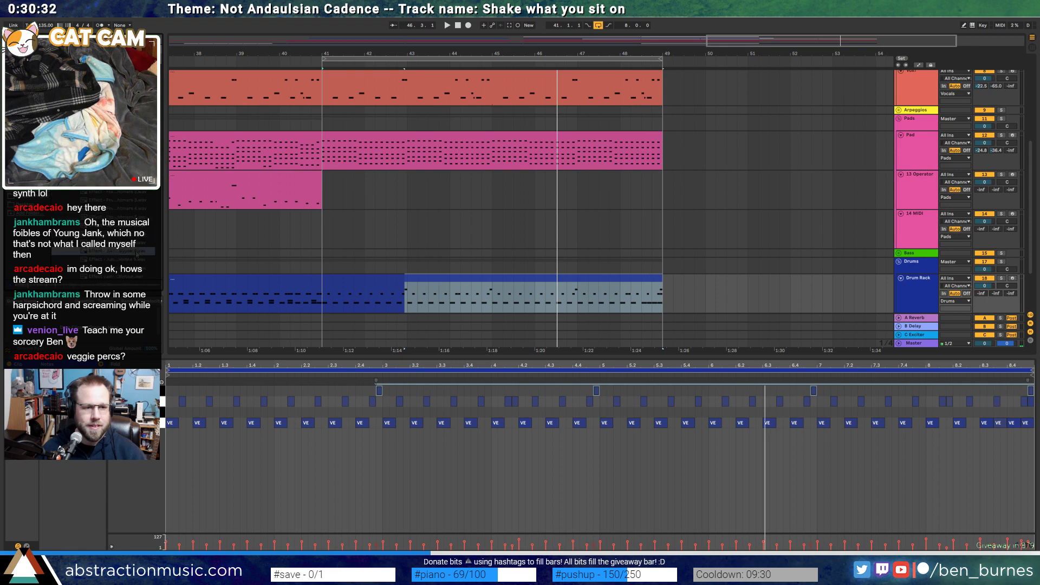
scroll(139, 249, down, 2)
click(137, 217)
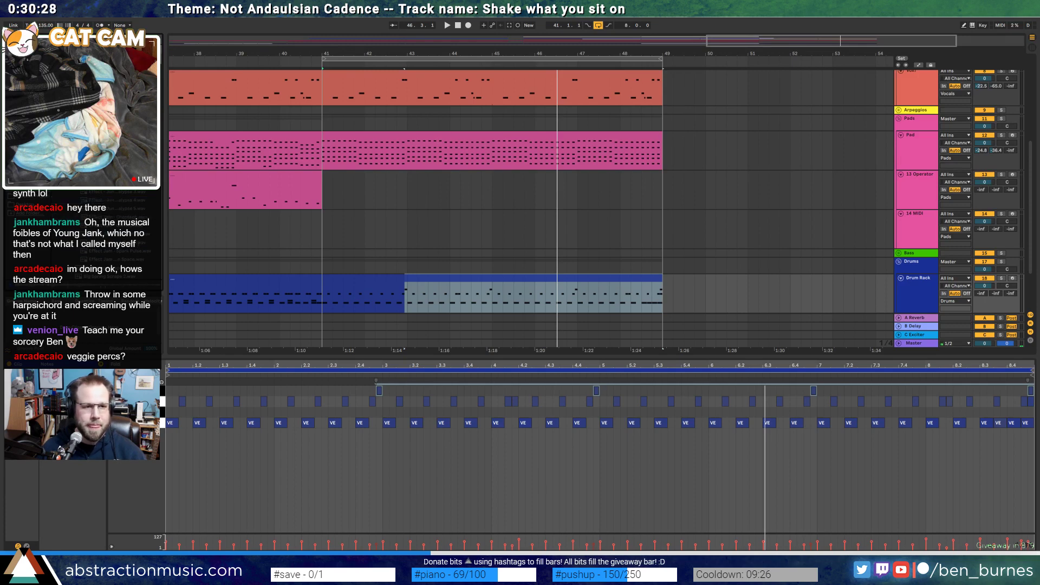
scroll(136, 236, down, 6)
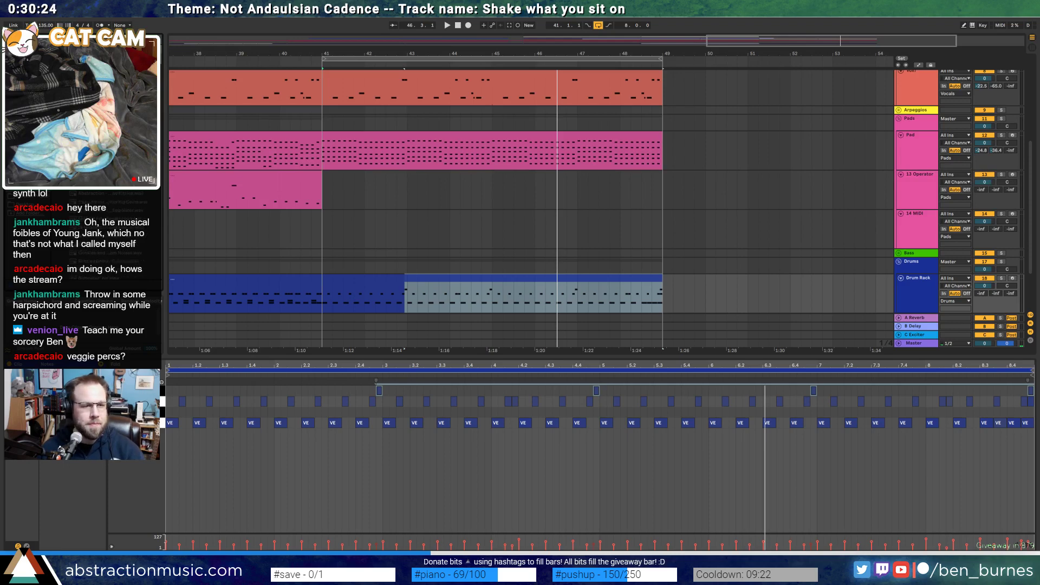
key(Left)
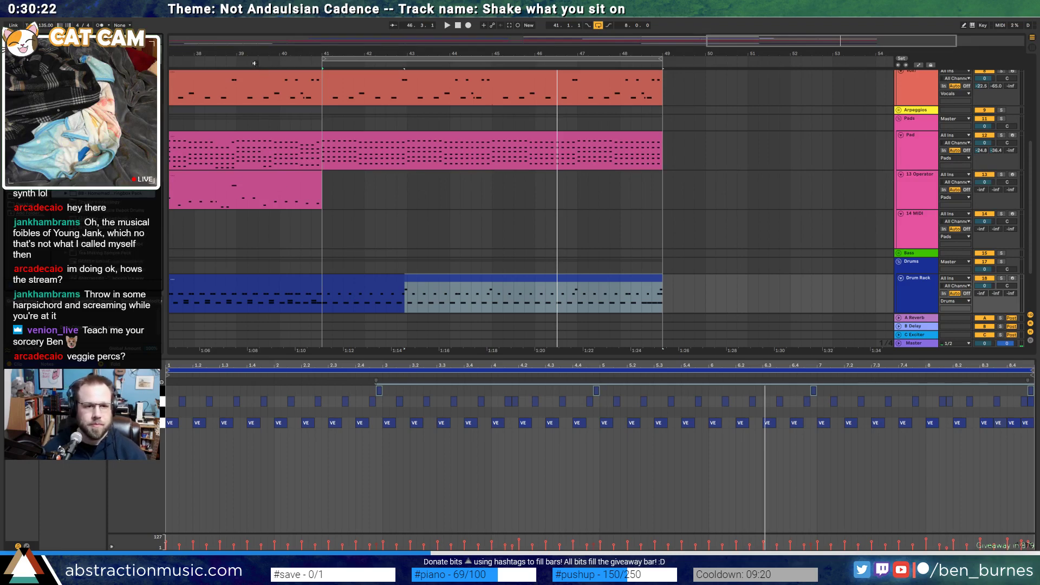
Play back the section with the added percussion and check the empty 14 MIDI track's devices at bar 41
click(268, 51)
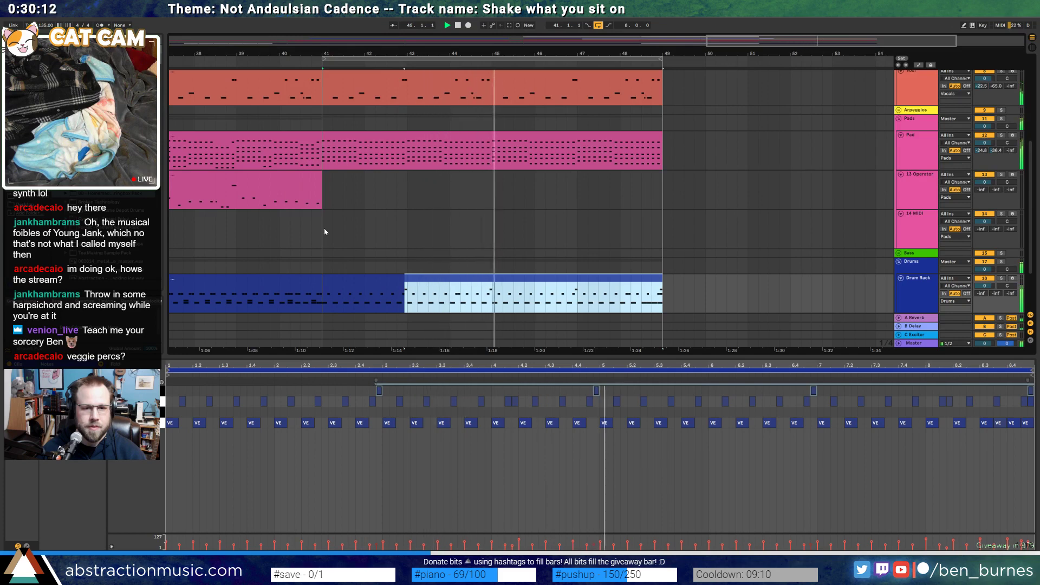
key(shift+Tab)
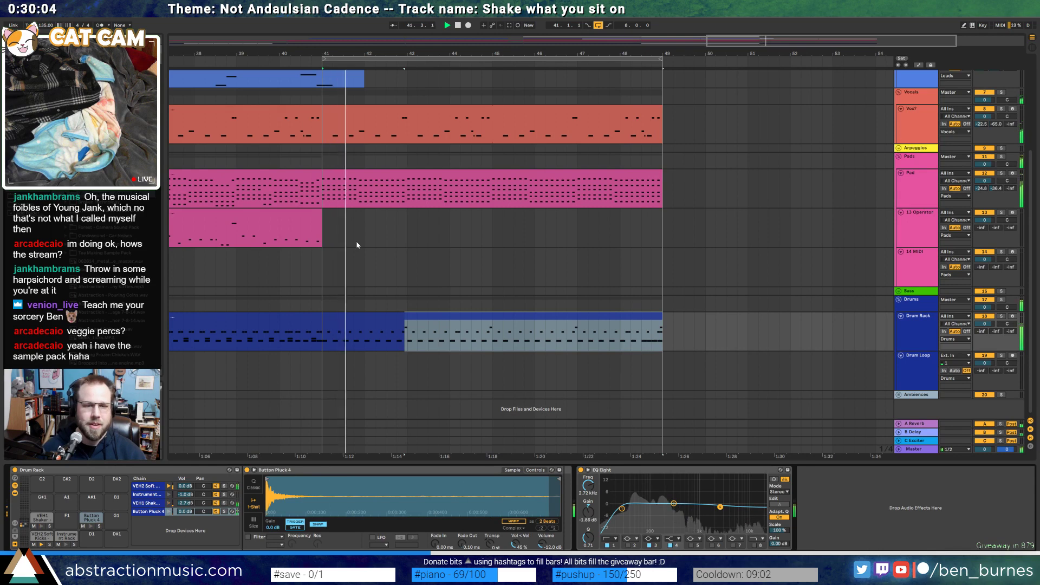
key(space)
scroll(405, 249, up, 5)
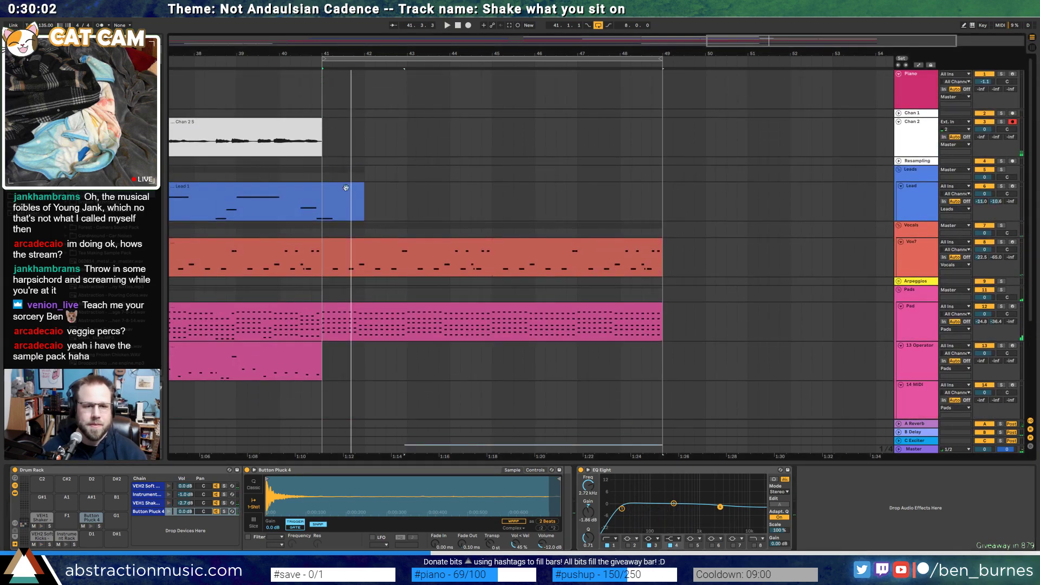
scroll(330, 368, down, 2)
click(330, 360)
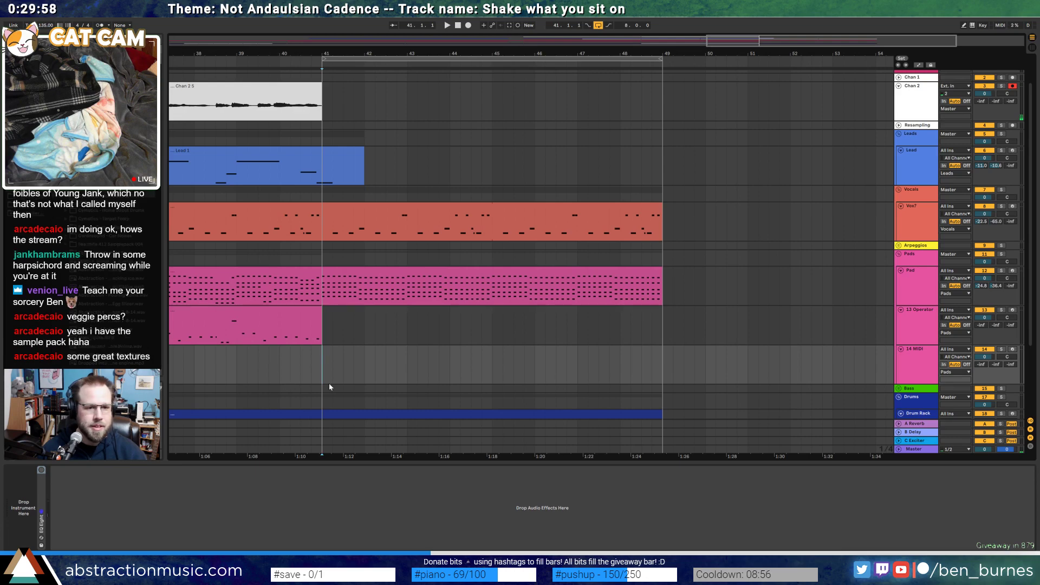
Open the Pad clip from bar 41, show its Macro 1 automation and shape falling spikes at the chord changes
double_click(366, 274)
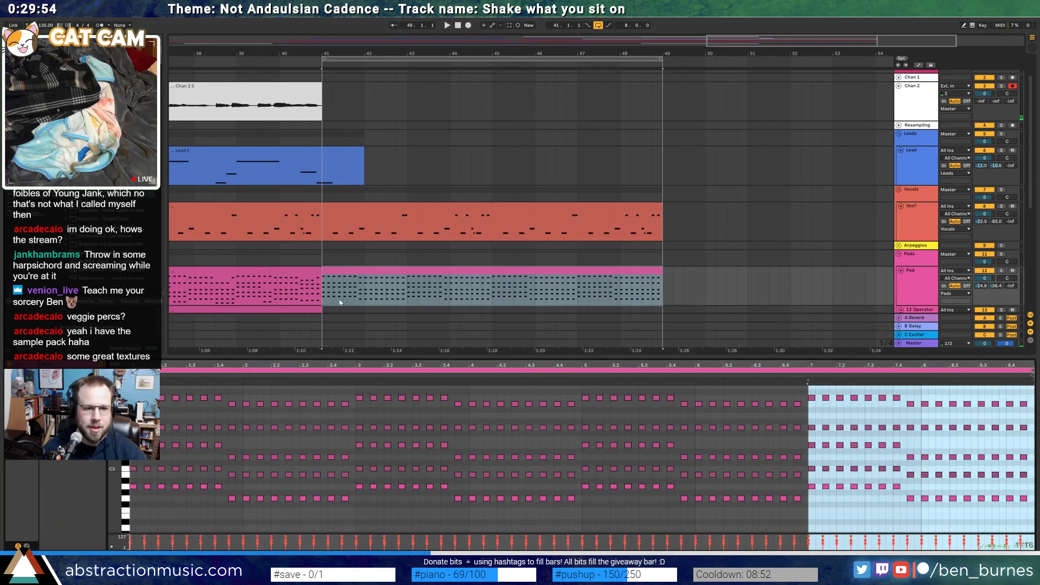
scroll(341, 299, down, 1)
scroll(342, 293, up, 2)
key(a)
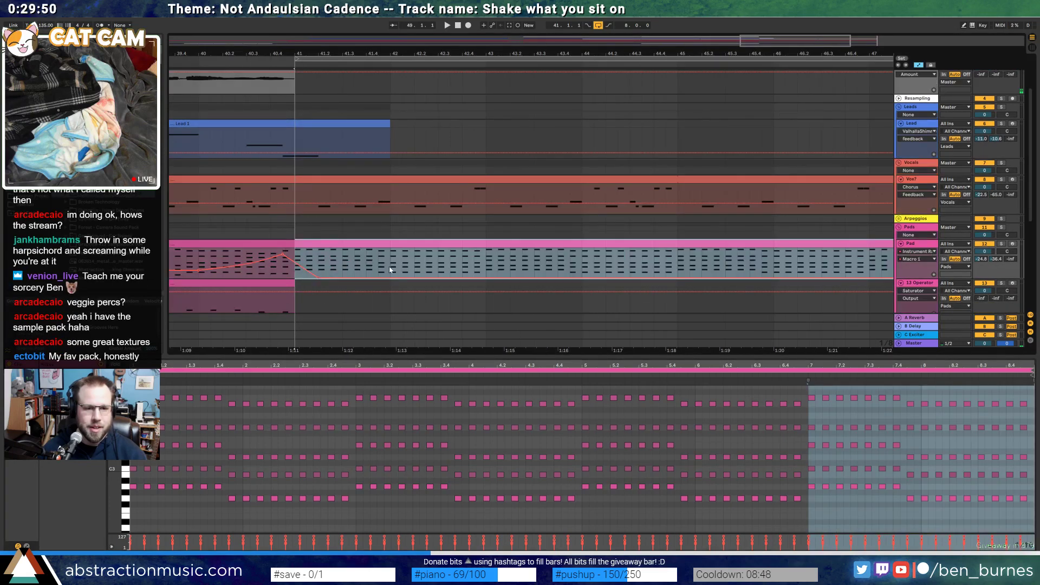
mouse_move(390, 269)
mouse_down()
mouse_move(300, 267)
mouse_move(512, 267)
mouse_move(299, 266)
mouse_move(395, 266)
mouse_up()
Duplicate the Pad track's Macro 1 automation from bars 41–42 three times up to bar 49 and play it back
drag(486, 265, 295, 264)
key(ctrl+d)
key(ctrl+d)
key(ctrl+d)
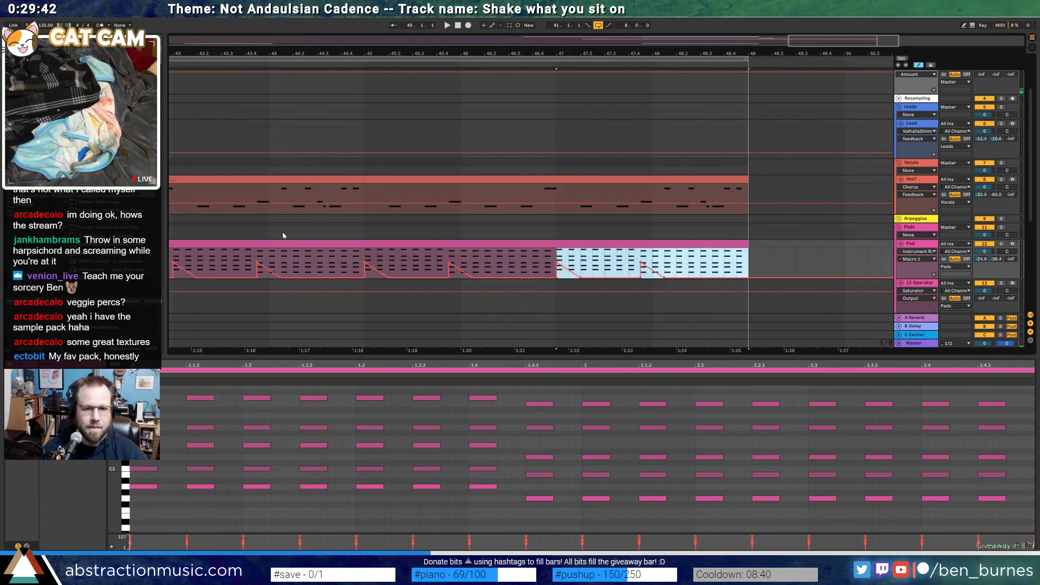
drag(835, 39, 818, 43)
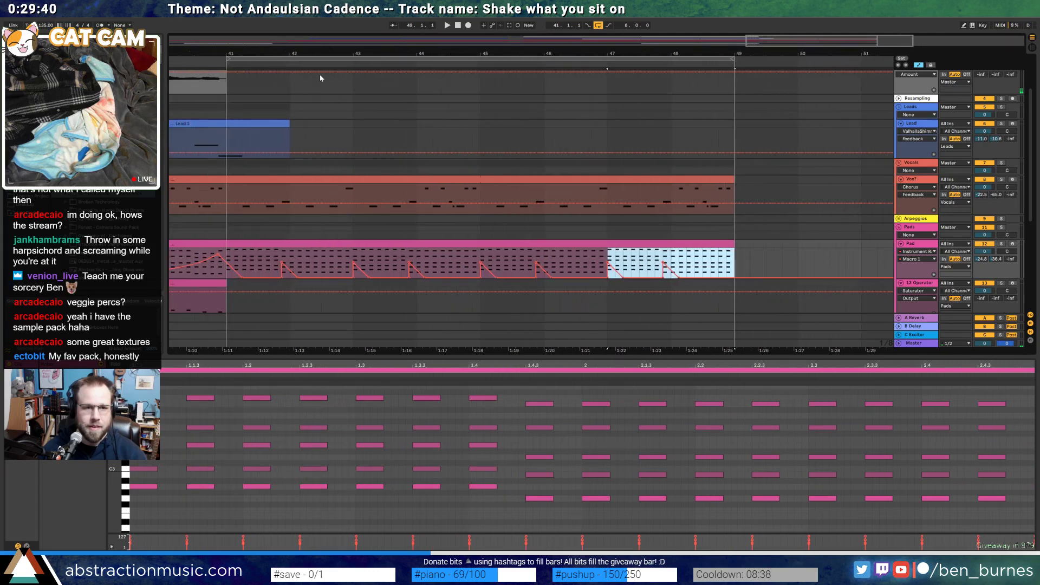
key(space)
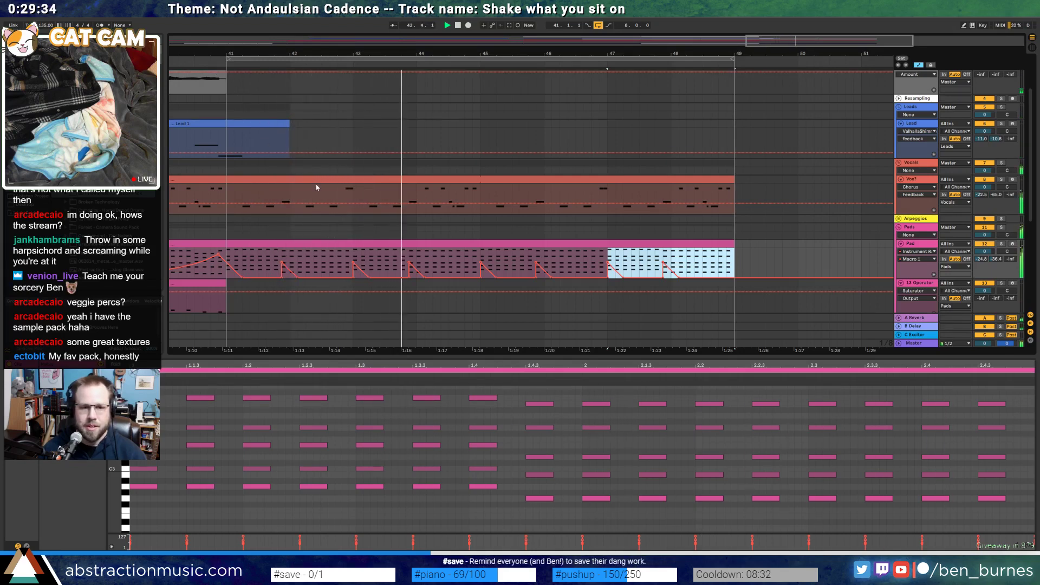
key(space)
Add a curved Macro 1 rise into bar 45 and duplicate the Pad automation of bars 41–44 over bars 45–48
click(458, 279)
click(480, 280)
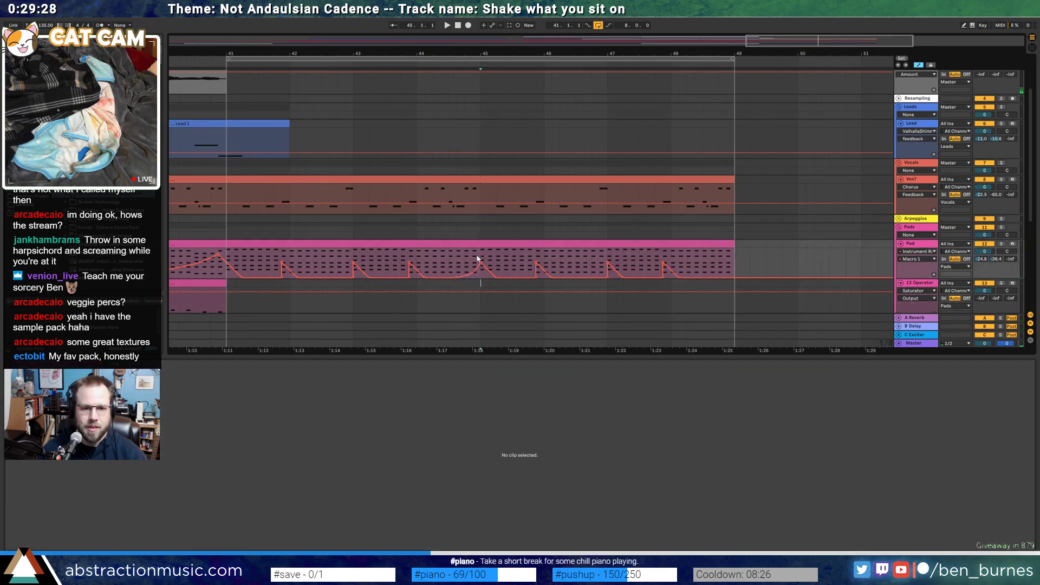
drag(480, 273, 229, 263)
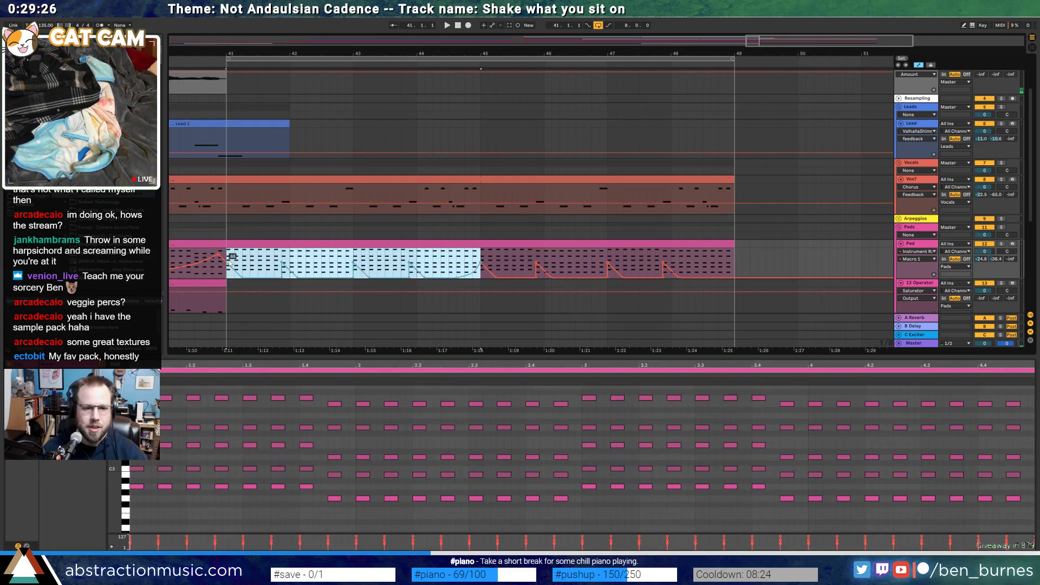
key(ctrl+d)
click(228, 254)
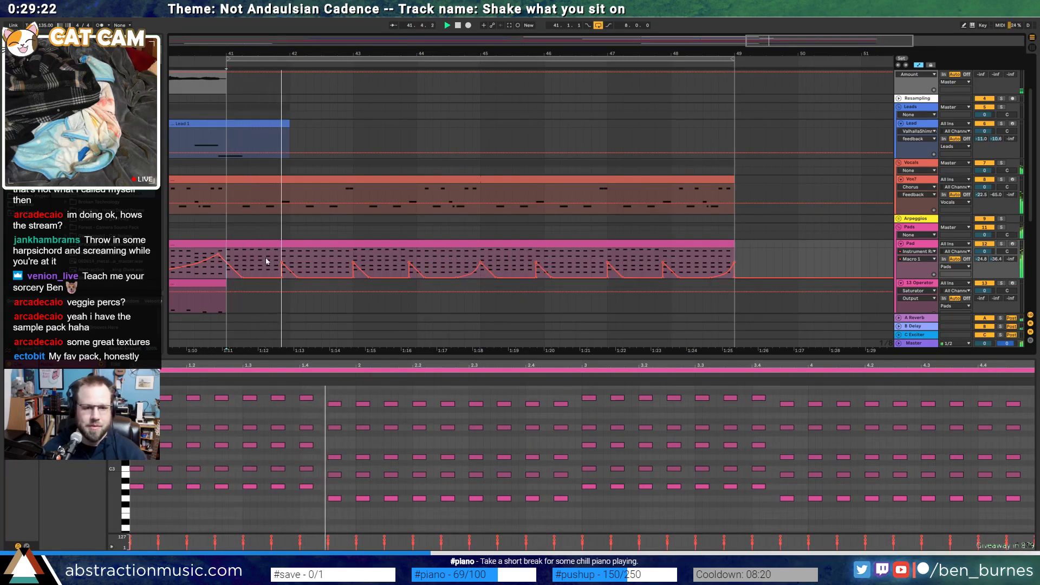
key(shift+Tab)
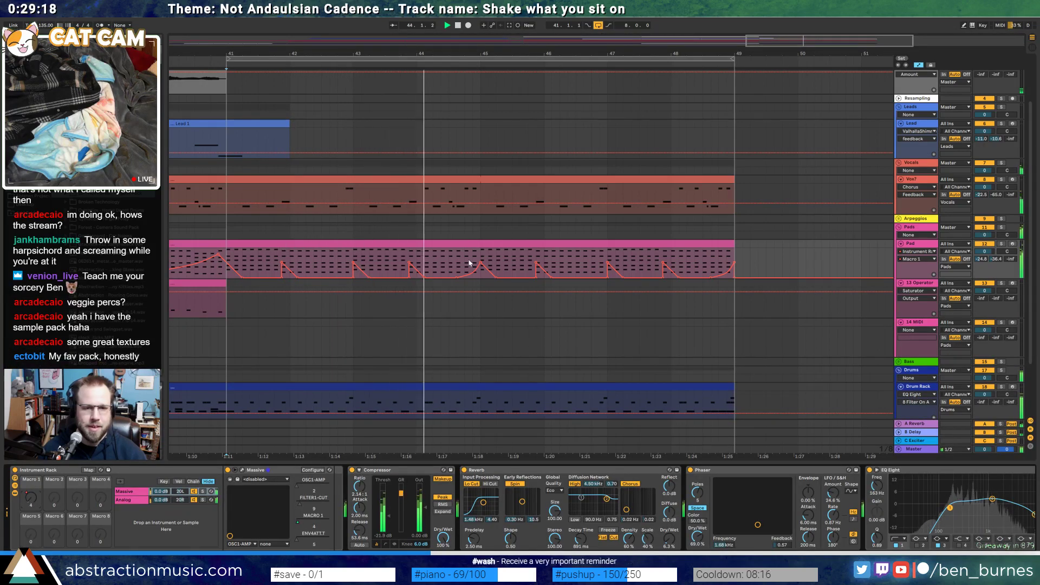
key(a)
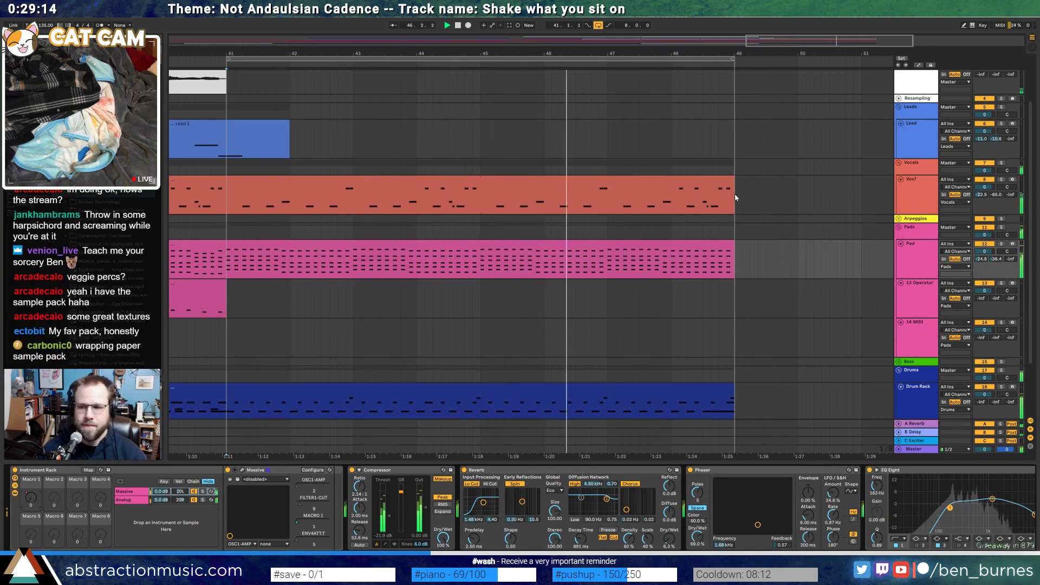
Open the vocal clip spanning bars 41 to 49 for note editing and start playback
drag(735, 197, 230, 189)
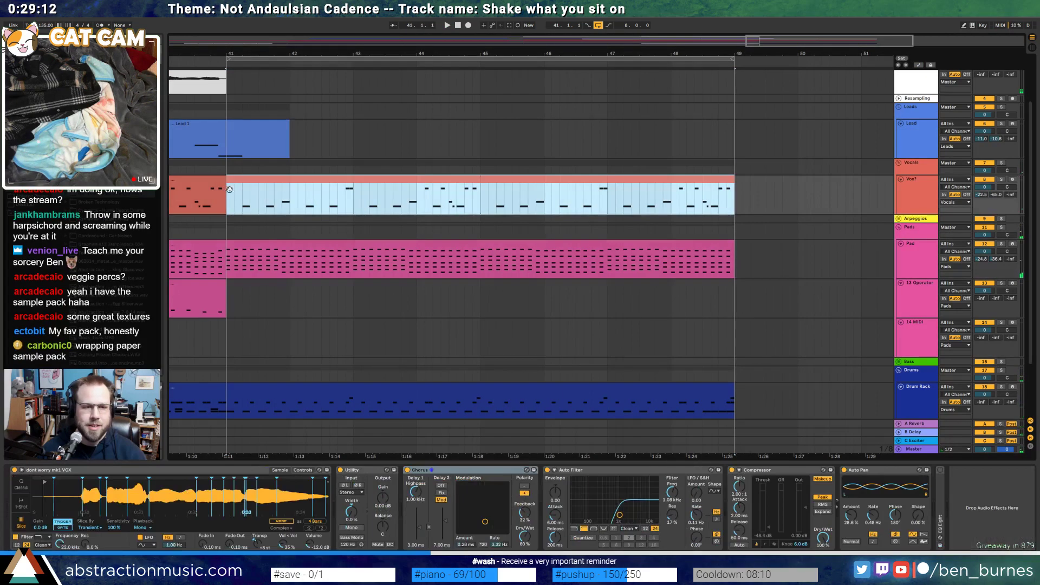
double_click(275, 183)
key(space)
Try two extra D1 notes between beats 1.2 and 1.3.3 of the vocal clip, shift one earlier, and delete both
click(238, 491)
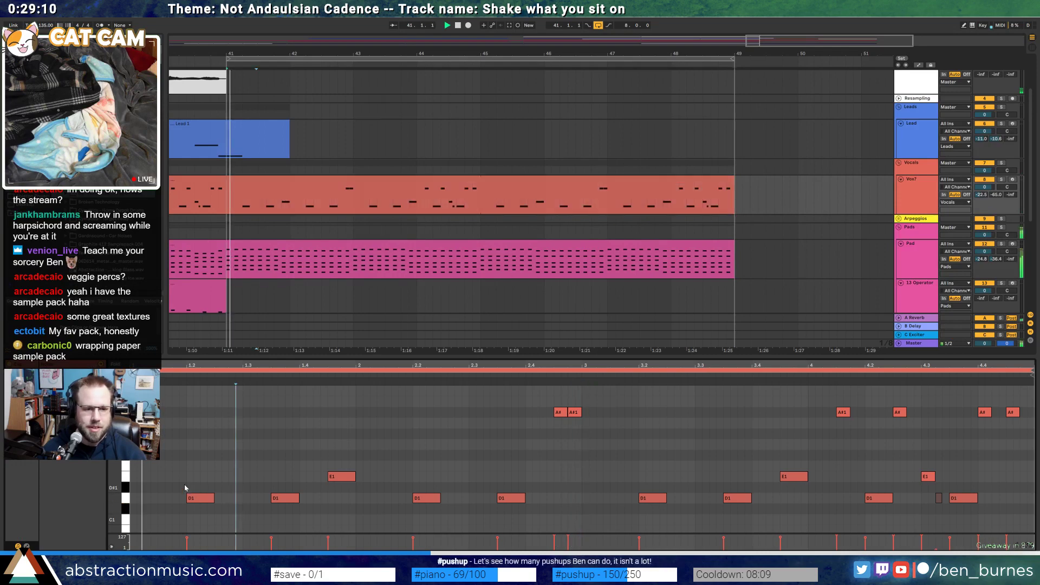
click(232, 501)
key(space)
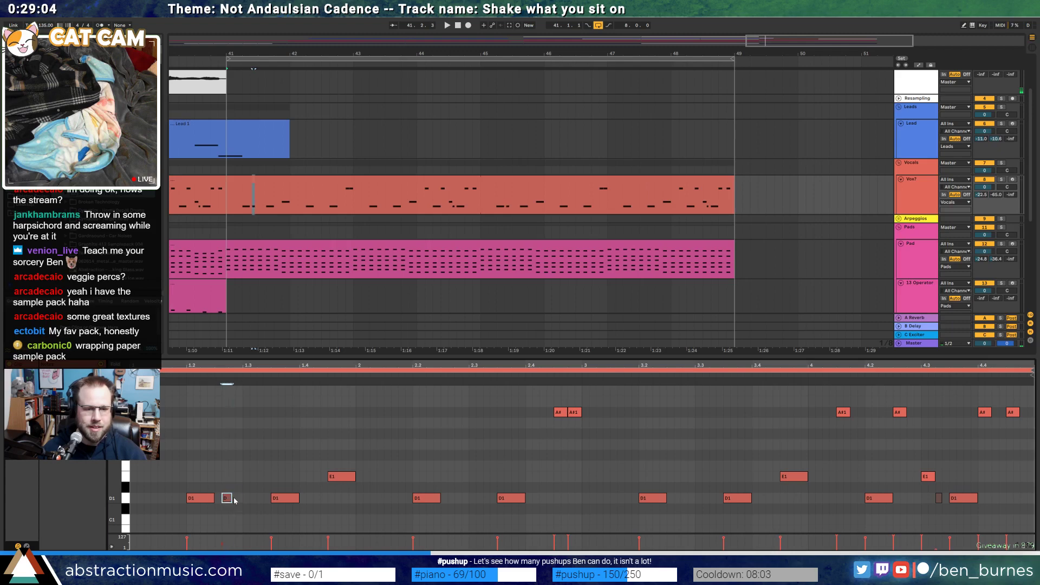
double_click(233, 501)
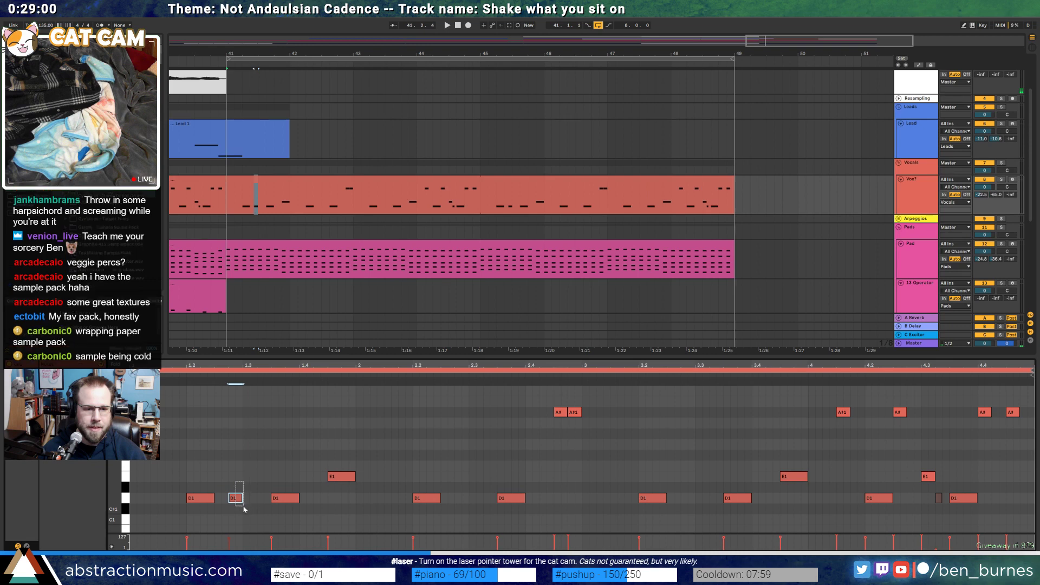
key(ctrl+d)
key(space)
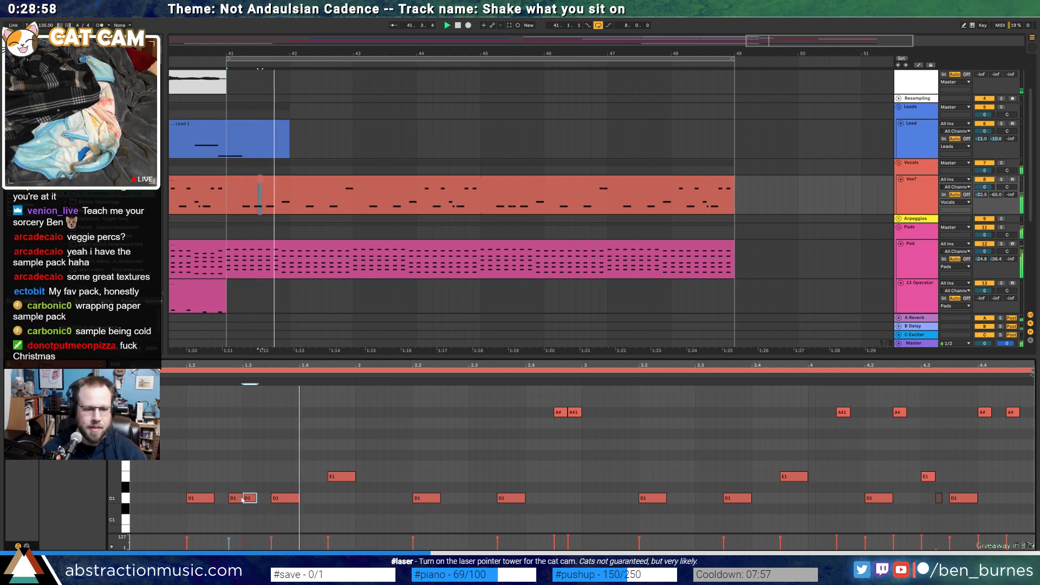
drag(239, 501, 226, 501)
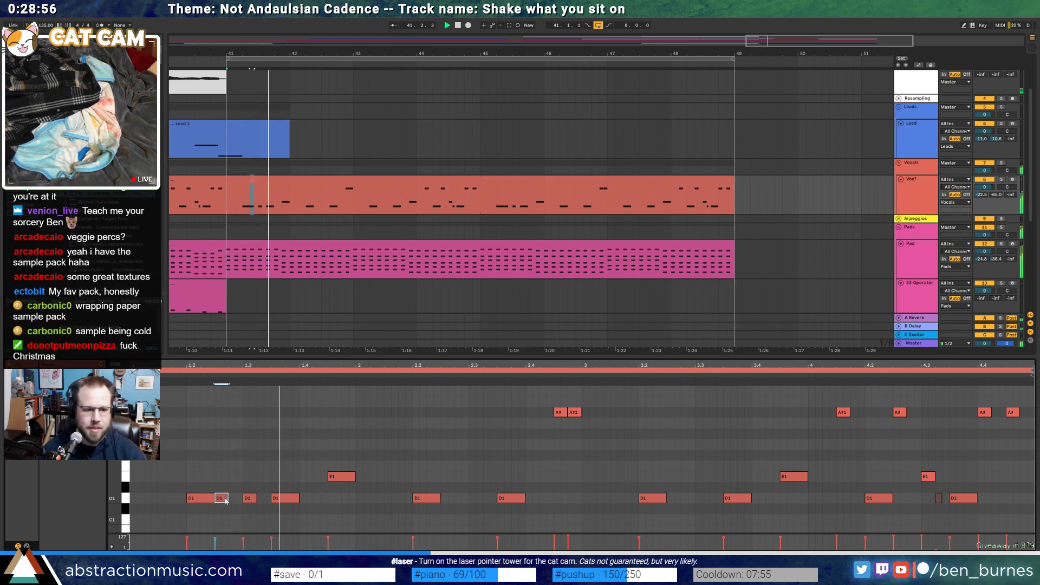
shift+click(249, 498)
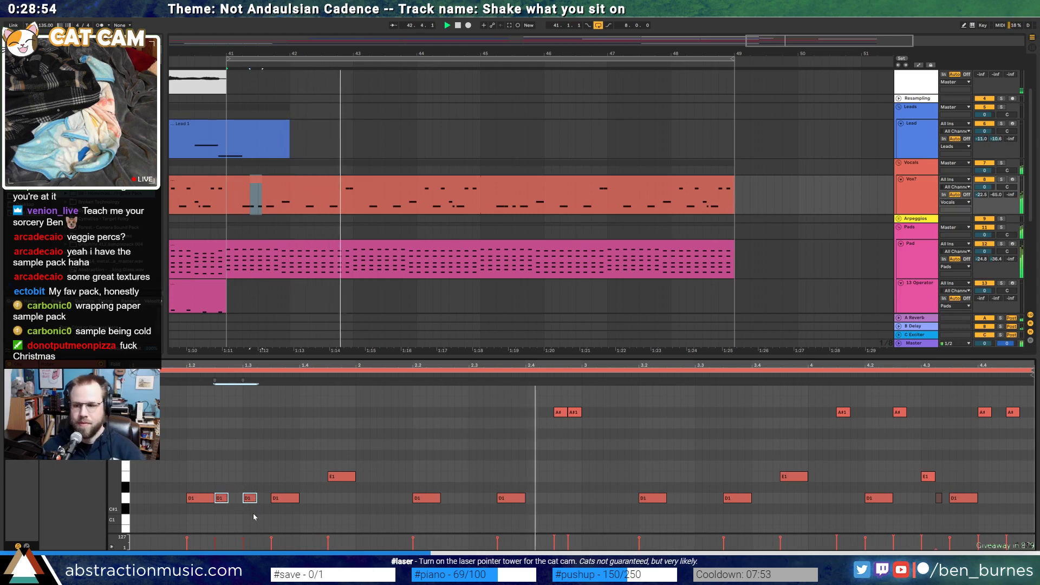
key(Delete)
Add two very short D1 notes at 1.3 and 1.3.2 in the vocal clip and play them back
key(space)
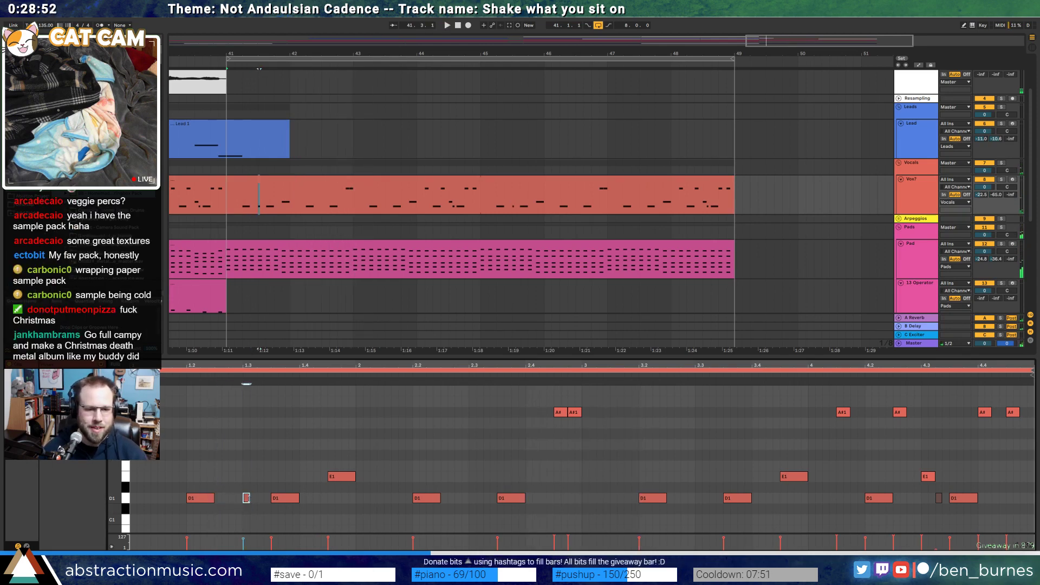
double_click(245, 498)
double_click(260, 498)
key(space)
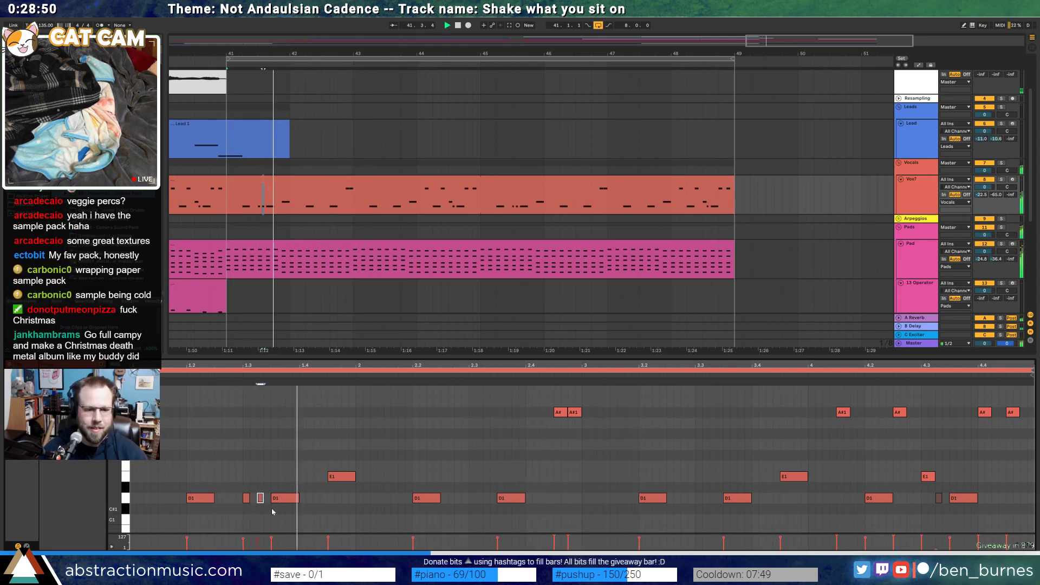
Delete the two very short D1 notes at 1.3 and 1.3.2 in the vocal clip and stop playback
drag(244, 483, 266, 511)
key(space)
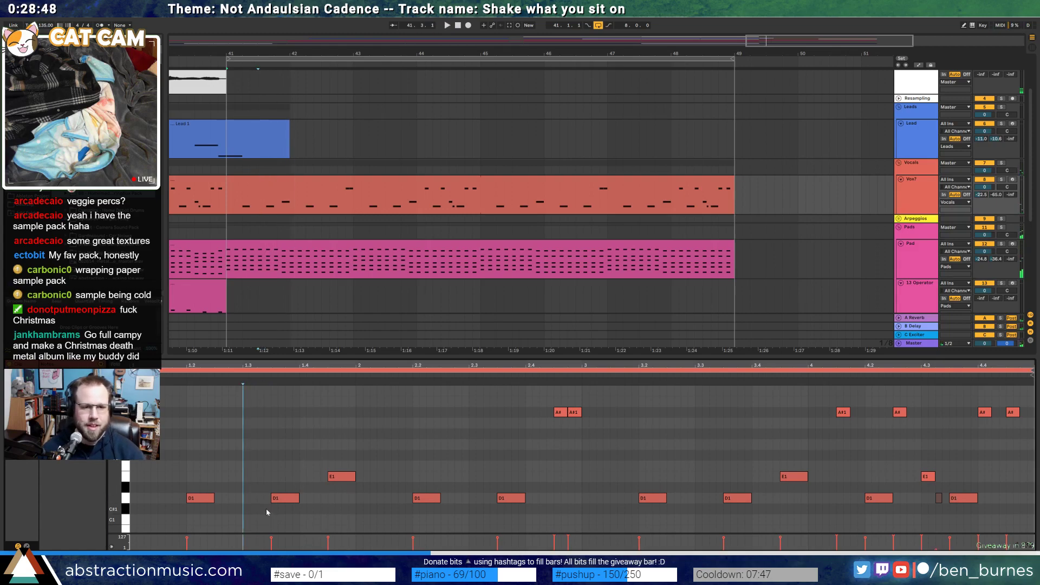
Insert a MIDI track below the Operator track and another below the Lead track, then arm the one below Lead for recording
key(shift+Tab)
click(504, 319)
key(ctrl+shift+t)
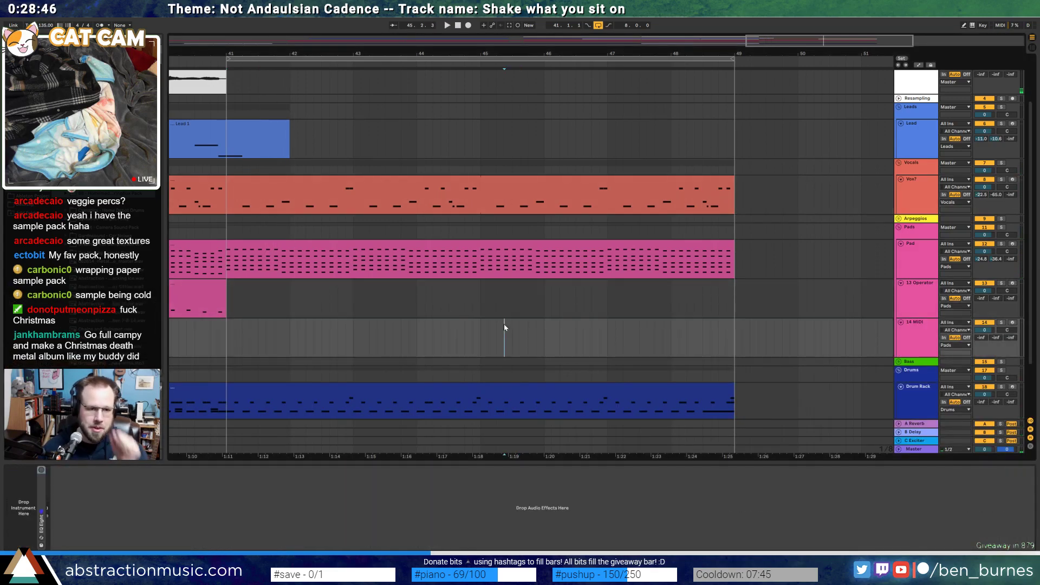
scroll(551, 333, up, 3)
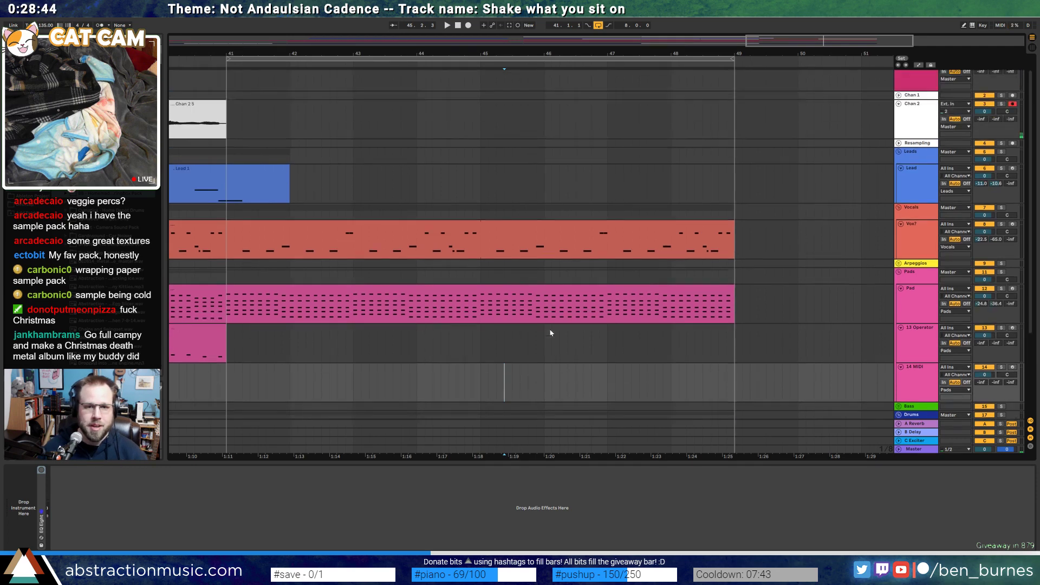
click(906, 190)
key(ctrl+shift+t)
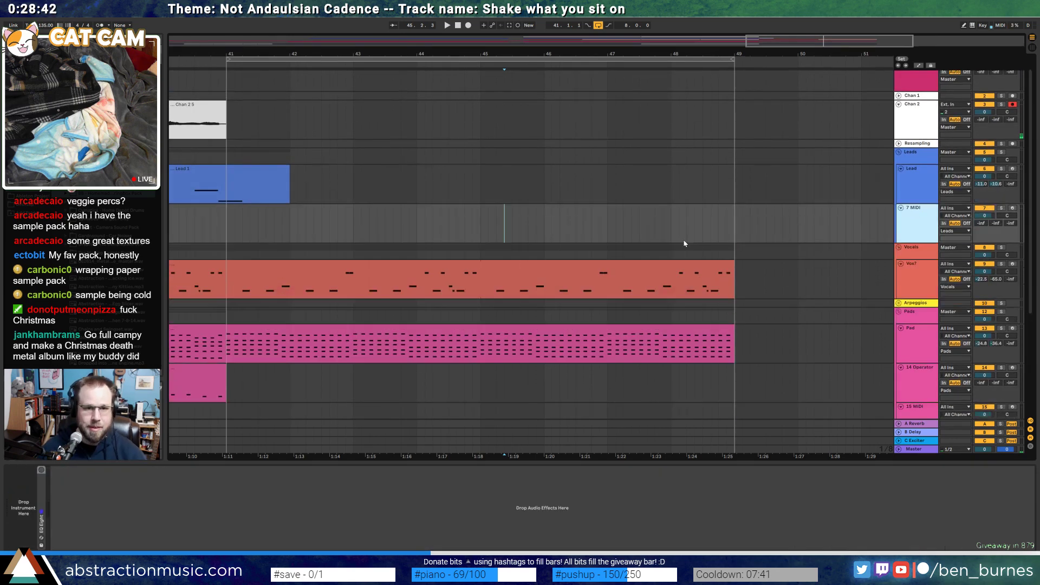
click(1013, 208)
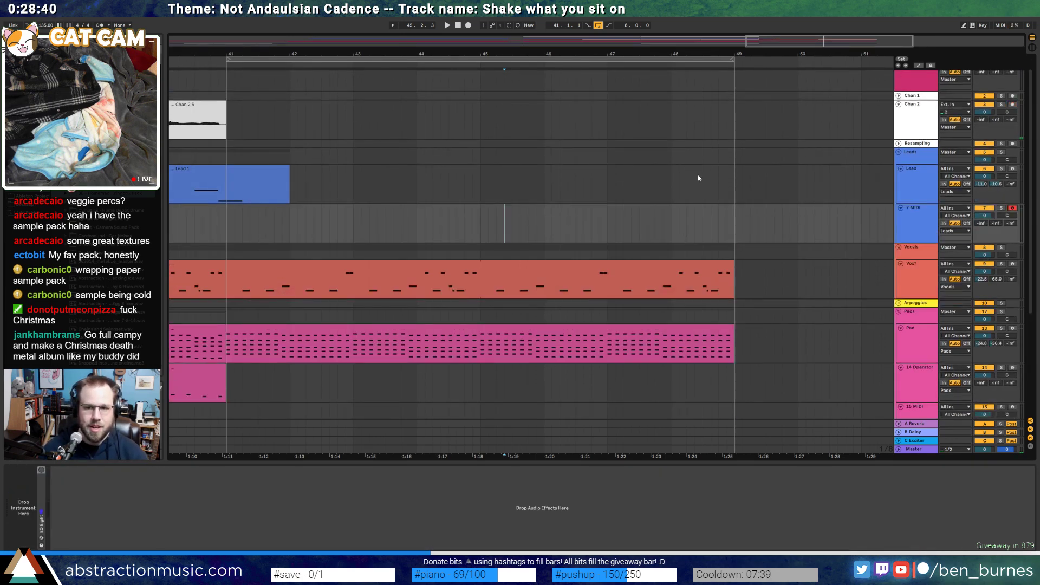
Insert an audio track below the new MIDI track in the Leads group and move it out of that group
drag(801, 43, 672, 47)
click(925, 157)
click(919, 233)
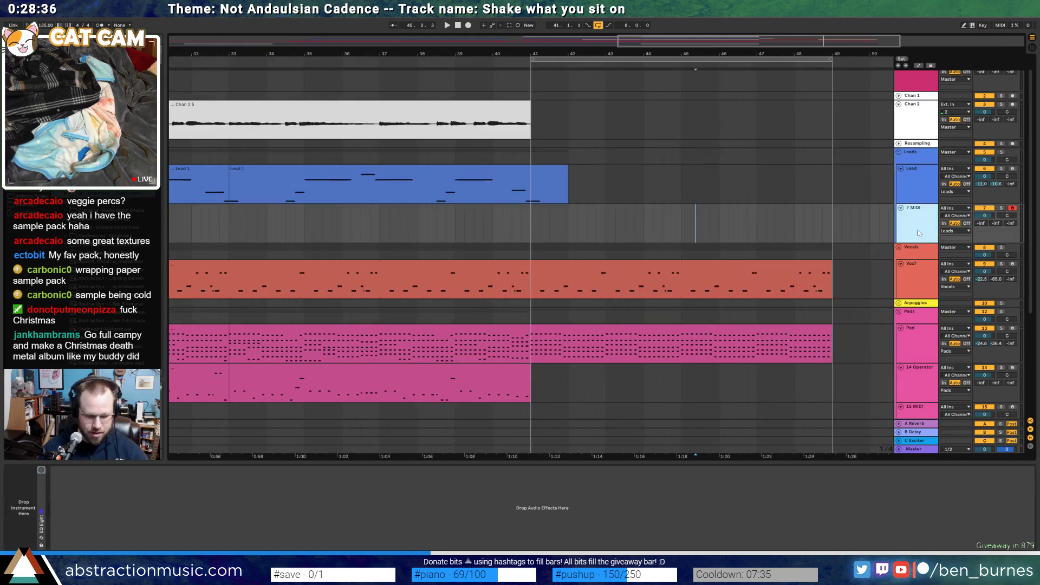
key(ctrl+t)
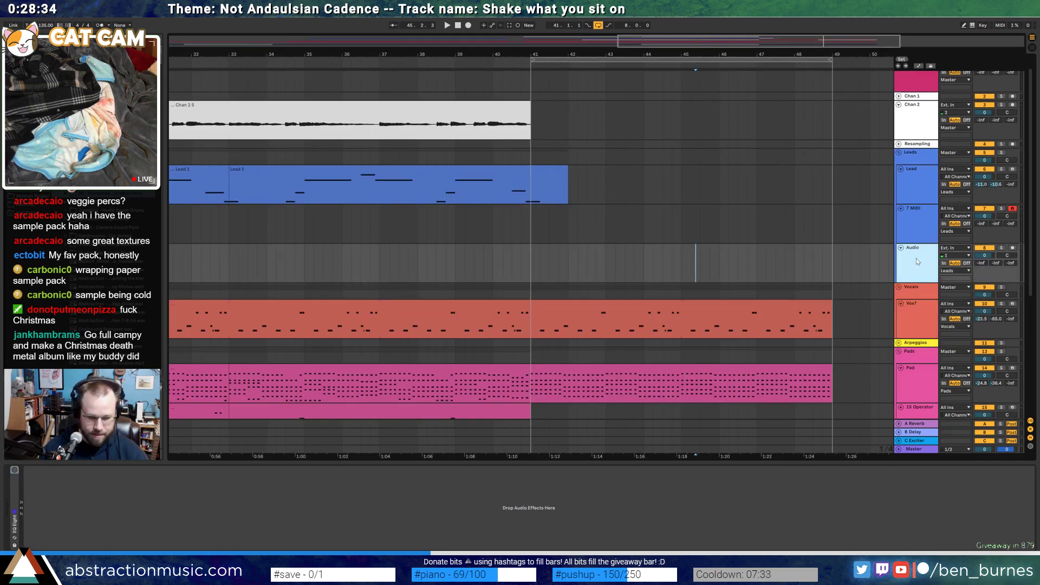
mouse_move(917, 262)
mouse_down()
mouse_move(898, 283)
mouse_move(919, 281)
mouse_up()
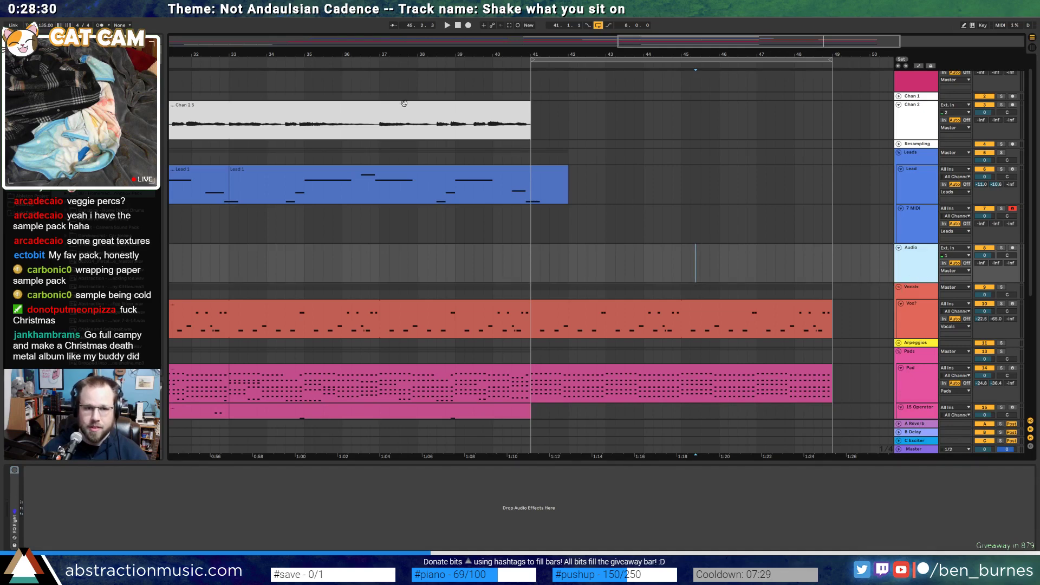
Move the Chan 2 recording at bars 25–41 onto the new audio track and start playback from bar 25
drag(403, 103, 409, 202)
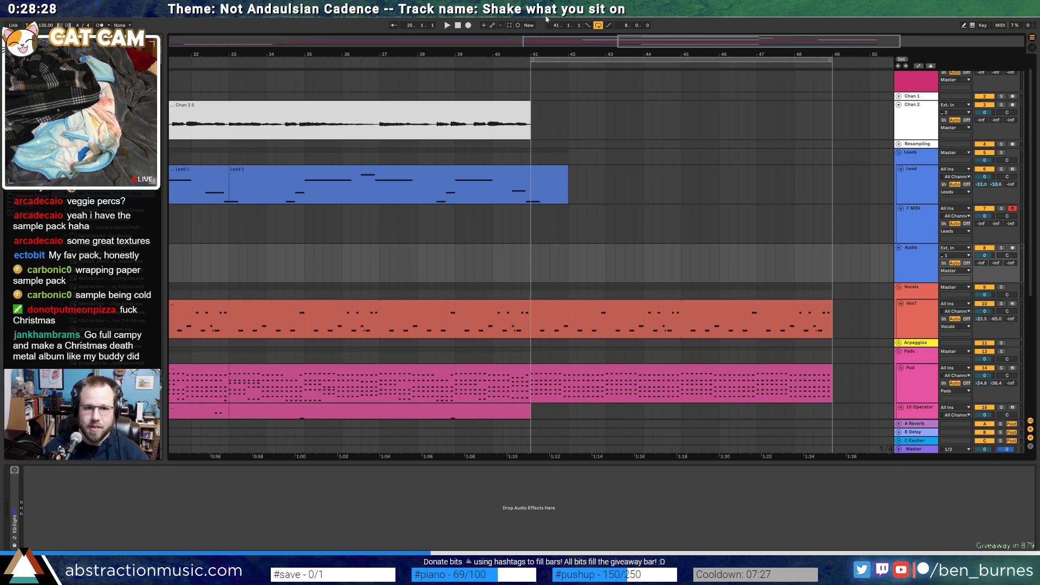
drag(594, 44, 594, 36)
drag(607, 104, 607, 249)
key(space)
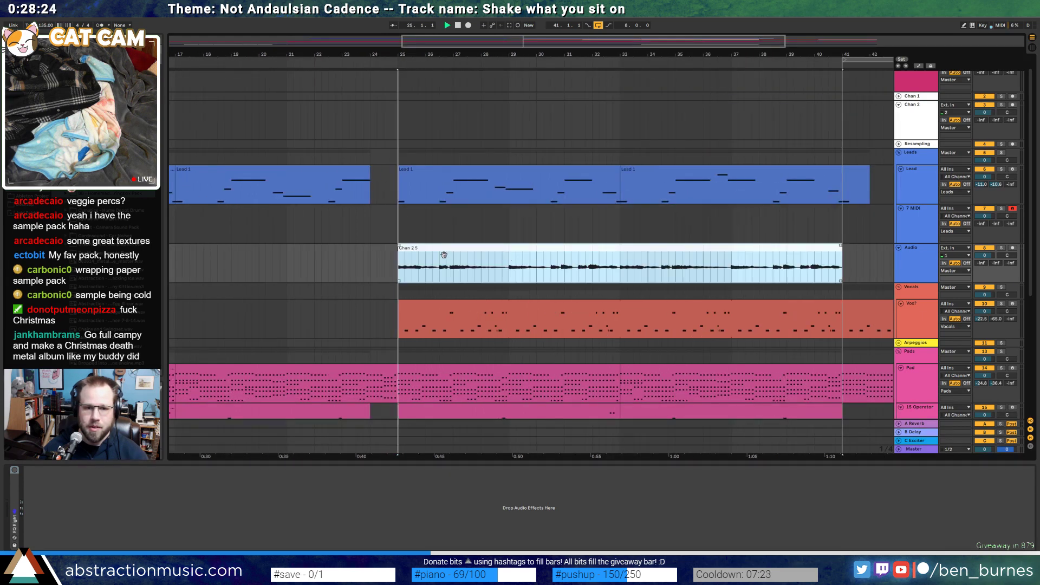
Move the Auto Pan effect from the Chan 2 track to the new audio track
click(793, 119)
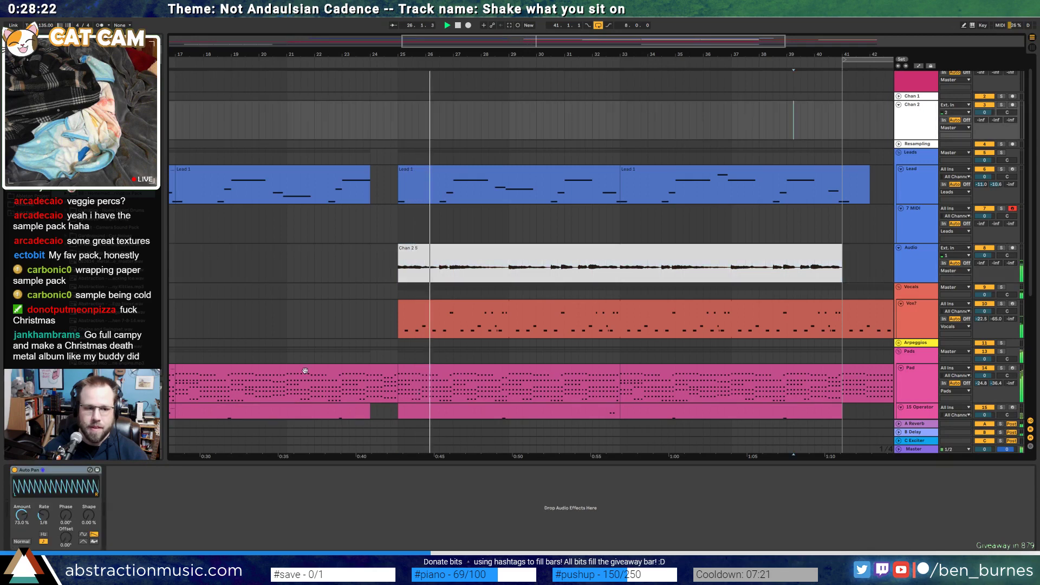
click(72, 471)
key(ctrl+x)
click(543, 270)
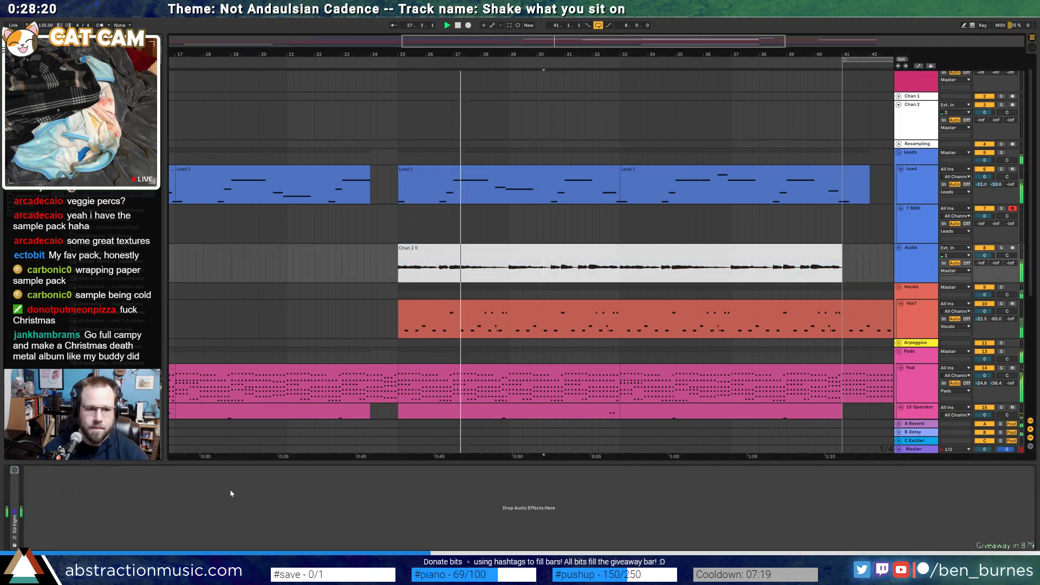
click(102, 510)
key(ctrl+v)
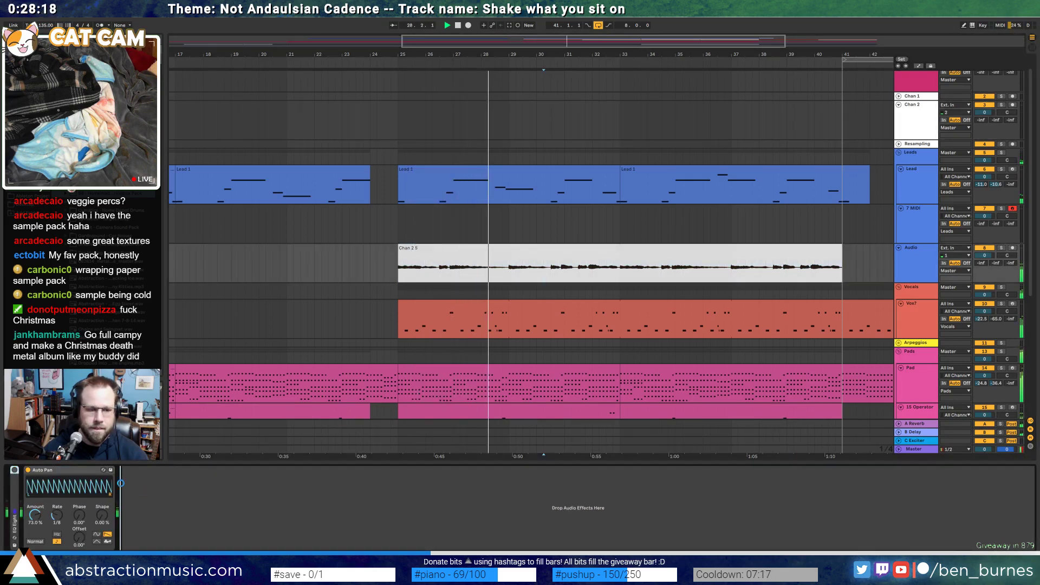
Unfold the audio track's EQ Eight, raise its low cut to 303 Hz and dip band 4 by about 2.6 dB at 2.61 kHz
double_click(110, 520)
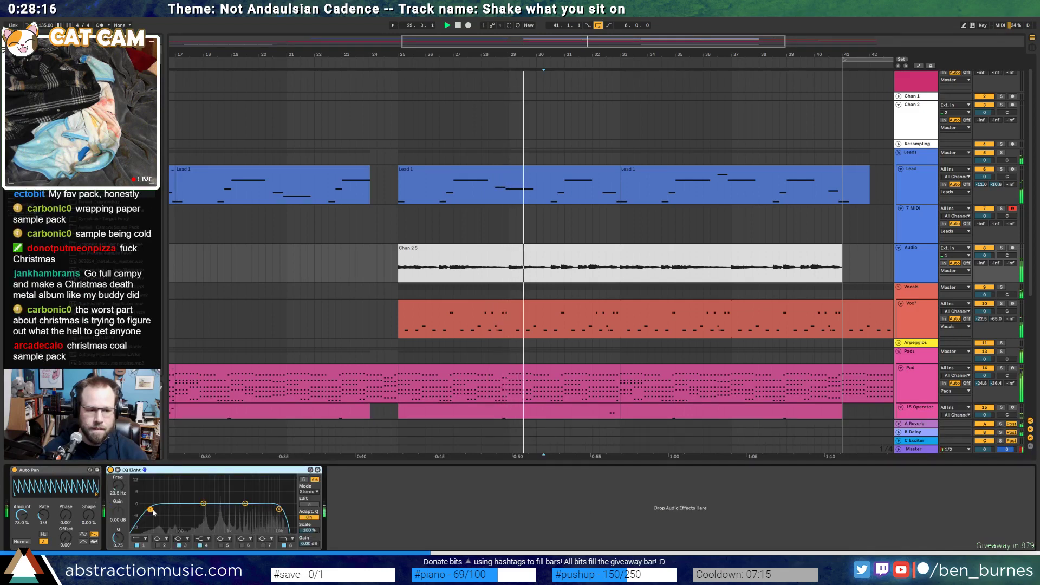
drag(182, 508, 203, 506)
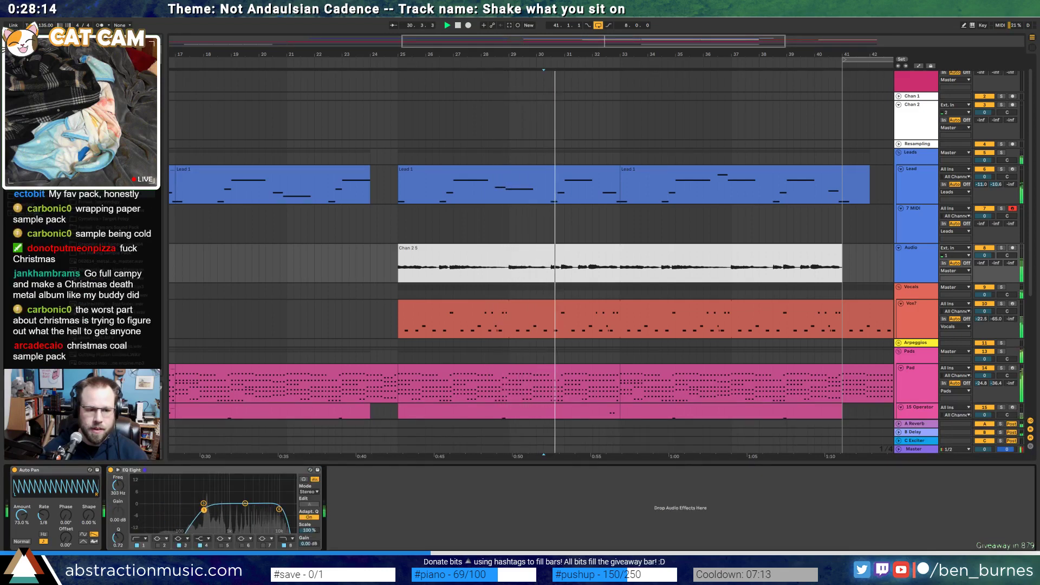
drag(242, 509, 249, 508)
View the recording's waveform in the clip editor, stop playback and place the insertion point at bar 41
key(shift+Tab)
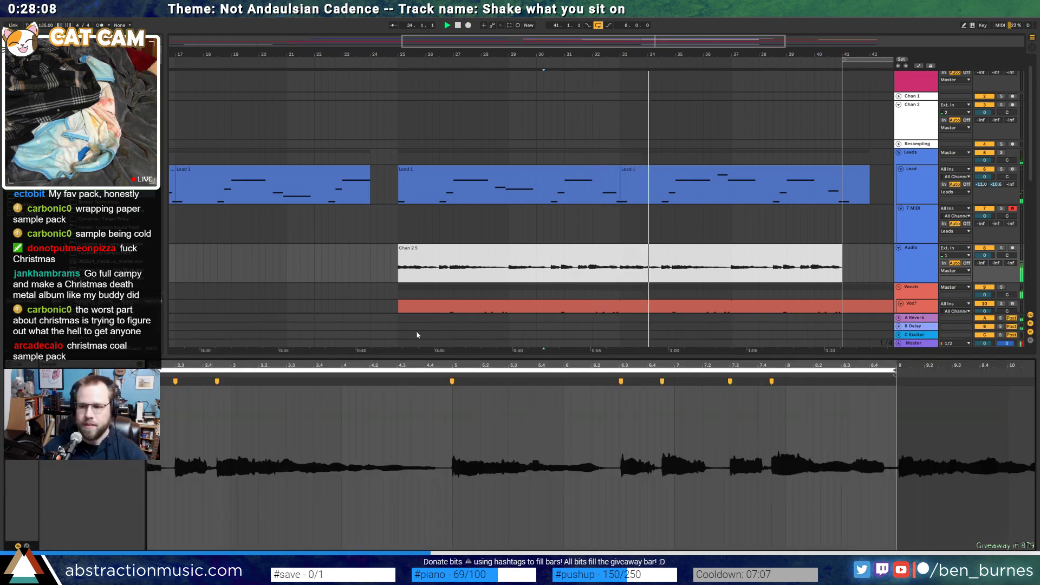
key(space)
drag(645, 42, 830, 42)
click(500, 248)
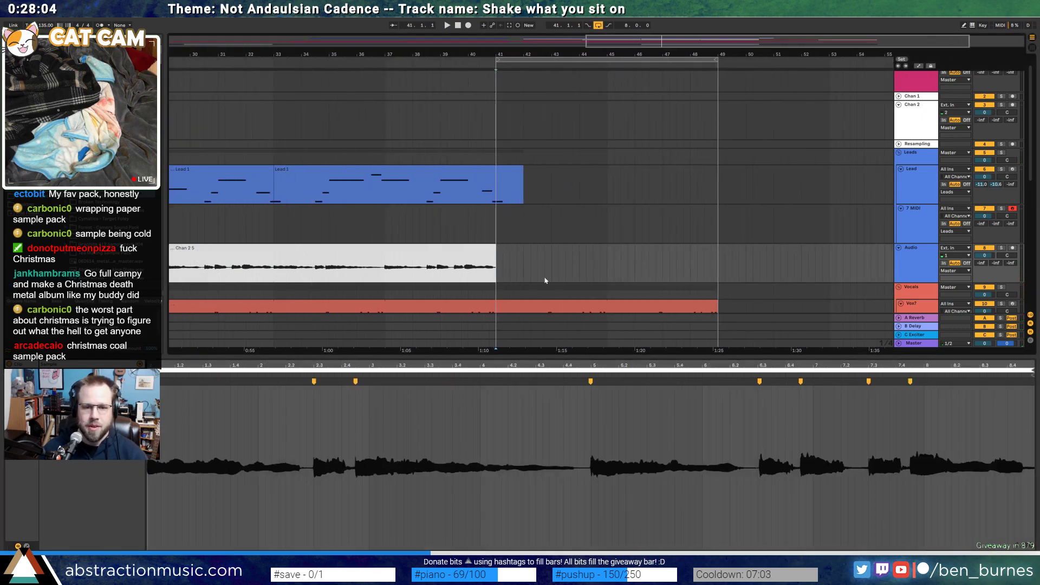
key(shift+Tab)
Rename the new audio track "Guitar" and give it a golden-orange track colour
scroll(691, 279, down, 2)
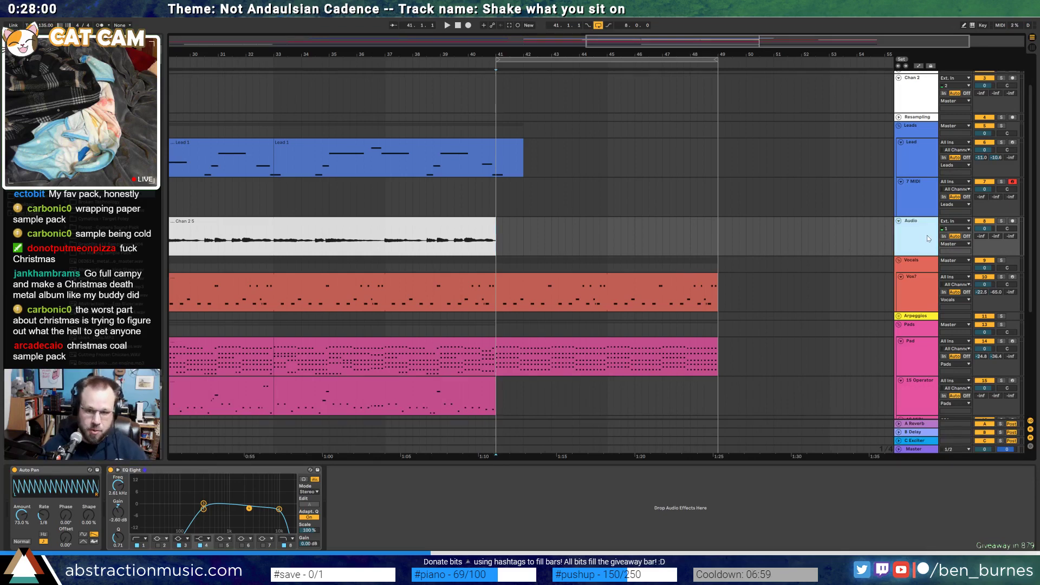
key(ctrl+r)
text(G)
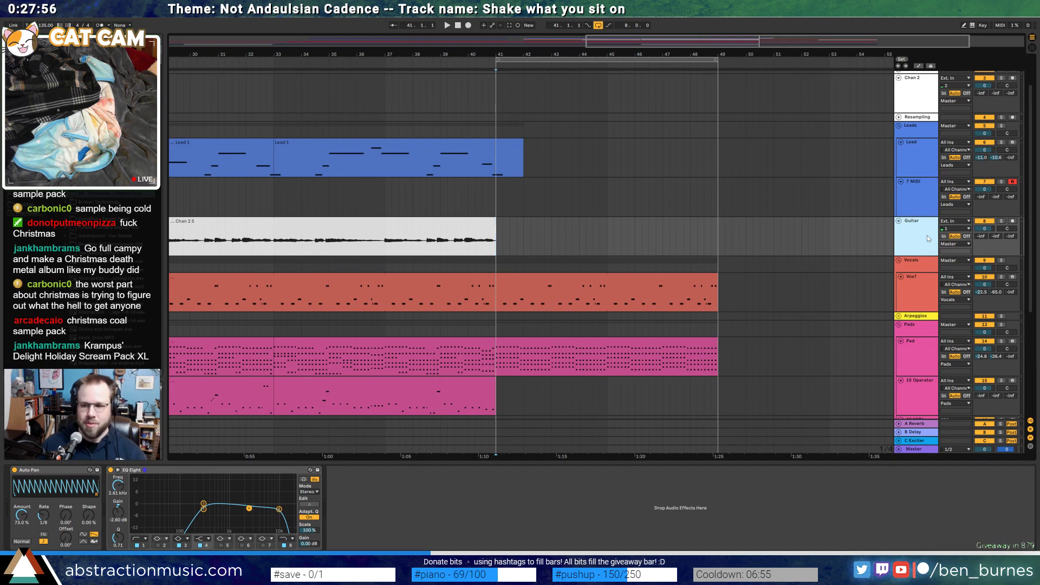
right_click(927, 235)
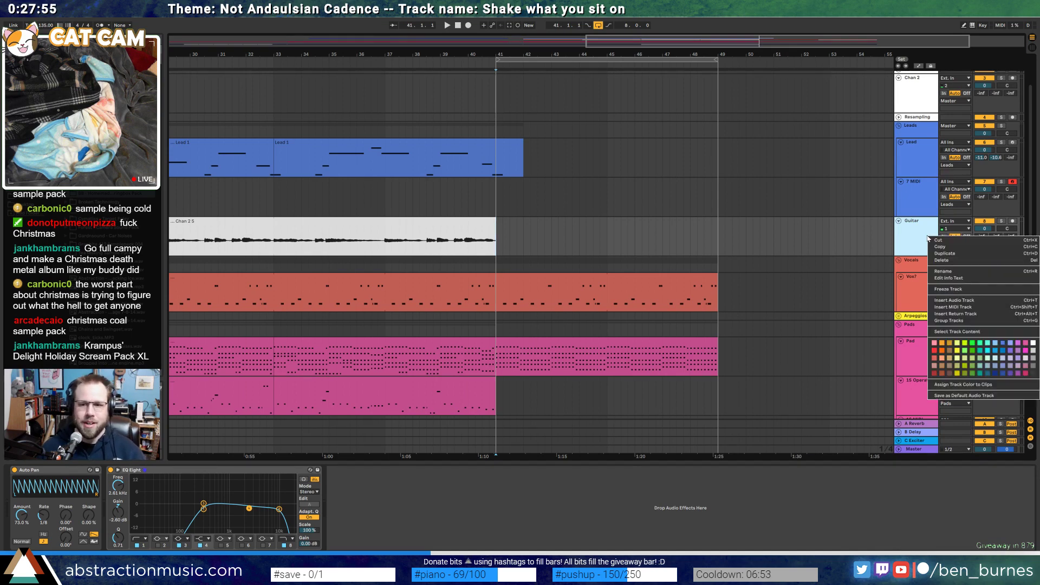
click(942, 344)
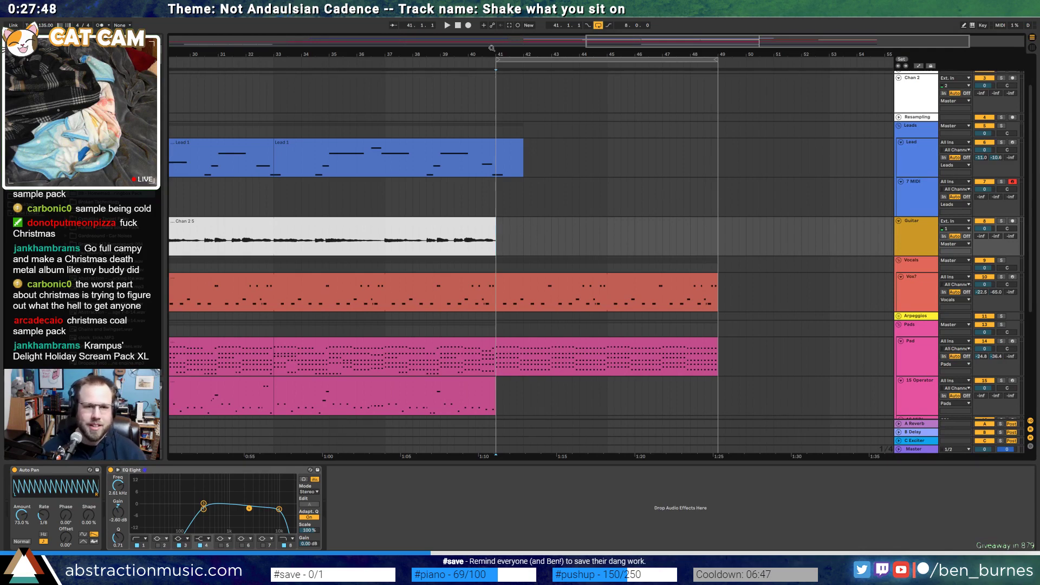
Play back the looped section from bar 41, stop, unfold the Ambiences group and show the whole arrangement
click(460, 60)
click(917, 202)
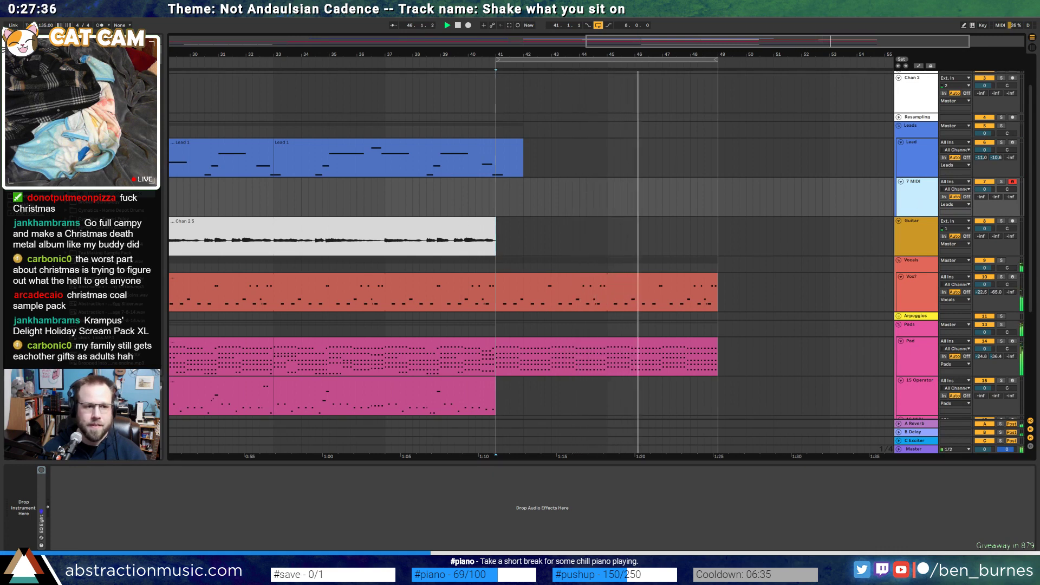
scroll(622, 288, down, 4)
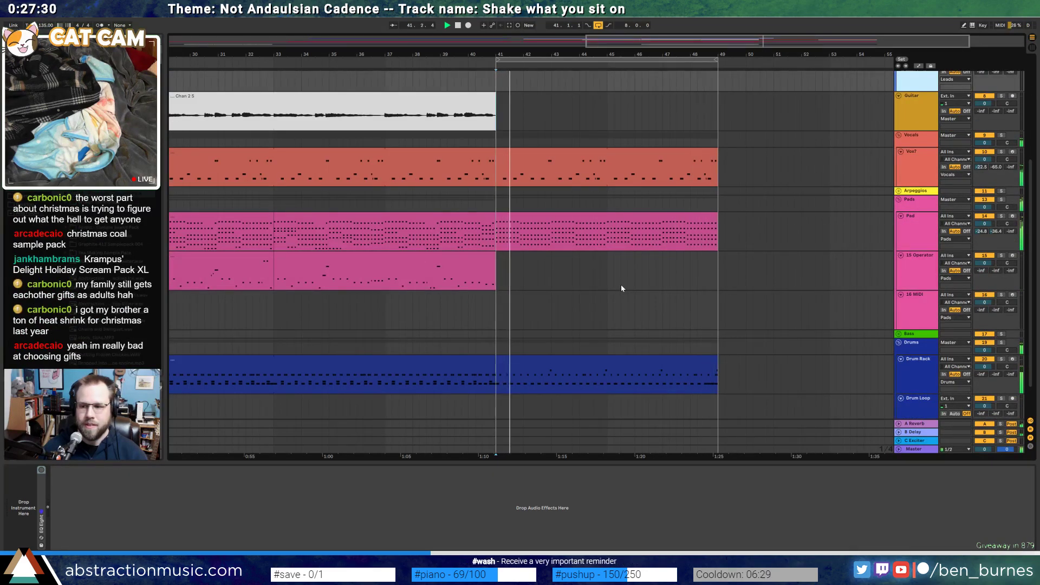
scroll(622, 288, down, 2)
click(642, 370)
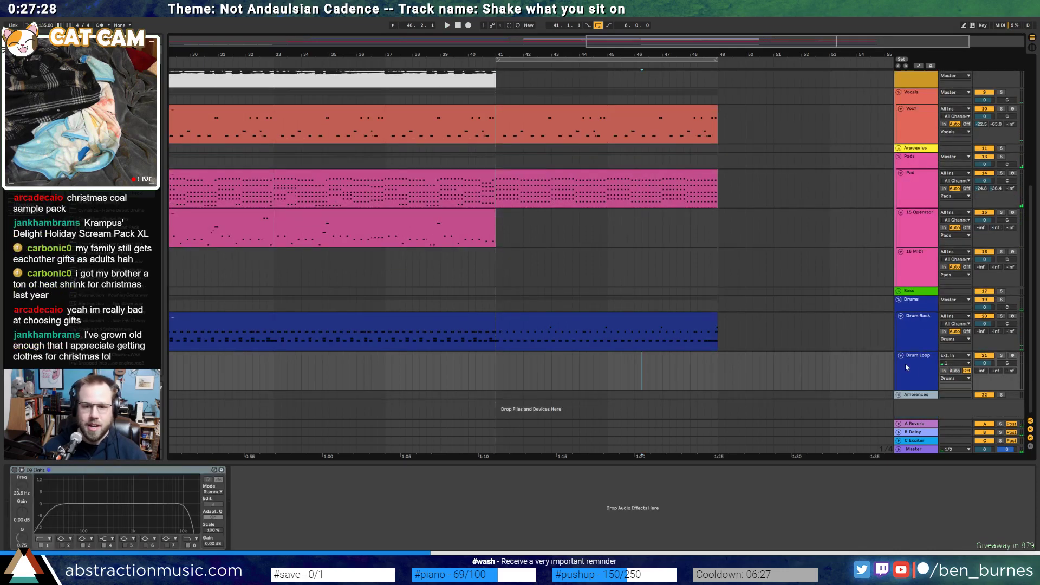
click(906, 395)
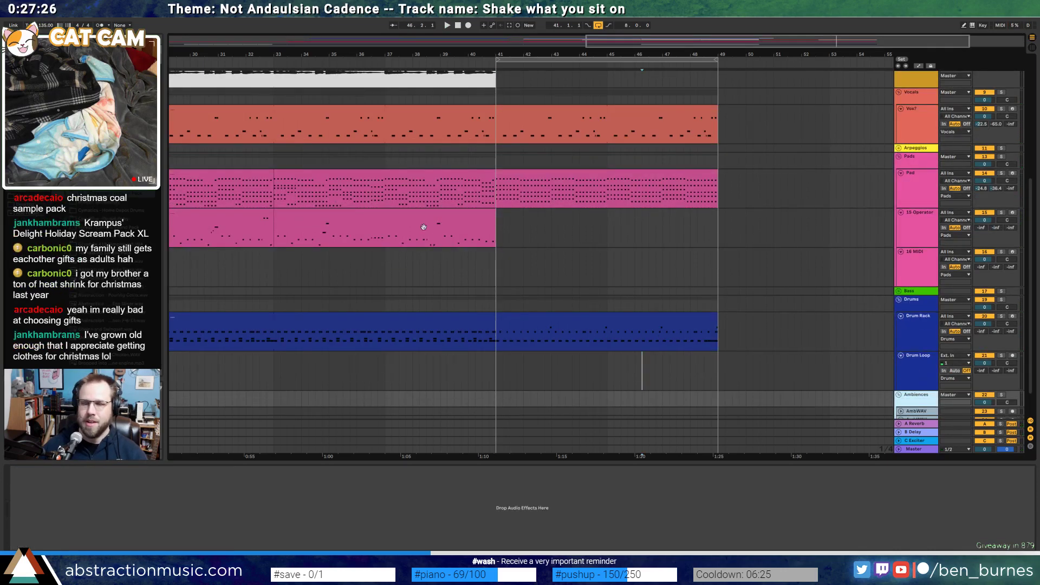
double_click(618, 38)
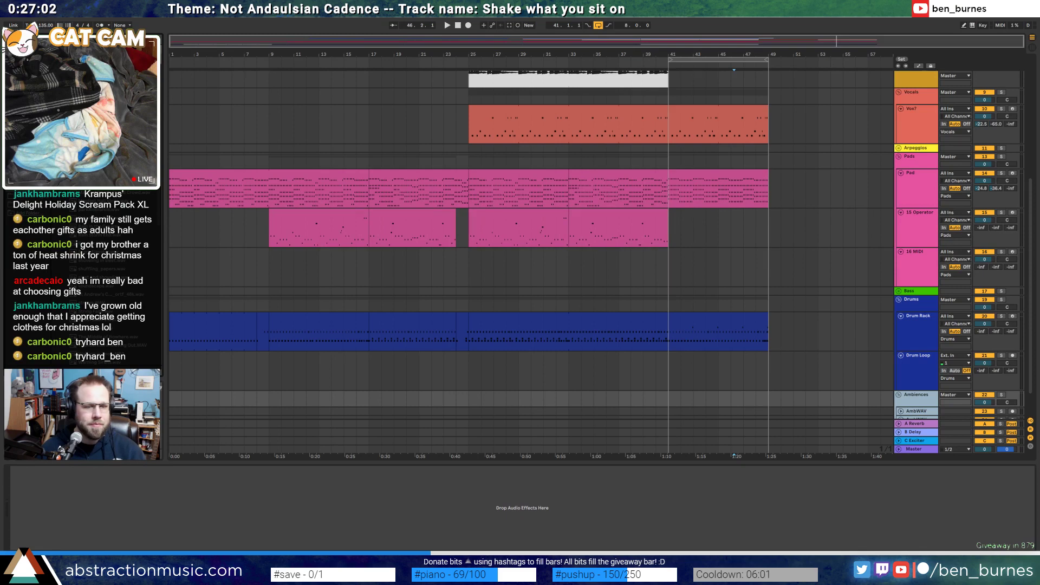
Select the Drum Rack clip at bars 41–49 and audition samples in the browser for a new drum sound
click(695, 317)
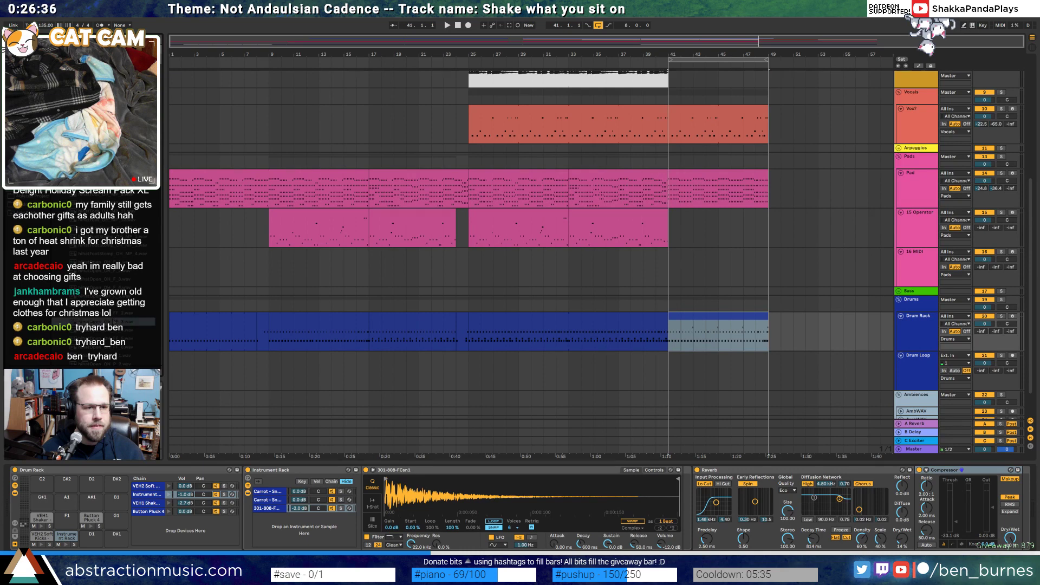
key(Up)
key(Up)
key(Up)
key(Up)
key(Up)
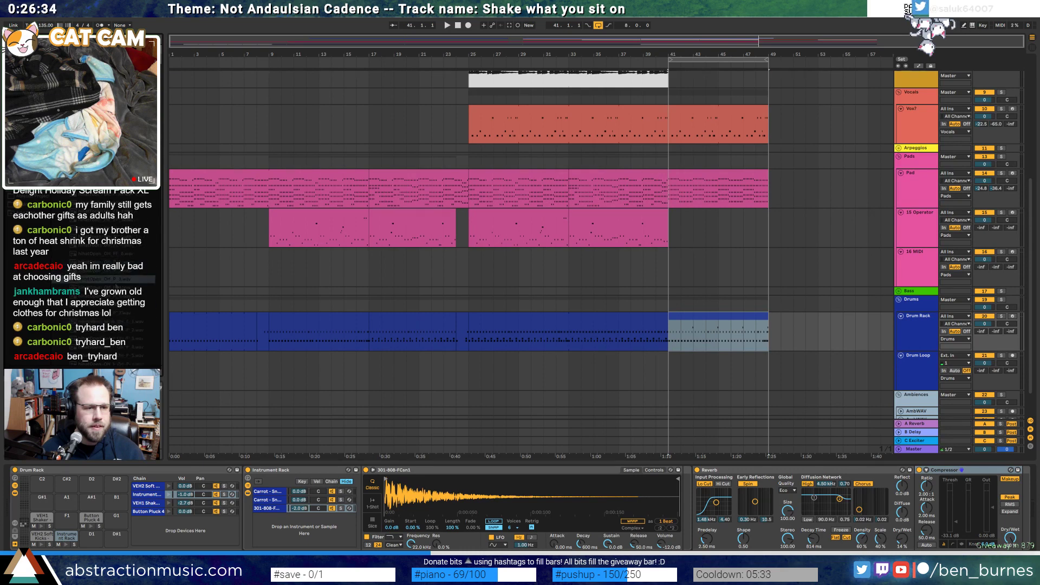
key(Up)
key(Up)
key(Up)
key(Up)
key(Up)
key(Up)
key(Up)
key(Up)
key(Up)
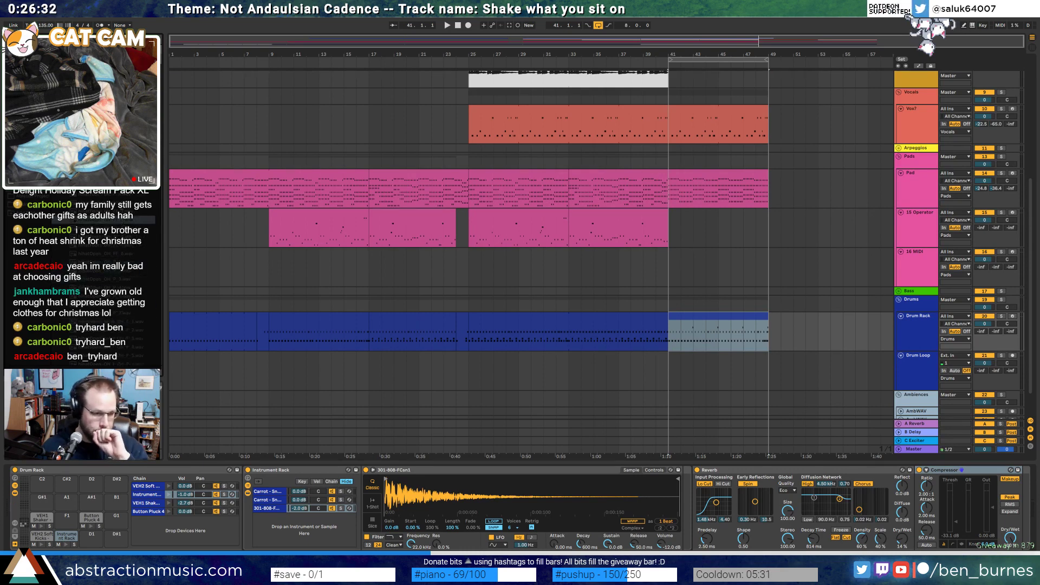
click(119, 296)
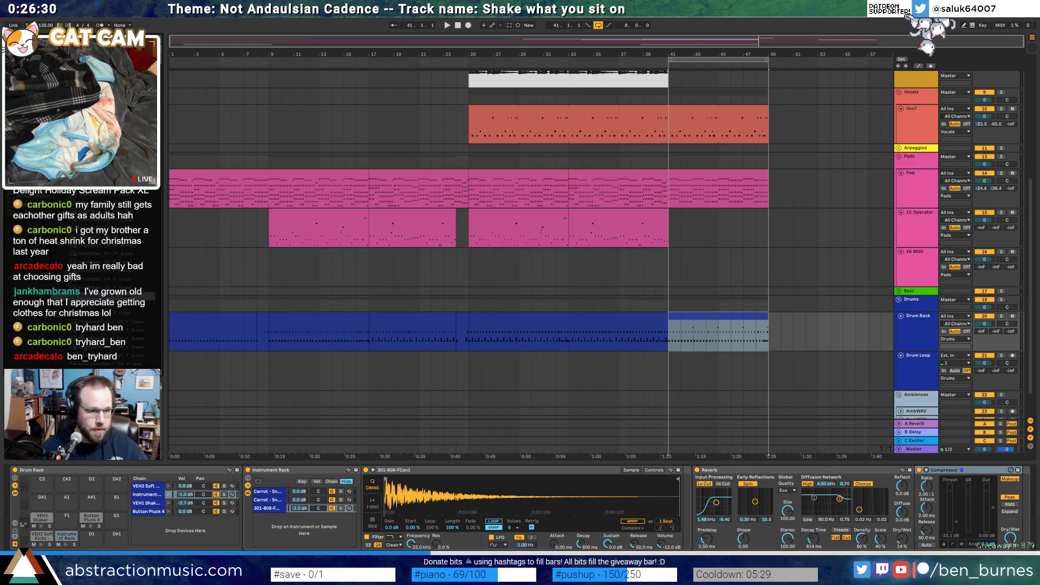
click(119, 304)
Load the HihatOpen_OH_FF_4 sample onto the Drum Rack's empty F1 pad and set its chain volume to -17 dB
click(118, 238)
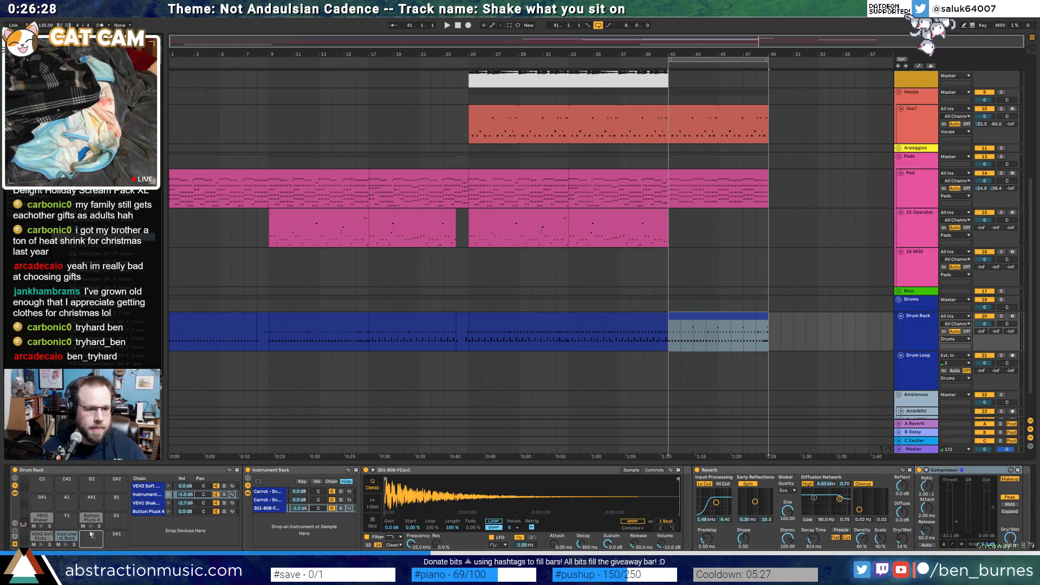
drag(569, 320, 721, 314)
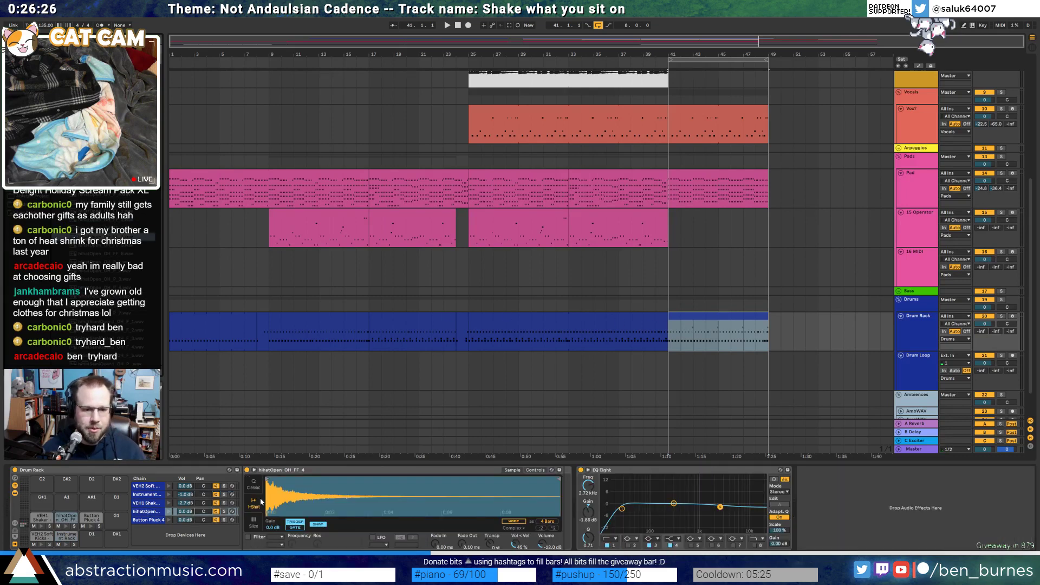
drag(196, 513, 197, 516)
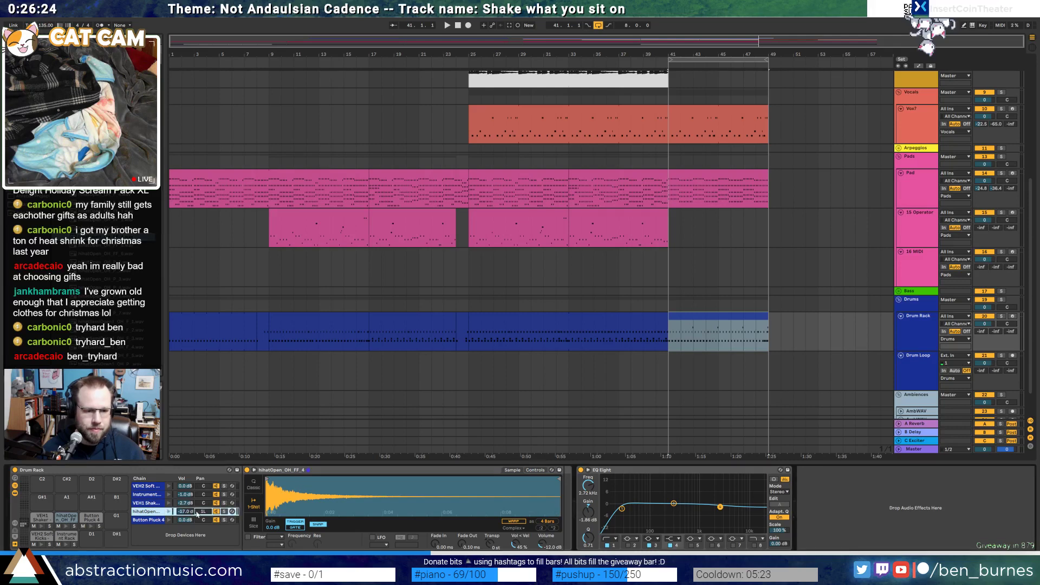
Open the Drum Rack clip at bars 41–49 and add off-beat open hi-hat notes across its first two bars
double_click(693, 318)
drag(531, 463, 531, 354)
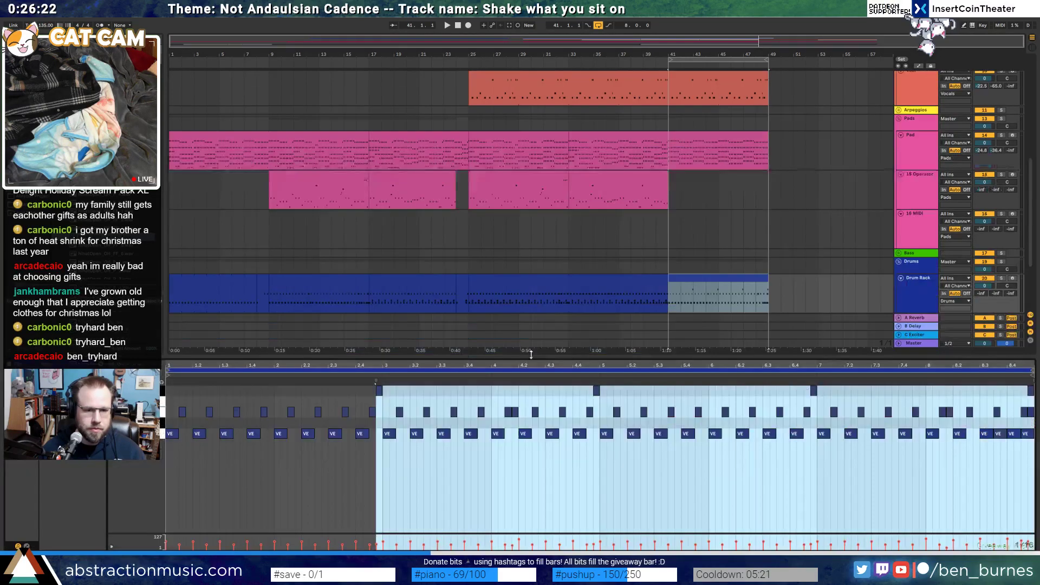
double_click(181, 403)
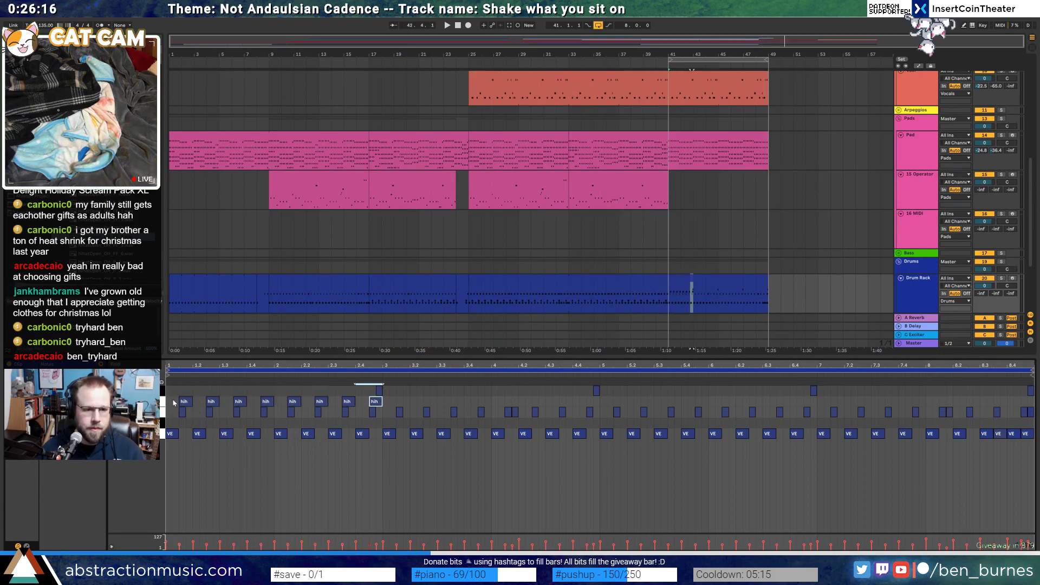
drag(168, 400, 371, 400)
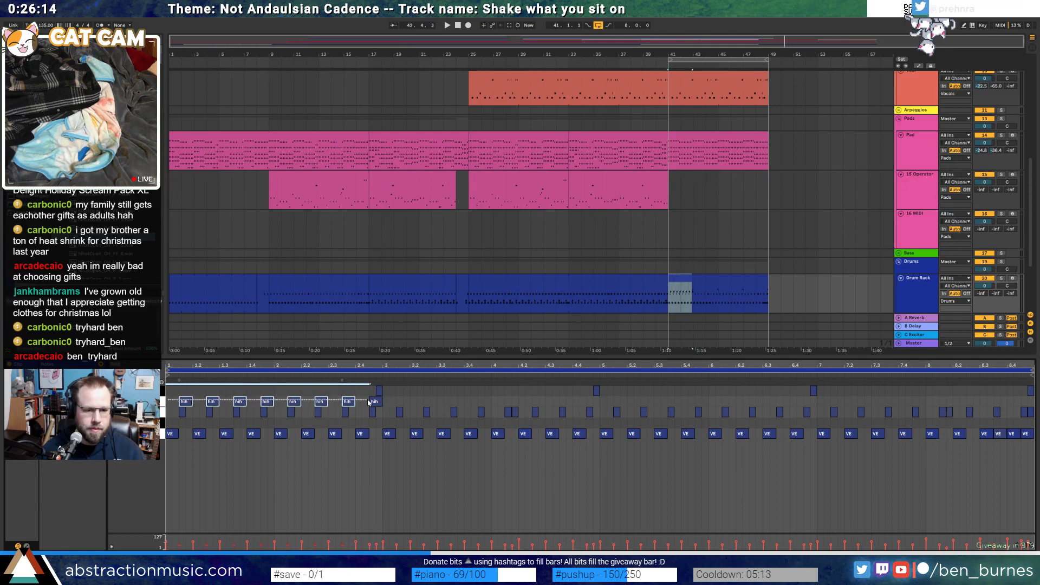
Duplicate the two-bar off-beat hi-hat pattern through all eight bars of the clip while the section plays
key(space)
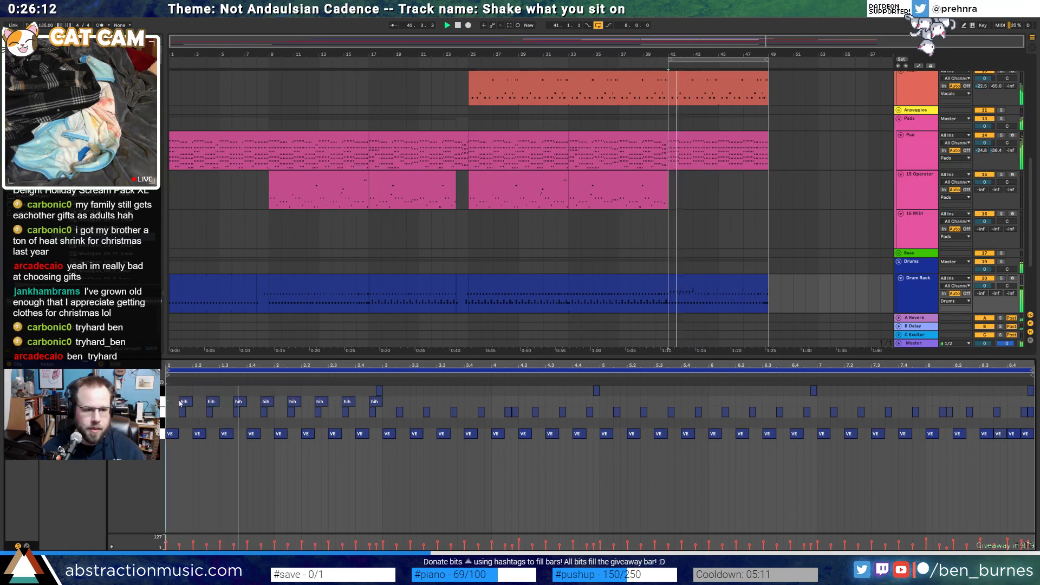
drag(374, 398, 376, 400)
key(ctrl+d)
key(ctrl+d)
key(ctrl+d)
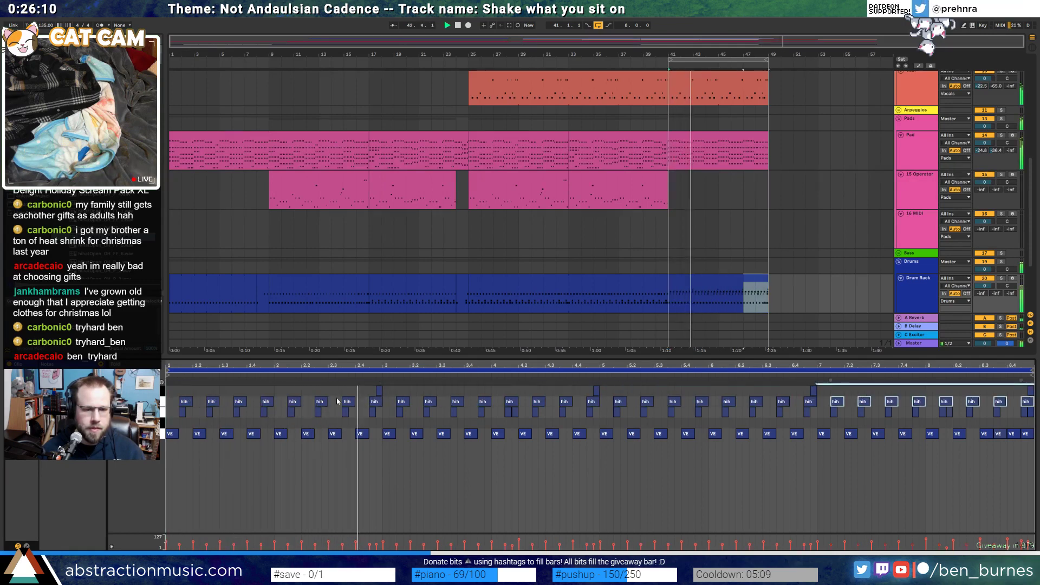
Raise the hi-hat chain's volume and put its Simpler in Classic mode with a shorter sample
key(shift+Tab)
drag(186, 511, 185, 496)
click(253, 483)
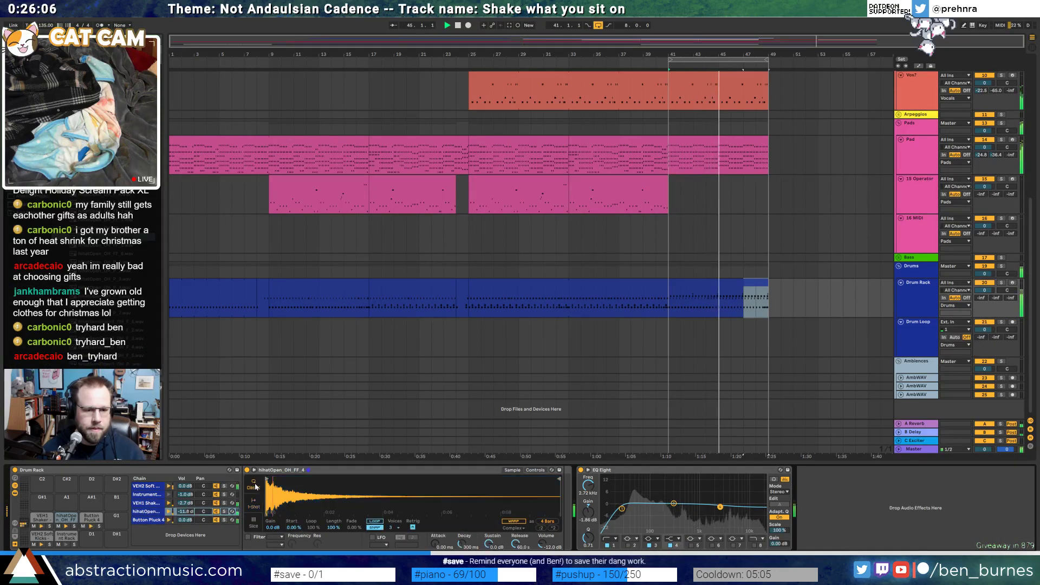
drag(516, 544, 516, 563)
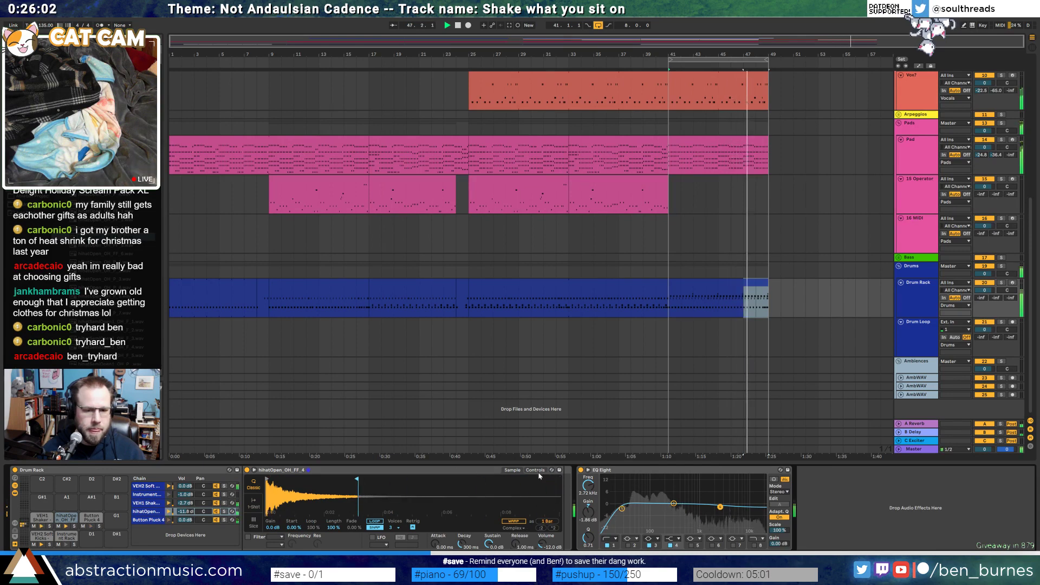
Transpose the hi-hat up 3 semitones and enable its high-pass filter at 694 Hz
click(536, 471)
drag(518, 522, 517, 515)
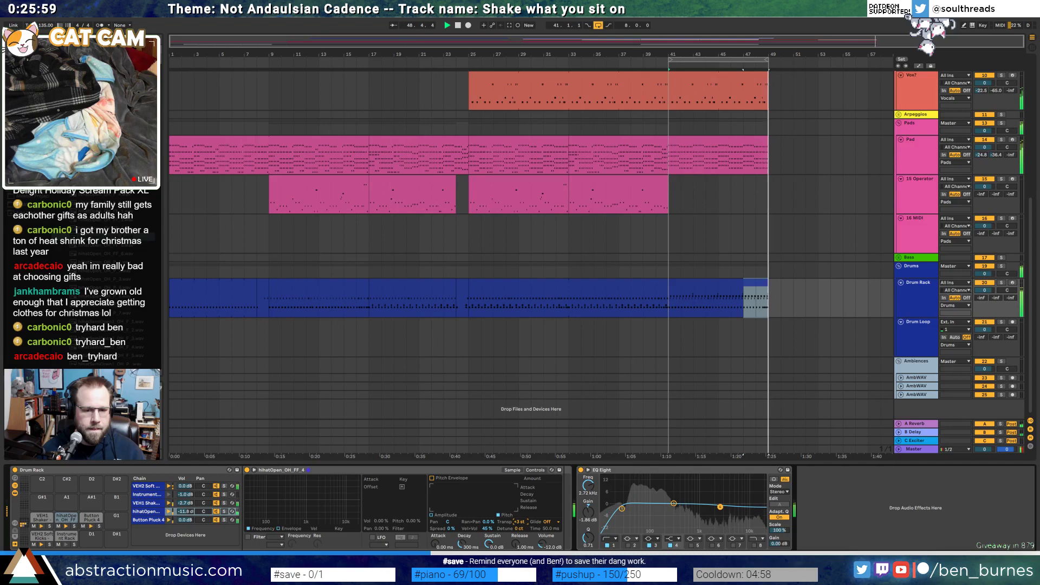
click(248, 537)
drag(357, 521, 300, 521)
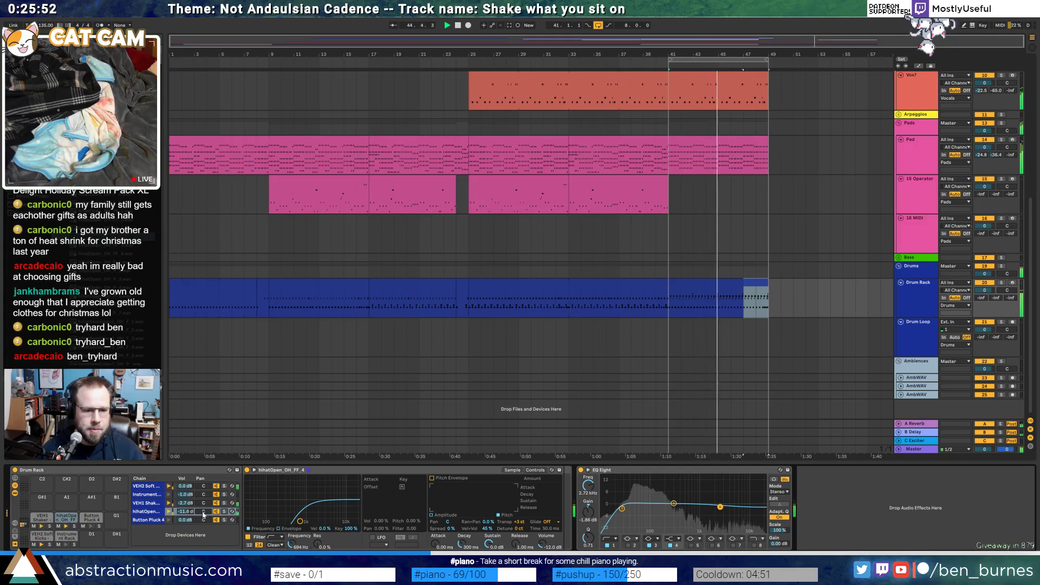
Pan the hi-hat chain to 13R and raise its filter cutoff with 37% resonance, then stop playback
drag(203, 512, 203, 505)
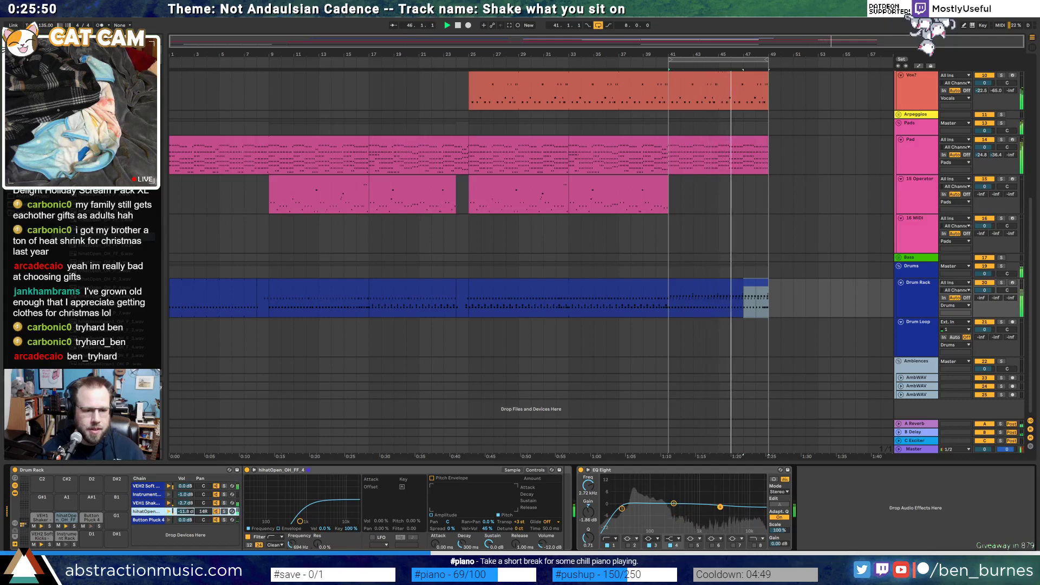
drag(300, 521, 322, 509)
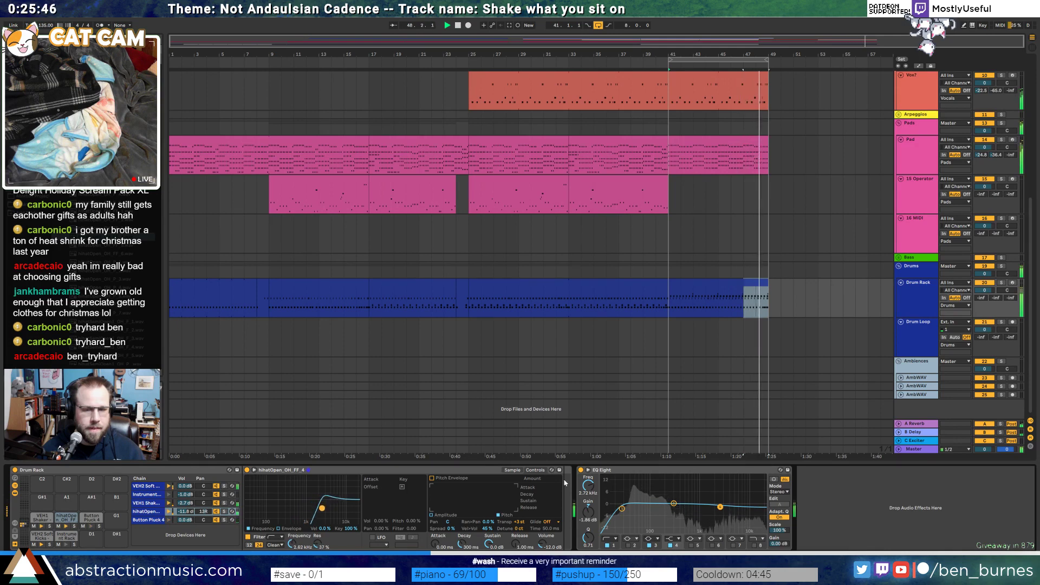
key(space)
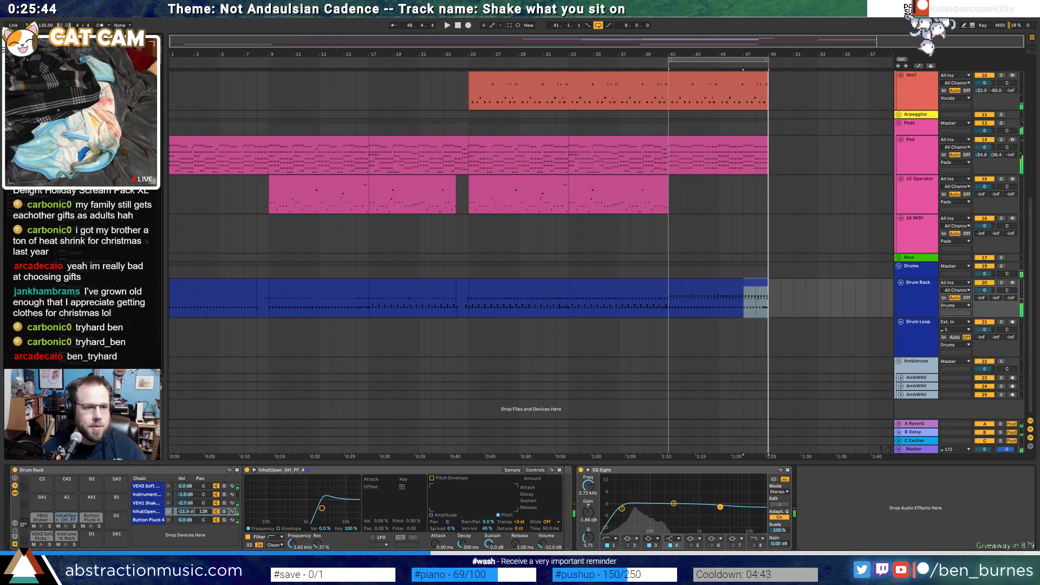
Add a Phaser after the hi-hat's Simpler in Space mode with 82.5% dry/wet
drag(76, 287, 570, 534)
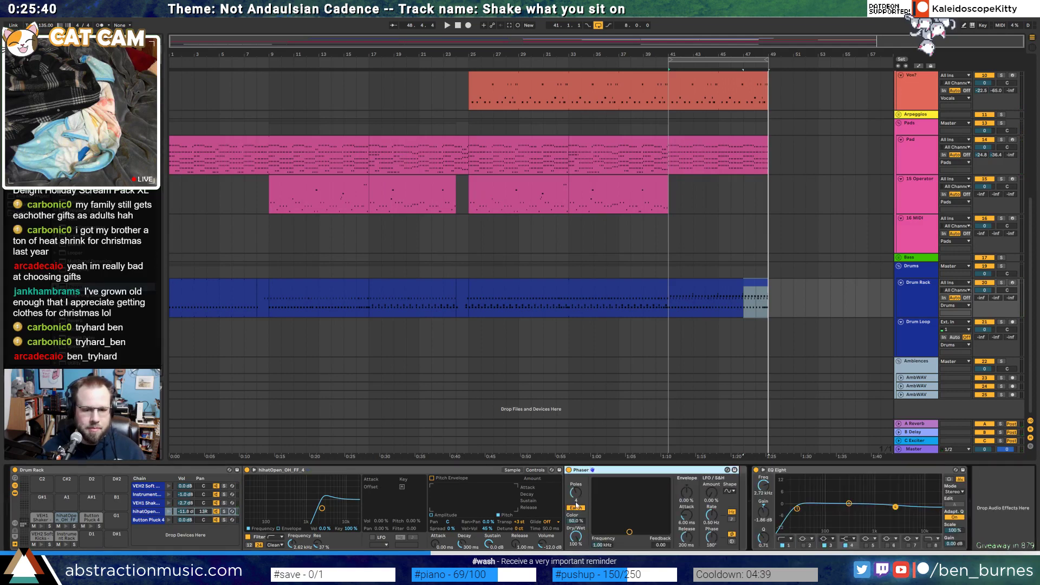
click(576, 506)
key(space)
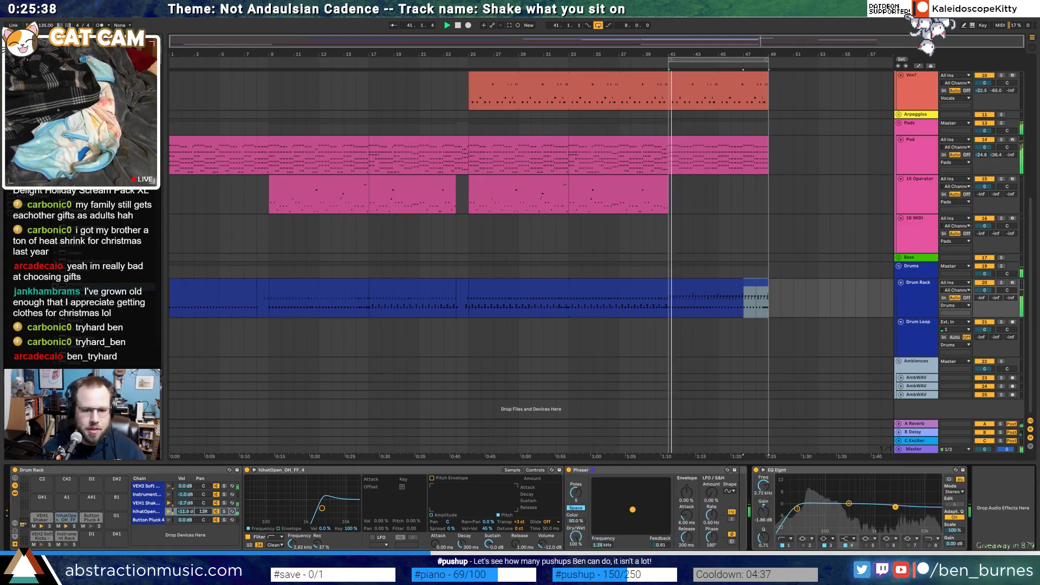
drag(575, 537, 575, 542)
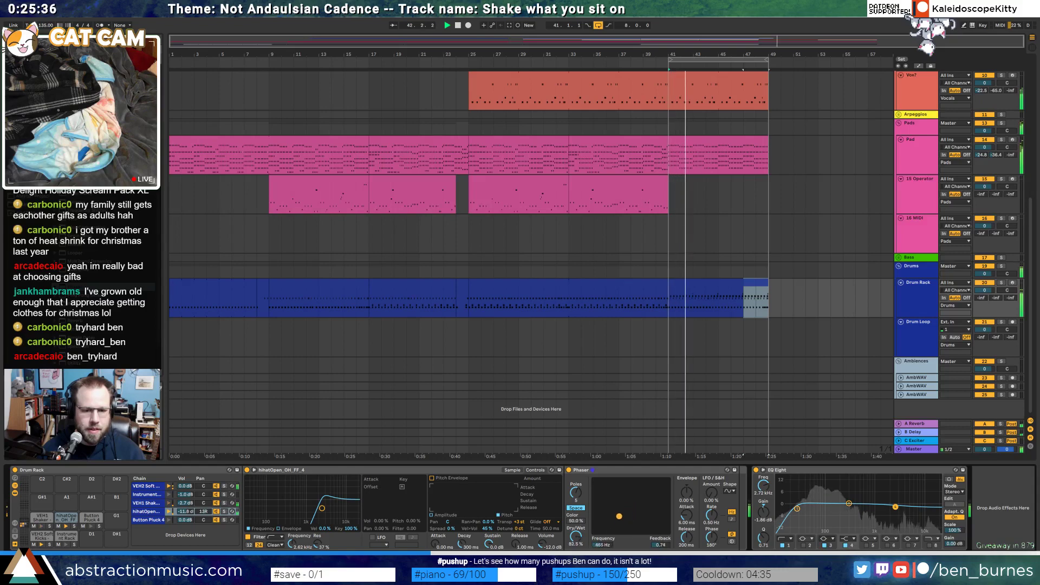
Set the Phaser's LFO amount to 46.4%, adjust the LFO rate, and set frequency to 1.74 kHz with 0.82 feedback
click(619, 520)
drag(716, 516, 712, 468)
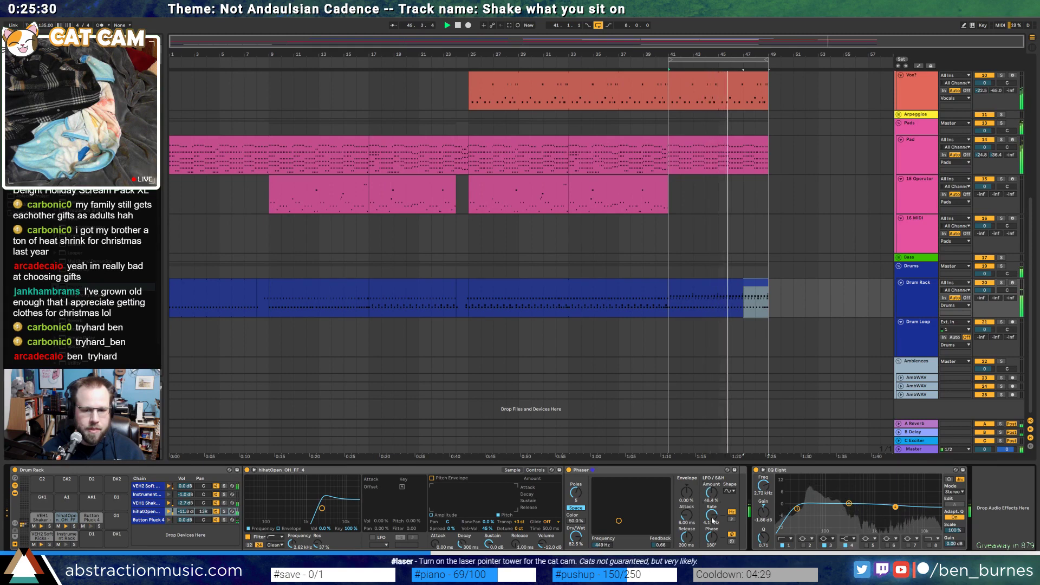
drag(711, 518, 711, 541)
drag(619, 521, 635, 508)
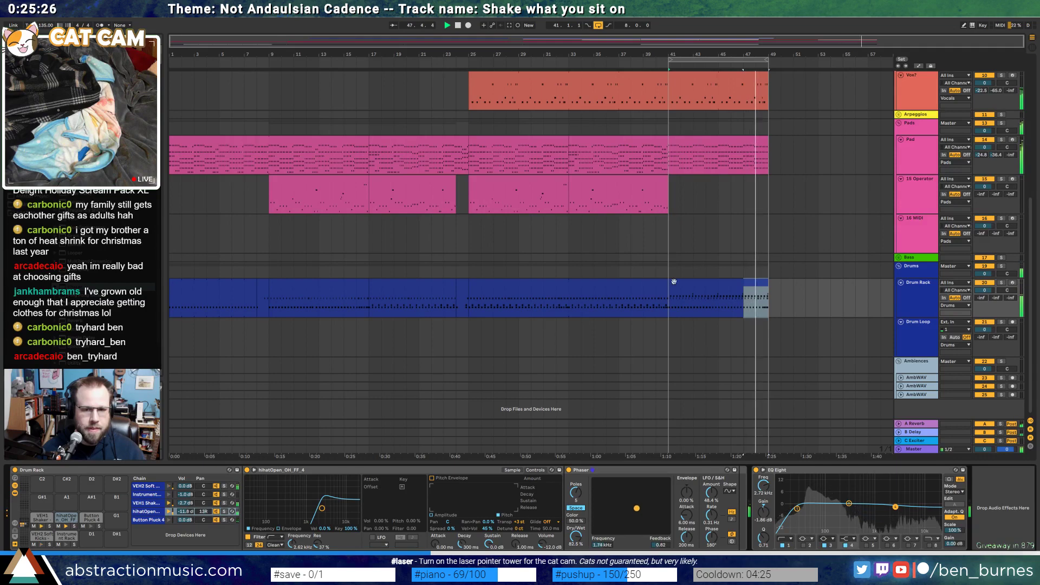
Add a Reverb after the hi-hat's Phaser and lower the Simpler's filter to 701 Hz with 15% resonance
click(655, 282)
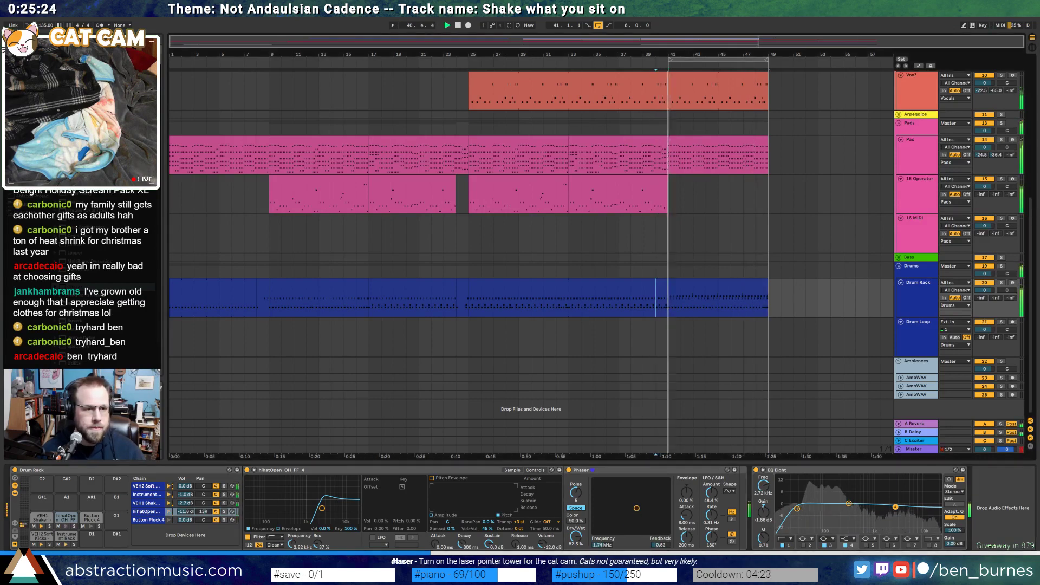
drag(75, 321, 728, 493)
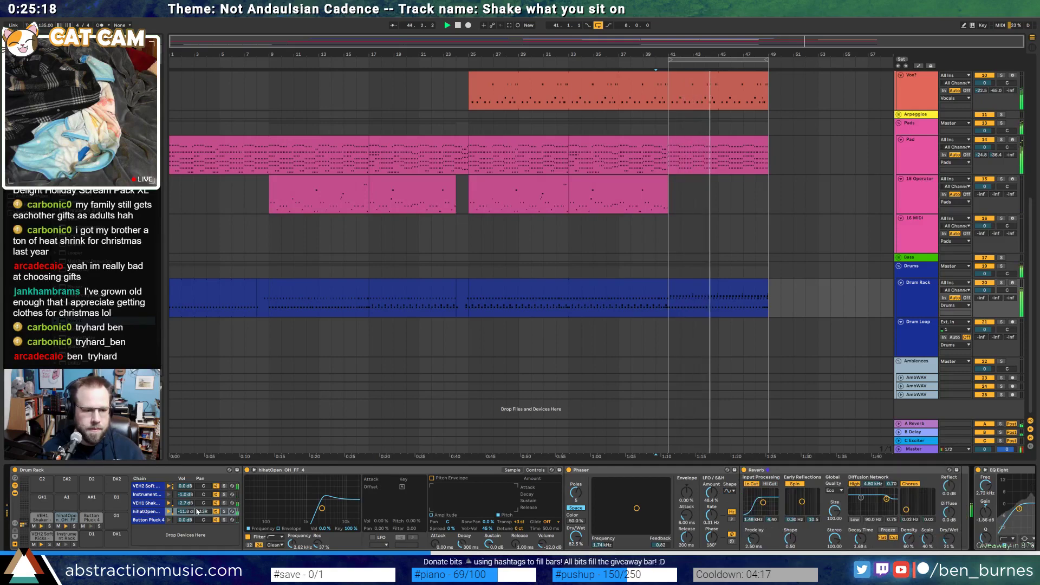
drag(322, 508, 314, 479)
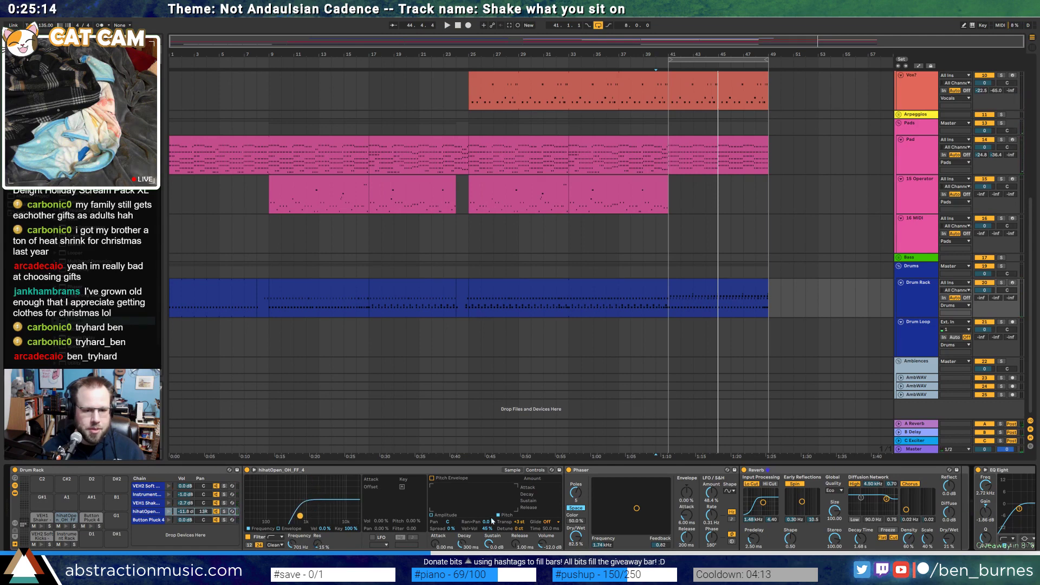
Raise the hi-hat chain to about -9 dB and tighten its sample with lower sustain and an earlier end point
key(space)
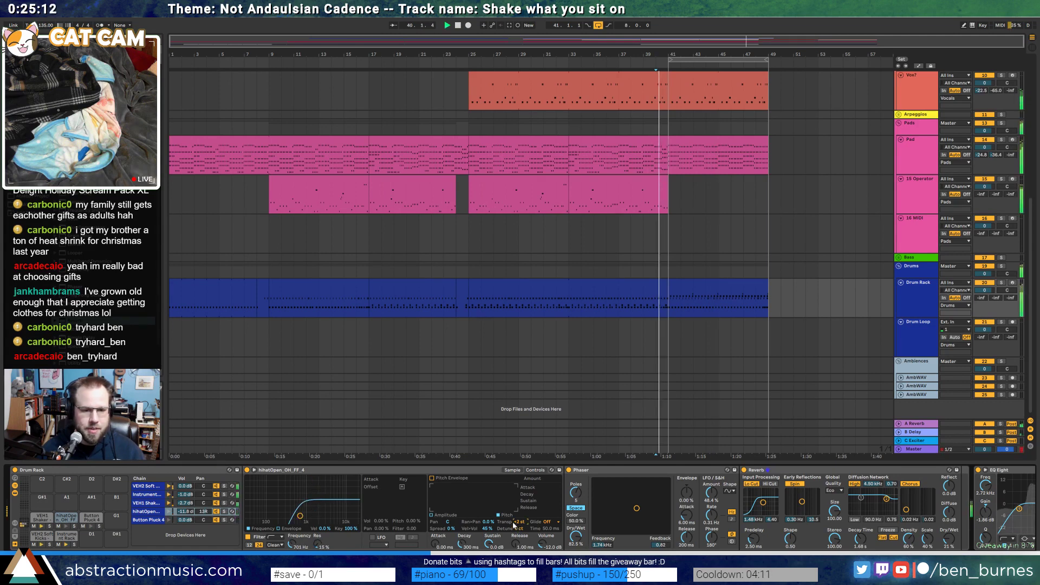
mouse_move(187, 512)
mouse_down()
mouse_move(187, 498)
mouse_move(187, 507)
mouse_up()
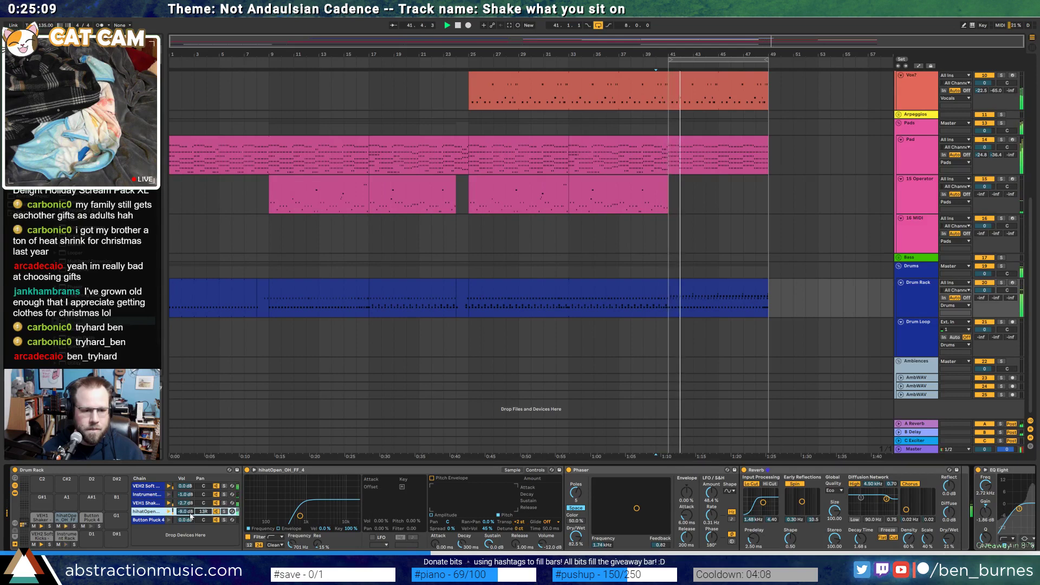
click(511, 469)
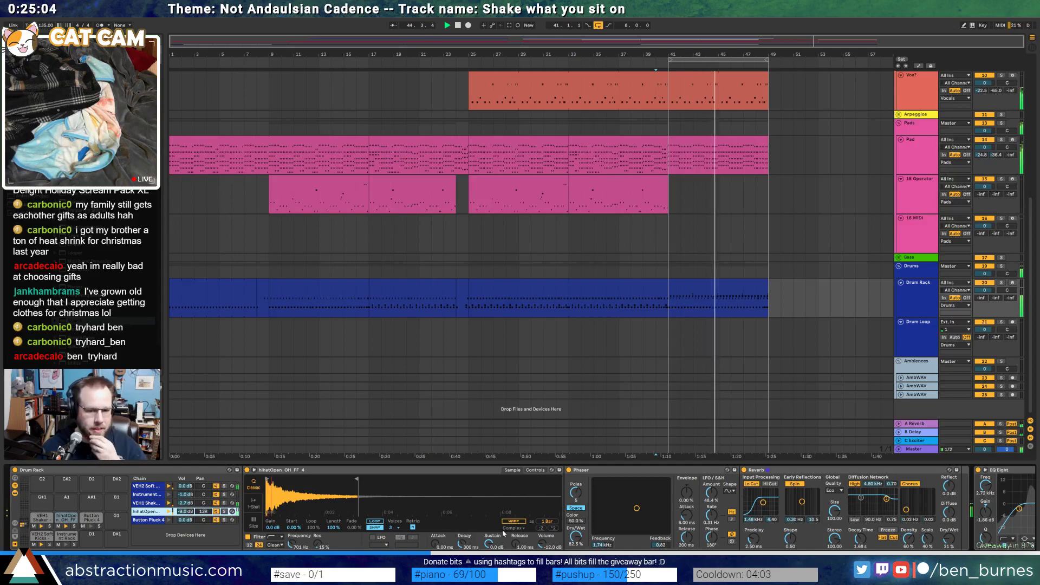
drag(490, 544, 490, 548)
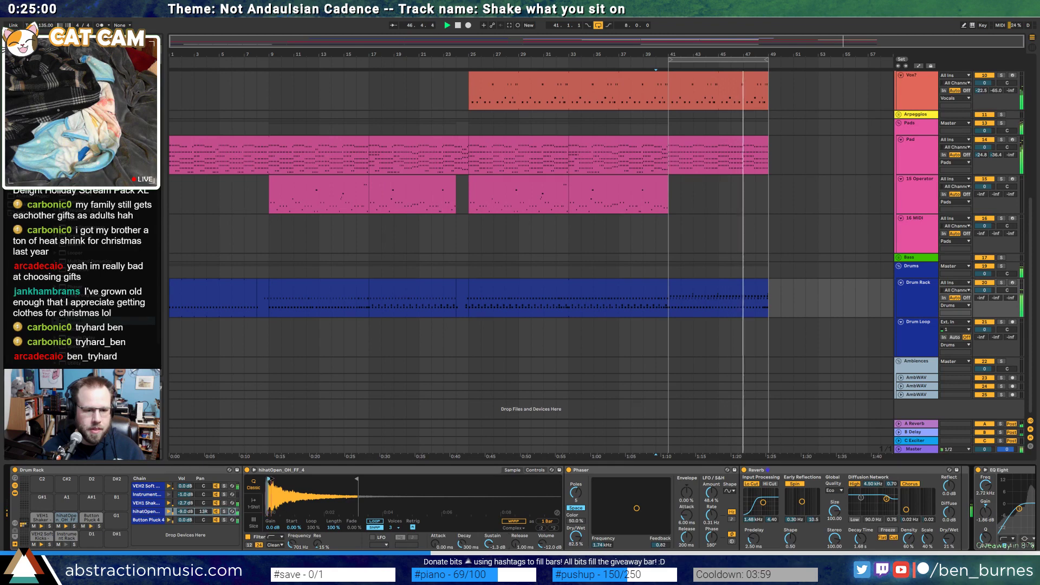
drag(355, 479, 345, 479)
Load the ride1_OH_MP_6 sample onto the Drum Rack's G#1 pad and add a half-bar ride note at the clip's start
drag(857, 54, 856, 87)
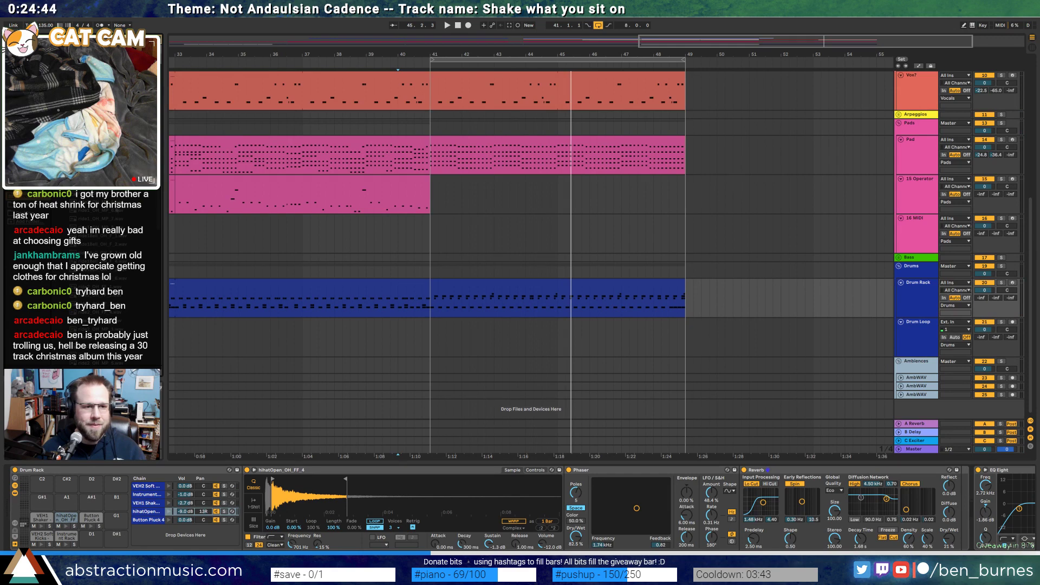
click(127, 210)
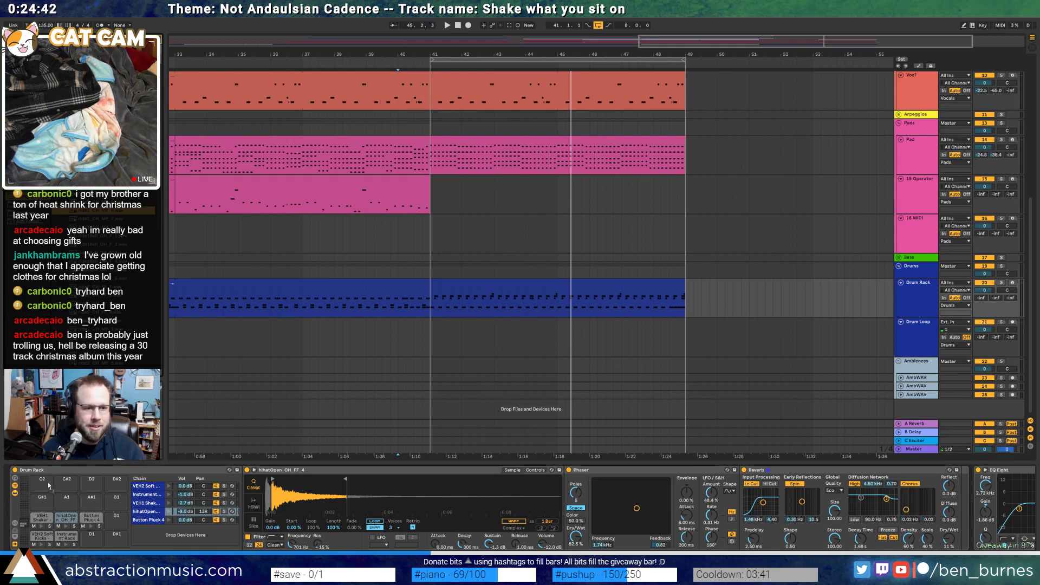
double_click(482, 284)
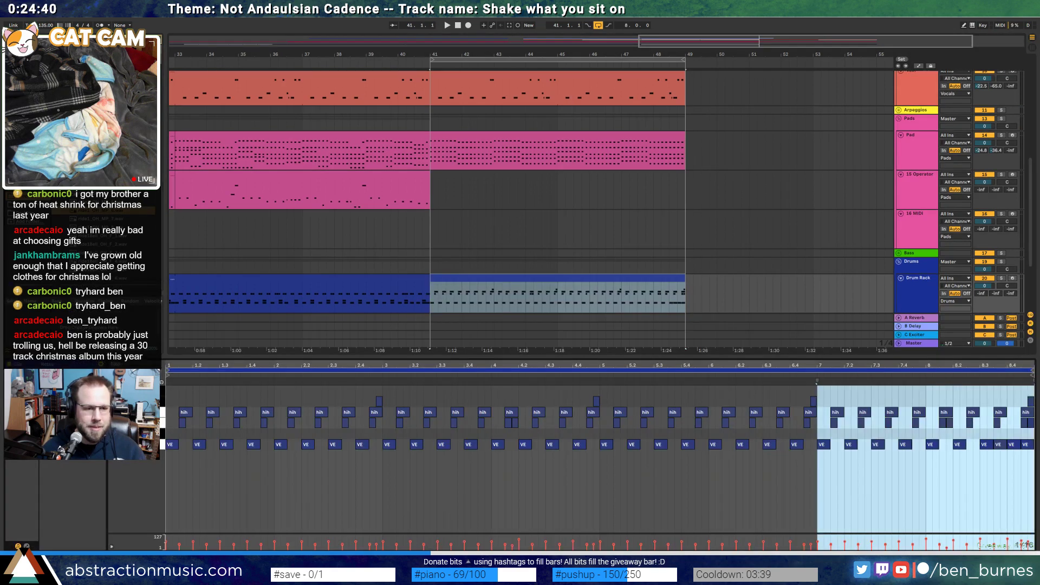
click(169, 390)
drag(169, 390, 223, 391)
Duplicate the half-bar ride note through all eight bars of the clip and play the section
key(ctrl+d)
key(ctrl+d)
key(ctrl+d)
key(ctrl+d)
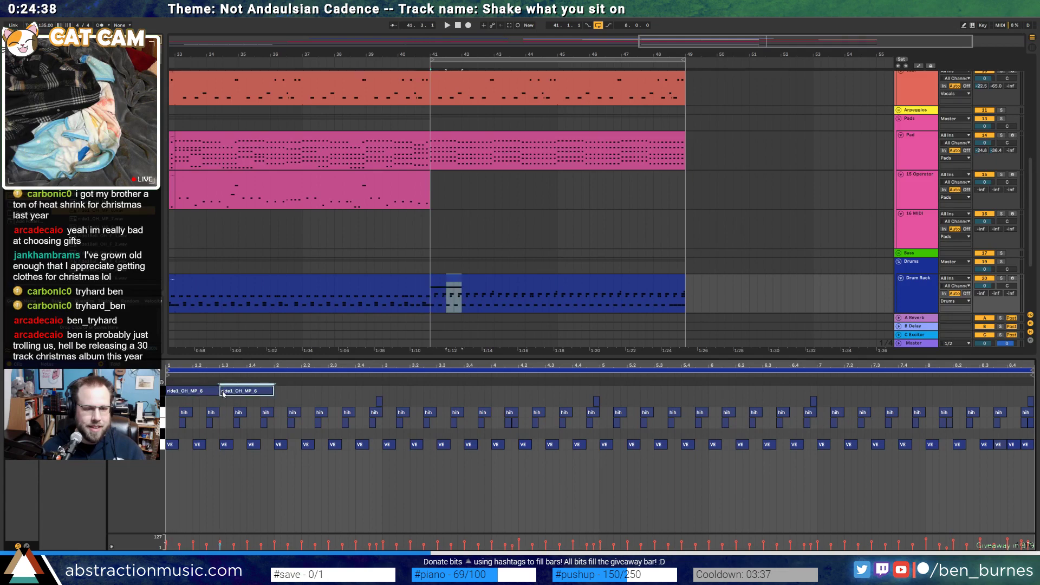
key(ctrl+d)
key(ctrl+d)
key(ctrl+d)
key(ctrl+d)
key(ctrl+d)
key(ctrl+d)
key(ctrl+d)
key(ctrl+d)
key(ctrl+d)
key(ctrl+d)
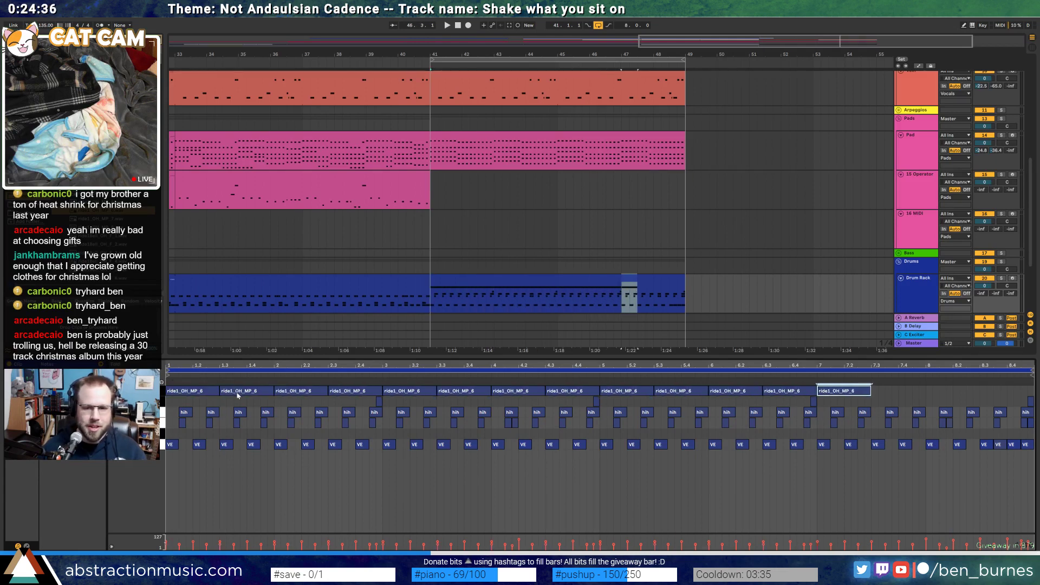
key(ctrl+d)
click(479, 288)
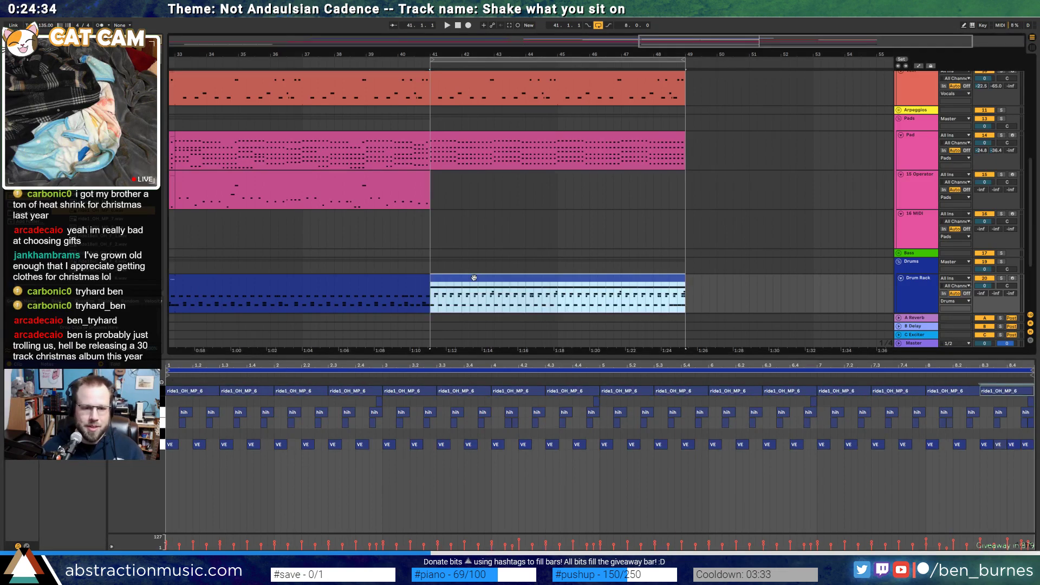
key(space)
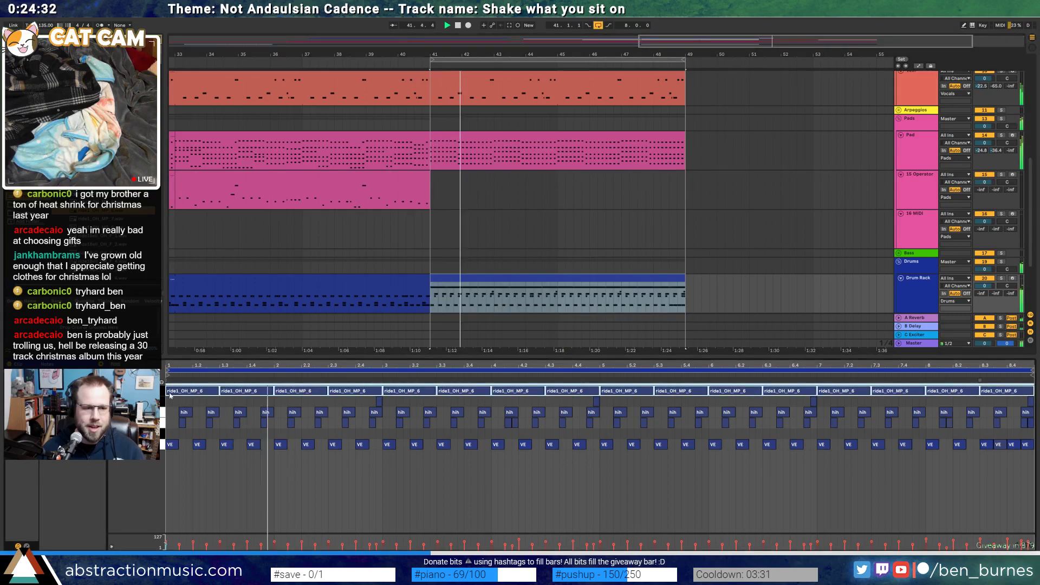
Lengthen the first ride note to one full bar and duplicate it through the eight bars of the clip
click(215, 393)
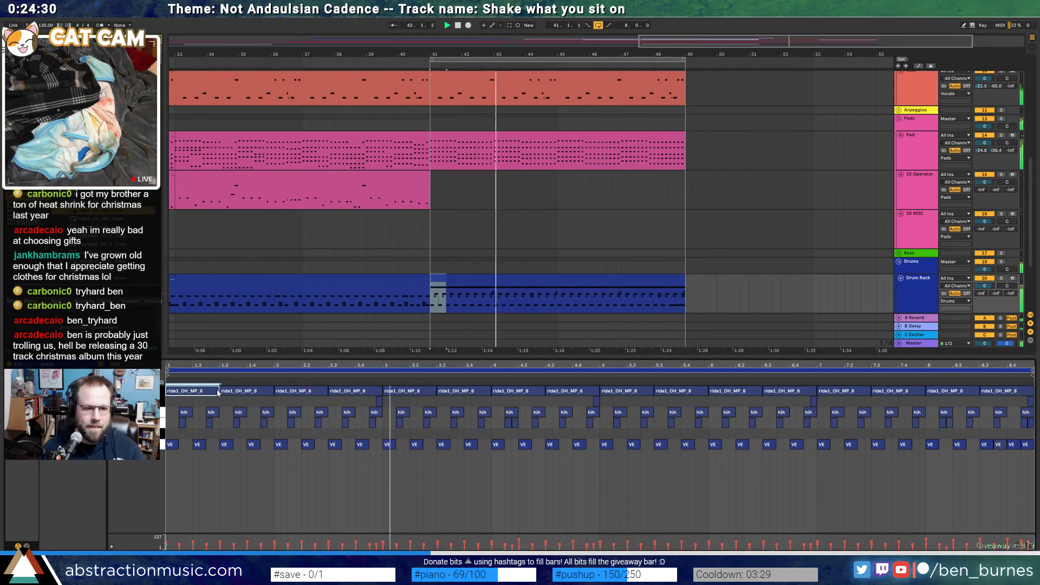
drag(218, 394, 276, 396)
key(ctrl+d)
key(ctrl+d)
key(ctrl+d)
key(ctrl+d)
key(ctrl+d)
key(ctrl+d)
key(ctrl+d)
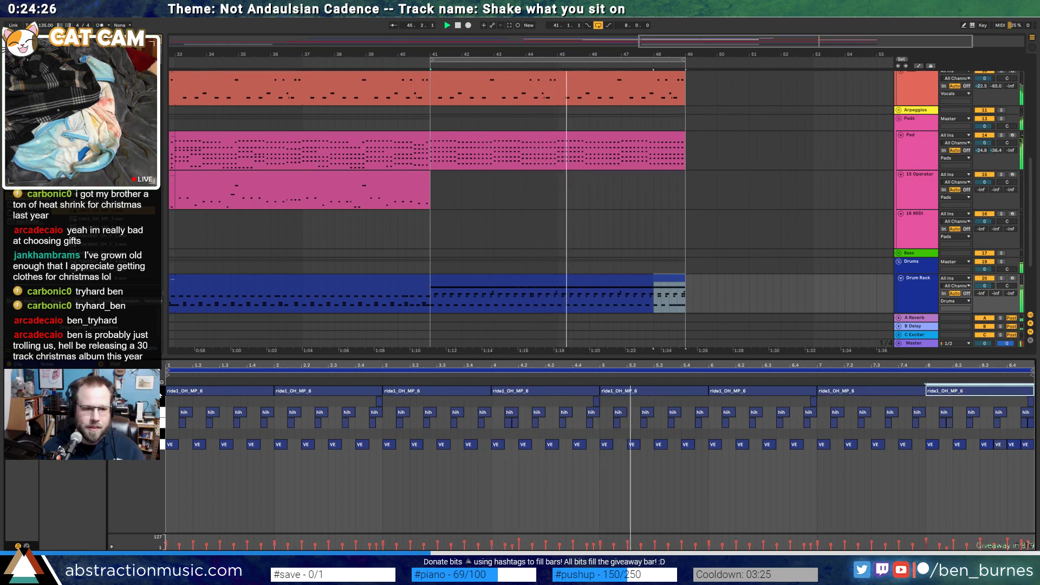
Show the Drum Rack's ride devices and place the insertion point at bar 41 on the empty 16 MIDI track
key(ctrl+a)
key(shift+Tab)
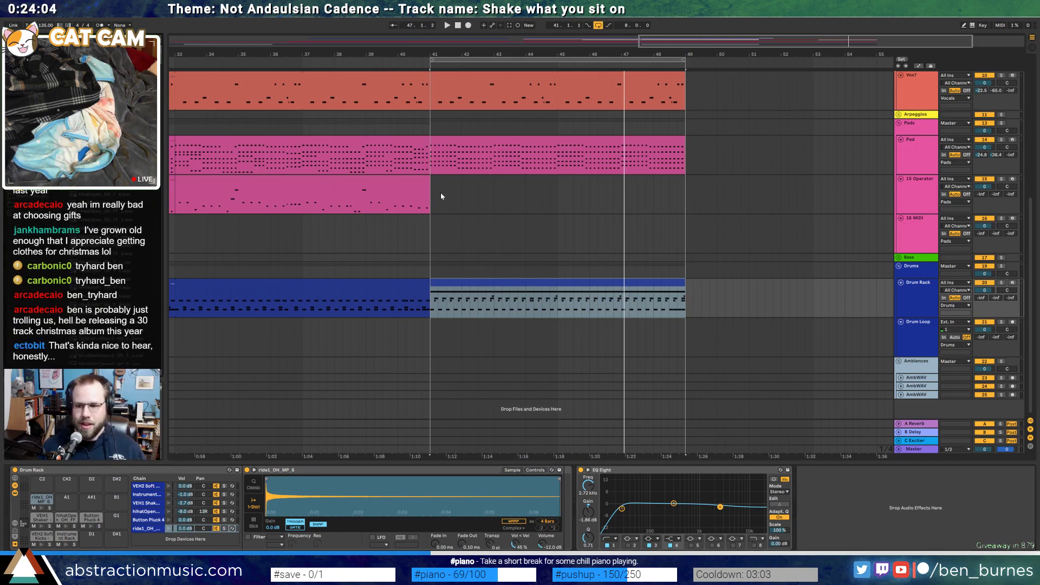
click(431, 228)
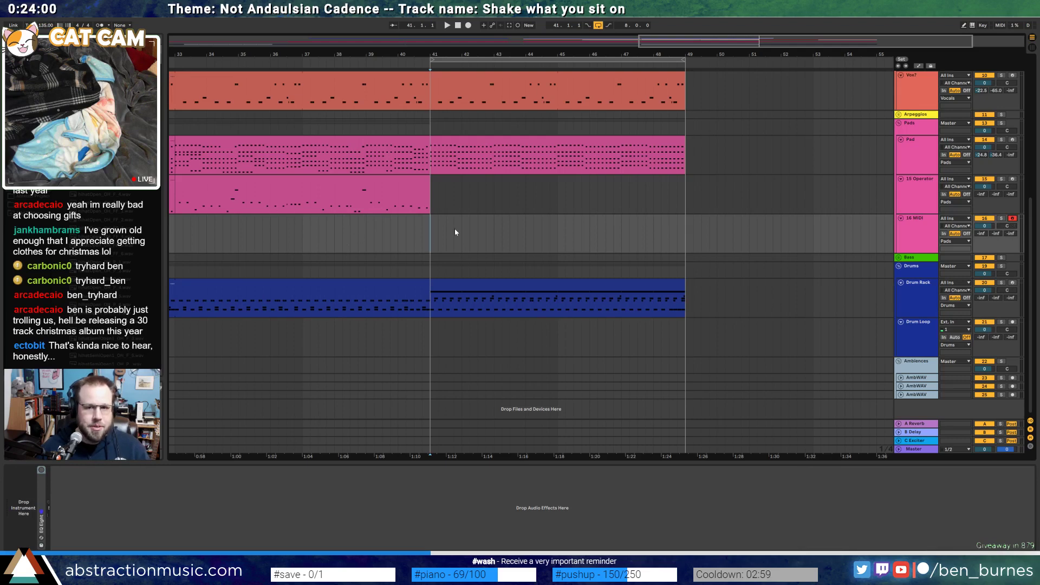
Unfold the Arpeggios group, arm the Arp track for recording and insert a one-bar empty MIDI clip at bar 41
scroll(484, 303, up, 2)
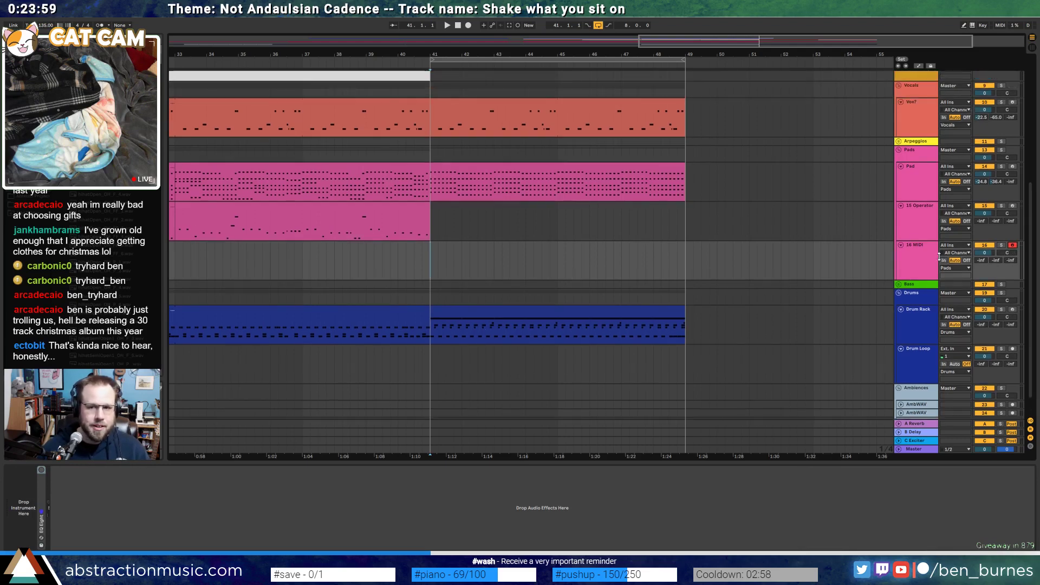
click(899, 141)
click(921, 158)
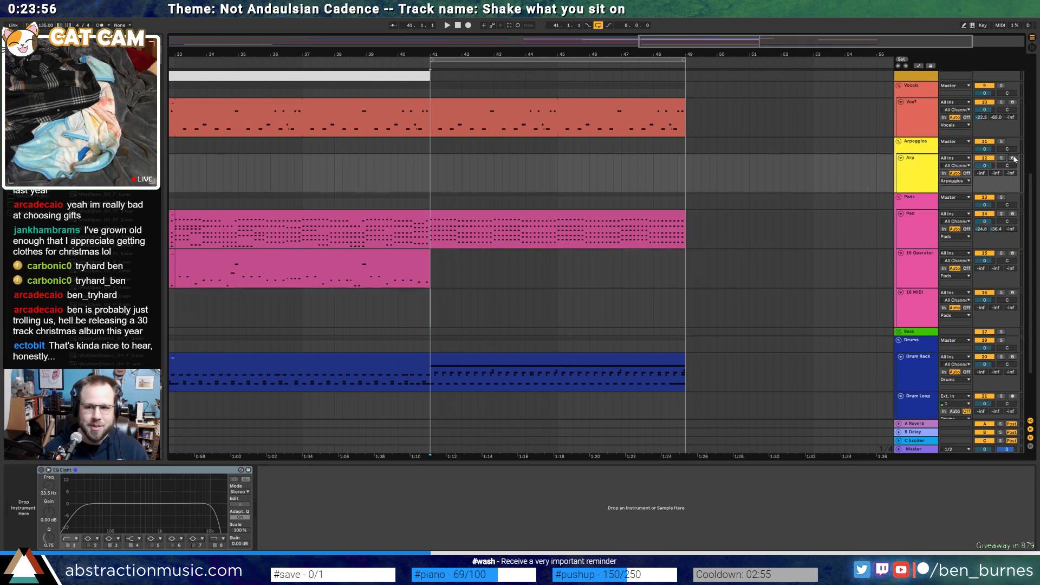
drag(432, 174, 462, 179)
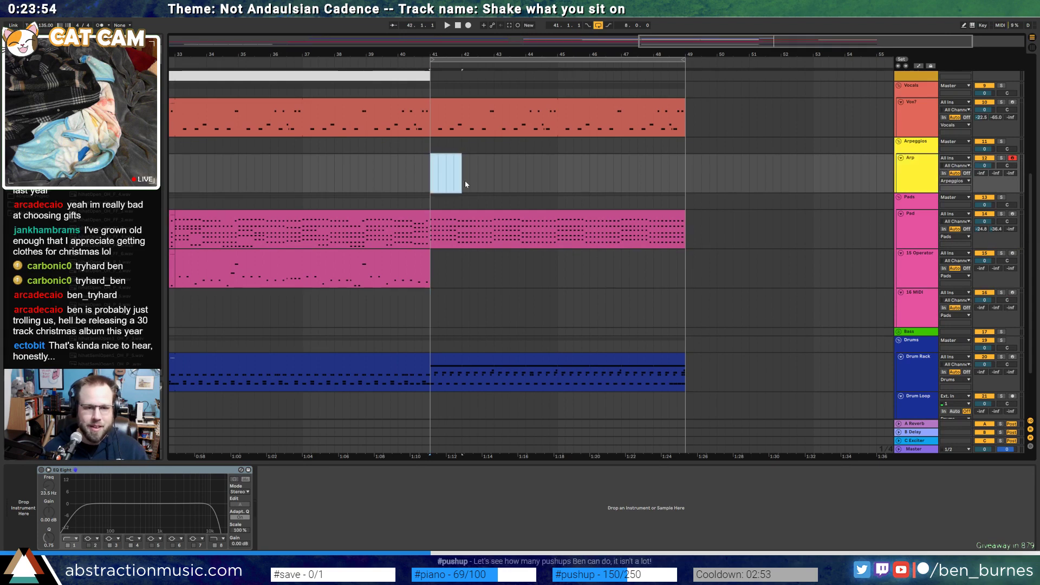
key(ctrl+shift+m)
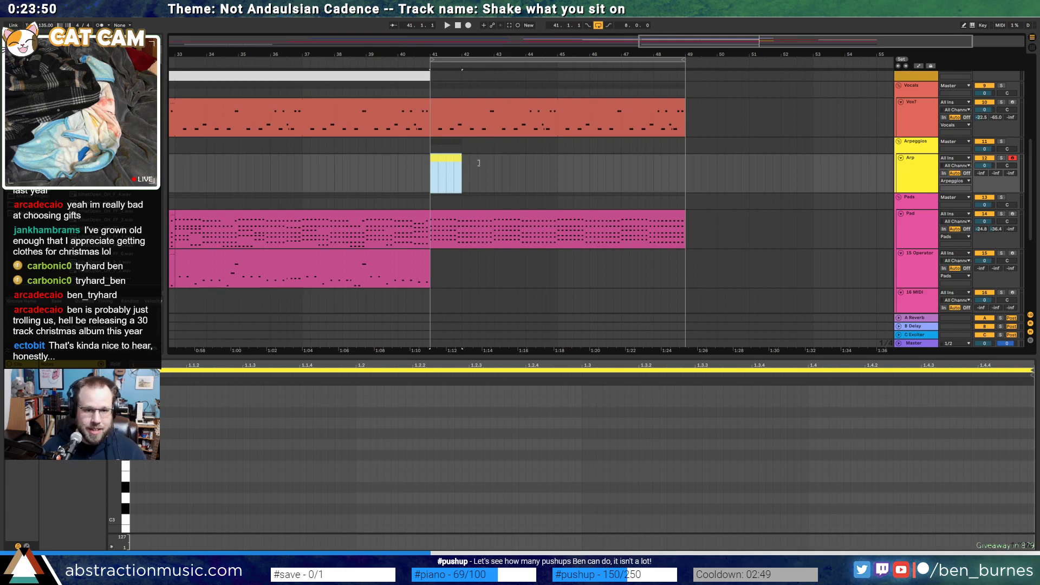
Extend the Arp clip to eight bars, ending at bar 49, and load the Analog instrument onto the track
drag(479, 162, 490, 169)
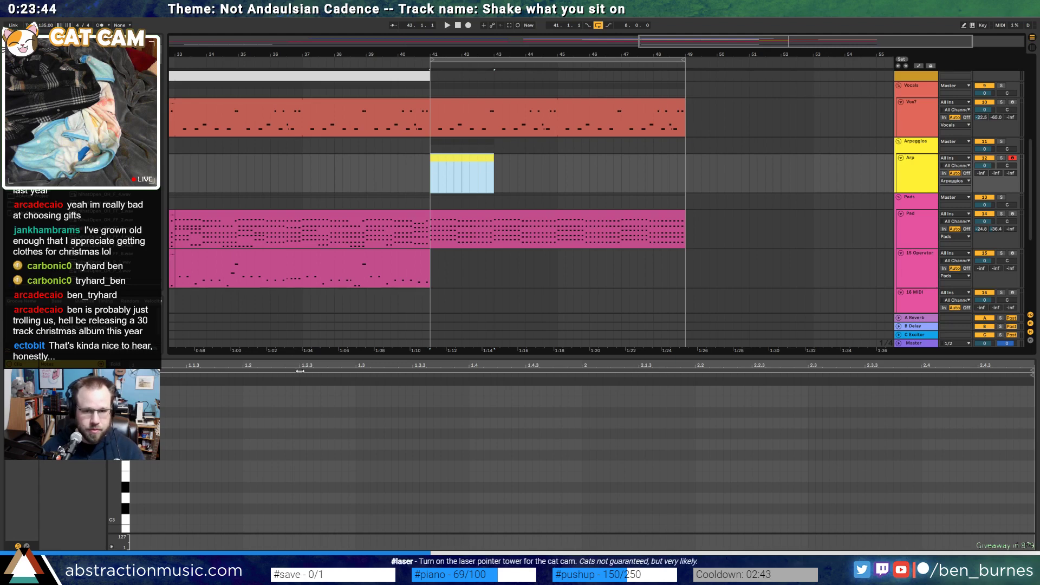
click(308, 428)
click(343, 370)
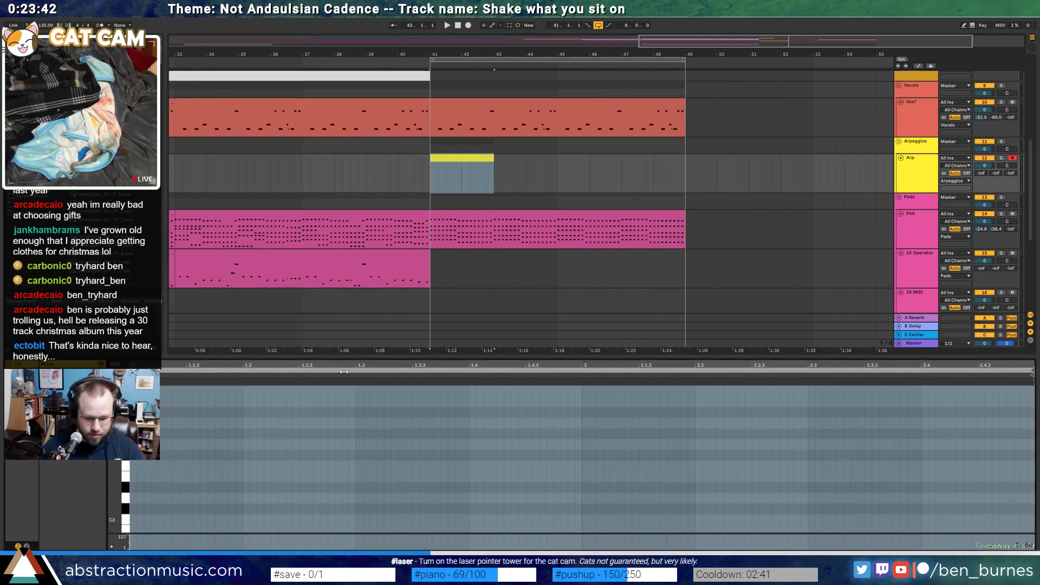
drag(488, 170, 684, 172)
click(23, 91)
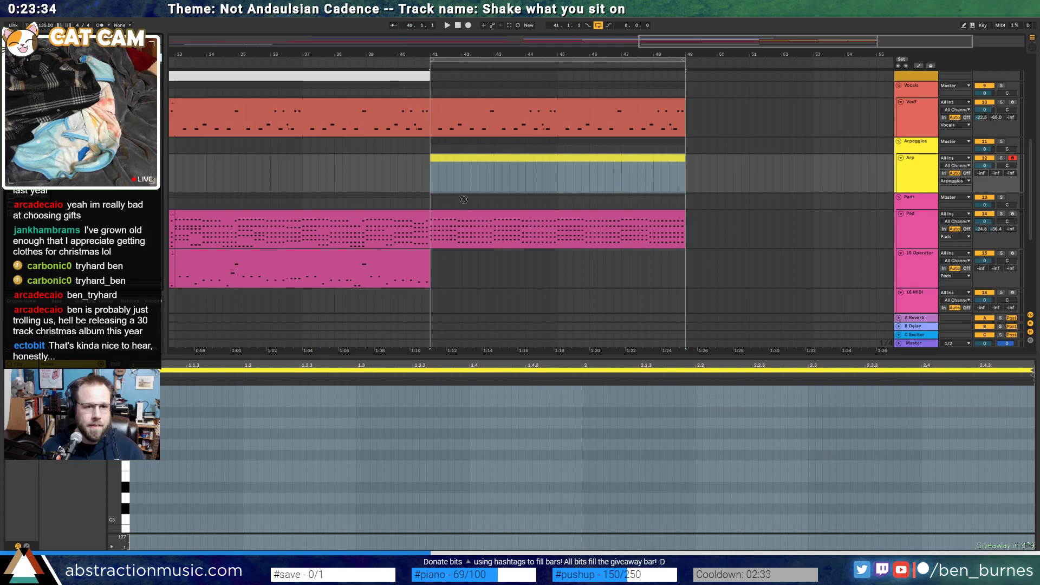
key(shift+Tab)
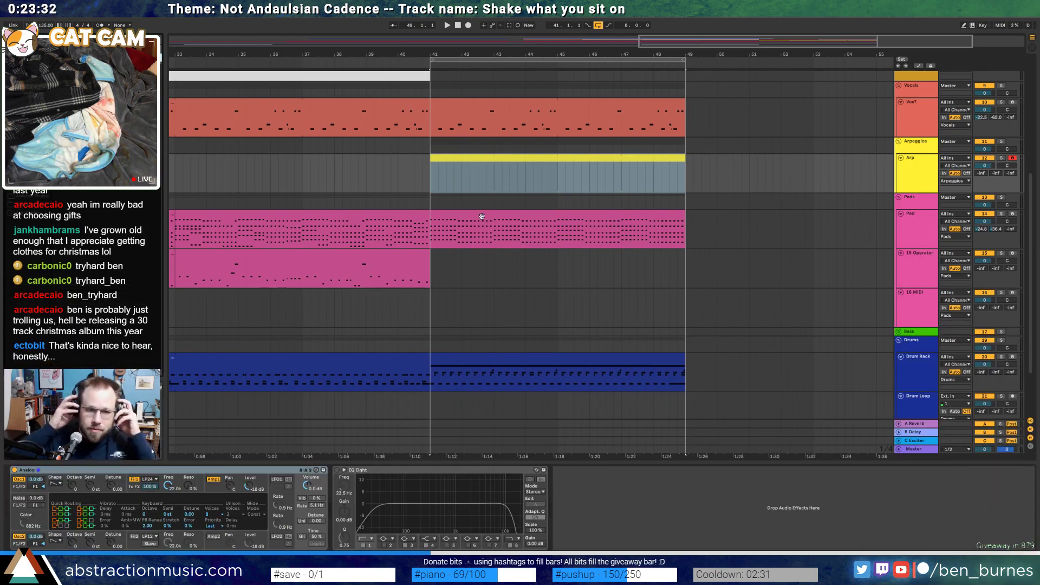
Open the Pad clip from bar 41, show the track's devices and display the Compressor's Output Gain automation
click(482, 217)
key(shift+Tab)
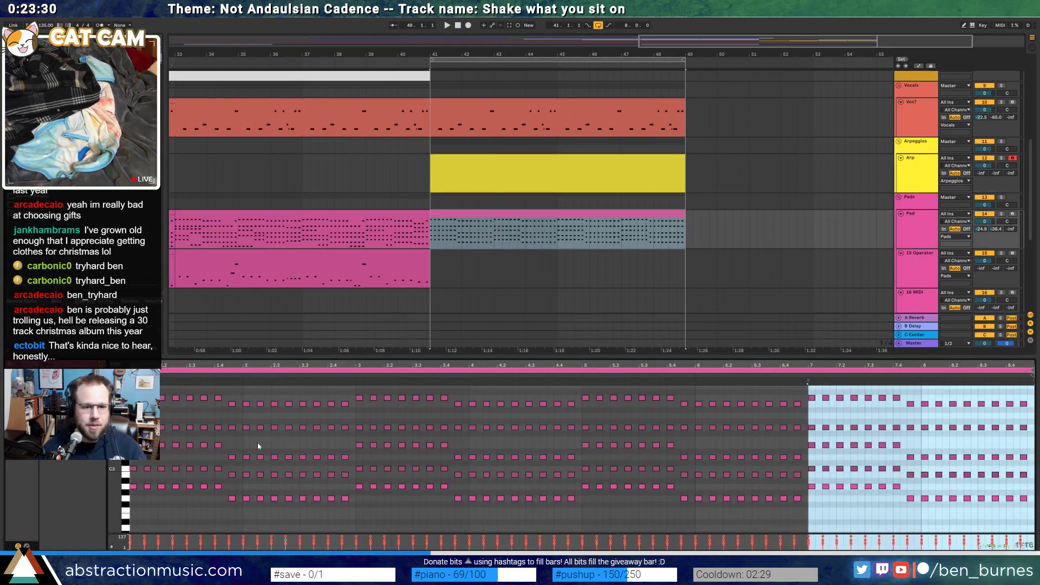
key(shift+Tab)
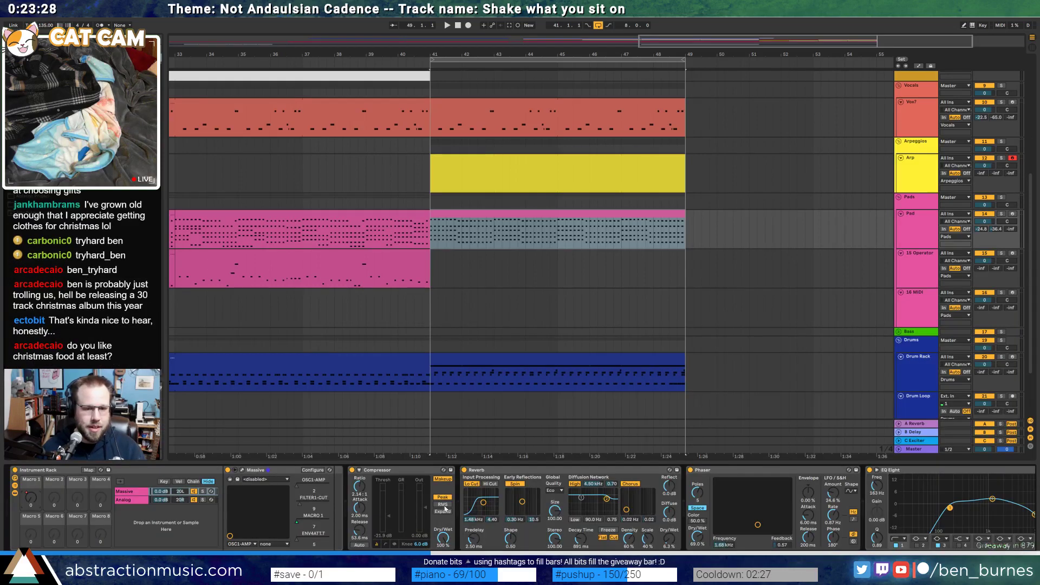
key(a)
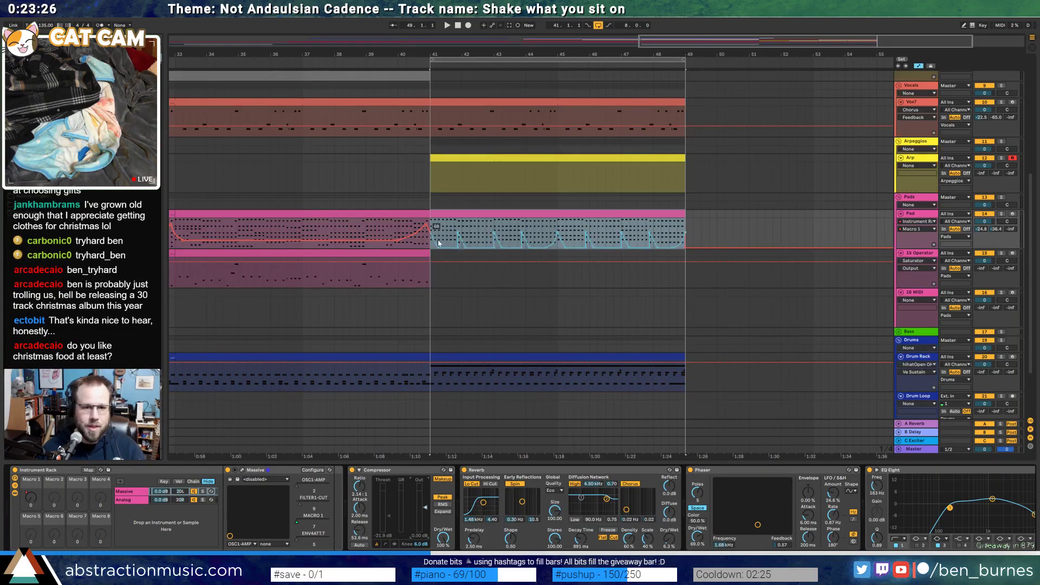
click(426, 508)
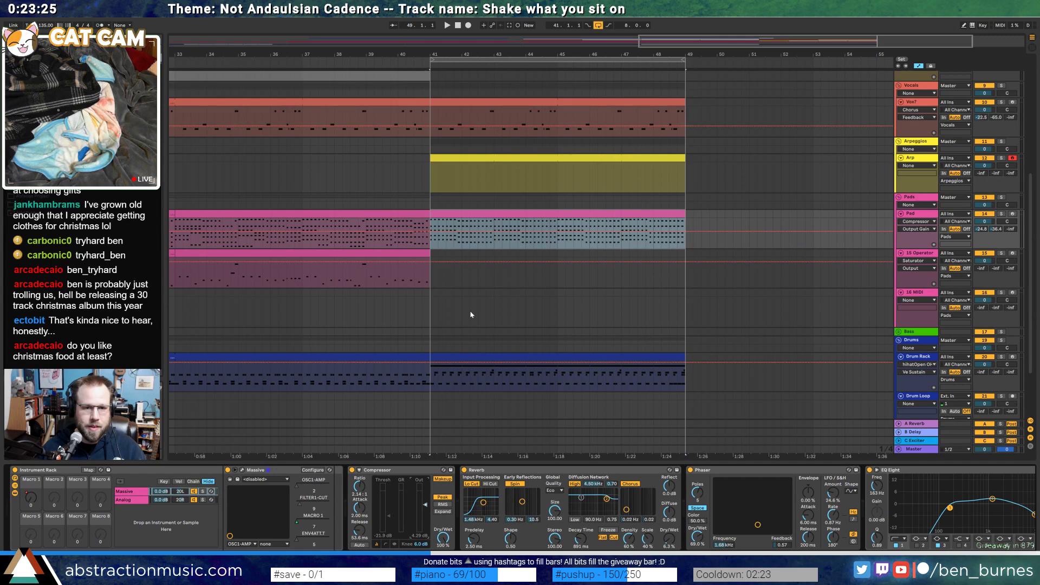
Draw two falling Output Gain ramps on the Pad track between bars 41 and 43, each resetting near the bar's end
click(430, 233)
scroll(444, 240, up, 4)
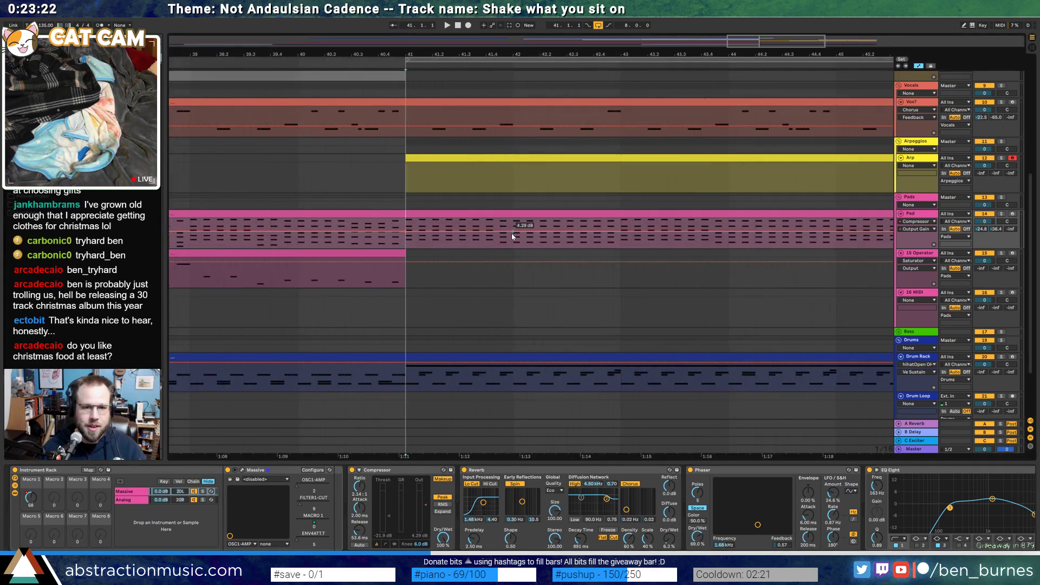
mouse_move(492, 232)
mouse_down()
mouse_move(499, 247)
mouse_move(476, 238)
mouse_up()
click(475, 237)
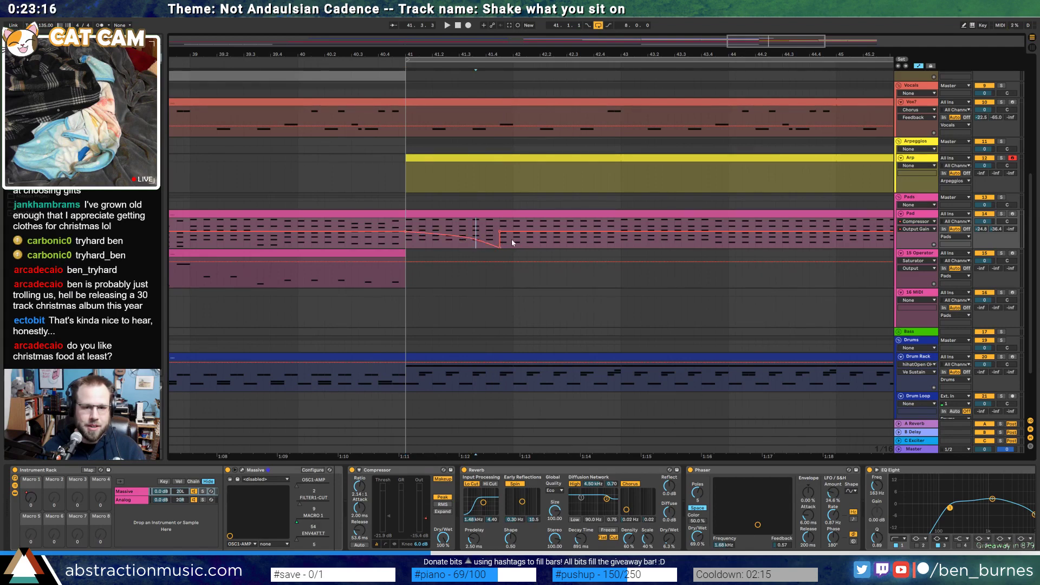
drag(500, 247, 513, 242)
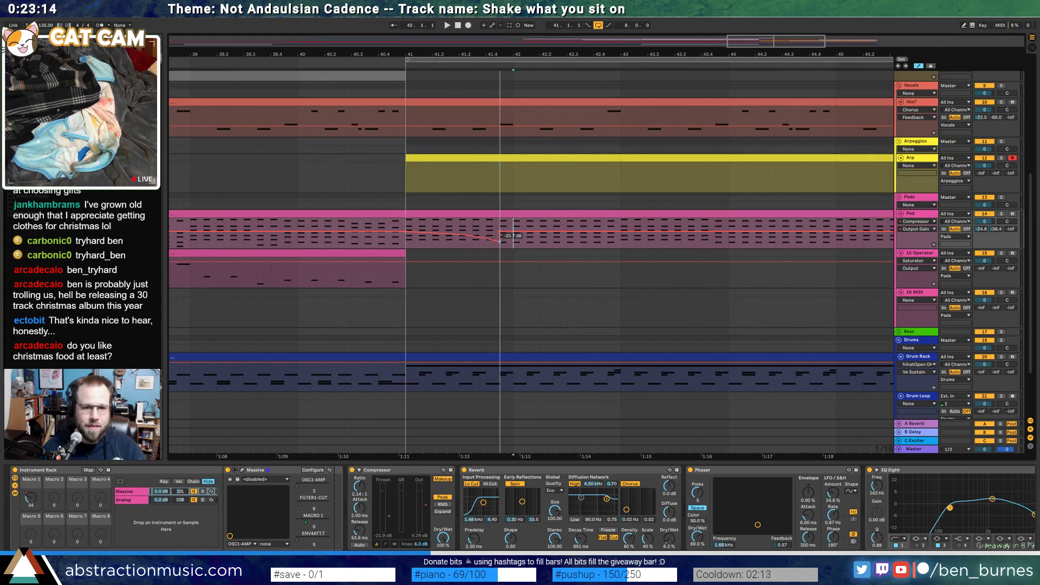
drag(621, 231, 621, 241)
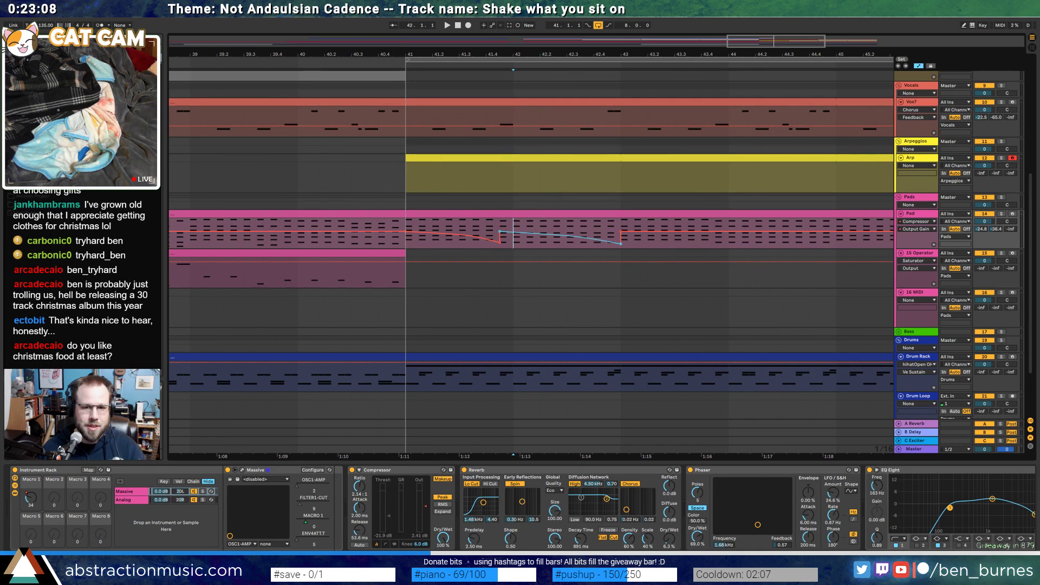
Duplicate the Pad's two falling Output Gain ramps three times to fill the section through bar 49
drag(619, 228, 413, 232)
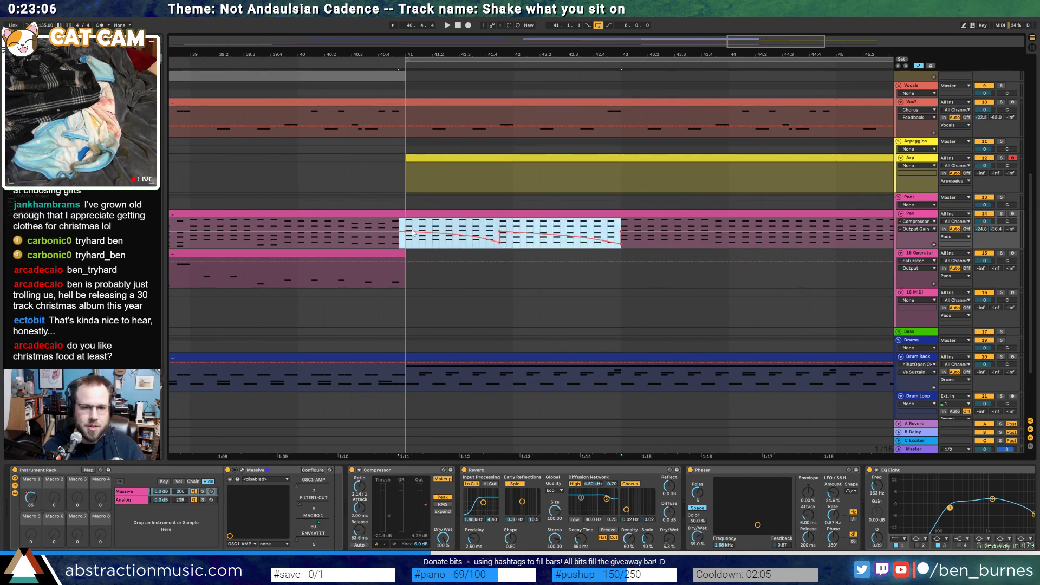
key(ctrl+d)
key(ctrl+d)
key(ctrl+d)
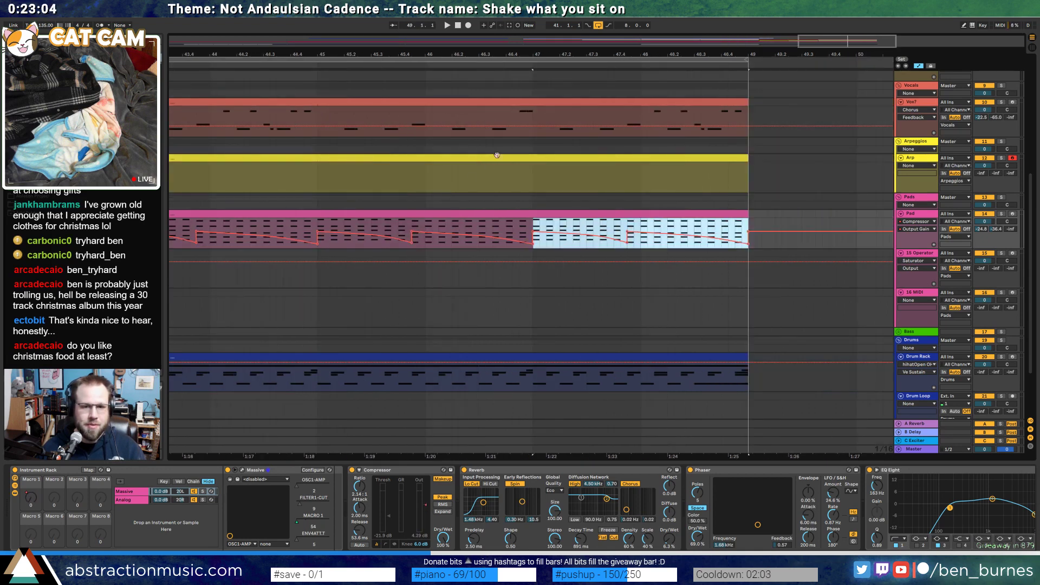
Play the section from bar 41 and add a breakpoint near the end of the last Output Gain ramp
drag(725, 56, 702, 51)
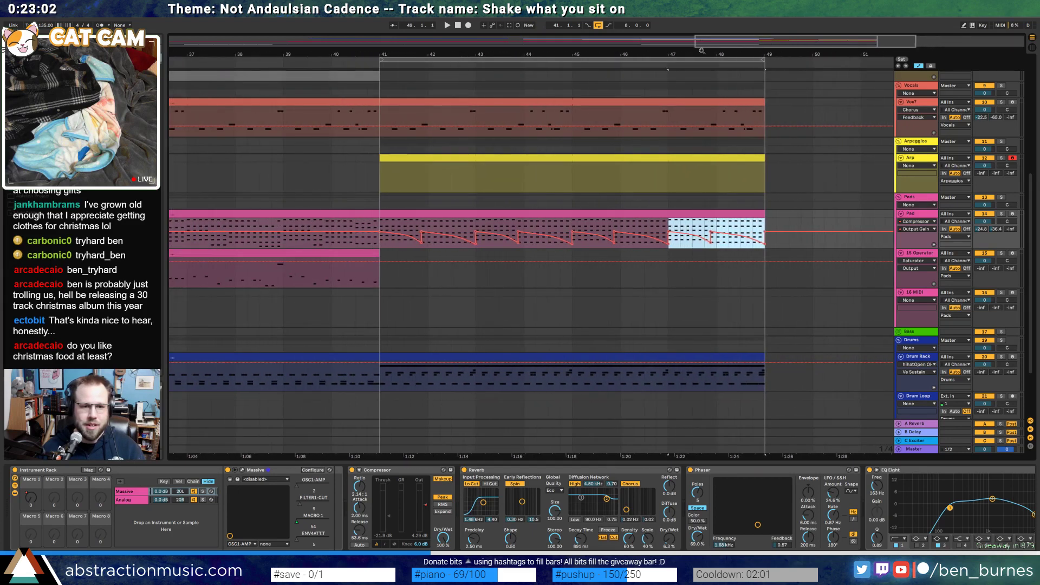
click(374, 68)
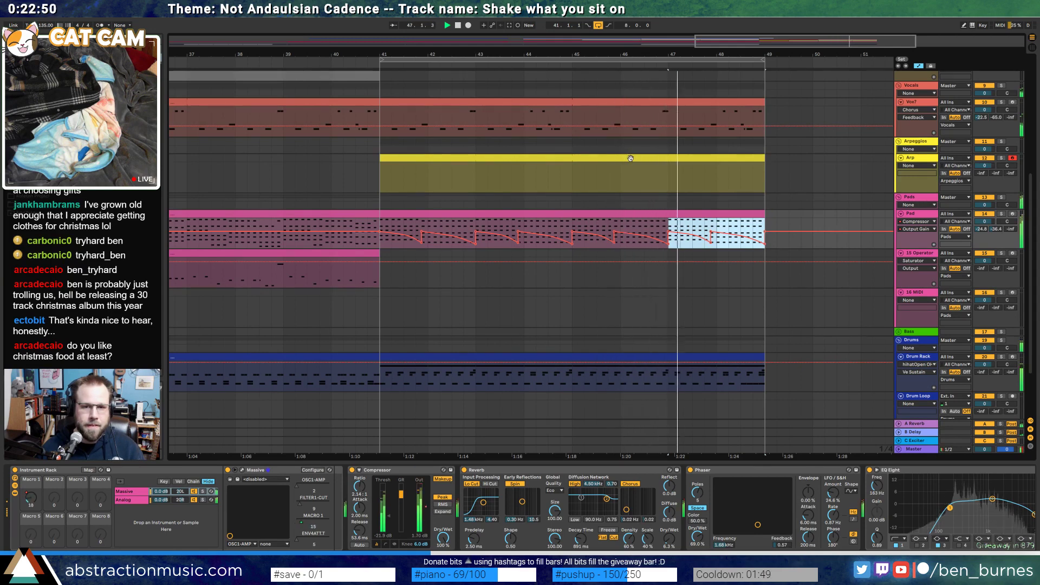
click(750, 241)
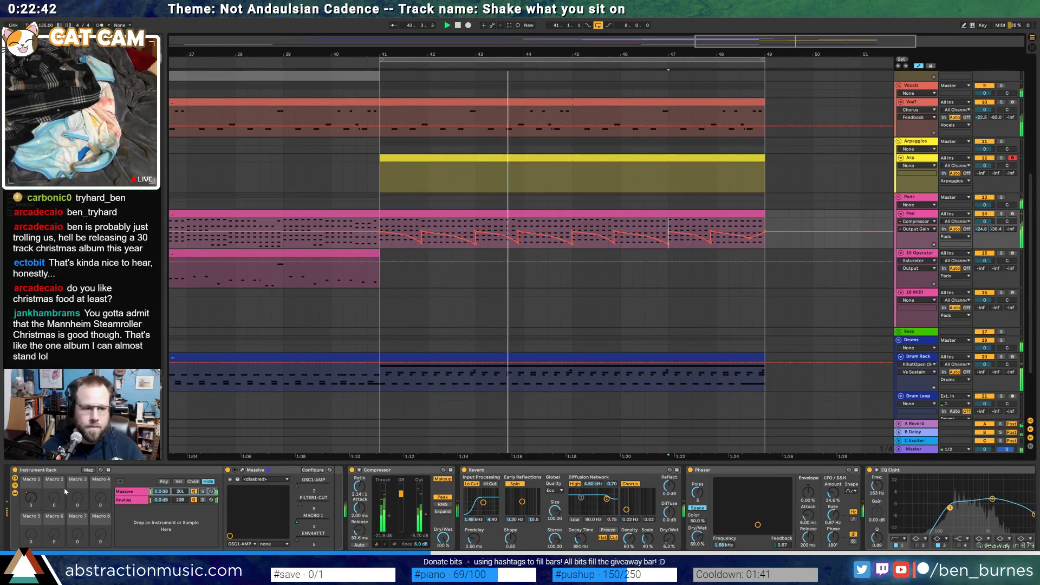
Check the Pad's Massive synth, solo the Pad track during playback and show the rack's Analog chain
key(space)
click(242, 471)
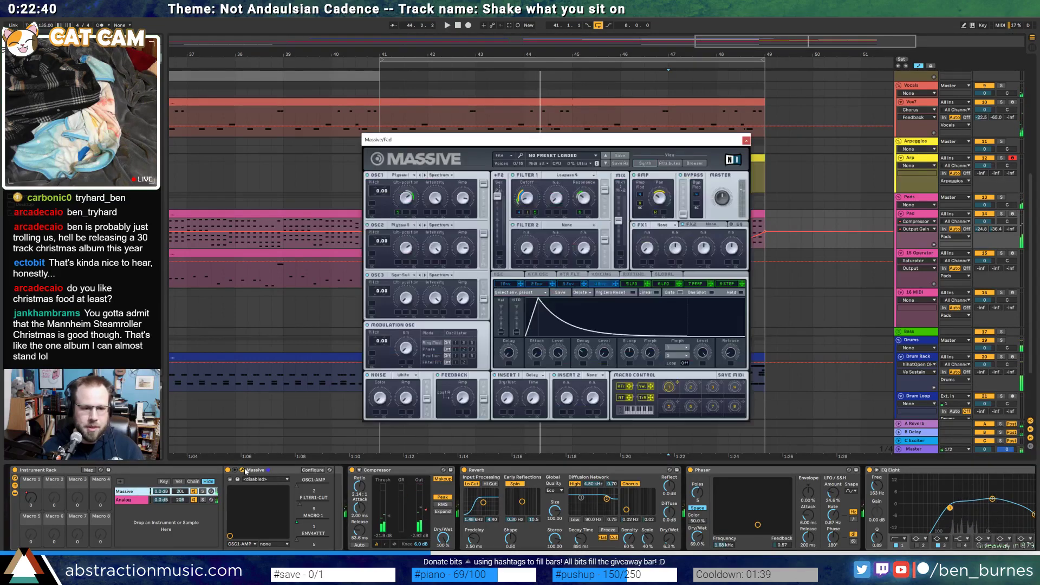
key(space)
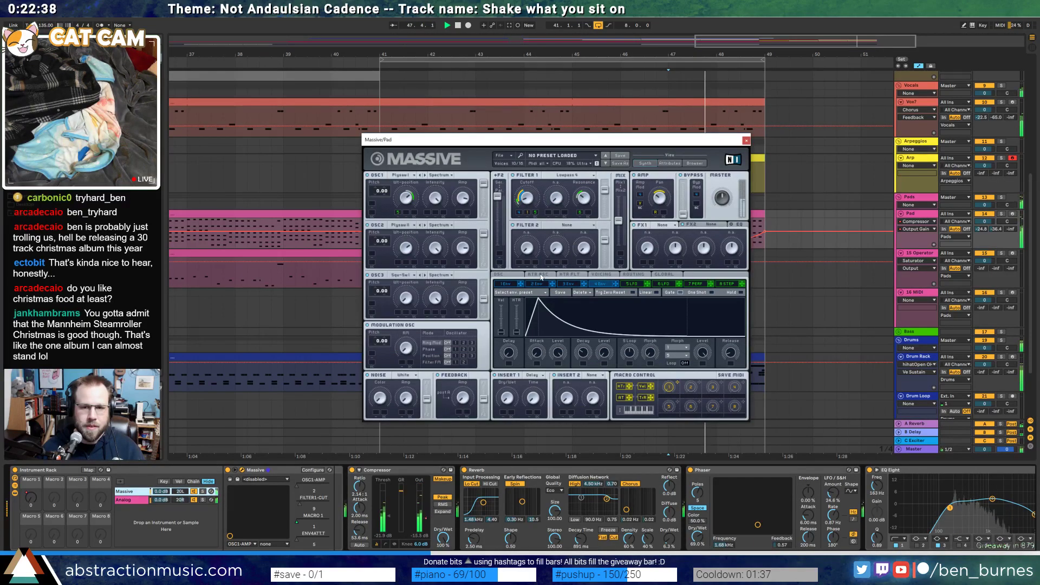
click(1002, 214)
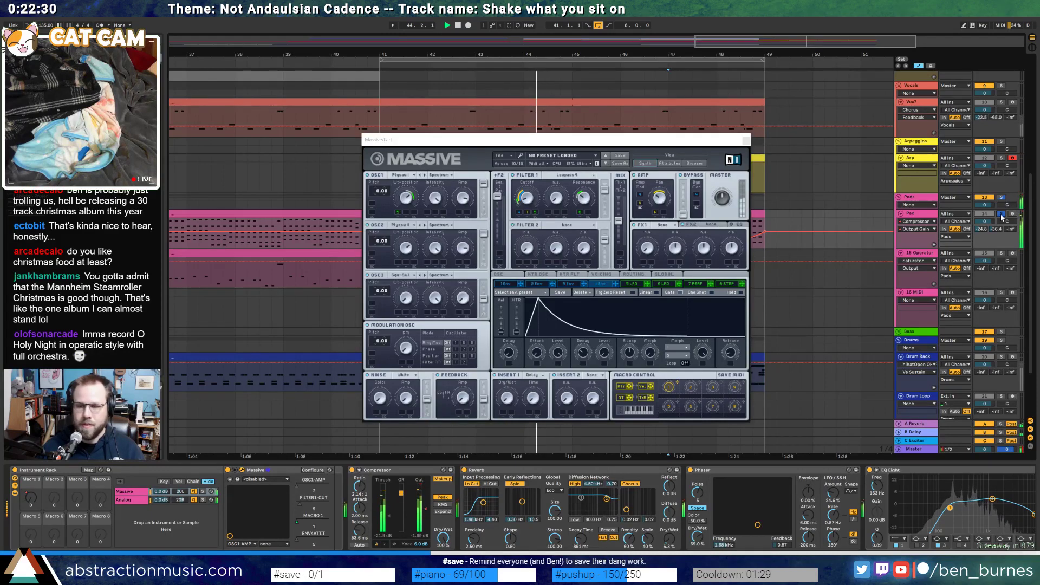
key(space)
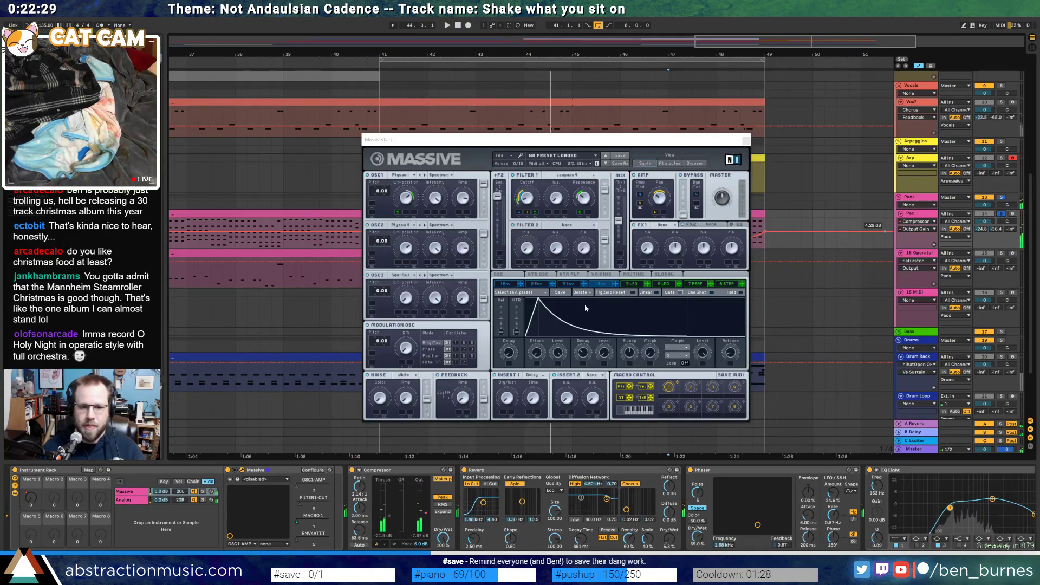
click(128, 501)
click(744, 141)
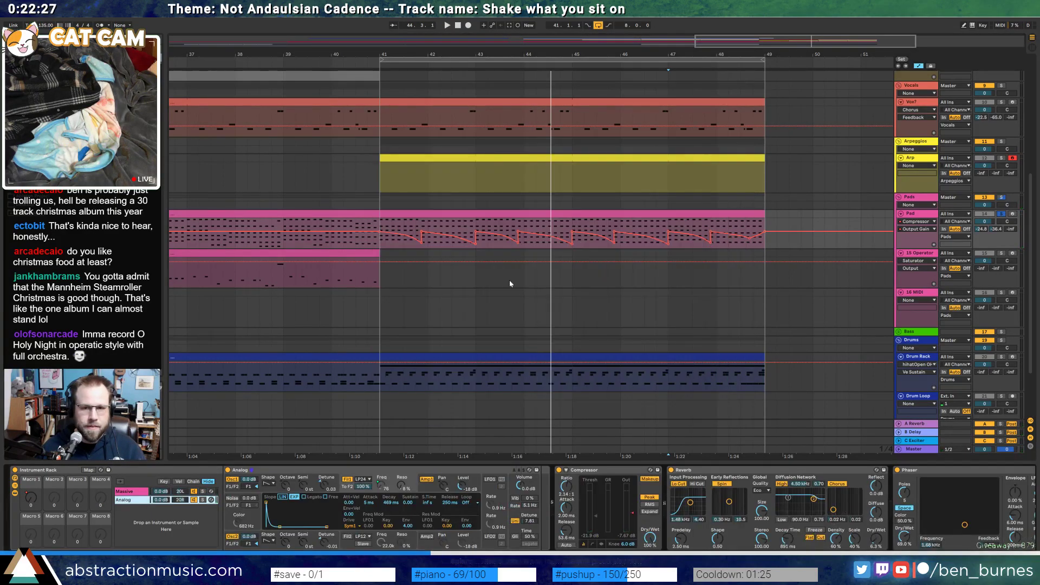
Show the Pad's Macro 1 automation, duplicate its span from 41.2 to 45.2 over the following four bars and play it
click(29, 499)
click(491, 230)
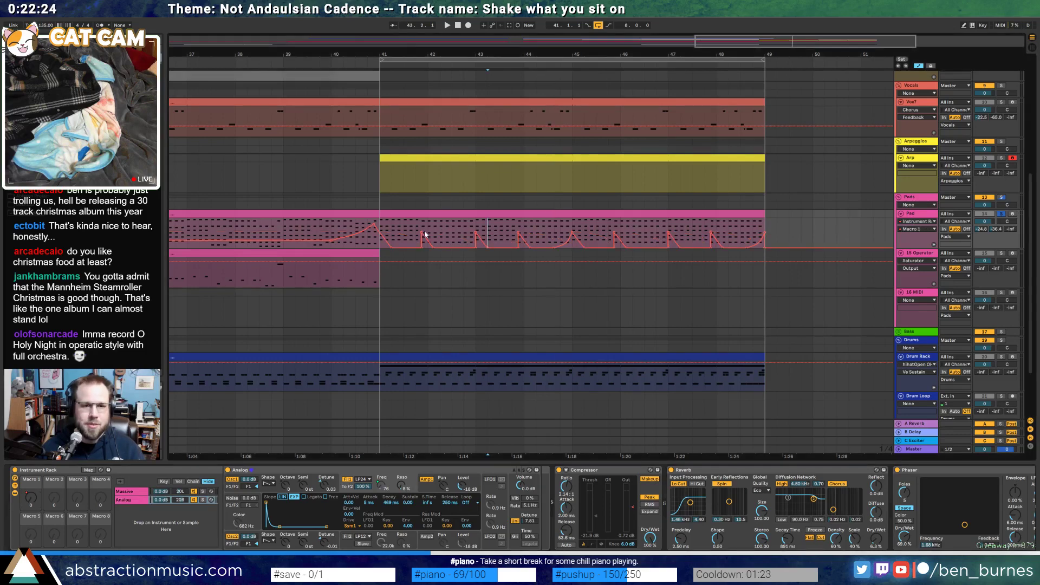
drag(424, 234, 396, 227)
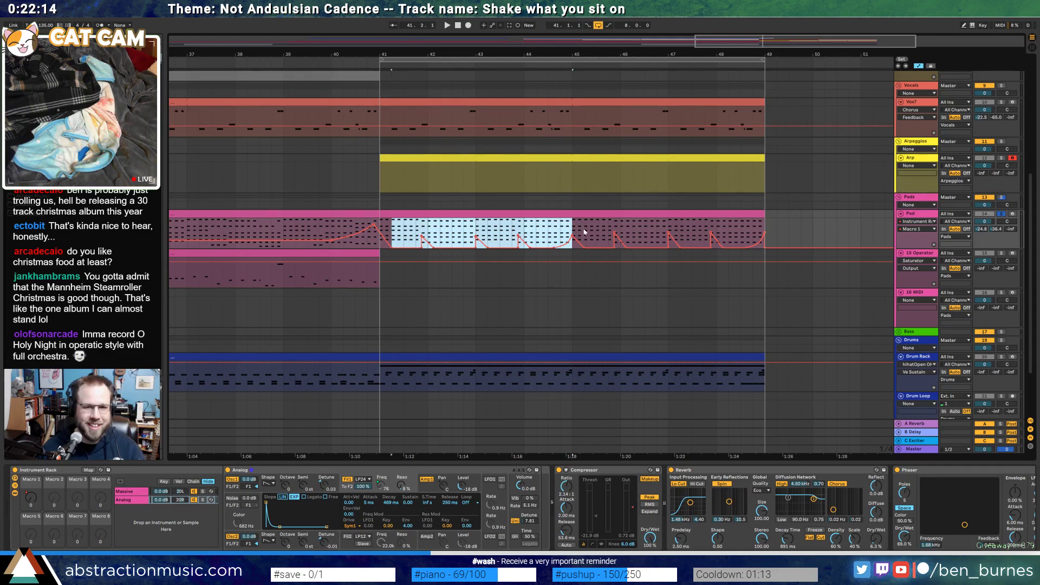
drag(584, 232, 391, 232)
key(ctrl+d)
key(space)
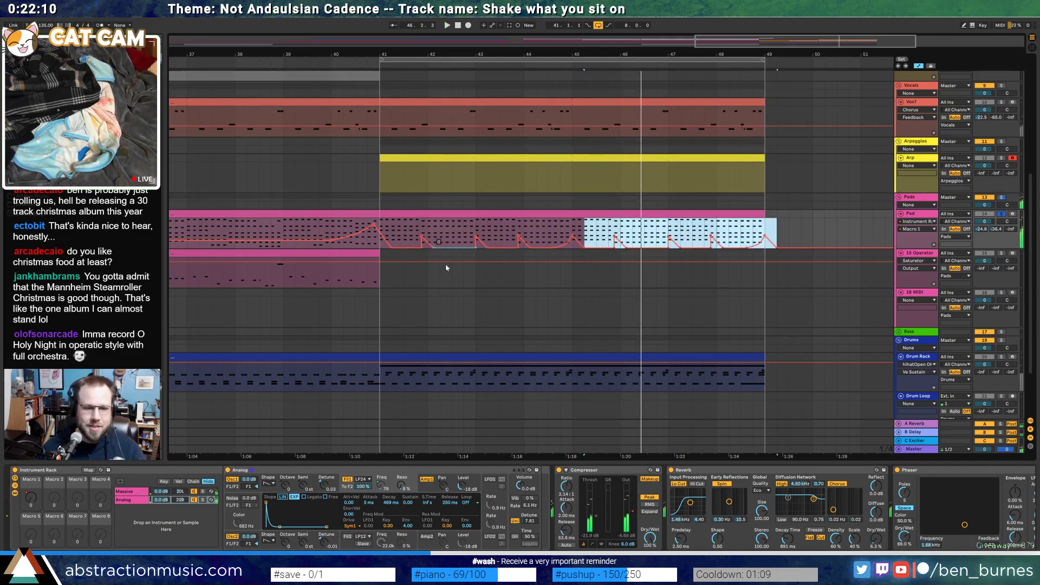
Bring up the automation lane for Massive's Filter 1 resonance on the Pad track
click(131, 491)
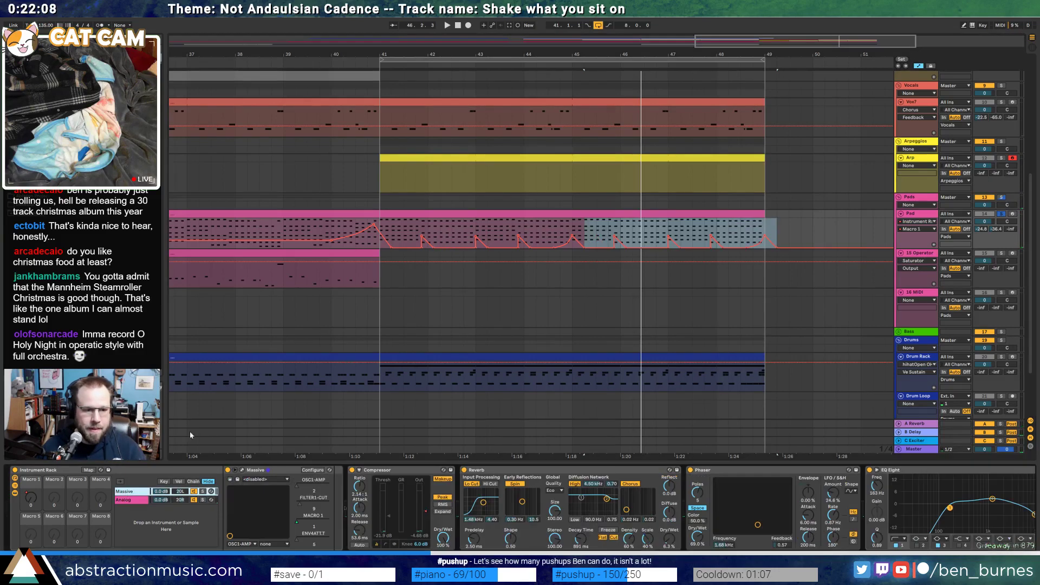
click(244, 471)
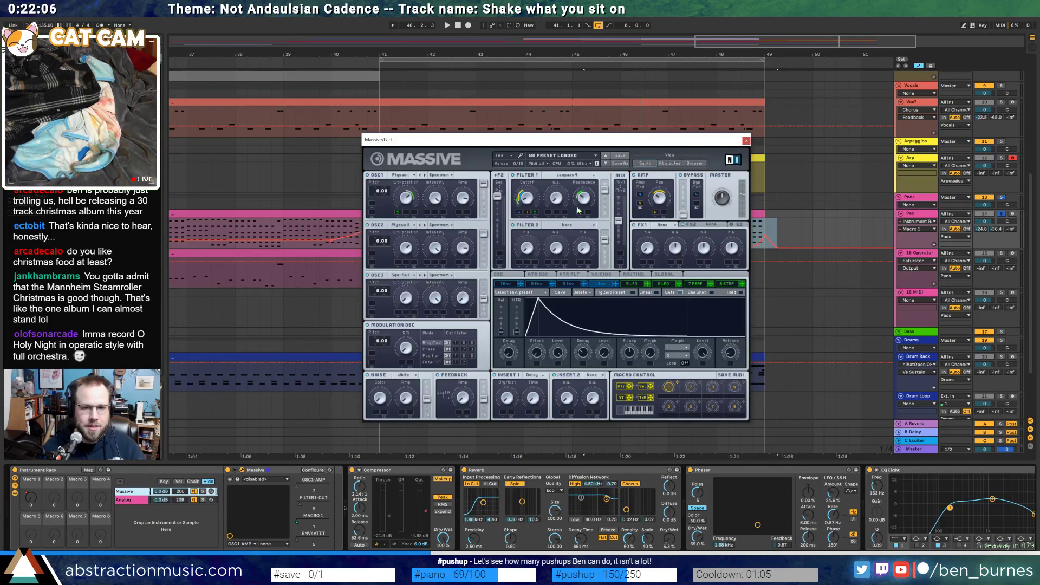
click(746, 141)
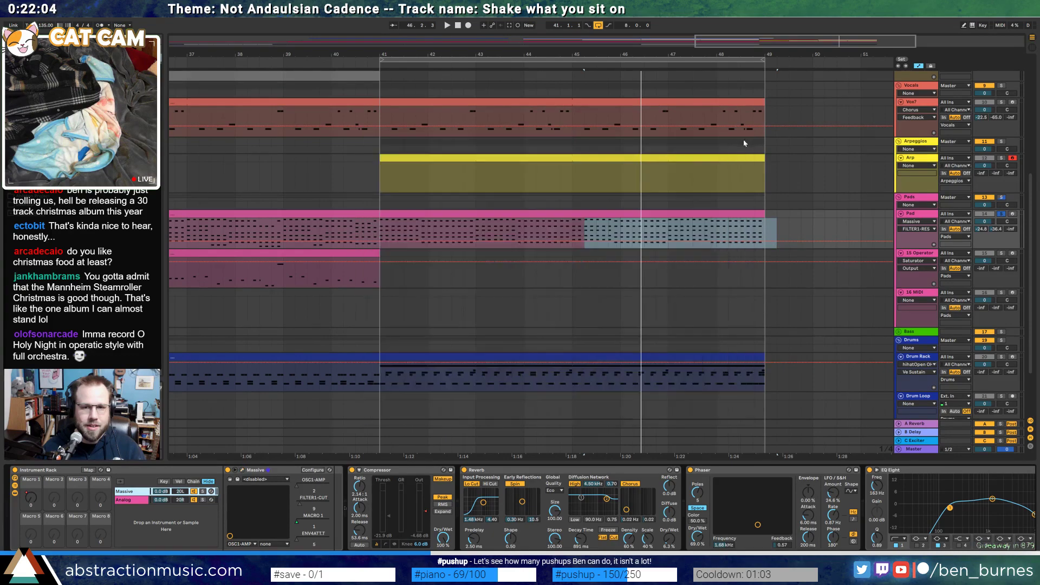
Play the Pad from bar 41, solo the Massive chain in its Instrument Rack and open the Massive editor
click(392, 237)
key(space)
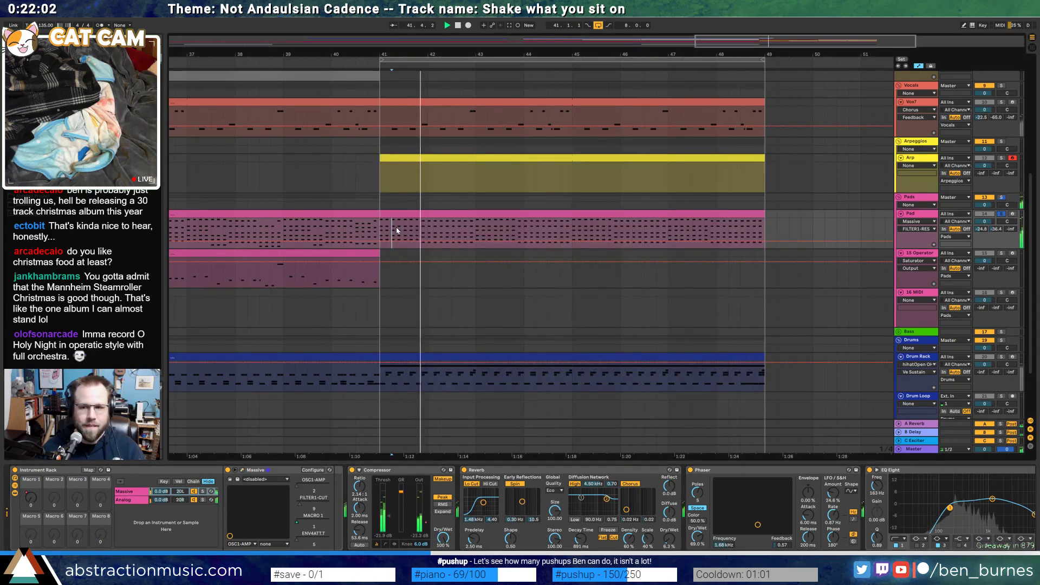
click(203, 492)
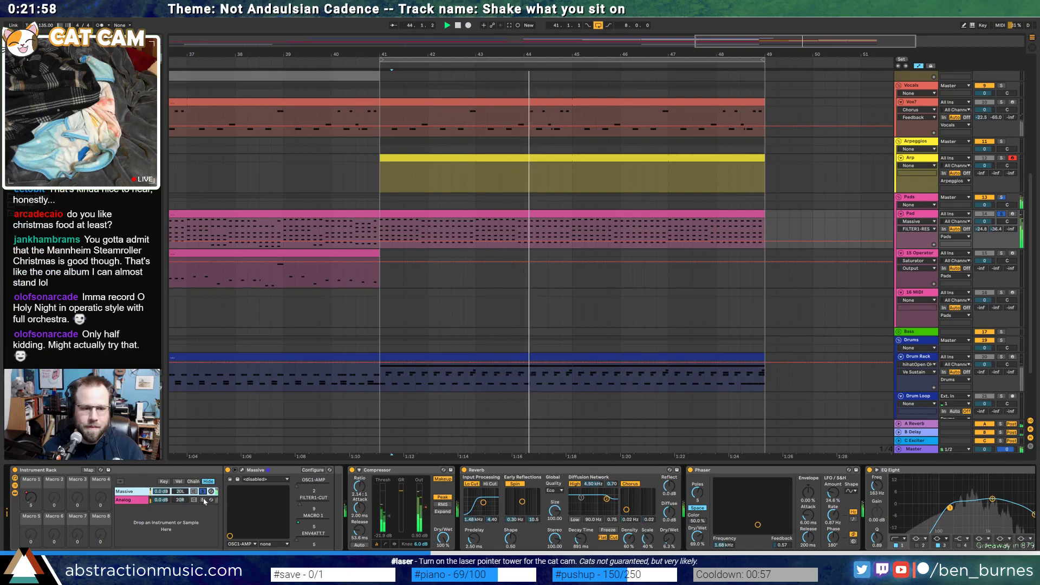
click(243, 470)
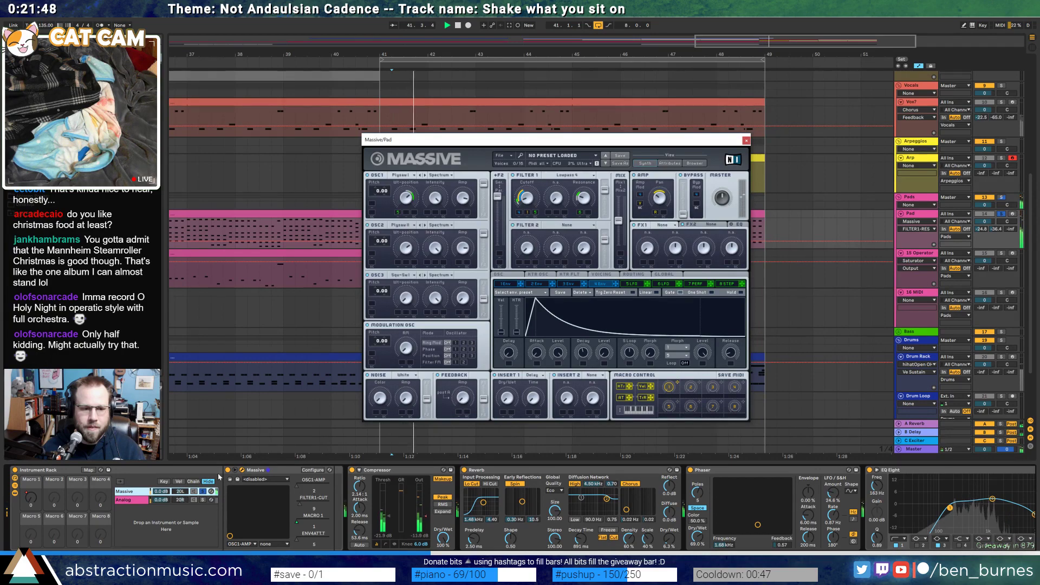
Lower the Amp 1 level and raise the Filter 1 resonance of the Pad rack's Analog chain, and close the Massive editor
click(197, 494)
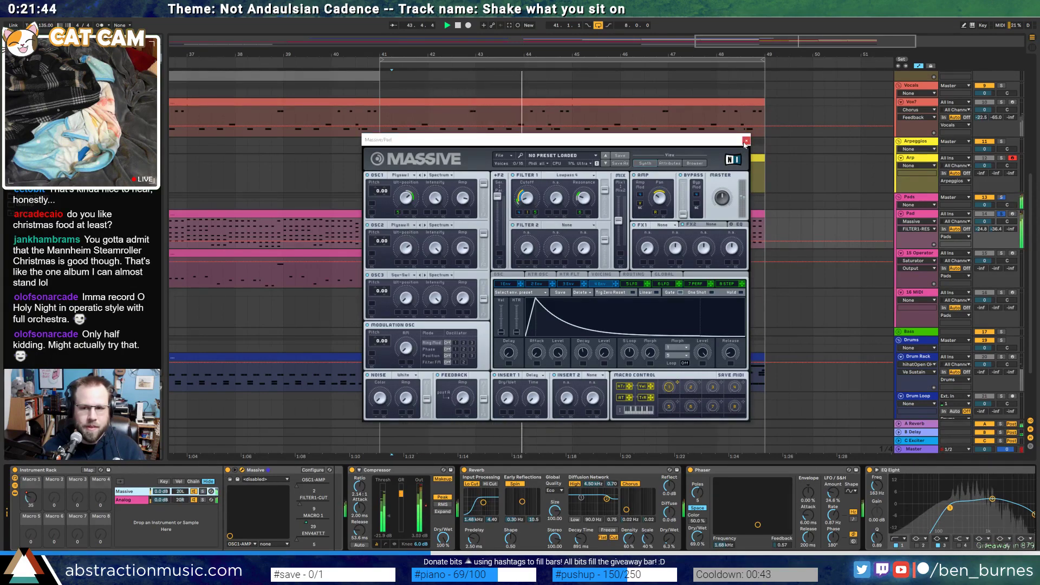
click(131, 501)
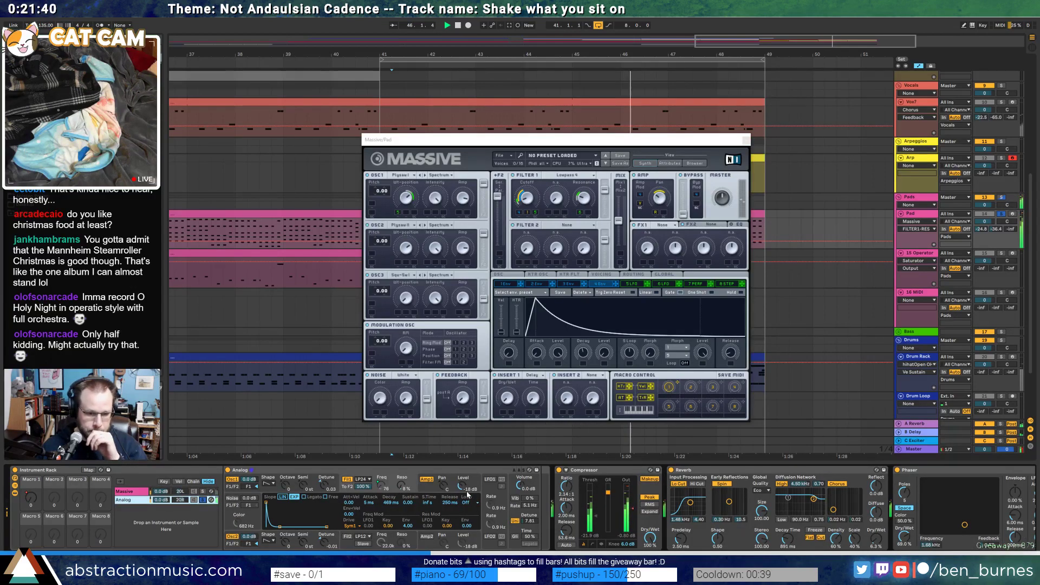
drag(461, 486, 467, 491)
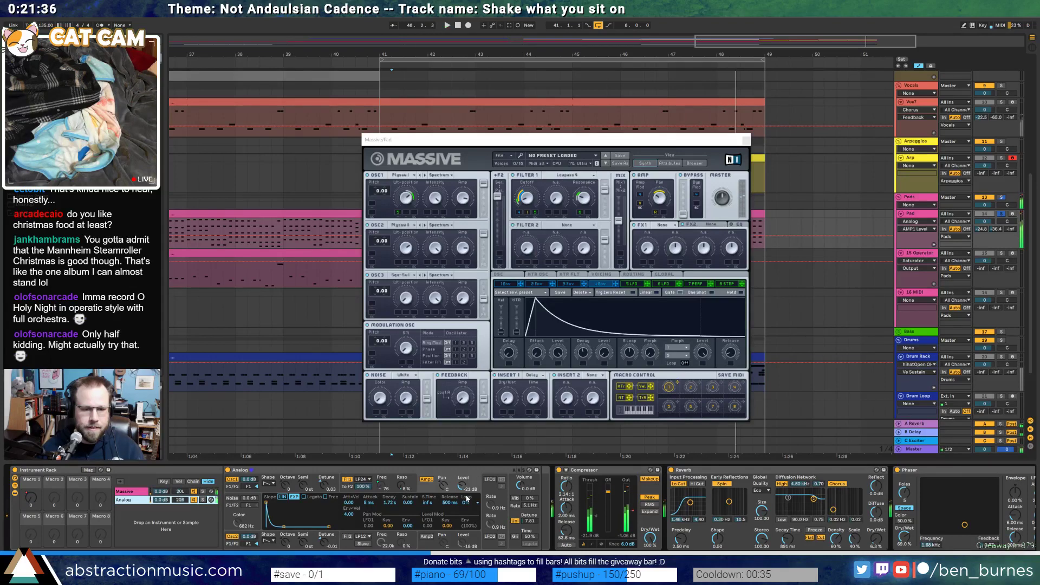
click(202, 499)
drag(463, 486, 462, 489)
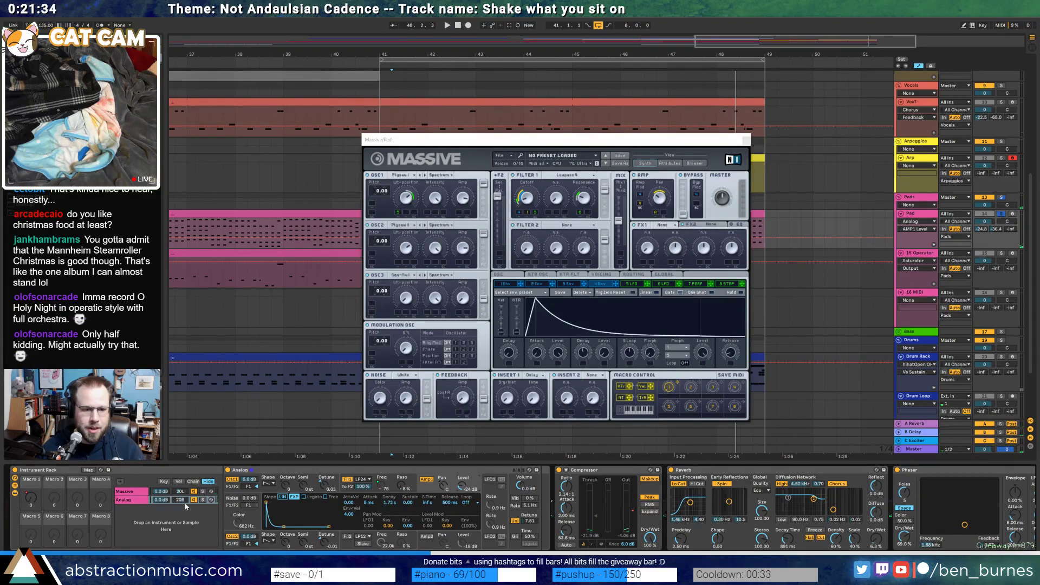
key(space)
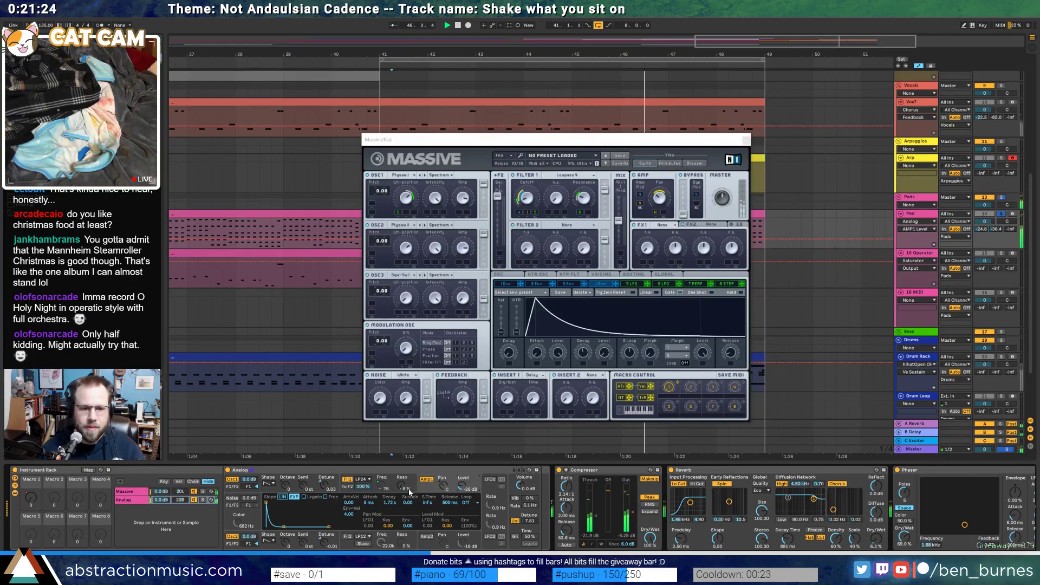
drag(402, 486, 402, 475)
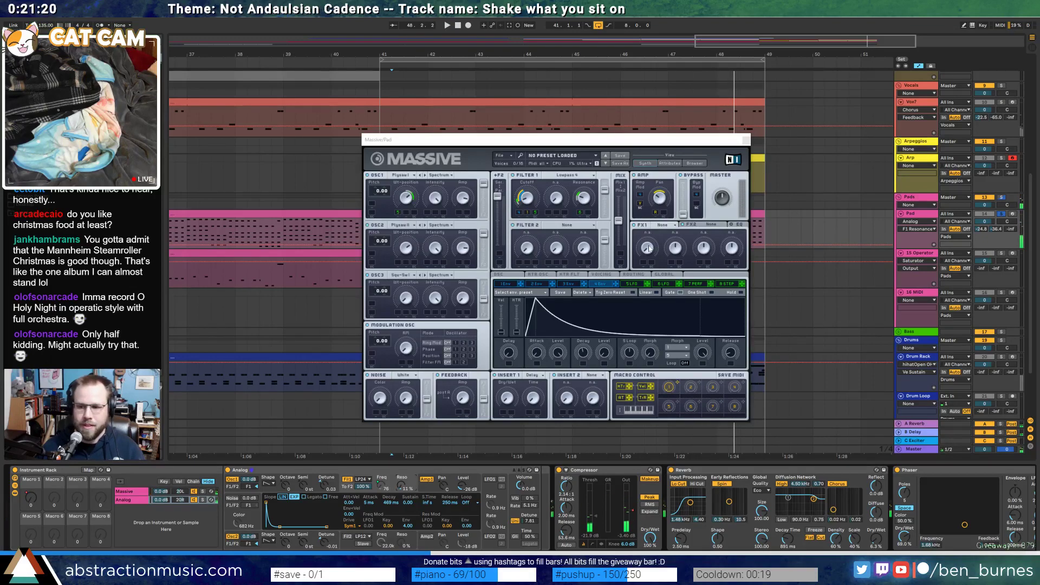
click(746, 140)
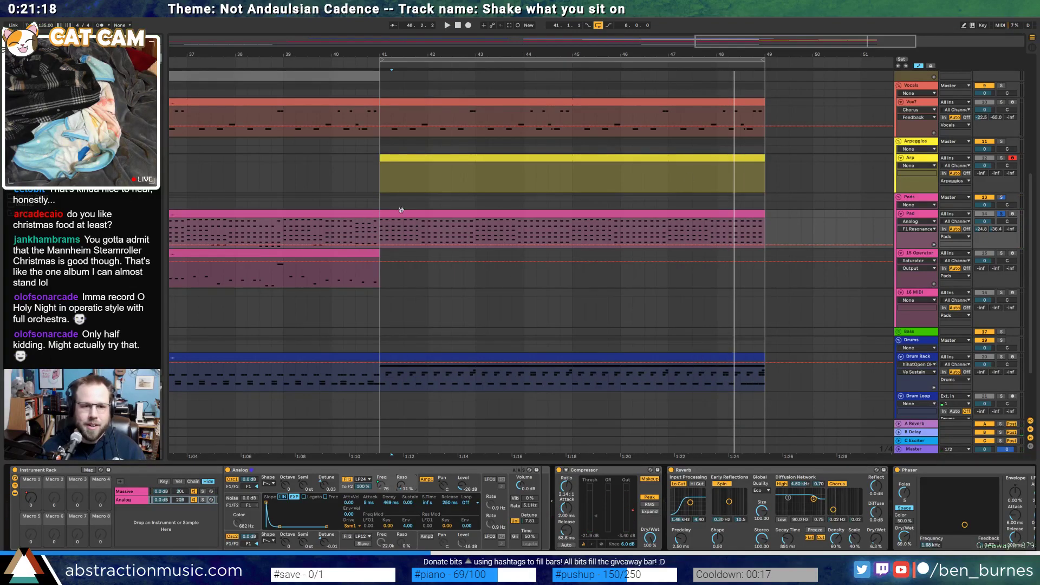
Open the Arp clip at bar 41 for note editing and add a sixteenth-long C3 note at its start
click(408, 164)
double_click(408, 167)
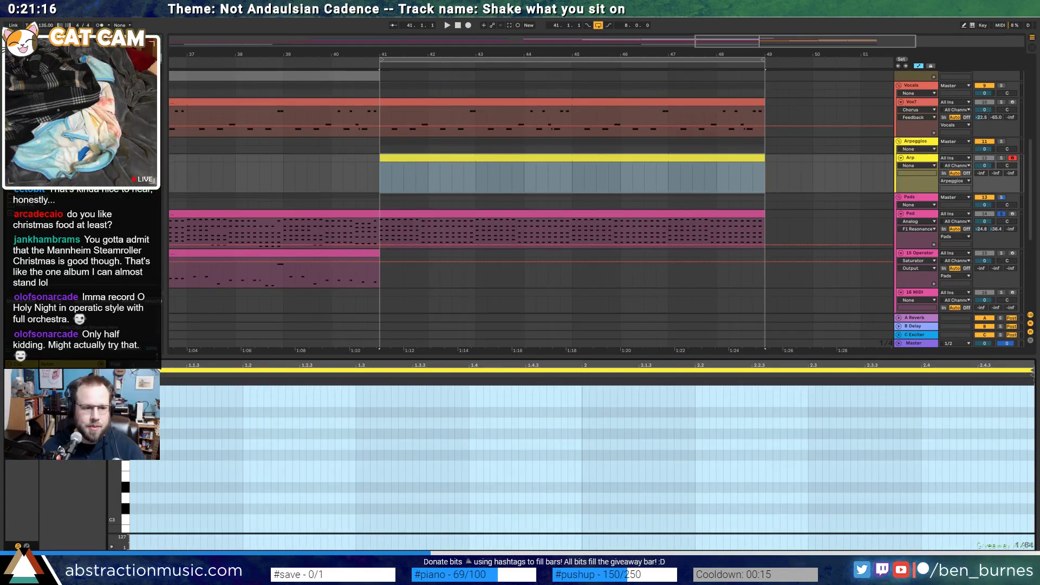
key(shift+Tab)
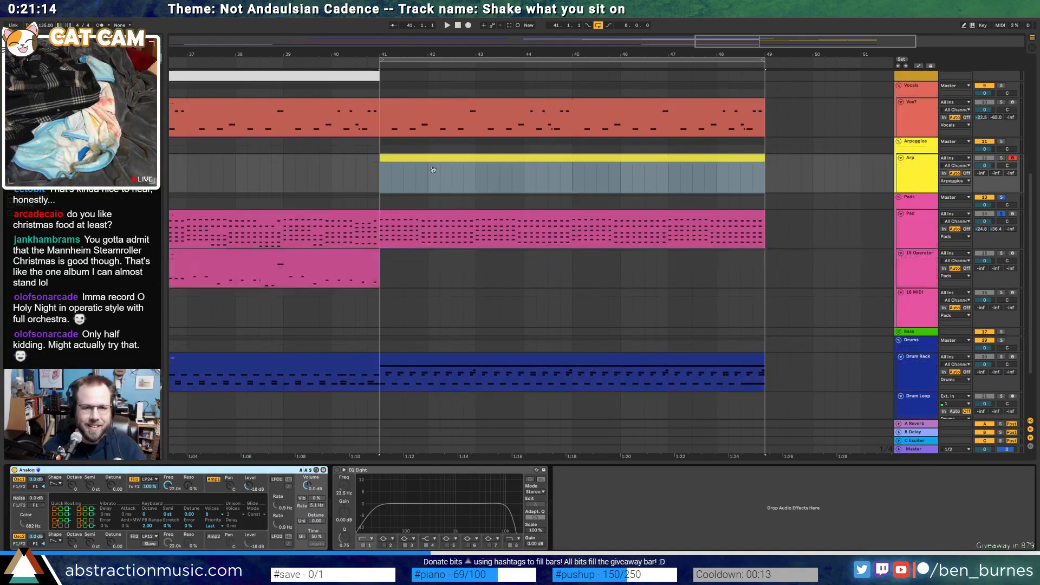
click(433, 169)
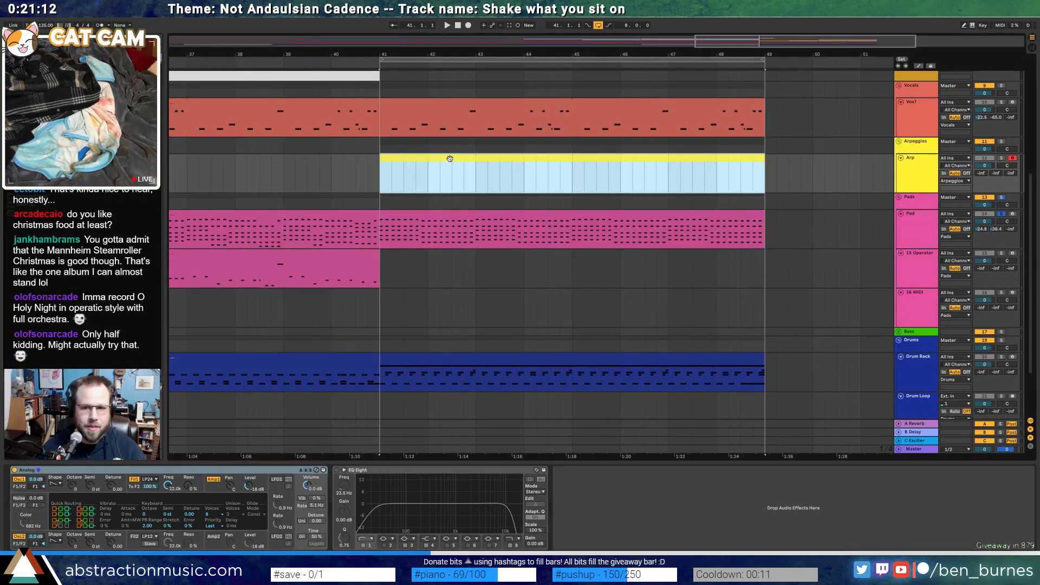
double_click(450, 158)
click(979, 176)
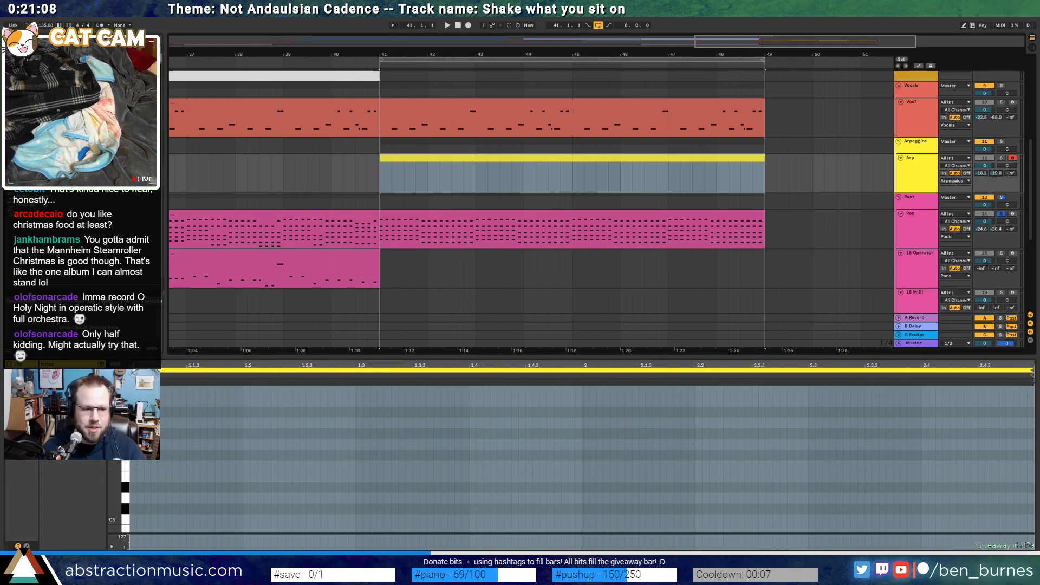
click(181, 448)
scroll(143, 503, down, 3)
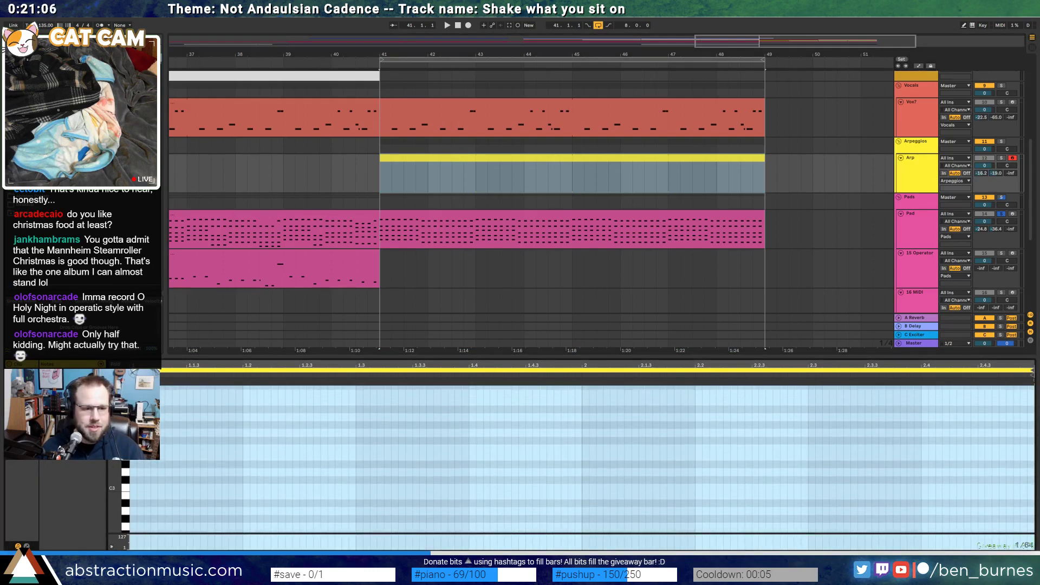
double_click(138, 489)
drag(151, 488, 157, 488)
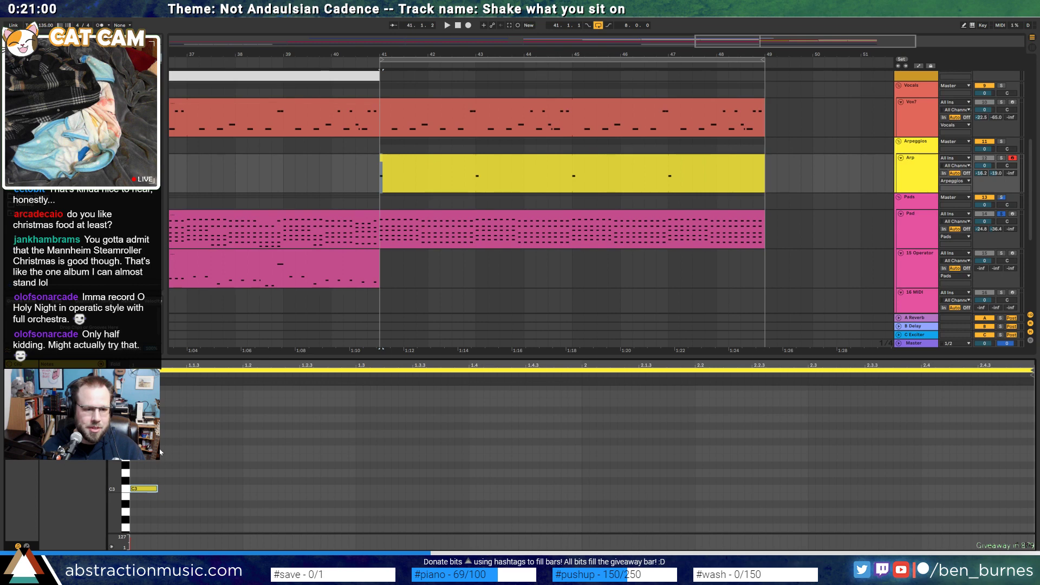
Repeat the C3 note in eighth-note steps across the Arp clip's first bar, with the fifth note raised an octave to C4
key(space)
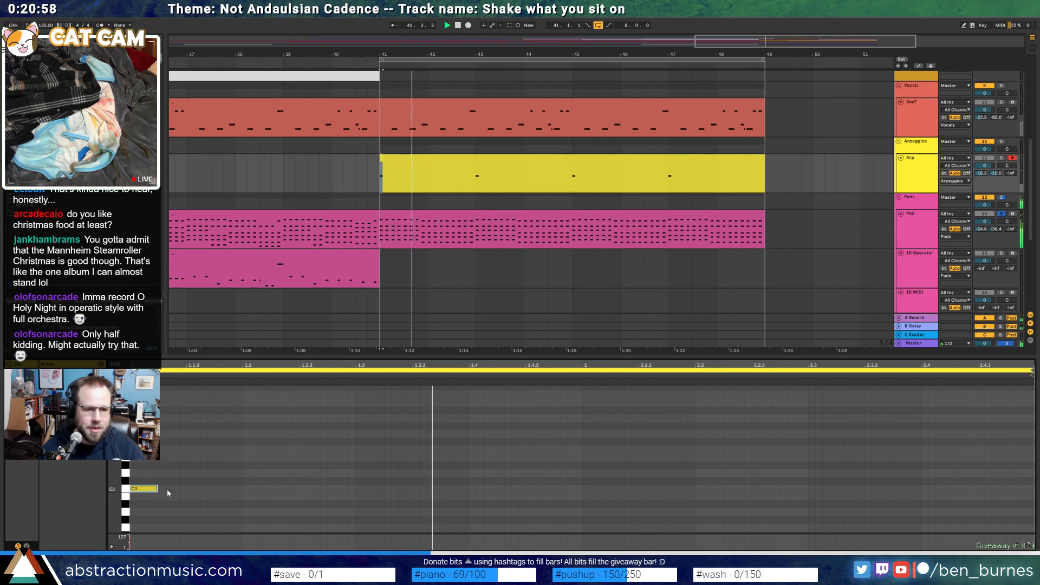
key(ctrl+d)
key(ctrl+d)
key(ctrl+d)
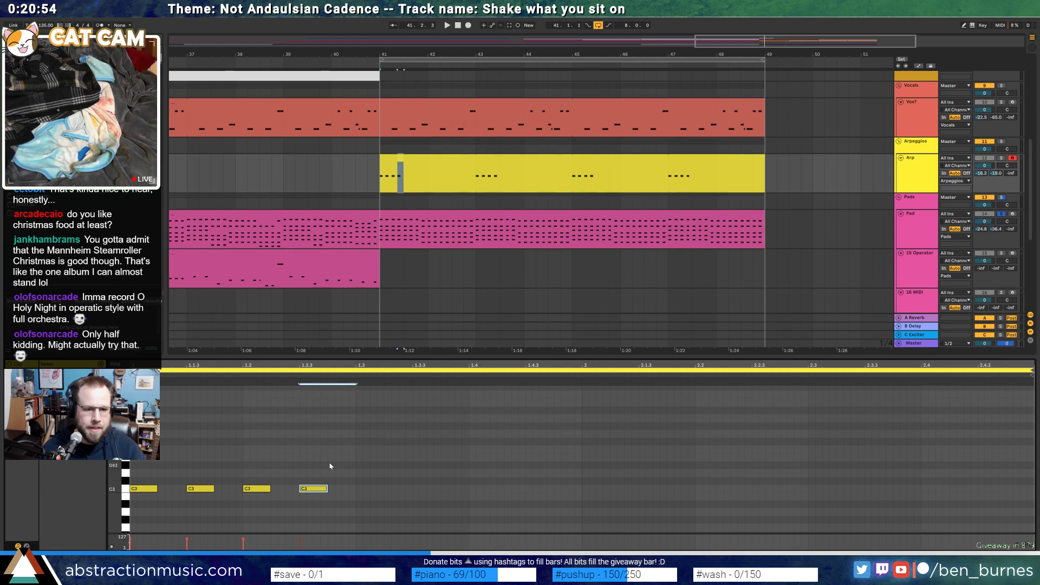
key(ctrl+d)
key(shift+Up)
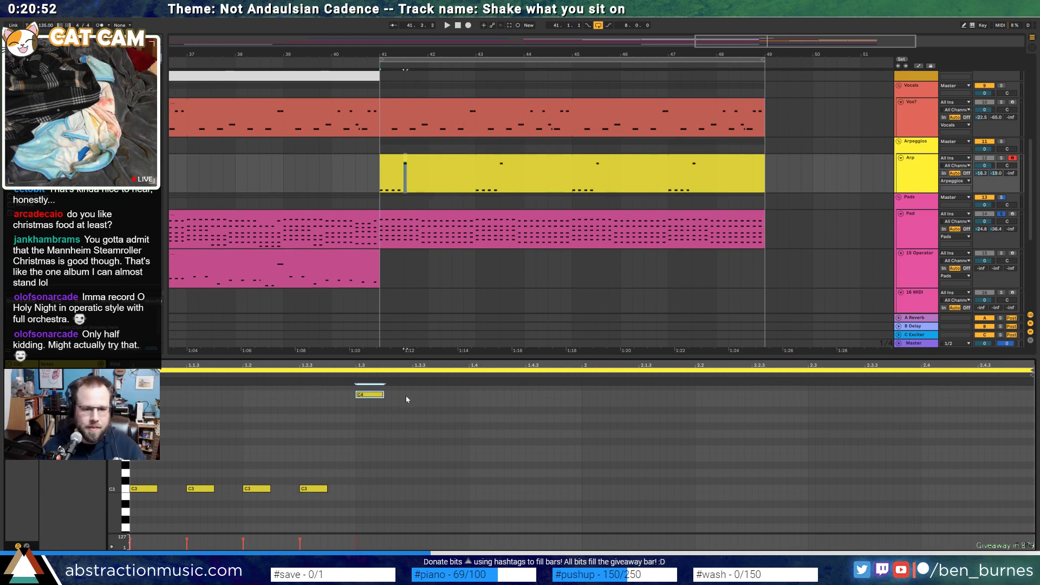
Add three more C3 notes in eighth-note steps after the C4 to fill the Arp clip's first bar
key(ctrl+d)
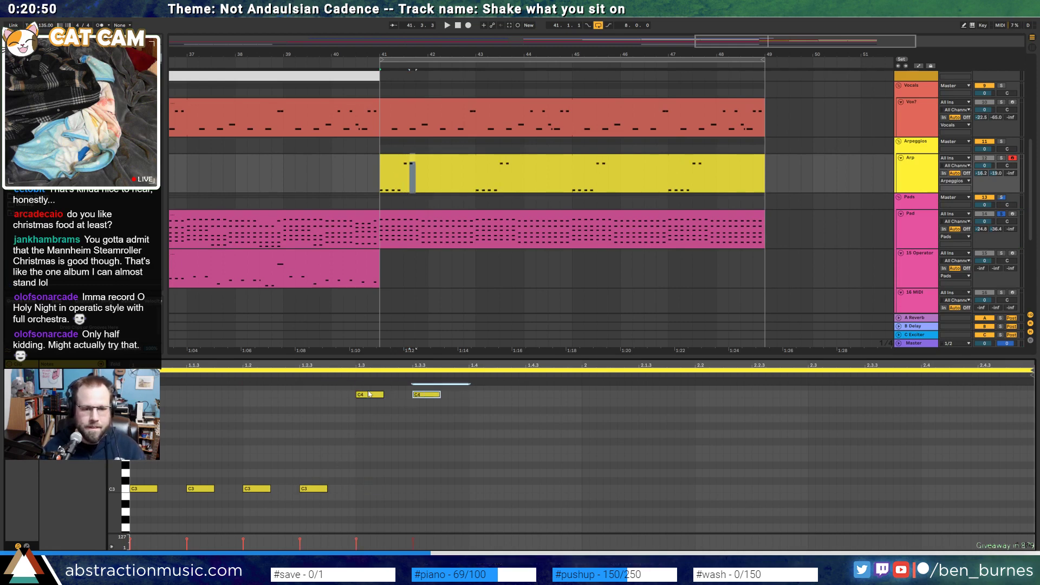
key(shift+Down)
drag(418, 457, 472, 503)
key(ctrl+d)
key(ctrl+d)
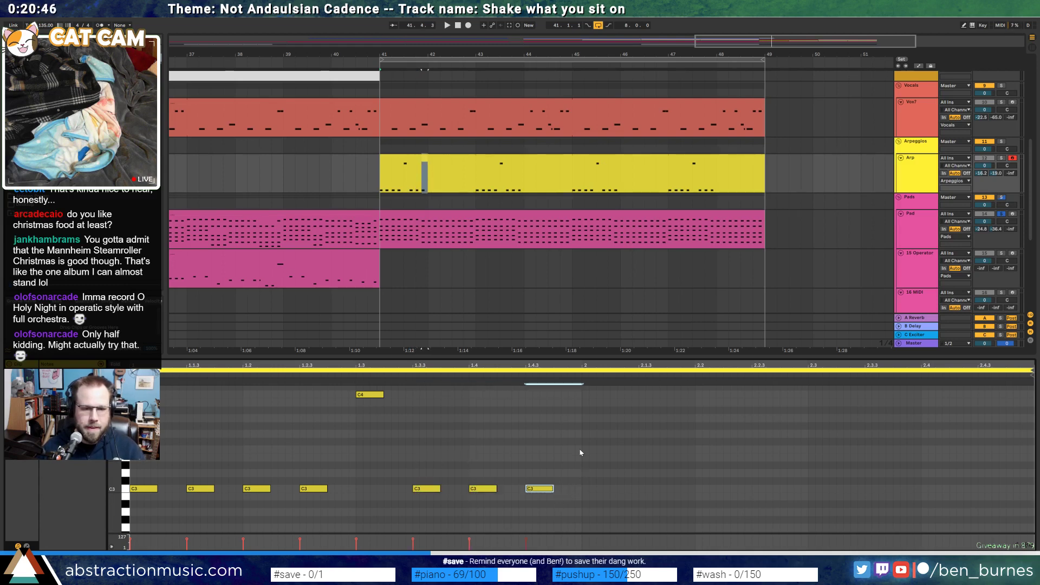
Set the Arp Analog's Filter 1 frequency to 82 Hz, its envelope to 1.11 s decay and zero sustain, and enable unison with 11.72 detune
key(space)
key(shift+Tab)
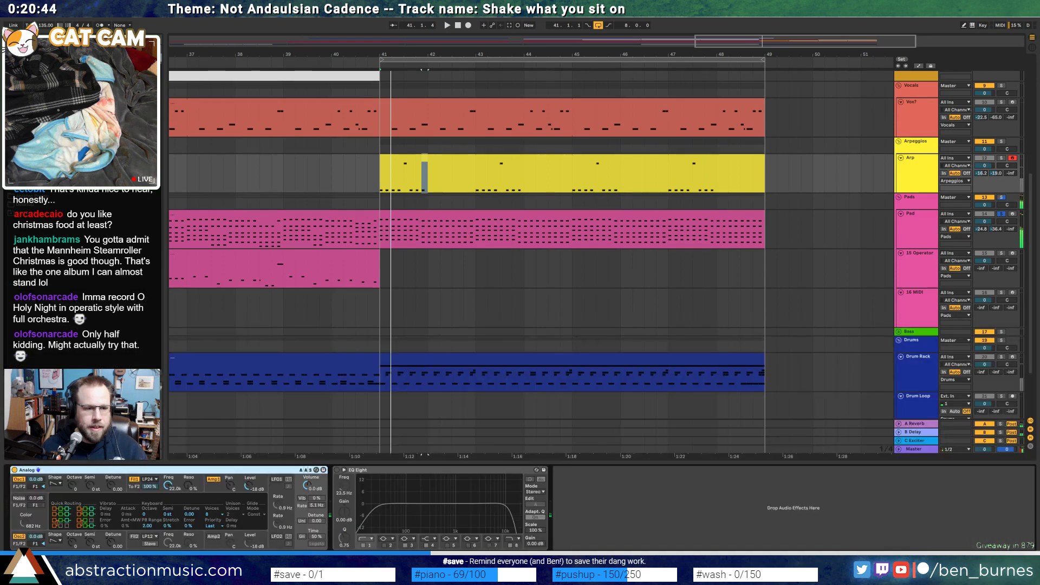
click(167, 486)
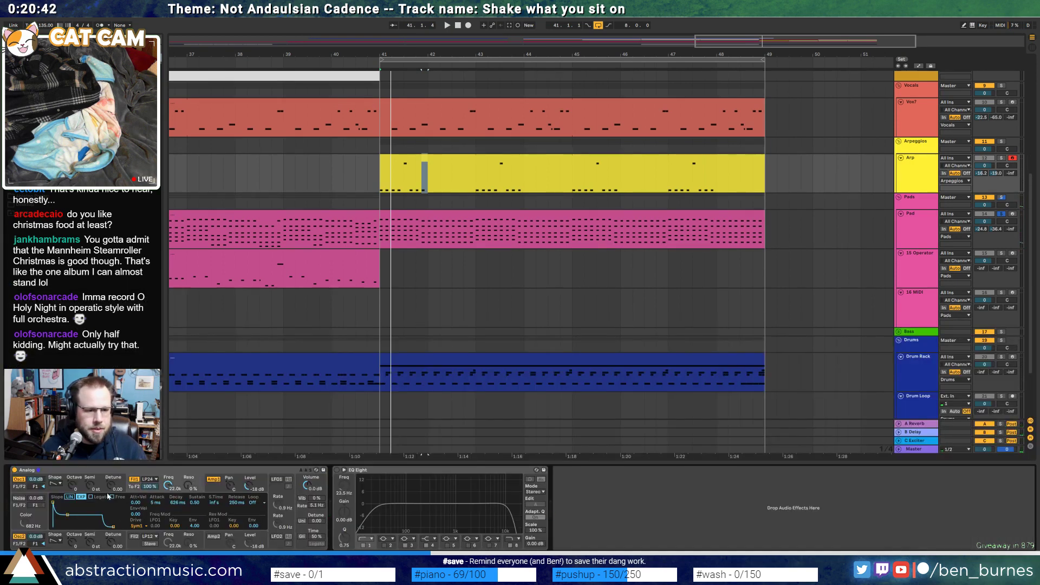
drag(169, 486, 169, 547)
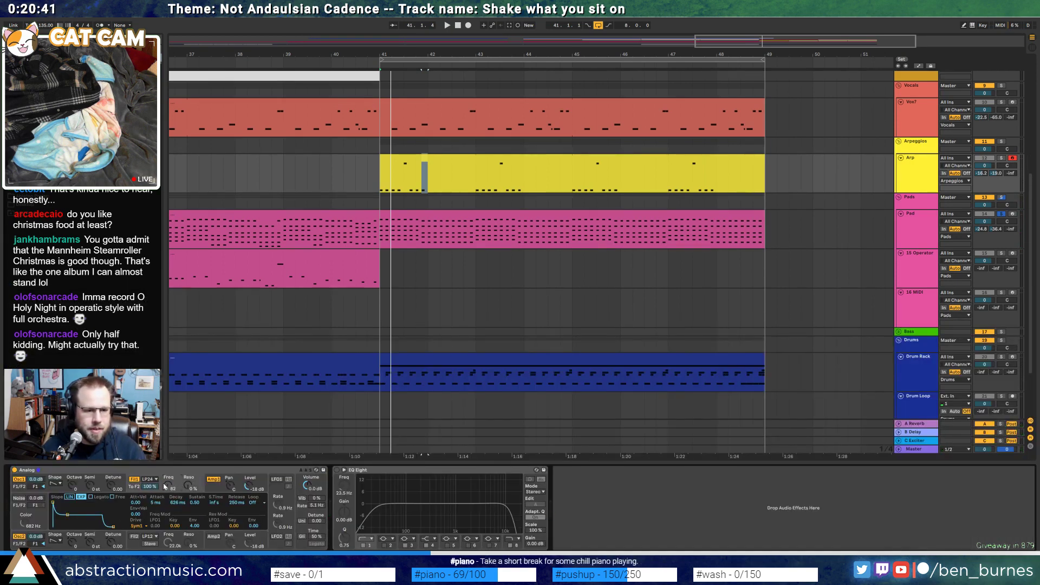
drag(65, 518, 70, 526)
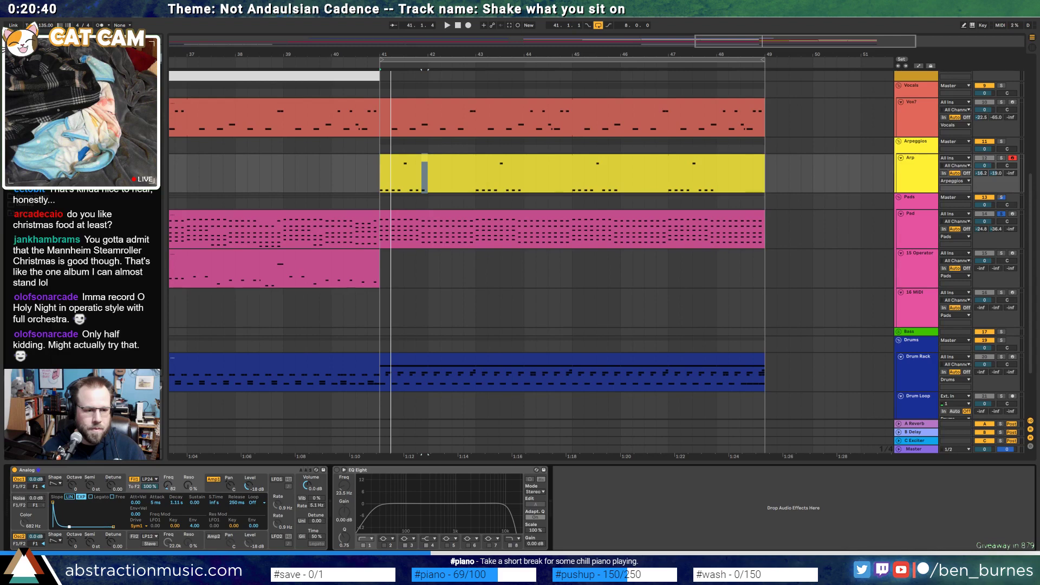
click(303, 521)
key(space)
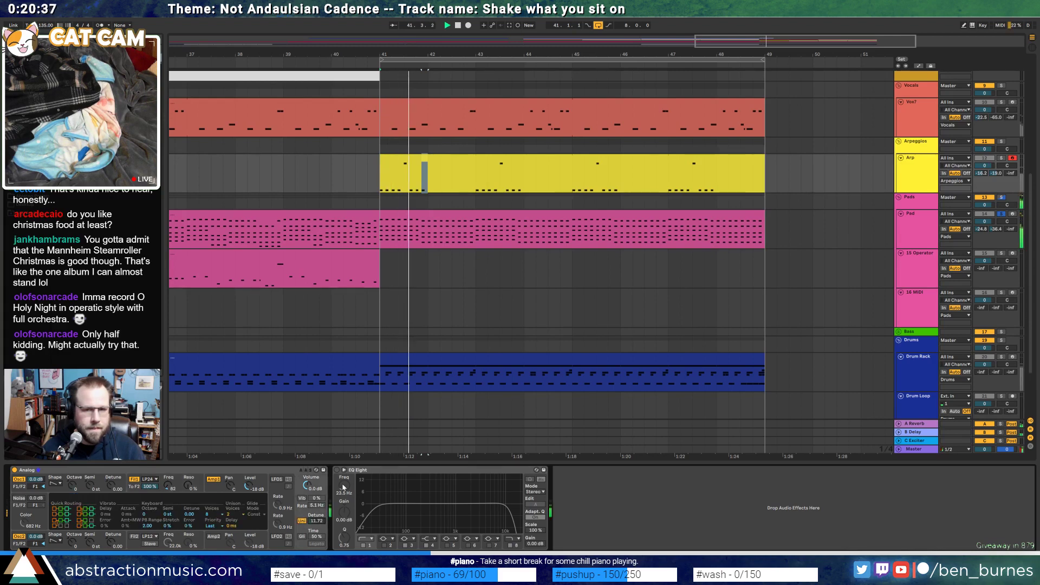
Unsolo the Pad to hear the full mix from bar 41, and replay the passage with the Arp track soloed
key(space)
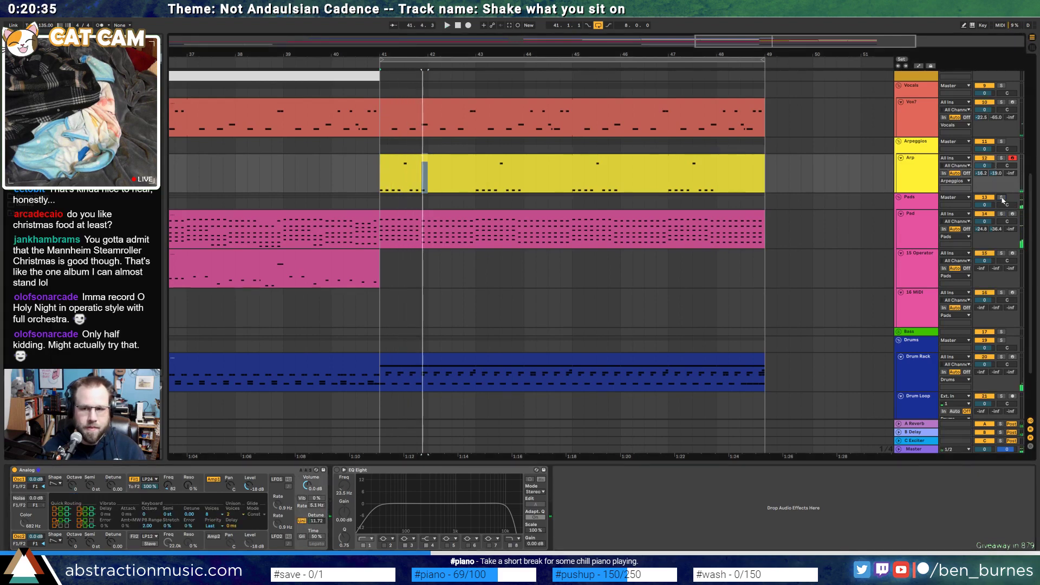
key(space)
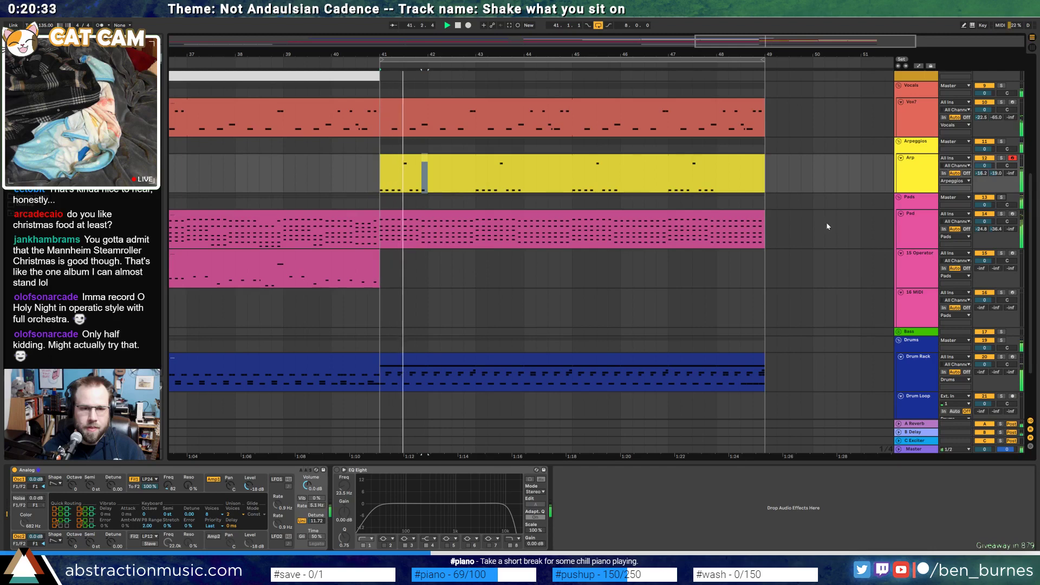
click(1001, 158)
key(space)
key(space)
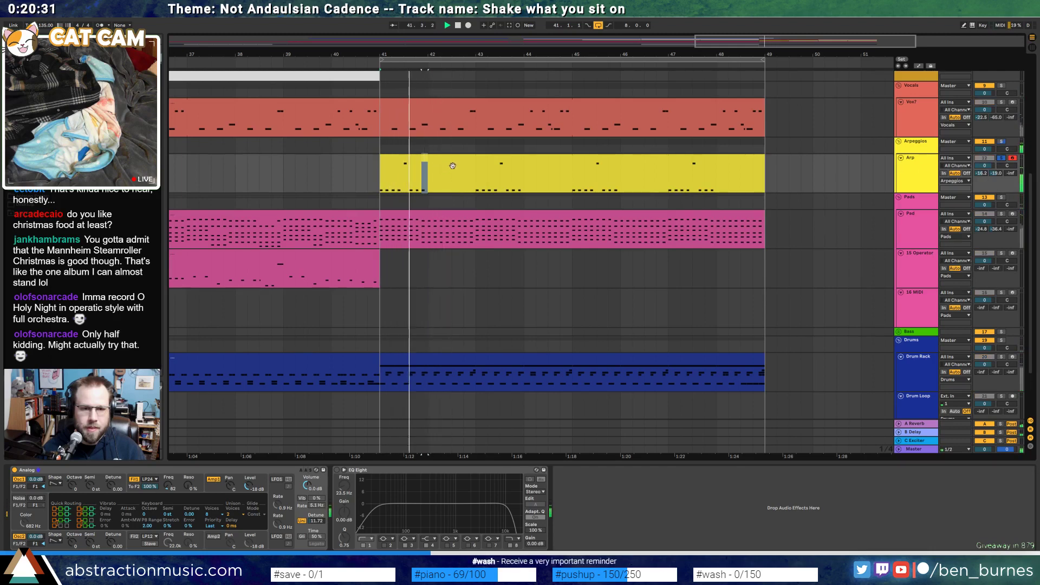
Lower the Arp clip's last C3 note to A#2 and duplicate it in eighth-note steps to the end of the second bar
click(448, 162)
key(space)
double_click(448, 163)
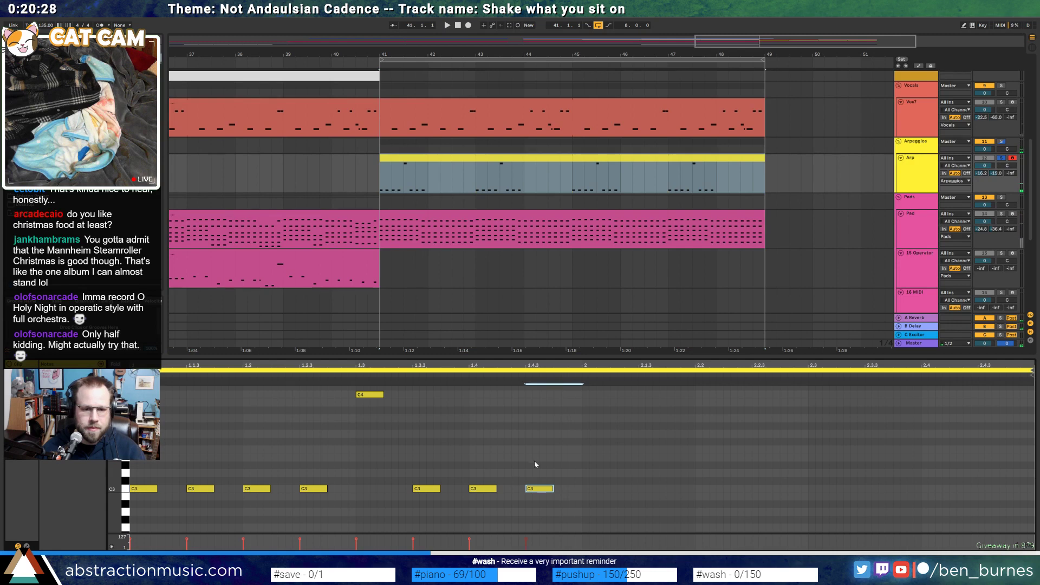
drag(538, 488, 538, 505)
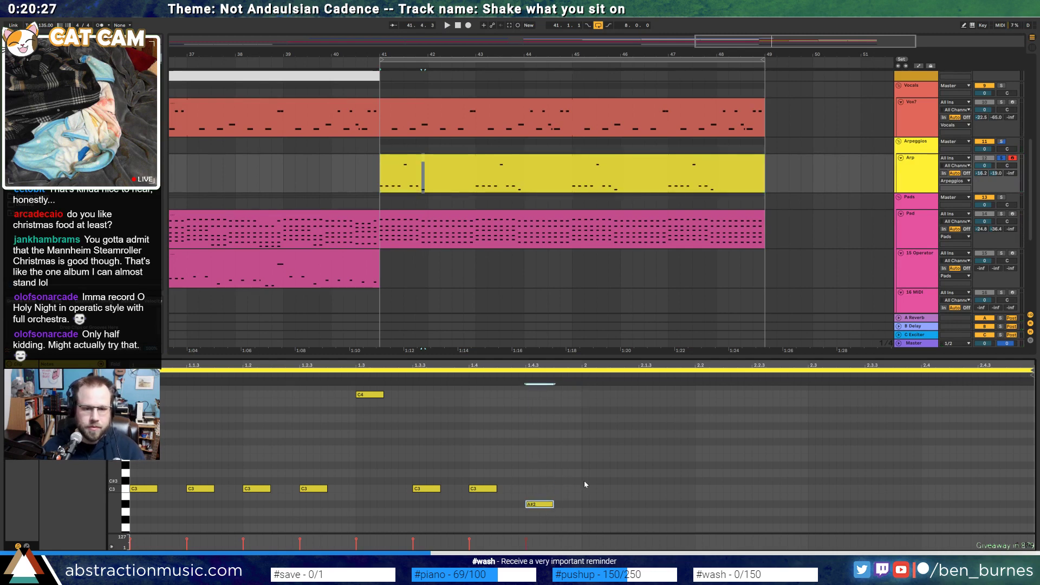
click(541, 514)
key(ctrl+d)
key(ctrl+d)
key(ctrl+d)
key(ctrl+d)
key(ctrl+d)
key(ctrl+d)
key(ctrl+d)
key(ctrl+d)
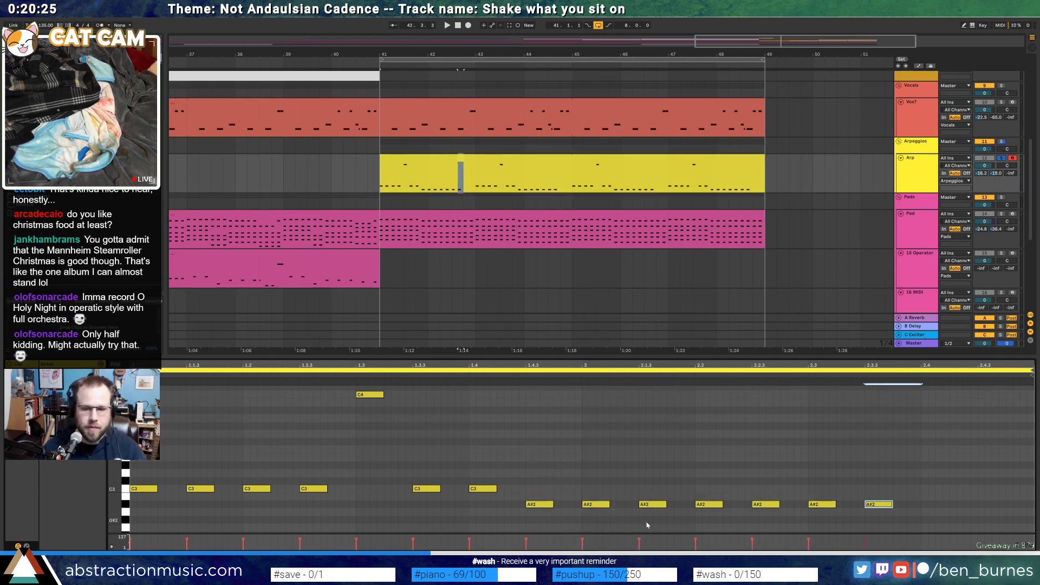
Raise the A#2 notes at 2.3 and 2.4 an octave to A#3 and play the Arp pattern
click(935, 505)
shift+click(822, 504)
key(shift+Up)
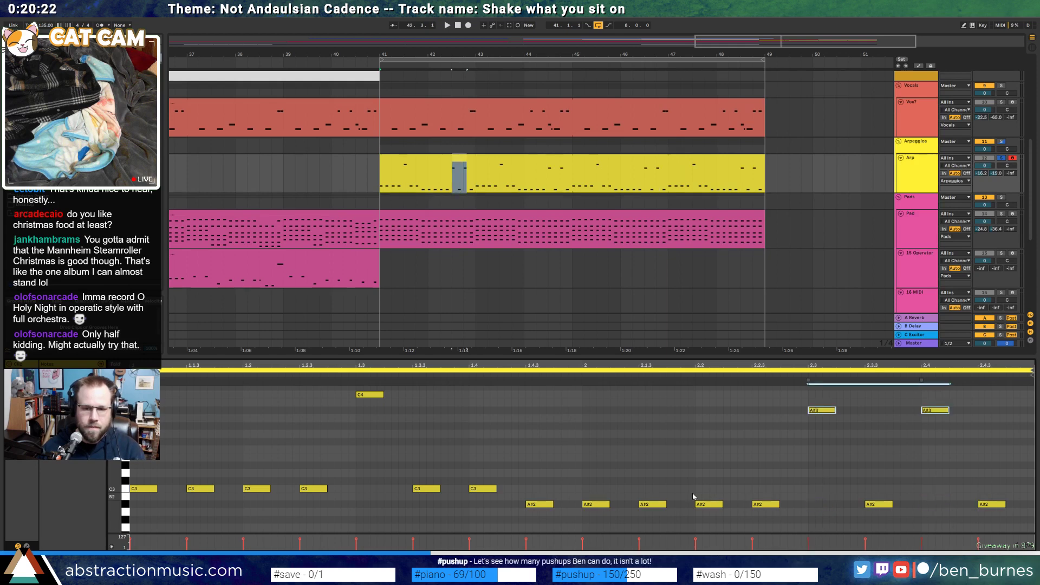
click(611, 488)
key(space)
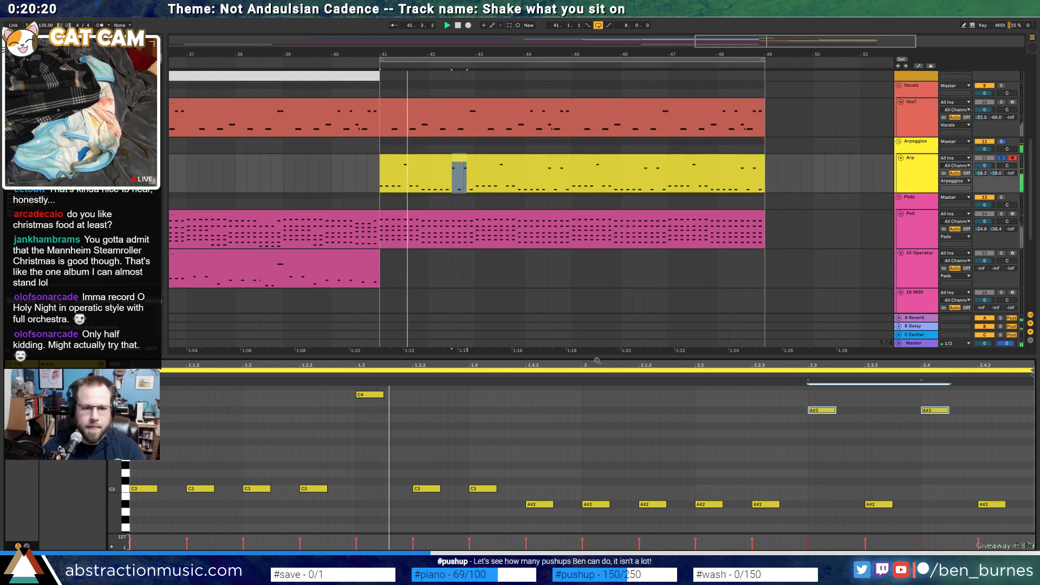
Transpose the Arp notes from 1.4.3 onward up a semitone to B2 and B3, and play them in the mix with the Arp unsoloed
click(531, 480)
key(space)
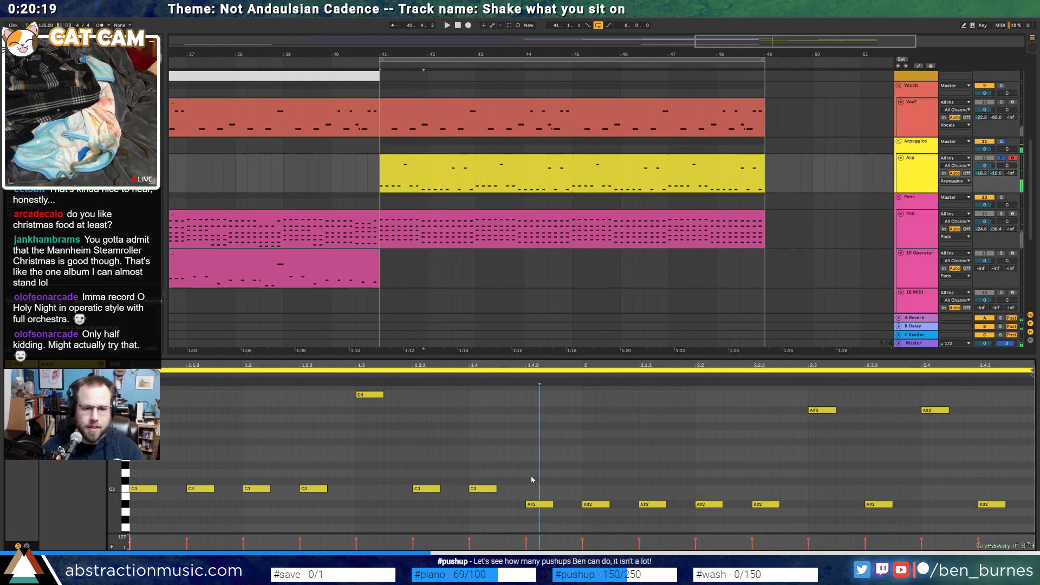
drag(529, 403, 1007, 512)
key(Up)
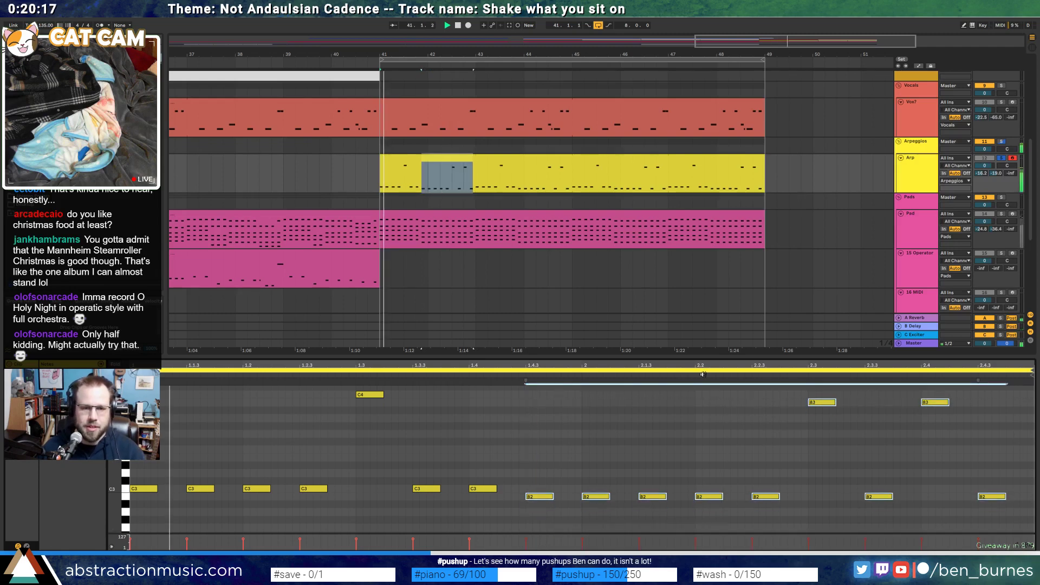
key(space)
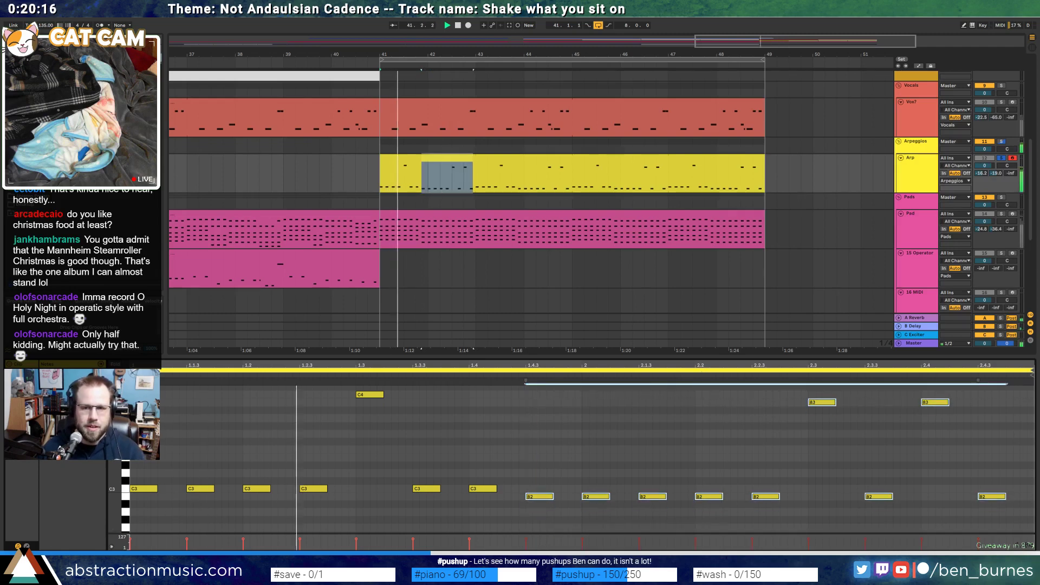
click(1002, 158)
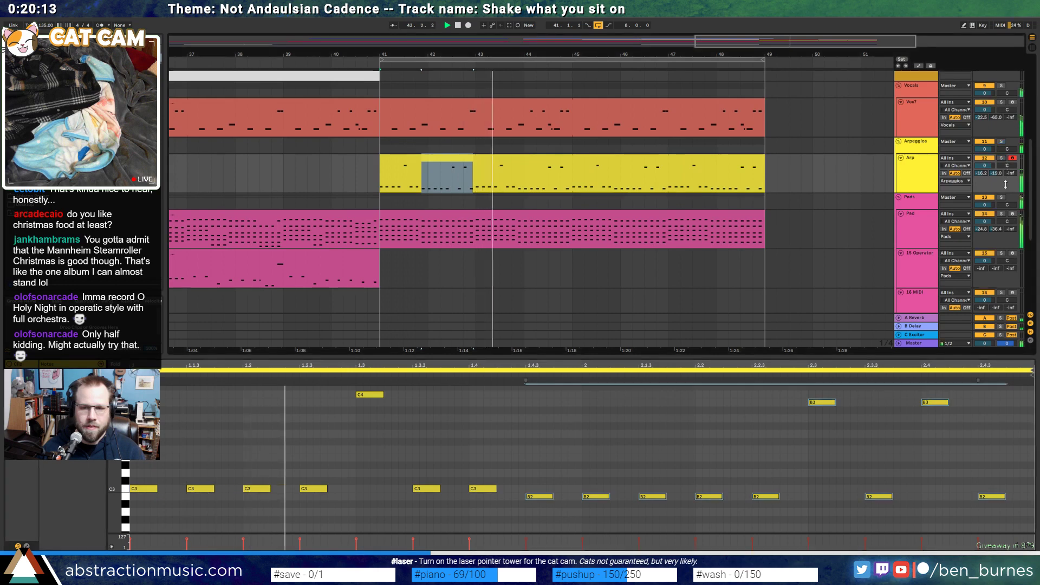
In the Arp's Analog synth, switch oscillator 1 to a rectangle wave and set filter 1 to frequency 201 with a 542 ms envelope decay
key(shift+Tab)
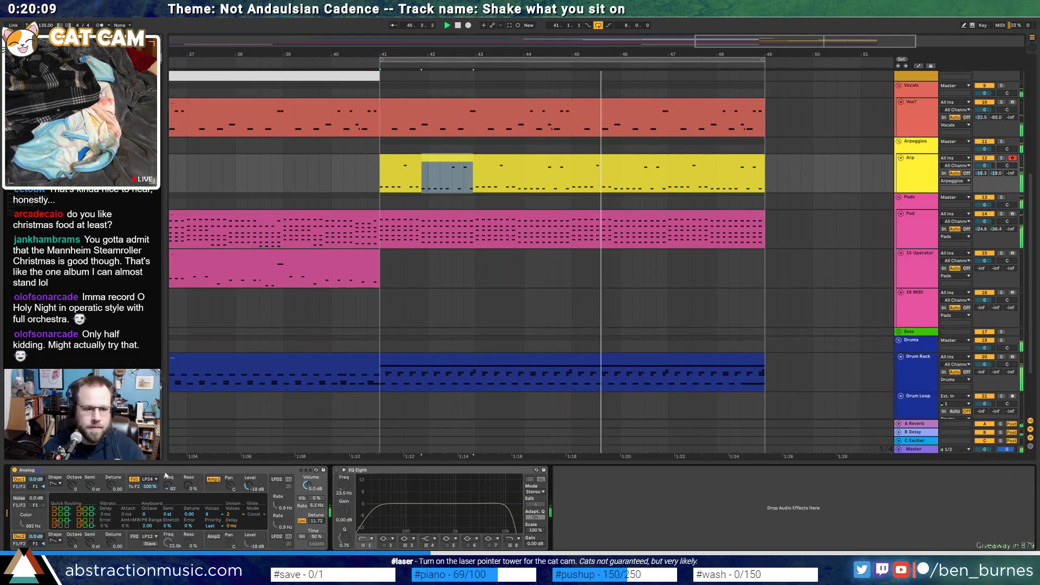
click(189, 486)
drag(168, 485, 189, 484)
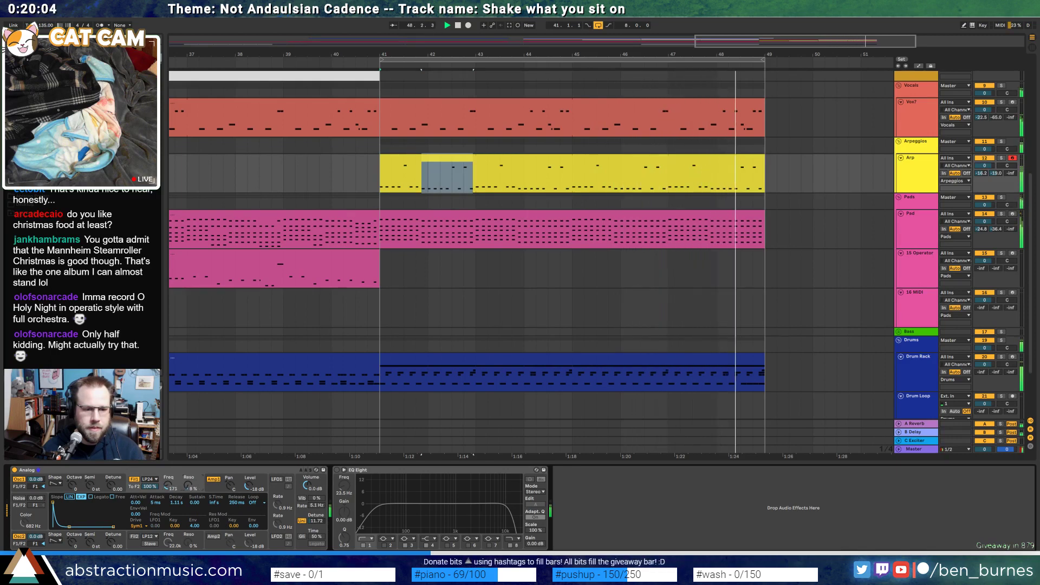
click(54, 484)
click(58, 504)
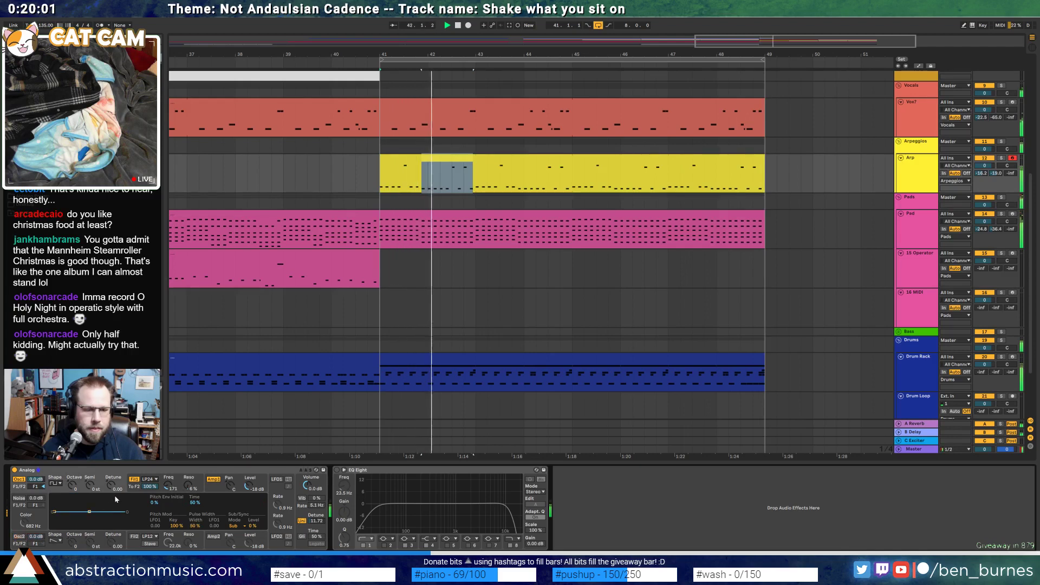
drag(169, 485, 168, 483)
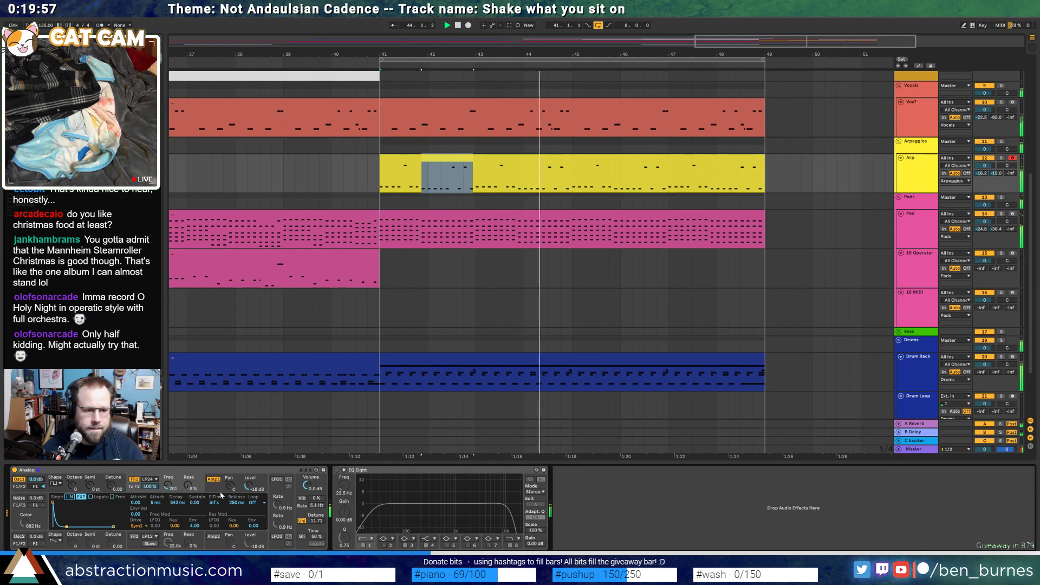
Set the decay of the Arp synth's Amp 1 envelope to 1.29 s and stop playback
click(220, 489)
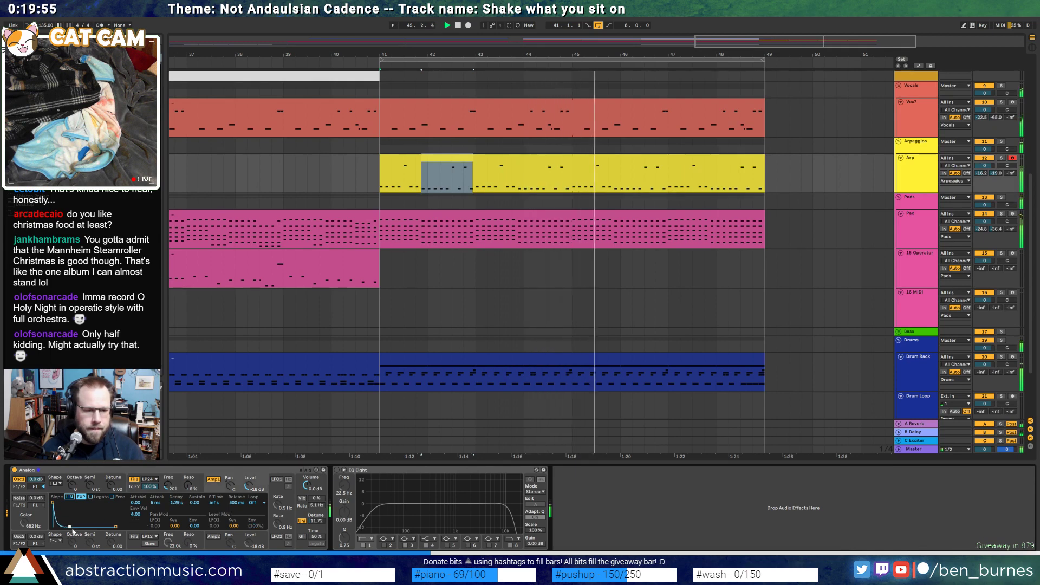
drag(67, 515, 70, 527)
key(space)
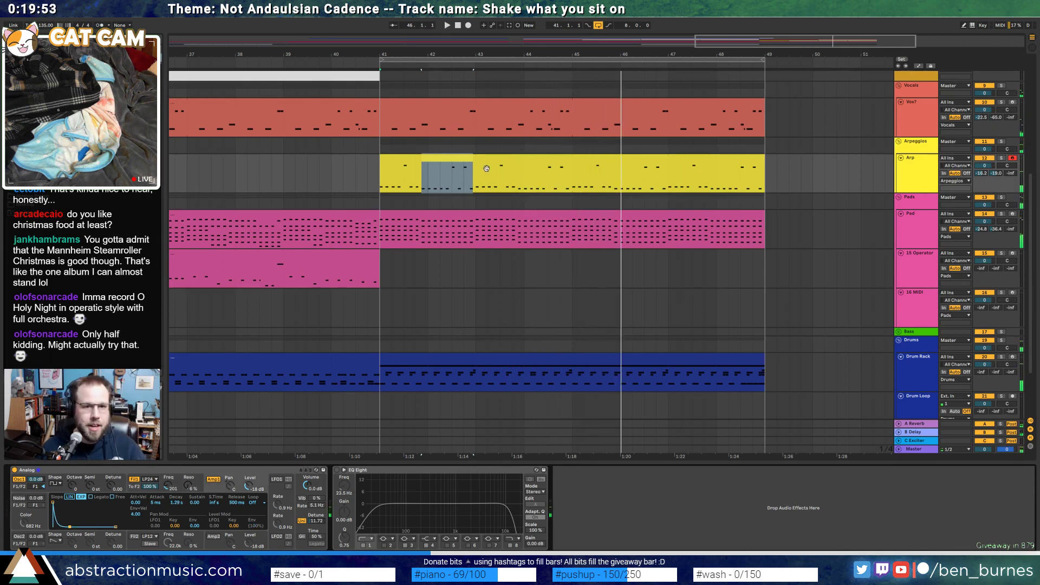
Load an Analog synth onto the empty 7 MIDI track in the Leads group
click(512, 158)
scroll(525, 211, up, 3)
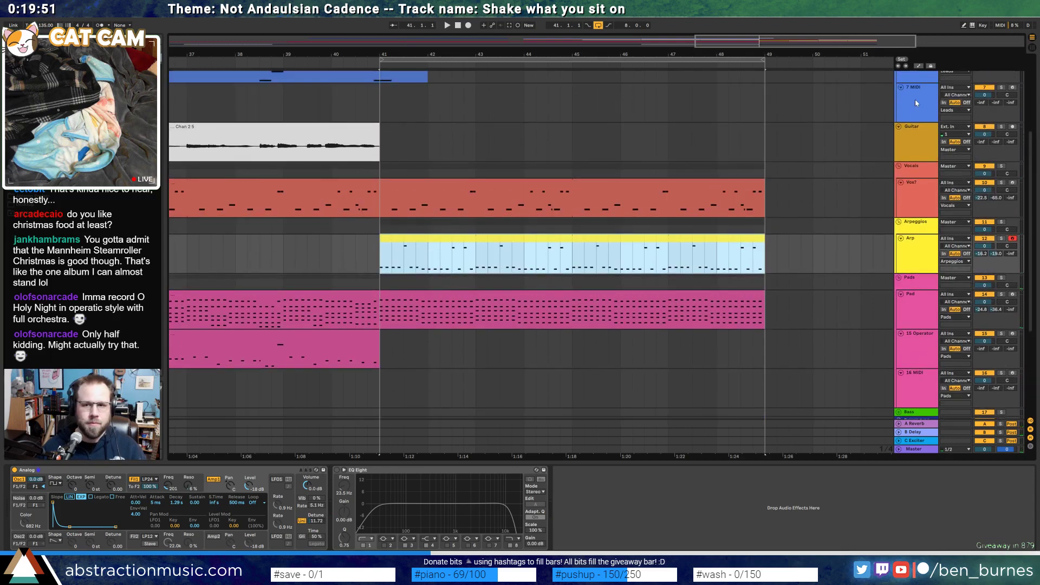
click(914, 103)
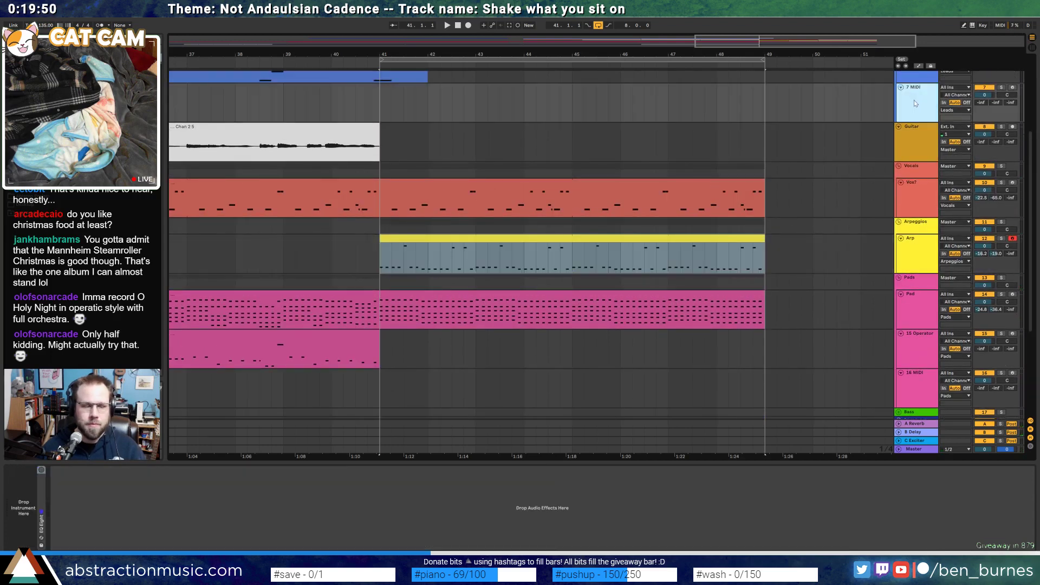
click(378, 110)
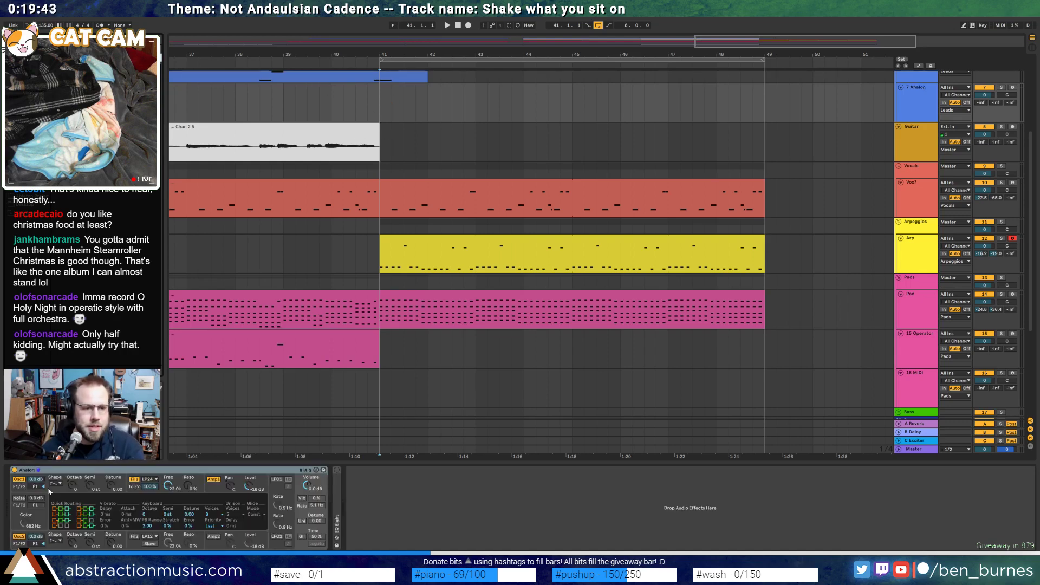
Load the Massive synth onto the empty 16 MIDI track in the Pads group
scroll(419, 186, down, 5)
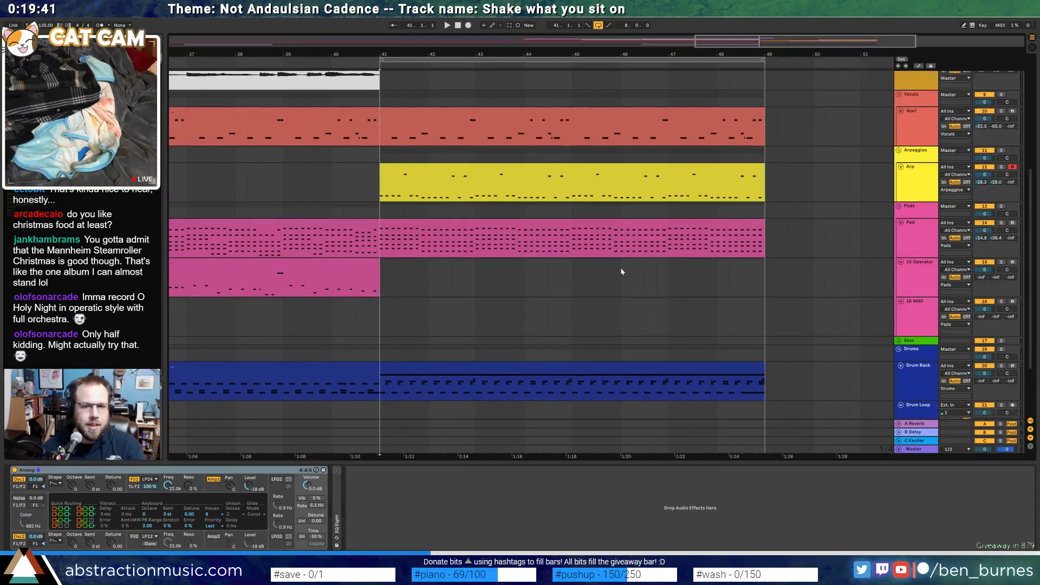
click(912, 297)
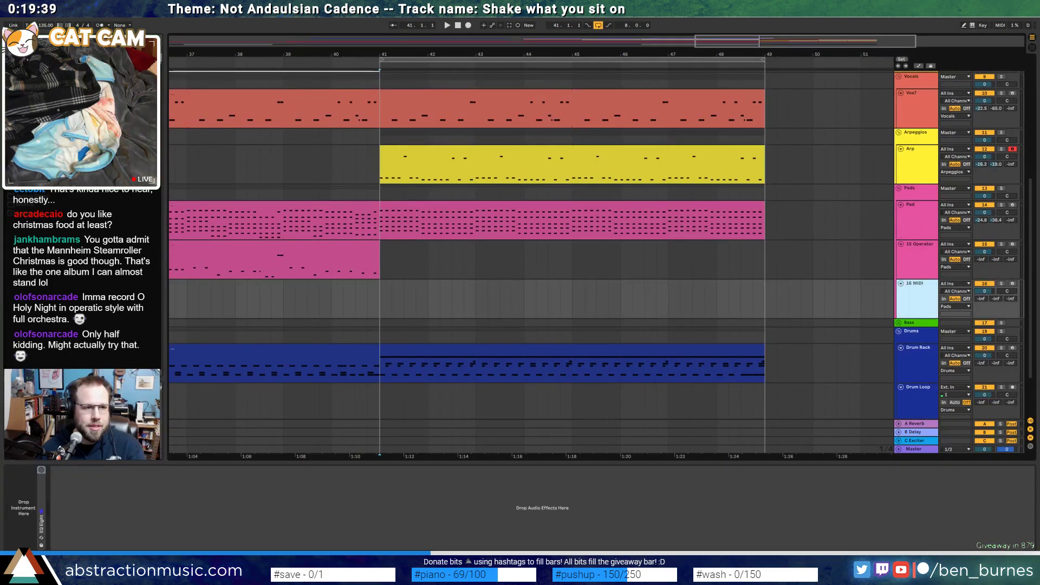
key(ctrl+f)
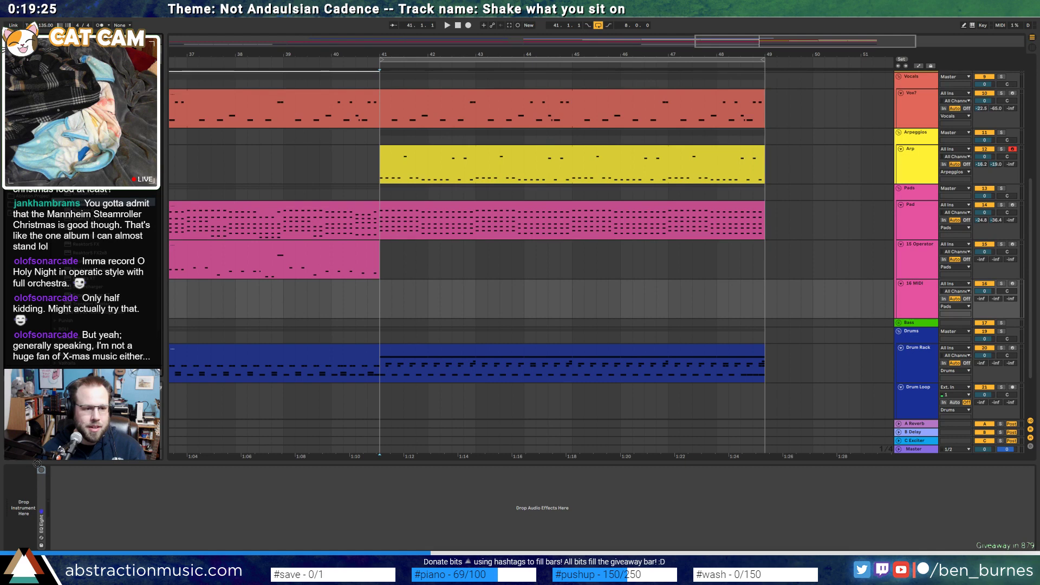
double_click(89, 501)
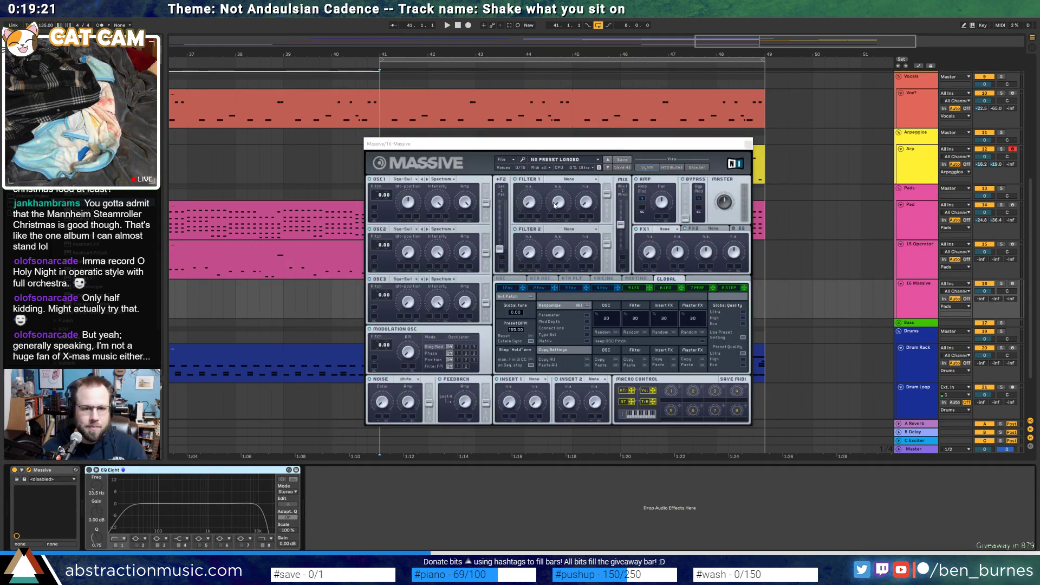
Give Massive's envelope 4 a slow attack and full sustain level, and arm the 16 Massive track for recording
click(599, 288)
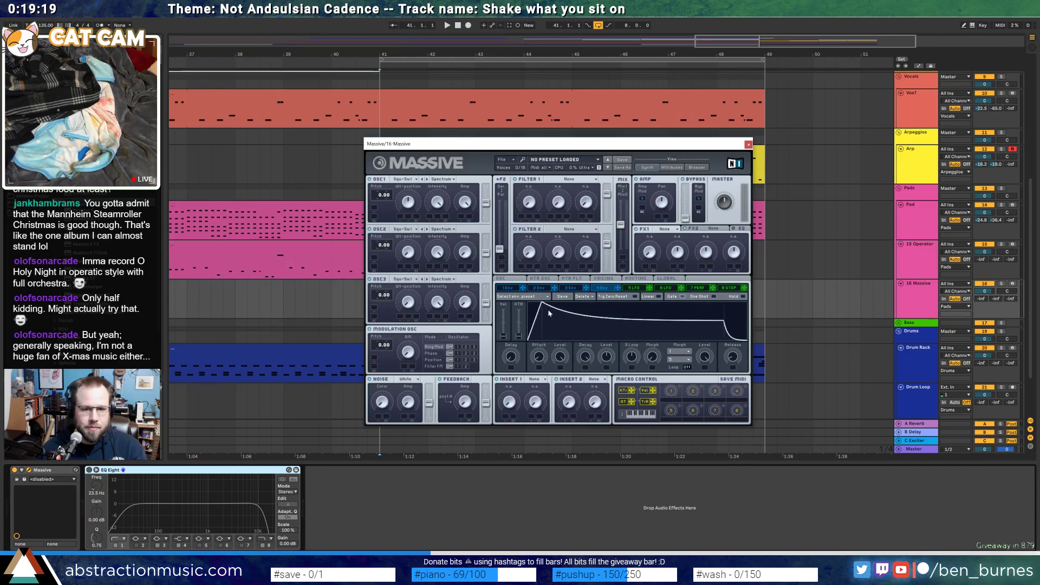
drag(584, 310, 618, 304)
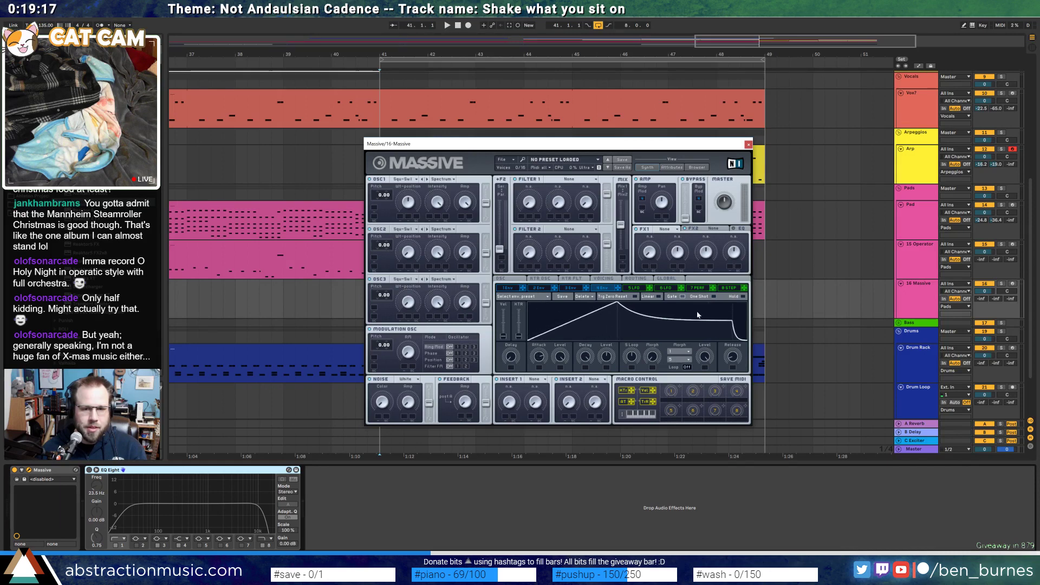
drag(731, 325, 730, 273)
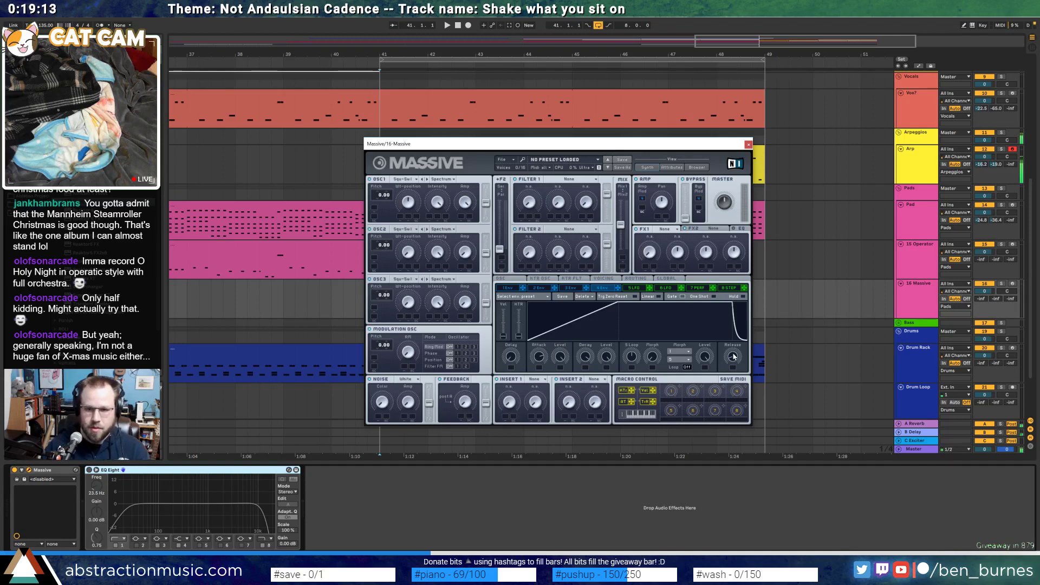
click(1012, 283)
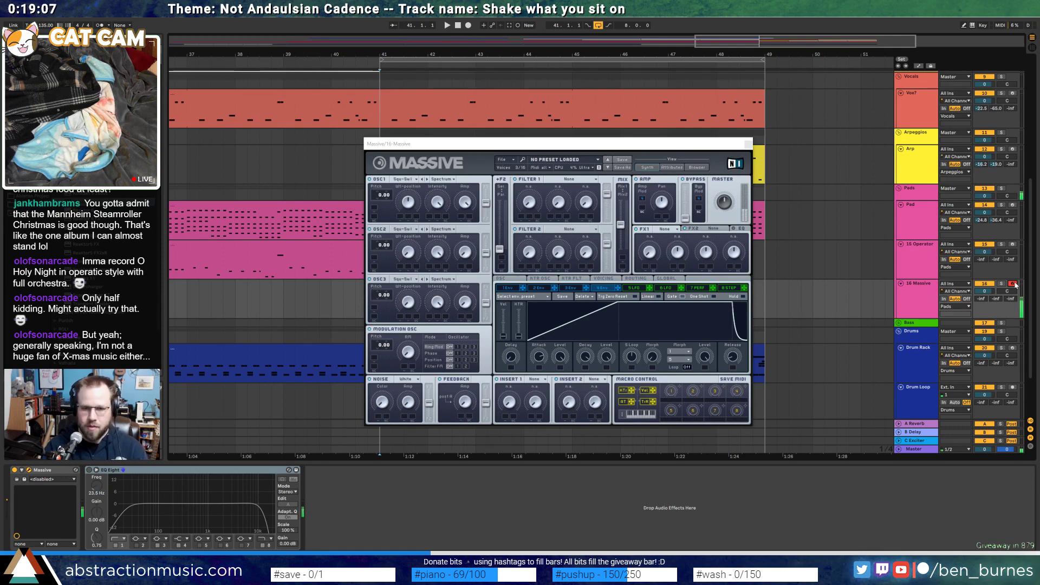
Set Massive's FX1 to Reverb and play the passage from bar 41 to try the sound in the mix
click(667, 229)
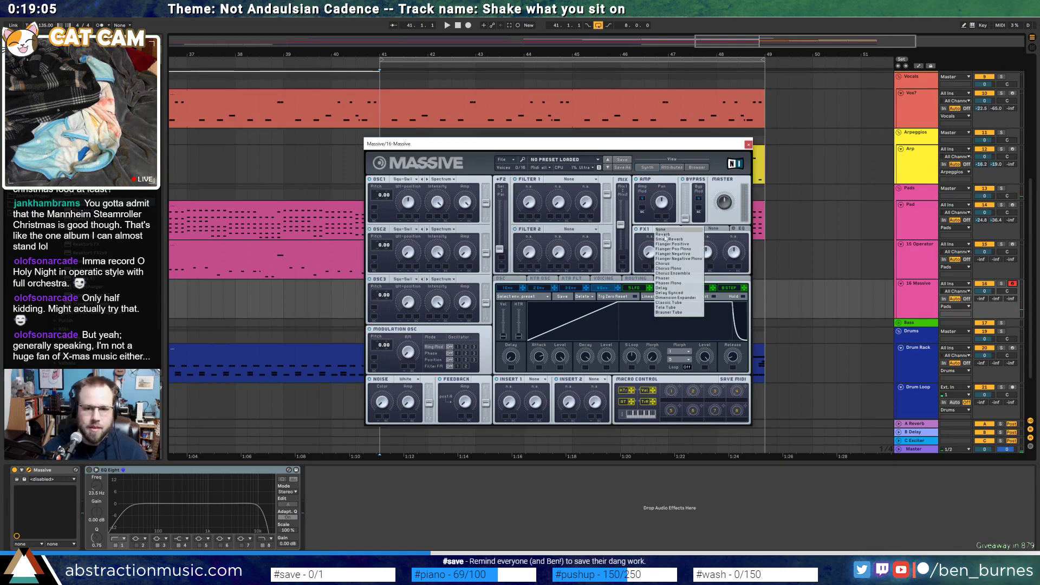
click(655, 256)
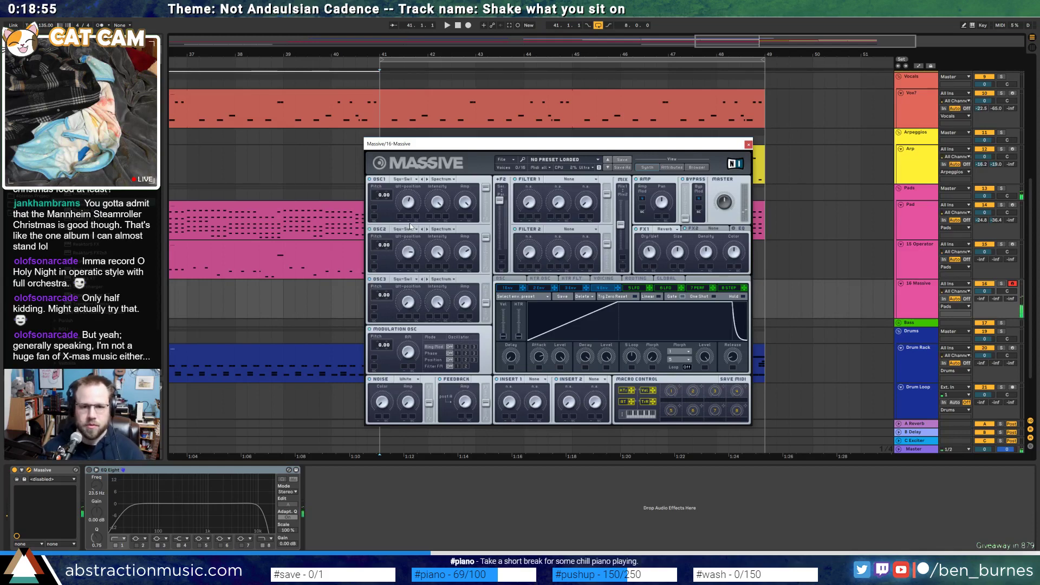
key(space)
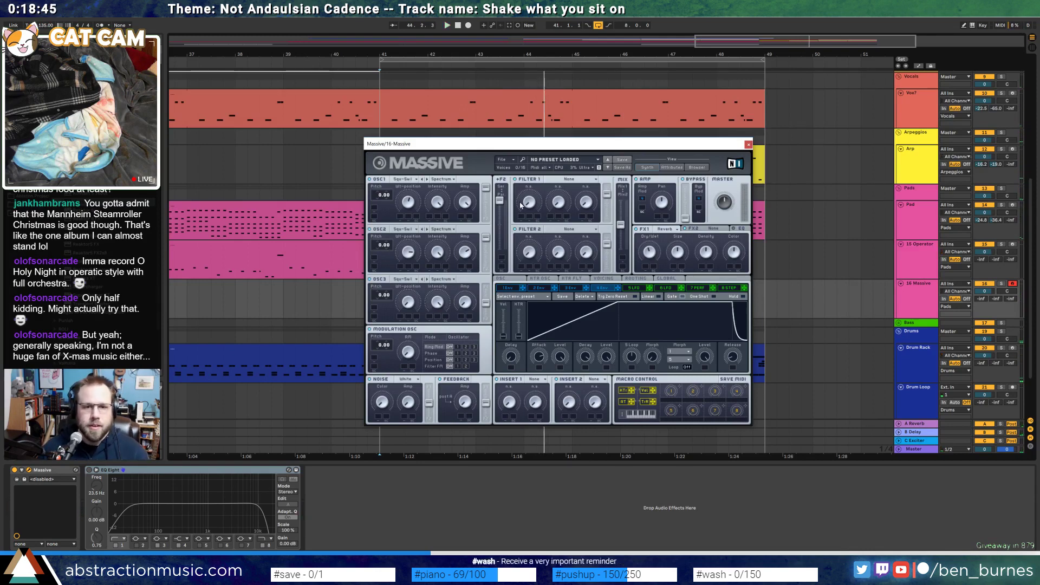
Set Massive's Filter 1 to Lowpass 4 with a lowered cutoff and close the synth window
click(548, 182)
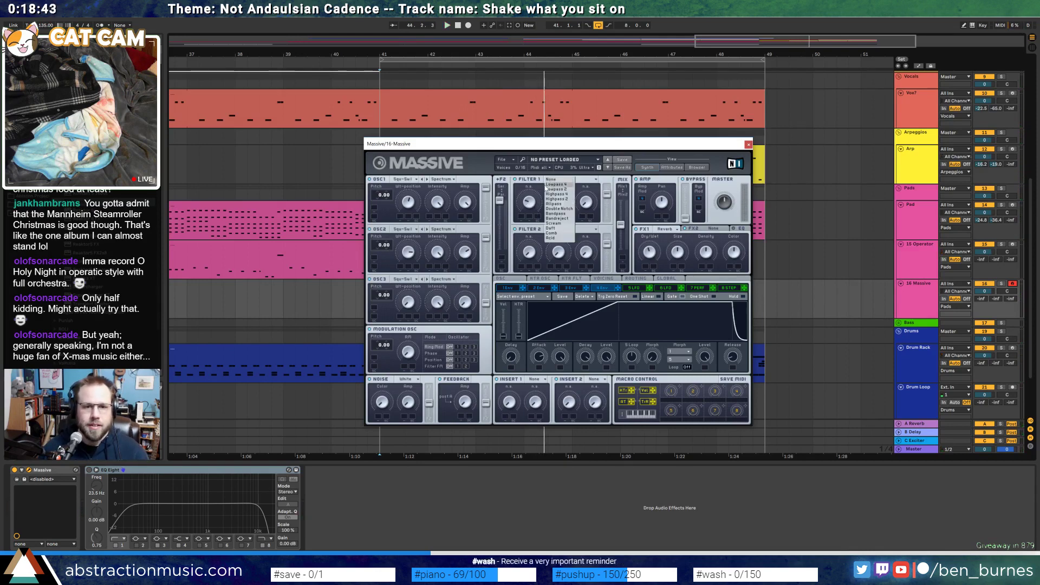
click(548, 185)
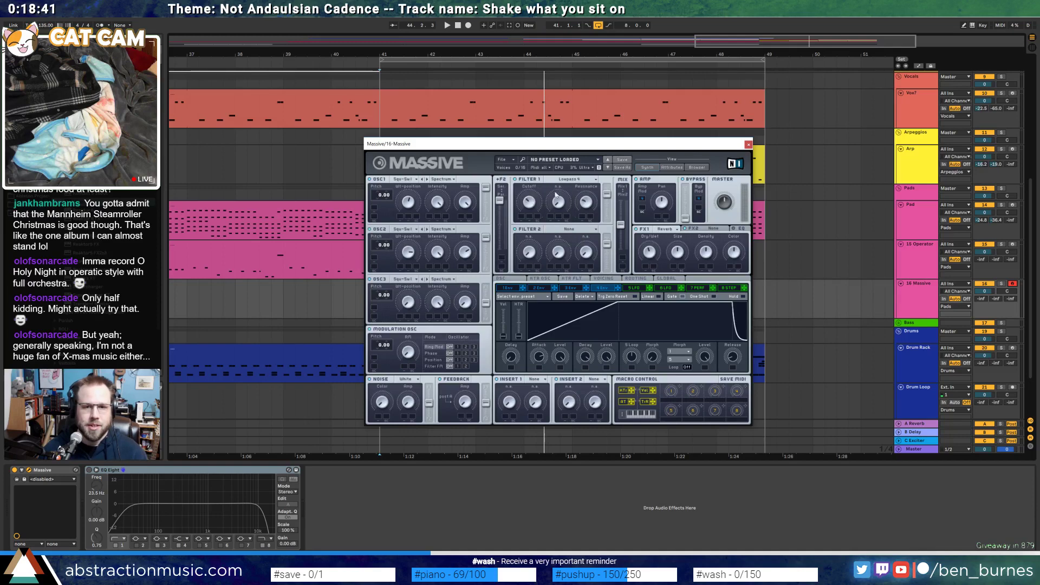
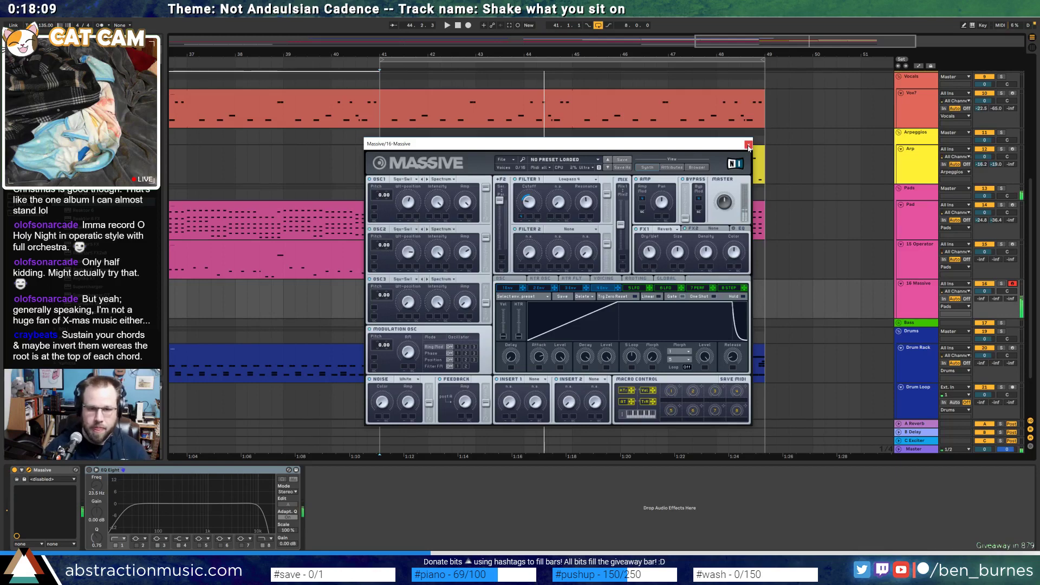
click(748, 144)
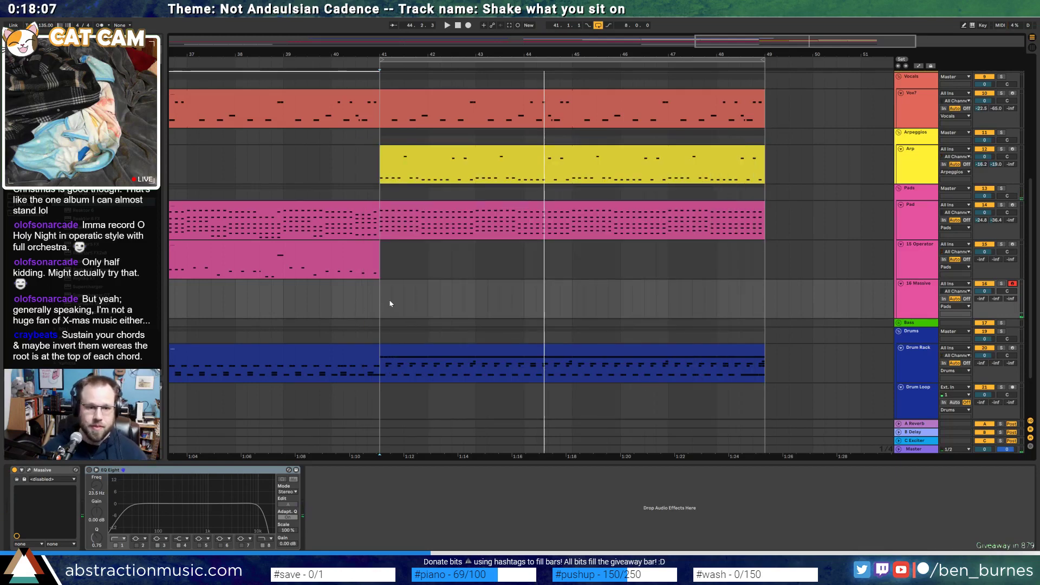
click(29, 470)
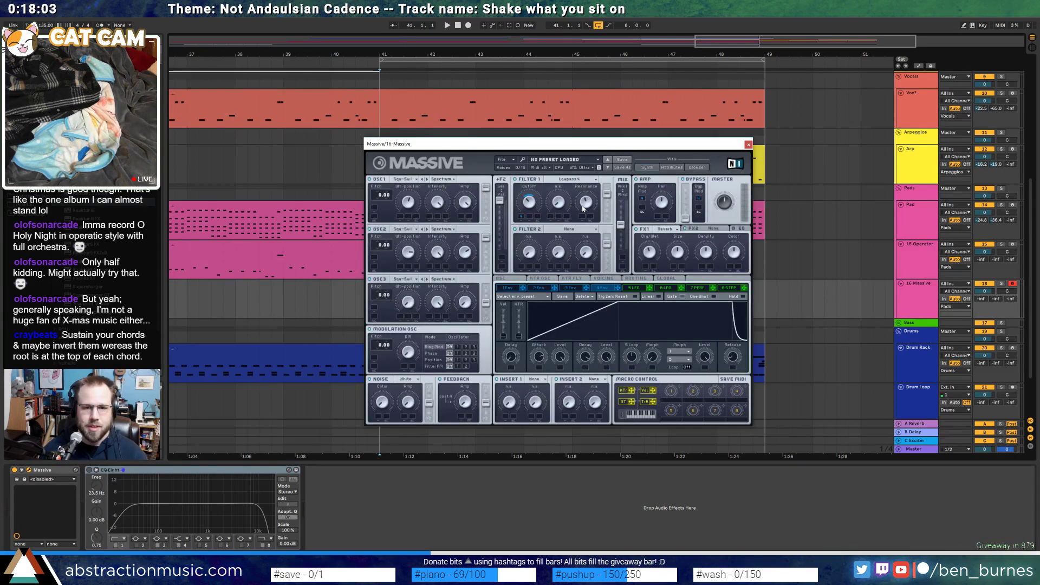
click(748, 144)
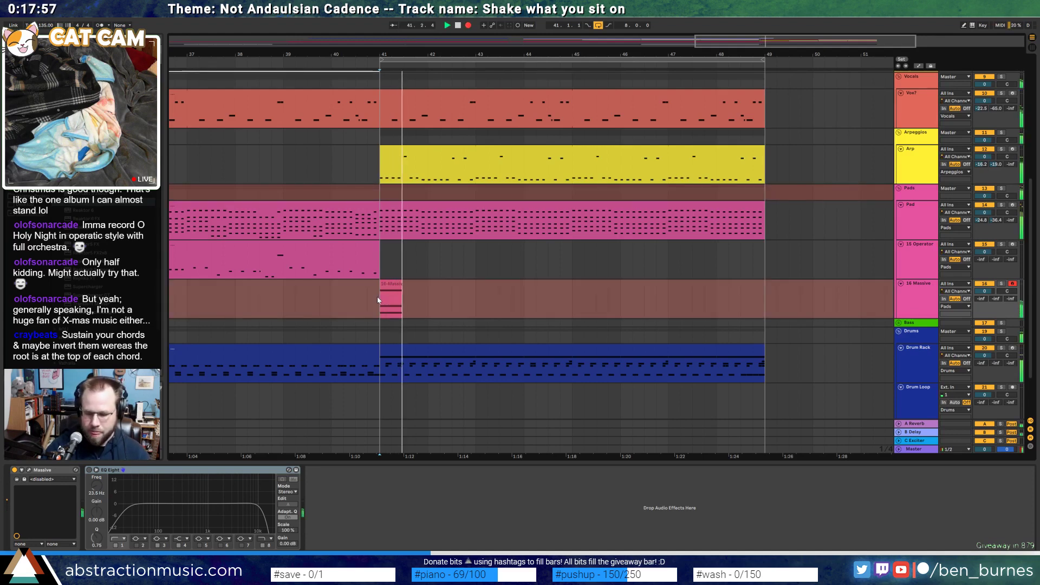
Record four bars of sustained chords on the 16 Massive track from bar 41 to bar 45
key(space)
key(F9)
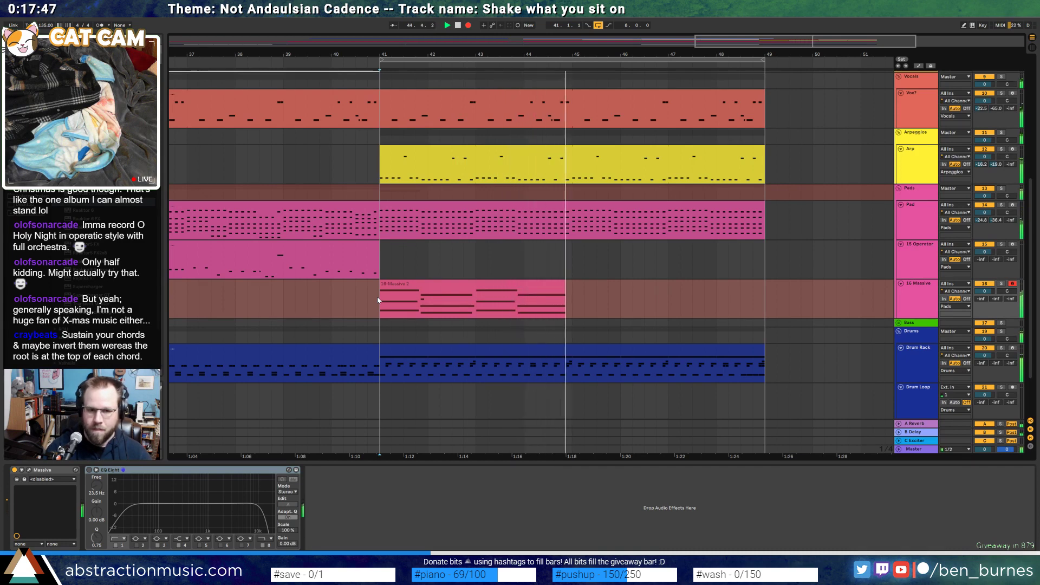
key(space)
click(572, 286)
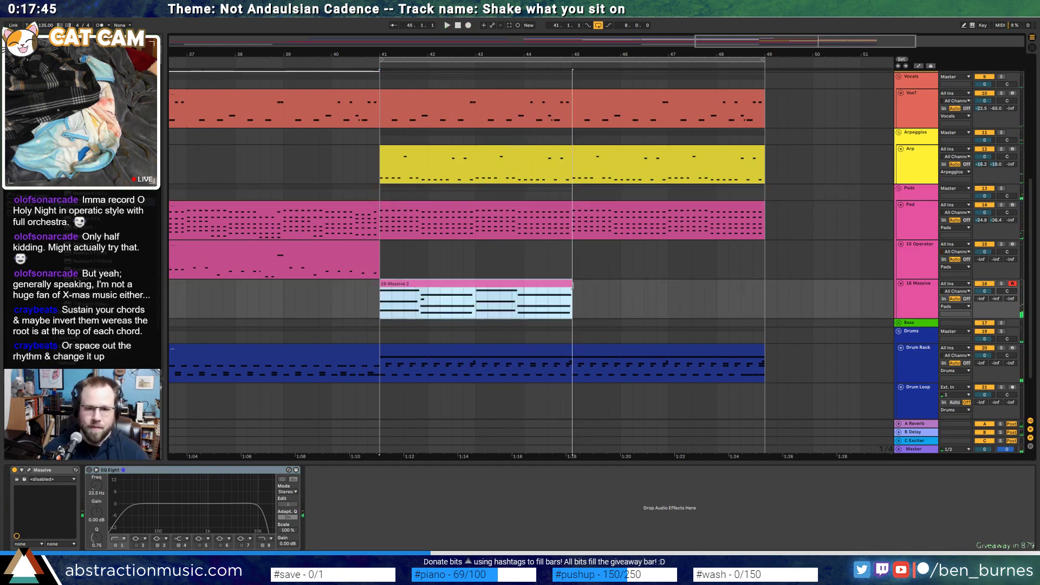
Raise the B2 of the Massive clip's last chord an octave to B3, and try deleting the short F3 in the second chord
double_click(554, 287)
click(794, 499)
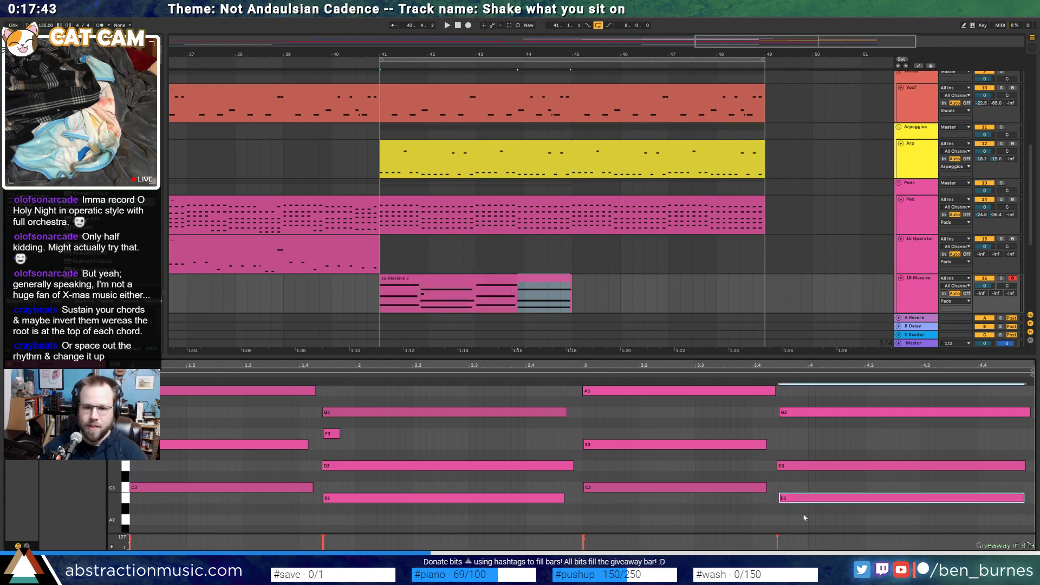
key(shift+Up)
drag(351, 464, 305, 450)
key(Delete)
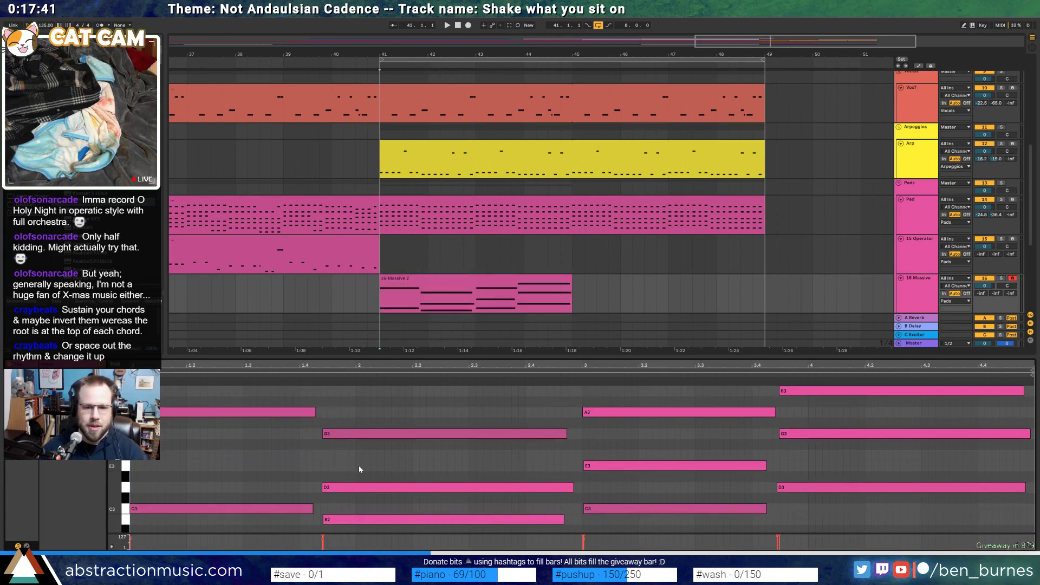
key(ctrl+z)
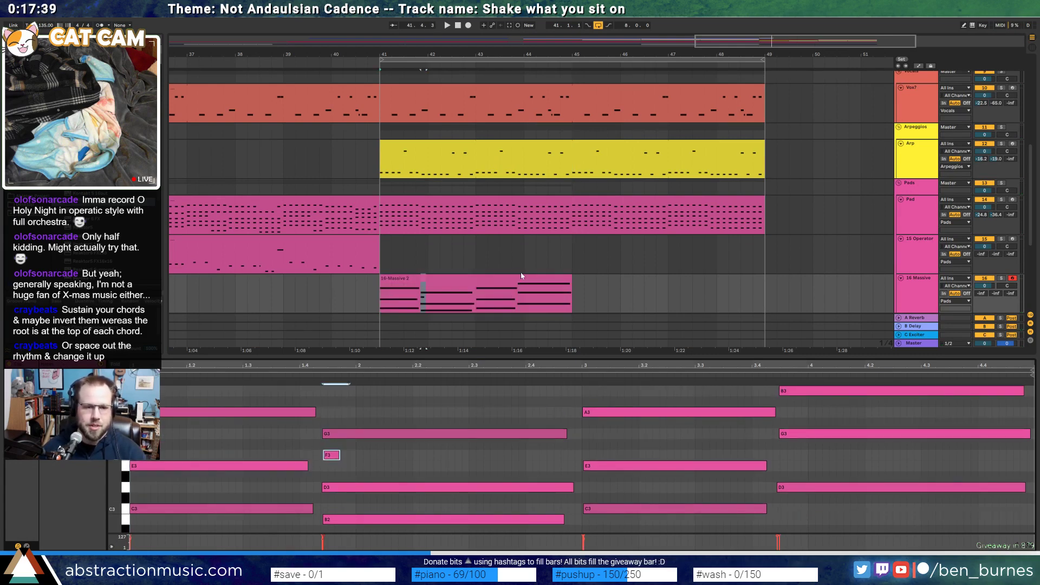
Thin out the repeated chord hits in the first two bars of the Pad clip at bar 41 and show the track automation
click(478, 204)
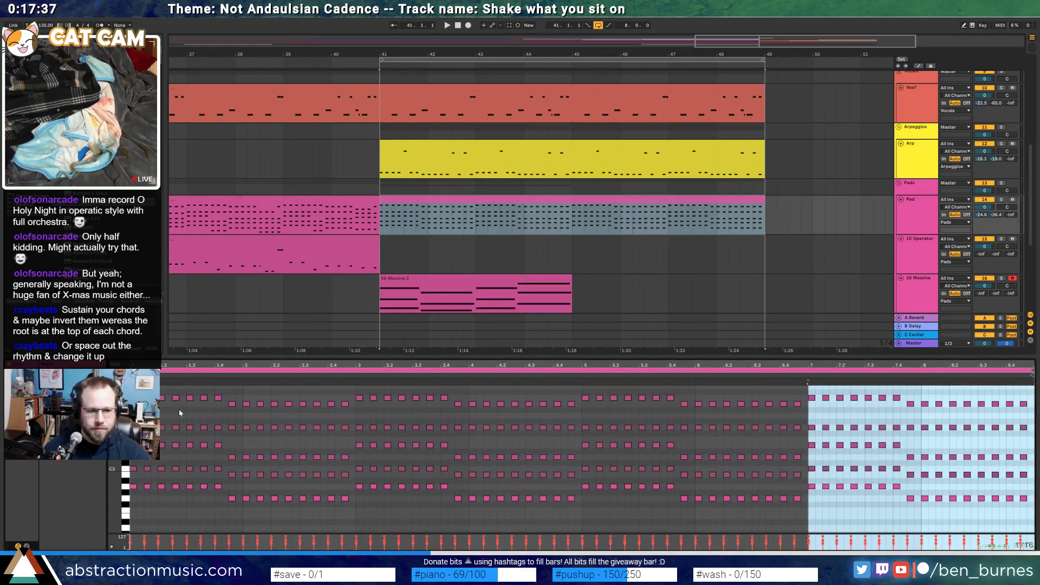
drag(160, 394, 164, 502)
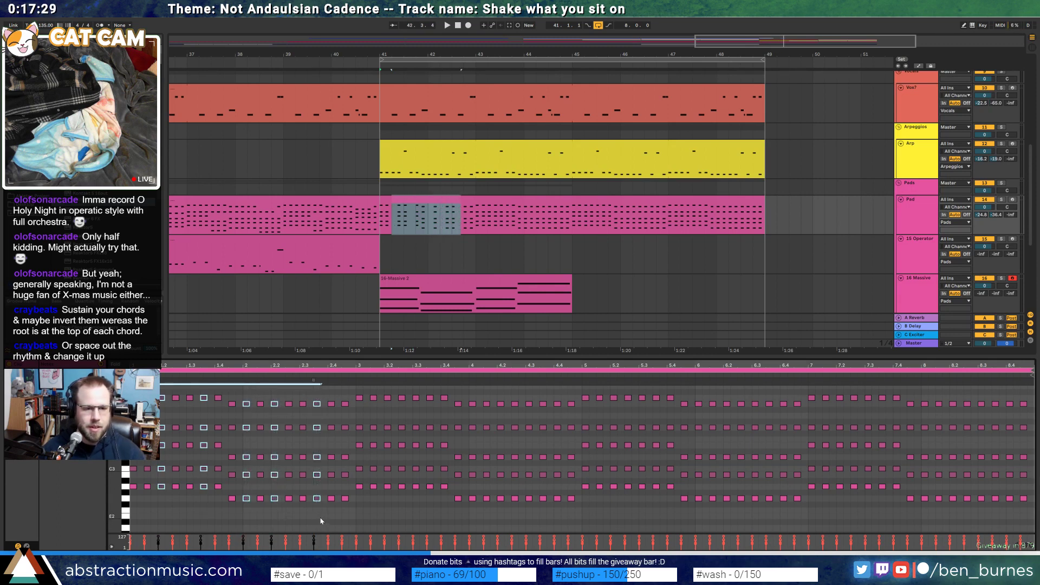
key(space)
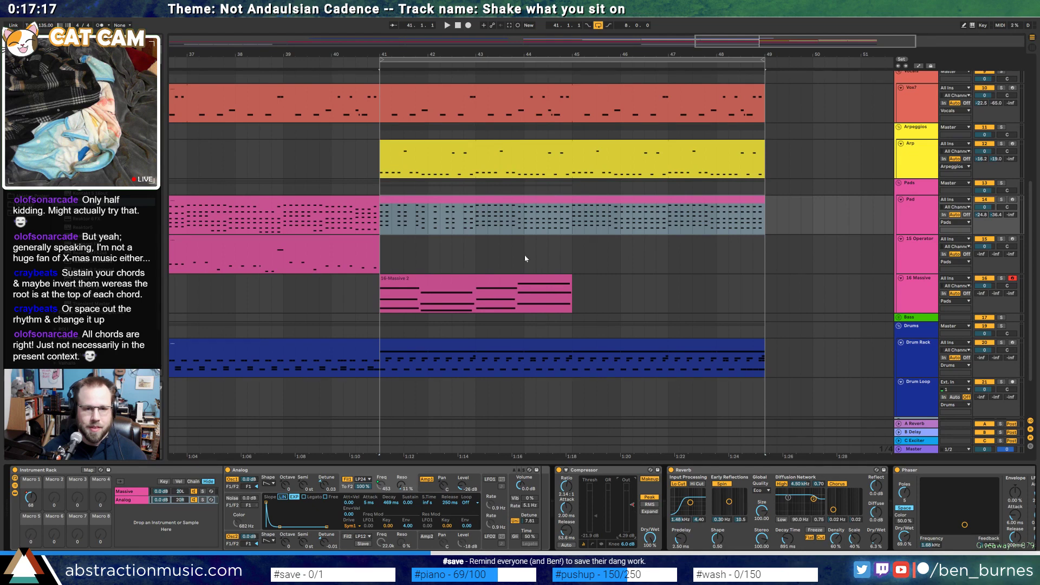
key(a)
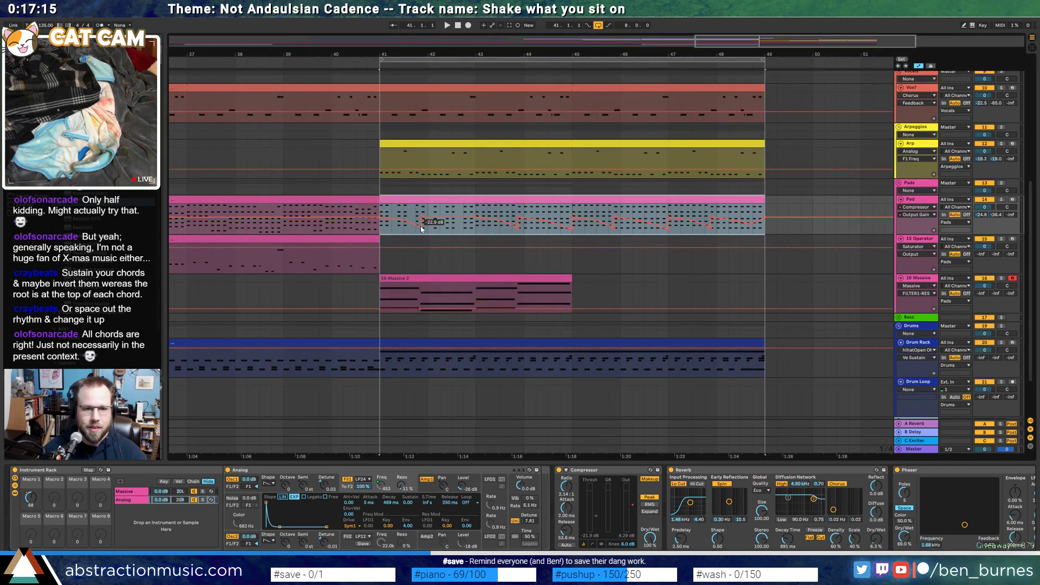
Replace bars 3 to 8 of the Pad clip with three copies of its thinned two-bar chord pattern and play the section
click(383, 209)
key(space)
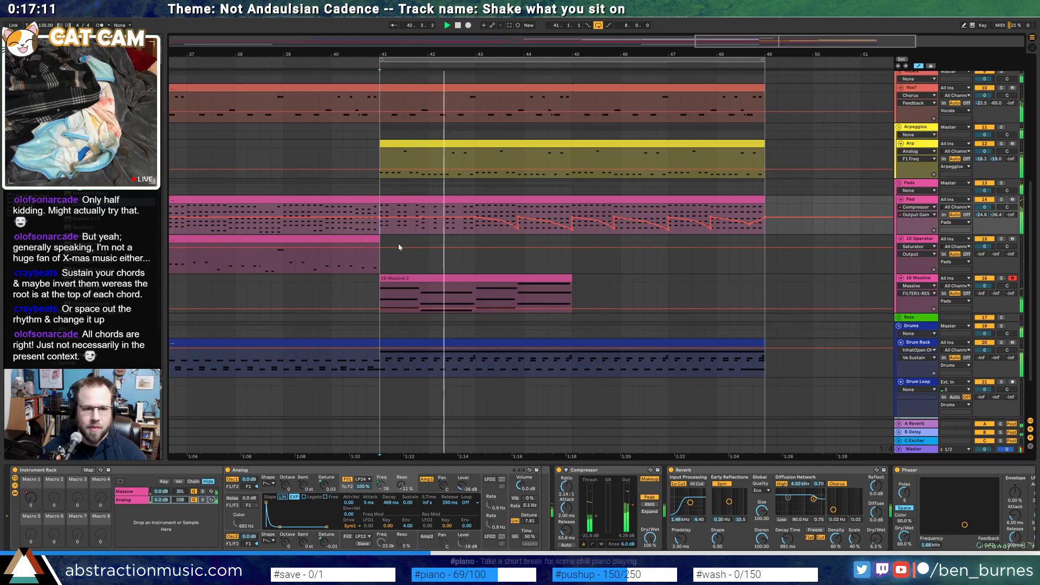
key(space)
double_click(475, 198)
drag(359, 388, 939, 456)
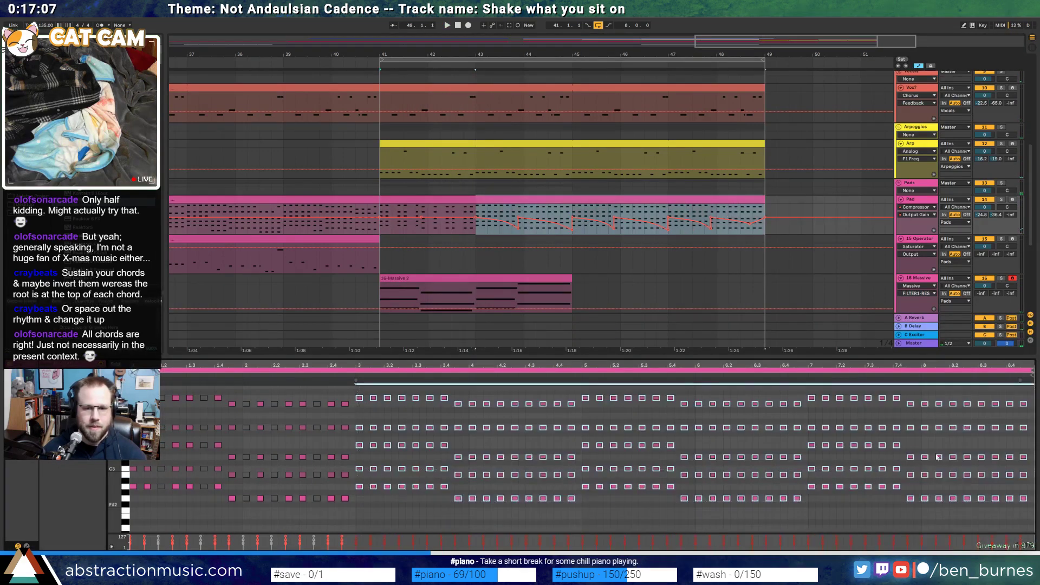
key(Delete)
drag(359, 394, 59, 524)
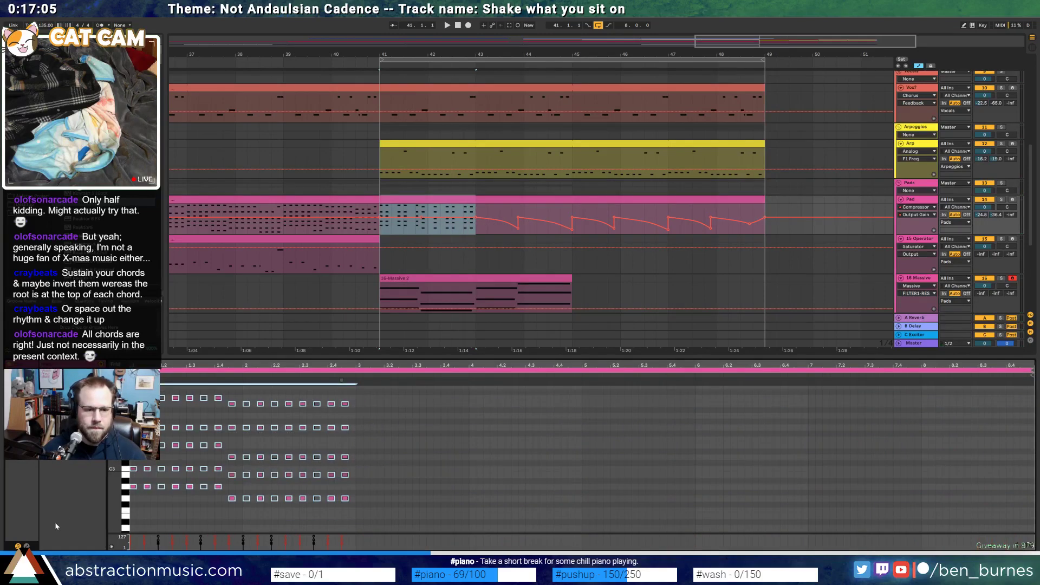
key(ctrl+d)
key(ctrl+d)
key(ctrl+d)
key(space)
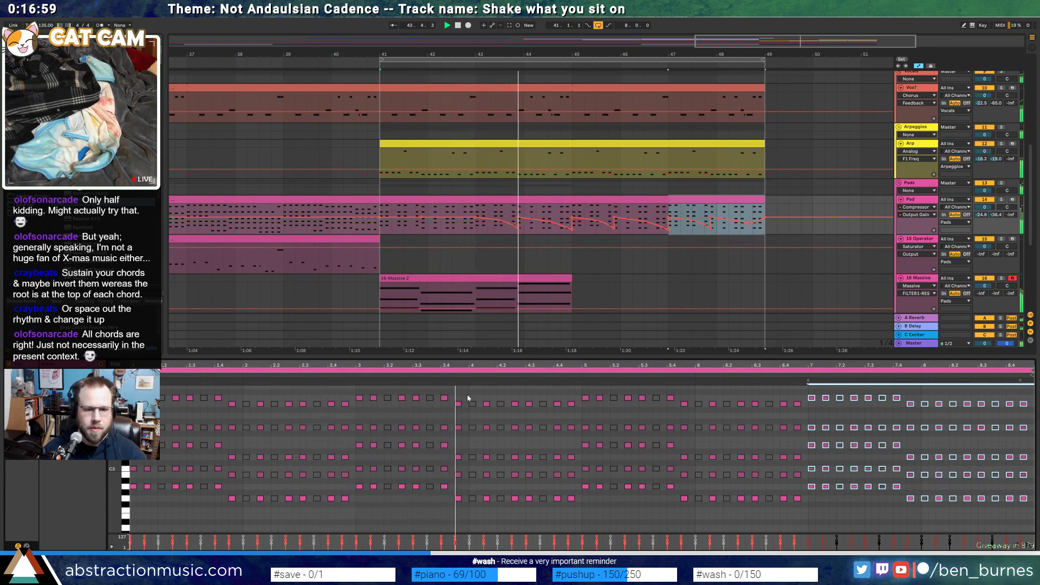
Raise the Pad clip's last four G2 hits in bar 4 to A2 and in bar 8 to G#2, and shift the A2 hits leading into bar 5 upward
drag(513, 491, 578, 509)
key(Up)
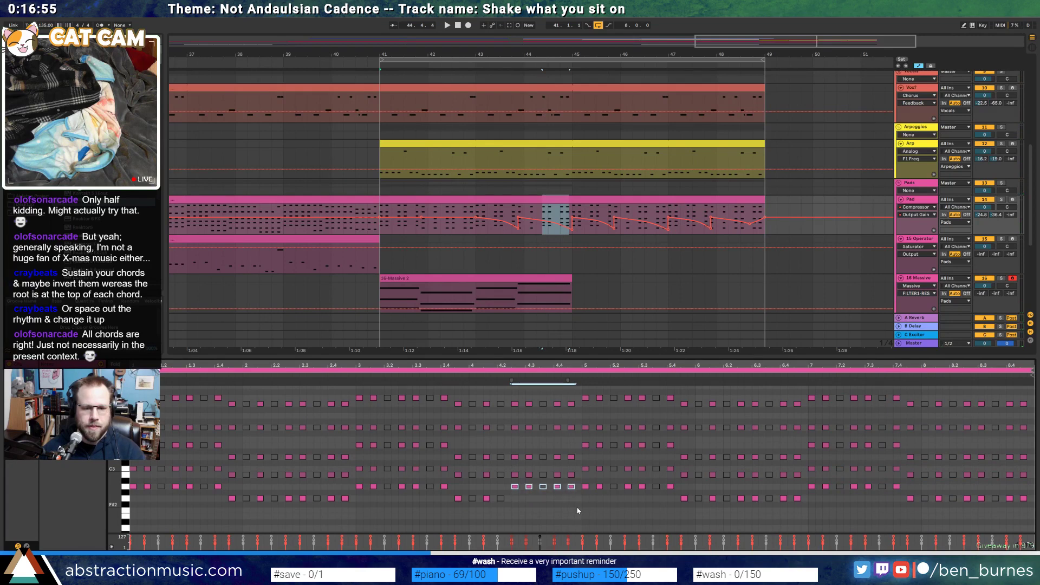
drag(963, 493, 1032, 516)
key(Up)
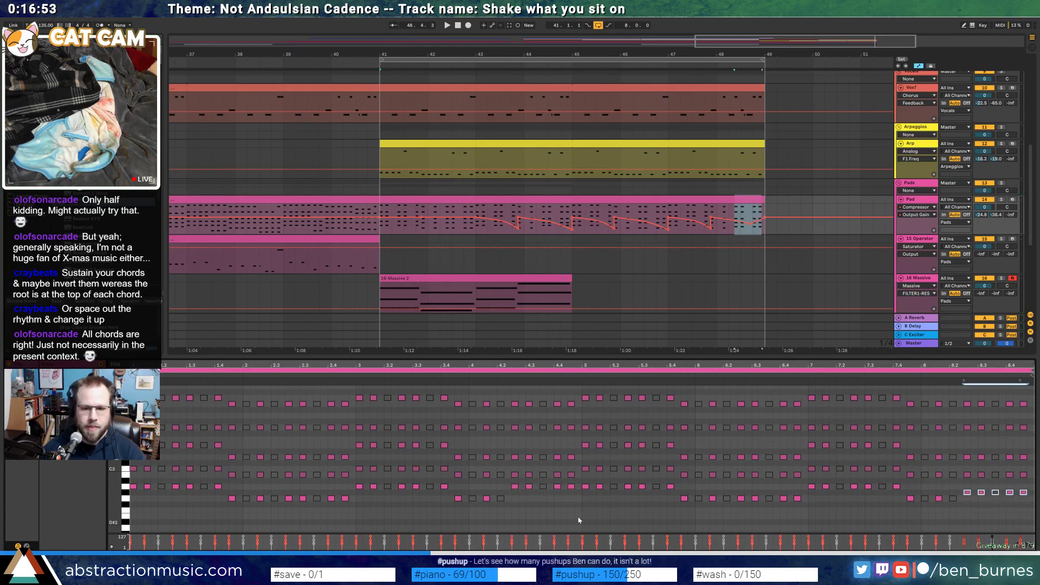
drag(553, 481, 603, 499)
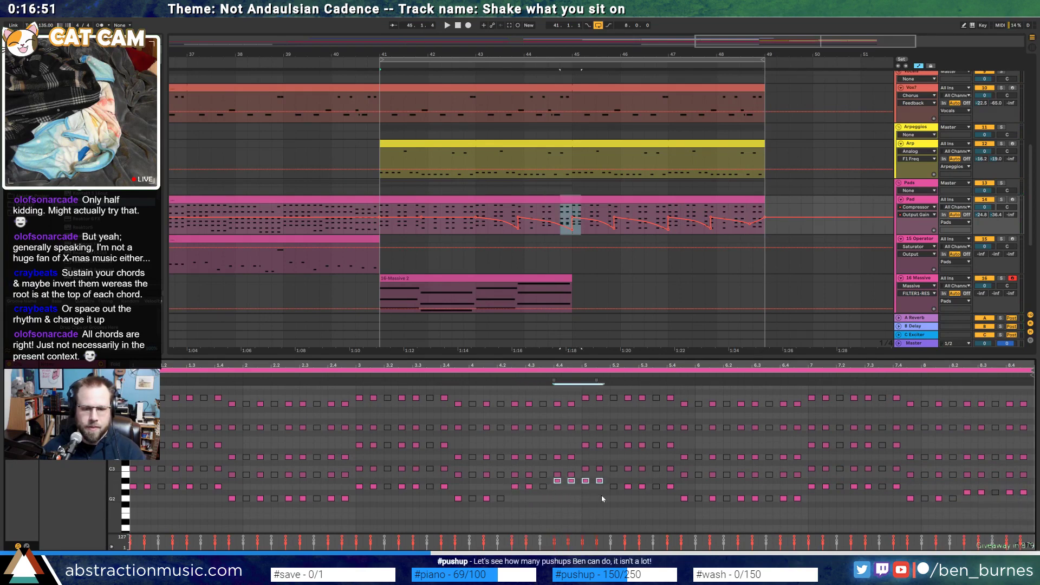
key(Up)
click(595, 475)
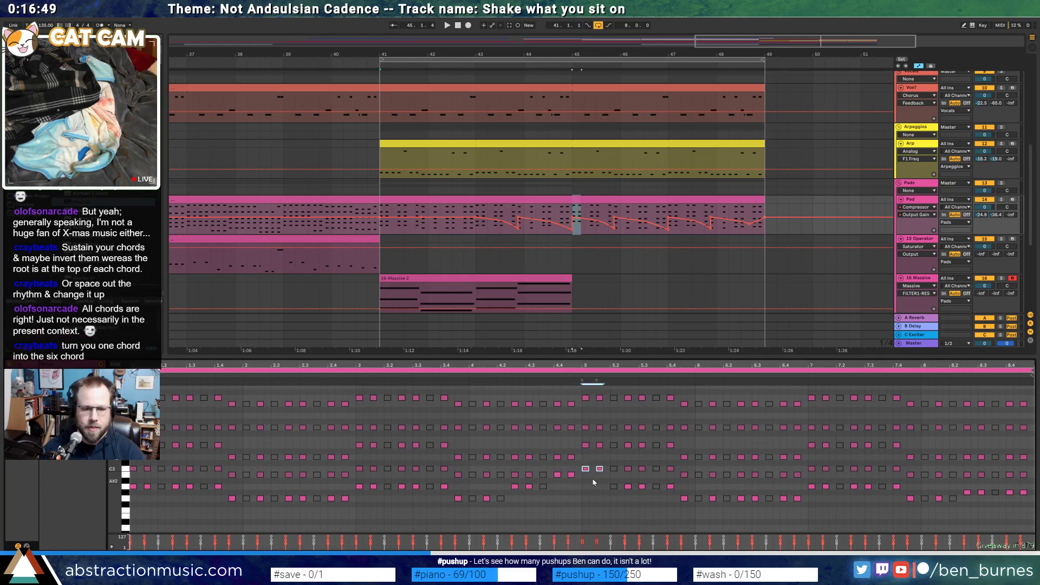
Add four short, evenly spaced F2 hits under the Pad chords from the end of bar 4 into the start of bar 5
drag(554, 420, 602, 429)
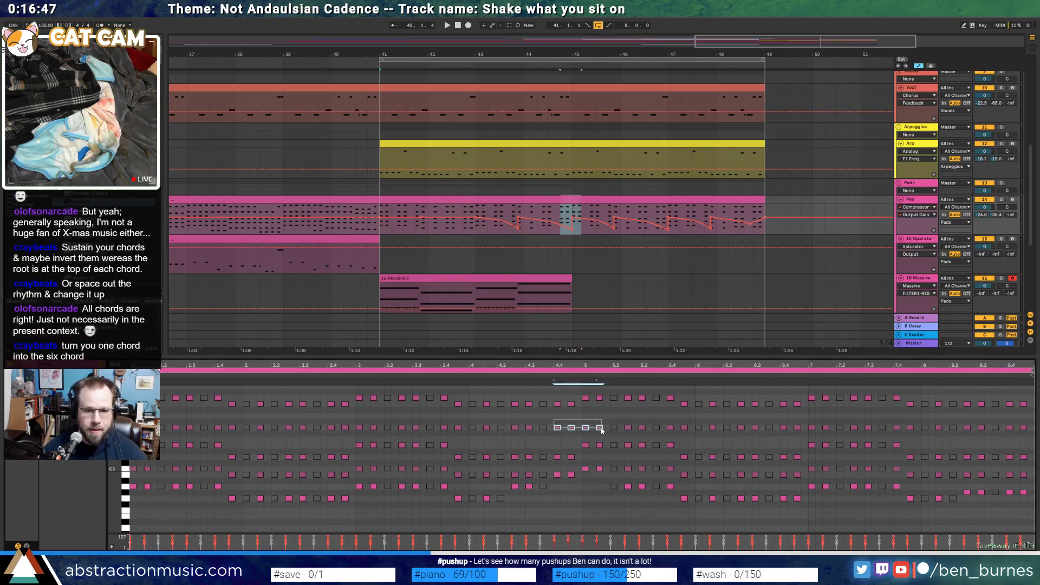
double_click(558, 510)
click(566, 512)
key(shift+Left)
key(shift+Left)
key(ctrl+d)
key(ctrl+d)
key(ctrl+d)
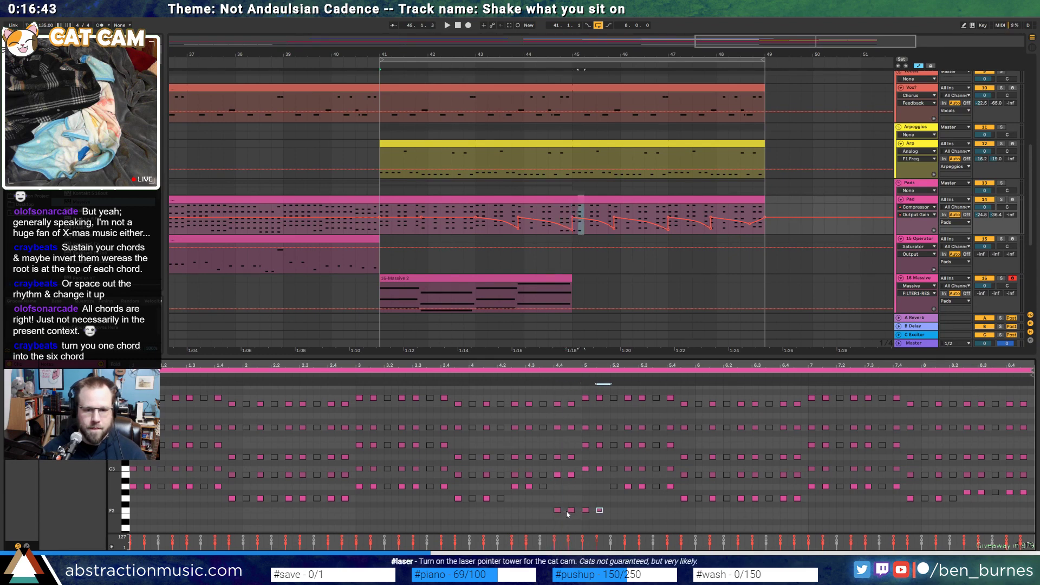
click(601, 508)
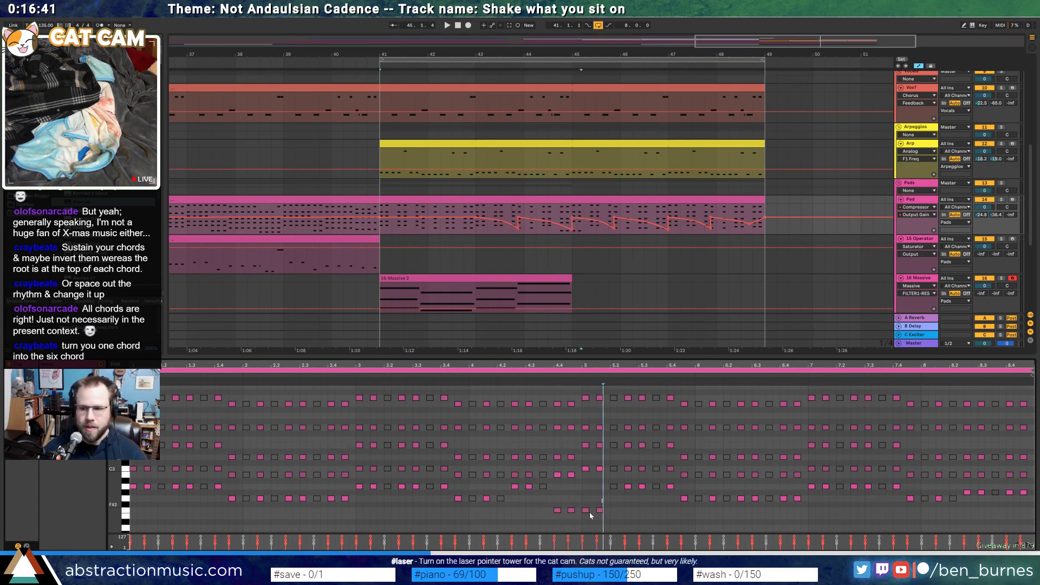
drag(602, 499, 554, 523)
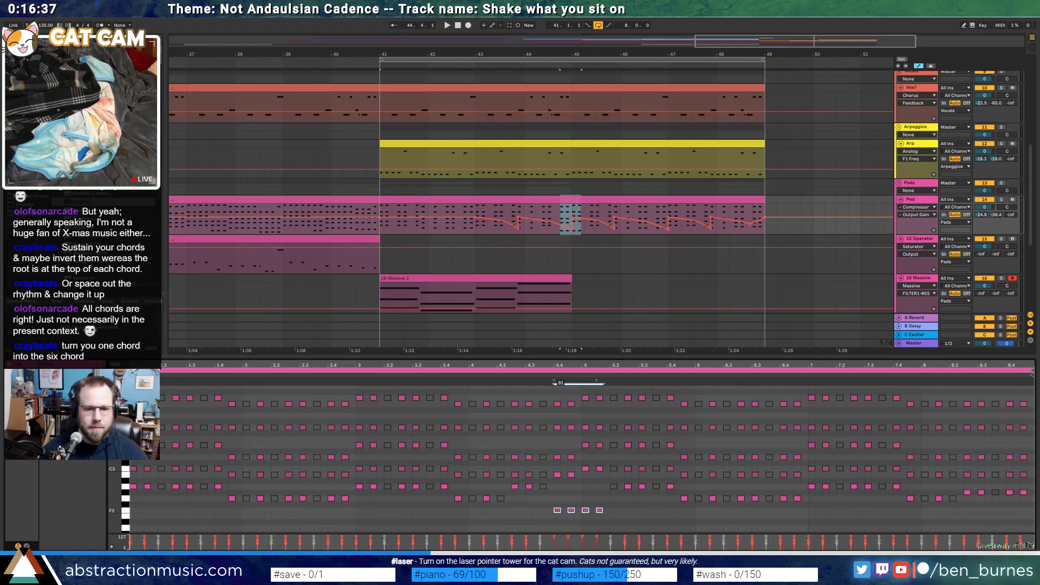
Play the arrangement from just before bar 25 and check the Pad clip's notes around the added F2 hits
click(421, 217)
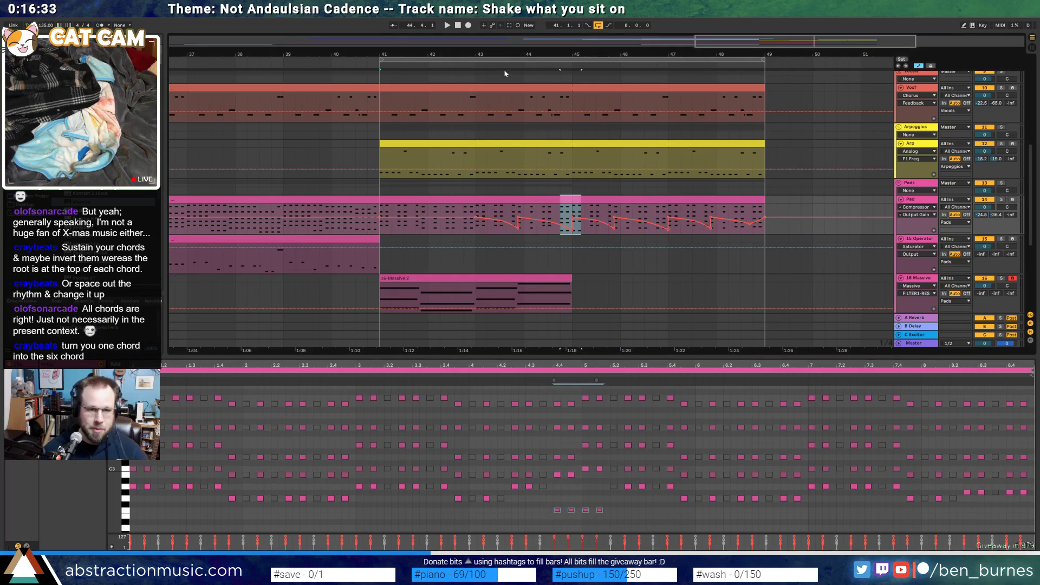
drag(705, 42, 560, 27)
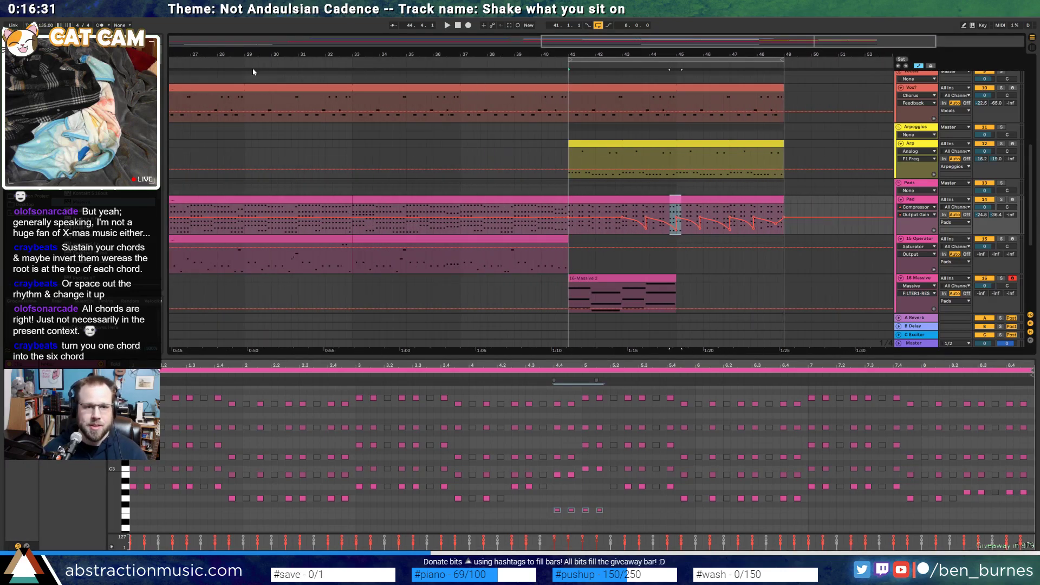
drag(623, 43, 297, 56)
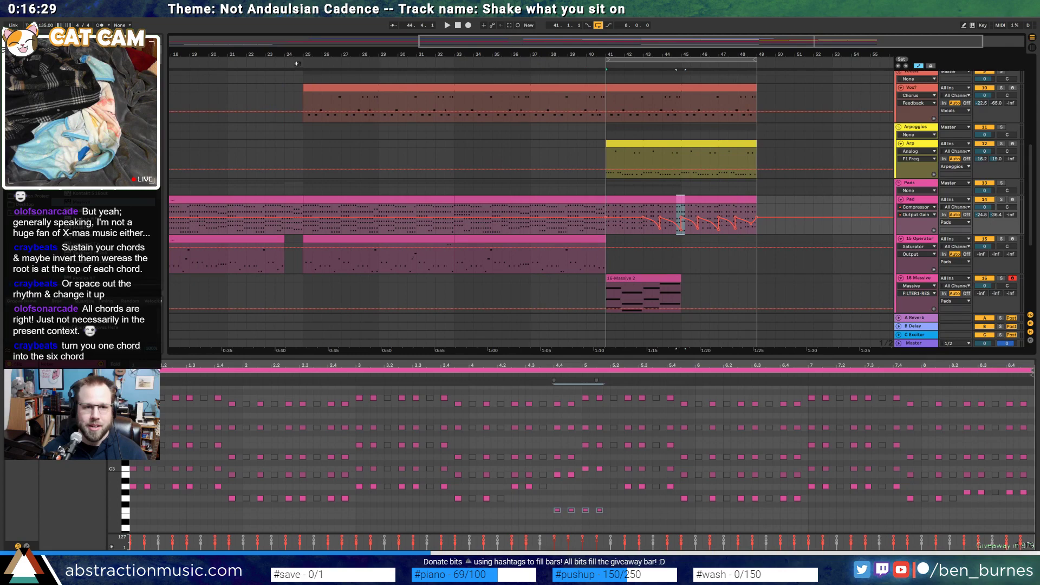
click(297, 63)
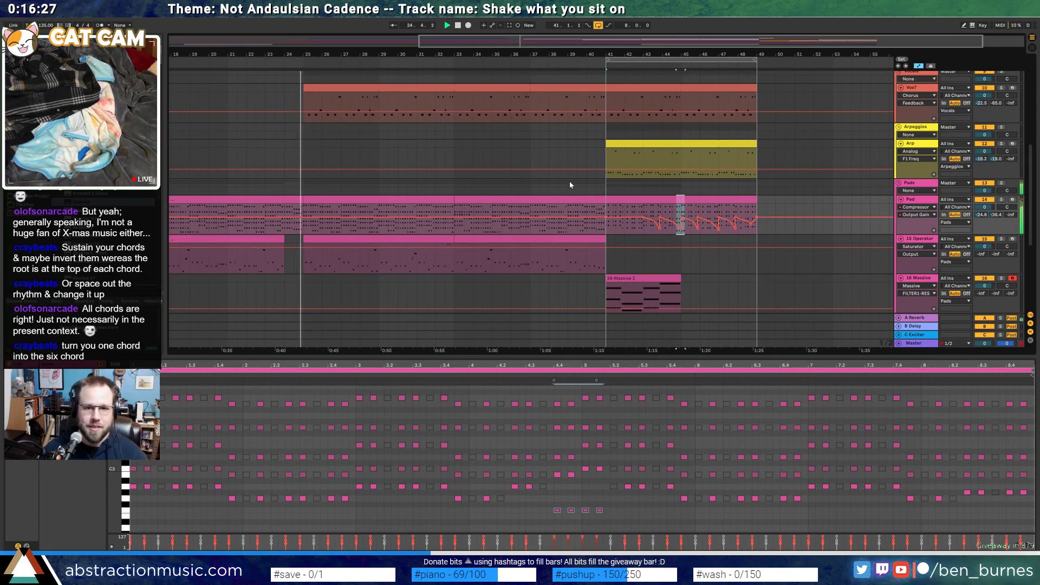
click(647, 200)
click(584, 504)
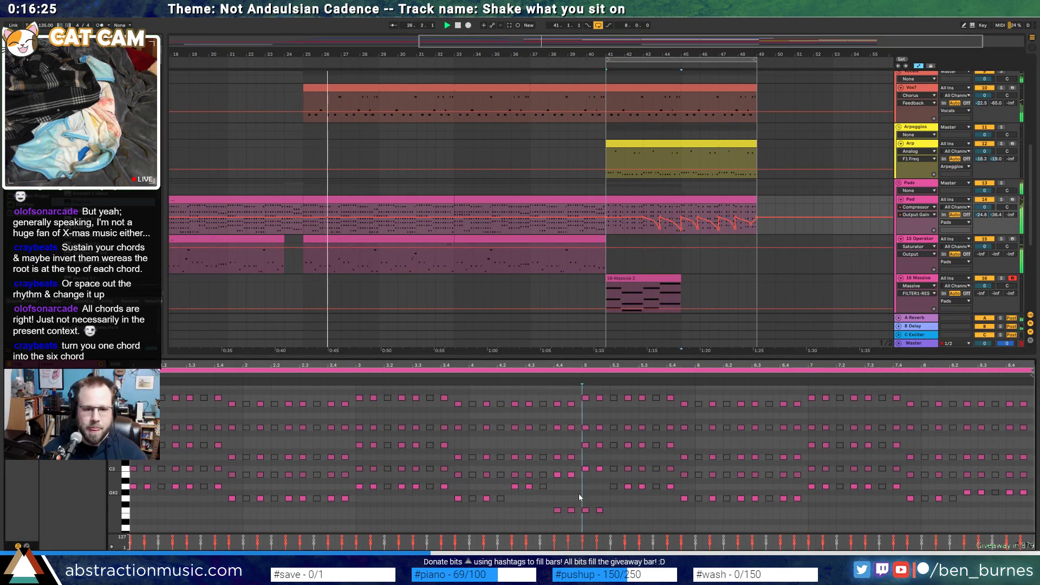
drag(561, 509, 600, 510)
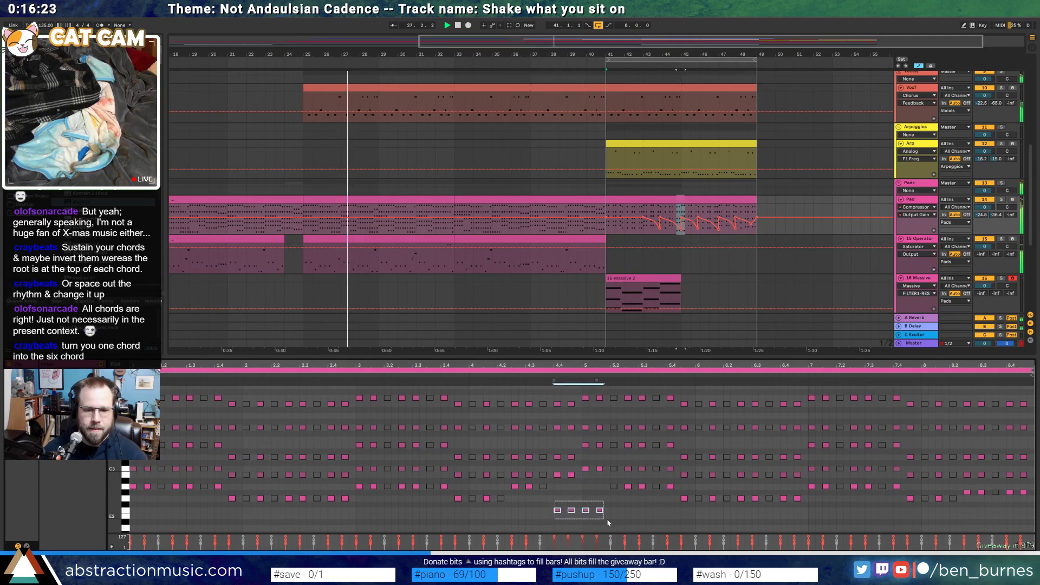
click(625, 462)
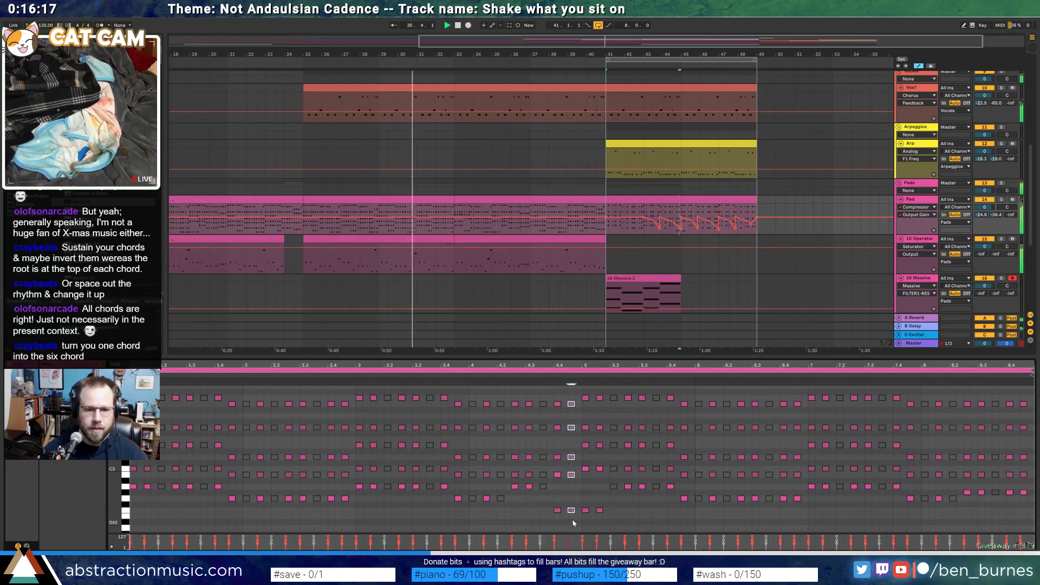
click(502, 511)
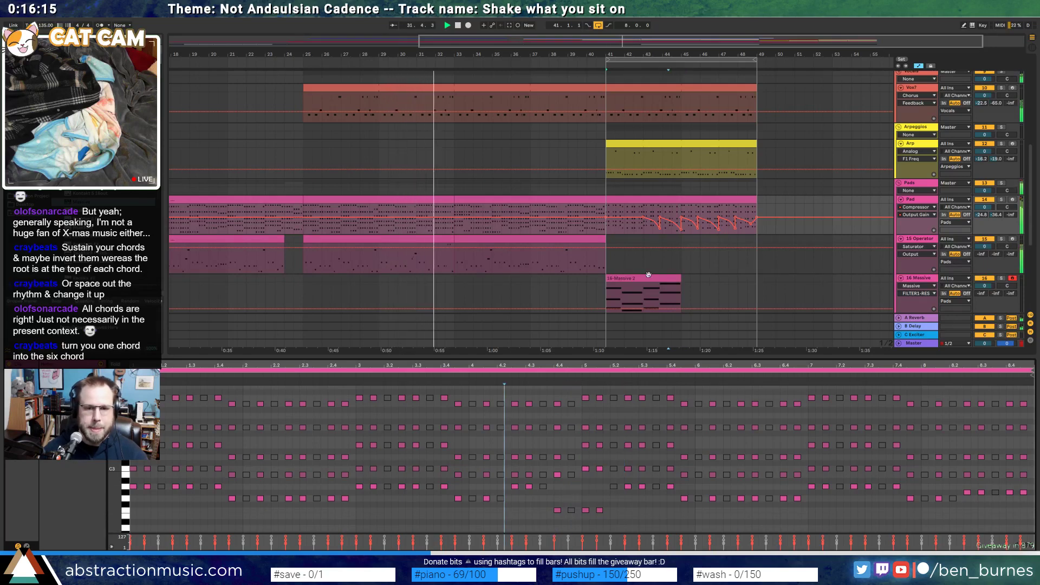
Align the start of the D3 in the 16 Massive clip's last chord with that chord's other notes
click(643, 295)
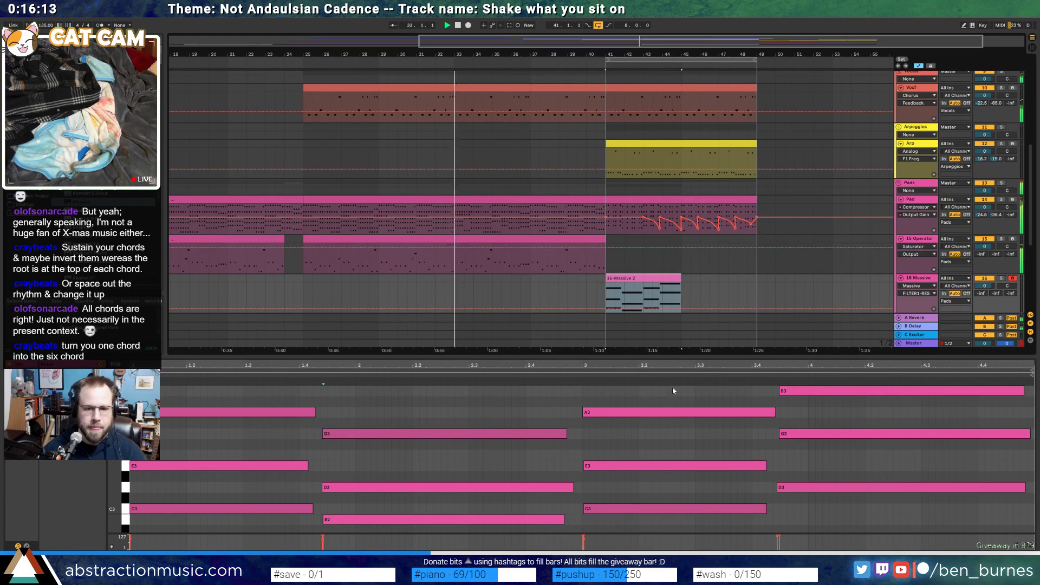
click(822, 493)
drag(827, 489, 831, 489)
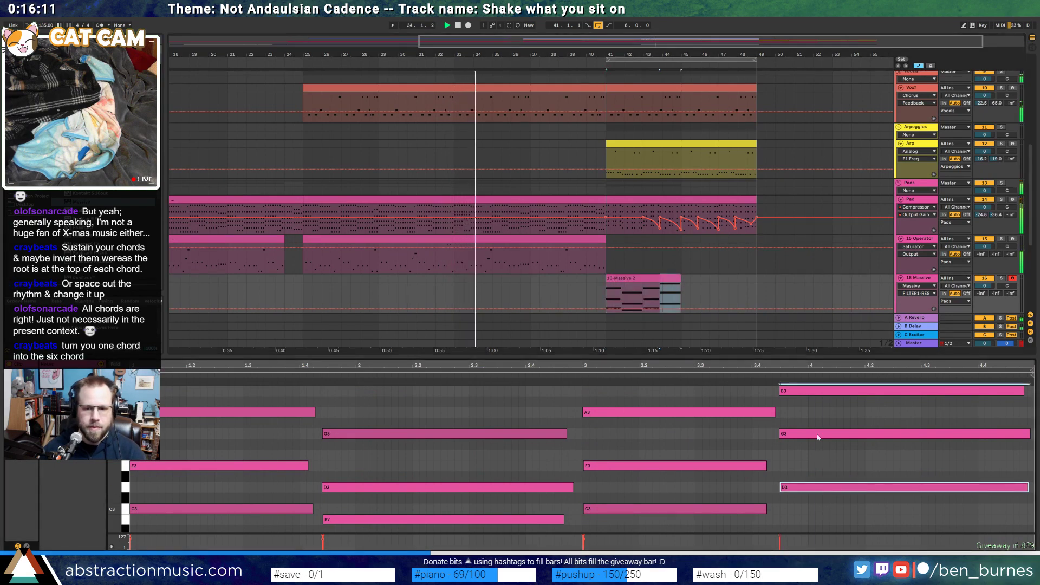
click(818, 435)
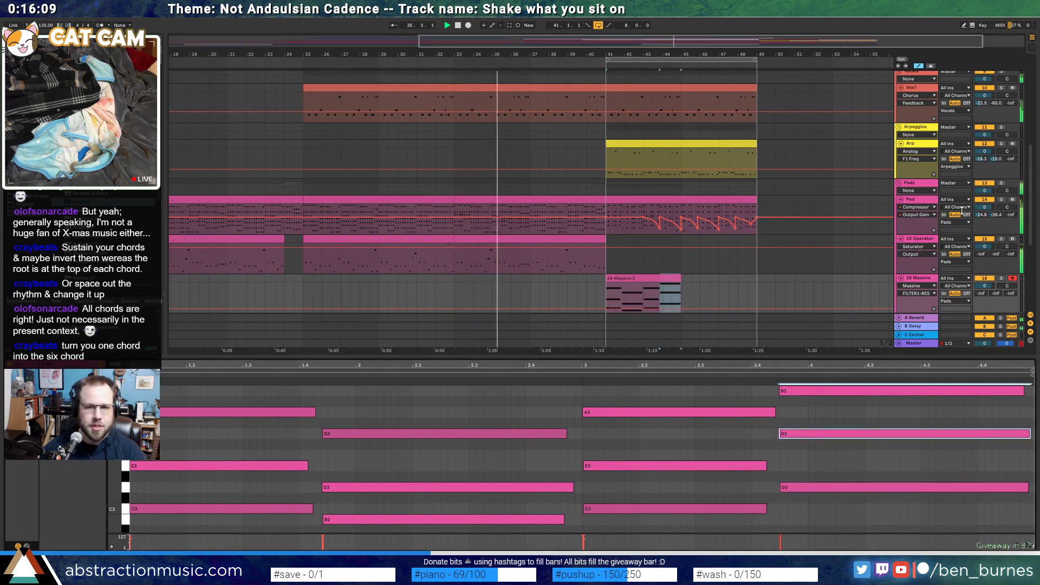
Set the Pad track's volume to -2.4 dB and trim the end of the A3 in the Massive clip's third chord to match its other notes
drag(985, 207, 990, 210)
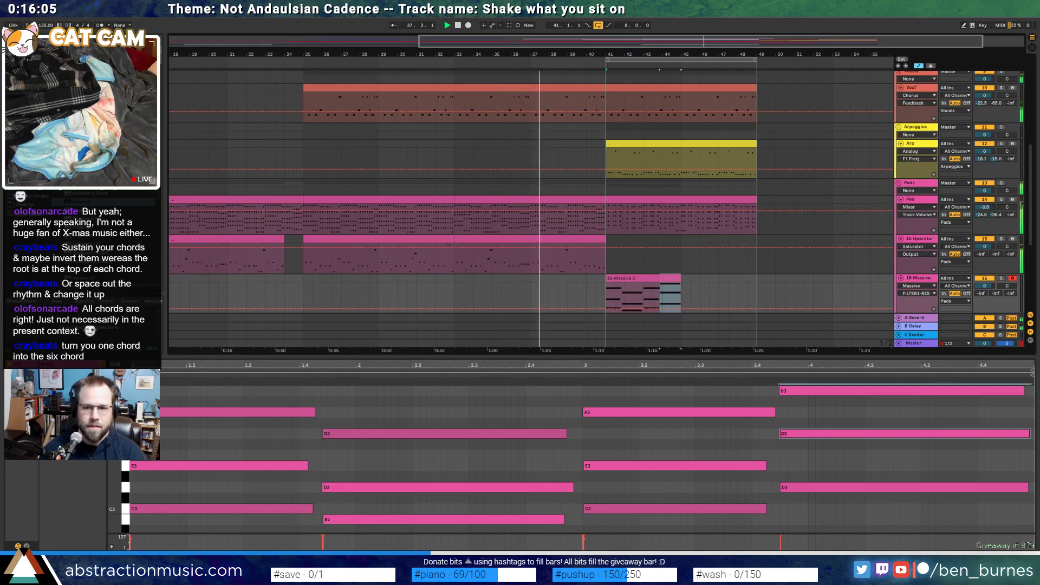
click(842, 464)
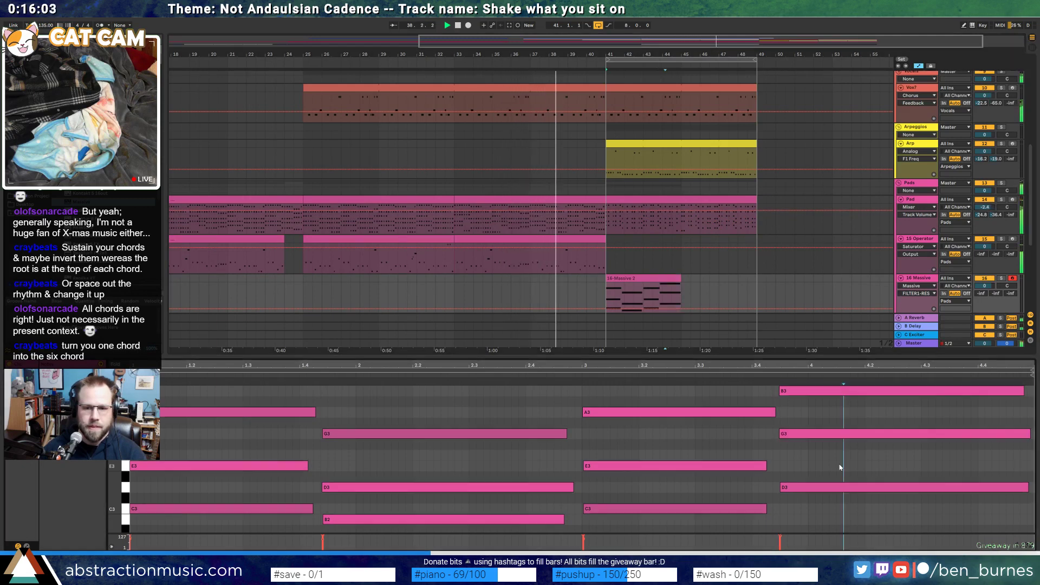
drag(775, 413, 767, 414)
click(782, 415)
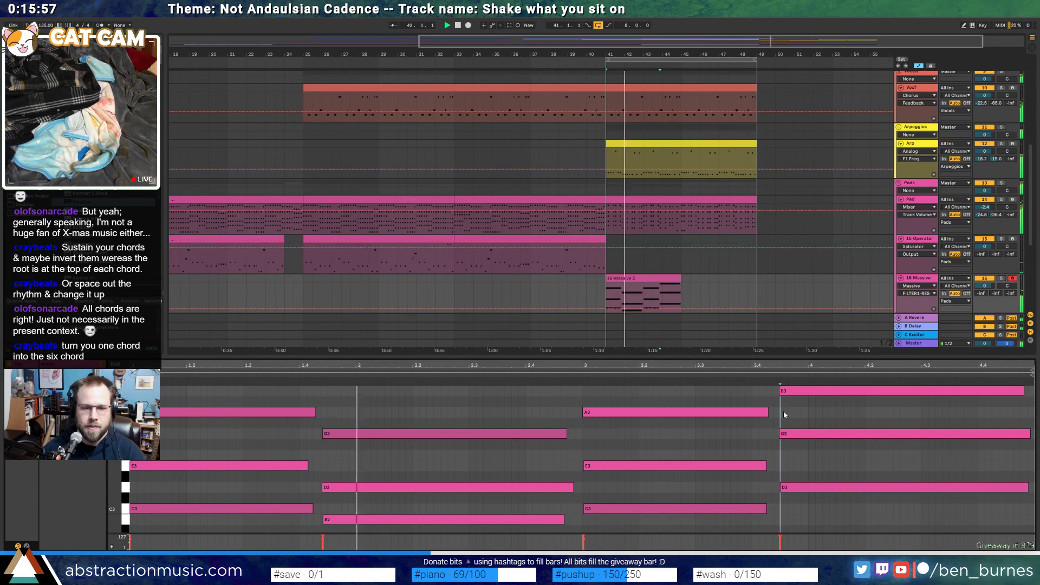
Deactivate the red vocal clip from bar 41 to bar 49, keeping its full length
click(655, 86)
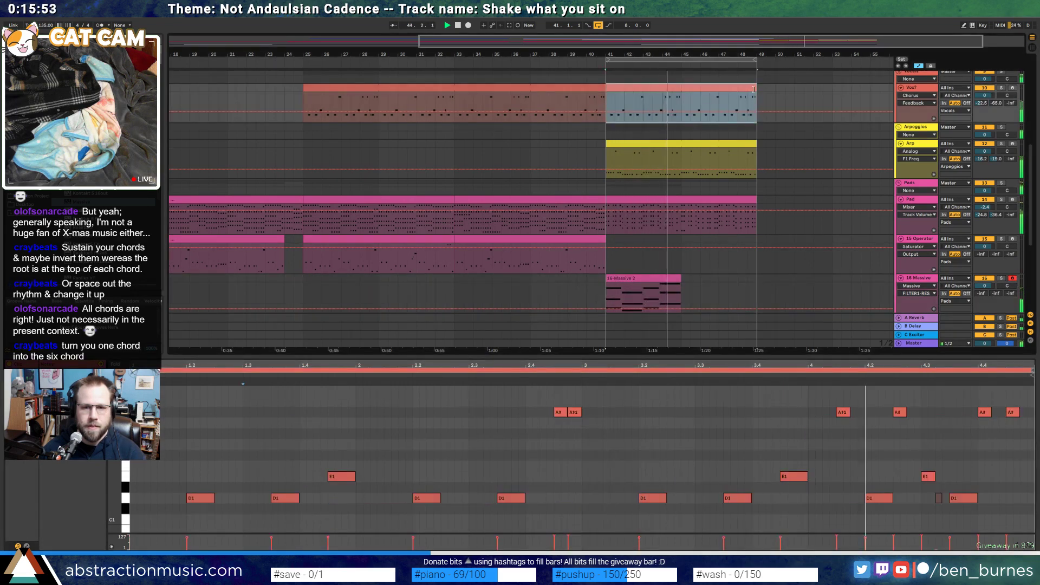
drag(754, 89, 614, 89)
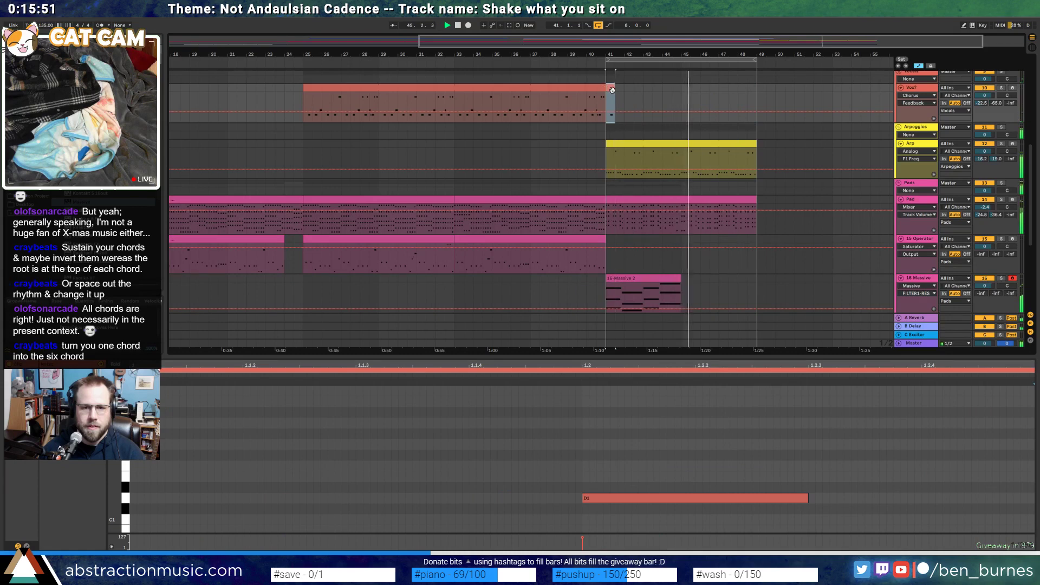
key(Delete)
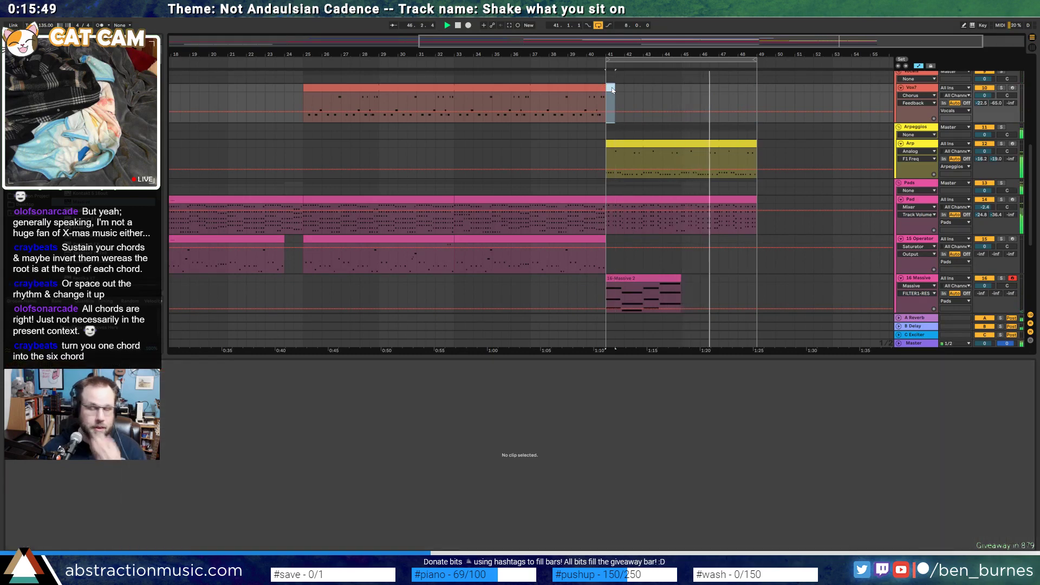
key(ctrl+z)
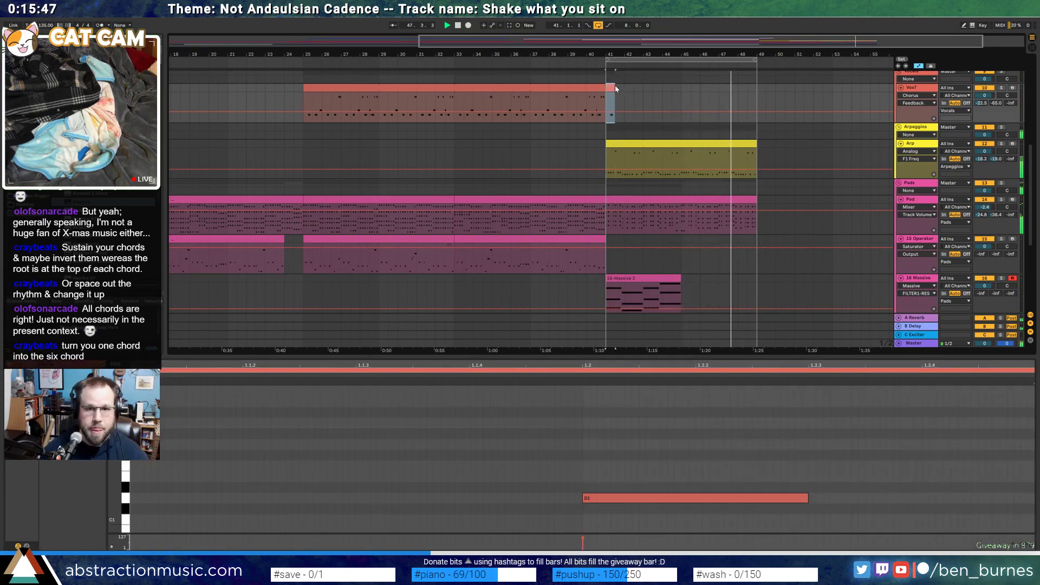
drag(616, 88, 759, 94)
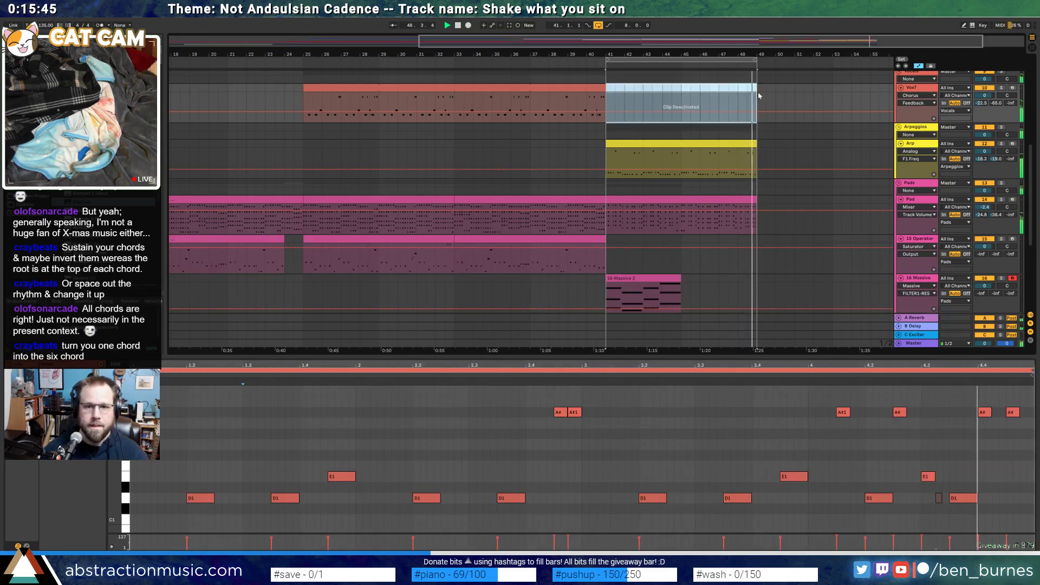
Raise the low stretches of the Pad track's Macro 1 automation between bars 41 and 45
click(721, 201)
key(shift+Tab)
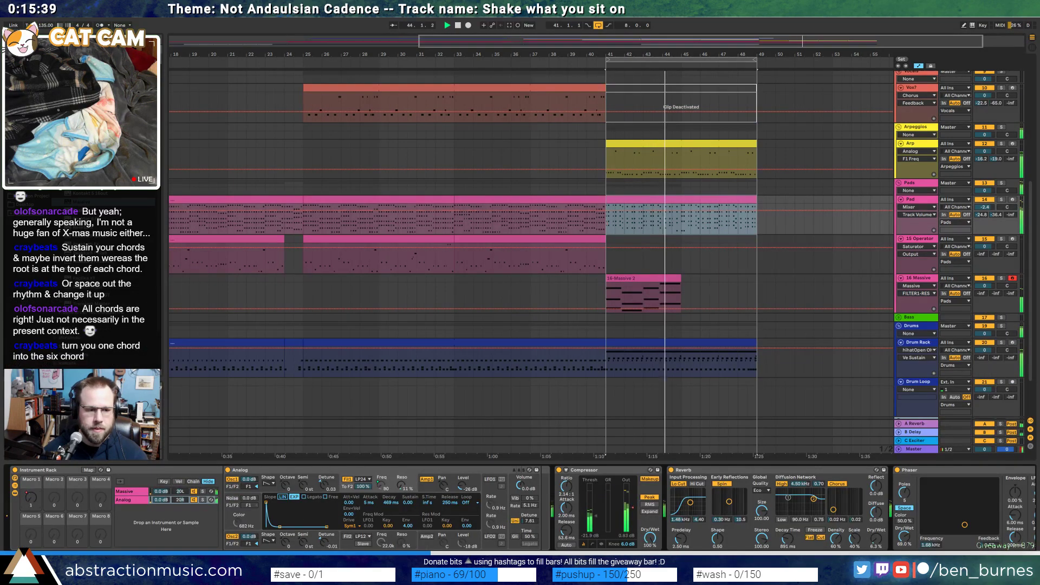
key(z)
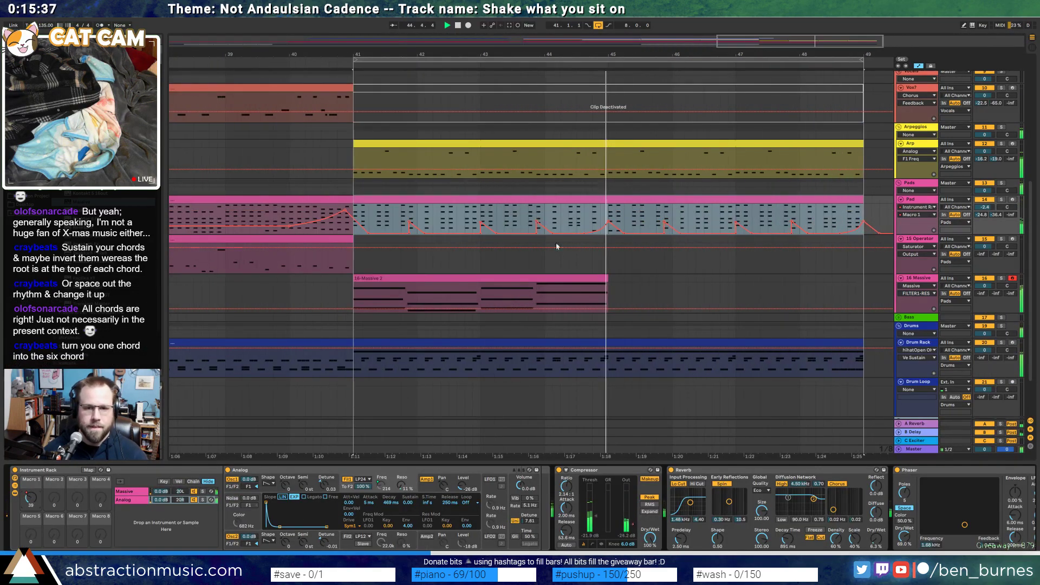
click(386, 231)
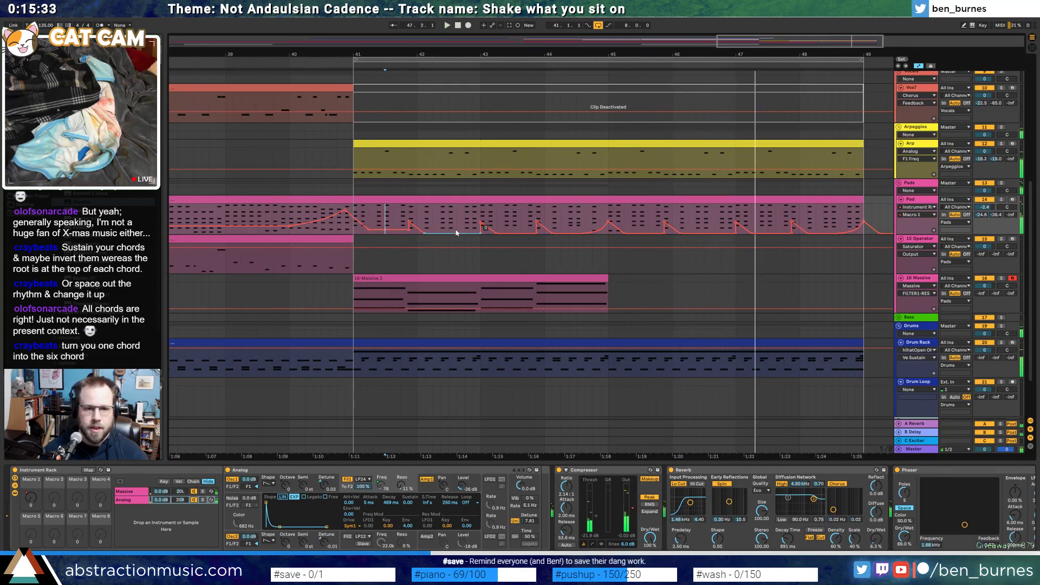
drag(456, 233, 511, 228)
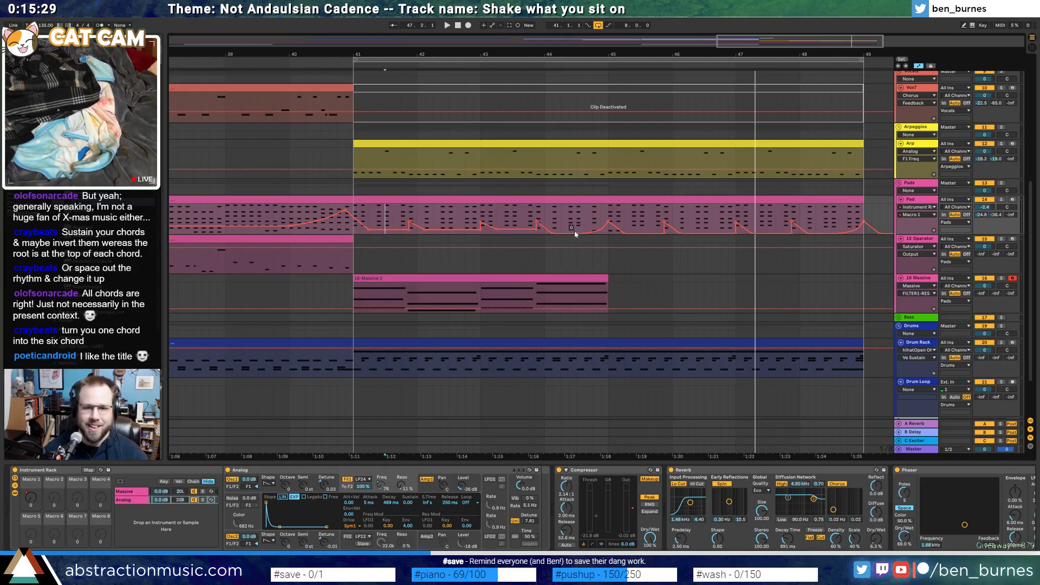
drag(574, 233, 574, 228)
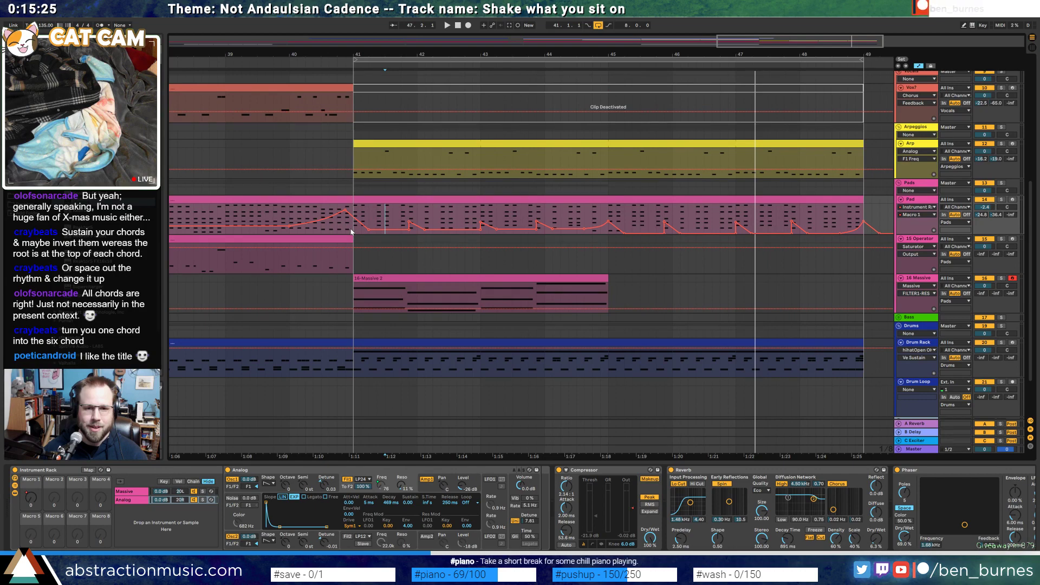
Duplicate the Pad section from bars 41–45 over bars 45–49 and raise the Macro 1 automation level after bar 49
drag(353, 232, 612, 222)
key(ctrl+d)
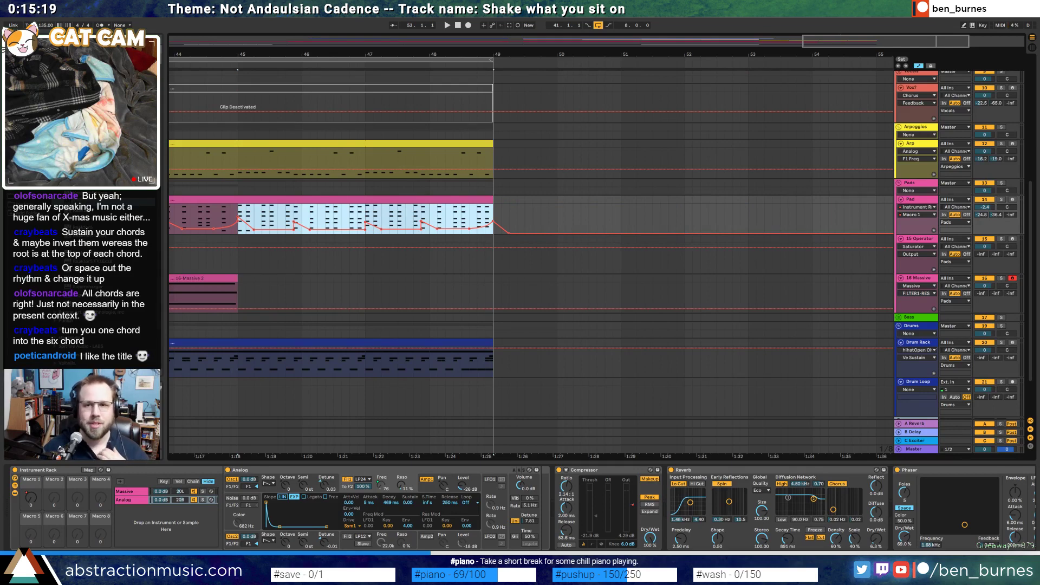
drag(509, 54, 653, 29)
click(666, 221)
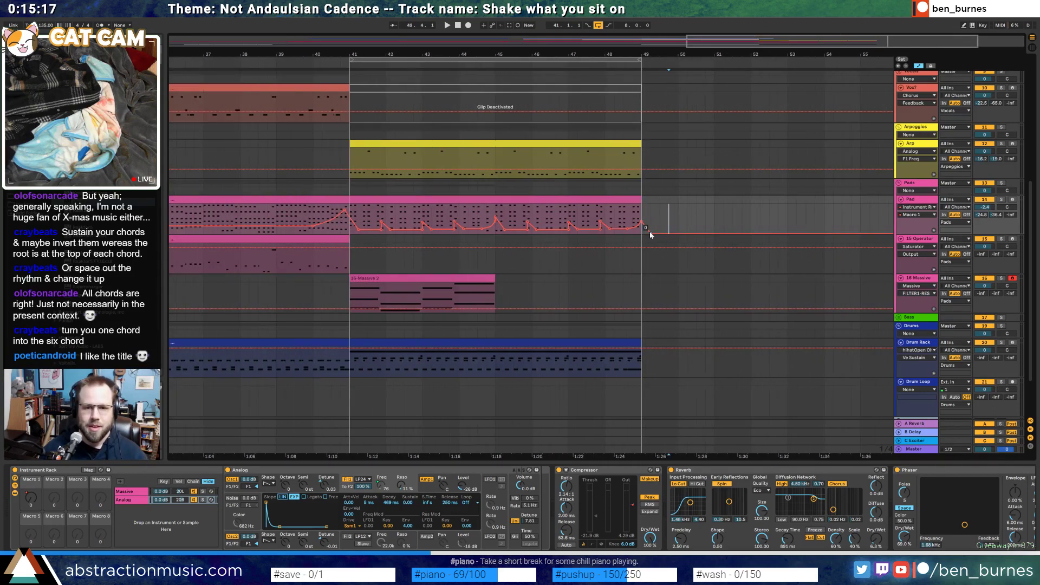
drag(649, 233, 656, 217)
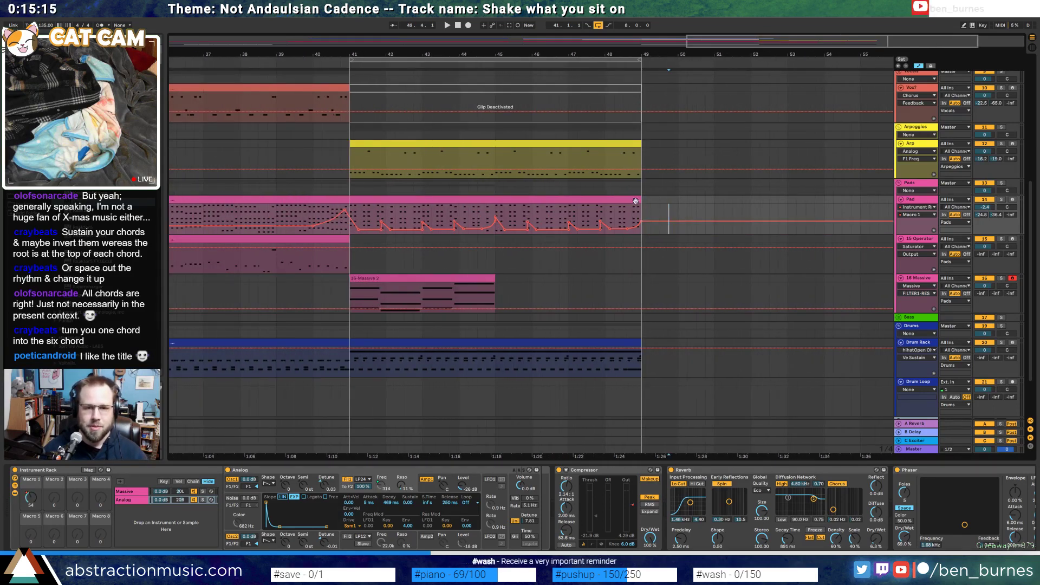
Duplicate the Pad clip and the Arp clip from bars 41–49 so both continue to bar 57
click(635, 201)
key(ctrl+d)
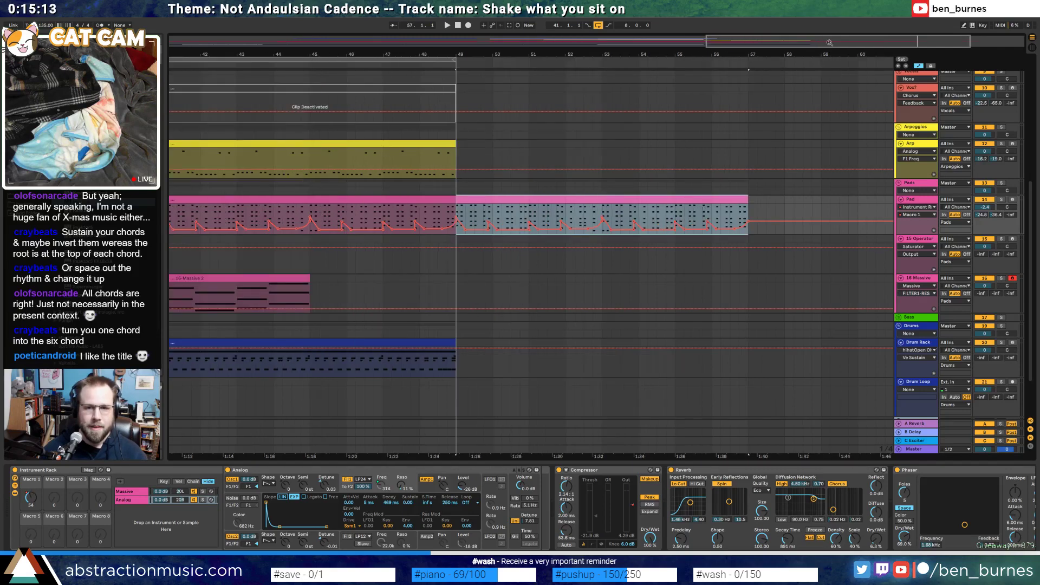
drag(829, 42, 602, 39)
click(580, 145)
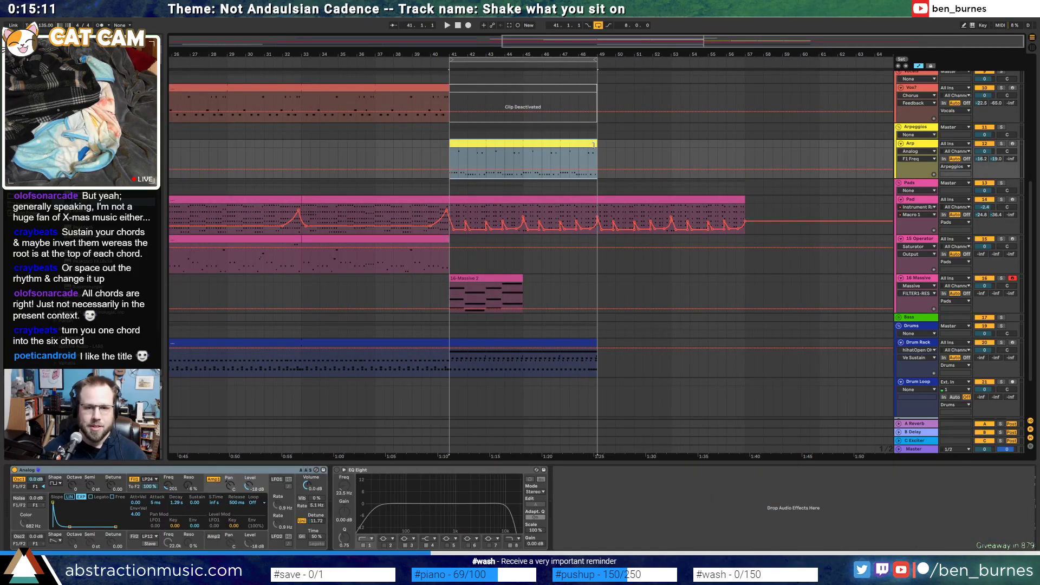
key(ctrl+d)
Check the chord notes in the 16 Massive clip and extend it so it loops out to bar 57
click(541, 288)
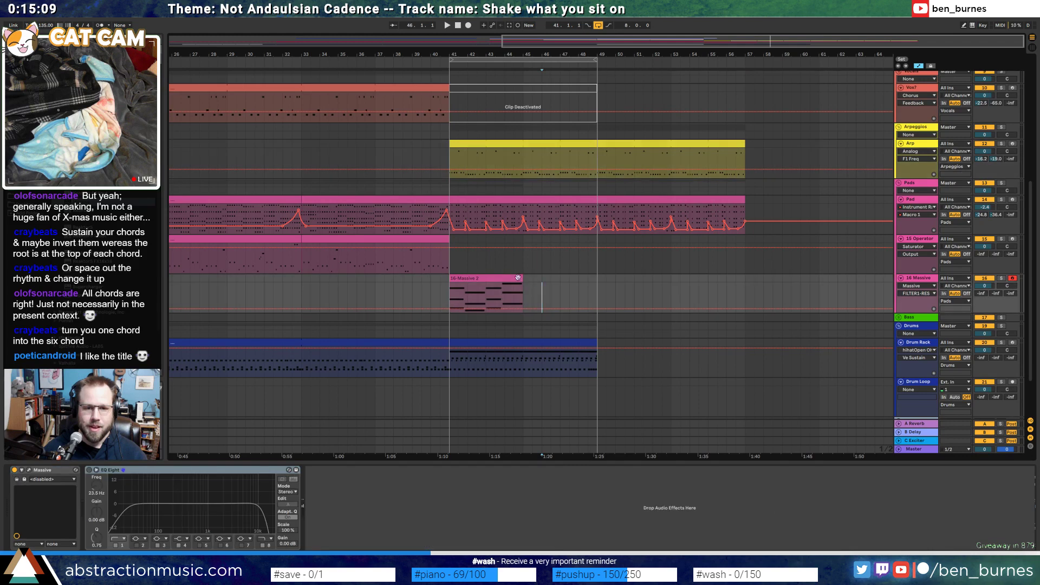
double_click(518, 277)
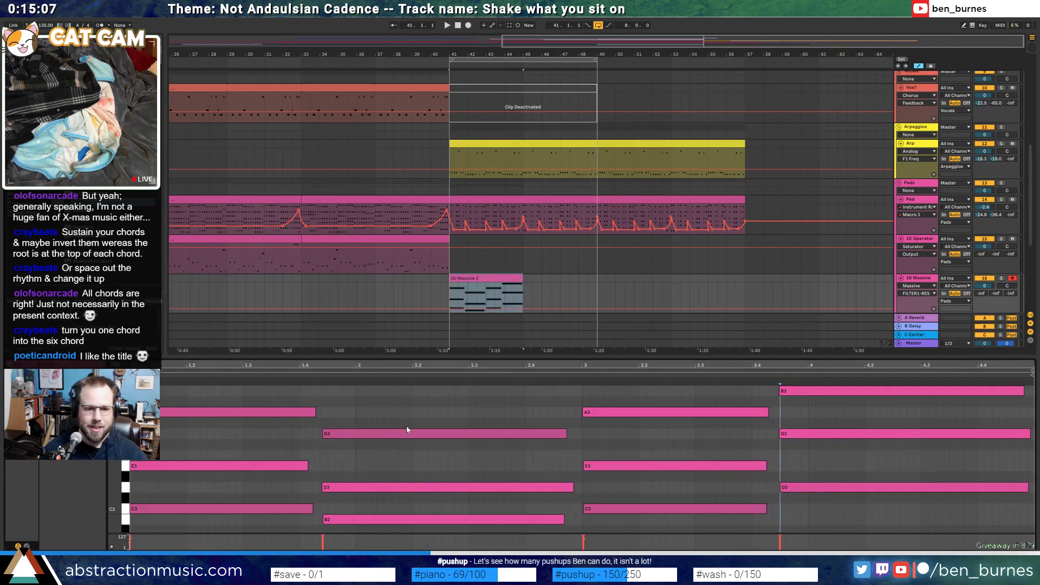
click(415, 432)
click(421, 427)
click(252, 511)
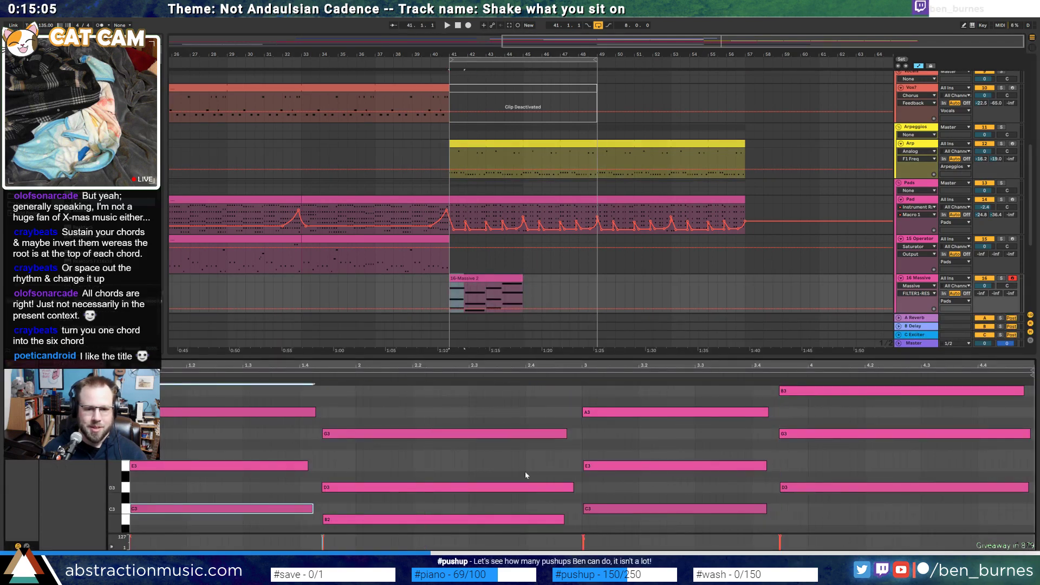
click(596, 508)
click(555, 290)
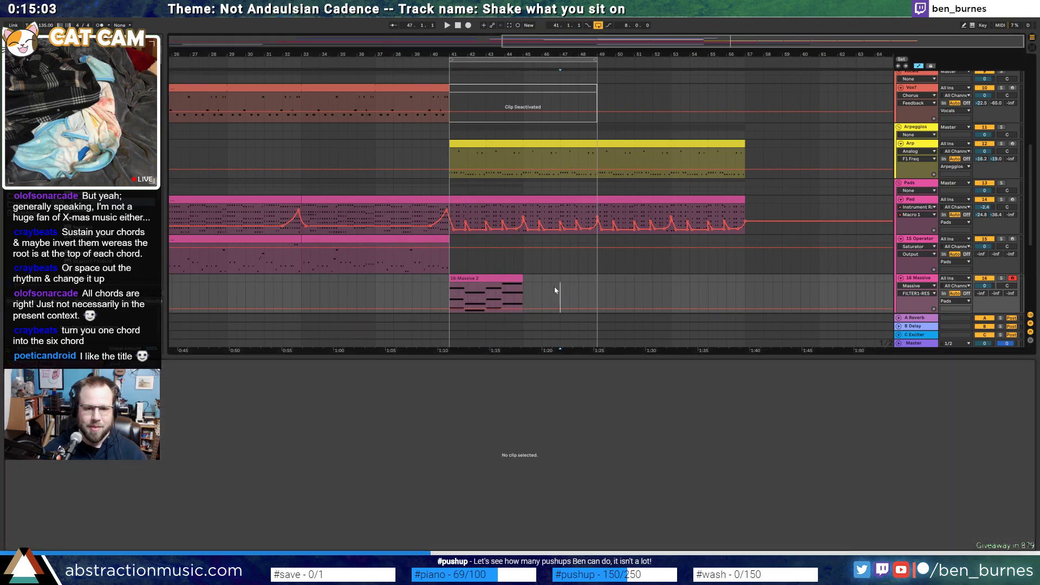
click(519, 279)
click(219, 372)
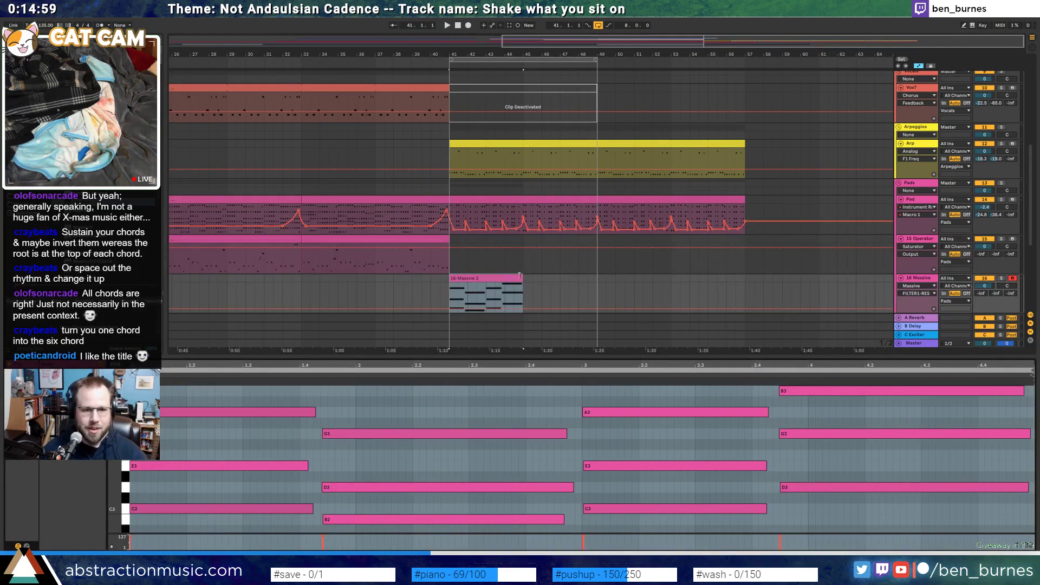
drag(522, 277, 747, 287)
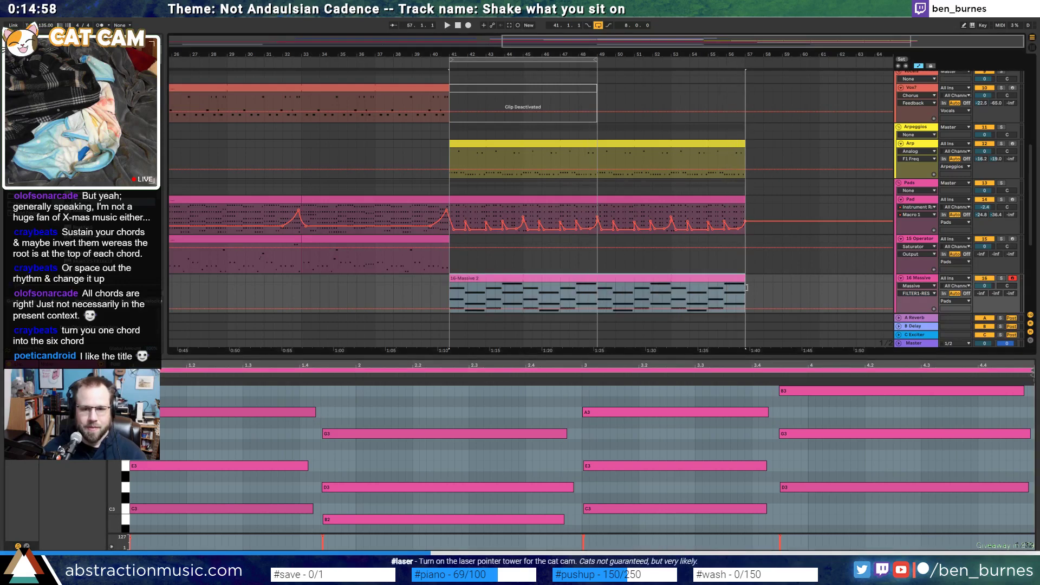
Play from bar 41 and extend the Drum Rack clip to bar 57
click(436, 72)
key(shift+Tab)
scroll(615, 242, down, 3)
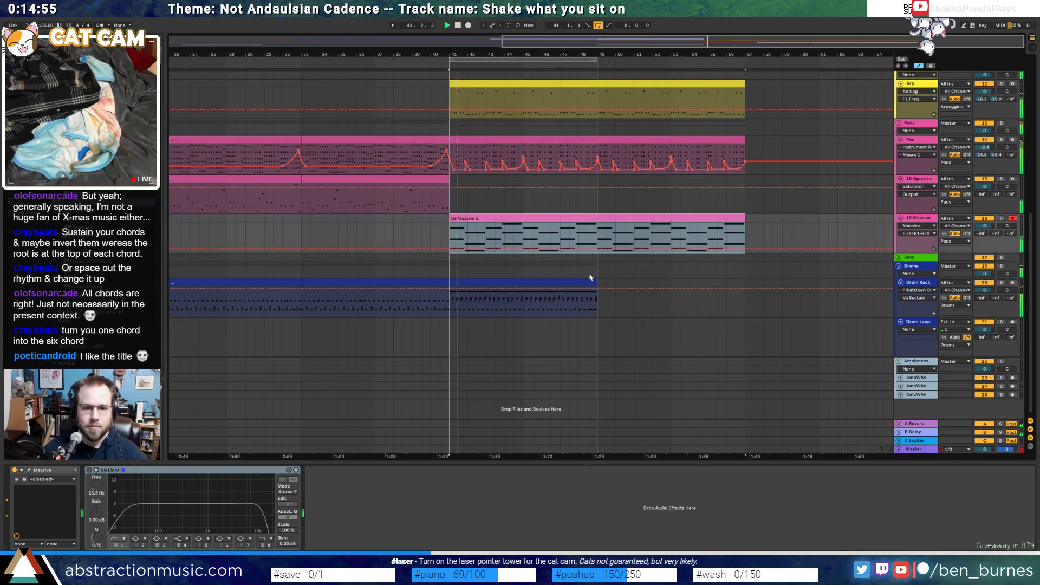
click(593, 280)
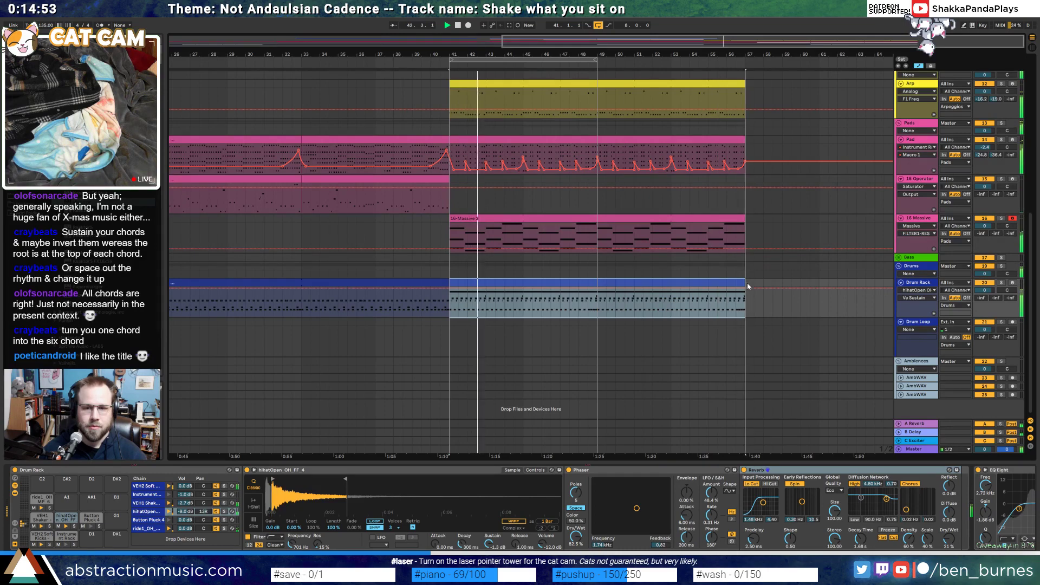
Extend the deactivated Vox clip from bar 49 to bar 57 and reactivate it
scroll(752, 268, up, 6)
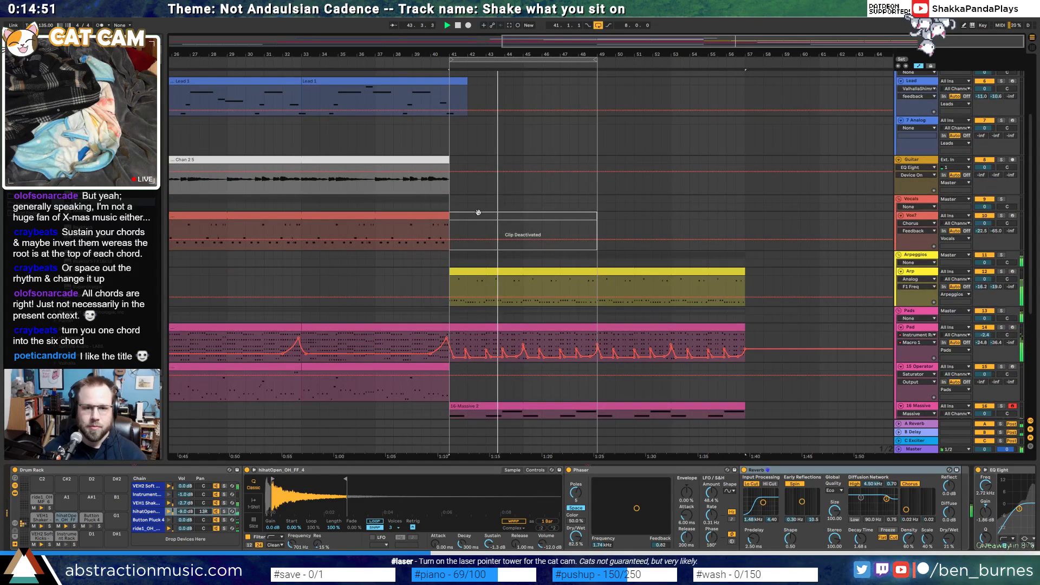
drag(478, 214, 626, 215)
drag(524, 219, 480, 218)
drag(596, 219, 746, 220)
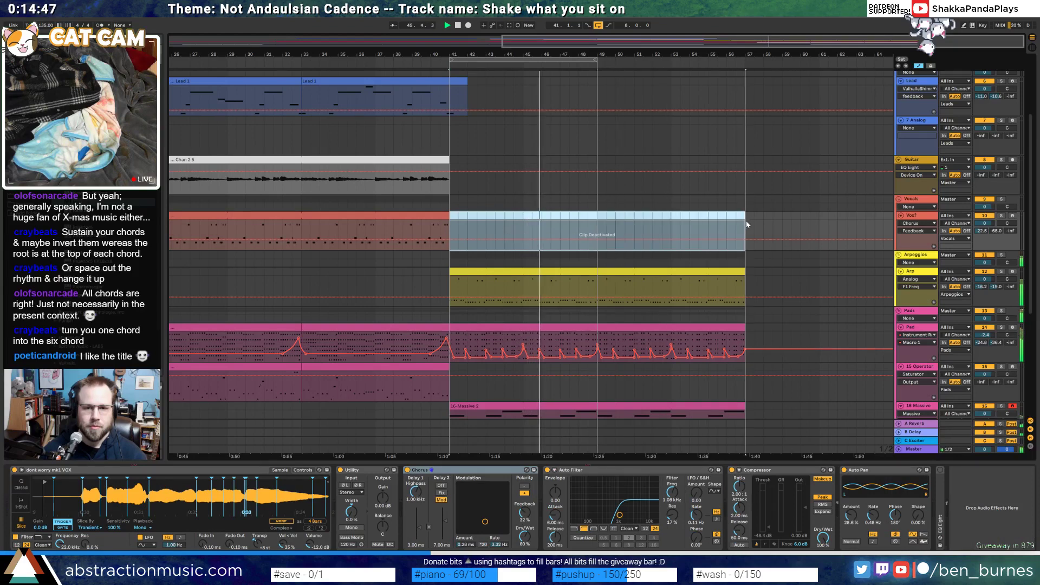
key(0)
Examine all the notes in the Vox clip from bar 41 during playback
double_click(522, 216)
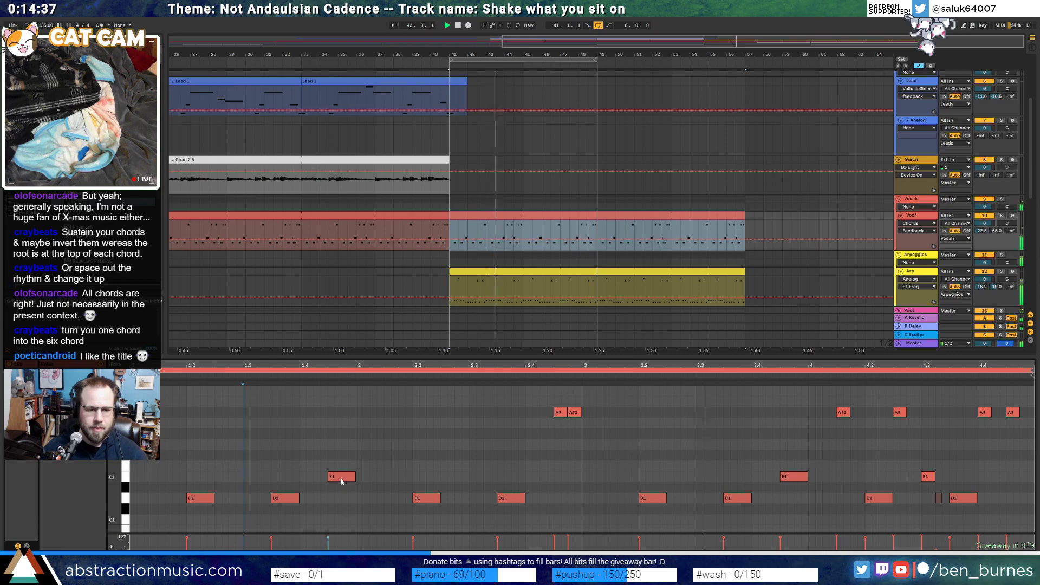
key(ctrl+a)
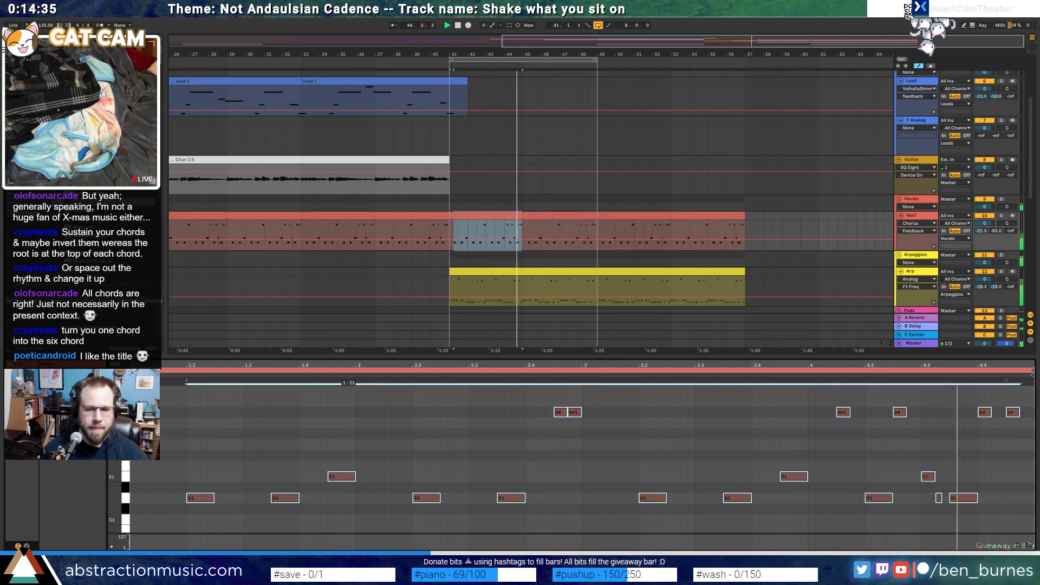
click(421, 445)
key(space)
key(shift+Tab)
Hide the automation lanes, arm the 7 Analog track, and set its Oscillator 1 to a sine with Oscillator 2 off
click(481, 144)
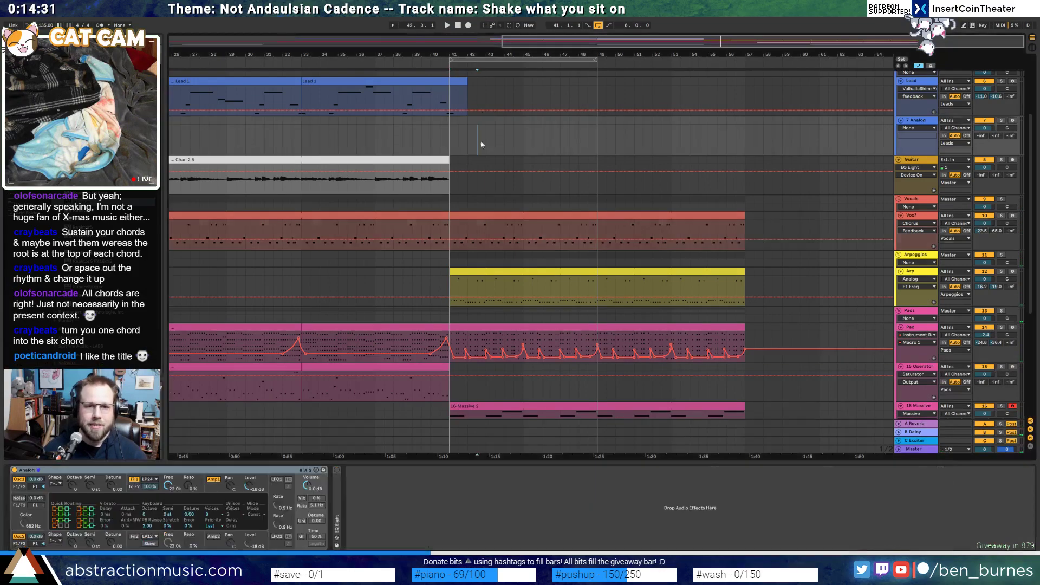
key(a)
key(a)
key(a)
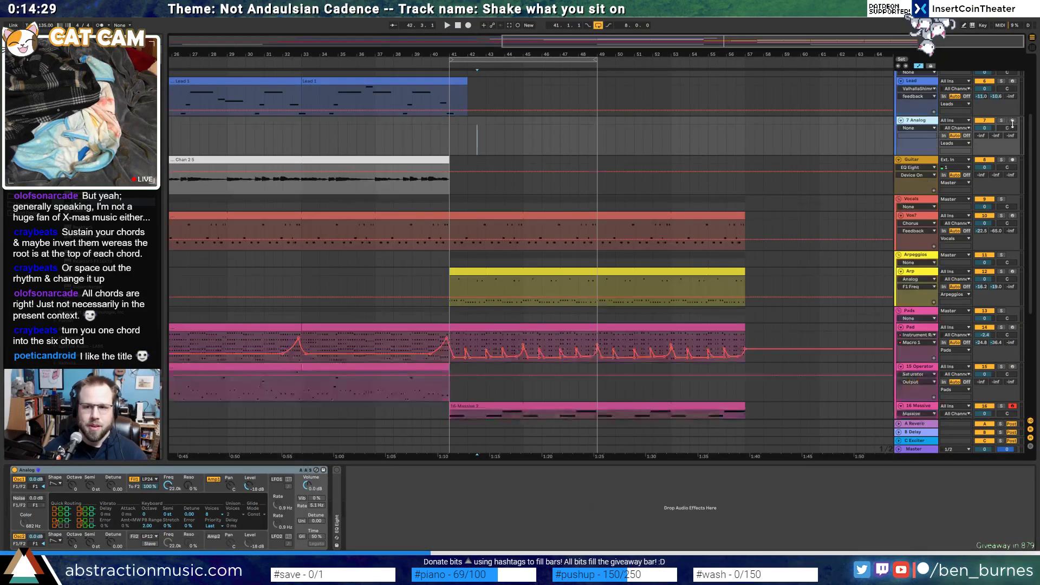
click(54, 485)
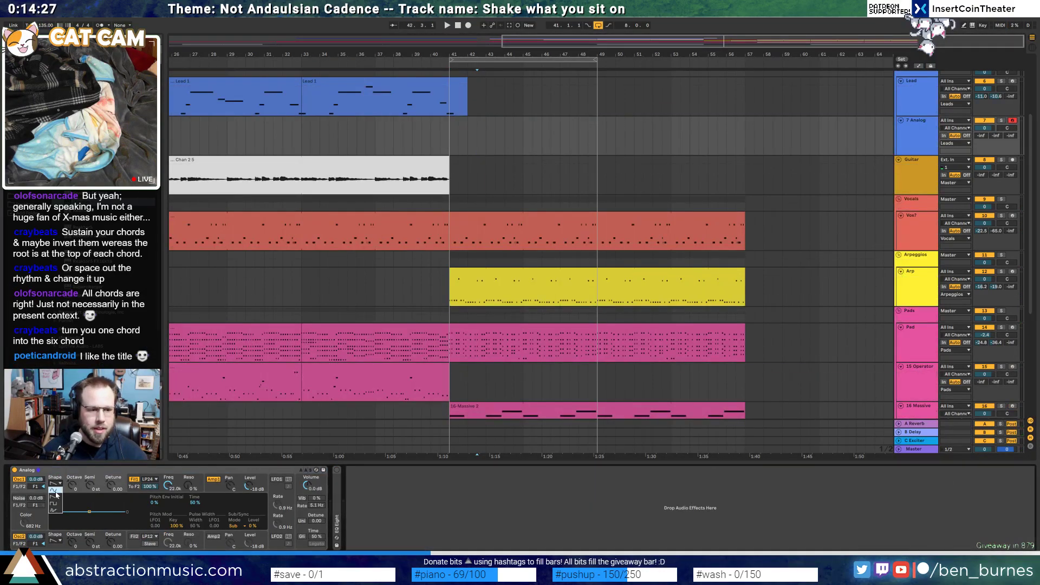
click(22, 543)
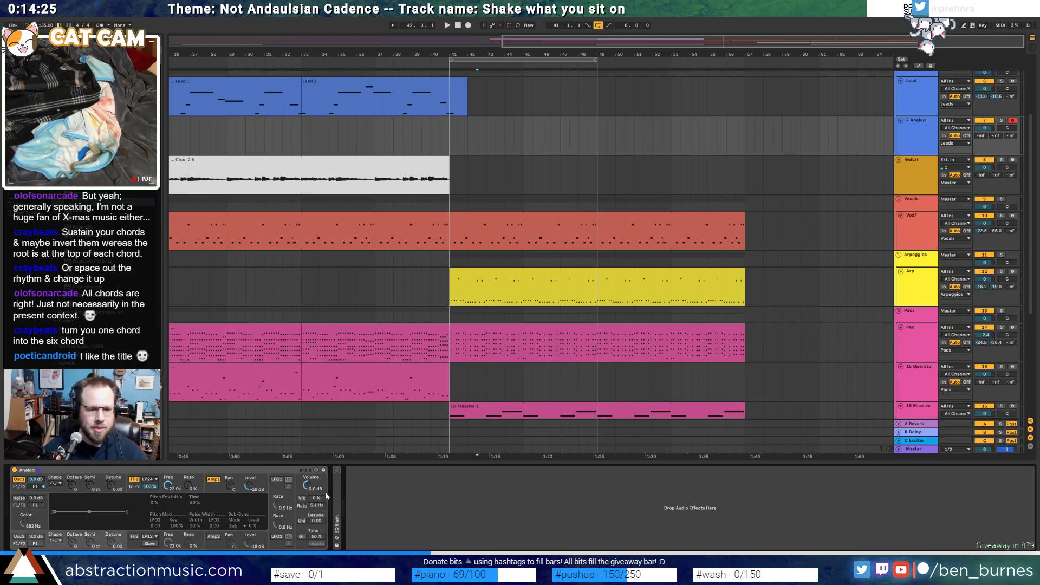
Enable Analog's vibrato at 77% with 119 ms delay and 107 ms attack, and set the track's reverb send to about -12.2 dB
click(305, 501)
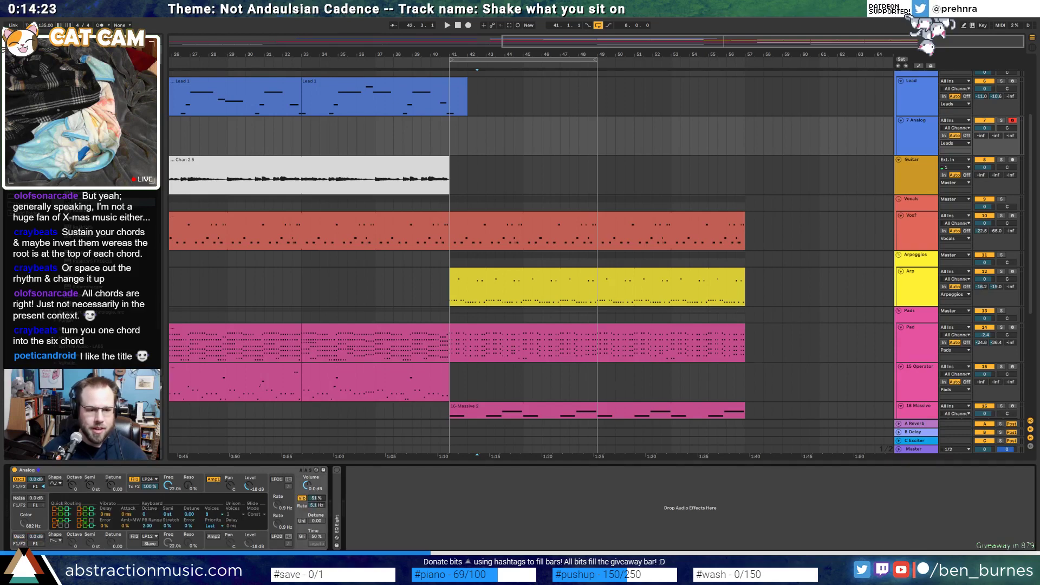
drag(316, 498, 316, 494)
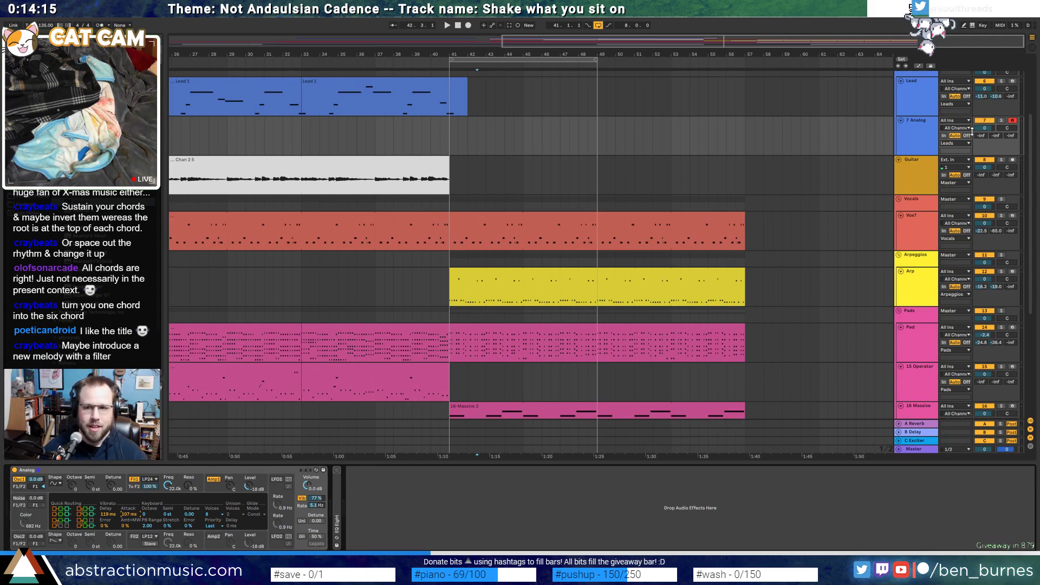
mouse_move(970, 156)
mouse_down()
mouse_move(970, 133)
mouse_move(969, 171)
mouse_move(969, 143)
mouse_up()
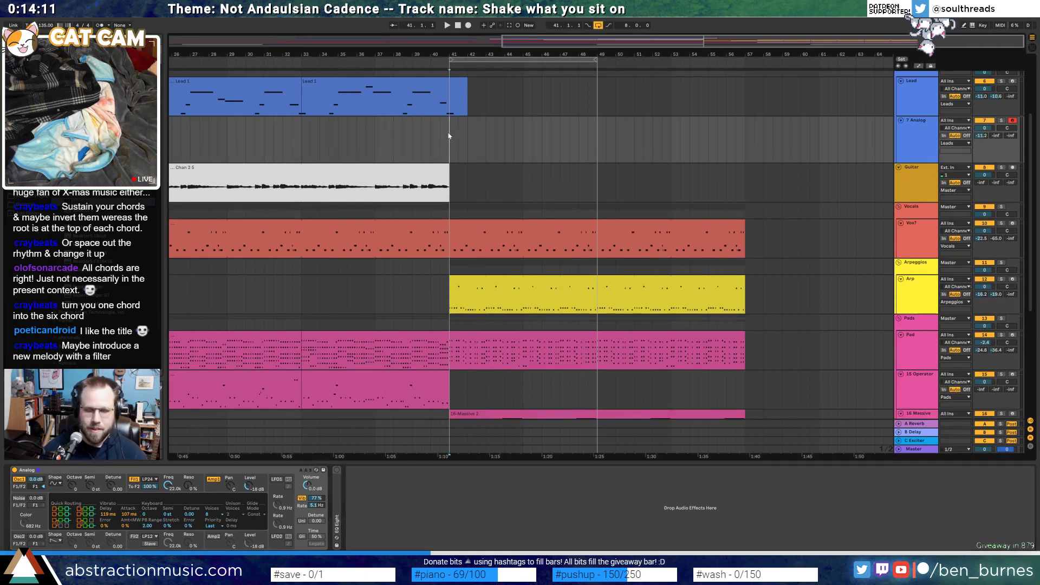
Audition the Analog patch from bar 41 and enable its glide in Legato mode with a time of 74%
key(space)
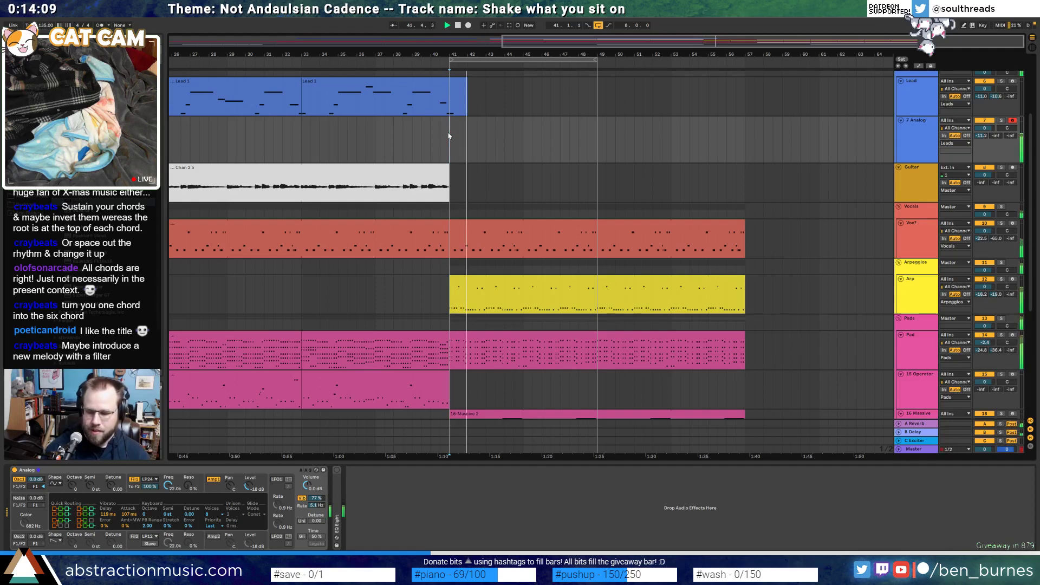
key(space)
click(302, 537)
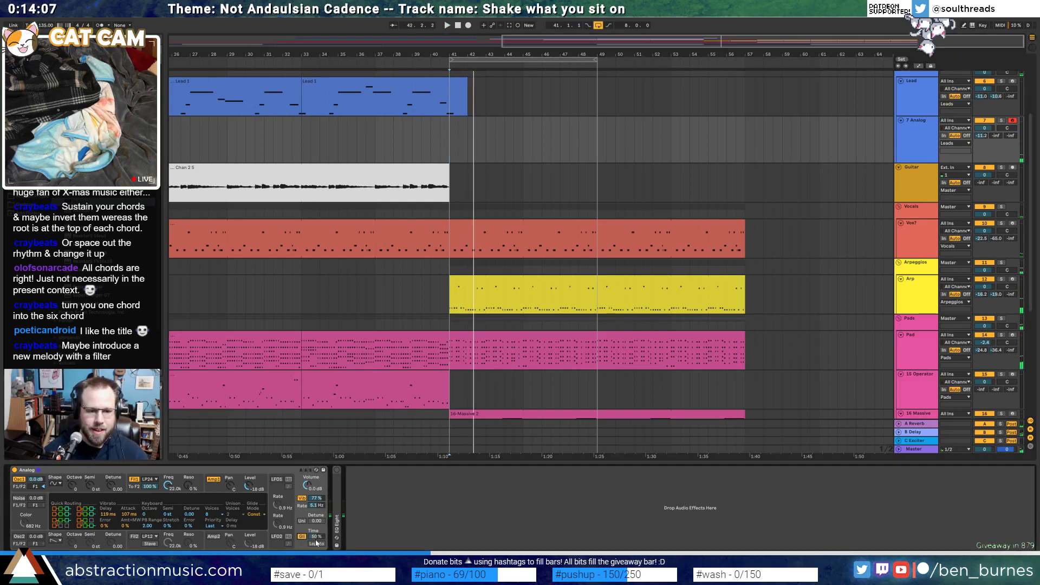
Change Analog's Oscillator 1 to a rectangle wave and lower the Filter 1 frequency to about 634 Hz
click(59, 484)
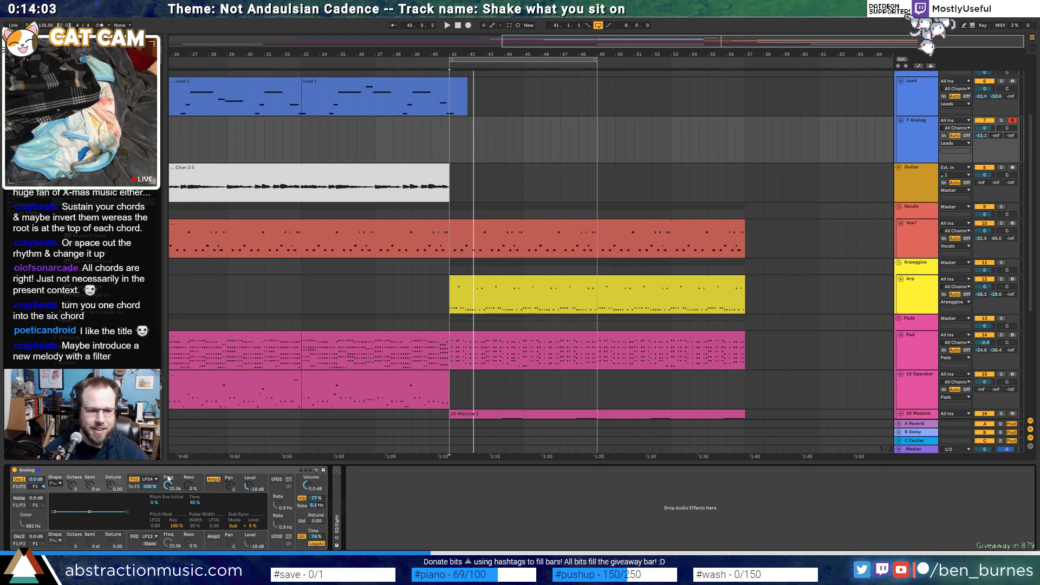
click(76, 471)
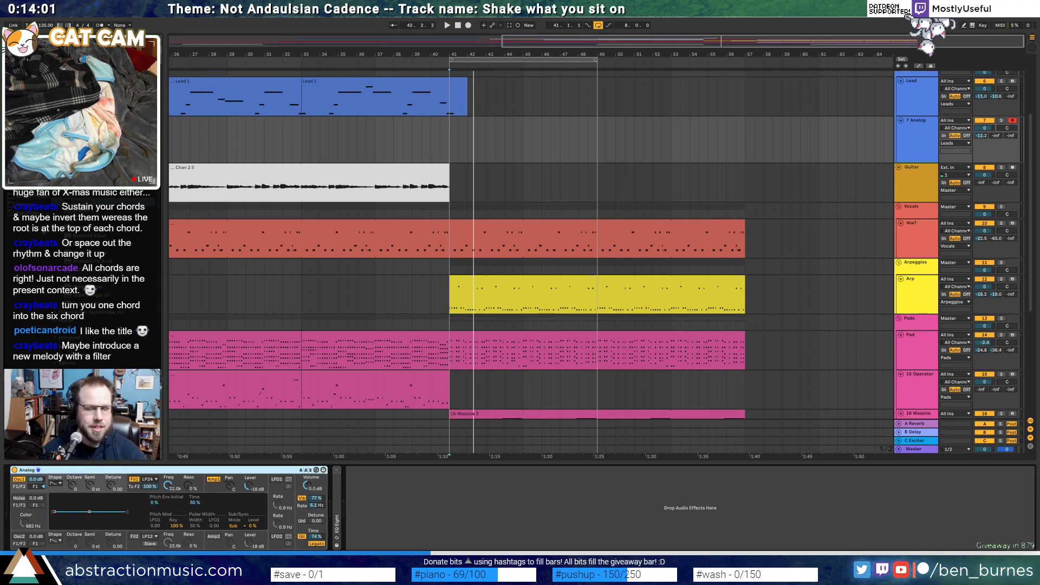
click(55, 485)
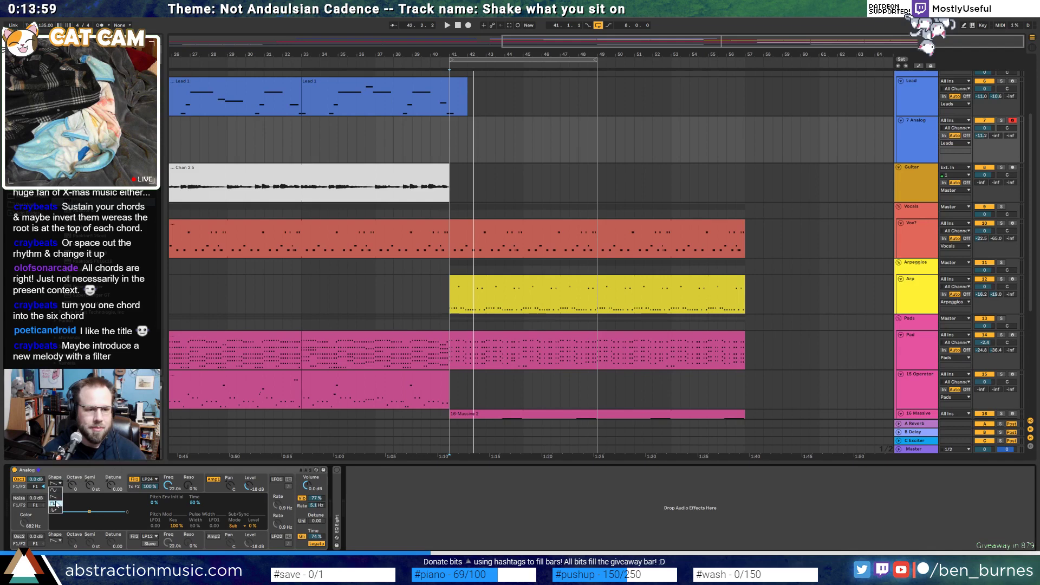
drag(182, 489, 182, 531)
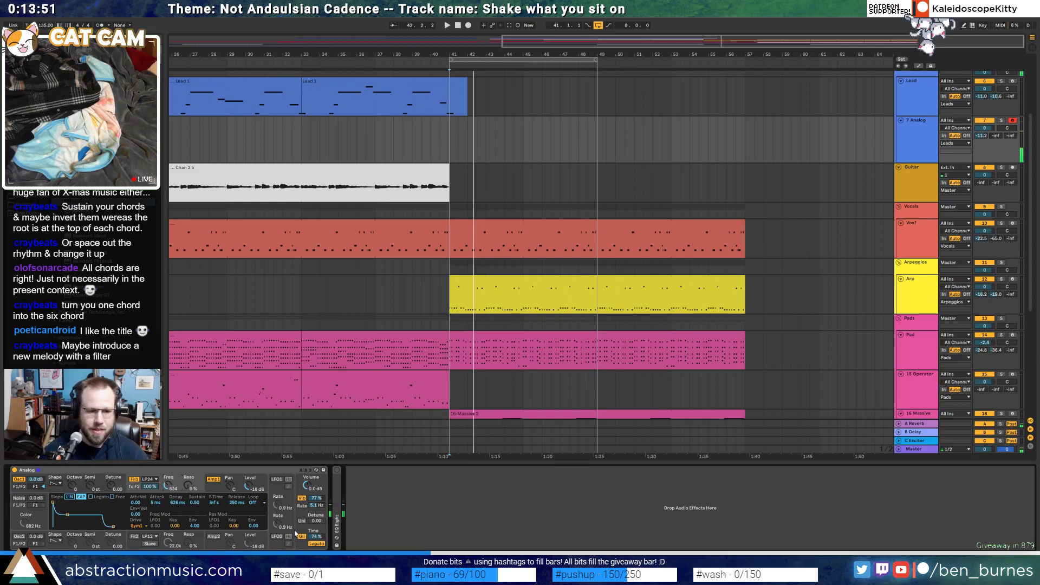
Lower Analog's Filter 1 frequency to about 211 Hz, set its glide time to 46%, and switch its voices to Mono
drag(317, 536, 316, 552)
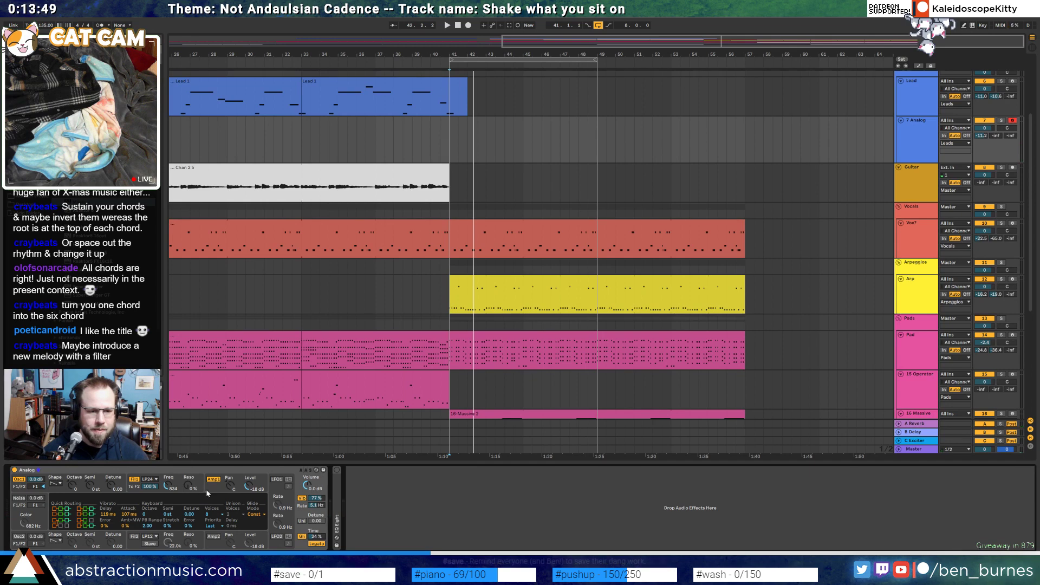
click(169, 485)
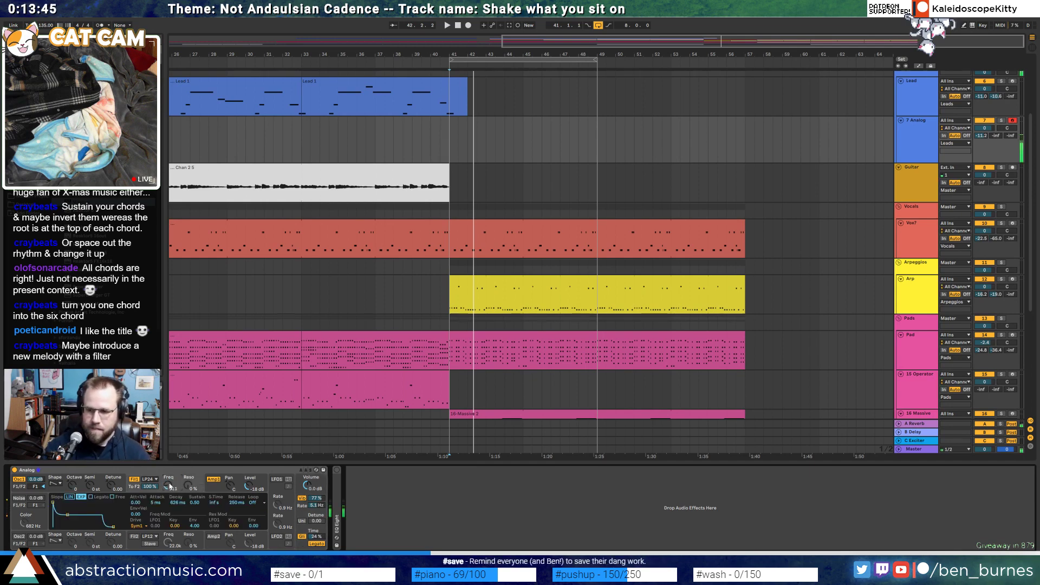
click(316, 536)
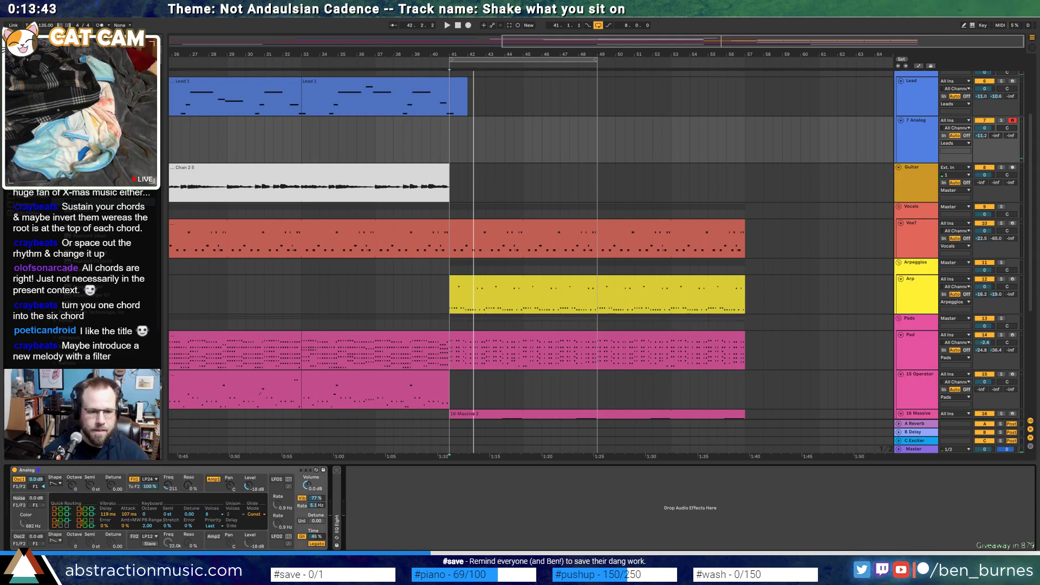
click(219, 515)
click(219, 448)
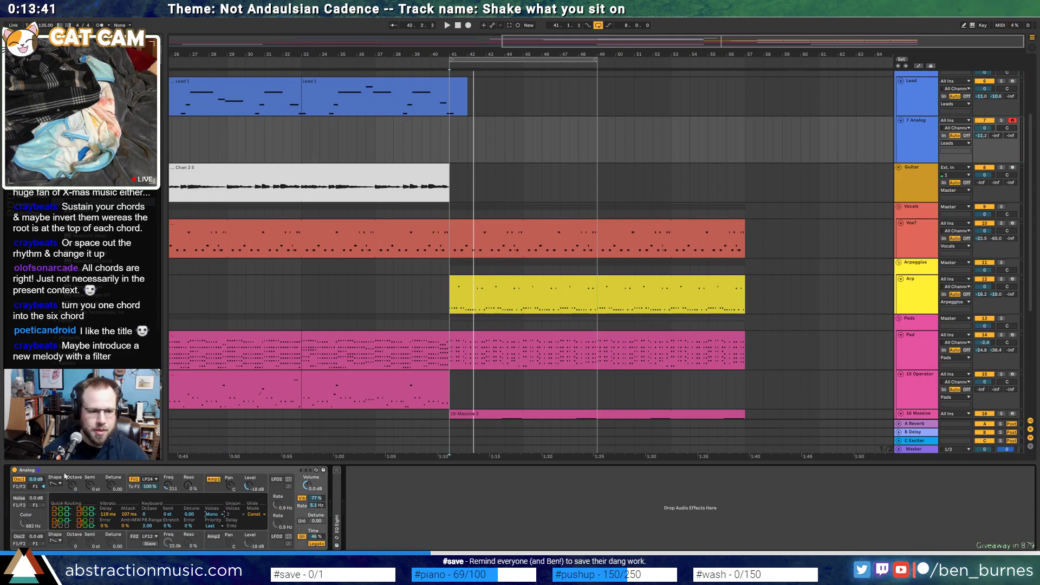
Set Analog's Oscillator 1 to a sine and enable Oscillator 2 with its level at -27 dB
click(57, 483)
click(55, 491)
click(20, 536)
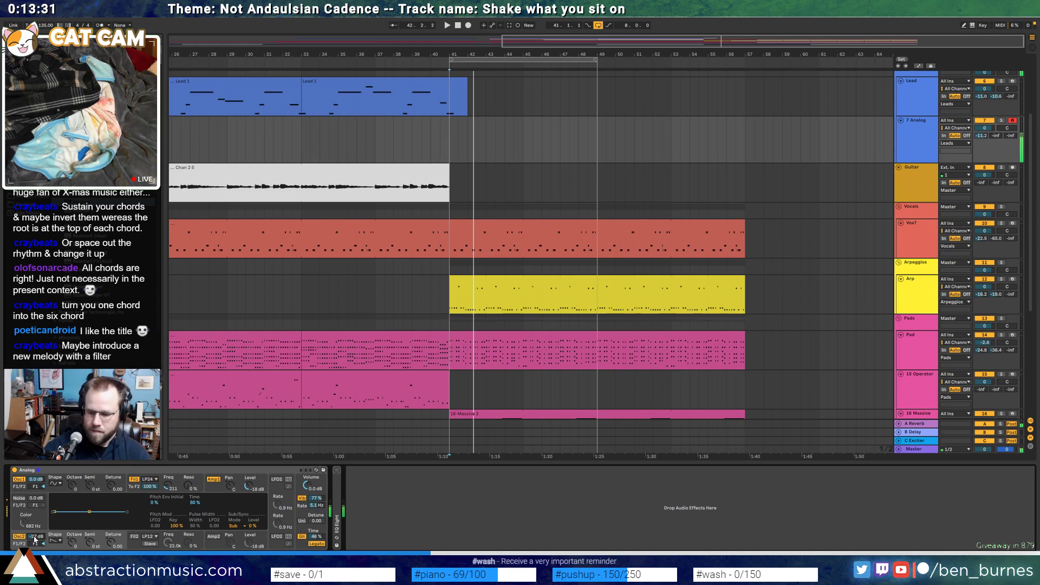
key(space)
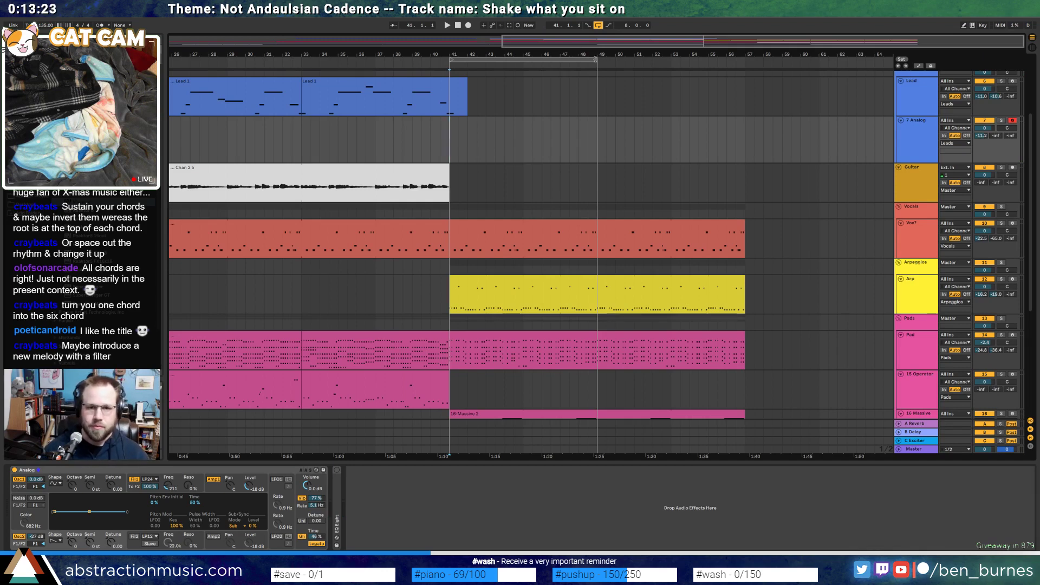
Extend the loop from bar 41 to bar 57 and record the lead melody on the 7 Analog track, starting playback at bar 40
drag(595, 59, 748, 75)
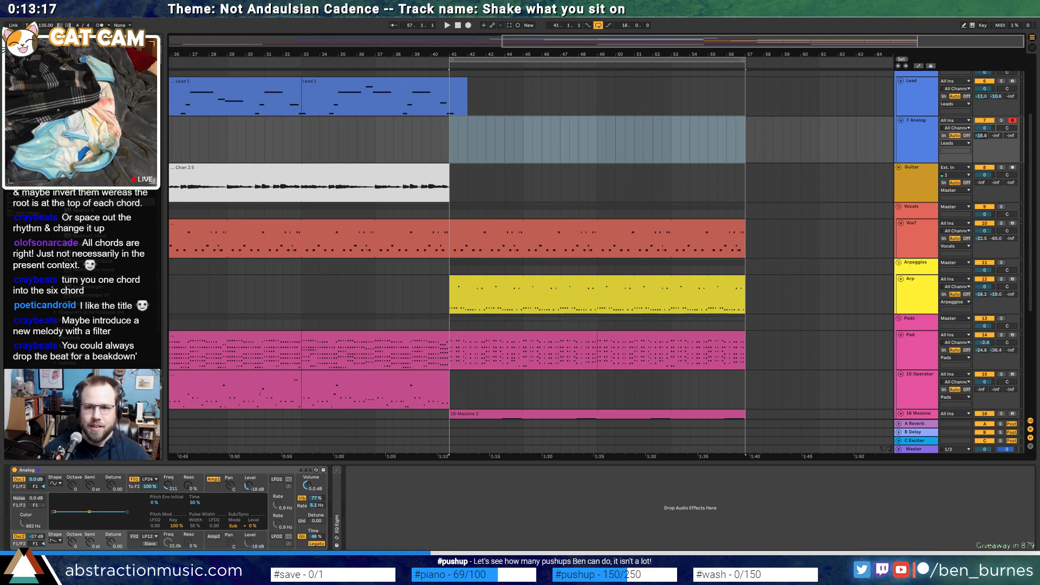
scroll(499, 260, down, 4)
scroll(518, 286, up, 6)
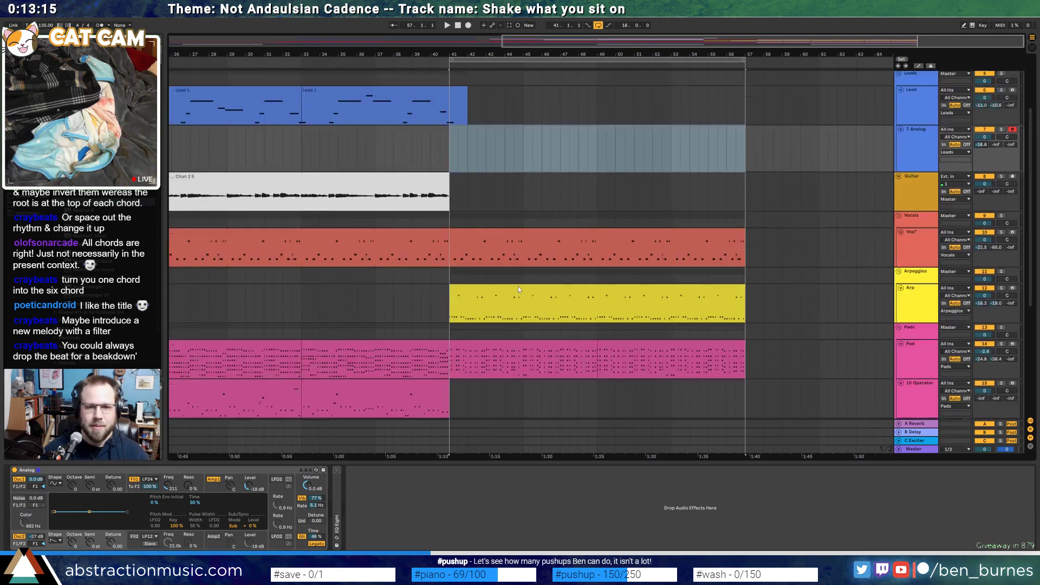
click(431, 189)
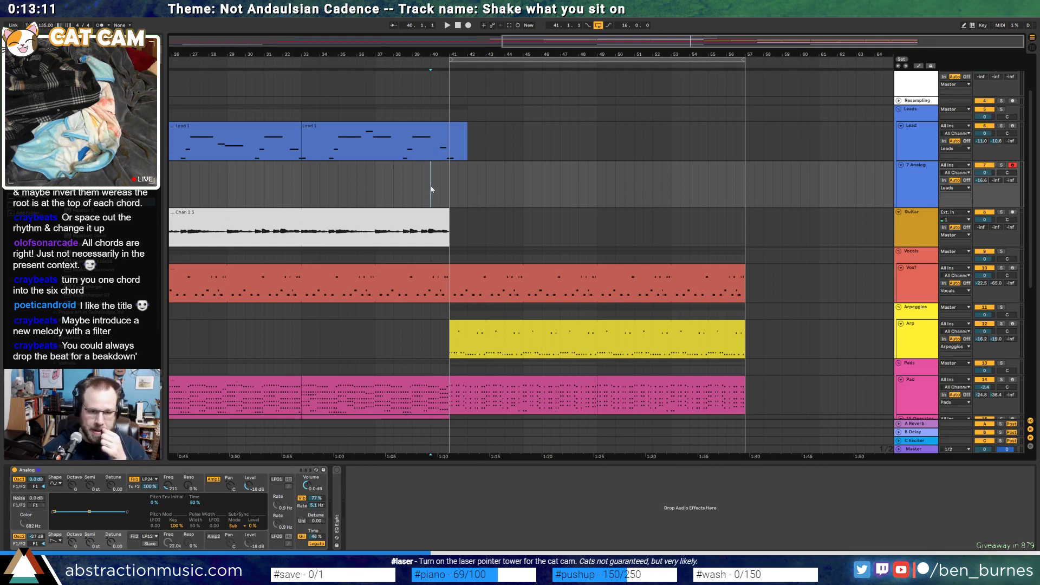
key(space)
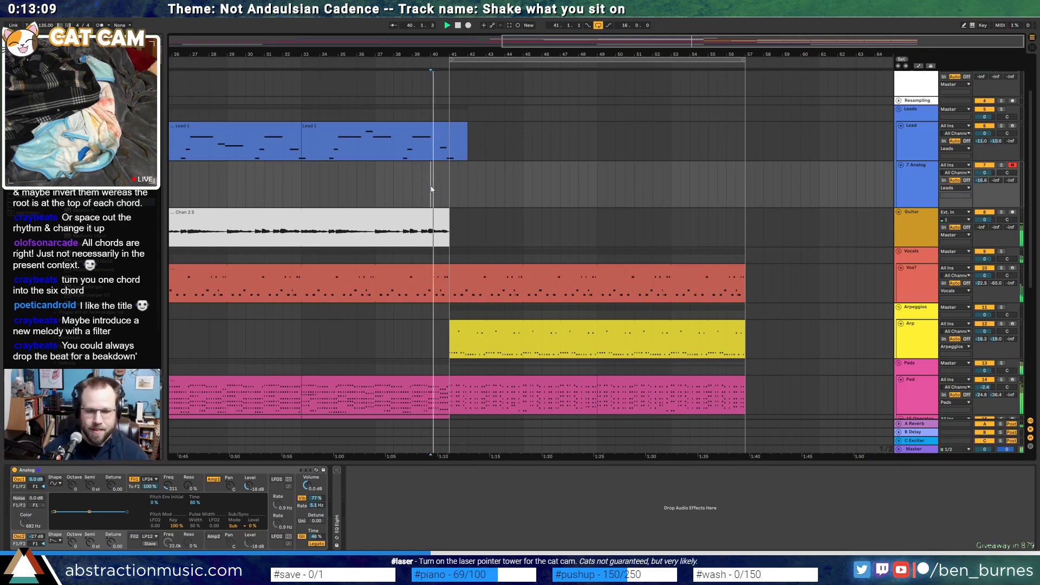
key(F9)
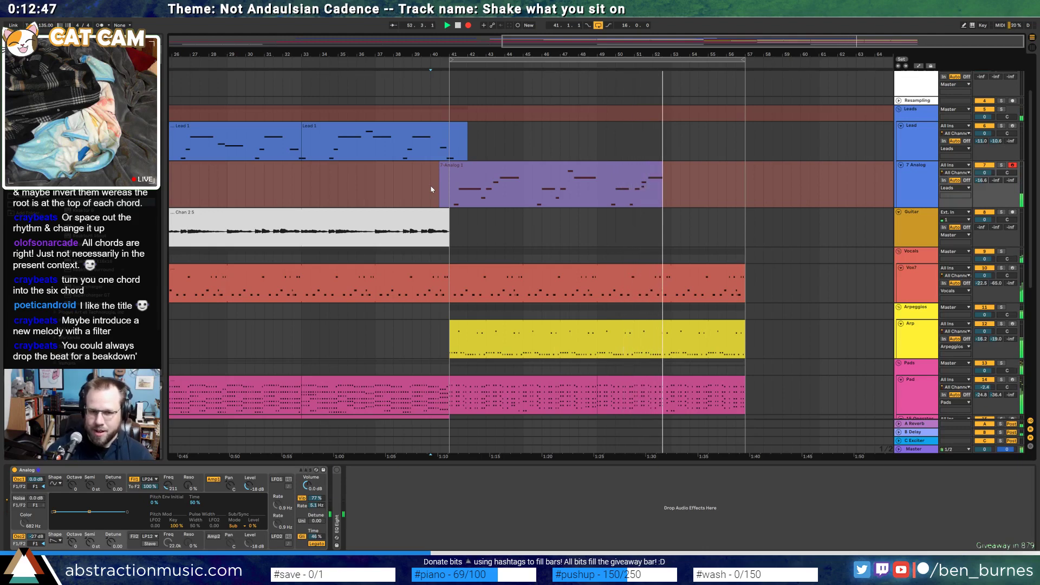
key(space)
Duplicate the recorded 7 Analog melody from bars 41–49 into bars 49–57
drag(597, 202, 456, 201)
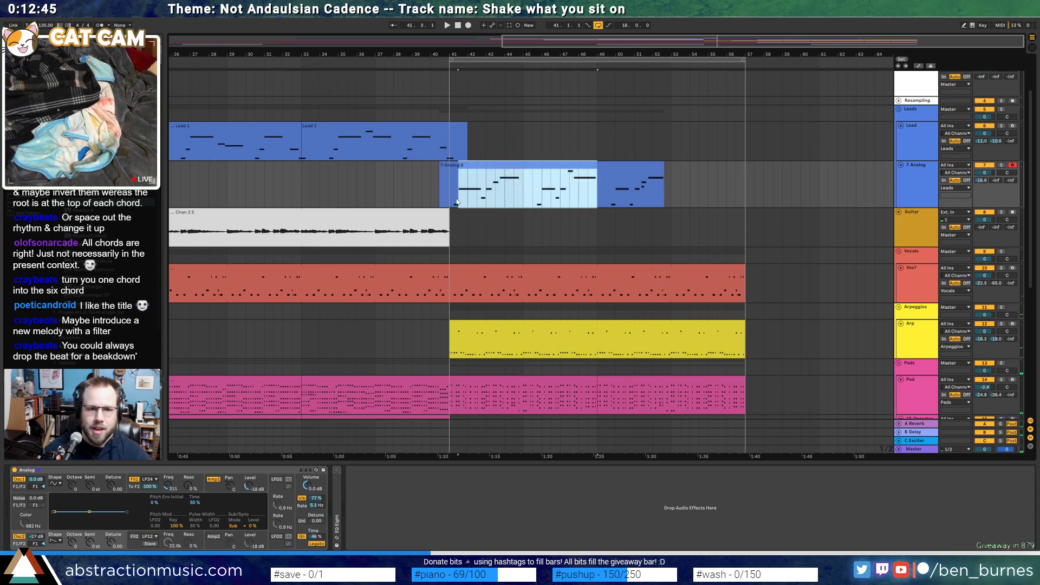
key(ctrl+d)
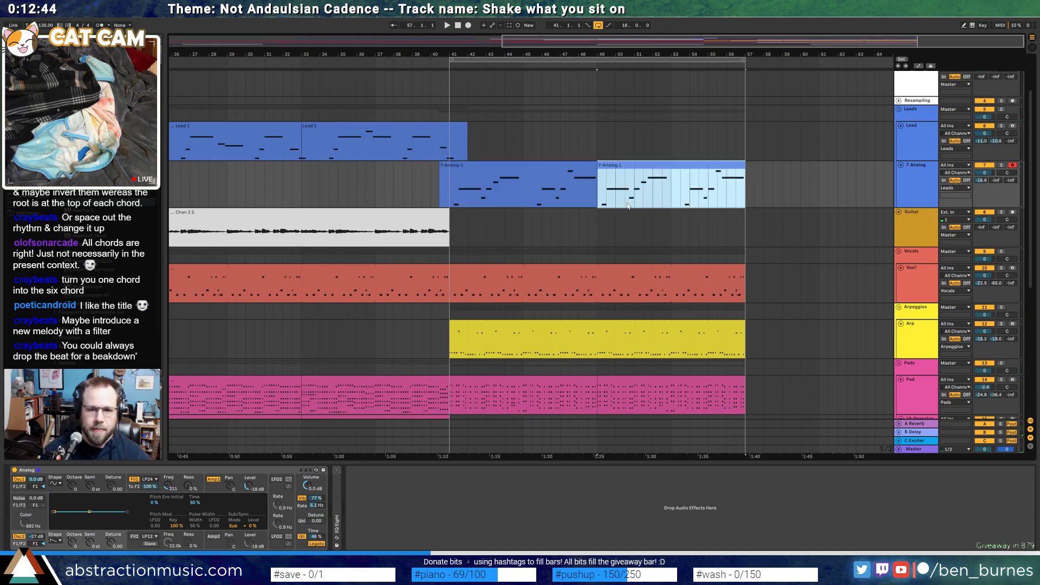
click(496, 166)
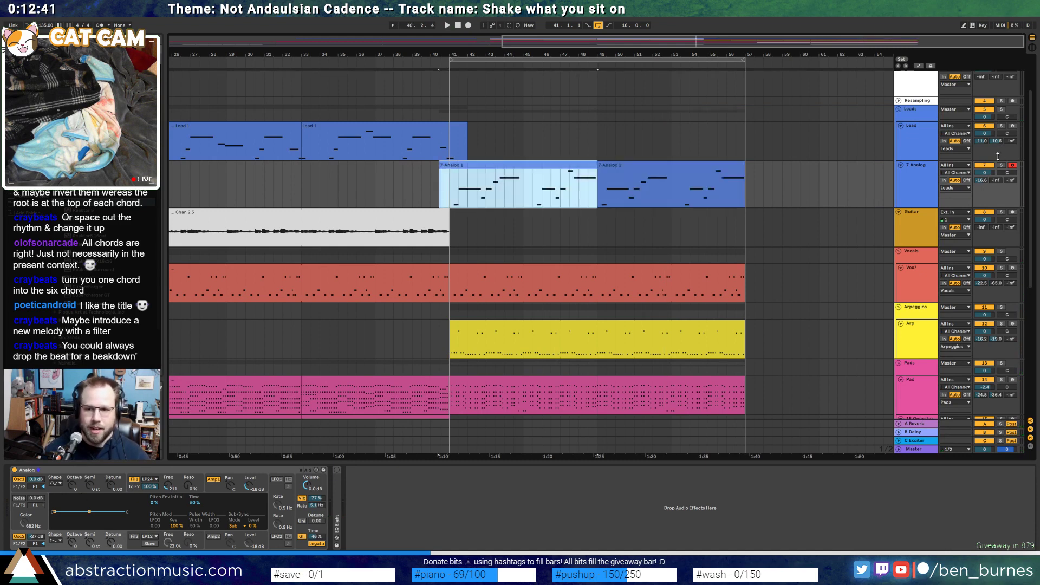
Set the 7 Analog track's reverb send to -14.7 dB, raise Filter 1's frequency to about 675 Hz, and play the melody
click(987, 178)
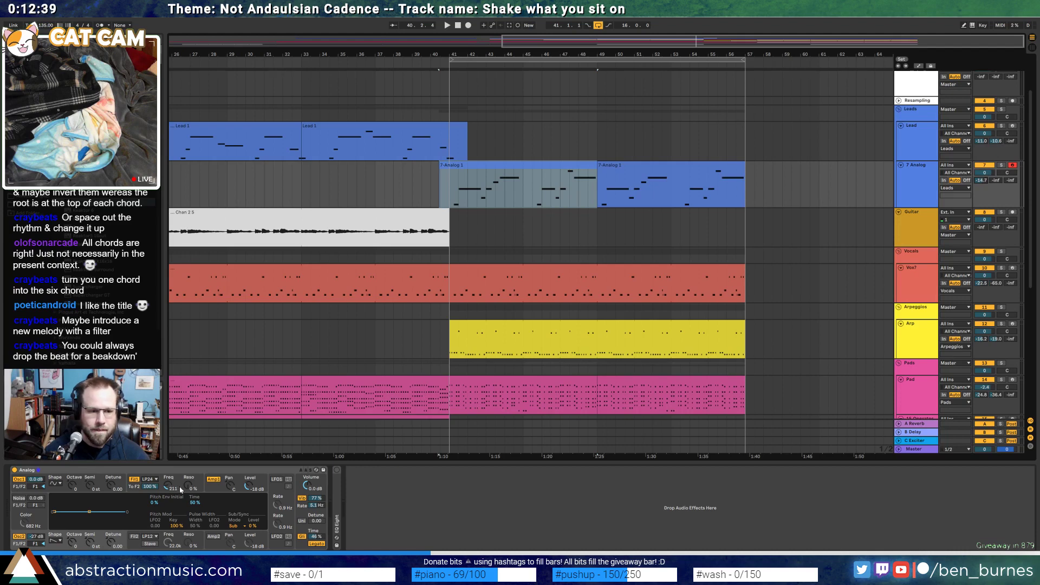
drag(169, 485, 169, 466)
key(space)
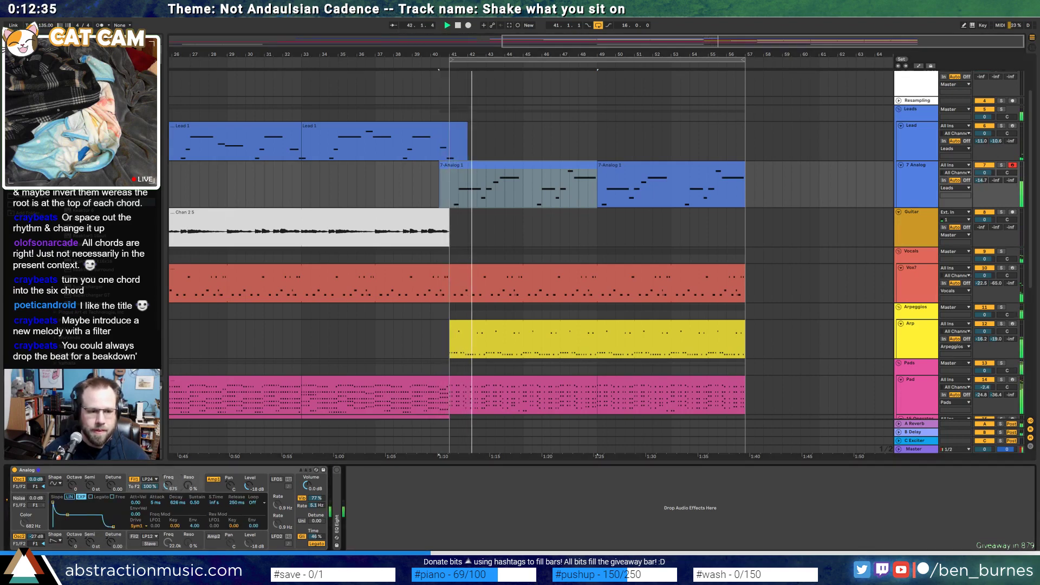
Lower the short C4 note near 7.4 in the first 7 Analog clip to A3
double_click(551, 167)
click(383, 527)
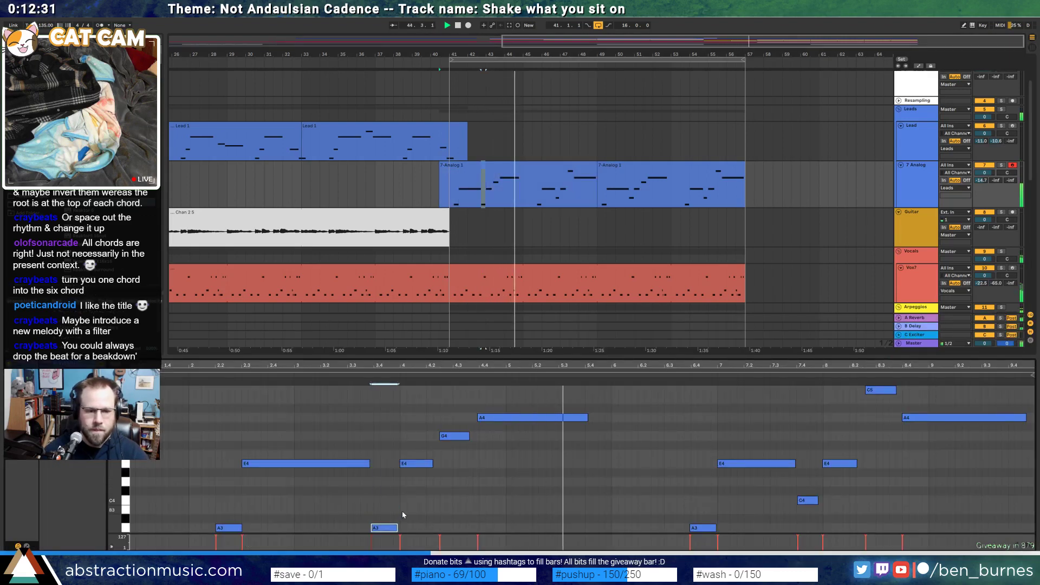
key(space)
click(808, 500)
key(Down)
key(Down)
key(Down)
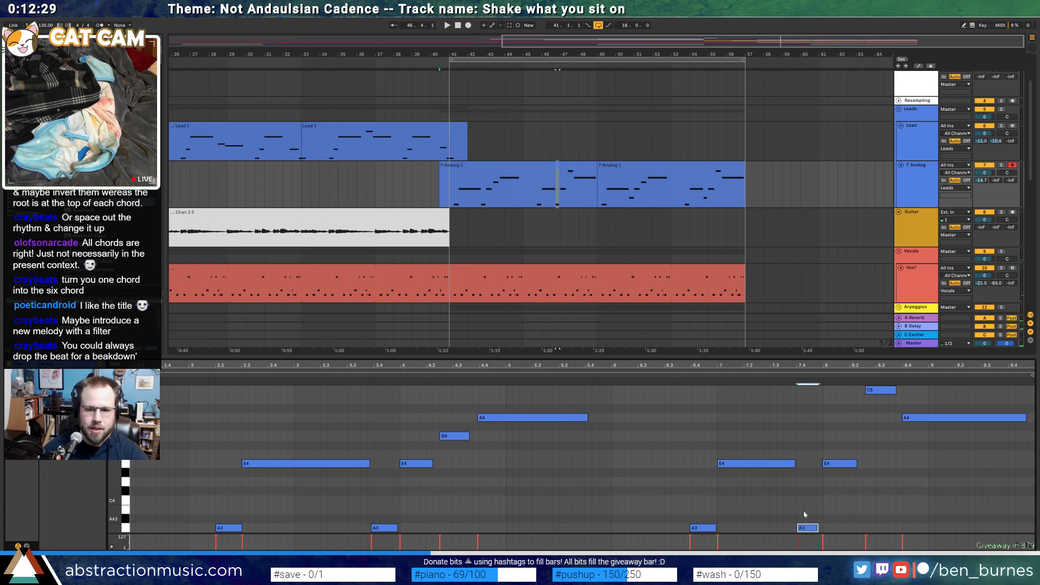
Split the first 7 Analog clip at bar 41 so that bars 41–49 form a separate clip
click(440, 199)
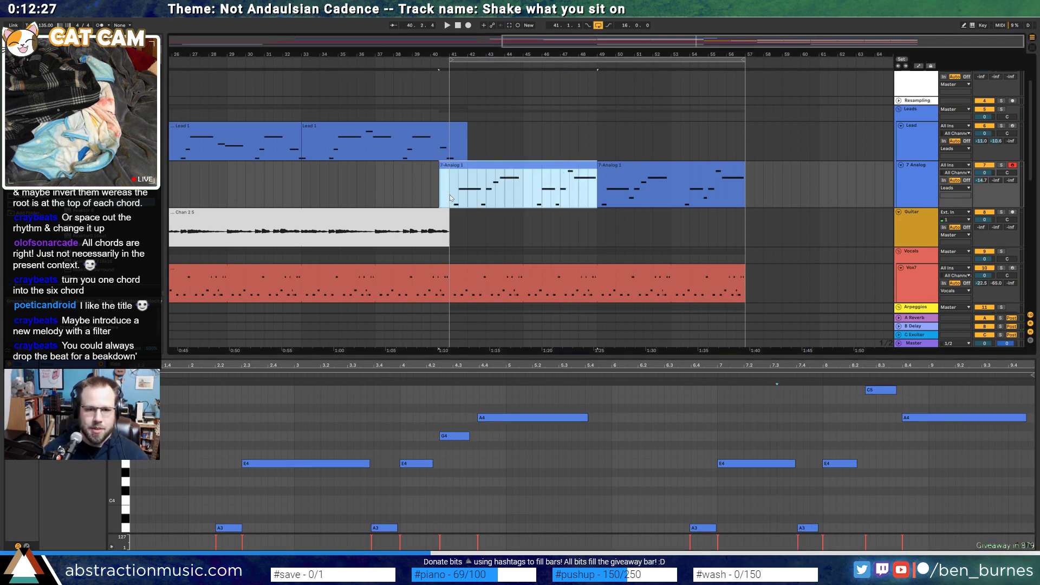
drag(450, 194, 596, 187)
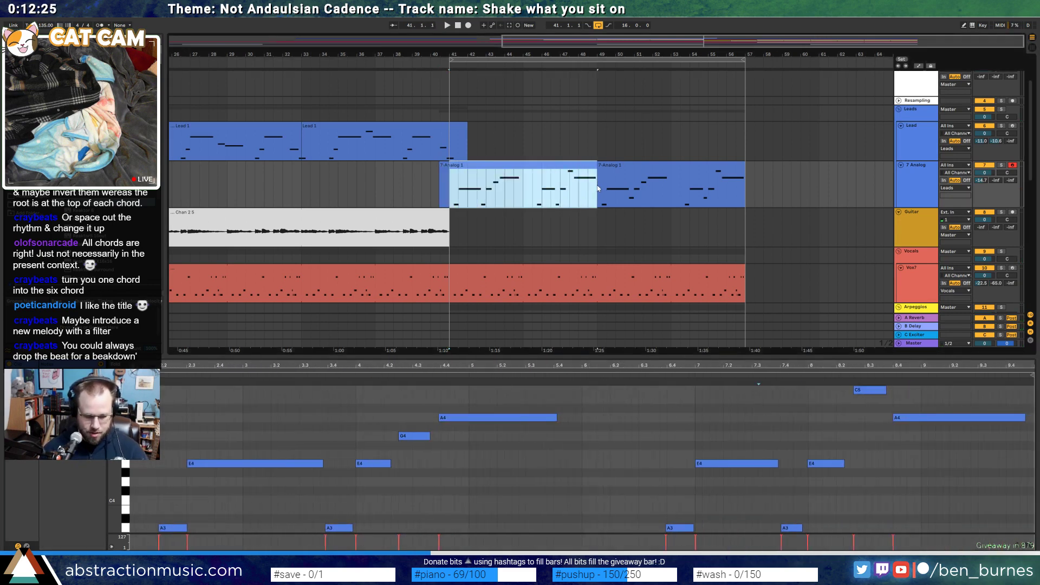
key(ctrl+e)
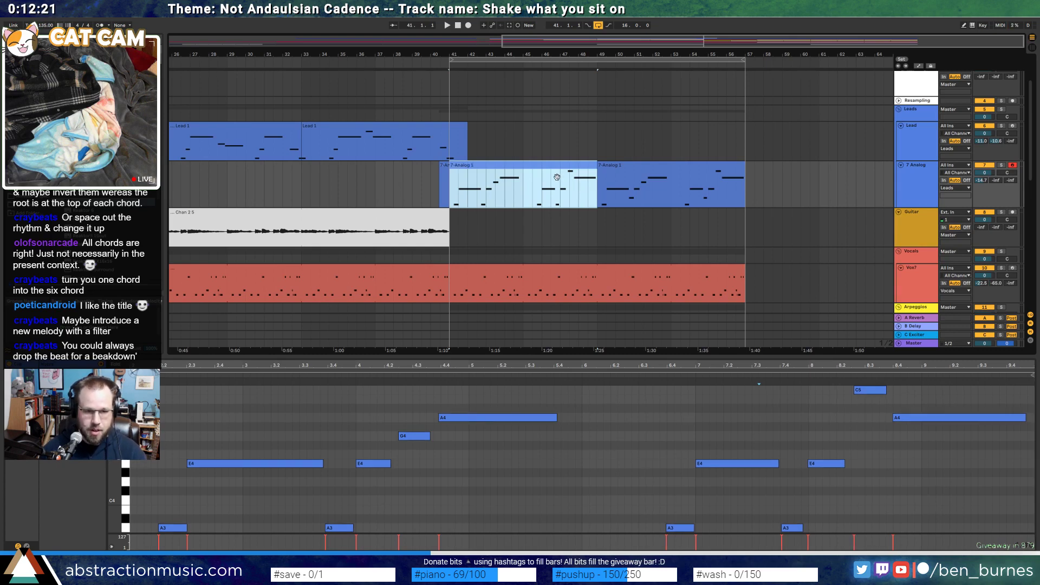
Loop the bars 41–49 melody clip, extend it over the second clip to bar 57, and delete the leftover piece before bar 41
click(363, 367)
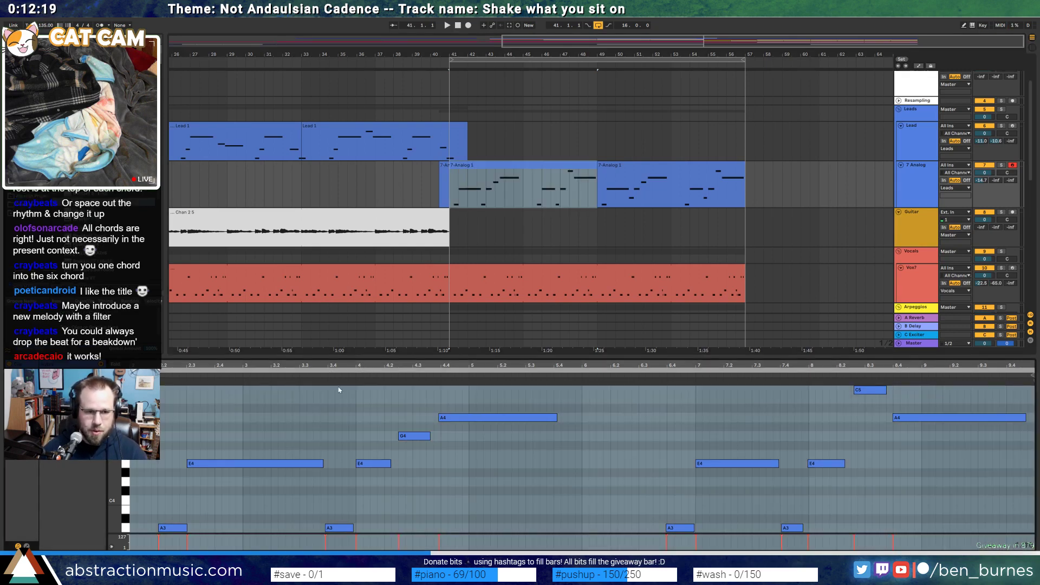
key(space)
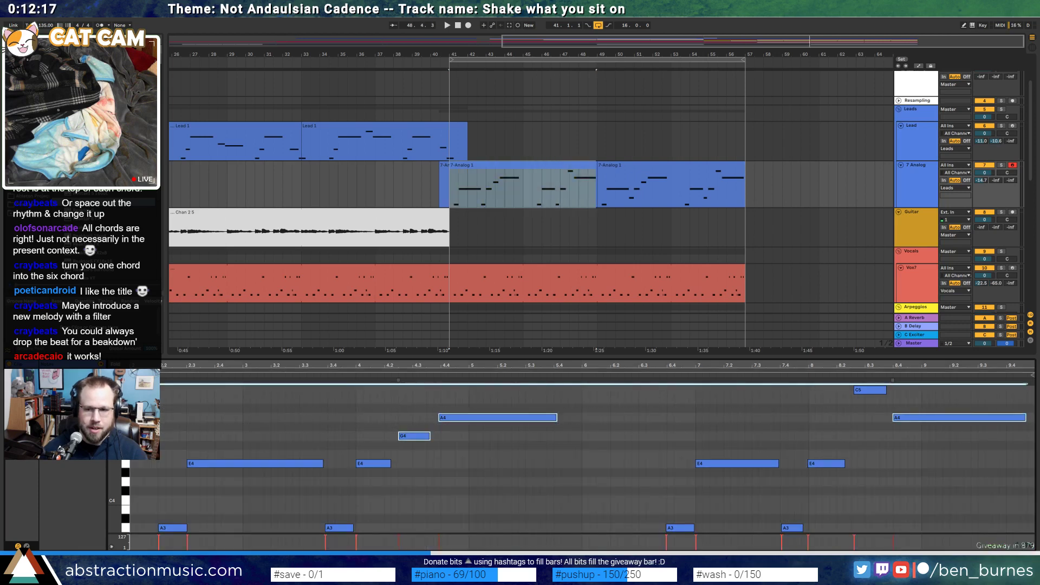
drag(1034, 391, 147, 420)
click(184, 370)
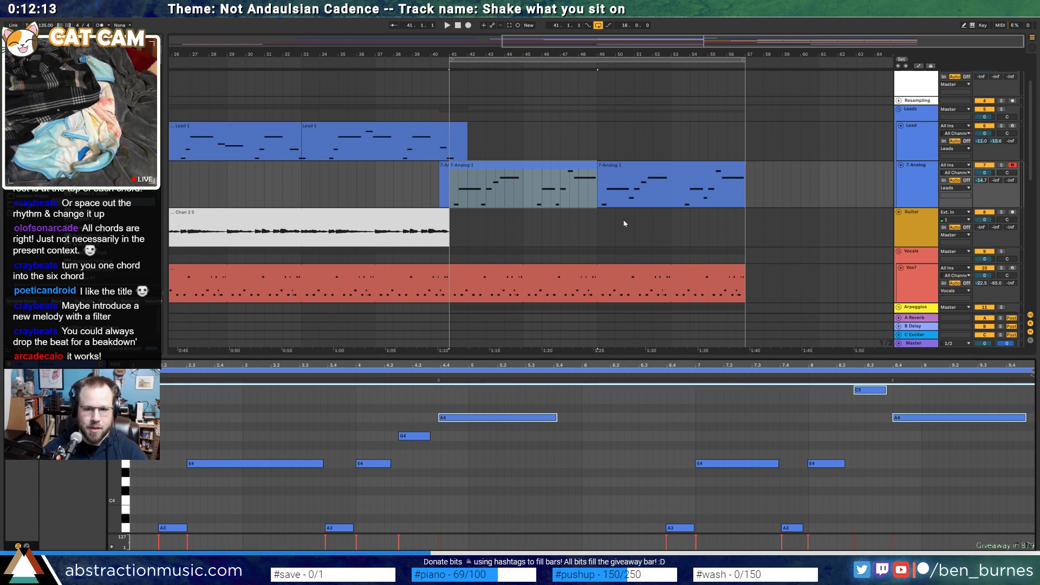
drag(596, 164, 746, 163)
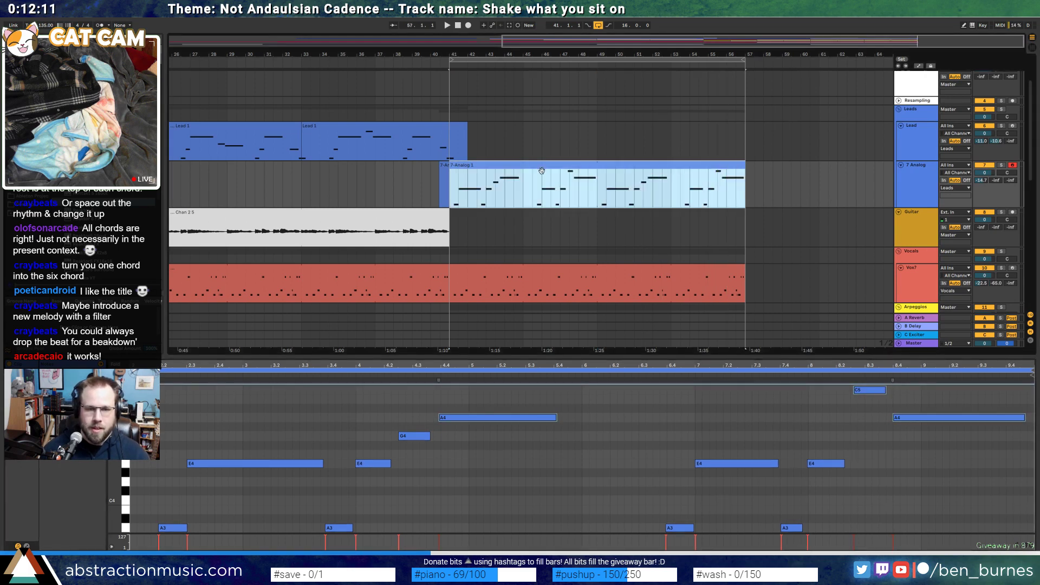
click(445, 175)
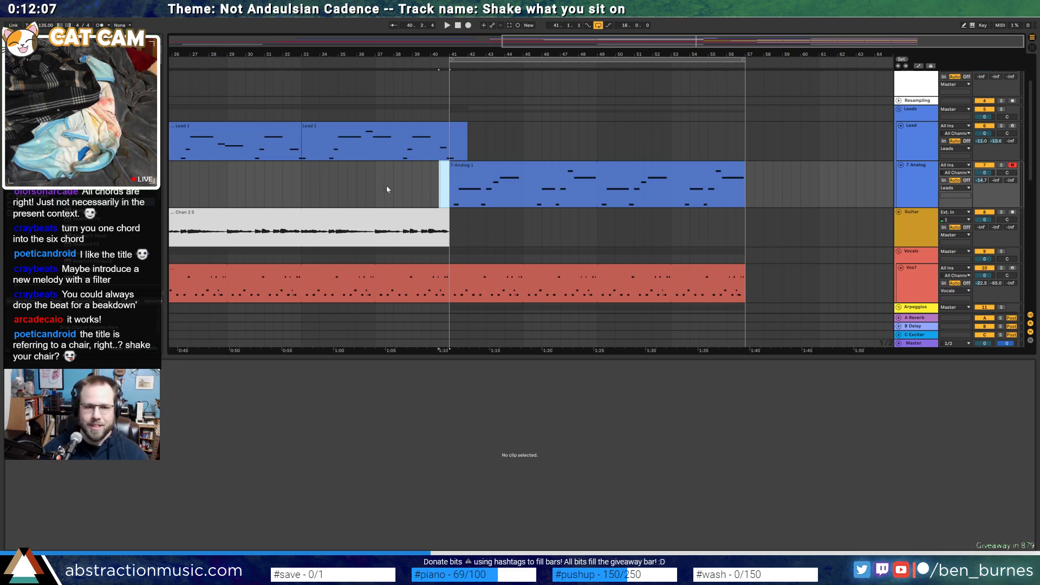
While playing from bar 33, separate bars 41–49 of the Drum Rack clip and deactivate the hi-hat notes in them
click(300, 189)
key(space)
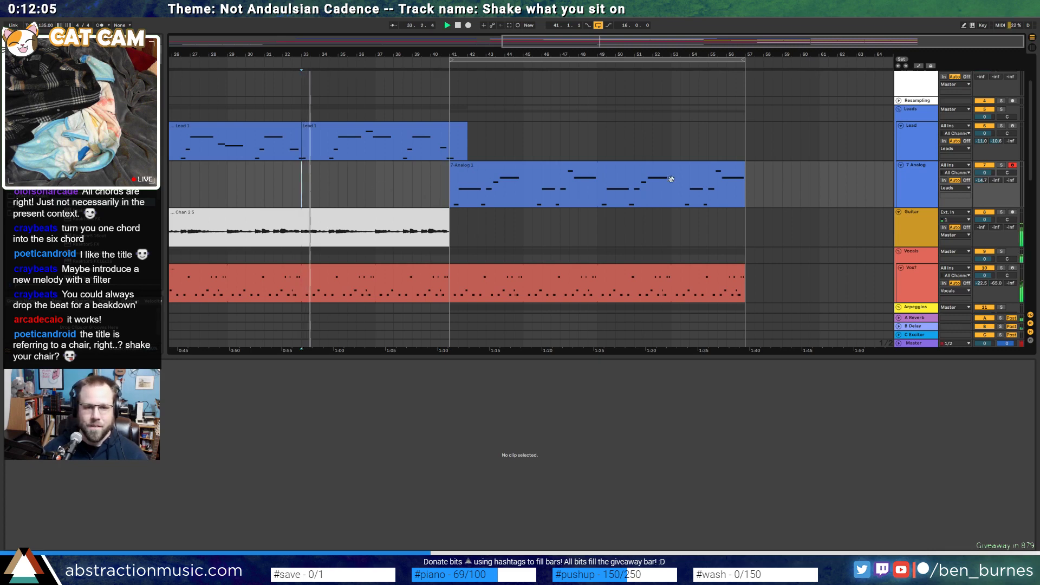
scroll(667, 226, down, 3)
scroll(667, 226, down, 8)
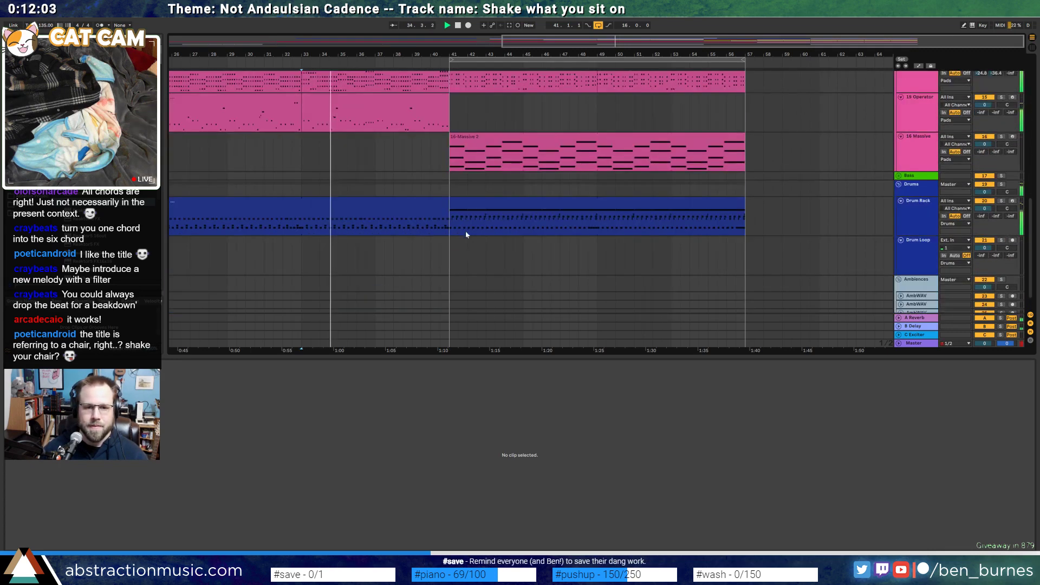
click(467, 201)
drag(597, 215, 452, 214)
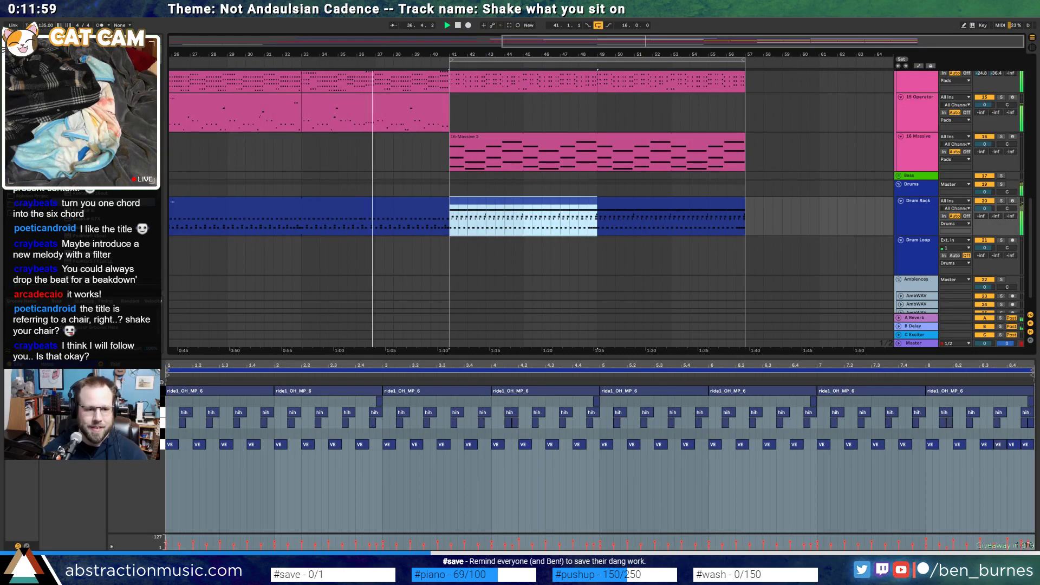
drag(161, 426, 160, 402)
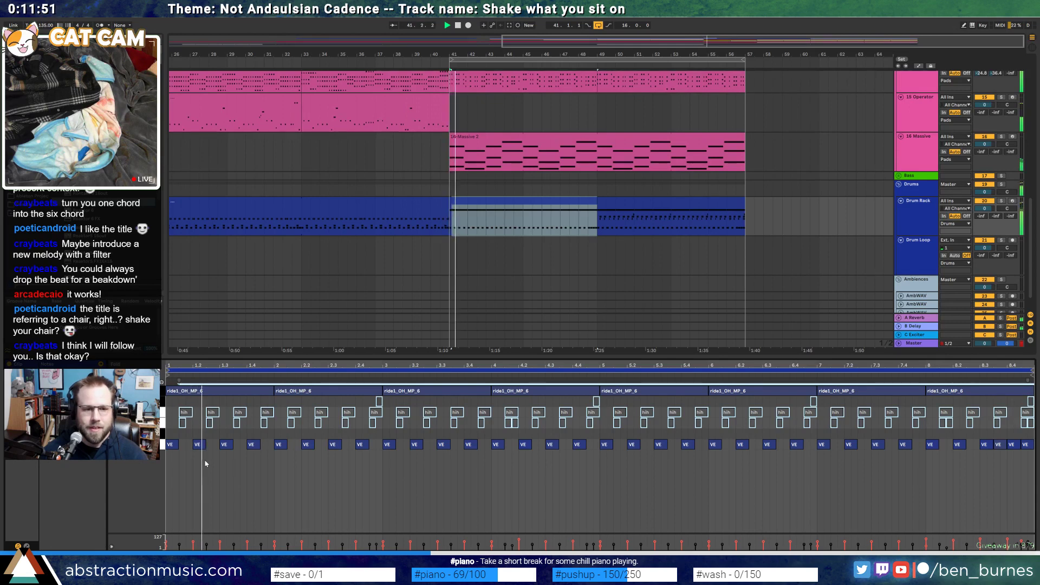
click(281, 473)
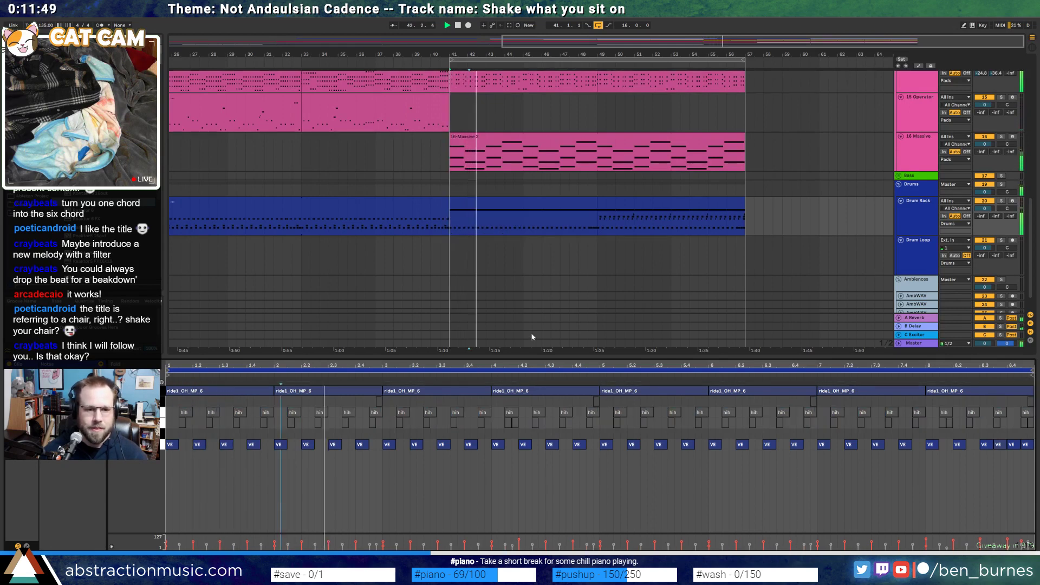
Retune Analog's Filter 1 frequency with 15% resonance and raise Oscillator 2's level to -24 dB
key(shift+Tab)
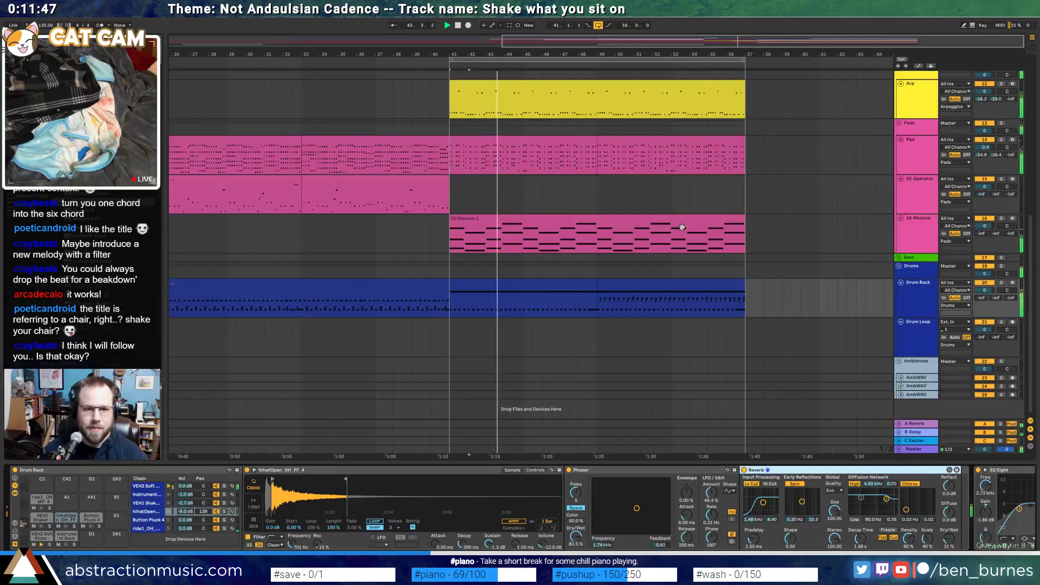
scroll(681, 231, up, 3)
scroll(681, 231, up, 3)
click(628, 113)
key(space)
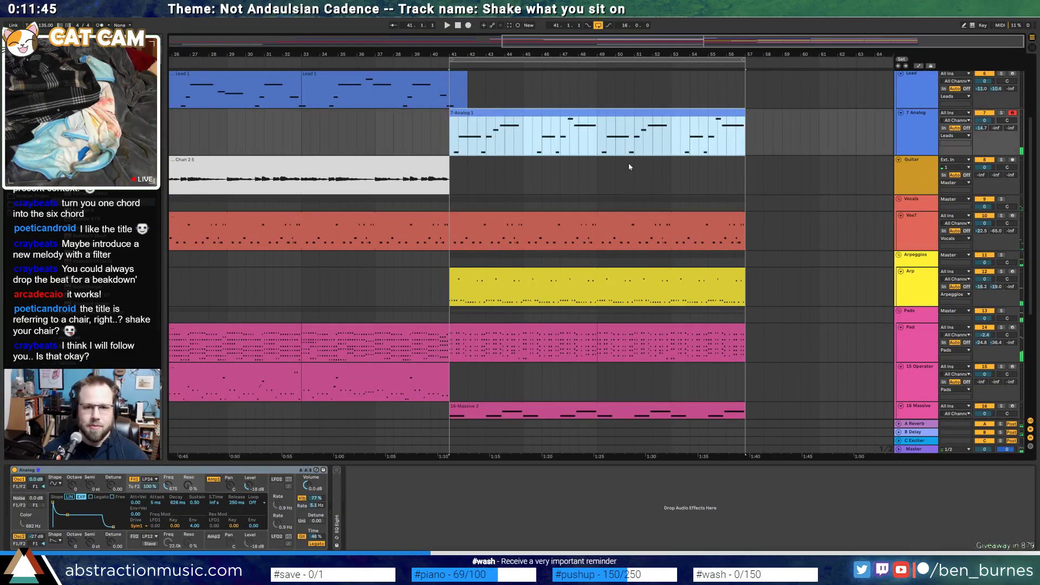
drag(172, 491, 183, 487)
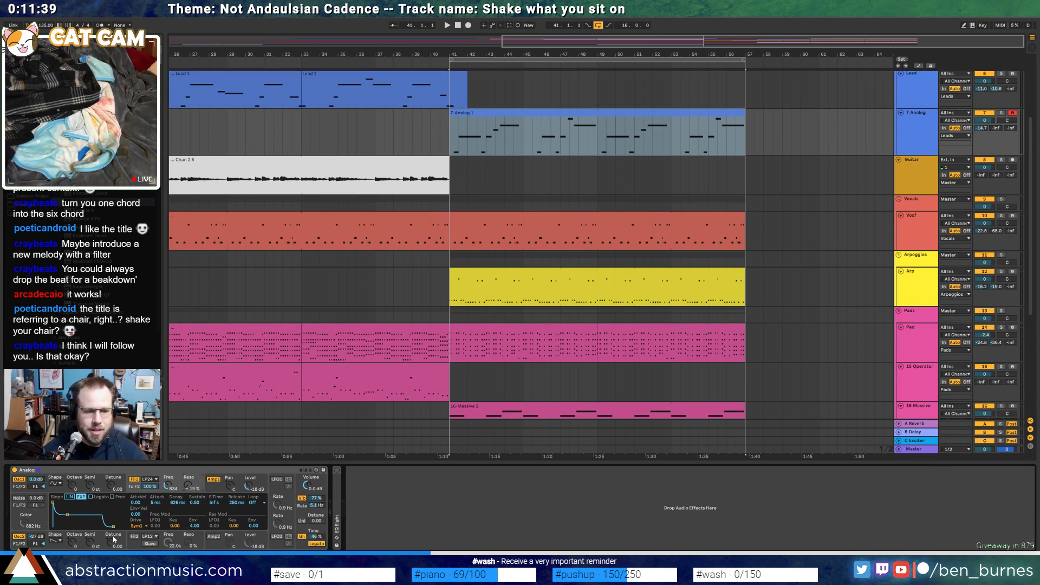
drag(35, 538, 35, 534)
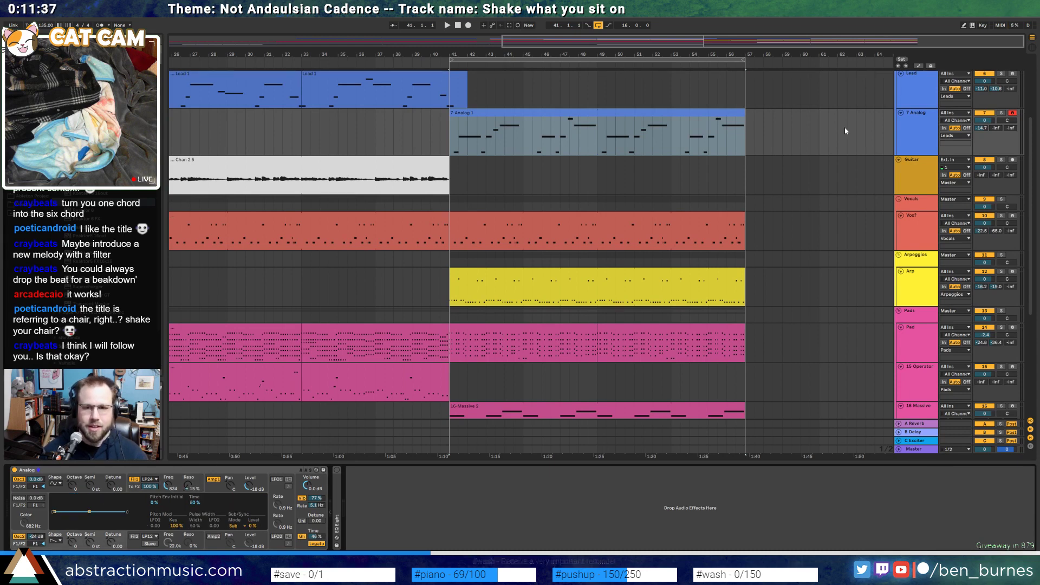
Insert a new MIDI track directly below 7 Analog in the Leads group
scroll(846, 142, down, 1)
scroll(846, 154, up, 2)
click(911, 153)
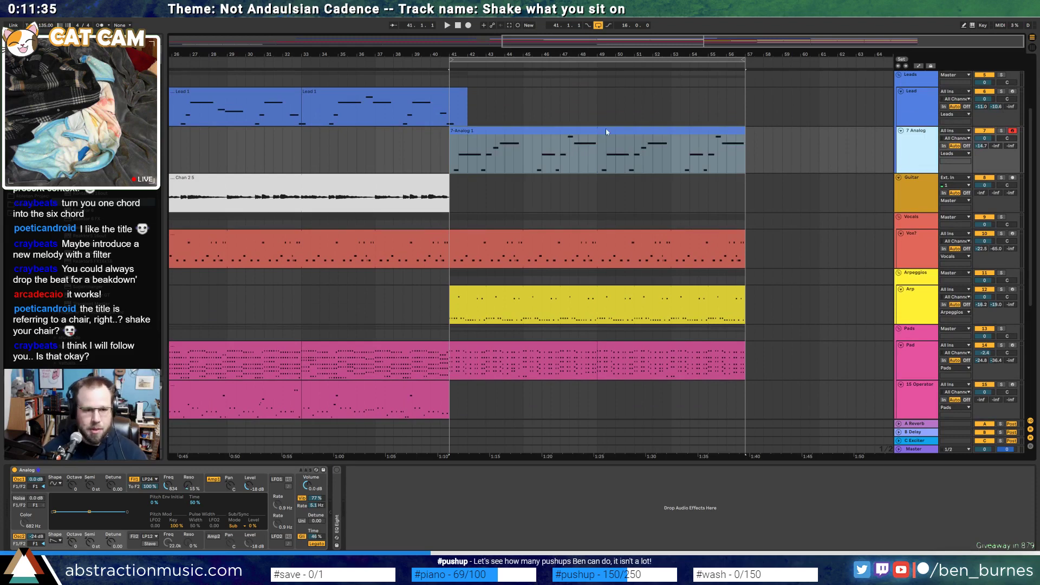
key(ctrl+shift+t)
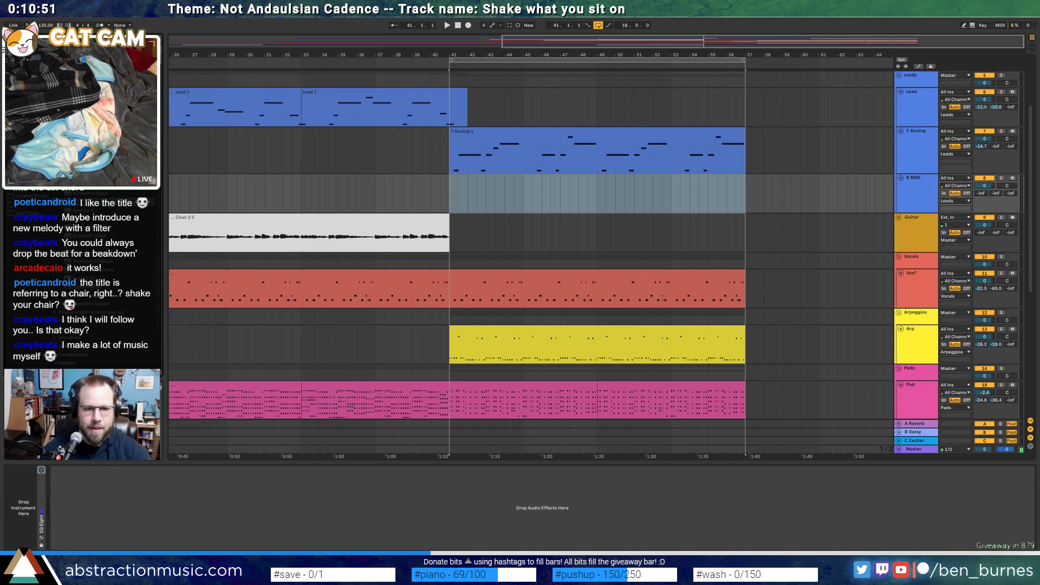
click(518, 198)
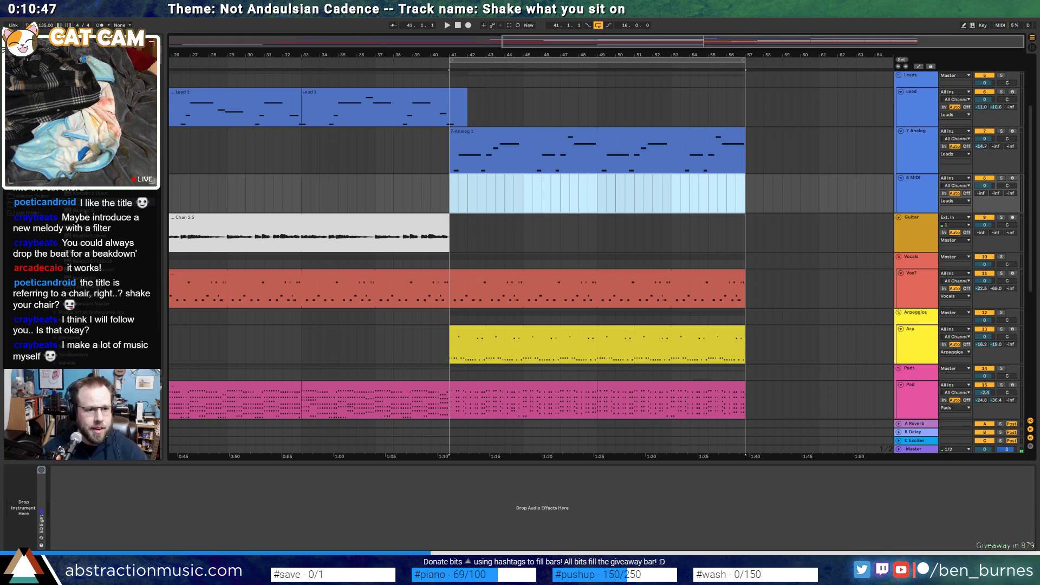
Load Kontakt 5 on the new MIDI track with the Scarbee Mark I - Stretch Tuned instrument from Scarbee Vintage Keys
click(46, 492)
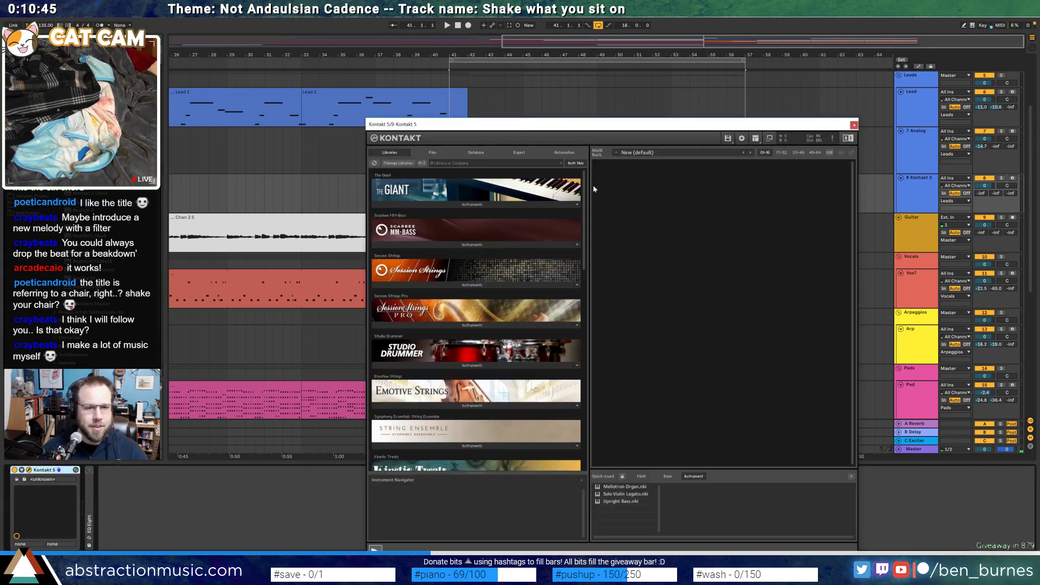
drag(525, 128, 495, 93)
drag(556, 193, 560, 270)
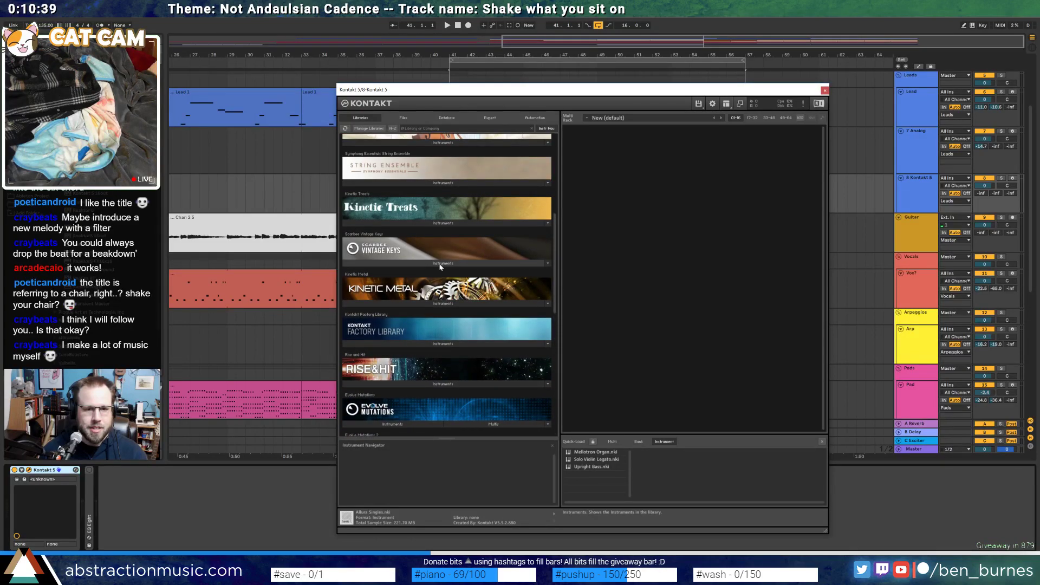
click(401, 261)
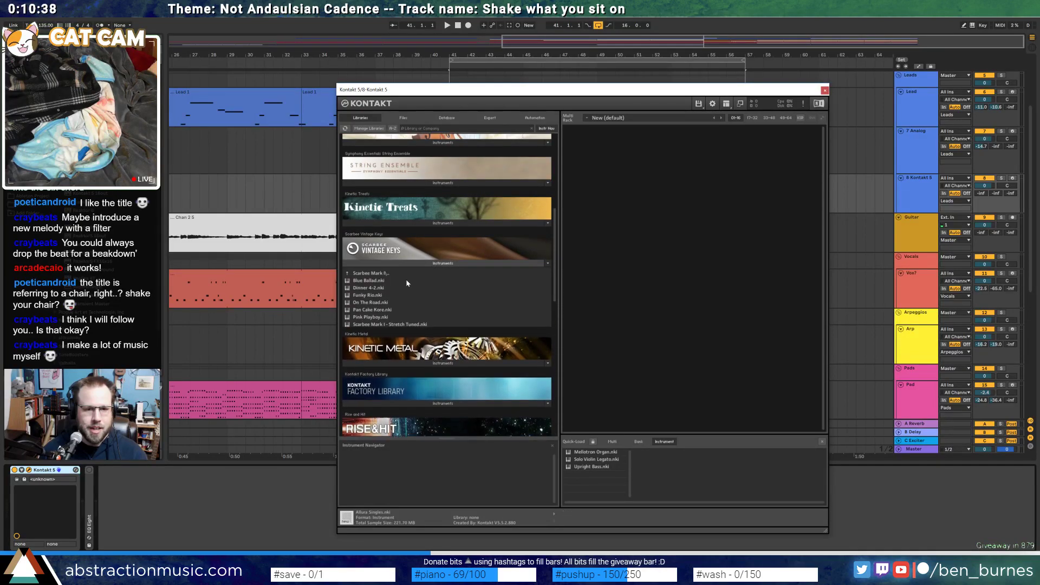
double_click(390, 325)
click(825, 89)
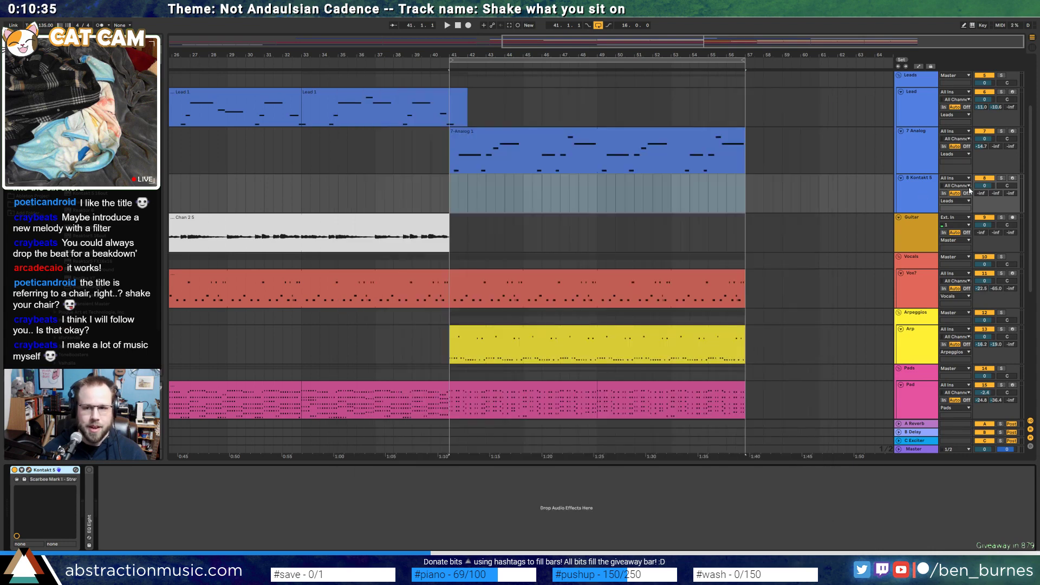
Record two takes of sustained chords on the Kontakt 5 track from bar 41
click(453, 200)
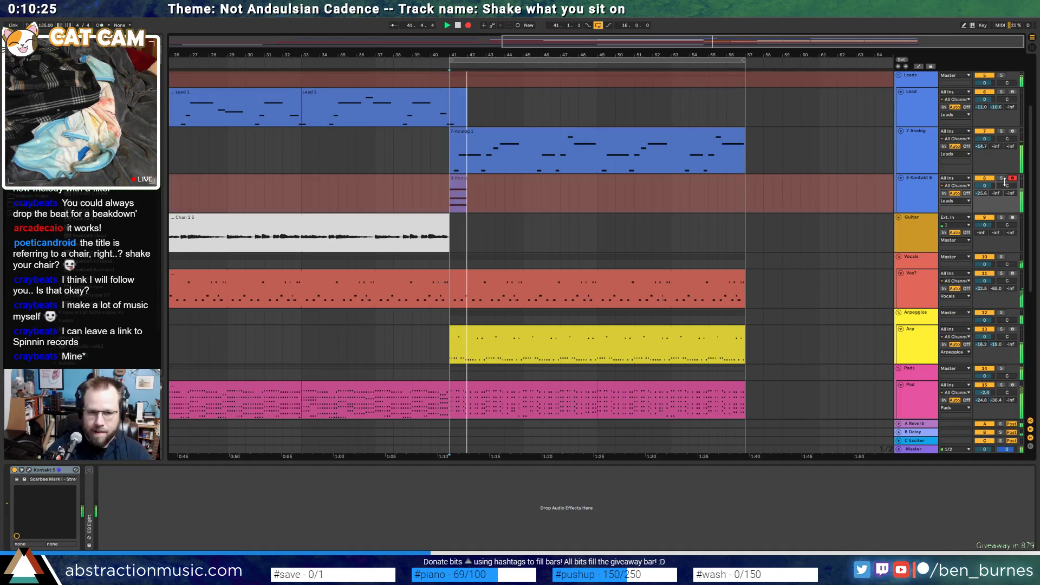
key(space)
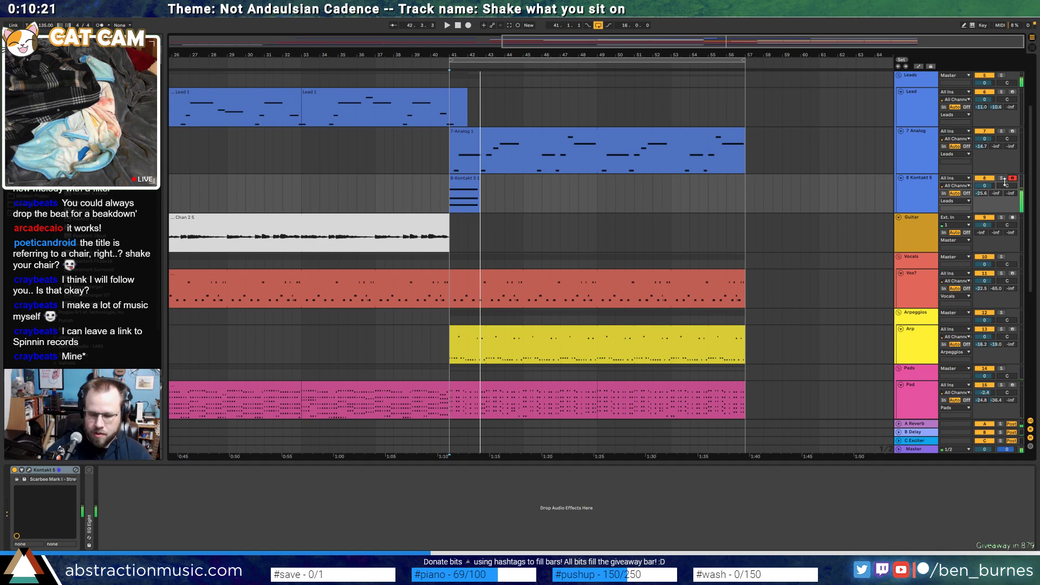
key(F9)
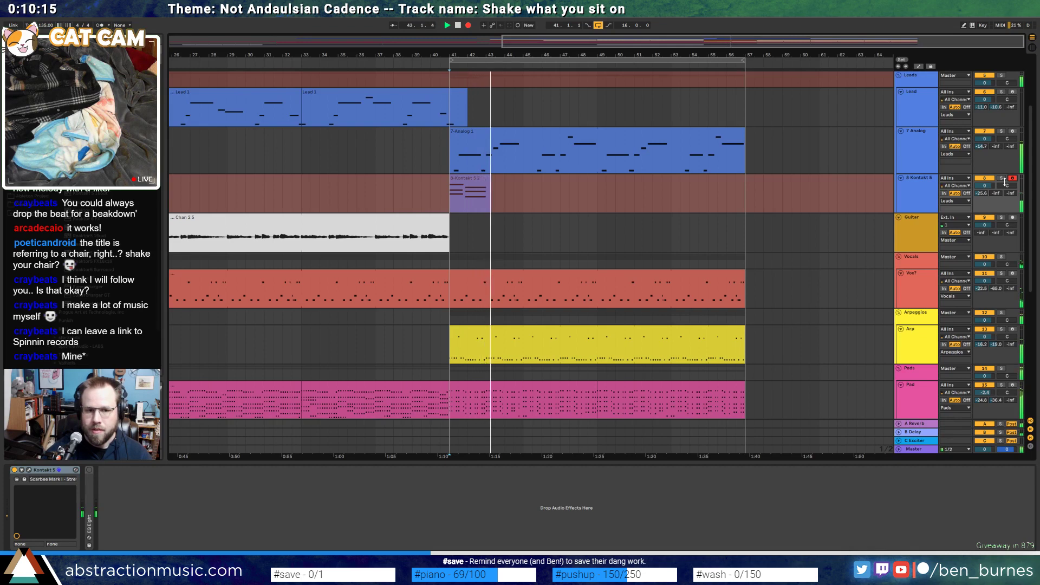
key(space)
Adjust the note lengths in the Kontakt 5 clip, shortening the second chord and lengthening the first to close the gap
click(487, 180)
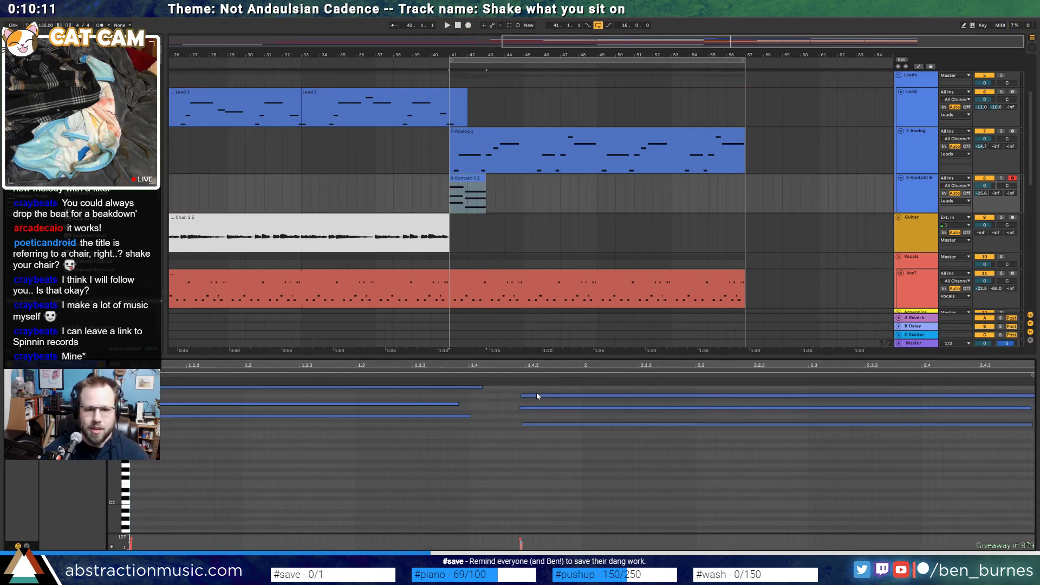
drag(536, 391, 543, 474)
drag(553, 424, 558, 424)
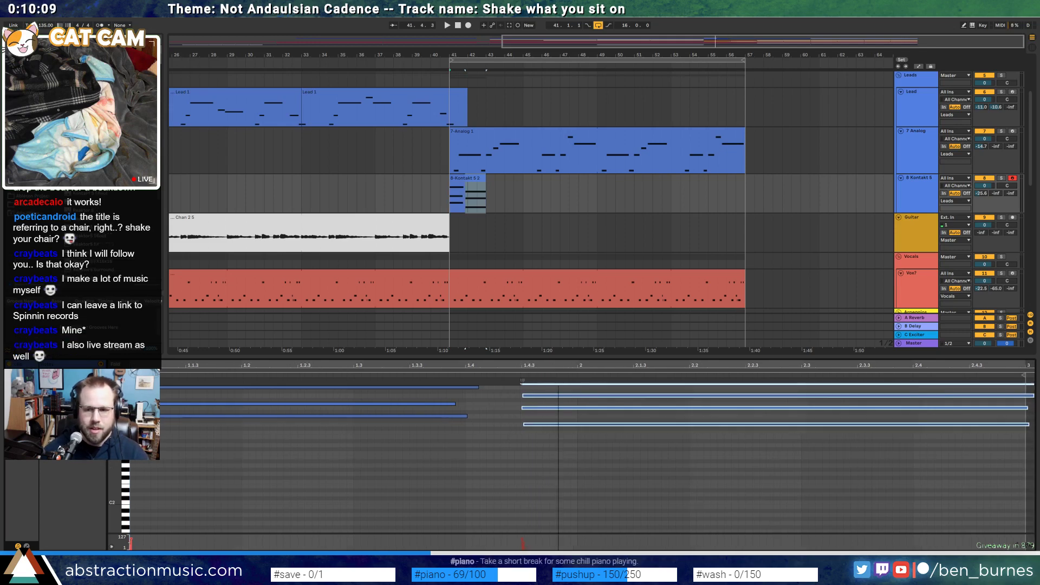
click(1032, 396)
mouse_move(998, 446)
mouse_down()
mouse_move(1024, 396)
mouse_move(1012, 396)
mouse_up()
click(970, 453)
mouse_move(479, 442)
mouse_down()
mouse_move(476, 391)
mouse_move(514, 387)
mouse_move(511, 403)
mouse_up()
click(507, 434)
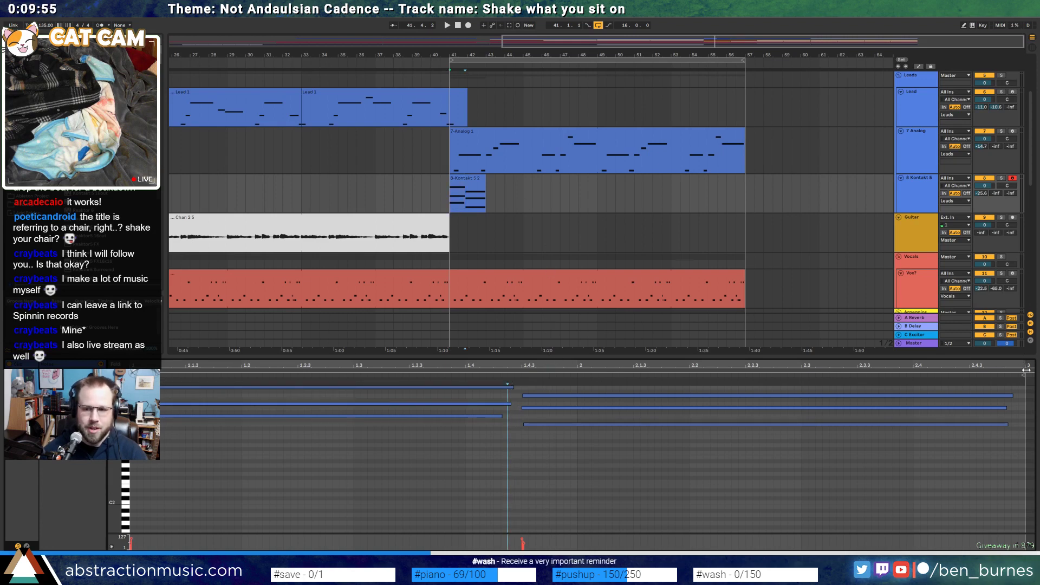
Loop the two-bar Kontakt 5 chord clip and extend it to bar 57
drag(910, 385, 160, 386)
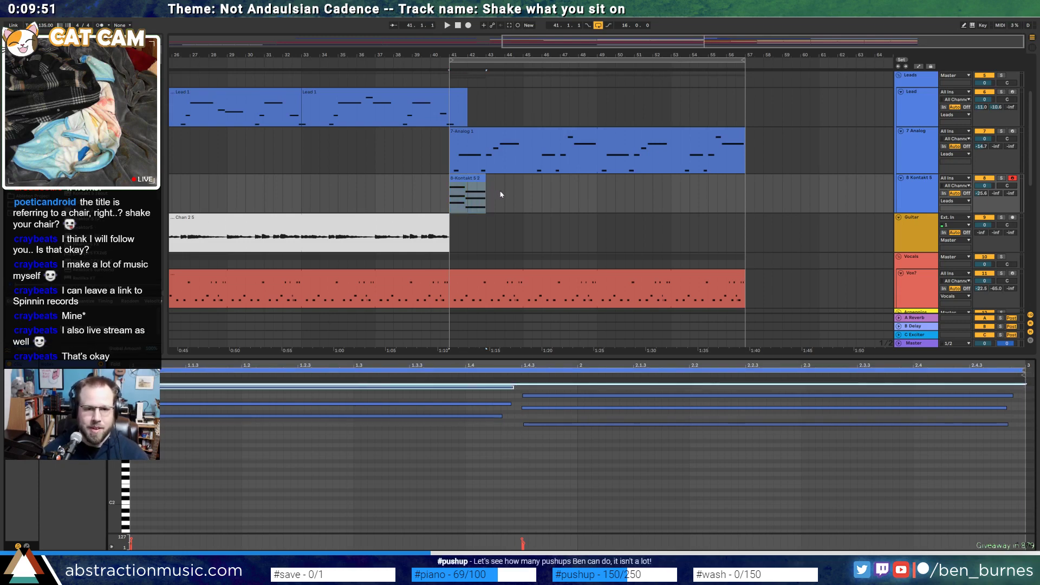
click(479, 177)
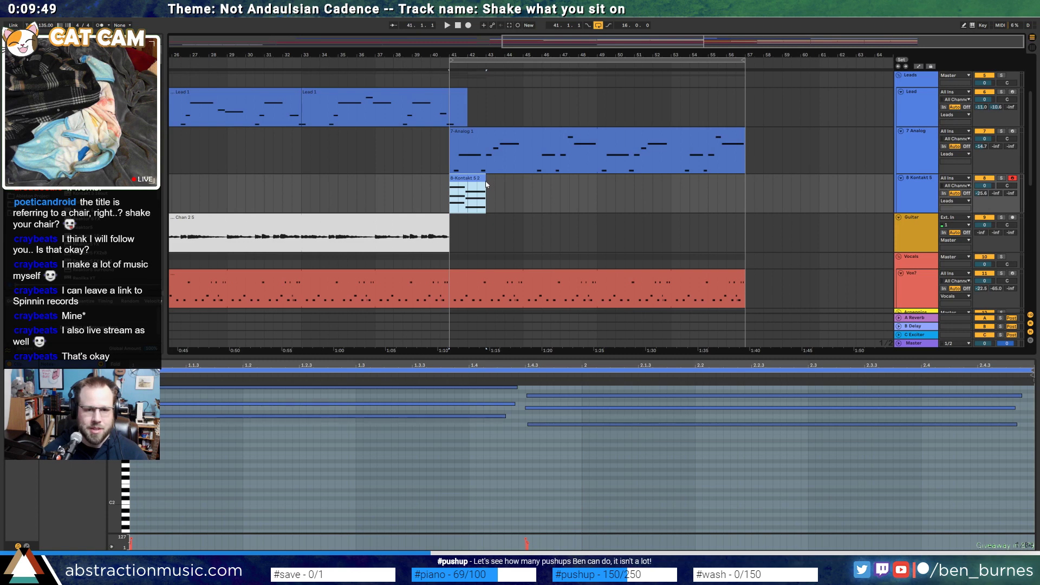
drag(484, 178, 745, 197)
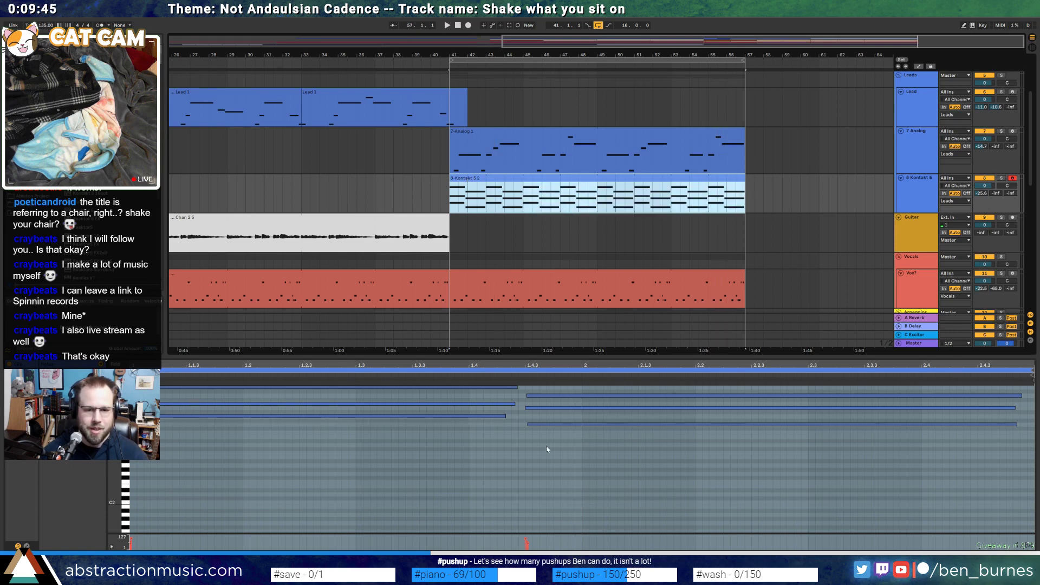
Quantize the Kontakt 5 chords, shorten the first chord's two upper notes to match its lowest note, and play the clip
key(ctrl+z)
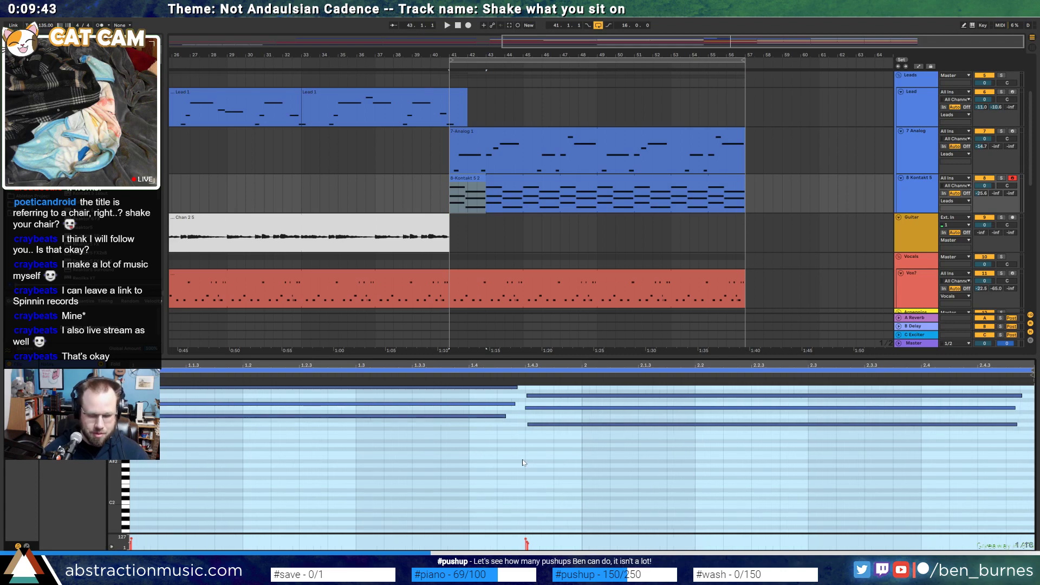
click(523, 462)
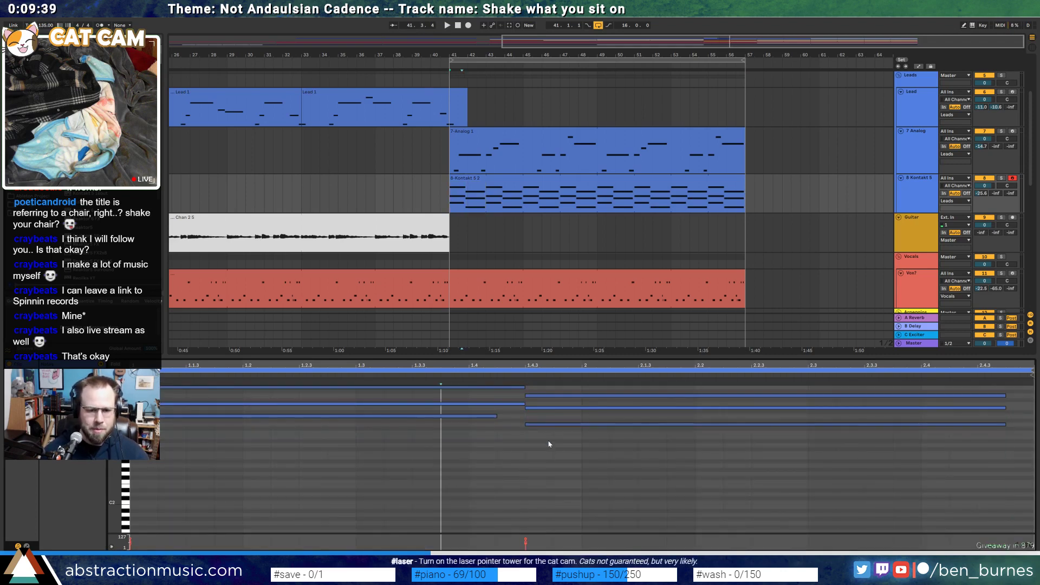
click(511, 401)
mouse_move(510, 400)
mouse_down()
mouse_move(523, 388)
mouse_move(497, 387)
mouse_up()
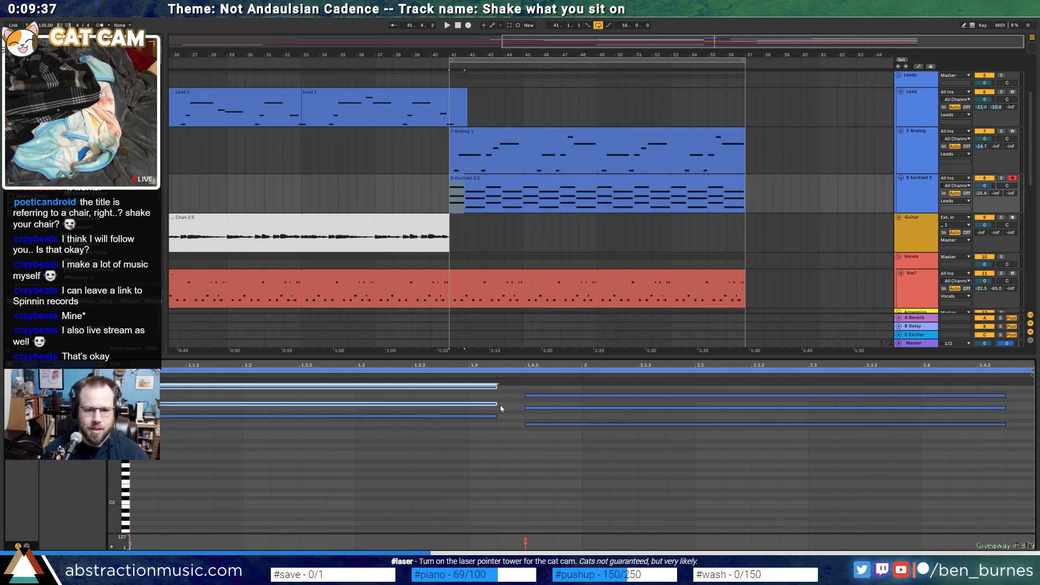
click(498, 183)
key(space)
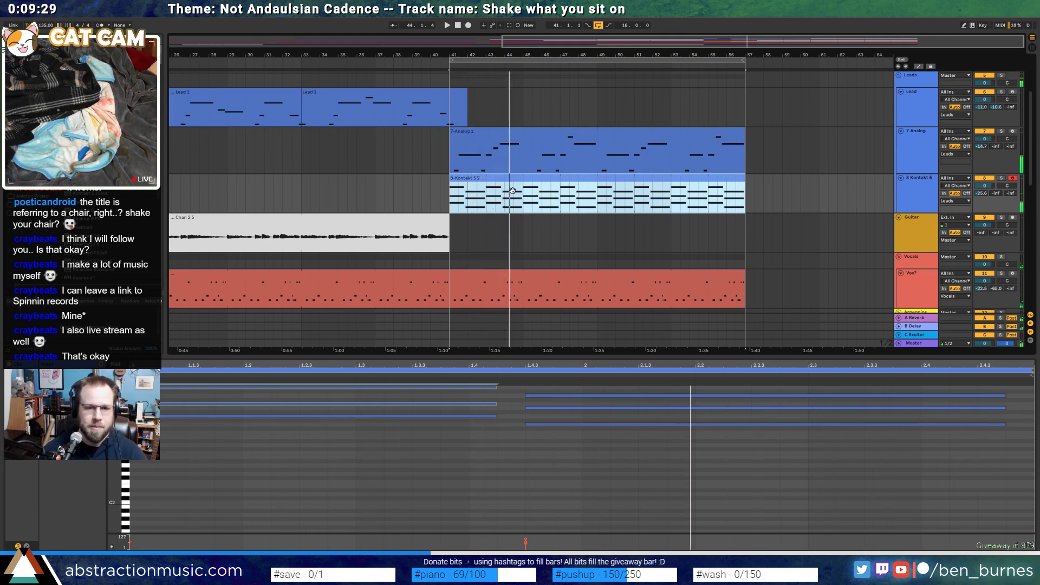
Delete the Kontakt 5 chord clip and record a new melodic part on that track from bar 41
key(Delete)
click(450, 194)
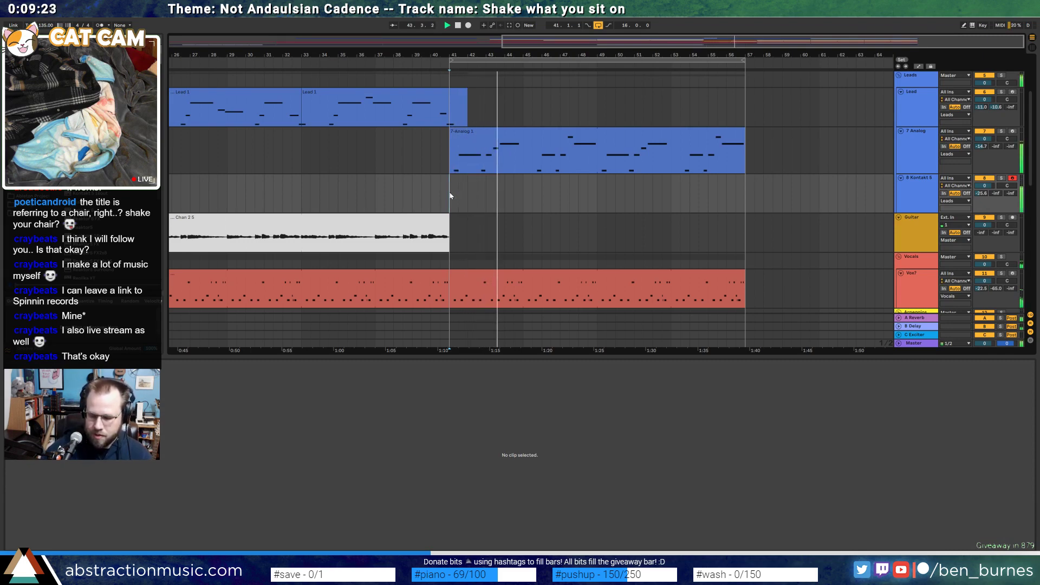
key(F9)
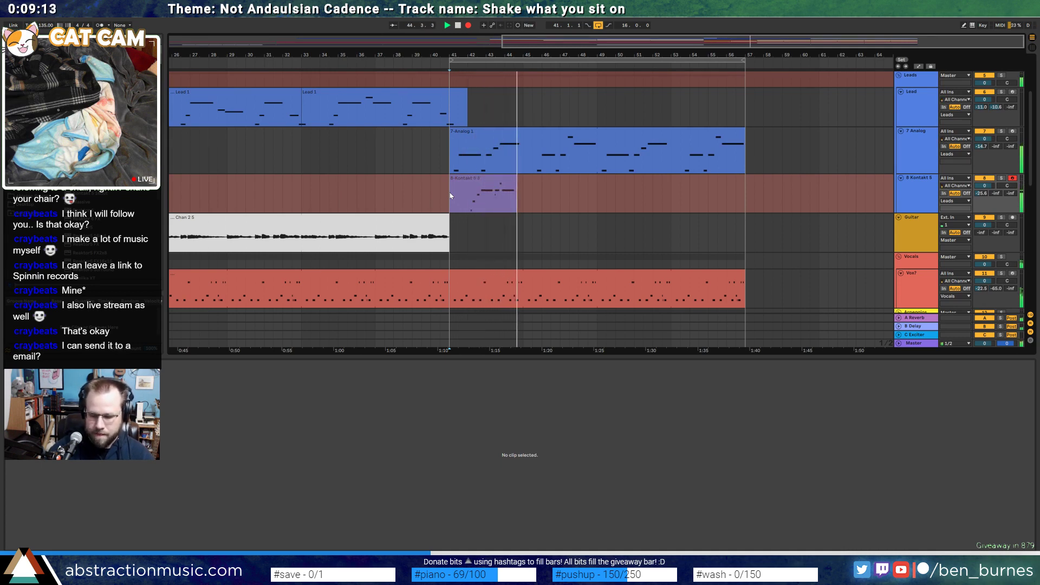
key(space)
Delete the new Kontakt 5 take and remove the Kontakt 5 track
click(457, 185)
key(Delete)
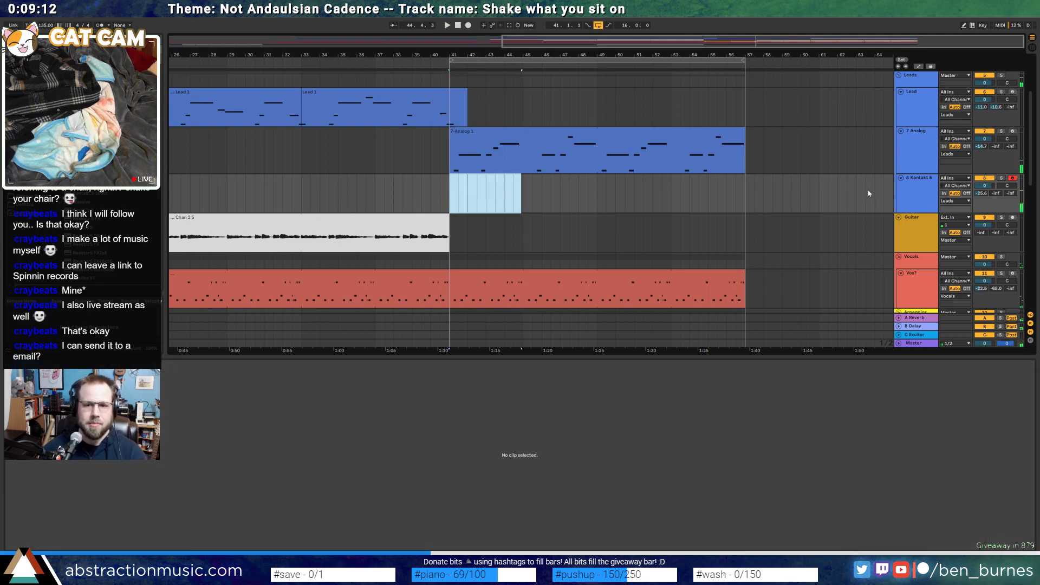
click(919, 173)
key(Delete)
Copy the clips in bars 25–41 on the tracks from Lead through 15 Operator and paste them at bar 57
key(minus)
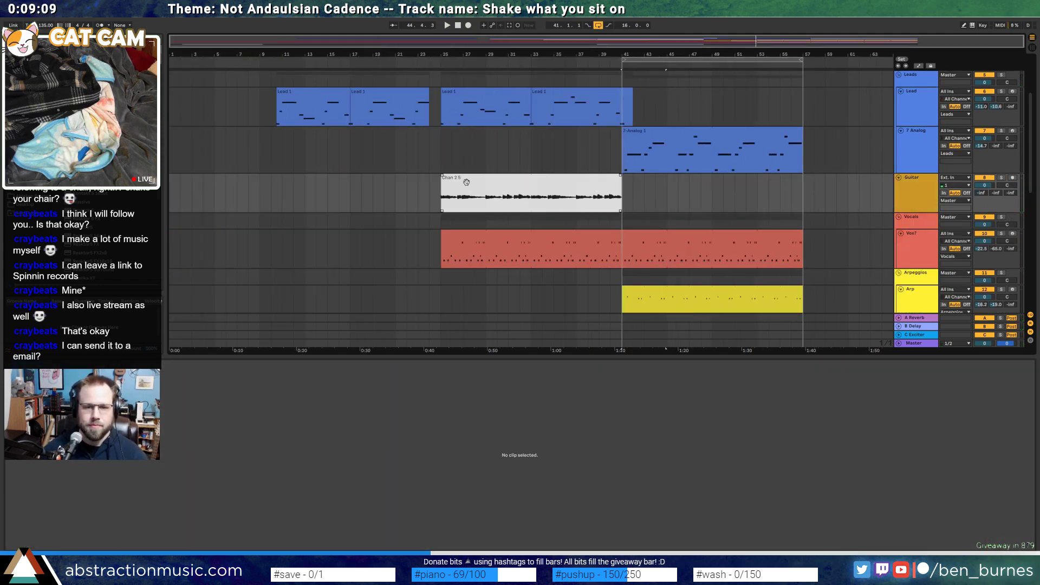
key(shift+Tab)
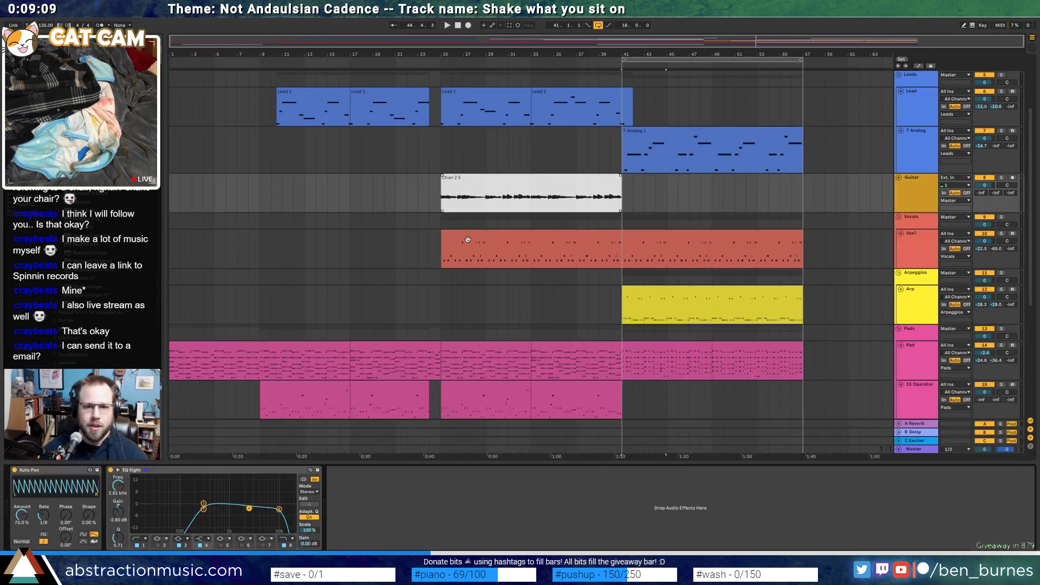
click(466, 99)
shift+click(589, 404)
shift+click(611, 391)
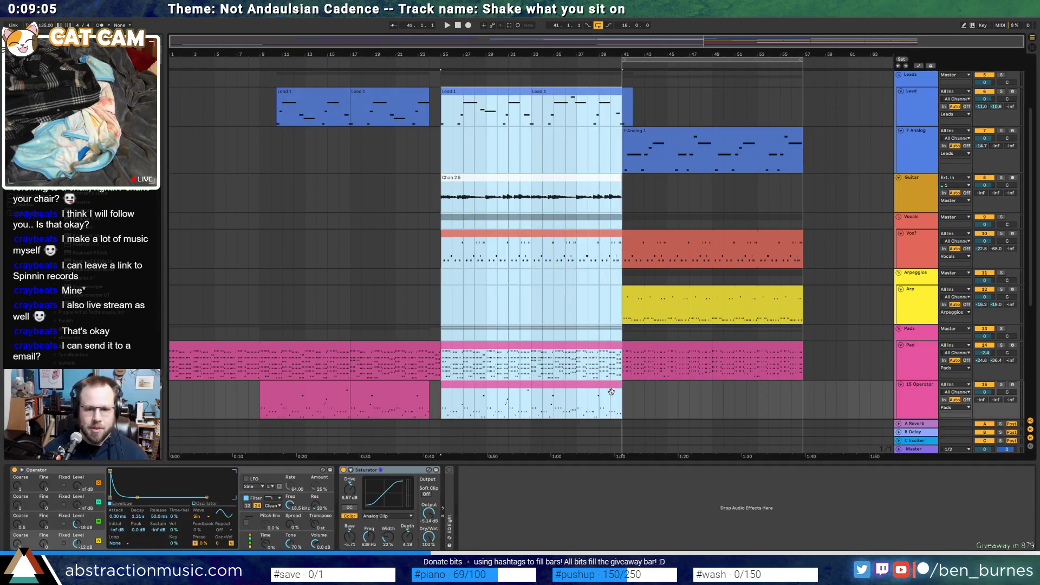
key(ctrl+c)
click(805, 113)
key(ctrl+v)
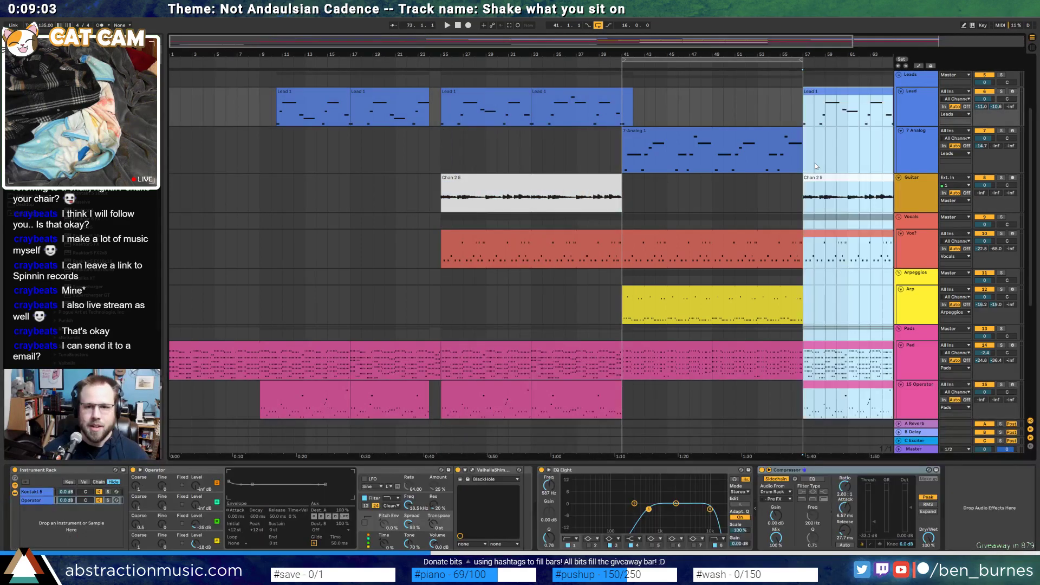
key(minus)
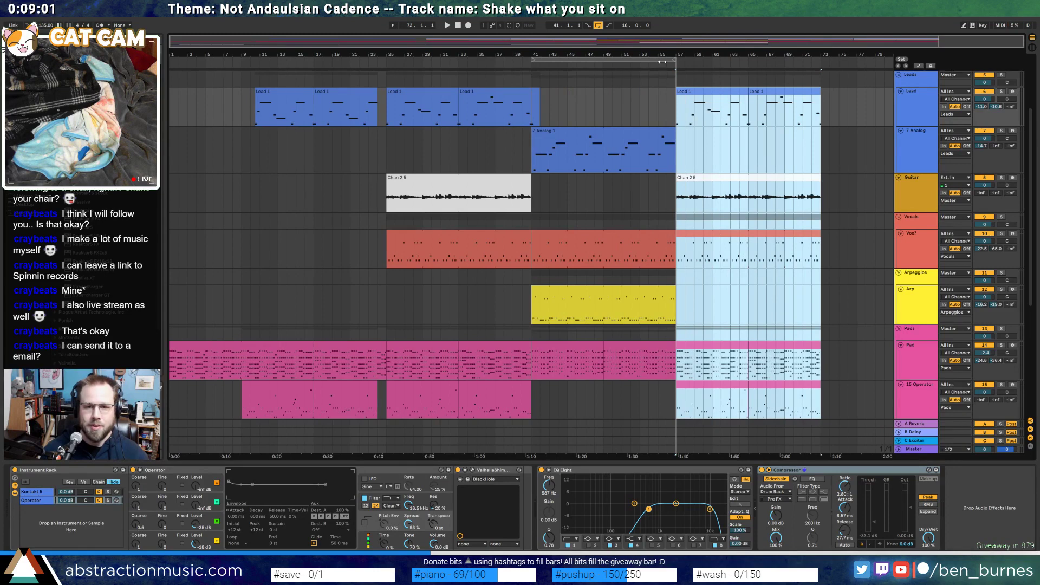
Move the arrangement loop to bars 57–73 and play the song from just before bar 25
drag(666, 60, 810, 56)
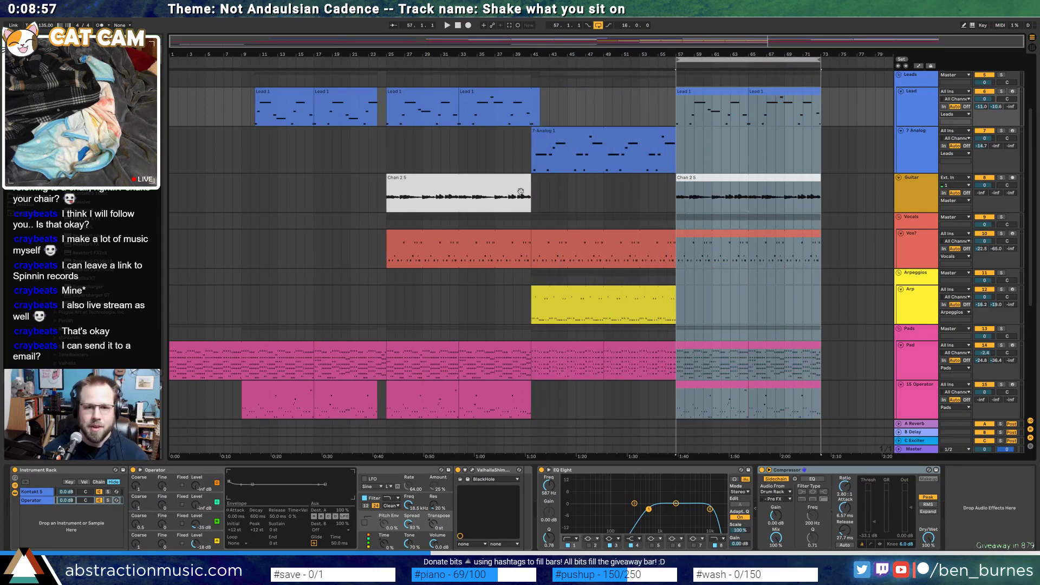
click(377, 69)
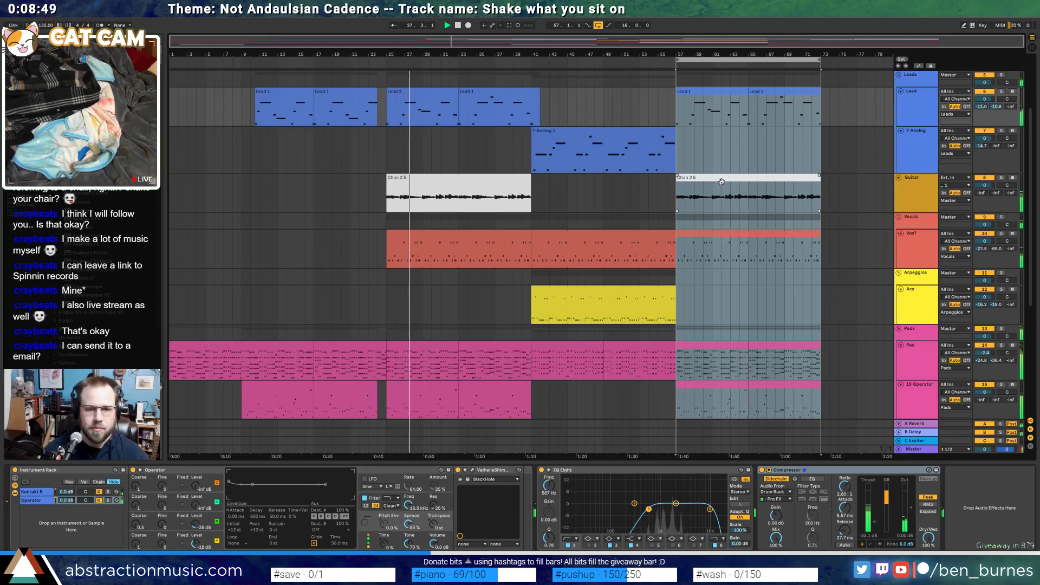
click(604, 194)
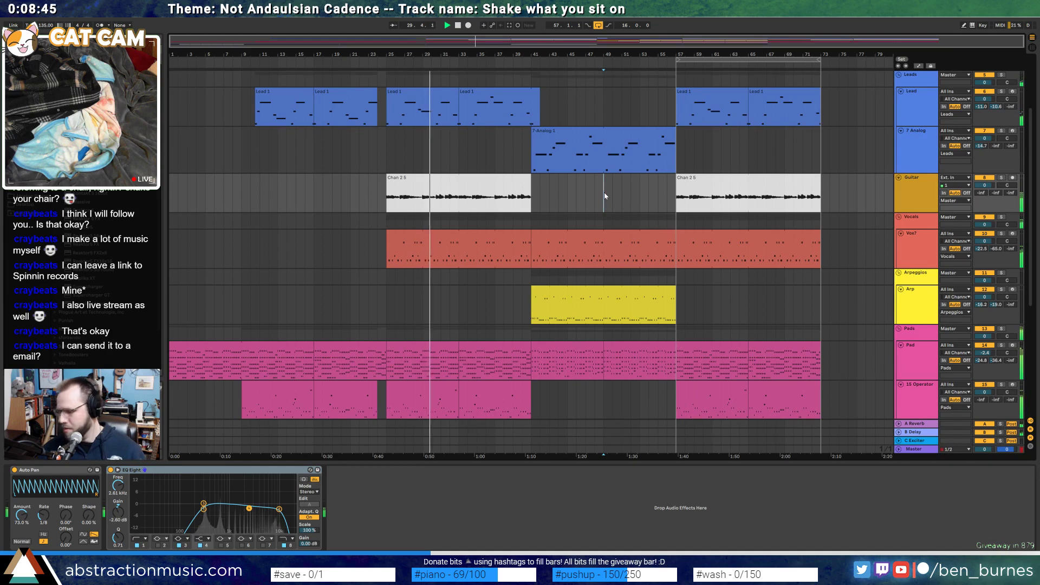
click(387, 144)
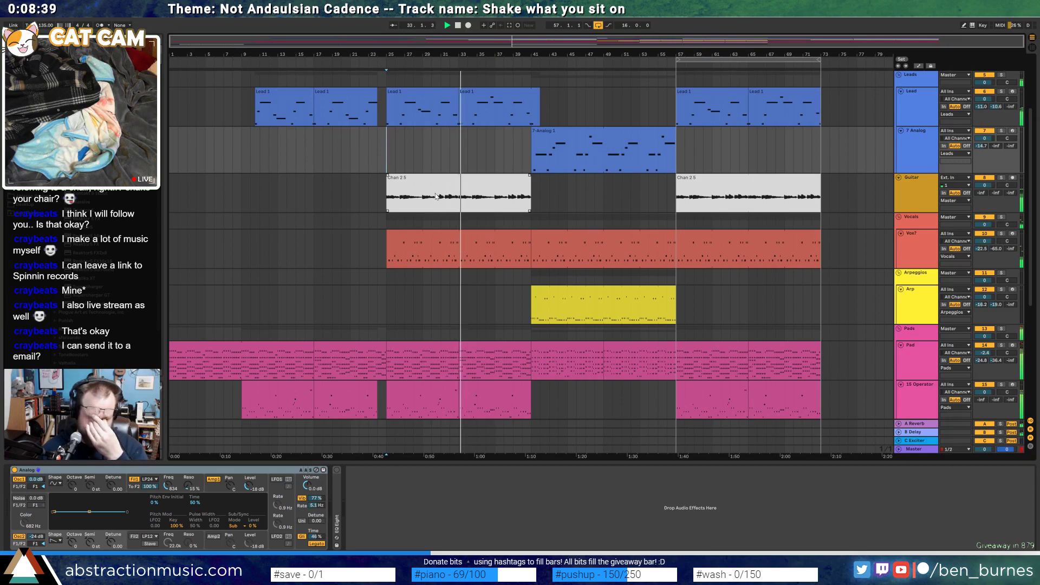
Delete the copied vocal clip in bars 57–73 under the Vocals group
click(759, 238)
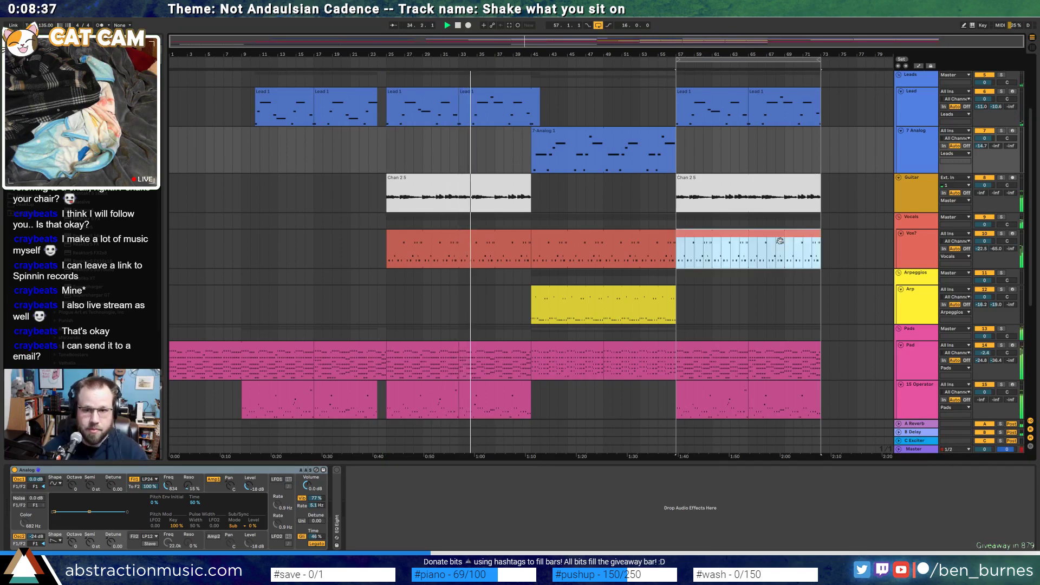
click(603, 203)
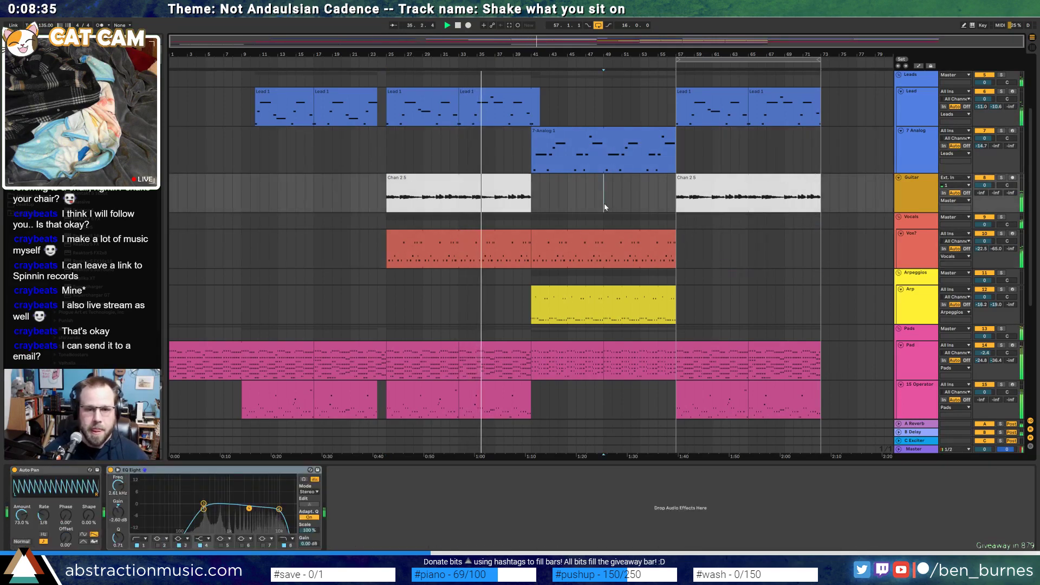
scroll(601, 307, down, 2)
scroll(600, 306, down, 1)
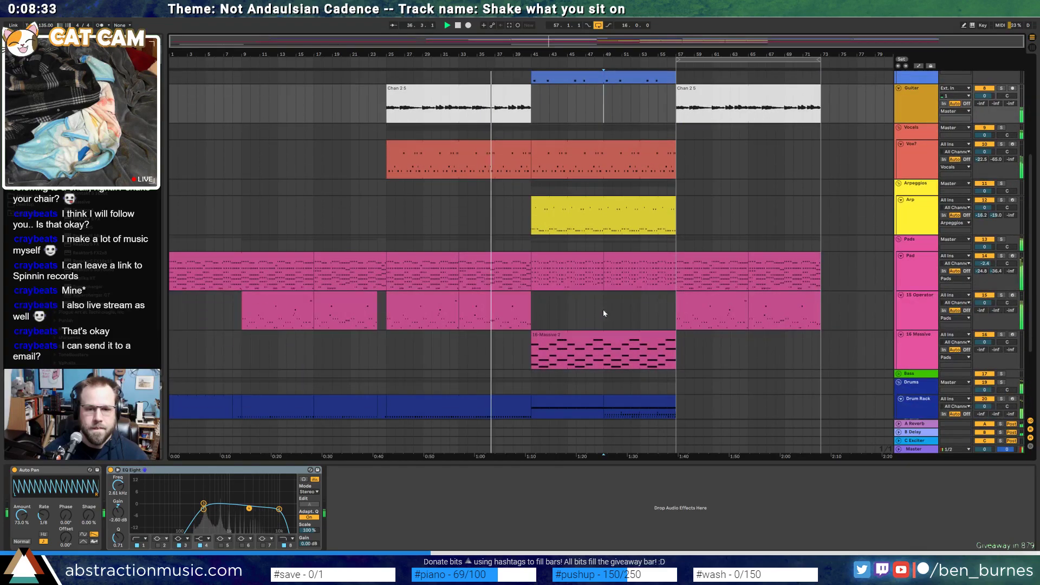
Copy the Drum Rack clip from bars 25–41 and paste it at bar 57
scroll(670, 334, down, 2)
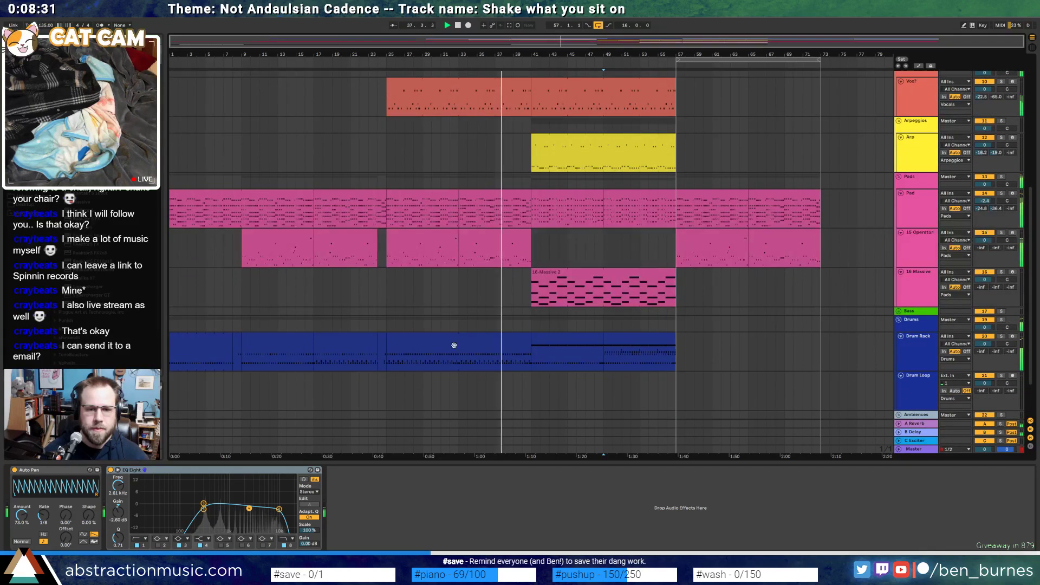
click(453, 347)
click(677, 347)
key(ctrl+v)
Add a one-bar ride1_OH_MP_6 note to the pasted Drum Rack clip and duplicate it across all eight bars
double_click(686, 337)
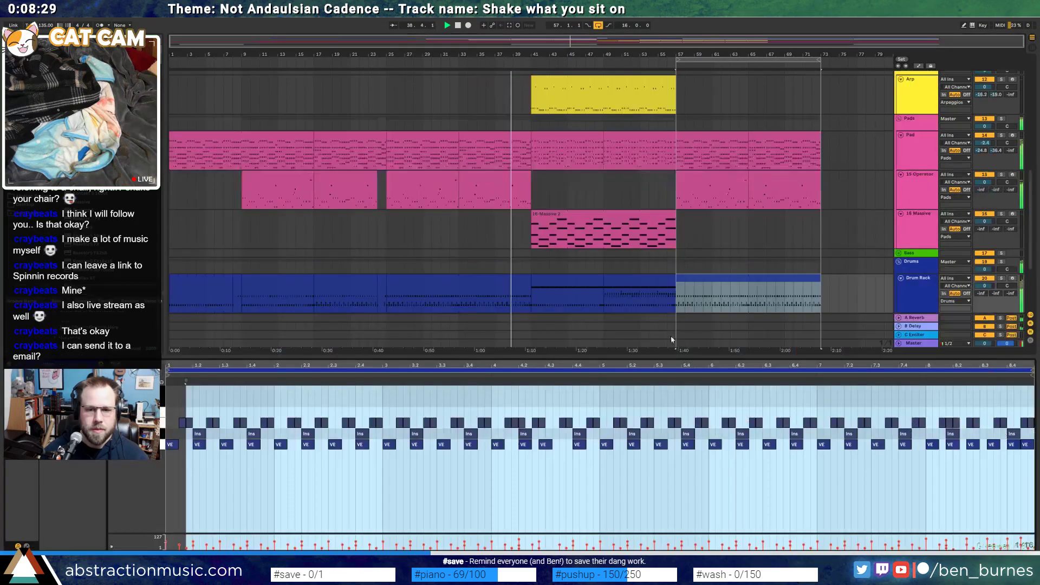
click(170, 392)
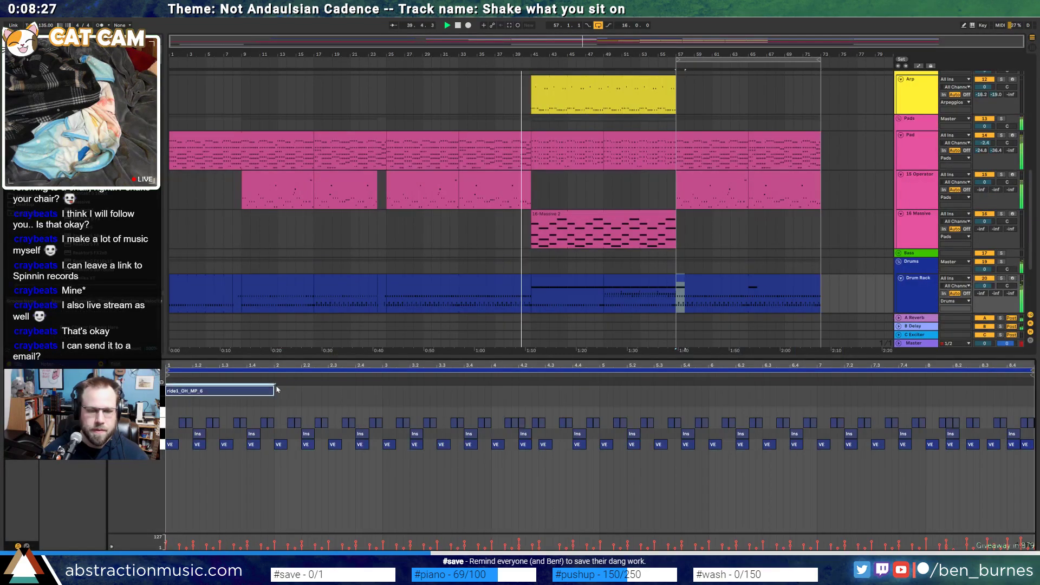
key(ctrl+d)
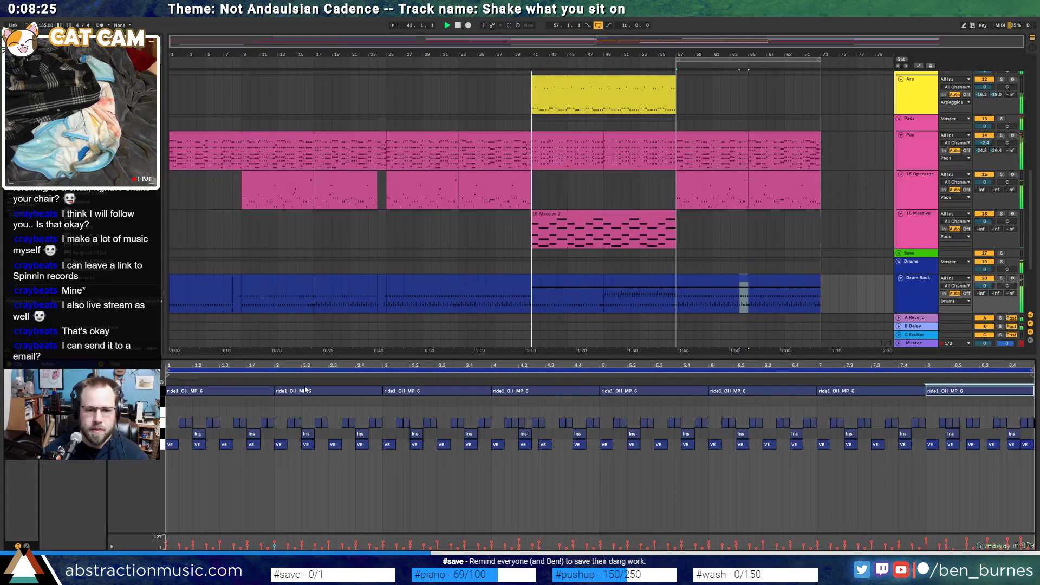
key(shift+Tab)
scroll(650, 351, up, 5)
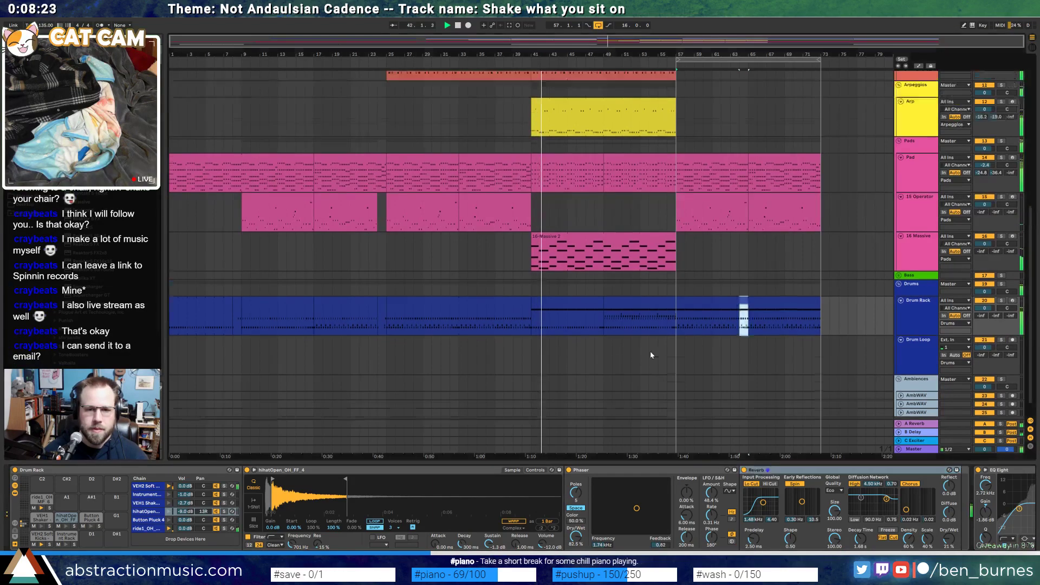
click(582, 89)
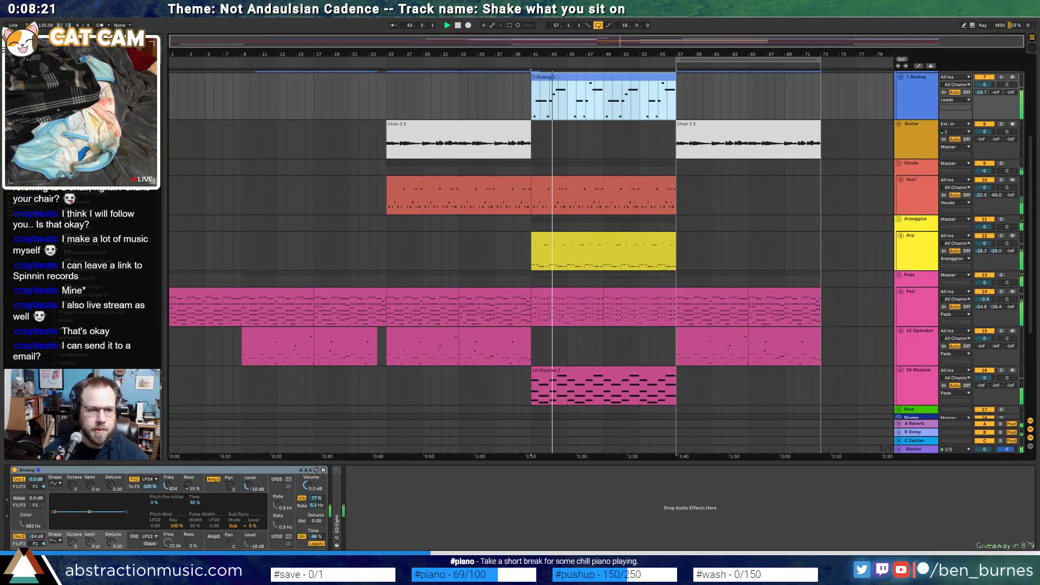
click(27, 110)
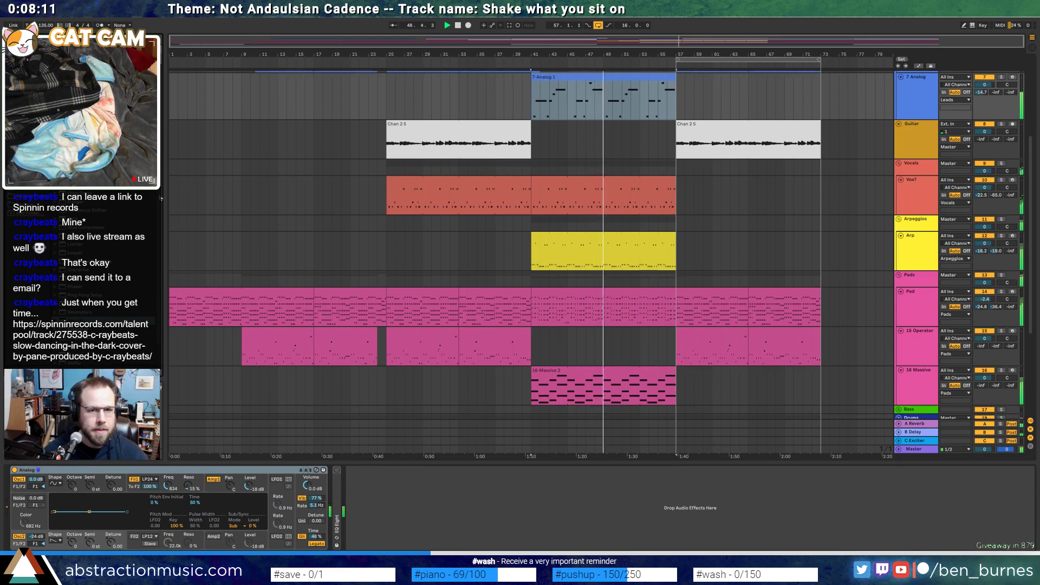
In the Drum Rack clip at bars 49–57, add an Instrument note at 1.2 and deactivate the notes on the lane directly below the ride
scroll(596, 316, down, 2)
scroll(593, 322, down, 3)
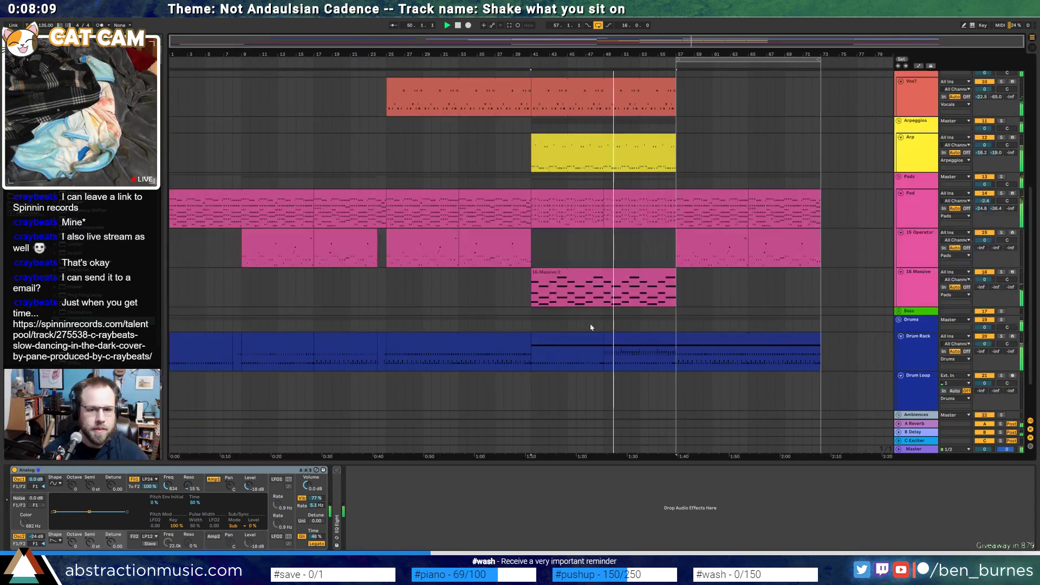
double_click(615, 341)
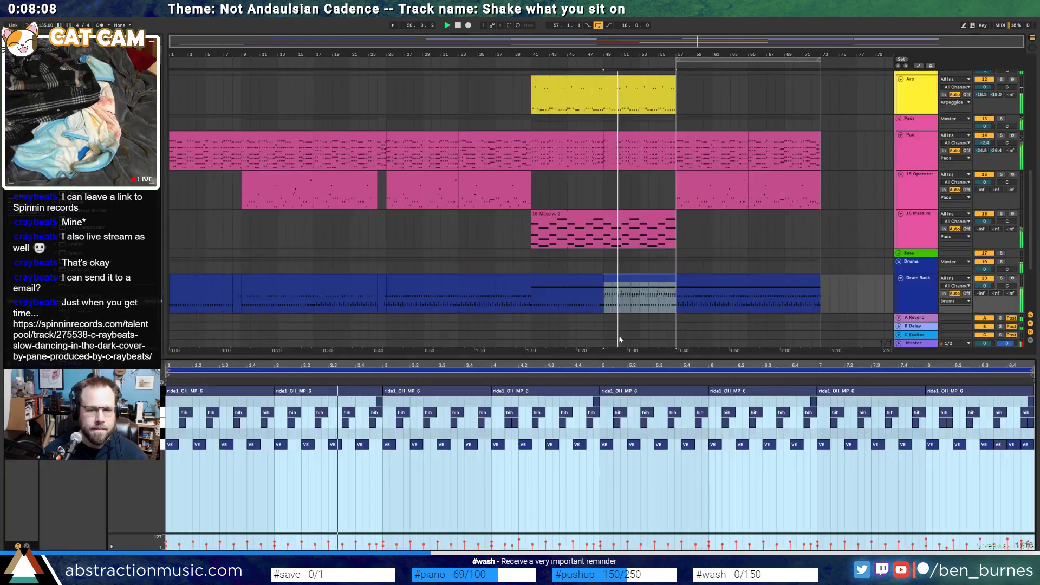
click(199, 434)
double_click(199, 434)
click(163, 401)
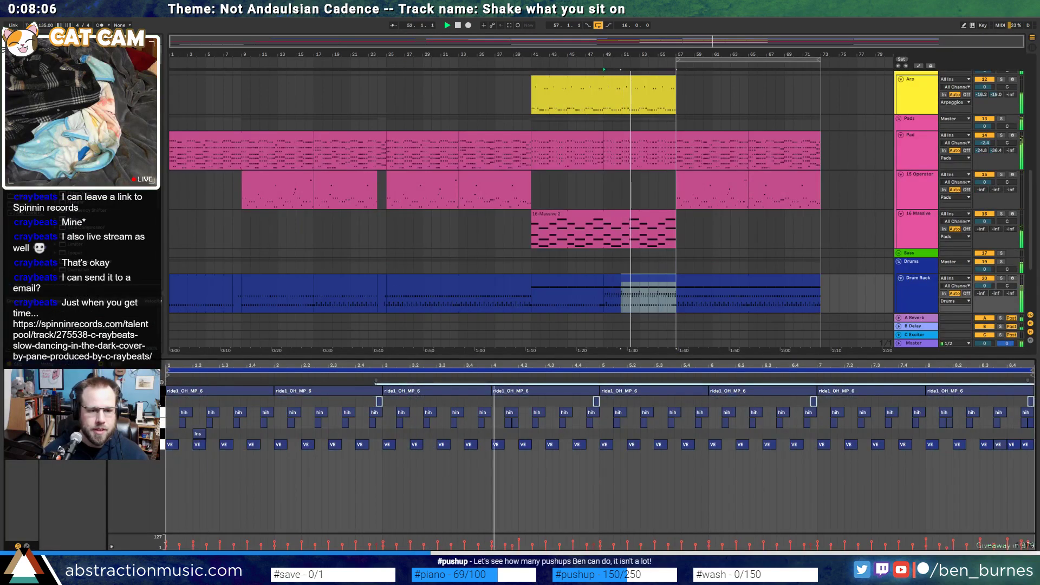
click(199, 434)
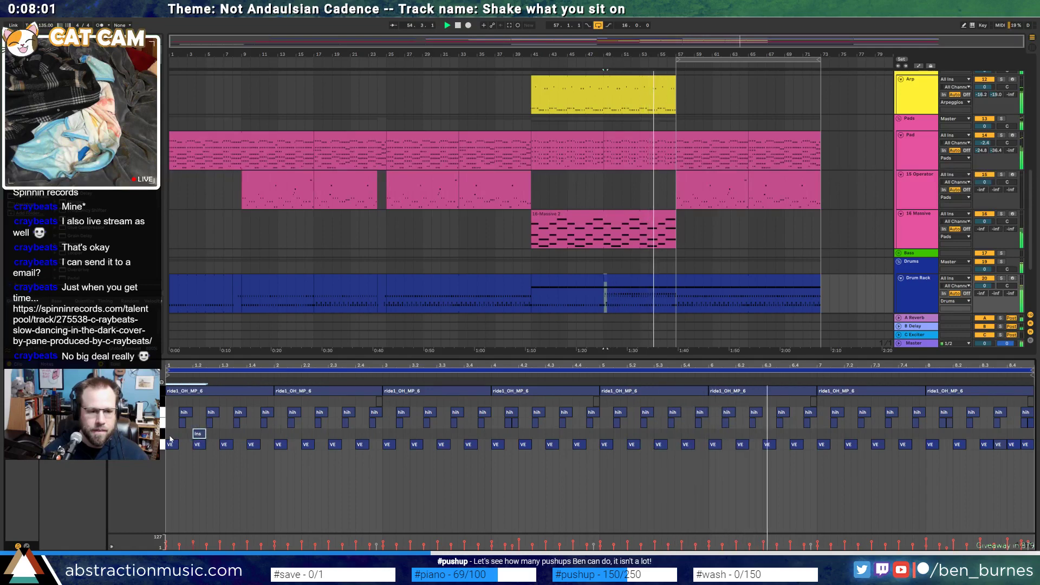
Duplicate the drum clip's first half-bar Ins hit so it repeats on beats 2 and 4 through all eight bars
drag(168, 434, 219, 434)
key(ctrl+d)
key(ctrl+d)
key(ctrl+d)
key(ctrl+d)
key(ctrl+d)
key(ctrl+d)
key(ctrl+d)
key(ctrl+d)
key(ctrl+d)
key(ctrl+d)
key(ctrl+d)
key(ctrl+d)
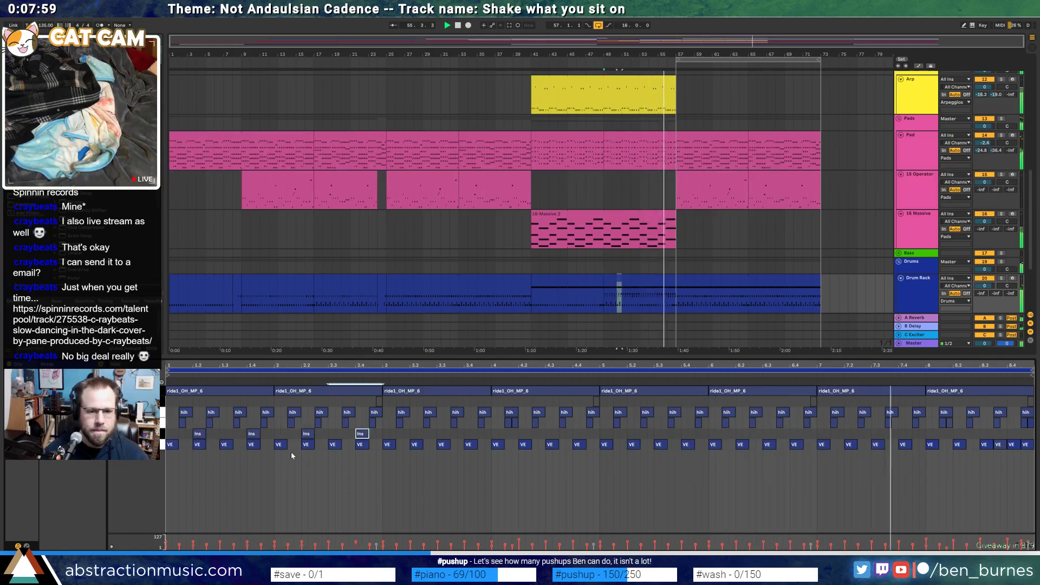
key(ctrl+d)
key(ctrl+d)
key(ctrl+d)
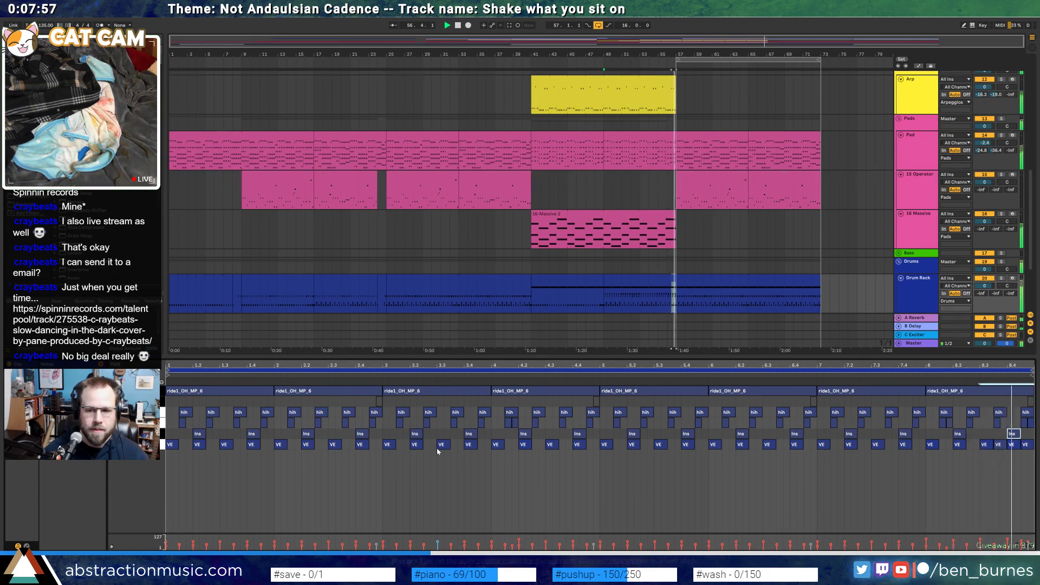
key(shift+Tab)
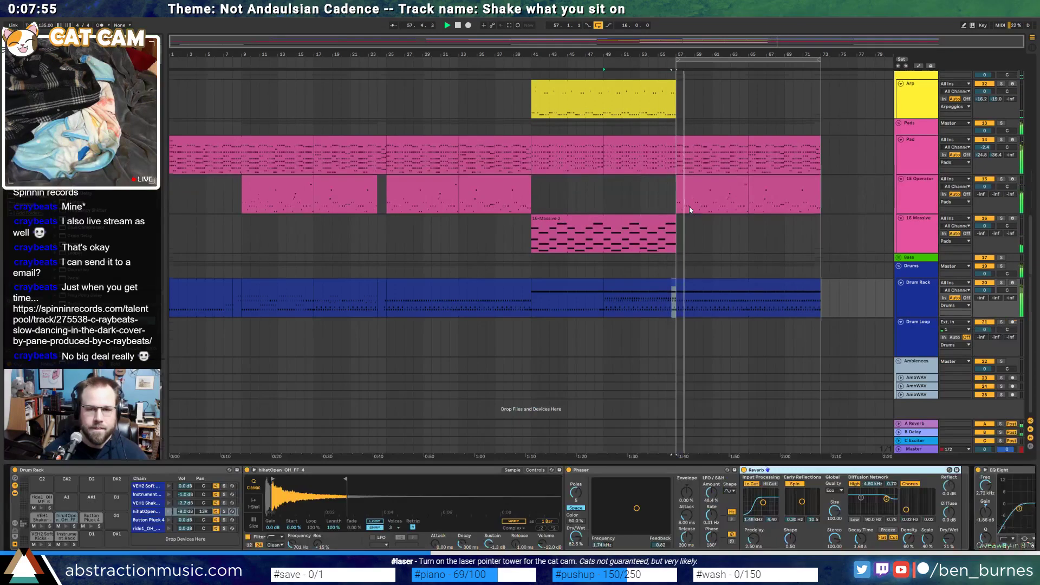
Extend the Analog lead clip to bar 58 and split it at bar 53
scroll(973, 173, up, 10)
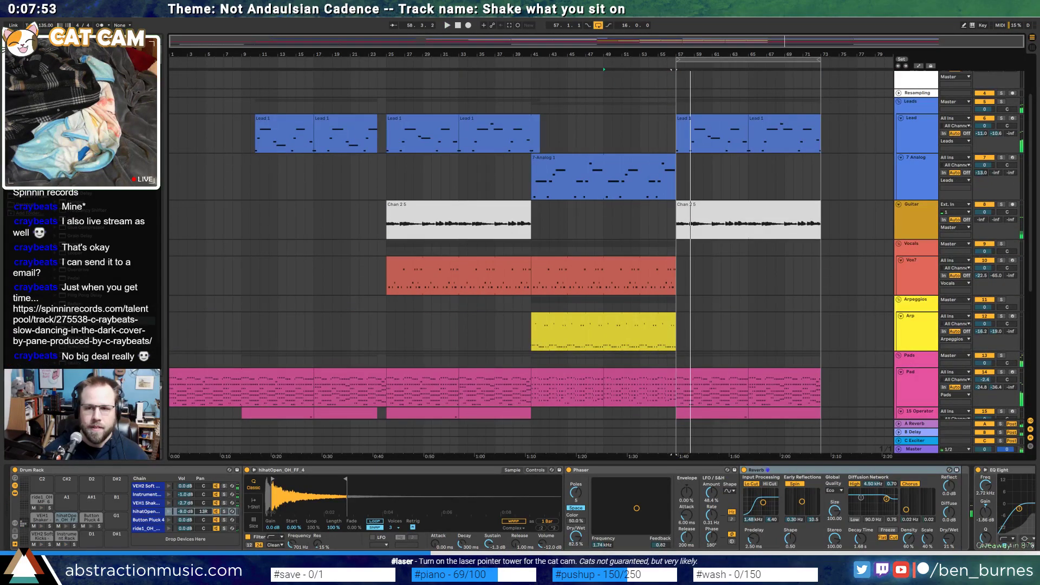
drag(676, 161, 682, 161)
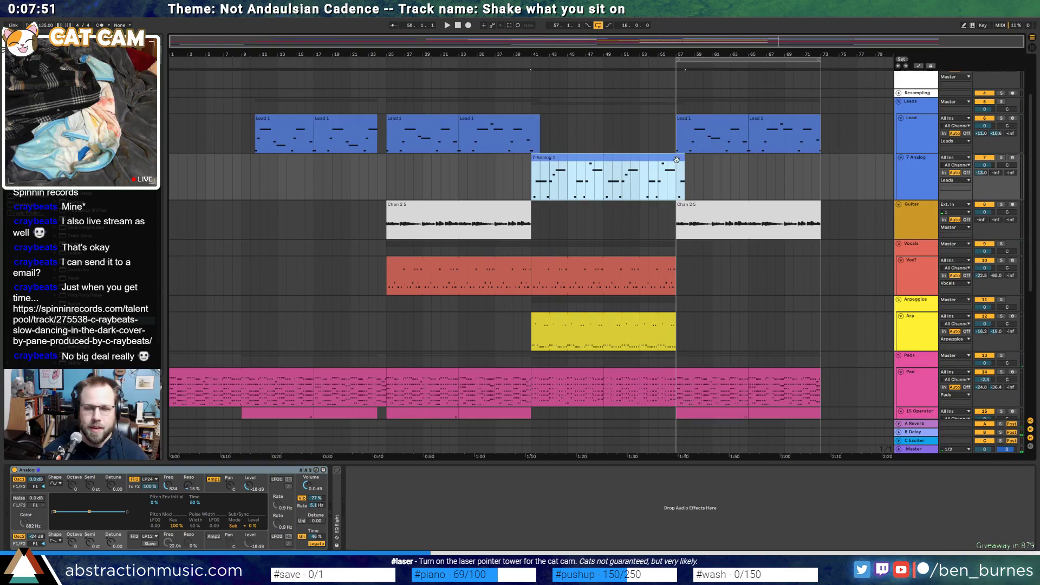
key(shift+Tab)
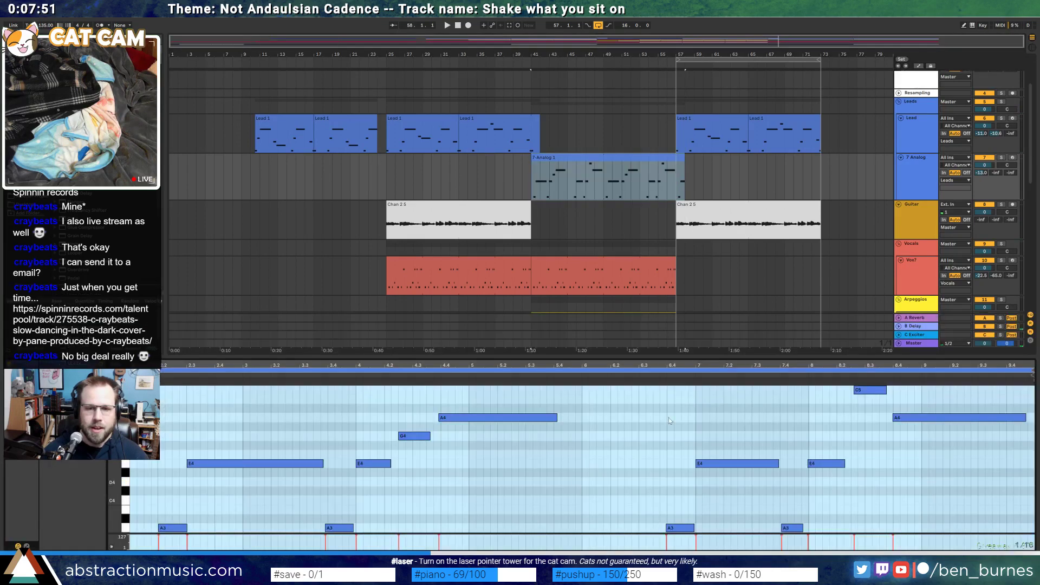
click(671, 181)
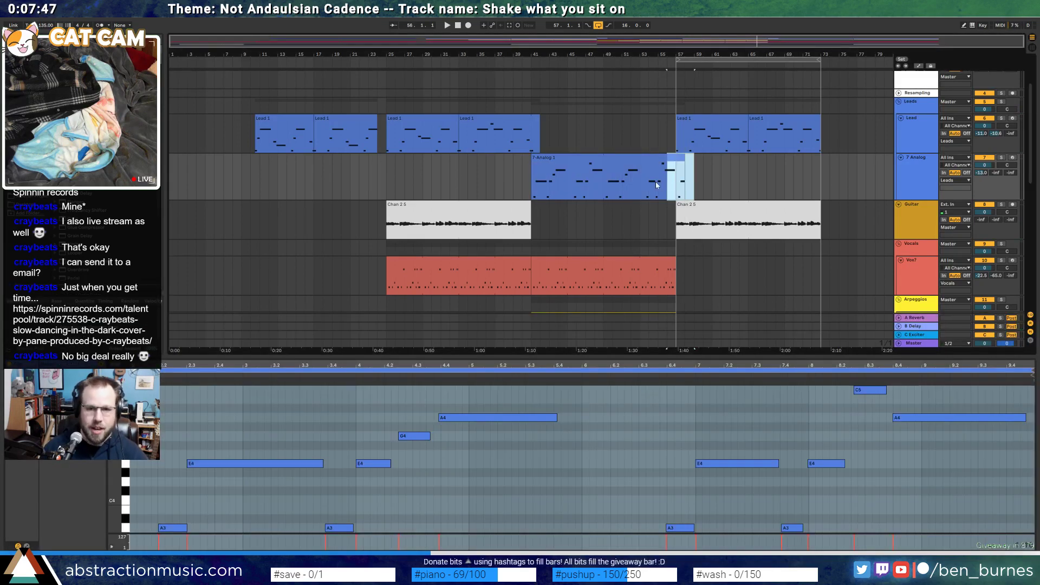
drag(643, 179, 687, 183)
key(ctrl+e)
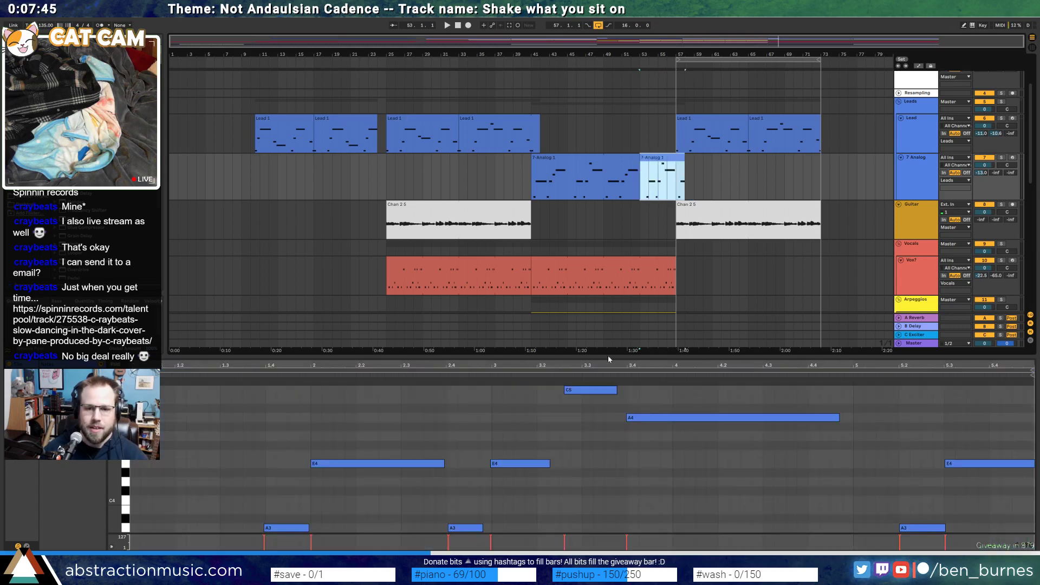
Lengthen the A4 note in the split Analog clip to just past 5.3 and delete the A3 and E4 notes at the clip's end
click(811, 435)
drag(837, 418, 973, 419)
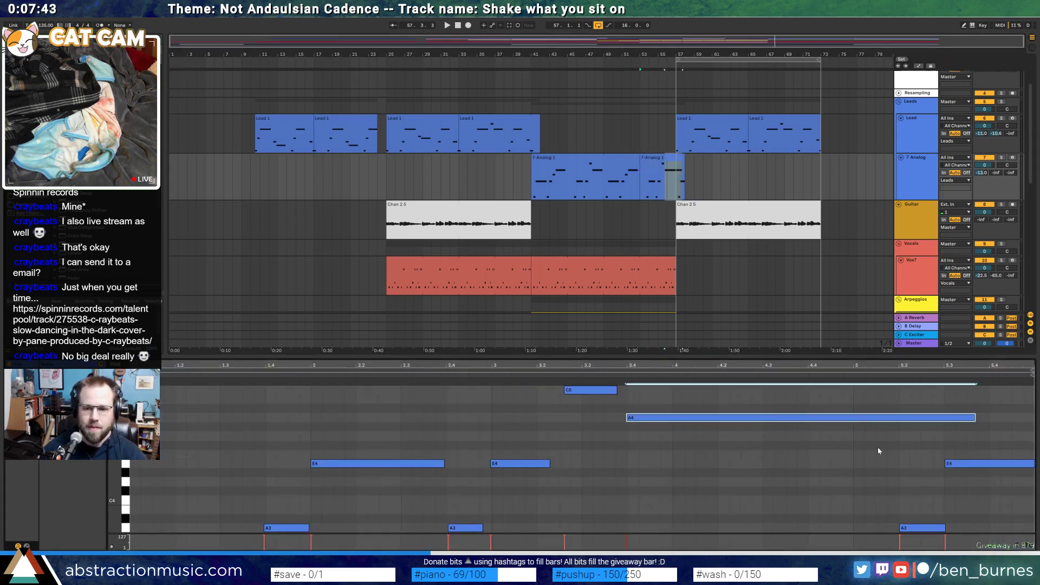
drag(878, 448, 955, 533)
key(Delete)
click(884, 530)
key(shift+Tab)
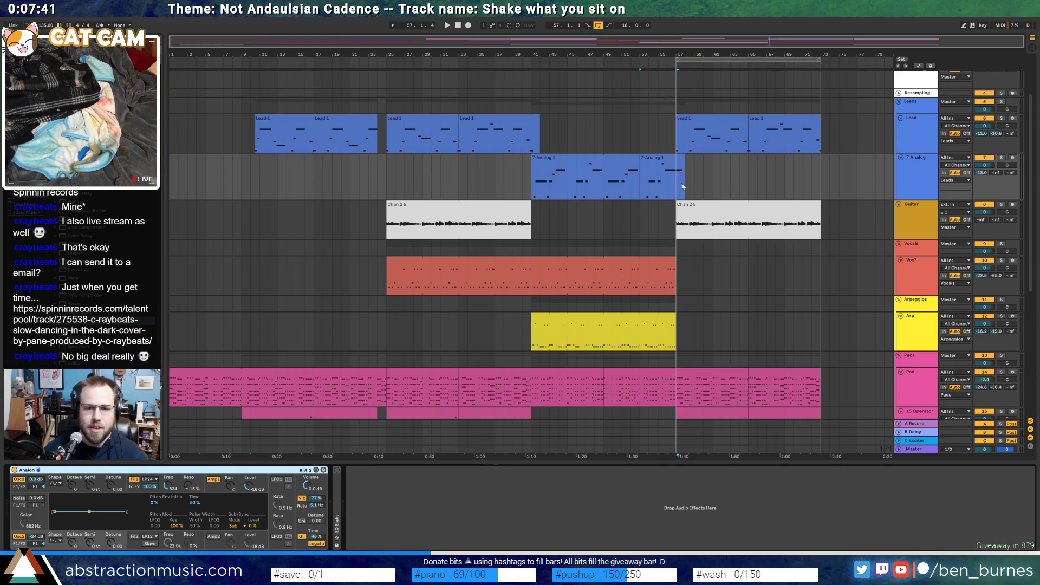
click(642, 173)
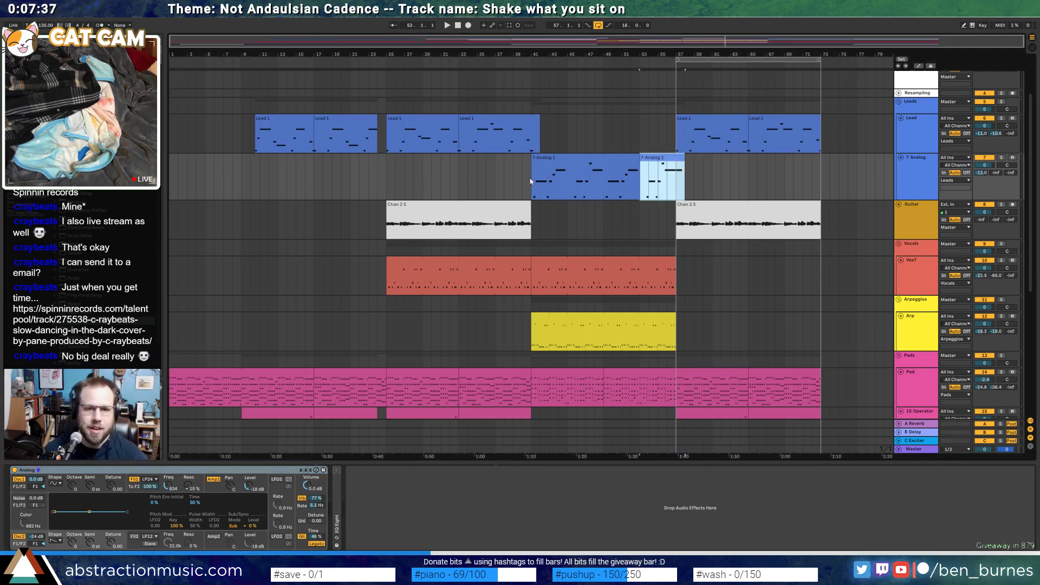
click(644, 173)
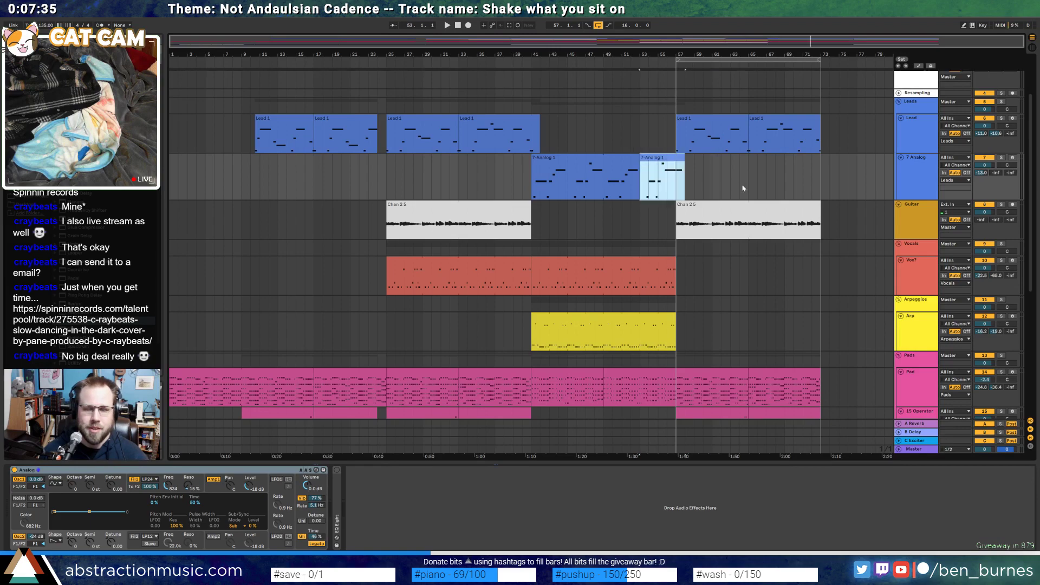
scroll(681, 195, down, 3)
click(707, 230)
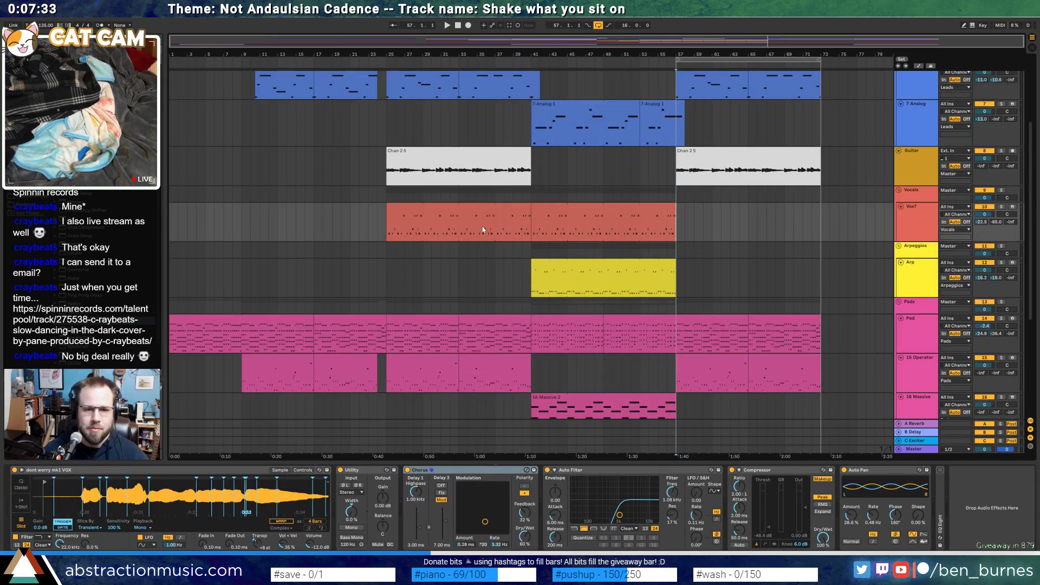
scroll(740, 231, down, 10)
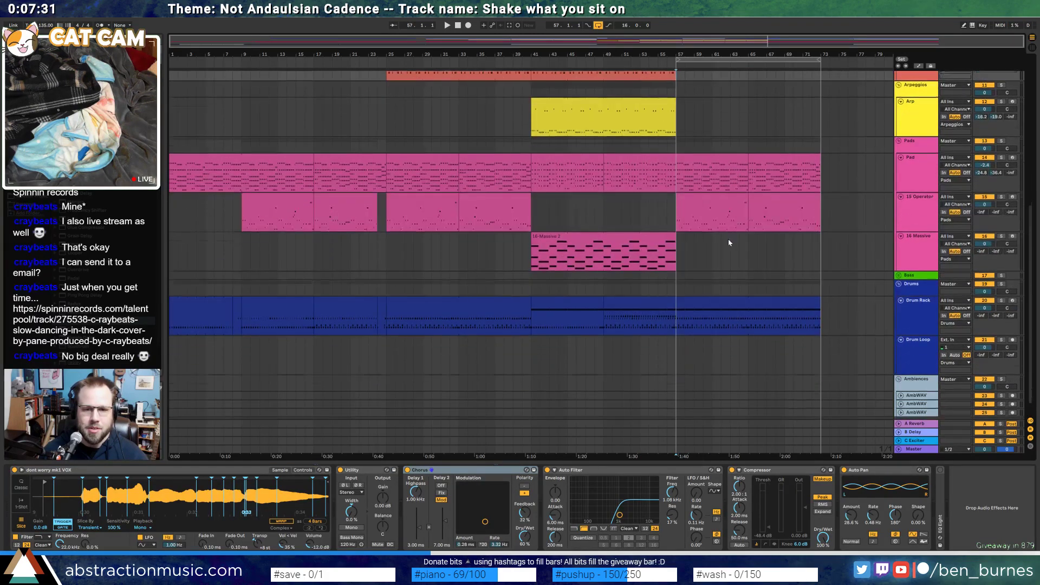
click(559, 281)
click(618, 284)
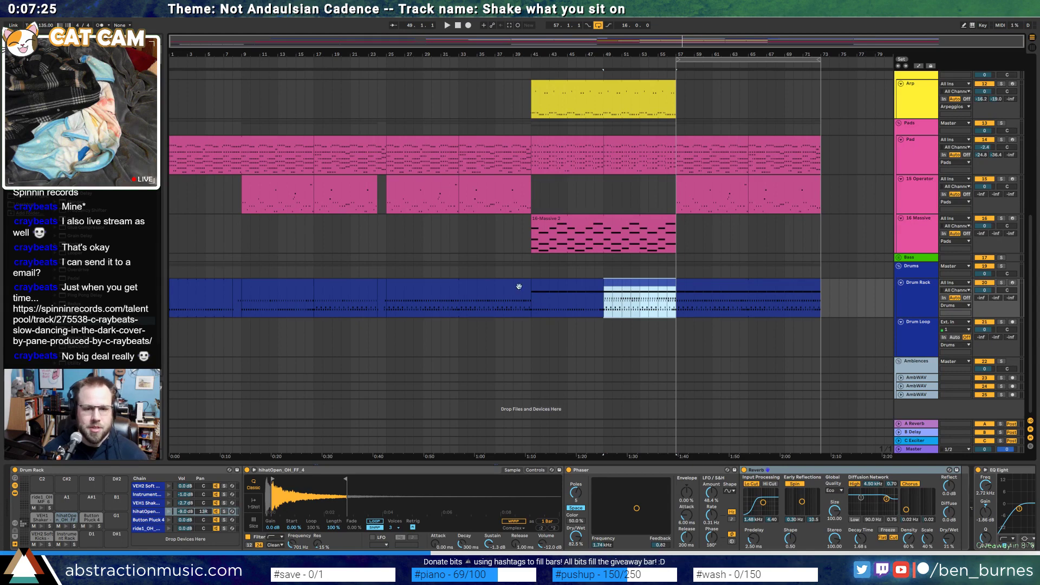
Browse the sample folders for material for the Drum Loop track
click(901, 322)
click(913, 322)
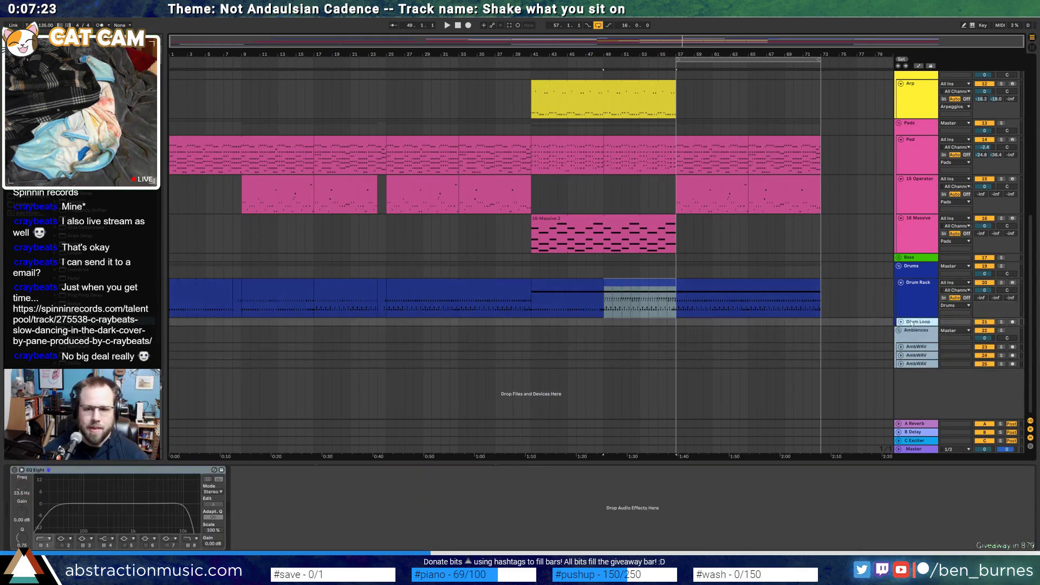
click(900, 322)
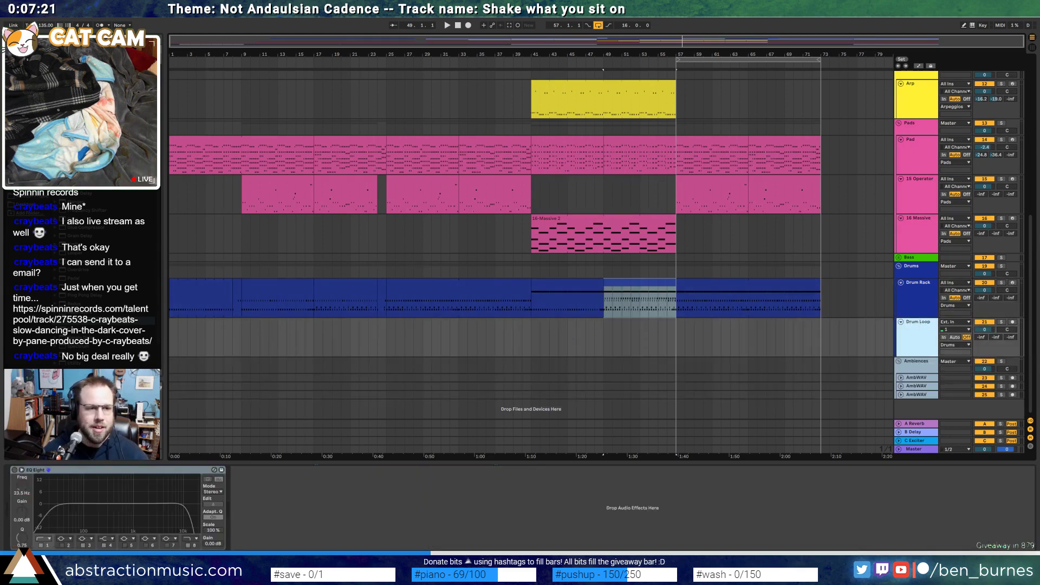
click(27, 179)
drag(162, 149, 162, 70)
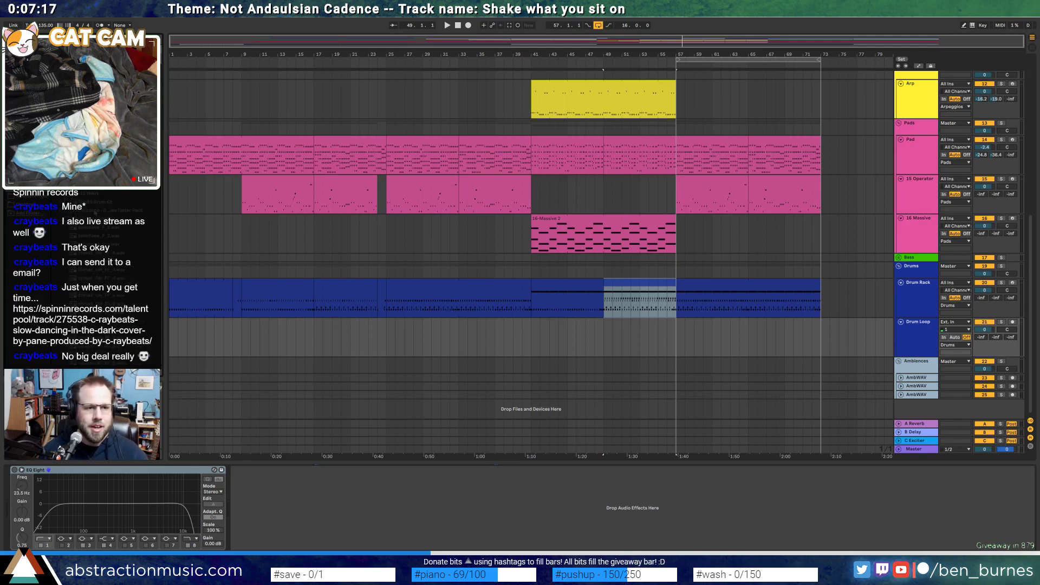
click(95, 218)
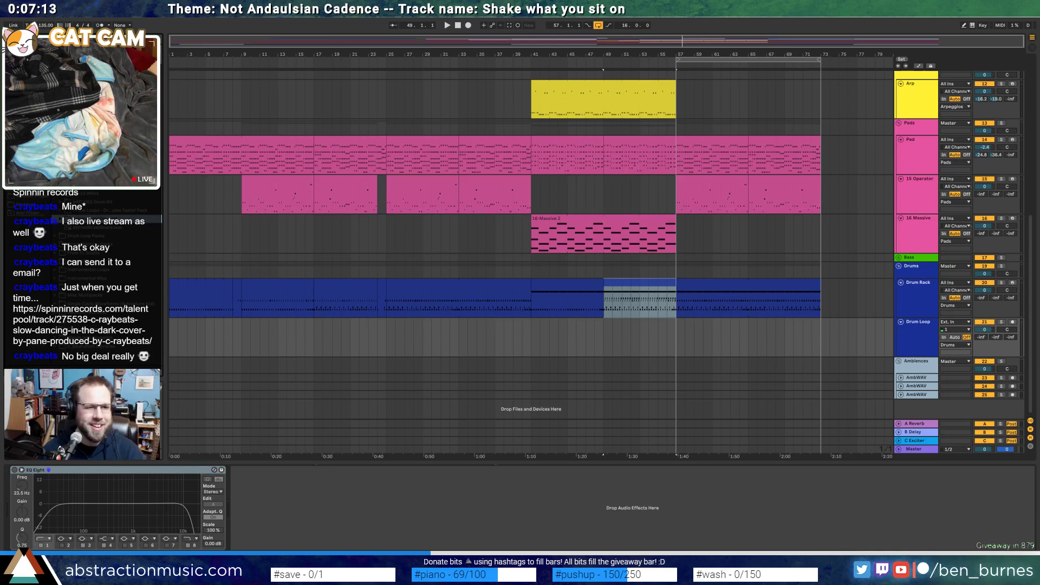
click(97, 134)
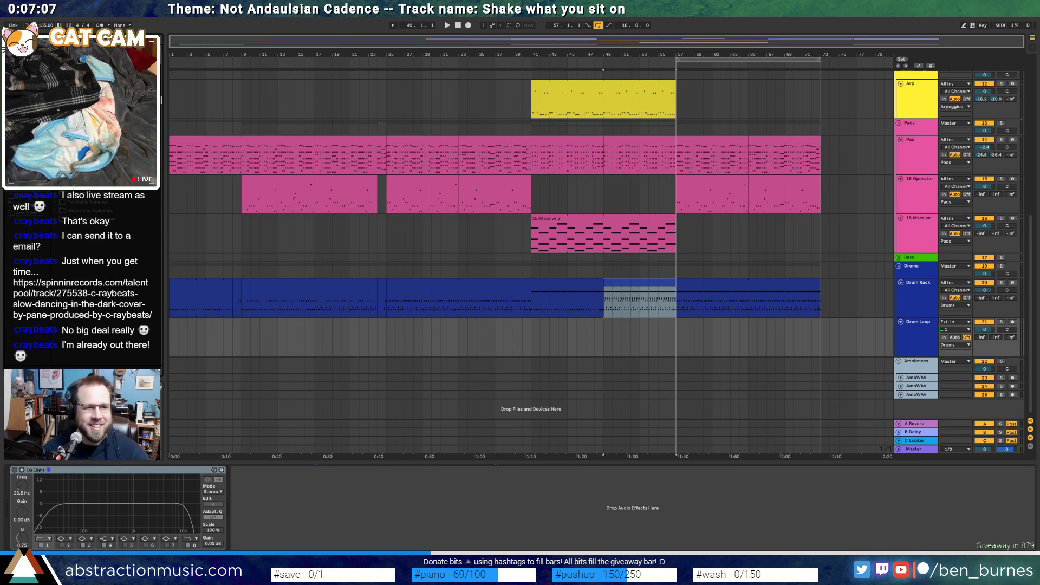
click(81, 108)
key(Right)
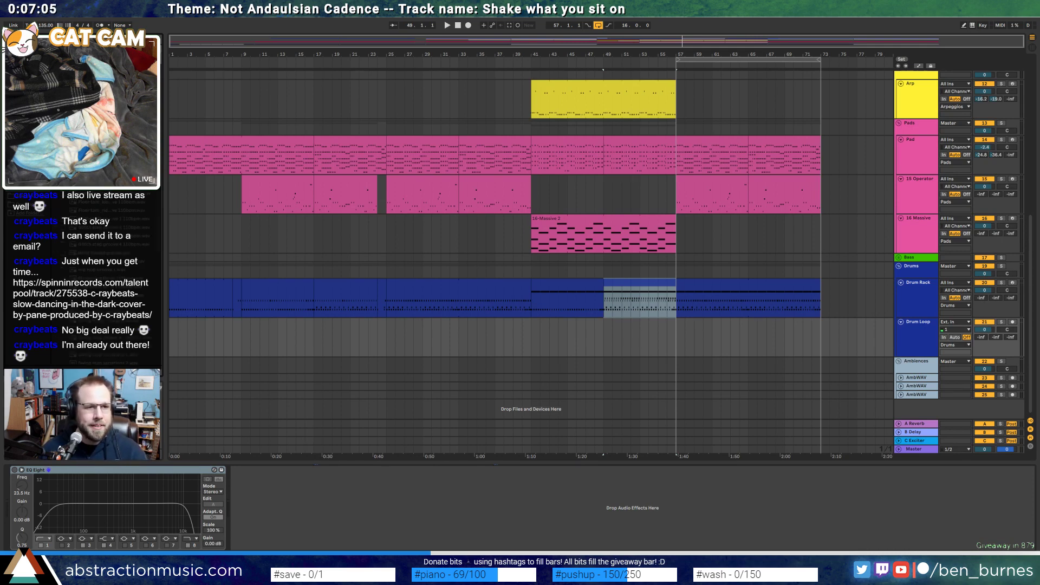
key(Left)
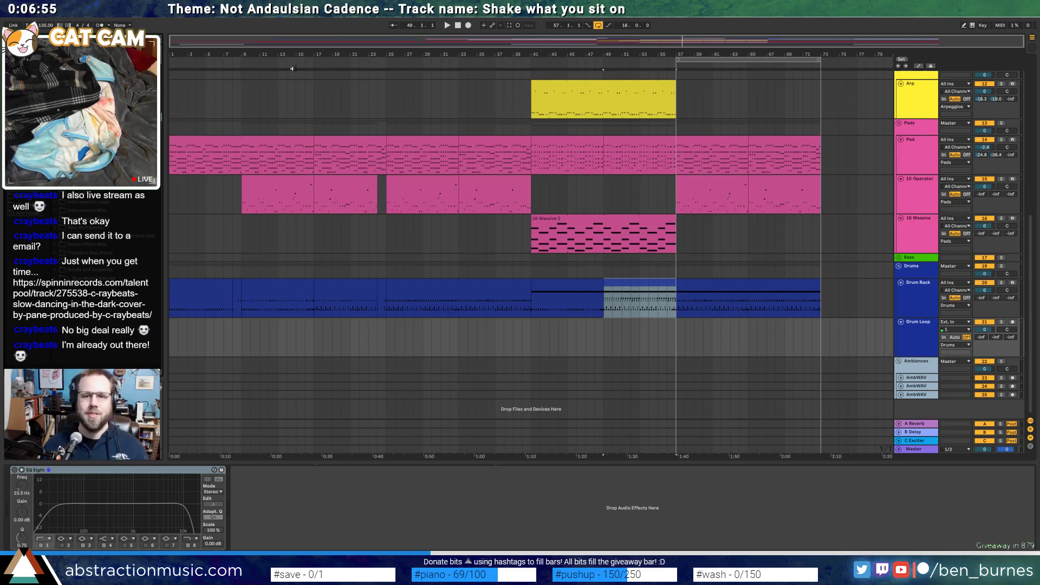
Copy the Pad track's opening eight-bar clip and paste it at bar 73
click(288, 295)
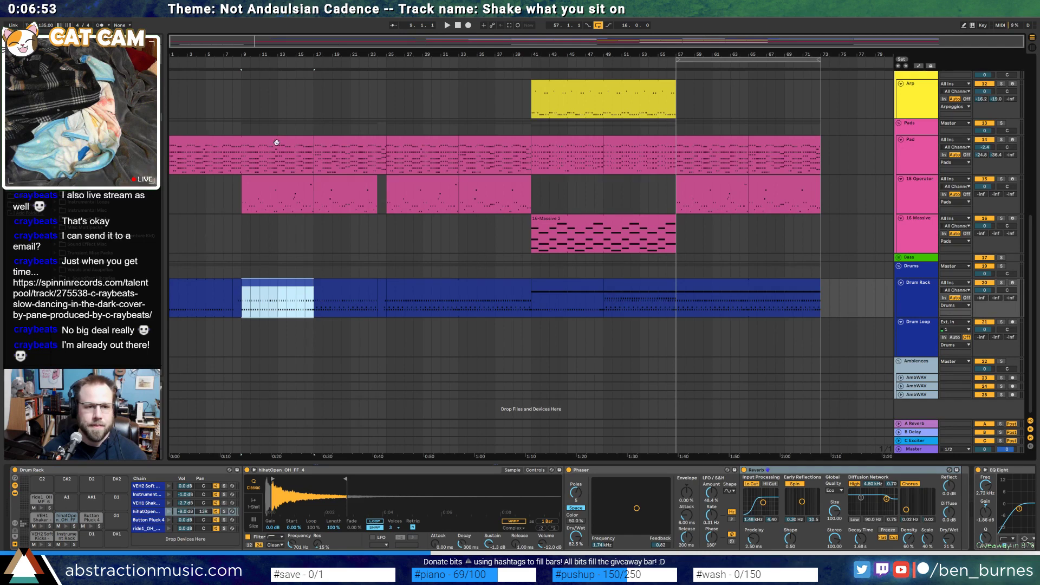
click(238, 154)
drag(242, 157, 170, 164)
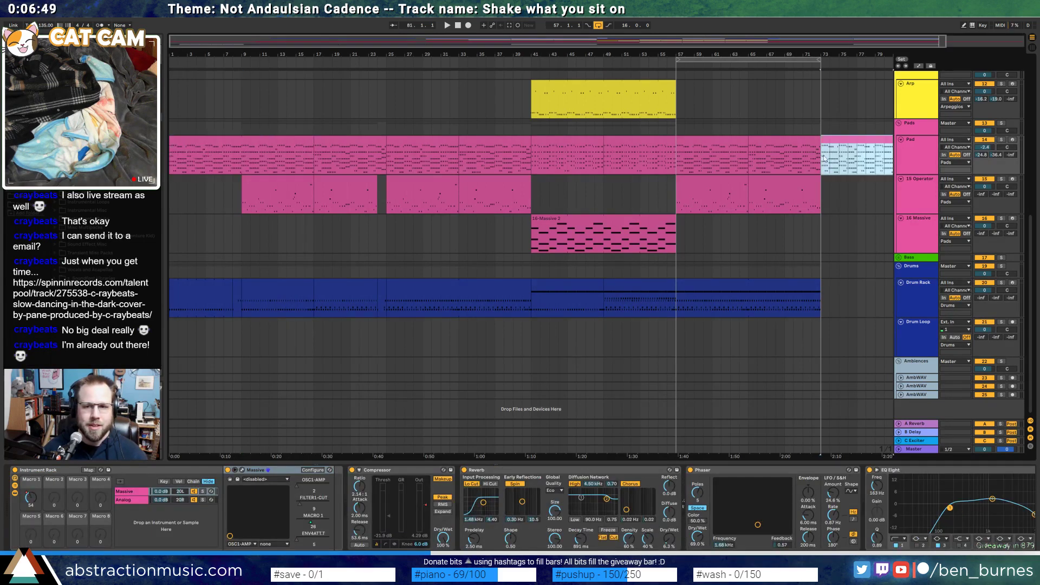
click(821, 158)
key(ctrl+v)
scroll(691, 68, right, 4)
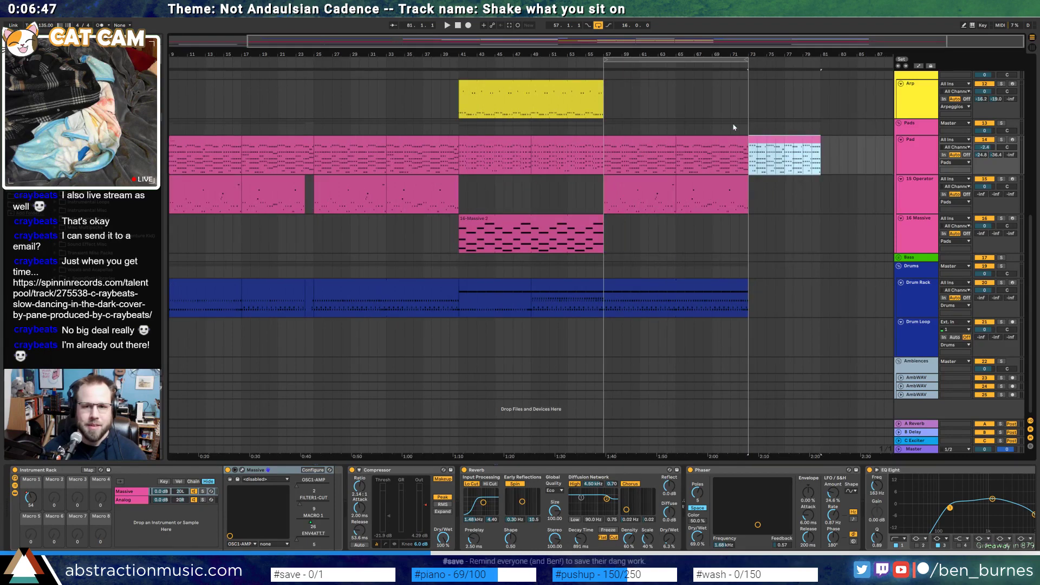
Lower the Macro 1 automation at the end of the pasted Pad clip and shorten the clip to end at bar 78
key(a)
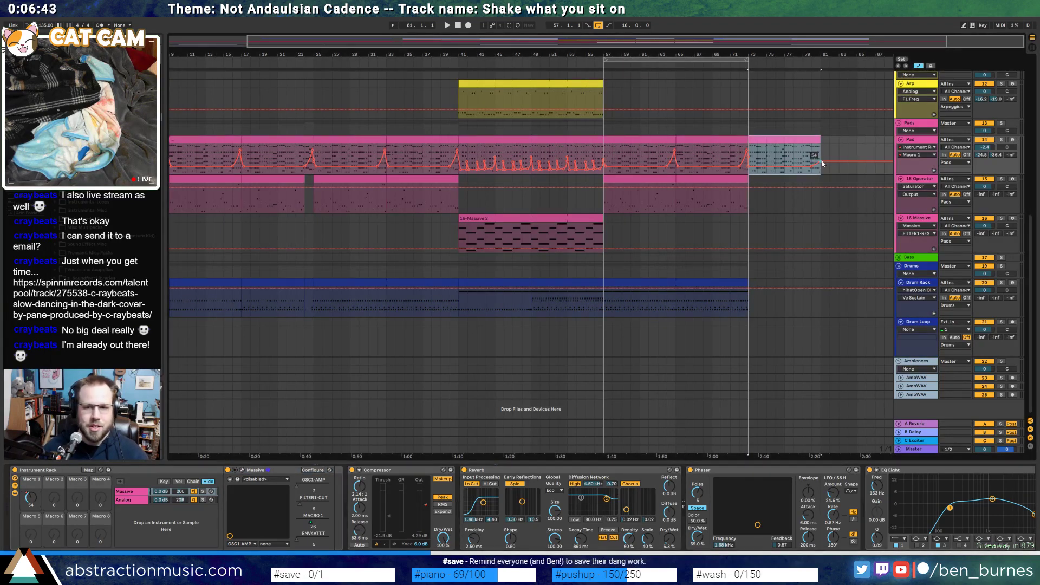
drag(821, 157, 816, 168)
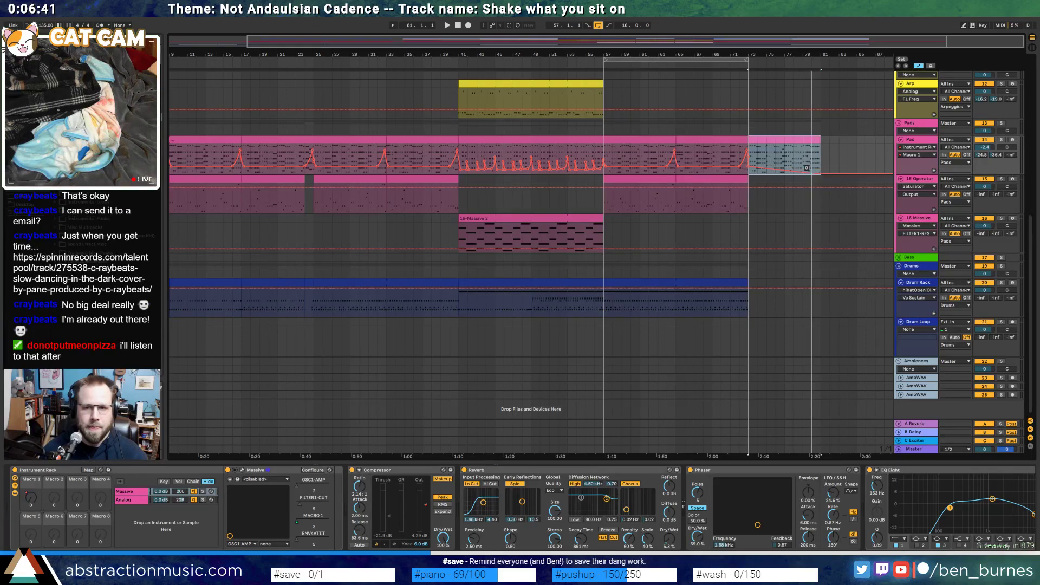
click(839, 158)
drag(816, 142, 790, 142)
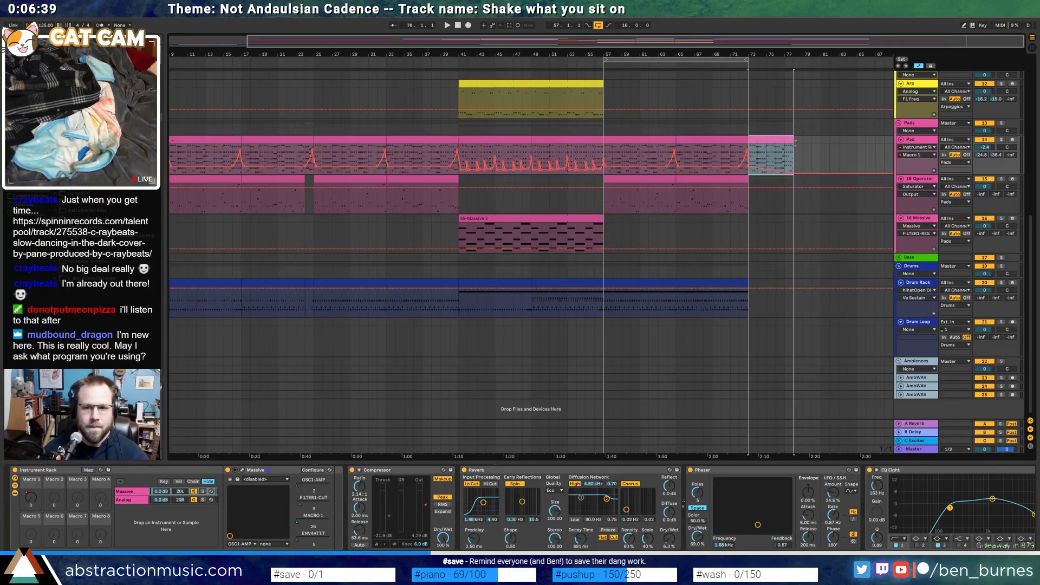
click(821, 157)
drag(715, 43, 623, 45)
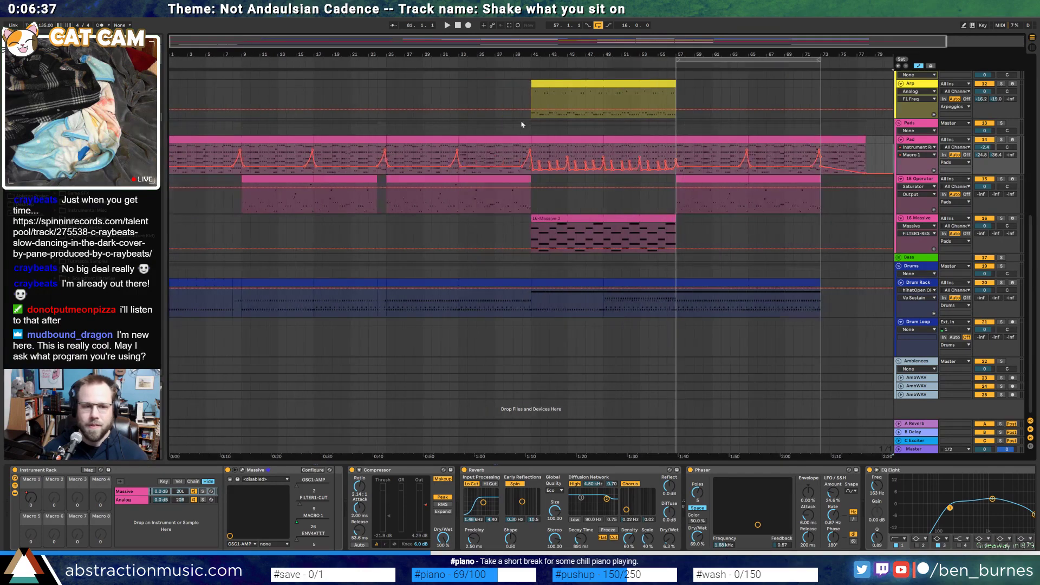
Copy the Drum Rack's opening clip to bar 73 and shorten the copy to end at bar 78
click(186, 274)
key(a)
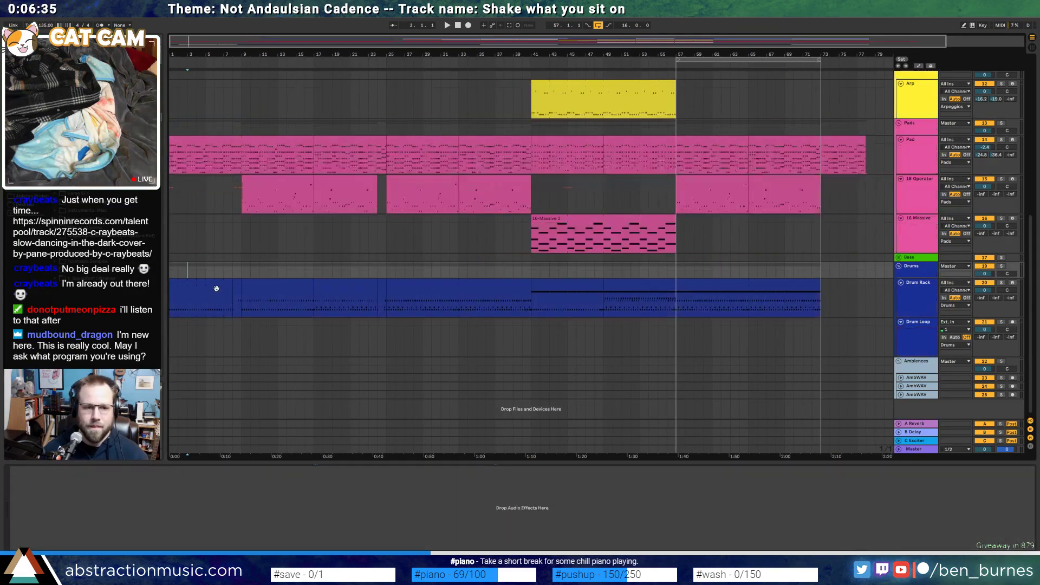
key(shift+Home)
click(818, 285)
click(822, 293)
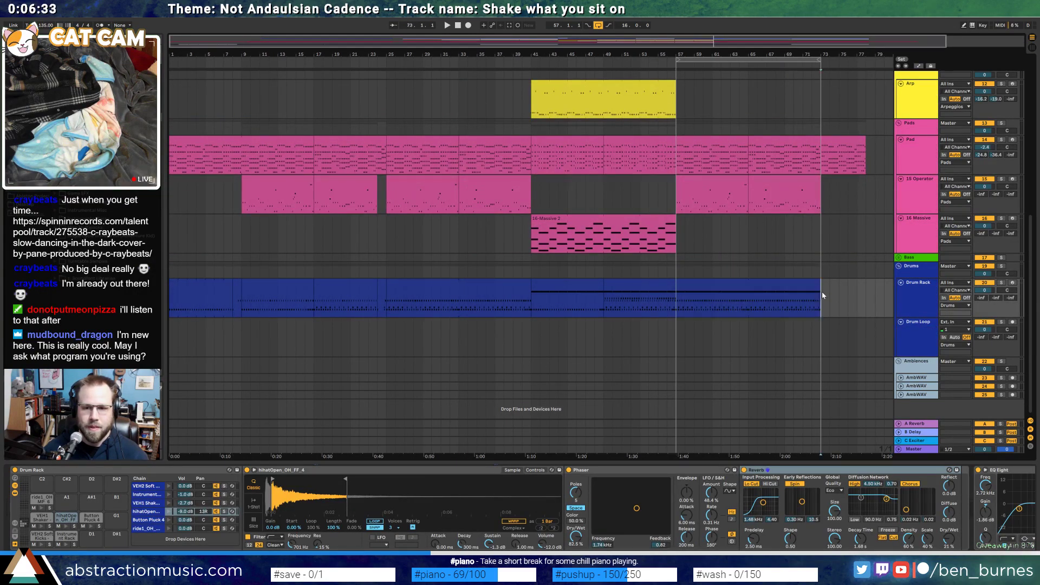
key(ctrl+v)
drag(880, 286, 865, 288)
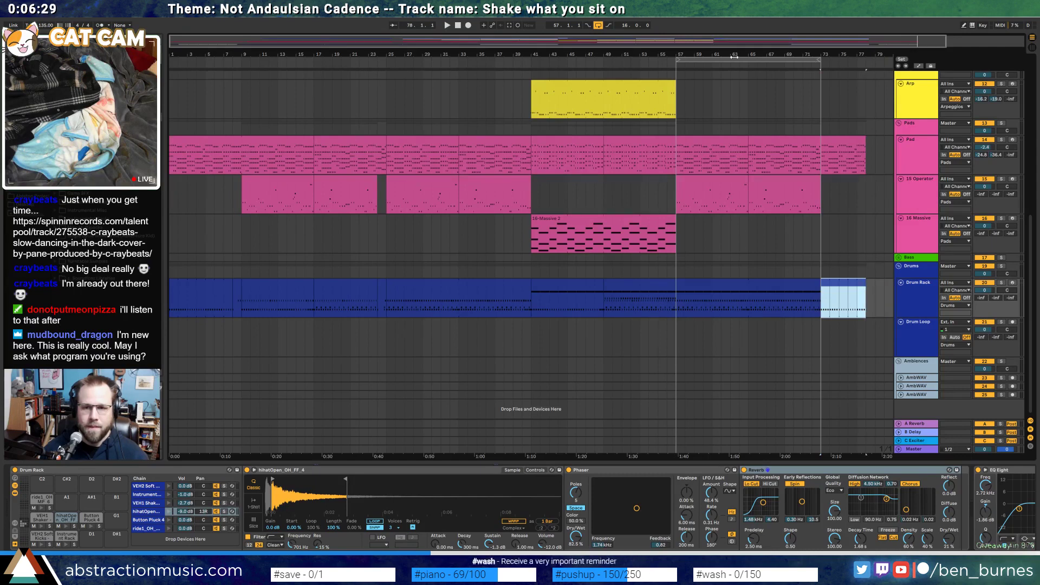
Play the arrangement from bar 57 to hear the closing section with the Guitar clip, and arm the Chan 2 track for recording
click(667, 61)
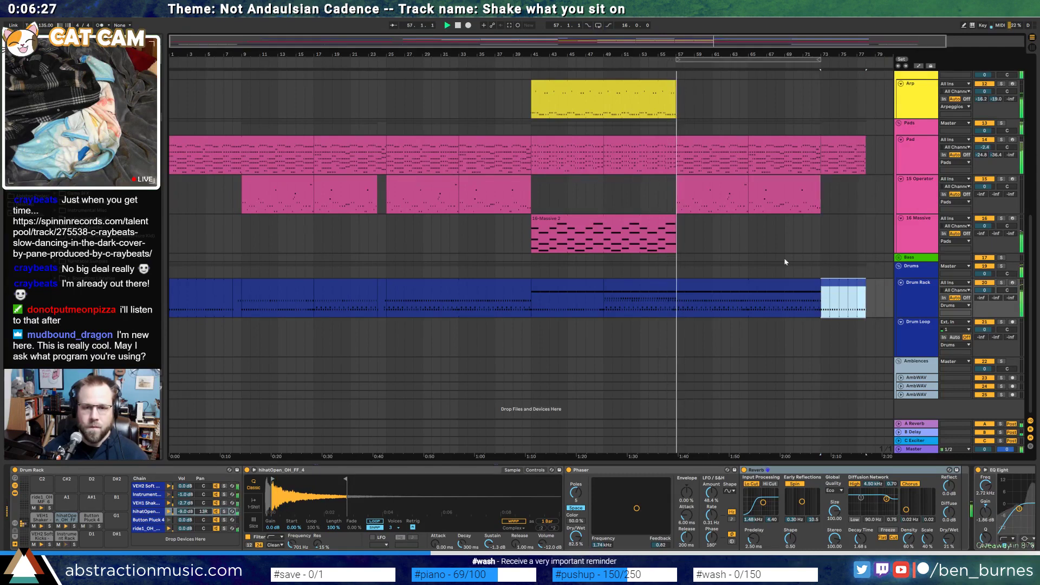
scroll(801, 296, up, 8)
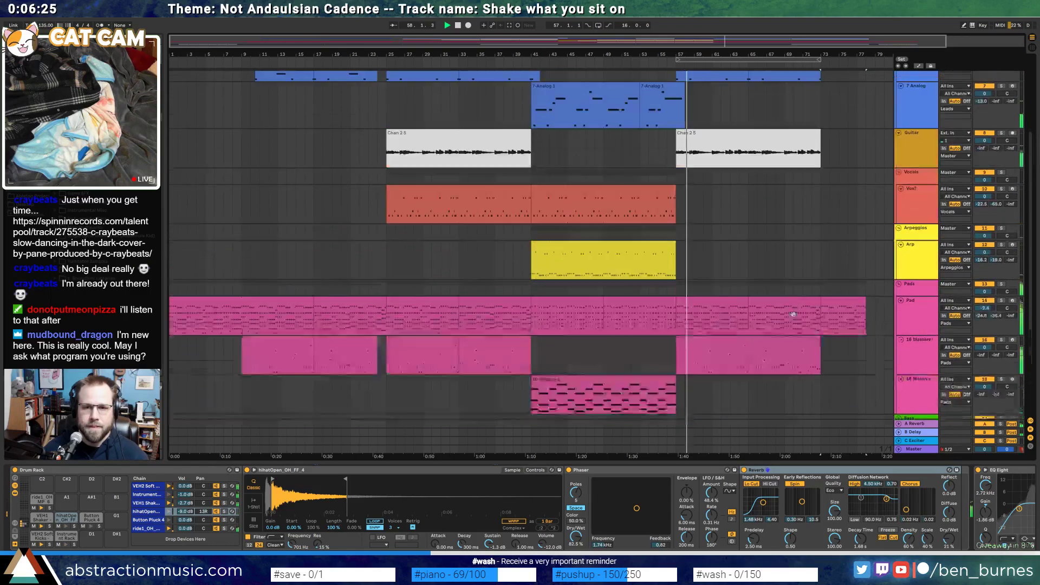
click(753, 178)
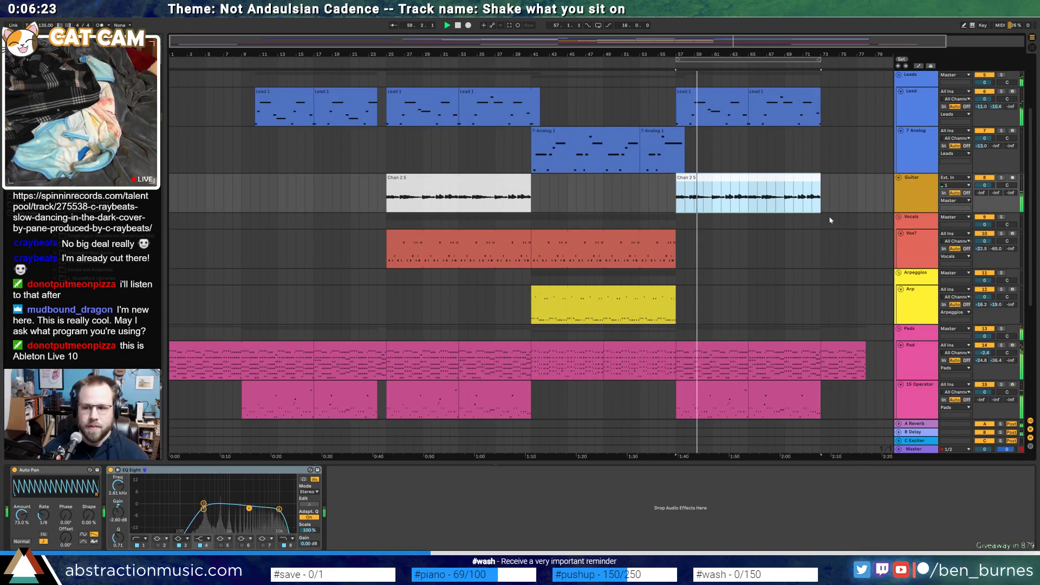
scroll(844, 272, up, 3)
scroll(843, 272, up, 2)
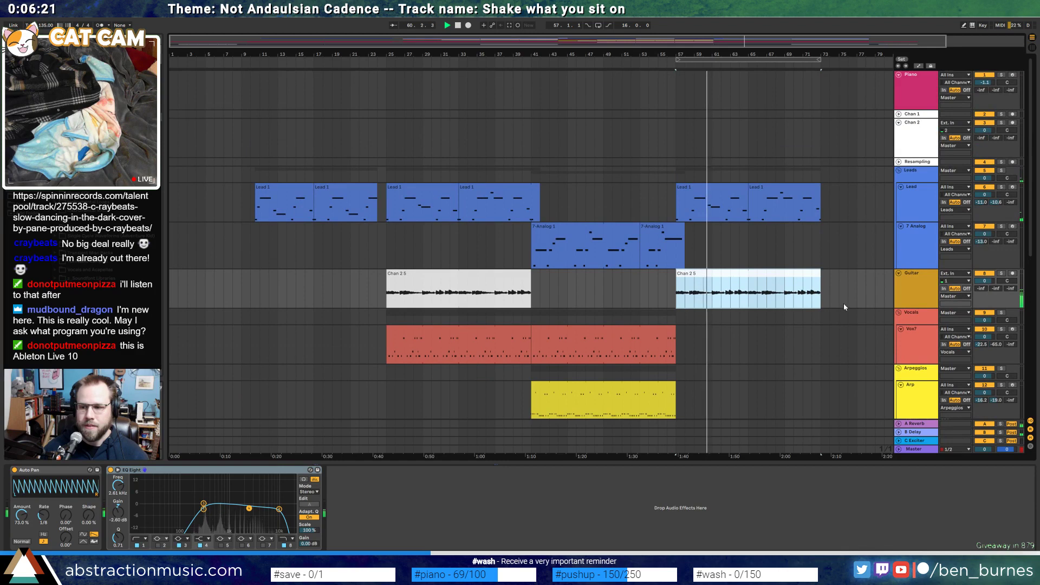
click(886, 139)
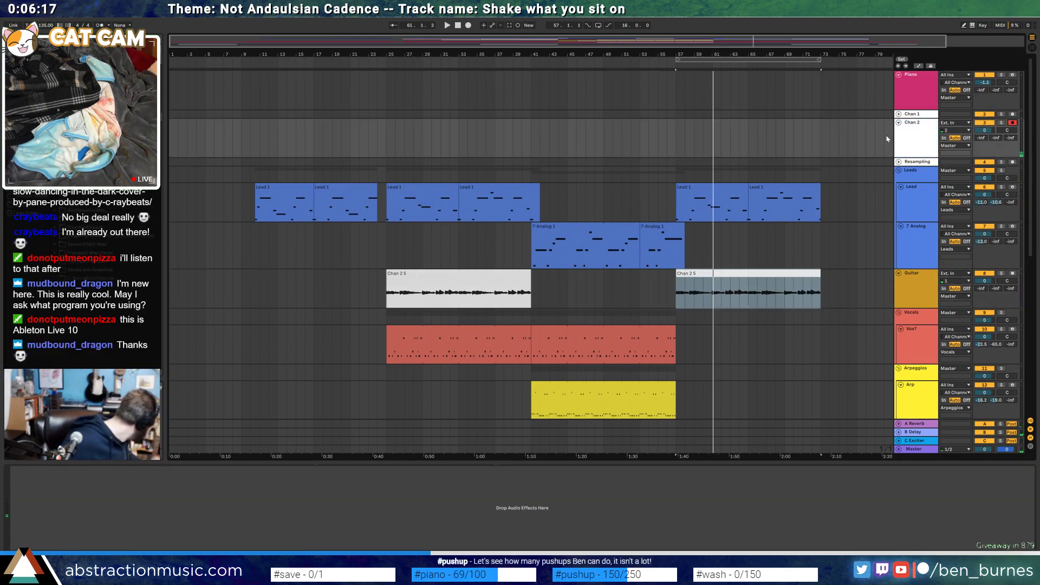
Try several guitar takes on the Chan 2 track, each recorded from bar 57
click(679, 132)
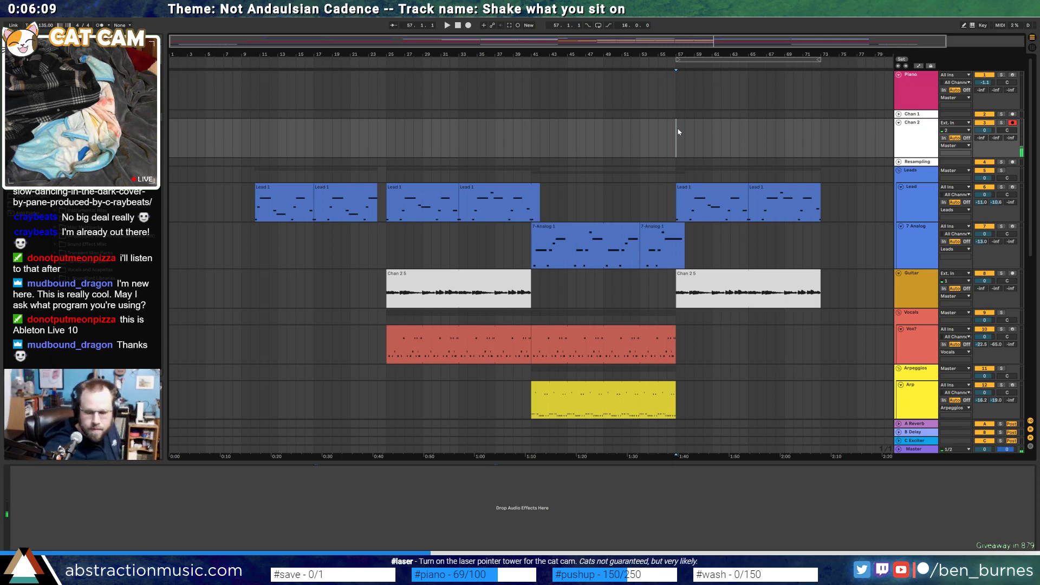
key(F9)
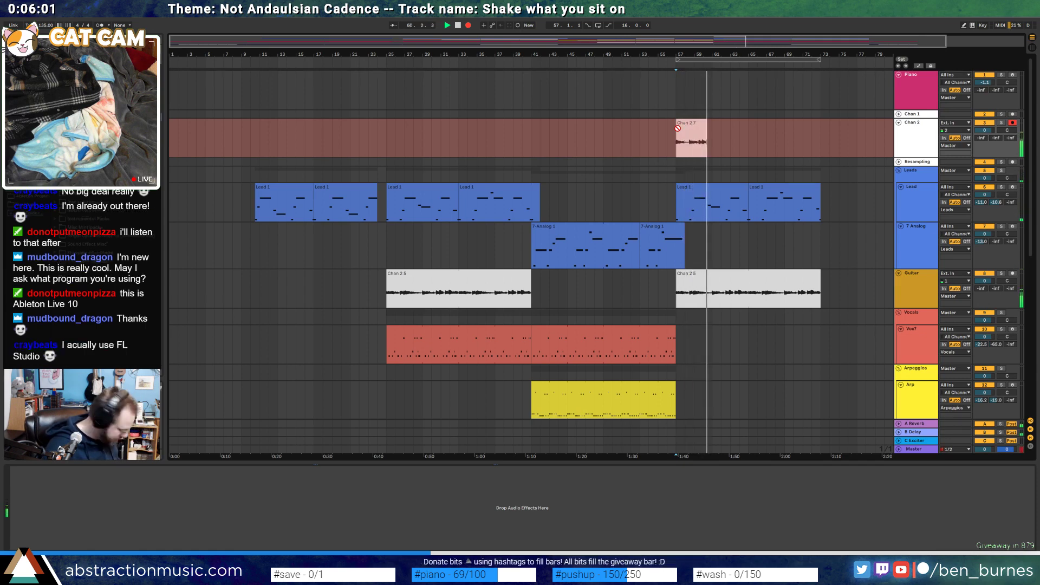
key(space)
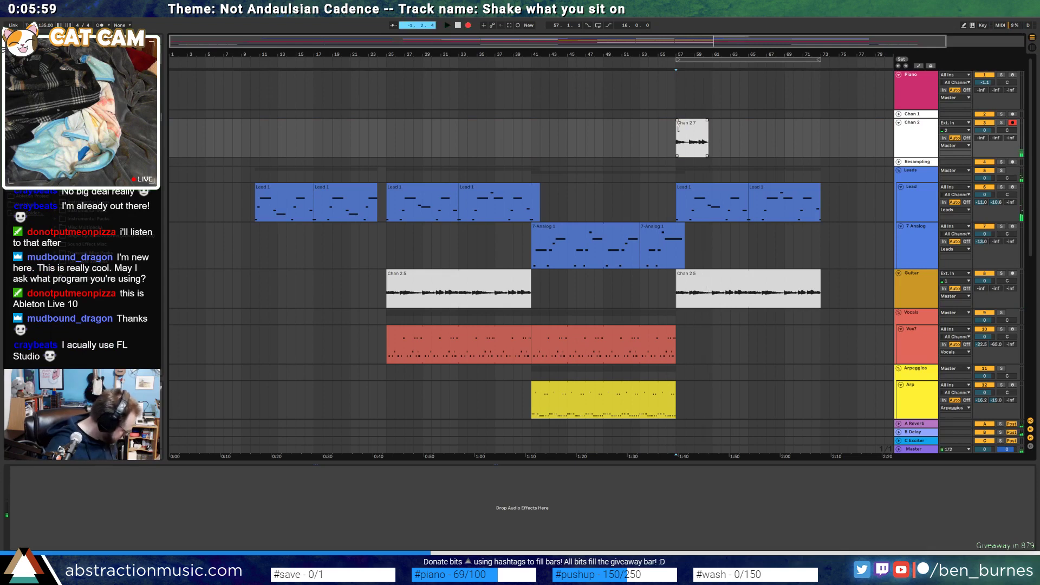
key(space)
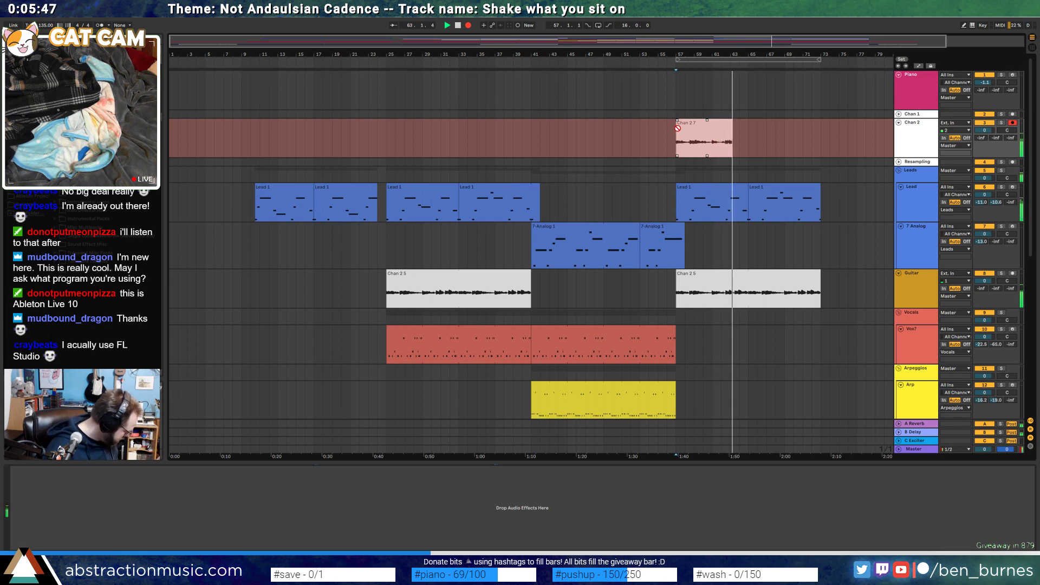
key(space)
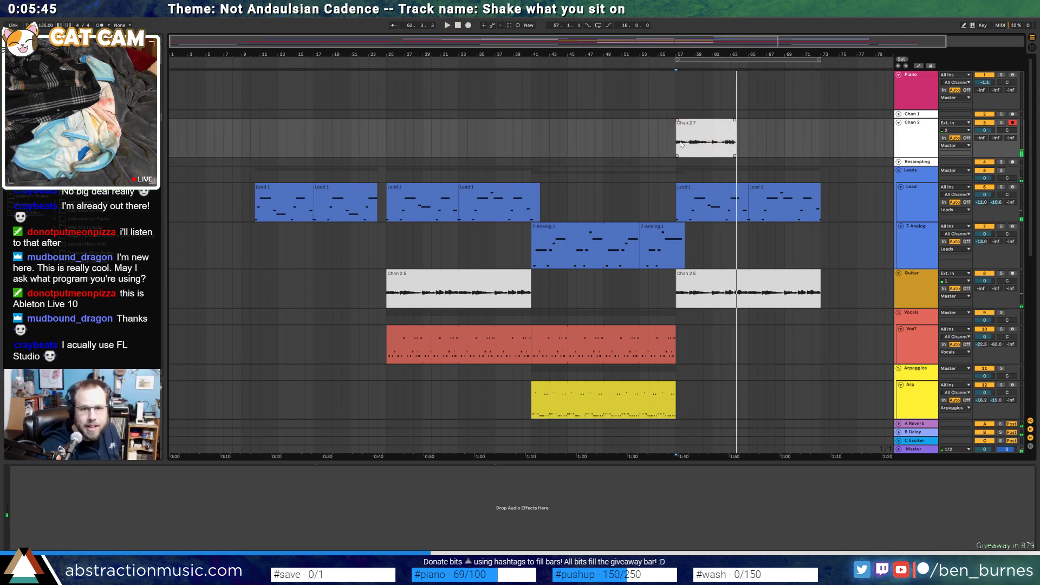
click(685, 126)
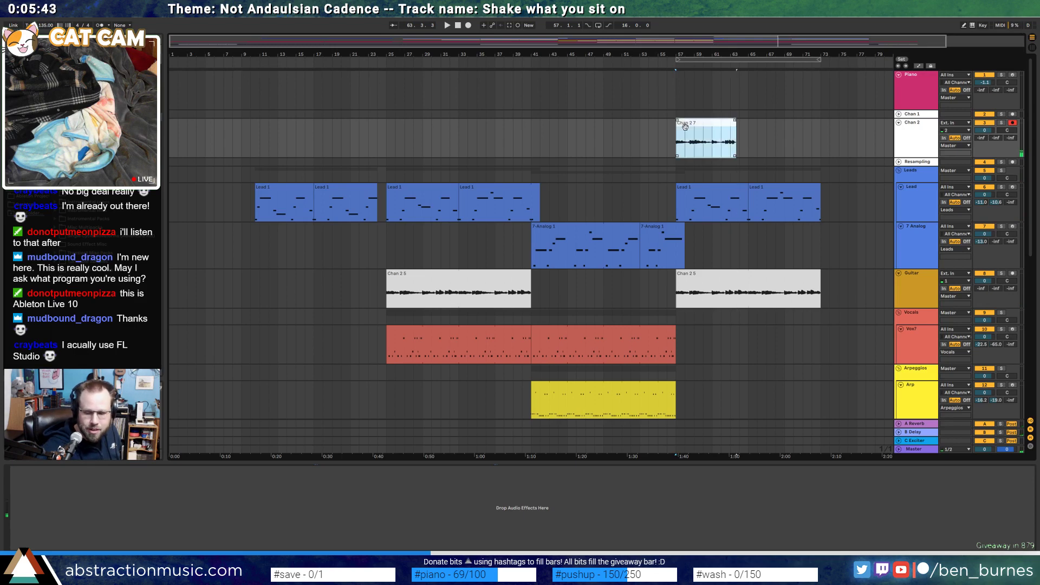
key(F9)
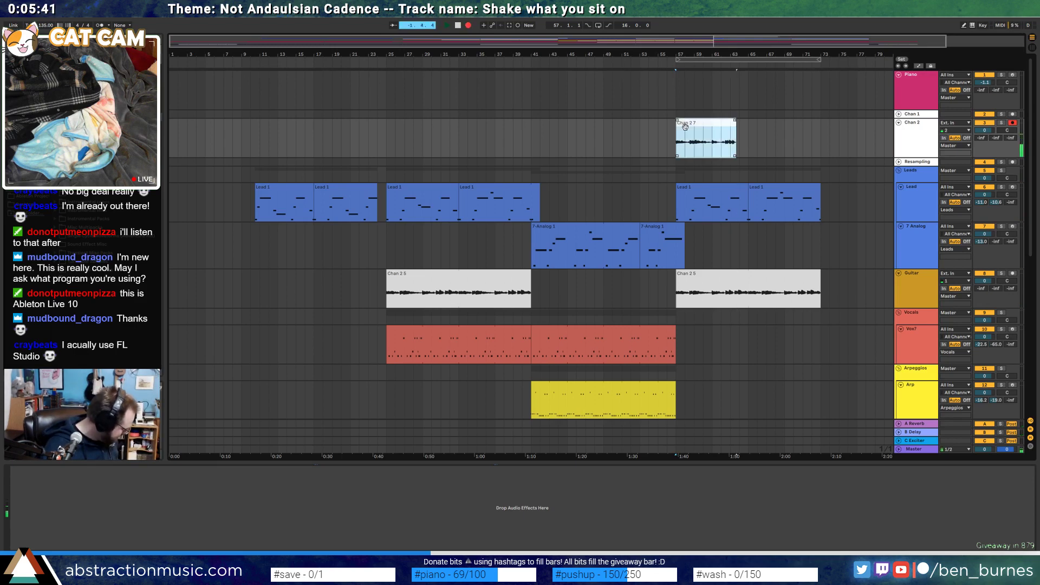
key(space)
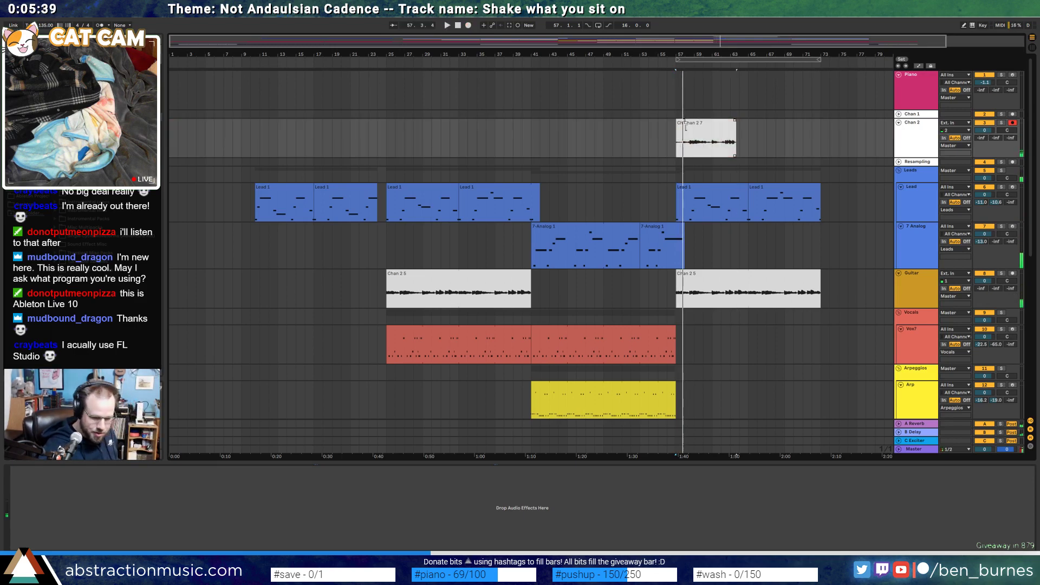
key(F9)
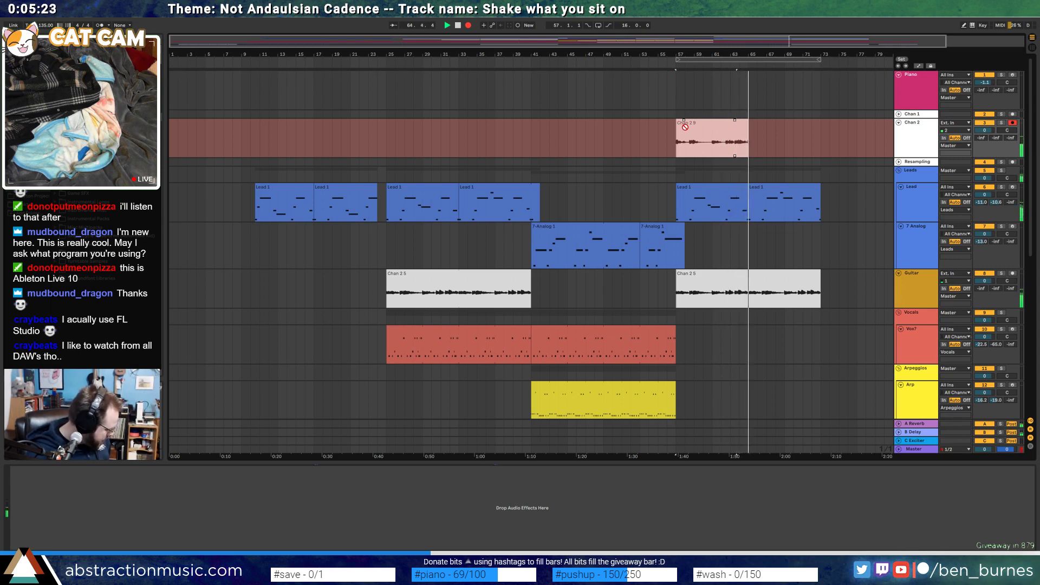
key(space)
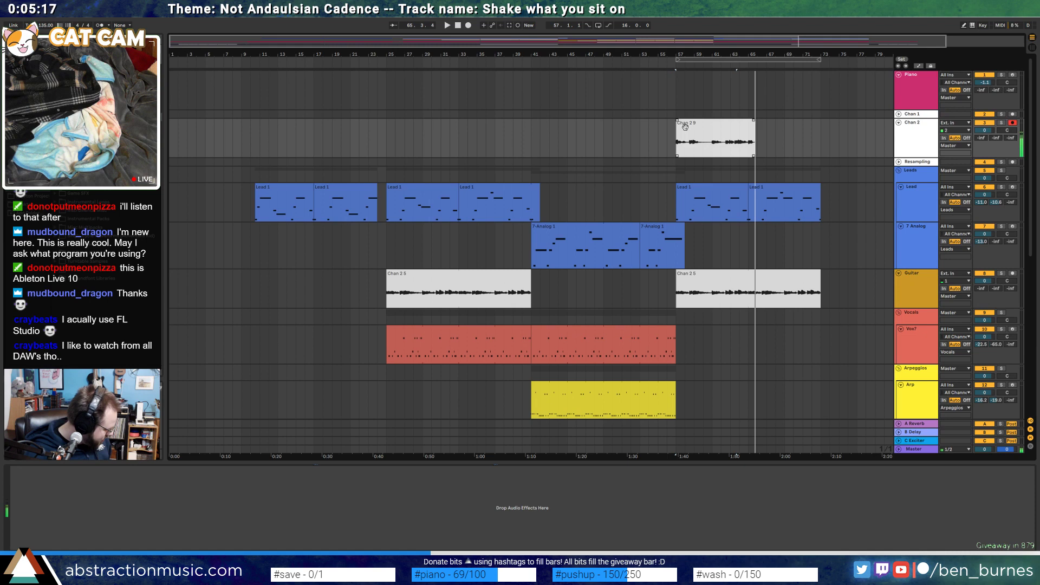
key(space)
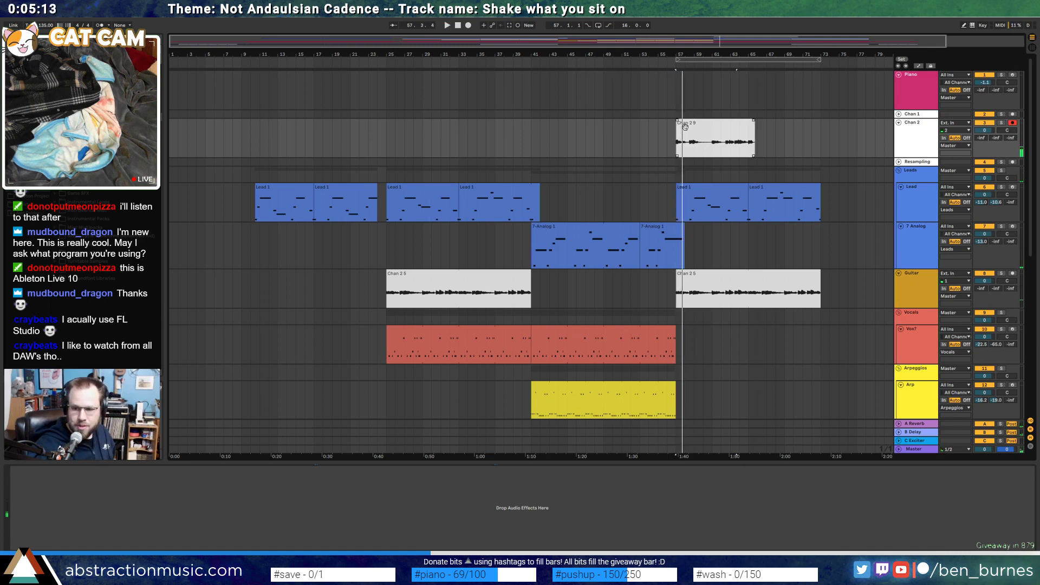
key(F9)
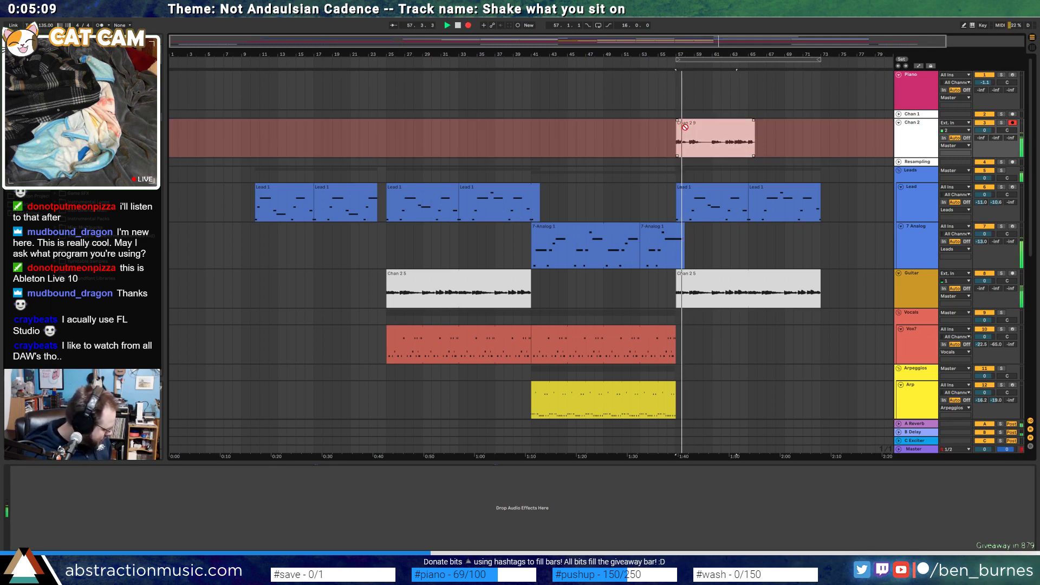
key(space)
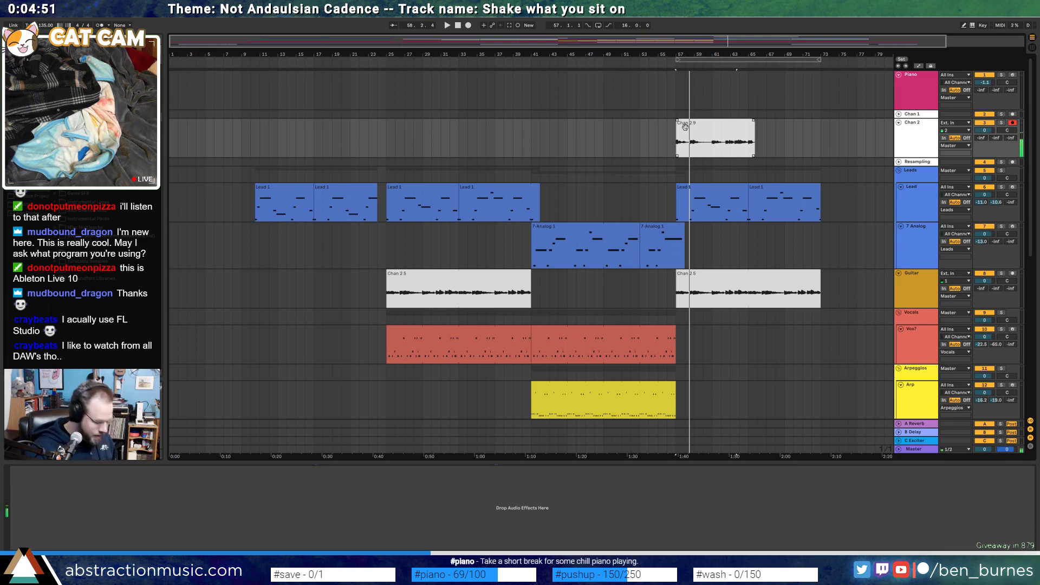
click(684, 127)
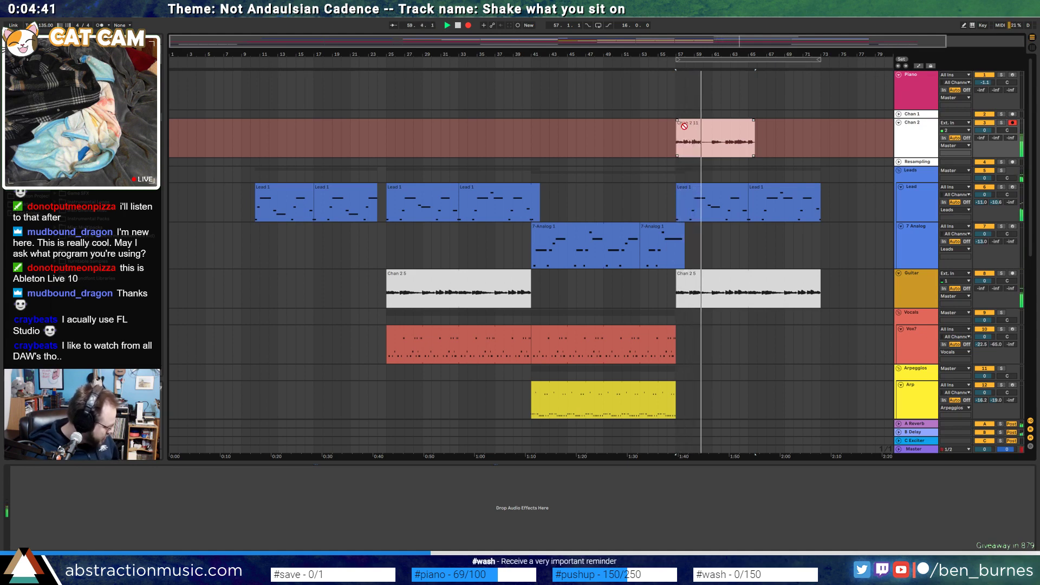
key(space)
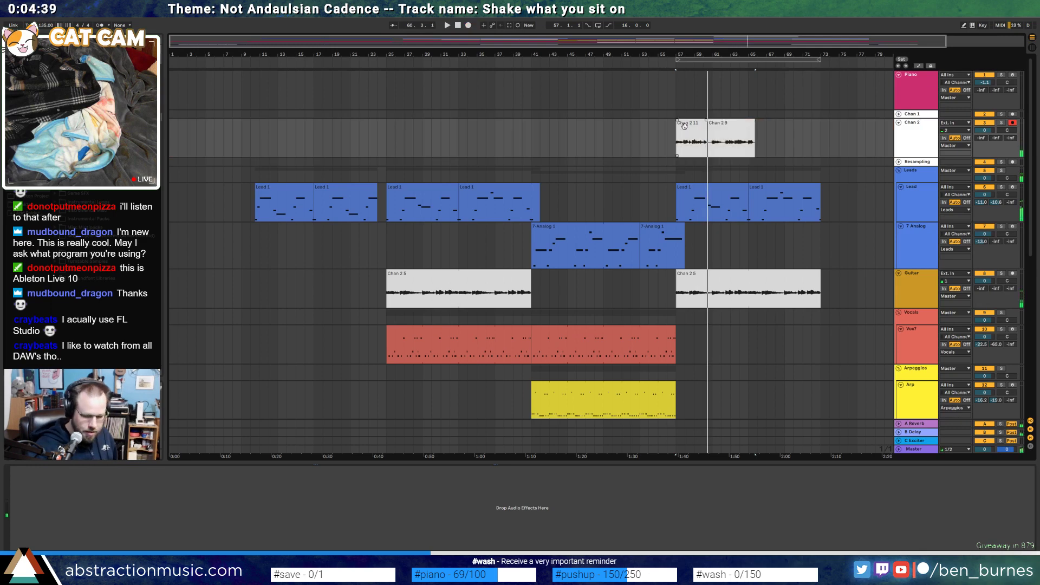
key(F9)
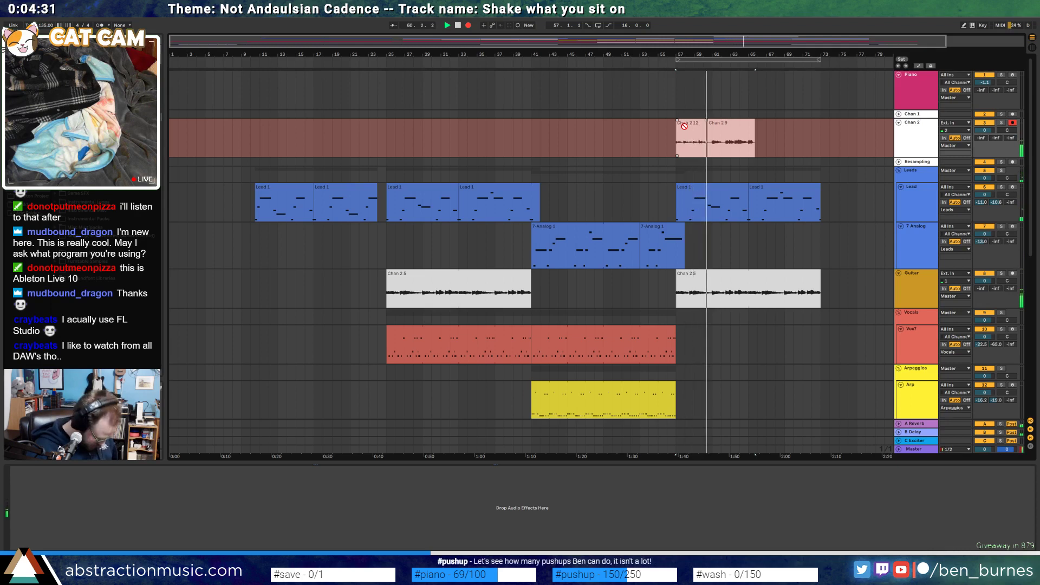
key(space)
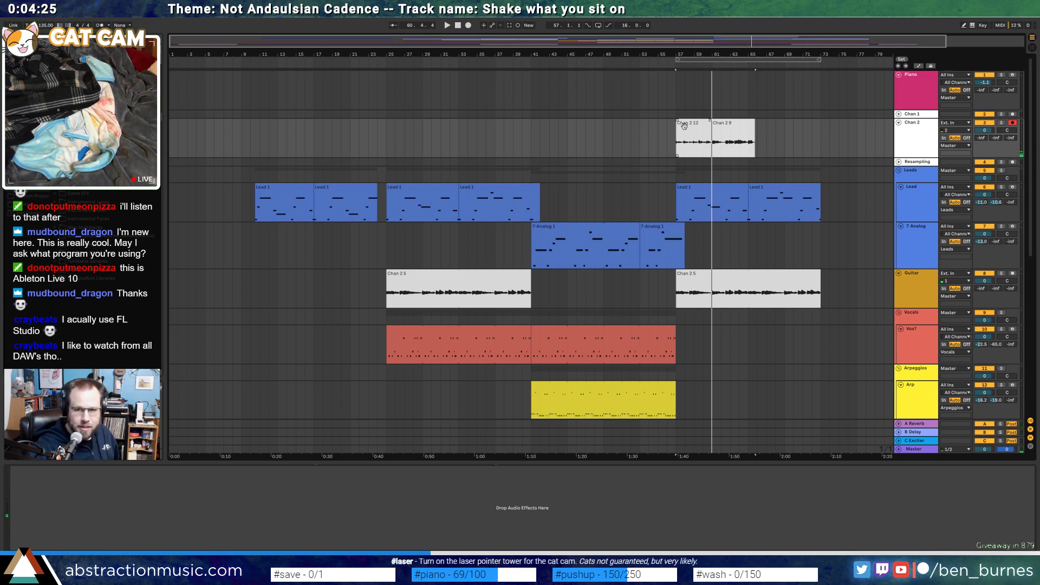
Rehearse from bar 57, and record an eight-bar guitar take on Chan 2 from bar 57 to bar 65
click(677, 143)
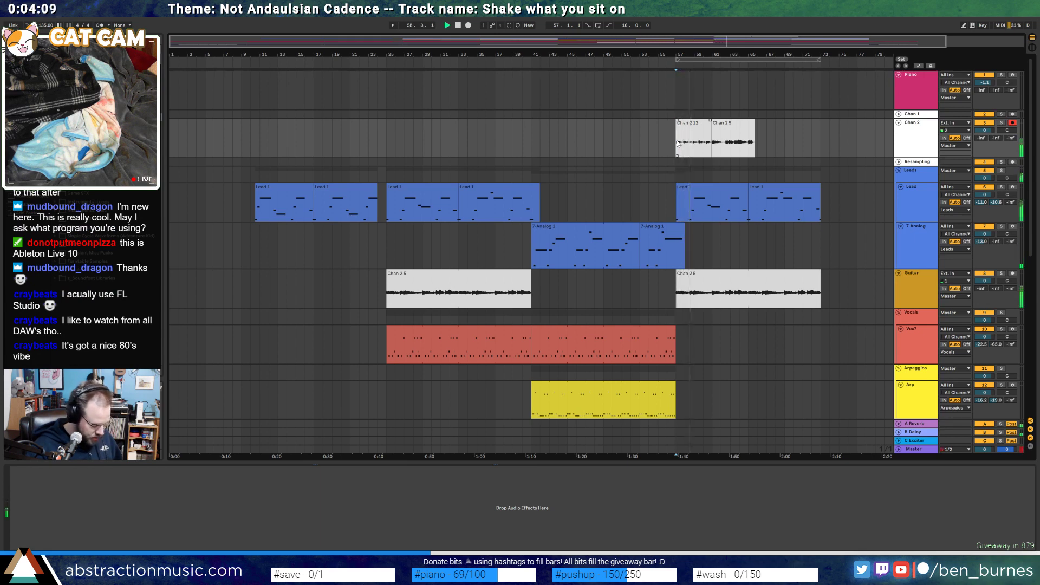
key(F9)
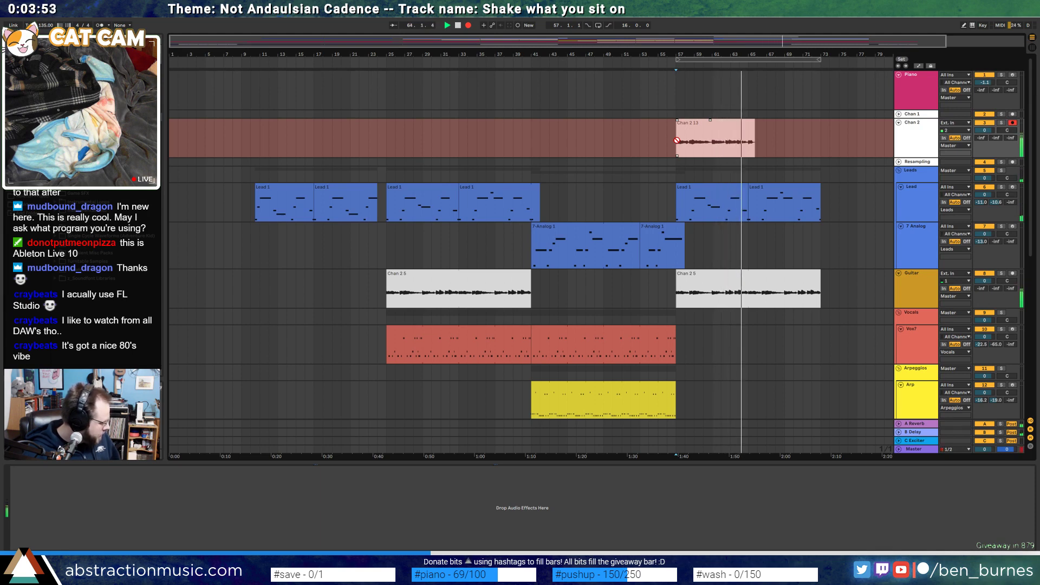
key(space)
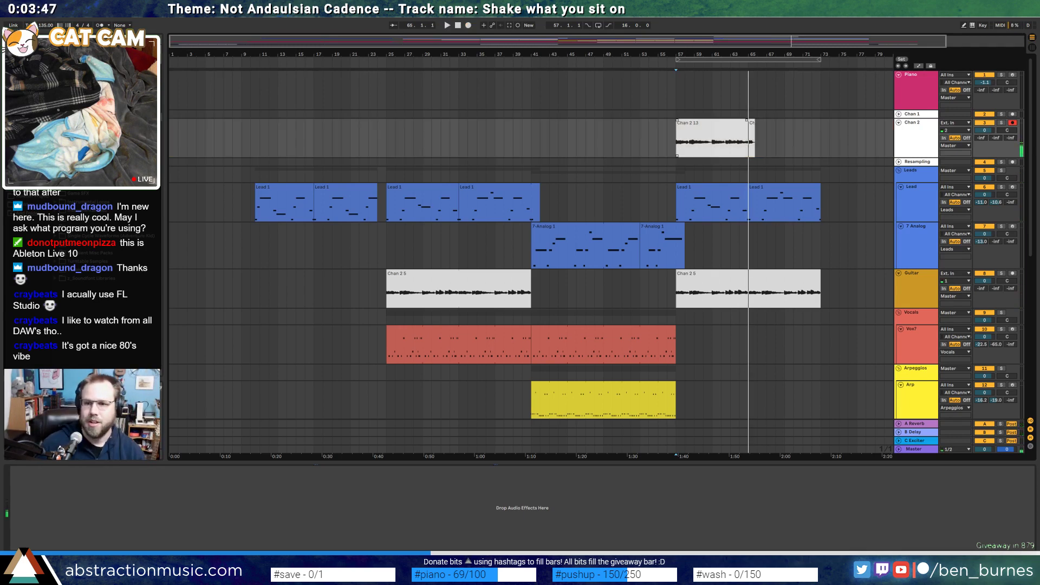
Add an audio track below Guitar and move the new eight-bar take from Chan 2 onto it at bar 57
click(738, 124)
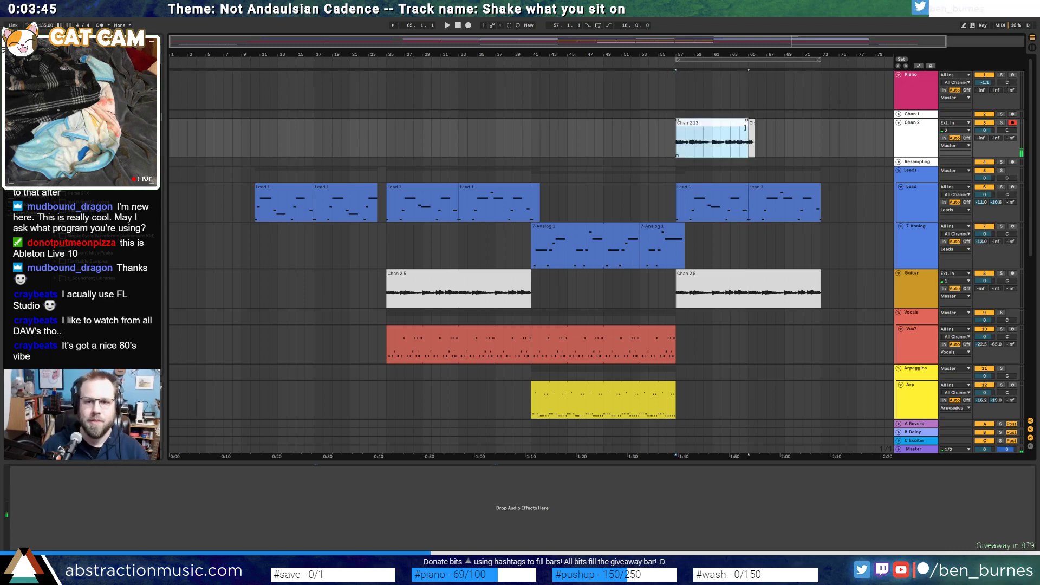
key(z)
click(920, 294)
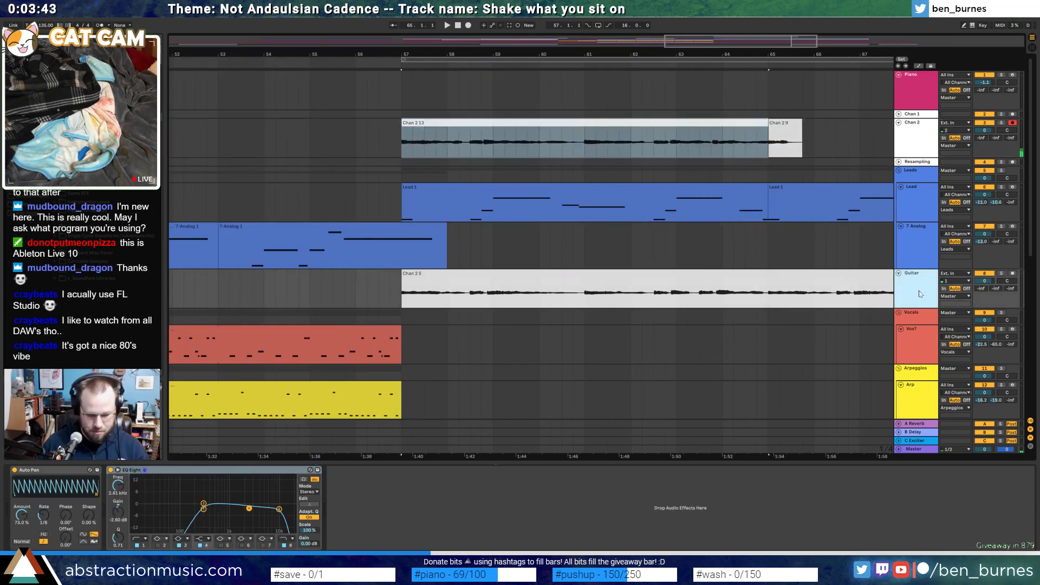
key(ctrl+t)
click(671, 123)
key(ctrl+x)
click(409, 327)
key(ctrl+v)
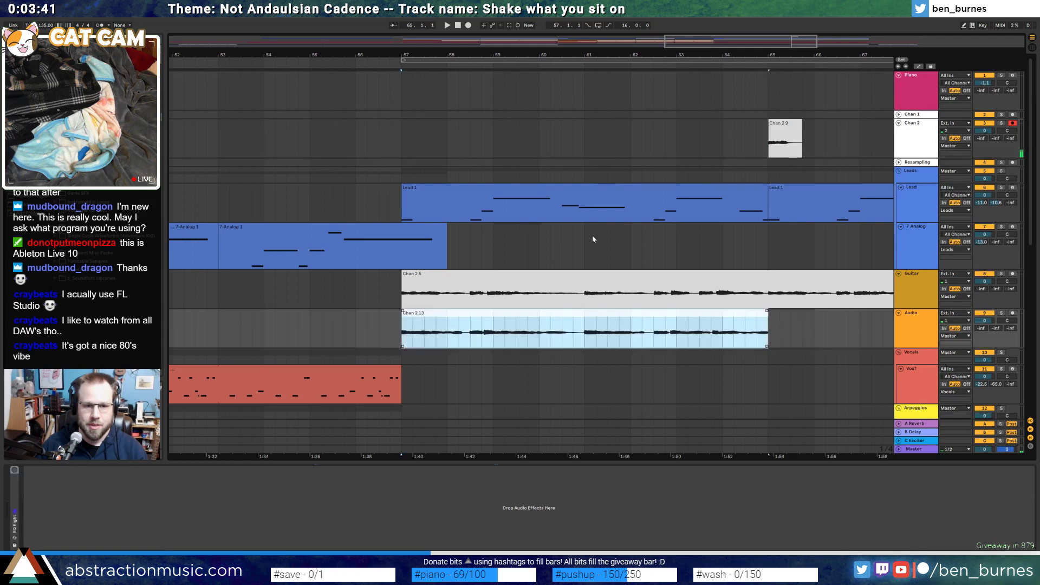
Loop the moved guitar take and extend it to end at bar 73, matching the Guitar clip above
drag(691, 46, 722, 24)
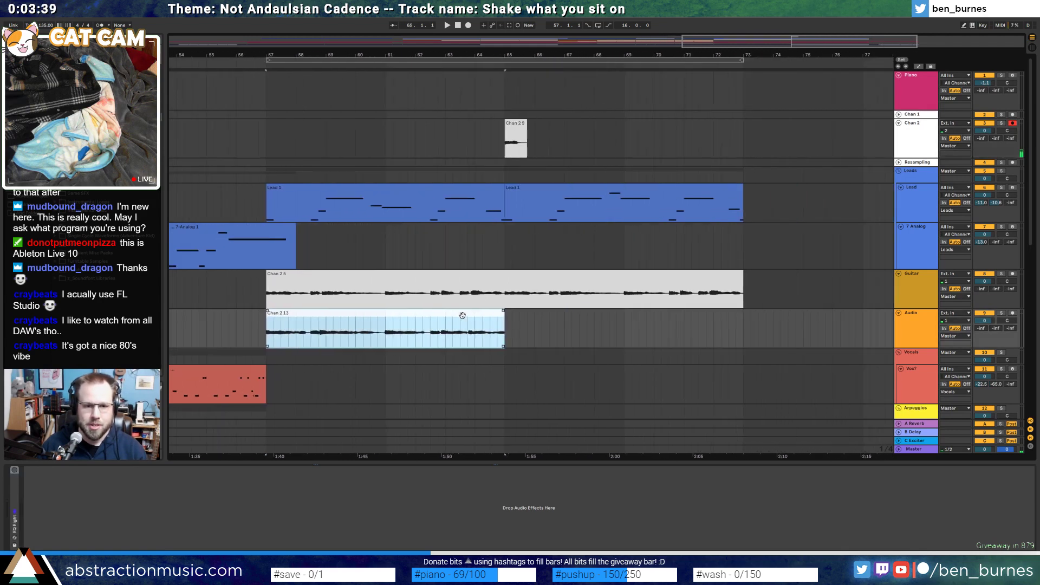
double_click(462, 315)
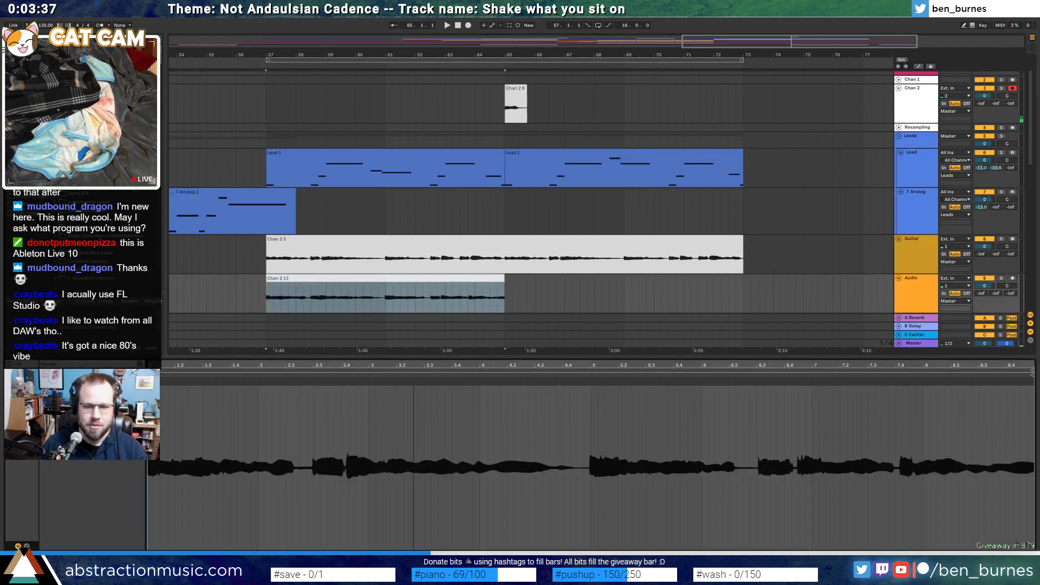
click(417, 371)
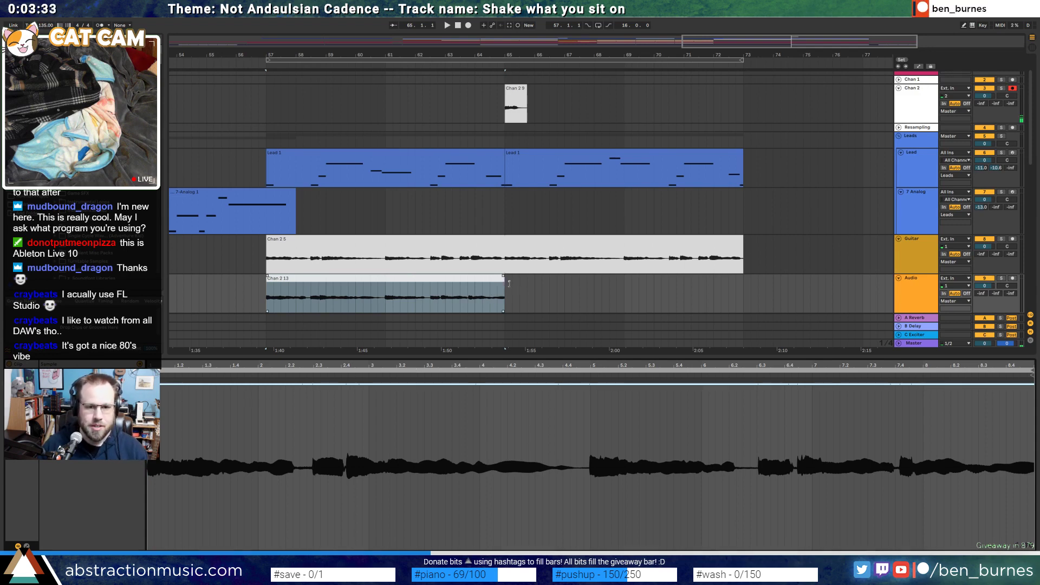
mouse_move(508, 283)
mouse_down()
mouse_move(765, 283)
mouse_move(743, 284)
mouse_up()
click(780, 296)
click(765, 262)
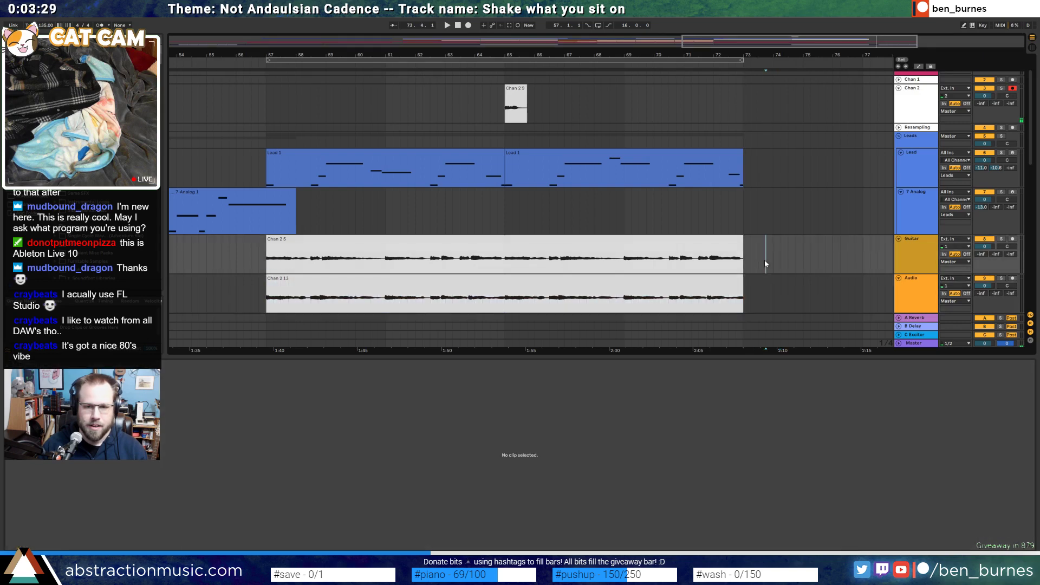
Delete the leftover recording fragment at bar 65 on the Chan 2 track
key(shift+Tab)
click(516, 88)
key(Delete)
Copy the Guitar track's Auto Pan and EQ Eight devices onto the Audio track below it
click(819, 243)
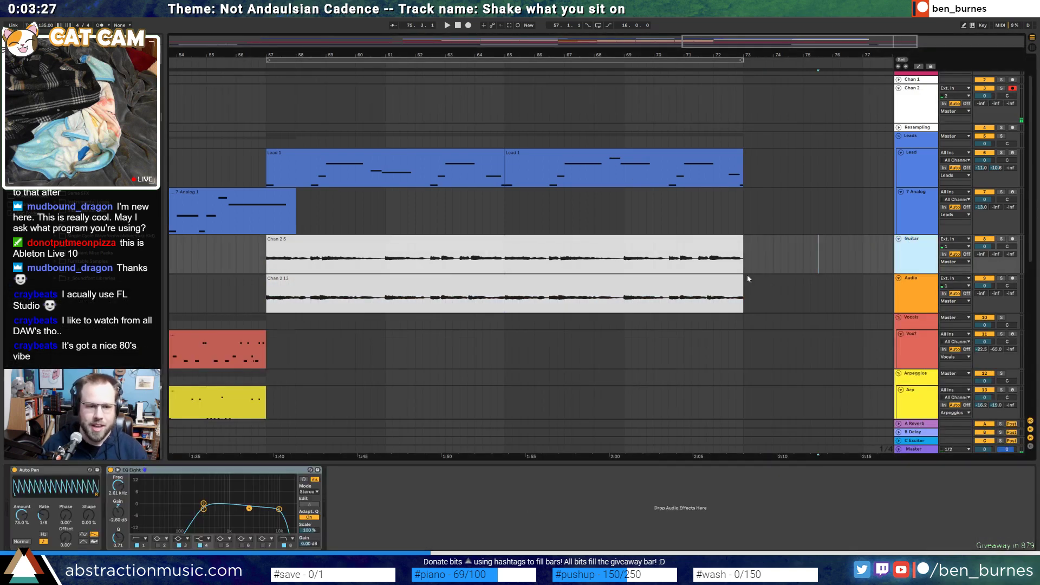
click(663, 307)
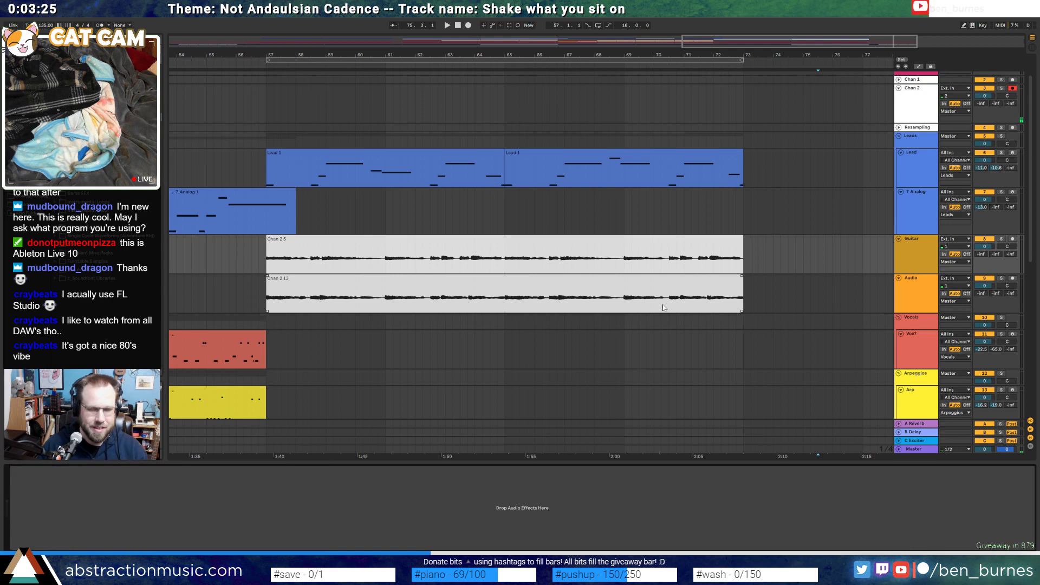
key(ctrl+z)
click(817, 298)
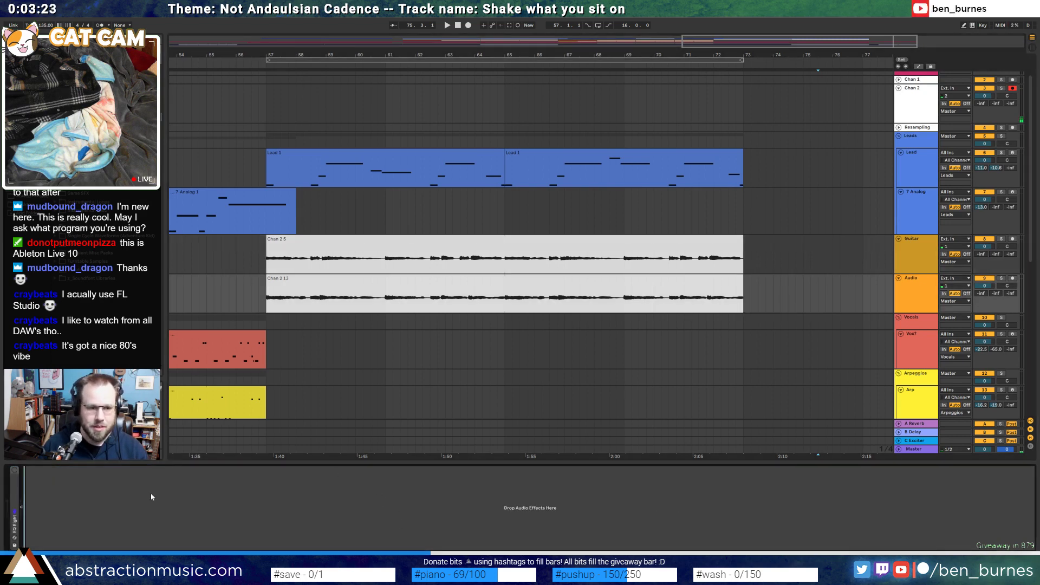
key(Delete)
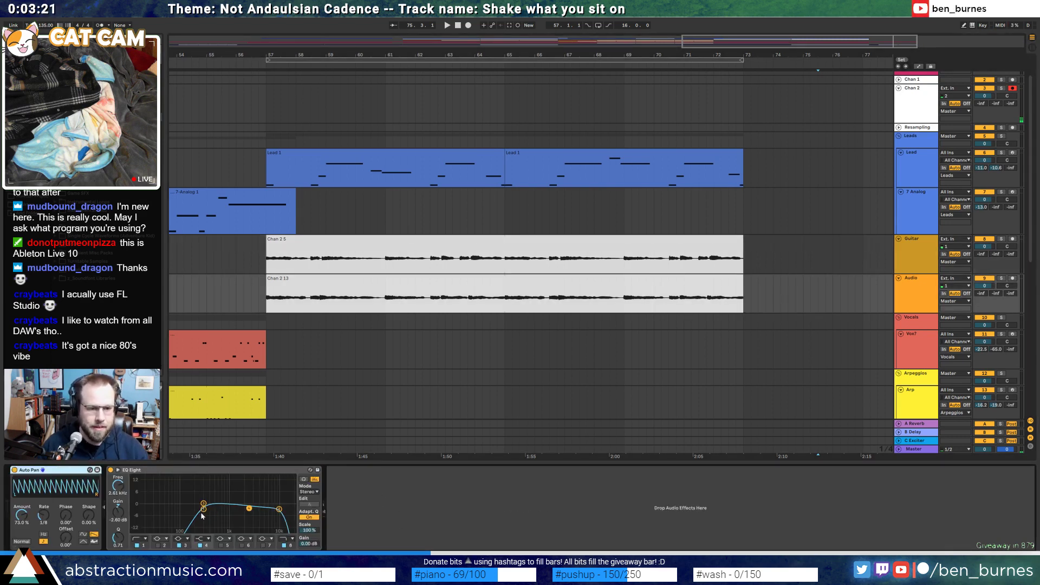
Lower the low-cut frequency in the Audio track's EQ Eight to 81.8 Hz and briefly audition it
drag(203, 510, 193, 510)
key(space)
key(space)
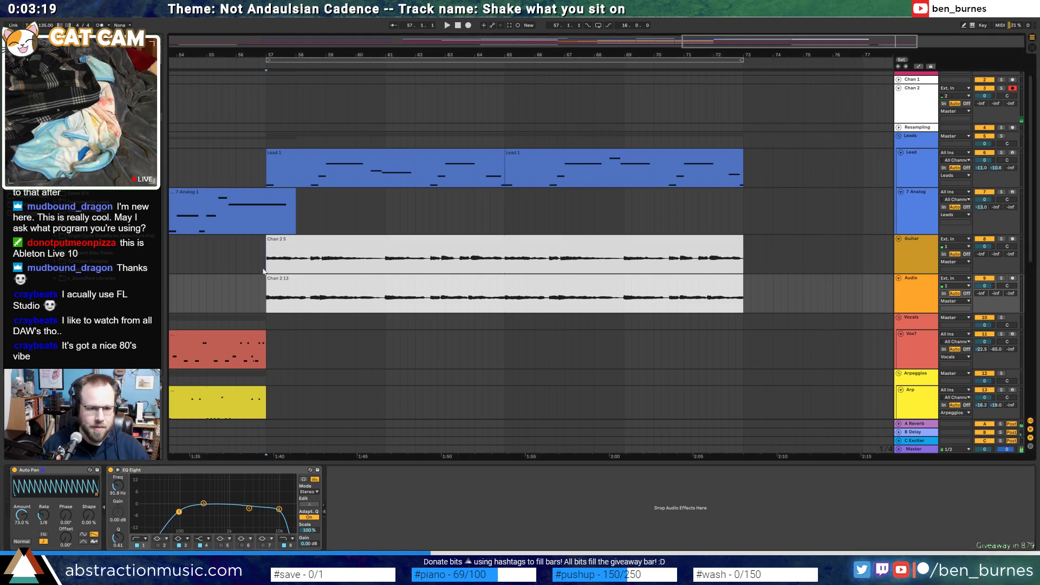
Play from bar 57 and narrow the Guitar track's EQ Eight curve by raising the low cut and lowering the high cut
click(266, 258)
key(space)
drag(249, 509, 271, 513)
drag(197, 515, 201, 506)
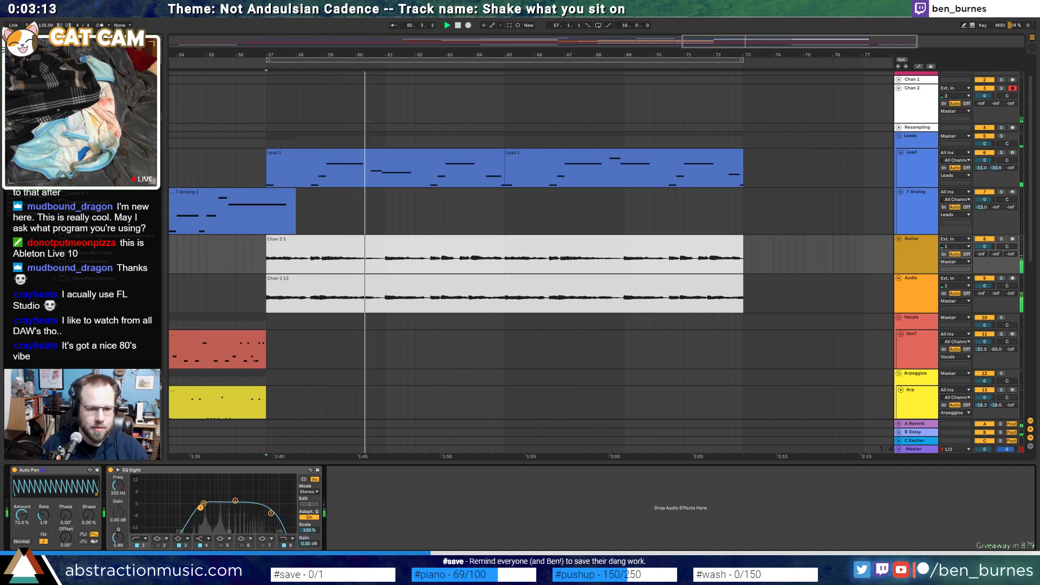
Set Guitar to -5.1 dB with a -25.0 dB reverb send, and Audio to -0.9 dB with a -18.4 dB reverb send
drag(984, 286, 981, 240)
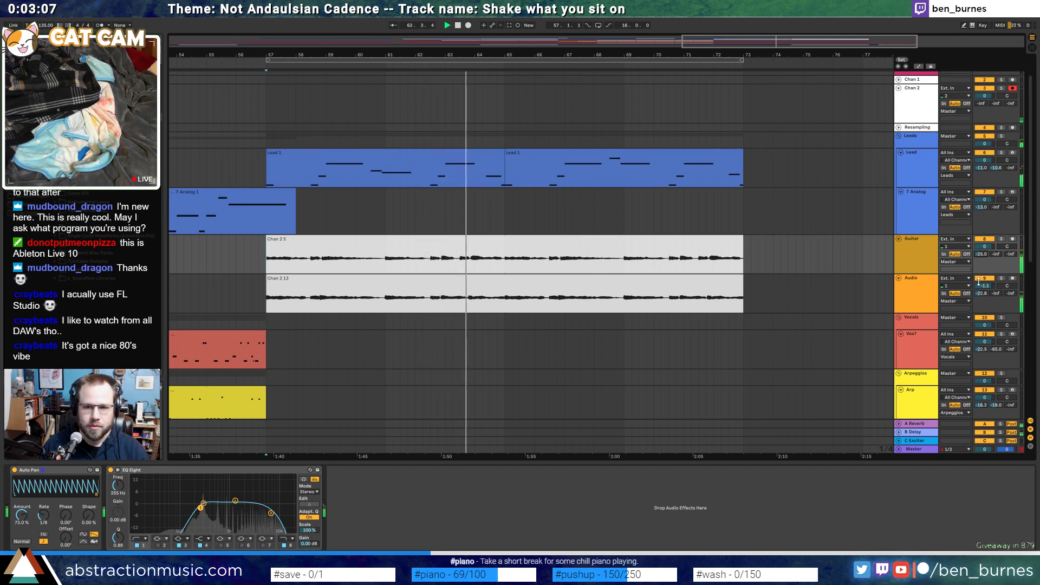
drag(981, 293, 984, 285)
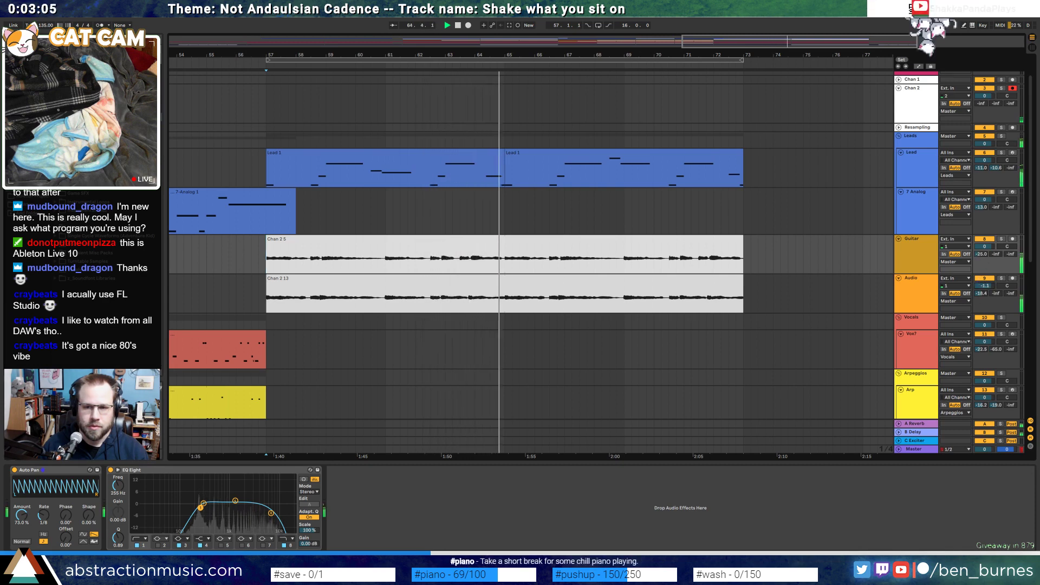
drag(984, 246, 985, 257)
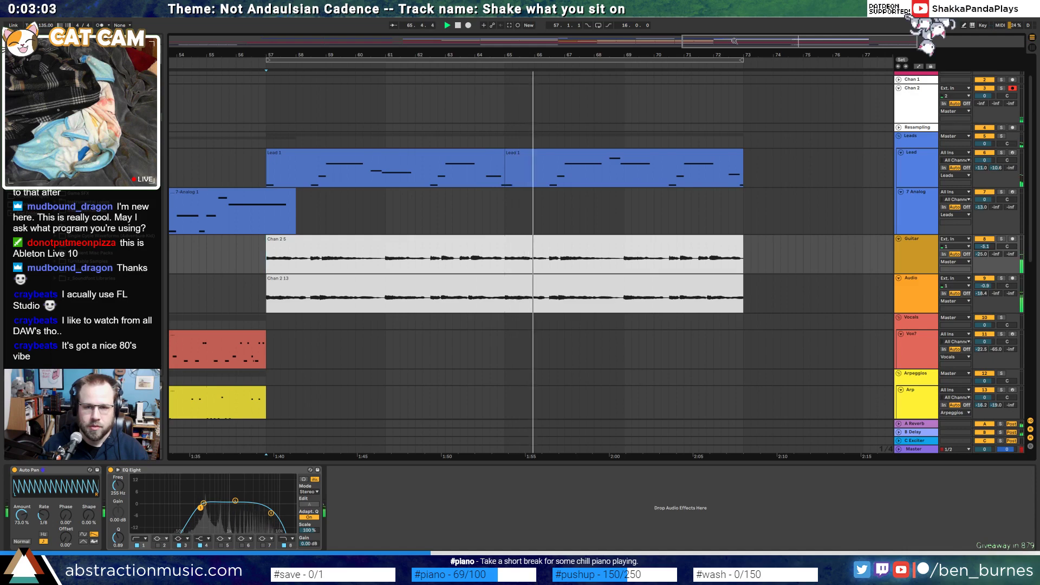
Copy the first bar and a half of the 16 Operator part from bar 57 to bar 73 and deactivate the copy
drag(731, 176, 656, 165)
scroll(700, 309, down, 6)
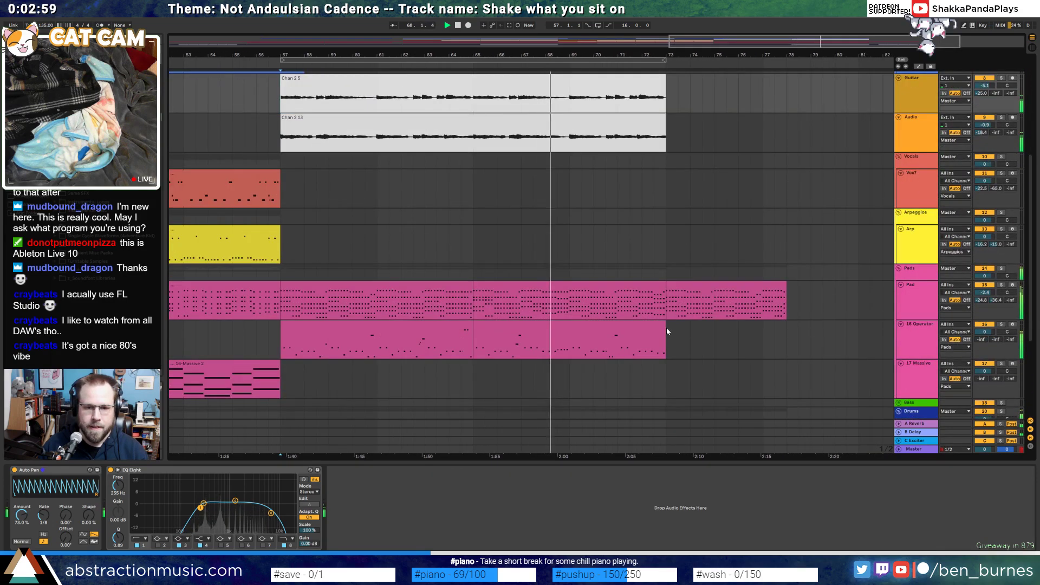
click(474, 353)
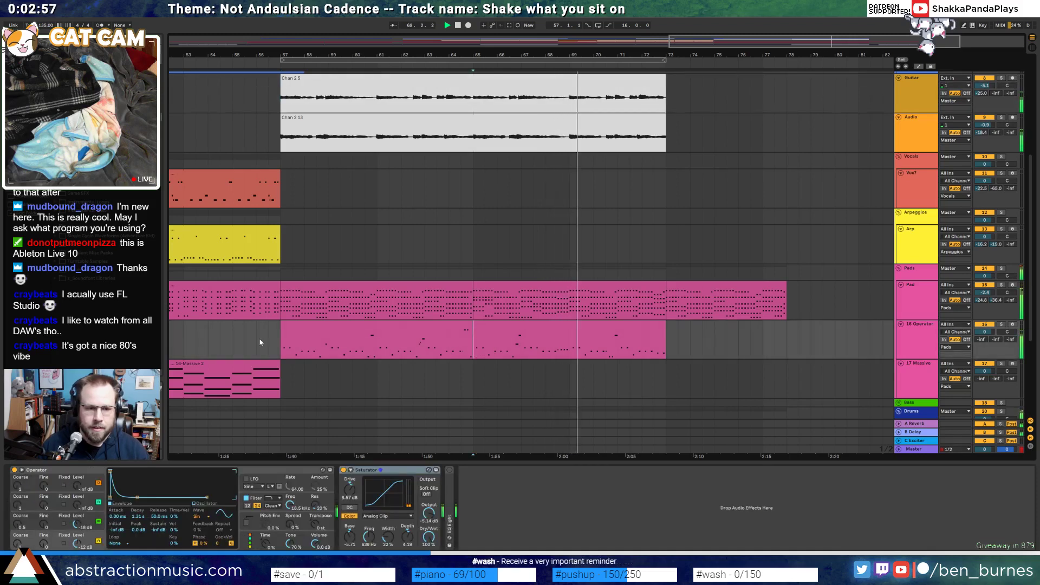
drag(282, 348, 316, 346)
key(ctrl+c)
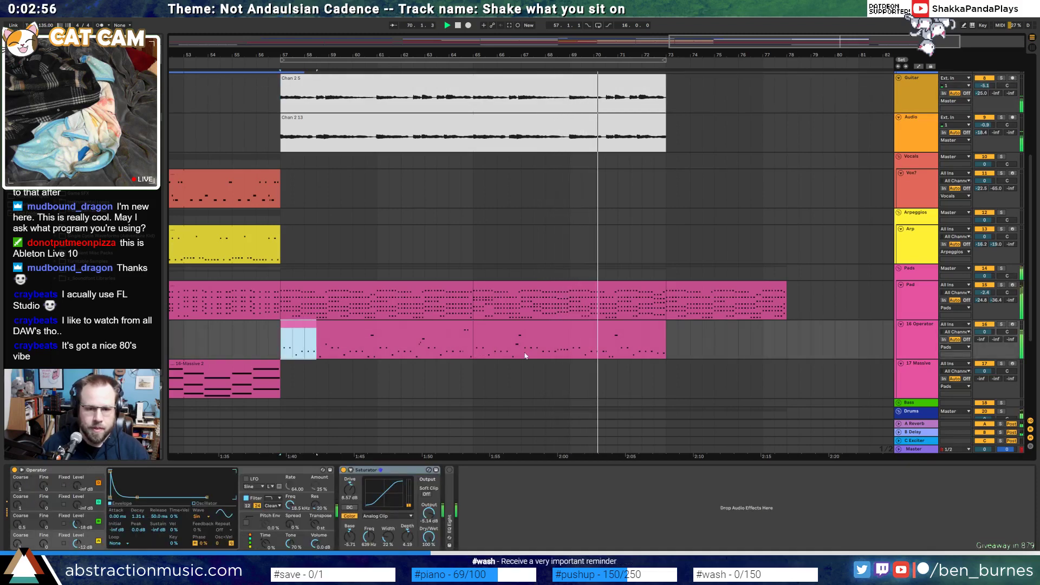
click(669, 341)
key(ctrl+v)
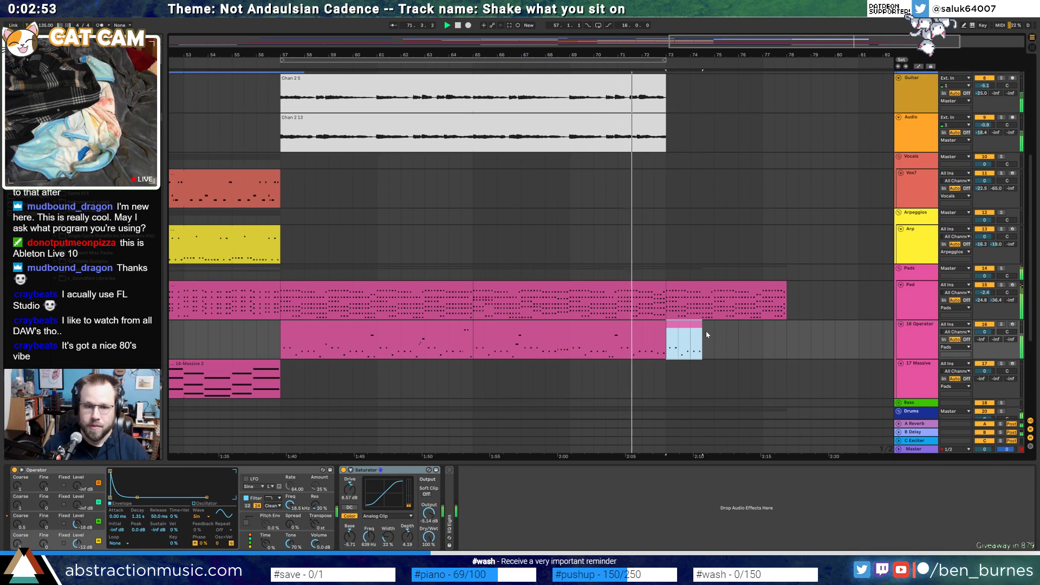
click(694, 324)
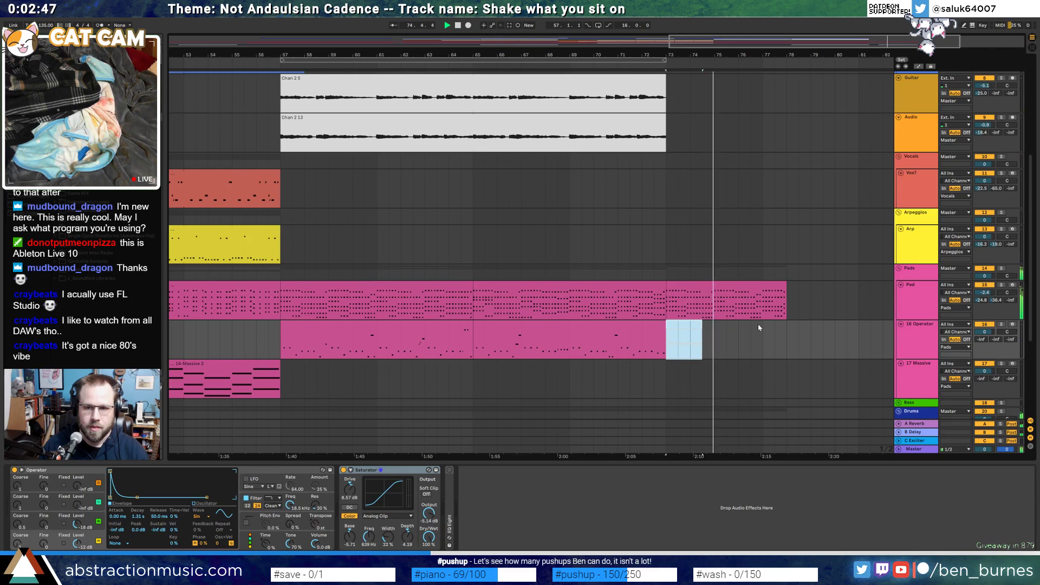
Inspect the Macro 1 automation on the Pad track, stop playback, and add an Auto Filter at the end of its device chain
click(760, 290)
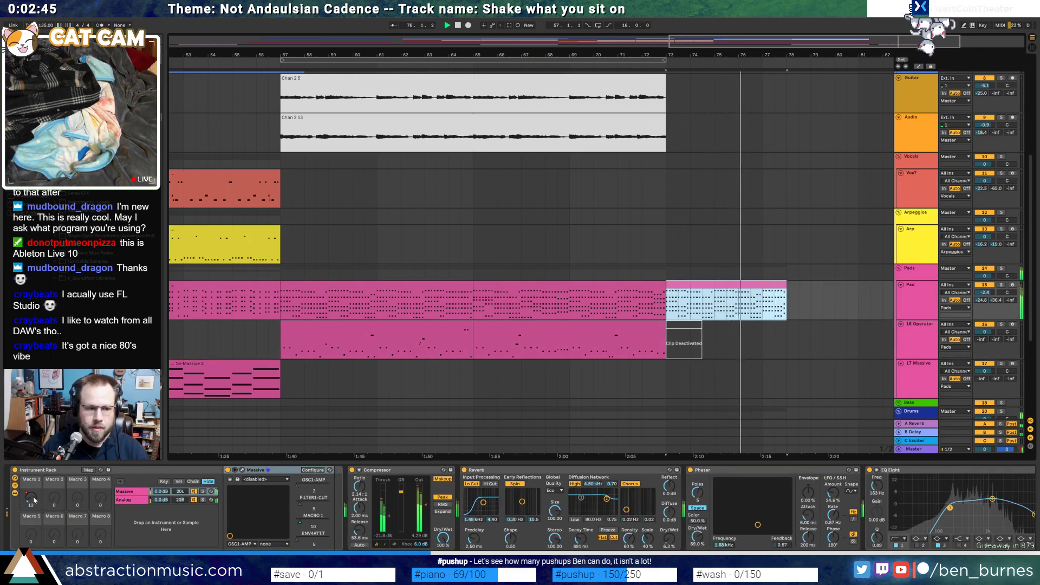
key(a)
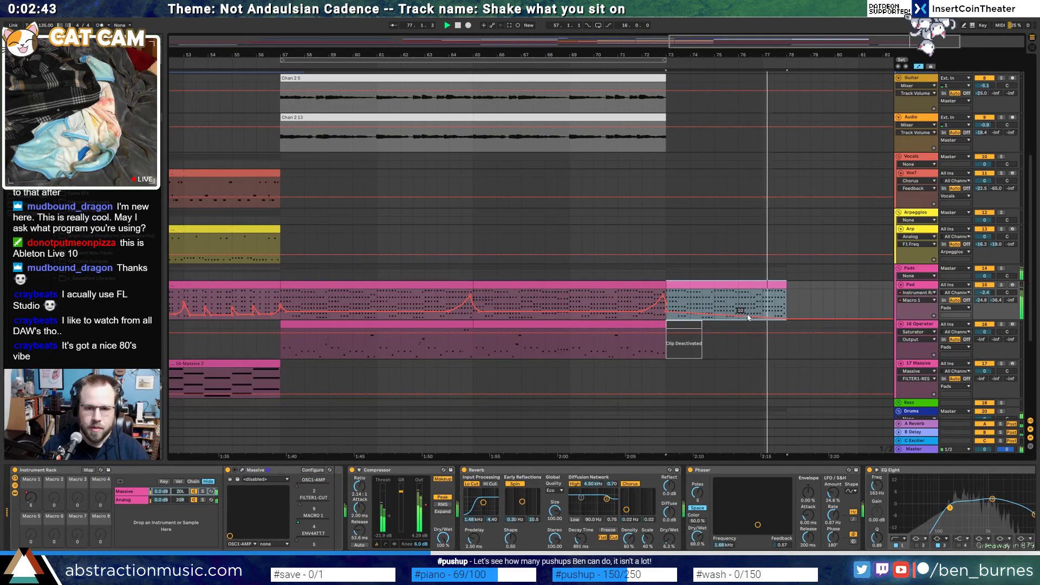
key(space)
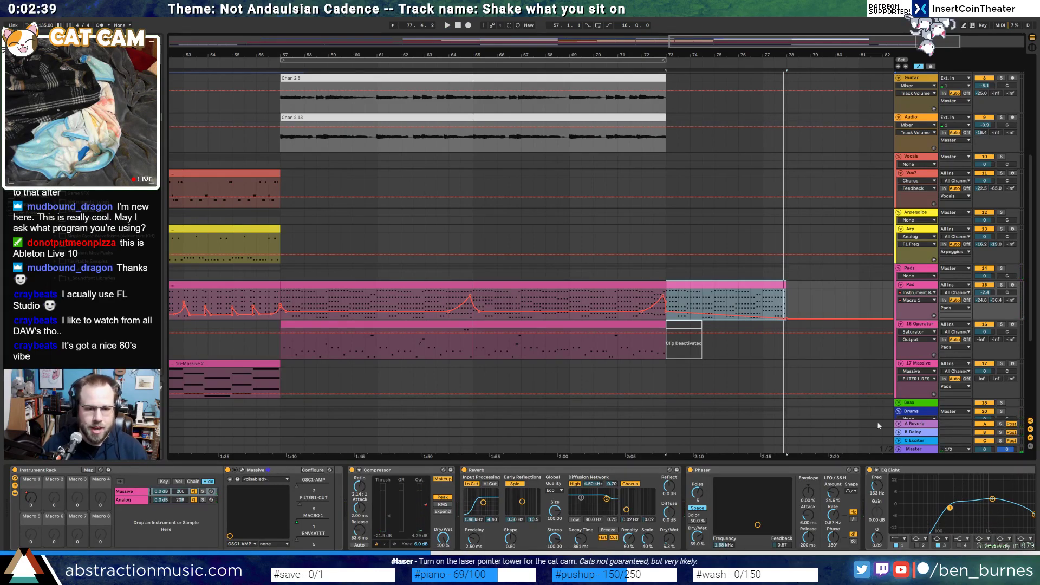
scroll(520, 507, right, 5)
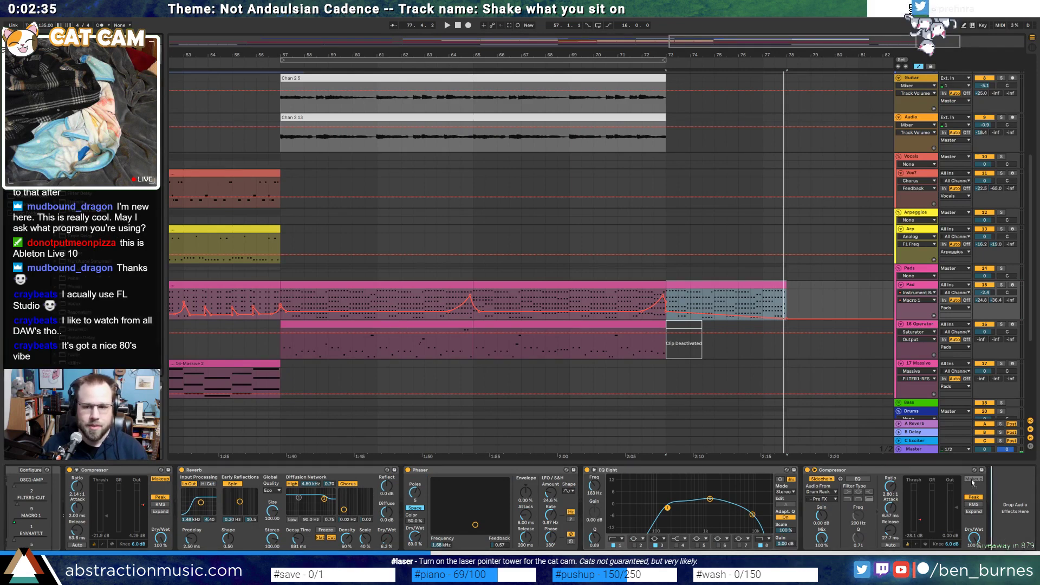
double_click(81, 75)
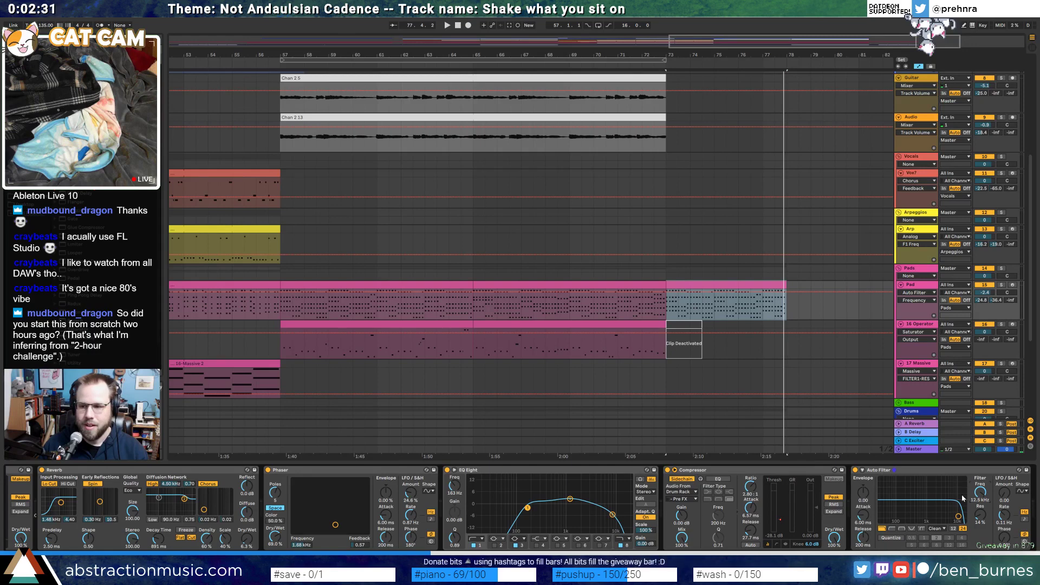
Automate the Pad's Auto Filter frequency to curve from 19.9 kHz at bar 73 down to its minimum at the clip's end at bar 78
click(668, 295)
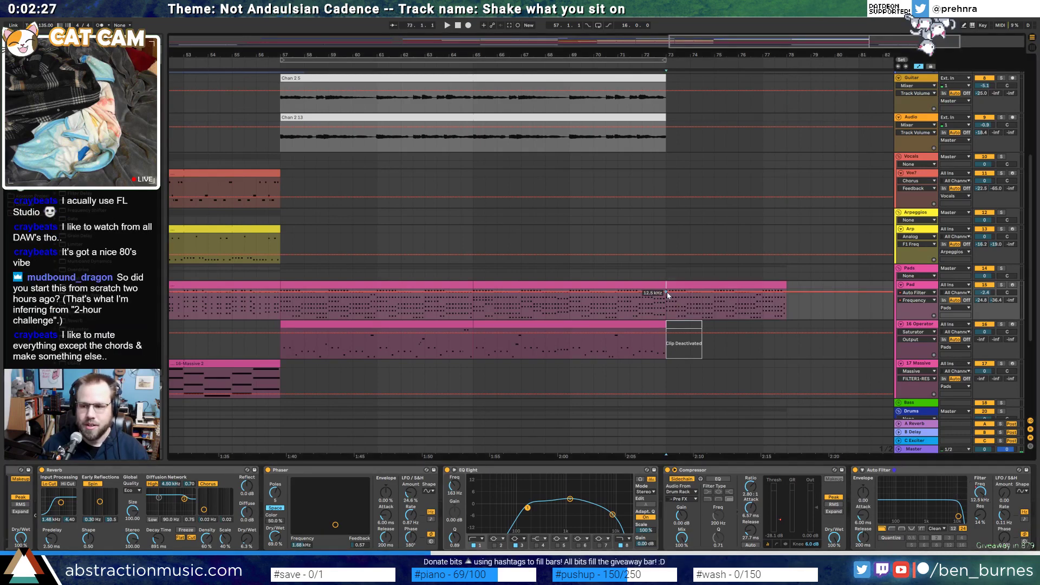
mouse_move(667, 295)
mouse_down()
mouse_move(669, 308)
mouse_move(670, 293)
mouse_up()
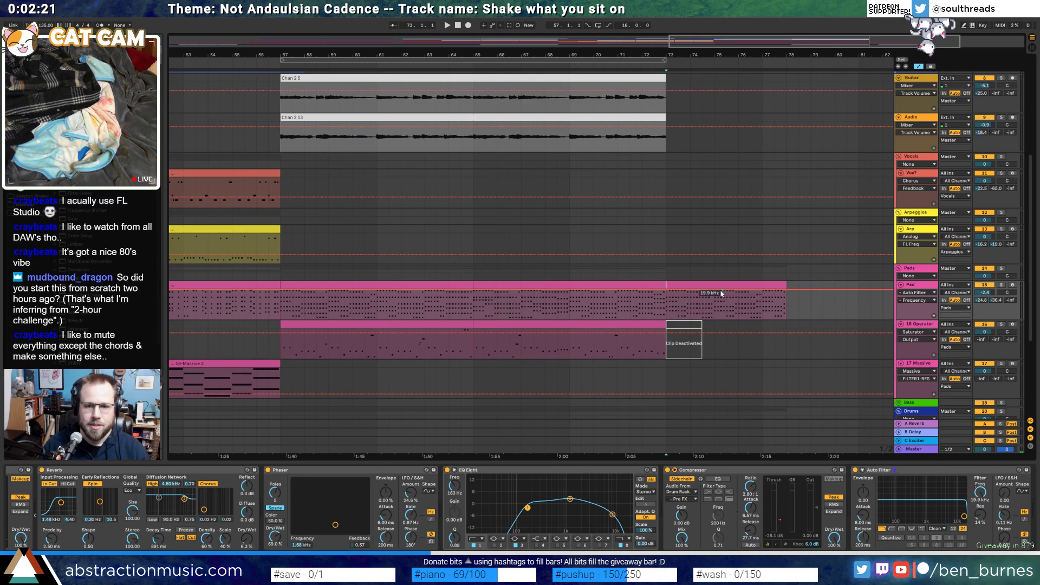
drag(789, 293, 786, 318)
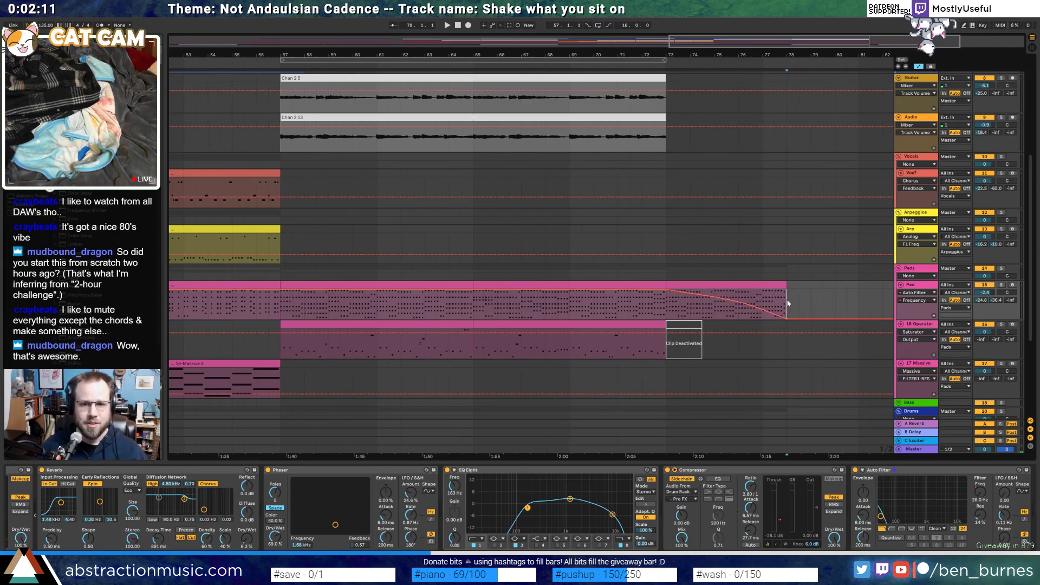
Extend the final clips on the Guitar and Audio tracks by a bar and a half, ending at 74.3.1
scroll(949, 192, up, 3)
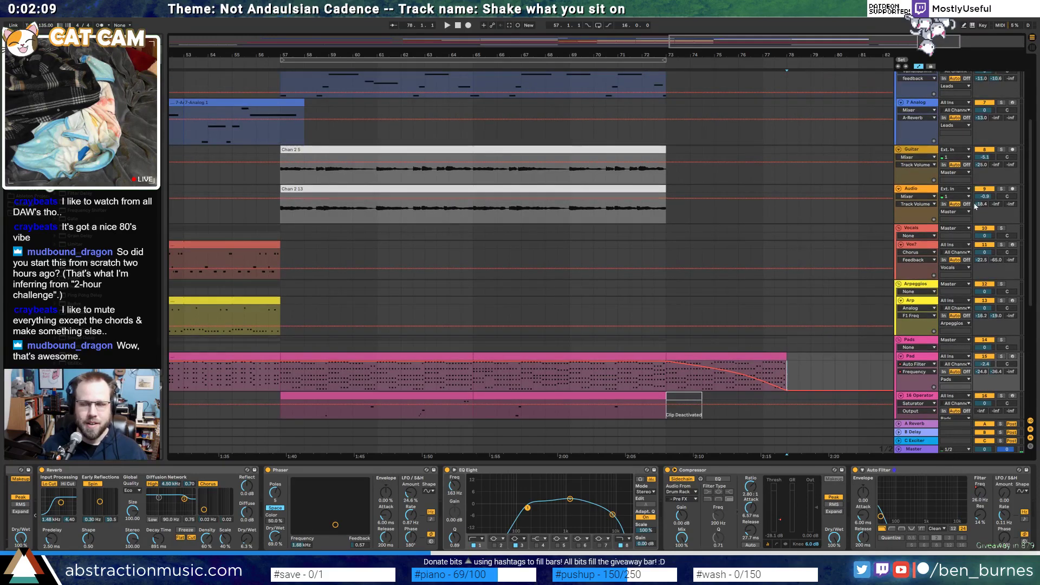
drag(663, 152, 700, 151)
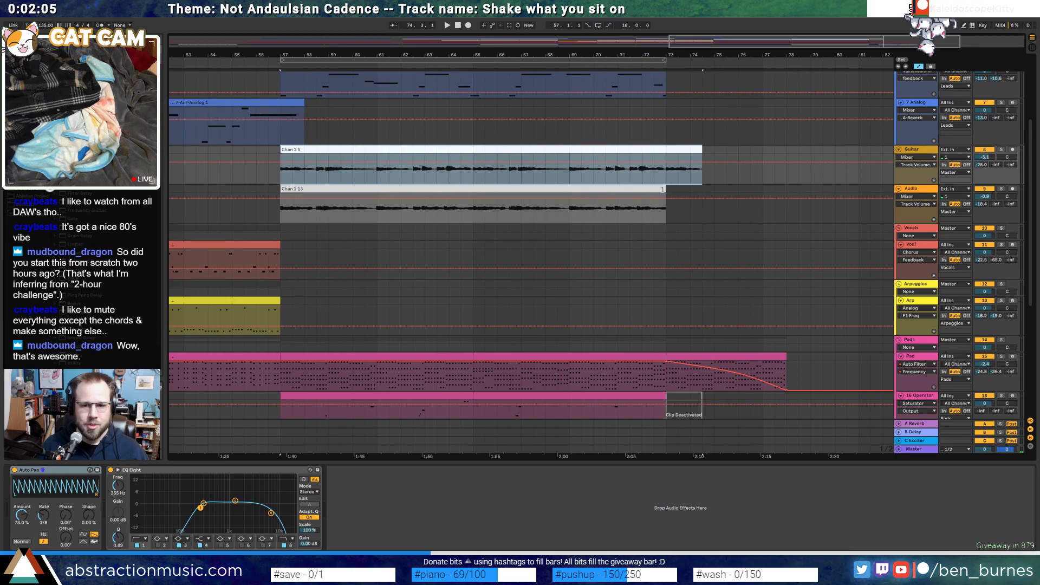
drag(666, 191, 701, 190)
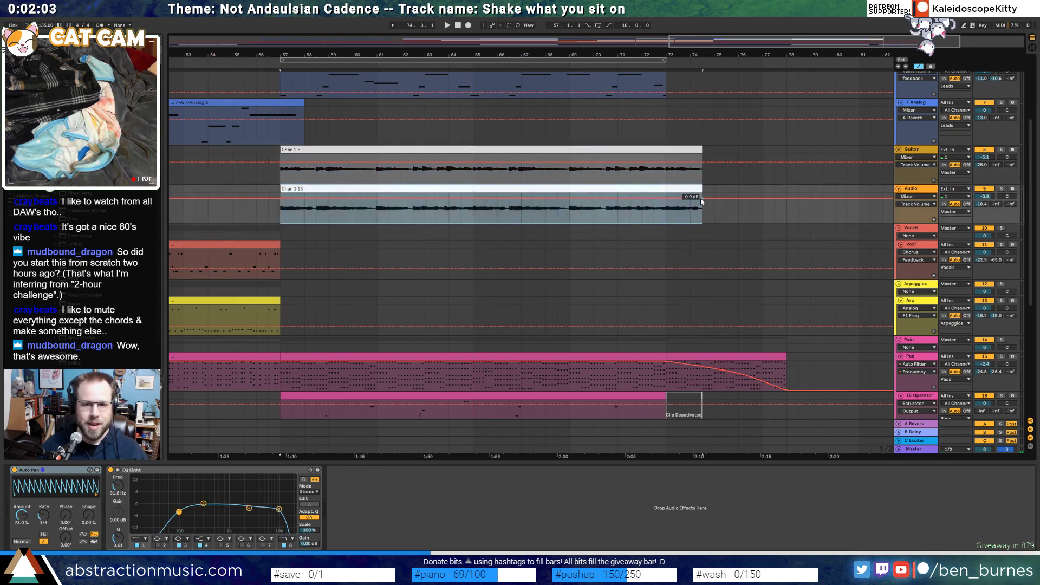
Add curved fade-outs from about bar 73 to the ends of the final Guitar and Audio clips
key(a)
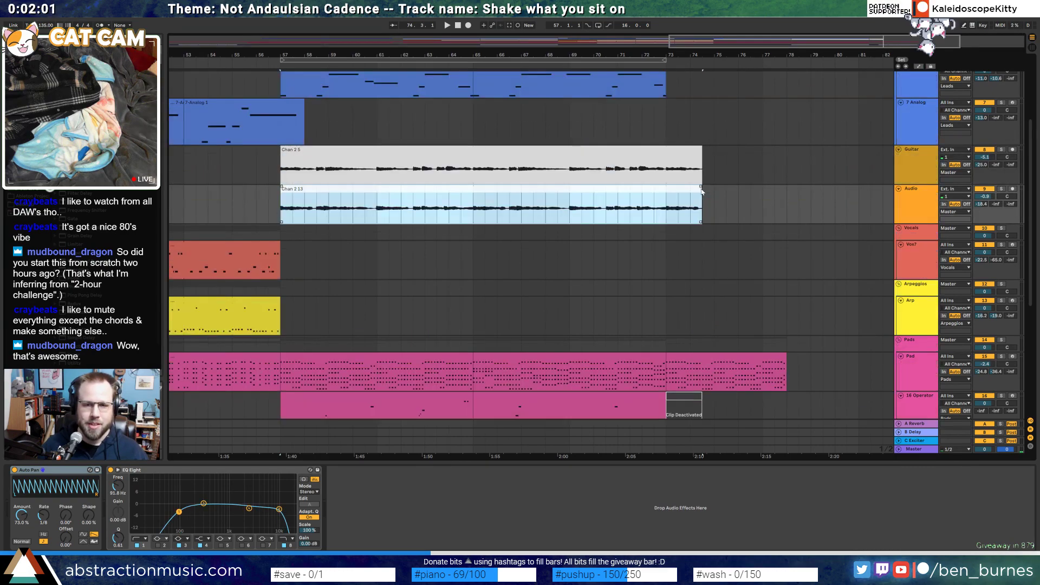
drag(699, 187, 684, 190)
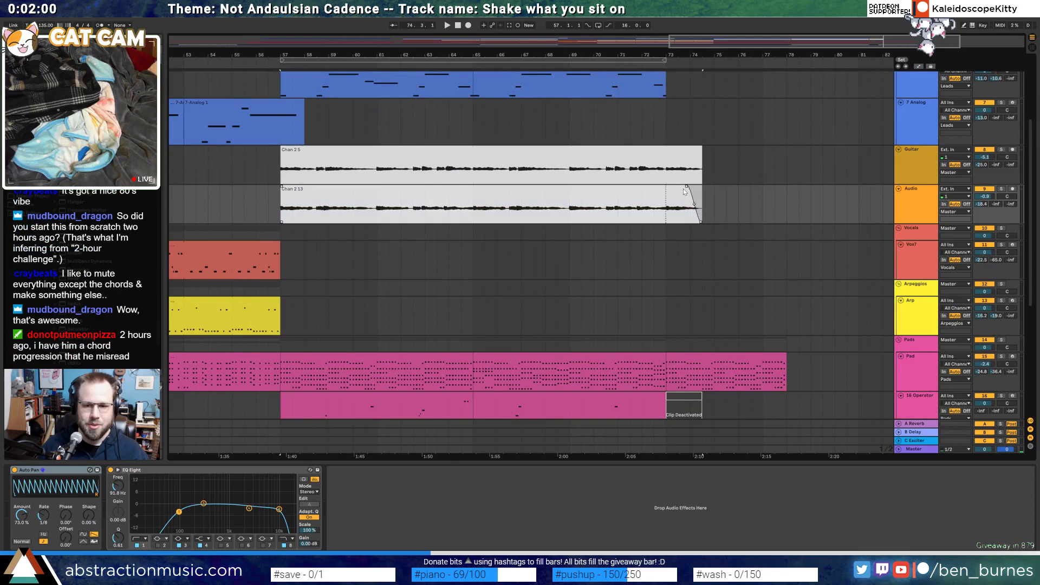
click(697, 152)
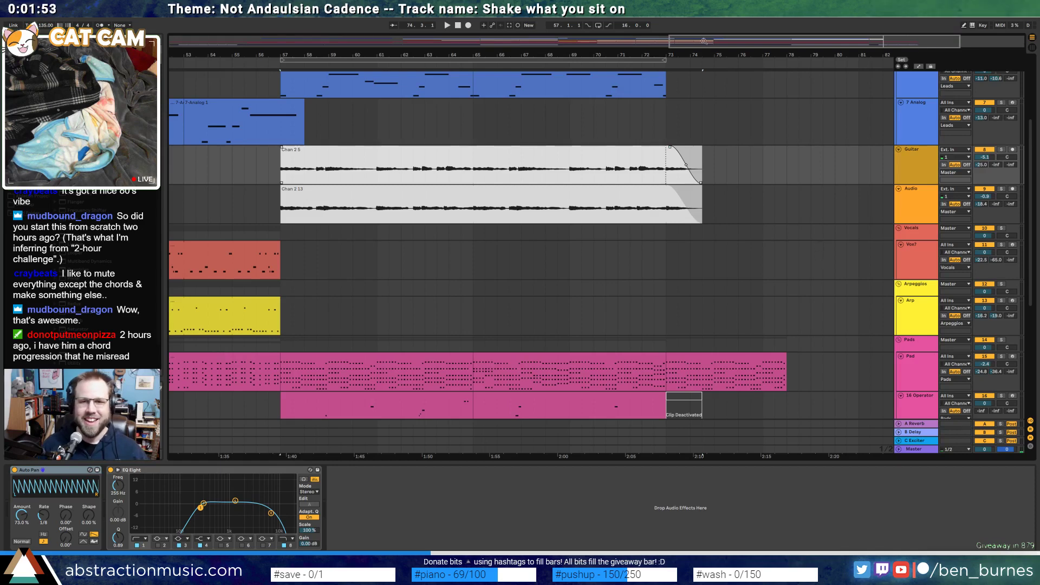
Show the whole arrangement and play the track from bar 1 to review it
drag(719, 42, 720, 5)
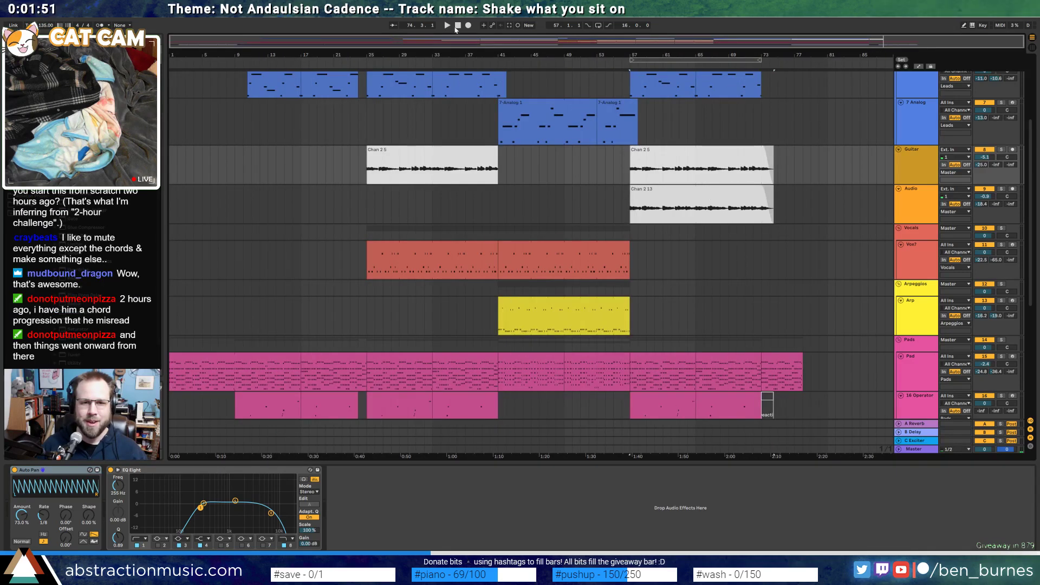
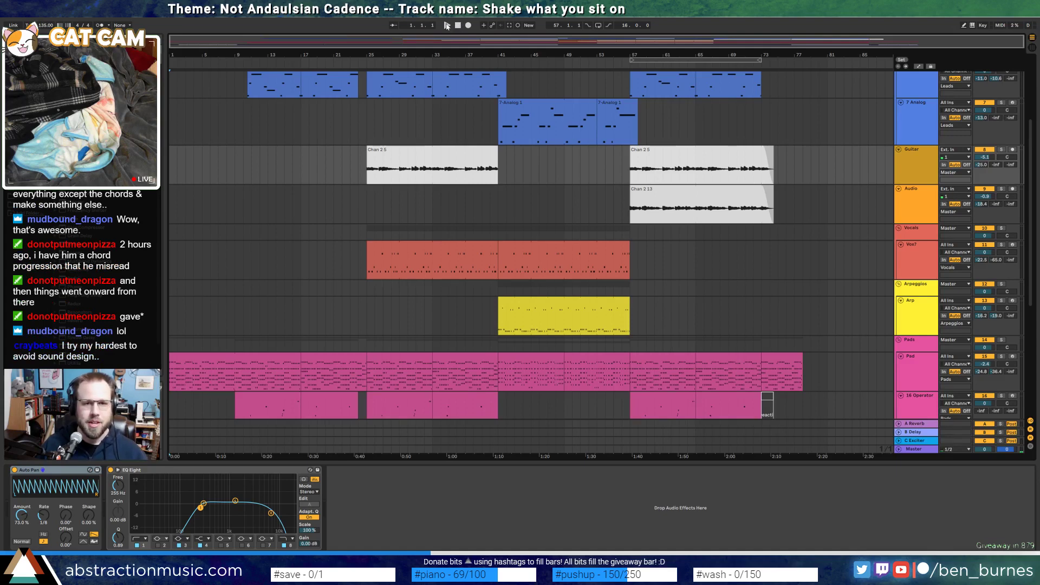
click(447, 26)
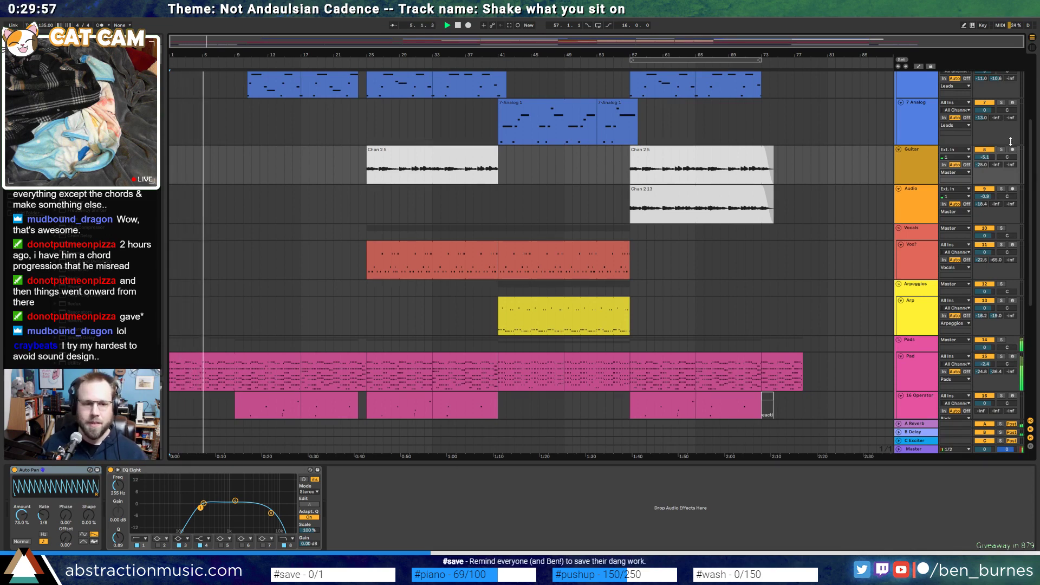
click(754, 321)
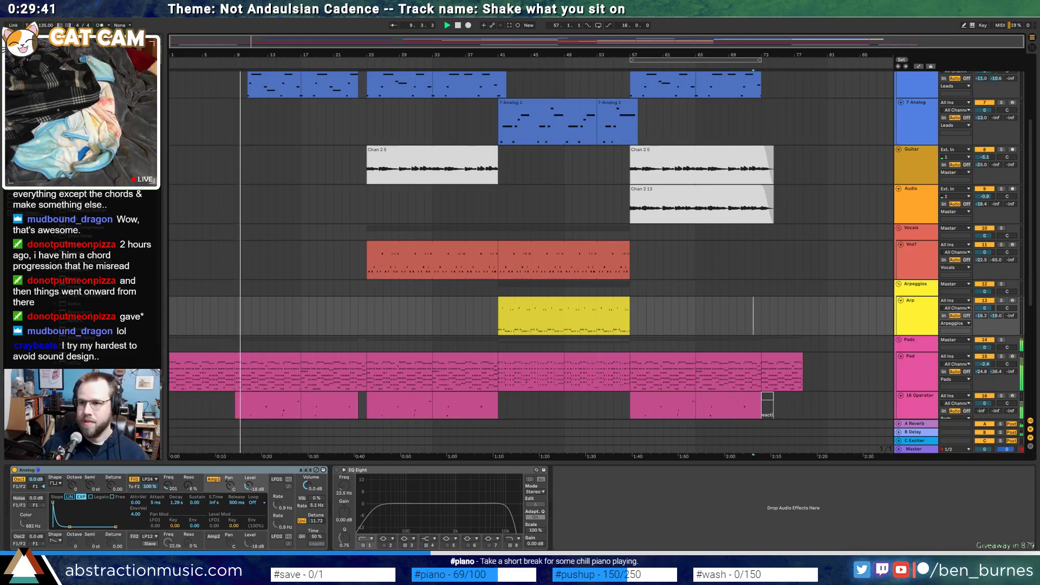
Adjust the stereo panning of the Massive and Analog chains in the Pad track's Instrument Rack during playback
click(910, 360)
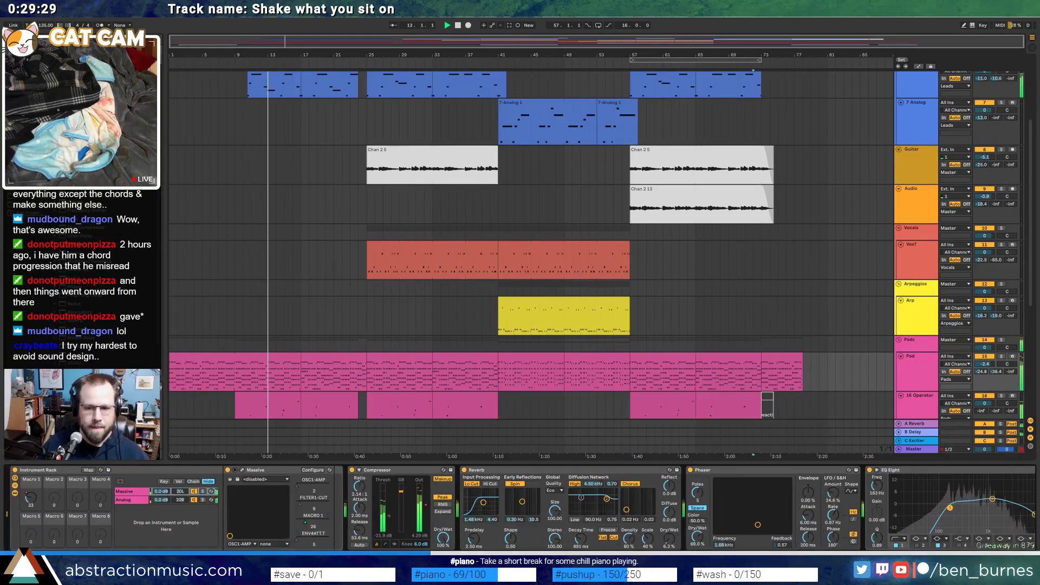
scroll(186, 524, left, 5)
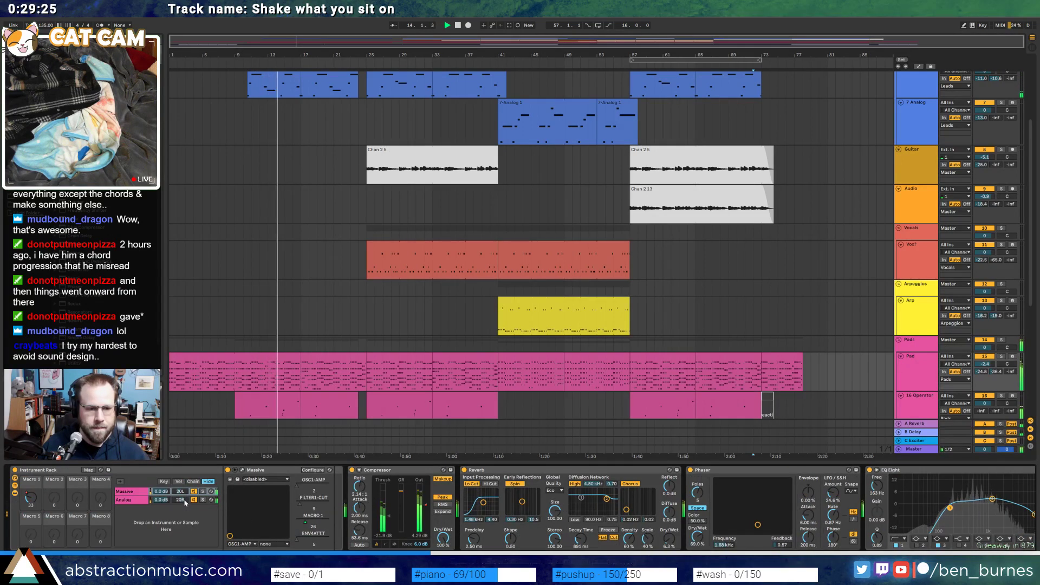
drag(181, 491, 180, 499)
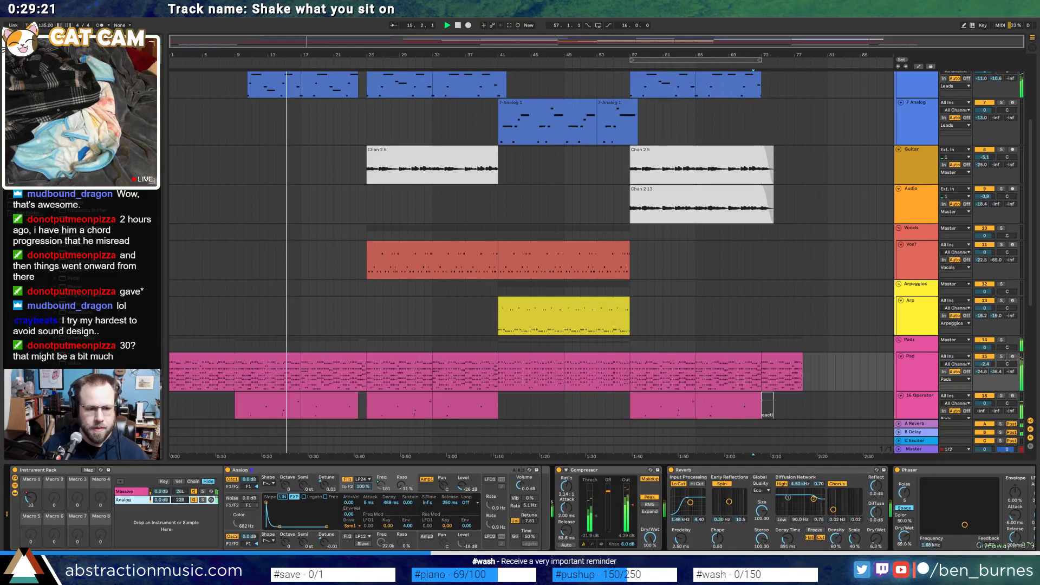
Lower the volumes of the Massive and Analog chains in the Pad track's Instrument Rack during playback
click(161, 498)
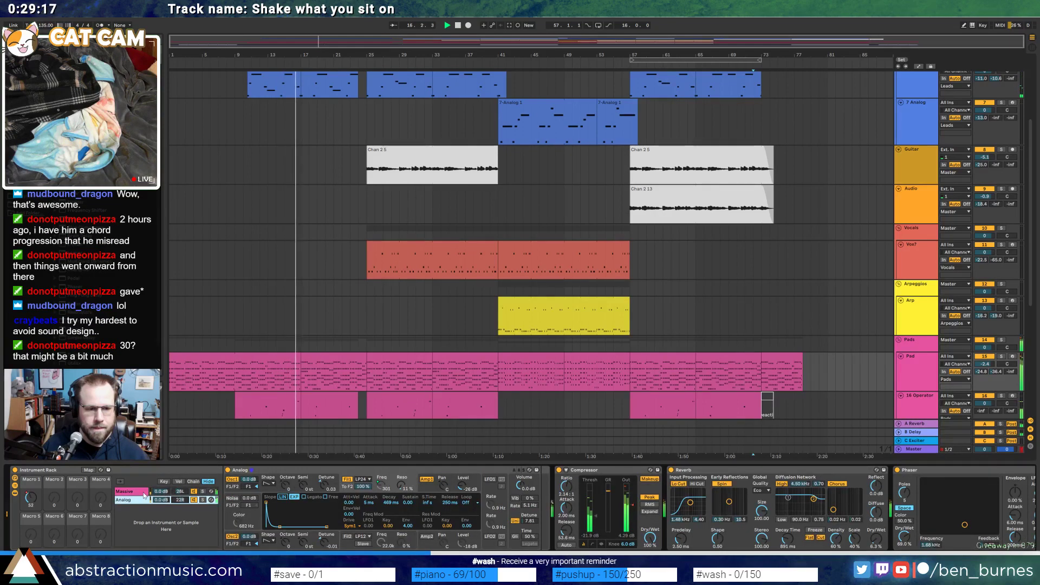
drag(161, 491, 161, 497)
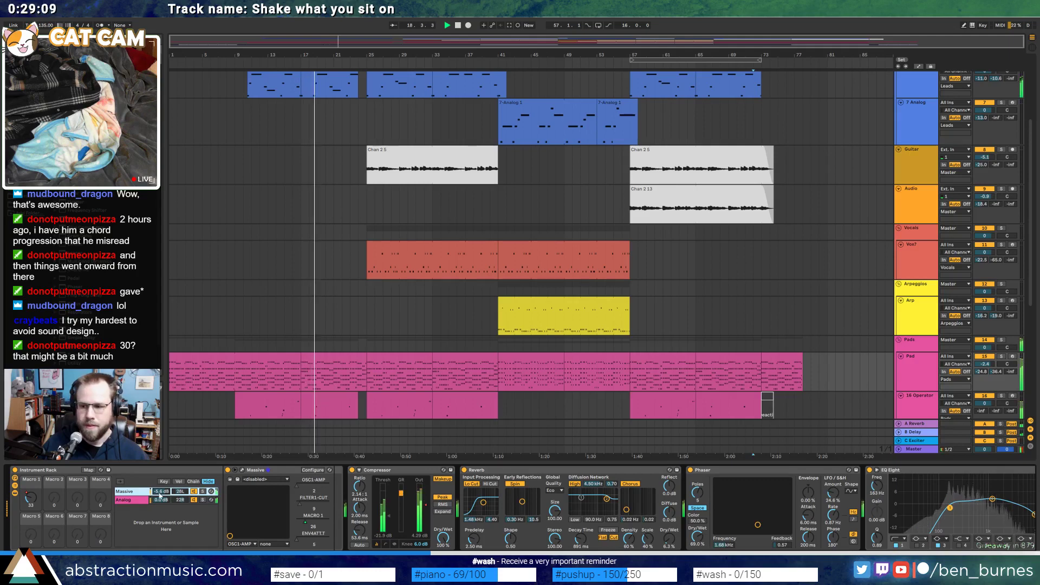
drag(161, 499, 161, 502)
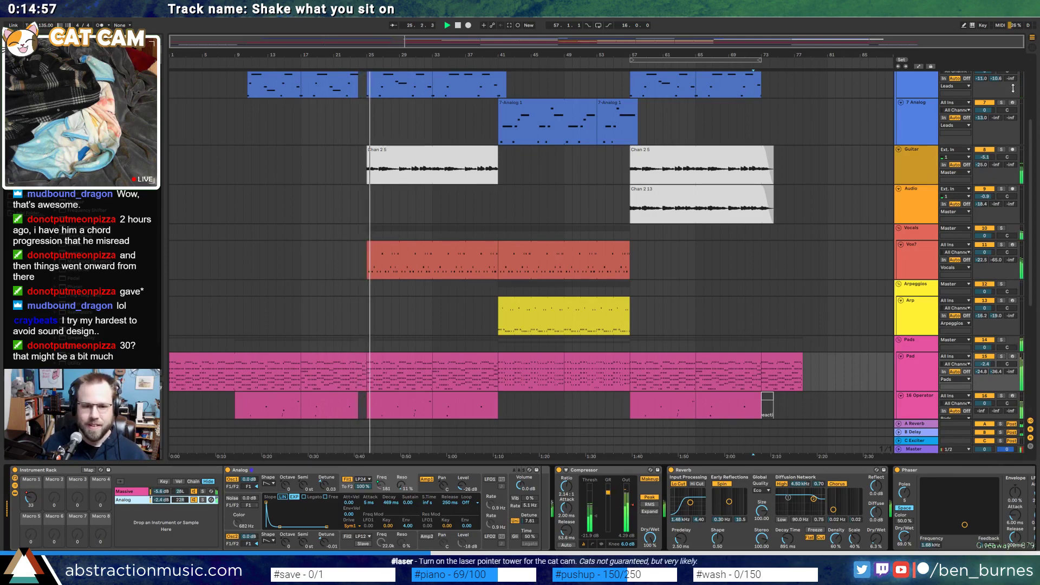
Set the Guitar track's volume to 0 dB and raise its EQ Eight low-cut frequency to about 359 Hz
click(493, 156)
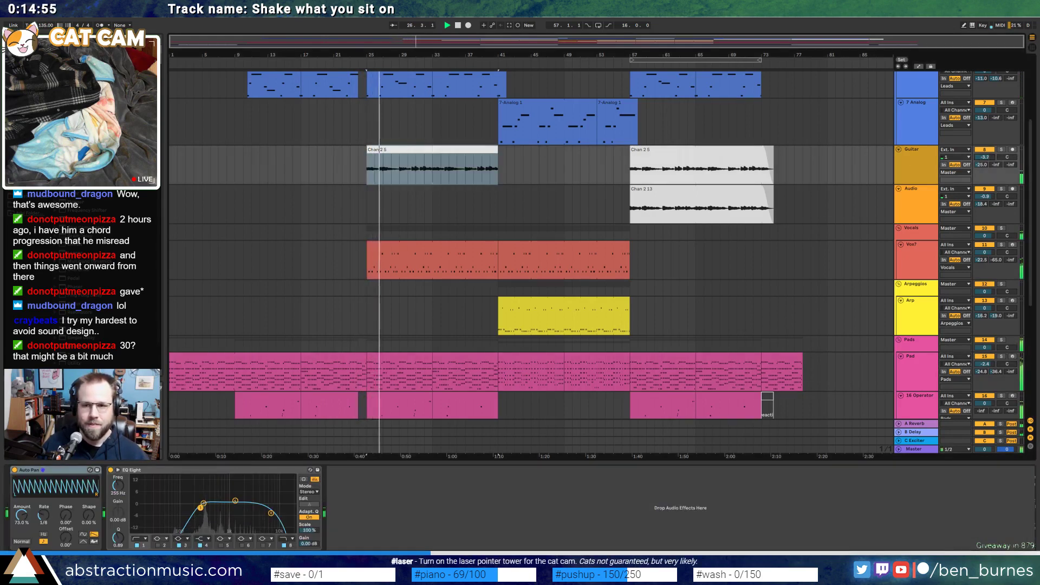
drag(981, 159, 981, 154)
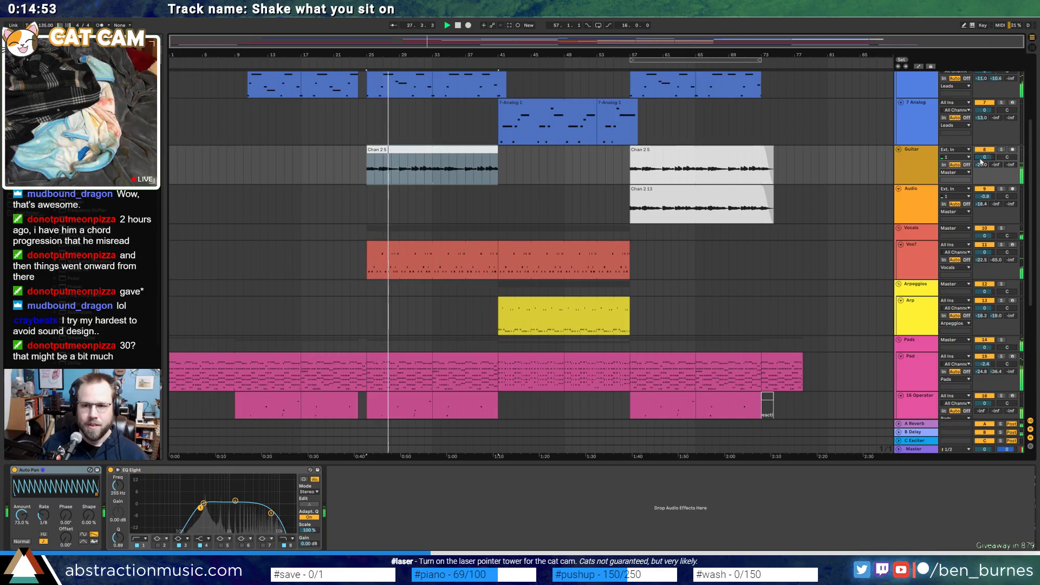
click(937, 165)
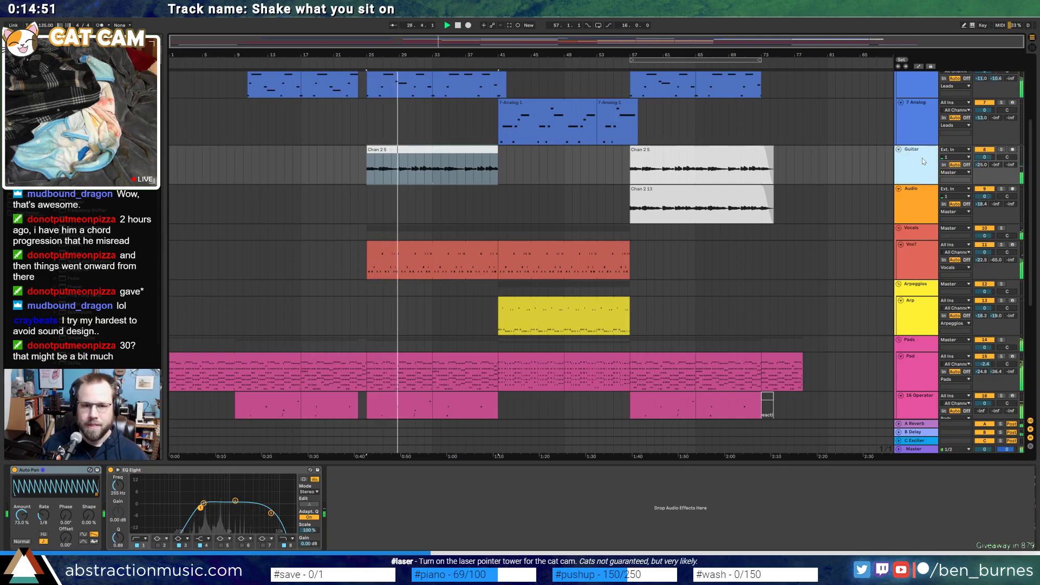
drag(200, 514, 206, 516)
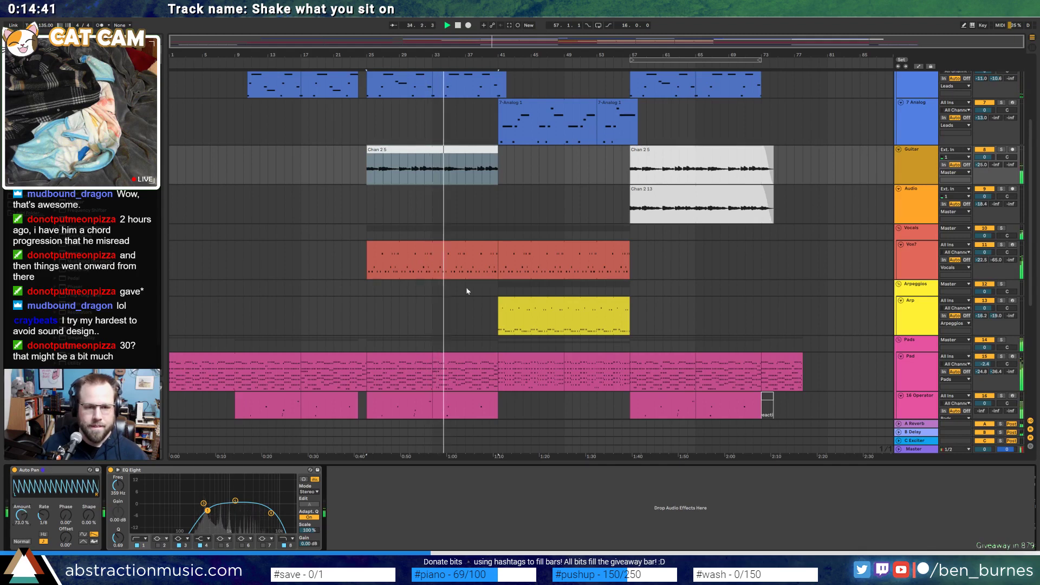
Set the Audio track's volume to 0 dB and group the Guitar and Audio tracks together
click(653, 196)
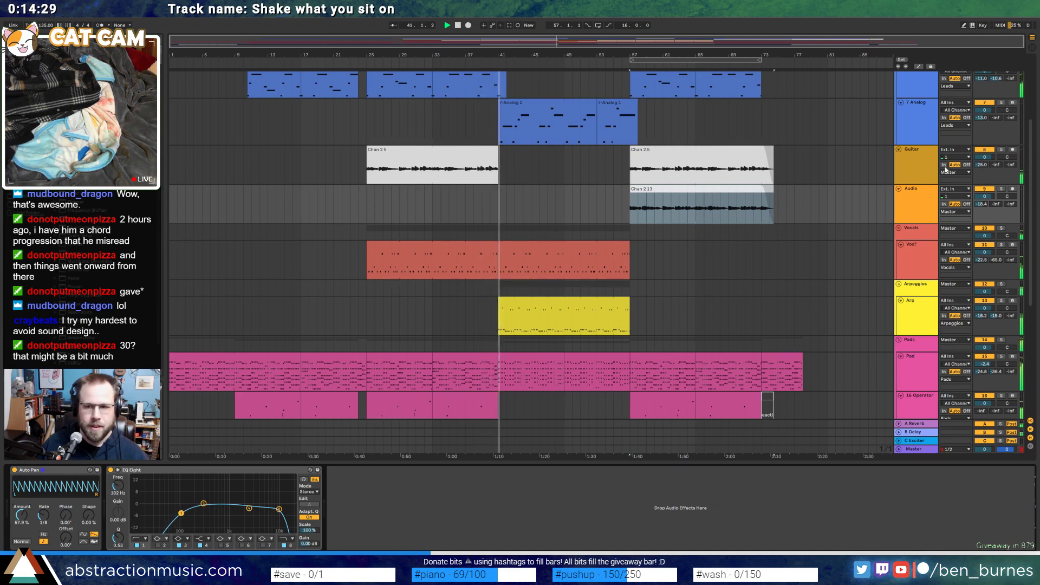
click(913, 173)
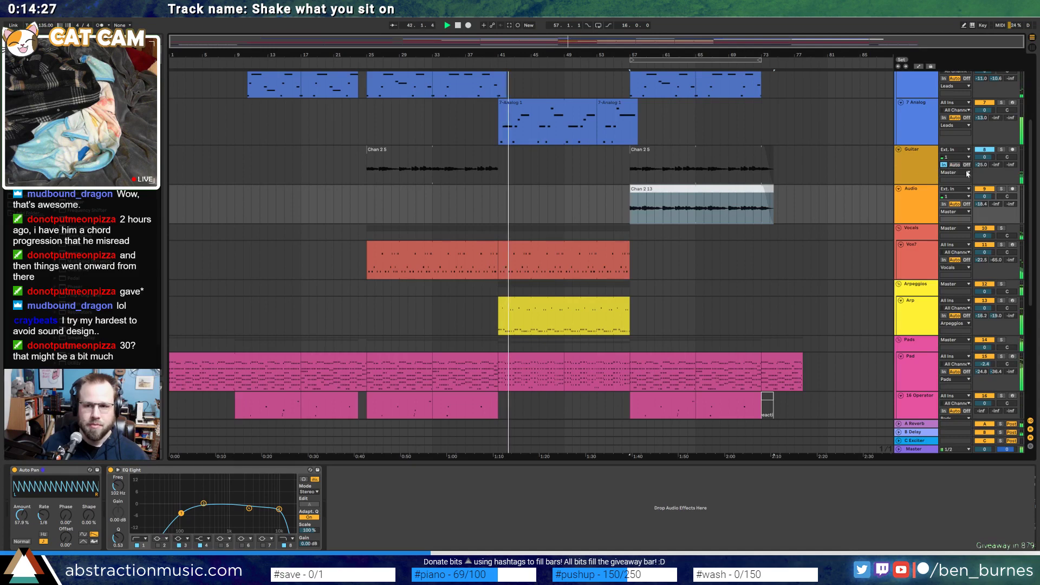
click(955, 165)
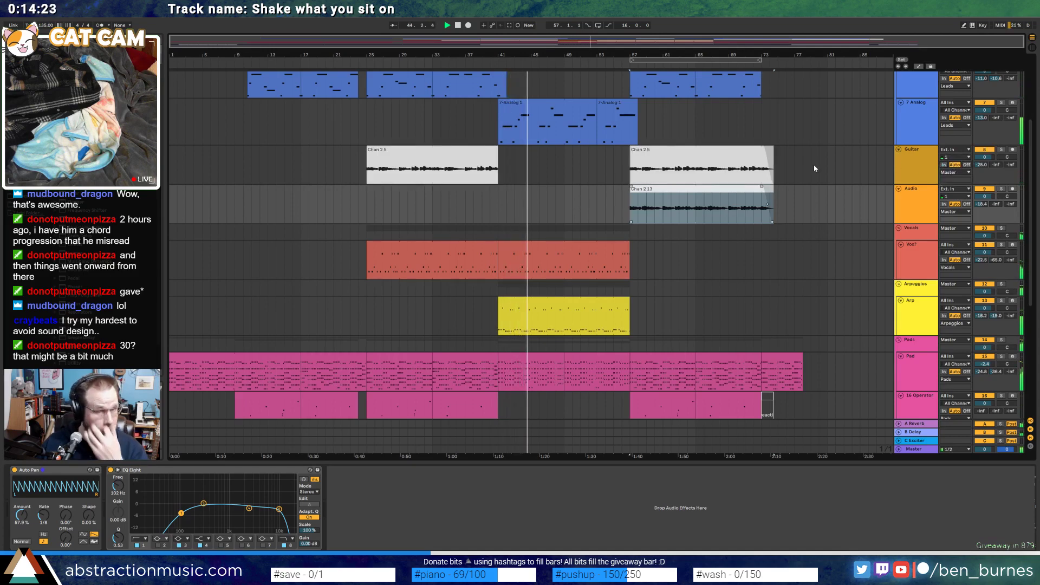
click(923, 174)
shift+click(923, 197)
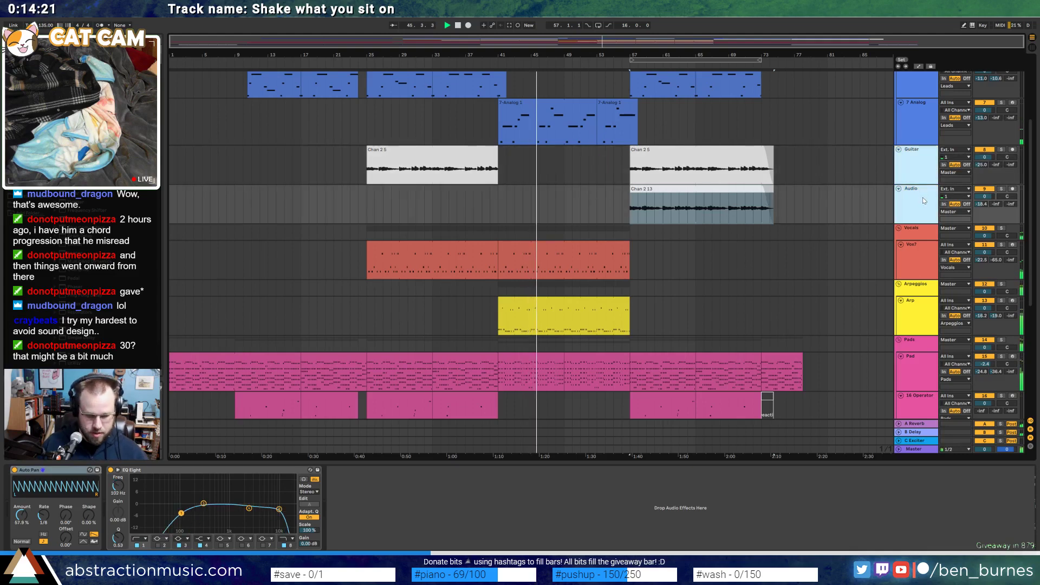
key(ctrl+g)
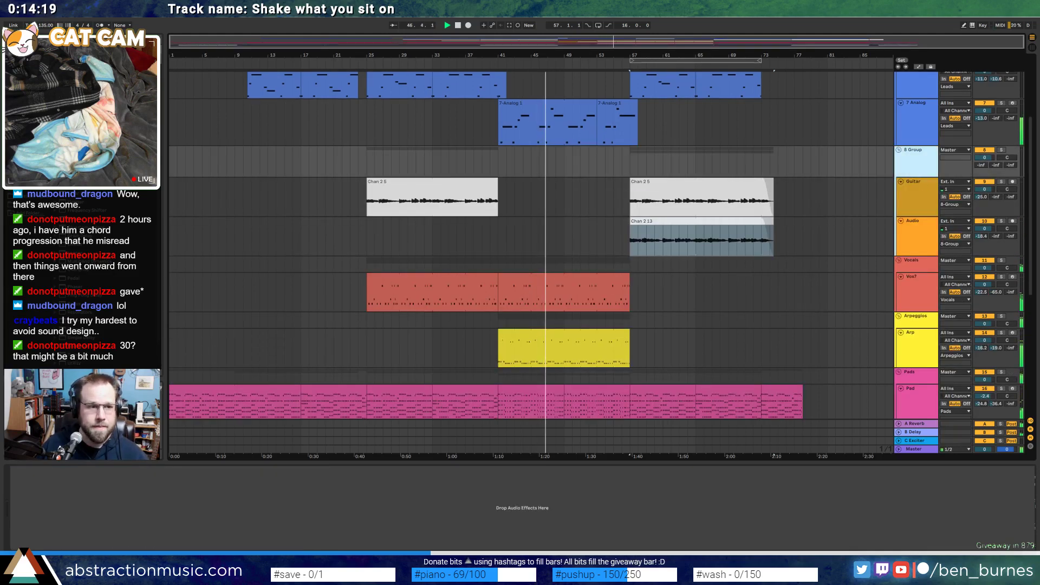
Try a longer glide time on the 7 Analog track's Analog synth
click(554, 104)
drag(314, 536, 314, 528)
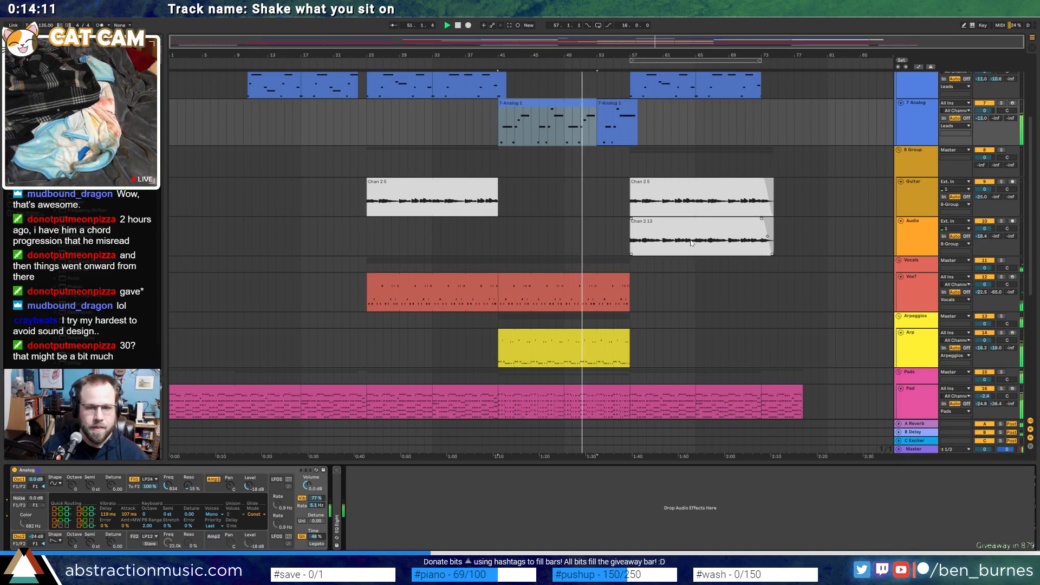
Try a Compressor on the new guitar group with its threshold at about -15.7 dB
click(914, 209)
click(915, 161)
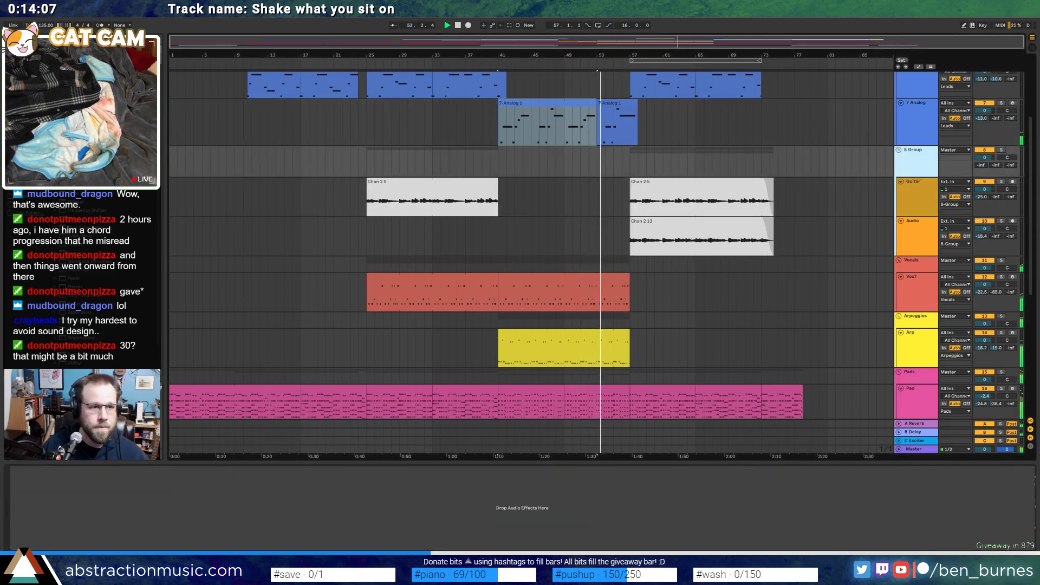
click(383, 343)
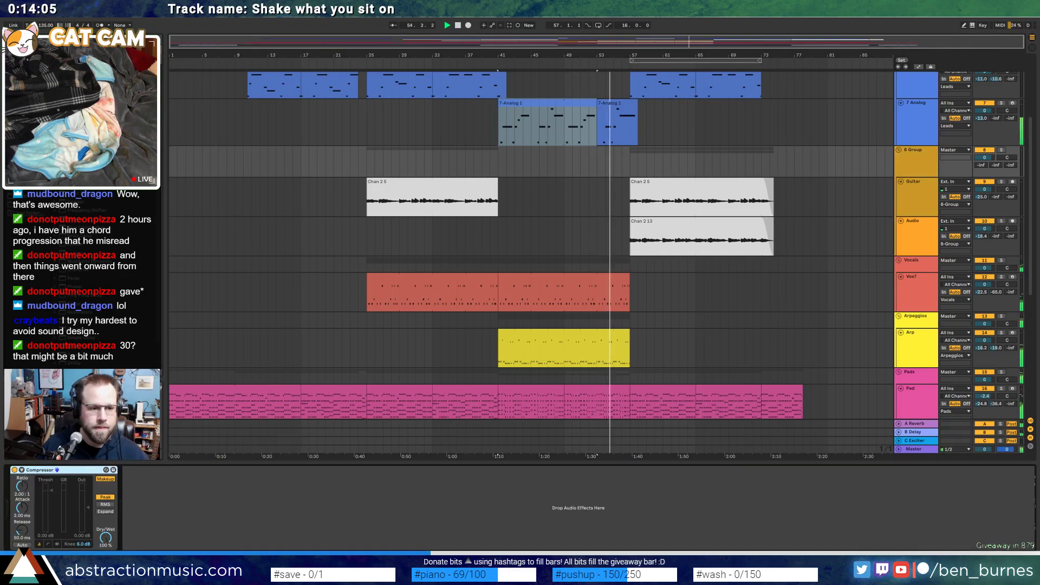
drag(51, 491, 51, 509)
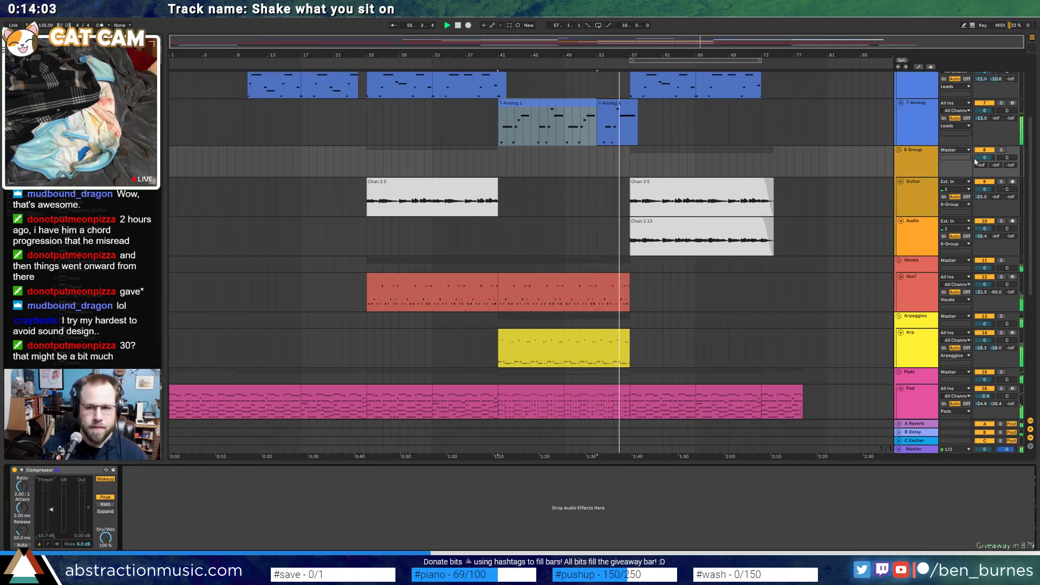
Reset the Guitar and Audio peak levels and set the guitar group's volume to about -4.8 dB during playback
drag(984, 198, 985, 239)
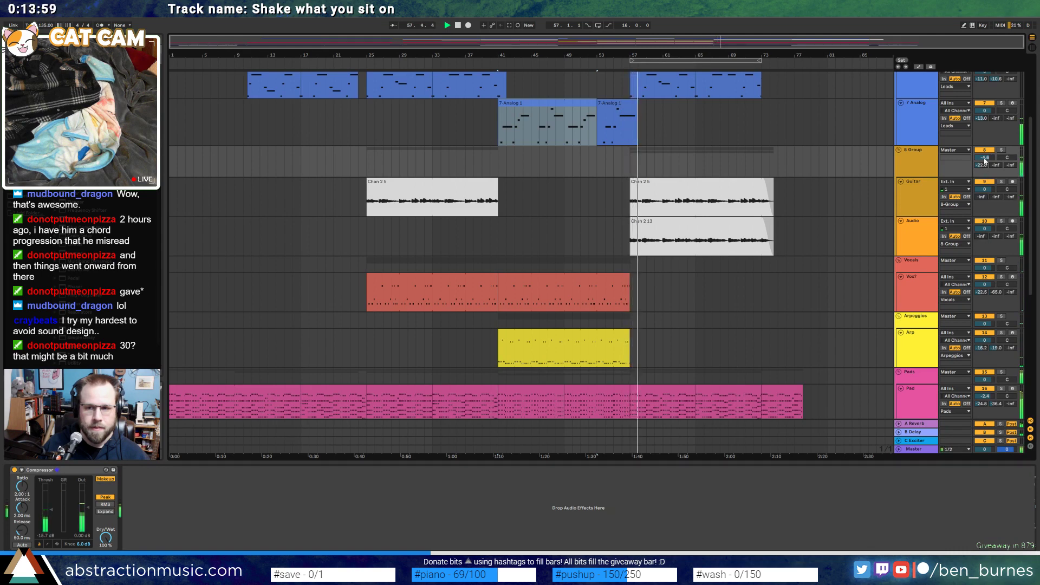
drag(984, 167, 984, 154)
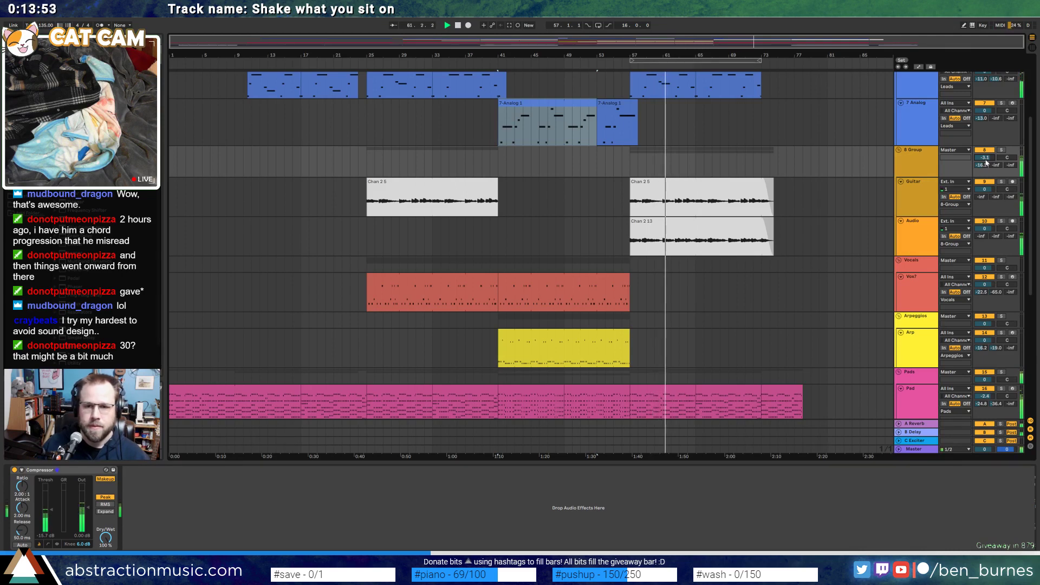
scroll(969, 168, up, 2)
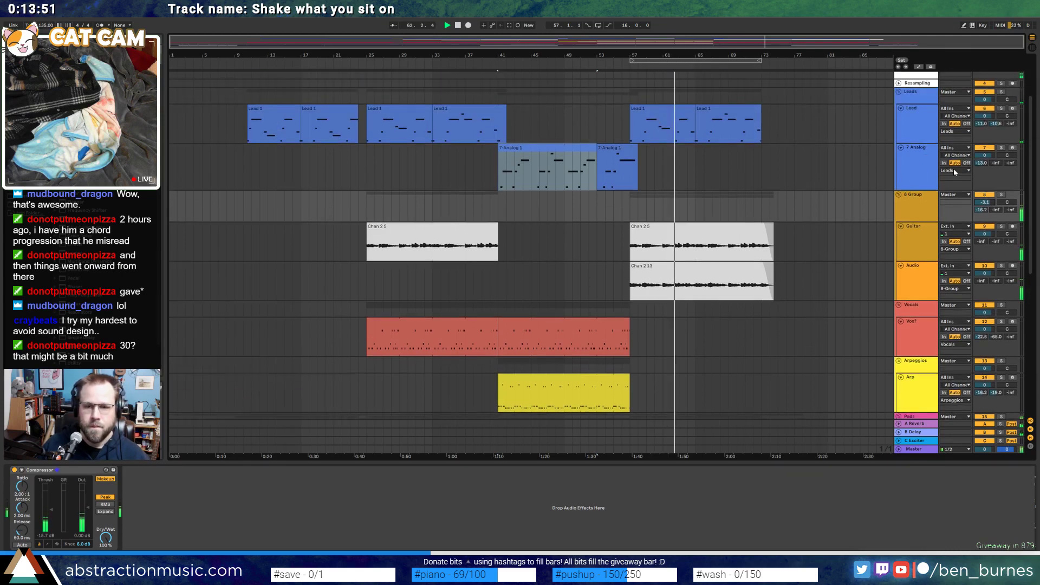
drag(987, 204, 987, 211)
Try heavier compression on the guitar group, with a ratio of about 3.15:1 and a threshold of about -44 dB
drag(51, 510, 51, 532)
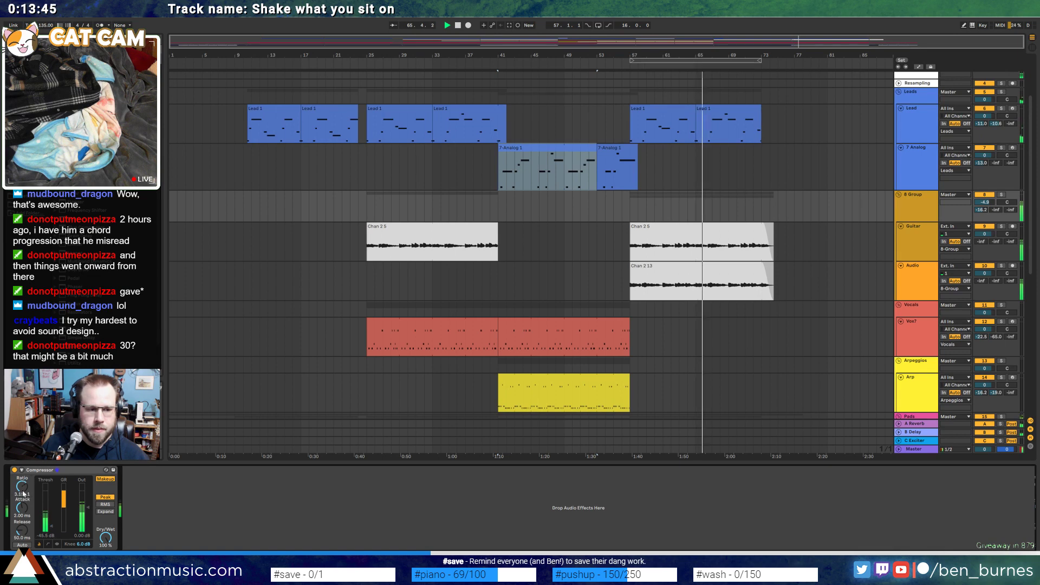
drag(52, 528, 52, 526)
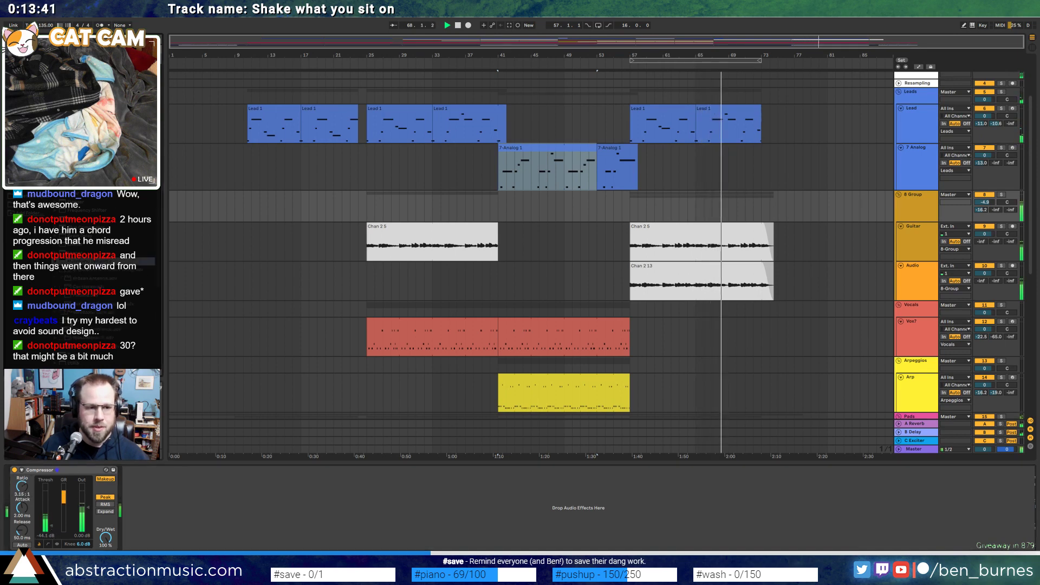
Add the OTT effect to the guitar group and delete the Compressor behind it
click(275, 471)
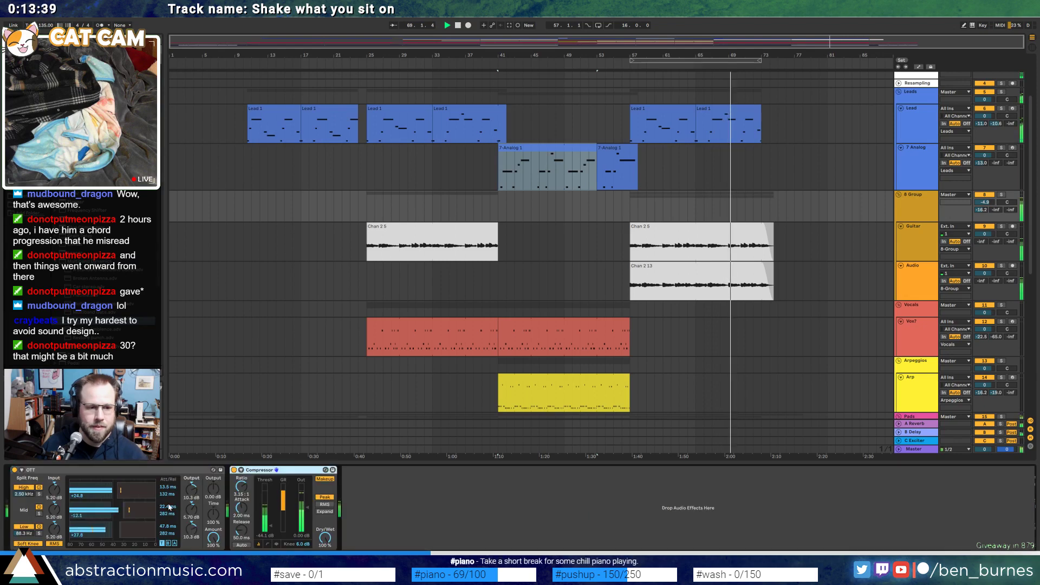
key(Delete)
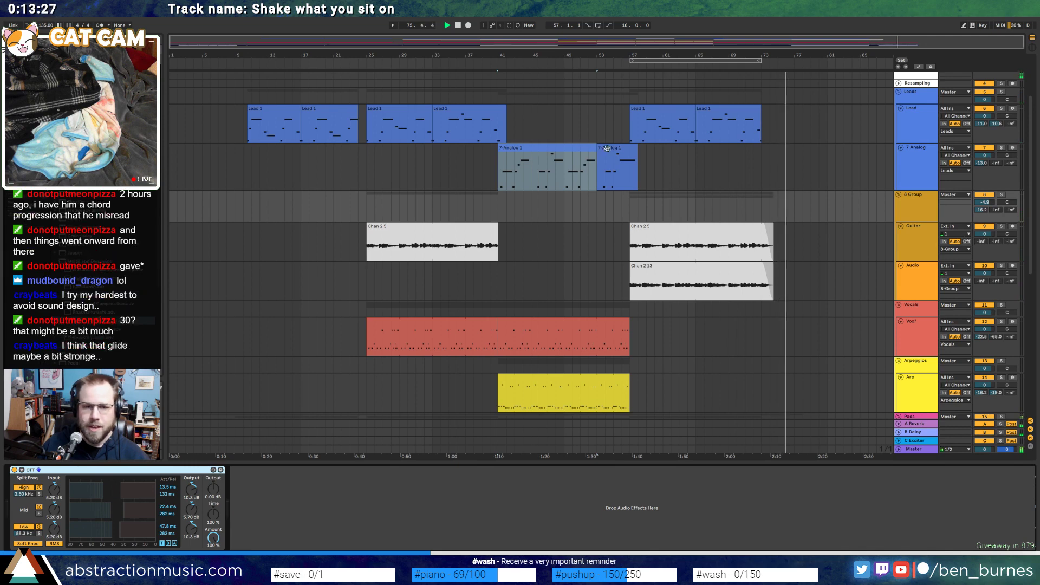
Set the glide time of the 7 Analog track's Analog synth to 27%
click(575, 148)
drag(316, 537, 316, 546)
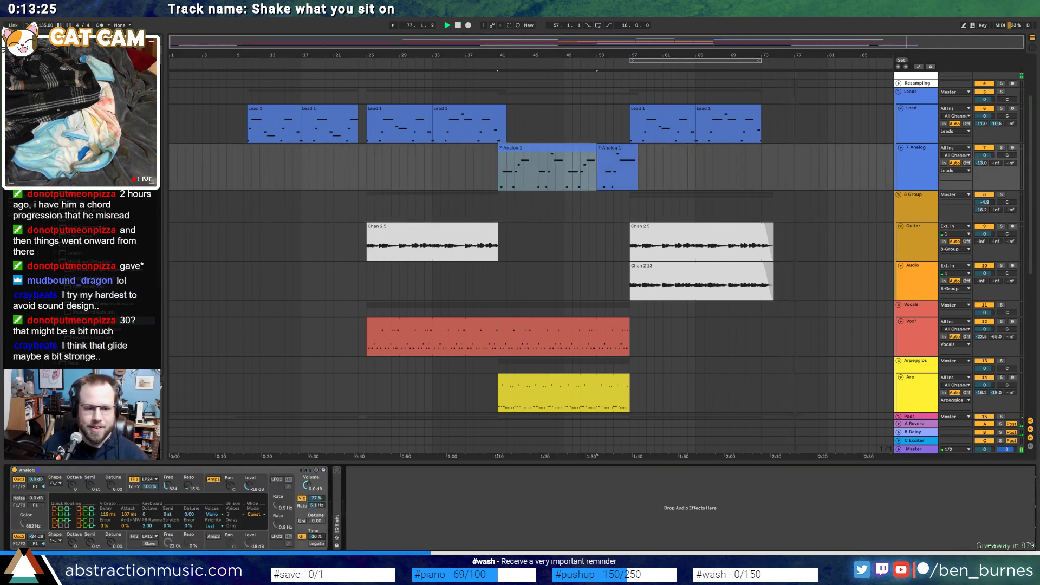
Show the Pad track's Auto Filter frequency automation, reshape its falling curve over bars 73 to 78, and play the ending
scroll(834, 402, down, 8)
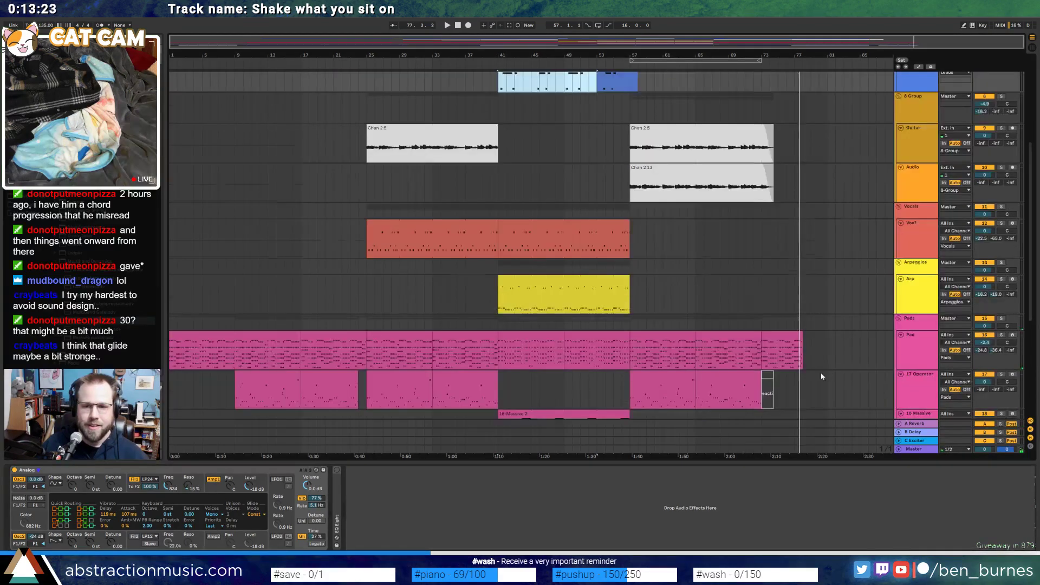
scroll(824, 374, down, 2)
scroll(797, 329, up, 3)
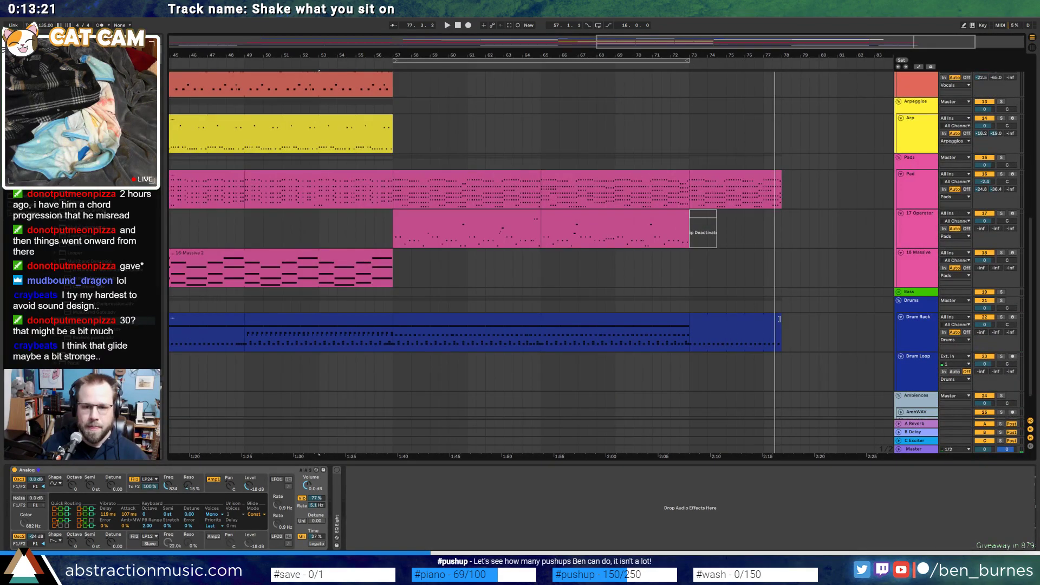
click(773, 177)
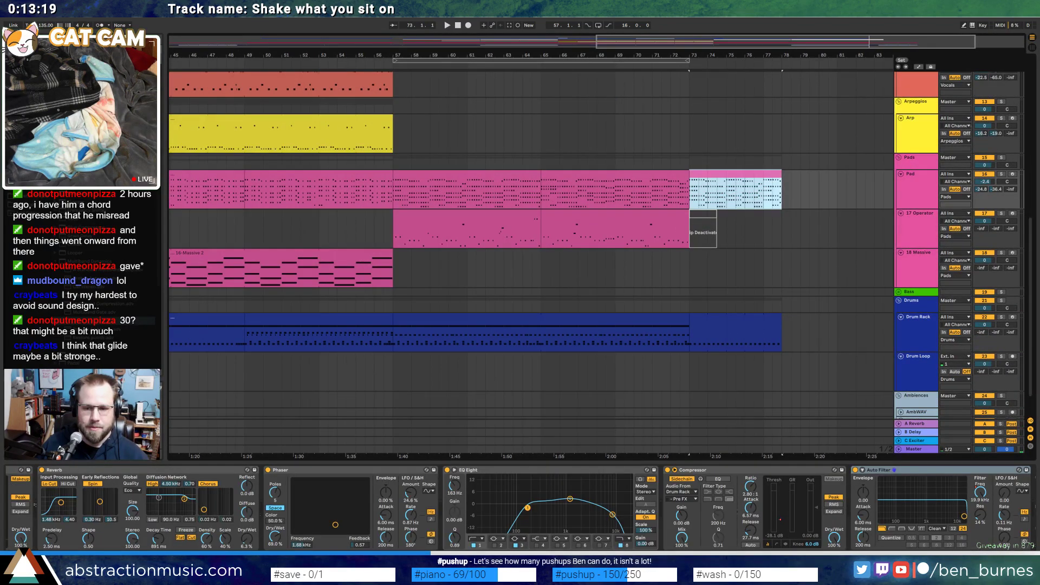
click(980, 492)
key(a)
click(797, 196)
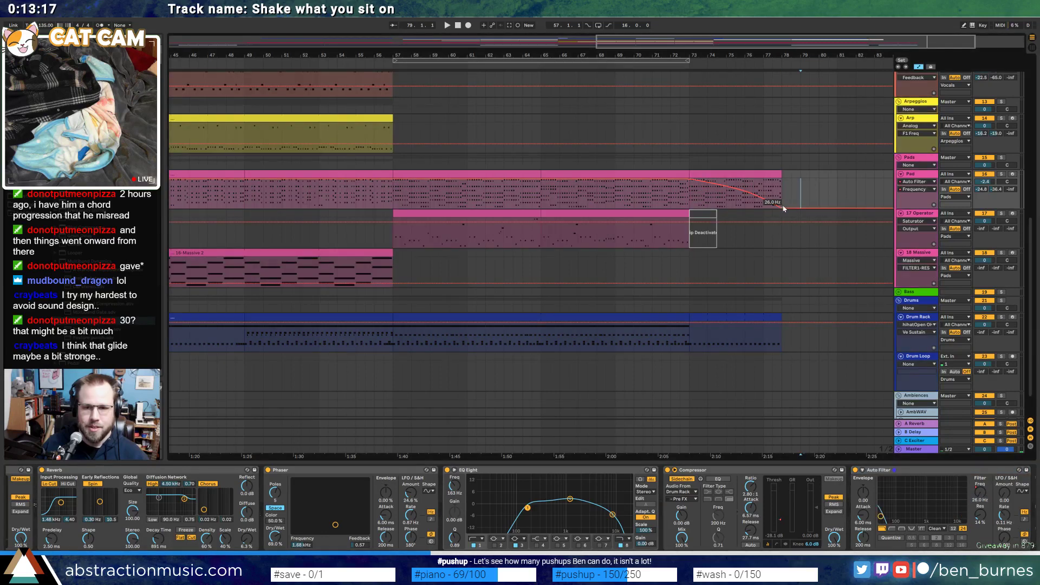
mouse_move(783, 208)
mouse_down()
mouse_move(765, 205)
mouse_move(769, 190)
mouse_move(770, 200)
mouse_up()
click(738, 195)
key(space)
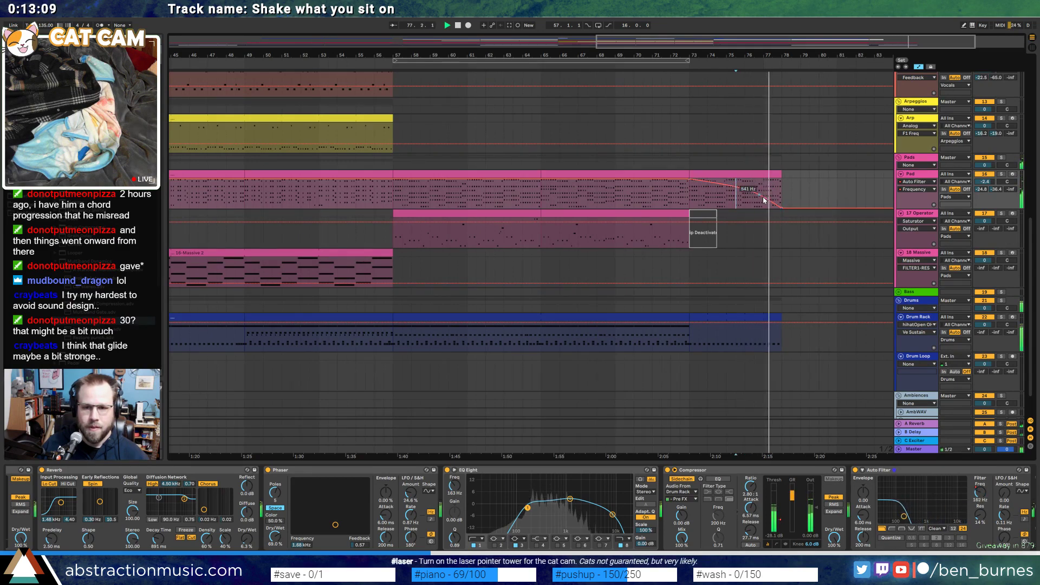
key(space)
Shorten the final Drum Rack clip to end at bar 77 and play the ending from about bar 75
drag(781, 317, 740, 317)
click(740, 203)
key(space)
scroll(773, 309, up, 4)
scroll(765, 257, down, 4)
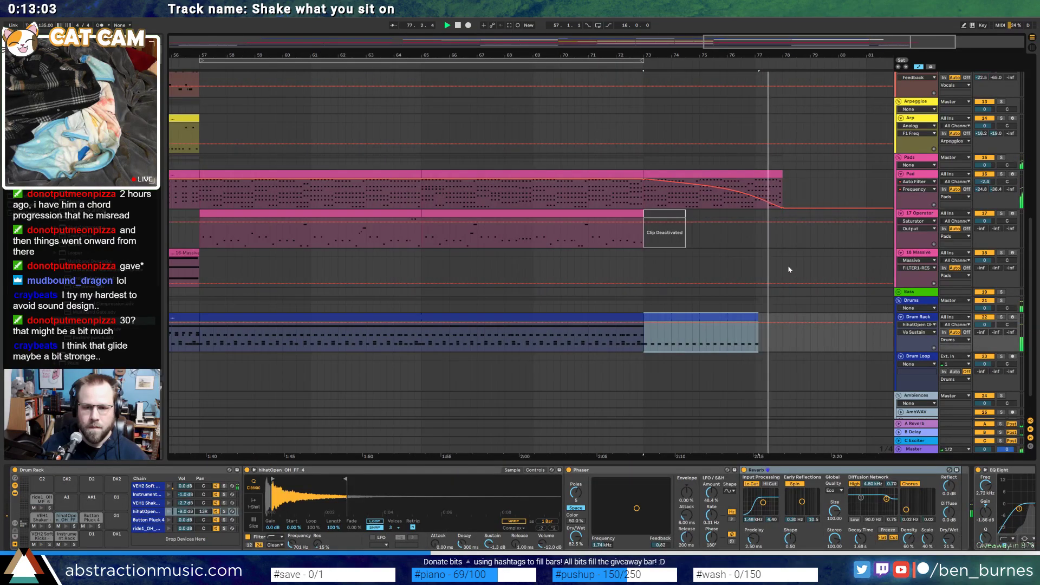
Automate the Pad track's A-Reverb send to rise from about bar 75 to 0 dB at bar 78, and play it
click(983, 189)
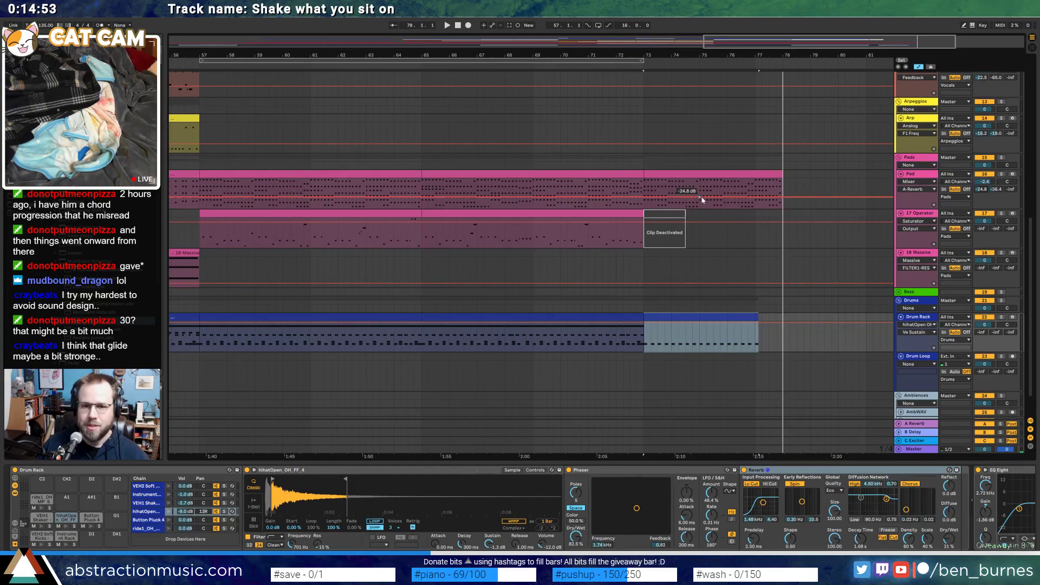
click(700, 198)
drag(784, 197, 783, 179)
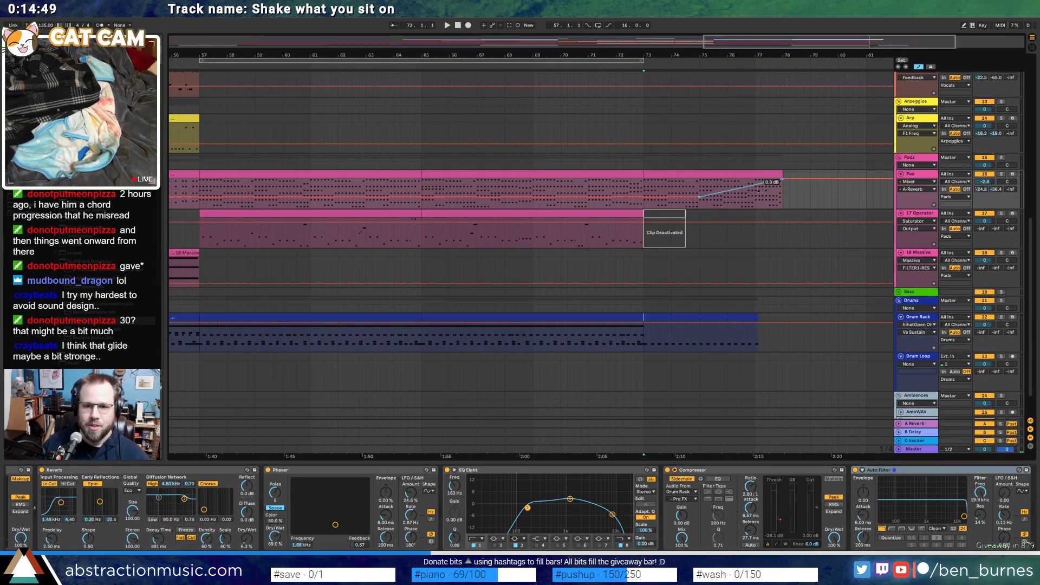
key(space)
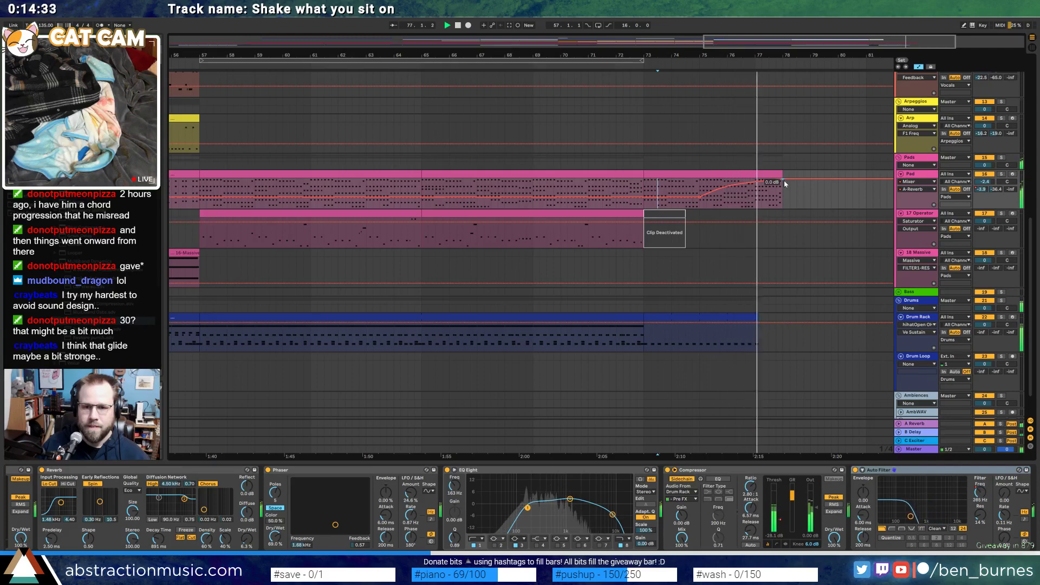
Lower the end of the Pad's A-Reverb send automation to about -10 dB and replay the last bars
key(space)
drag(783, 179, 783, 182)
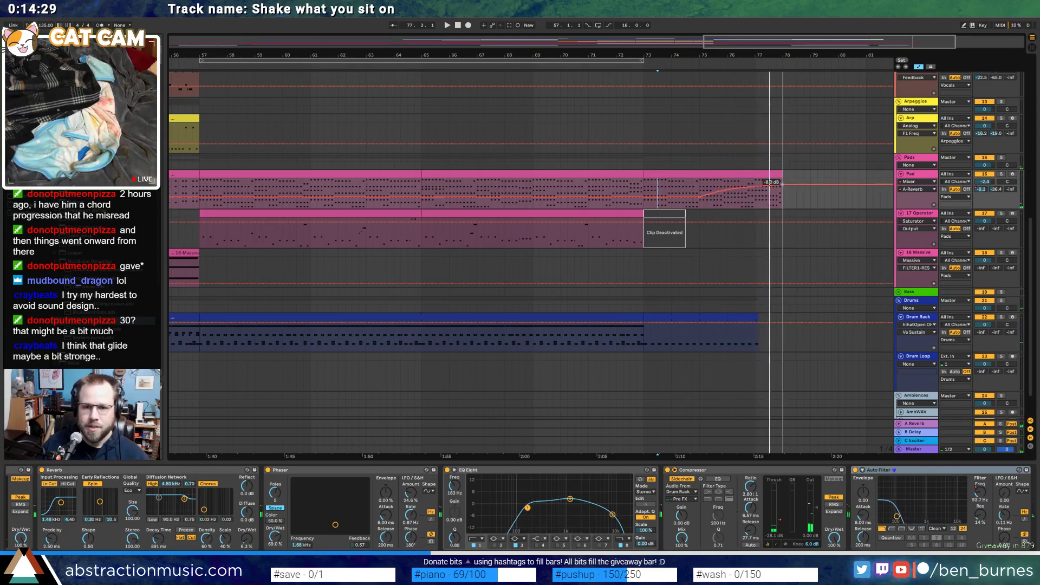
click(715, 189)
key(space)
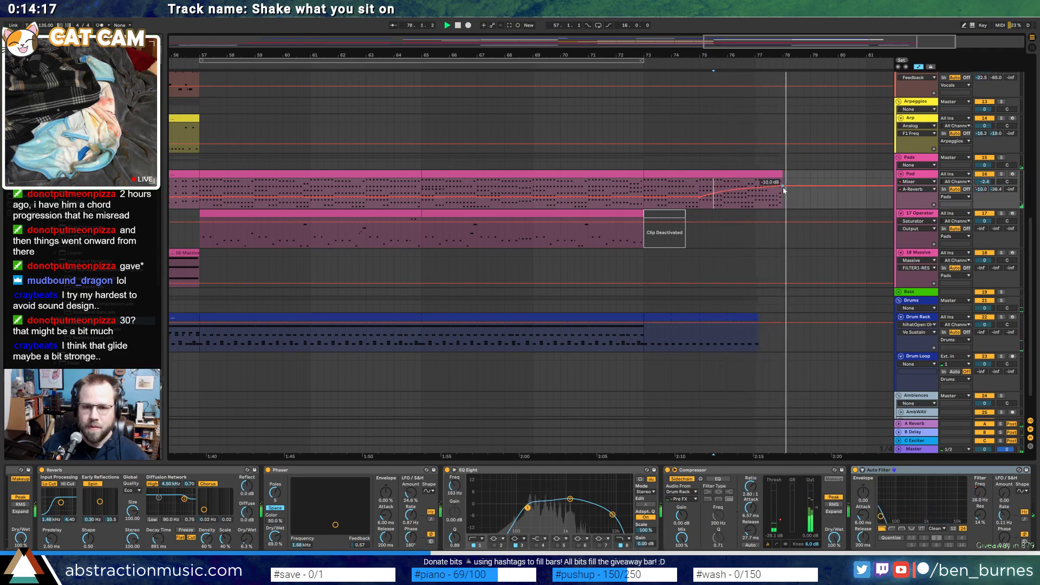
Split the final Guitar clip at bar 73, extend its tail to bar 76, and play it
key(space)
scroll(783, 190, up, 5)
scroll(783, 190, up, 2)
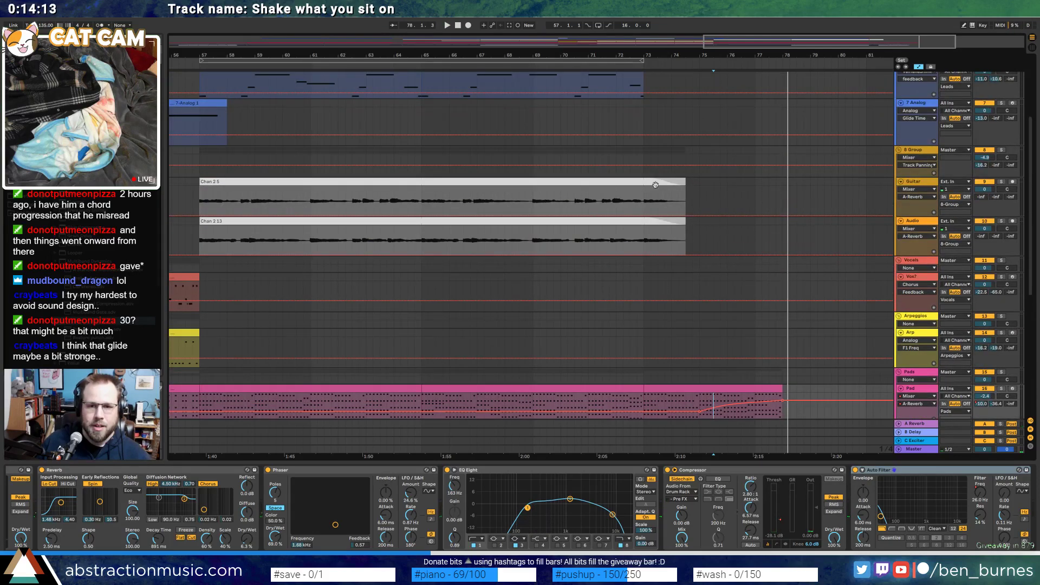
drag(654, 184, 679, 188)
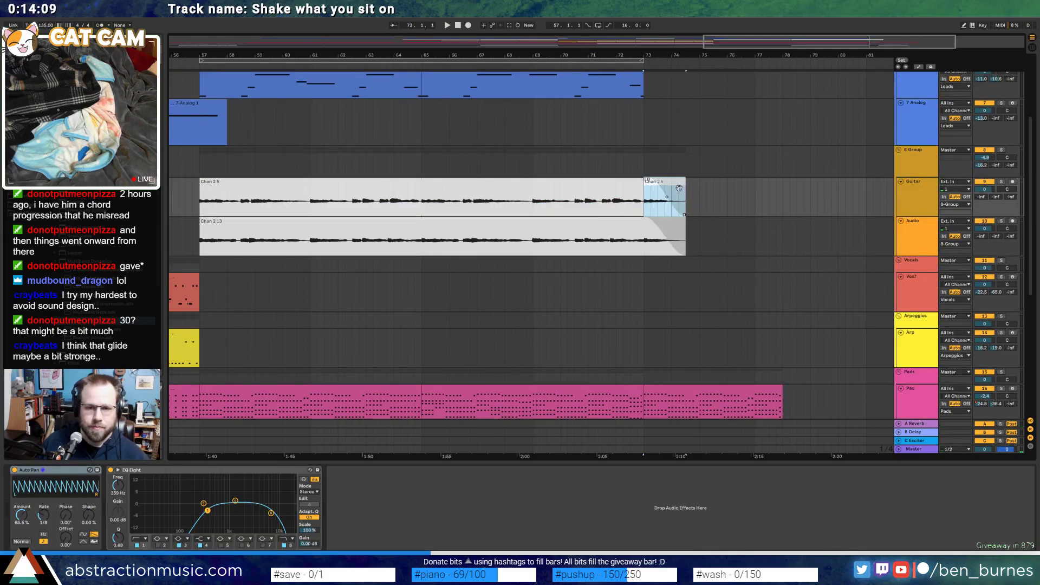
double_click(676, 182)
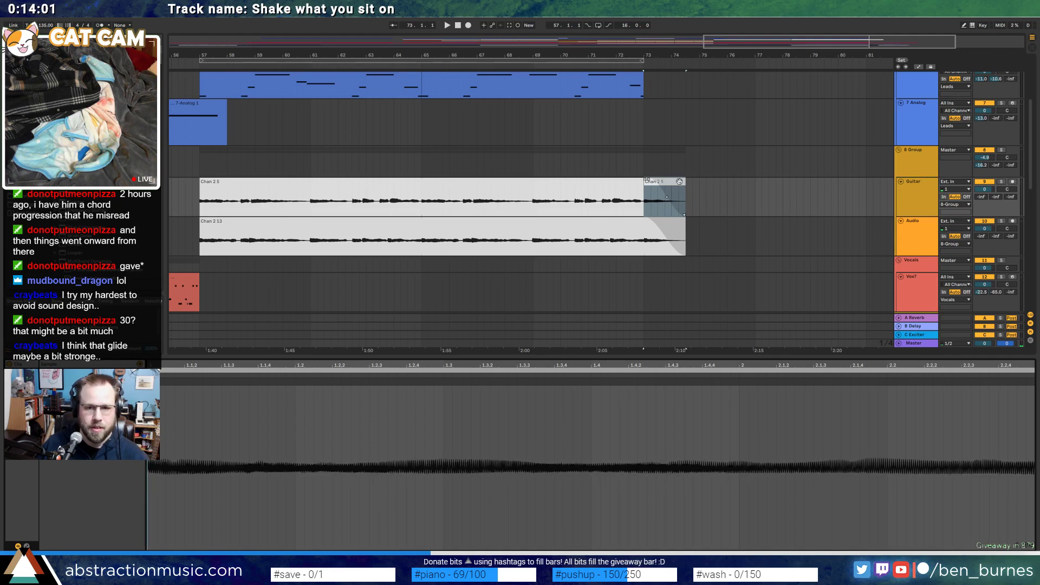
drag(683, 185, 727, 184)
key(space)
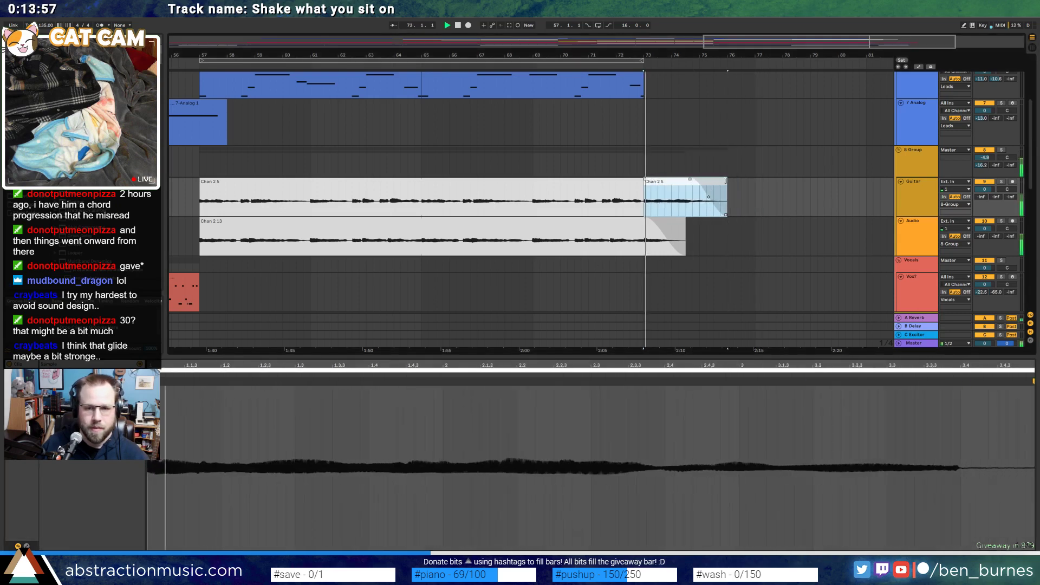
Split the Audio track's clip at bar 73 and extend its tail to bar 76, with shorter fade-outs on both guitar tails
click(664, 230)
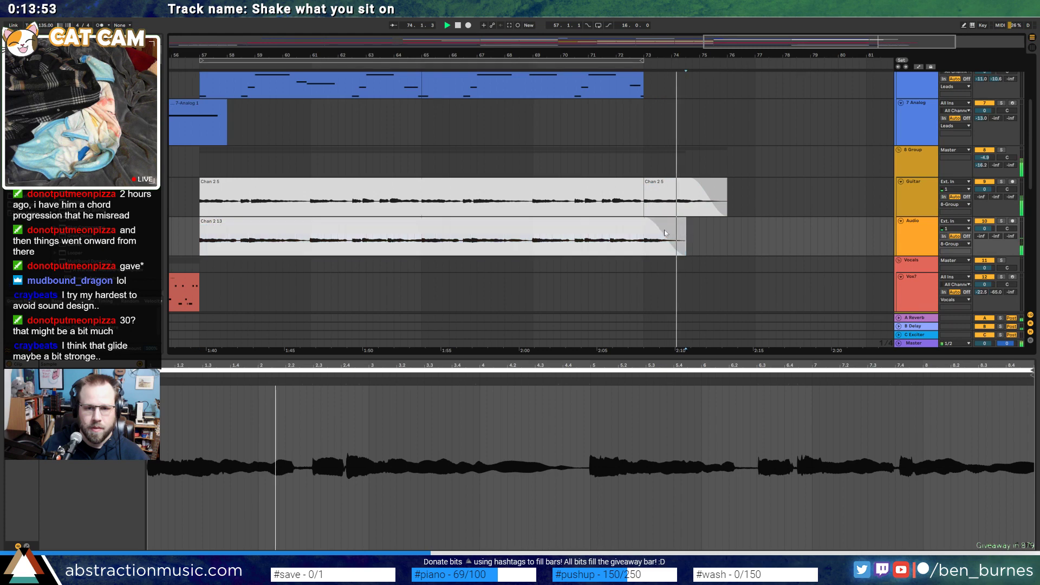
key(ctrl+e)
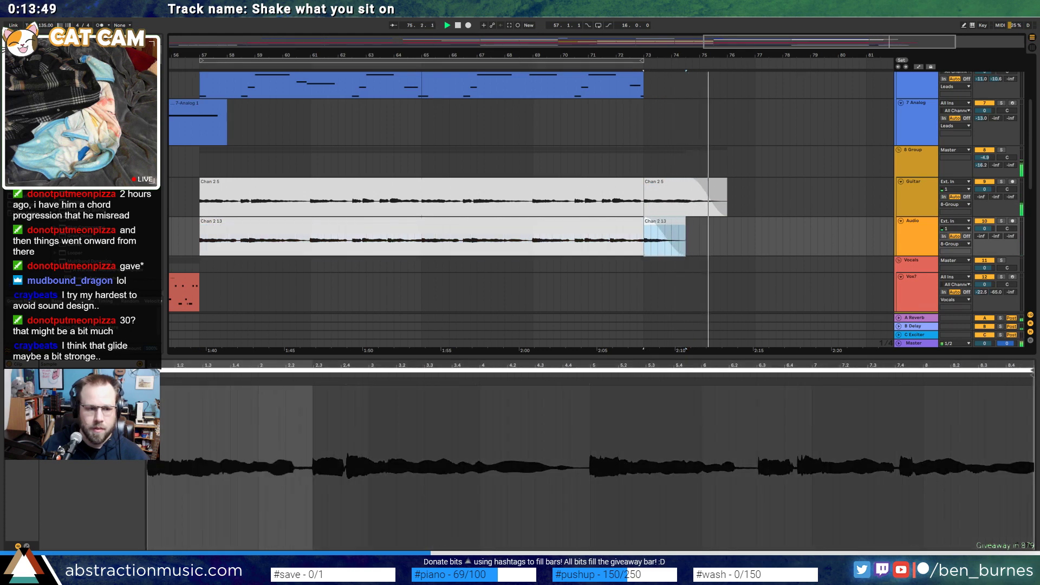
drag(723, 223, 710, 219)
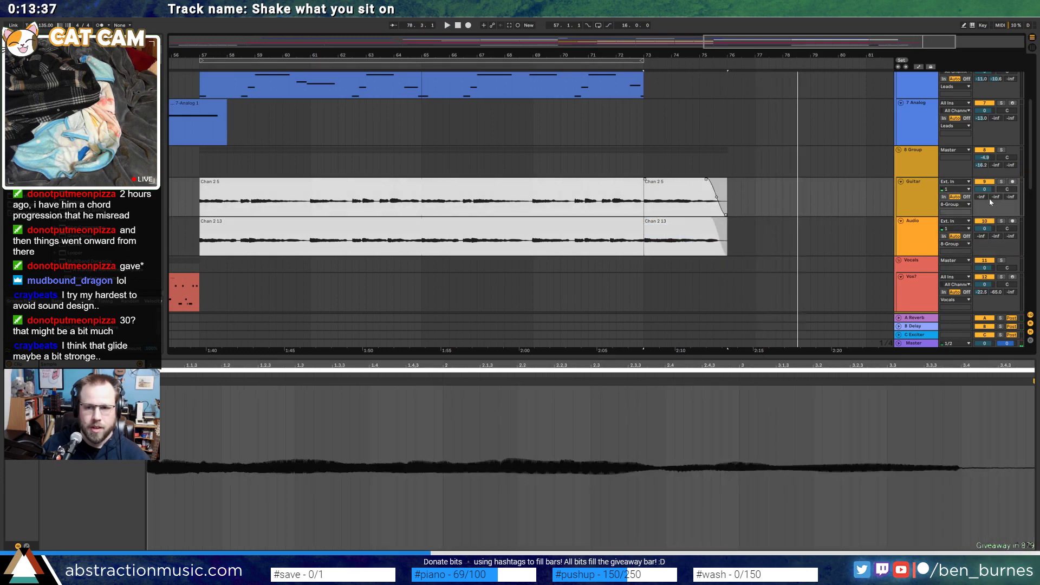
Automate the A-Reverb sends of the Guitar and Audio tracks to rise from bar 73 to bar 75, and play the ending
key(a)
click(644, 218)
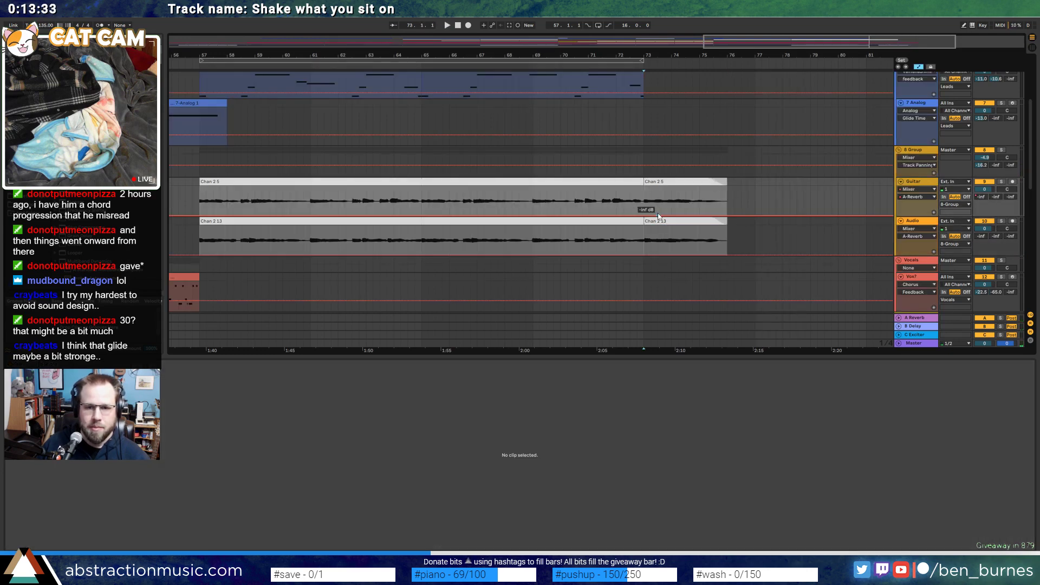
drag(665, 218, 699, 212)
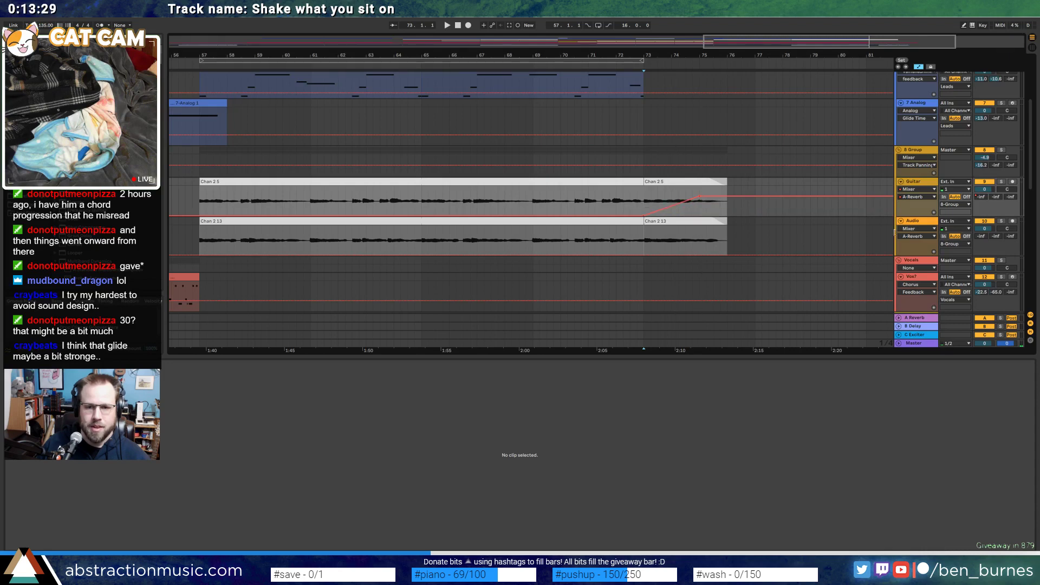
click(646, 255)
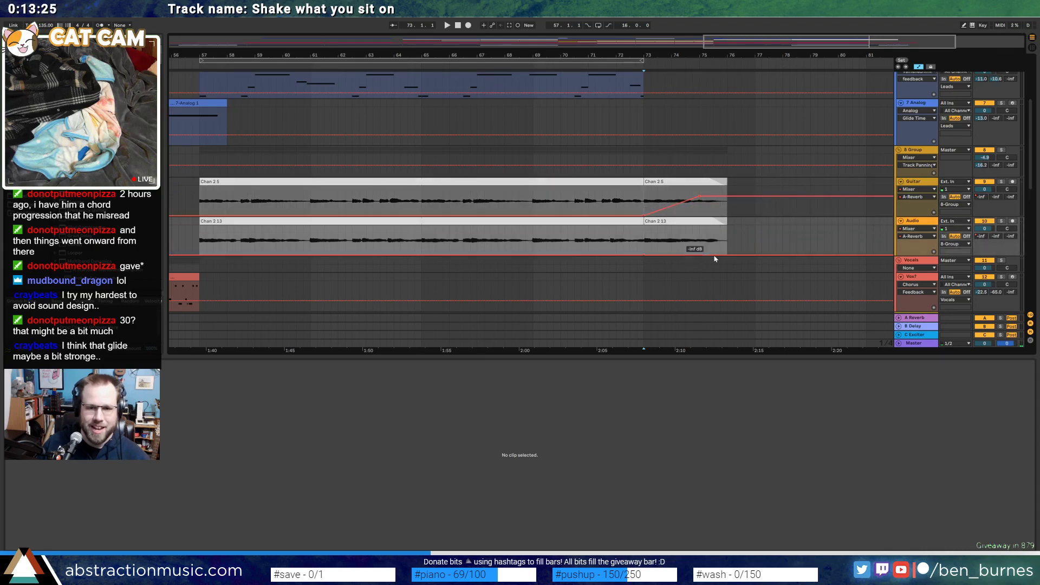
drag(700, 256, 700, 234)
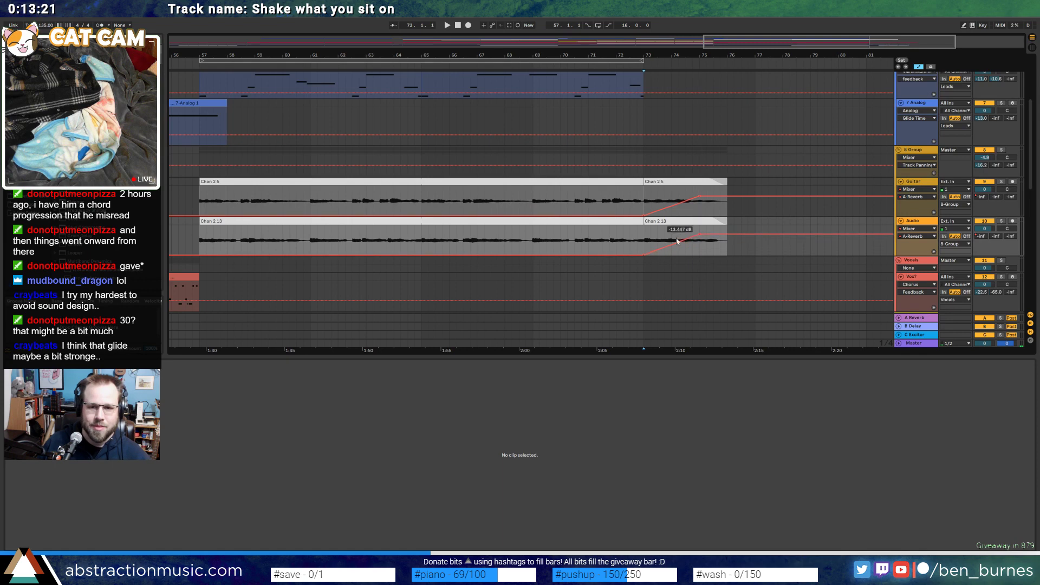
click(630, 240)
key(space)
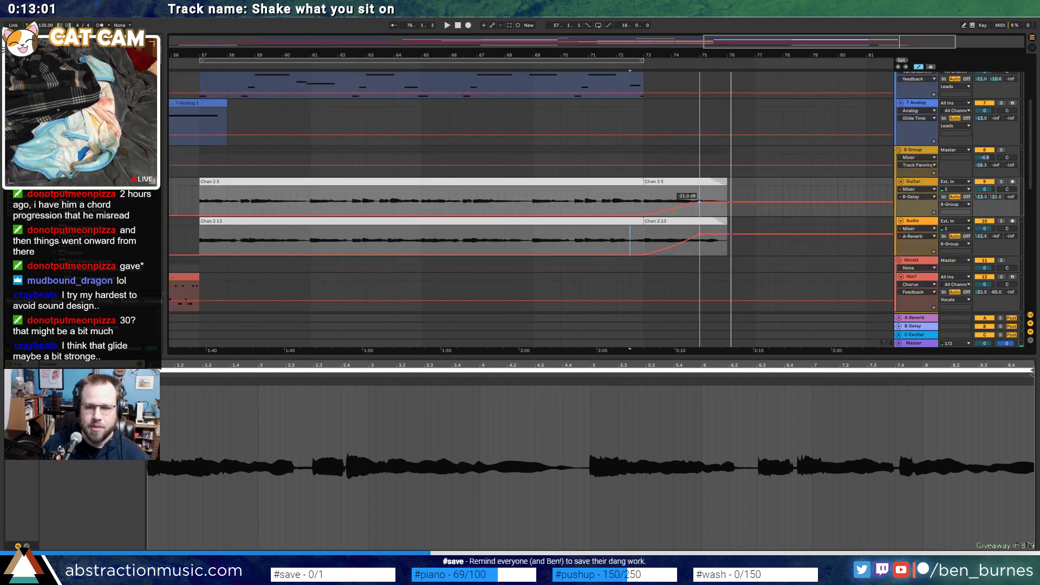
Automate the Audio track's B-Delay send to rise from bar 73 to about -17 dB at bar 75, and play it
click(998, 237)
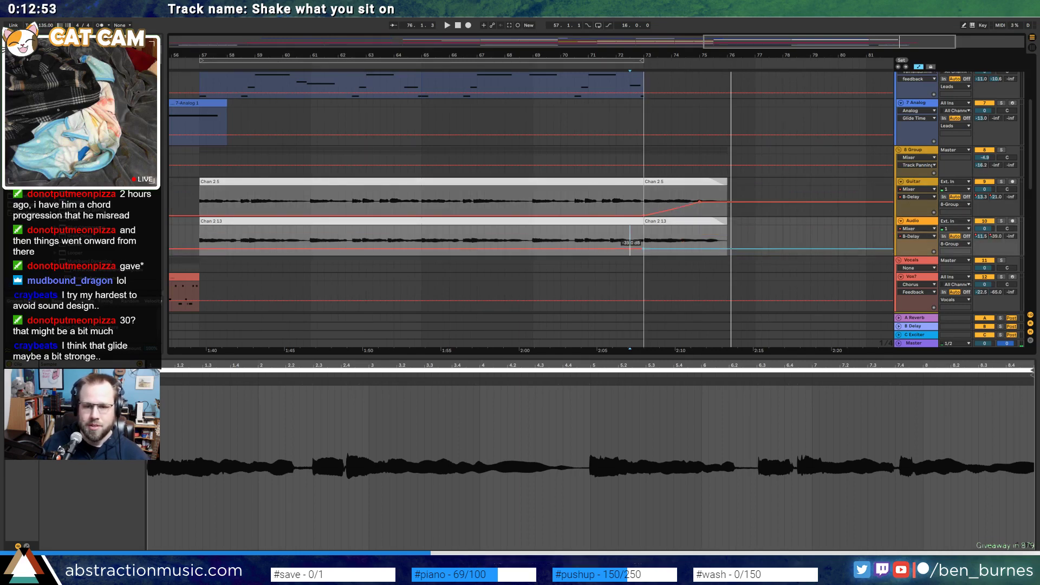
drag(701, 256, 697, 241)
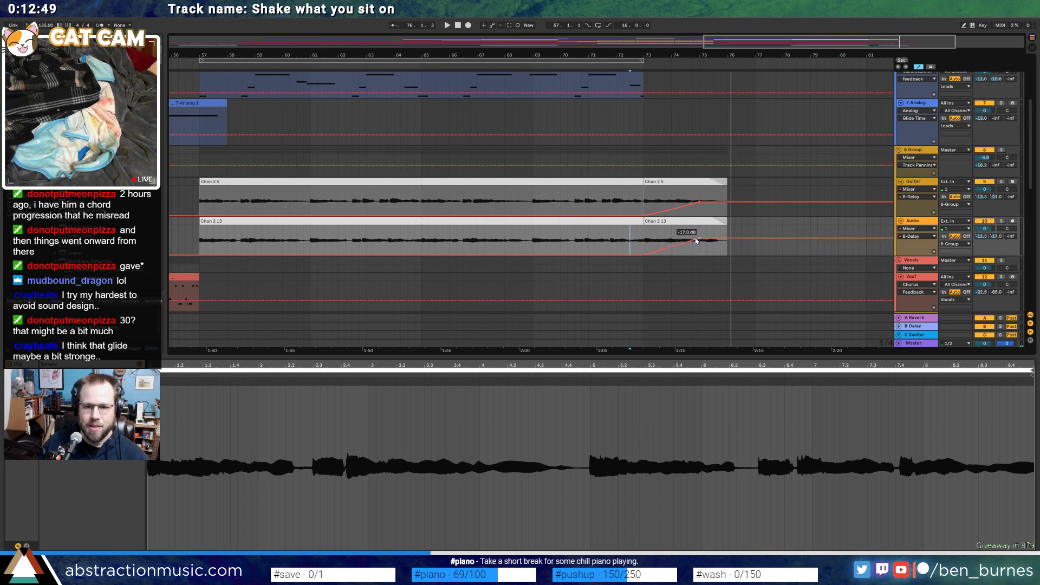
click(651, 239)
key(space)
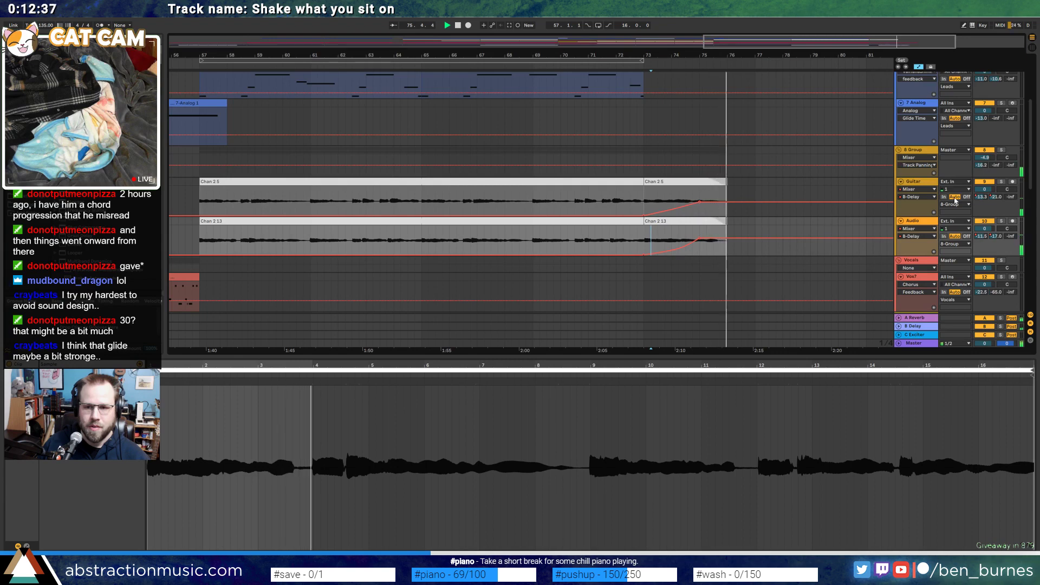
key(space)
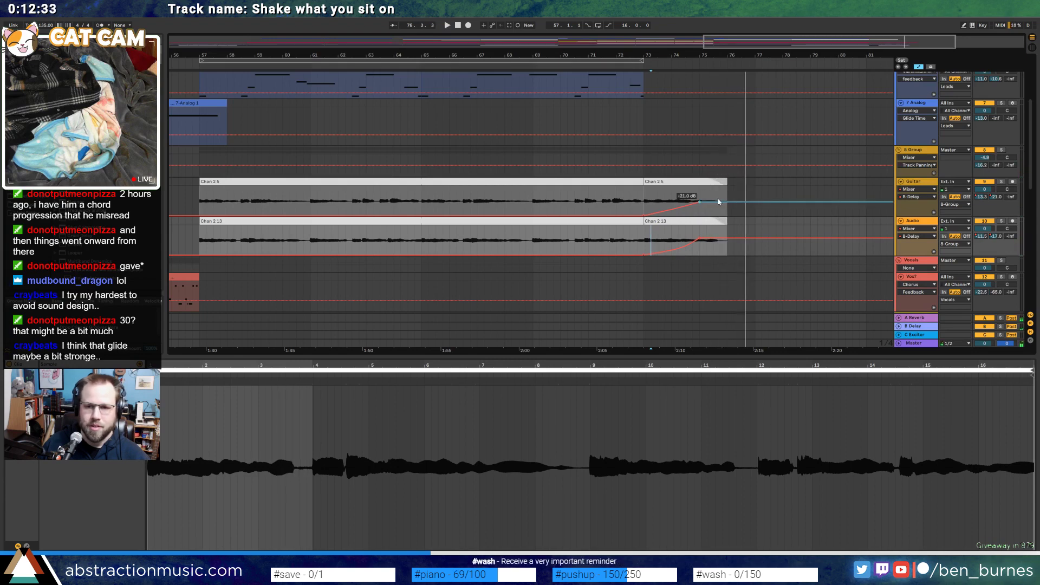
Raise the end of the B-Delay send automation to 0 dB on the Guitar and Audio tracks and replay from bar 73
drag(719, 202, 719, 186)
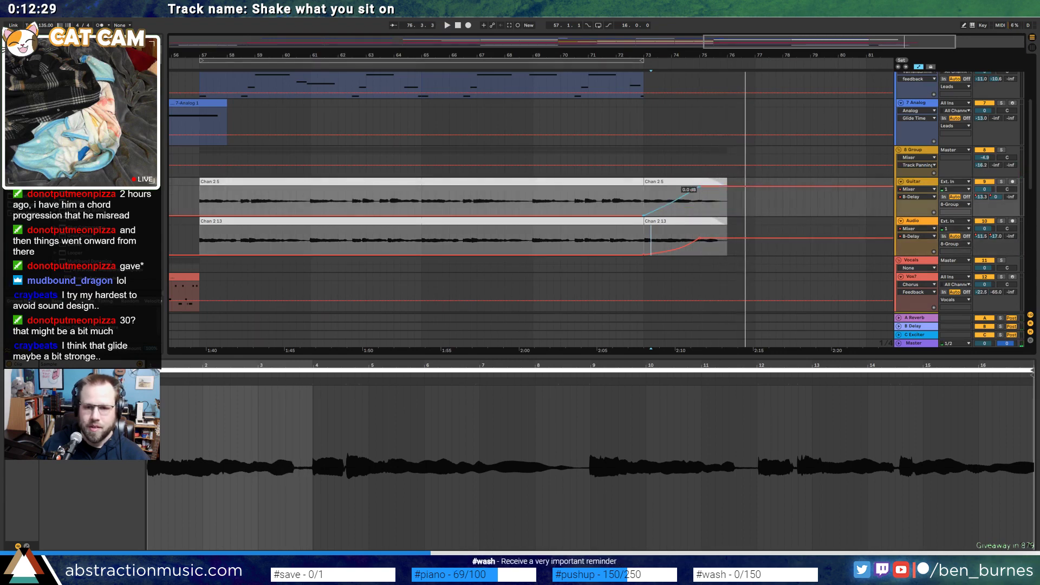
drag(709, 238, 709, 235)
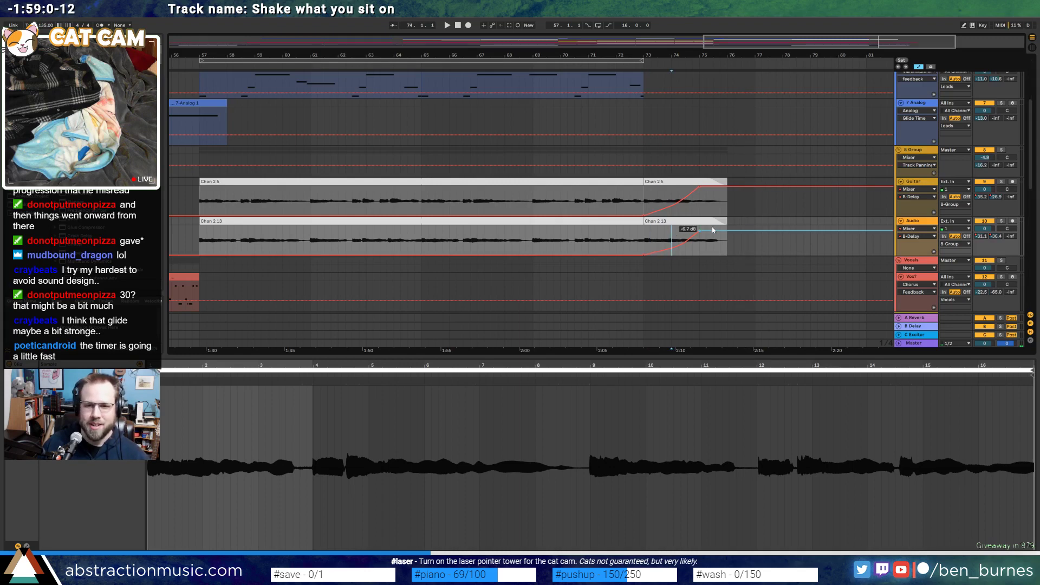
drag(712, 226, 711, 221)
click(644, 237)
key(space)
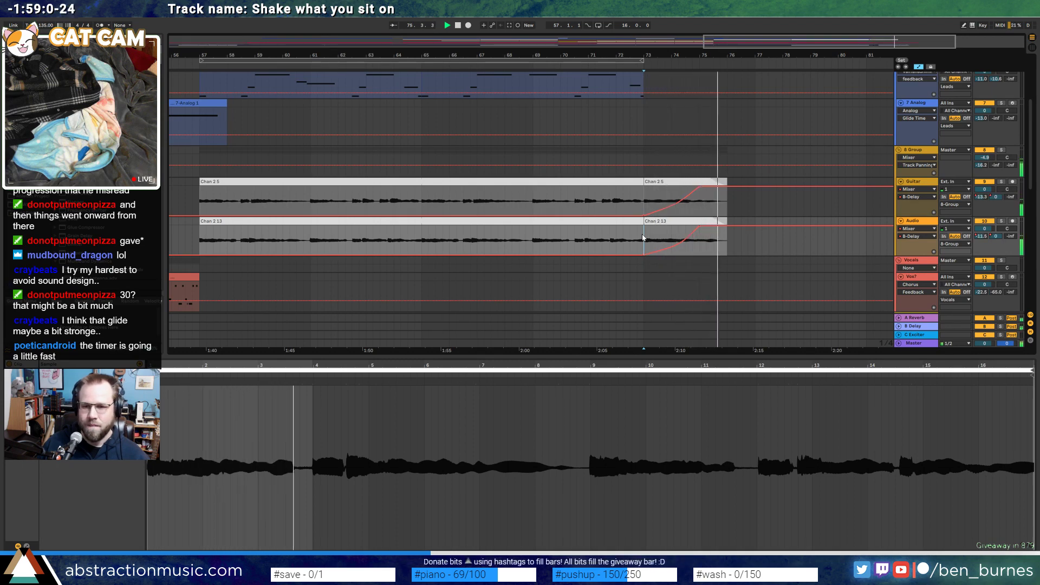
Lengthen the fade-outs slightly on the Guitar and Audio tail clips, starting them just after bar 75
click(714, 182)
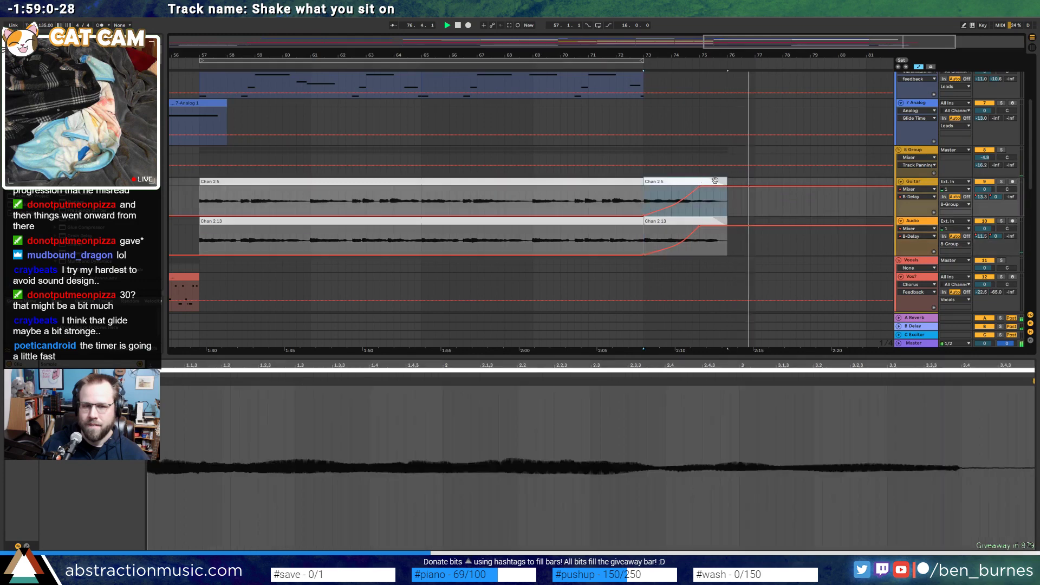
key(a)
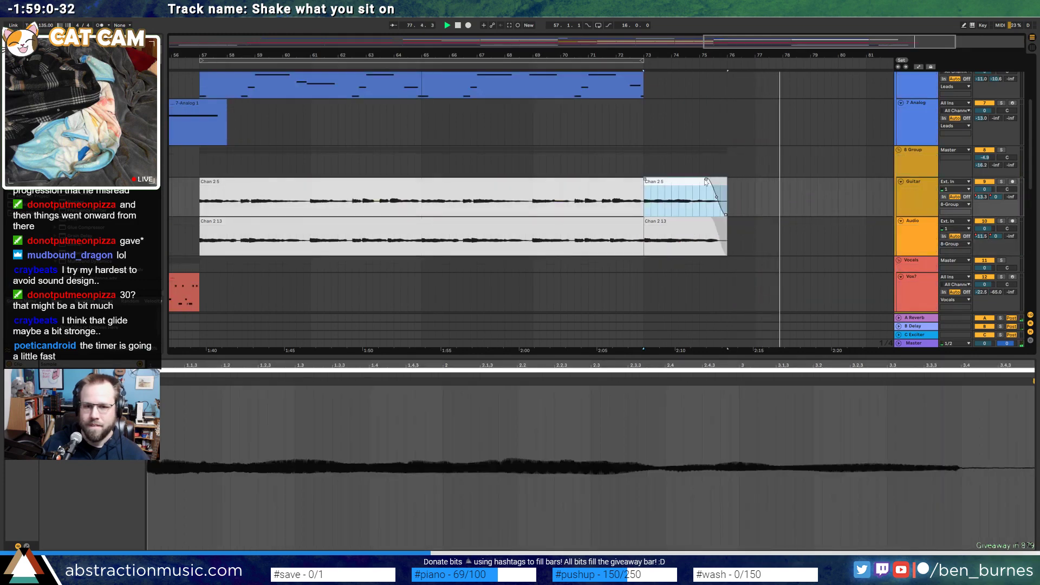
click(702, 220)
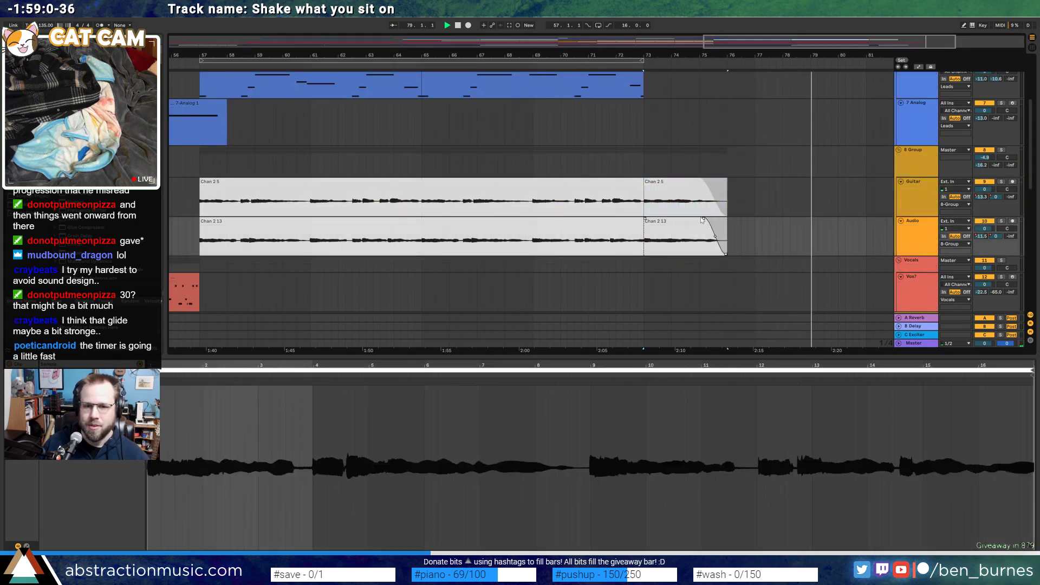
key(space)
Move the 0 dB points of both guitar B-Delay send ramps earlier, to about bar 74.5, and play the ending
click(678, 180)
key(a)
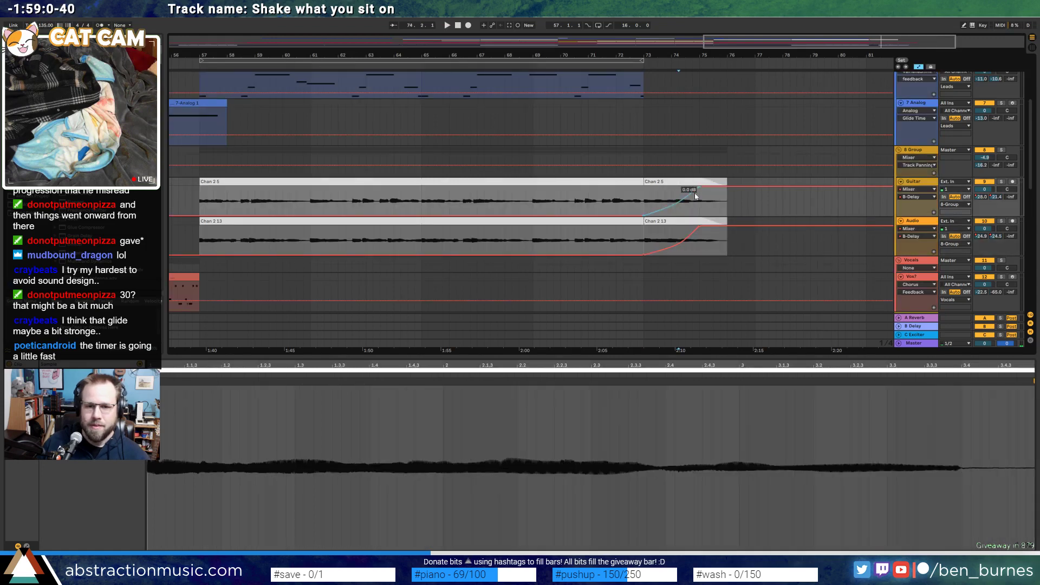
drag(671, 189, 685, 187)
drag(699, 230, 685, 228)
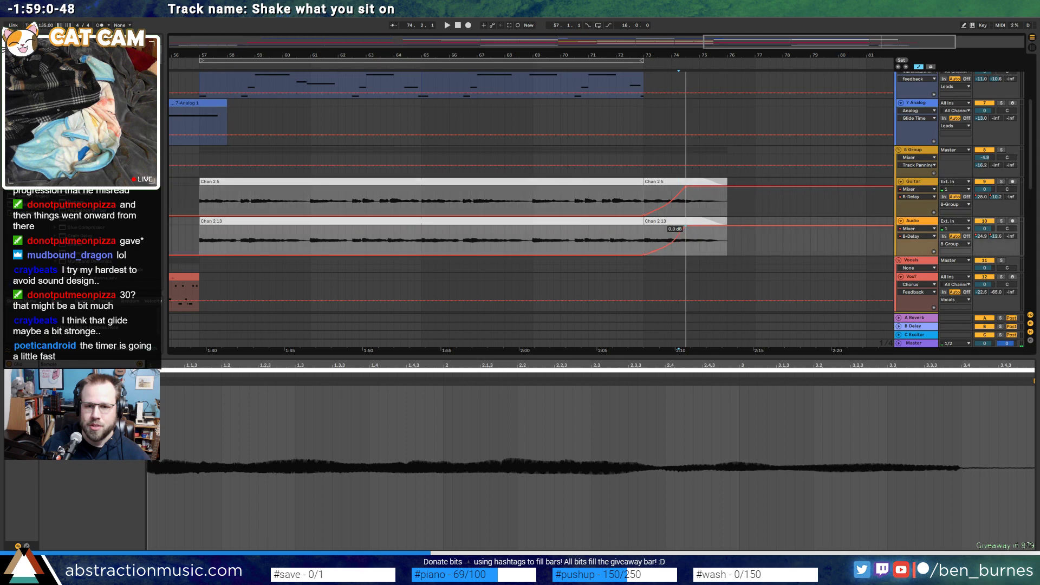
click(668, 214)
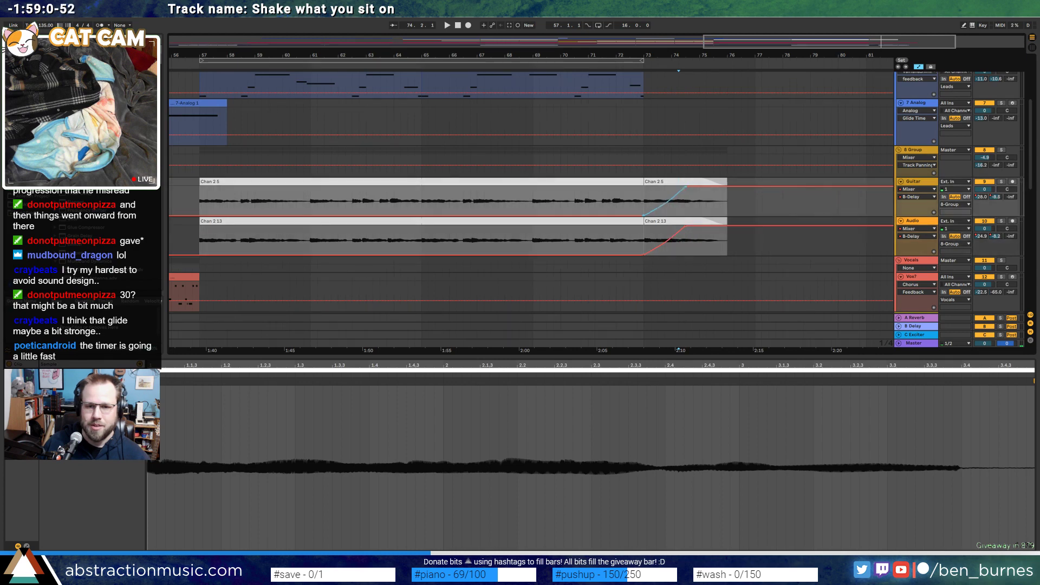
drag(785, 36, 783, 22)
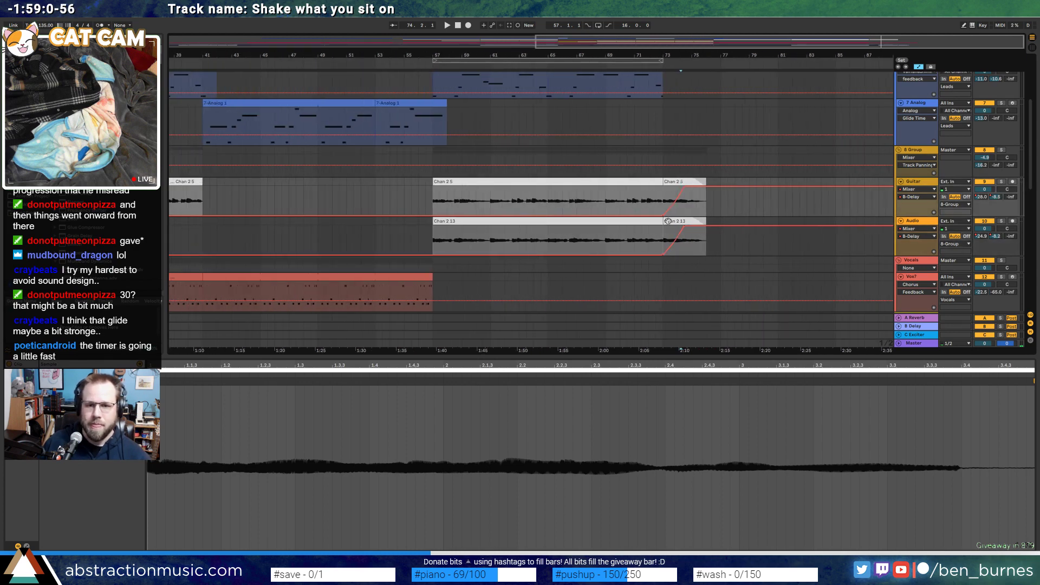
key(space)
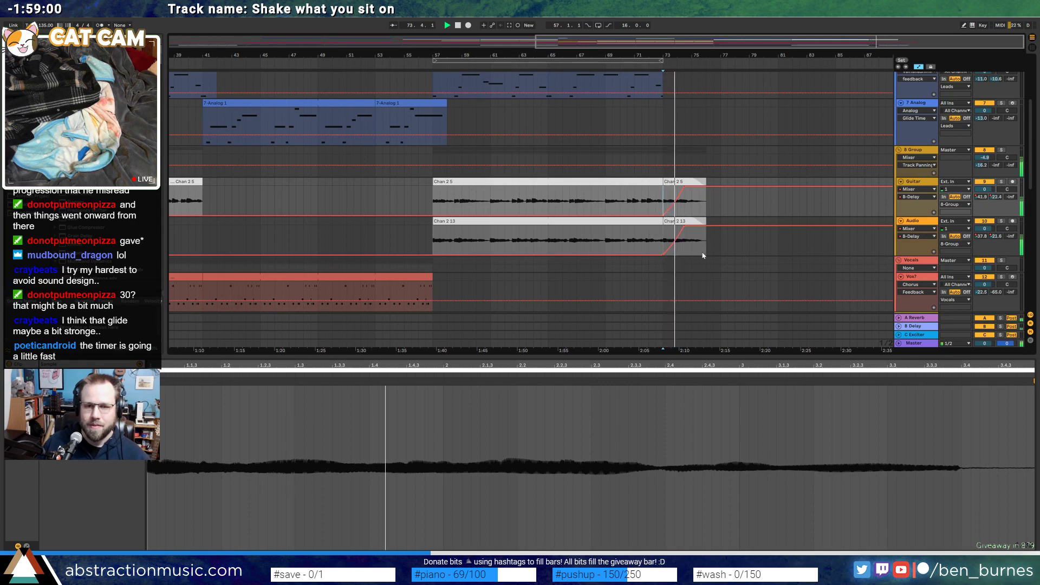
Extend the last Lead clip to about bar 73.5 and play the arrangement from bar 41
scroll(716, 262, up, 2)
click(666, 116)
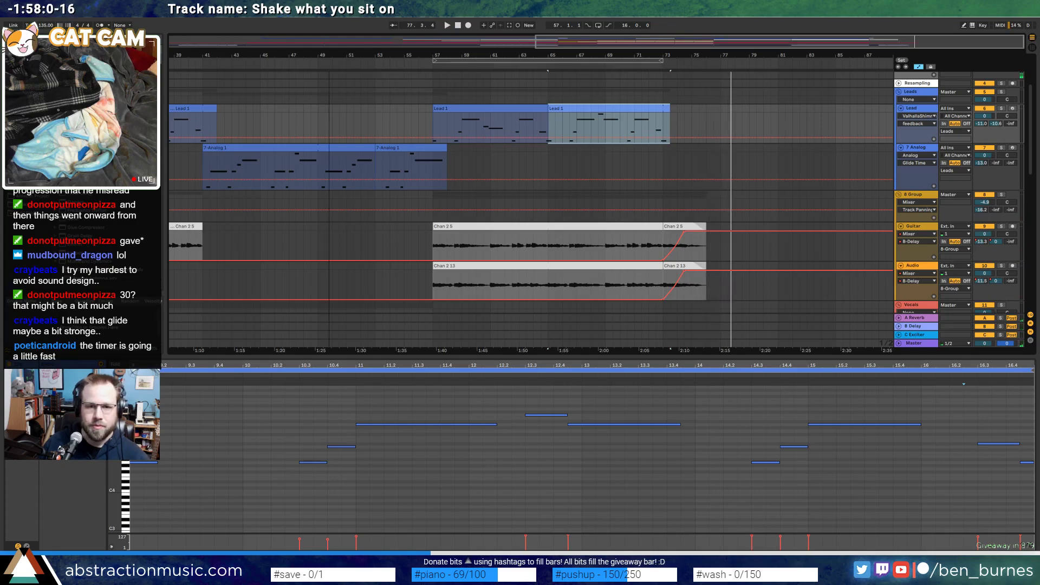
drag(329, 55, 329, 35)
key(shift+Tab)
scroll(740, 277, down, 3)
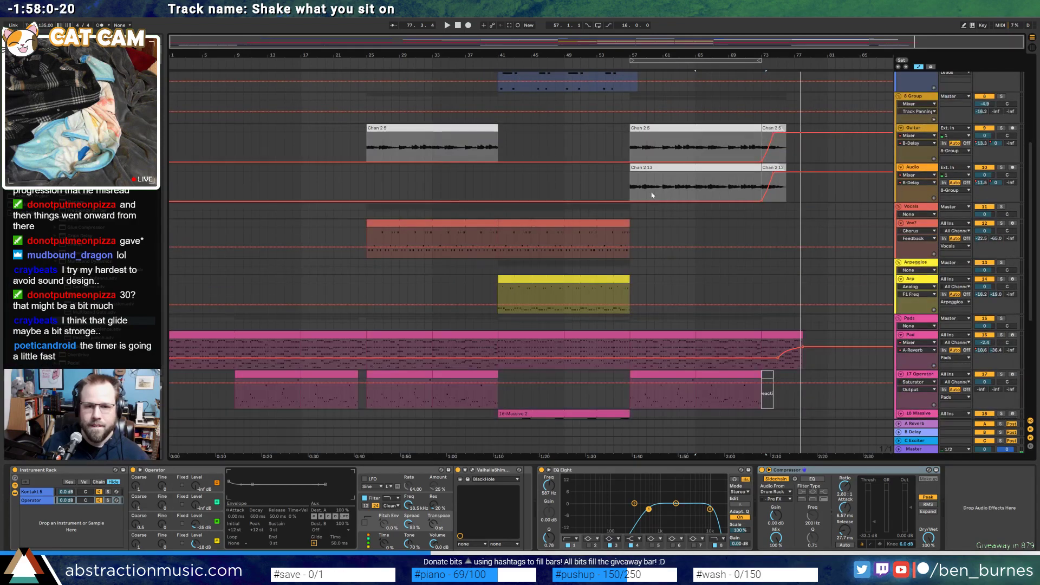
click(498, 52)
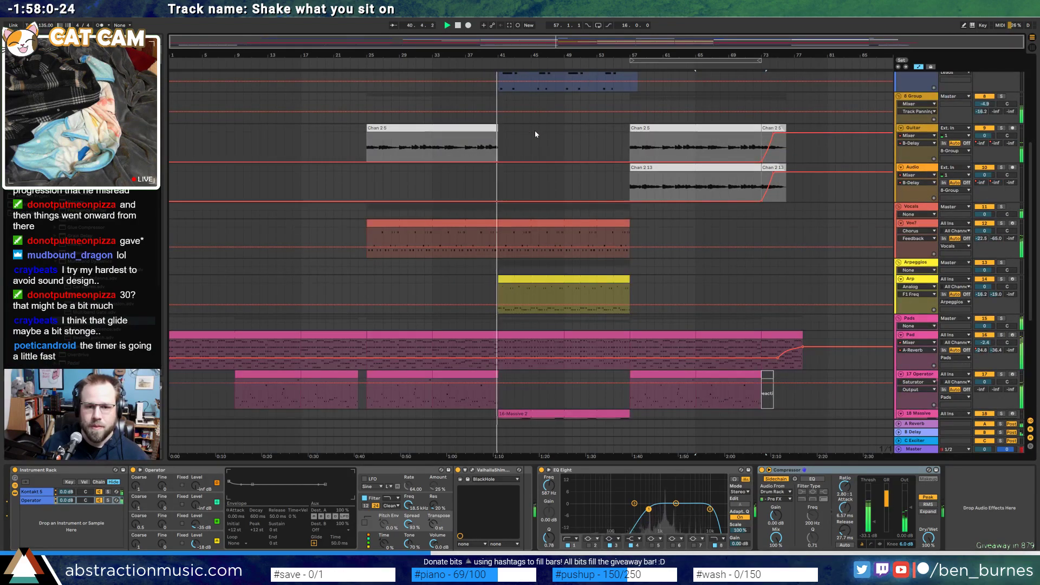
Remove the vocal part from bars 41 to 49 and extend the remaining vocal clip to bar 73
key(a)
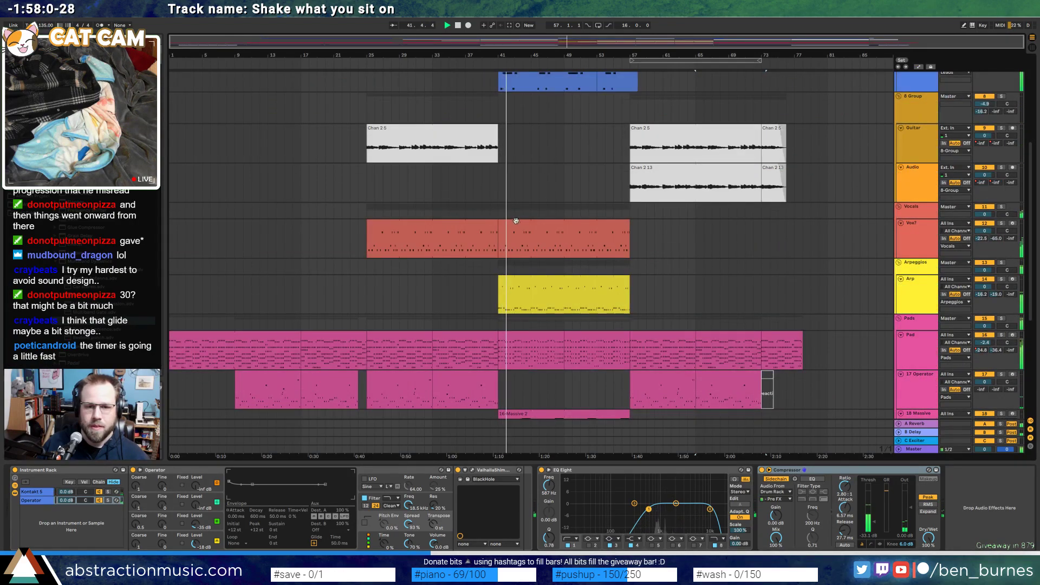
drag(500, 224, 564, 223)
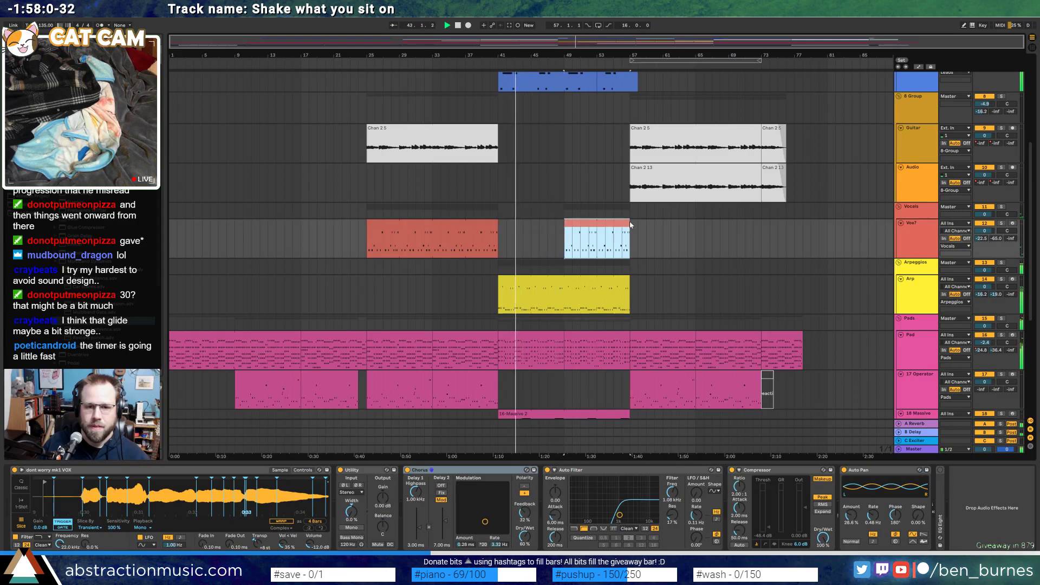
drag(631, 225, 758, 233)
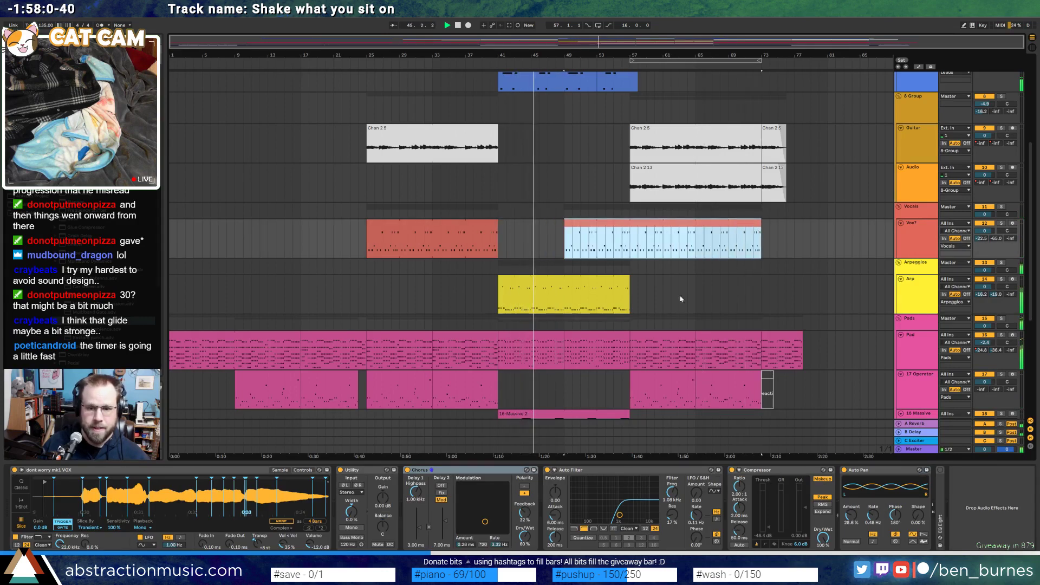
Automate the Vox Auto Filter frequency with a curved rise from about bar 69 to bar 73
key(a)
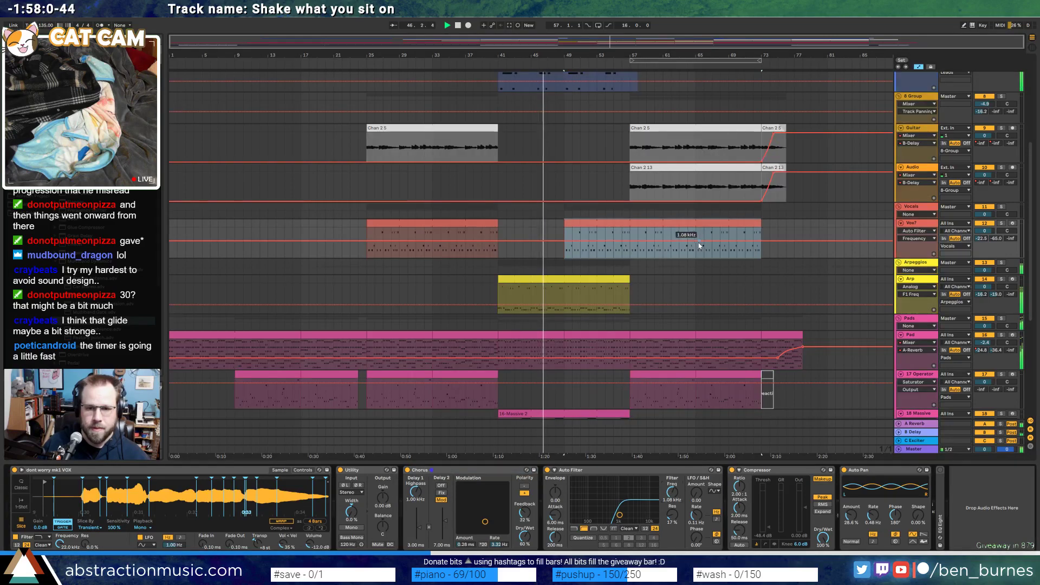
click(698, 242)
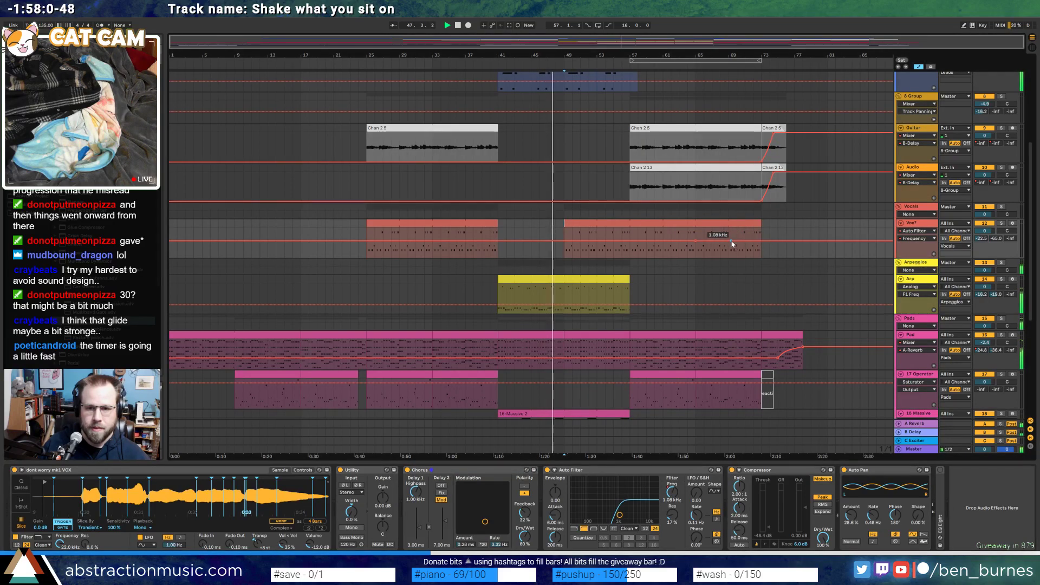
drag(761, 241, 744, 242)
click(697, 240)
click(712, 244)
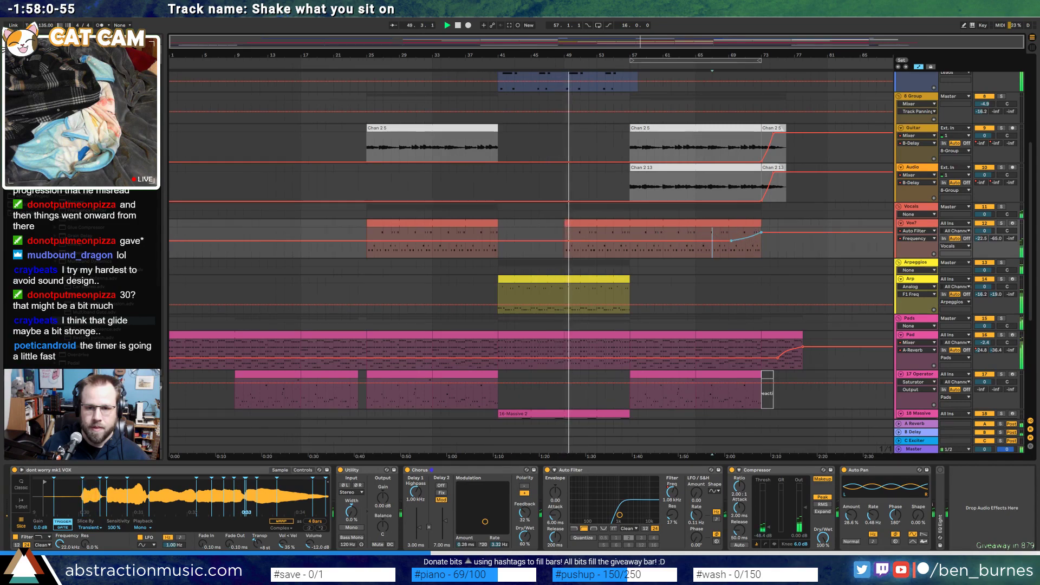
click(764, 246)
key(a)
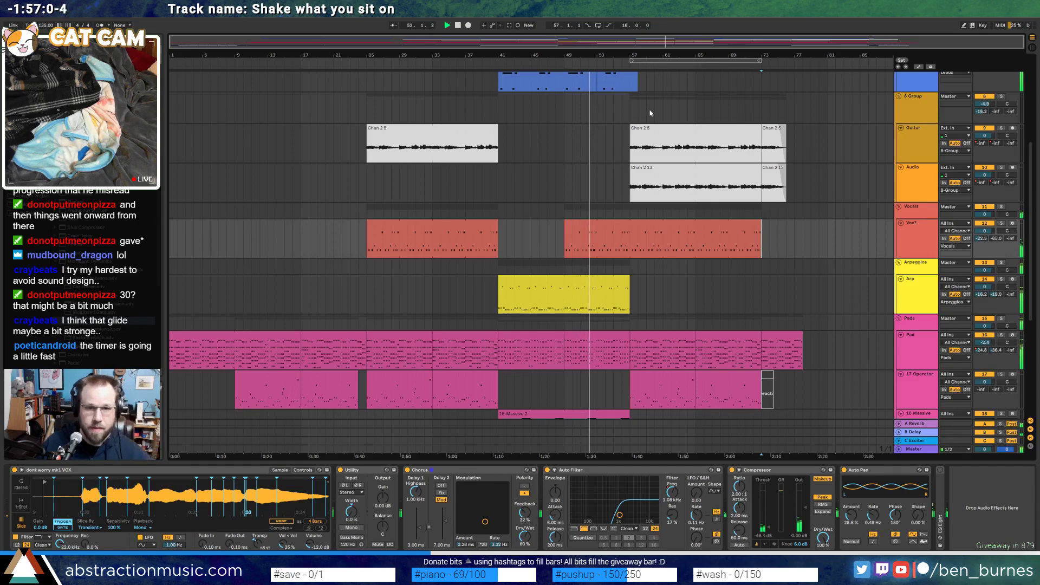
Reduce the glide time of the Analog synth on the 7-Analog track
scroll(608, 112, up, 2)
click(608, 112)
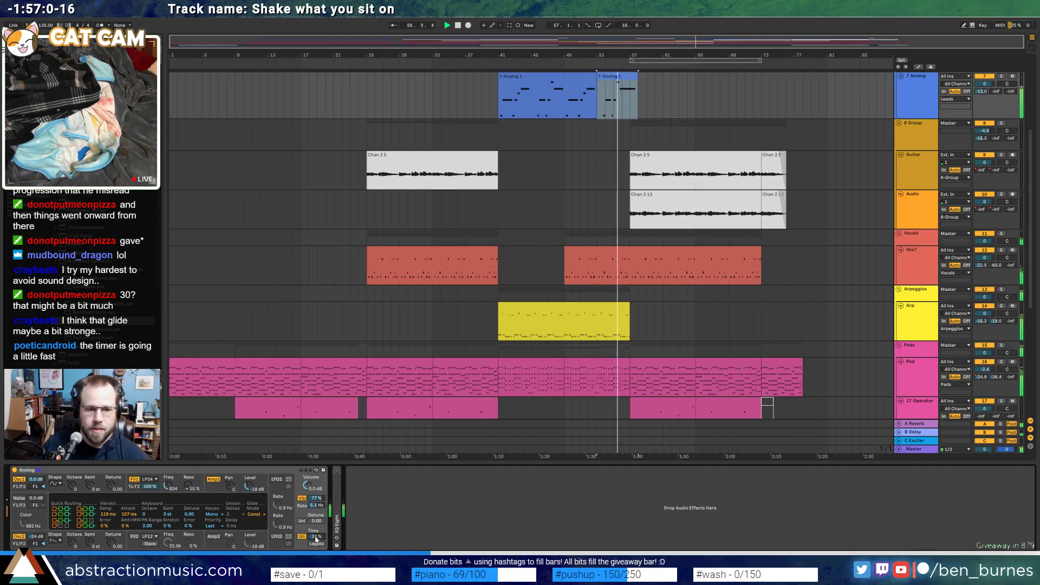
drag(316, 537, 316, 536)
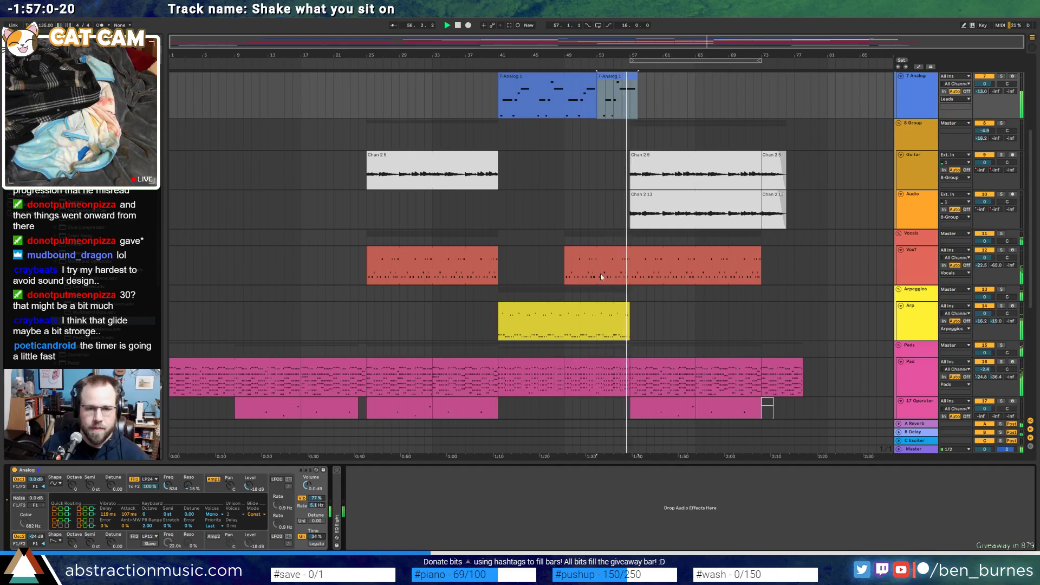
Automate the 7-Analog track's A-Reverb send to rise to 0 dB between about bars 56.5 and 57.5, and play it
scroll(695, 209, up, 4)
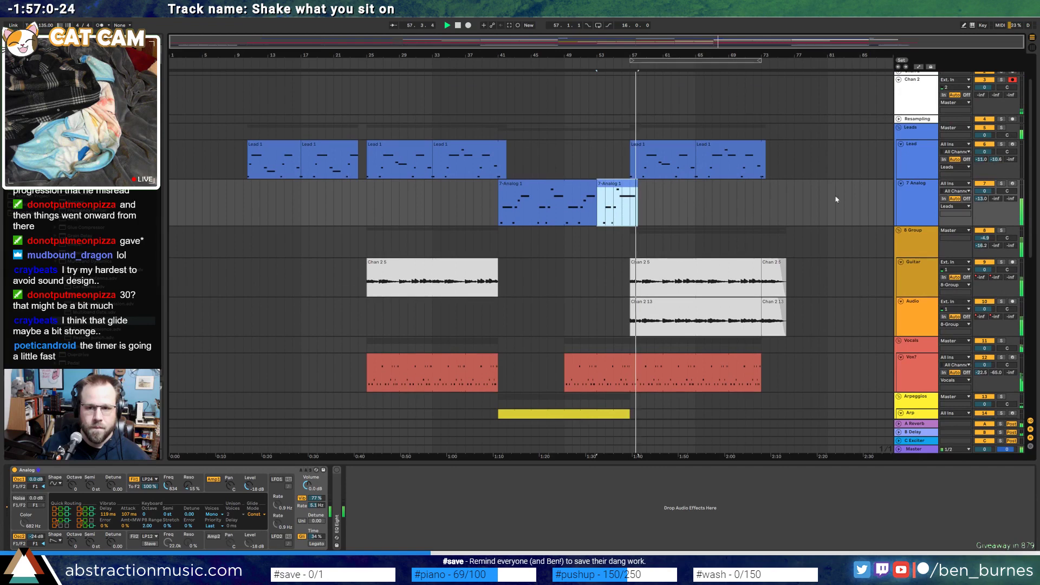
key(0)
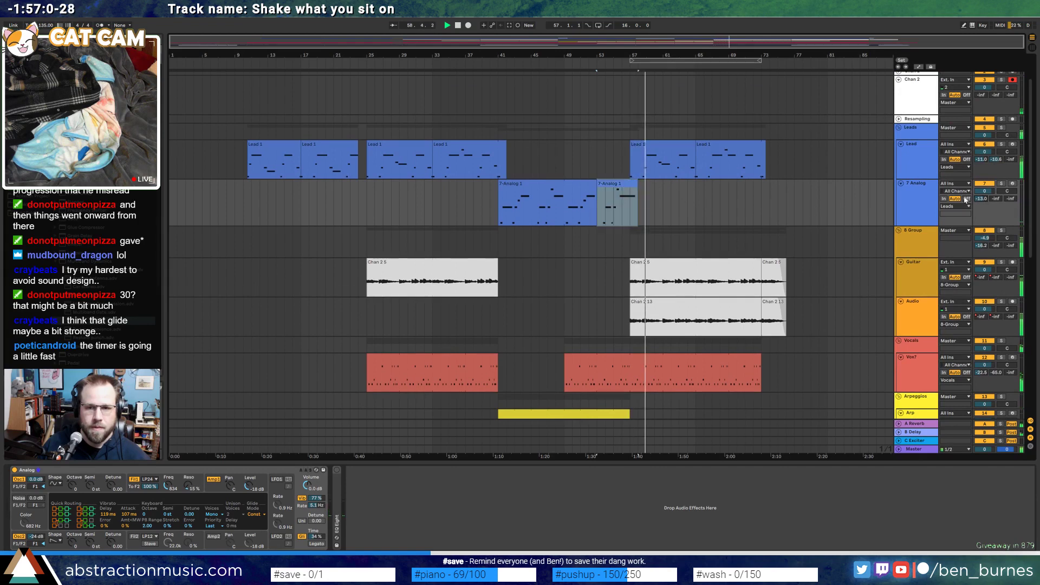
key(a)
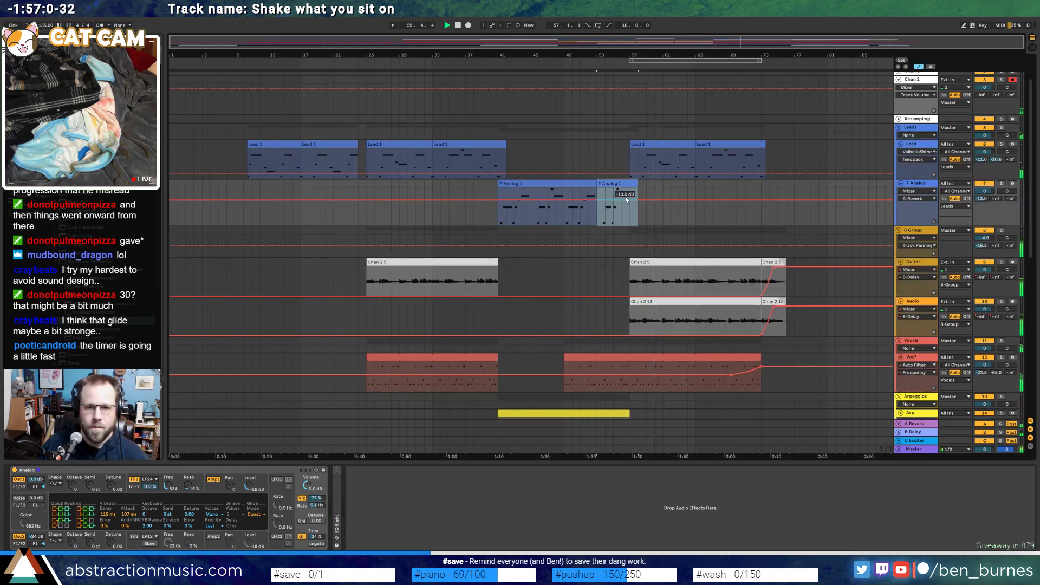
click(626, 200)
scroll(627, 200, up, 7)
drag(684, 198, 685, 189)
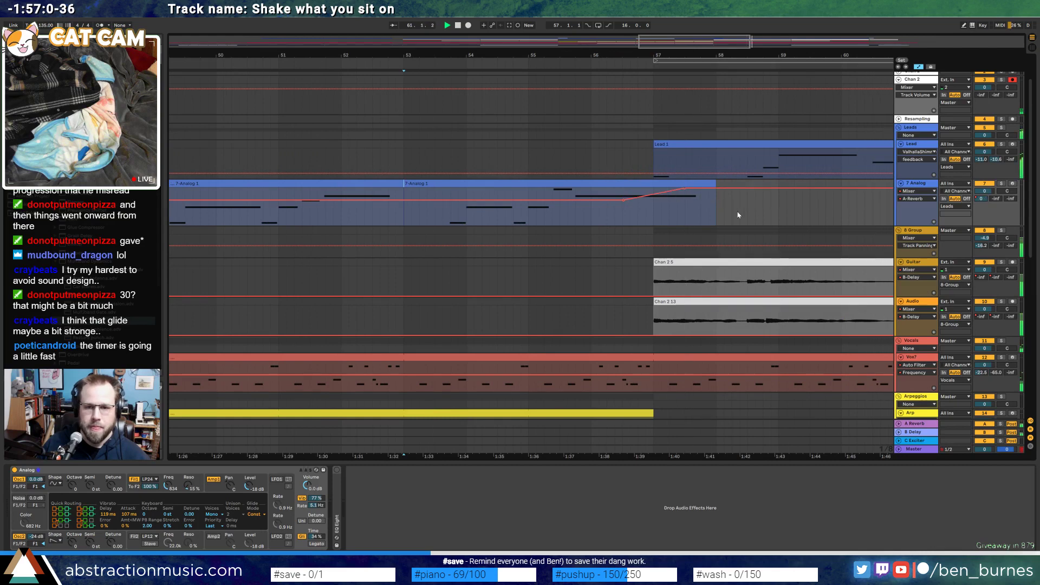
key(space)
click(708, 189)
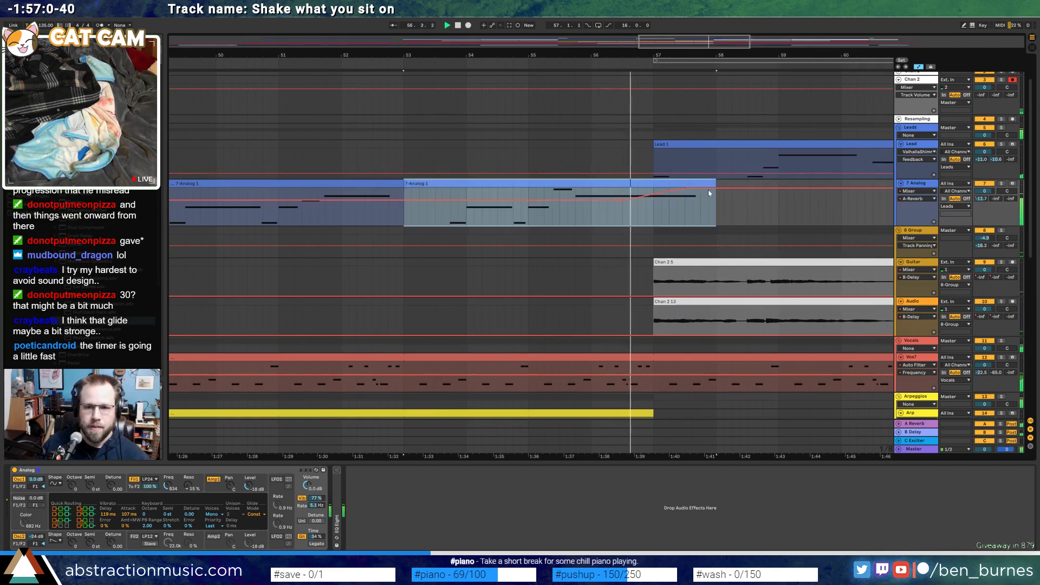
Extend the last 7-Analog clip to about bar 58.8 and lengthen its final note to nearly the clip's end
click(247, 486)
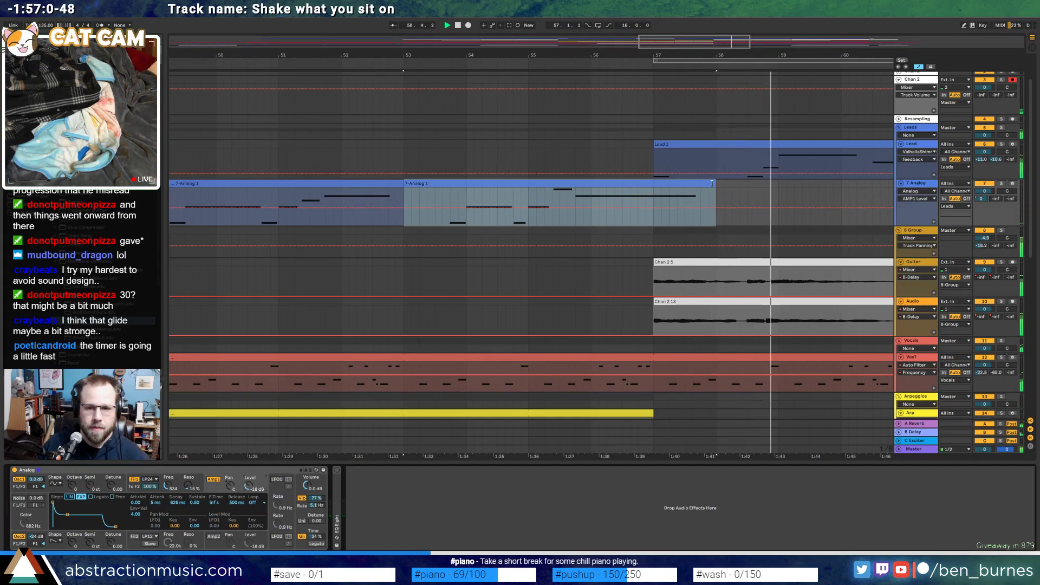
drag(716, 187, 770, 187)
double_click(749, 185)
drag(849, 419, 1005, 418)
key(shift+Tab)
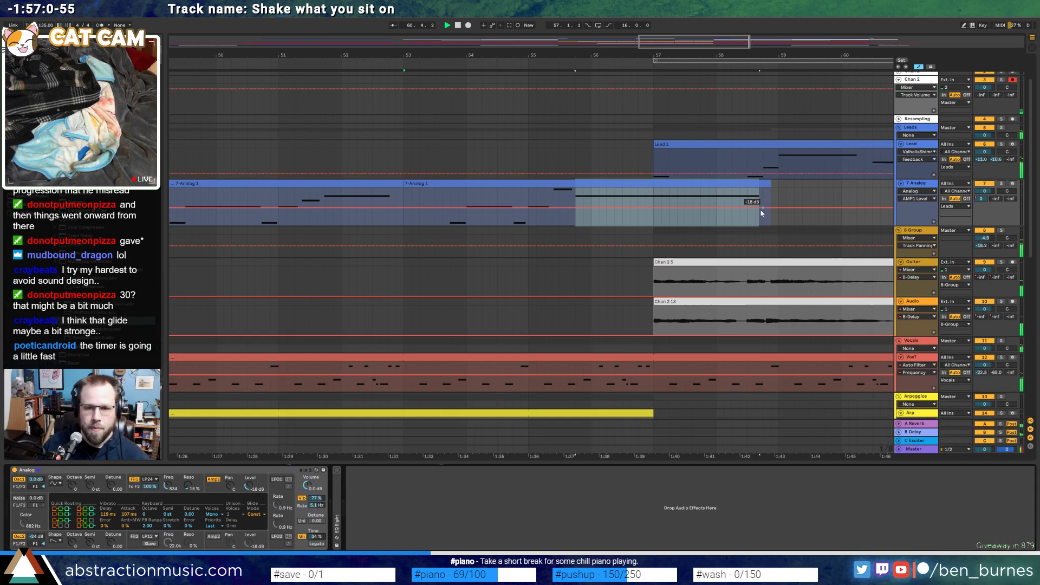
Automate the 7-Analog AMP1 level to fade from -18 dB at about bar 57.6 to silence near bar 58.7
click(696, 206)
drag(759, 206, 764, 224)
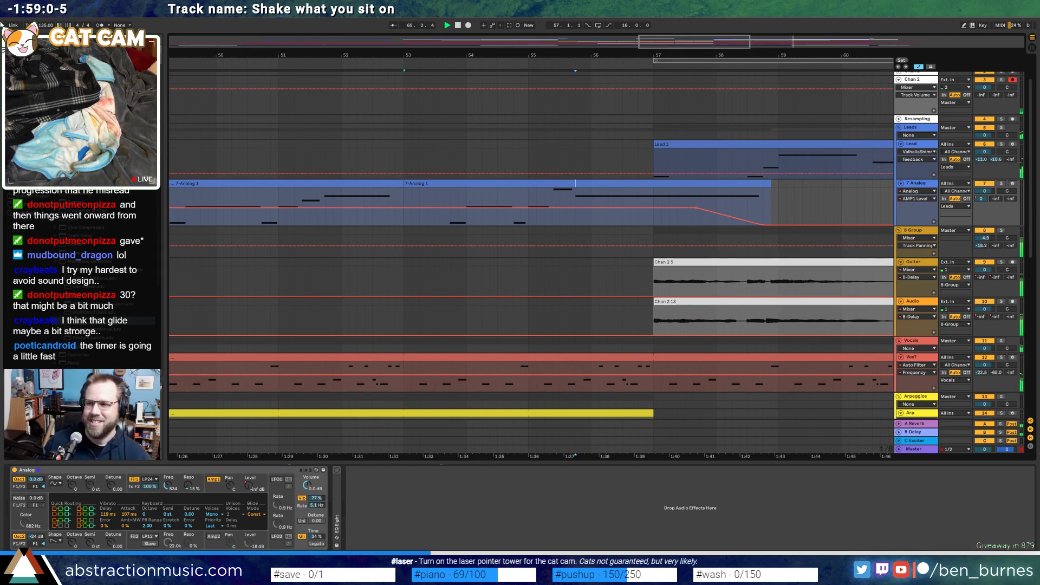
drag(672, 44, 672, 17)
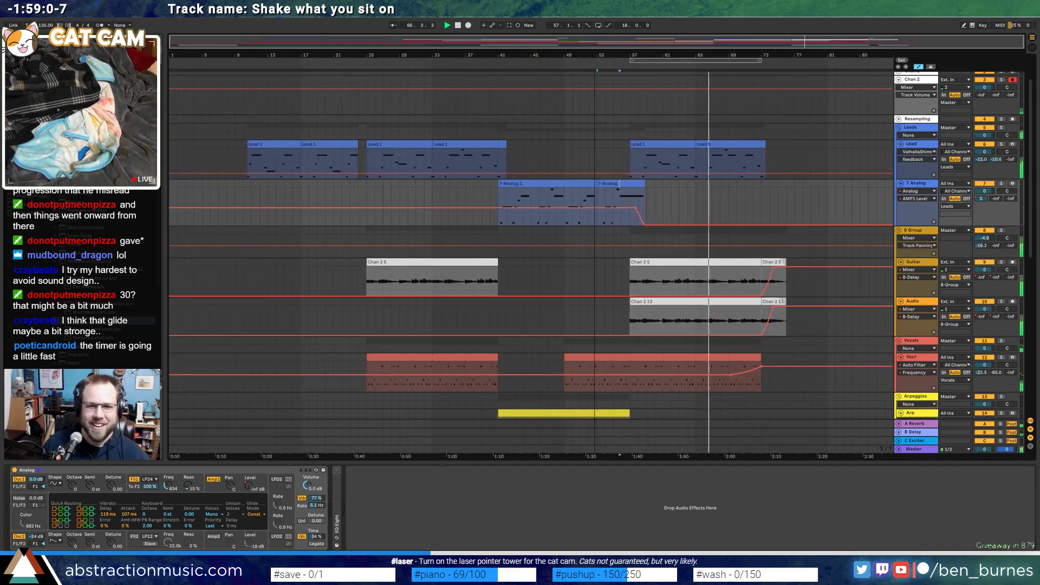
key(space)
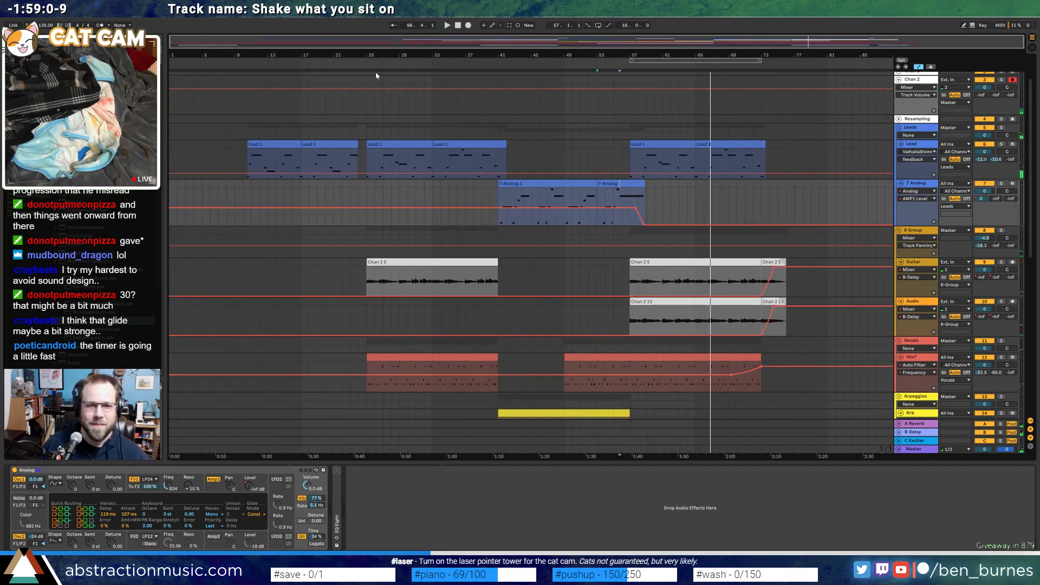
Raise the EQ Eight low cuts to about 448 Hz on Guitar and 230 Hz on Audio, and increase both Auto Pan amounts
click(731, 264)
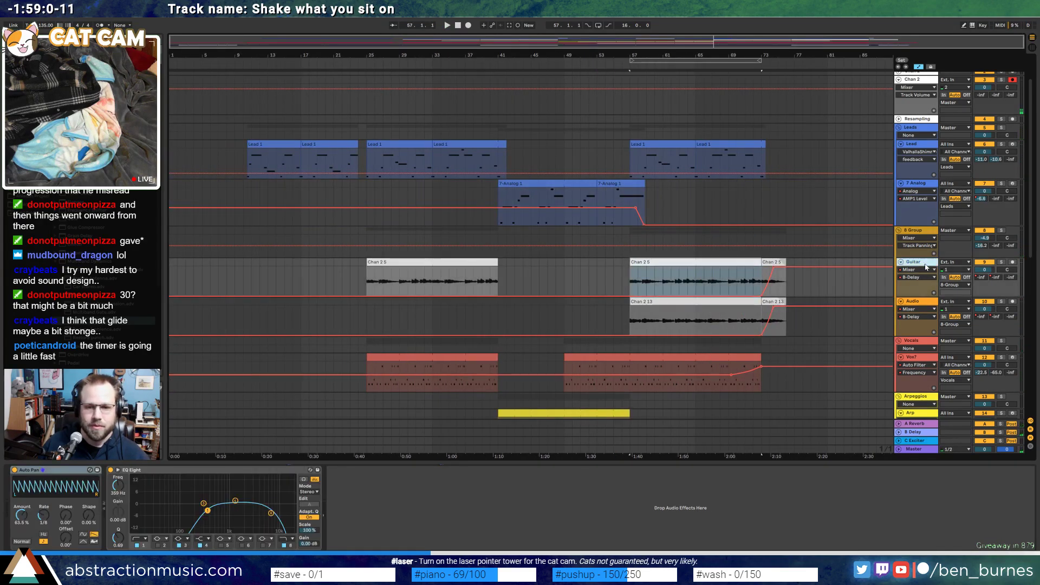
drag(207, 511, 210, 511)
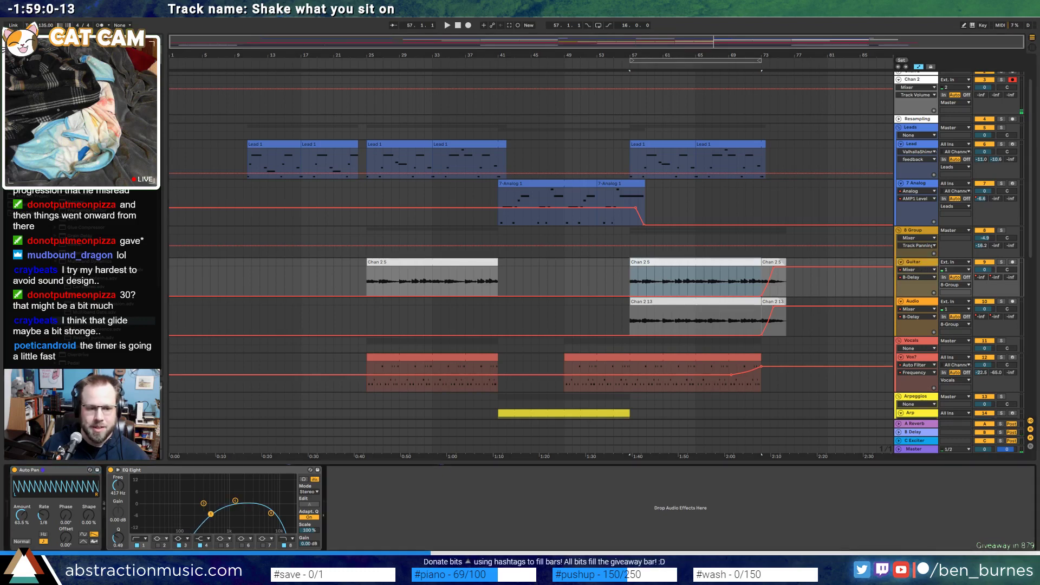
click(727, 319)
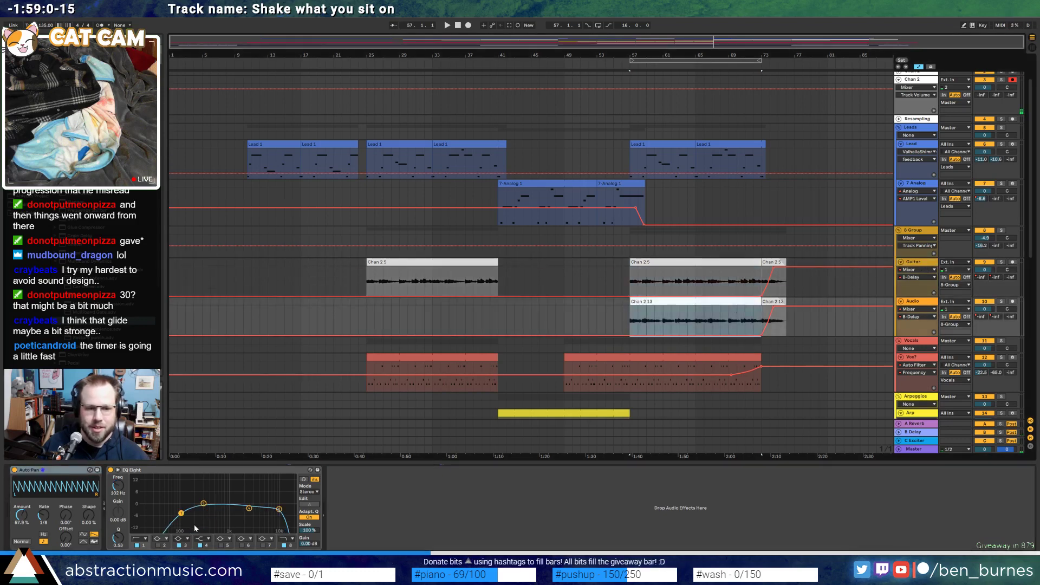
key(space)
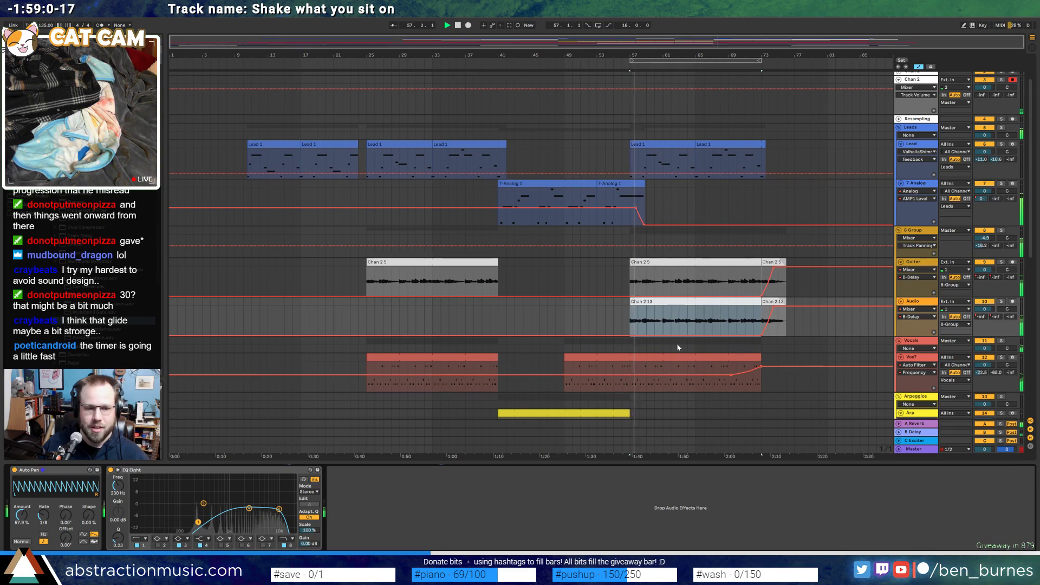
drag(21, 514, 21, 508)
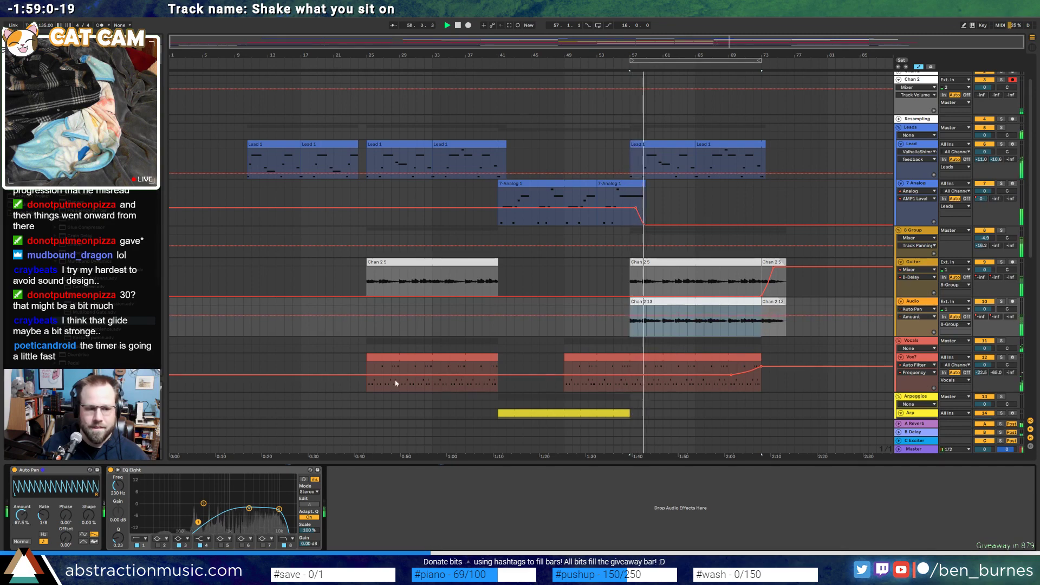
click(676, 263)
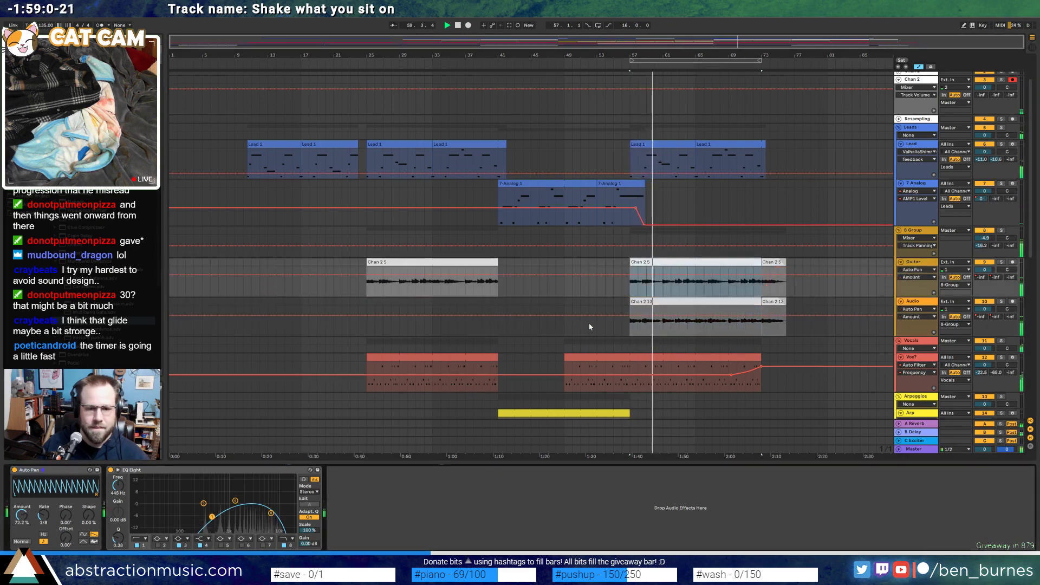
Quantize all of the Audio track's clip starting at bar 57 and inspect the Guitar clip above it
double_click(660, 303)
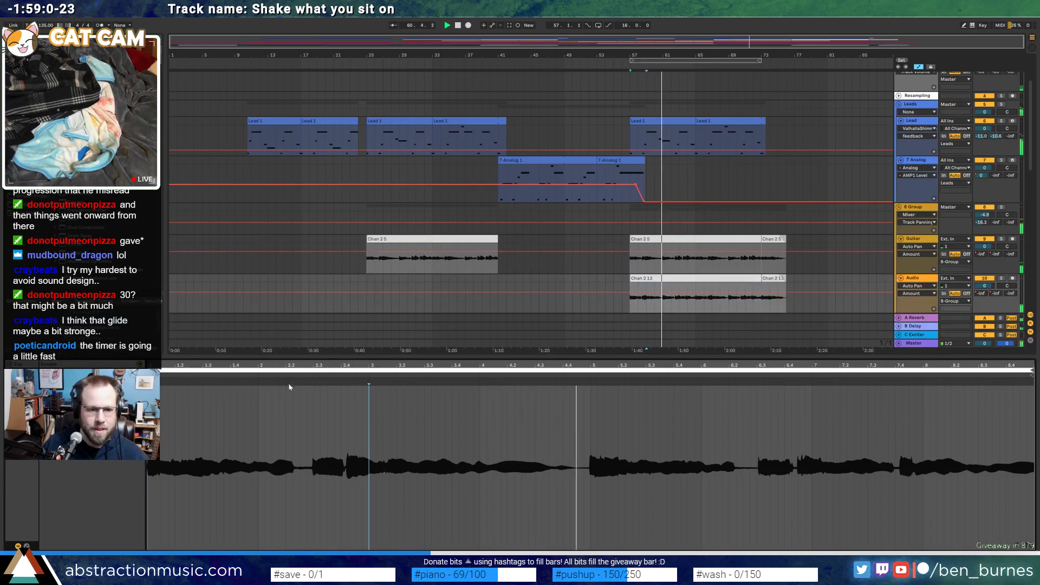
click(313, 385)
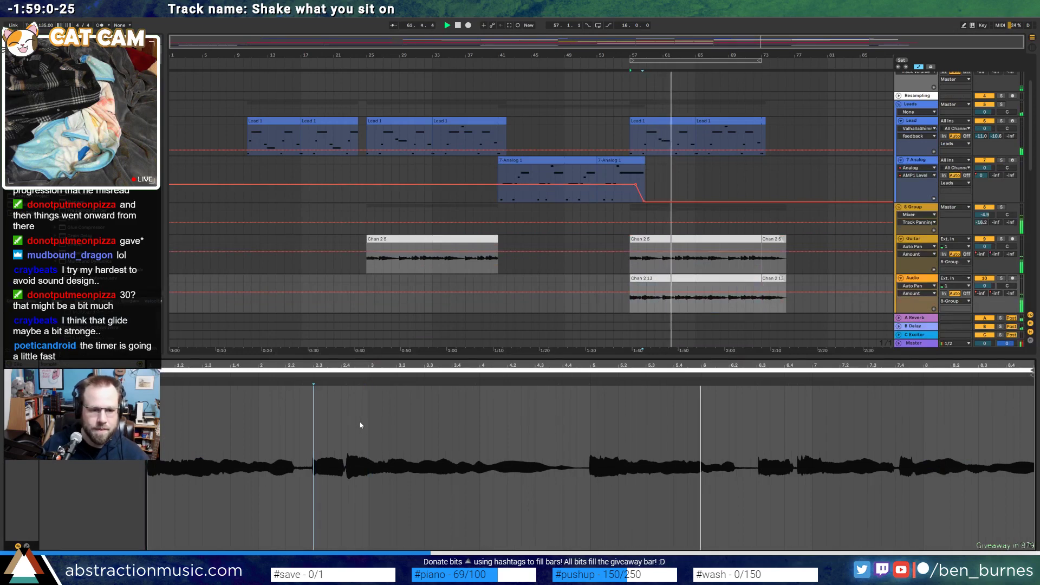
key(ctrl+a)
key(ctrl+u)
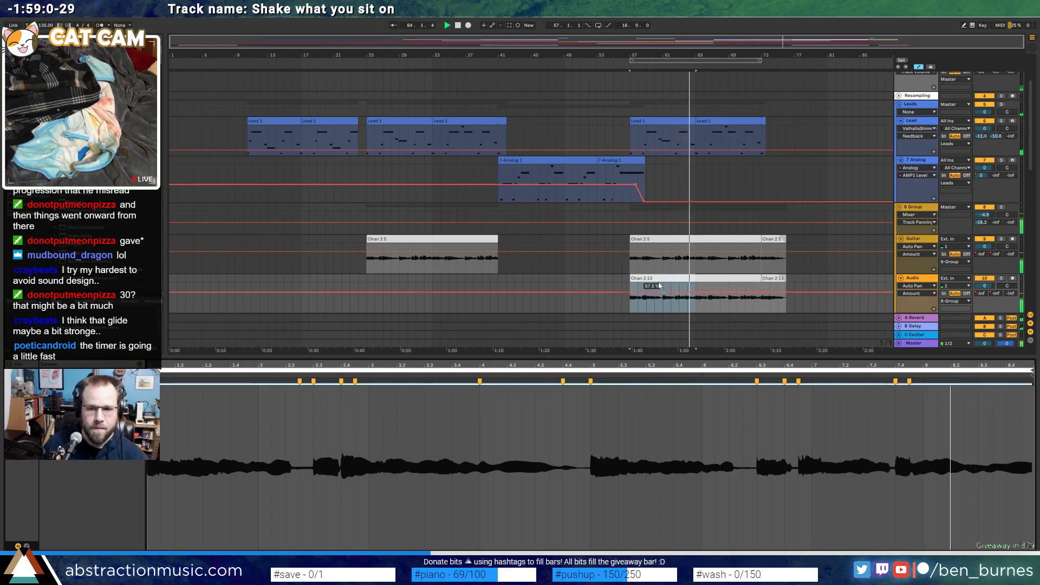
click(684, 236)
click(617, 414)
click(709, 279)
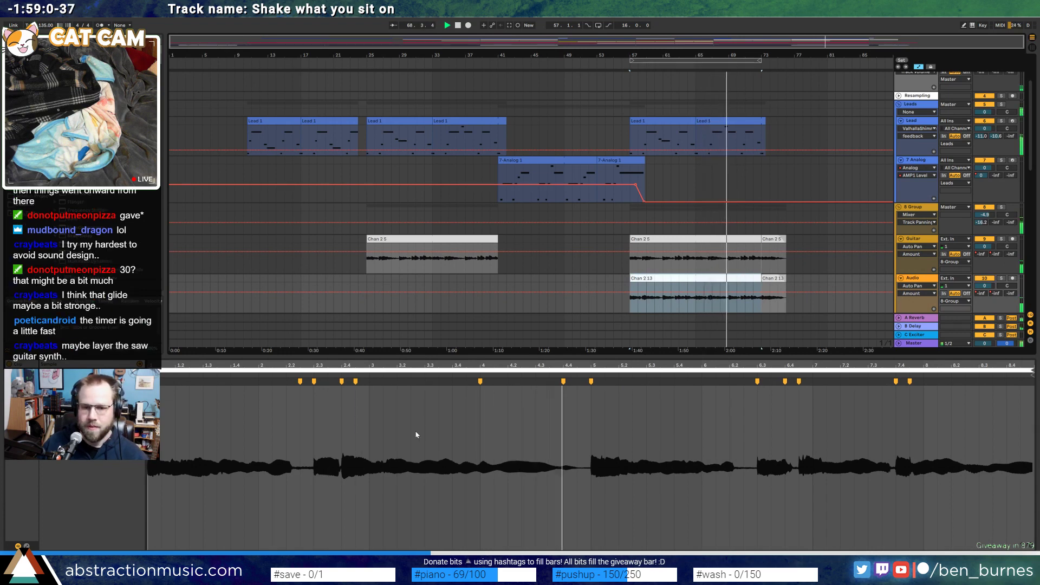
key(shift+Tab)
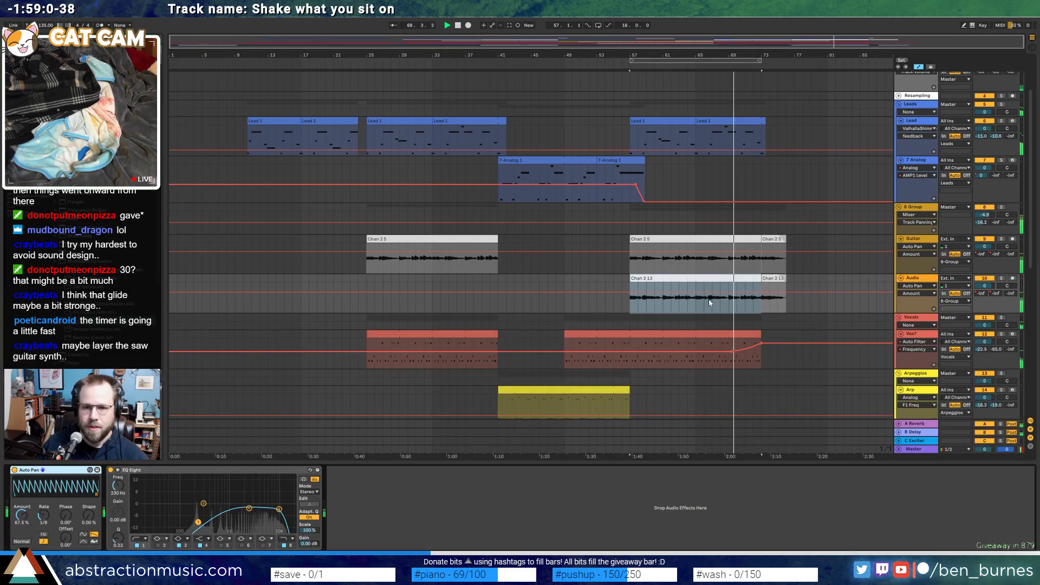
Insert a new MIDI track below 7-Analog and load the Massive synth on it
click(926, 165)
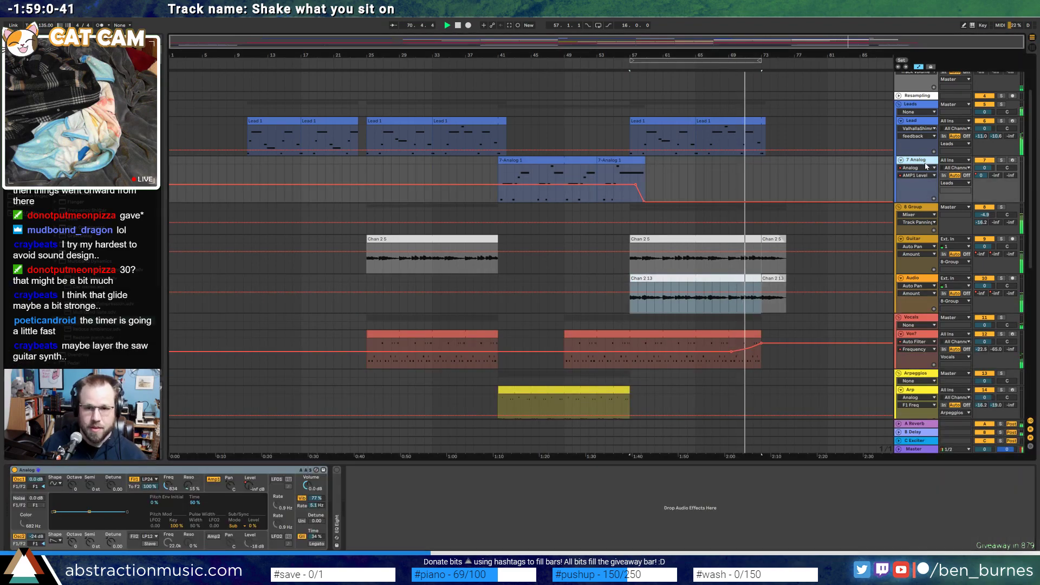
key(ctrl+shift+t)
click(629, 213)
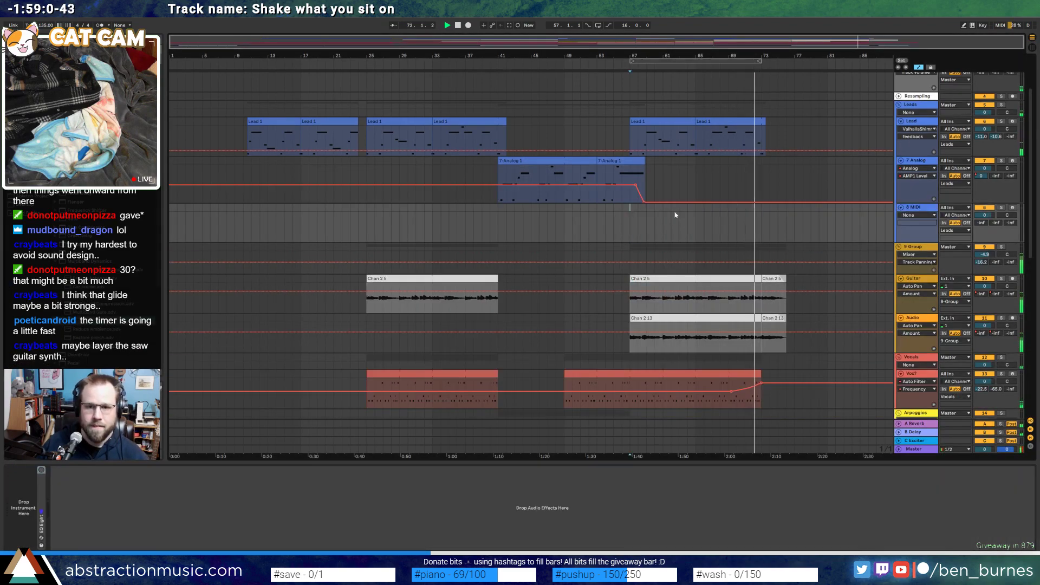
key(a)
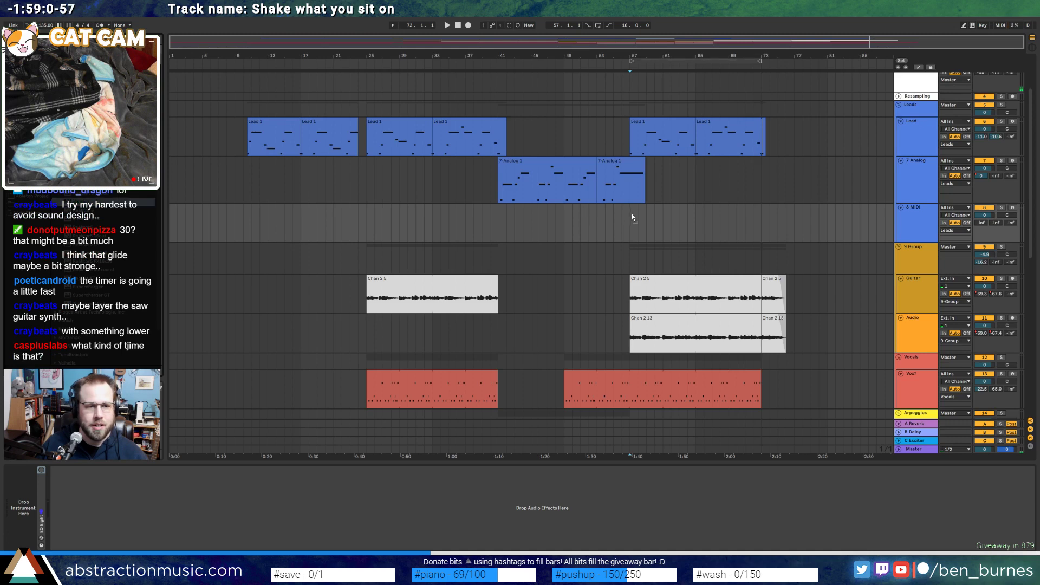
drag(485, 98, 449, 156)
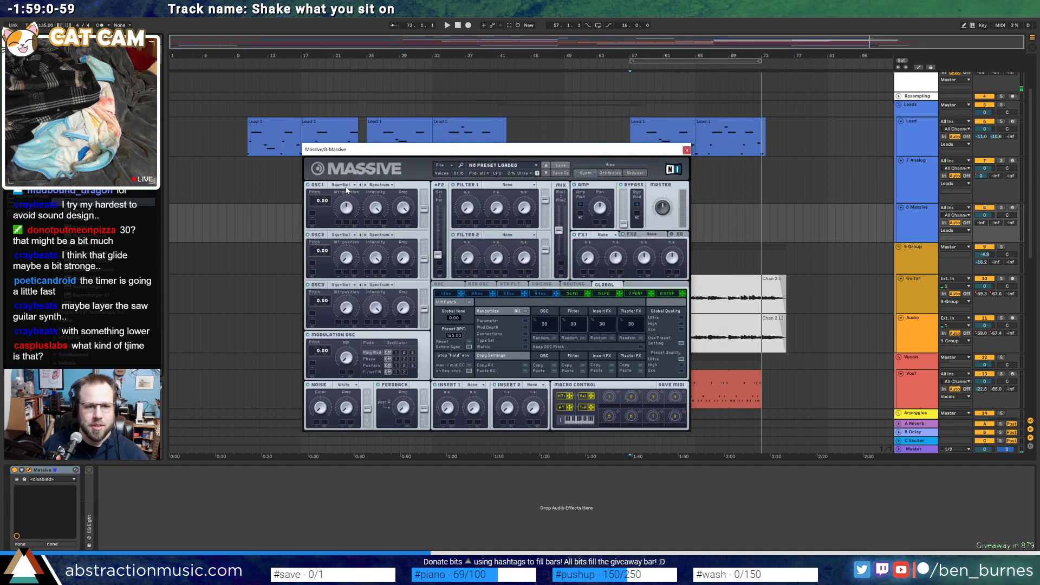
Choose the wavetables for oscillators 1 and 2 in Massive
click(347, 185)
click(378, 205)
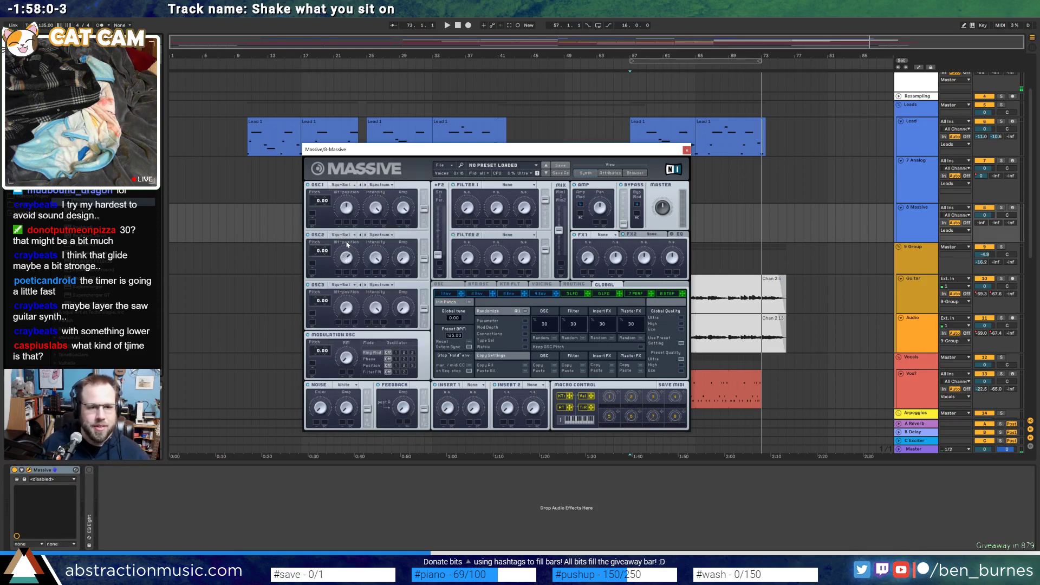
click(346, 235)
click(378, 254)
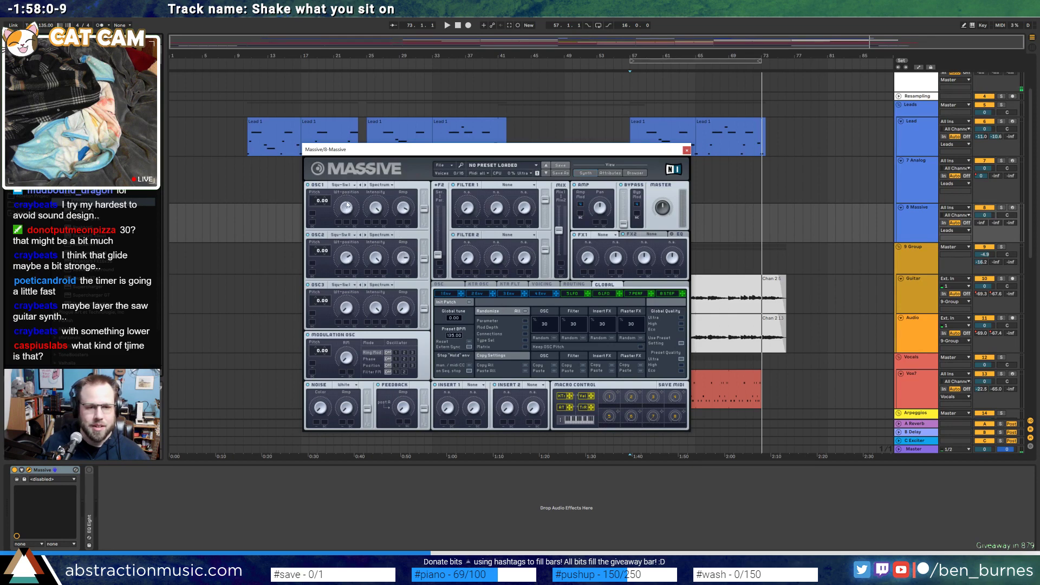
Check Massive's Filter 1 types and arm the Massive track for recording
click(517, 185)
click(526, 187)
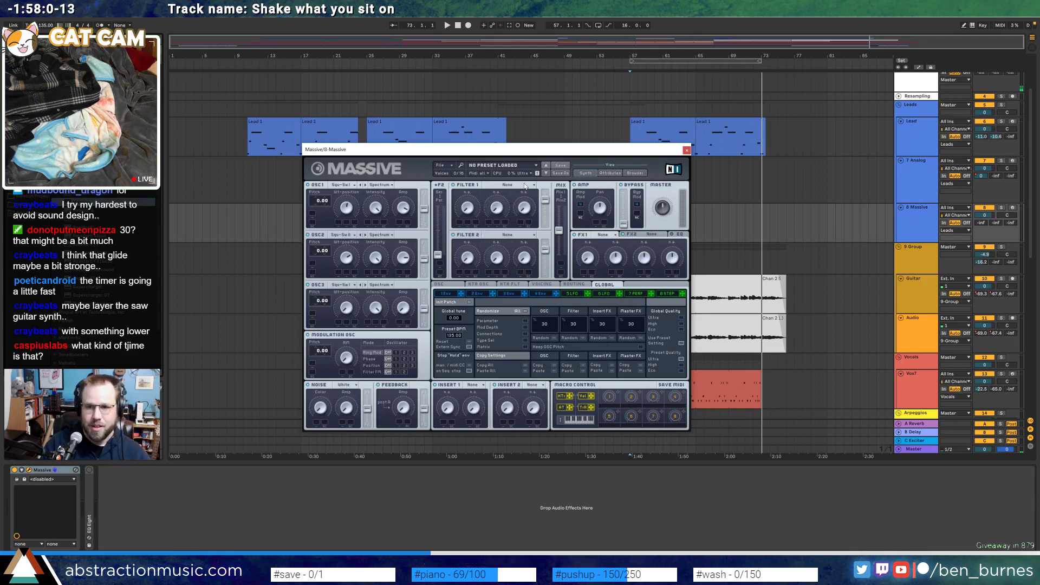
click(1012, 208)
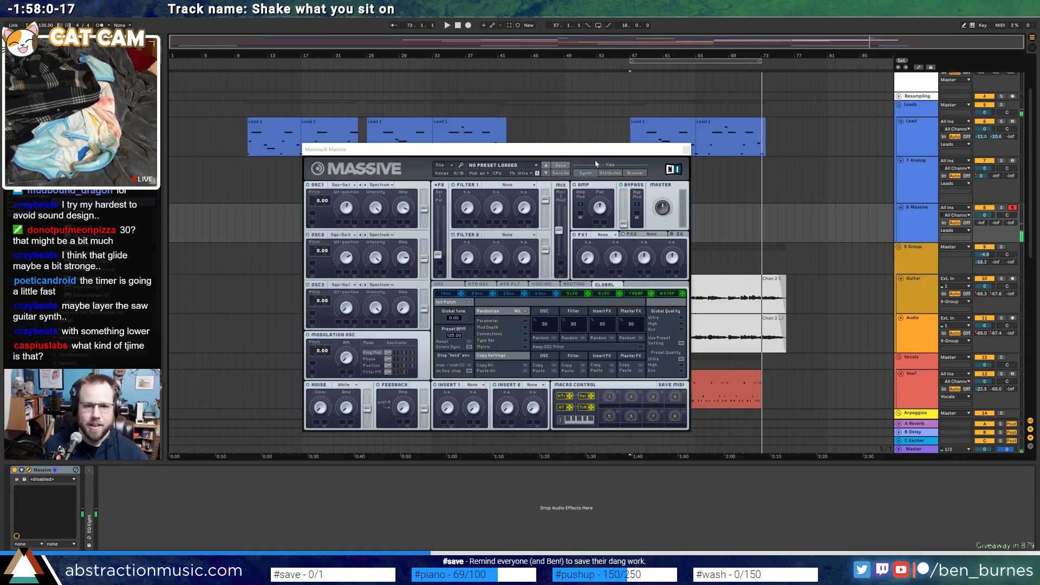
Switch to Notepad++ and examine the countdown, timer-string and cooldownHeartbeat functions in index.js
drag(549, 154, 531, 150)
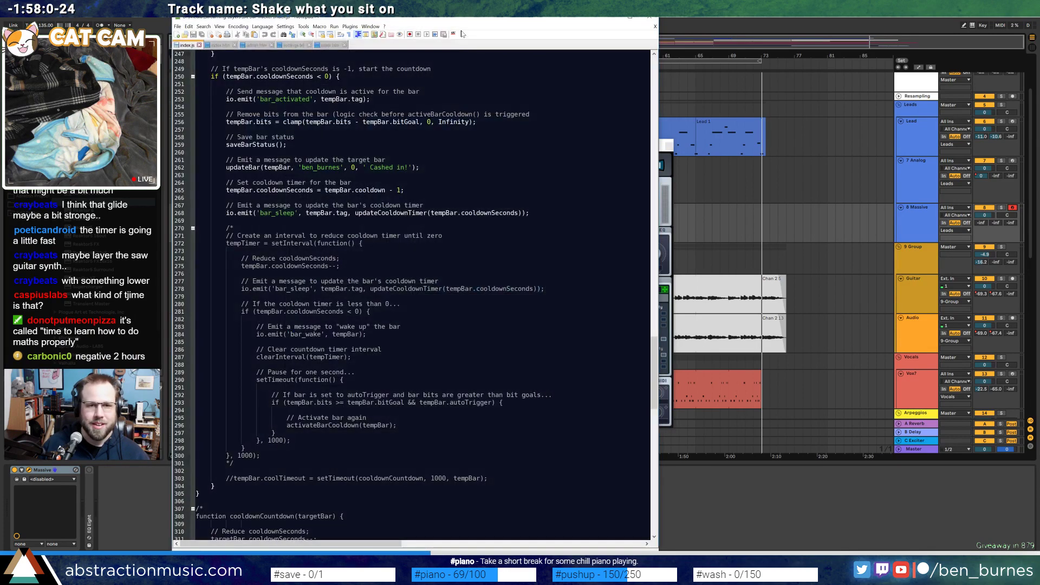
drag(473, 21, 562, 23)
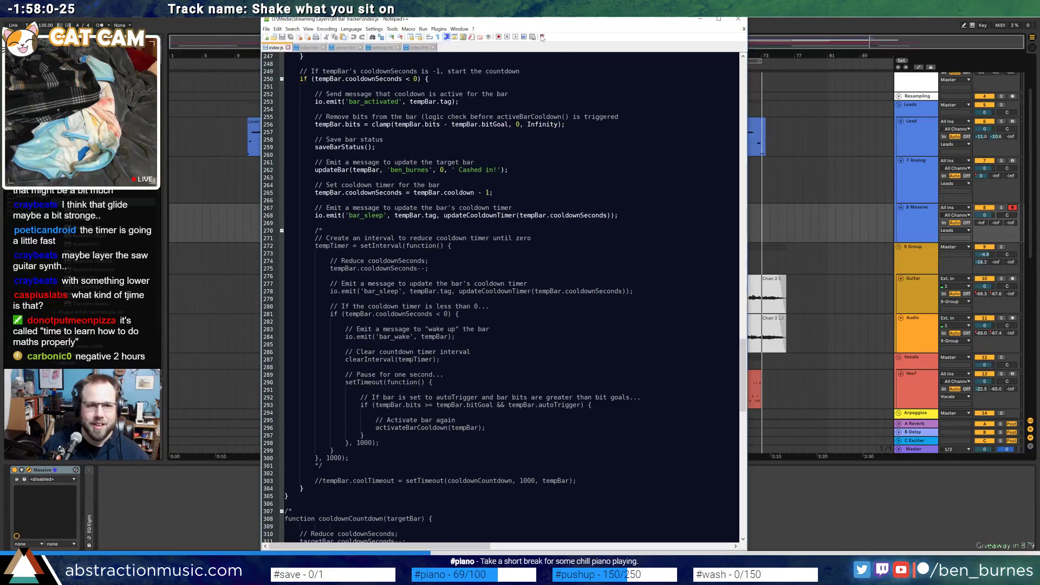
scroll(504, 293, down, 17)
scroll(504, 293, down, 6)
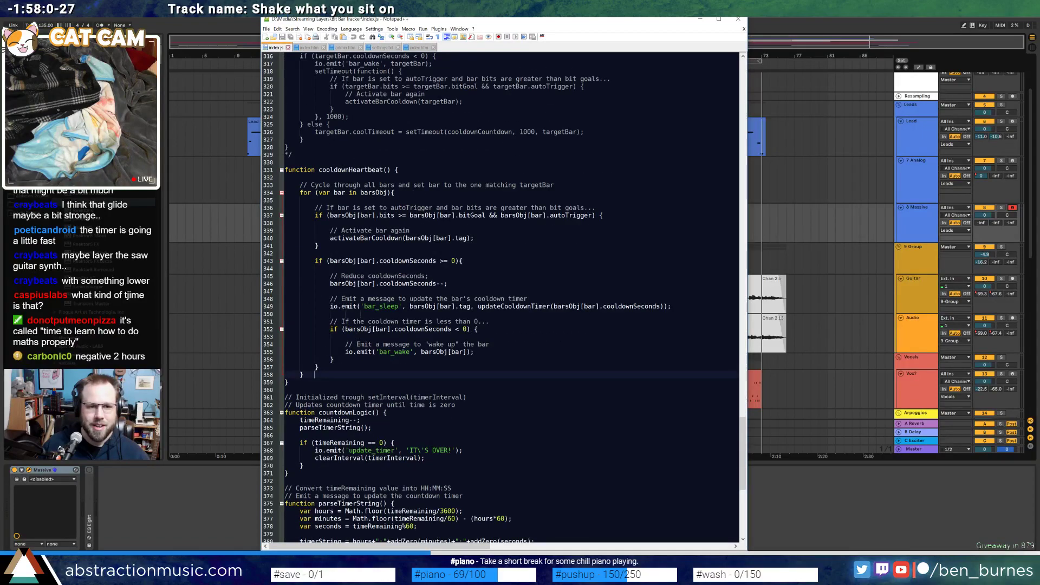
scroll(504, 293, down, 10)
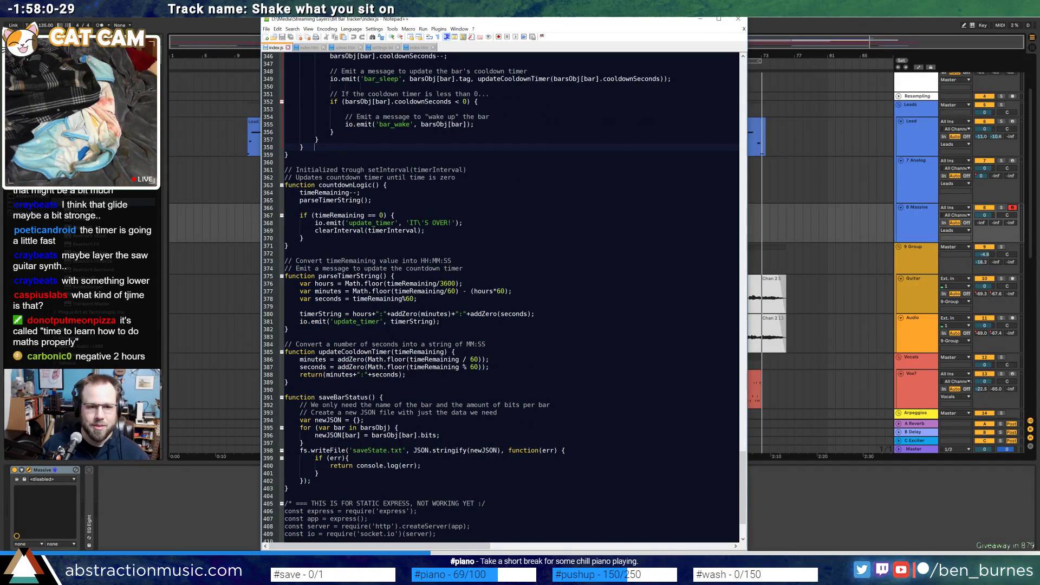
mouse_move(285, 185)
mouse_down()
mouse_move(341, 231)
mouse_move(304, 246)
mouse_move(299, 193)
mouse_move(285, 185)
mouse_up()
click(303, 246)
double_click(345, 185)
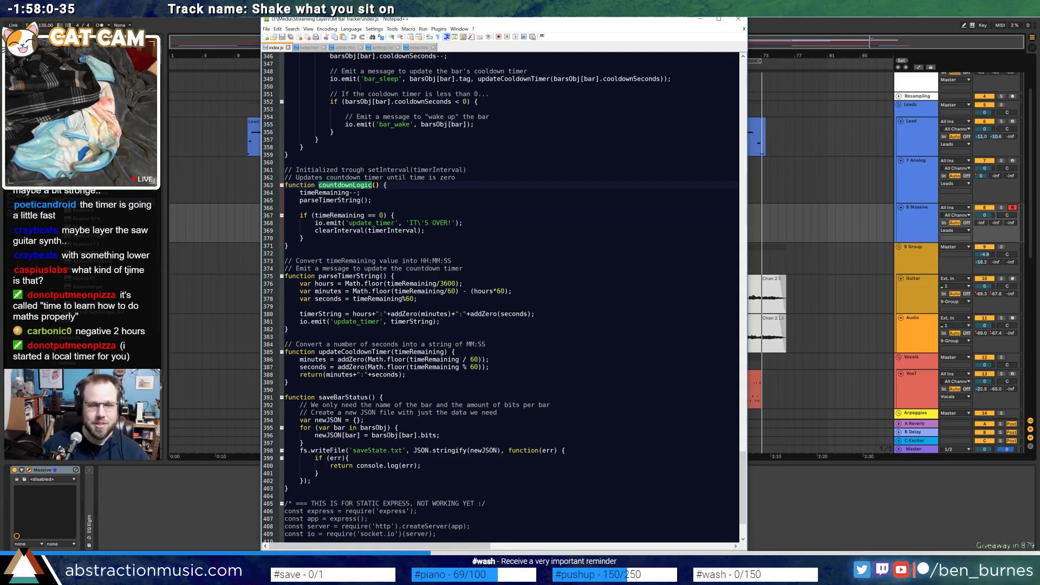
click(286, 163)
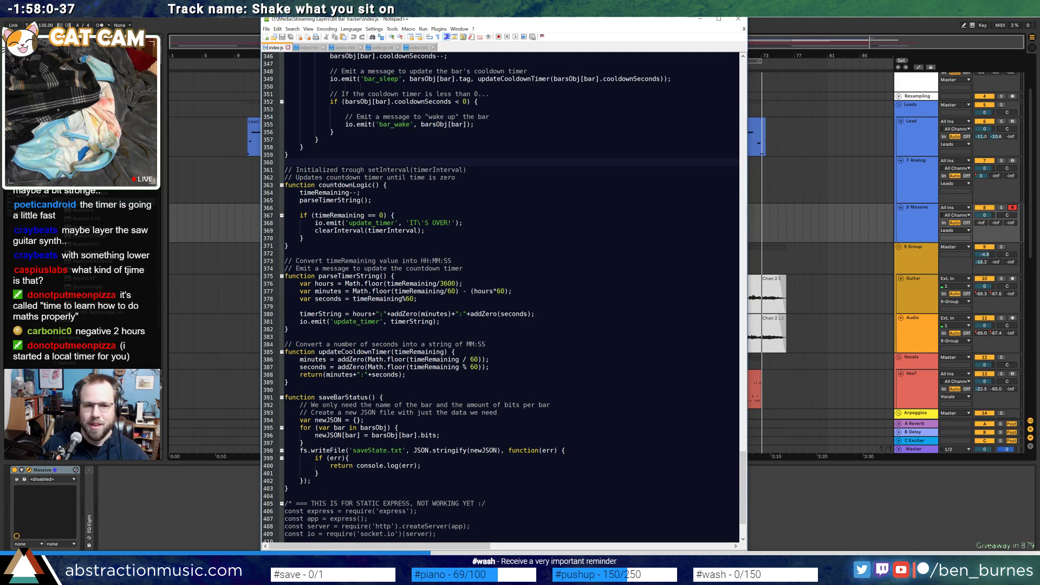
double_click(389, 170)
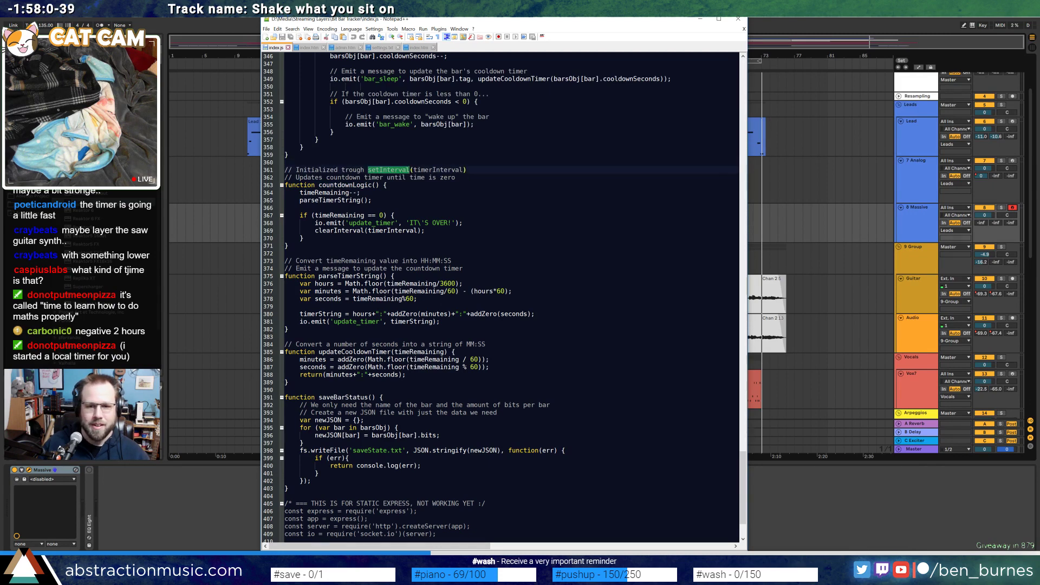
scroll(510, 298, up, 9)
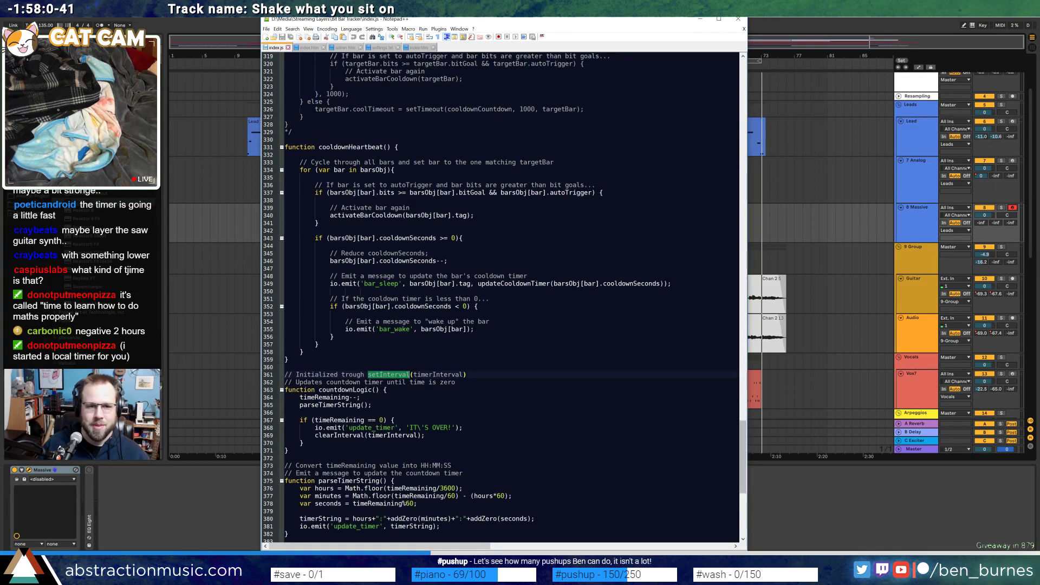
double_click(333, 147)
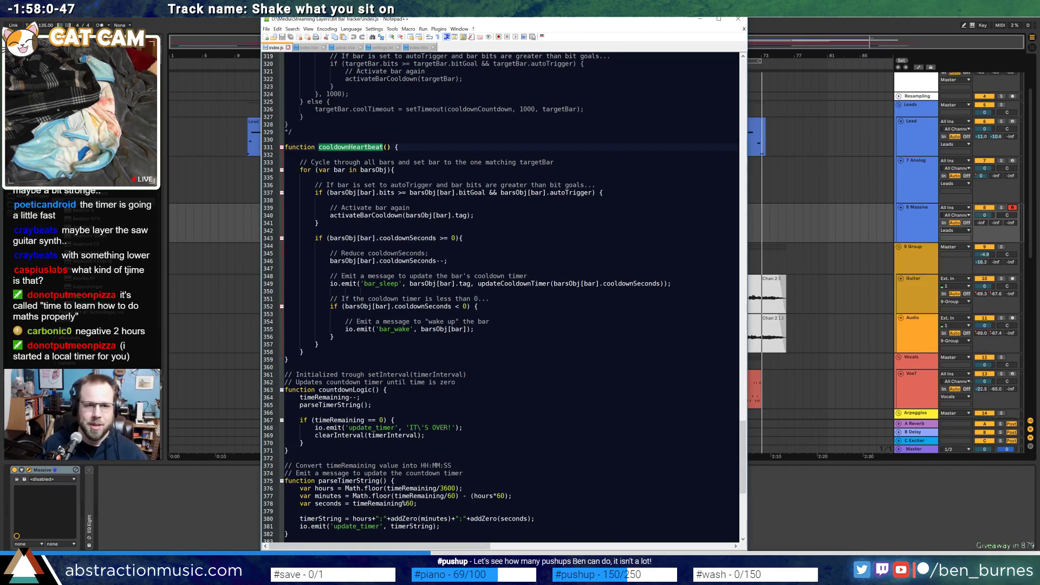
Switch back to Ableton Live and record an eight-bar MIDI part on the Massive track from bar 57
key(alt+Tab)
drag(524, 150, 412, 141)
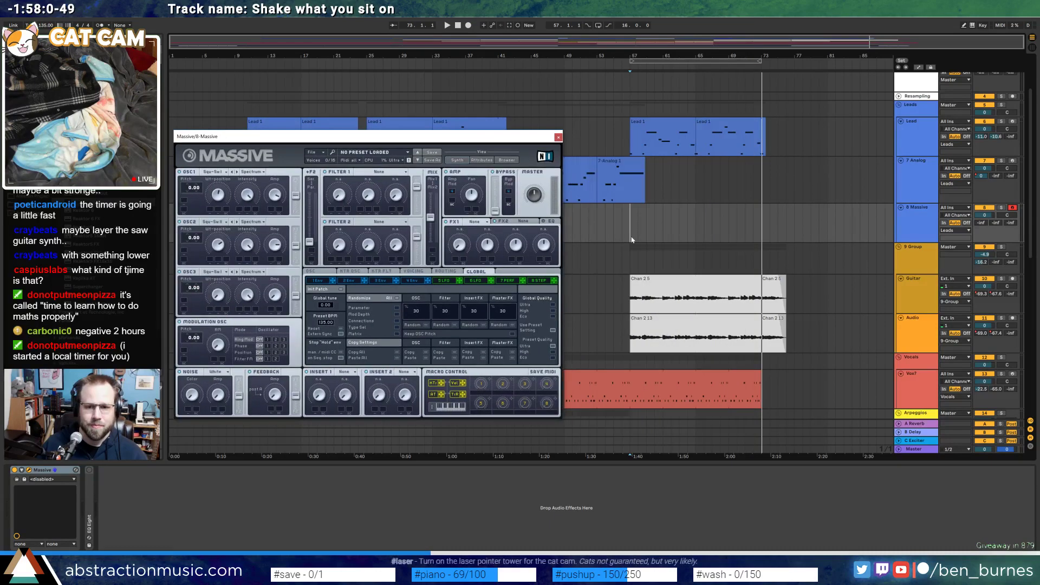
click(630, 216)
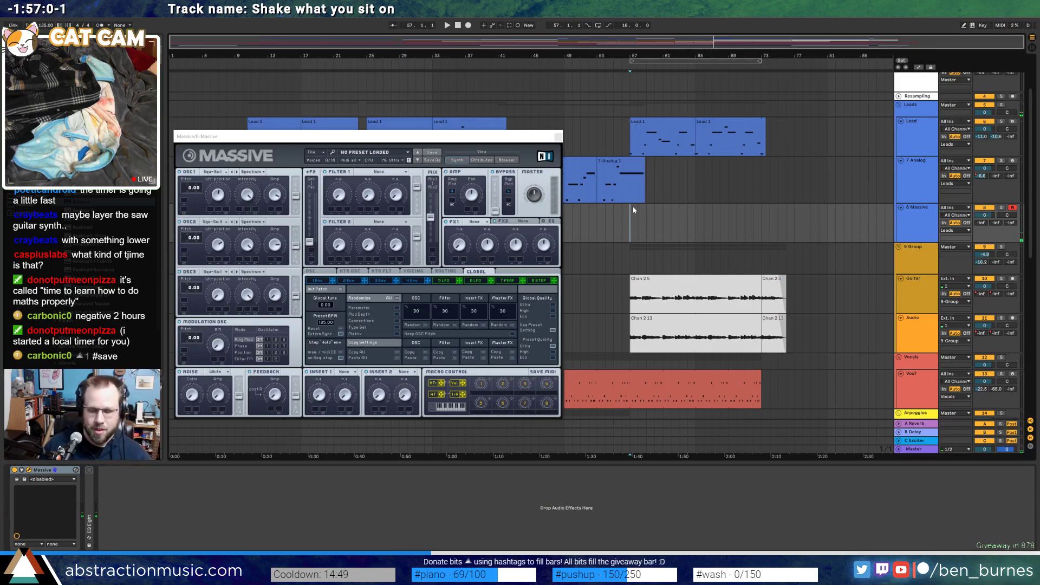
key(F9)
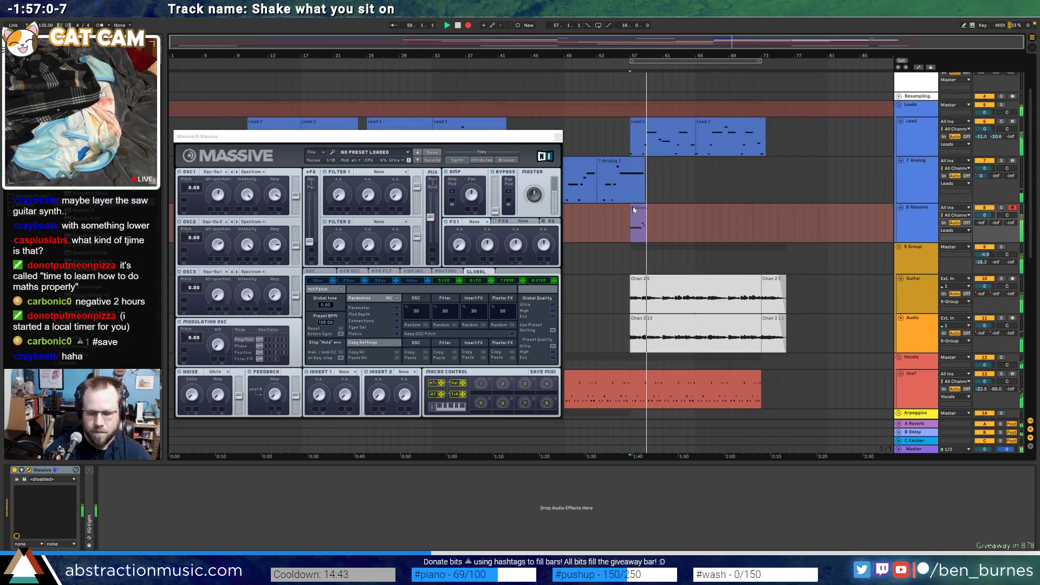
key(space)
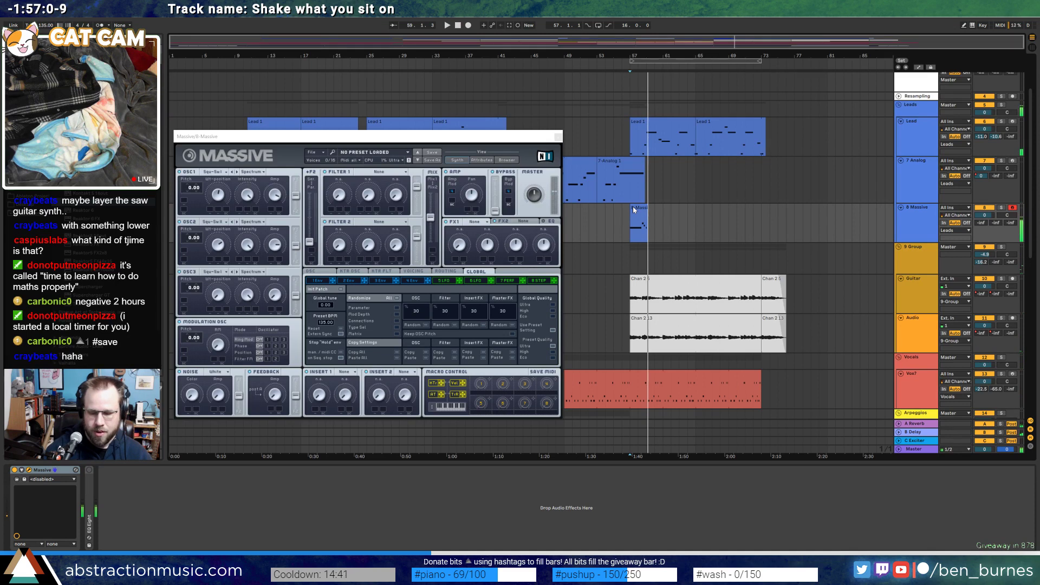
key(F9)
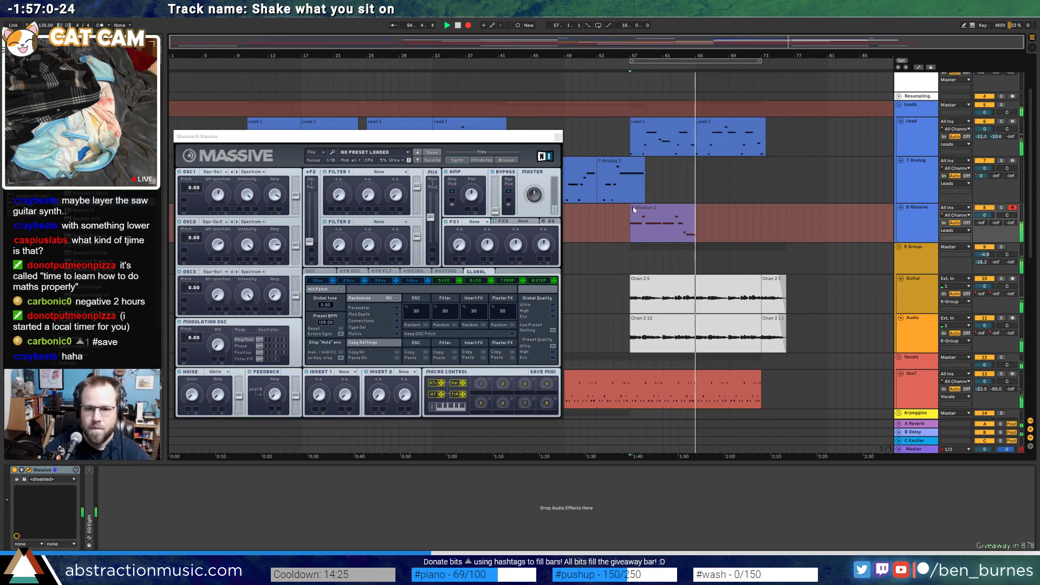
key(space)
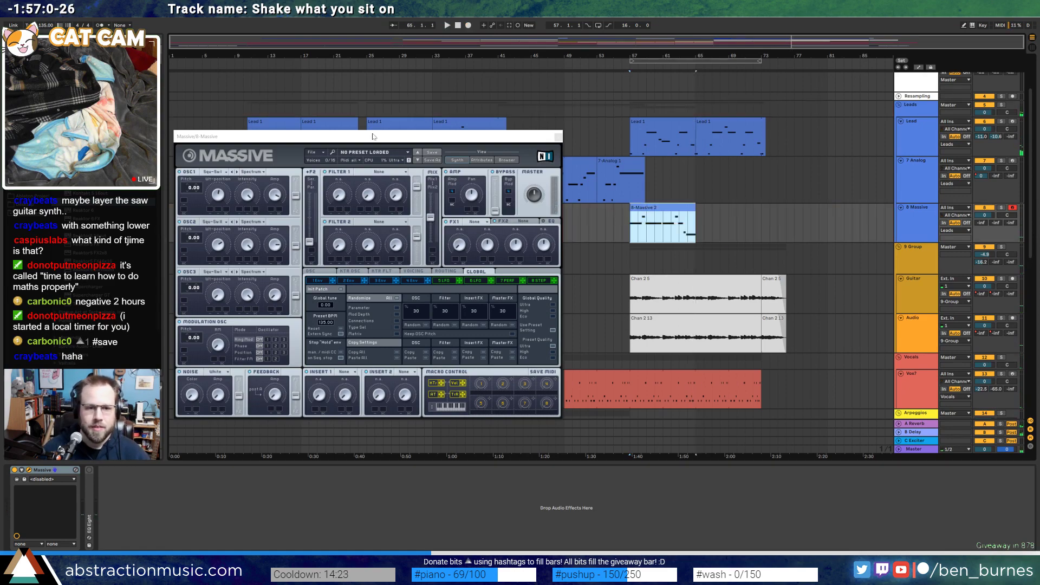
Change Massive's oscillator 2 wavetable to Plysaw II and start playback of the recorded part
drag(372, 137, 516, 153)
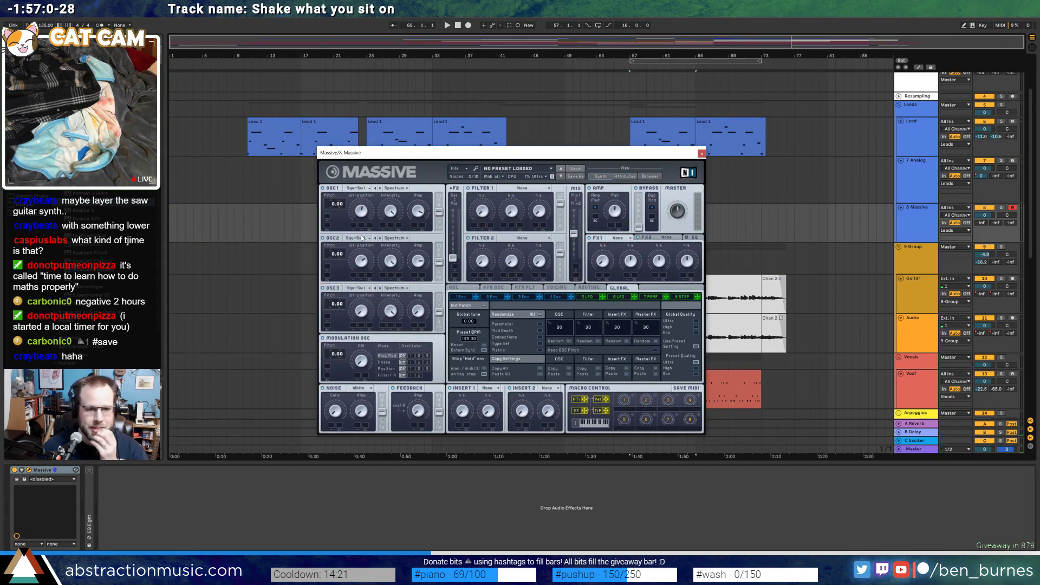
click(362, 237)
click(396, 282)
key(space)
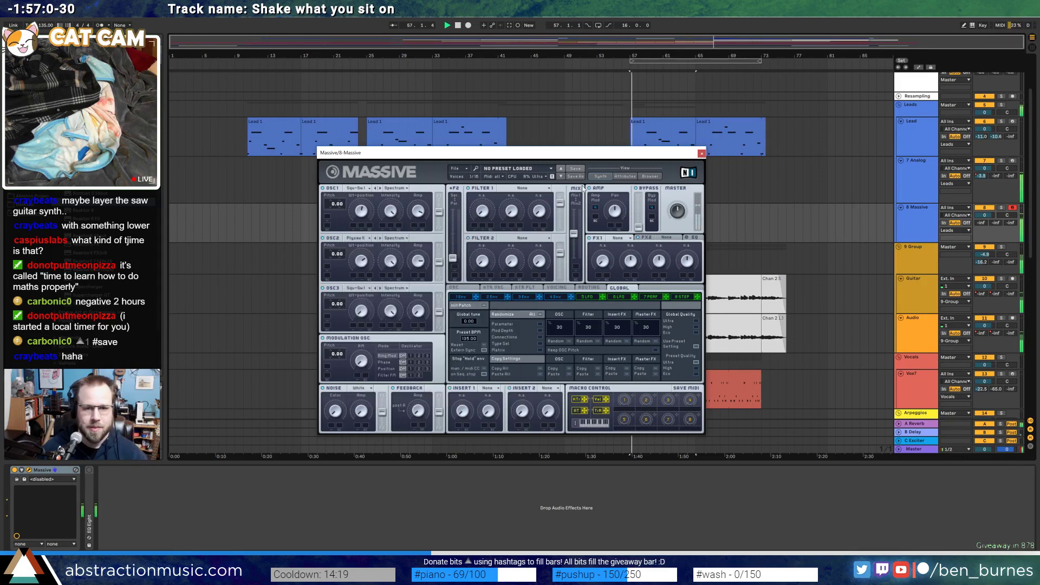
Set Massive's Filter 1 to Scream and raise the filter routing fader while the part plays
drag(590, 153, 479, 140)
click(422, 176)
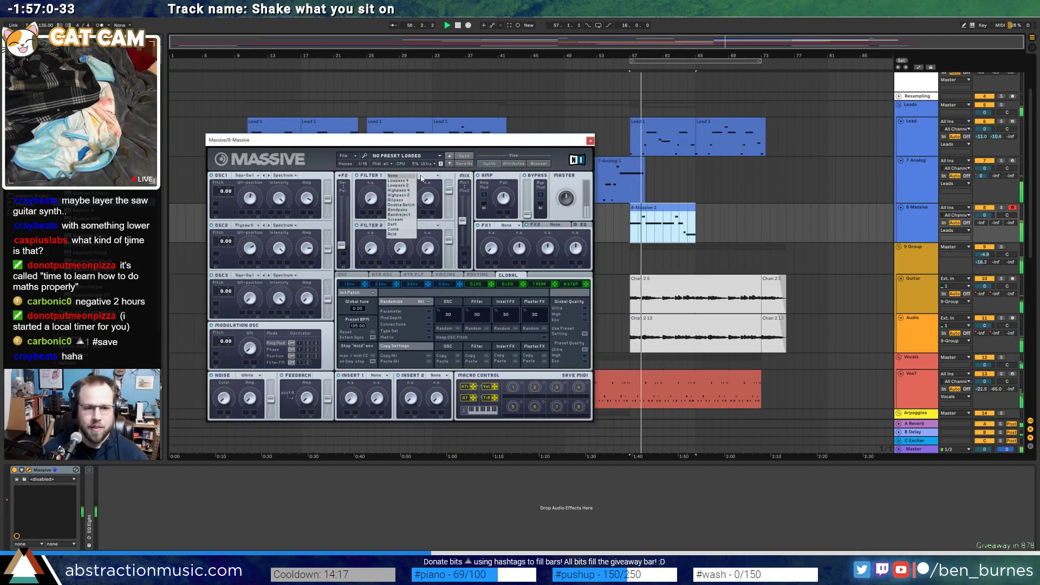
click(398, 219)
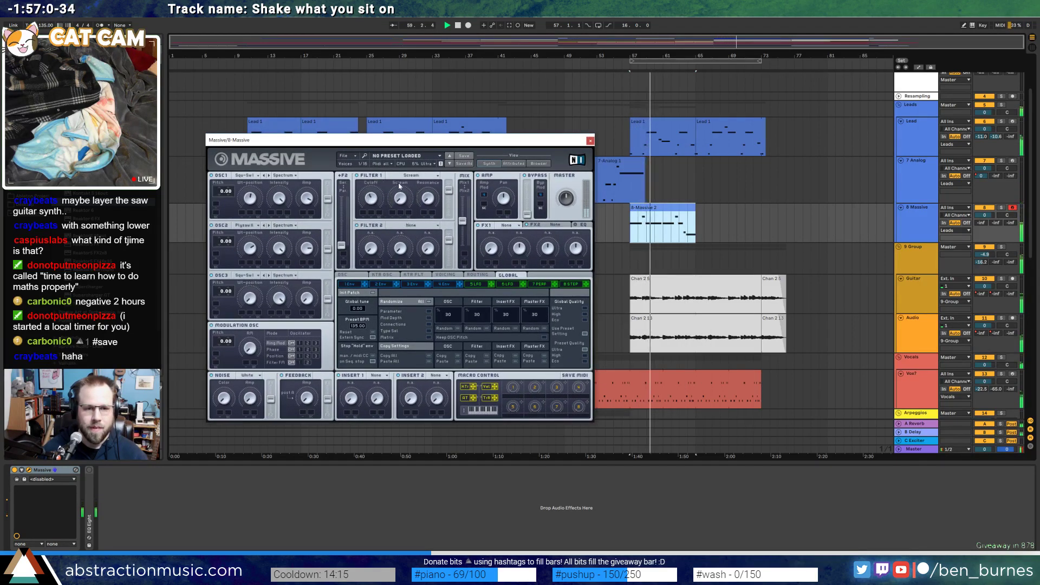
drag(341, 245, 341, 196)
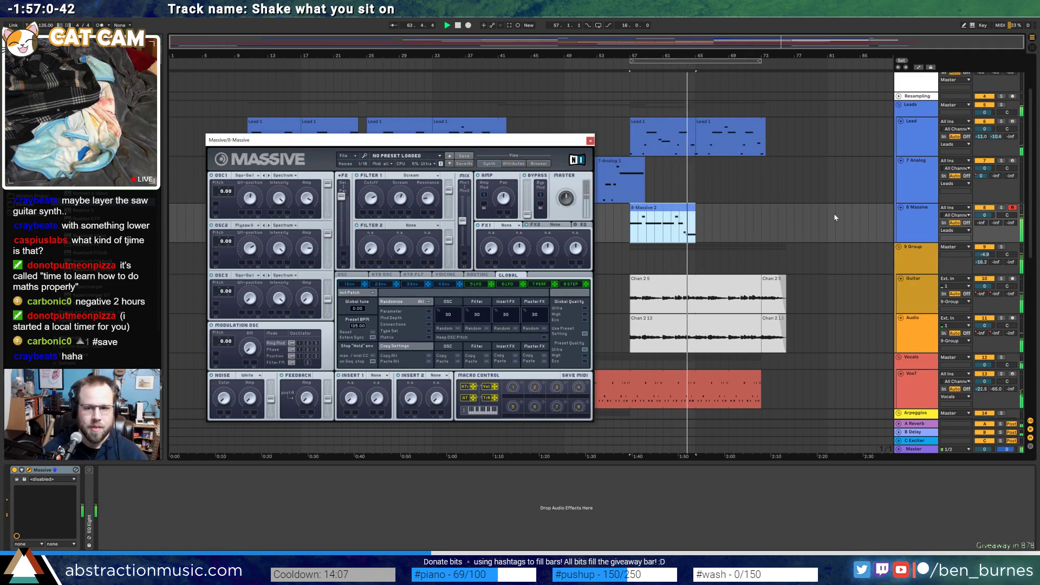
key(space)
Open the Massive clip, transpose its last two notes to G2 and F2, and play the ending
double_click(686, 208)
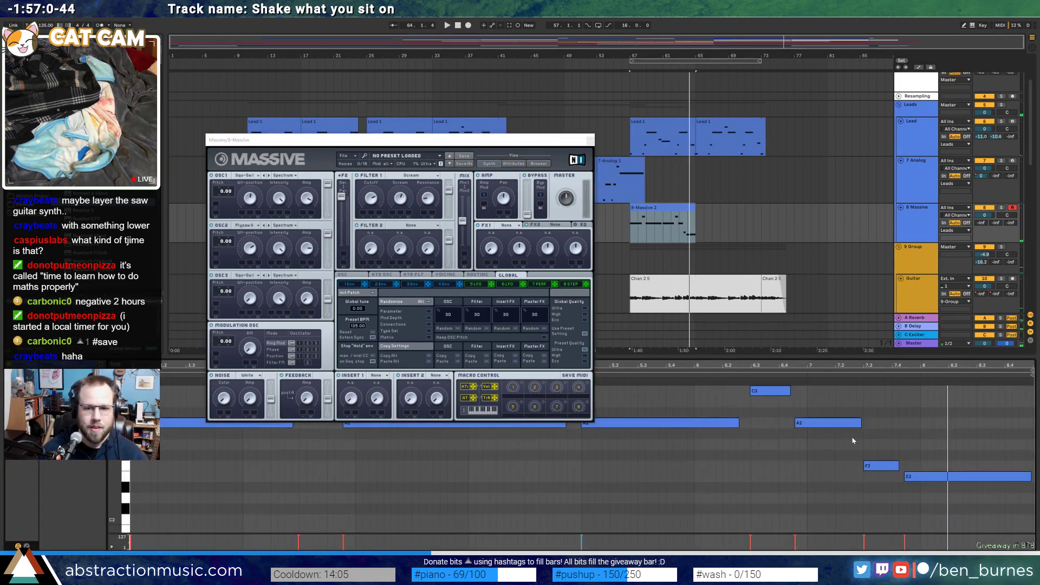
drag(852, 440, 963, 538)
key(Up)
key(Up)
key(Up)
key(Down)
click(937, 455)
key(Down)
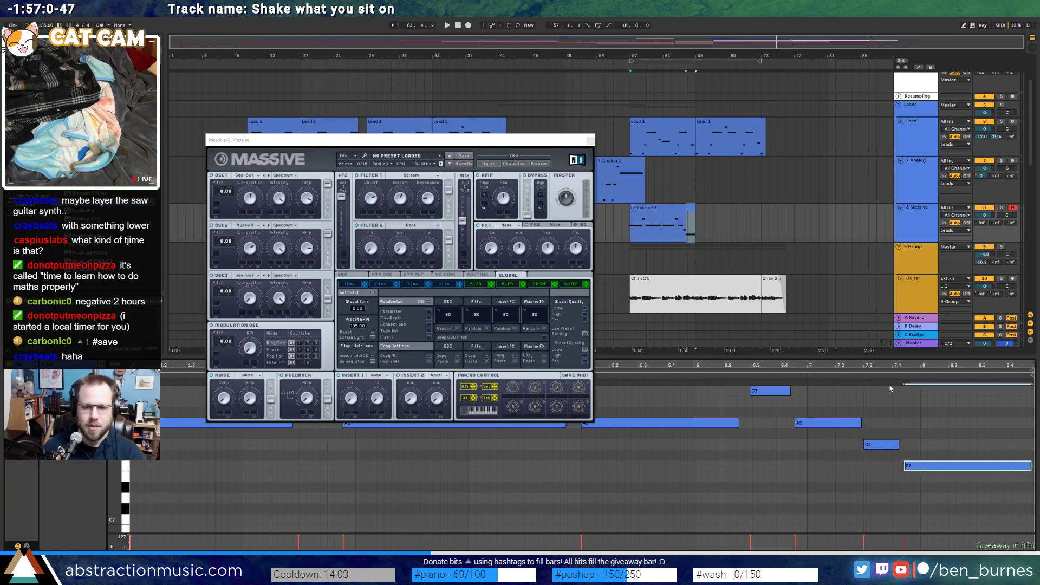
key(space)
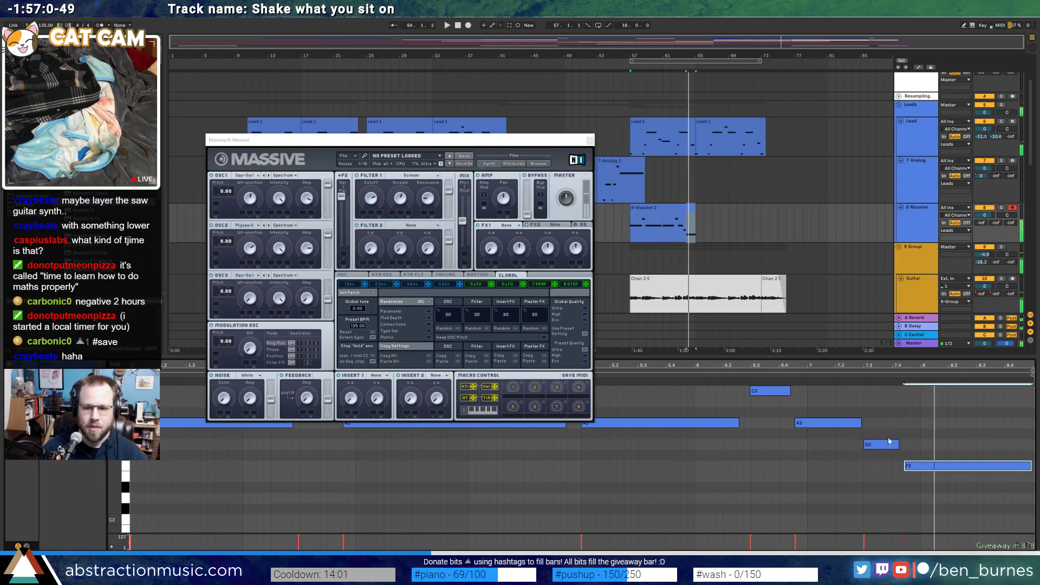
Compare the passage with the Massive track soloed and muted, and re-enable the track
click(1002, 208)
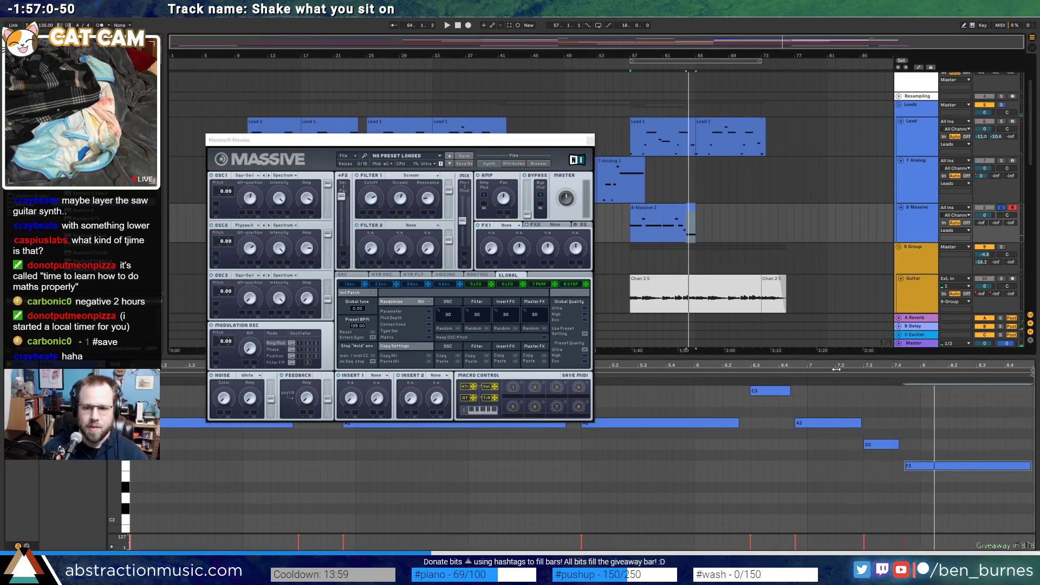
click(1000, 209)
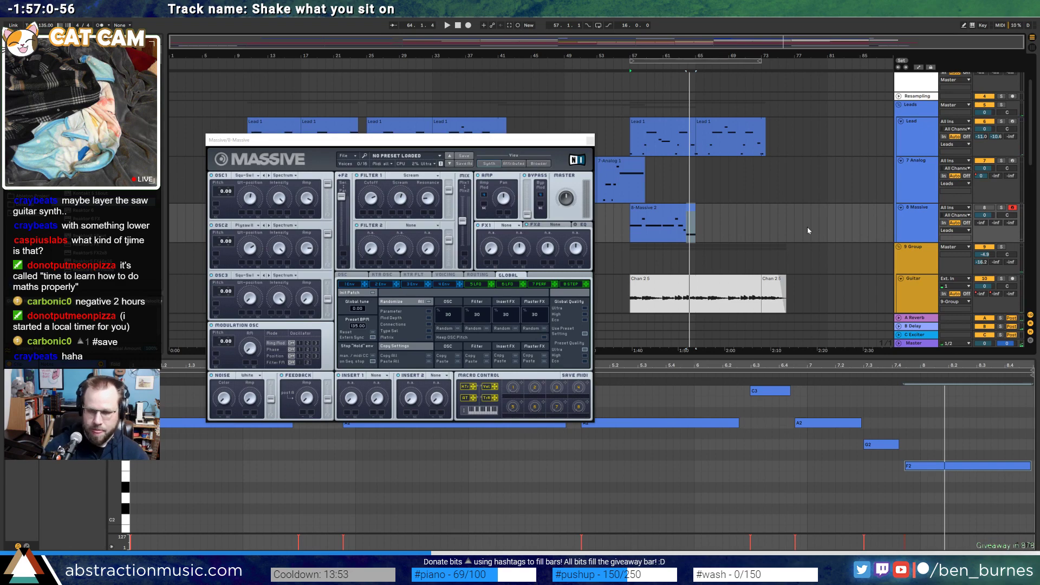
click(983, 208)
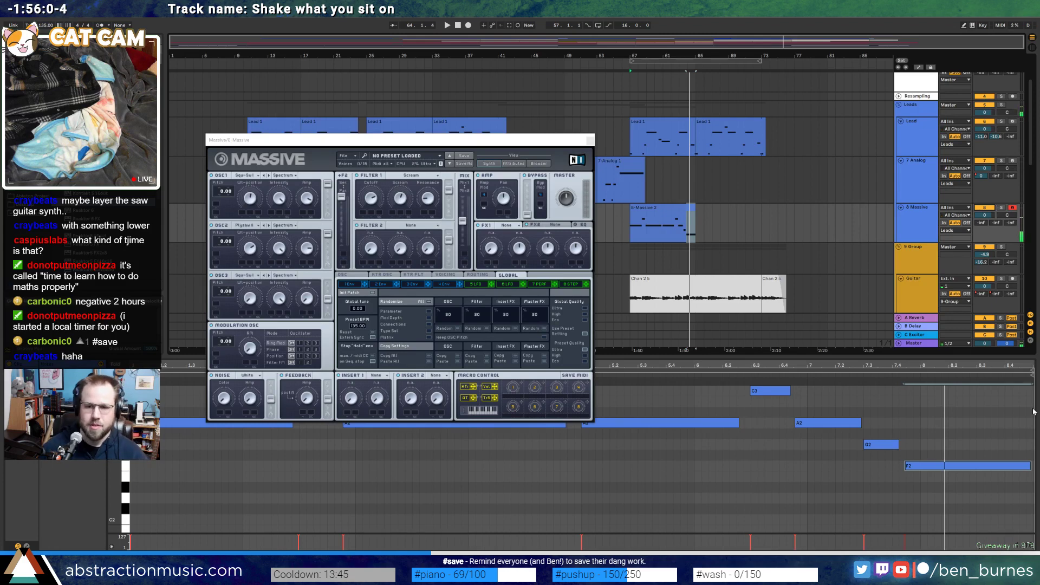
Lower the Massive clip's final note to E2 and listen to the ending
key(space)
drag(974, 469, 974, 478)
click(763, 375)
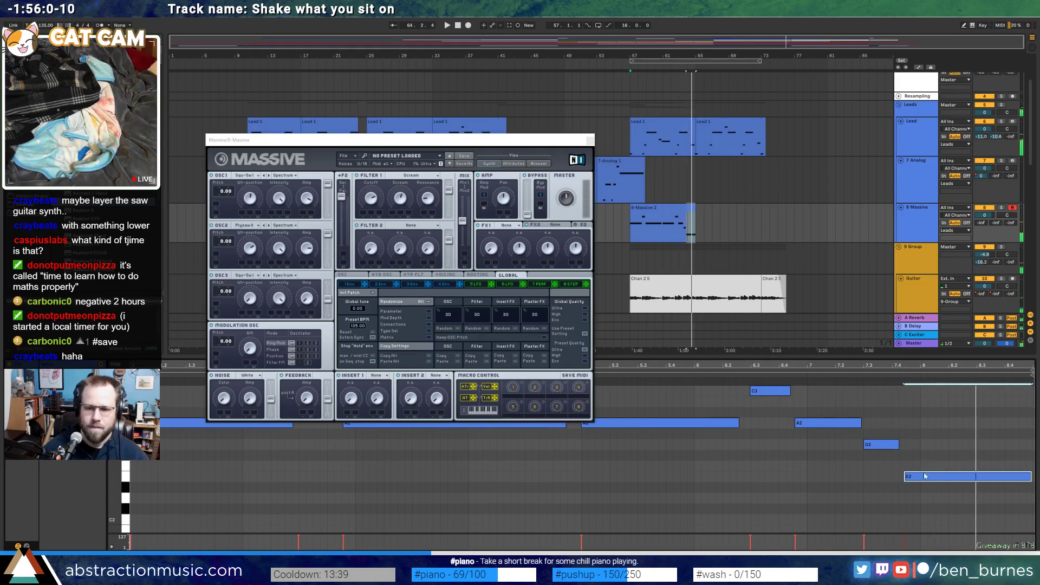
key(space)
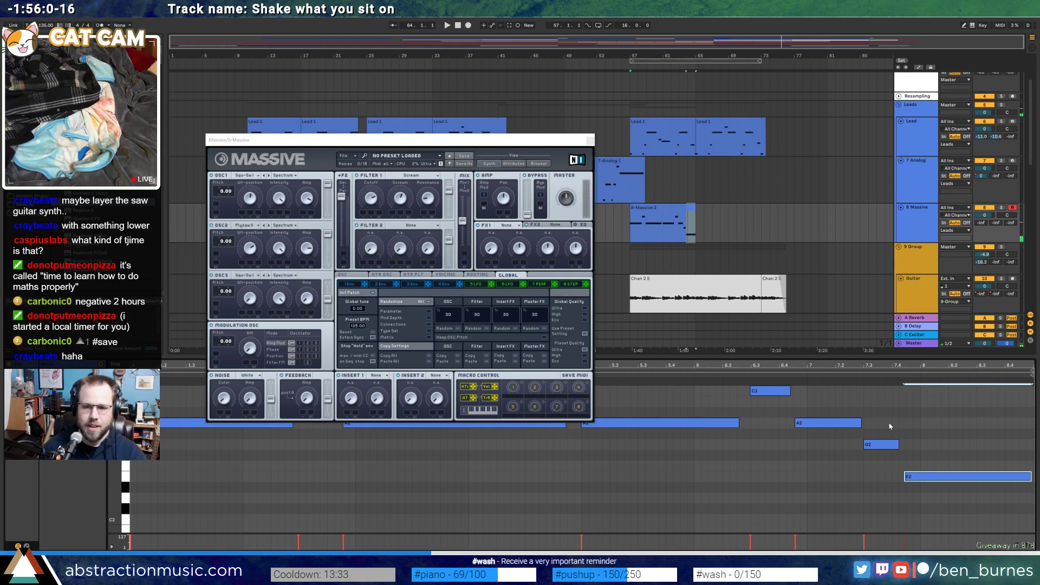
Try B2 and G2 for the Massive clip's last two notes and audition the ending
drag(889, 424, 947, 508)
key(Up)
key(Up)
key(Up)
click(891, 415)
key(Up)
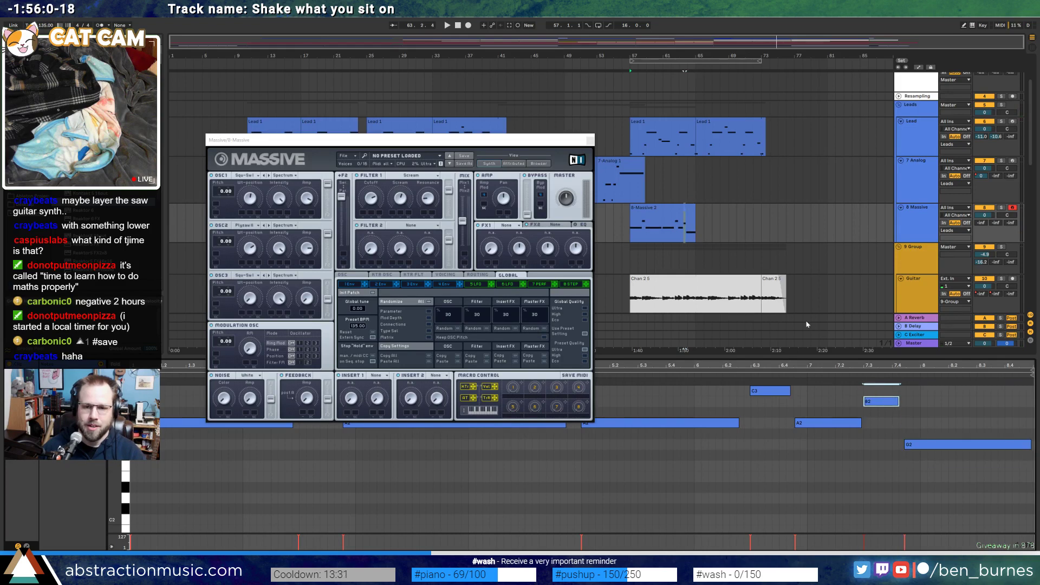
key(space)
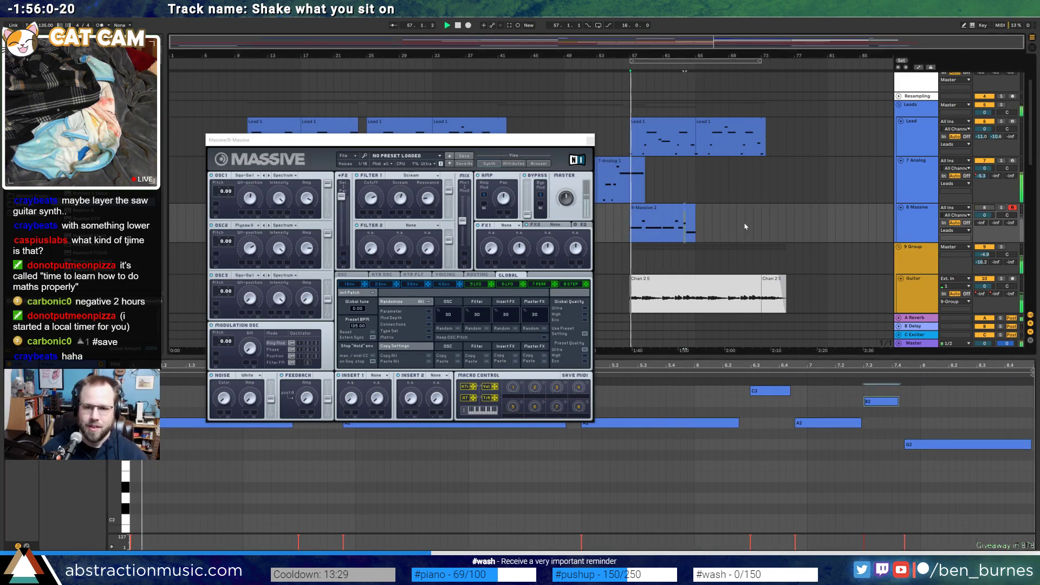
click(680, 230)
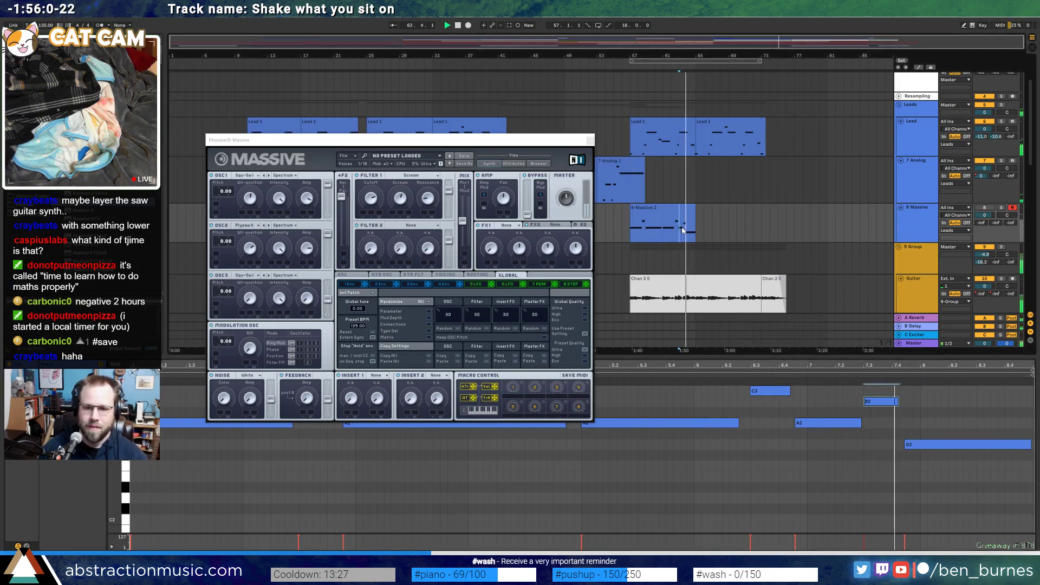
key(space)
click(982, 210)
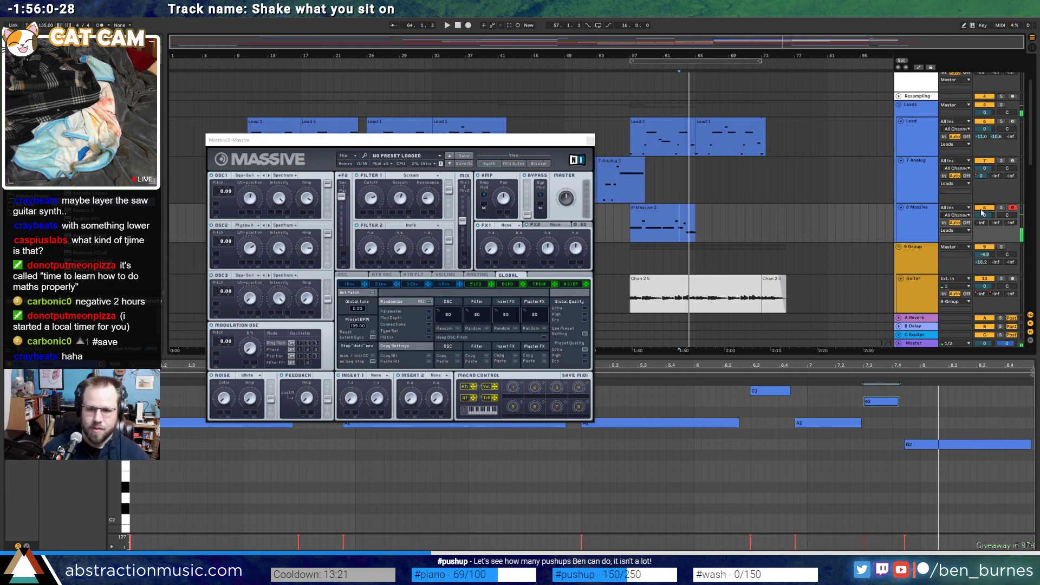
Return the Massive clip's last two notes to G2 and E2 and play the ending
drag(872, 476, 916, 387)
key(Down)
key(Down)
key(Down)
key(Down)
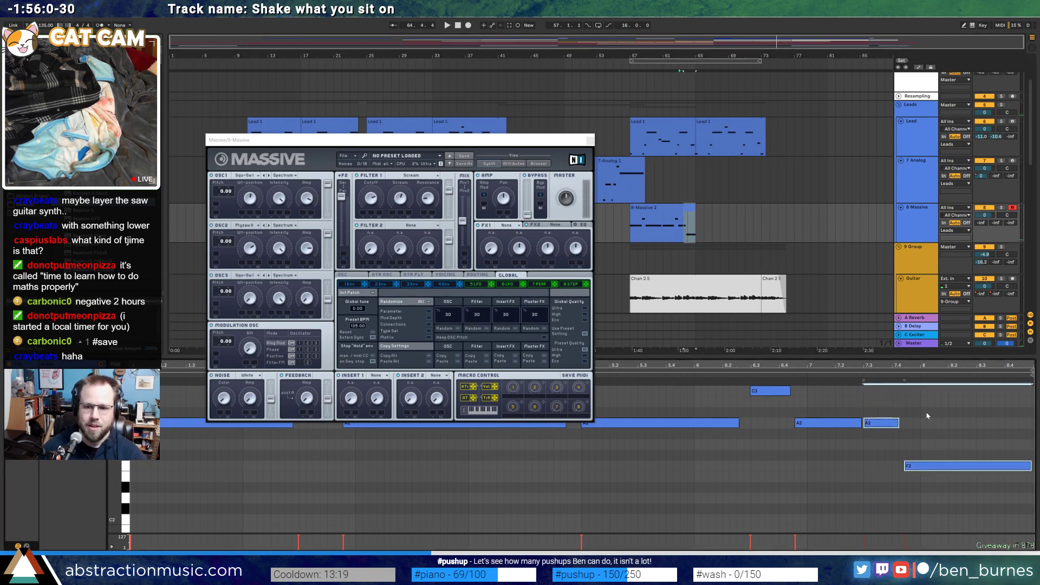
drag(936, 487, 936, 476)
key(space)
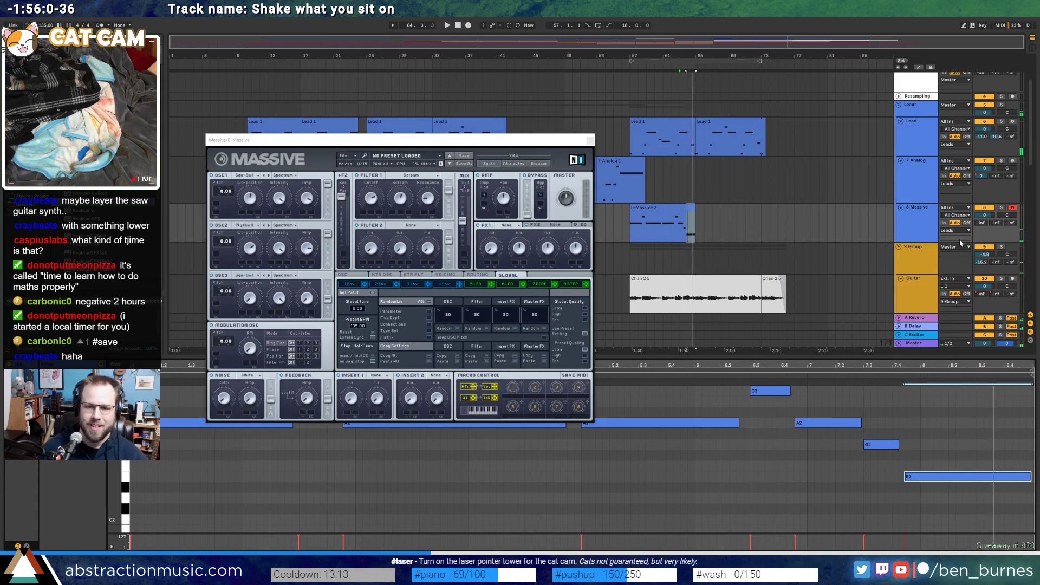
scroll(925, 250, down, 2)
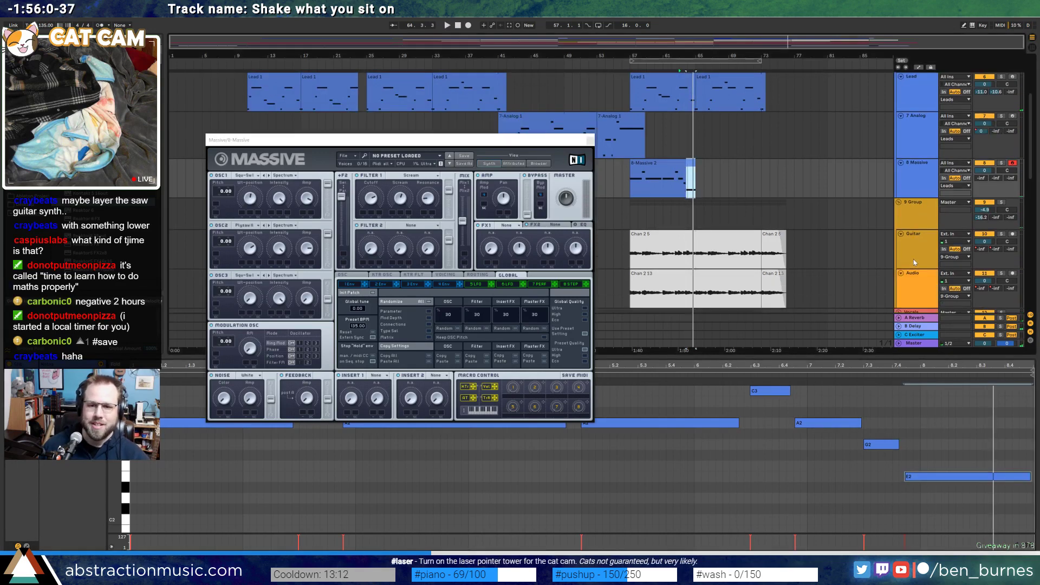
Mute the Audio track below Guitar and play the ending of the Massive passage from around bar 62
click(986, 273)
click(688, 258)
key(space)
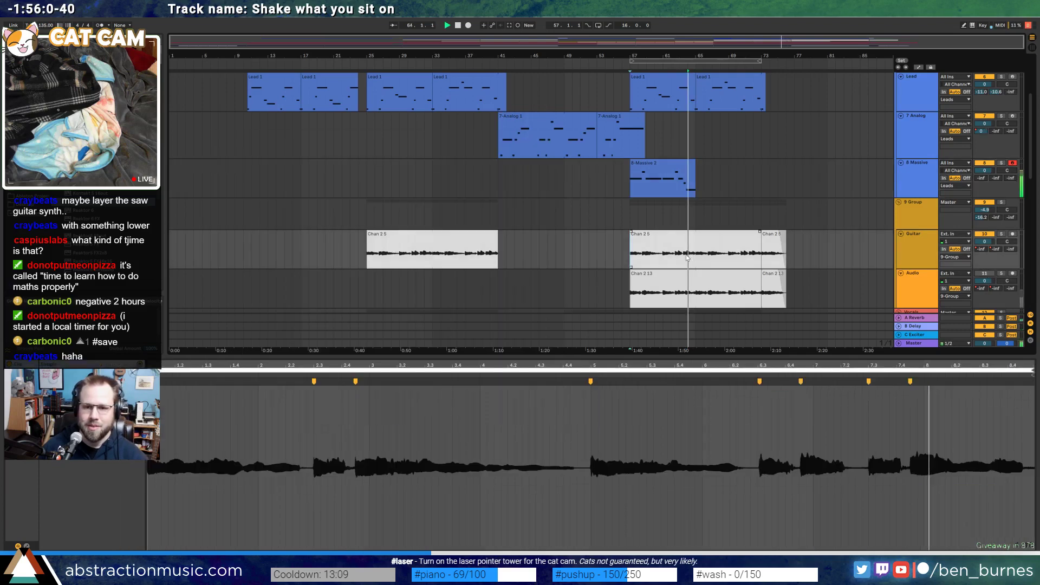
key(space)
click(674, 260)
key(space)
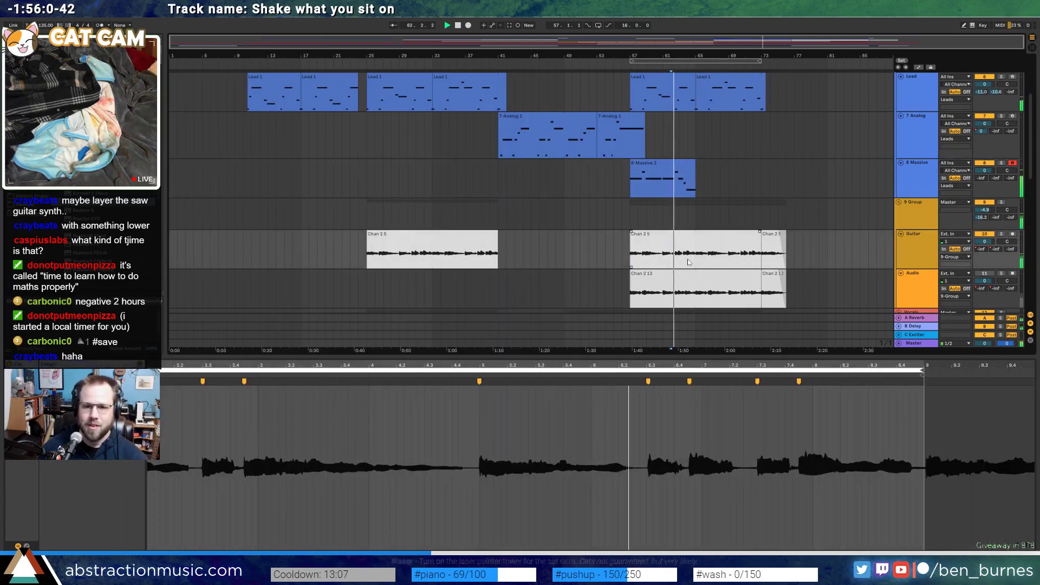
scroll(689, 261, up, 4)
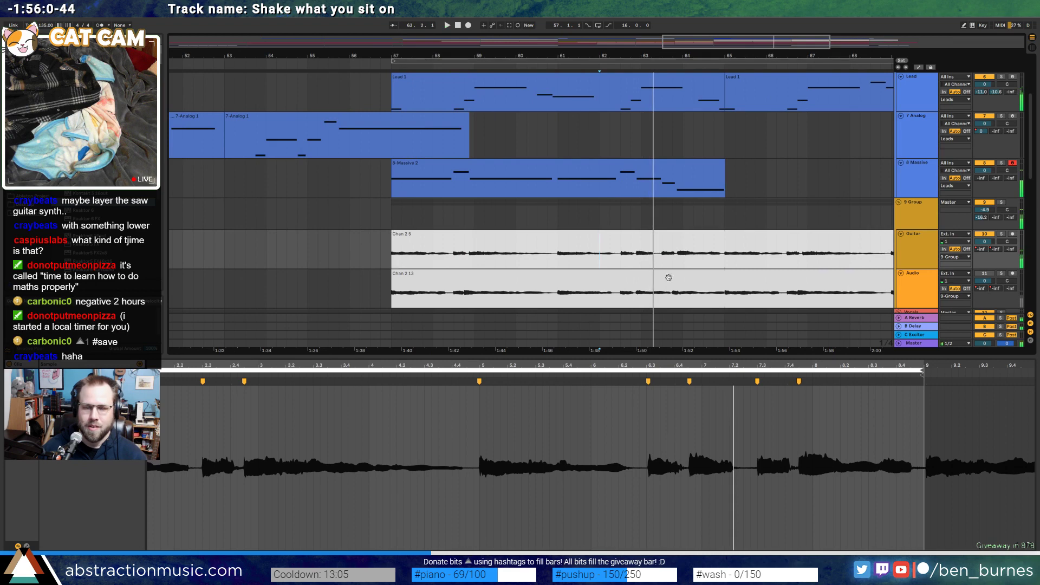
key(space)
key(space)
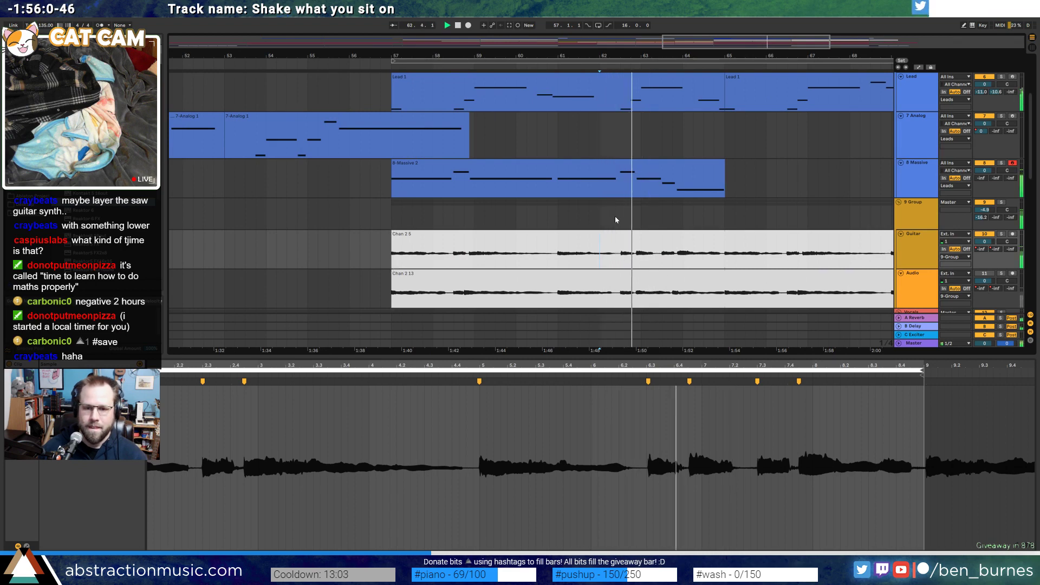
Try lowering the C3 note before the Massive clip's descending ending to B2 and audition it
double_click(634, 172)
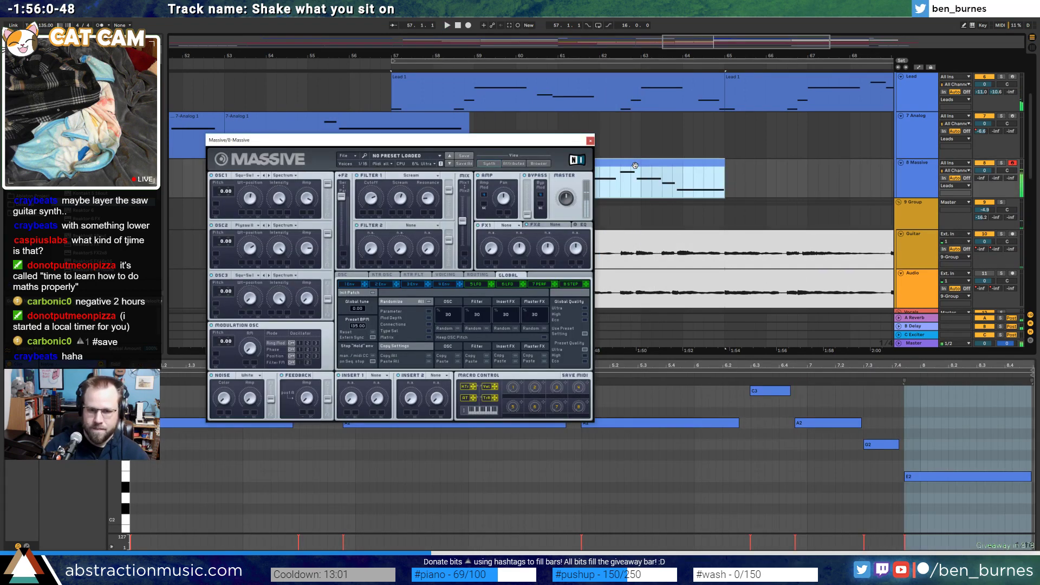
drag(758, 391, 758, 401)
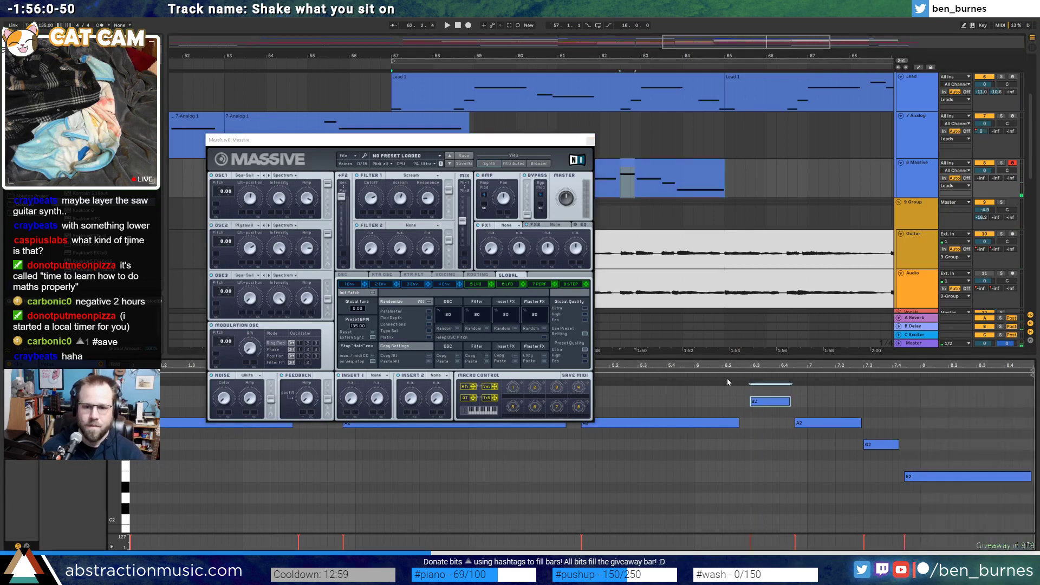
click(710, 378)
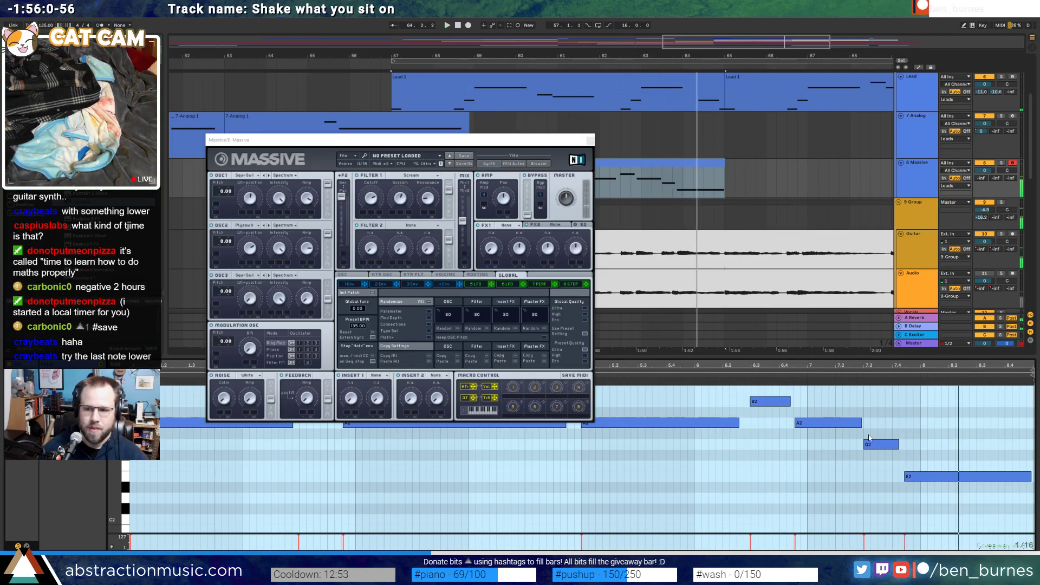
Lower the Massive clip's final note to D2, return the B2 note to C3, and play the ending
key(space)
key(Down)
key(Down)
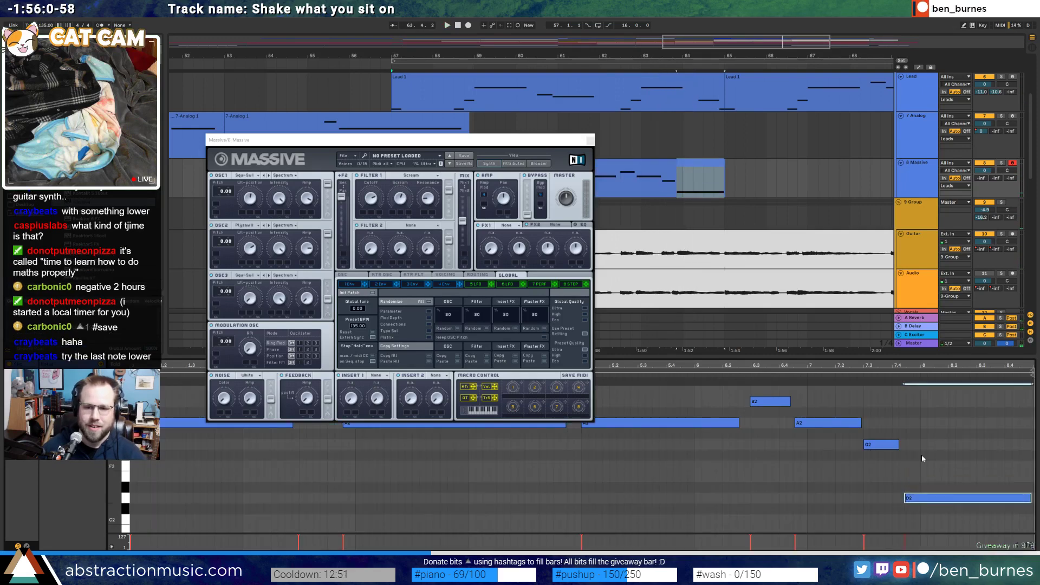
key(space)
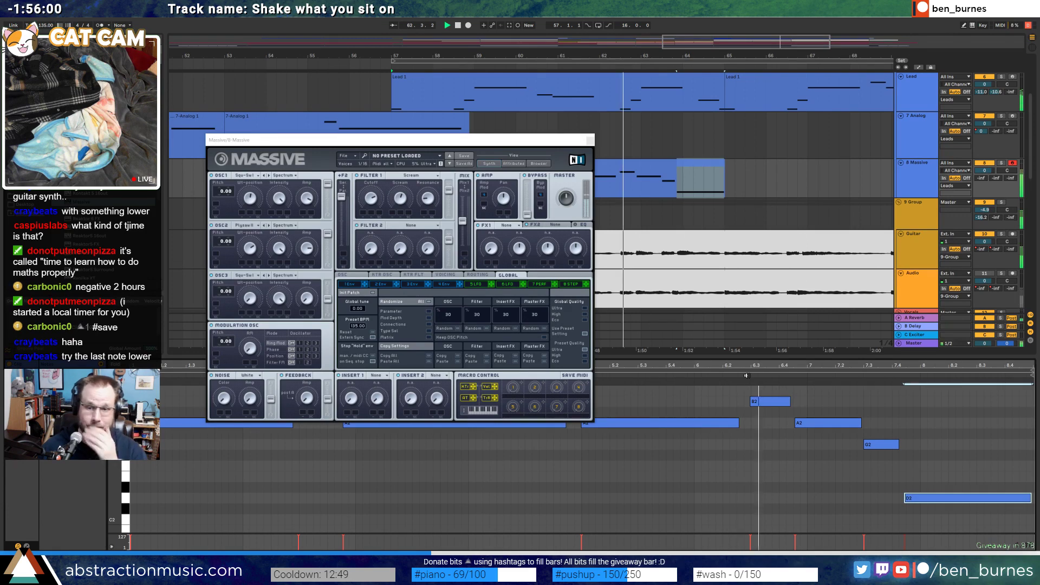
click(775, 402)
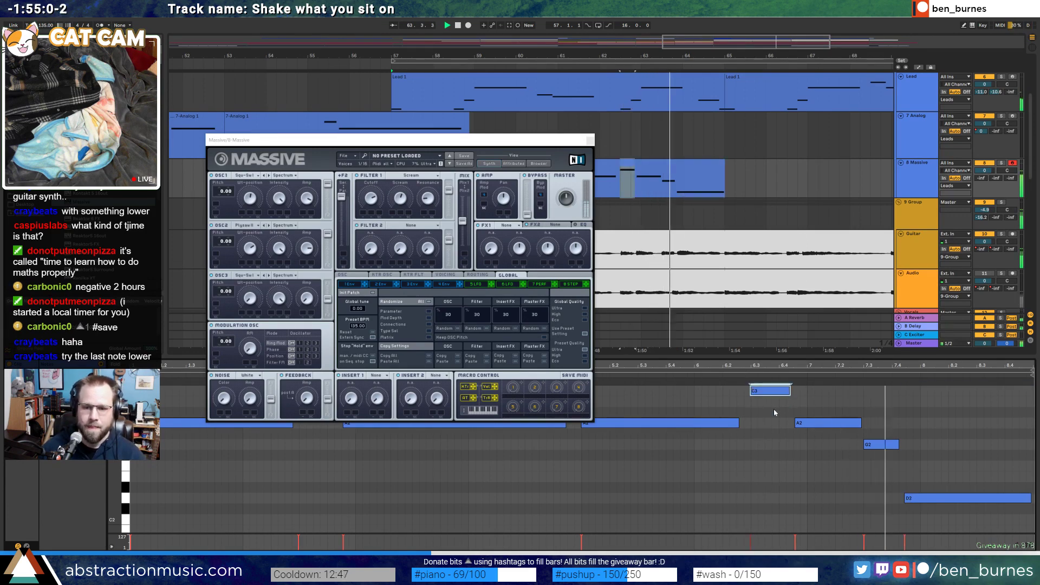
key(Up)
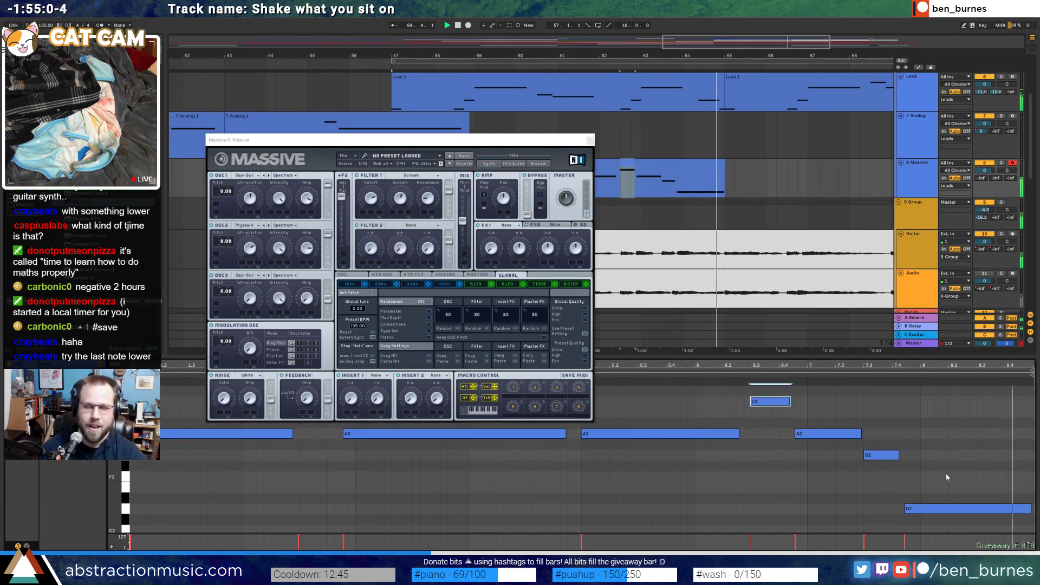
key(space)
Shorten the attack and lower the sustain of Massive's fourth envelope, and play the passage from bar 57
drag(705, 39, 704, 21)
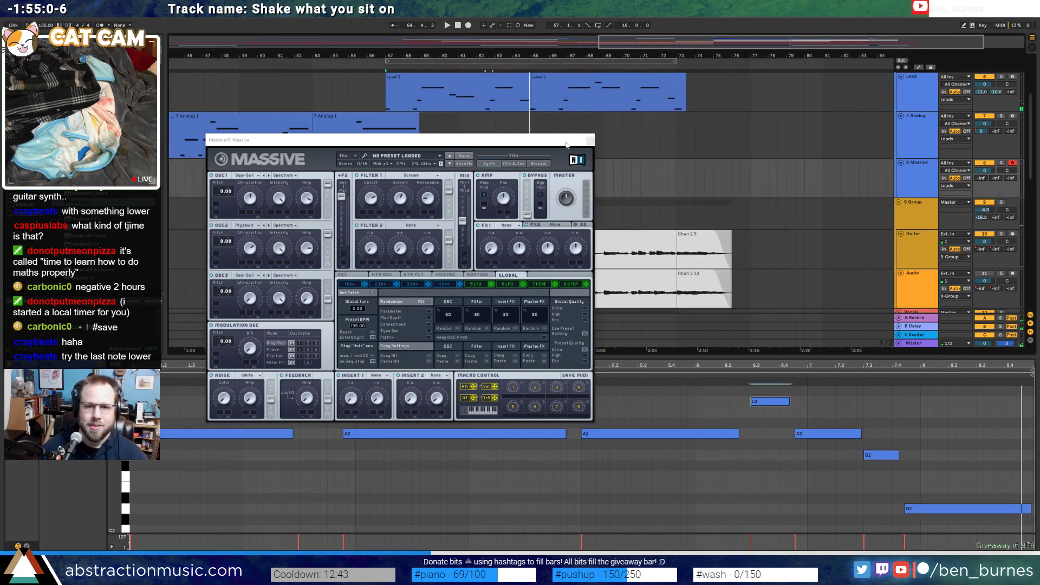
drag(455, 139, 538, 231)
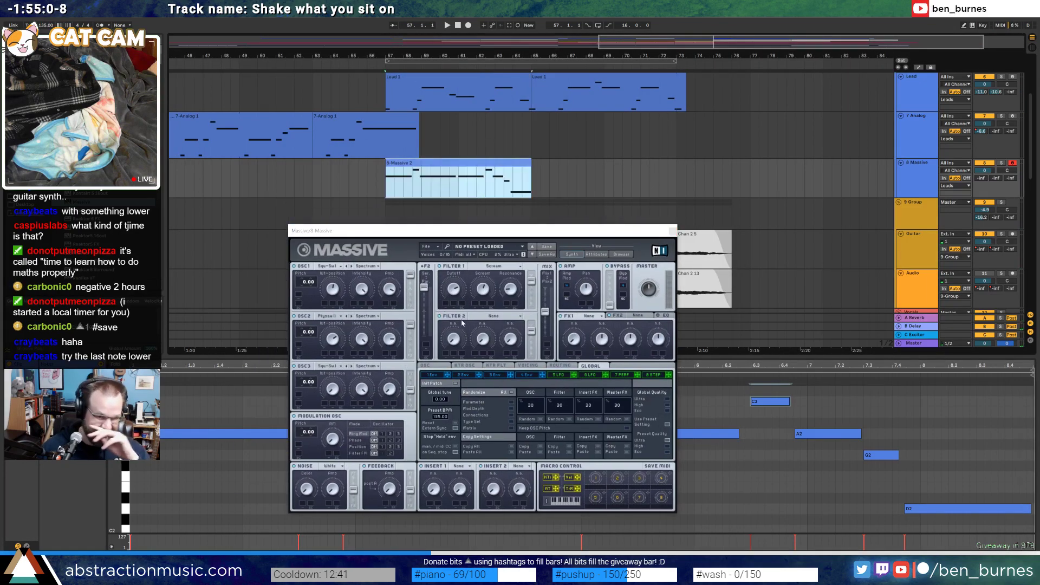
click(526, 374)
drag(498, 392, 479, 383)
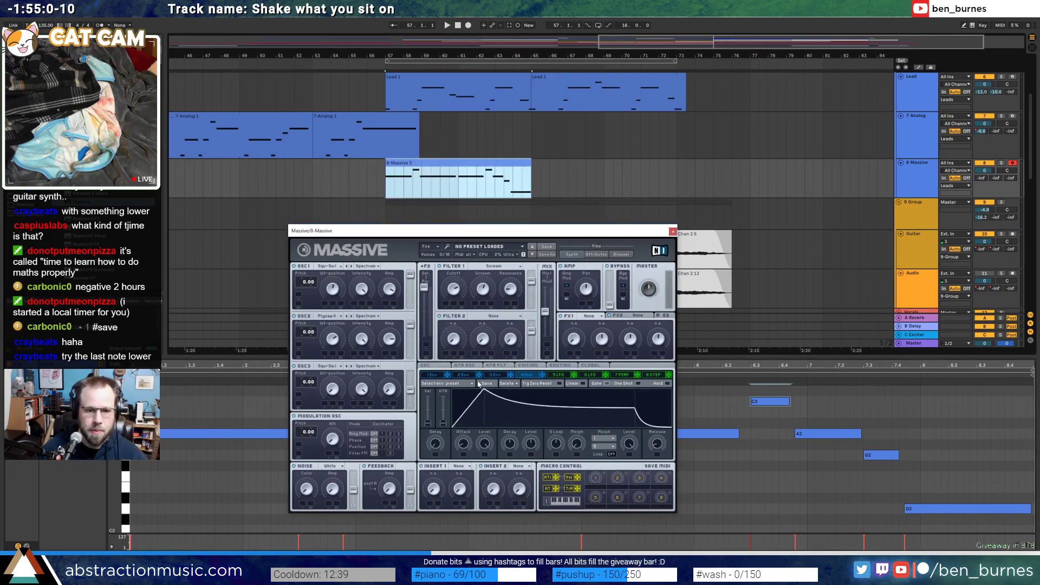
drag(630, 418, 595, 420)
key(space)
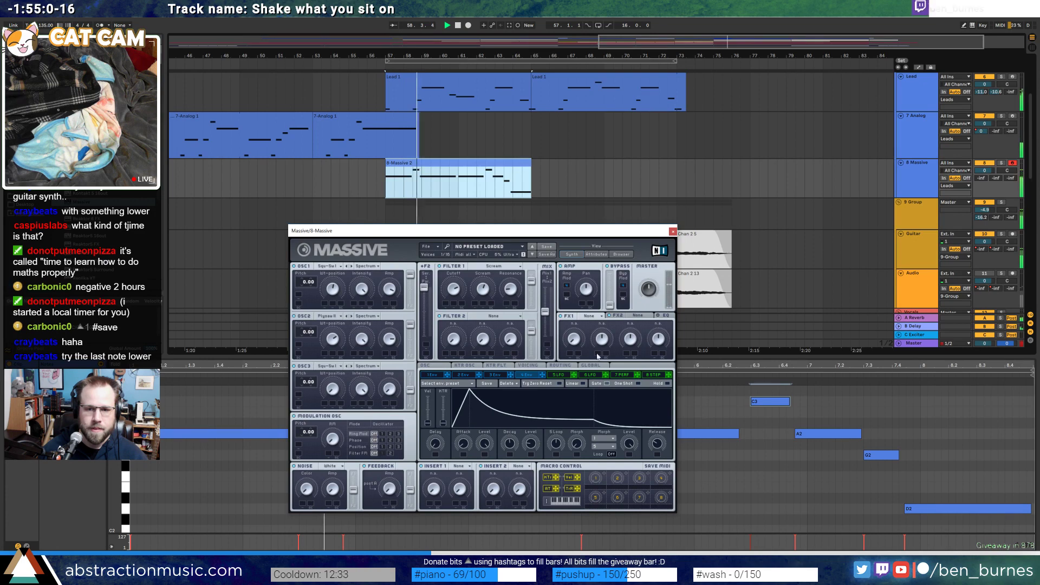
Set Massive's first effect to the small reverb and Filter 1 to Daft, and audition the sound
click(589, 316)
click(592, 326)
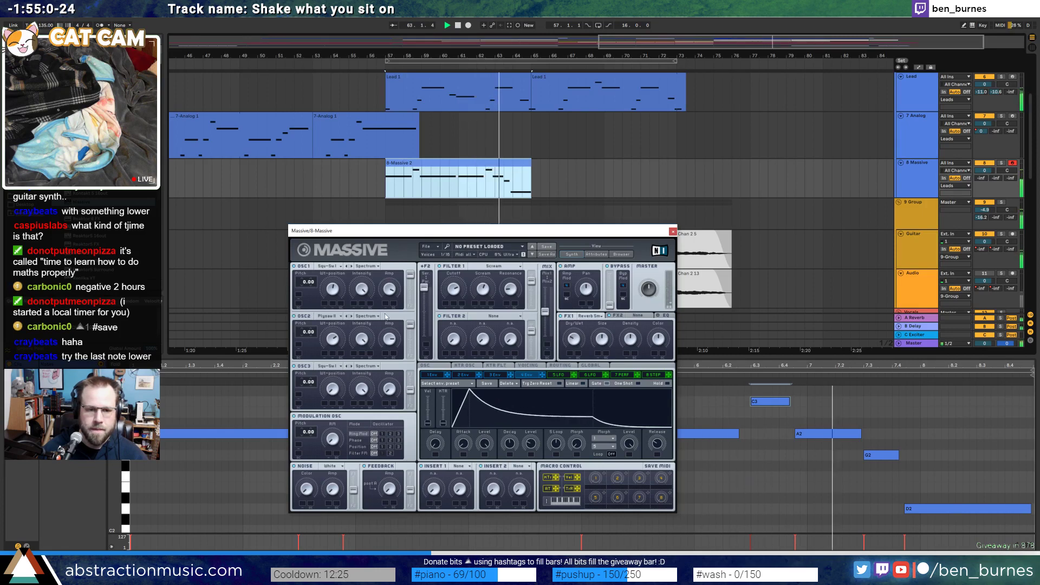
click(490, 266)
click(485, 316)
key(space)
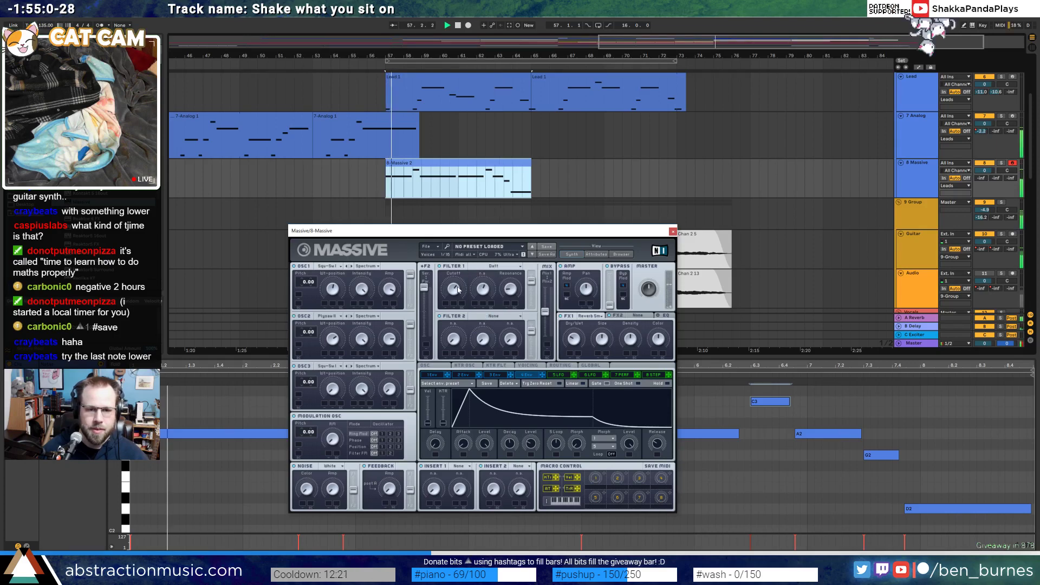
key(space)
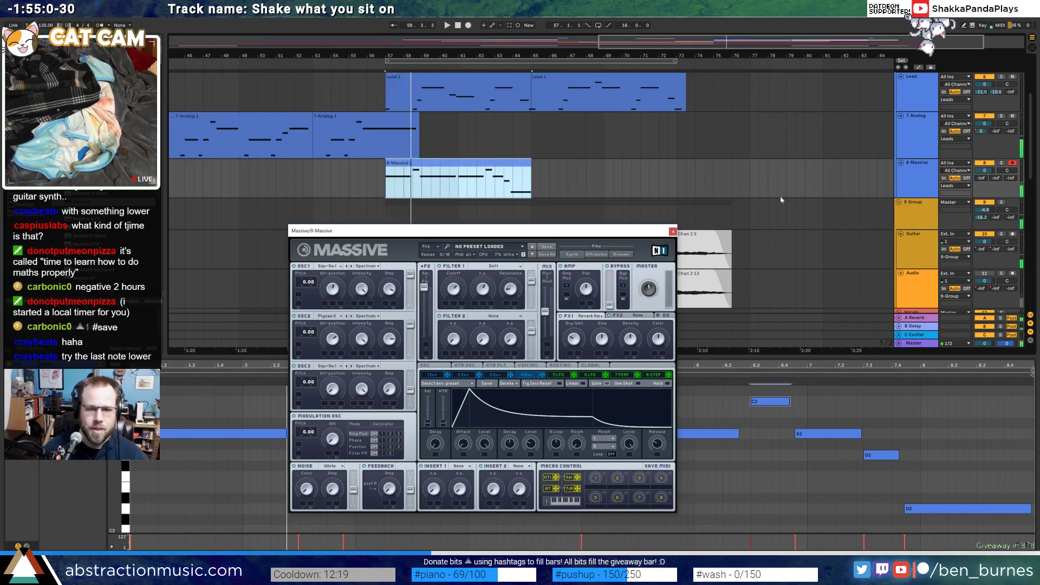
Load the Synth Lead preset Surviver in Massive and lower the Massive track's volume to -7.3 dB during playback
click(621, 255)
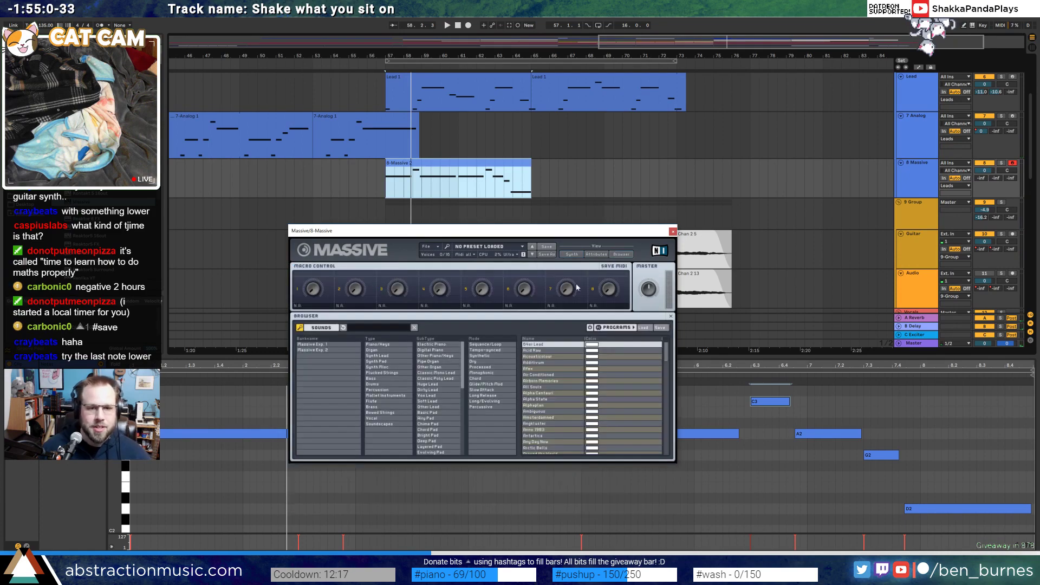
click(387, 355)
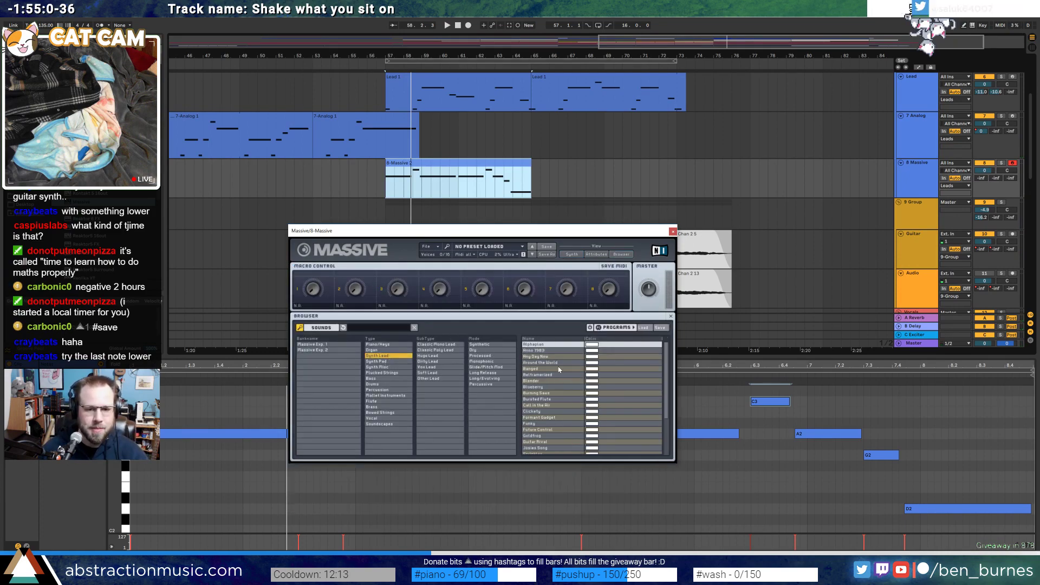
scroll(529, 416, down, 3)
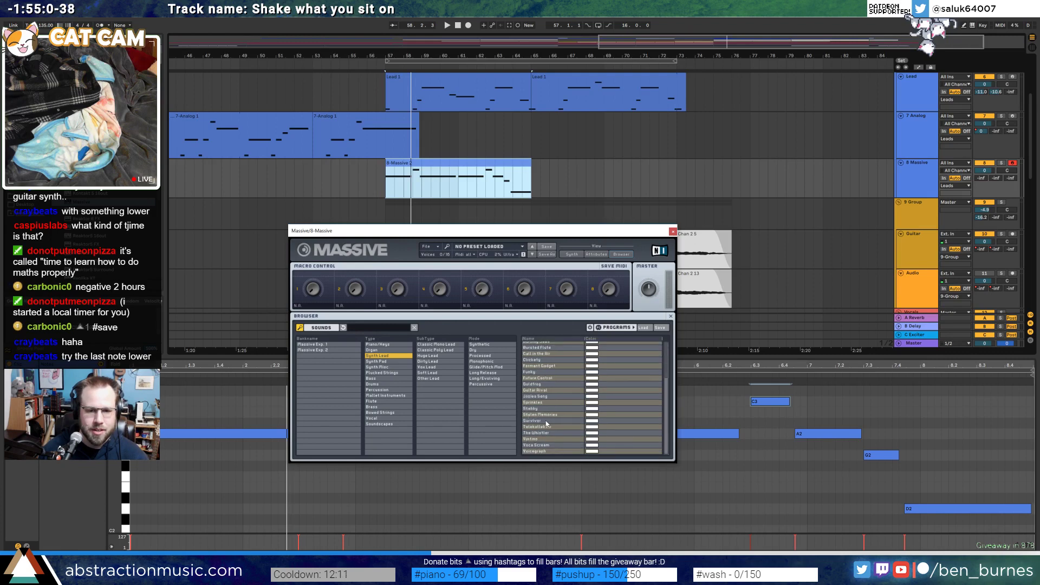
click(546, 421)
key(space)
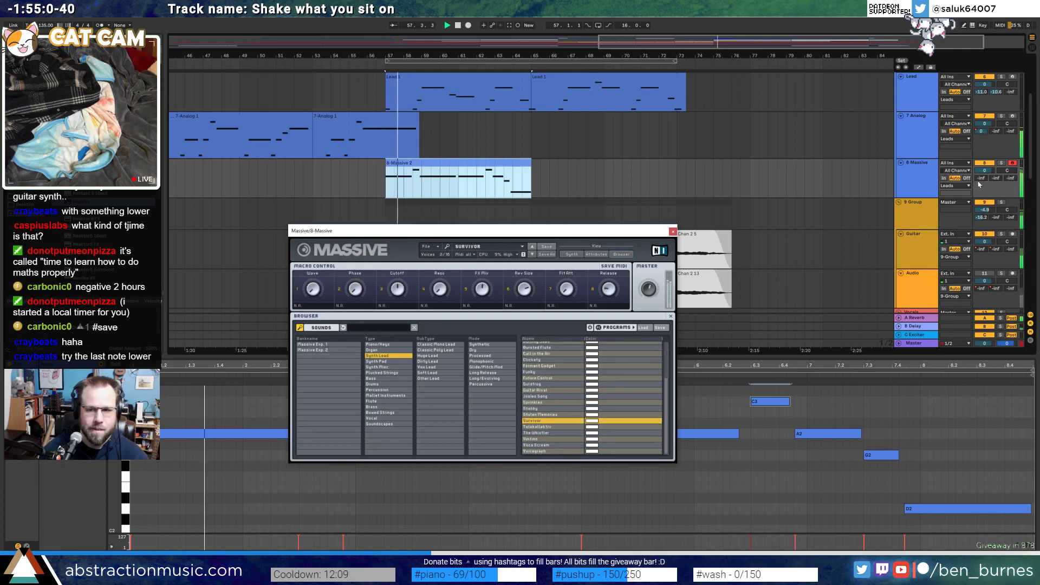
drag(984, 171, 984, 187)
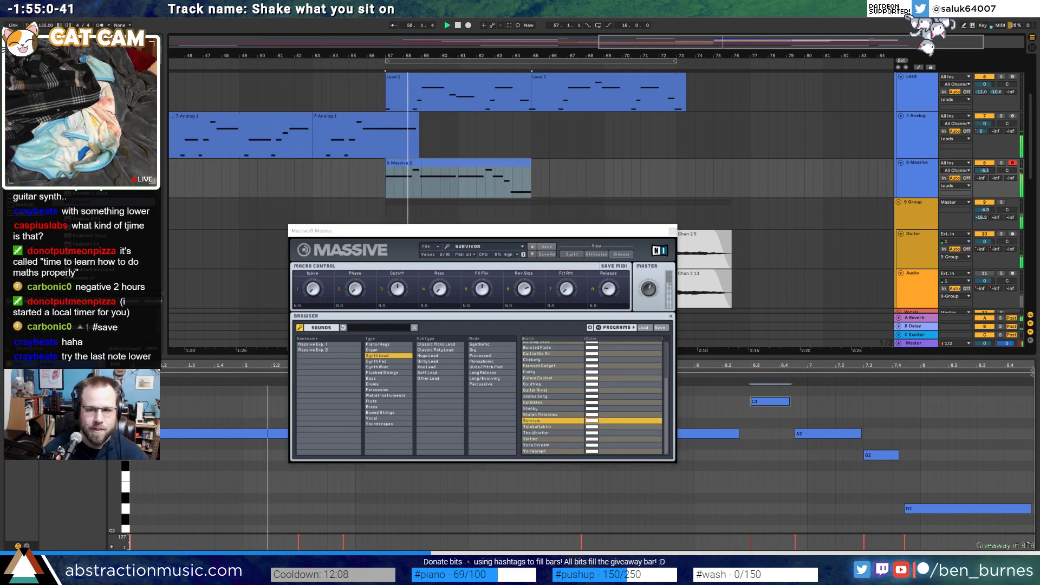
key(space)
Load the Sprinkles preset and lower the sustain level of its fourth envelope while the passage plays
click(539, 402)
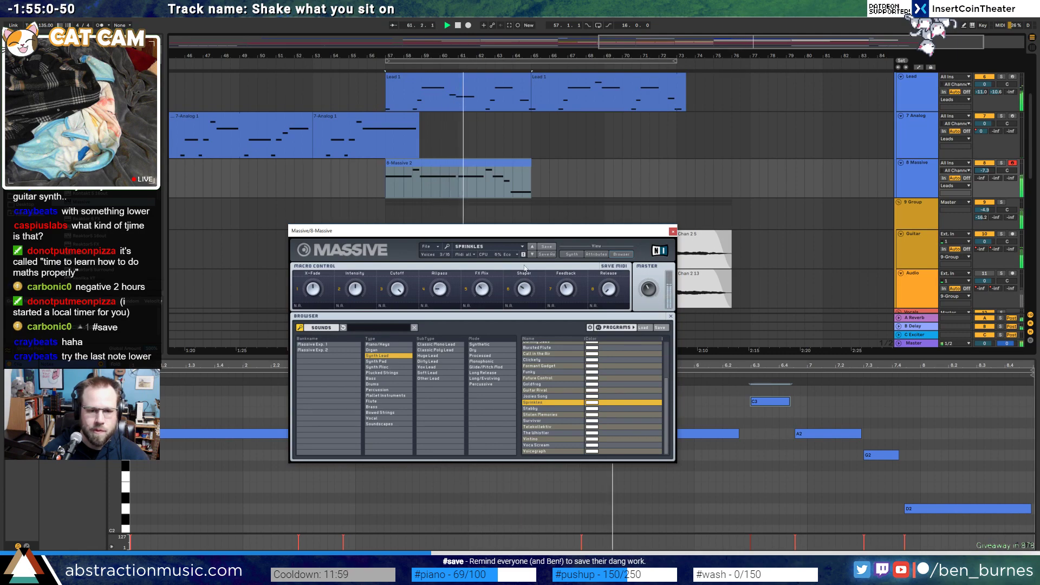
click(572, 254)
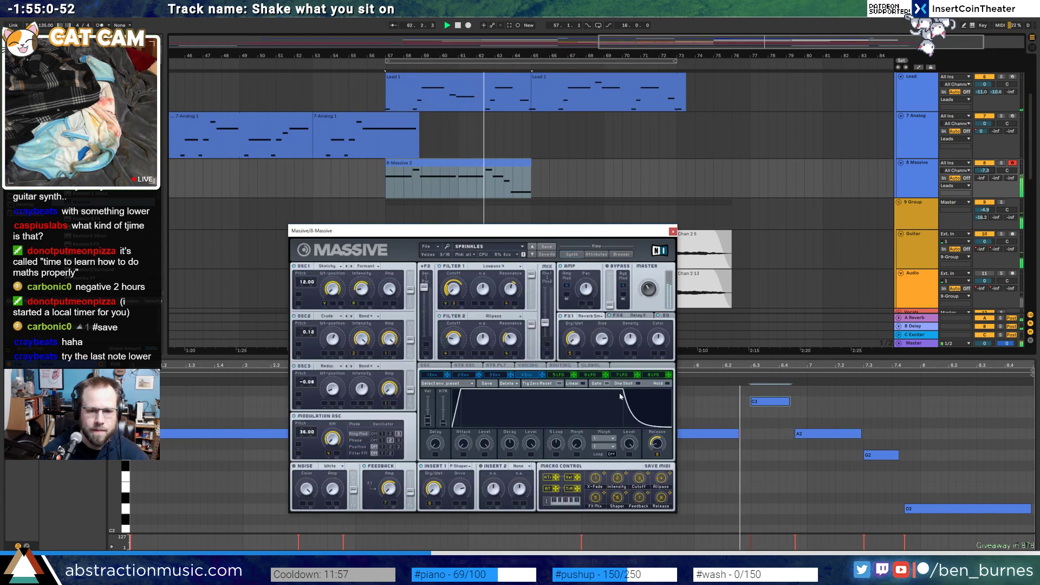
drag(623, 391, 622, 406)
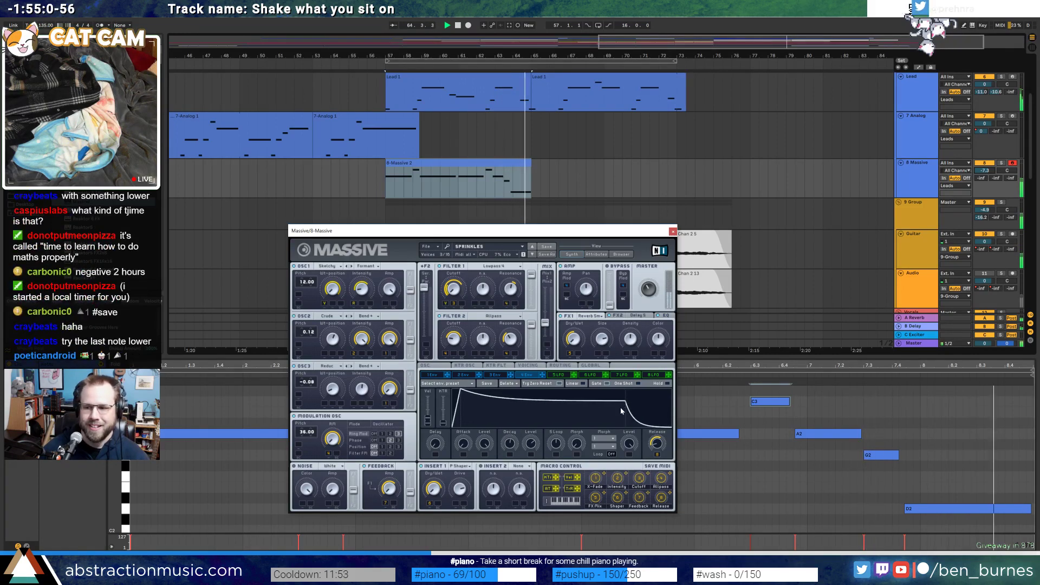
Duplicate the Massive clip at bar 65 and extend the copy to about bar 74 with a longer final D2 note
click(477, 162)
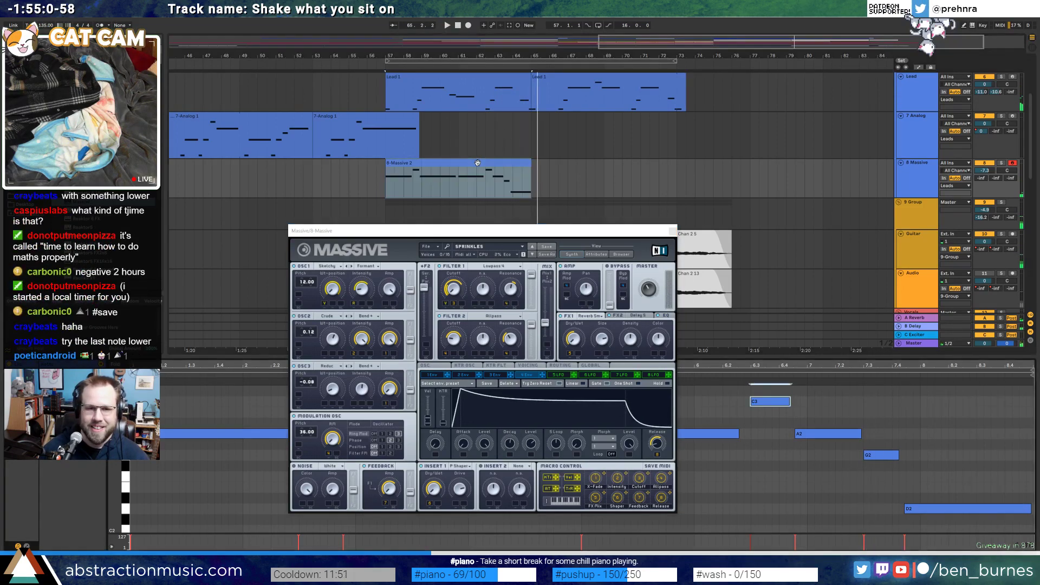
click(529, 165)
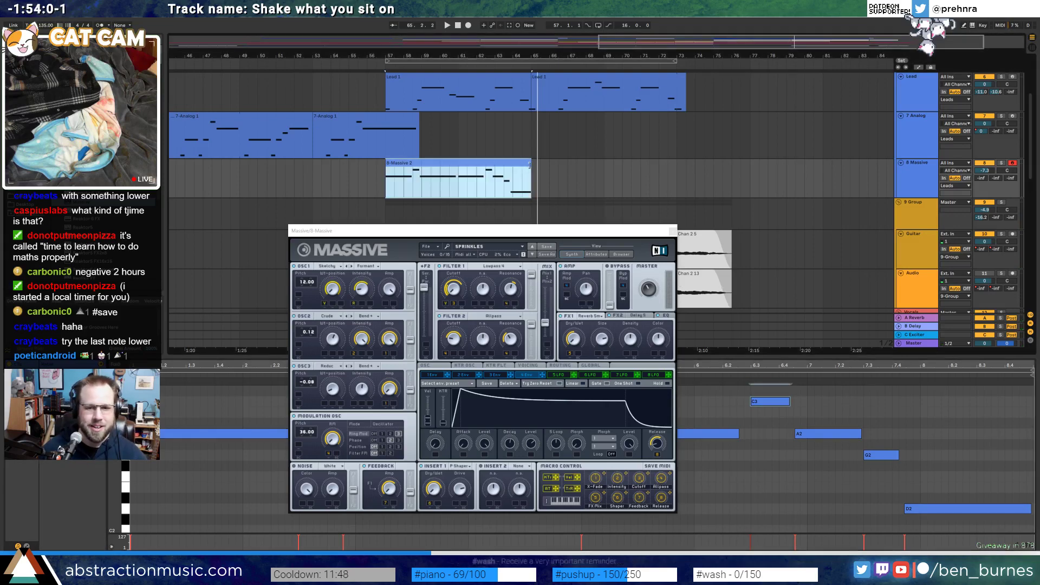
click(877, 368)
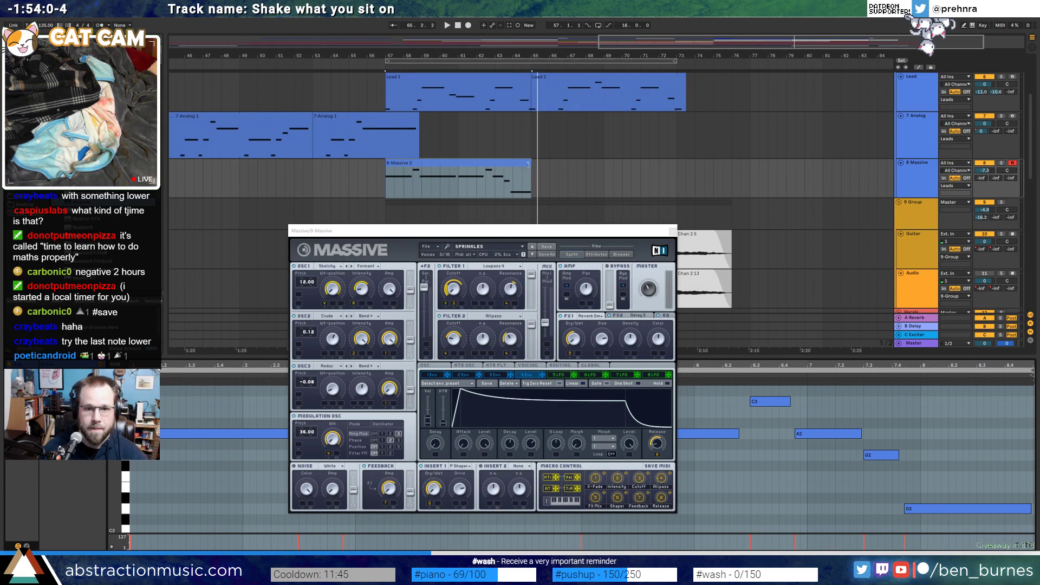
mouse_move(529, 165)
mouse_down()
mouse_move(739, 169)
mouse_move(532, 183)
mouse_up()
drag(677, 170, 515, 179)
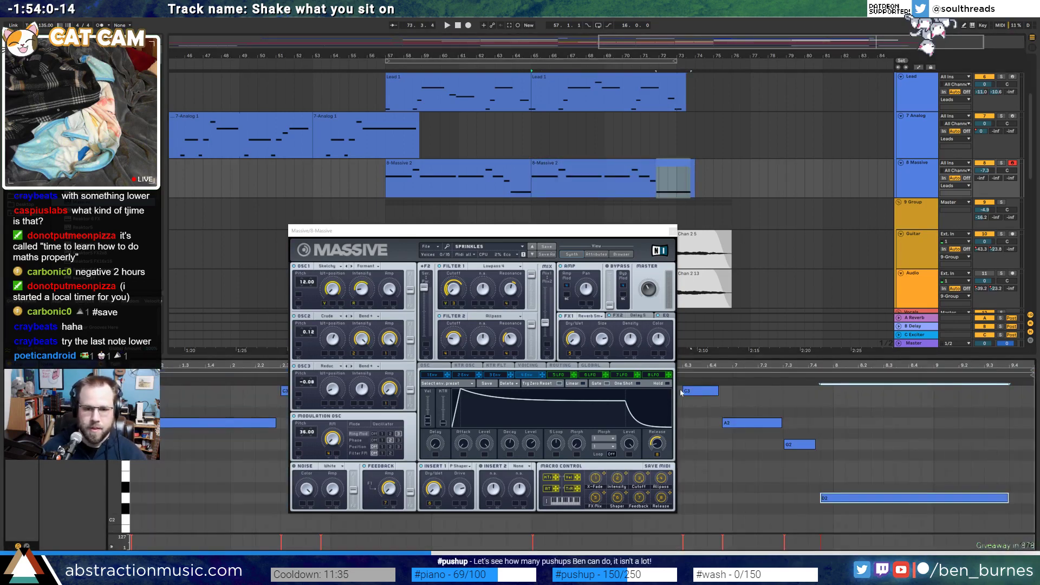
Play the passage from bar 57 with the Sprinkles sound and close the Massive window
key(space)
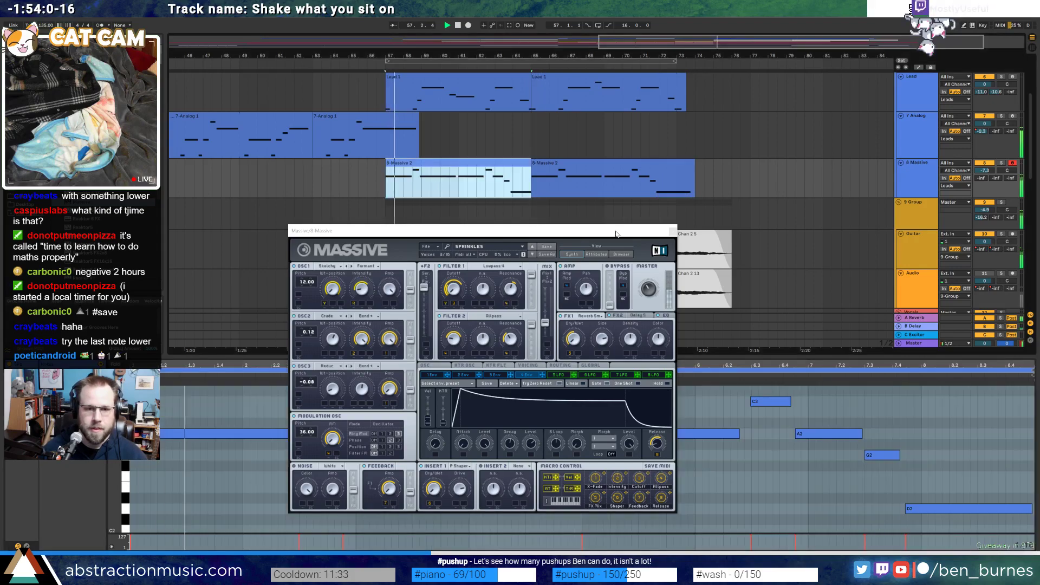
drag(616, 234, 598, 117)
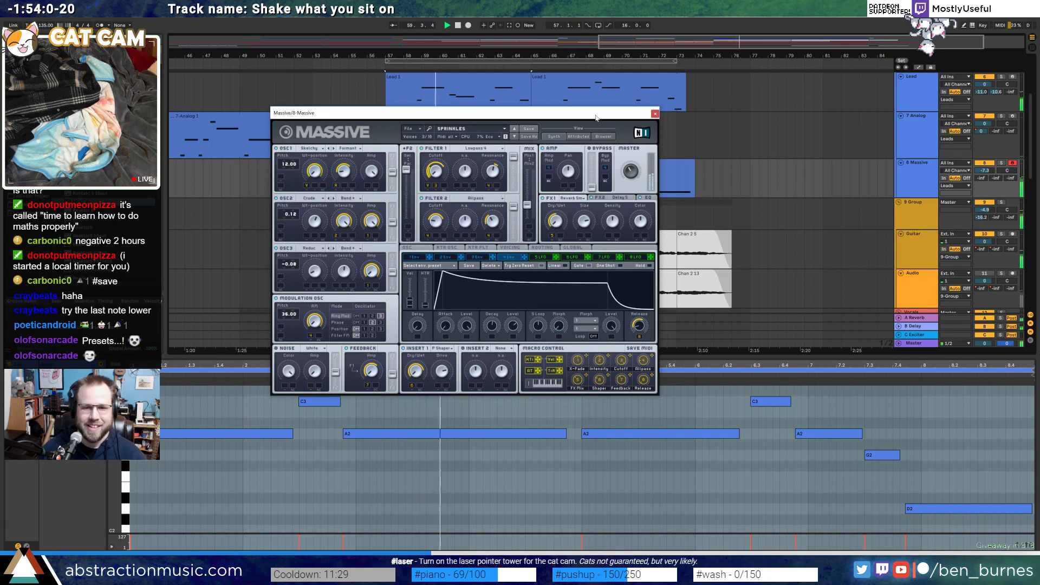
click(654, 114)
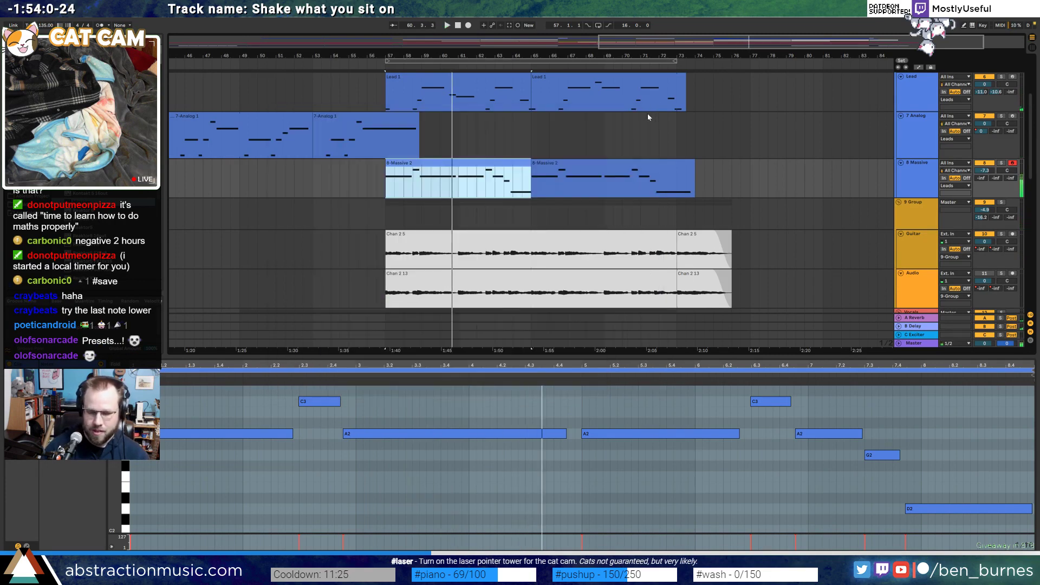
Raise the first Massive clip's three long A2 notes to B2 and play the passage from bar 57
click(230, 444)
key(Up)
key(Up)
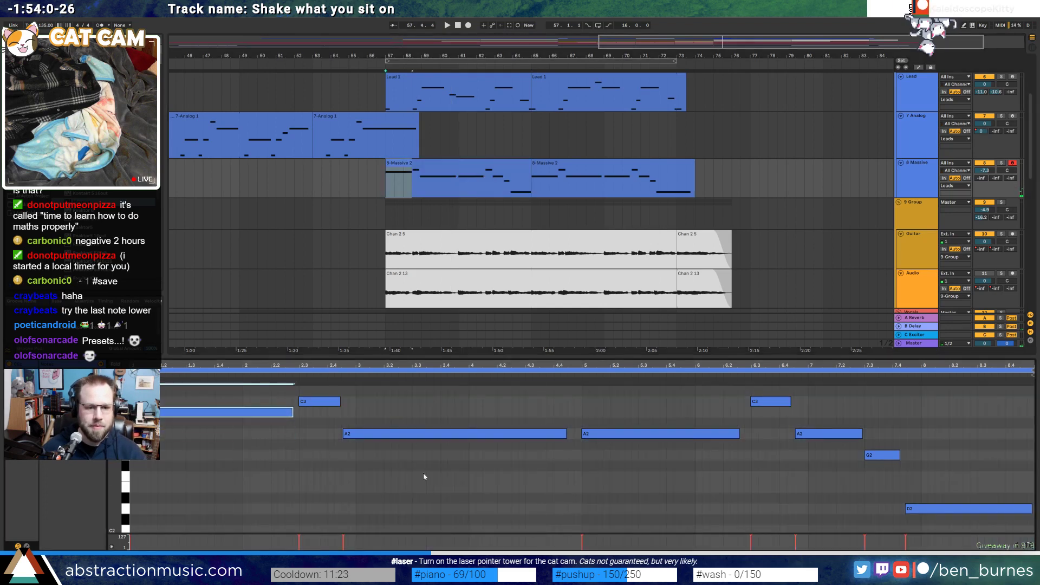
key(alt+Right)
key(Up)
key(Up)
key(alt+Right)
key(Up)
key(Up)
key(space)
key(space)
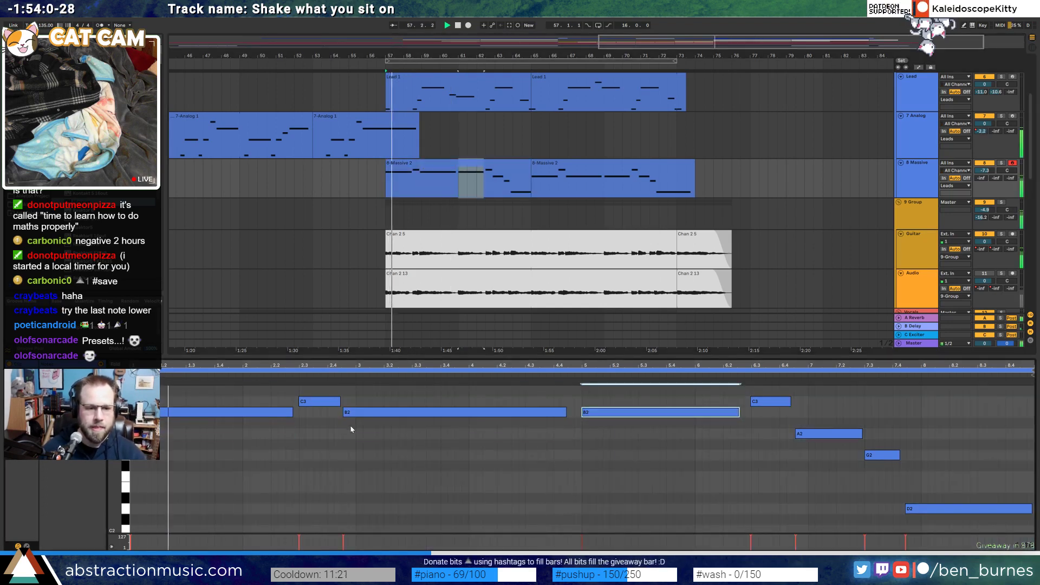
Move the first three notes of the first Massive clip to E2, F2 and E2
scroll(240, 401, up, 2)
drag(233, 428, 420, 484)
key(space)
key(Up)
key(Up)
key(Up)
key(Up)
key(Up)
key(space)
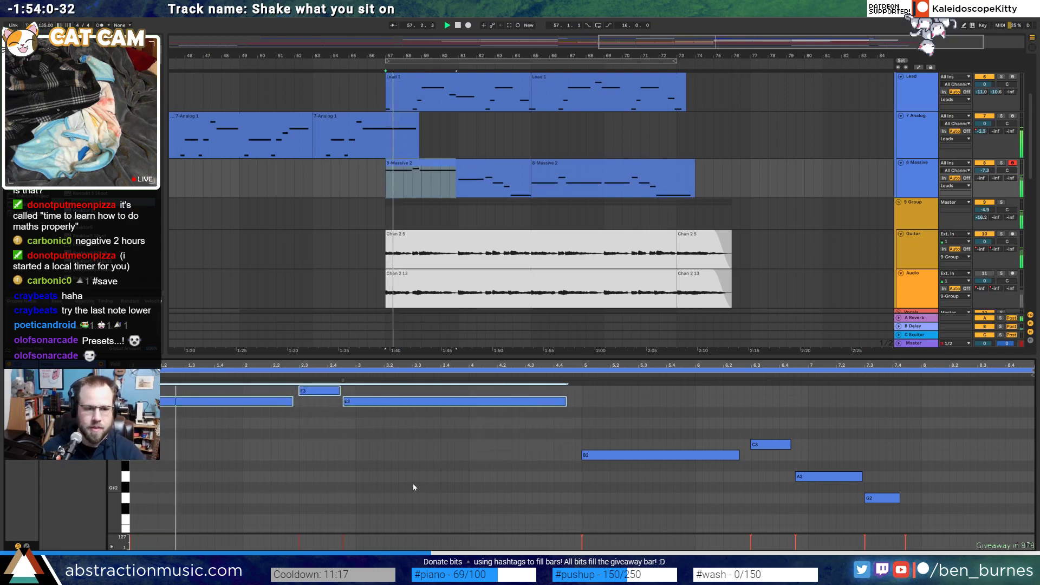
key(shift+Down)
Lower the B2, C3, A2 and G2 notes from bar 5 of the clip by one octave
drag(676, 425, 1029, 515)
scroll(732, 463, down, 2)
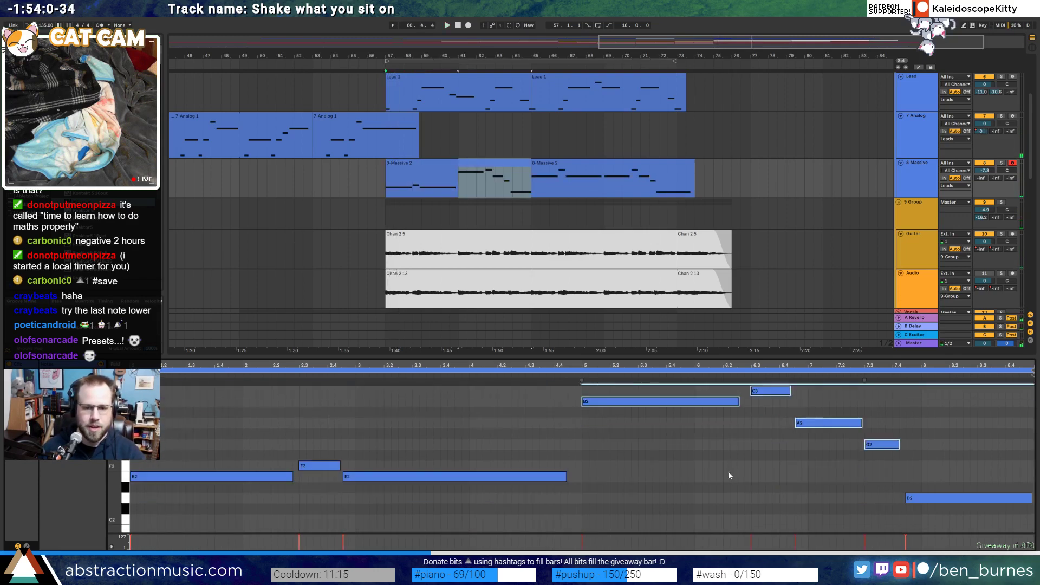
key(shift+Down)
click(918, 454)
Raise the long note at bar 5 of the clip to E2 and the short note after it to F2
drag(586, 451, 662, 533)
key(Up)
key(Up)
key(Up)
key(Up)
key(Up)
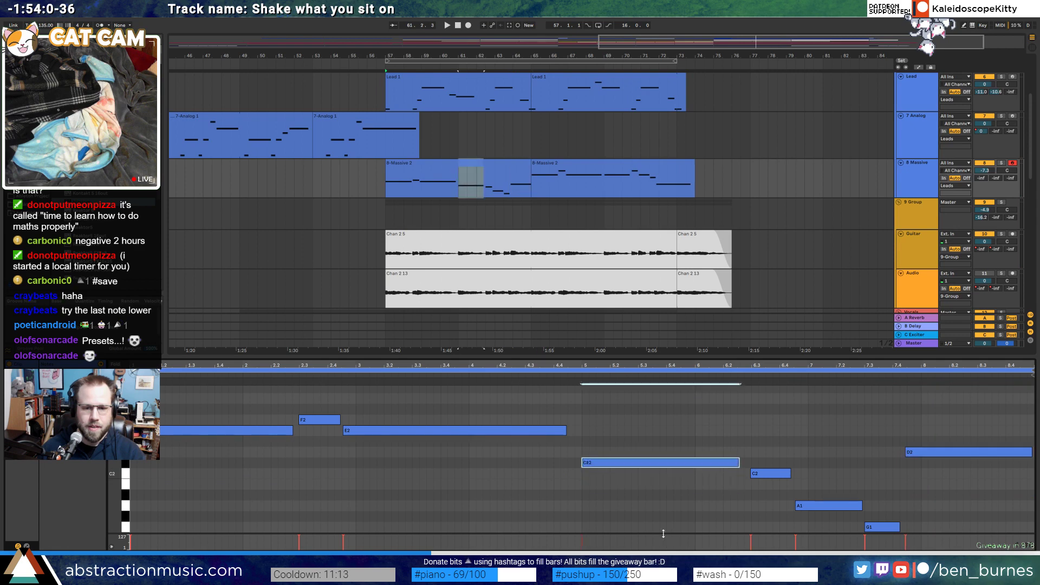
drag(750, 449, 775, 506)
key(Up)
key(Up)
key(Up)
key(Up)
key(Up)
Raise the A1 note near bar 7 of the clip to D2 and the G1 note after it to B1
click(801, 505)
key(Up)
key(Up)
key(Up)
key(Up)
key(Up)
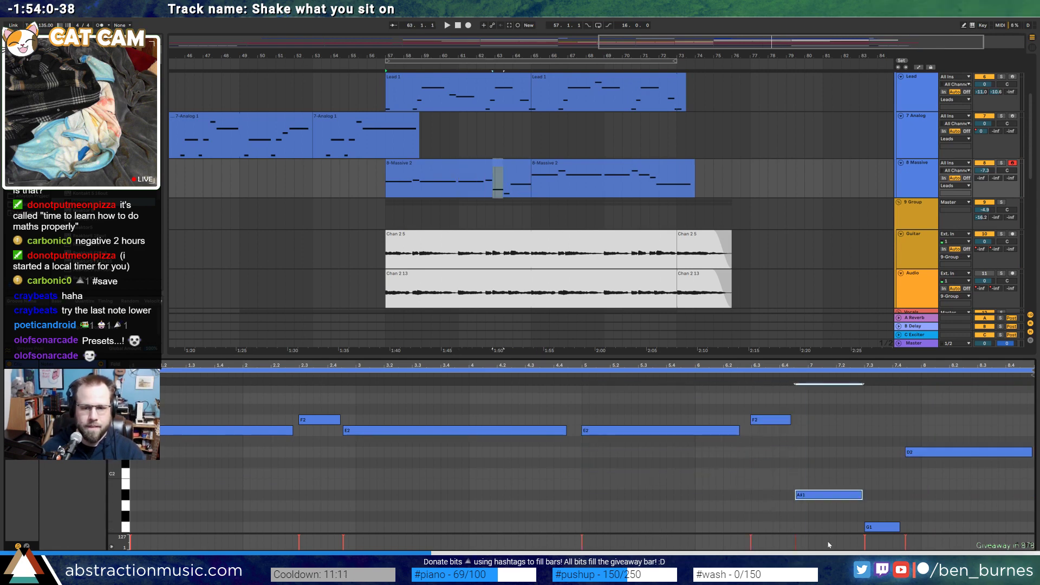
click(878, 526)
key(Up)
key(Up)
key(Up)
key(Up)
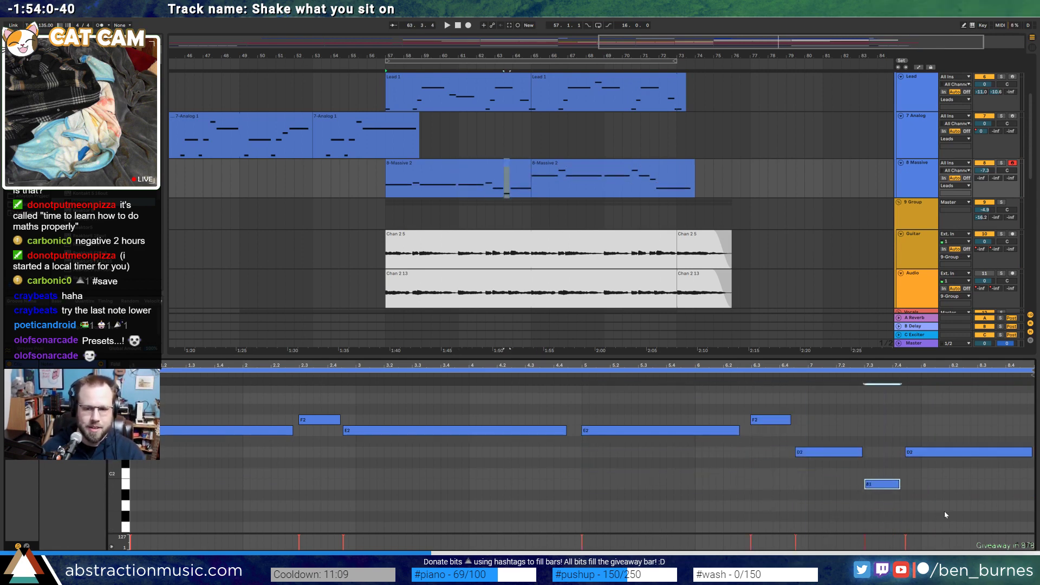
Lower the clip's final long note to B1 and raise the short note before it to D2
drag(971, 420, 1001, 526)
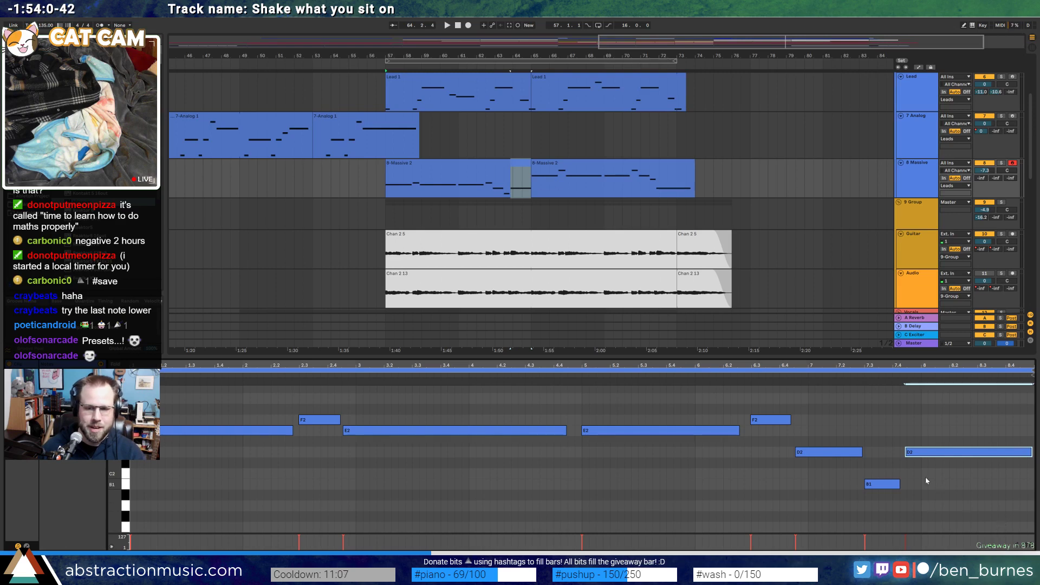
key(Down)
key(Down)
key(Down)
click(883, 483)
key(Up)
key(Up)
key(Up)
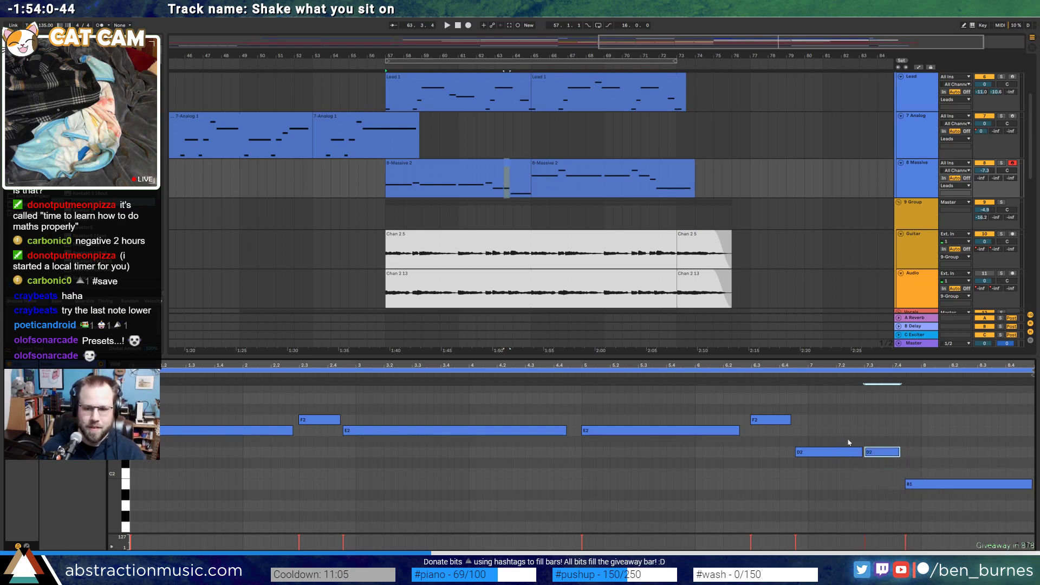
Lower the clip's last two notes to C2 and A1 and play the end of the phrase
key(Down)
key(Down)
scroll(967, 453, down, 2)
drag(966, 431, 967, 454)
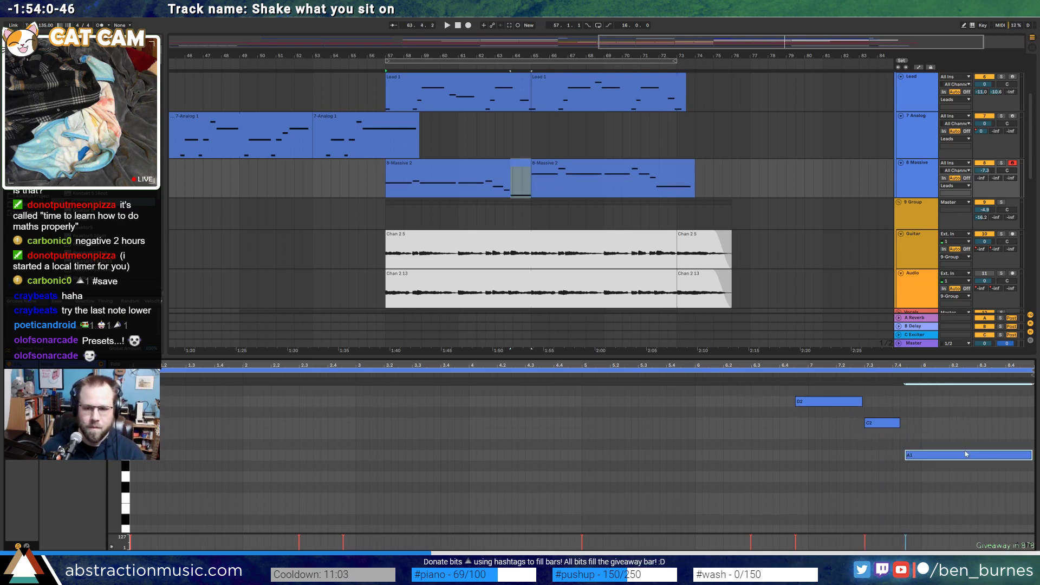
click(791, 374)
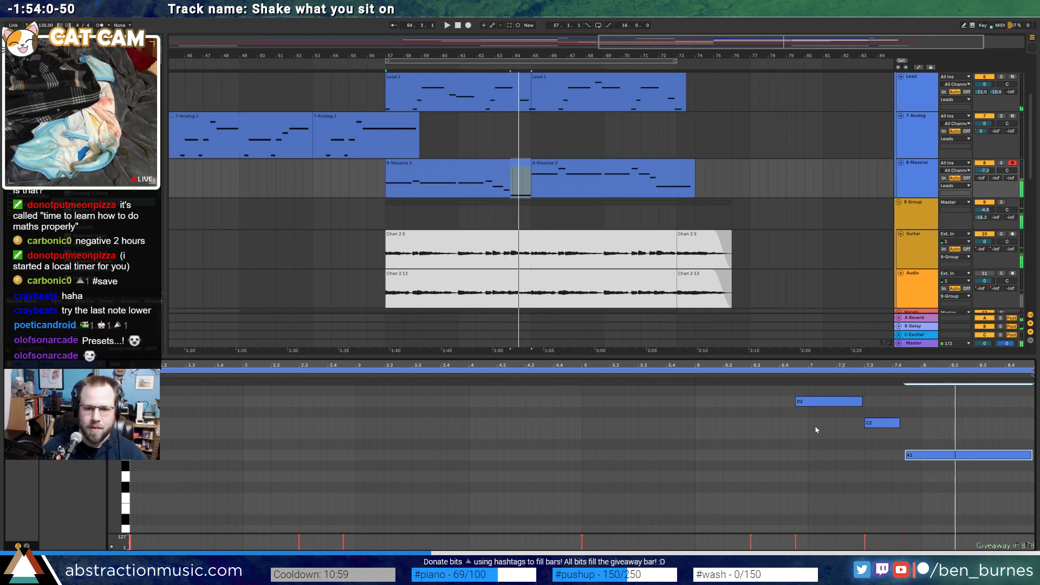
key(space)
Raise the clip's last three notes to E2, D2 and C2 and play the end of the phrase
scroll(865, 499, up, 2)
drag(811, 432, 887, 494)
key(Up)
key(Up)
key(Up)
key(Up)
drag(965, 469, 966, 537)
key(Up)
key(Up)
key(Up)
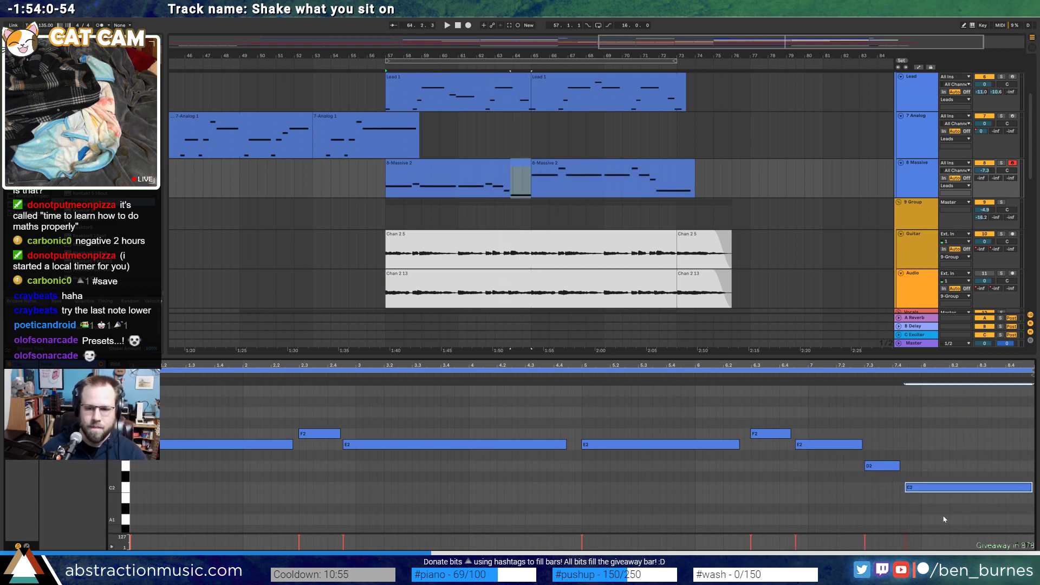
key(space)
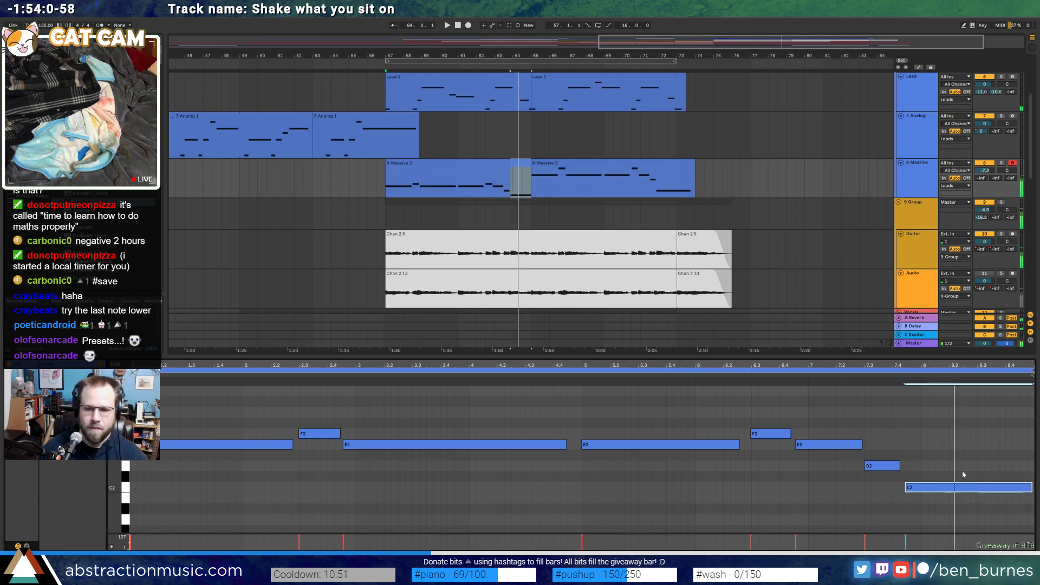
Lower the clip's final long note to B1 and replay the end of the phrase
key(space)
key(Down)
key(space)
click(887, 378)
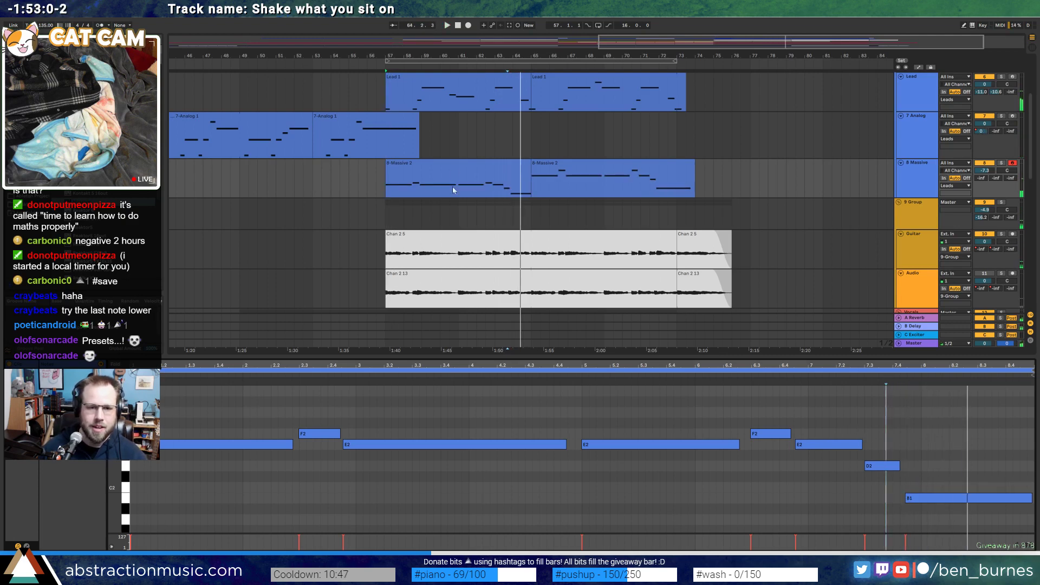
Duplicate the first Massive clip over the one at bar 65 and join the copy with the leftover piece up to bar 74
key(space)
click(479, 175)
key(ctrl+d)
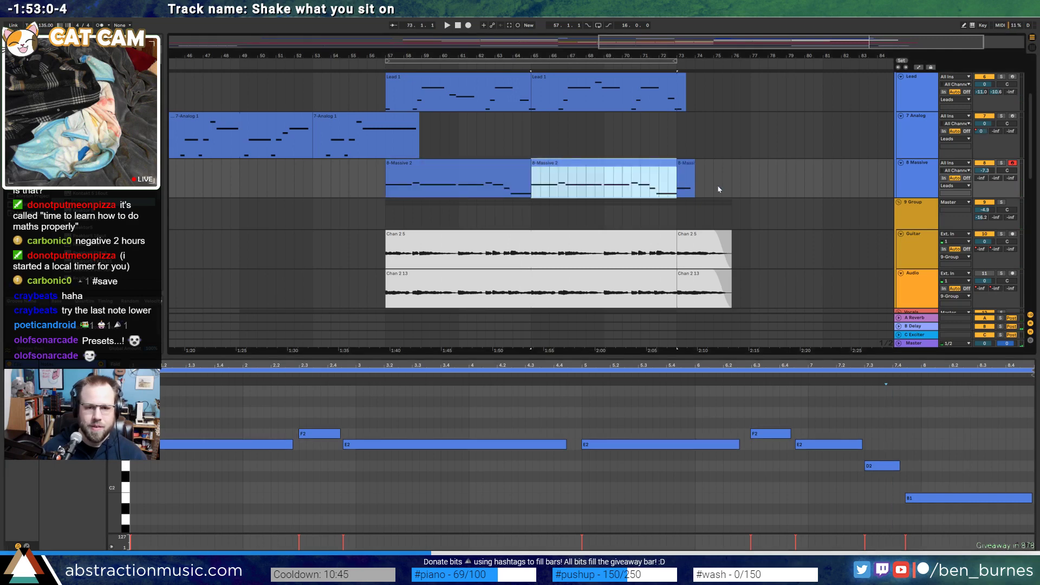
shift+click(683, 168)
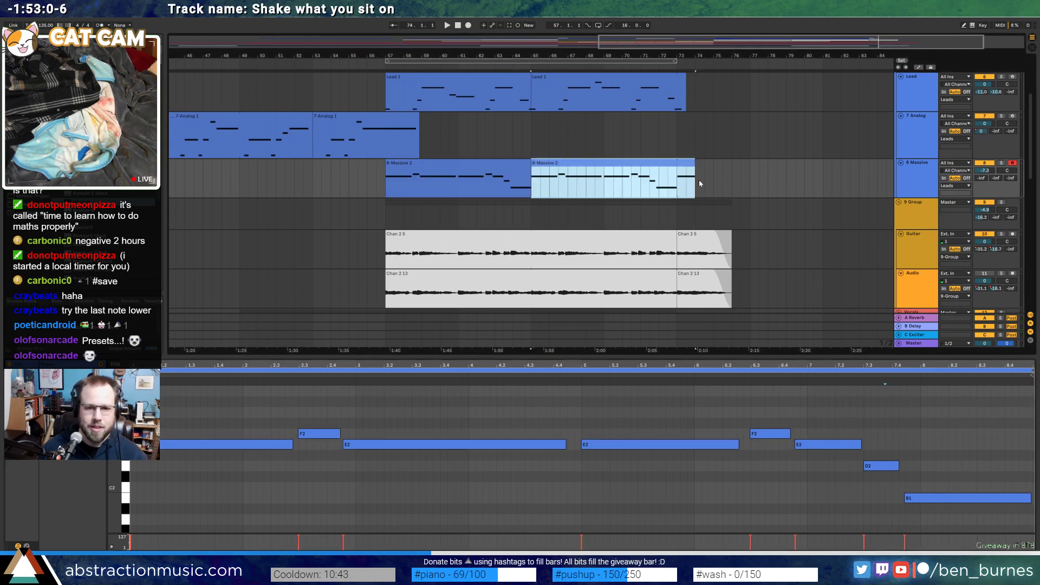
drag(700, 185, 564, 172)
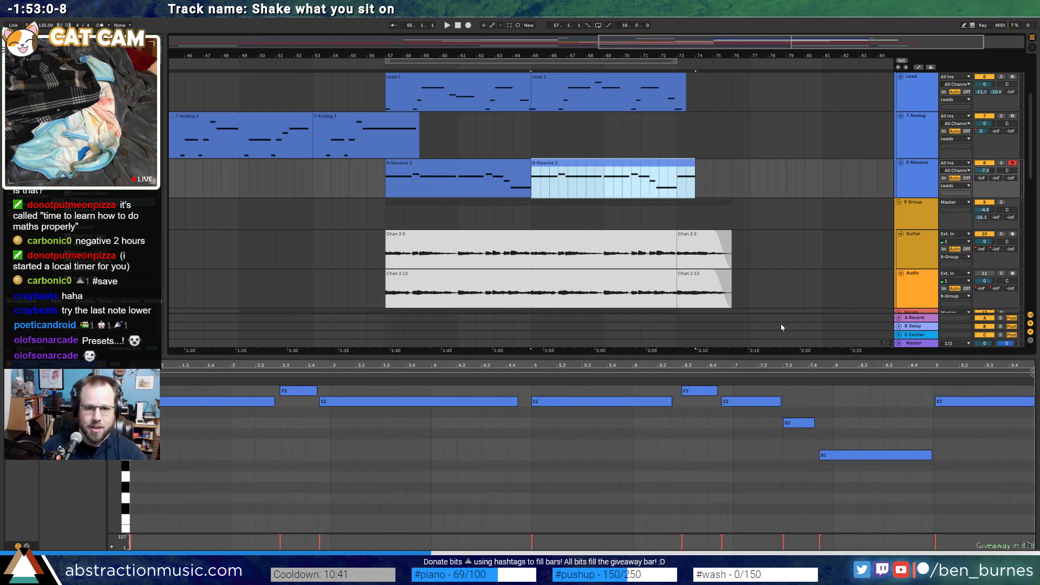
Extend the B1 note of the second Massive clip past bar 9 of the clip and delete the E2 note at bar 9
click(929, 450)
drag(930, 456, 996, 460)
key(ctrl+z)
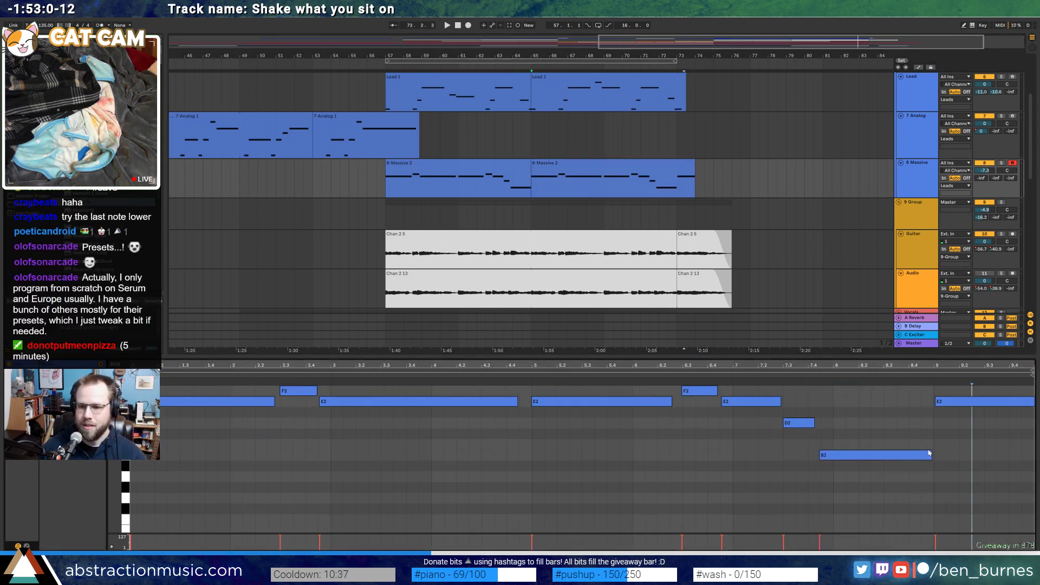
drag(932, 455, 995, 455)
click(979, 387)
key(Delete)
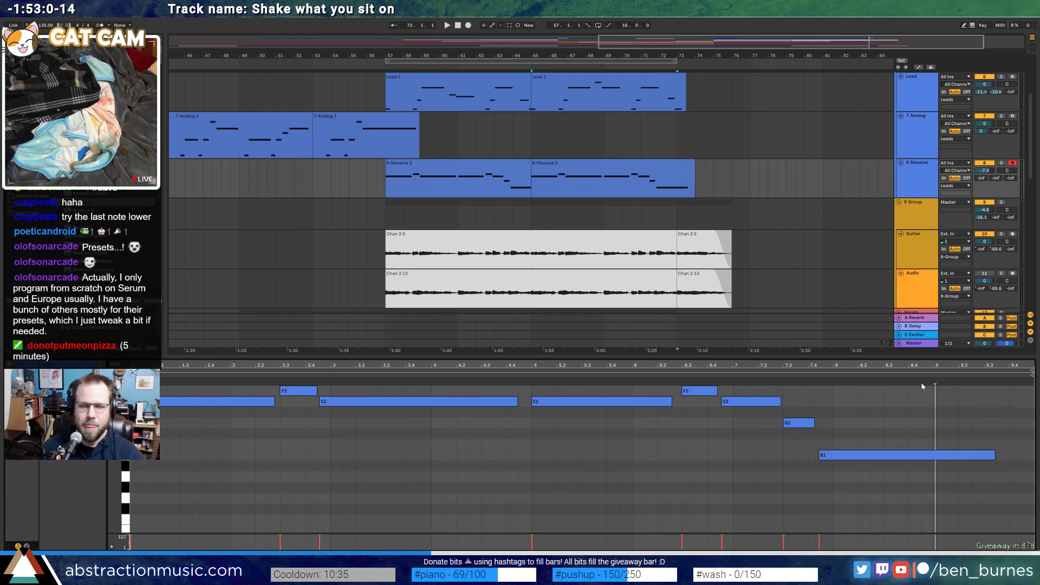
Trim the start of the Lead clip at bar 57 to bar 58 and set the playback position to bar 57
key(shift+Tab)
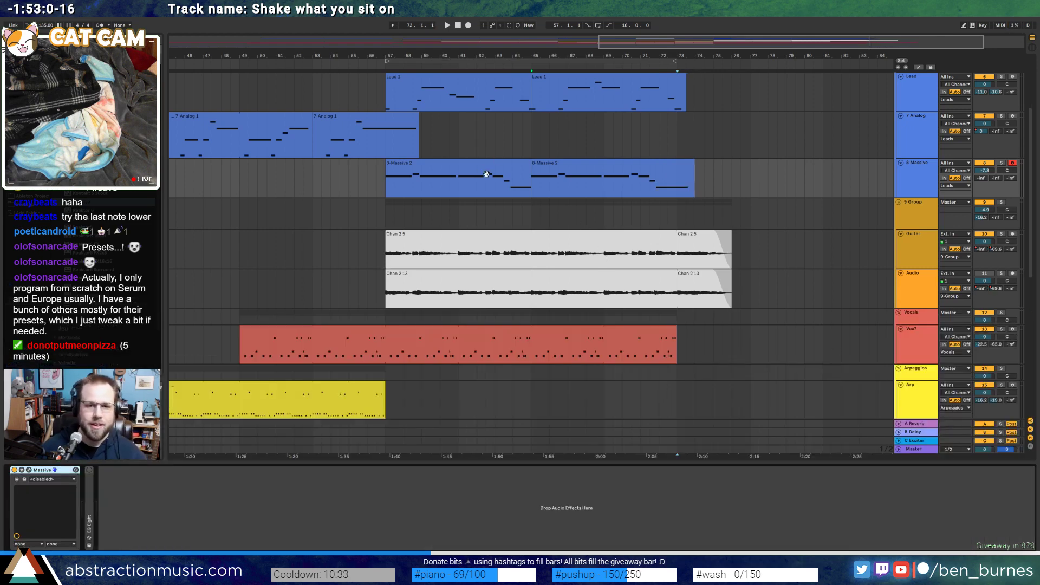
click(556, 161)
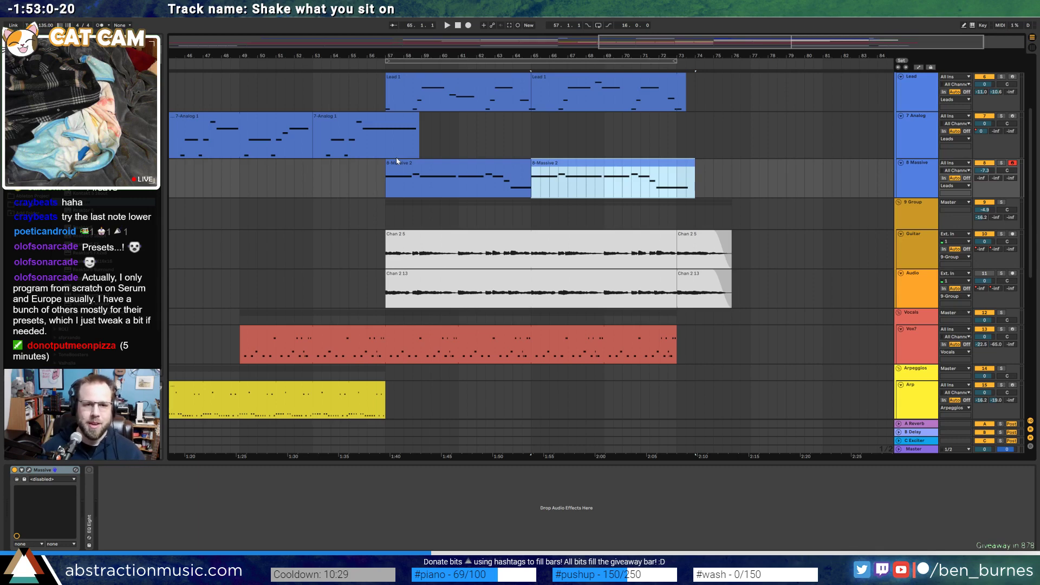
drag(387, 80, 403, 86)
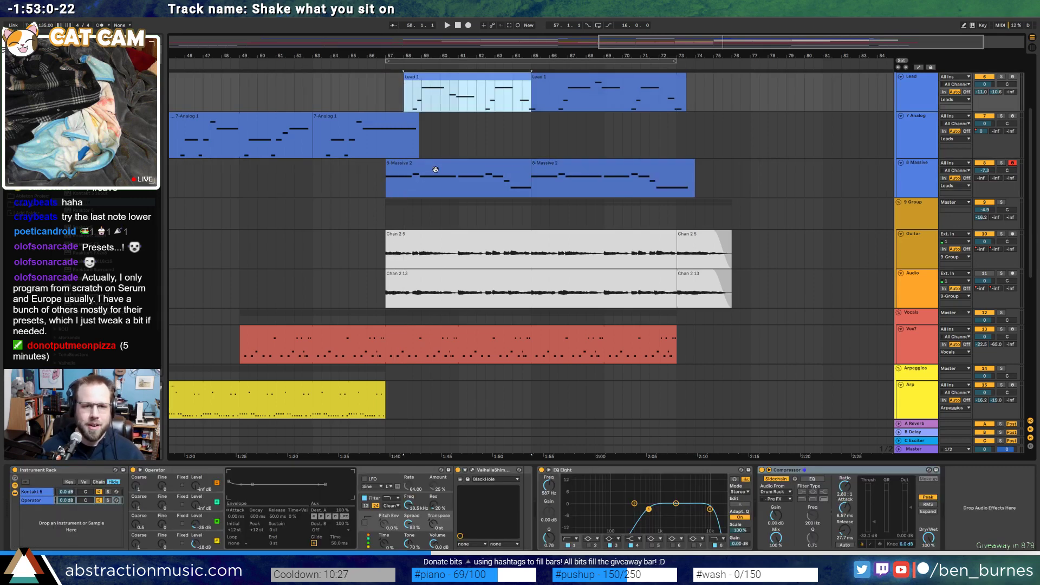
click(434, 170)
shift+click(610, 165)
click(415, 174)
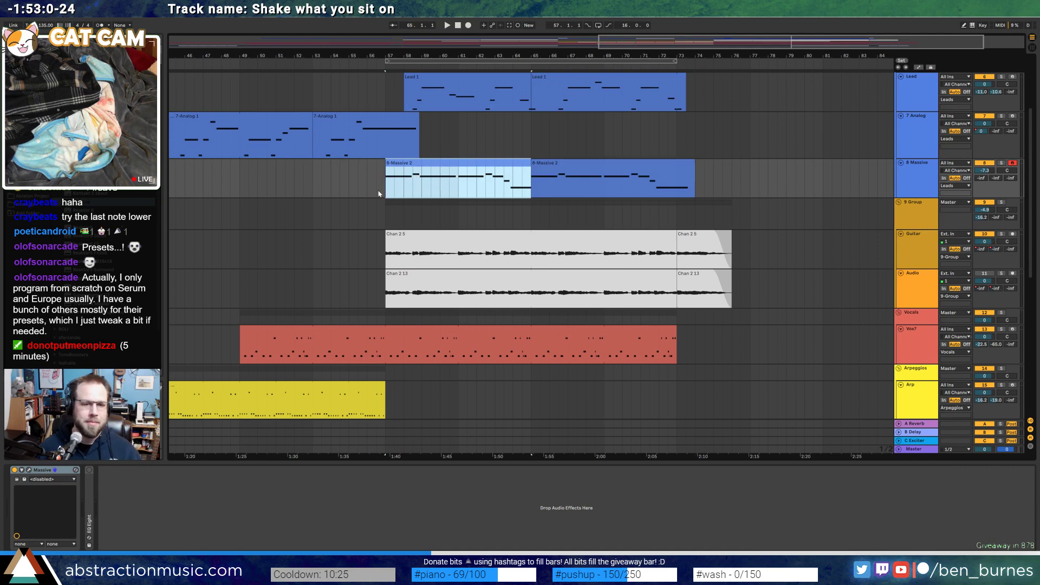
click(383, 193)
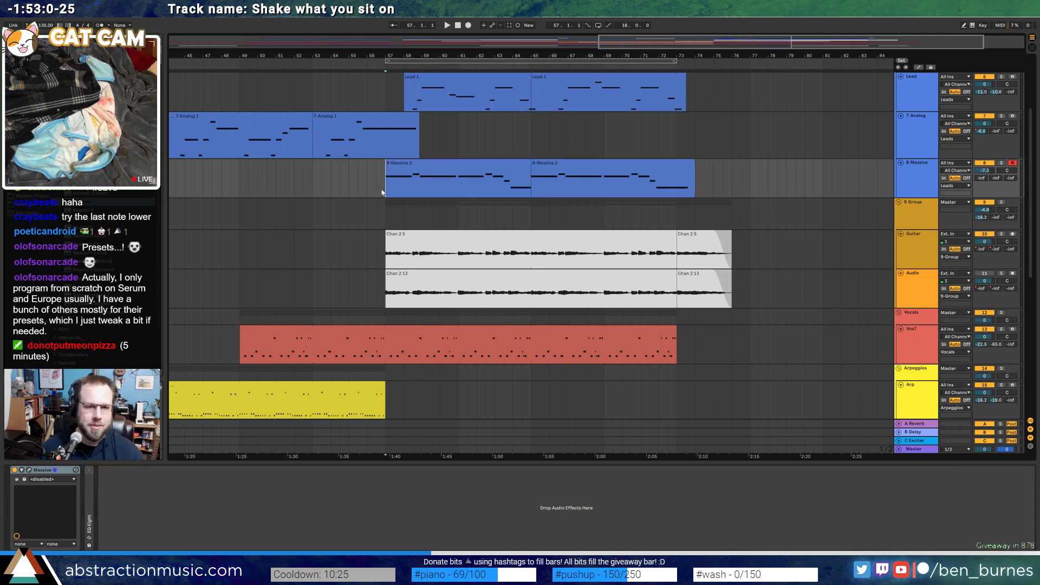
Play the passage from bar 57 while viewing Massive's sound browser, and close its window
click(29, 470)
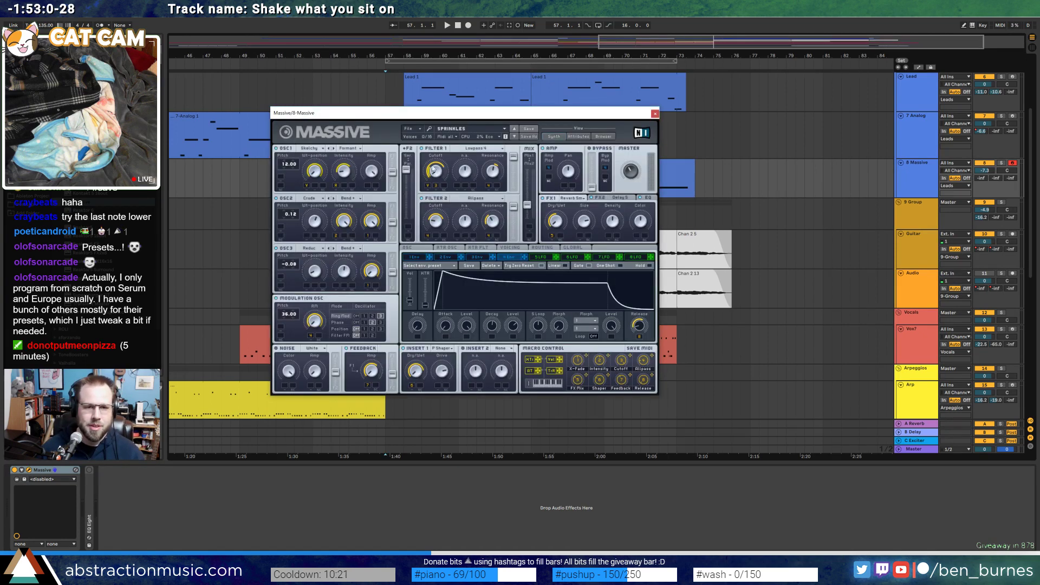
key(space)
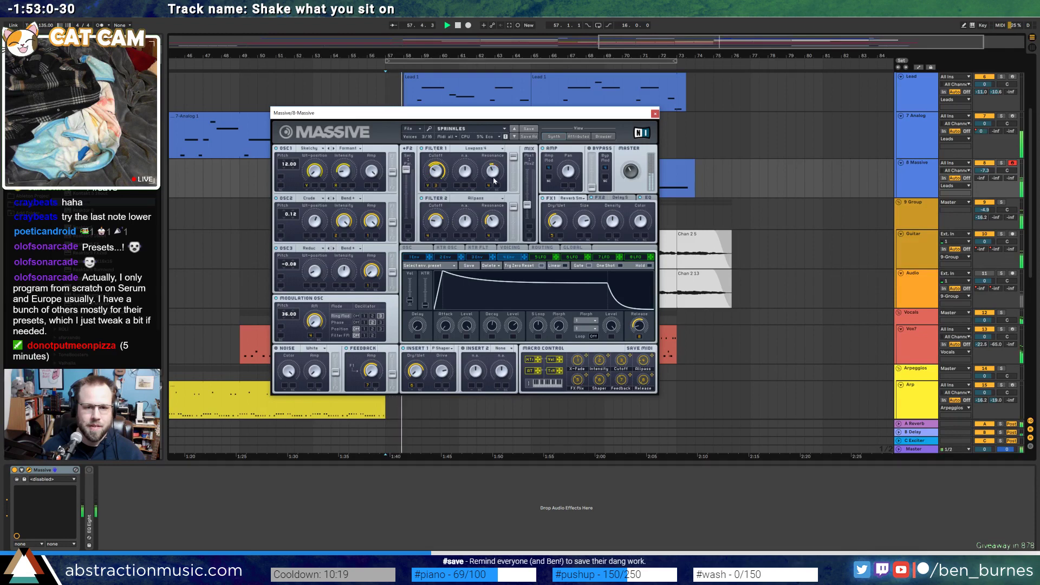
click(604, 137)
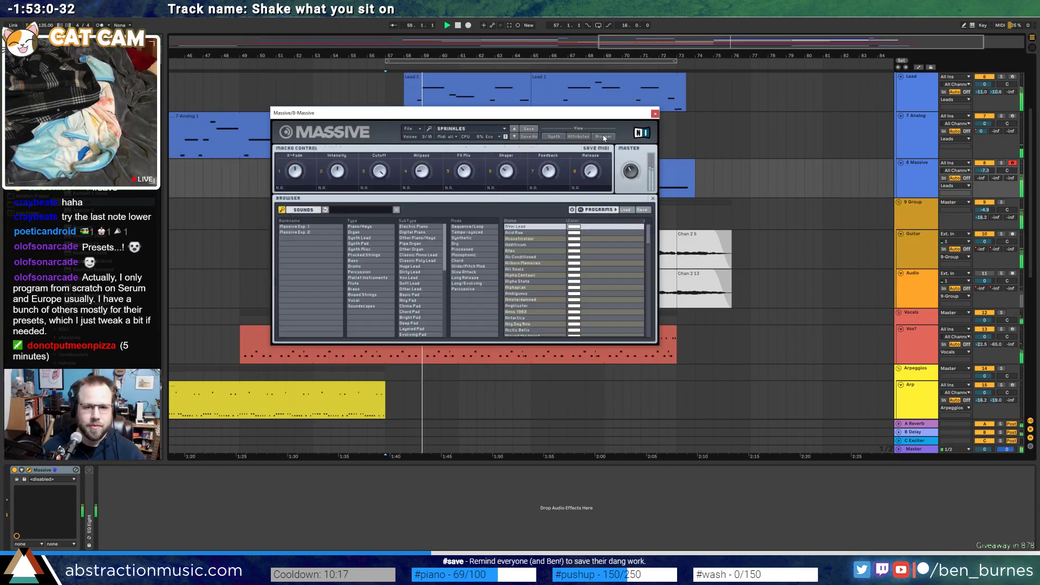
click(655, 114)
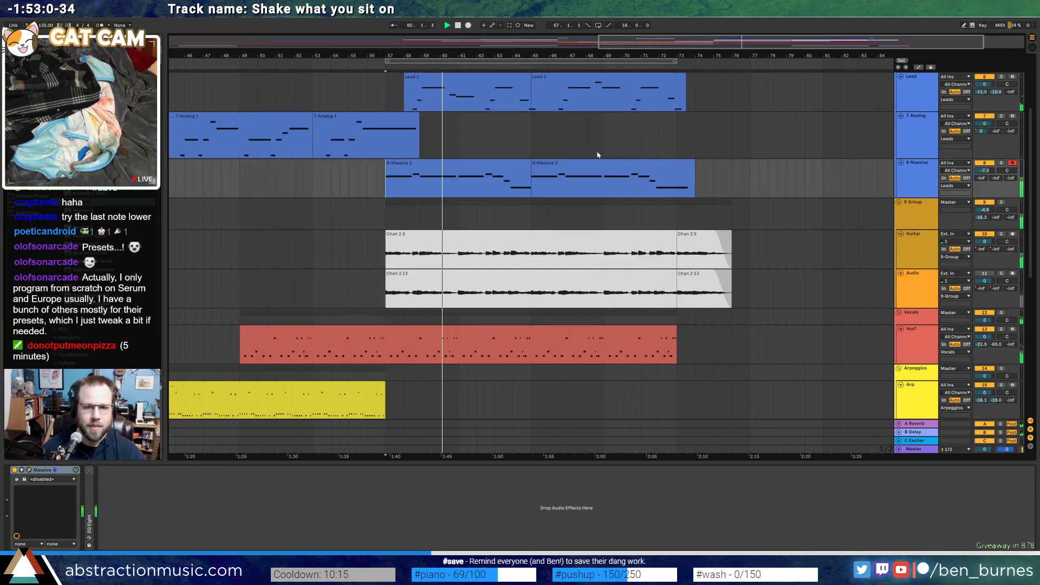
Join the two Massive clips into a single clip from bar 57 to bar 74 and stop playback
click(520, 164)
shift+click(538, 166)
key(space)
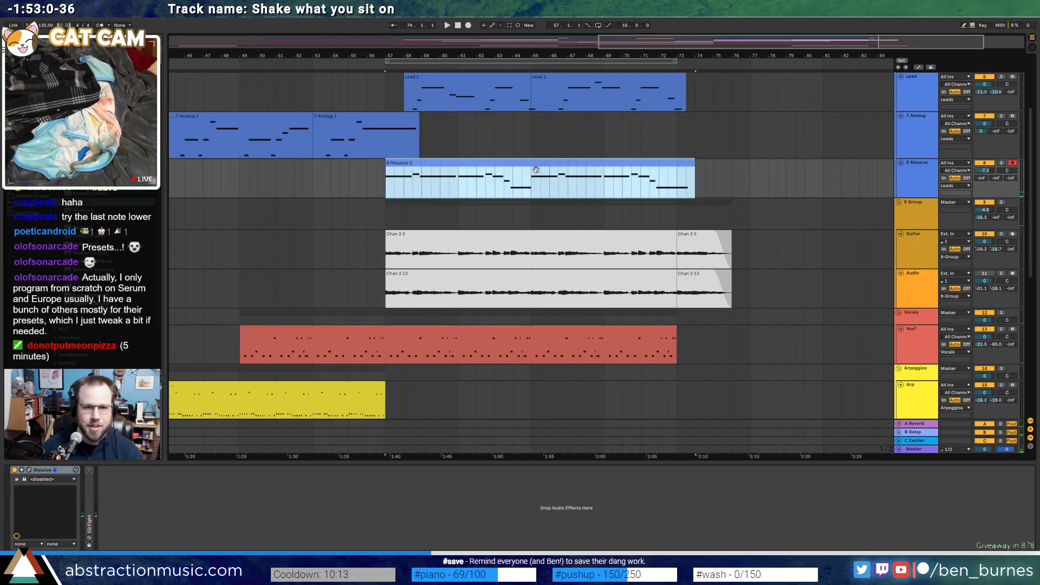
Open the notes of the joined Massive clip and play briefly from bar 57
double_click(536, 170)
key(space)
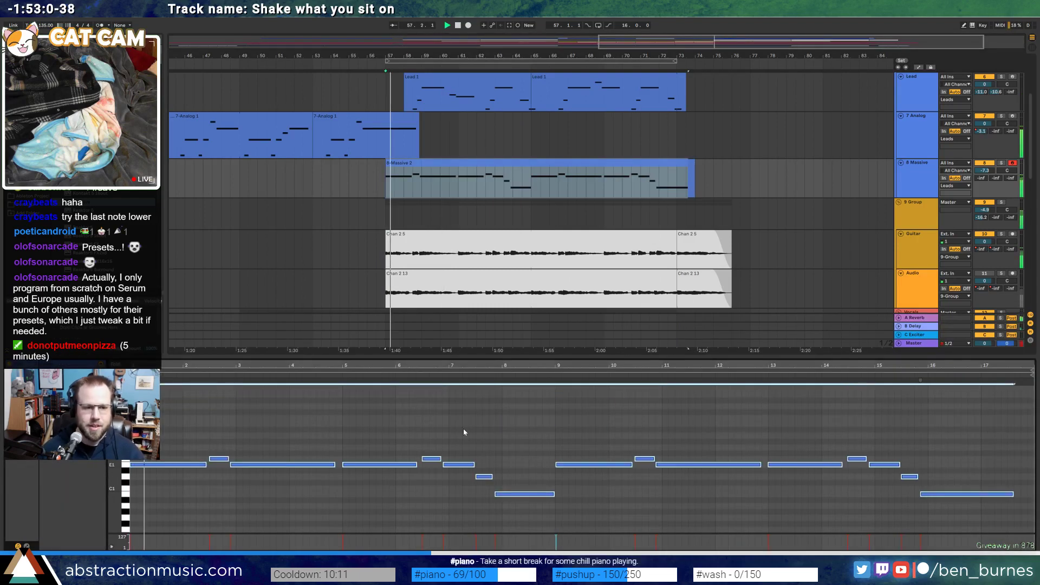
scroll(463, 431, down, 3)
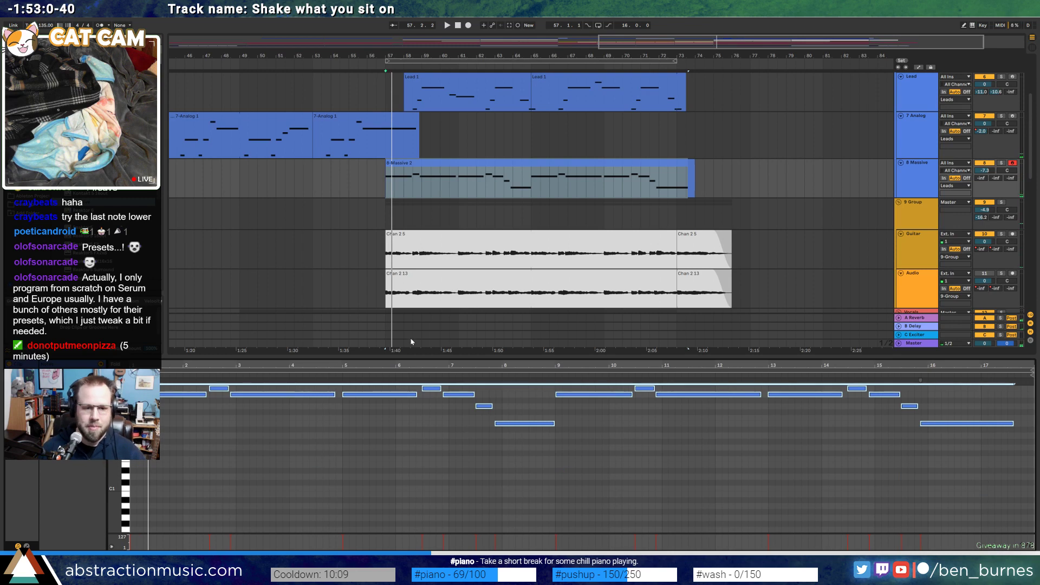
Show the whole arrangement and play the song from the beginning
key(shift+Tab)
click(688, 18)
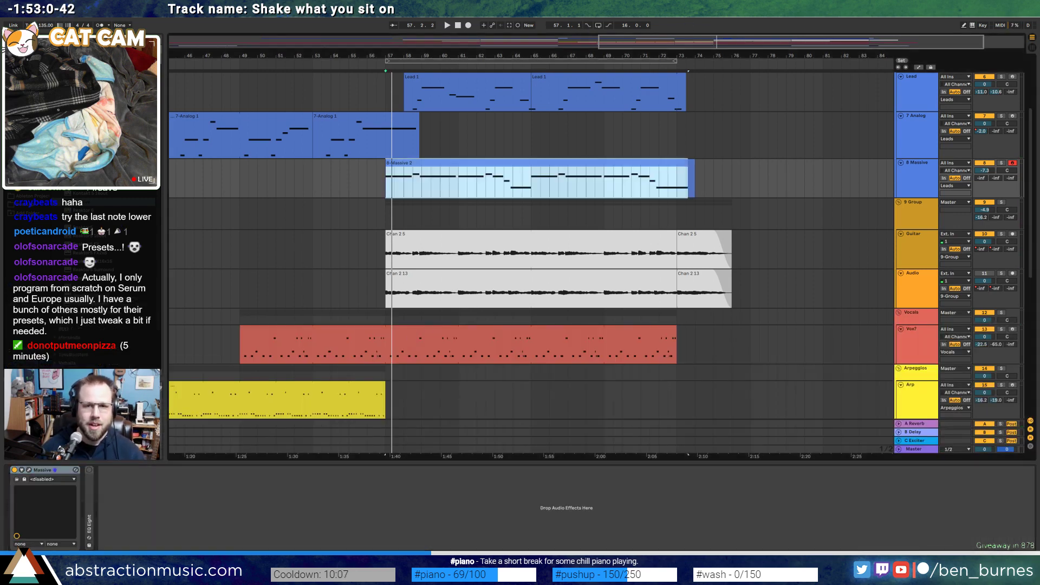
drag(684, 42, 686, 17)
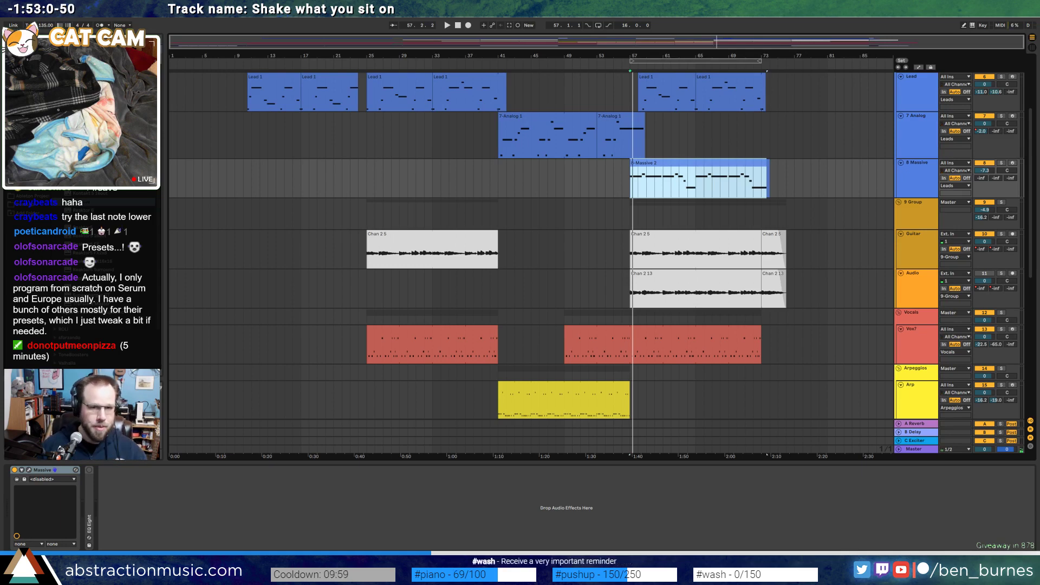
click(458, 25)
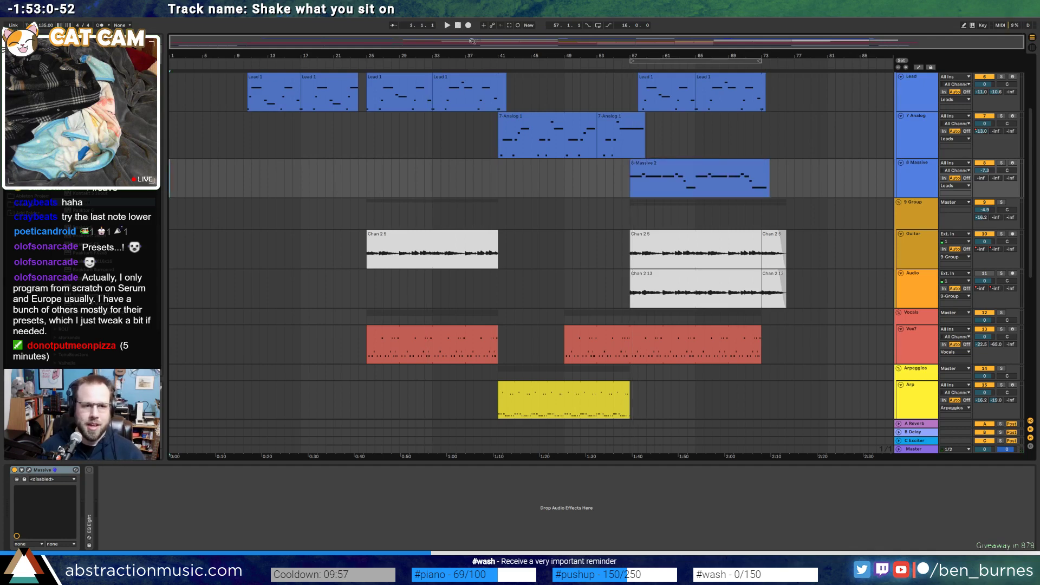
key(space)
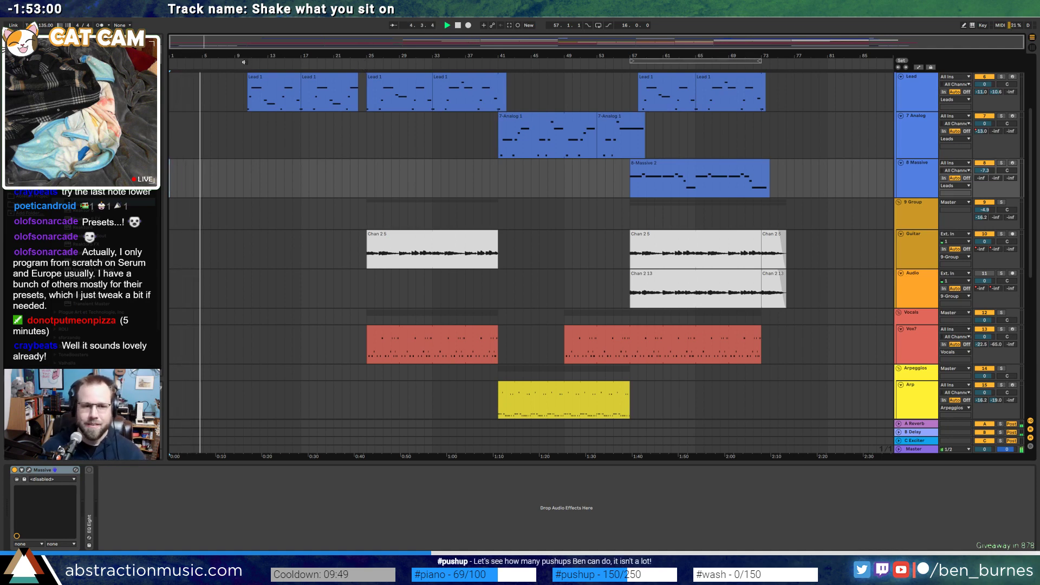
View the joined Massive clip's notes and reopen the Massive sound browser while the song plays
double_click(677, 164)
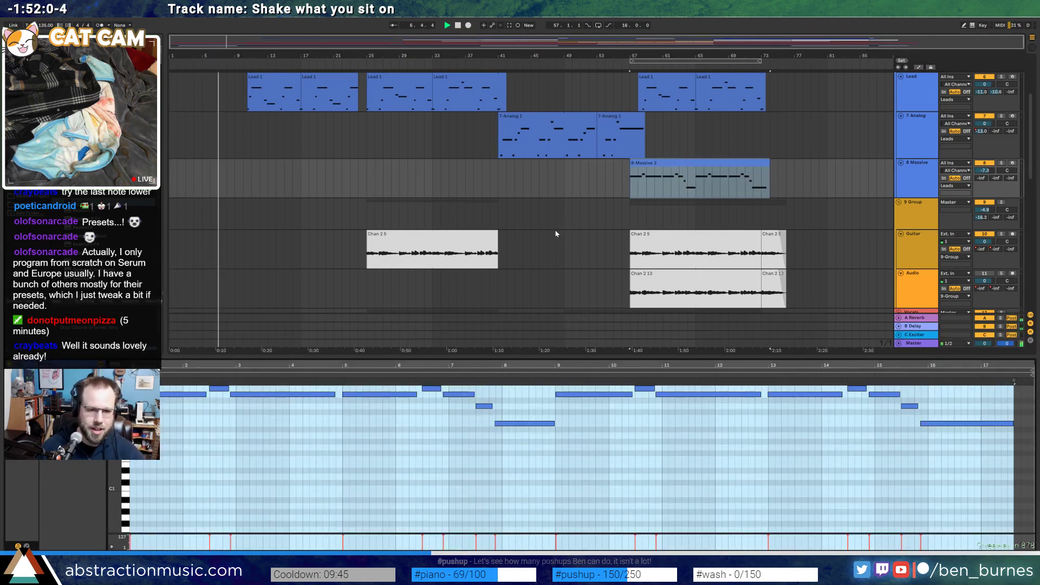
key(shift+Tab)
click(29, 471)
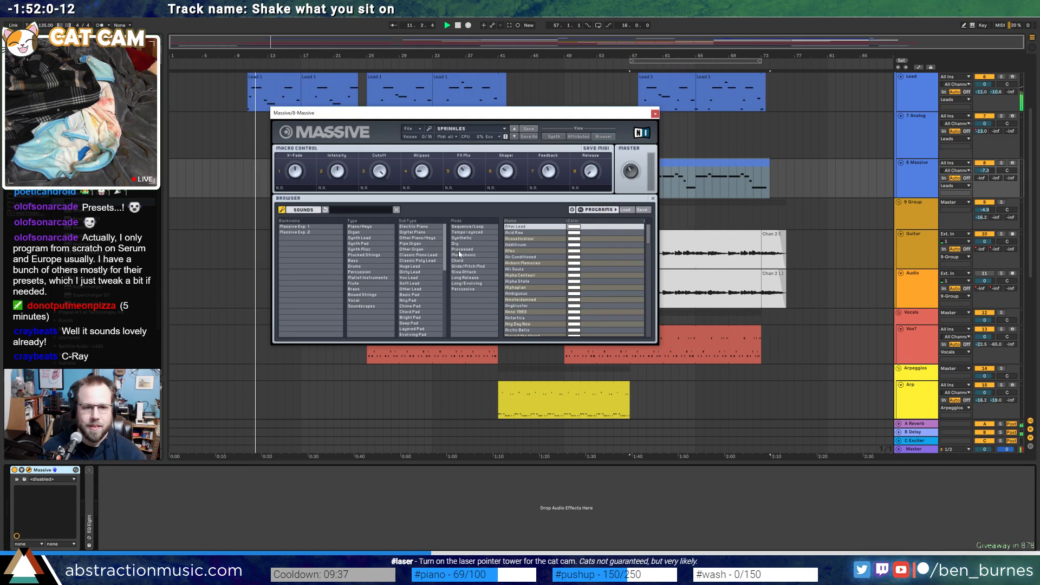
scroll(445, 244, down, 1)
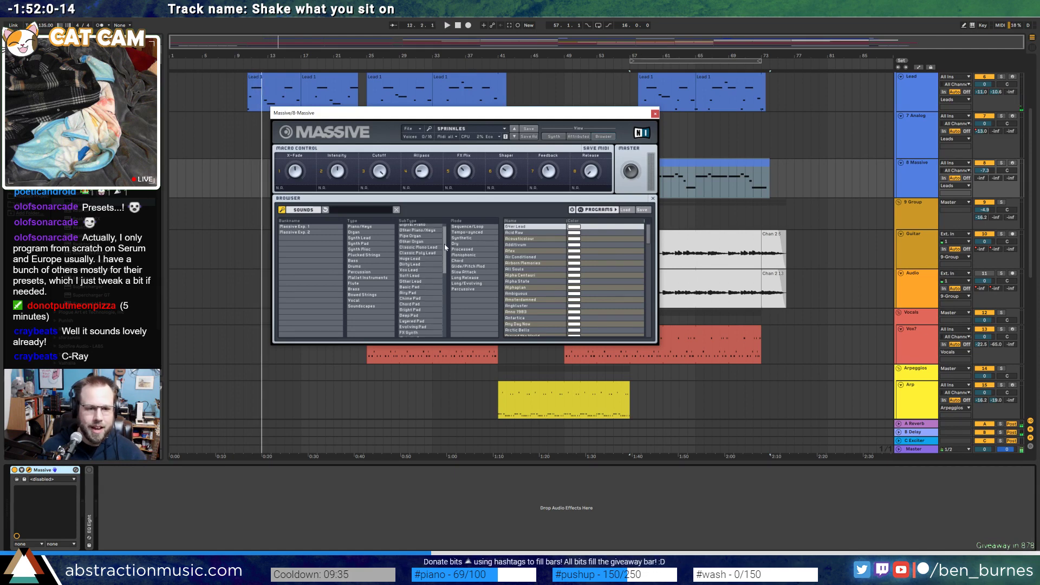
click(421, 281)
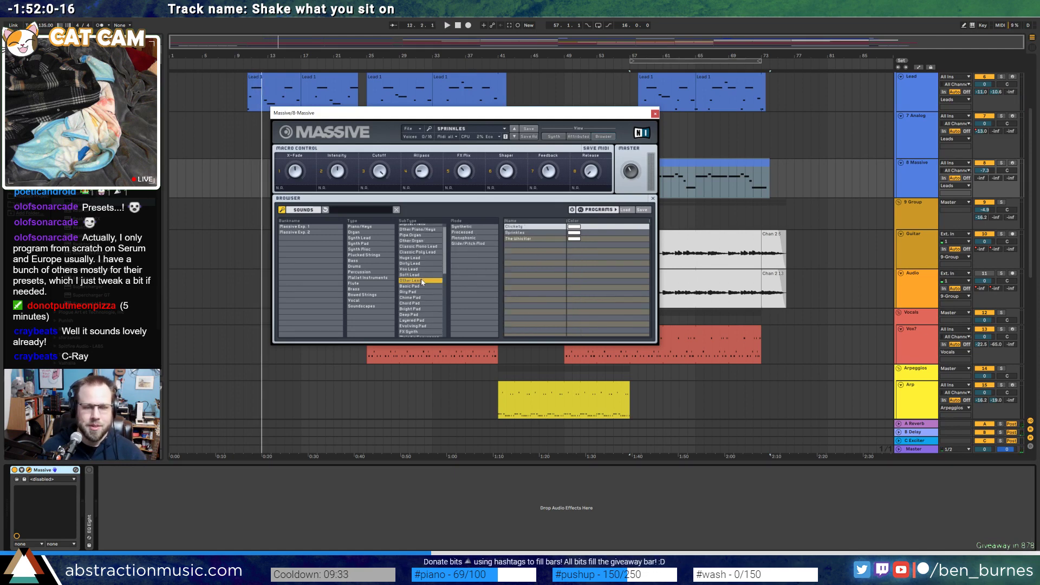
click(422, 280)
Load the Air Conditioned preset in Massive and play from bar 57 with the Massive lead track soloed
click(708, 163)
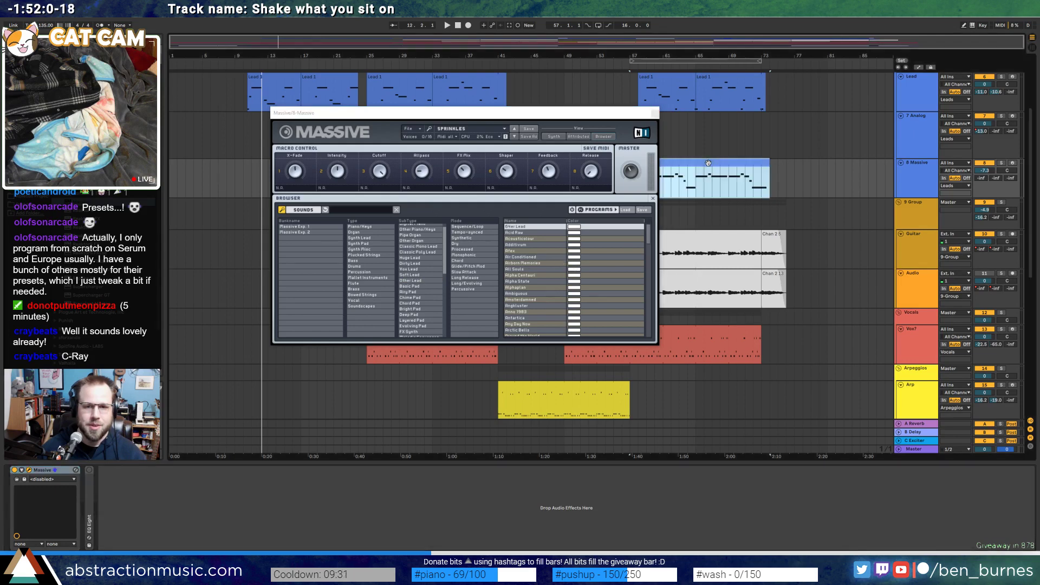
double_click(523, 257)
key(space)
drag(579, 113, 467, 114)
click(1001, 163)
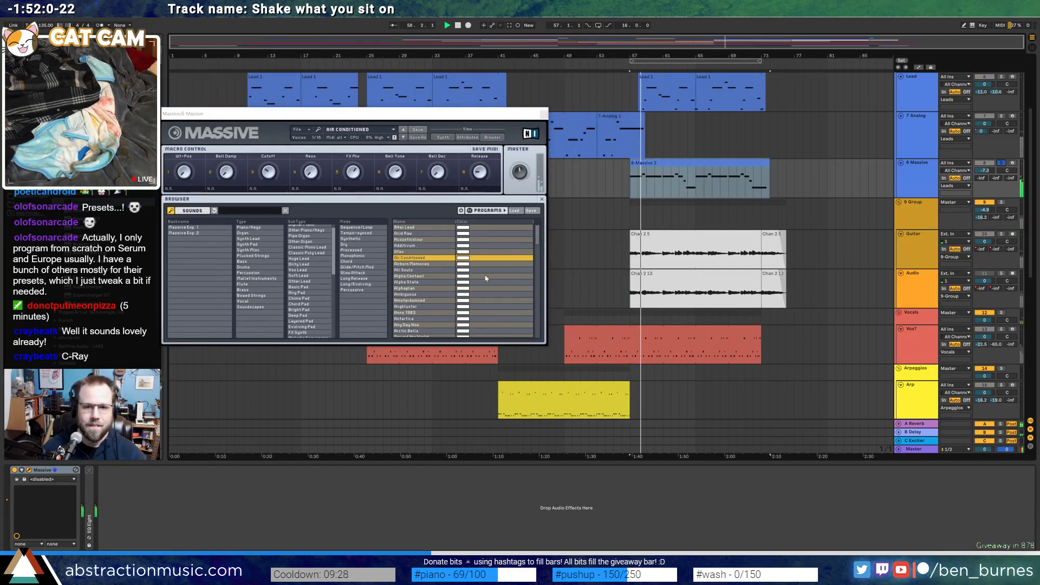
Load the All Souls preset in Massive and raise the Massive lead track's volume to -4.3 dB while listening
click(417, 270)
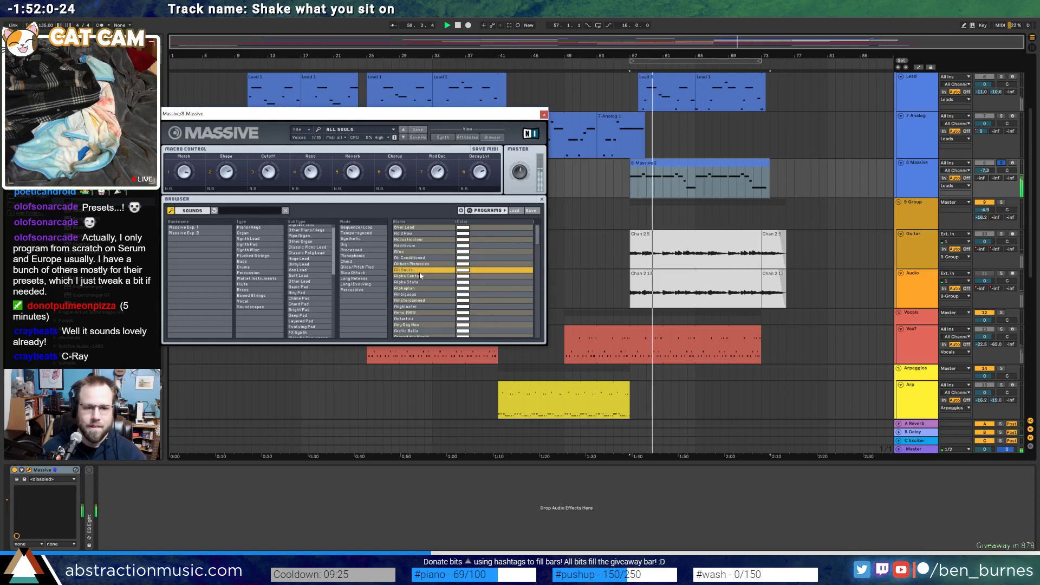
drag(985, 170, 985, 161)
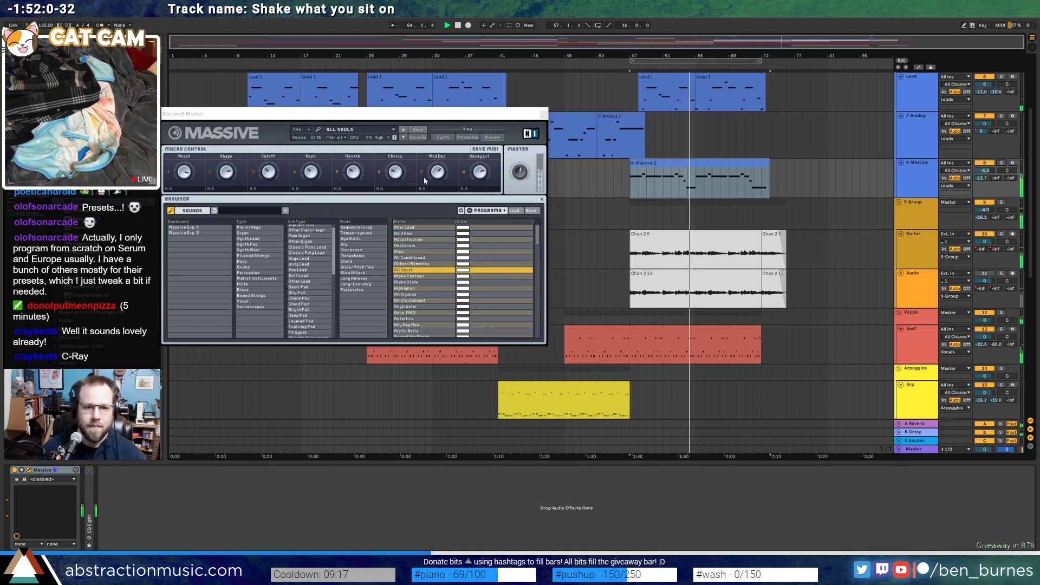
click(355, 173)
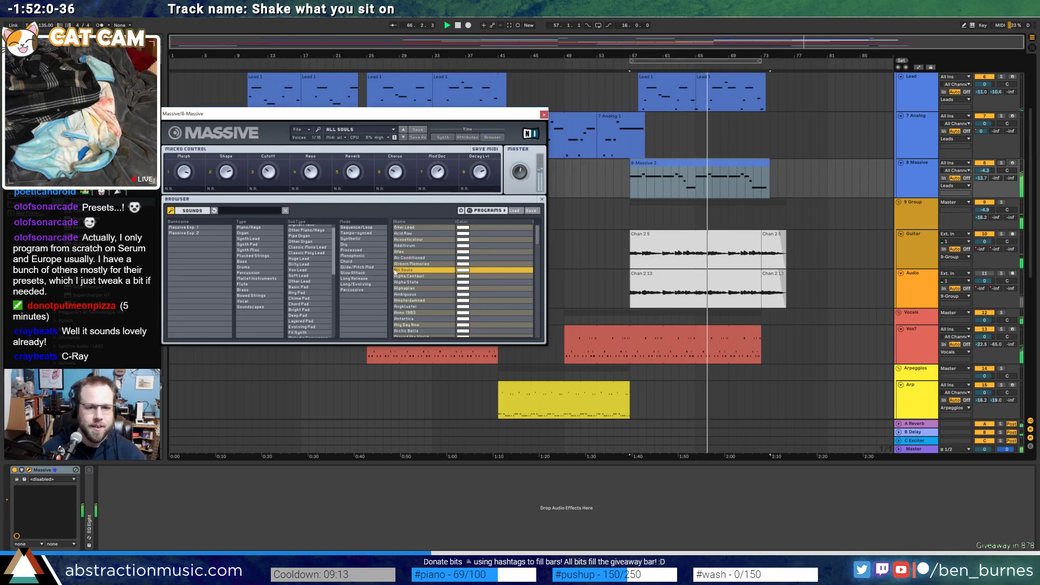
double_click(424, 276)
key(space)
double_click(426, 271)
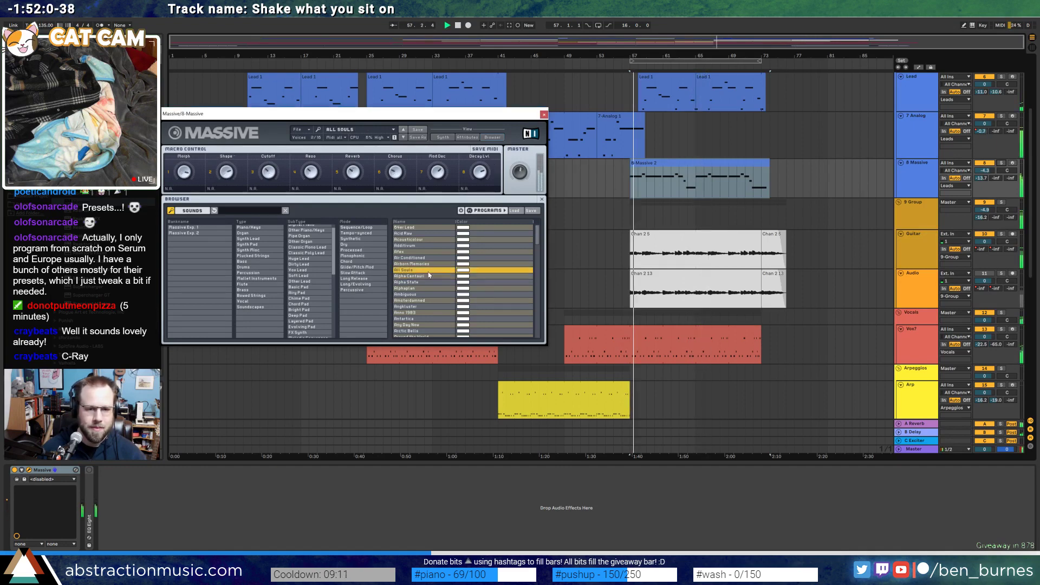
key(space)
Show Massive's synth controls and raise the Massive lead track's volume to -2.8 dB during playback
click(451, 139)
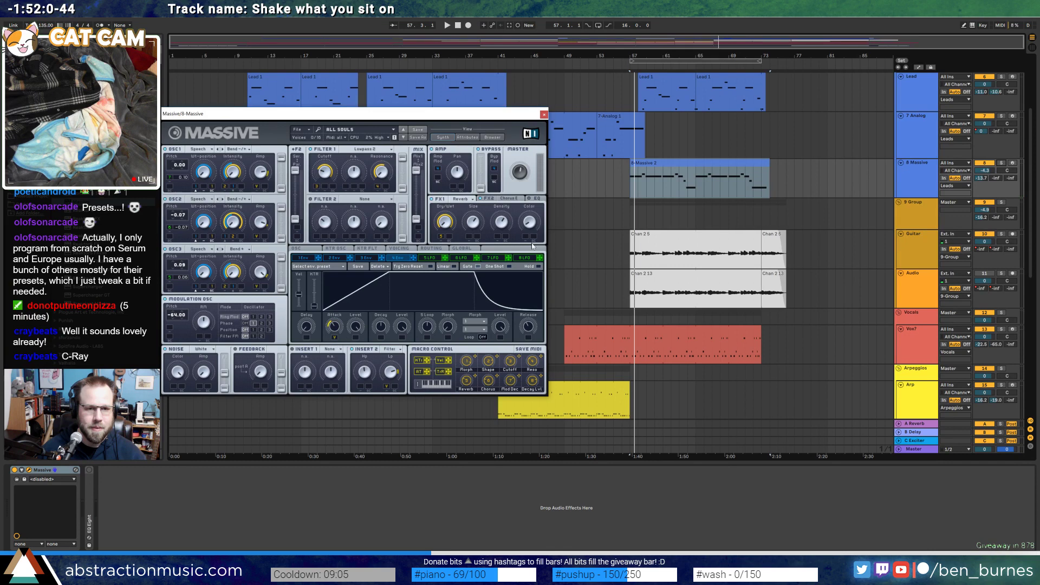
key(space)
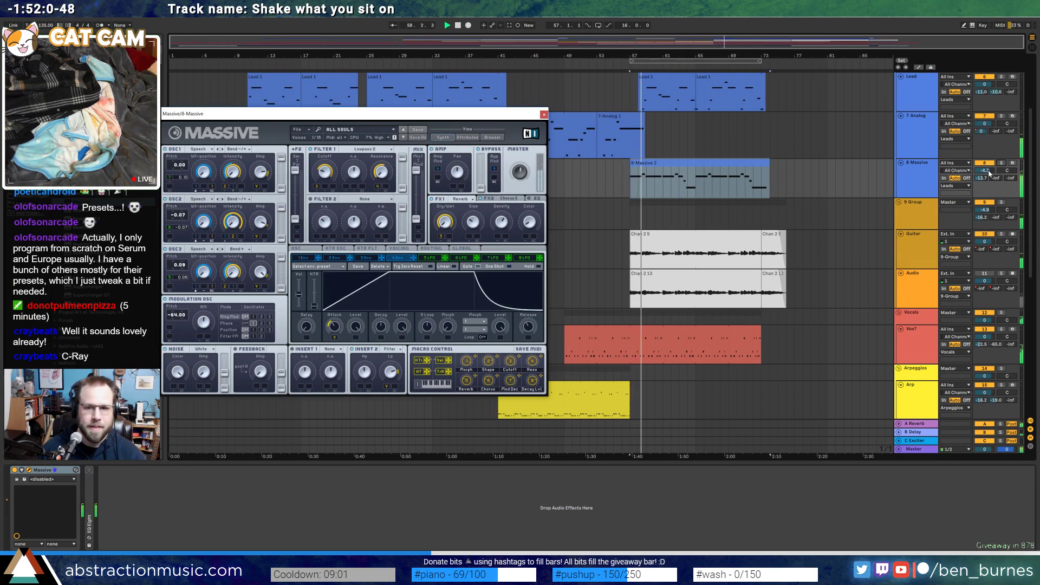
drag(985, 170, 985, 162)
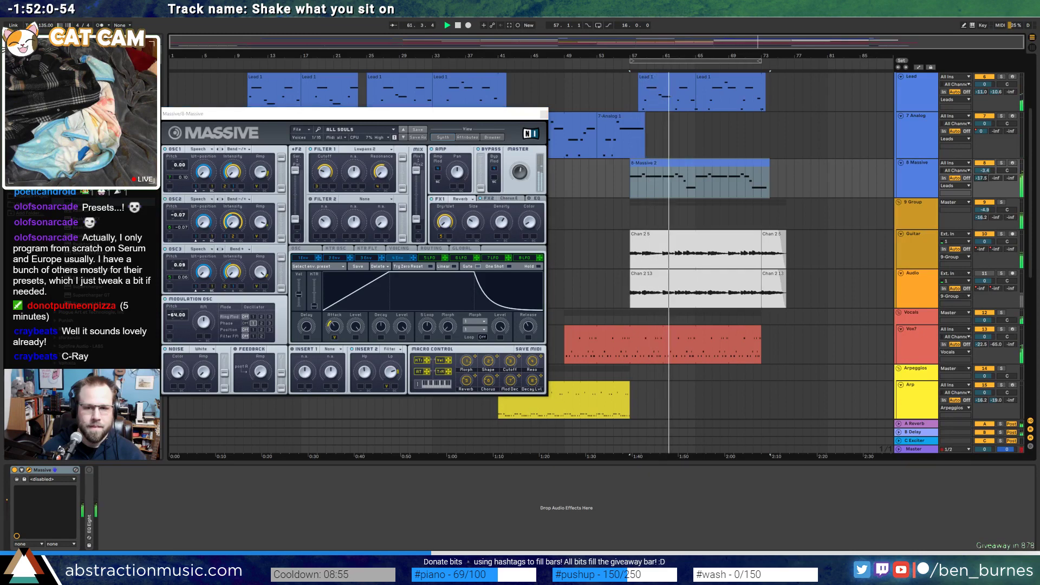
Reshape Massive's displayed envelope so it decays from the attack peak to a lower sustain level
click(472, 219)
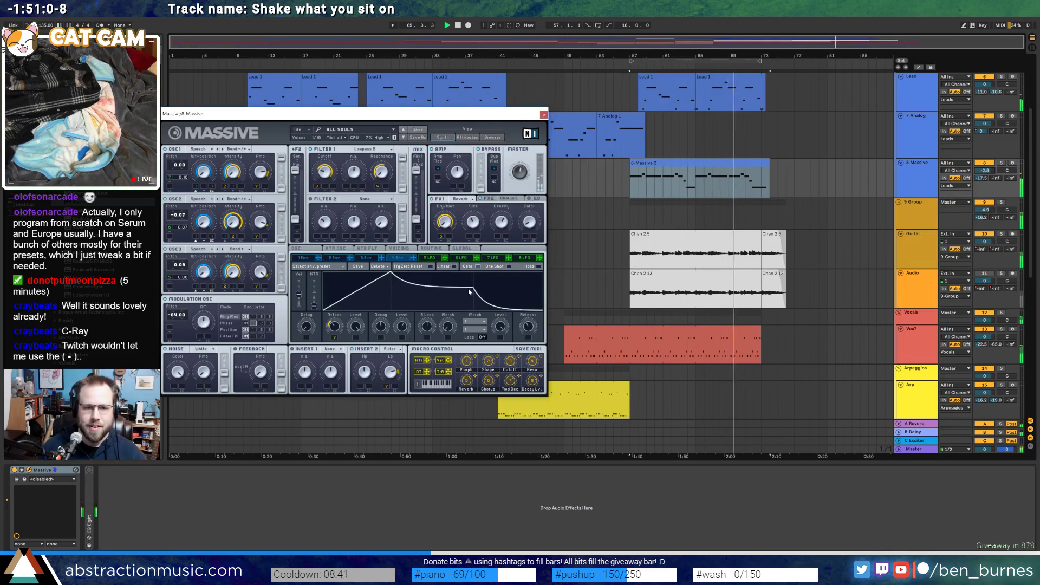
drag(471, 274, 477, 288)
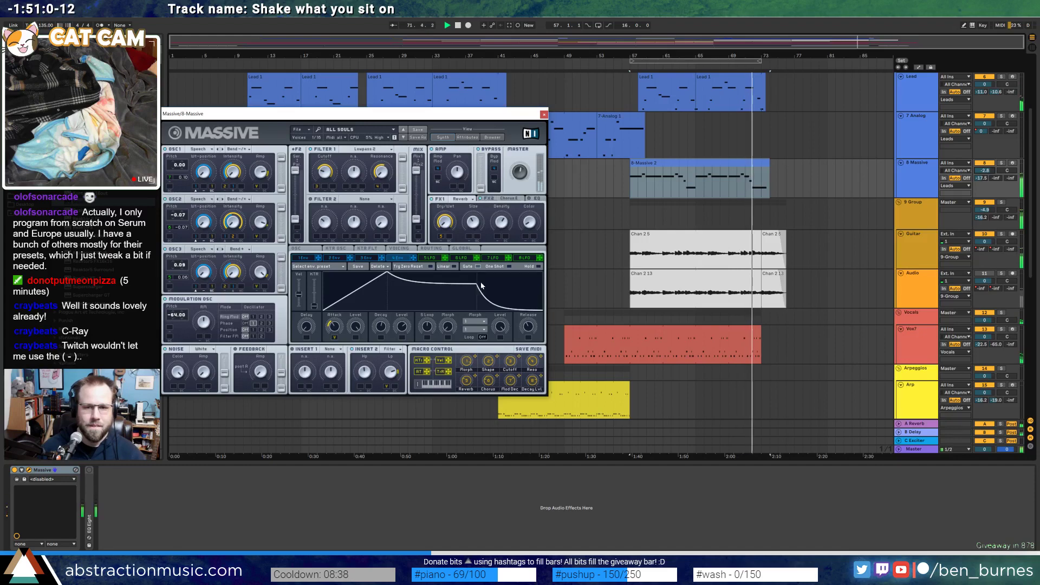
drag(482, 286, 479, 289)
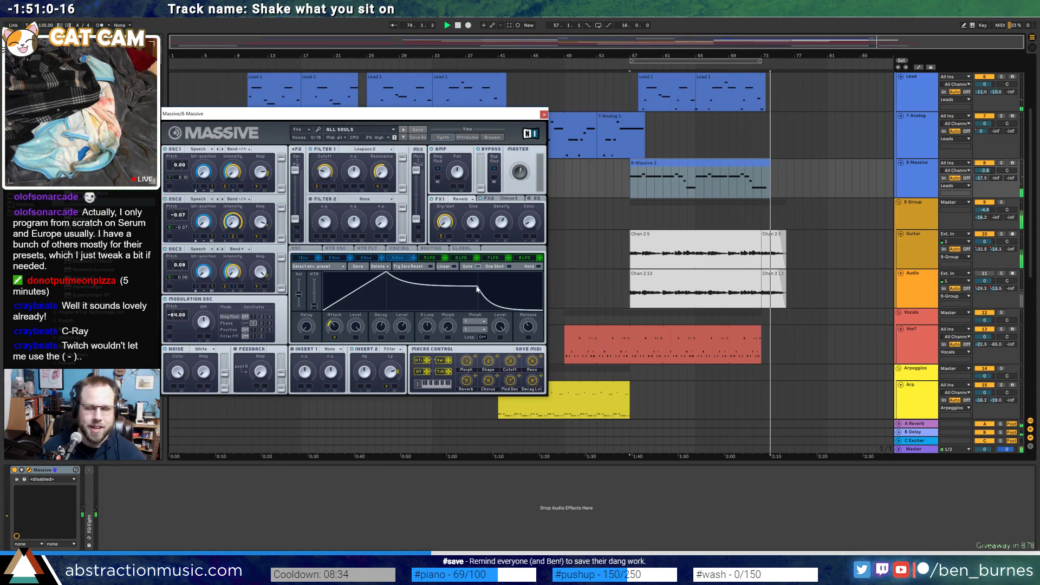
Extend the end of the Massive clip by one bar to bar 75 and lengthen its last note past the clip's end
drag(770, 163, 778, 163)
double_click(775, 163)
click(963, 423)
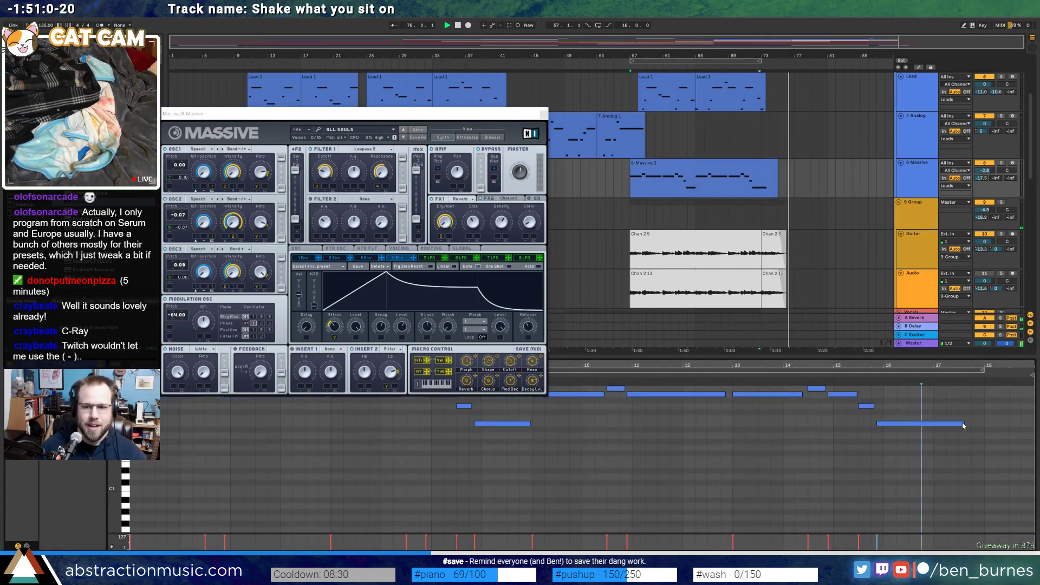
drag(963, 423, 1021, 423)
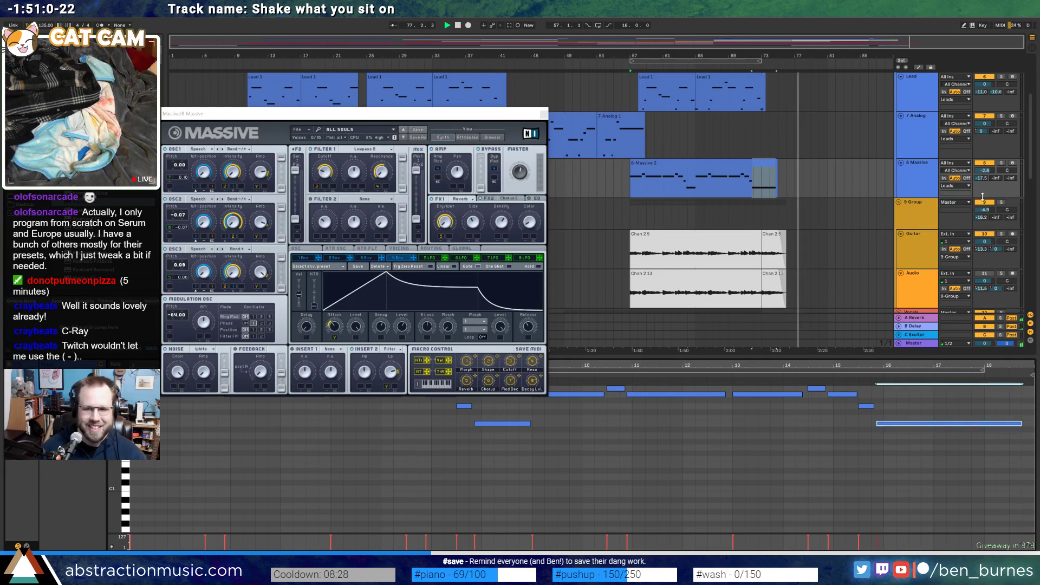
Automate the Massive track's reverb send to rise to 0.0 dB near the clip's end and fall back, and play the passage
key(a)
scroll(768, 188, up, 3)
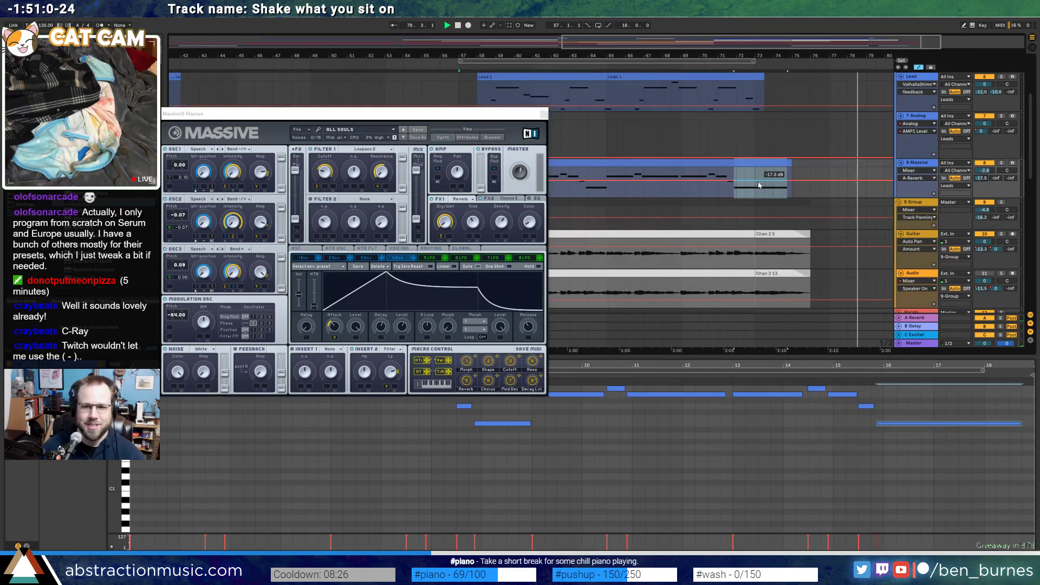
key(space)
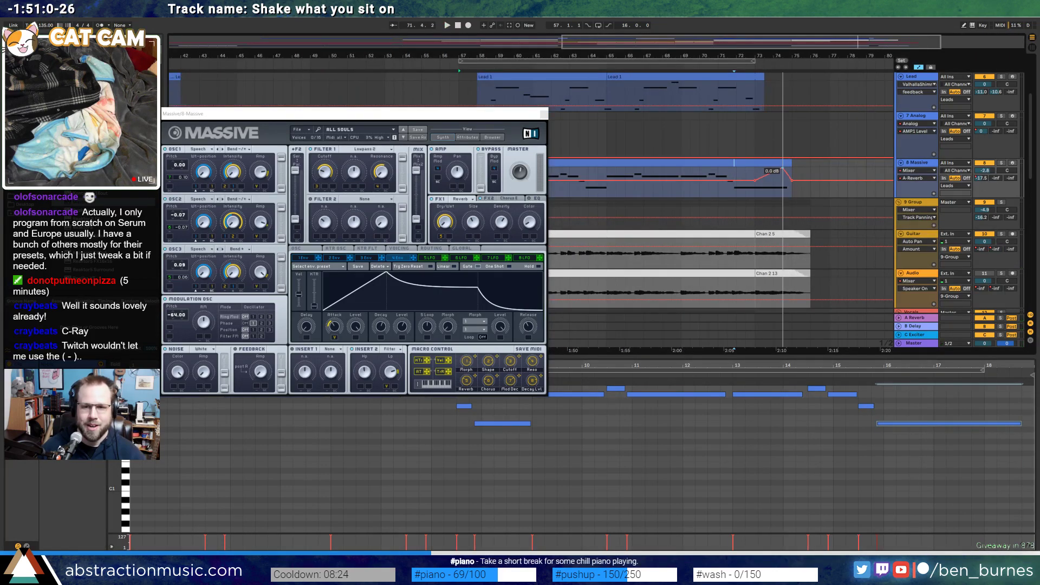
click(803, 173)
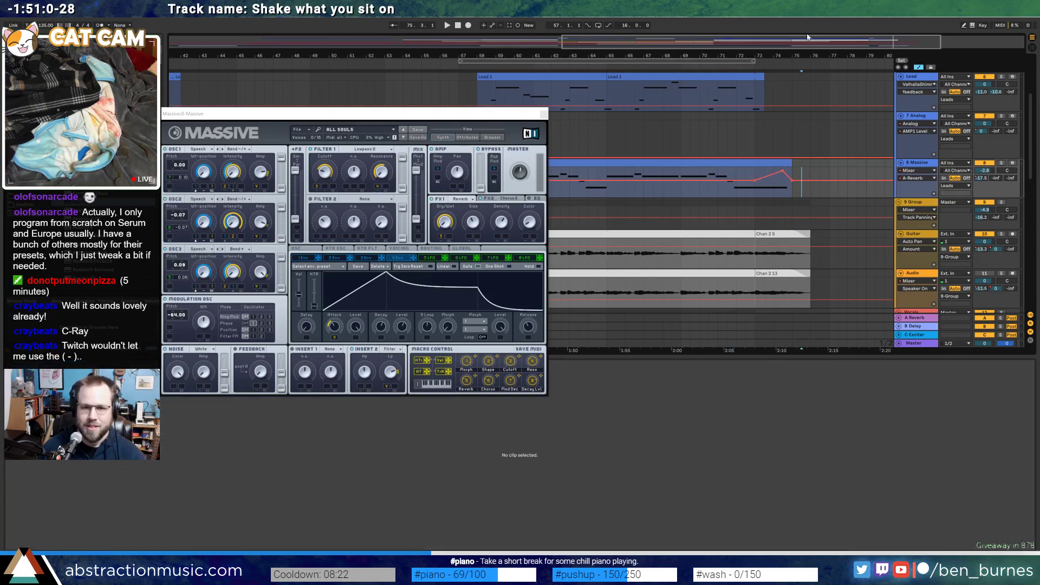
scroll(646, 179, down, 2)
key(space)
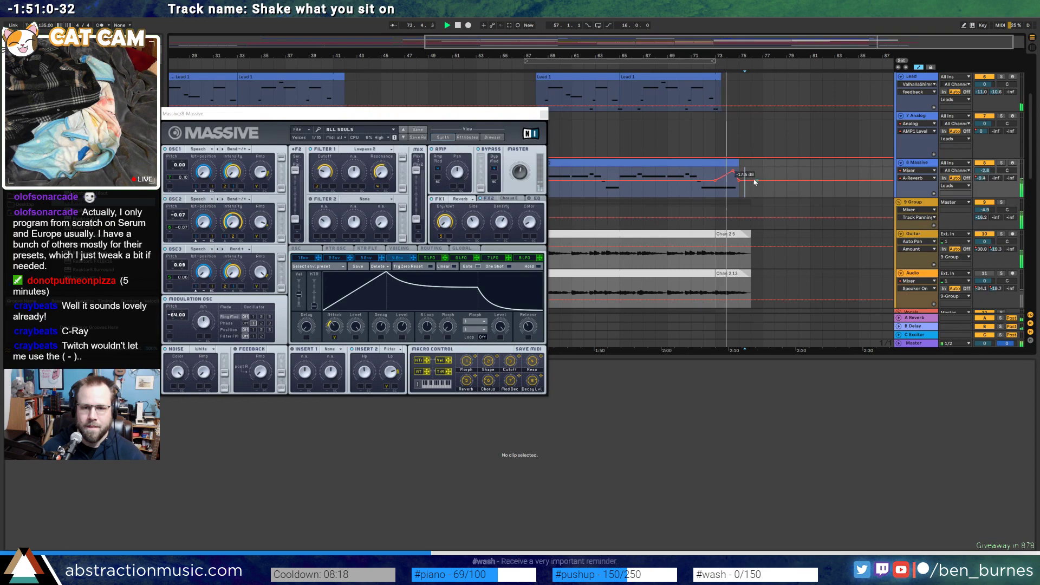
Shorten the last low note of the Massive clip and add a long higher note from bar 17 to past the clip's end
click(735, 162)
click(998, 436)
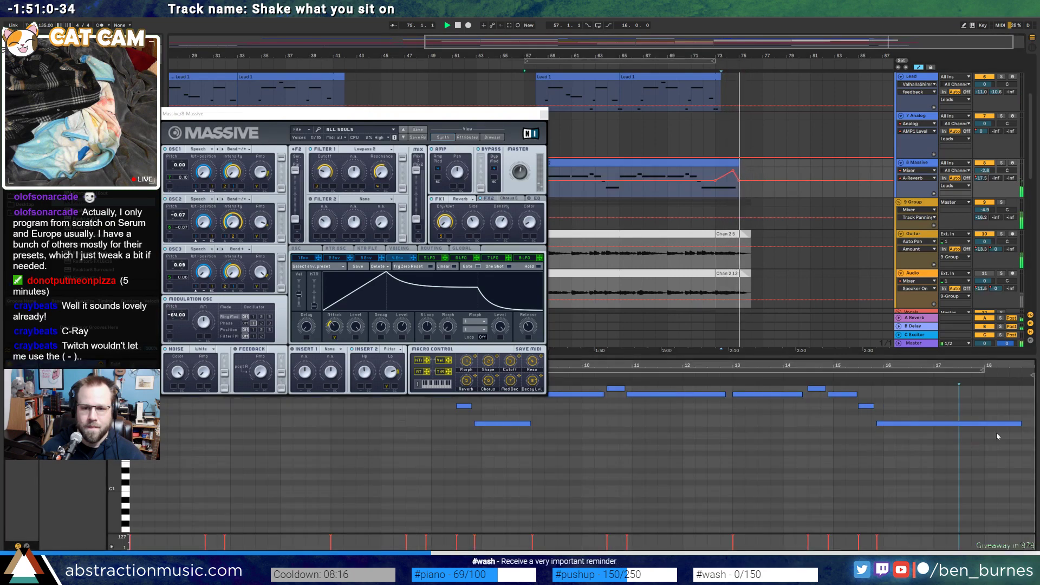
drag(1020, 424, 921, 423)
scroll(921, 423, up, 3)
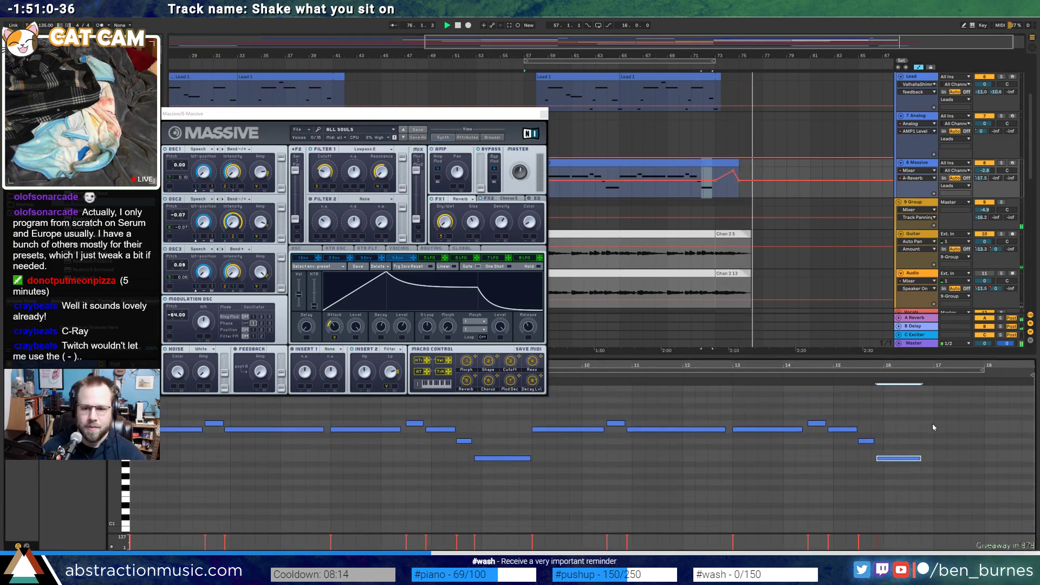
double_click(935, 428)
drag(1006, 427, 1022, 428)
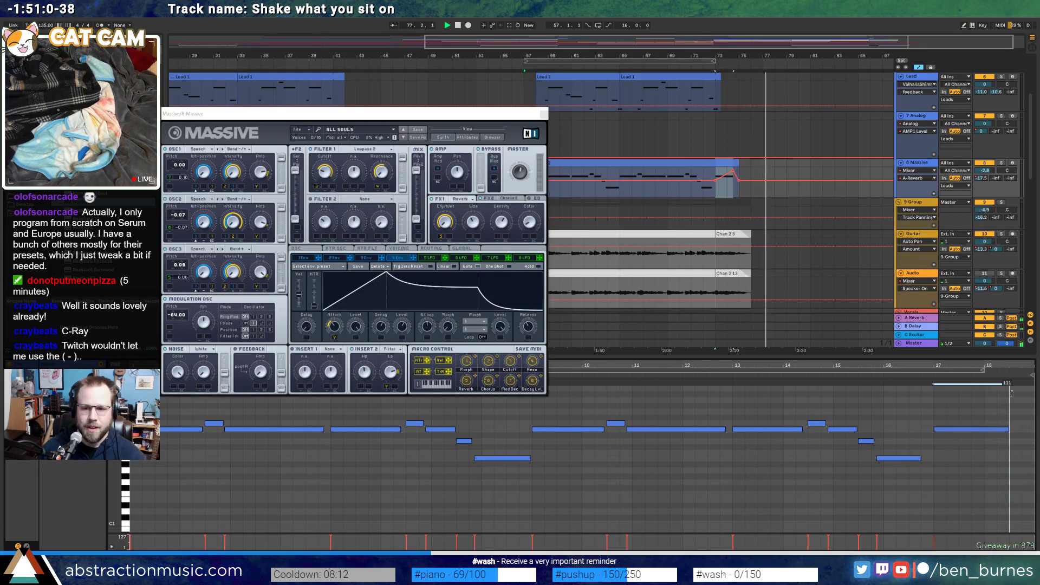
Play the ending, lower the reverb send automation's peak to about -4.0 dB and lengthen the final note slightly
click(704, 177)
key(space)
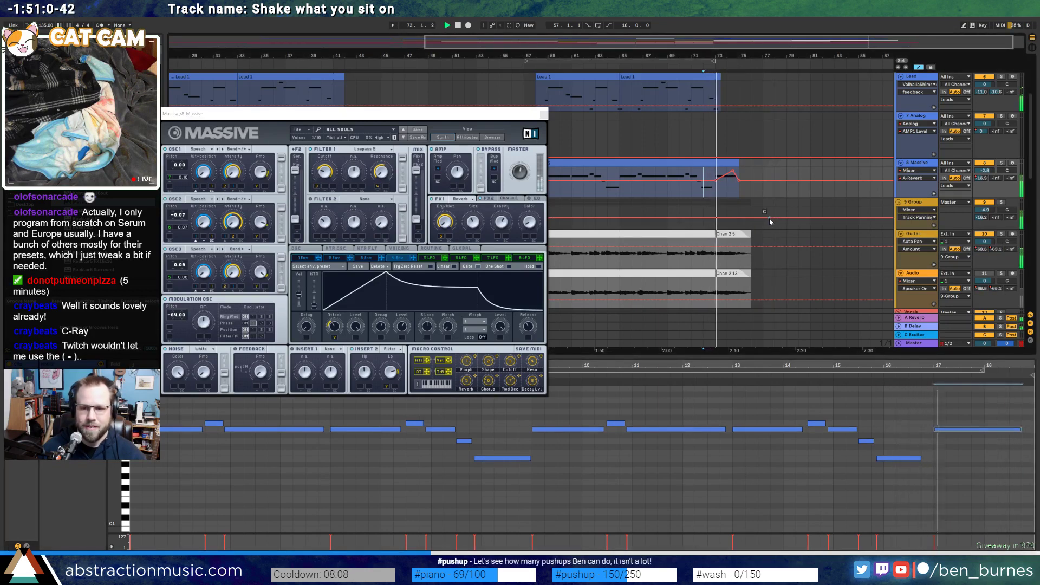
drag(737, 175, 734, 171)
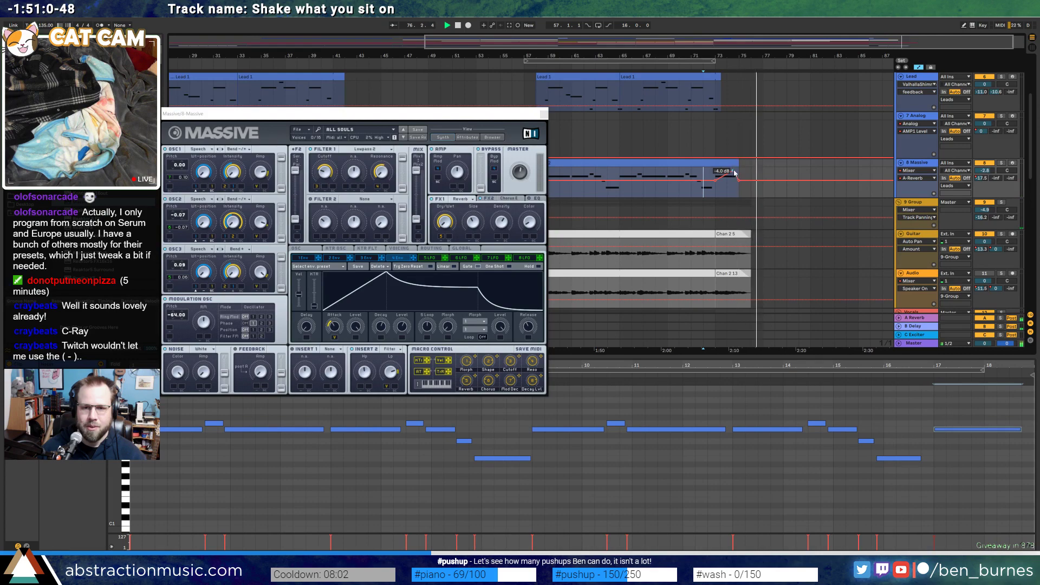
drag(1020, 431, 1033, 430)
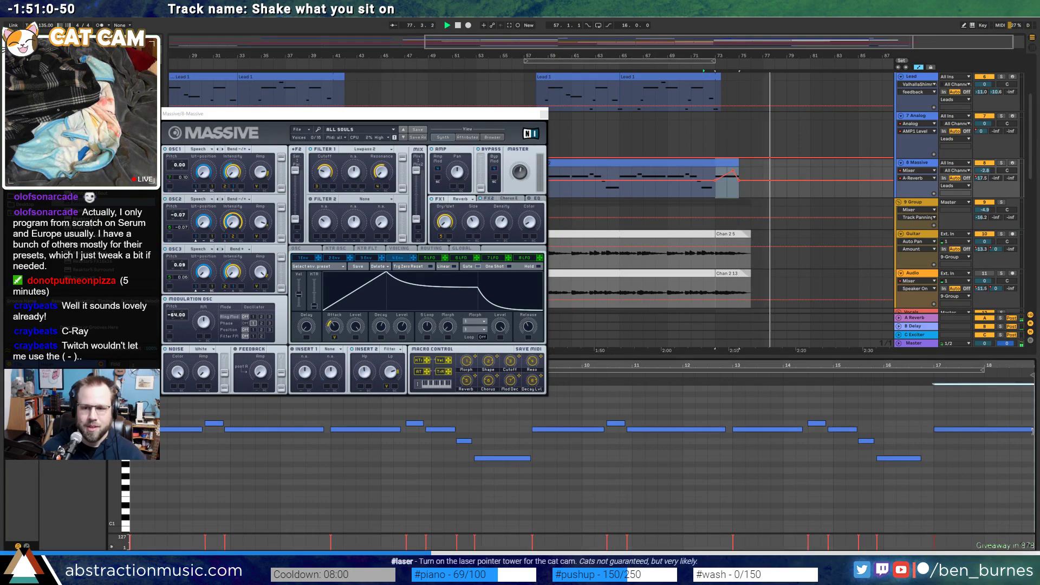
click(1009, 406)
Close the Massive window and return to the full arrangement without automation, stopped at bar 1 with the device view shown
click(544, 113)
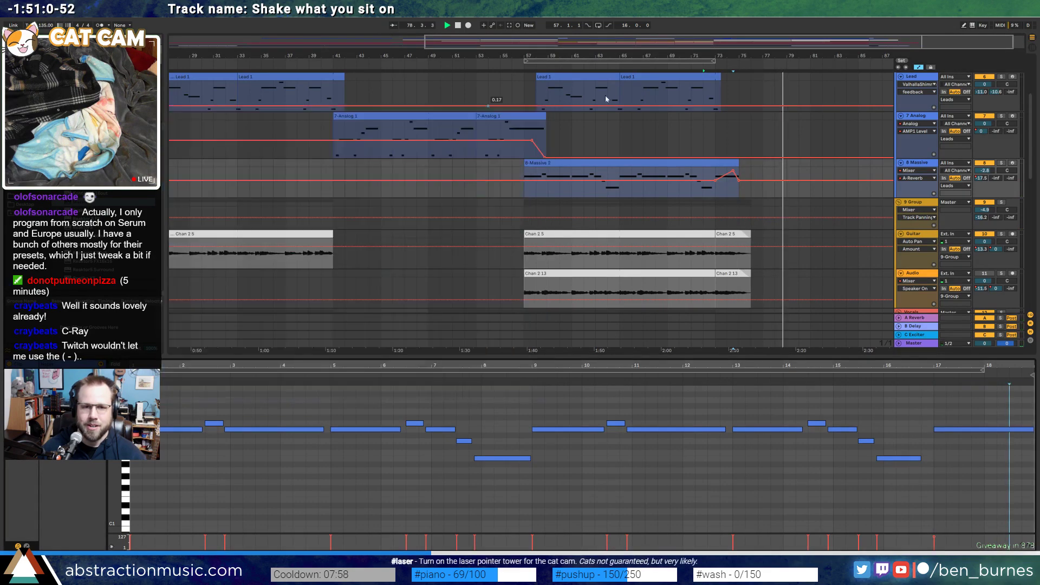
double_click(607, 42)
key(space)
key(a)
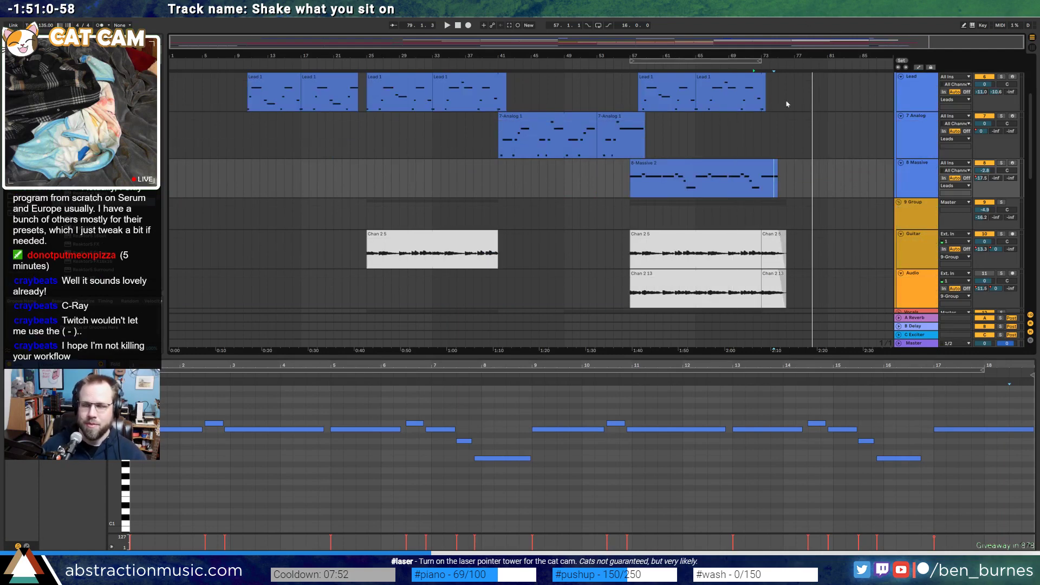
click(172, 184)
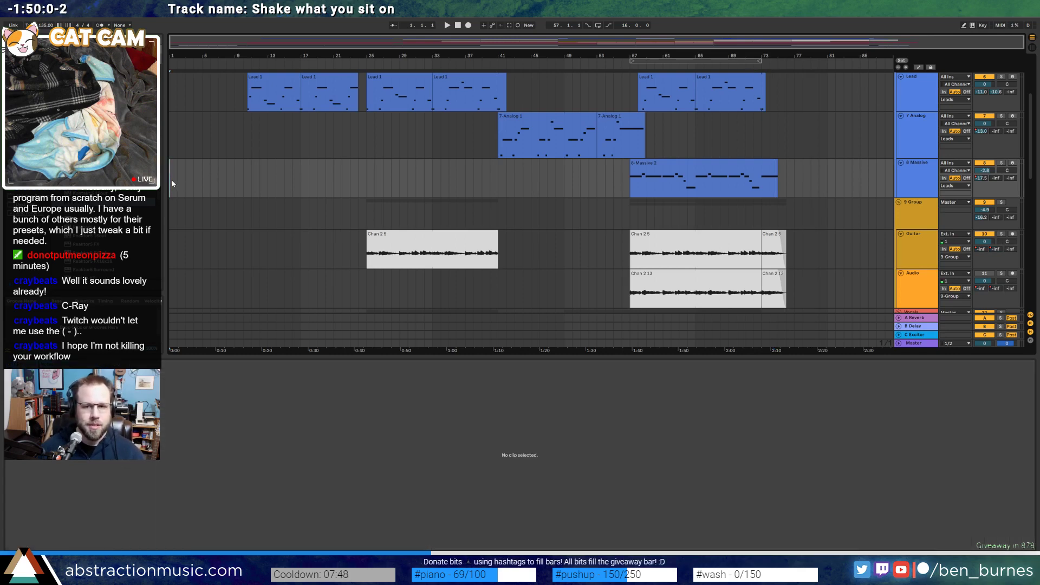
key(shift+Tab)
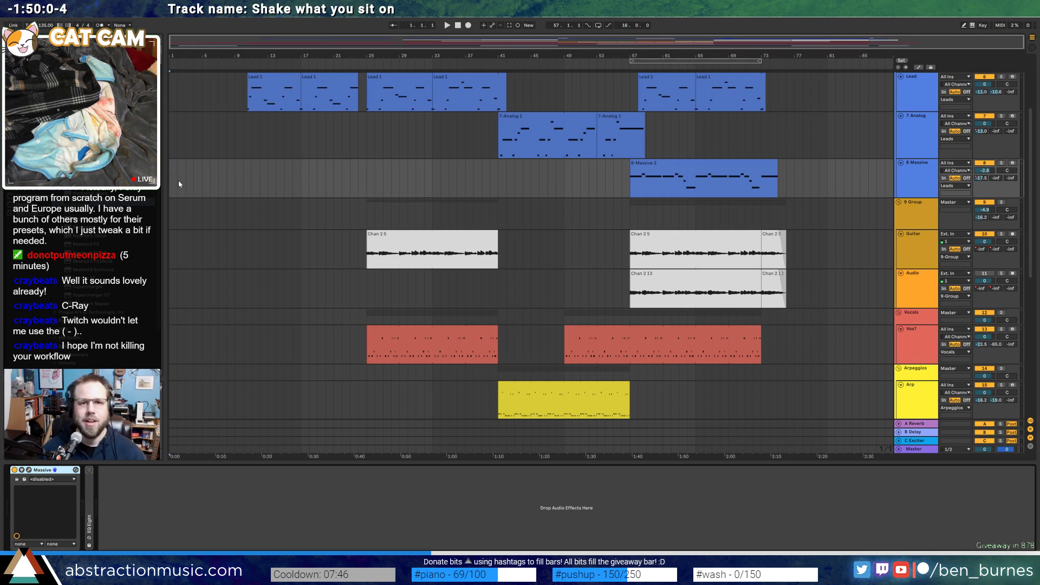
Fold the Guitar, Audio, vocal and Arp tracks in the arrangement
scroll(603, 262, down, 3)
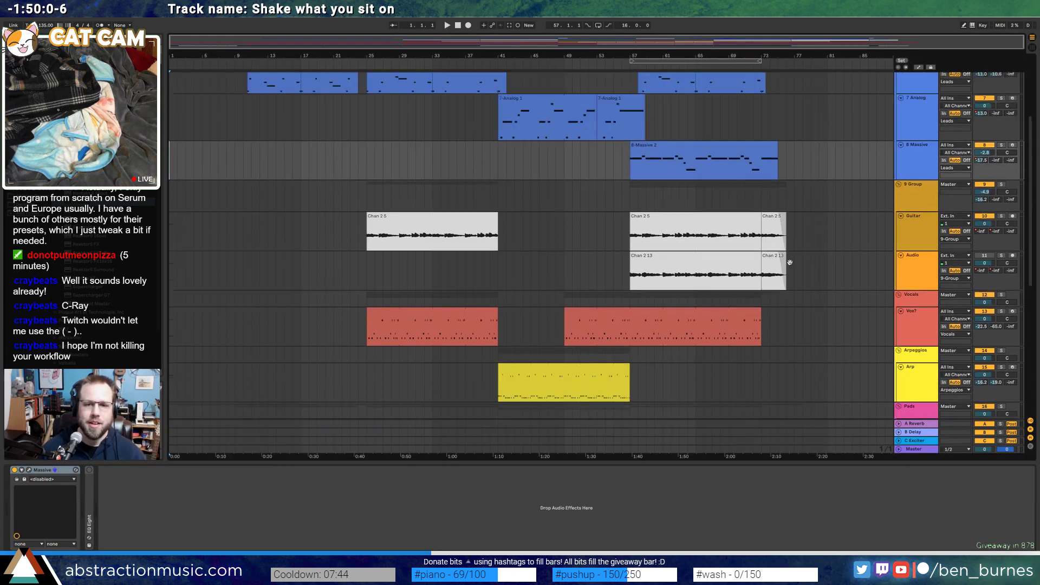
click(930, 224)
shift+click(918, 258)
click(901, 216)
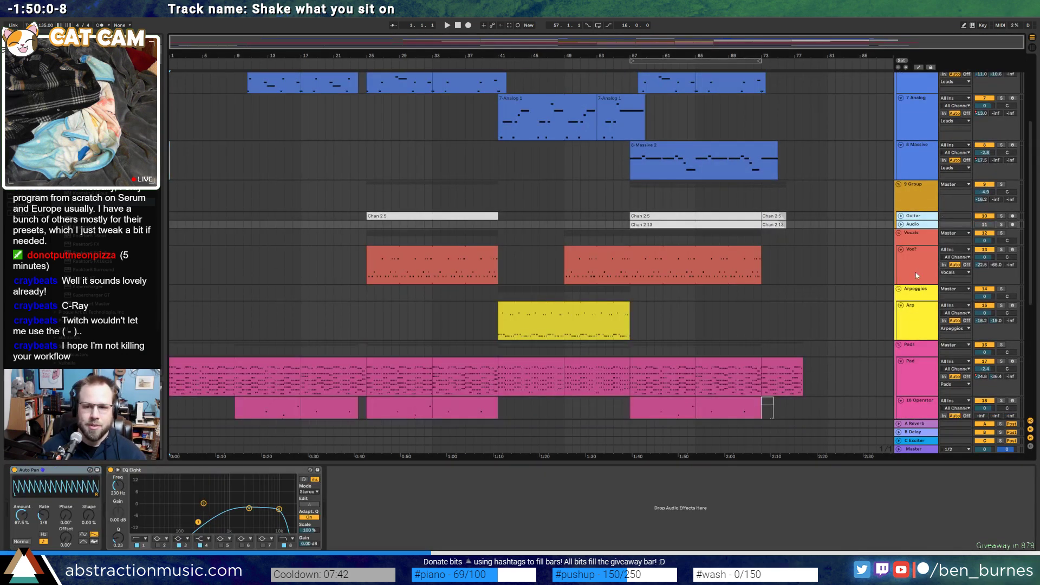
click(902, 250)
click(902, 251)
click(924, 300)
click(902, 276)
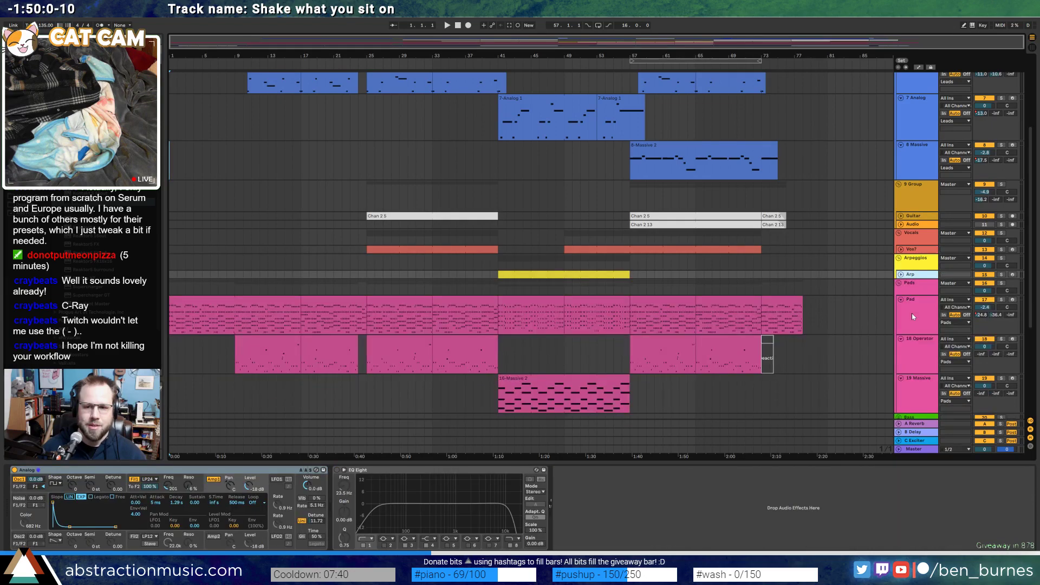
Fold the Pad, Operator and Massive pad tracks and the Drum Rack and Drum Loop tracks
click(914, 320)
shift+click(916, 392)
click(900, 301)
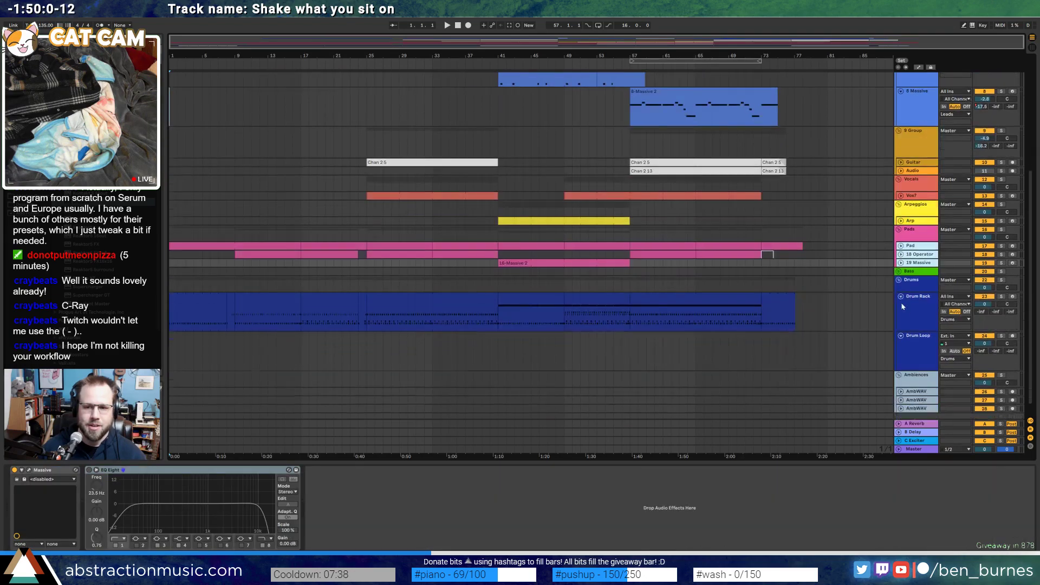
click(916, 323)
click(901, 296)
click(917, 314)
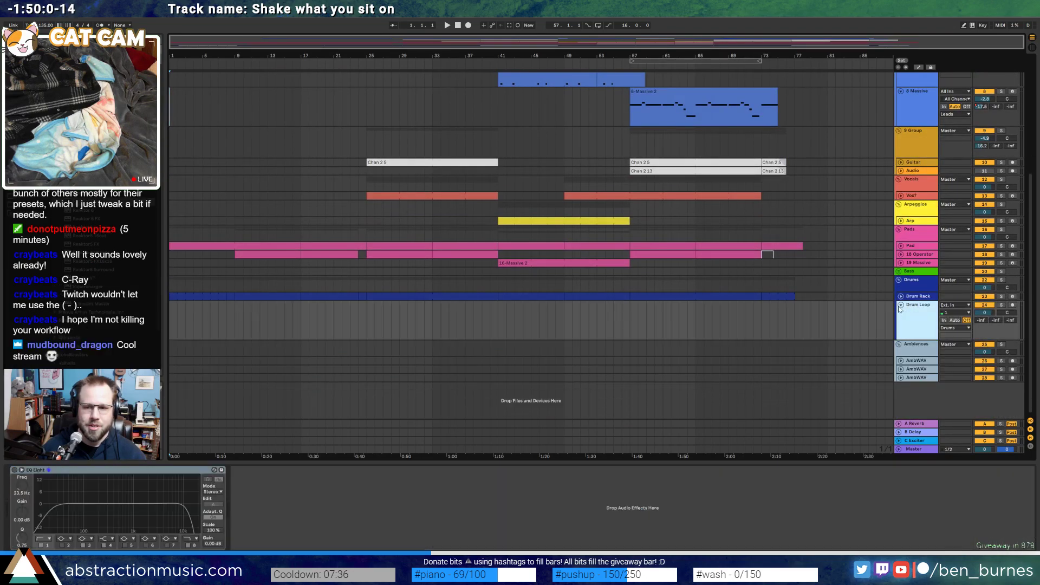
click(901, 306)
Fold the Lead, Analog and Massive lead tracks plus Chan 2 and Piano, playing the song from the start
scroll(908, 322, up, 3)
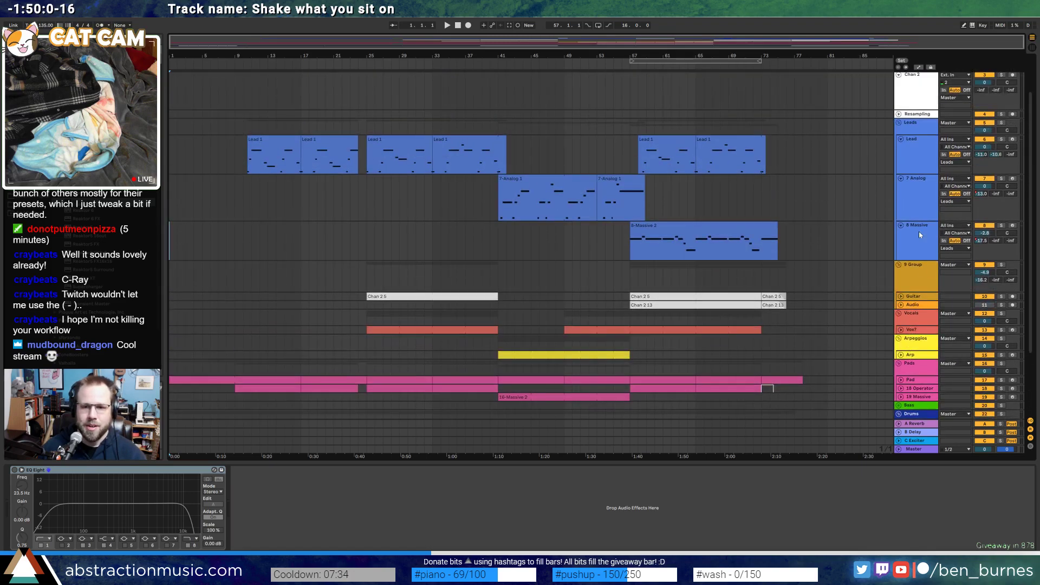
click(904, 141)
click(902, 141)
scroll(915, 171, up, 1)
click(909, 139)
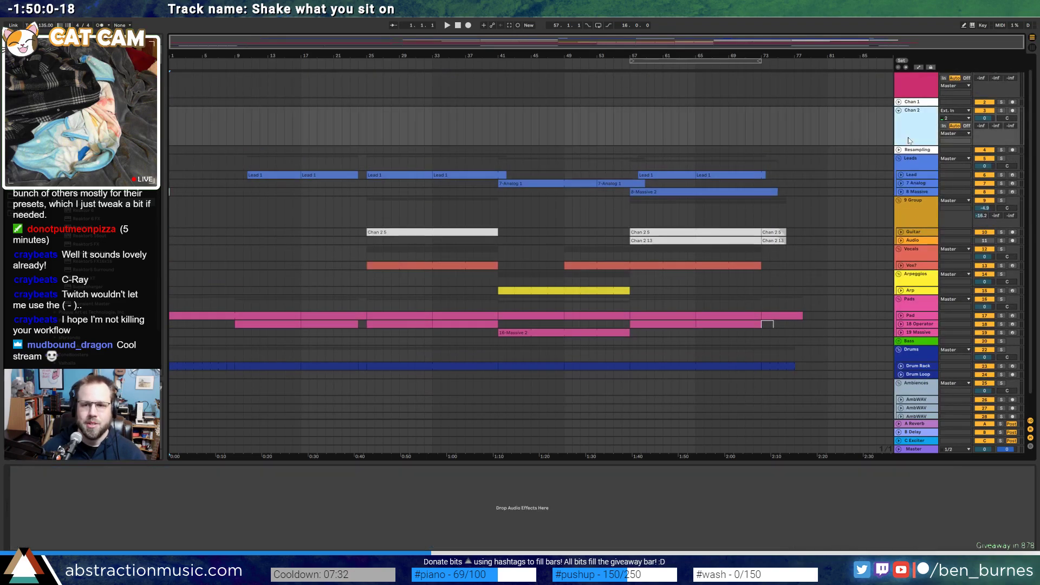
click(898, 111)
scroll(904, 93, up, 1)
click(904, 81)
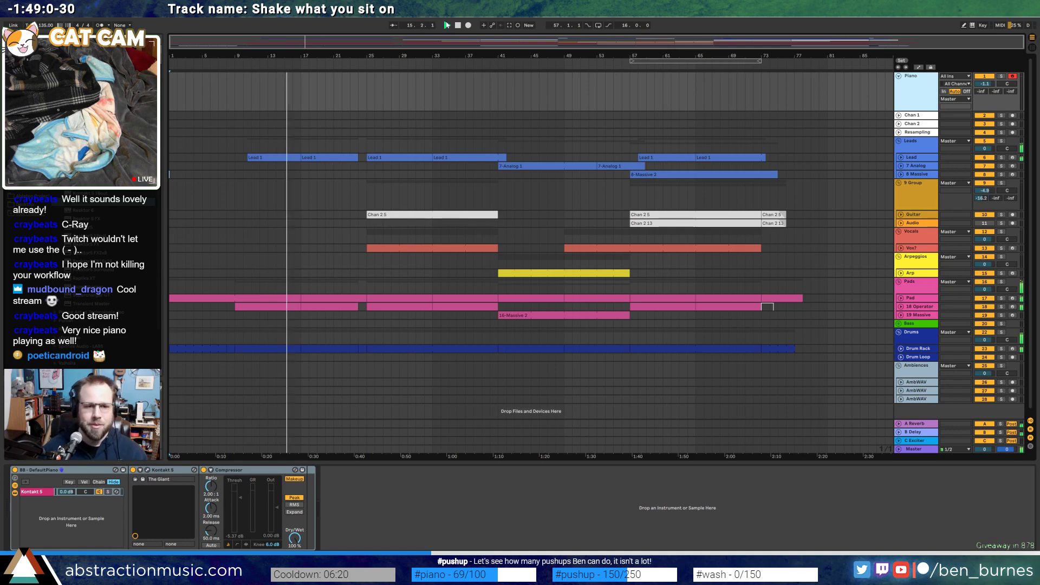
click(900, 77)
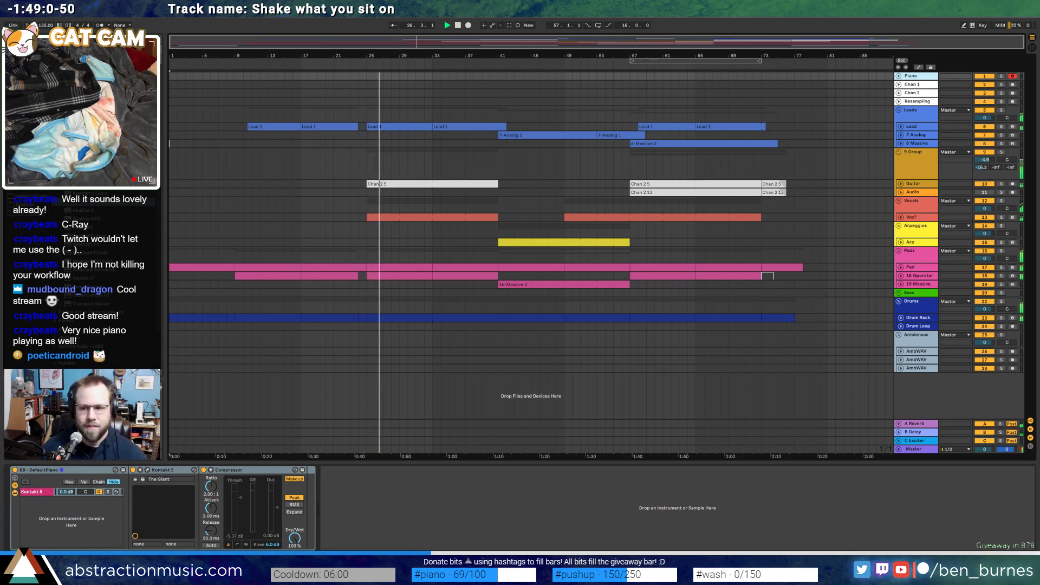
Unfold the Guitar track and adjust the low cut of the Audio track's EQ Eight to about 188 Hz
click(914, 184)
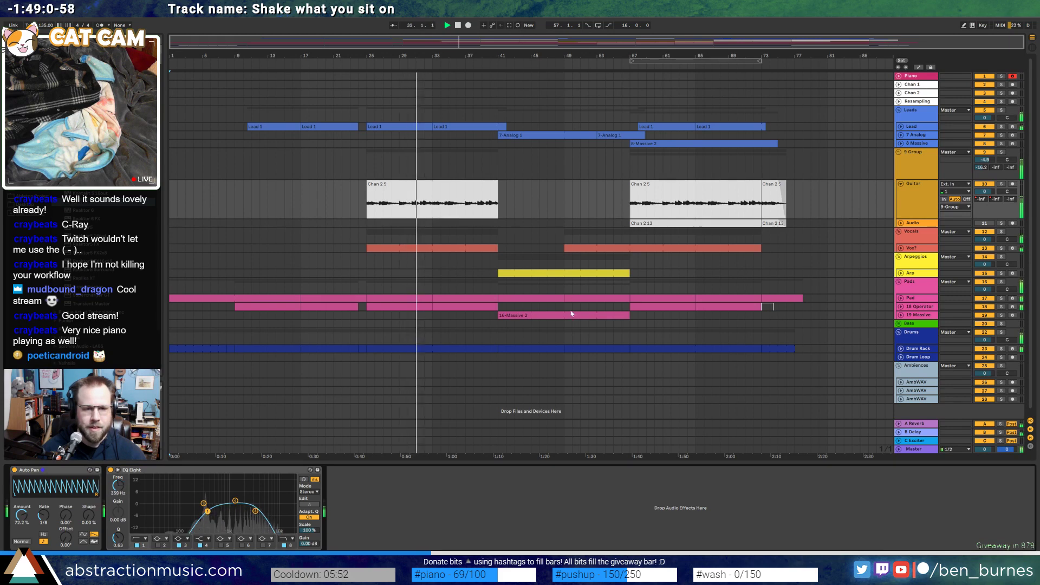
click(661, 223)
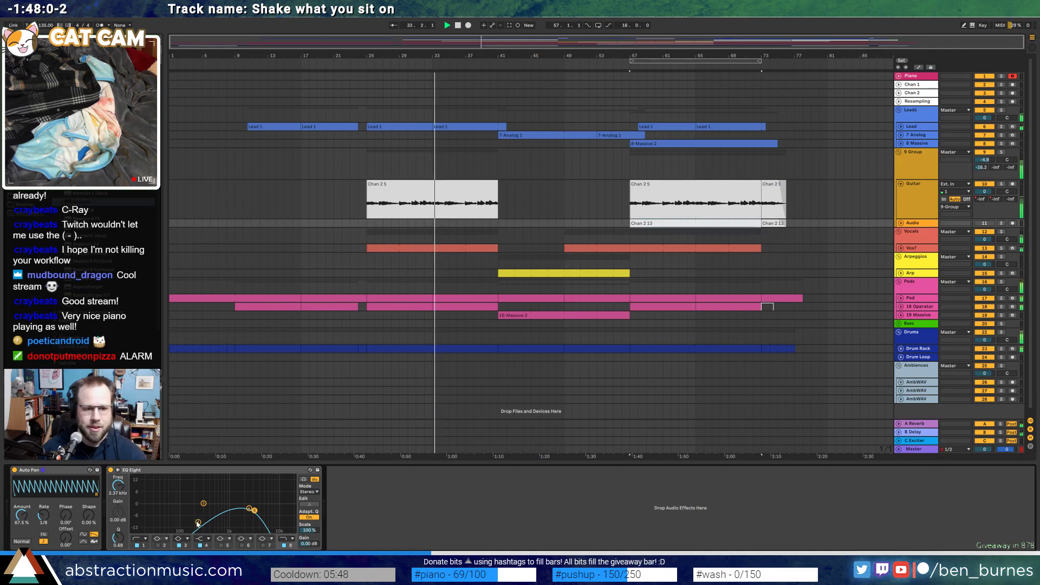
drag(198, 523, 193, 512)
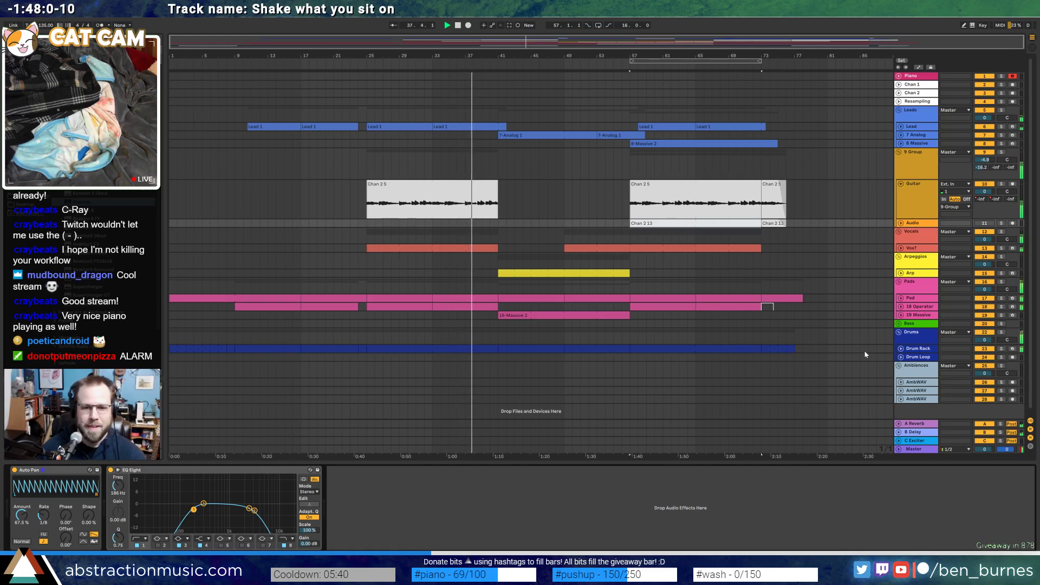
Enable the EQ Eight on the Massive pad track and shape it with a higher low cut, an upper-mid boost and a lower high cut
click(907, 315)
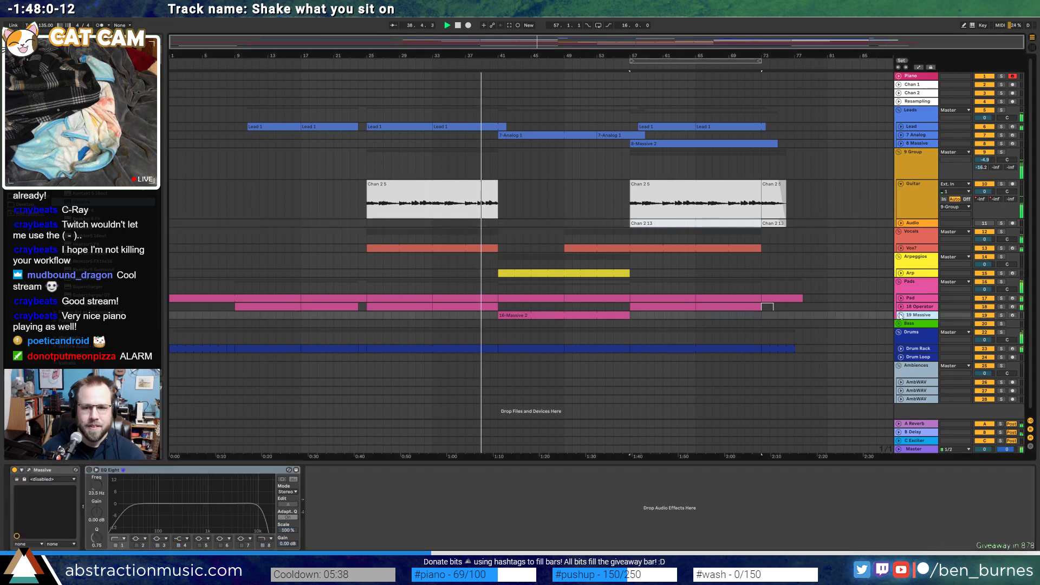
click(901, 315)
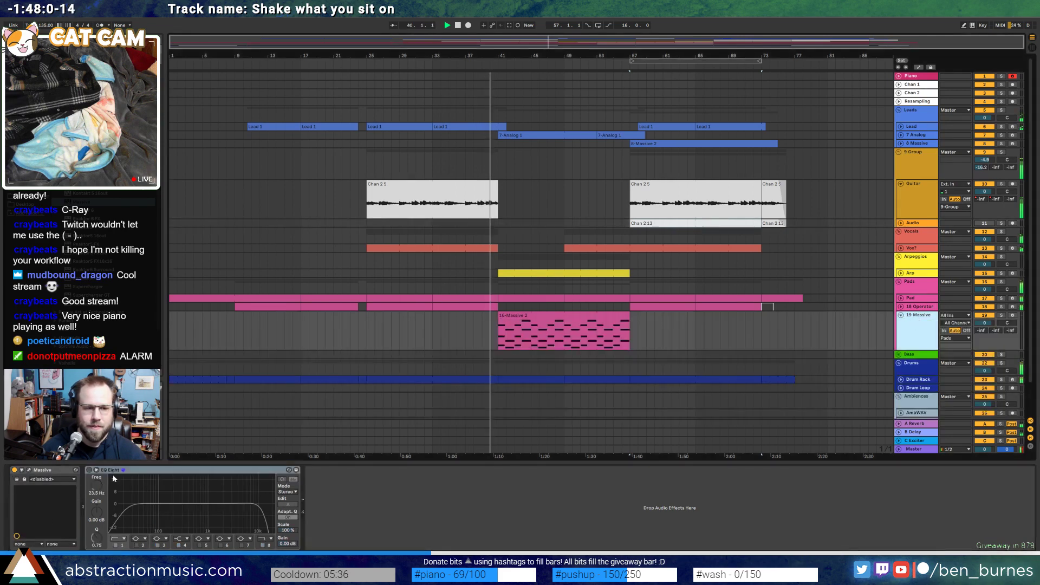
click(90, 470)
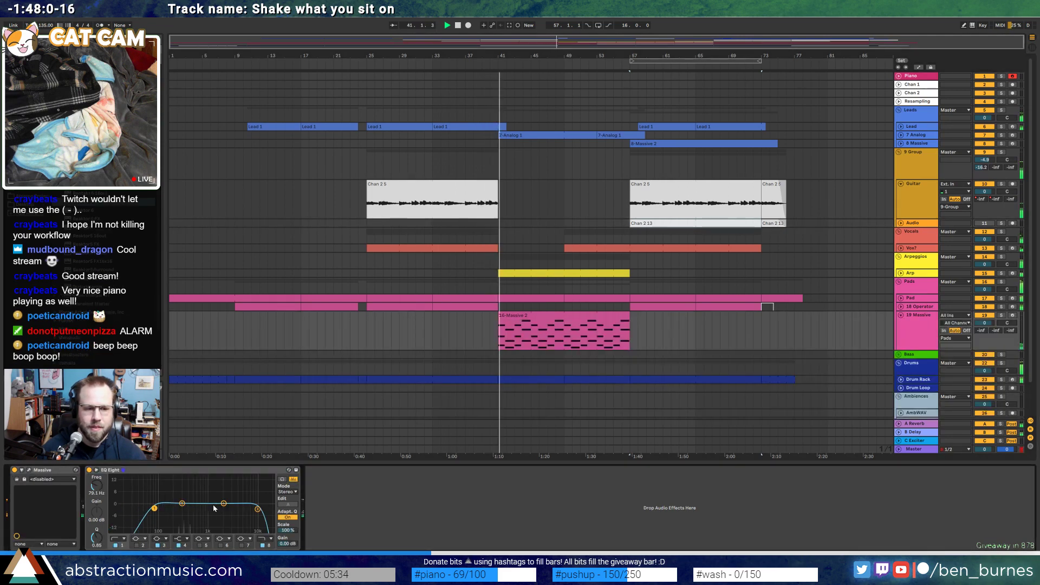
drag(222, 500, 220, 493)
drag(154, 508, 248, 512)
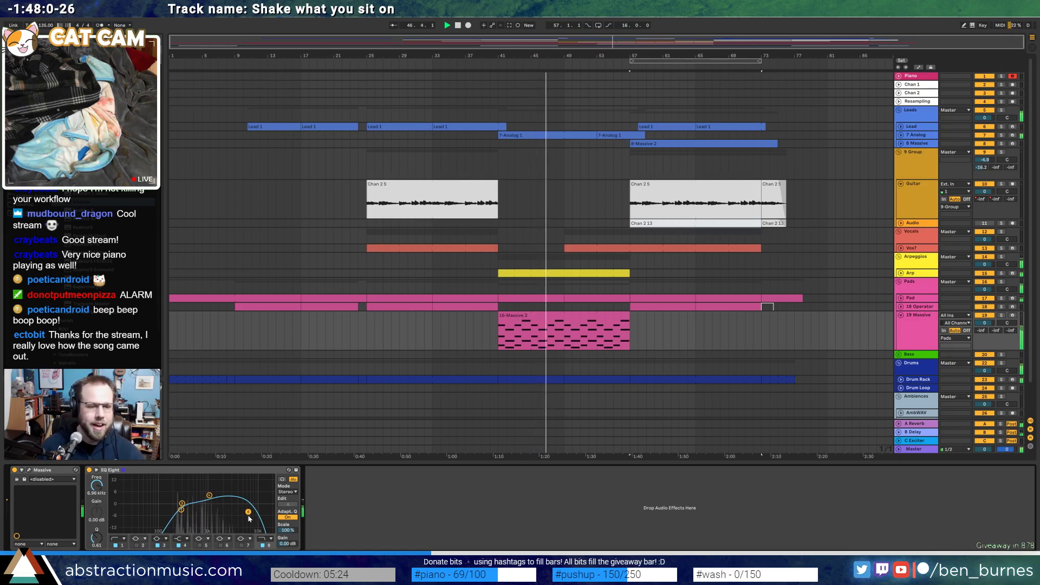
On the 7 Analog track, raise oscillator 2 to -15 dB, switch it to a pulse wave and set the pulse width to 11%
click(911, 135)
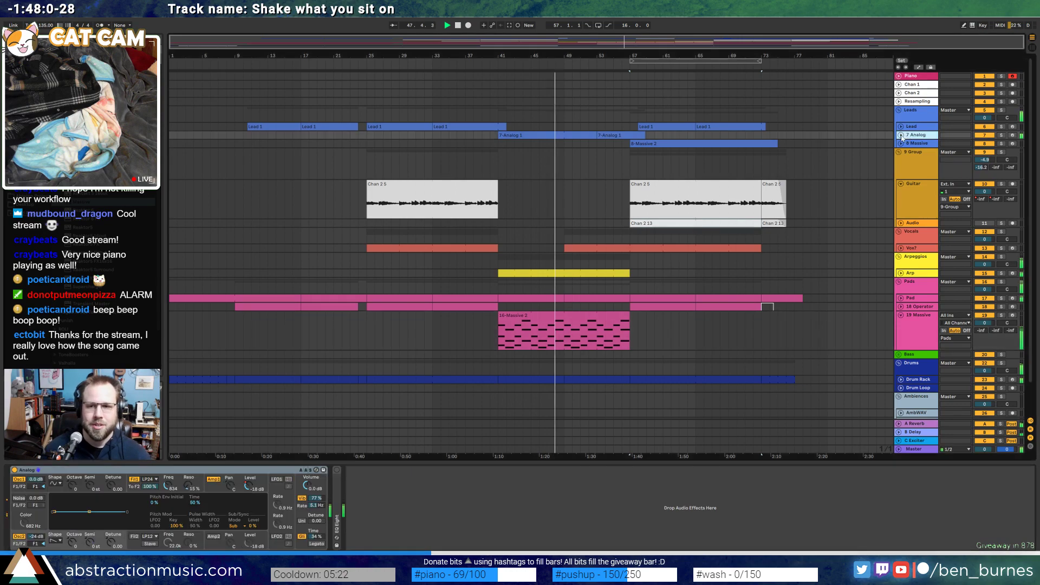
click(901, 136)
drag(36, 536, 36, 526)
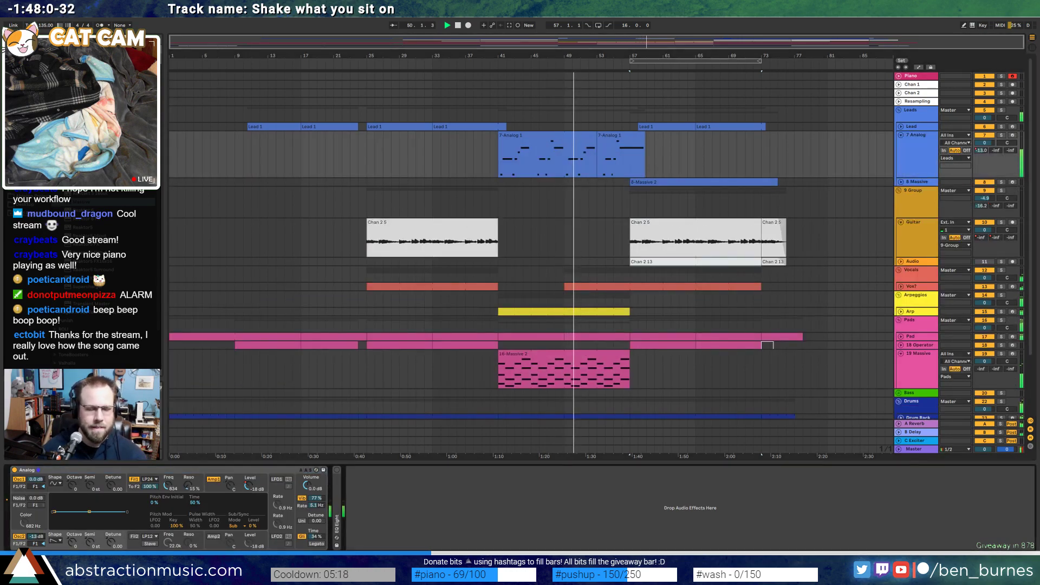
click(56, 541)
click(56, 525)
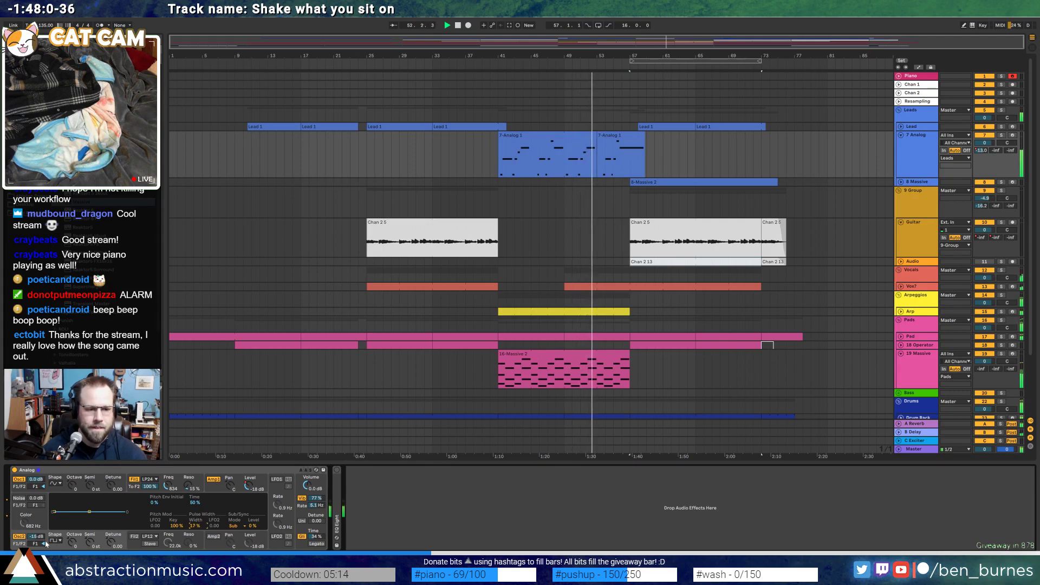
drag(195, 526, 194, 529)
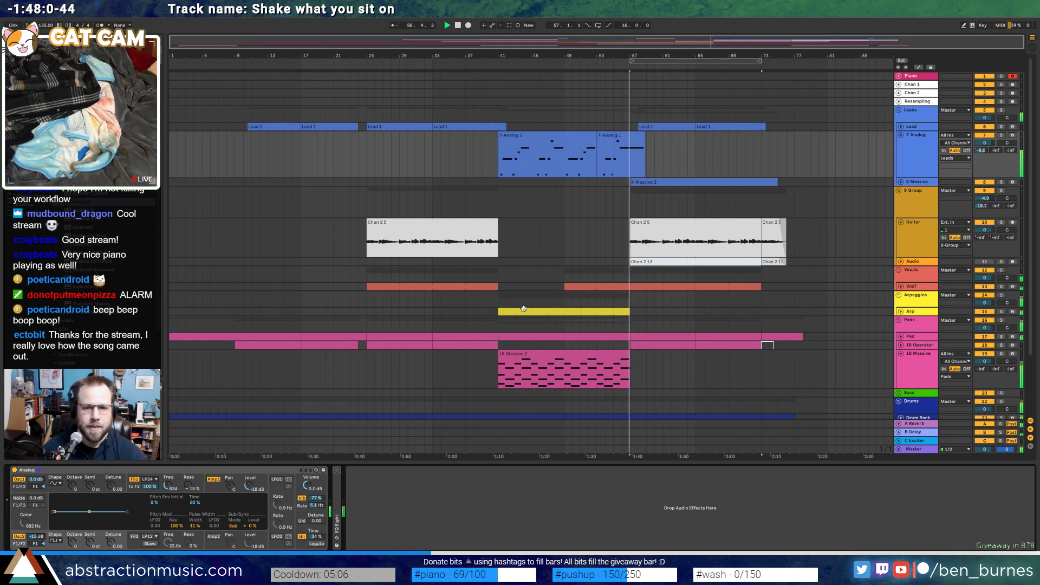
click(570, 164)
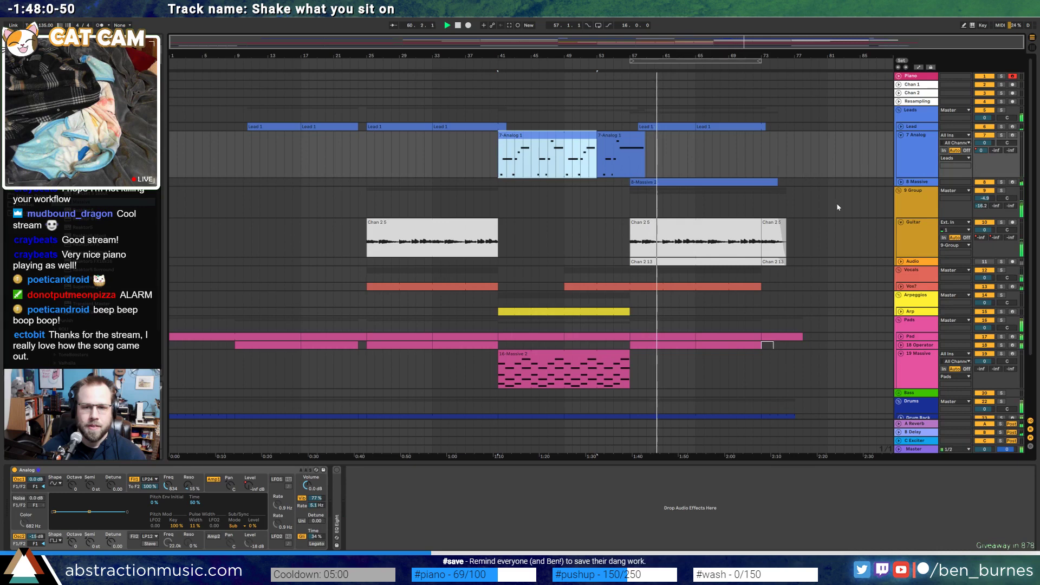
Lower the Audio track's volume to -3.0 dB and leave the Guitar and Audio tracks folded
click(984, 262)
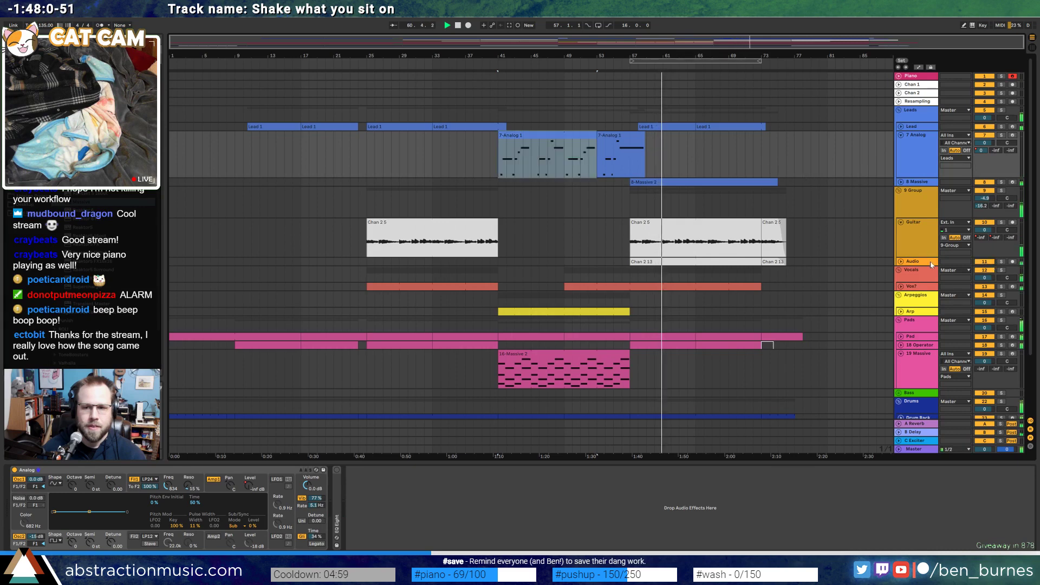
click(901, 222)
click(901, 230)
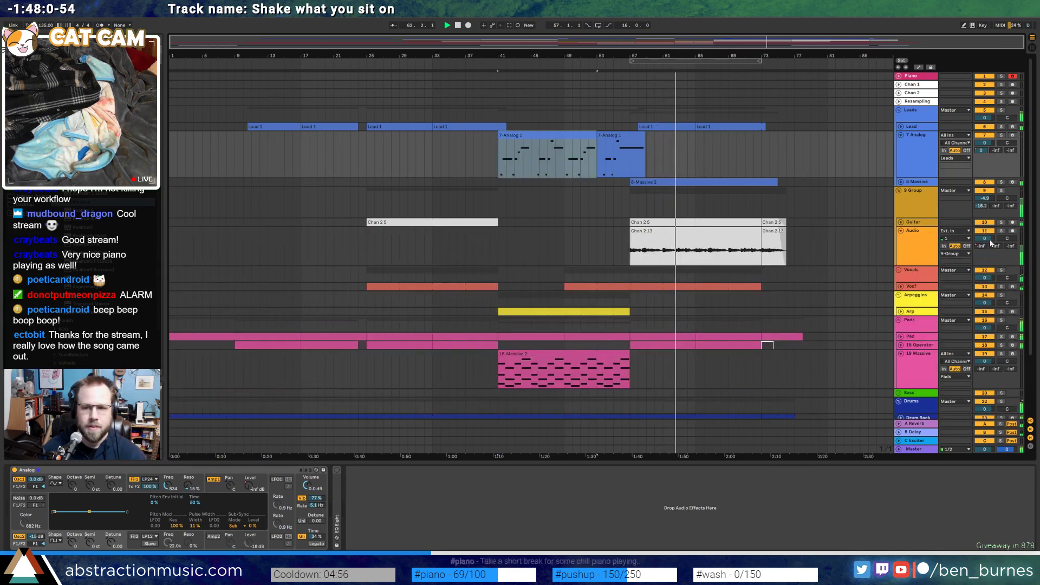
click(985, 238)
drag(986, 238, 987, 240)
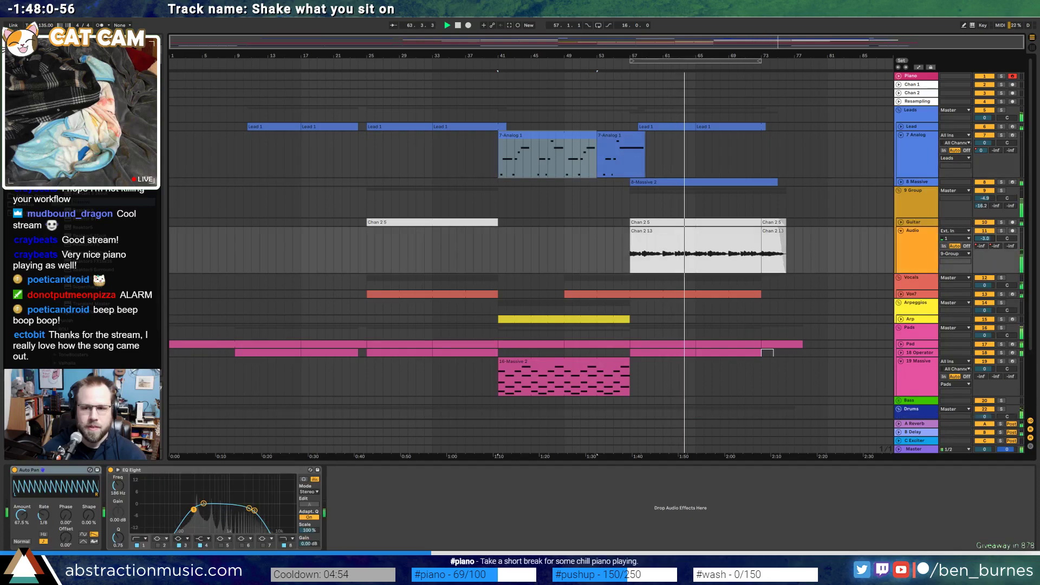
click(901, 230)
In the Master's Simple Mastering EQ Eight, raise the low cut slightly and boost the high band by 2.11 dB at 3.37 kHz
click(930, 208)
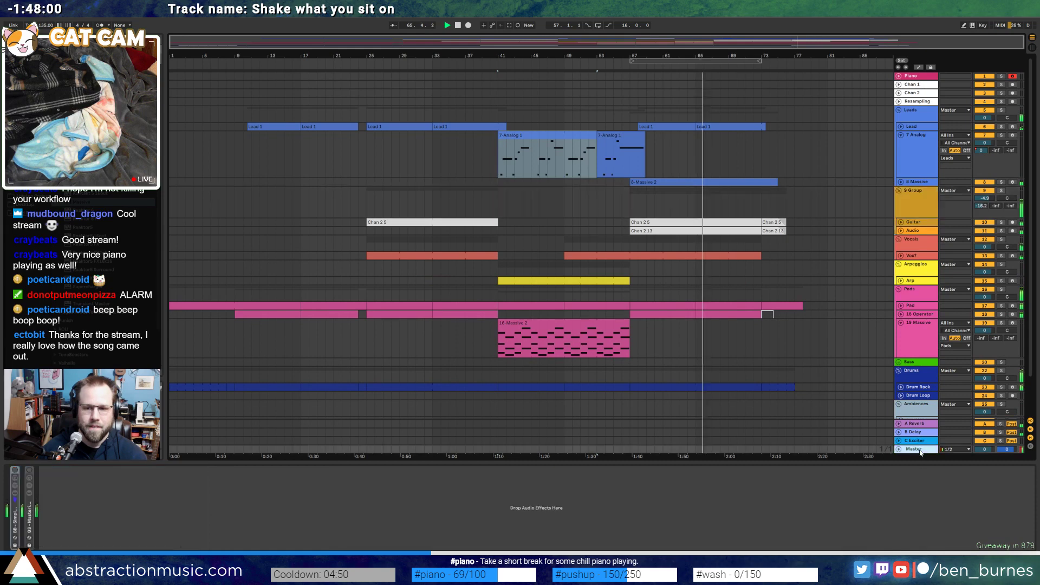
double_click(15, 526)
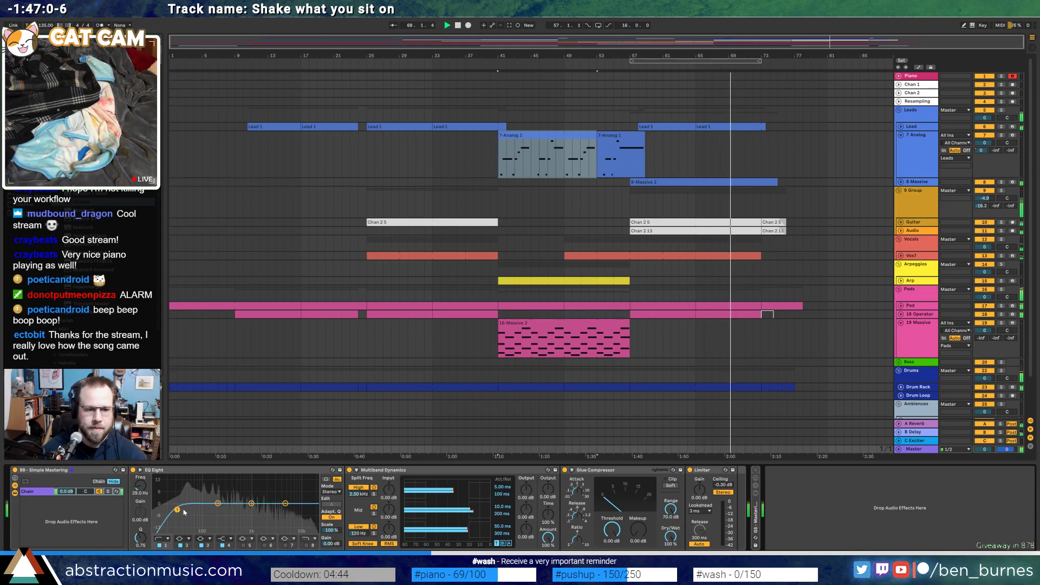
drag(179, 507, 182, 505)
click(285, 503)
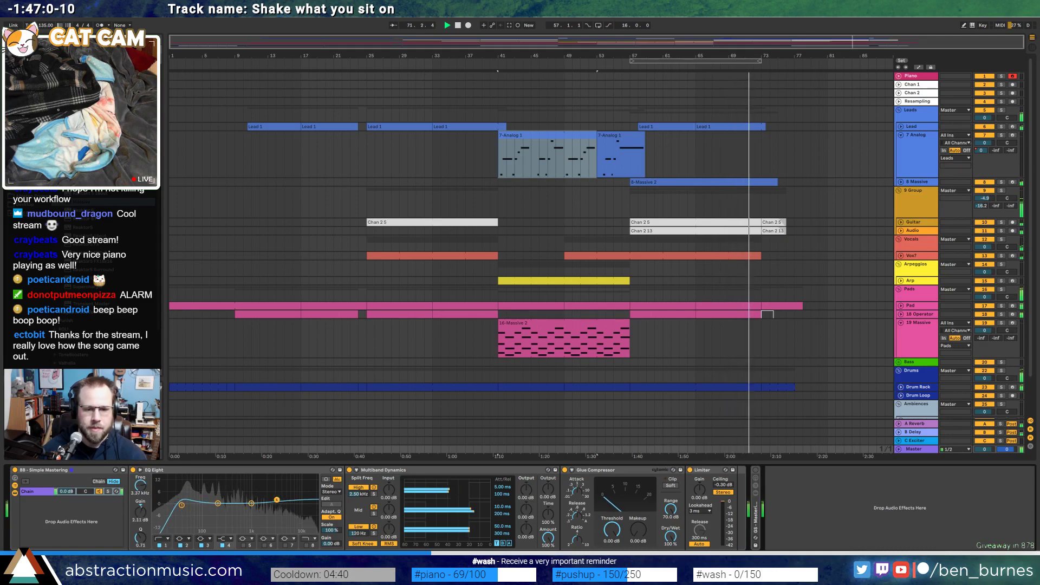
Replay the section from bar 57 and set the Glue Compressor's threshold to -4.76 dB and makeup to 3.97 dB
key(space)
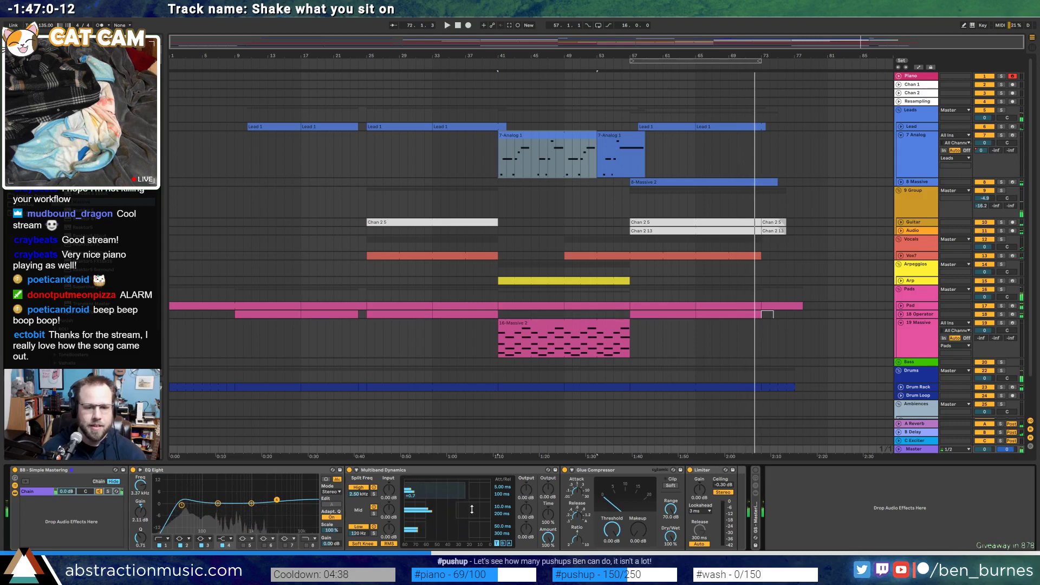
click(712, 62)
key(space)
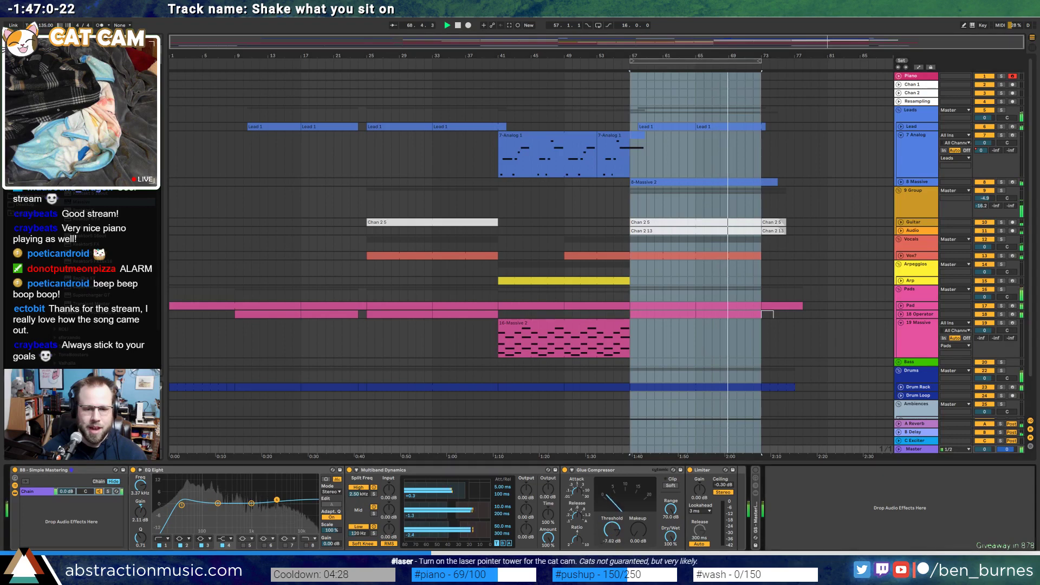
drag(633, 529, 632, 516)
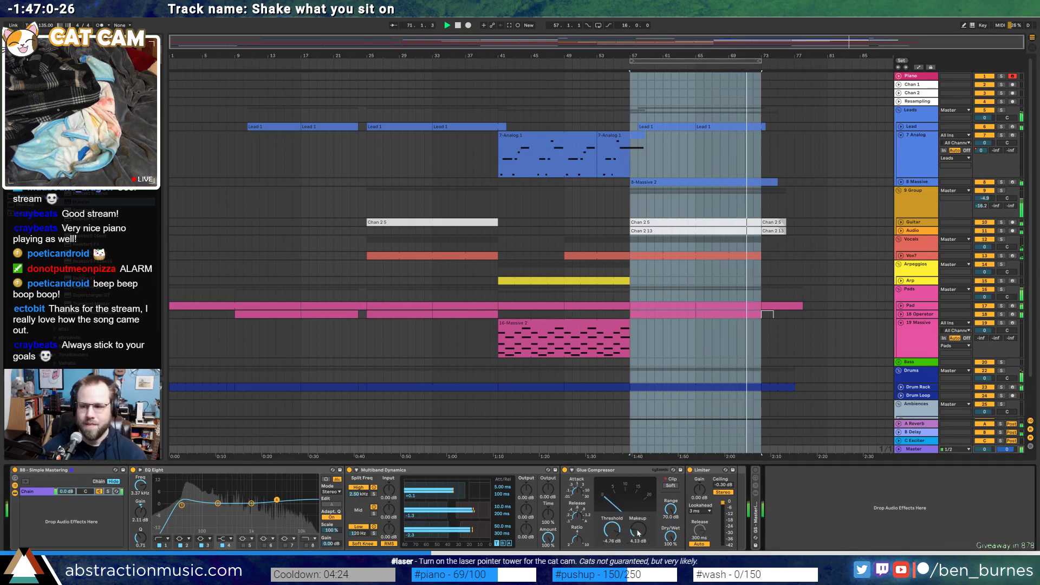
drag(638, 534, 638, 536)
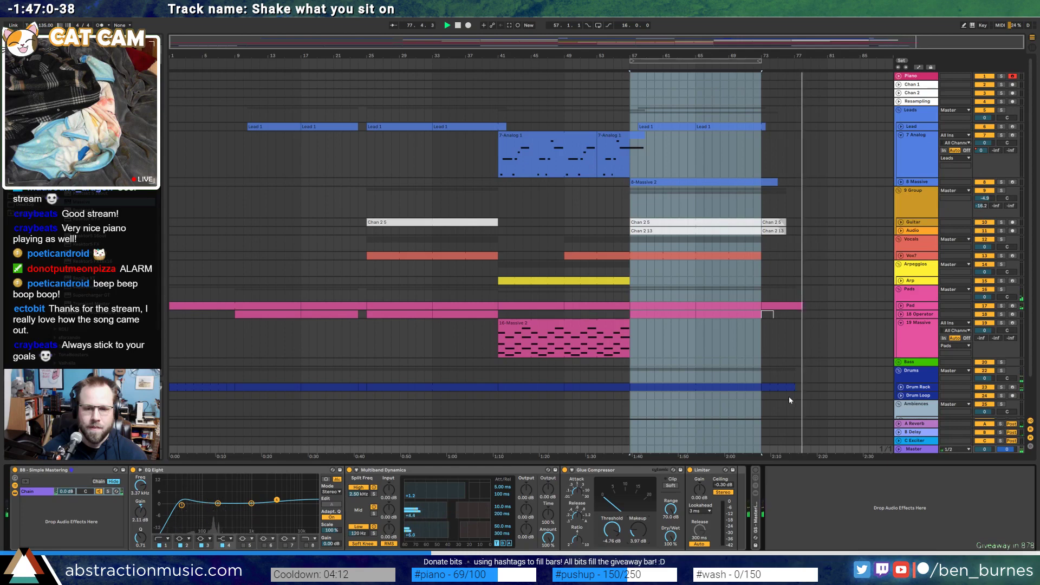
Unfold the Pad track and extend its last clip to bar 81
click(900, 306)
drag(802, 306, 831, 317)
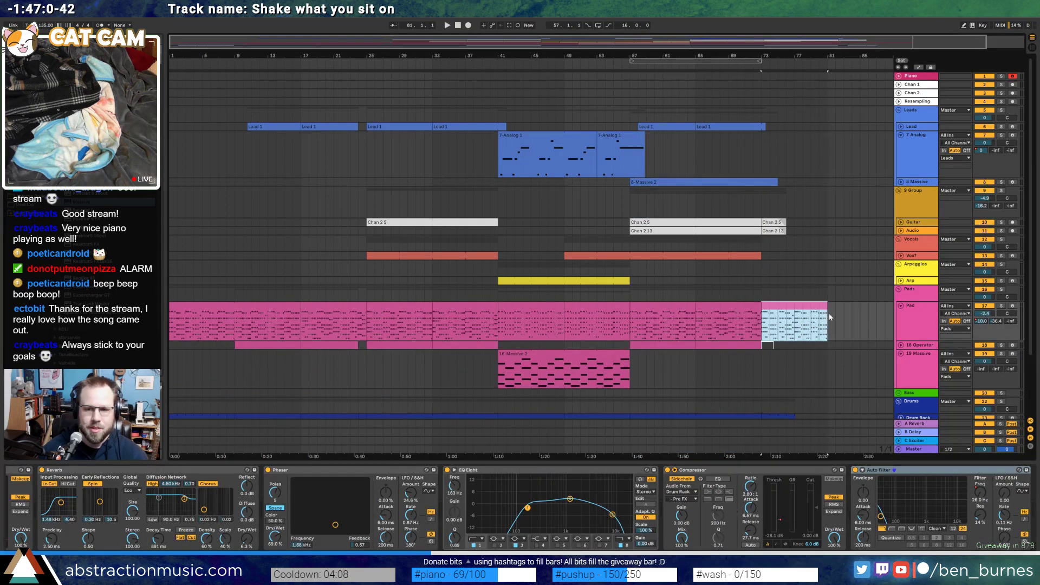
scroll(831, 317, up, 5)
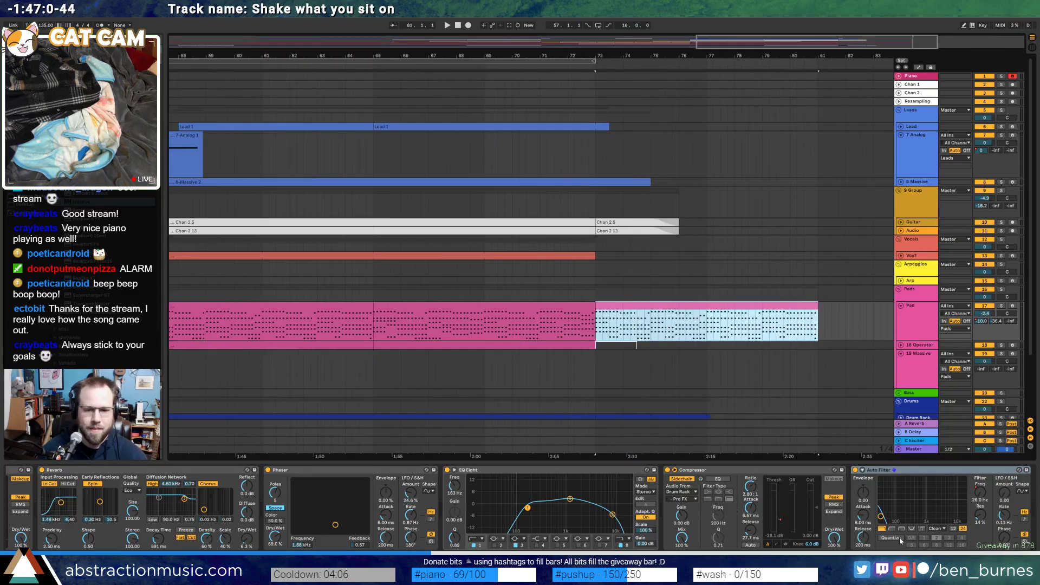
click(844, 336)
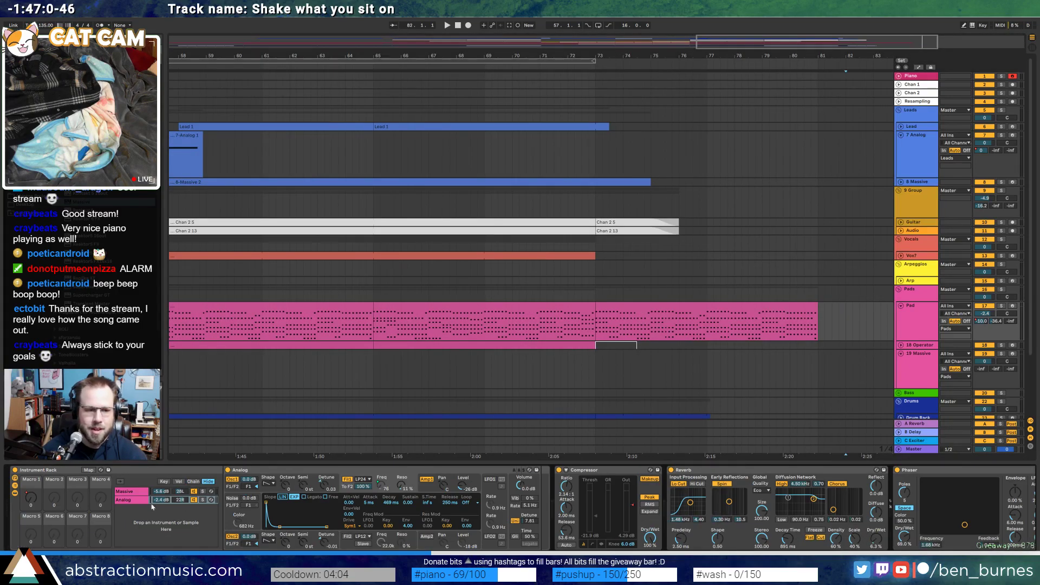
Show automation, stretch the Pad's Macro 1 fade from about bar 77 to bar 81 with a late-falling curve, and play the ending
key(a)
click(673, 326)
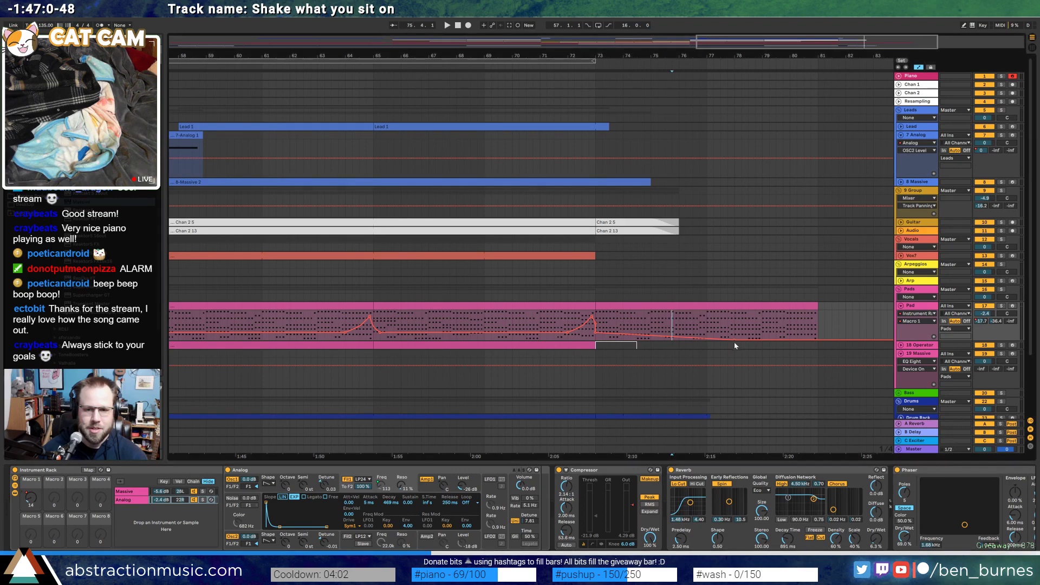
drag(735, 341, 817, 340)
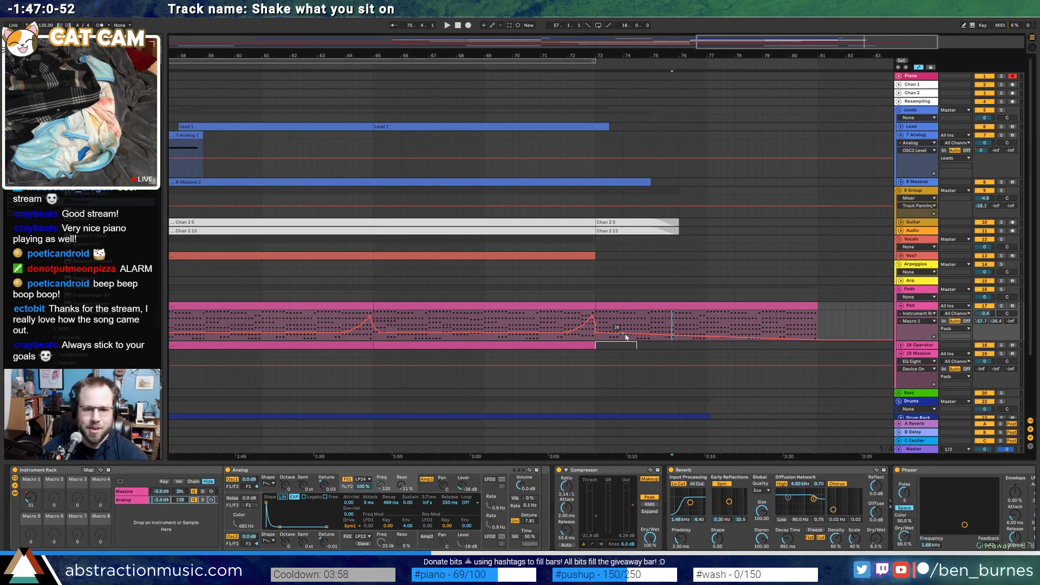
drag(623, 334, 707, 332)
click(665, 324)
key(space)
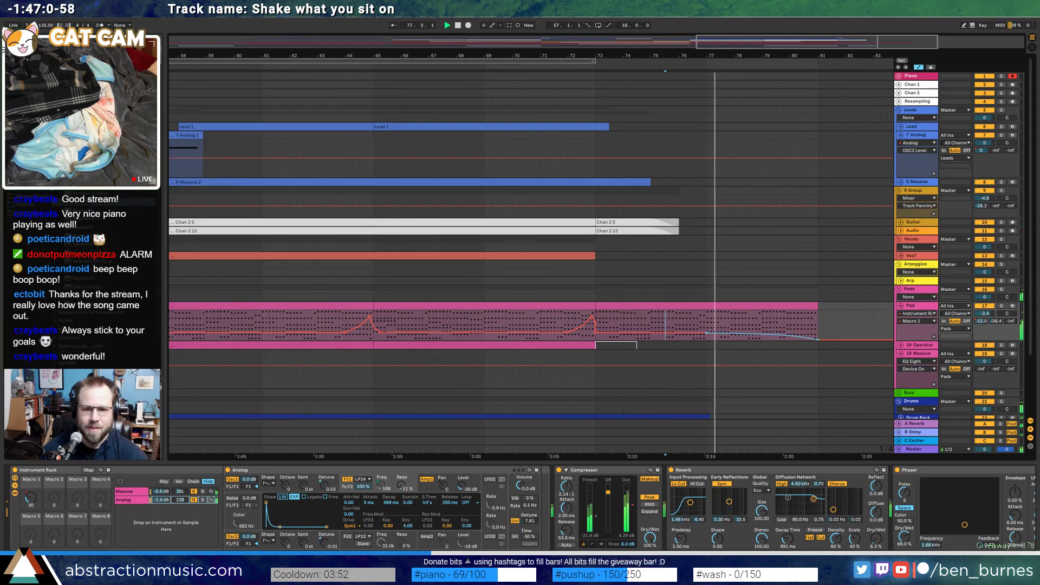
click(714, 327)
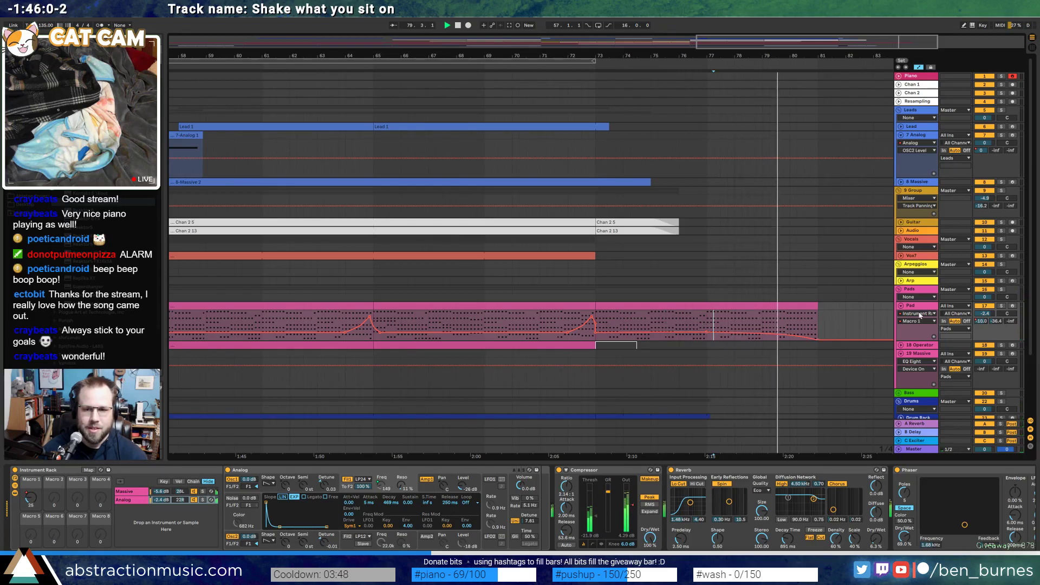
Show the Pad's Auto Filter Frequency automation, stretch the end of its fade to bar 81, and play the result
click(948, 319)
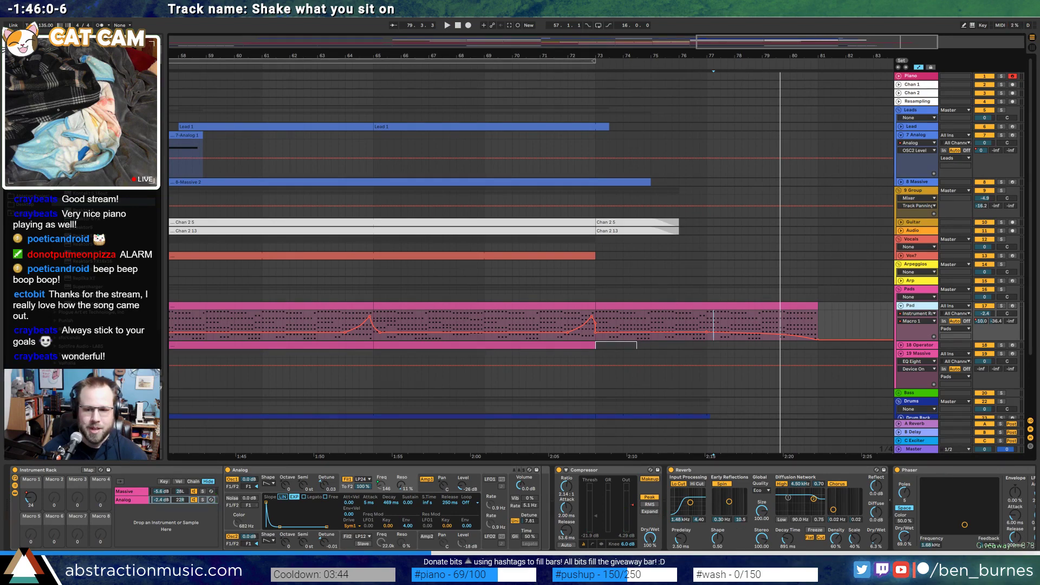
scroll(952, 546, right, 10)
click(931, 500)
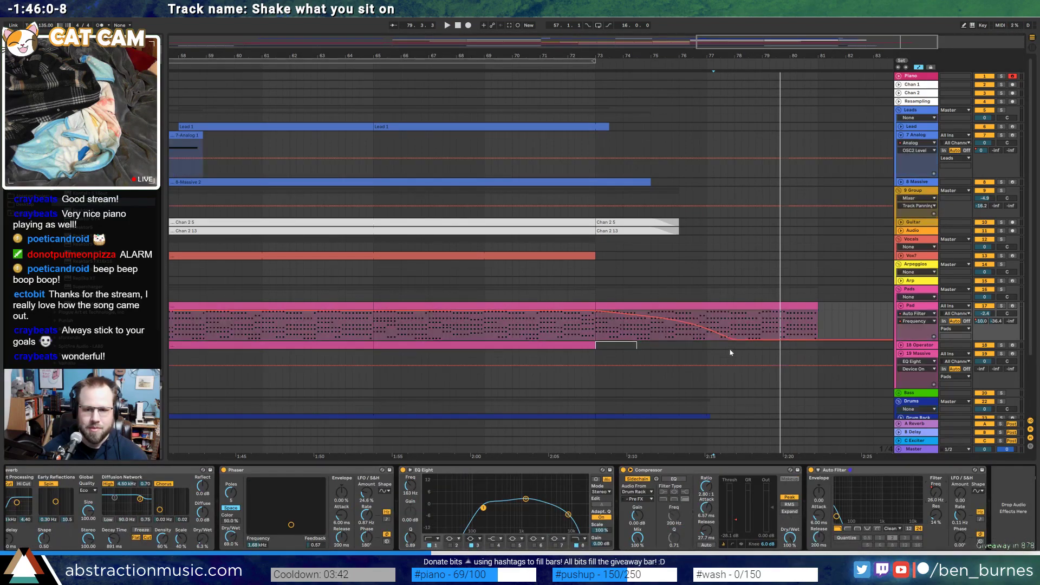
drag(735, 342, 809, 342)
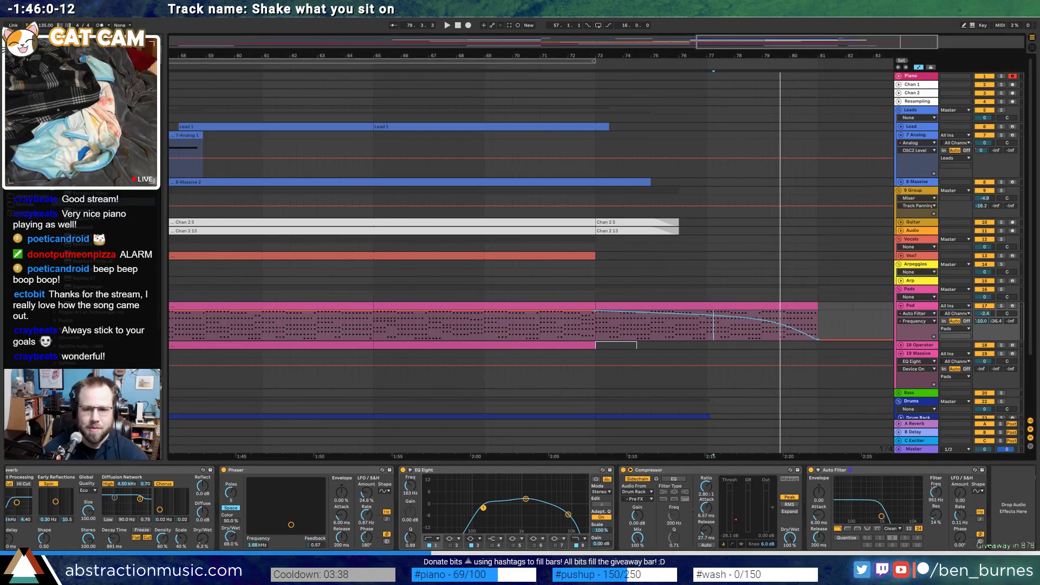
key(space)
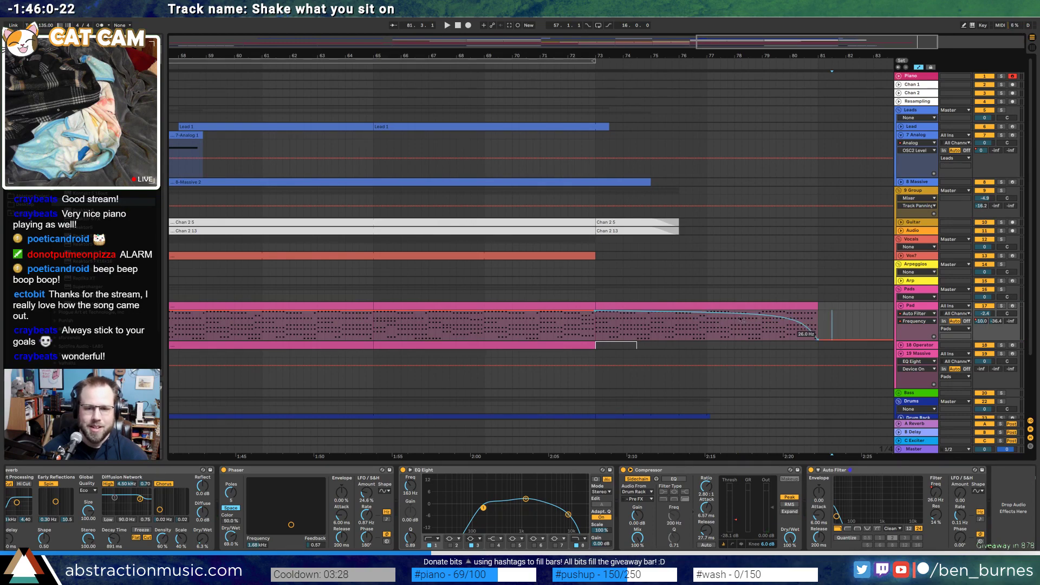
Play the Pad's filtered ending from bar 77 and bring its Instrument Rack into view
click(707, 333)
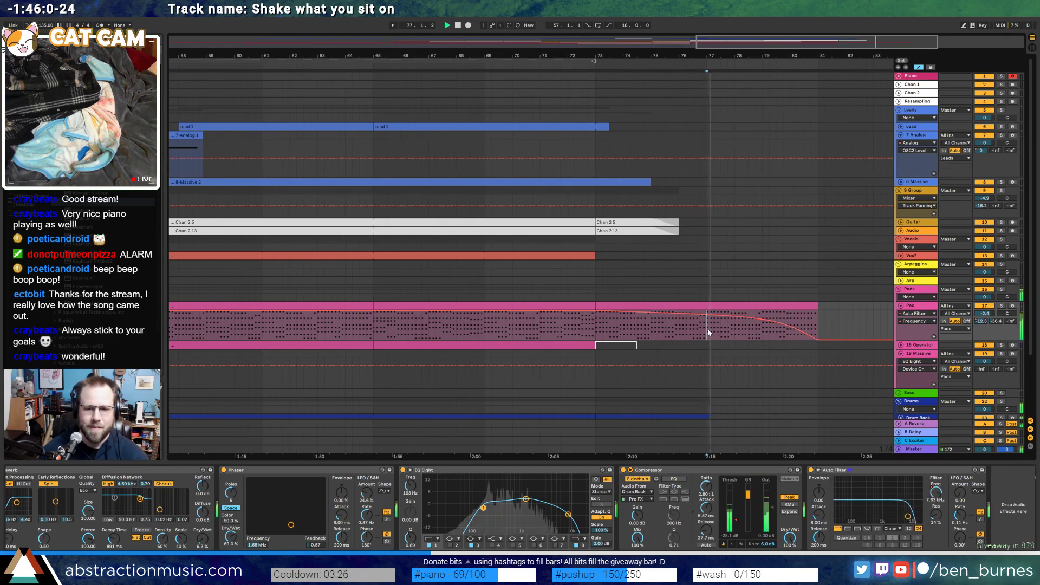
key(space)
scroll(520, 509, up, 10)
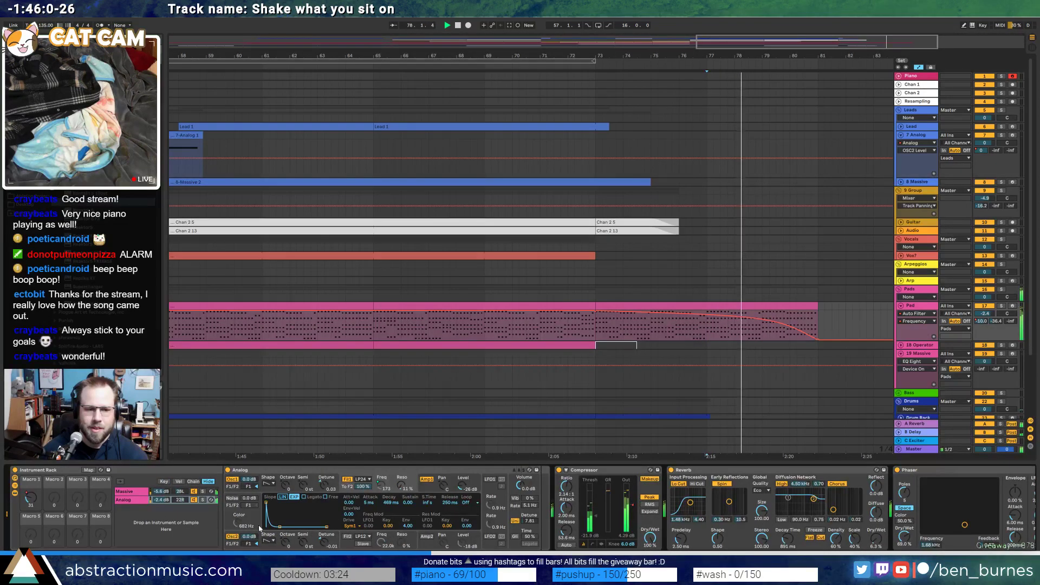
Show the Pad's Macro 1 automation, smooth the drop after its peak at bar 73, and save the set with the whole arrangement in view
click(30, 497)
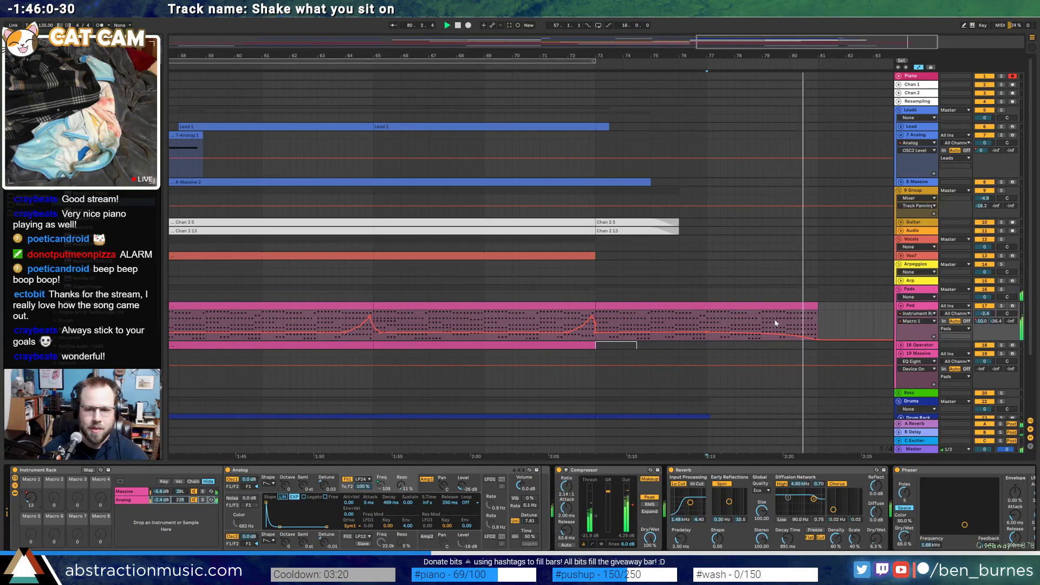
click(597, 314)
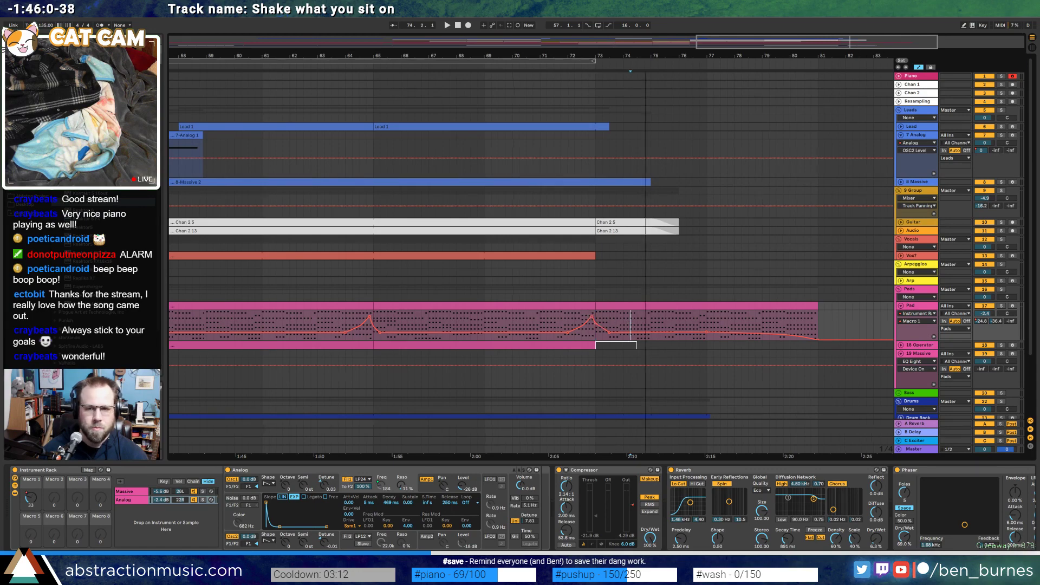
key(w)
key(ctrl+s)
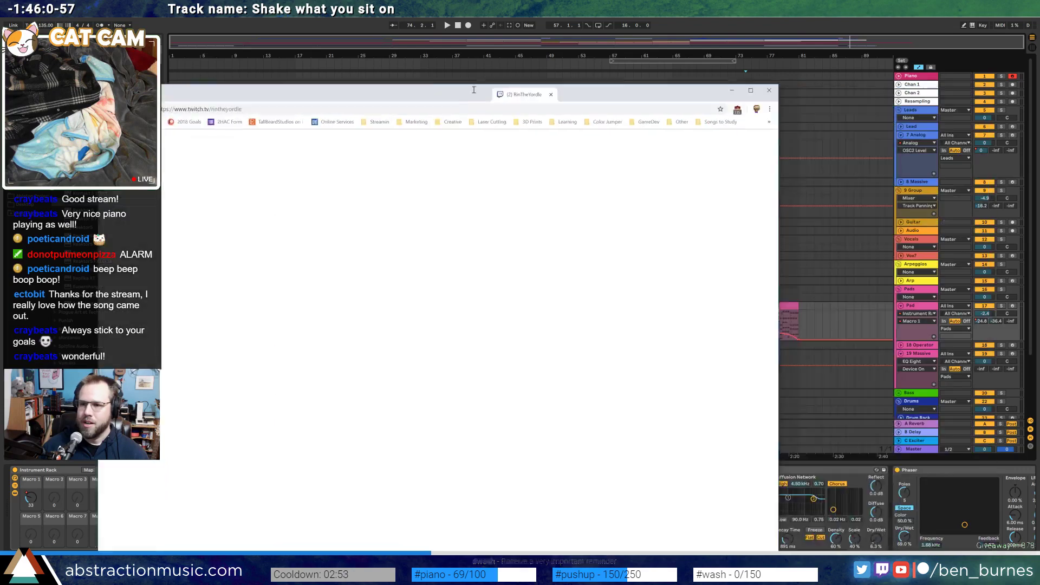
In the browser, look over the Twitch art stream, select the channel name in its address, and close the page
drag(520, 95, 713, 76)
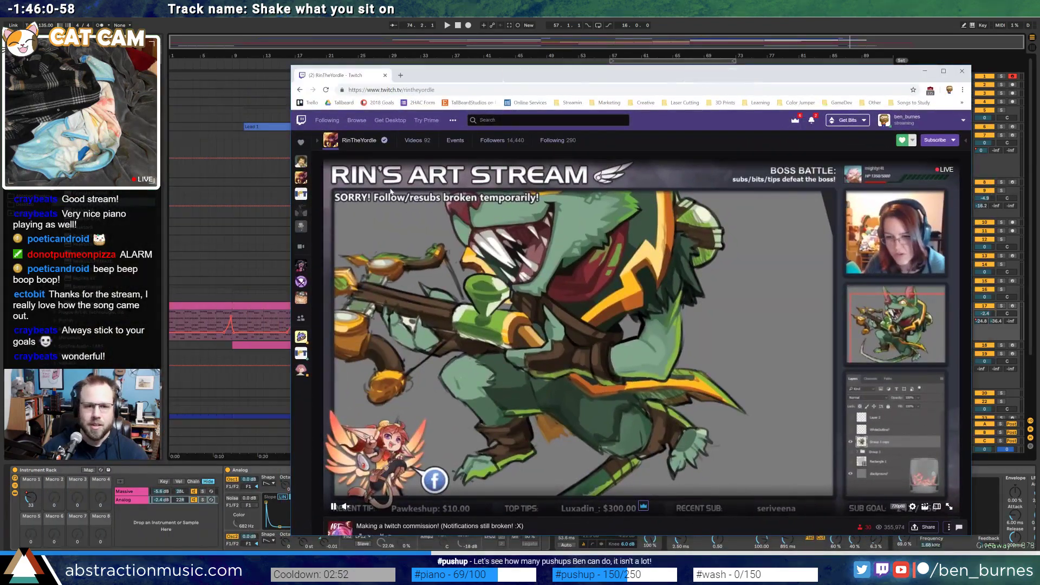
scroll(702, 347, down, 5)
scroll(703, 346, up, 5)
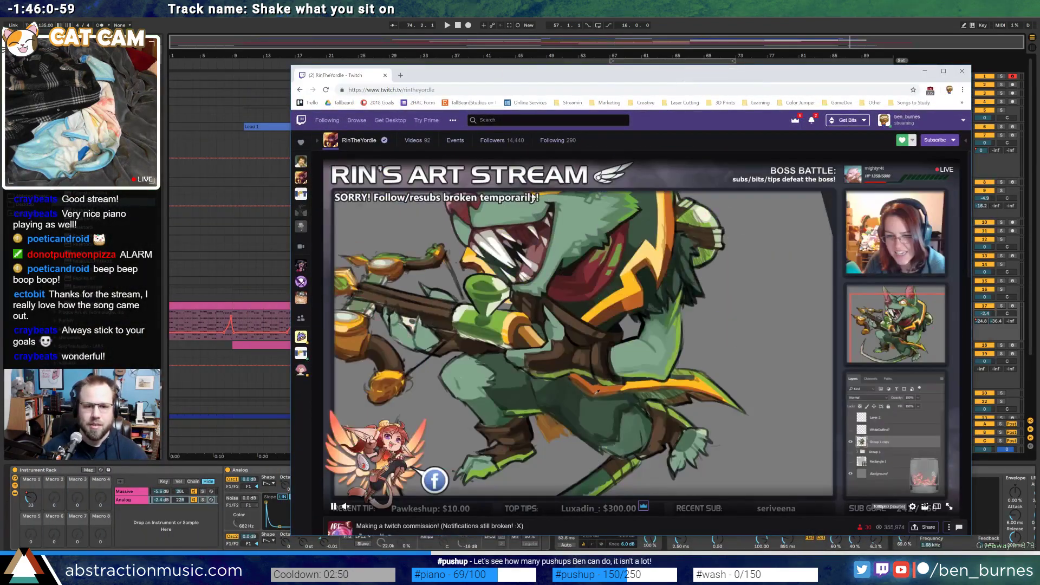
click(410, 90)
click(410, 89)
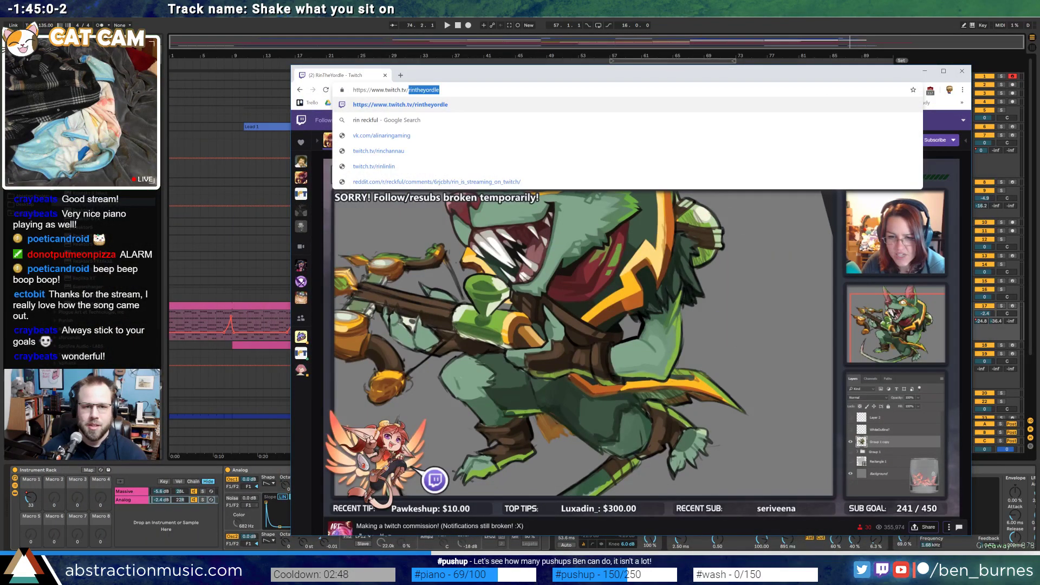
drag(438, 75, 414, 63)
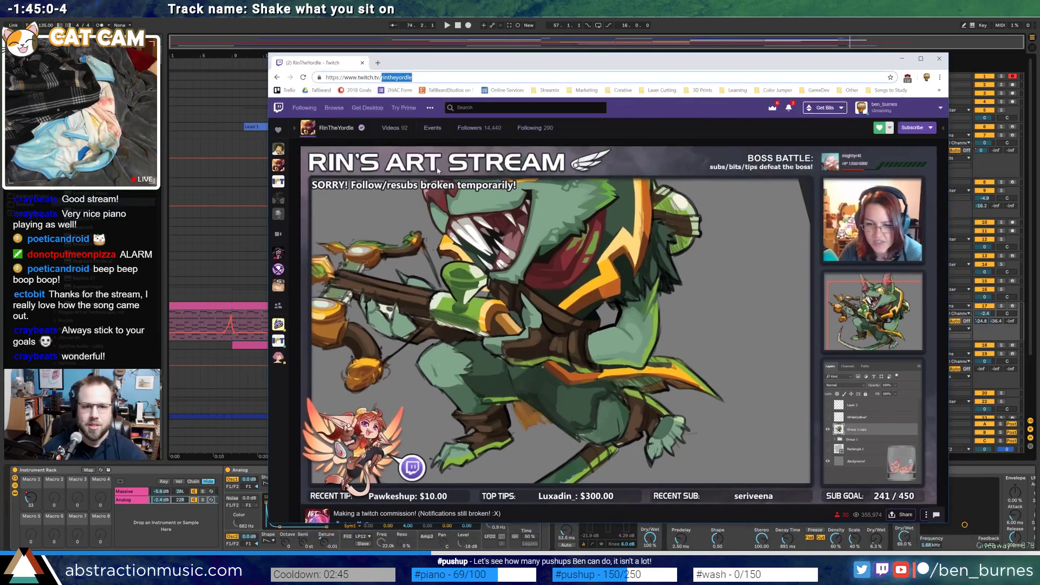
click(362, 63)
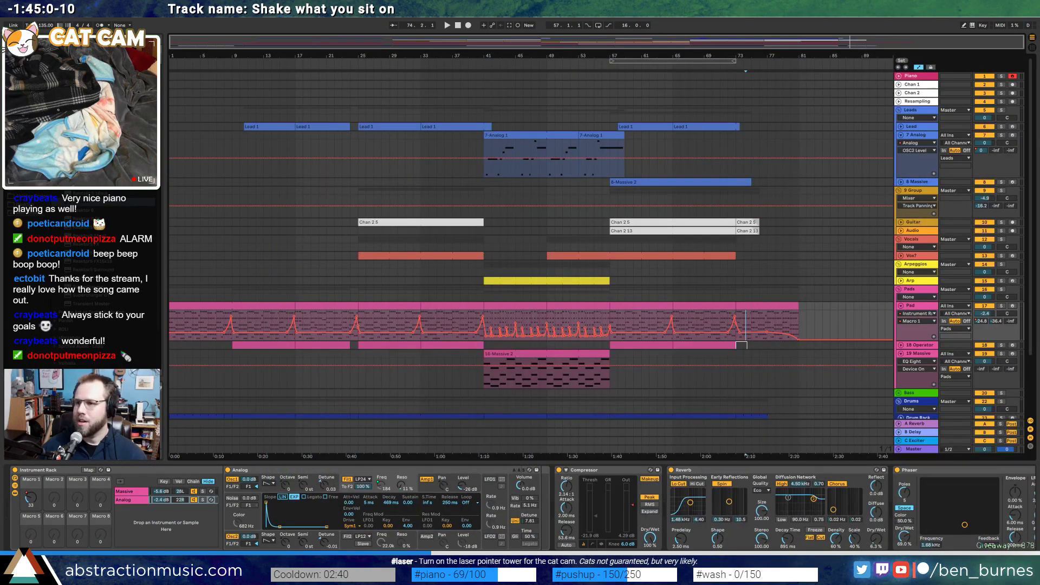